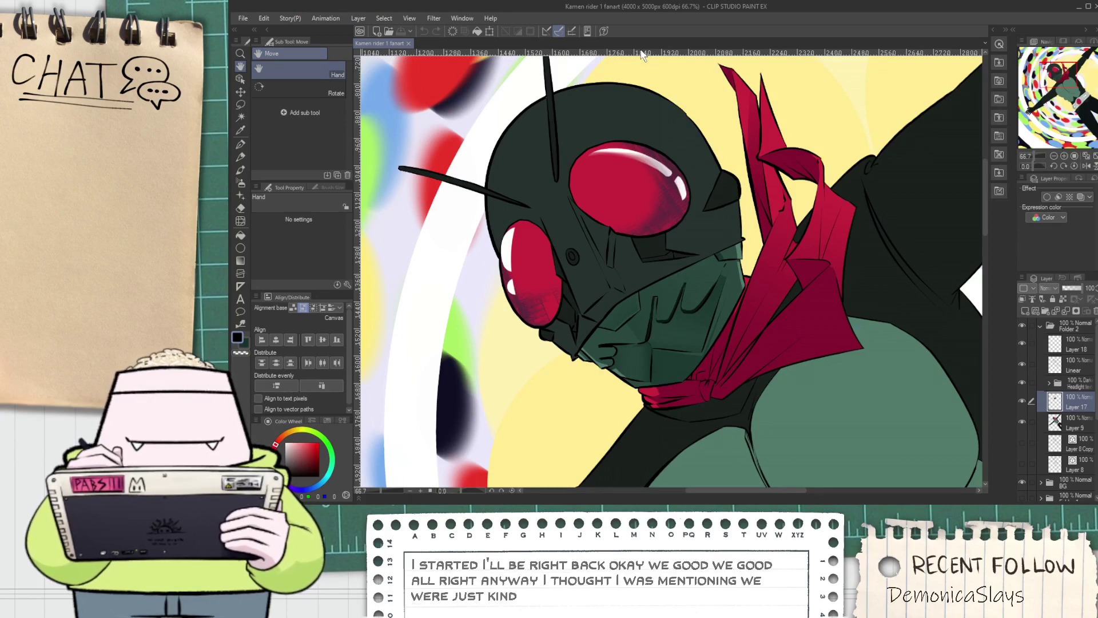
Sample the helmet's dark green as the drawing colour
scroll(633, 287, down, 5)
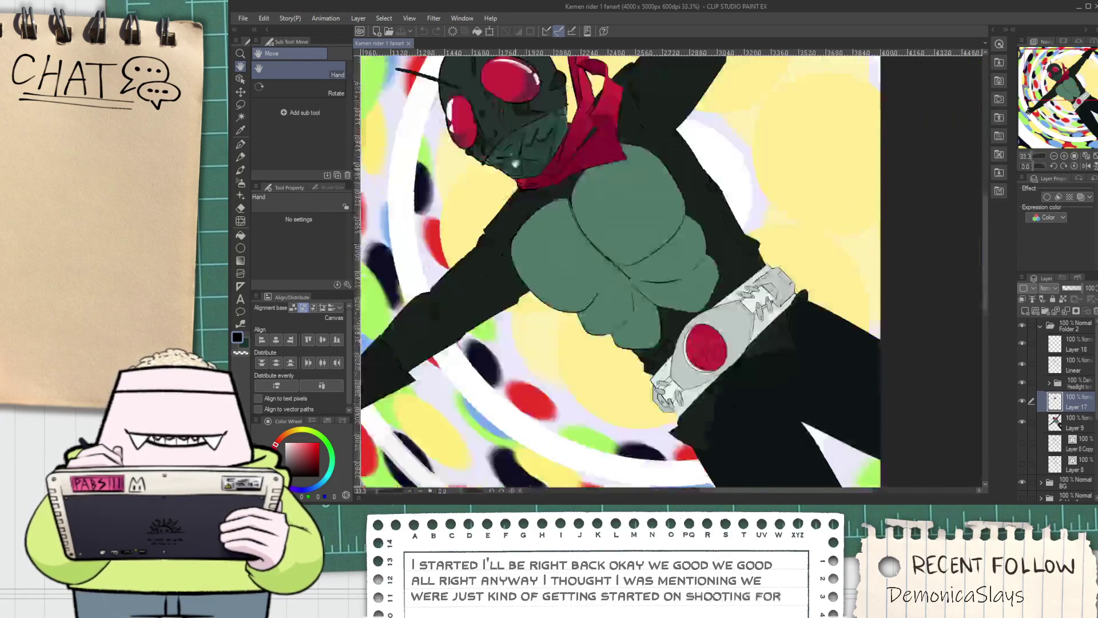
scroll(559, 276, up, 5)
scroll(491, 210, up, 5)
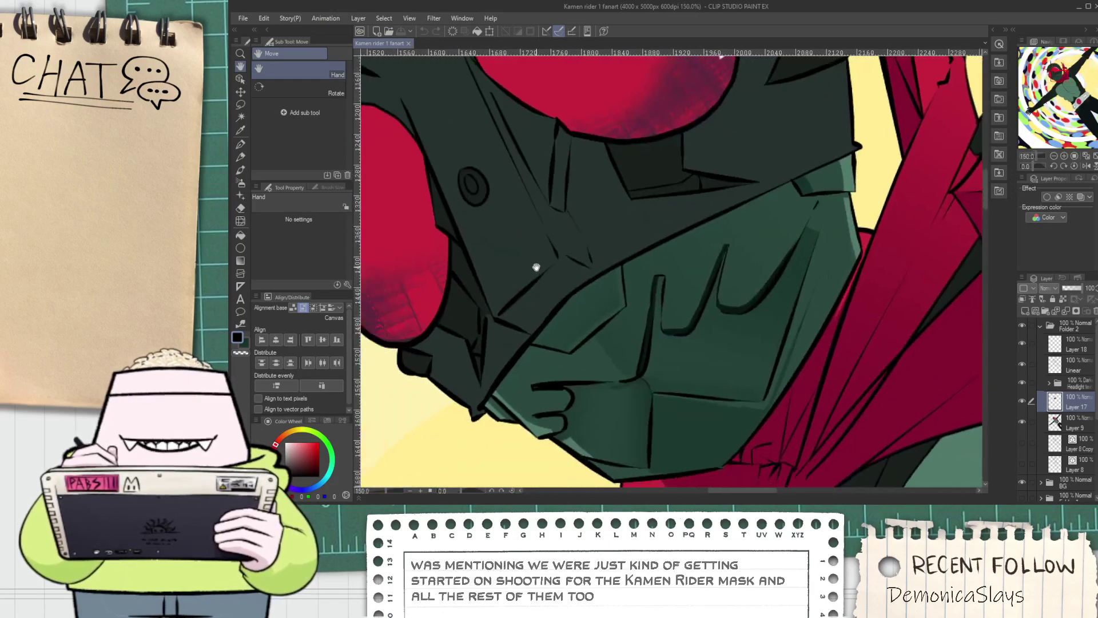
key(i)
scroll(515, 266, down, 2)
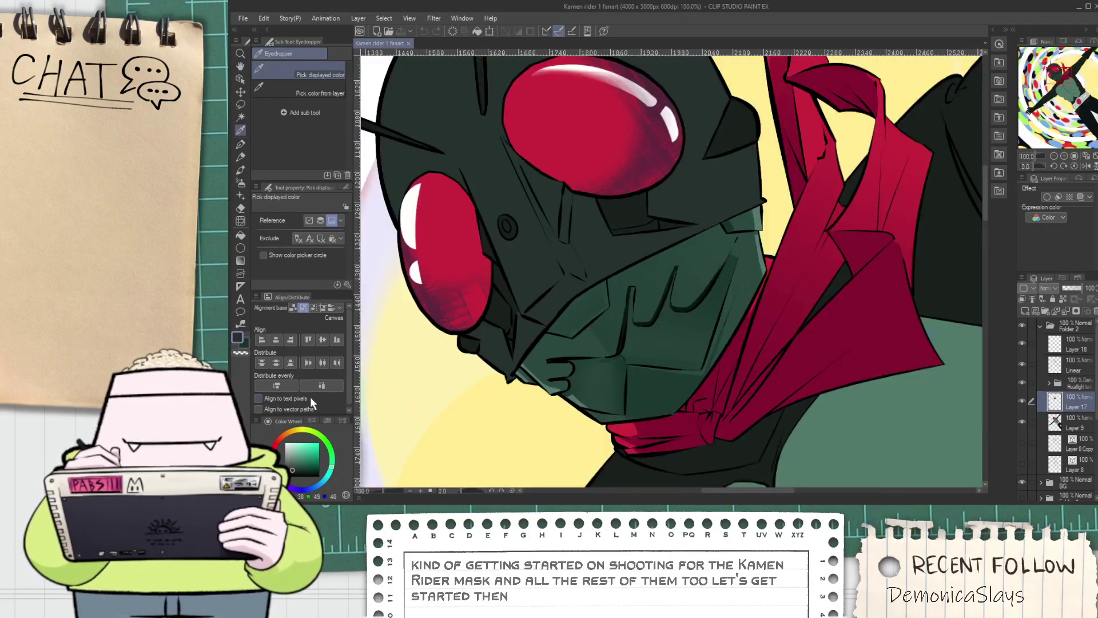
Toggle the visibility of Layer 17 to compare the figure with and without its shading
click(1024, 401)
click(1023, 401)
scroll(695, 399, down, 1)
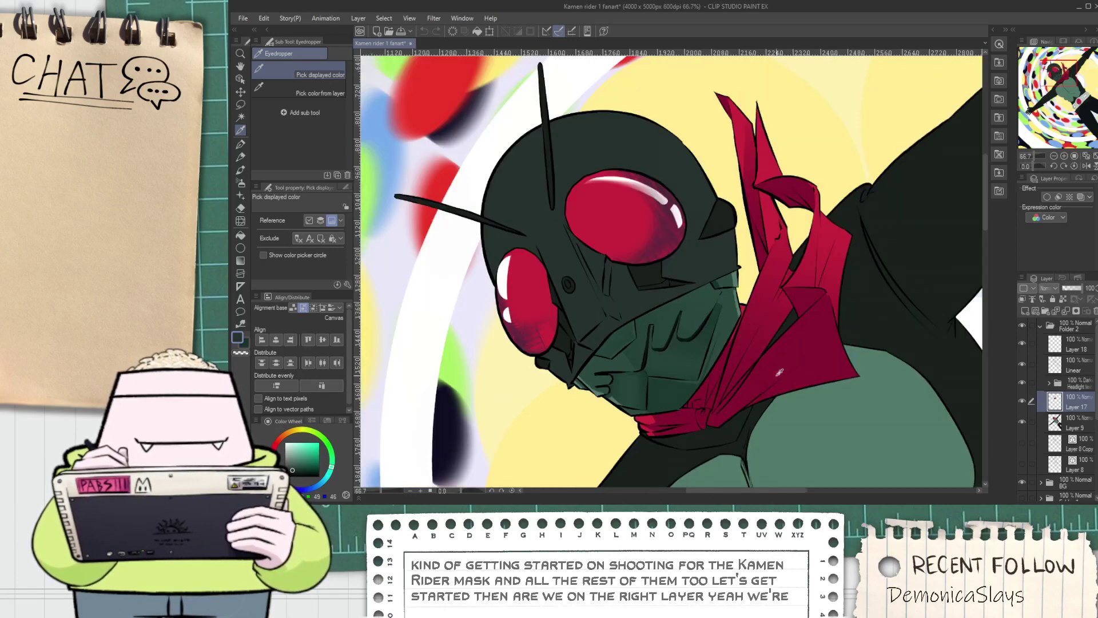
scroll(950, 409, down, 2)
click(1022, 401)
key(space)
drag(854, 413, 710, 332)
click(1023, 401)
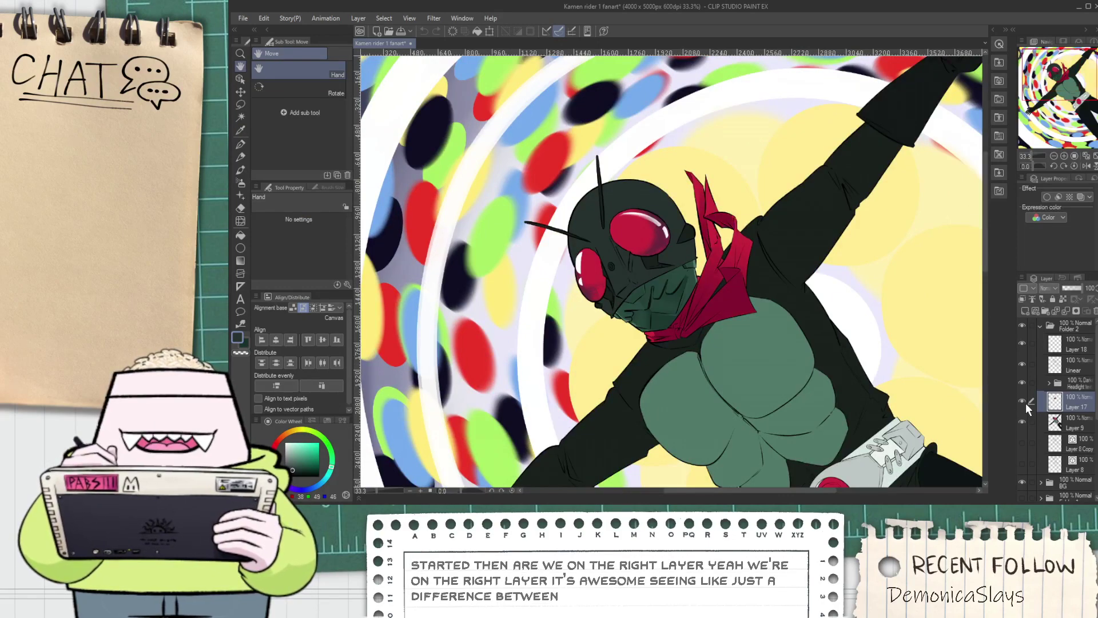
Try filling the mask's lower jaw section beneath the smaller eye with a dark green shadow on Layer 17
scroll(629, 288, up, 3)
key(alt)
scroll(585, 272, up, 1)
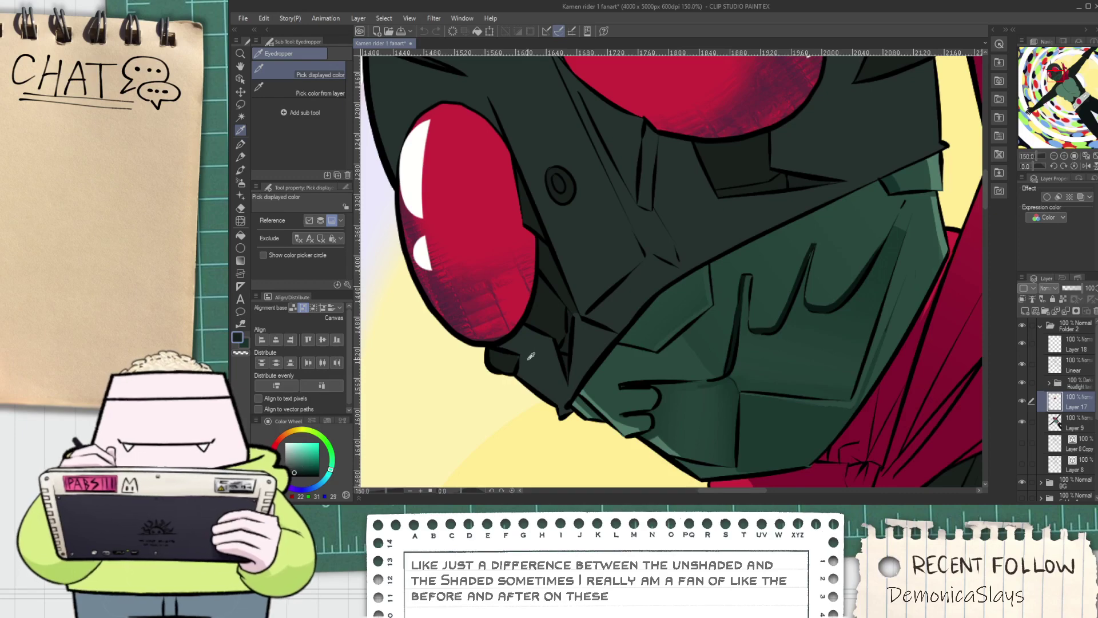
drag(526, 359, 509, 328)
scroll(504, 325, up, 3)
key(g)
click(520, 324)
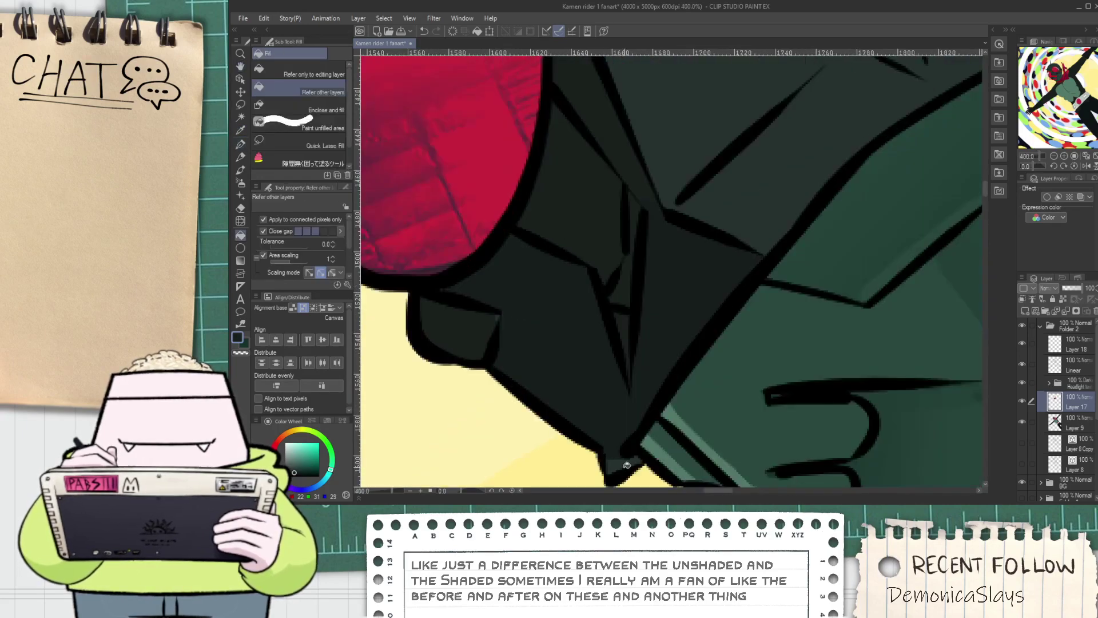
key(p)
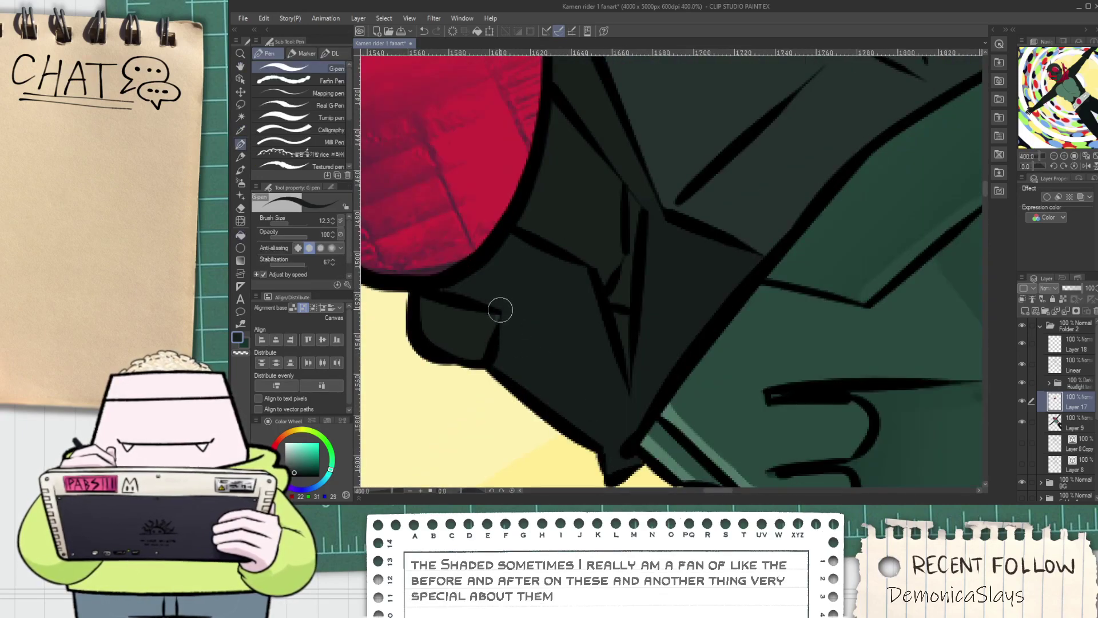
key(ctrl+z)
key(g)
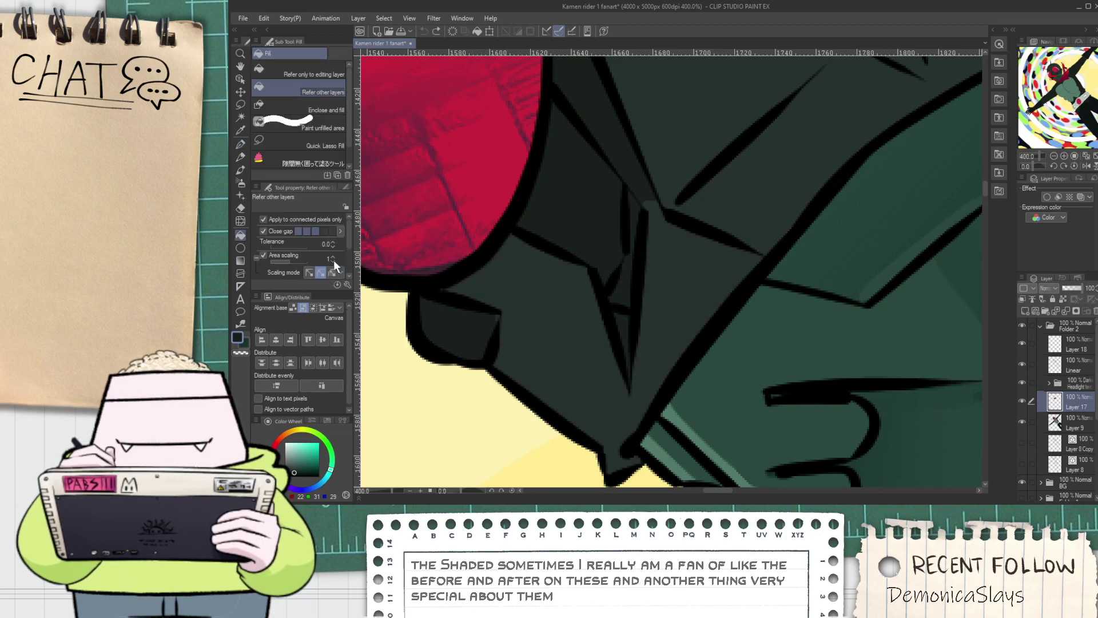
click(532, 337)
key(ctrl+z)
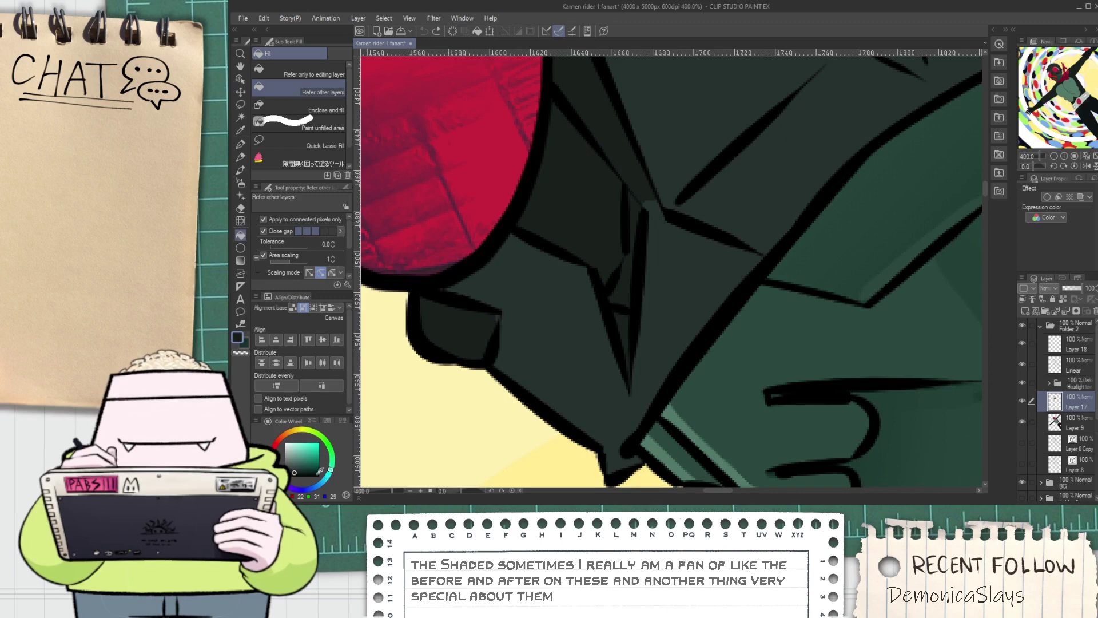
Fill the mask's lower jaw section and the strip running down between the eyes with a near-black green shadow
click(575, 407)
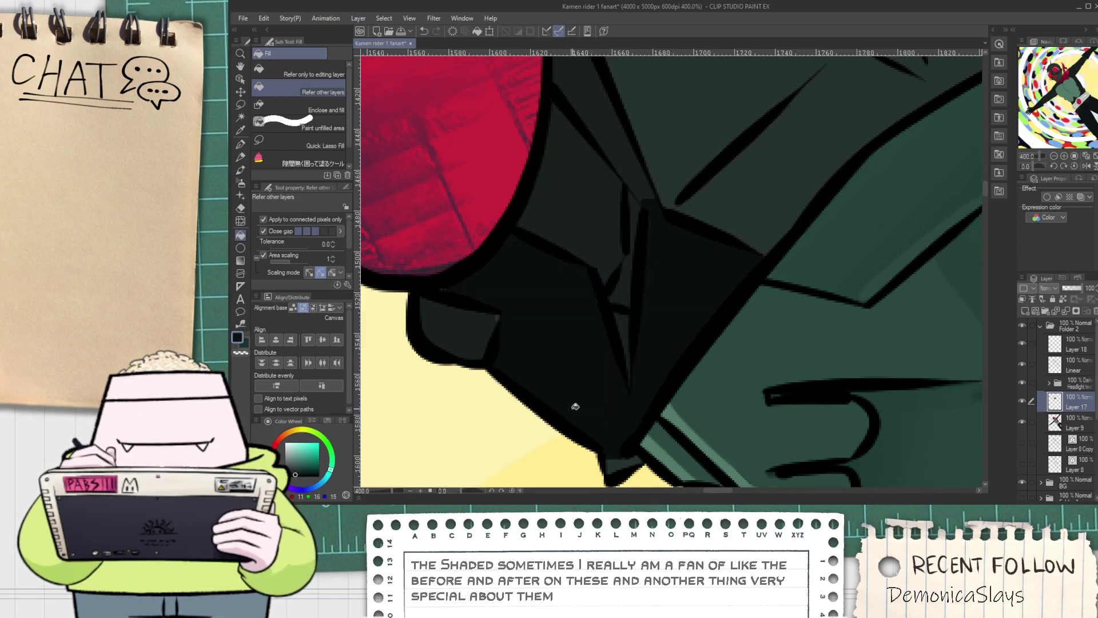
key(p)
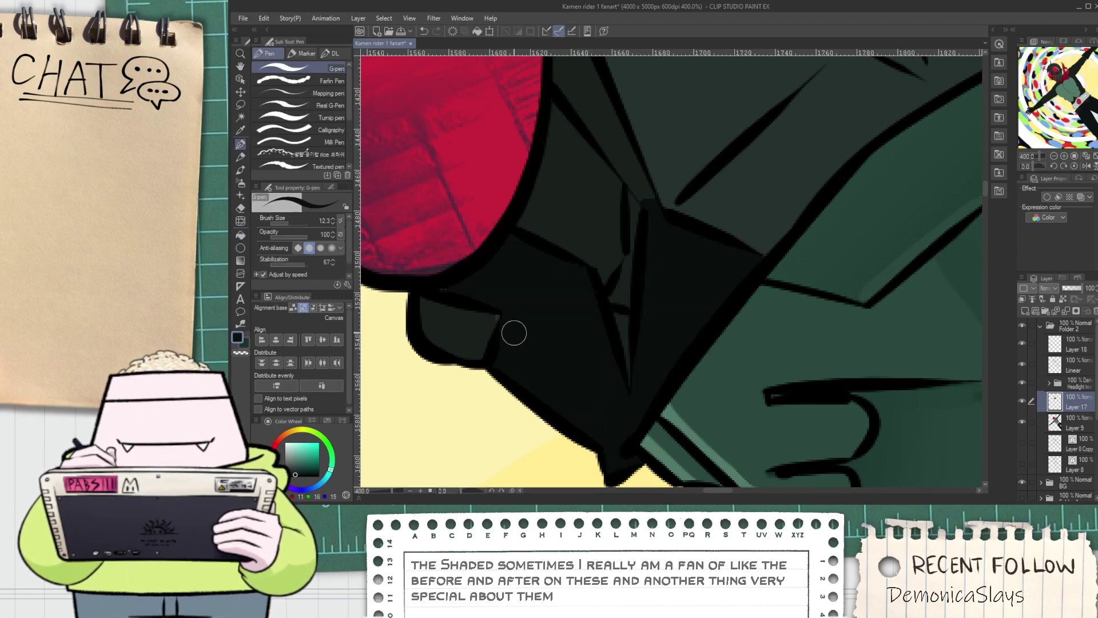
scroll(515, 333, down, 3)
drag(560, 258, 584, 362)
key(g)
scroll(615, 382, up, 1)
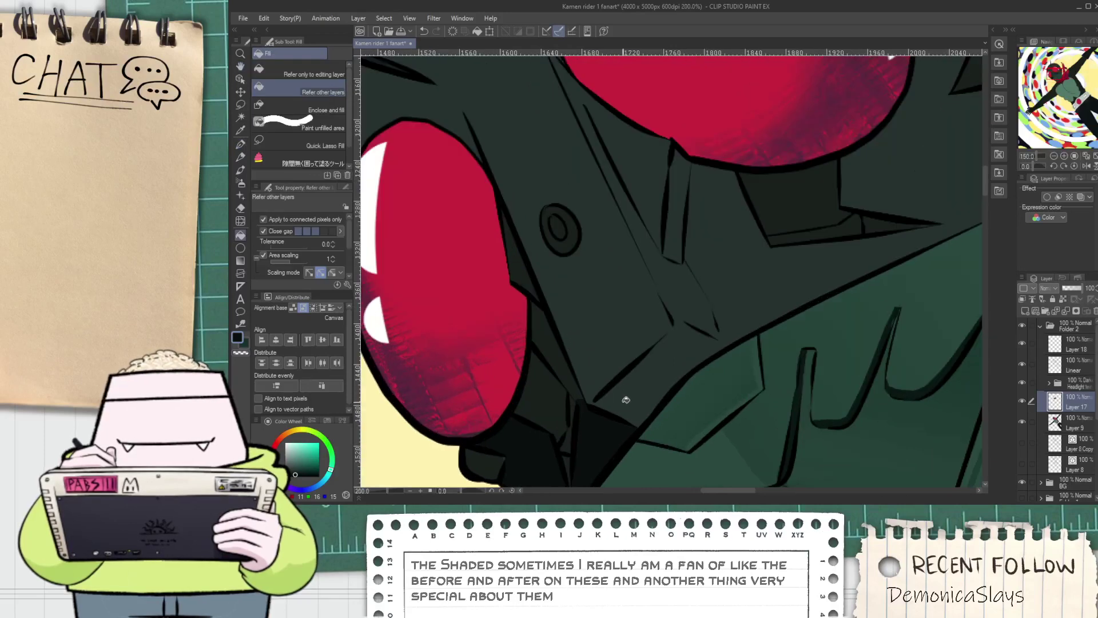
scroll(625, 400, down, 3)
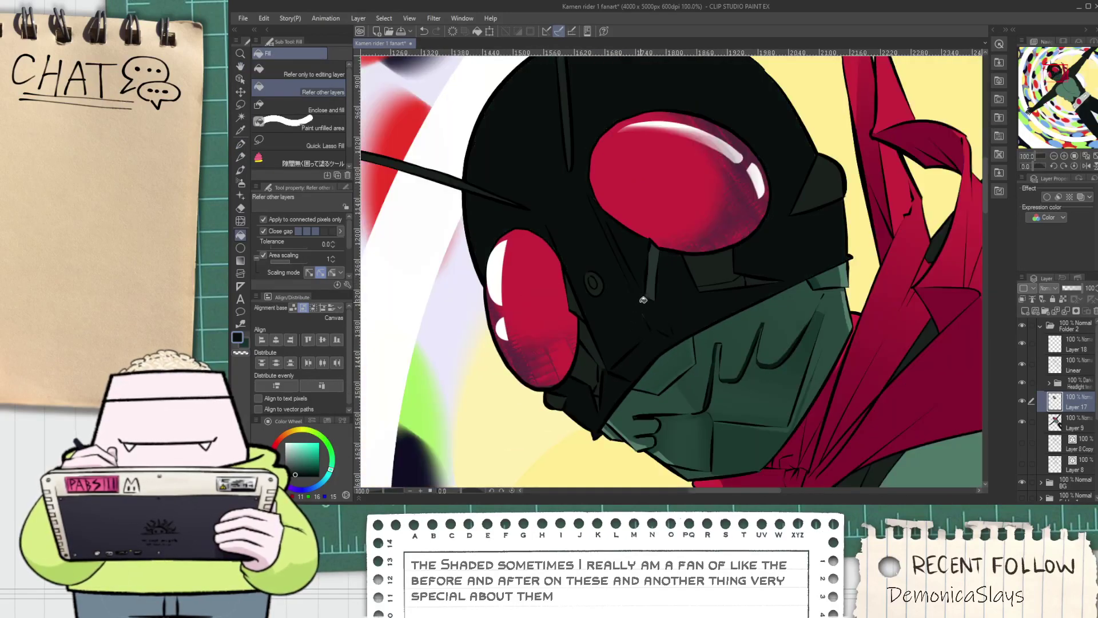
scroll(636, 309, down, 1)
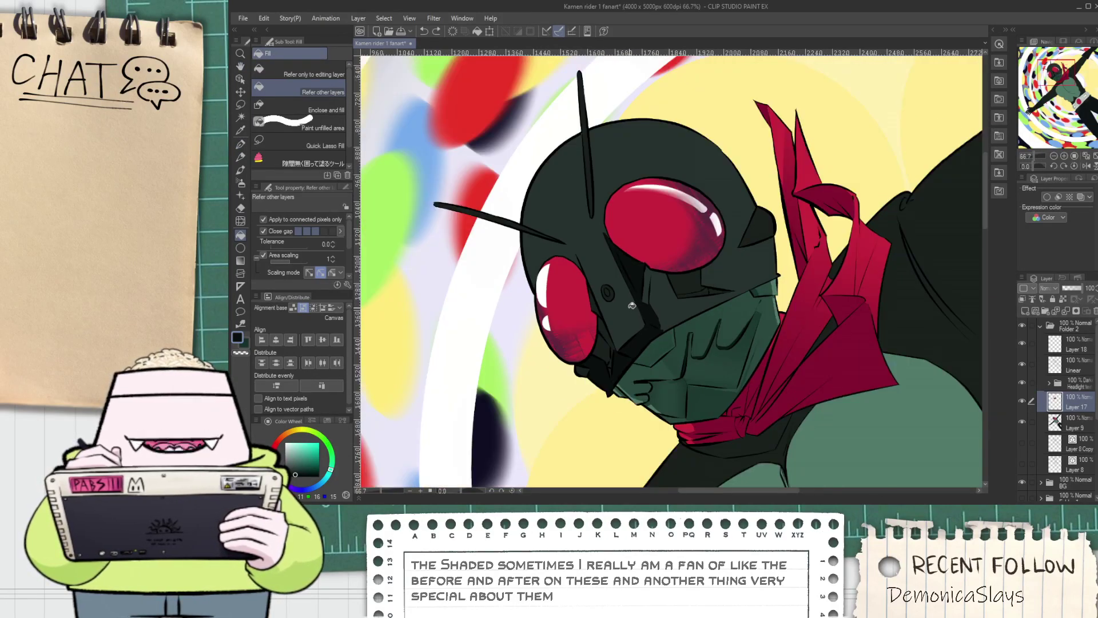
scroll(632, 305, up, 1)
scroll(623, 340, up, 2)
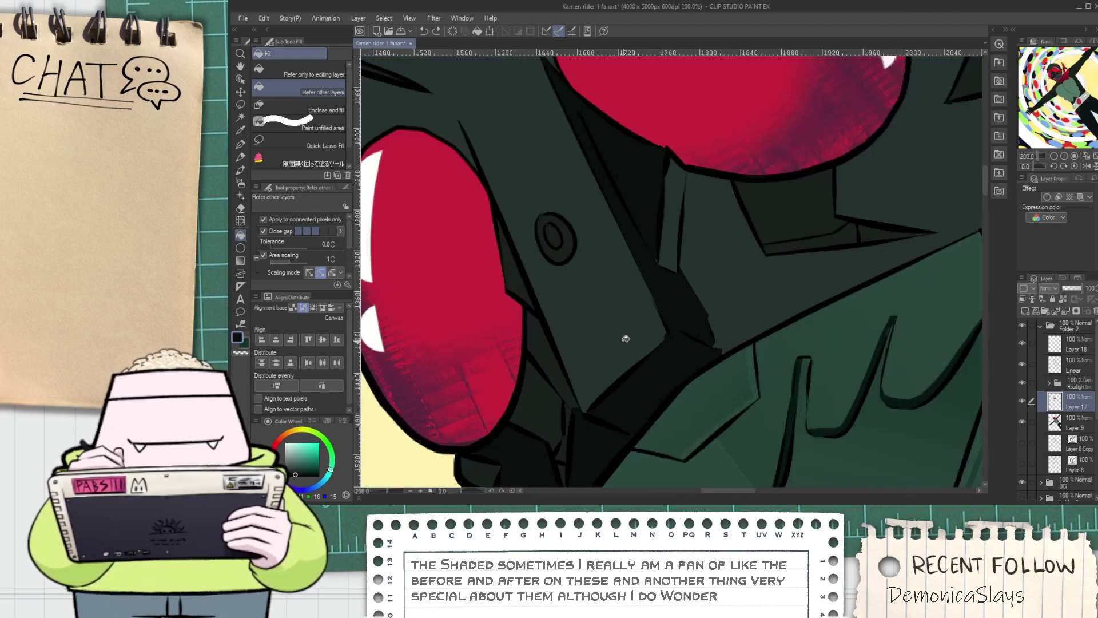
Patch the tiny gap in the outline on Layer 9 where the upright antenna crosses the helmet's edge
key(space)
drag(589, 279, 635, 405)
scroll(558, 285, down, 2)
drag(502, 186, 486, 317)
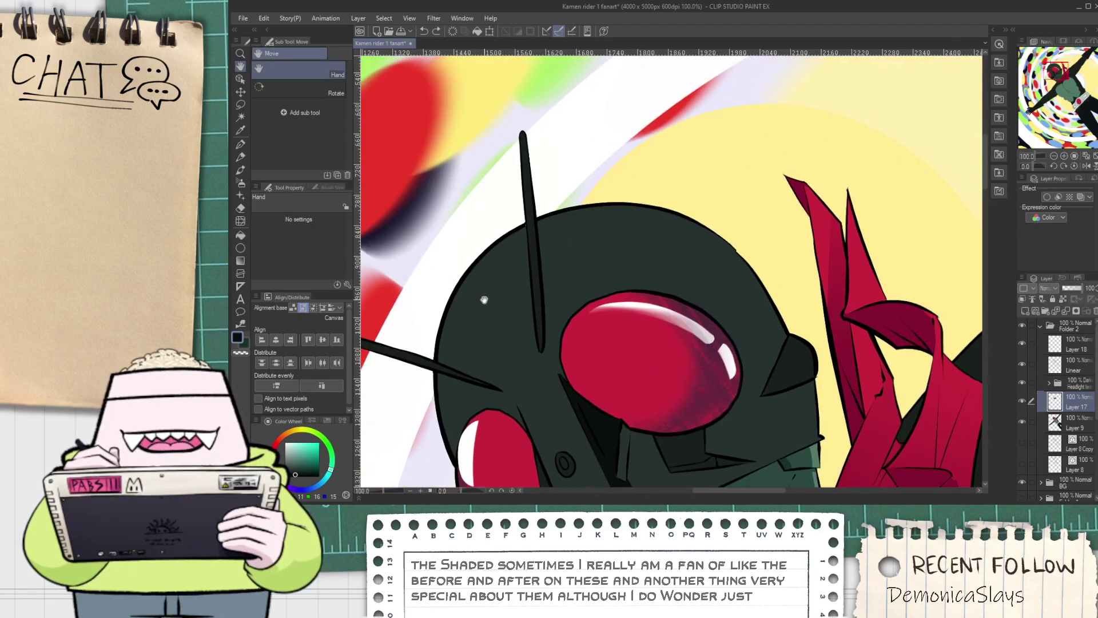
scroll(503, 315, up, 1)
key(p)
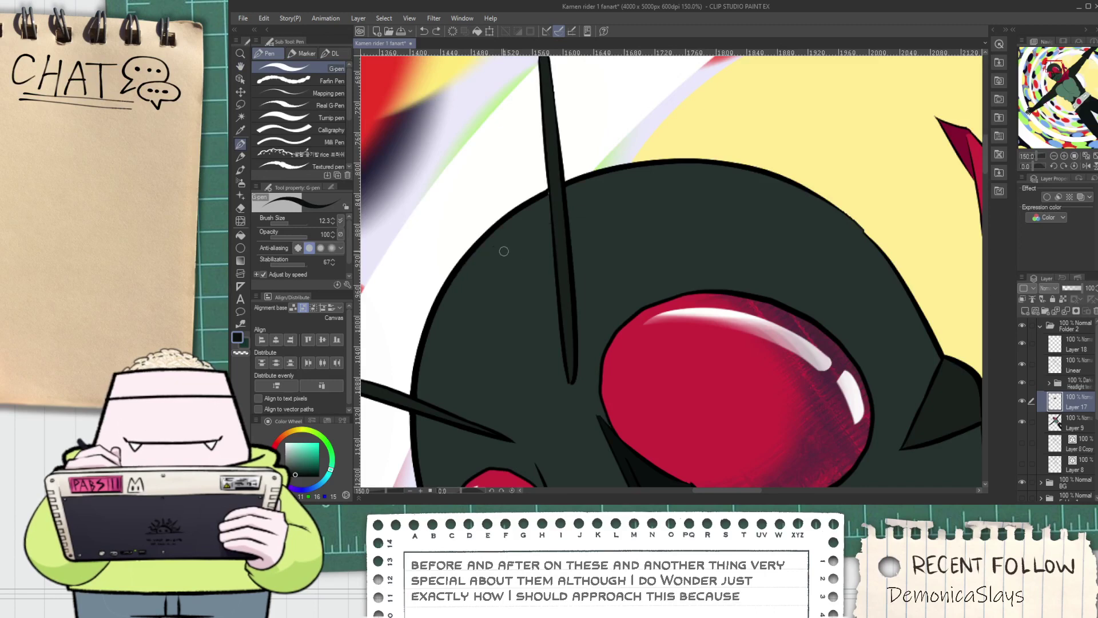
scroll(545, 179, up, 7)
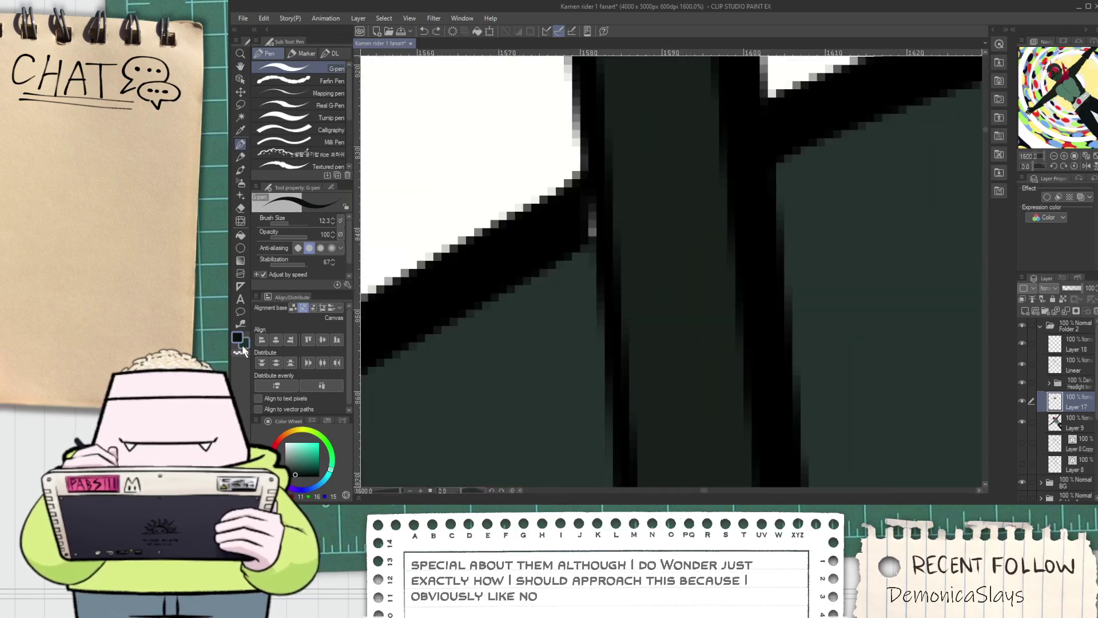
click(244, 344)
click(1066, 426)
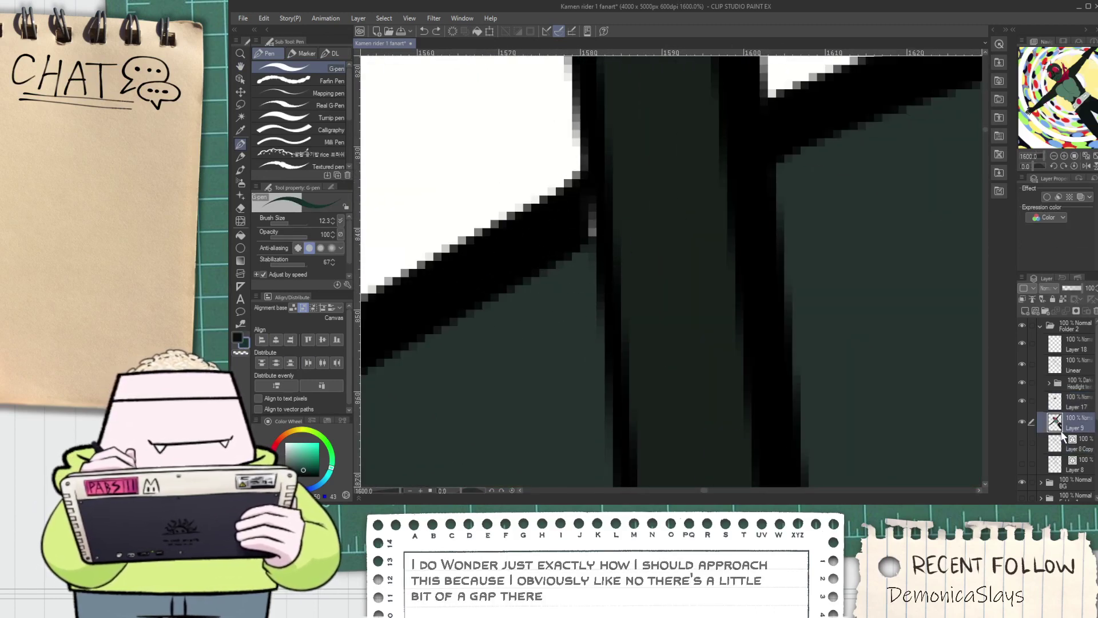
alt+click(561, 377)
drag(595, 218, 588, 205)
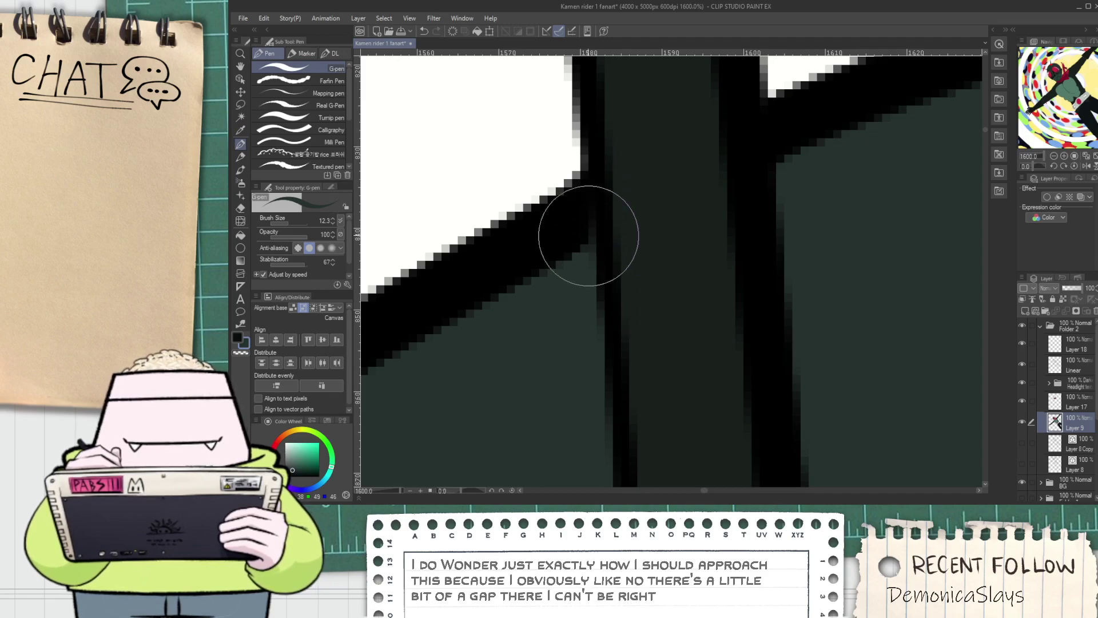
Return to Layer 17 and make the near-black shadow colour active again
click(1076, 404)
scroll(907, 436, down, 7)
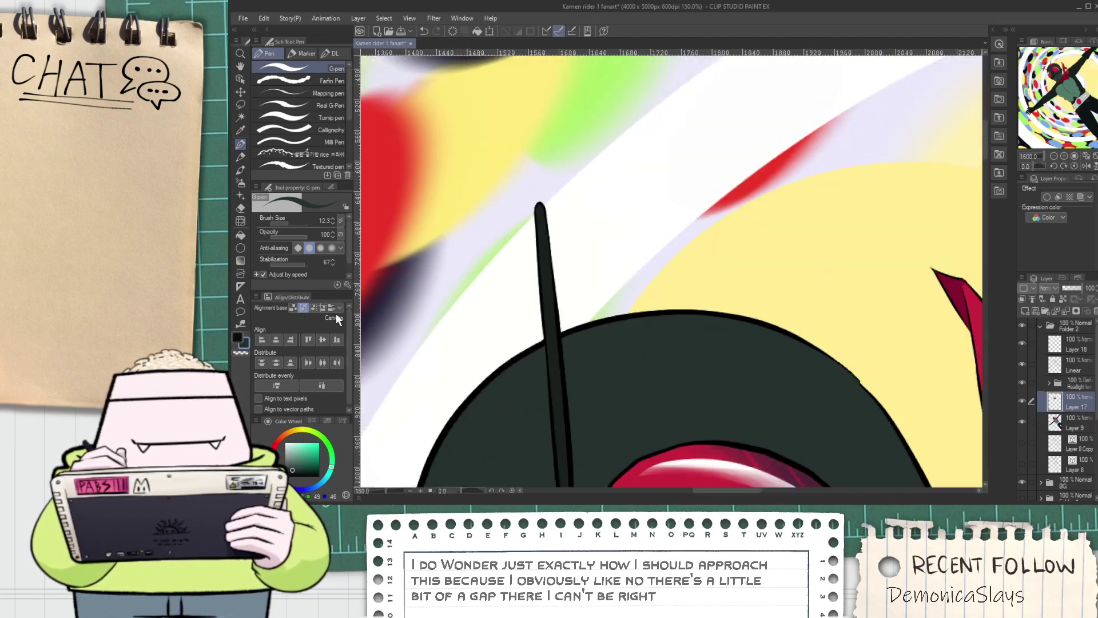
click(238, 337)
Draw thin shadow guide strokes with the G-pen beneath the larger eye, along the helmet's lower edge
scroll(442, 350, down, 5)
key(space)
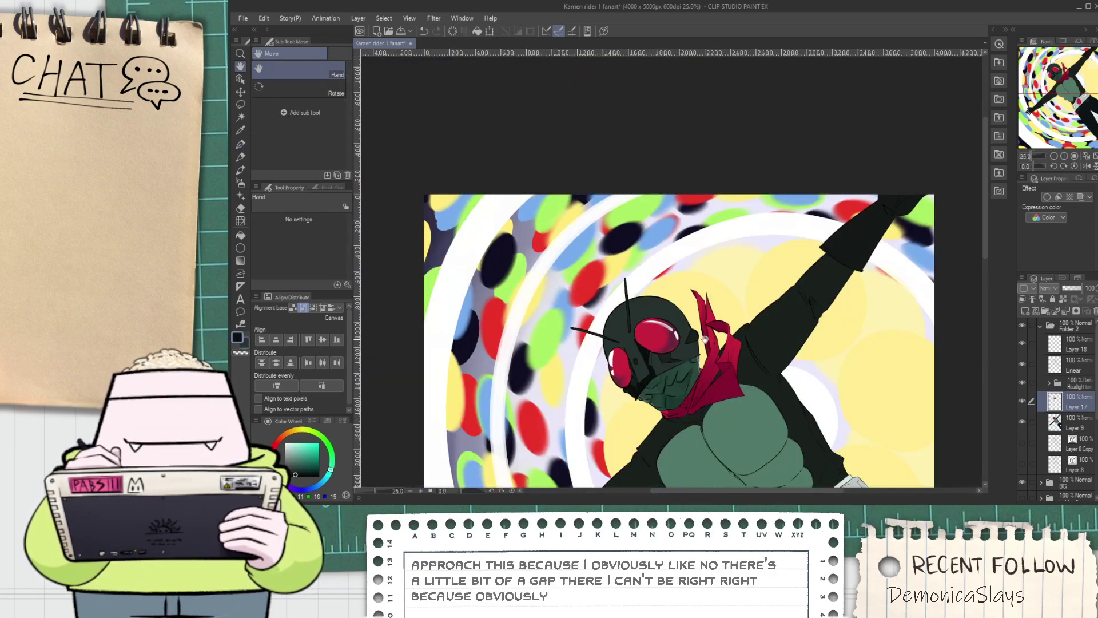
drag(663, 323, 561, 260)
scroll(561, 260, up, 1)
scroll(649, 282, up, 7)
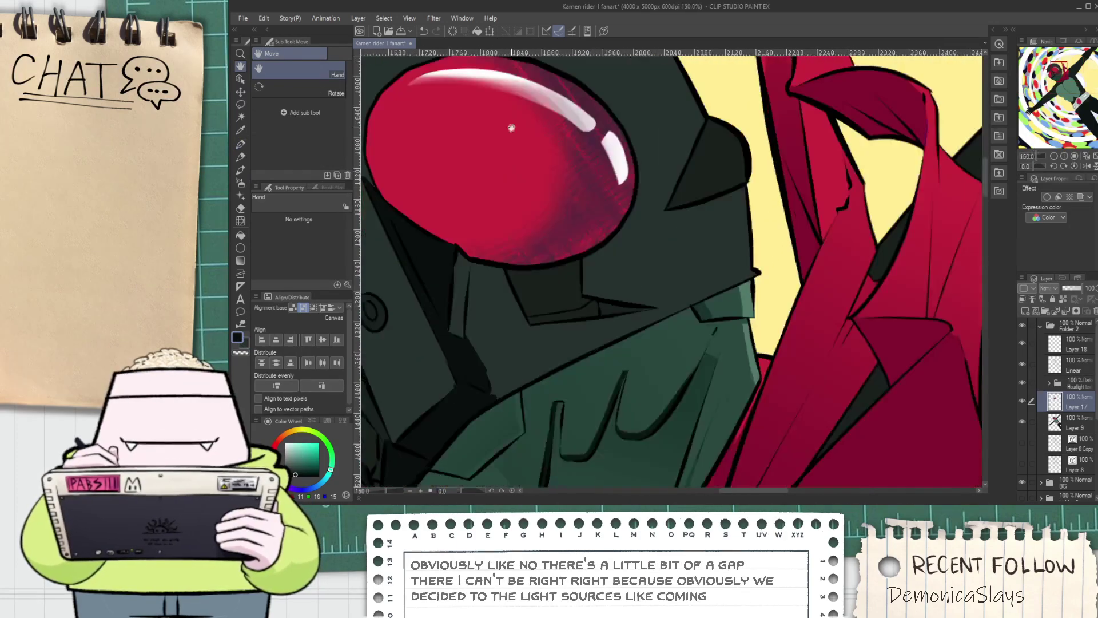
scroll(568, 363, up, 4)
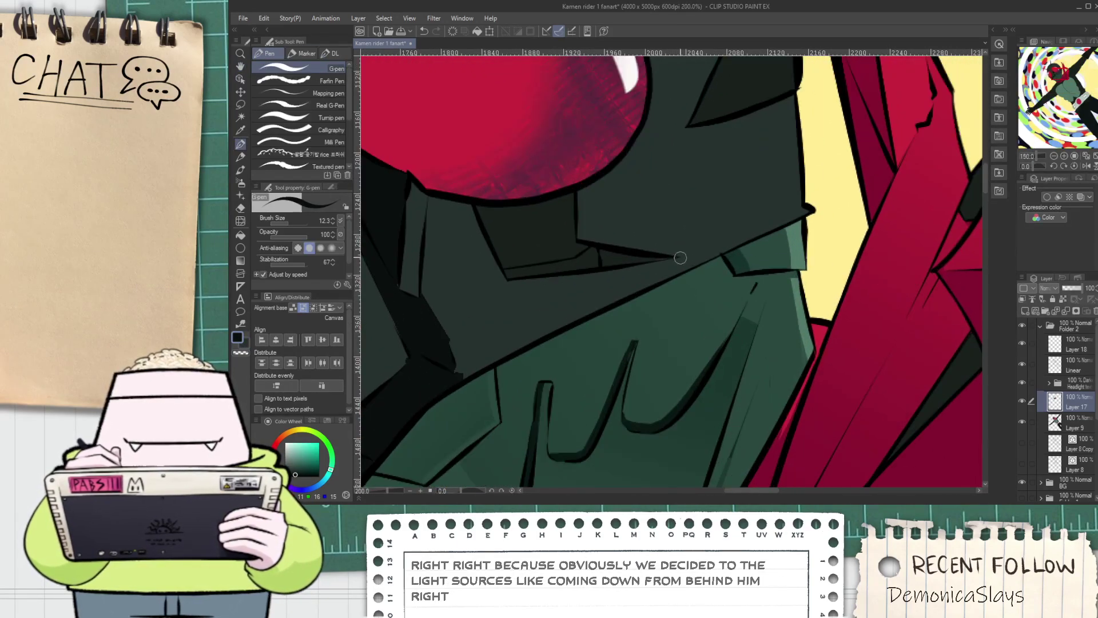
scroll(605, 279, down, 3)
key(space)
scroll(561, 294, up, 5)
drag(480, 337, 738, 247)
drag(506, 318, 581, 370)
key(ctrl+z)
mouse_move(516, 330)
mouse_down()
mouse_move(540, 321)
mouse_move(551, 377)
mouse_up()
Set the G-pen's stabilization to 28 and rework the small hooked shadow stroke near the helmet's lower edge
key(ctrl+minus)
key(ctrl+minus)
click(299, 265)
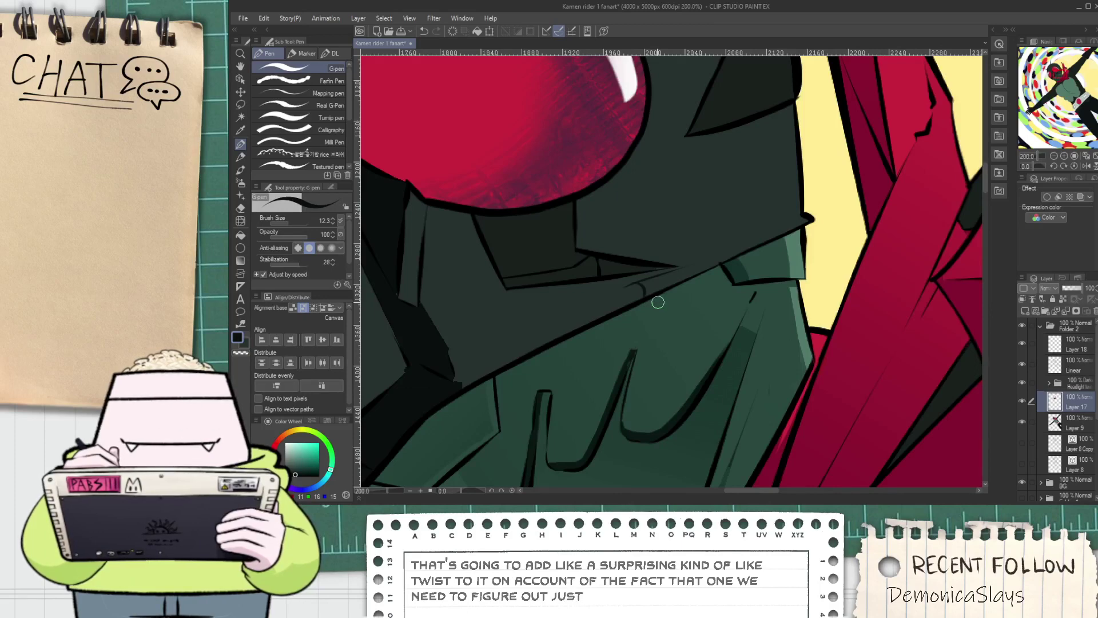
scroll(658, 302, up, 4)
key(ctrl+z)
mouse_move(539, 254)
mouse_down()
mouse_move(609, 179)
mouse_move(640, 175)
mouse_up()
key(ctrl+z)
key(ctrl+z)
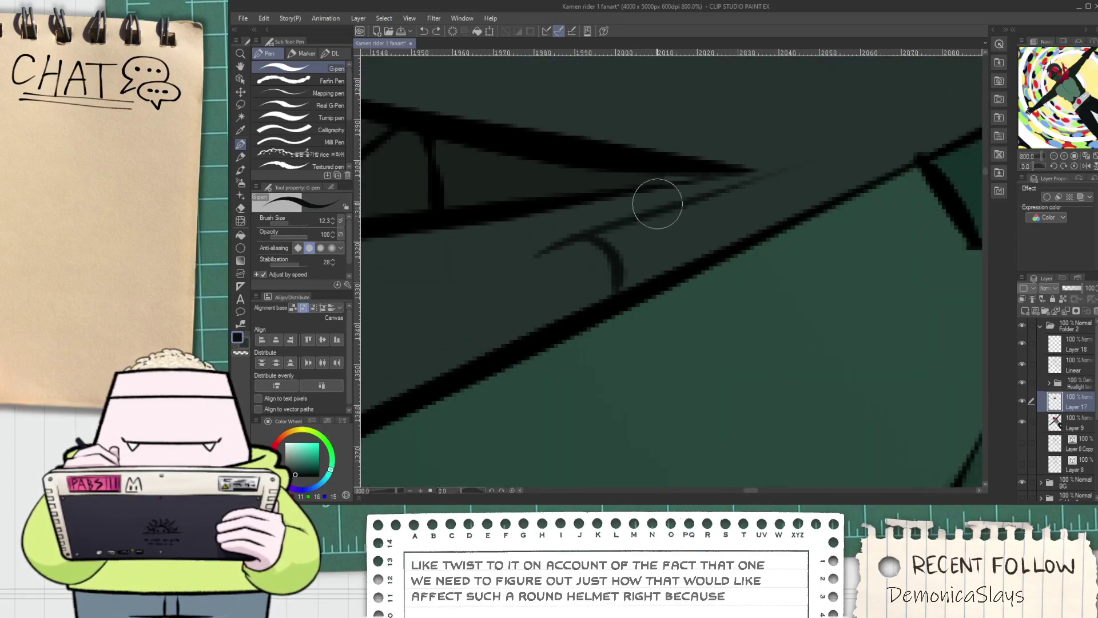
scroll(656, 204, down, 4)
scroll(589, 275, up, 4)
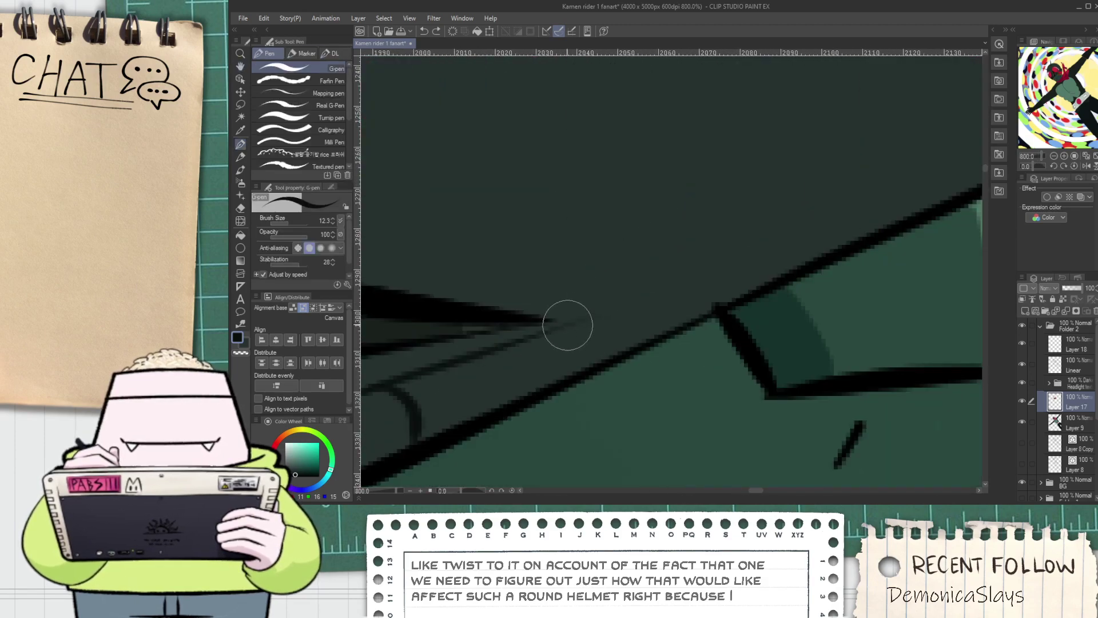
scroll(567, 325, down, 4)
scroll(508, 346, up, 2)
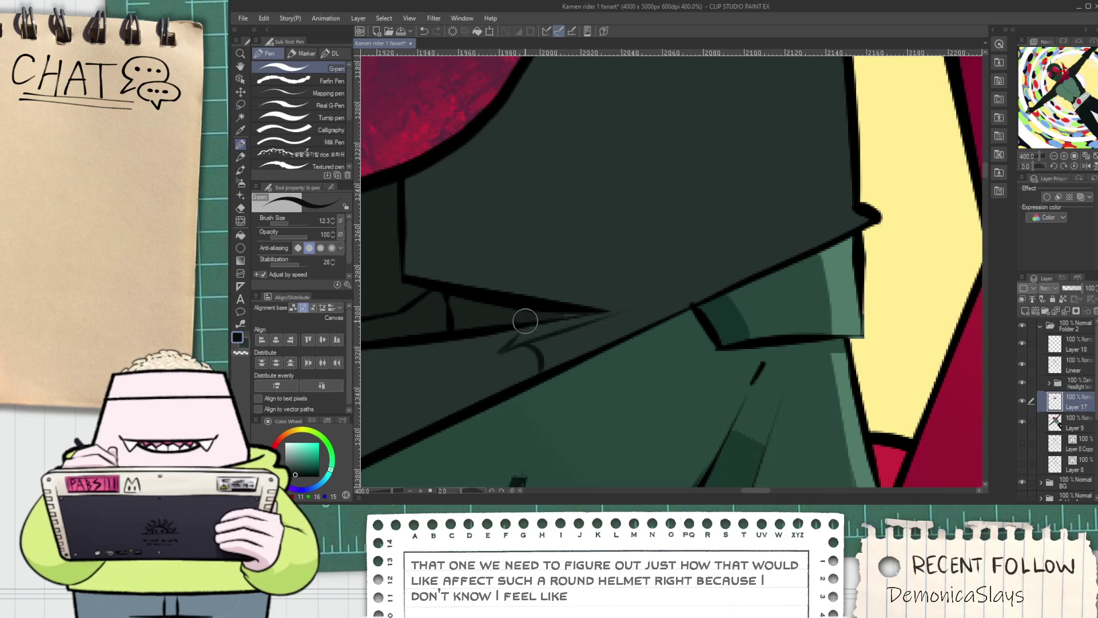
scroll(567, 169, down, 3)
Draw a curved shadow contour just inside the helmet's outer edge beside the smaller eye
drag(579, 154, 586, 333)
drag(489, 220, 627, 333)
drag(404, 240, 468, 282)
drag(378, 372, 466, 242)
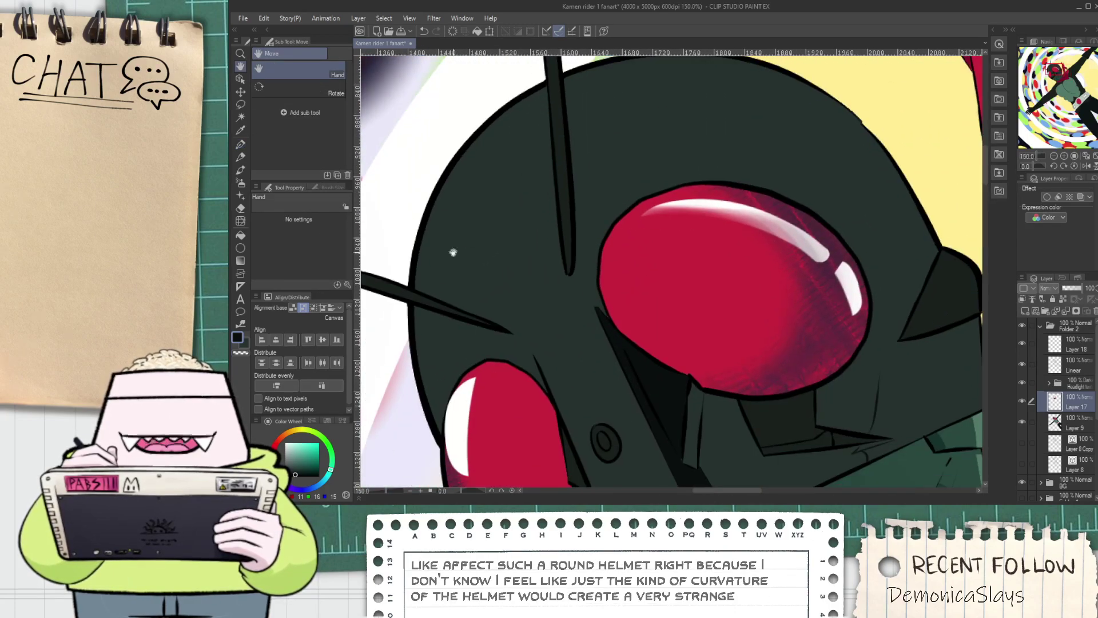
key(p)
scroll(436, 420, up, 1)
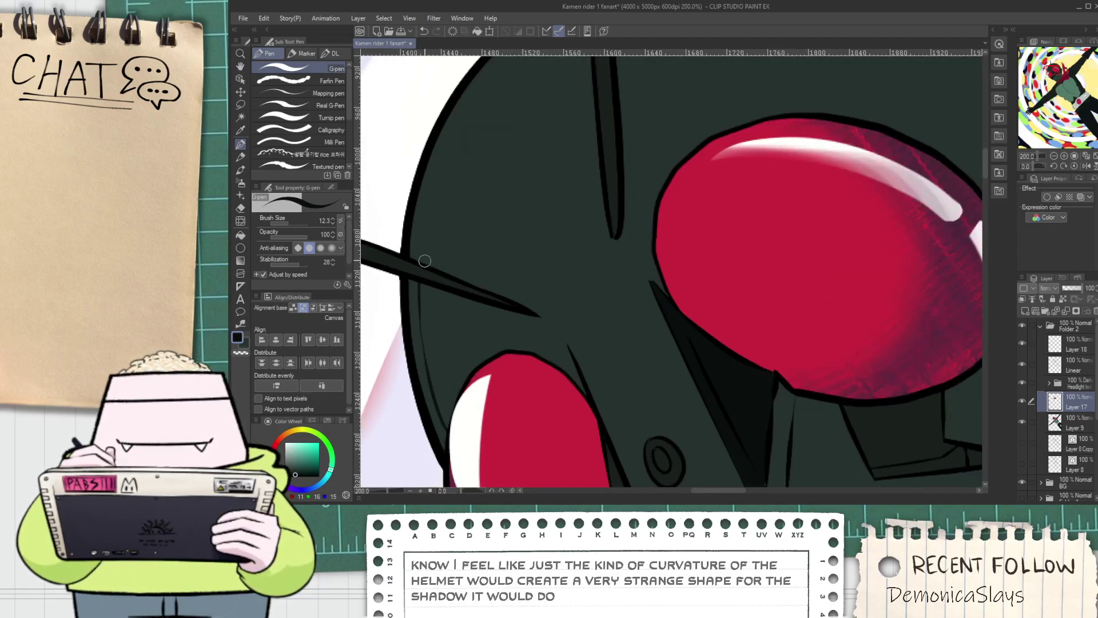
drag(533, 91, 400, 355)
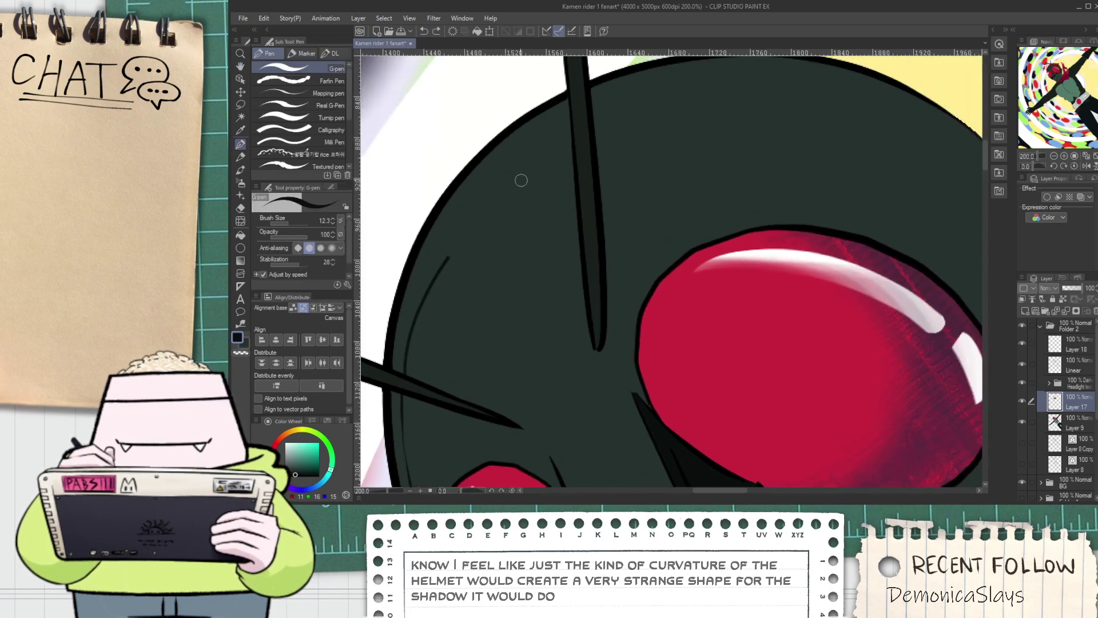
Extend the curved shadow contour over the forehead up to the upright antenna, redrawing the stroke more smoothly
scroll(560, 184, up, 5)
drag(515, 178, 639, 124)
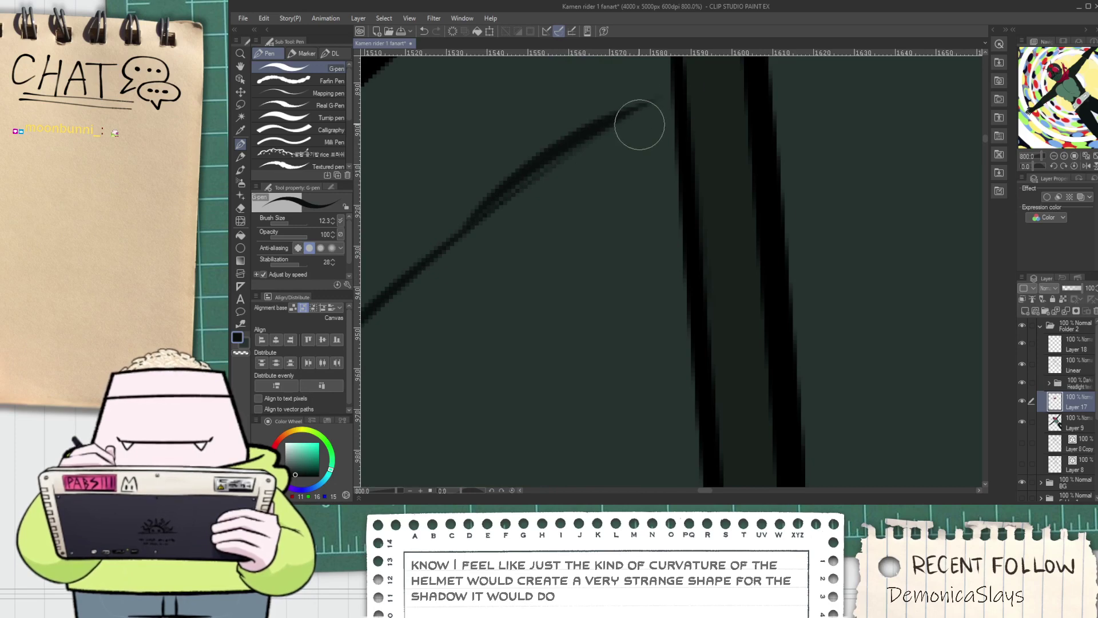
key(ctrl+z)
mouse_move(445, 249)
mouse_down()
mouse_move(534, 176)
mouse_move(687, 101)
mouse_move(670, 109)
mouse_move(663, 196)
mouse_move(635, 208)
mouse_up()
Join the forehead shadow contour to the upright antenna and erase the stroke end that overlaps the antenna
key(space)
alt+click(650, 200)
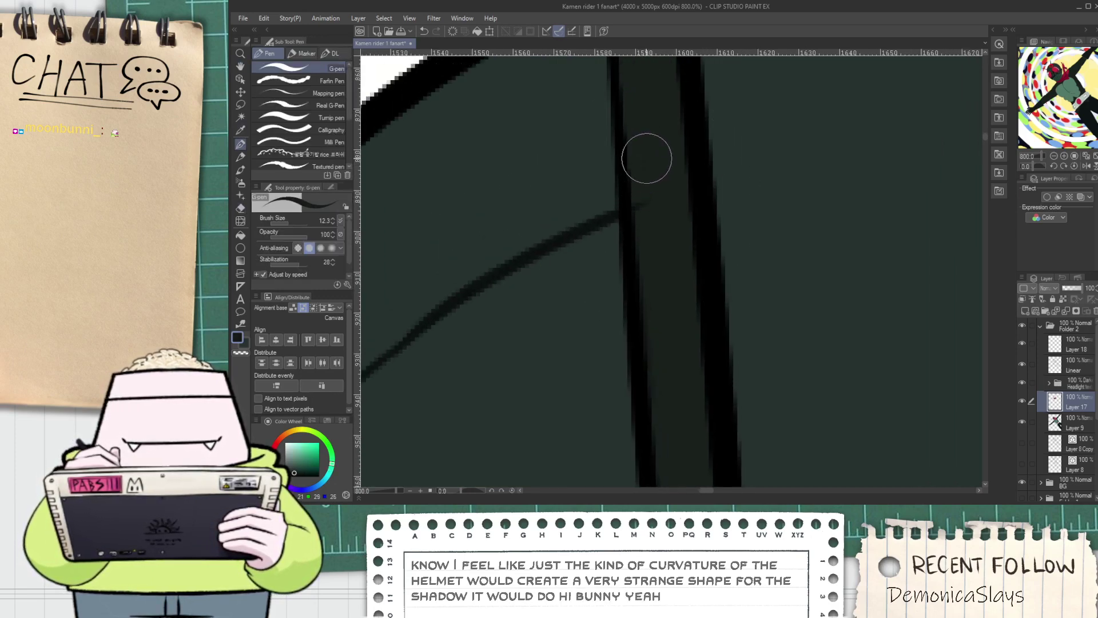
key(e)
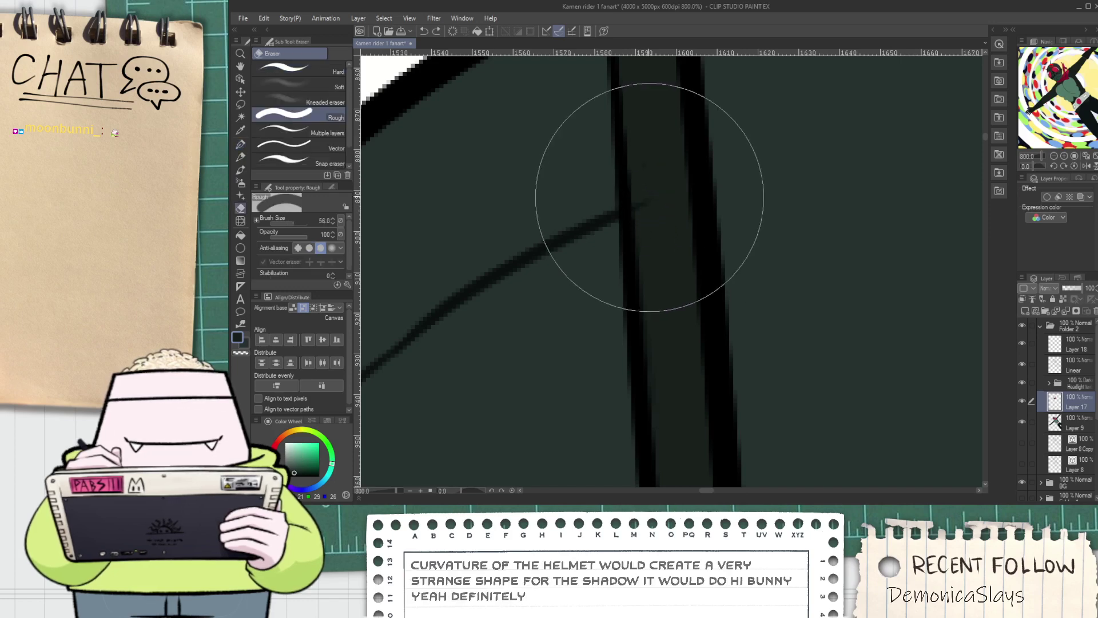
drag(640, 182, 651, 184)
scroll(571, 235, up, 2)
alt+click(559, 246)
Continue the curved shadow contour from the antenna's other side over the larger eye, tapering toward the ear piece
scroll(526, 265, down, 3)
key(space)
drag(632, 262, 476, 252)
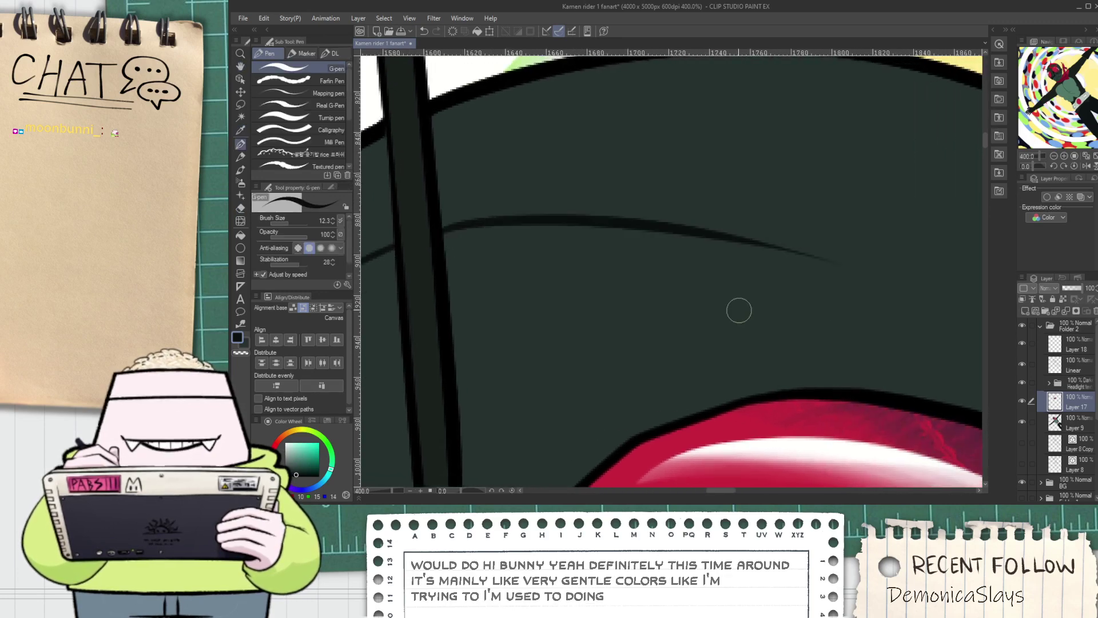
scroll(572, 266, down, 3)
key(h)
mouse_move(584, 274)
mouse_down()
mouse_move(471, 193)
mouse_move(798, 303)
mouse_move(472, 215)
mouse_move(804, 392)
mouse_move(622, 289)
mouse_up()
key(p)
key(h)
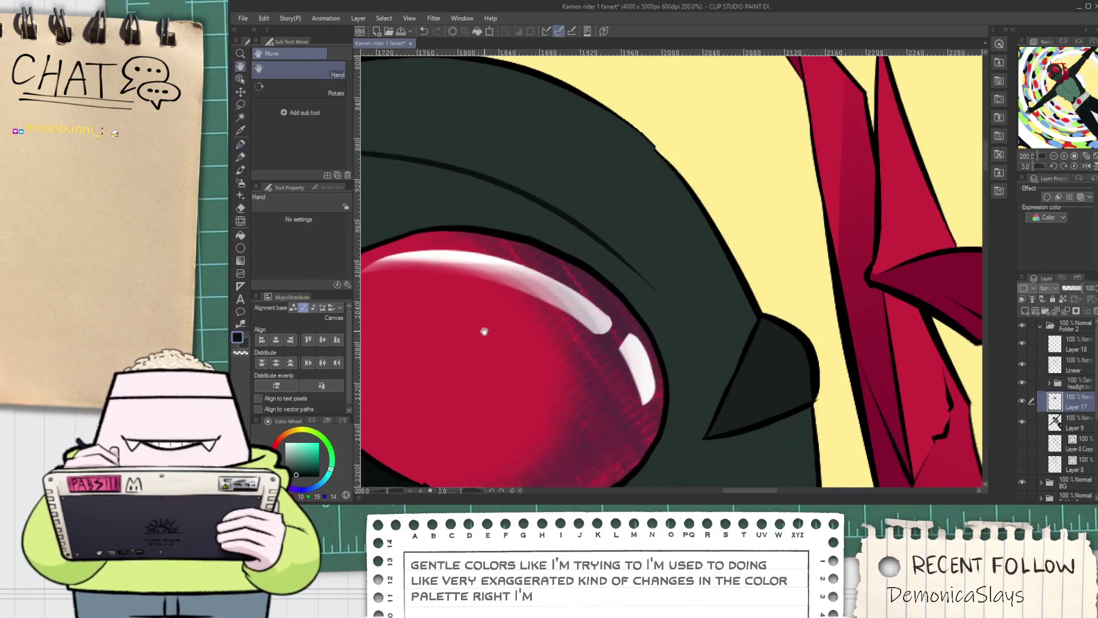
key(p)
scroll(564, 215, up, 3)
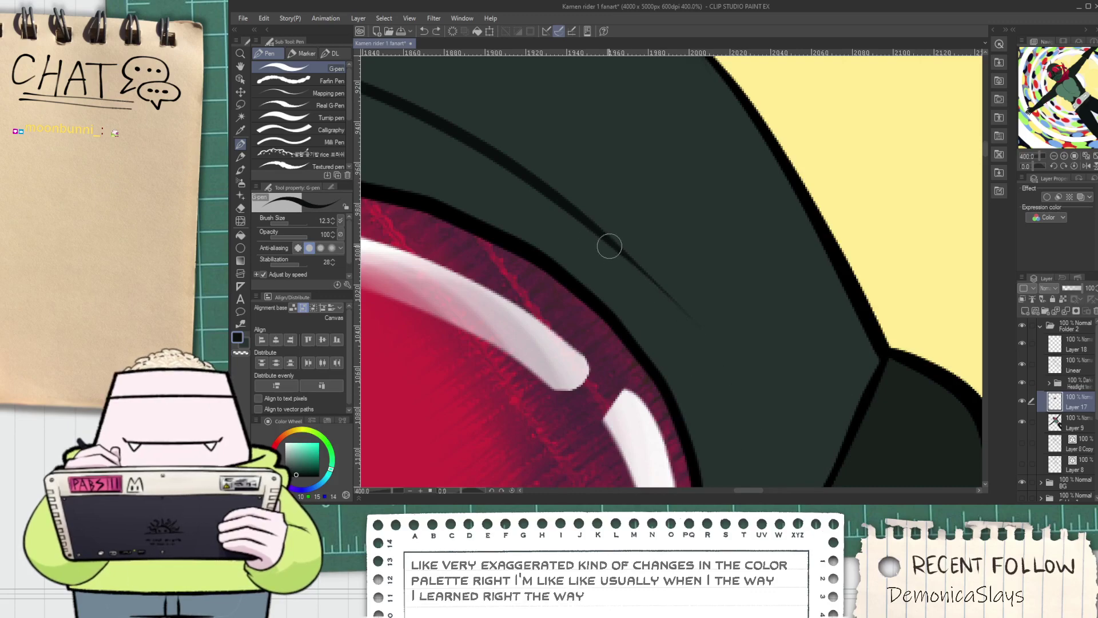
Angle the shadow contour into the ear piece, redrawing it once, and add a diagonal stroke beneath the piece to the lower guide line
scroll(711, 364, down, 2)
key(space)
drag(718, 387, 643, 212)
scroll(644, 212, up, 2)
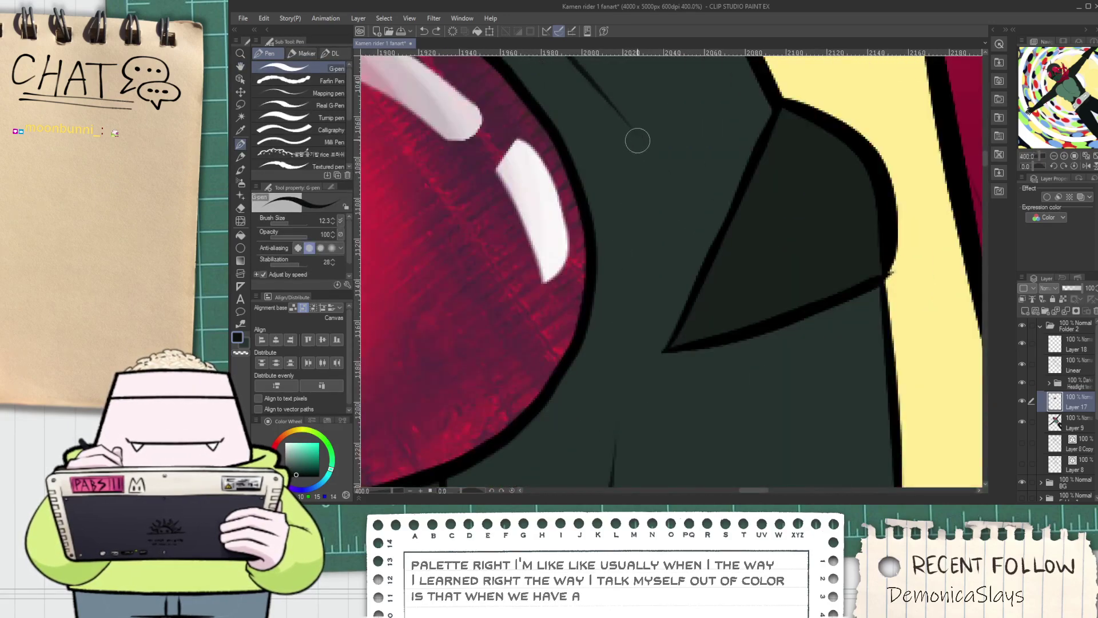
key(ctrl+z)
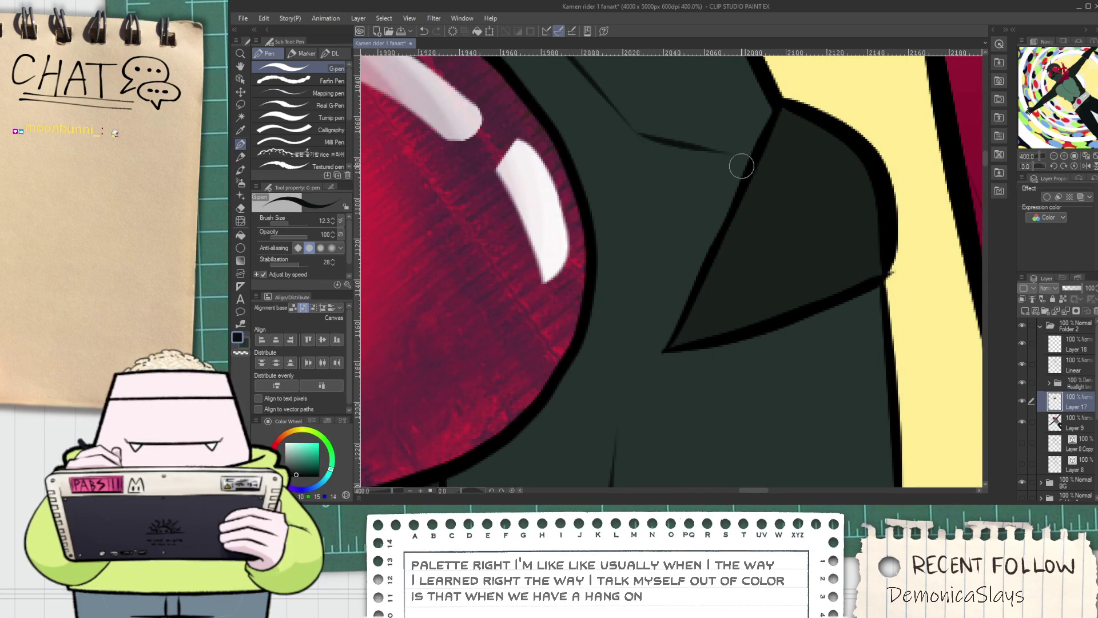
drag(703, 259, 618, 147)
drag(527, 367, 667, 233)
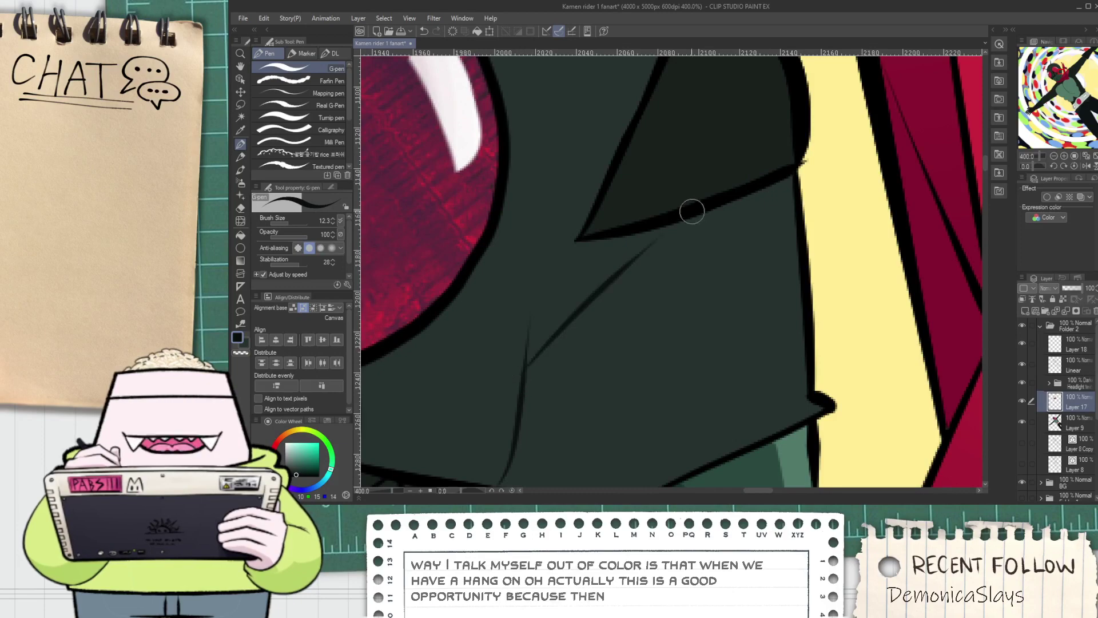
Fill the outlined shadow area around both eyes and across the helmet's face with the dark shadow colour
key(g)
click(571, 305)
scroll(579, 296, down, 3)
scroll(583, 295, down, 2)
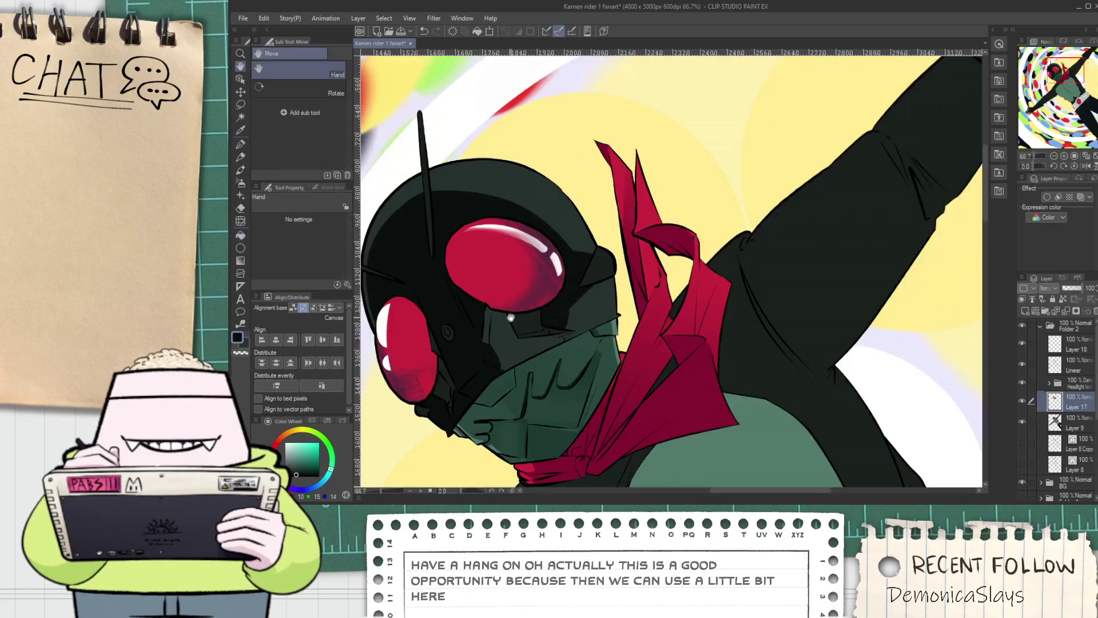
scroll(492, 324, up, 2)
click(482, 322)
scroll(504, 354, up, 2)
key(p)
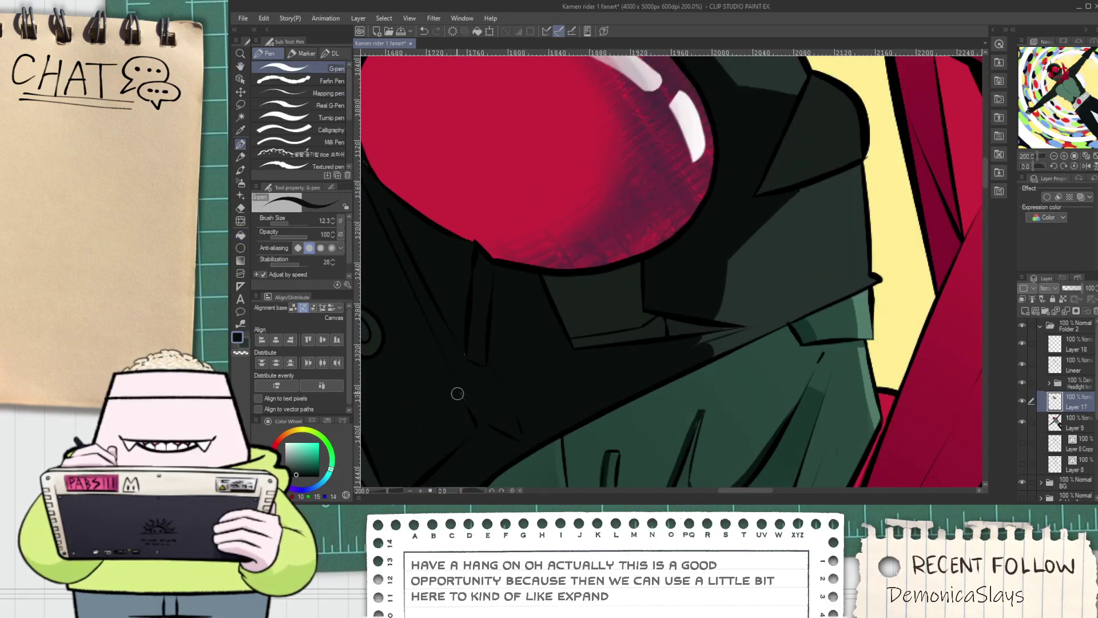
Touch up the gap near the pointed panel and draw strokes extending the shadow across the cheek panel to its lower edge
scroll(604, 379, up, 4)
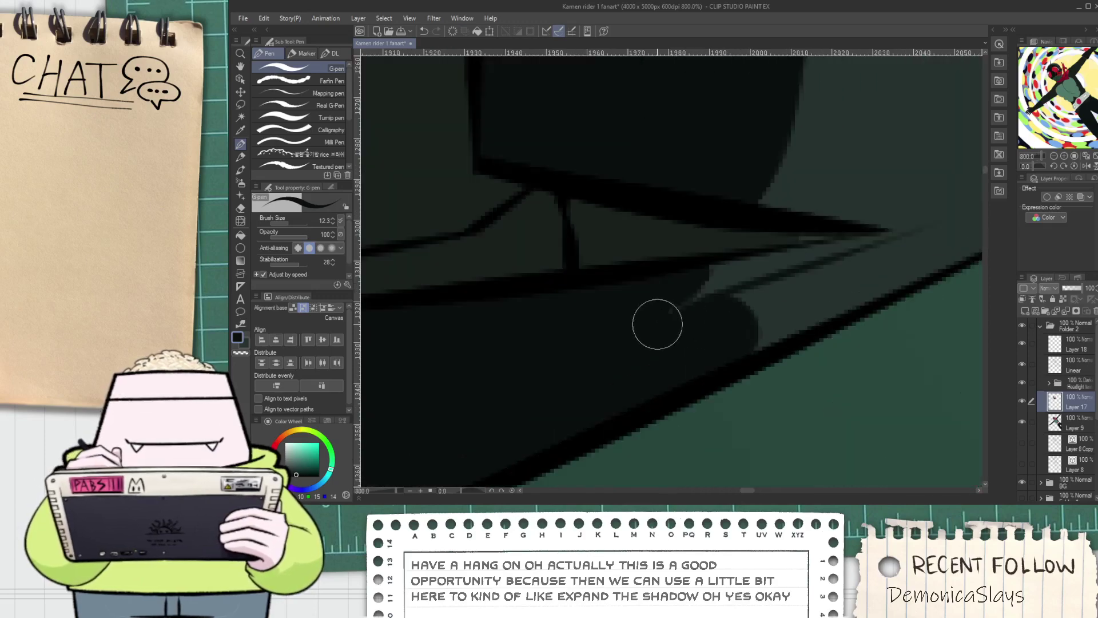
scroll(657, 324, down, 3)
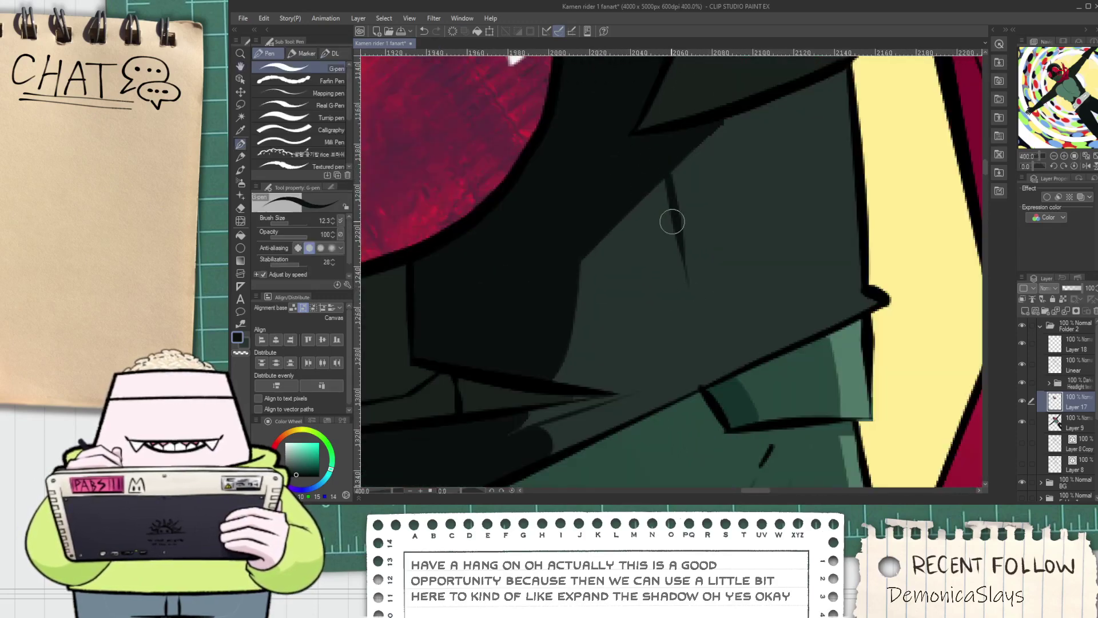
scroll(674, 223, down, 3)
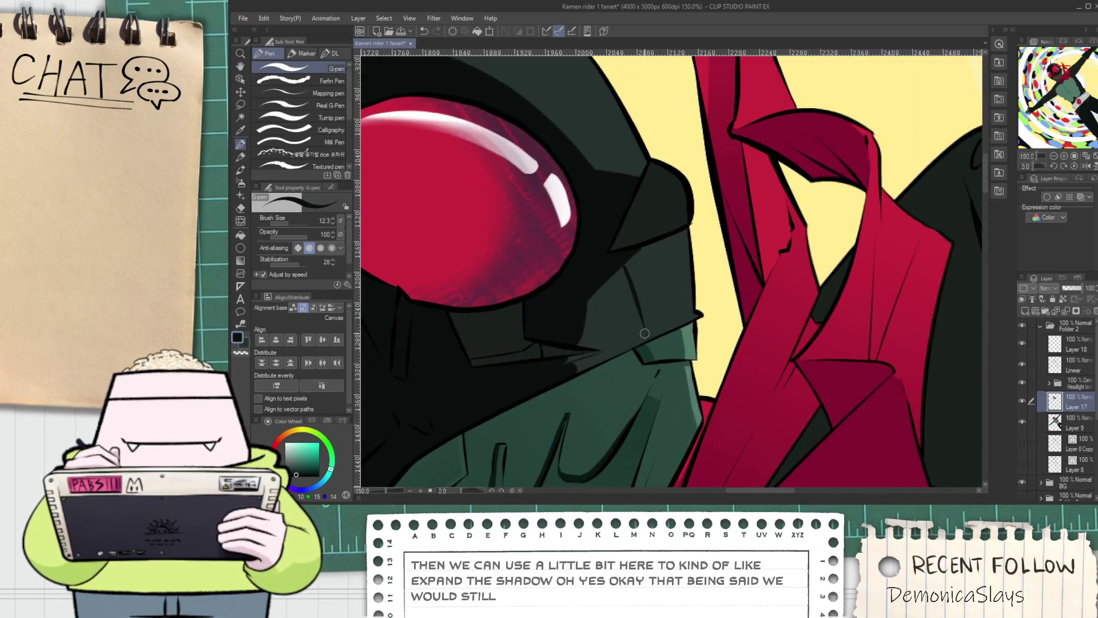
scroll(614, 255, up, 1)
scroll(635, 320, up, 4)
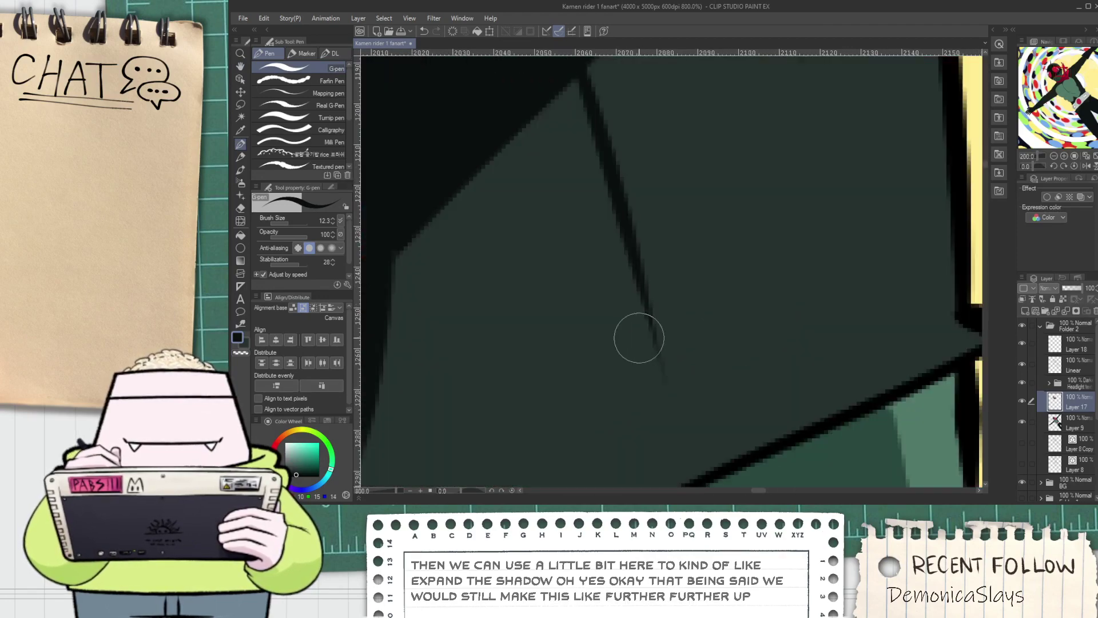
drag(792, 216, 587, 293)
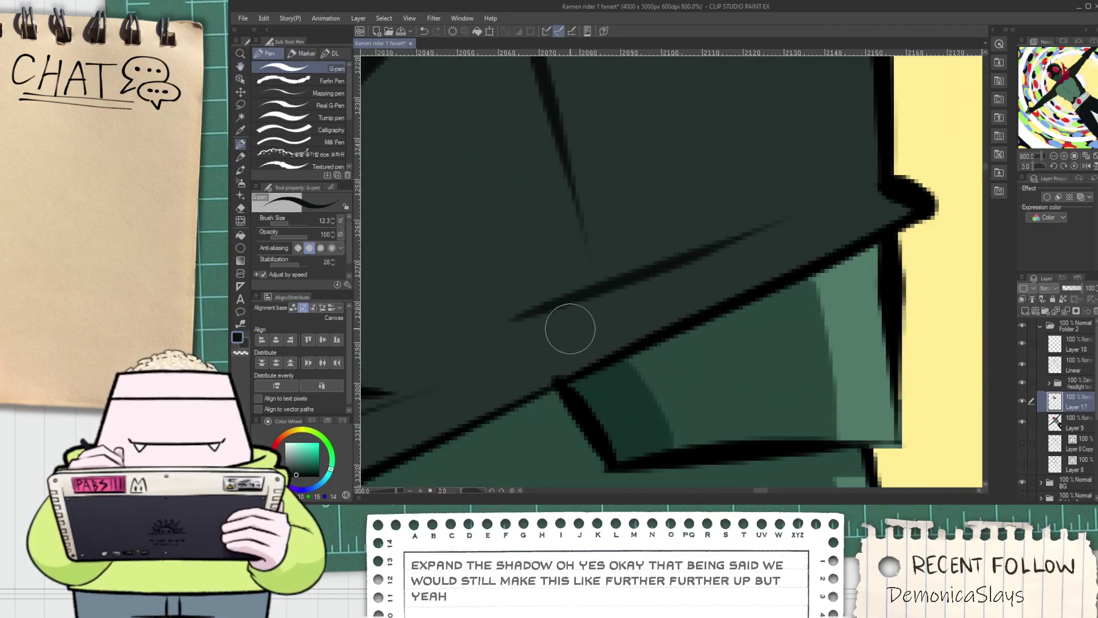
Fill the extended cheek shadow with the dark colour and paint over the leftover sliver by the pointed panel's tip
key(g)
scroll(618, 315, down, 5)
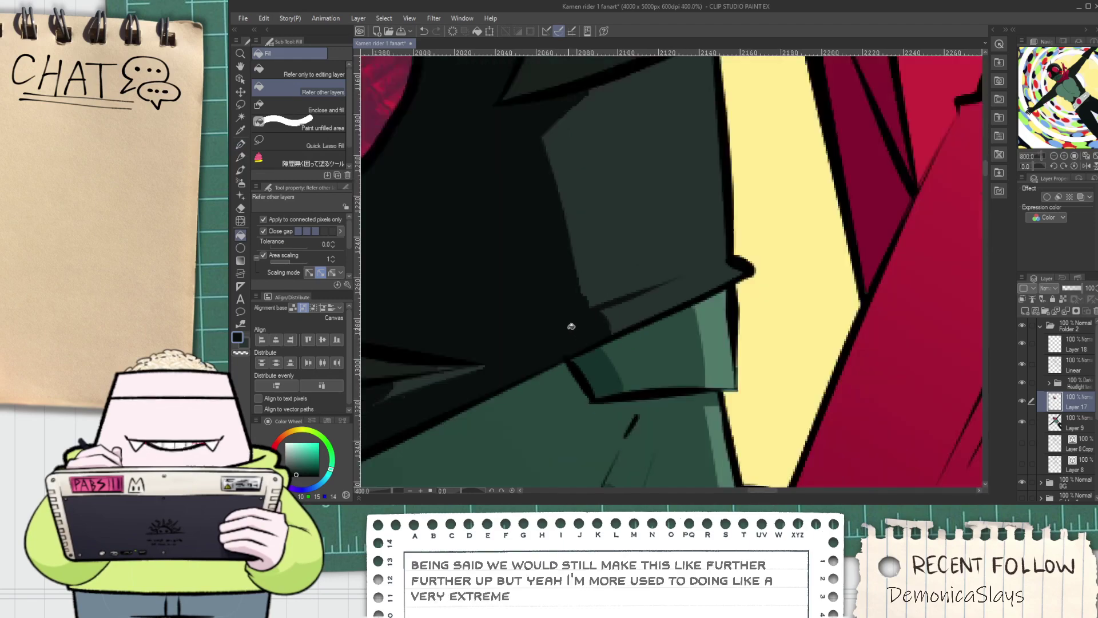
scroll(518, 333, up, 3)
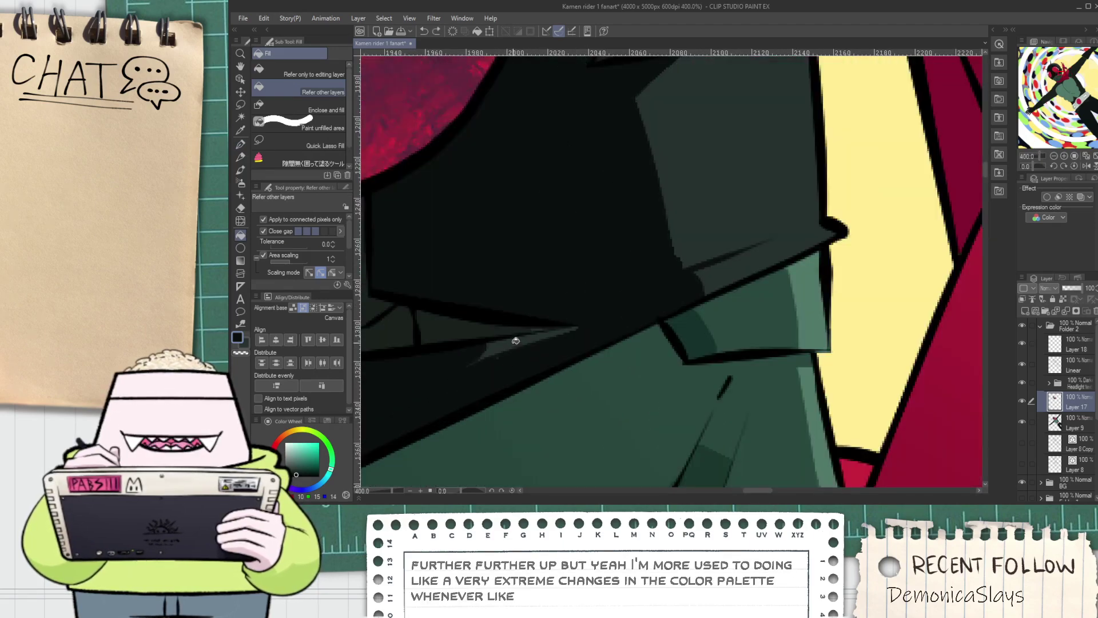
key(p)
scroll(503, 343, up, 2)
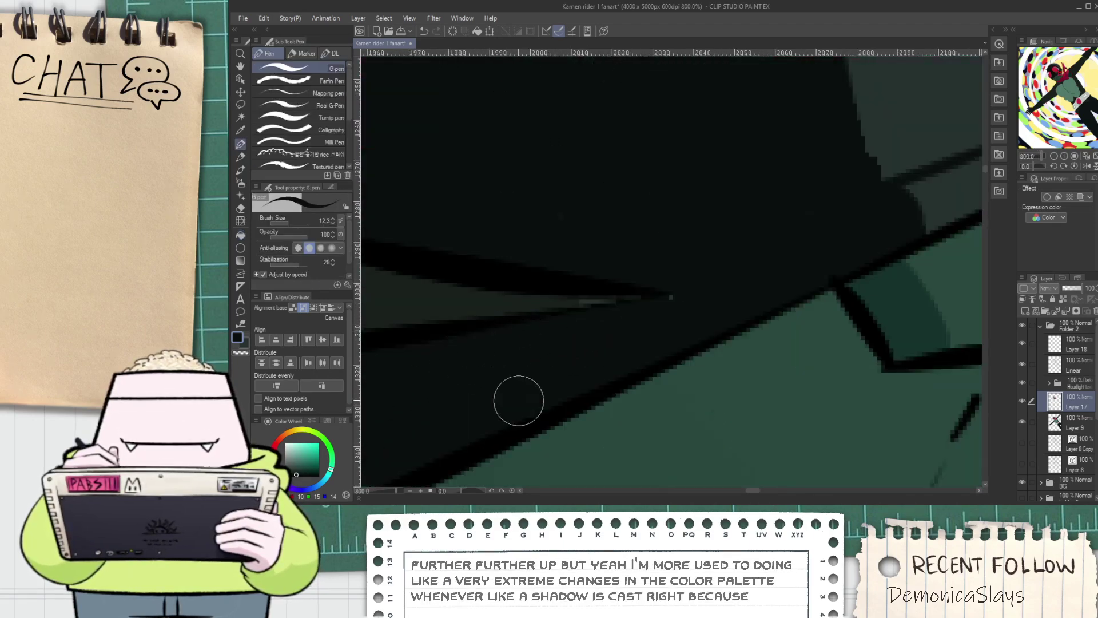
scroll(681, 294, down, 4)
key(i)
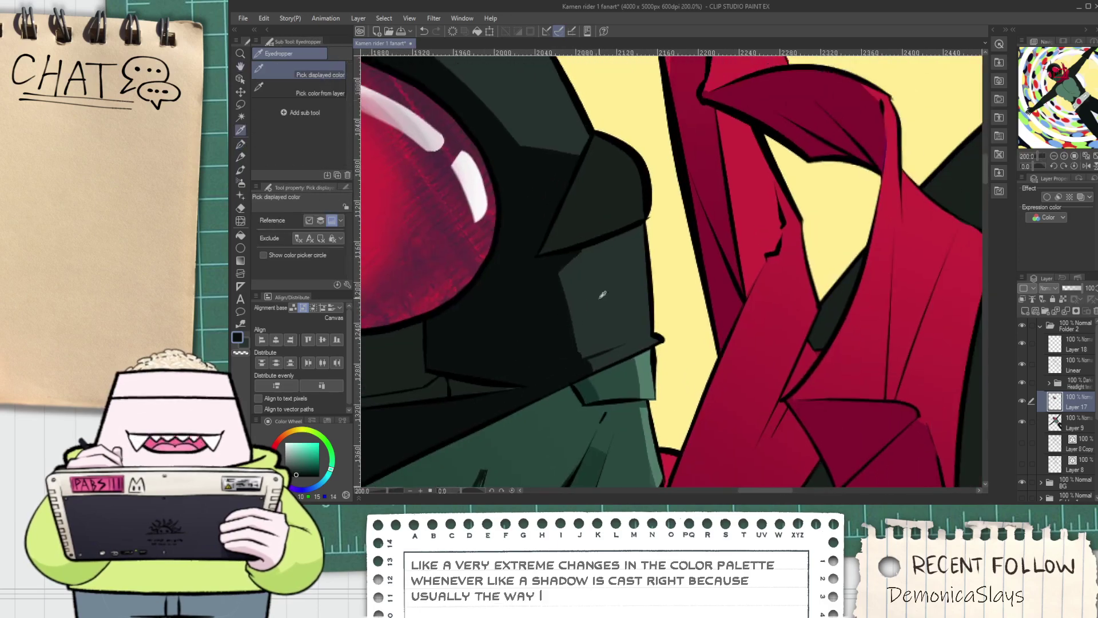
scroll(599, 296, up, 4)
click(570, 318)
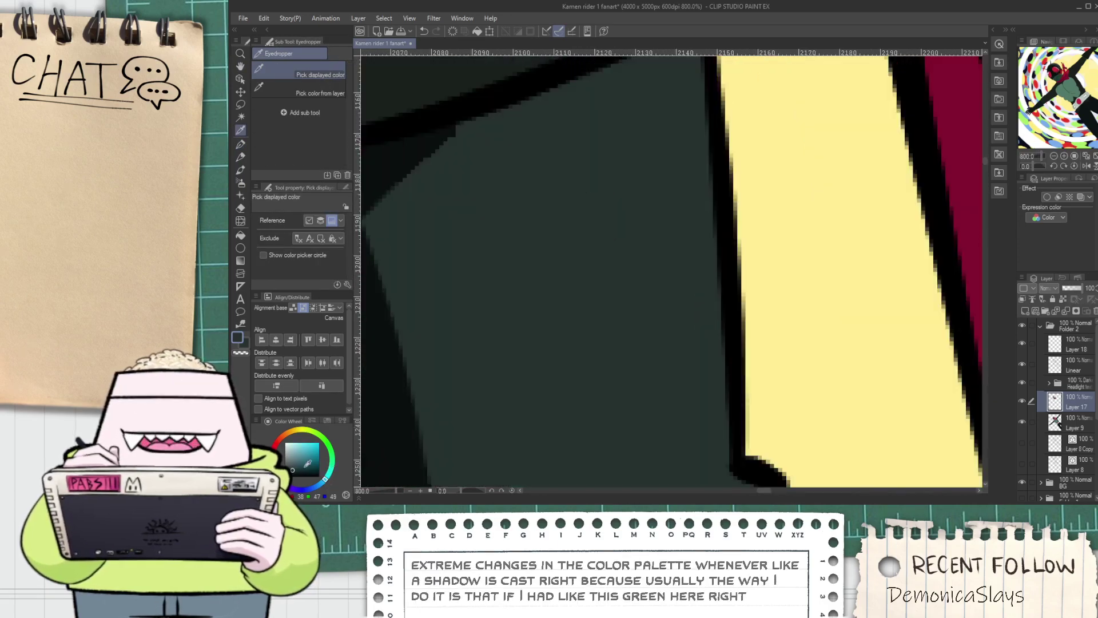
key(p)
drag(608, 243, 616, 479)
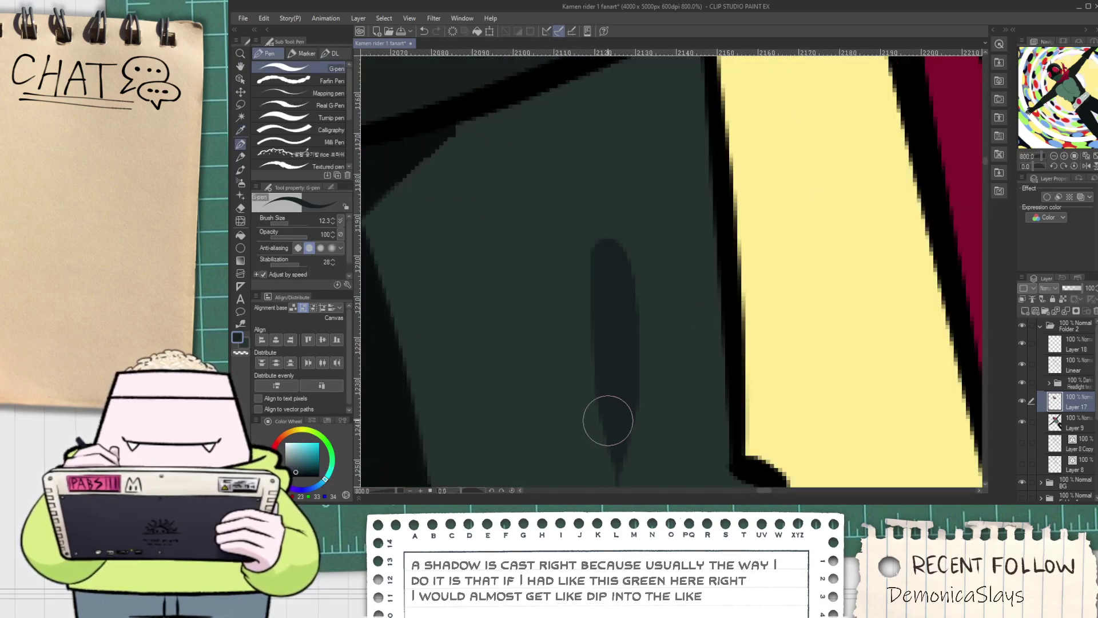
scroll(611, 422, down, 4)
key(h)
drag(574, 403, 608, 291)
key(ctrl+z)
scroll(608, 307, down, 2)
scroll(607, 308, down, 1)
scroll(629, 292, up, 4)
Fill the small recessed area beside the smaller eye's lower edge with pure black
key(i)
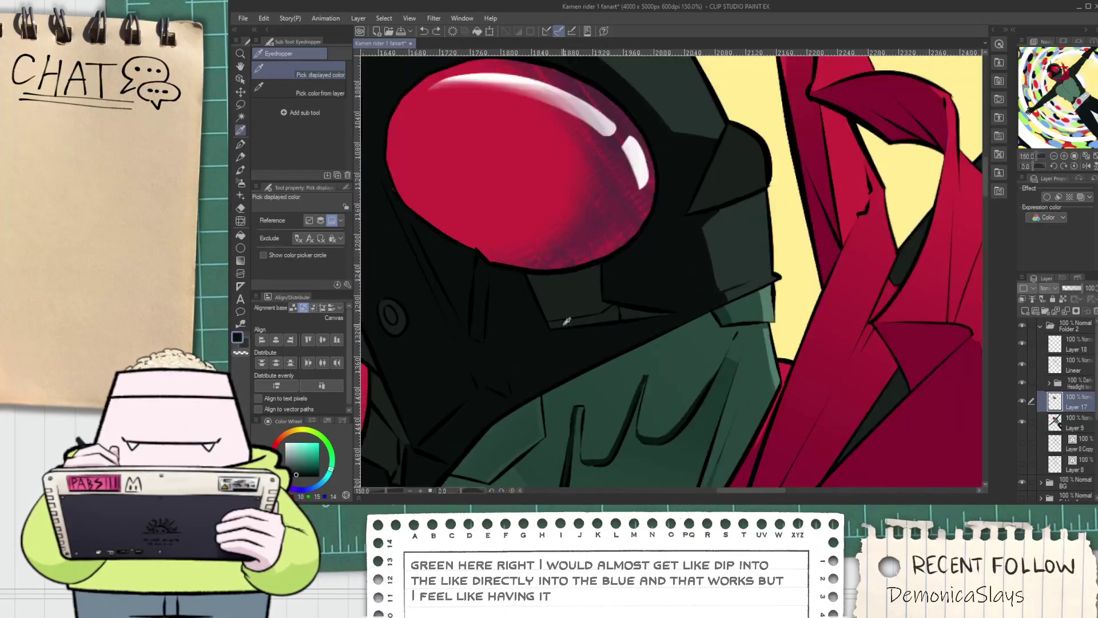
scroll(492, 355, down, 2)
key(h)
drag(443, 372, 534, 336)
scroll(517, 343, up, 2)
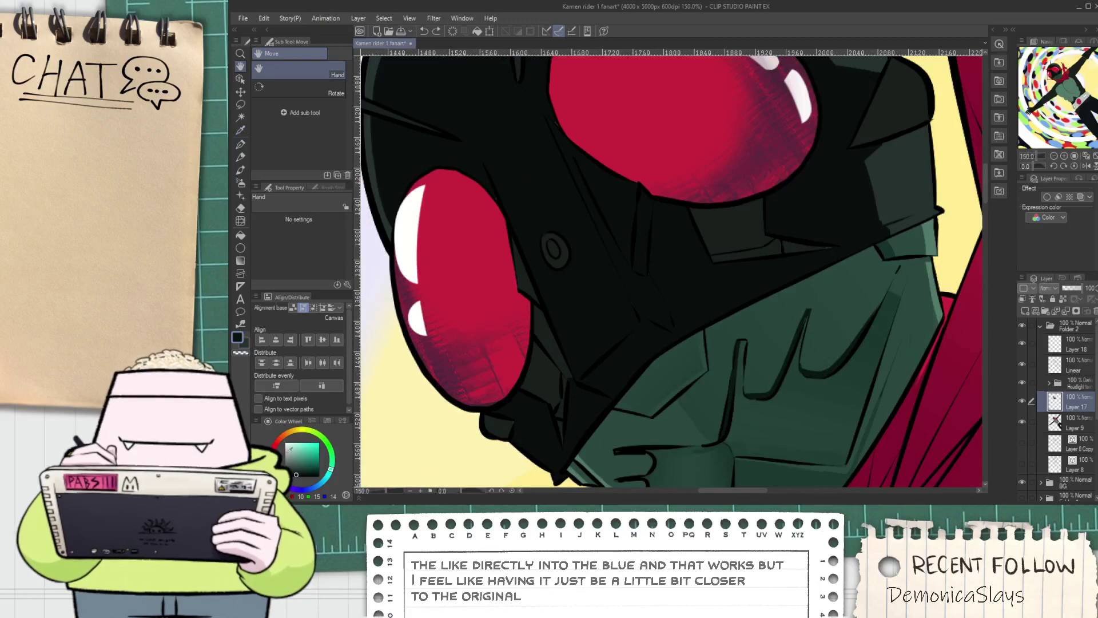
scroll(505, 395, up, 1)
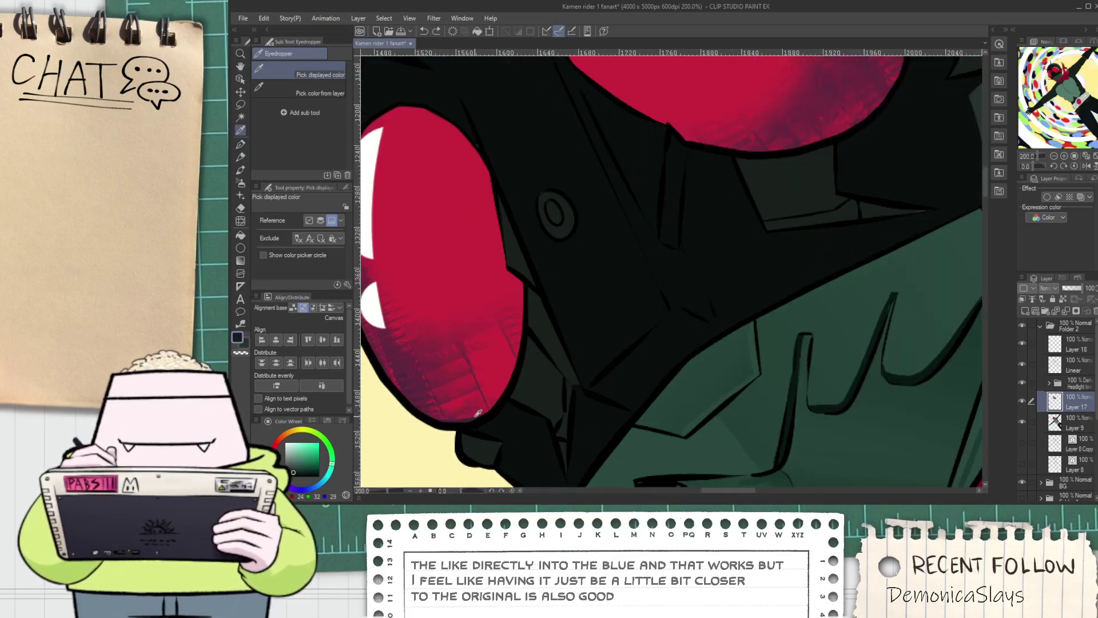
drag(324, 472, 325, 475)
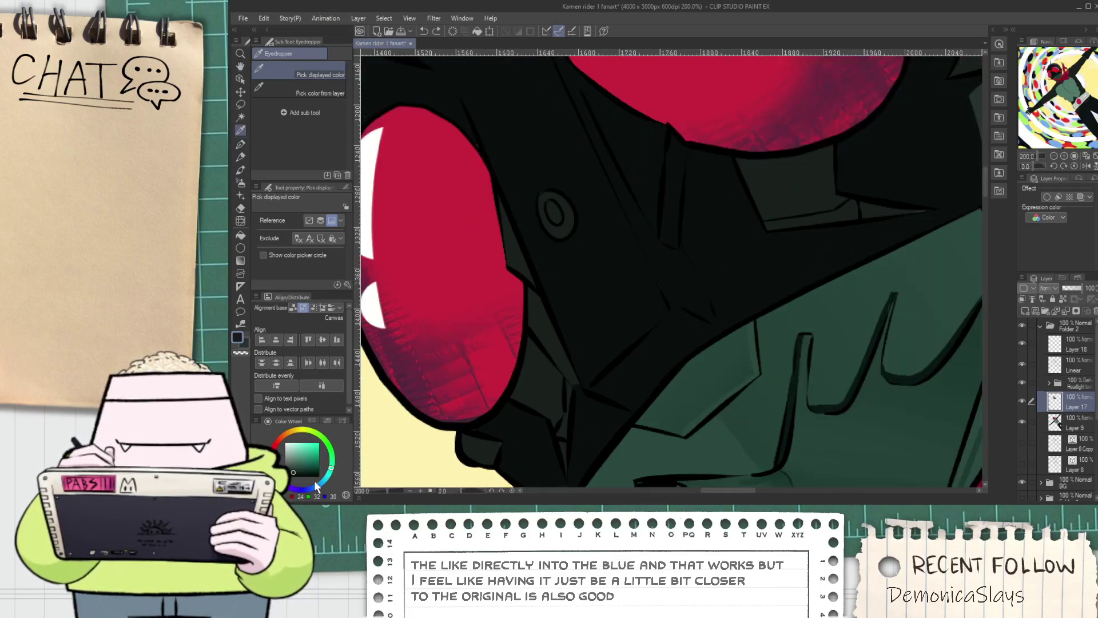
key(g)
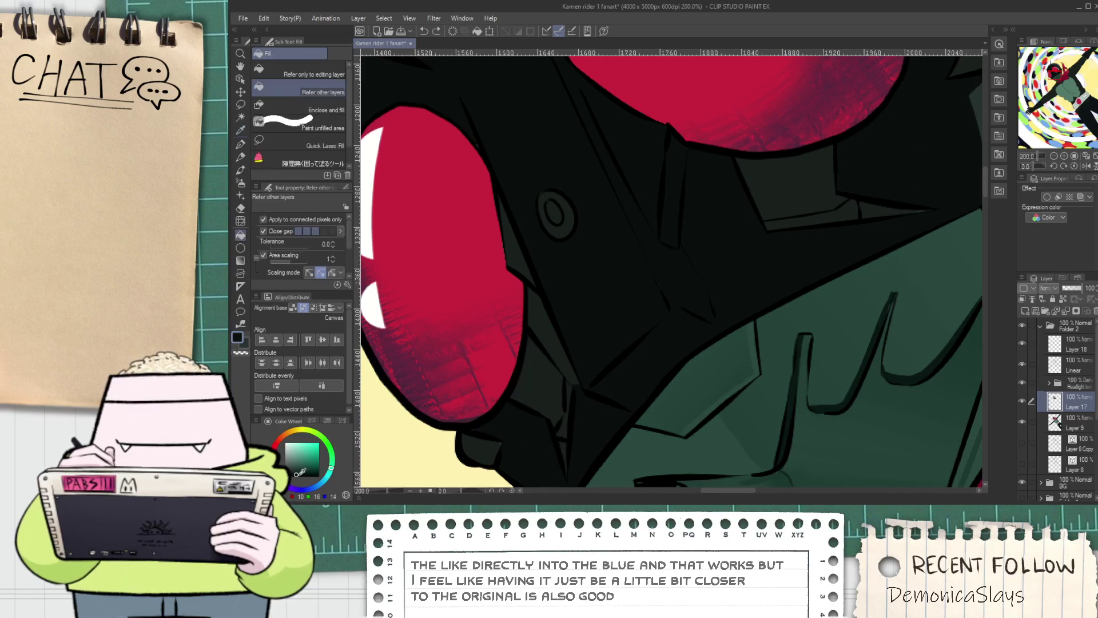
click(543, 425)
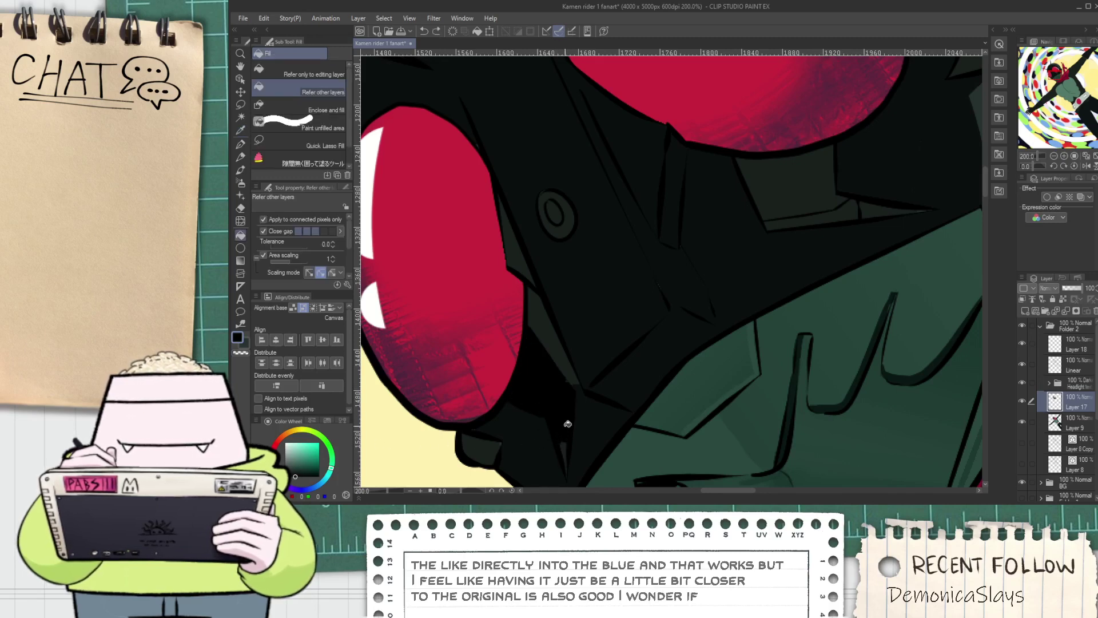
Paint over the unfilled gaps in the black recess beside the smaller eye, down to its pointed lower end
key(p)
scroll(565, 449, up, 5)
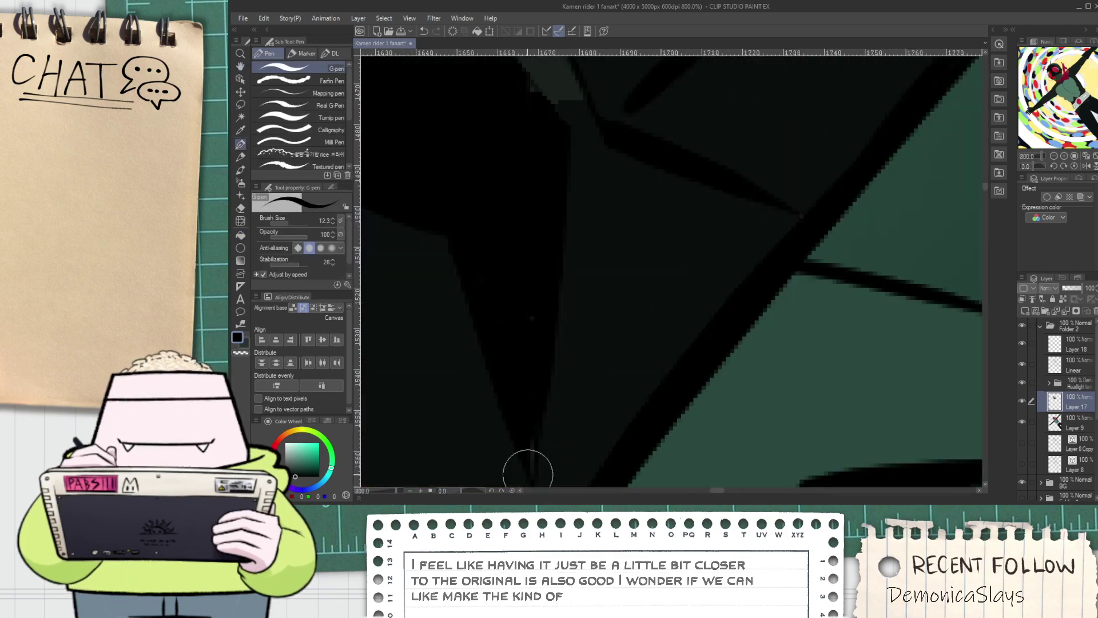
scroll(530, 266, down, 3)
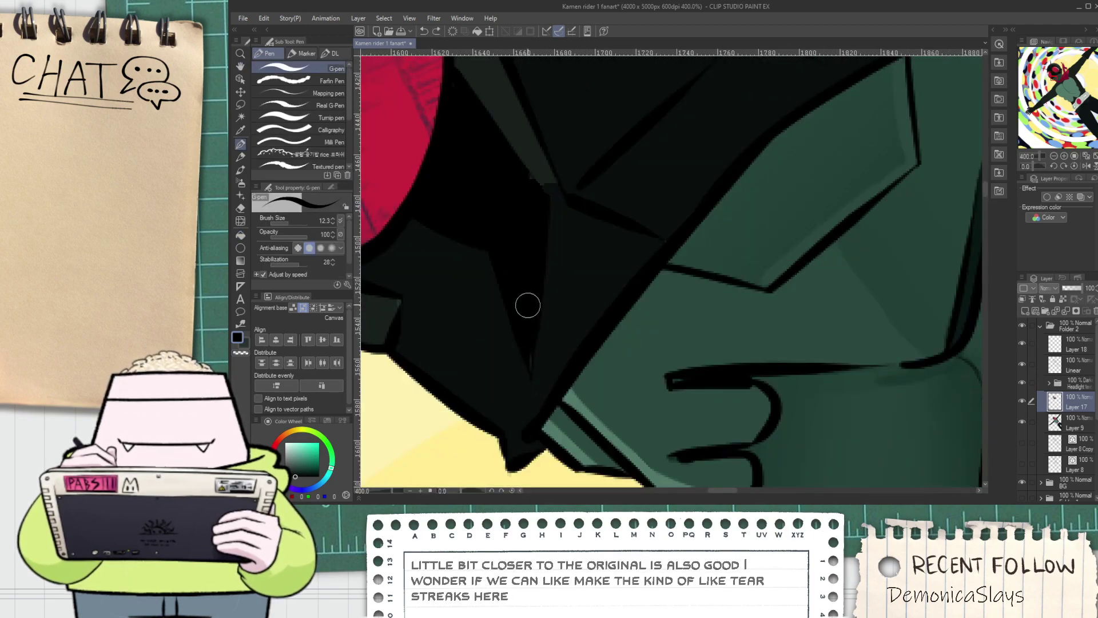
scroll(524, 350, down, 5)
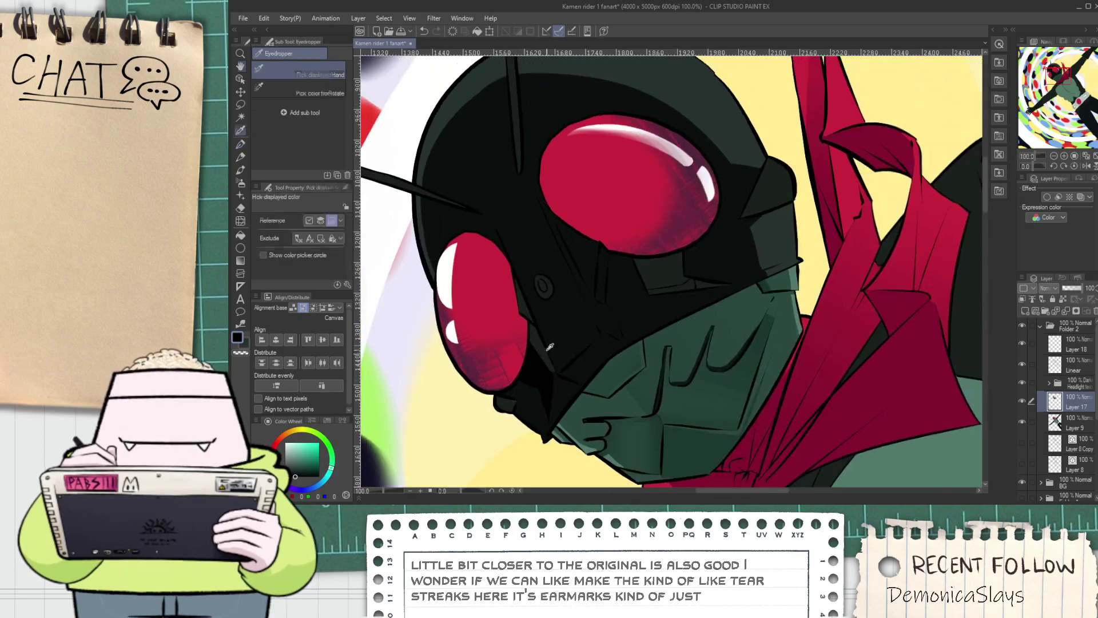
Fill the narrow sliver along the smaller eye's inner edge with the dark helmet shadow colour and touch up its gaps
key(g)
click(528, 353)
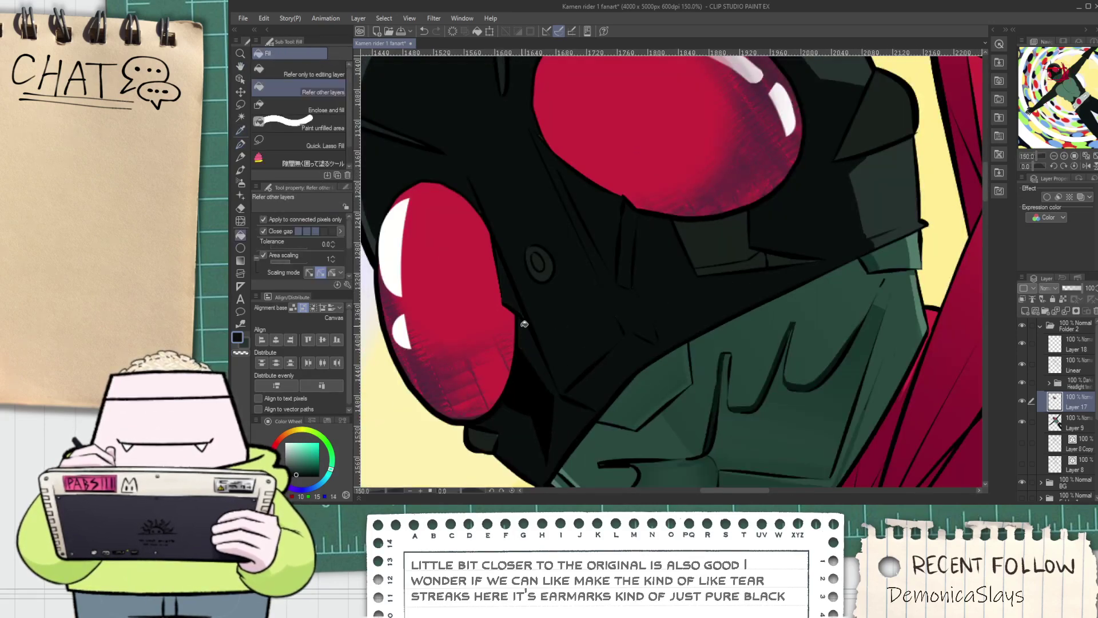
key(p)
scroll(523, 321, up, 3)
scroll(527, 303, down, 4)
Fill the pointed panel beneath the larger eye with pure black and paint over the gap at its tip
key(g)
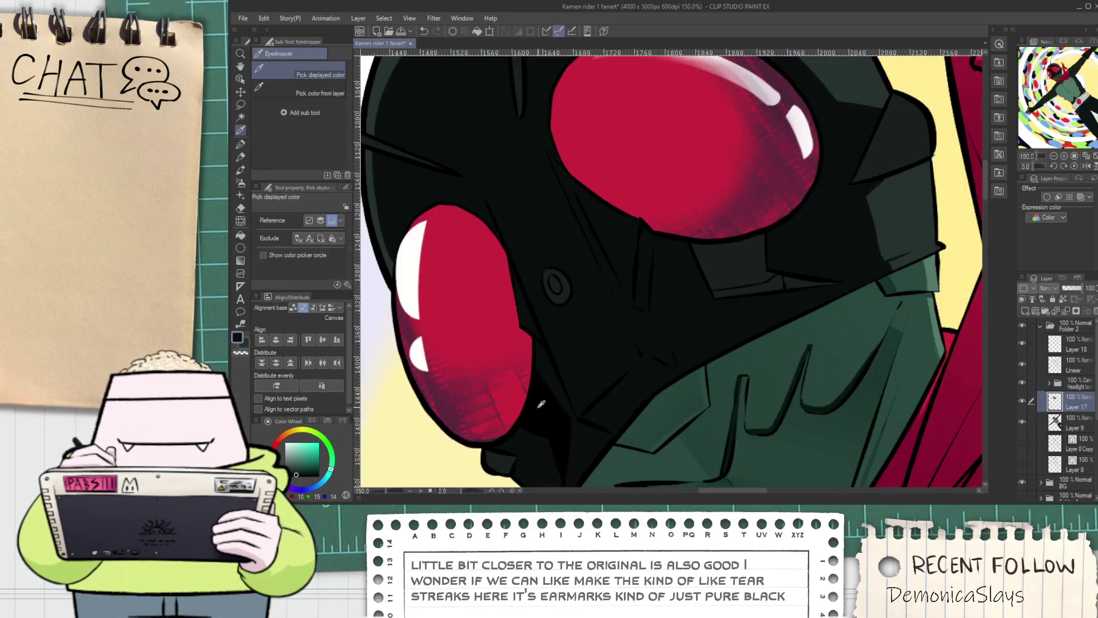
click(771, 269)
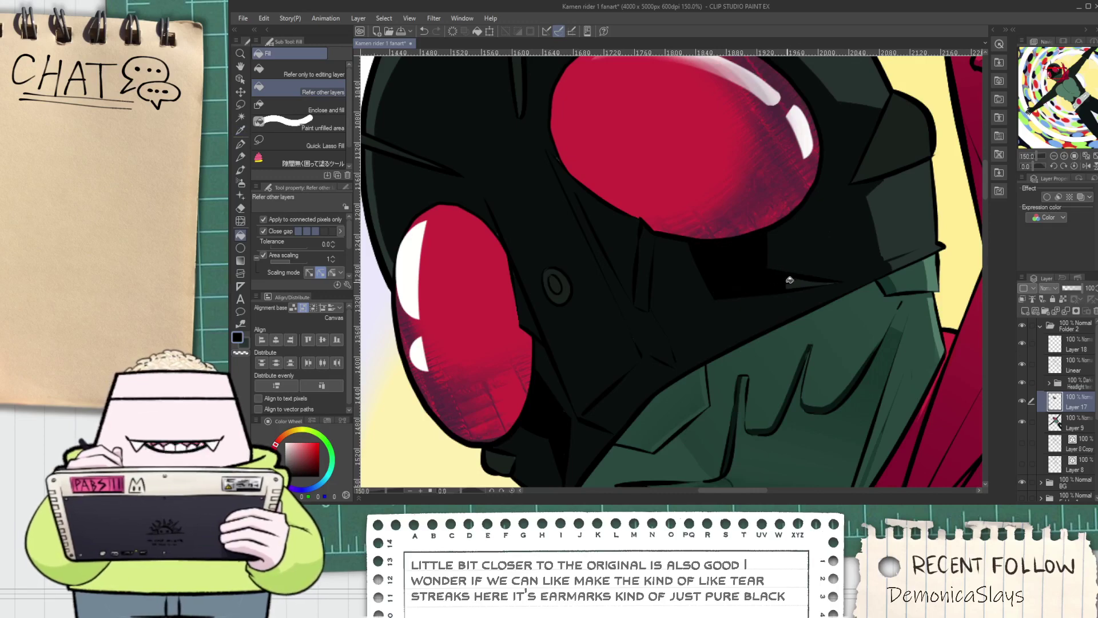
scroll(784, 280, up, 6)
key(p)
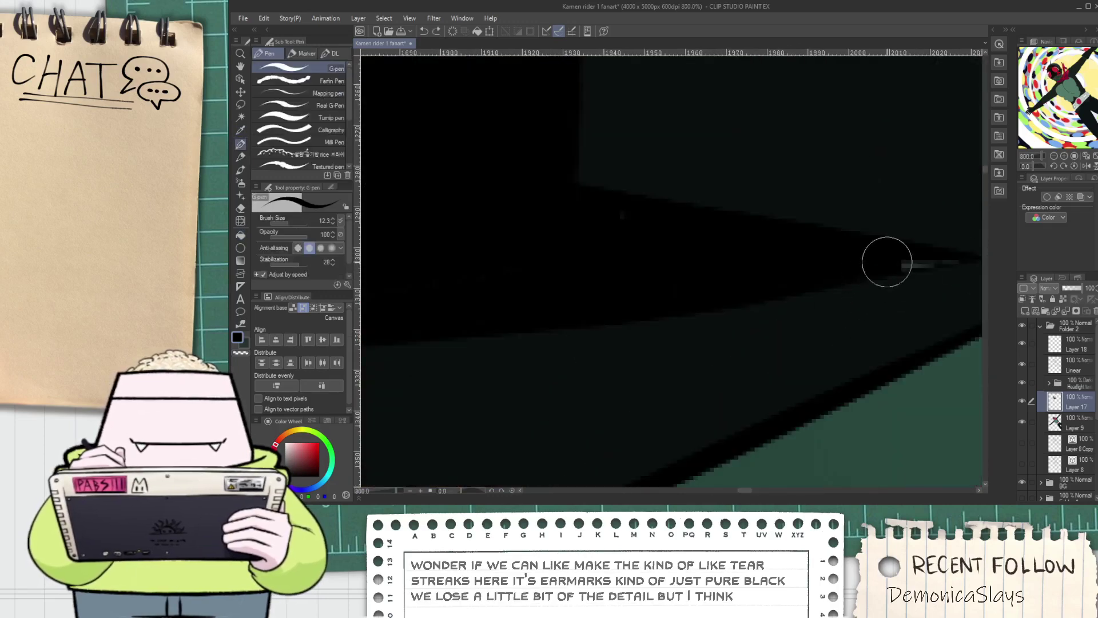
drag(927, 259, 890, 265)
scroll(888, 265, down, 9)
key(i)
scroll(692, 325, up, 1)
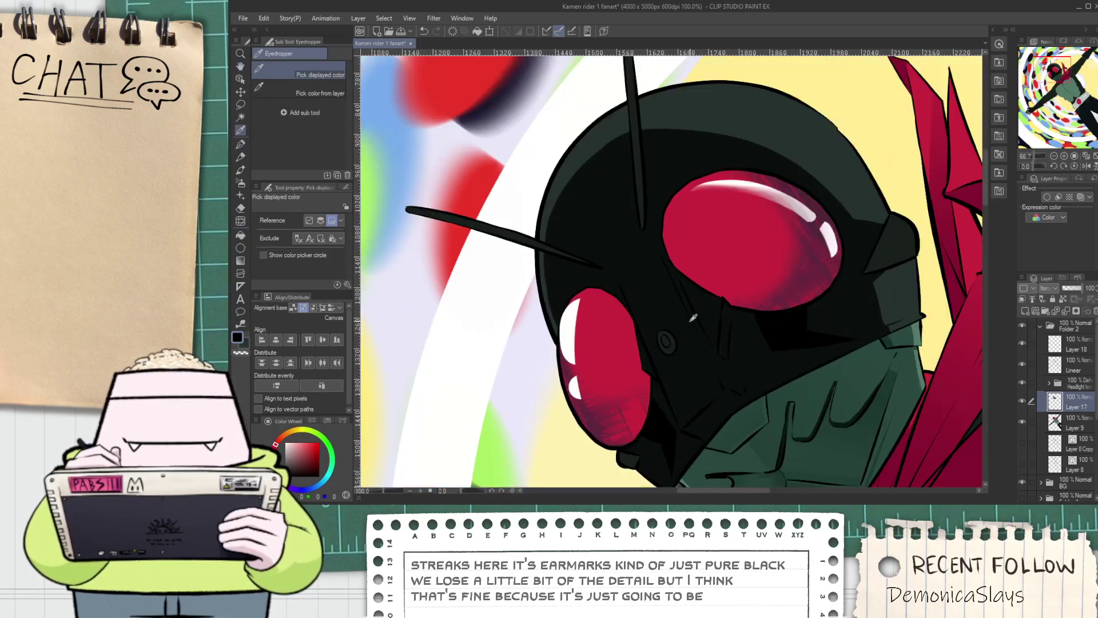
Close the gaps in the black outline around the central nose panel between the eyes
scroll(694, 324, up, 2)
key(g)
scroll(713, 424, up, 3)
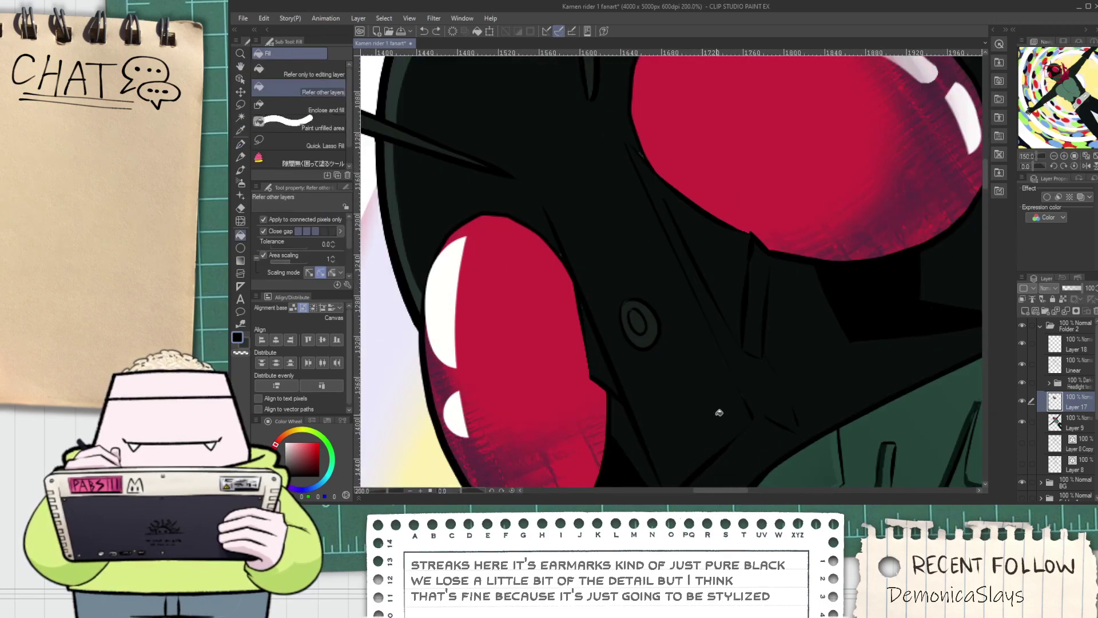
key(p)
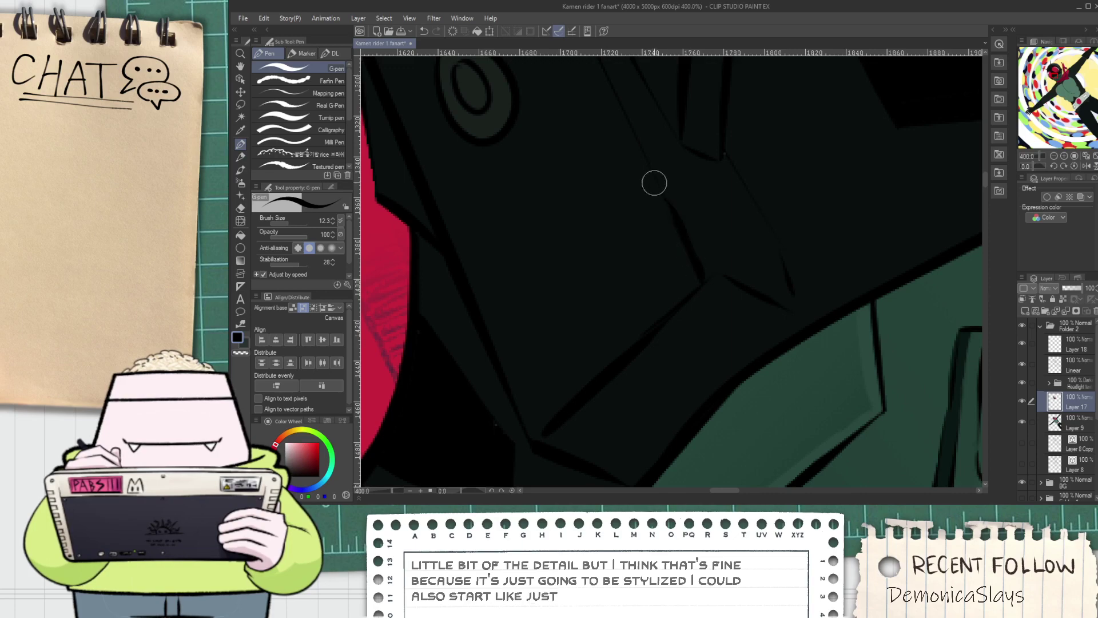
scroll(649, 169, down, 3)
scroll(596, 292, up, 5)
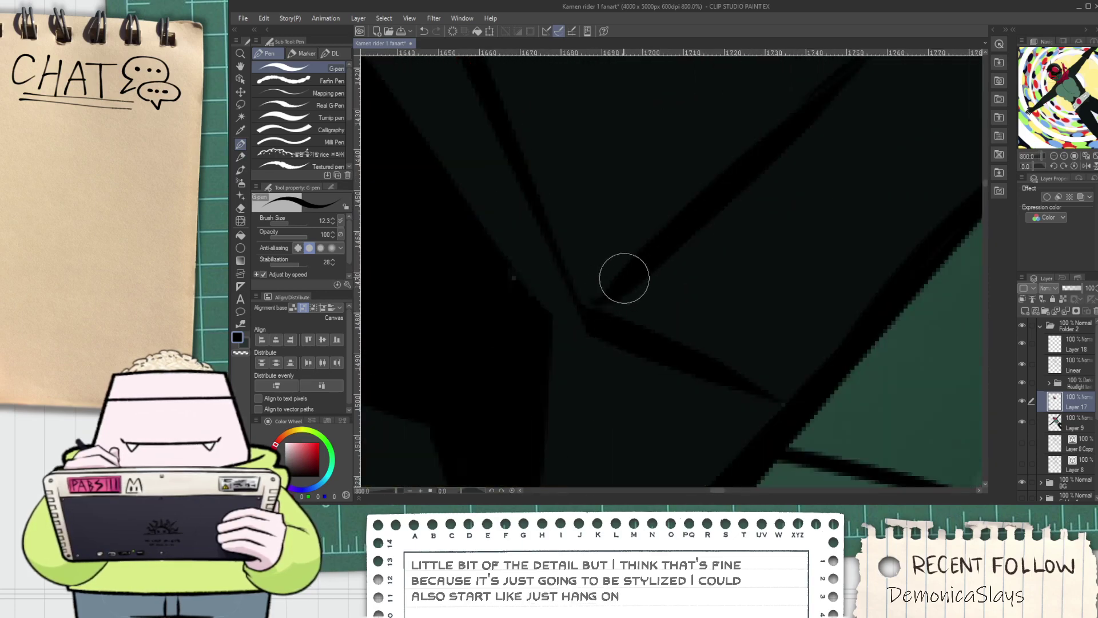
scroll(641, 291, down, 3)
scroll(579, 298, up, 3)
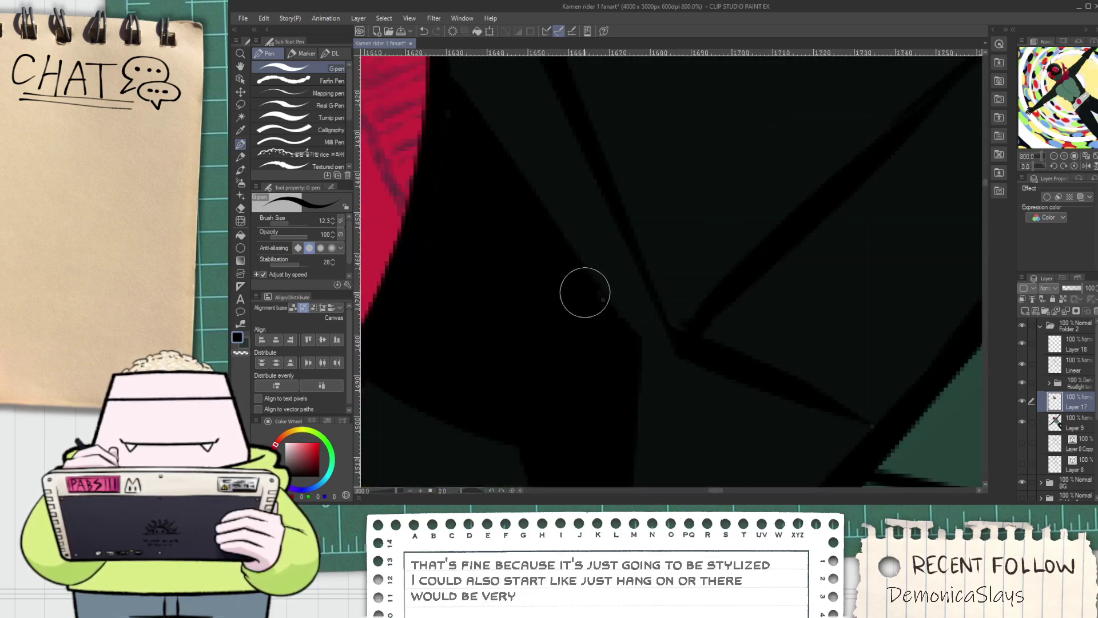
scroll(588, 281, down, 3)
scroll(567, 245, up, 2)
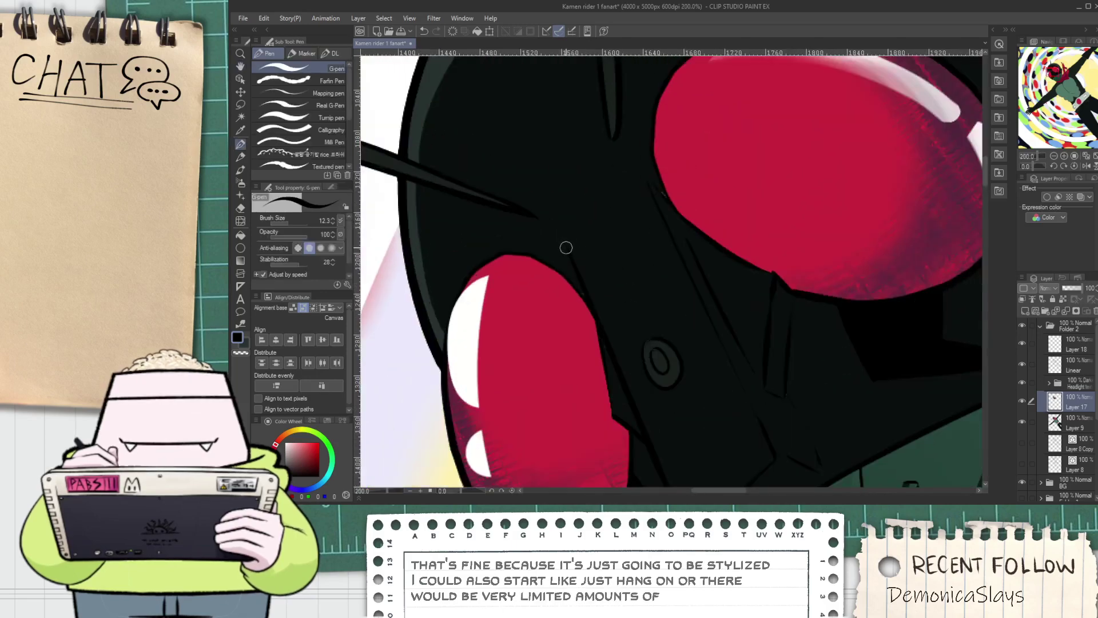
scroll(583, 281, up, 2)
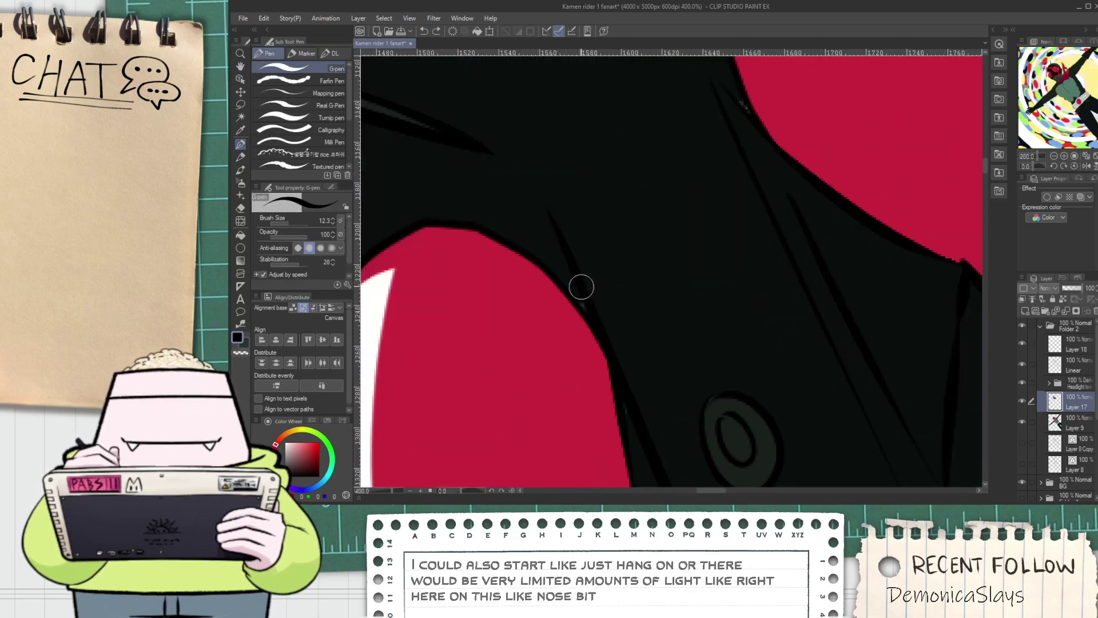
Draw a slanted black line across the nose panel above the round detail and fill the area below it with pure black
alt+click(538, 240)
scroll(598, 319, down, 2)
scroll(597, 319, down, 1)
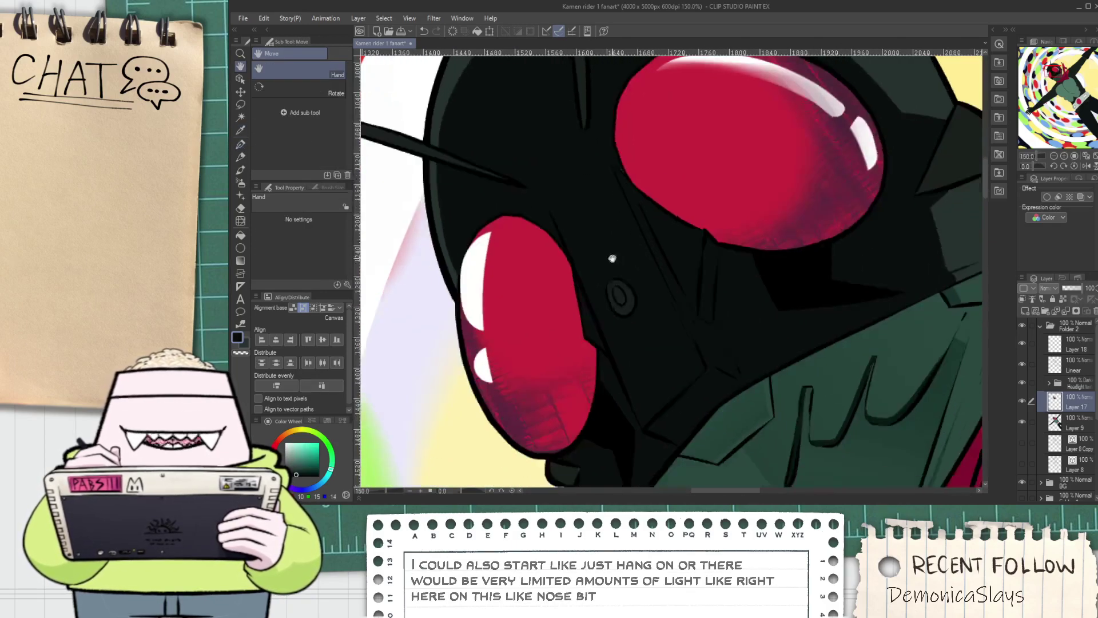
drag(630, 216, 628, 319)
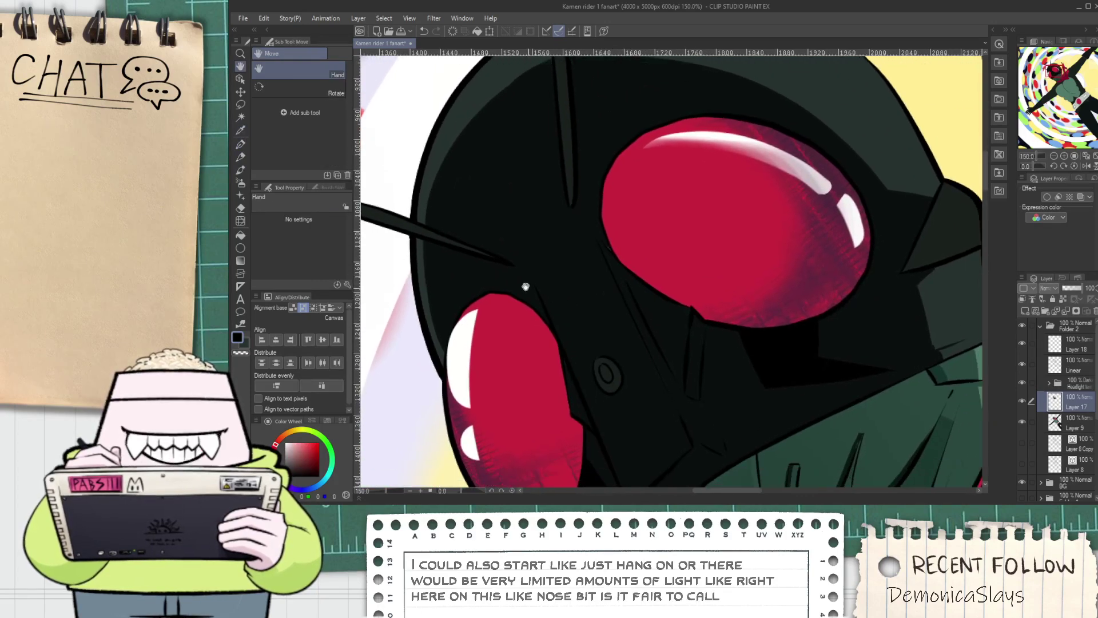
scroll(537, 293, up, 3)
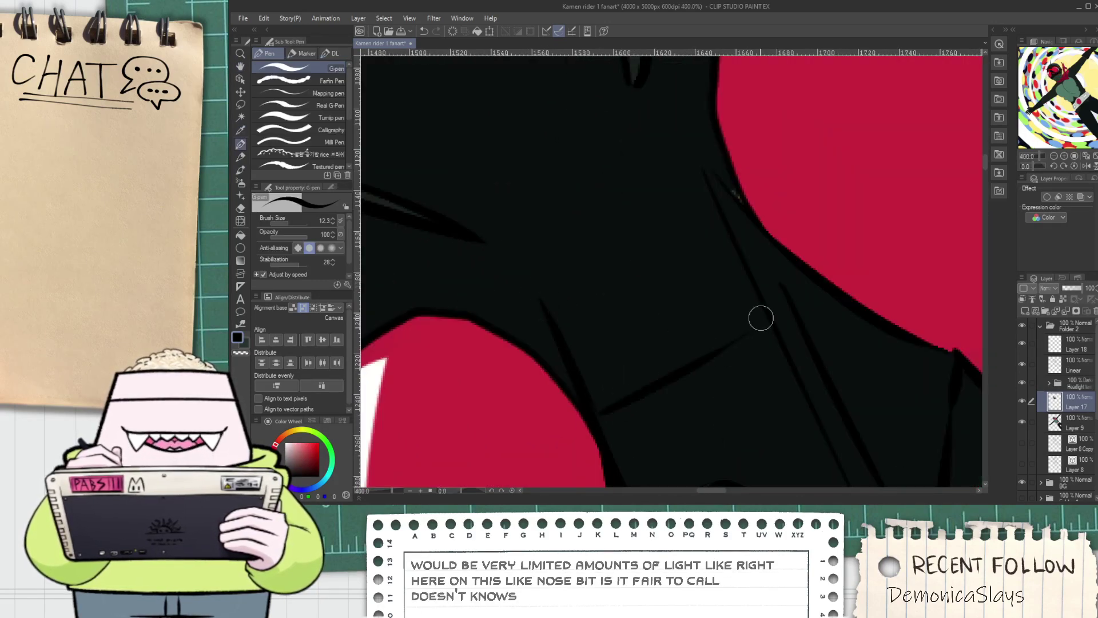
mouse_move(592, 418)
mouse_down()
mouse_move(731, 342)
mouse_move(722, 221)
mouse_up()
key(g)
click(757, 345)
Paint over the small light gap at the larger eye's inner edge with the dark helmet shadow colour
scroll(756, 357, down, 3)
key(space)
drag(763, 390, 684, 259)
drag(719, 390, 671, 326)
scroll(670, 349, up, 3)
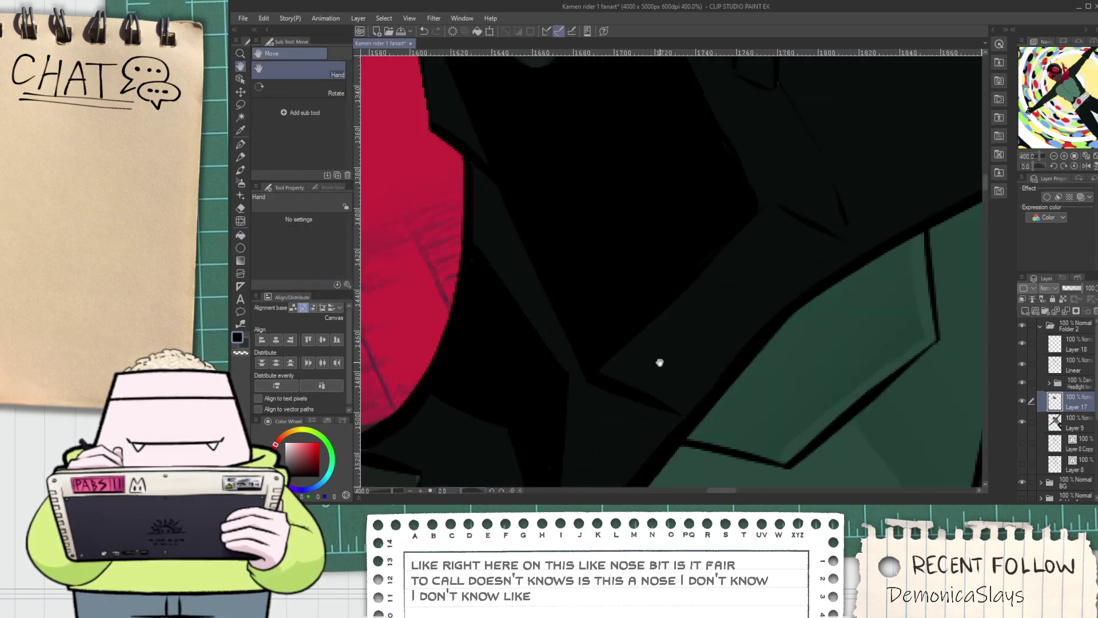
scroll(661, 362, down, 2)
drag(643, 117, 674, 258)
scroll(637, 202, up, 2)
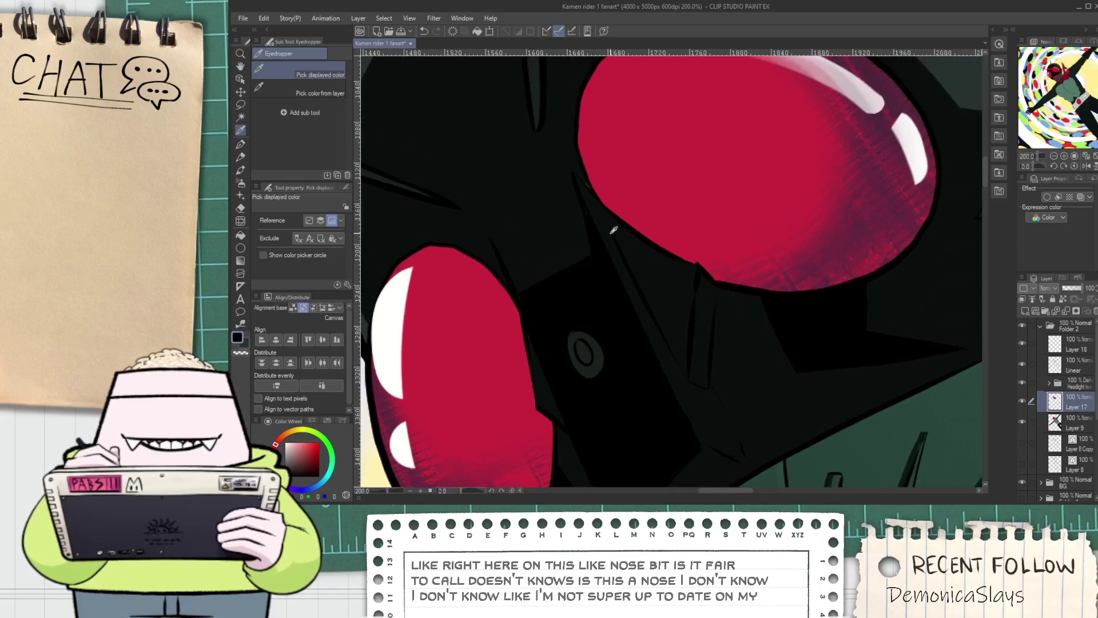
scroll(537, 208, down, 2)
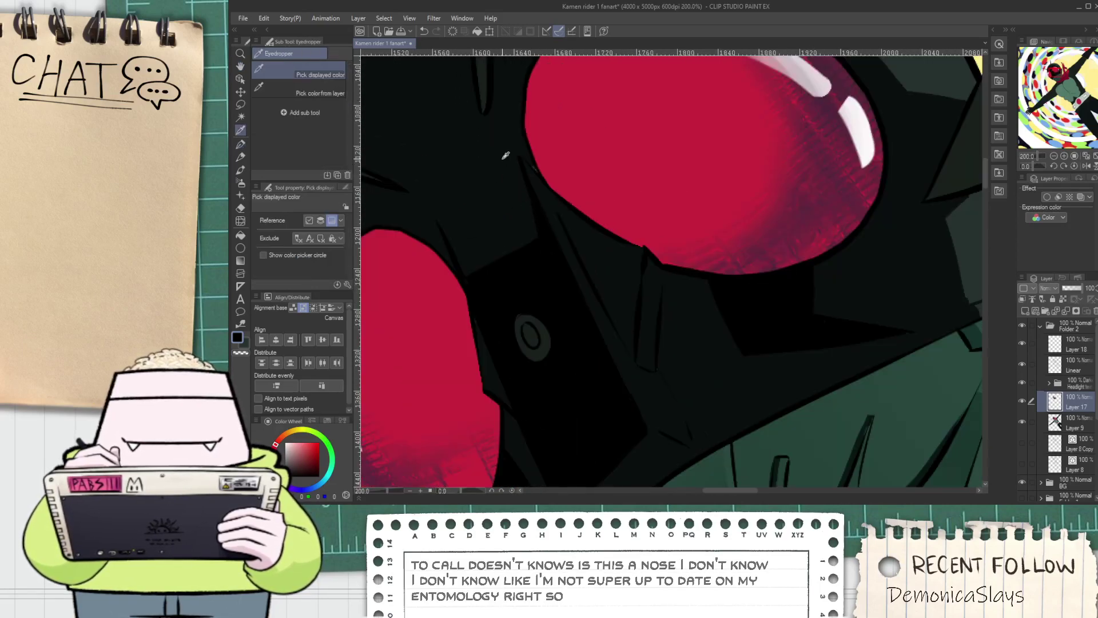
alt+click(506, 160)
scroll(518, 155, up, 4)
drag(594, 222, 557, 131)
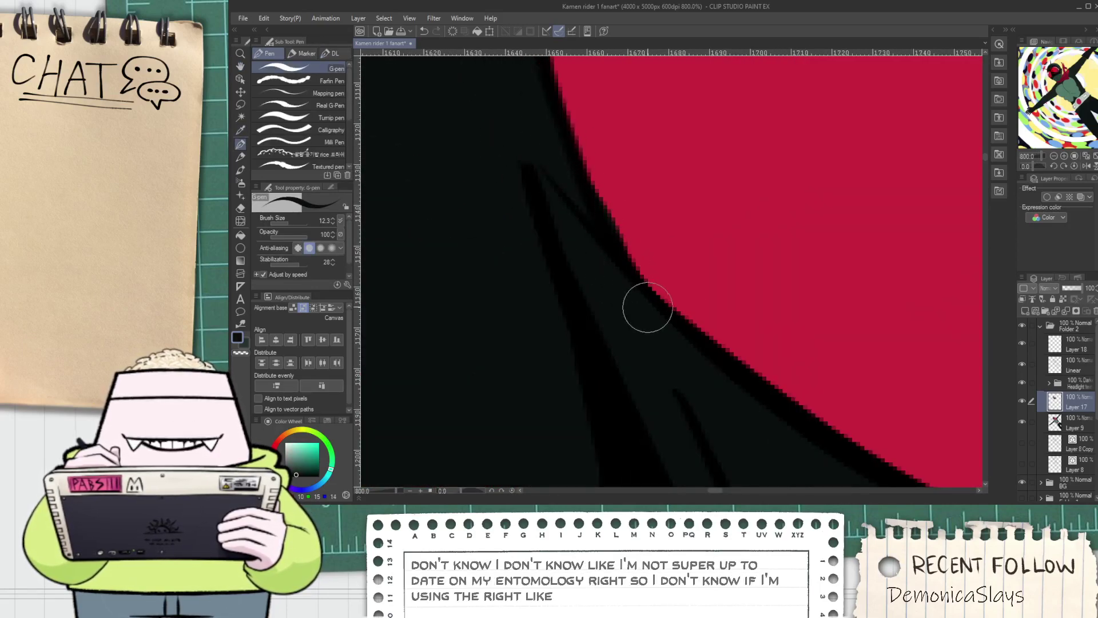
scroll(645, 304, down, 2)
Select the black area of the nose panel, hatch its upper part with the dark helmet shadow colour, and deselect
key(i)
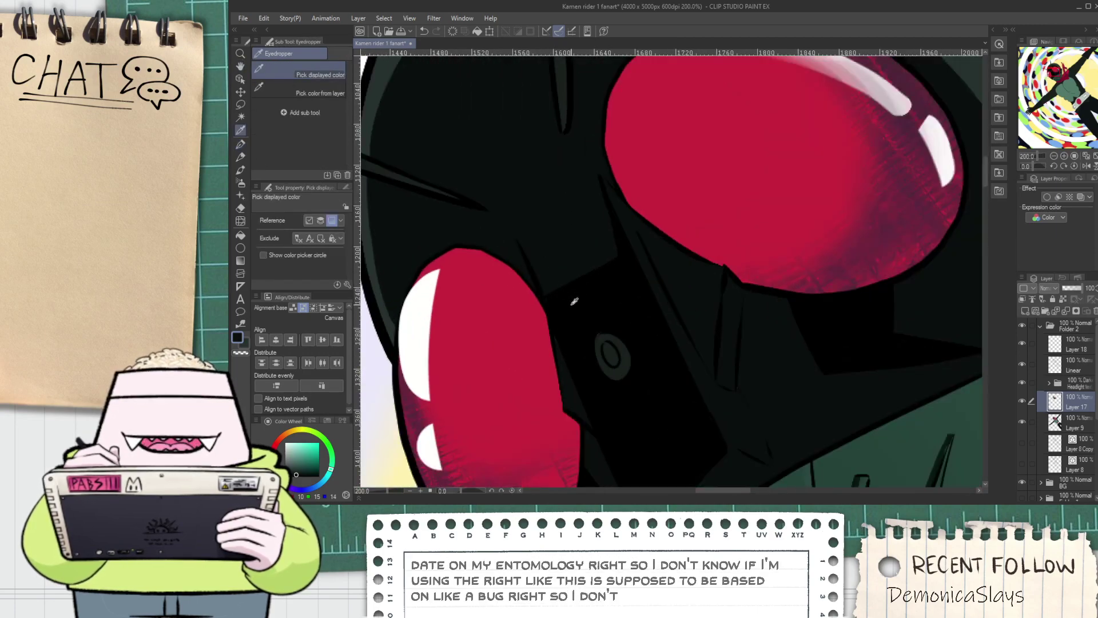
key(w)
click(581, 305)
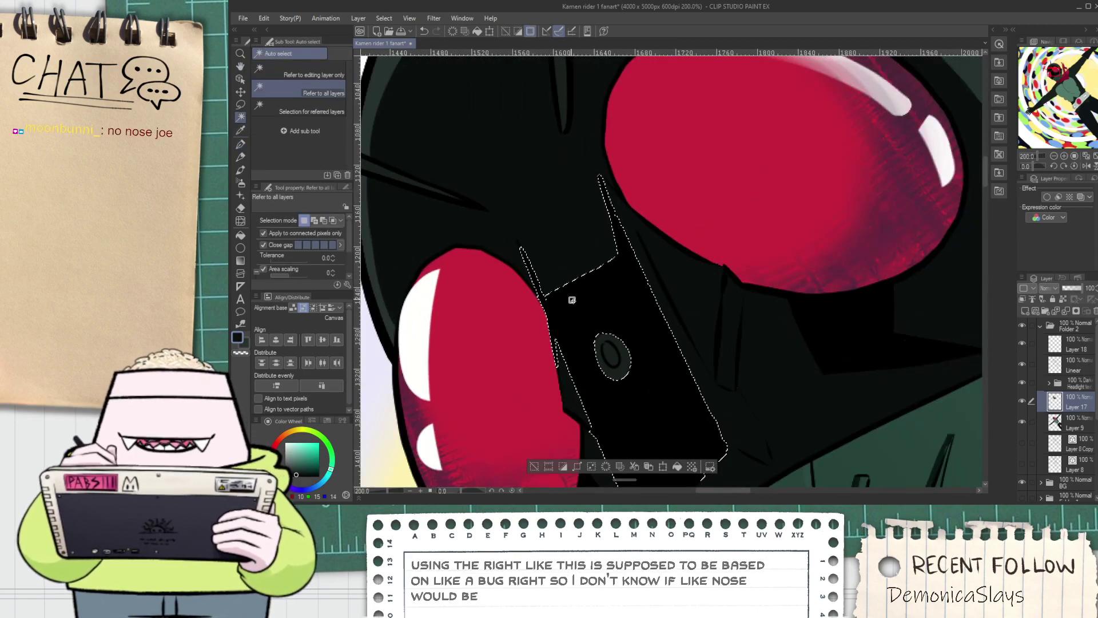
drag(569, 280, 569, 215)
key(i)
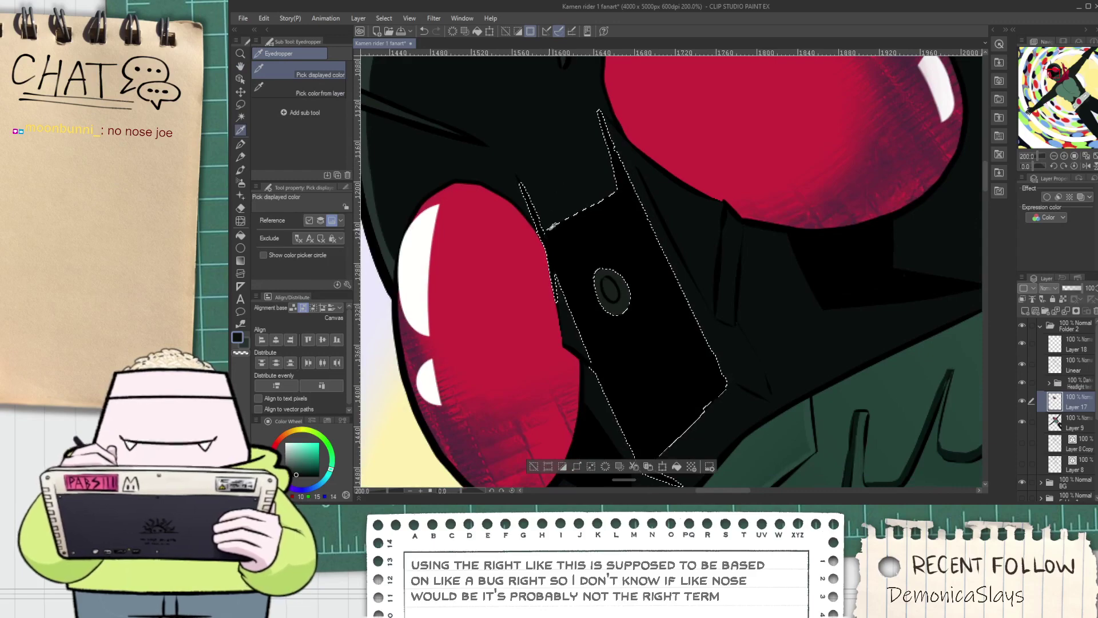
key(p)
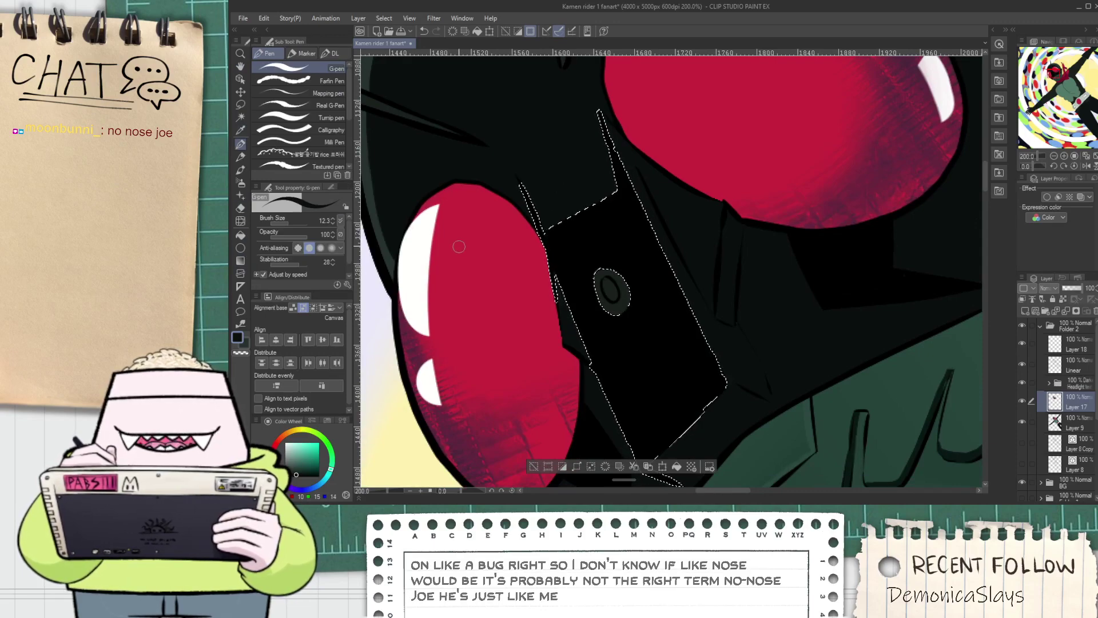
drag(467, 490, 444, 481)
key(space)
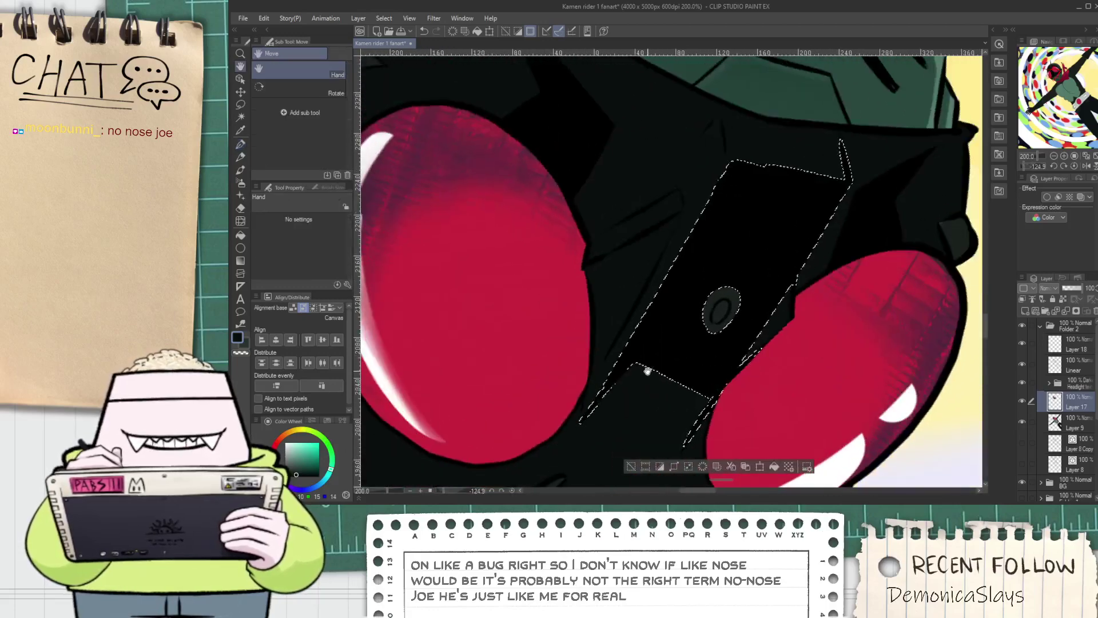
drag(637, 368, 495, 286)
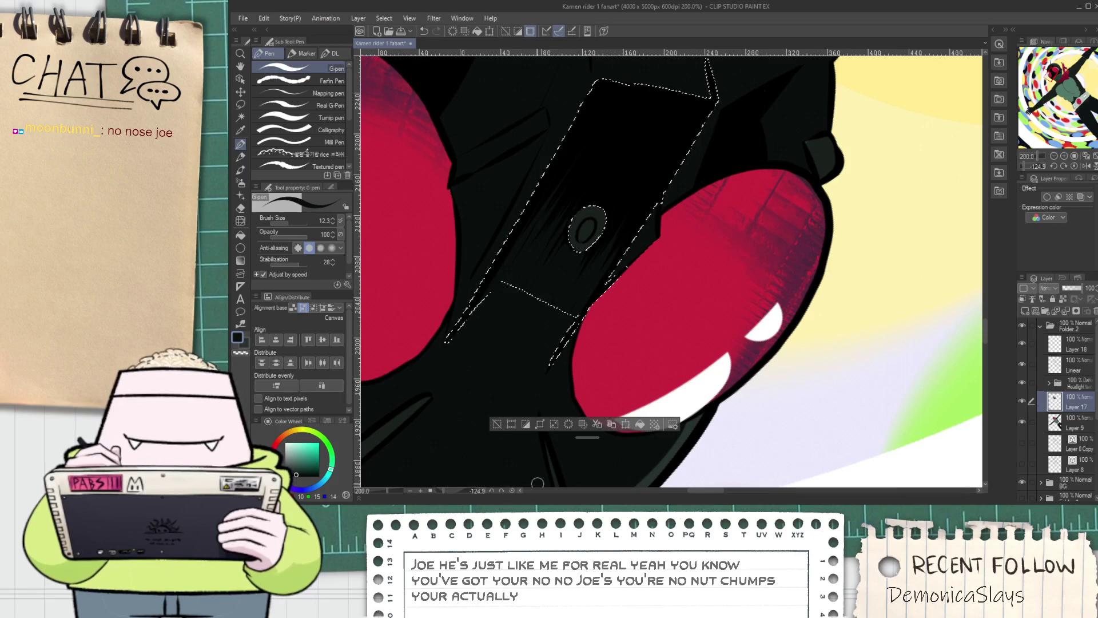
click(511, 491)
key(ctrl+d)
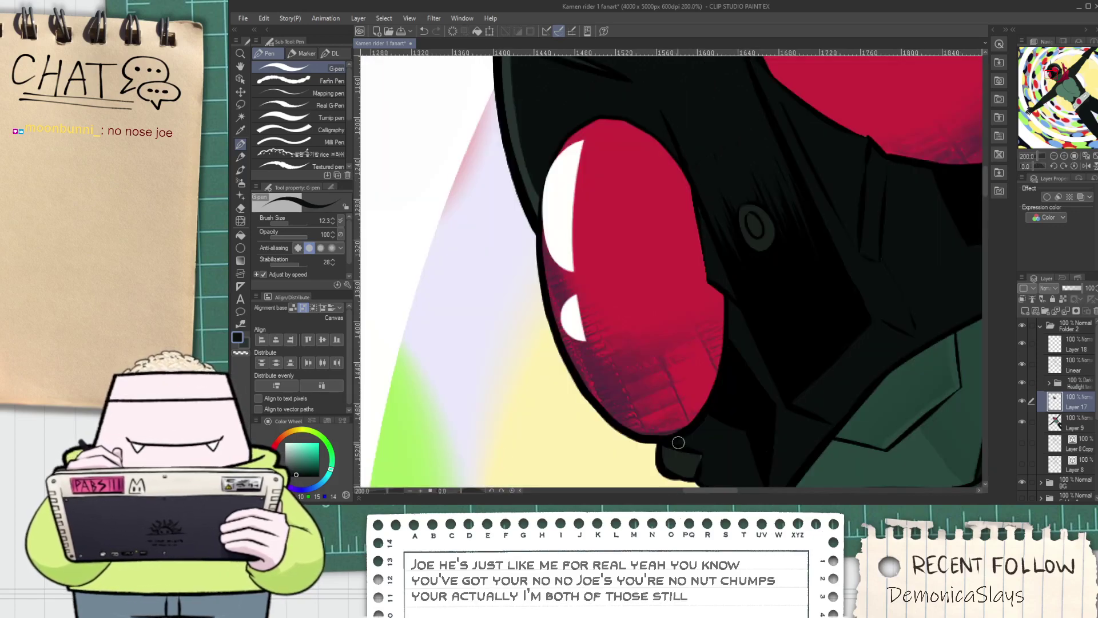
Touch up the hatching strokes around the round detail on the nose panel
key(space)
drag(796, 277, 687, 364)
scroll(640, 312, up, 4)
key(i)
scroll(617, 339, down, 3)
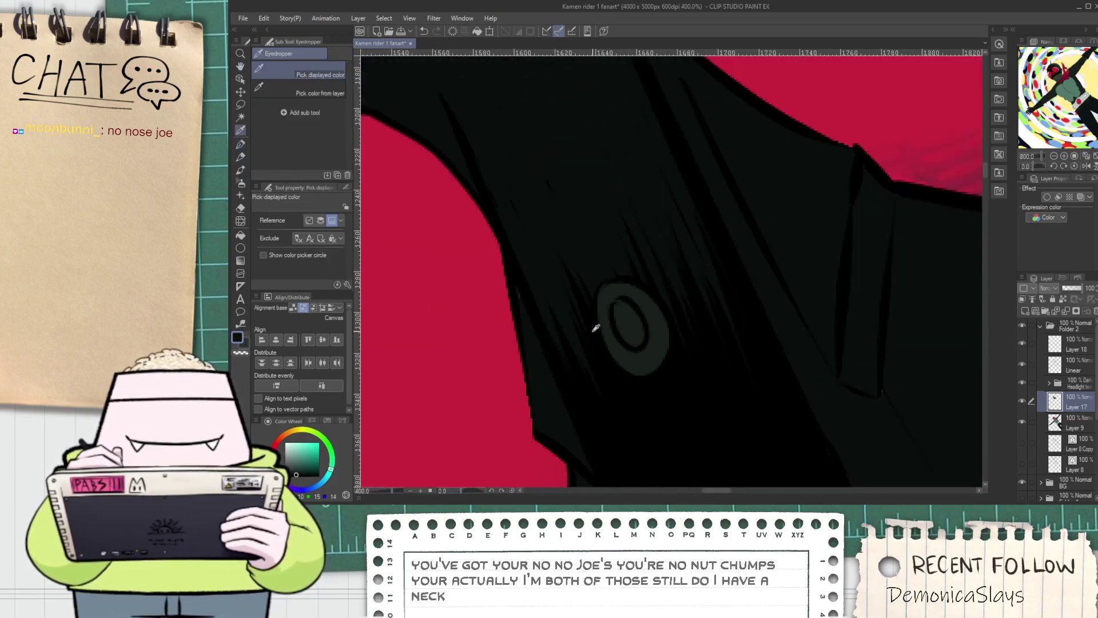
key(p)
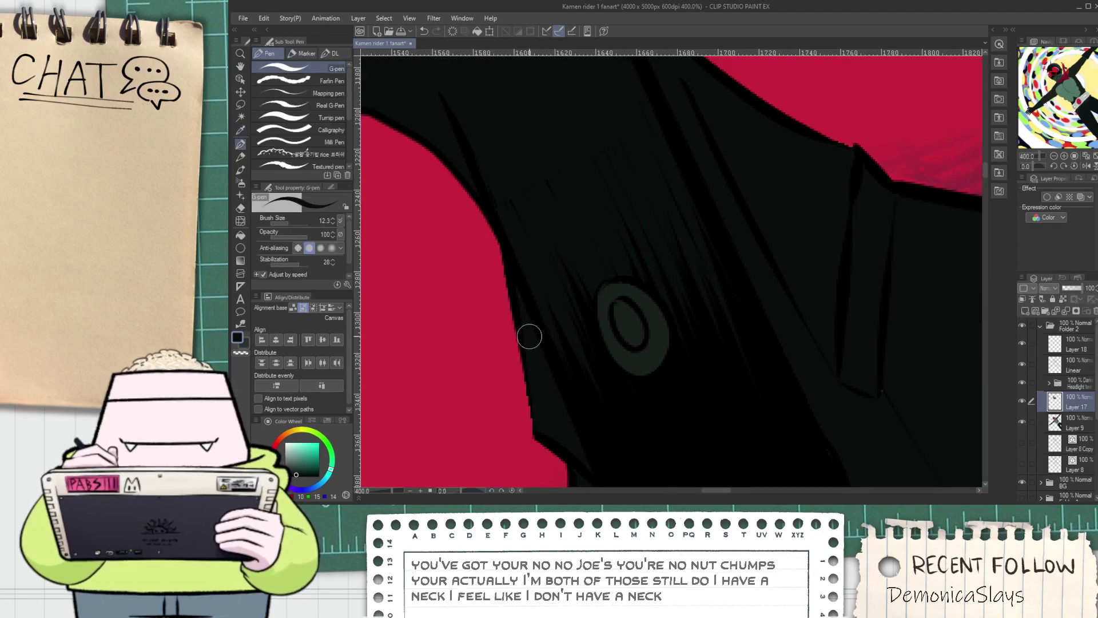
scroll(525, 312, down, 5)
key(space)
drag(549, 323, 535, 306)
scroll(535, 306, up, 3)
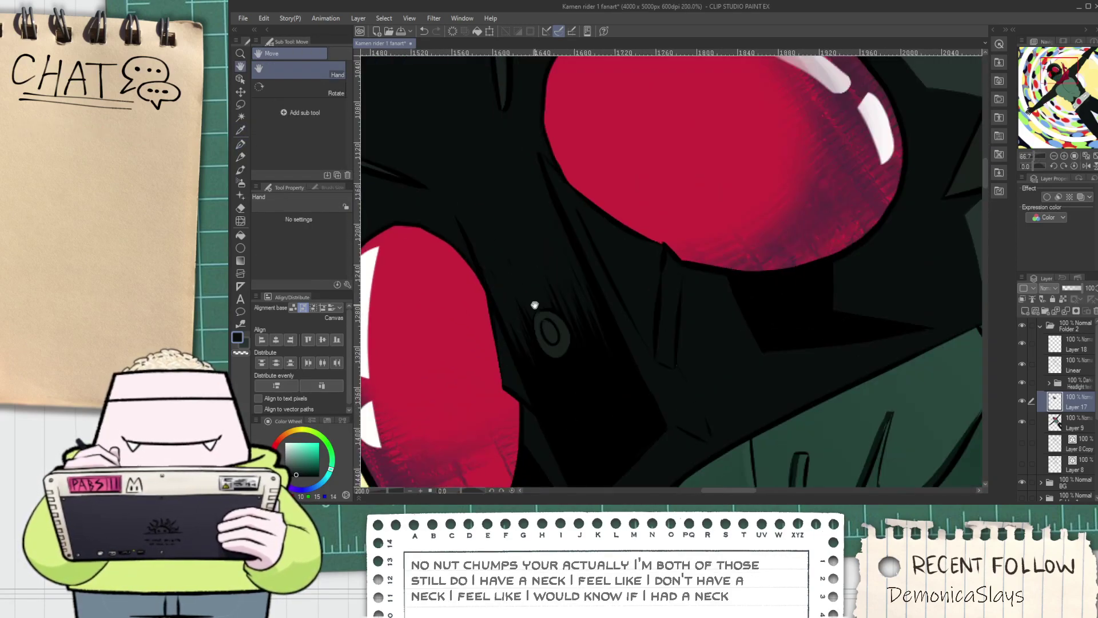
Draw a dotted pure black line across the top of the nose panel, from the smaller eye to the larger eye
scroll(535, 307, down, 1)
key(p)
scroll(481, 229, up, 1)
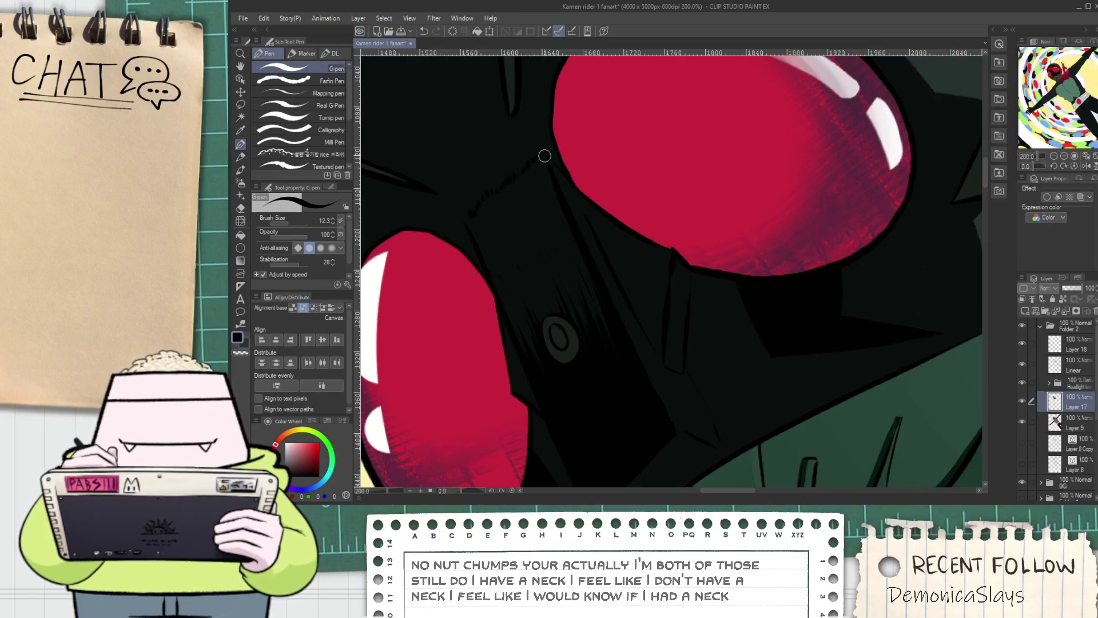
scroll(543, 156, down, 4)
key(h)
scroll(524, 244, up, 3)
key(p)
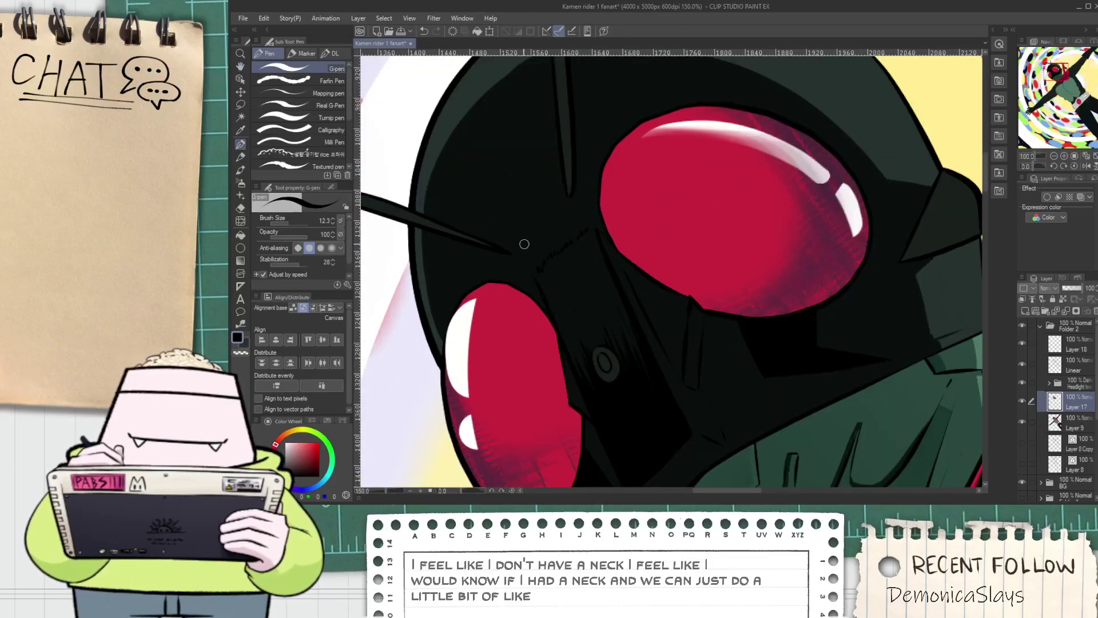
scroll(572, 299, down, 3)
key(space)
drag(612, 344, 579, 312)
scroll(576, 315, up, 4)
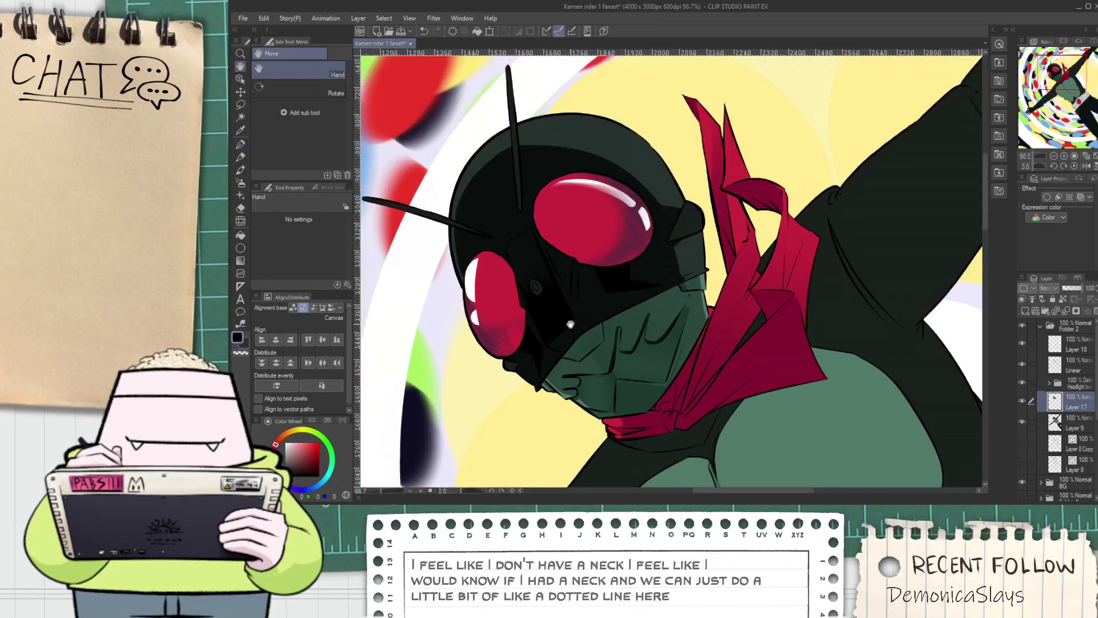
Select the dark strip beneath the black nose panel, hatch pure black strokes inward from its upper edge, and deselect
scroll(540, 361, up, 1)
scroll(540, 357, down, 2)
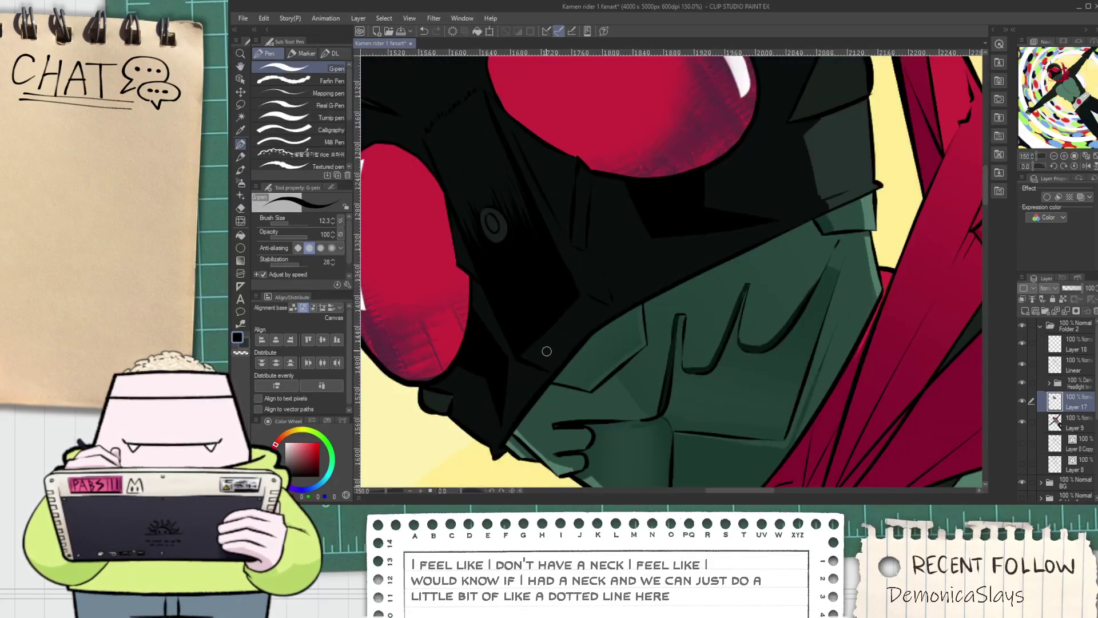
key(w)
click(549, 358)
click(240, 261)
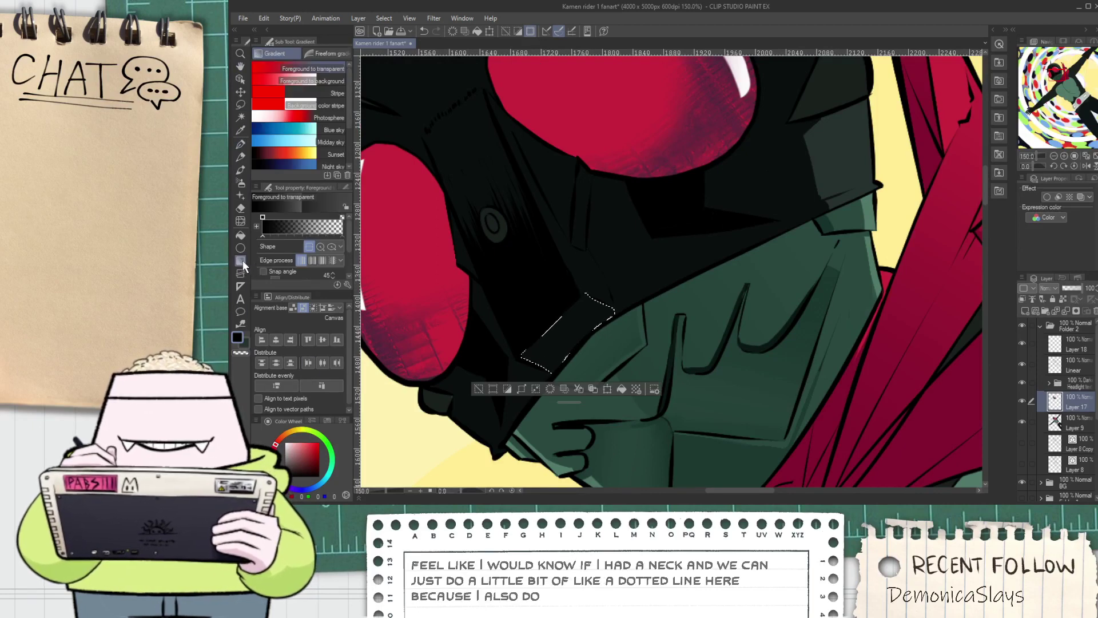
key(p)
scroll(537, 359, up, 3)
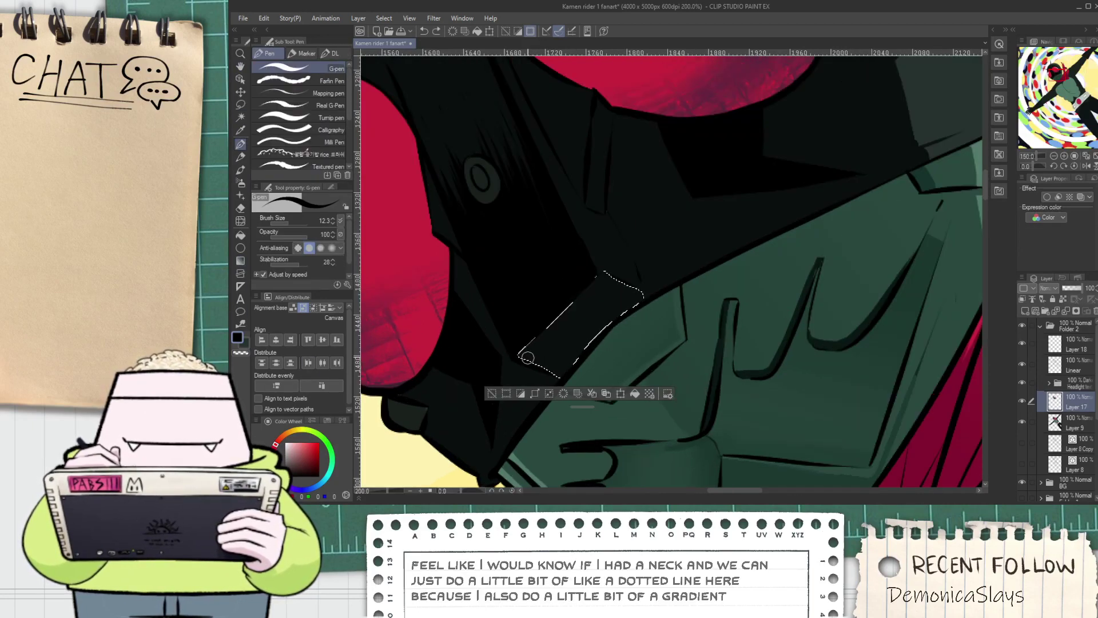
mouse_move(585, 330)
mouse_down()
mouse_move(612, 320)
mouse_move(592, 299)
mouse_move(584, 250)
mouse_move(611, 220)
mouse_move(662, 245)
mouse_up()
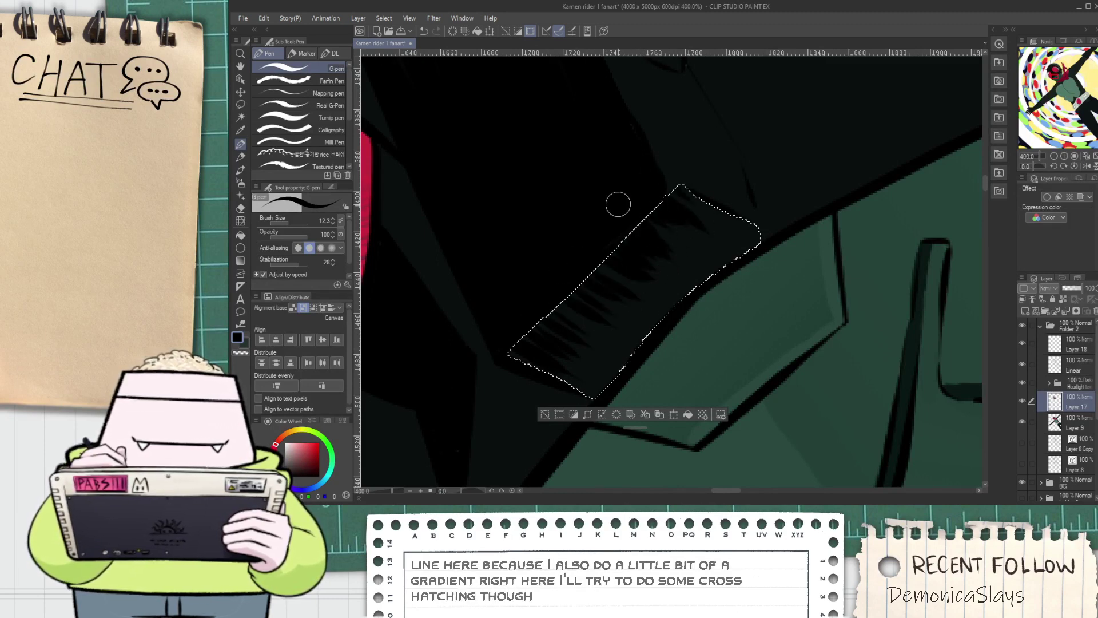
drag(674, 243, 571, 221)
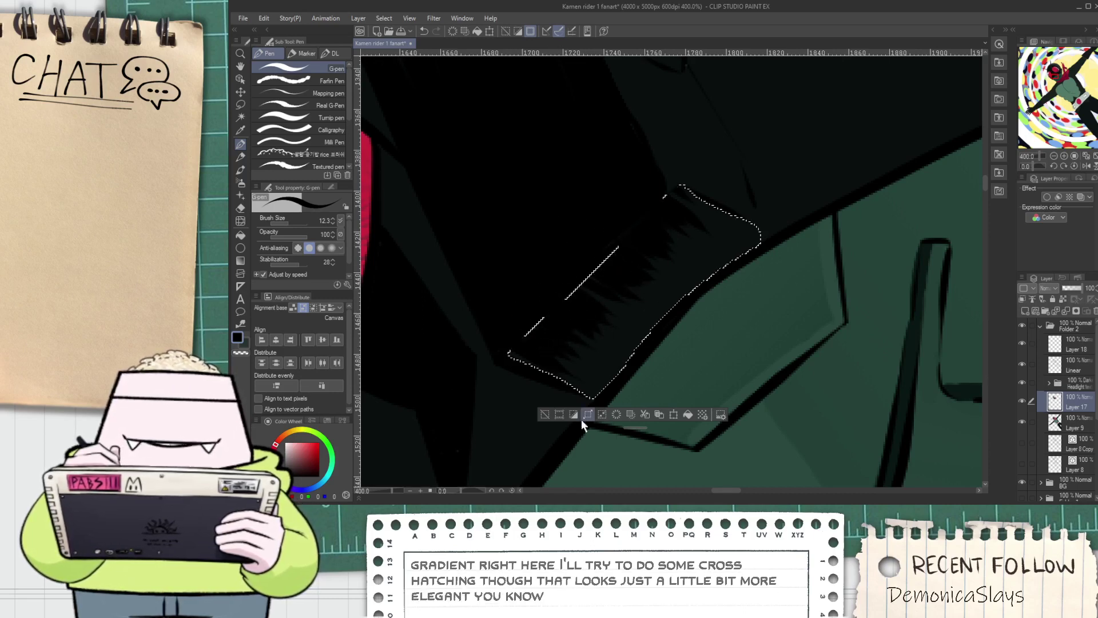
click(544, 414)
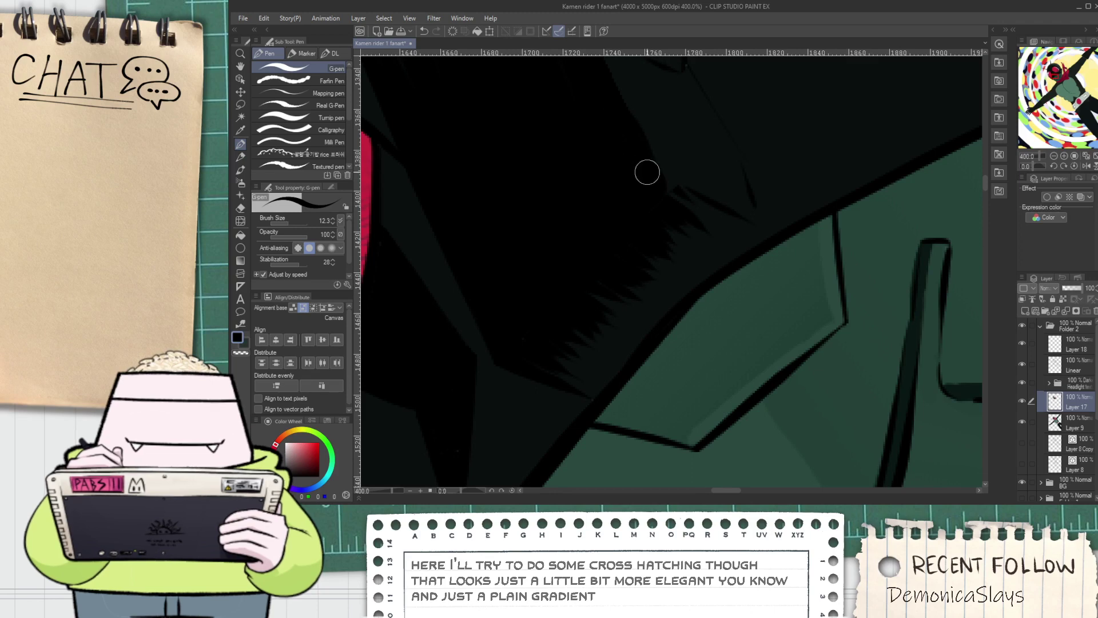
Fill the panel between the nose panel and the narrow ridge beneath the larger eye with pure black
drag(648, 177, 601, 339)
alt+click(611, 267)
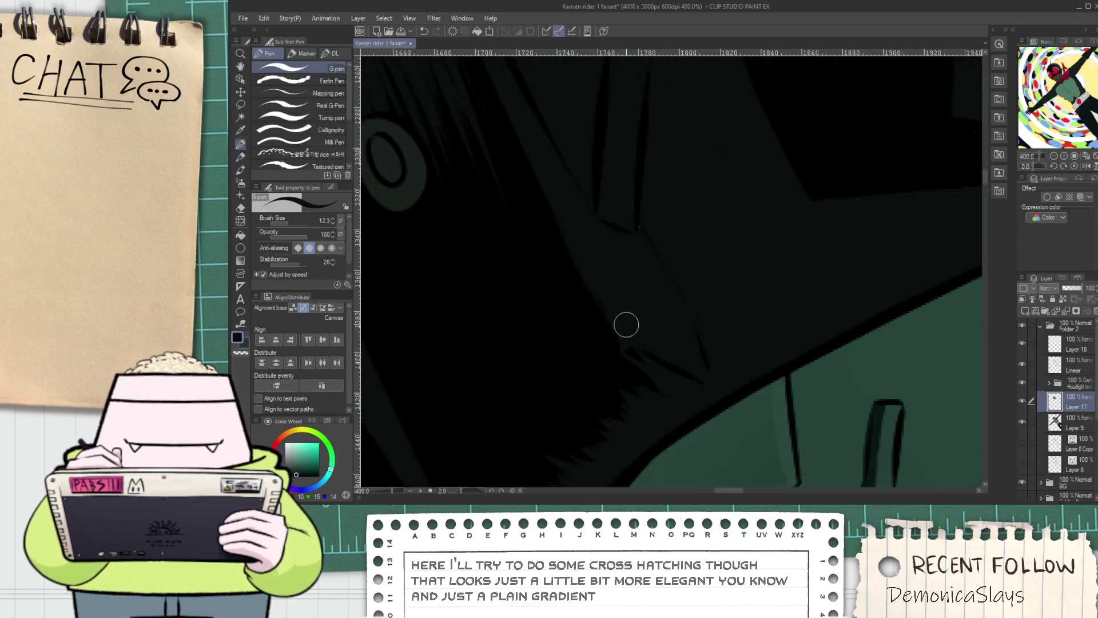
scroll(637, 230, down, 6)
drag(621, 232, 607, 287)
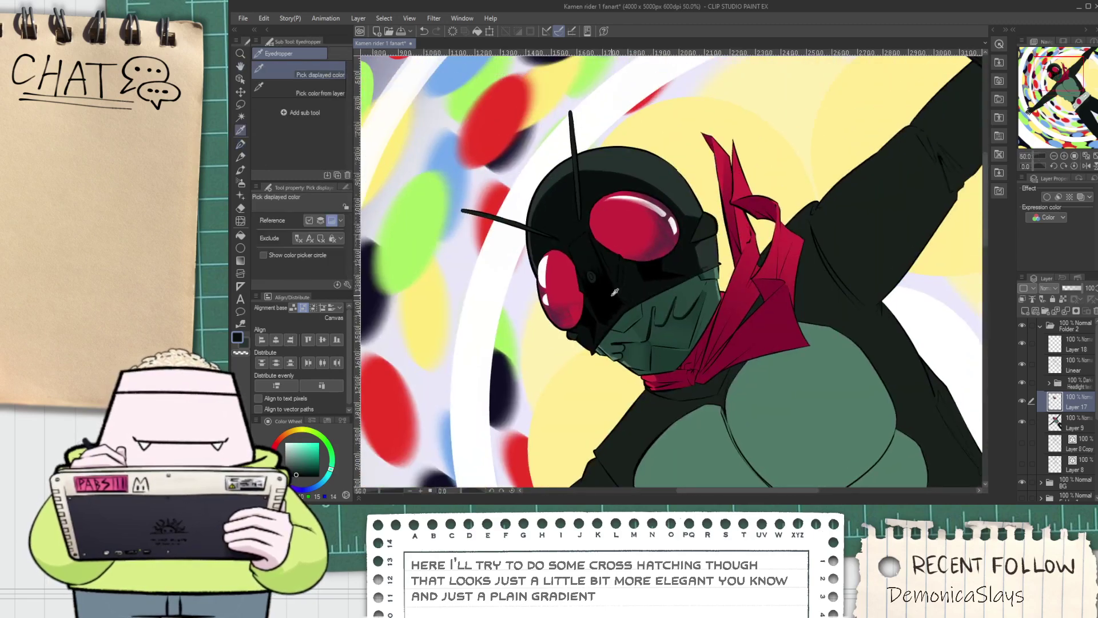
alt+click(606, 287)
scroll(607, 287, up, 3)
key(g)
scroll(606, 287, up, 1)
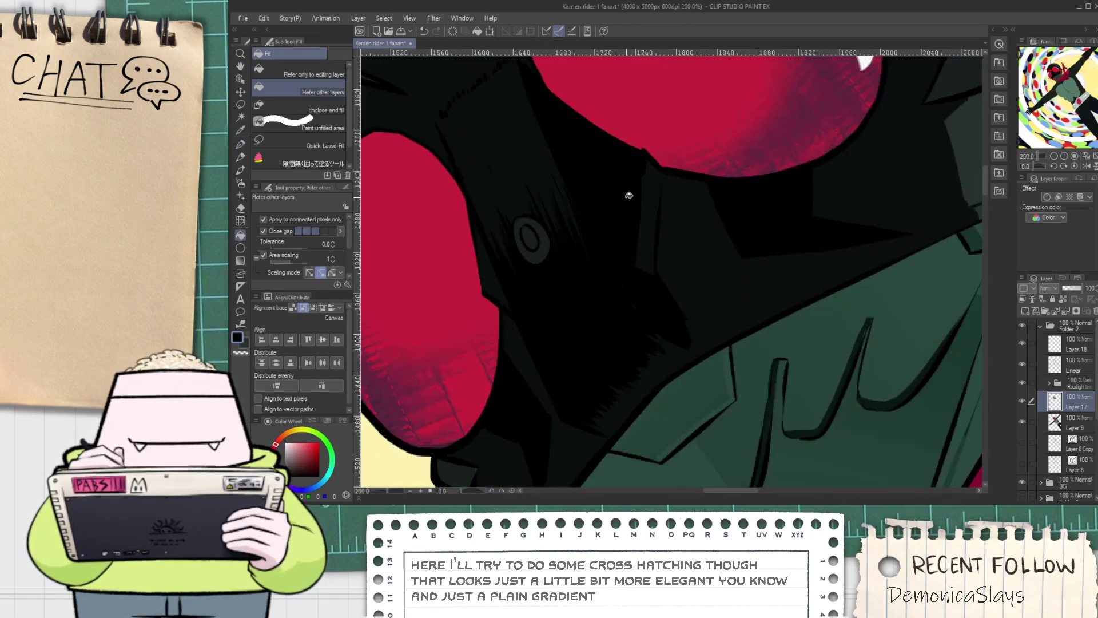
Redraw the pure black boundary lines of the panel between the nose panel and the narrow ridge, and refill that panel with pure black
key(p)
scroll(584, 164, up, 2)
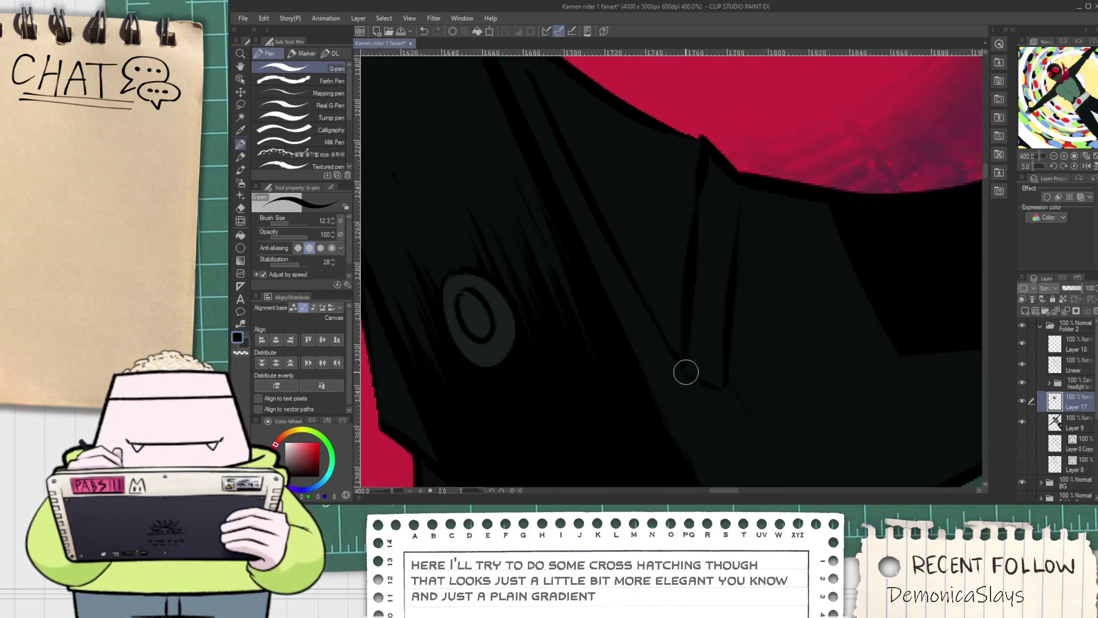
drag(635, 198, 681, 377)
drag(549, 185, 598, 299)
key(ctrl+z)
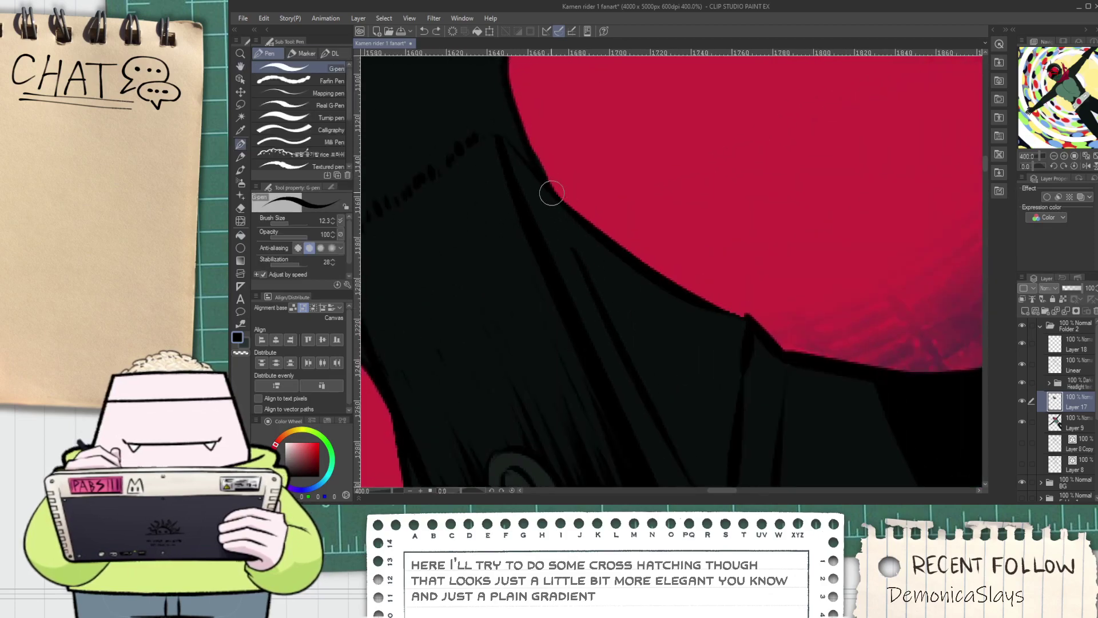
key(g)
scroll(588, 267, down, 6)
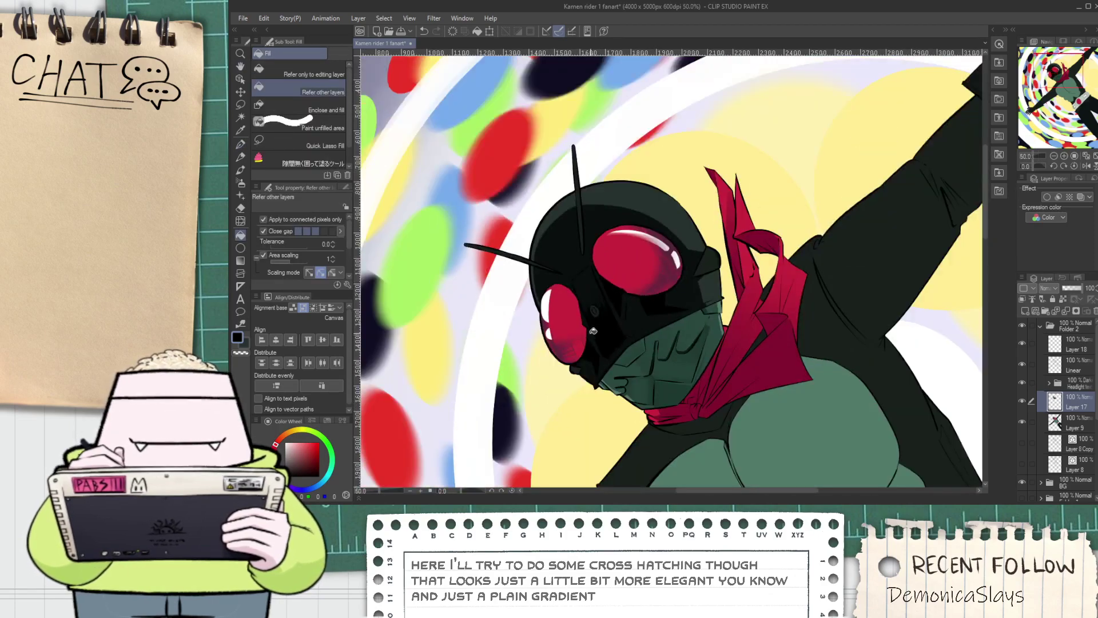
Examine the black shading across the nose panel, beneath both eyes and over the rest of the helmet
scroll(589, 326, up, 4)
scroll(578, 312, down, 7)
key(h)
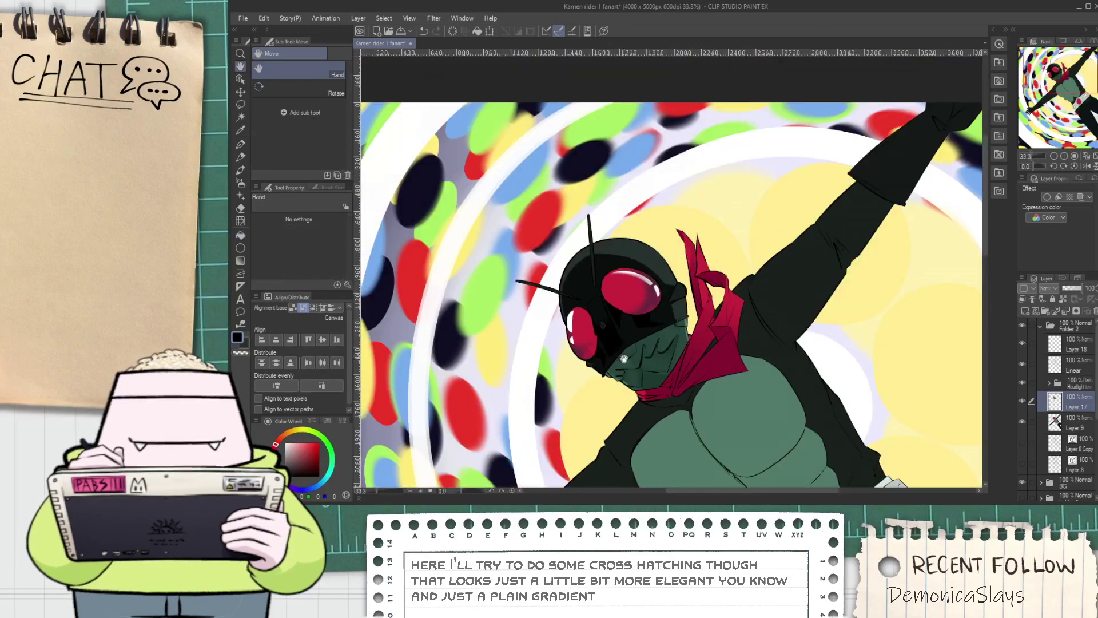
scroll(623, 358, up, 5)
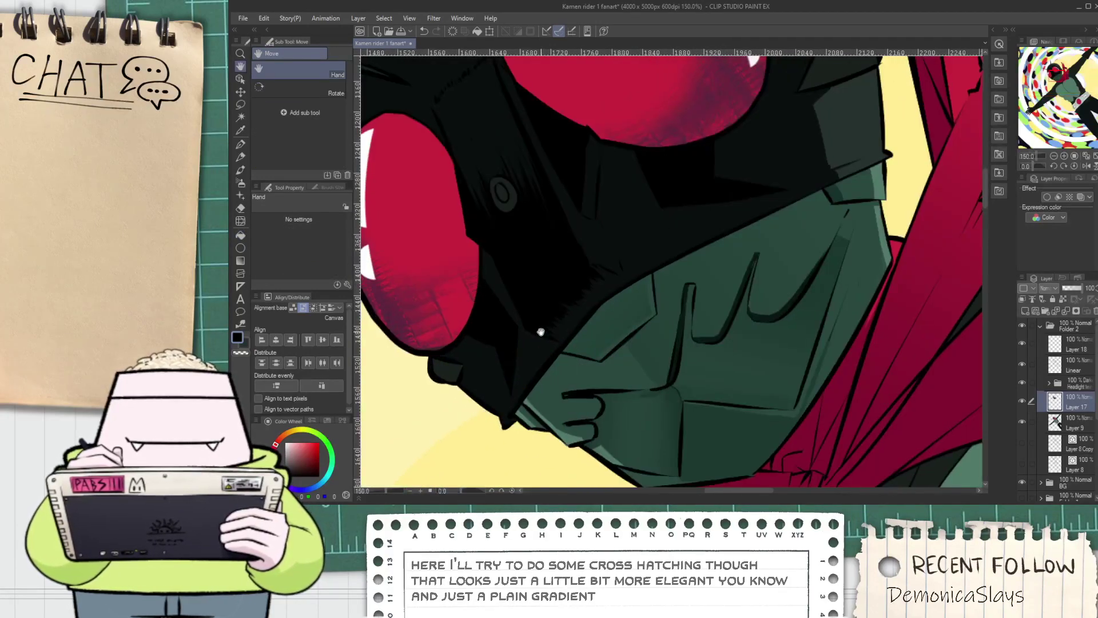
key(p)
scroll(540, 331, up, 3)
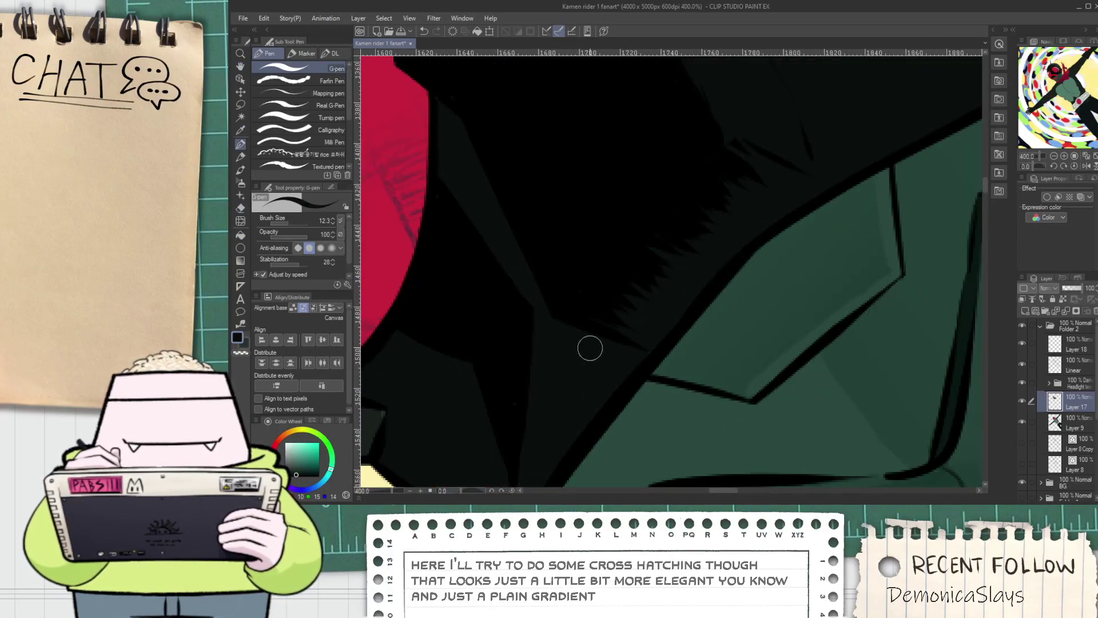
scroll(601, 343, down, 6)
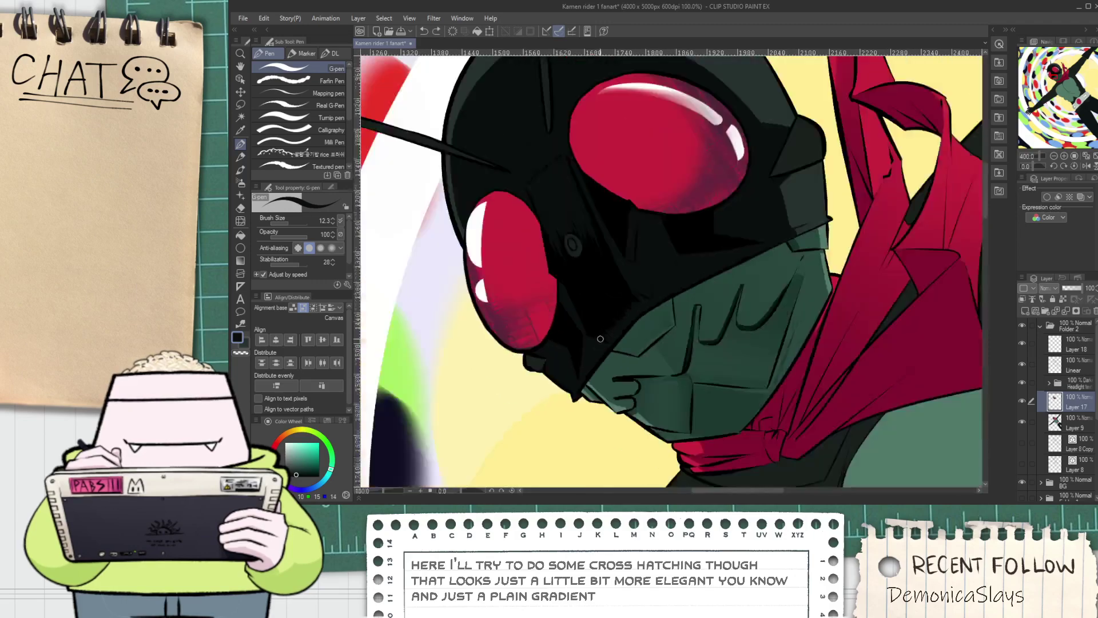
key(h)
scroll(587, 287, up, 3)
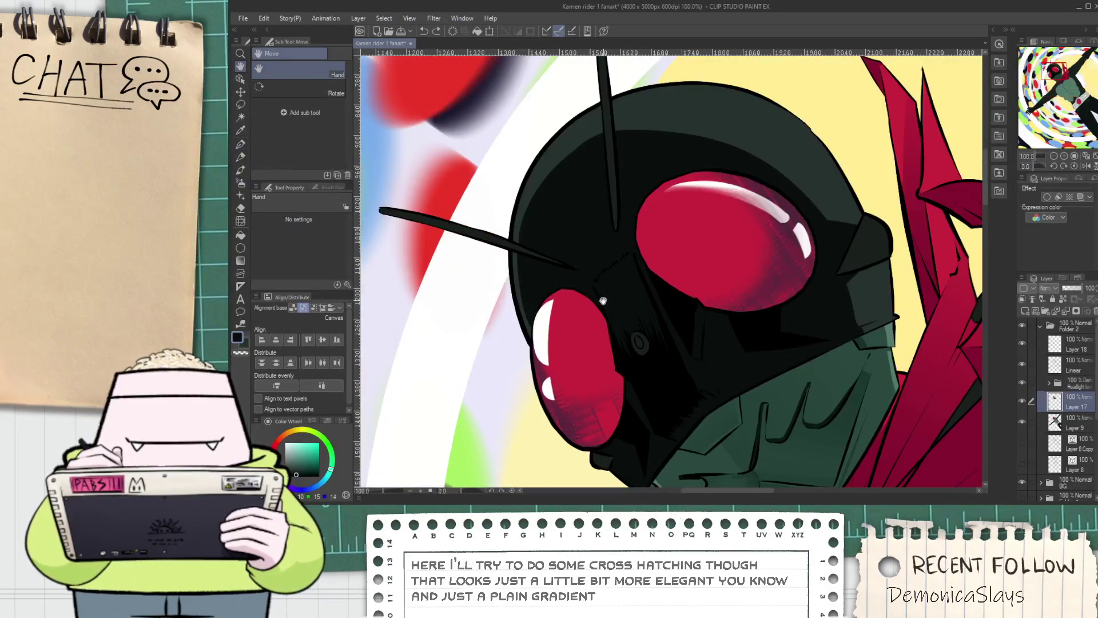
Select the dark forehead area, try shading it with a pure black Foreground to transparent gradient, and deselect
scroll(601, 301, down, 1)
key(w)
click(591, 247)
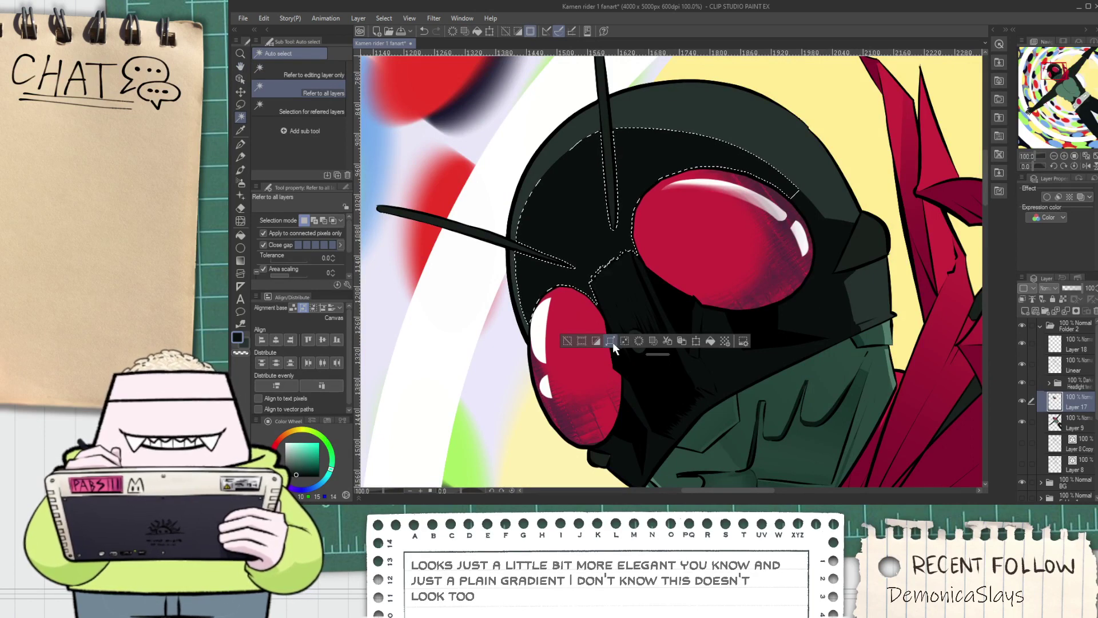
key(i)
click(668, 396)
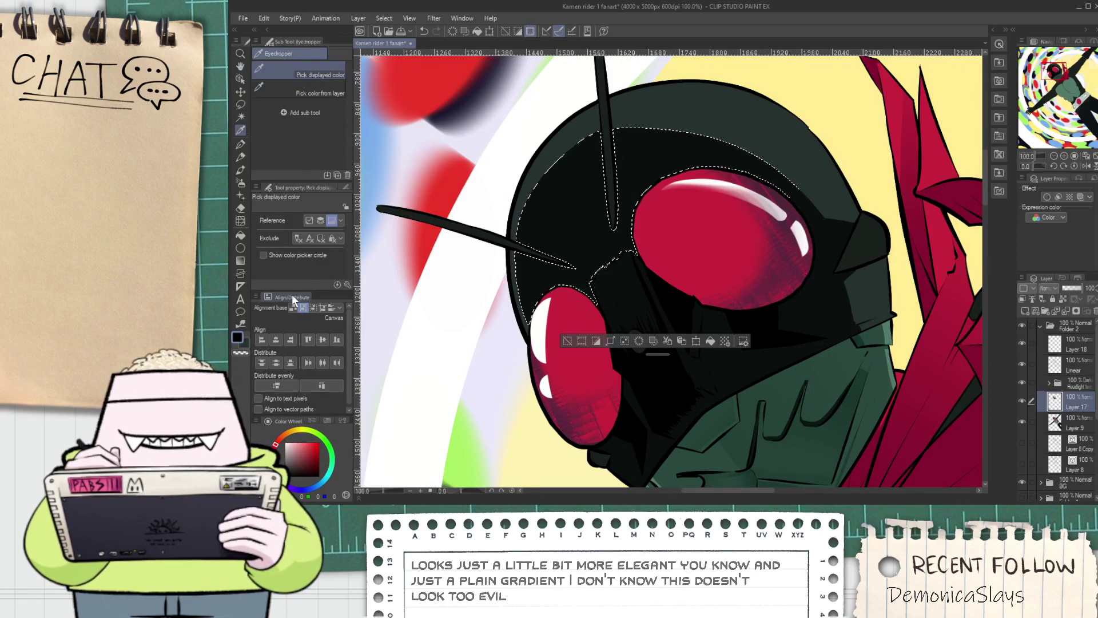
click(241, 262)
drag(562, 250, 544, 246)
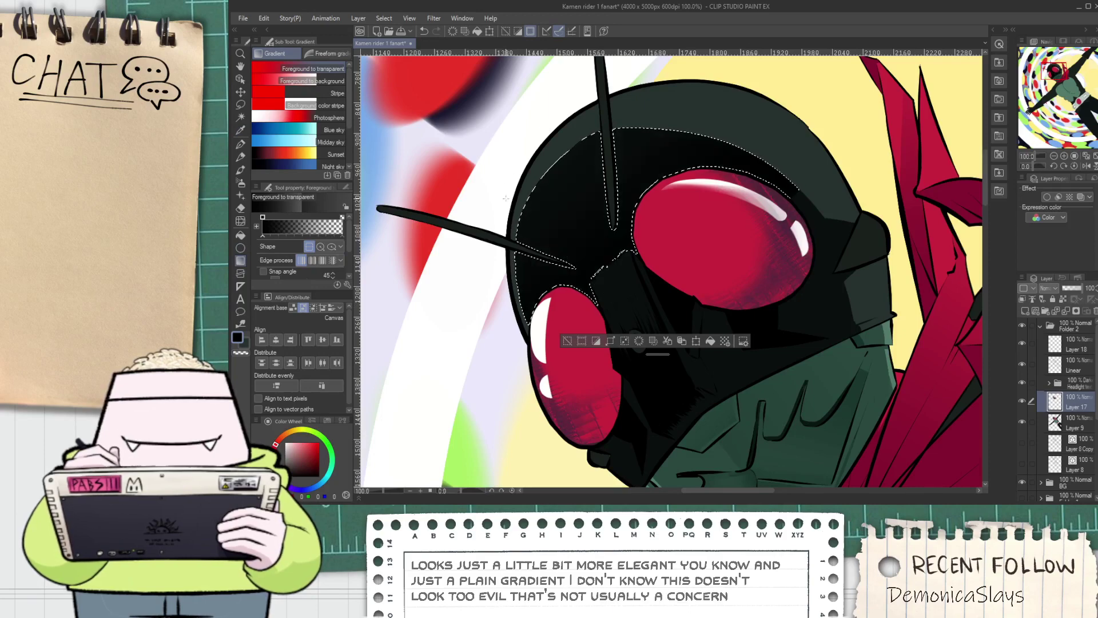
click(567, 342)
Undo the forehead gradient and clear the restored selection
scroll(591, 366, down, 4)
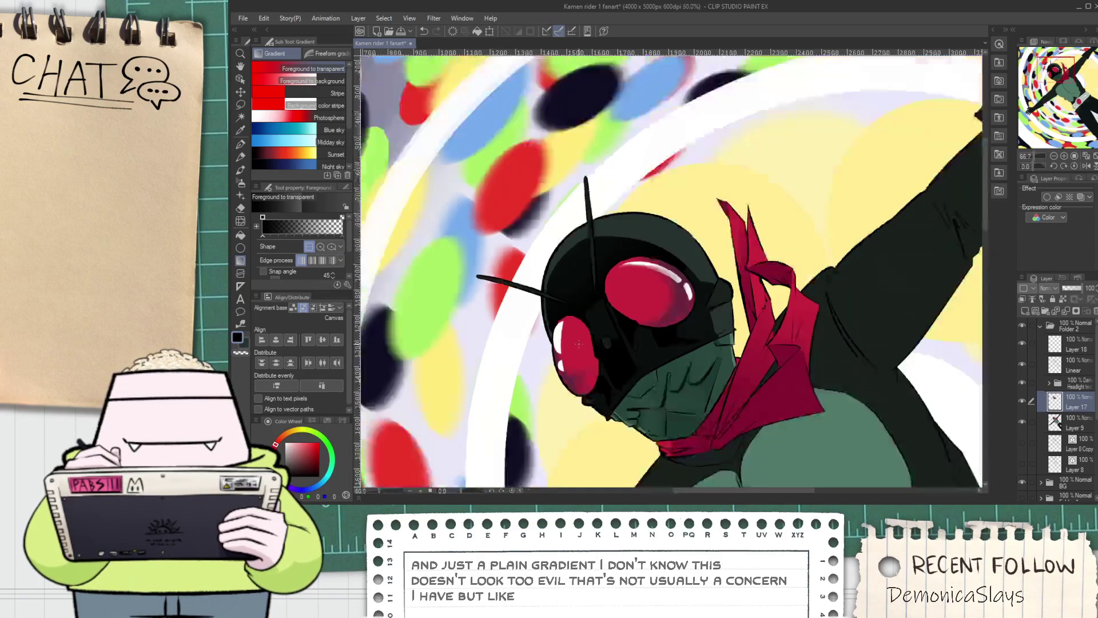
key(ctrl+z)
scroll(561, 323, up, 2)
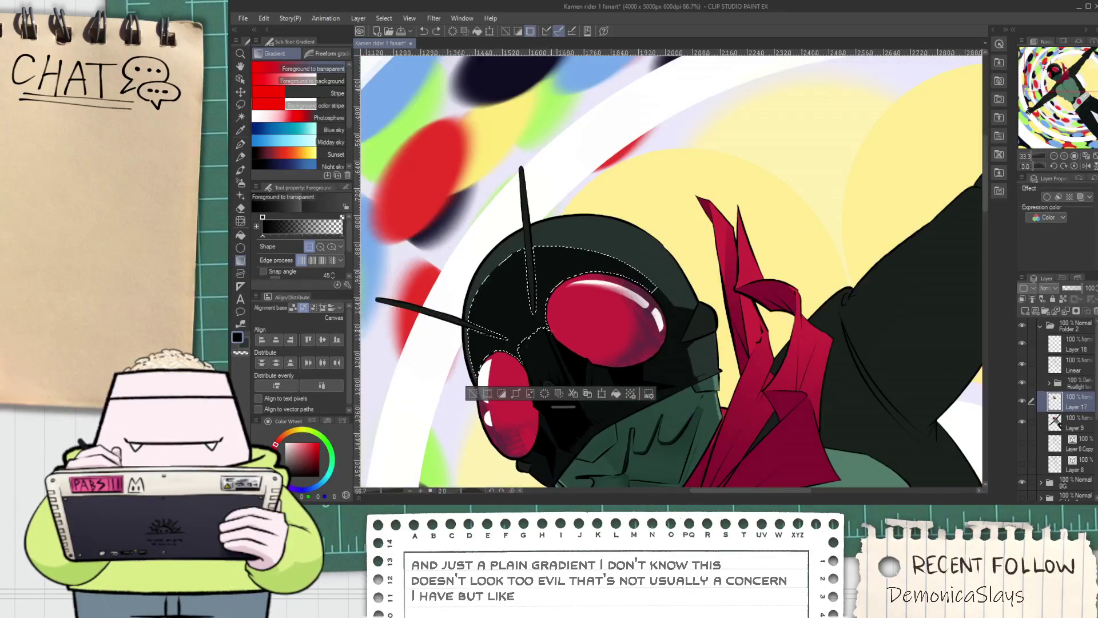
click(471, 393)
Switch to the Soft eraser and examine the helmet's forehead, side piece and the areas around the larger eye
scroll(475, 343, up, 3)
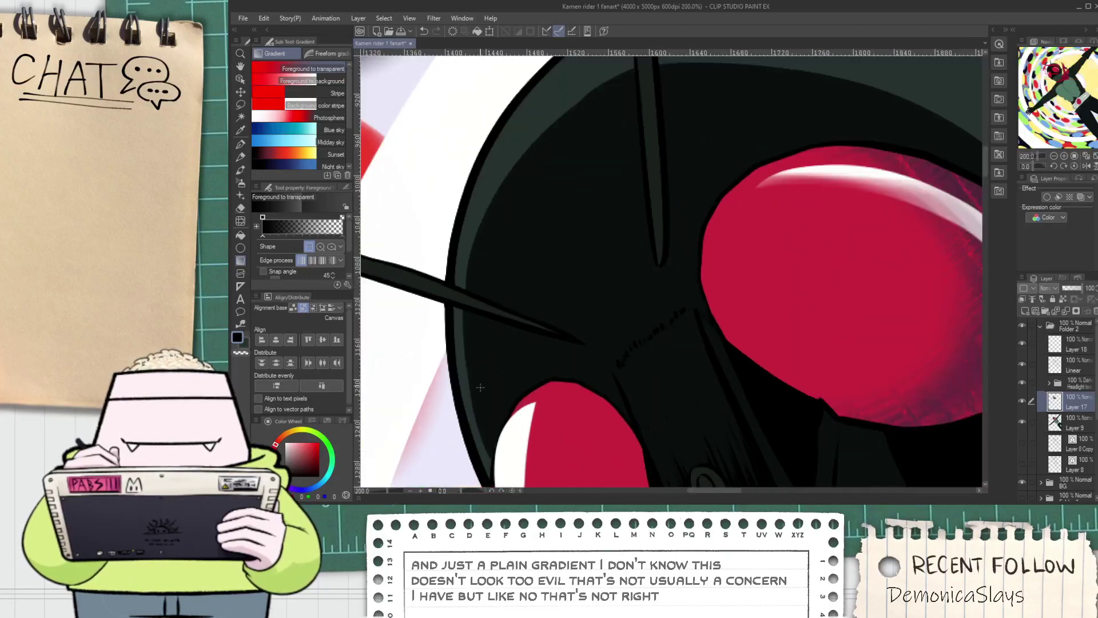
key(e)
click(329, 86)
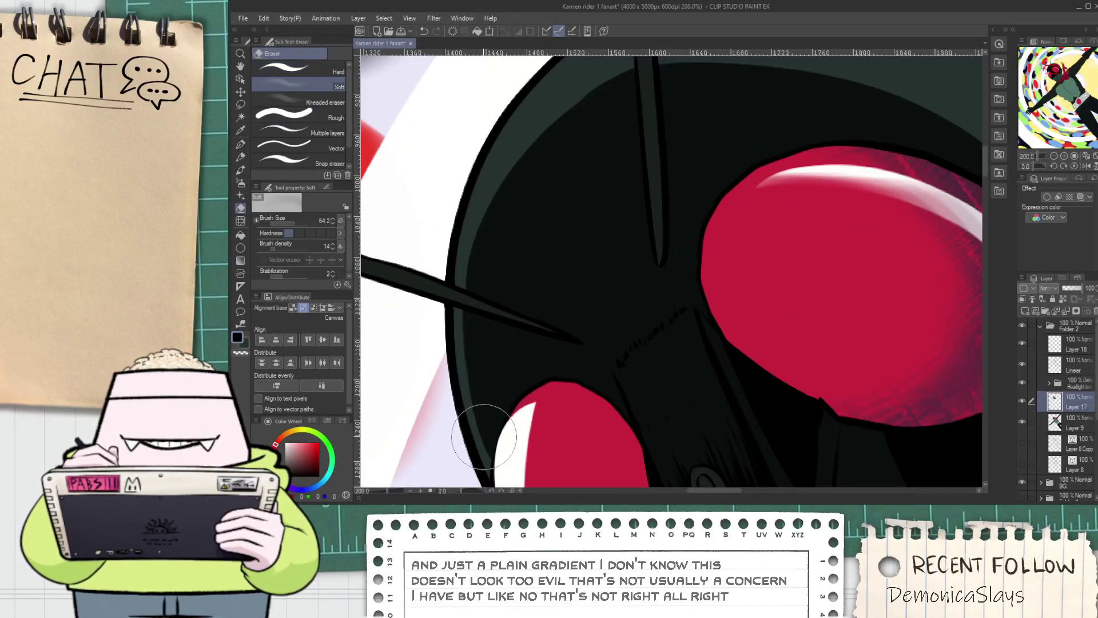
scroll(449, 238, down, 3)
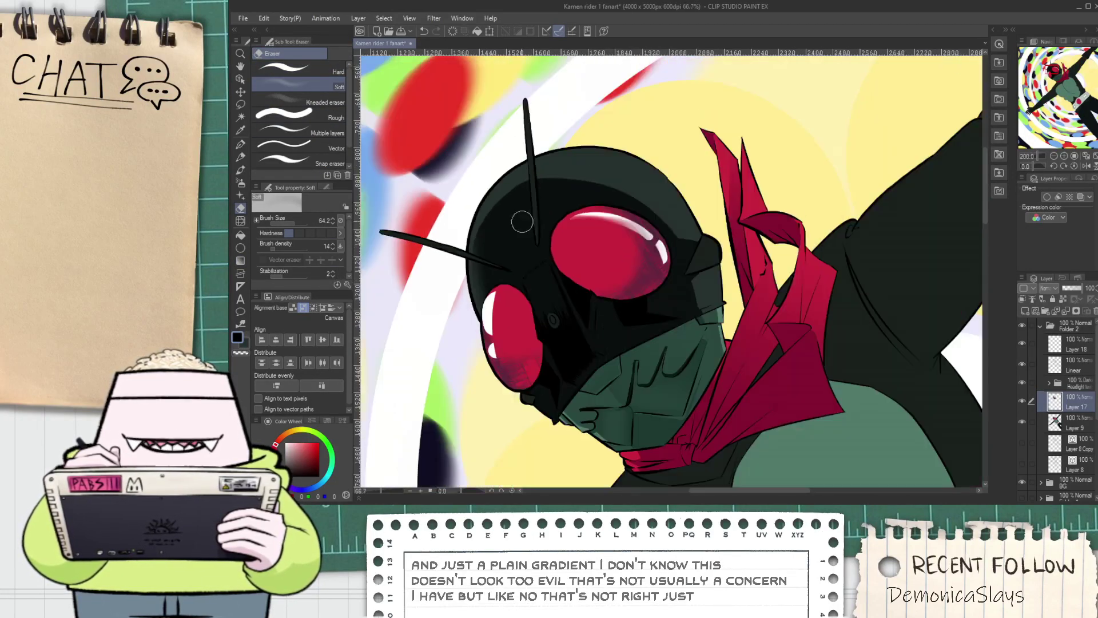
scroll(601, 198, up, 3)
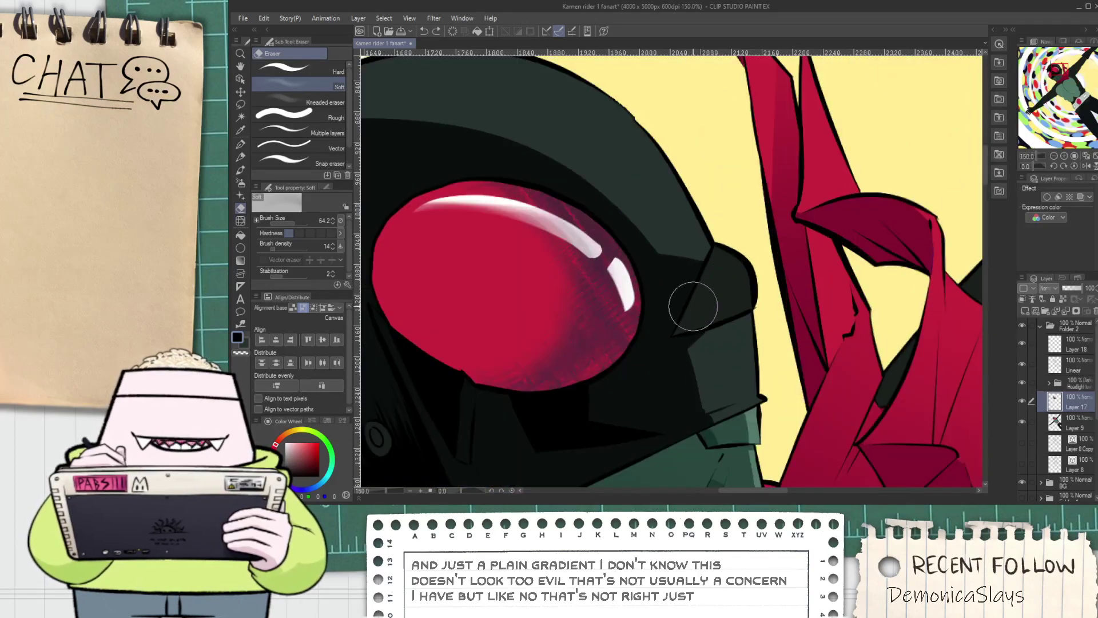
scroll(681, 306, down, 1)
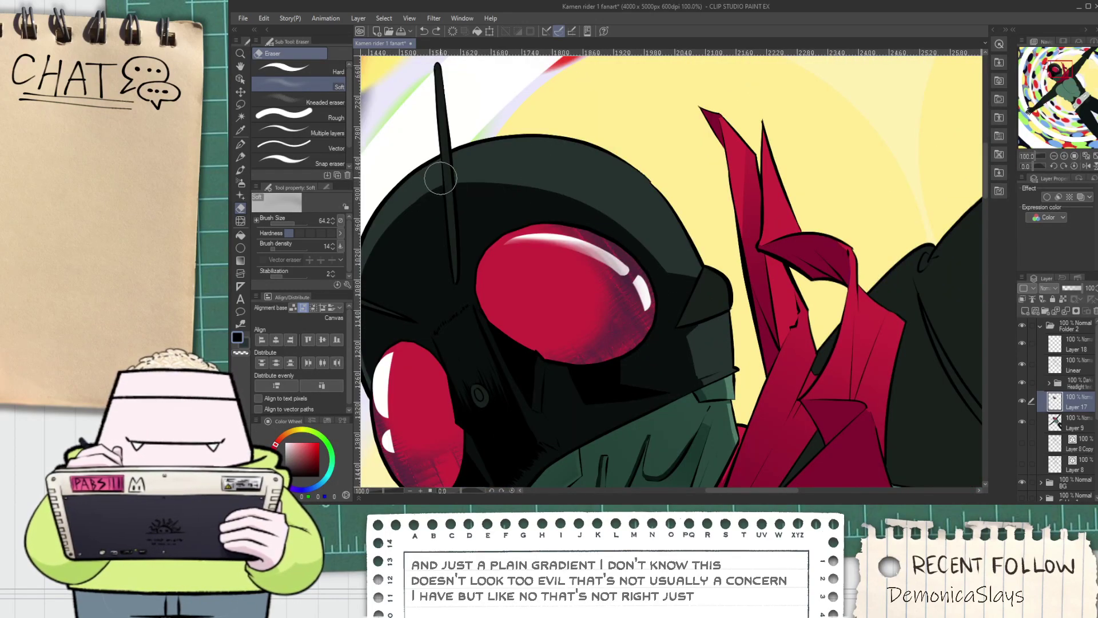
key(space)
drag(441, 204, 584, 262)
scroll(565, 273, down, 2)
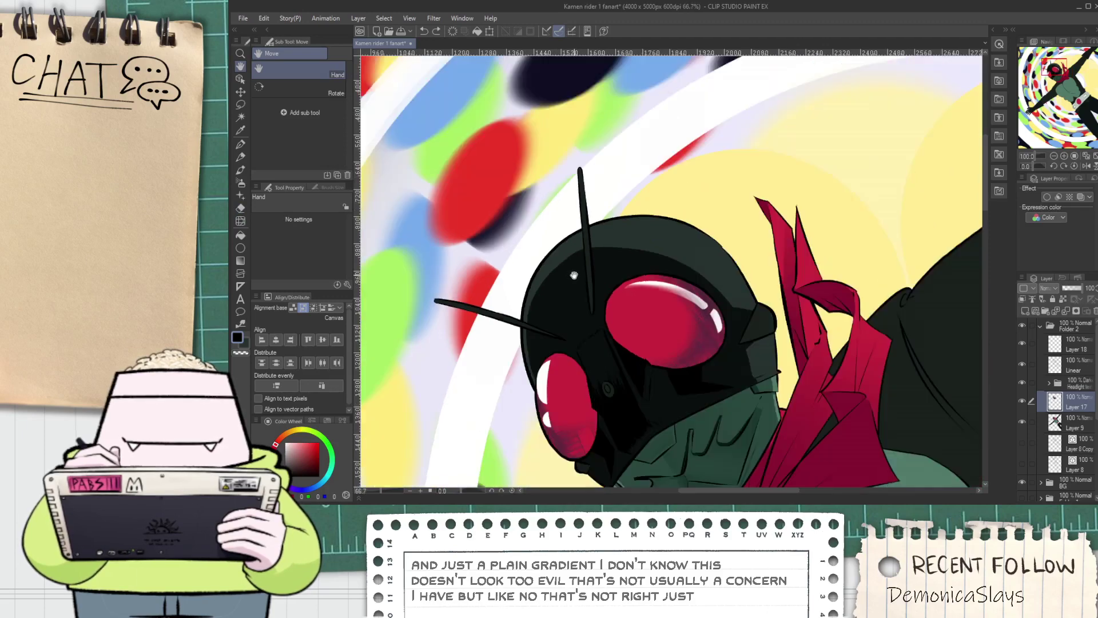
scroll(590, 352, up, 2)
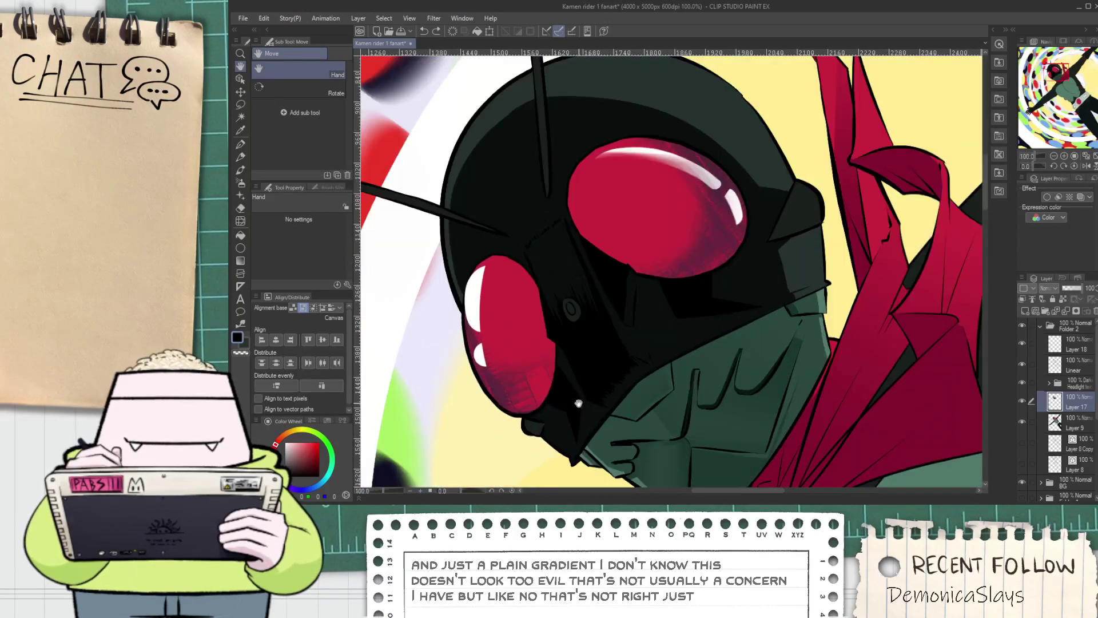
Sample the dark green of the small tab beneath the smaller eye
scroll(578, 401, up, 8)
key(i)
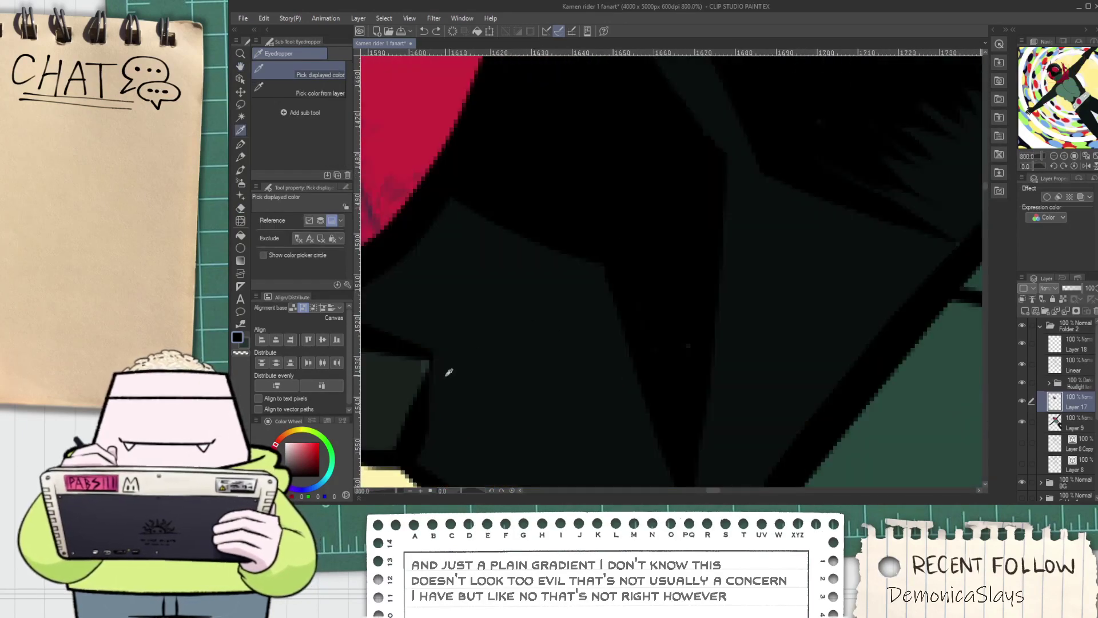
alt+click(397, 383)
drag(422, 368, 421, 377)
key(alt)
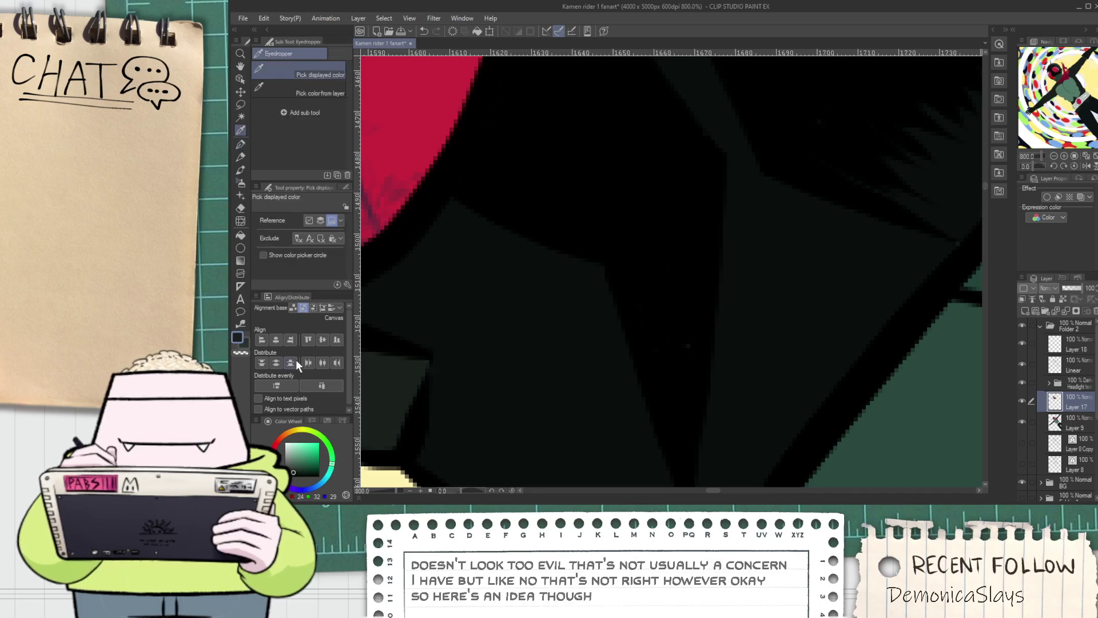
Mix the pure black shadow beneath the smaller eye with the adjacent dark green using the Best blender brush, and sample the blended colour
click(240, 222)
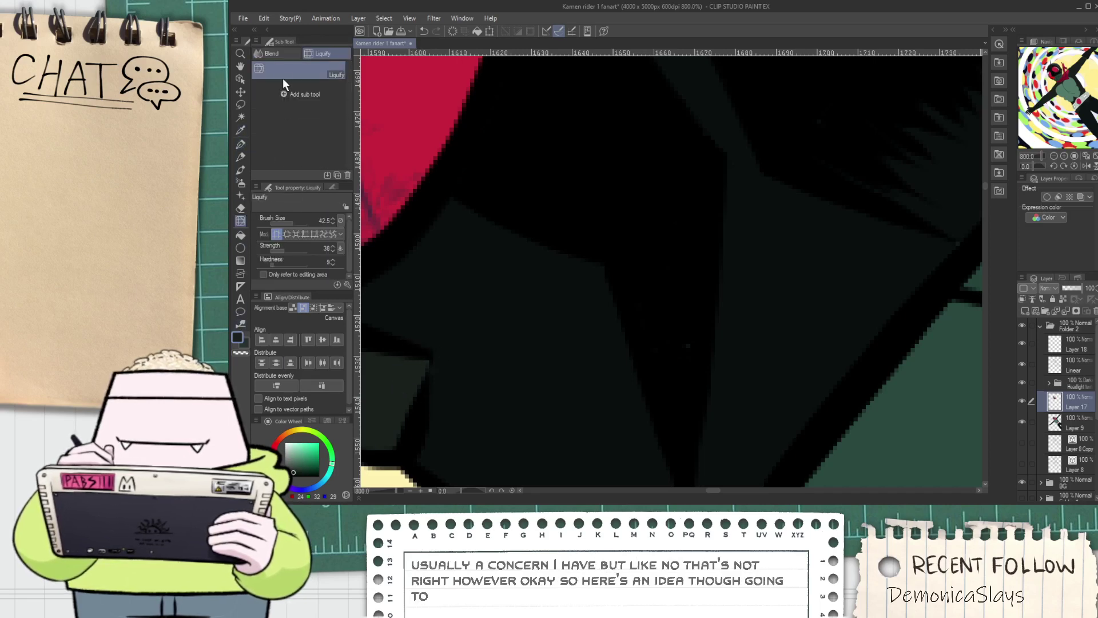
scroll(348, 111, down, 5)
click(328, 143)
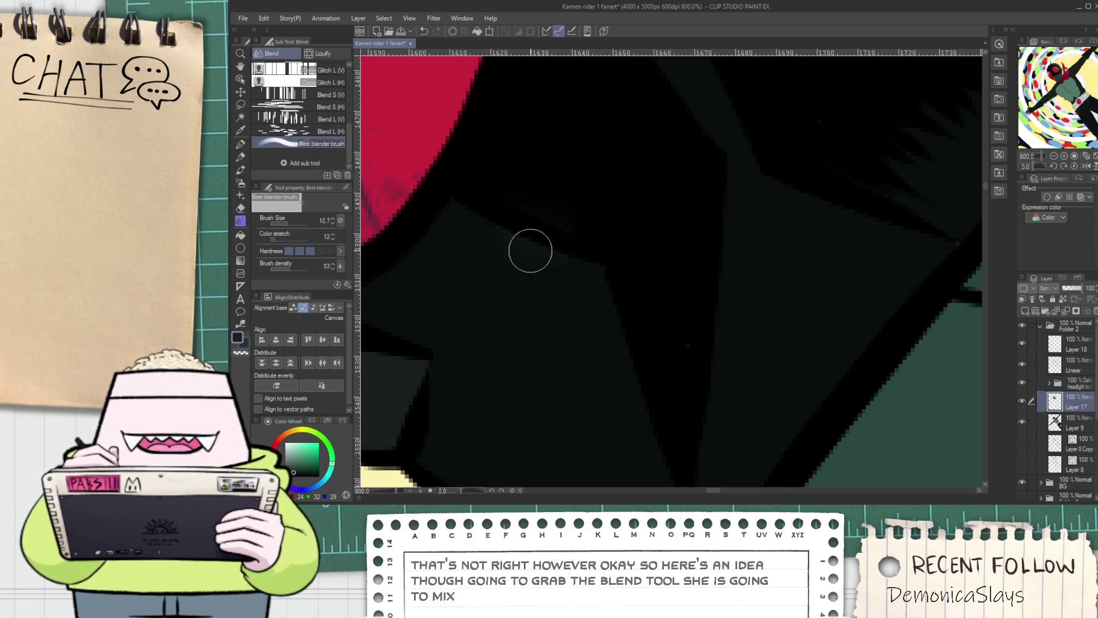
key(g)
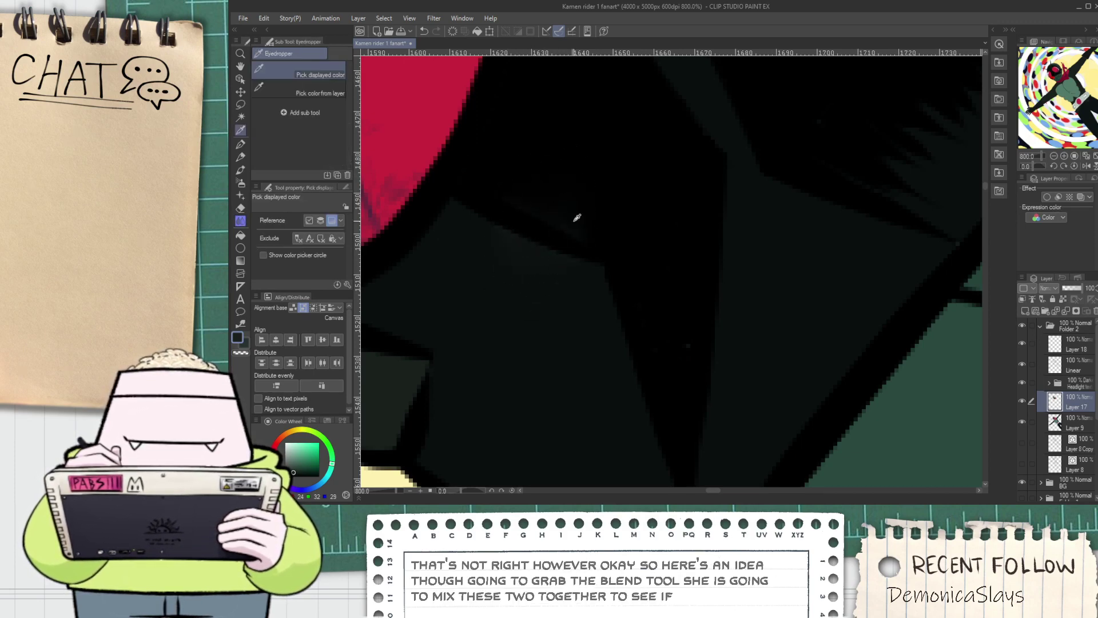
click(597, 198)
Try refilling the pure black shadows beneath both eyes and on the nose panel with the sampled very dark green
scroll(599, 214, down, 3)
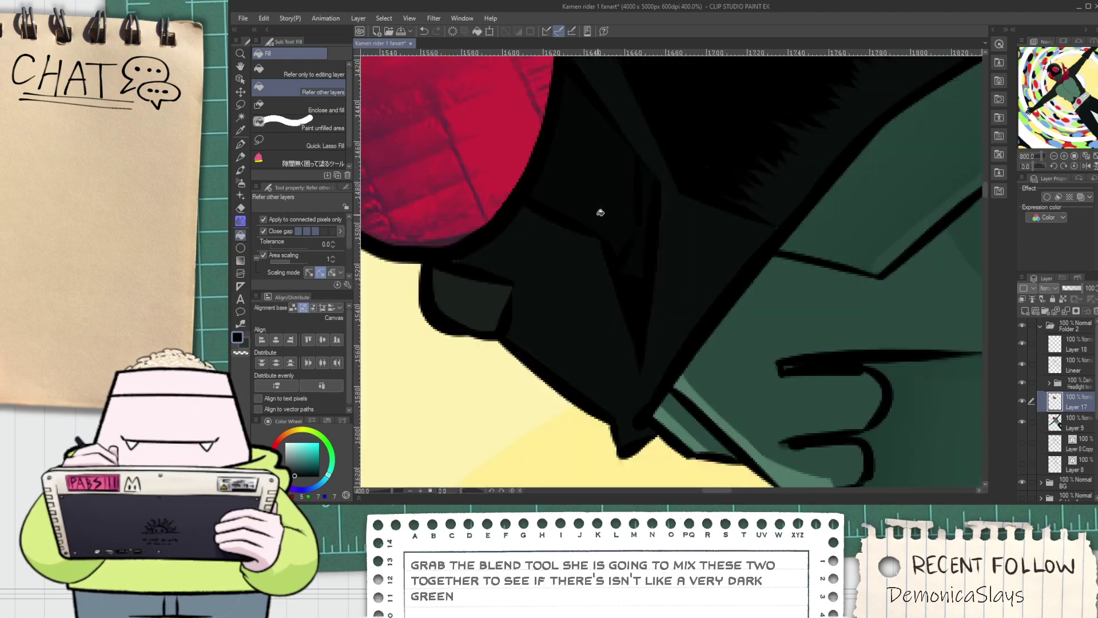
key(space)
drag(635, 202, 637, 246)
scroll(644, 267, down, 3)
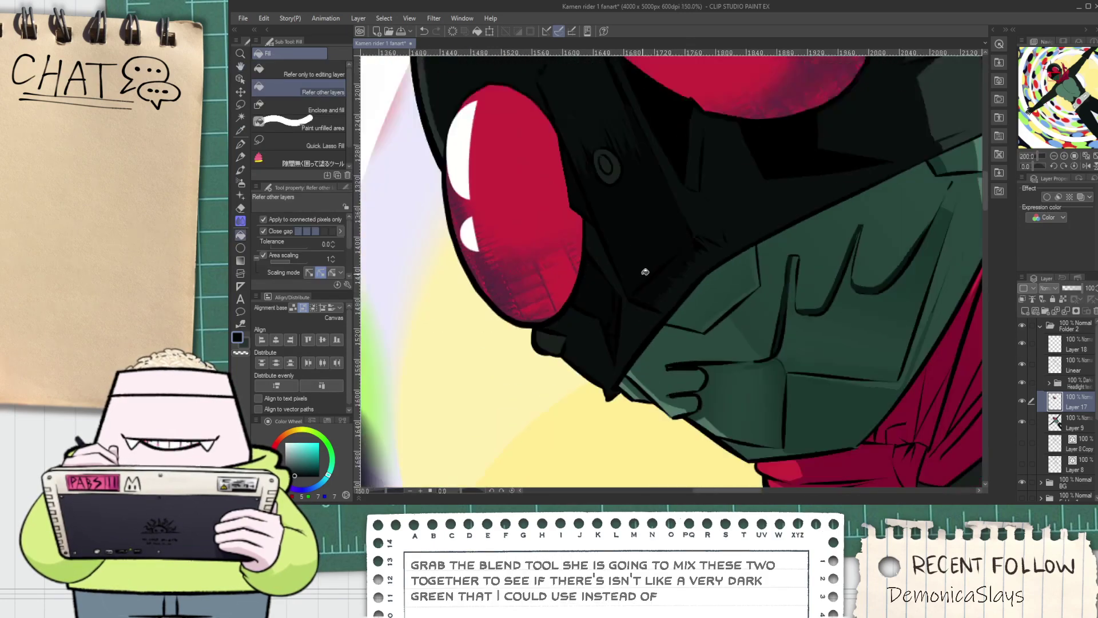
key(space)
drag(658, 194, 641, 254)
scroll(641, 254, up, 1)
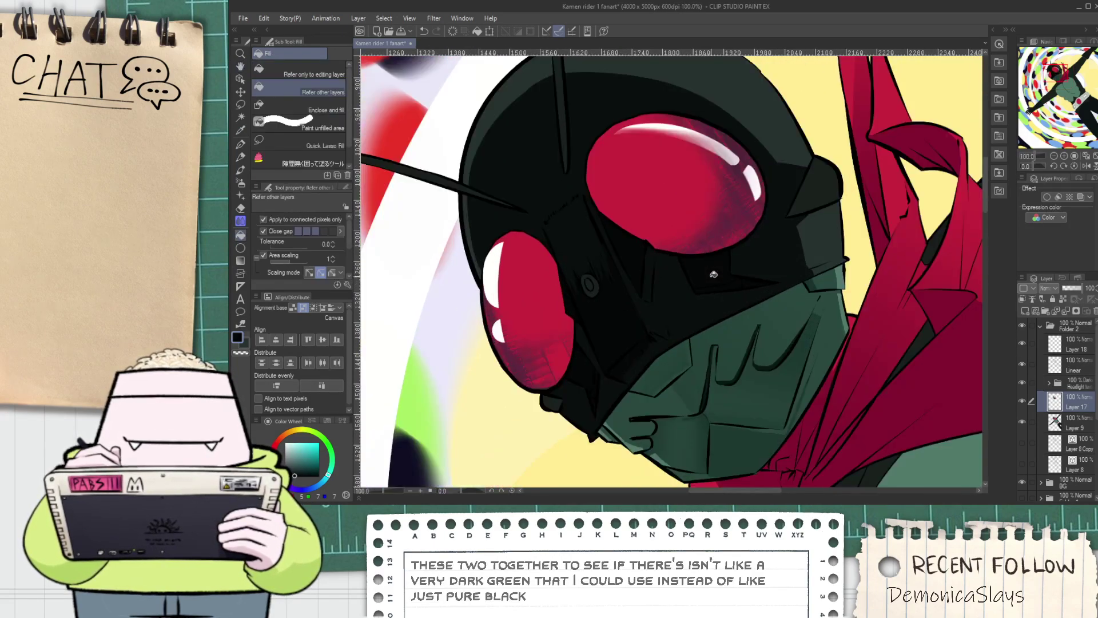
scroll(714, 271, down, 2)
Try a brighter dark green, RGB 7, 16, 16, for the mask shadows, and revert the shadow fills to pure black
scroll(642, 325, up, 4)
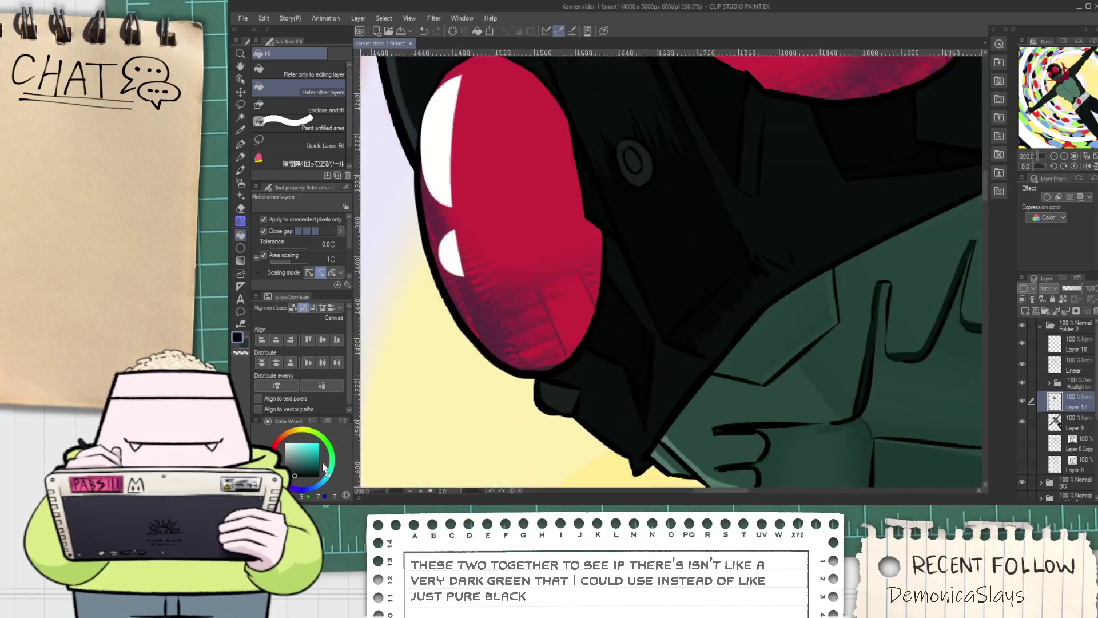
scroll(632, 355, up, 2)
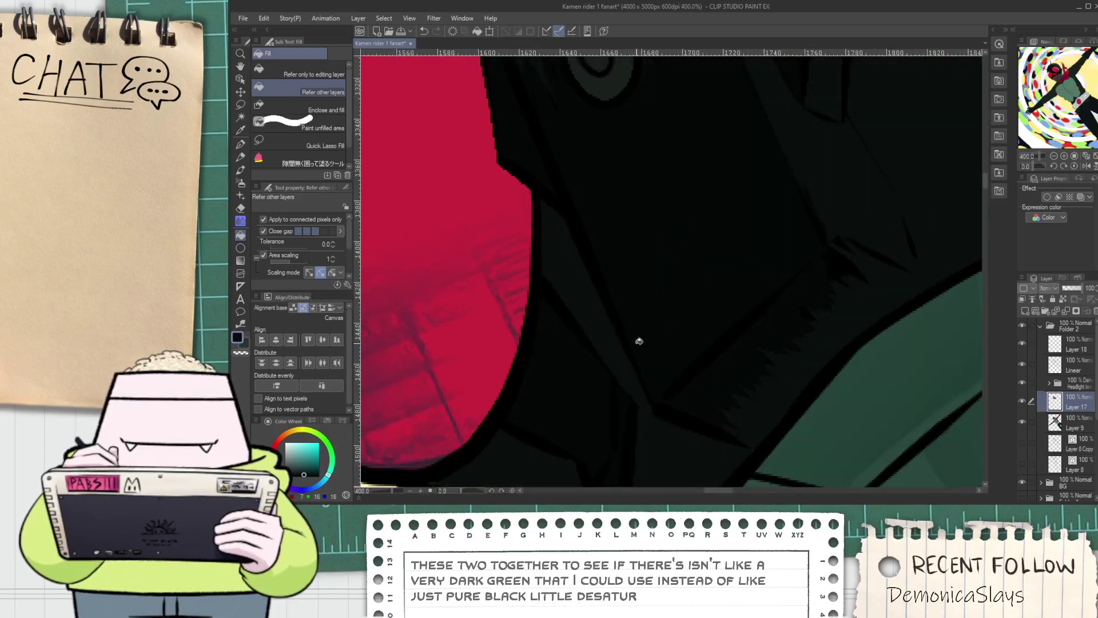
scroll(632, 355, down, 2)
scroll(635, 344, up, 2)
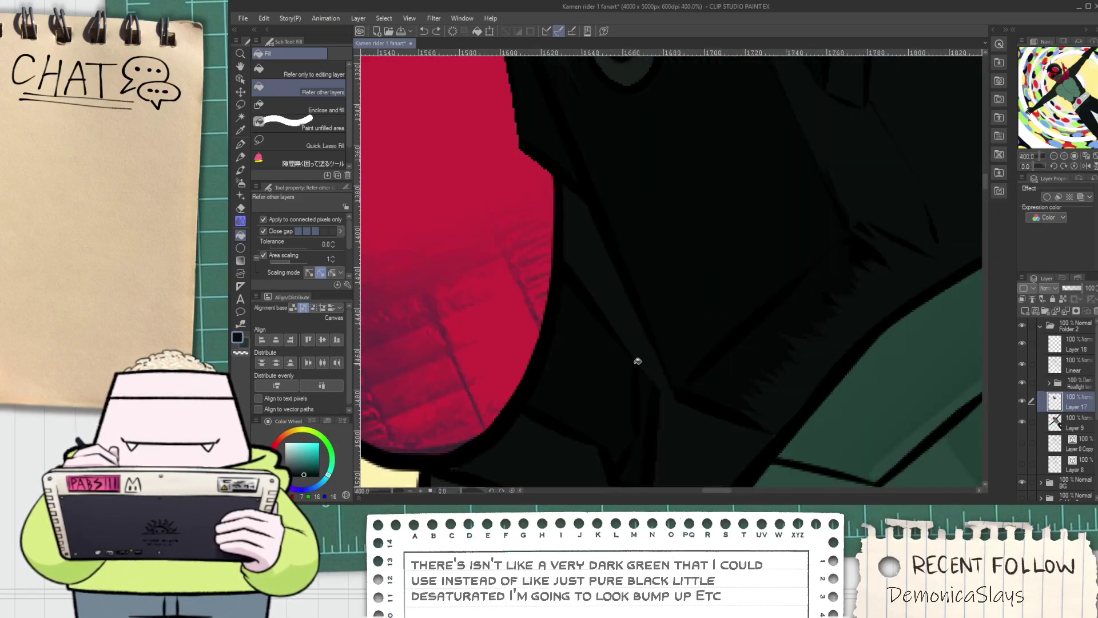
key(space)
drag(603, 372, 557, 306)
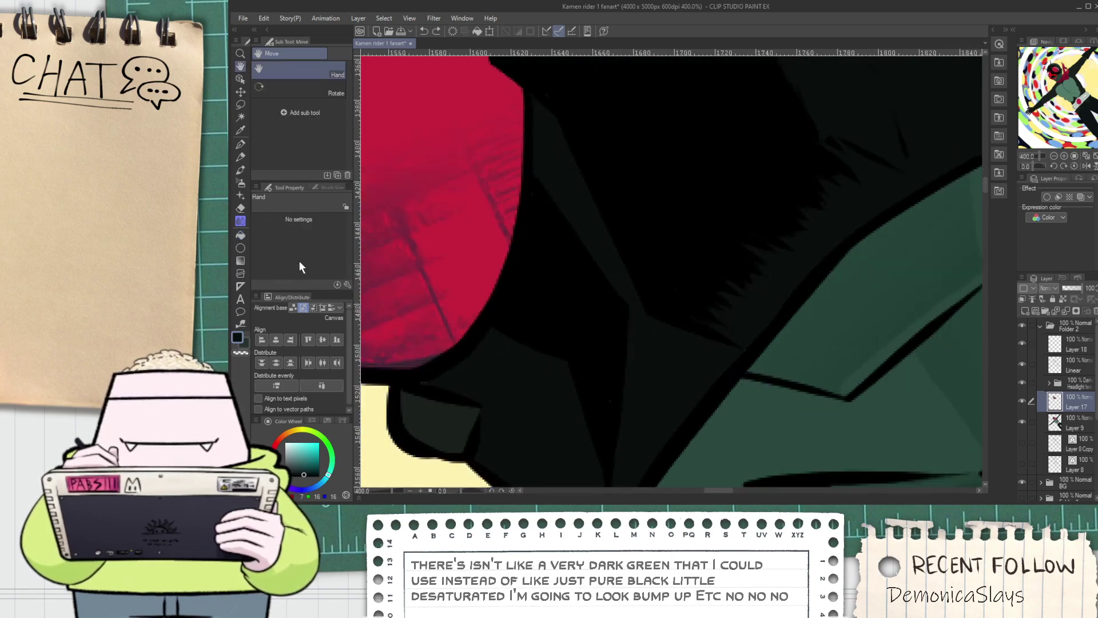
Blend dark green into the pure black shadow beneath the smaller eye with the Best blender brush, and sample a near-black green from it
click(241, 222)
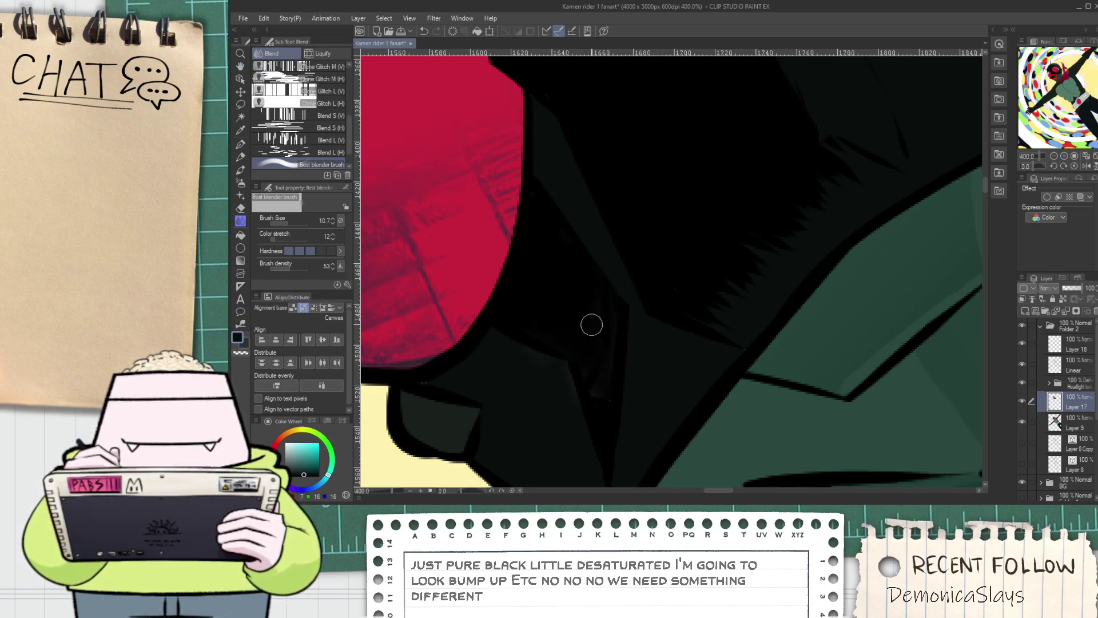
key(i)
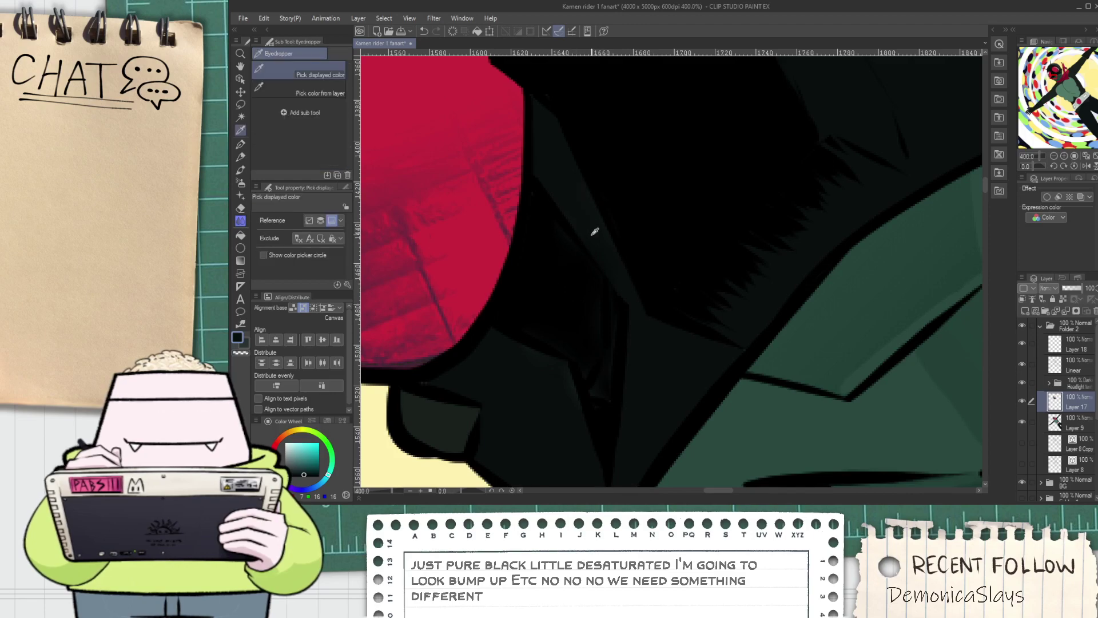
scroll(593, 228, up, 2)
scroll(563, 267, down, 3)
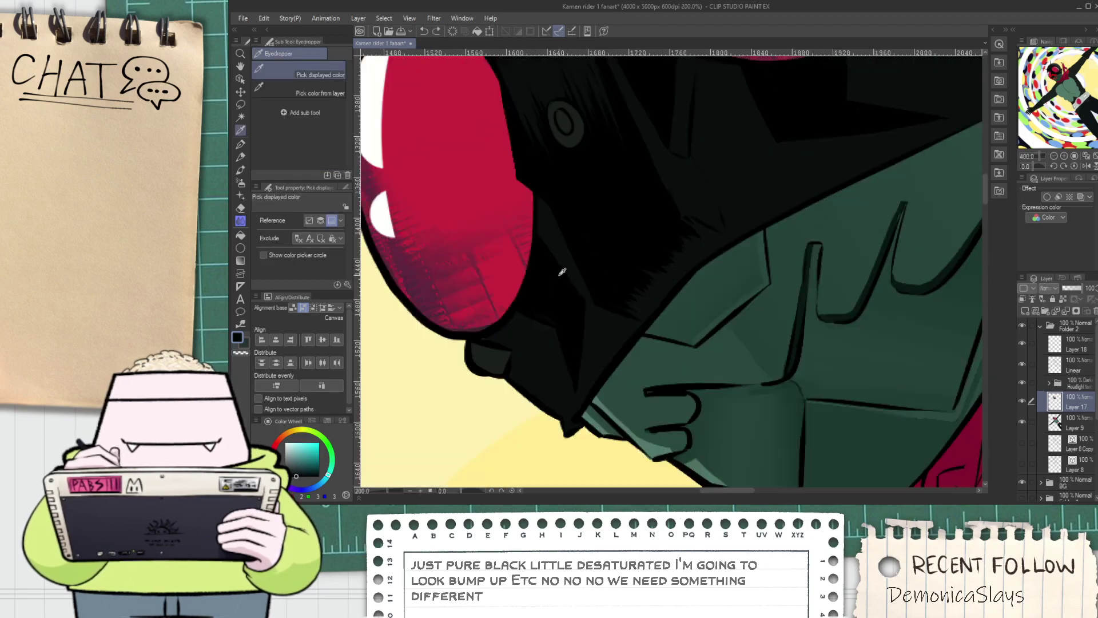
Sample the near-black green blended beneath the smaller eye and fill the pure black shadows there and on the nose panel with it
scroll(572, 270, up, 3)
scroll(582, 270, down, 2)
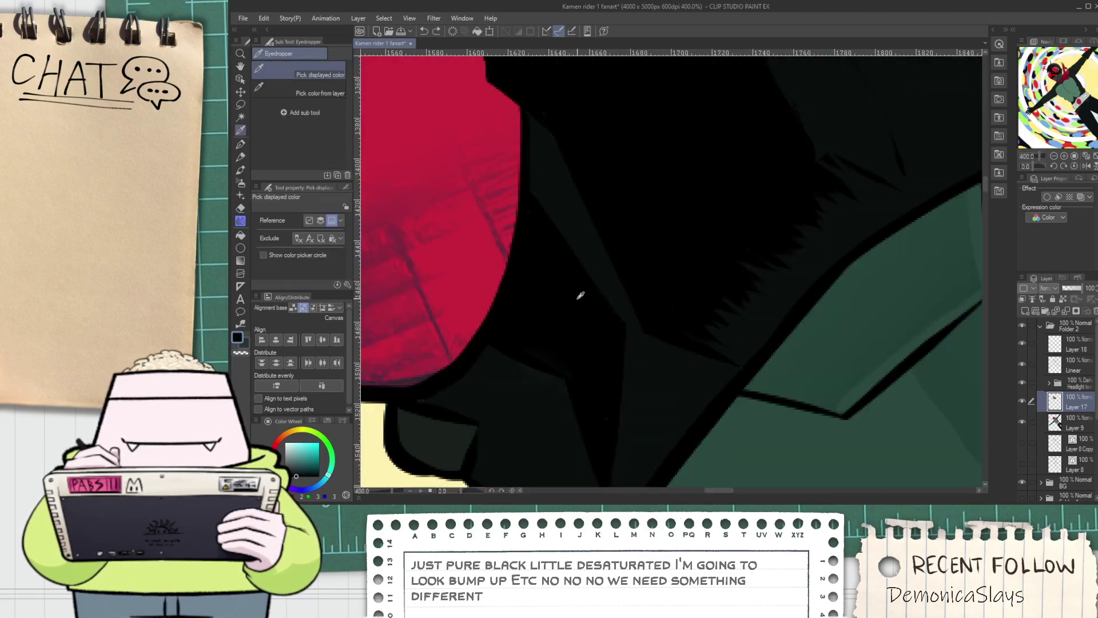
scroll(582, 282, up, 4)
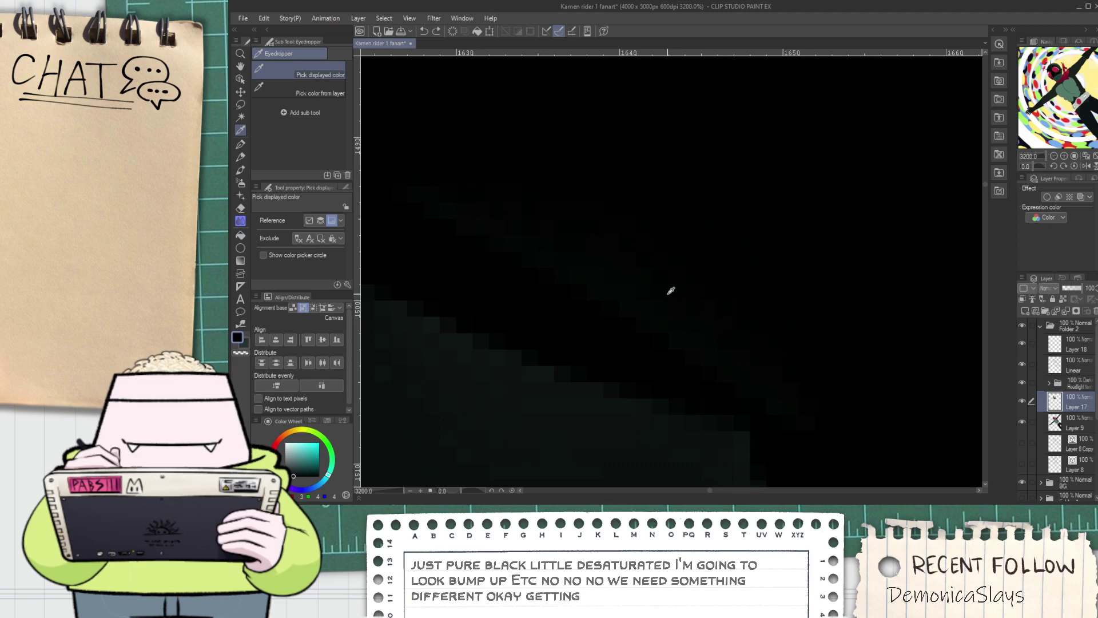
scroll(675, 295, down, 8)
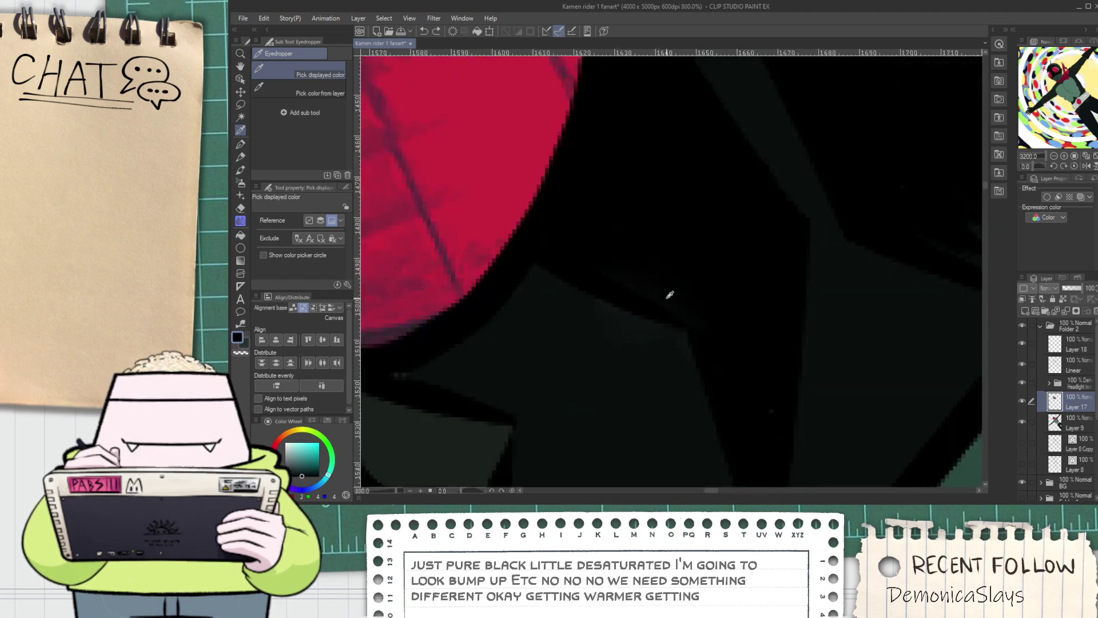
key(g)
scroll(689, 325, up, 4)
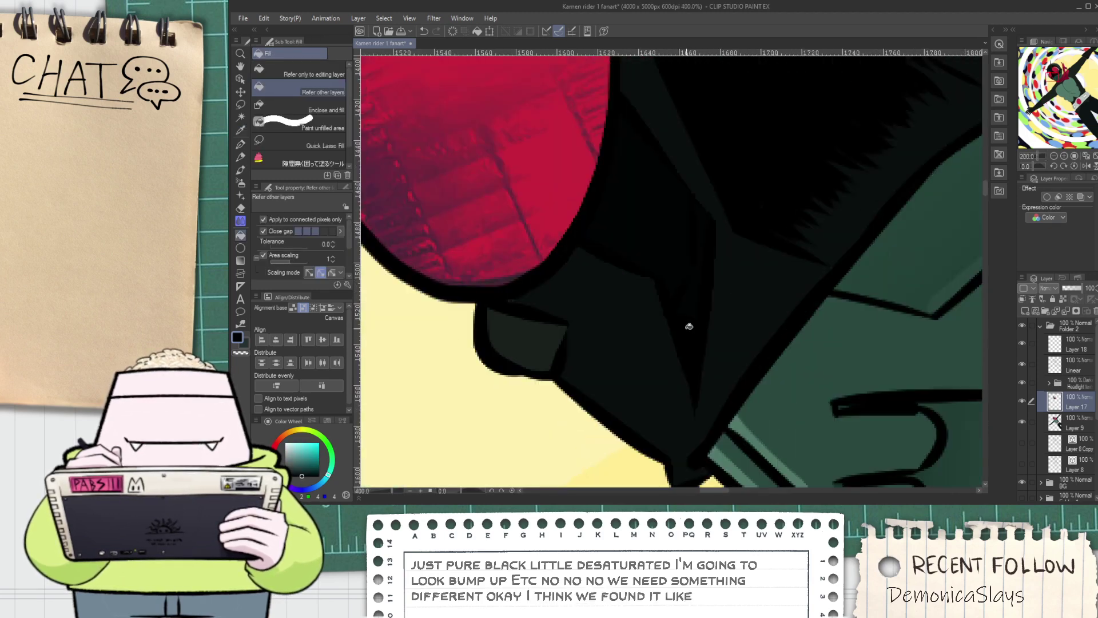
scroll(684, 319, down, 5)
key(space)
scroll(663, 303, up, 4)
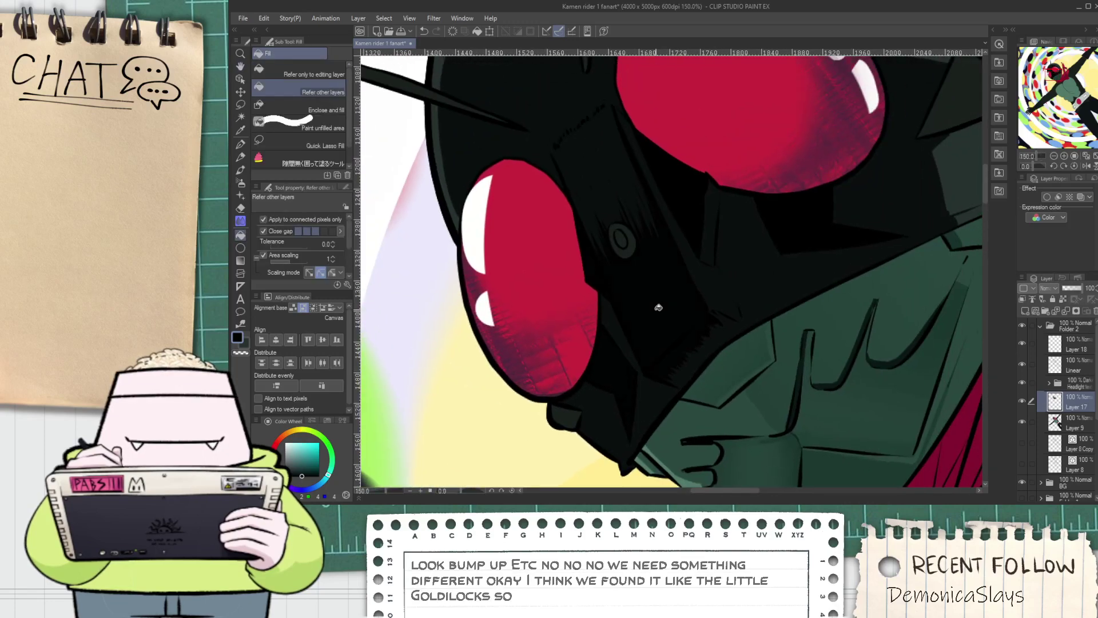
Clean up the mask edges bordering the larger and smaller red eyes on Layer 17 with the Hard eraser
scroll(649, 253, down, 2)
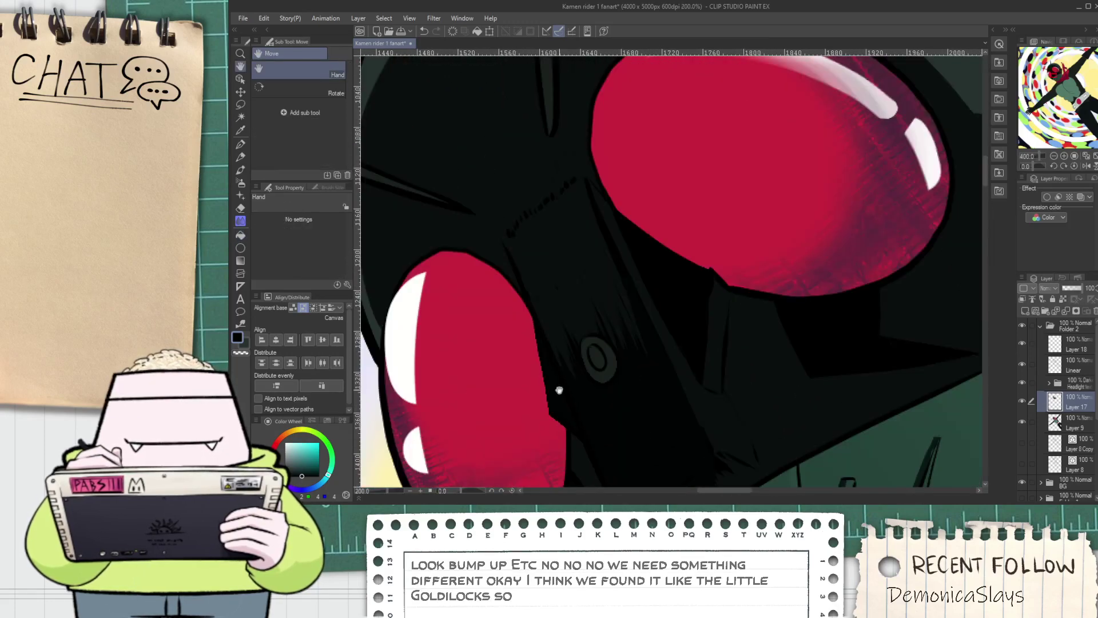
scroll(603, 361, up, 2)
scroll(748, 234, down, 4)
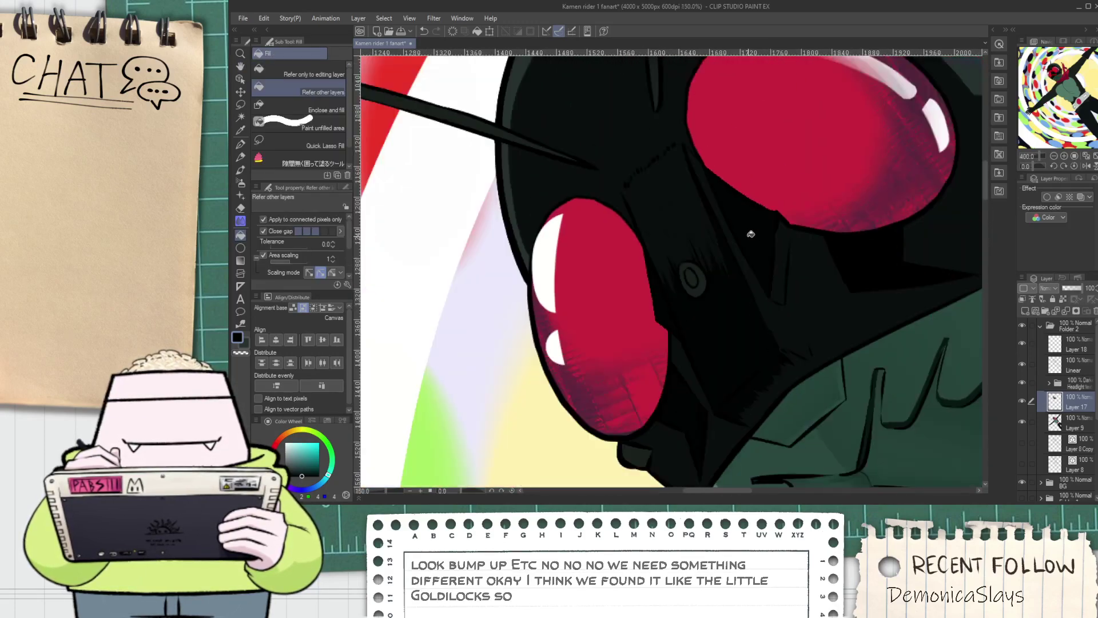
key(space)
drag(749, 244, 576, 291)
scroll(576, 292, up, 1)
scroll(579, 252, up, 3)
key(e)
key(space)
drag(472, 157, 540, 278)
click(302, 68)
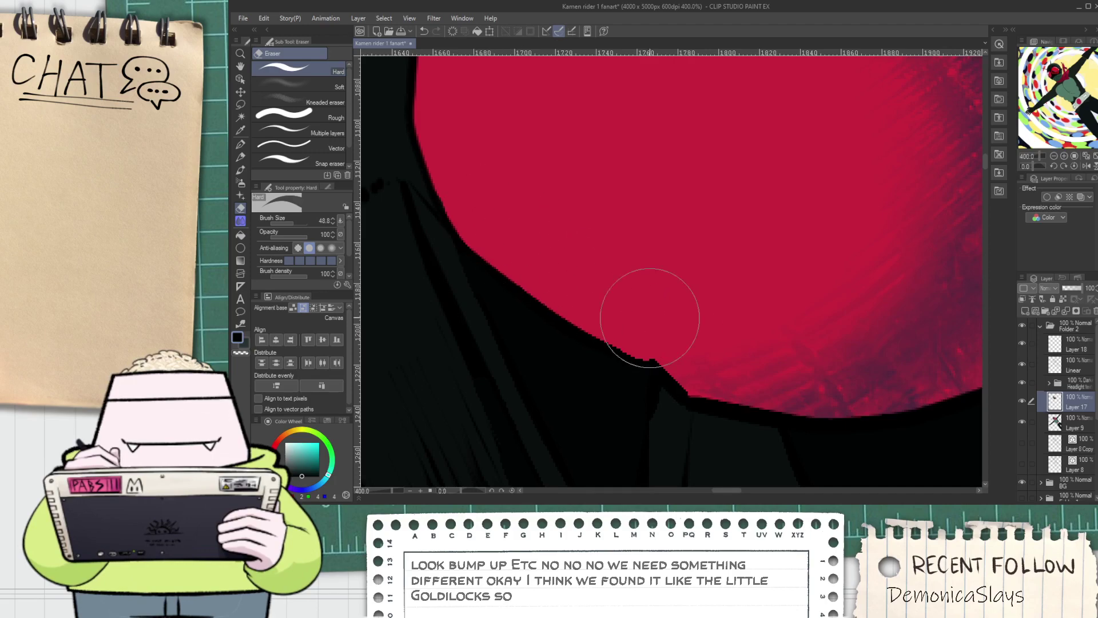
scroll(628, 326, down, 3)
scroll(628, 326, down, 3)
scroll(532, 321, up, 5)
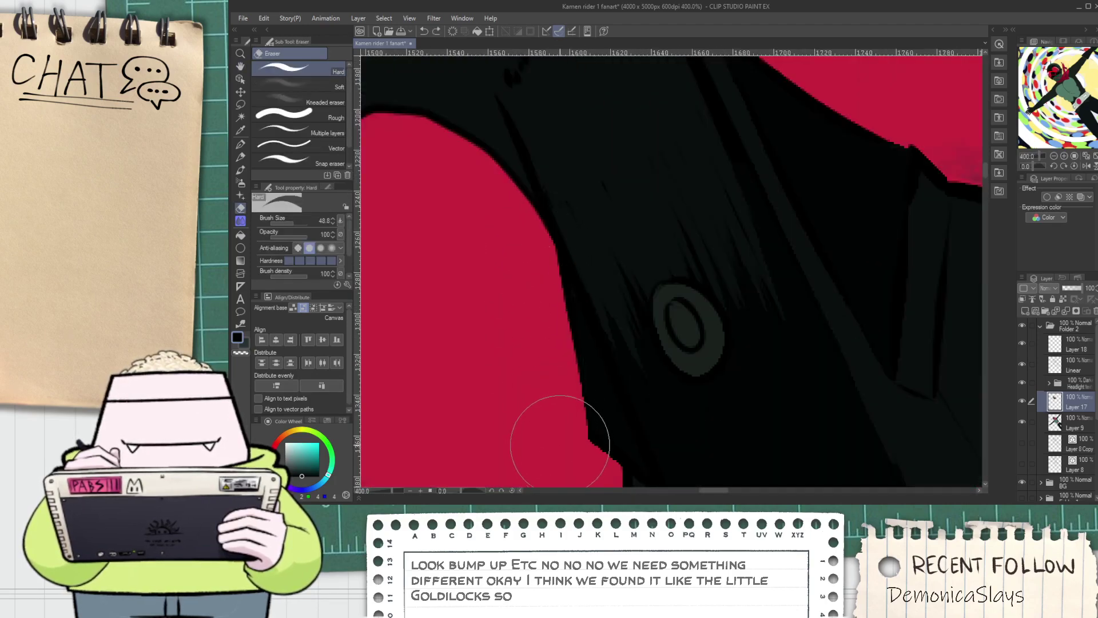
scroll(578, 452, down, 5)
scroll(572, 446, up, 5)
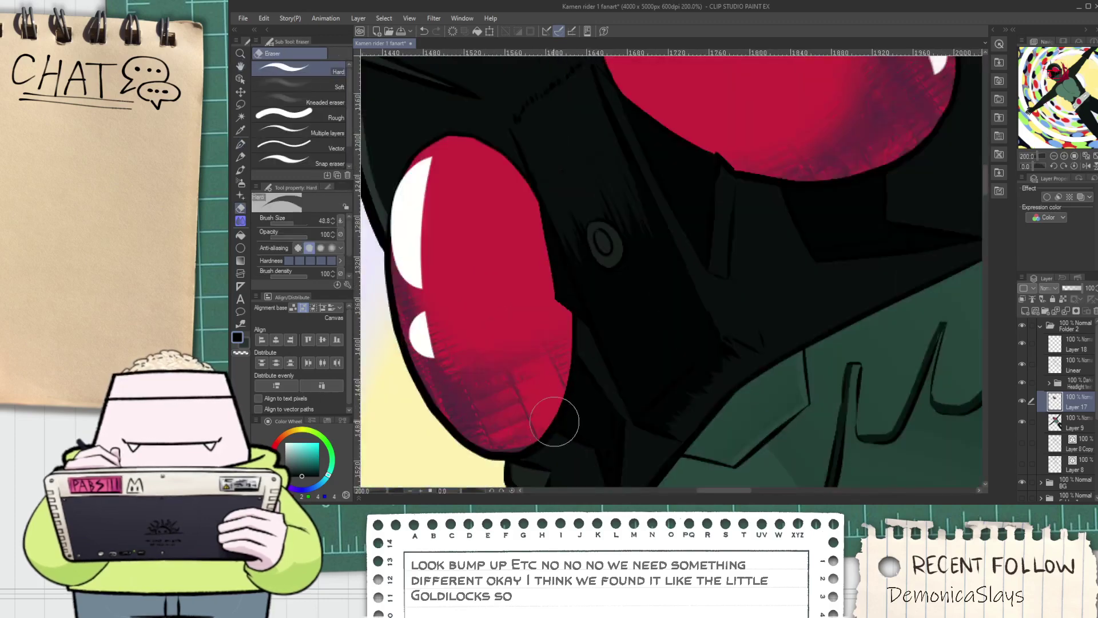
scroll(624, 309, down, 2)
Sample the mask's dark green and draw a thin dividing line across the nose panel's lower end with the G-pen
key(space)
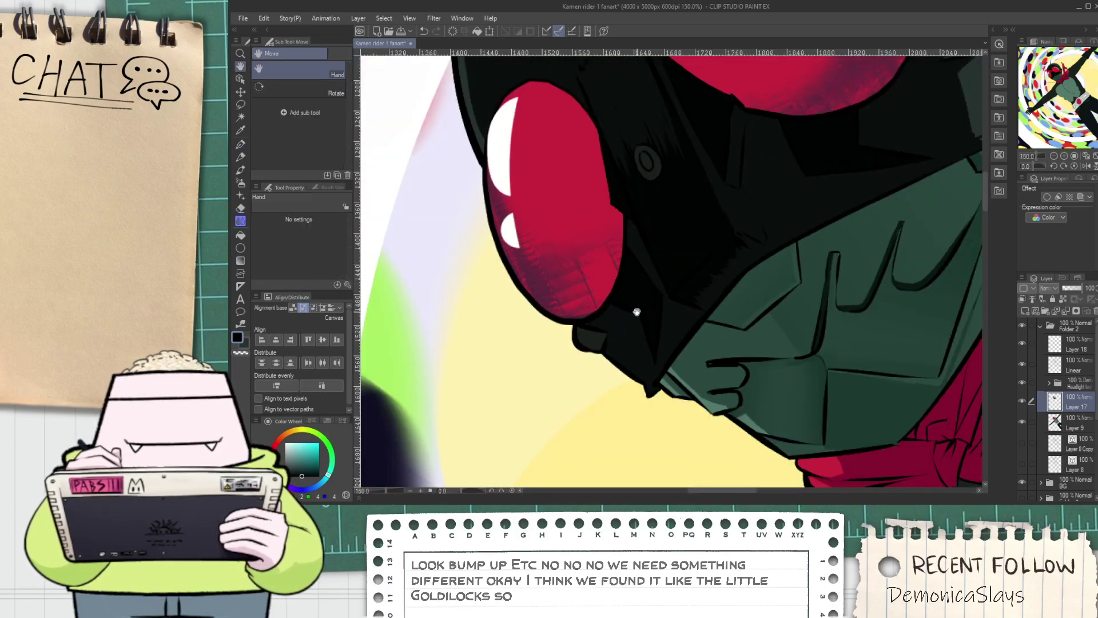
scroll(637, 311, down, 3)
drag(657, 289, 614, 314)
scroll(609, 320, up, 5)
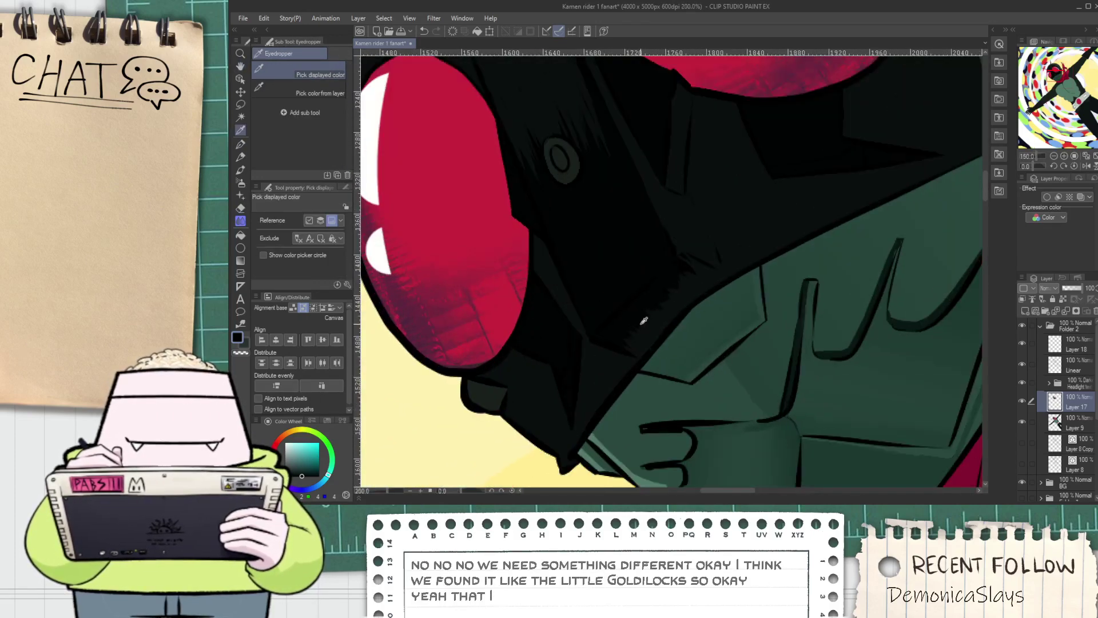
key(p)
scroll(592, 331, up, 1)
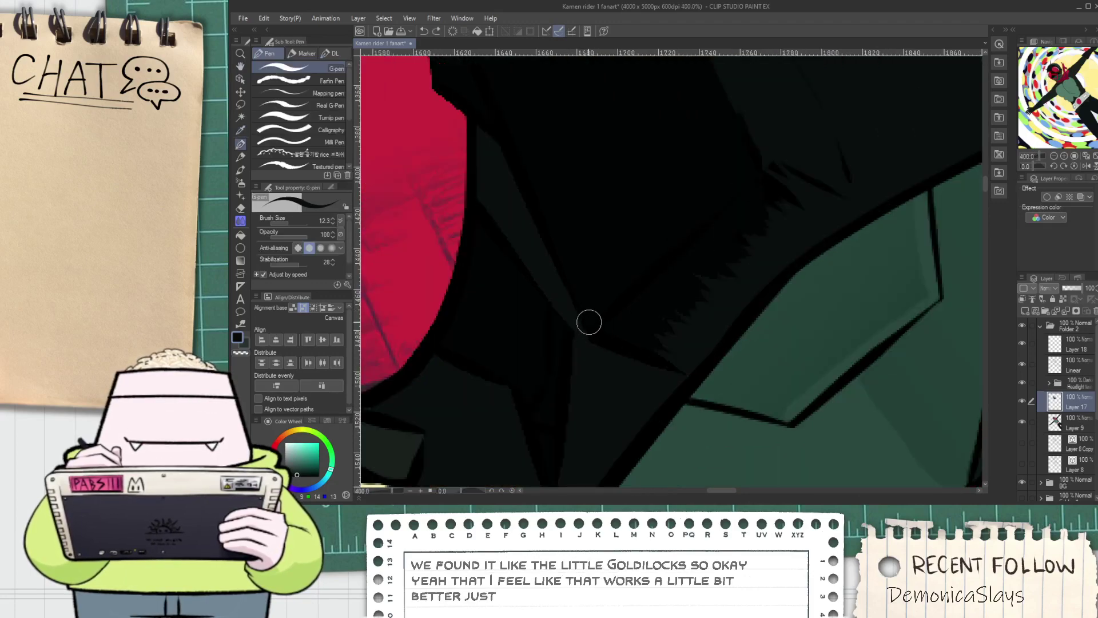
scroll(664, 325, down, 5)
key(h)
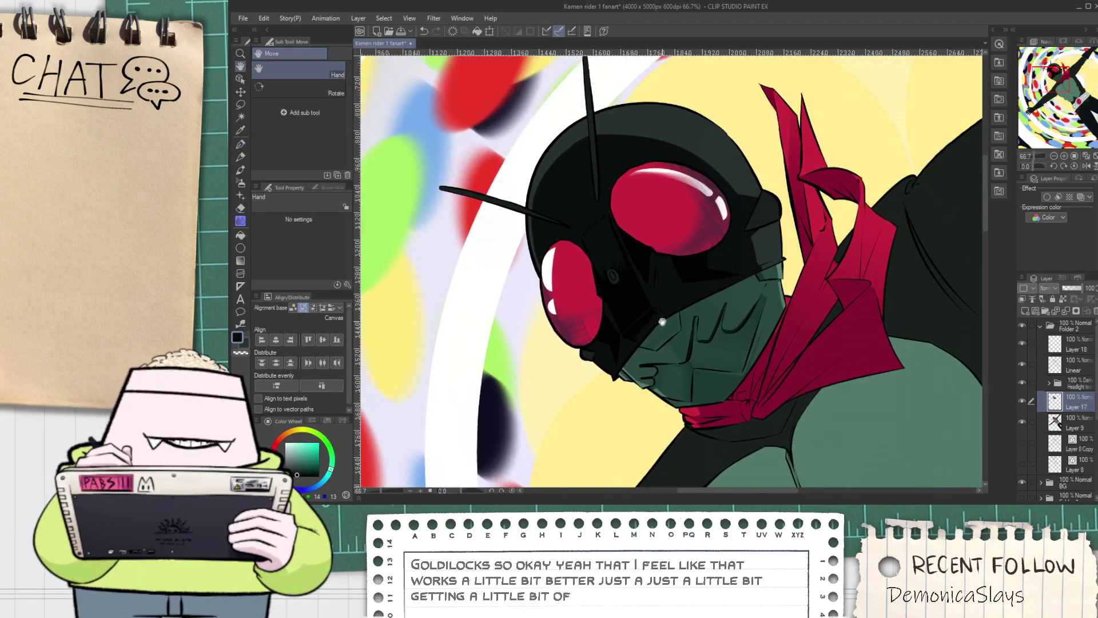
Sample the near-black green and extend the hatching upward across the upper part of the nose panel with the G-pen
scroll(663, 325, up, 4)
key(i)
scroll(637, 268, down, 3)
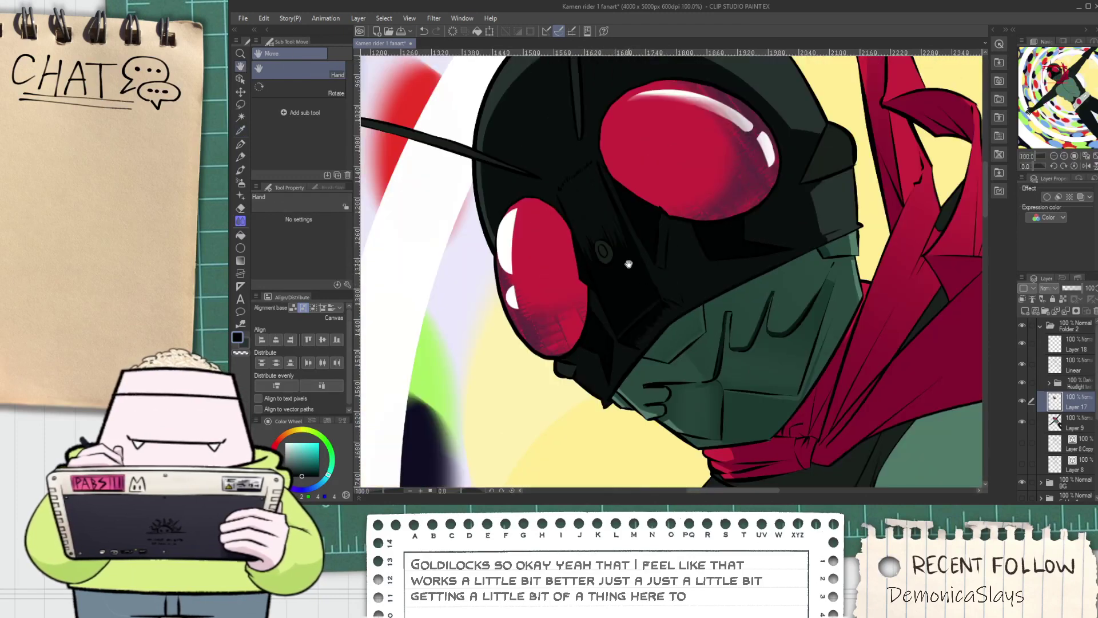
scroll(637, 267, up, 5)
key(p)
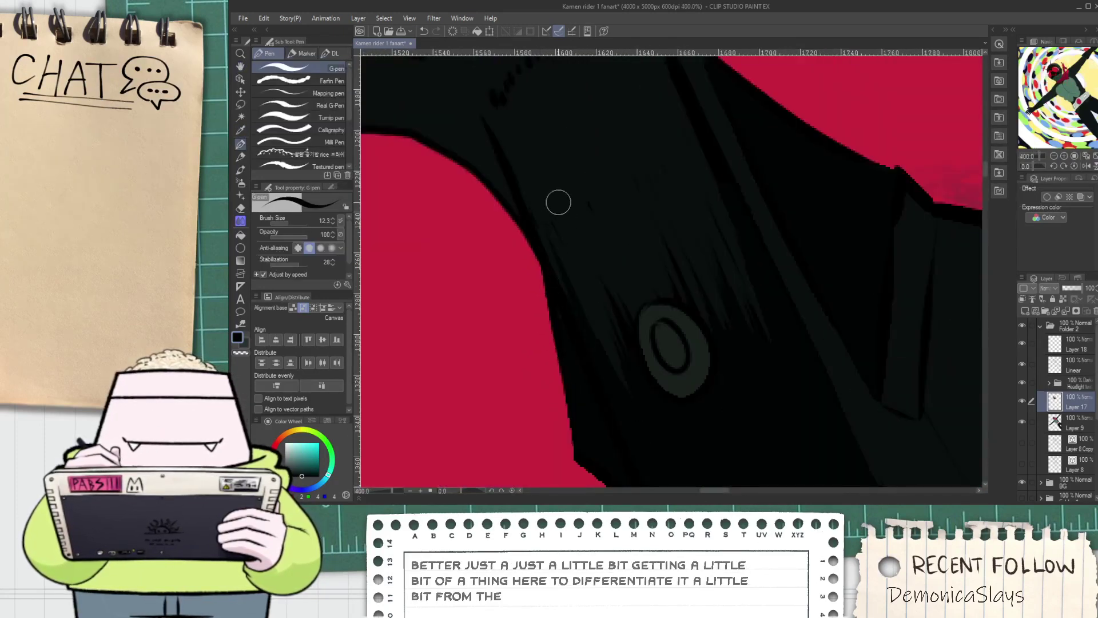
mouse_move(586, 263)
mouse_down()
mouse_move(607, 352)
mouse_move(572, 274)
mouse_up()
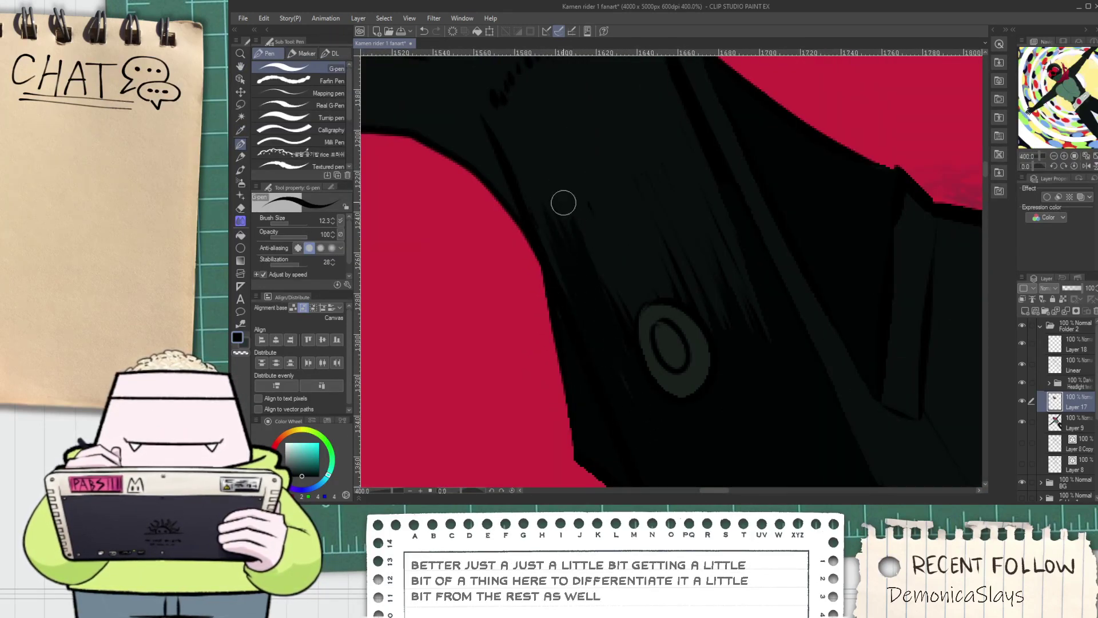
mouse_move(587, 204)
mouse_down()
mouse_move(592, 166)
mouse_move(614, 149)
mouse_move(632, 193)
mouse_move(638, 162)
mouse_up()
mouse_move(725, 325)
mouse_down()
mouse_move(764, 373)
mouse_move(702, 202)
mouse_up()
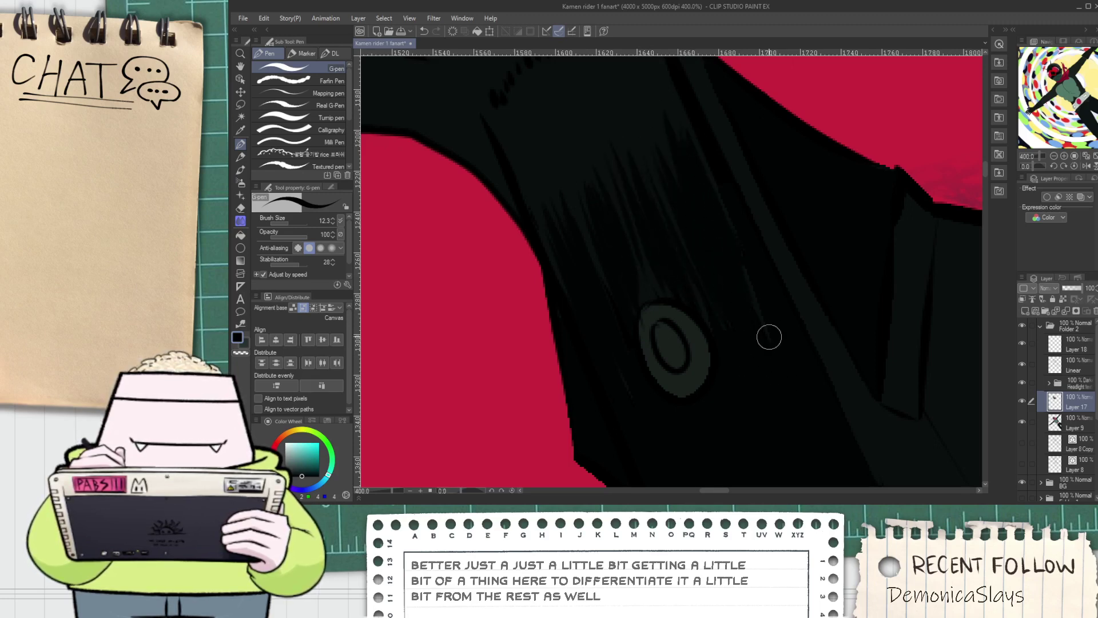
Darken the oval detail on the nose panel with the near-black green
key(g)
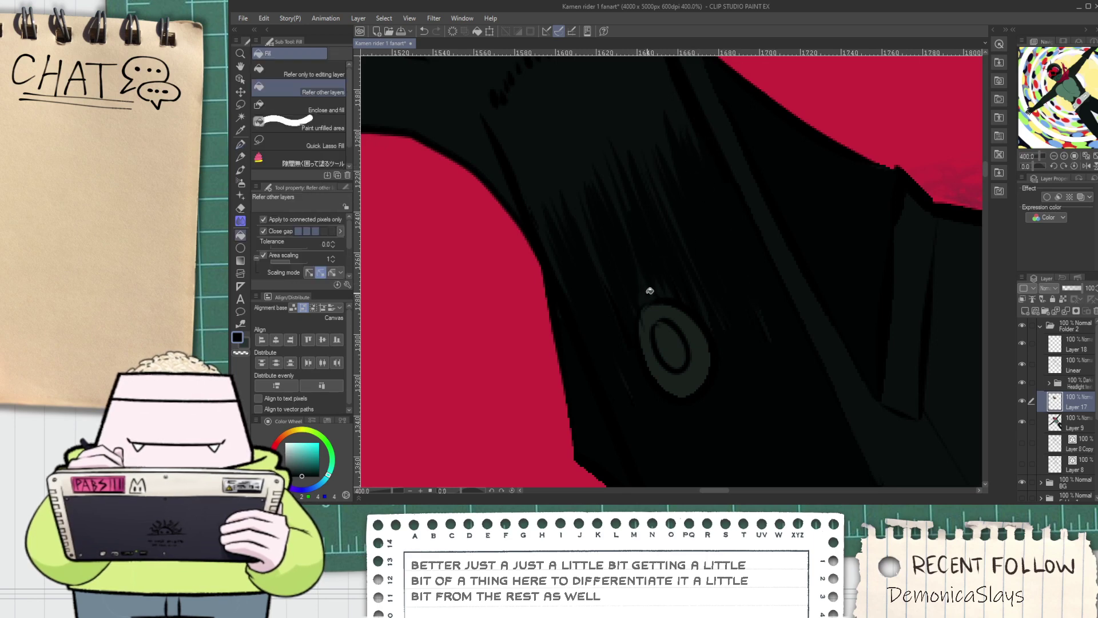
scroll(654, 298, up, 1)
key(p)
scroll(605, 383, down, 1)
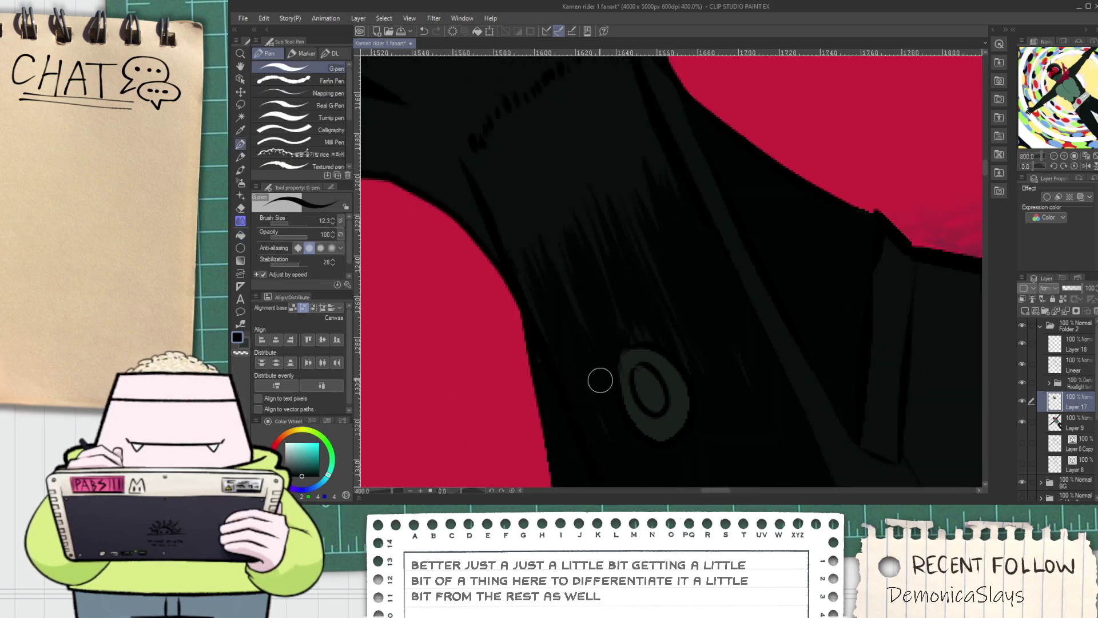
mouse_move(634, 359)
mouse_down()
mouse_move(679, 417)
mouse_move(627, 405)
mouse_up()
scroll(652, 392, down, 3)
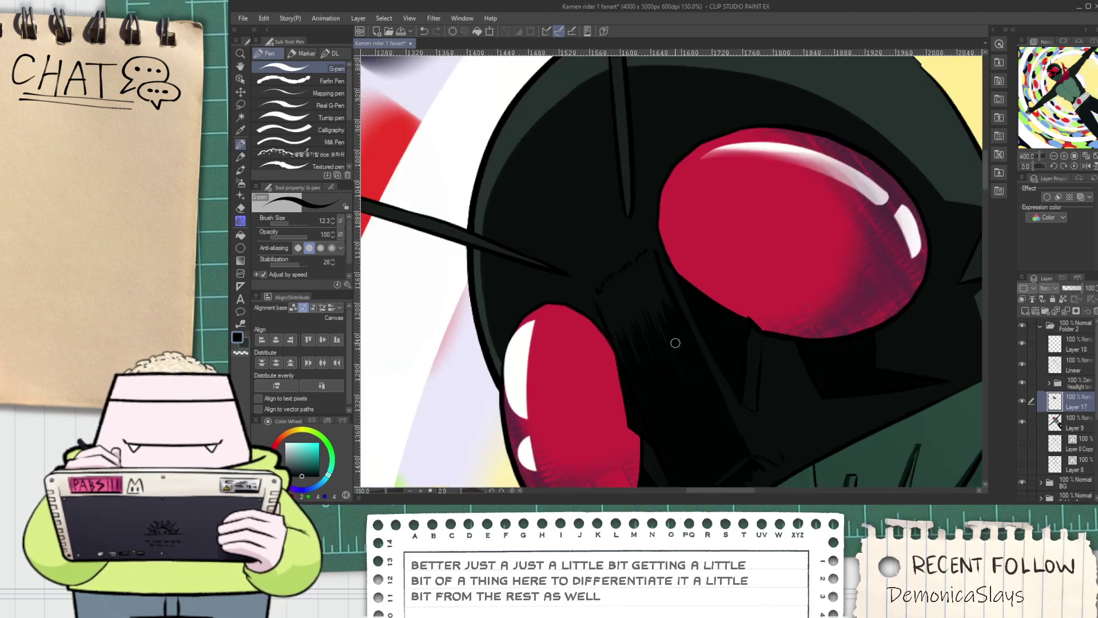
Select the dark nose panel between the eyes with Auto select and Lasso, including its hatched upper area
scroll(687, 400, down, 5)
key(space)
drag(685, 405, 628, 368)
scroll(627, 369, up, 4)
key(w)
click(599, 362)
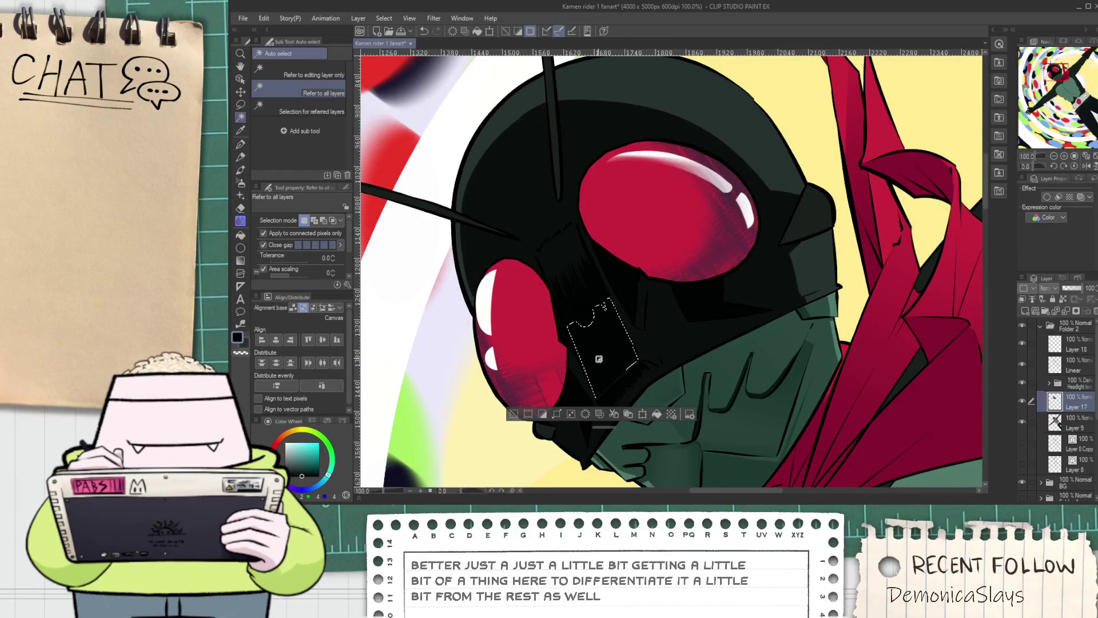
click(572, 297)
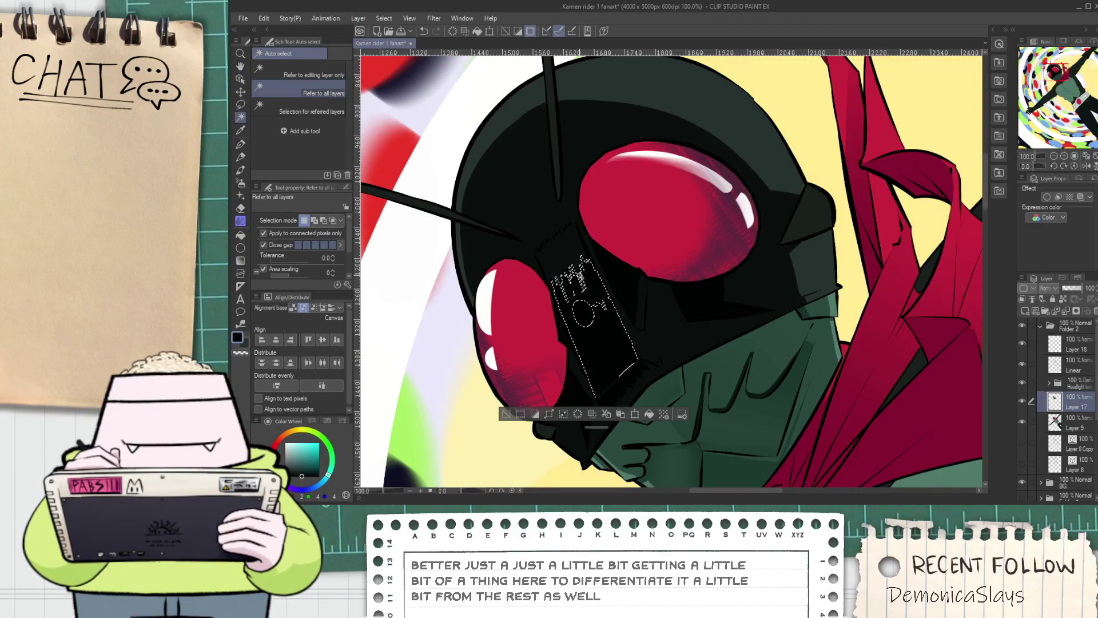
key(m)
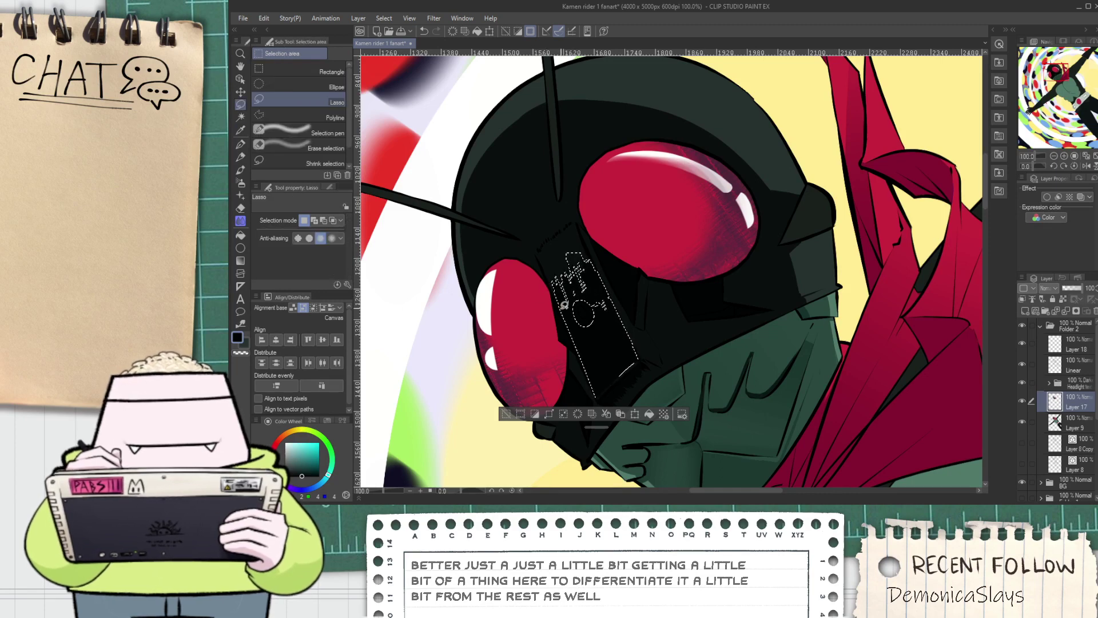
drag(591, 254, 583, 289)
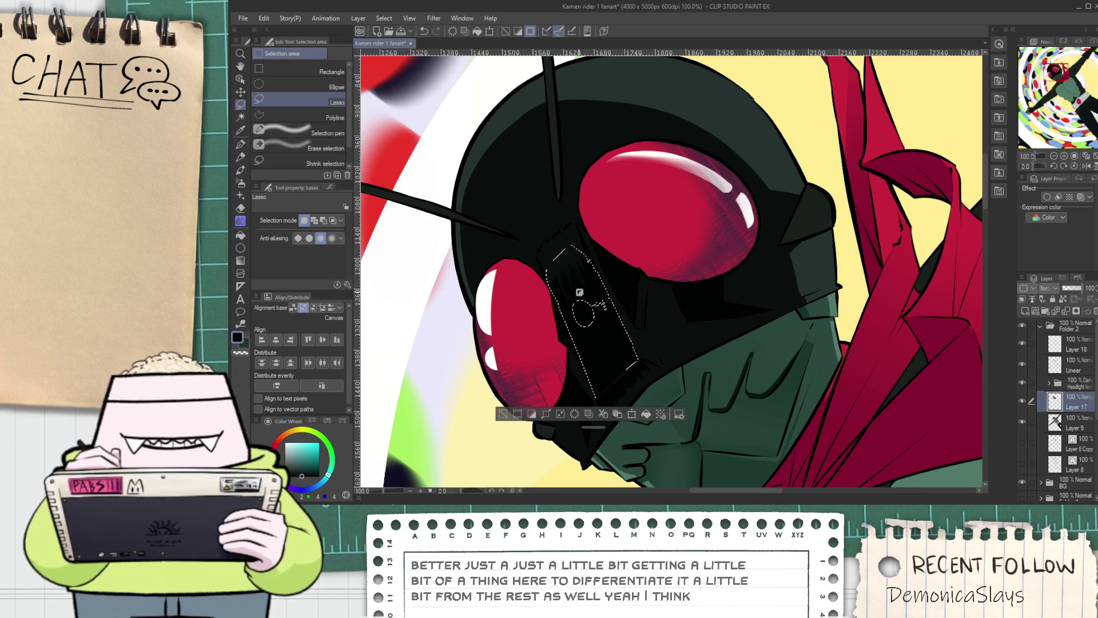
Blend the hatching inside the selected nose panel with the Best blender brush at size 168.2, and clear the selection
scroll(565, 286, up, 1)
click(240, 222)
click(294, 222)
drag(295, 225, 298, 224)
mouse_move(554, 292)
mouse_down()
mouse_move(542, 212)
mouse_move(578, 318)
mouse_up()
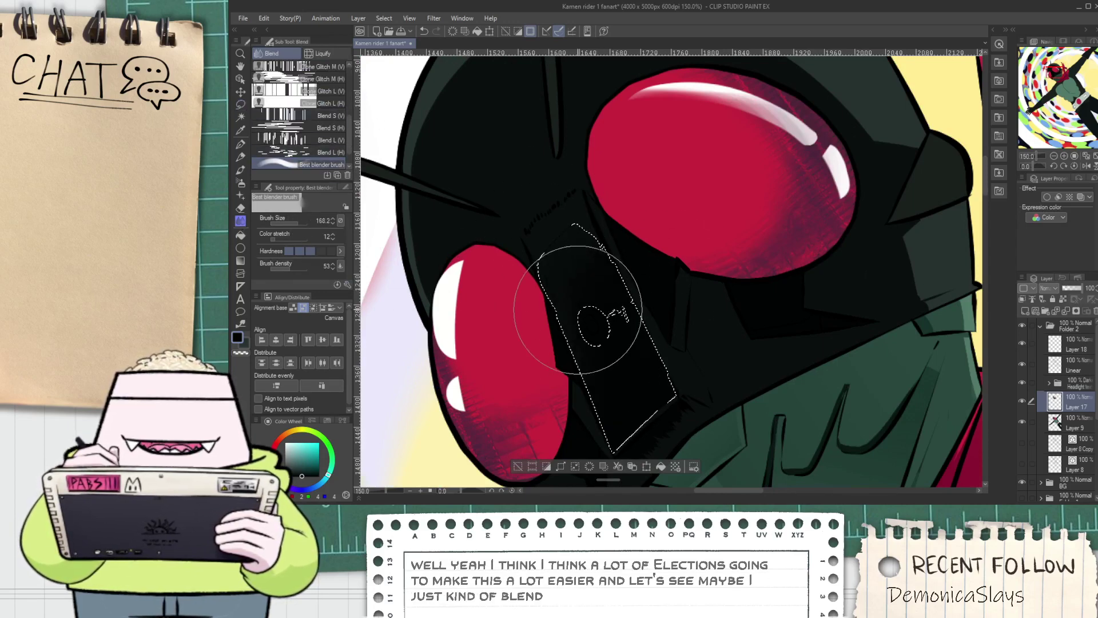
scroll(538, 435, down, 5)
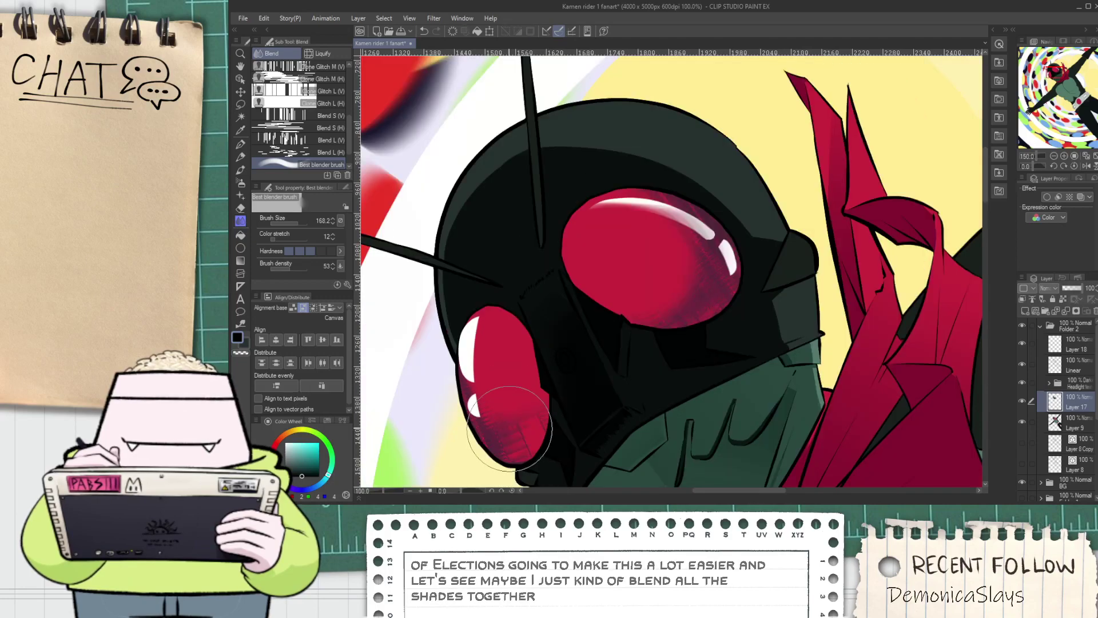
Reduce the Best blender brush to size 32.3 and smooth the jagged hatching beneath the nose panel into a soft shadow
key(h)
scroll(548, 419, up, 3)
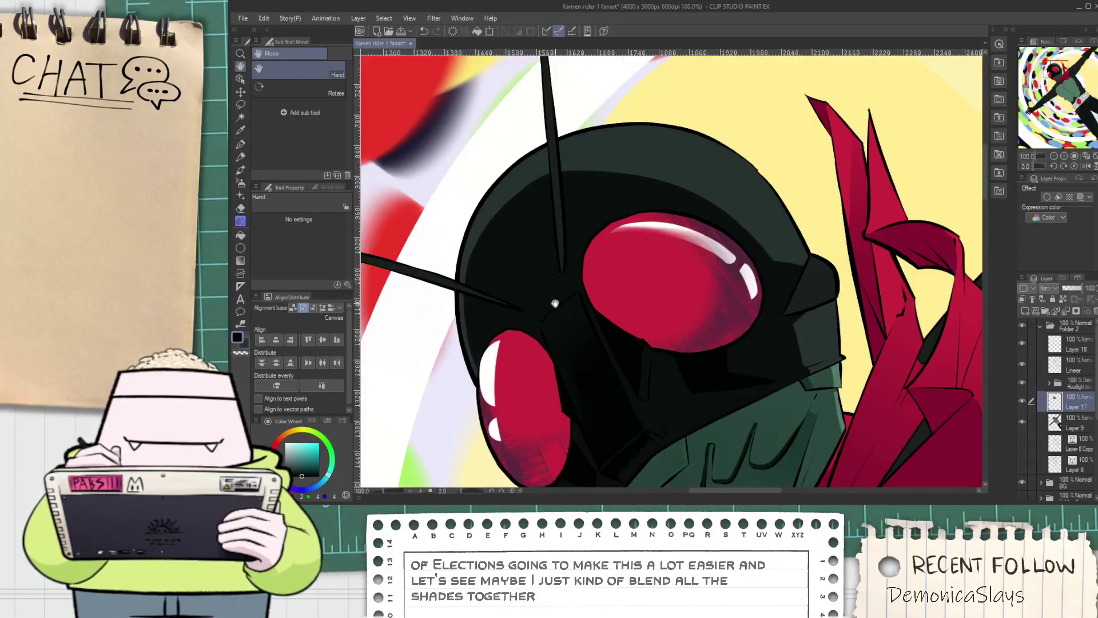
scroll(543, 348, up, 3)
click(240, 219)
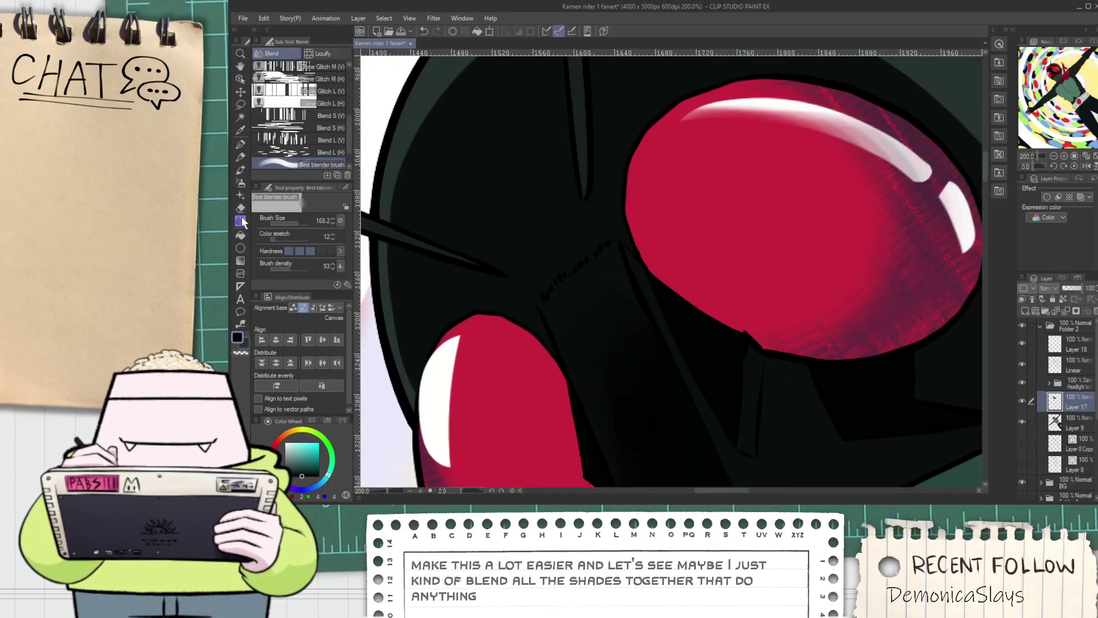
drag(299, 222, 290, 223)
scroll(558, 275, down, 3)
key(space)
drag(627, 333, 583, 273)
scroll(578, 286, up, 1)
scroll(579, 293, up, 3)
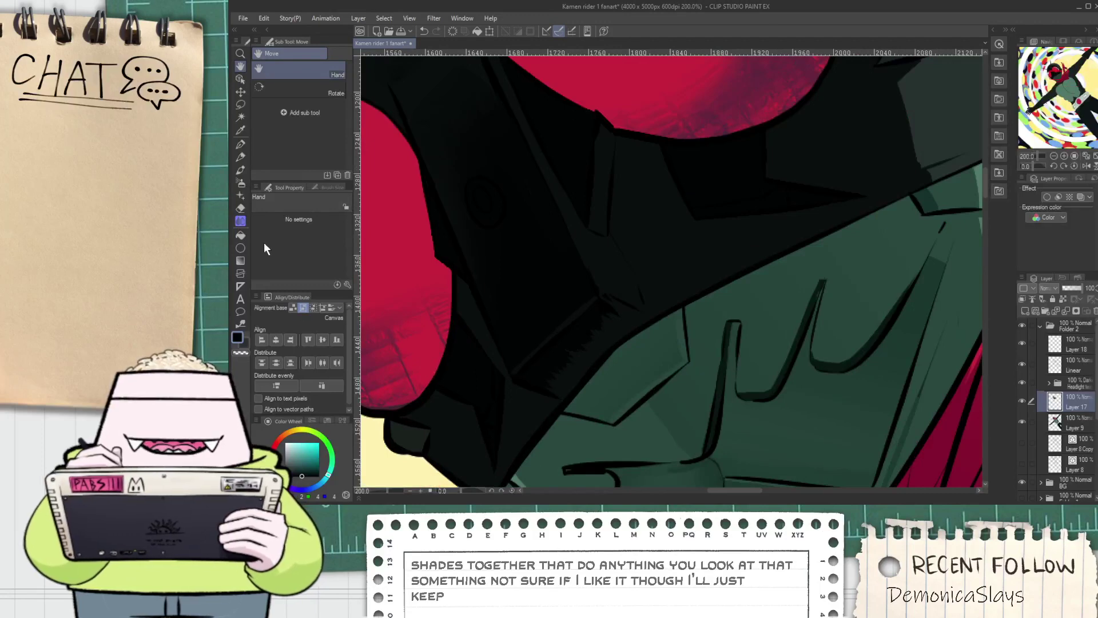
click(241, 220)
scroll(553, 407, up, 3)
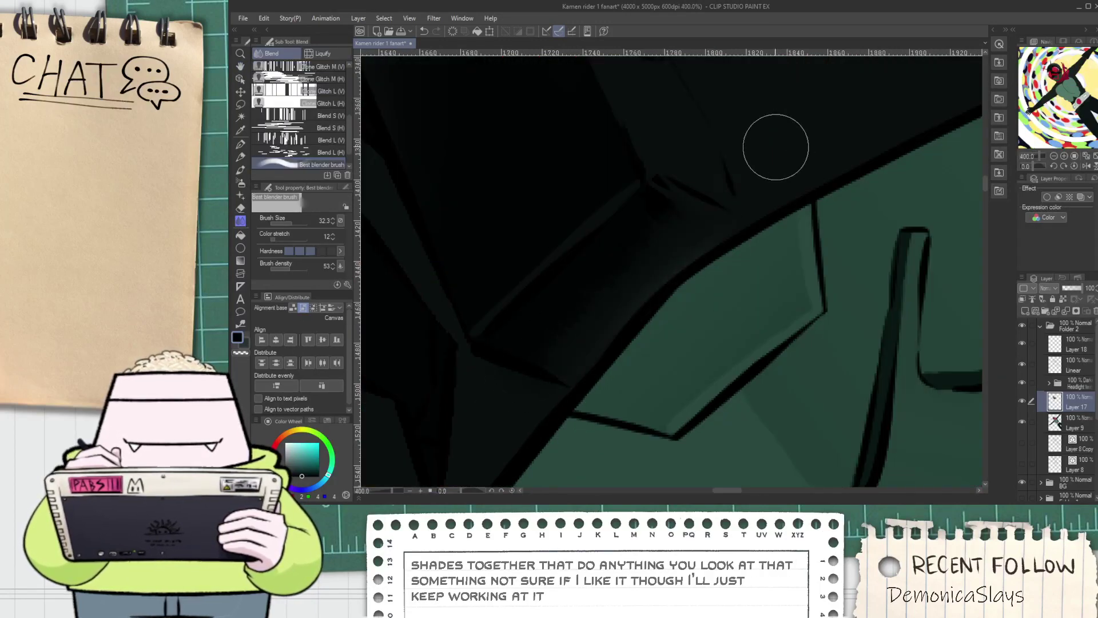
Touch up the dark edge at the lower end of the nose panel with the G-pen in a sampled near-black green
scroll(630, 292, down, 5)
key(p)
scroll(639, 296, up, 4)
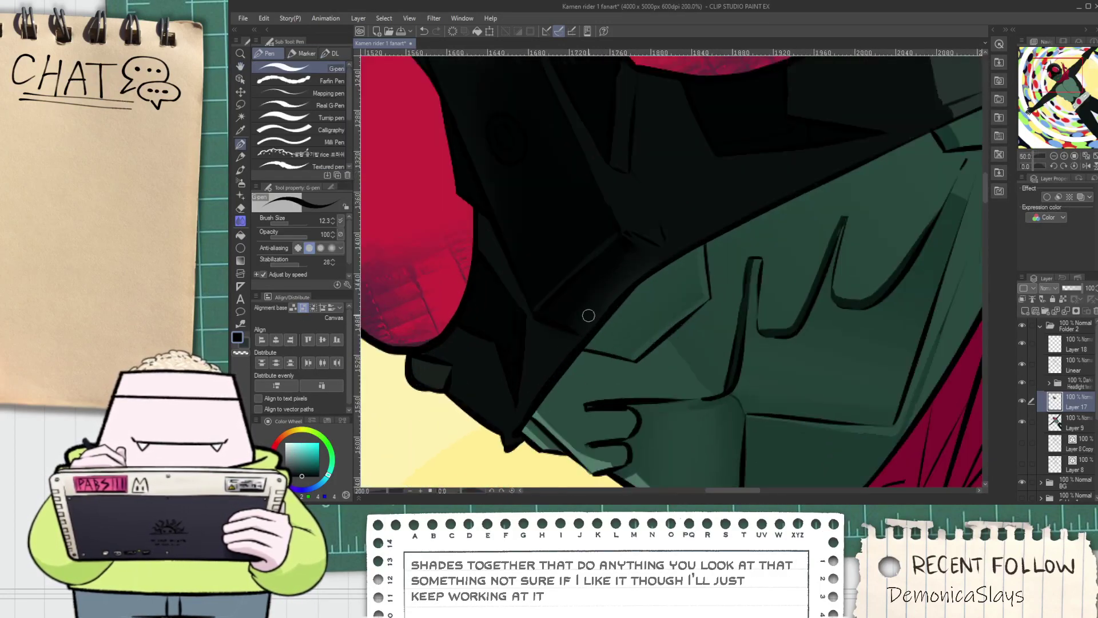
scroll(579, 334, up, 2)
key(i)
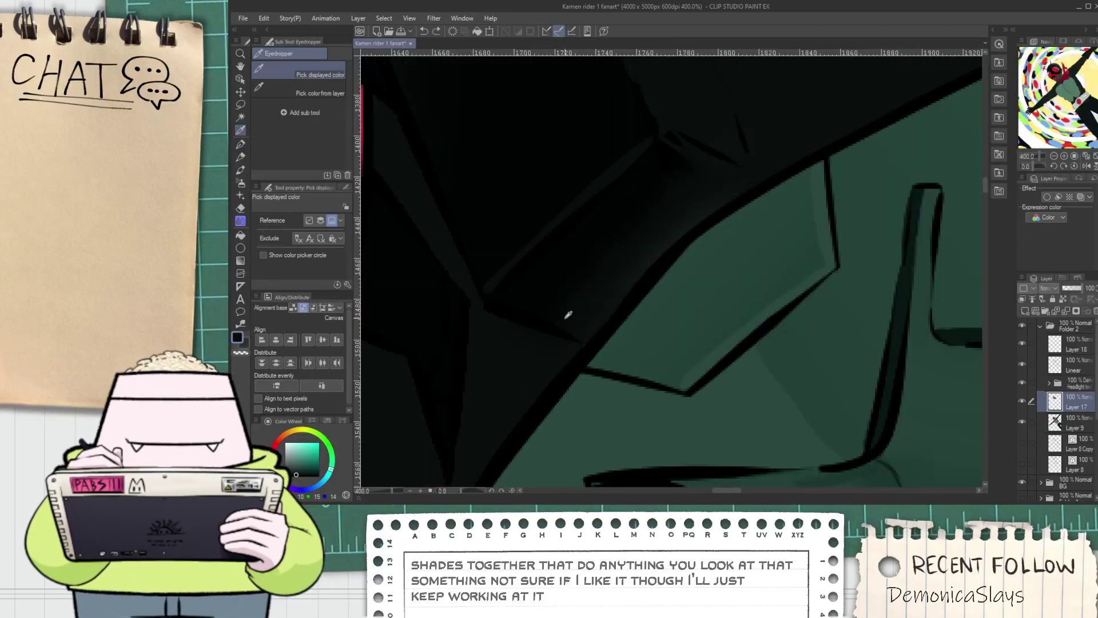
scroll(650, 223, down, 4)
scroll(650, 280, up, 1)
key(p)
scroll(600, 368, up, 3)
drag(601, 368, 564, 345)
key(p)
scroll(753, 176, down, 2)
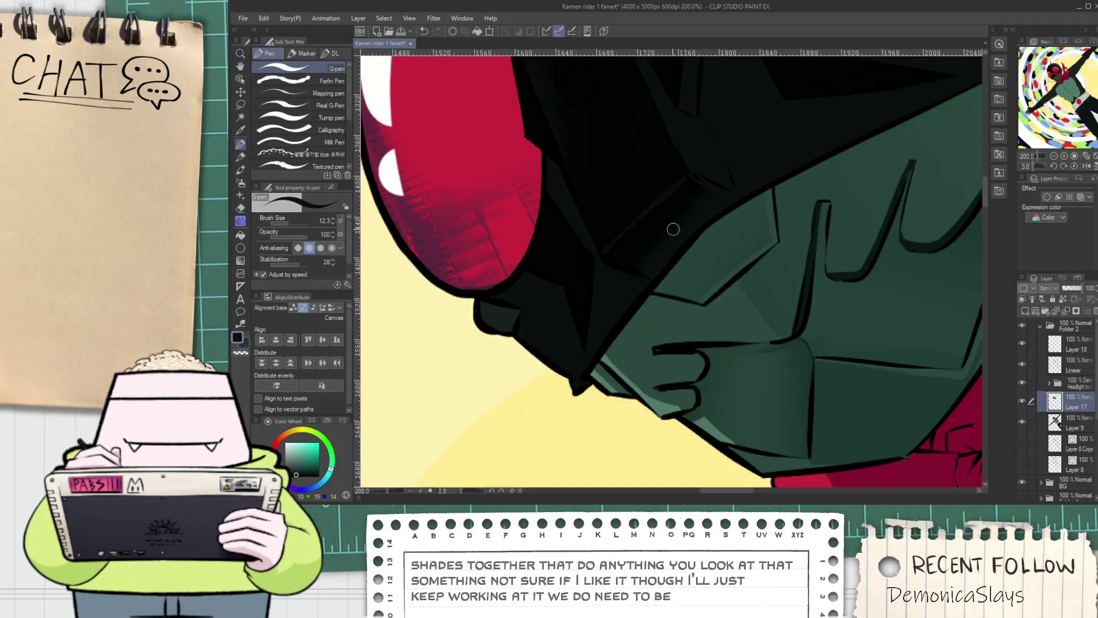
Try a near-black G-pen shadow stroke near the helmet's pointed lower tip and undo it
key(i)
key(p)
scroll(593, 346, up, 1)
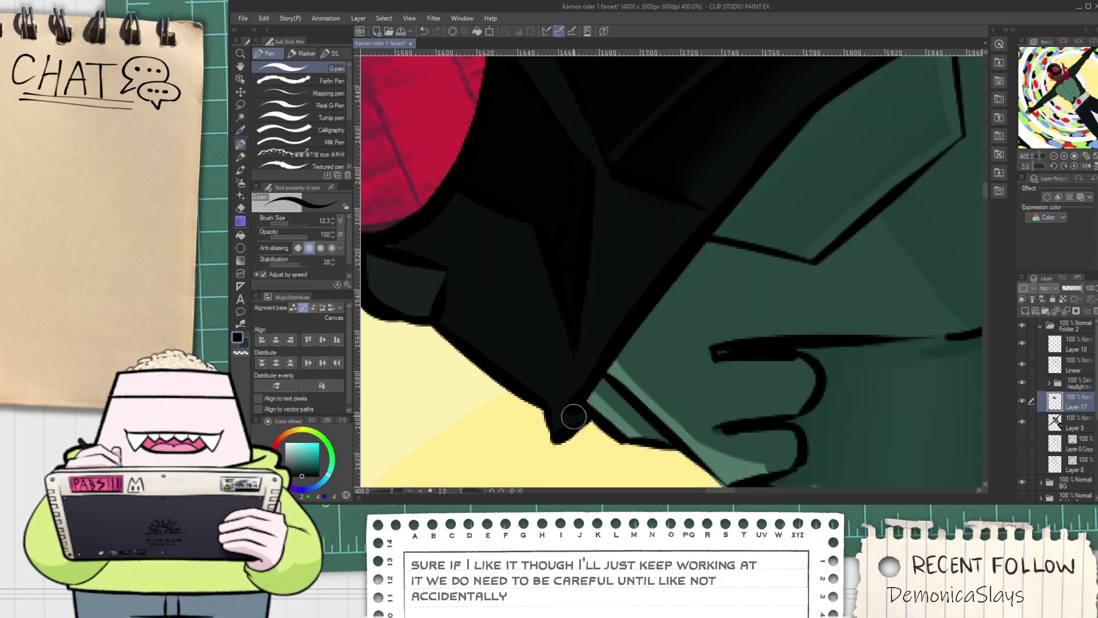
scroll(572, 410, up, 1)
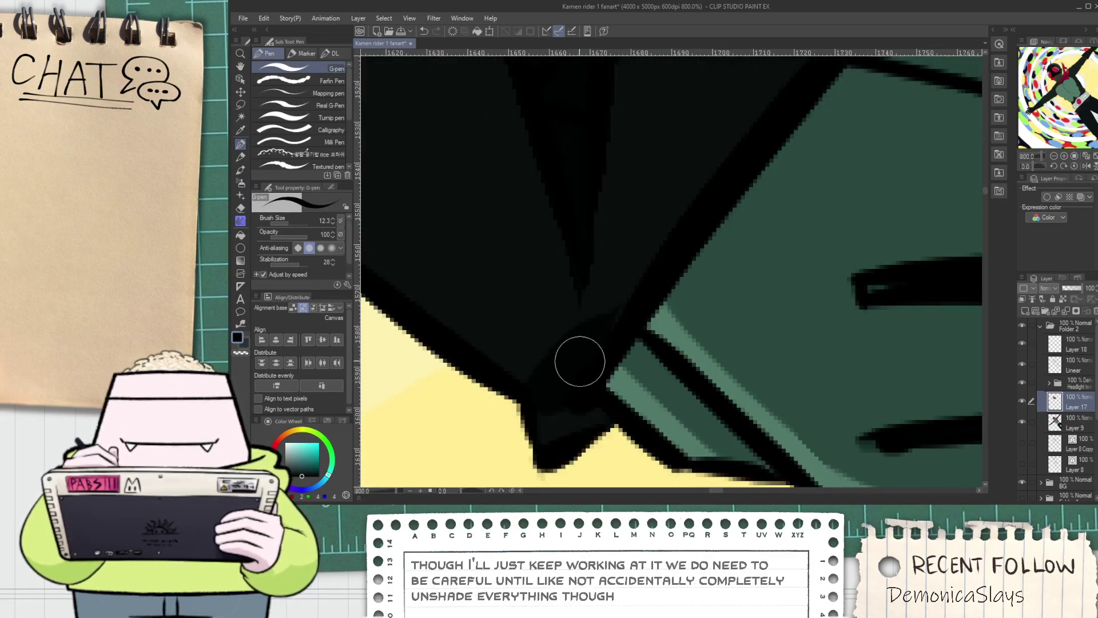
scroll(646, 264, down, 1)
mouse_move(618, 299)
mouse_down()
mouse_move(554, 385)
mouse_move(649, 266)
mouse_move(547, 335)
mouse_up()
key(ctrl+z)
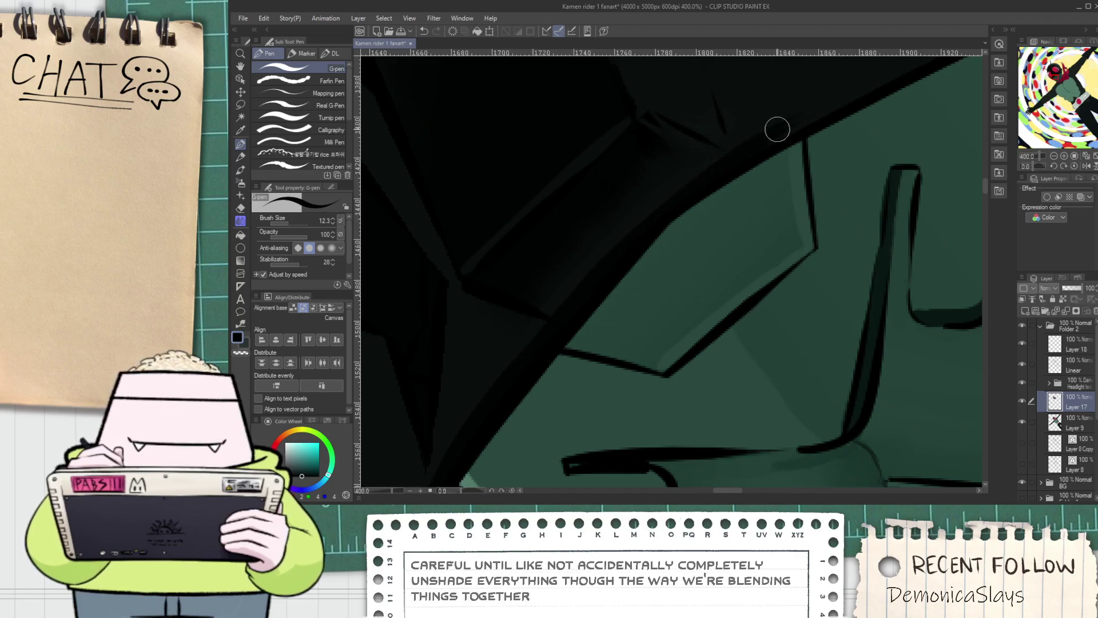
Thicken the shadow along the helmet's lower rim above the green mouthpiece with long near-black G-pen strokes
drag(764, 149, 637, 245)
drag(573, 277, 789, 155)
scroll(737, 179, down, 4)
drag(736, 179, 622, 254)
scroll(621, 253, up, 4)
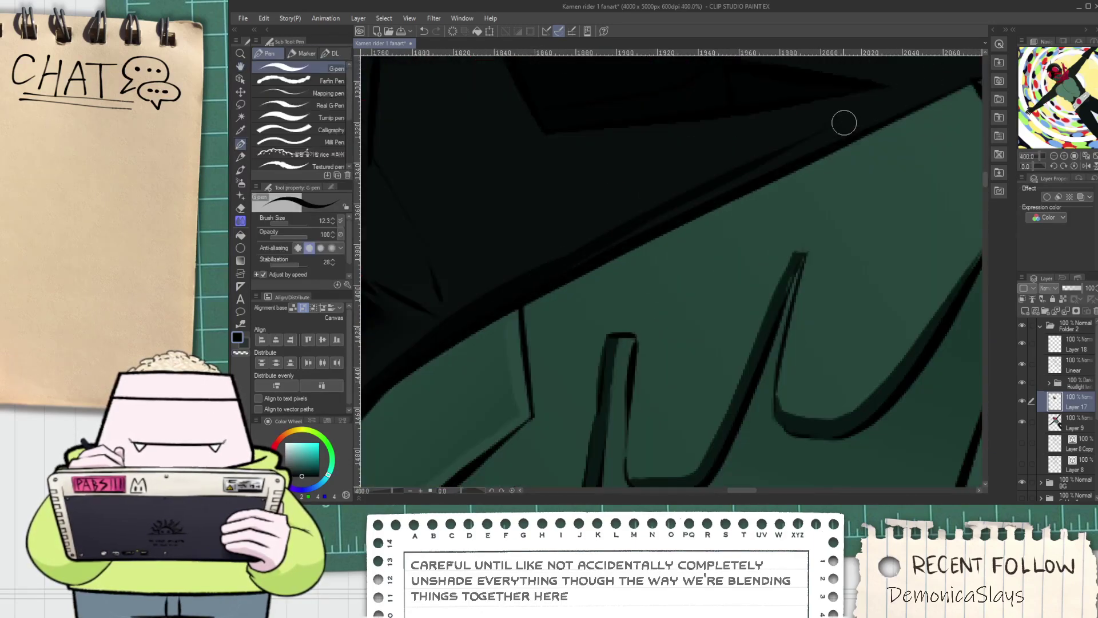
drag(811, 135, 671, 213)
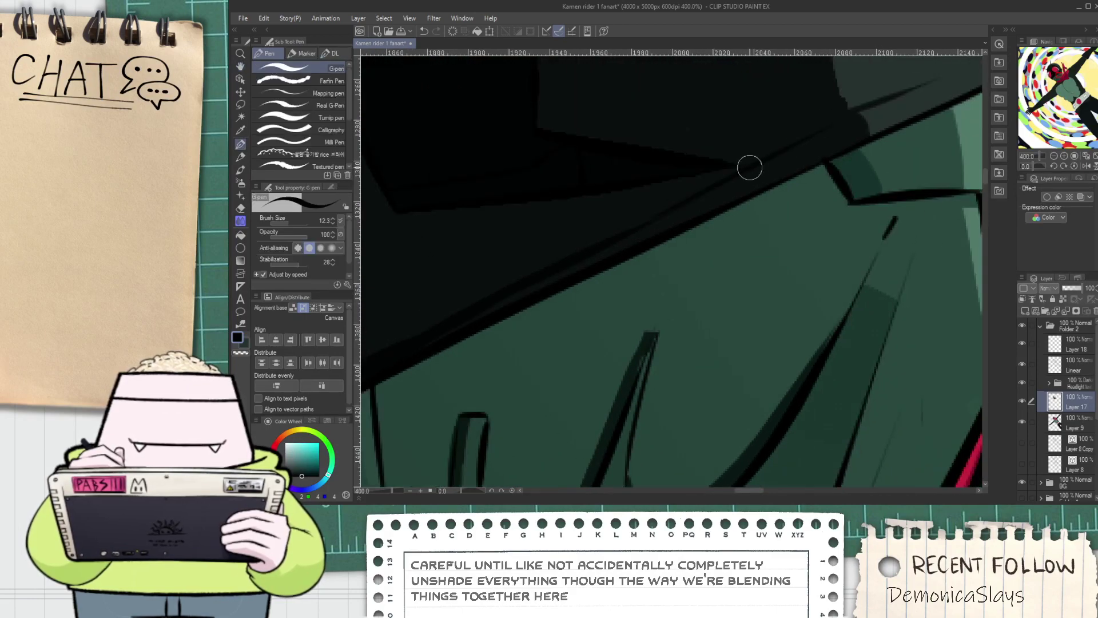
scroll(749, 168, down, 6)
drag(705, 163, 672, 243)
scroll(673, 243, up, 2)
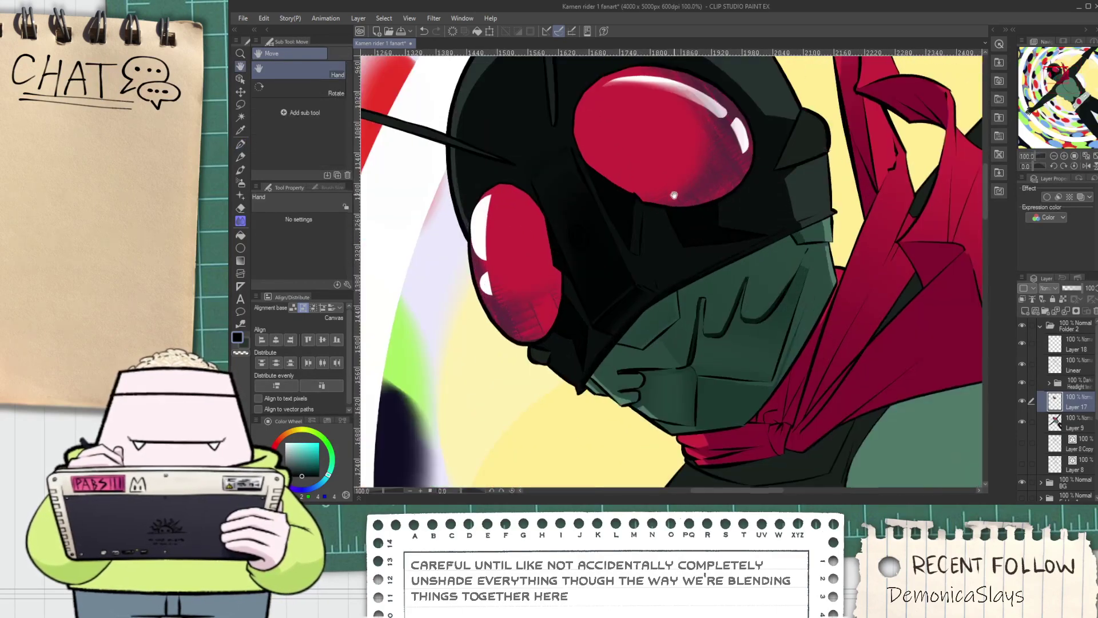
scroll(650, 326, up, 2)
key(g)
scroll(616, 308, down, 2)
scroll(548, 341, up, 2)
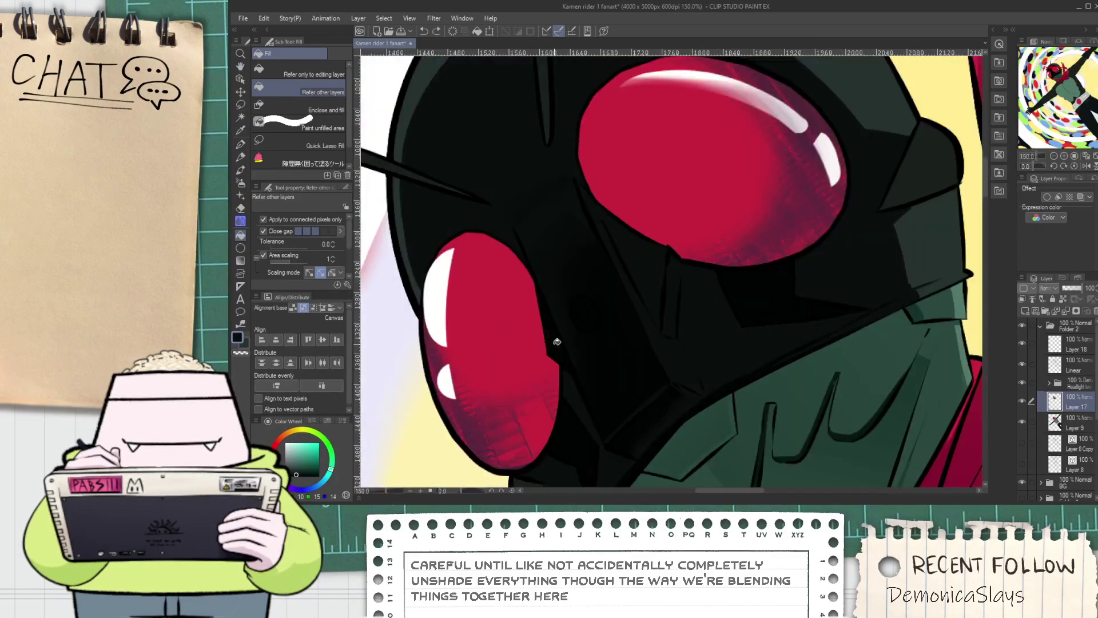
scroll(567, 361, down, 2)
drag(568, 356, 572, 329)
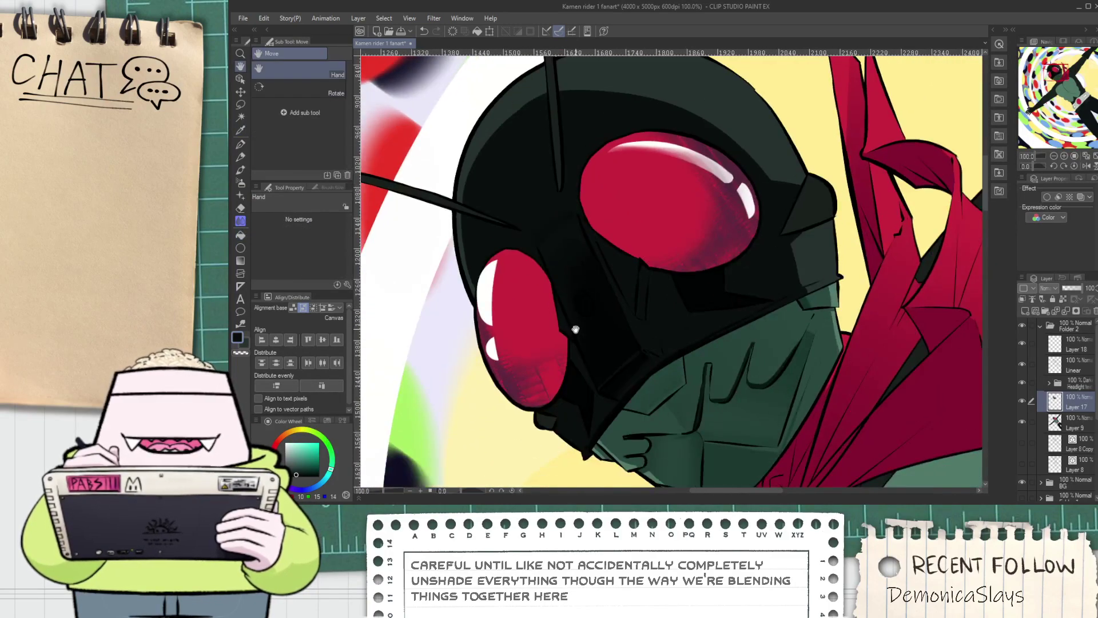
Select the red areas on Layer 9 and remove the scarf from the selection so only the two eyes remain selected
click(1078, 426)
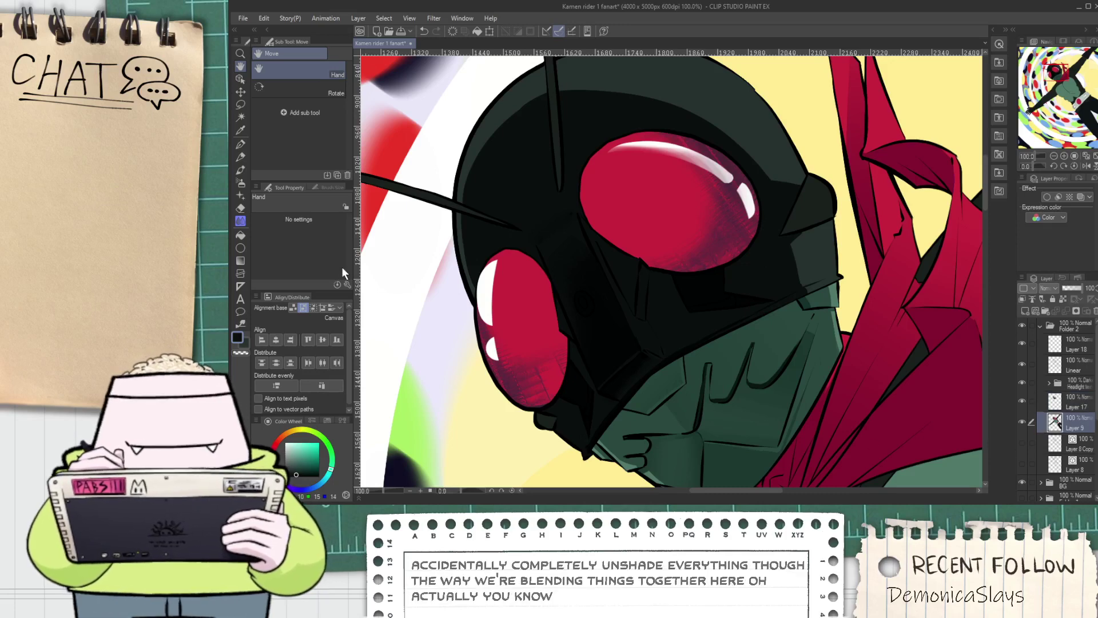
click(436, 113)
click(516, 294)
click(808, 164)
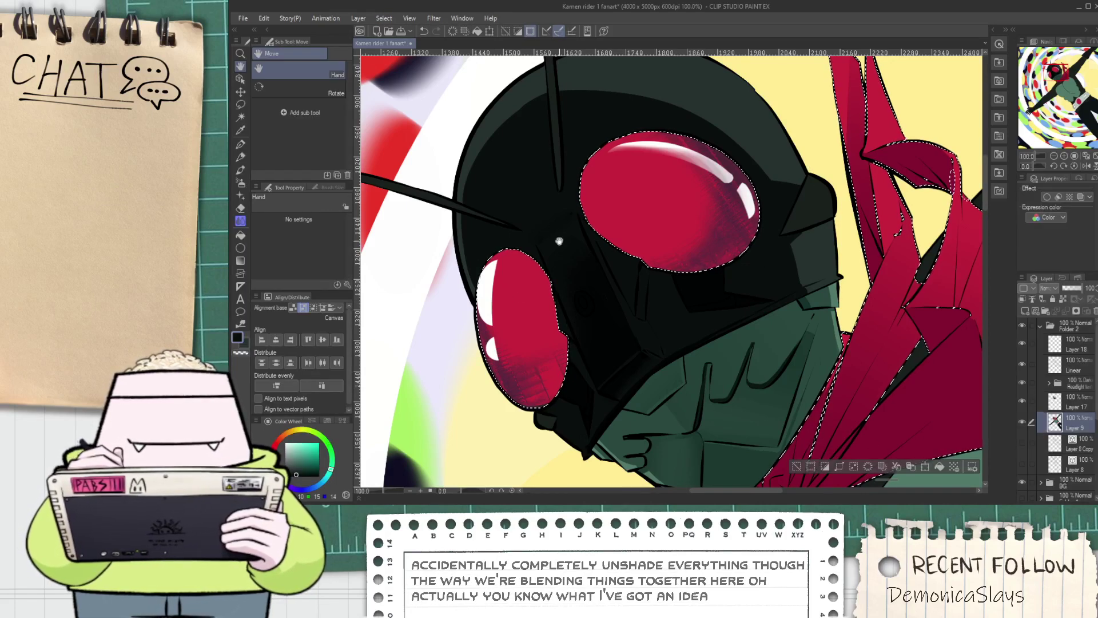
scroll(553, 218, down, 2)
drag(595, 294, 530, 300)
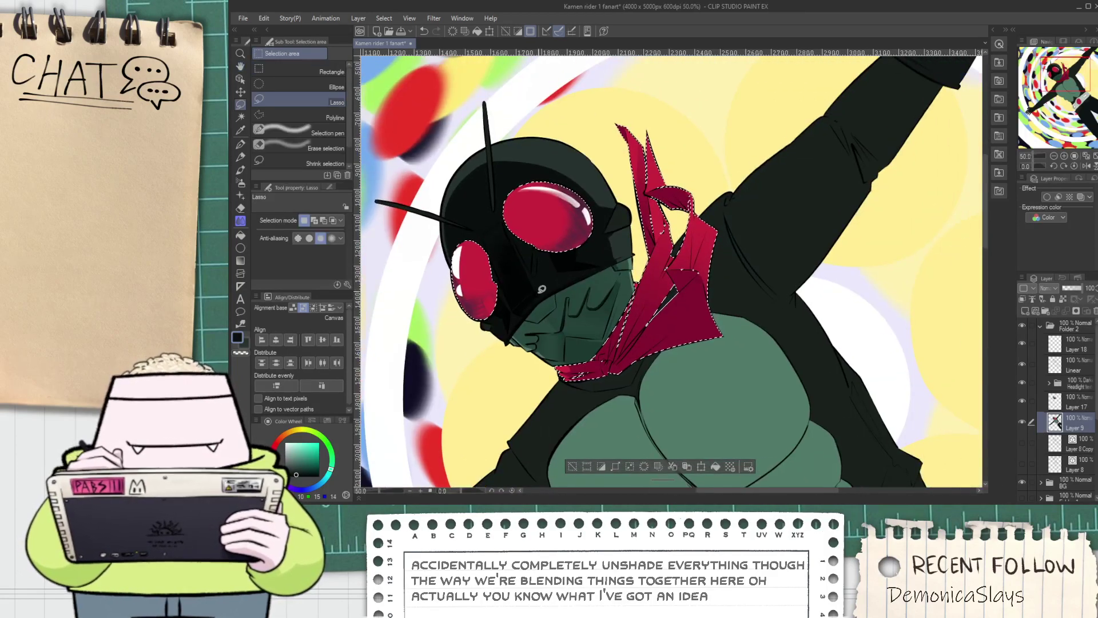
key(m)
mouse_move(550, 362)
mouse_down()
mouse_move(698, 380)
mouse_move(761, 164)
mouse_move(640, 95)
mouse_move(624, 166)
mouse_move(631, 269)
mouse_move(564, 343)
mouse_up()
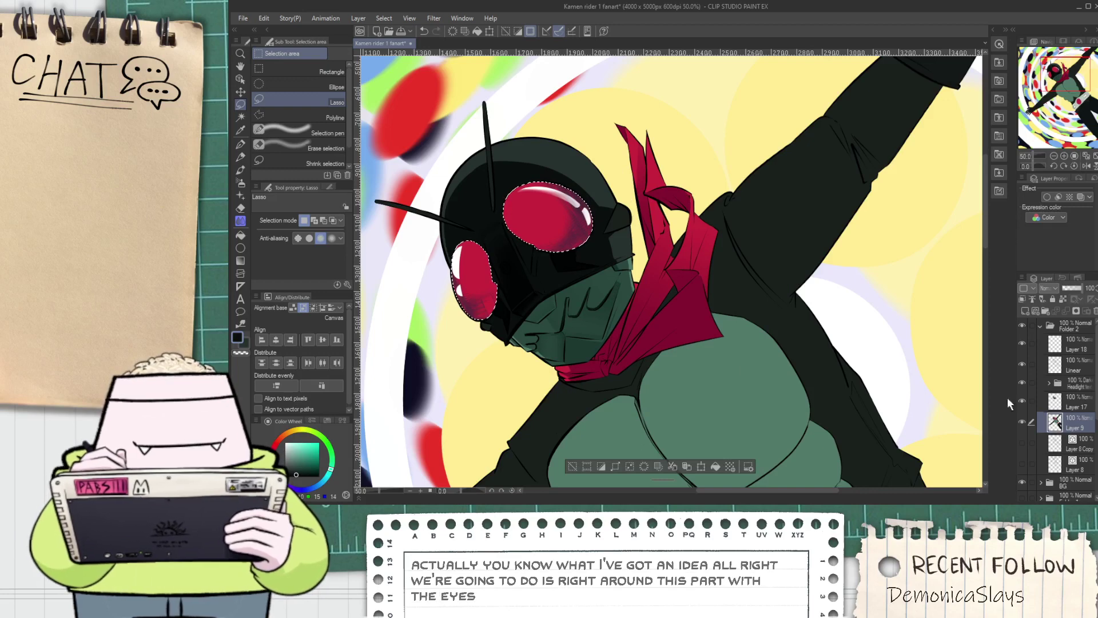
Paste a copy of the selected eyes directly above Layer 17 and clear the selection
click(1074, 407)
key(ctrl+v)
click(573, 466)
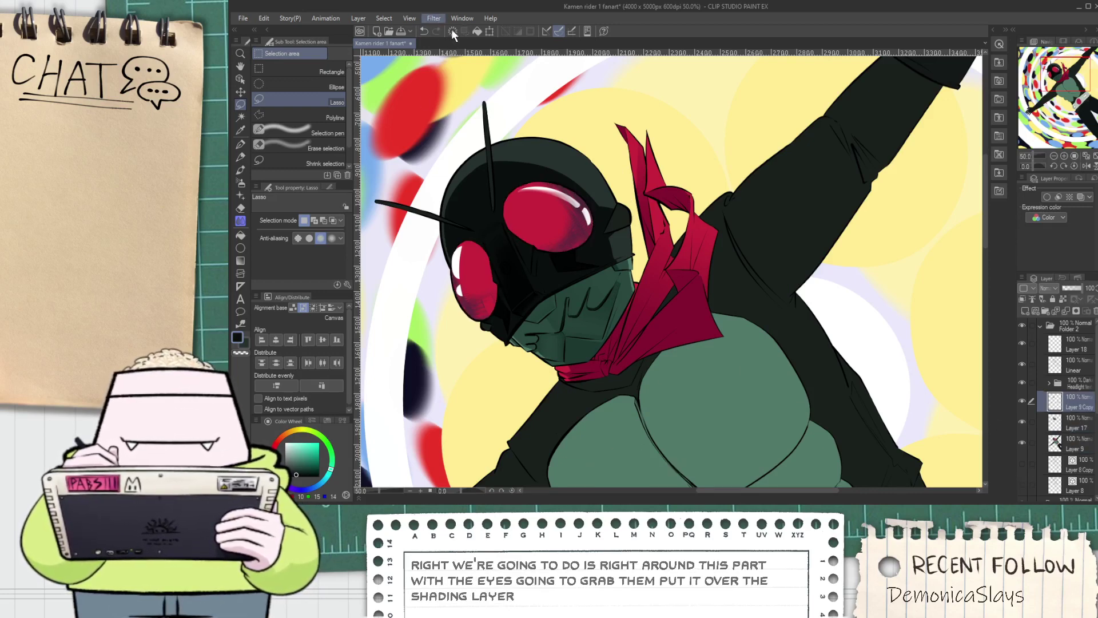
Apply a strong Gaussian blur to the copied eyes to create a red glow around them
click(559, 58)
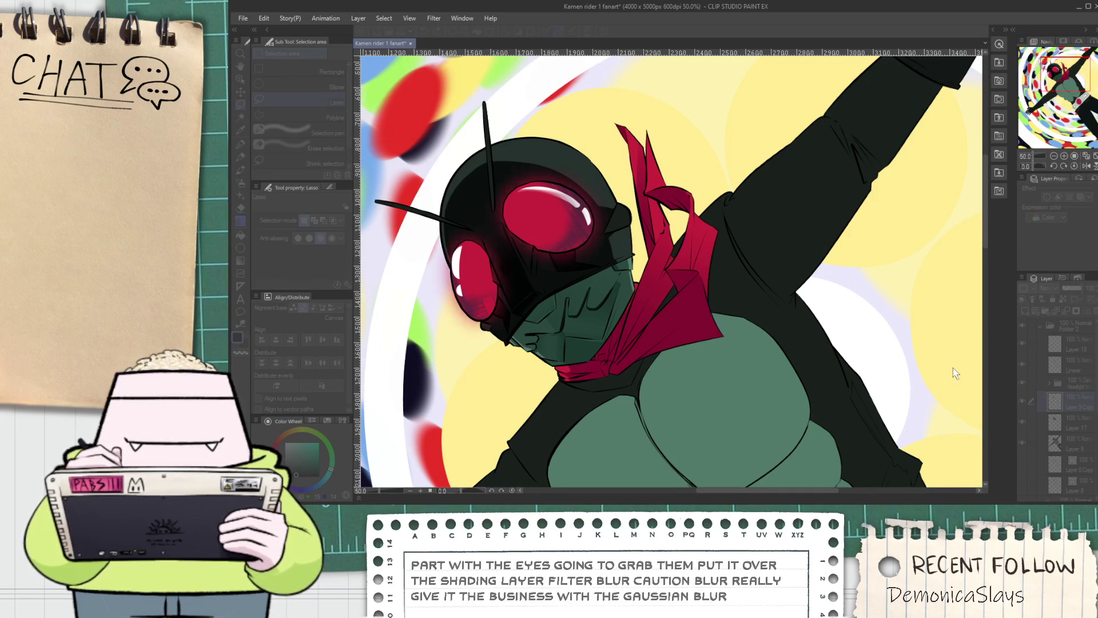
click(992, 360)
scroll(524, 302, up, 3)
drag(463, 255, 660, 299)
scroll(520, 262, down, 1)
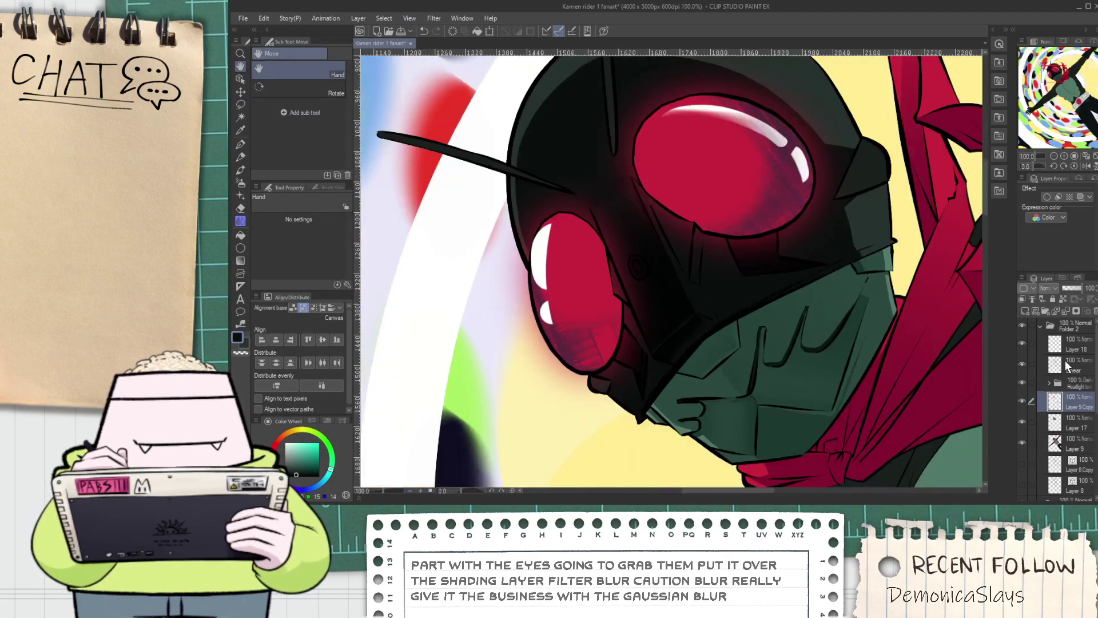
Try darkening and lightening blending modes on the blurred eye copy
scroll(1058, 286, down, 2)
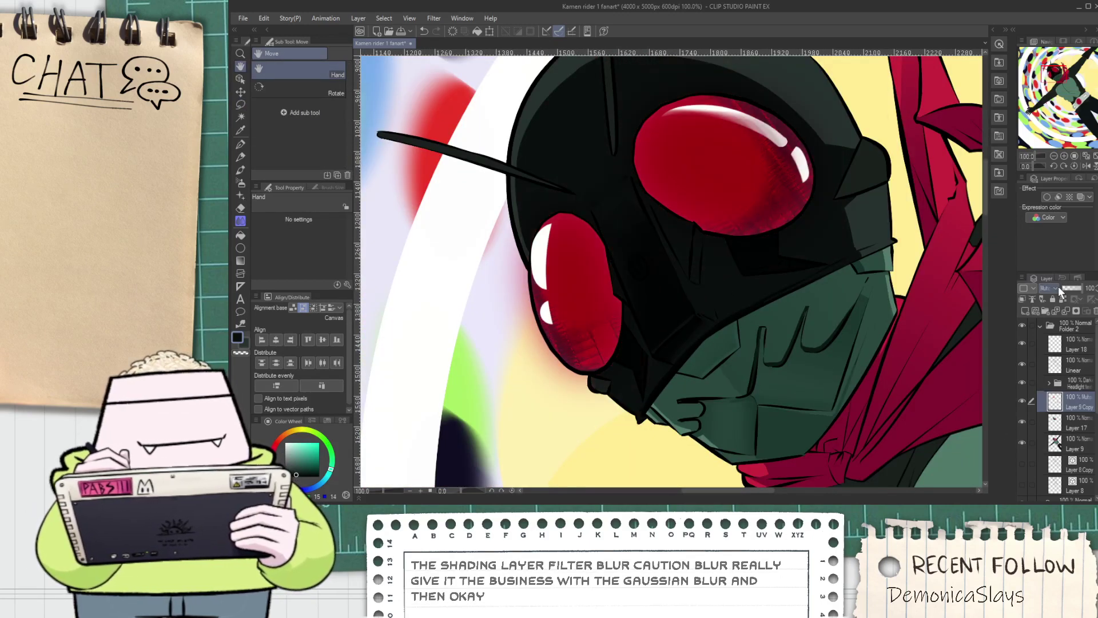
scroll(1058, 286, down, 5)
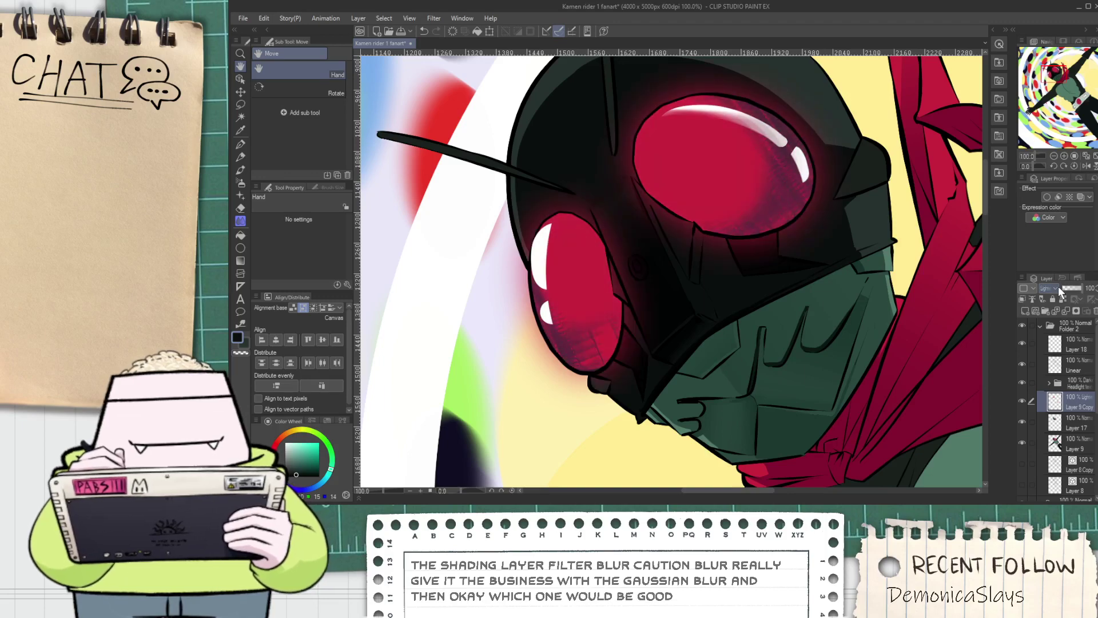
scroll(709, 335, down, 1)
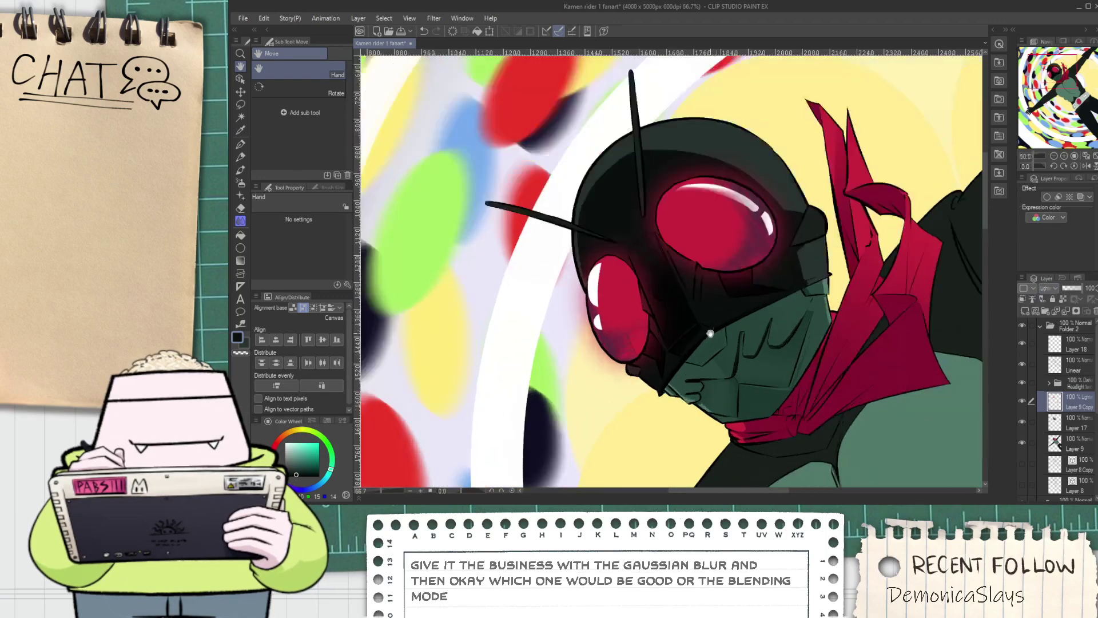
Toggle the blurred eye layer's visibility to compare the helmet with and without the glow, keeping the opacity at 100%
click(1023, 399)
click(1023, 400)
click(1023, 399)
click(1024, 400)
drag(1066, 288, 1096, 287)
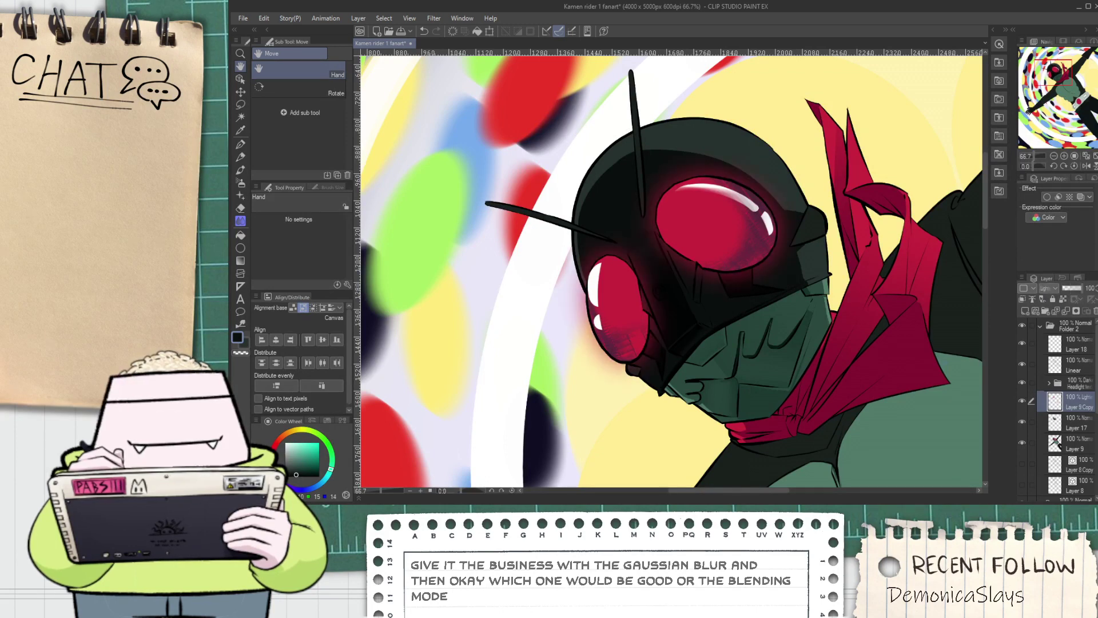
Test brighter blending modes on the eye glow, including Add, while comparing the effect on the helmet
scroll(1059, 290, down, 1)
scroll(1059, 290, down, 3)
key(ctrl+minus)
key(ctrl+minus)
key(ctrl+minus)
key(ctrl+plus)
key(ctrl+plus)
key(ctrl+plus)
scroll(1050, 288, down, 1)
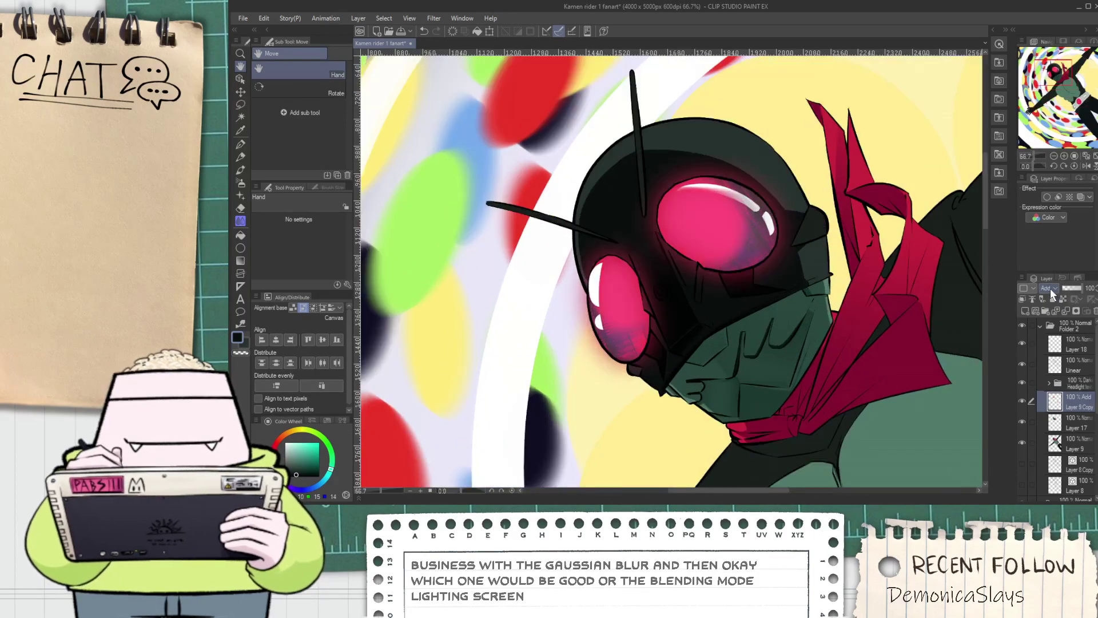
scroll(1050, 288, down, 3)
scroll(1048, 286, down, 4)
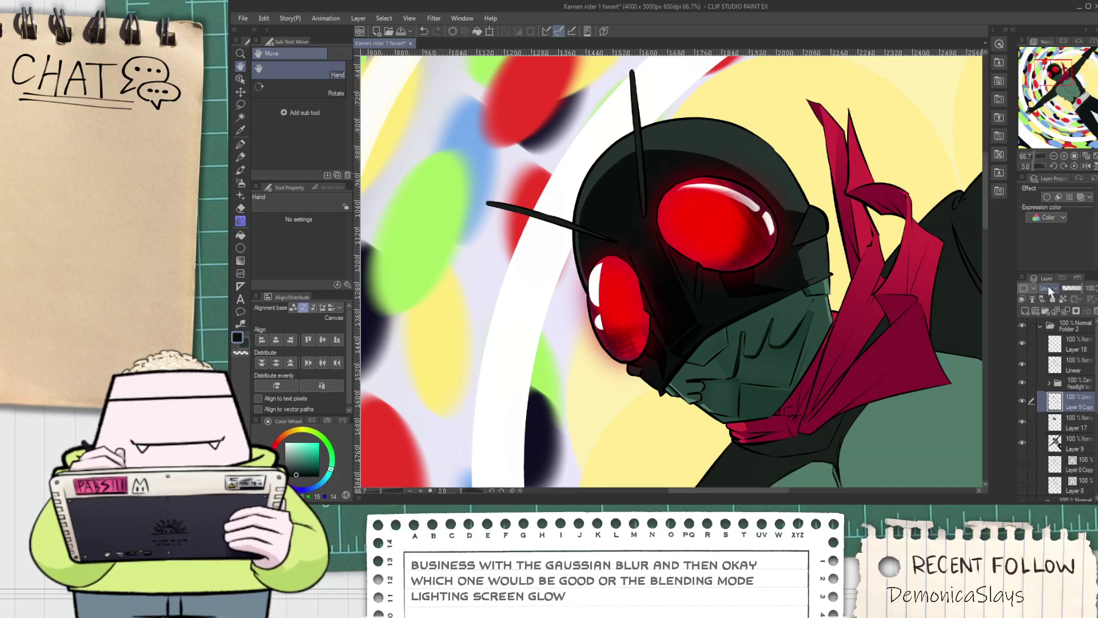
Test the remaining blending modes on the eye glow, including Divide
scroll(1048, 286, down, 3)
scroll(1048, 286, down, 8)
scroll(1048, 286, down, 1)
scroll(1048, 286, up, 1)
key(ctrl+minus)
key(ctrl+minus)
key(ctrl+plus)
key(ctrl+plus)
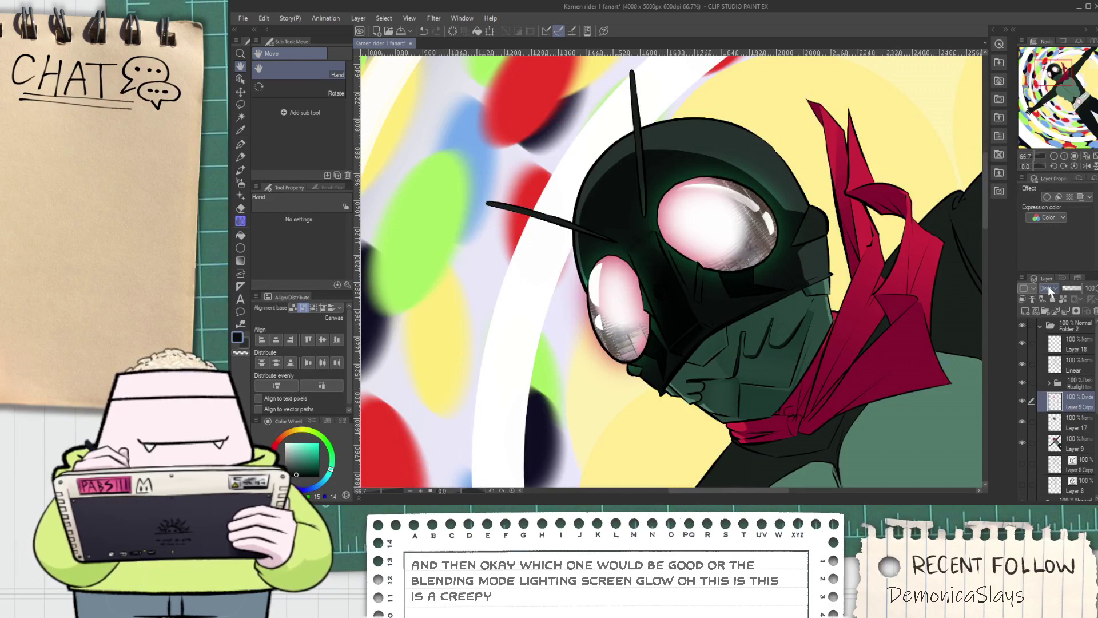
Compare the last blending modes on the eye glow and return the layer to Normal
scroll(1048, 286, down, 4)
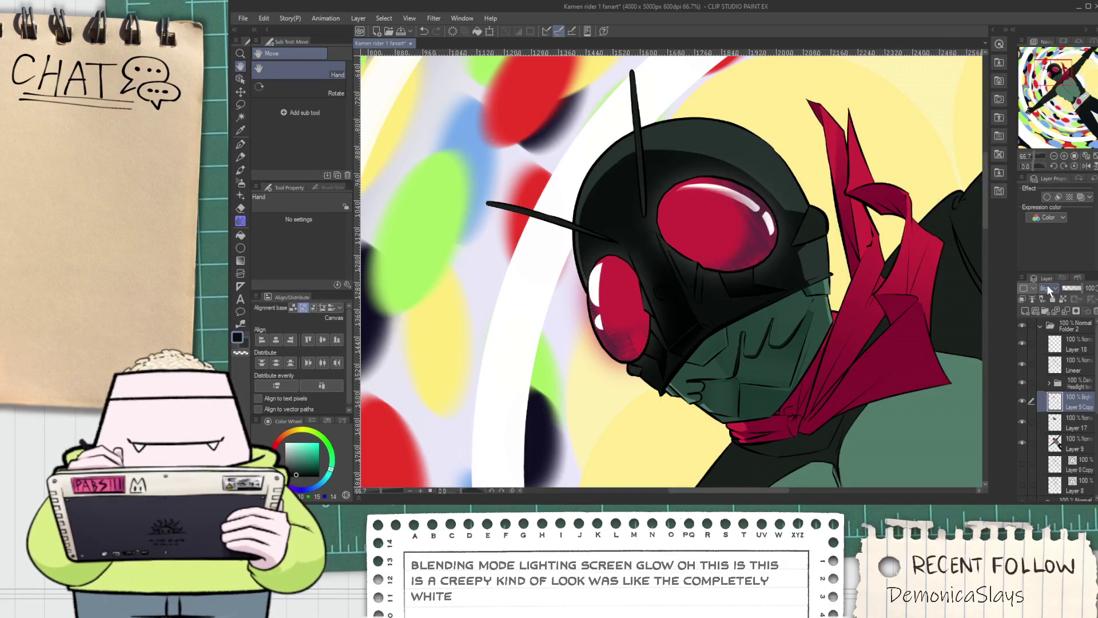
scroll(1048, 288, up, 4)
scroll(1048, 288, down, 4)
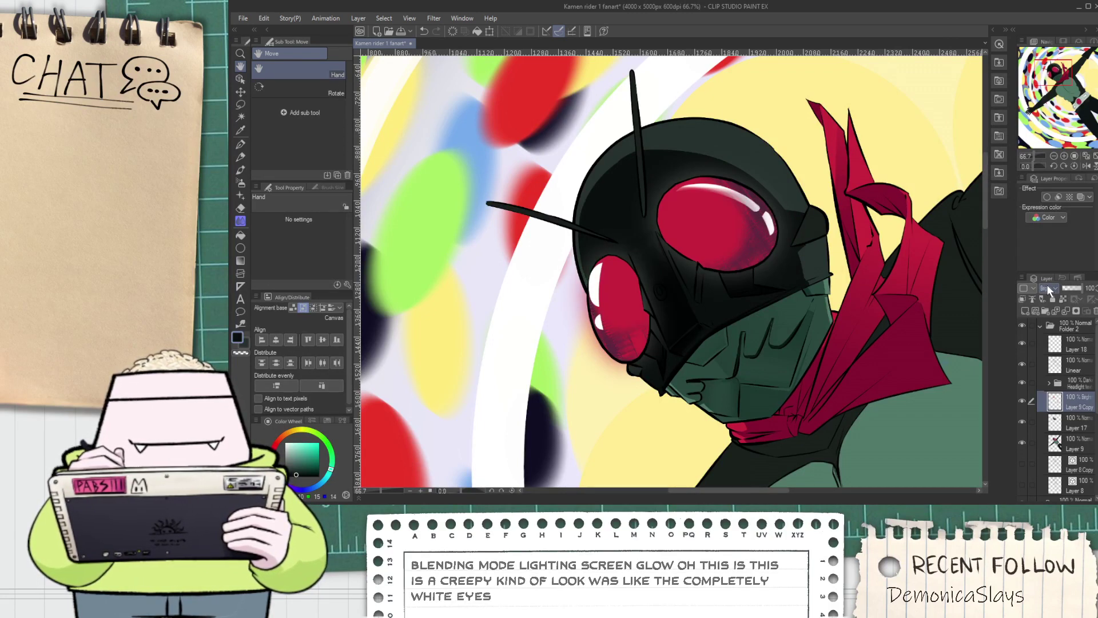
key(ctrl+minus)
scroll(1046, 285, up, 7)
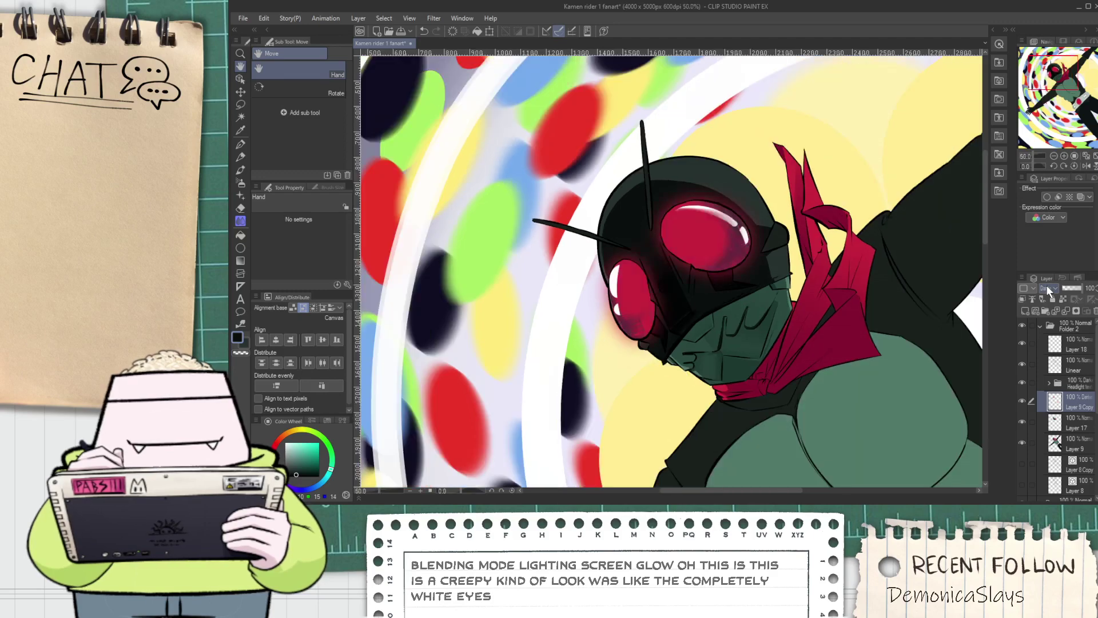
scroll(1047, 287, up, 6)
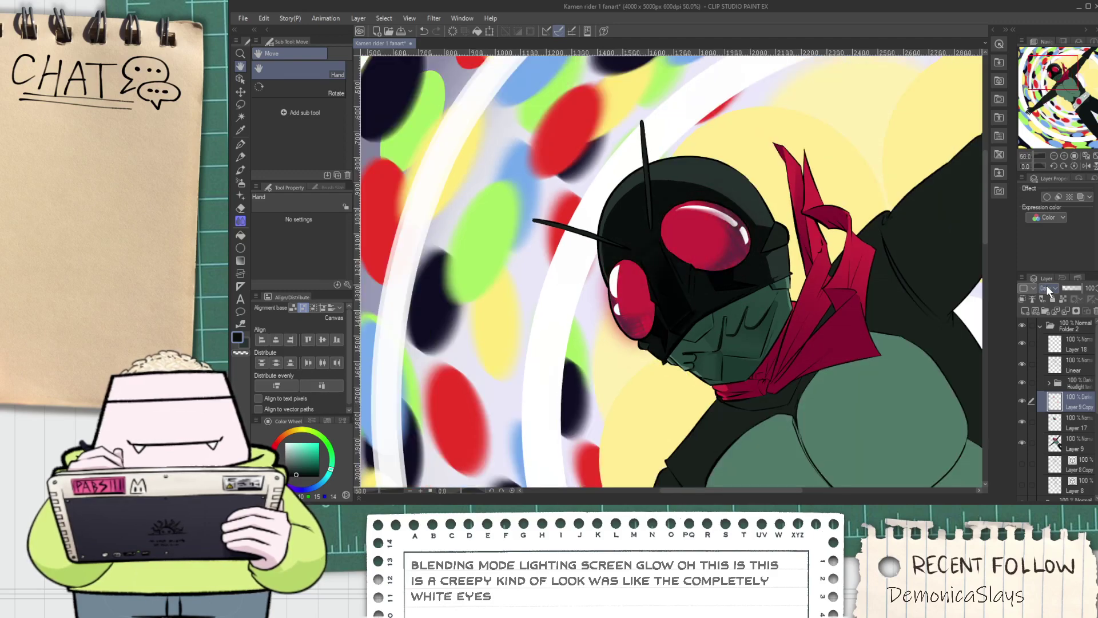
scroll(616, 308, up, 3)
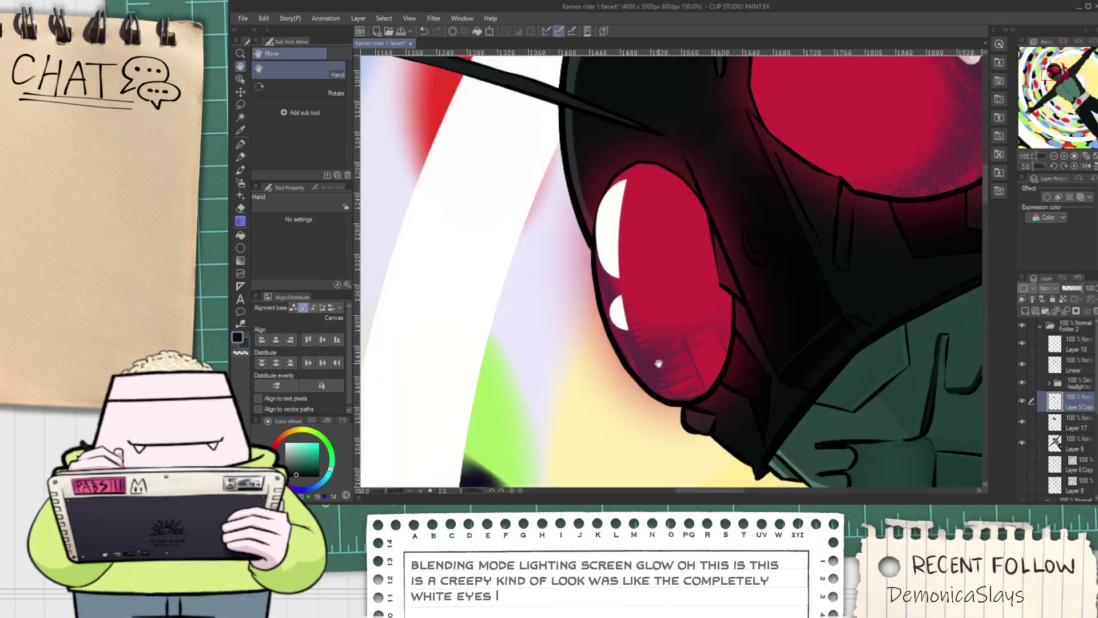
scroll(647, 359, down, 5)
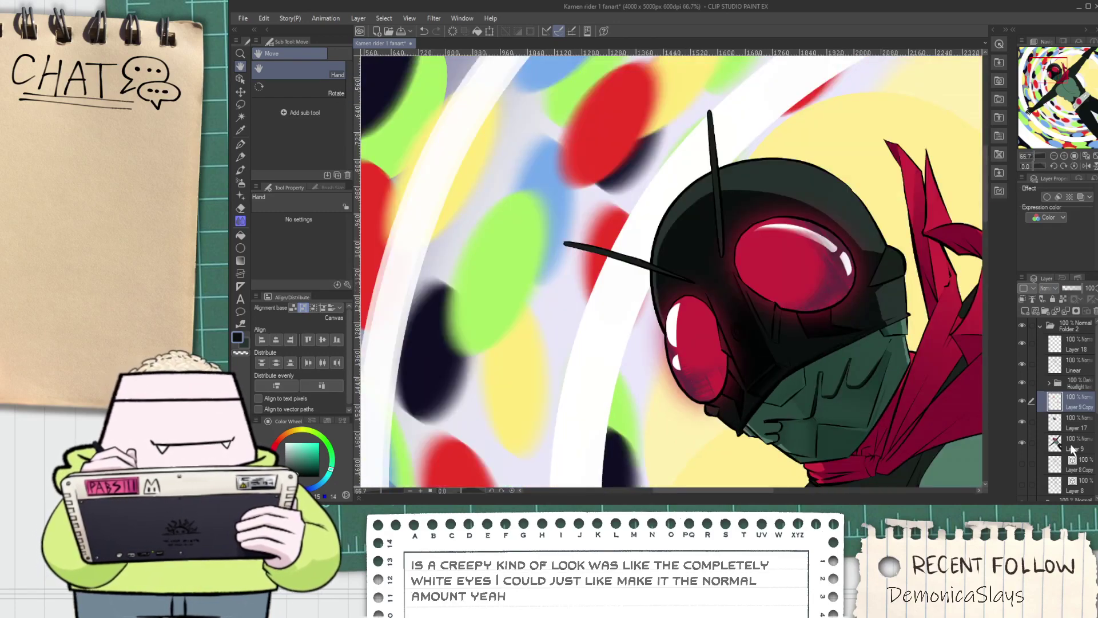
Select the empty area around the character on Layer 9 with Auto select and make the Layer 9 Copy glow layer active
click(1078, 445)
key(w)
click(315, 74)
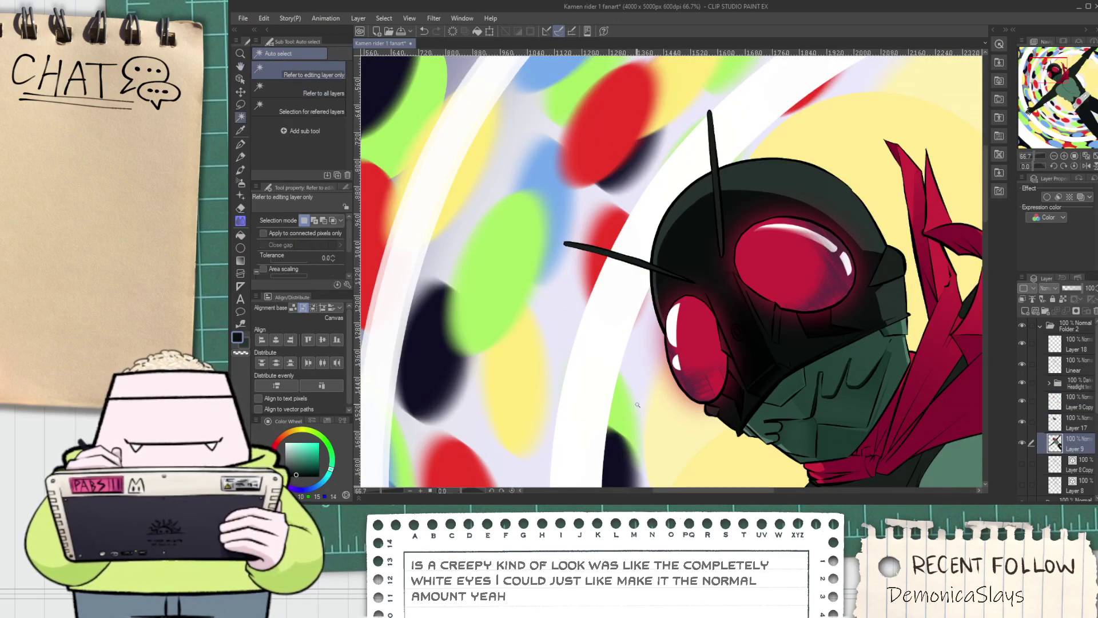
click(697, 415)
scroll(696, 417, up, 2)
click(1075, 402)
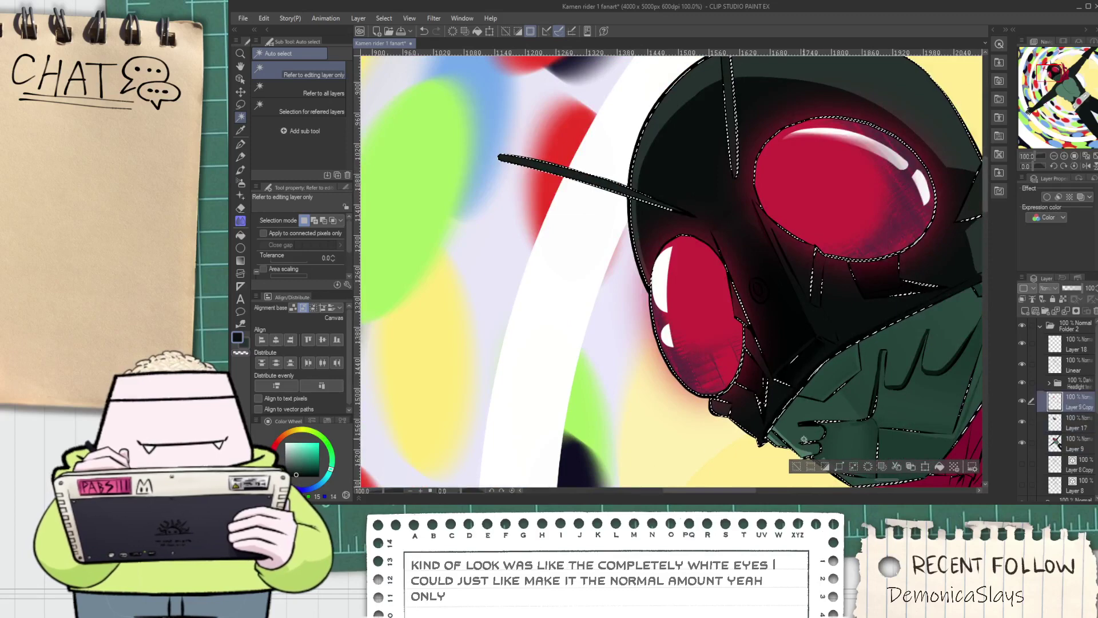
Erase the red glow spilling onto the background outside the helmet with the Rough eraser at size 56, and clear the selection
scroll(524, 265, up, 2)
key(e)
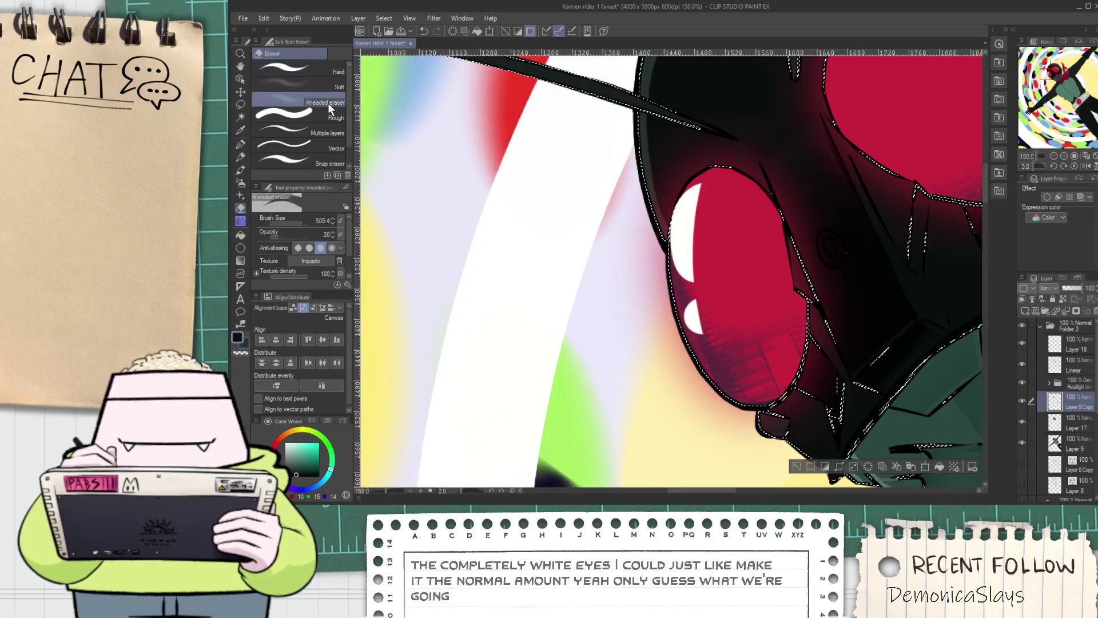
mouse_move(657, 277)
mouse_down()
mouse_move(661, 321)
mouse_move(644, 239)
mouse_up()
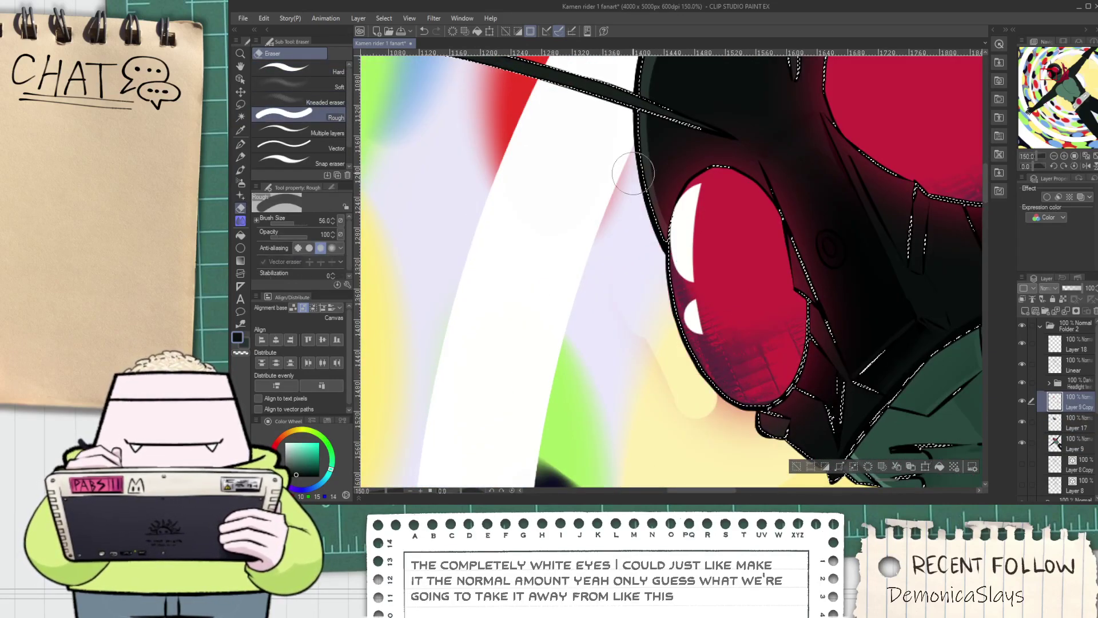
mouse_move(687, 467)
mouse_down()
mouse_move(659, 370)
mouse_move(682, 377)
mouse_move(741, 445)
mouse_up()
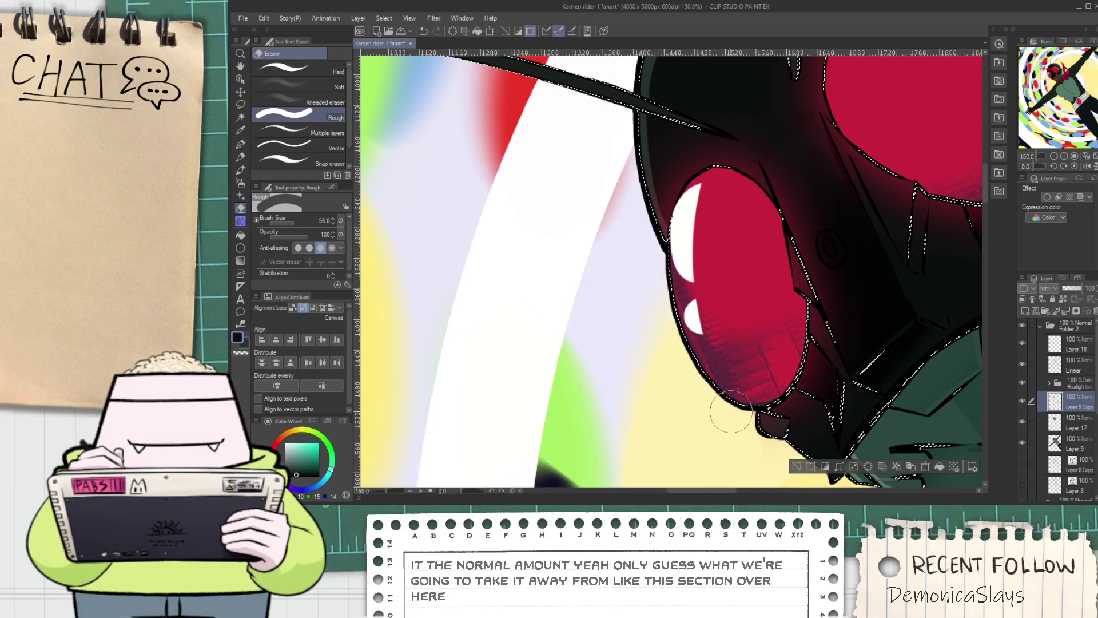
scroll(758, 452, down, 1)
key(space)
drag(804, 384, 588, 437)
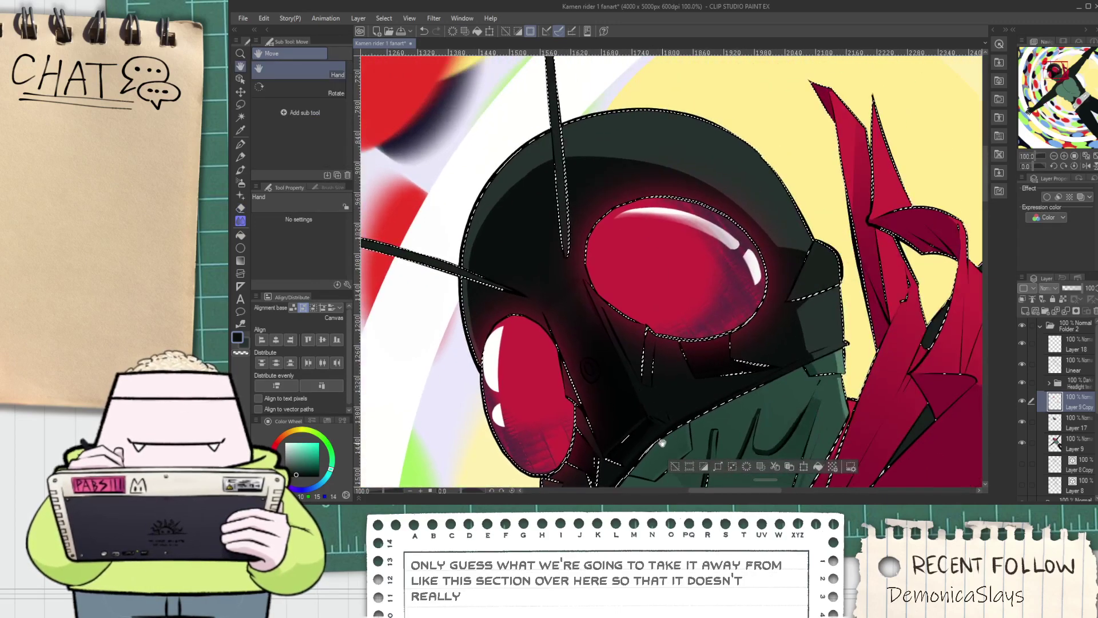
click(674, 466)
Erase the glow from the dark central strip between the eyes down to the mouth area with the Rough eraser
scroll(587, 350, up, 2)
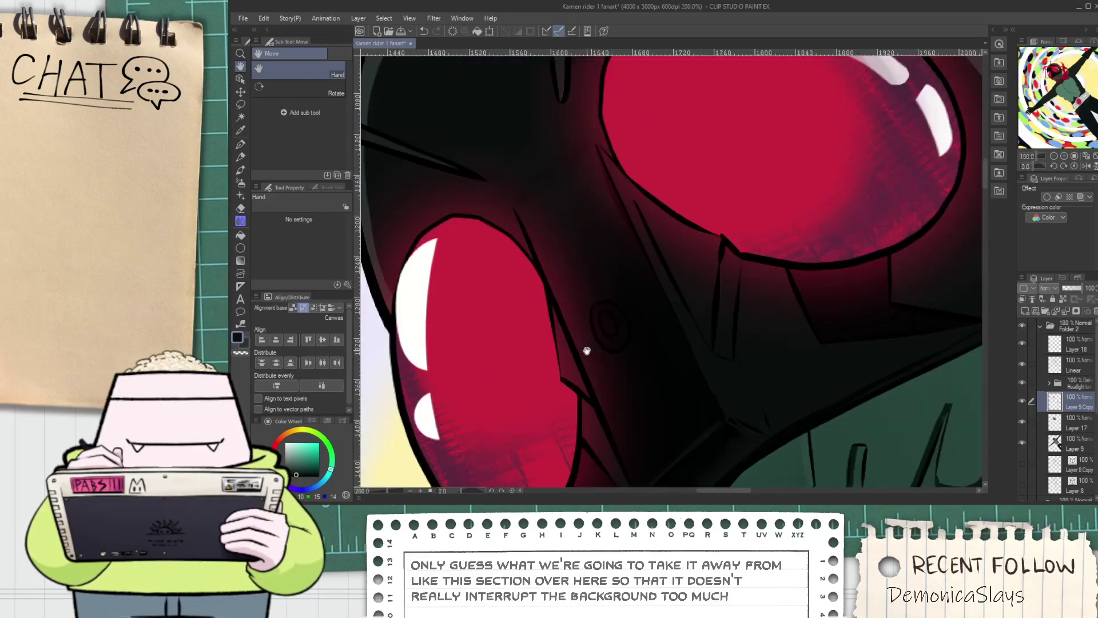
key(e)
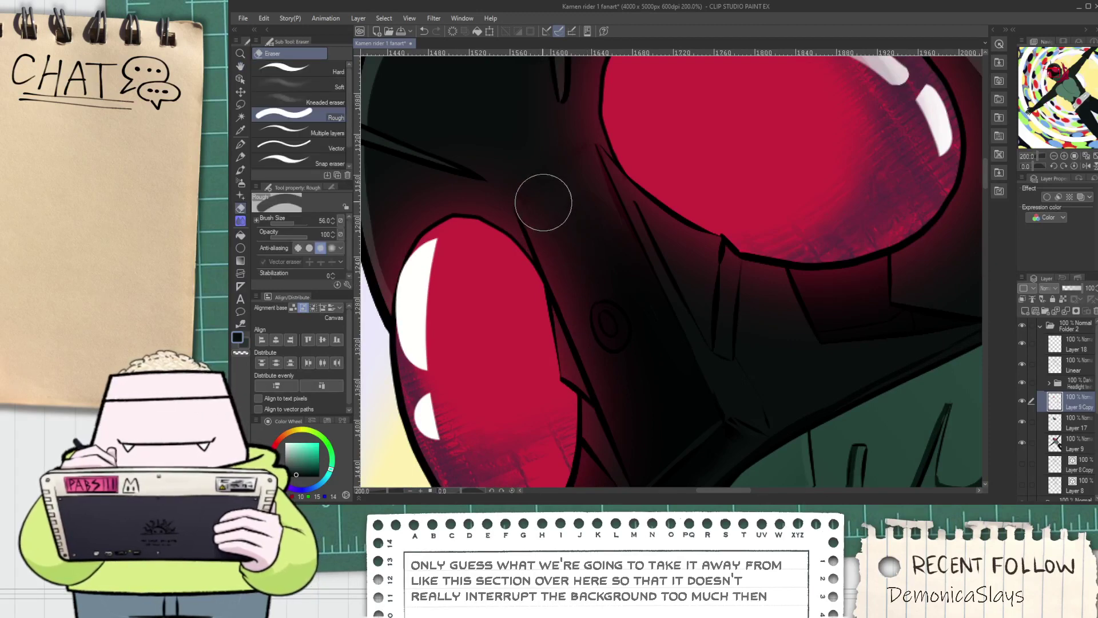
scroll(626, 383, down, 1)
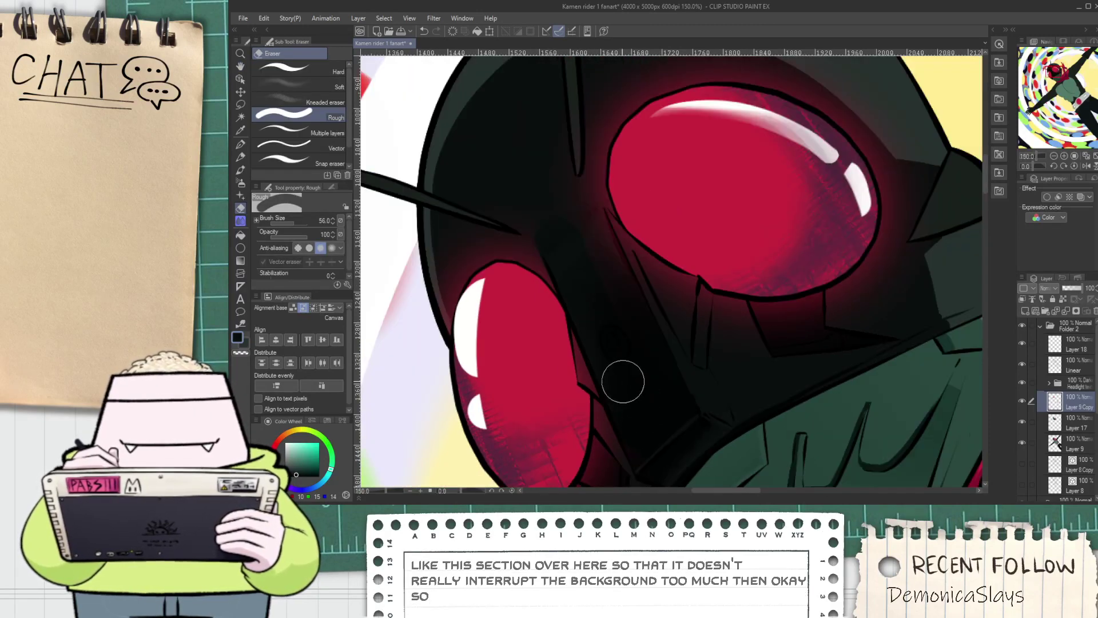
key(space)
drag(632, 401, 596, 292)
scroll(594, 289, up, 1)
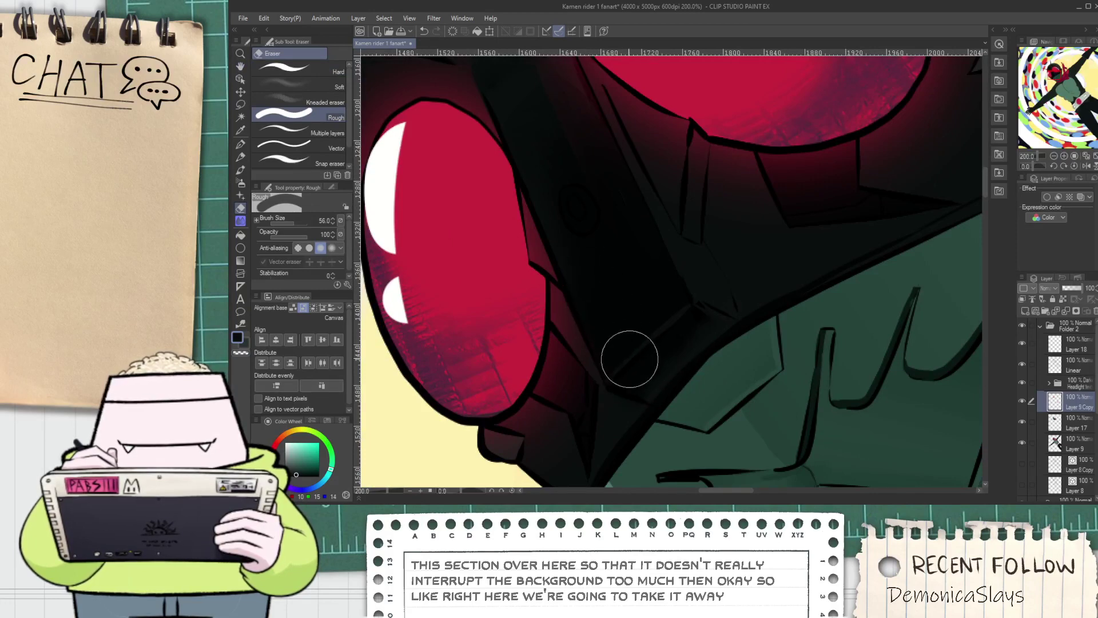
scroll(625, 344, down, 1)
key(space)
drag(621, 359, 621, 326)
scroll(527, 401, up, 3)
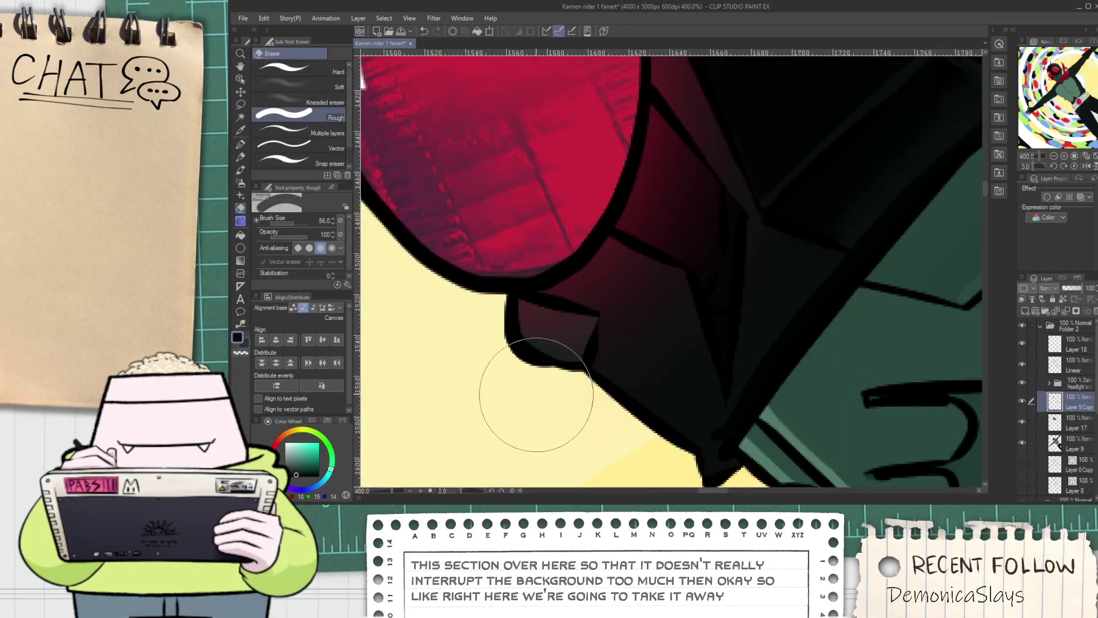
scroll(675, 446, down, 4)
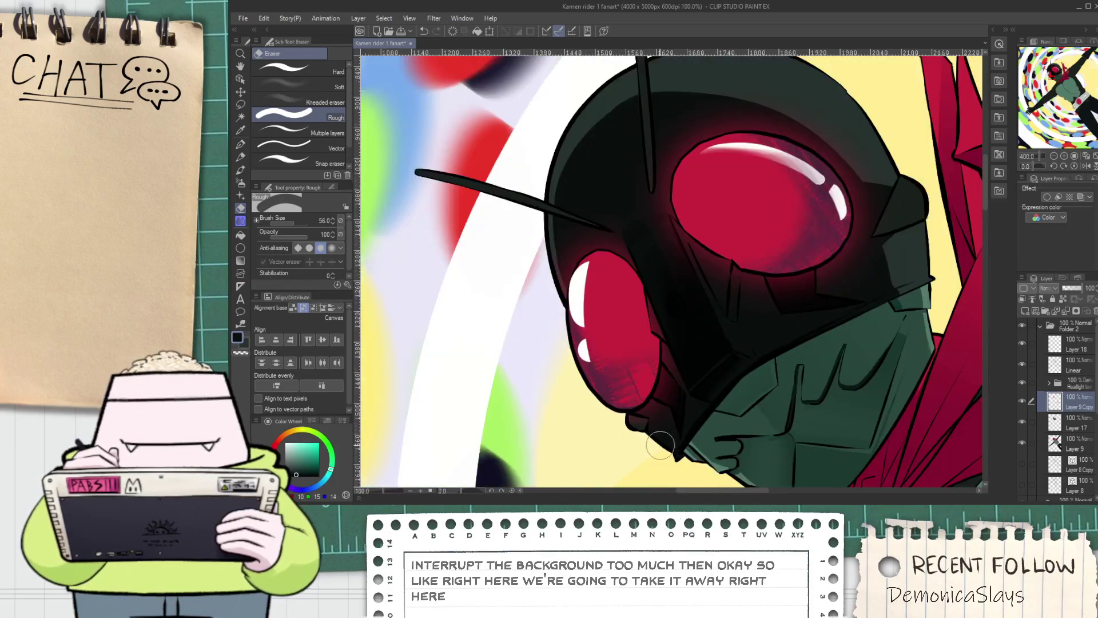
Erase the remaining glow on the central strip beside the larger eye's inner edge with the Rough eraser
scroll(661, 445, down, 2)
scroll(732, 288, up, 3)
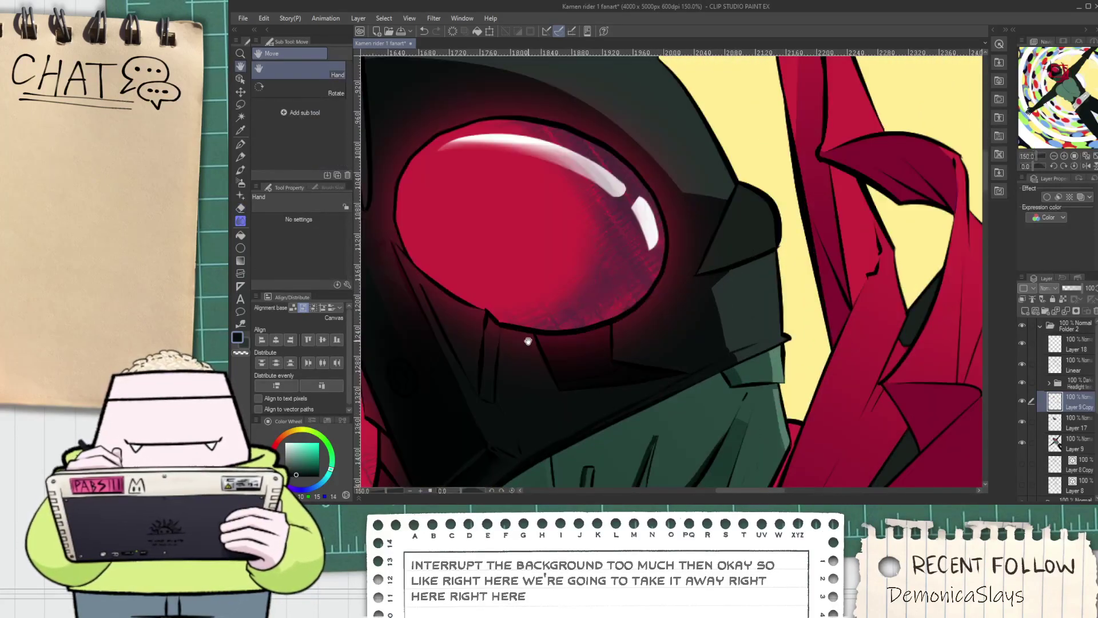
scroll(531, 340, up, 2)
key(e)
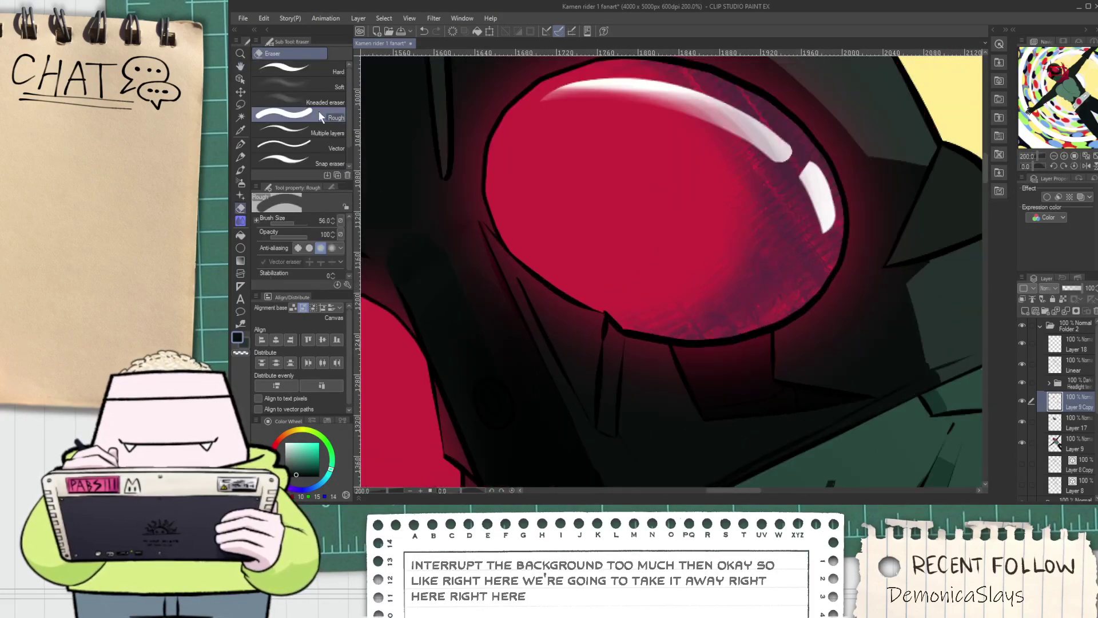
drag(464, 206, 509, 262)
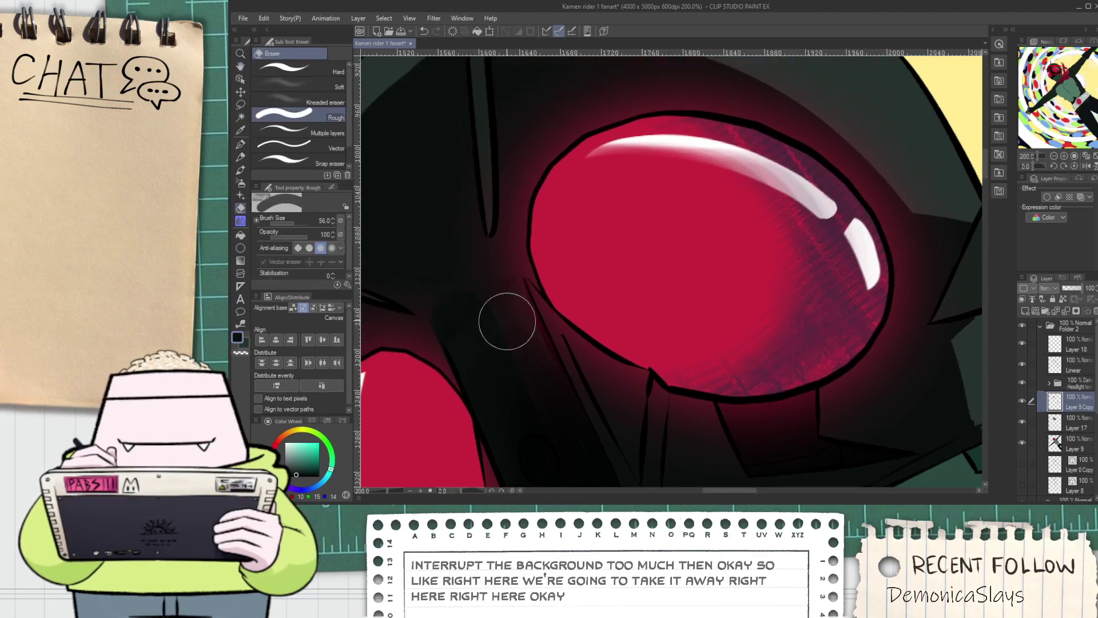
Test blending modes on the Layer 9 Copy eye glow, including Color, and set the layer to Add
scroll(487, 304, down, 4)
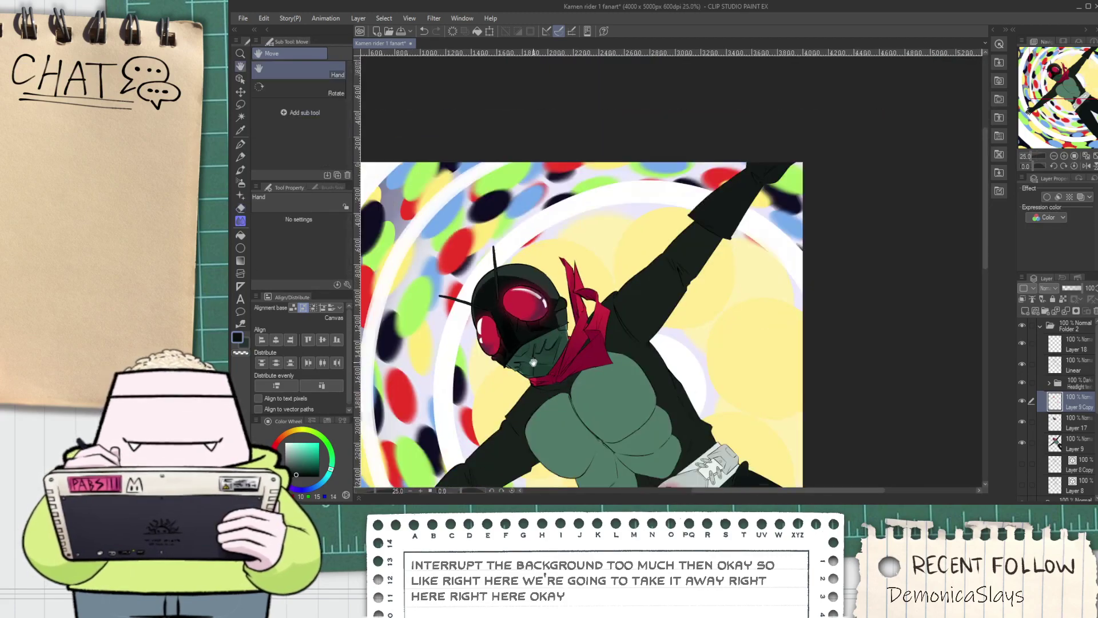
scroll(509, 355, up, 2)
scroll(509, 355, down, 2)
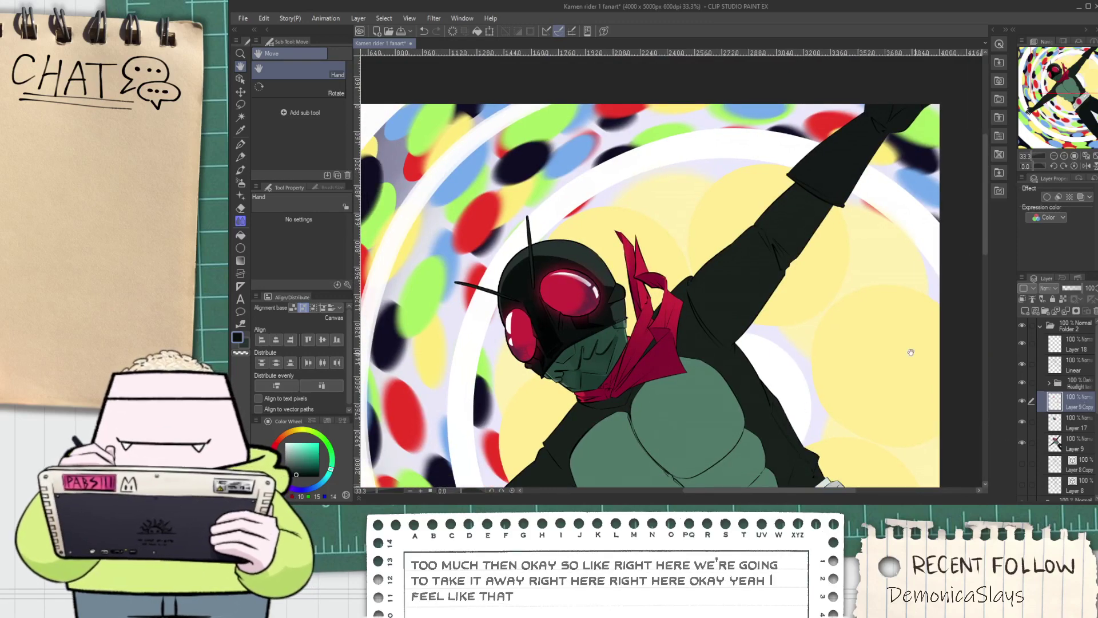
scroll(667, 274, up, 1)
drag(637, 368, 850, 316)
scroll(847, 268, up, 2)
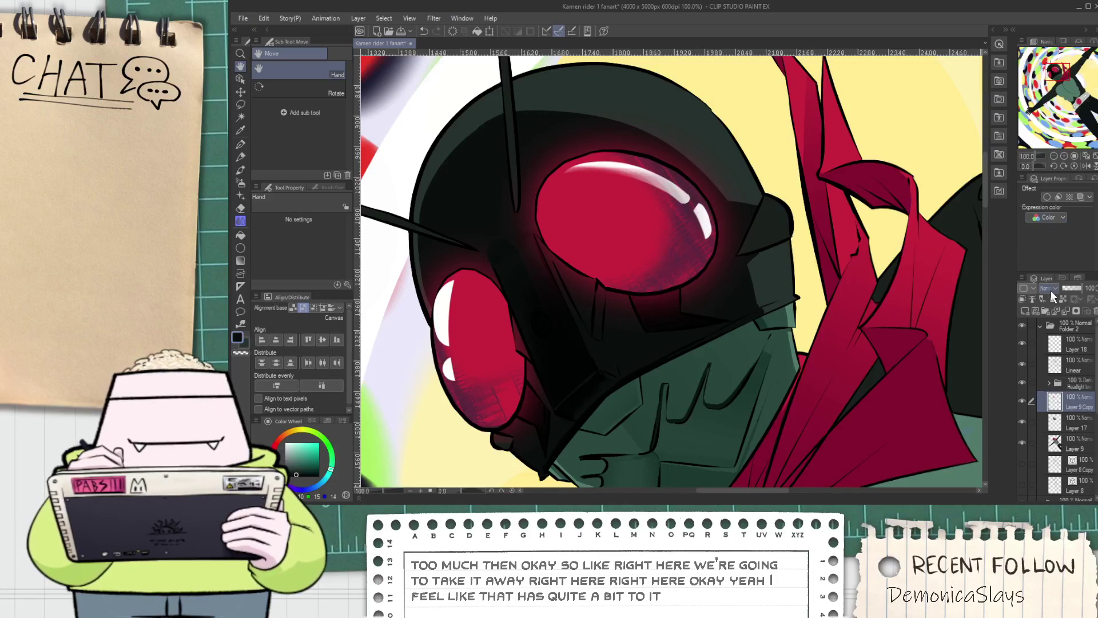
scroll(1048, 285, down, 9)
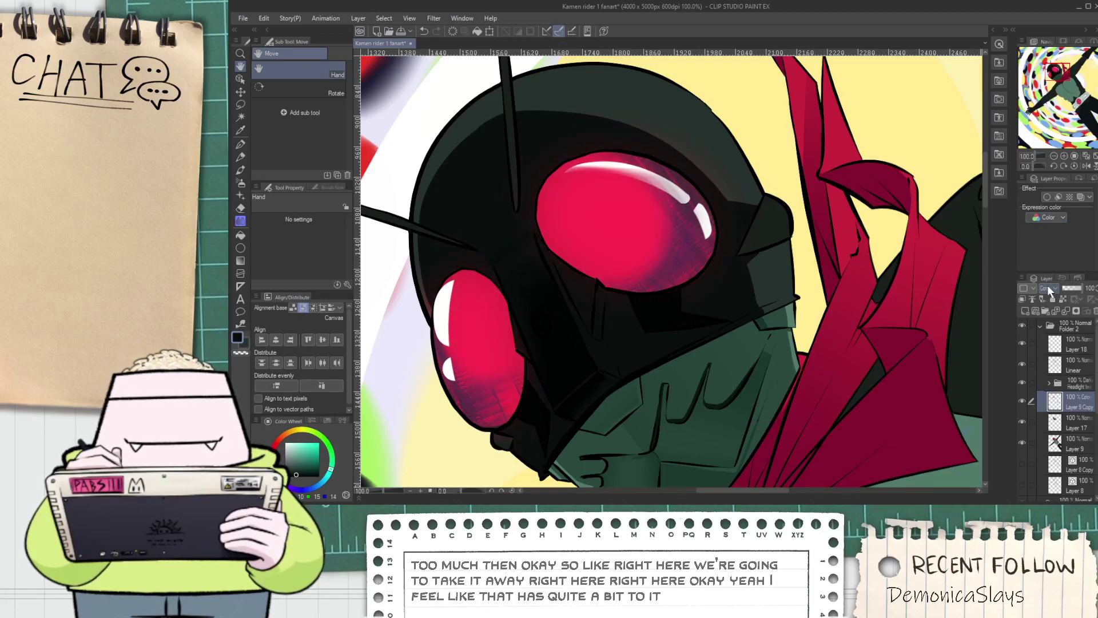
scroll(1048, 289, down, 3)
scroll(949, 302, down, 2)
scroll(882, 312, up, 1)
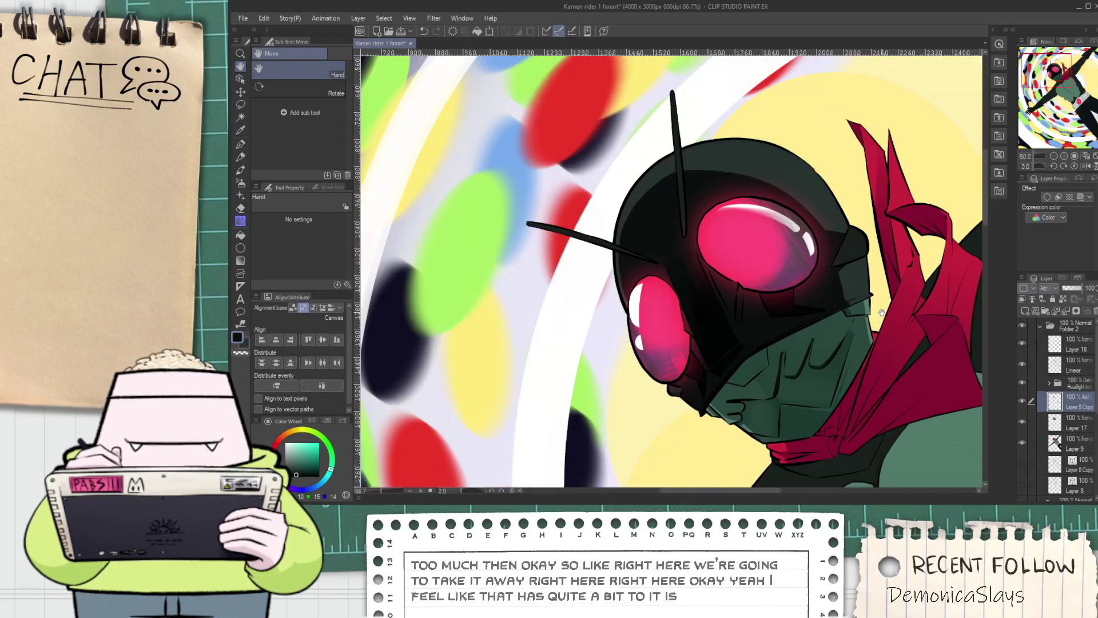
scroll(809, 304, up, 1)
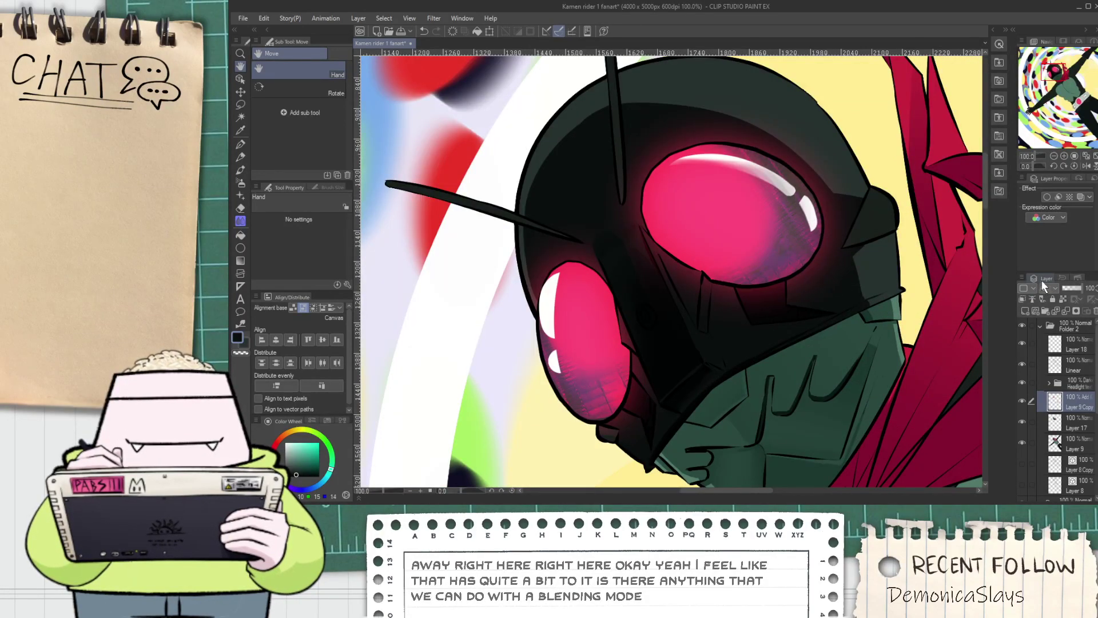
Select the red of the eyes and scarf on Layer 9 by color gamut, and make Layer 9 Copy the active layer
click(1079, 444)
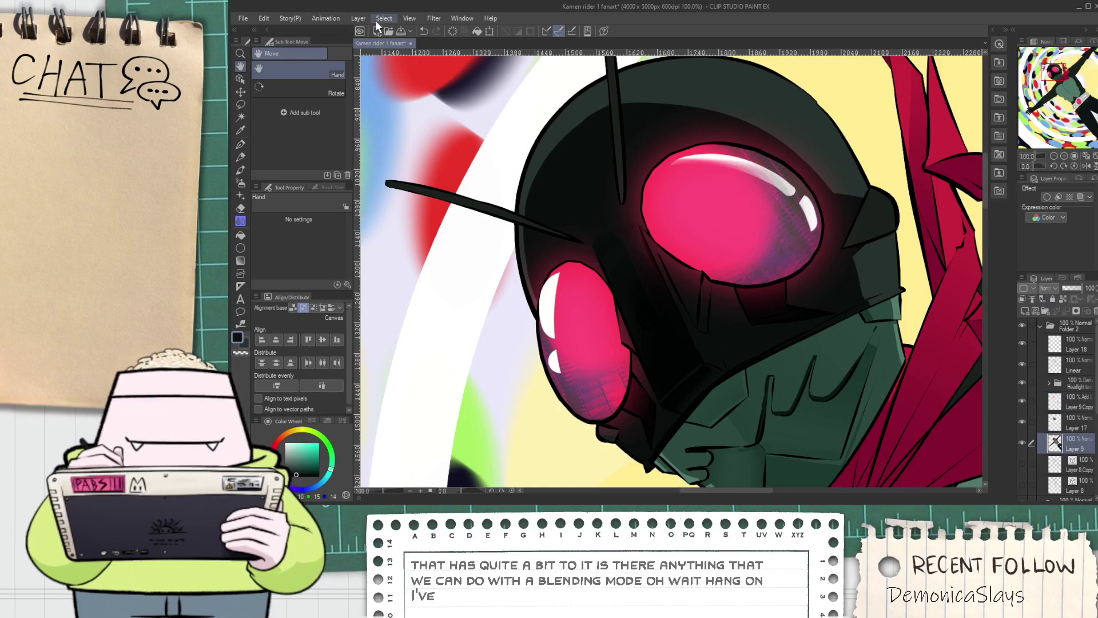
click(513, 152)
click(734, 236)
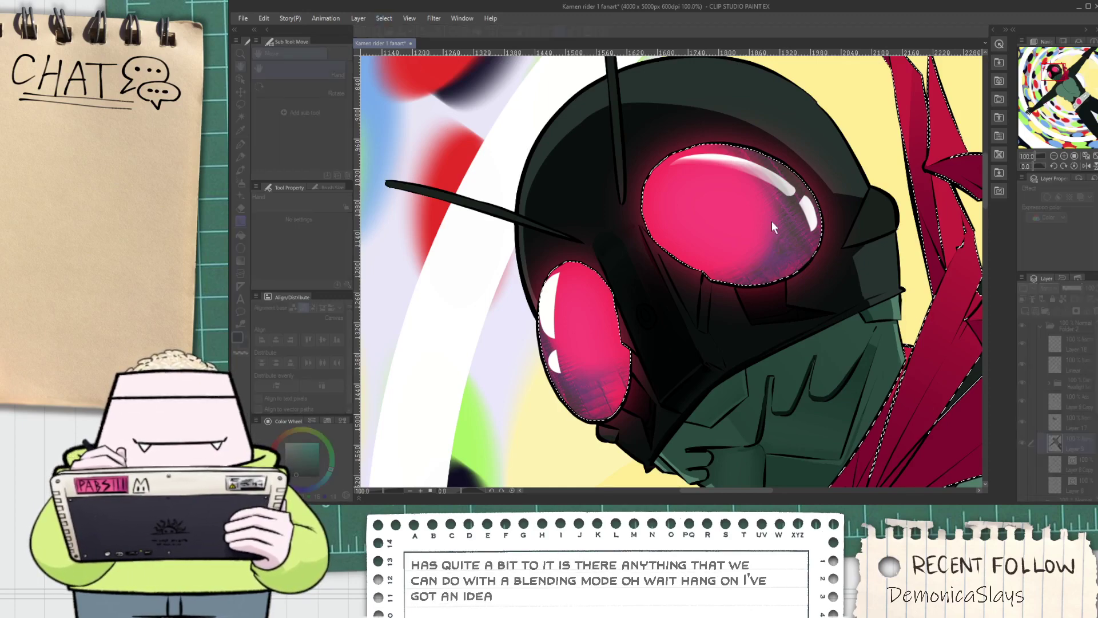
click(826, 172)
click(1078, 406)
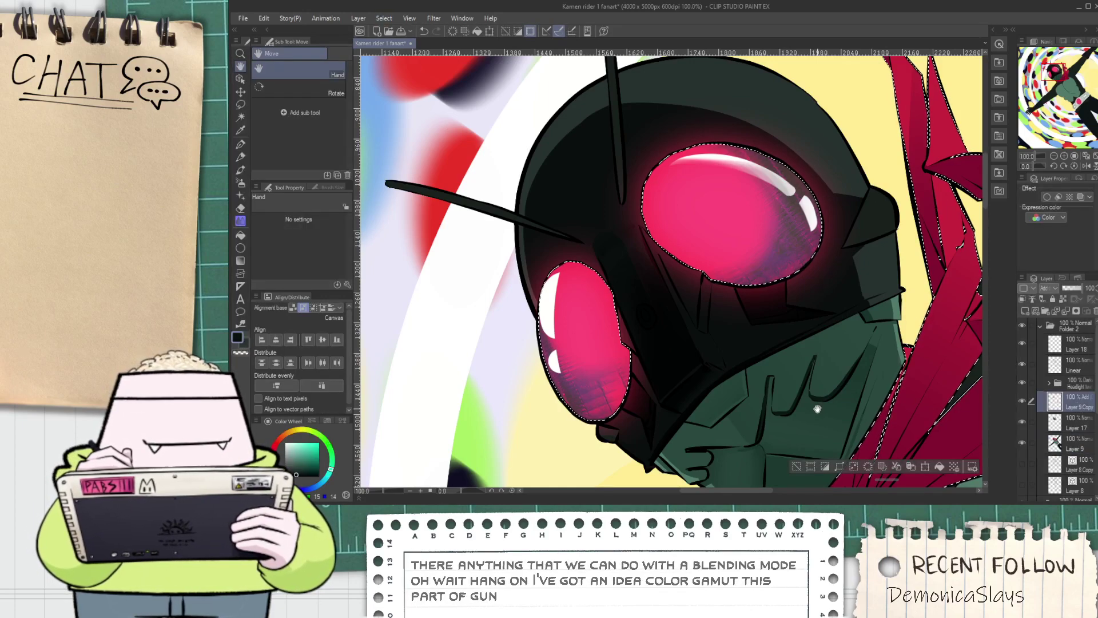
Erase the glow covering both eyes within the selection using the Rough eraser at size 440.5, and clear the selection
scroll(600, 334, up, 1)
key(e)
key(ctrl+minus)
mouse_move(295, 223)
mouse_down()
mouse_move(322, 221)
mouse_move(301, 222)
mouse_up()
mouse_move(535, 274)
mouse_down()
mouse_move(696, 167)
mouse_move(751, 170)
mouse_up()
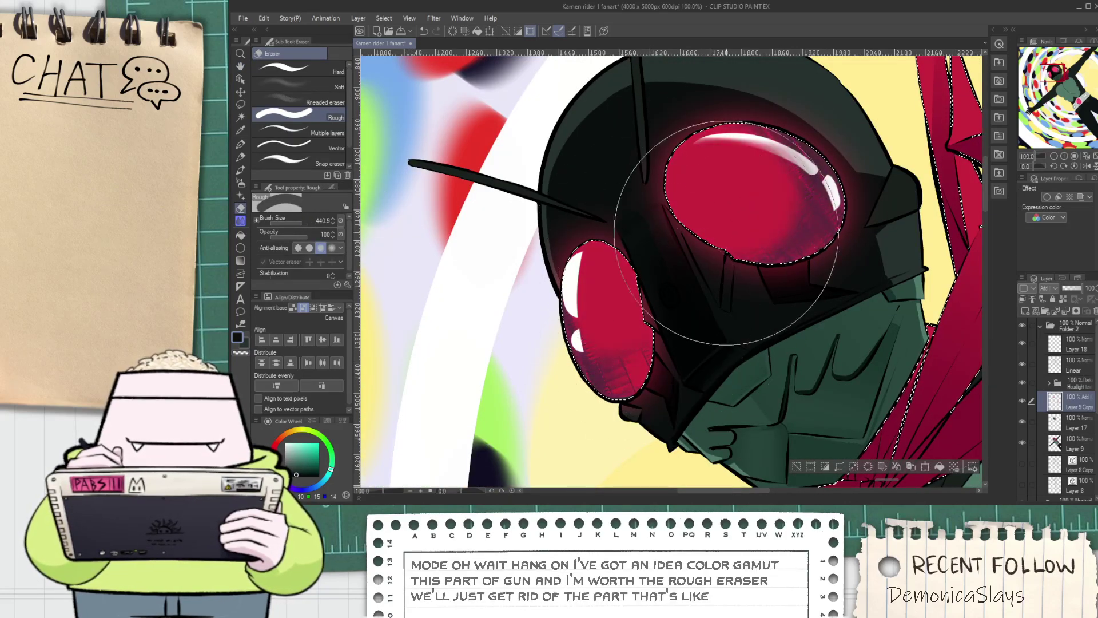
scroll(732, 227, down, 1)
click(797, 467)
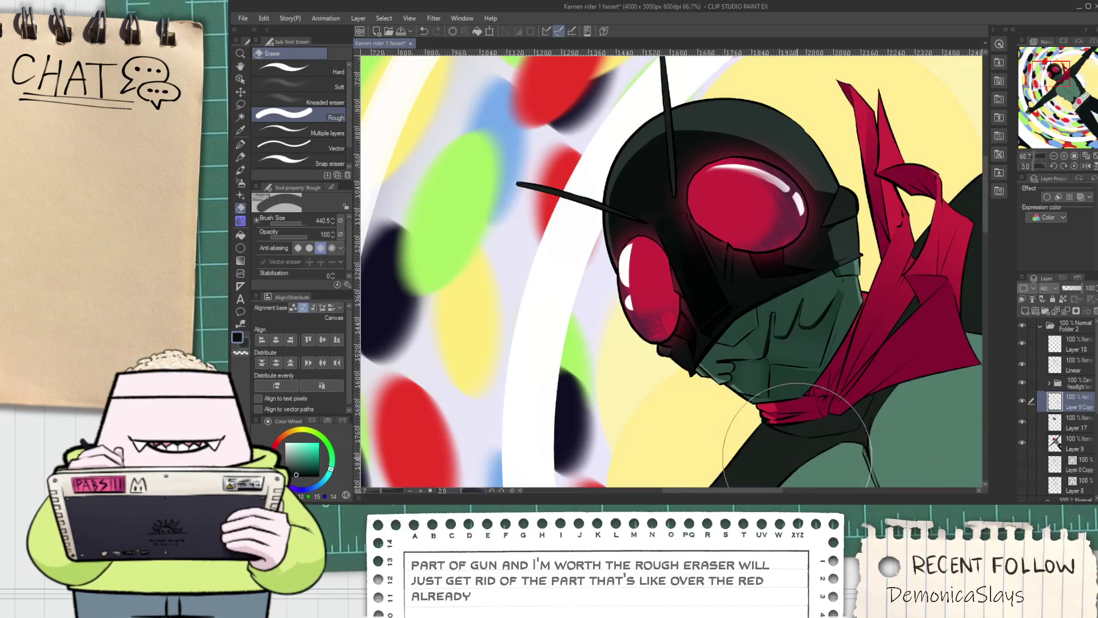
Compare other blending modes on the trimmed eye glow, including Lighten, and return Layer 9 Copy to Normal
scroll(788, 425, down, 2)
key(space)
scroll(672, 303, up, 2)
drag(770, 354, 641, 357)
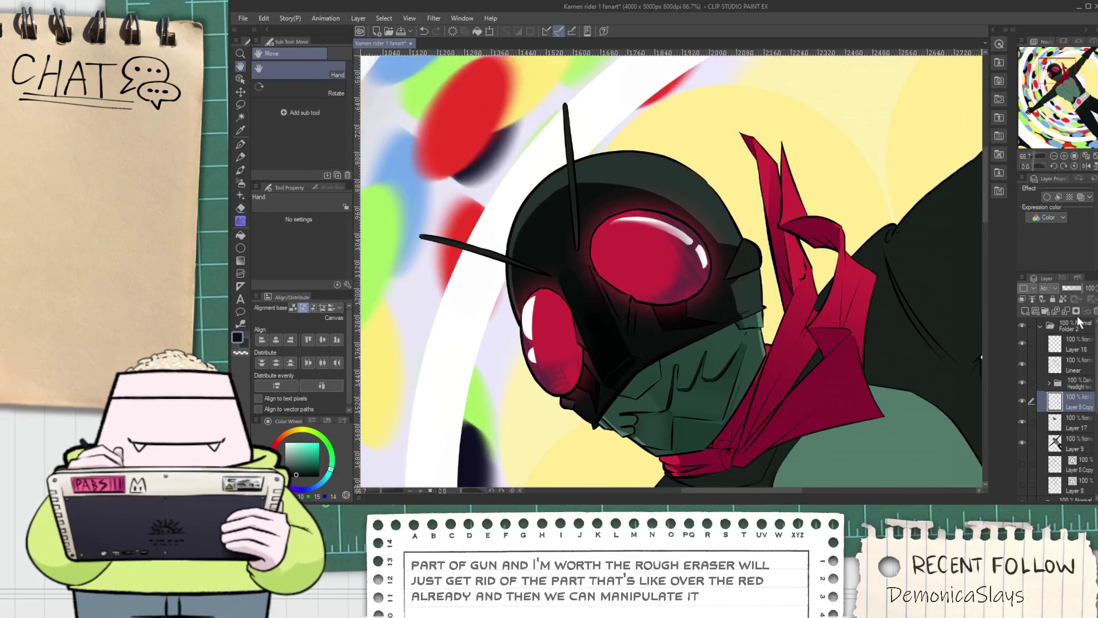
scroll(1049, 290, down, 2)
scroll(1048, 287, up, 3)
scroll(1049, 287, up, 17)
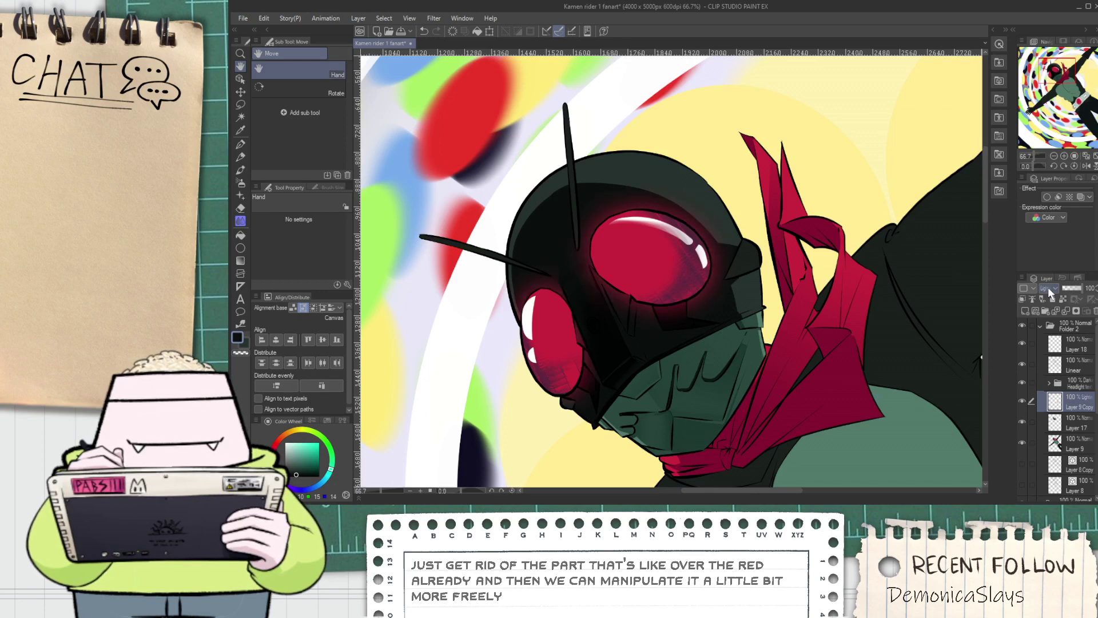
Increase the eye glow's saturation with the Hue/Saturation/Luminosity correction and check the effect on the whole head
key(ctrl+u)
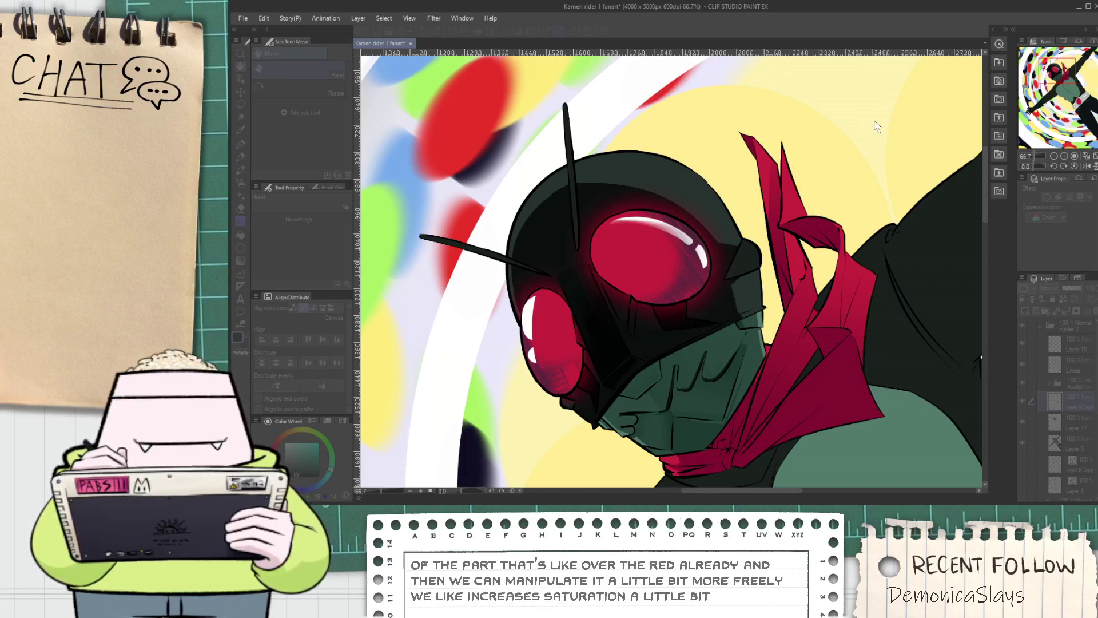
click(1006, 47)
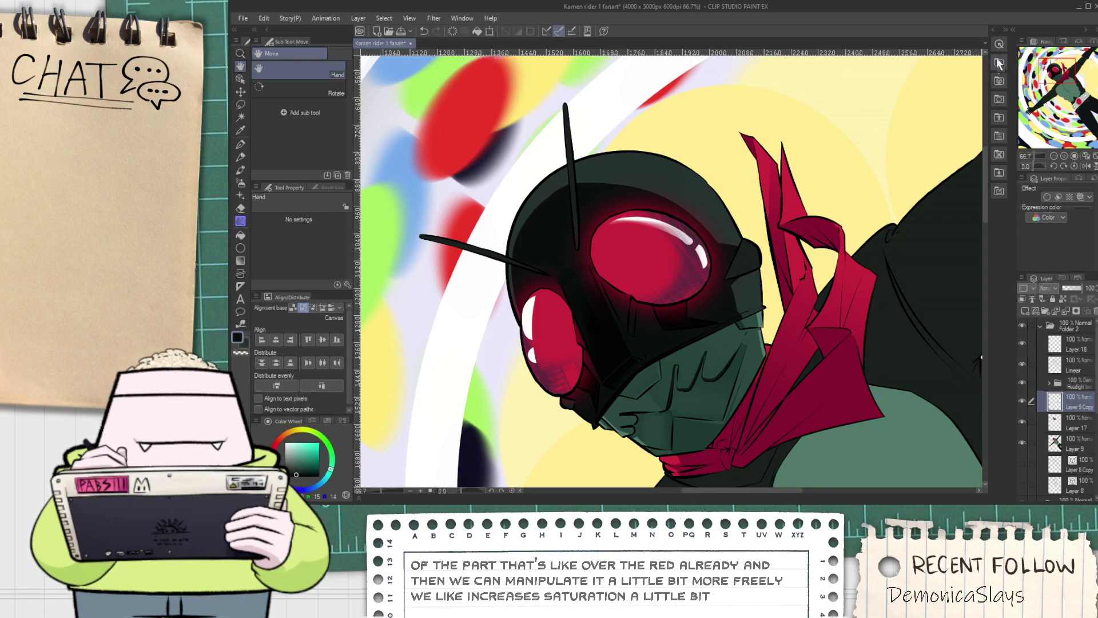
scroll(797, 189, down, 3)
drag(738, 253, 644, 308)
scroll(644, 307, up, 3)
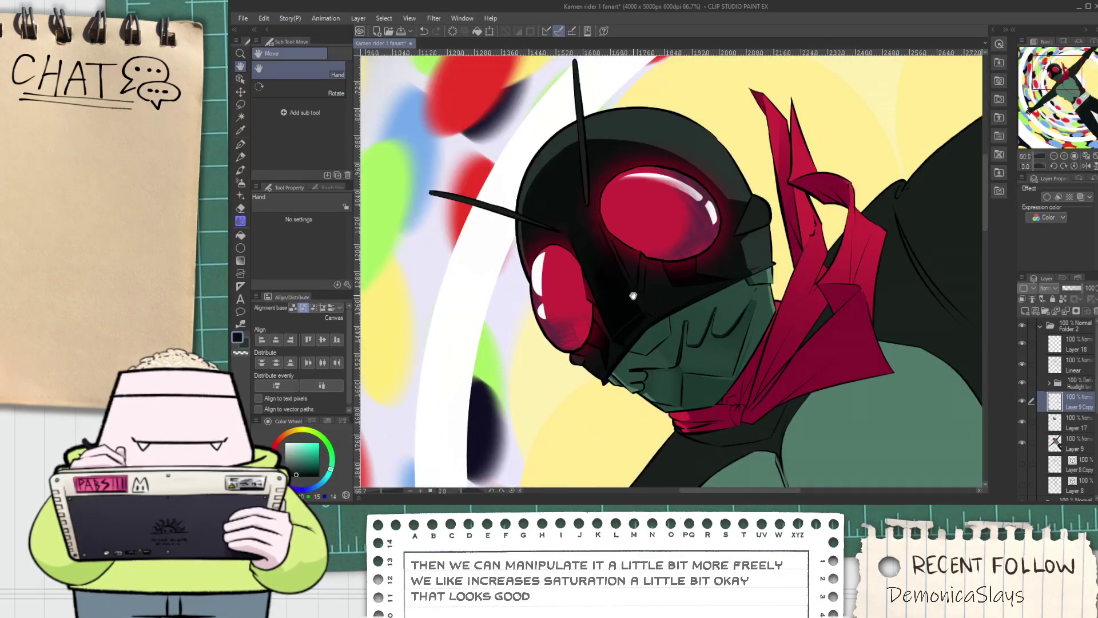
scroll(633, 296, up, 2)
scroll(633, 295, down, 2)
drag(633, 296, 620, 321)
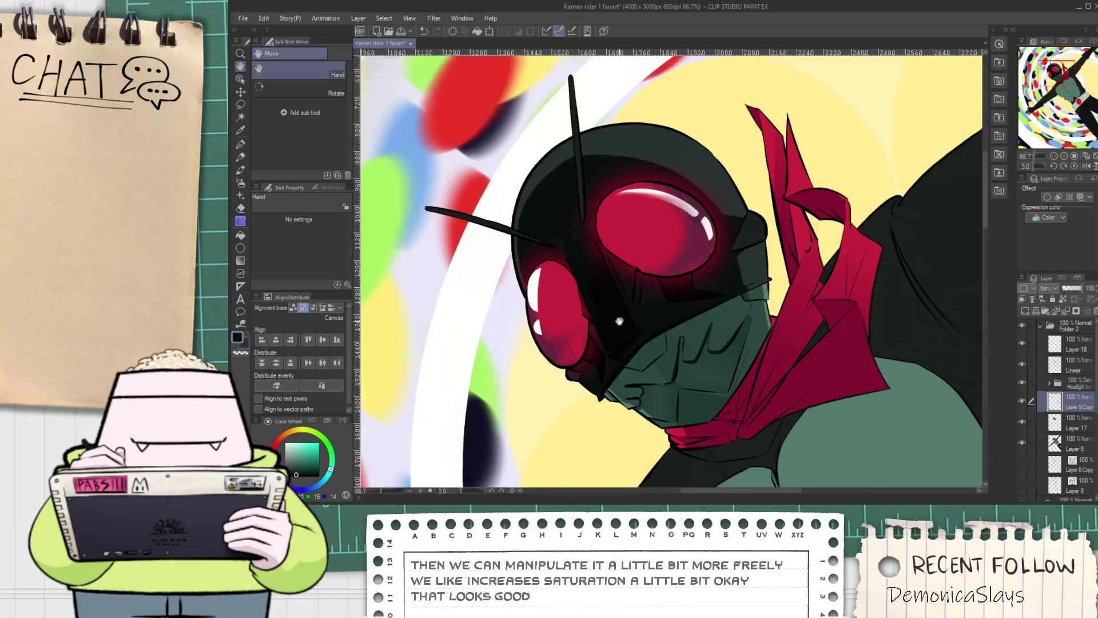
Blend the red glow between the two eyes more gently on Layer 9 Copy with the Soft eraser at size 37
scroll(648, 388, up, 4)
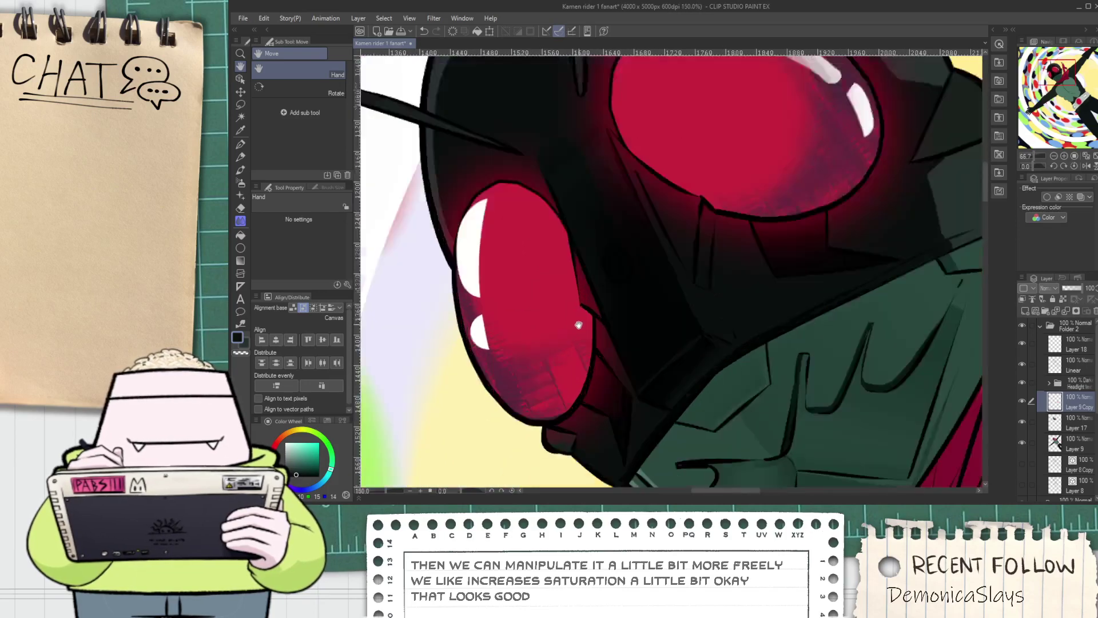
drag(633, 375, 648, 435)
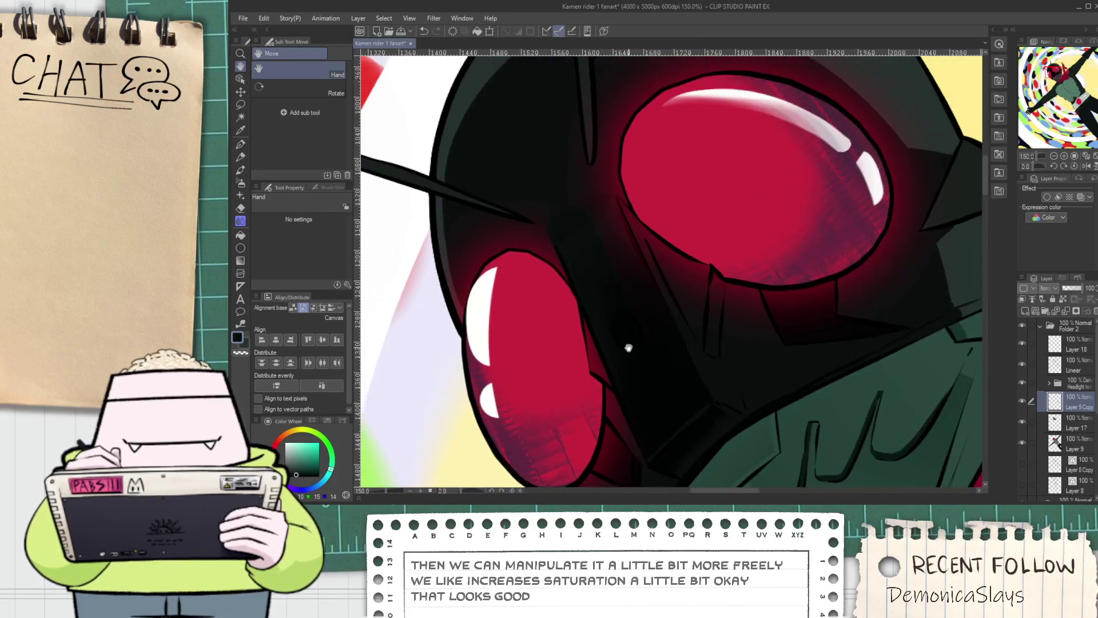
key(e)
click(311, 90)
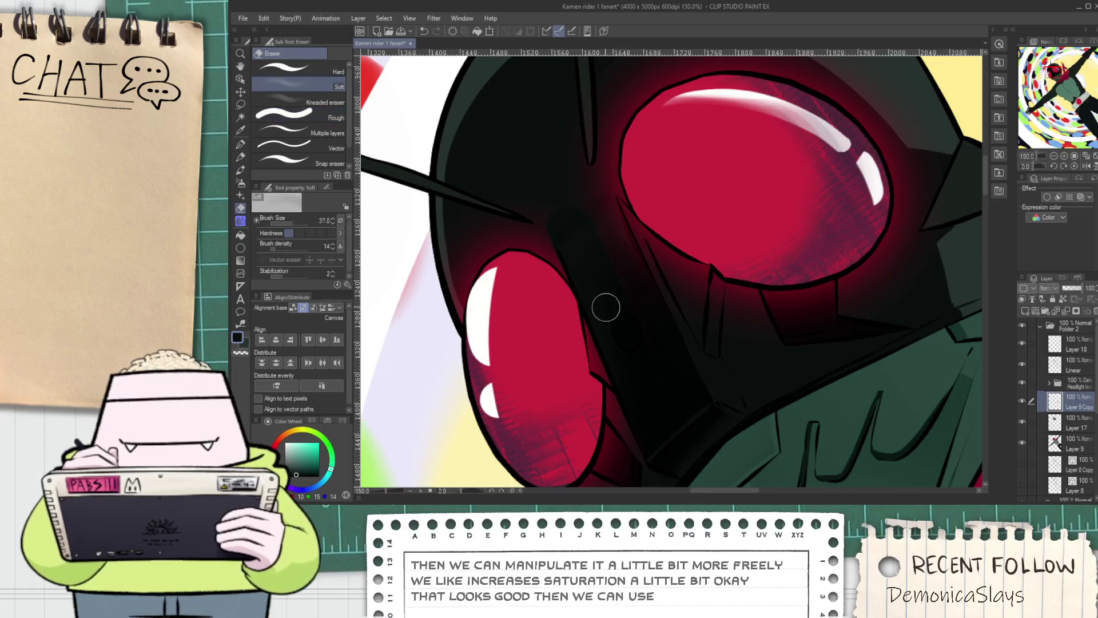
scroll(640, 332, down, 4)
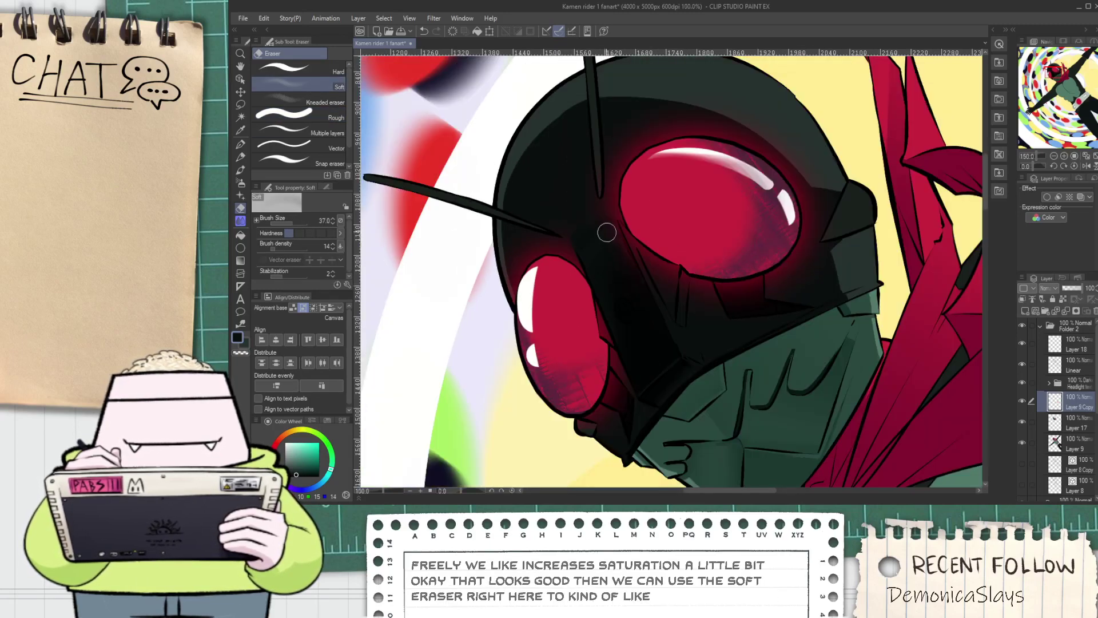
scroll(619, 253, up, 2)
scroll(618, 253, up, 1)
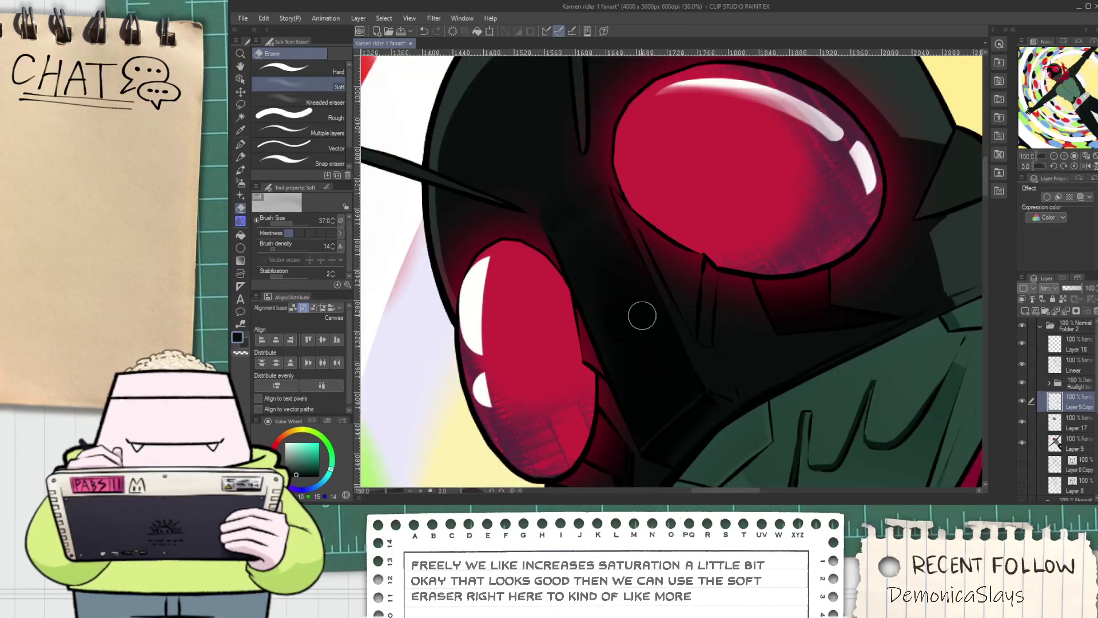
scroll(645, 320, down, 7)
key(h)
scroll(590, 312, up, 2)
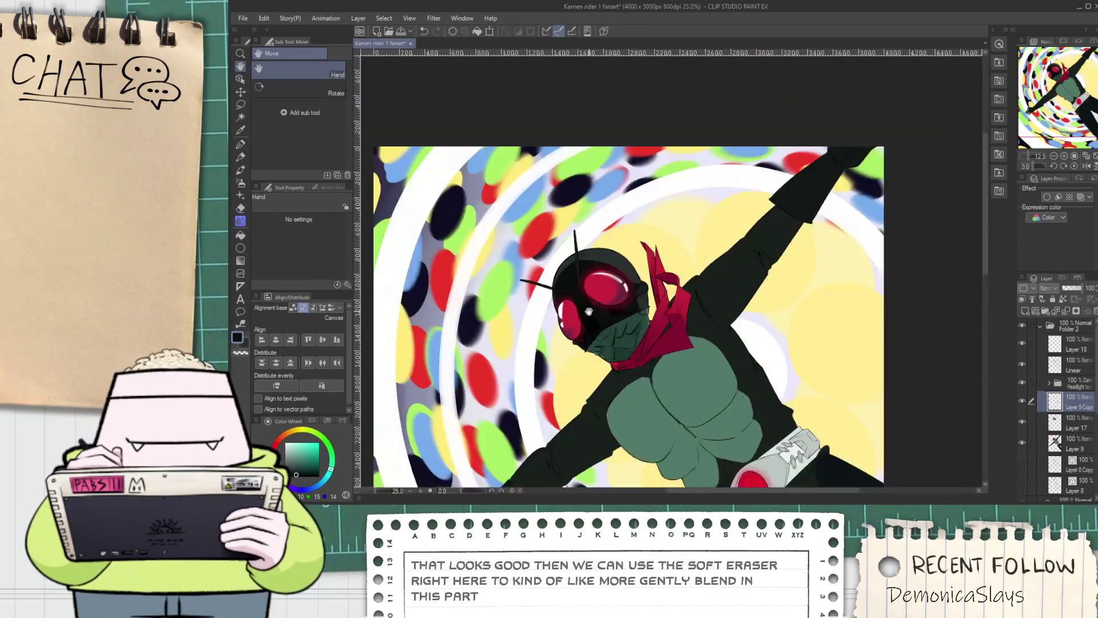
scroll(590, 312, up, 6)
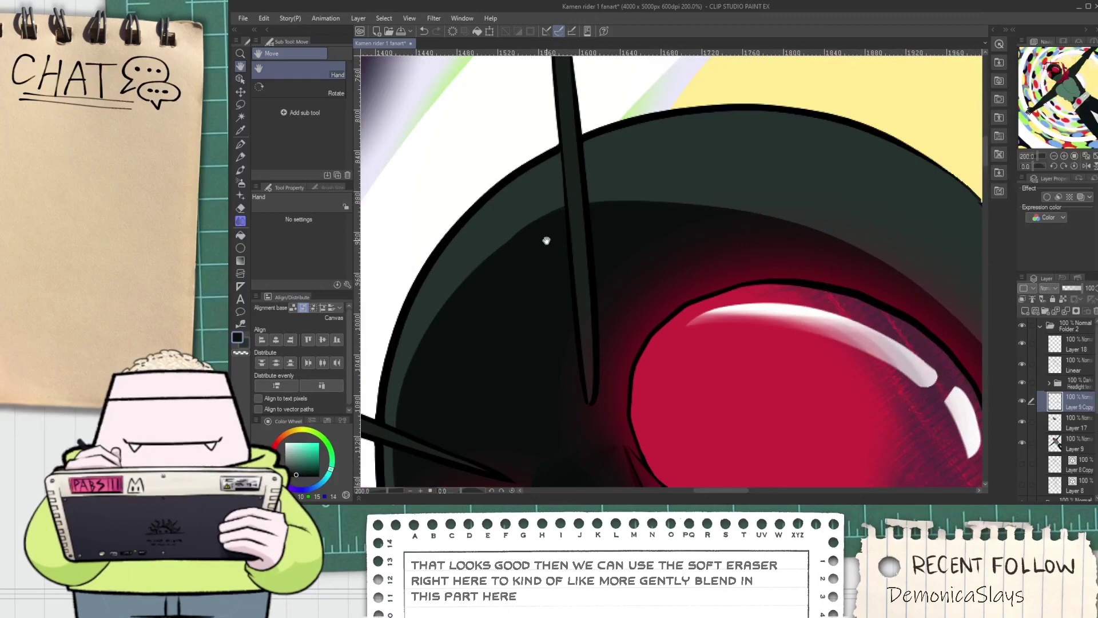
Sculpt the edge of the helmet shadow near the crown on Layer 17 with the Hard eraser at size 48.8
scroll(546, 241, down, 1)
key(e)
click(327, 66)
scroll(480, 260, up, 1)
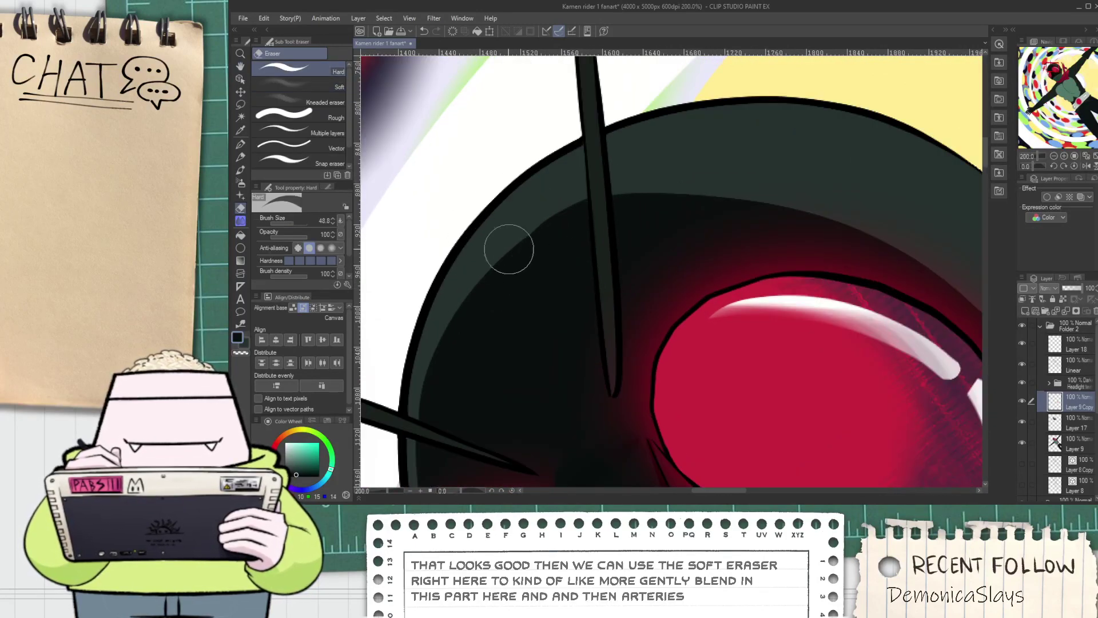
click(1082, 421)
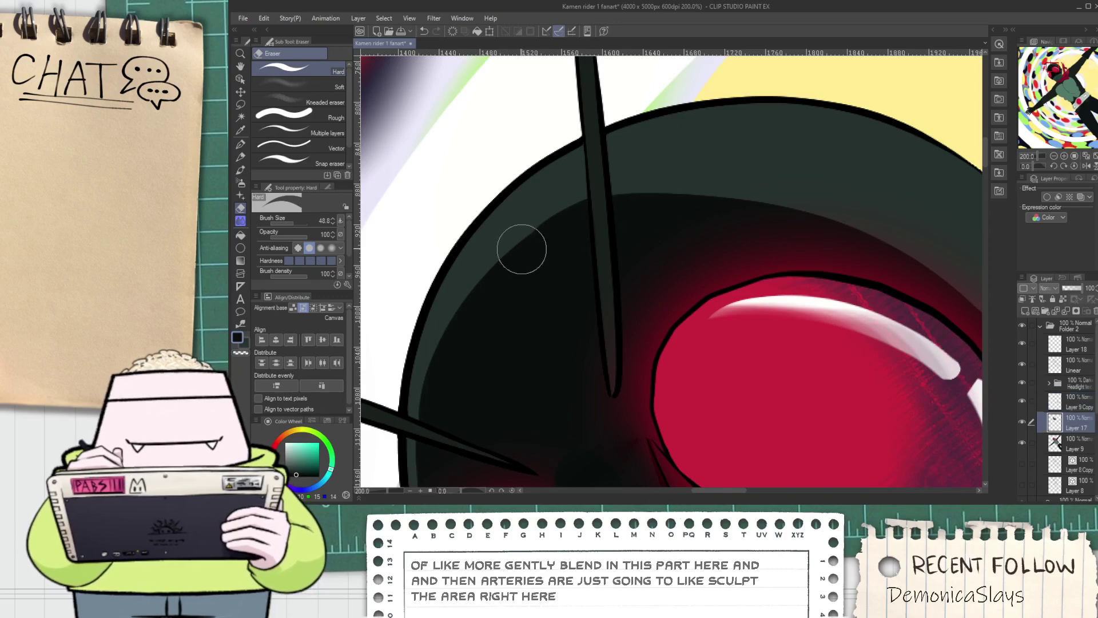
scroll(642, 184, down, 6)
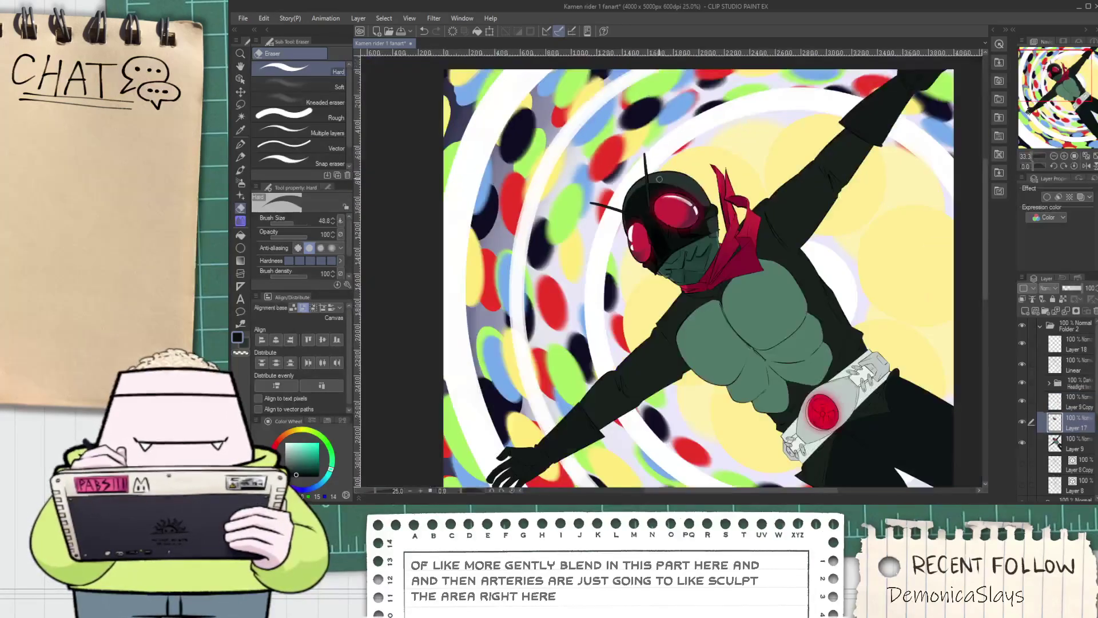
drag(669, 241, 639, 252)
scroll(639, 253, up, 6)
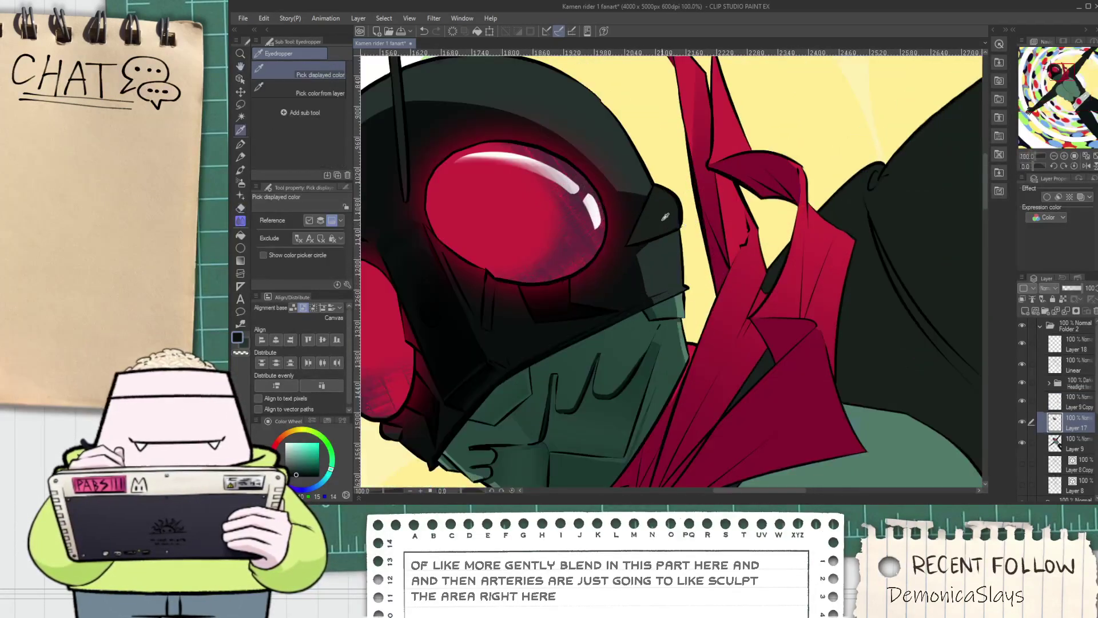
Sample the dark green shadow color, outline a shadow on the helmet's ear piece with the G-pen, and fill it
key(i)
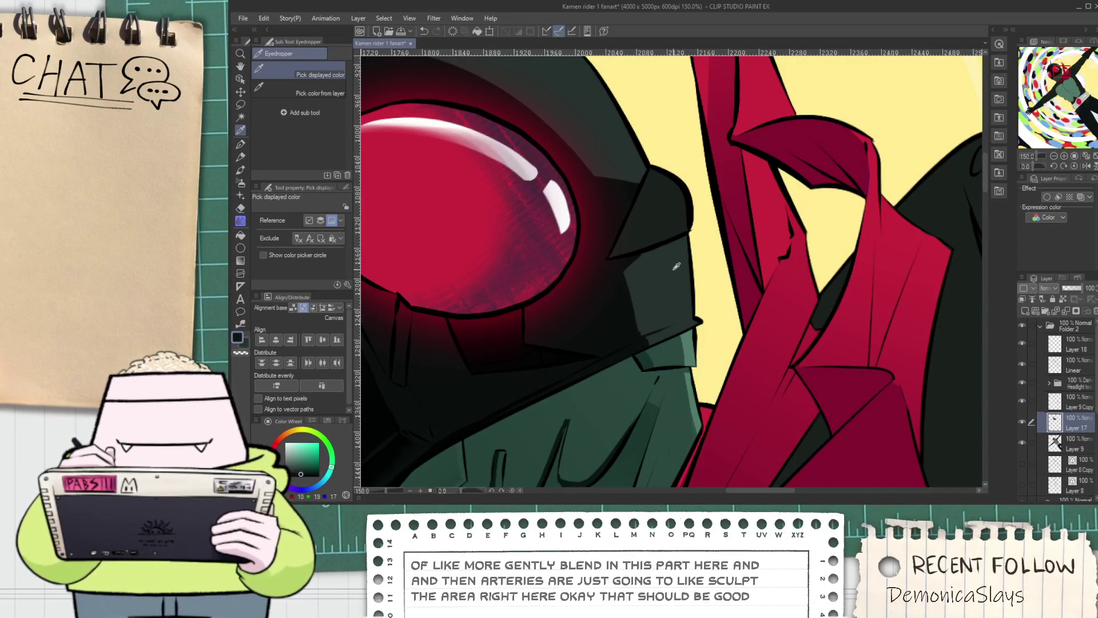
key(p)
scroll(634, 245, up, 4)
drag(570, 289, 737, 158)
key(ctrl+z)
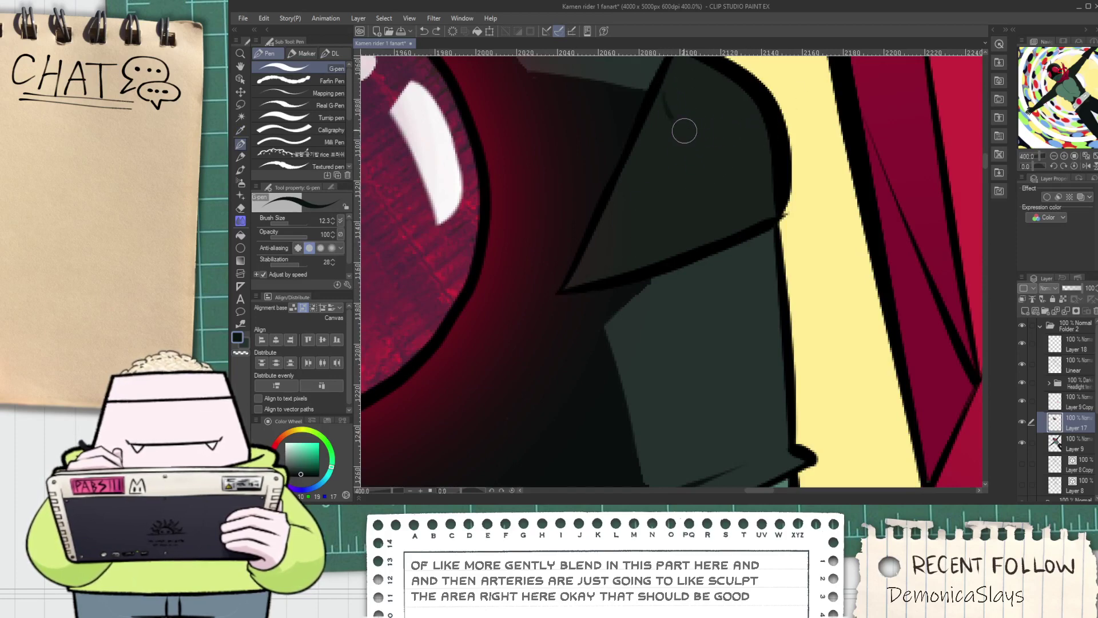
key(g)
click(716, 201)
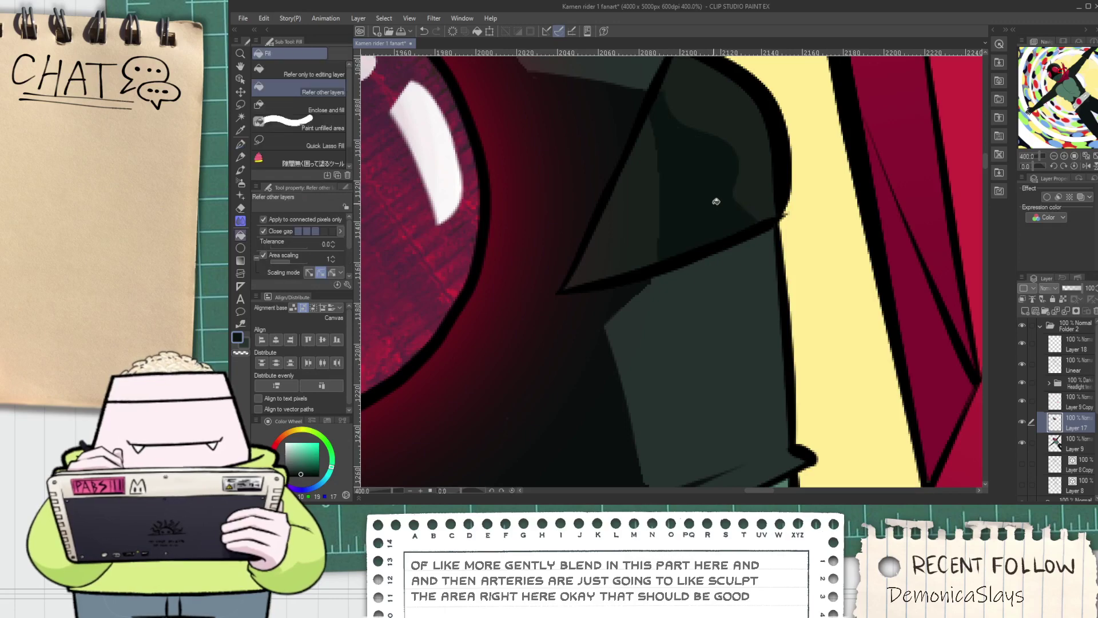
Hide the eye glow on Layer 9 Copy and fill the rest of the ear piece beside its shadow on Layer 17
click(650, 228)
scroll(653, 228, down, 3)
scroll(655, 221, up, 3)
click(609, 244)
key(ctrl+z)
key(ctrl+z)
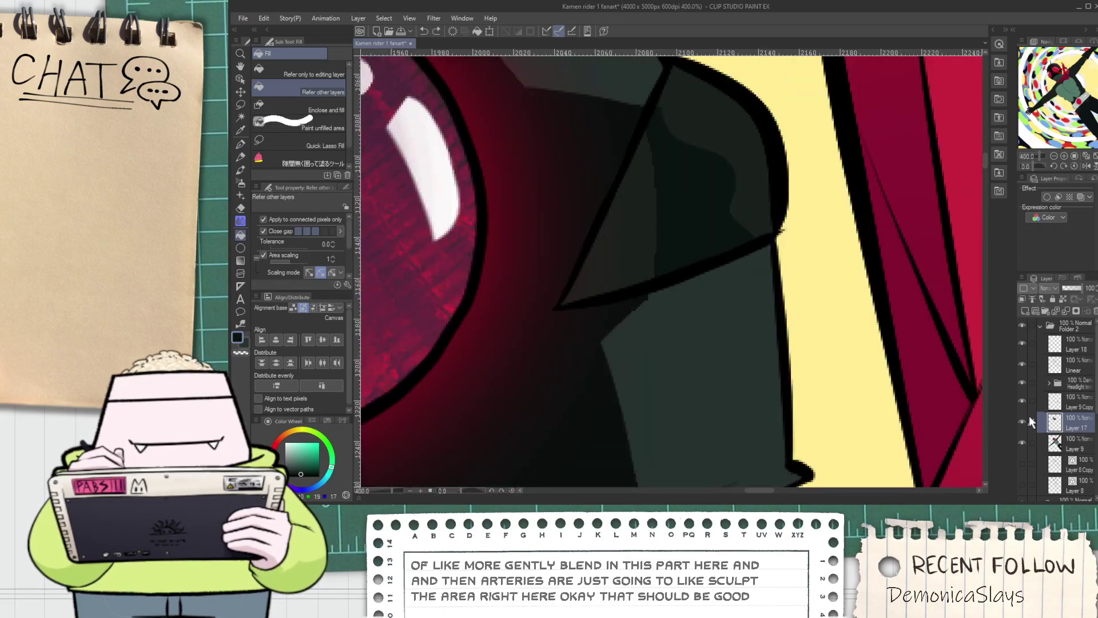
click(1023, 402)
click(639, 258)
Cover the small unshaded gap beneath the smaller eye with the dark shadow color using the G-pen
scroll(664, 237, down, 5)
key(space)
drag(487, 356, 539, 388)
scroll(539, 388, up, 1)
scroll(539, 388, up, 5)
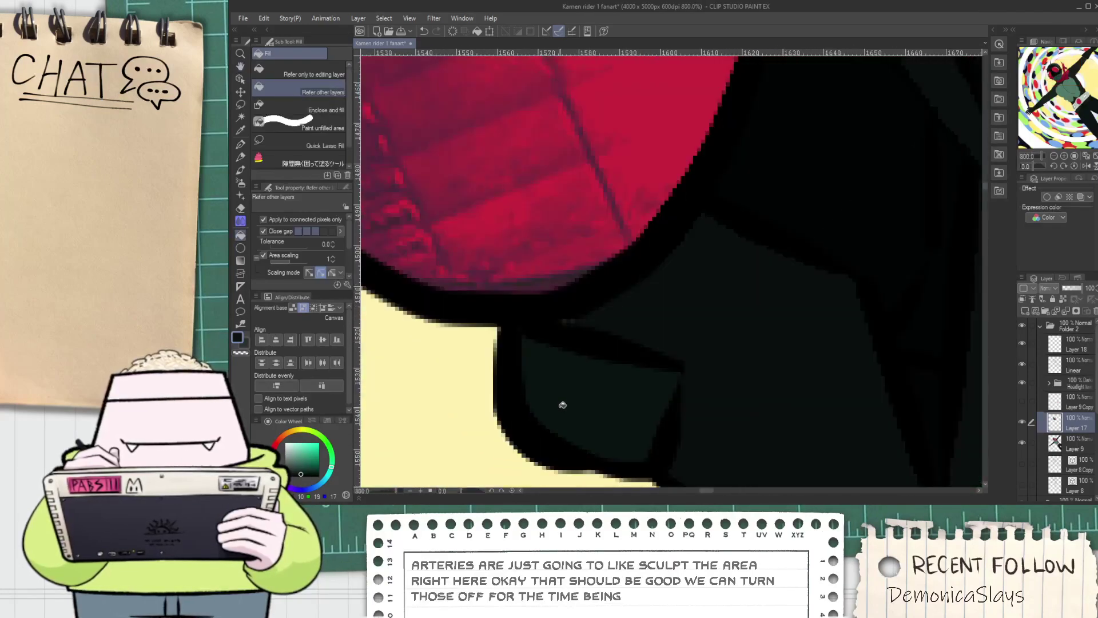
key(p)
scroll(559, 362, up, 1)
drag(544, 360, 530, 370)
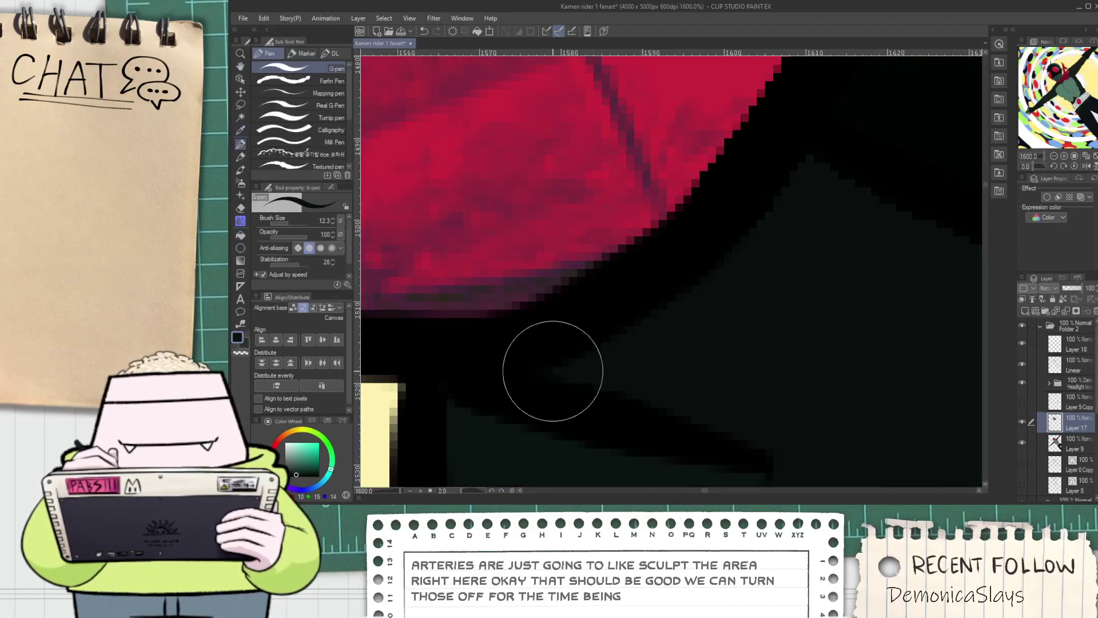
scroll(564, 400, down, 3)
alt+click(608, 370)
scroll(609, 368, down, 2)
scroll(734, 253, up, 3)
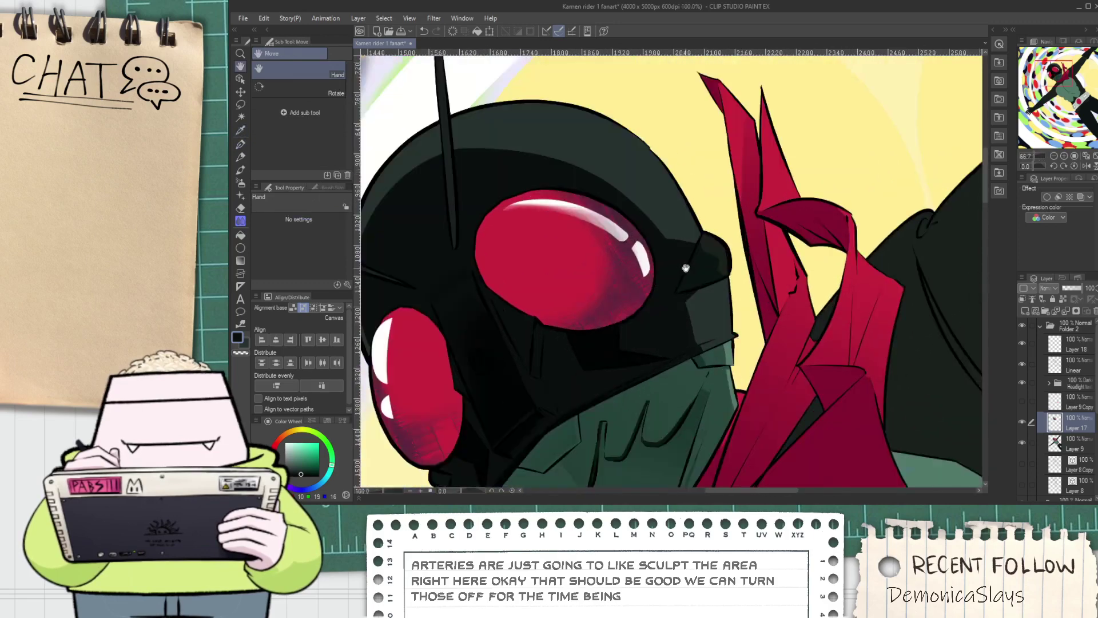
Redraw the ear piece's shadow edge closer to its outer rim with the G-pen and fill the shadow
mouse_move(773, 229)
mouse_down()
mouse_move(657, 246)
mouse_move(711, 220)
mouse_move(762, 286)
mouse_move(735, 381)
mouse_move(713, 315)
mouse_up()
key(e)
alt+click(707, 265)
key(p)
mouse_move(672, 218)
mouse_down()
mouse_move(749, 272)
mouse_move(765, 343)
mouse_up()
key(ctrl+z)
mouse_move(672, 214)
mouse_down()
mouse_move(770, 314)
mouse_move(758, 309)
mouse_move(746, 254)
mouse_up()
key(g)
scroll(779, 313, down, 3)
scroll(715, 267, up, 1)
Resample the shadow color and touch up the shading directly beneath the ear piece with the G-pen
alt+click(662, 351)
scroll(703, 348, up, 2)
key(p)
drag(706, 318, 699, 303)
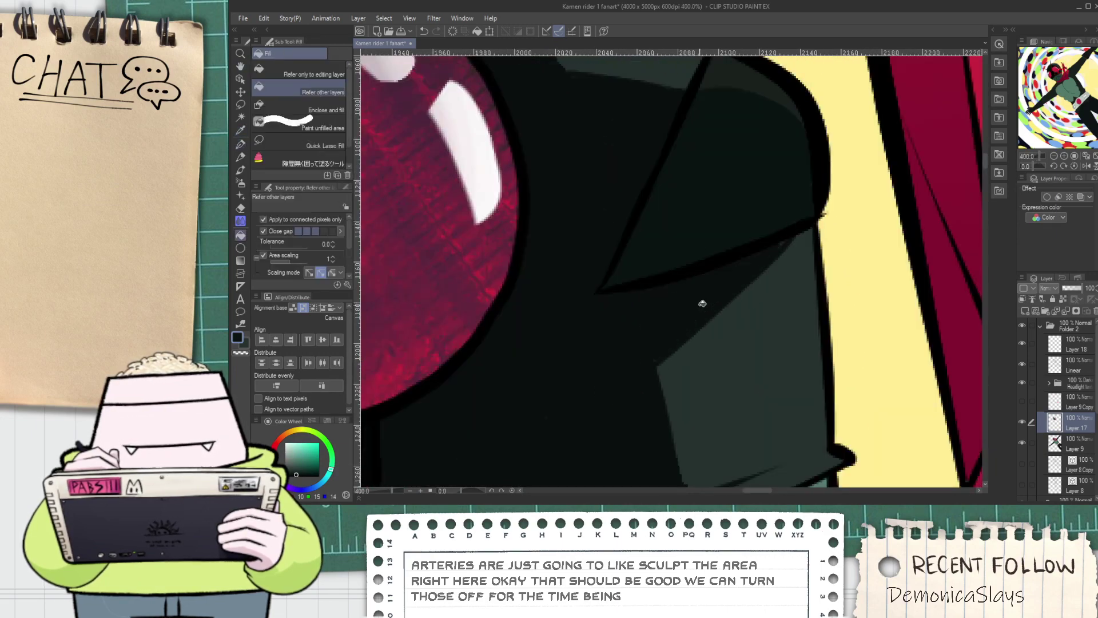
scroll(777, 170, down, 6)
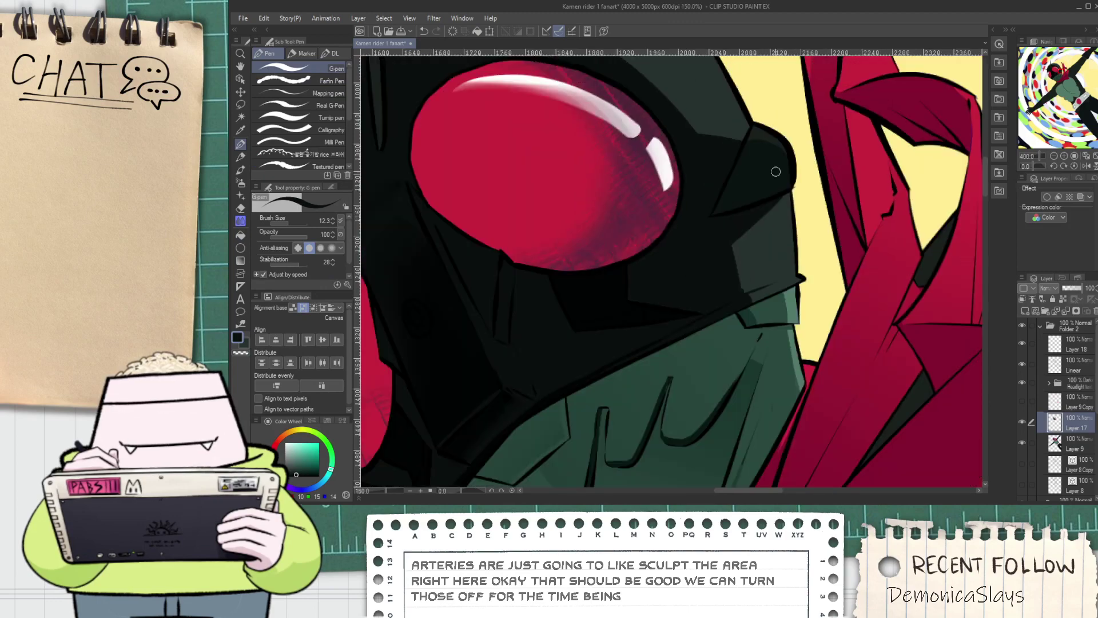
drag(777, 171, 721, 233)
scroll(694, 257, up, 3)
scroll(694, 257, up, 4)
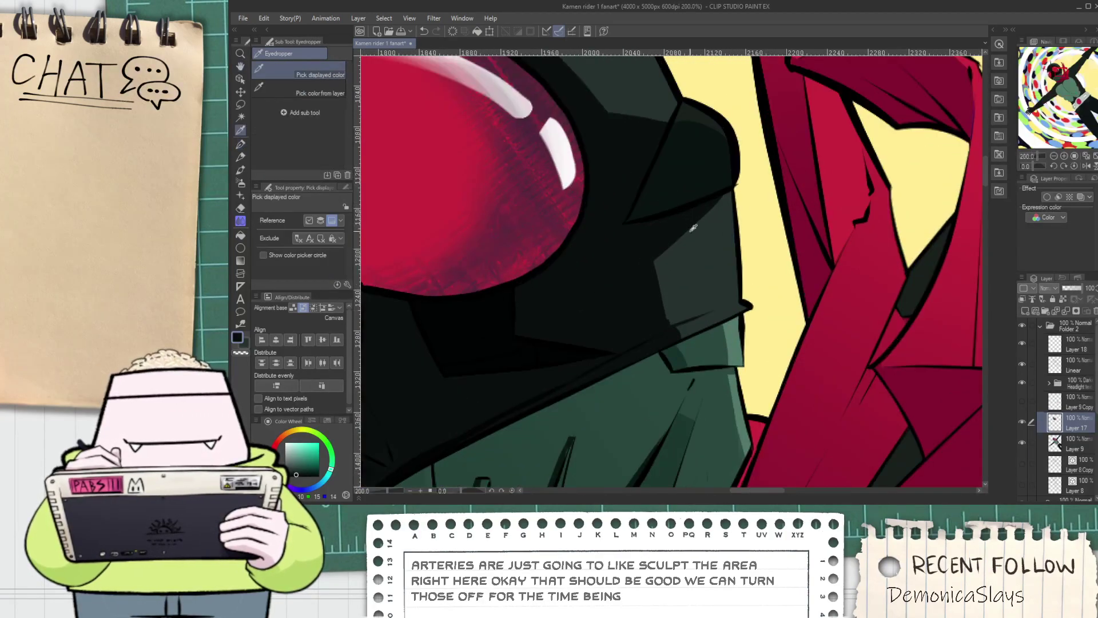
Draw a new shadow edge farther back on the panel below the ear piece and fill the enclosed area
key(p)
mouse_move(673, 207)
mouse_down()
mouse_move(703, 351)
mouse_move(723, 385)
mouse_up()
key(g)
click(683, 348)
click(697, 380)
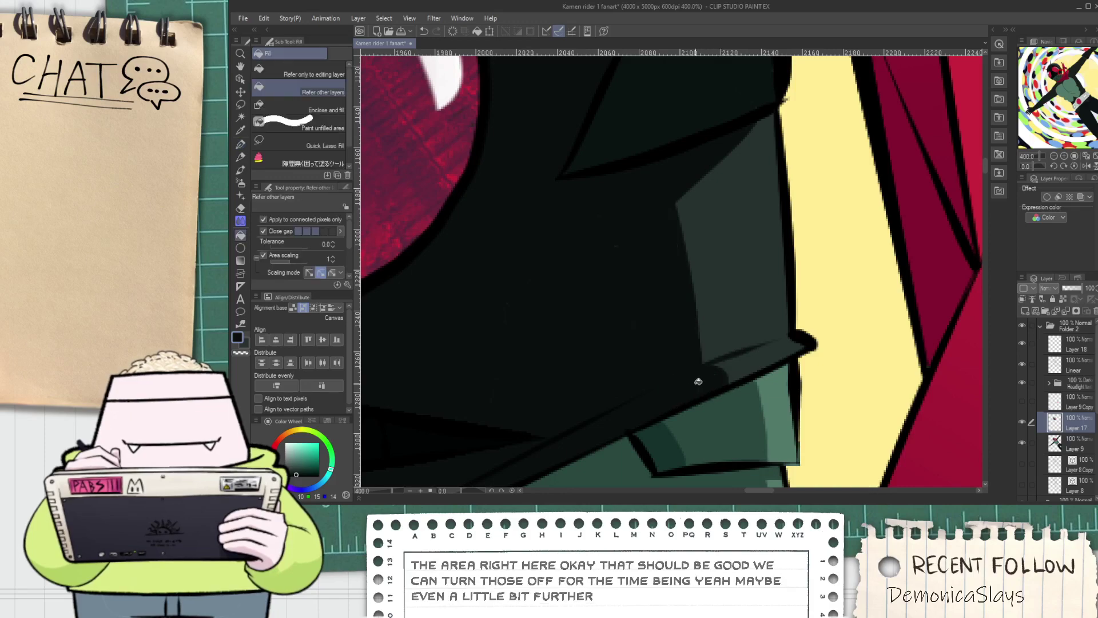
scroll(691, 376, down, 3)
scroll(690, 365, down, 3)
scroll(495, 331, up, 2)
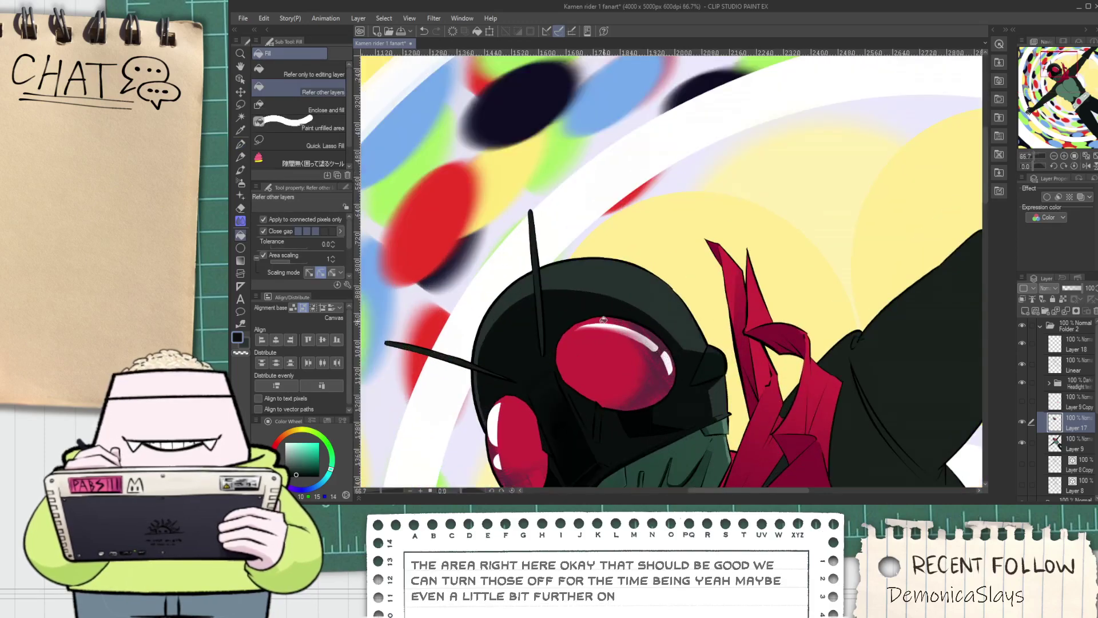
Draw a shadow contour curving over the helmet dome toward the ear piece with the G-pen, redoing unsatisfactory strokes
key(h)
scroll(495, 332, up, 2)
key(p)
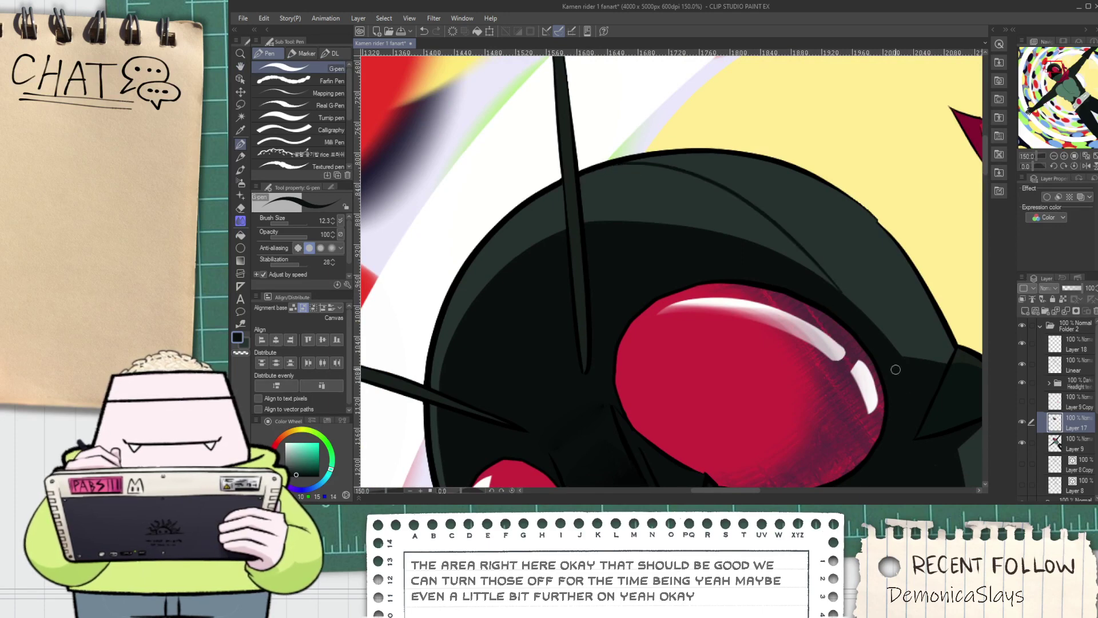
key(ctrl+z)
key(ctrl+z)
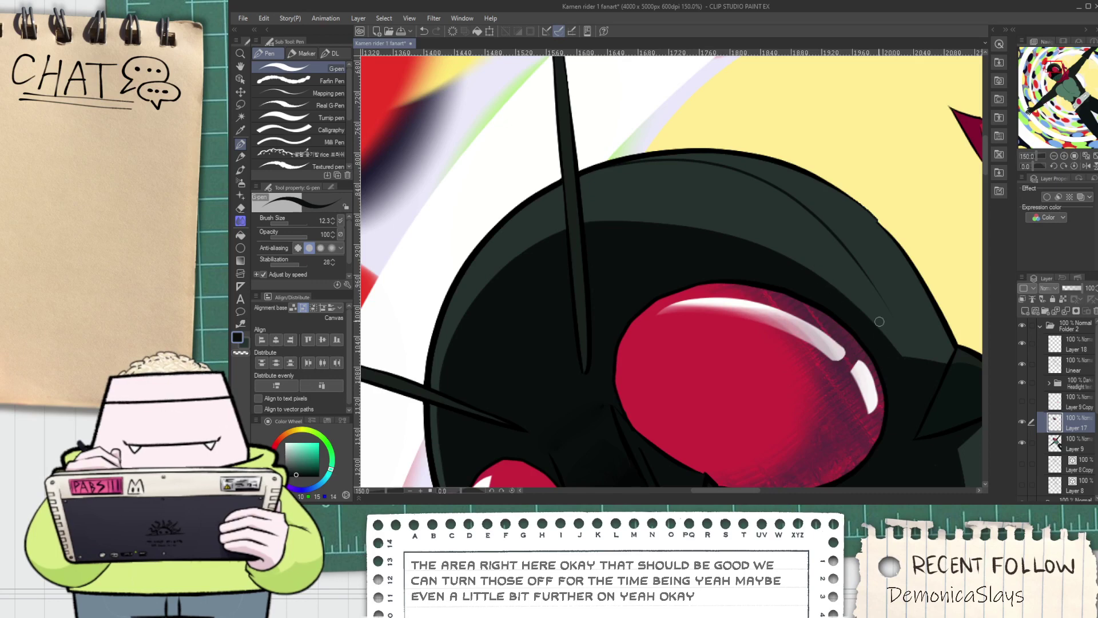
scroll(865, 309, up, 1)
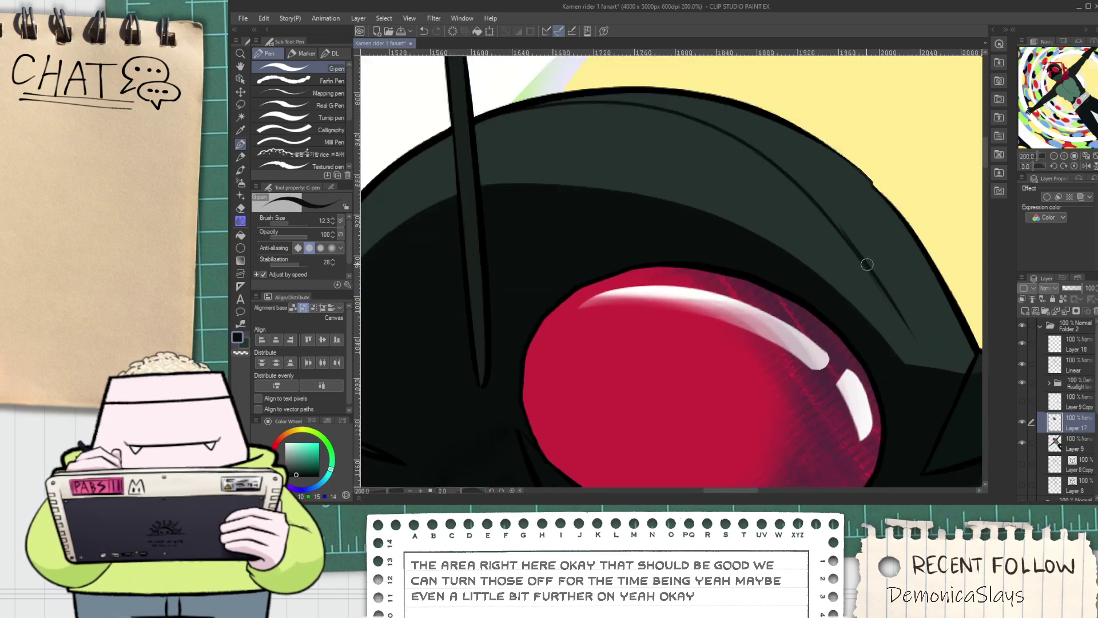
Fill the dome between the new contour and the existing shadow, including the area beyond the upright antenna
key(g)
click(887, 321)
click(890, 297)
key(ctrl+z)
key(p)
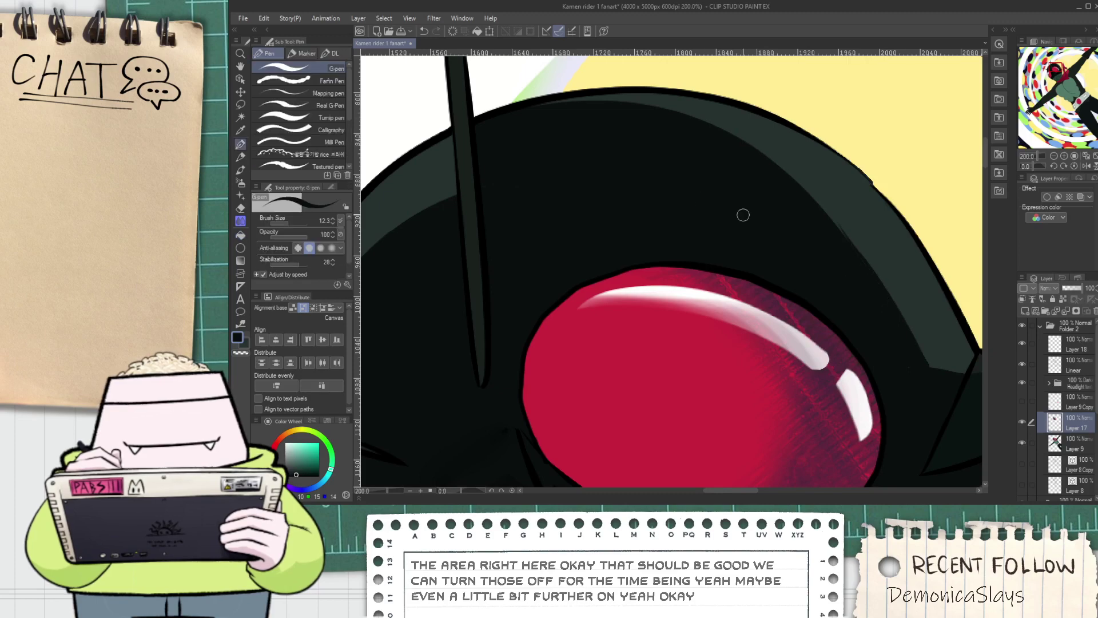
key(g)
click(446, 170)
Fill the remaining light strip along the helmet's front rim, between the forward antenna and the smaller eye
scroll(502, 185, down, 5)
drag(559, 250, 590, 276)
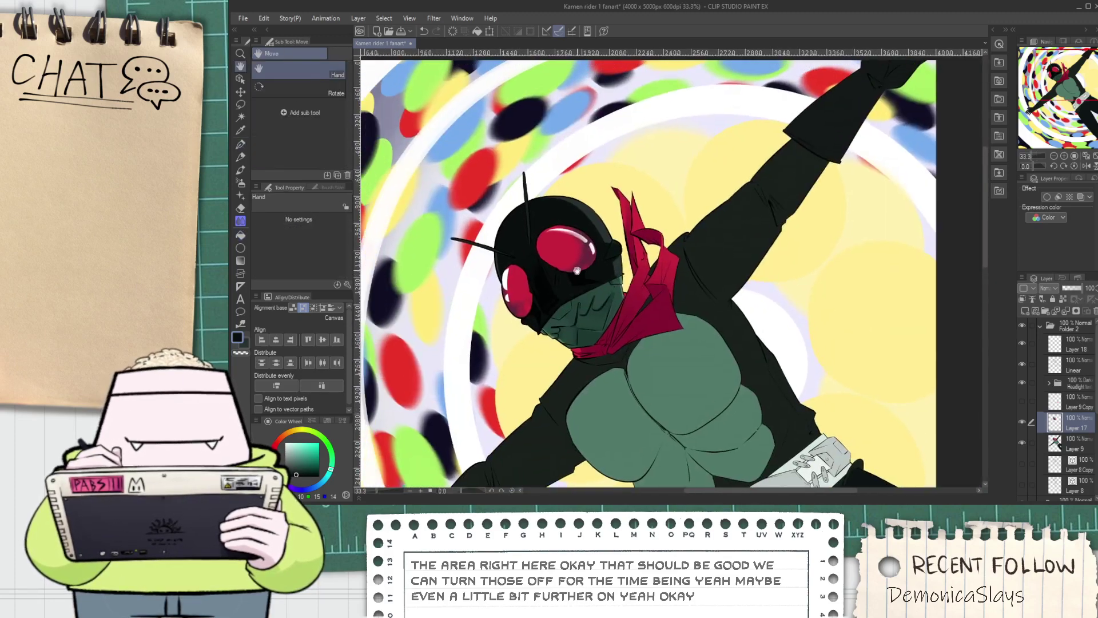
scroll(590, 277, up, 8)
key(g)
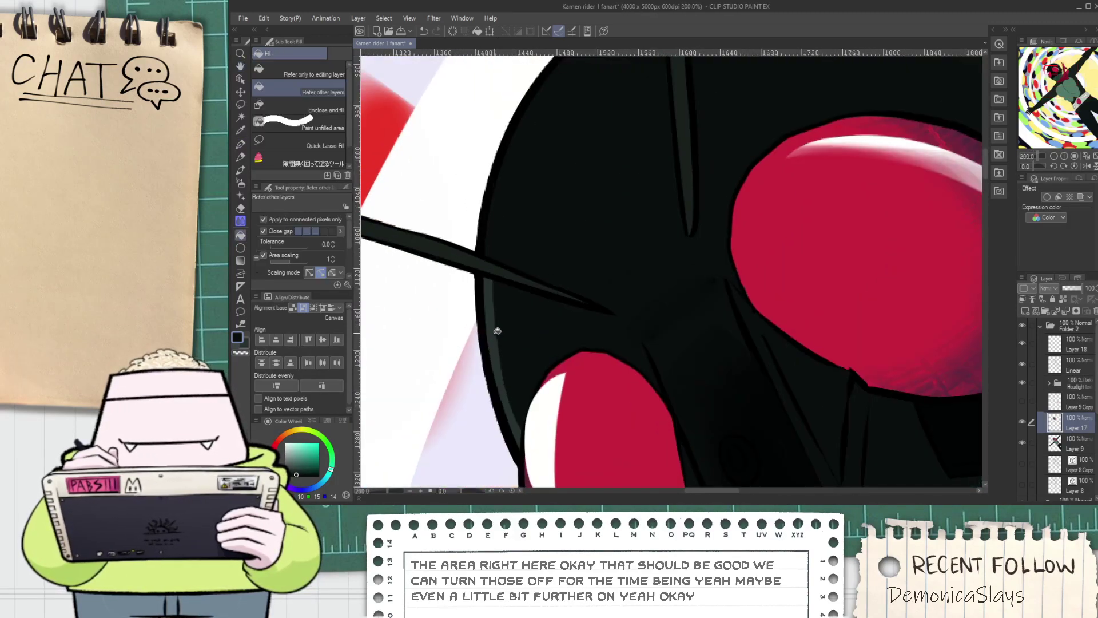
click(498, 331)
key(p)
scroll(507, 316, down, 4)
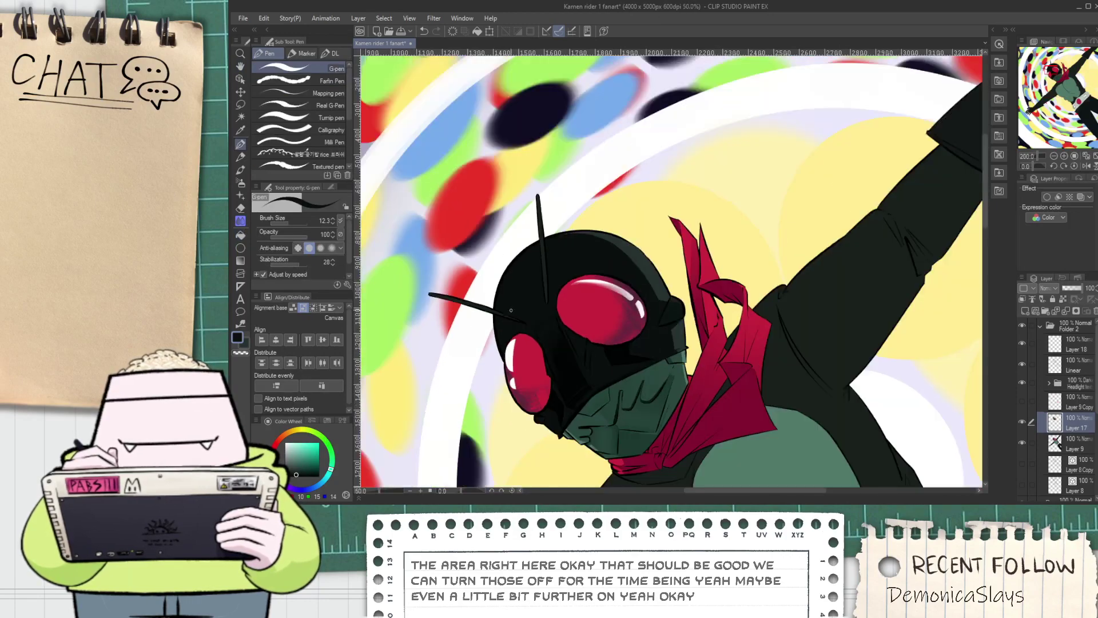
key(space)
scroll(507, 316, up, 7)
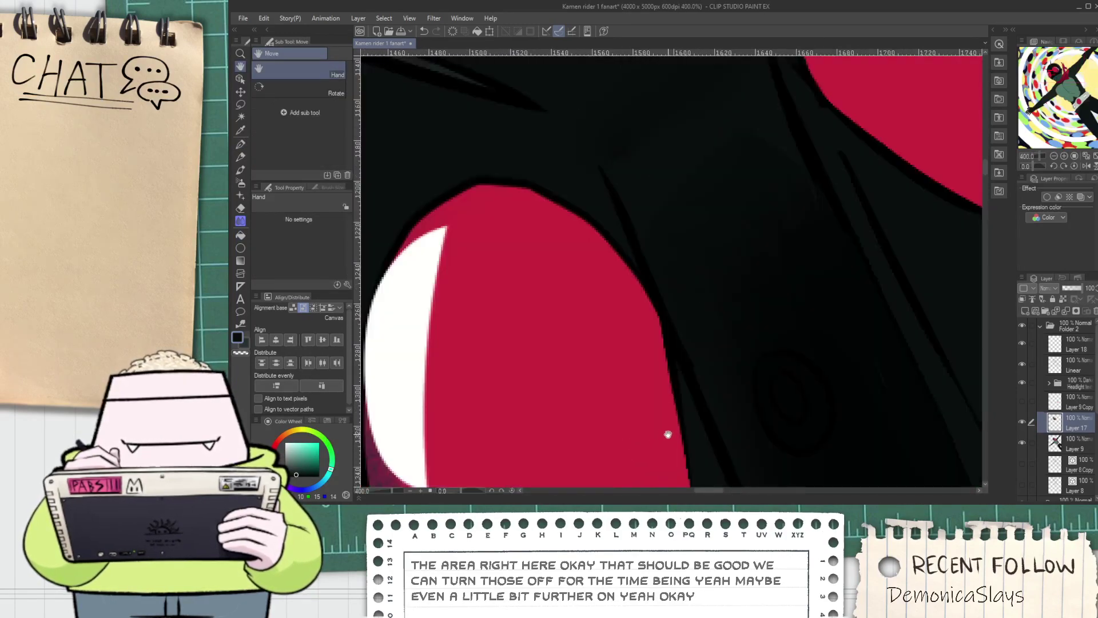
scroll(669, 435, down, 5)
scroll(595, 170, up, 3)
Mix a darker green from the sampled antenna color, then outline and fill a shadow along the upright antenna
key(i)
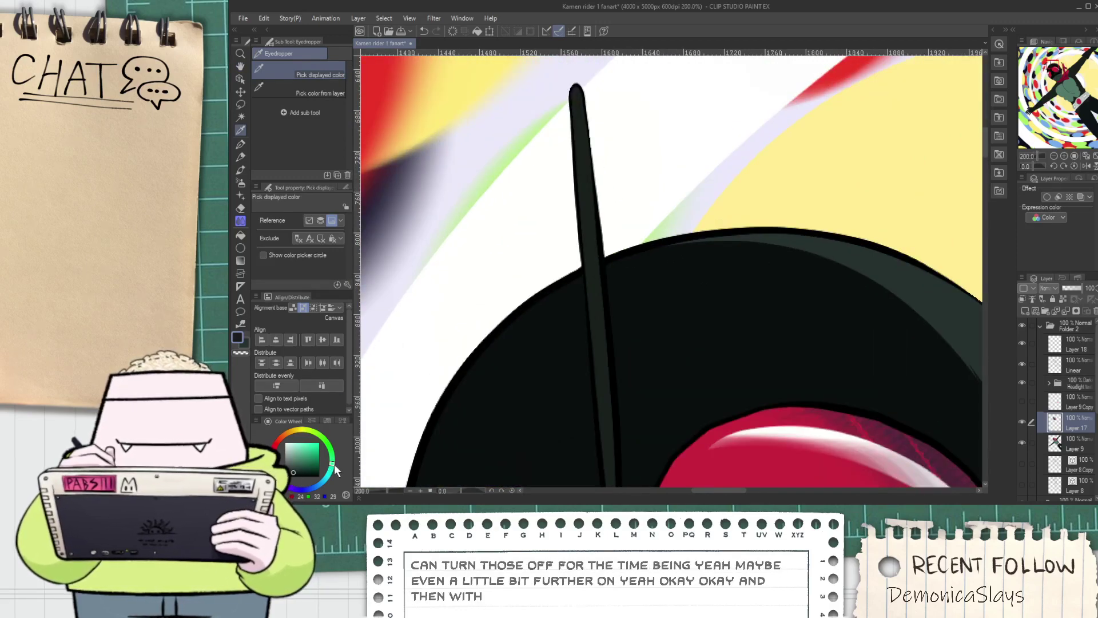
drag(332, 464, 332, 468)
click(298, 474)
click(302, 475)
key(h)
scroll(625, 286, down, 2)
scroll(598, 211, up, 1)
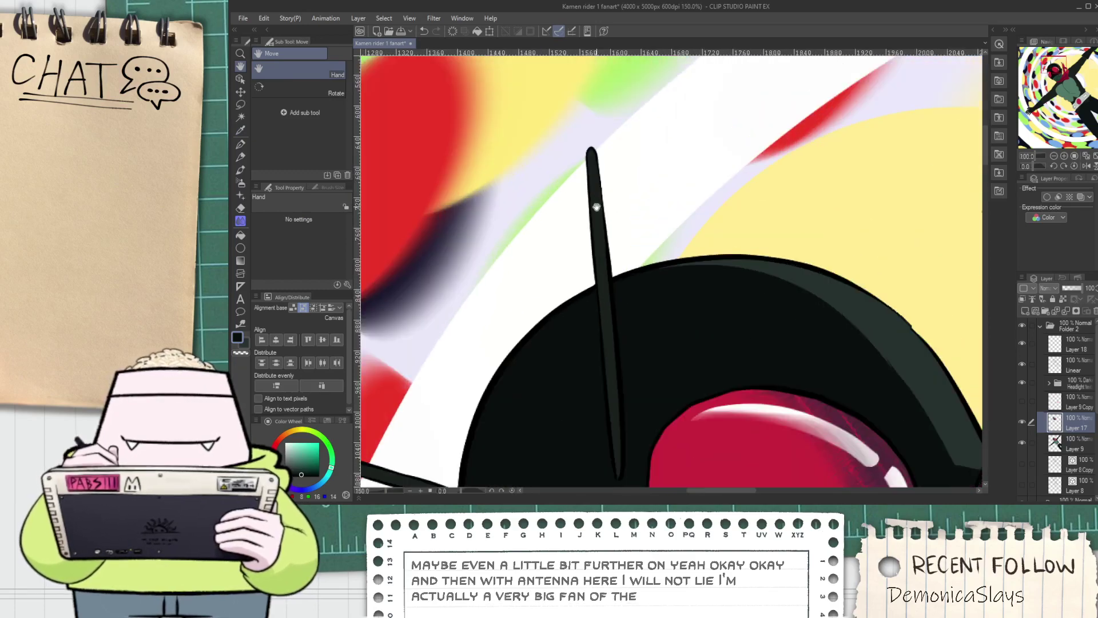
scroll(596, 207, up, 3)
key(p)
drag(583, 186, 620, 344)
key(g)
click(605, 298)
Select the interior of the forward antenna with Auto Select set to refer to all layers
scroll(606, 297, down, 5)
key(space)
drag(560, 362, 569, 270)
scroll(532, 292, up, 2)
key(p)
scroll(466, 322, up, 1)
key(space)
mouse_move(376, 321)
mouse_down()
mouse_move(379, 282)
mouse_move(607, 320)
mouse_up()
scroll(380, 282, up, 3)
scroll(385, 260, down, 1)
scroll(447, 280, down, 3)
key(w)
click(590, 353)
click(797, 467)
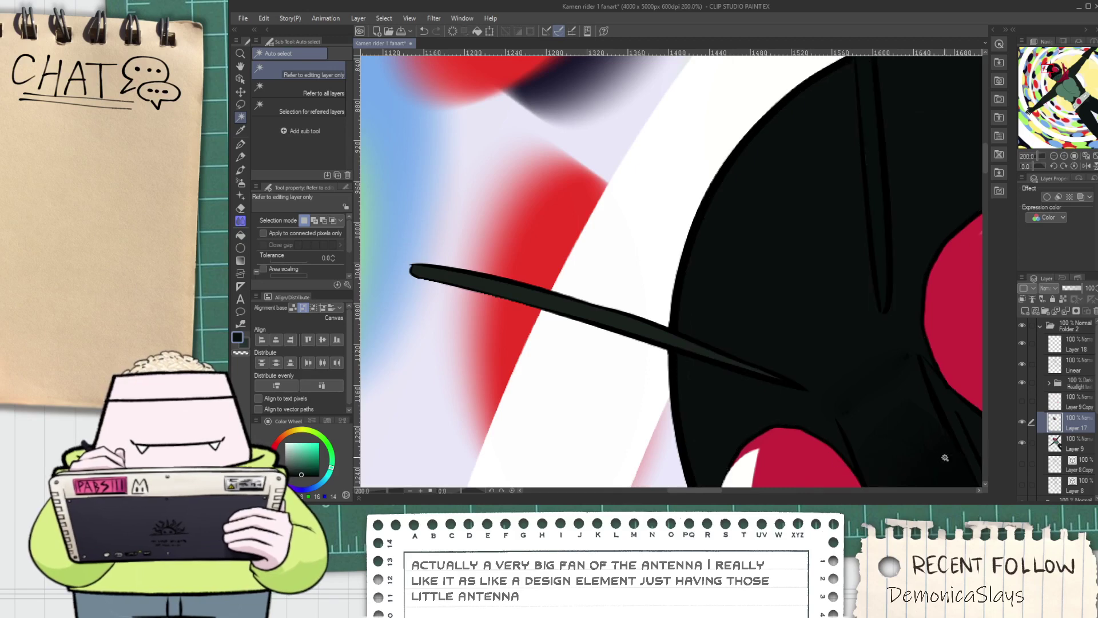
click(309, 86)
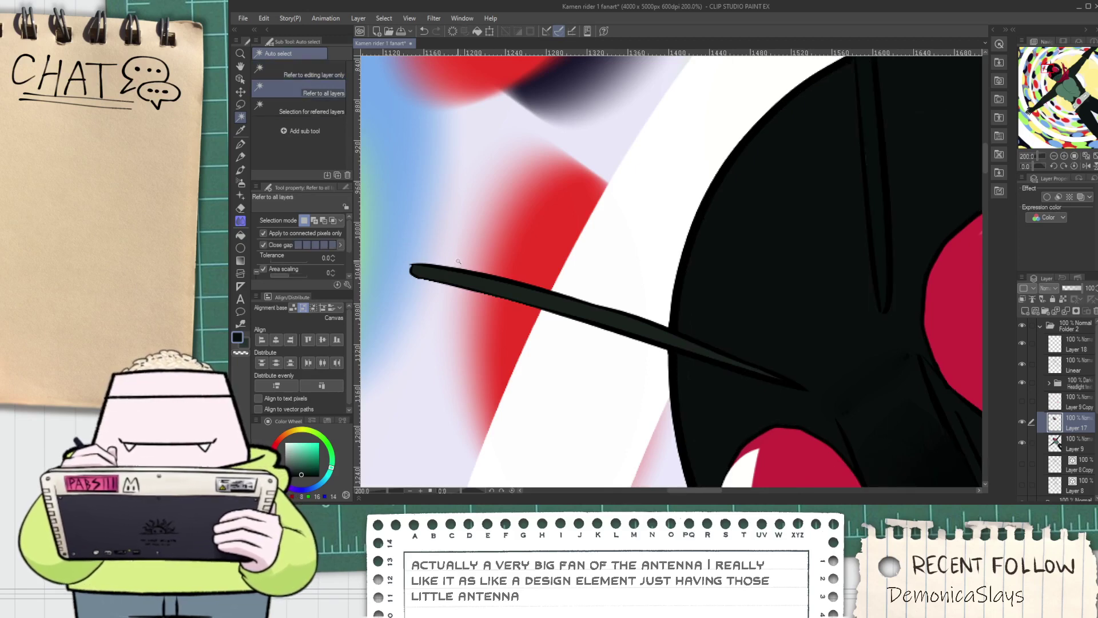
click(474, 300)
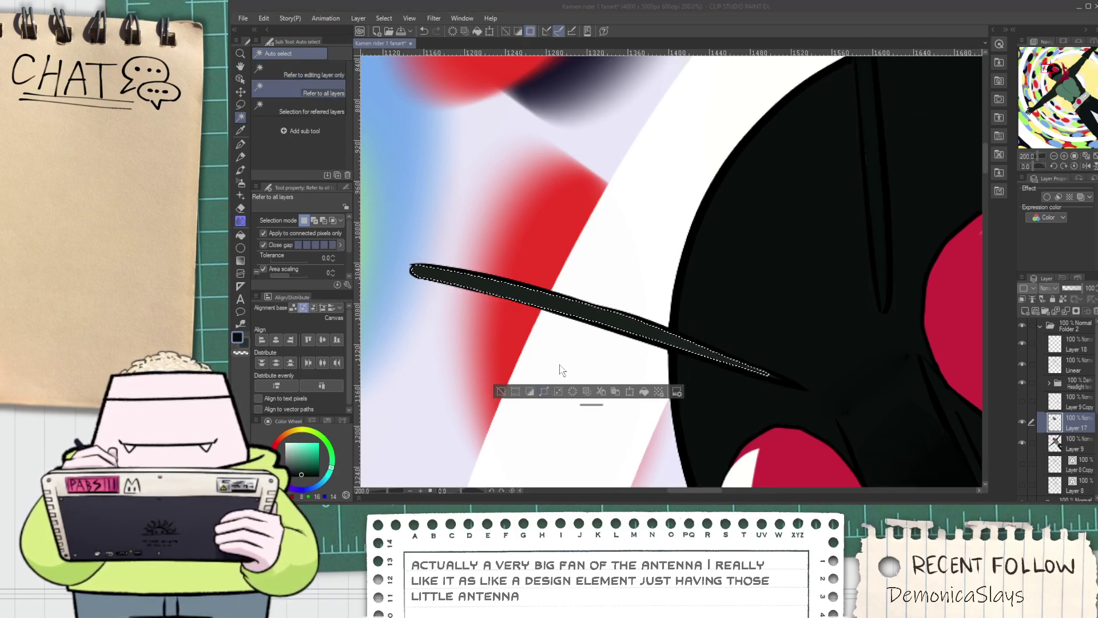
Shade the selected forward antenna along its length with the Milli Pen at brush size 16.2, leaving a thin lighter strip, and deselect
key(p)
click(318, 105)
click(326, 142)
scroll(411, 280, up, 4)
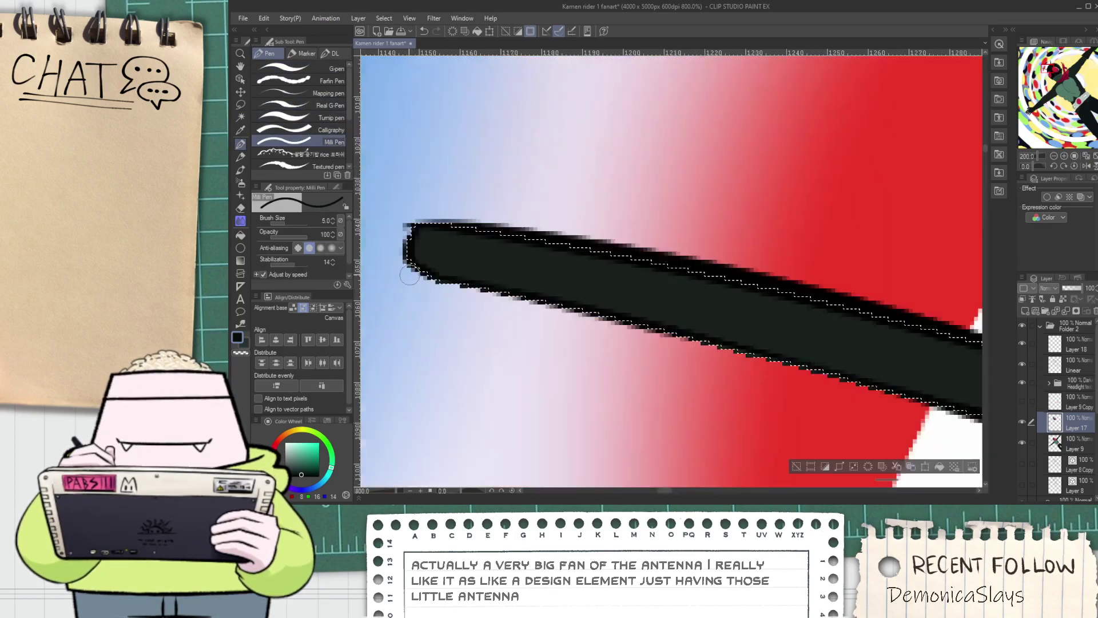
scroll(427, 274, down, 5)
drag(556, 305, 484, 287)
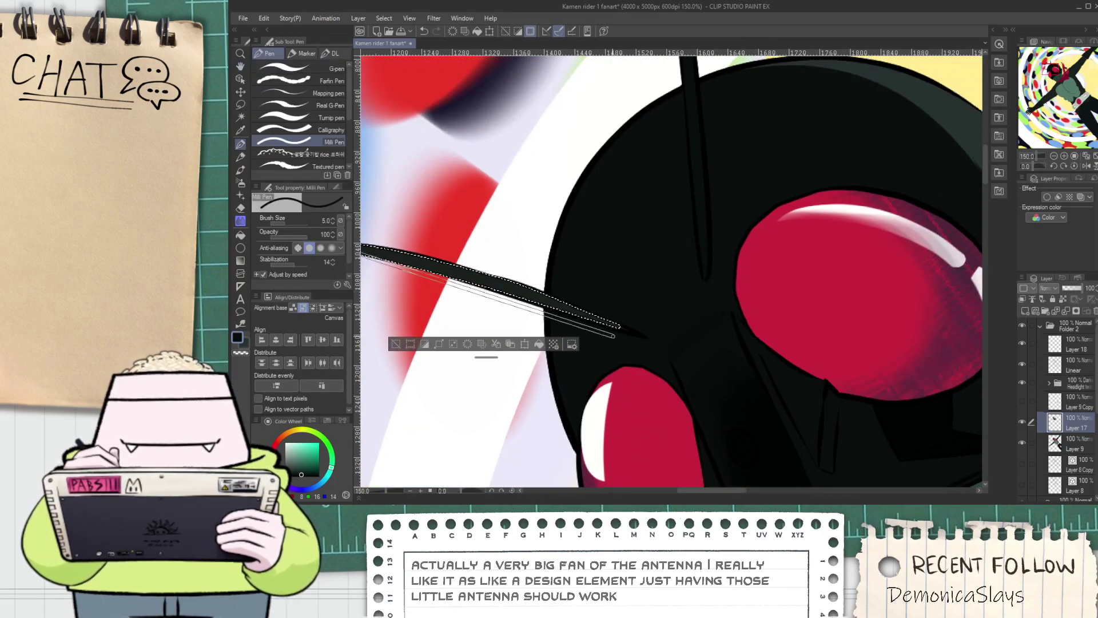
click(627, 329)
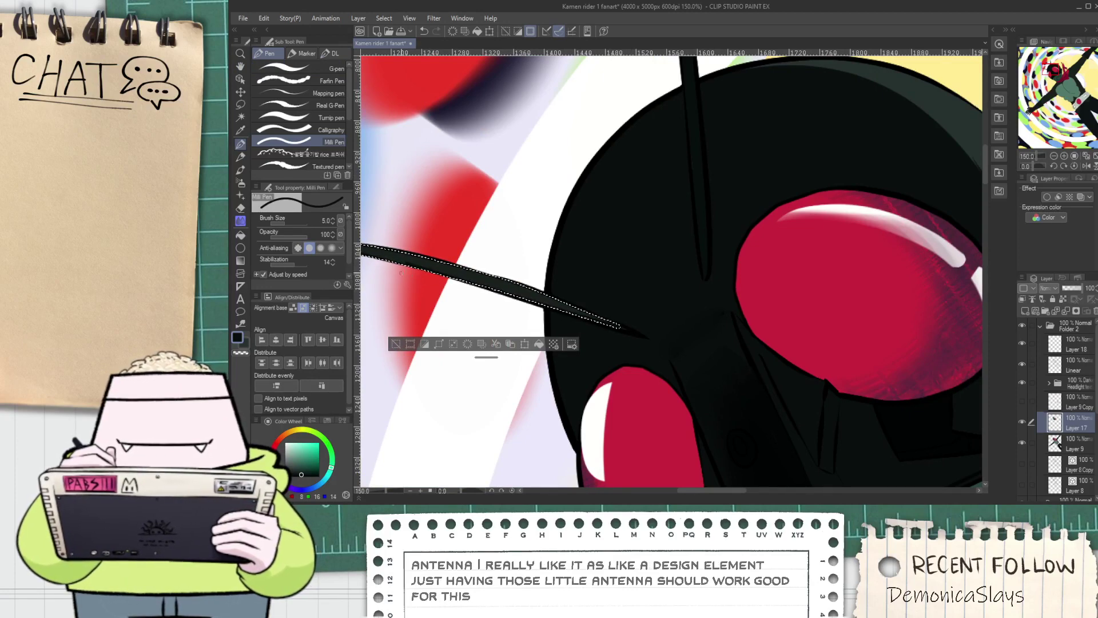
scroll(673, 269, up, 1)
key(h)
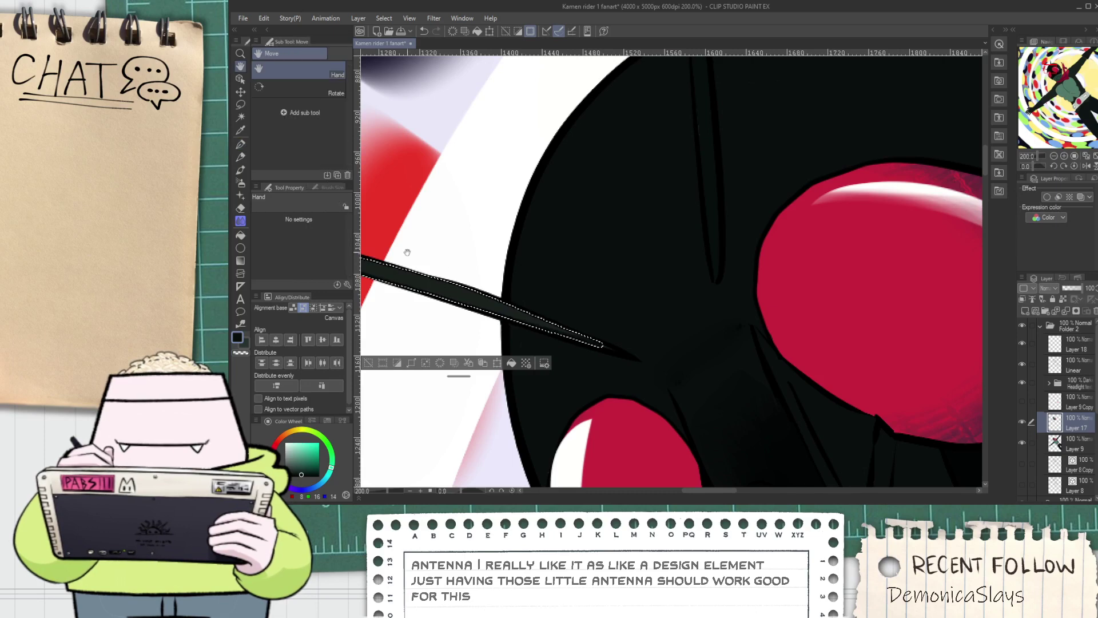
drag(368, 246, 515, 260)
key(p)
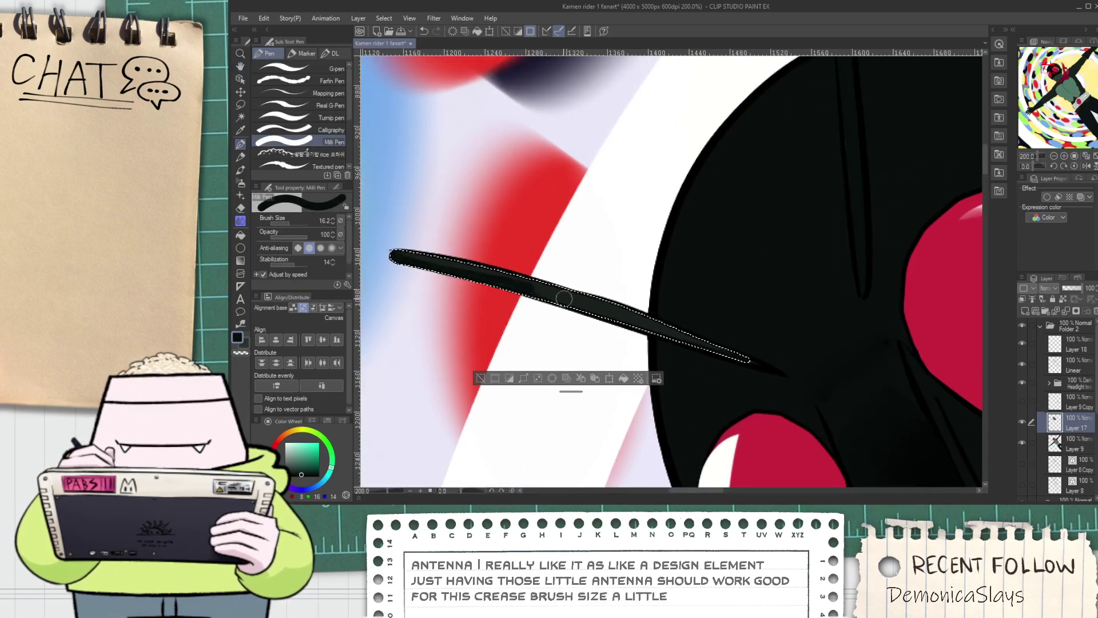
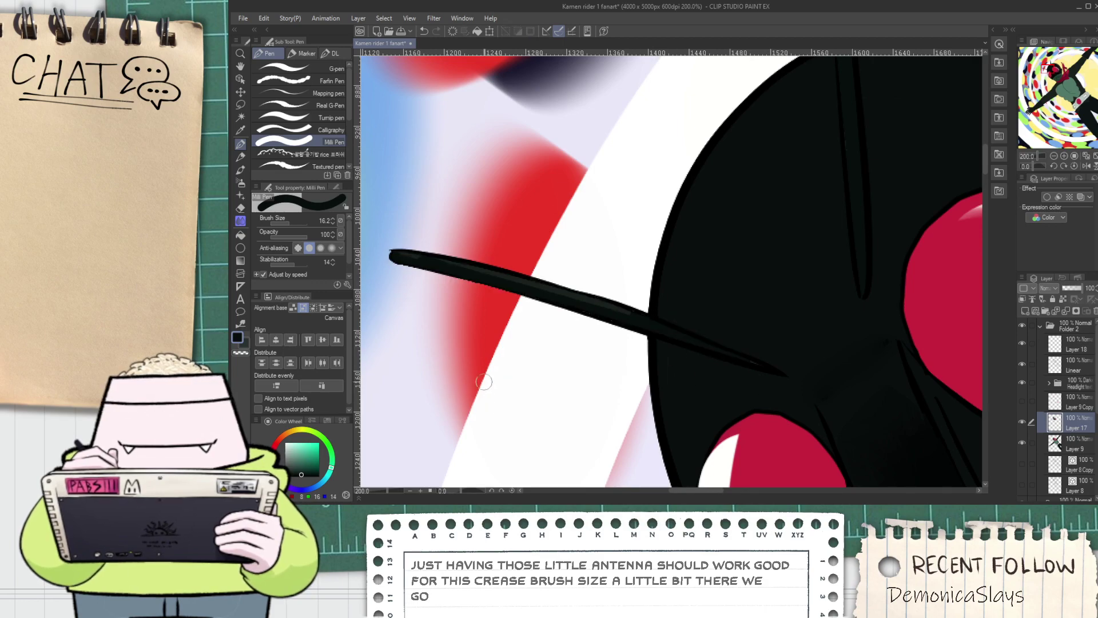
click(480, 378)
Select the upright antenna's shadow, expand the selection by one pixel, erase part of the shadow above the helmet with the Hard eraser, and deselect
scroll(497, 378, down, 3)
scroll(620, 271, up, 2)
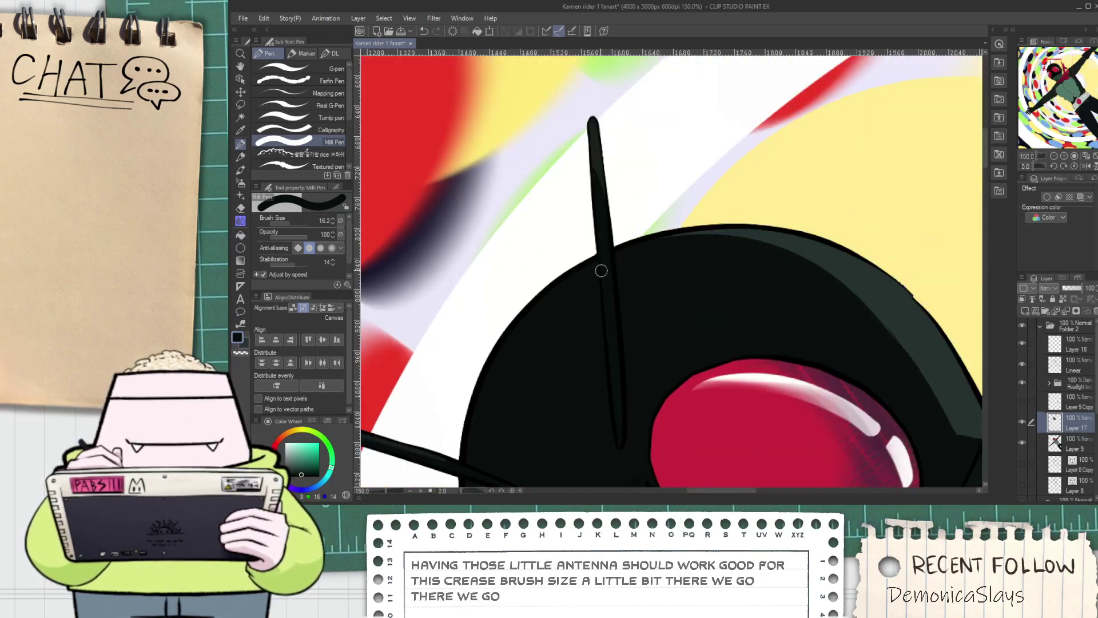
key(w)
click(607, 274)
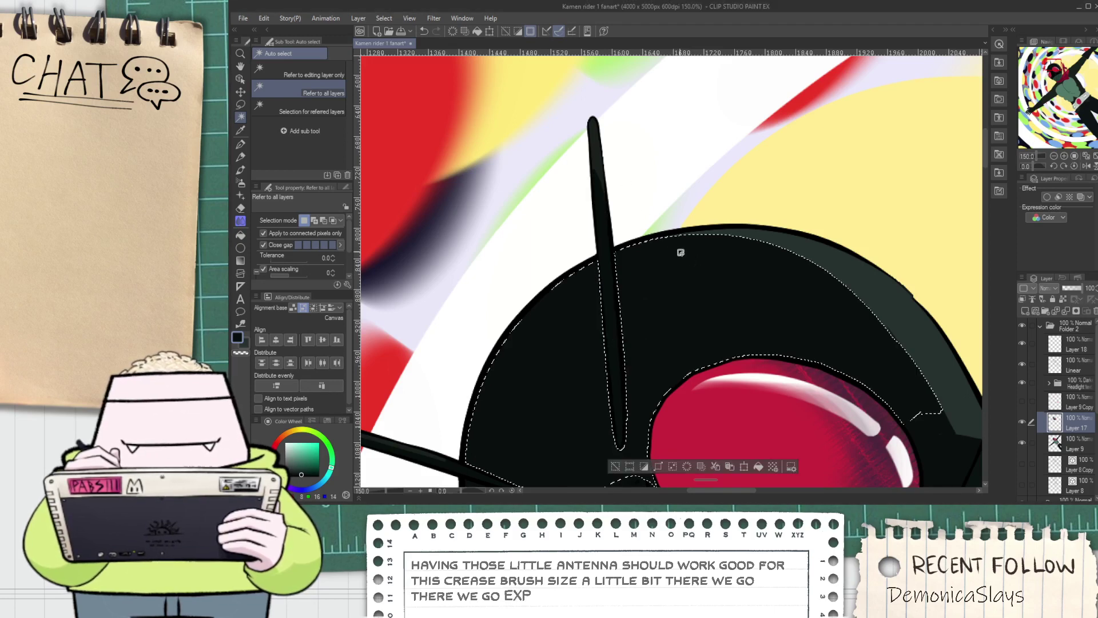
key(e)
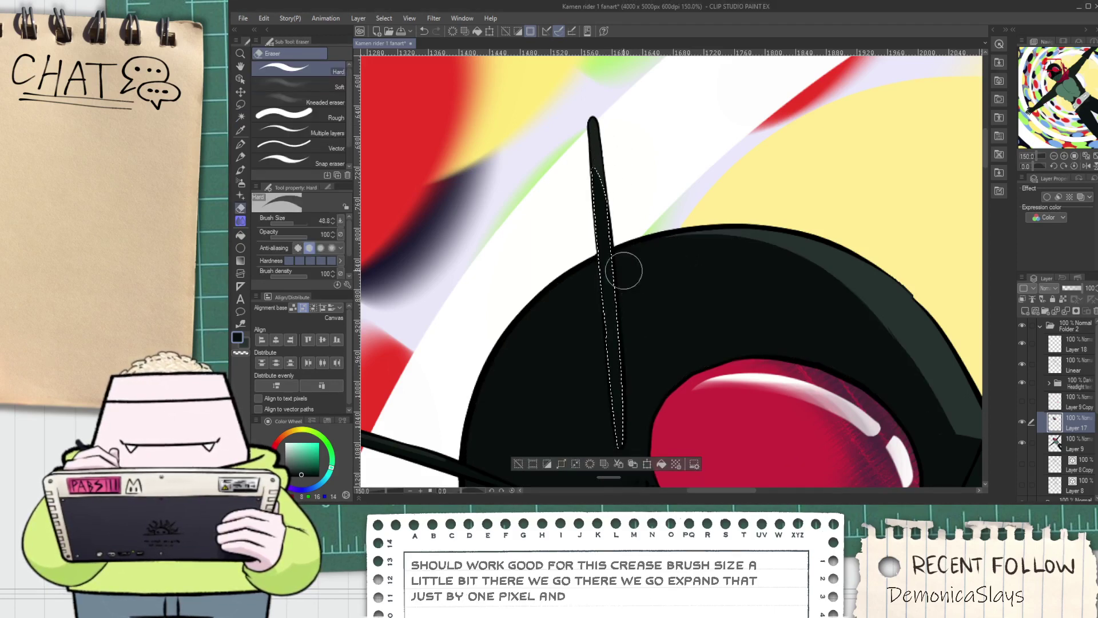
scroll(605, 160, up, 3)
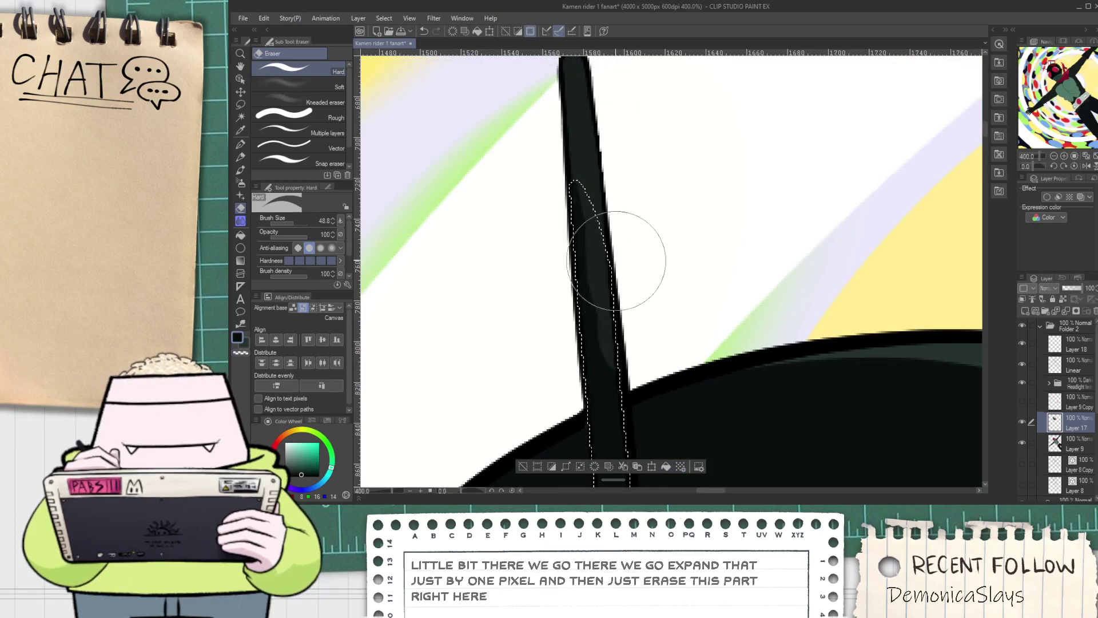
scroll(613, 251, down, 2)
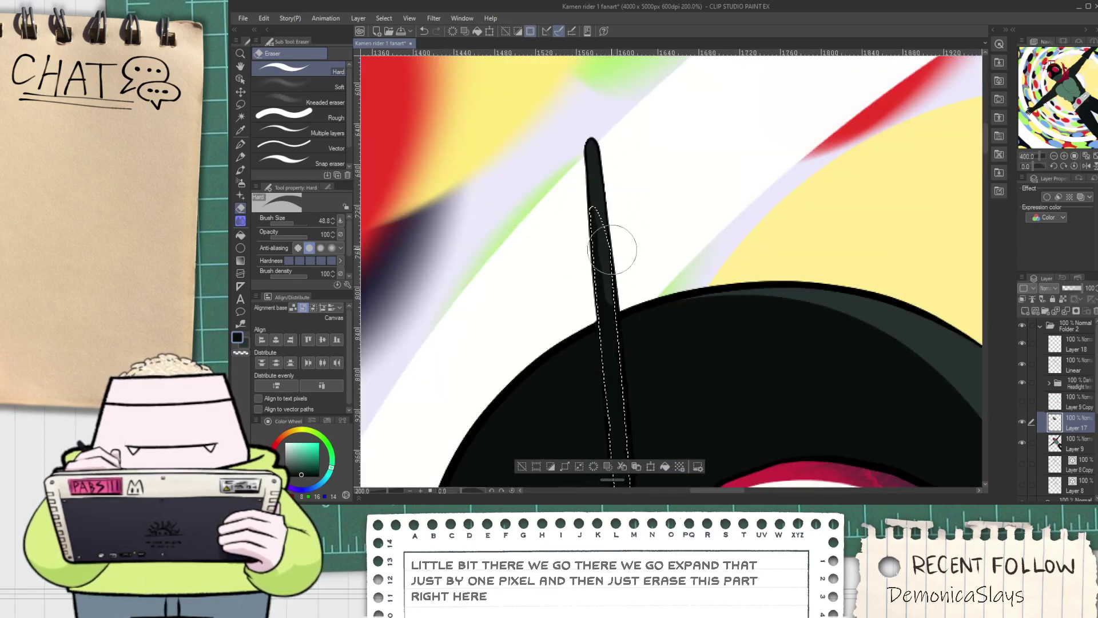
click(523, 467)
Sample the antenna's shadow color and redraw the shadow's edge toward the upright antenna's tip with the G-pen
alt+click(616, 331)
key(p)
scroll(595, 197, up, 2)
scroll(596, 179, up, 1)
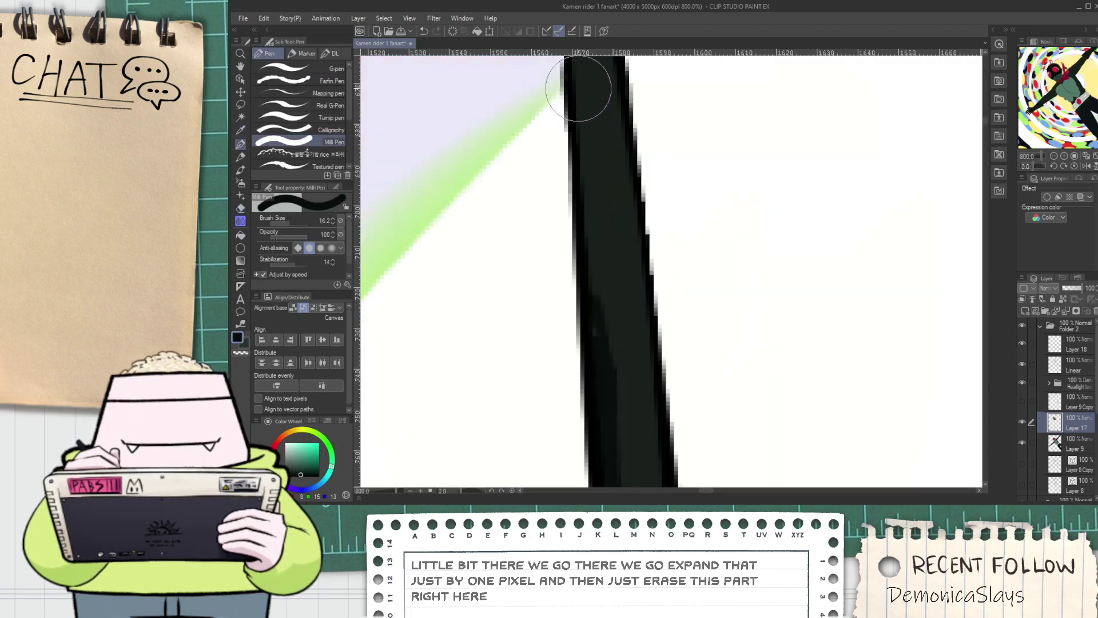
scroll(575, 100, down, 1)
click(328, 71)
drag(577, 142, 563, 173)
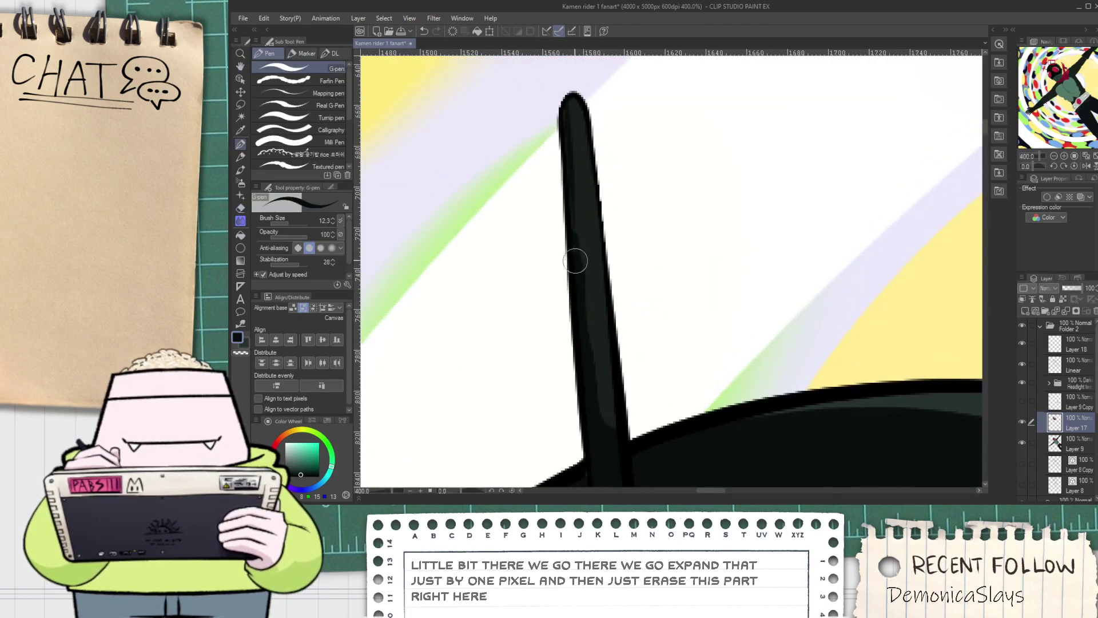
Select the dark green shadow areas of the mouth plate and helmet by color
scroll(578, 217, down, 8)
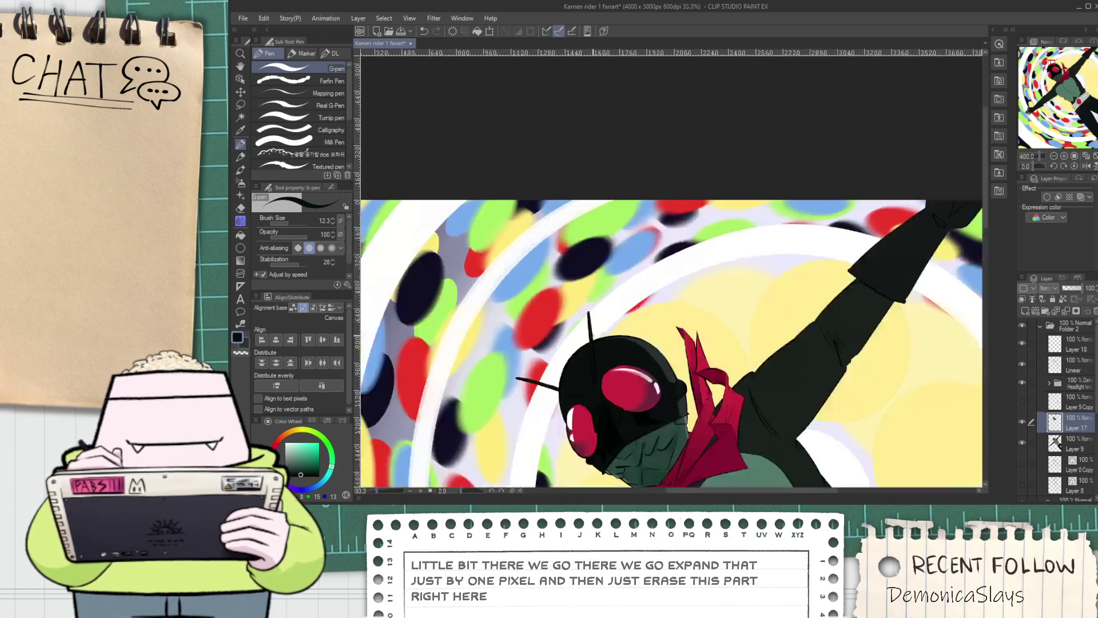
key(h)
scroll(594, 309, up, 5)
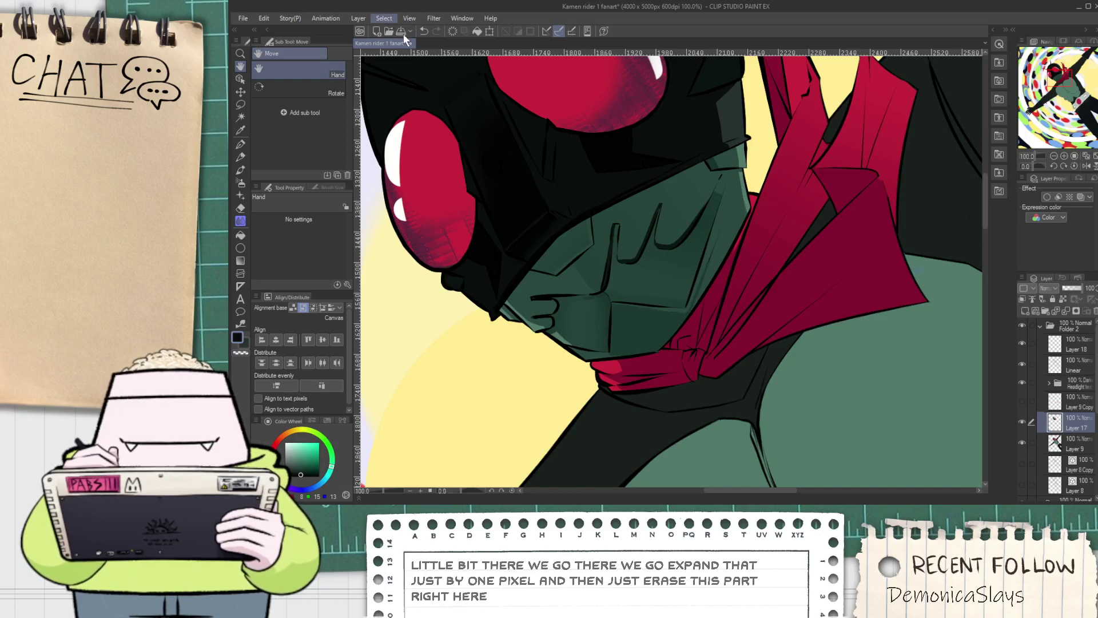
click(463, 136)
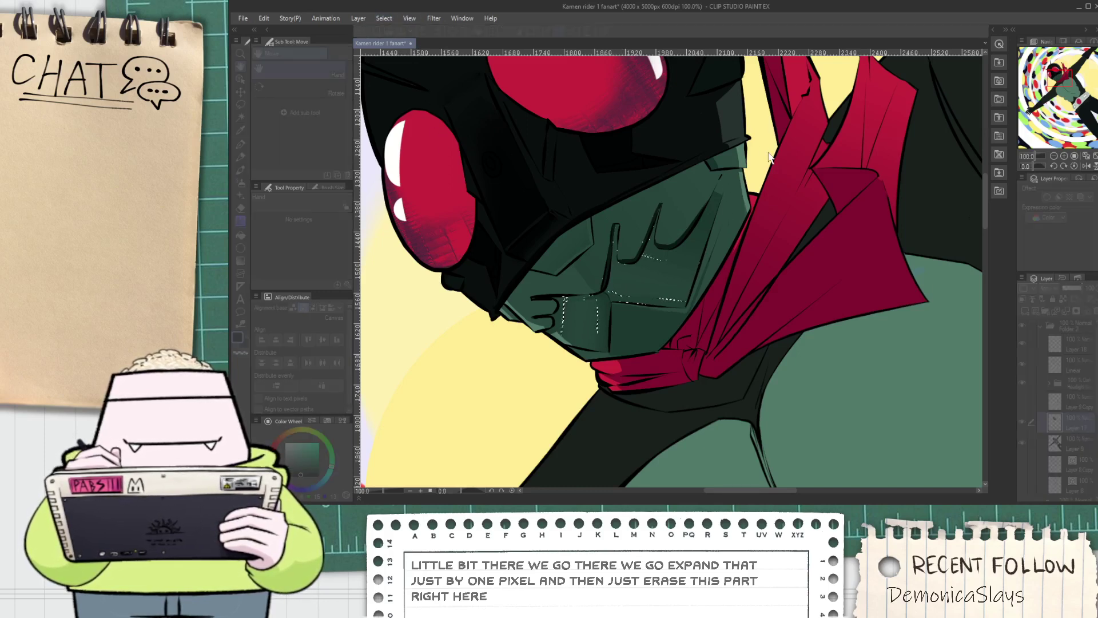
click(650, 307)
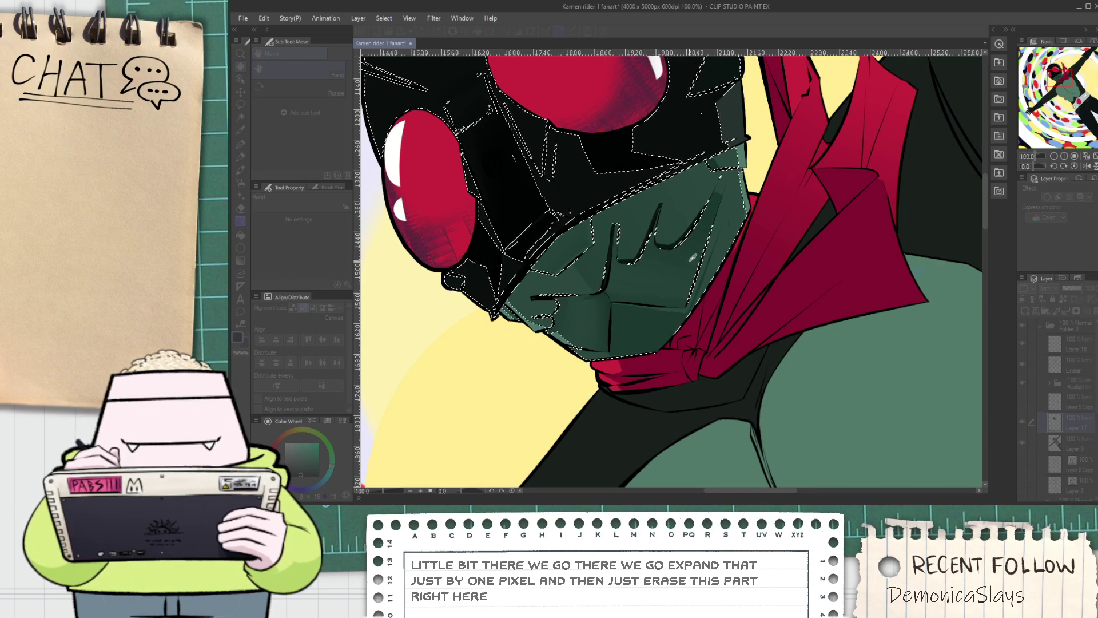
click(801, 163)
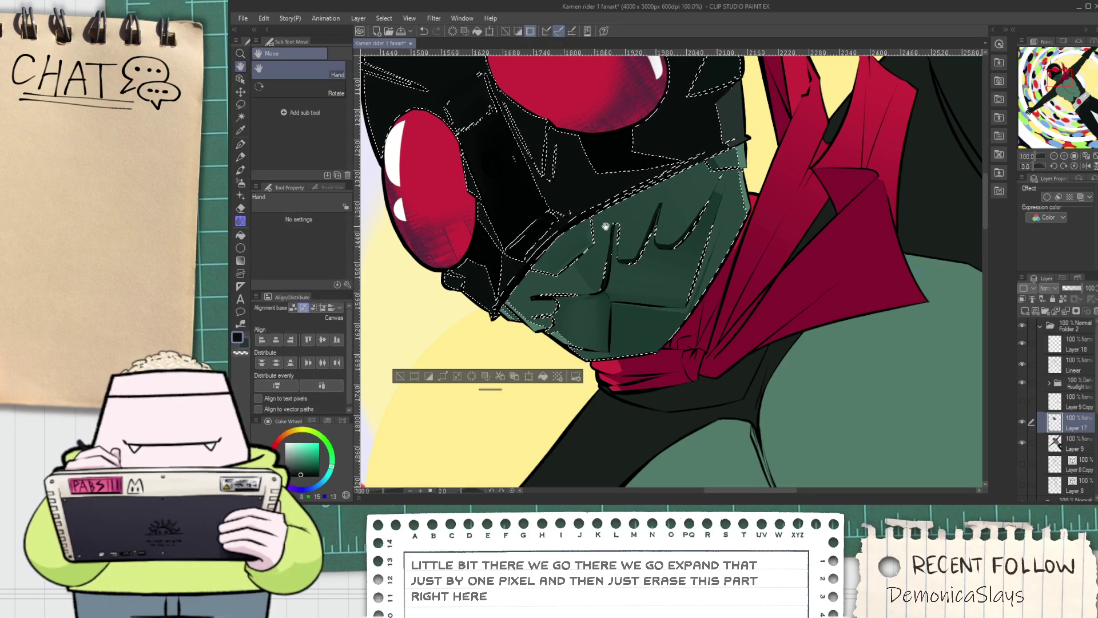
Raise the luminosity of the selected shadows slightly with a Hue/Saturation/Luminosity adjustment
key(ctrl+u)
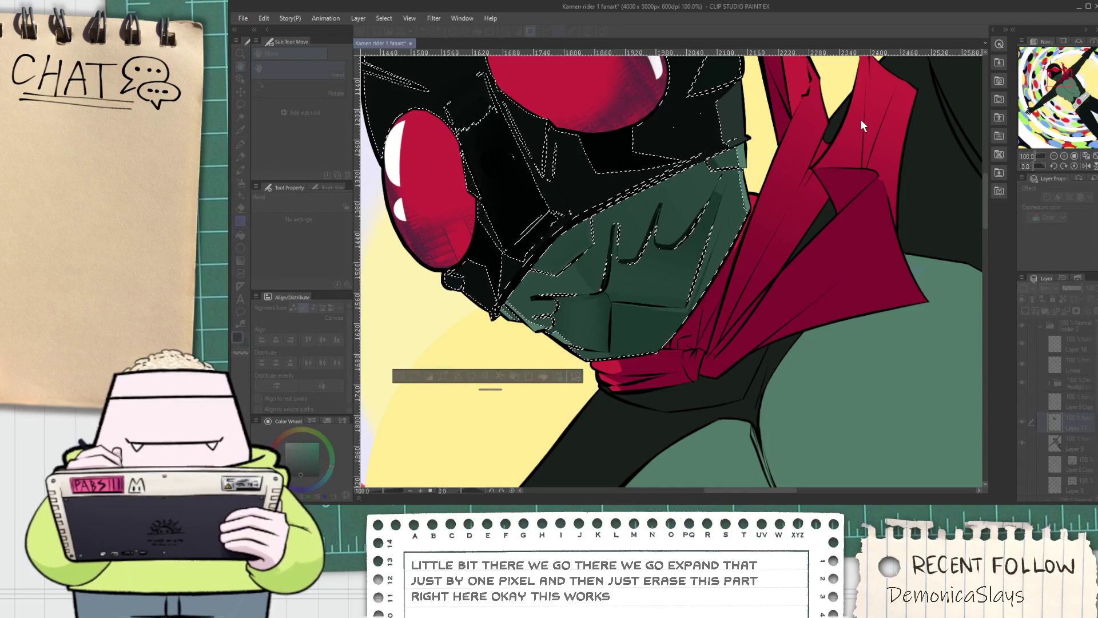
key(ctrl+minus)
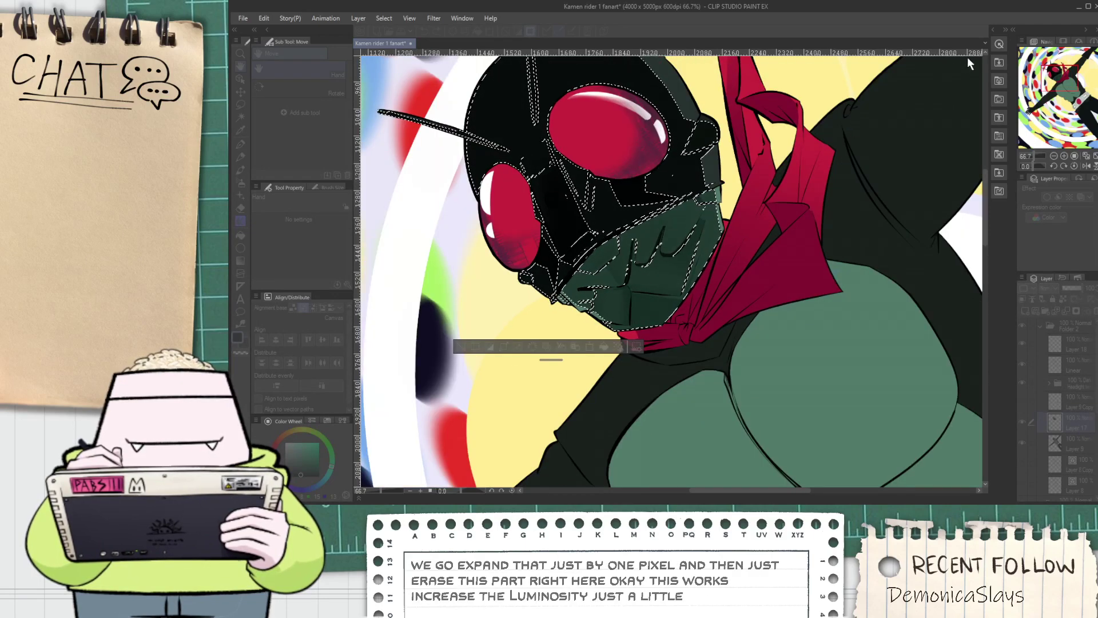
click(980, 67)
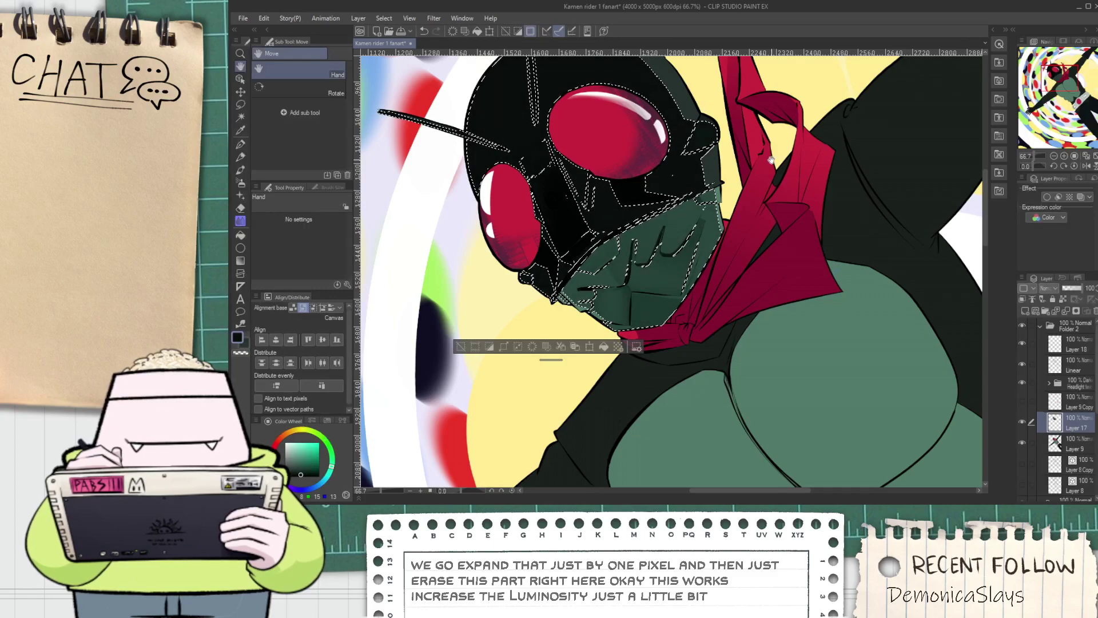
Remove the helmet and antennae from the selection with the Lasso, darken the remaining mouth plate shadow with a tonal adjustment, and deselect
scroll(555, 160, down, 1)
drag(555, 160, 634, 268)
key(m)
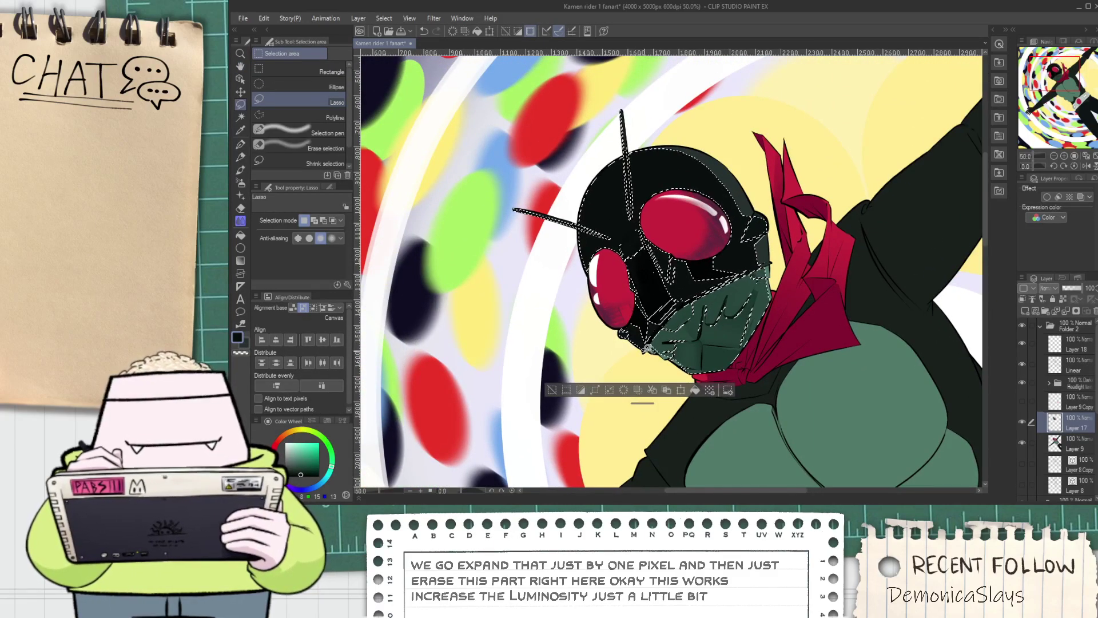
drag(526, 96, 685, 120)
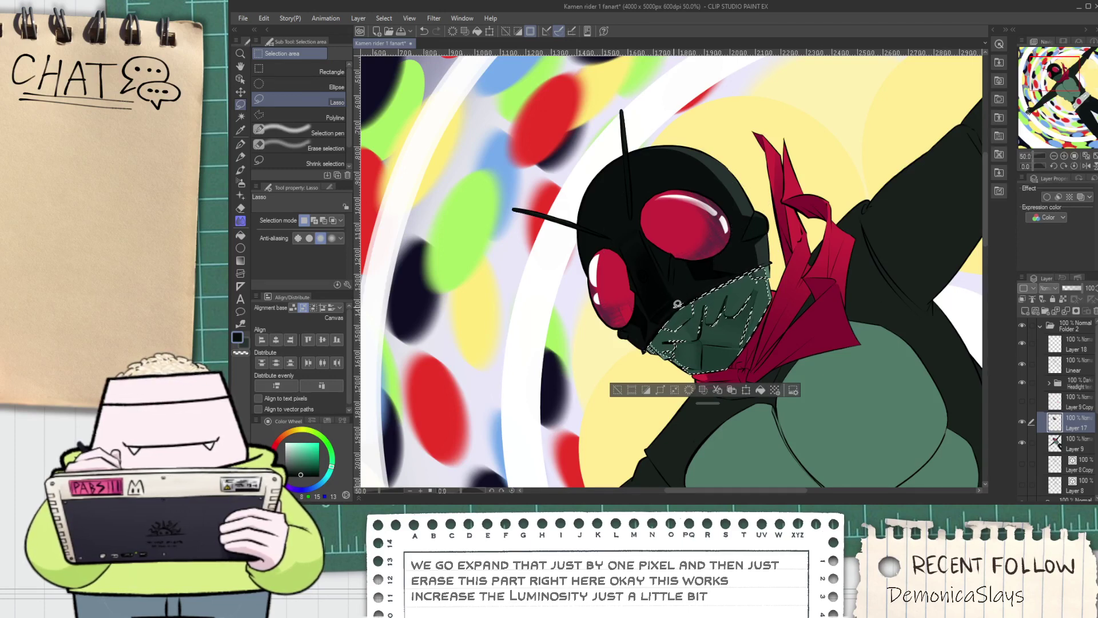
key(ctrl+u)
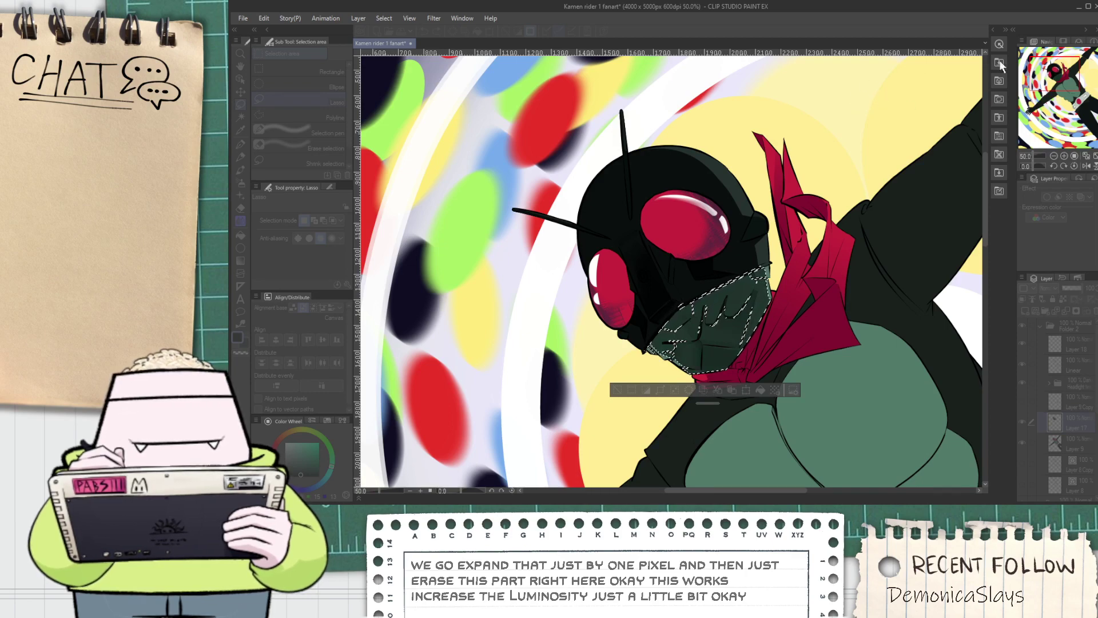
click(623, 389)
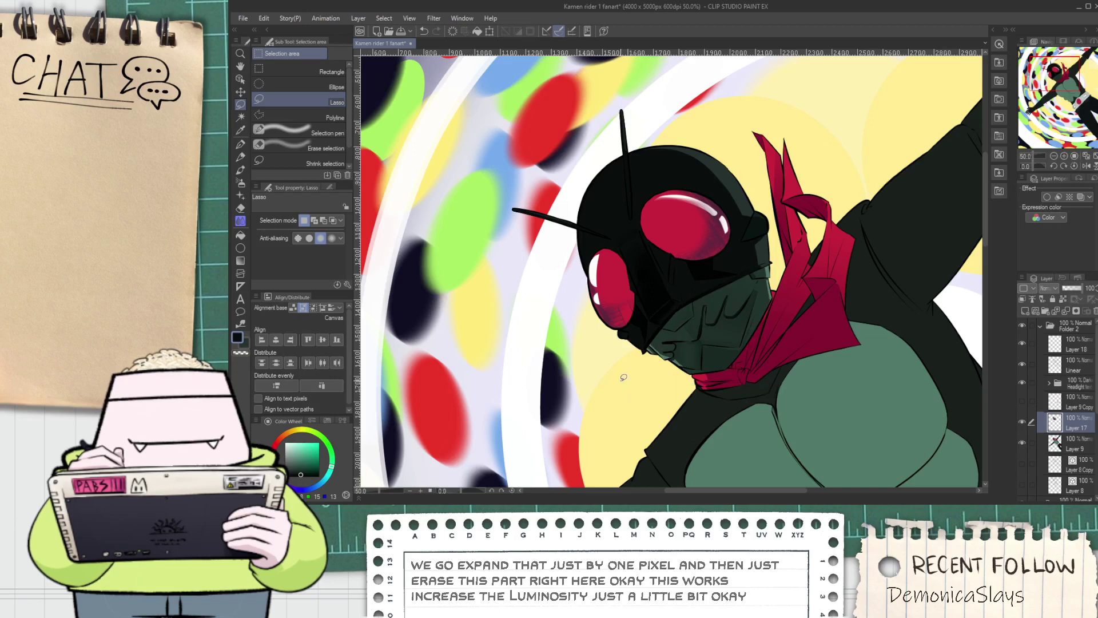
Softly erase the mouth plate shadow toward its edge beside the scarf with the Soft eraser at brush size 193
key(e)
click(297, 85)
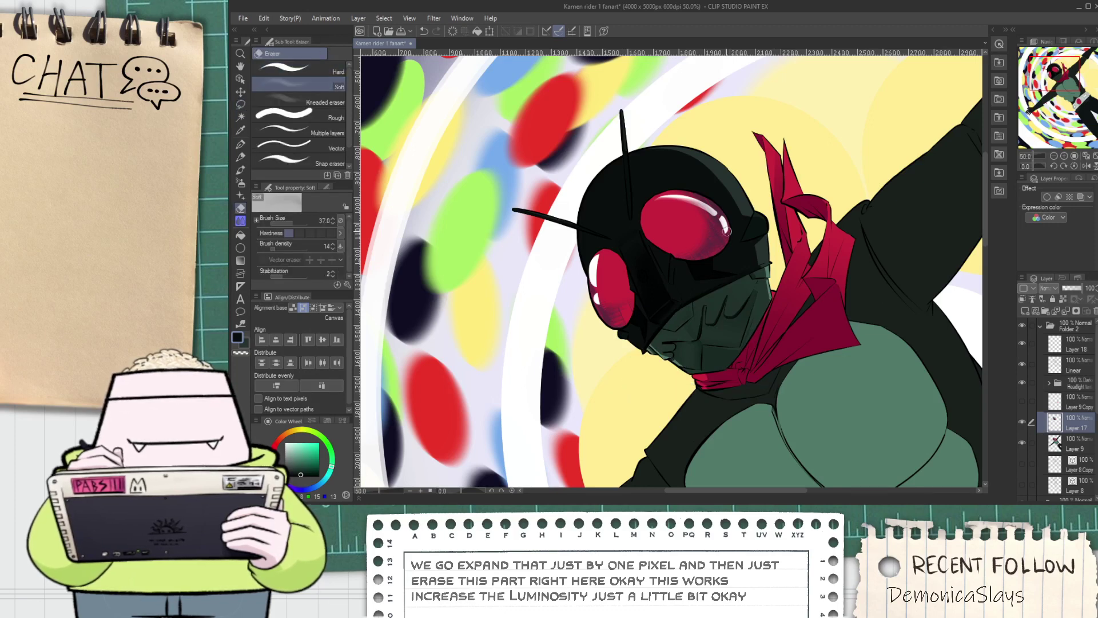
drag(296, 224, 299, 223)
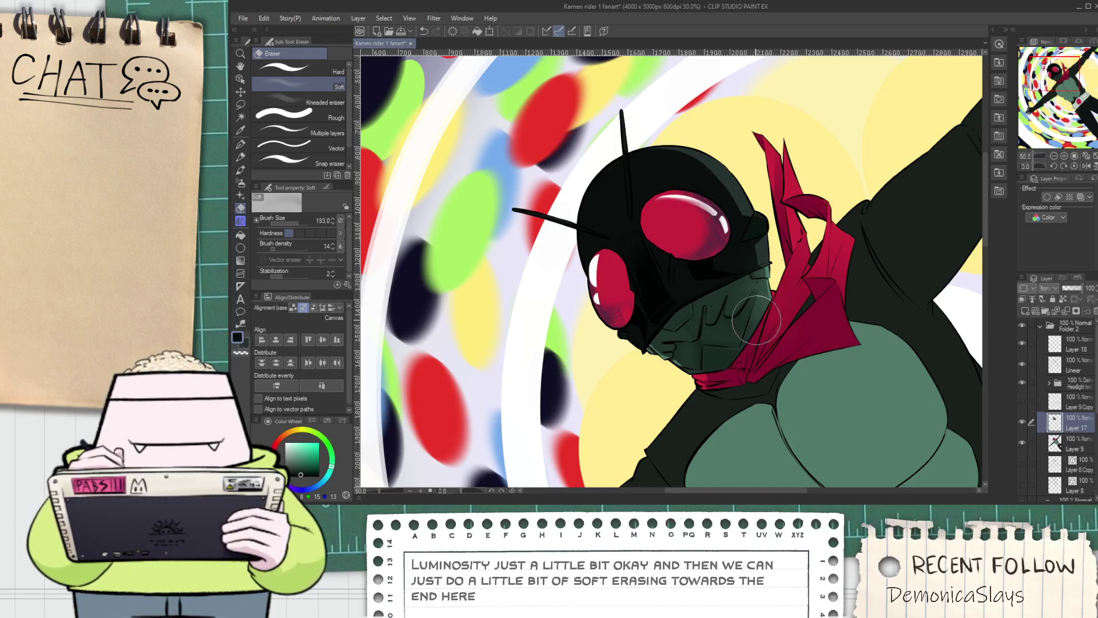
Select the red scarf and eye areas of Layer 9 by color
scroll(751, 331, down, 1)
scroll(751, 330, down, 3)
key(space)
drag(752, 331, 600, 243)
scroll(604, 229, up, 4)
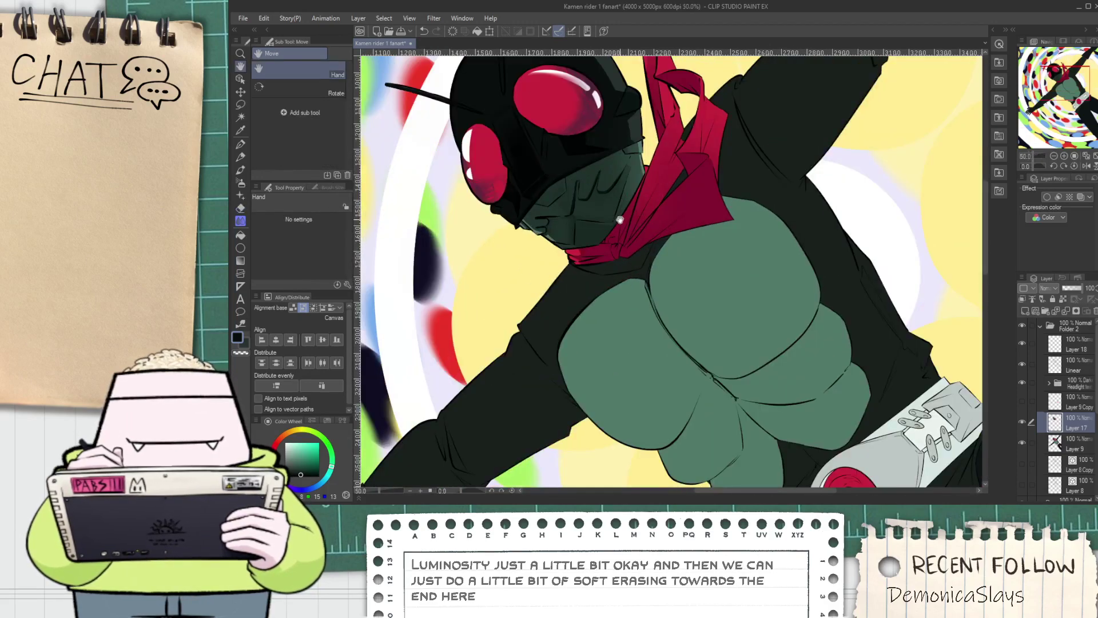
drag(664, 176, 637, 227)
click(1075, 443)
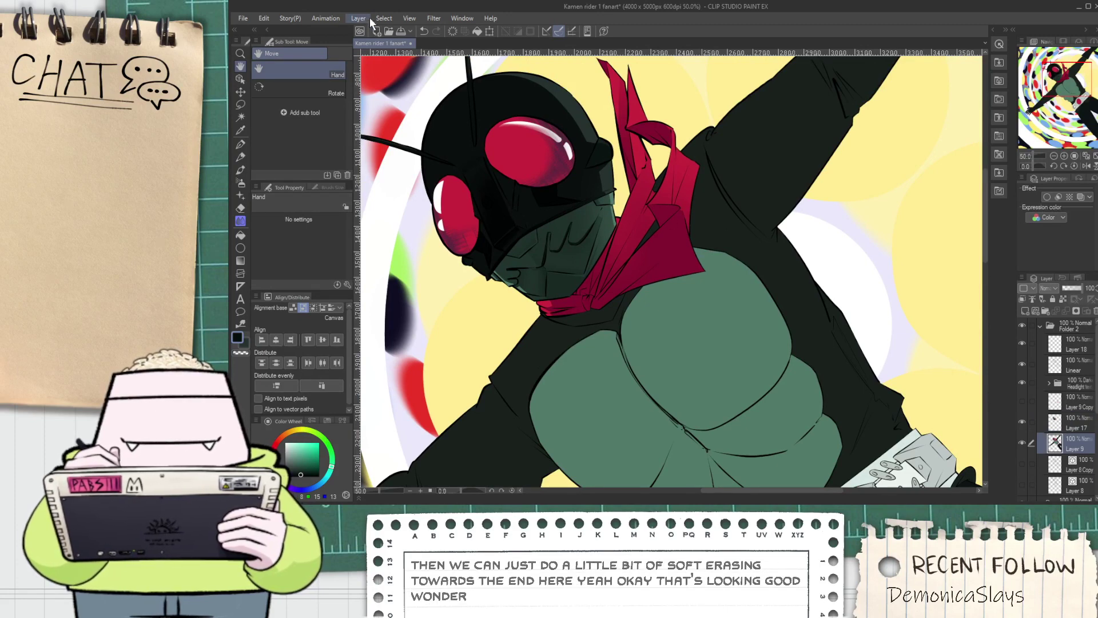
click(380, 21)
click(421, 150)
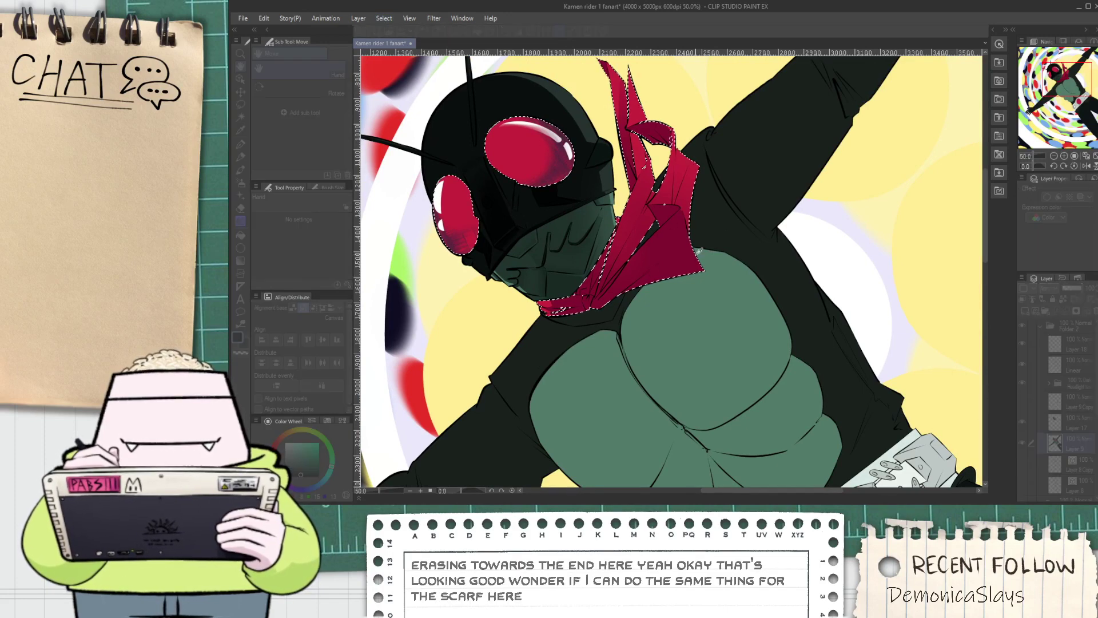
Darken the selected scarf shadows on Layer 17 with a tonal adjustment for more contrast, and deselect
click(1059, 424)
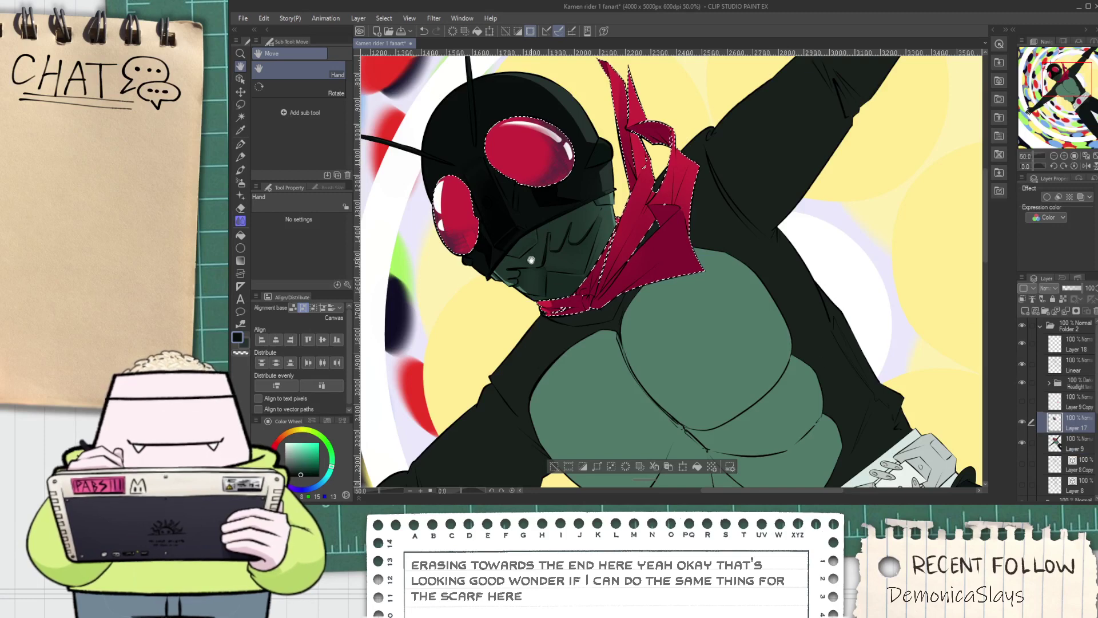
key(m)
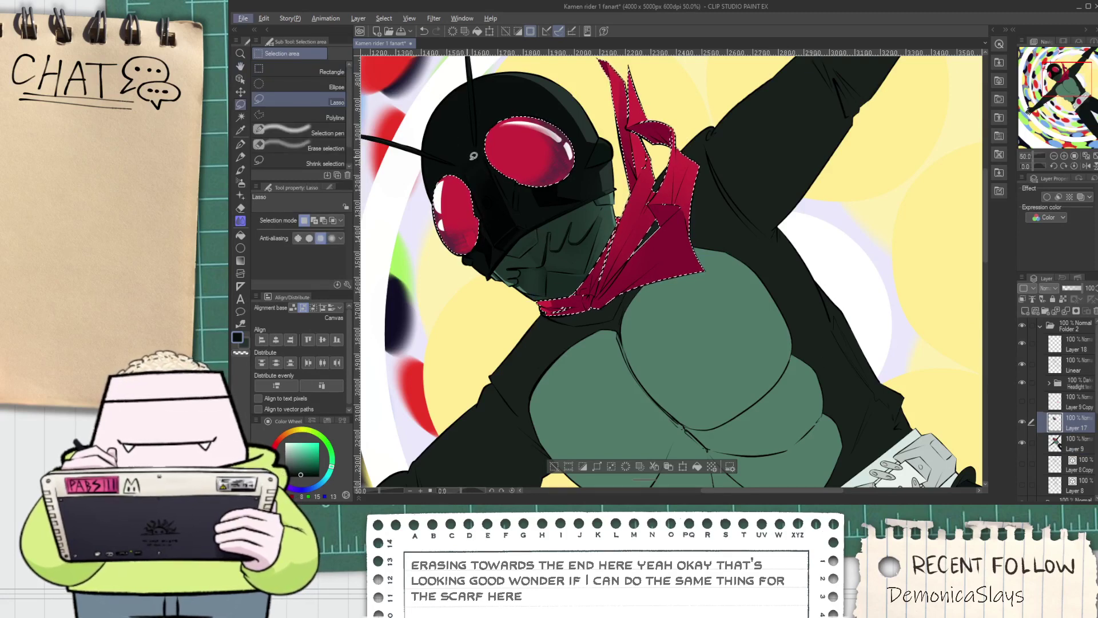
drag(749, 324, 747, 312)
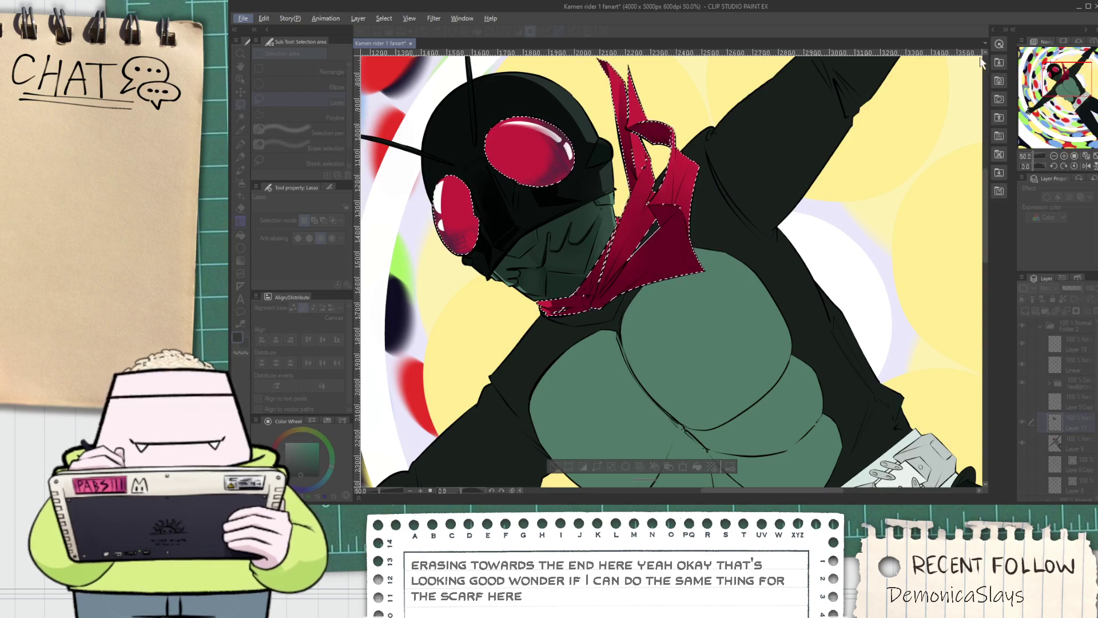
key(alt)
click(554, 467)
Sample the dark green of the figure and darken it to RGB 8, 12, 11 as the shadow color
scroll(551, 458, down, 4)
key(space)
drag(569, 368, 544, 261)
scroll(543, 261, up, 5)
scroll(544, 261, down, 5)
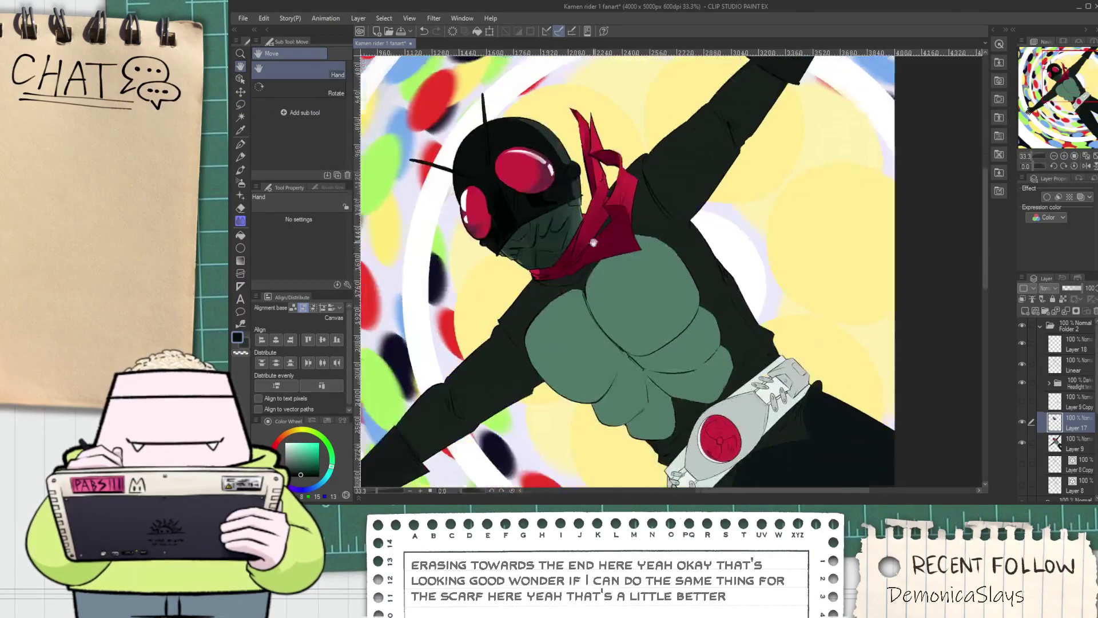
scroll(546, 259, up, 7)
key(i)
scroll(548, 257, down, 4)
scroll(651, 158, up, 3)
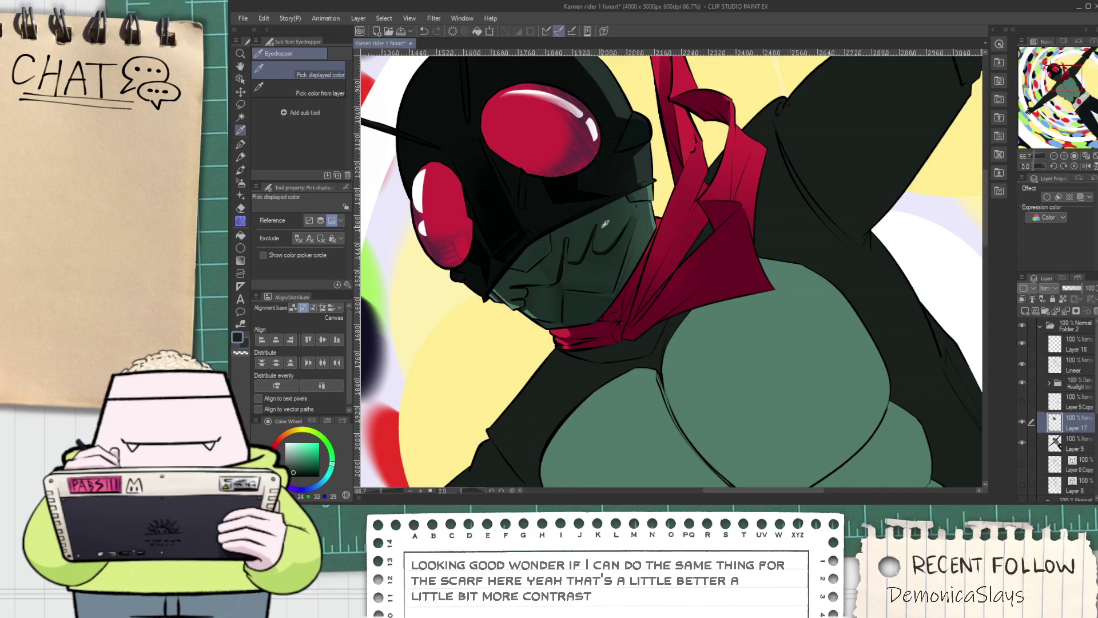
key(h)
drag(555, 370, 525, 278)
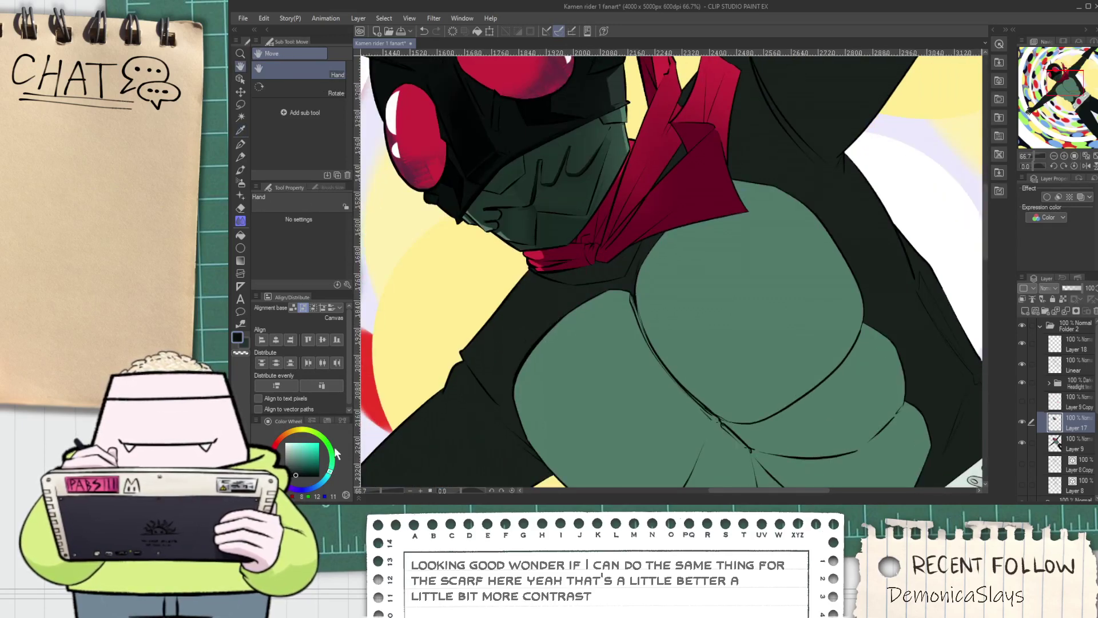
drag(550, 293, 522, 257)
Fill the neck area directly beneath the scarf with the dark shadow color on Layer 17
scroll(532, 225, up, 2)
scroll(572, 215, down, 1)
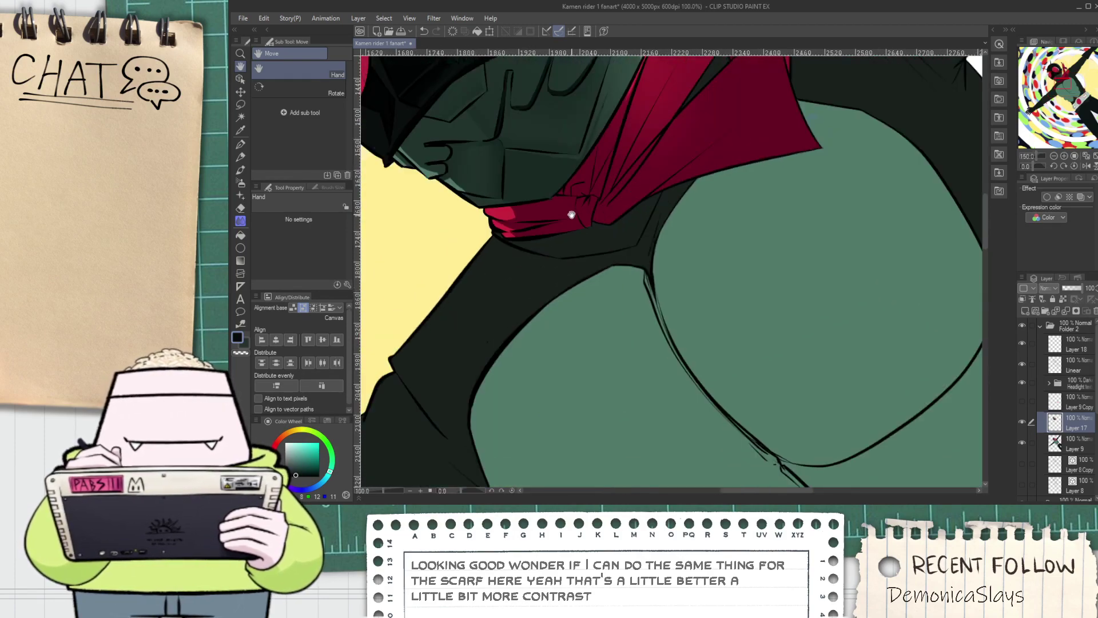
drag(666, 94, 592, 172)
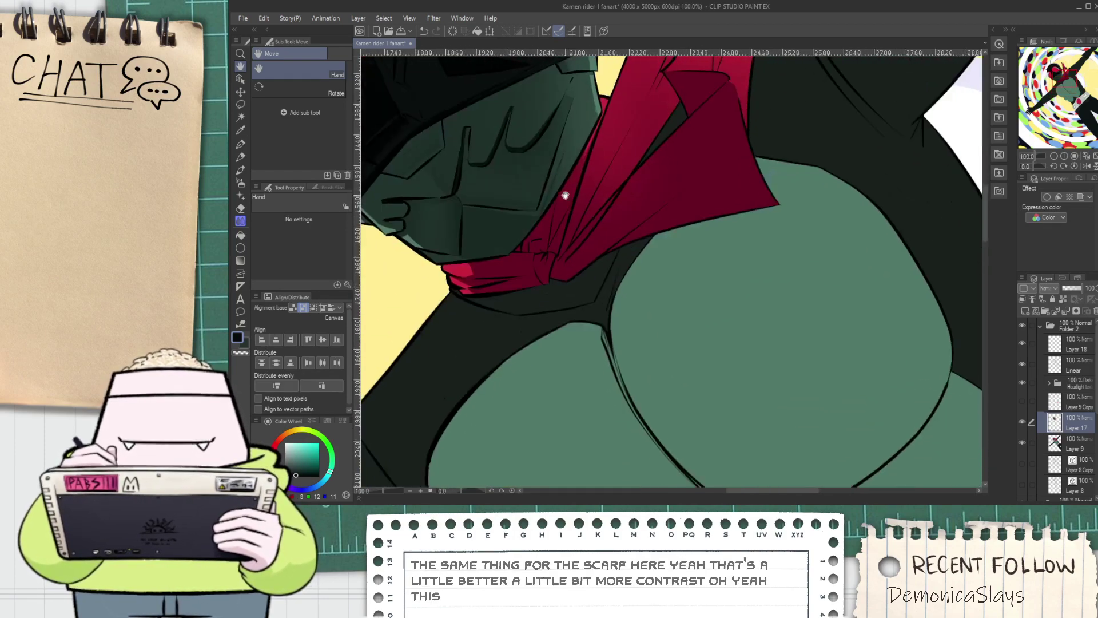
scroll(471, 301, up, 2)
key(p)
scroll(479, 306, up, 2)
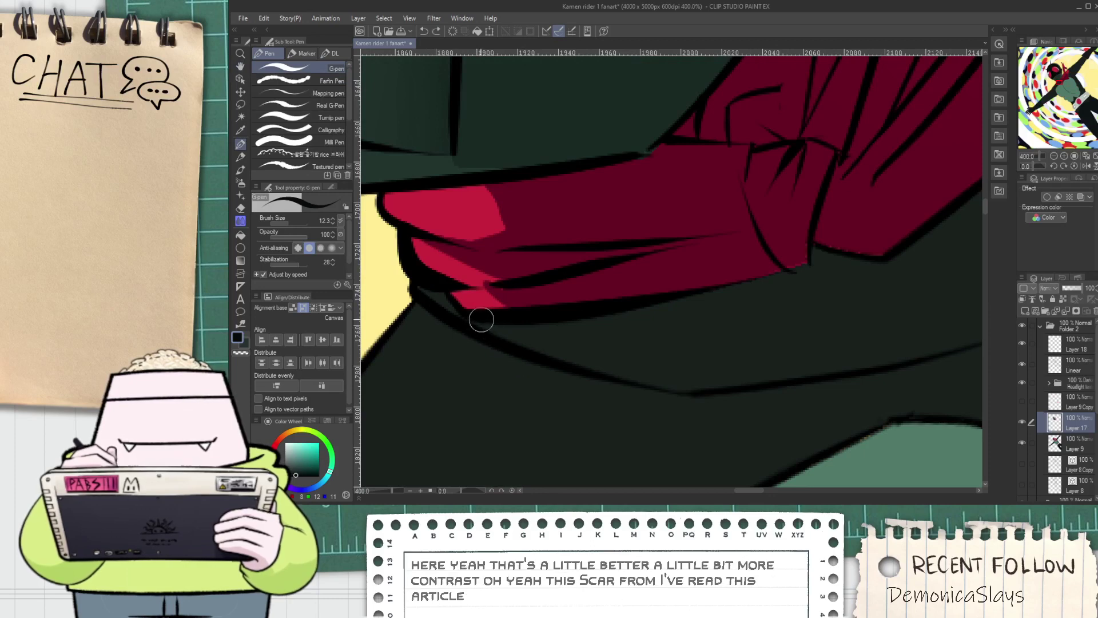
key(h)
scroll(638, 320, down, 3)
scroll(638, 319, up, 5)
key(p)
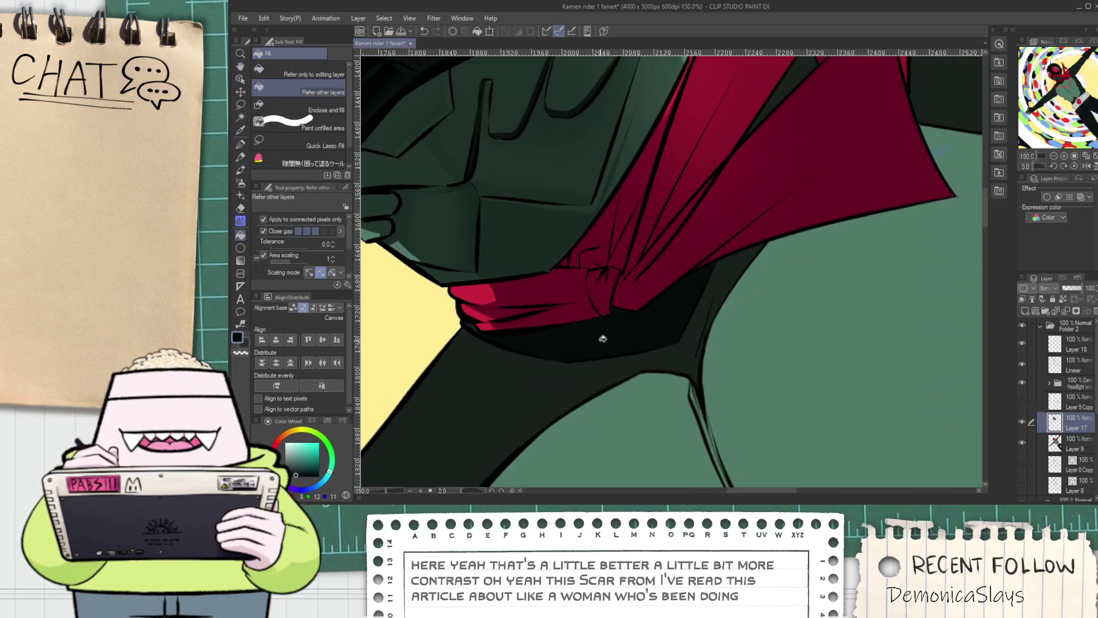
Sample the scarf's dark red and touch up the lower edge of the scarf knot with the G-pen
alt+click(469, 275)
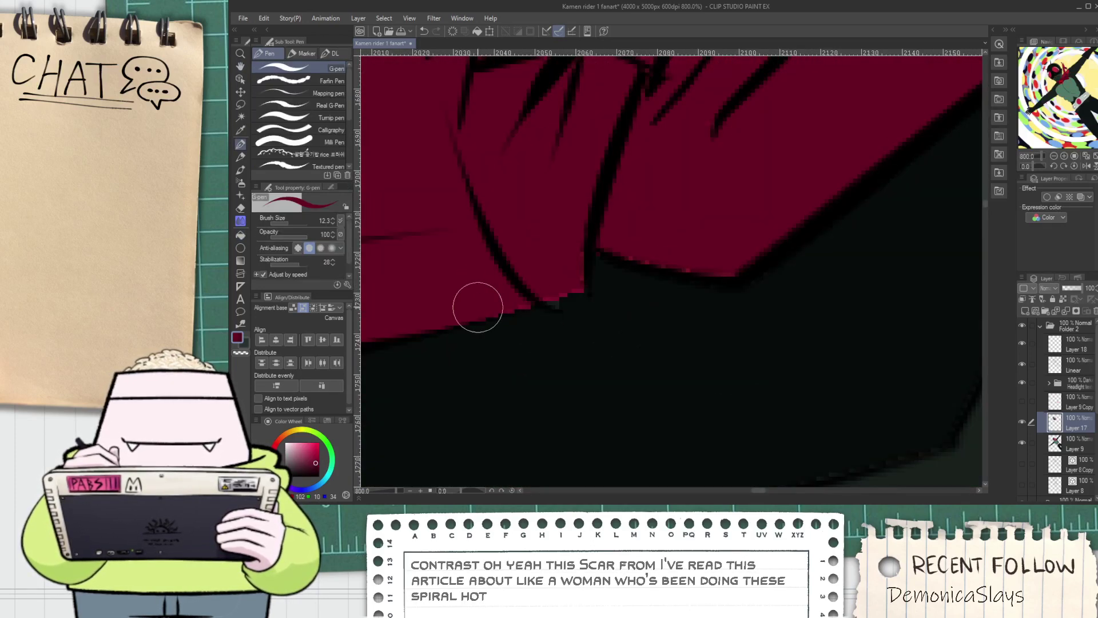
scroll(483, 301, up, 2)
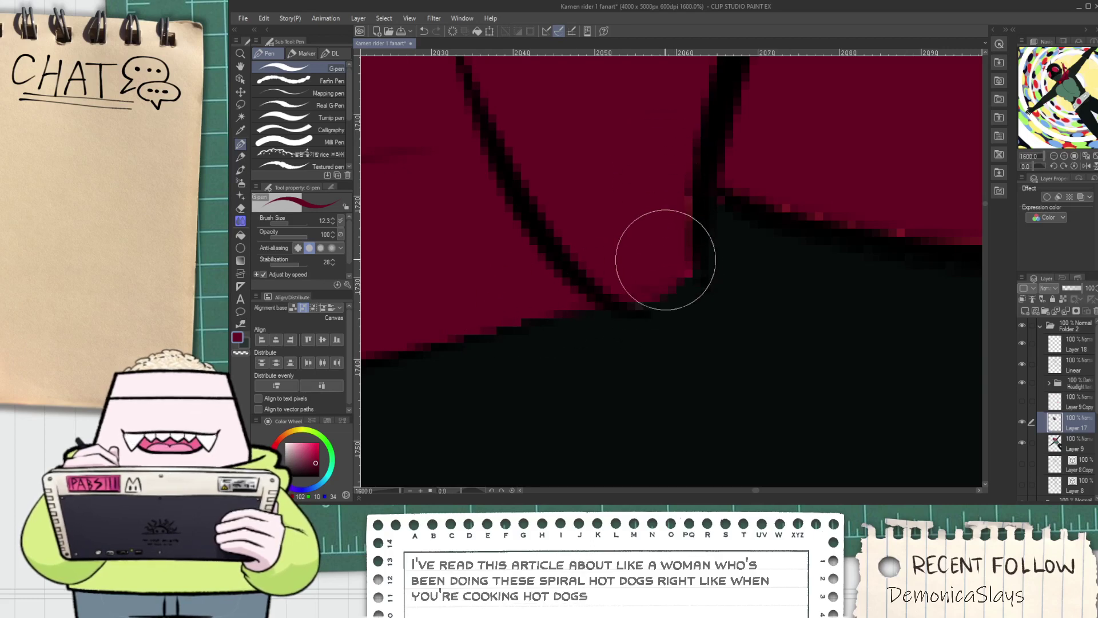
scroll(693, 234, down, 2)
key(h)
key(p)
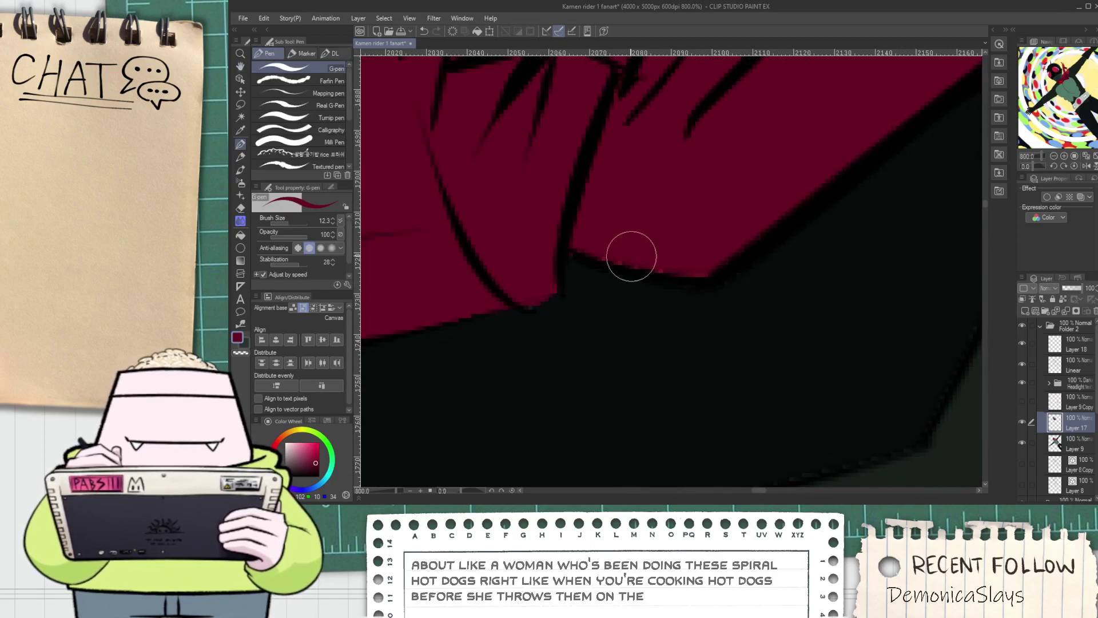
scroll(689, 272, down, 6)
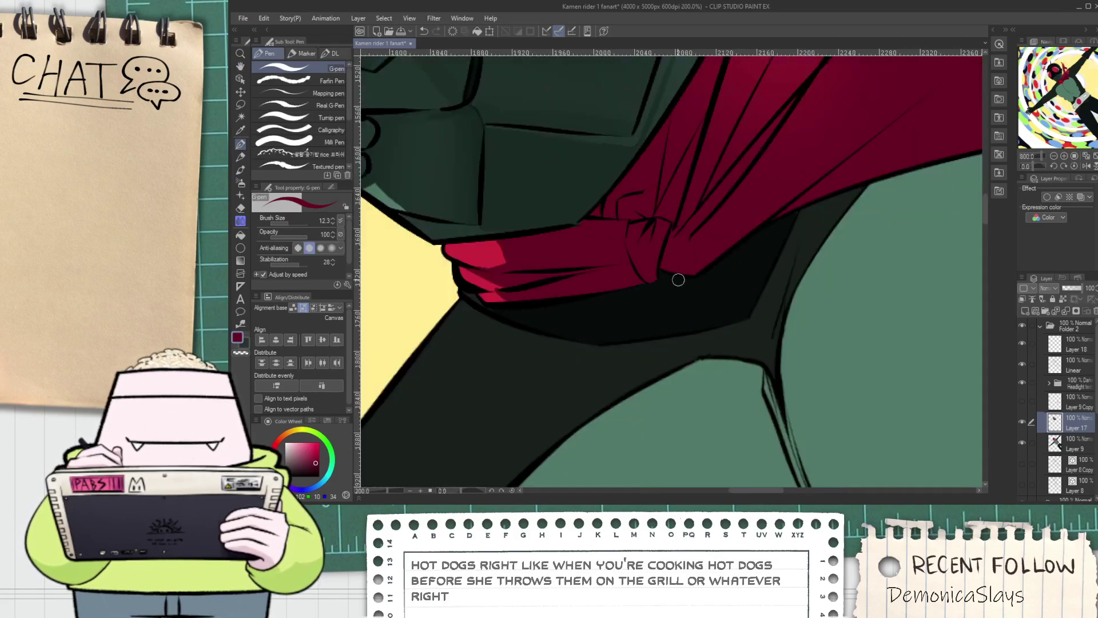
Sample the dark neck shadow color and draw a thin G-pen shadow line alongside the shoulder crease
key(alt)
key(space)
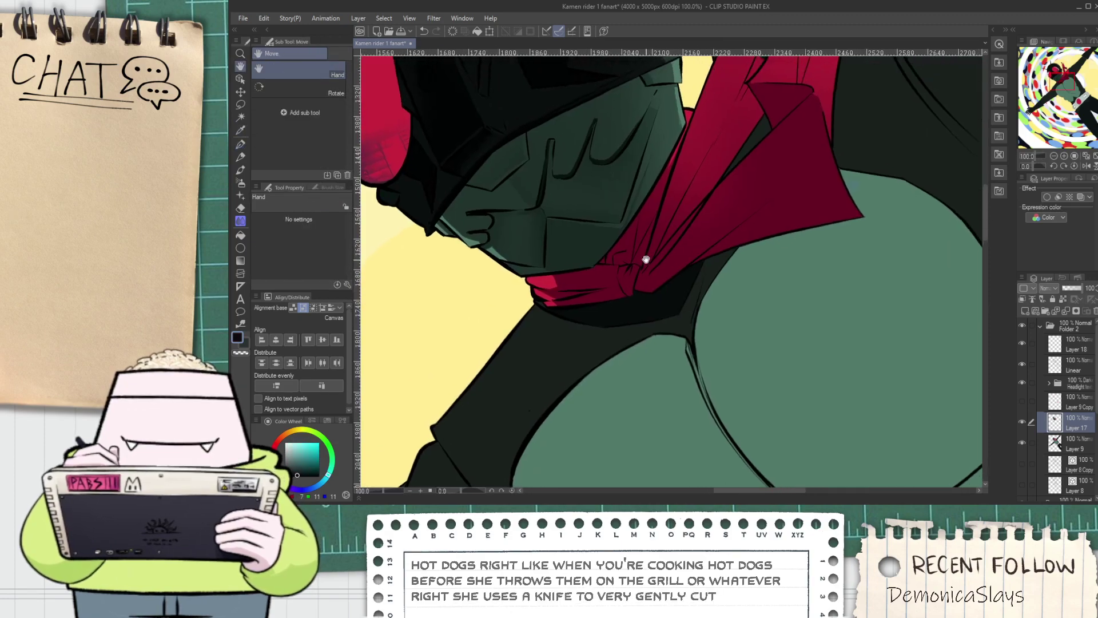
drag(492, 391, 597, 191)
scroll(580, 223, up, 1)
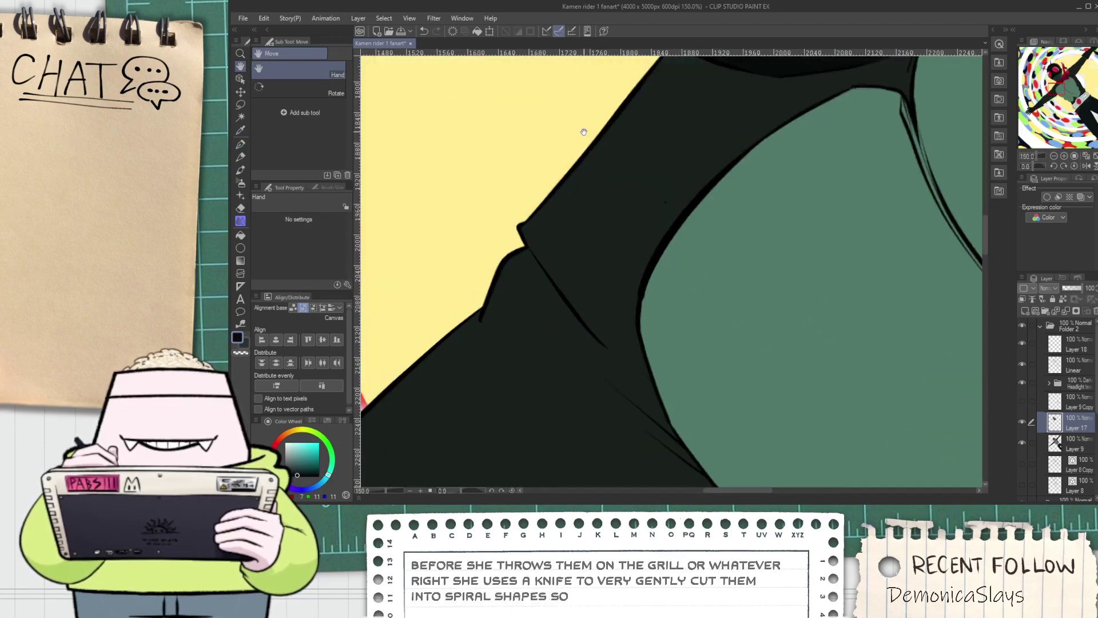
mouse_move(440, 194)
mouse_down()
mouse_move(467, 284)
mouse_move(514, 254)
mouse_up()
key(ctrl+z)
scroll(576, 252, down, 4)
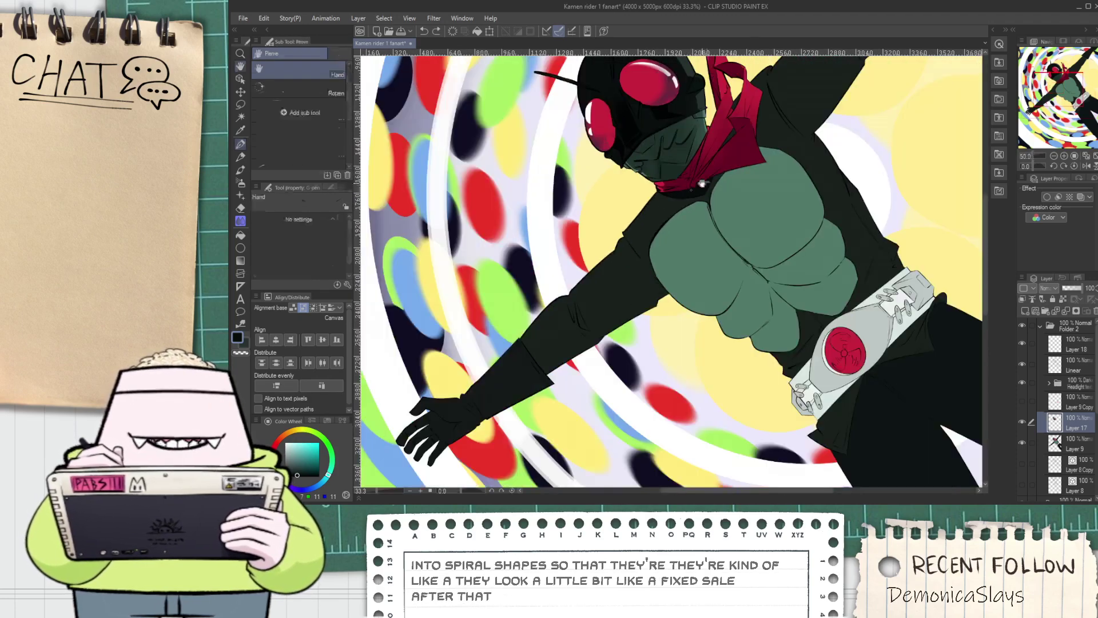
scroll(497, 292, up, 3)
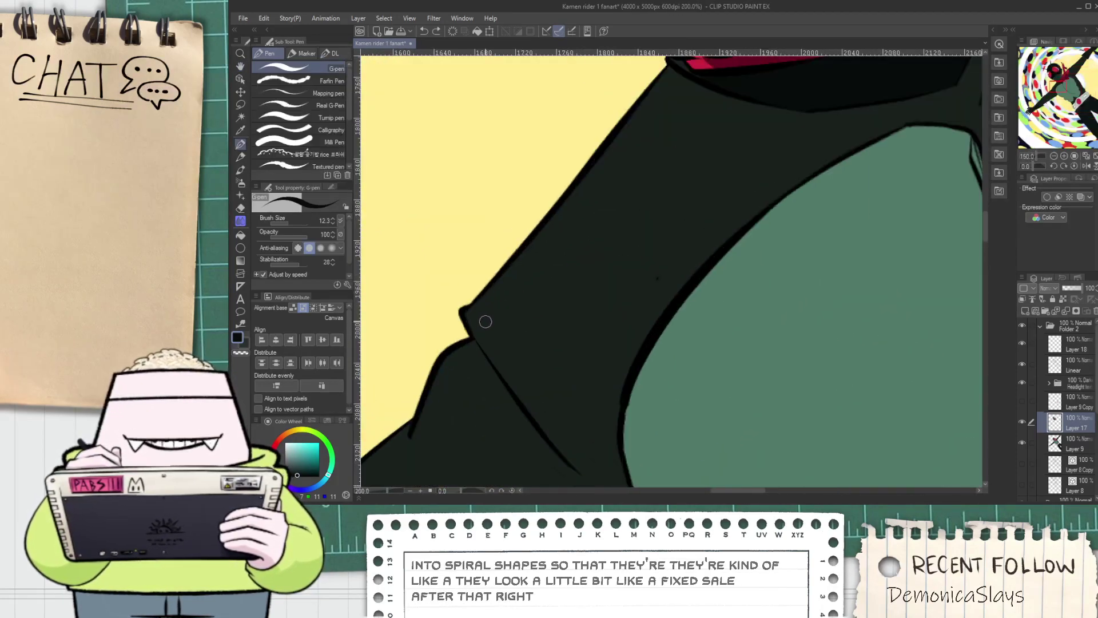
drag(477, 316, 568, 431)
Draw a long tapered shadow line from the shoulder crease up to the neck shadow beneath the scarf, undoing unsuitable strokes
drag(486, 322, 681, 141)
key(ctrl+z)
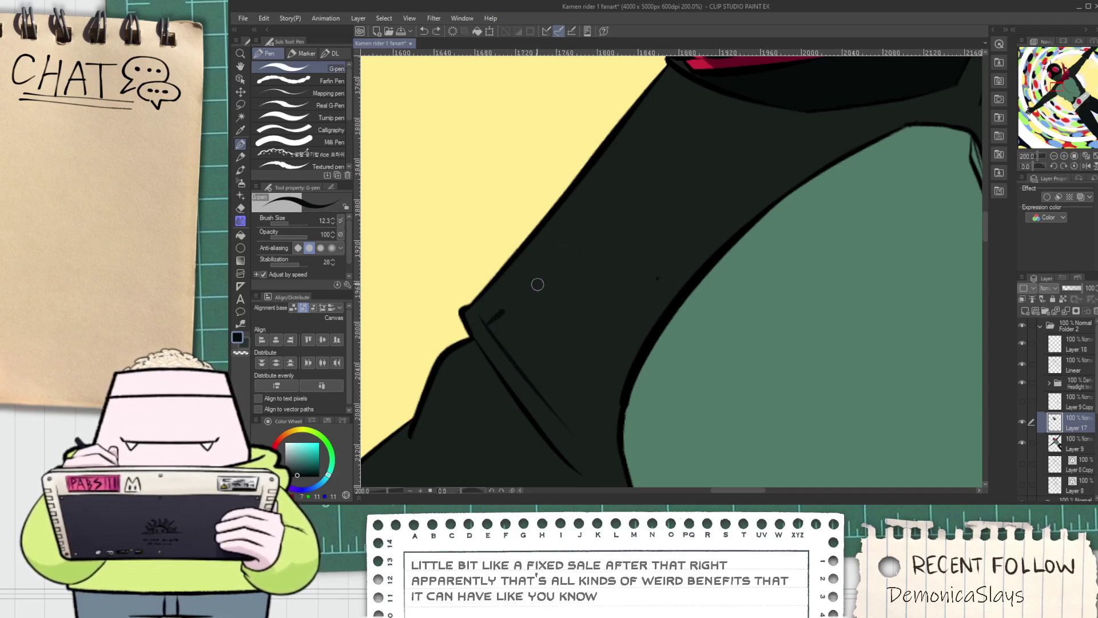
drag(486, 321, 746, 115)
key(ctrl+z)
drag(484, 319, 716, 123)
key(ctrl+z)
drag(490, 326, 699, 101)
scroll(716, 94, up, 2)
drag(696, 141, 595, 247)
scroll(591, 228, up, 2)
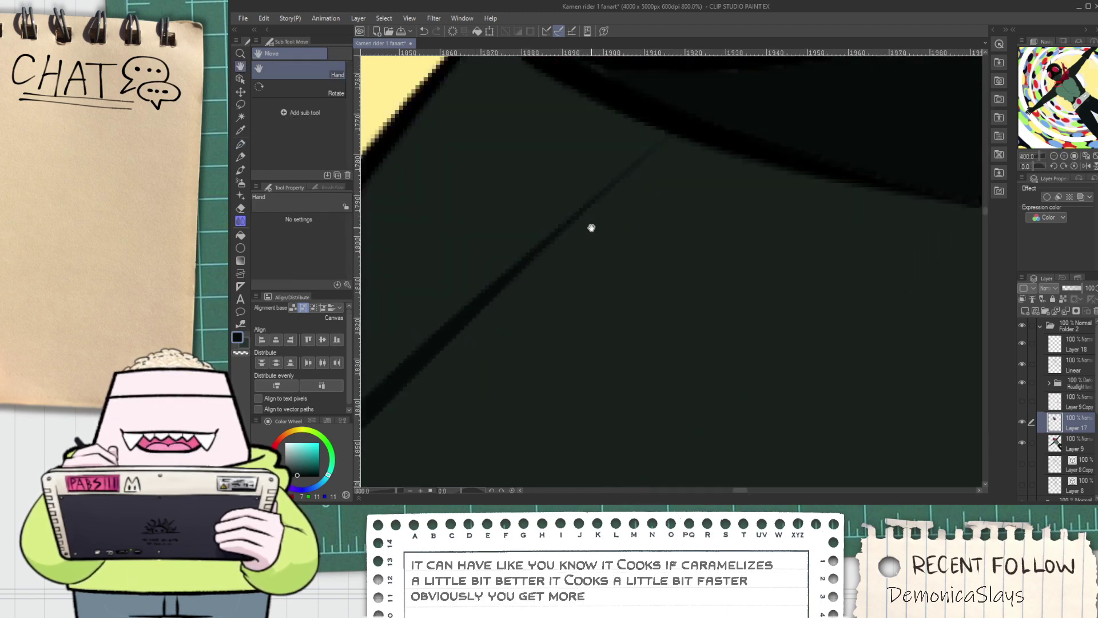
mouse_move(532, 262)
mouse_down()
mouse_move(693, 110)
mouse_move(612, 243)
mouse_up()
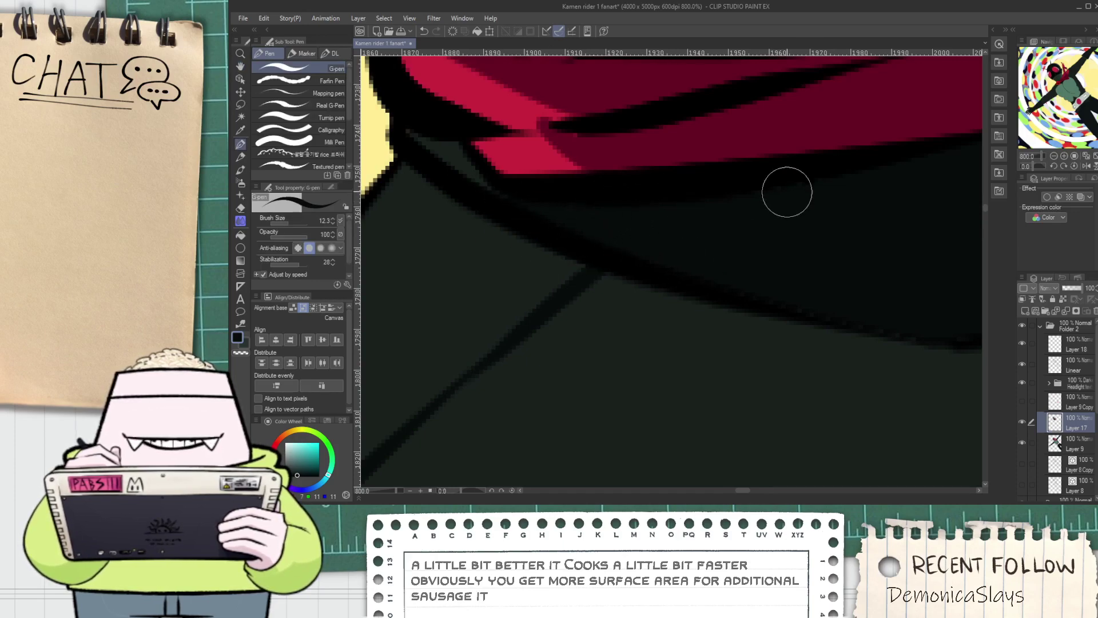
Examine the scarf folds and the neighbouring shoulder and chest for shadow areas that still need work
scroll(769, 190, down, 4)
drag(769, 191, 533, 333)
scroll(682, 240, down, 2)
drag(701, 203, 614, 231)
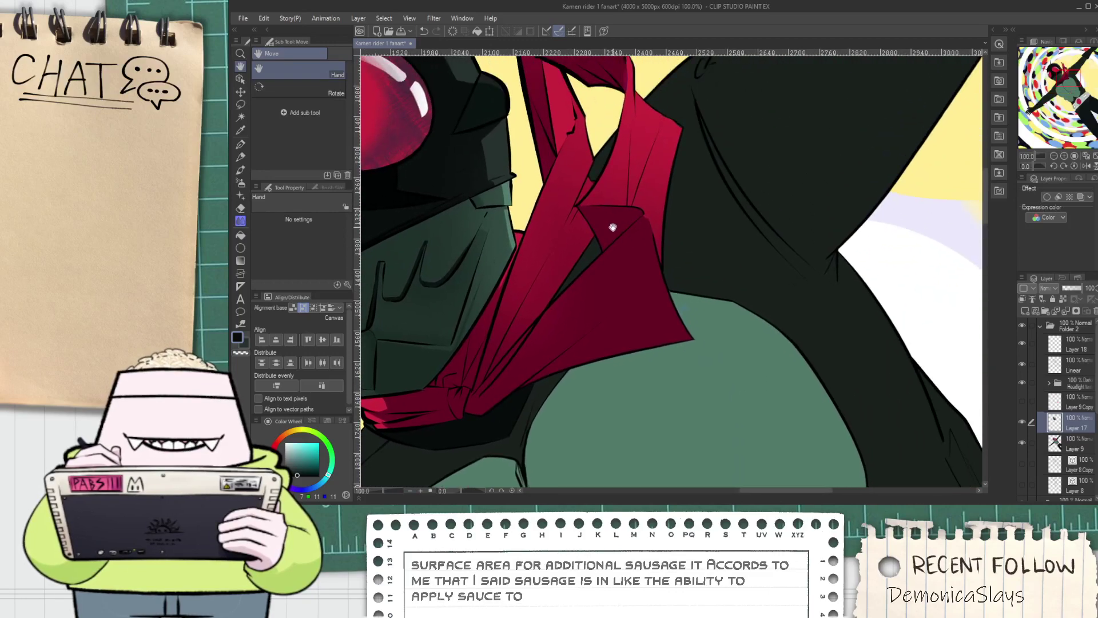
scroll(598, 229, up, 6)
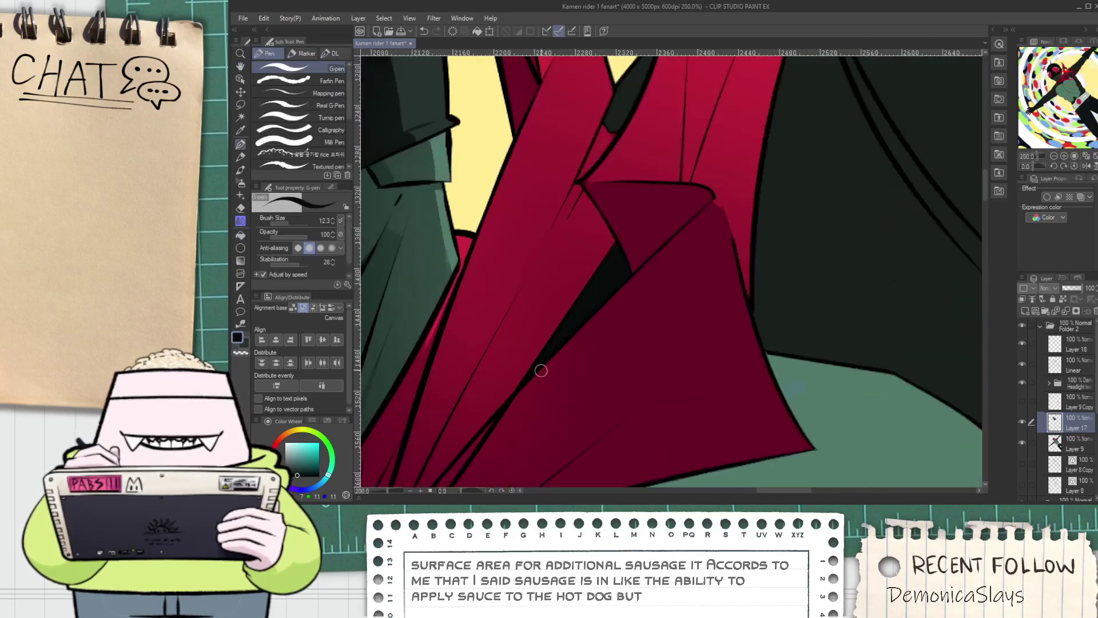
scroll(619, 249, down, 6)
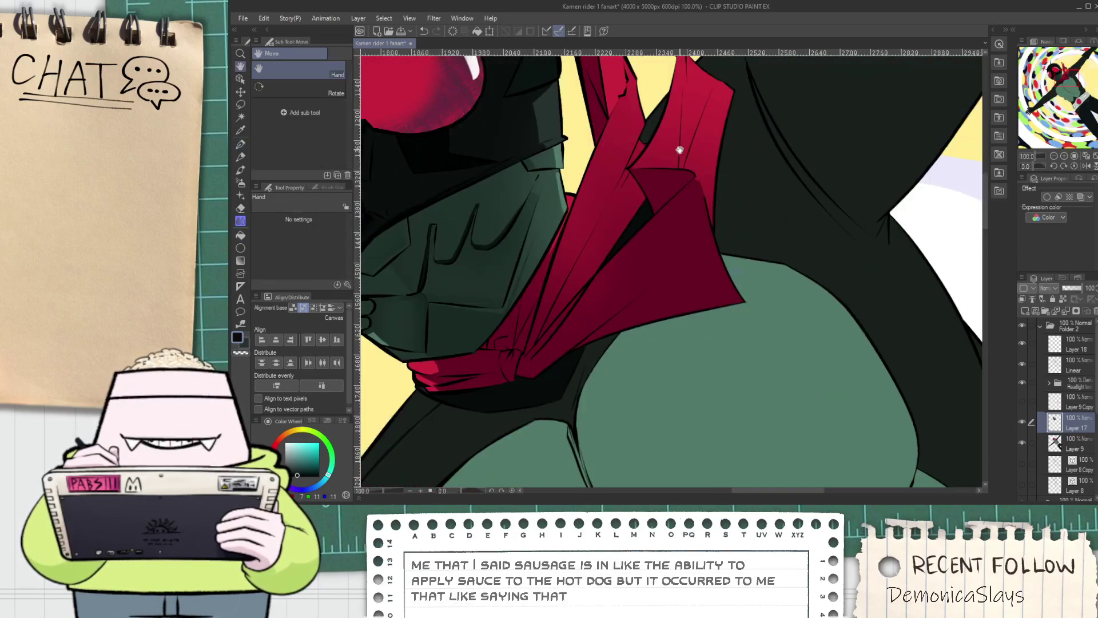
drag(668, 148, 616, 236)
scroll(606, 229, up, 4)
scroll(566, 258, down, 3)
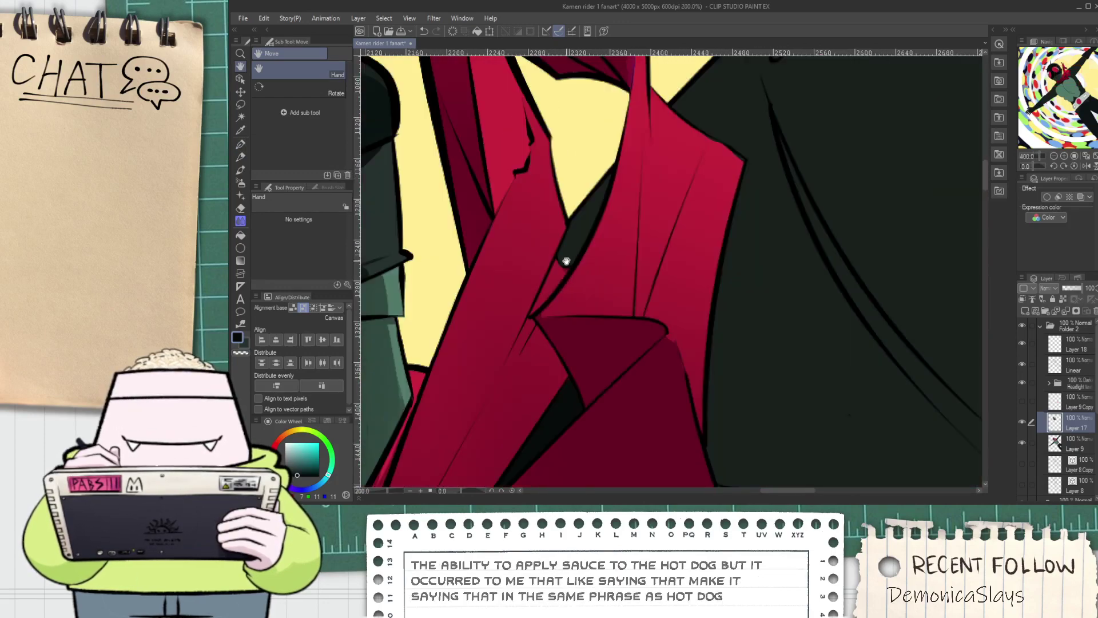
scroll(580, 265, down, 3)
drag(585, 265, 620, 149)
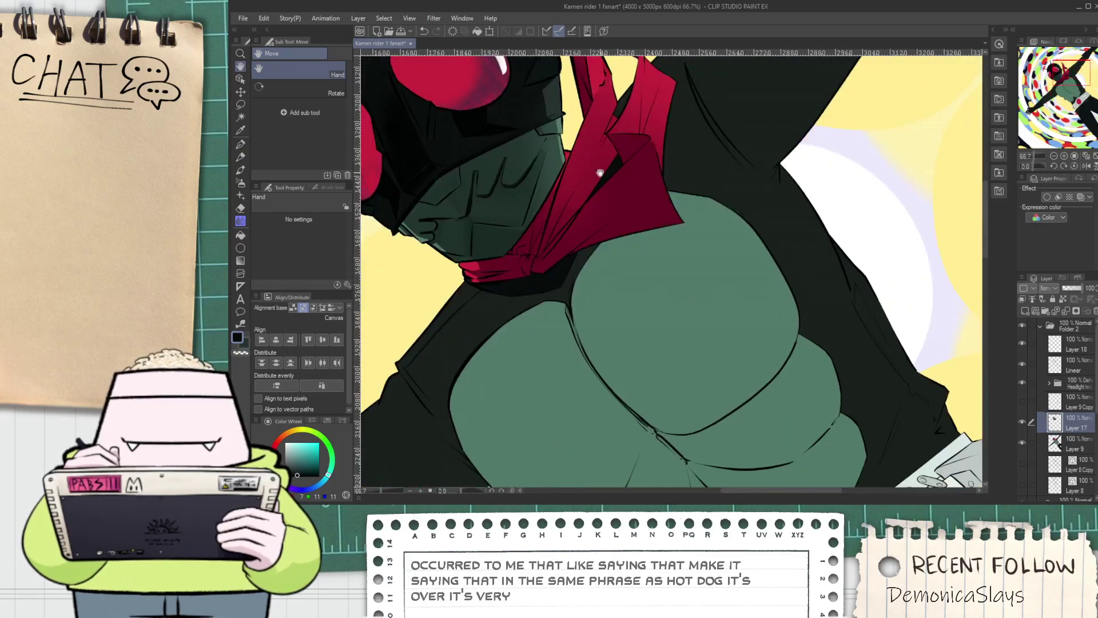
Close the end of the shoulder crease shadow with a short hook and outline an angular fold shadow below the shoulder
drag(536, 269, 646, 154)
scroll(523, 299, up, 6)
key(p)
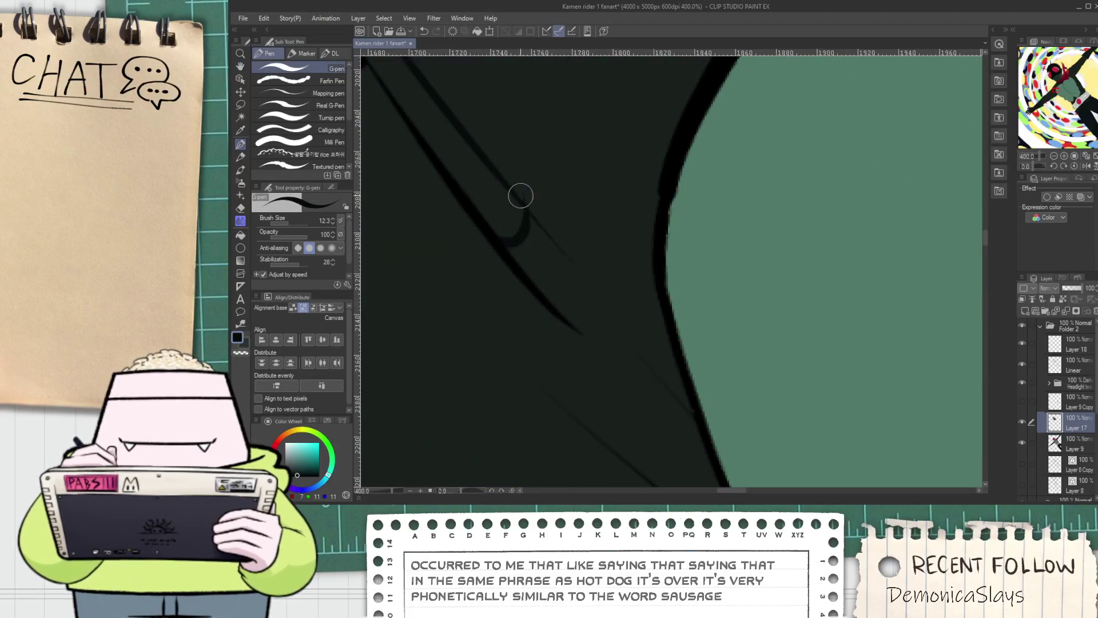
scroll(520, 195, down, 4)
drag(472, 199, 561, 192)
scroll(571, 194, up, 4)
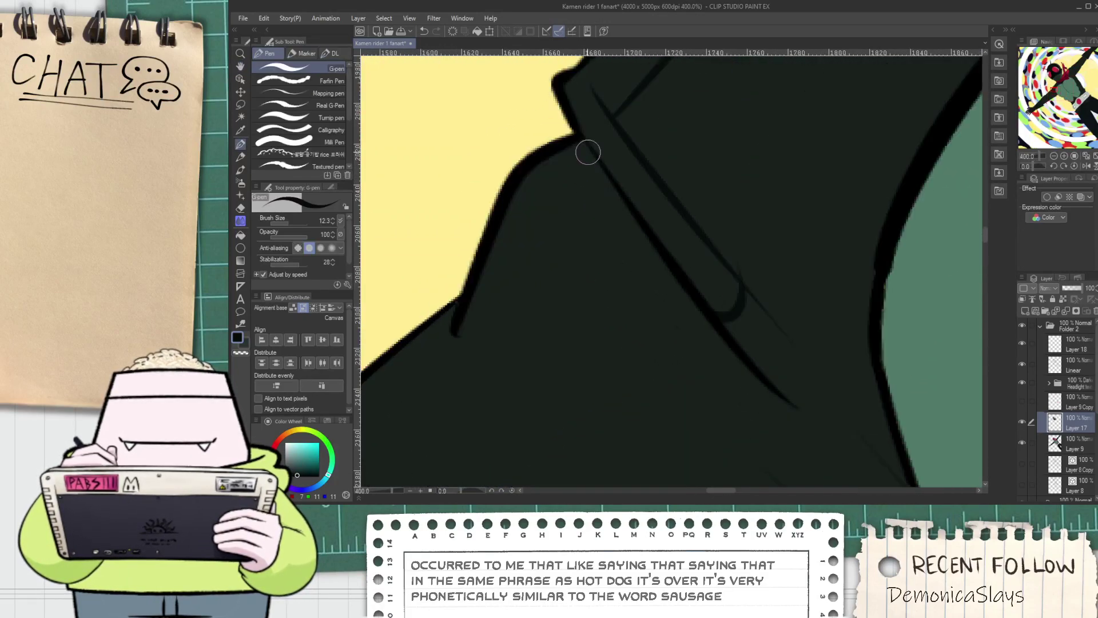
drag(608, 287, 559, 460)
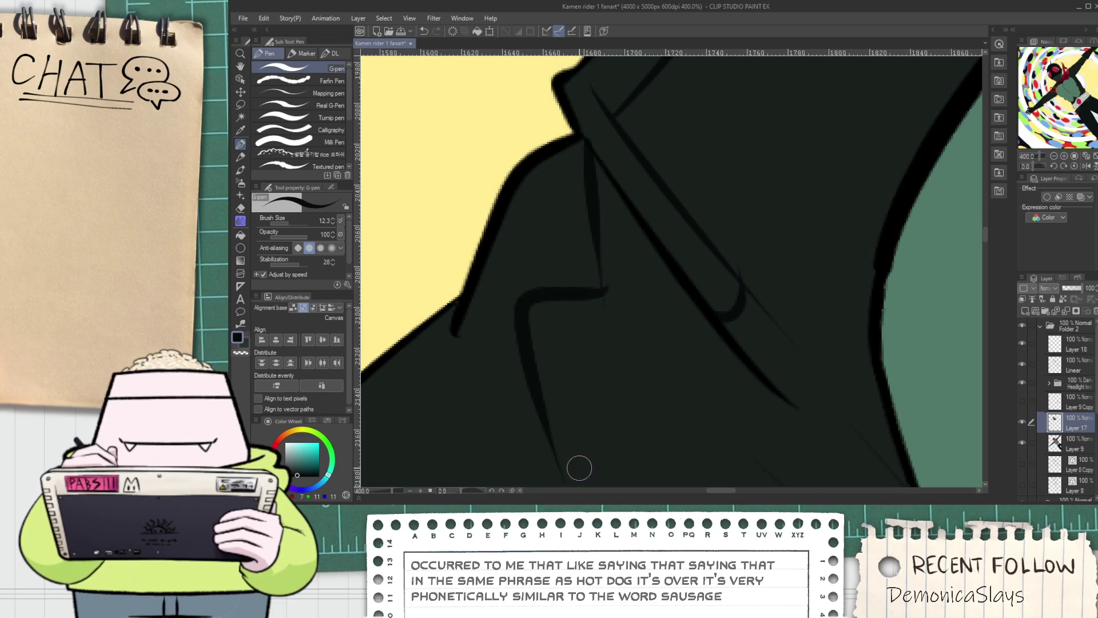
Draw tapered fold shadow lines at the armpit beside the chest plate
scroll(556, 370, down, 3)
drag(602, 392, 504, 279)
drag(513, 308, 473, 236)
scroll(650, 399, up, 2)
key(p)
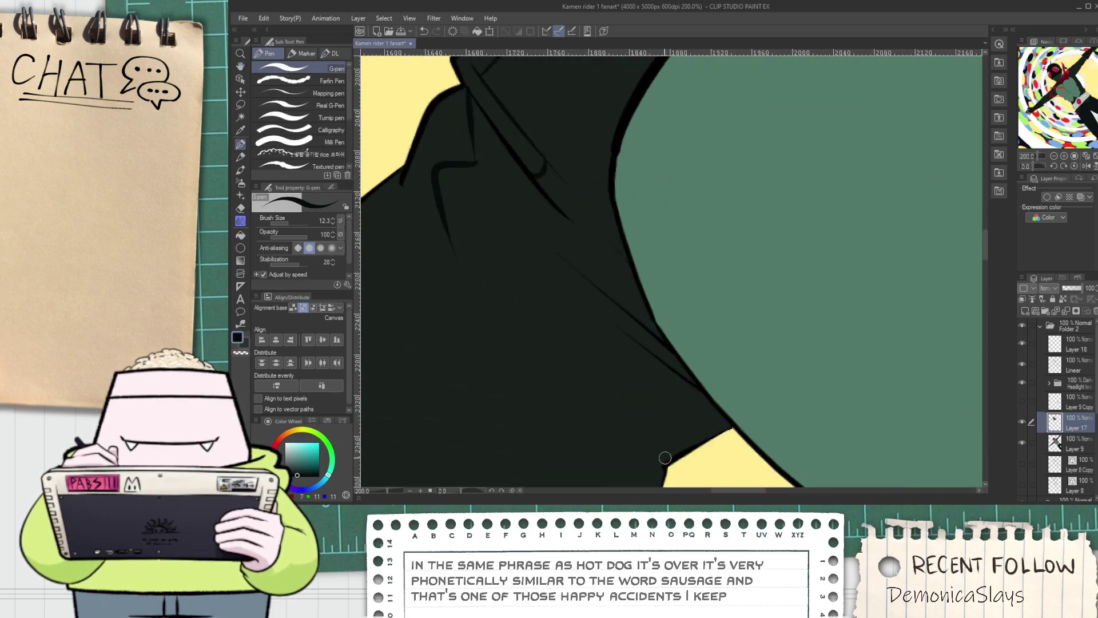
scroll(652, 444, up, 2)
drag(652, 443, 595, 257)
drag(674, 317, 684, 323)
key(ctrl+z)
drag(567, 242, 750, 338)
Add a short armpit fold line and draw a long tapered shadow line along the upper arm from the elbow crease to the angular shoulder fold
scroll(678, 312, down, 4)
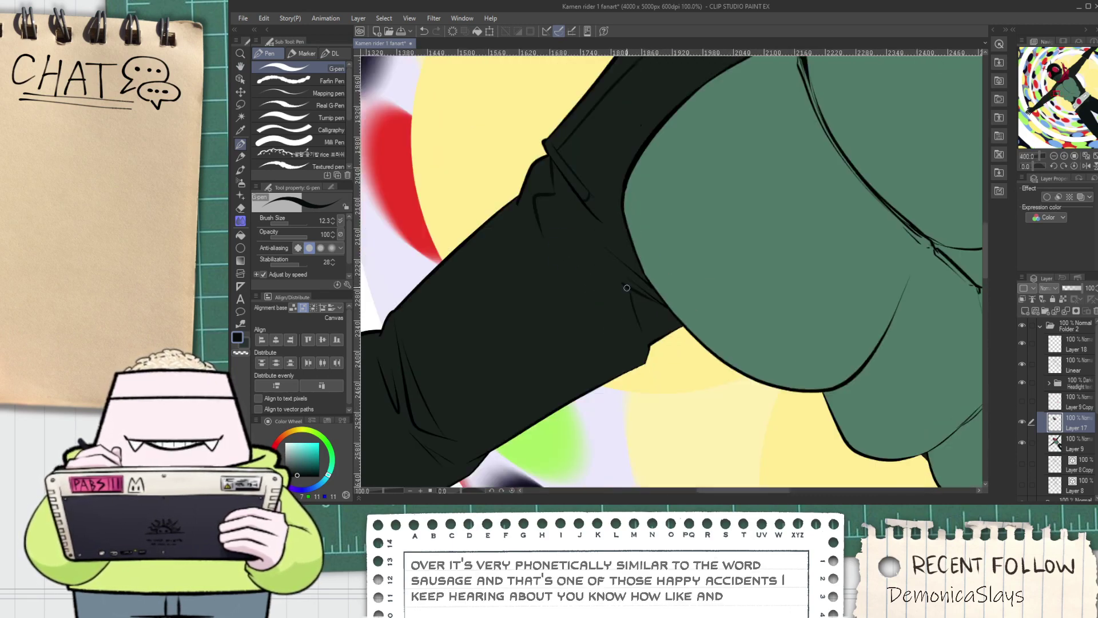
drag(544, 266, 714, 280)
scroll(717, 226, up, 2)
mouse_move(722, 218)
mouse_down()
mouse_move(485, 432)
mouse_move(722, 242)
mouse_up()
key(ctrl+z)
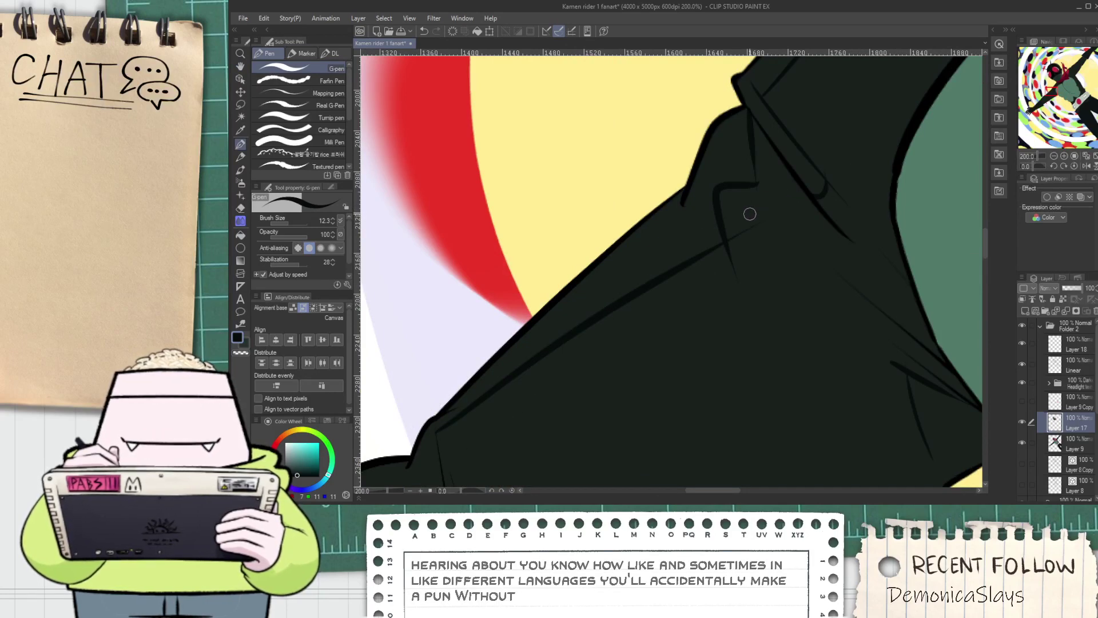
scroll(703, 288, down, 1)
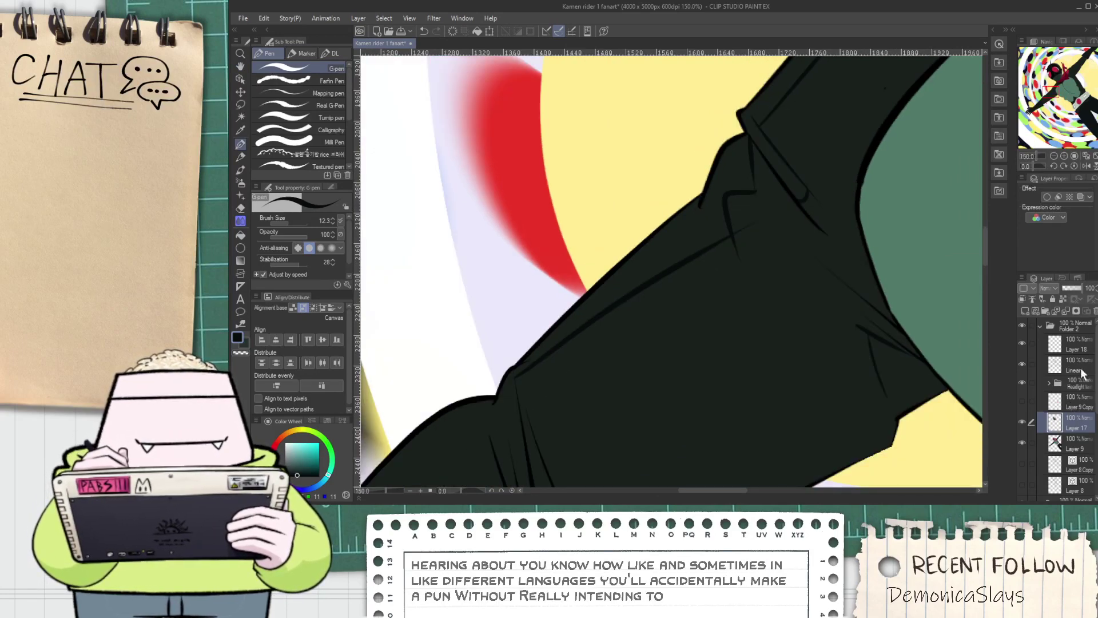
Try the Vector eraser on several layers to trim the stray line end at the elbow crease
click(1077, 465)
key(e)
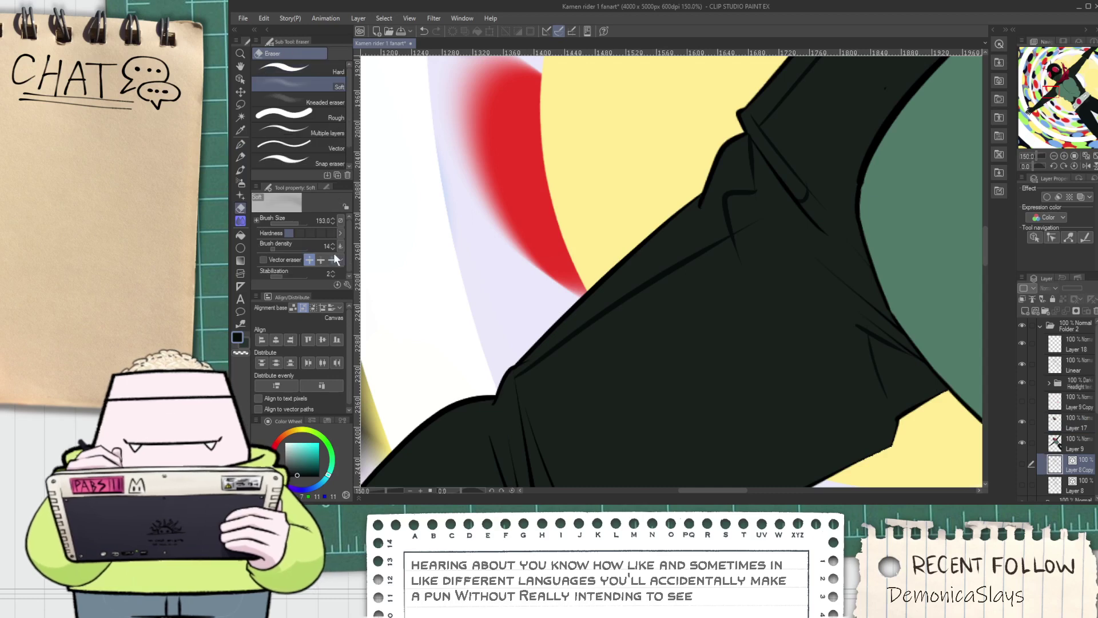
click(320, 147)
scroll(523, 375, up, 5)
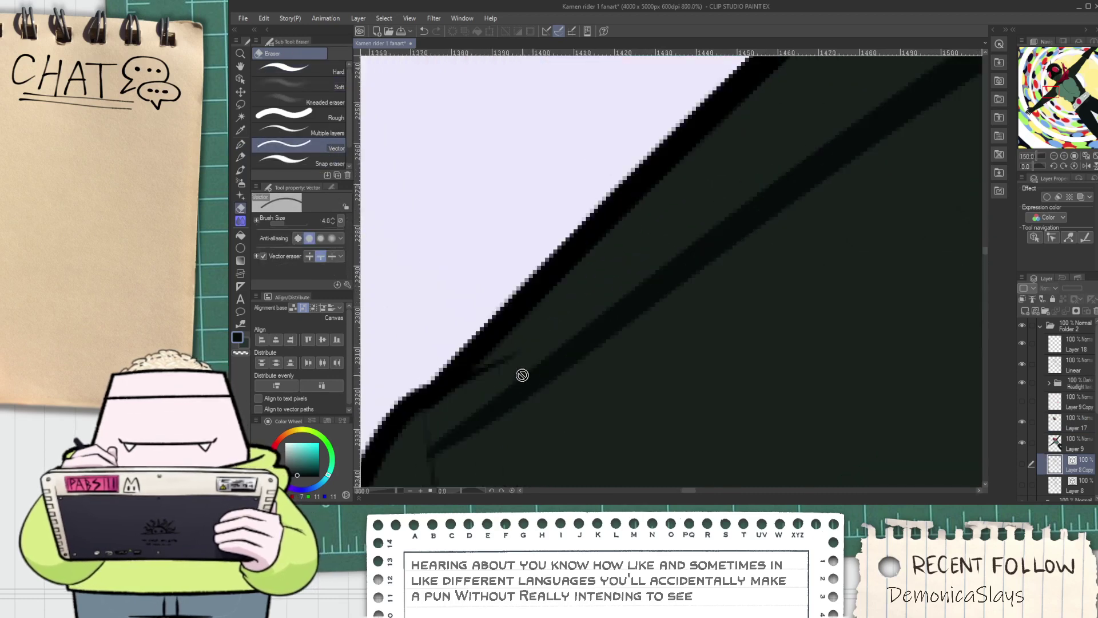
click(1079, 424)
key(ctrl+minus)
key(ctrl+minus)
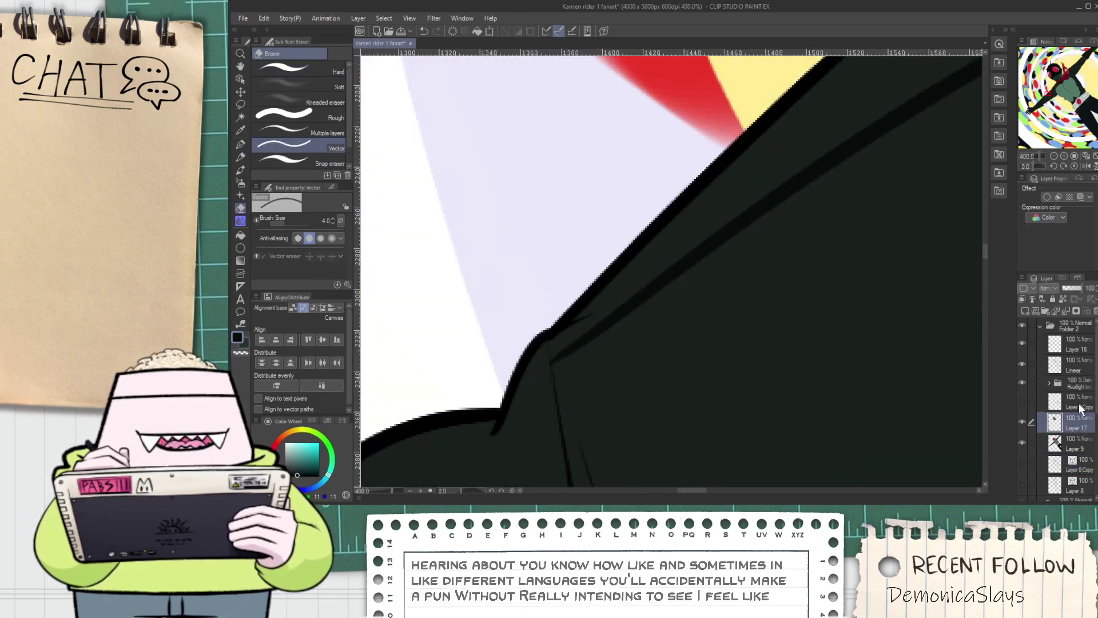
click(1076, 403)
key(ctrl+minus)
key(ctrl+minus)
key(ctrl+minus)
click(1070, 346)
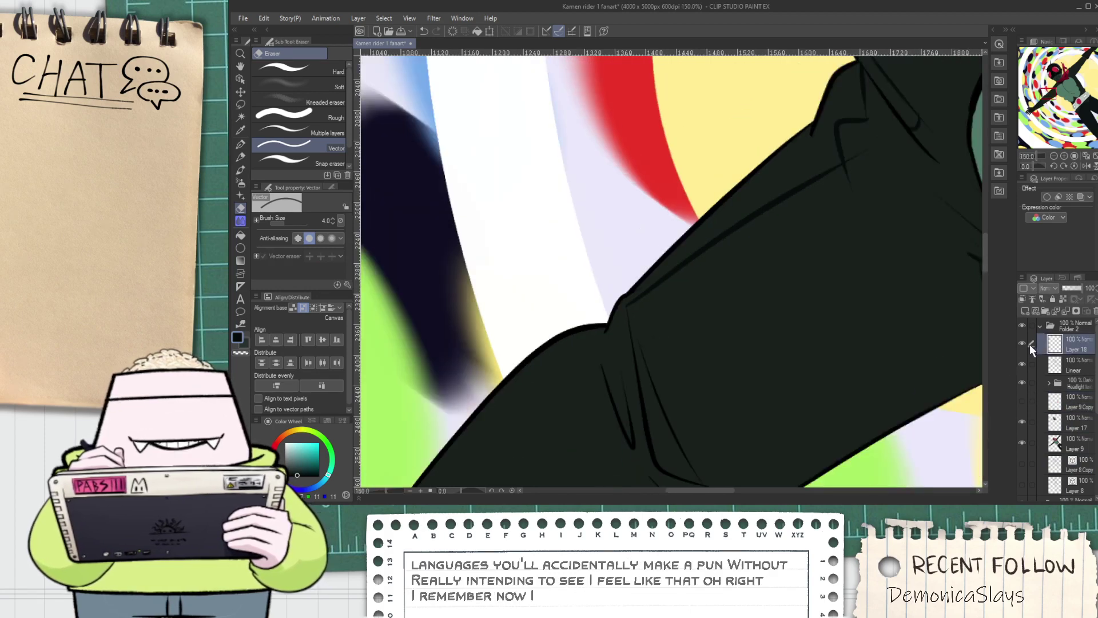
click(1064, 367)
scroll(669, 263, up, 5)
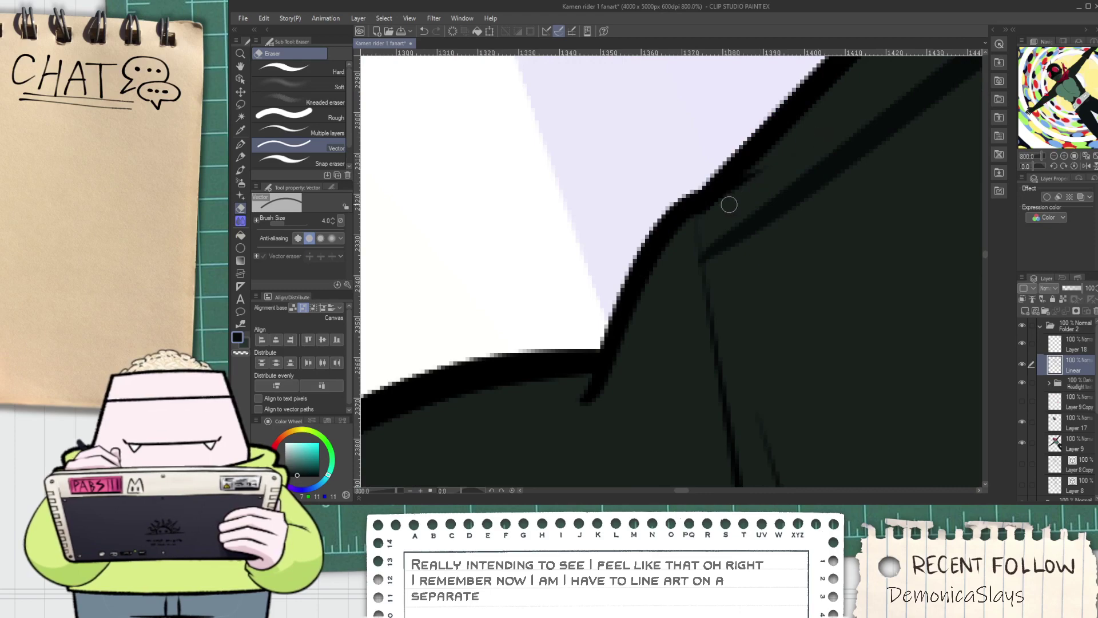
scroll(881, 155, down, 8)
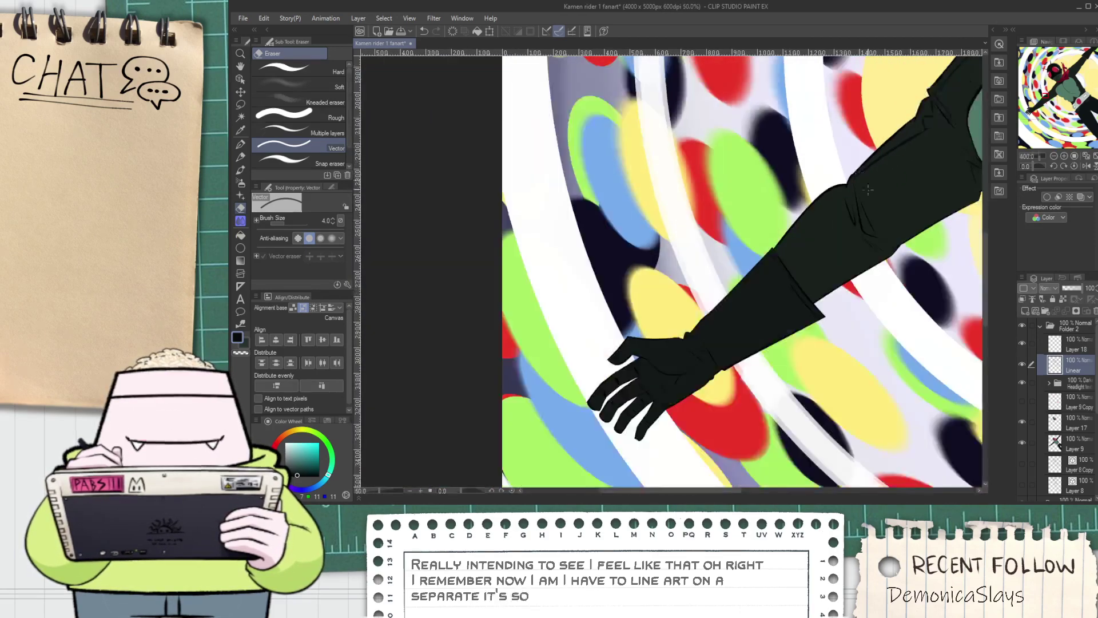
drag(863, 177, 608, 252)
On Layer 17, draw fold lines from the armpit down to the sleeve's lower corner and along its lower edge
click(1050, 428)
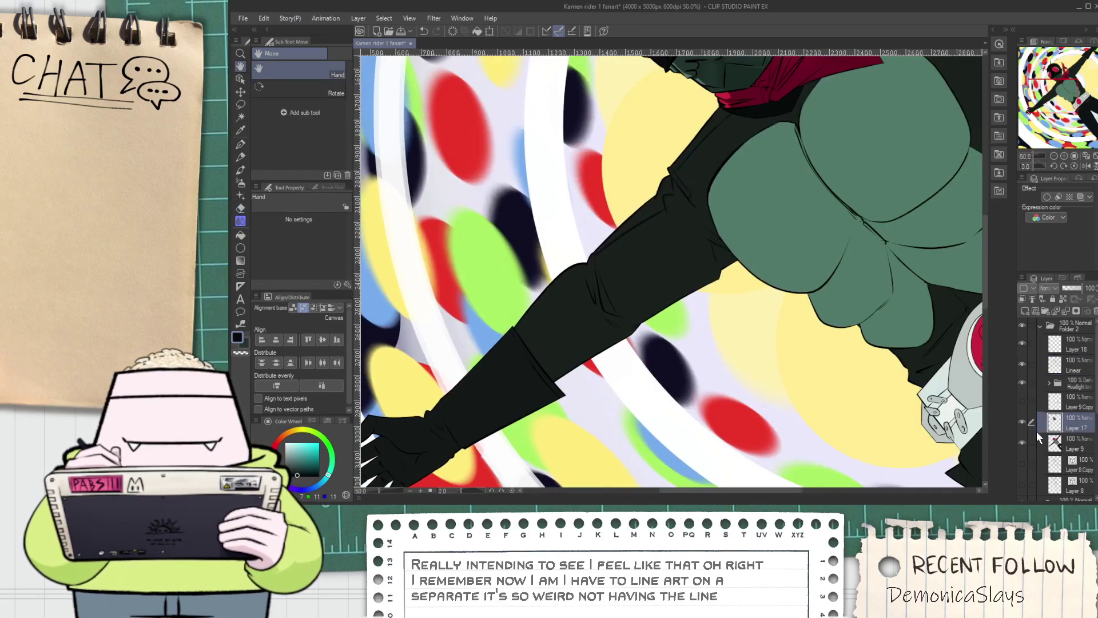
scroll(672, 158, up, 3)
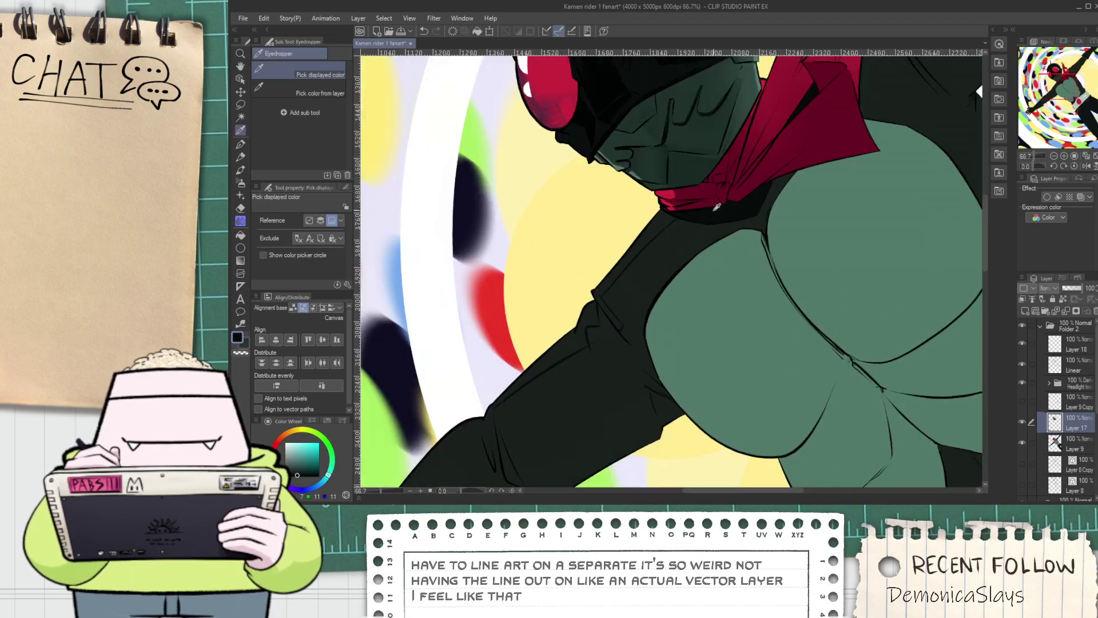
scroll(743, 245, down, 2)
key(p)
scroll(767, 269, up, 3)
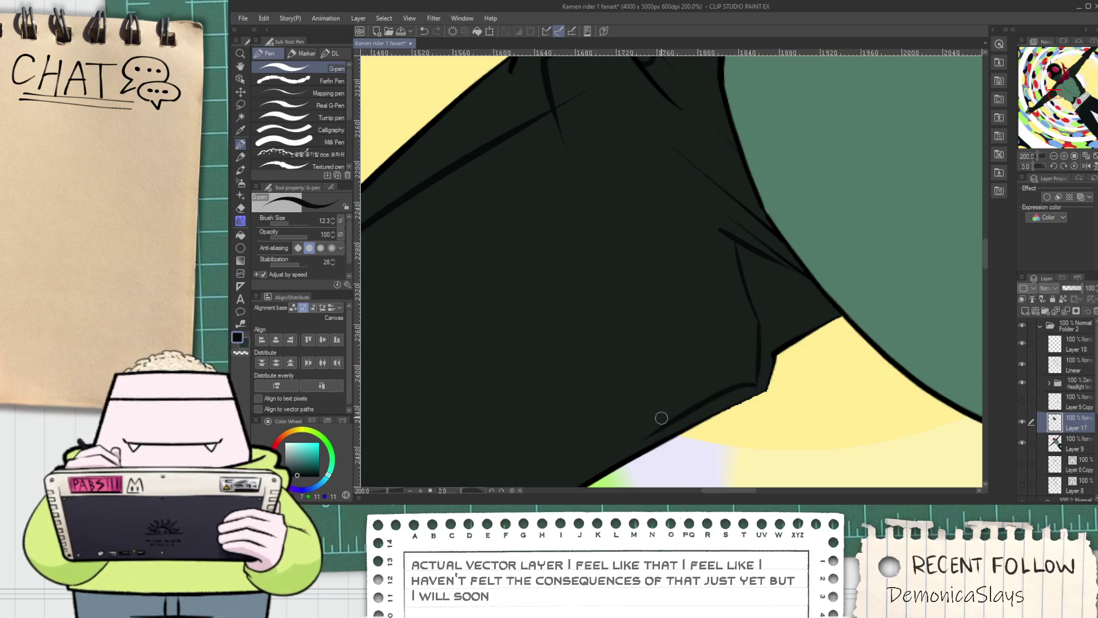
Draw a tapered fold line down from the upper-arm shadow line at the elbow crease and erase the stray line end beside the outline
scroll(679, 412, down, 2)
key(space)
drag(529, 445, 617, 385)
scroll(571, 307, up, 1)
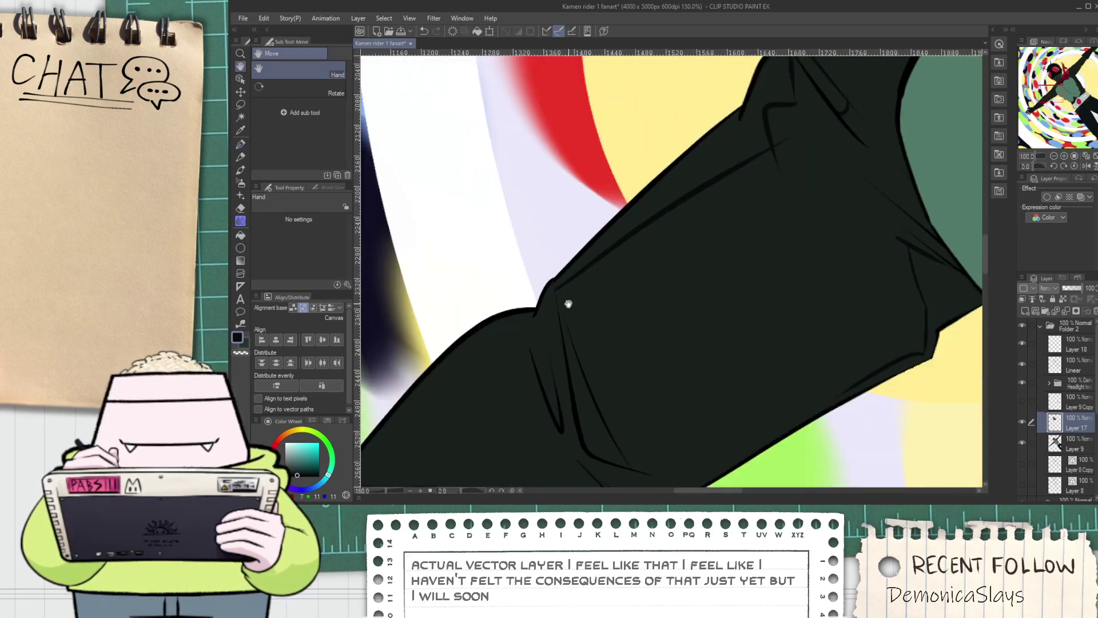
scroll(571, 308, up, 3)
drag(577, 354, 603, 412)
key(ctrl+z)
drag(565, 276, 593, 448)
key(e)
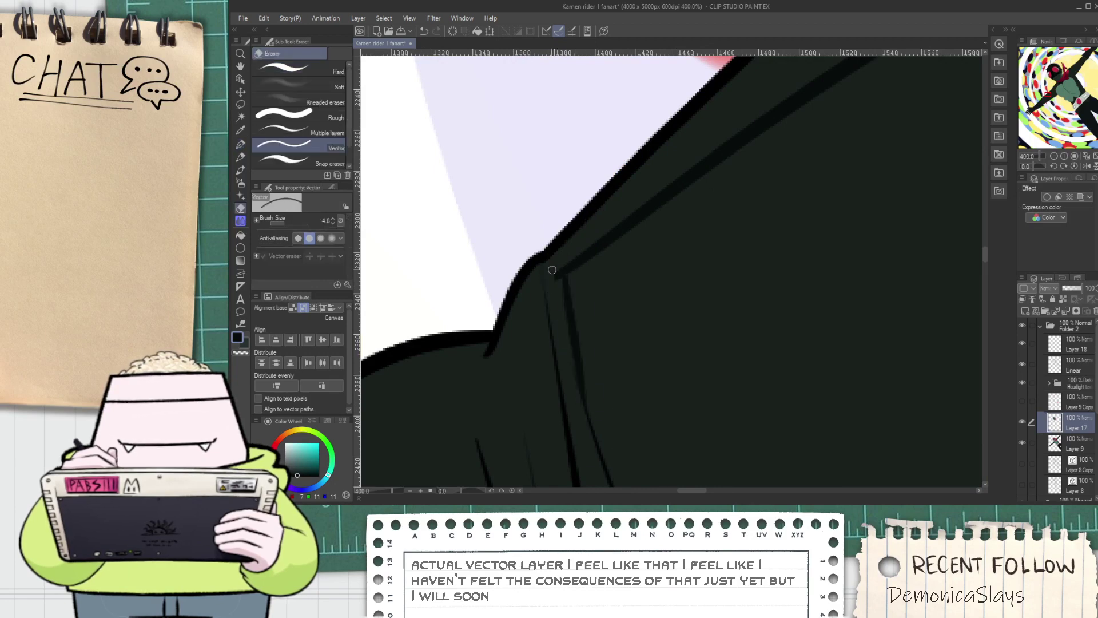
scroll(448, 218, down, 3)
Switch the eraser to Hard with a smaller brush size and join the two elbow fold lines with a short hooked G-pen stroke
click(321, 69)
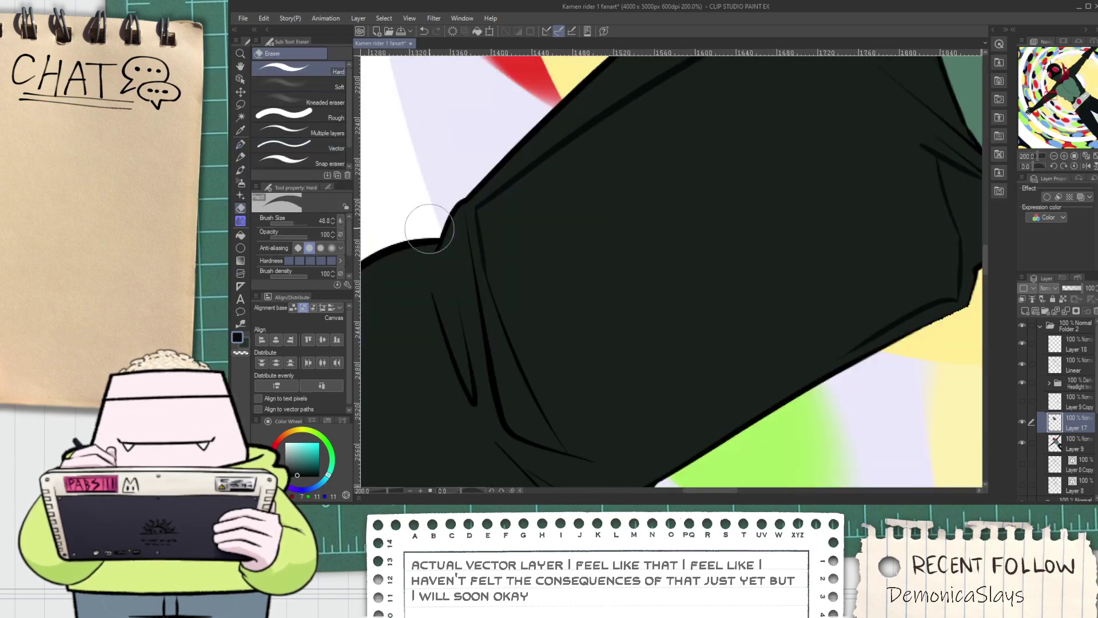
scroll(484, 267, up, 3)
key(p)
key(e)
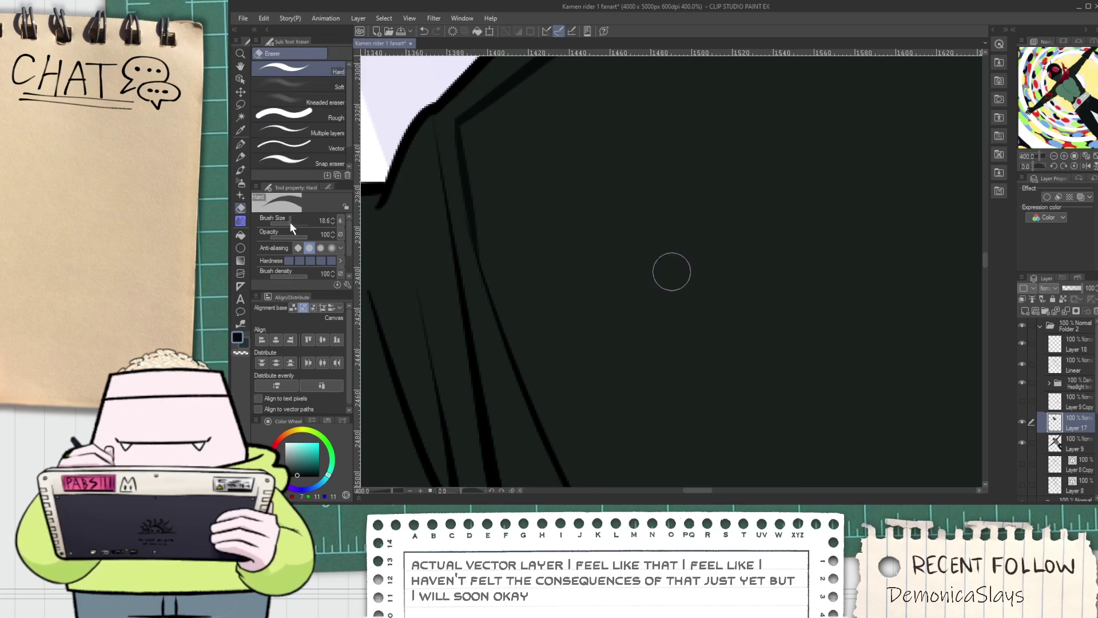
key(p)
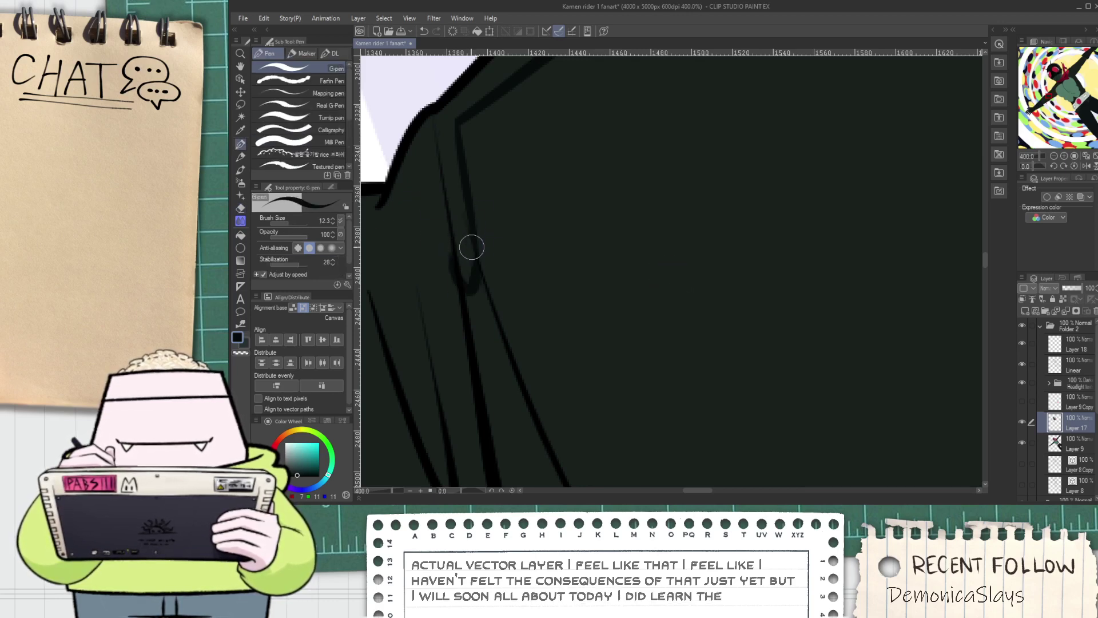
Draw an angled fold line on the forearm side of the elbow crease, joining its thin fold line, and clean it with the Hard eraser
scroll(457, 246, down, 3)
scroll(565, 253, up, 3)
mouse_move(567, 228)
mouse_down()
mouse_move(543, 365)
mouse_move(542, 341)
mouse_move(544, 315)
mouse_move(567, 430)
mouse_move(527, 301)
mouse_up()
scroll(552, 368, down, 3)
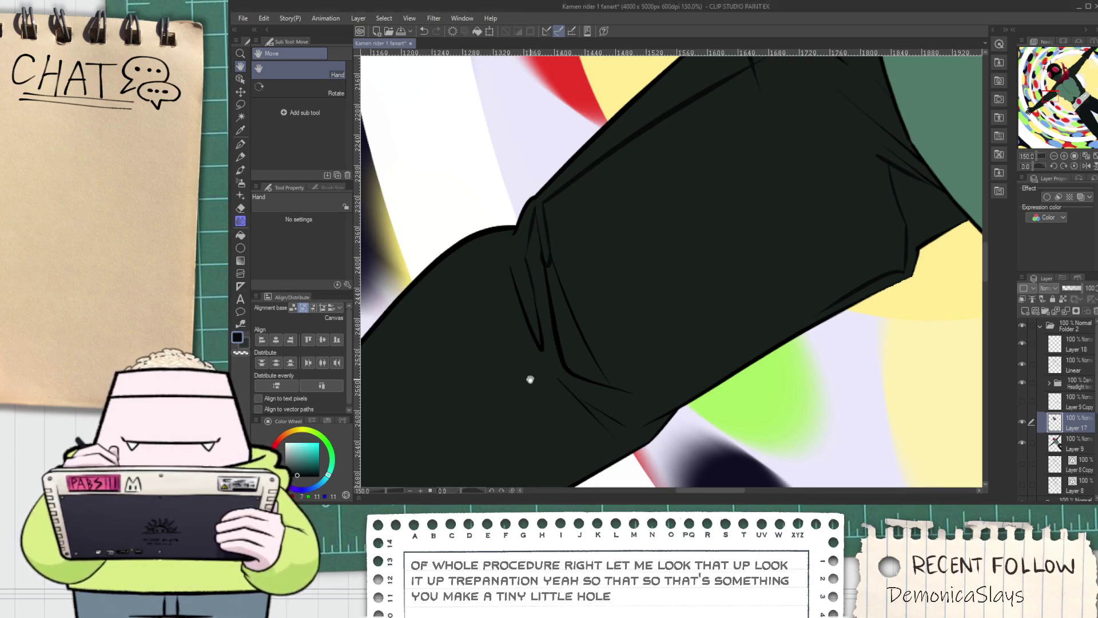
drag(527, 385, 587, 369)
key(p)
scroll(587, 271, up, 3)
key(e)
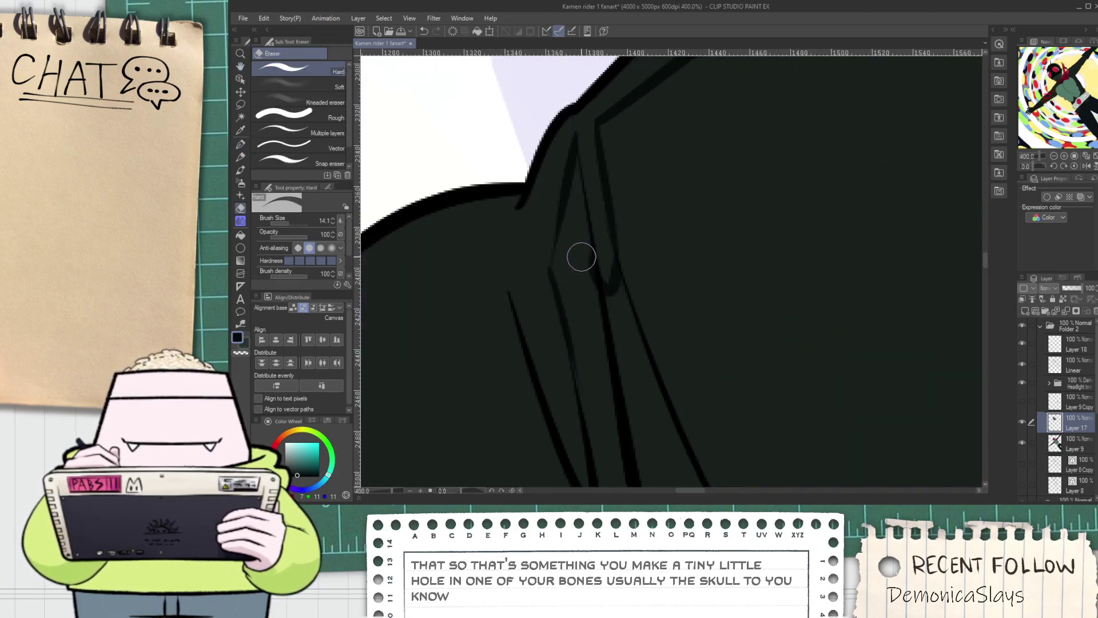
Extend the upper end of the elbow fold line nearest the forearm with a short tapered G-pen stroke
scroll(581, 262, down, 4)
key(space)
drag(588, 358, 591, 370)
scroll(566, 321, up, 1)
mouse_move(561, 320)
mouse_down()
mouse_move(582, 345)
mouse_move(611, 351)
mouse_up()
scroll(624, 271, up, 1)
key(p)
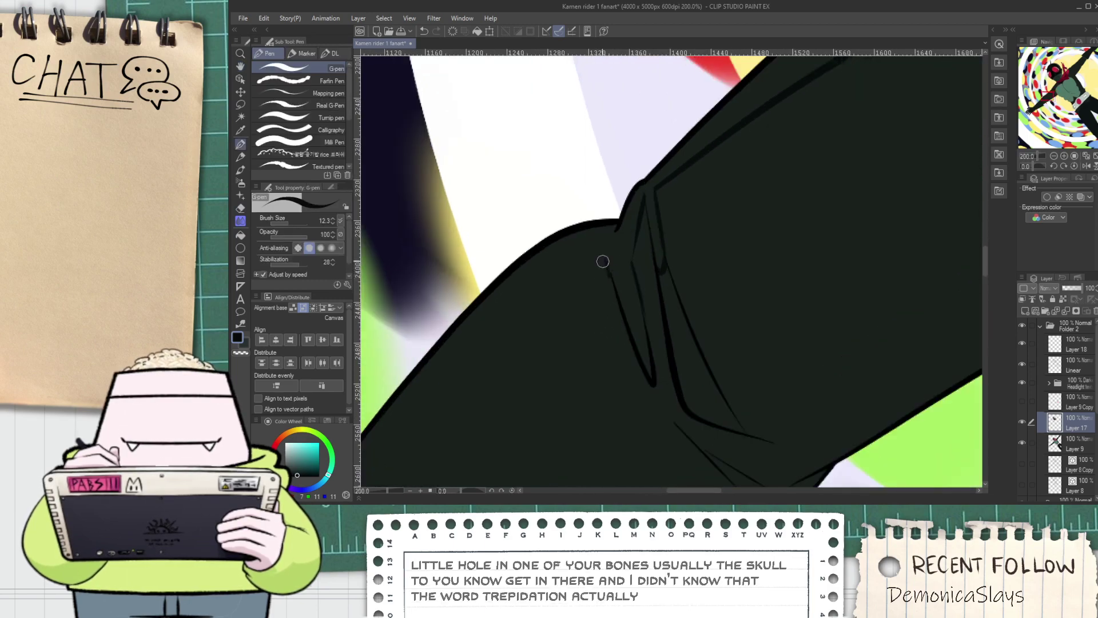
scroll(606, 262, up, 2)
drag(605, 251, 615, 303)
scroll(613, 307, down, 3)
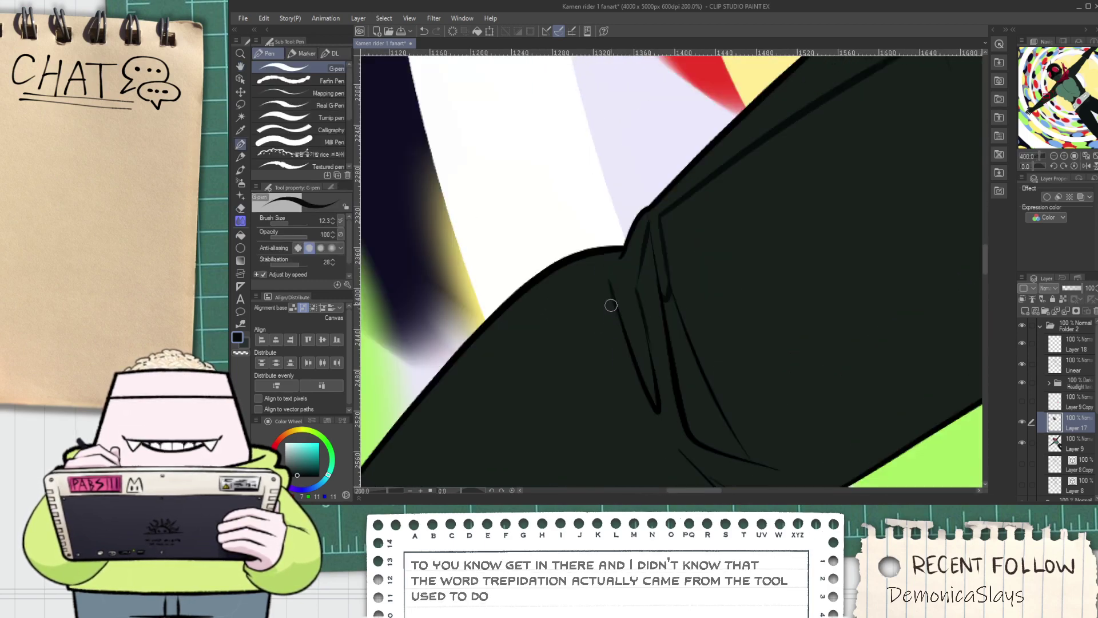
Draw a long tapered shadow line from the glove cuff up the forearm to the nearest elbow fold, redoing the first stroke and erasing the excess tip
key(space)
drag(525, 383, 564, 304)
scroll(461, 385, up, 1)
key(p)
drag(461, 385, 666, 202)
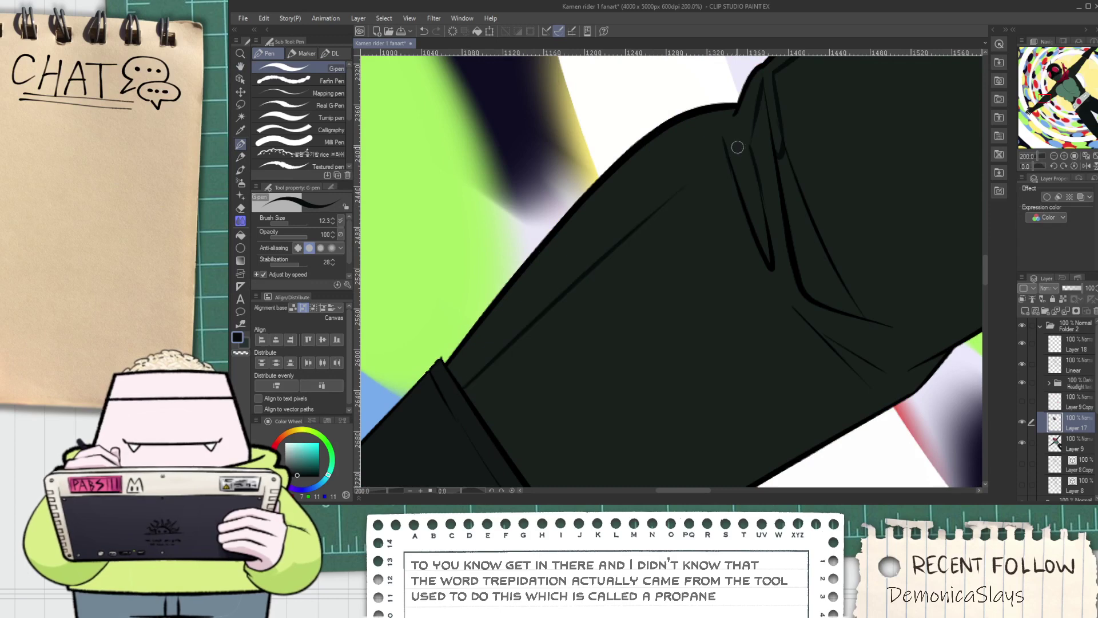
key(ctrl+z)
drag(492, 338, 637, 206)
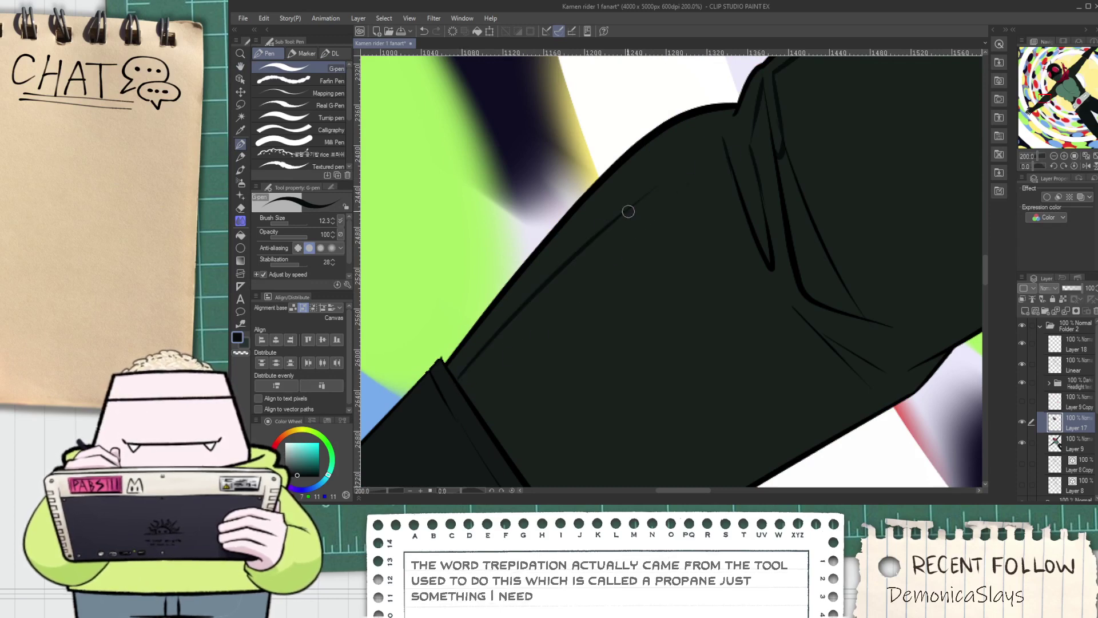
scroll(748, 115, up, 4)
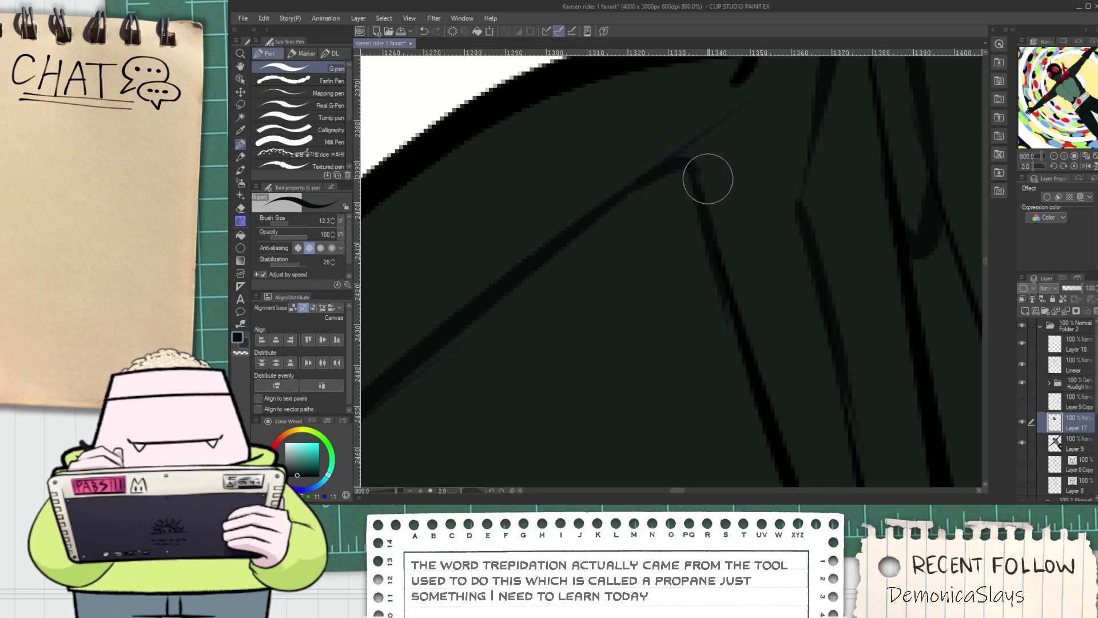
key(e)
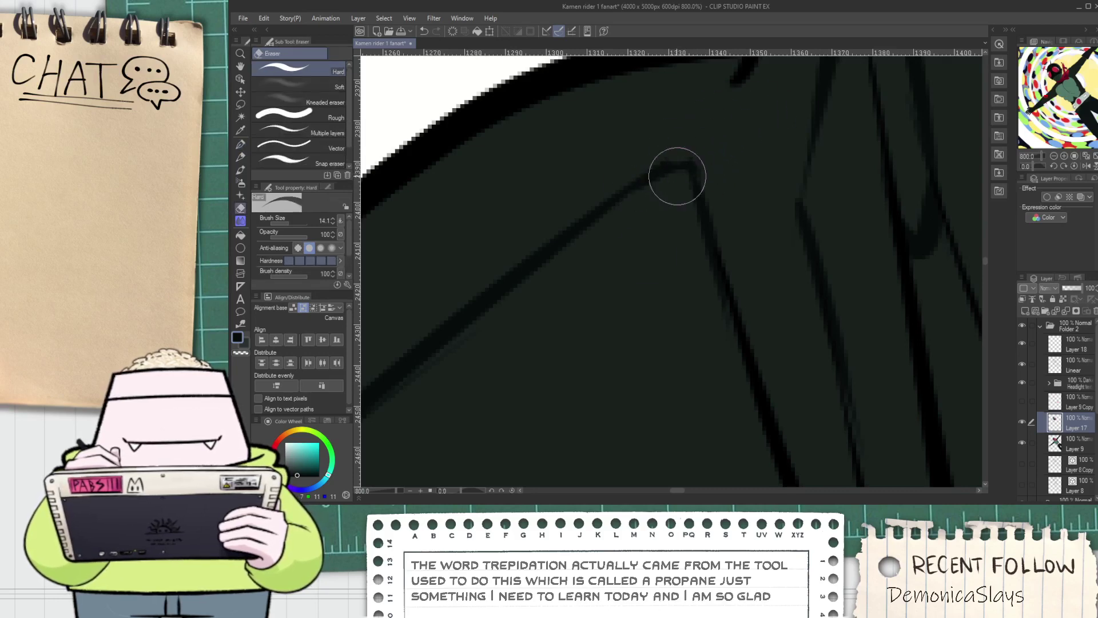
Draw a dark G-pen shadow boundary on Layer 17 just inside the lower edge of the sleeve, from cuff to elbow
scroll(653, 254, down, 6)
scroll(656, 259, up, 3)
key(p)
key(ctrl+z)
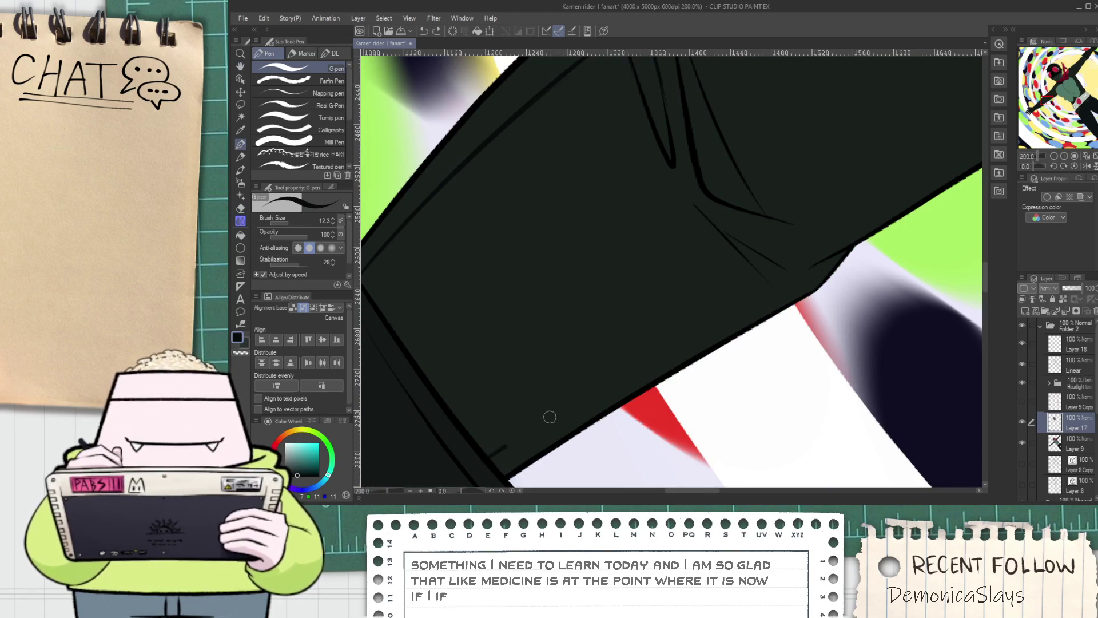
drag(495, 455, 761, 279)
key(ctrl+z)
drag(486, 461, 903, 214)
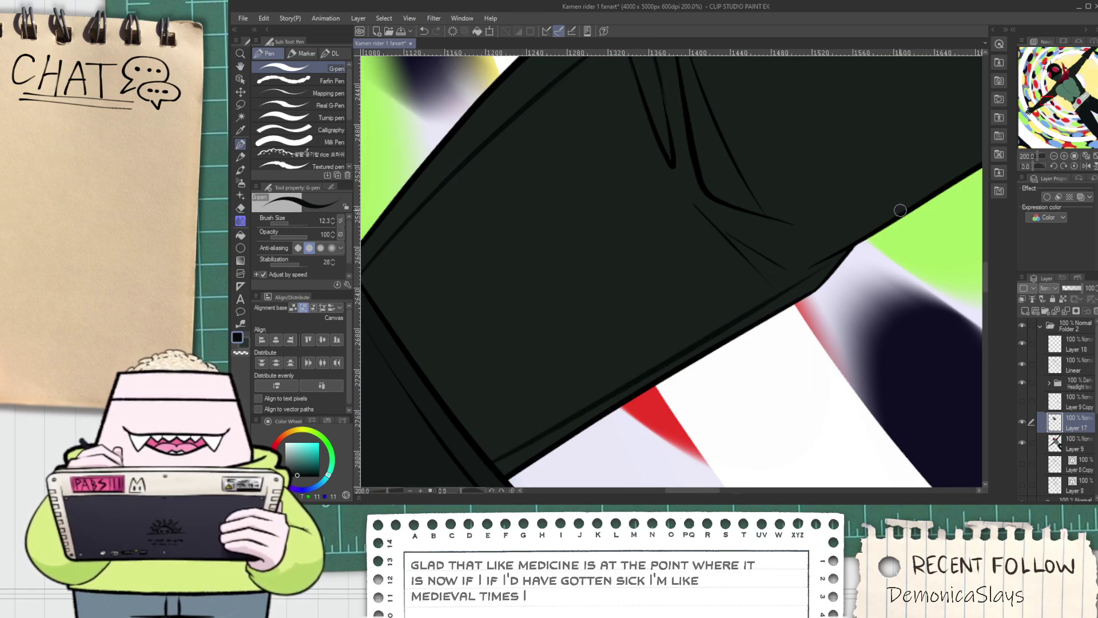
scroll(826, 258, up, 2)
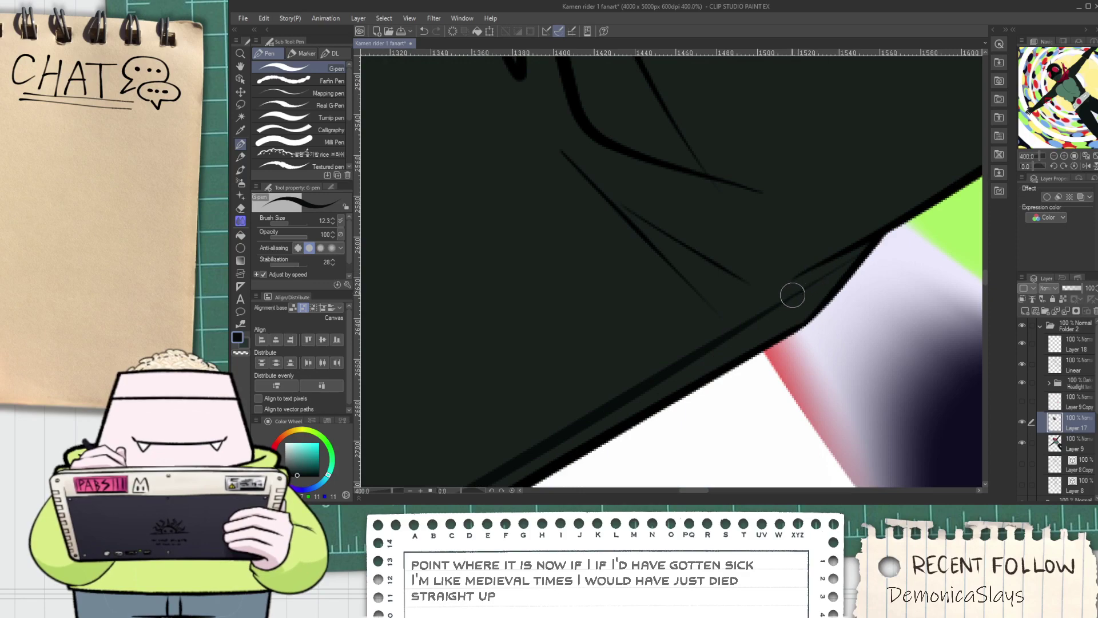
Fill the enclosed areas of the sleeve with the dark shadow color, referring to other layers
key(g)
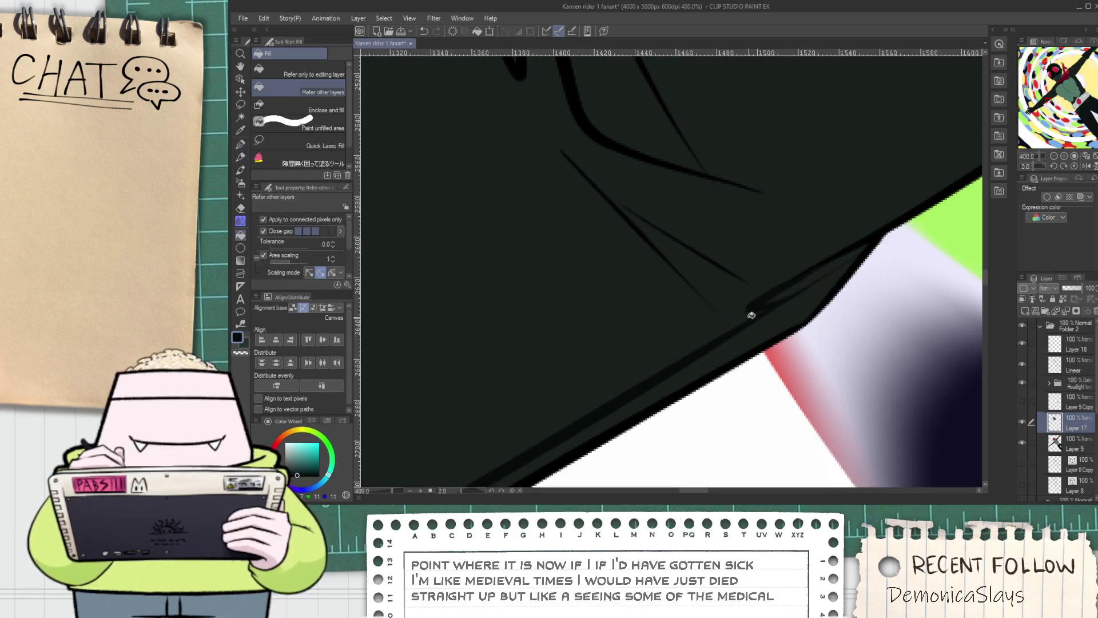
scroll(733, 310, down, 3)
click(734, 310)
click(722, 298)
click(707, 246)
scroll(706, 246, down, 1)
Draw a shadow boundary line across the light patch of the sleeve at the armpit, parallel to its lower edge
key(space)
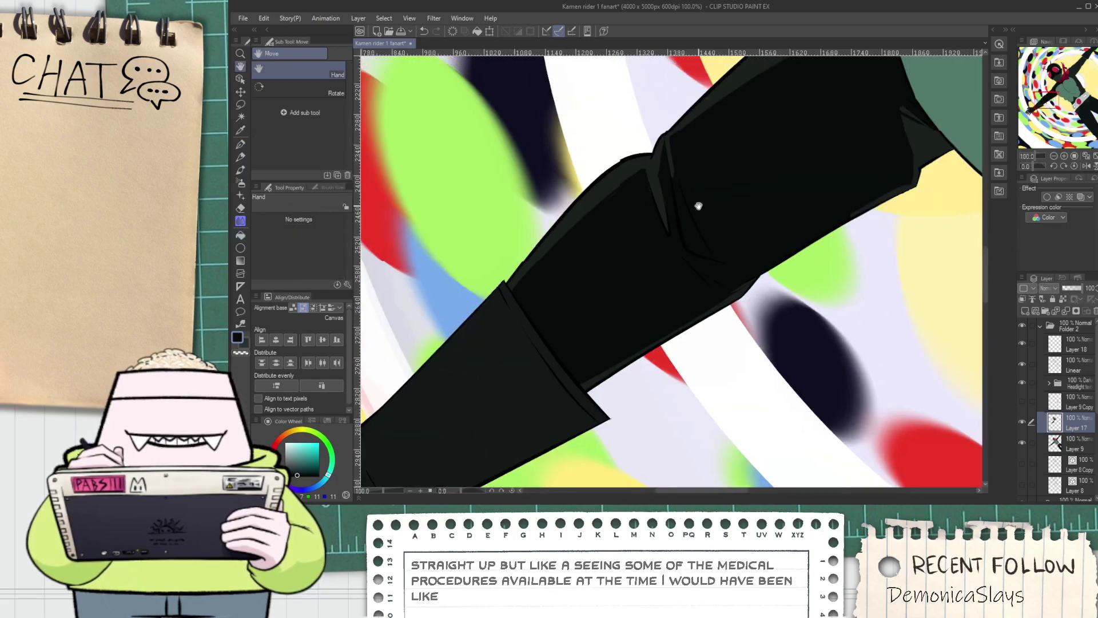
drag(830, 148, 799, 224)
key(p)
scroll(799, 225, up, 4)
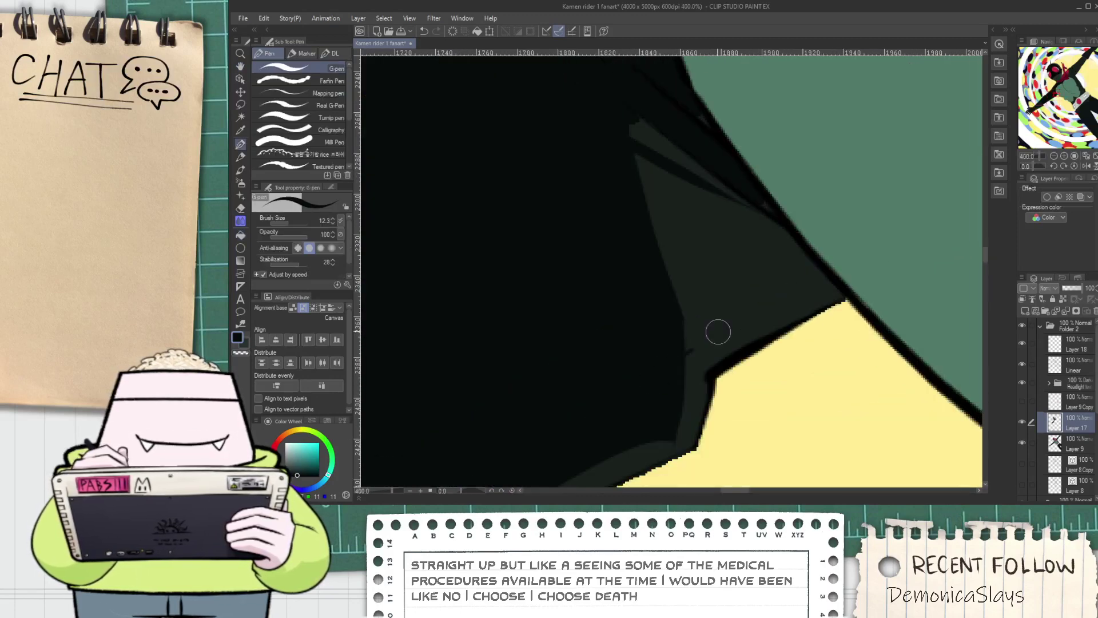
key(ctrl+z)
drag(668, 360, 817, 286)
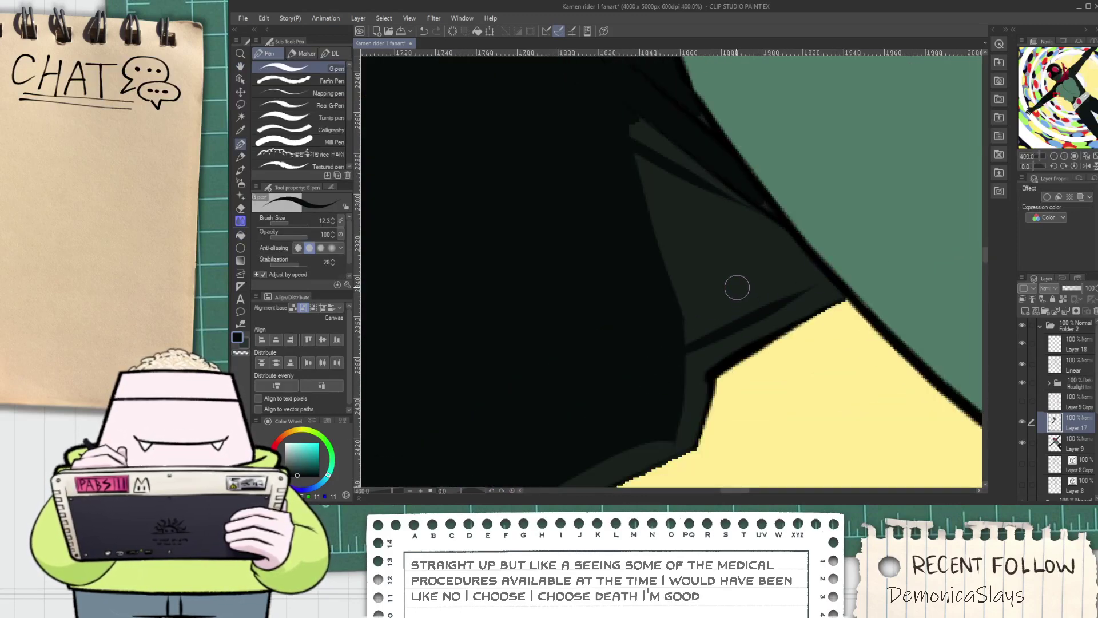
key(ctrl+z)
scroll(653, 338, up, 1)
mouse_move(695, 348)
mouse_down()
mouse_move(910, 239)
mouse_move(873, 236)
mouse_up()
scroll(892, 225, down, 1)
Reinforce the armpit shadow boundary and fill the area above it with the dark shadow color
key(space)
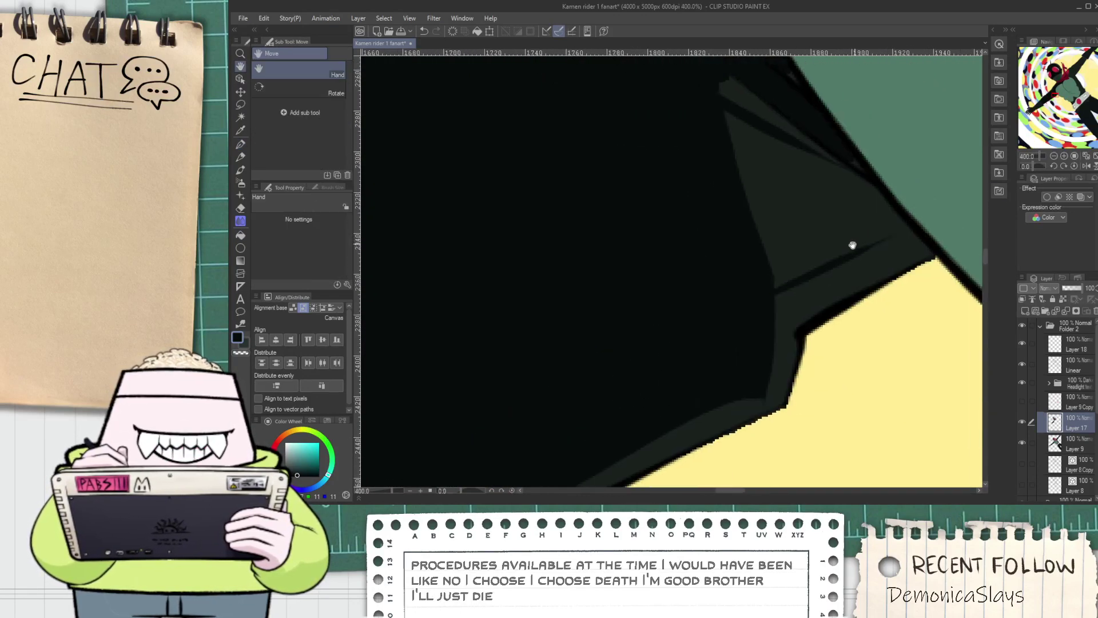
key(p)
scroll(873, 236, up, 2)
drag(776, 299, 702, 338)
key(g)
click(715, 300)
scroll(713, 299, down, 2)
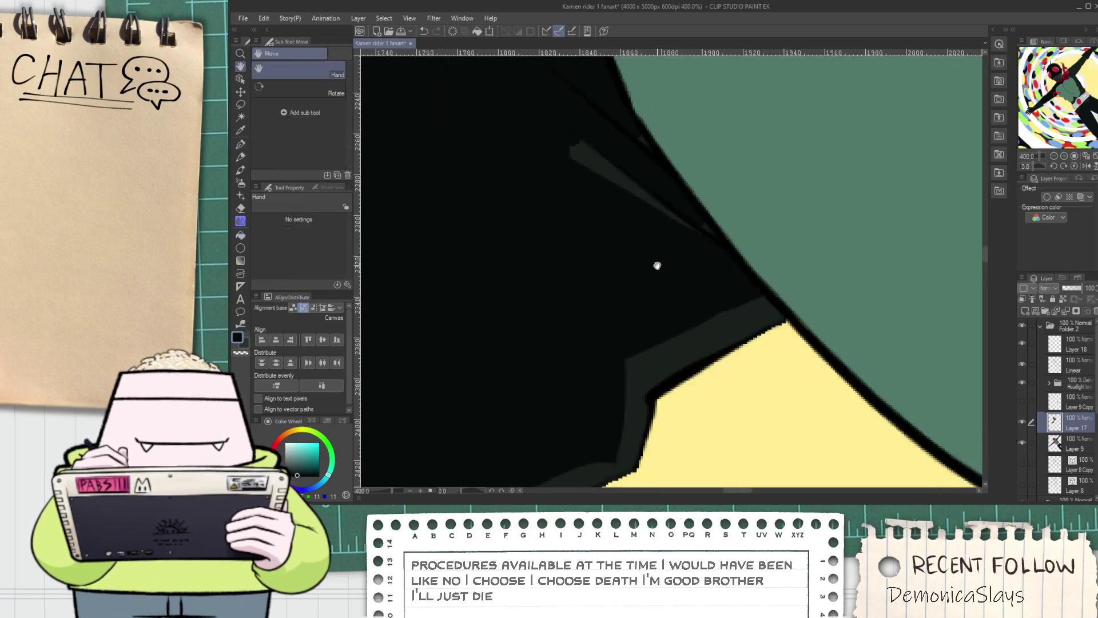
Fill the remaining light strip in the armpit fold with the dark shadow color
key(space)
drag(670, 268, 681, 383)
click(627, 284)
key(p)
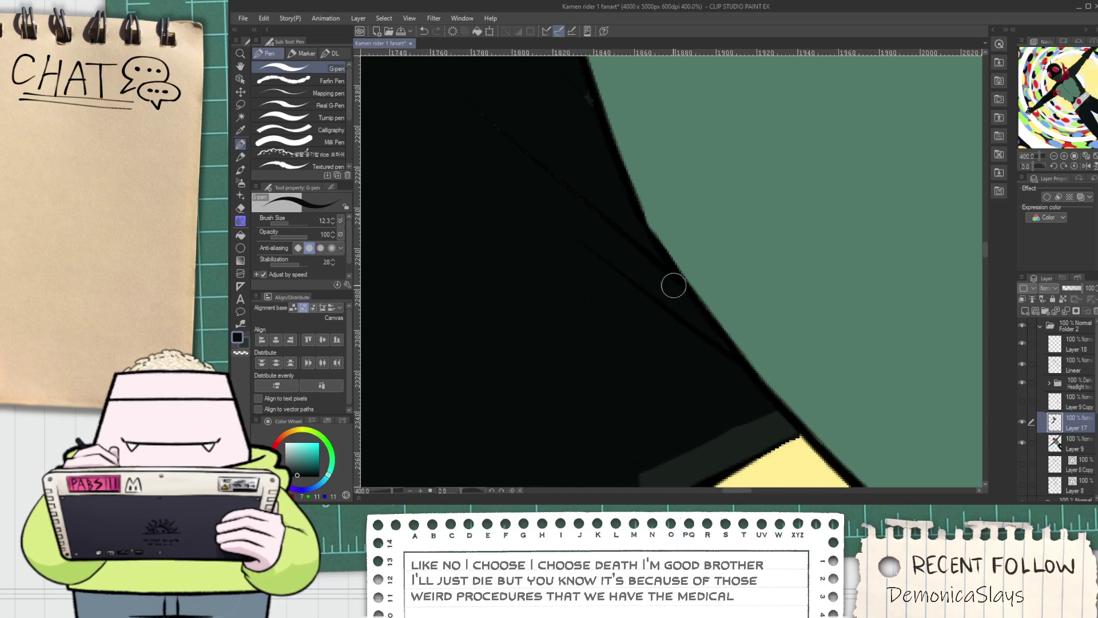
scroll(682, 304, down, 2)
key(space)
drag(609, 172, 655, 338)
scroll(658, 326, up, 2)
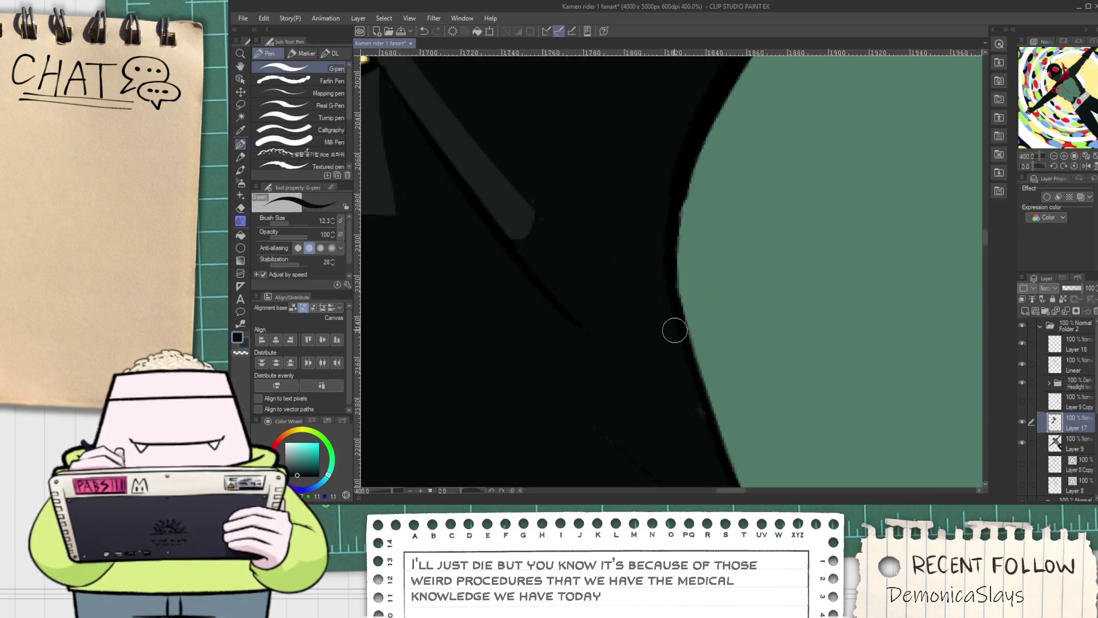
Erase a thin highlight out of the sleeve shadow beside the glove cuff
scroll(675, 321, down, 3)
key(space)
drag(599, 274, 686, 298)
scroll(575, 359, down, 1)
scroll(574, 361, down, 1)
drag(601, 366, 701, 258)
scroll(690, 307, up, 1)
scroll(681, 286, up, 8)
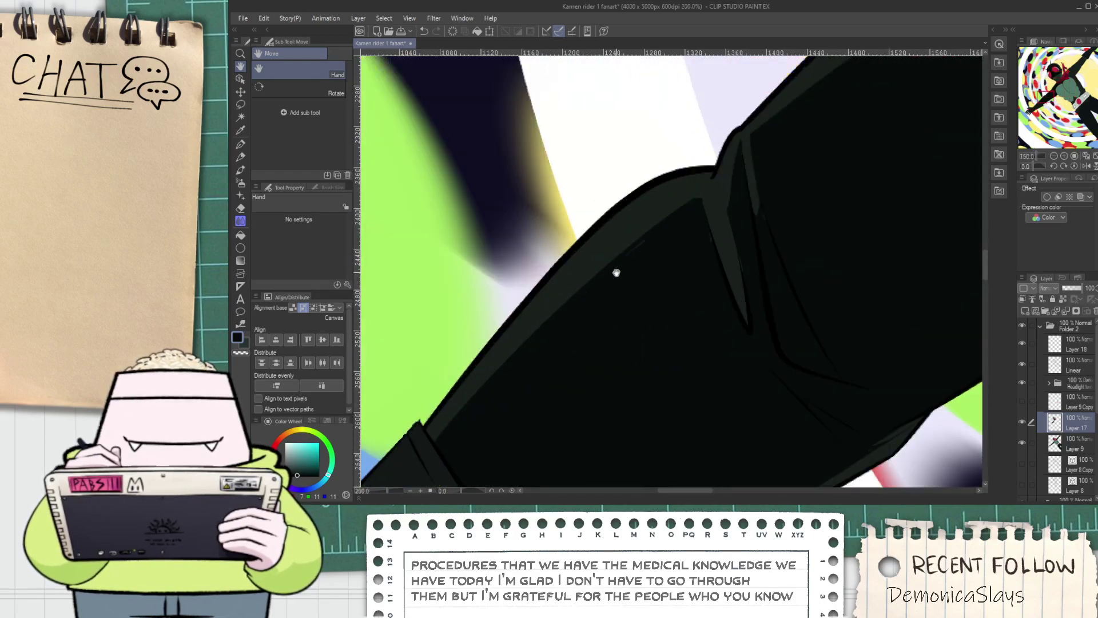
scroll(611, 286, down, 6)
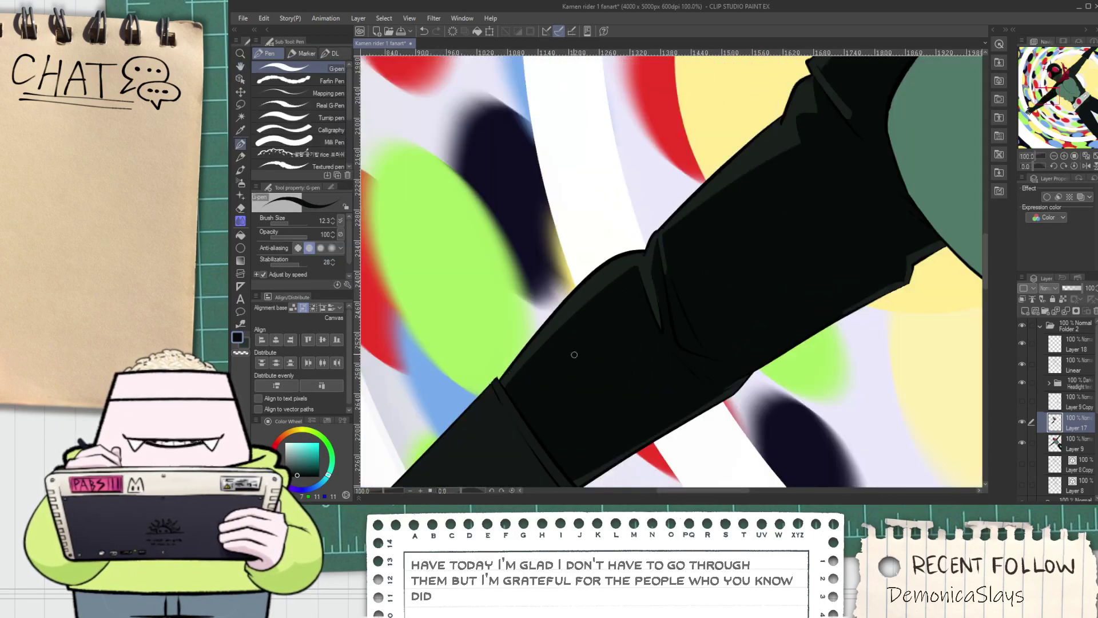
key(e)
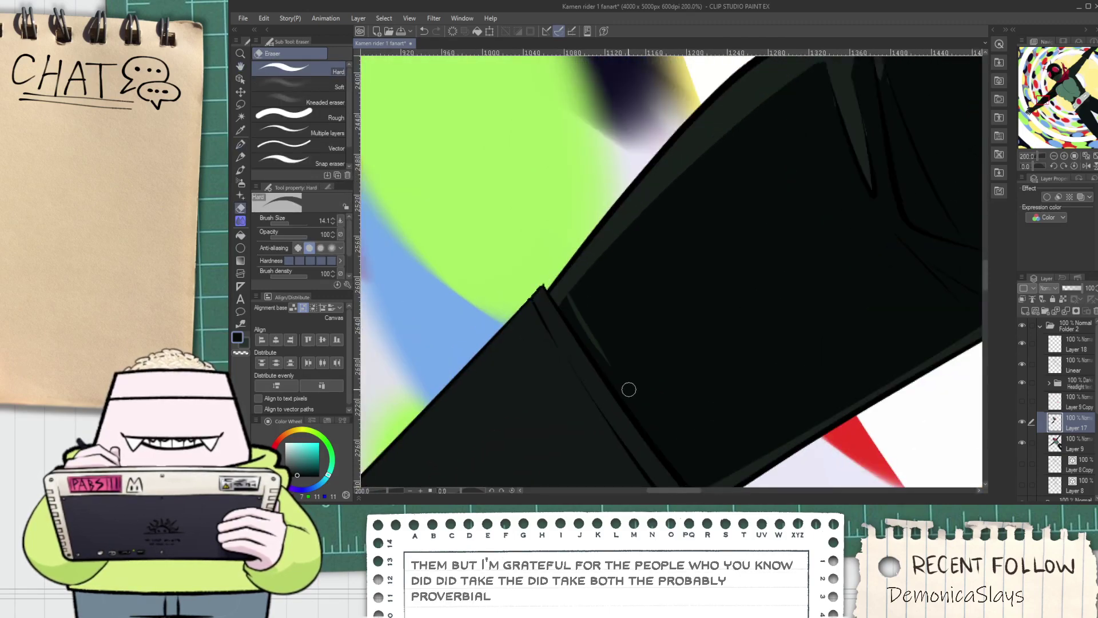
scroll(607, 355, down, 2)
Touch up the shadow around the elbow folds with the G-pen, rounding its corner and covering leftover light specks
key(space)
drag(643, 349, 622, 319)
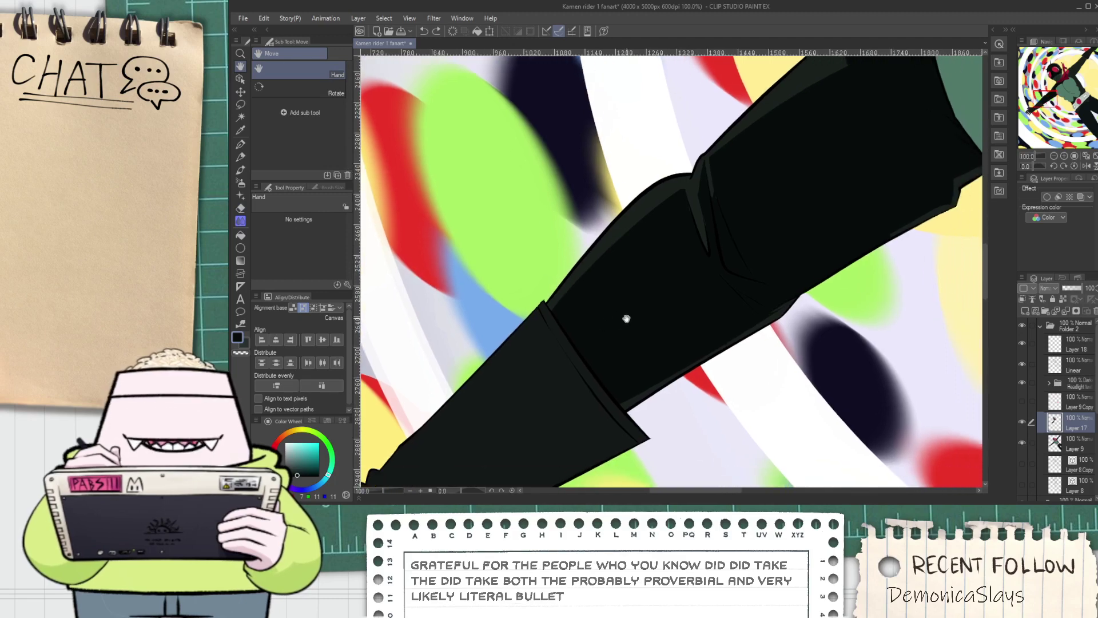
scroll(742, 300, up, 1)
drag(741, 308, 733, 315)
scroll(553, 245, up, 5)
key(p)
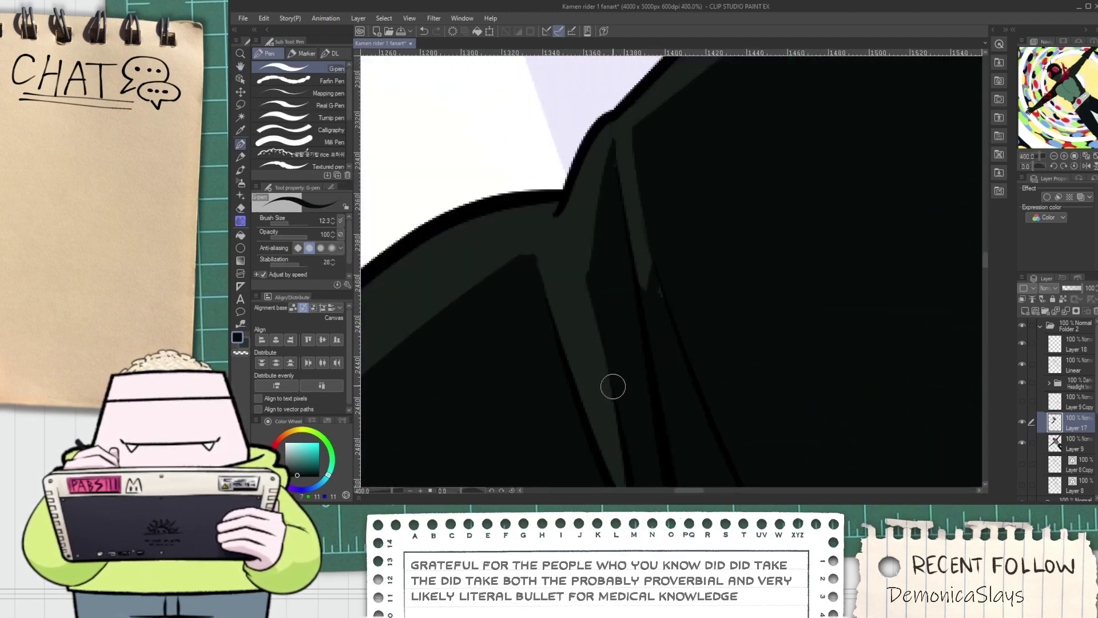
scroll(520, 255, down, 1)
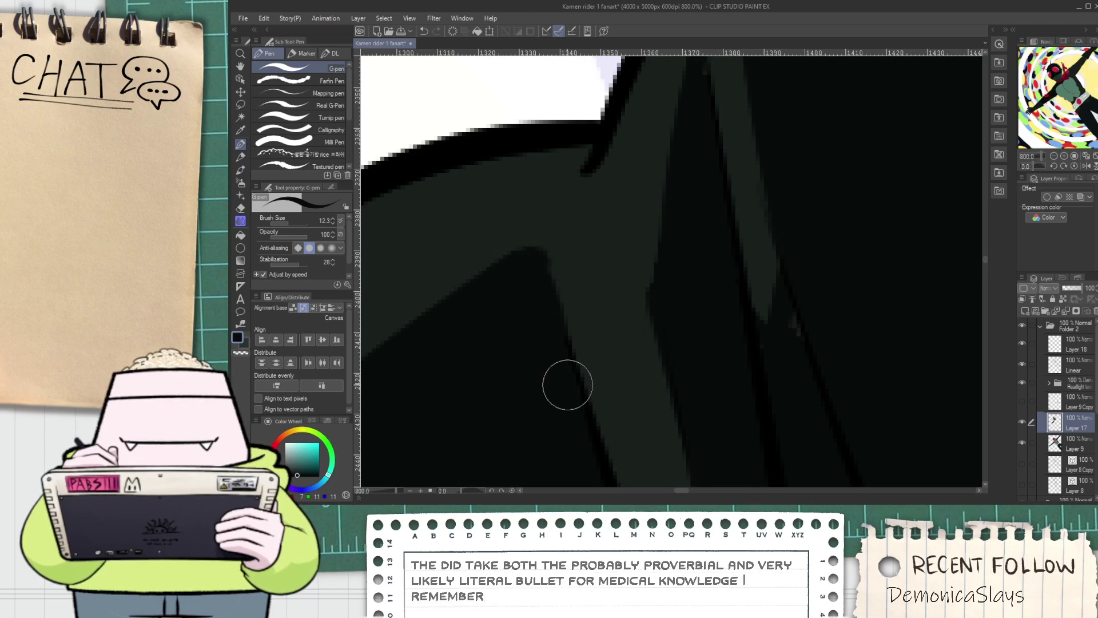
scroll(565, 372, down, 1)
scroll(565, 366, up, 2)
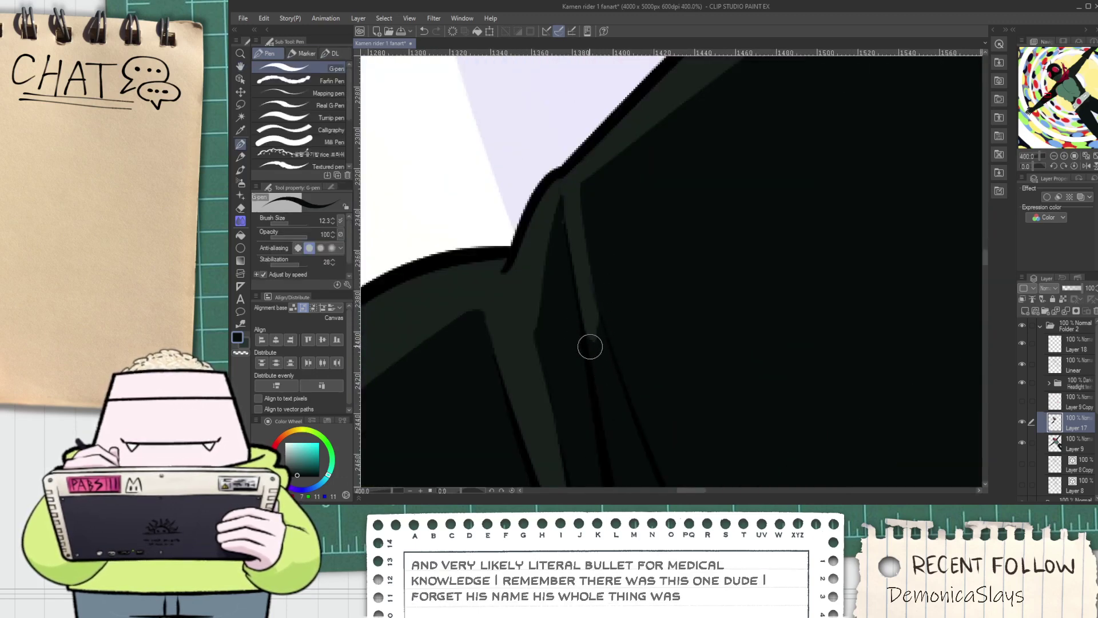
Draw a diagonal shadow boundary on the small piece of the other sleeve visible between the scarf strands
scroll(572, 338, down, 3)
key(space)
drag(571, 351, 630, 255)
scroll(626, 293, down, 1)
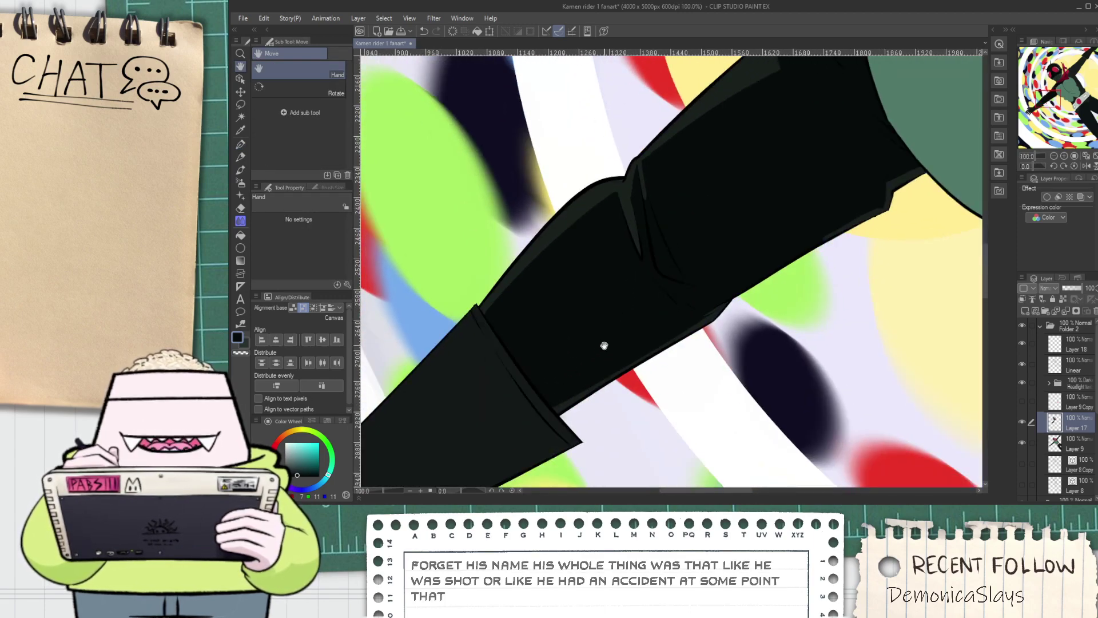
scroll(618, 338, down, 1)
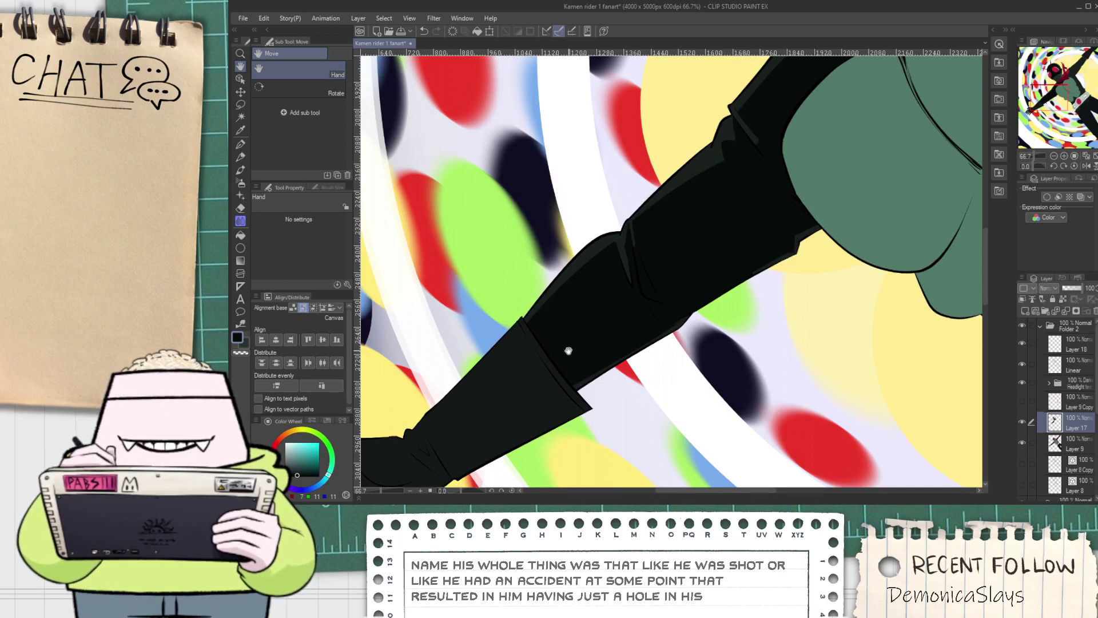
drag(572, 345, 613, 312)
scroll(613, 312, down, 2)
drag(863, 89, 661, 260)
drag(601, 222, 586, 283)
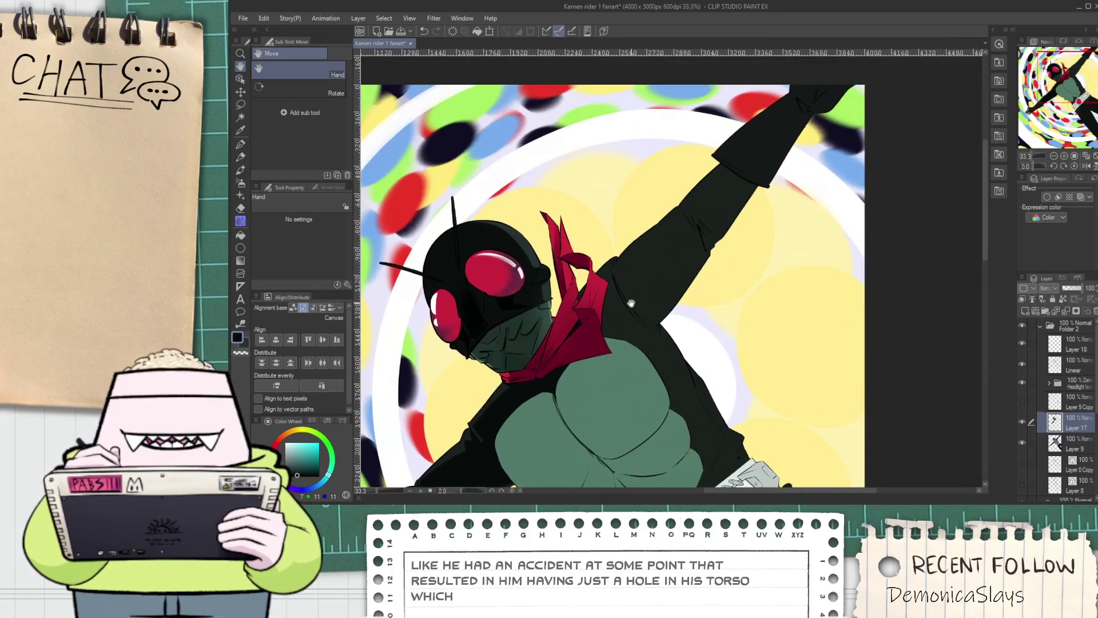
scroll(586, 283, up, 3)
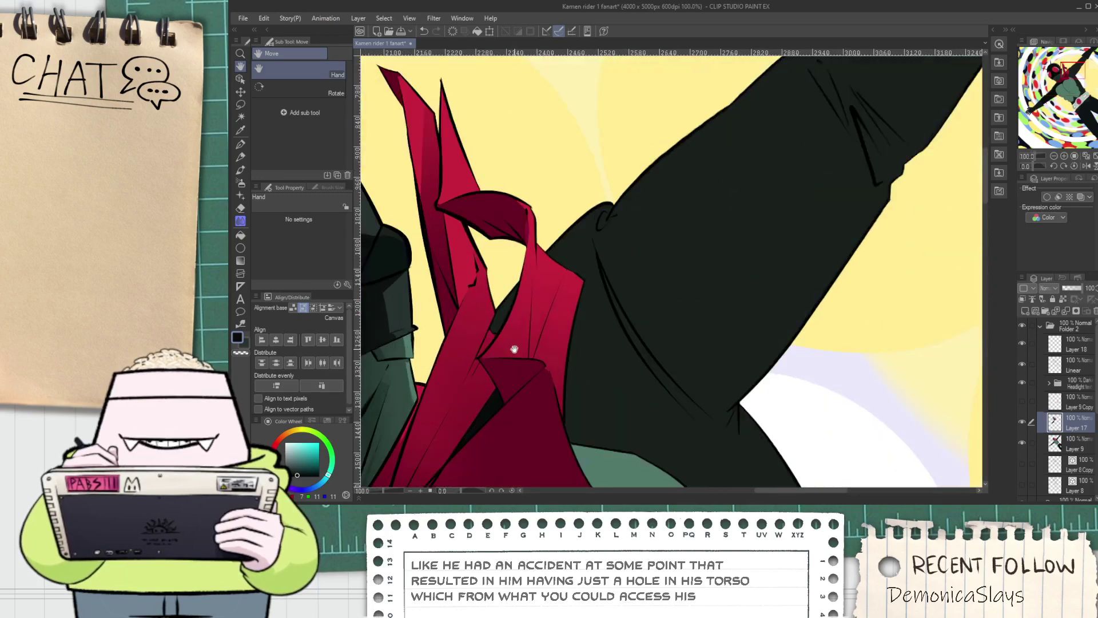
key(g)
key(p)
scroll(544, 339, up, 5)
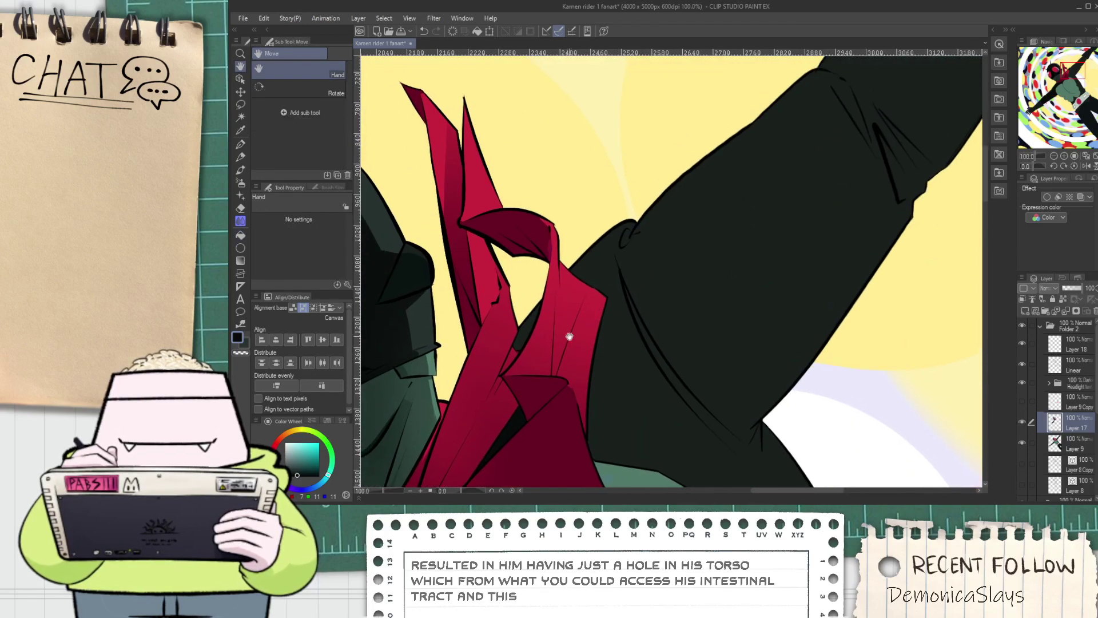
drag(479, 372, 665, 177)
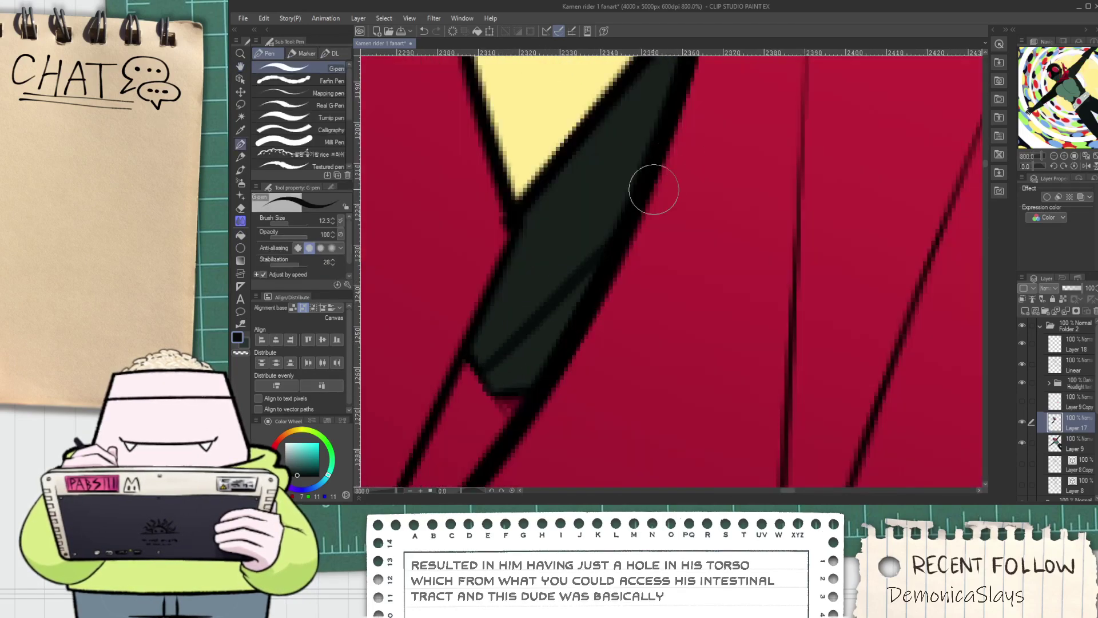
Fill the lower part of that sleeve piece with the shadow color and touch up its edge with the G-pen
key(g)
click(529, 355)
key(p)
drag(630, 228, 600, 268)
Sample the scarf's red and paint it on Layer 9 along the ragged outline where the scarf meets the shoulder
scroll(600, 269, down, 5)
key(space)
drag(709, 189, 590, 315)
scroll(579, 309, up, 3)
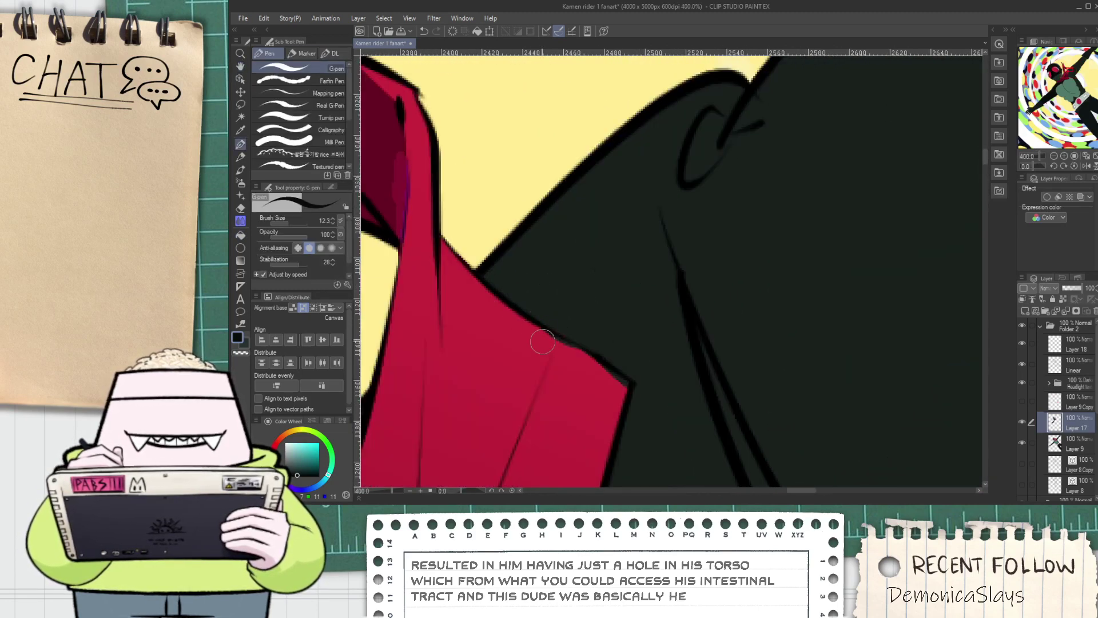
key(i)
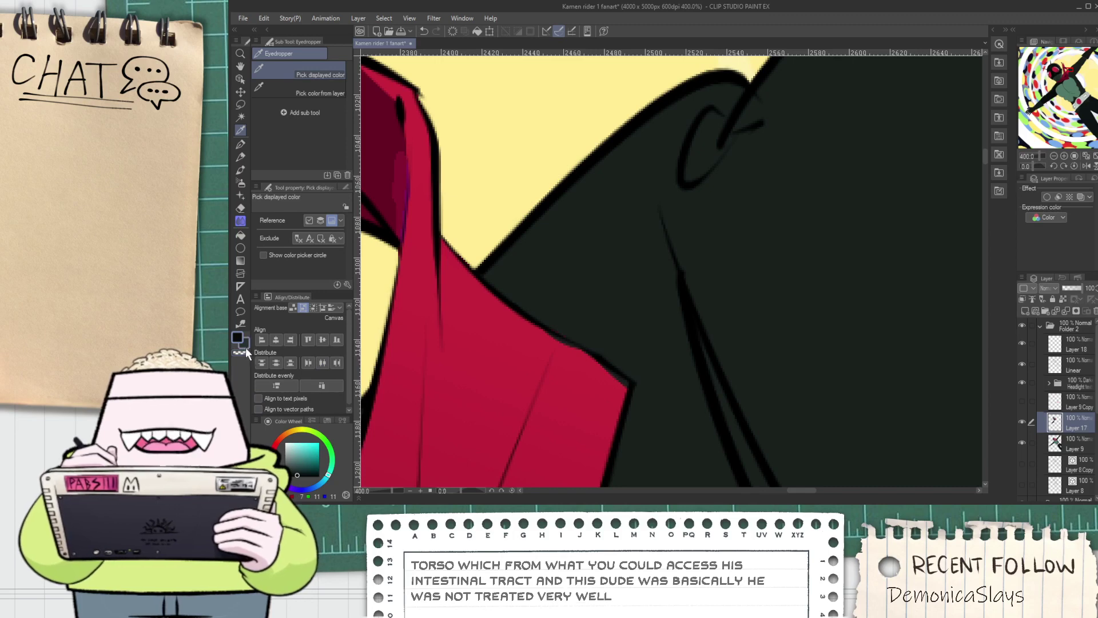
click(503, 400)
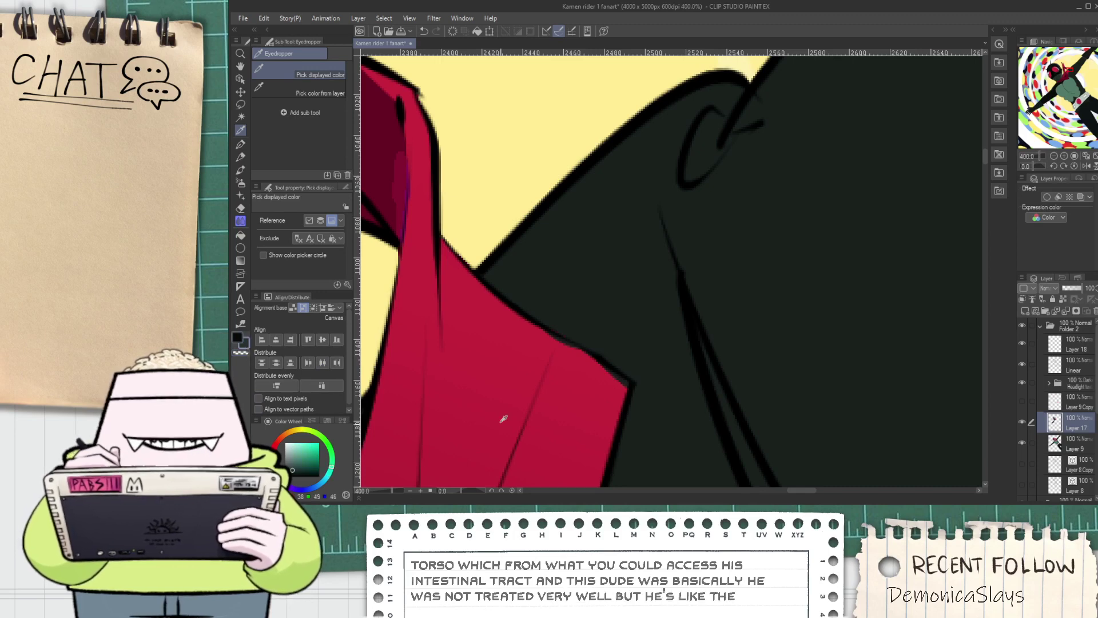
click(1073, 445)
key(p)
scroll(552, 327, up, 3)
drag(456, 287, 681, 445)
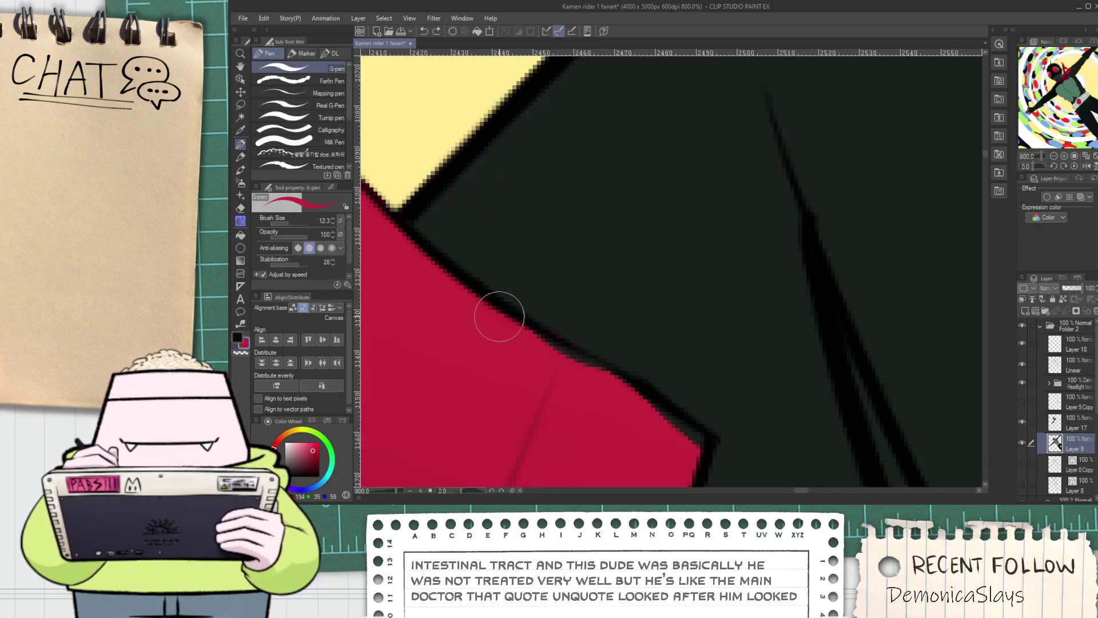
alt+click(505, 336)
mouse_move(550, 341)
mouse_down()
mouse_move(591, 365)
mouse_move(528, 328)
mouse_move(624, 403)
mouse_move(586, 368)
mouse_move(701, 442)
mouse_up()
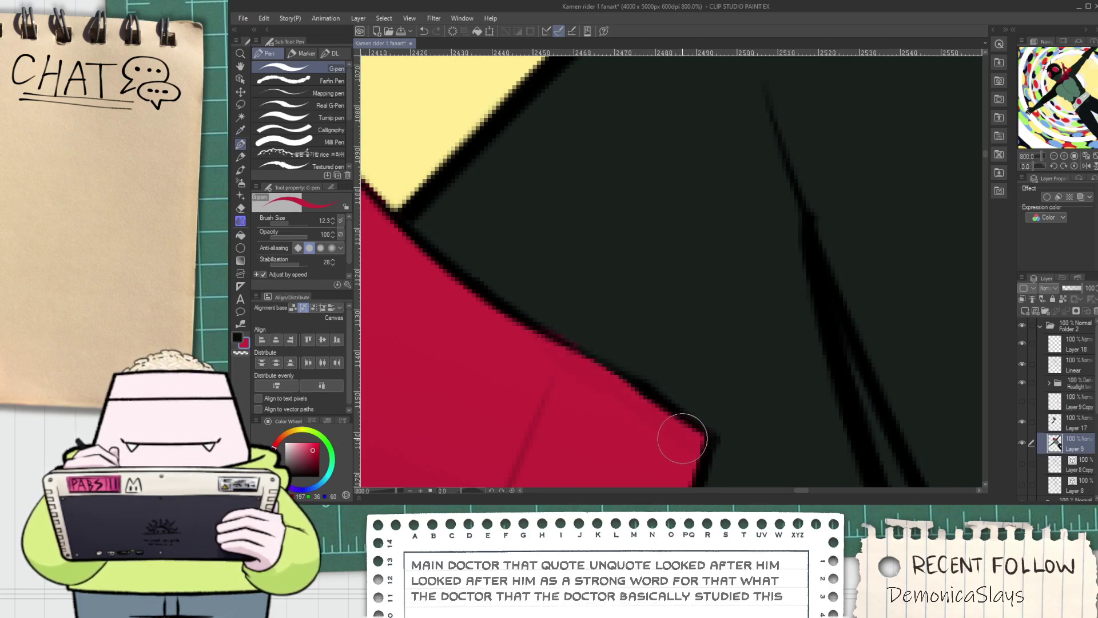
Sample the dark sleeve color and clean up the sleeve side of the scarf outline with the G-pen
scroll(685, 438, down, 6)
scroll(690, 438, up, 1)
scroll(689, 438, up, 3)
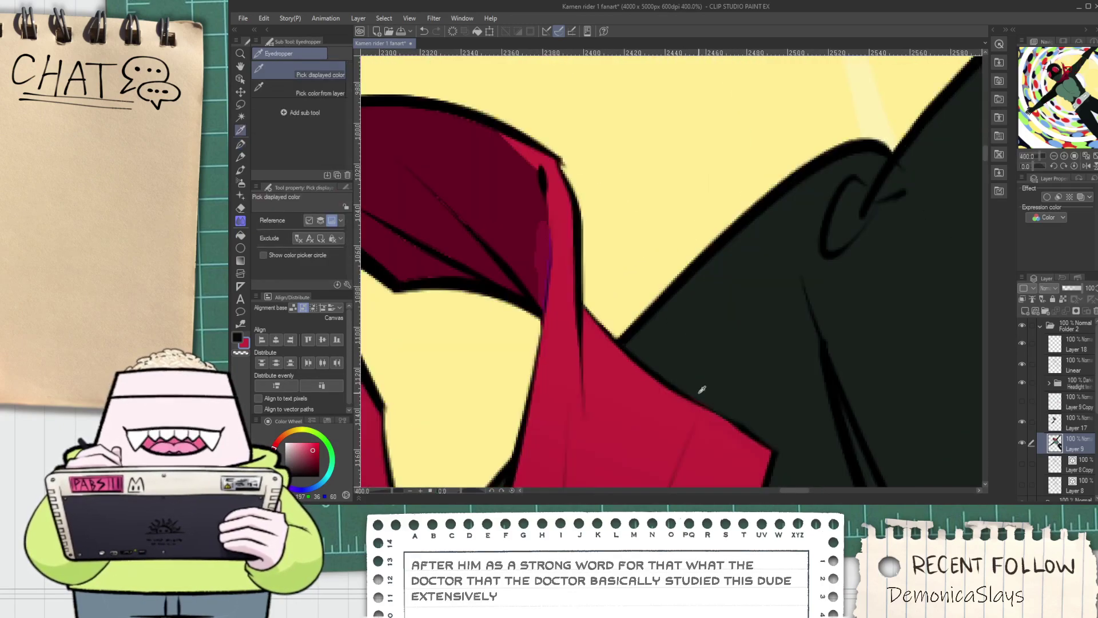
scroll(710, 395, up, 2)
alt+click(642, 396)
scroll(642, 396, up, 2)
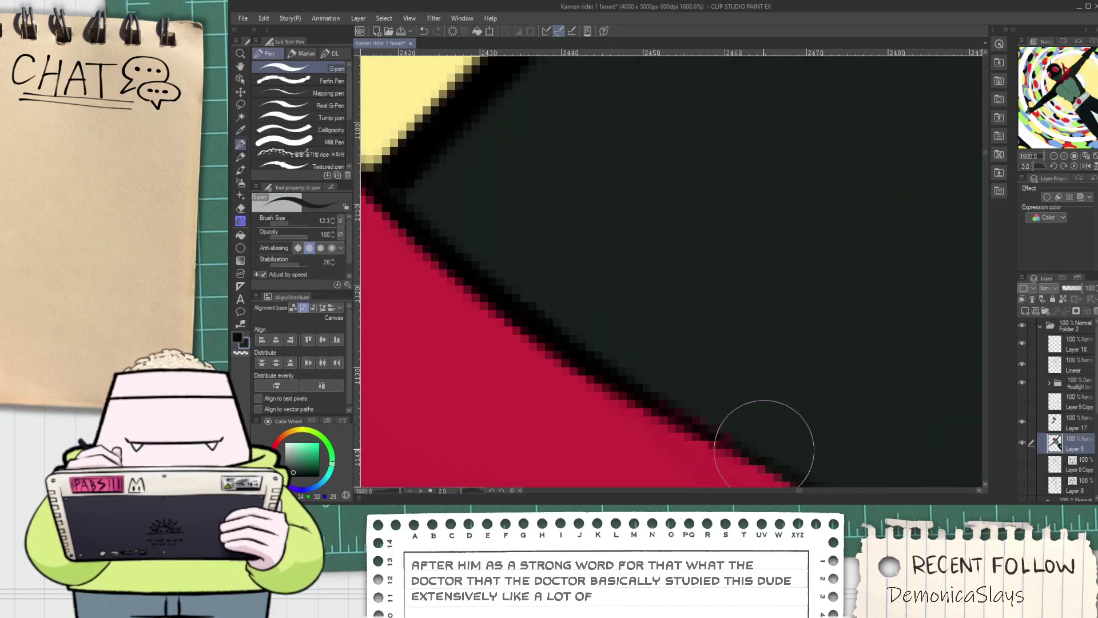
Return to Layer 17, sample the dark shadow color and shorten the lit strip at the lowered arm's shoulder fold by filling its lower end
click(1064, 424)
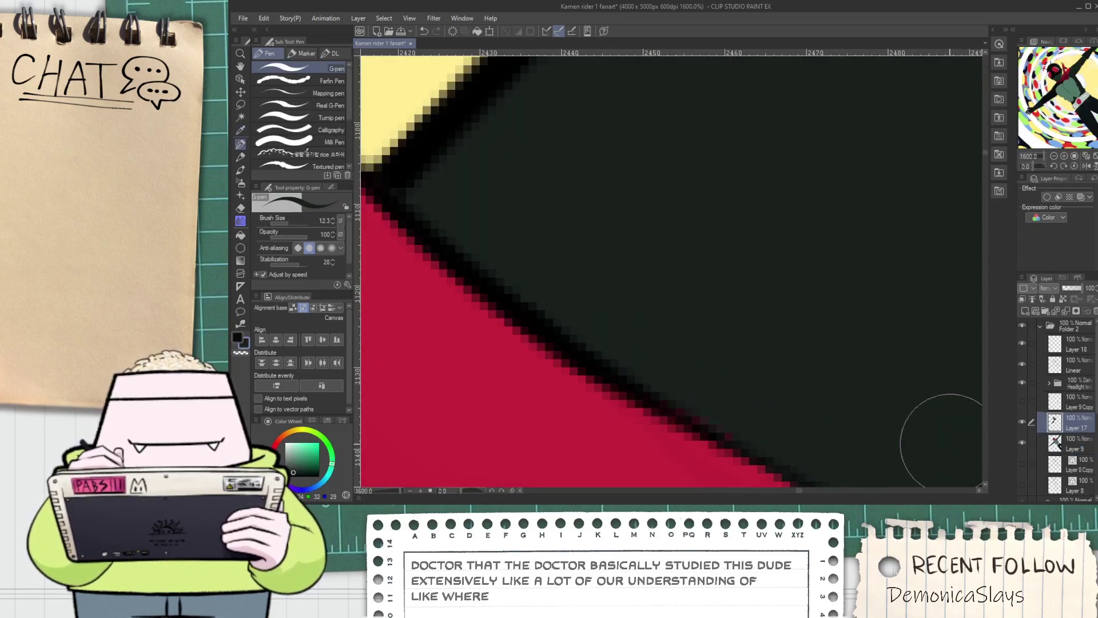
key(e)
scroll(714, 411, down, 10)
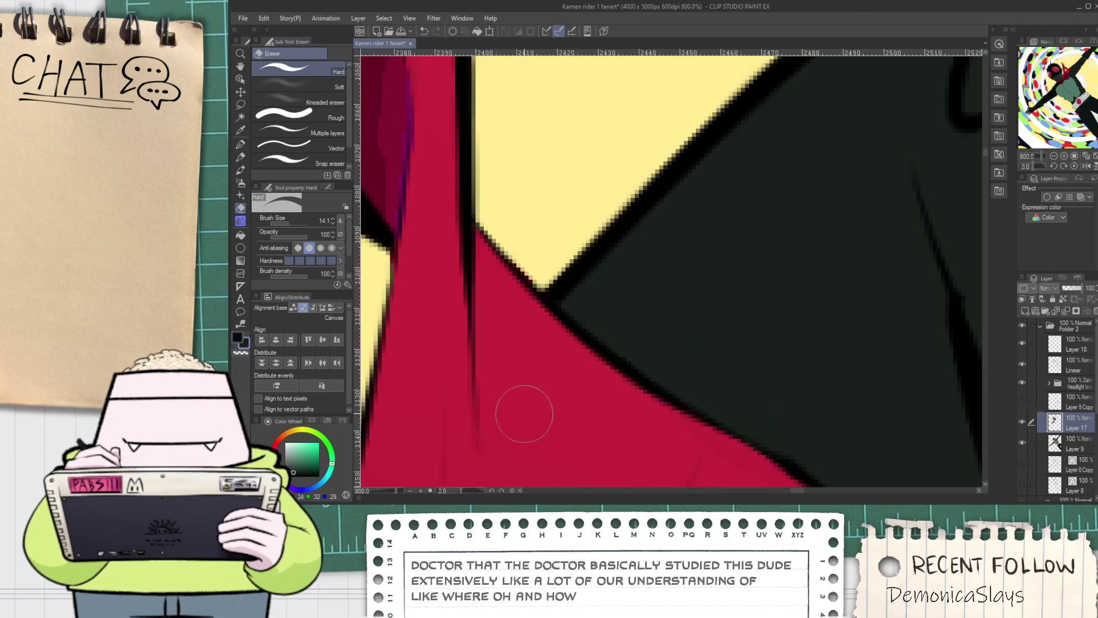
key(space)
scroll(631, 304, up, 3)
key(p)
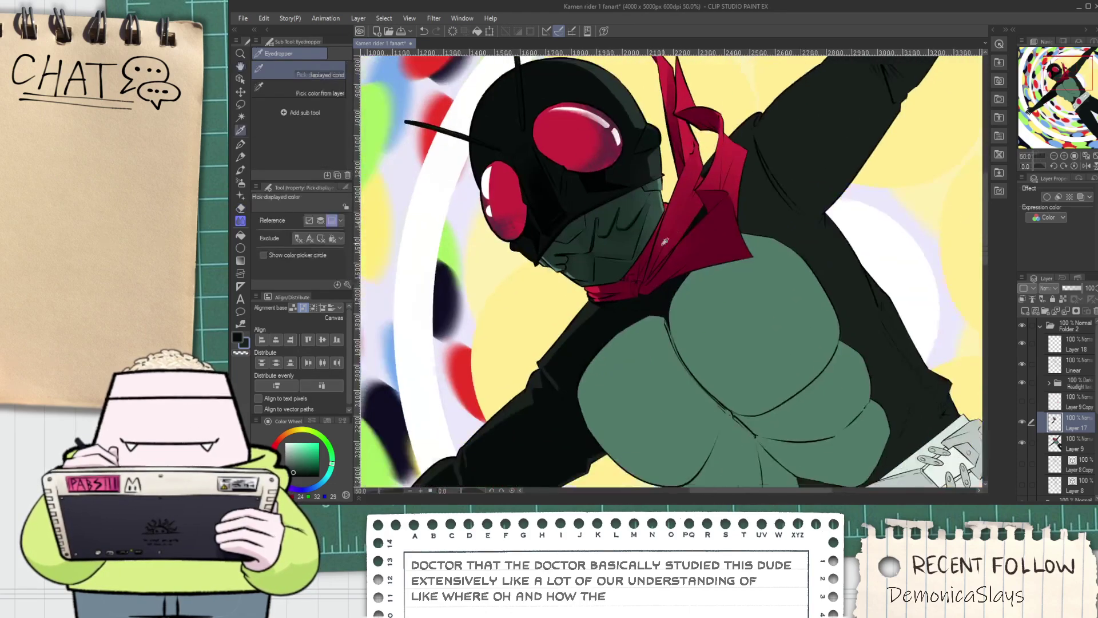
scroll(561, 338, up, 2)
scroll(536, 345, up, 3)
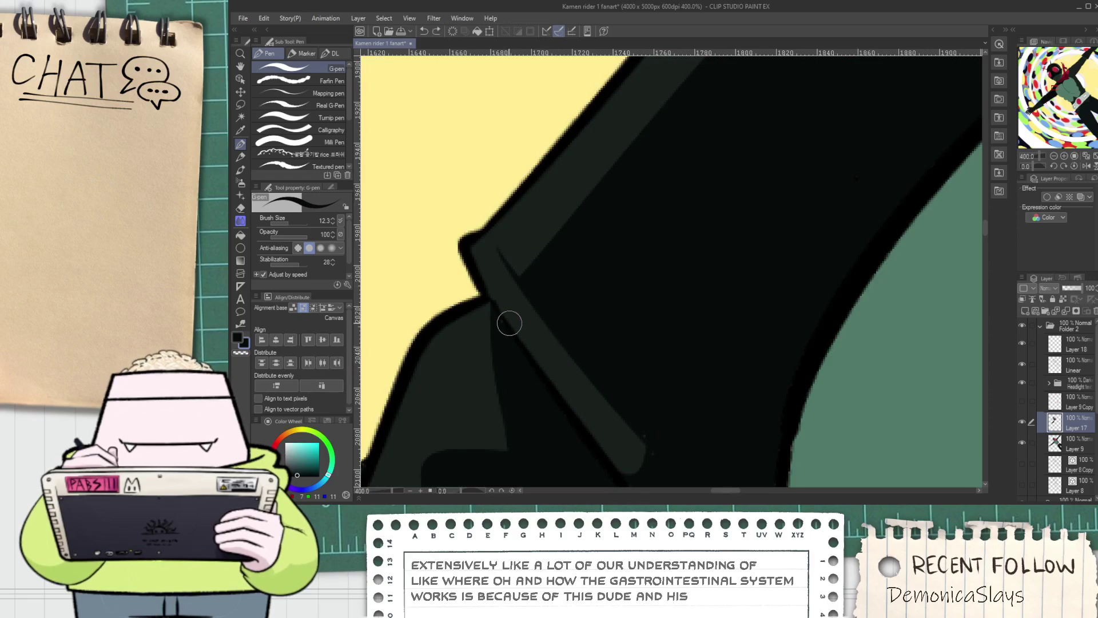
key(g)
click(600, 435)
key(p)
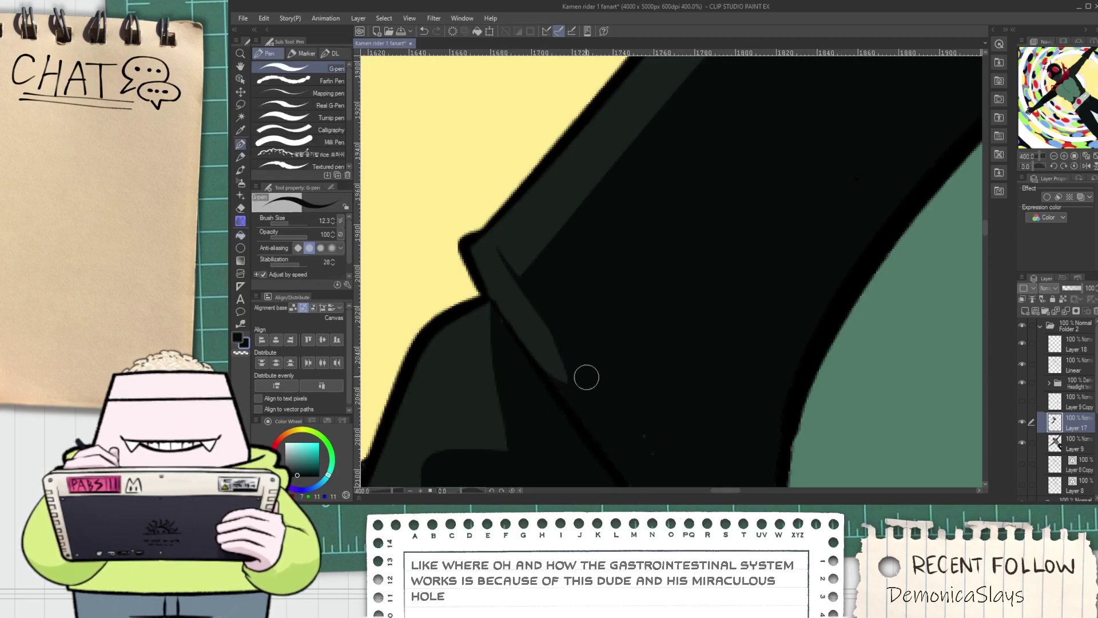
Draw a curved shadow boundary with the G-pen across the shoulder piece between the scarf and the raised arm's seam
scroll(634, 430, down, 7)
key(space)
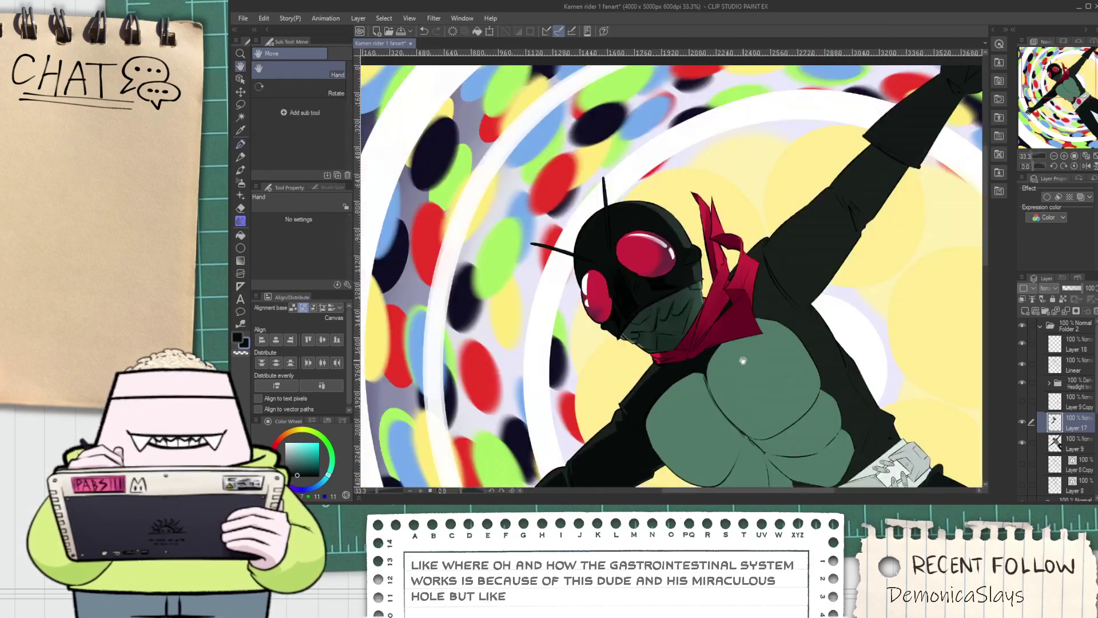
drag(699, 429, 681, 253)
drag(580, 339, 571, 399)
drag(709, 268, 500, 395)
drag(592, 293, 576, 383)
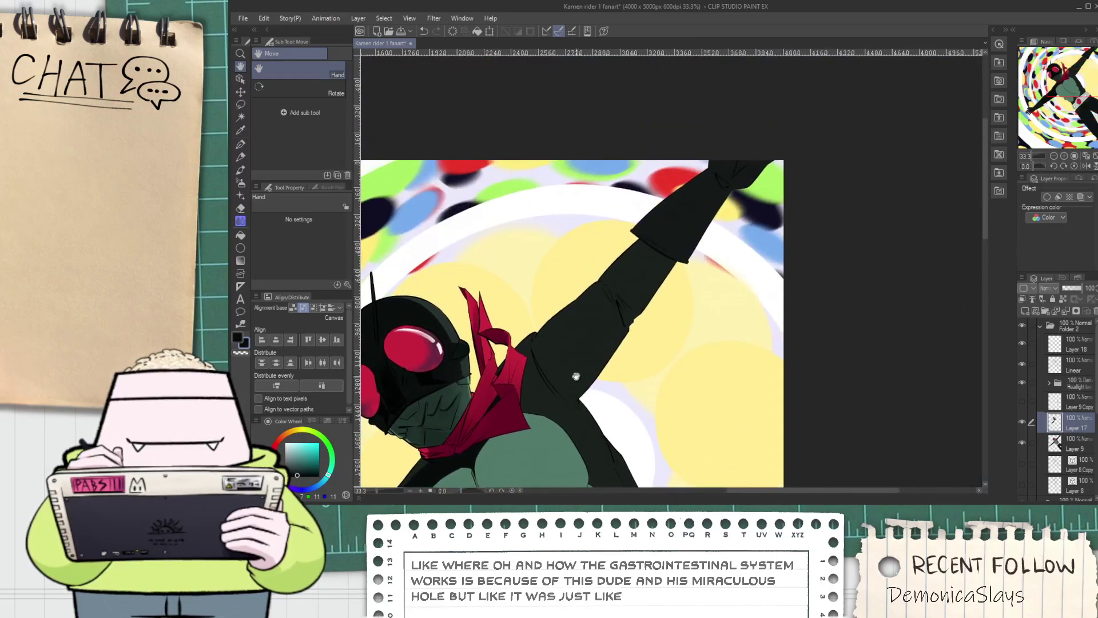
scroll(511, 363, up, 2)
key(p)
scroll(512, 352, up, 5)
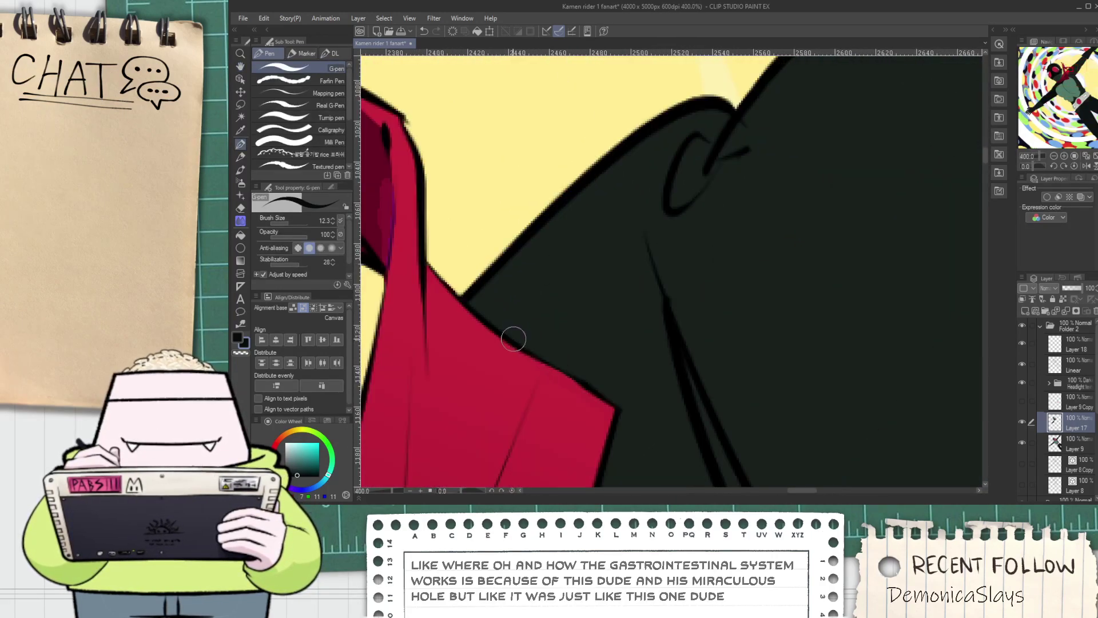
drag(539, 329, 639, 250)
mouse_move(514, 336)
mouse_down()
mouse_move(611, 267)
mouse_move(664, 197)
mouse_move(669, 279)
mouse_up()
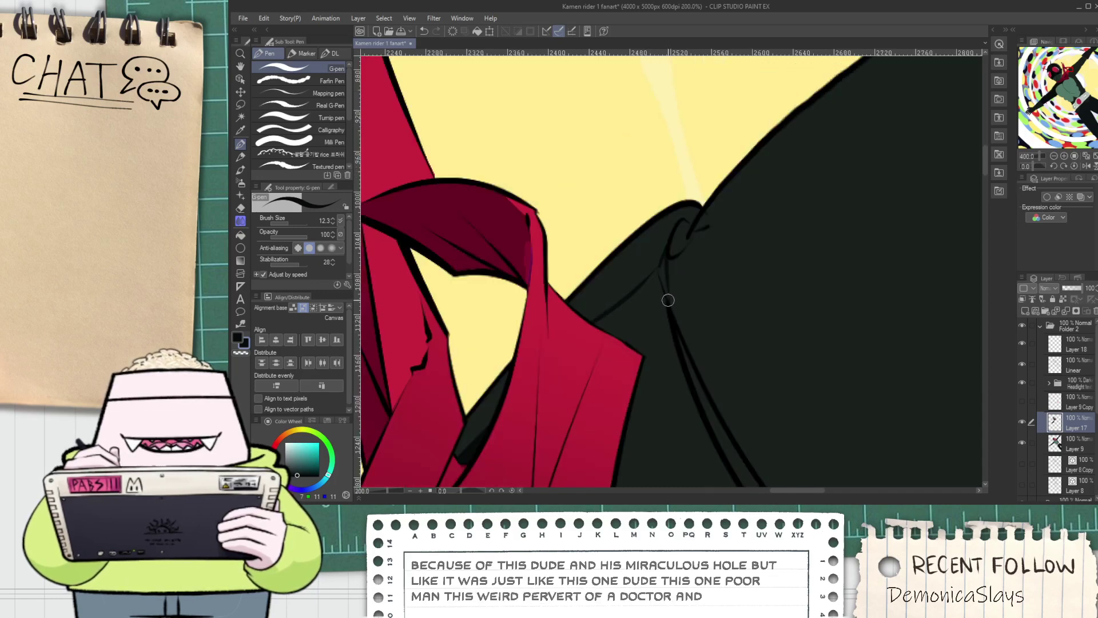
Fill the area below the shoulder boundary and down the side of the torso with the shadow color
key(g)
click(665, 270)
key(ctrl+z)
click(660, 273)
click(650, 335)
Erase the shadow with the Rough eraser to leave a lit strip along the torso's outer side below the armpit
scroll(658, 336, down, 6)
key(space)
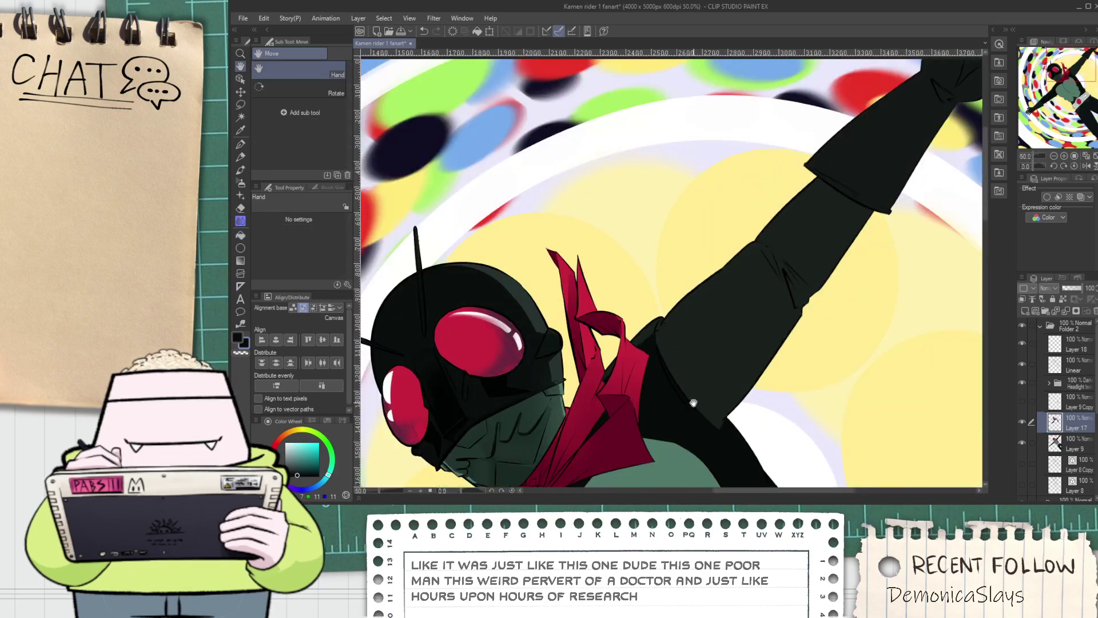
drag(692, 402, 679, 389)
drag(707, 433, 557, 315)
scroll(555, 312, up, 1)
key(e)
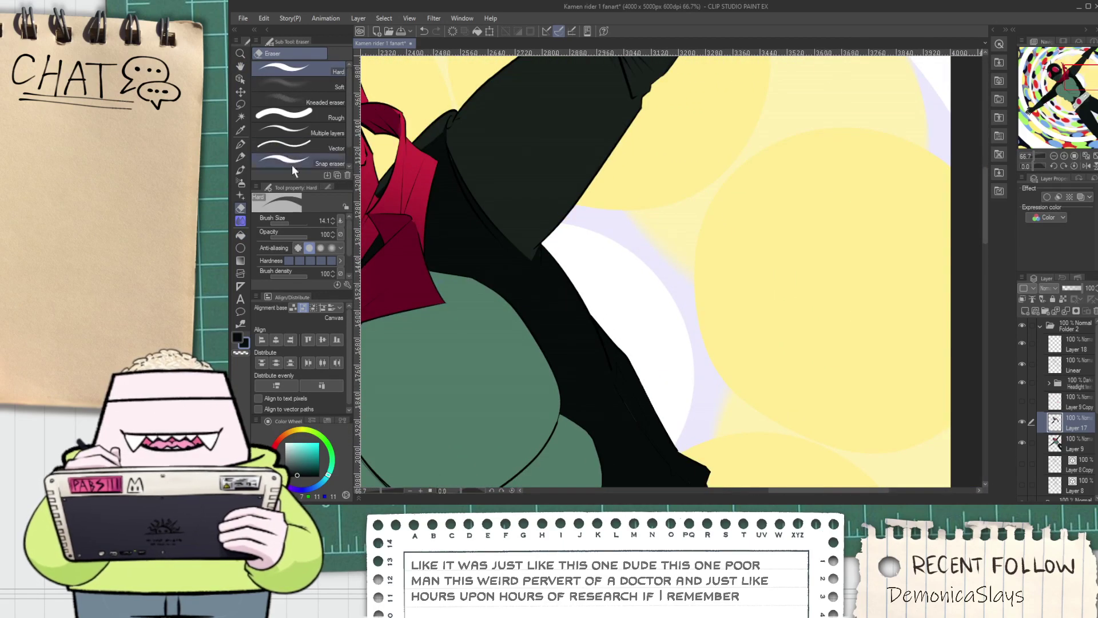
click(298, 116)
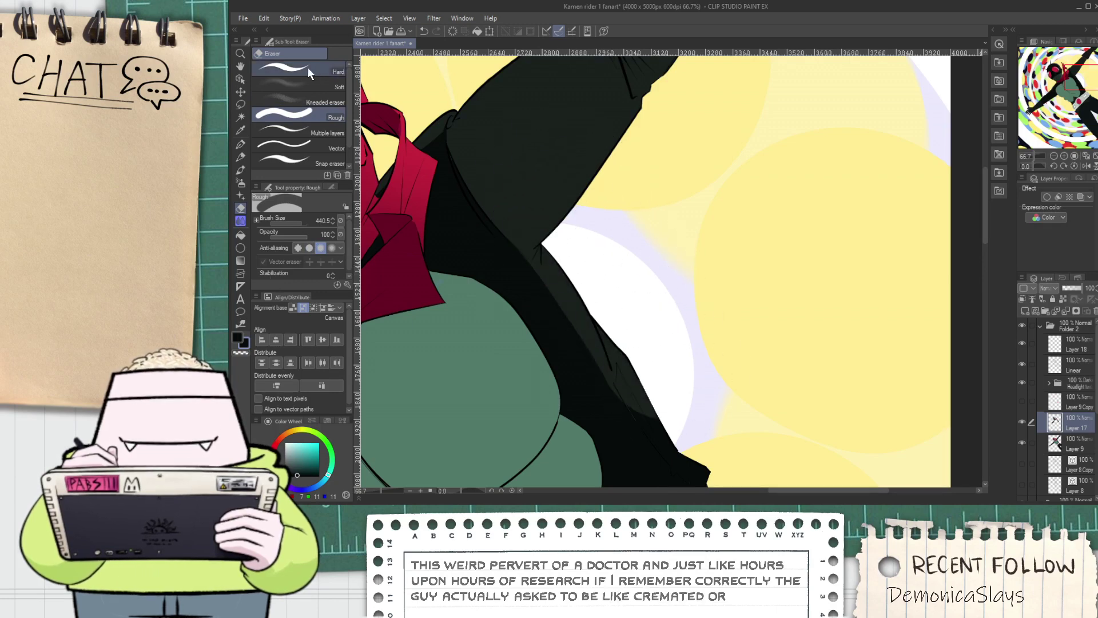
Set the Rough eraser's size to 111.3 and extend the lit strip down the torso's side to the pointed waist fold
drag(300, 224, 297, 222)
drag(566, 358, 498, 231)
scroll(591, 289, up, 2)
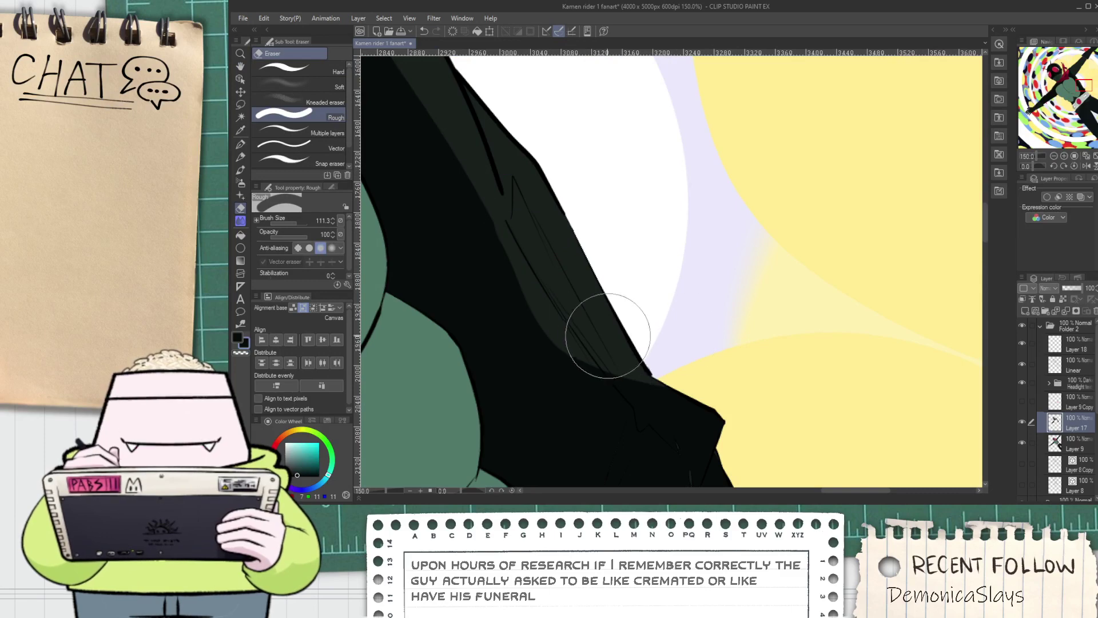
scroll(632, 352, down, 1)
drag(662, 369, 624, 281)
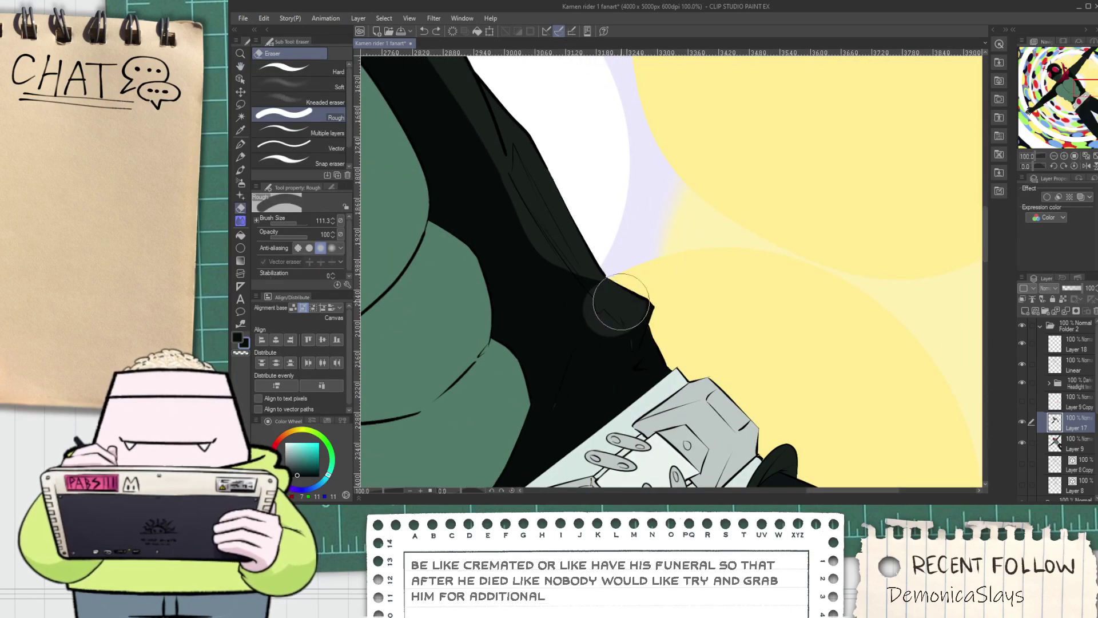
scroll(622, 290, up, 2)
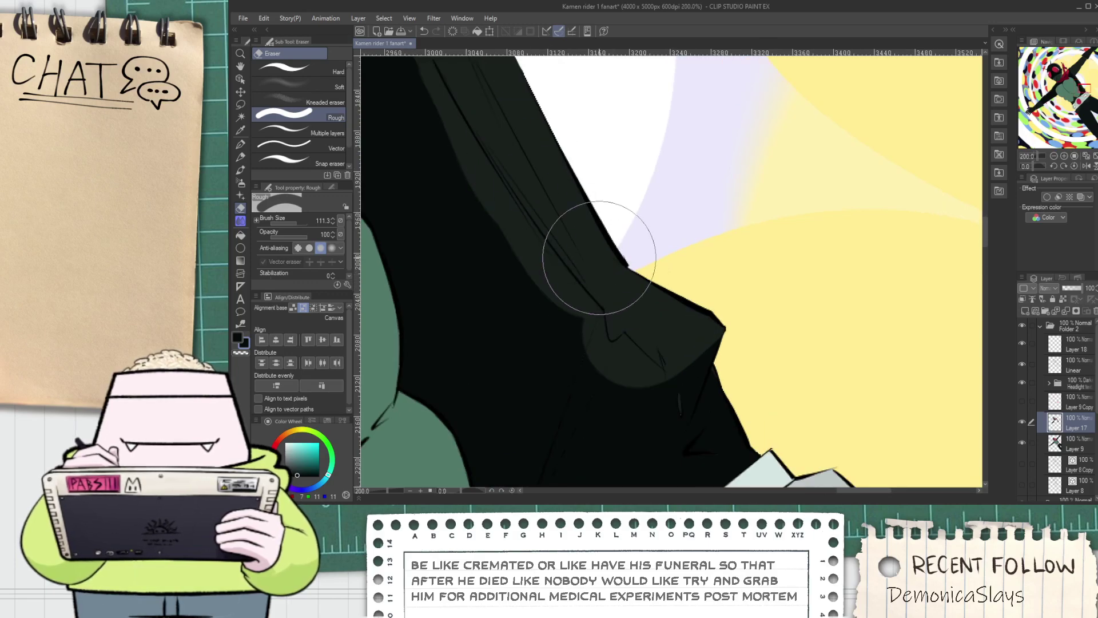
Erase a small rounded lit patch around the crease between the waist fold and the belt
scroll(623, 300, down, 6)
key(space)
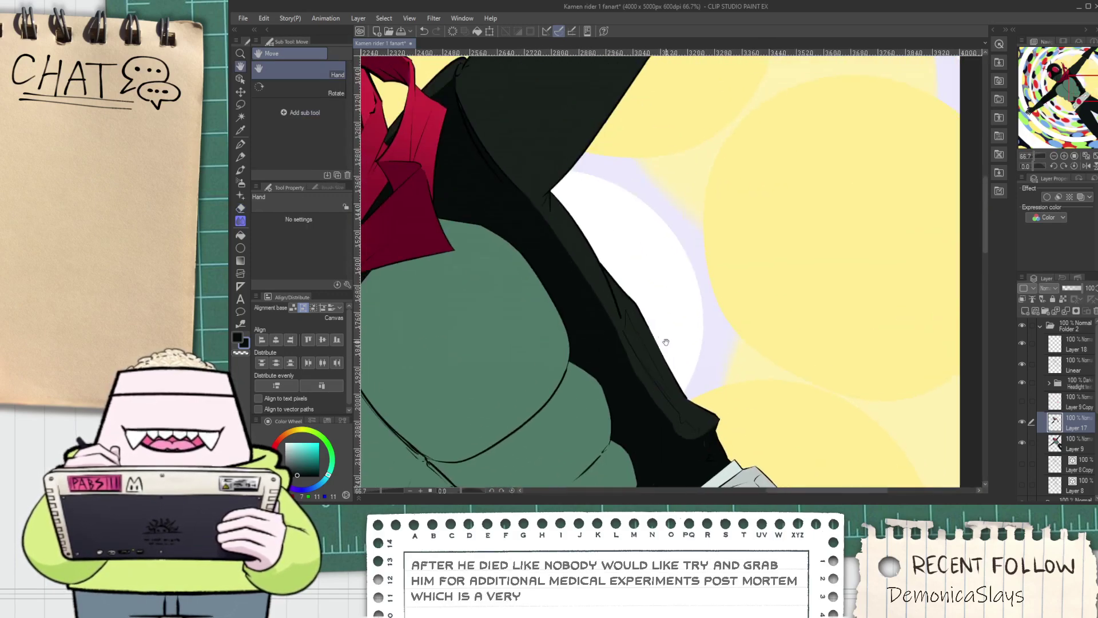
drag(623, 293, 542, 226)
scroll(541, 226, up, 5)
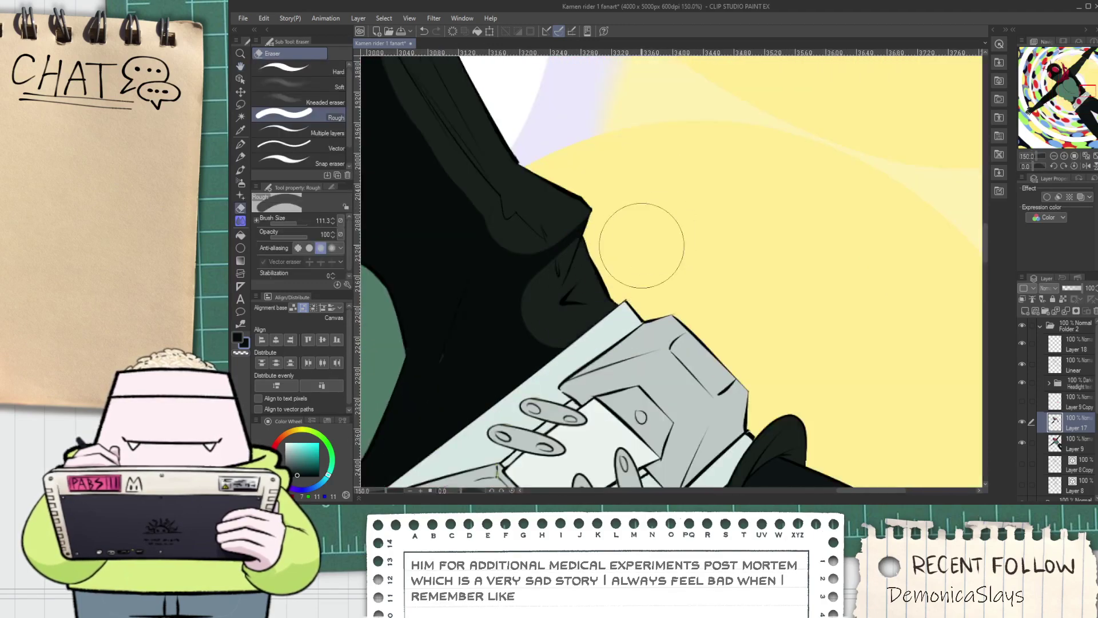
scroll(626, 233, down, 4)
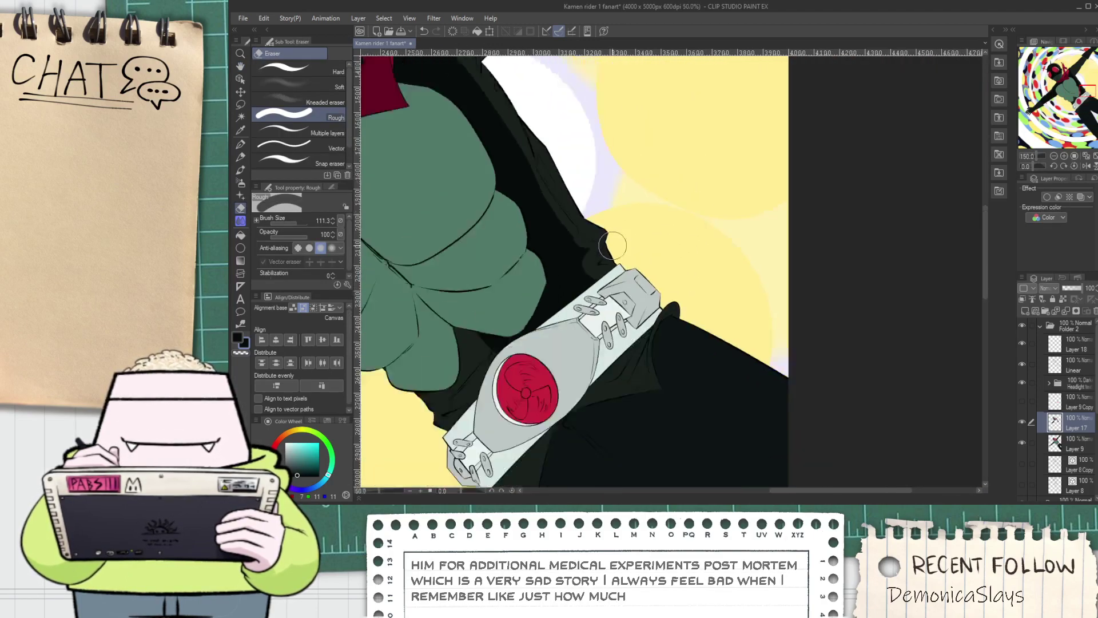
Fill the lower abdomen above the belt buckle with the shadow color and paint over the gaps around its crease lines
key(g)
scroll(575, 295, up, 6)
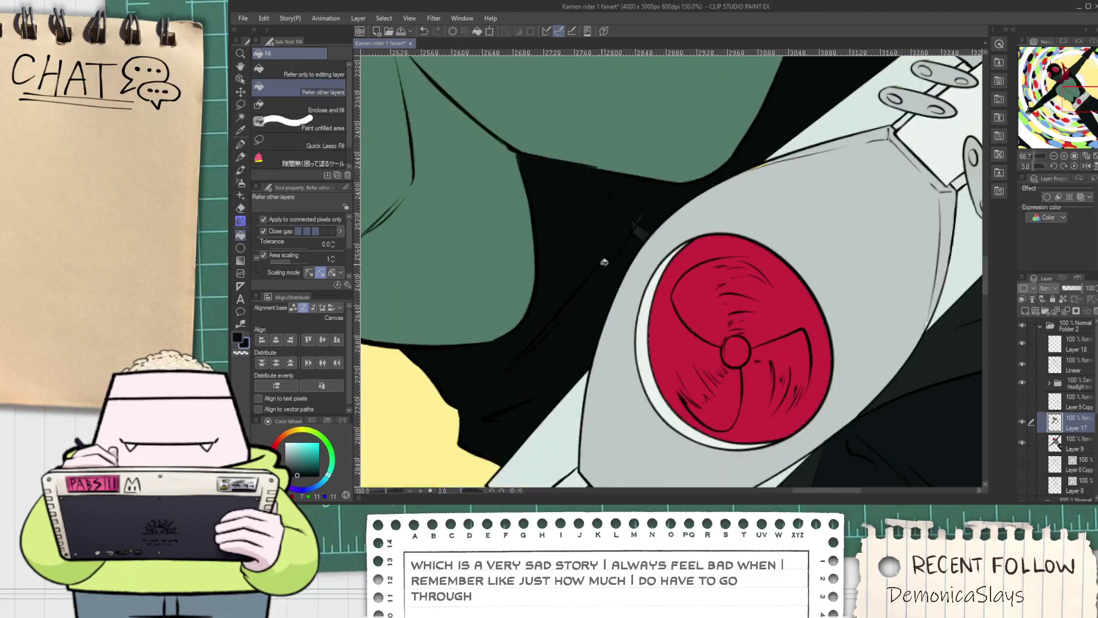
scroll(644, 216, up, 2)
key(p)
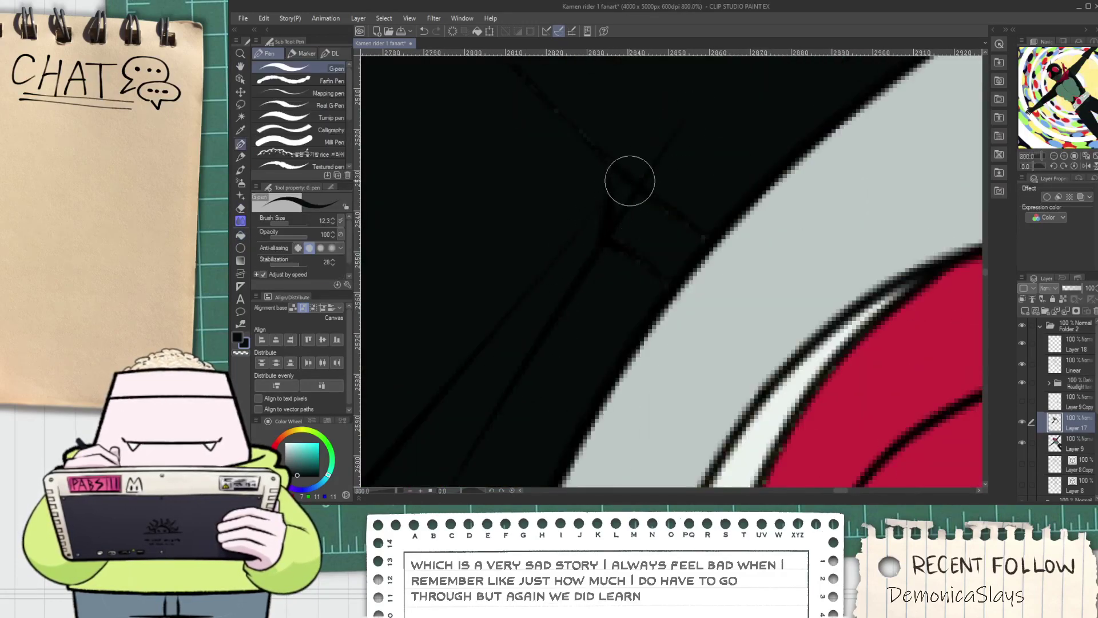
scroll(639, 246, down, 2)
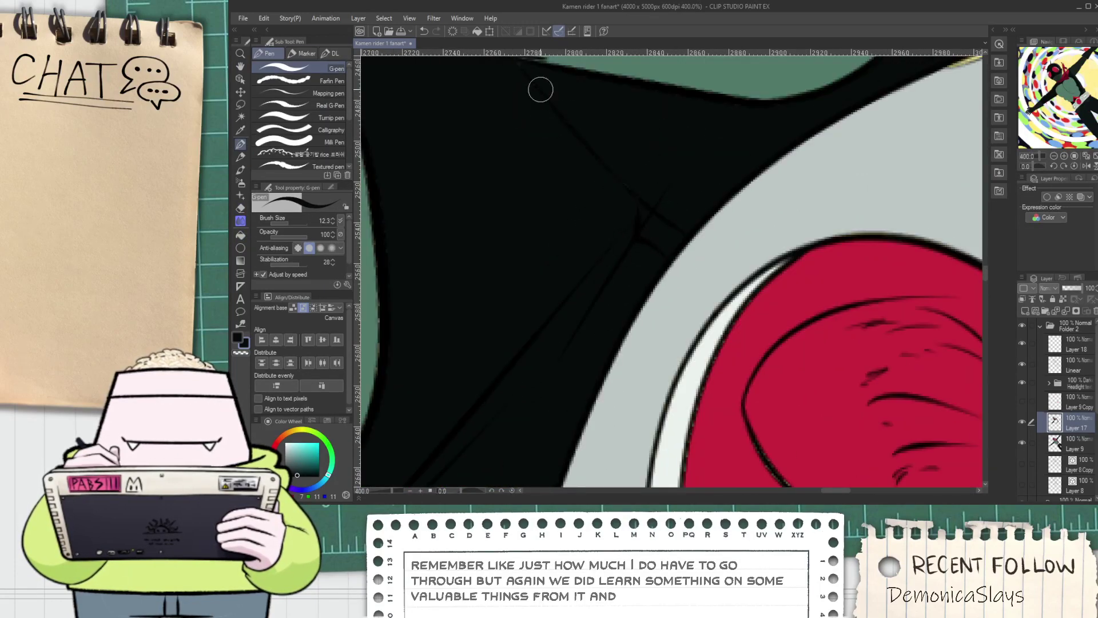
Paint over the remaining unfilled specks along the waist creases beside the belt's lower end with the G-pen
scroll(564, 149, down, 4)
key(space)
drag(537, 183, 609, 277)
scroll(532, 363, up, 4)
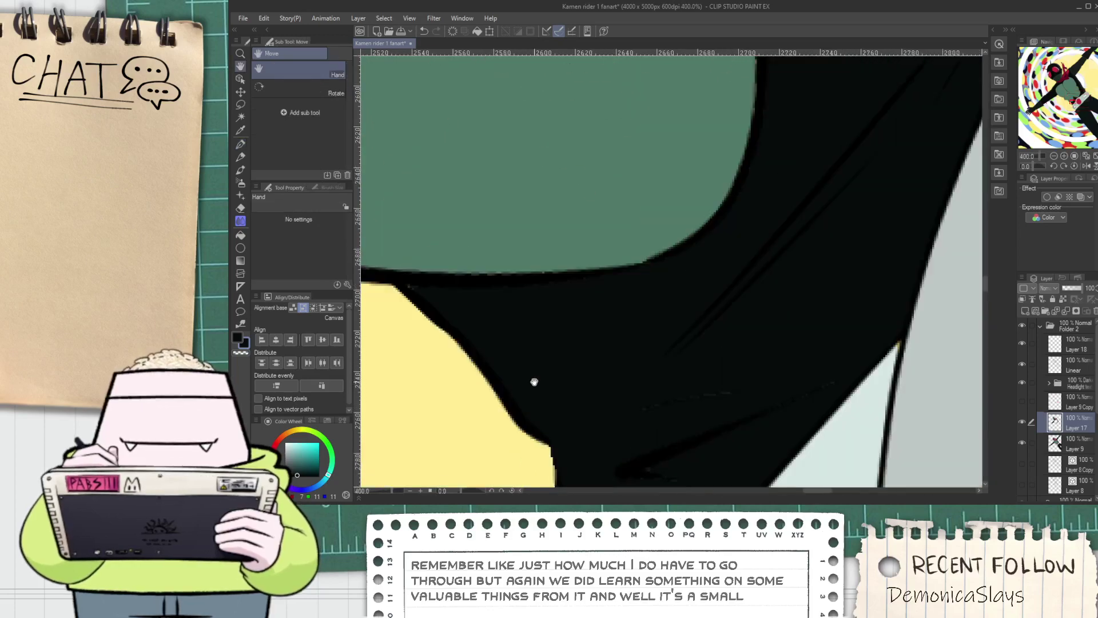
scroll(635, 361, up, 2)
key(p)
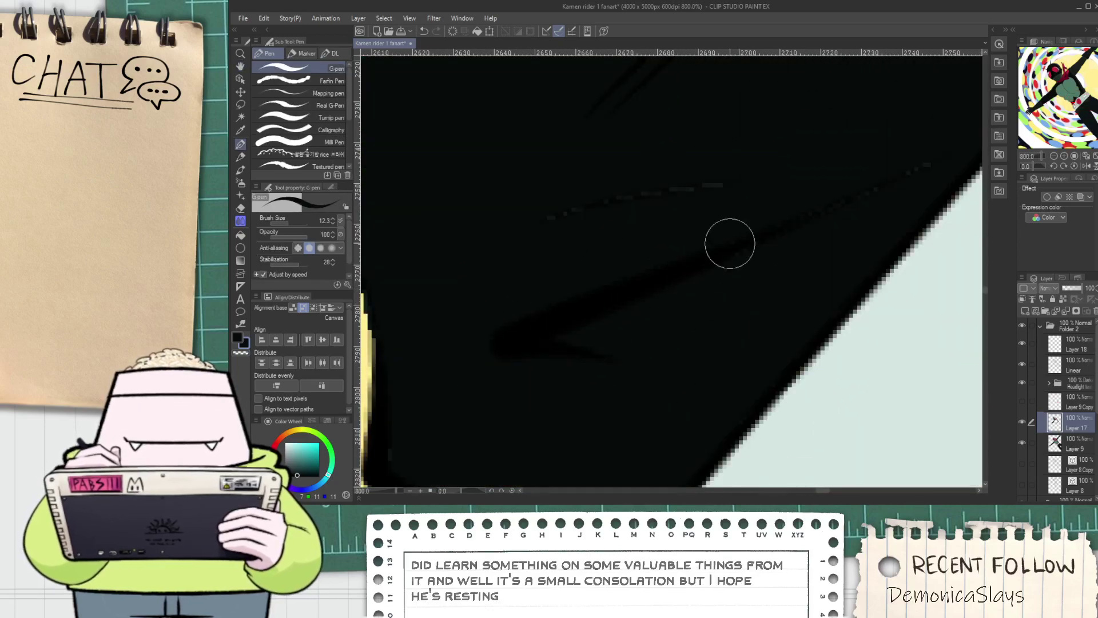
scroll(853, 206, down, 4)
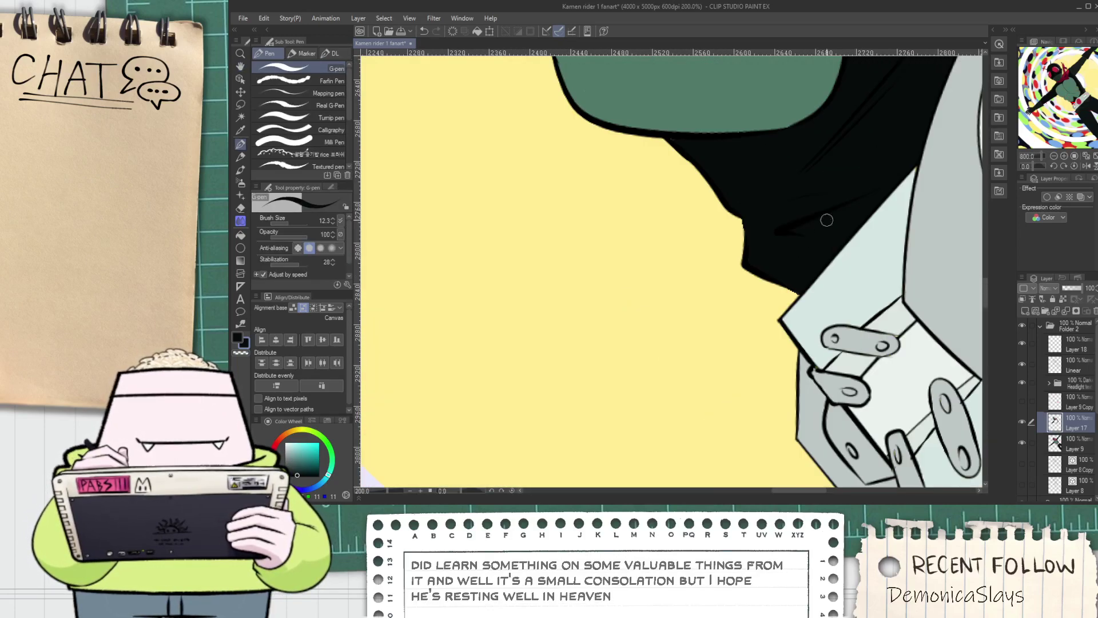
scroll(774, 240, up, 1)
scroll(818, 246, down, 1)
Shade the looped fold at the top of the raised arm's shoulder seam and refine its shadow edge with the G-pen
scroll(789, 203, down, 5)
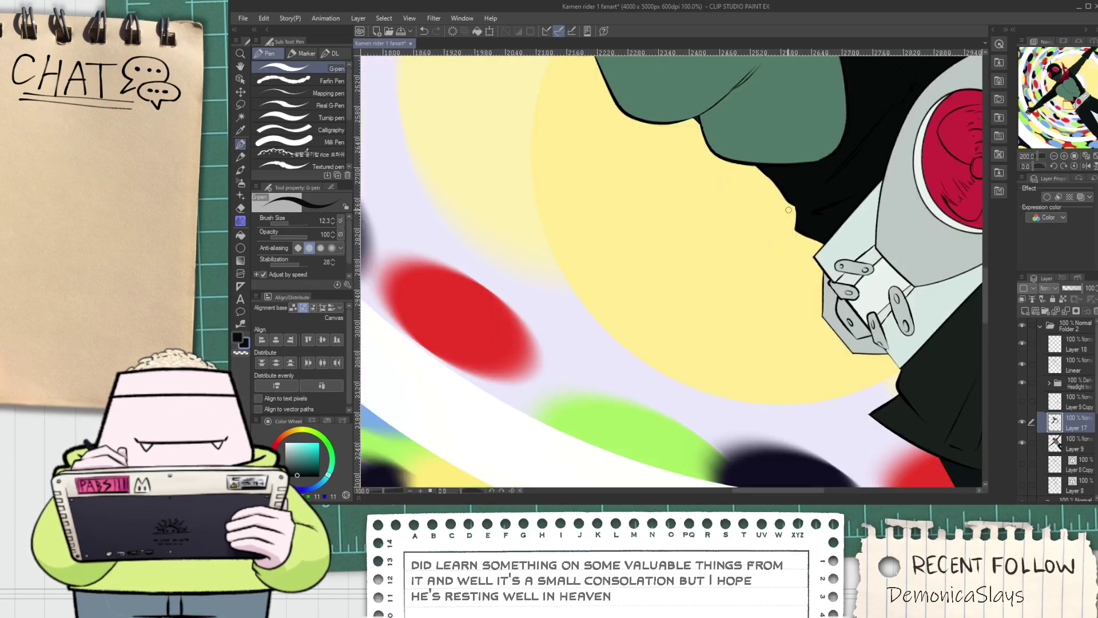
key(space)
drag(762, 203, 591, 287)
drag(601, 226, 605, 299)
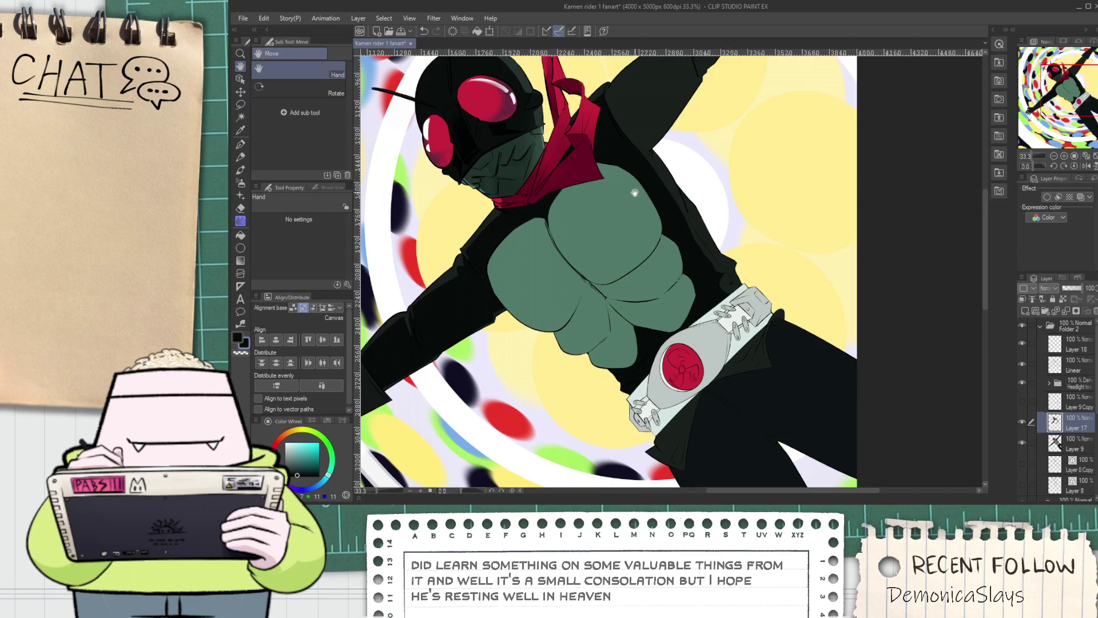
drag(635, 192, 615, 234)
drag(613, 165, 606, 248)
scroll(605, 248, up, 2)
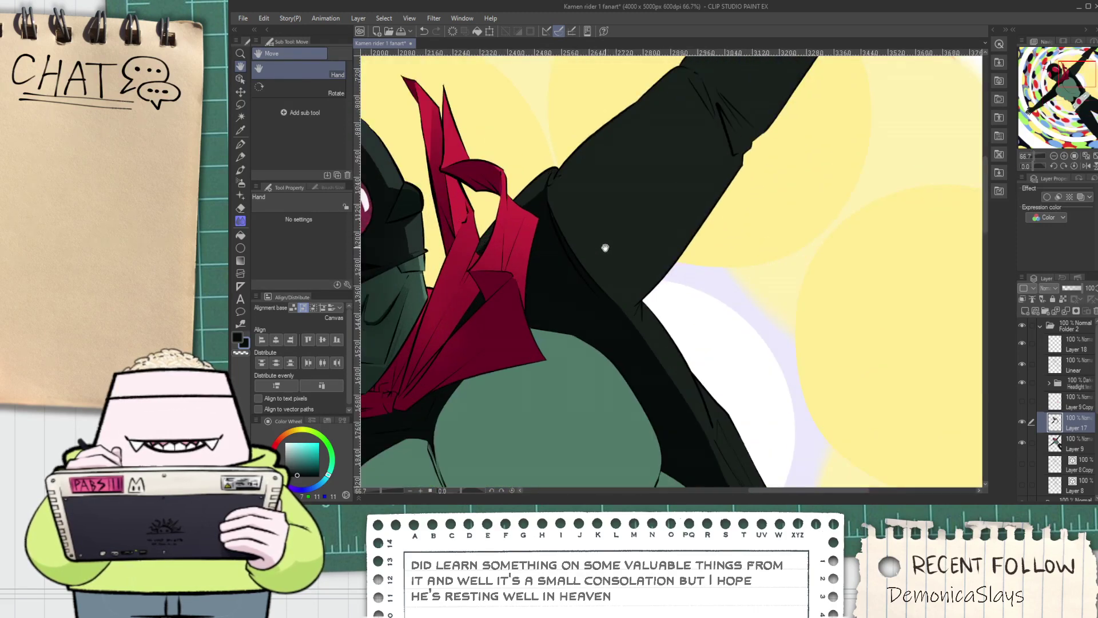
scroll(583, 217, up, 3)
key(p)
scroll(583, 234, up, 1)
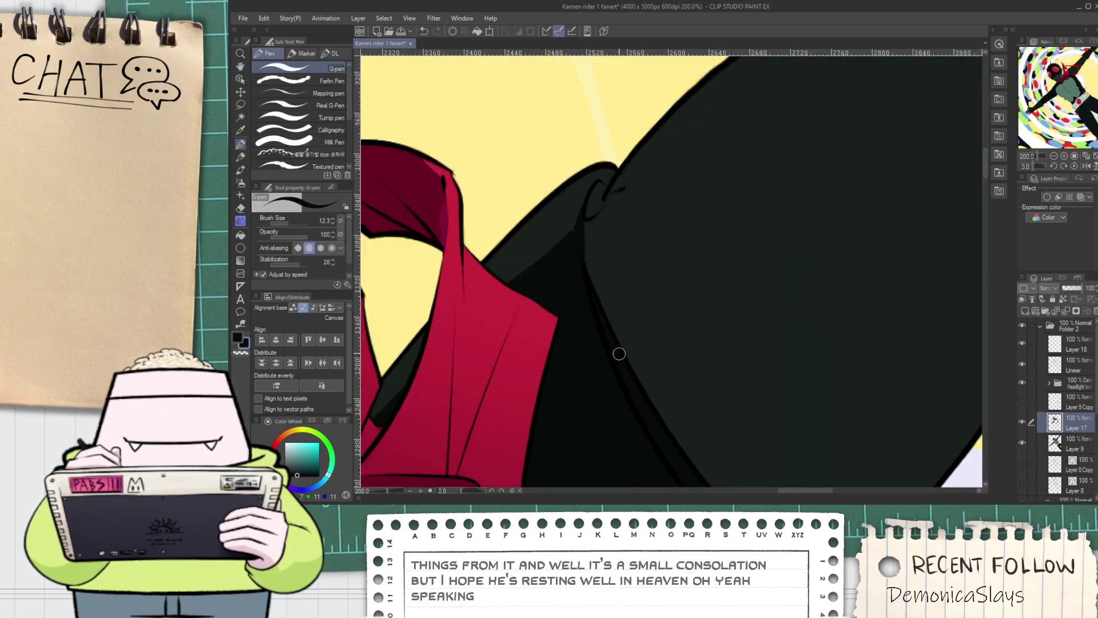
scroll(583, 229, up, 4)
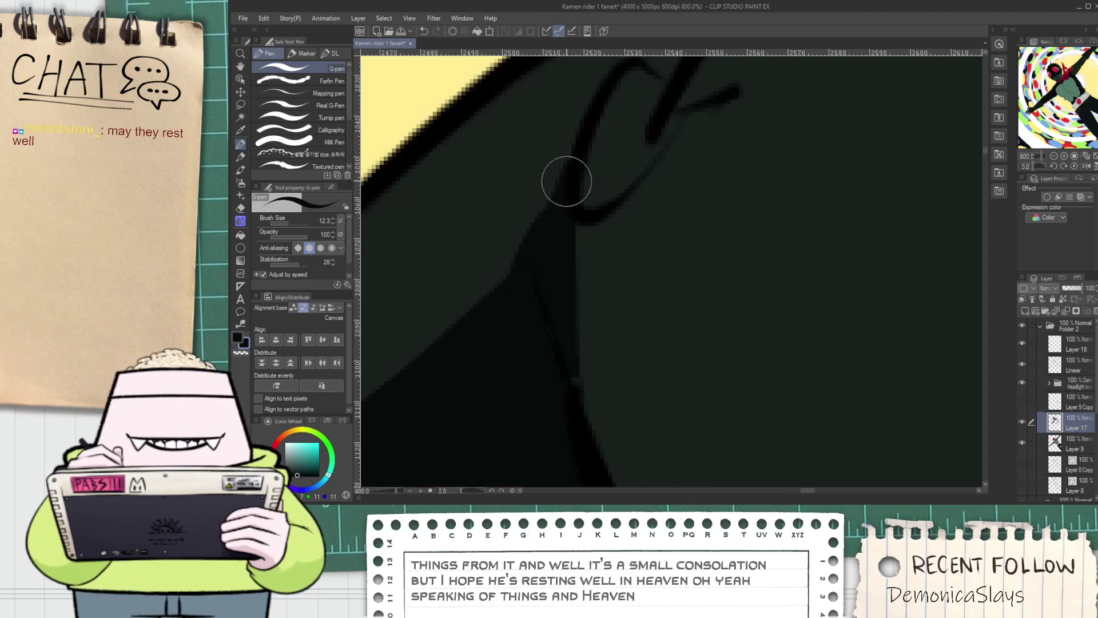
scroll(548, 283, down, 2)
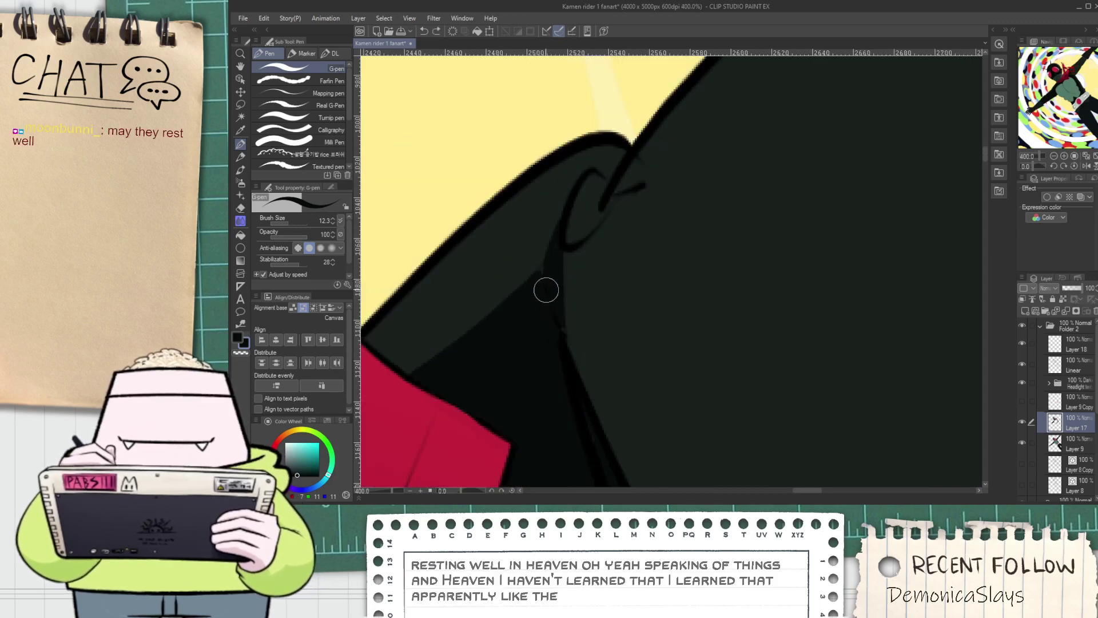
mouse_move(615, 175)
mouse_down()
mouse_move(551, 350)
mouse_move(594, 202)
mouse_up()
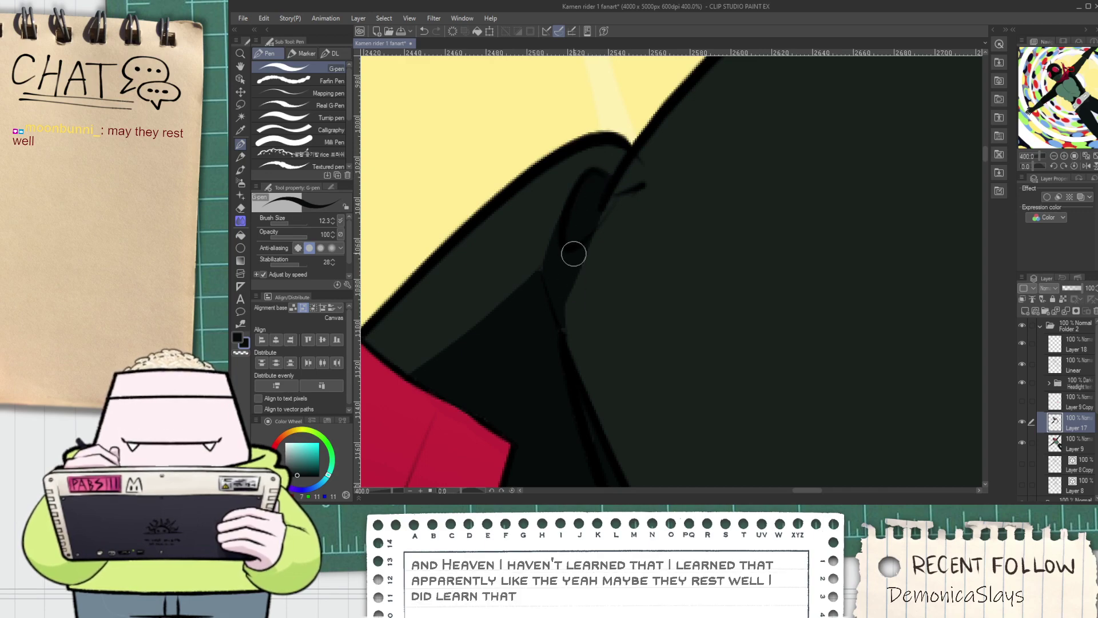
Draw a G-pen shadow edge inside the raised upper arm's upper outline, starting at the shoulder fold
scroll(565, 372, down, 3)
scroll(565, 368, down, 2)
key(space)
drag(595, 361, 535, 307)
scroll(535, 306, up, 2)
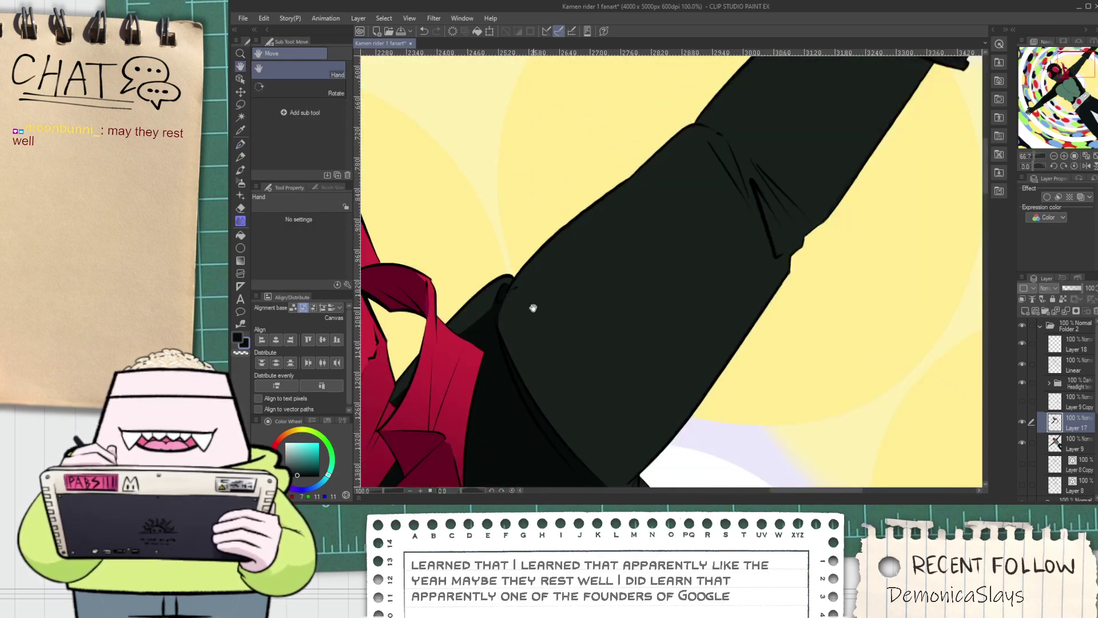
scroll(503, 280, up, 2)
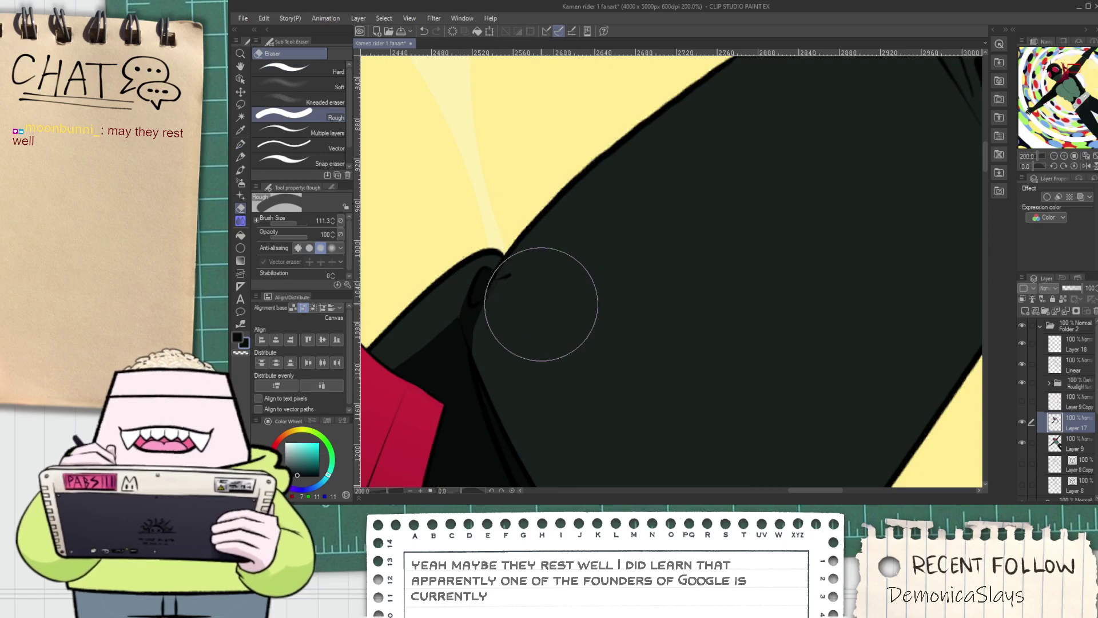
drag(494, 291, 707, 130)
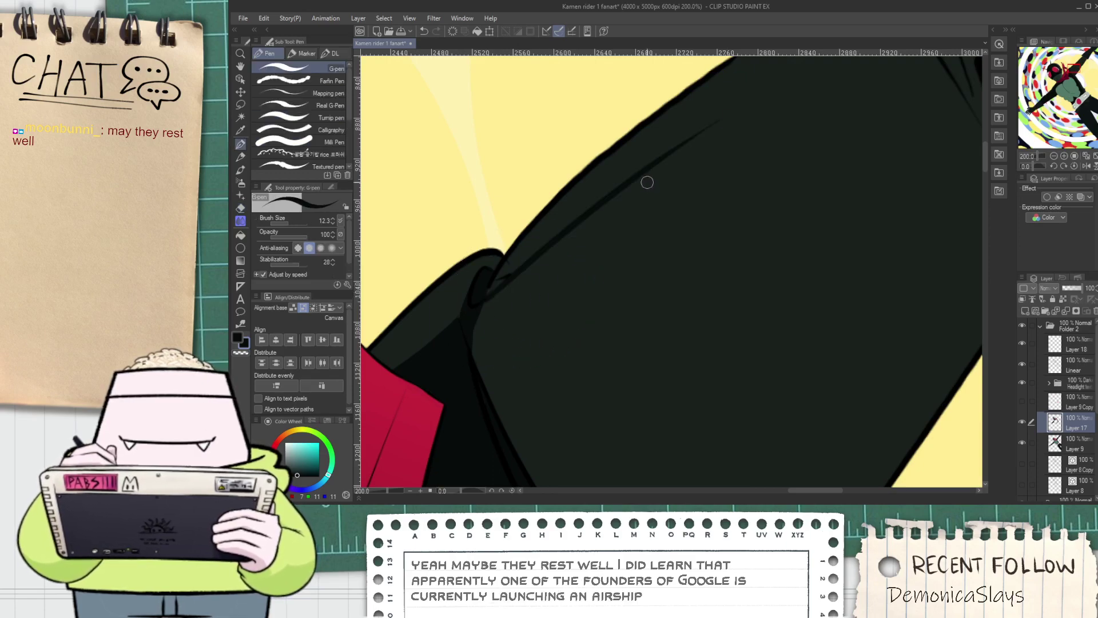
scroll(646, 192, down, 2)
key(space)
mouse_move(658, 232)
mouse_down()
mouse_move(536, 221)
mouse_move(595, 348)
mouse_up()
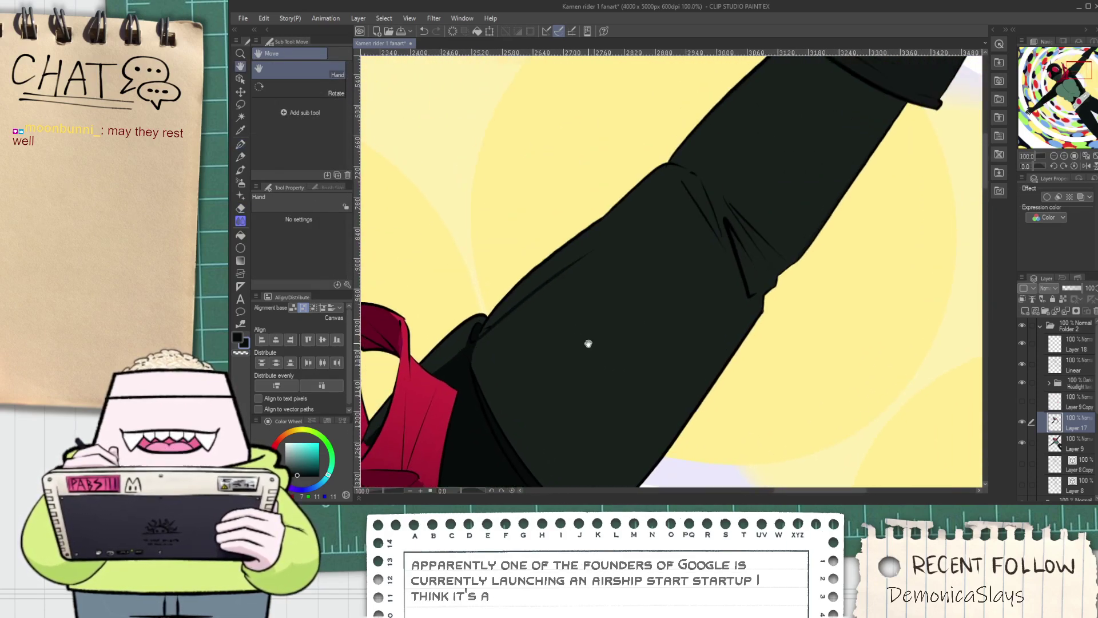
key(p)
drag(657, 192, 482, 333)
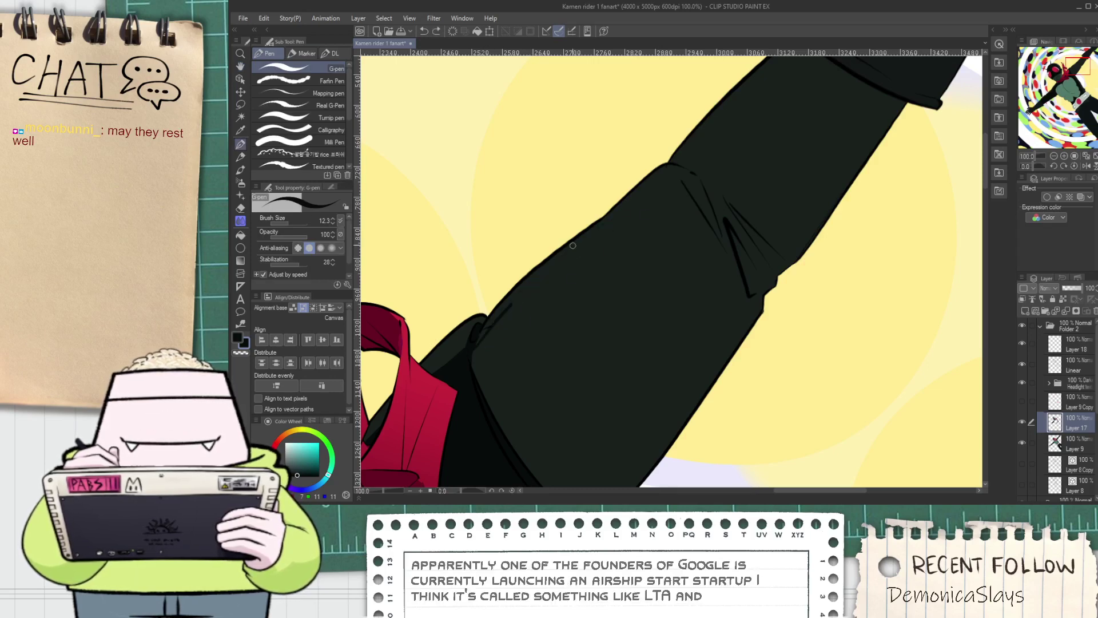
Redo the upper part of that shadow edge and extend it to the top of the elbow crease
key(space)
mouse_move(648, 204)
mouse_down()
mouse_move(567, 285)
mouse_move(564, 265)
mouse_move(624, 224)
mouse_up()
scroll(561, 288, up, 2)
key(ctrl+z)
key(ctrl+z)
drag(543, 296, 642, 217)
scroll(642, 223, up, 3)
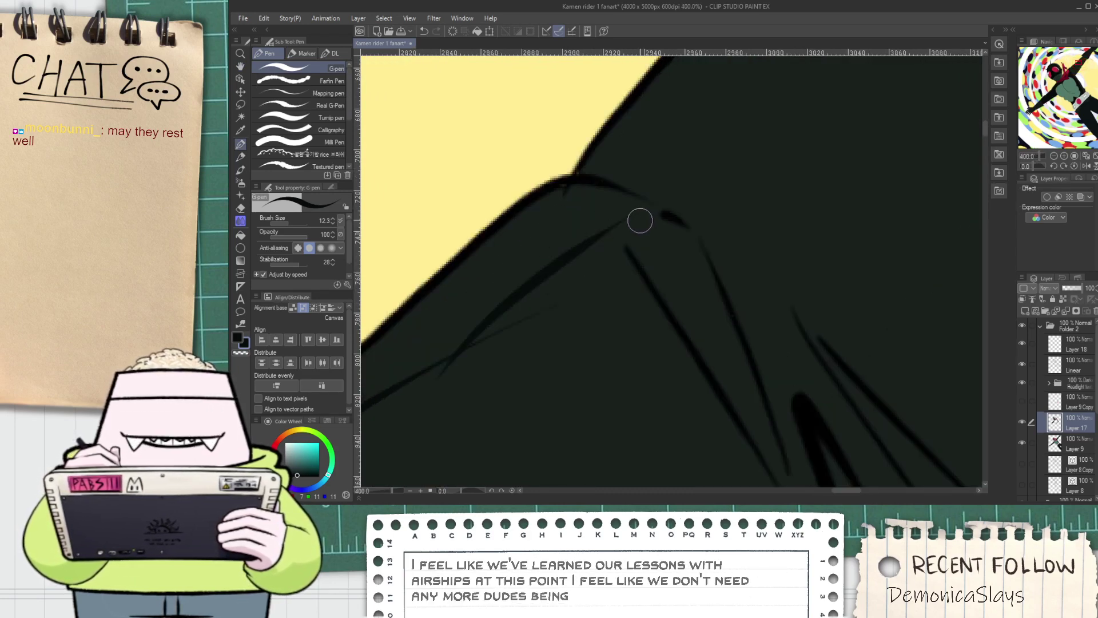
drag(611, 224, 656, 205)
scroll(650, 206, down, 4)
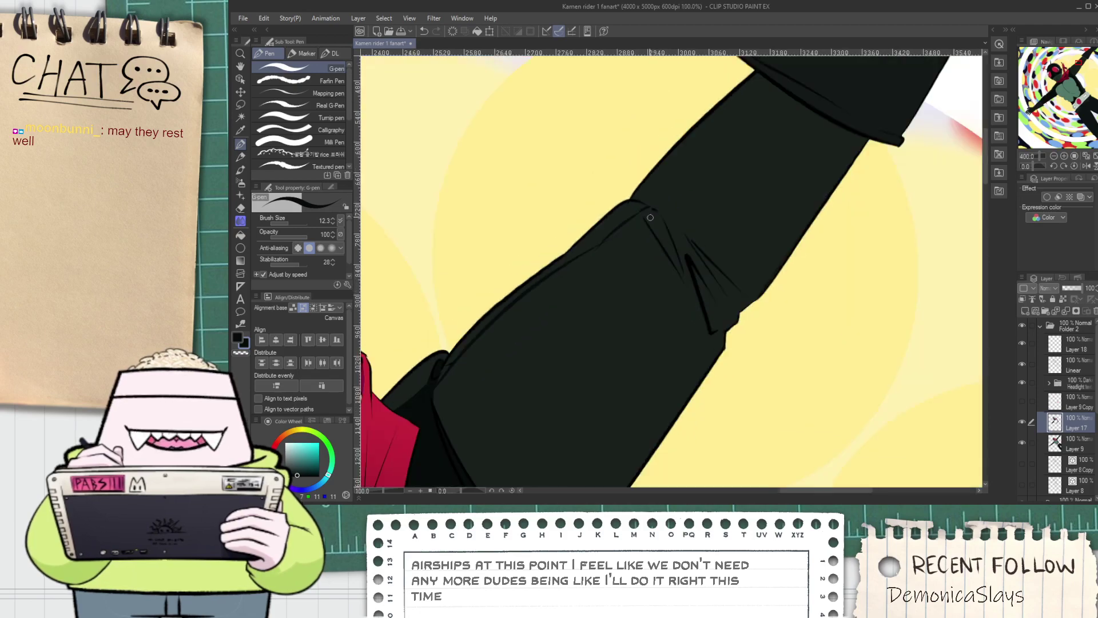
Draw the shadow edge along the raised upper arm's underside from the armpit up to the elbow
key(space)
drag(603, 322, 605, 123)
drag(613, 223, 554, 288)
scroll(509, 382, up, 1)
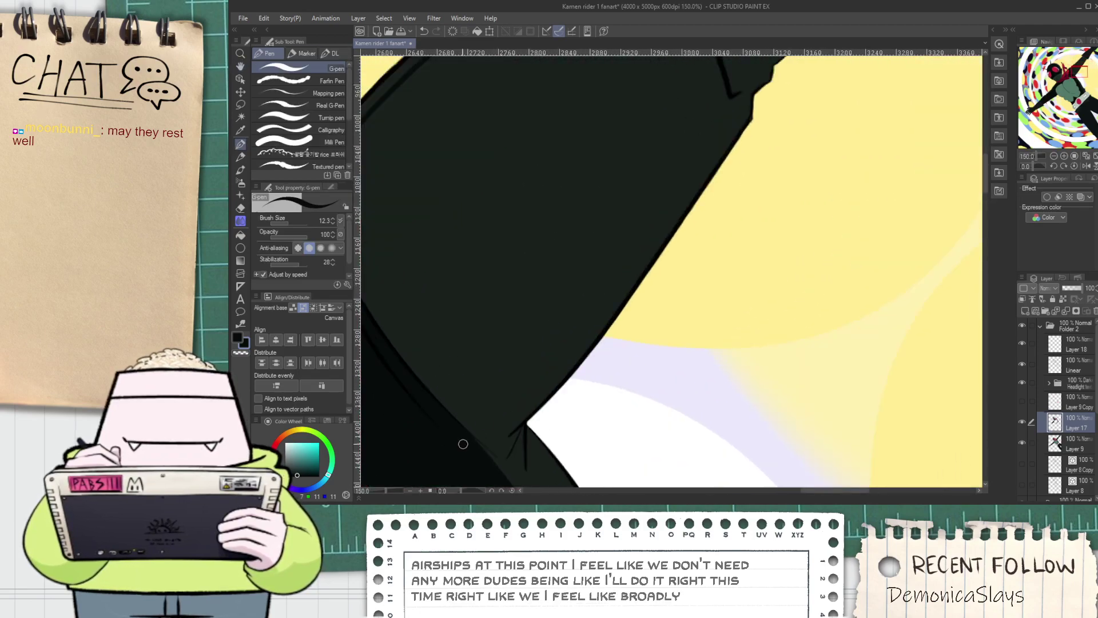
scroll(463, 444, down, 1)
key(space)
mouse_move(456, 459)
mouse_down()
mouse_move(458, 436)
mouse_move(597, 285)
mouse_up()
key(ctrl+z)
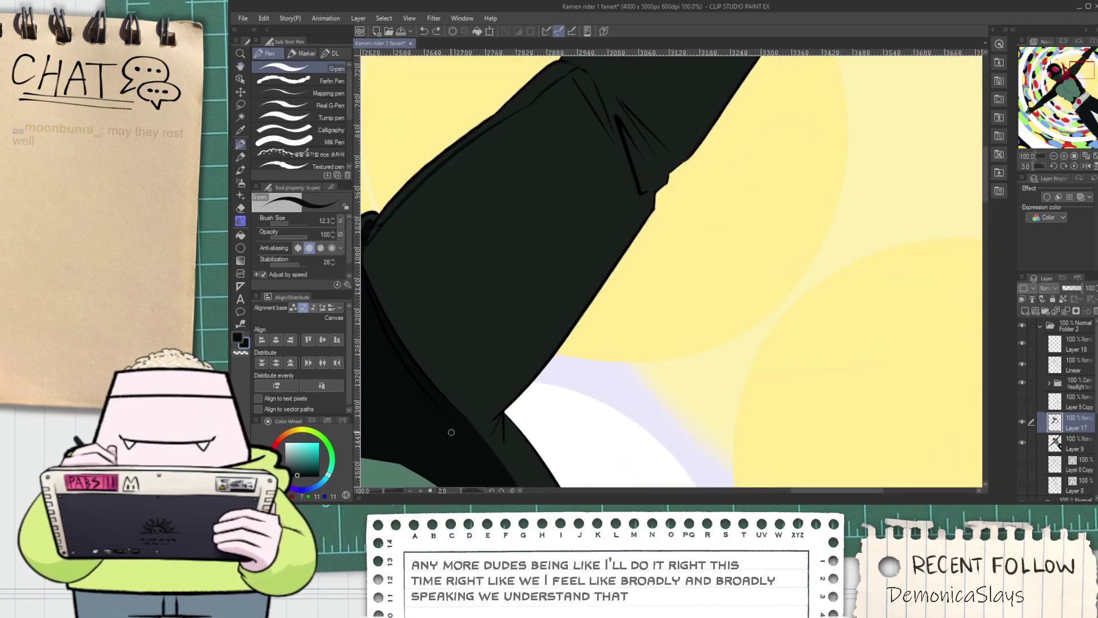
mouse_move(469, 421)
mouse_down()
mouse_move(524, 366)
mouse_move(632, 210)
mouse_up()
Draw the shadow edges around the elbow creases, joining two of the crease lines with a rounded tip
scroll(604, 238, up, 2)
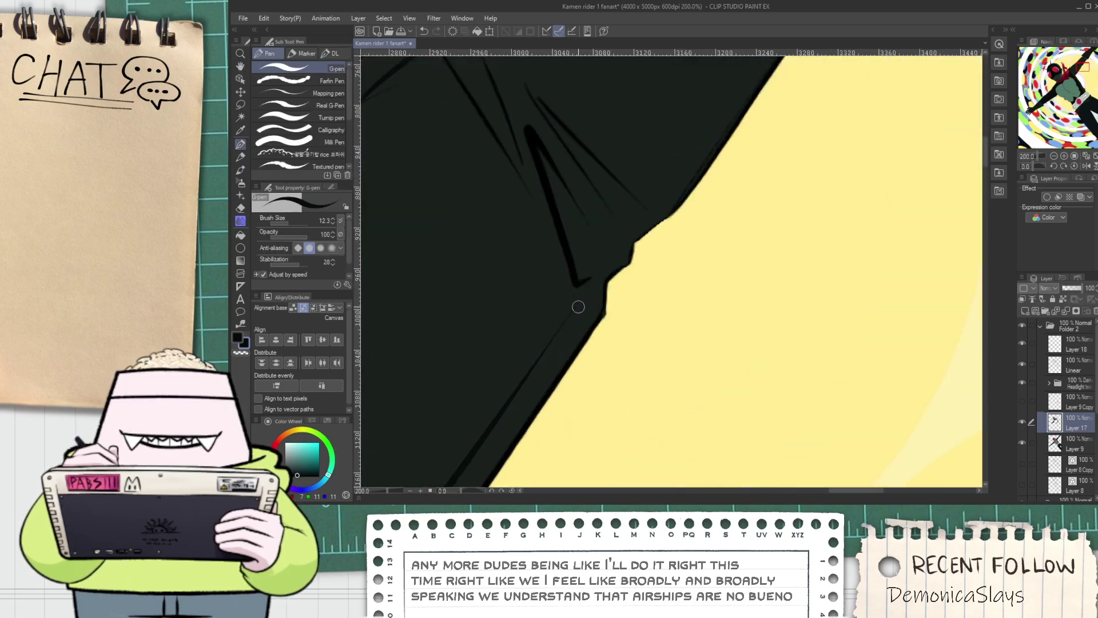
drag(573, 230, 578, 295)
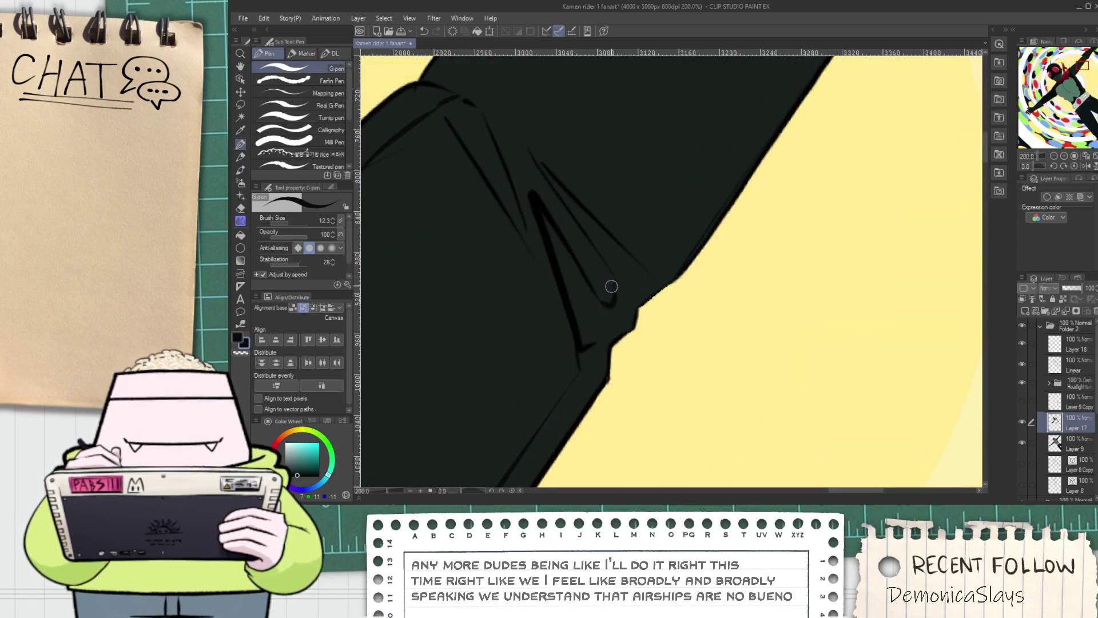
scroll(599, 273, up, 2)
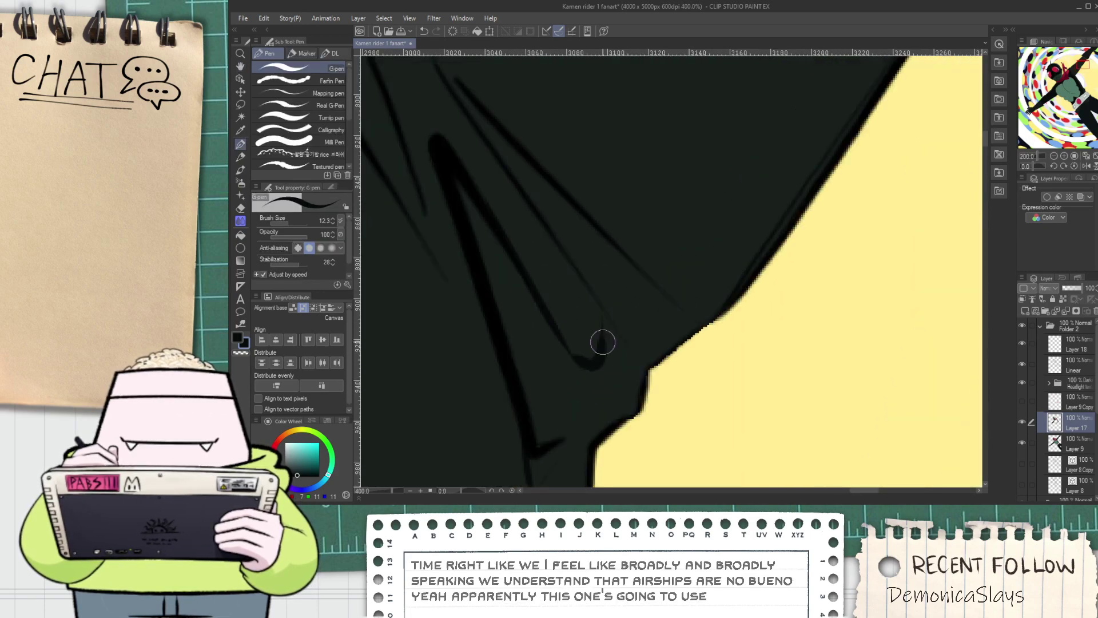
drag(603, 342, 560, 251)
mouse_move(606, 320)
mouse_down()
mouse_move(609, 359)
mouse_move(595, 360)
mouse_up()
scroll(596, 332, down, 4)
Draw a shadow edge along the forearm's underside from the elbow folds to the glove cuff
key(space)
scroll(549, 372, up, 2)
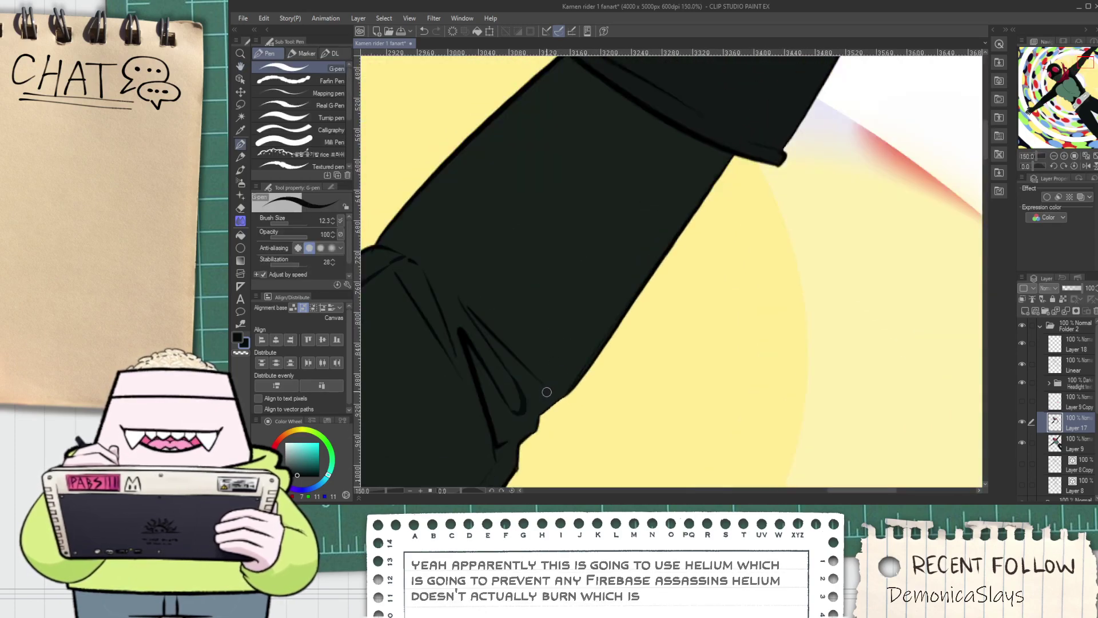
mouse_move(537, 382)
mouse_down()
mouse_move(601, 306)
mouse_move(675, 170)
mouse_up()
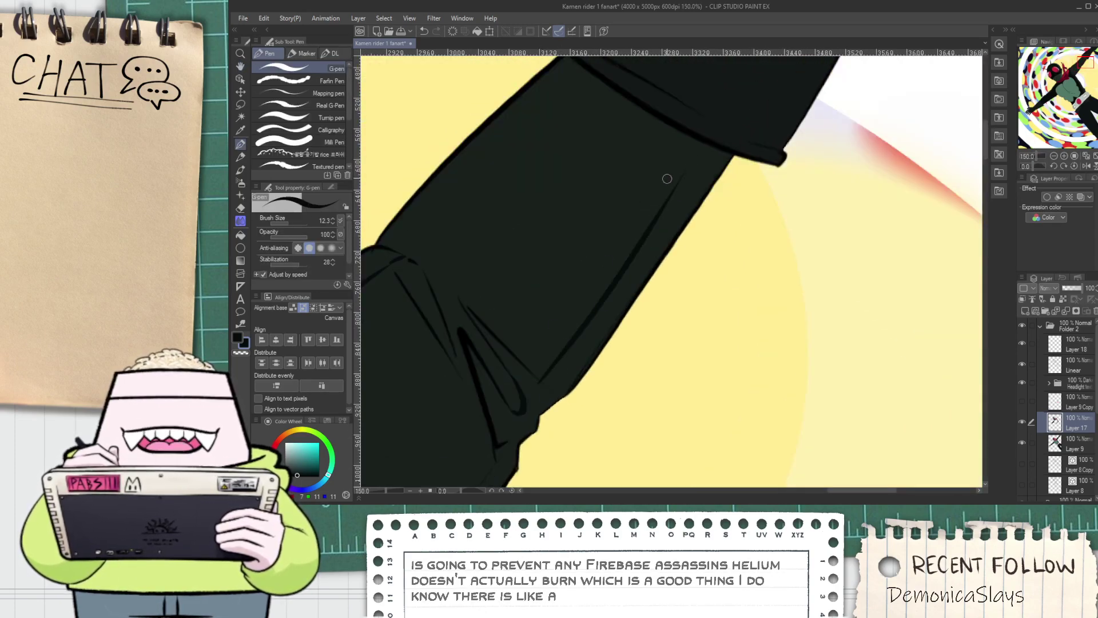
key(ctrl+z)
mouse_move(542, 387)
mouse_down()
mouse_move(716, 150)
mouse_move(657, 244)
mouse_move(714, 145)
mouse_move(602, 275)
mouse_move(642, 229)
mouse_up()
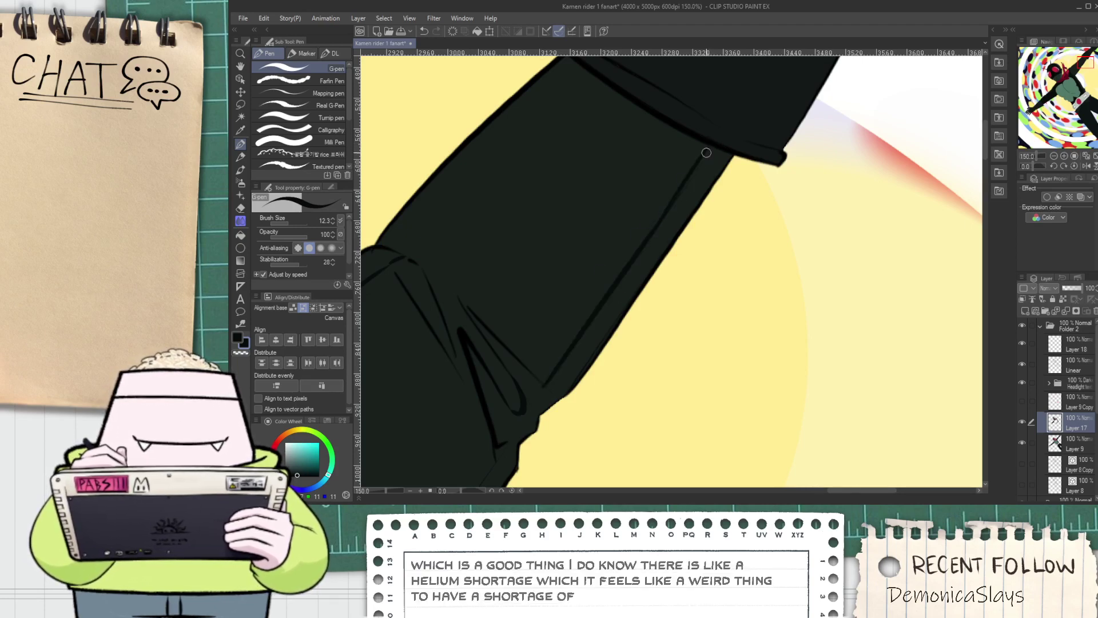
Draw a shadow edge inside the forearm's upper outline from a small bump at the elbow toward the glove cuff
drag(554, 234, 596, 323)
scroll(443, 345, up, 1)
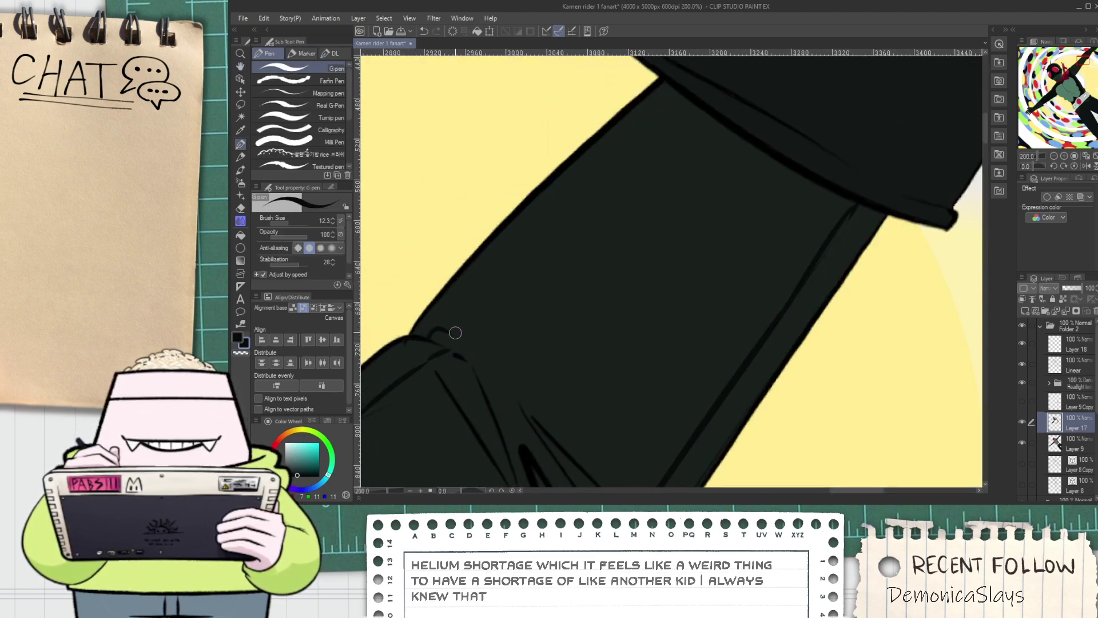
drag(458, 318, 598, 151)
key(ctrl+z)
drag(454, 326, 650, 119)
key(ctrl+z)
drag(449, 327, 632, 139)
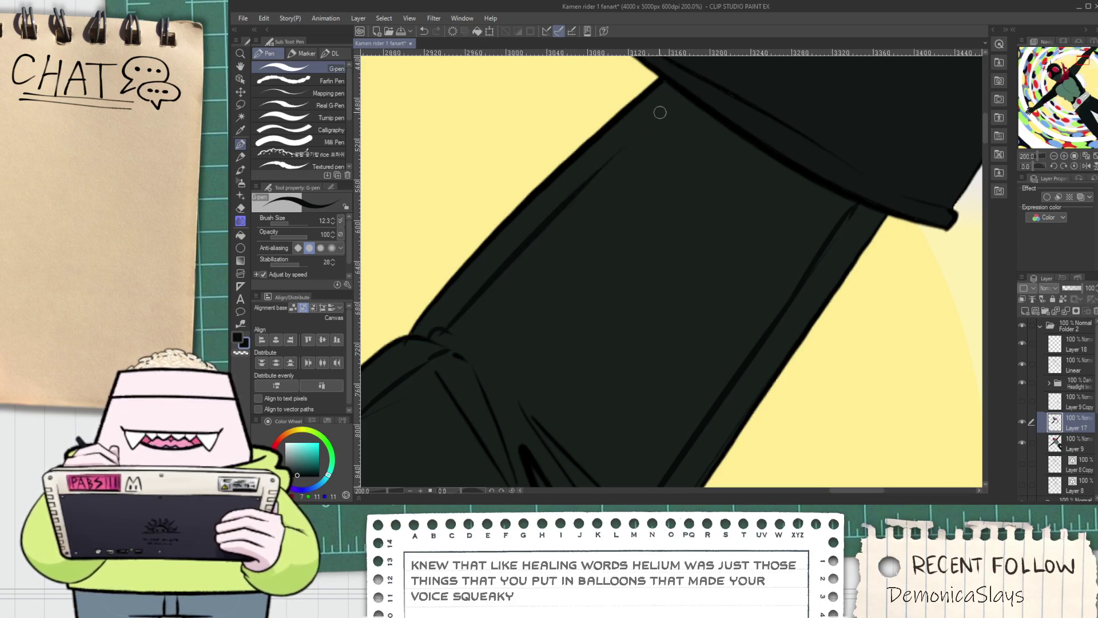
Fill the outlined inner areas of the raised forearm and upper arm with the shadow color, referring to other layers
key(g)
click(679, 121)
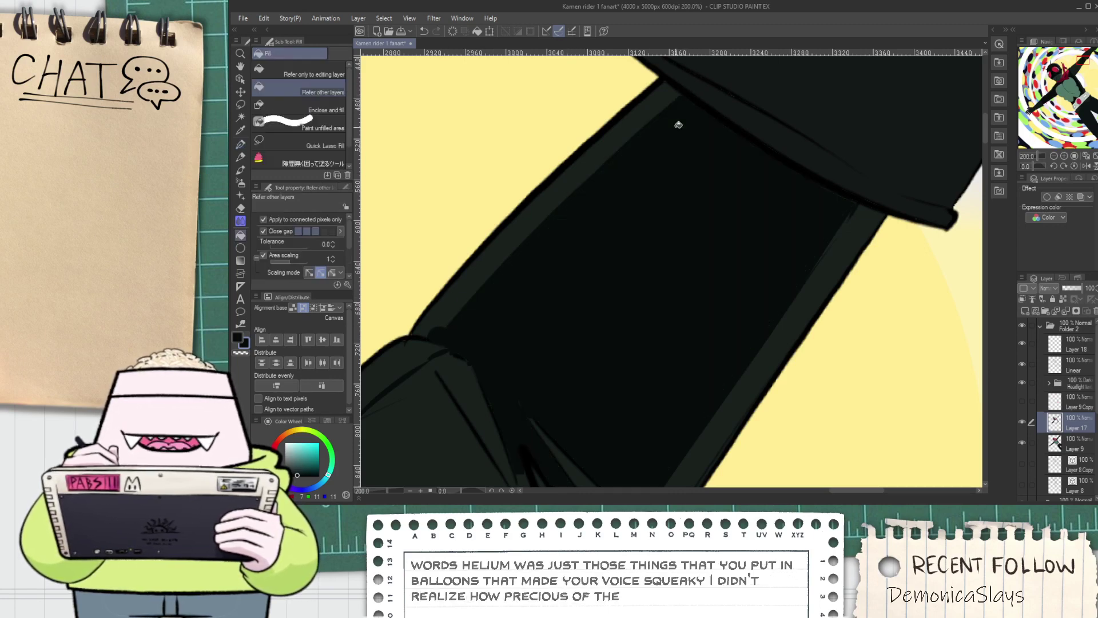
scroll(530, 316, down, 2)
click(483, 376)
key(space)
drag(480, 396, 584, 208)
scroll(582, 213, down, 4)
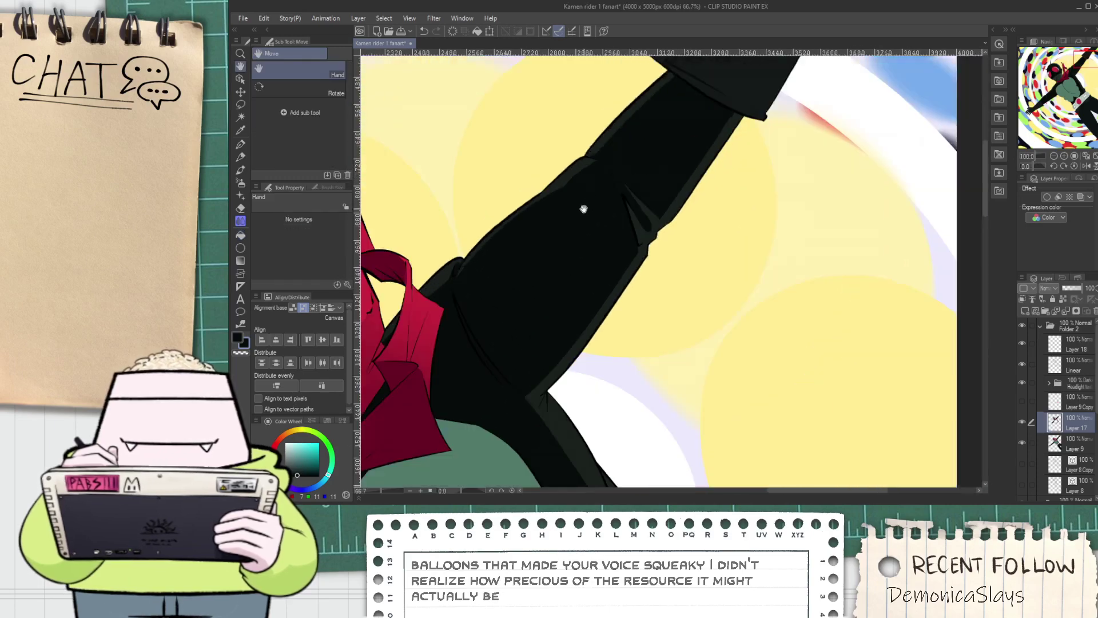
Erase a small lit patch at the waist's outer bump beside the belt with the Hard eraser
drag(567, 371, 568, 274)
scroll(568, 274, up, 4)
key(e)
click(297, 70)
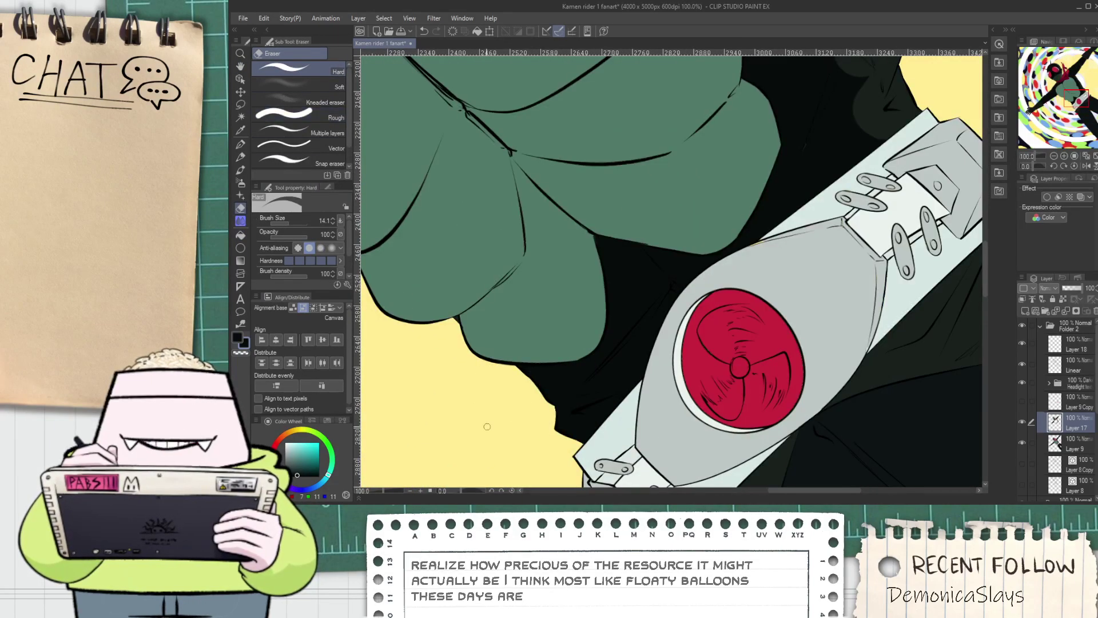
scroll(560, 413, up, 2)
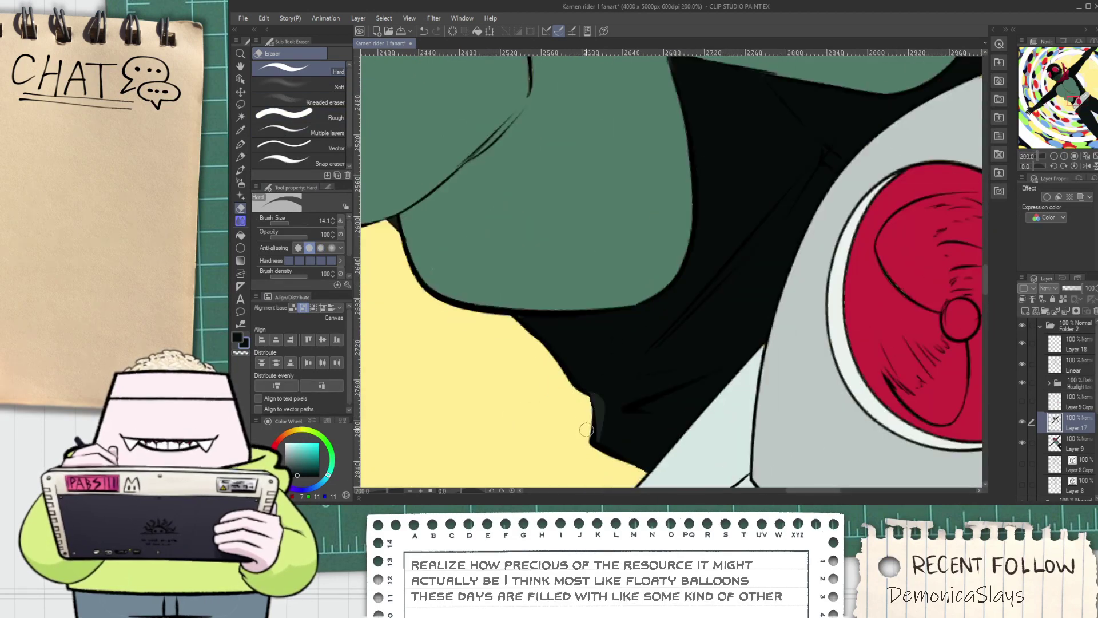
drag(587, 438, 582, 403)
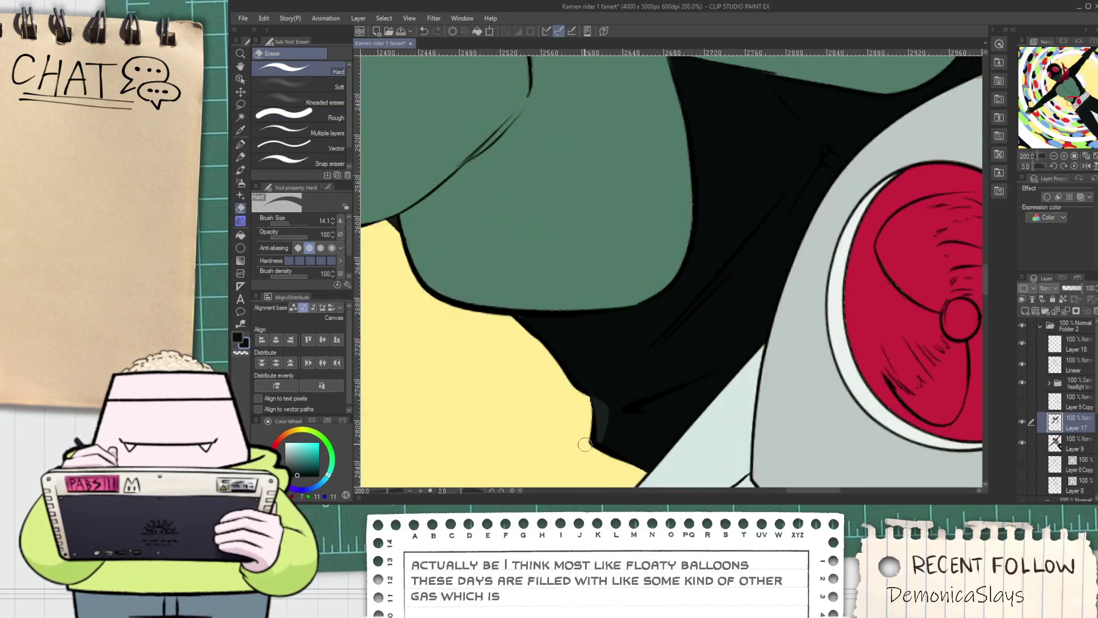
Erase a thin lit sliver along the waist outline between the green abdomen plate and the lower bump
drag(556, 348, 574, 374)
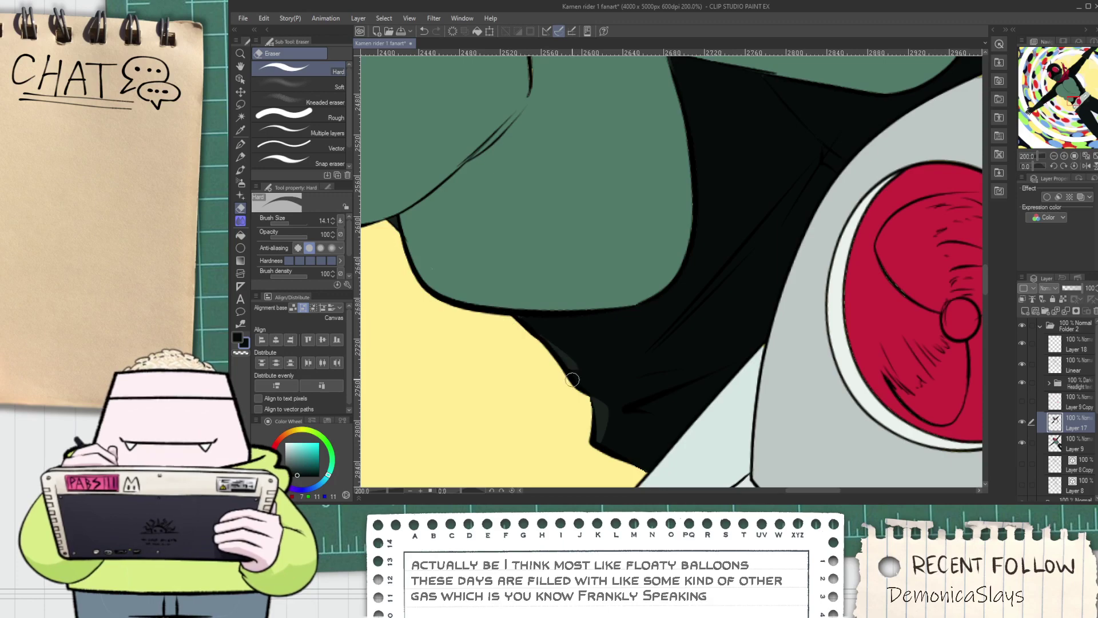
key(ctrl+z)
drag(520, 325, 579, 376)
key(ctrl+z)
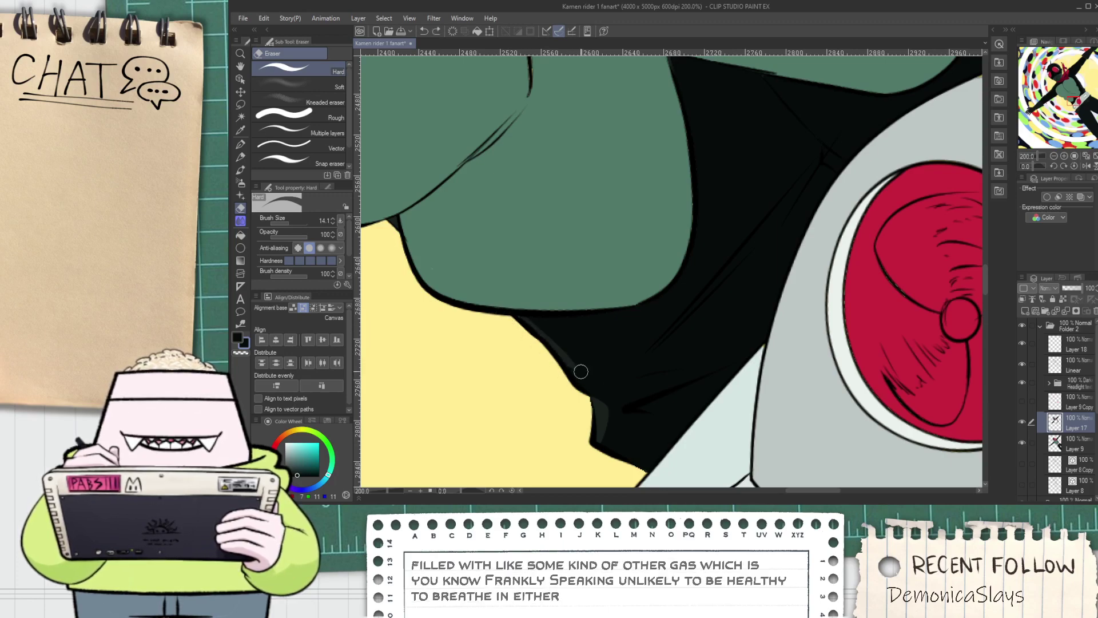
Close the shadow edge at the raised arm's elbow and fill the lit wedge beside the thick crease with the shadow color
scroll(572, 365, down, 6)
drag(628, 306, 597, 334)
scroll(614, 289, up, 2)
scroll(614, 288, up, 1)
scroll(563, 190, down, 2)
drag(562, 122, 596, 315)
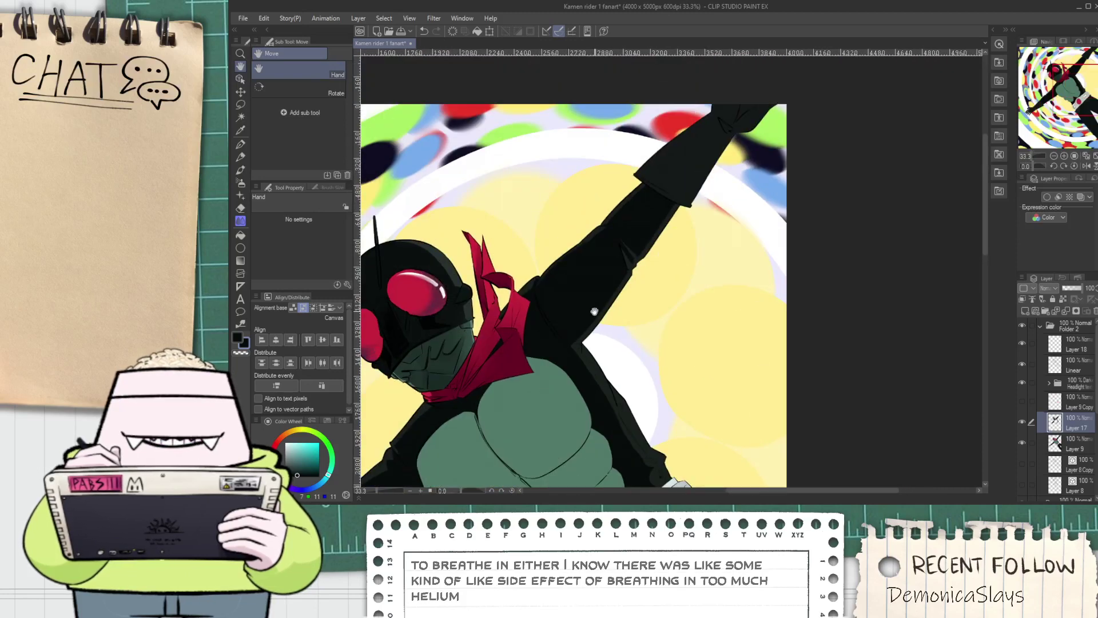
scroll(607, 270, up, 7)
key(p)
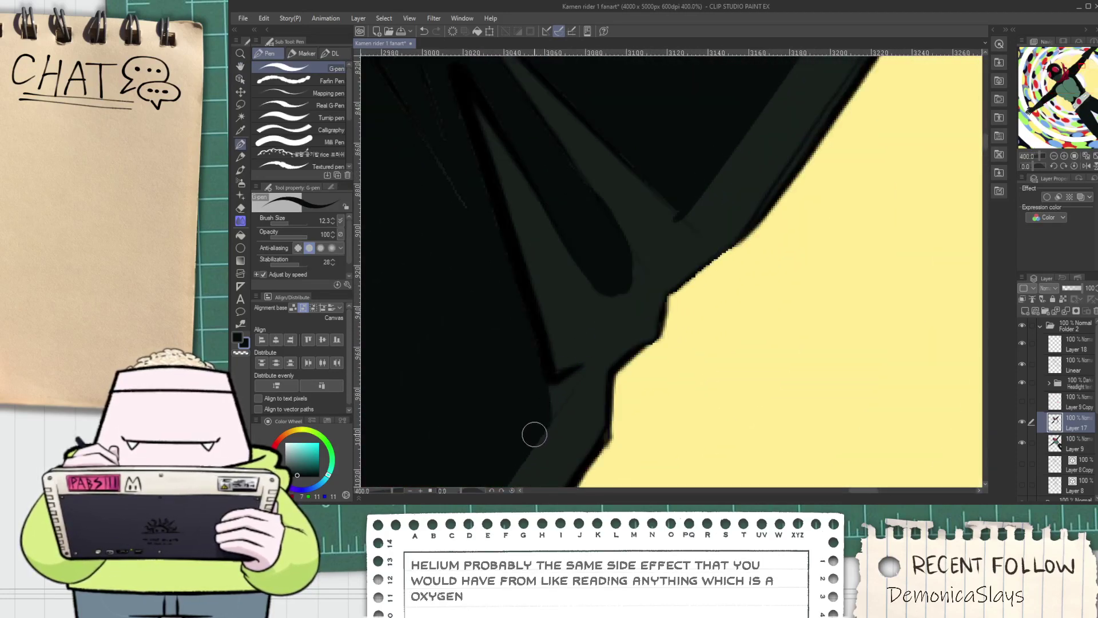
key(g)
click(562, 363)
scroll(557, 380, down, 2)
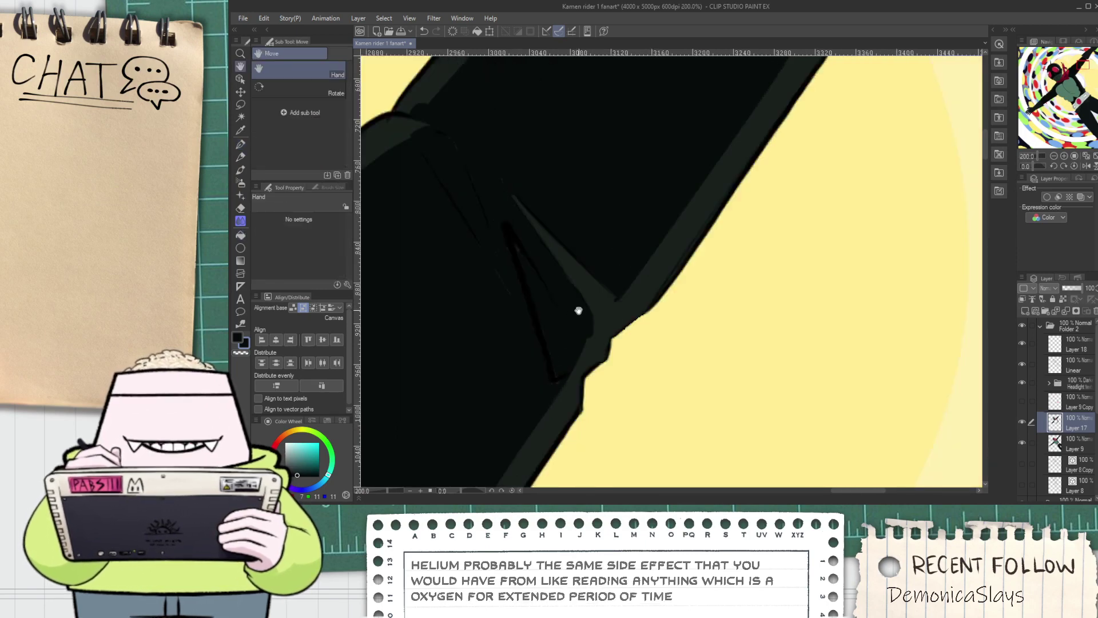
Connect the shadow edge across the elbow bend with the G-pen and fill the remaining strip between the creases
scroll(578, 309, up, 2)
key(p)
drag(598, 345, 653, 277)
key(g)
click(603, 280)
scroll(602, 281, down, 2)
scroll(602, 281, down, 1)
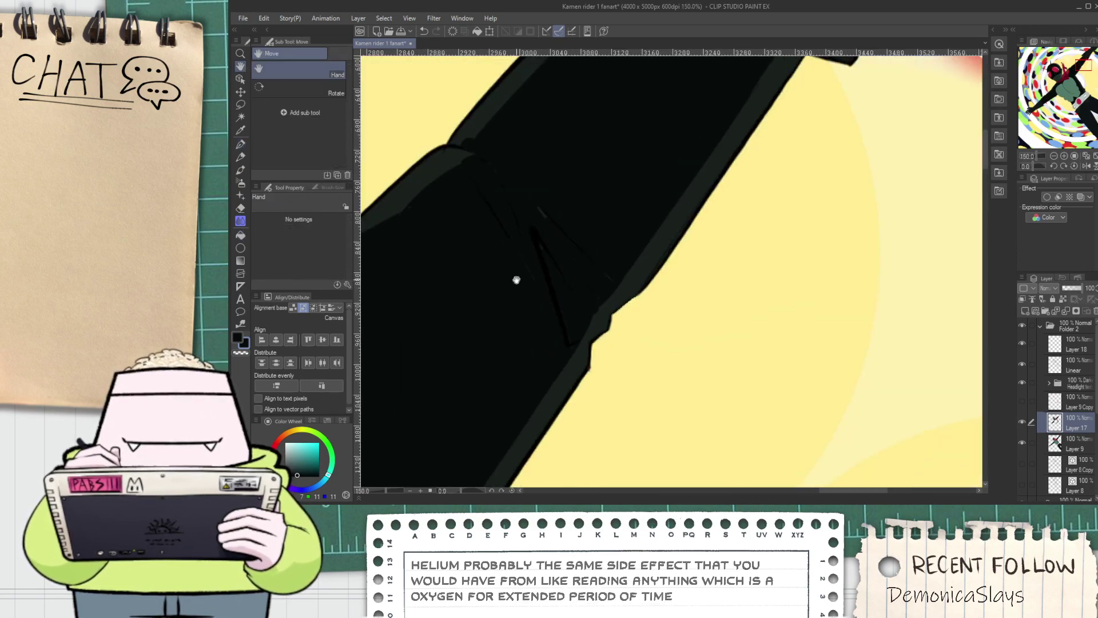
Paint over the leftover light specks along the elbow creases with the Milli Pen
drag(517, 280, 555, 346)
key(p)
click(288, 142)
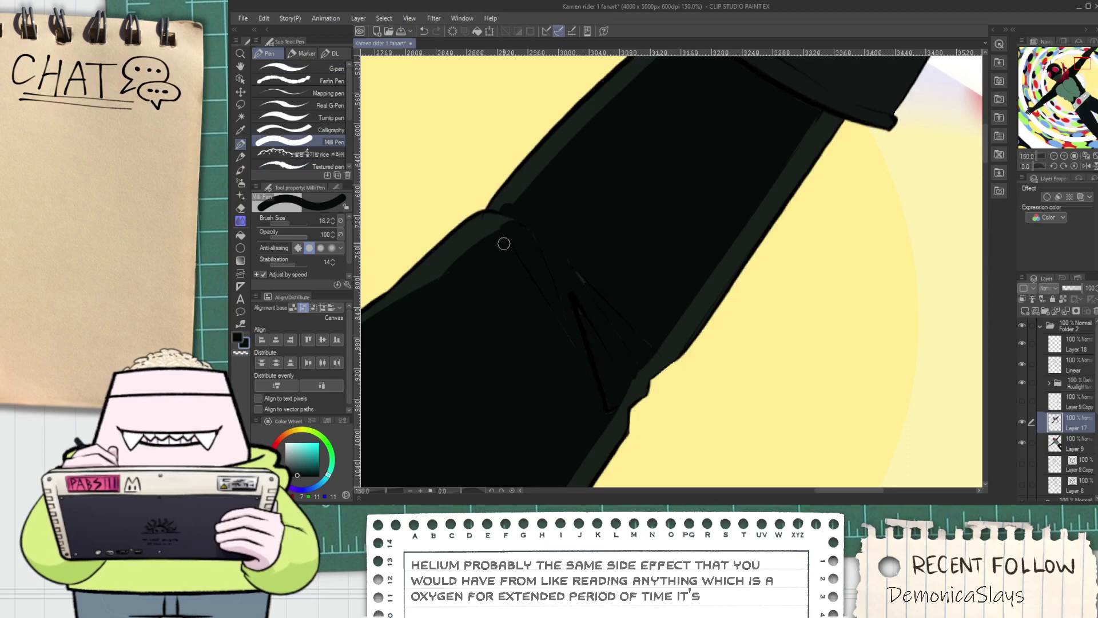
scroll(504, 245, up, 1)
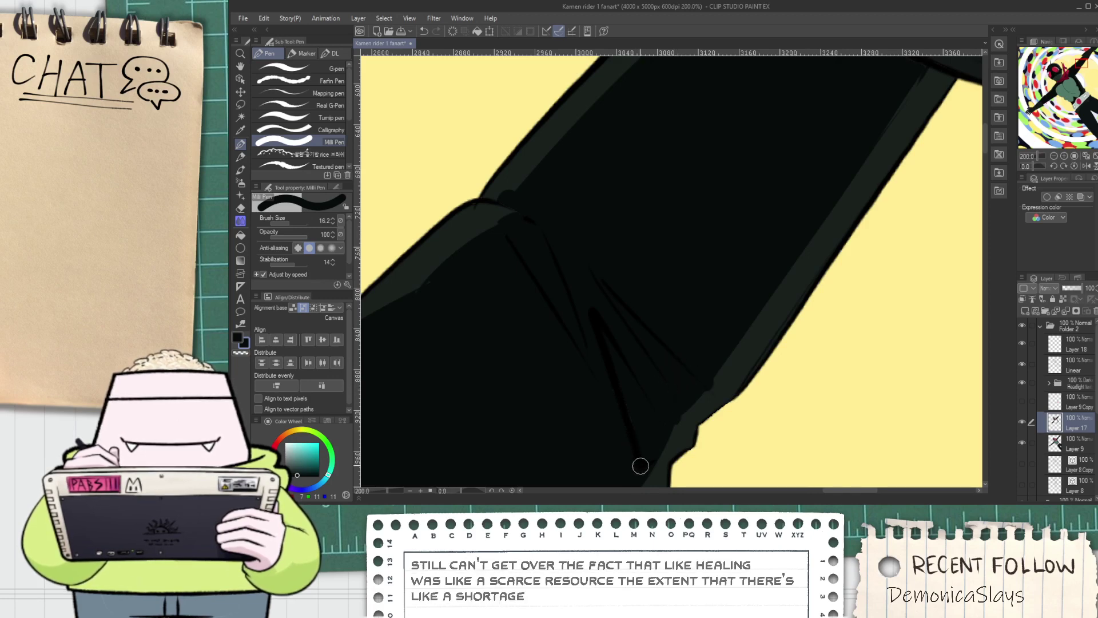
scroll(588, 328, down, 6)
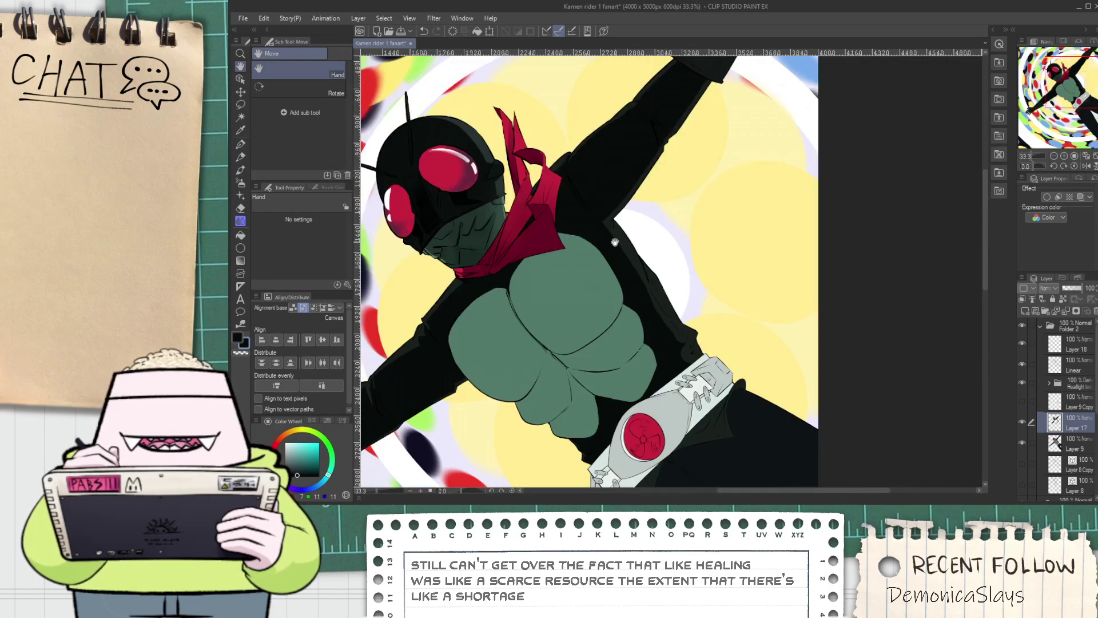
Pick the shadow color near the armpit and draw curved shadow edges between its crease lines with the G-pen
scroll(604, 225, up, 5)
key(i)
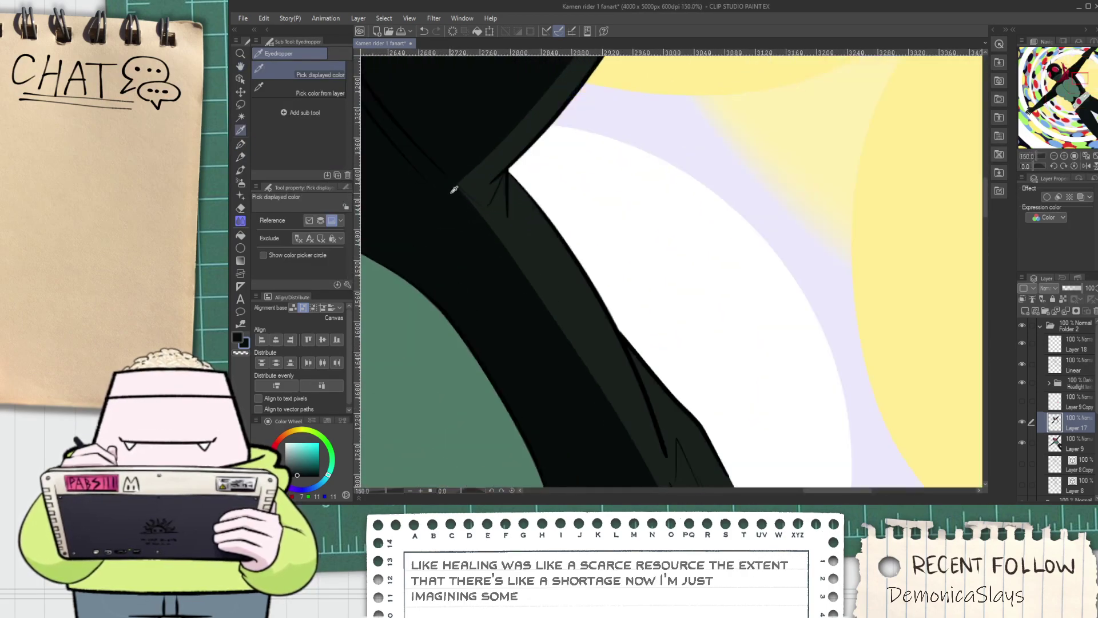
scroll(466, 263, up, 1)
mouse_move(469, 187)
mouse_down()
mouse_move(465, 263)
mouse_move(610, 277)
mouse_up()
key(p)
scroll(422, 256, up, 2)
key(ctrl+z)
click(326, 68)
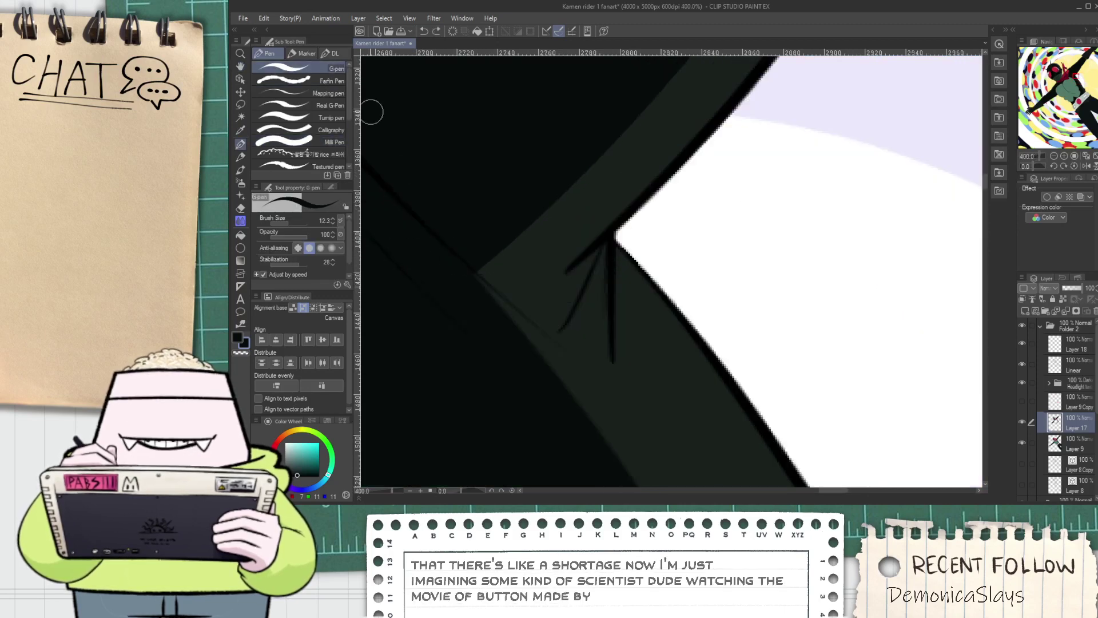
drag(481, 265, 567, 268)
key(ctrl+z)
mouse_move(484, 284)
mouse_down()
mouse_move(589, 293)
mouse_move(540, 353)
mouse_move(608, 321)
mouse_up()
key(ctrl+z)
drag(607, 329, 588, 423)
Fill the outlined area below the armpit creases with the shadow color
key(g)
click(587, 386)
click(584, 378)
key(ctrl+z)
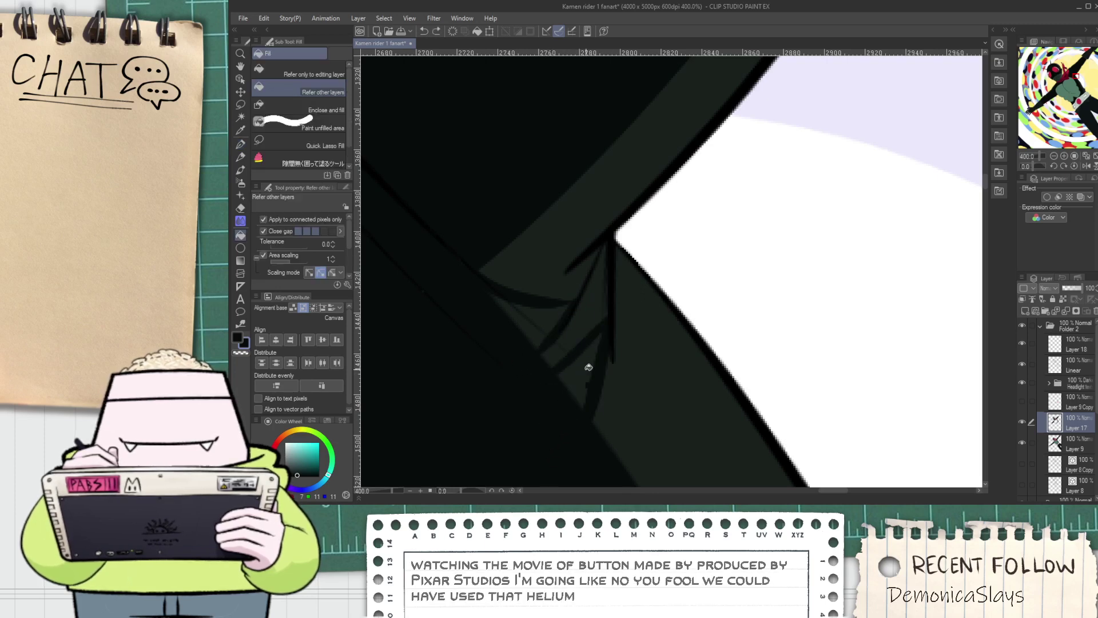
click(581, 379)
key(p)
scroll(573, 375, up, 1)
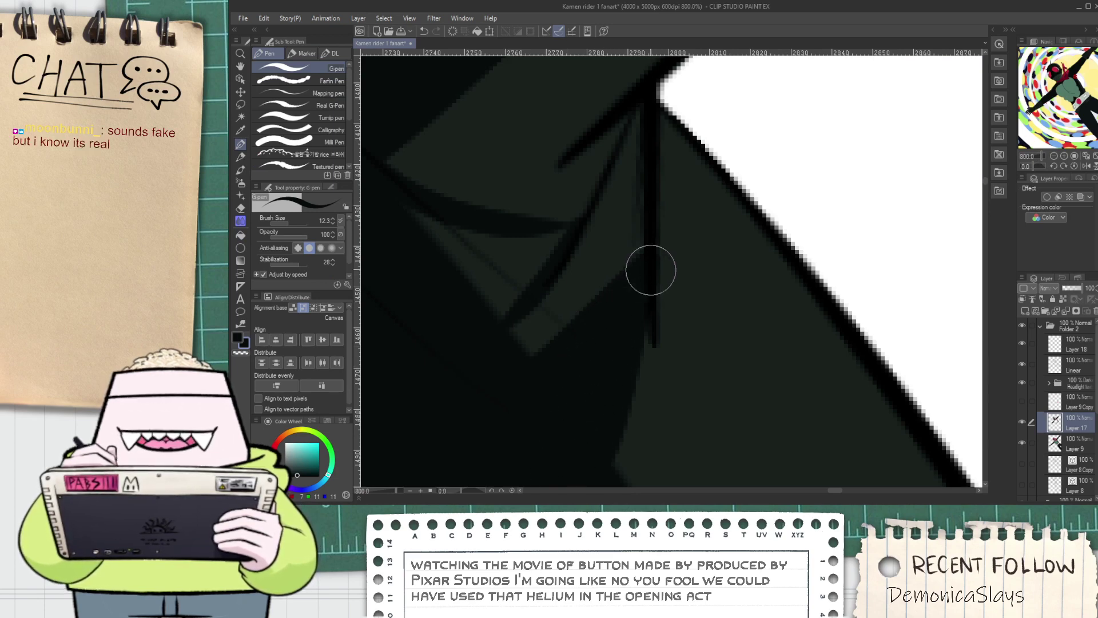
Fill the small outlined gap between the armpit creases with the suit's shadow color
key(g)
click(504, 288)
key(p)
scroll(491, 243, down, 3)
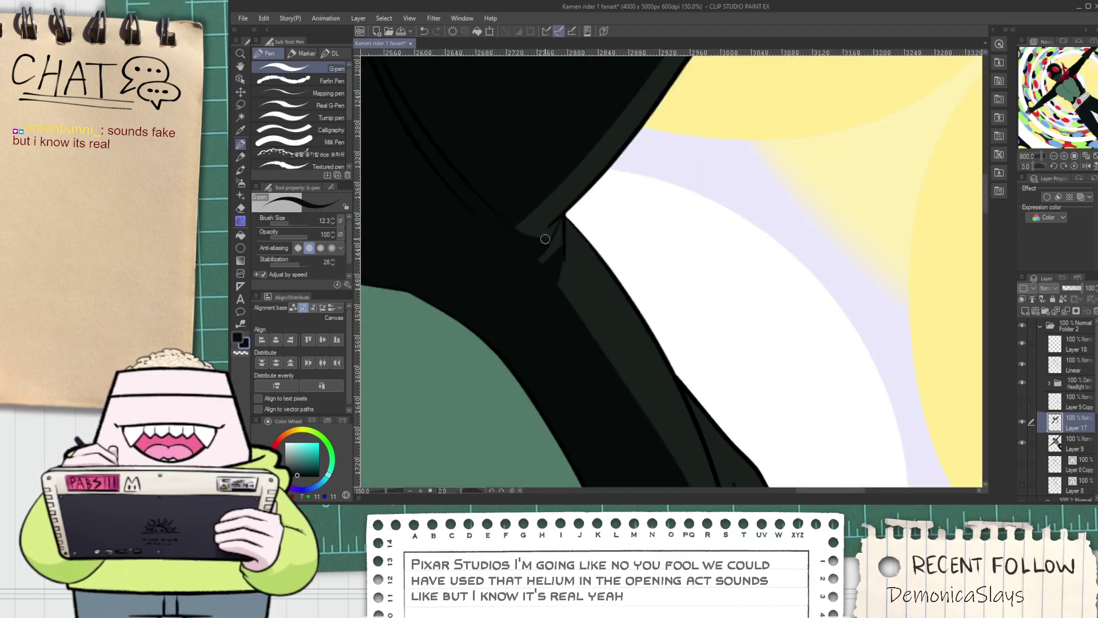
scroll(510, 229, up, 1)
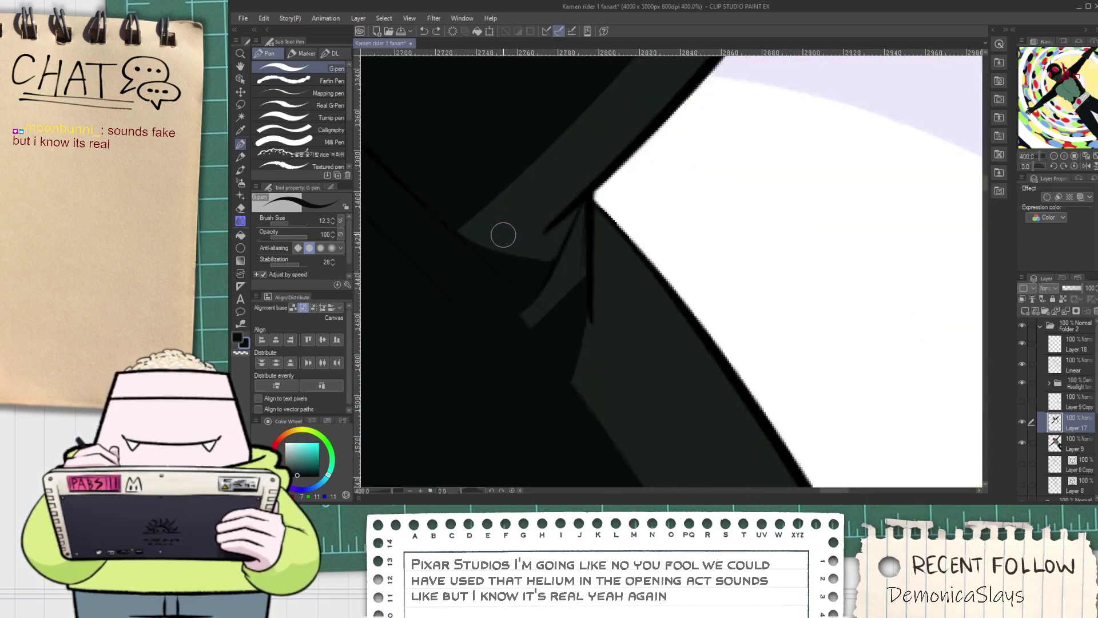
scroll(532, 224, down, 4)
scroll(541, 229, down, 2)
scroll(546, 271, up, 2)
Draw a pointed fold shadow along the side of the torso below the armpit with the G-pen and fill its interior
mouse_move(485, 177)
mouse_down()
mouse_move(588, 354)
mouse_move(536, 290)
mouse_up()
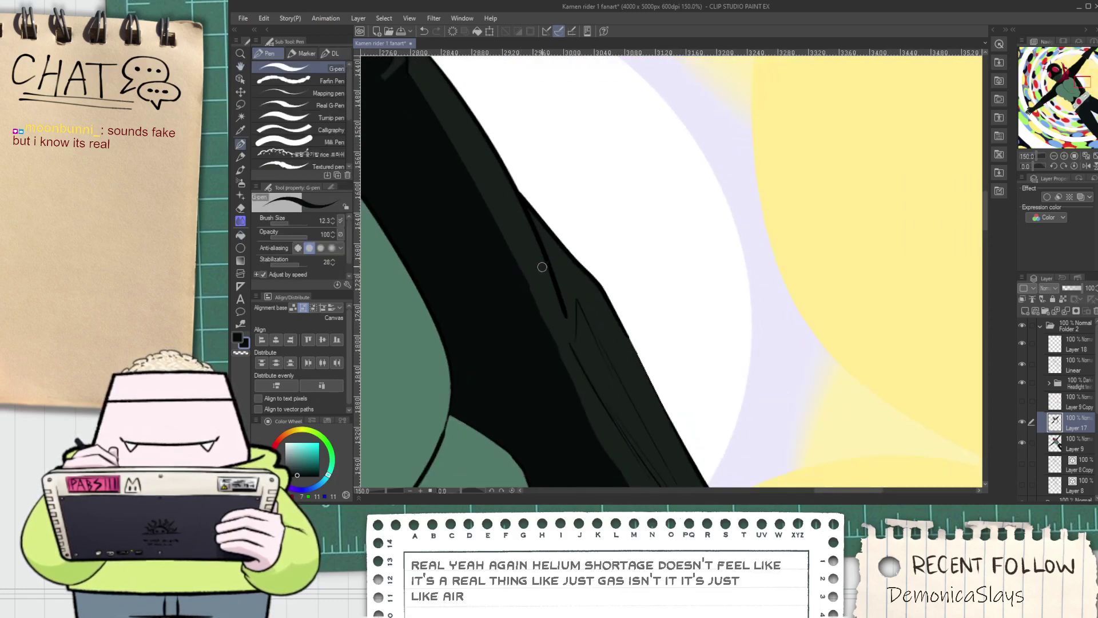
scroll(554, 326, up, 1)
drag(452, 212, 536, 327)
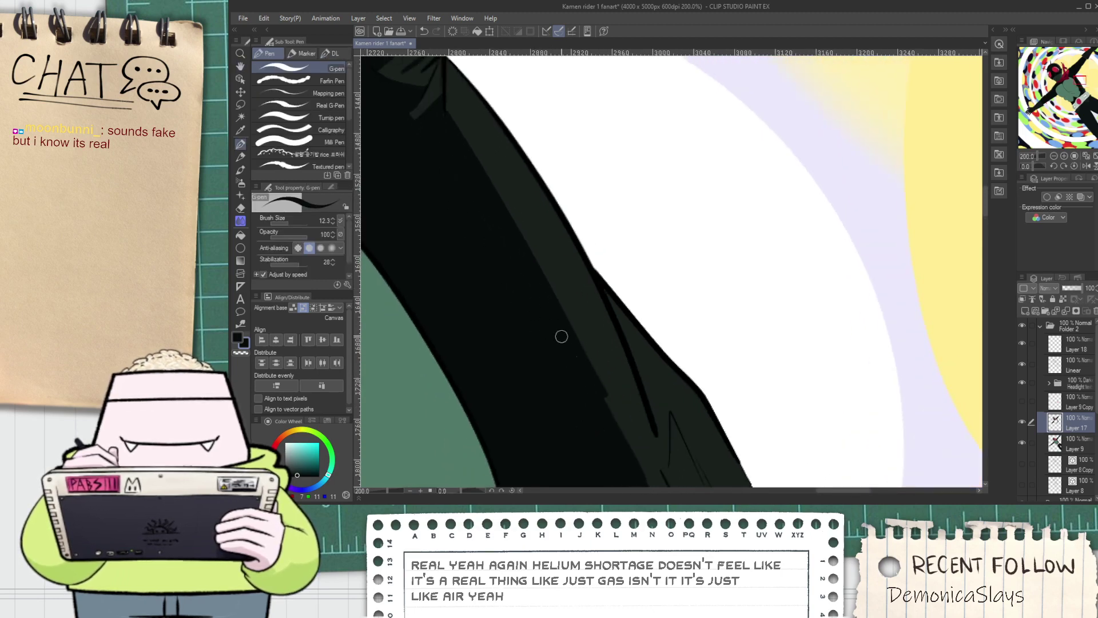
drag(600, 412, 554, 392)
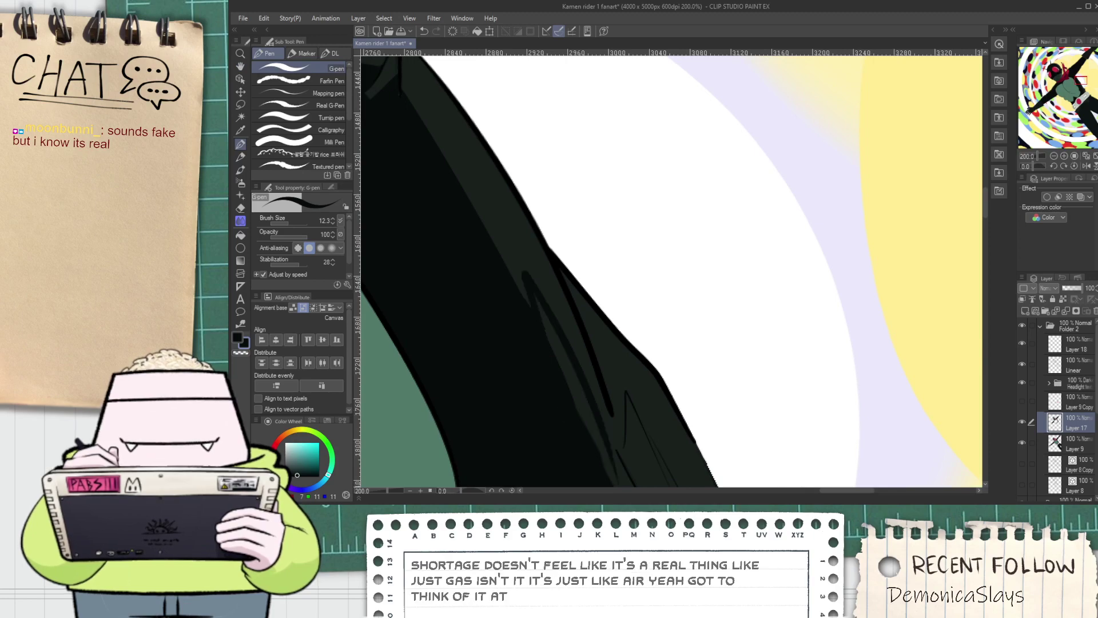
key(g)
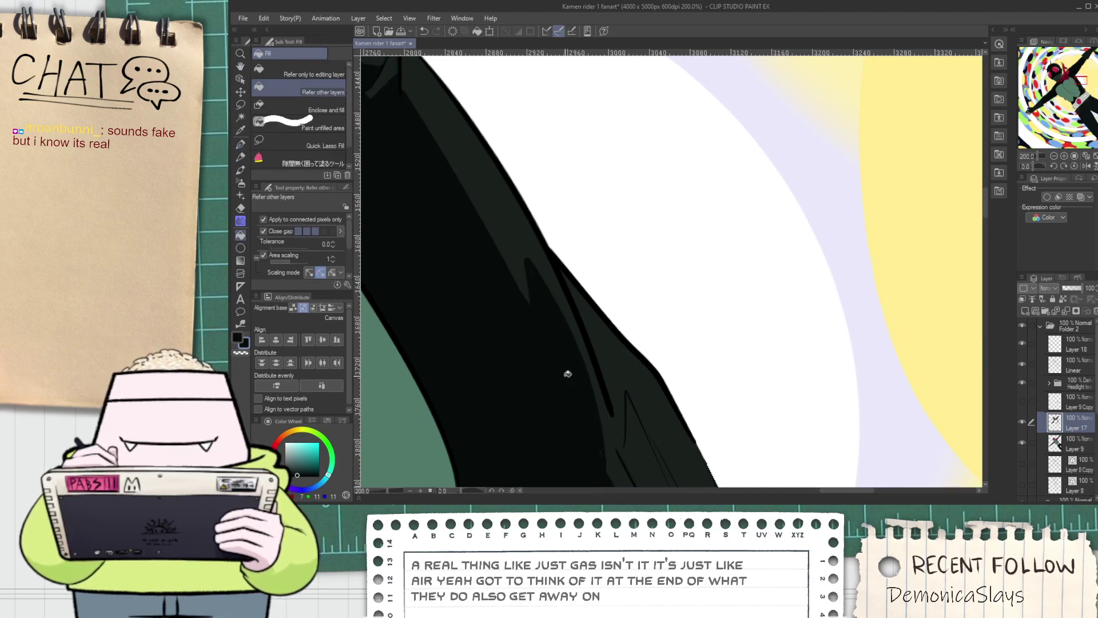
click(565, 349)
scroll(563, 347, down, 3)
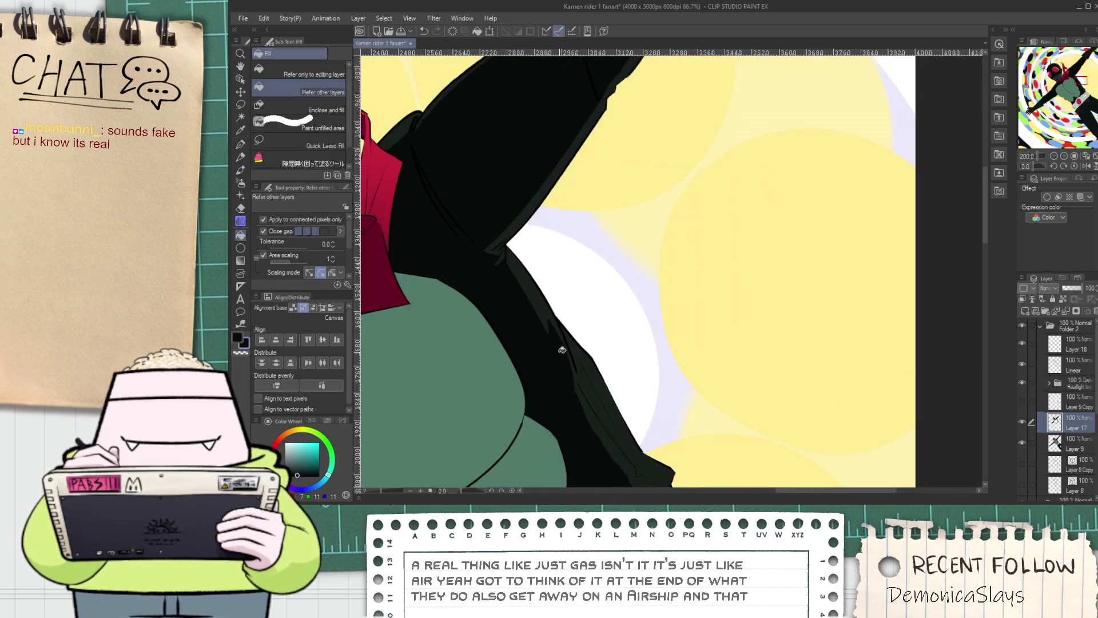
Refine the pointed tip of the torso's side fold shadow with the Hard eraser
drag(558, 348, 540, 343)
scroll(540, 343, up, 2)
key(e)
scroll(494, 225, up, 1)
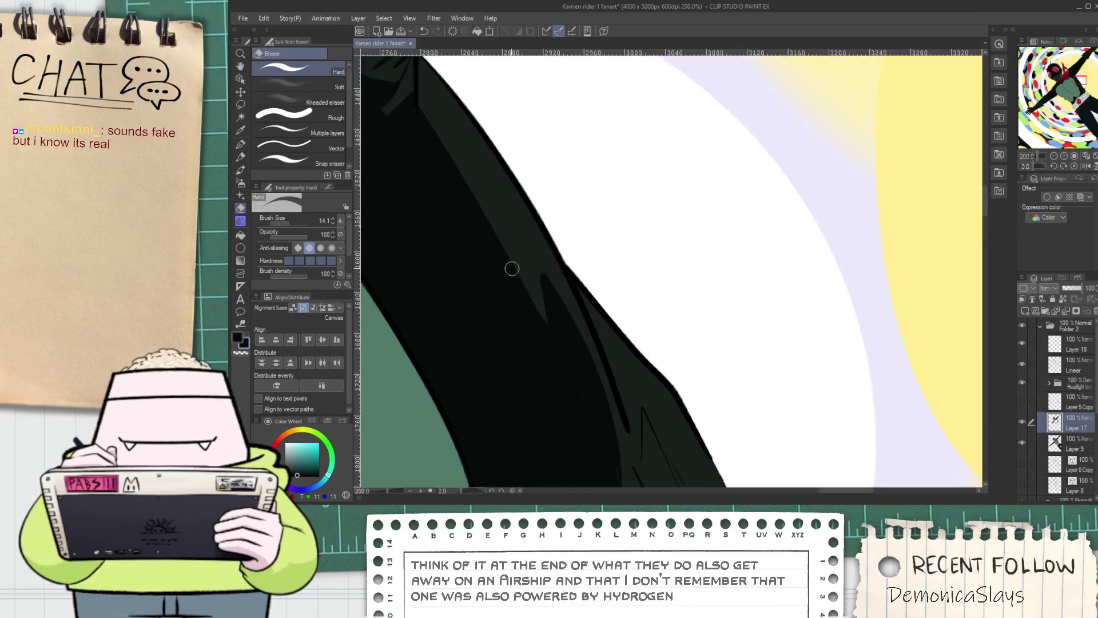
scroll(530, 281, up, 2)
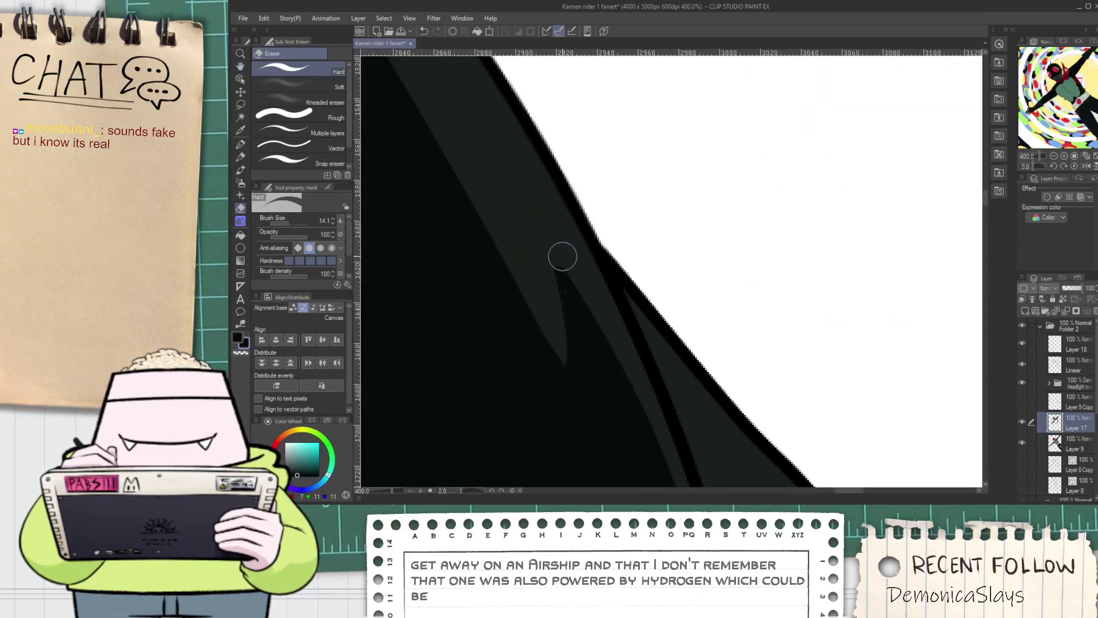
key(p)
scroll(559, 291, down, 5)
Examine the shading along the torso's side creases, down to the belt and across the upper body
key(space)
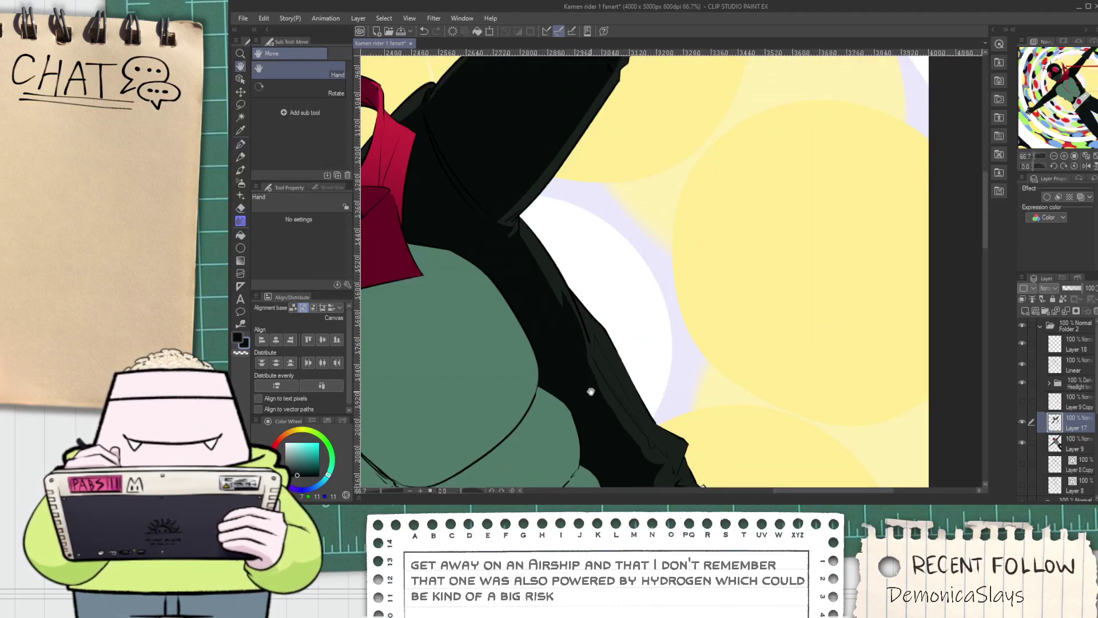
scroll(589, 383, up, 3)
drag(530, 201, 490, 211)
key(p)
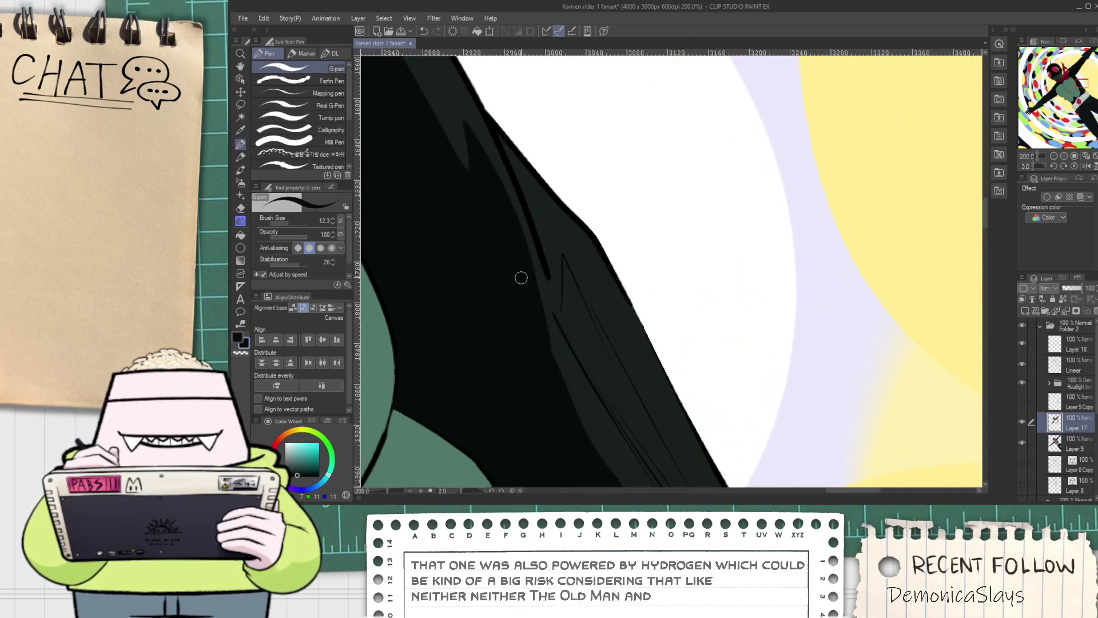
key(h)
drag(557, 382, 539, 367)
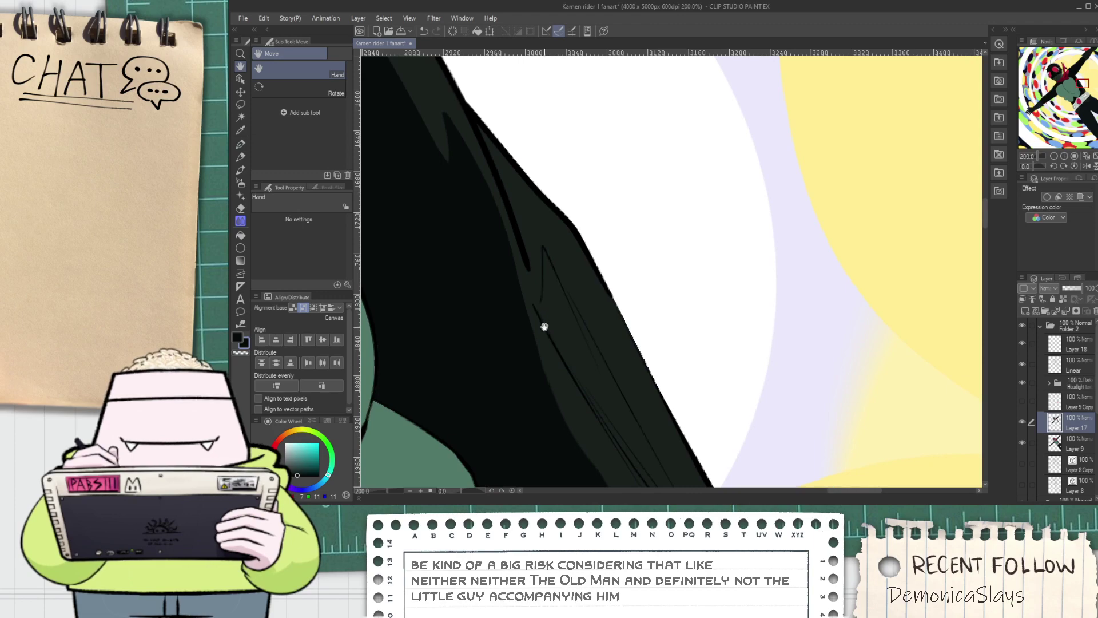
scroll(545, 327, down, 4)
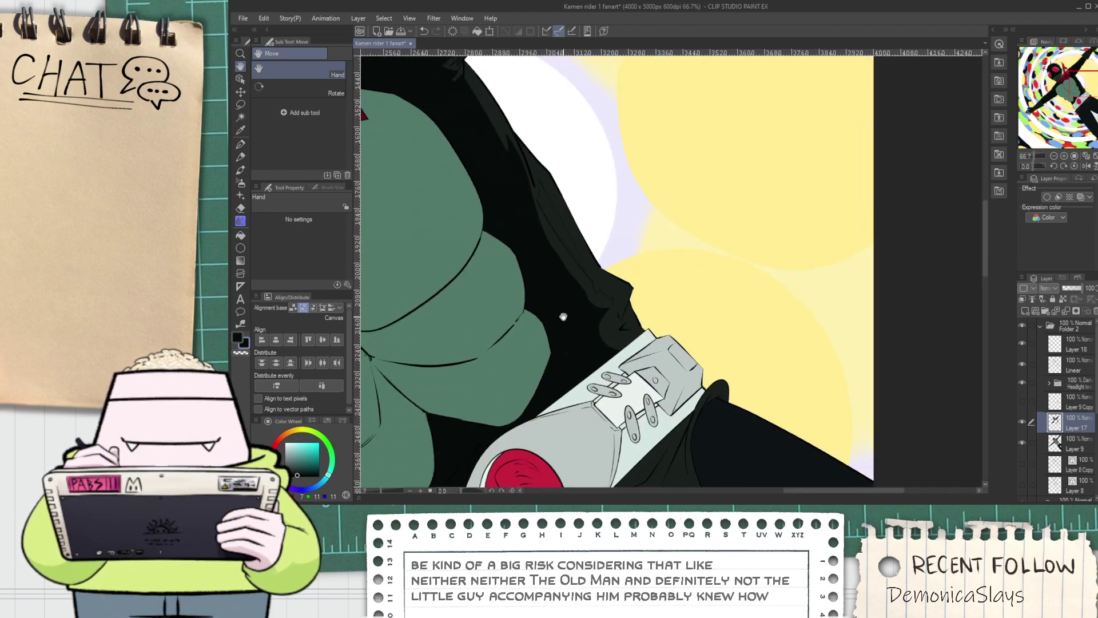
drag(556, 367, 588, 257)
scroll(563, 271, down, 1)
drag(527, 197, 610, 378)
scroll(559, 301, down, 1)
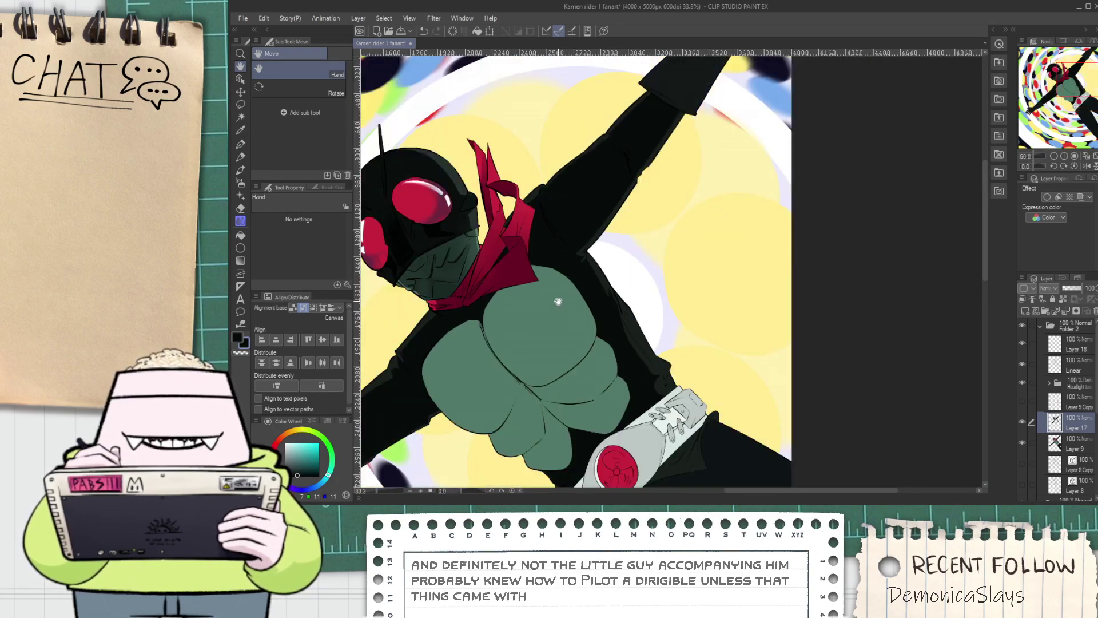
drag(522, 292, 571, 319)
Pick the dark green shadow color from the helmet's lower face and fill the chest and abdominal muscle sections with it
key(g)
scroll(497, 281, up, 2)
alt+click(501, 256)
scroll(498, 280, down, 2)
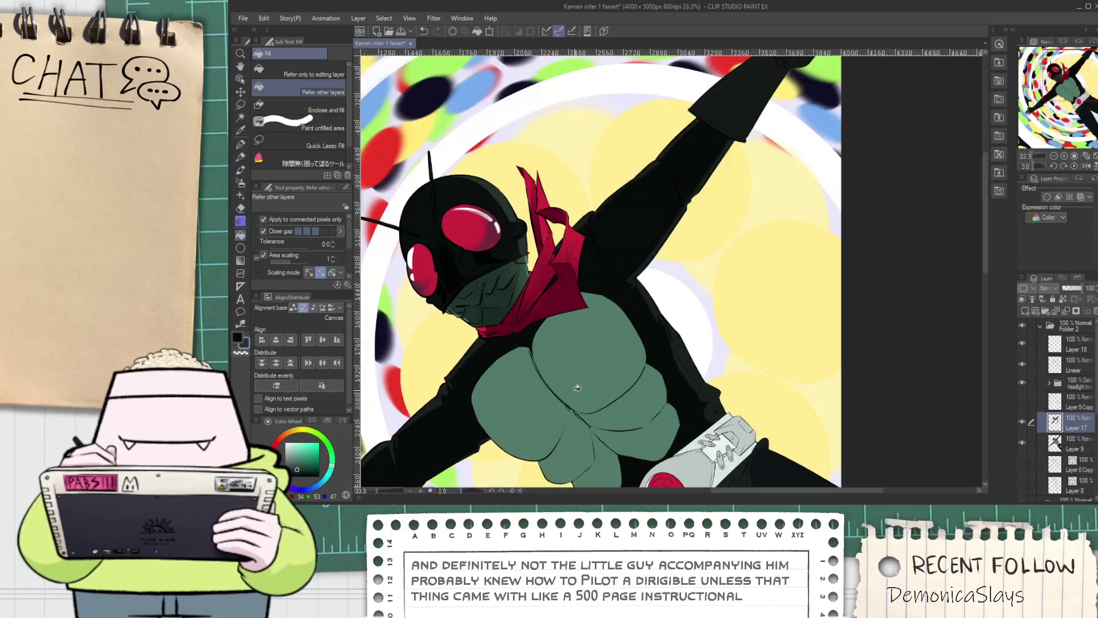
click(570, 383)
click(615, 412)
click(605, 443)
scroll(586, 420, up, 1)
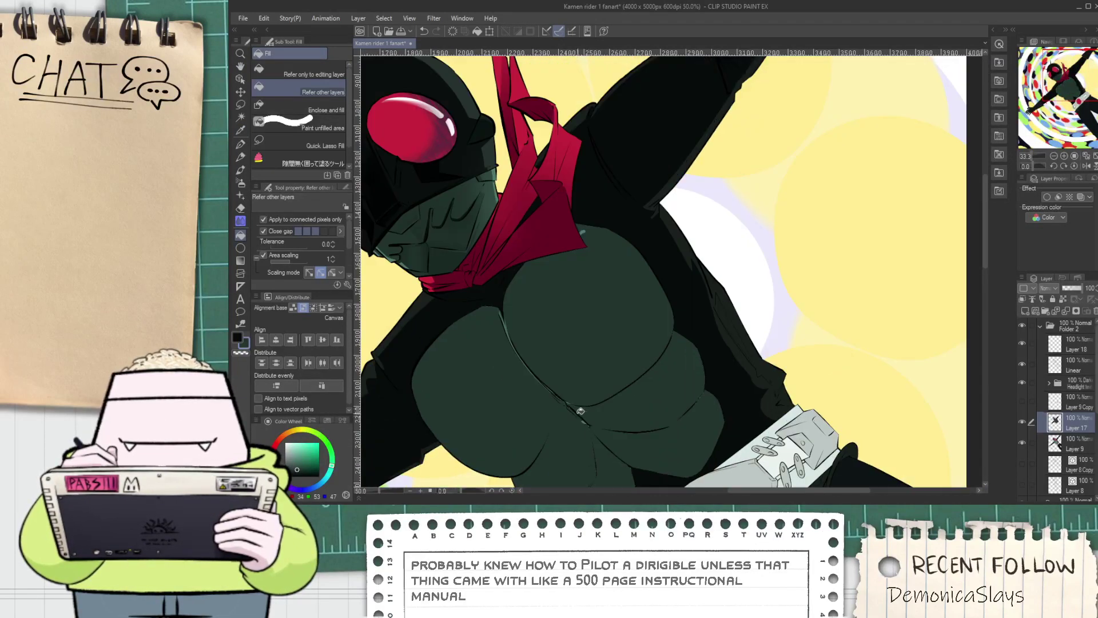
Pick the near-black suit shadow color below the collar and cover light specks along the upper chest outline with the Milli Pen
scroll(583, 414, up, 1)
key(p)
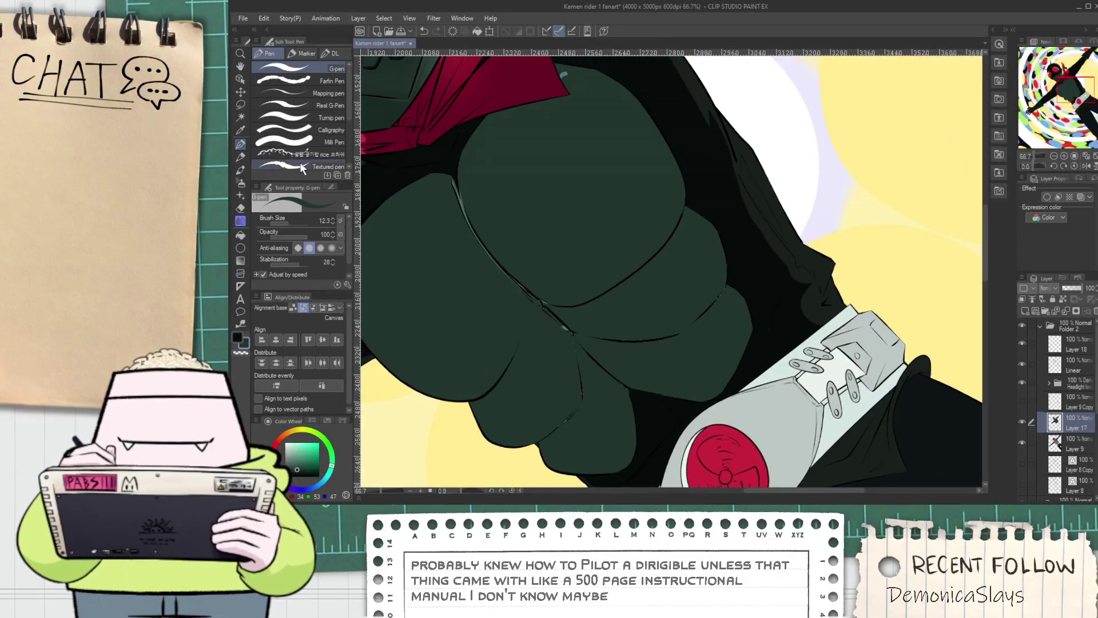
scroll(463, 191, up, 2)
key(space)
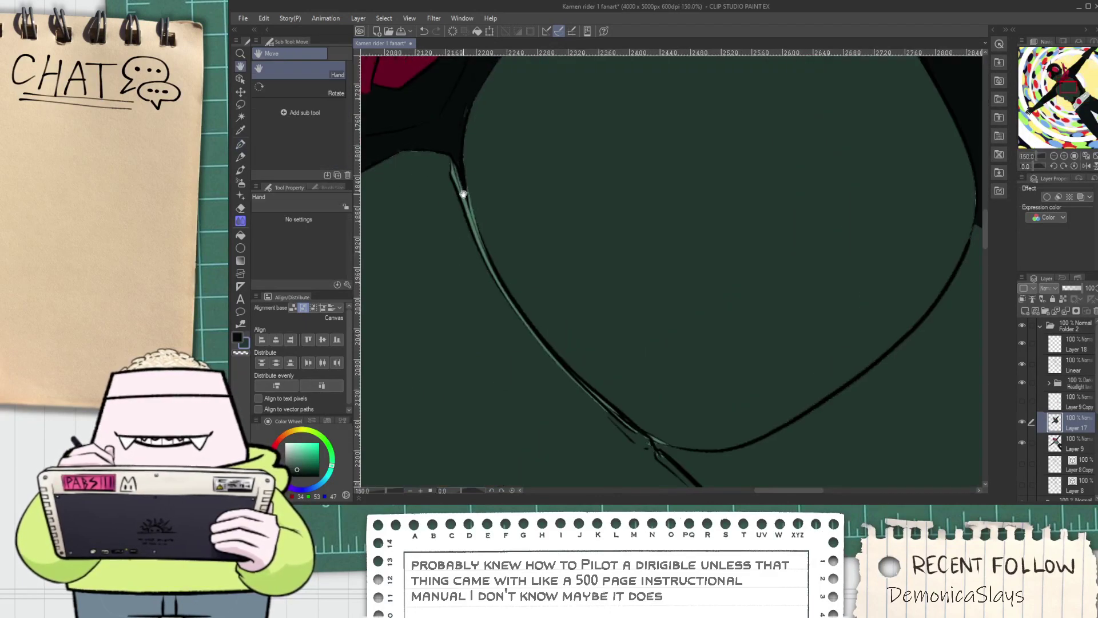
drag(464, 191, 612, 253)
scroll(659, 228, down, 2)
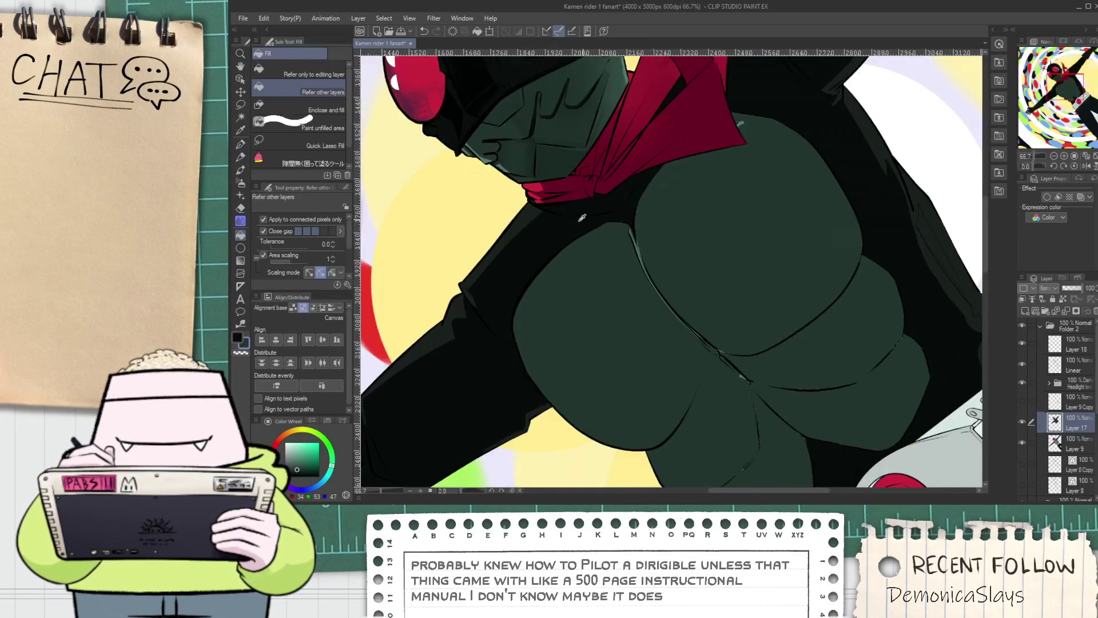
scroll(591, 217, up, 2)
alt+click(590, 222)
key(p)
scroll(625, 216, up, 3)
scroll(543, 249, up, 2)
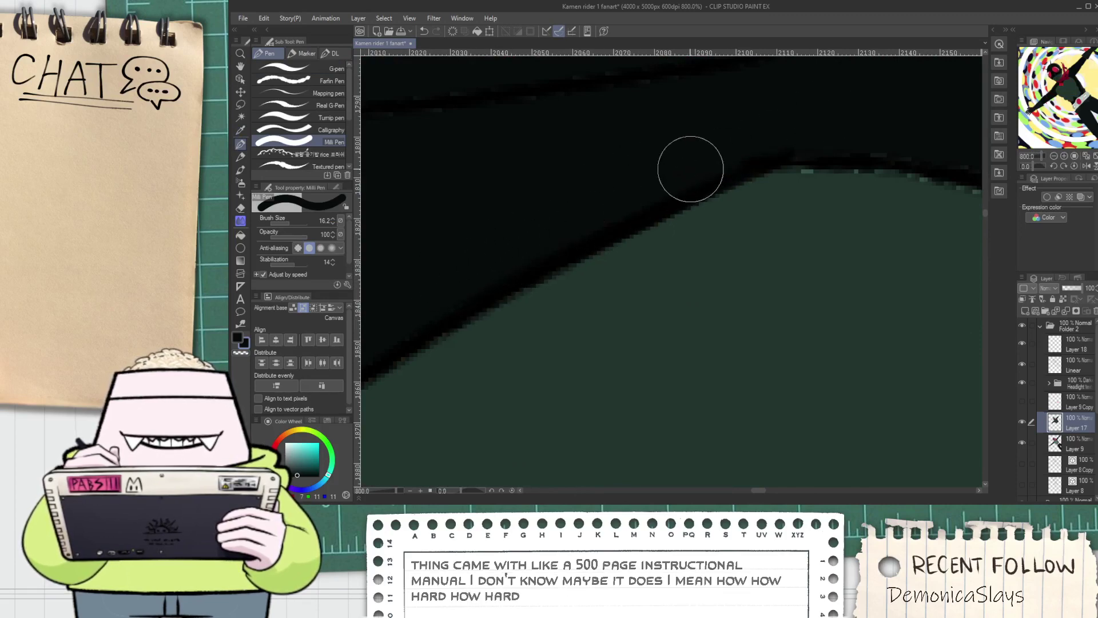
scroll(794, 162, down, 4)
scroll(525, 284, up, 6)
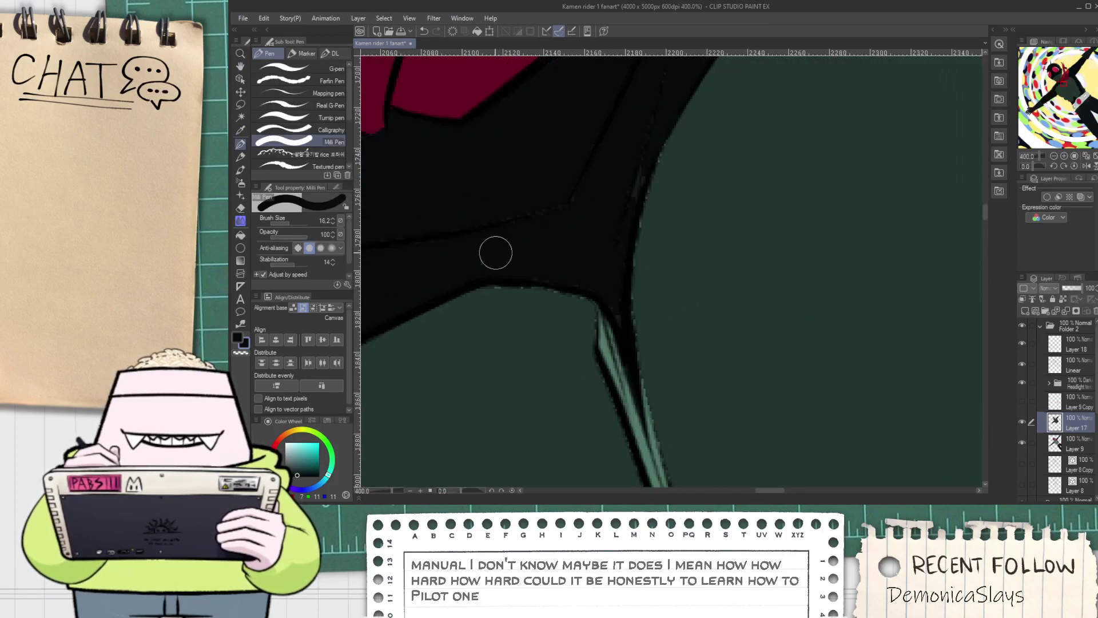
scroll(562, 258, down, 4)
scroll(562, 257, down, 2)
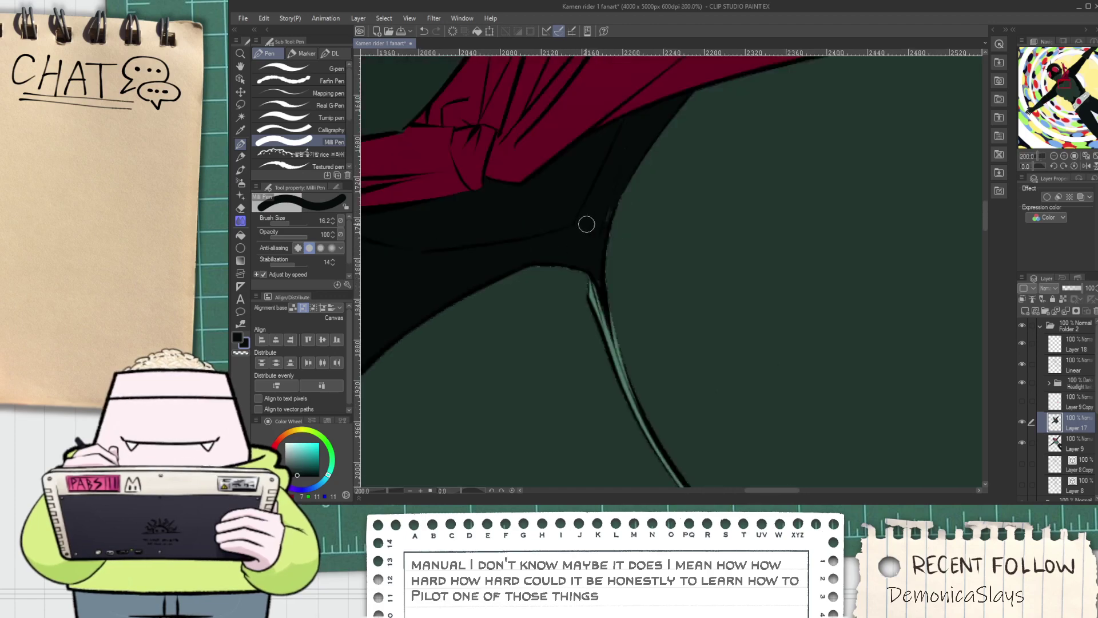
Paint over the leftover specks along the suit creases between the scarf and the chest muscles with the Milli Pen
drag(379, 247, 551, 235)
scroll(527, 230, up, 2)
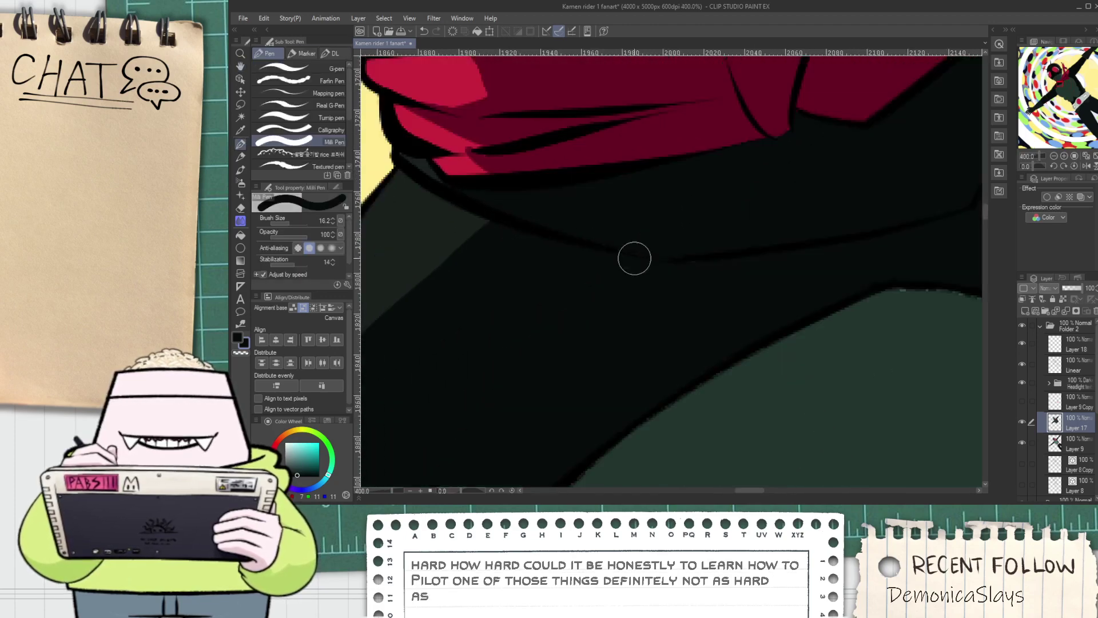
scroll(775, 254, down, 2)
scroll(770, 237, up, 2)
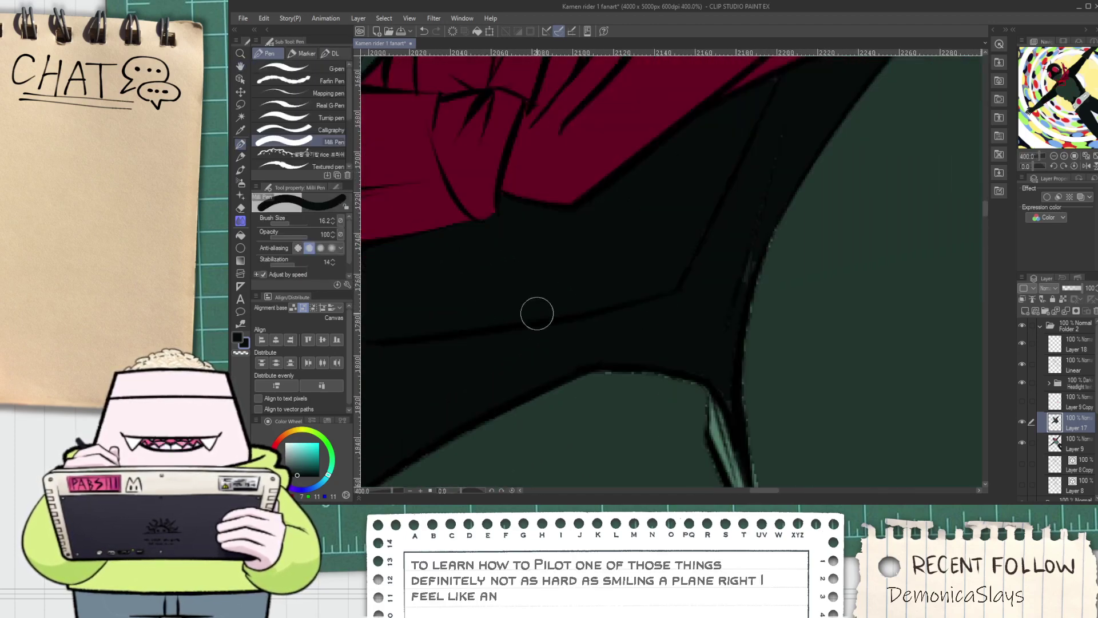
drag(718, 211, 630, 238)
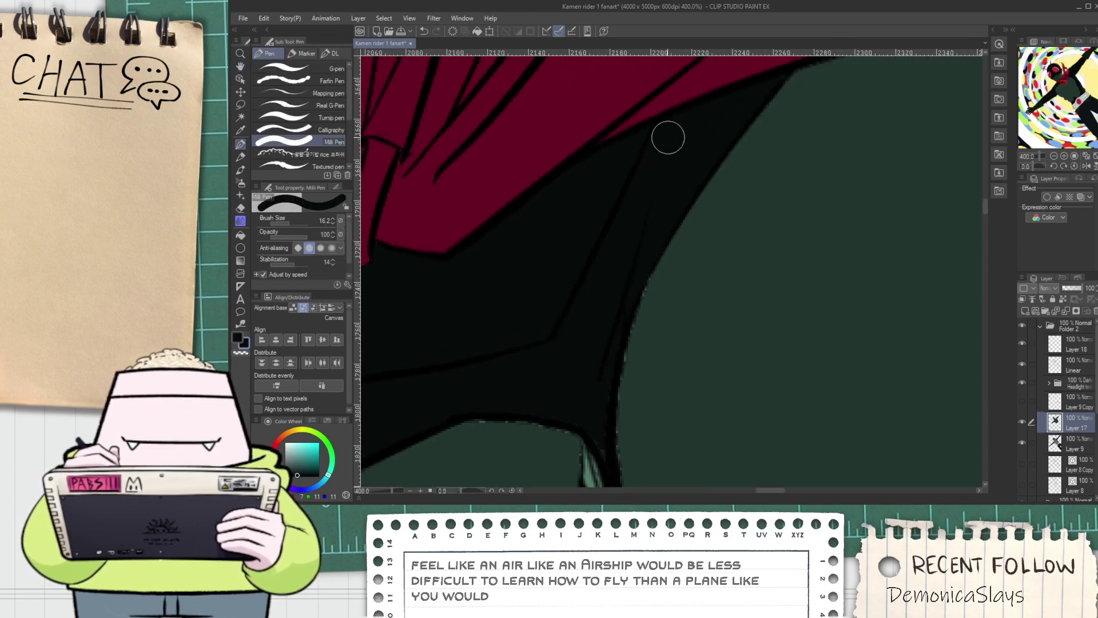
scroll(658, 141, down, 2)
mouse_move(629, 247)
mouse_down()
mouse_move(606, 265)
mouse_move(637, 289)
mouse_up()
Cover the pale edges along the pectoral outlines and the top of the chest cleft in dark green with the Milli Pen
scroll(638, 289, up, 2)
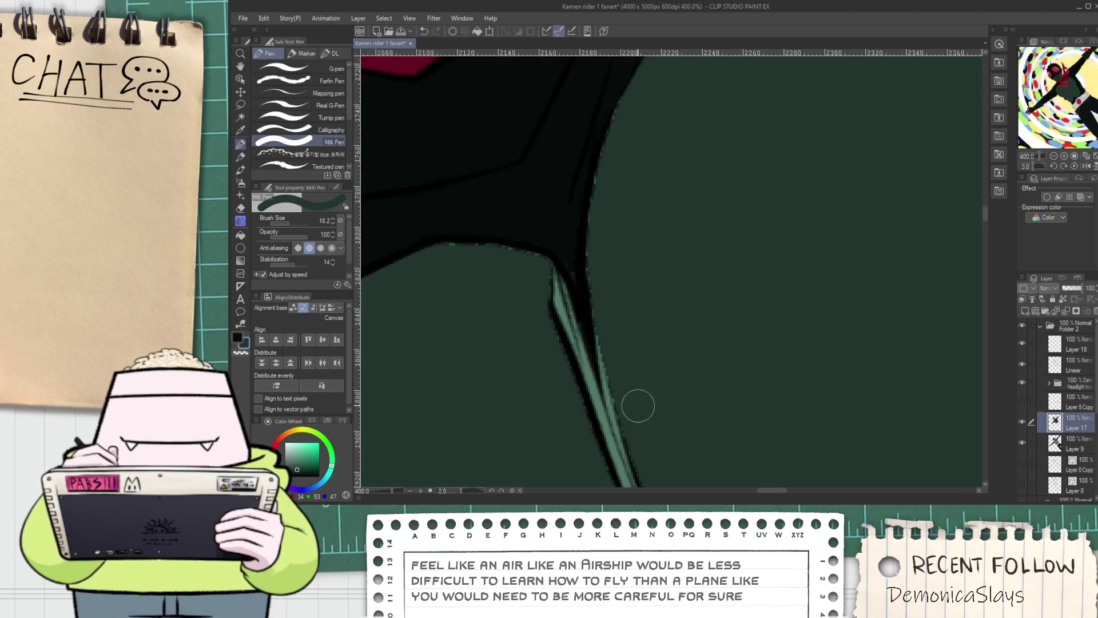
drag(616, 206, 599, 263)
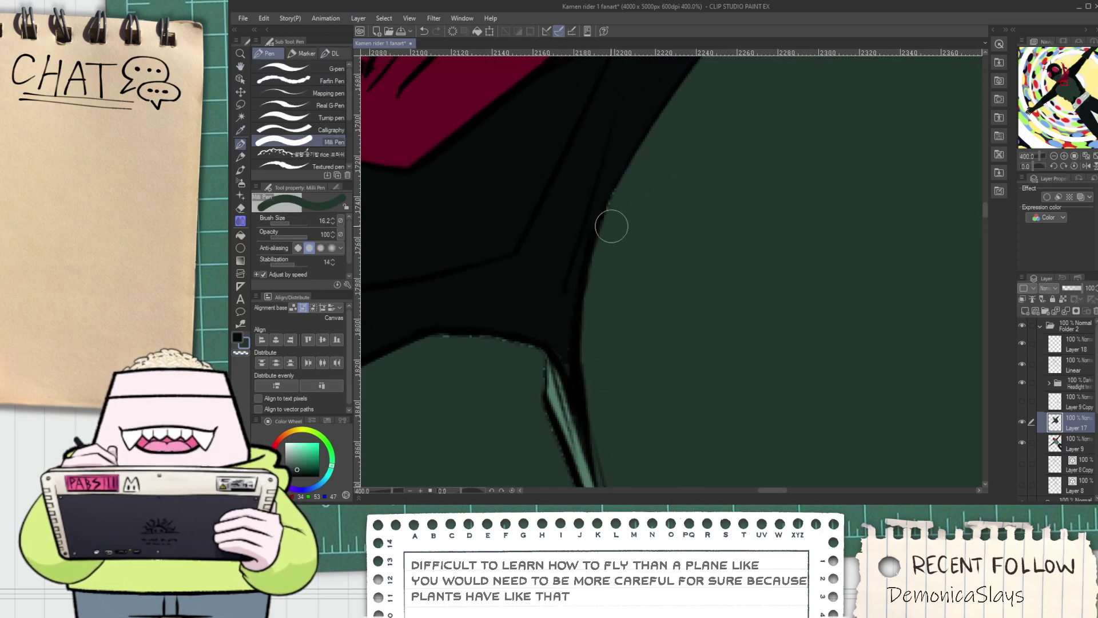
scroll(630, 206, down, 2)
drag(531, 327, 558, 268)
scroll(564, 223, up, 4)
drag(565, 206, 689, 226)
mouse_move(600, 203)
mouse_down()
mouse_move(723, 221)
mouse_move(789, 369)
mouse_up()
mouse_move(735, 215)
mouse_down()
mouse_move(744, 209)
mouse_move(826, 449)
mouse_up()
key(ctrl+z)
drag(748, 216, 847, 478)
Touch up the outline and pale slivers along the chest cleft with the G-pen, using picked near-black and dark green
click(337, 77)
click(338, 70)
alt+click(682, 140)
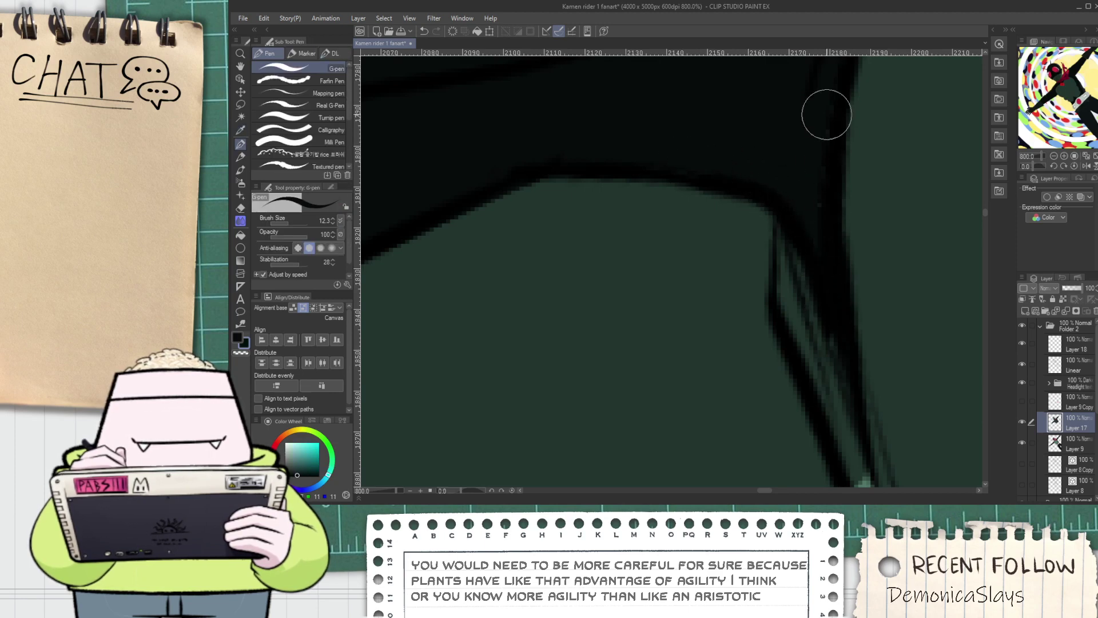
scroll(828, 273, down, 4)
alt+click(786, 342)
mouse_move(820, 310)
mouse_down()
mouse_move(664, 235)
mouse_move(718, 328)
mouse_up()
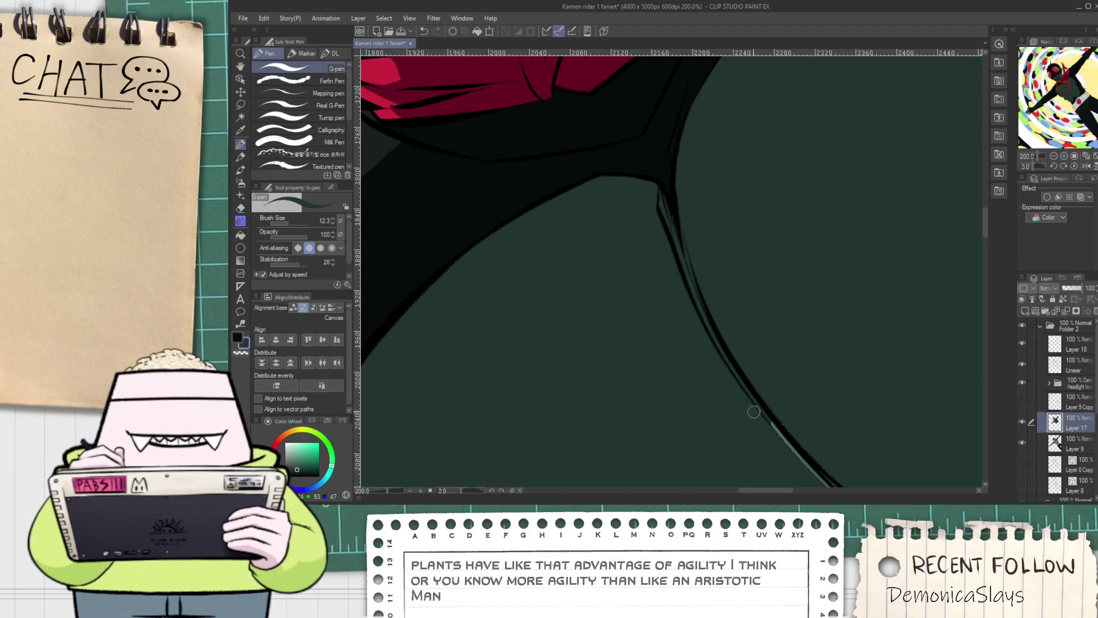
Paint over the pale patch on the chest beside the scarf's tip in dark green with the G-pen
scroll(735, 386, down, 3)
scroll(719, 221, up, 3)
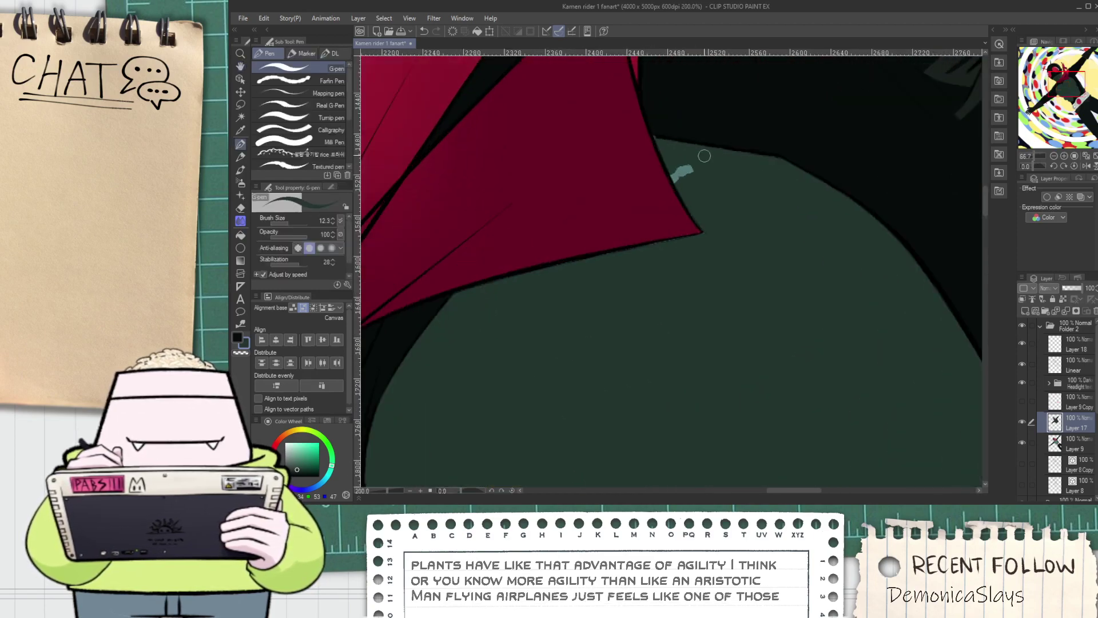
scroll(705, 156, up, 2)
mouse_move(694, 201)
mouse_down()
mouse_move(628, 146)
mouse_move(622, 191)
mouse_move(662, 293)
mouse_move(617, 235)
mouse_up()
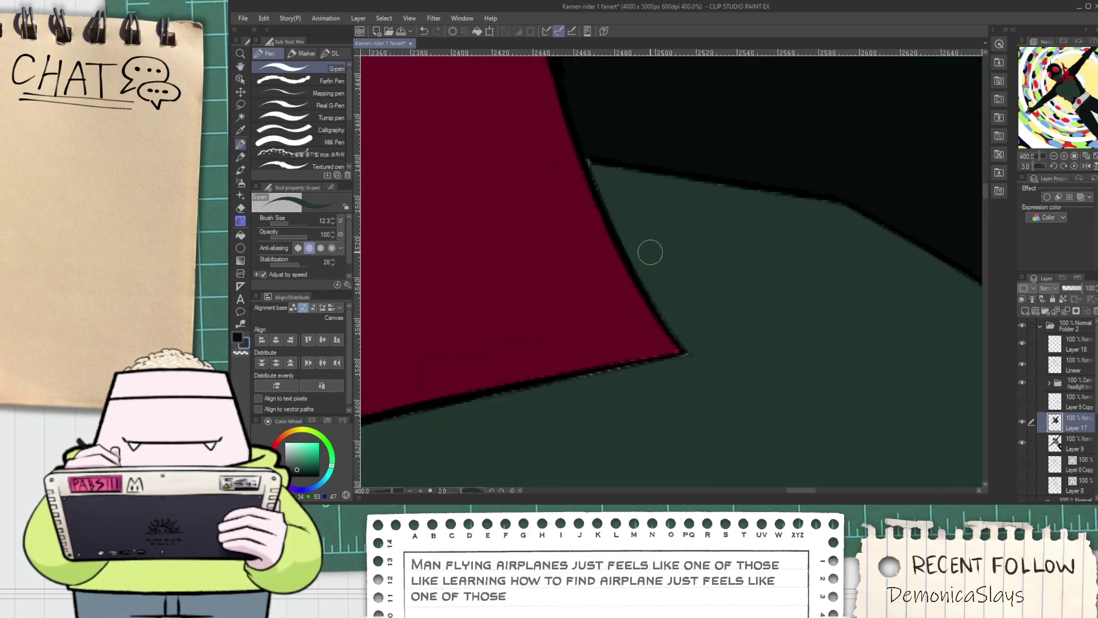
scroll(617, 326, down, 2)
Clean the specks beneath the scarf's lower outline with the G-pen, using picked near-black for the suit and dark green for the chest
scroll(687, 287, up, 3)
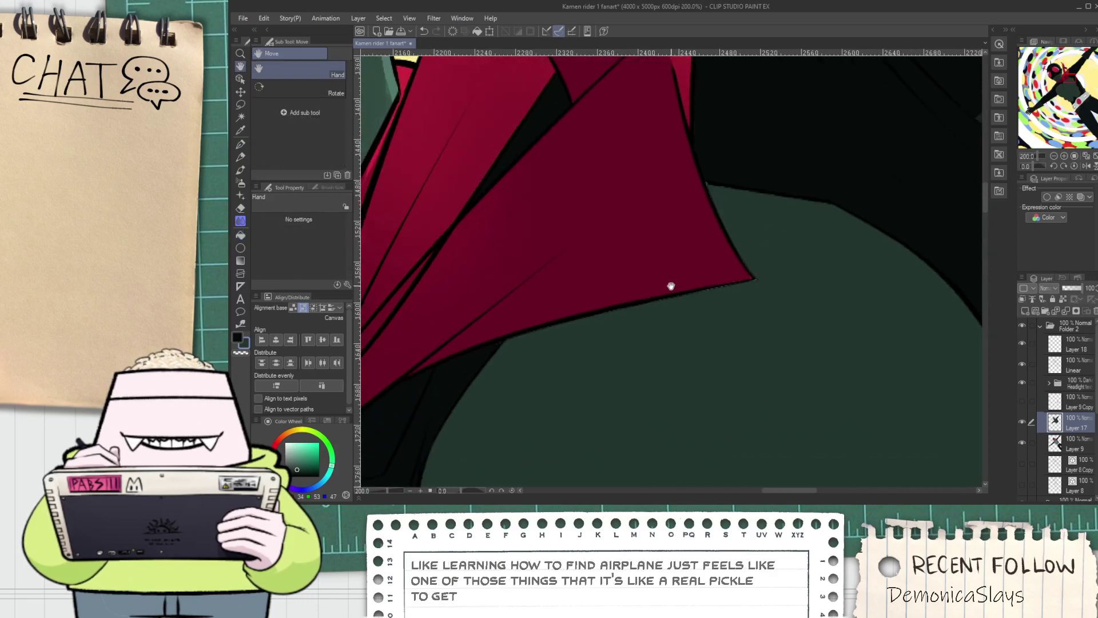
alt+click(392, 368)
drag(395, 366, 380, 417)
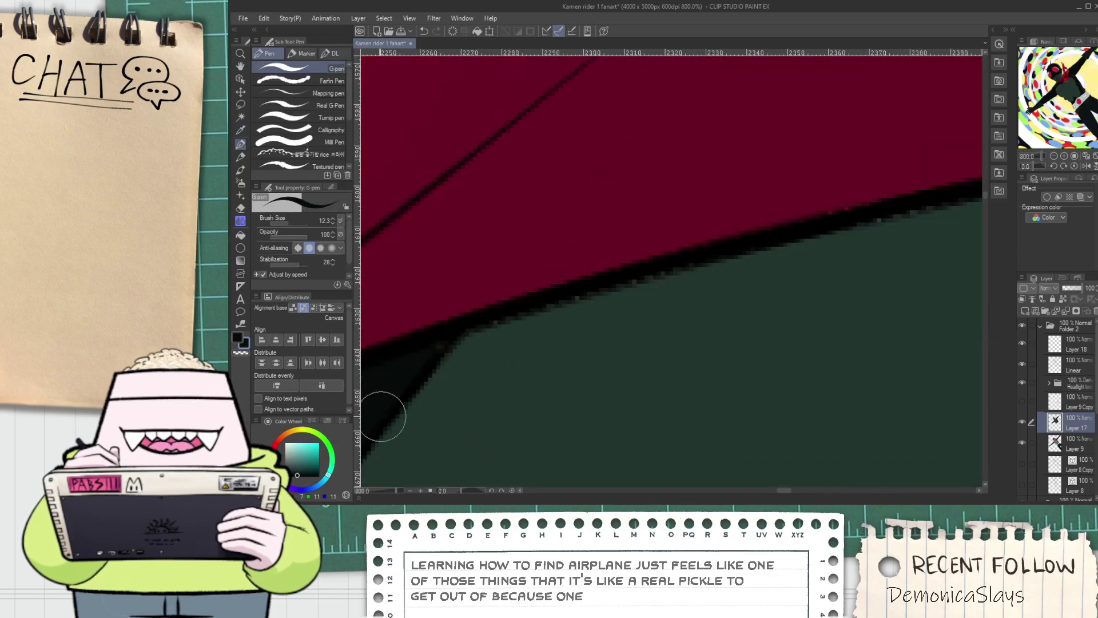
scroll(444, 348, down, 1)
alt+click(478, 365)
scroll(475, 368, up, 1)
mouse_move(436, 321)
mouse_down()
mouse_move(565, 269)
mouse_move(797, 218)
mouse_move(607, 277)
mouse_up()
key(ctrl+z)
scroll(744, 248, down, 1)
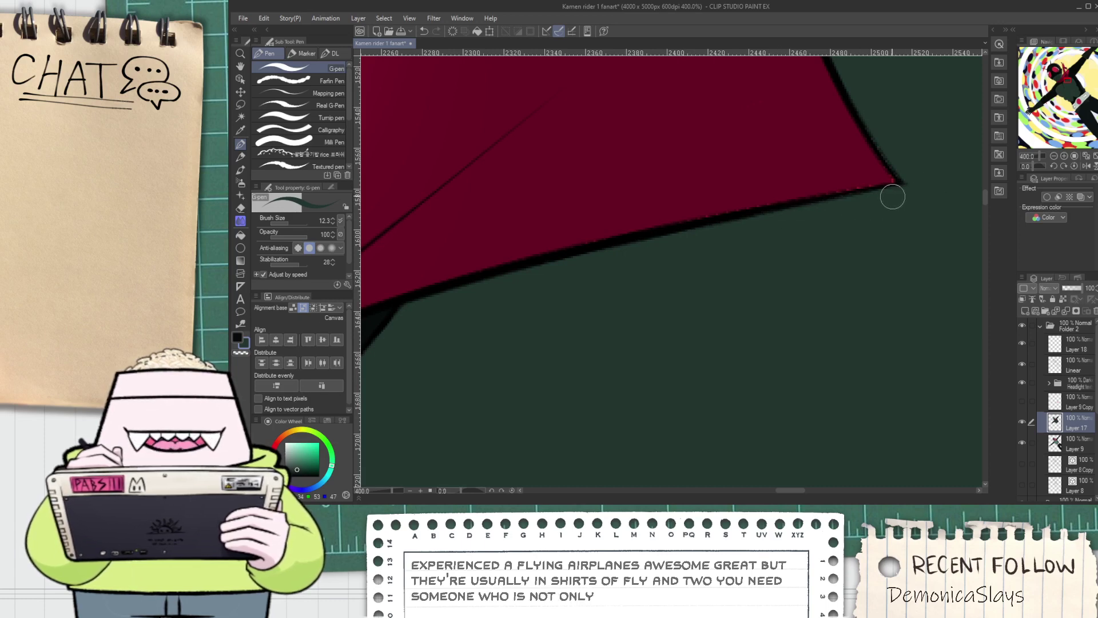
scroll(878, 191, down, 1)
Cover the bright specks along the inside of the scarf's lower outline in picked dark crimson with the G-pen
drag(841, 213, 719, 279)
scroll(689, 251, up, 1)
alt+click(679, 254)
scroll(690, 272, up, 1)
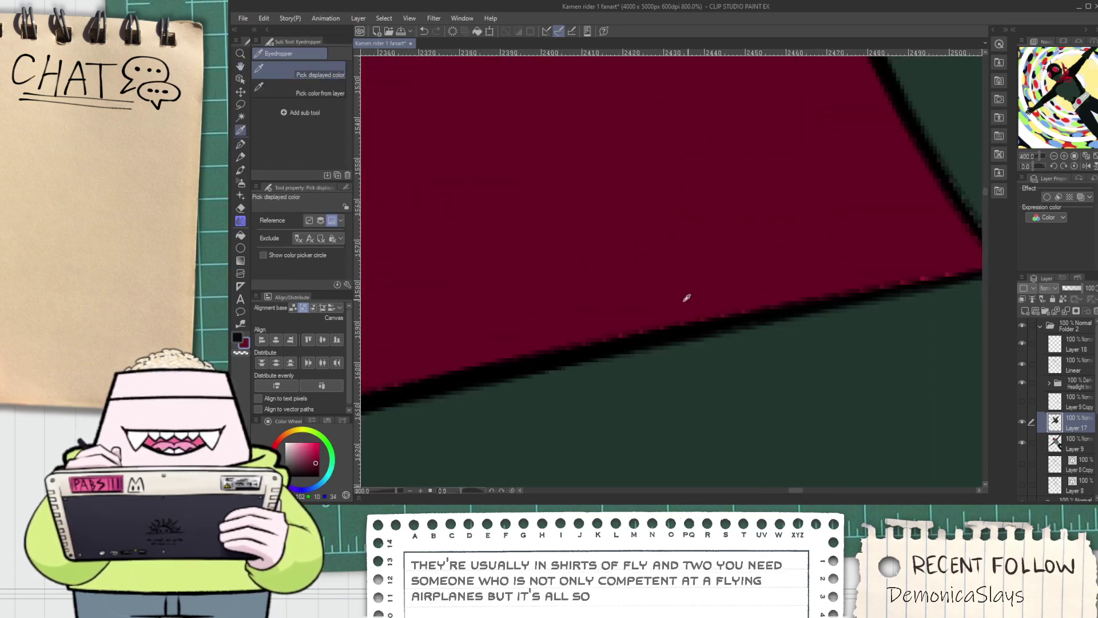
key(p)
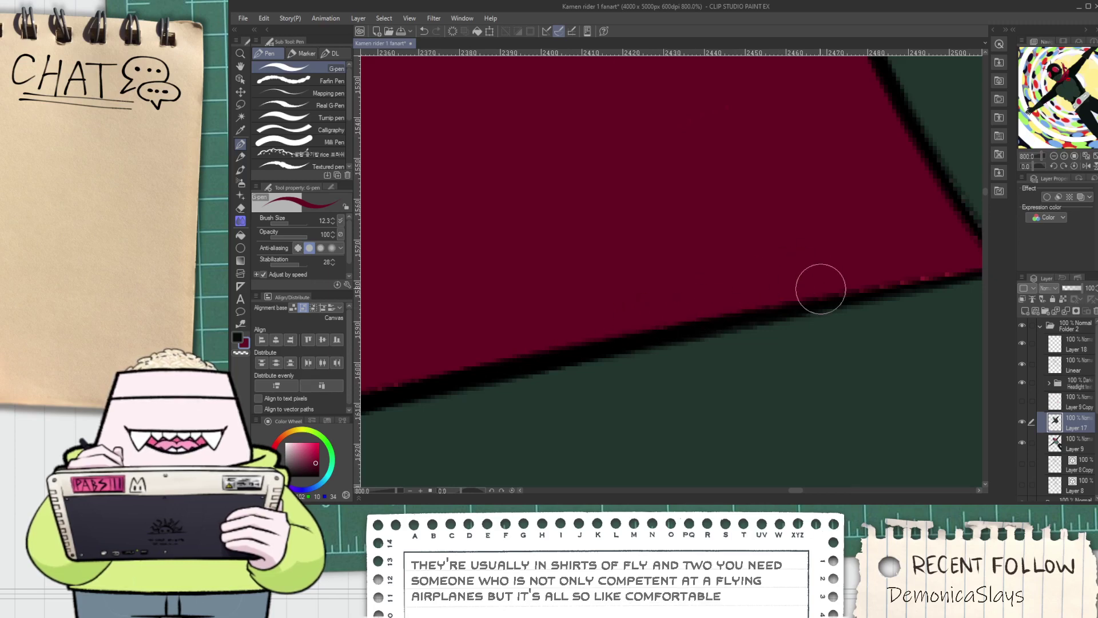
key(space)
drag(819, 287, 656, 303)
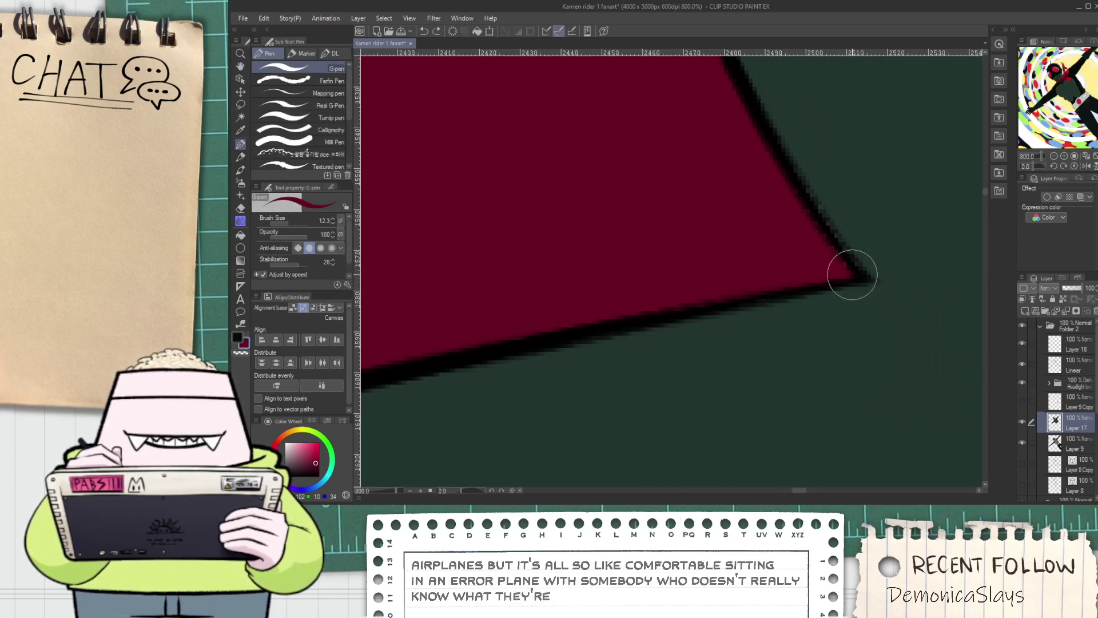
scroll(818, 255, down, 4)
Clean the chest's upper edge beside the scarf's tip in picked dark green with the G-pen
key(space)
drag(772, 213, 623, 226)
alt+click(716, 238)
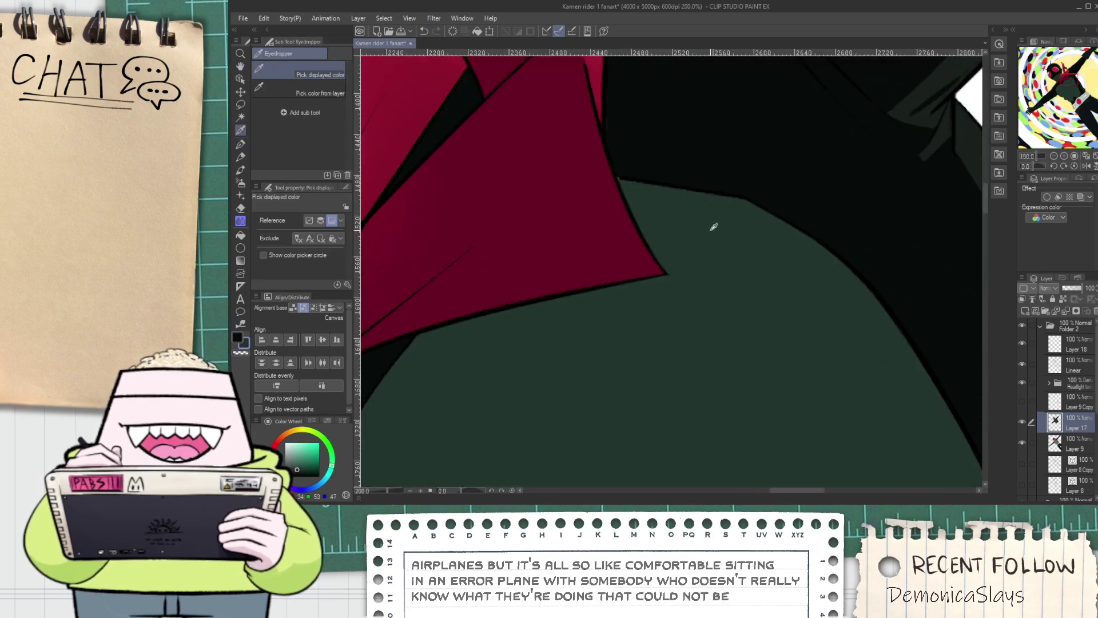
scroll(656, 204, up, 3)
scroll(527, 142, down, 2)
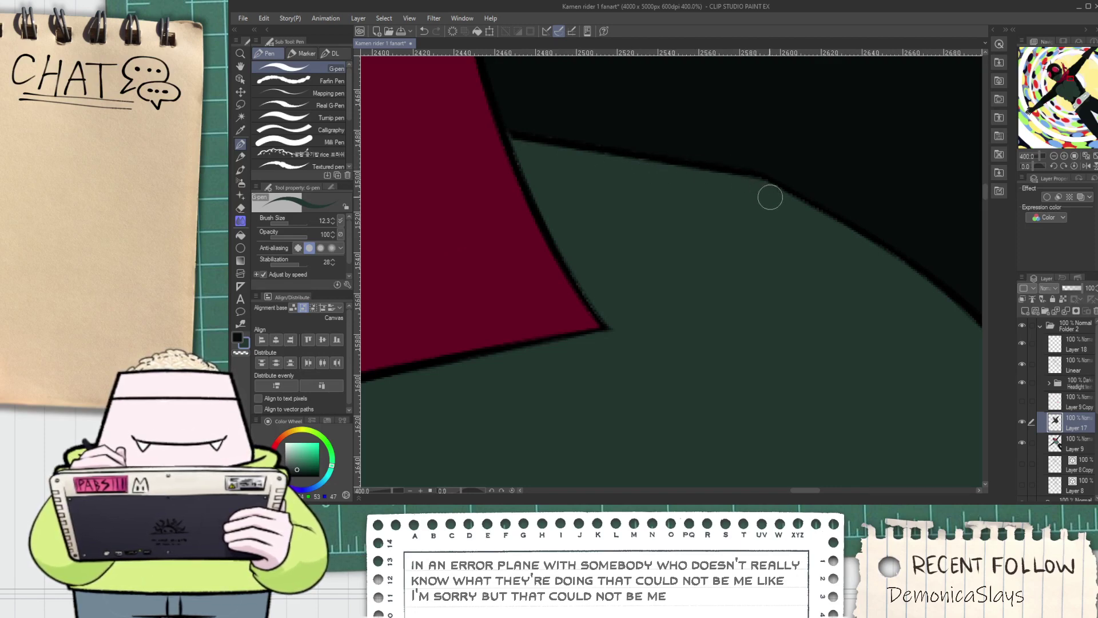
key(space)
drag(747, 197, 716, 274)
Touch up the suit along the chest's upper outline beside the scarf in picked near-black with the G-pen
alt+click(588, 210)
scroll(578, 211, up, 2)
key(space)
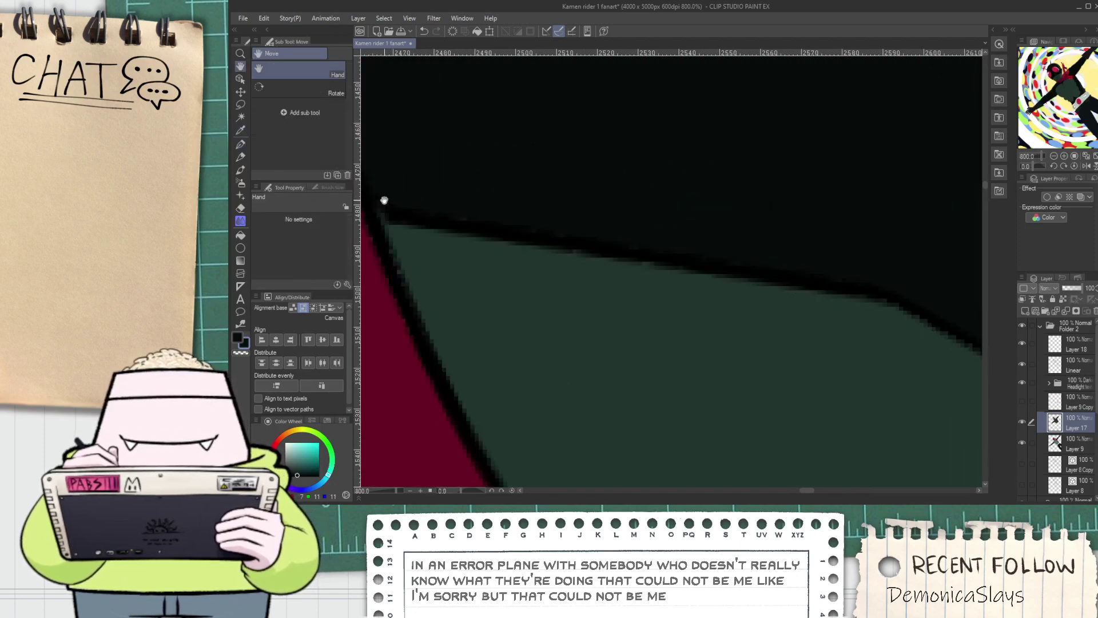
drag(379, 201, 428, 227)
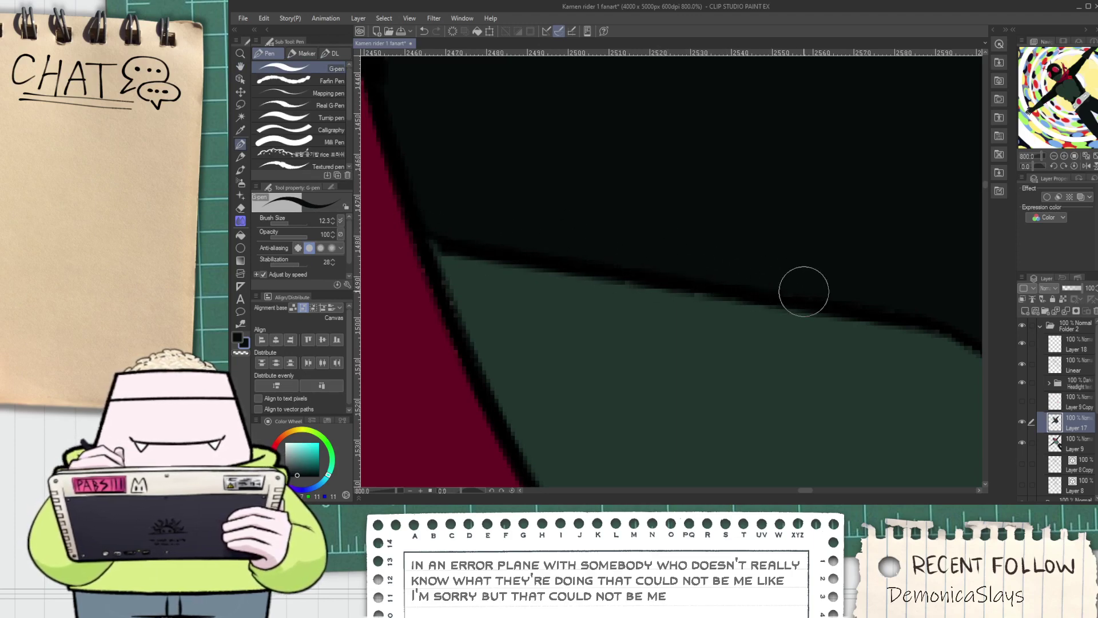
scroll(881, 313, down, 8)
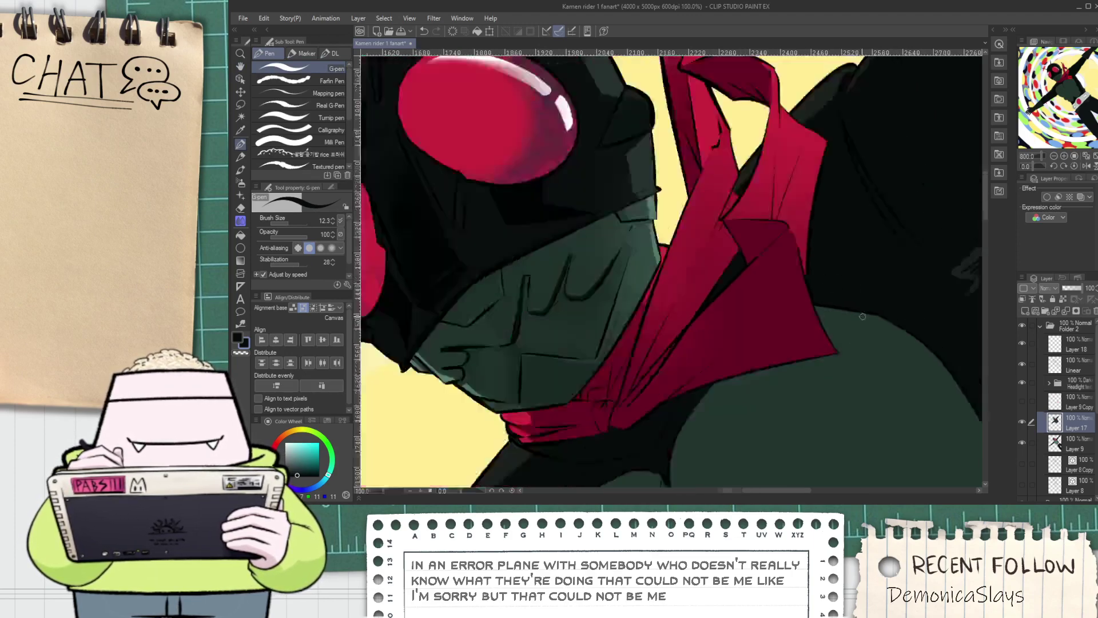
Set the Milli Pen to brush size 42.5 and cover the pale edges along the chest cleft in dark green
key(space)
drag(844, 375, 583, 269)
scroll(635, 220, up, 2)
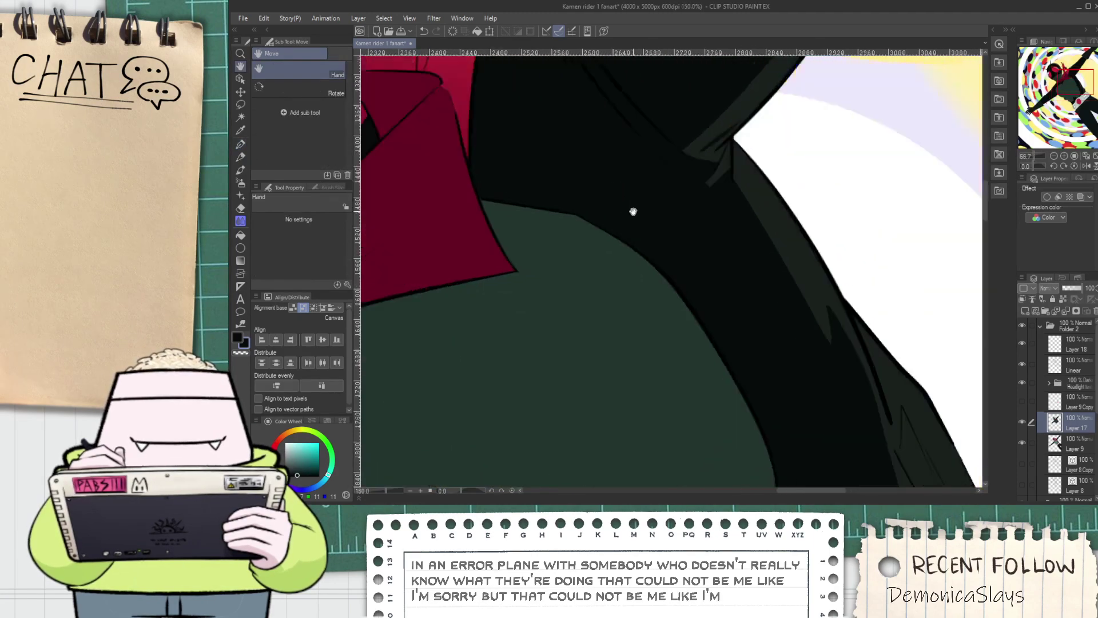
scroll(594, 219, up, 1)
scroll(596, 226, down, 1)
scroll(597, 226, down, 2)
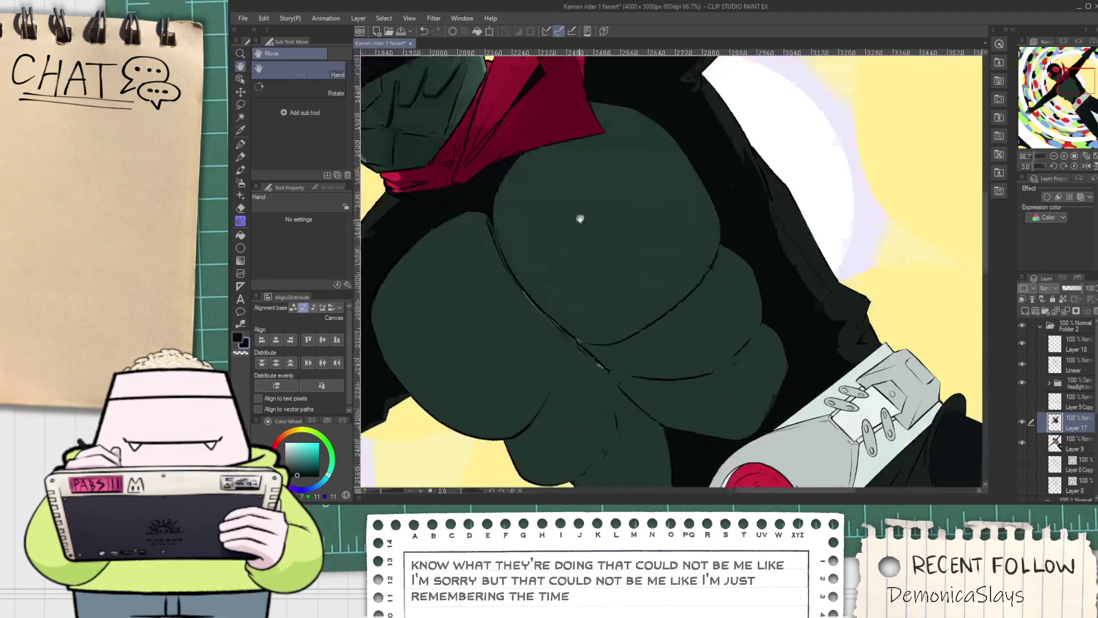
click(240, 144)
click(307, 143)
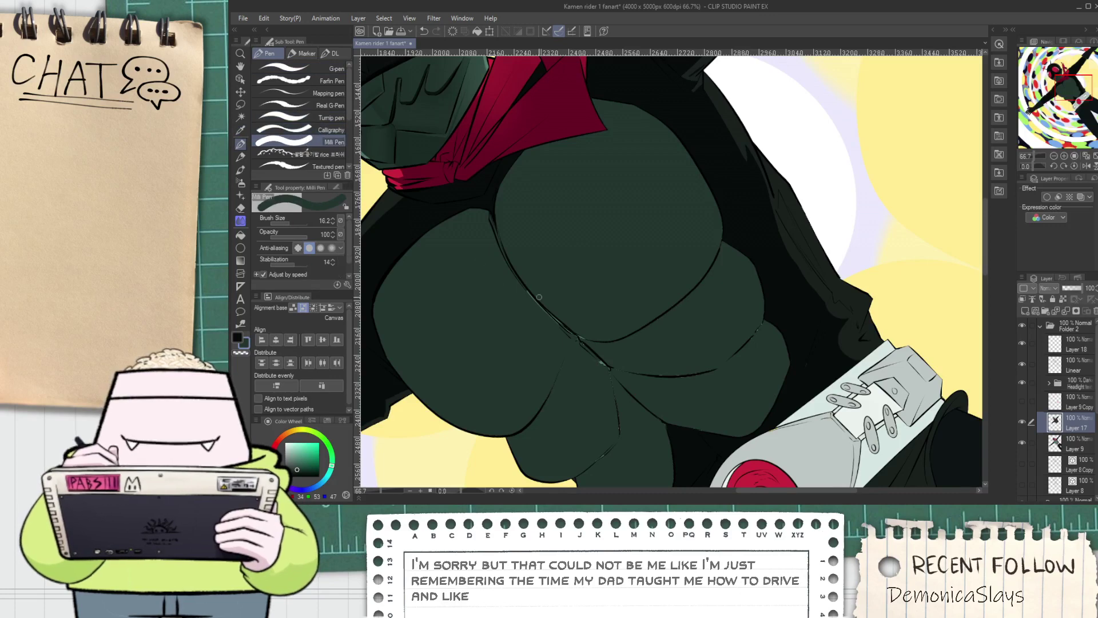
scroll(423, 264, up, 1)
drag(292, 222, 293, 219)
drag(498, 245, 609, 381)
drag(533, 290, 646, 407)
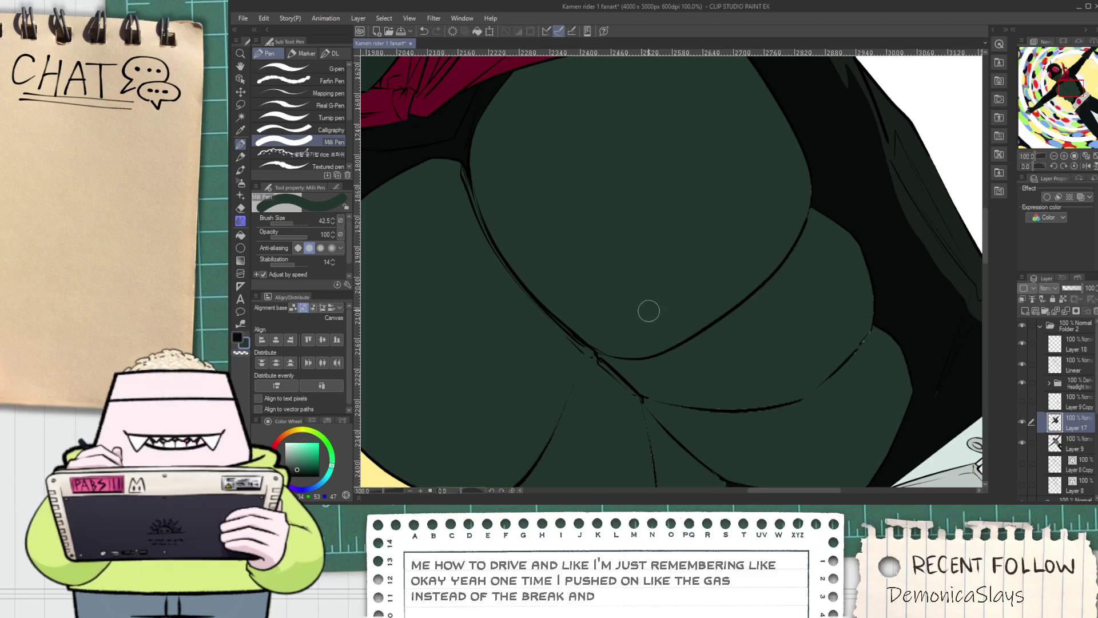
Paint dark green over the pale slivers along the outlines below the left pectoral with the Milli Pen
drag(664, 369, 582, 231)
drag(458, 293, 576, 284)
scroll(557, 323, up, 2)
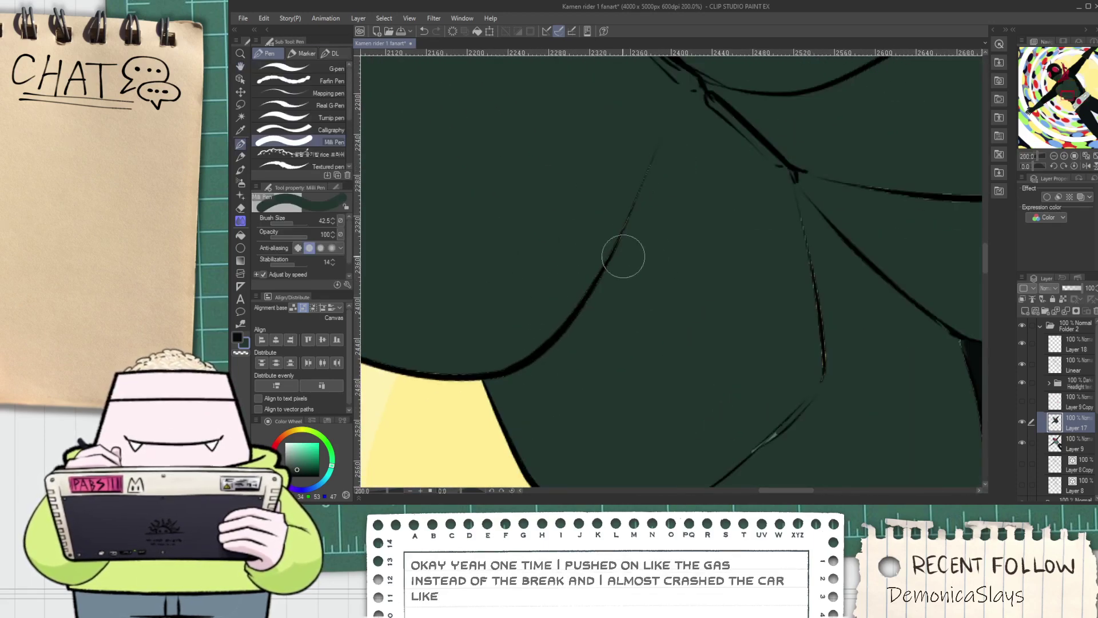
scroll(647, 226, down, 1)
scroll(671, 194, up, 4)
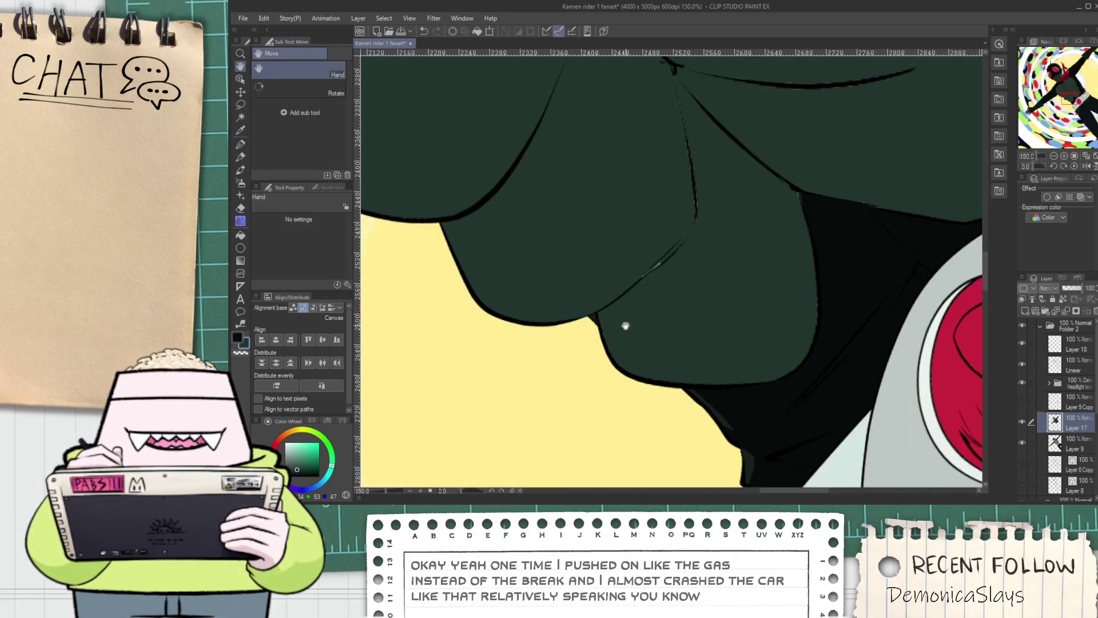
scroll(819, 84, down, 3)
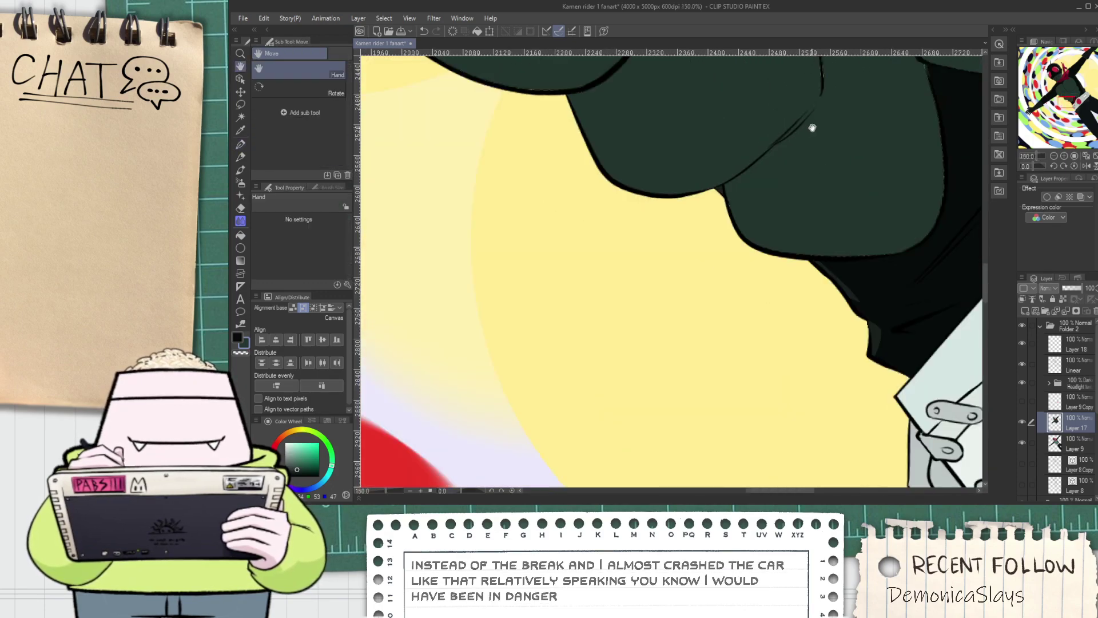
Clean the pale edges along the central and right-hand abdominal lines in dark green with the Milli Pen
drag(675, 101, 587, 199)
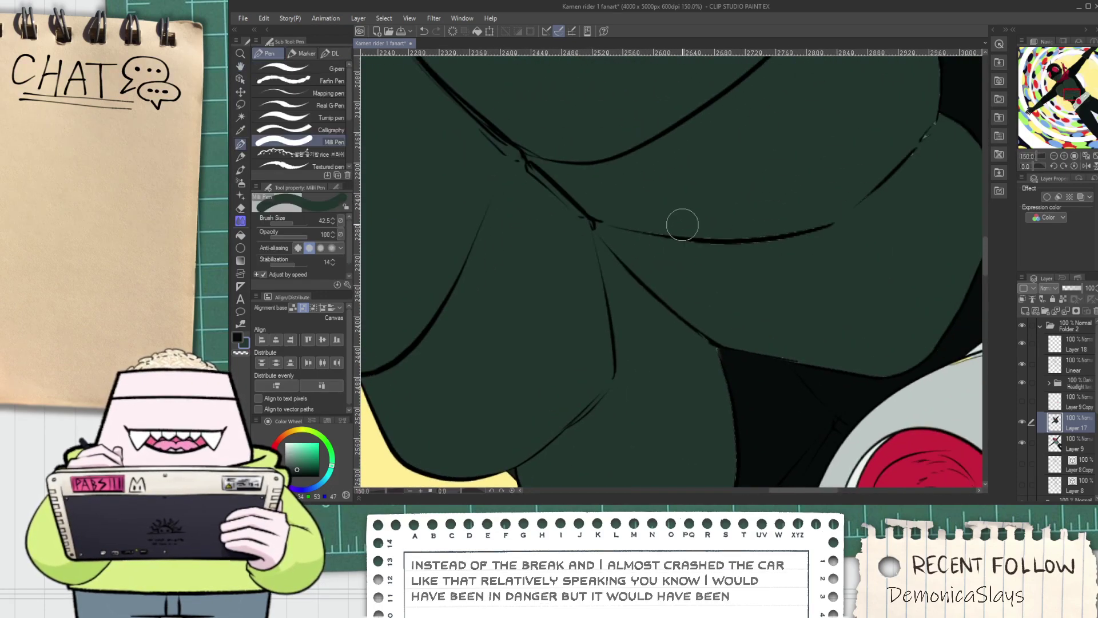
scroll(852, 217, up, 1)
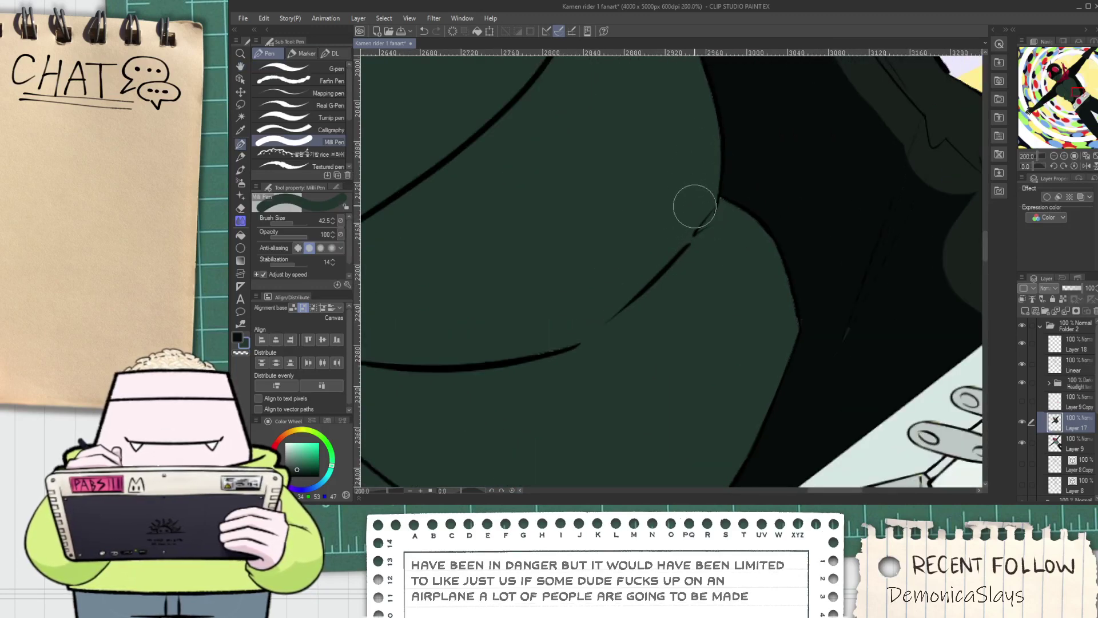
scroll(681, 229, down, 1)
drag(679, 231, 799, 133)
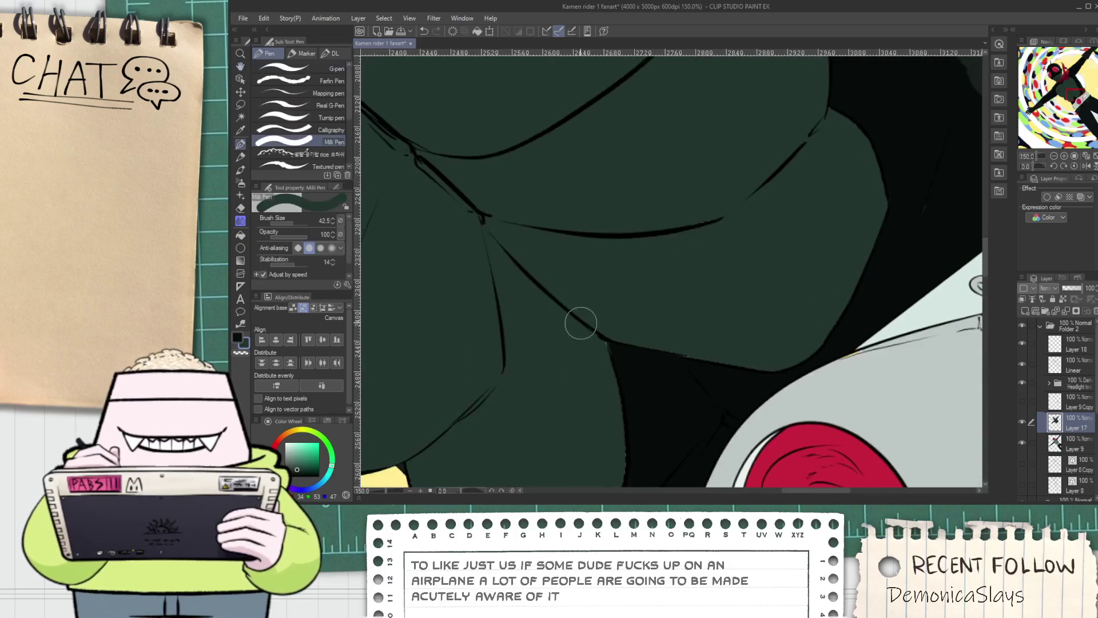
Fill the small wedge between the lower abdominal segments and the yellow background with near-black, and touch it up with the G-pen
drag(449, 418, 503, 250)
key(g)
scroll(492, 283, up, 5)
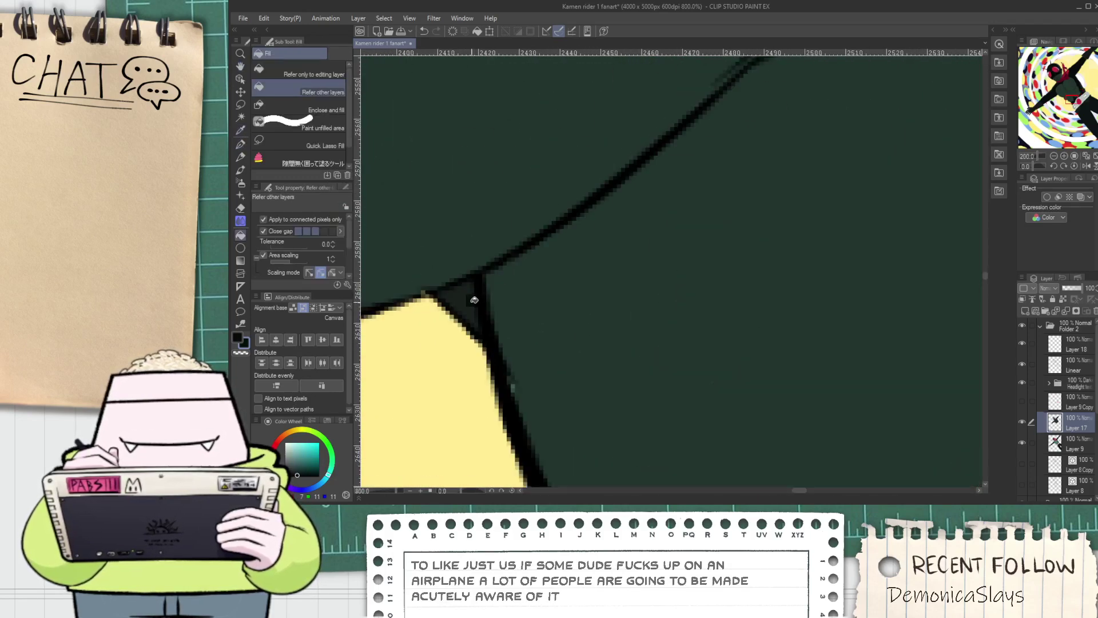
click(461, 305)
key(p)
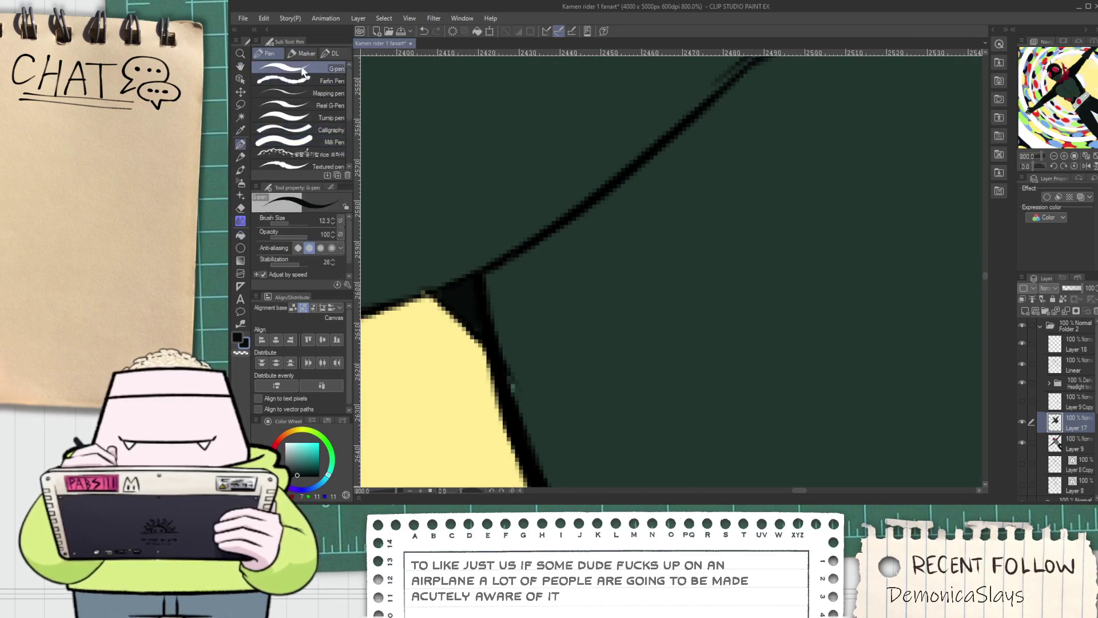
scroll(448, 308, up, 2)
scroll(448, 308, up, 2)
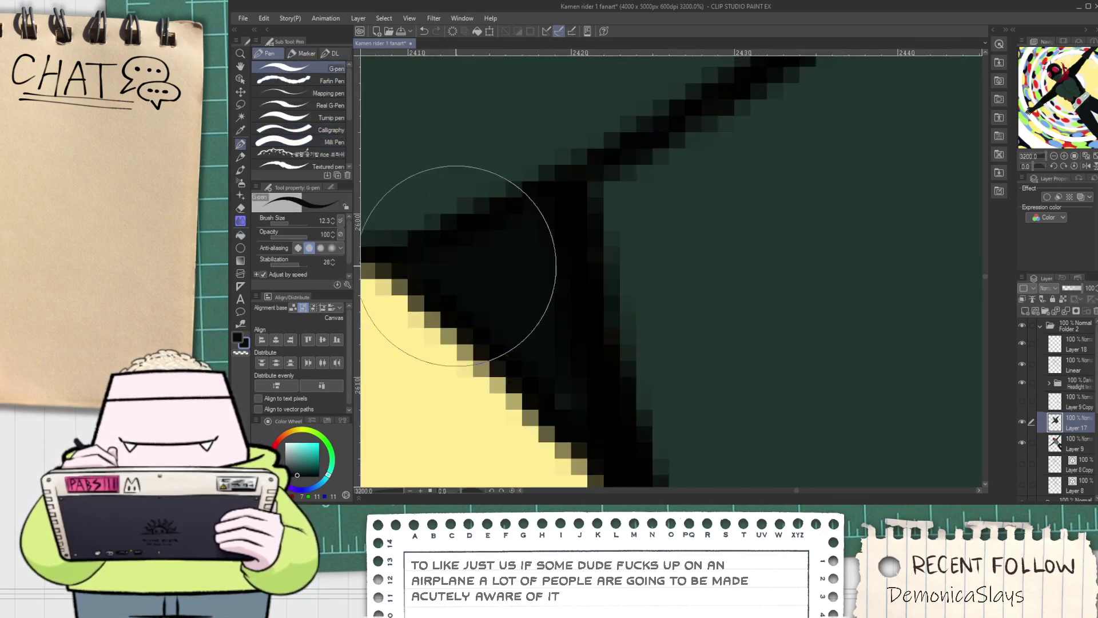
scroll(549, 348, down, 6)
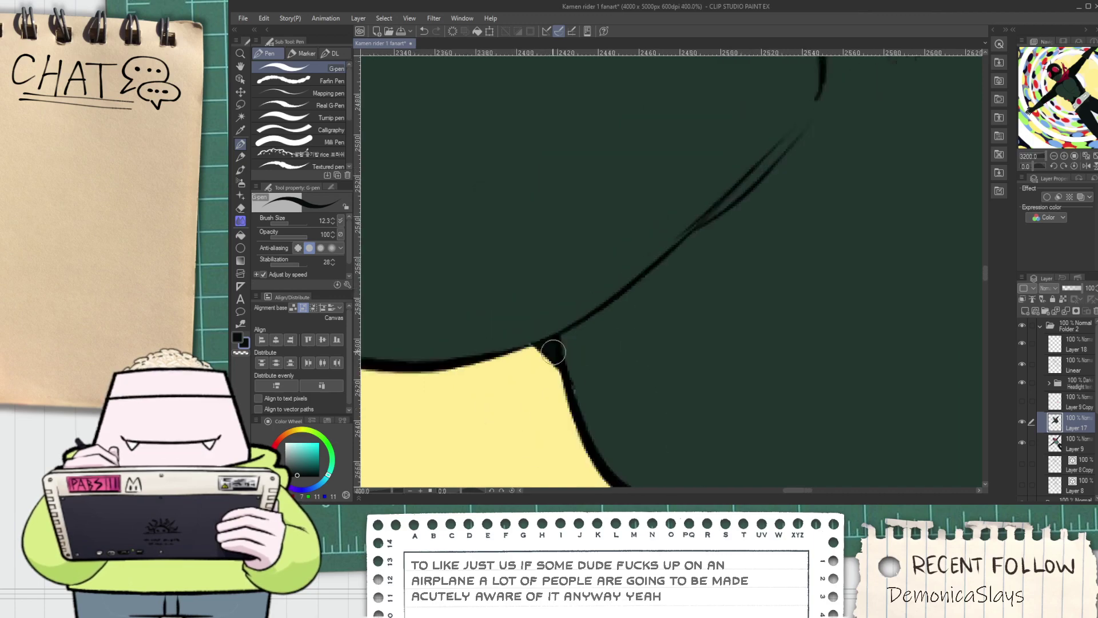
Cover the specks inside the lowest abdominal segment's bottom outline in picked dark green with the G-pen
drag(673, 362, 611, 326)
alt+click(606, 346)
scroll(606, 349, up, 4)
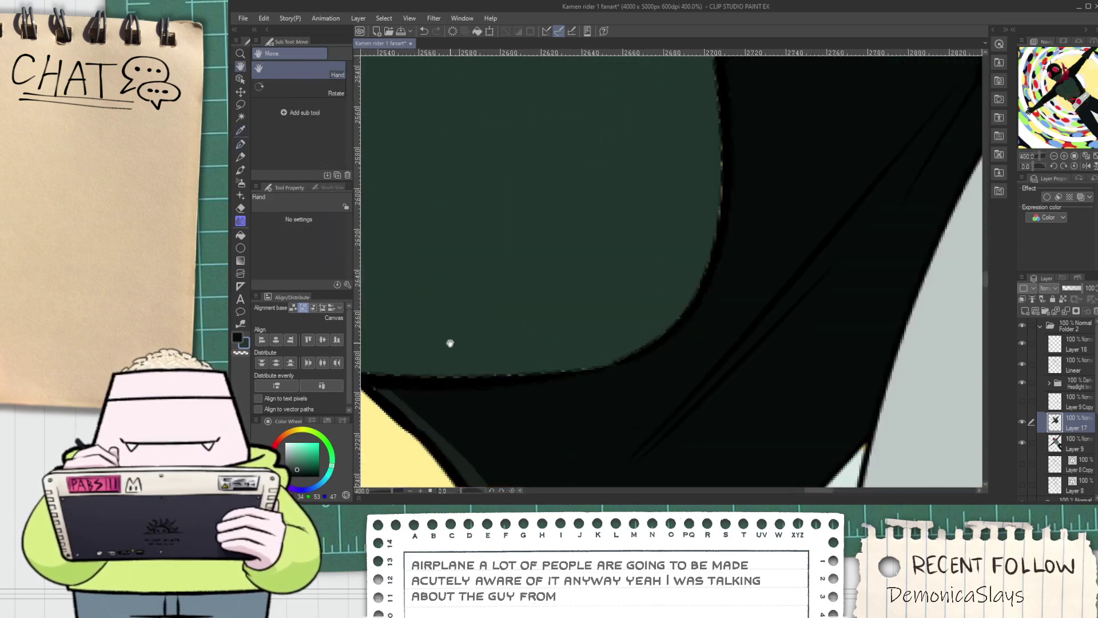
drag(450, 346, 678, 347)
key(p)
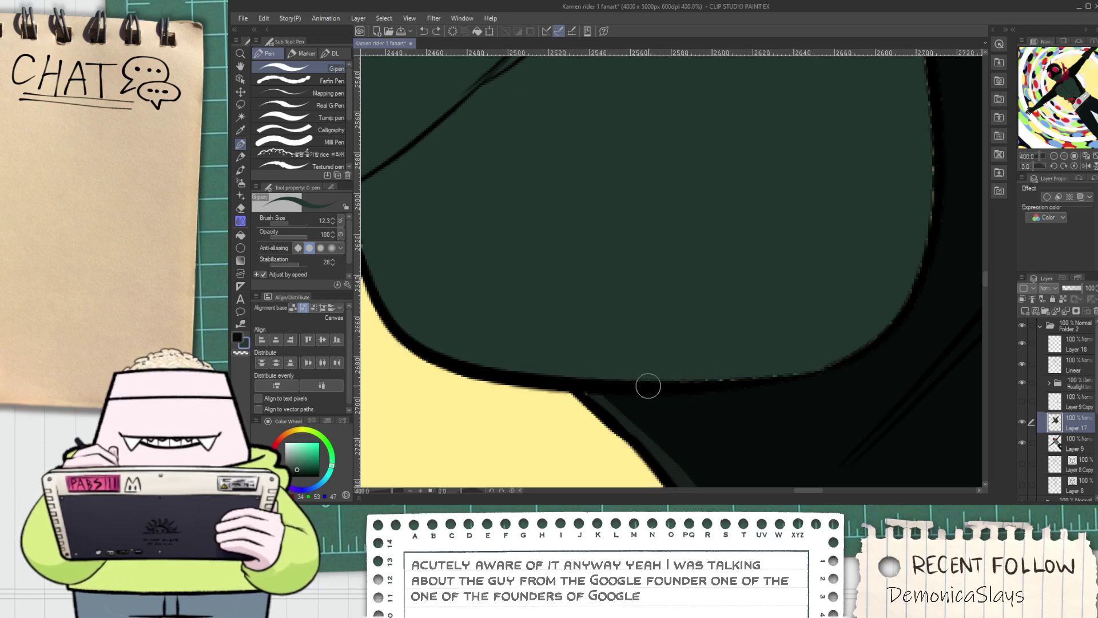
scroll(784, 373, up, 2)
mouse_move(723, 376)
mouse_down()
mouse_move(844, 353)
mouse_move(669, 358)
mouse_up()
scroll(813, 361, down, 4)
scroll(672, 366, up, 3)
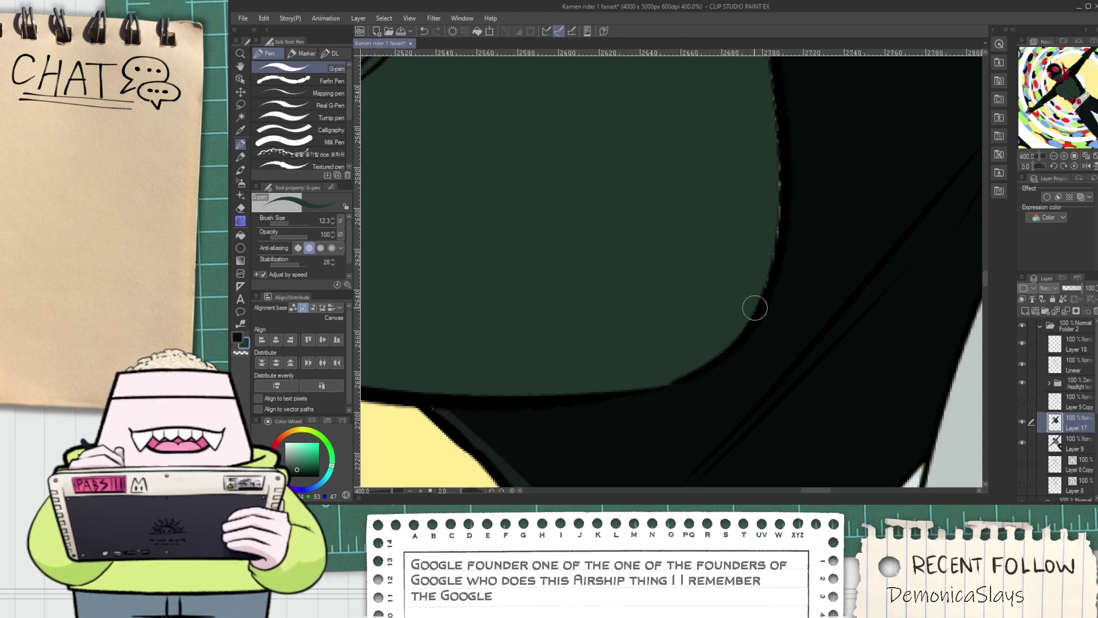
drag(750, 167, 708, 312)
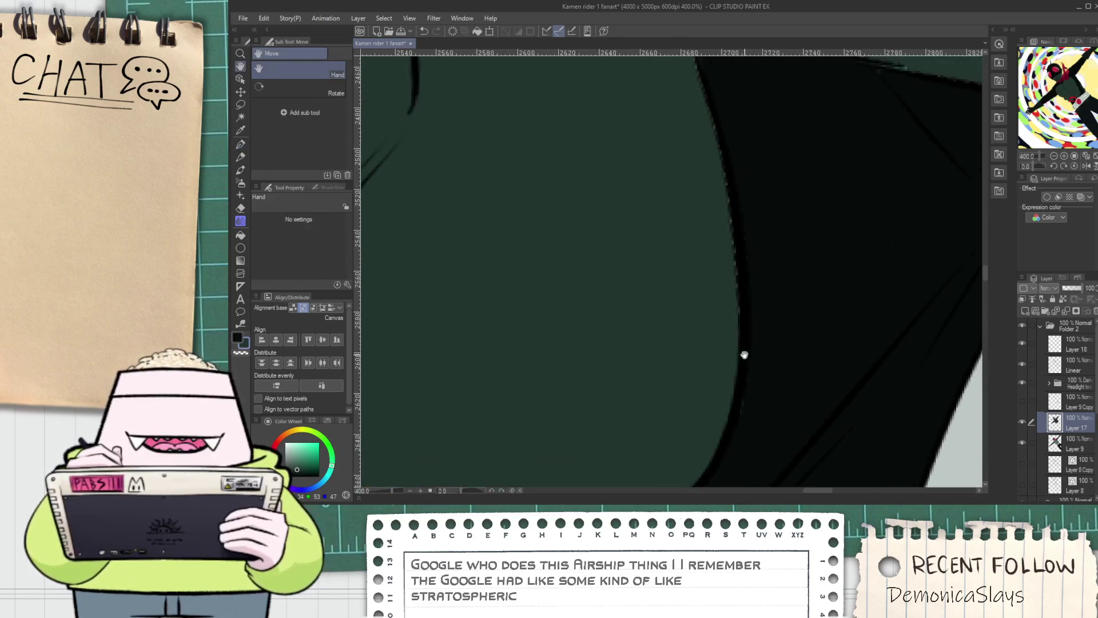
Touch up the suit below the lowest abdominal segment's curved outline in picked near-black with the G-pen
alt+click(762, 397)
drag(728, 419, 780, 192)
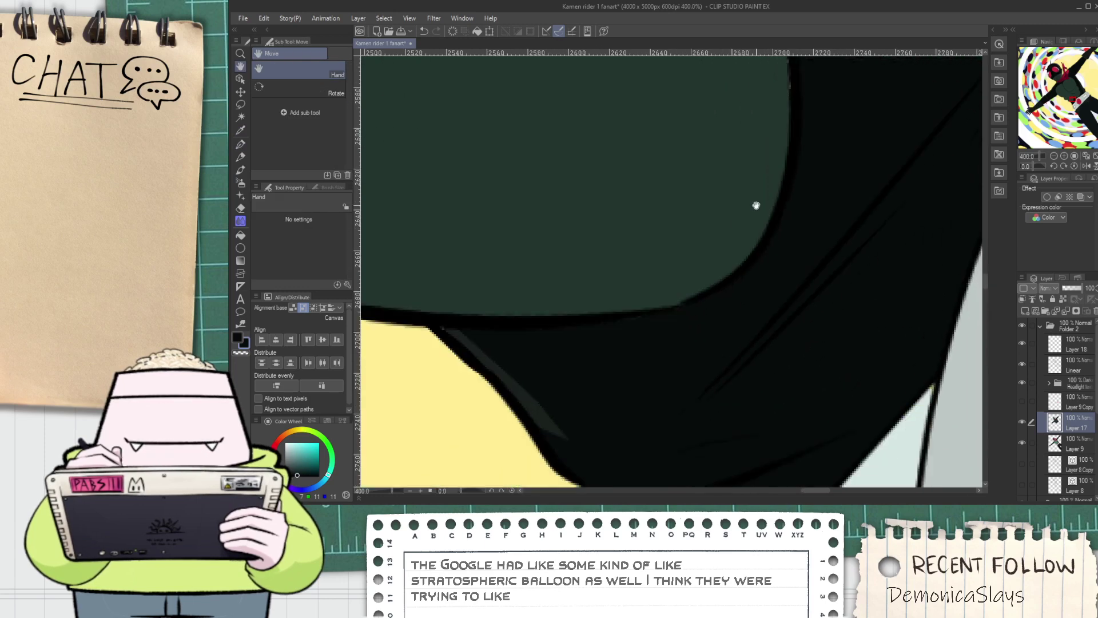
drag(588, 306, 668, 312)
scroll(527, 328, up, 3)
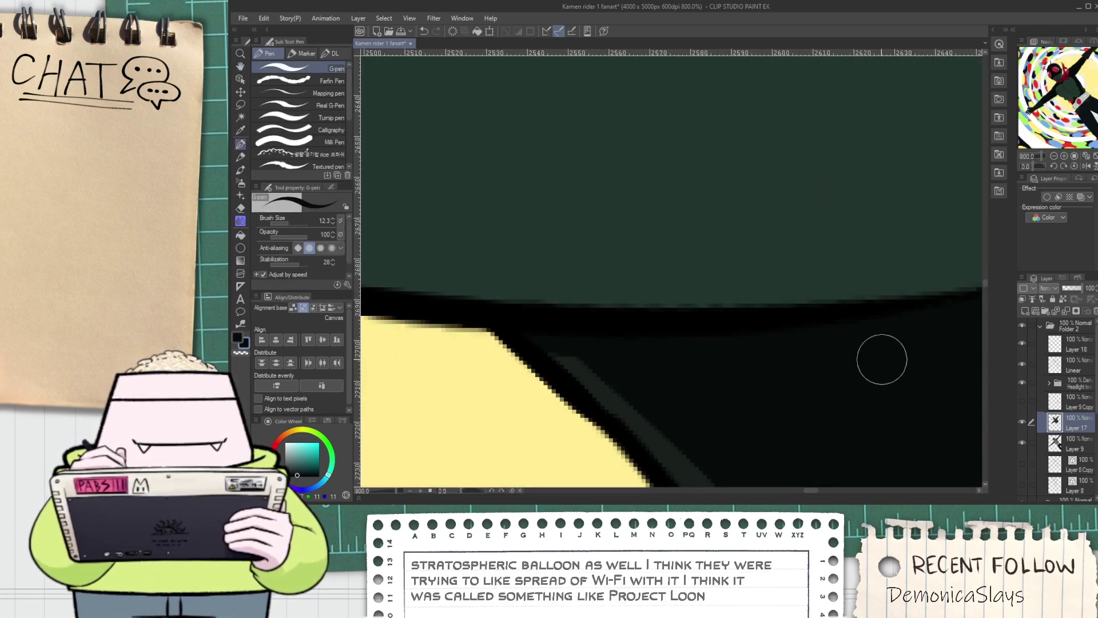
drag(873, 358, 621, 378)
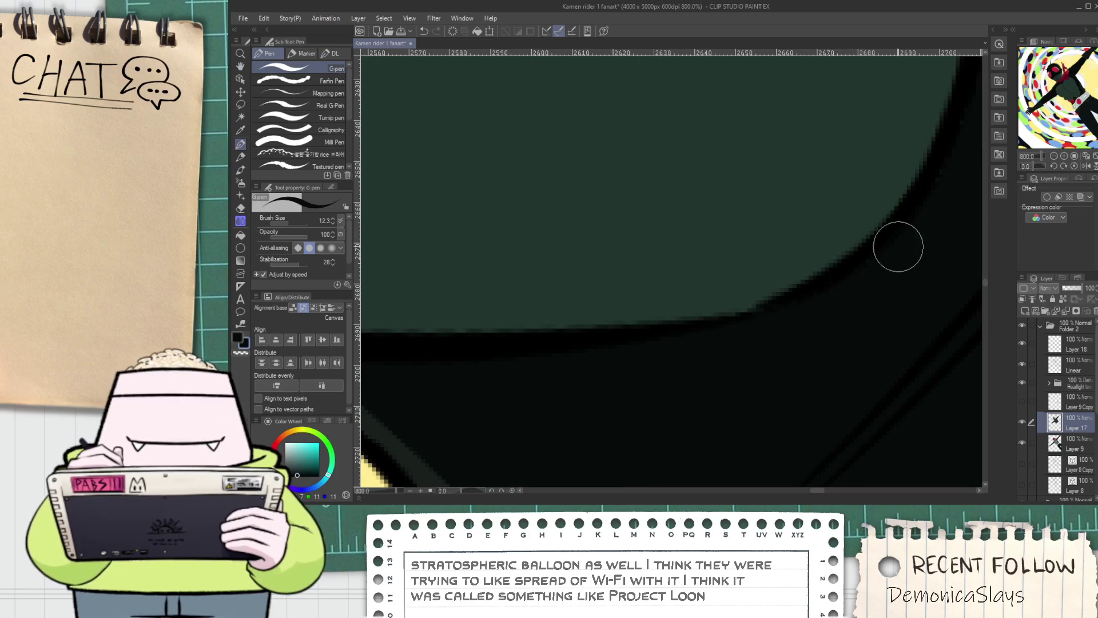
scroll(869, 269, down, 2)
Clean the lowest abdominal segment's right edge and upper corner with the G-pen, using picked dark green and near-black
drag(850, 195, 633, 363)
scroll(671, 254, up, 1)
key(p)
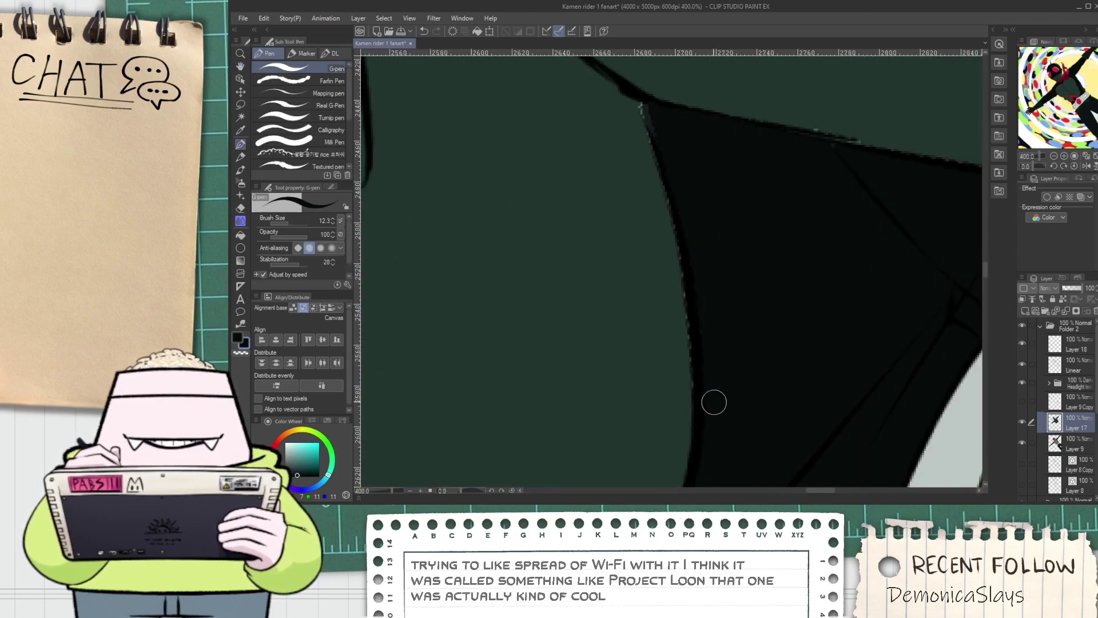
alt+click(632, 260)
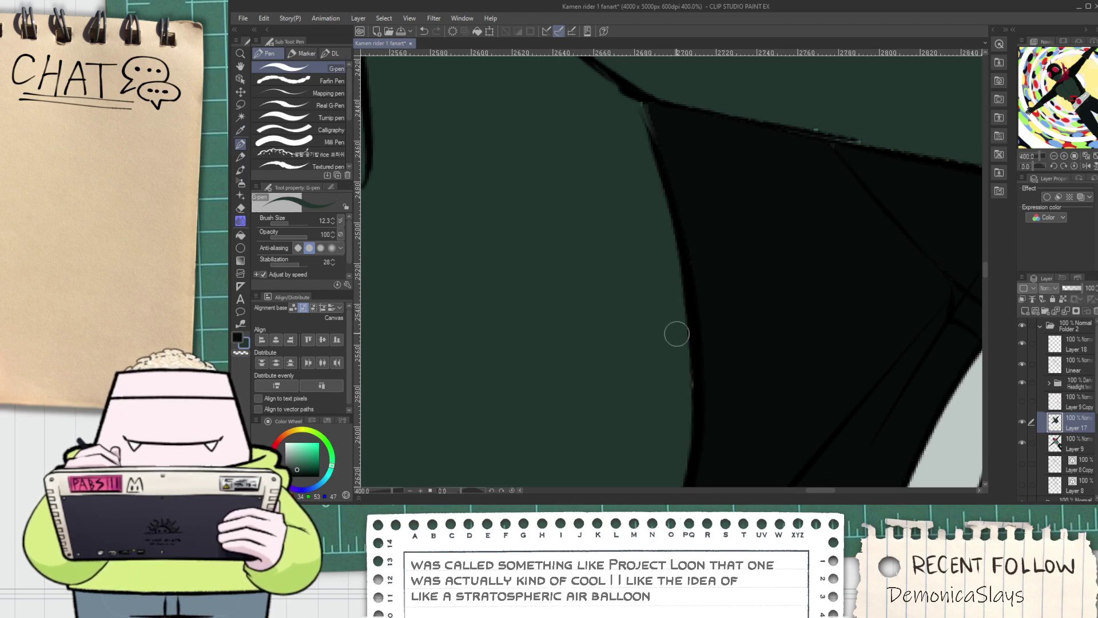
alt+click(664, 130)
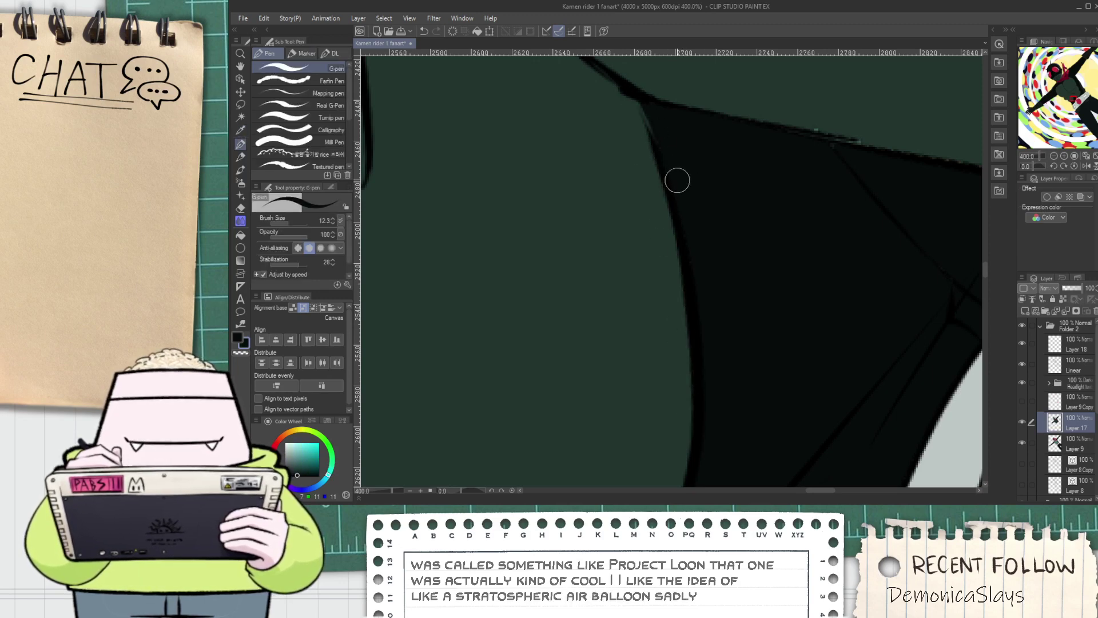
Paint near-black over the pale specks on the suit side of the right abdominal segment's lower outline with the G-pen
scroll(665, 153, down, 2)
drag(698, 213, 571, 245)
scroll(572, 246, up, 3)
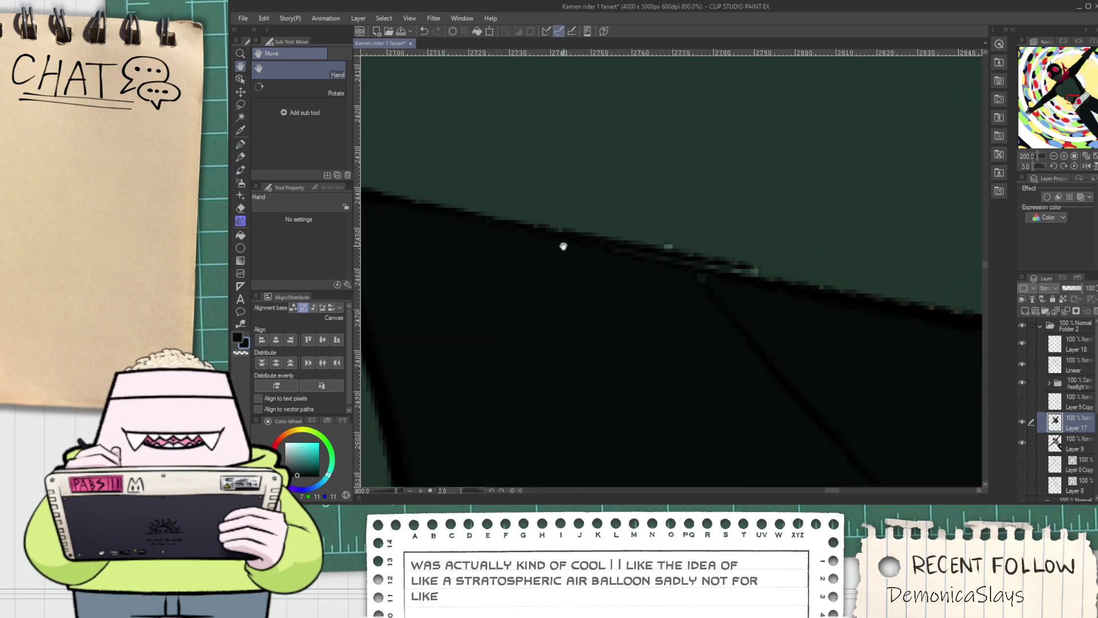
scroll(433, 221, down, 1)
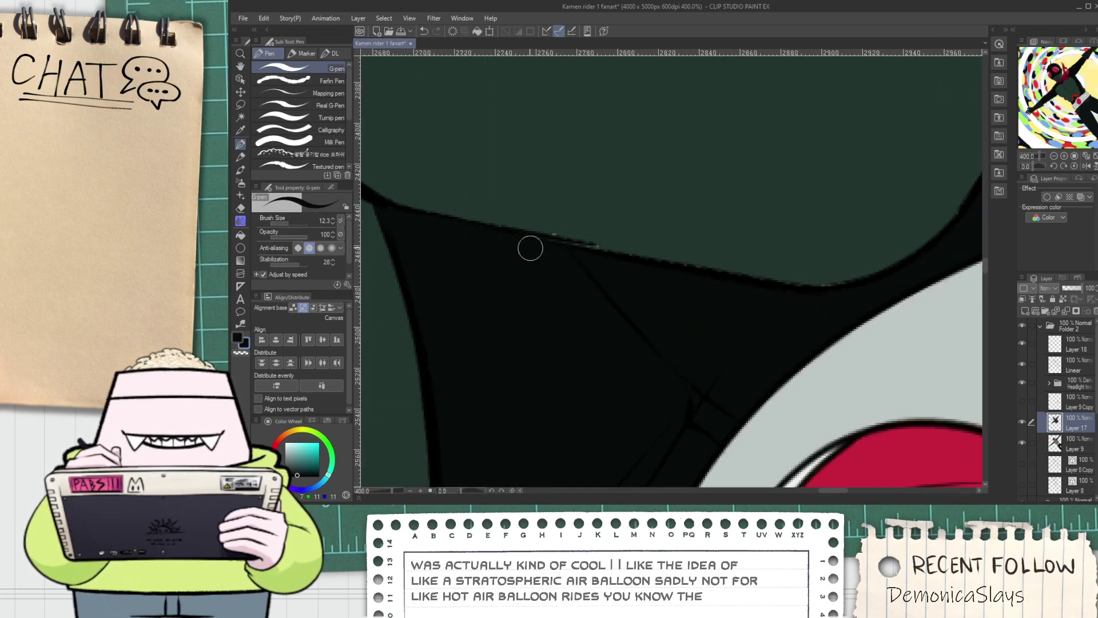
mouse_move(484, 261)
mouse_down()
mouse_move(507, 280)
mouse_move(745, 320)
mouse_up()
Cover the specks inside the right abdominal segment's lower outline in picked dark green with the G-pen
alt+click(563, 220)
scroll(563, 220, up, 2)
key(ctrl+z)
drag(557, 294, 827, 348)
key(ctrl+z)
drag(566, 297, 847, 375)
key(ctrl+z)
mouse_move(512, 281)
mouse_down()
mouse_move(870, 356)
mouse_move(675, 301)
mouse_move(888, 361)
mouse_move(612, 301)
mouse_up()
scroll(834, 347, down, 2)
scroll(610, 299, up, 2)
scroll(713, 326, down, 2)
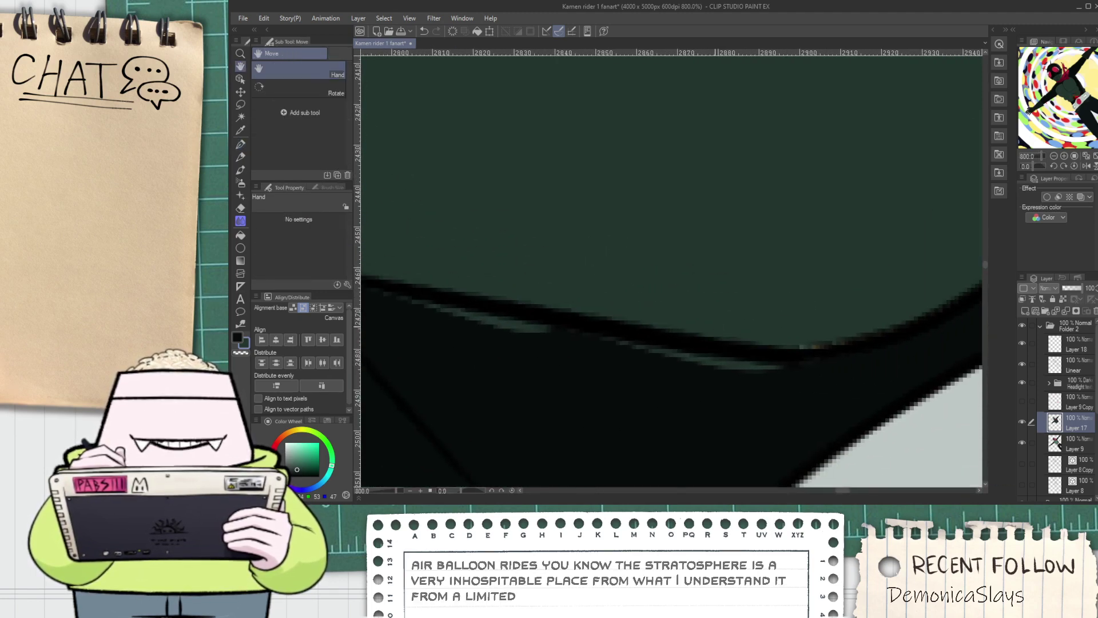
scroll(880, 279, down, 1)
drag(832, 278, 630, 309)
scroll(658, 329, up, 2)
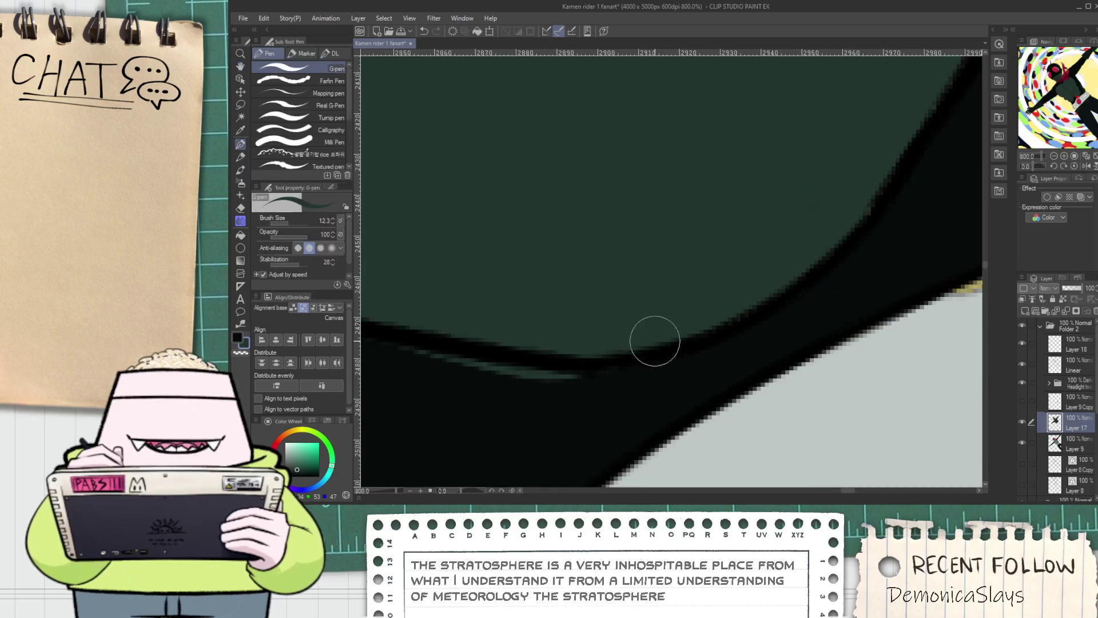
Paint picked near-black over the stray green slivers below the right abdominal segment's lower outline
alt+click(487, 394)
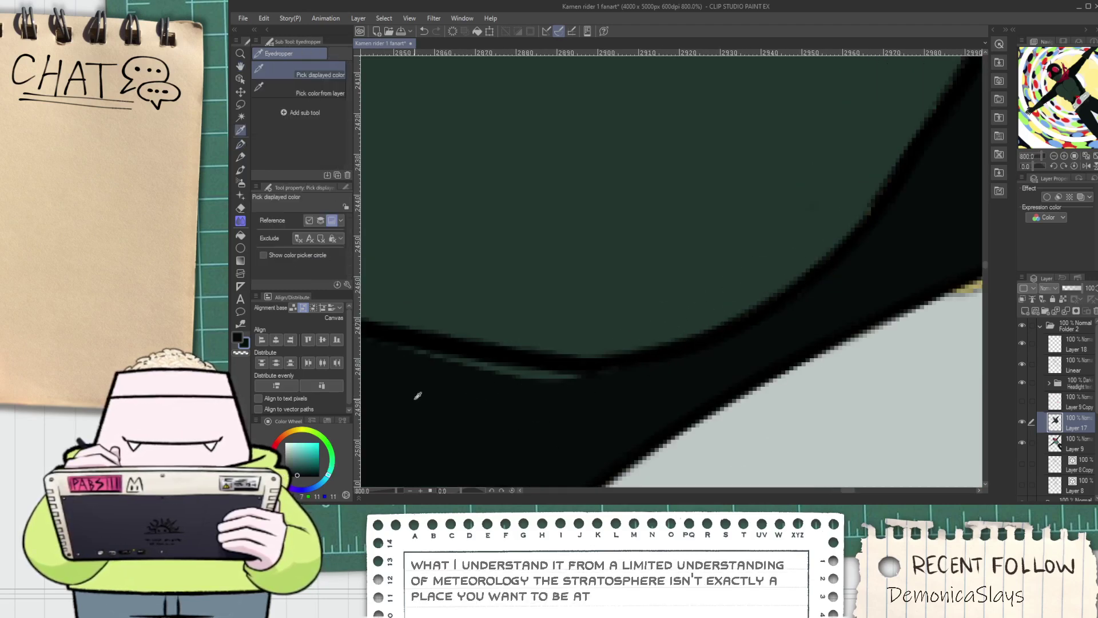
drag(430, 396, 657, 362)
drag(417, 276, 804, 364)
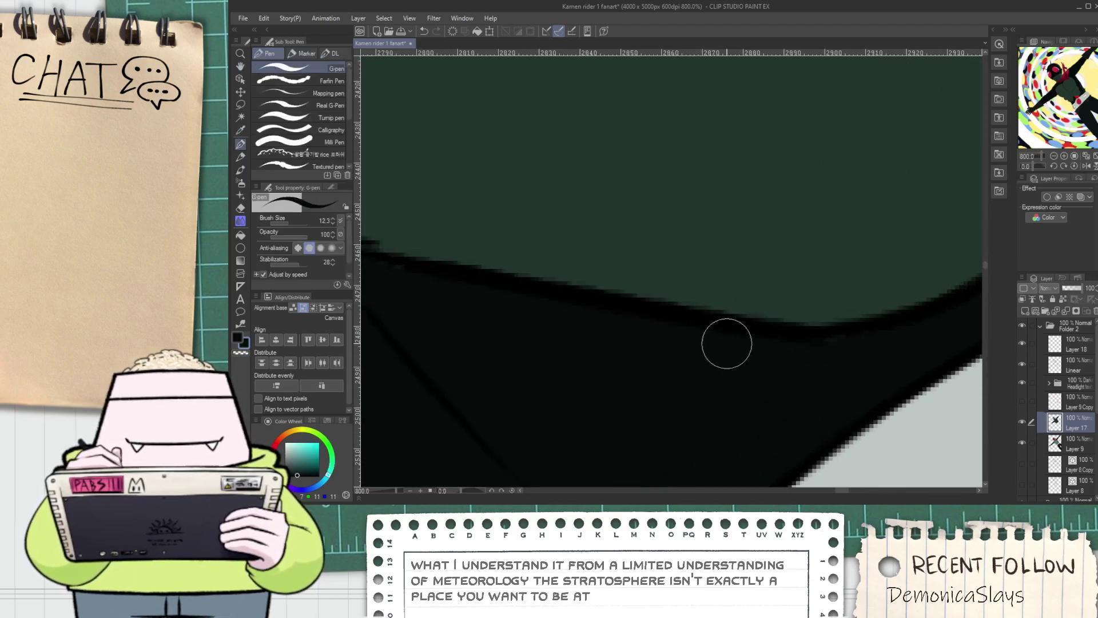
scroll(756, 358, down, 2)
mouse_move(506, 322)
mouse_down()
mouse_move(690, 358)
mouse_move(595, 309)
mouse_move(664, 338)
mouse_up()
scroll(570, 316, up, 2)
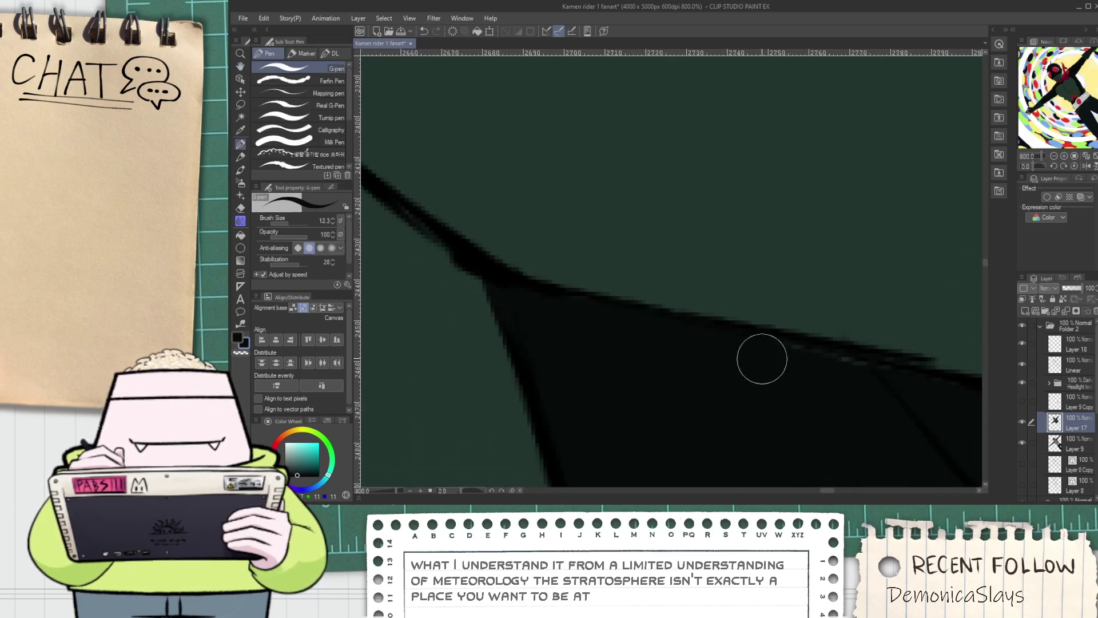
scroll(766, 345, down, 7)
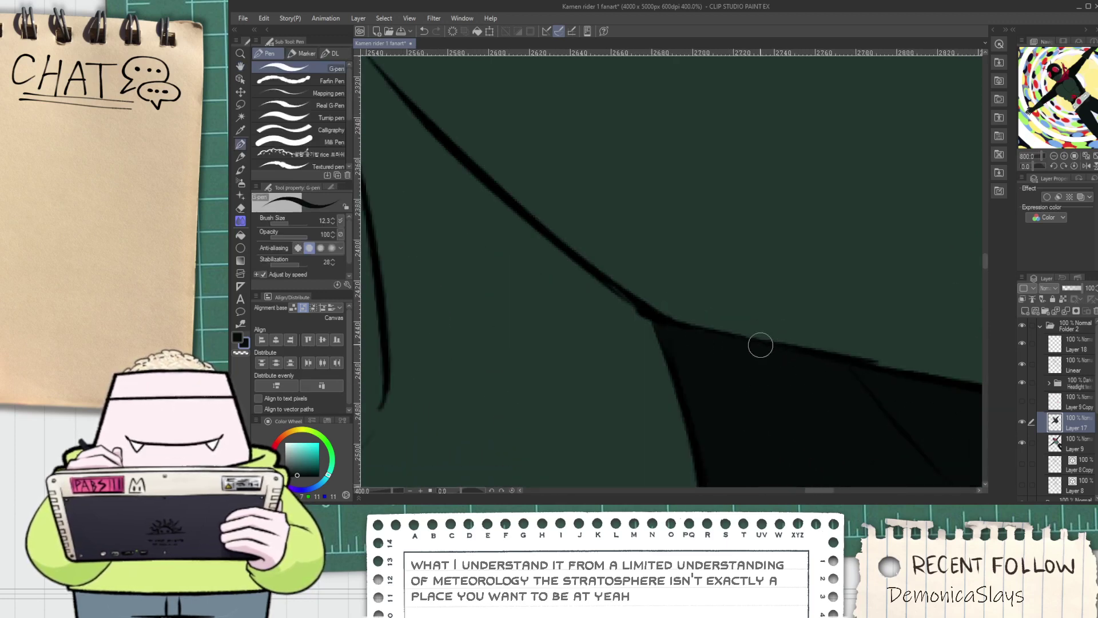
Clean the specks inside the right abdominal segment's curved right edge with the Milli Pen in picked dark green
drag(815, 304, 616, 248)
scroll(617, 246, up, 1)
scroll(616, 246, up, 3)
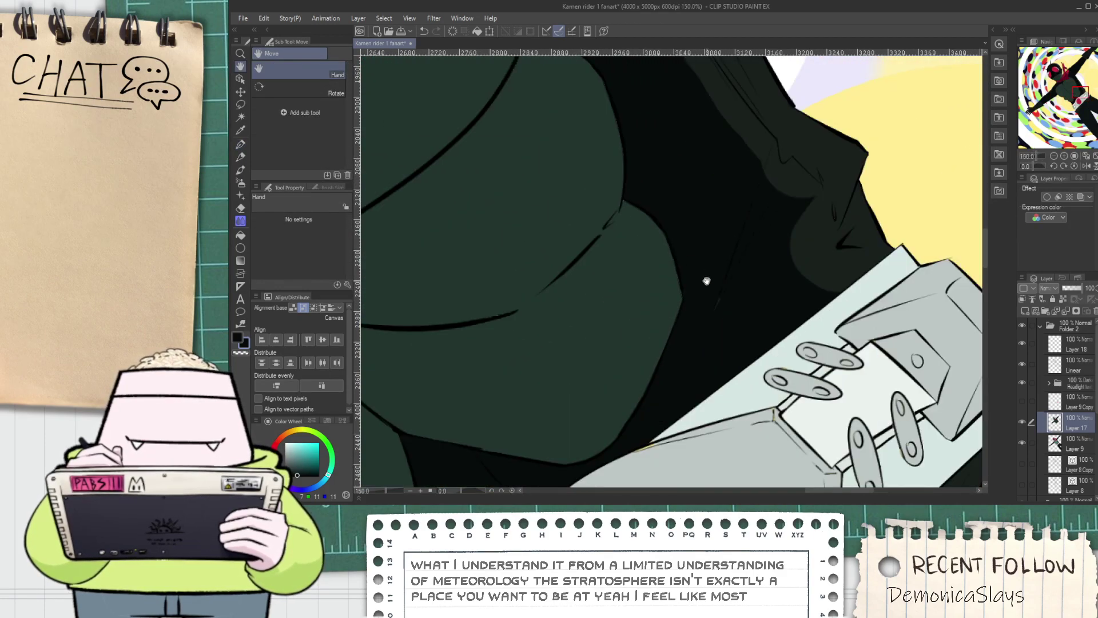
key(p)
click(321, 144)
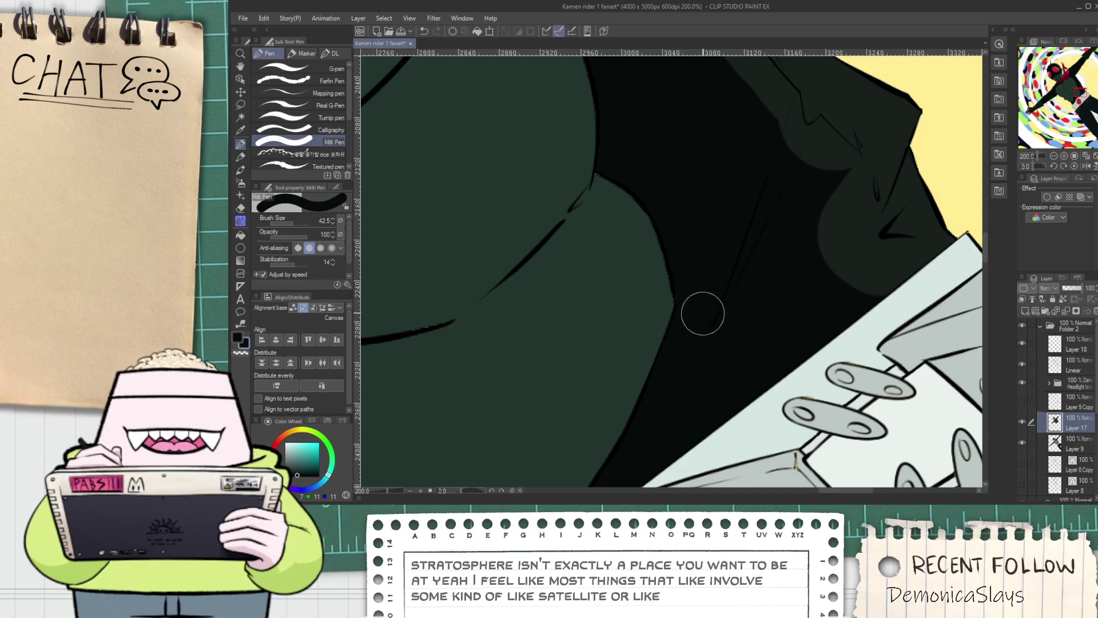
scroll(705, 315, up, 2)
drag(667, 201, 718, 320)
alt+click(633, 290)
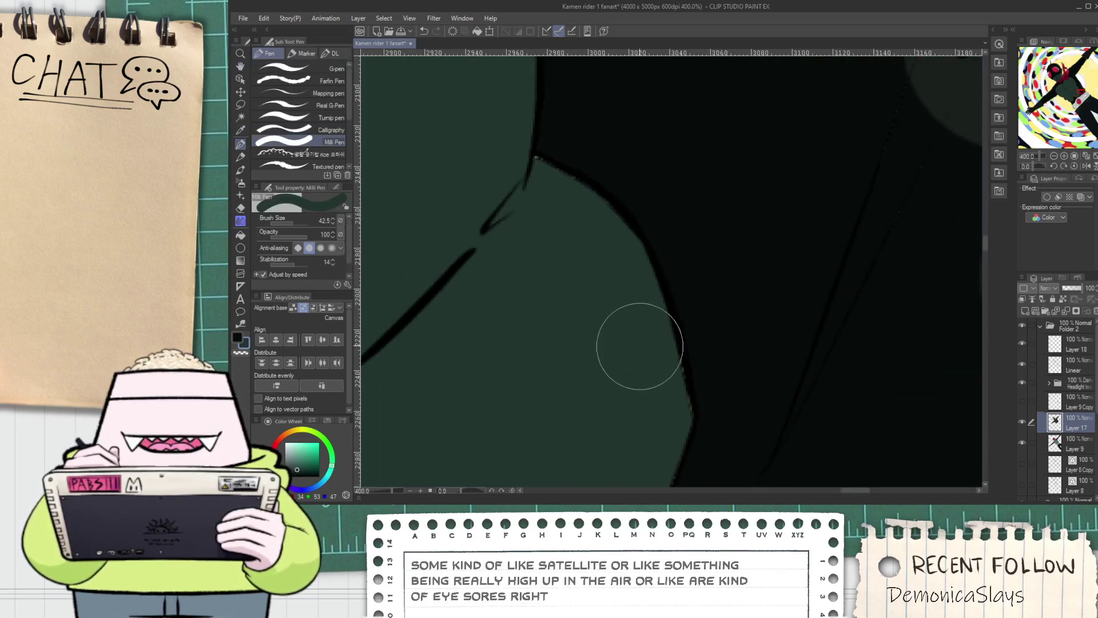
mouse_move(515, 210)
mouse_down()
mouse_move(584, 334)
mouse_move(634, 315)
mouse_move(726, 380)
mouse_up()
scroll(579, 333, up, 2)
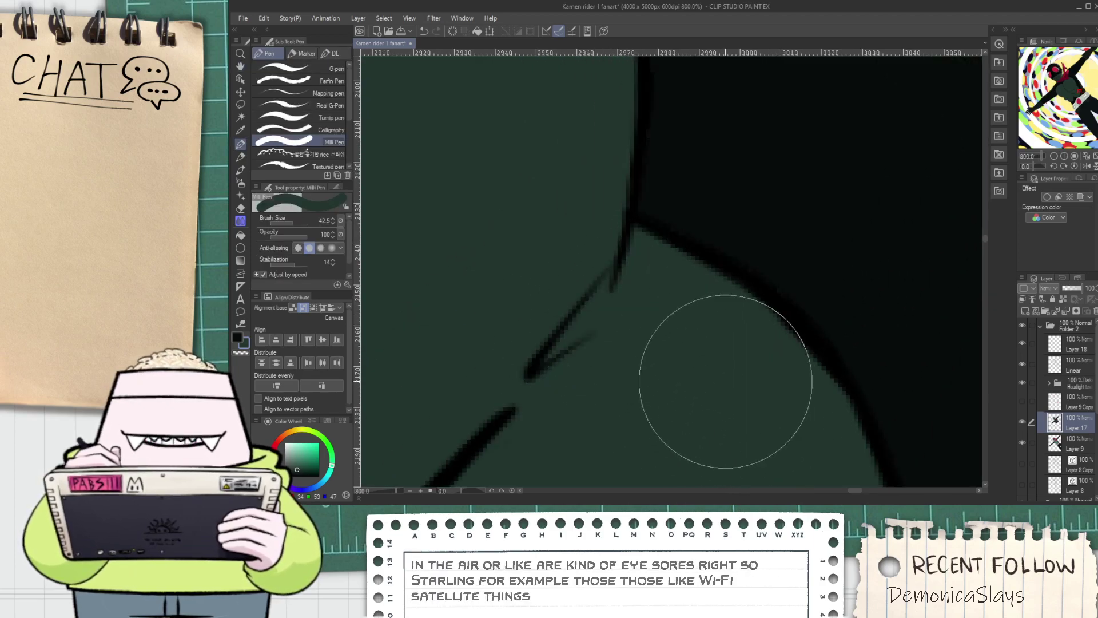
scroll(722, 409, down, 3)
drag(723, 437, 675, 325)
key(p)
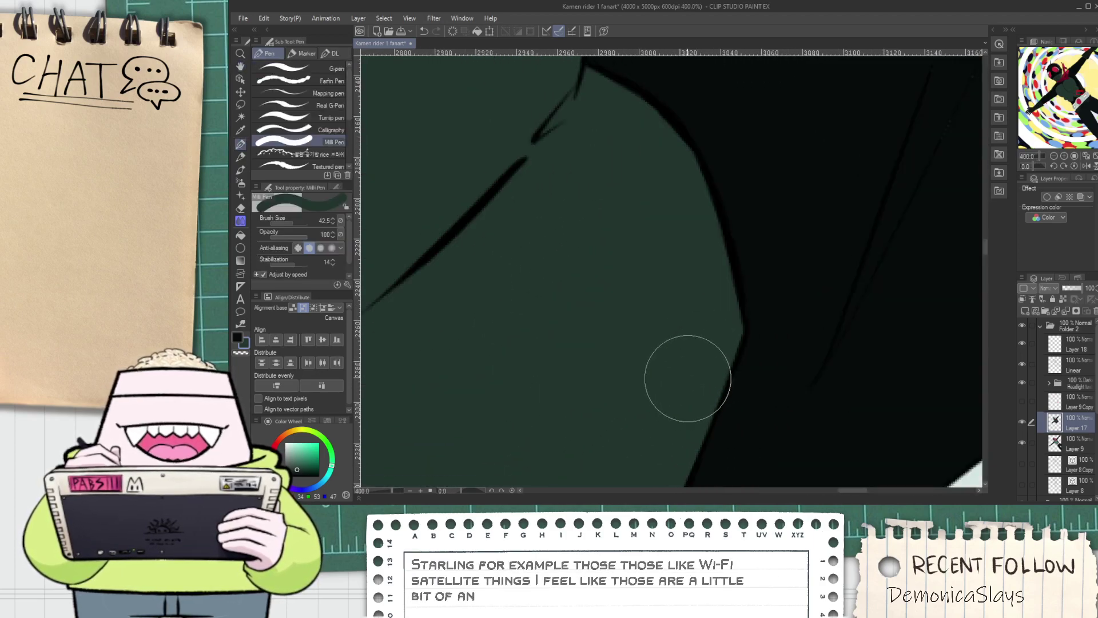
scroll(672, 395, up, 3)
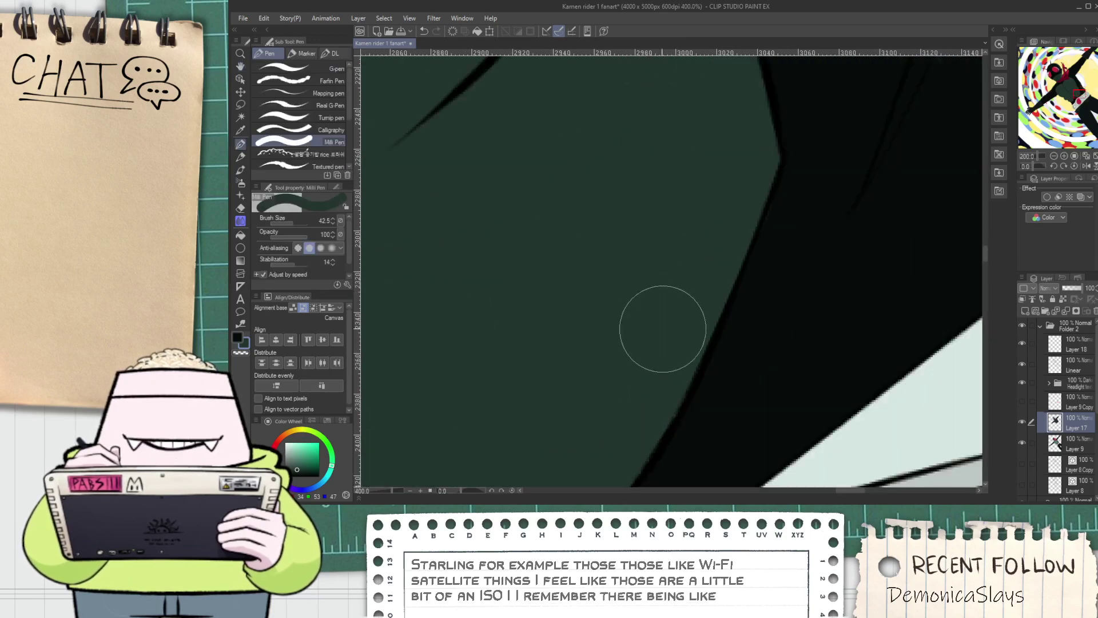
Cover the specks where the chest plate meets the upper abdominal segment's right edge in dark green with the Milli Pen
scroll(684, 314, down, 3)
drag(632, 198, 596, 321)
scroll(596, 321, up, 3)
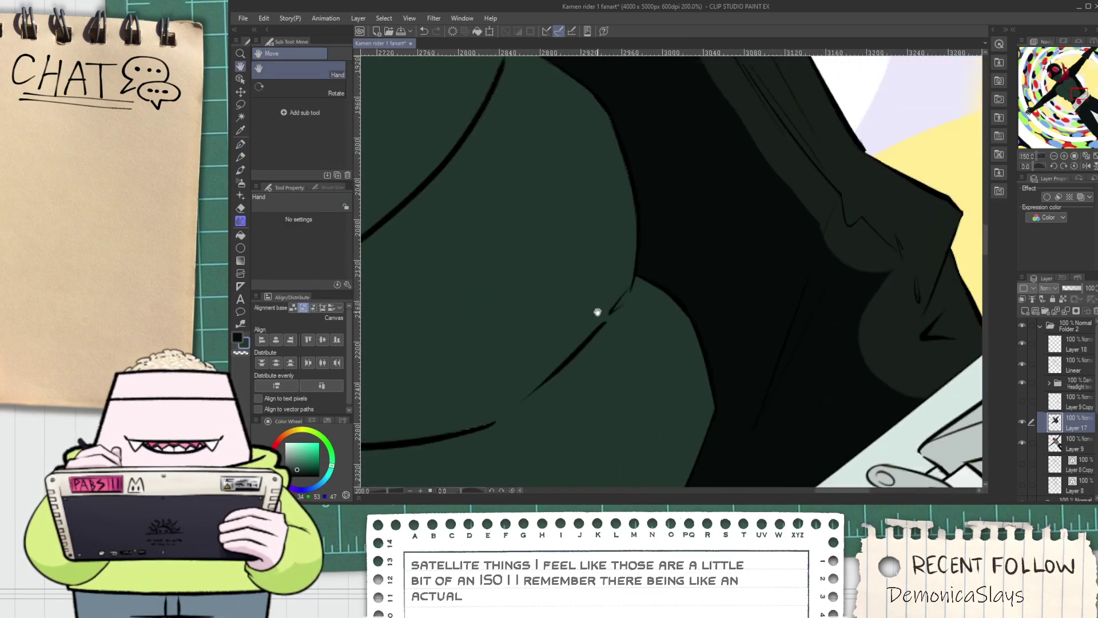
scroll(623, 277, down, 3)
drag(622, 194, 620, 316)
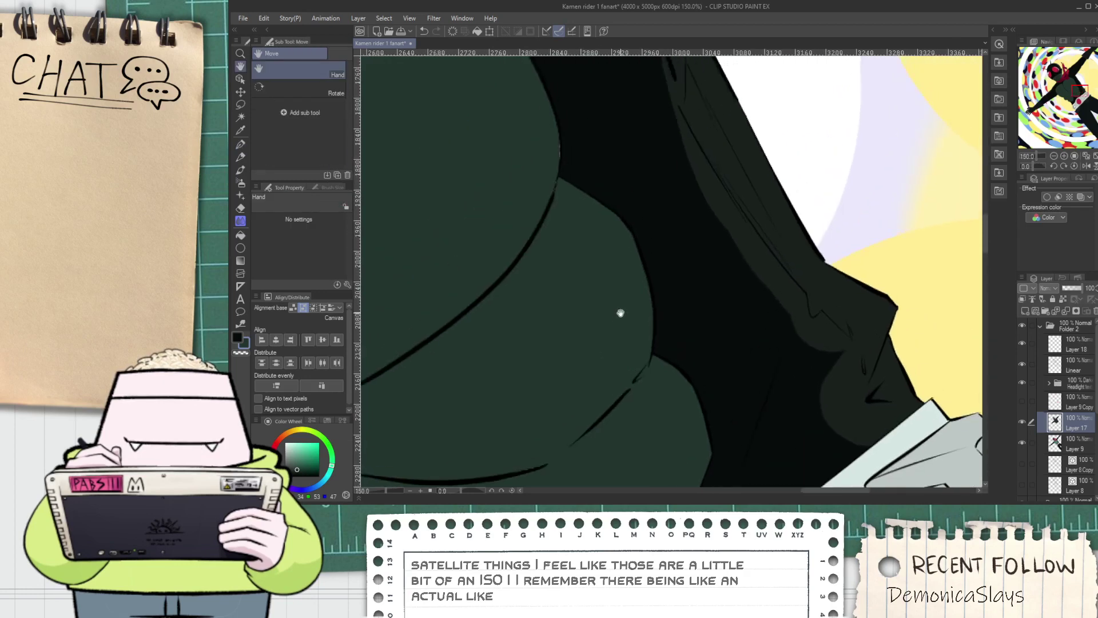
scroll(619, 313, up, 1)
drag(578, 235, 594, 383)
key(p)
scroll(593, 382, up, 2)
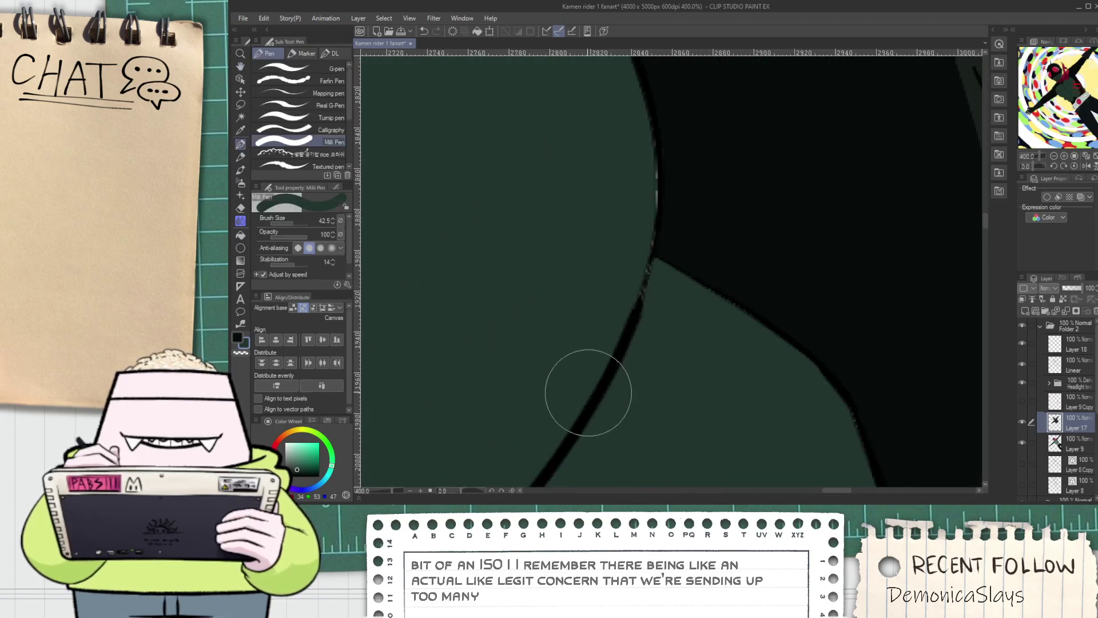
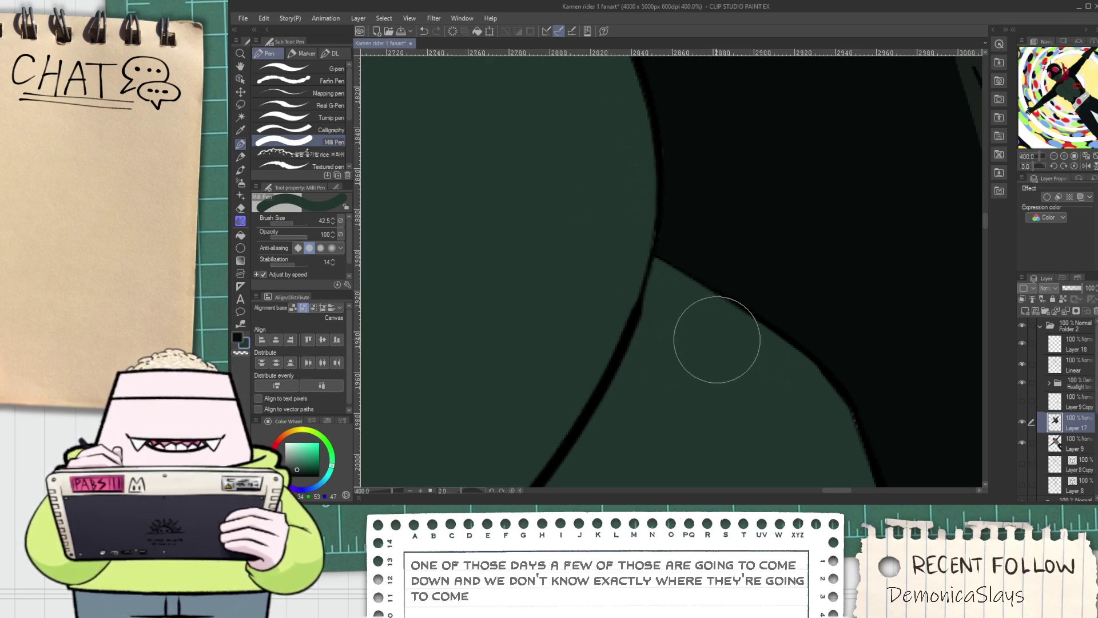
scroll(716, 341, down, 3)
scroll(751, 365, up, 3)
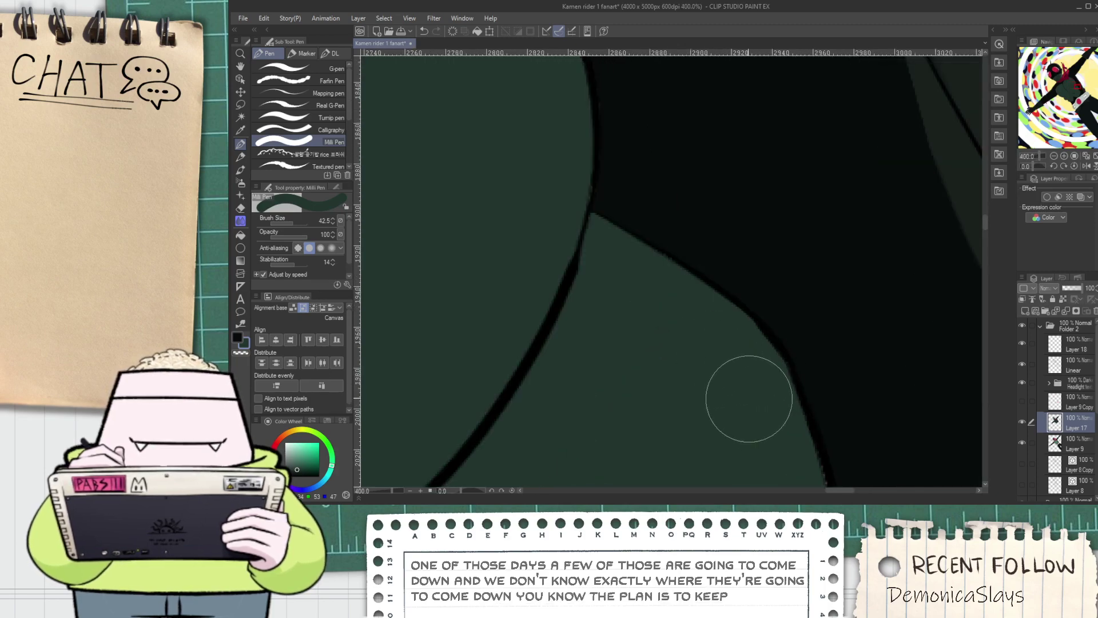
drag(750, 399, 657, 287)
scroll(694, 443, down, 2)
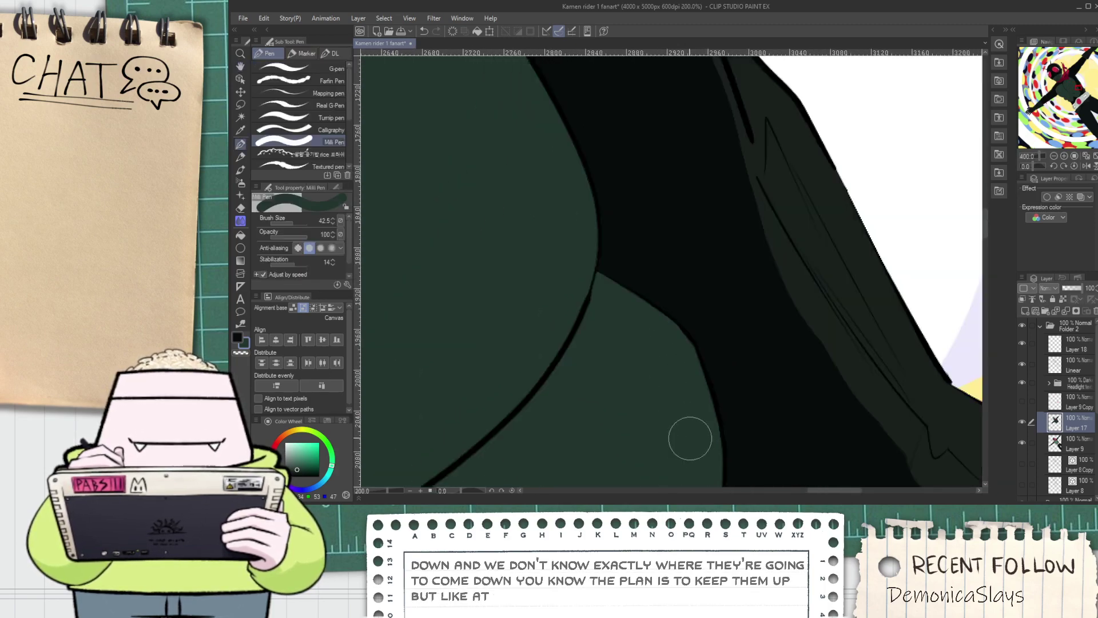
Extend the suit's shadow along the right flank toward the long crease in picked near-black with the Milli Pen
scroll(667, 426, down, 2)
drag(583, 303, 642, 368)
scroll(571, 269, up, 2)
drag(574, 252, 588, 258)
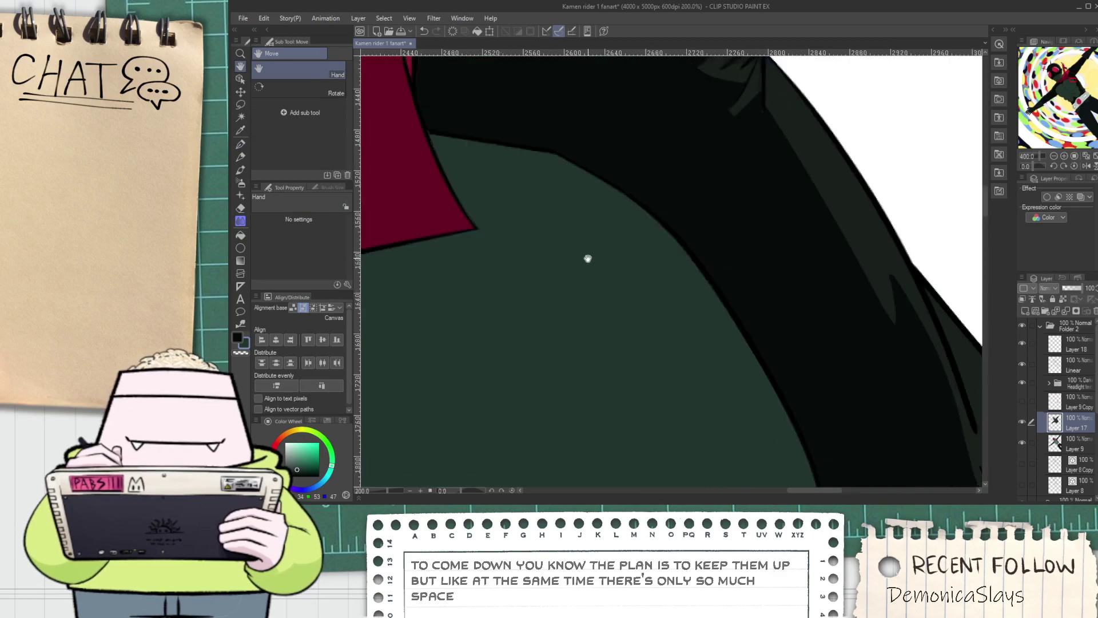
scroll(590, 261, down, 2)
scroll(593, 264, down, 1)
drag(689, 343, 615, 302)
alt+click(610, 273)
scroll(609, 272, up, 1)
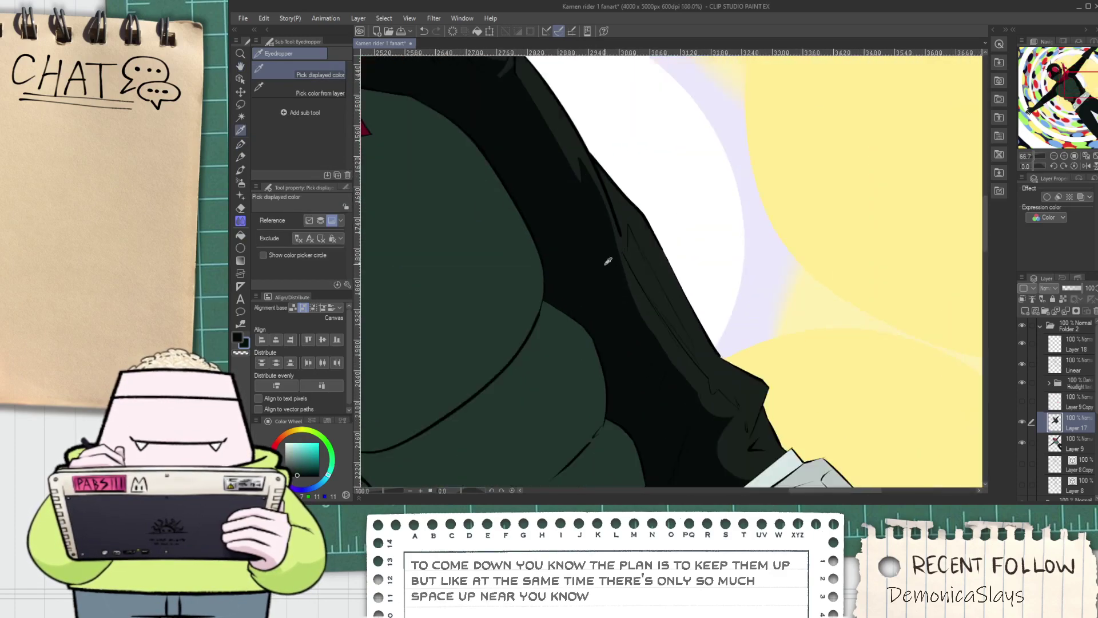
key(p)
scroll(613, 269, up, 2)
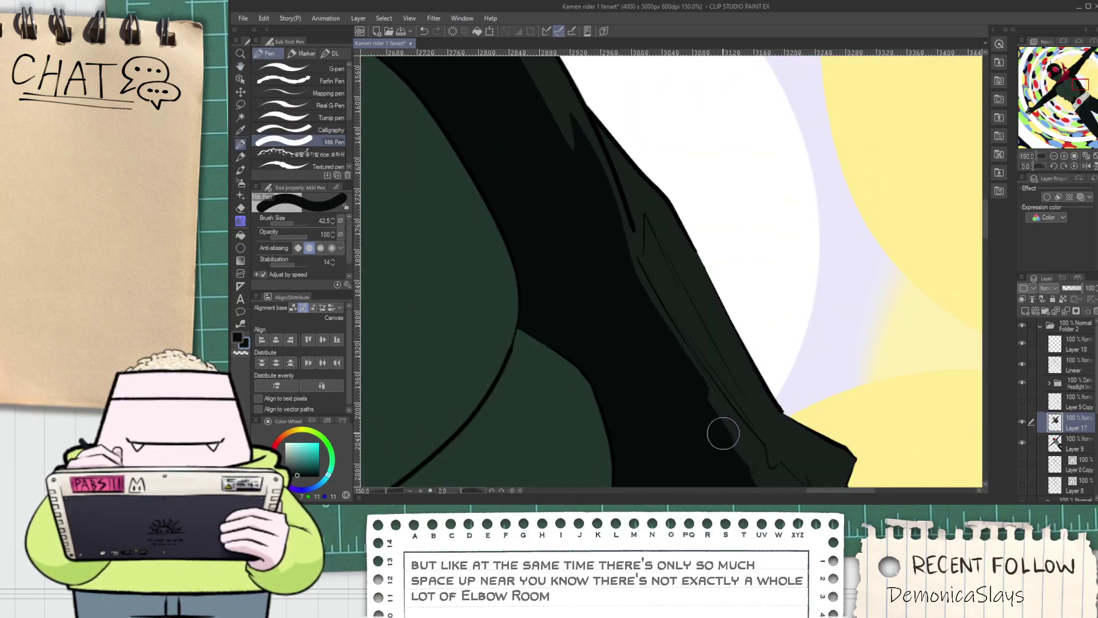
scroll(605, 299, up, 2)
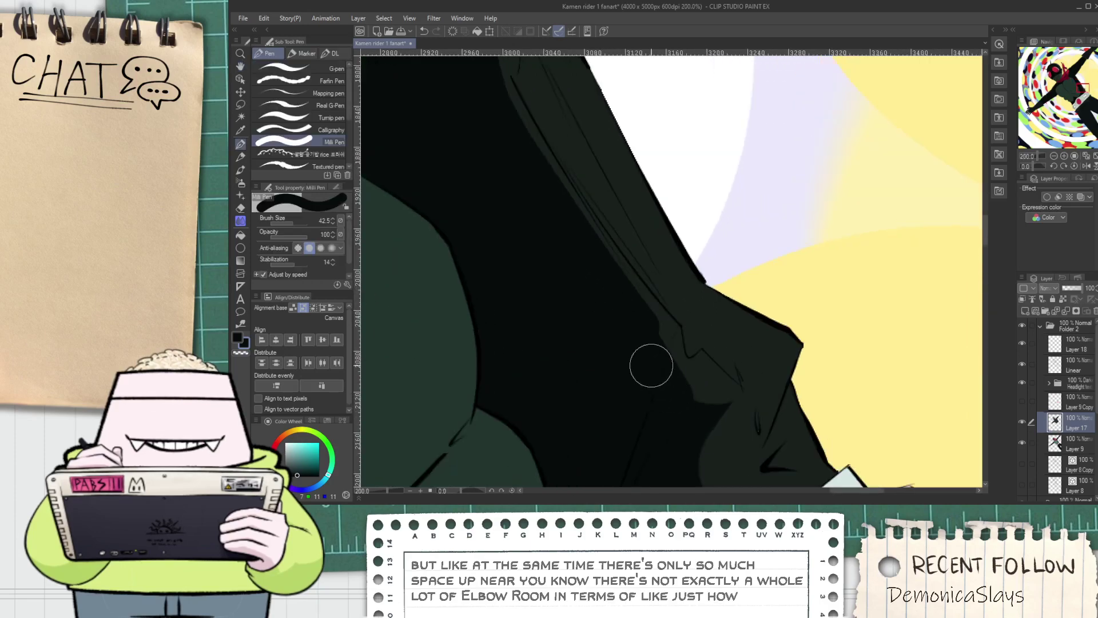
Examine the shading around the belt, the legs and the right flank
scroll(589, 330, down, 7)
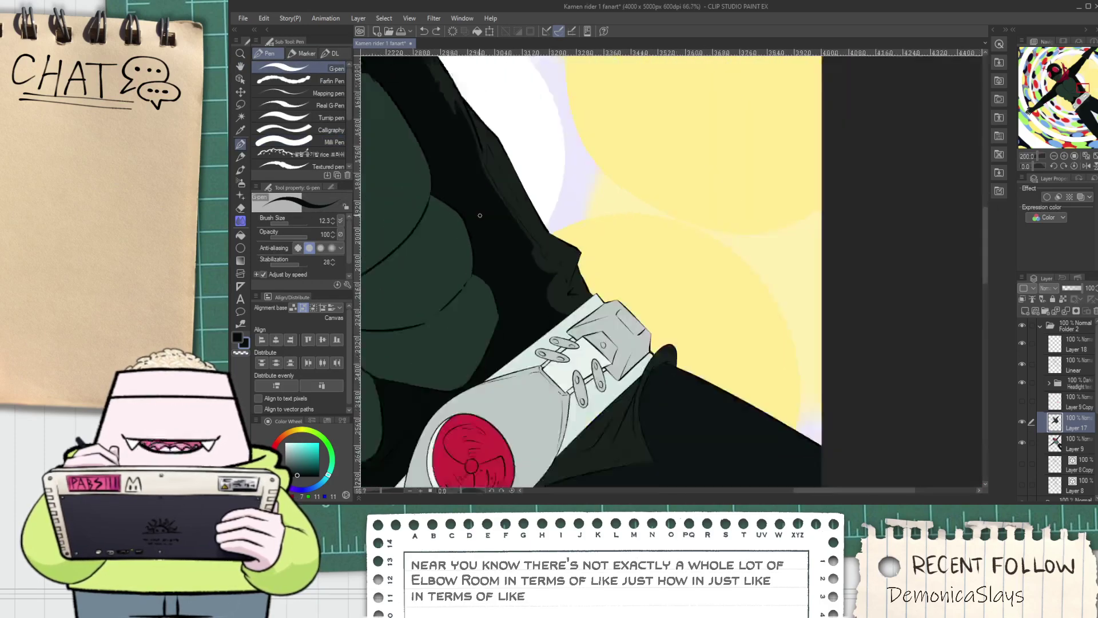
key(h)
drag(587, 366, 540, 260)
scroll(512, 341, up, 4)
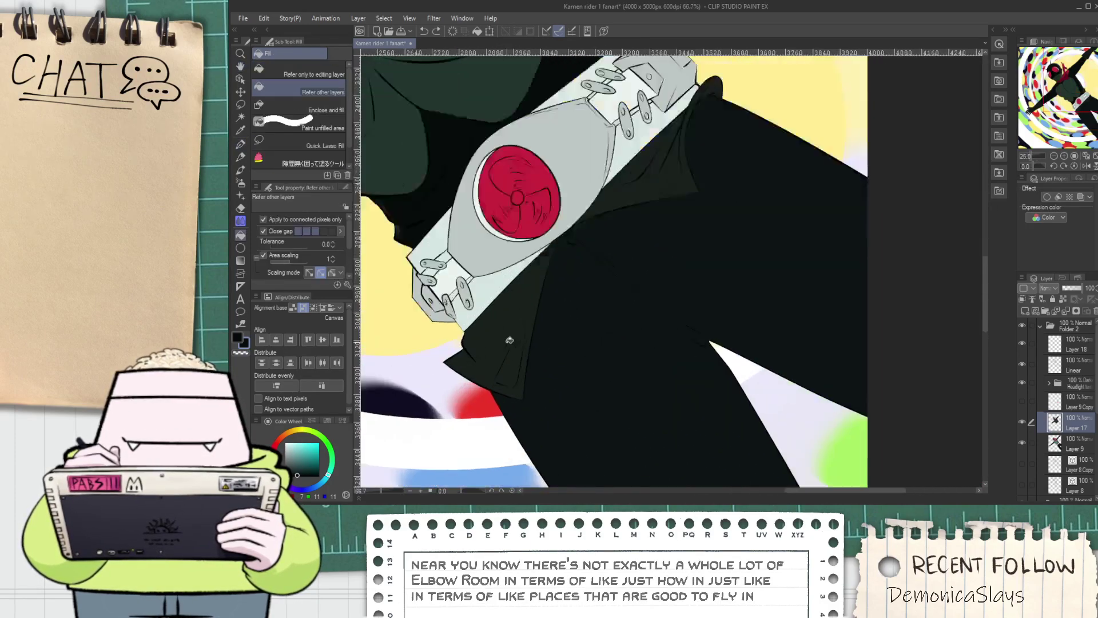
key(space)
scroll(506, 269, down, 1)
scroll(519, 238, up, 4)
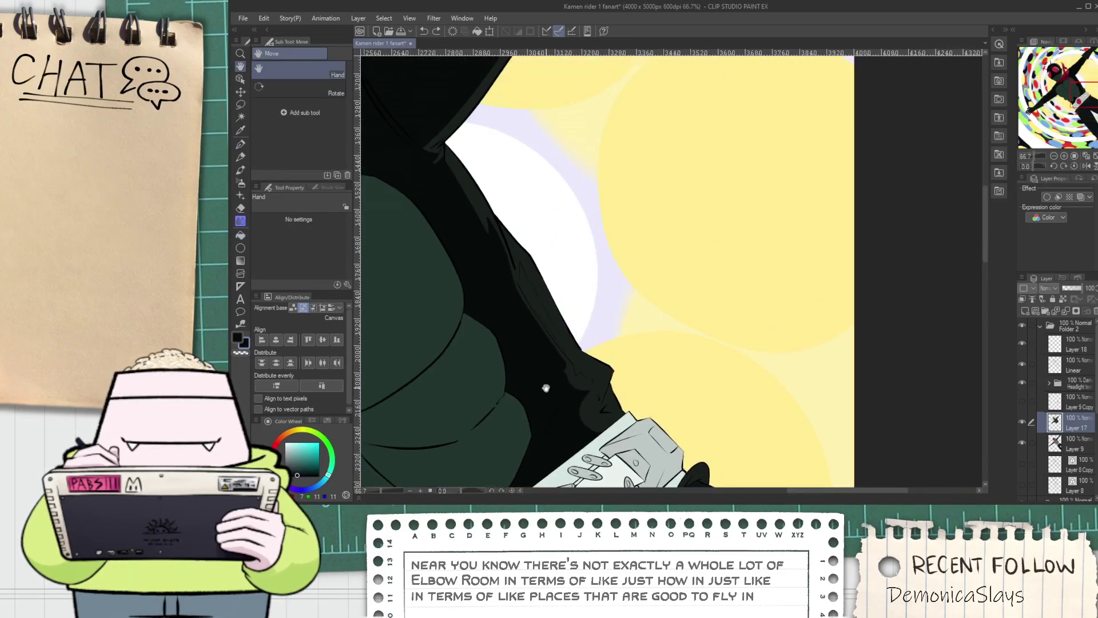
Join the broken corner of the right flank's long crease and retrace the crease line in near-black with the G-pen
drag(563, 342, 527, 294)
scroll(485, 257, up, 4)
key(p)
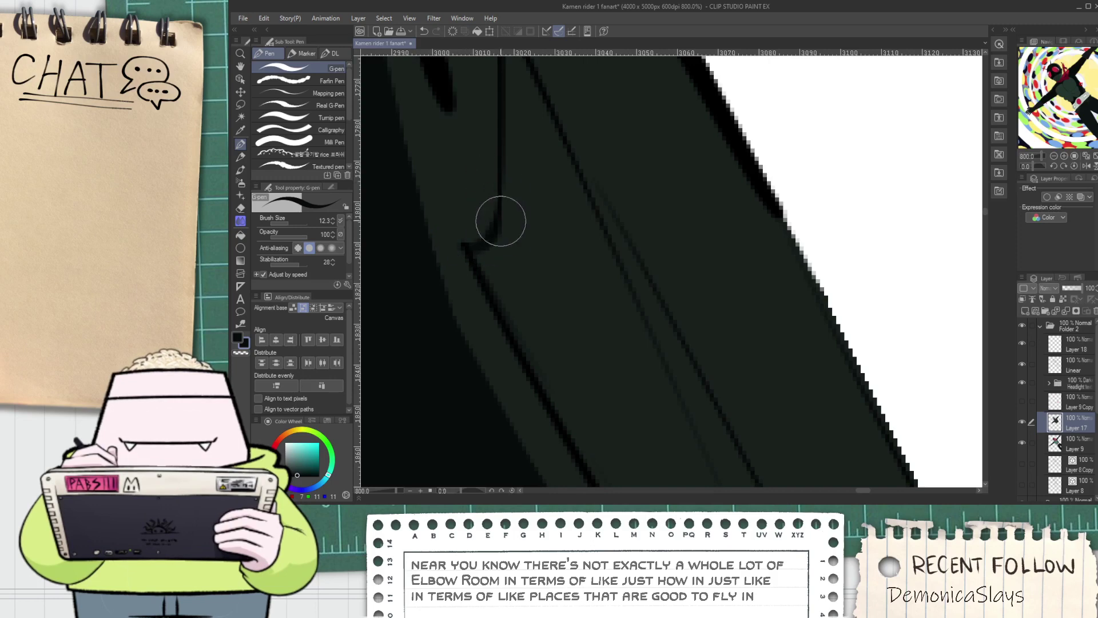
drag(499, 215, 464, 246)
scroll(519, 259, down, 4)
drag(522, 267, 520, 292)
scroll(506, 254, up, 4)
mouse_move(475, 100)
mouse_down()
mouse_move(577, 274)
mouse_move(589, 331)
mouse_up()
key(ctrl+z)
drag(471, 99, 610, 357)
key(ctrl+z)
drag(464, 95, 621, 378)
Try to fill the narrow lighter strip beside the flank's long crease line with near-black
key(g)
click(551, 294)
scroll(551, 294, down, 4)
key(ctrl+z)
Reshape the near-black shadow beside the flank's zigzag crease into a pointed notch with the G-pen
drag(627, 447, 540, 324)
scroll(540, 323, up, 3)
scroll(456, 240, down, 2)
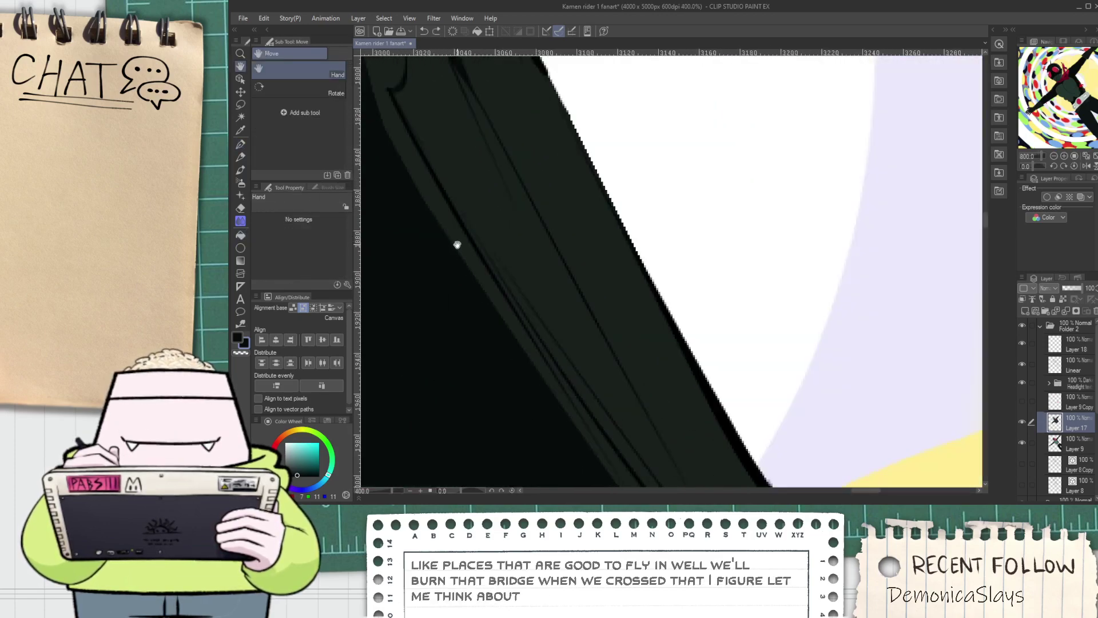
scroll(555, 355, up, 2)
key(p)
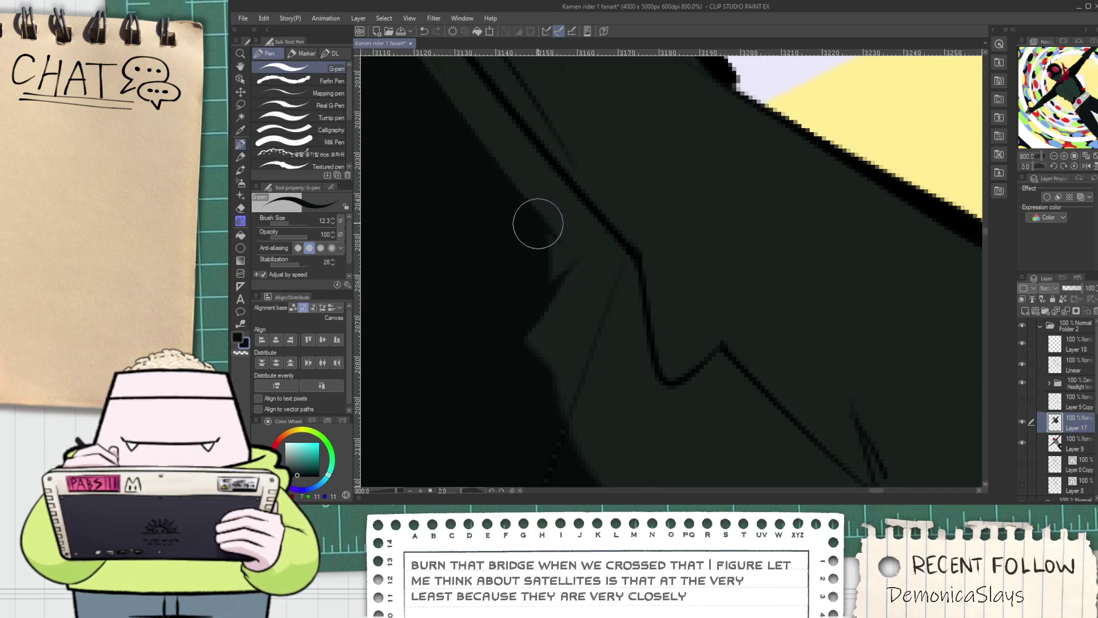
key(g)
key(p)
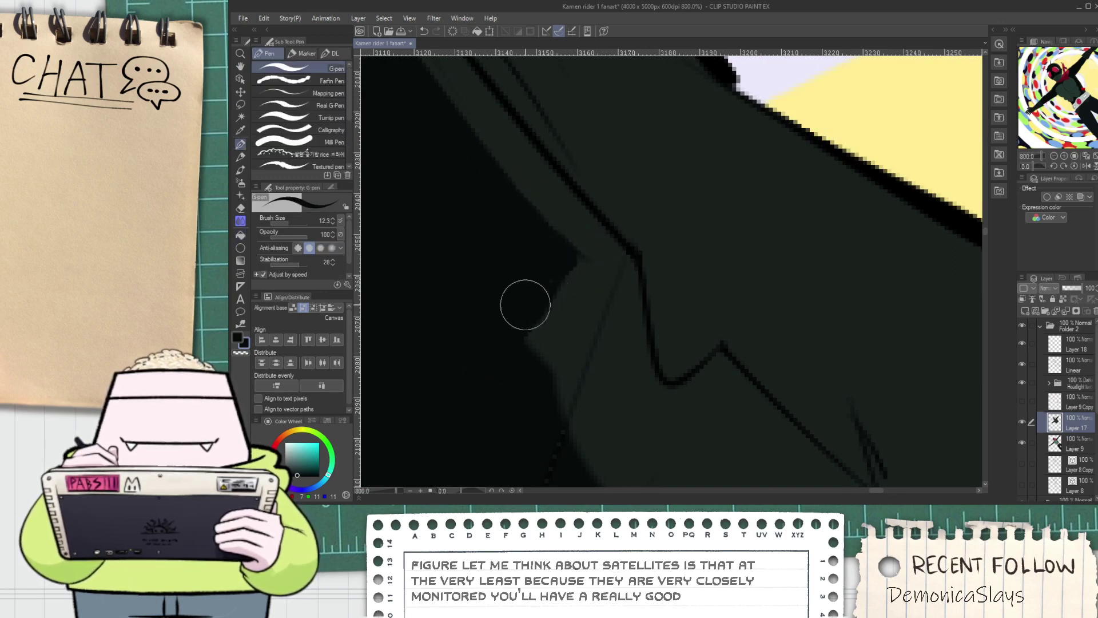
drag(581, 284, 509, 382)
scroll(545, 358, down, 2)
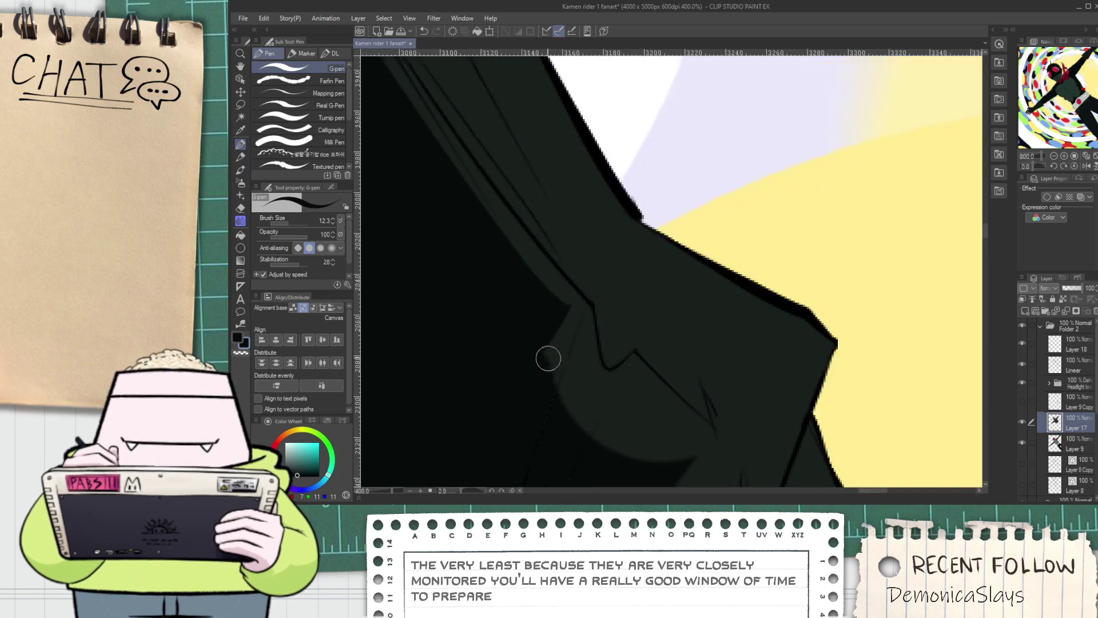
Draw a tapered near-black fold line from the suit's shadow up toward the zigzag crease with the G-pen
key(space)
drag(548, 417, 549, 349)
scroll(541, 389, up, 2)
drag(511, 417, 608, 170)
key(ctrl+z)
drag(503, 455, 594, 216)
drag(606, 160, 618, 103)
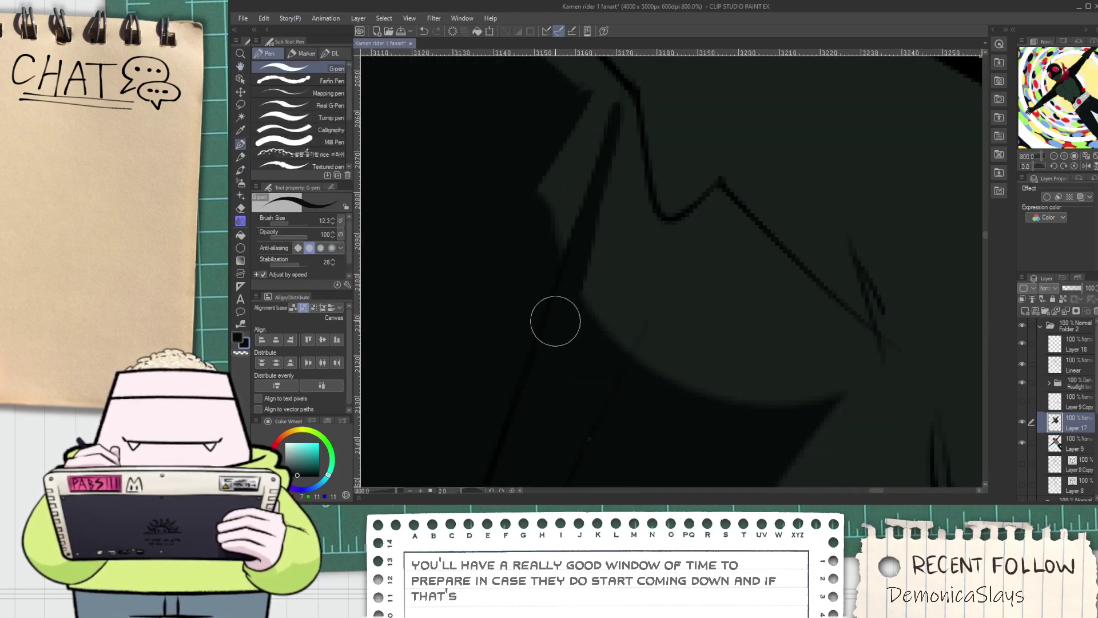
Draw a second, shorter tapered fold line parallel to the first across the rounded shadow edge
scroll(555, 325, down, 2)
key(space)
drag(577, 349, 563, 291)
scroll(560, 293, up, 1)
scroll(561, 292, up, 1)
drag(482, 407, 614, 142)
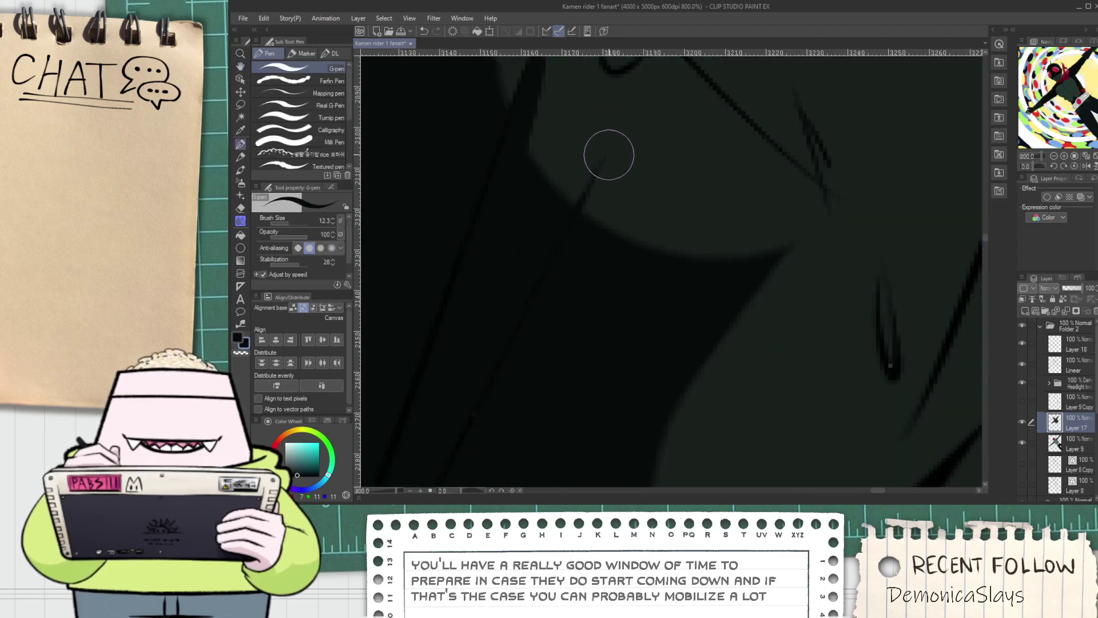
scroll(607, 163, down, 1)
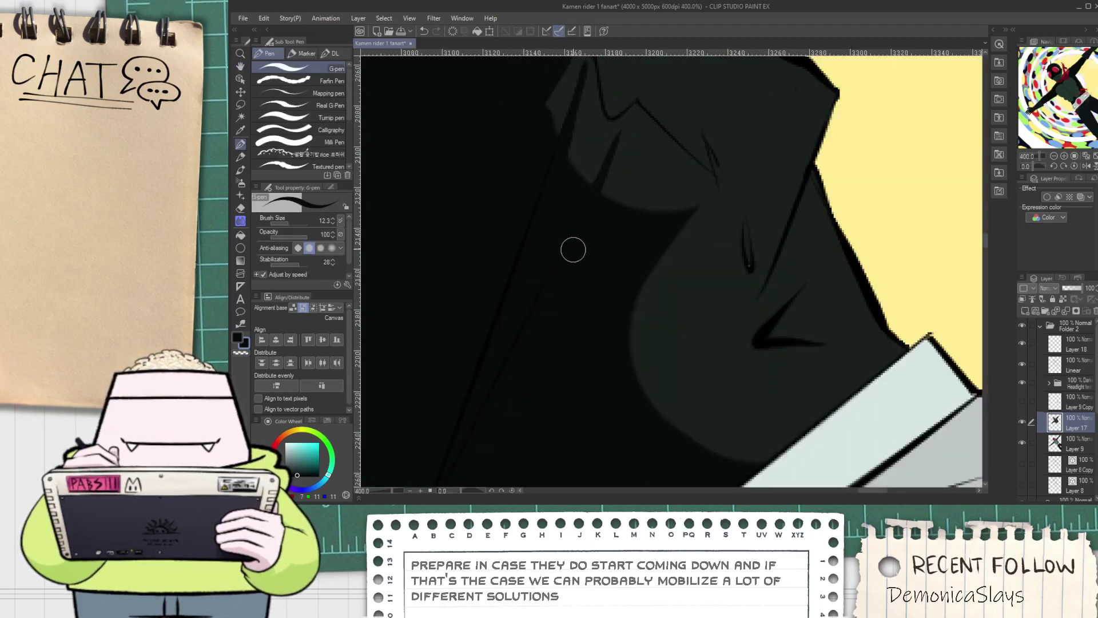
Extend the near-black shadow over the left part of the rounded lighter patch above the belt, using a G-pen border and Fill
scroll(571, 252, down, 2)
key(space)
scroll(608, 260, up, 3)
mouse_move(624, 241)
mouse_down()
mouse_move(608, 260)
mouse_move(572, 468)
mouse_up()
scroll(575, 250, down, 1)
key(g)
click(545, 400)
key(p)
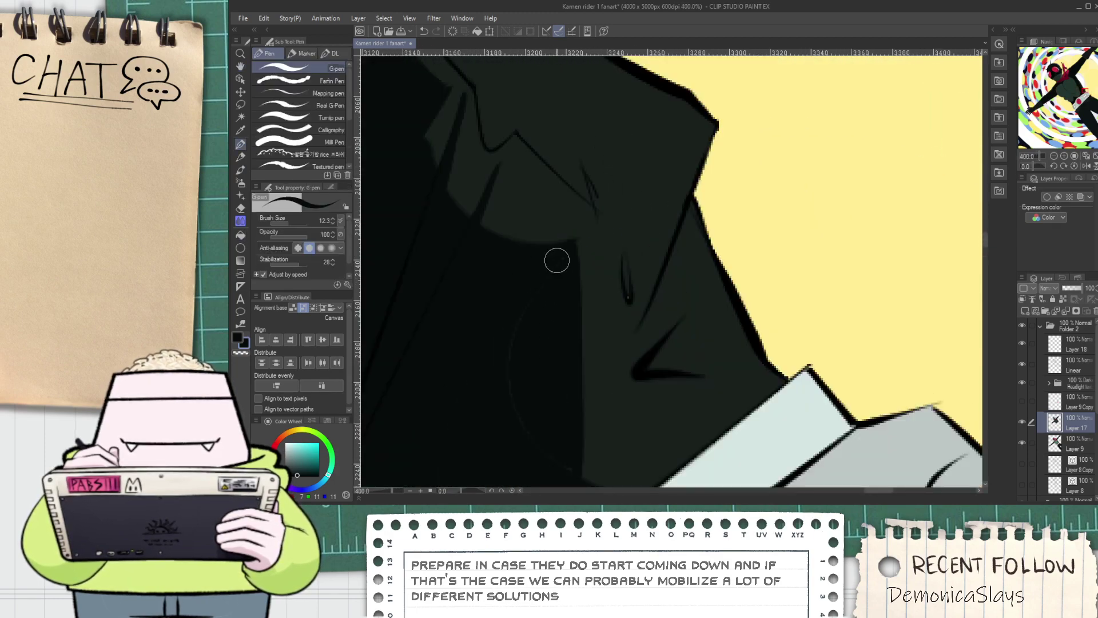
scroll(521, 283, down, 5)
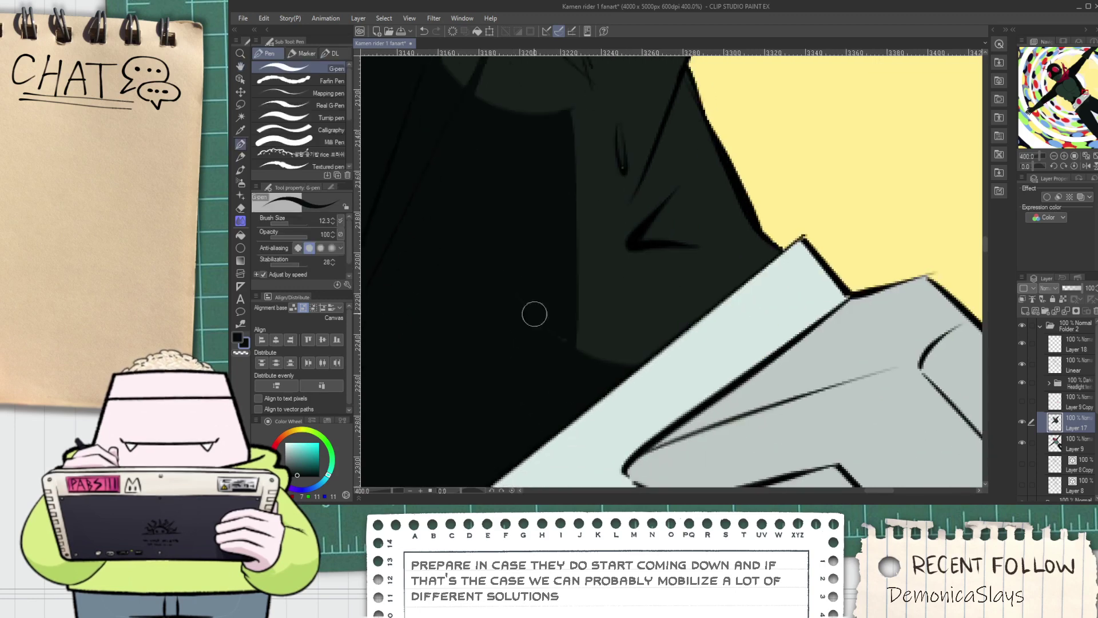
Extend the near-black shadow across the area below the small V-shaped crease to the belt, using a nearly horizontal G-pen border and Fill
key(ctrl+z)
mouse_move(640, 284)
mouse_down()
mouse_move(748, 299)
mouse_move(762, 283)
mouse_up()
key(g)
click(658, 302)
key(p)
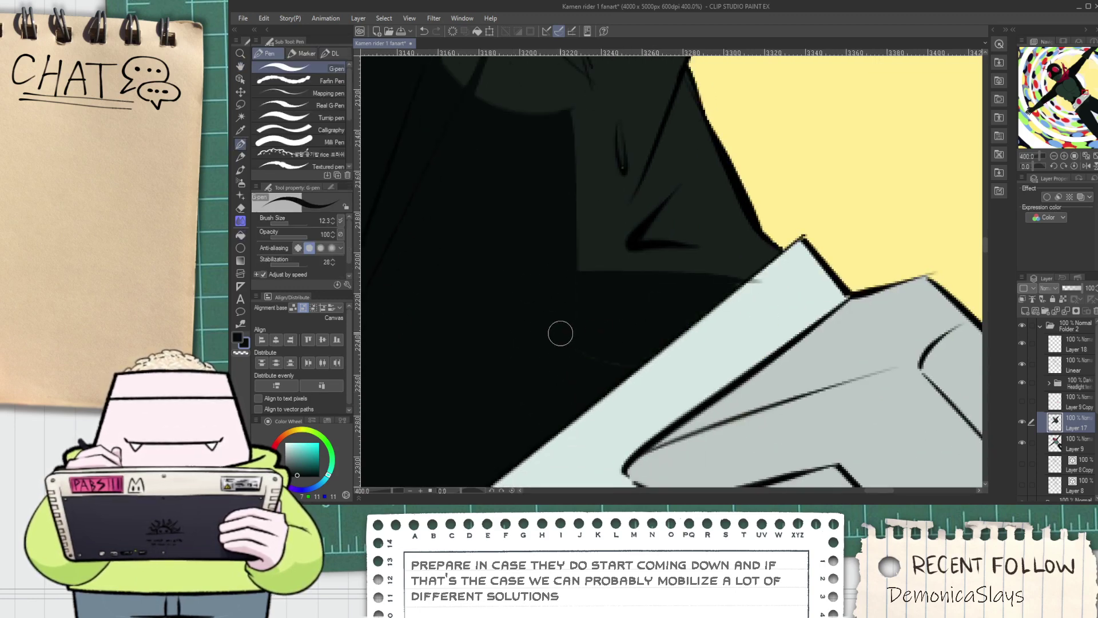
scroll(735, 307, up, 2)
key(e)
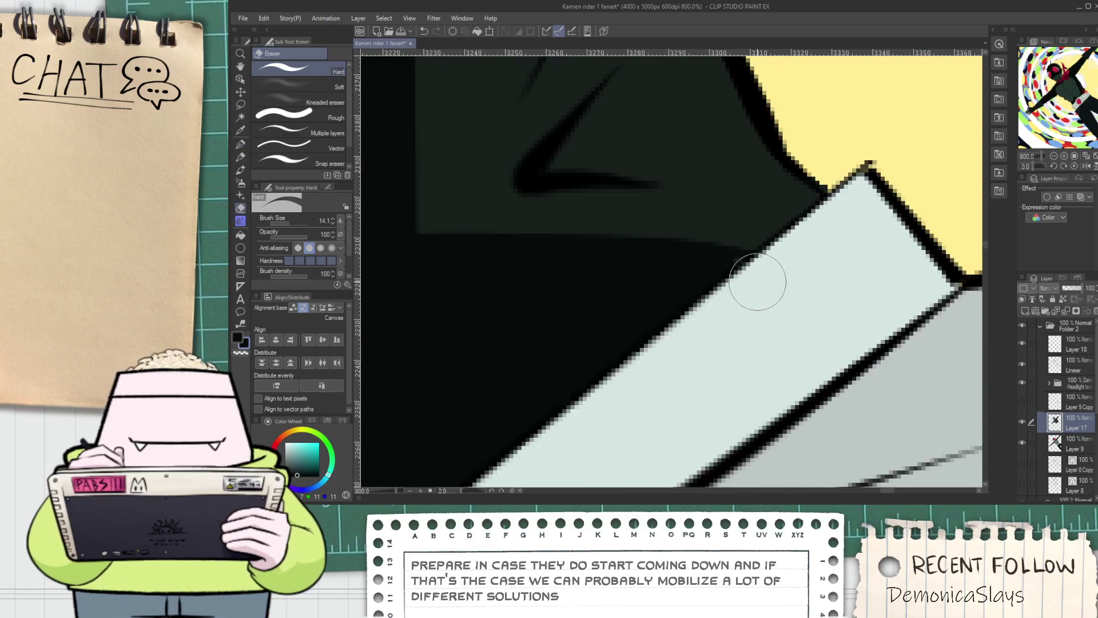
key(p)
scroll(736, 261, down, 1)
key(space)
drag(580, 239, 589, 319)
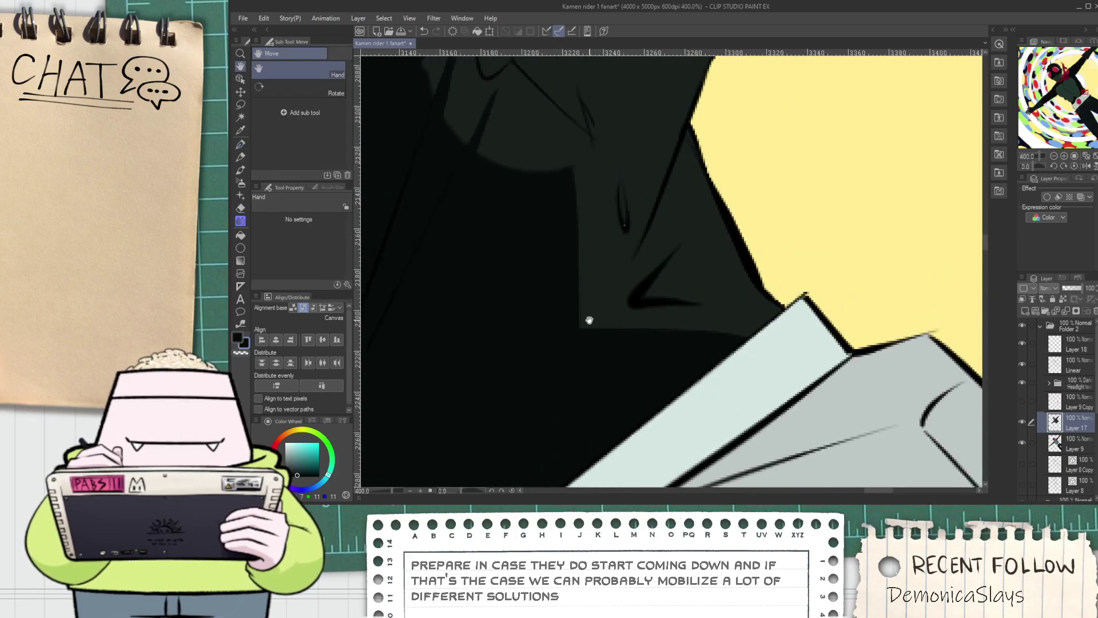
key(space)
scroll(579, 243, down, 1)
Draw a near-black border from the zigzag crease's peak down to the second fold and fill the area between the two folds
scroll(583, 227, up, 4)
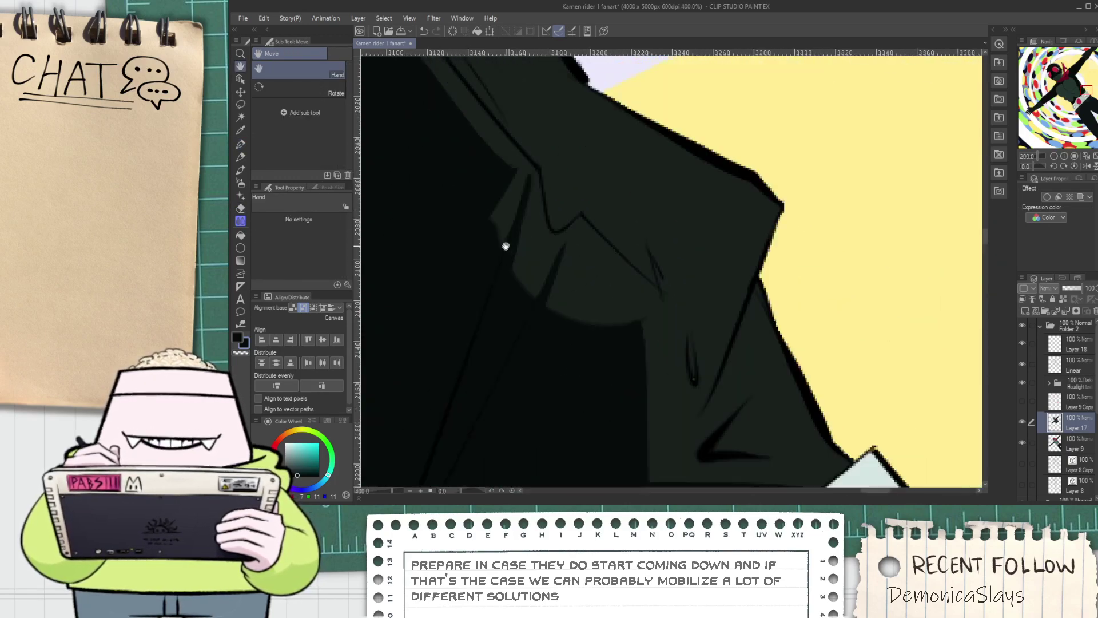
key(p)
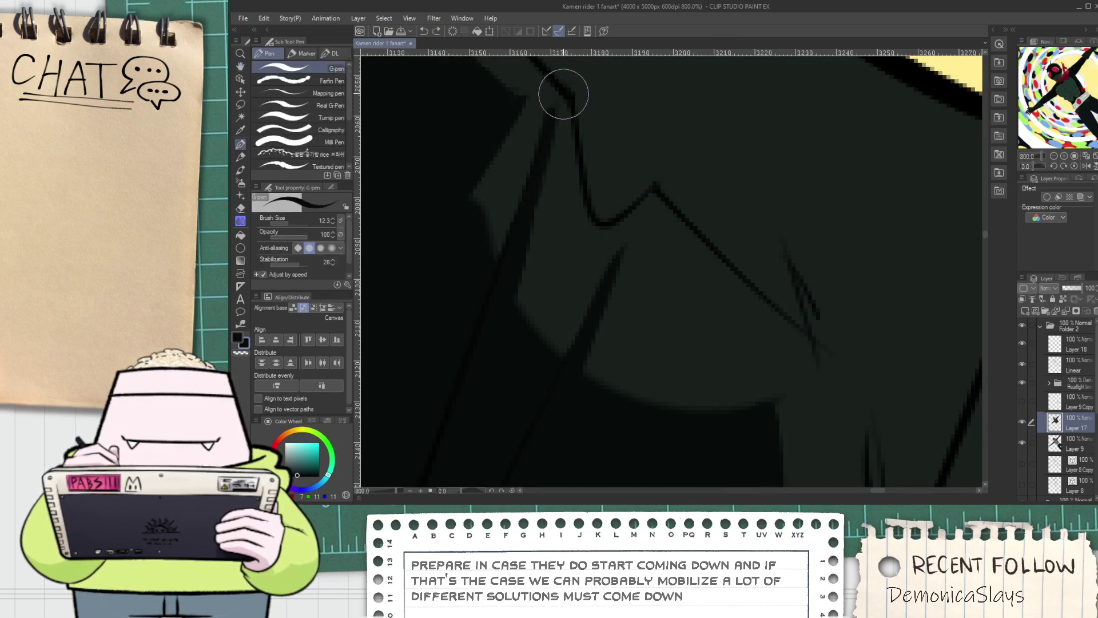
drag(654, 187, 617, 265)
key(g)
click(581, 286)
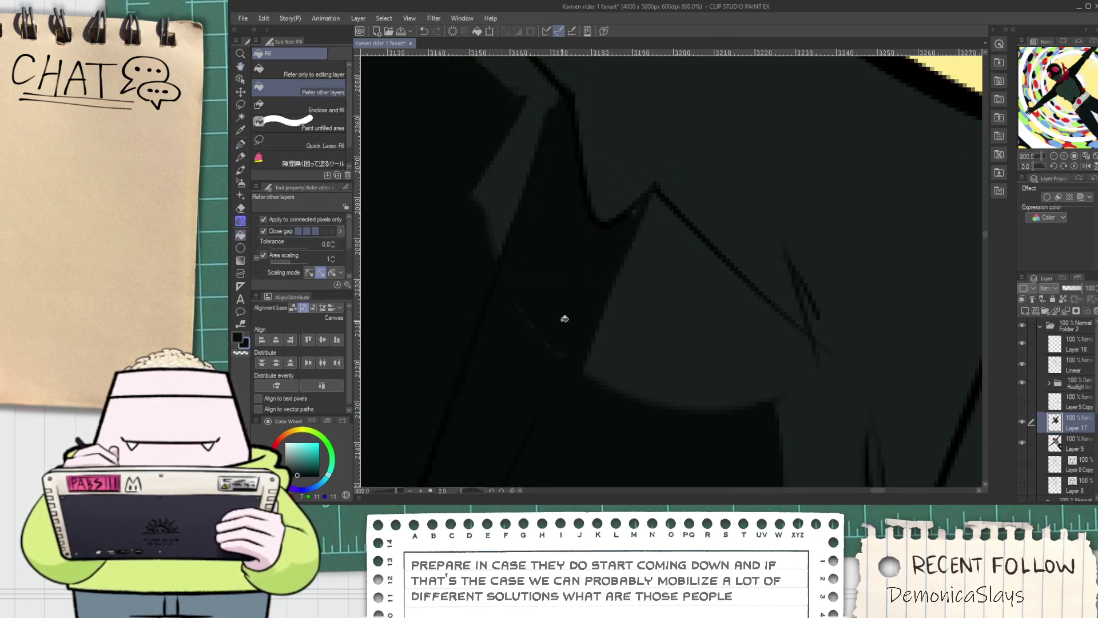
key(p)
key(space)
drag(561, 115, 547, 194)
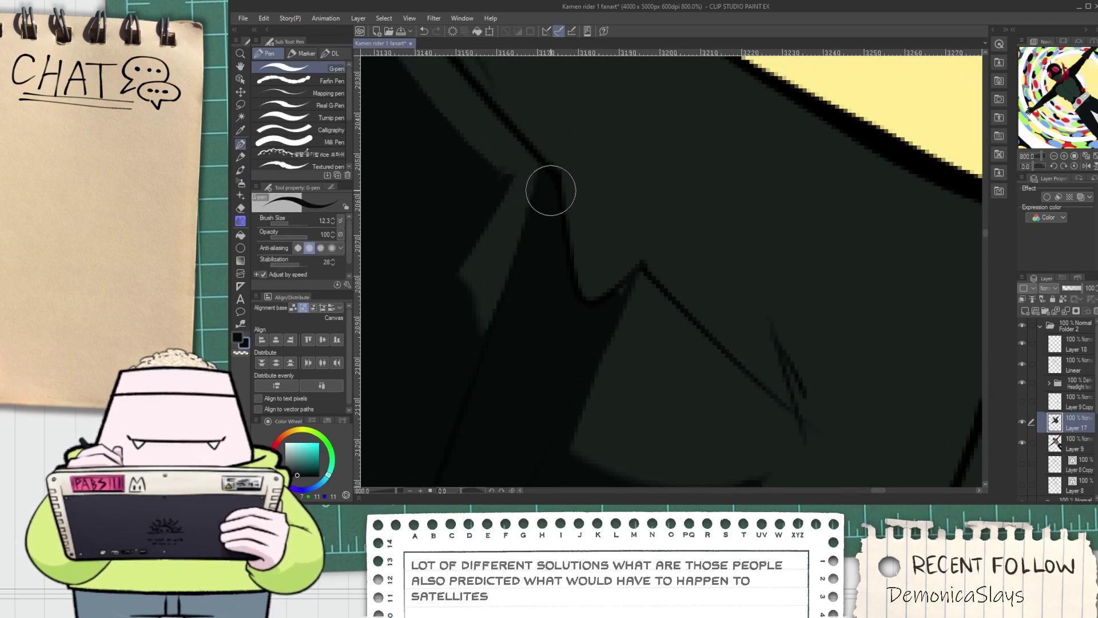
Try to fill the flank's lighter strip beside the white circle with the near-black shadow colour
scroll(610, 292, down, 5)
key(space)
drag(670, 346, 579, 276)
alt+click(578, 276)
scroll(576, 286, up, 5)
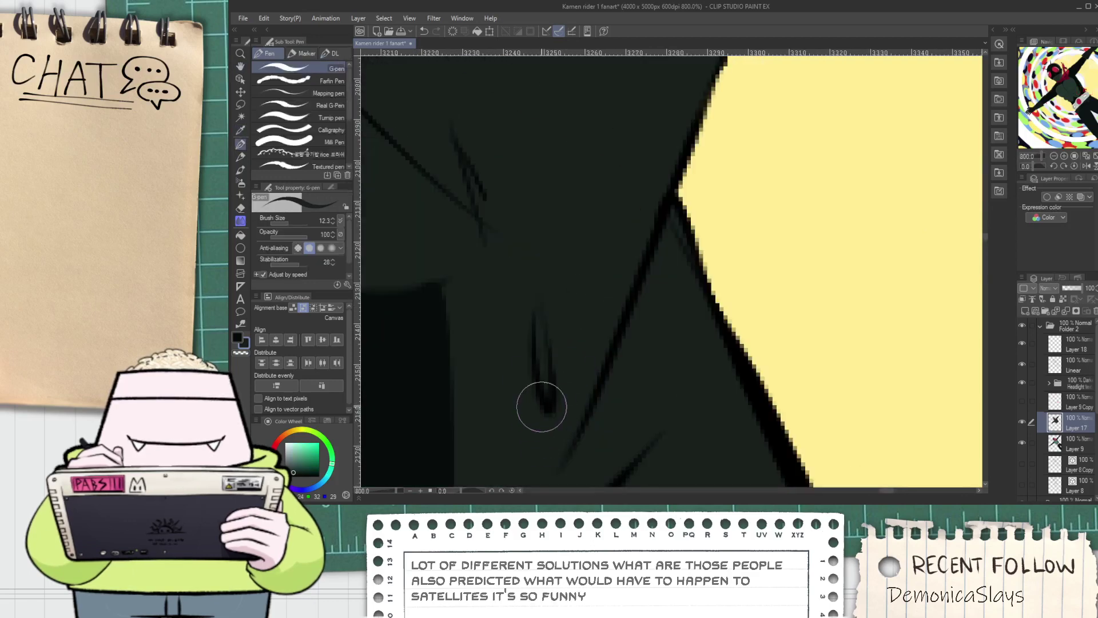
scroll(545, 419, down, 4)
key(space)
scroll(499, 382, down, 4)
drag(499, 385, 610, 416)
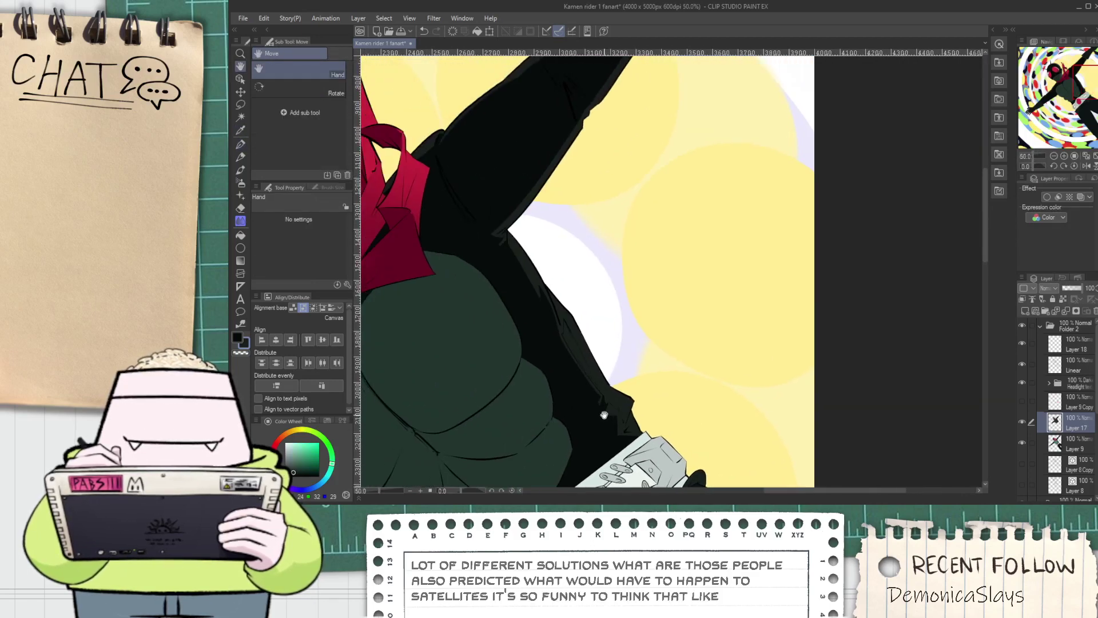
alt+click(586, 405)
scroll(567, 326, up, 4)
key(g)
click(586, 368)
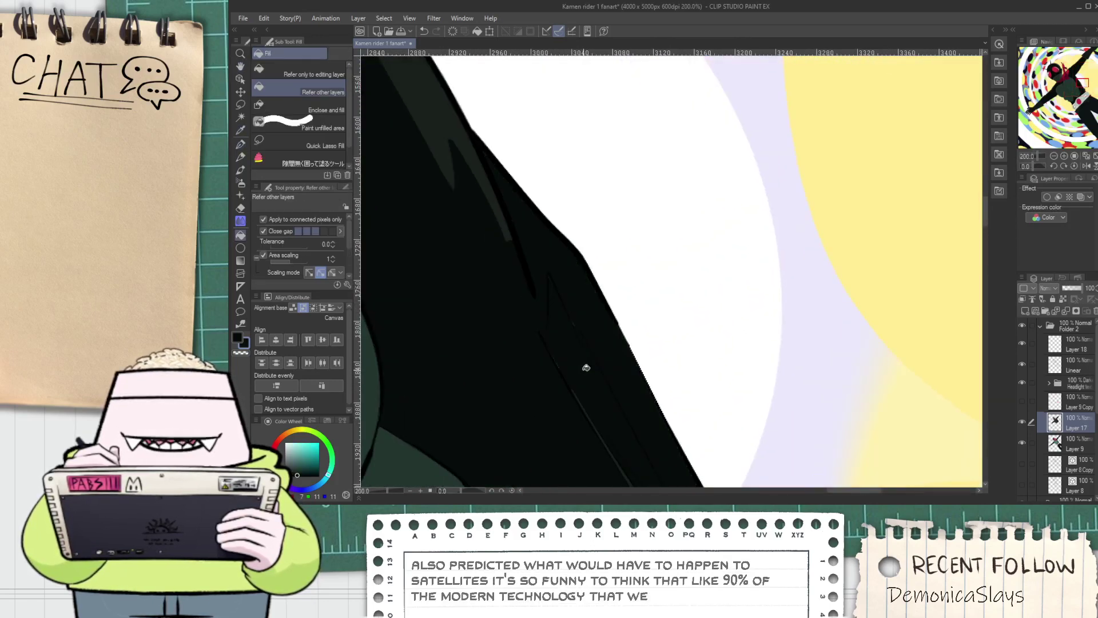
key(ctrl+z)
Close the open end between the flank's long crease lines with the G-pen and make the enclosed narrow wedge near-black
key(space)
drag(602, 416, 514, 333)
drag(583, 348, 559, 235)
key(p)
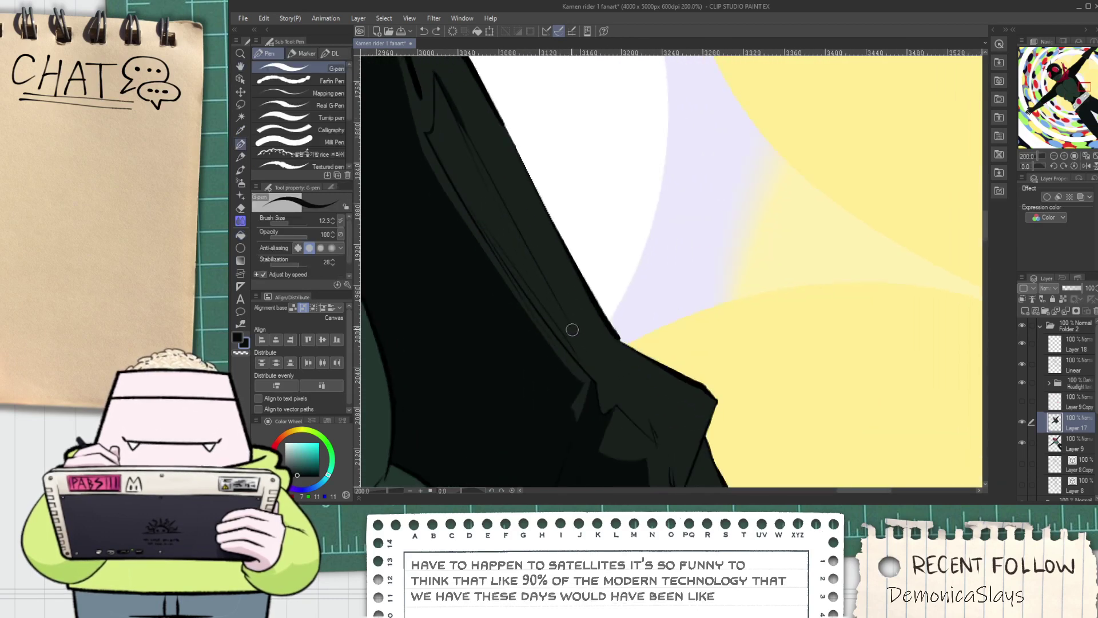
scroll(574, 332, up, 5)
drag(628, 443, 624, 464)
scroll(605, 437, down, 2)
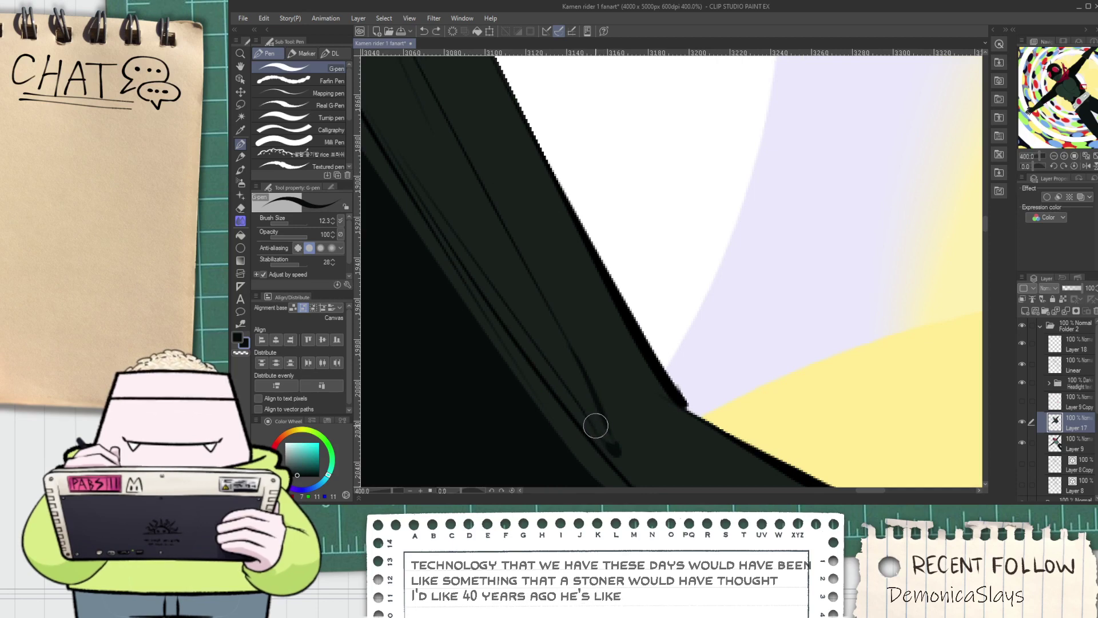
key(space)
drag(510, 283, 618, 457)
drag(537, 297, 570, 360)
scroll(507, 216, up, 2)
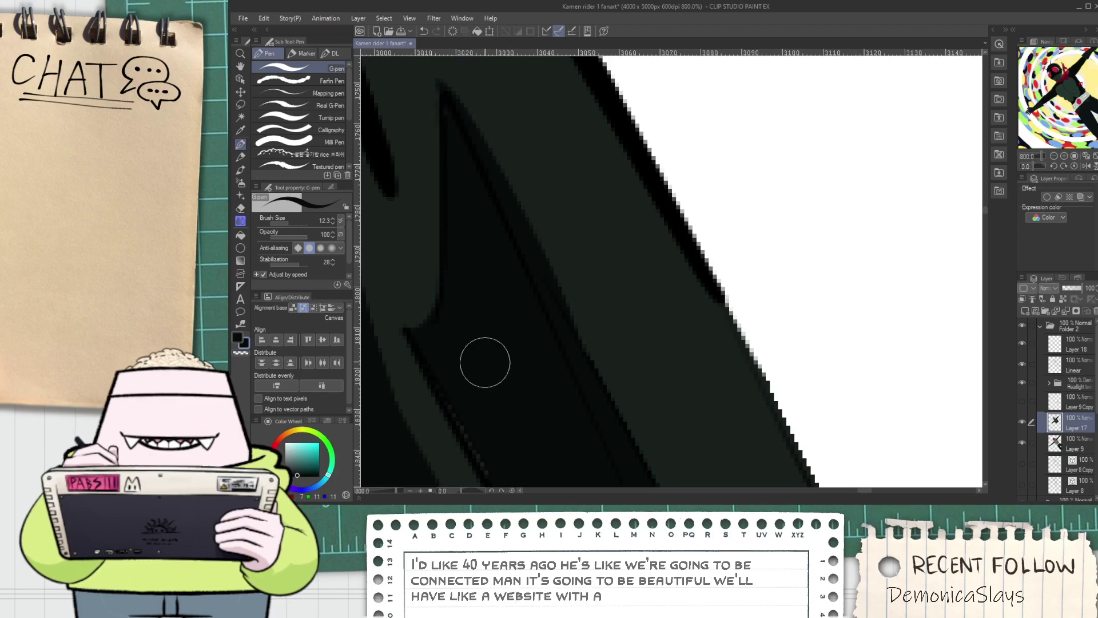
Cover the leftover lighter specks along the near-black wedge's inner crease line with G-pen strokes
scroll(478, 332, down, 2)
drag(472, 358, 449, 298)
scroll(439, 304, up, 2)
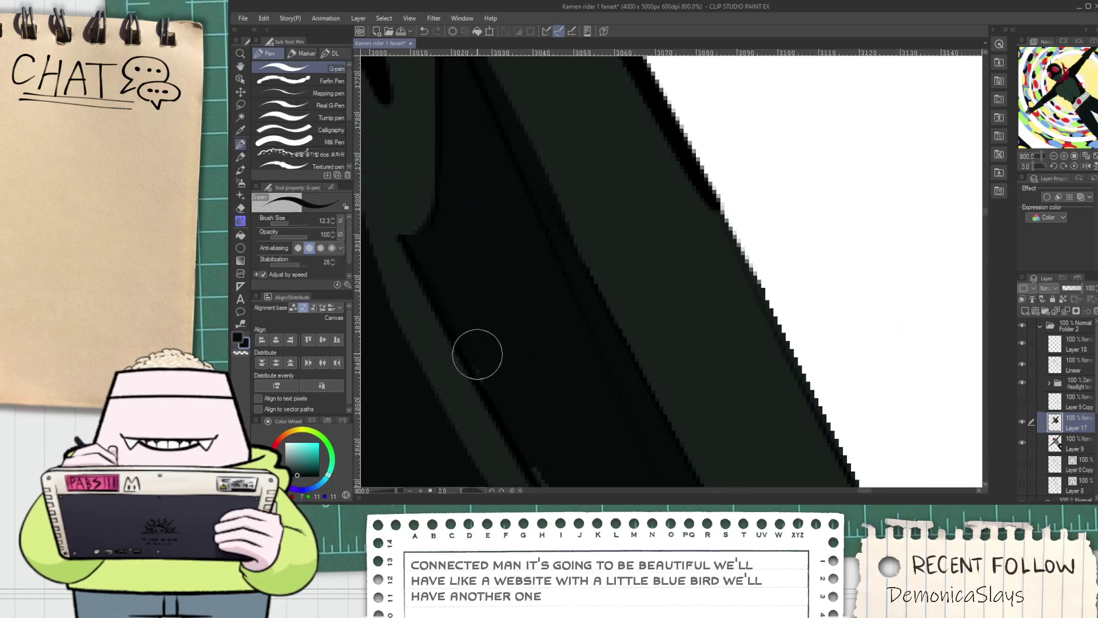
drag(501, 390, 476, 336)
mouse_move(438, 282)
mouse_down()
mouse_move(509, 409)
mouse_move(520, 277)
mouse_up()
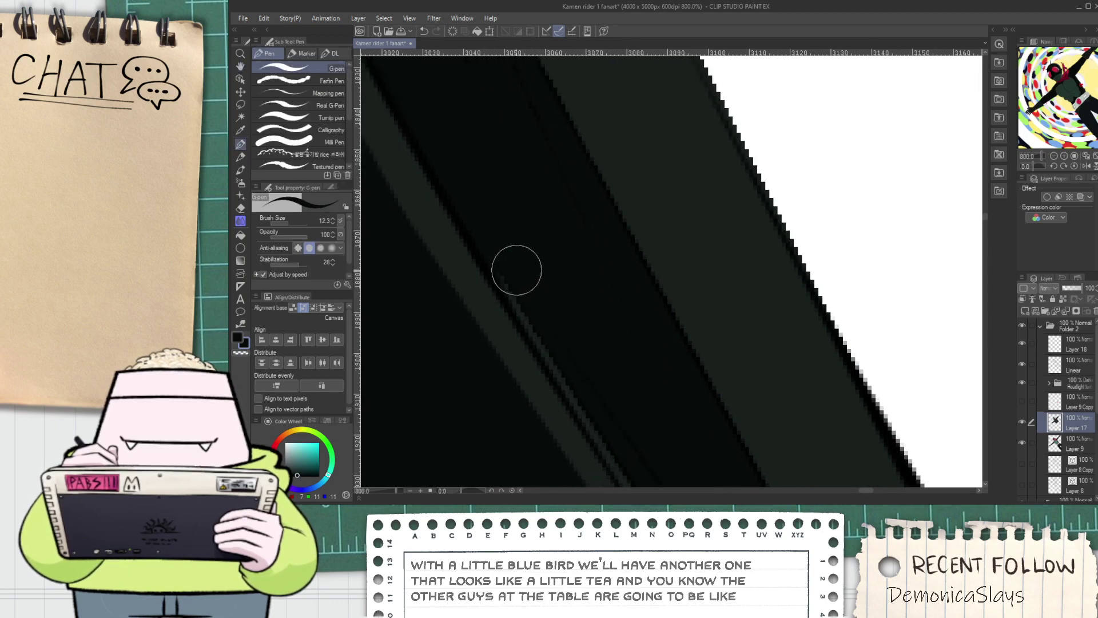
drag(638, 465, 552, 336)
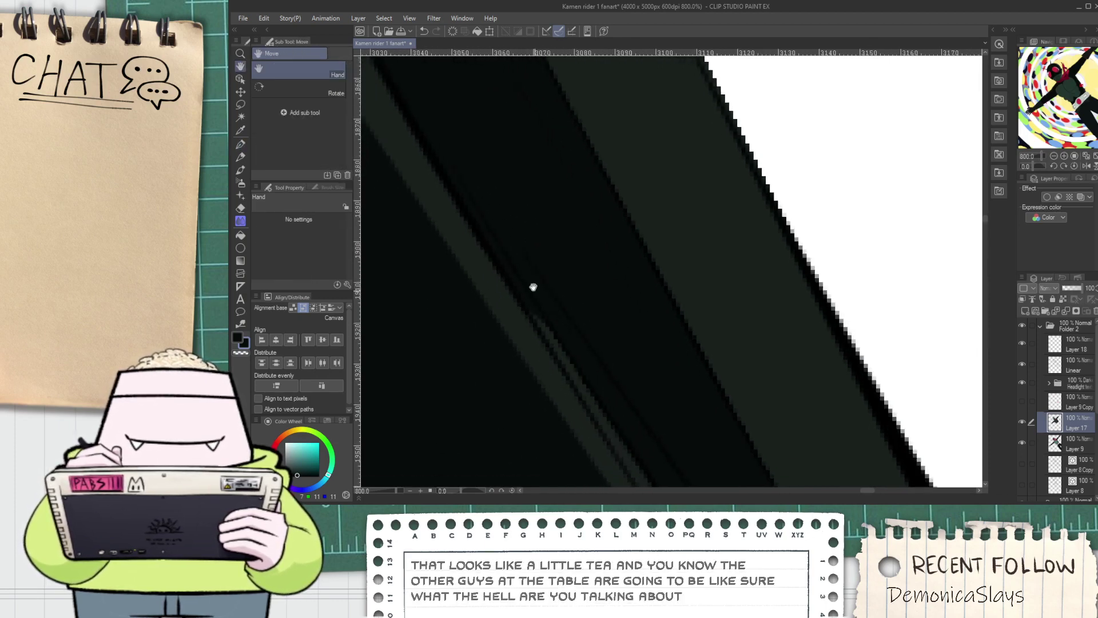
scroll(611, 423, down, 6)
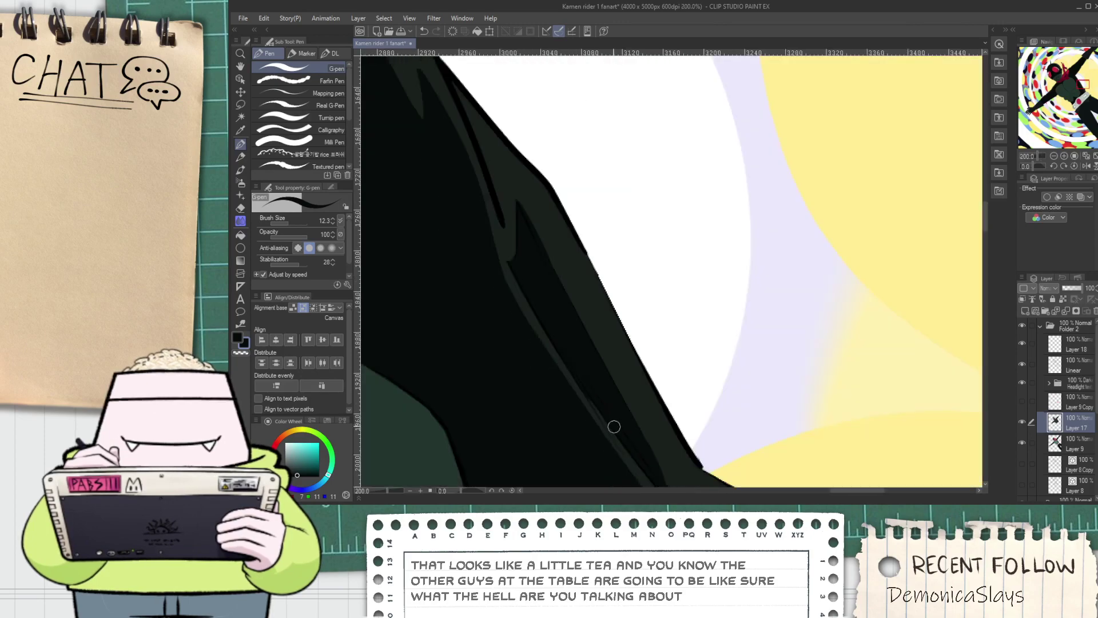
scroll(611, 424, down, 5)
scroll(550, 351, up, 5)
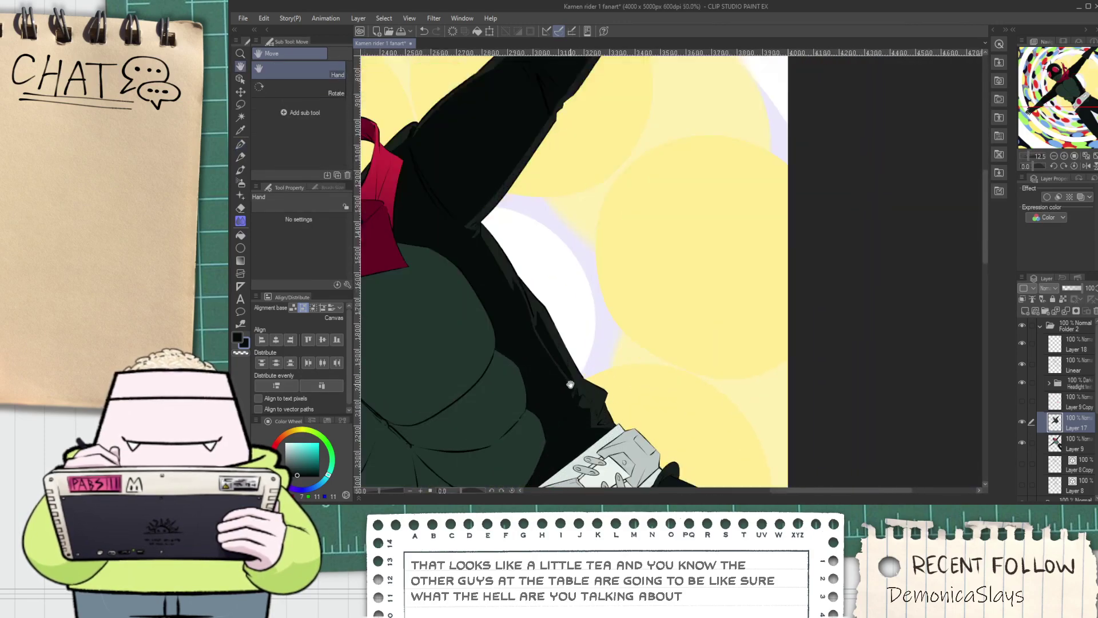
scroll(550, 351, up, 3)
scroll(572, 368, down, 8)
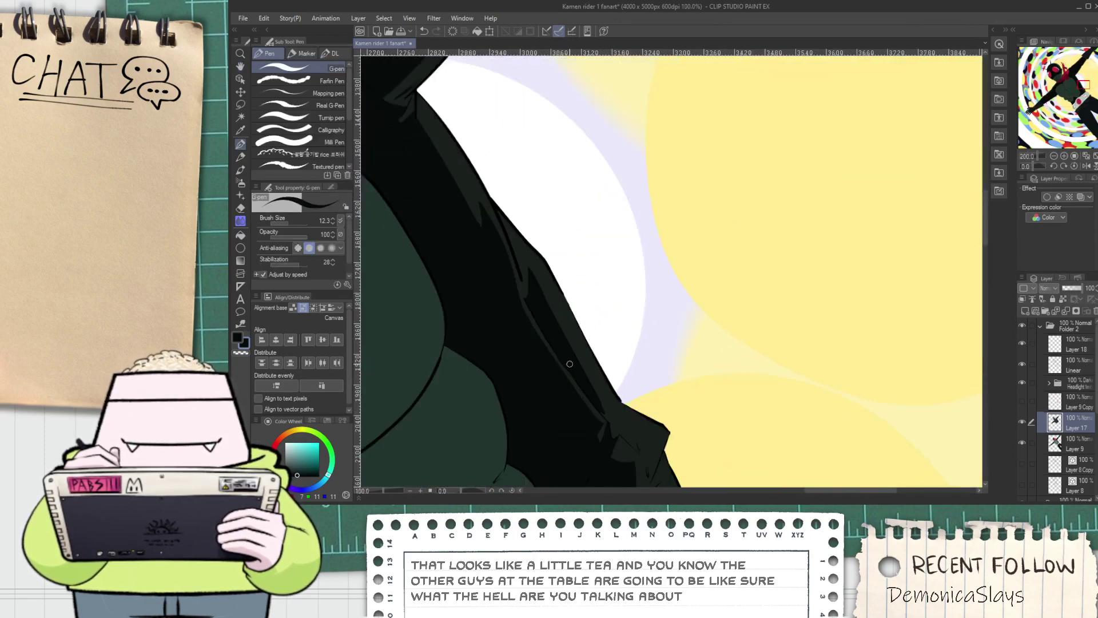
Sample the mask's dark green as a shading colour for the chest armor
key(space)
drag(534, 399, 516, 342)
scroll(516, 341, up, 2)
scroll(521, 337, up, 5)
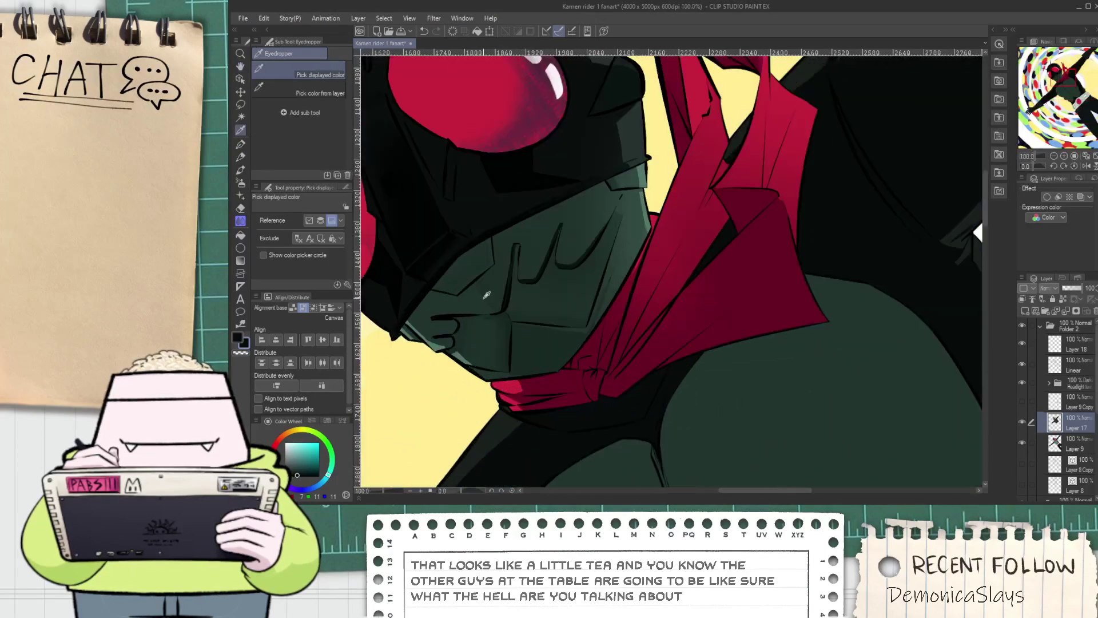
alt+click(493, 301)
scroll(492, 292, up, 2)
scroll(496, 298, down, 3)
mouse_move(617, 383)
mouse_down()
mouse_move(708, 491)
mouse_move(526, 228)
mouse_move(549, 275)
mouse_up()
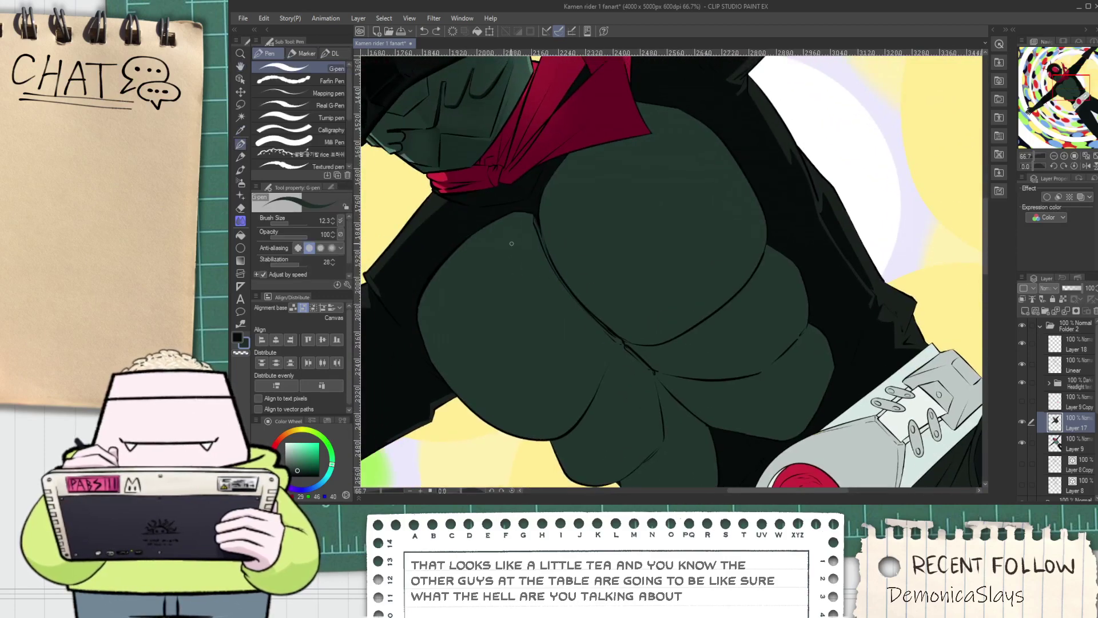
scroll(540, 216, up, 2)
scroll(544, 213, up, 1)
key(g)
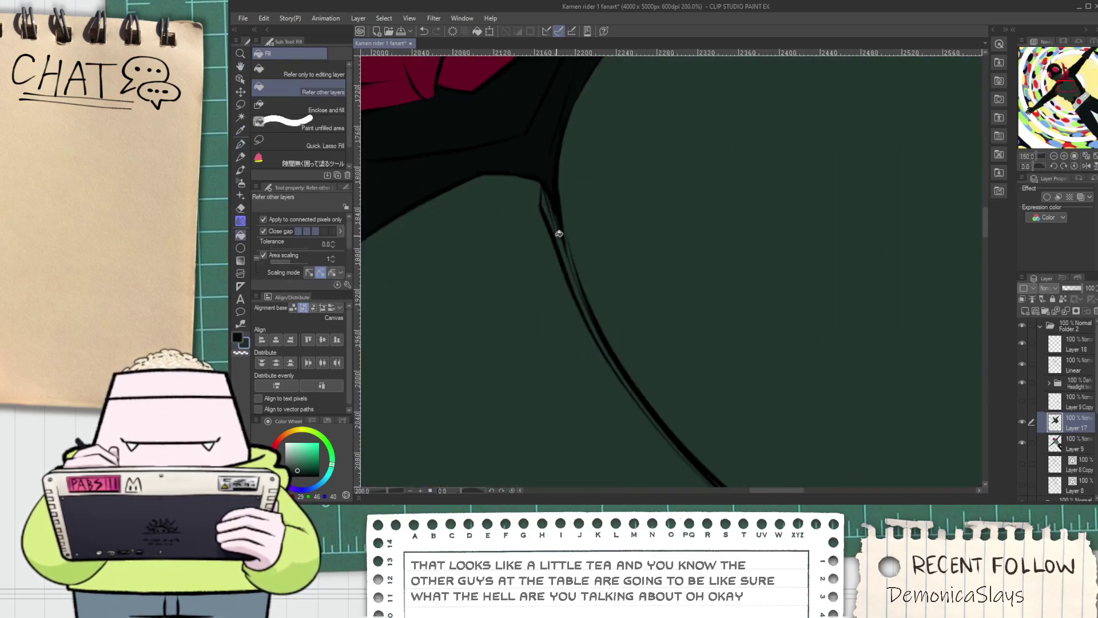
scroll(563, 240, up, 1)
key(p)
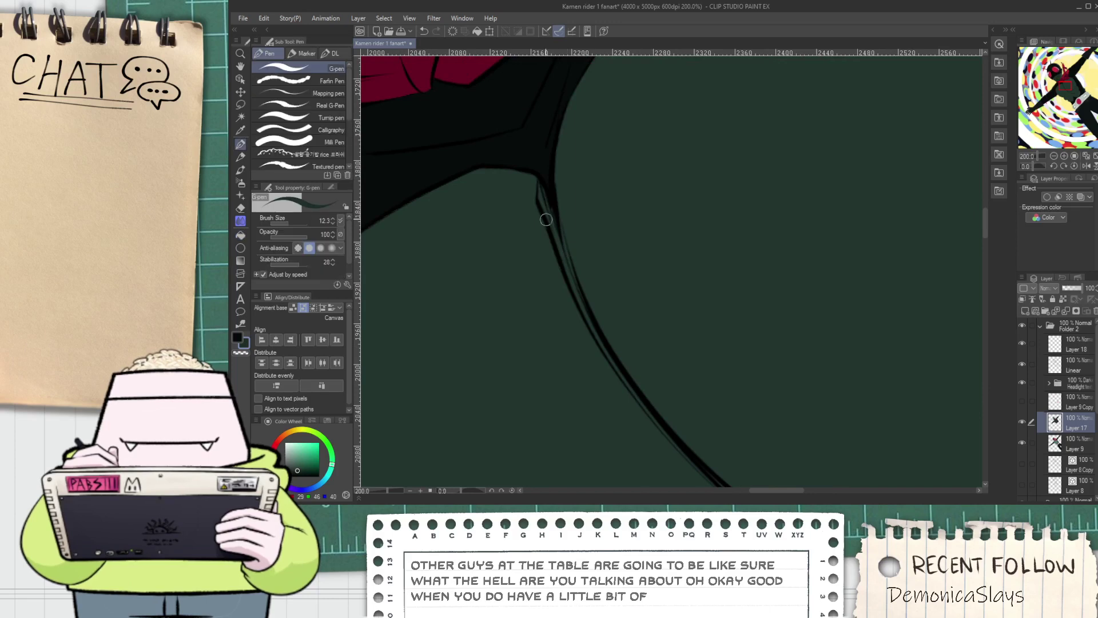
Sample the chest armor's green and shift it to a darker shadow green of RGB 19, 31, 28 for the G-pen
scroll(543, 227, down, 4)
alt+click(528, 309)
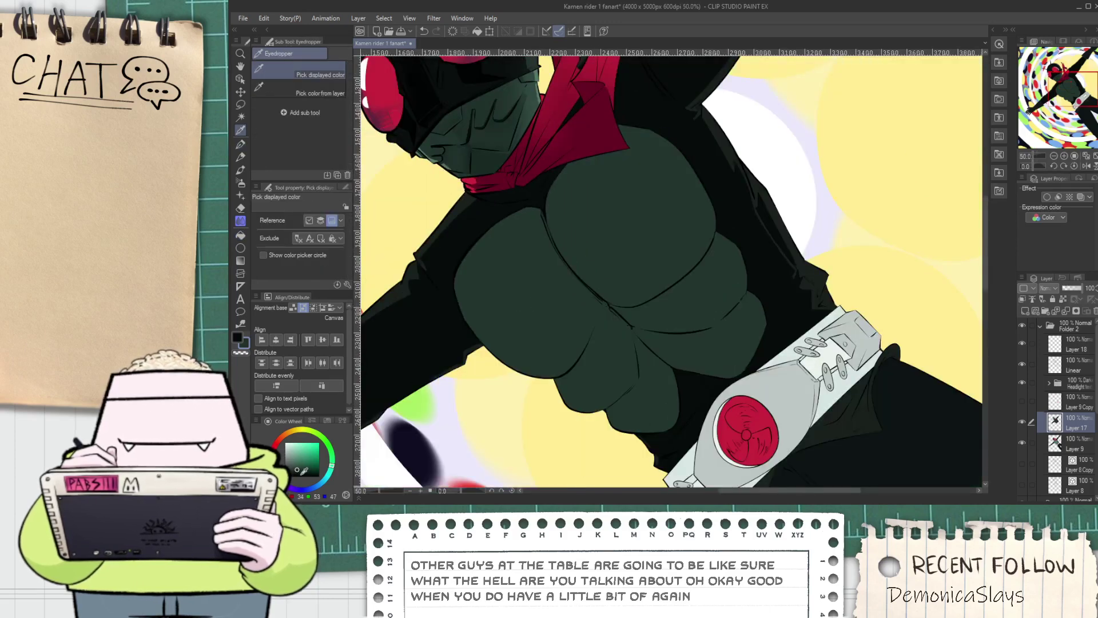
drag(332, 466, 332, 469)
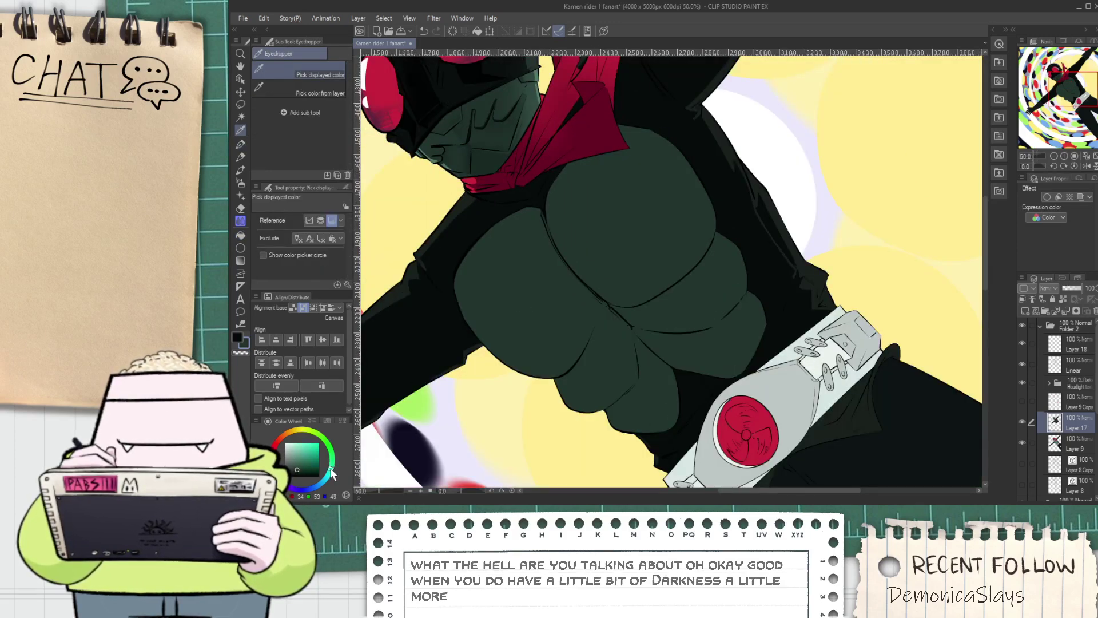
key(p)
scroll(512, 304, up, 2)
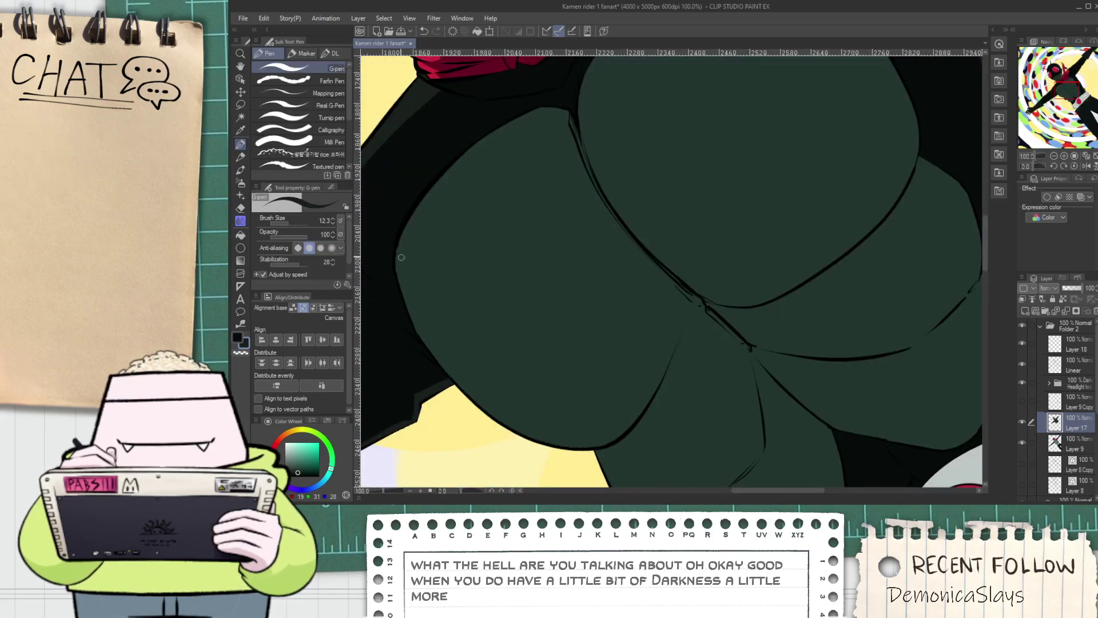
Examine the black outline along the left chest plate's outer edge up close
scroll(401, 257, up, 2)
alt+click(439, 282)
scroll(412, 254, up, 2)
scroll(387, 250, down, 1)
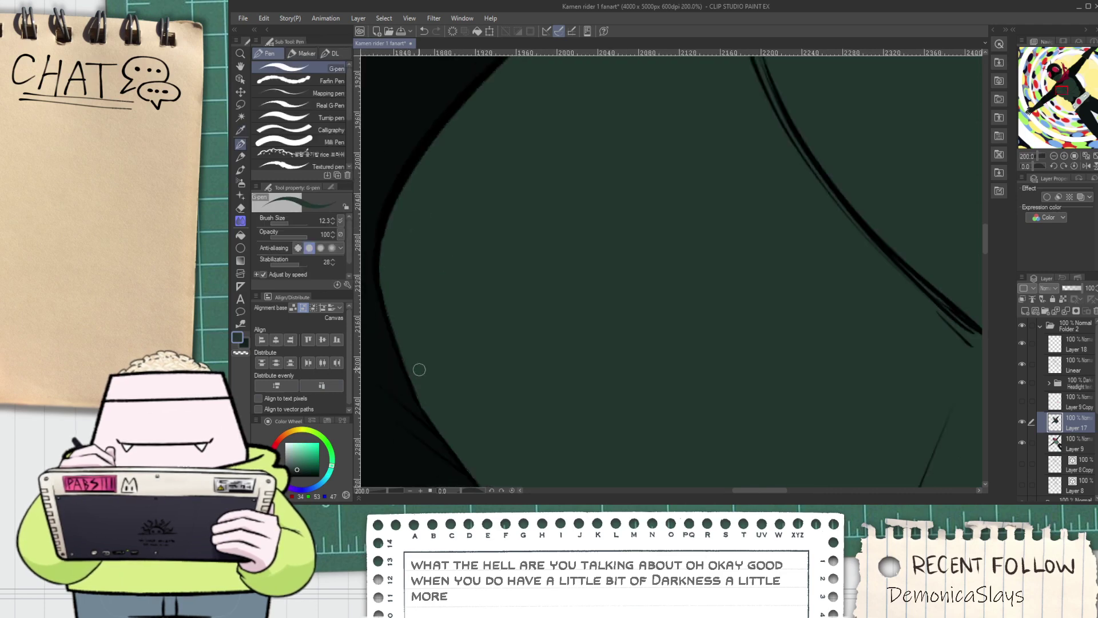
scroll(381, 269, up, 1)
key(space)
drag(406, 328, 456, 233)
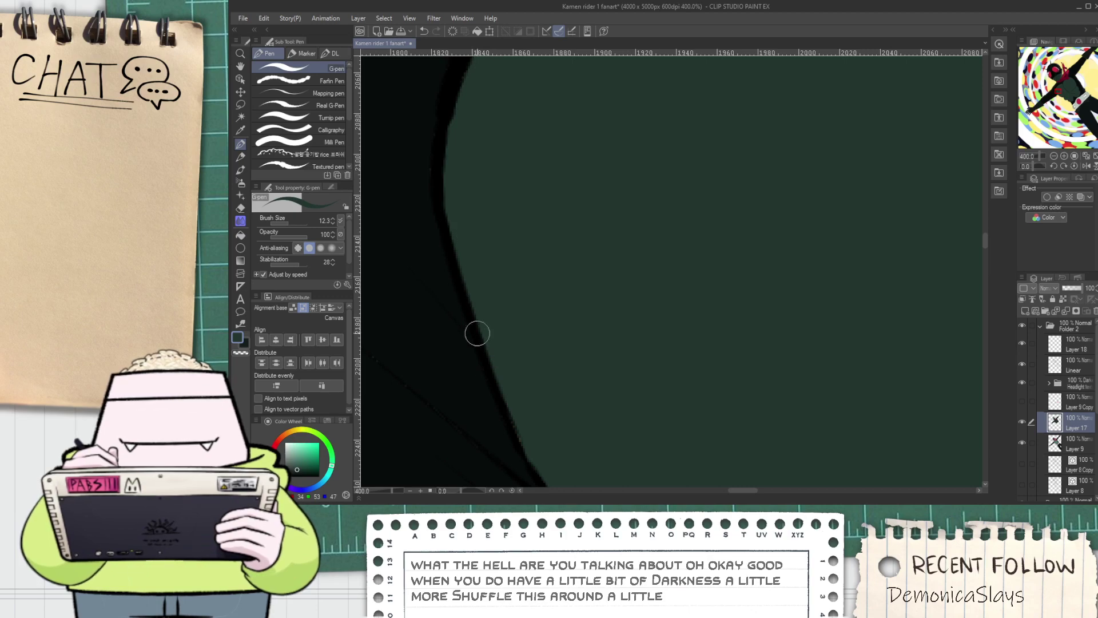
key(space)
drag(522, 457, 480, 344)
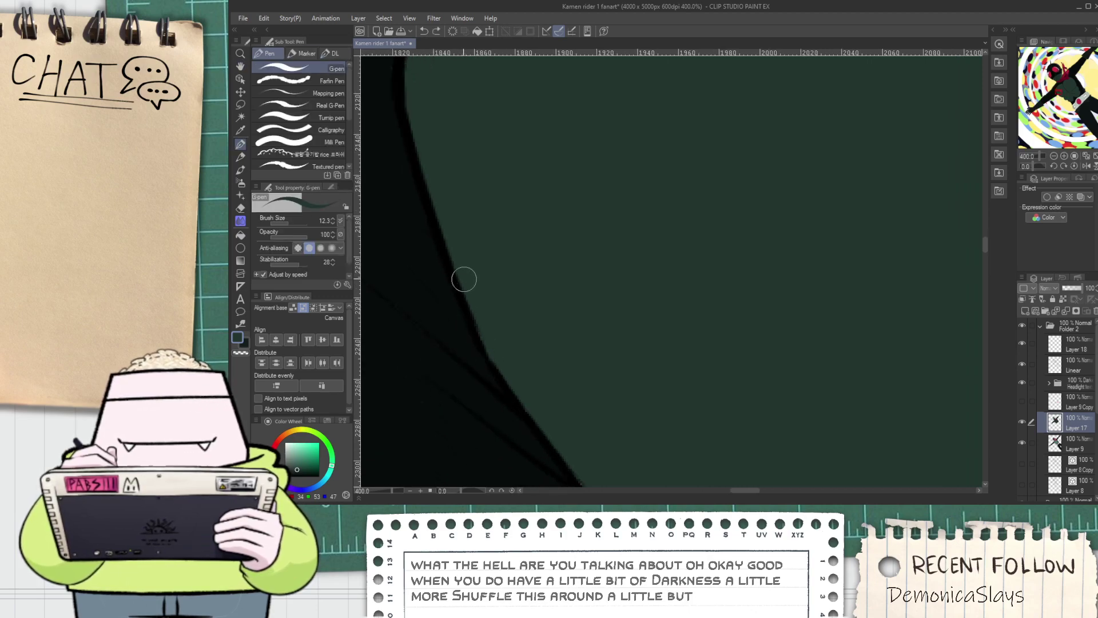
scroll(472, 311, down, 6)
Draw a curved dark green shadow border across the left chest plate up to the center line and fill the area below it
key(space)
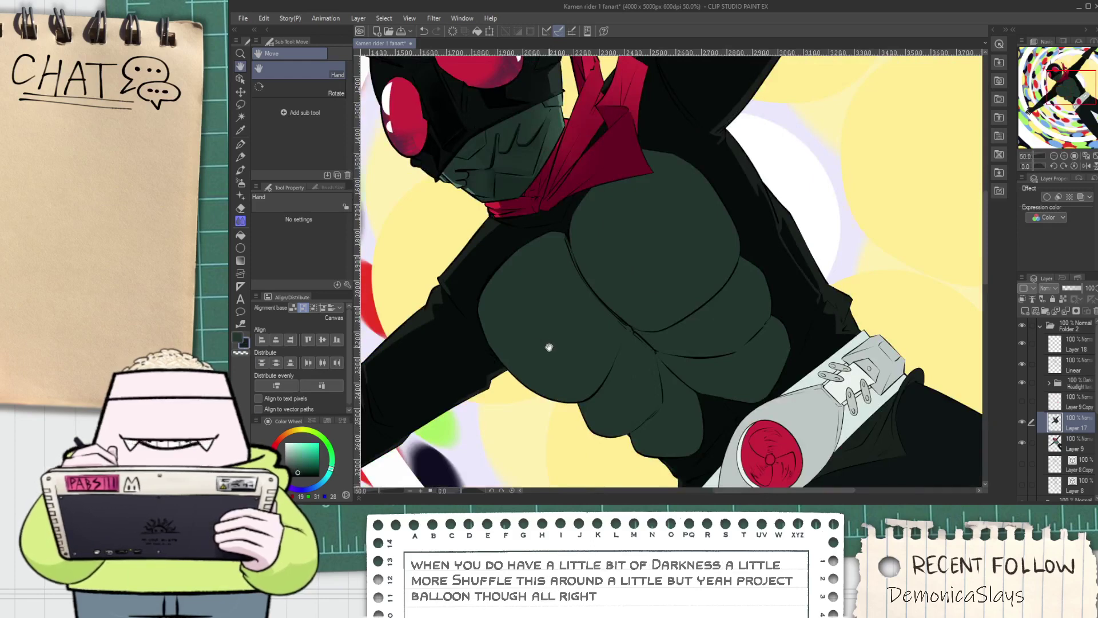
scroll(551, 347, up, 3)
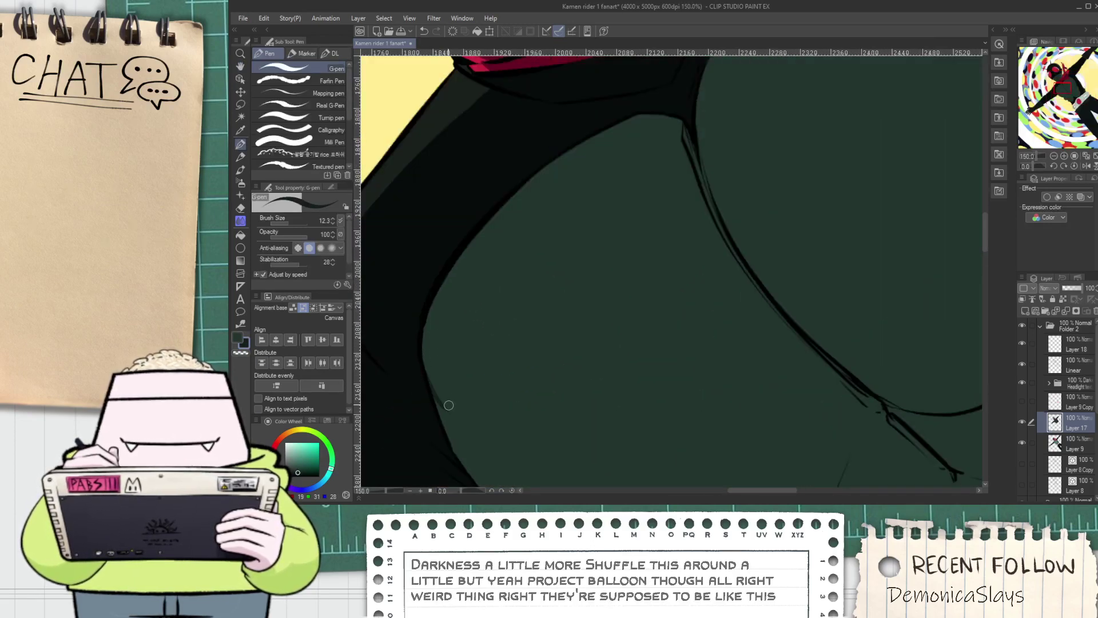
drag(450, 405, 632, 249)
scroll(659, 243, up, 1)
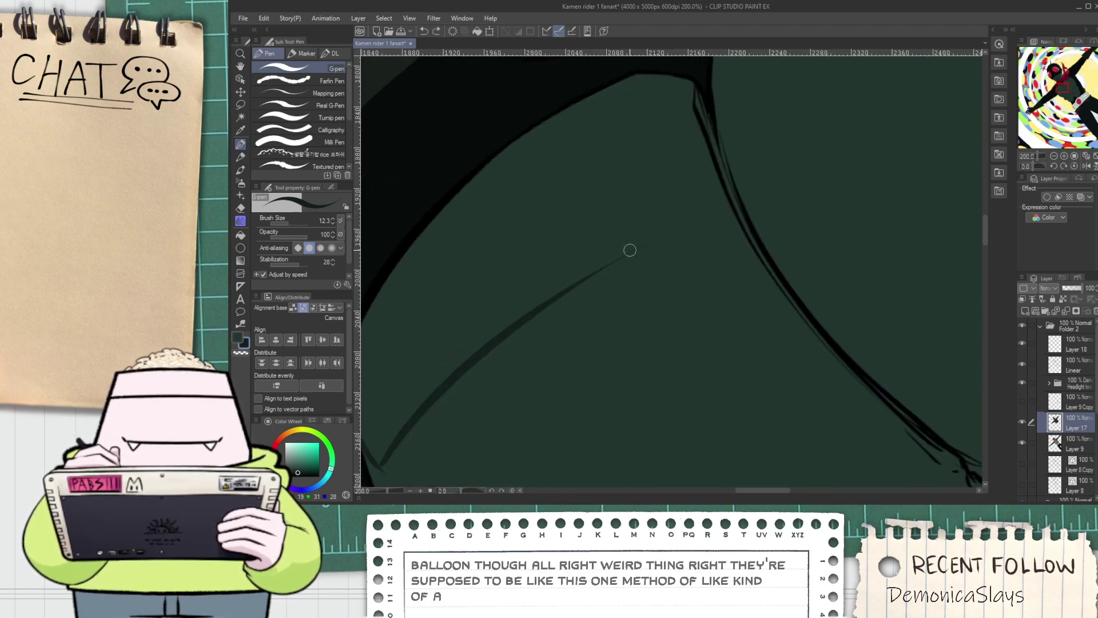
drag(596, 278, 675, 223)
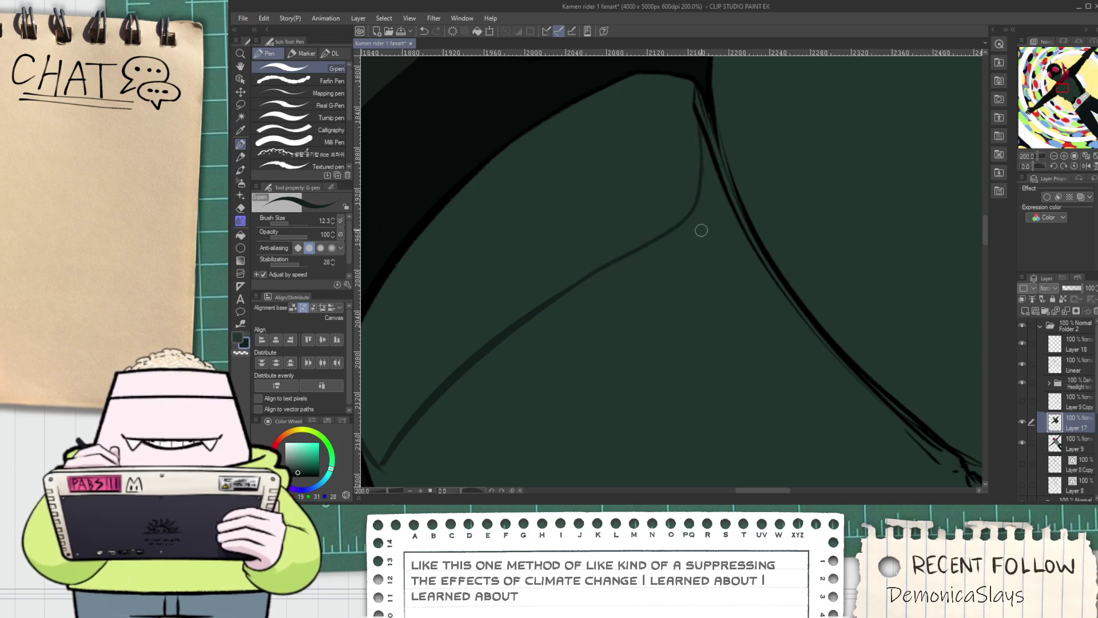
scroll(709, 219, down, 2)
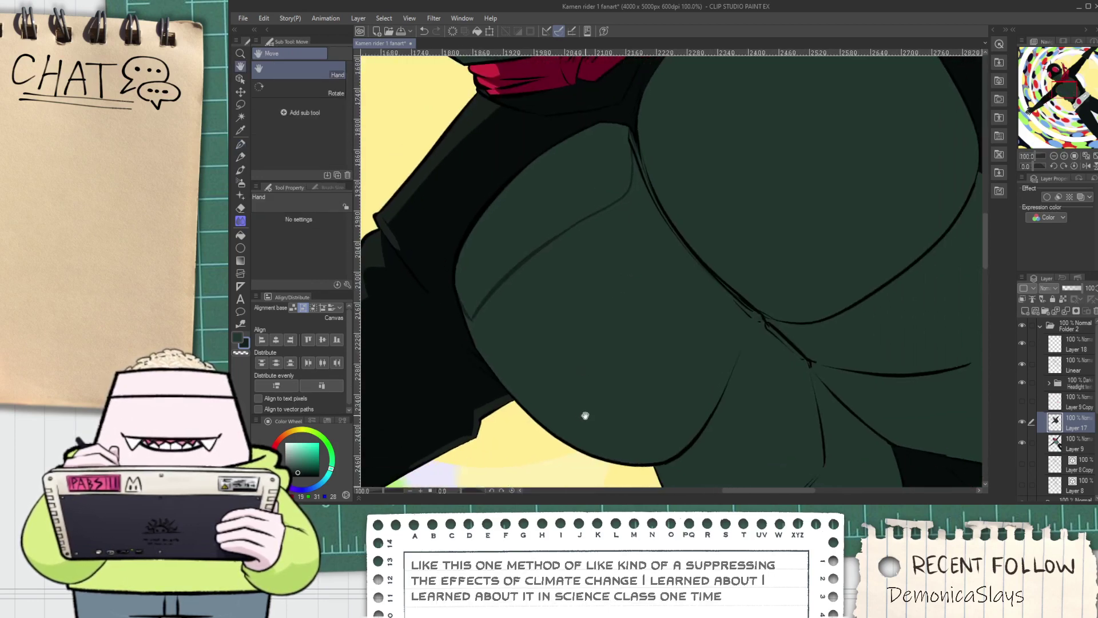
drag(590, 420, 544, 346)
key(g)
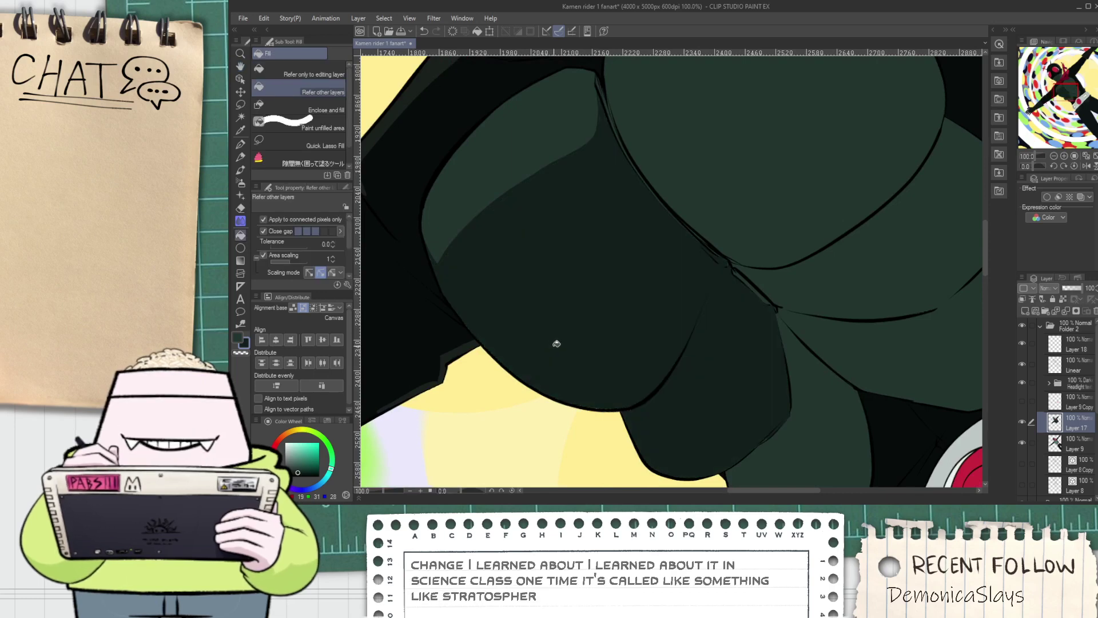
Try to fill the plate segment below and draw a dark green border inside the left chest plate's lower outer edge
click(644, 423)
key(p)
scroll(416, 244, up, 2)
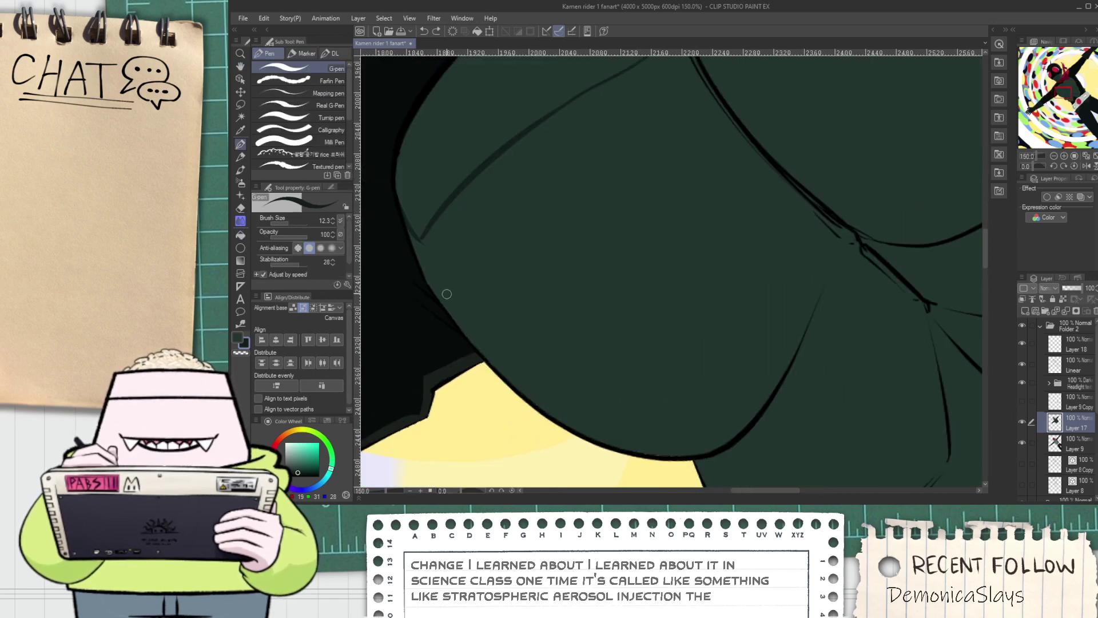
mouse_move(421, 258)
mouse_down()
mouse_move(624, 450)
mouse_move(527, 341)
mouse_move(669, 444)
mouse_up()
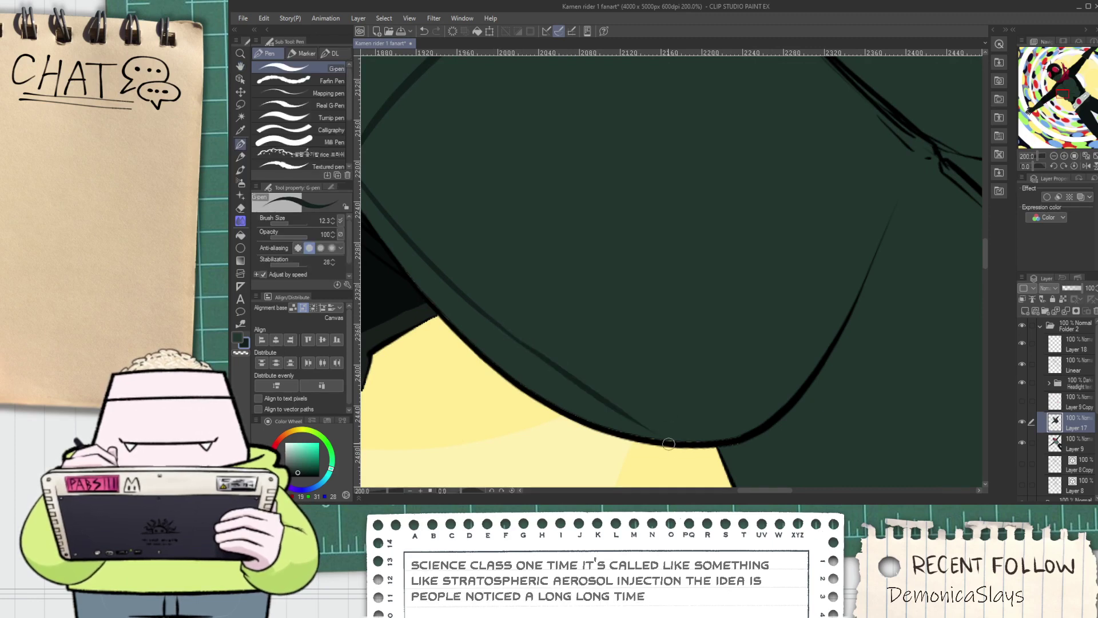
key(ctrl+z)
scroll(510, 327, down, 2)
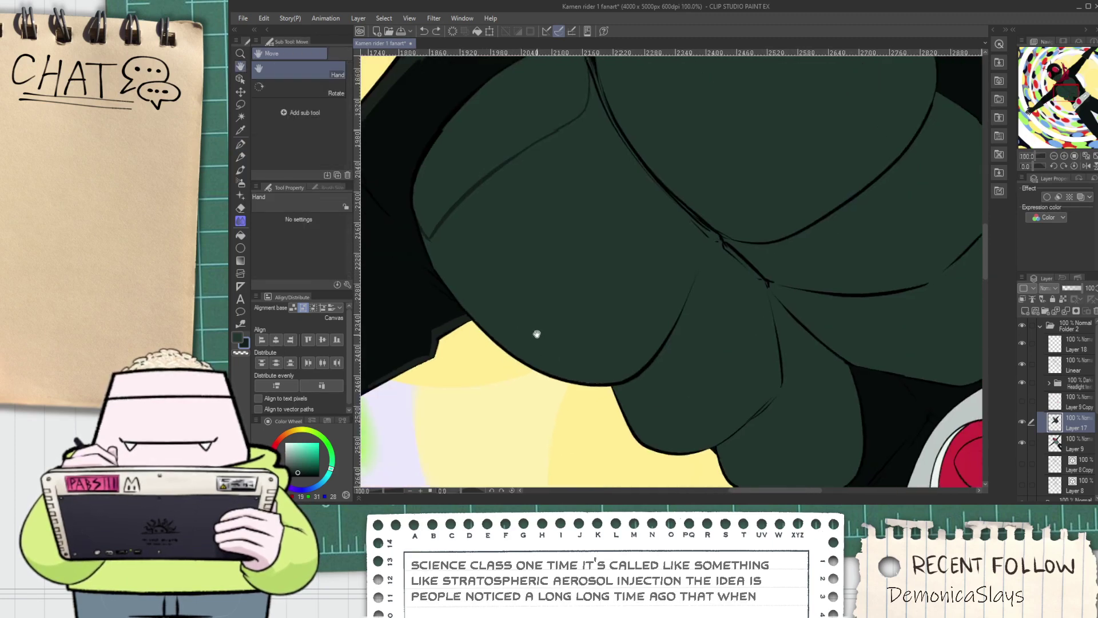
Sample the chest armor's base green and touch up the inner edge of the black outline along the left plate's lower curve
drag(544, 338, 519, 297)
scroll(540, 318, up, 1)
alt+click(544, 322)
scroll(578, 352, up, 1)
scroll(554, 372, up, 2)
drag(474, 326, 642, 375)
key(ctrl+z)
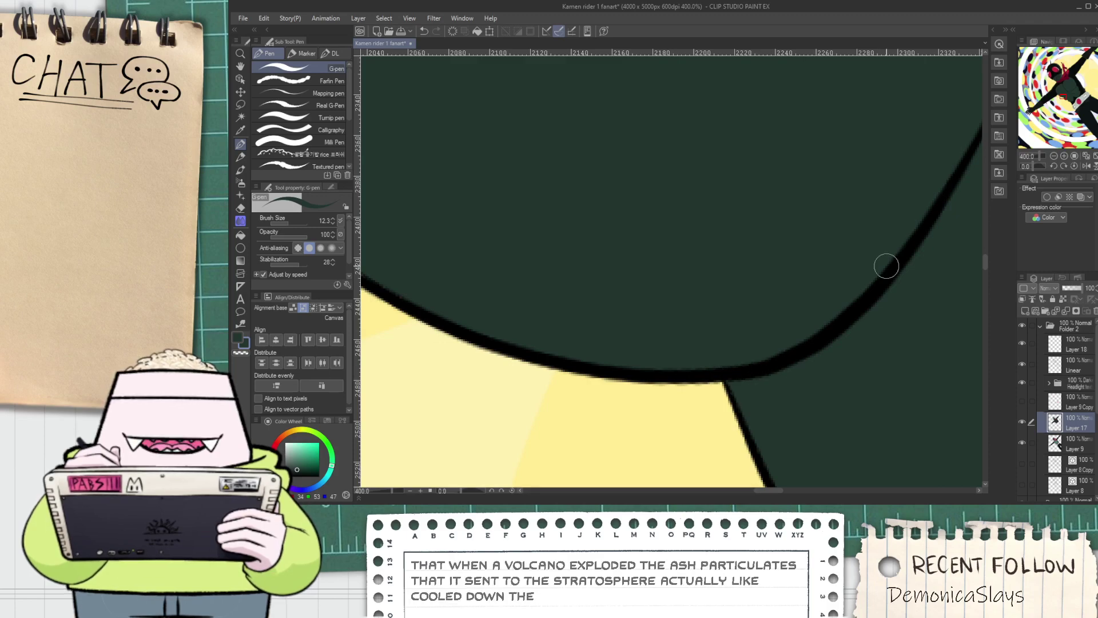
scroll(846, 249, down, 3)
key(space)
scroll(567, 233, up, 4)
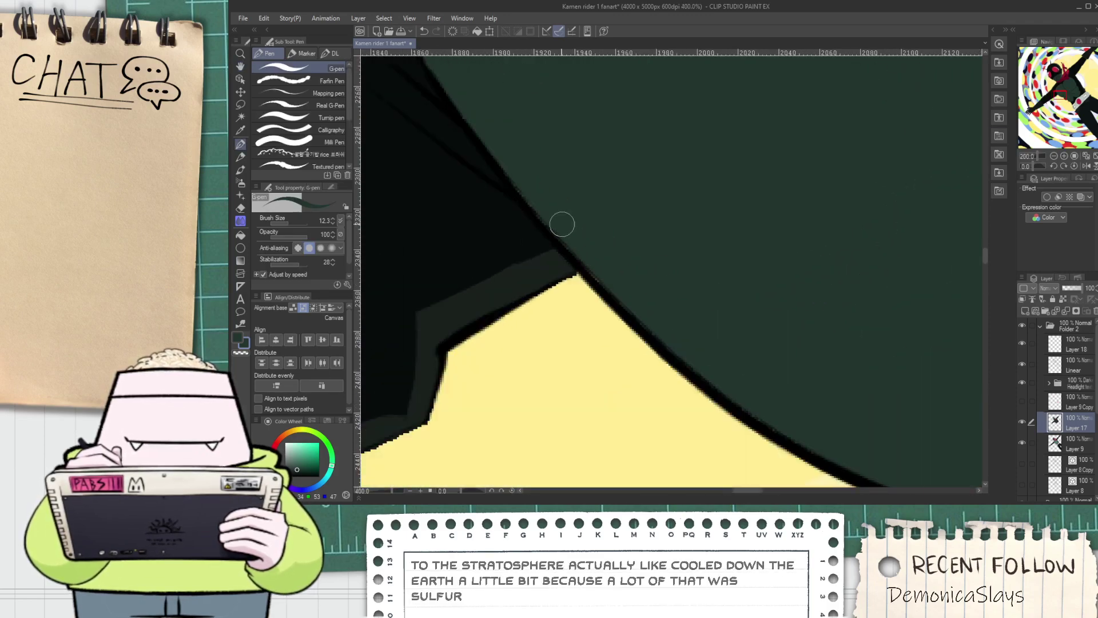
drag(486, 147, 574, 290)
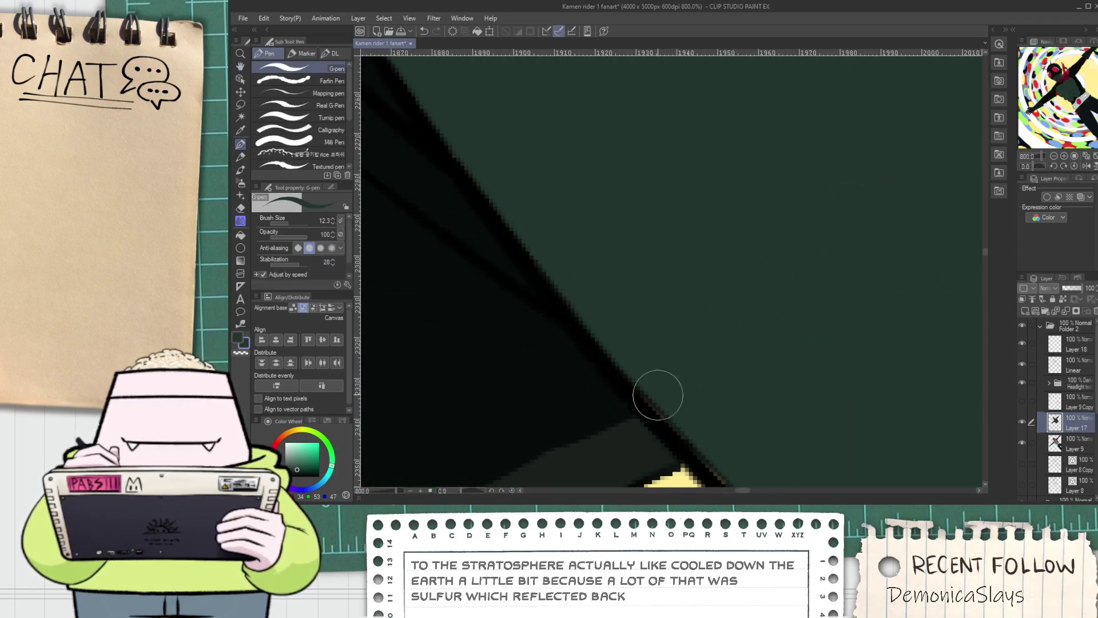
scroll(552, 247, down, 2)
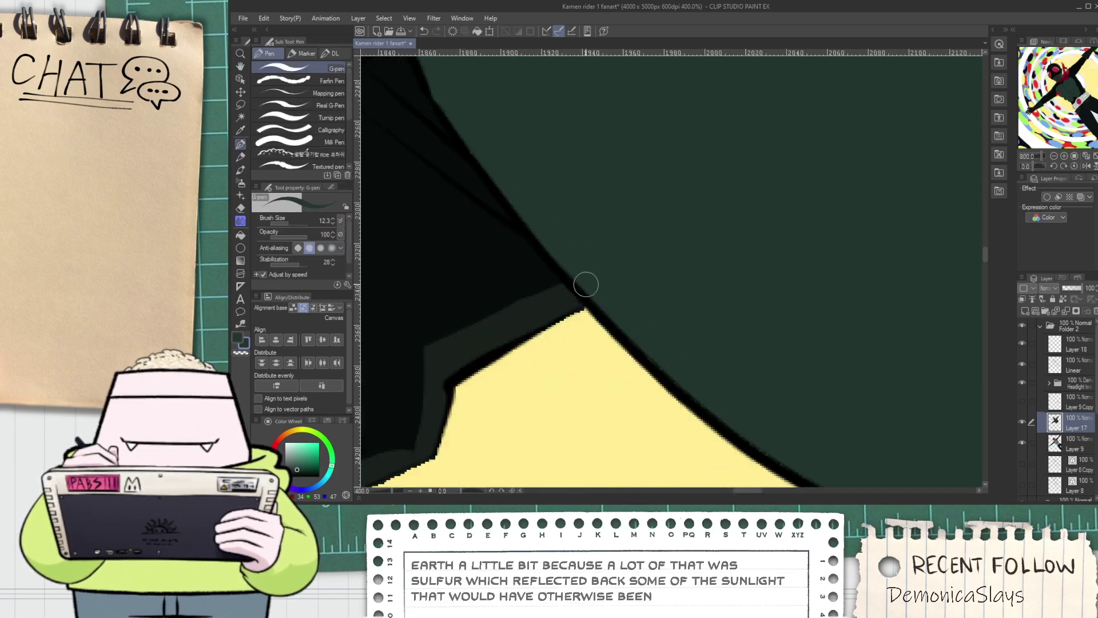
scroll(586, 284, up, 2)
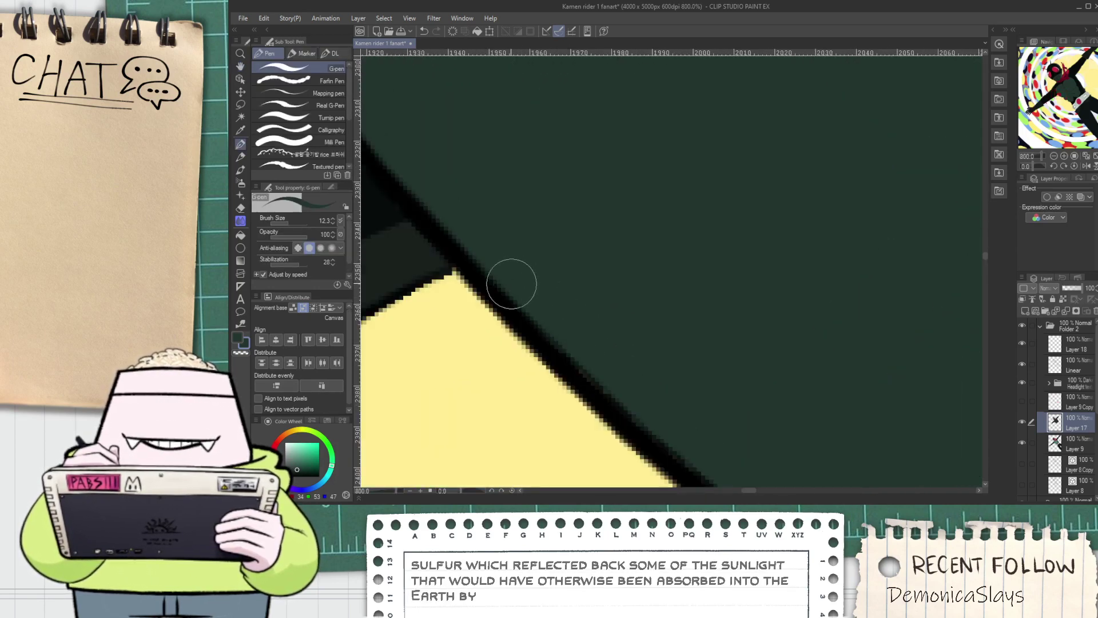
scroll(689, 454, down, 4)
drag(652, 399, 503, 253)
scroll(509, 263, up, 2)
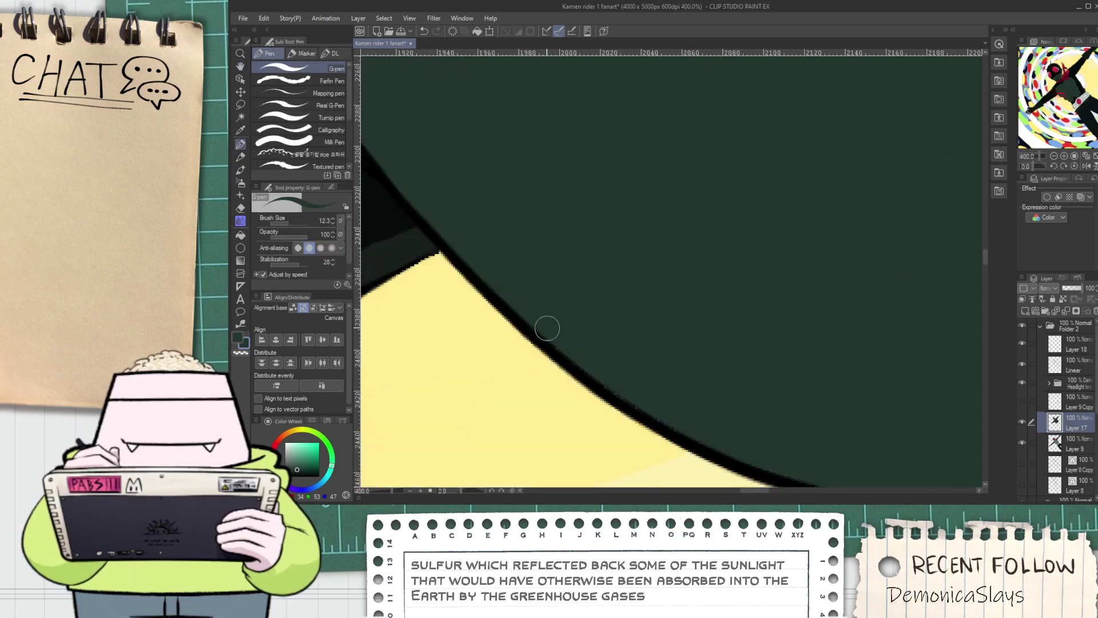
scroll(535, 311, up, 1)
scroll(639, 422, down, 5)
key(space)
scroll(695, 434, up, 6)
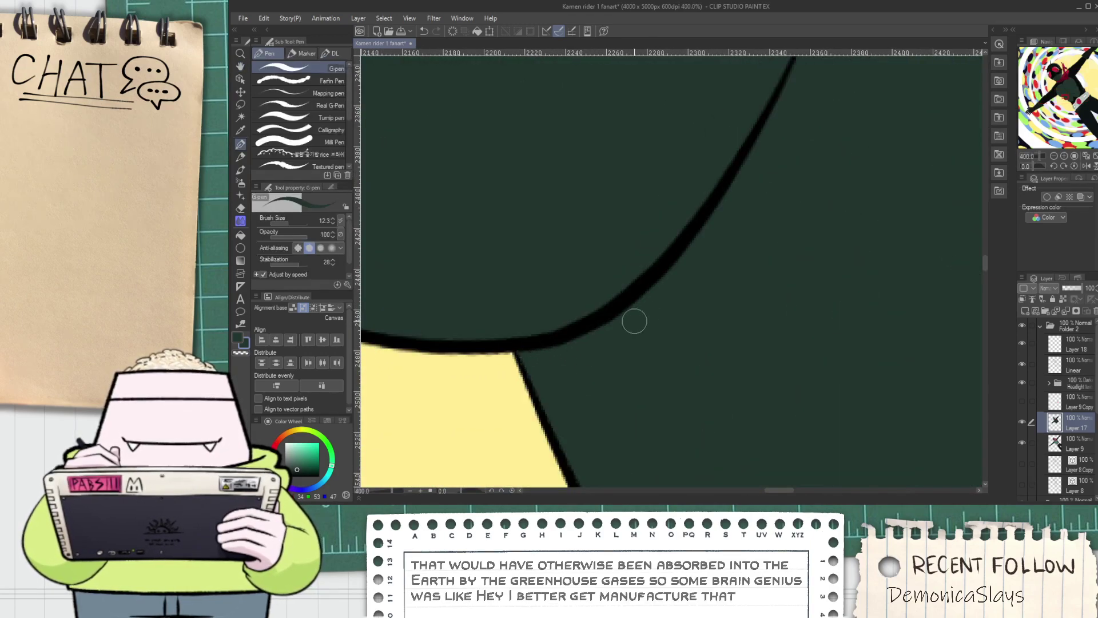
Sample the dark shadow green and draw a thin border inside the left chest plate's lower outer edge, curving up along the seam
scroll(640, 321, down, 6)
key(space)
drag(525, 148, 564, 238)
scroll(564, 238, up, 1)
key(alt)
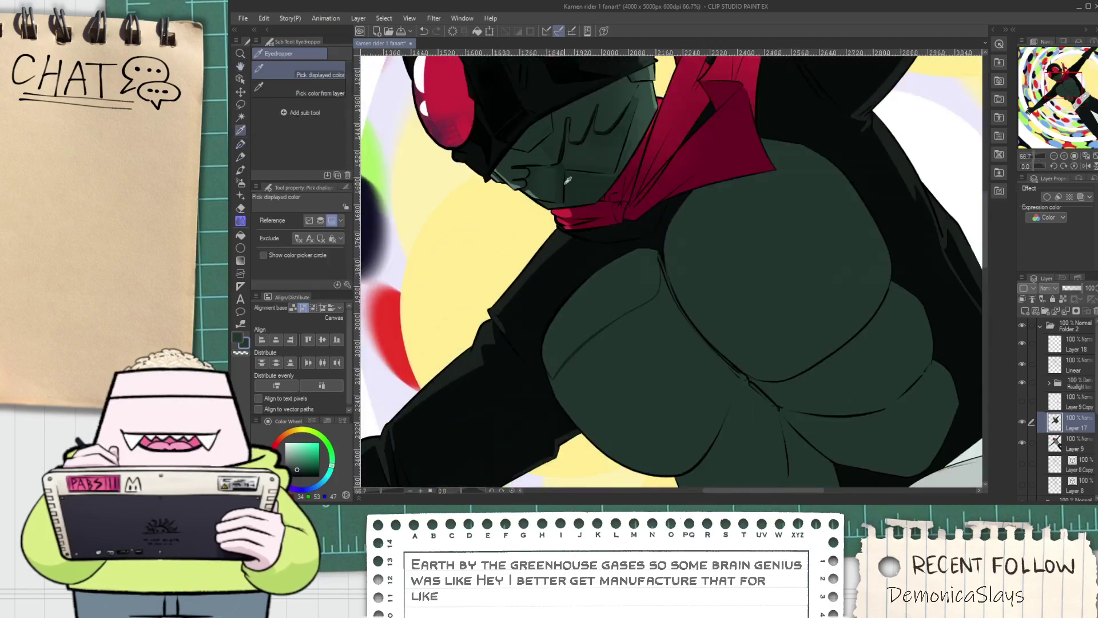
scroll(613, 348, up, 4)
scroll(522, 312, down, 3)
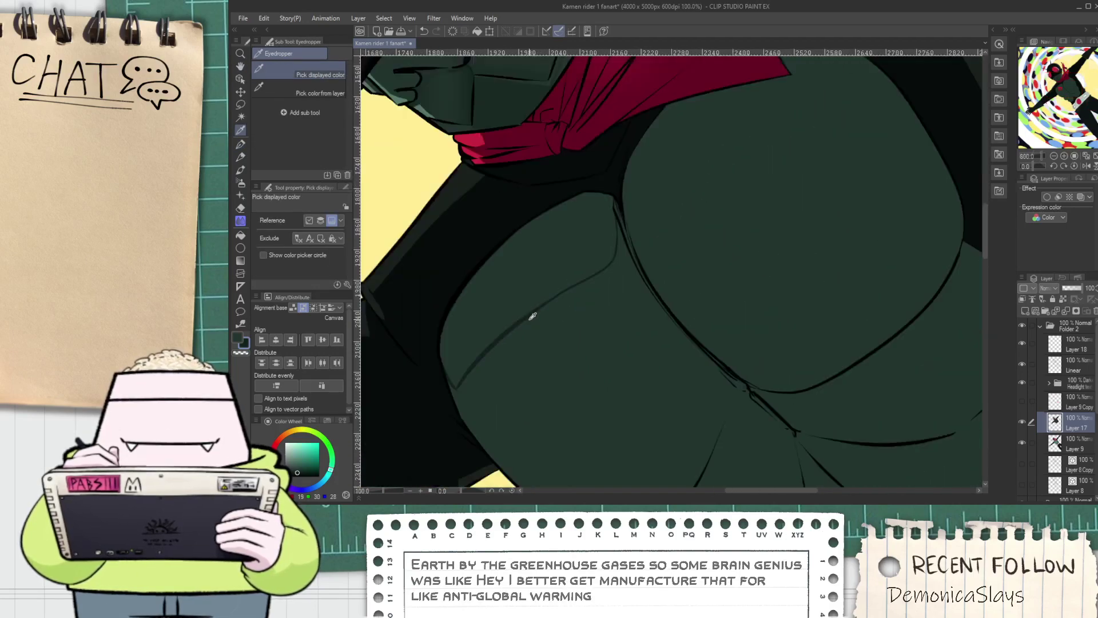
scroll(532, 316, down, 2)
scroll(469, 350, up, 4)
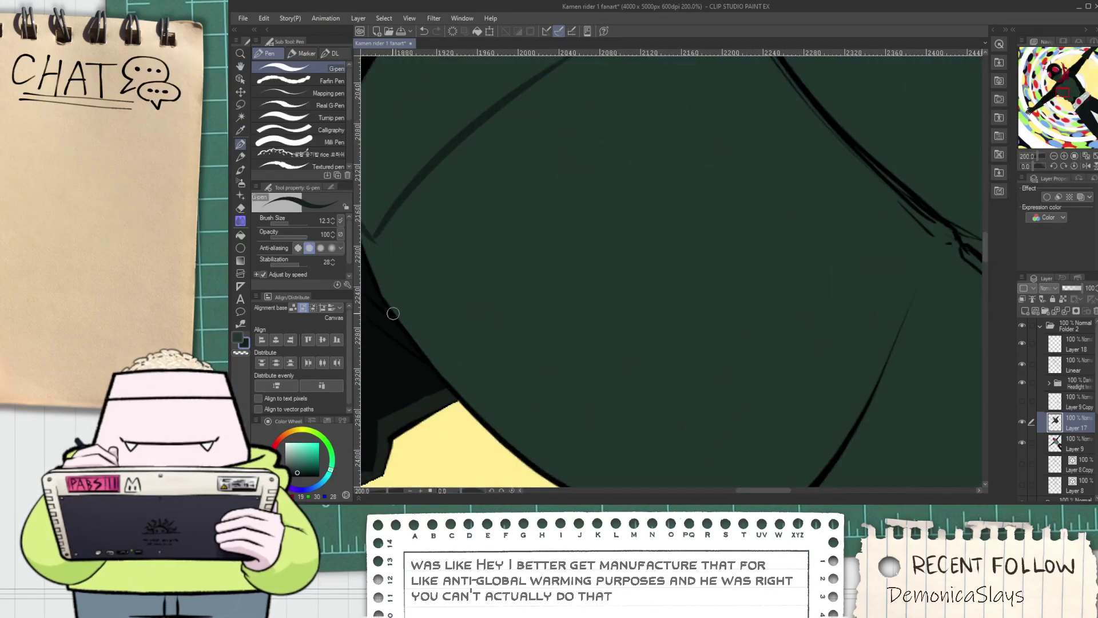
scroll(491, 372, down, 1)
key(space)
drag(491, 373, 435, 299)
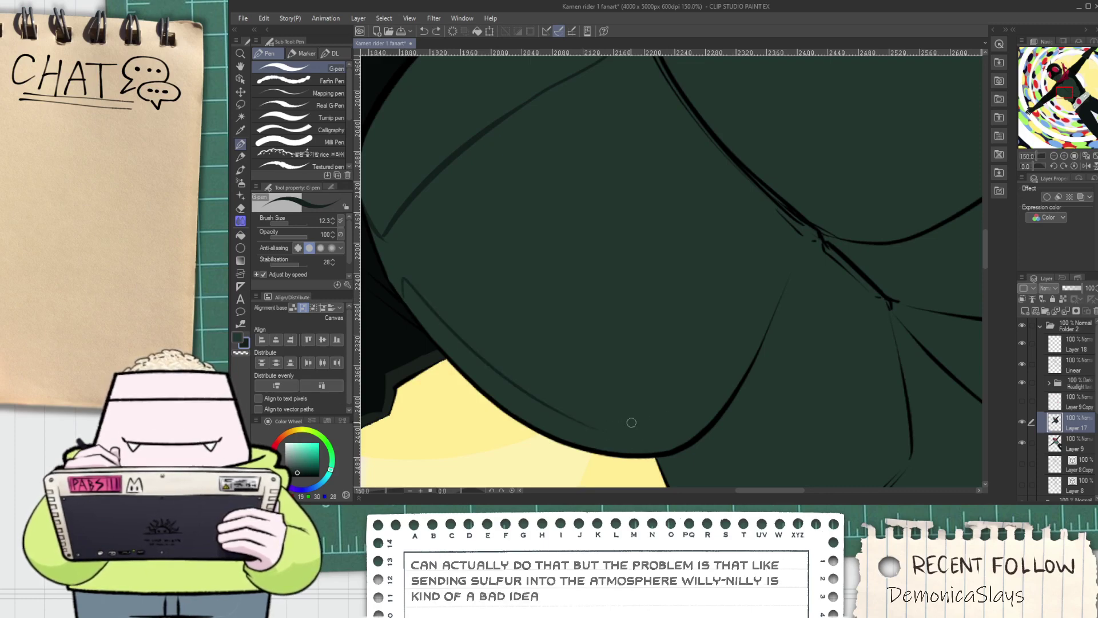
drag(630, 441, 763, 341)
Draw short curved shadow borders inside the outer edges of the two abdominal segments below the left chest plate
scroll(742, 366, down, 3)
drag(753, 414, 650, 380)
scroll(650, 380, up, 4)
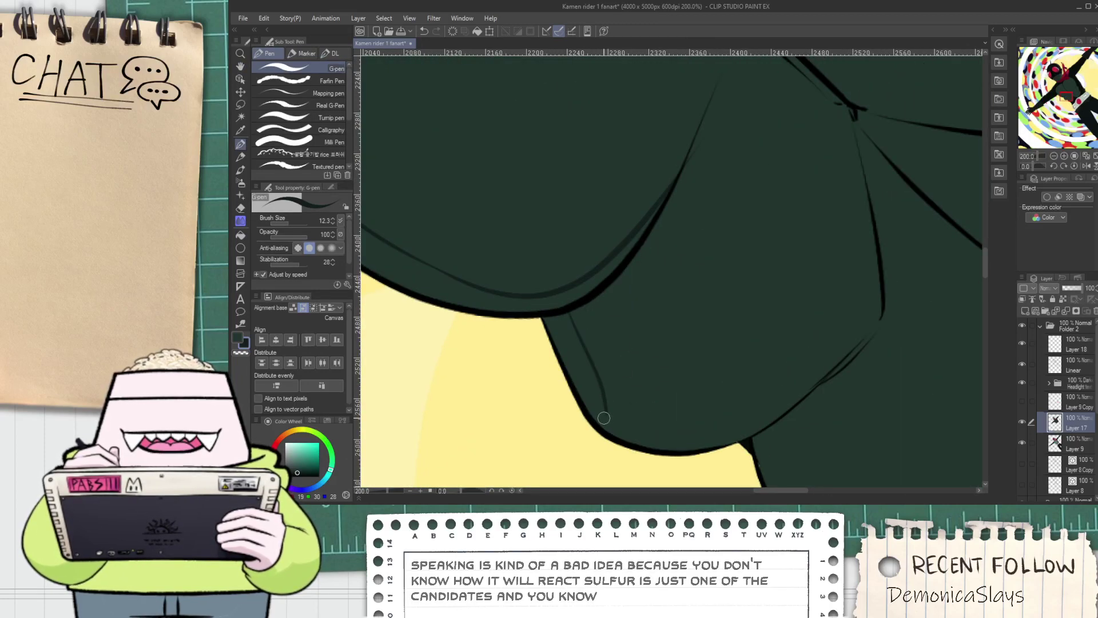
scroll(600, 340, up, 3)
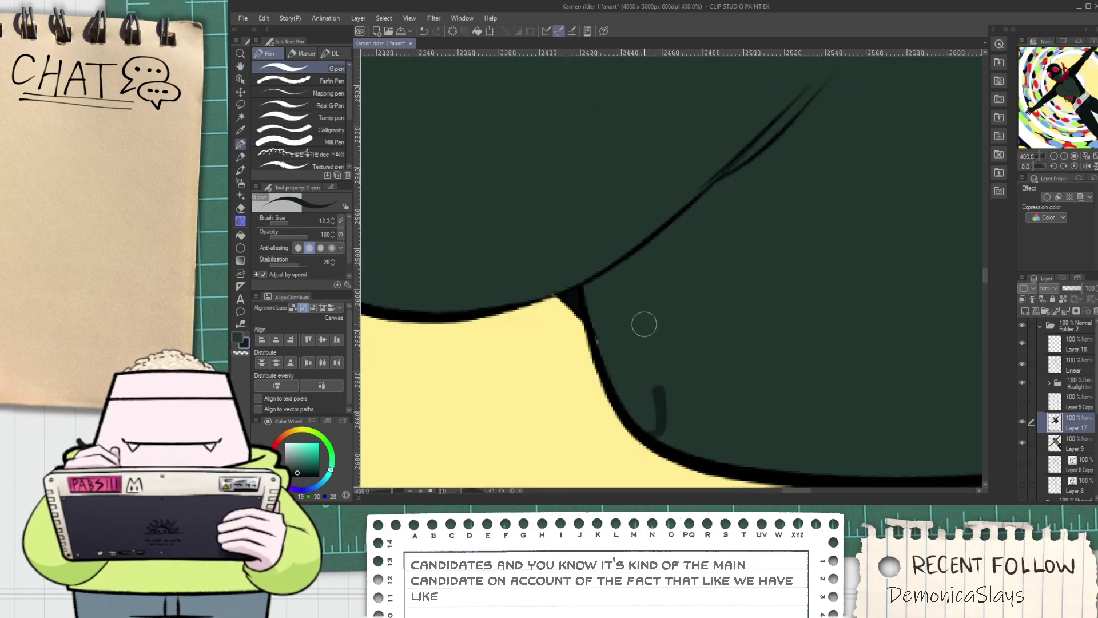
drag(658, 438, 658, 322)
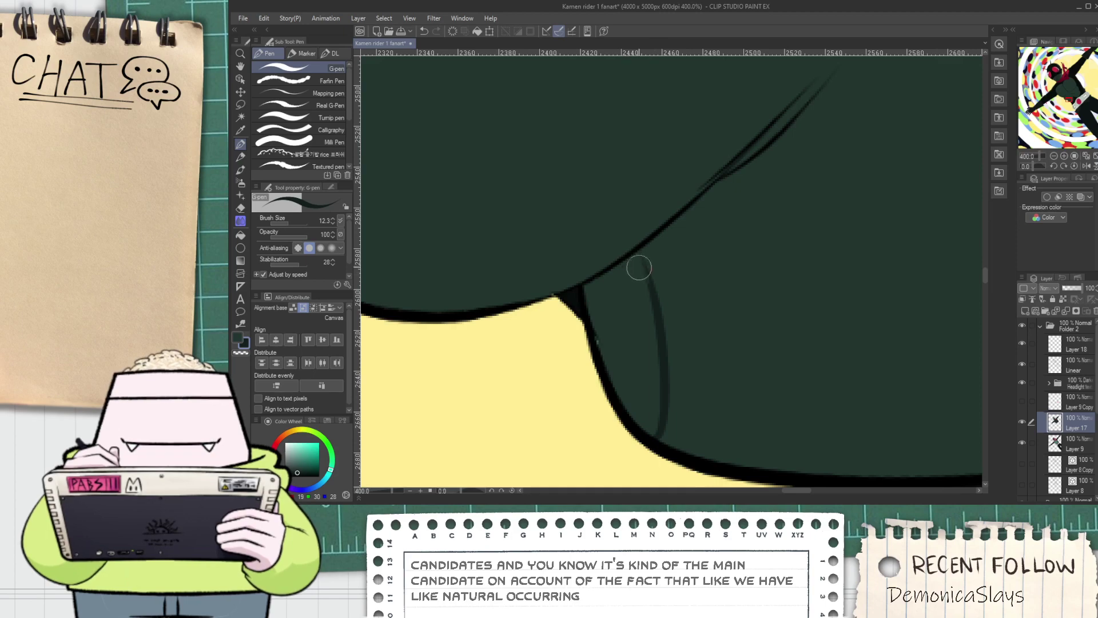
Retouch the black outline at the lowest segment's upper outer corner and resample the dark shadow green from its border
alt+click(593, 326)
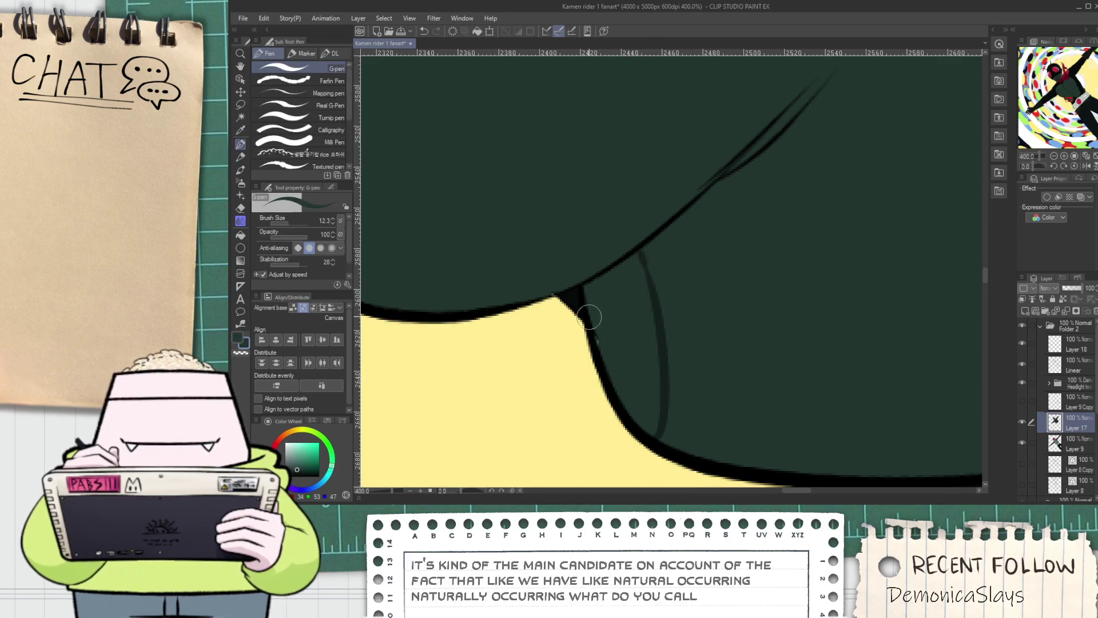
scroll(662, 320, up, 2)
alt+click(669, 325)
scroll(669, 325, down, 6)
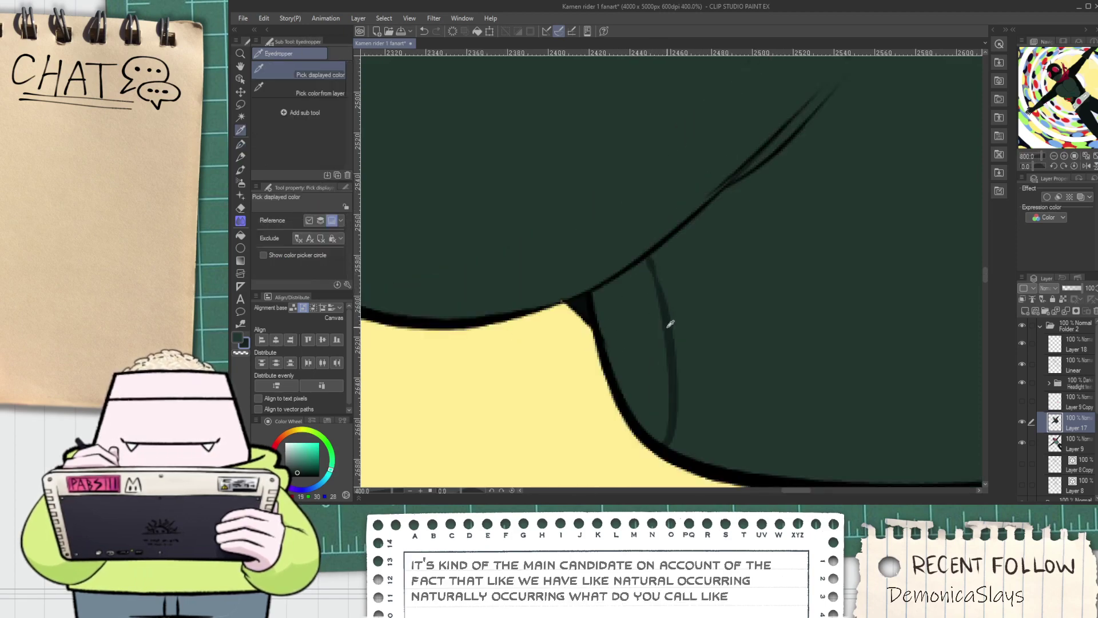
Fill the left chest plate and the two segments below it with dark shadow green, leaving lighter rims along their outer edges
drag(651, 264, 663, 346)
key(g)
click(662, 346)
click(726, 383)
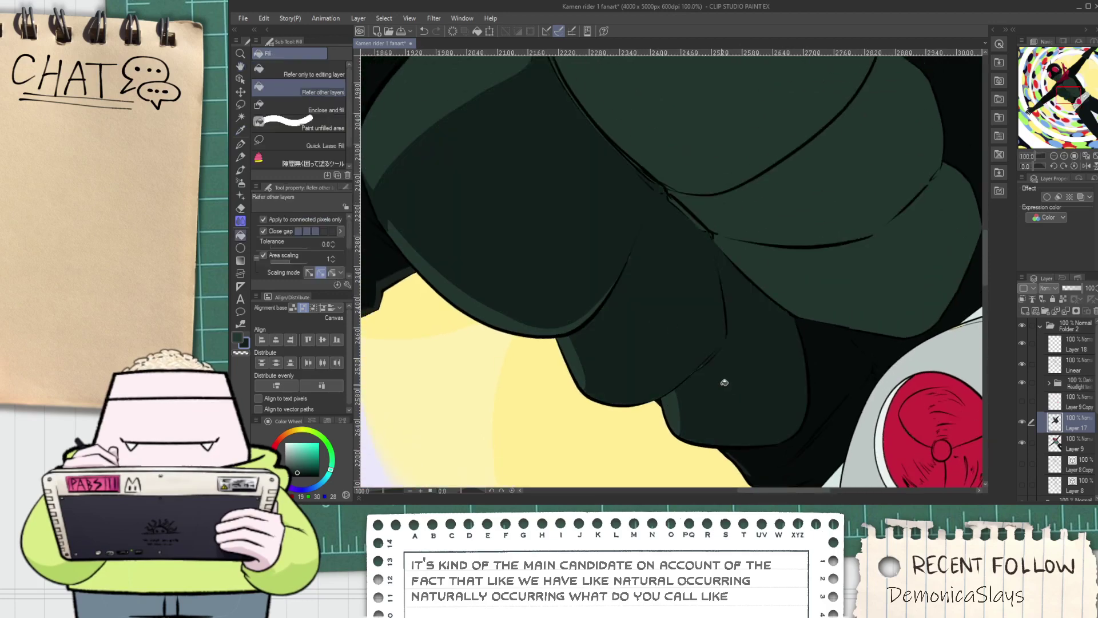
Sample the lighter base green and extend the middle segment's rim along its bottom edge to the next seam, filling it in
scroll(612, 251, up, 2)
key(p)
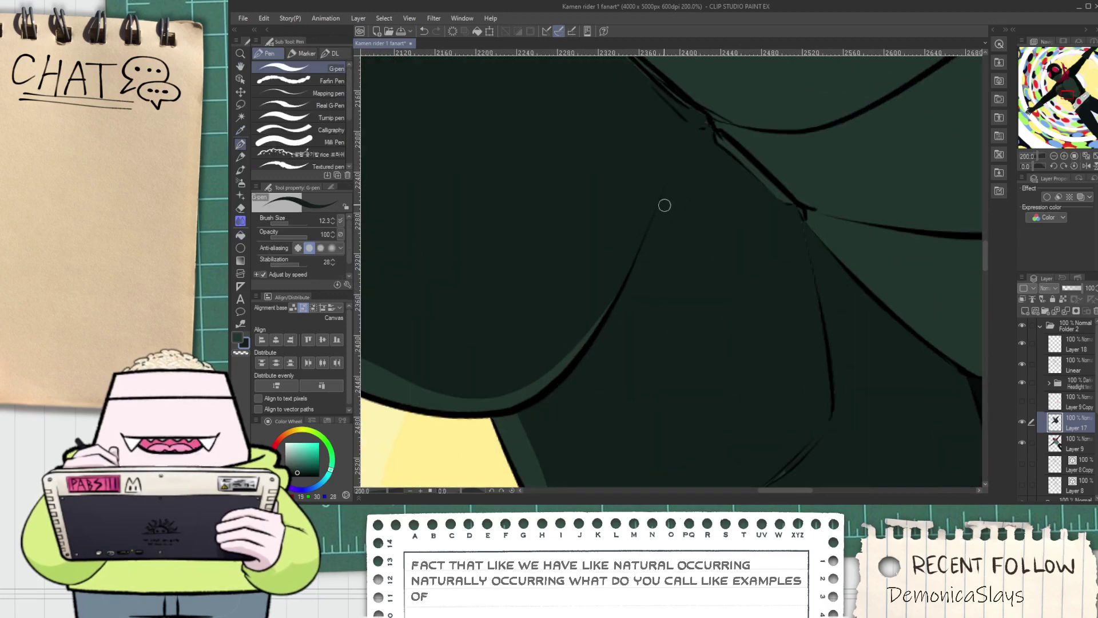
scroll(657, 259, down, 3)
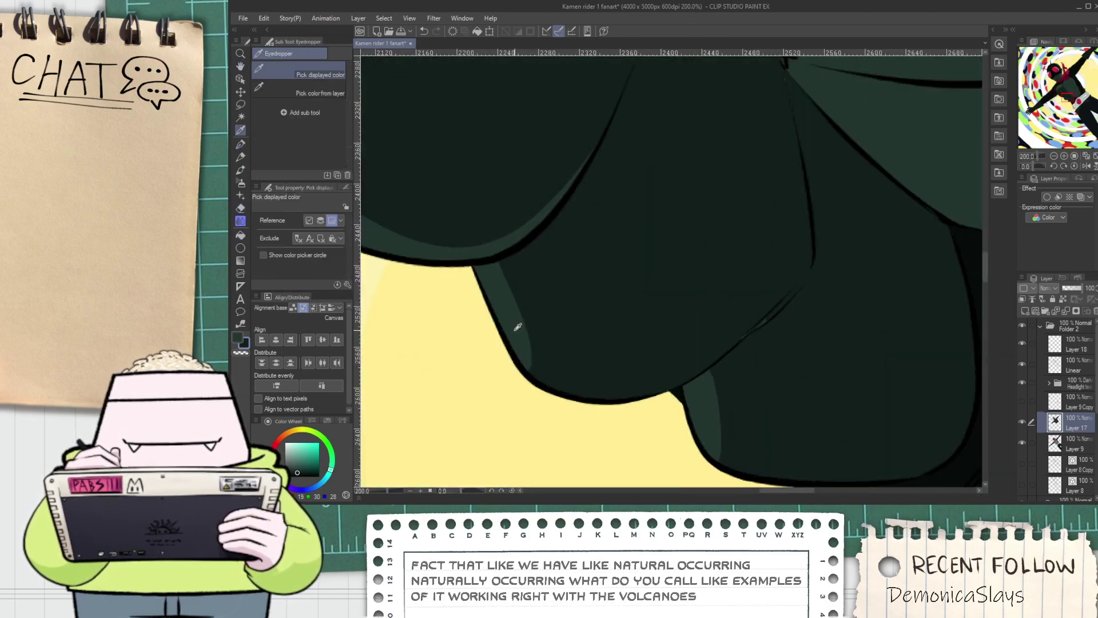
alt+click(510, 312)
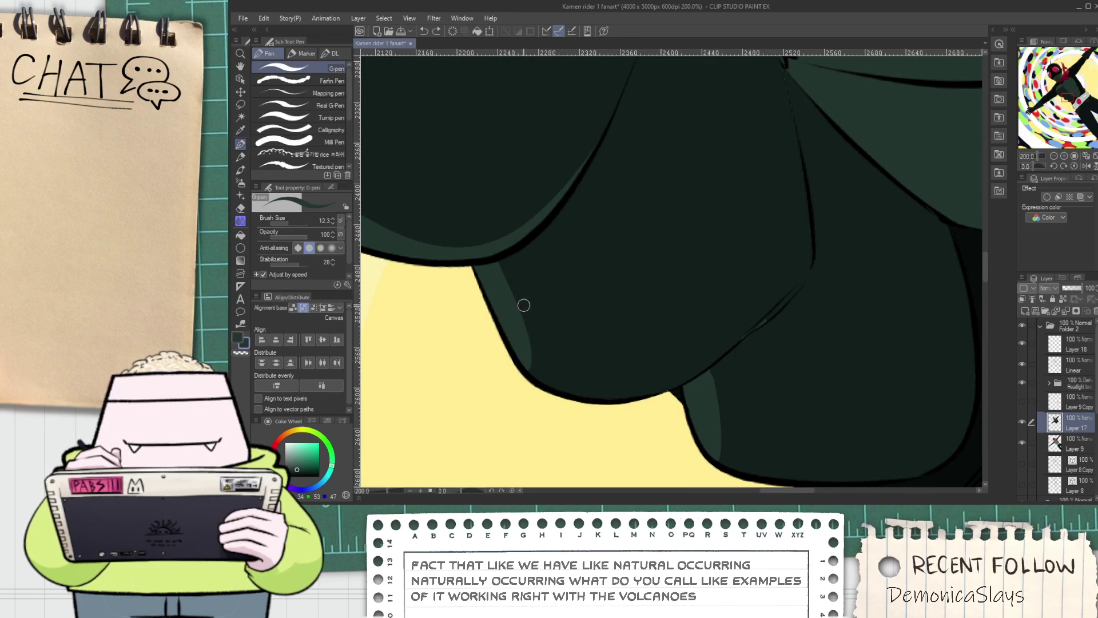
key(ctrl+z)
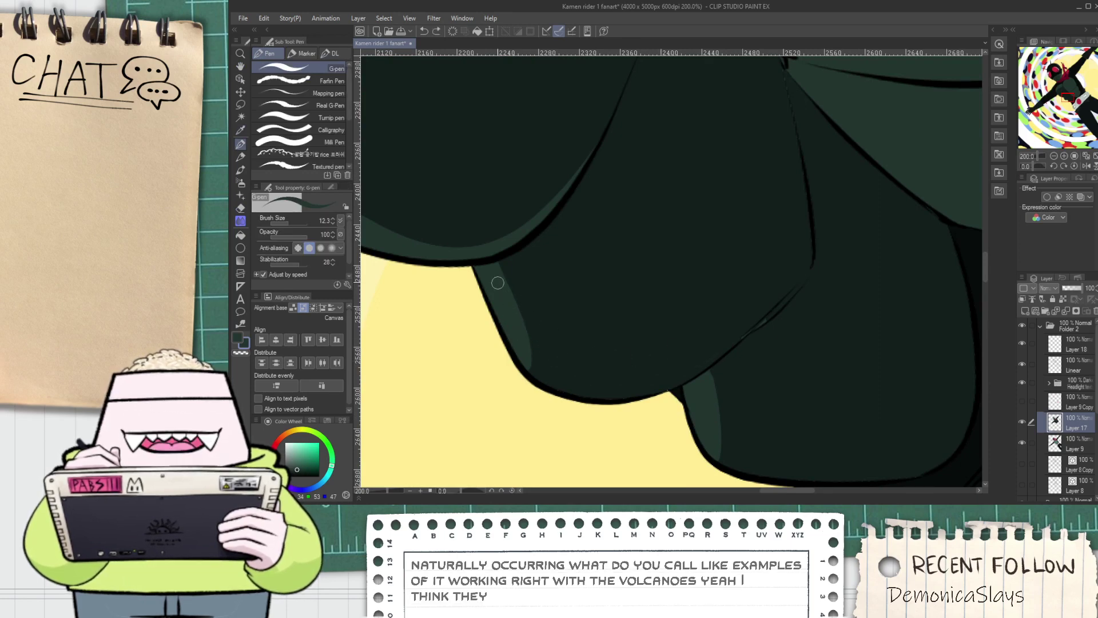
drag(543, 357, 684, 387)
key(ctrl+z)
drag(512, 306, 700, 371)
key(g)
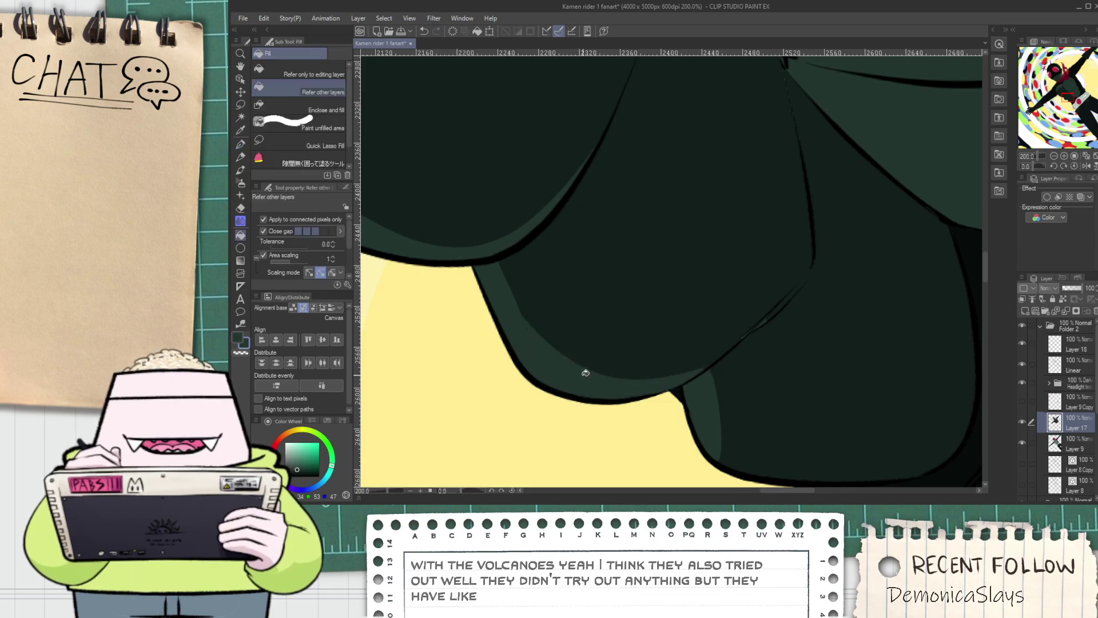
scroll(585, 373, up, 2)
Sample the dark shadow green and smooth the inner curve of the middle segment's light rim
key(p)
alt+click(482, 244)
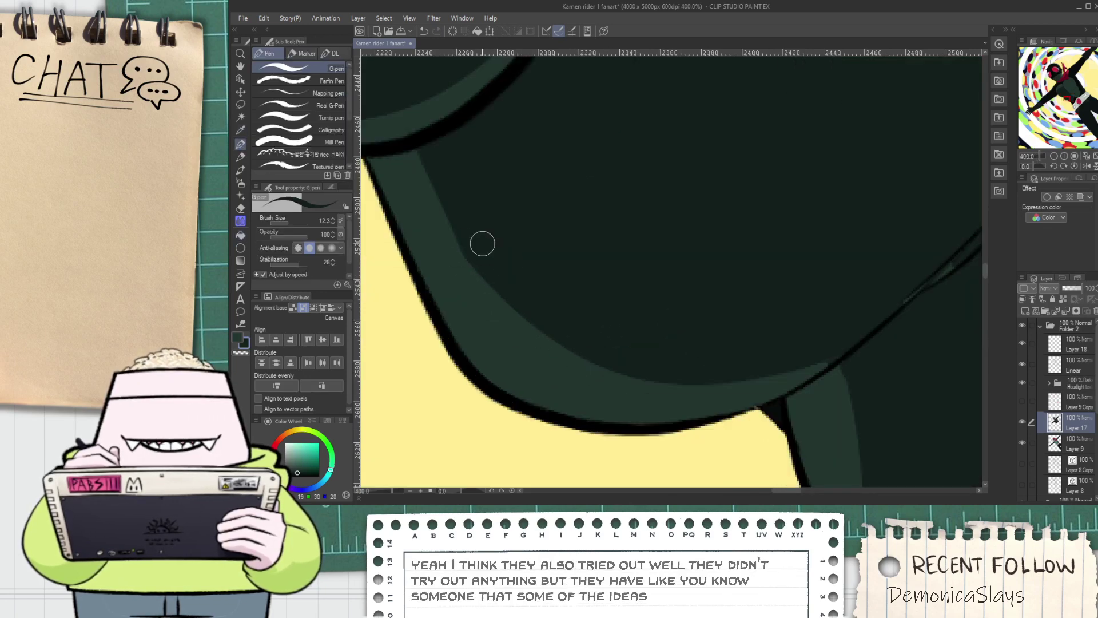
drag(509, 308, 573, 370)
key(ctrl+z)
mouse_move(473, 250)
mouse_down()
mouse_move(573, 352)
mouse_move(755, 352)
mouse_up()
Draw a dark green shadow boundary across the top of the lowest segment's light rim and fill the corner above it
mouse_move(946, 278)
mouse_down()
mouse_move(915, 292)
mouse_move(711, 307)
mouse_up()
scroll(916, 294, down, 3)
scroll(709, 306, up, 3)
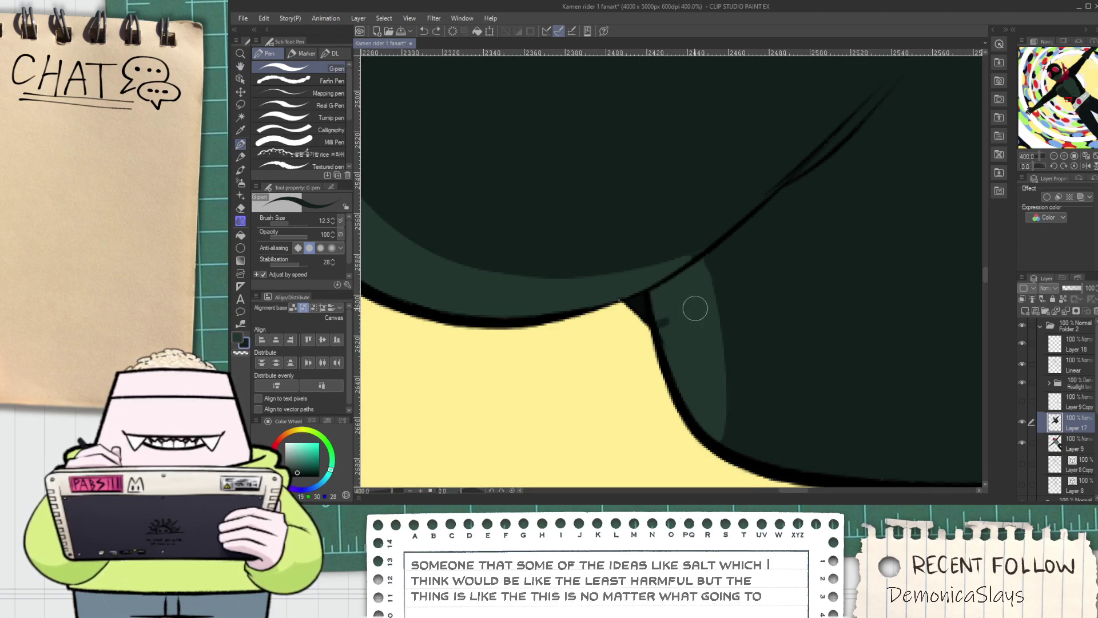
key(g)
key(h)
drag(706, 311, 667, 277)
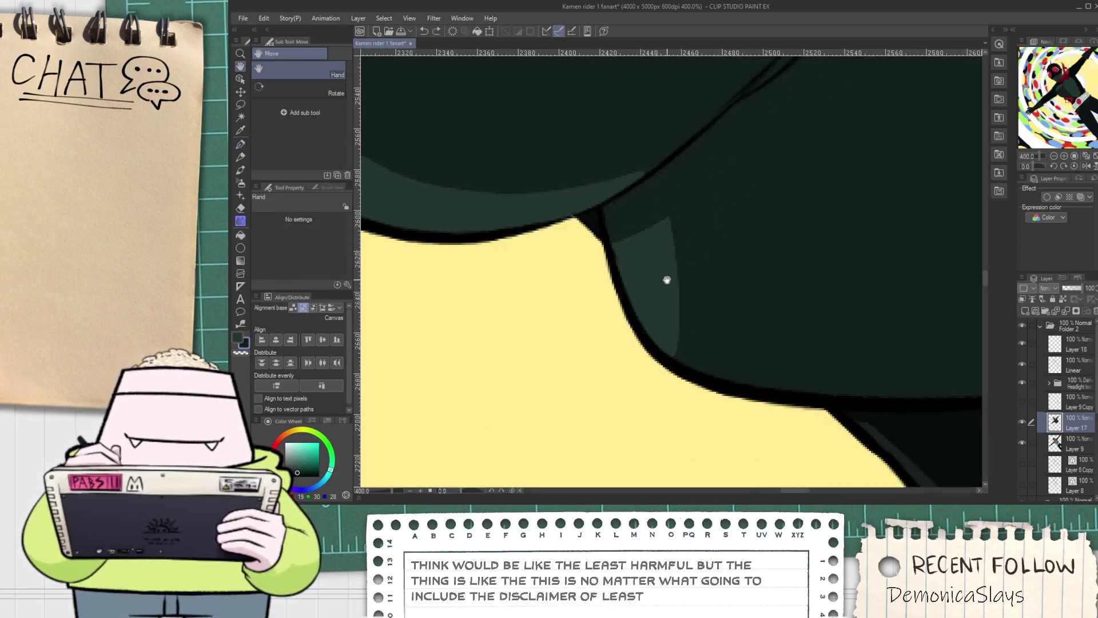
Draw a base-green rim curve along the lowest segment's bottom edge and fill the gap between it and the outline
mouse_move(667, 322)
mouse_down()
mouse_move(572, 292)
mouse_move(541, 266)
mouse_move(742, 364)
mouse_up()
key(p)
scroll(593, 238, down, 2)
scroll(594, 238, up, 2)
key(space)
key(p)
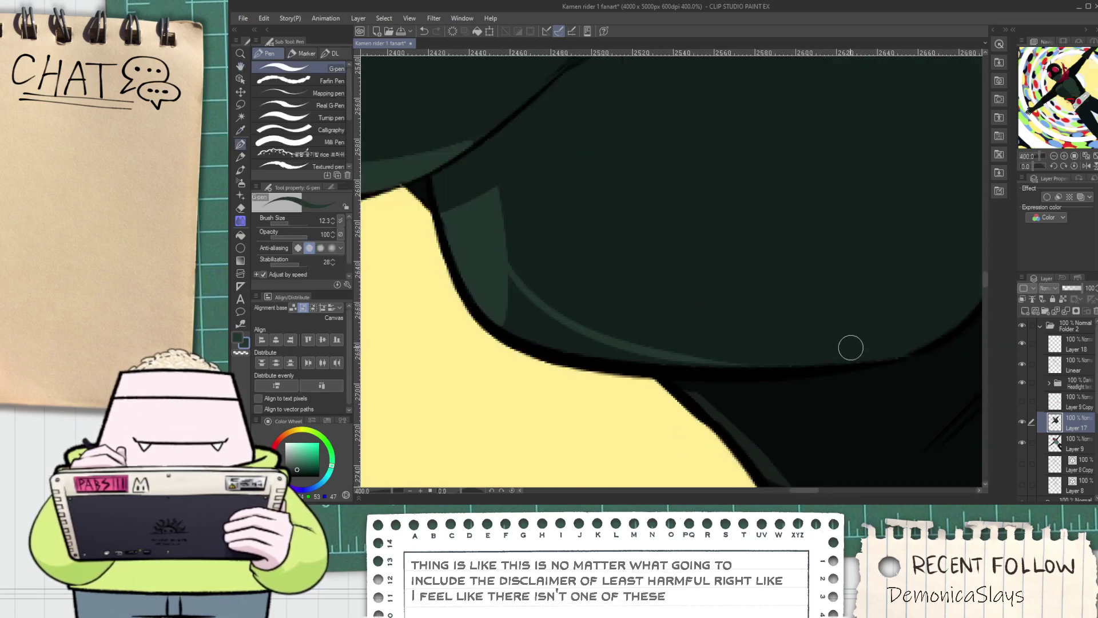
key(g)
click(558, 318)
key(p)
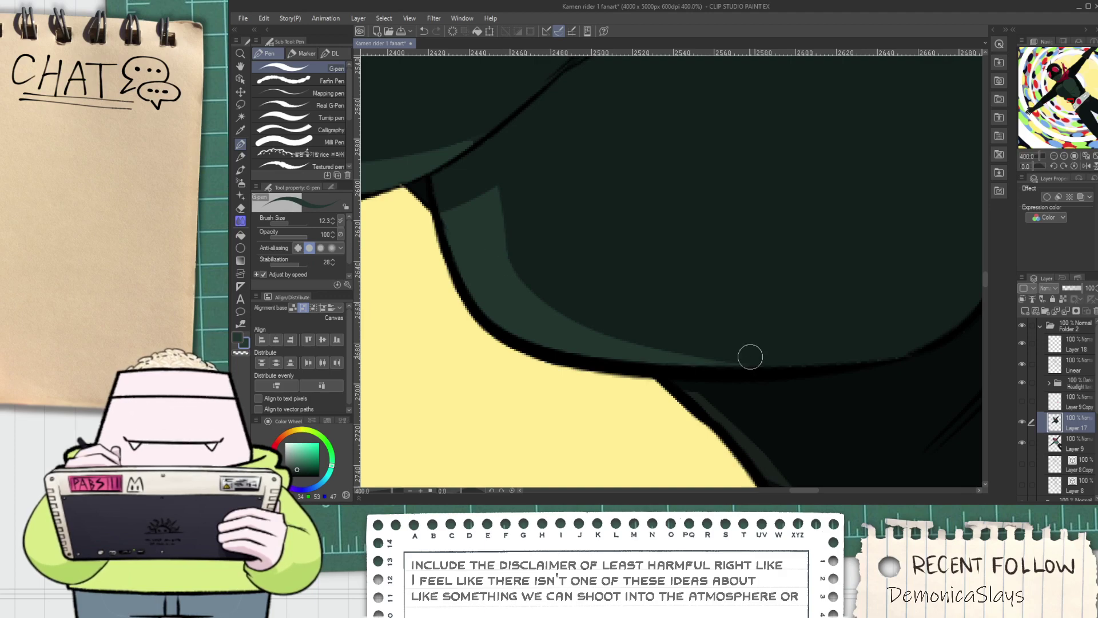
Draw a dark green shadow boundary across the top of the middle segment's light rim and fill the area above it
scroll(750, 361, down, 6)
drag(694, 281, 713, 325)
scroll(711, 325, up, 8)
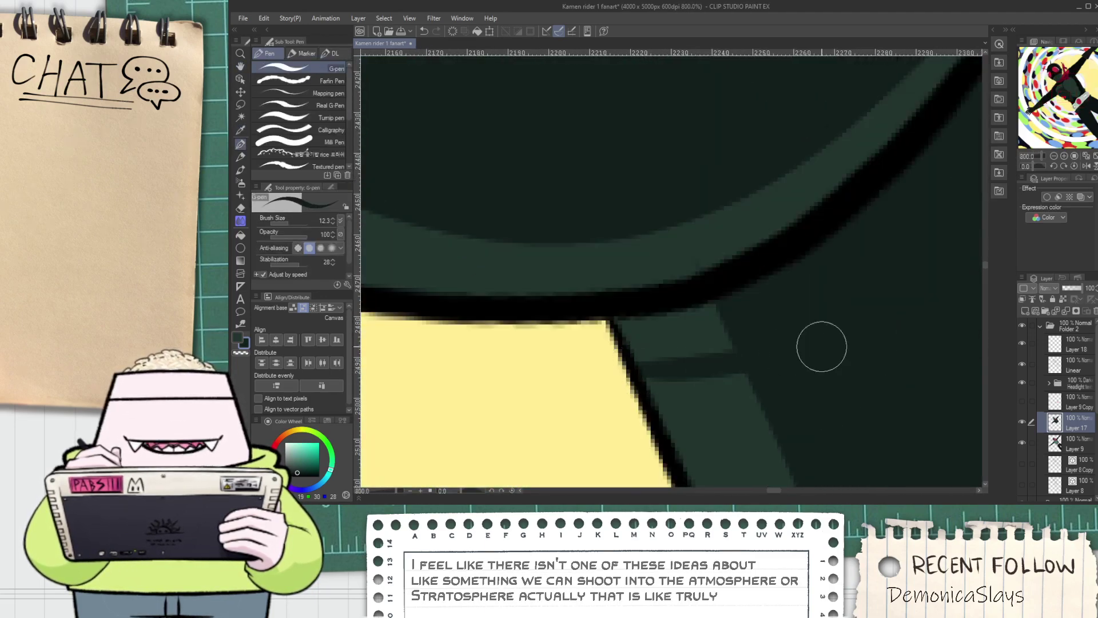
key(g)
click(694, 346)
key(p)
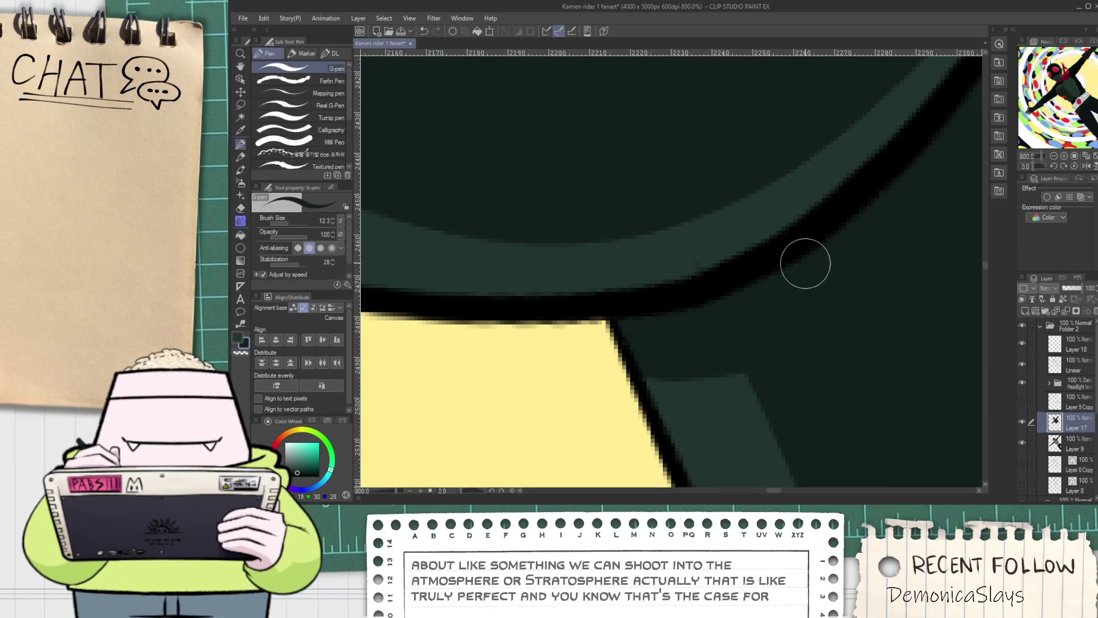
Draw a dark green shadow line inside the light rim along the left chest plate's lower-left edge
scroll(798, 271, down, 4)
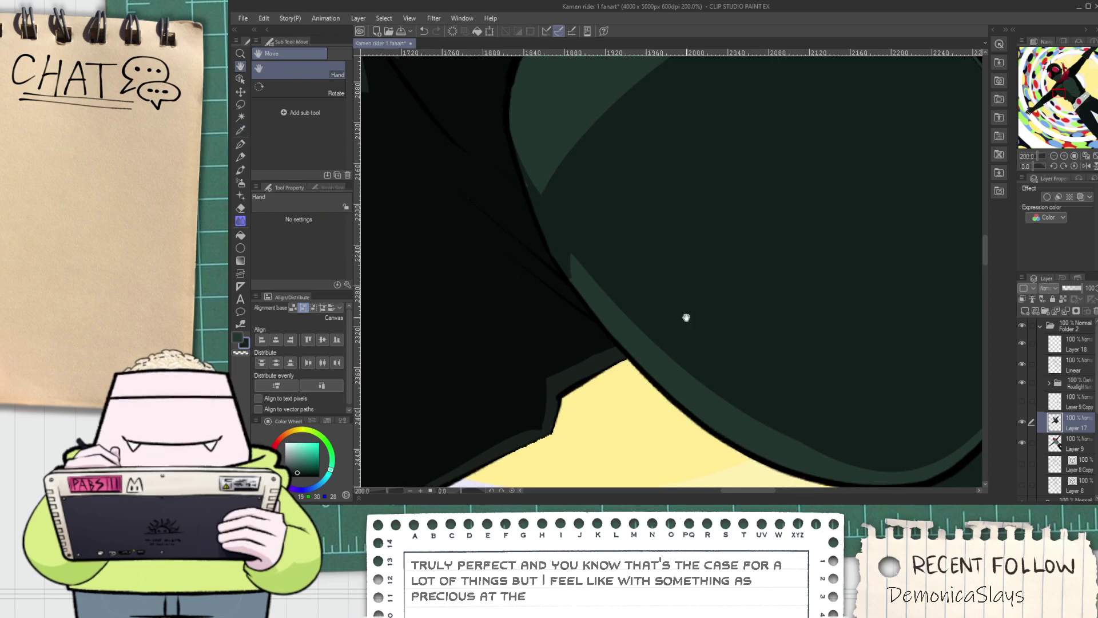
drag(681, 314, 636, 259)
alt+click(654, 273)
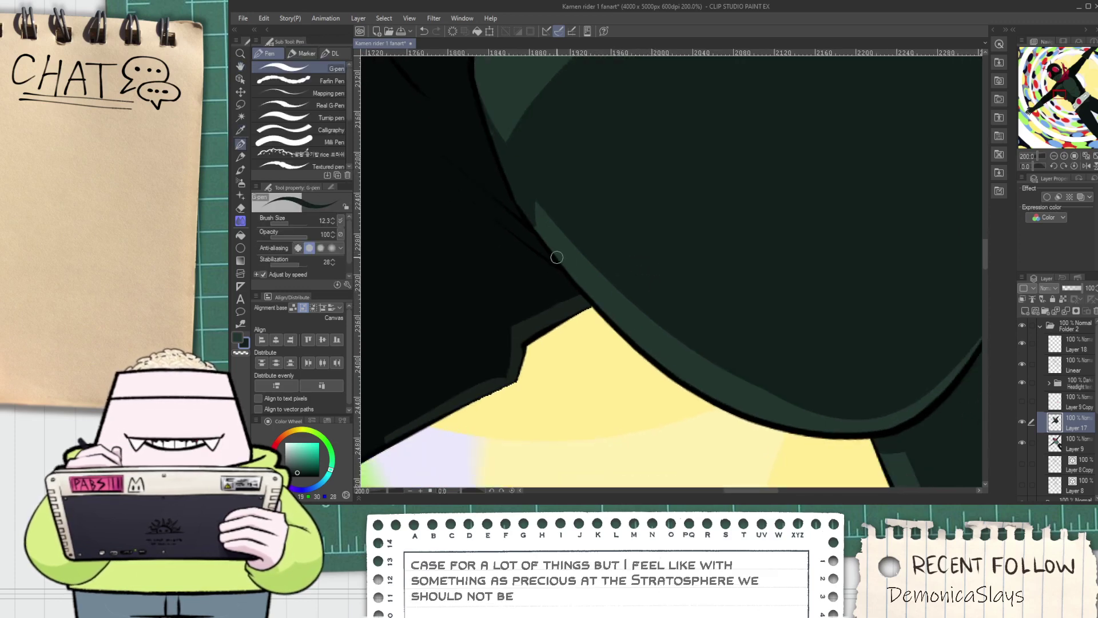
drag(553, 253, 807, 427)
key(ctrl+z)
drag(562, 263, 824, 418)
key(ctrl+z)
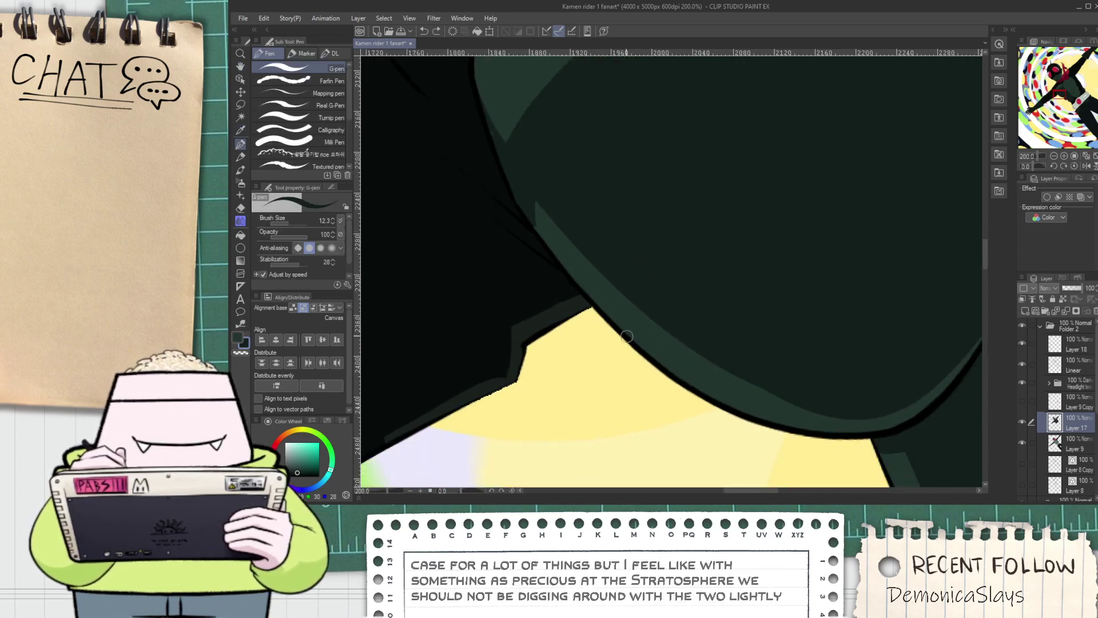
ctrl+click(772, 400)
mouse_move(738, 389)
mouse_down()
mouse_move(610, 334)
mouse_move(795, 383)
mouse_up()
key(ctrl+z)
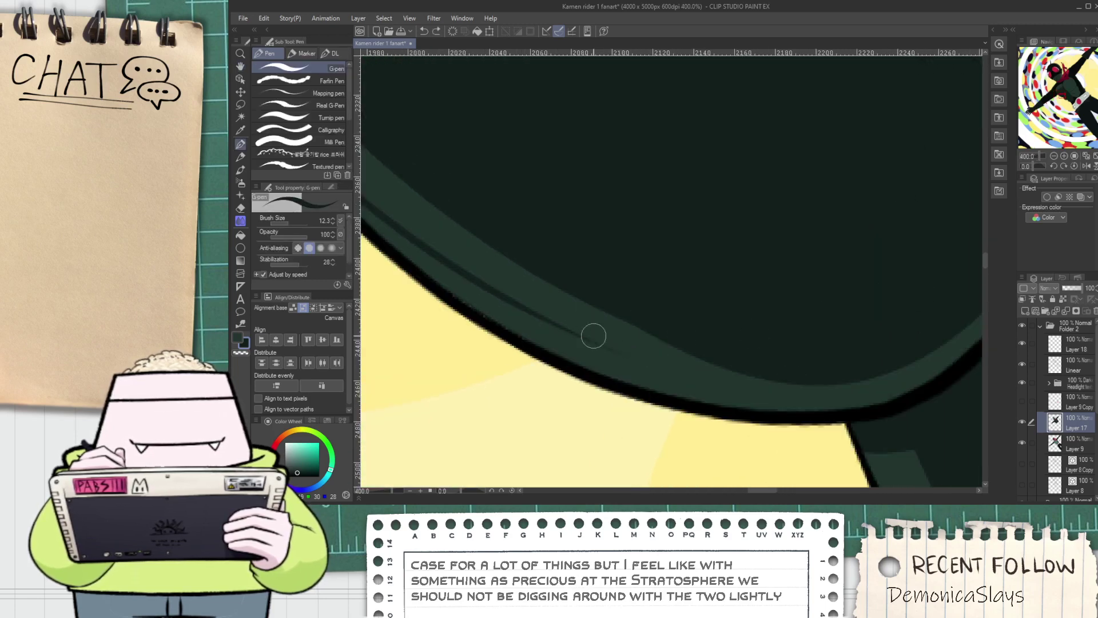
drag(600, 352, 791, 408)
key(ctrl+z)
mouse_move(520, 303)
mouse_down()
mouse_move(559, 325)
mouse_move(898, 378)
mouse_up()
key(ctrl+z)
mouse_move(553, 316)
mouse_down()
mouse_move(602, 347)
mouse_move(931, 375)
mouse_up()
key(ctrl+z)
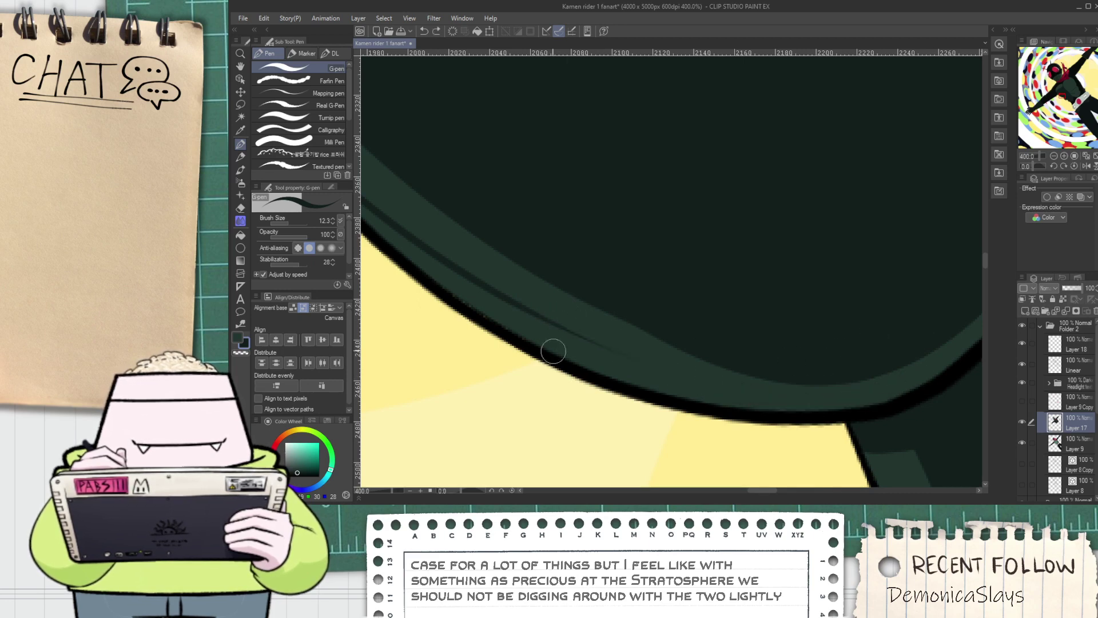
Continue the dark green boundary across the left chest plate's bottom rim and fill the area above it, thinning the rim
mouse_move(546, 318)
mouse_down()
mouse_move(726, 394)
mouse_move(900, 348)
mouse_up()
key(g)
click(714, 367)
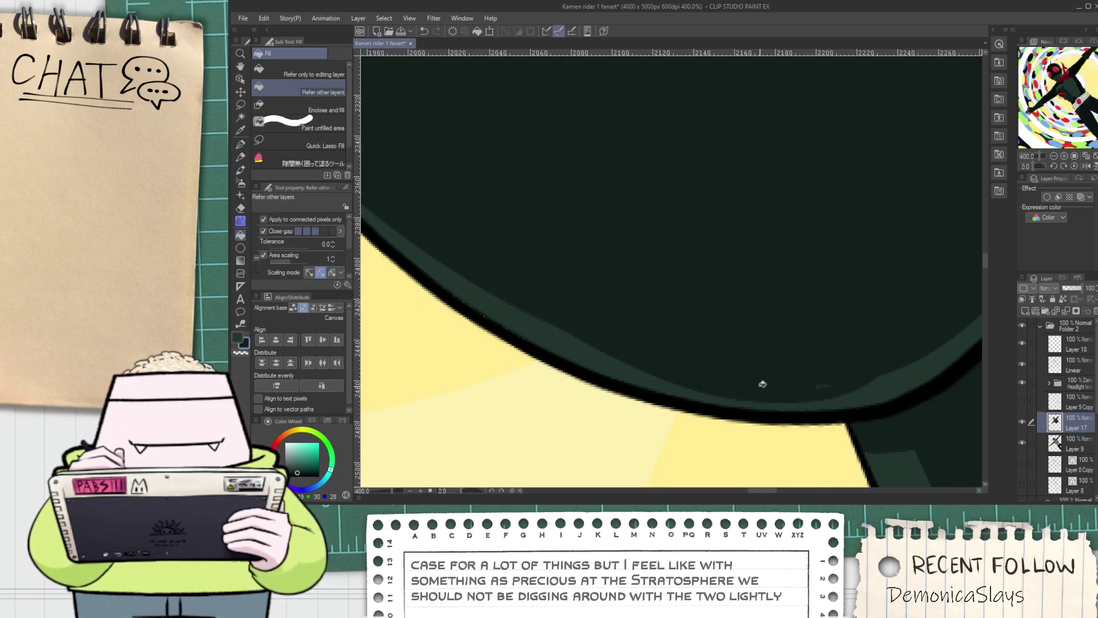
key(p)
drag(957, 326, 695, 381)
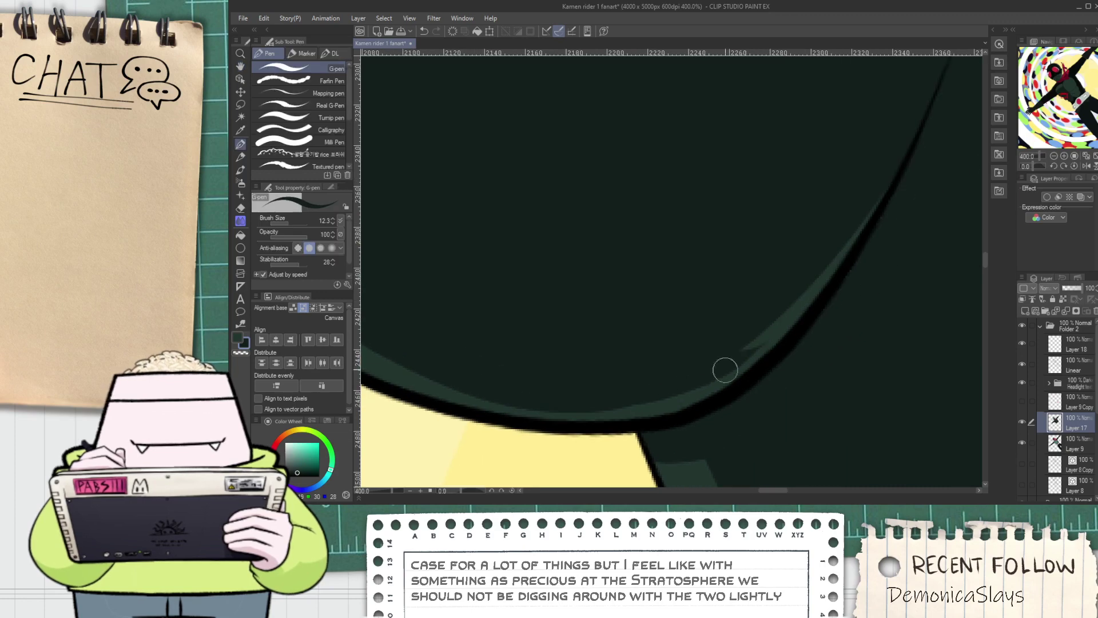
drag(754, 352, 900, 201)
Sample the base green and touch up the lower rim of the left chest plate with strokes along its edge
scroll(785, 259, down, 1)
drag(611, 275, 657, 311)
scroll(595, 320, up, 2)
alt+click(581, 368)
drag(435, 278, 578, 391)
drag(442, 307, 657, 430)
scroll(600, 400, down, 8)
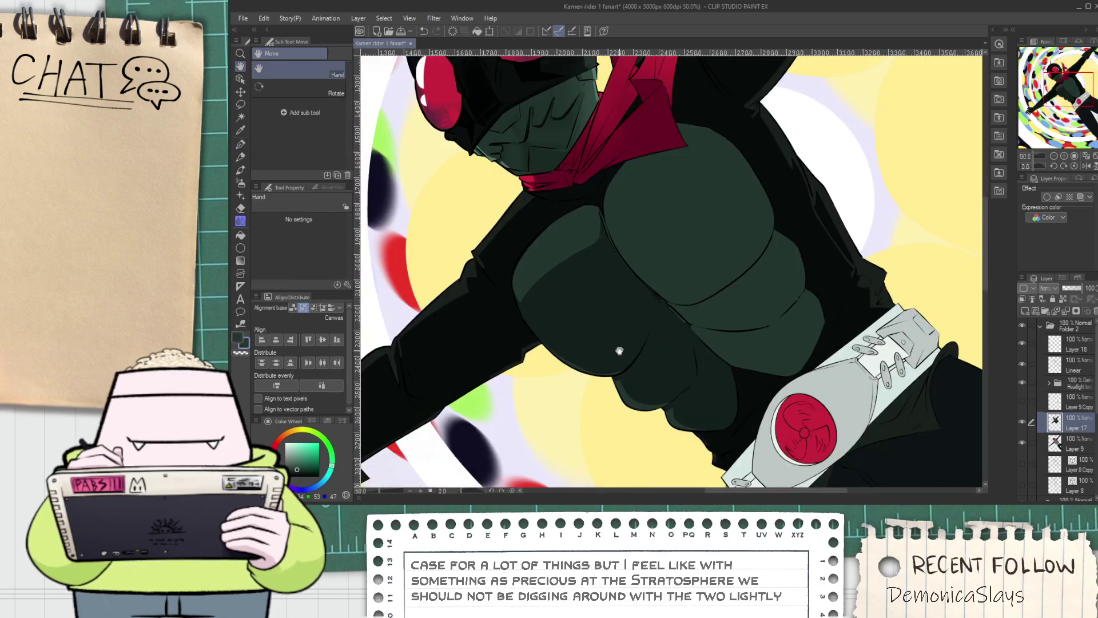
Try erasing a streak along the left chest plate's lower rim to expose the lighter green beneath
scroll(606, 333, up, 5)
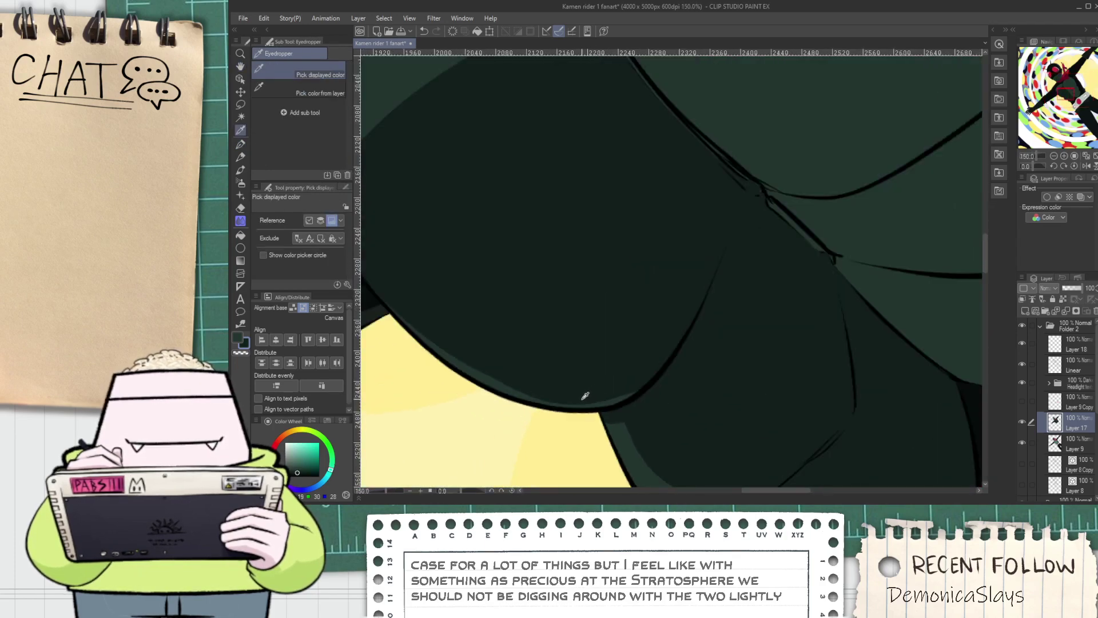
click(509, 394)
key(e)
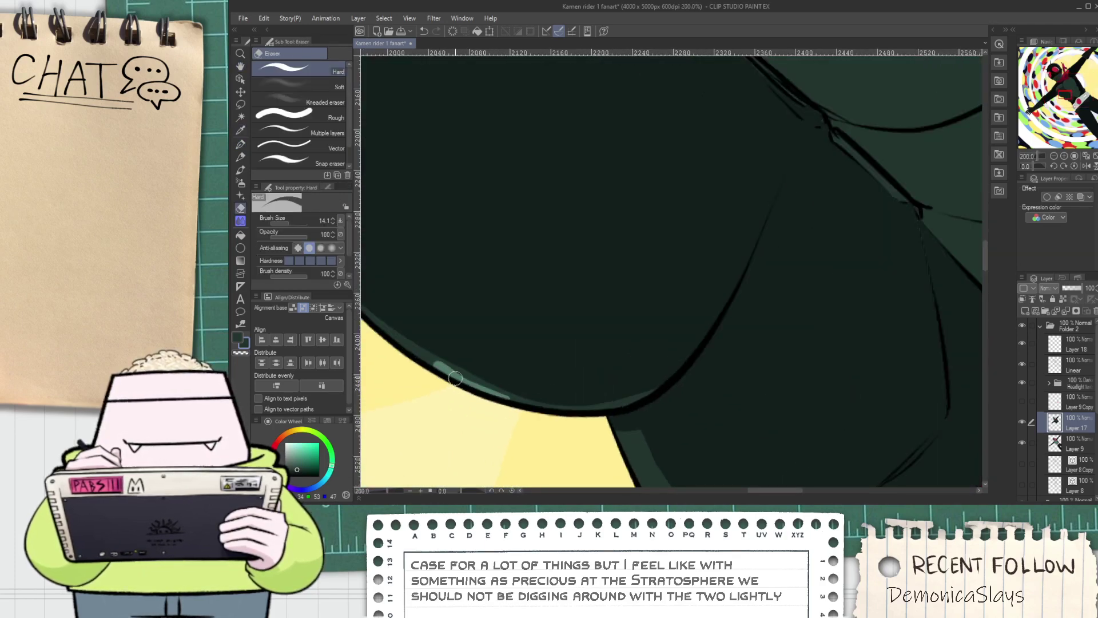
Try filling the left chest plate's lower rim with transparency to expose the lighter green layer beneath
scroll(470, 387, down, 2)
key(g)
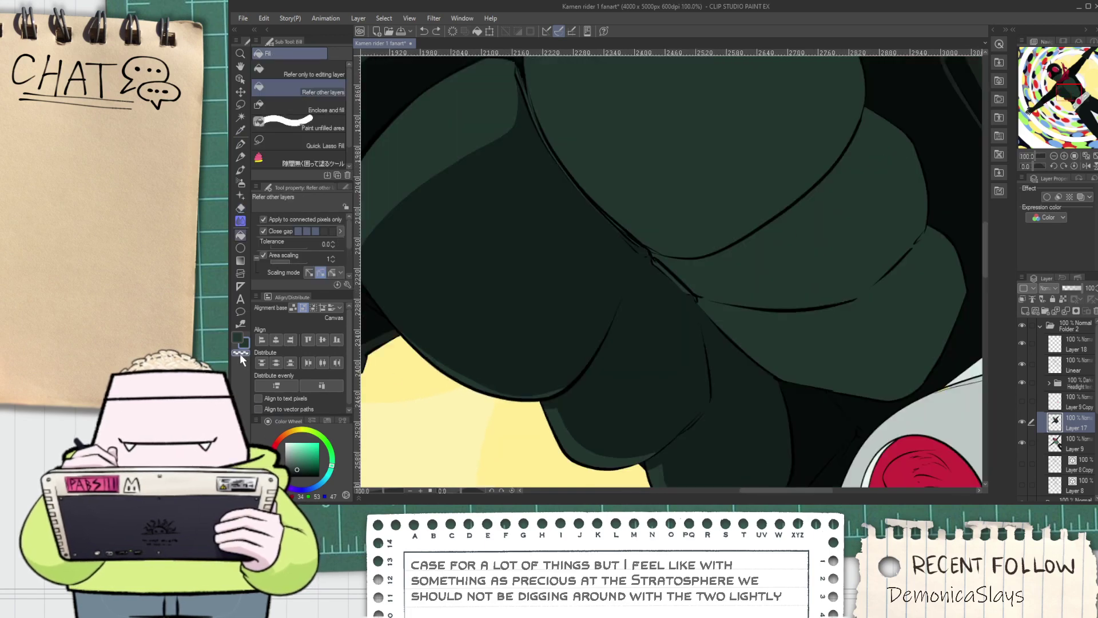
click(451, 371)
scroll(454, 371, down, 4)
key(space)
scroll(471, 361, up, 1)
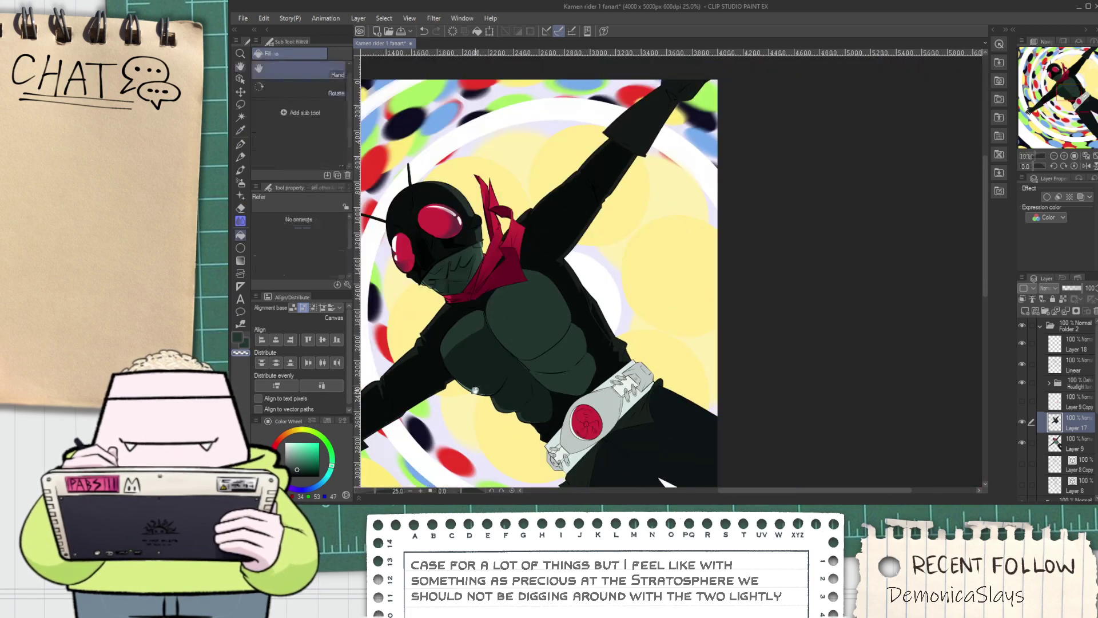
scroll(470, 360, up, 5)
key(g)
click(483, 393)
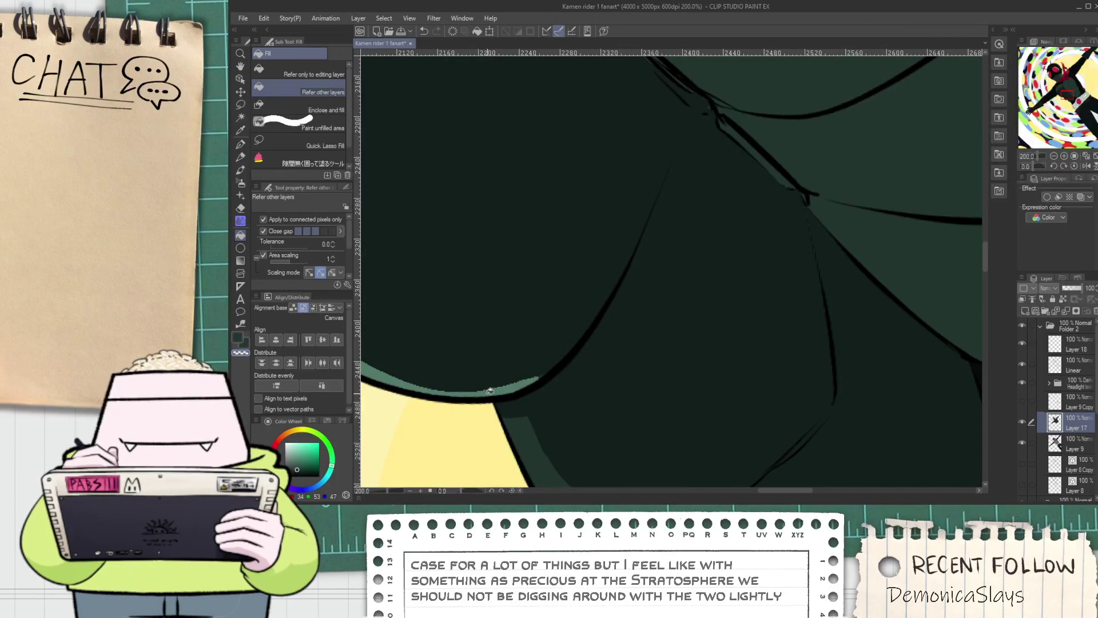
scroll(482, 393, down, 3)
Sample the base green, draw a rim curve down the left chest plate's outer edge to its lower rim, and fill the gap
key(i)
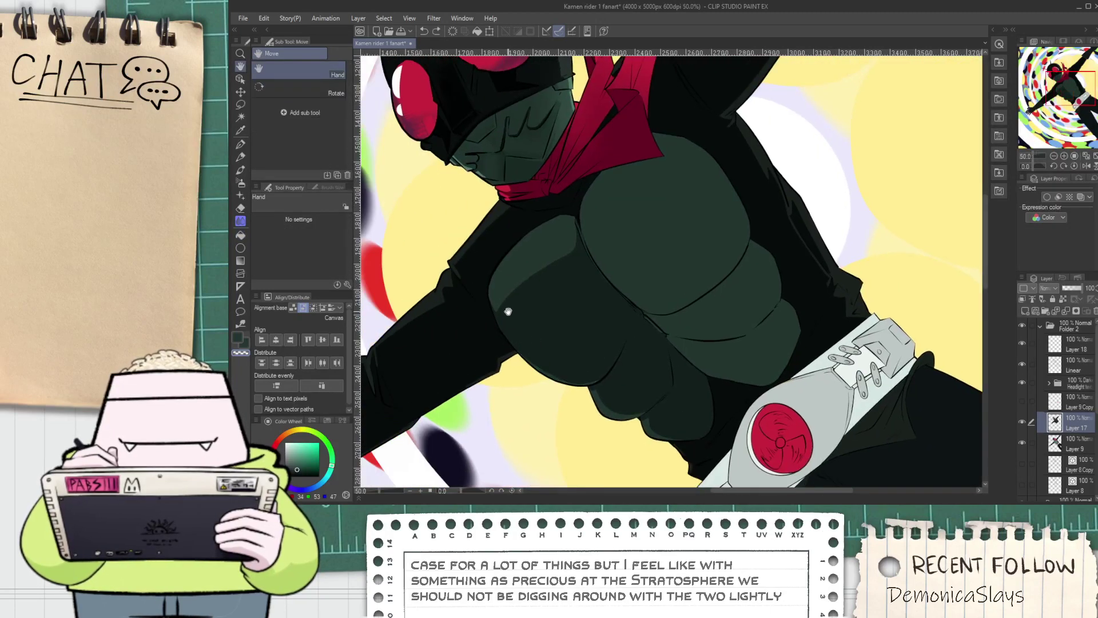
click(517, 276)
scroll(515, 309, up, 3)
key(p)
scroll(491, 307, up, 3)
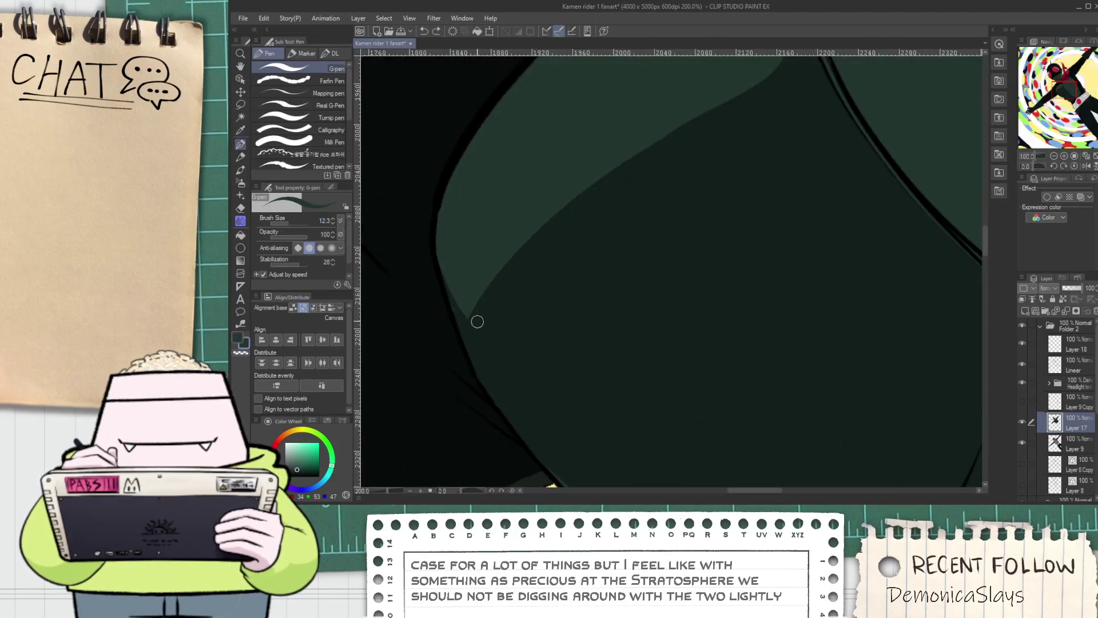
key(space)
drag(490, 373, 458, 277)
key(ctrl+z)
drag(435, 220, 511, 367)
key(ctrl+z)
drag(438, 219, 534, 389)
key(ctrl+z)
mouse_move(437, 219)
mouse_down()
mouse_move(515, 357)
mouse_move(582, 427)
mouse_up()
key(g)
click(464, 278)
Sample the plate colors and smooth the notch where the left chest plate's side rim meets its lower rim
key(p)
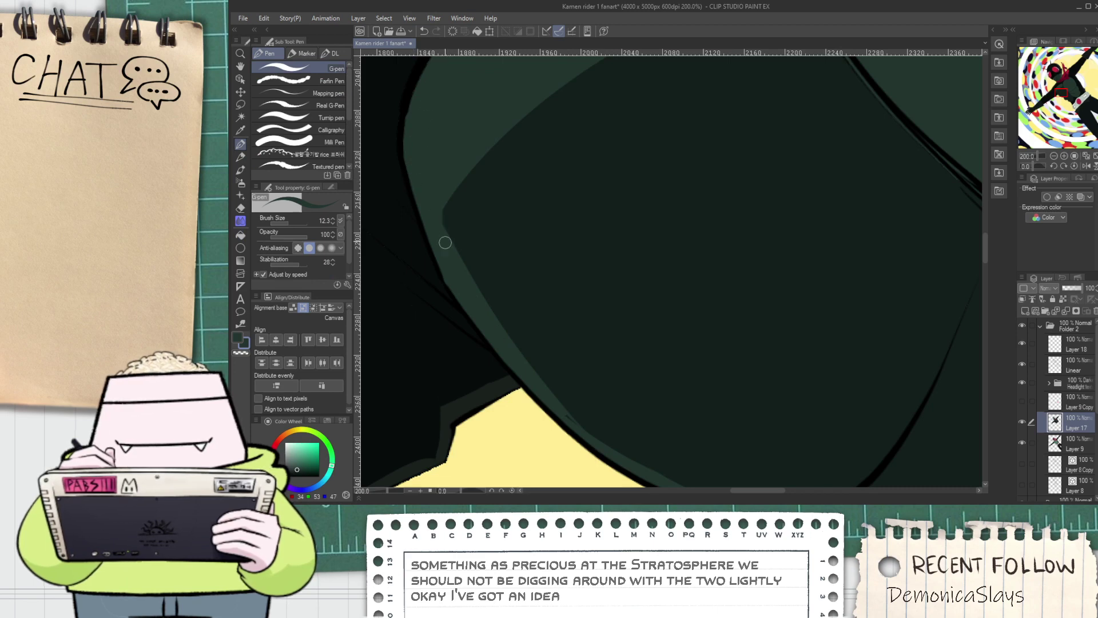
alt+click(424, 301)
key(space)
drag(474, 334, 438, 242)
alt+click(524, 316)
scroll(526, 322, up, 2)
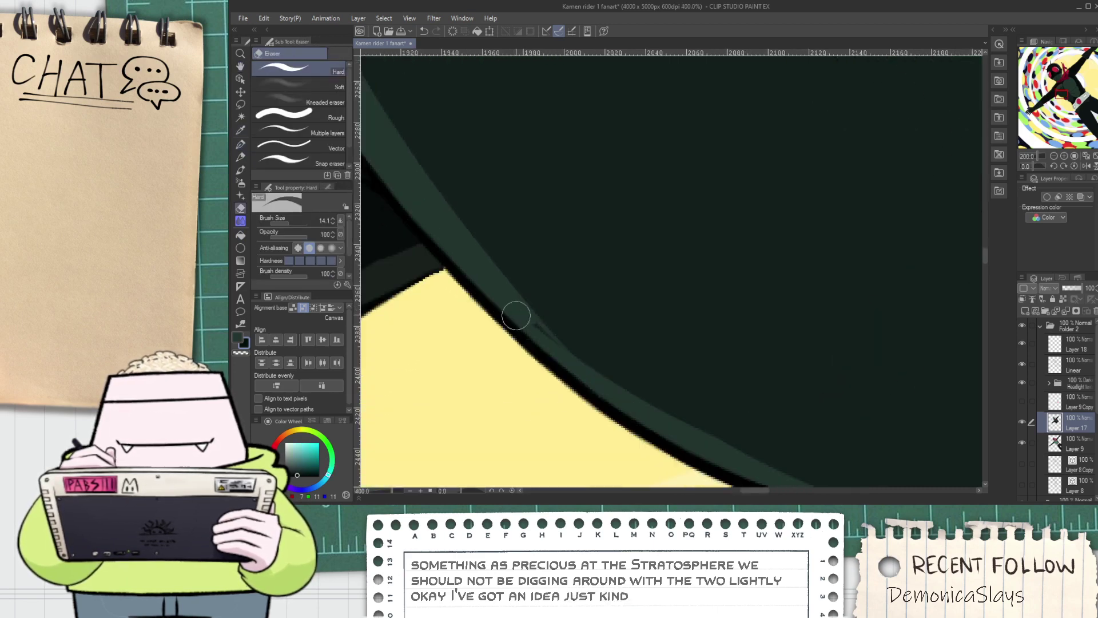
alt+click(482, 269)
drag(500, 285, 565, 357)
scroll(464, 258, down, 2)
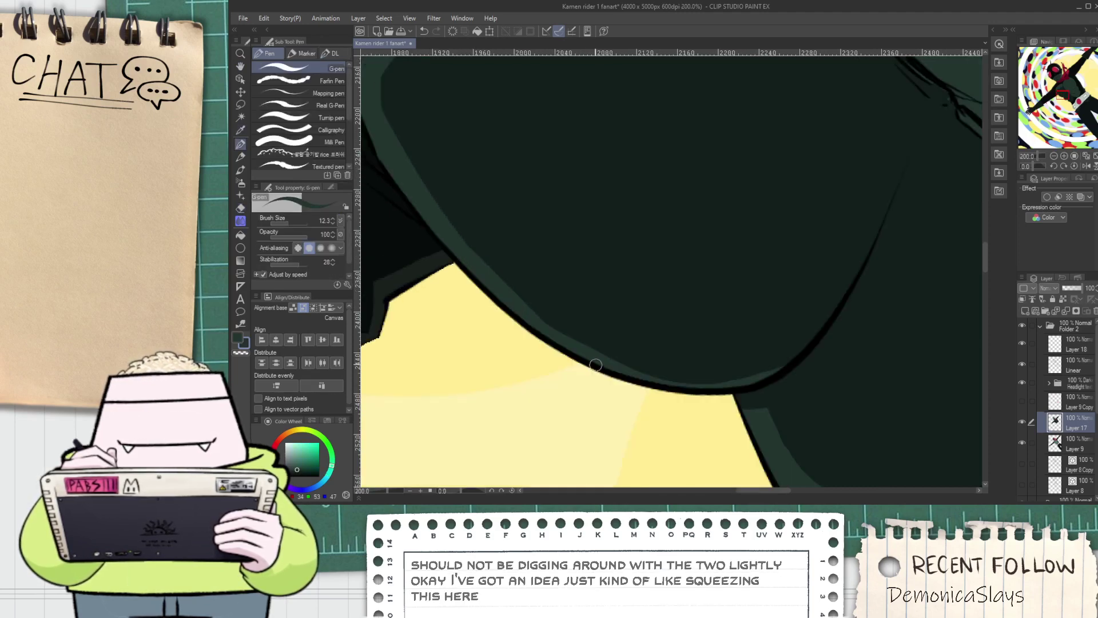
Erase a thin streak along the left chest plate's lower rim to reveal a lighter green highlight
scroll(509, 321, up, 2)
key(e)
drag(416, 217, 524, 324)
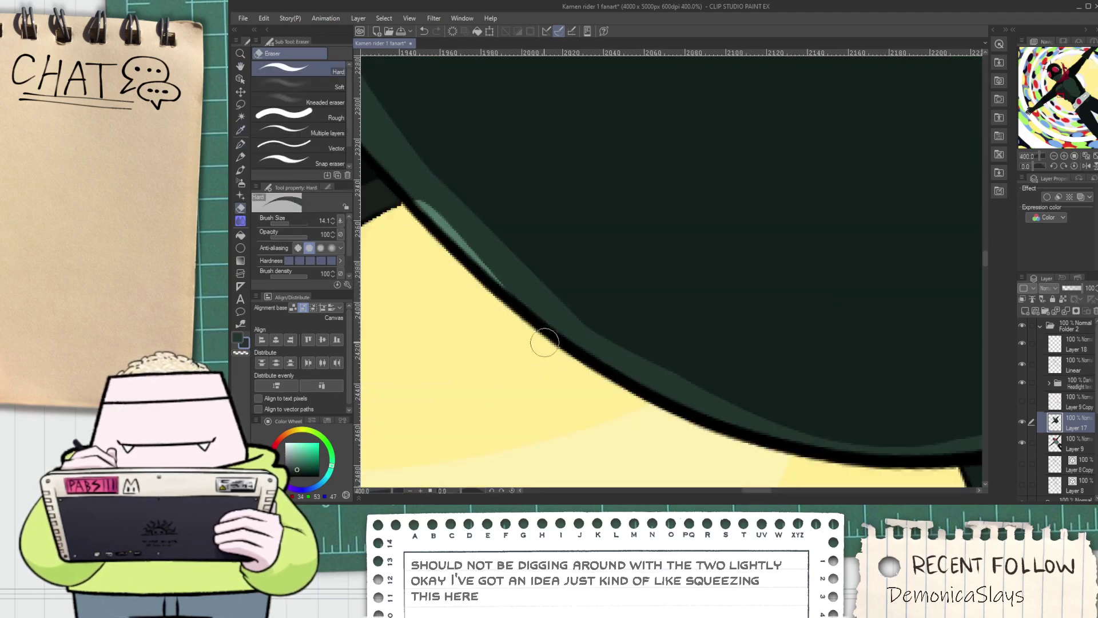
mouse_move(424, 204)
mouse_down()
mouse_move(609, 385)
mouse_move(506, 291)
mouse_move(608, 373)
mouse_move(784, 442)
mouse_up()
key(ctrl+z)
drag(604, 365, 654, 391)
scroll(632, 379, down, 2)
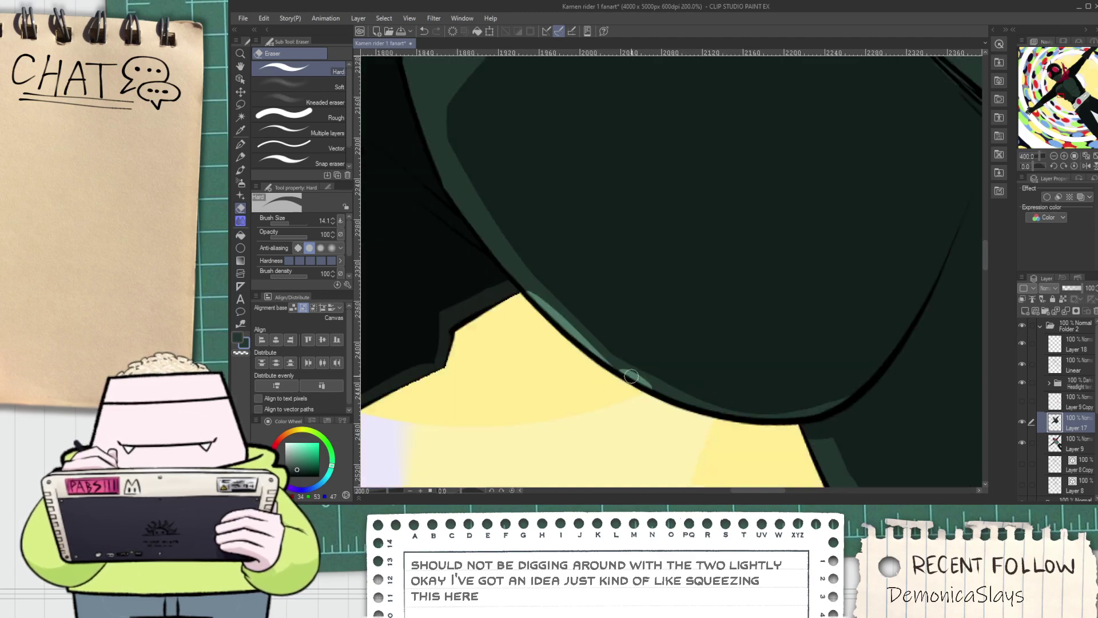
Erase along the outer rims of the middle and lowest left segments to reveal lighter green highlights
scroll(632, 377, down, 4)
scroll(549, 295, up, 4)
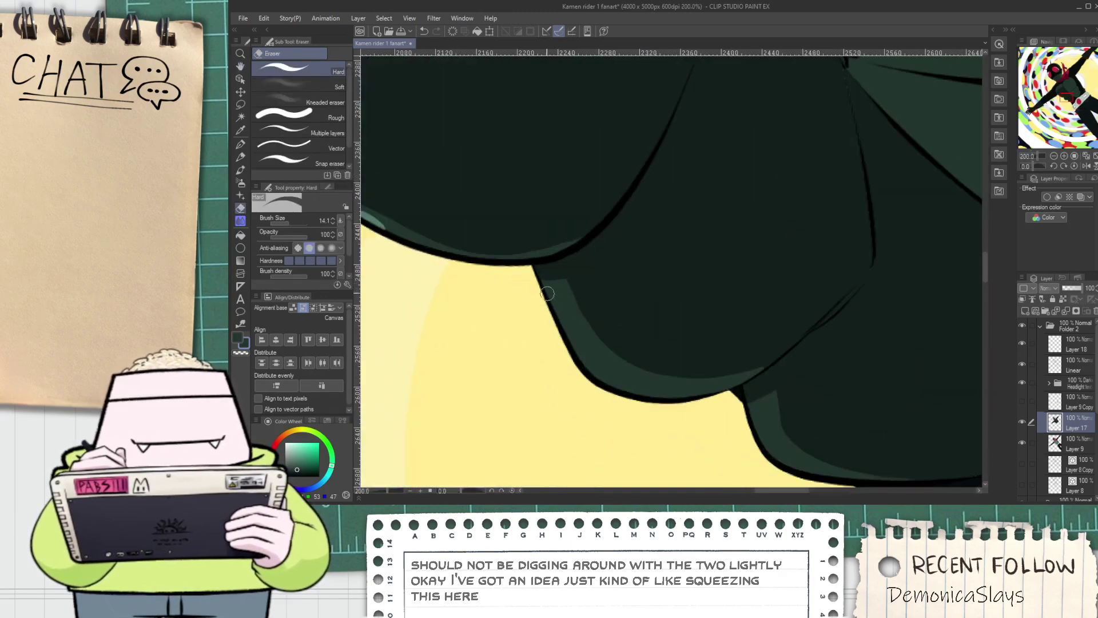
mouse_move(552, 293)
mouse_down()
mouse_move(618, 399)
mouse_move(538, 353)
mouse_up()
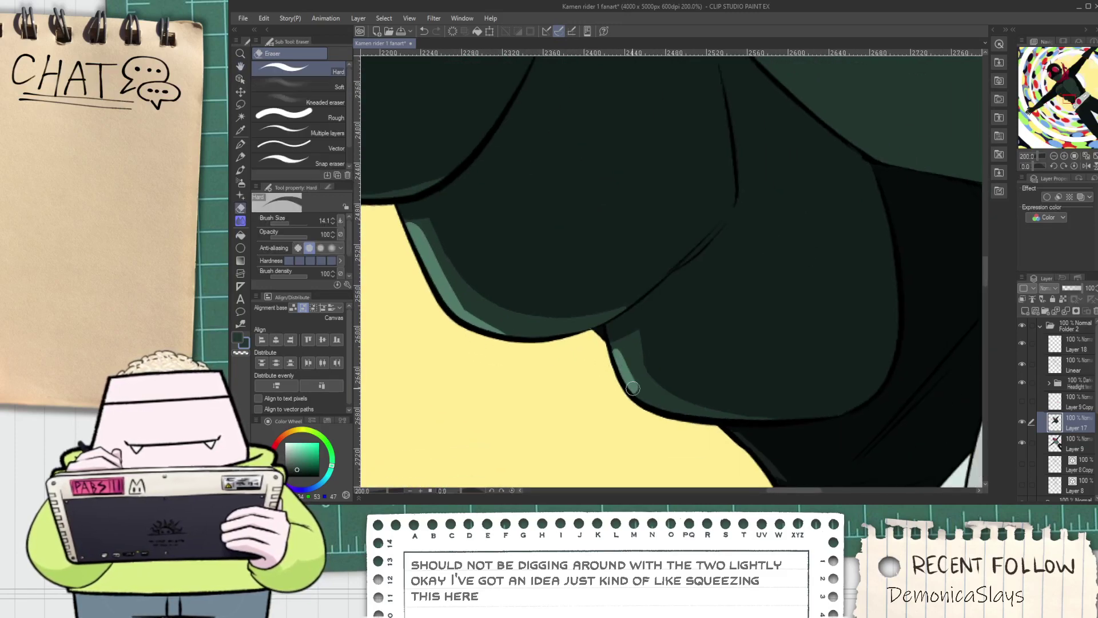
Draw a dark green shadow boundary across the right chest plate below the scarf and fill the area inside it
scroll(661, 392, down, 8)
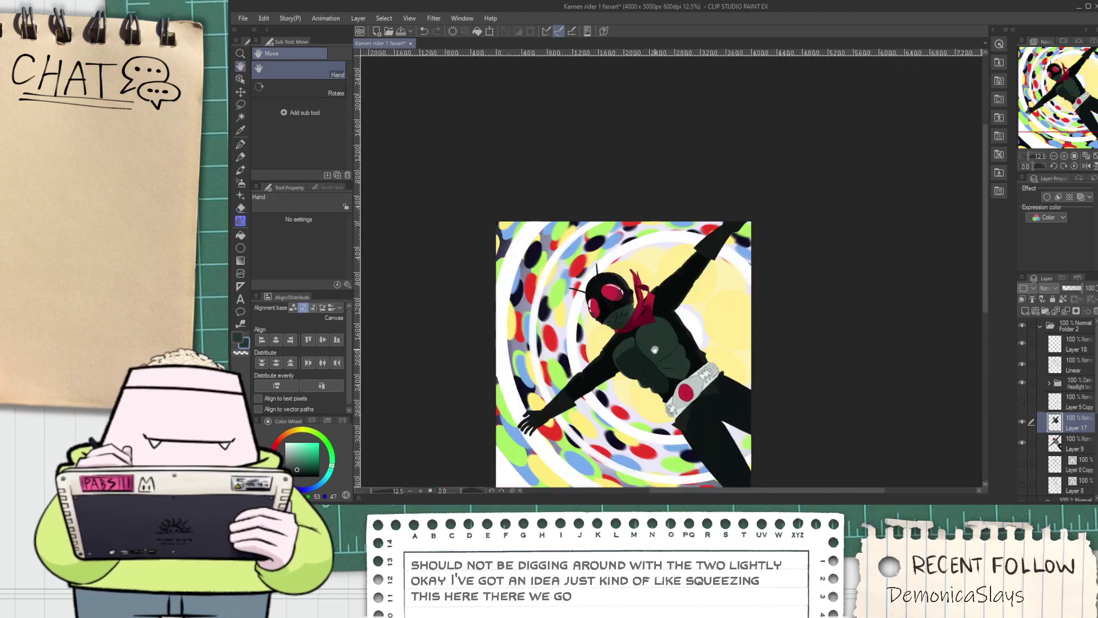
drag(660, 336, 622, 342)
scroll(623, 341, up, 2)
scroll(625, 341, up, 3)
key(p)
scroll(533, 382, up, 4)
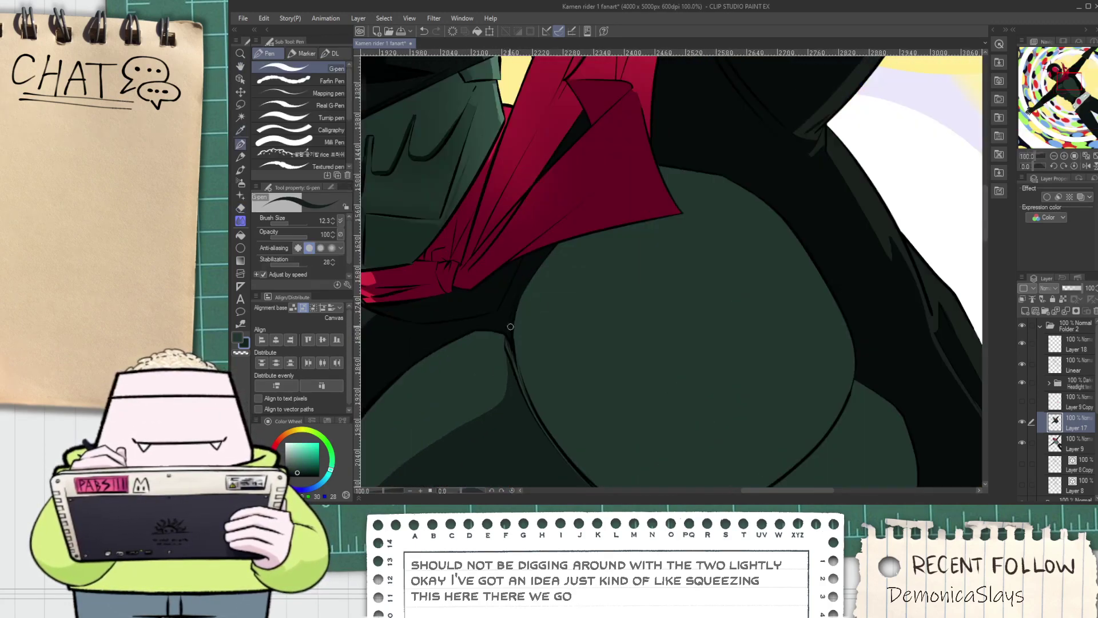
drag(535, 369, 809, 185)
scroll(768, 229, down, 2)
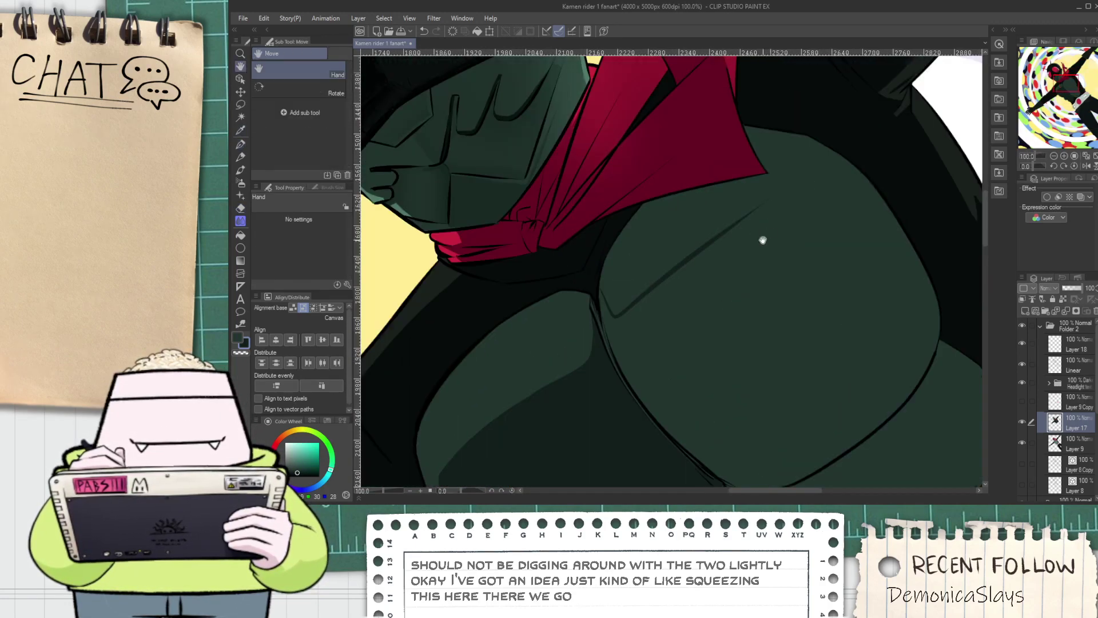
drag(701, 161, 818, 363)
key(ctrl+z)
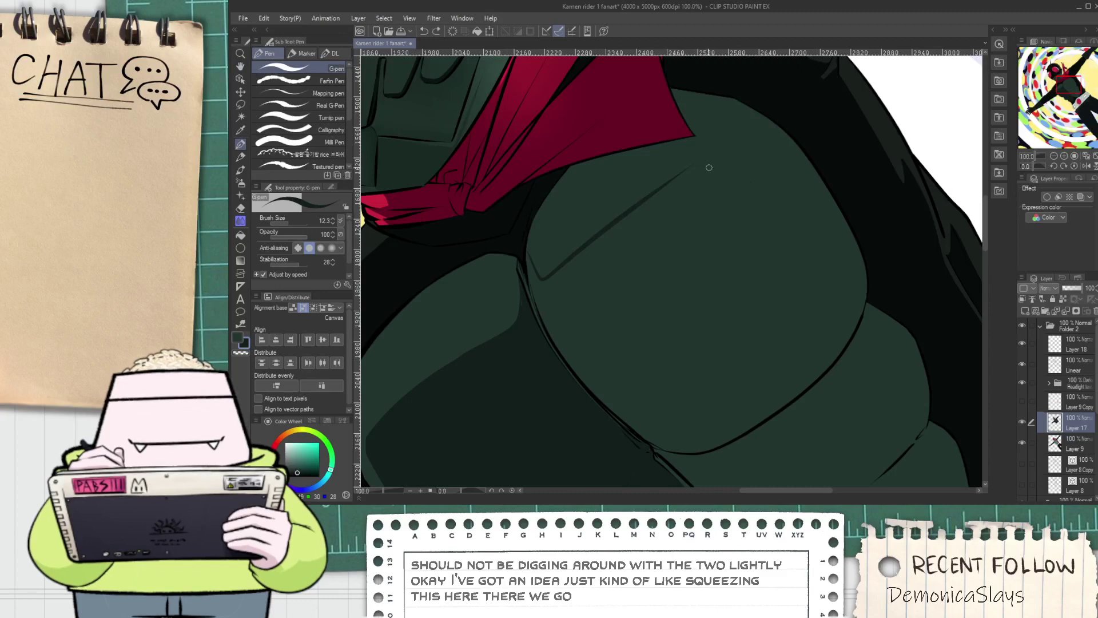
key(g)
click(755, 318)
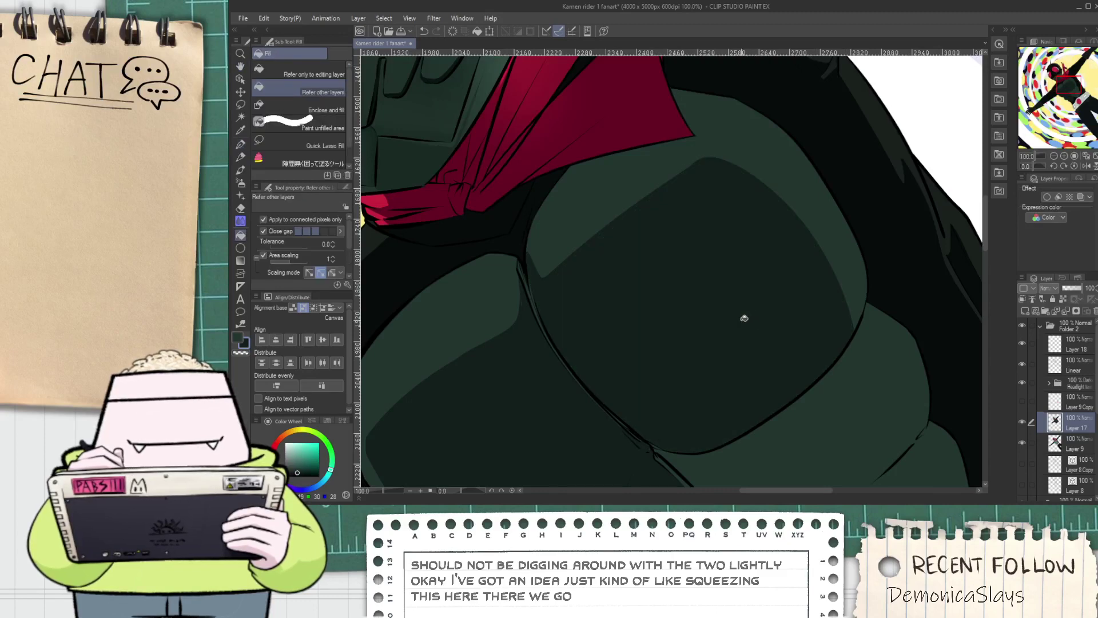
Paint dark green with the Milli Pen over the light gaps in the line cluster between the two chest plates
scroll(544, 292, up, 4)
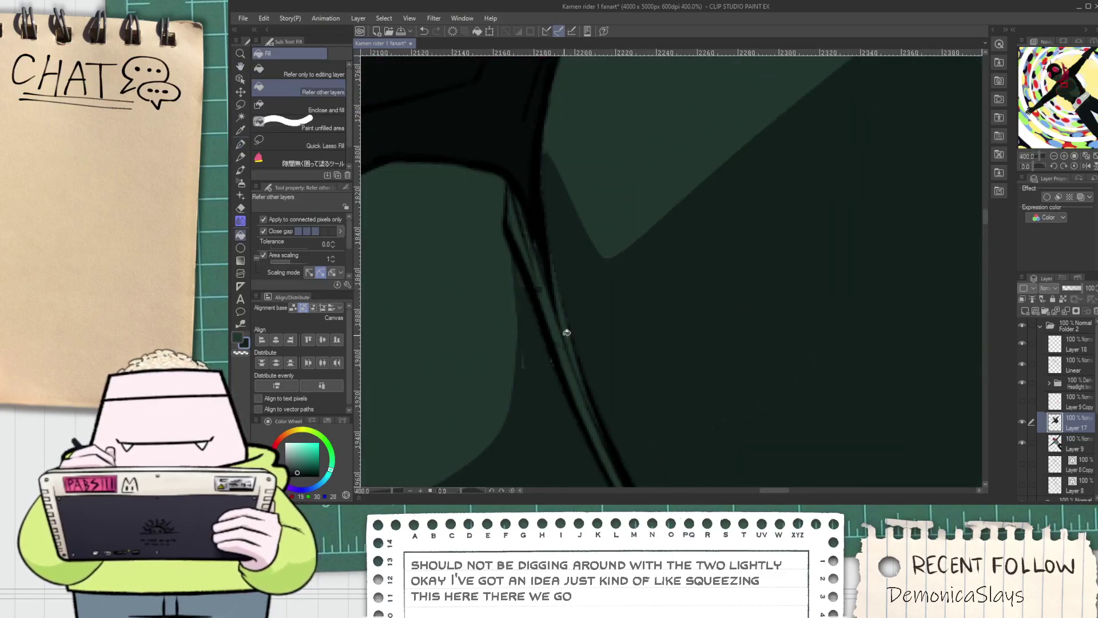
key(p)
click(321, 142)
key(ctrl+minus)
key(ctrl+minus)
key(ctrl+minus)
drag(578, 306, 712, 476)
scroll(557, 269, up, 1)
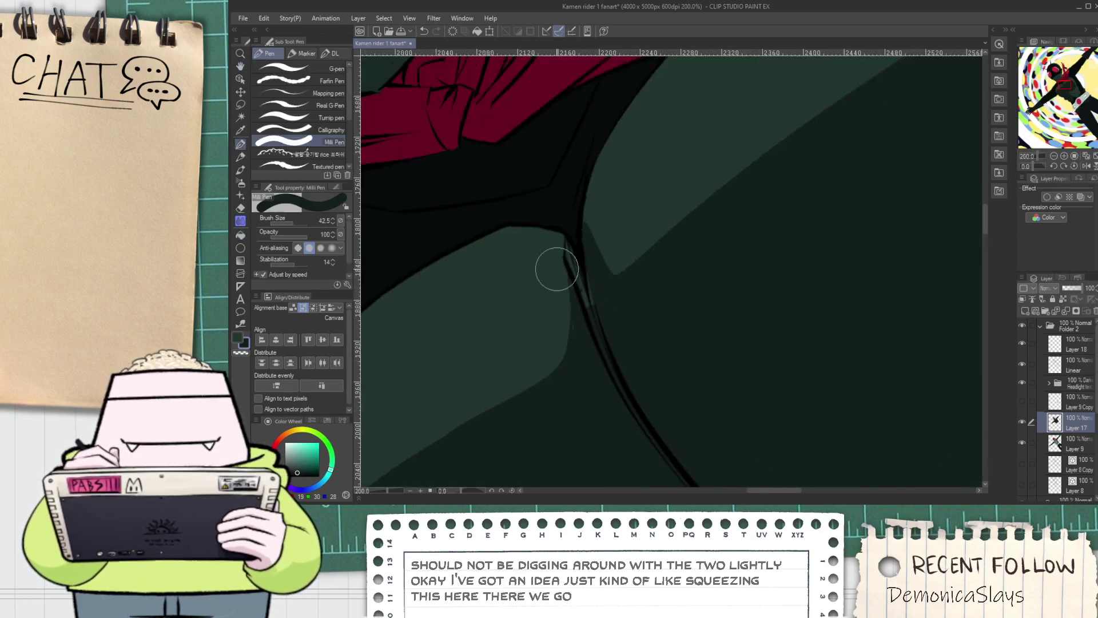
click(317, 71)
scroll(540, 209, up, 2)
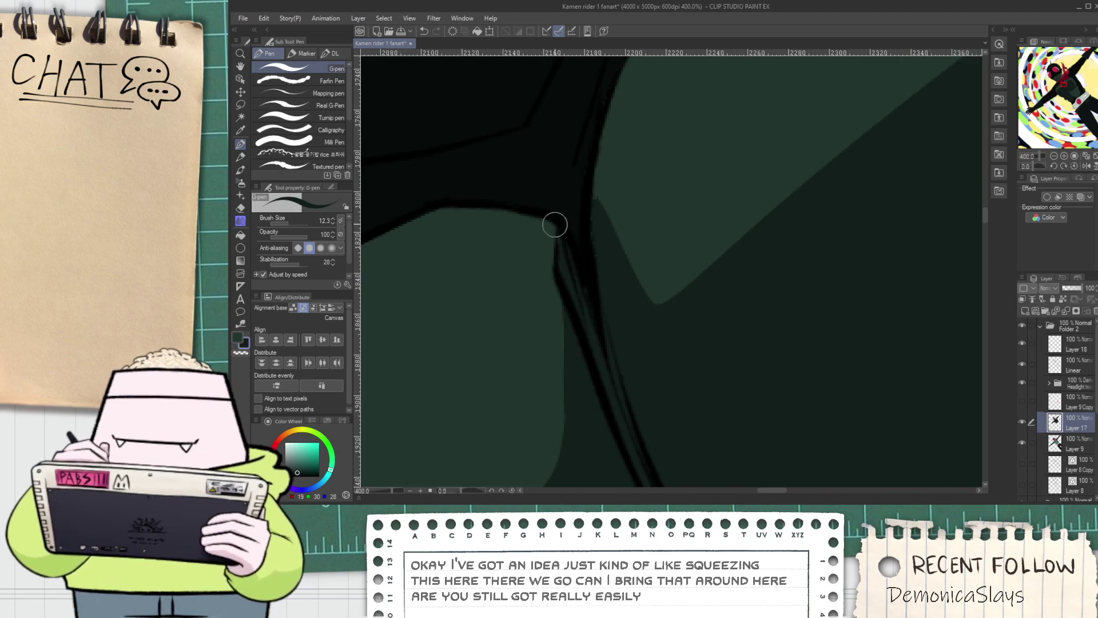
scroll(581, 279, down, 5)
key(space)
drag(627, 375, 549, 225)
scroll(522, 230, up, 1)
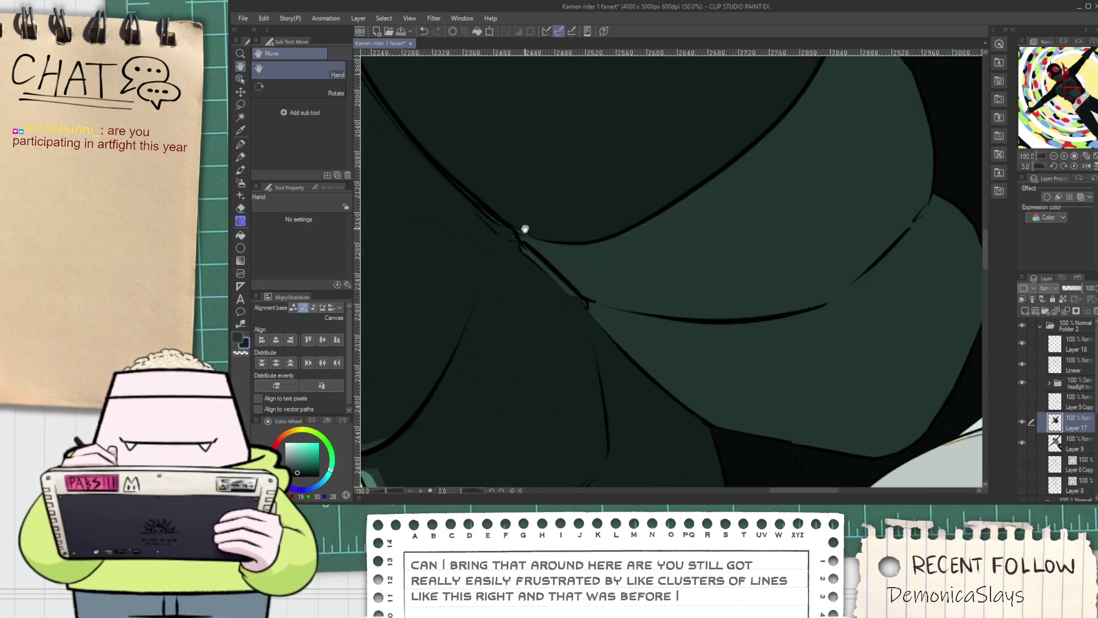
click(311, 140)
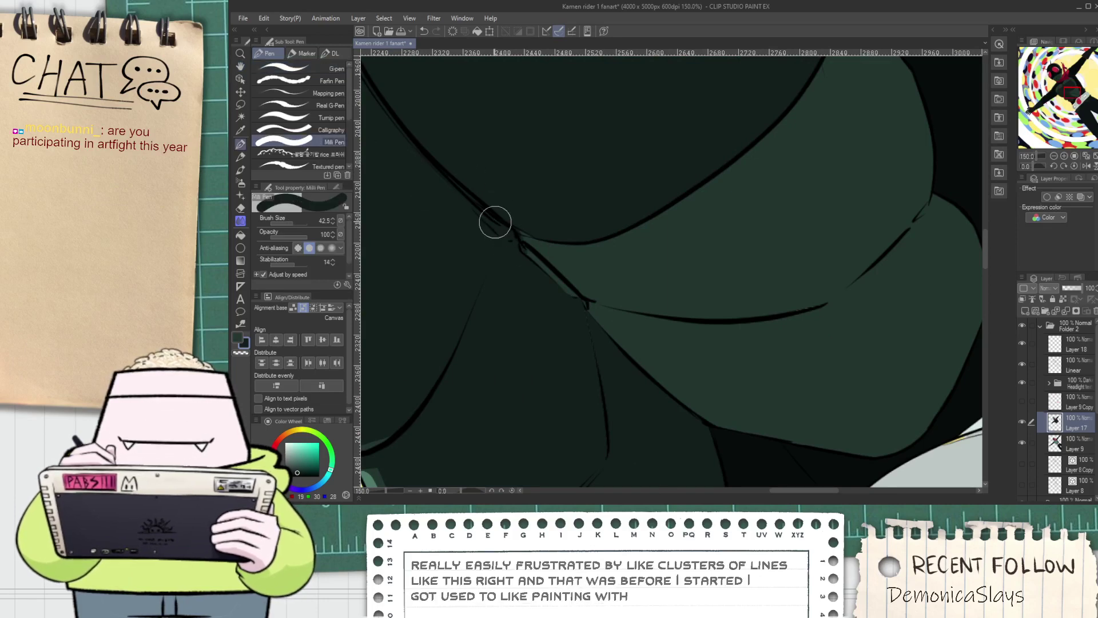
Draw a dark green G-pen shadow boundary inside the outer edge of the right upper abdominal segment and fill the shadow area
key(space)
drag(776, 168, 544, 292)
scroll(583, 197, up, 1)
scroll(612, 160, up, 2)
click(310, 67)
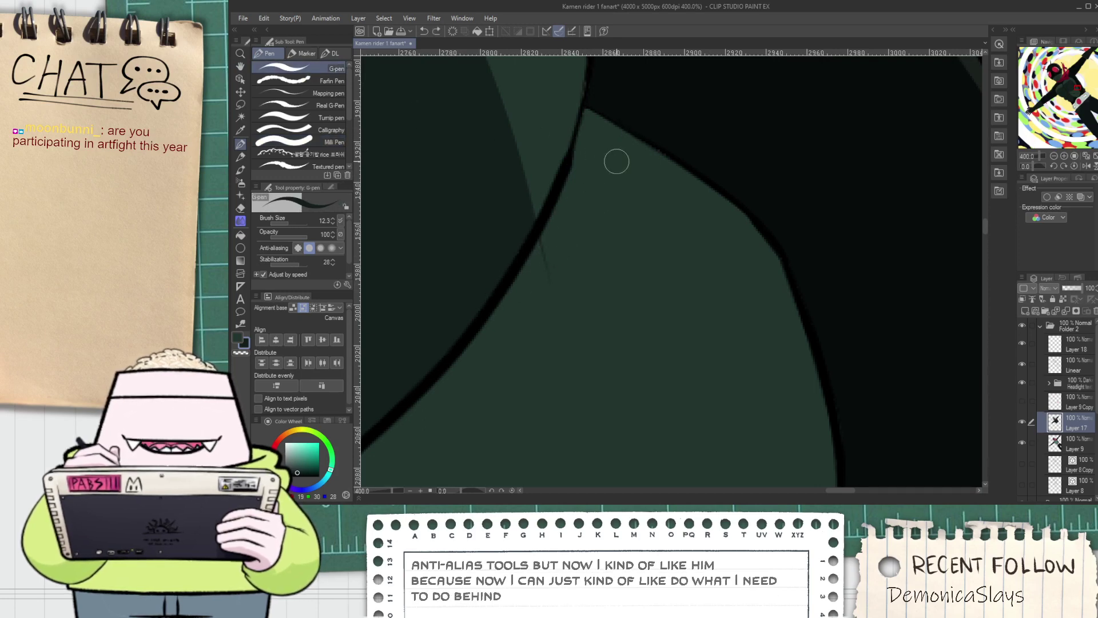
drag(627, 132, 578, 319)
scroll(578, 319, down, 1)
scroll(522, 225, down, 1)
mouse_move(523, 226)
mouse_down()
mouse_move(614, 351)
mouse_move(612, 394)
mouse_up()
key(ctrl+z)
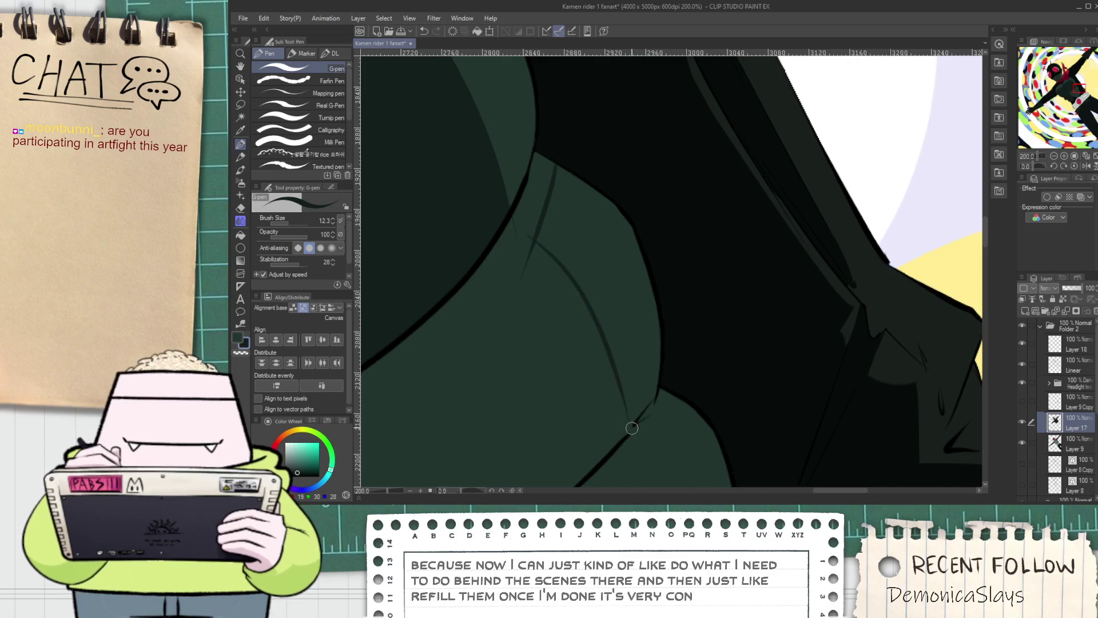
key(g)
click(606, 416)
scroll(599, 410, down, 1)
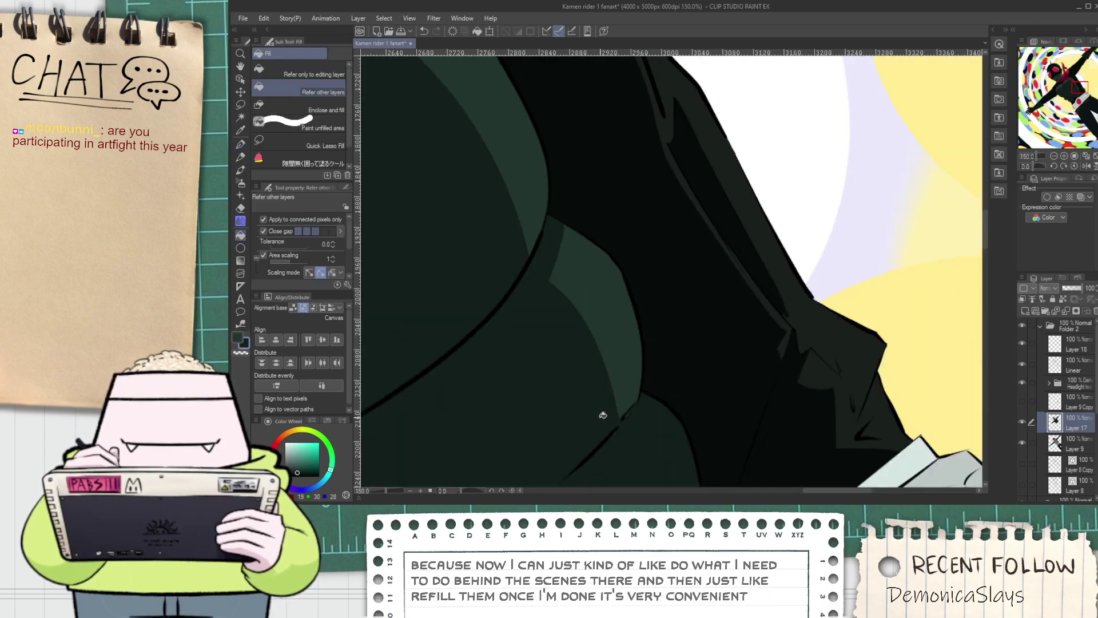
Undo the right upper abdominal segment's shadow fill and draw an angular dark green G-pen boundary around the lower right segment's highlight area
drag(598, 410, 569, 333)
key(ctrl+z)
scroll(601, 348, up, 1)
drag(579, 374, 612, 307)
key(p)
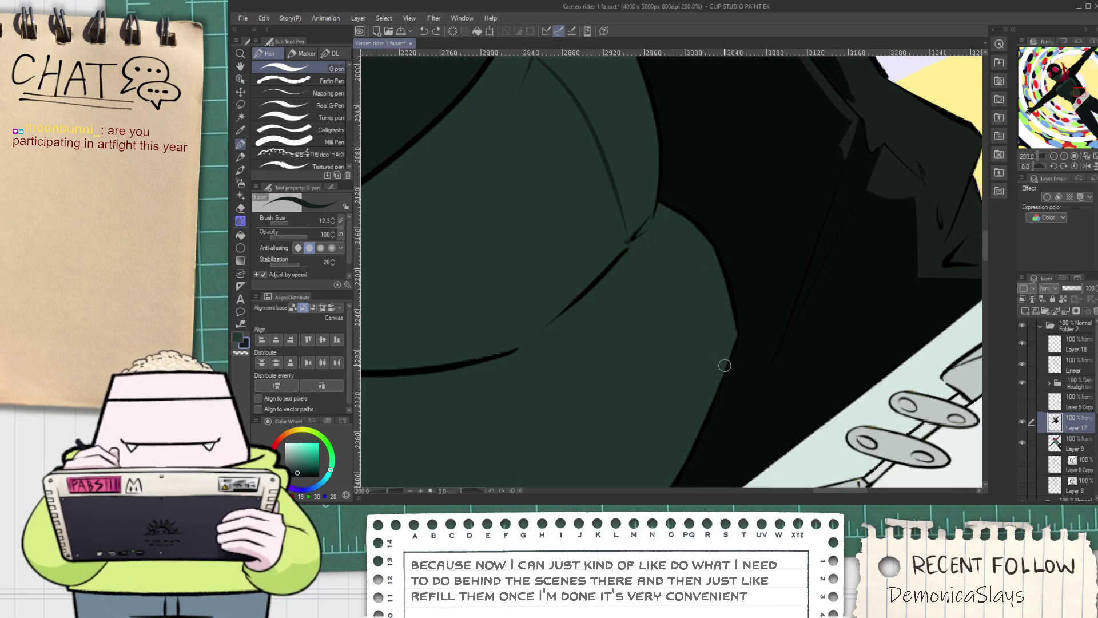
mouse_move(689, 264)
mouse_down()
mouse_move(558, 391)
mouse_move(590, 271)
mouse_move(632, 437)
mouse_up()
key(ctrl+z)
drag(582, 255, 627, 411)
key(ctrl+z)
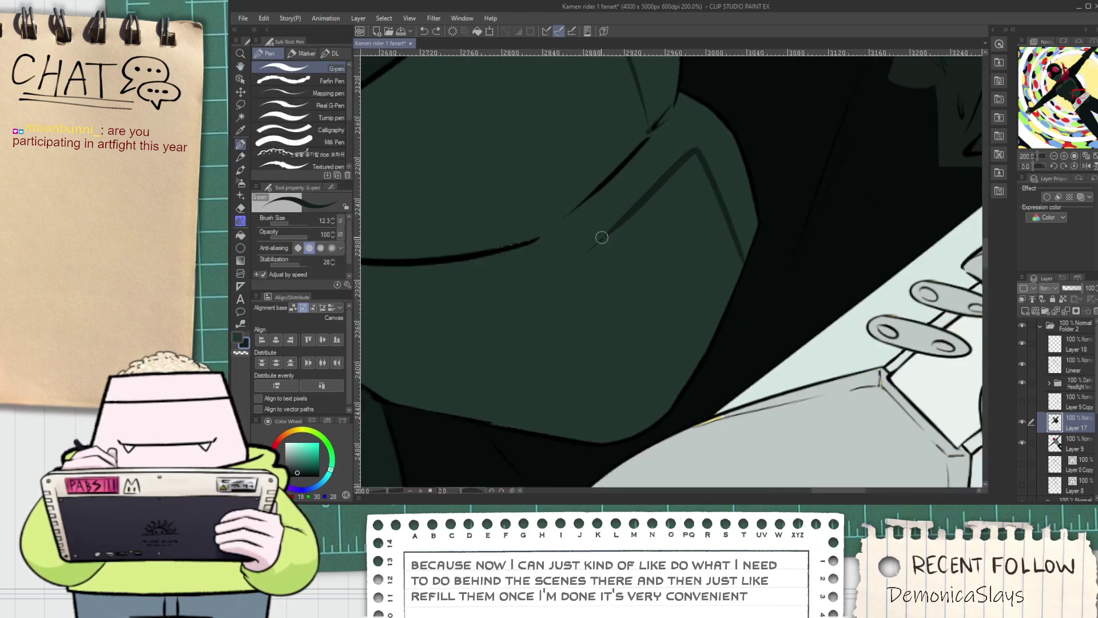
drag(565, 311, 647, 482)
Outline an angular highlight on the right upper abdominal segment in dark green and fill the shadow areas around both segments' highlights
mouse_move(623, 167)
mouse_down()
mouse_move(564, 202)
mouse_move(603, 364)
mouse_up()
key(ctrl+z)
drag(616, 162, 611, 368)
key(ctrl+z)
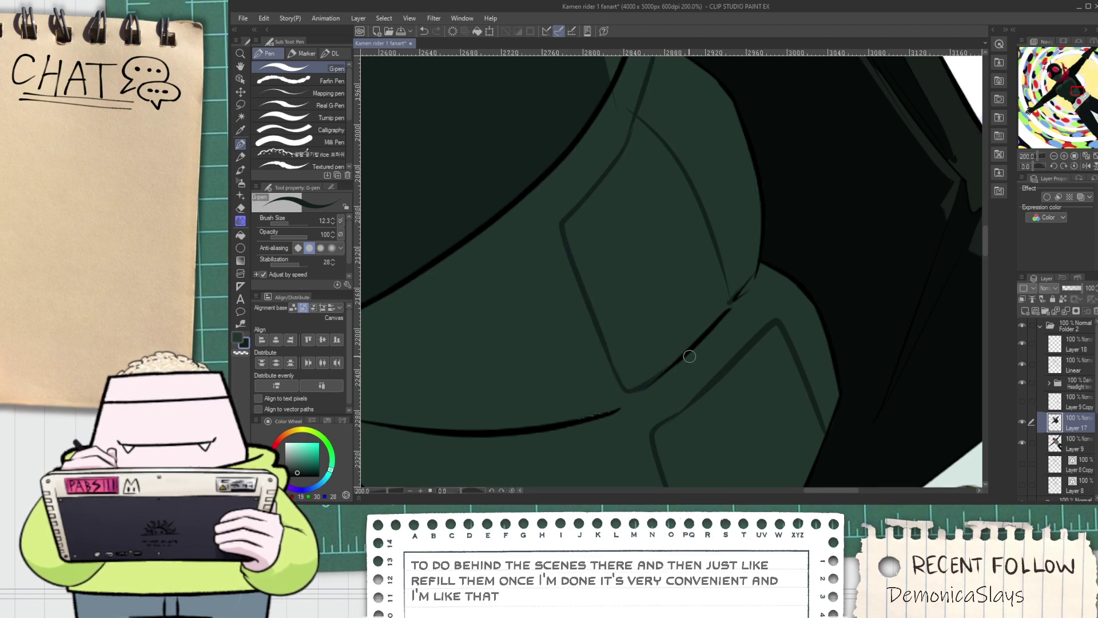
key(g)
scroll(613, 387, down, 6)
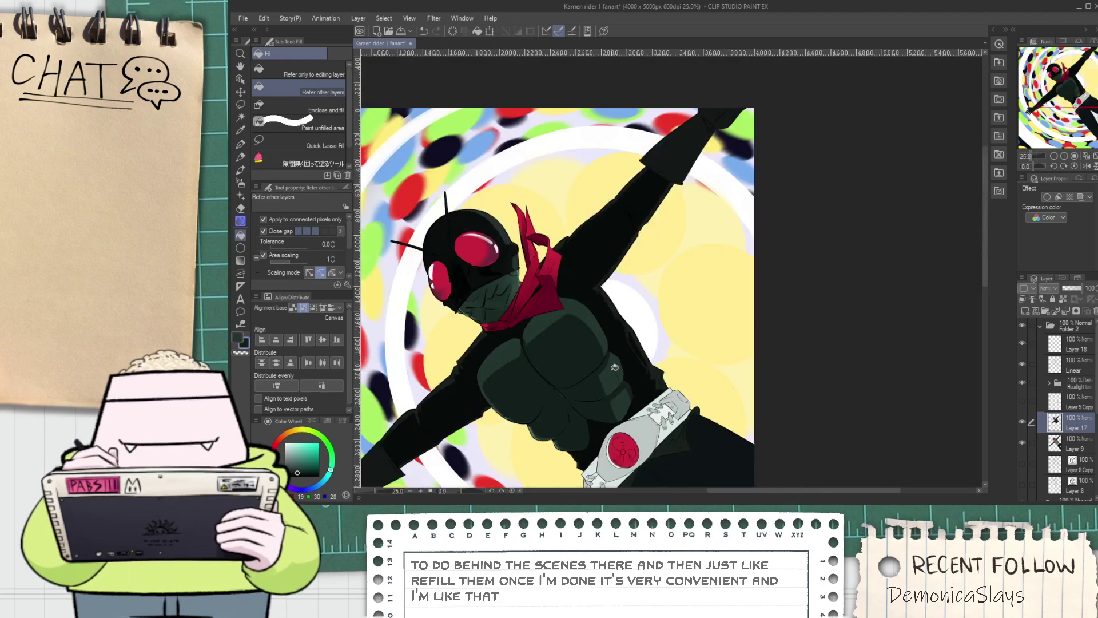
scroll(614, 367, up, 2)
click(599, 352)
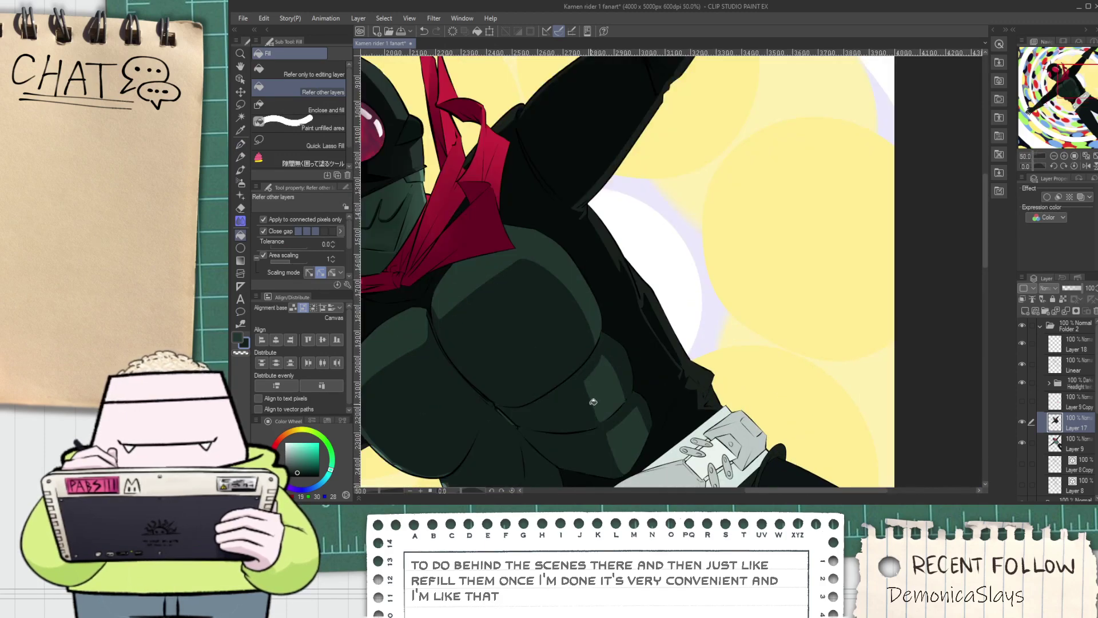
scroll(530, 418, up, 1)
Draw two dark green boundary lines across the right chest plate's upper rim and fill the section below the scarf with shadow
key(p)
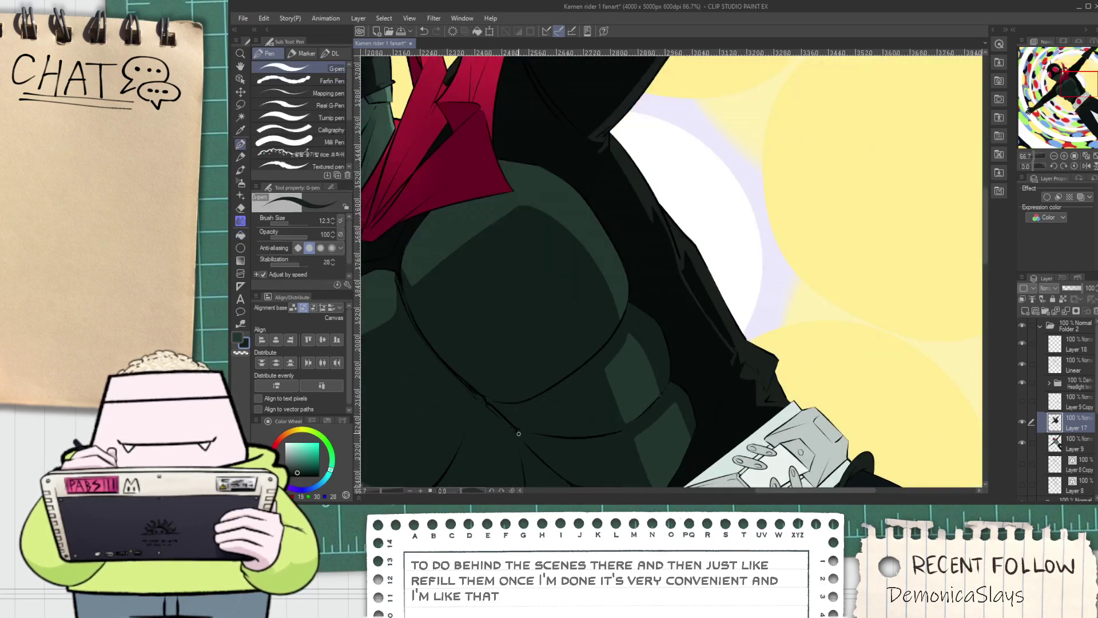
scroll(543, 289, up, 4)
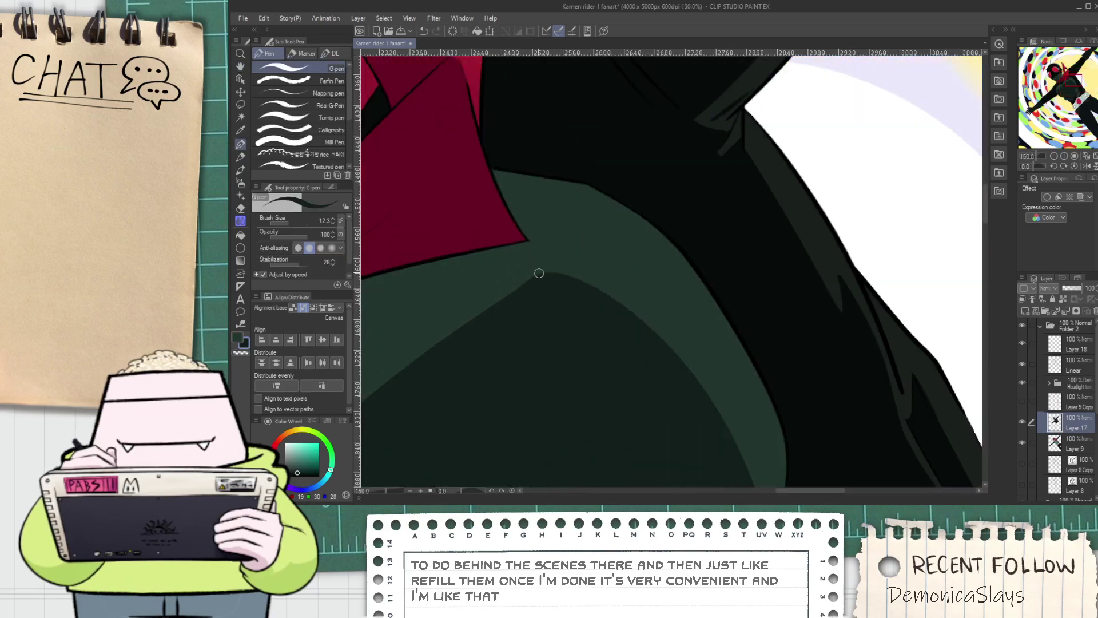
drag(438, 264, 690, 275)
key(ctrl+z)
drag(563, 341, 756, 309)
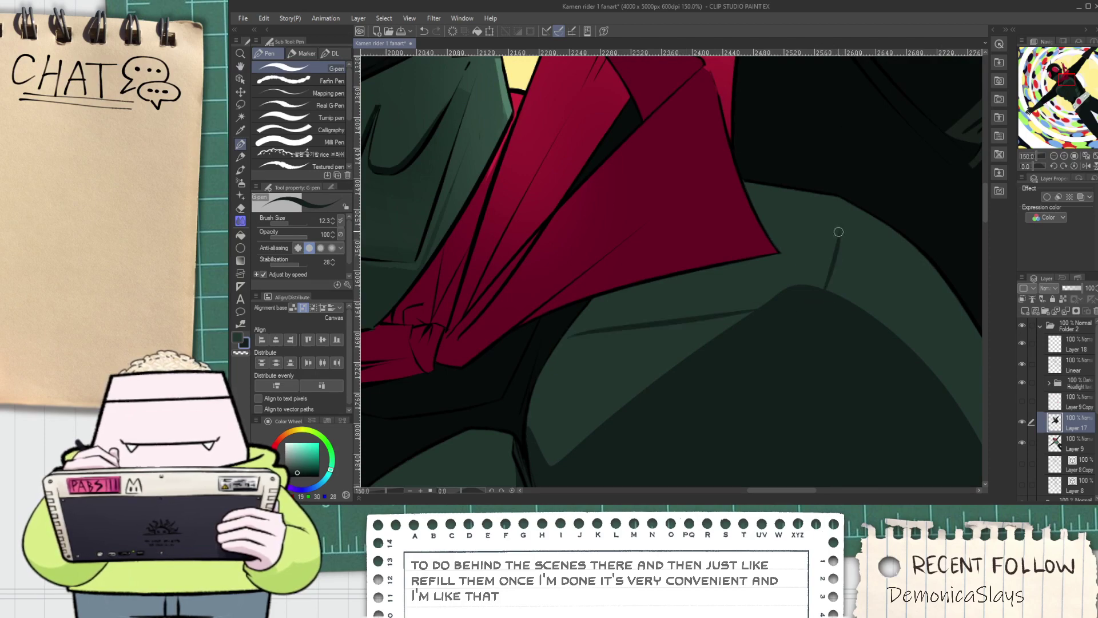
drag(841, 226, 849, 219)
scroll(796, 261, down, 9)
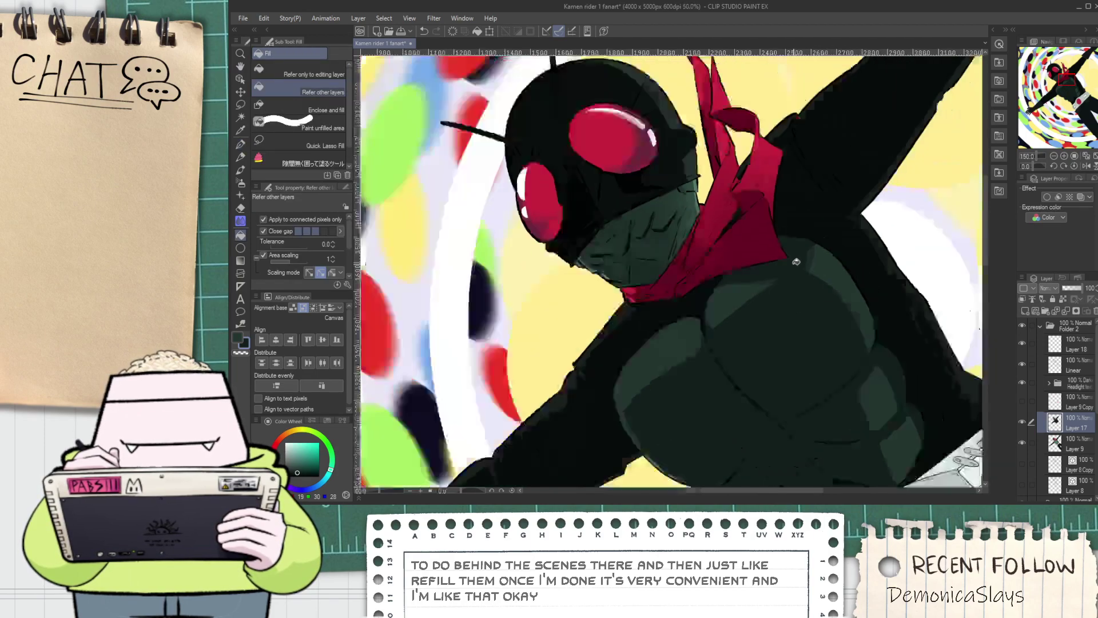
drag(809, 300, 725, 307)
scroll(715, 274, up, 10)
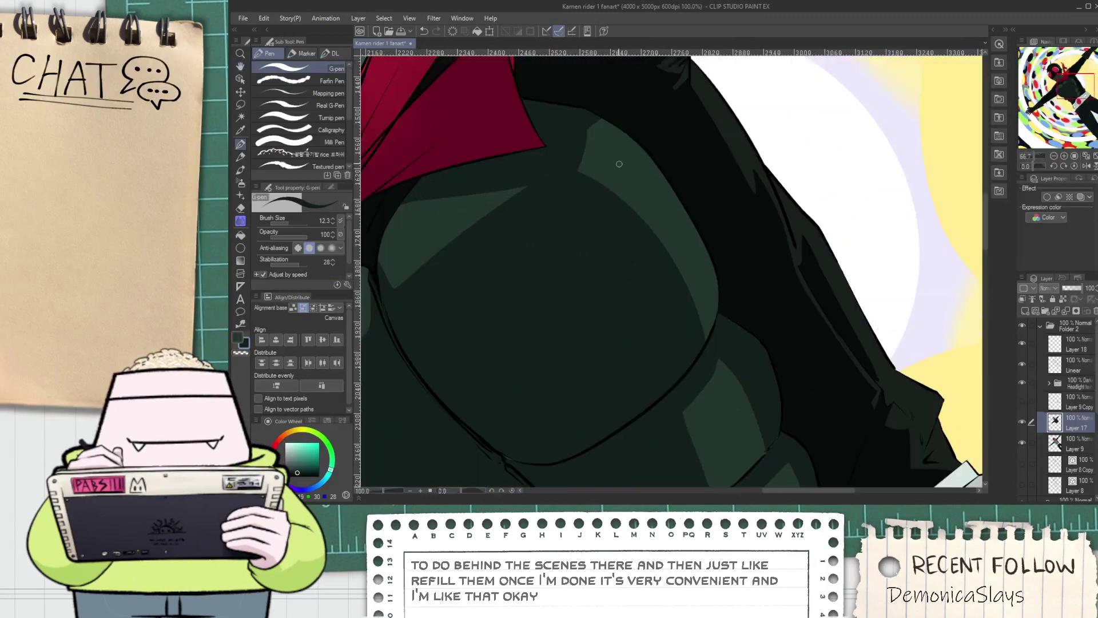
key(g)
click(582, 157)
scroll(658, 229, down, 4)
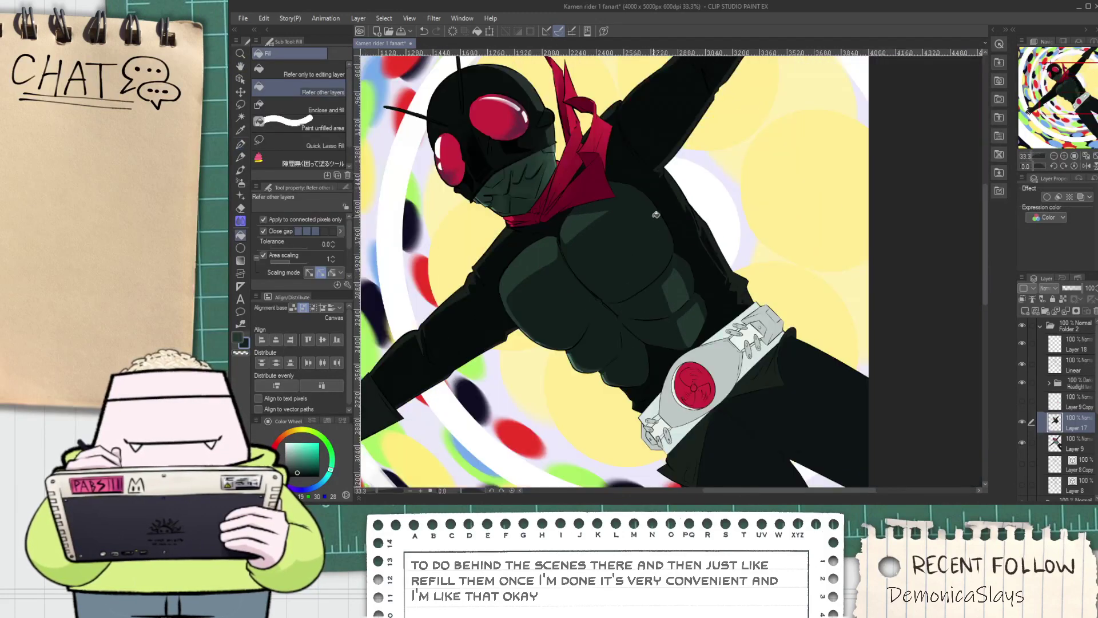
scroll(657, 217, up, 5)
key(p)
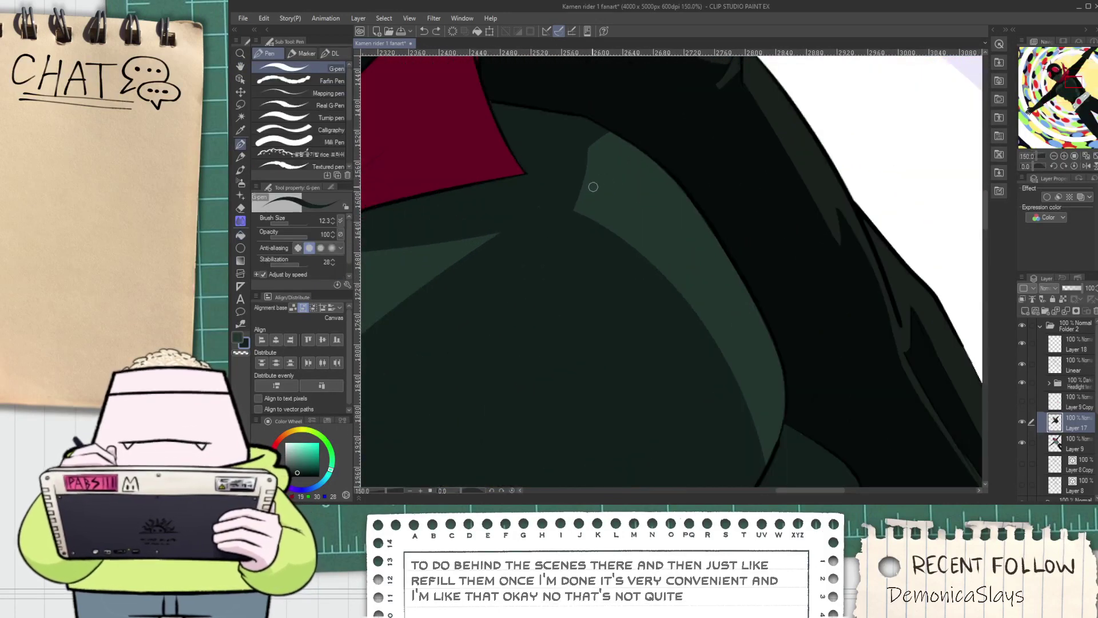
scroll(595, 225, down, 2)
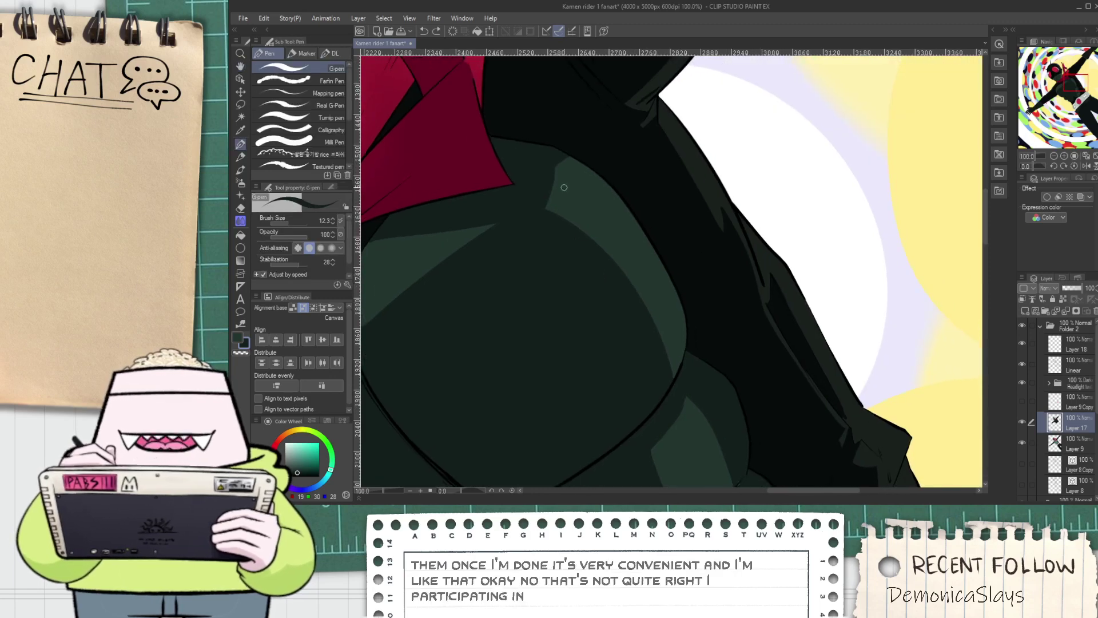
scroll(564, 187, up, 2)
drag(550, 173, 716, 373)
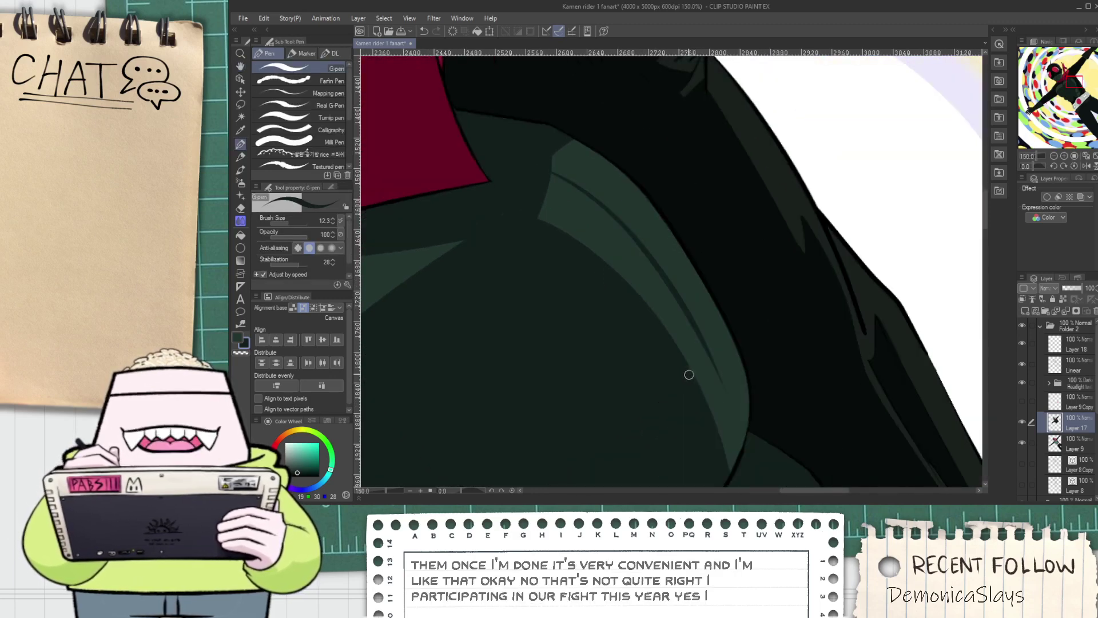
key(space)
drag(667, 358, 621, 334)
key(ctrl+z)
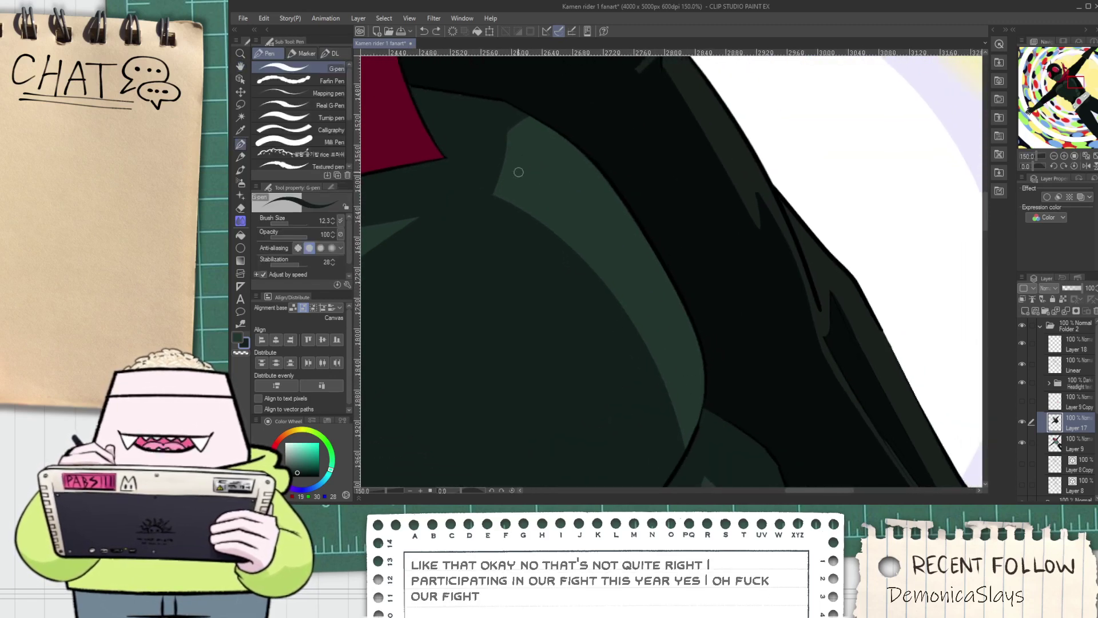
drag(503, 163, 678, 402)
key(ctrl+z)
drag(501, 176, 674, 404)
key(ctrl+z)
drag(503, 155, 674, 360)
key(ctrl+z)
Draw a curved dark green line through the right chest plate's outer highlight and fill the strip between it and the outline
mouse_move(492, 167)
mouse_down()
mouse_move(601, 220)
mouse_move(683, 408)
mouse_up()
scroll(695, 395, up, 5)
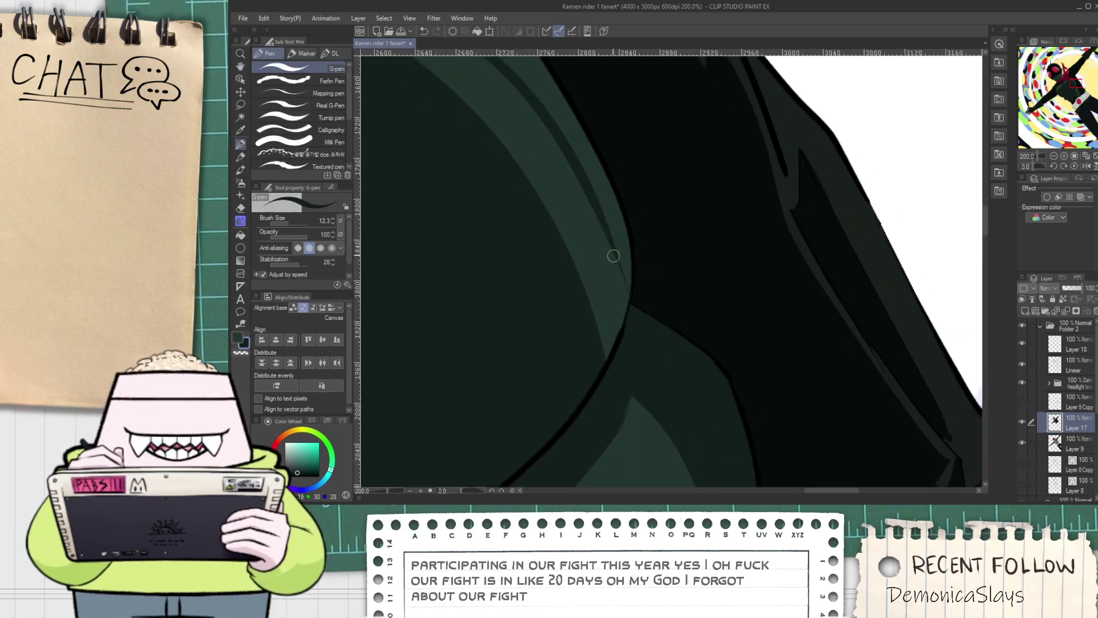
key(h)
scroll(634, 267, down, 5)
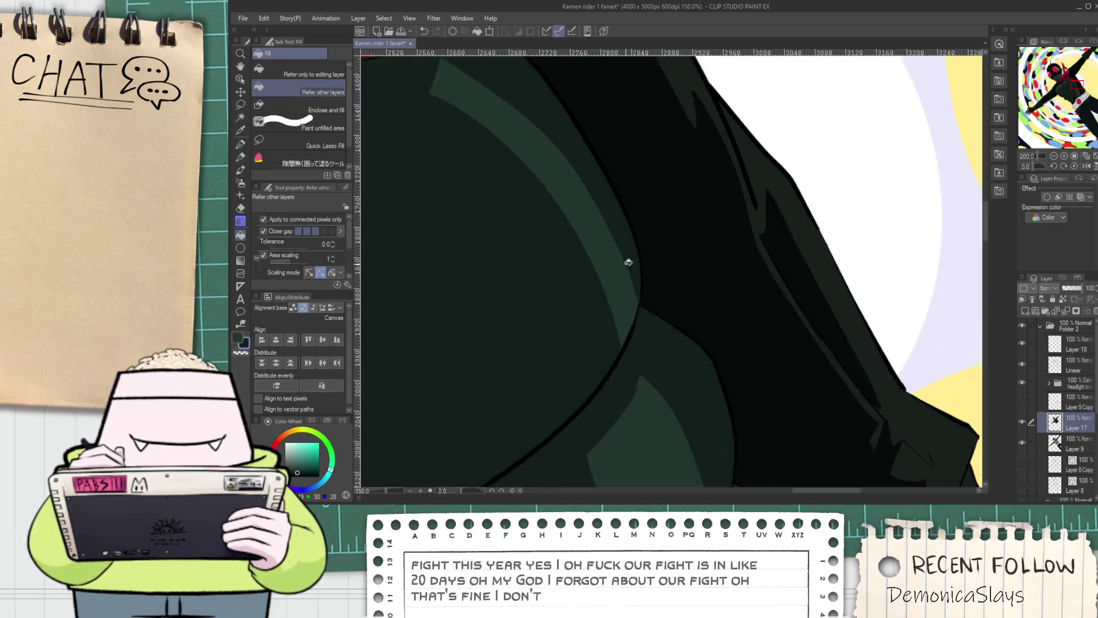
Inspect the shading along the right chest plate's upper edge and around the scarf corner
scroll(572, 234, up, 5)
key(p)
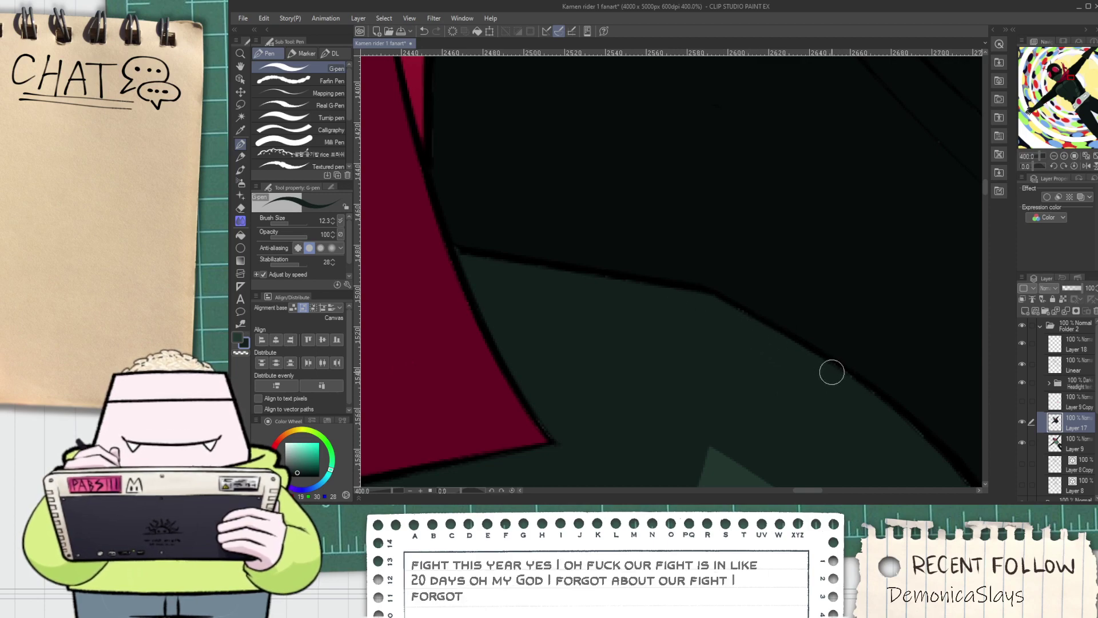
scroll(872, 402, down, 3)
scroll(784, 392, up, 6)
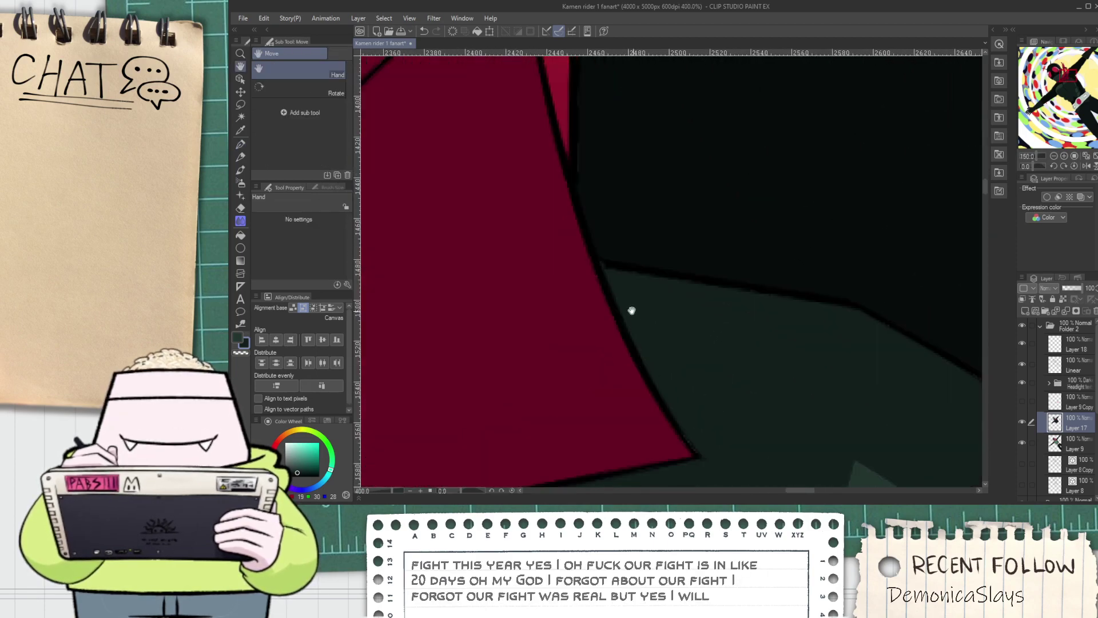
scroll(589, 245, down, 6)
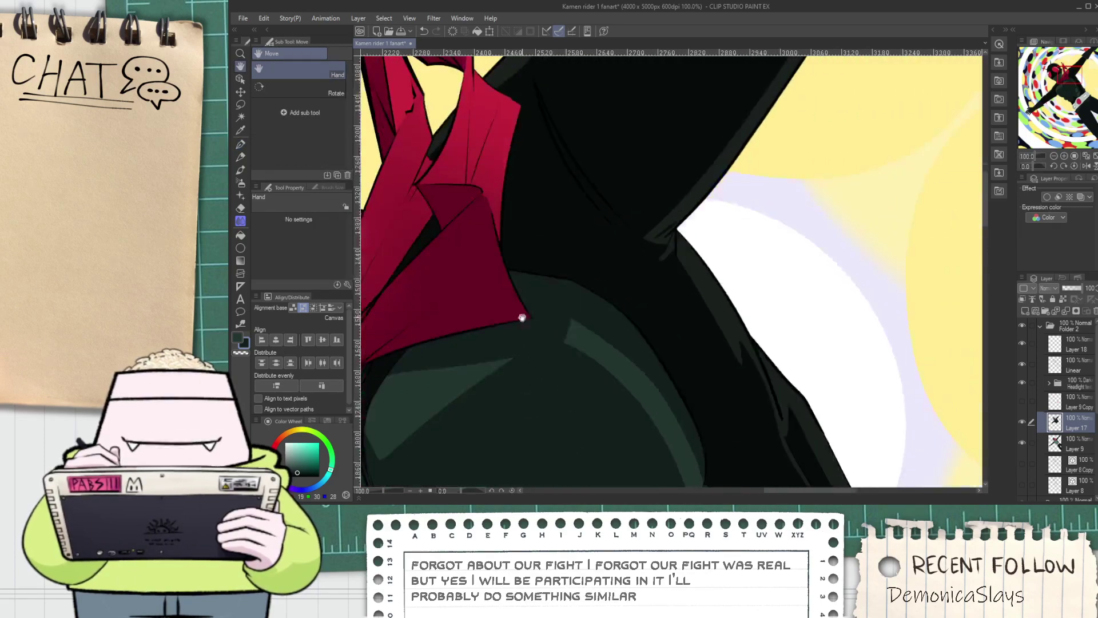
drag(522, 317, 486, 285)
Trim the lower tip of the right chest plate's outer highlight with dark green so it tapers away from the outline
scroll(487, 277, up, 2)
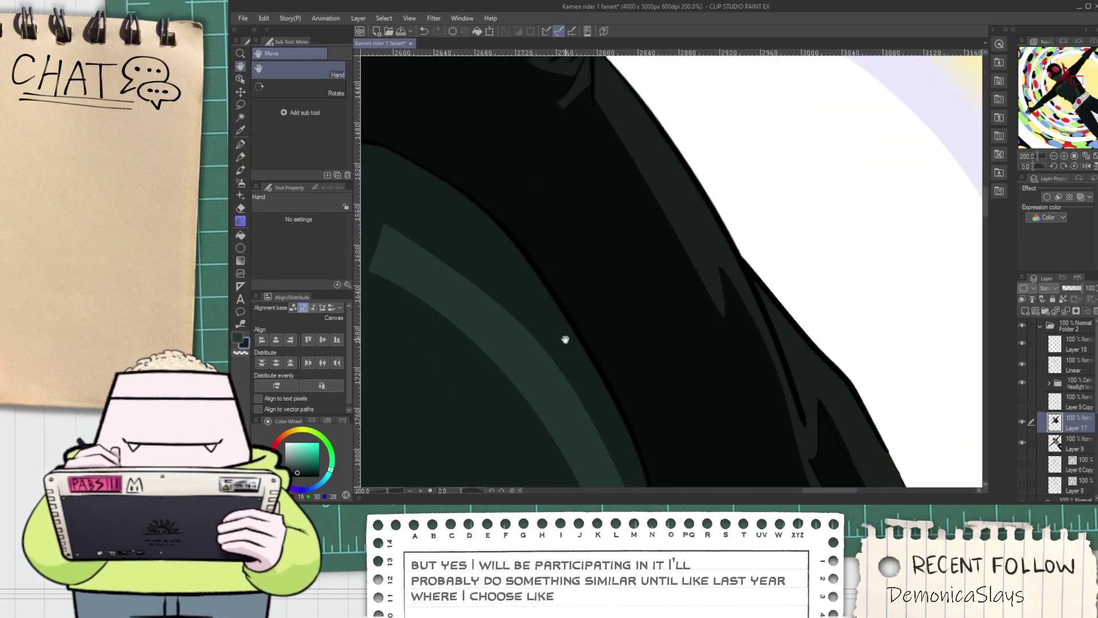
drag(564, 338, 540, 283)
scroll(550, 299, down, 2)
scroll(557, 379, up, 4)
mouse_move(569, 409)
mouse_down()
mouse_move(556, 380)
mouse_move(569, 165)
mouse_move(569, 277)
mouse_up()
key(g)
click(576, 238)
key(p)
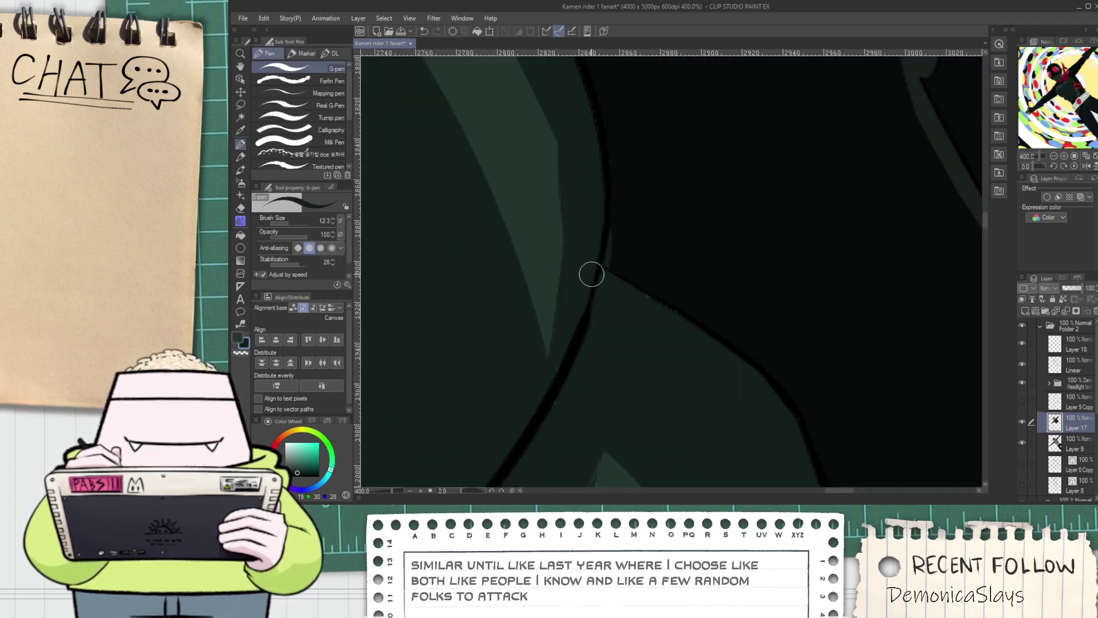
drag(565, 169, 503, 417)
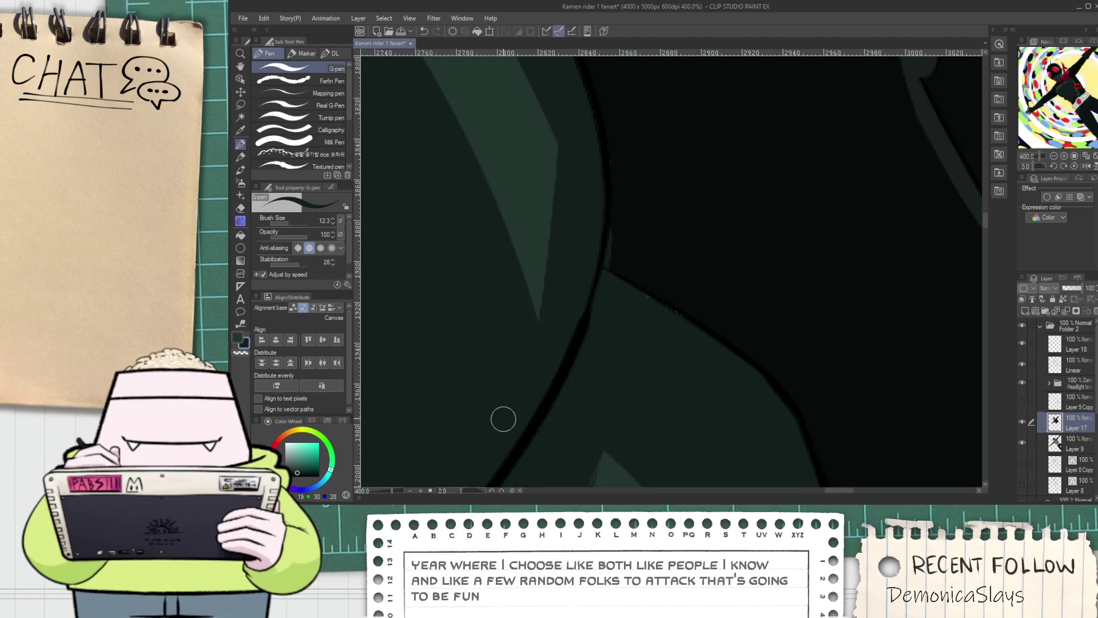
Sample the near-black suit color and paint over the stray pixels where the right chest plate and upper abdominal outlines meet
alt+click(618, 230)
scroll(612, 249, up, 2)
key(g)
key(p)
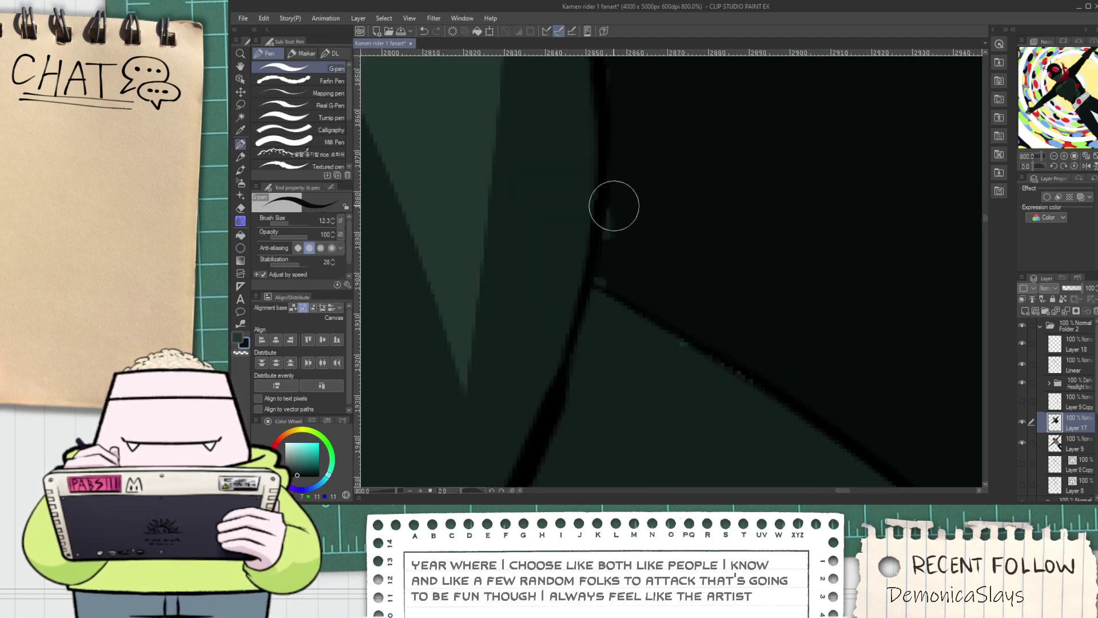
scroll(622, 129, down, 4)
drag(630, 160, 645, 172)
scroll(644, 171, up, 4)
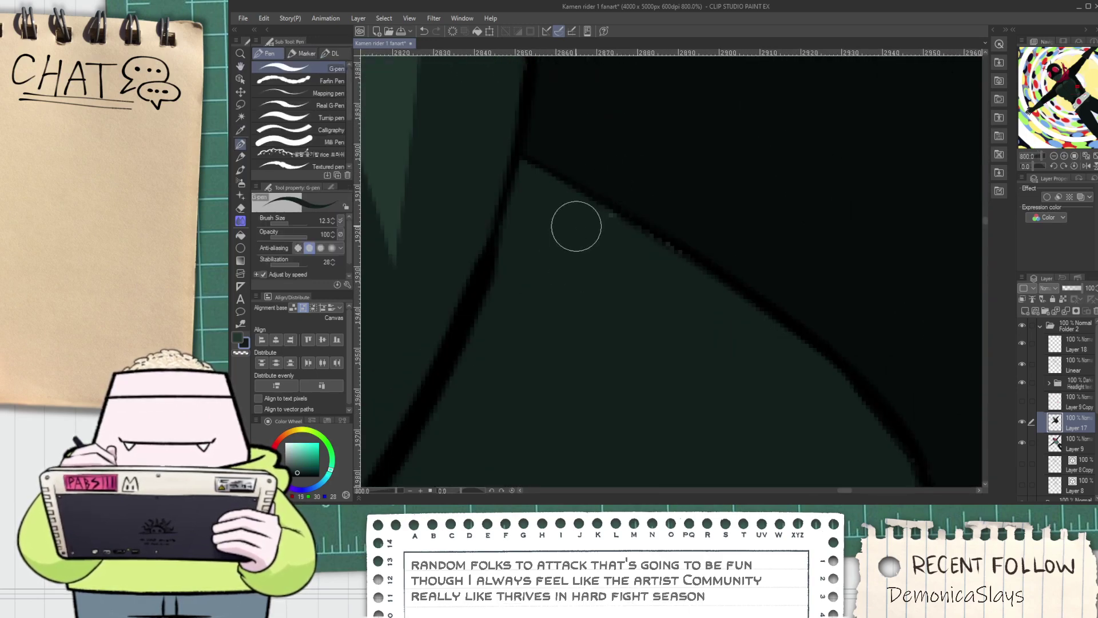
scroll(661, 257, down, 10)
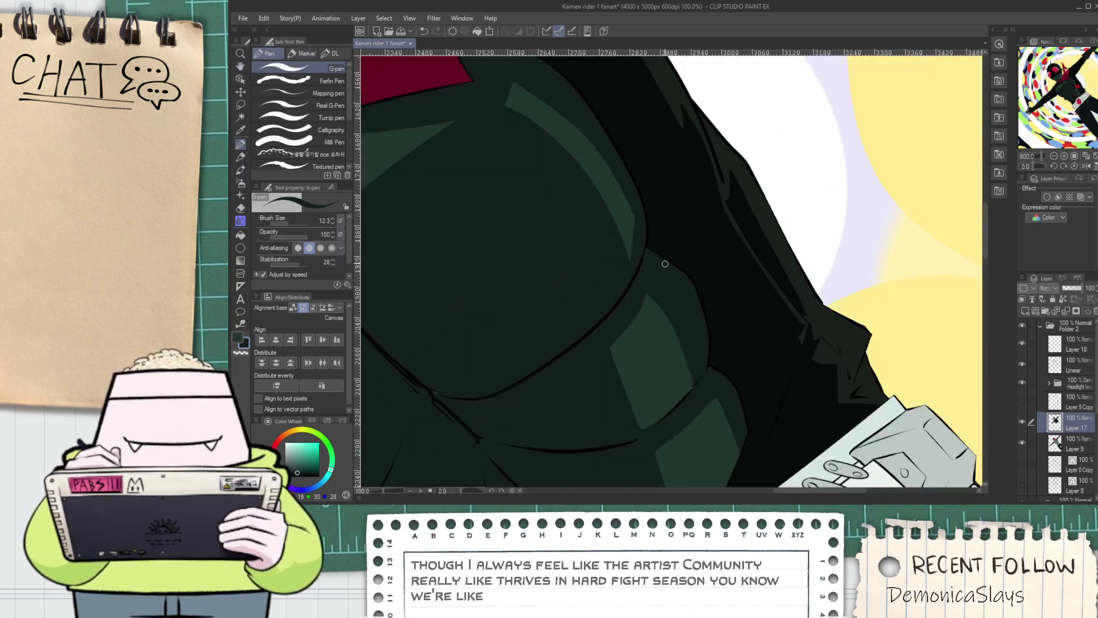
drag(662, 273, 637, 330)
scroll(637, 330, up, 2)
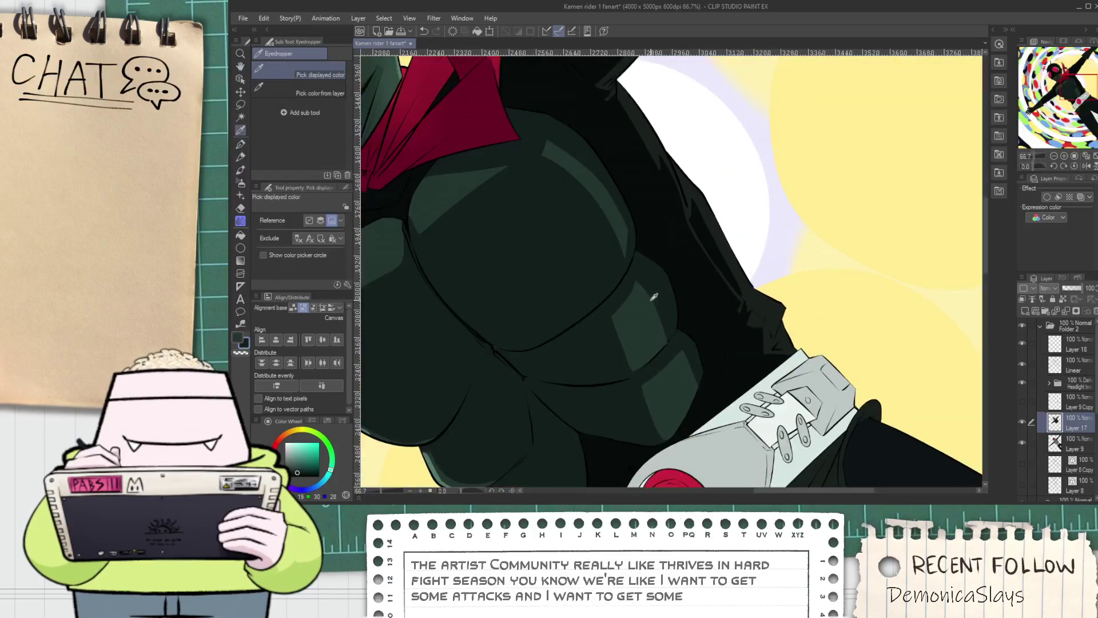
scroll(639, 309, up, 4)
drag(627, 274, 620, 311)
scroll(621, 316, up, 1)
scroll(630, 321, down, 2)
scroll(621, 312, up, 1)
scroll(654, 395, up, 1)
scroll(655, 399, up, 2)
drag(657, 399, 734, 302)
key(ctrl+z)
Sample the lighter green and outline a wider highlight along the outer edge of the right upper abdominal segment
key(p)
alt+click(668, 382)
drag(701, 350, 745, 287)
key(ctrl+z)
mouse_move(668, 392)
mouse_down()
mouse_move(723, 307)
mouse_move(678, 391)
mouse_move(747, 292)
mouse_up()
key(ctrl+z)
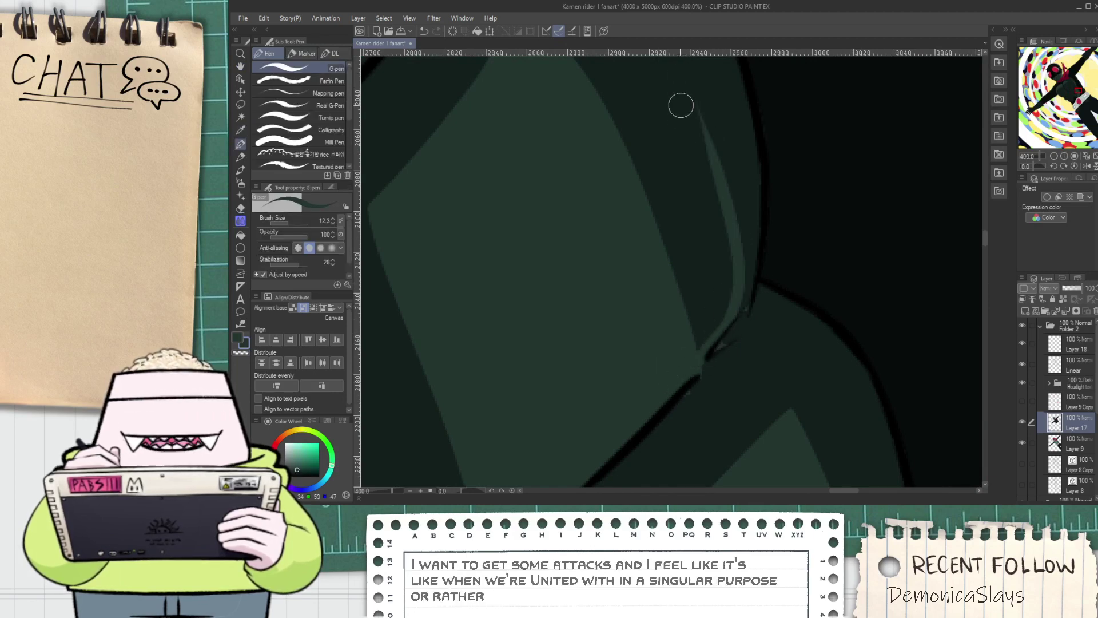
drag(679, 93, 698, 336)
mouse_move(595, 223)
mouse_down()
mouse_move(640, 155)
mouse_move(677, 166)
mouse_move(746, 286)
mouse_up()
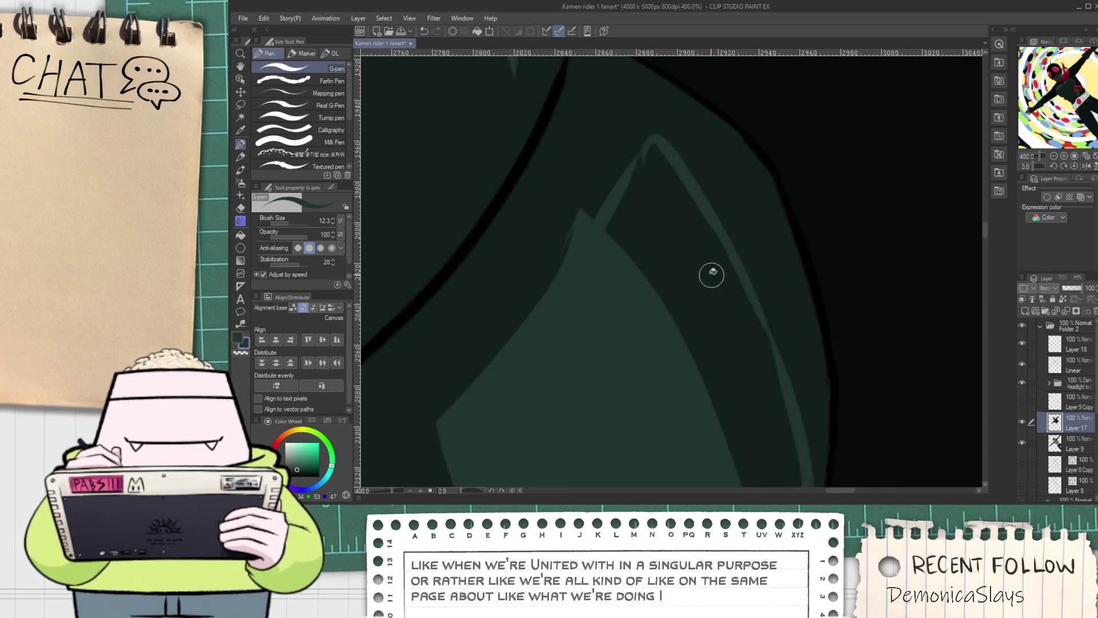
Fill the widened upper abdominal highlight with the lighter green and smooth its inner upper edge with the G-pen
key(g)
click(712, 276)
key(p)
drag(624, 170, 572, 232)
scroll(625, 171, down, 5)
Draw dark green boundaries through both right abdominal highlights and fill their inner parts, leaving narrow strips near the outer edges
key(space)
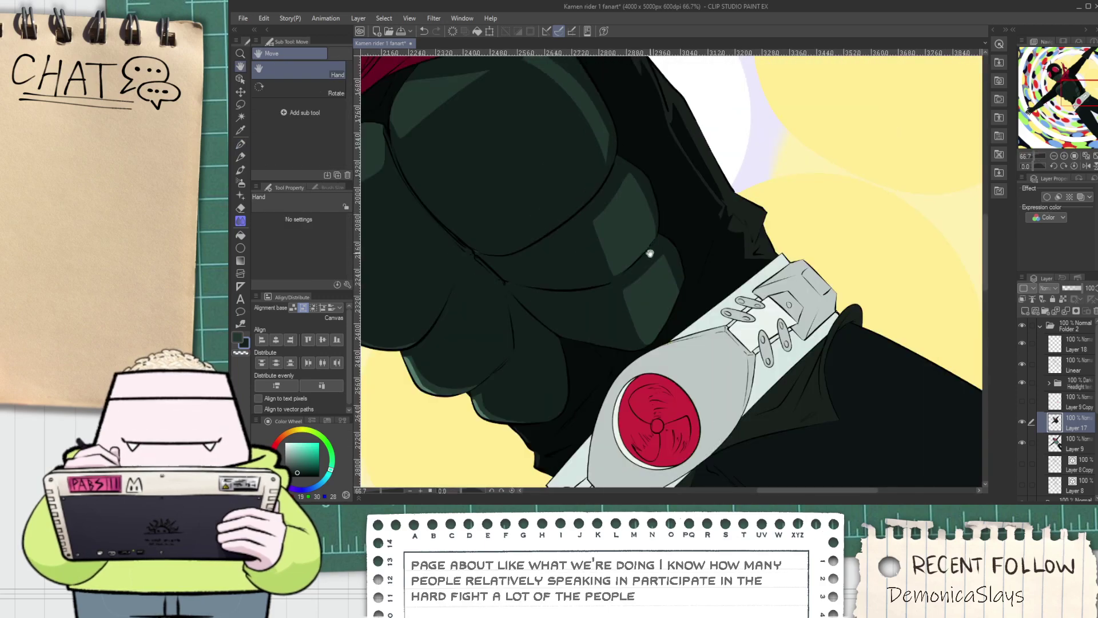
scroll(649, 245, up, 8)
key(p)
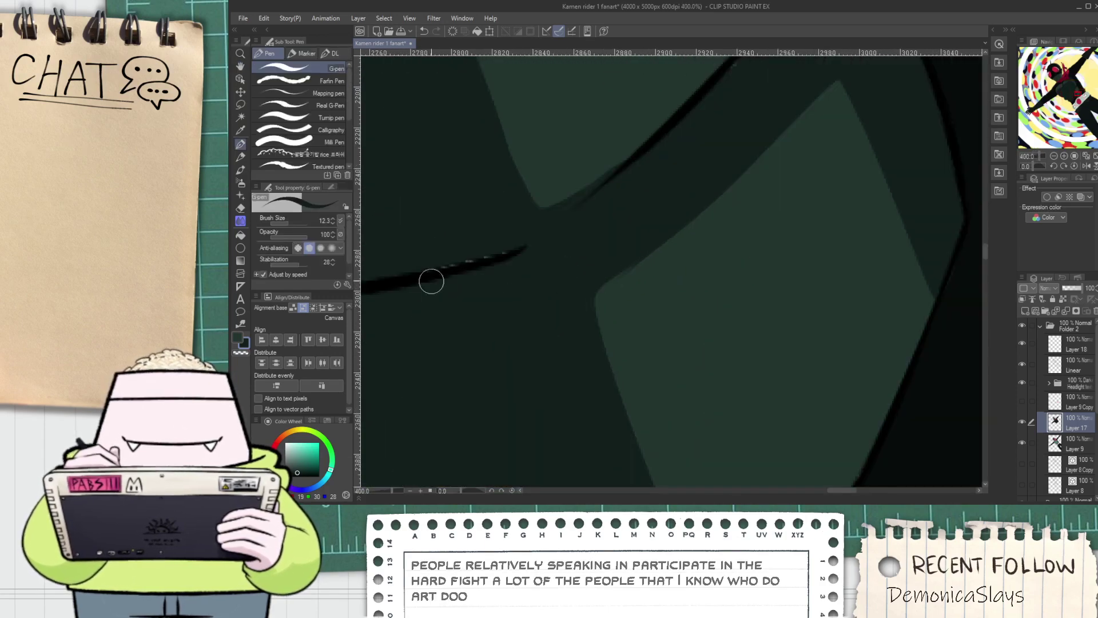
scroll(608, 235, down, 6)
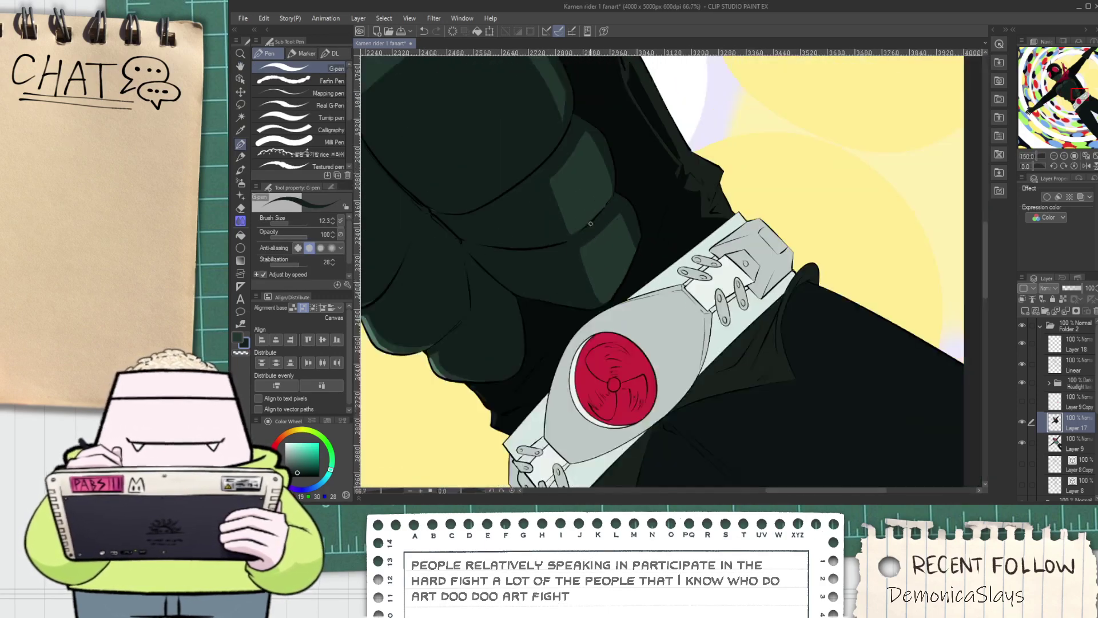
scroll(608, 315, up, 3)
key(p)
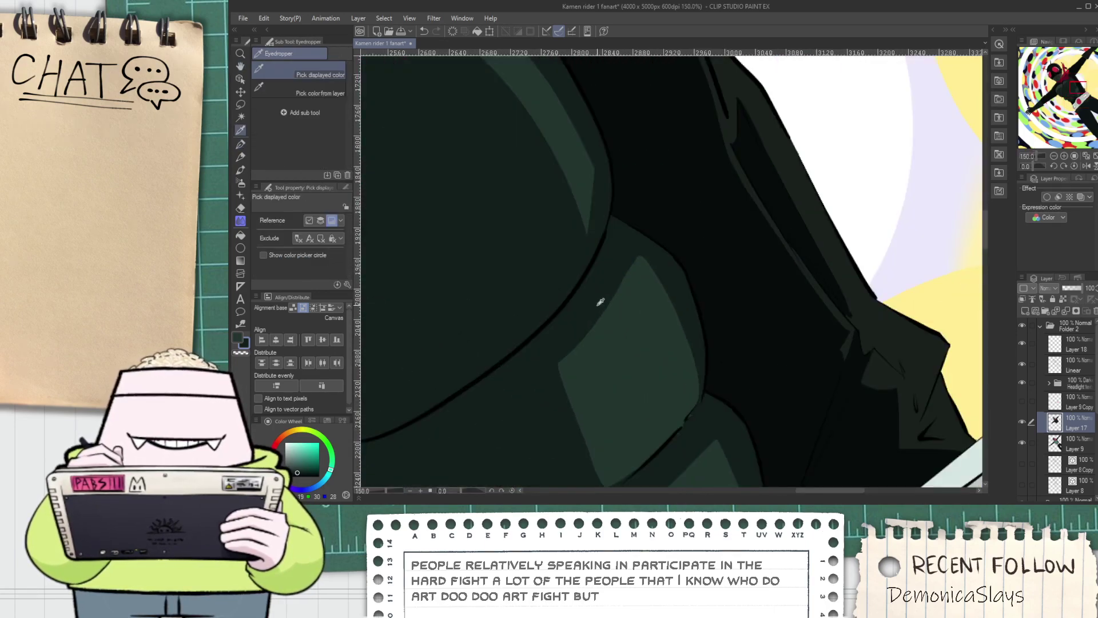
drag(647, 393, 571, 248)
drag(660, 401, 663, 411)
key(g)
click(643, 387)
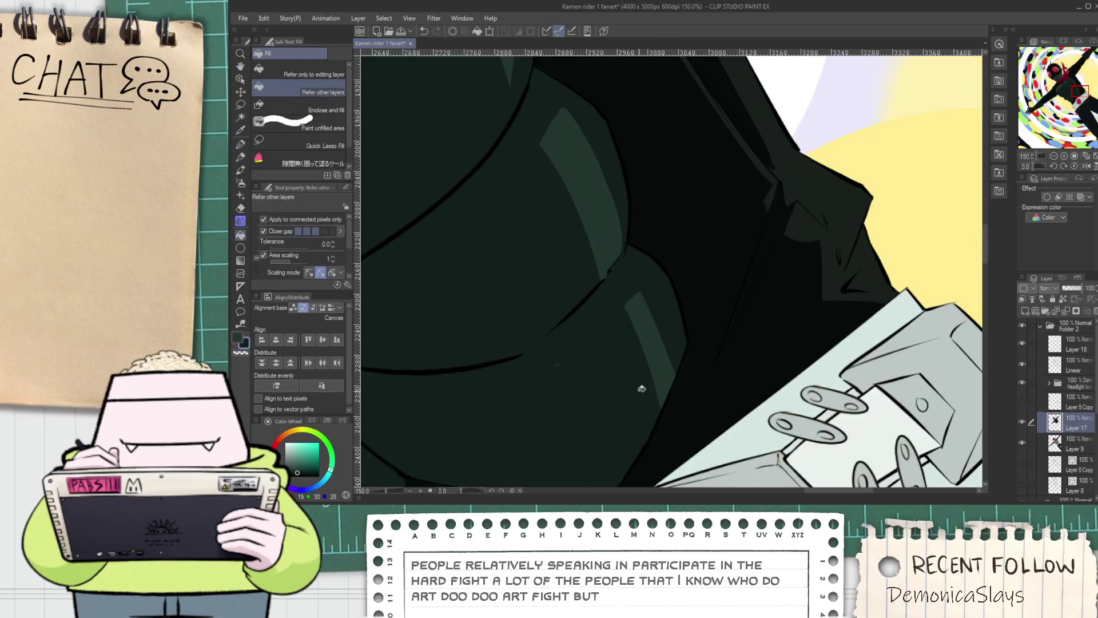
scroll(640, 380, down, 3)
scroll(613, 391, up, 2)
key(p)
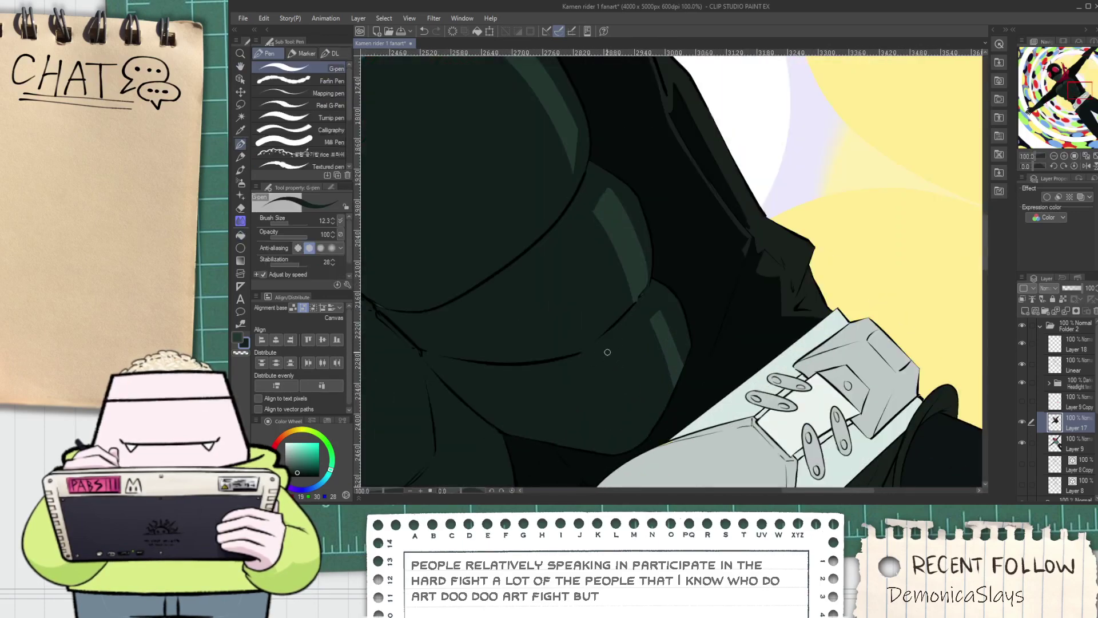
Sample the lighter green and draw a short line from the upper end of the right chest plate's outer highlight toward its inner highlight
scroll(608, 353, down, 4)
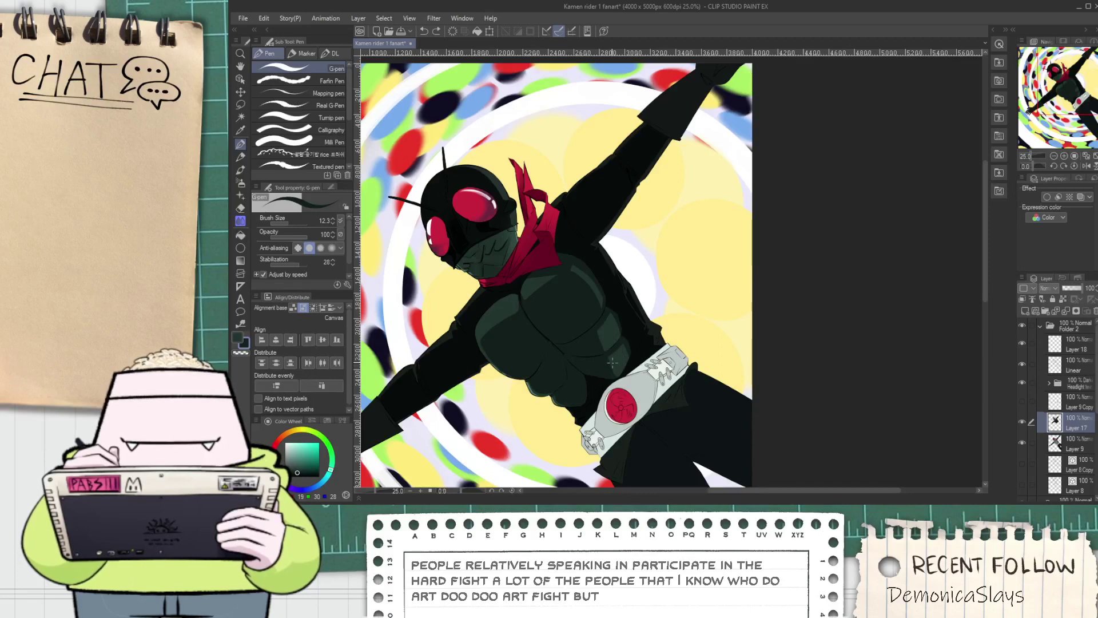
scroll(612, 362, up, 4)
key(e)
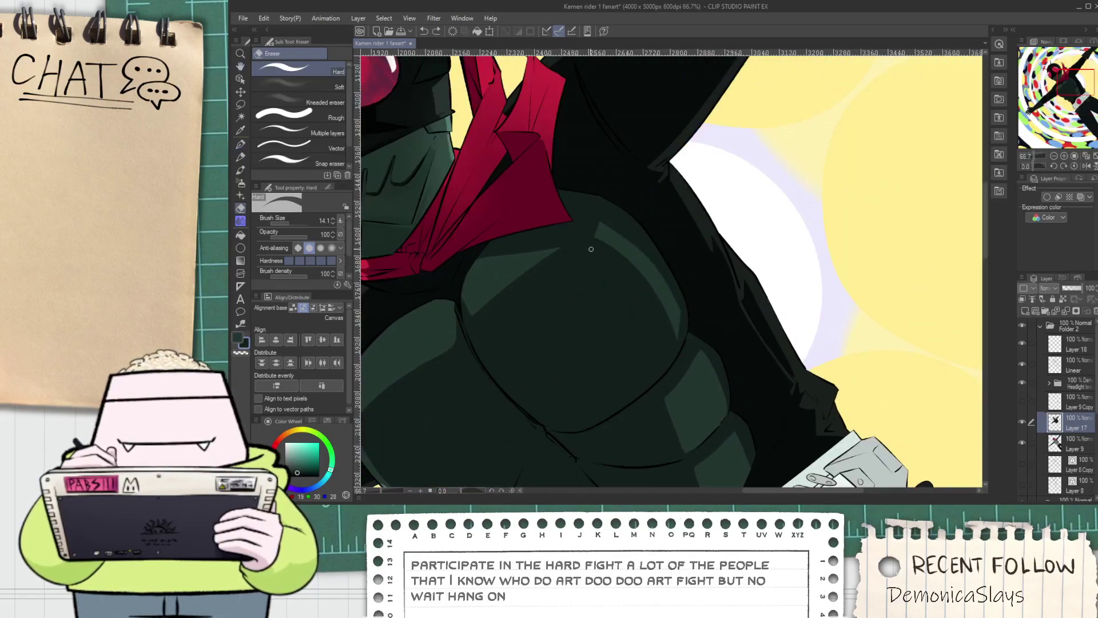
scroll(591, 250, up, 1)
drag(580, 255, 591, 242)
key(p)
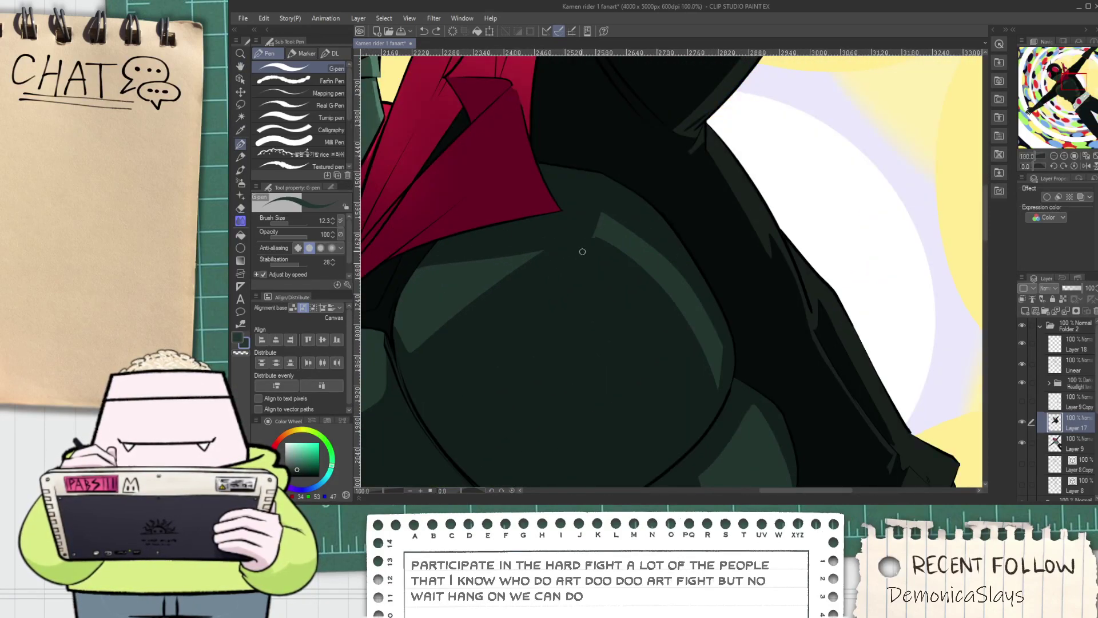
scroll(554, 253, up, 1)
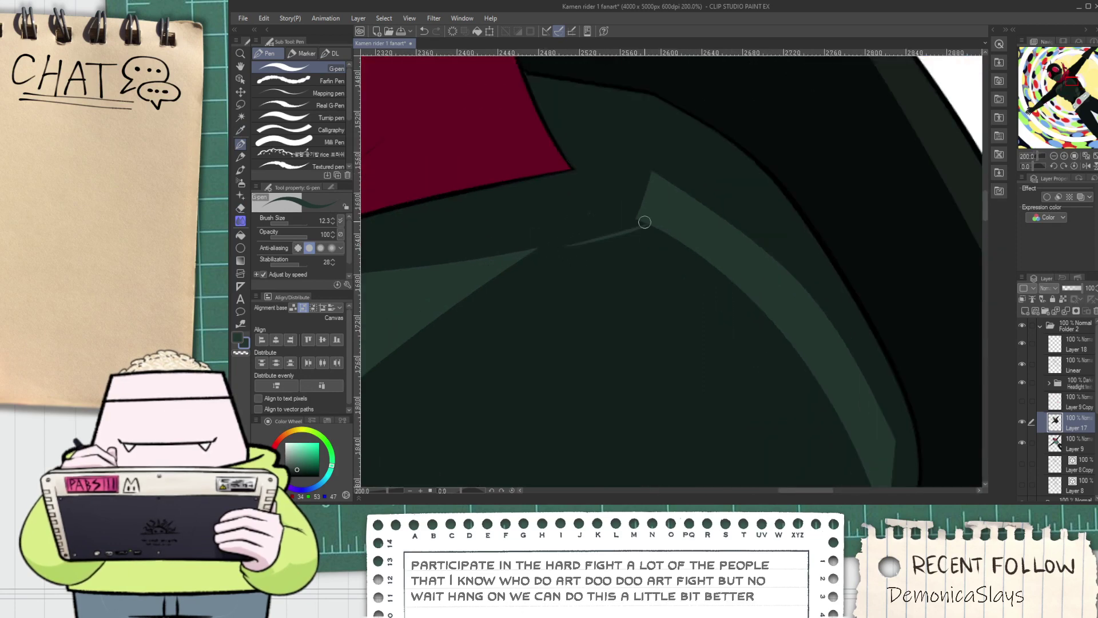
scroll(640, 215, down, 2)
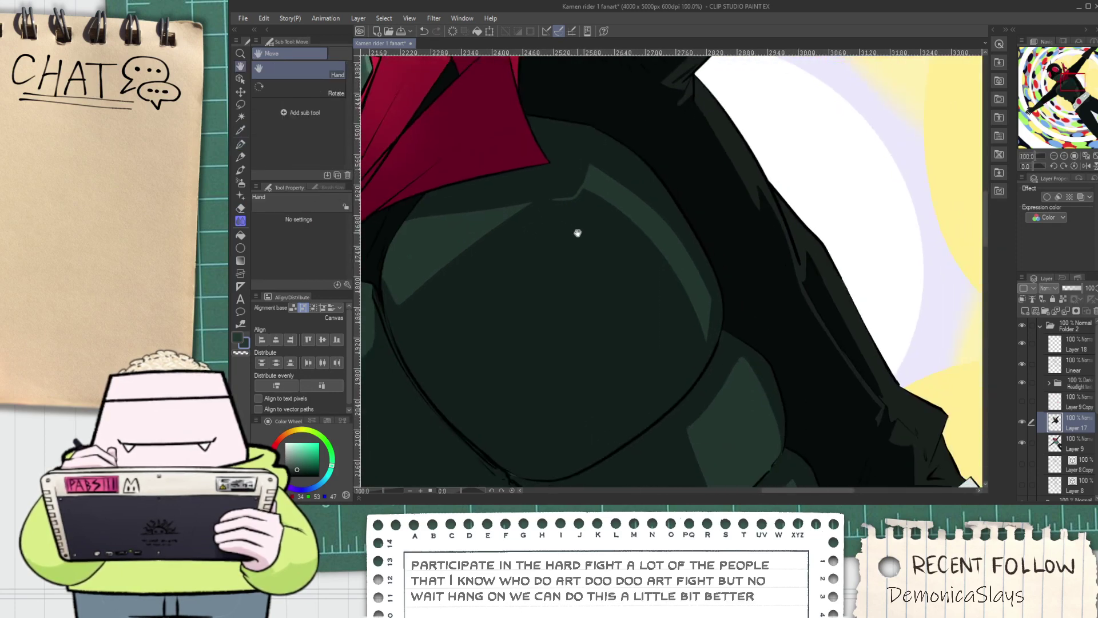
Draw a lighter green curve down to the right chest plate's lower outline and fill the gap between it and the outer highlight
key(ctrl+z)
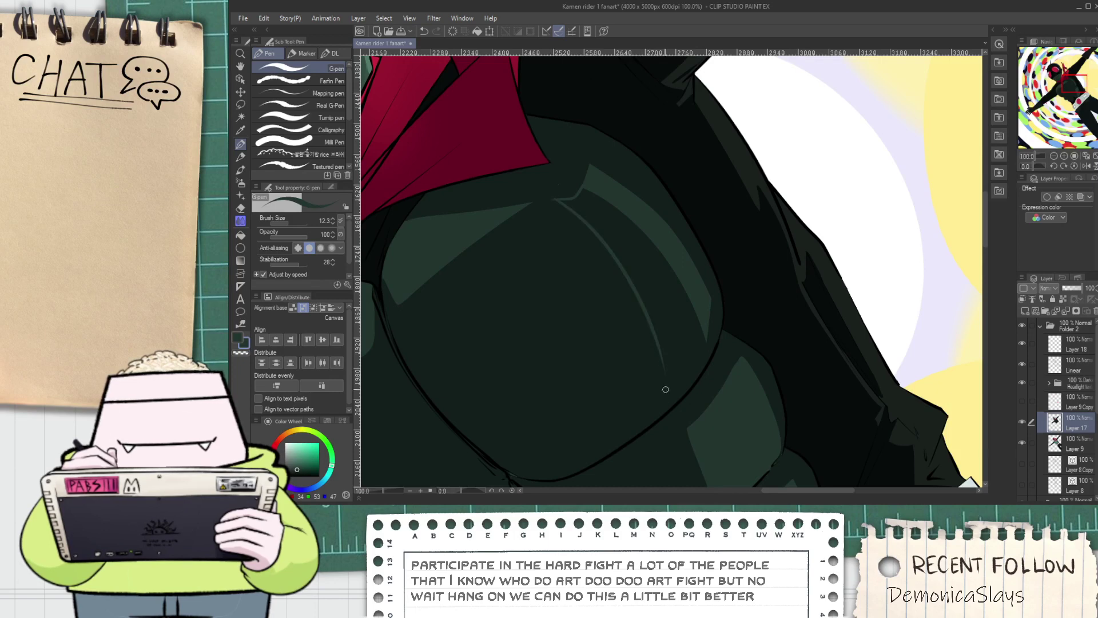
scroll(669, 394, up, 1)
mouse_move(498, 102)
mouse_down()
mouse_move(656, 272)
mouse_move(681, 374)
mouse_up()
scroll(690, 392, up, 1)
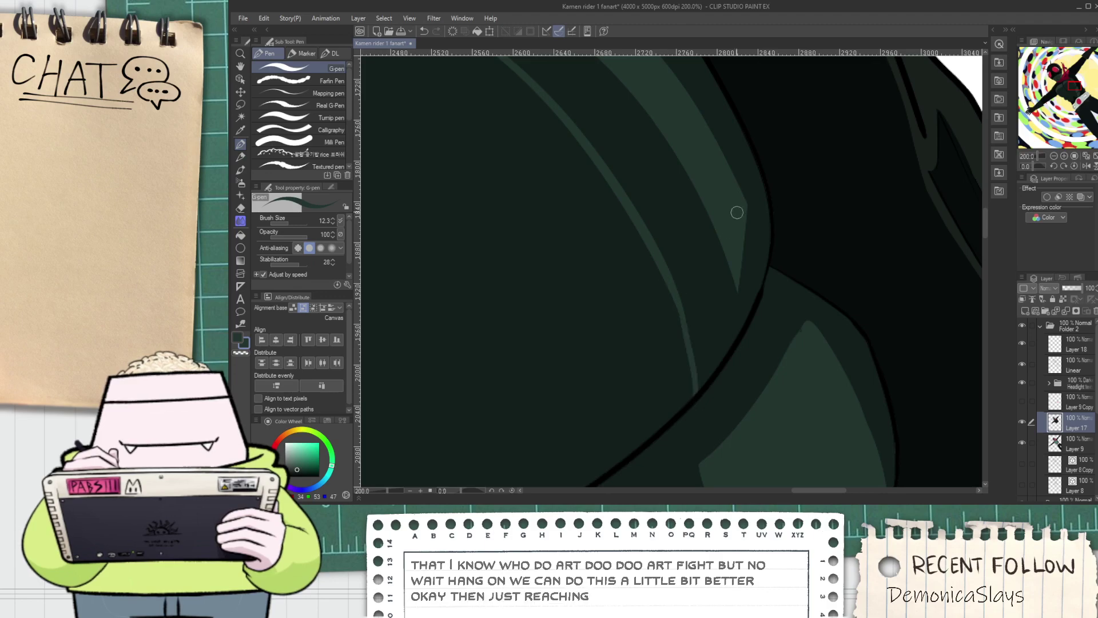
scroll(744, 240, down, 4)
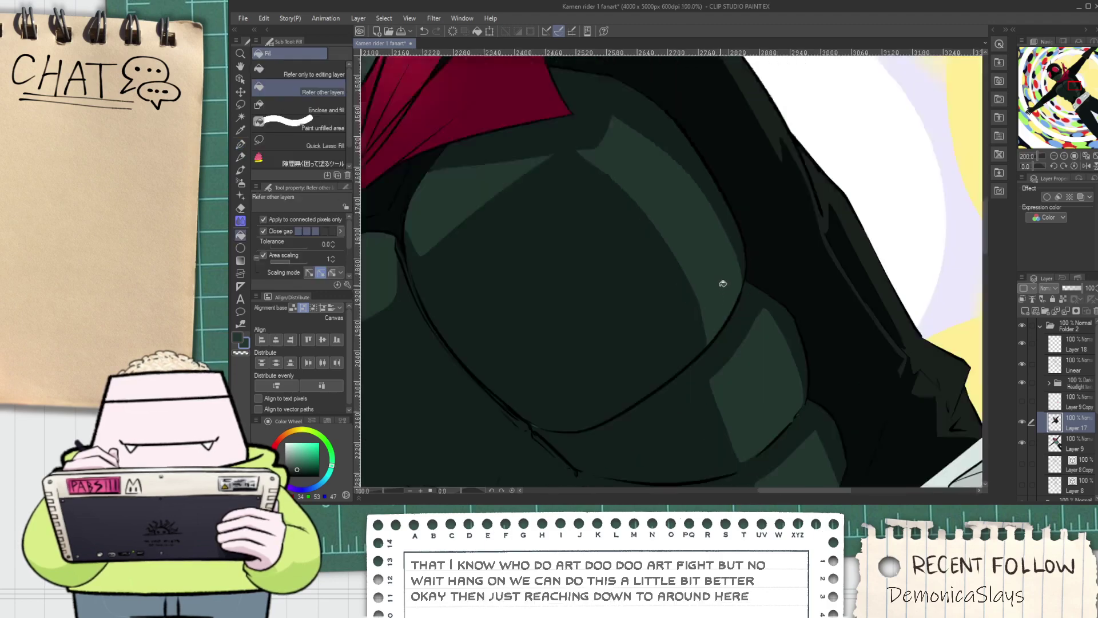
Trim the inner sides of both right abdominal highlights with dark green curves and fills, continuing the line of the chest highlight
scroll(724, 263, down, 2)
key(space)
drag(708, 281, 636, 292)
scroll(636, 292, up, 2)
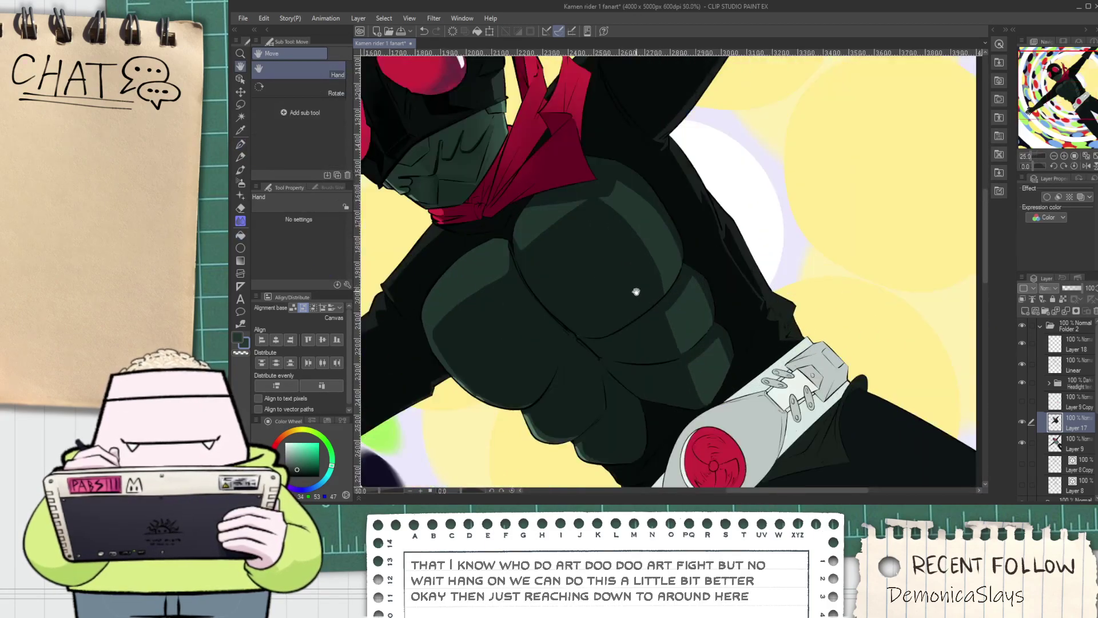
key(p)
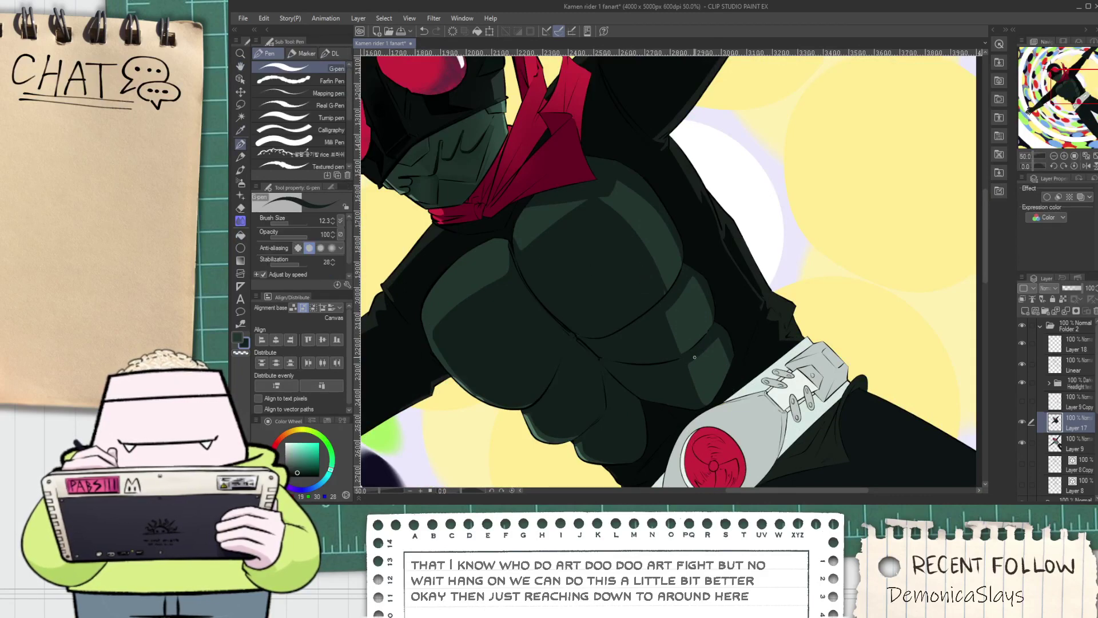
scroll(653, 270, up, 2)
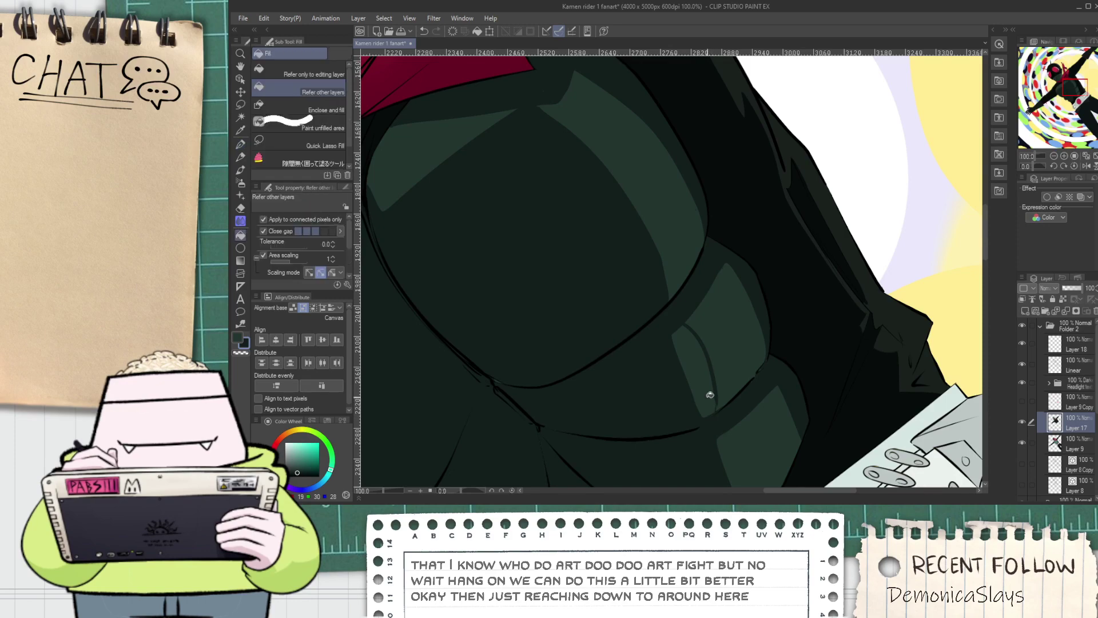
drag(714, 412, 679, 361)
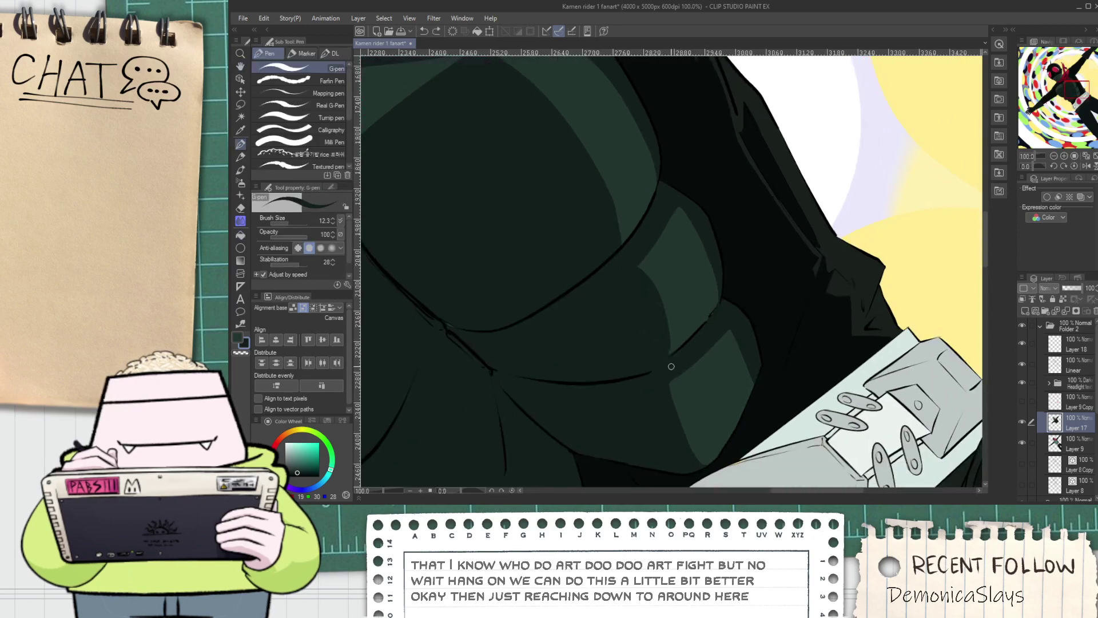
key(g)
scroll(707, 429, down, 6)
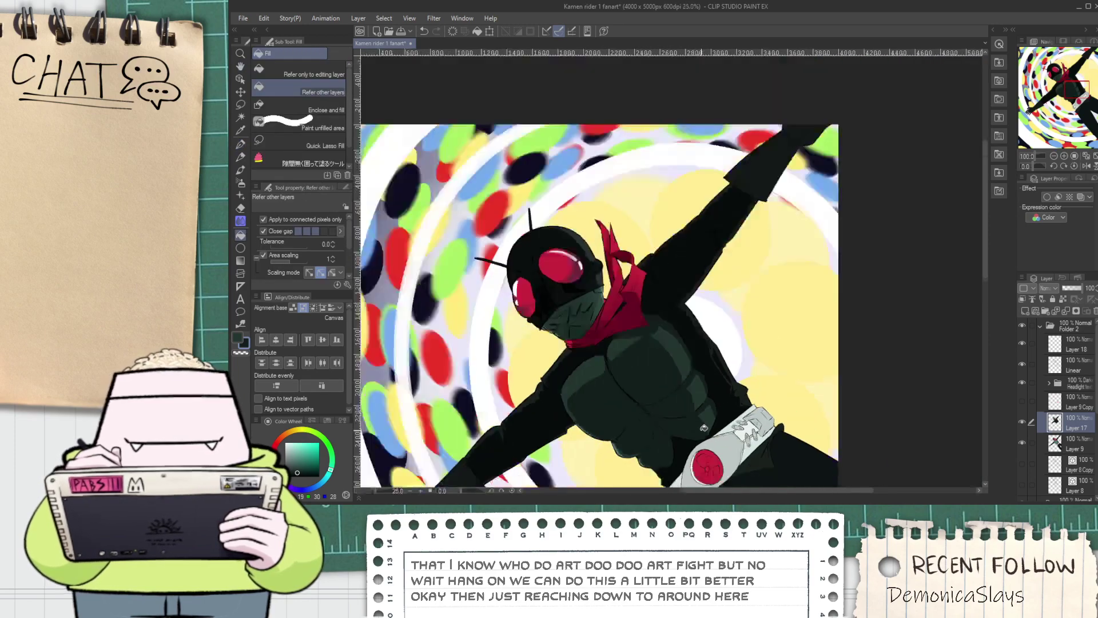
Sample the lighter green and widen the highlight along the outer edge of the left middle abdominal segment up to the chest outline
key(space)
drag(665, 439, 616, 375)
scroll(615, 374, up, 6)
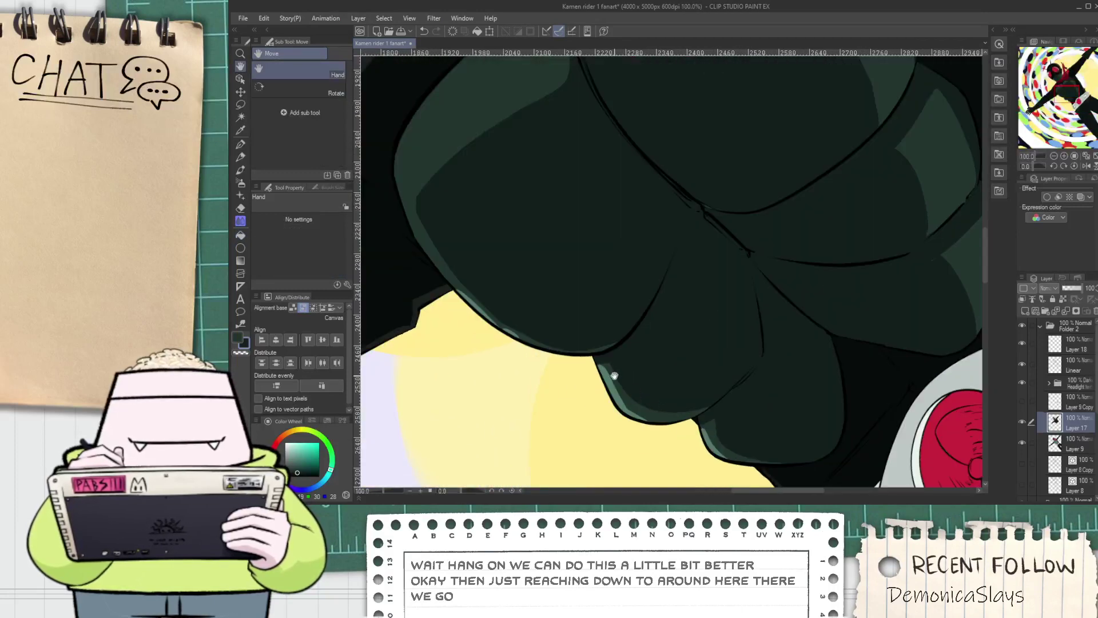
scroll(619, 379, up, 2)
key(p)
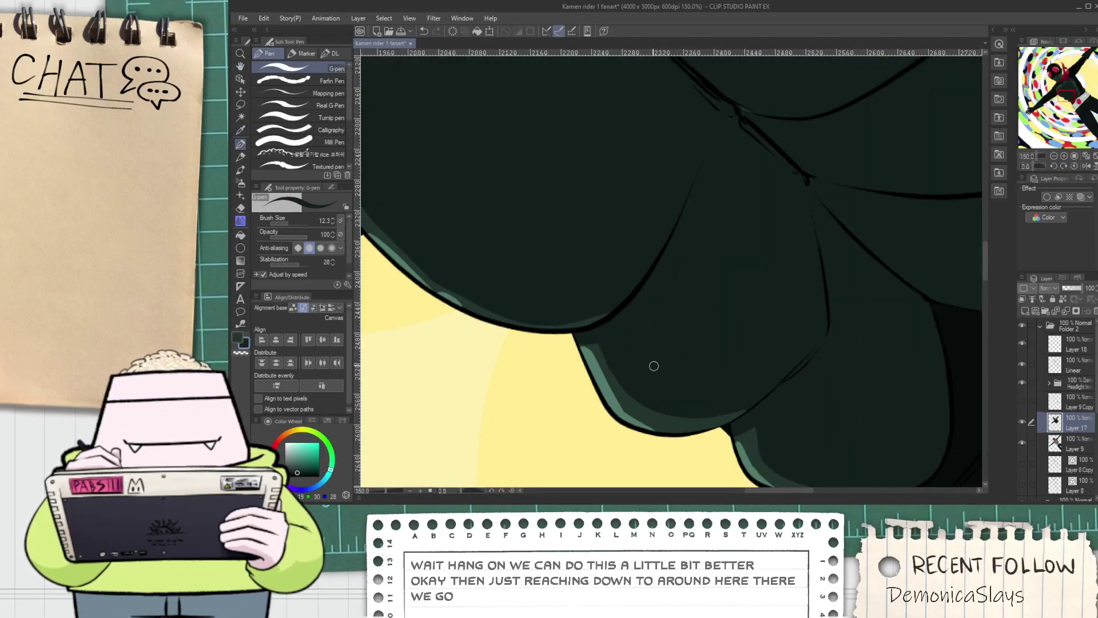
alt+click(637, 407)
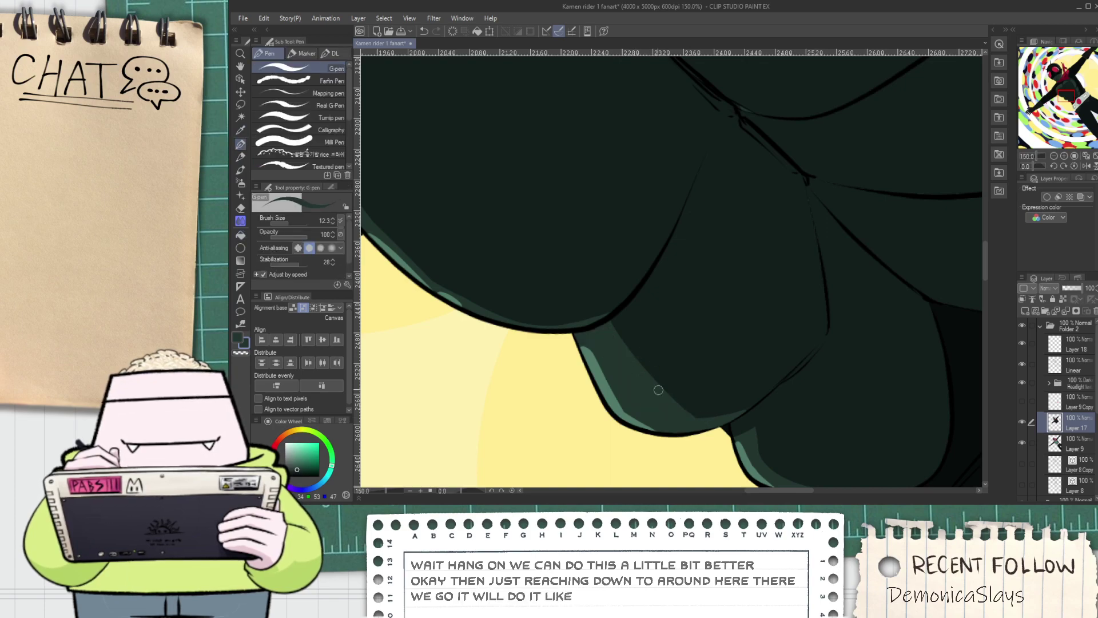
Widen the lighter green highlight along the outer edge of the lowest left abdominal segment
key(space)
scroll(699, 419, down, 1)
drag(746, 443, 620, 375)
scroll(621, 375, up, 2)
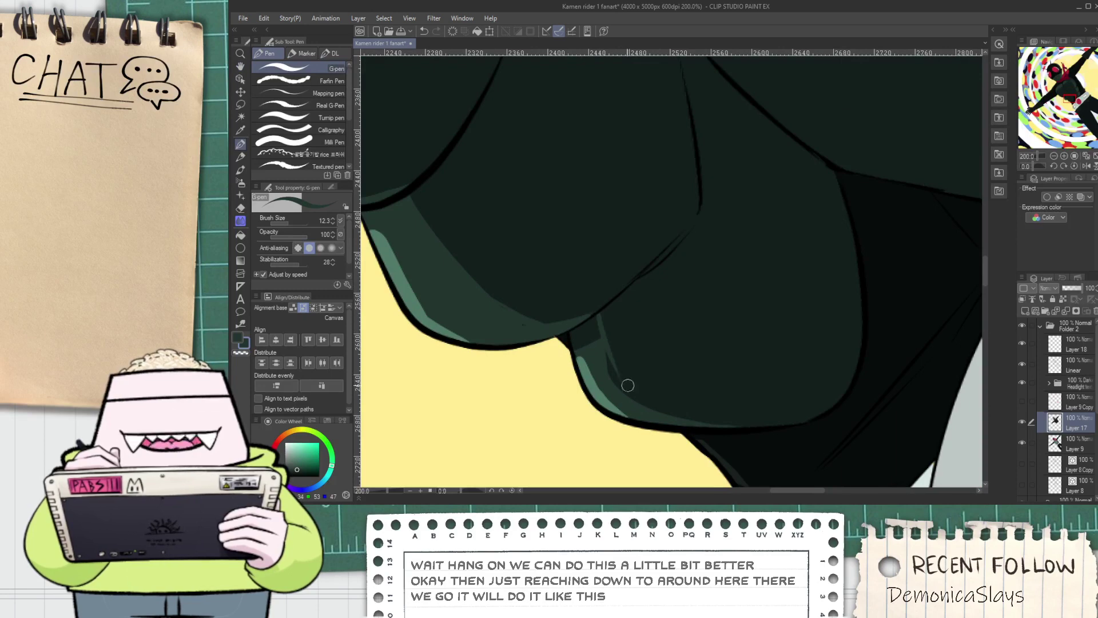
Outline a mid-green shading band along the outer edge of the lowest ab muscle with the G-pen and fill it
scroll(588, 331, up, 2)
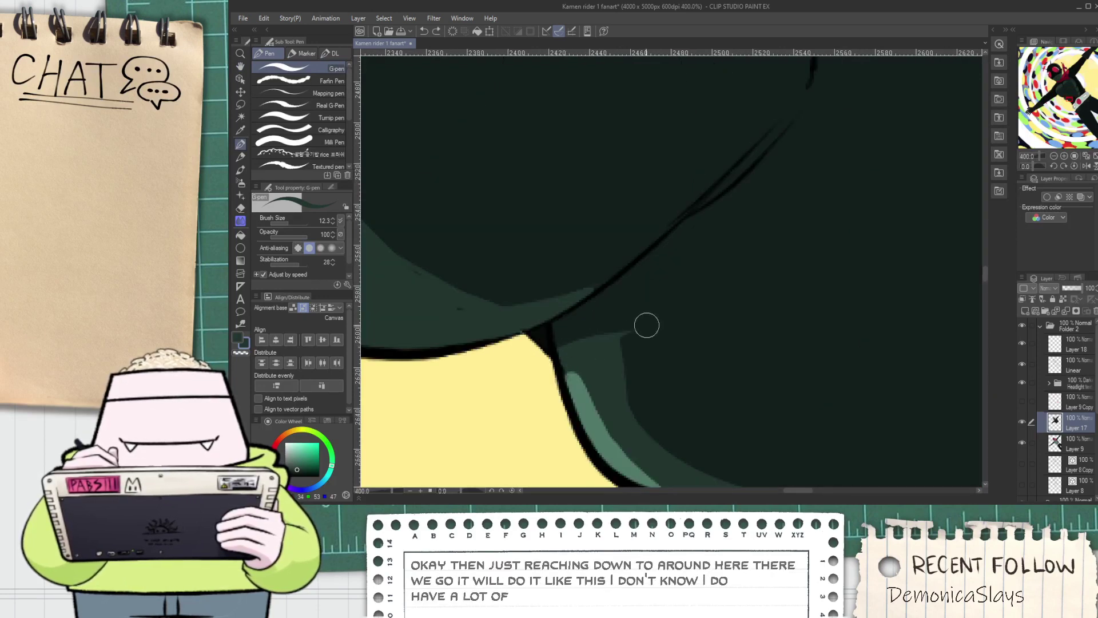
scroll(579, 341, down, 2)
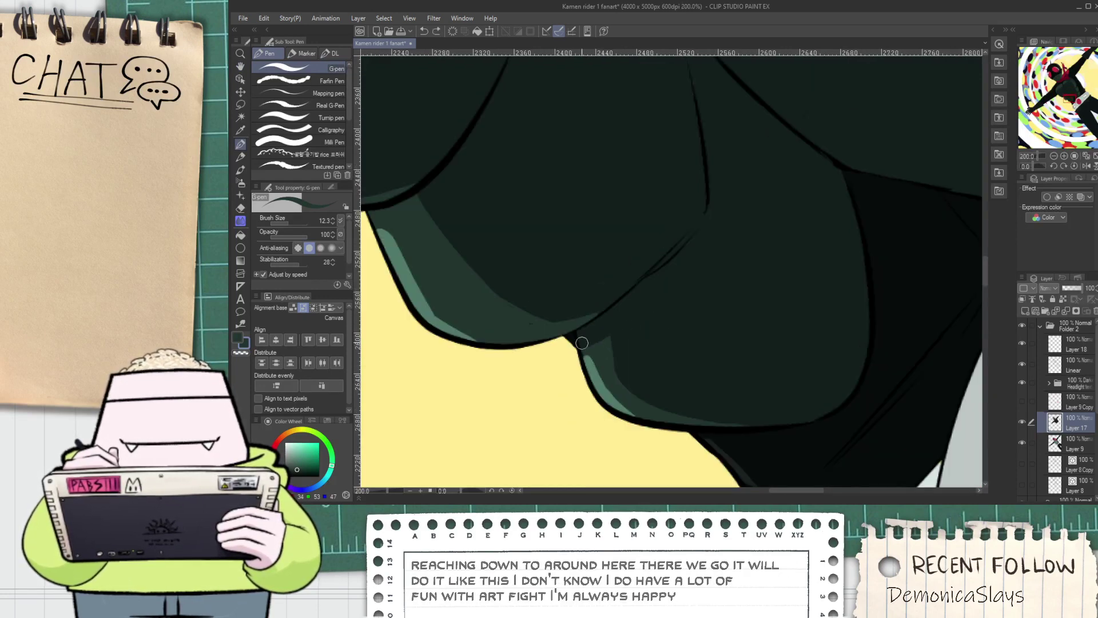
key(g)
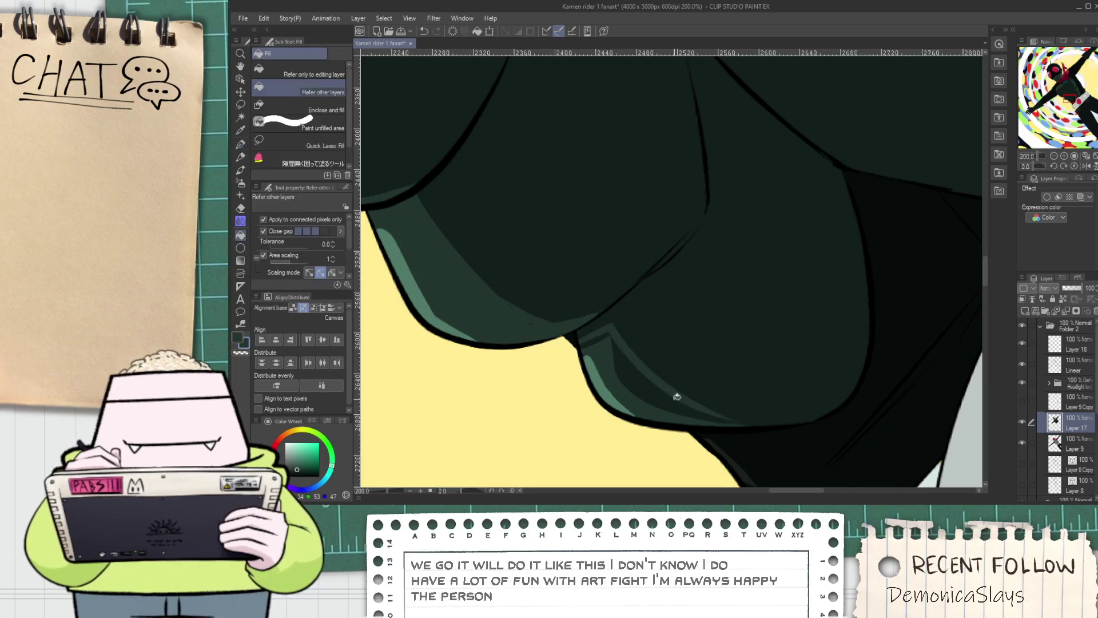
scroll(619, 347, up, 2)
click(597, 325)
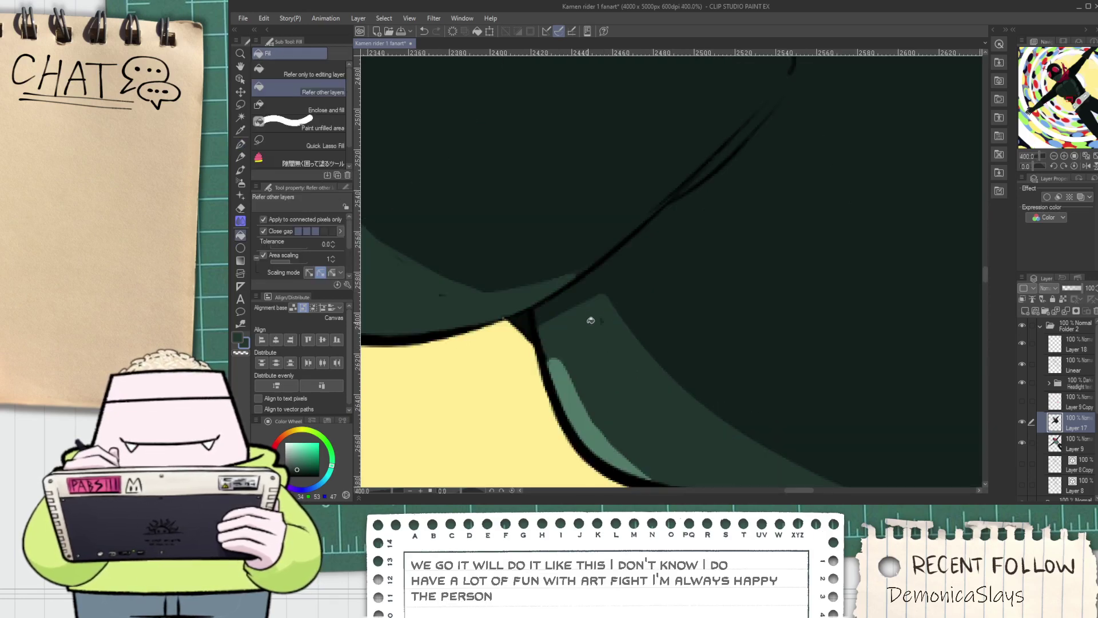
key(p)
Draw the inner boundary of a mid-green band down the outer side of the chest muscle nearest the lowered arm
scroll(632, 358, down, 5)
scroll(643, 356, down, 1)
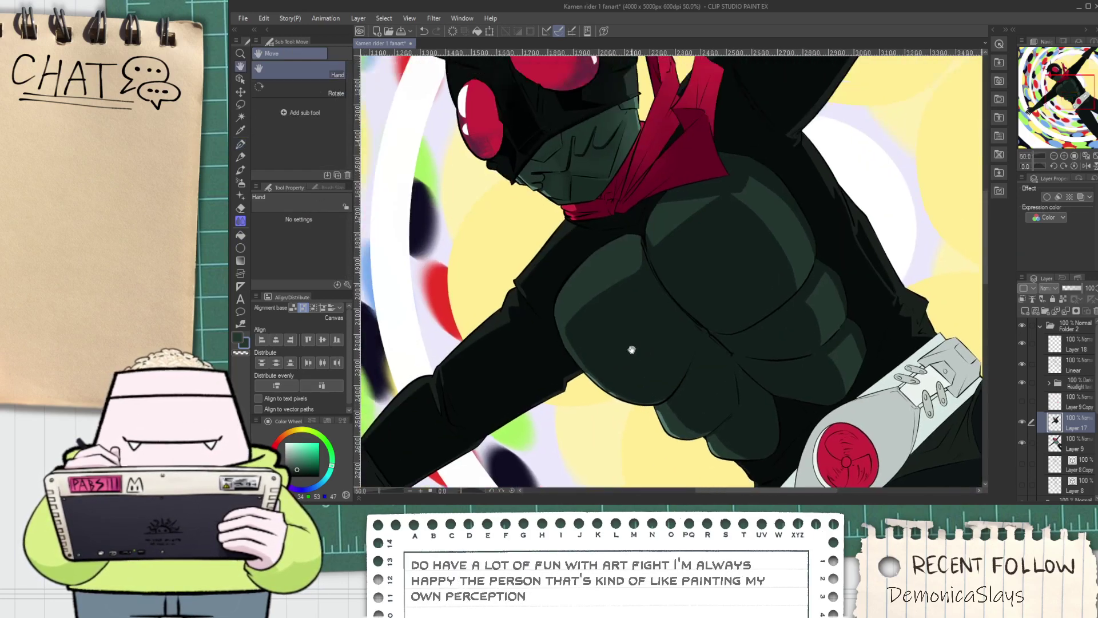
scroll(565, 313, up, 3)
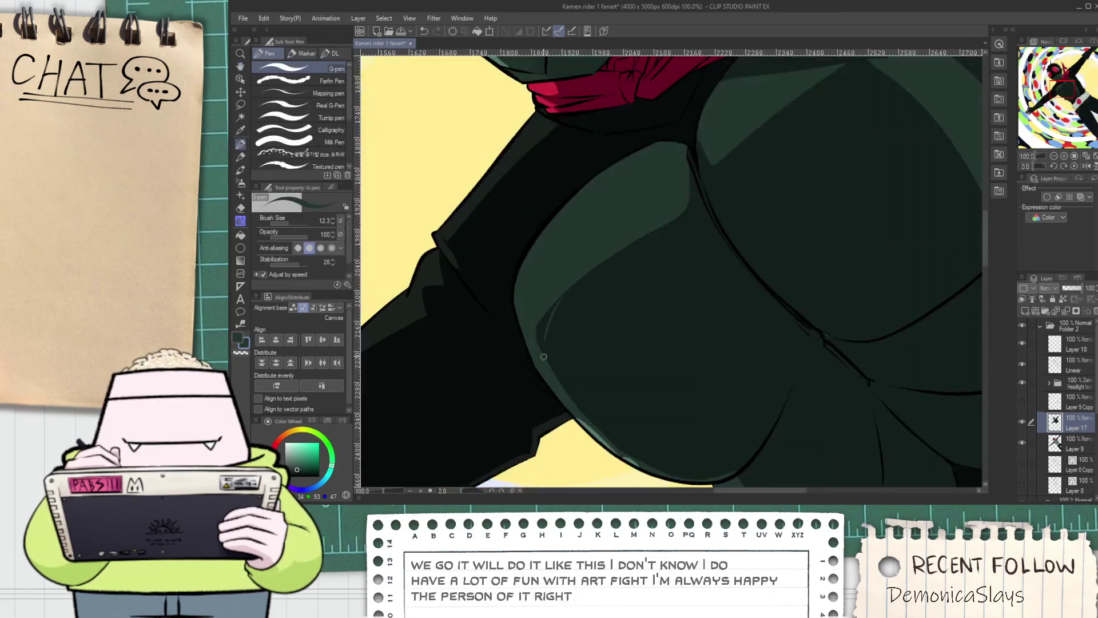
mouse_move(580, 272)
mouse_down()
mouse_move(571, 364)
mouse_move(654, 436)
mouse_up()
key(ctrl+z)
mouse_move(590, 271)
mouse_down()
mouse_move(621, 428)
mouse_move(662, 452)
mouse_up()
scroll(662, 451, up, 5)
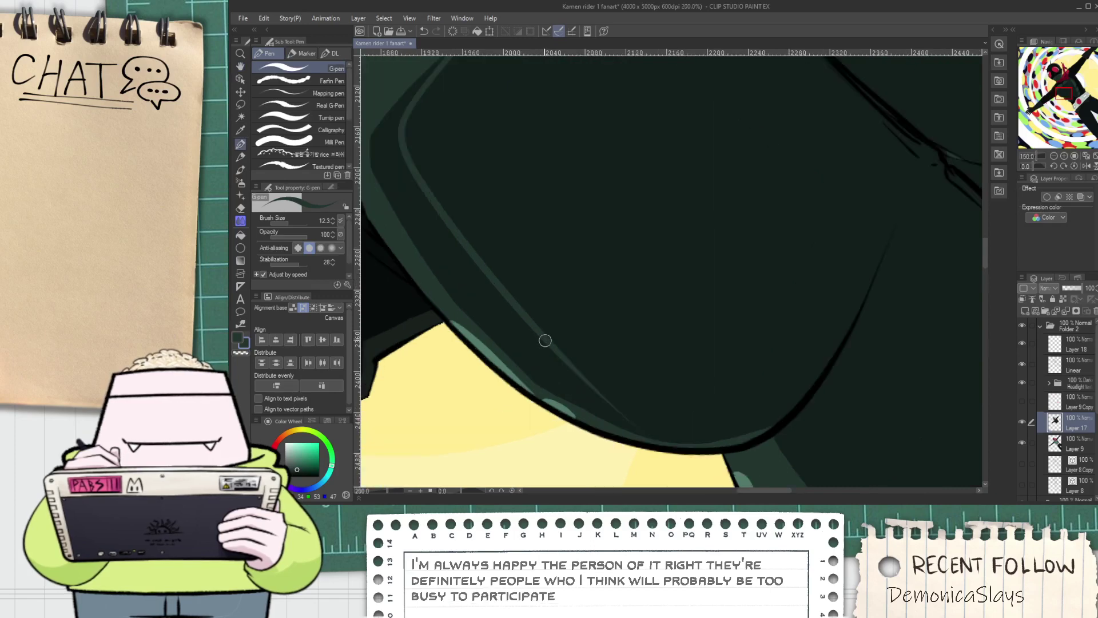
Extend the band's boundary to the chest muscle's lower contour and fill the enclosed band with mid-green
drag(626, 403, 706, 436)
key(ctrl+z)
scroll(666, 393, down, 2)
drag(667, 399, 577, 305)
scroll(577, 305, up, 2)
drag(502, 282, 673, 429)
key(ctrl+z)
mouse_move(473, 272)
mouse_down()
mouse_move(539, 335)
mouse_move(844, 440)
mouse_up()
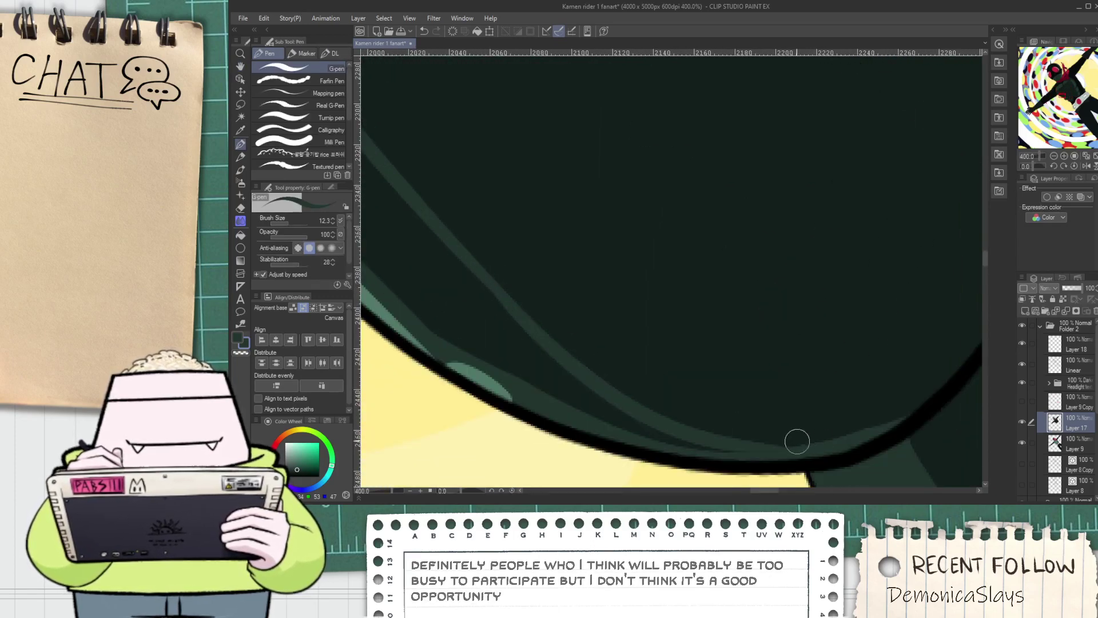
key(g)
click(551, 374)
key(p)
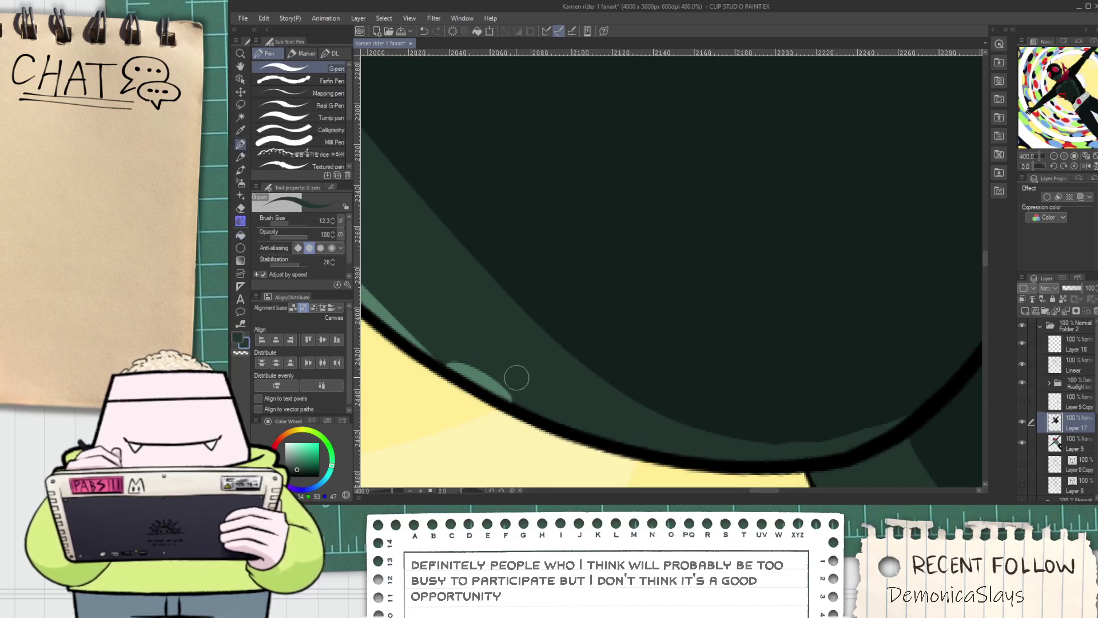
Trim the upper end of the light-green highlight on the chest muscle's lower edge by painting over it
key(space)
drag(424, 315, 564, 400)
scroll(564, 400, up, 1)
key(space)
drag(424, 308, 606, 368)
scroll(606, 367, down, 1)
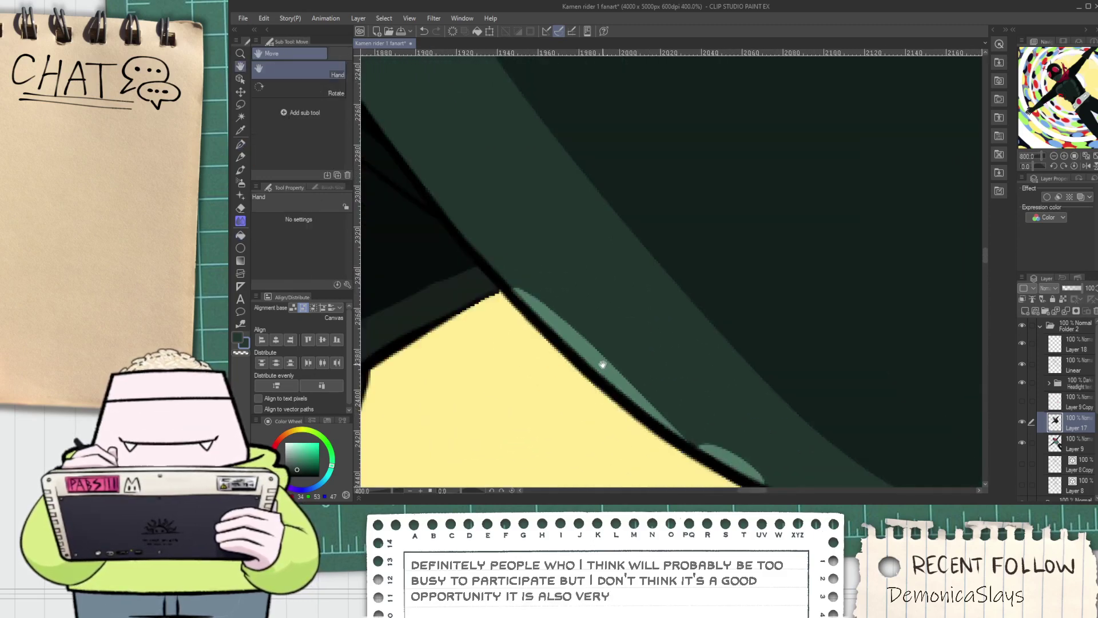
scroll(606, 368, down, 1)
scroll(618, 369, up, 1)
scroll(630, 380, up, 1)
mouse_move(501, 246)
mouse_down()
mouse_move(637, 318)
mouse_move(522, 284)
mouse_move(546, 322)
mouse_move(573, 282)
mouse_up()
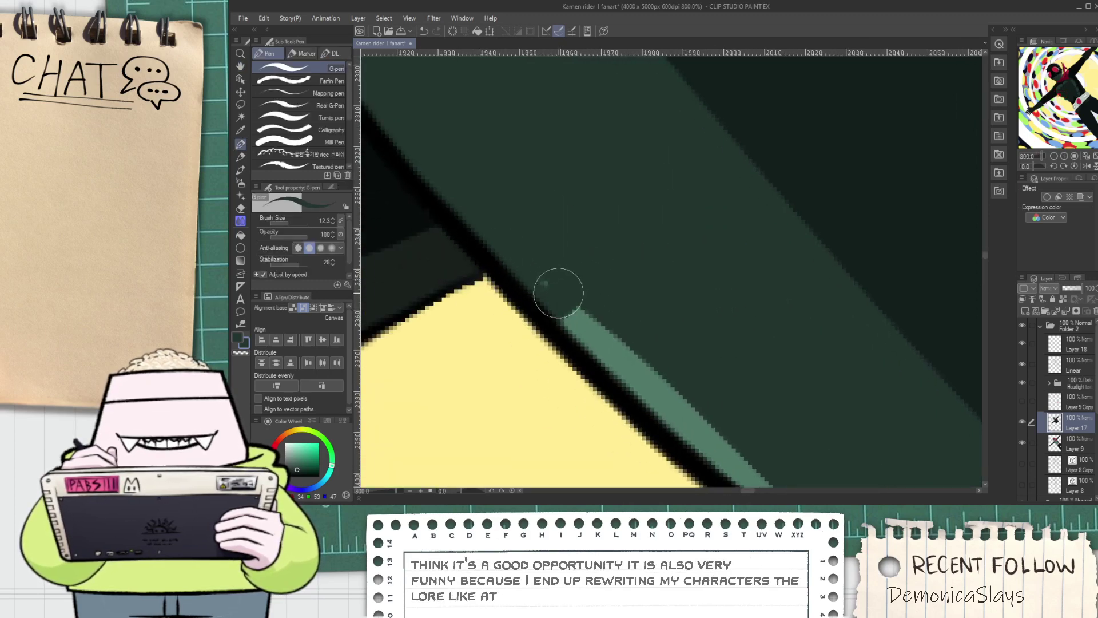
Paint over the small lower highlight and trim the end of the longer one with mid-green
scroll(613, 297, down, 1)
key(space)
drag(718, 376, 640, 308)
scroll(641, 307, up, 1)
mouse_move(629, 375)
mouse_down()
mouse_move(680, 428)
mouse_move(822, 481)
mouse_up()
key(space)
drag(741, 430, 684, 370)
scroll(668, 372, down, 1)
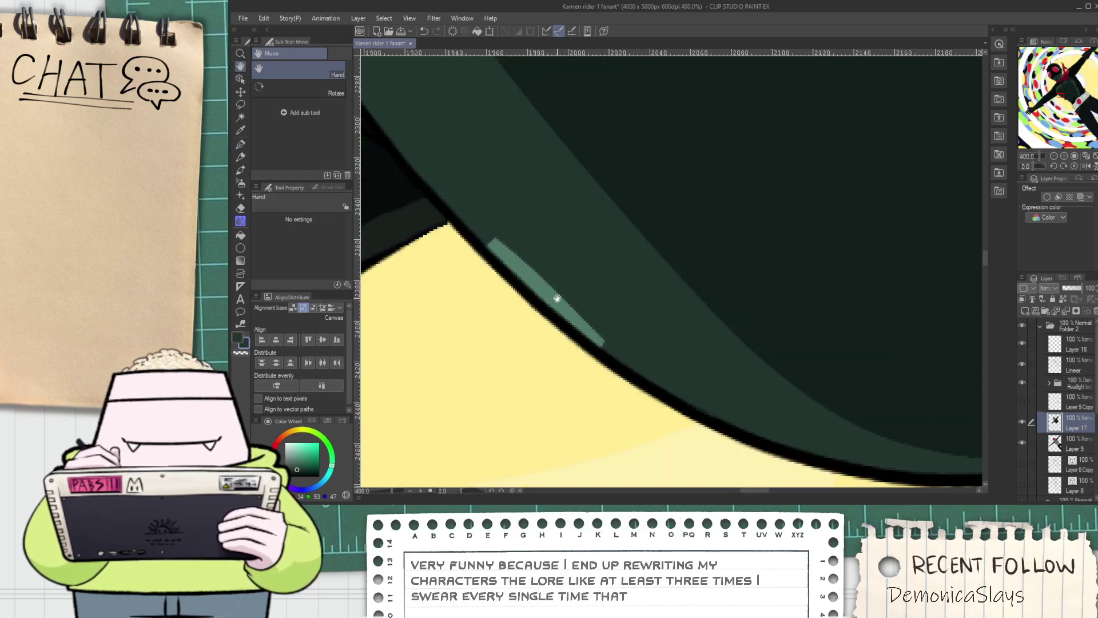
Reveal a second light-green highlight streak below the first with the Hard eraser, and trim its lower end with the G-pen
key(e)
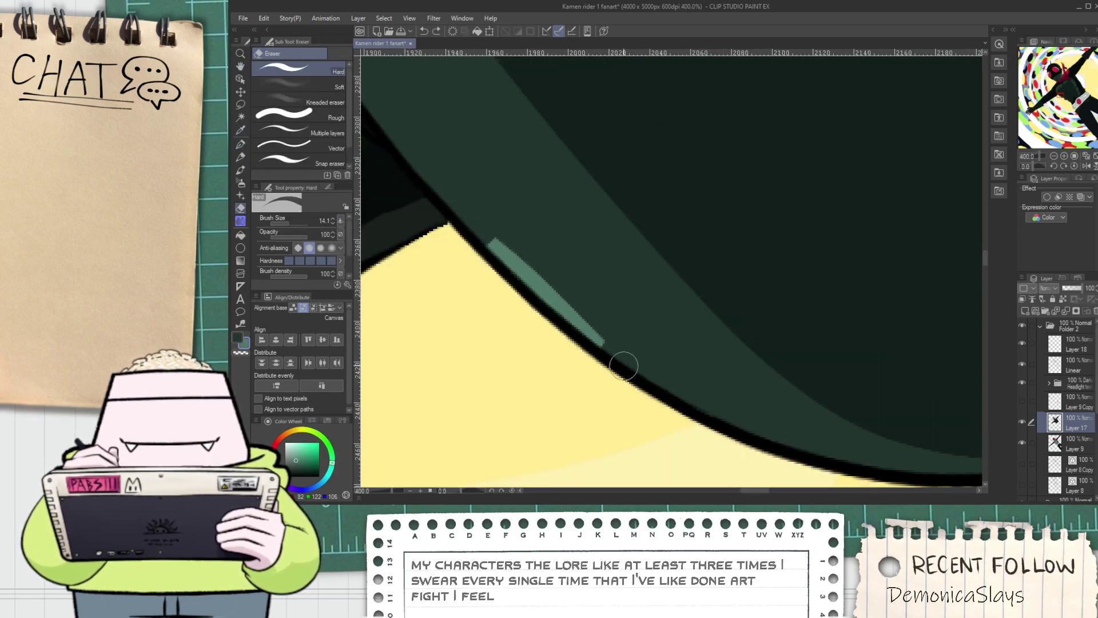
scroll(624, 366, up, 2)
mouse_move(600, 343)
mouse_down()
mouse_move(818, 468)
mouse_move(767, 450)
mouse_move(746, 416)
mouse_move(826, 458)
mouse_up()
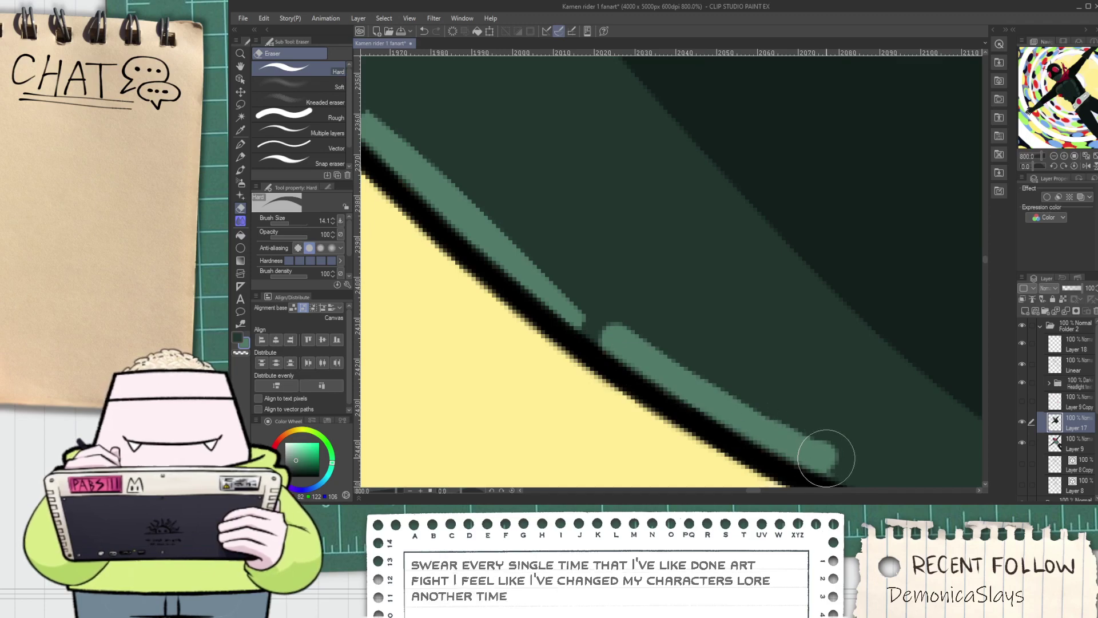
scroll(807, 455, down, 4)
scroll(635, 374, up, 2)
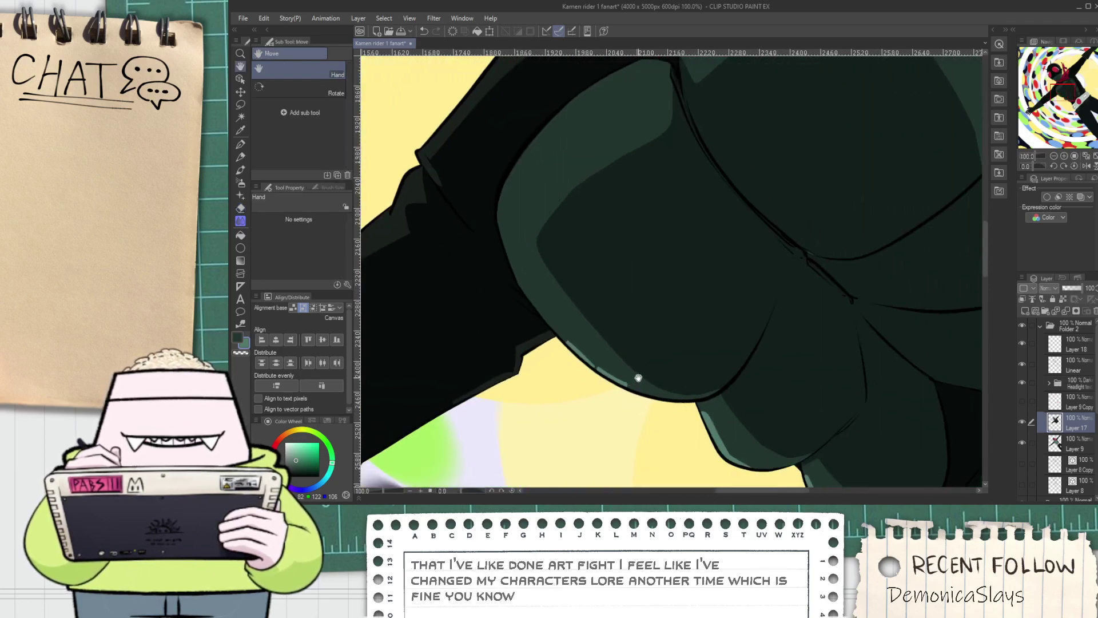
scroll(640, 381, up, 4)
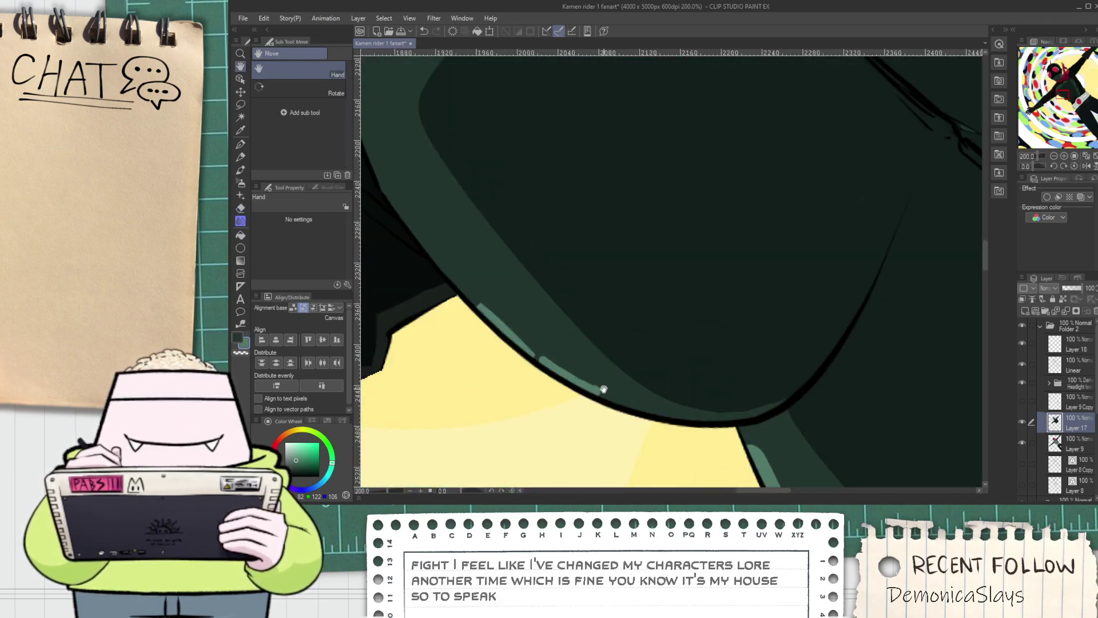
key(p)
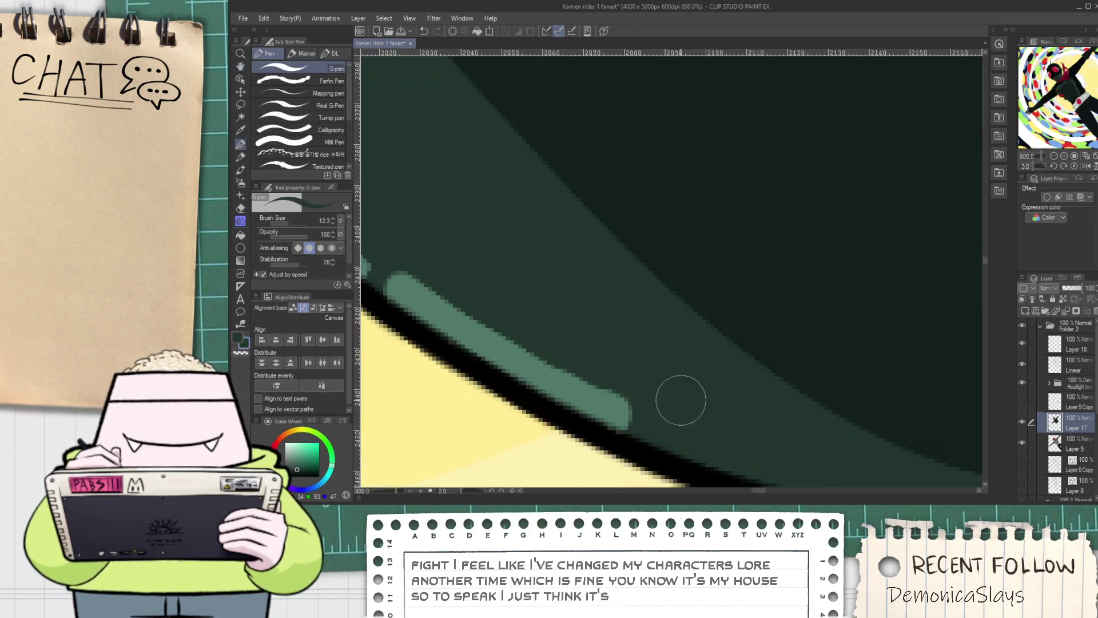
Outline a longer, wider highlight around the upper streak on the chest muscle's edge with the Hard eraser
scroll(723, 403, down, 2)
scroll(723, 403, down, 8)
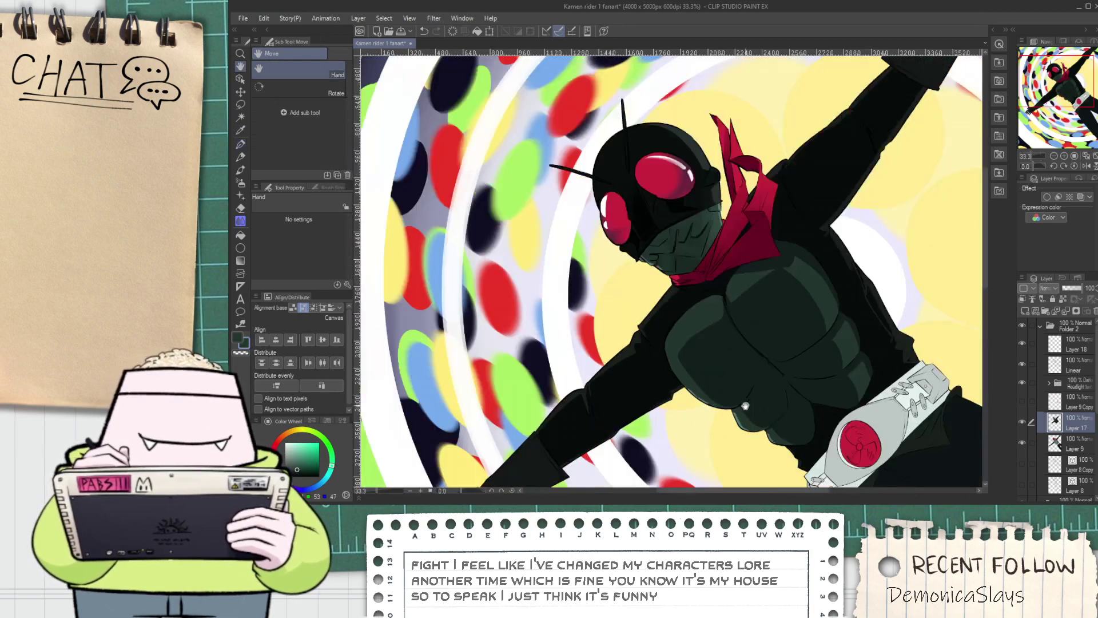
scroll(599, 372, up, 3)
key(e)
scroll(599, 373, up, 3)
mouse_move(670, 446)
mouse_down()
mouse_move(613, 374)
mouse_move(694, 457)
mouse_up()
key(ctrl+z)
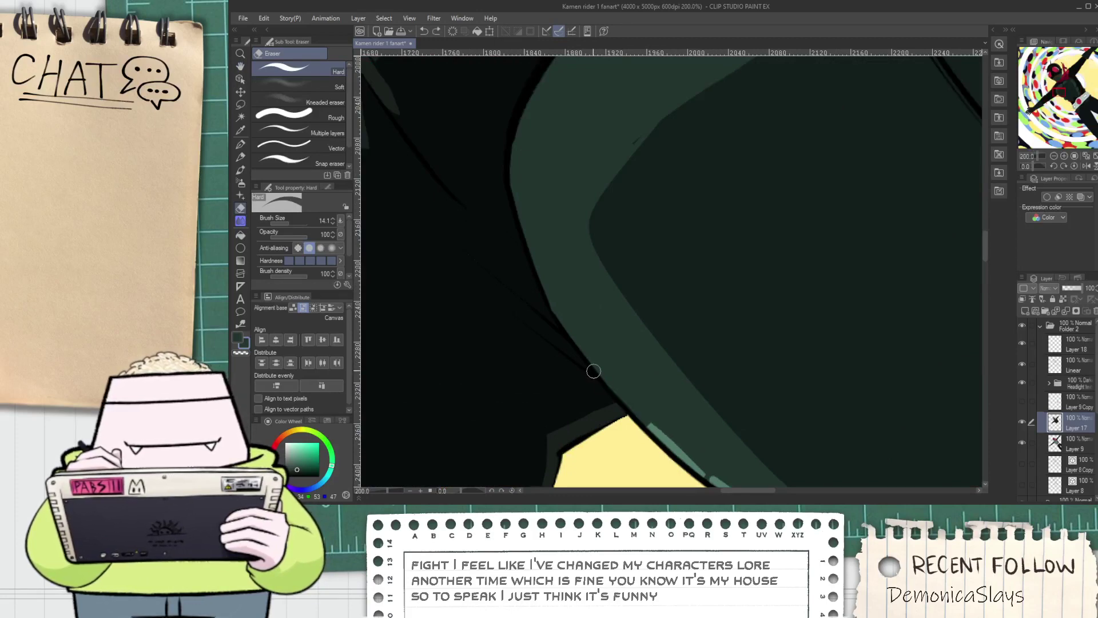
drag(597, 368, 703, 477)
key(ctrl+z)
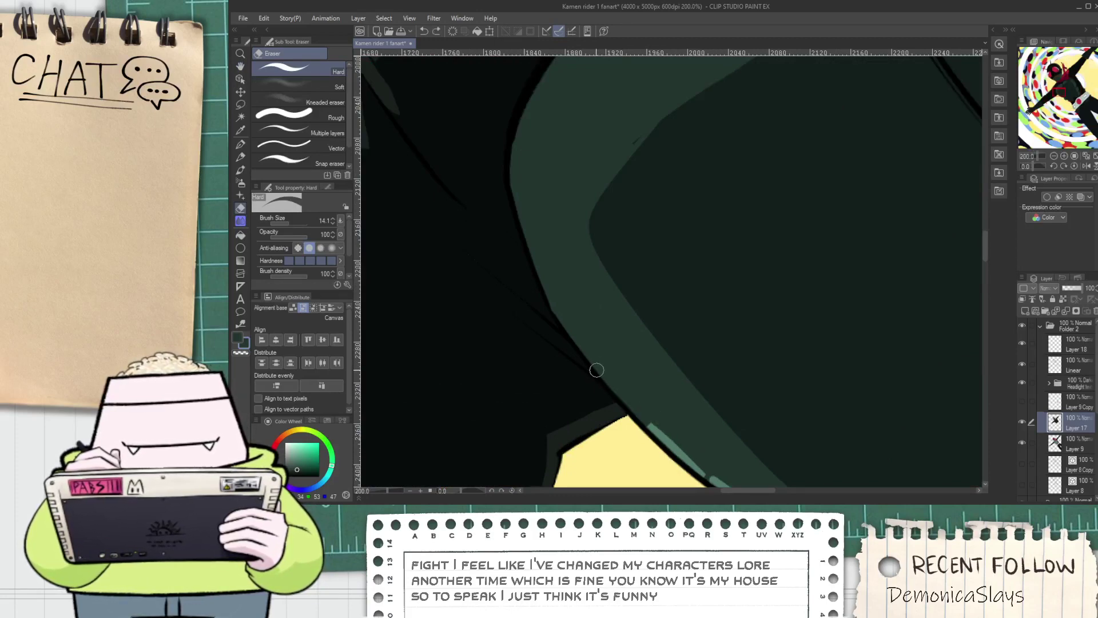
key(ctrl+y)
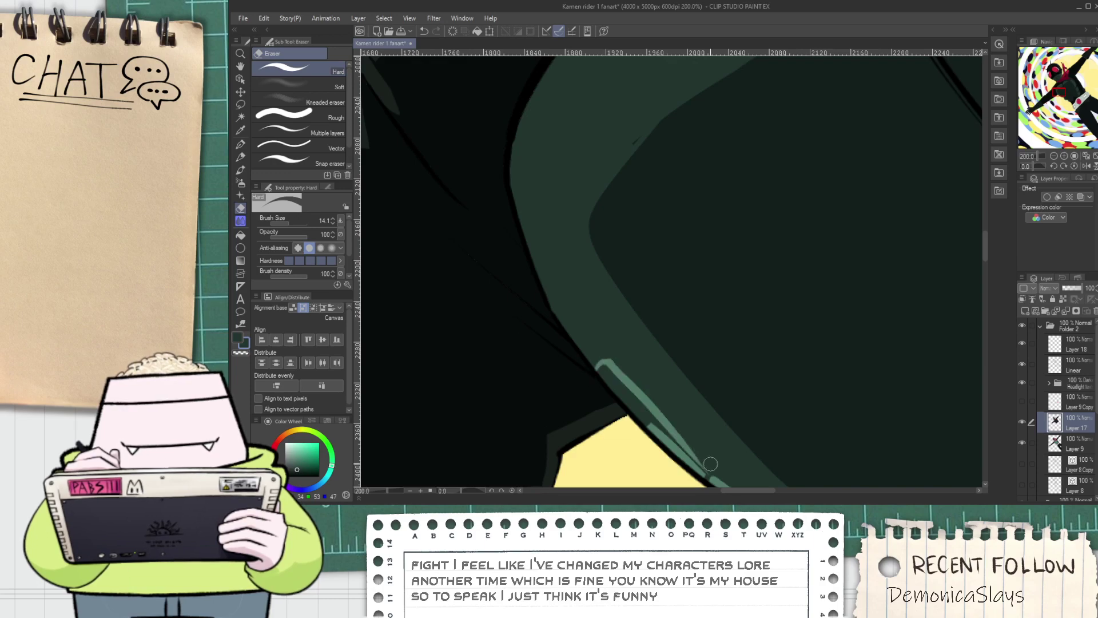
Clear the interior of the outlined highlight using the transparent colour and trim its lower tip
key(g)
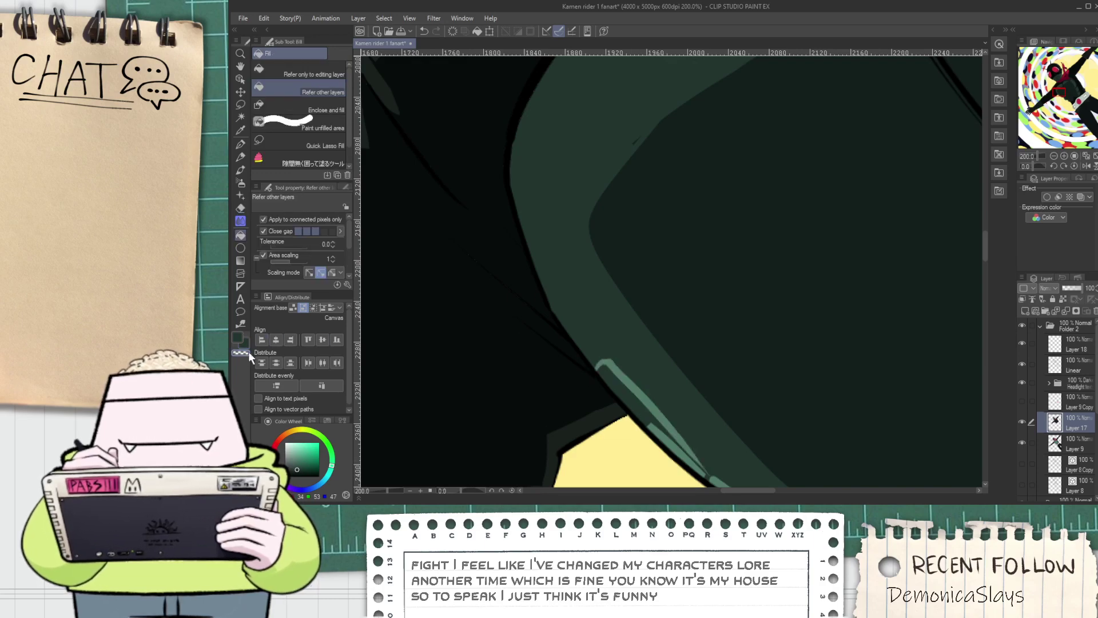
scroll(645, 416, down, 2)
scroll(645, 416, down, 1)
key(p)
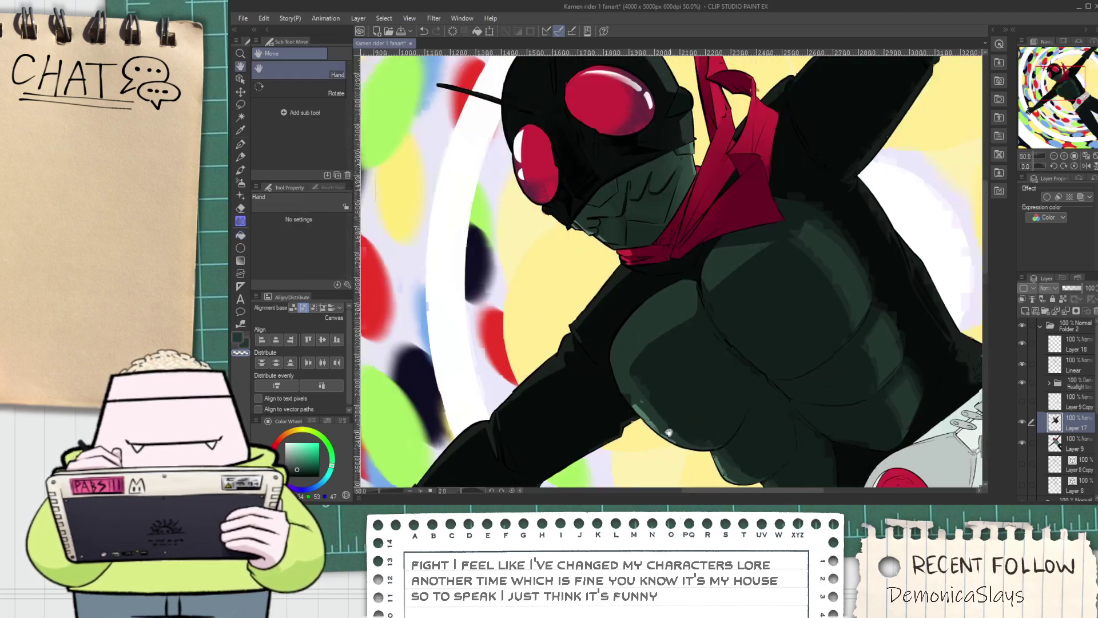
scroll(595, 398, up, 3)
drag(594, 394, 625, 429)
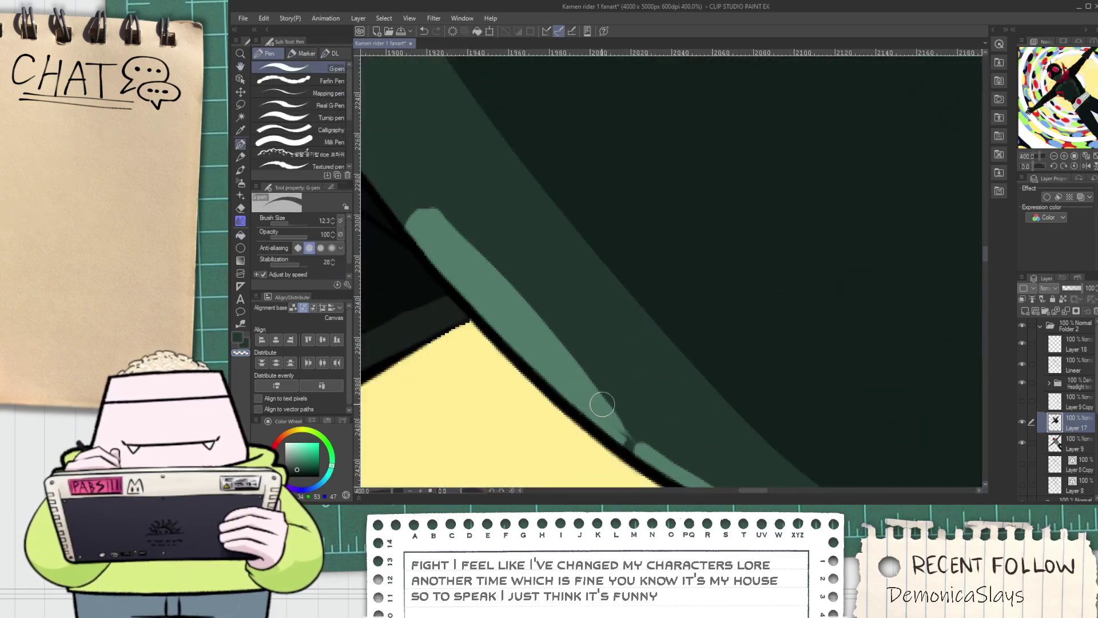
Sample the mid-green of the chest band and paint along the highlight's inner edge to slim it
alt+click(532, 265)
mouse_move(402, 212)
mouse_down()
mouse_move(453, 198)
mouse_move(433, 218)
mouse_move(429, 203)
mouse_move(576, 380)
mouse_up()
key(ctrl+z)
drag(445, 206, 621, 421)
key(ctrl+z)
drag(429, 175, 667, 454)
Auto-select the mid-green bands on the other chest muscle and the two ab muscles below it, referring to all layers
scroll(656, 448, down, 7)
scroll(520, 351, up, 2)
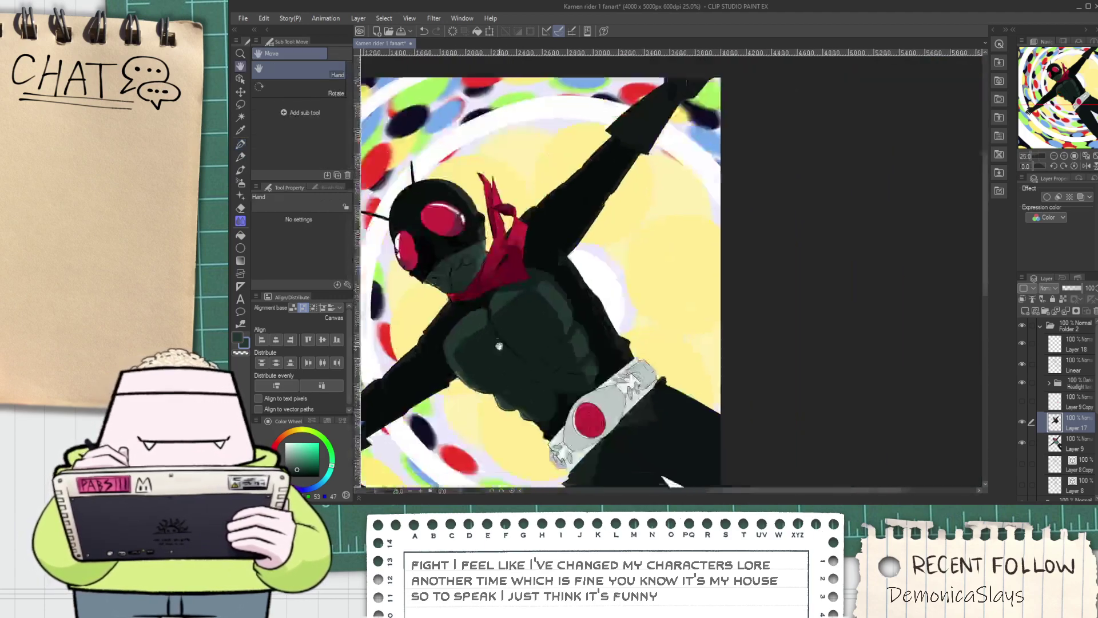
scroll(544, 317, up, 1)
key(e)
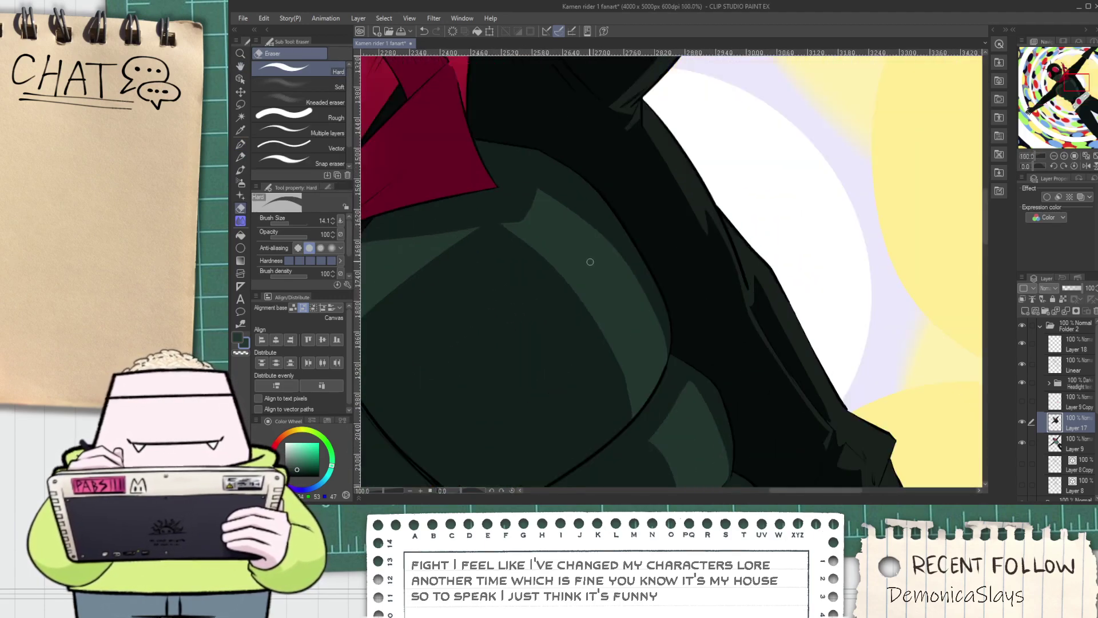
key(w)
click(600, 286)
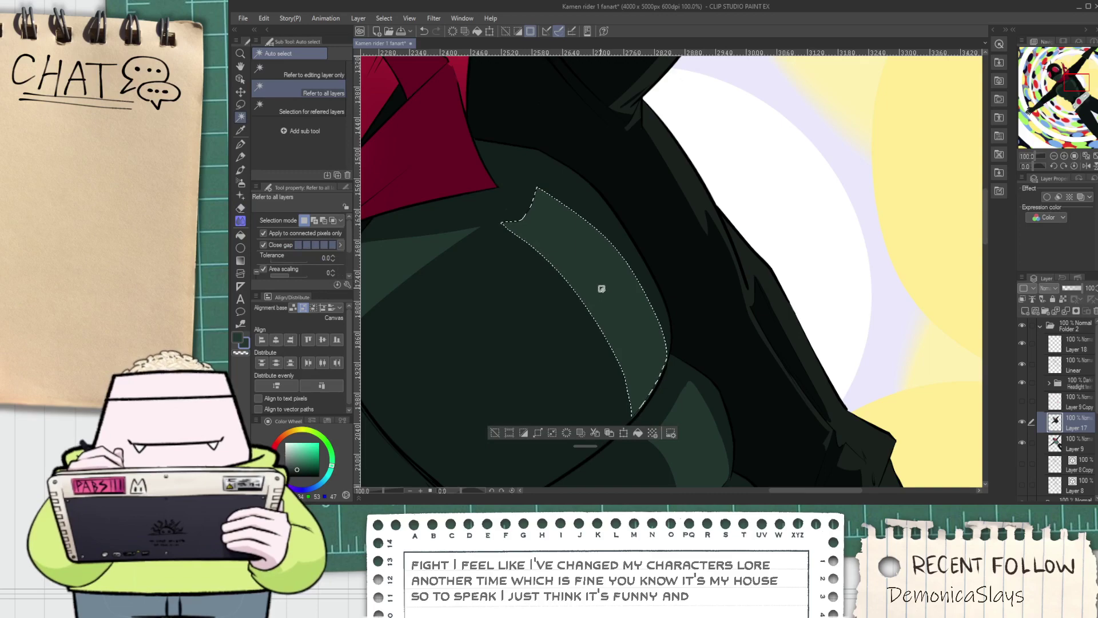
shift+click(703, 444)
drag(985, 222, 983, 270)
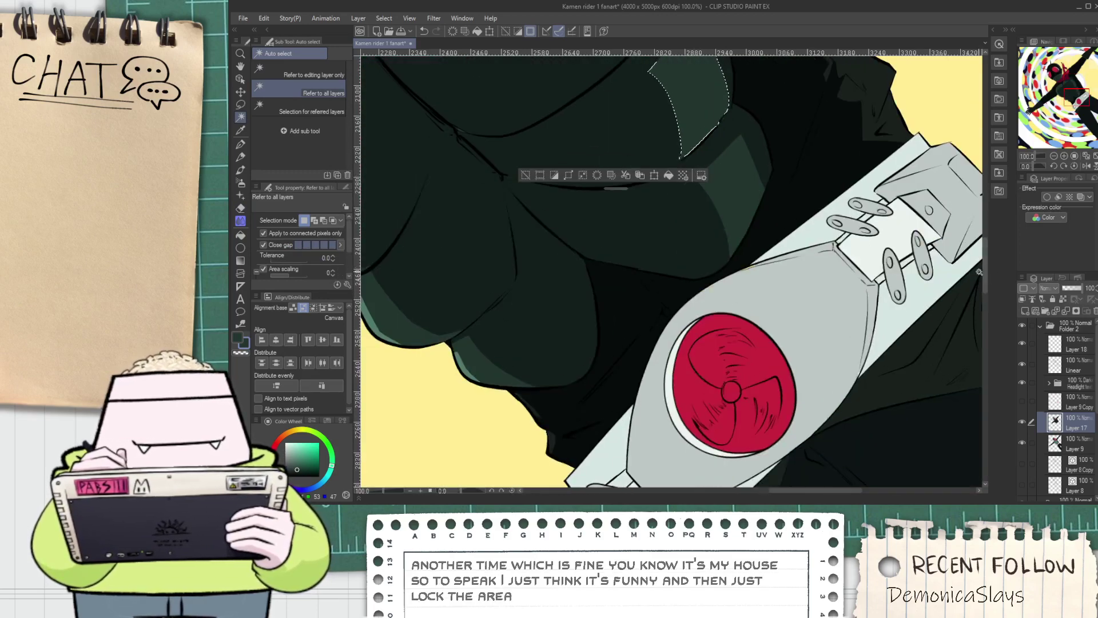
click(738, 195)
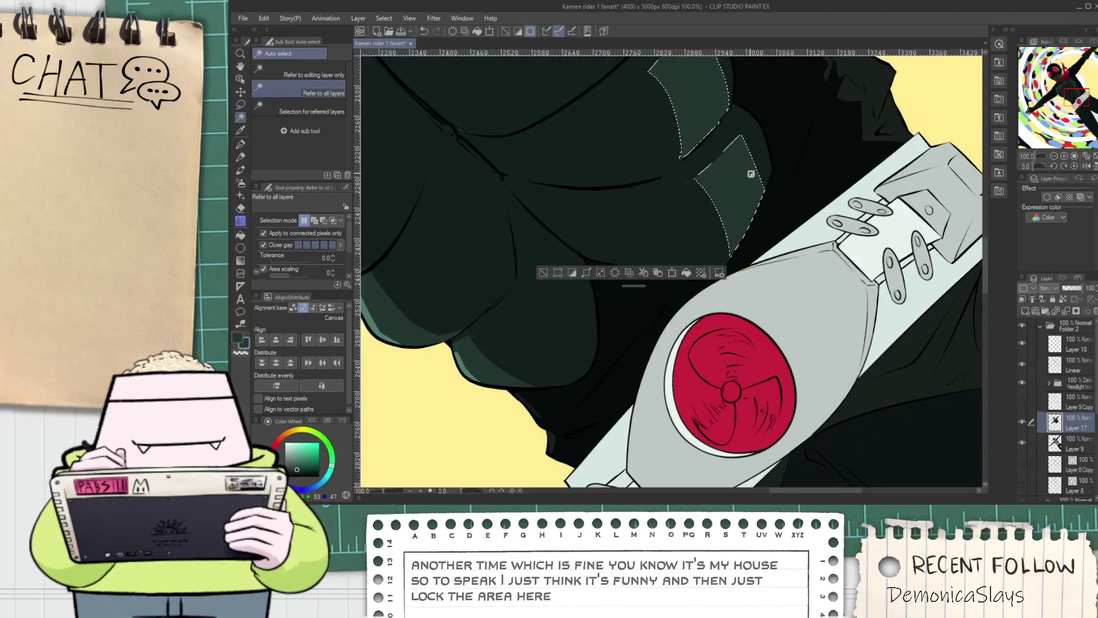
Try erasing a soft highlight inside the selected chest band with the Kneaded eraser
scroll(723, 186, down, 2)
mouse_move(658, 131)
mouse_down()
mouse_move(675, 209)
mouse_move(673, 366)
mouse_up()
key(e)
scroll(658, 343, up, 2)
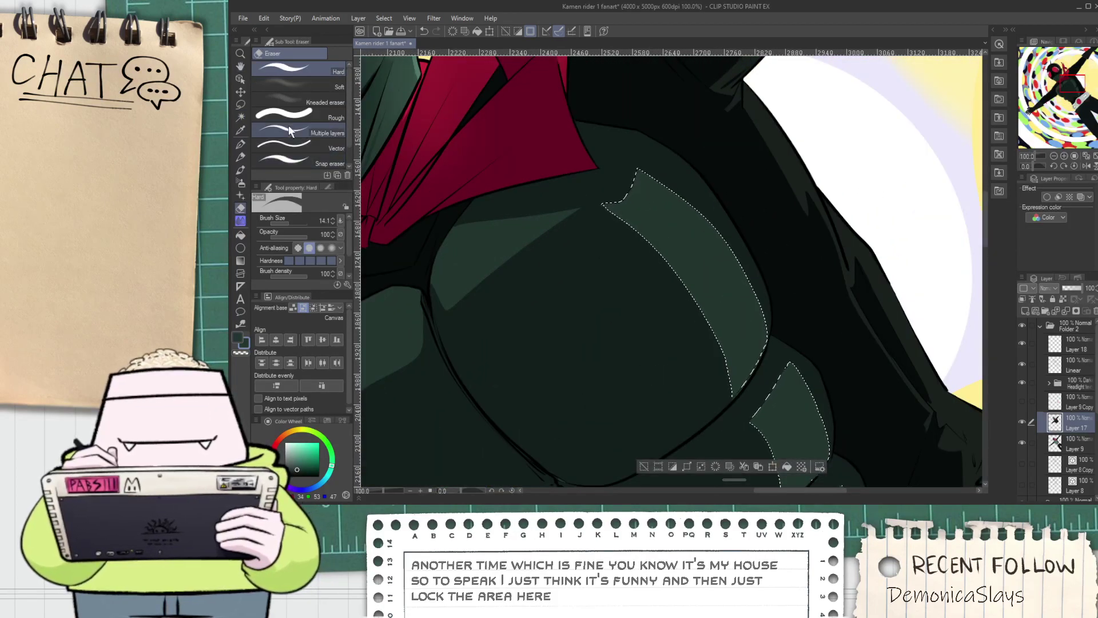
click(295, 101)
drag(301, 221, 295, 218)
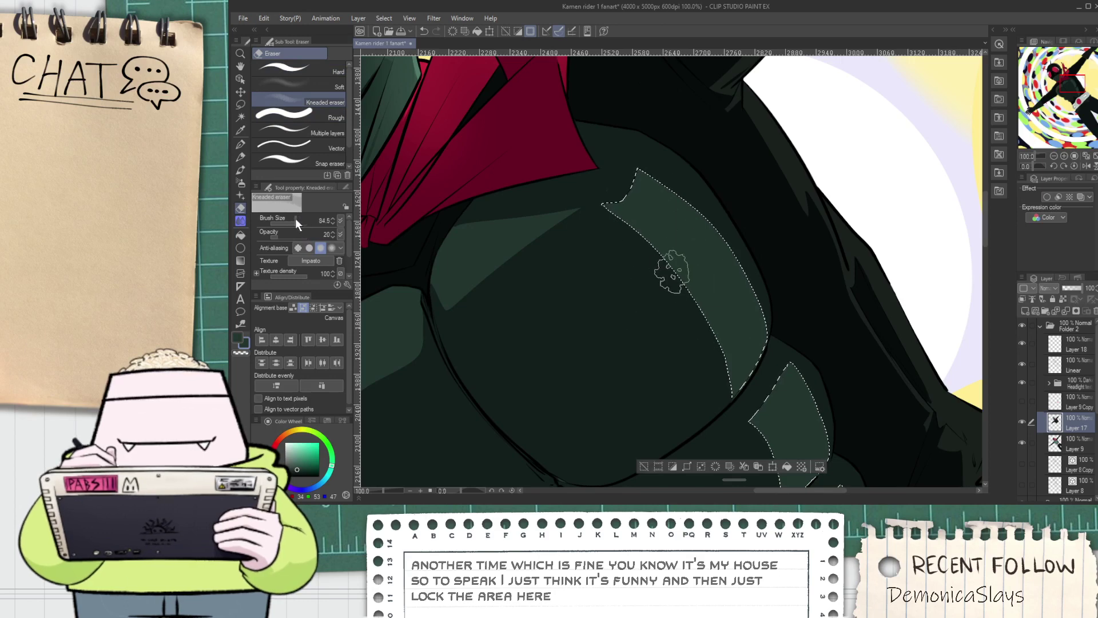
key(ctrl+z)
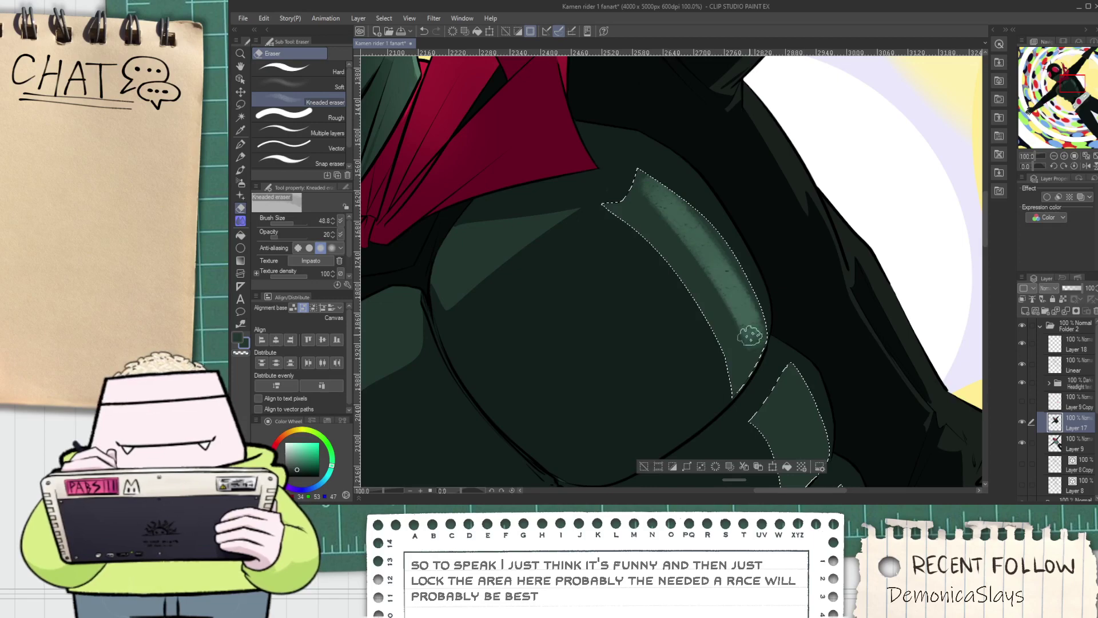
key(ctrl+z)
Try erasing a hard-edged light-green highlight along the outer side of the selected chest band with the Hard eraser
scroll(733, 328, down, 3)
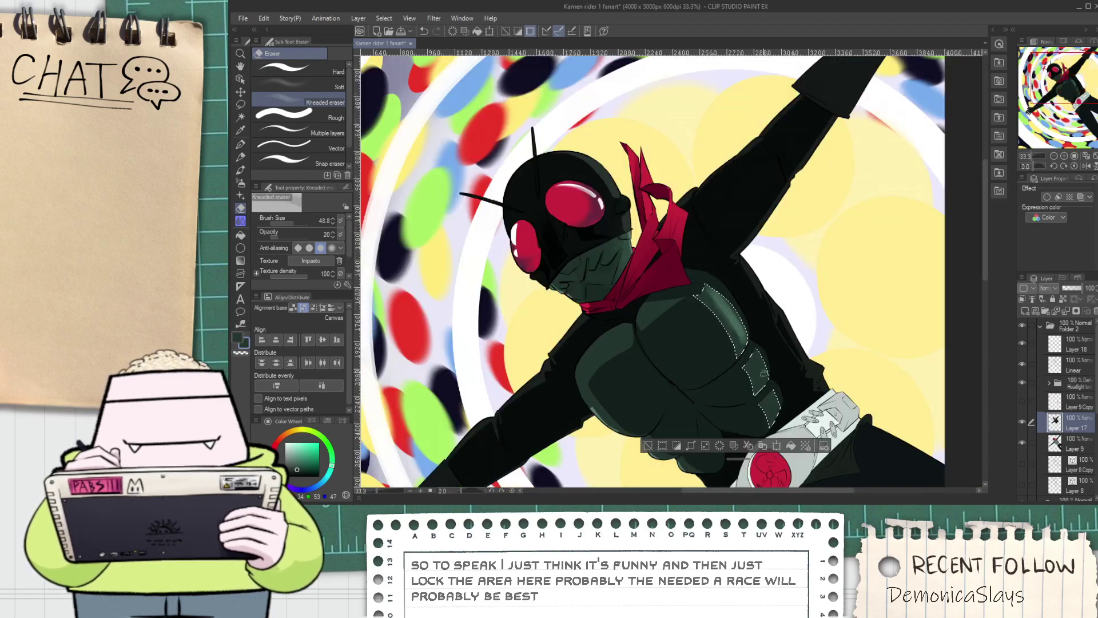
scroll(751, 355, up, 2)
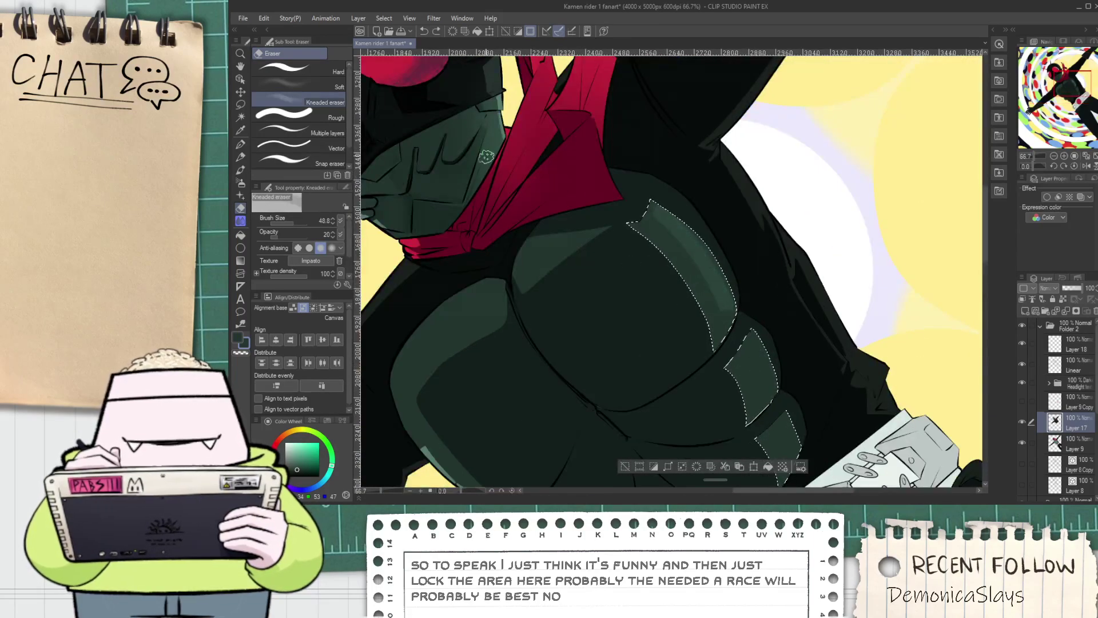
click(300, 72)
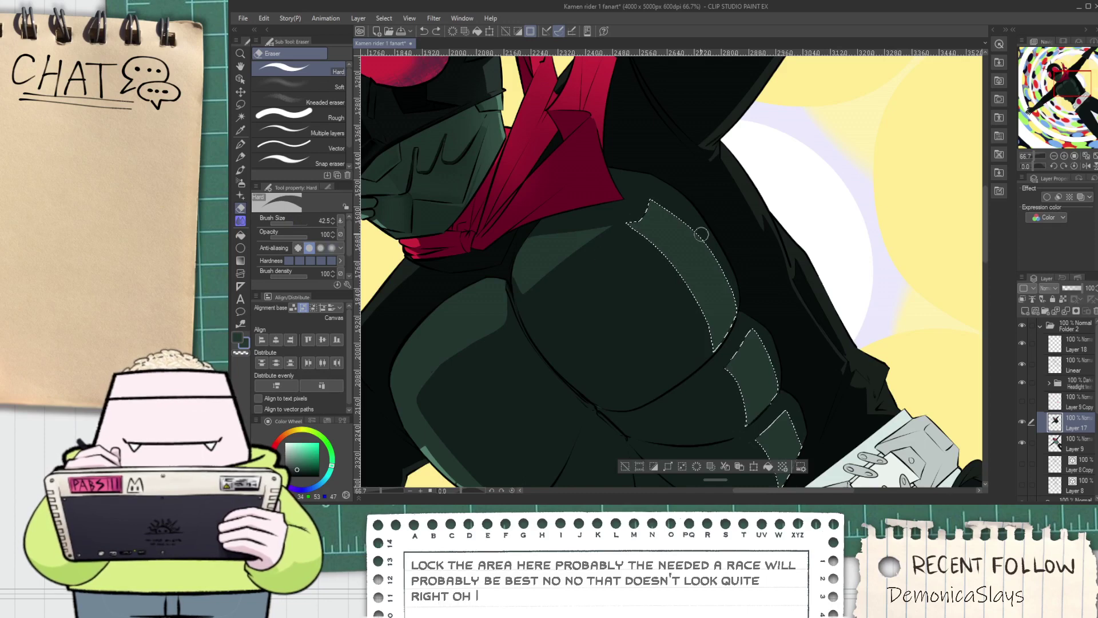
scroll(667, 221, up, 3)
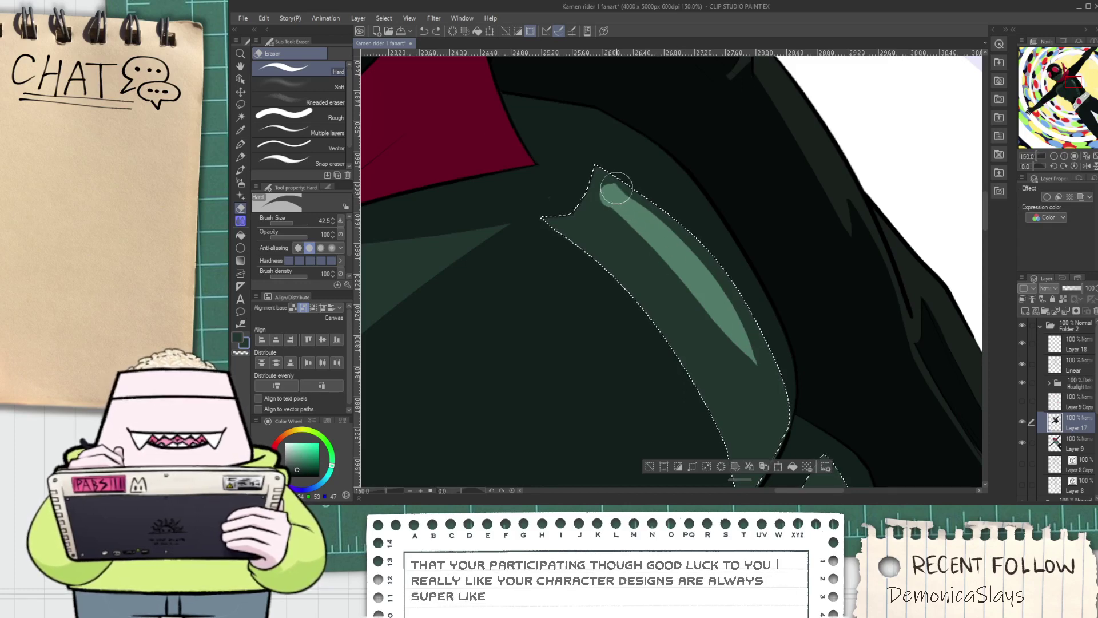
drag(620, 196, 653, 229)
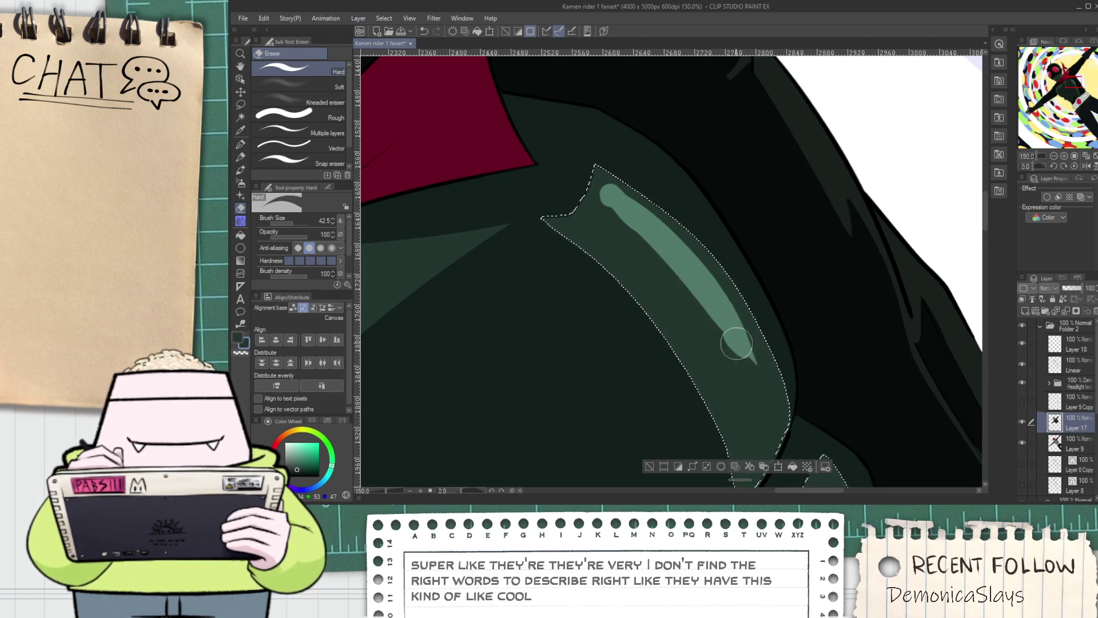
Erase a short separate highlight segment below the long one, near the lower end of the chest band
drag(747, 365, 630, 289)
mouse_move(668, 342)
mouse_down()
mouse_move(621, 331)
mouse_move(613, 309)
mouse_up()
key(ctrl+plus)
drag(561, 283, 583, 315)
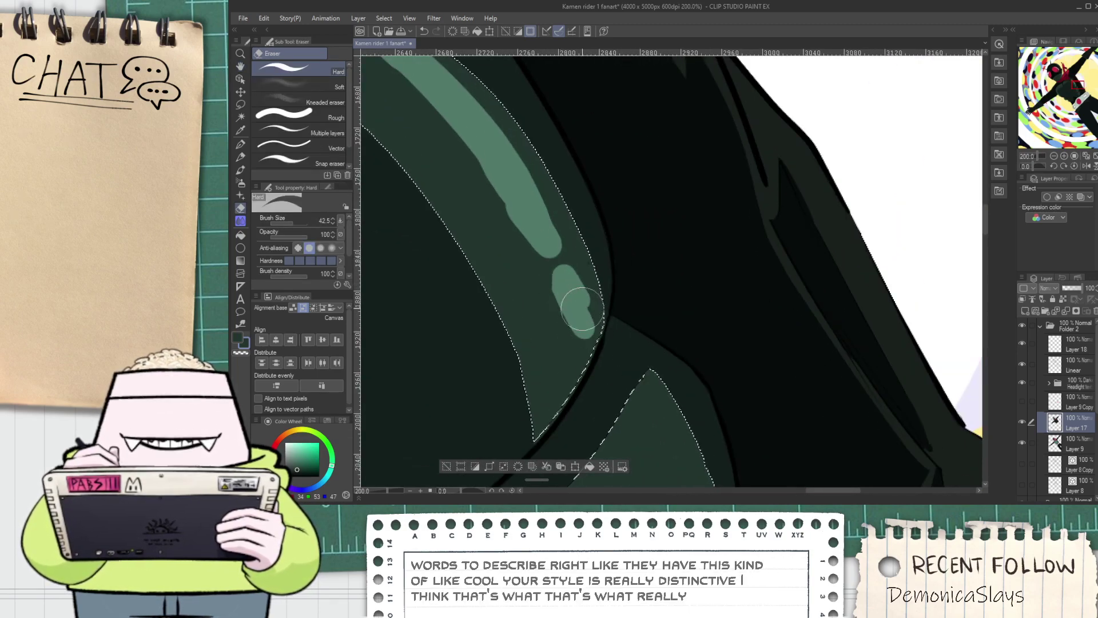
drag(588, 315, 586, 309)
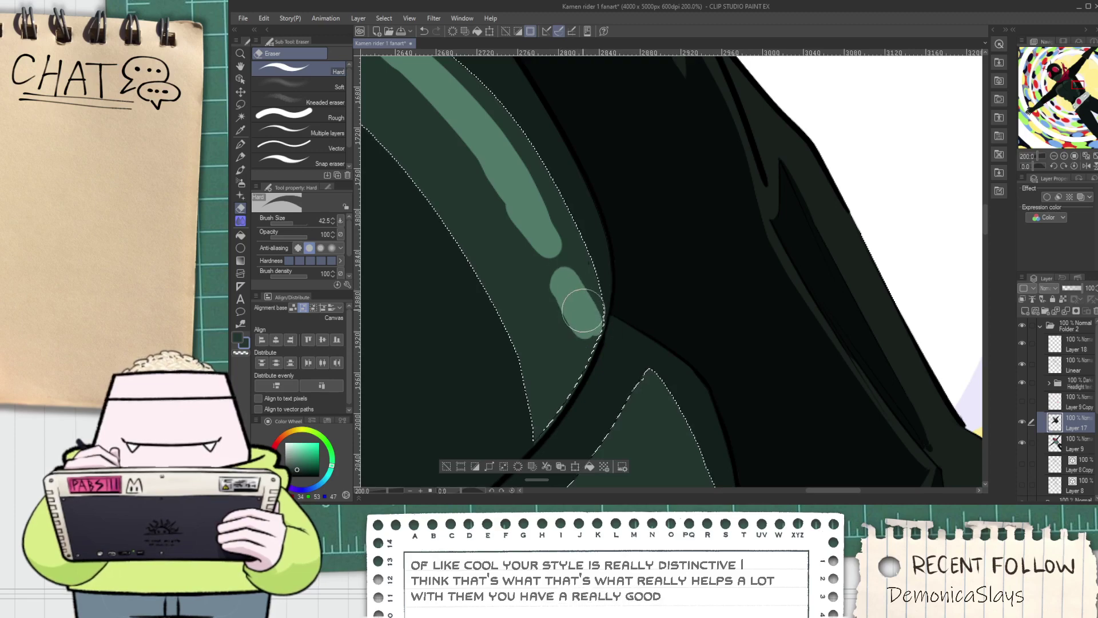
key(ctrl+z)
drag(558, 275, 583, 309)
scroll(570, 295, down, 4)
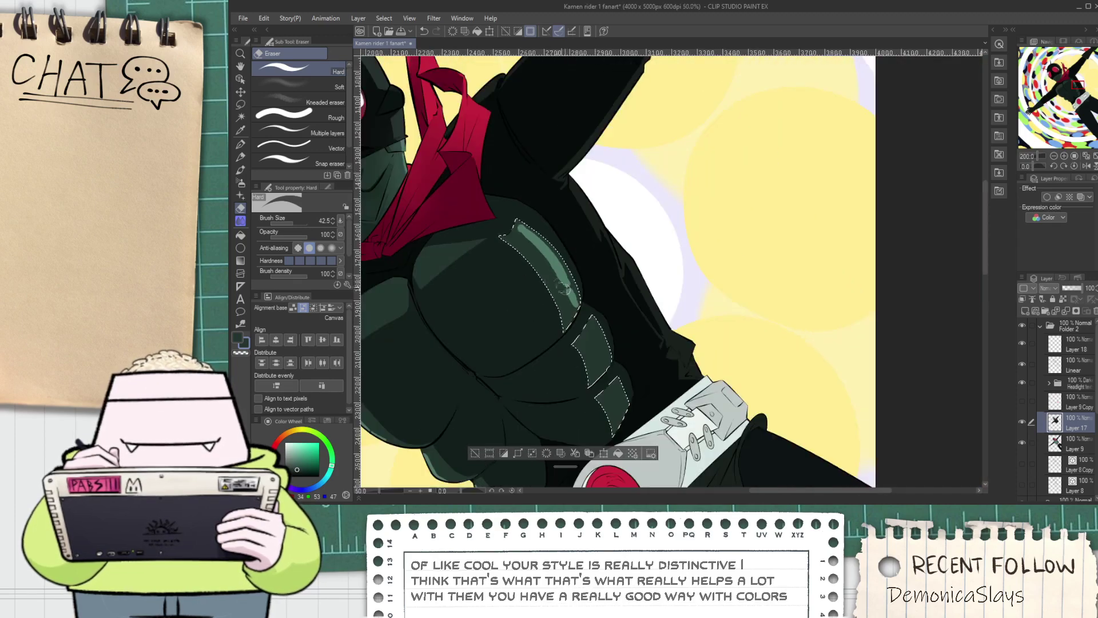
Sample the band's mid-green and paint over the inner edges of both highlight segments with the Milli Pen to slim them
drag(543, 279, 566, 316)
scroll(566, 315, up, 2)
key(alt)
scroll(520, 242, up, 1)
key(p)
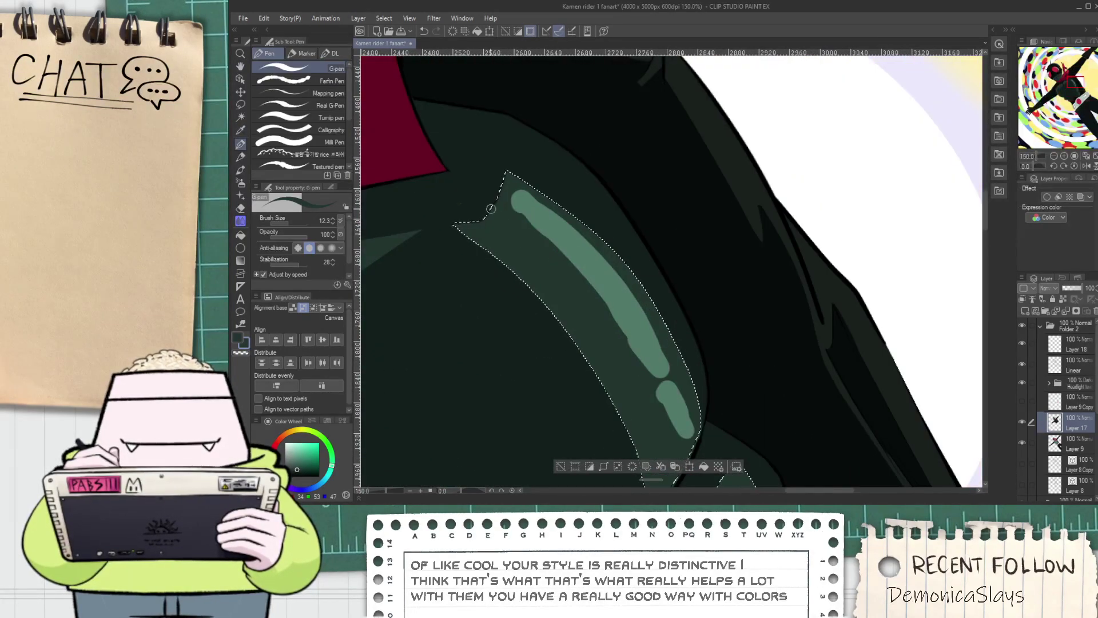
key(ctrl+z)
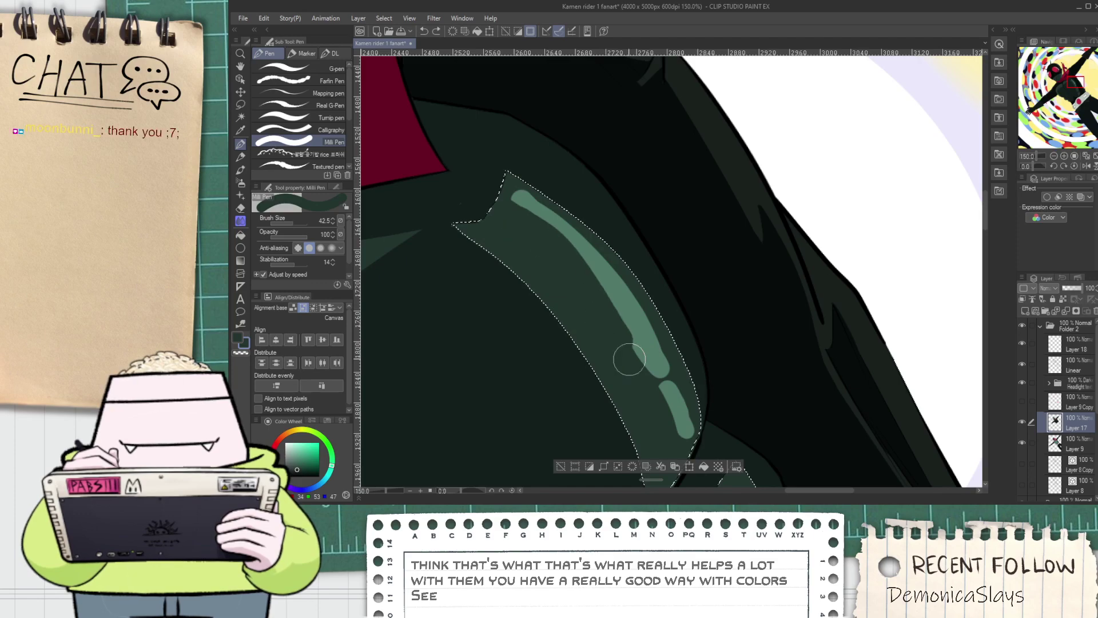
key(space)
drag(615, 401, 541, 359)
Trim the outer edges of both chest highlight segments with mid-green Milli Pen strokes, squaring off their ends
key(alt)
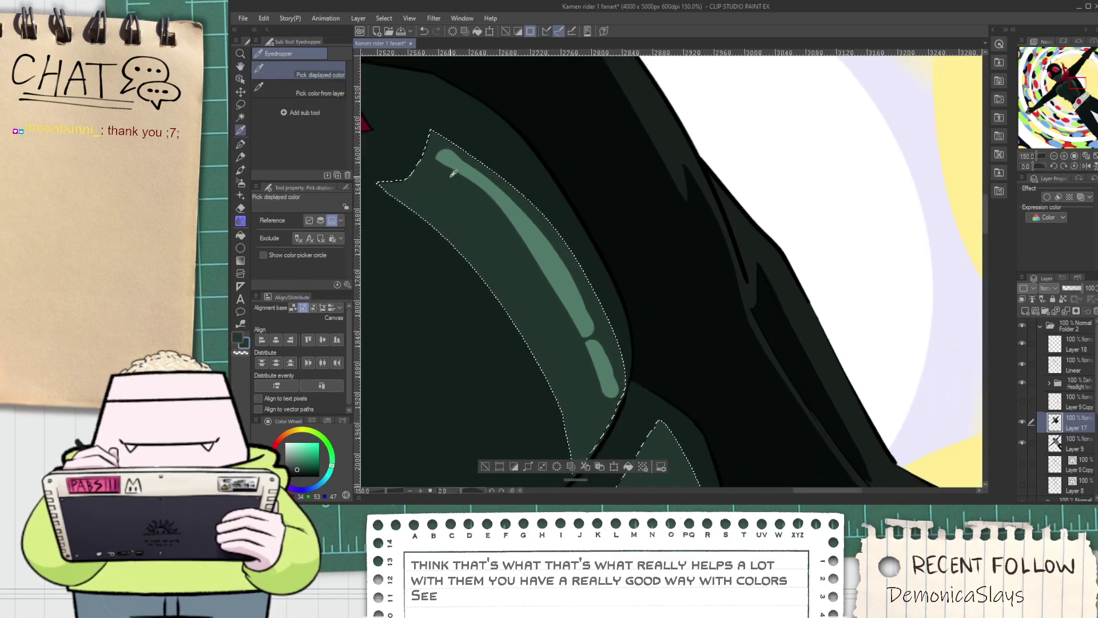
scroll(446, 157, up, 1)
key(p)
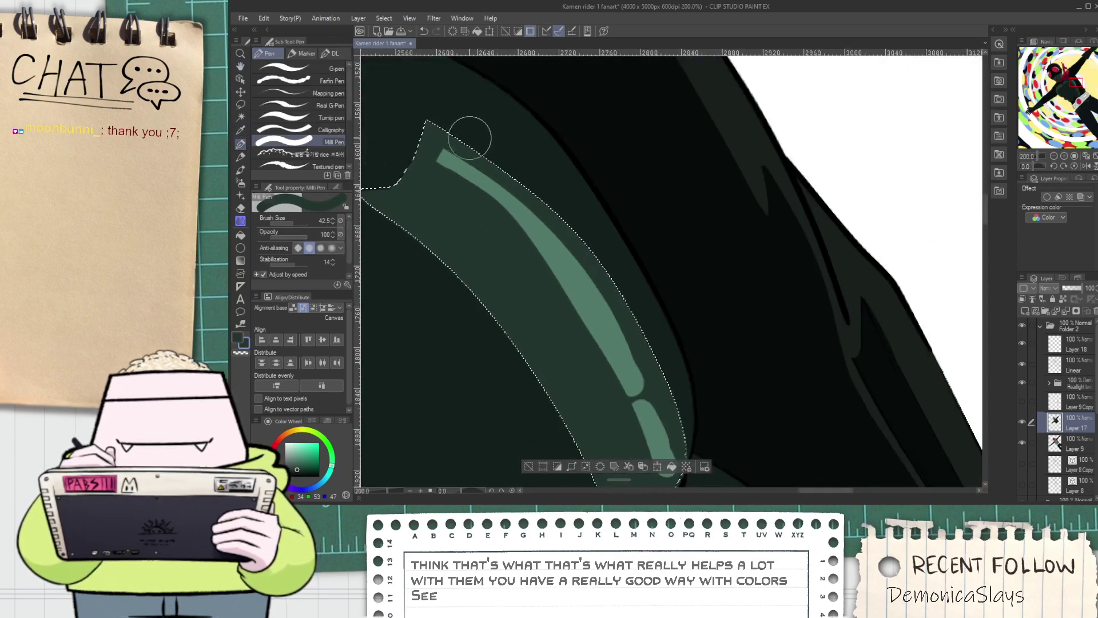
drag(504, 150, 686, 418)
key(space)
mouse_move(625, 320)
mouse_down()
mouse_move(562, 200)
mouse_move(620, 325)
mouse_move(626, 366)
mouse_up()
key(ctrl+z)
mouse_move(537, 152)
mouse_down()
mouse_move(585, 237)
mouse_move(640, 386)
mouse_up()
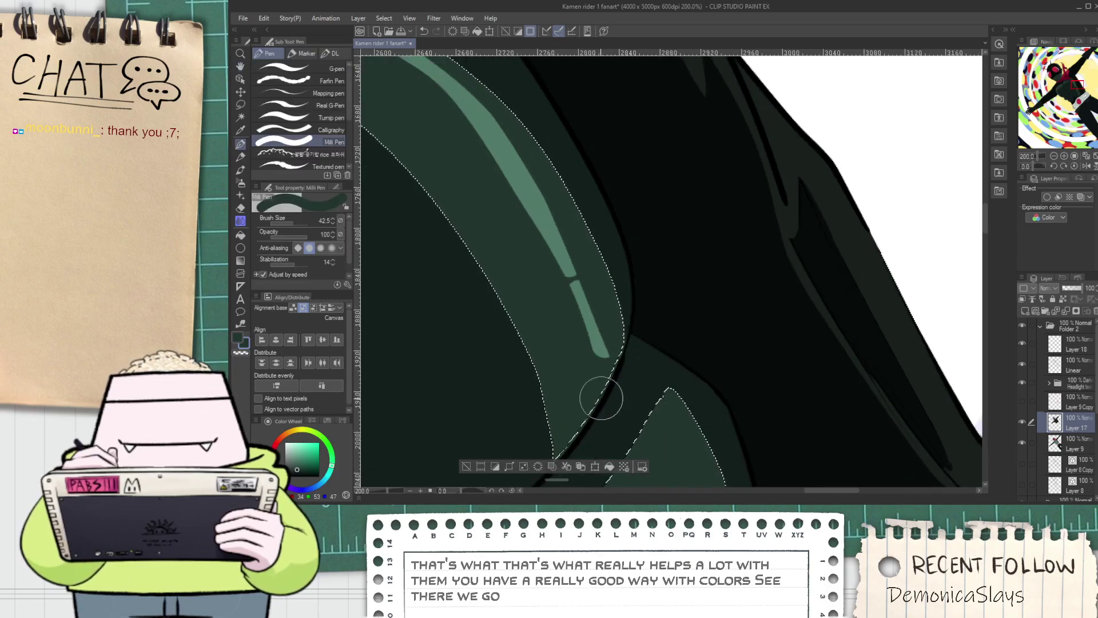
Sample the highlight's light green and add short G-pen hatching strokes along the inner edge of the chest highlight
scroll(657, 311, down, 8)
scroll(635, 308, up, 2)
scroll(620, 293, up, 3)
scroll(606, 231, up, 2)
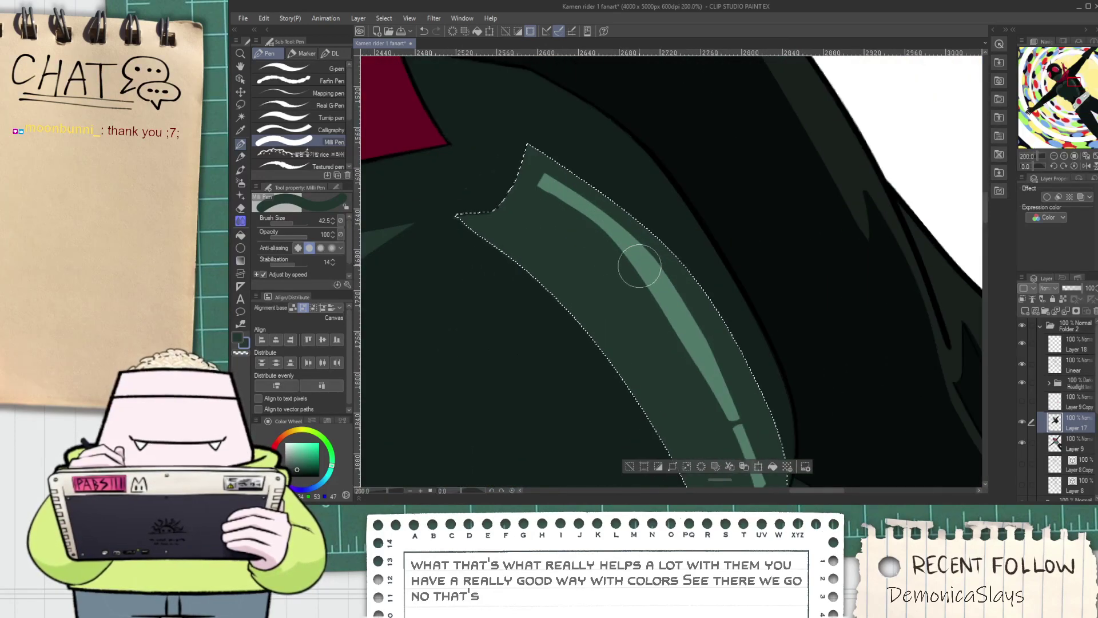
key(space)
drag(628, 272, 586, 257)
key(p)
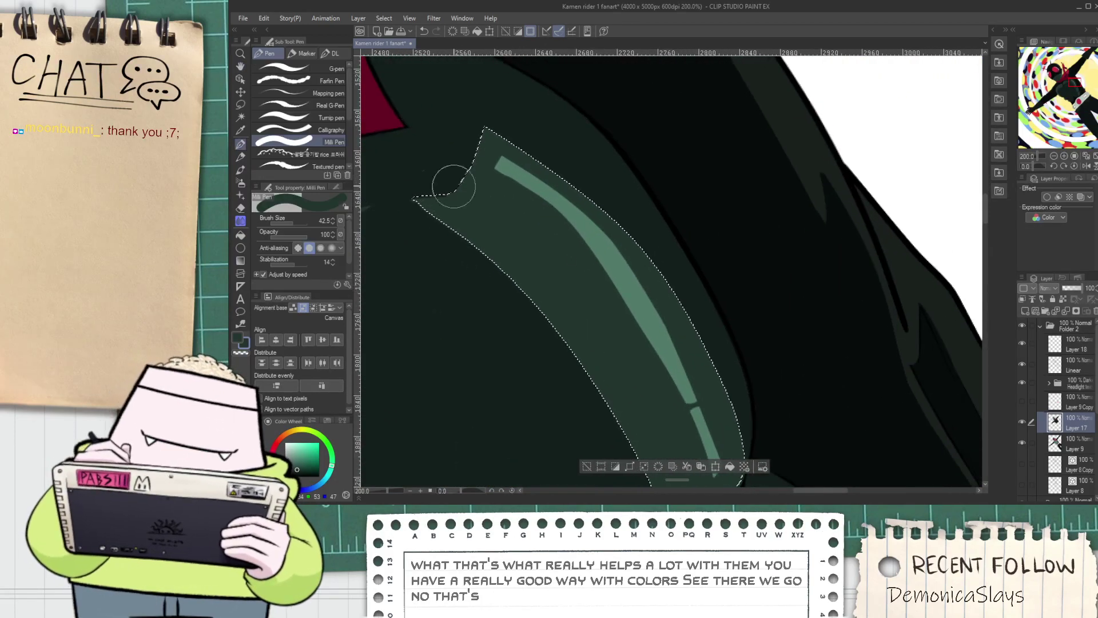
click(323, 65)
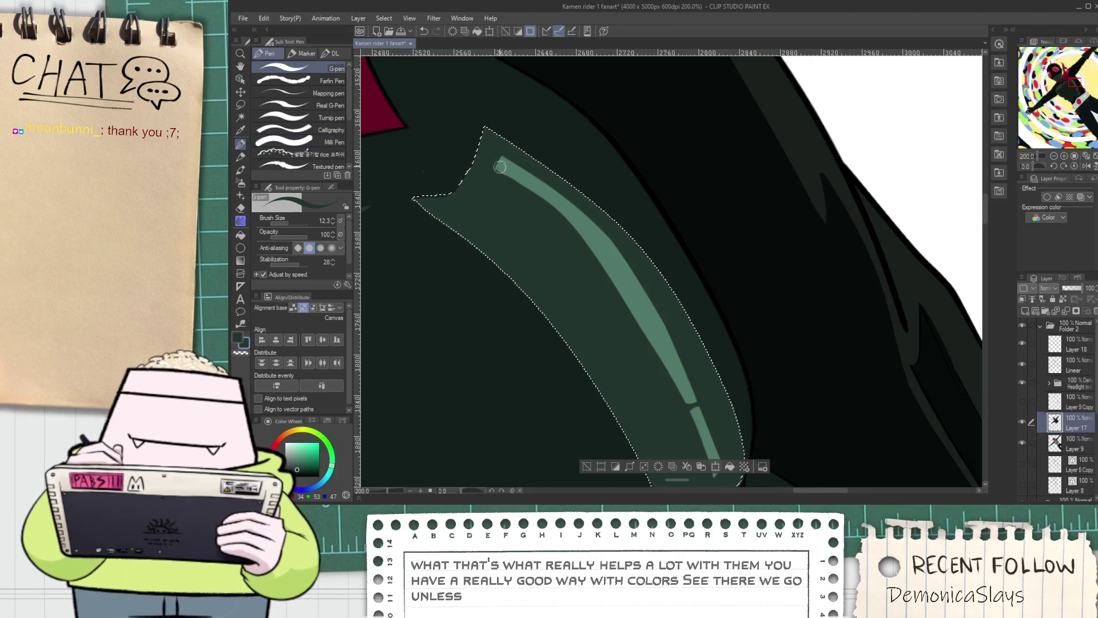
alt+click(541, 195)
drag(488, 185, 509, 160)
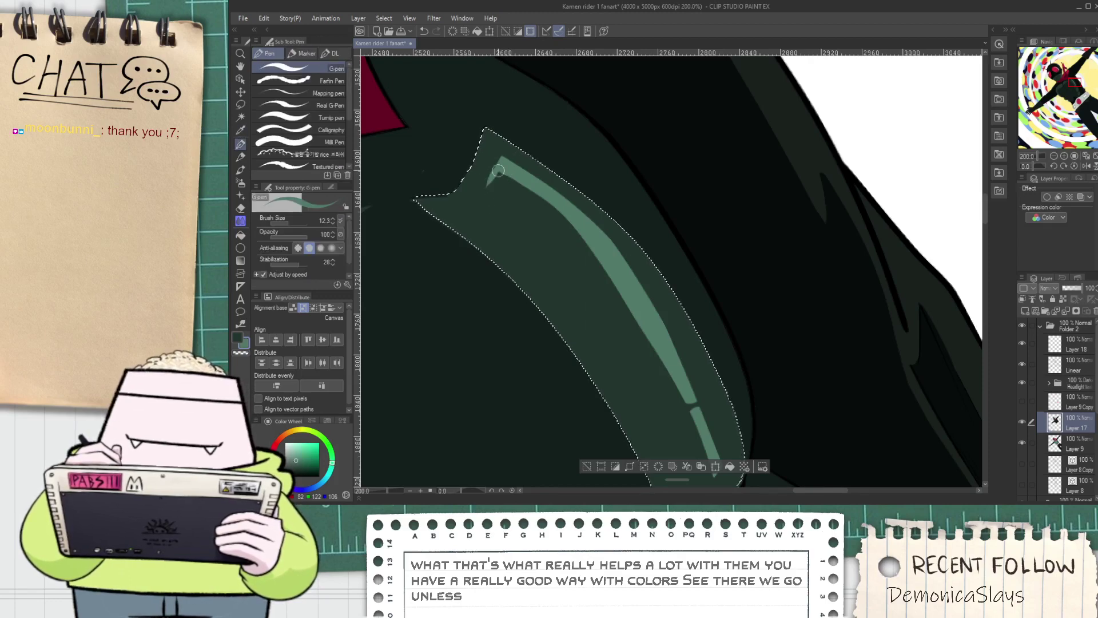
drag(552, 208, 533, 244)
drag(561, 222, 543, 258)
Add matching light-green hatching strokes inside the upper selected ab band
scroll(578, 261, down, 8)
scroll(581, 262, up, 4)
scroll(581, 261, up, 1)
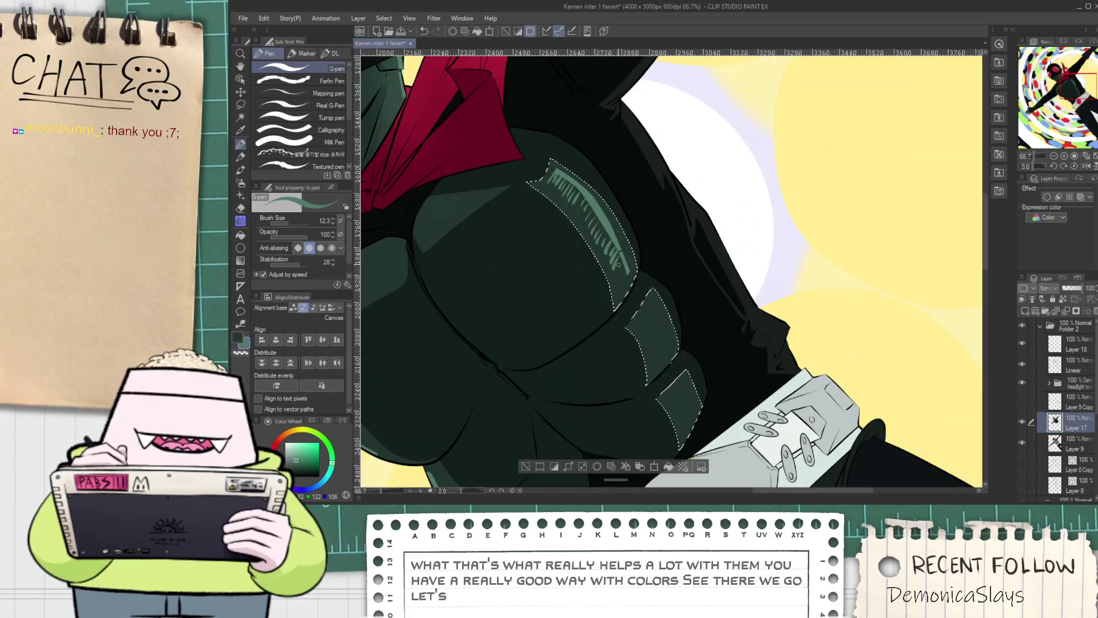
drag(652, 308, 641, 326)
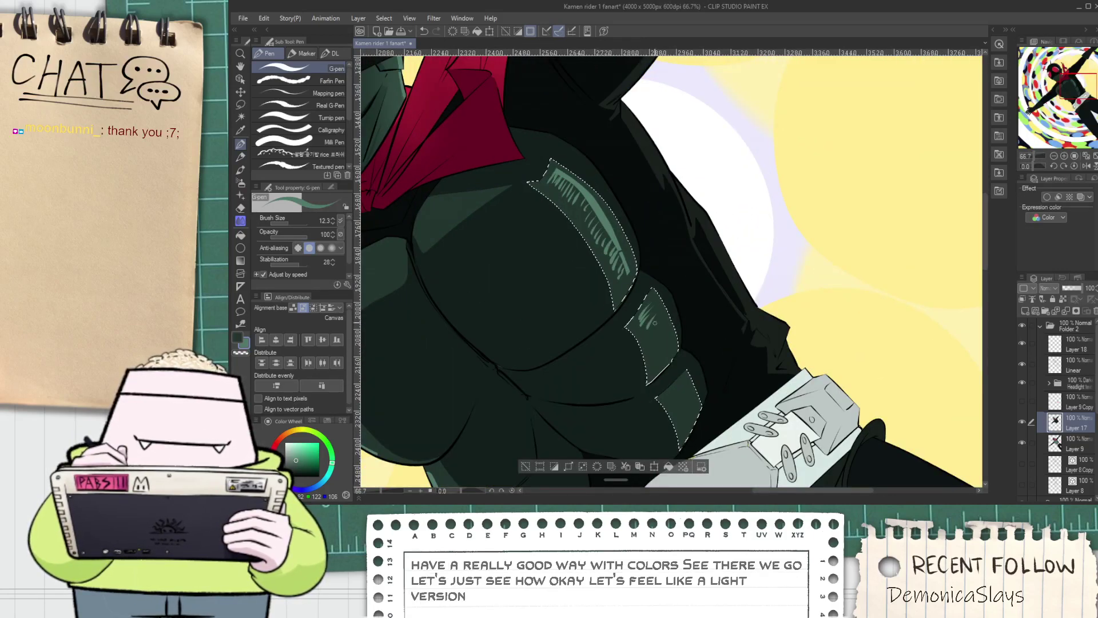
scroll(664, 340, down, 3)
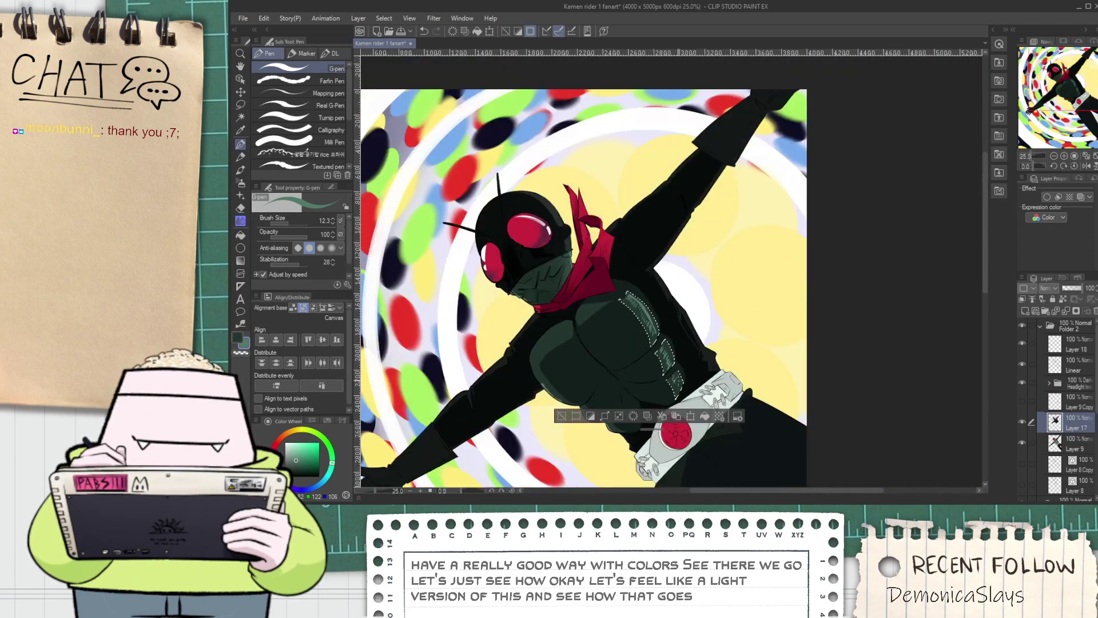
Try painting light-green highlights along the outer sides of the selected chest and ab bands with the Round watercolor brush
scroll(664, 385, up, 1)
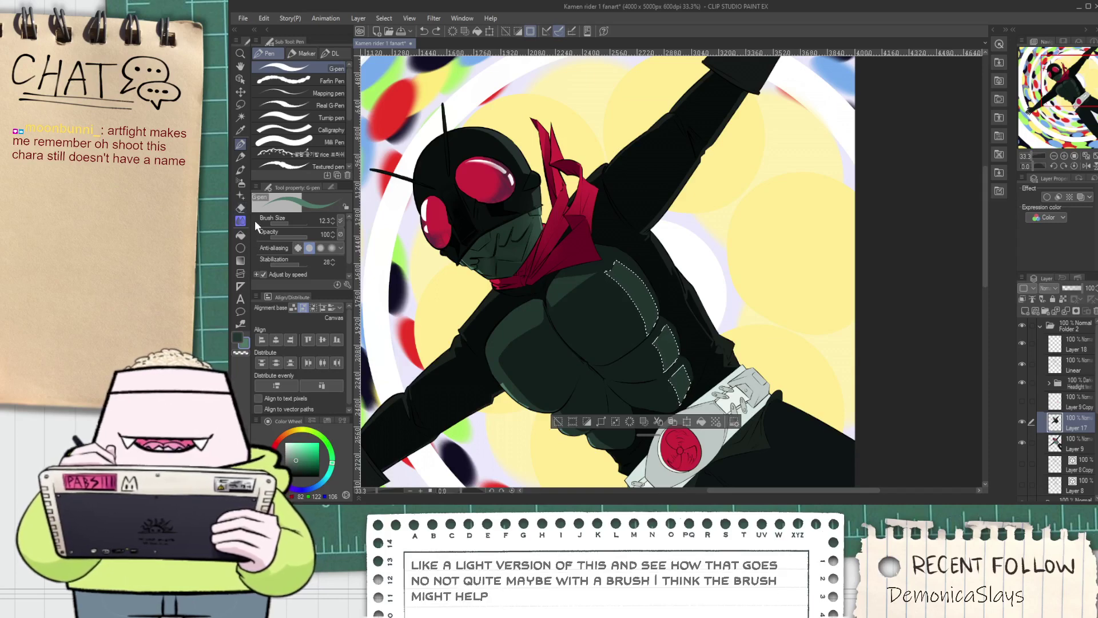
click(241, 183)
click(241, 158)
click(241, 171)
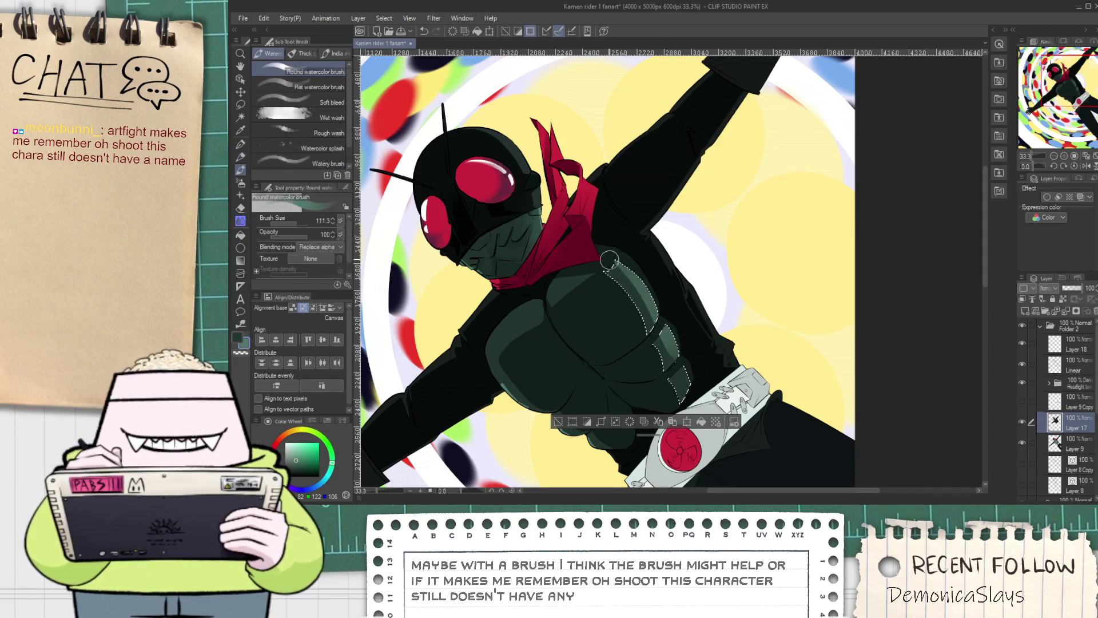
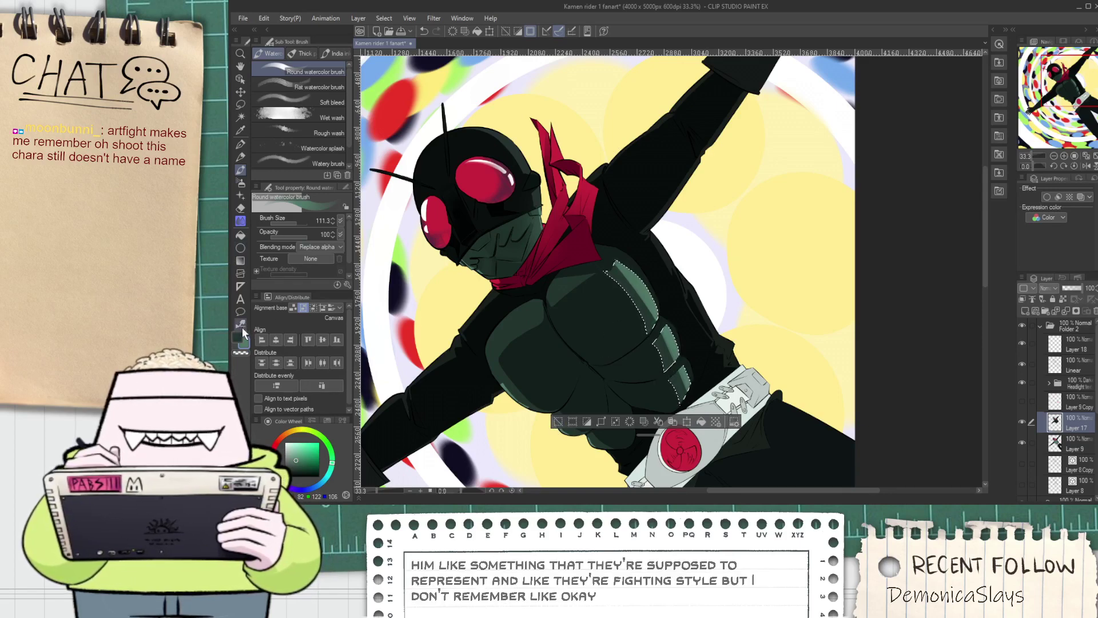
Undo the watercolour highlights on the chest and ab bands
key(e)
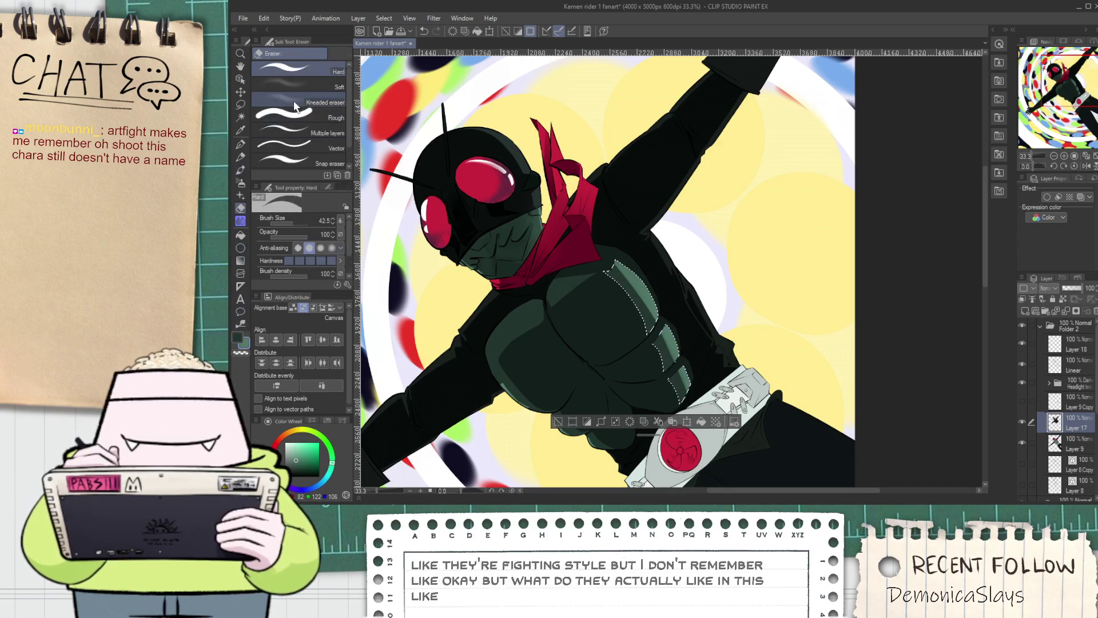
click(317, 87)
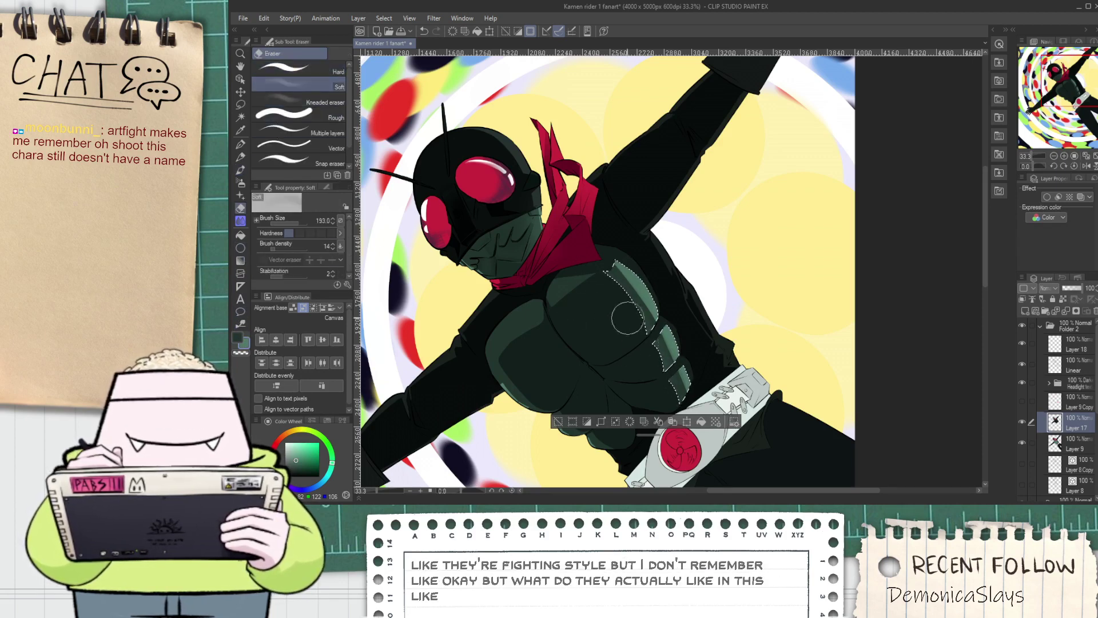
key(ctrl+z)
key(ctrl+z)
key(ctrl+z)
key(ctrl+z)
key(ctrl+z)
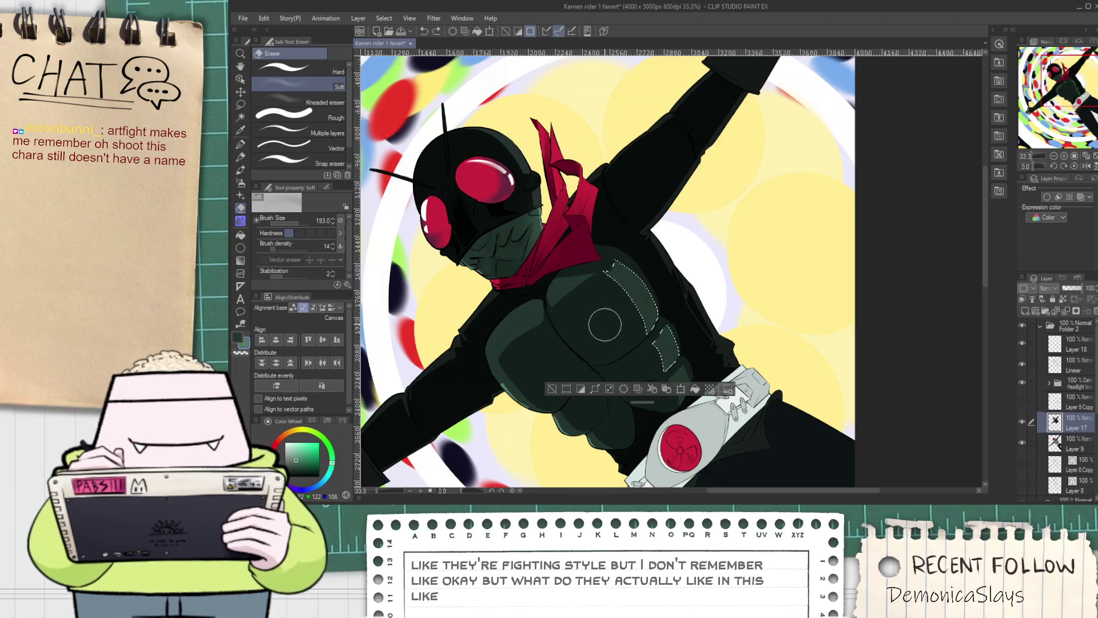
key(ctrl+z)
key(ctrl+z)
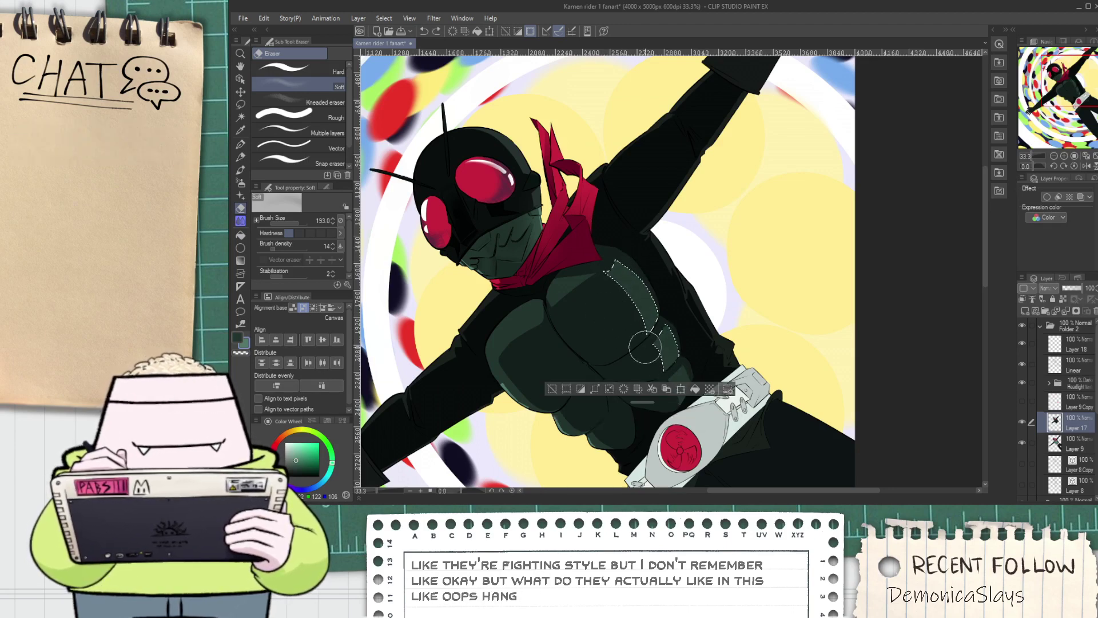
Add the lowest ab band back to the selection and erase soft highlights along all three bands with the Soft eraser
scroll(682, 450, up, 2)
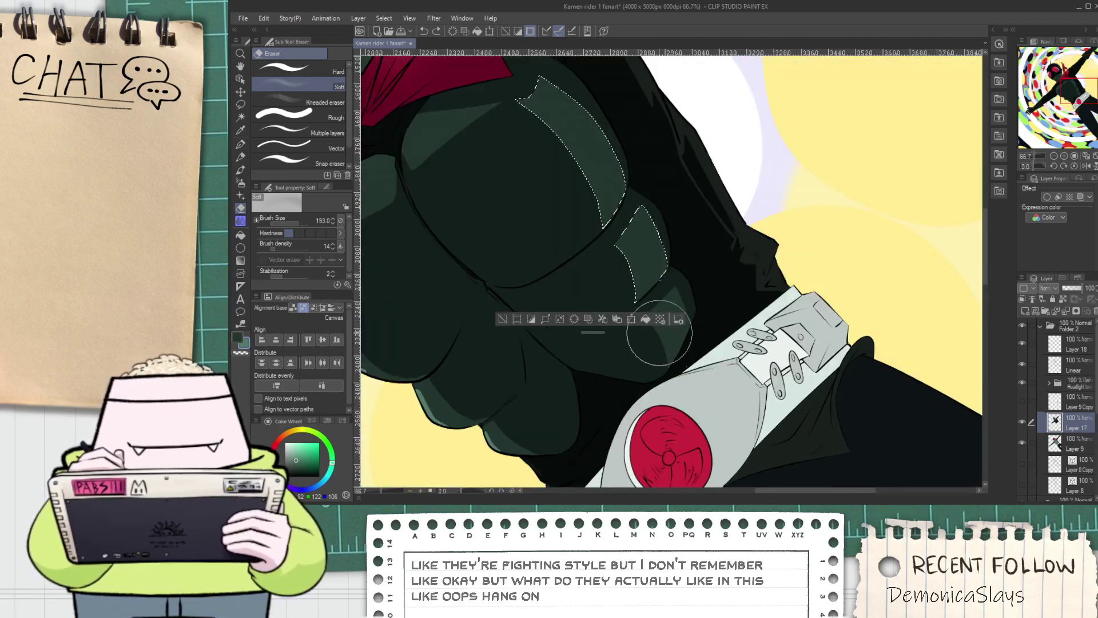
key(w)
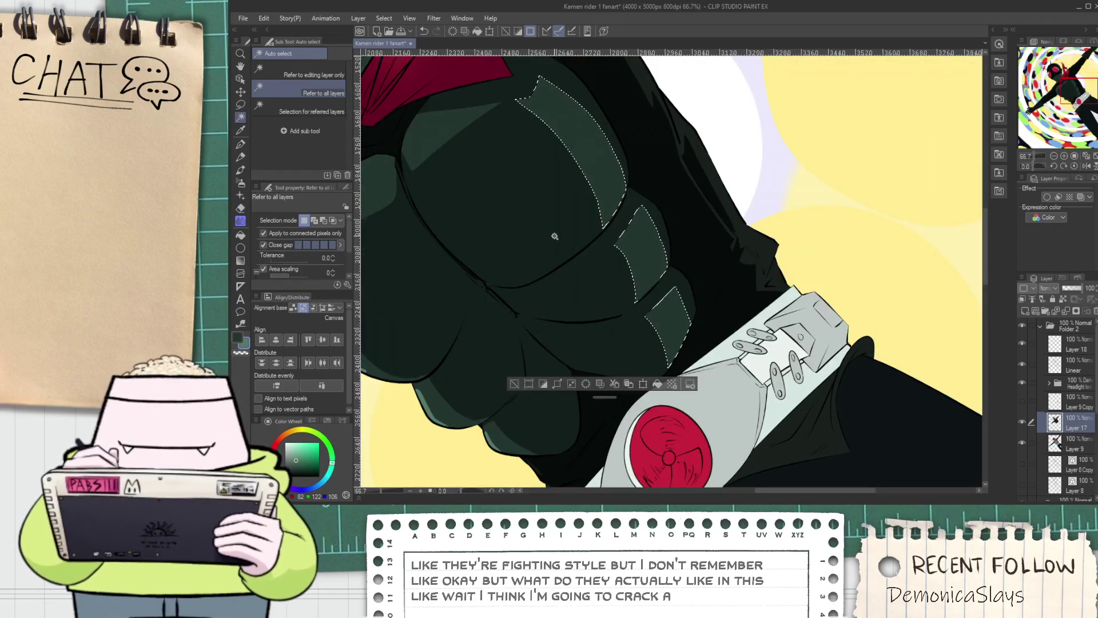
scroll(552, 230, down, 1)
key(e)
drag(550, 121, 658, 338)
drag(542, 107, 661, 343)
scroll(495, 363, down, 6)
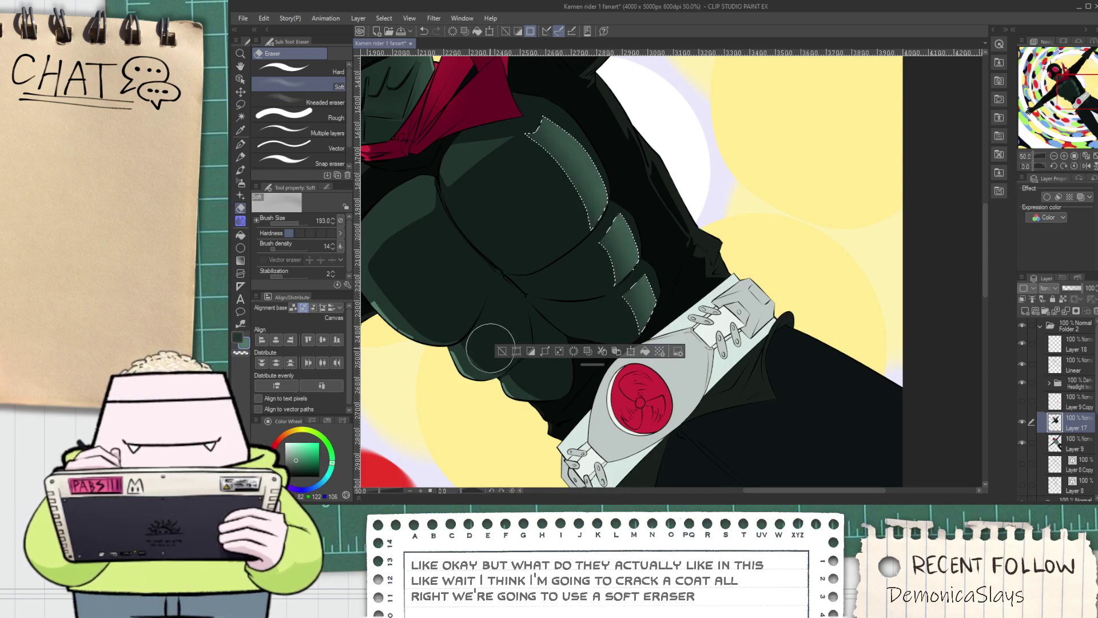
scroll(503, 371, up, 1)
scroll(504, 371, up, 3)
key(space)
drag(533, 273, 492, 345)
scroll(500, 298, up, 2)
key(ctrl+z)
Sample the torso's dark green and darken the inner sides of the selected bands with the Round watercolor brush
key(p)
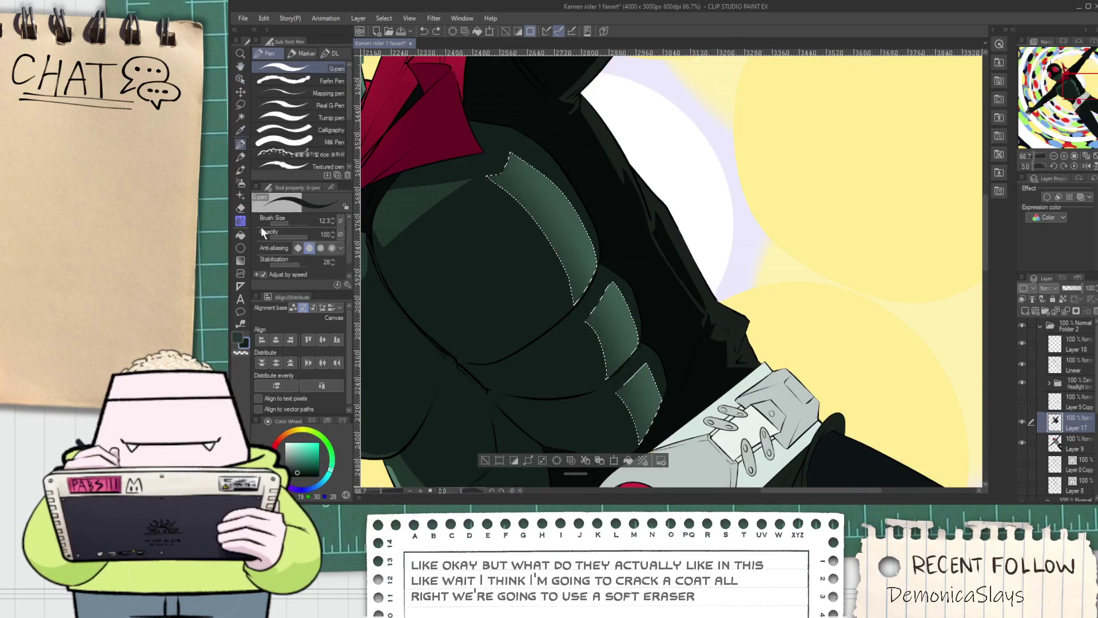
click(242, 182)
scroll(452, 218, down, 1)
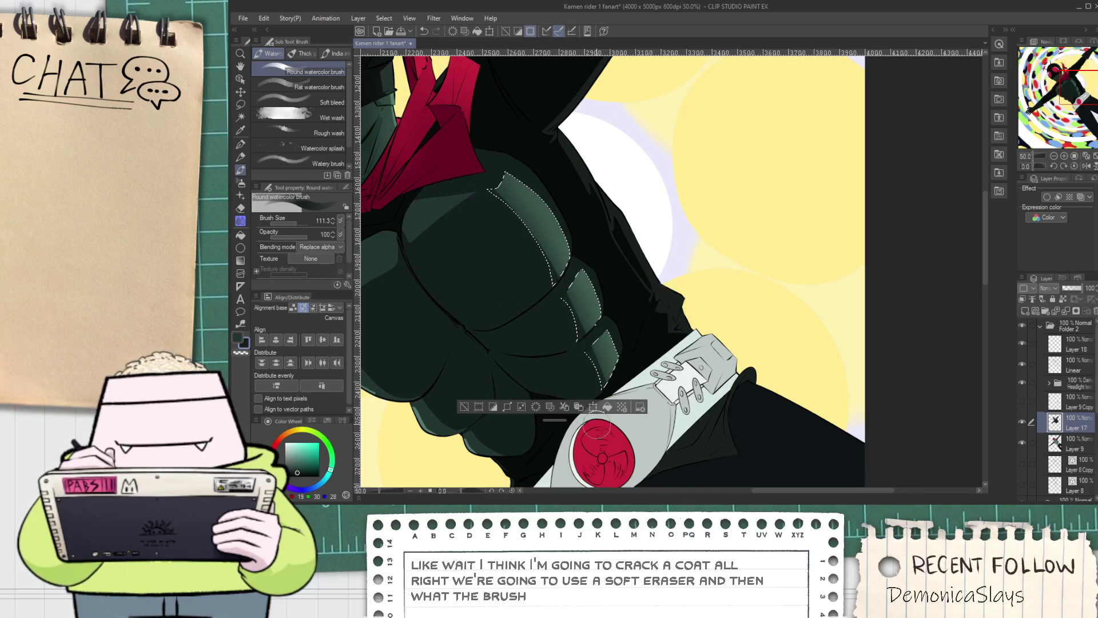
key(ctrl+z)
scroll(478, 213, up, 1)
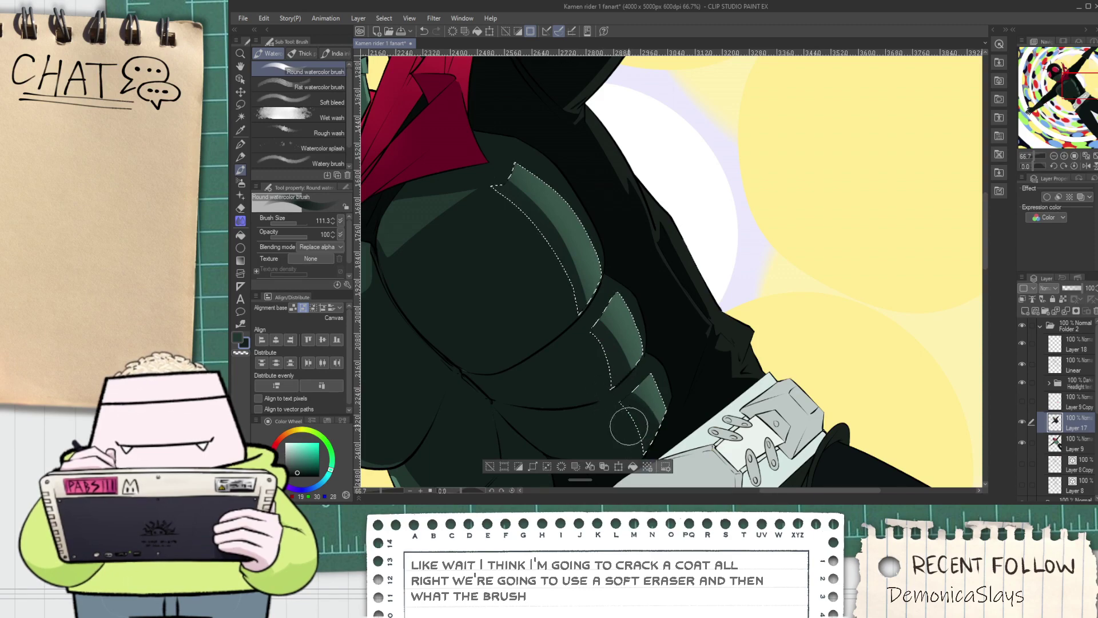
Clear the selection around the chest and ab bands
click(486, 468)
scroll(487, 465, down, 6)
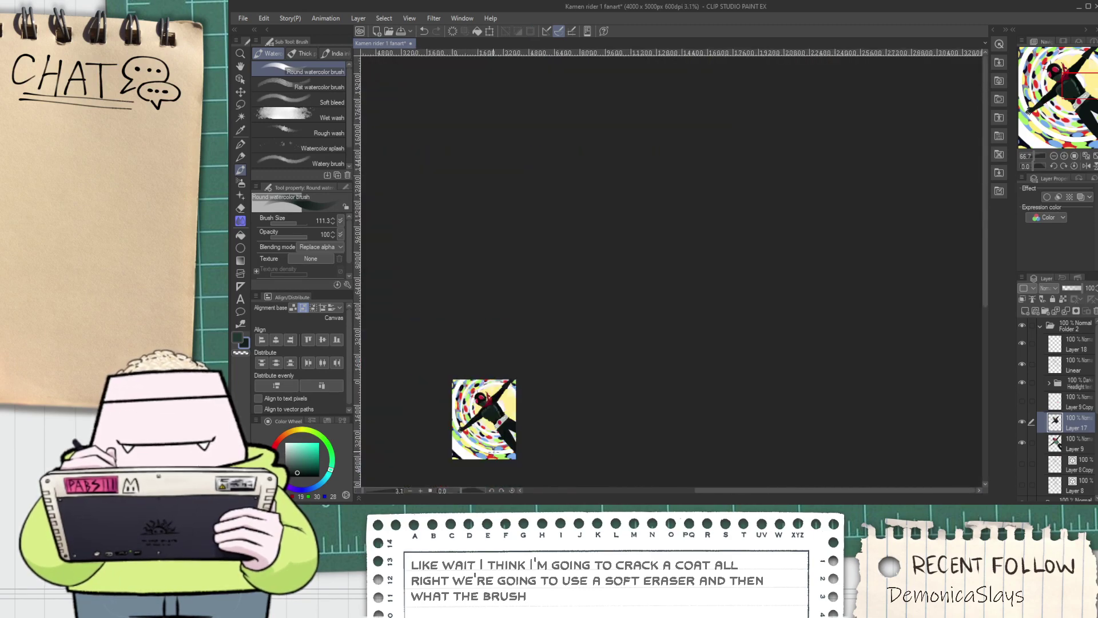
key(space)
scroll(492, 468, up, 3)
scroll(465, 346, down, 1)
scroll(490, 332, up, 4)
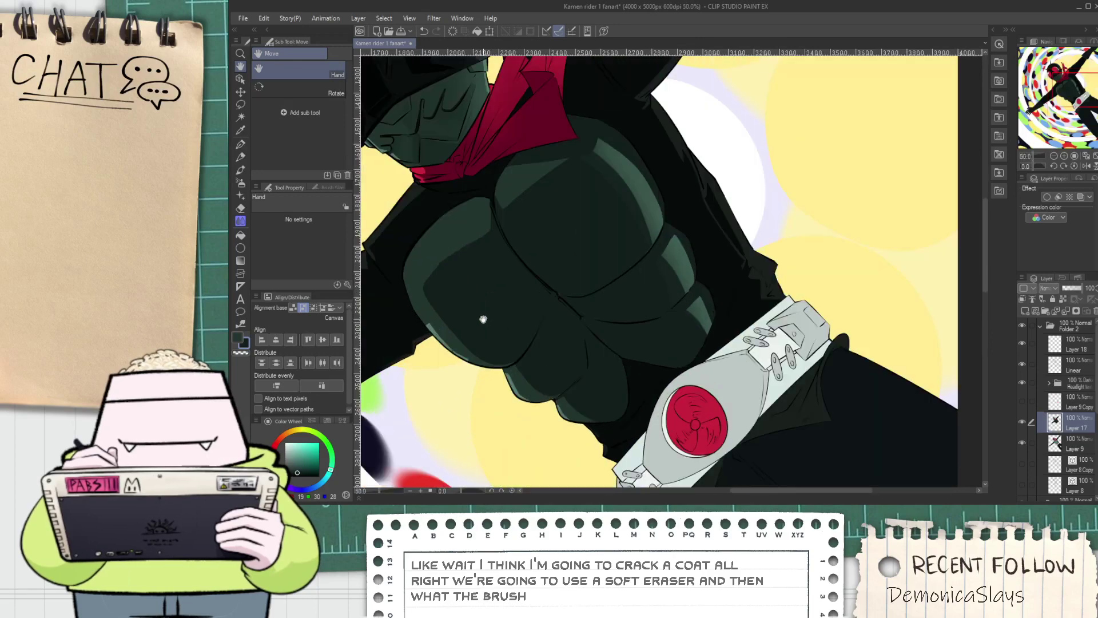
Sample a dark helmet tone as the colour for shading the inside of the chest plates
scroll(569, 312, down, 3)
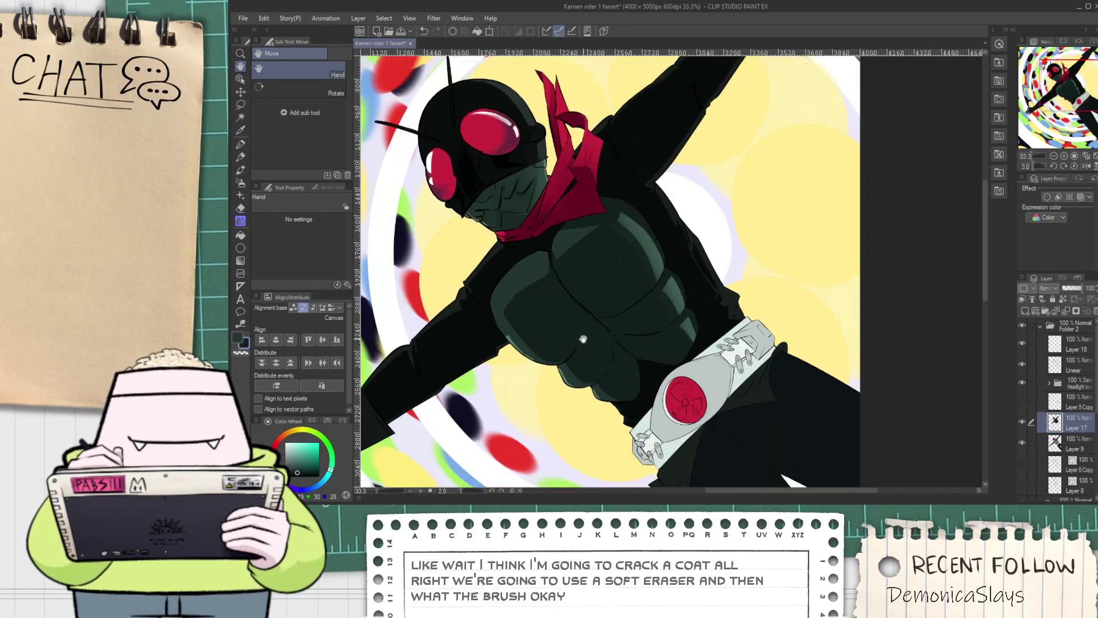
scroll(569, 326, up, 3)
key(i)
scroll(438, 328, up, 1)
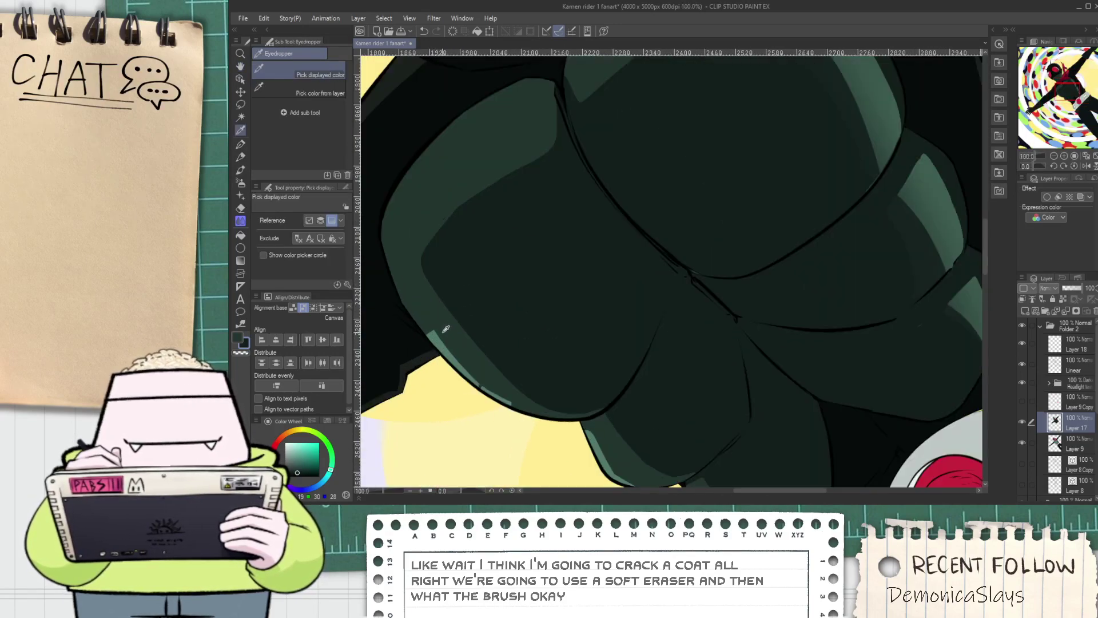
scroll(445, 328, down, 2)
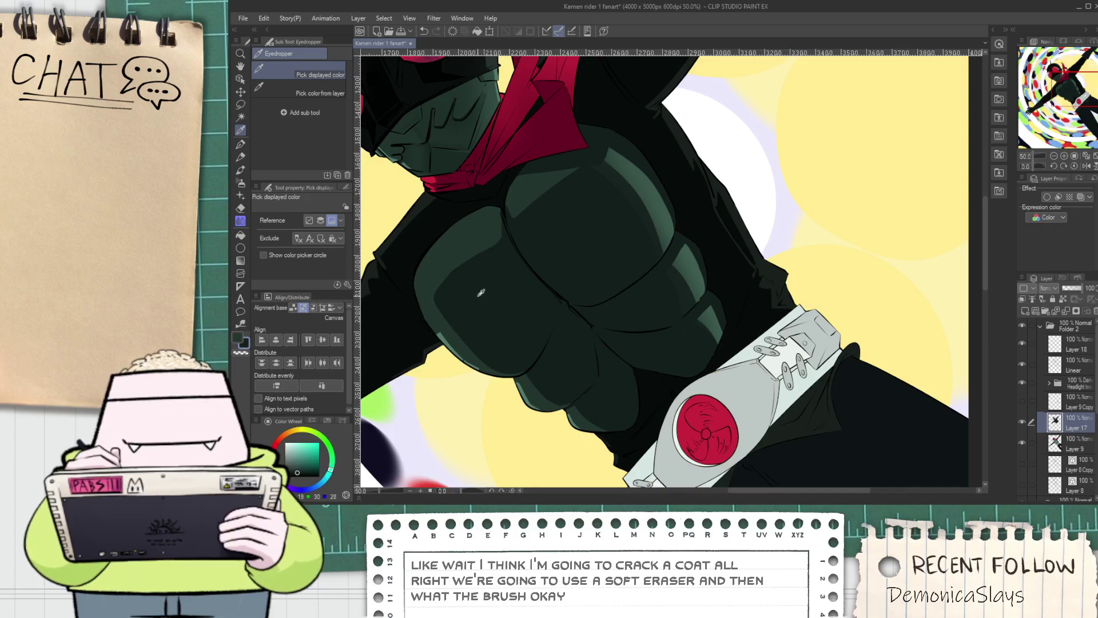
drag(484, 299, 520, 372)
scroll(509, 303, up, 1)
click(453, 232)
scroll(517, 279, down, 1)
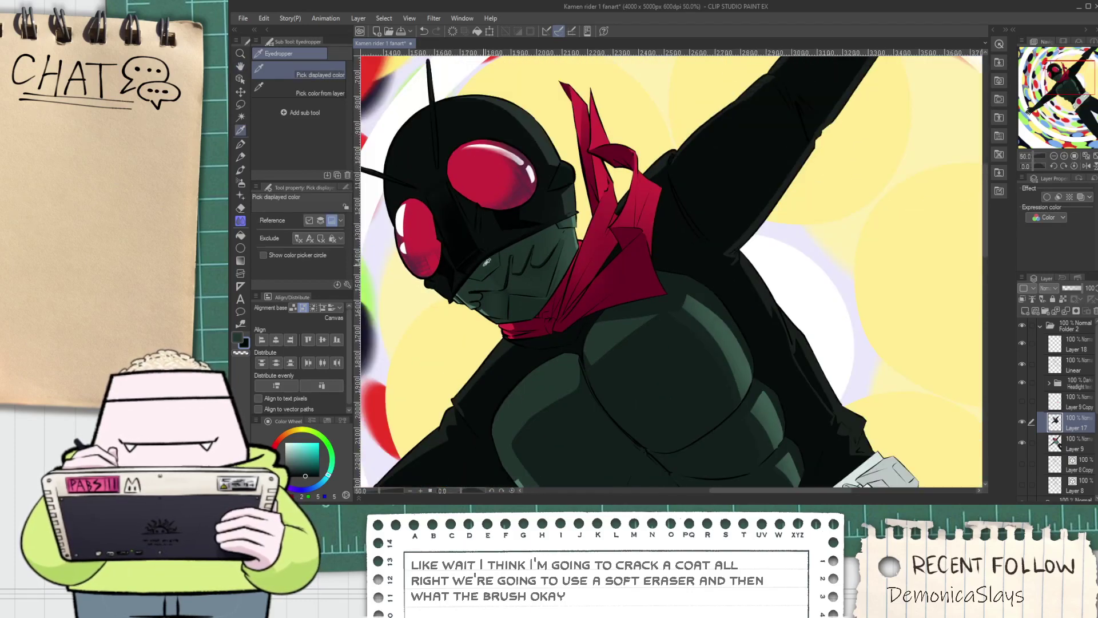
click(448, 207)
drag(529, 329, 444, 184)
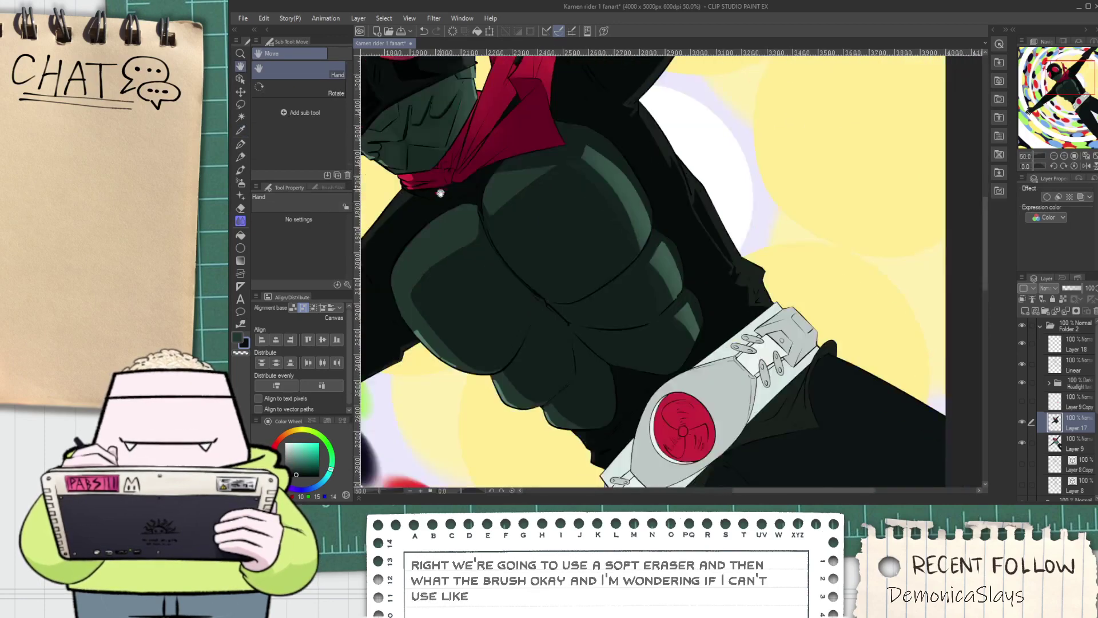
scroll(499, 240, up, 2)
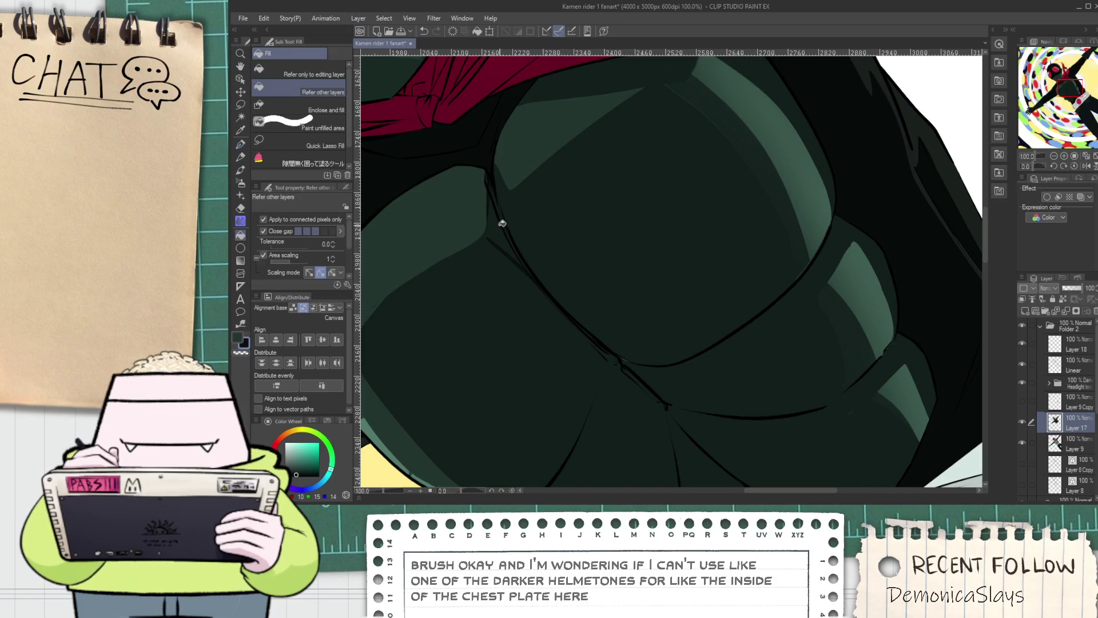
scroll(495, 203, up, 2)
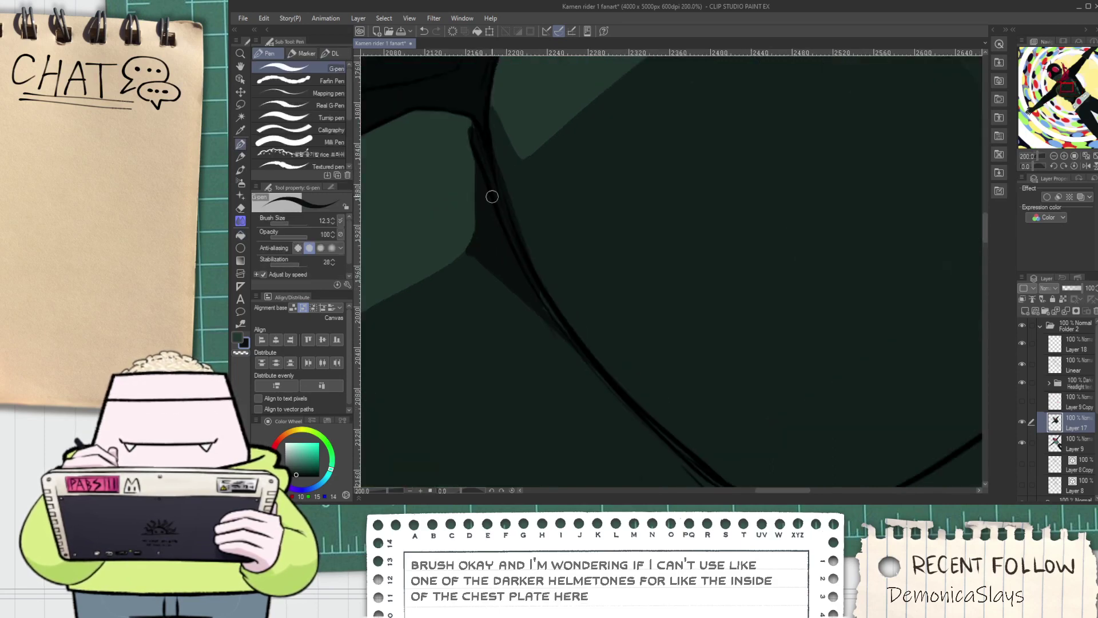
scroll(585, 360, down, 1)
drag(635, 418, 505, 267)
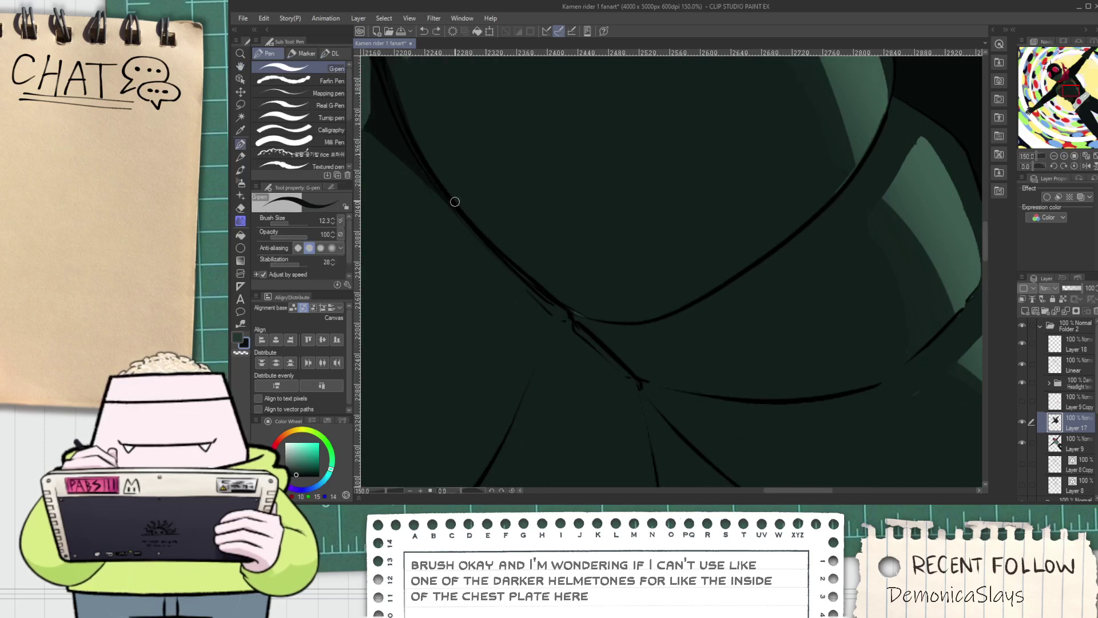
drag(380, 140, 553, 333)
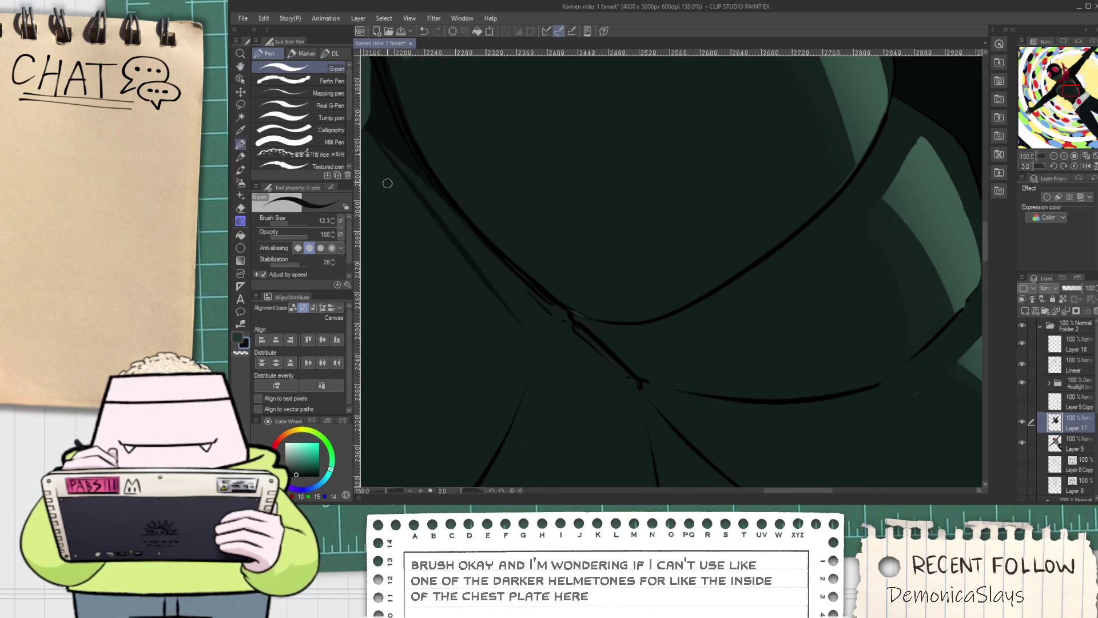
key(ctrl+z)
drag(369, 129, 499, 311)
drag(454, 281, 515, 248)
key(ctrl+z)
drag(440, 122, 591, 331)
key(ctrl+z)
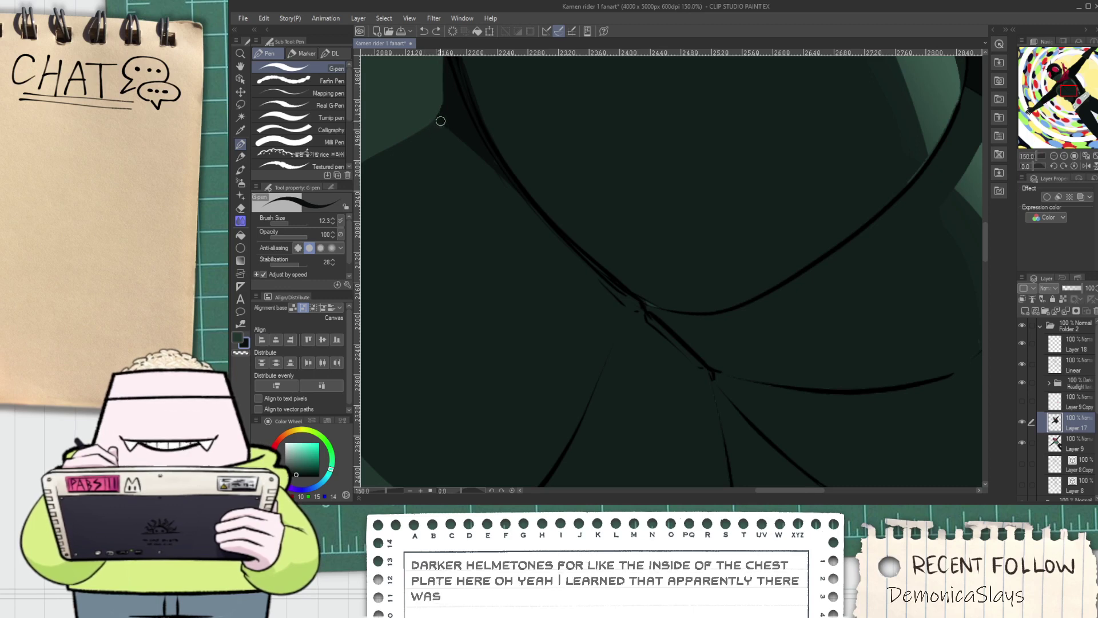
Outline a shadow along the inner edge of the left chest plate with the G-pen and fill it with the dark tone
scroll(601, 373, up, 1)
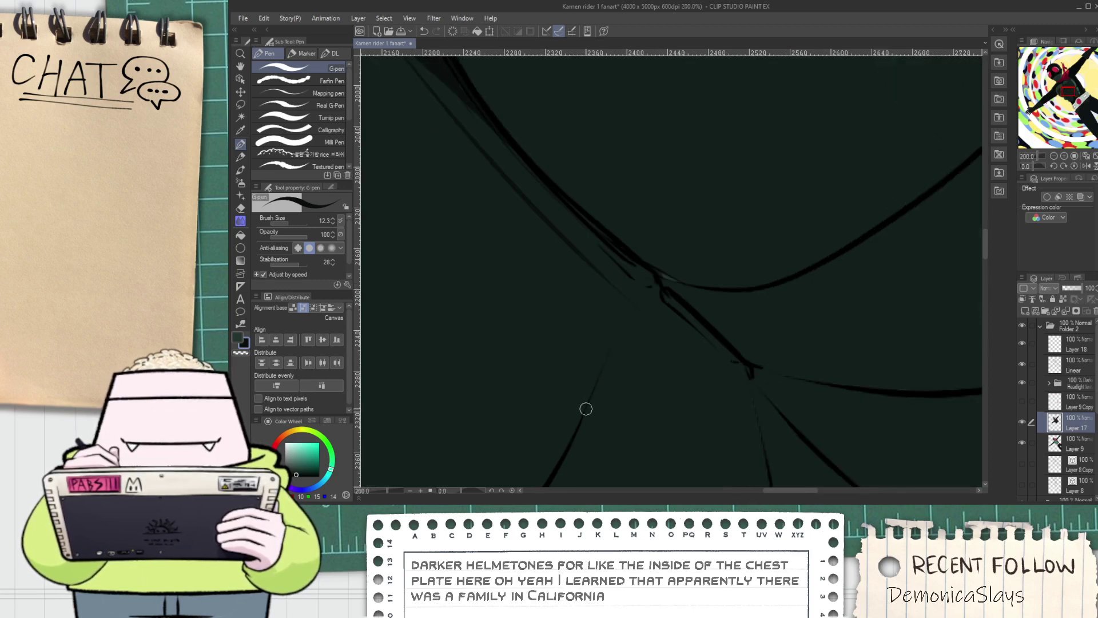
drag(587, 407, 575, 255)
key(g)
click(627, 283)
click(607, 306)
scroll(600, 289, down, 2)
Refine the edge and upper corner of the left chest plate's shadow with the G-pen, using the armour's dark green and the shadow tone
key(space)
drag(556, 249, 569, 342)
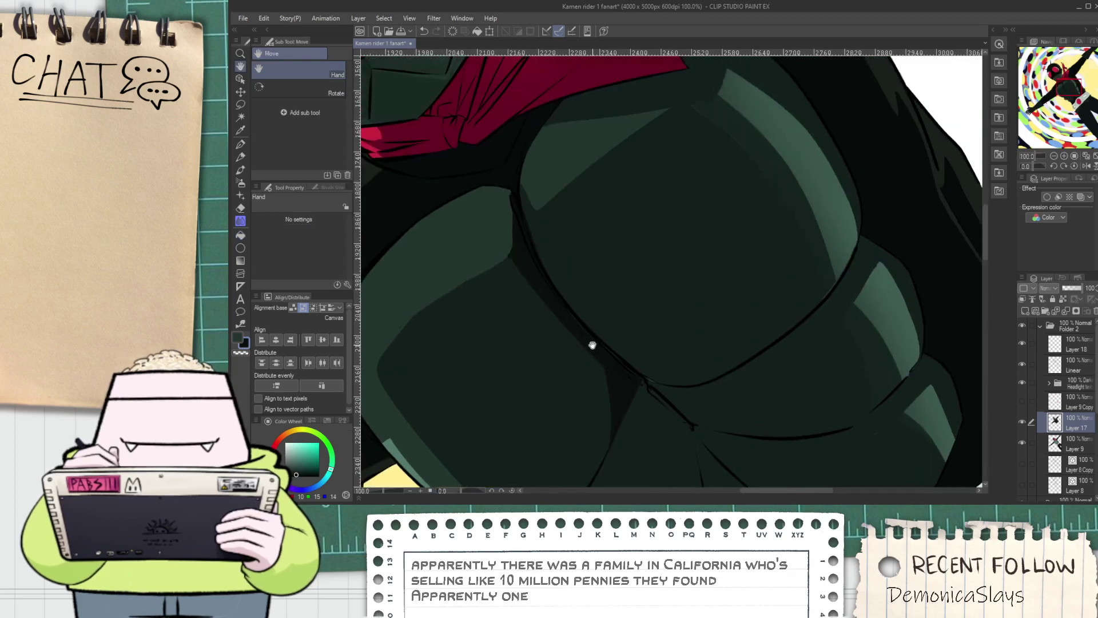
scroll(495, 252, up, 4)
key(p)
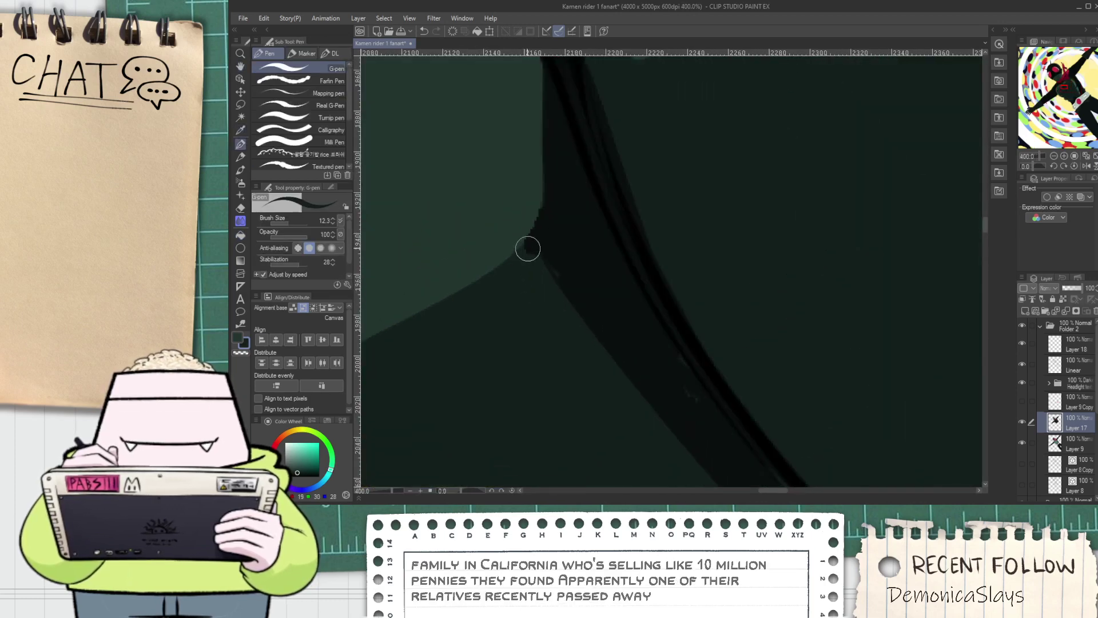
drag(529, 239, 591, 349)
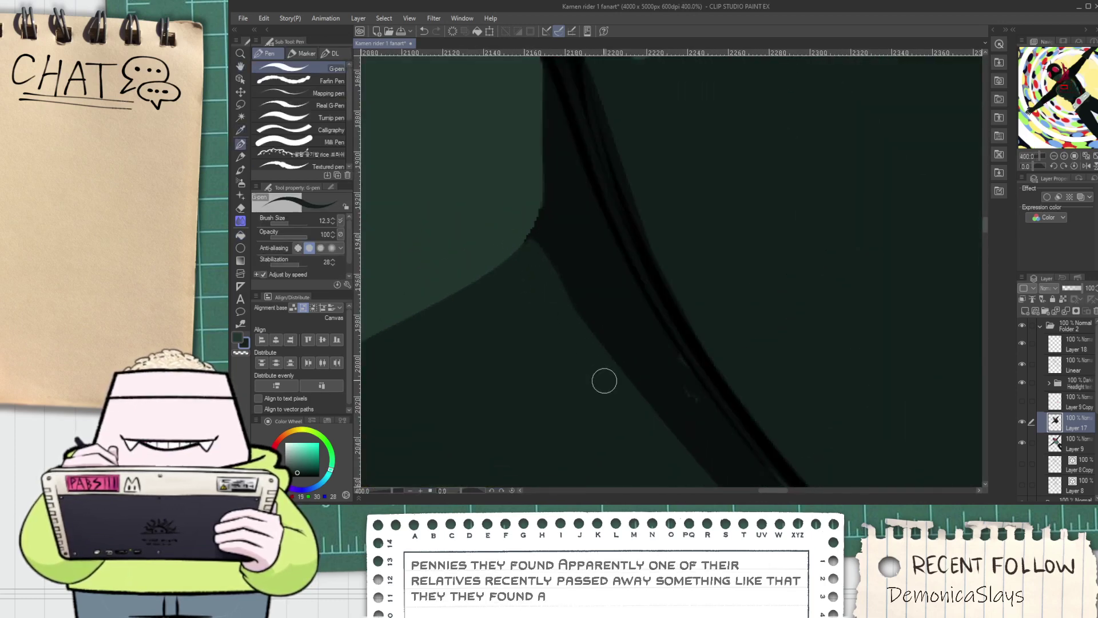
key(i)
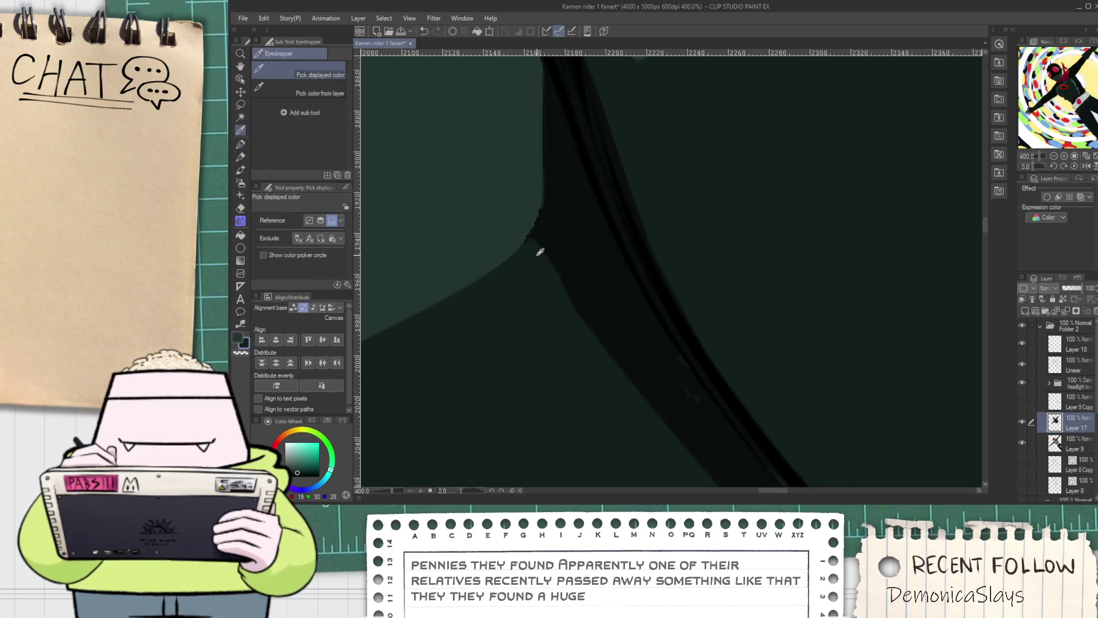
key(p)
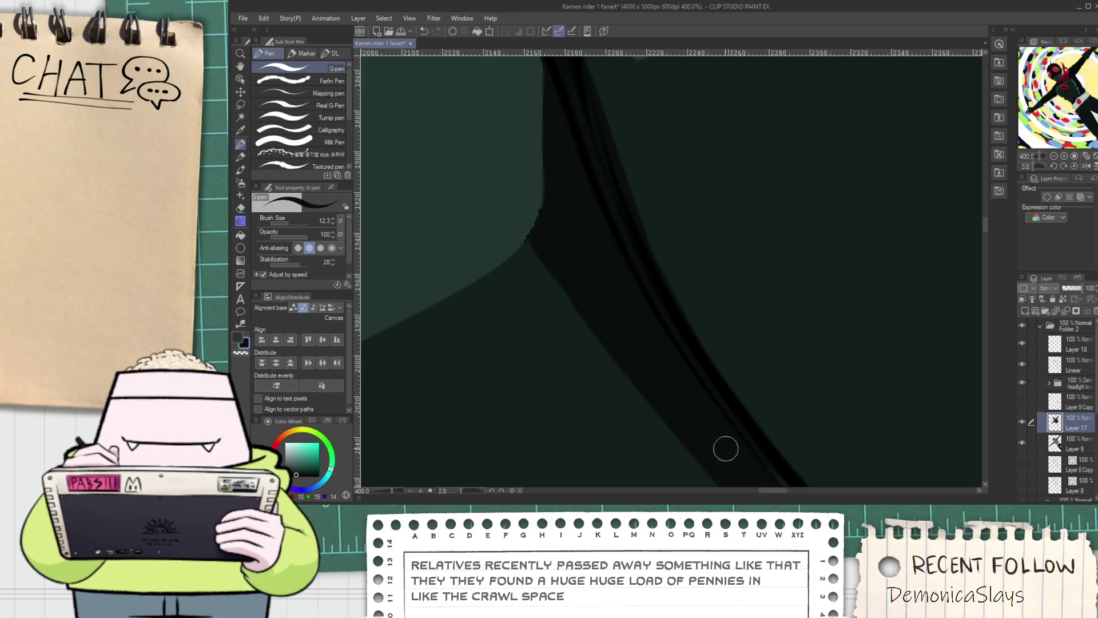
Sample the mid-green band and touch up its inner top corner on the left chest plate with the G-pen
scroll(695, 414, down, 5)
scroll(652, 311, up, 2)
key(i)
click(608, 314)
scroll(632, 266, up, 3)
key(p)
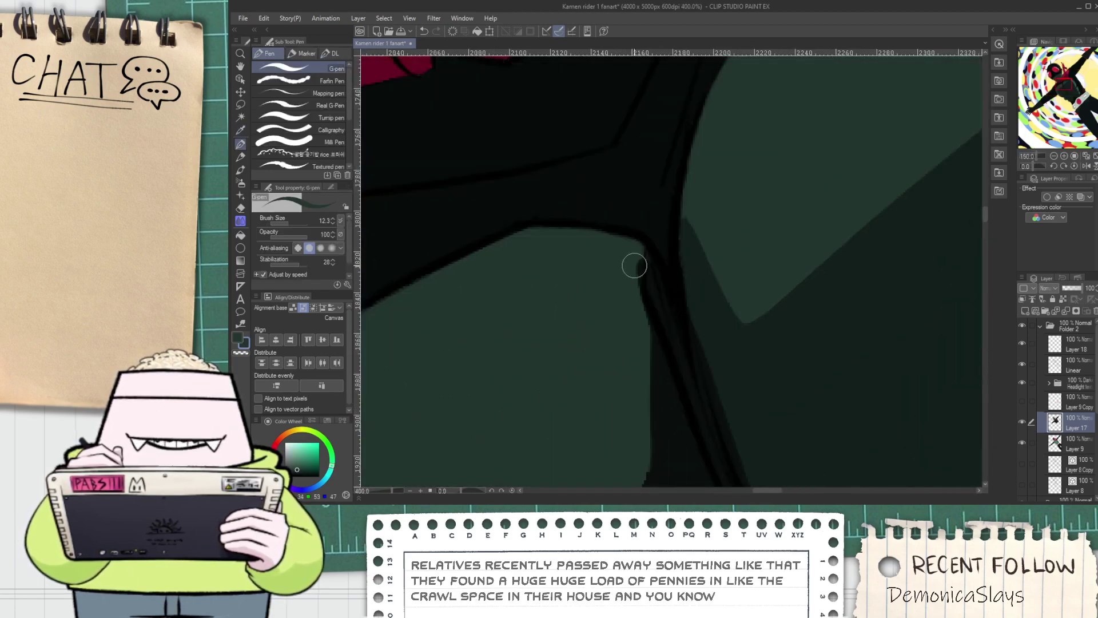
scroll(629, 270, down, 6)
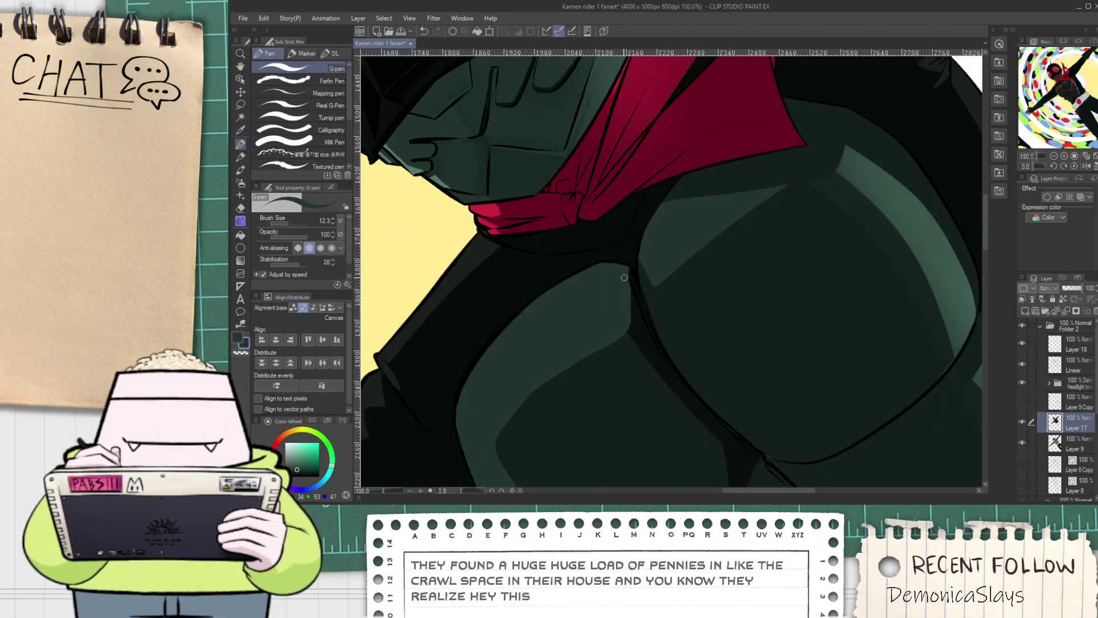
Sample the dark shadow tone again and draw a shadow edge across the mid-green corner of the right chest plate
key(i)
scroll(602, 293, up, 3)
click(575, 227)
key(p)
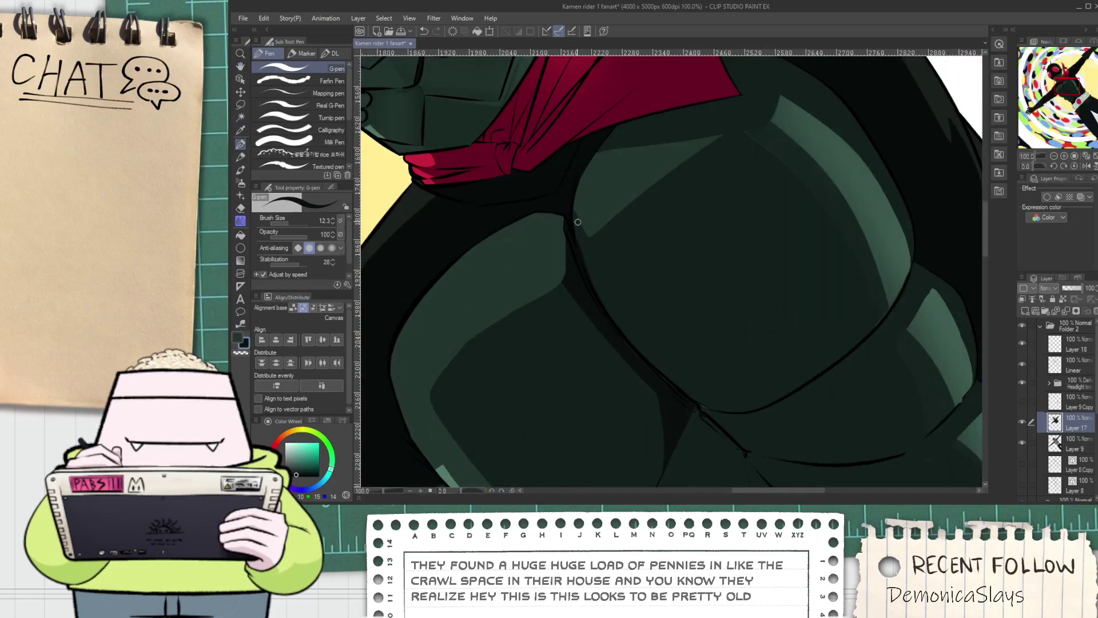
scroll(578, 225, up, 2)
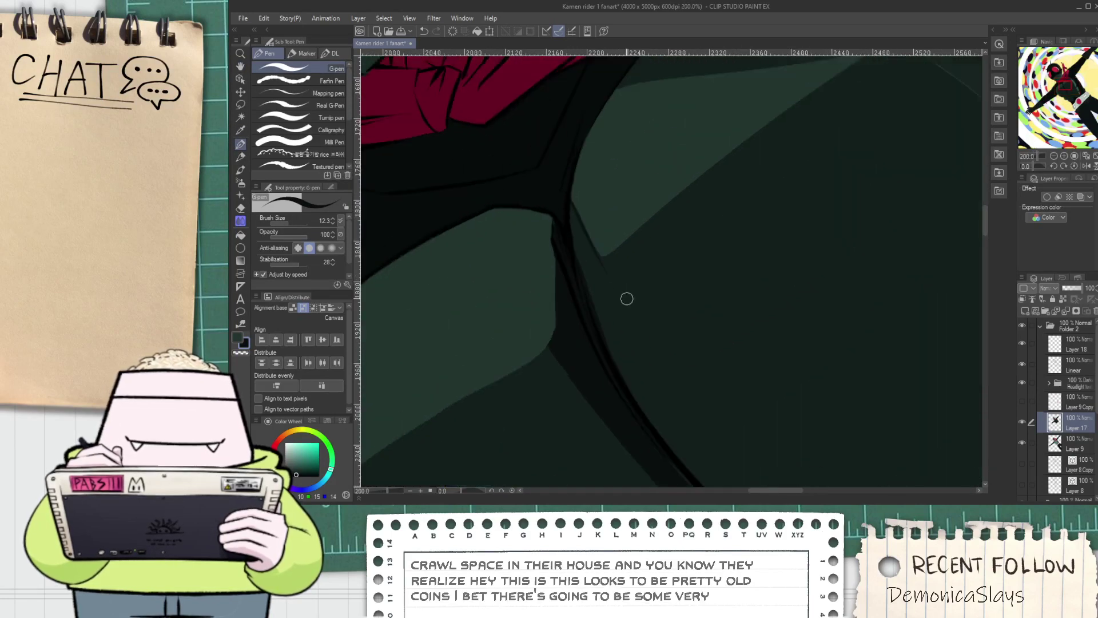
key(ctrl+z)
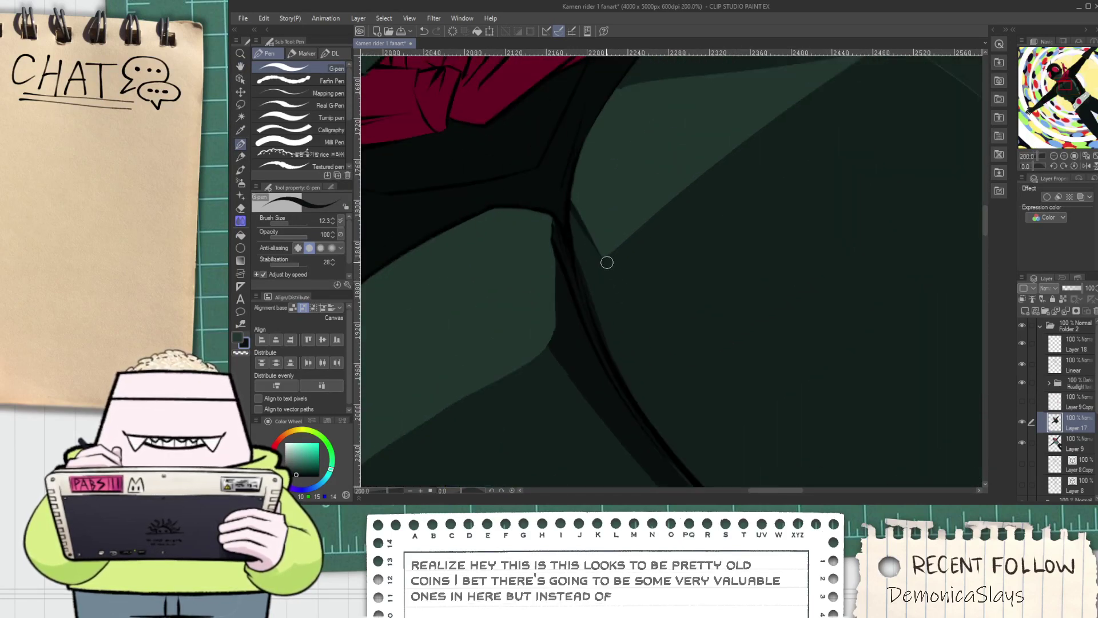
Outline and fill a dark shadow down the right chest plate's inner edge and touch up its lower tip with the G-pen
scroll(607, 262, down, 3)
drag(630, 318, 558, 243)
scroll(530, 177, up, 2)
drag(527, 170, 592, 315)
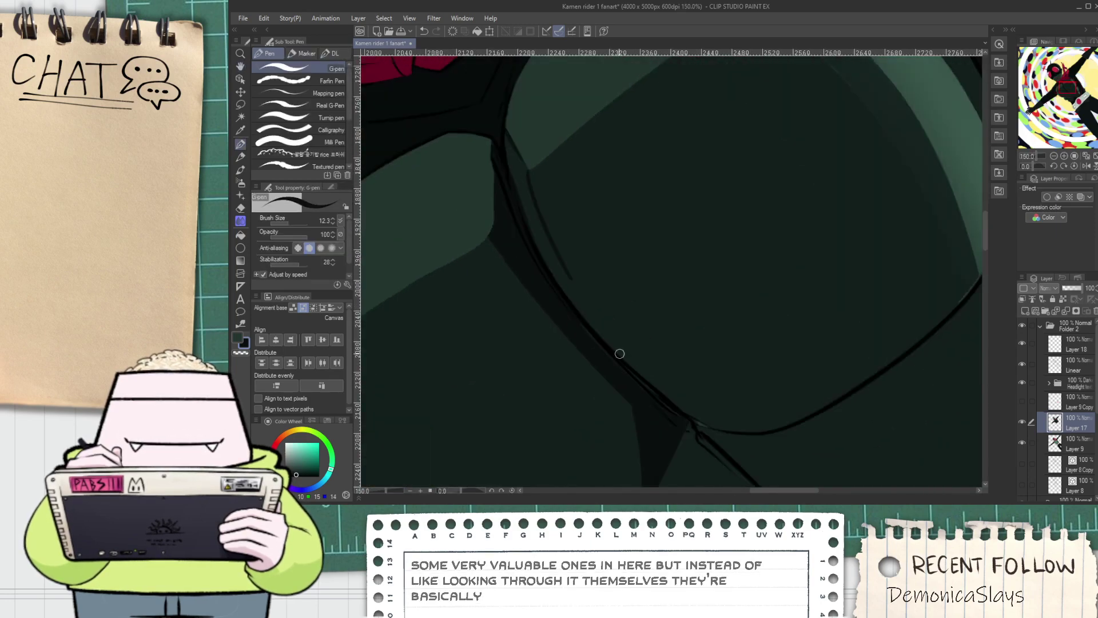
key(ctrl+z)
drag(527, 170, 654, 388)
key(g)
click(565, 278)
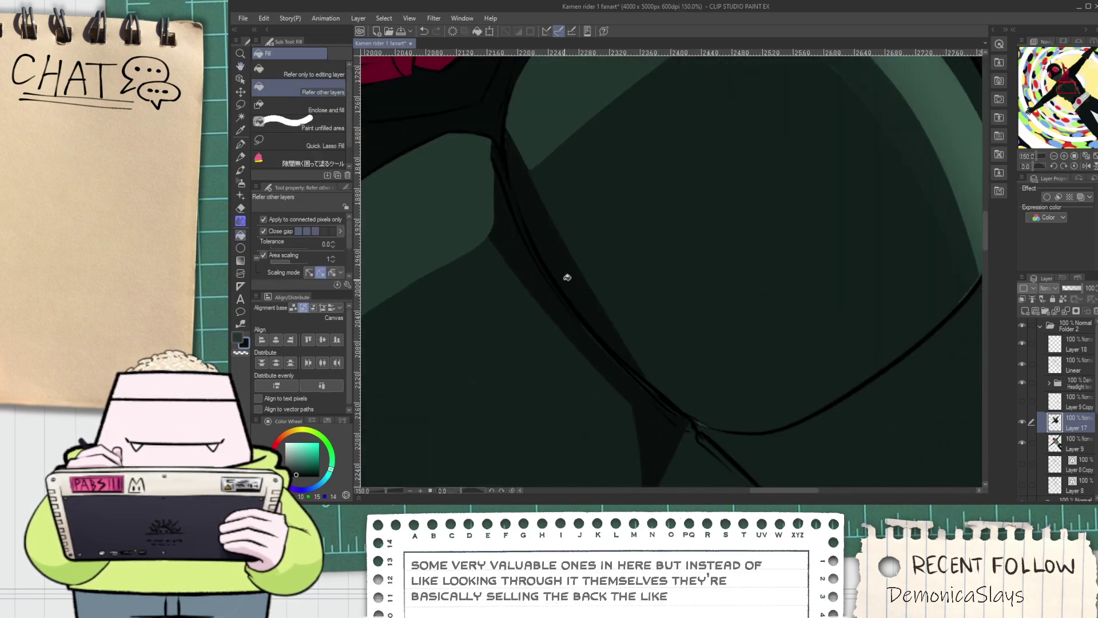
key(p)
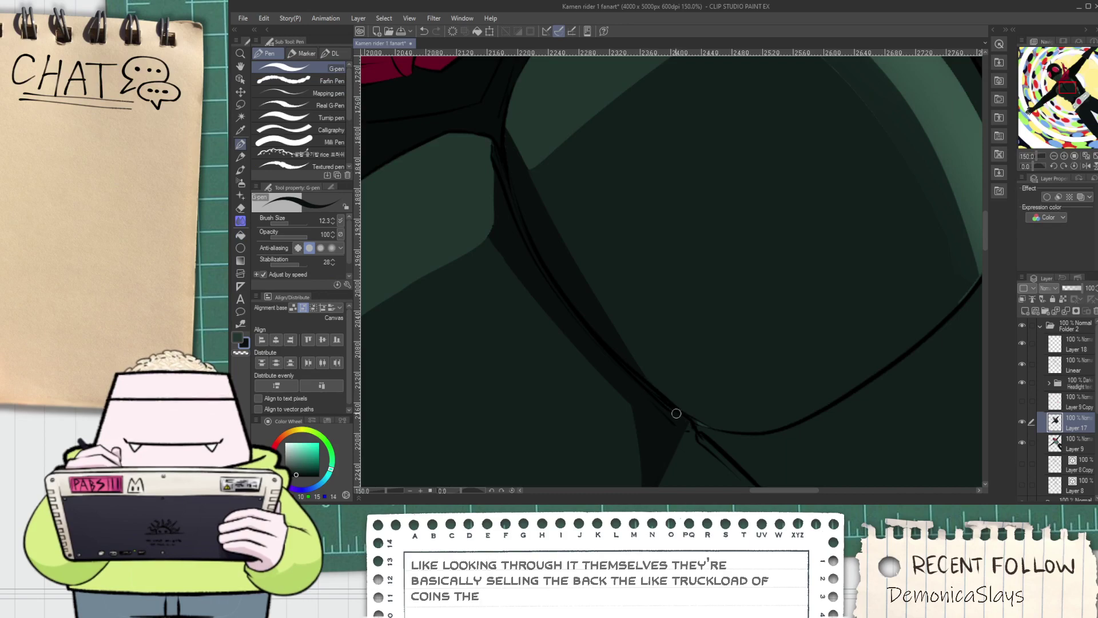
drag(684, 421, 627, 356)
Outline a shadow edge on the left ab segment just below the central crease with the G-pen
scroll(664, 393, down, 3)
key(space)
mouse_move(667, 421)
mouse_down()
mouse_move(601, 303)
mouse_move(574, 326)
mouse_move(559, 275)
mouse_move(628, 323)
mouse_up()
scroll(595, 303, up, 3)
key(space)
key(ctrl+z)
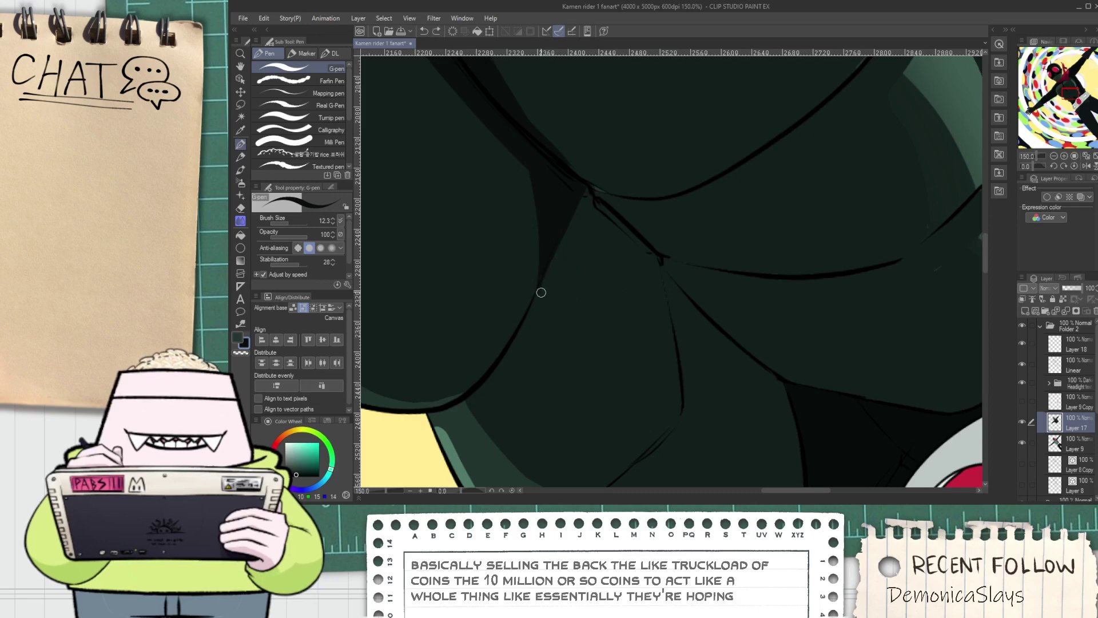
drag(539, 293, 602, 274)
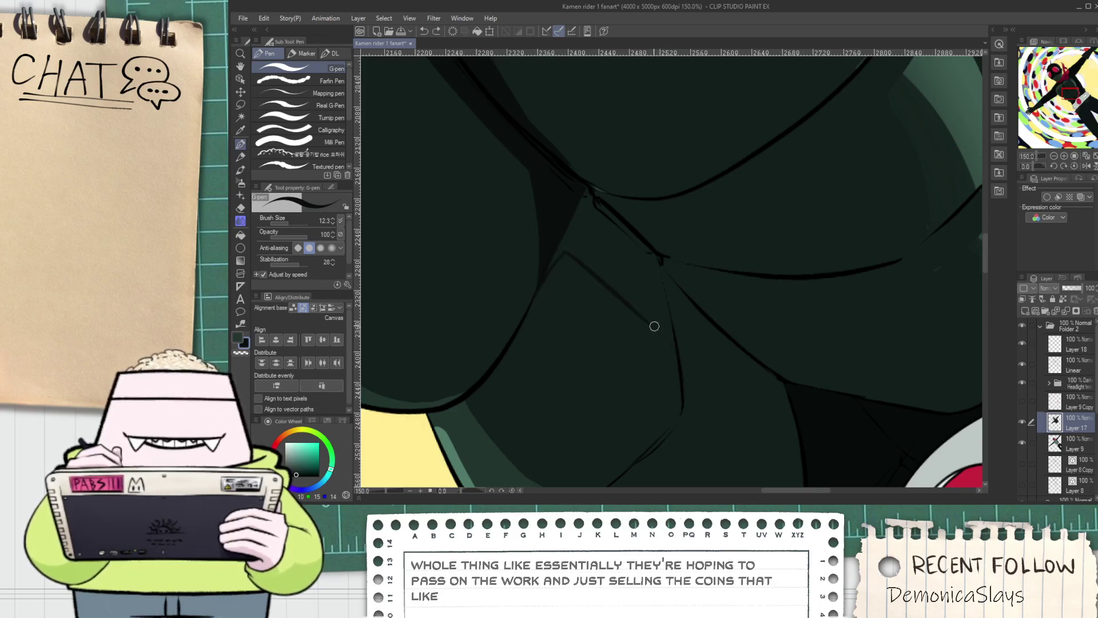
key(g)
drag(645, 276, 547, 265)
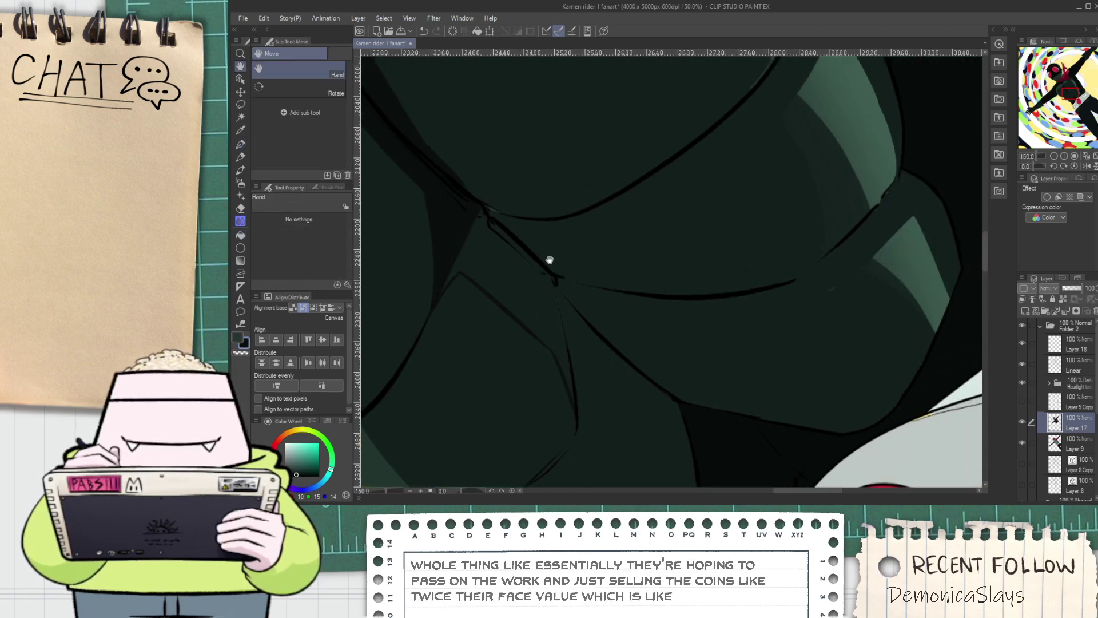
Outline shadow edges on the lower inner corner of the right chest plate and the ab segment beneath it
mouse_move(488, 199)
mouse_down()
mouse_move(529, 341)
mouse_move(568, 405)
mouse_move(449, 246)
mouse_move(596, 403)
mouse_up()
key(p)
key(ctrl+z)
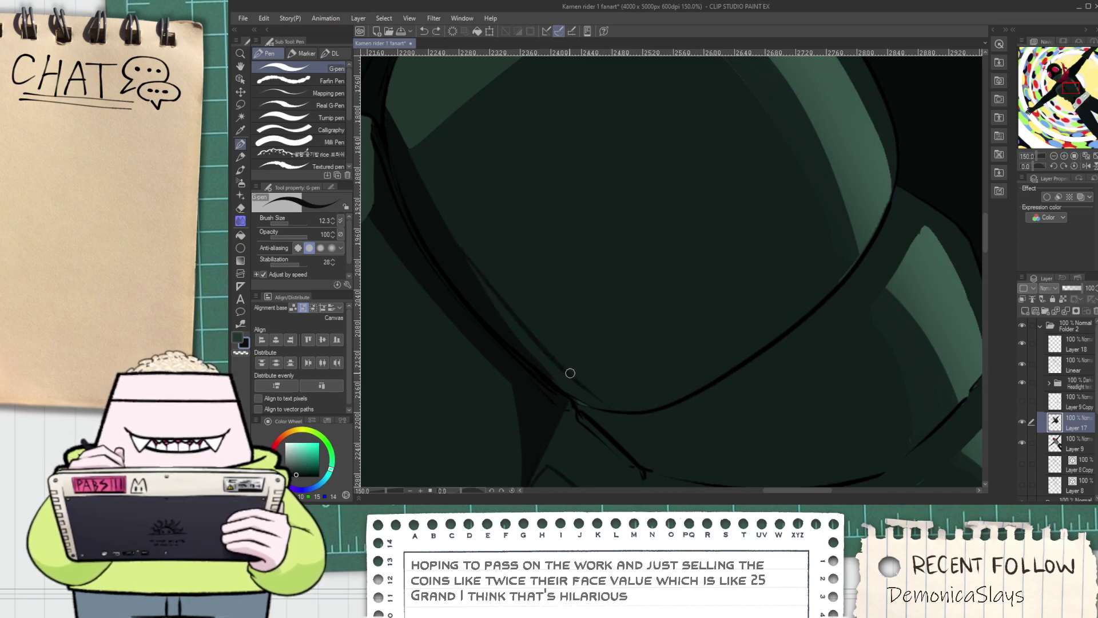
drag(655, 405, 557, 335)
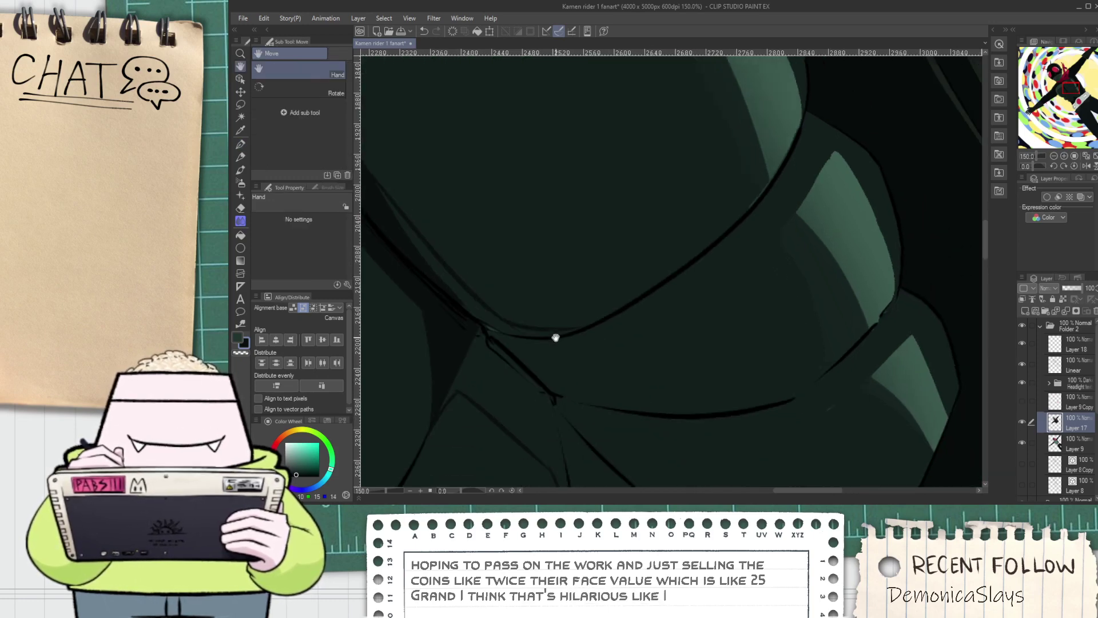
scroll(557, 335, up, 1)
mouse_move(467, 313)
mouse_down()
mouse_move(593, 327)
mouse_move(516, 316)
mouse_move(549, 391)
mouse_move(488, 274)
mouse_move(476, 335)
mouse_up()
key(ctrl+z)
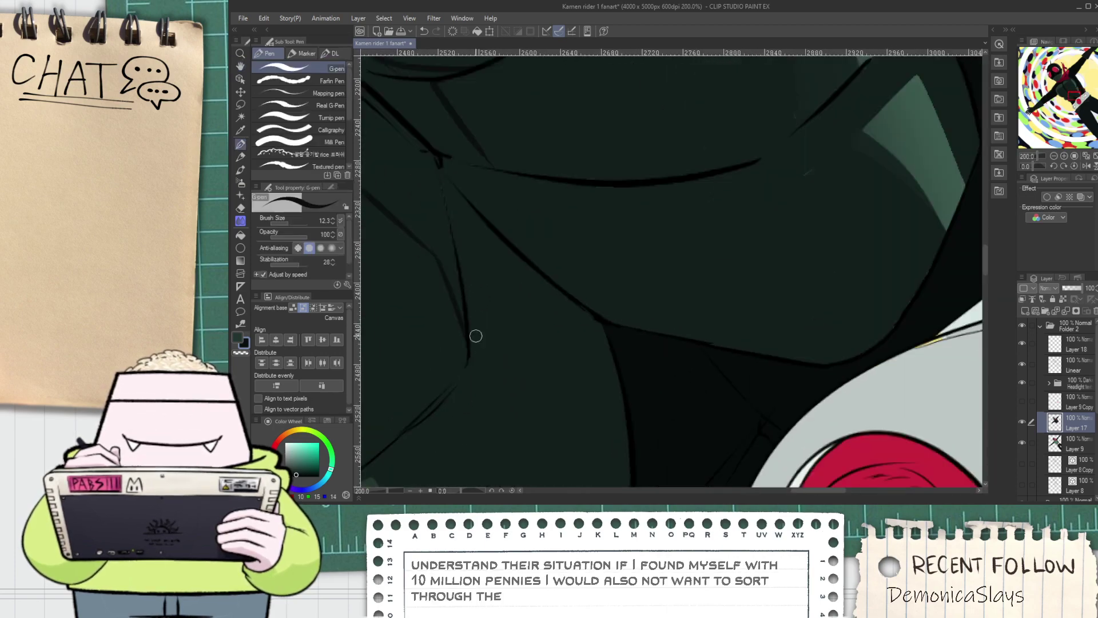
scroll(461, 303, down, 3)
drag(422, 207, 451, 261)
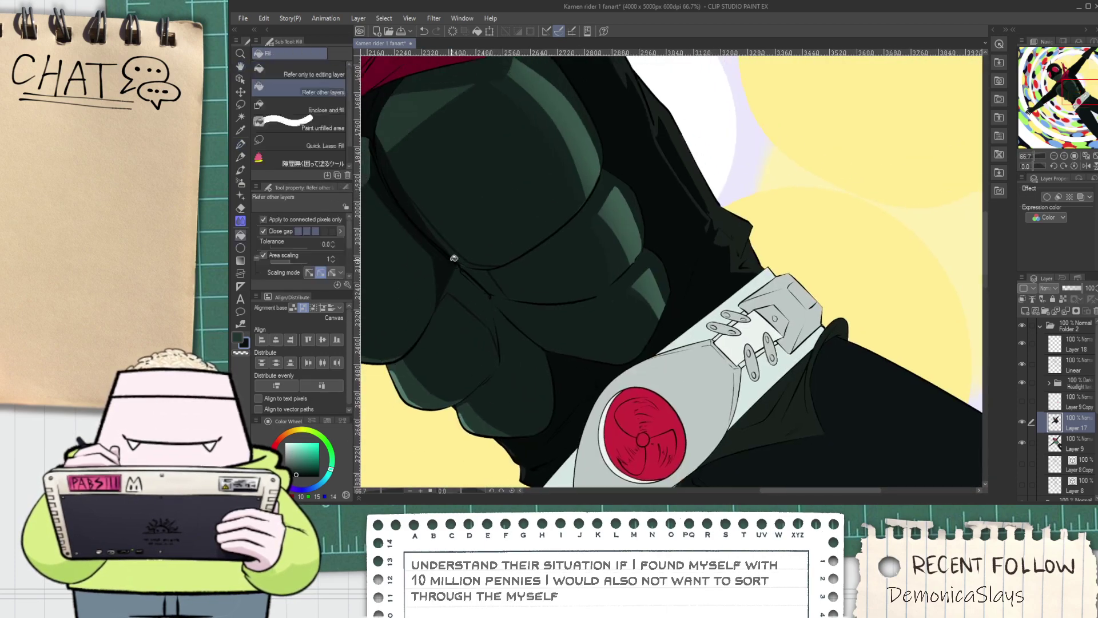
Fill the outlined shadows on the right chest plate and upper ab segments with the dark tone and touch up the gaps
key(g)
scroll(452, 259, up, 3)
click(505, 294)
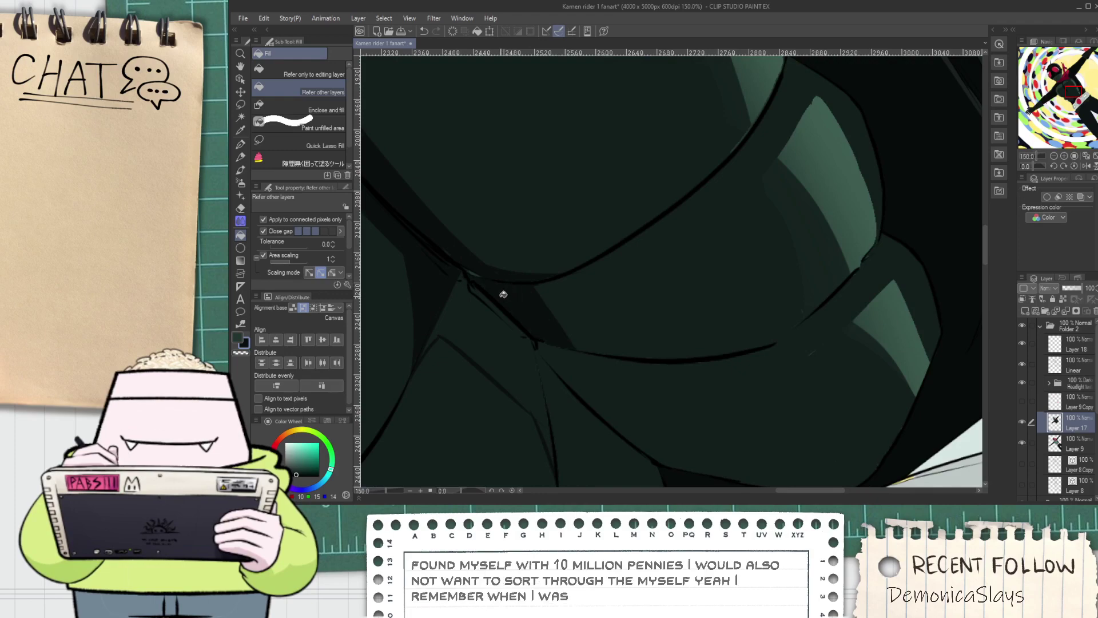
click(489, 311)
scroll(488, 311, down, 3)
scroll(474, 286, up, 3)
key(p)
mouse_move(488, 307)
mouse_down()
mouse_move(556, 378)
mouse_move(455, 313)
mouse_up()
scroll(536, 361, down, 3)
key(space)
scroll(455, 314, up, 2)
scroll(455, 314, up, 2)
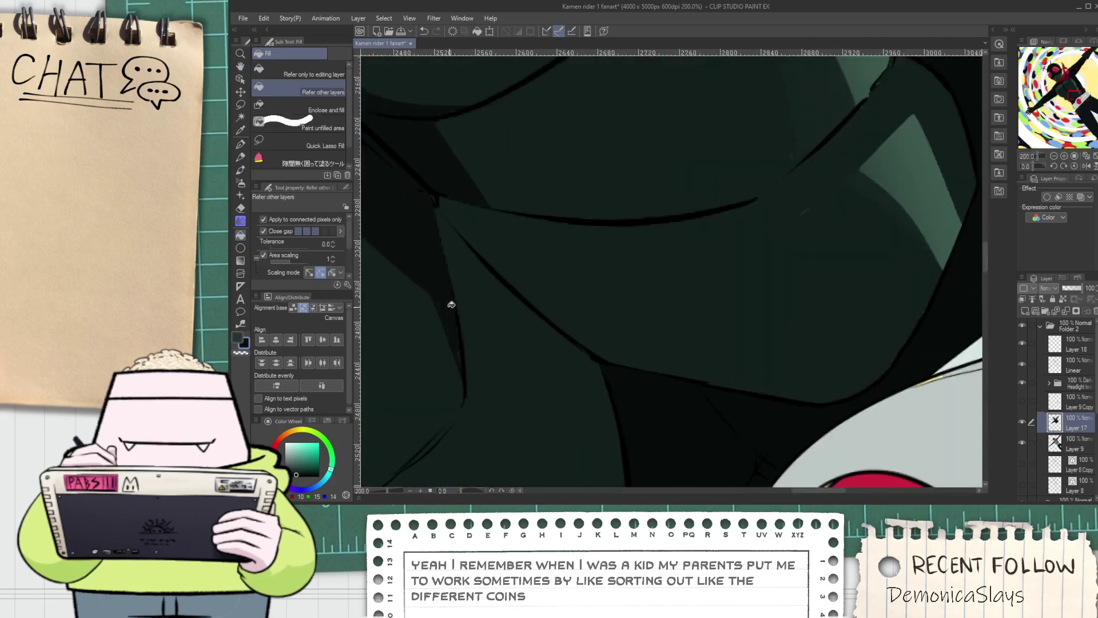
key(p)
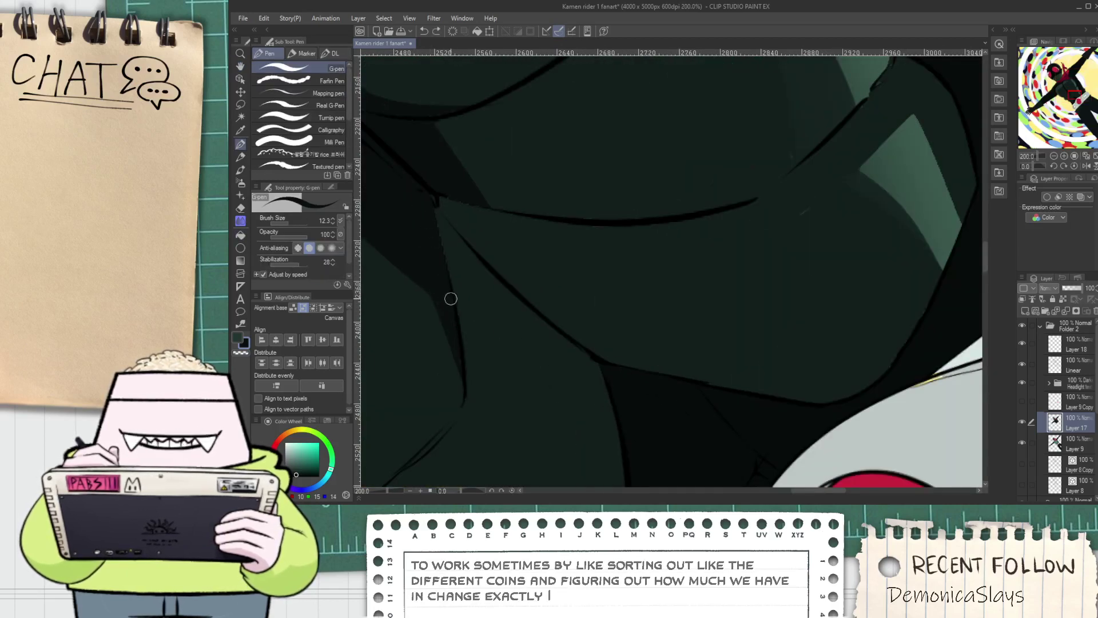
scroll(572, 384, up, 2)
drag(441, 243, 534, 366)
key(ctrl+z)
drag(453, 250, 564, 389)
key(ctrl+z)
Outline shadows on both sides of the diagonal ab crease above the belt with the G-pen and fill them dark
drag(450, 244, 580, 438)
scroll(546, 375, down, 3)
drag(536, 324, 510, 355)
mouse_move(407, 230)
mouse_down()
mouse_move(531, 353)
mouse_move(521, 346)
mouse_move(591, 361)
mouse_move(509, 339)
mouse_move(554, 347)
mouse_up()
key(g)
click(492, 322)
click(482, 329)
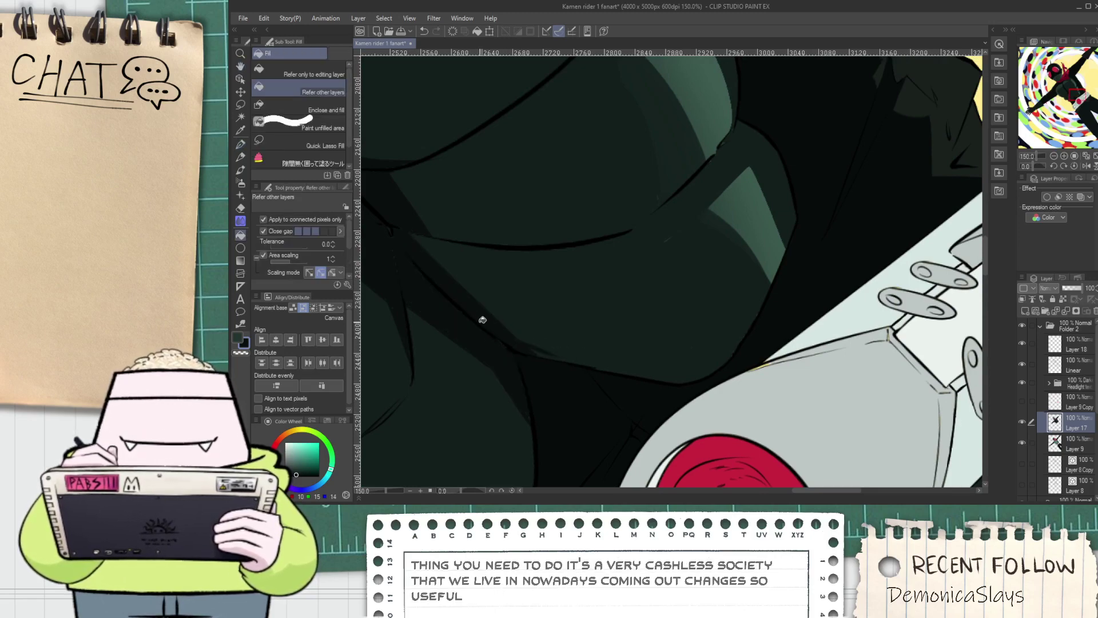
Touch up the dark shadow around the central crease junction between the ab segments with the Milli Pen
scroll(482, 323, down, 2)
key(p)
scroll(441, 280, up, 2)
click(329, 143)
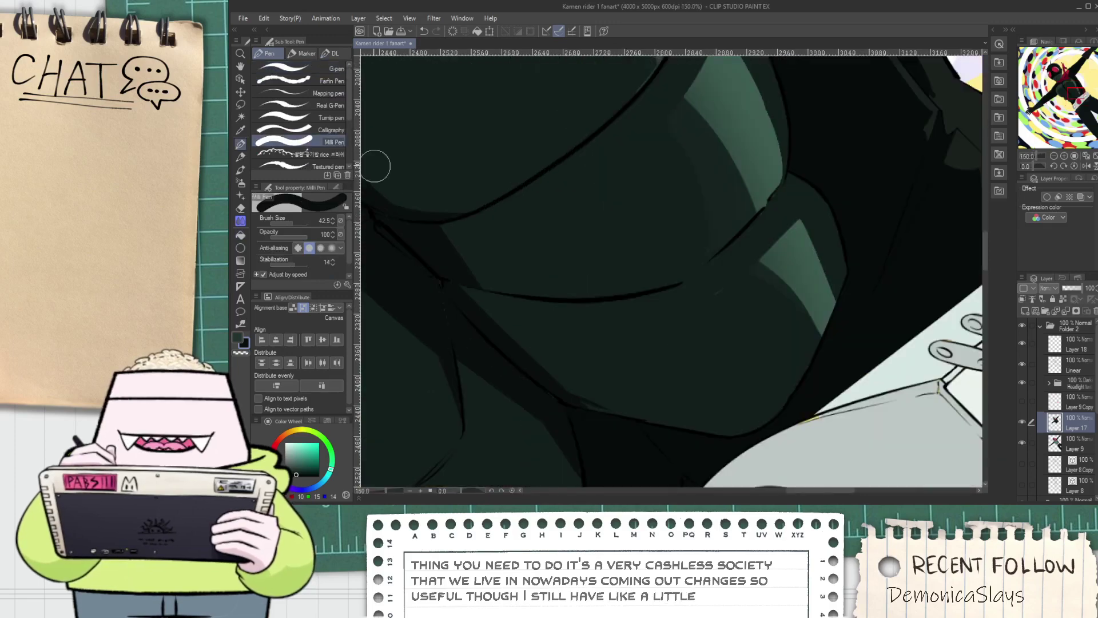
drag(429, 191, 544, 204)
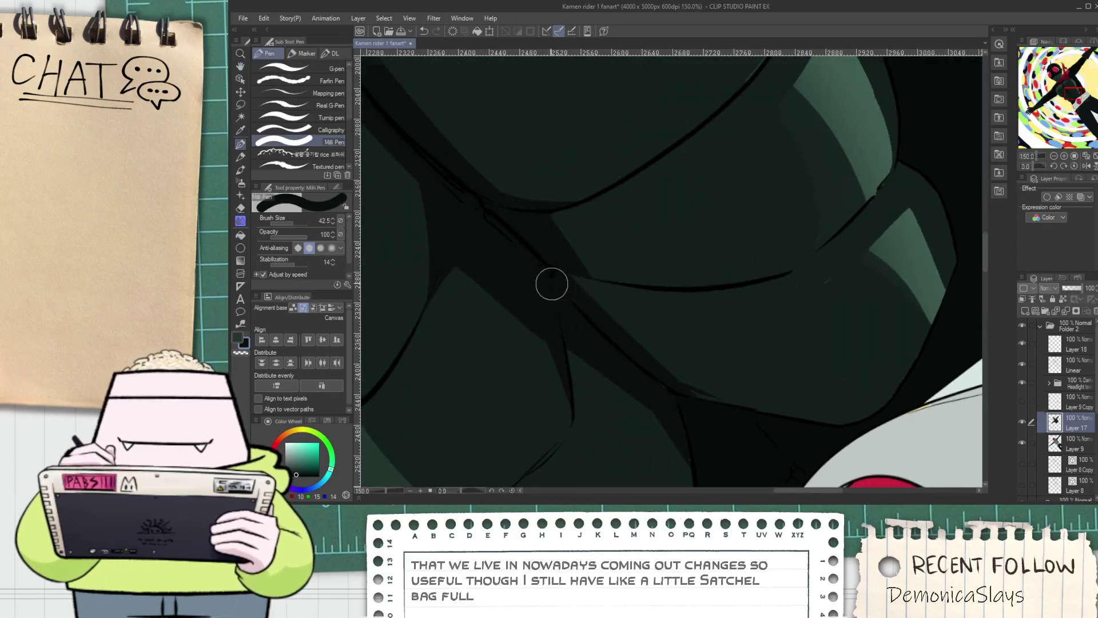
scroll(540, 273, down, 5)
drag(537, 263, 554, 291)
Sample the base green and clean up the shadow edge at the upper tip of the left ab segment with the G-pen
scroll(538, 301, up, 3)
alt+click(503, 327)
click(313, 70)
scroll(472, 268, up, 1)
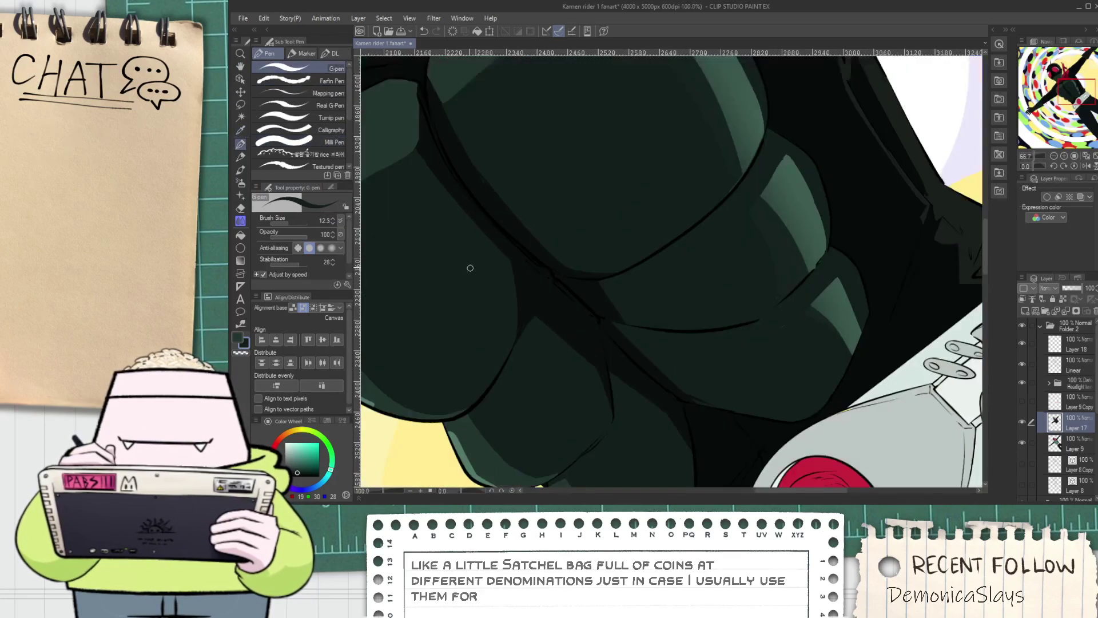
scroll(472, 269, up, 4)
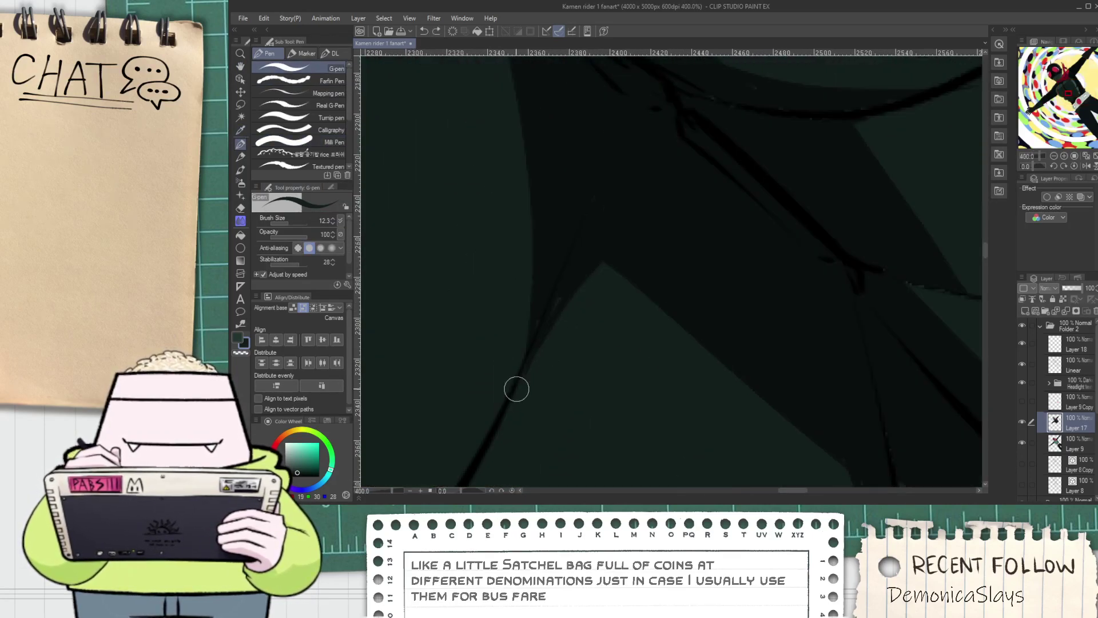
scroll(623, 269, down, 2)
drag(623, 269, 527, 260)
key(p)
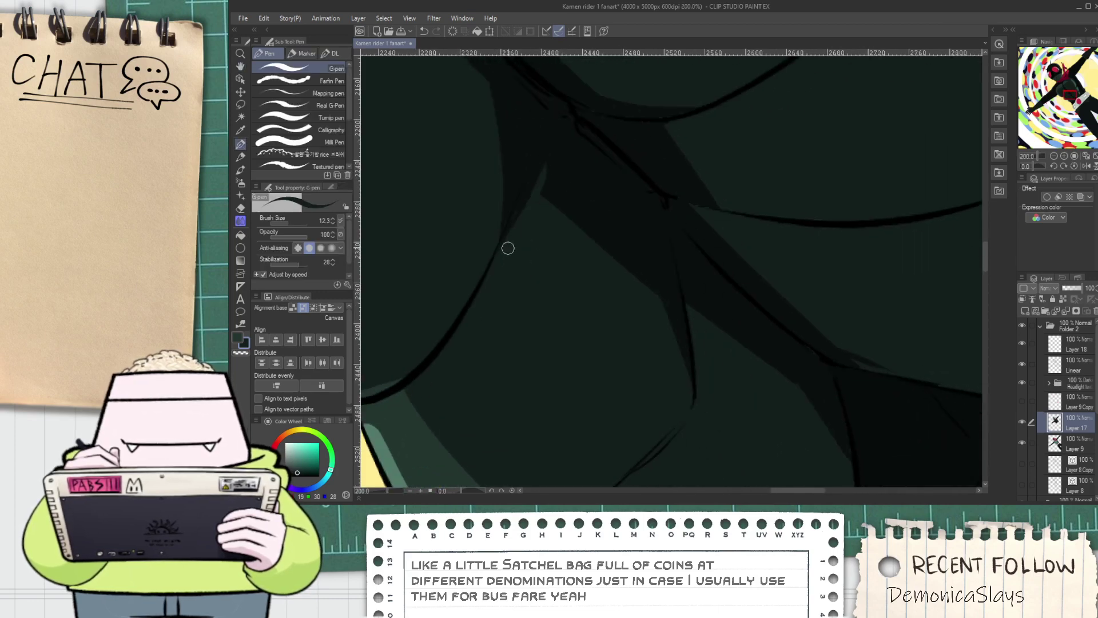
Try to draw a base-green edge inside the shadow on the left ab segment, parallel to the diagonal crease
drag(566, 172, 677, 275)
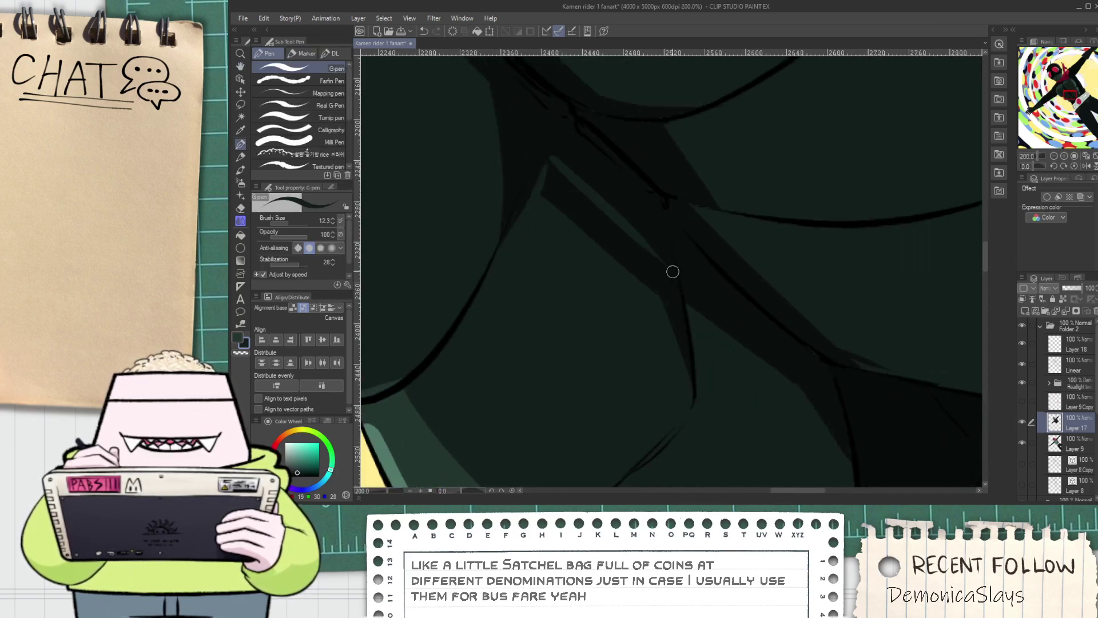
key(ctrl+z)
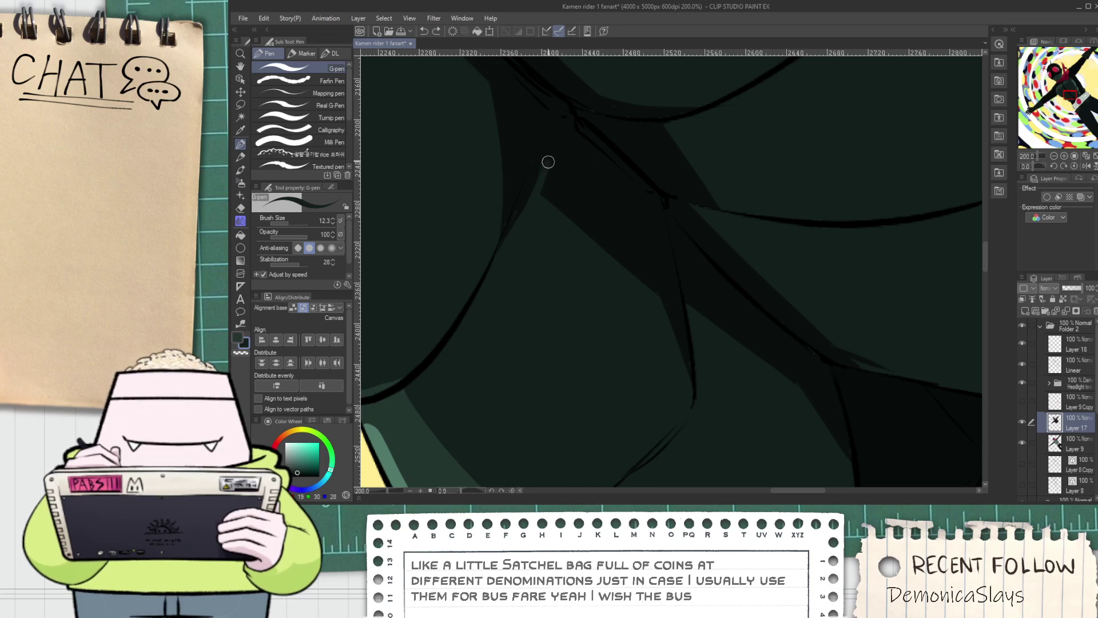
mouse_move(548, 162)
mouse_down()
mouse_move(606, 197)
mouse_move(653, 252)
mouse_up()
key(ctrl+z)
drag(547, 159, 664, 271)
key(ctrl+z)
Narrow the shadow on the left ab segment with a curved base-green edge and fill the cut-off dark area green
drag(548, 161, 676, 287)
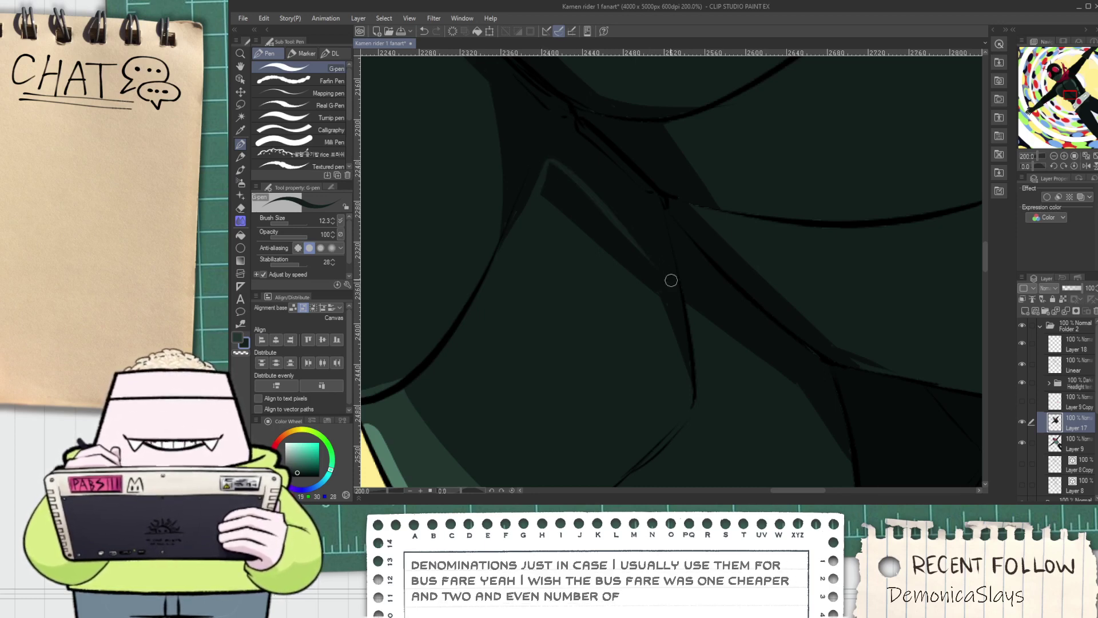
key(ctrl+z)
drag(642, 226, 650, 244)
drag(659, 323, 660, 332)
key(ctrl+z)
mouse_move(651, 240)
mouse_down()
mouse_move(670, 286)
mouse_move(675, 368)
mouse_up()
key(g)
click(631, 256)
key(p)
scroll(671, 353, down, 1)
drag(608, 260, 586, 341)
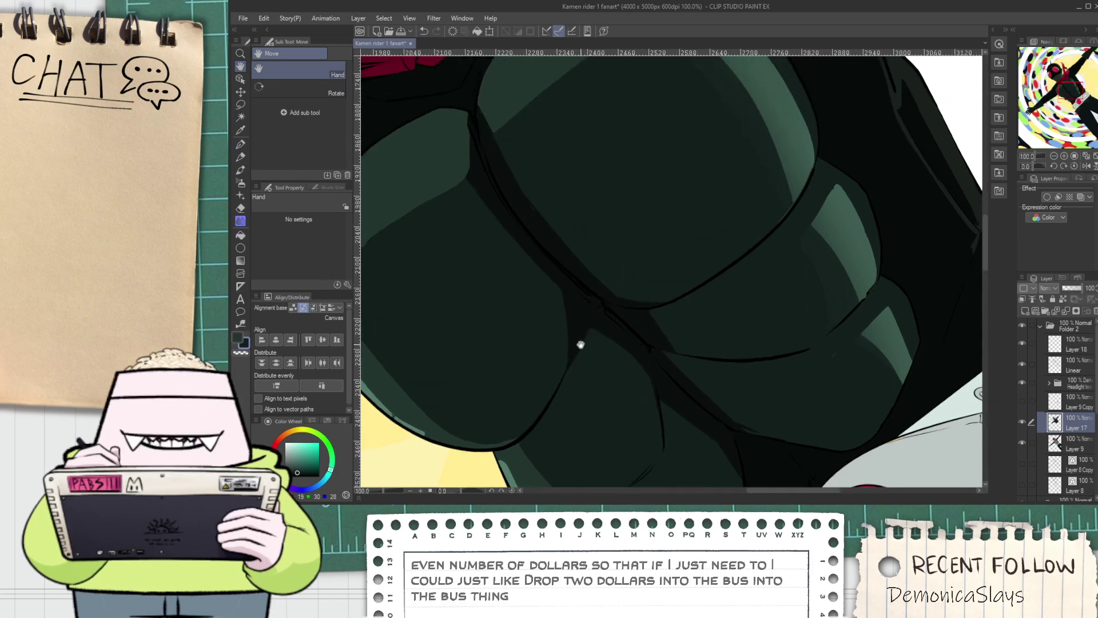
Trim the shadow on the left chest plate's inner lower corner with a curved green edge and fill the leftover dark sliver green
scroll(566, 378, up, 2)
alt+click(585, 291)
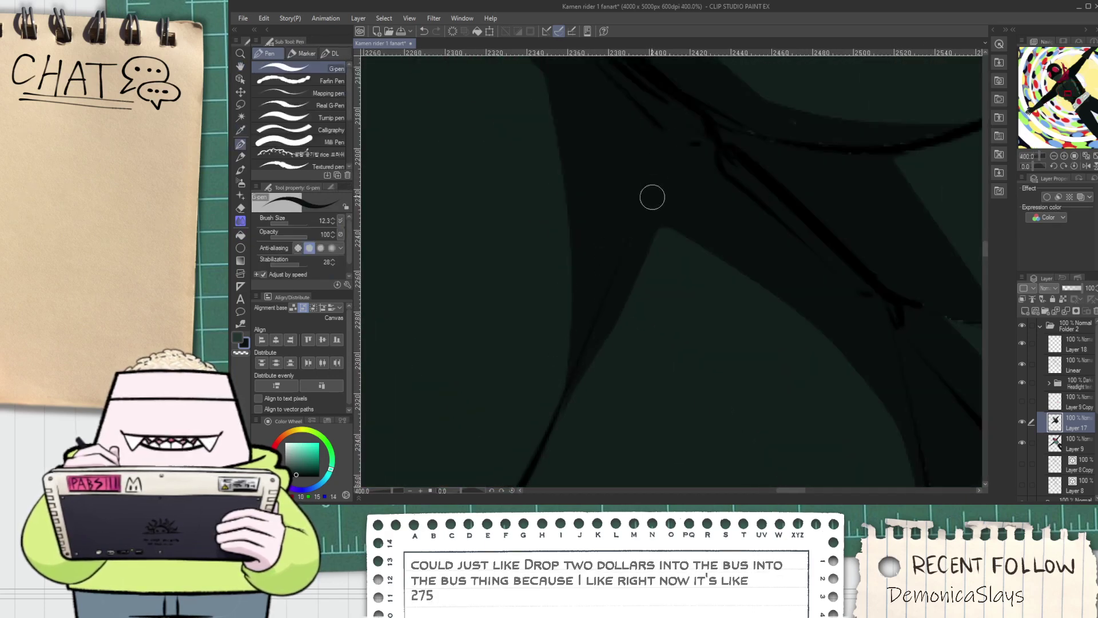
alt+click(527, 368)
drag(560, 389, 630, 214)
key(ctrl+z)
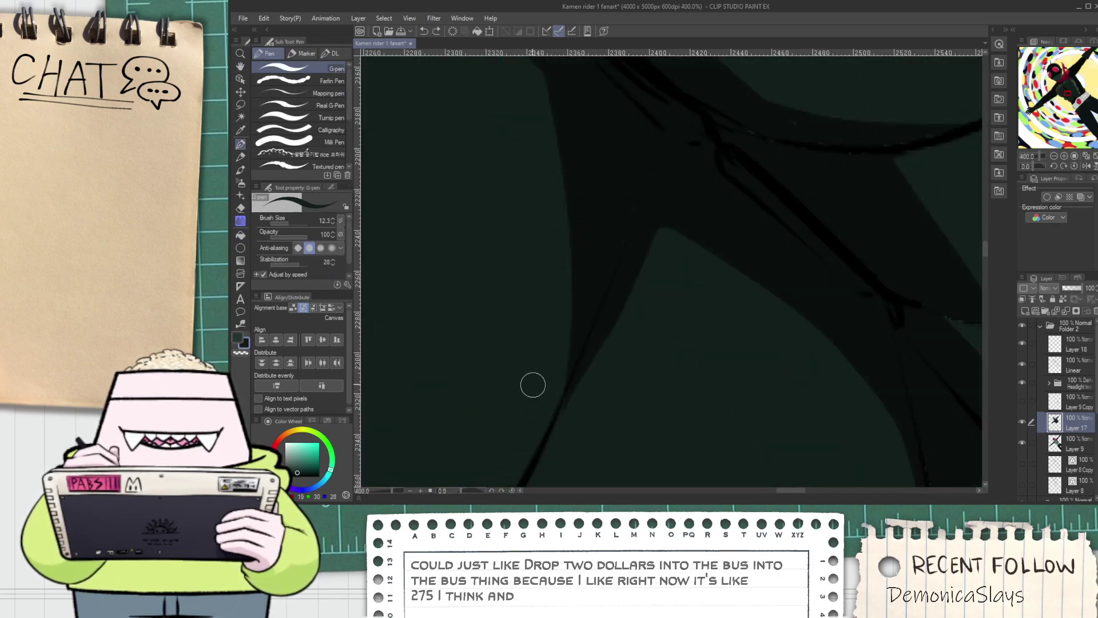
drag(572, 369, 609, 178)
mouse_move(514, 103)
mouse_down()
mouse_move(535, 213)
mouse_move(596, 349)
mouse_up()
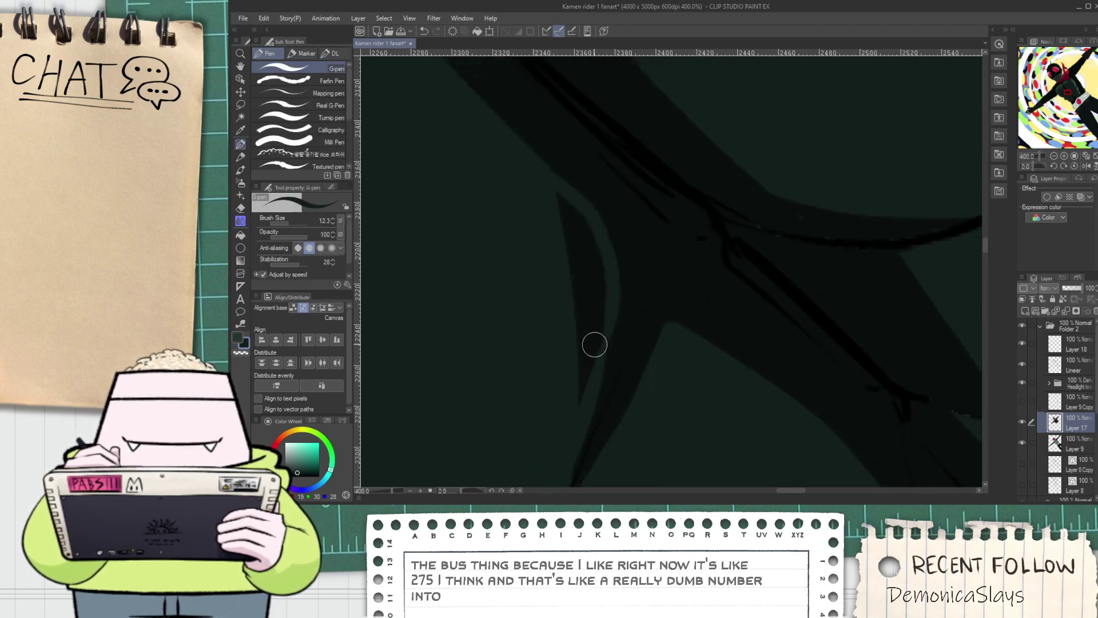
key(g)
click(589, 297)
key(p)
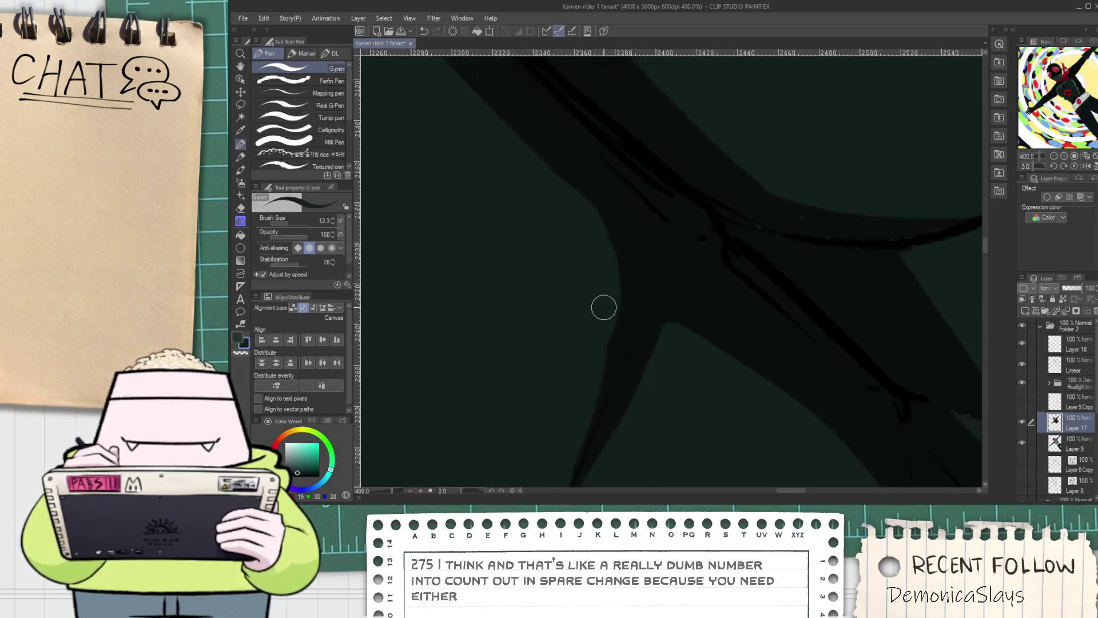
Sample the dark tone and add a thin shadow beside the short vertical crease between the left and bottom ab segments
scroll(586, 368, down, 5)
drag(591, 356, 518, 281)
scroll(542, 280, up, 2)
scroll(542, 280, up, 5)
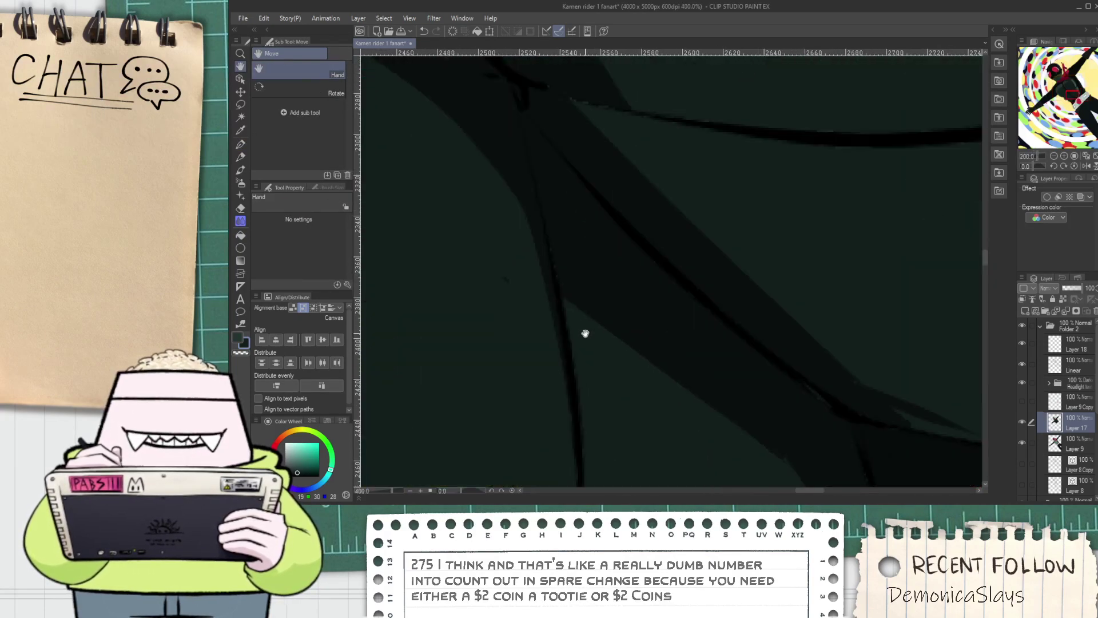
key(p)
scroll(586, 355, down, 2)
alt+click(584, 302)
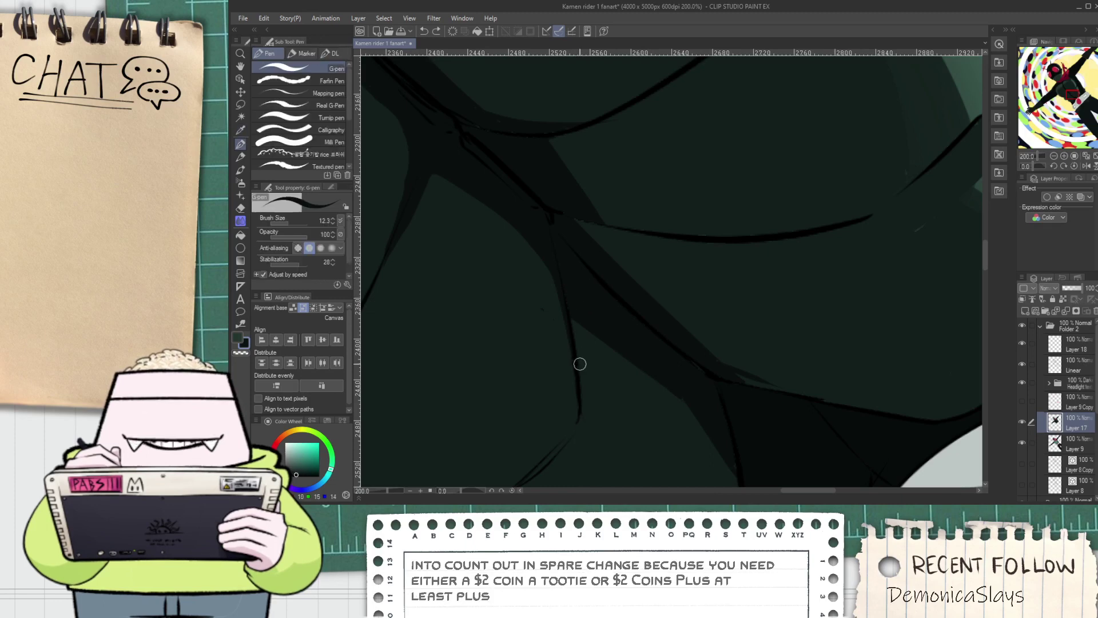
scroll(587, 397, up, 2)
drag(579, 437, 589, 208)
key(g)
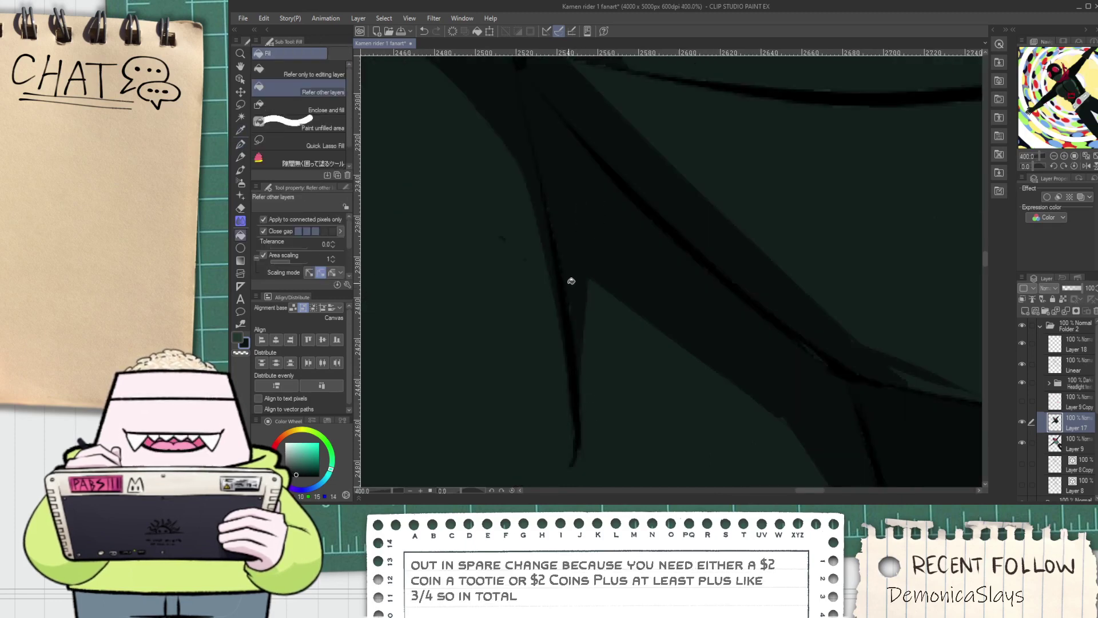
Blunt the pointed upper corner of the bottom ab segment with a short dark G-pen stroke
key(p)
scroll(591, 328, down, 2)
scroll(522, 250, up, 2)
mouse_move(591, 329)
mouse_down()
mouse_move(523, 250)
mouse_move(606, 262)
mouse_move(665, 314)
mouse_up()
key(ctrl+z)
drag(490, 222, 535, 210)
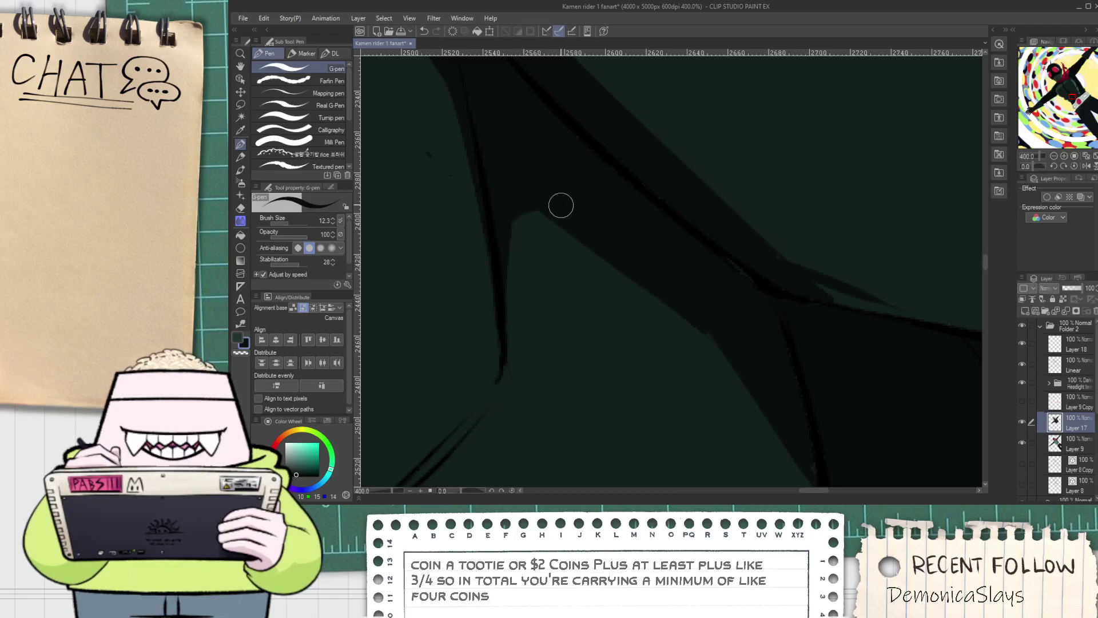
Try to fill a wide dark shadow band along the belt-side edge of the bottom ab segment
scroll(658, 268, down, 4)
scroll(641, 321, up, 2)
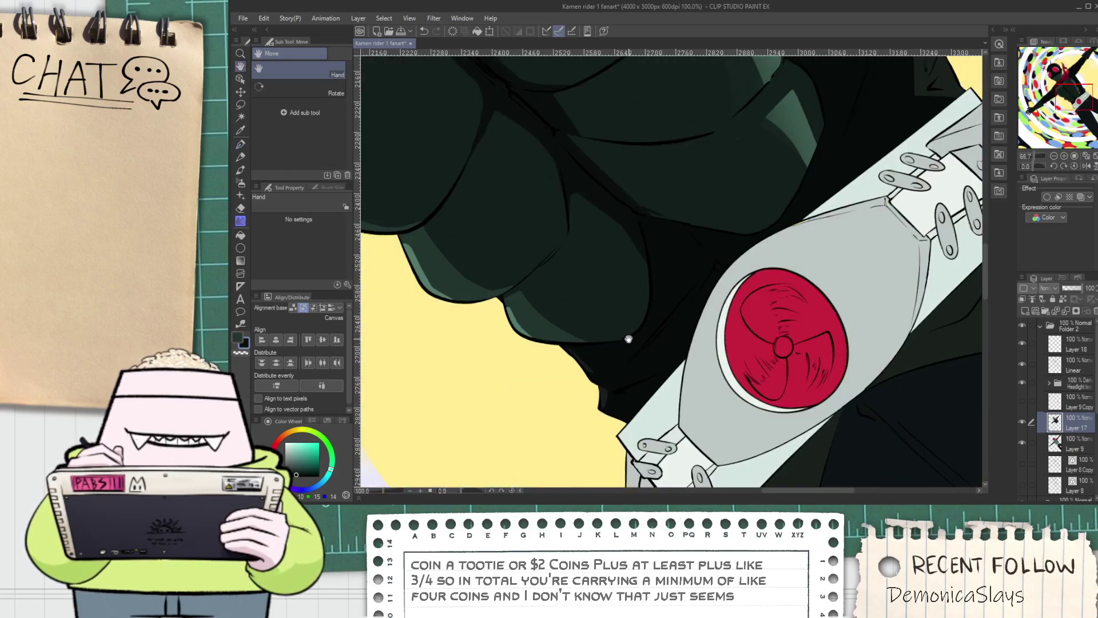
key(g)
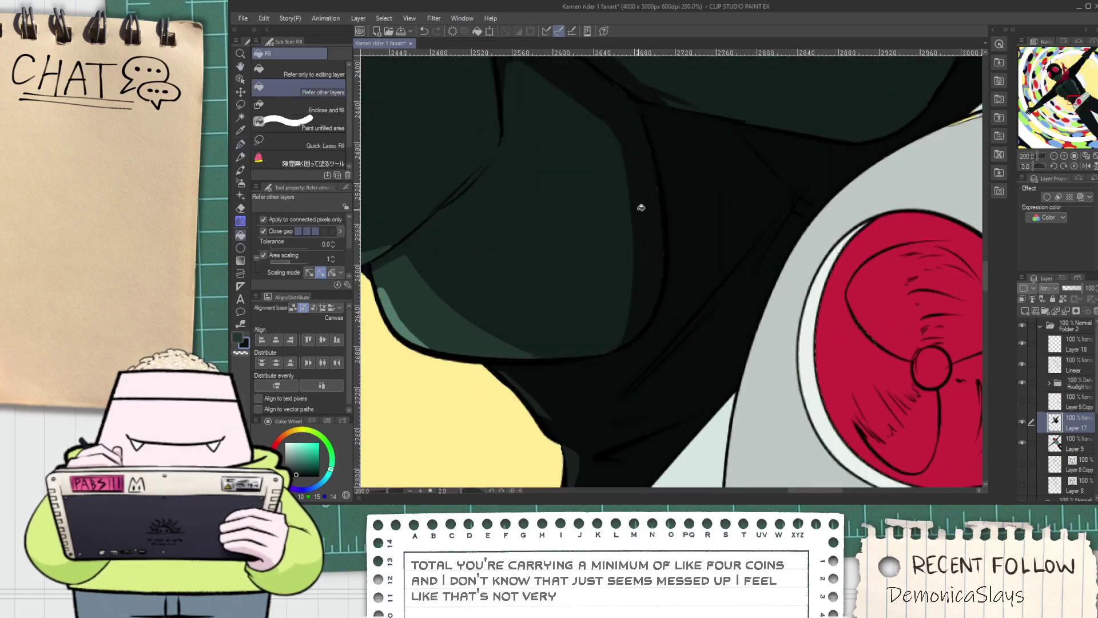
scroll(637, 209, down, 5)
key(space)
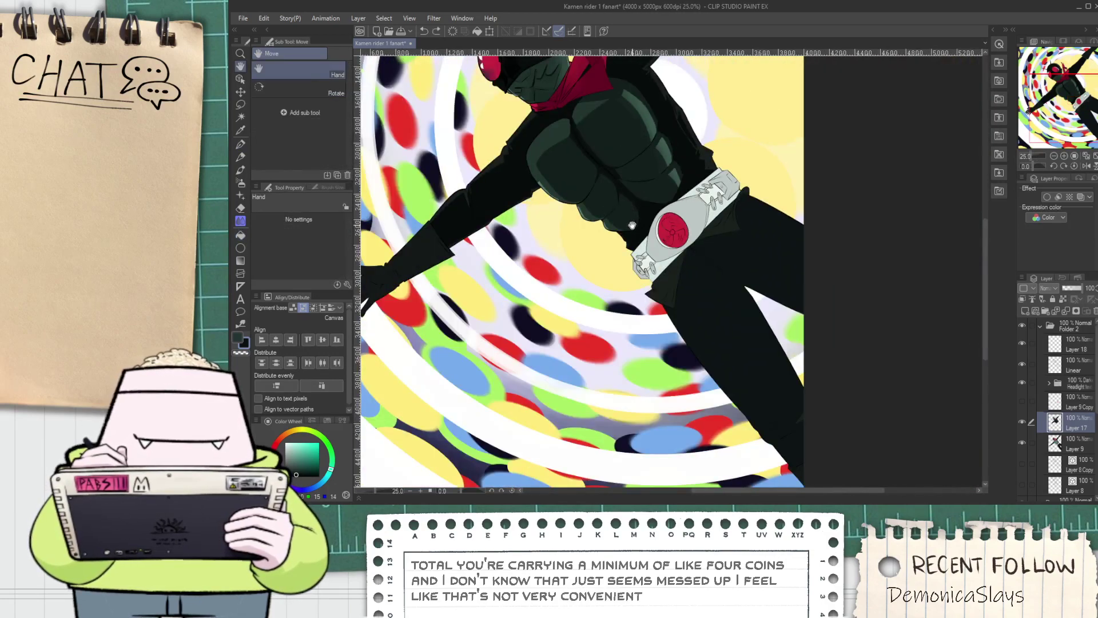
scroll(630, 211, up, 5)
Sample the base green and reshape the shadow around the upper tip of the bottom ab segment into a narrower, rounded form
key(p)
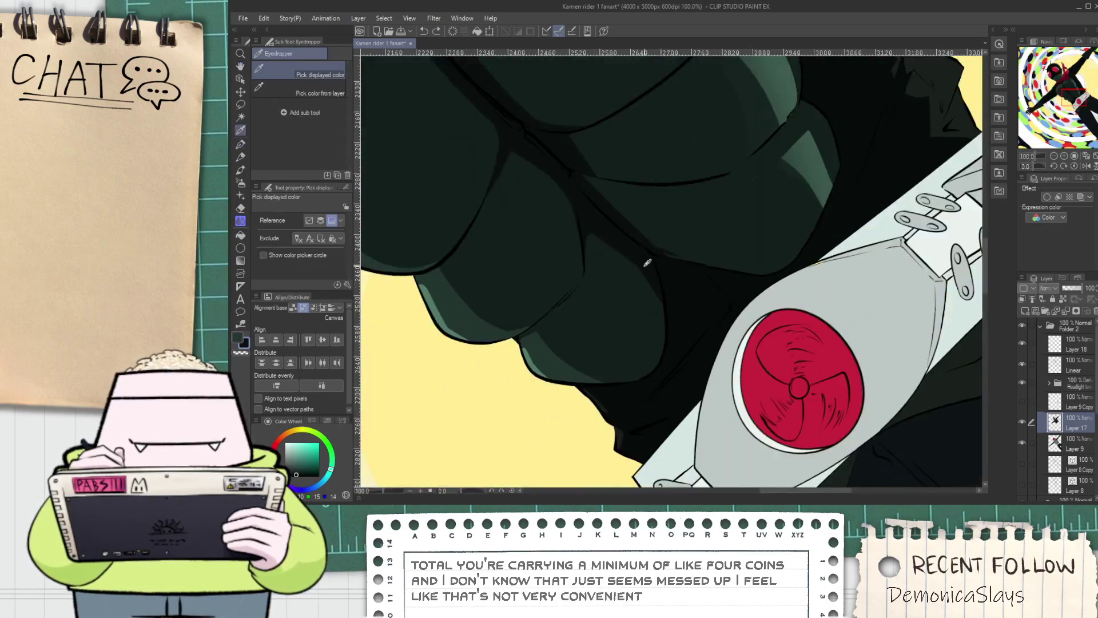
scroll(639, 266, up, 3)
alt+click(591, 250)
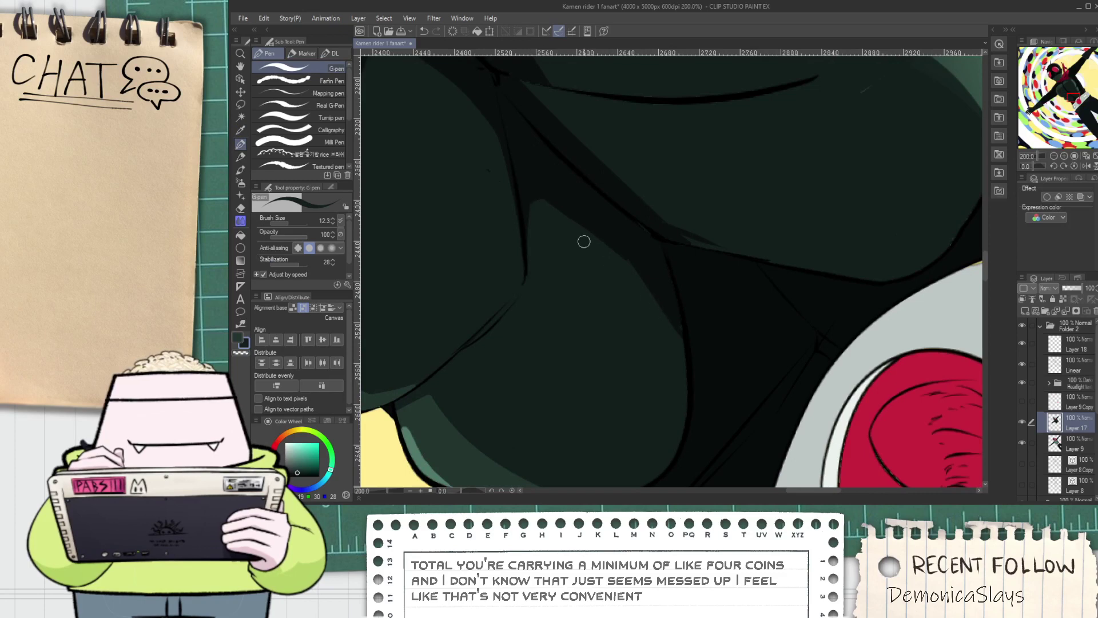
key(space)
drag(536, 212, 539, 285)
scroll(541, 288, up, 2)
drag(533, 324, 520, 161)
key(ctrl+z)
mouse_move(526, 319)
mouse_down()
mouse_move(503, 167)
mouse_move(527, 338)
mouse_move(509, 170)
mouse_move(660, 355)
mouse_up()
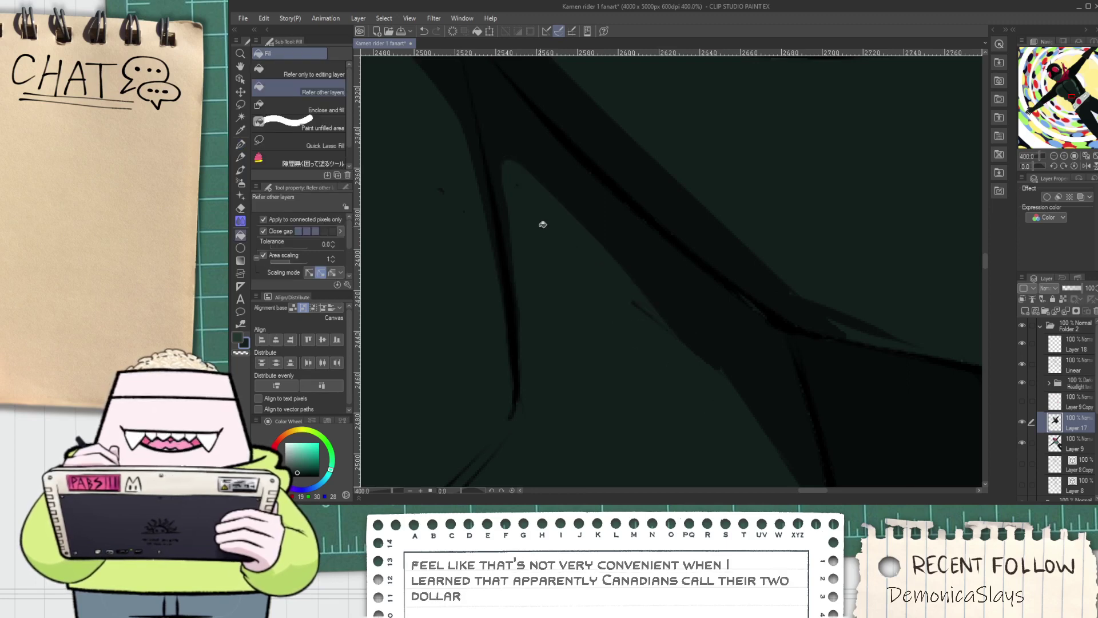
Redraw the bottom ab segment's shadow edge along the diagonal crease in base green and clear the leftover dark patch
key(space)
drag(563, 236, 493, 212)
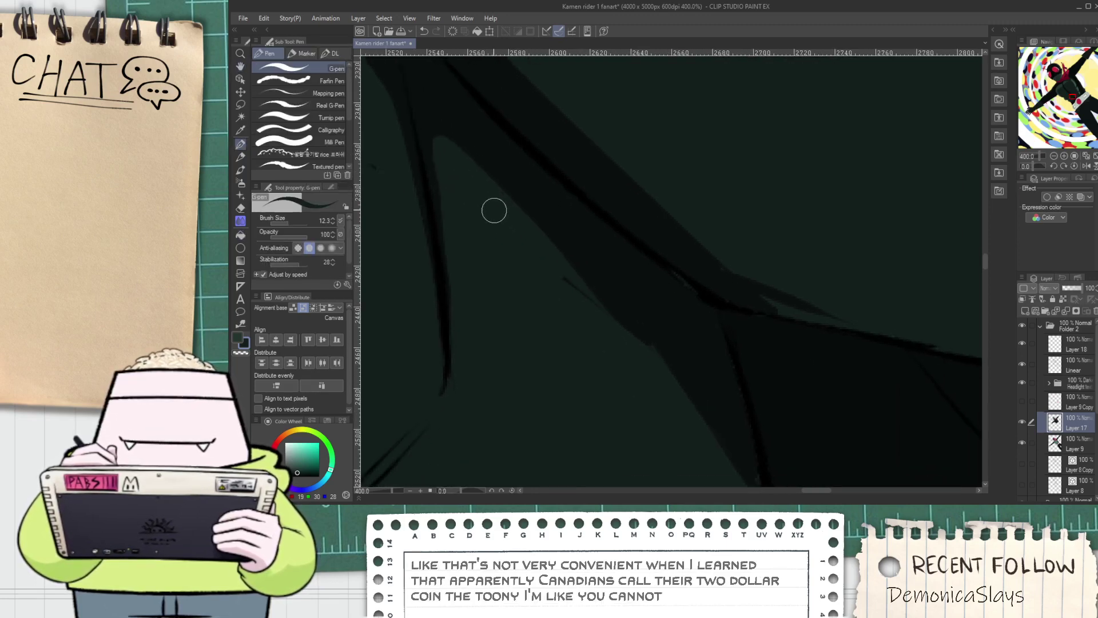
mouse_move(446, 151)
mouse_down()
mouse_move(665, 359)
mouse_move(444, 149)
mouse_move(658, 345)
mouse_up()
key(ctrl+z)
drag(446, 136, 736, 310)
key(ctrl+z)
mouse_move(455, 158)
mouse_down()
mouse_move(719, 356)
mouse_move(584, 259)
mouse_up()
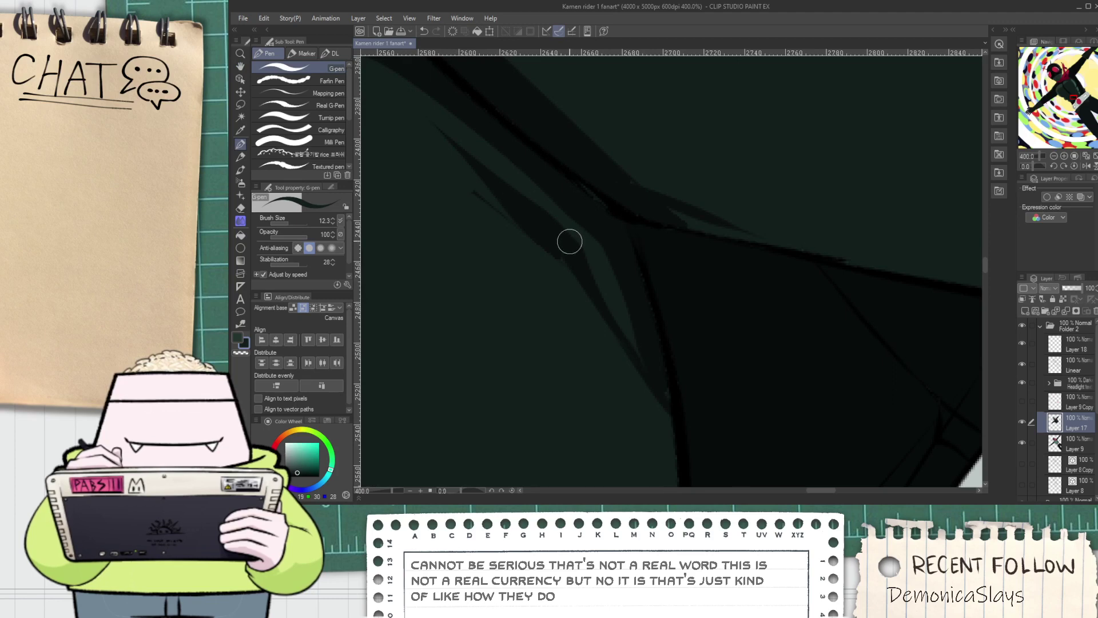
key(ctrl+z)
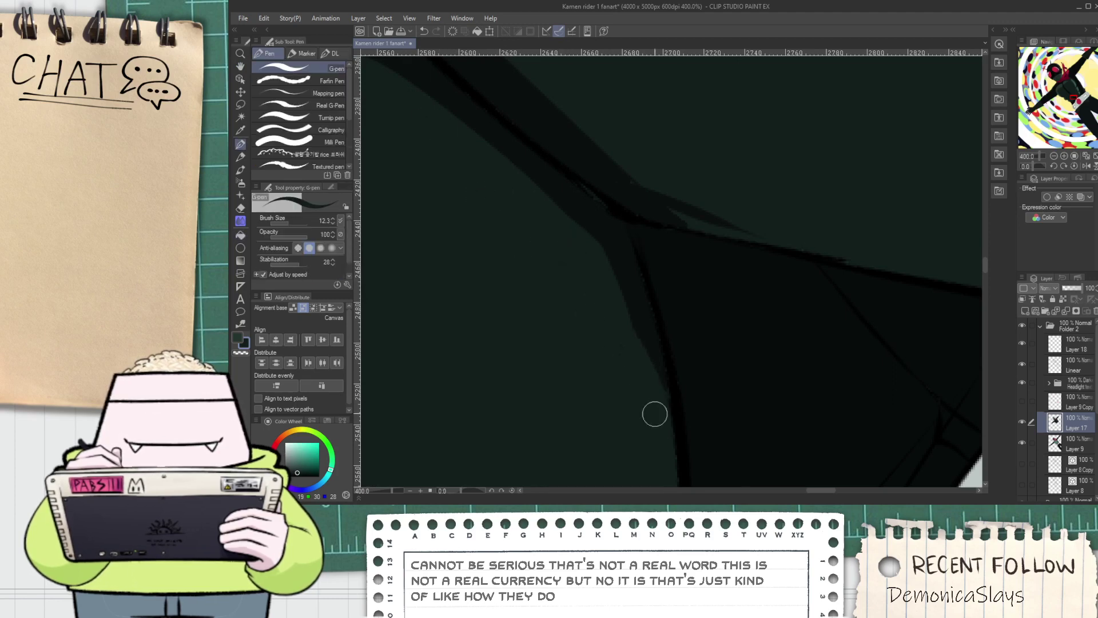
Sample the dark tone and smooth the shadow along the belt-side edge of the bottom ab segment
scroll(615, 344, down, 3)
drag(581, 336, 540, 240)
scroll(540, 240, up, 3)
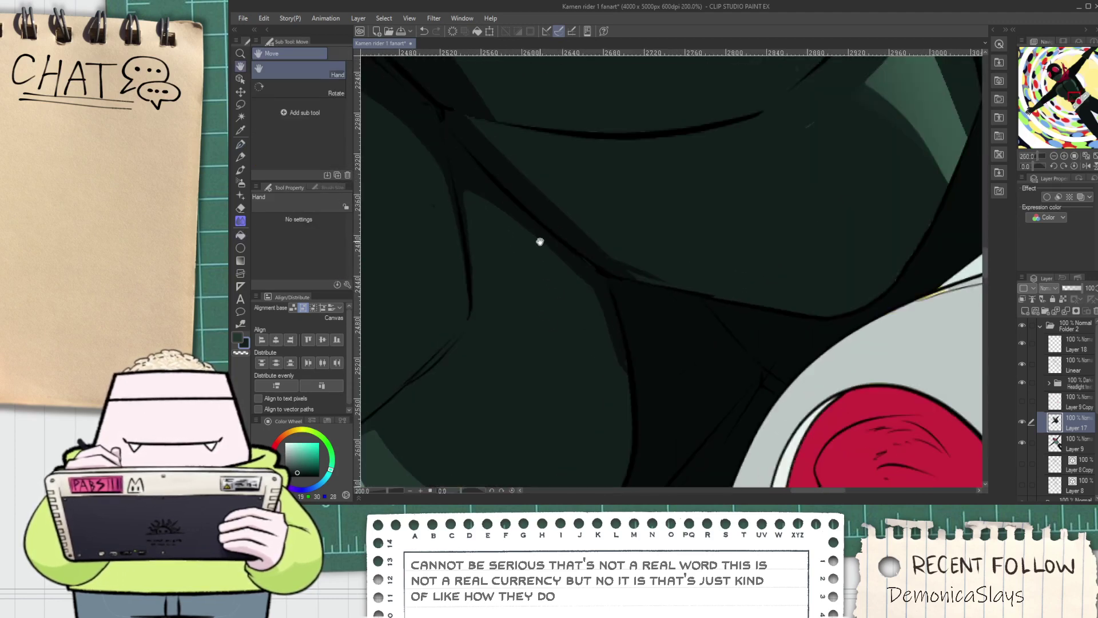
alt+click(540, 214)
drag(612, 336, 574, 241)
scroll(603, 248, down, 2)
scroll(574, 240, up, 2)
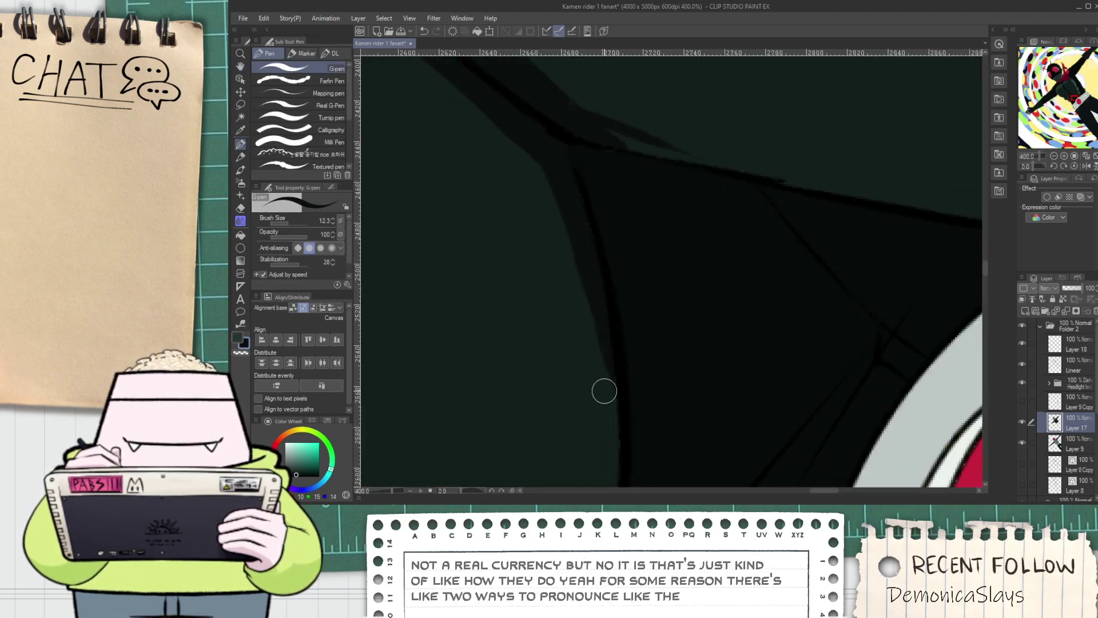
Sample the base green and refine the left ab segment's shadow edge where it meets the short vertical crease
scroll(584, 338, down, 3)
drag(520, 240, 537, 321)
scroll(485, 252, up, 1)
alt+click(443, 241)
drag(469, 248, 509, 260)
scroll(492, 252, up, 2)
key(ctrl+z)
drag(428, 180, 514, 265)
key(ctrl+z)
mouse_move(418, 177)
mouse_down()
mouse_move(538, 272)
mouse_move(529, 341)
mouse_up()
key(ctrl+z)
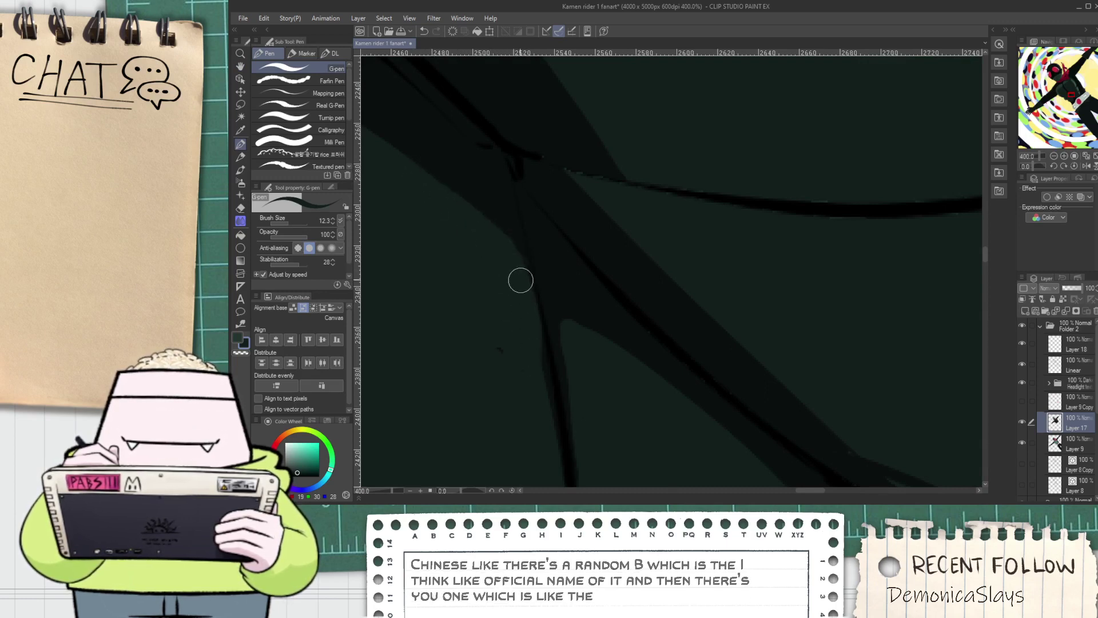
Outline a slim shadow on the bottom ab segment's side of the short vertical crease and fill it dark
scroll(517, 402, down, 6)
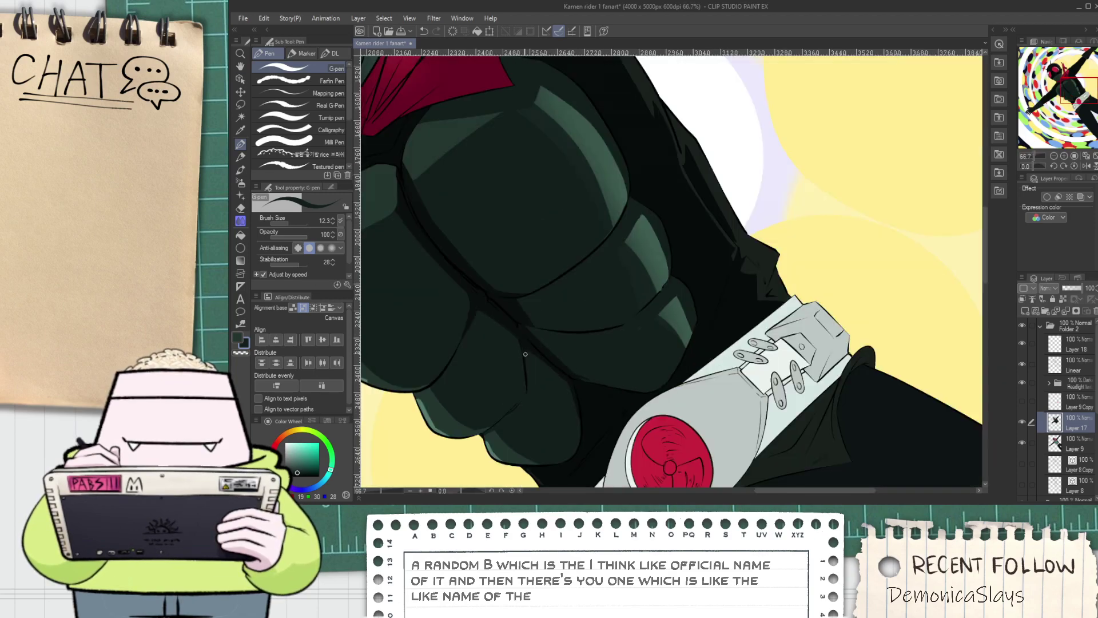
scroll(515, 344, up, 4)
key(i)
key(p)
scroll(492, 378, up, 3)
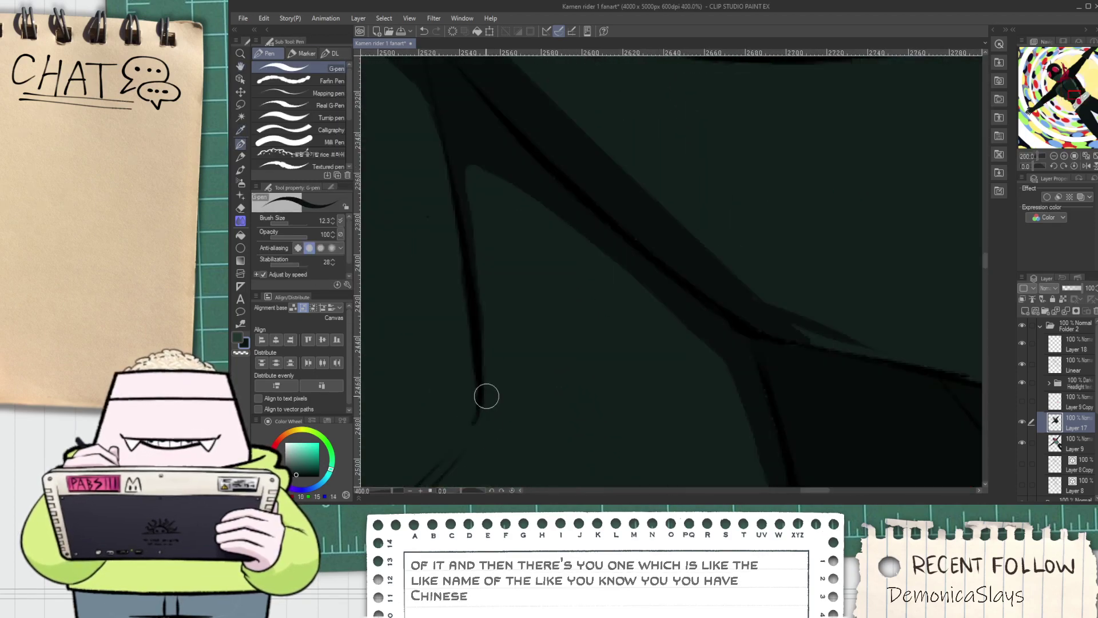
drag(476, 143, 483, 391)
key(ctrl+z)
drag(478, 167, 487, 324)
drag(481, 398, 481, 165)
key(g)
click(475, 207)
key(p)
Outline a curved shadow beneath the horizontal crease of the right ab segments with the G-pen and fill it dark
scroll(487, 343, down, 4)
key(space)
mouse_move(483, 281)
mouse_down()
mouse_move(493, 331)
mouse_move(541, 375)
mouse_move(527, 355)
mouse_move(444, 338)
mouse_move(440, 321)
mouse_move(461, 337)
mouse_up()
scroll(516, 358, up, 2)
key(p)
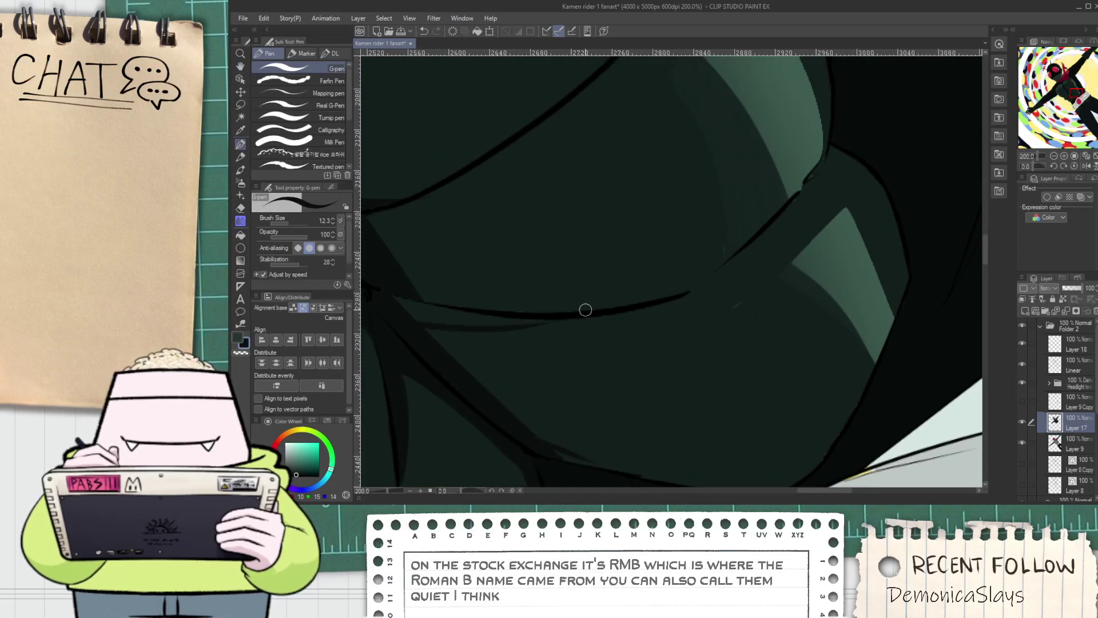
key(g)
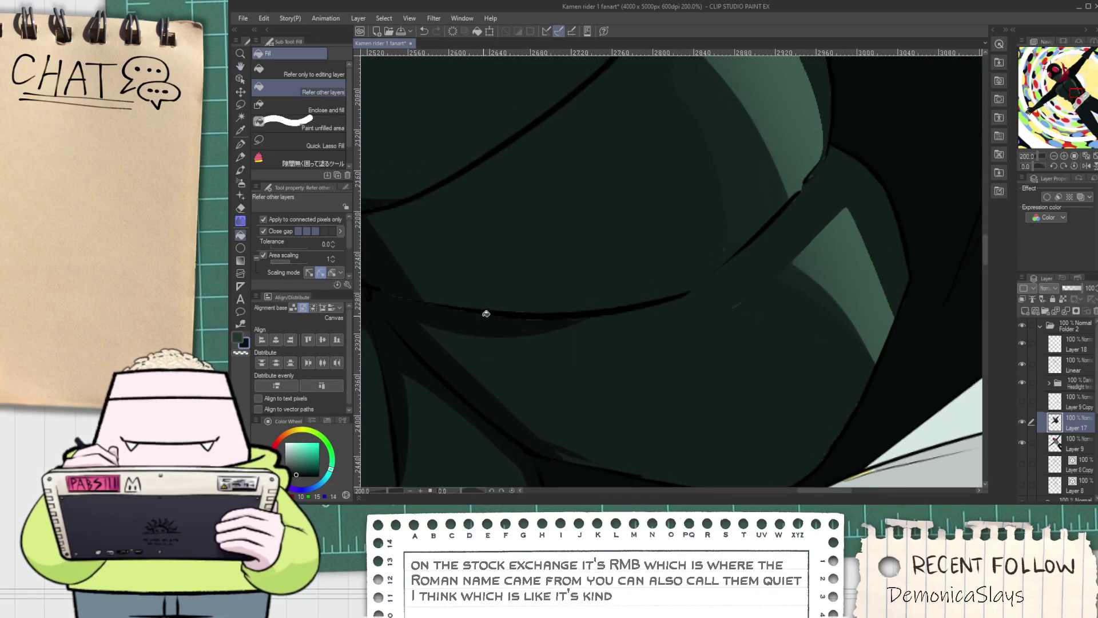
drag(399, 292, 434, 303)
key(p)
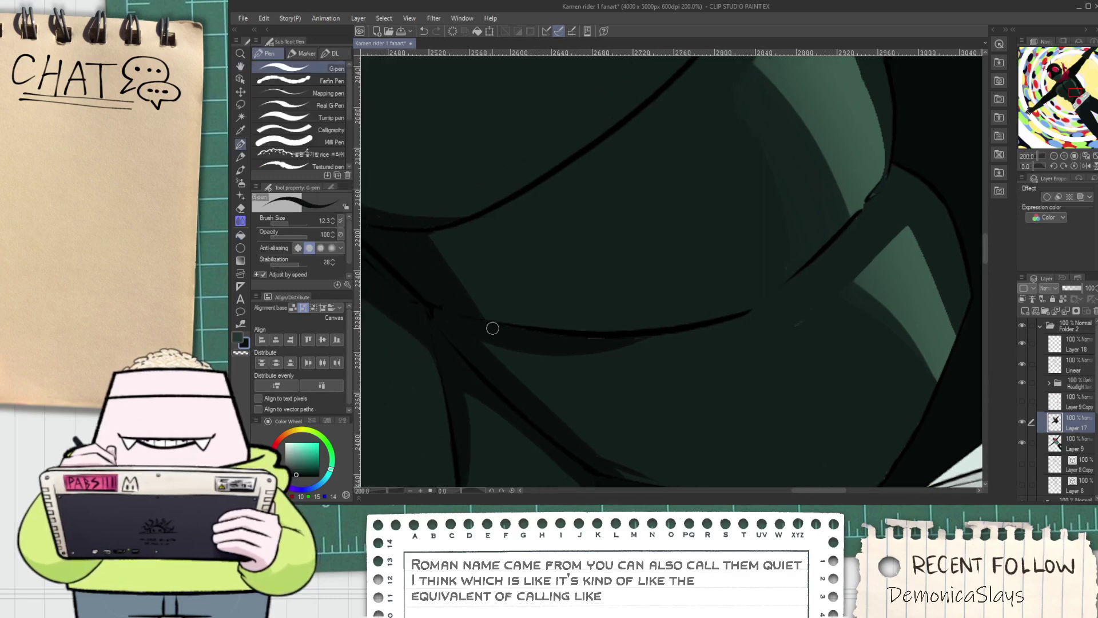
scroll(509, 339, up, 2)
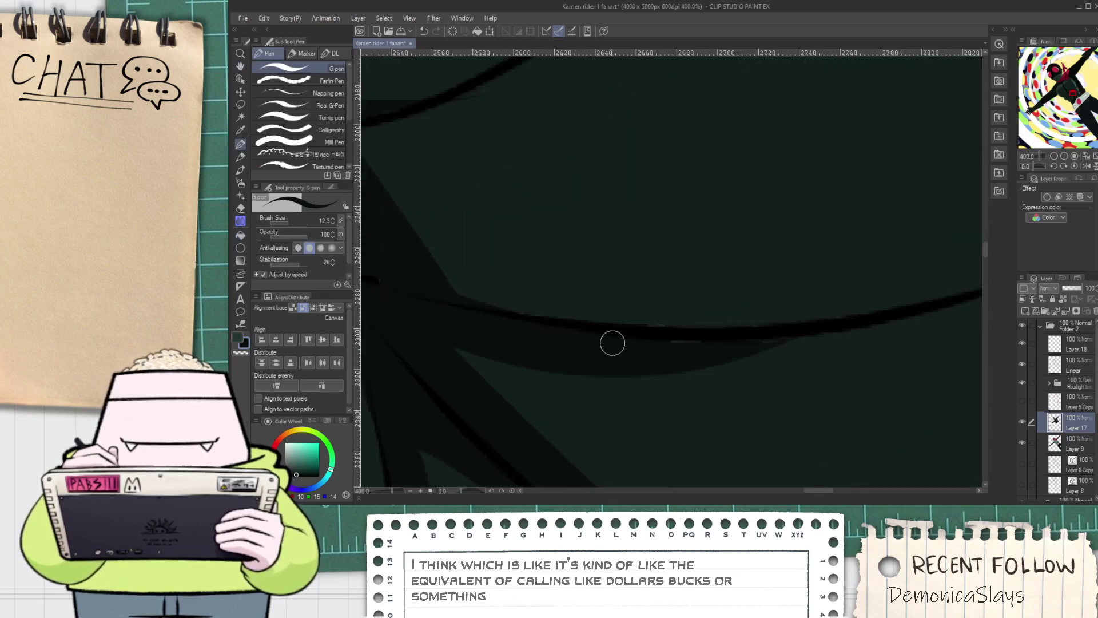
Outline a tapered shadow beneath the lower crease of the right pectoral with the G-pen and fill it dark
scroll(716, 319, down, 3)
drag(620, 255, 584, 333)
scroll(583, 334, up, 3)
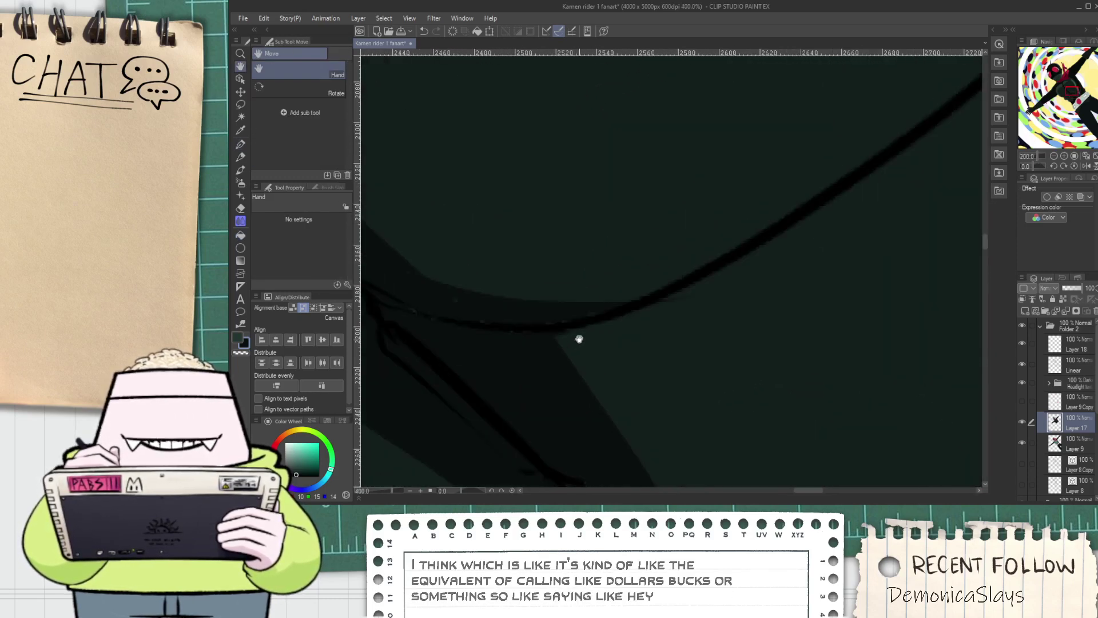
drag(514, 337, 812, 192)
key(ctrl+z)
drag(517, 370, 866, 181)
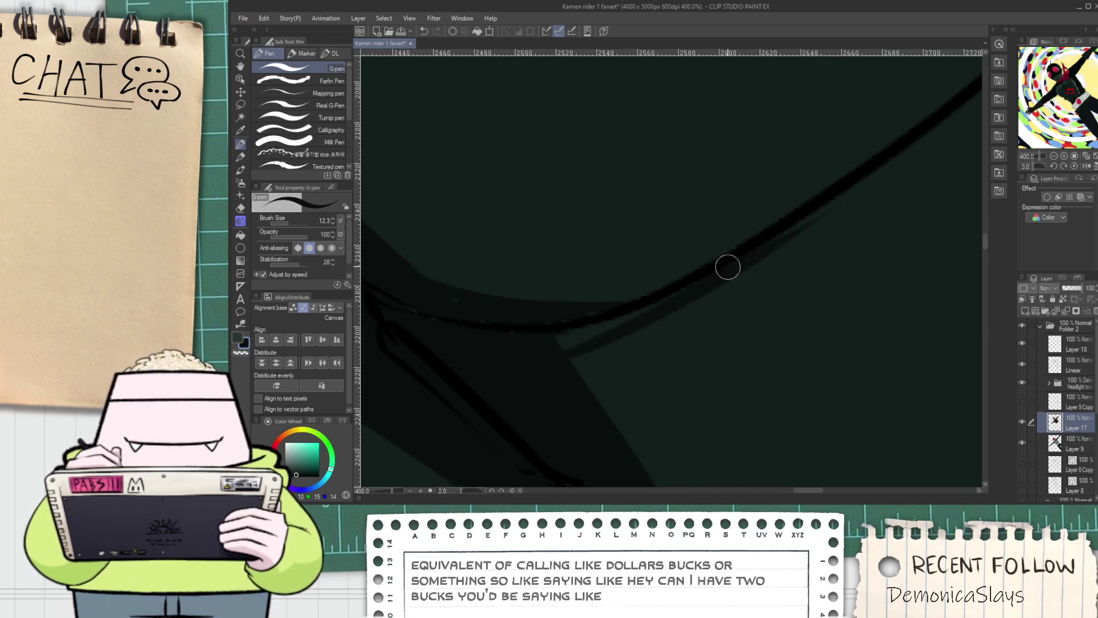
key(g)
key(ctrl+z)
key(p)
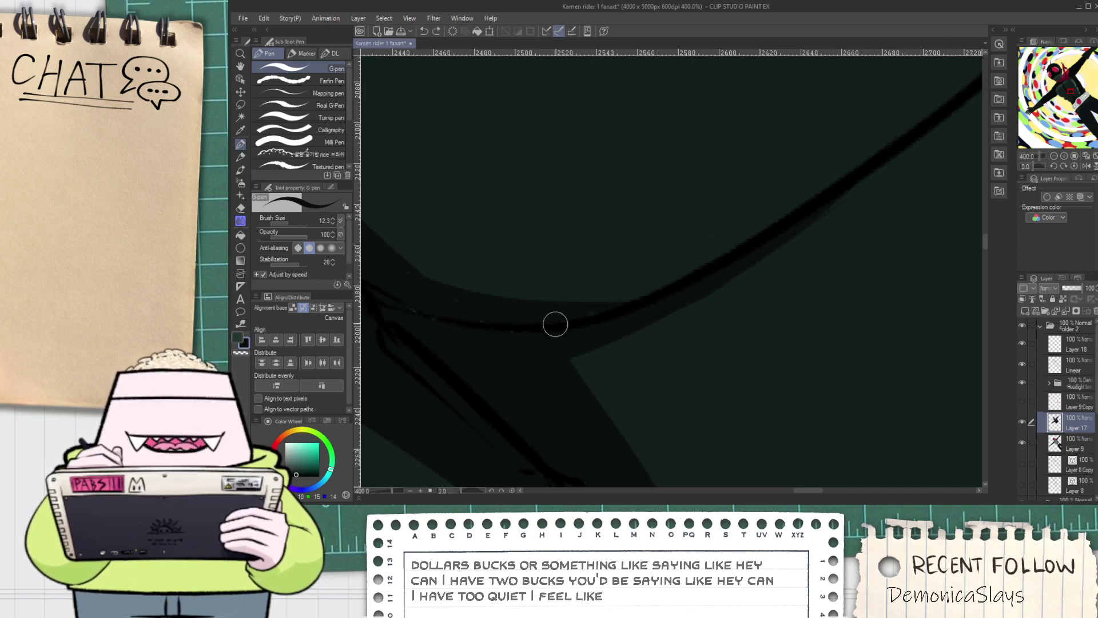
Sample the base green and recolour the top end of the right pectoral's centre-crease shadow where it overlaps the light band
drag(404, 307, 538, 375)
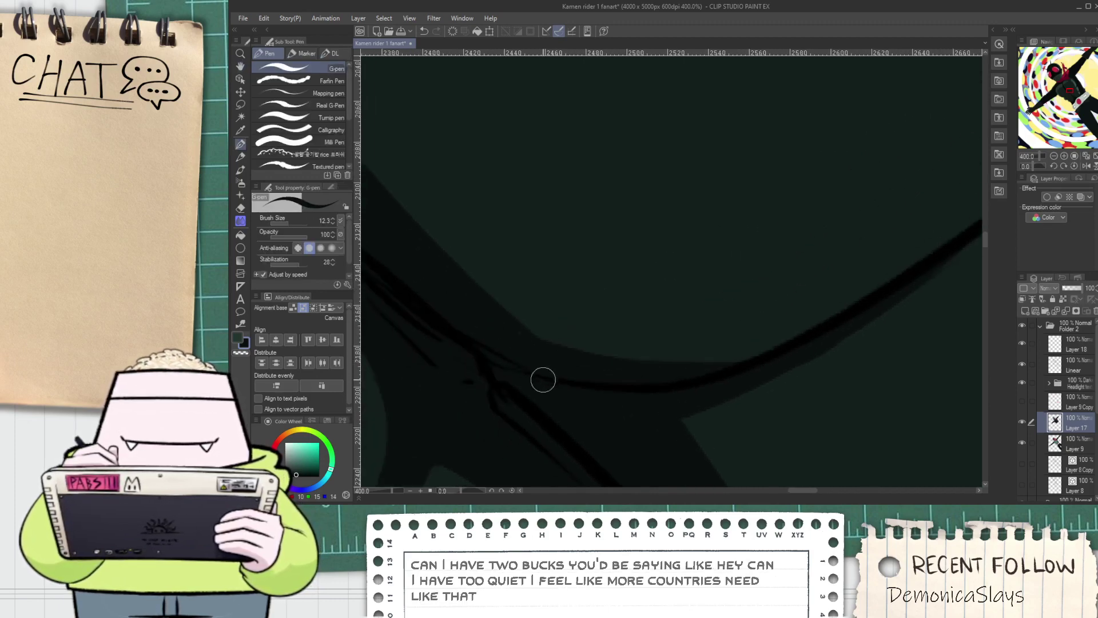
scroll(492, 348, down, 5)
drag(480, 292, 520, 368)
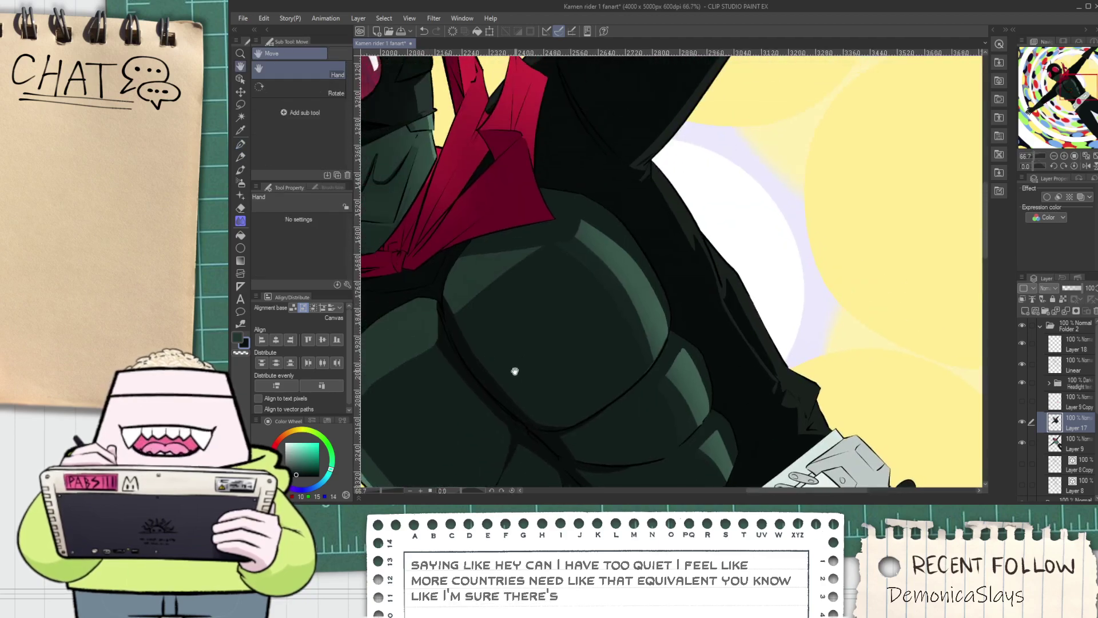
scroll(475, 327, up, 2)
scroll(476, 326, up, 3)
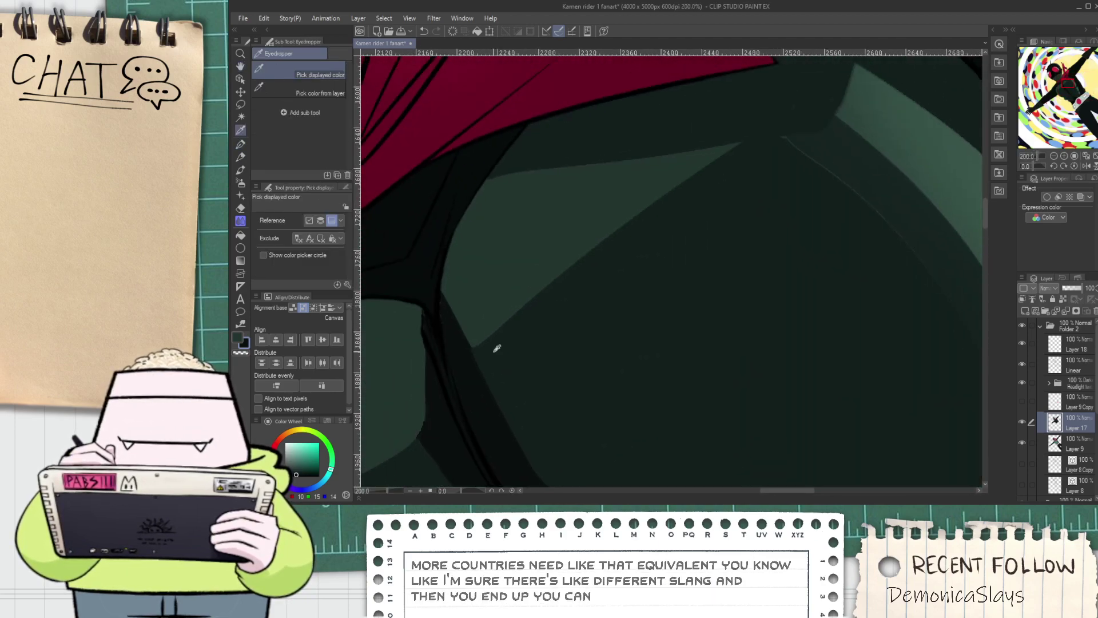
scroll(446, 361, up, 2)
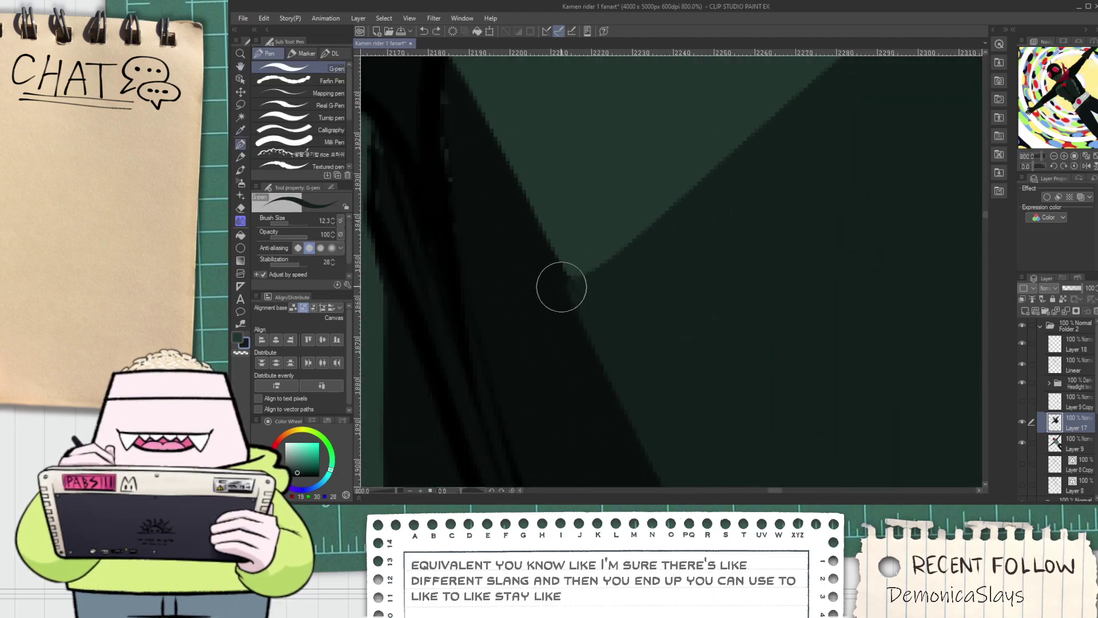
drag(523, 273, 446, 183)
key(ctrl+z)
mouse_move(564, 271)
mouse_down()
mouse_move(489, 398)
mouse_move(529, 302)
mouse_up()
key(ctrl+z)
key(g)
scroll(526, 303, down, 9)
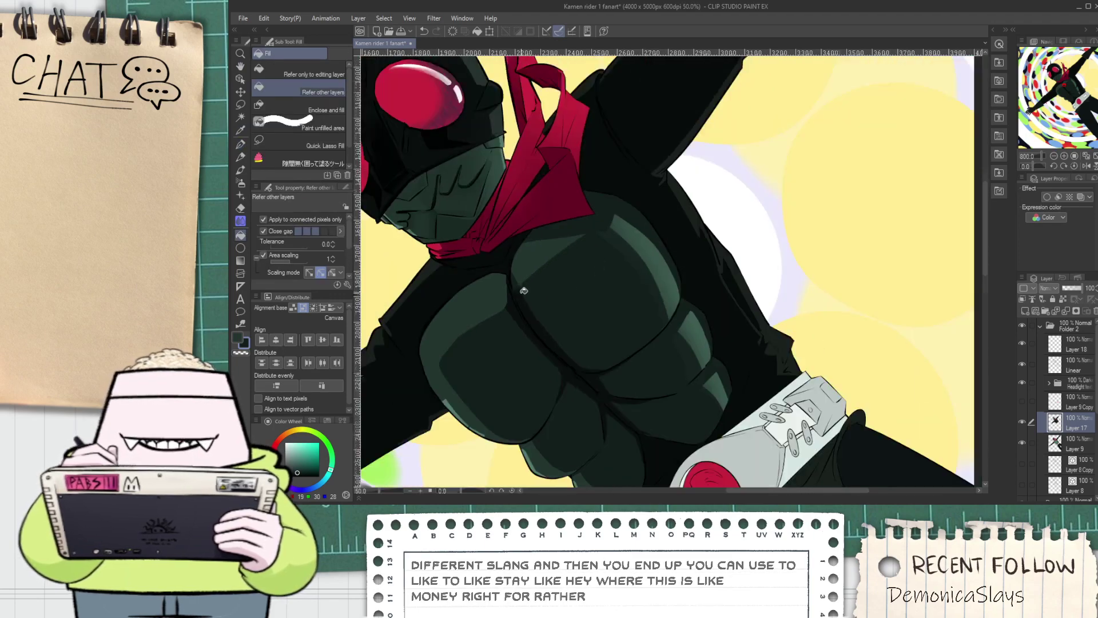
Refine the tapered tip of the right pectoral's centre-crease shadow with the G-pen beside the light green band
scroll(526, 297, up, 7)
key(p)
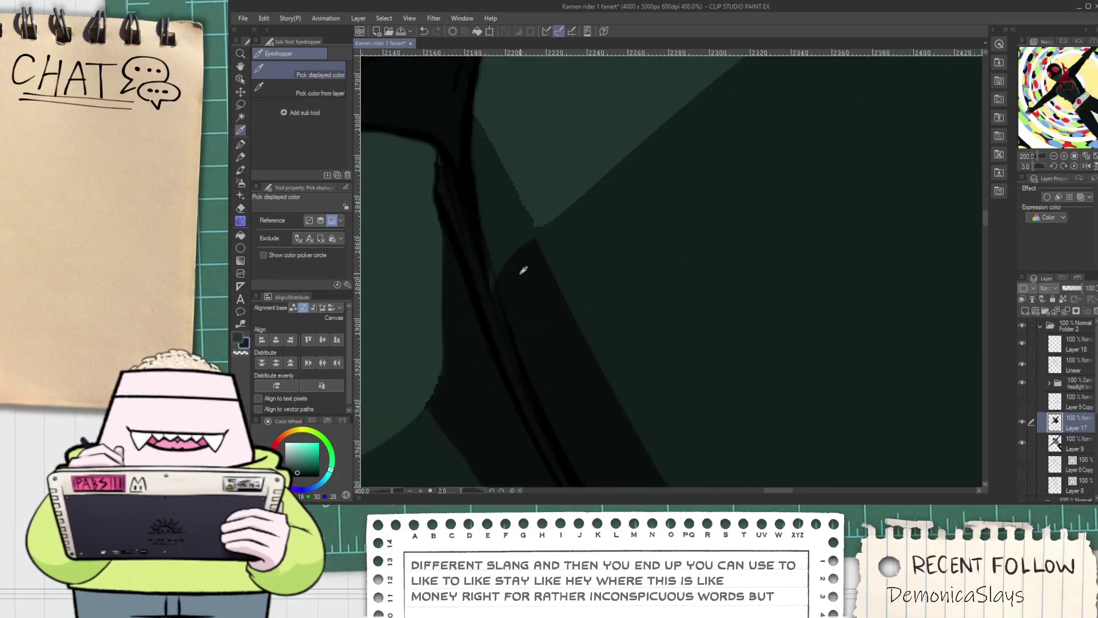
mouse_move(507, 266)
mouse_down()
mouse_move(523, 231)
mouse_move(493, 143)
mouse_up()
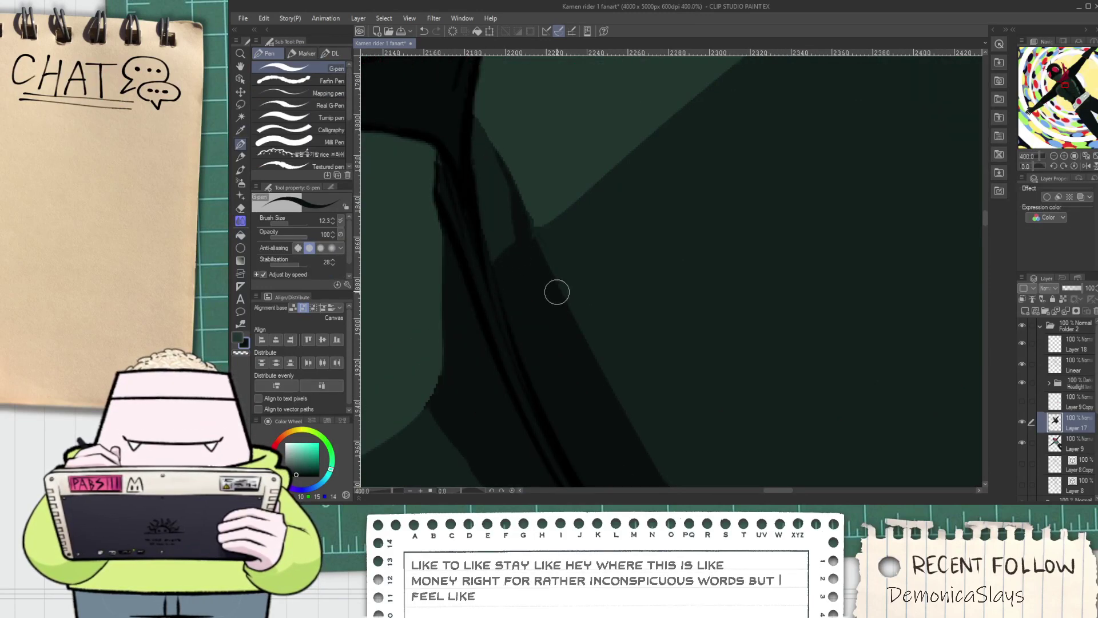
scroll(508, 192, down, 3)
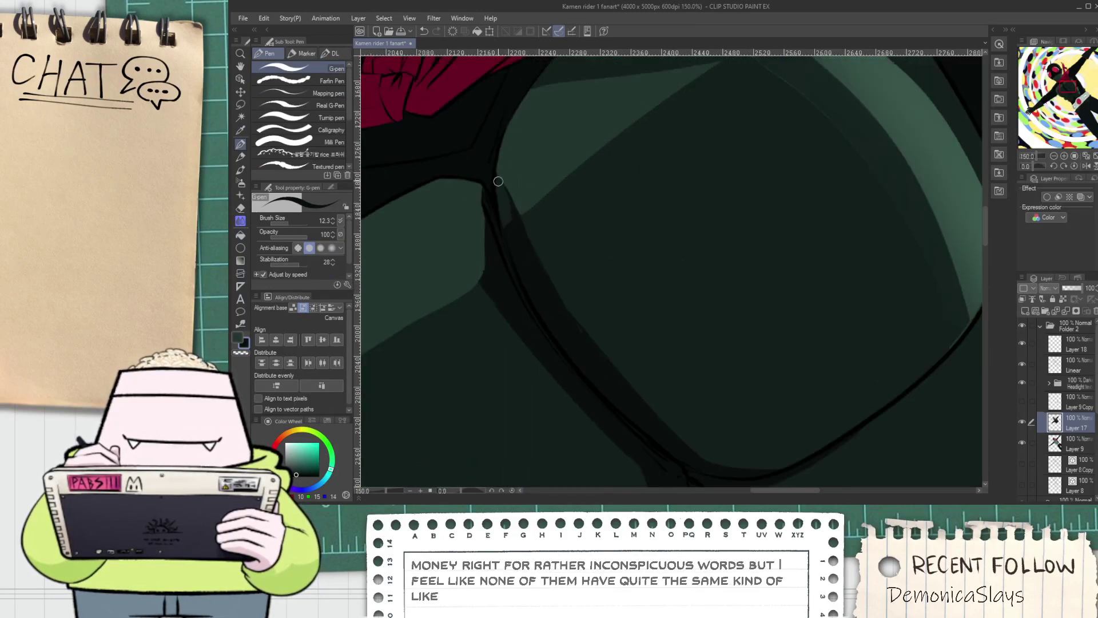
scroll(495, 171, up, 3)
scroll(530, 258, down, 6)
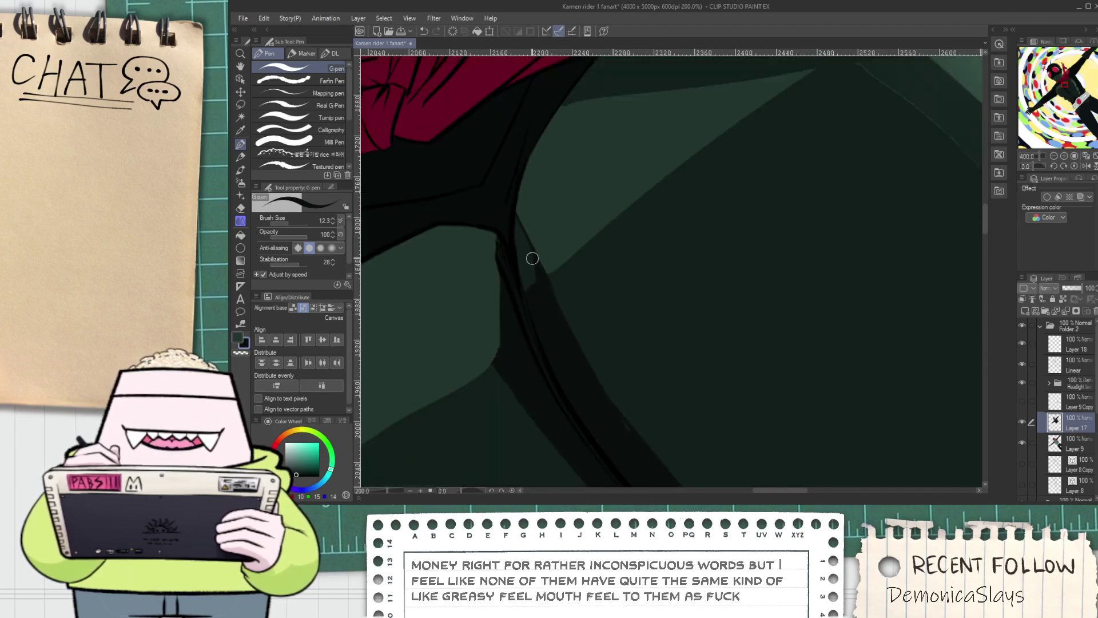
Sample the base green and paint a narrow shadow strip along the left pectoral's inner edge, where the light band meets the centre crease
key(space)
drag(526, 293, 522, 299)
scroll(519, 294, up, 2)
key(alt)
scroll(521, 295, up, 1)
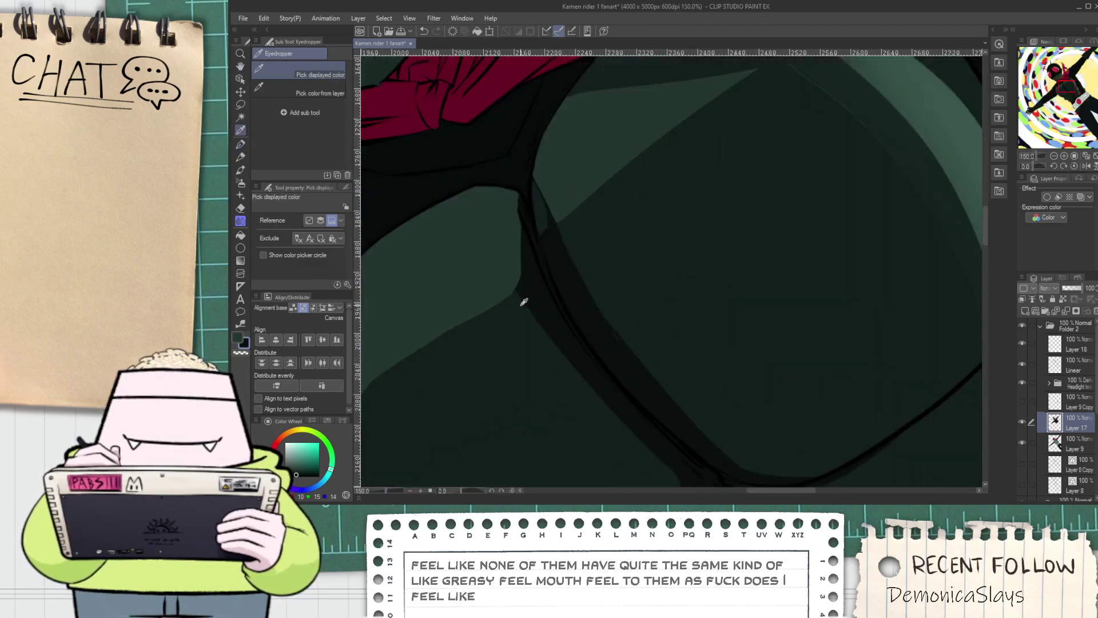
scroll(518, 298, up, 1)
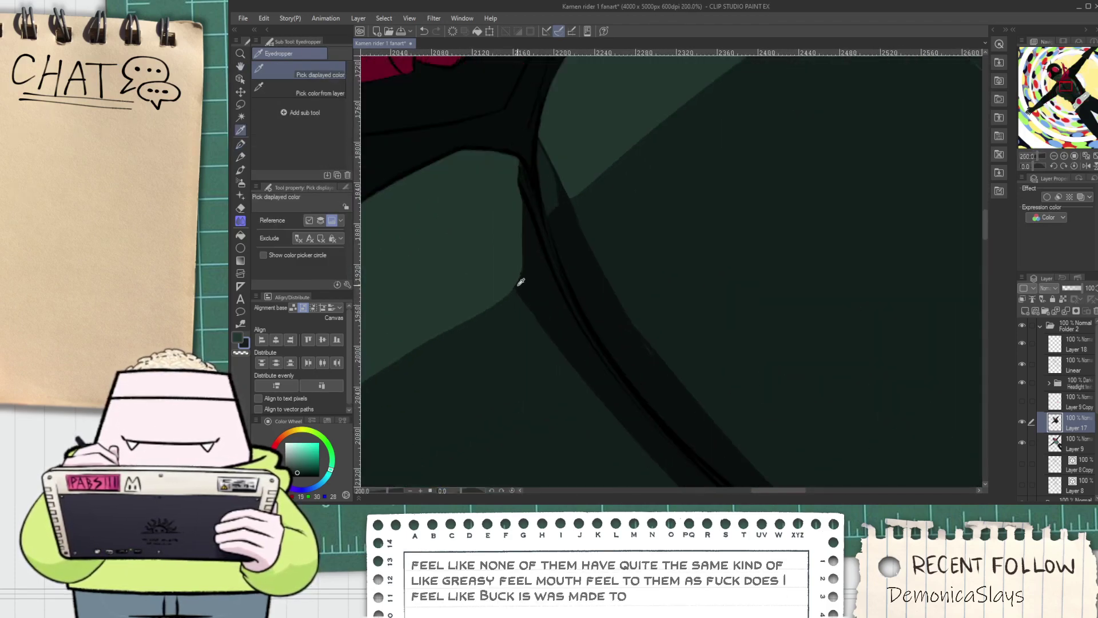
key(alt)
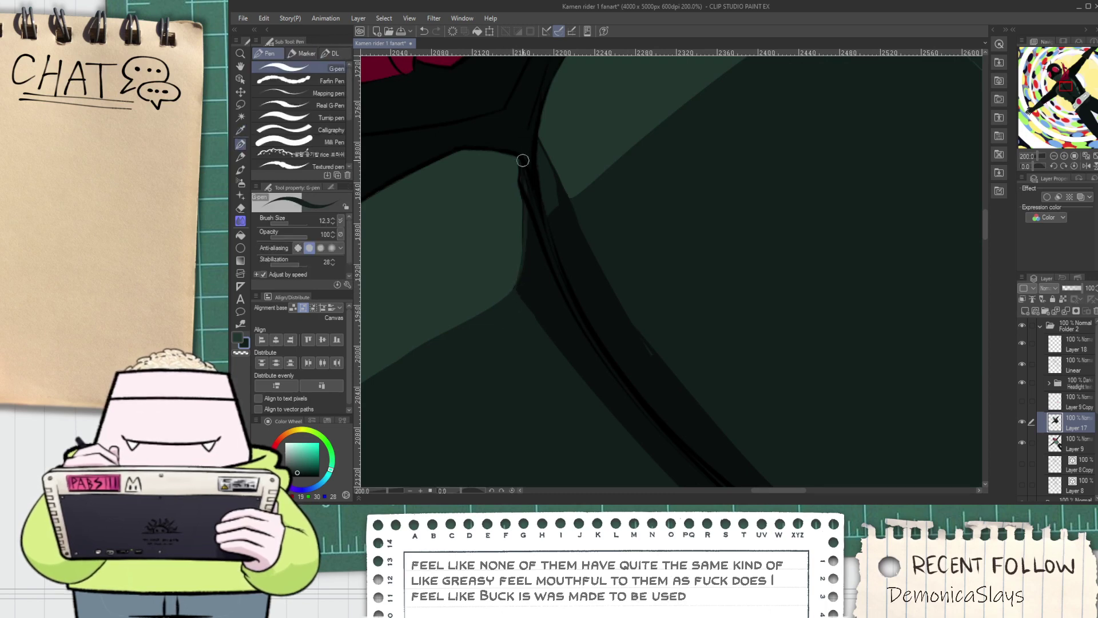
drag(506, 155, 514, 257)
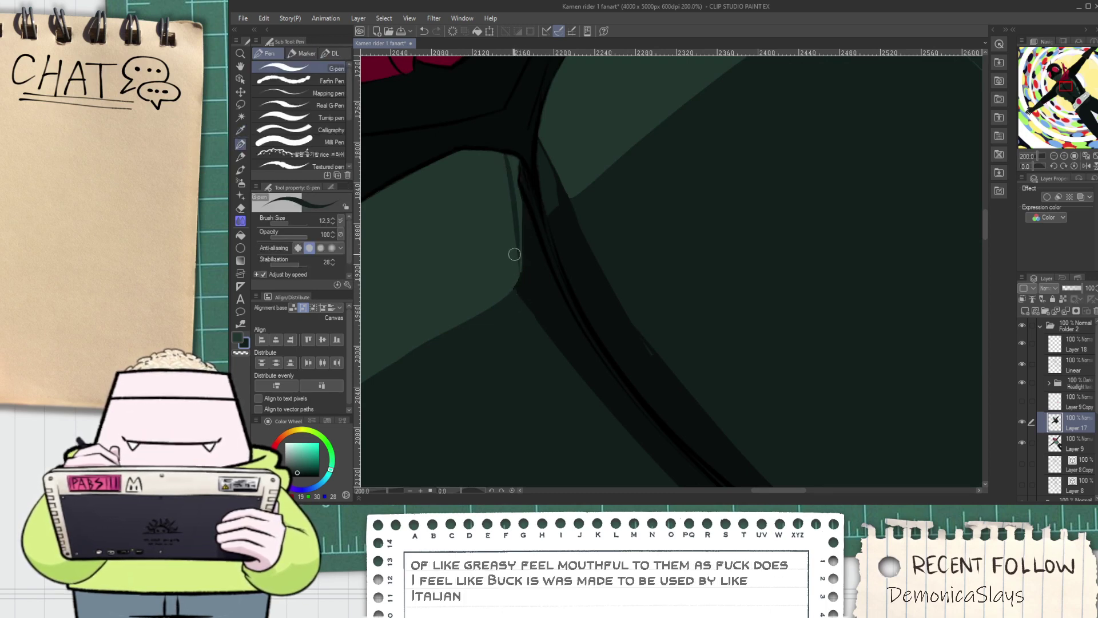
key(ctrl+z)
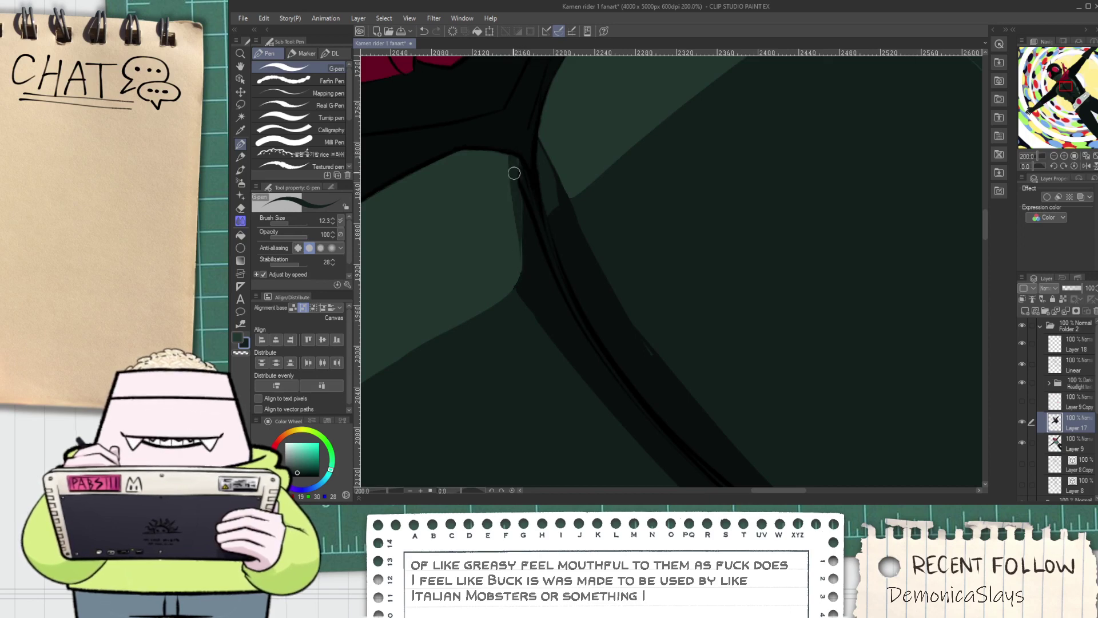
drag(527, 225, 532, 282)
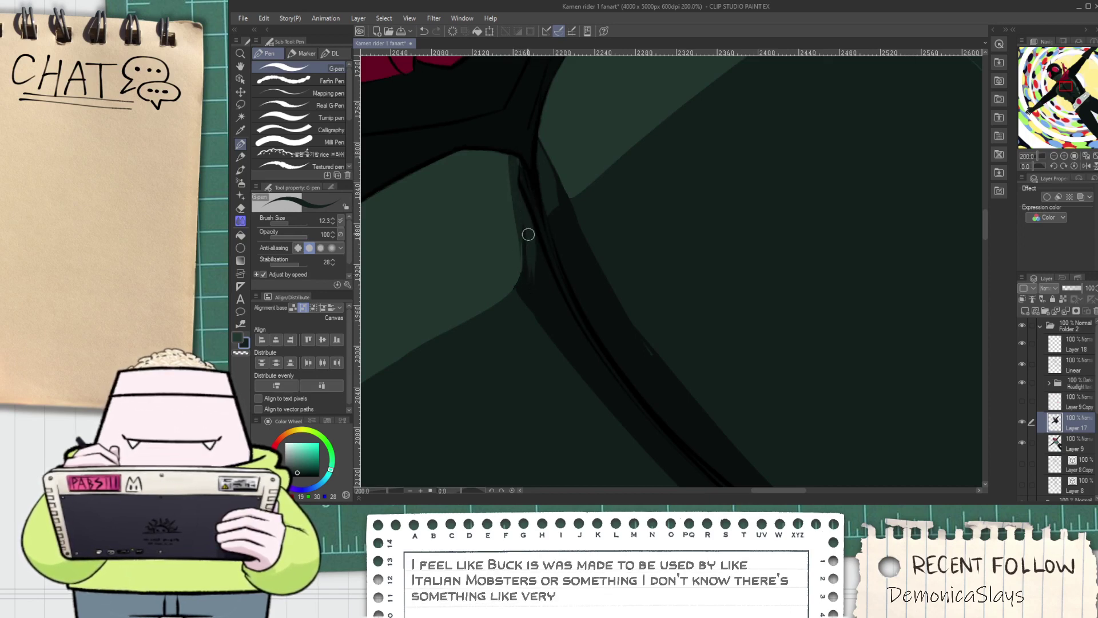
alt+click(534, 292)
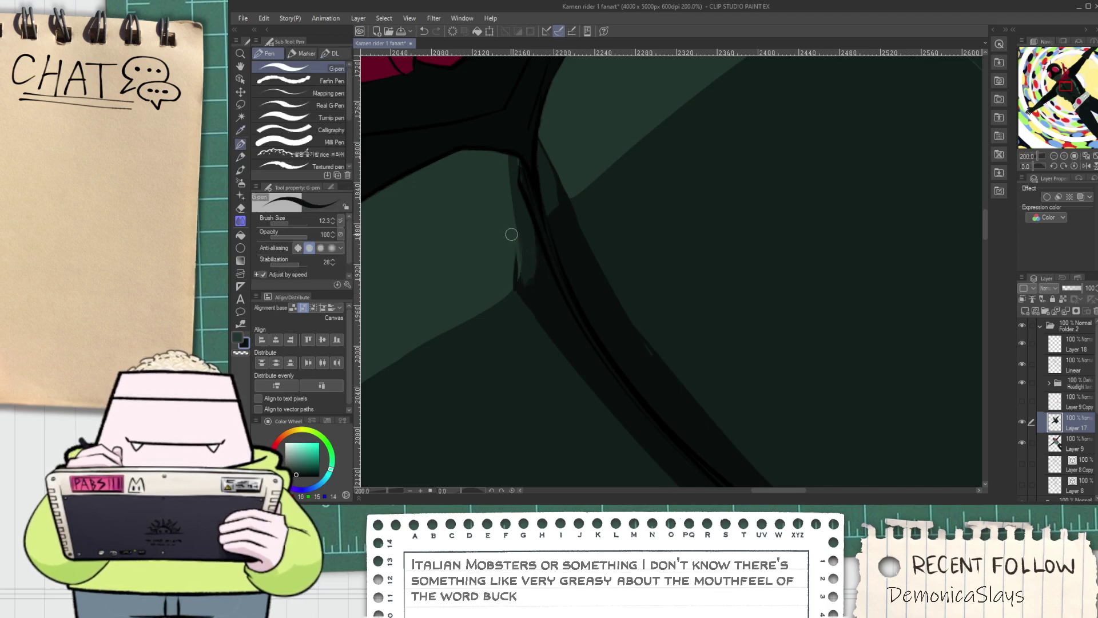
scroll(520, 207, down, 6)
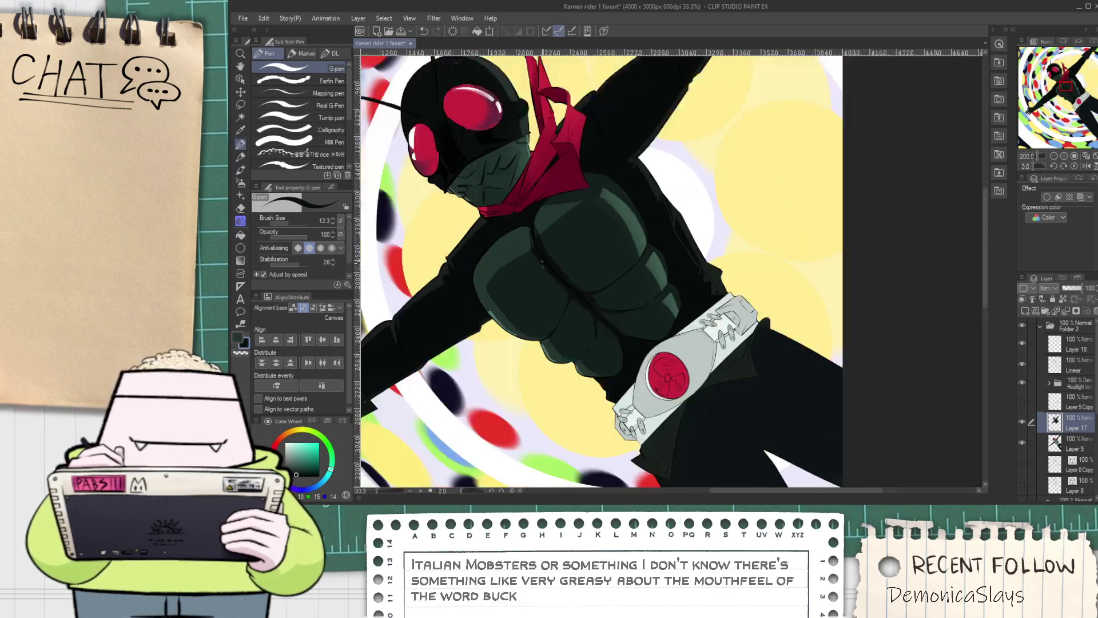
Sample the base green and round off the outer corner and side edge of the left pectoral's light band
scroll(526, 291, up, 4)
scroll(465, 290, up, 2)
alt+click(458, 301)
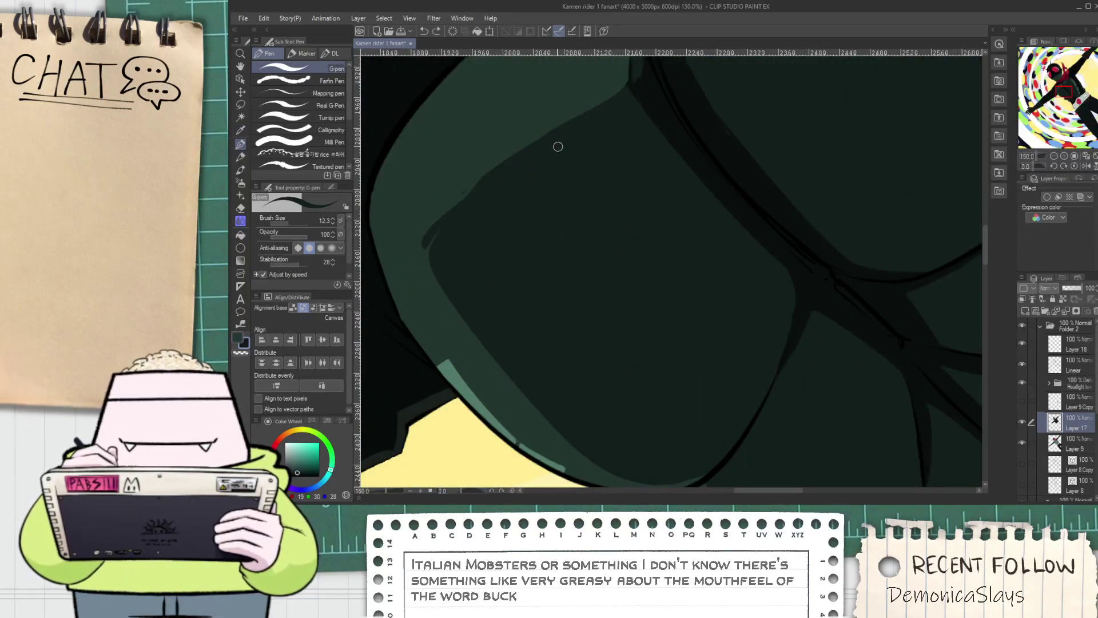
scroll(445, 215, up, 1)
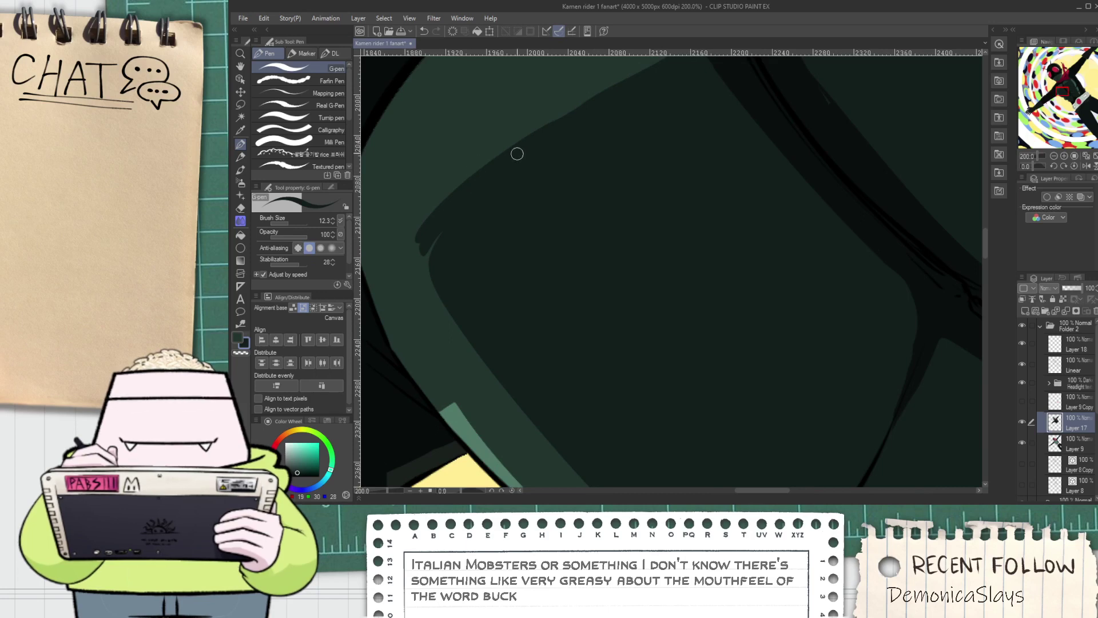
drag(419, 237, 460, 335)
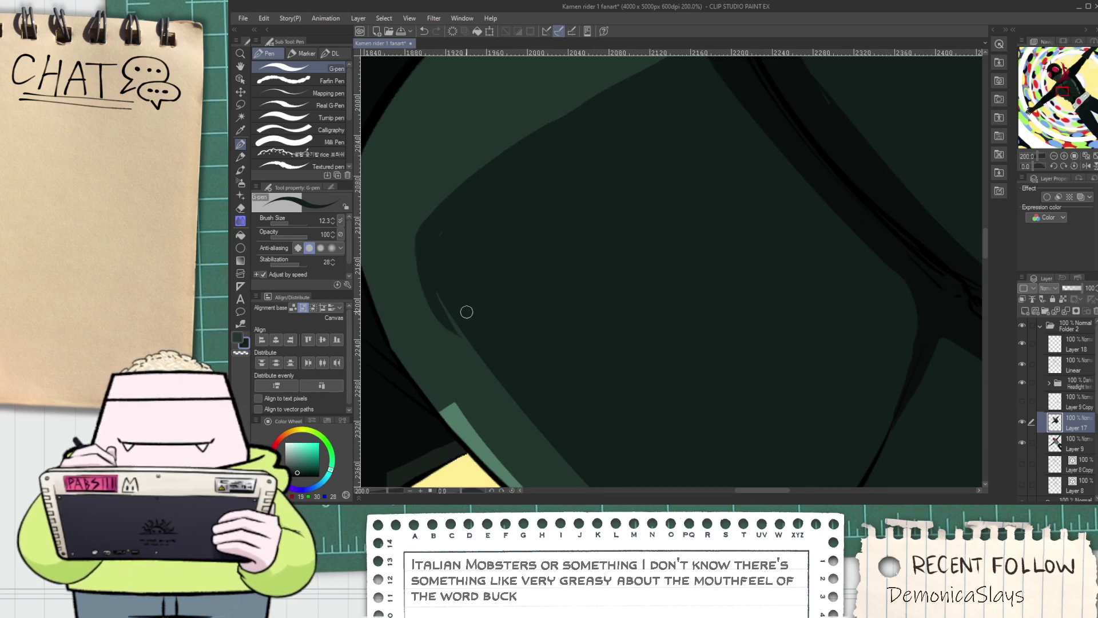
drag(426, 265, 529, 420)
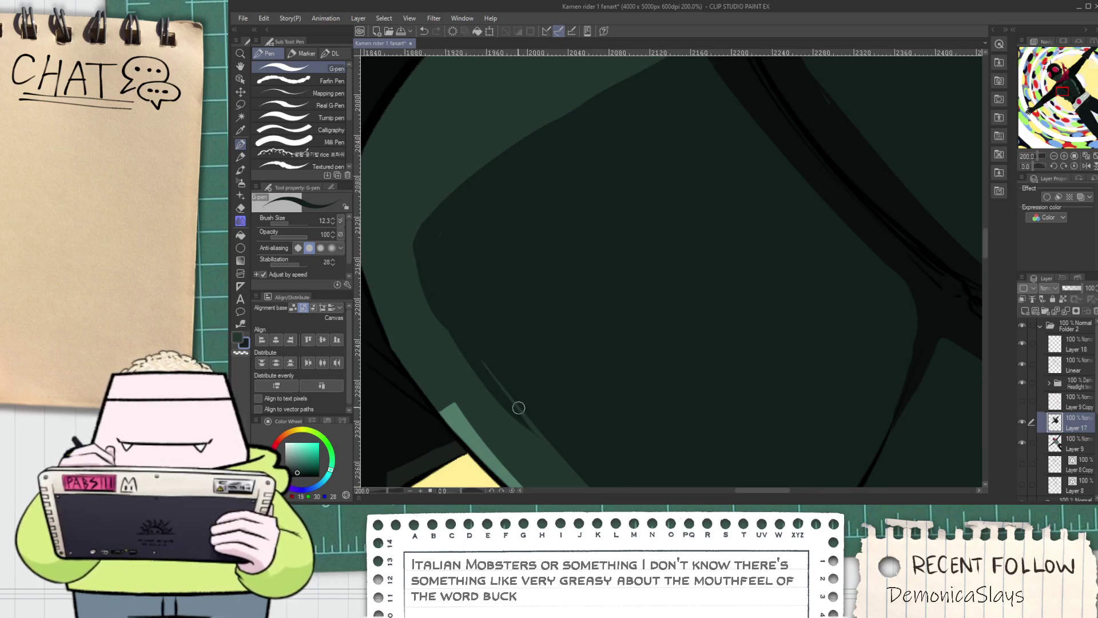
drag(435, 312, 558, 464)
drag(499, 380, 424, 269)
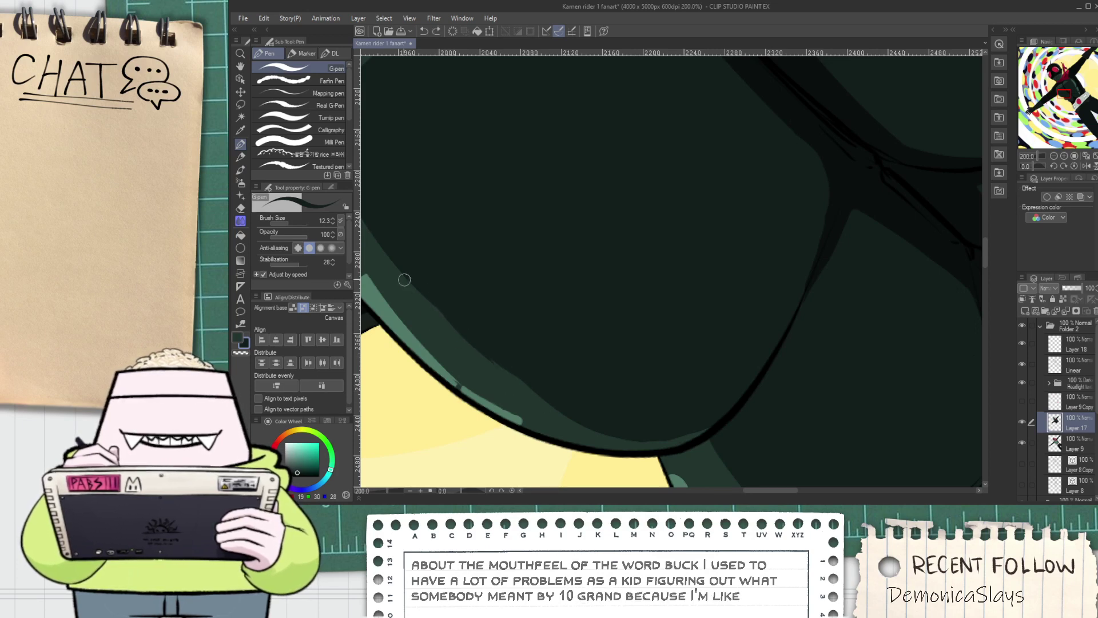
Smooth the inner edge of the light green band along the underside of the left pectoral
mouse_move(504, 366)
mouse_down()
mouse_move(536, 387)
mouse_move(442, 344)
mouse_up()
scroll(496, 388, up, 2)
drag(399, 264, 598, 422)
key(ctrl+z)
mouse_move(556, 378)
mouse_down()
mouse_move(599, 407)
mouse_move(522, 363)
mouse_up()
scroll(602, 408, down, 5)
scroll(522, 363, up, 1)
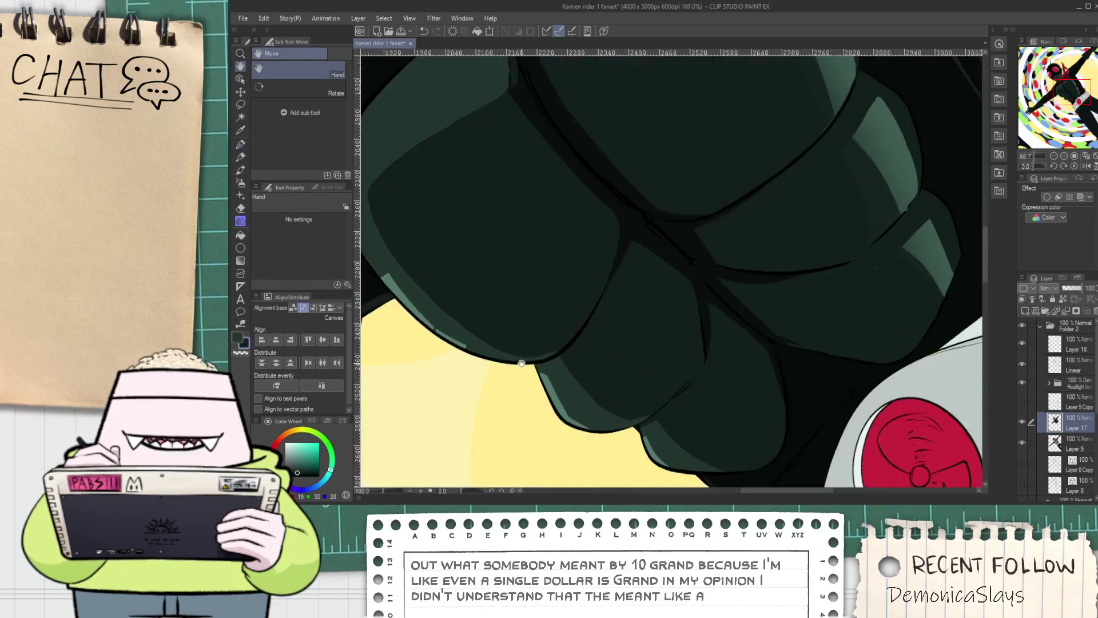
Touch up the shaded corners where the left pectoral and ab segments meet at the torso's outer outline
scroll(521, 363, up, 5)
key(p)
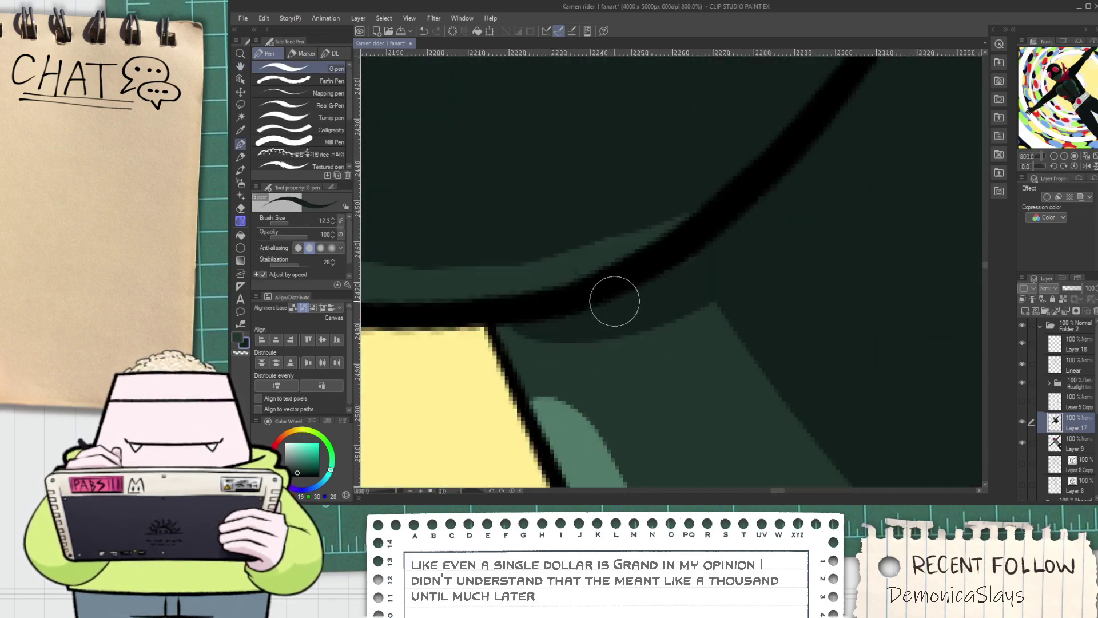
scroll(737, 246, down, 6)
drag(795, 279, 609, 275)
scroll(635, 323, up, 4)
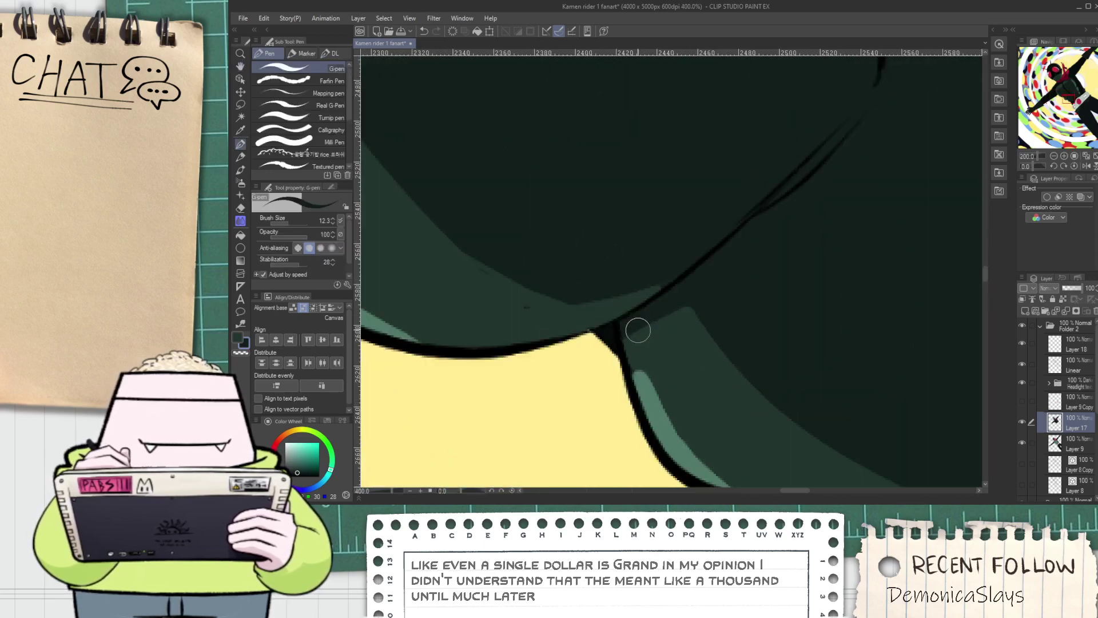
scroll(609, 336, up, 3)
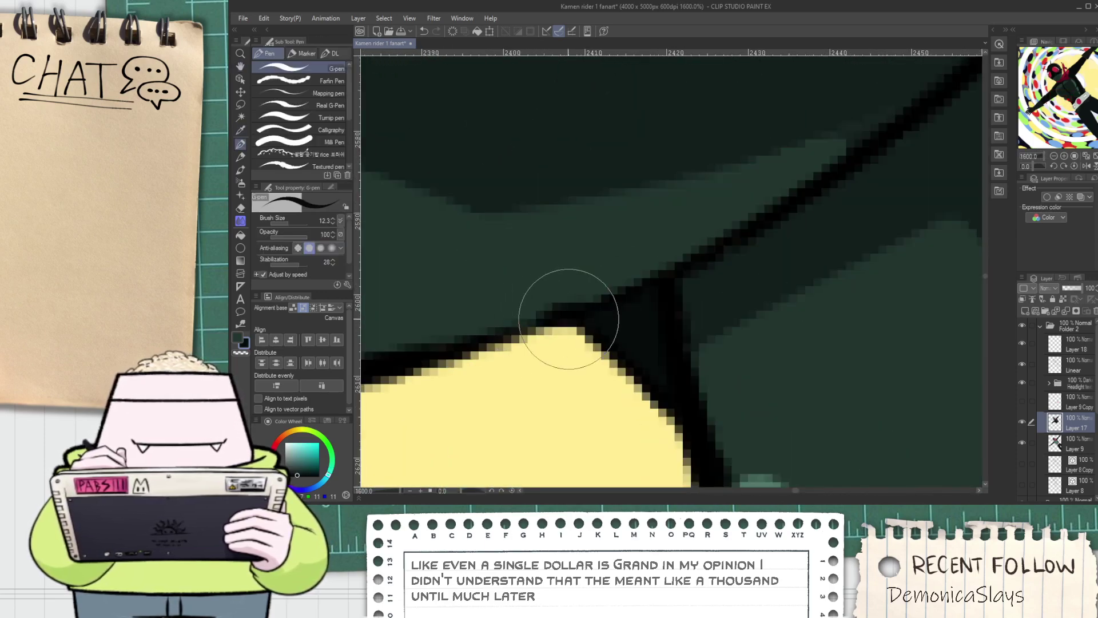
scroll(579, 318, down, 2)
scroll(579, 318, down, 3)
Sample the base green and smooth the shadow edge where the left pectoral's lower crease joins the centre crease
key(space)
drag(595, 260, 540, 328)
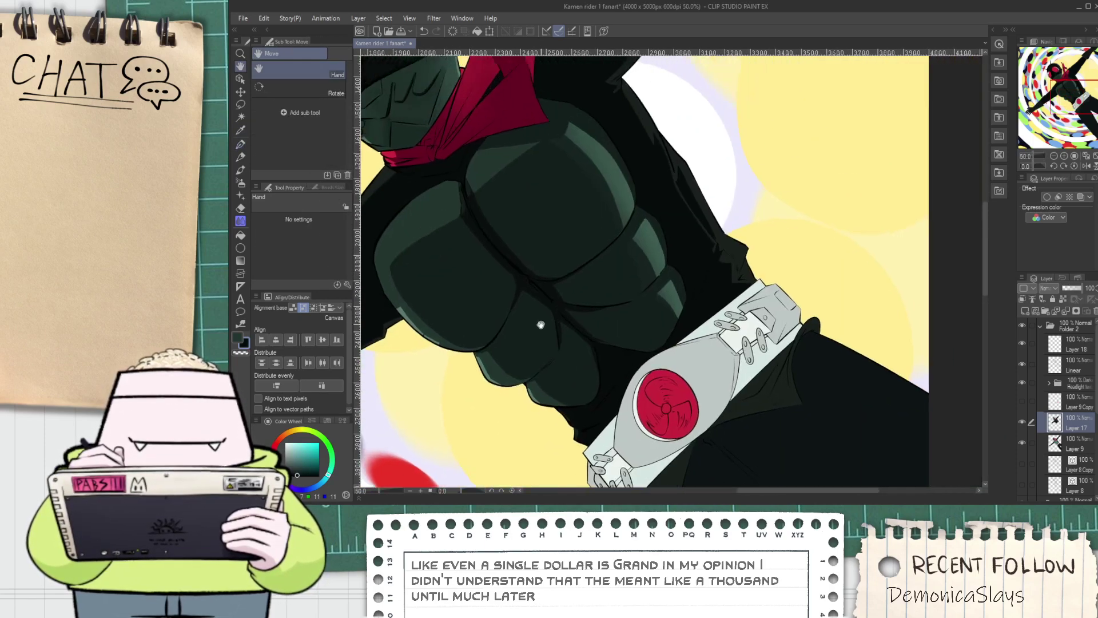
scroll(566, 323, up, 4)
key(p)
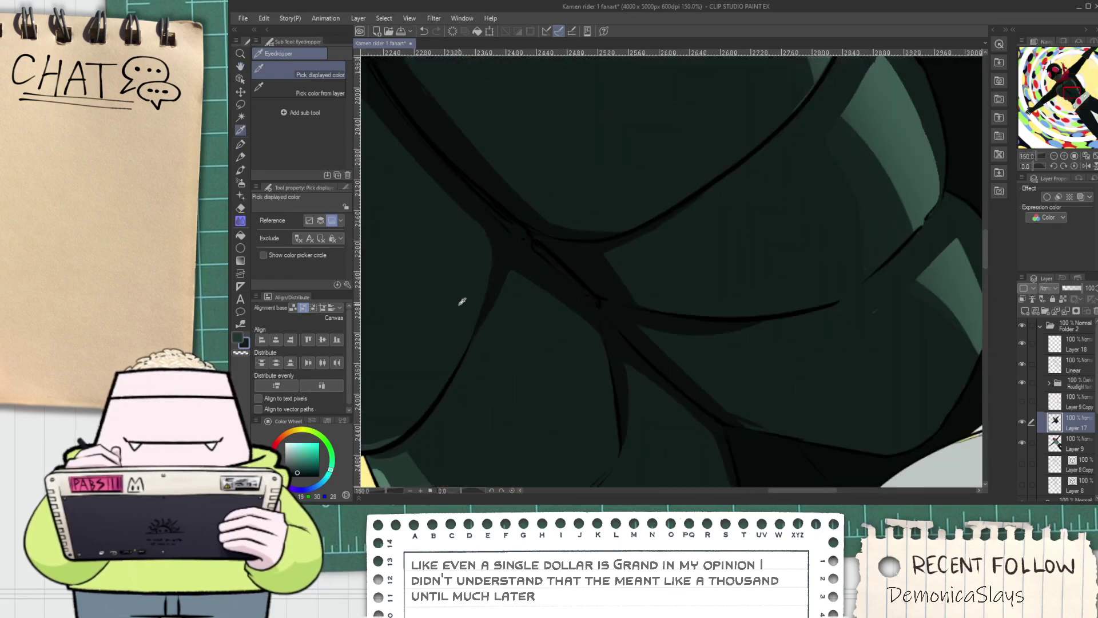
scroll(464, 356, up, 2)
drag(528, 195, 549, 109)
key(space)
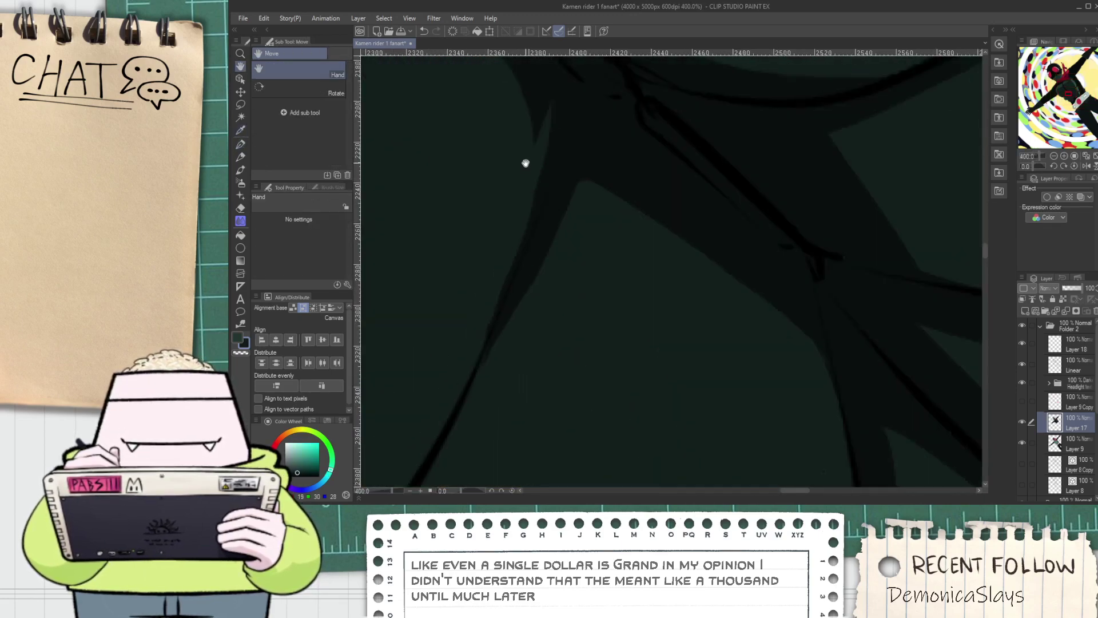
drag(526, 166, 517, 328)
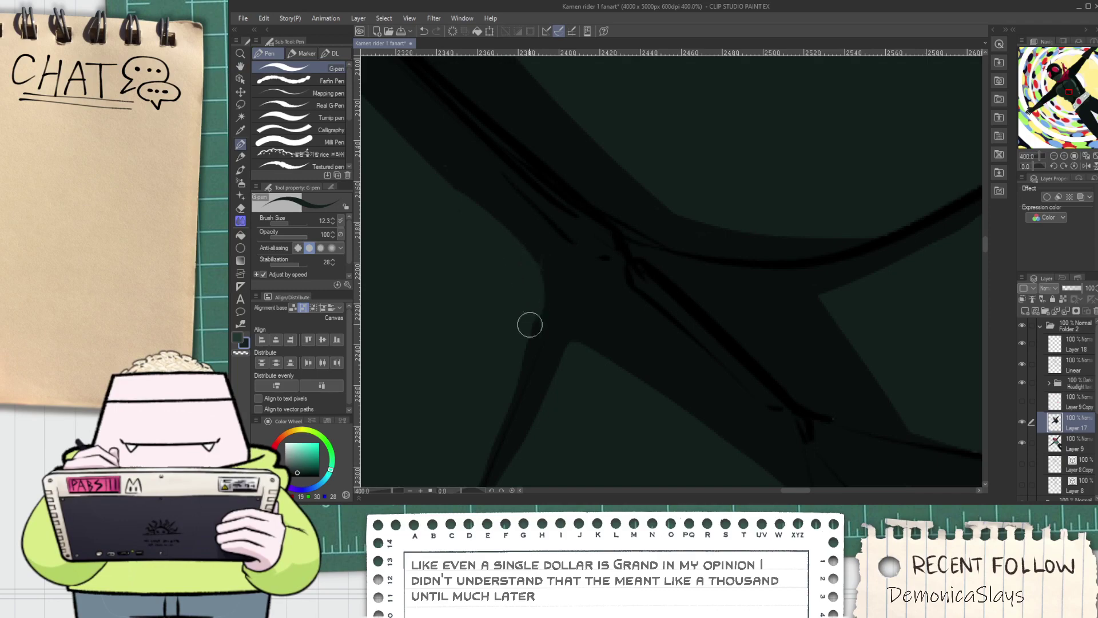
scroll(523, 274, down, 10)
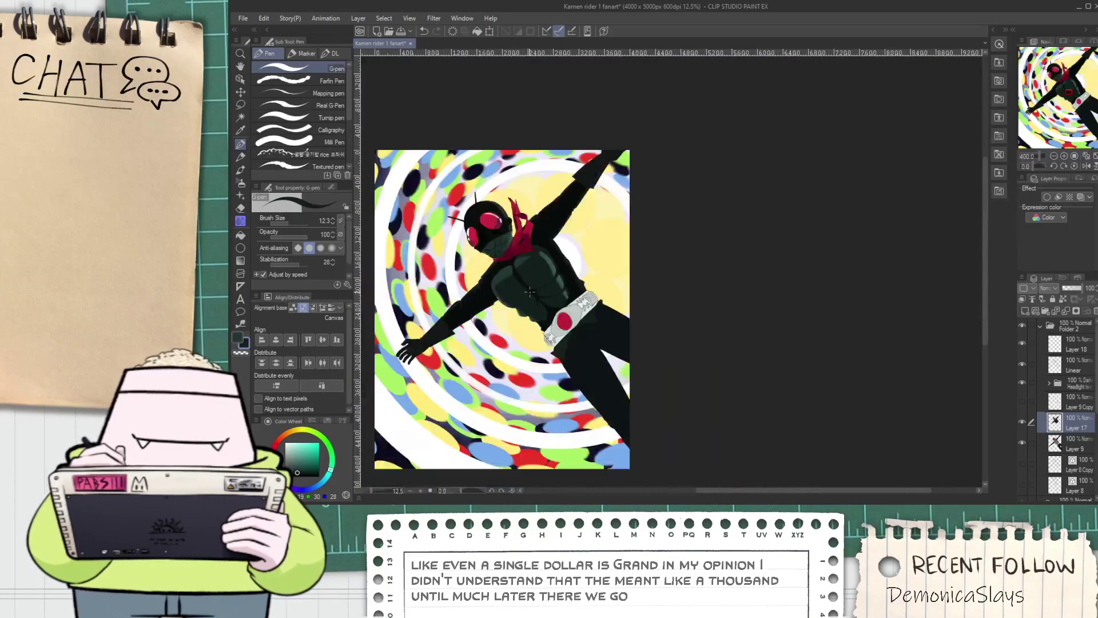
key(h)
scroll(536, 314, up, 3)
drag(555, 315, 518, 283)
scroll(515, 275, down, 3)
scroll(518, 283, up, 3)
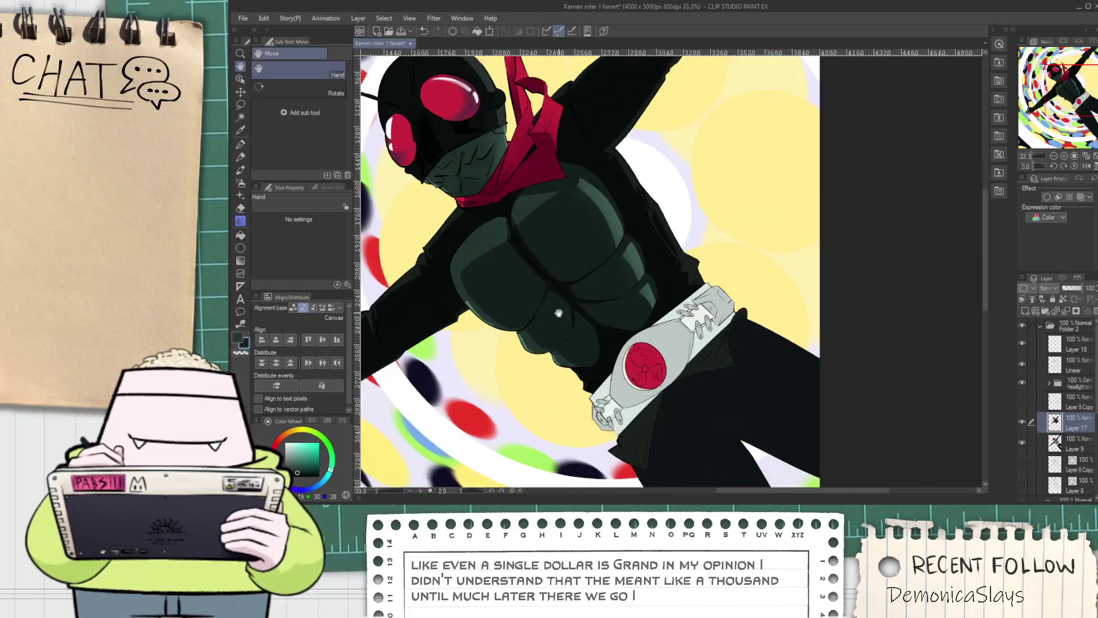
Switch to the hard eraser and erase a tapered highlight along the lower fold of the dark waist fabric beside the belt
scroll(557, 304, down, 1)
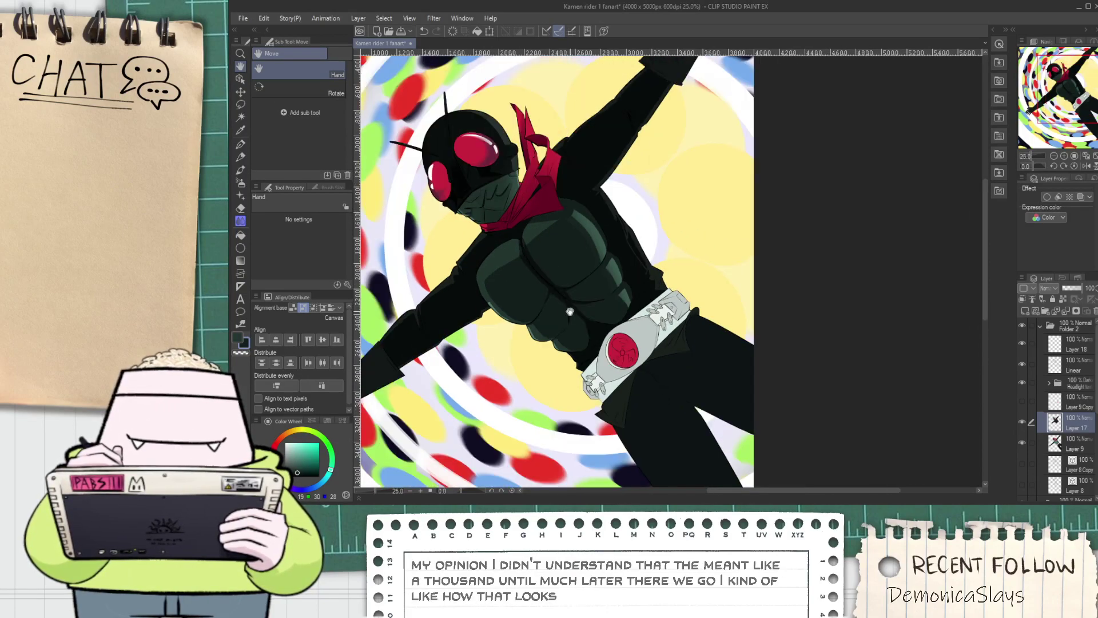
drag(561, 312, 537, 278)
key(i)
scroll(565, 294, up, 3)
key(e)
scroll(533, 360, up, 2)
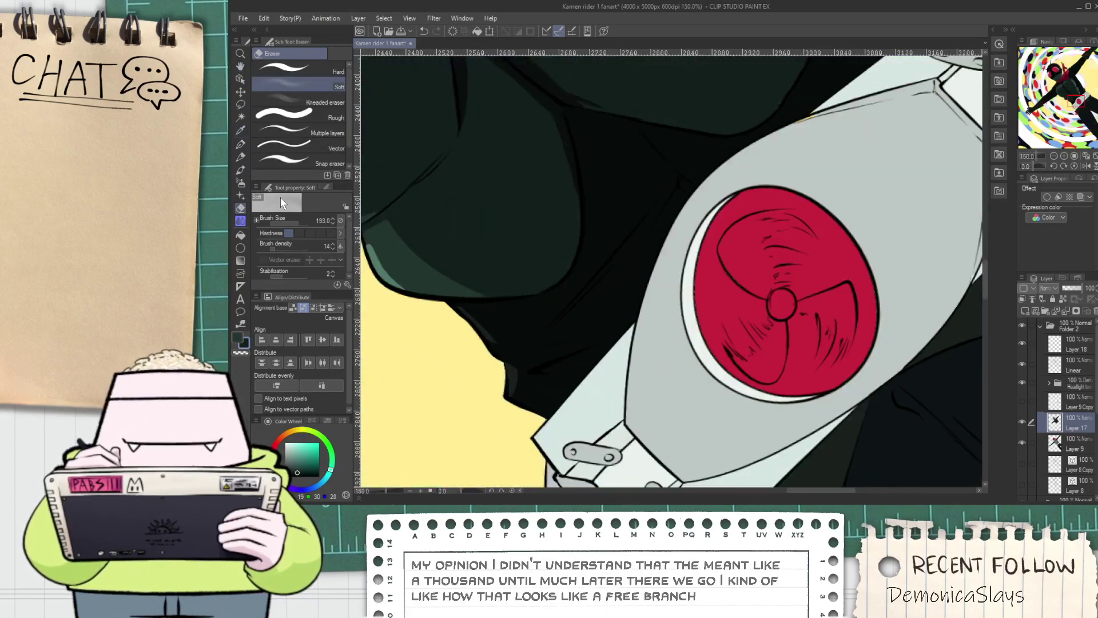
click(297, 70)
scroll(452, 343, up, 4)
drag(564, 343, 708, 297)
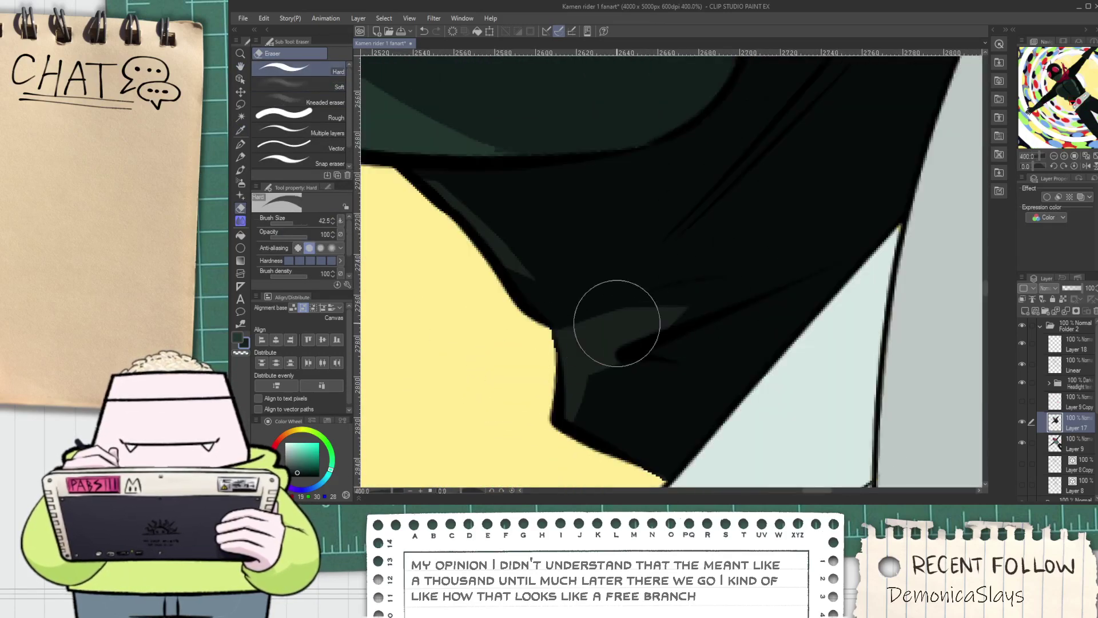
key(ctrl+z)
drag(530, 346, 768, 280)
Erase a short, tapered highlight along the outer edge of the waist fabric, just below the abs
mouse_move(457, 238)
mouse_down()
mouse_move(502, 258)
mouse_move(698, 246)
mouse_up()
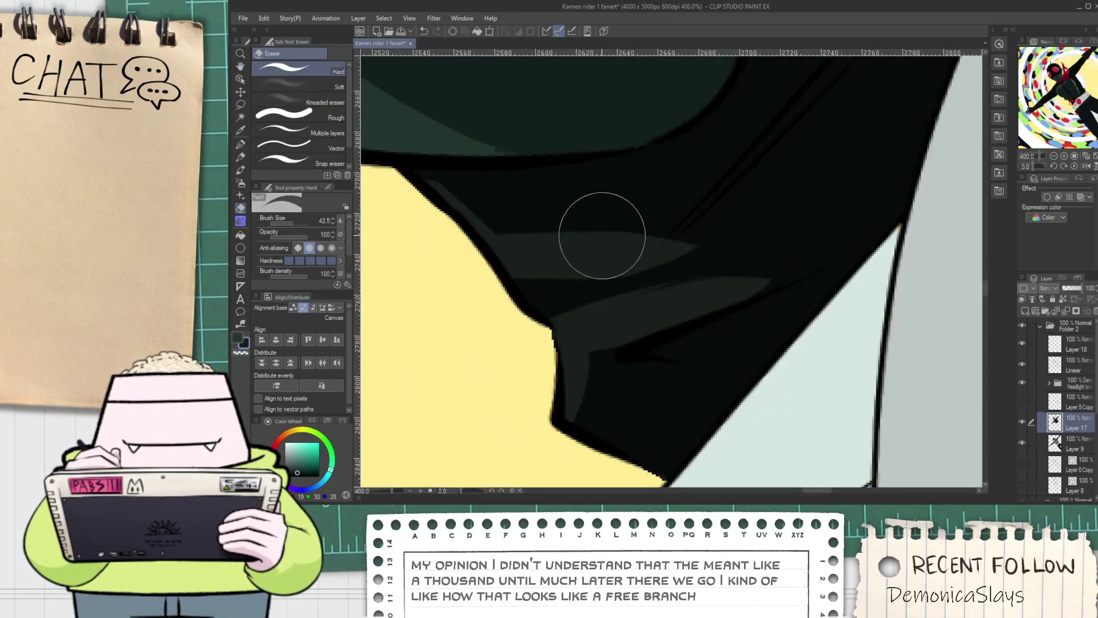
key(ctrl+z)
drag(460, 251, 564, 285)
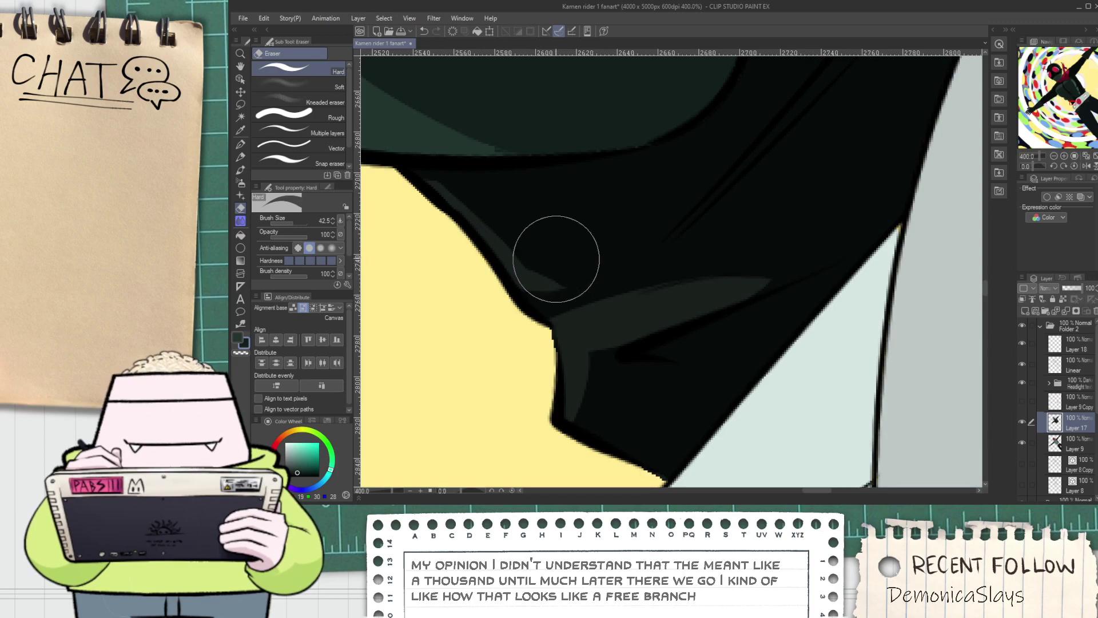
mouse_move(532, 240)
mouse_down()
mouse_move(564, 266)
mouse_move(661, 225)
mouse_up()
Sample the near-black shadow colour and fill both jacket flaps below the belt with it
scroll(640, 243, down, 6)
key(space)
drag(685, 333, 587, 300)
scroll(587, 300, up, 2)
scroll(587, 300, up, 3)
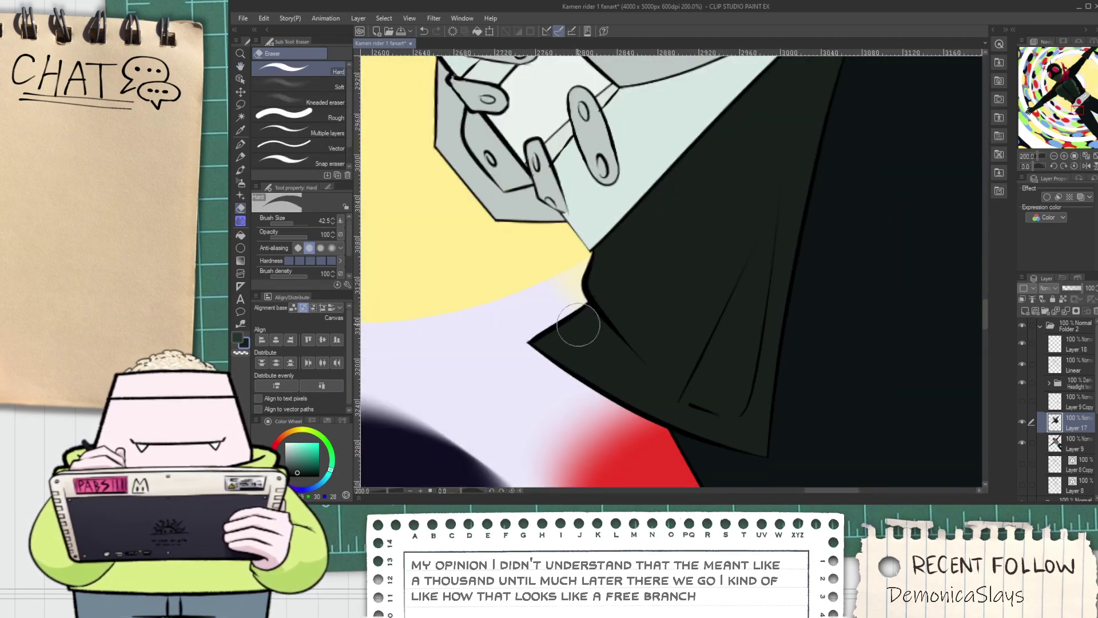
scroll(595, 314, down, 4)
key(alt)
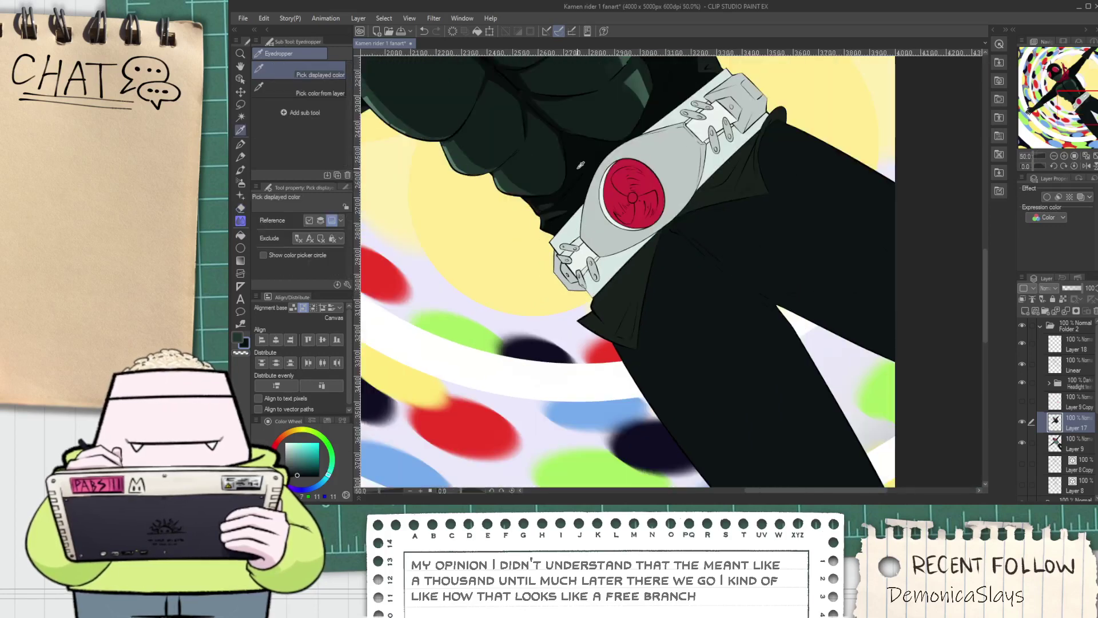
key(g)
click(605, 299)
scroll(620, 300, up, 1)
drag(624, 281, 528, 390)
click(690, 224)
scroll(714, 189, up, 3)
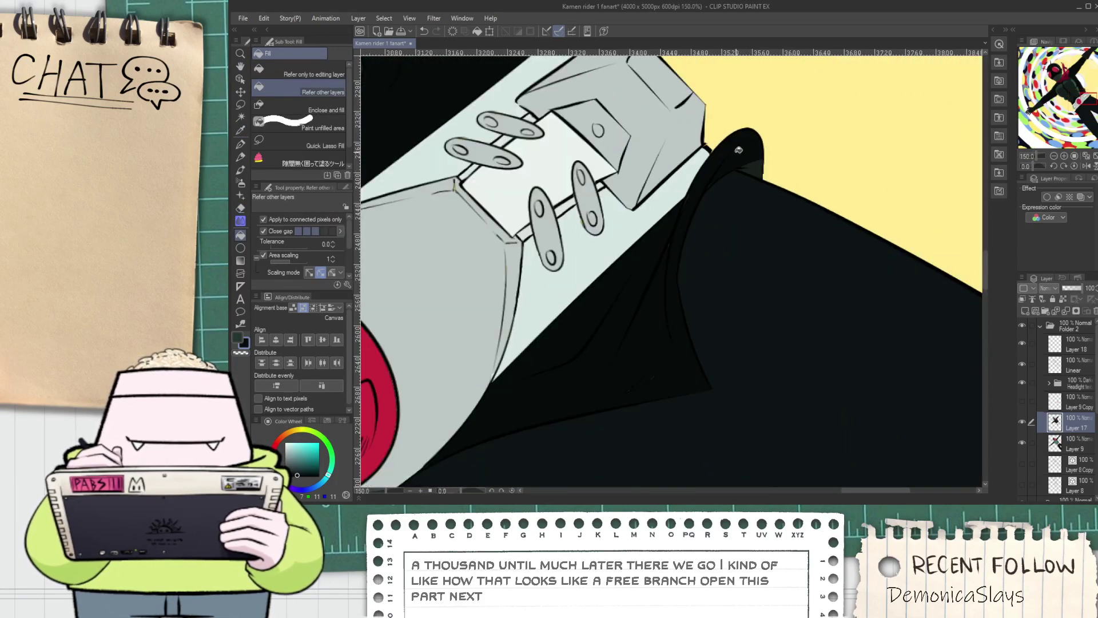
scroll(615, 257, up, 3)
key(p)
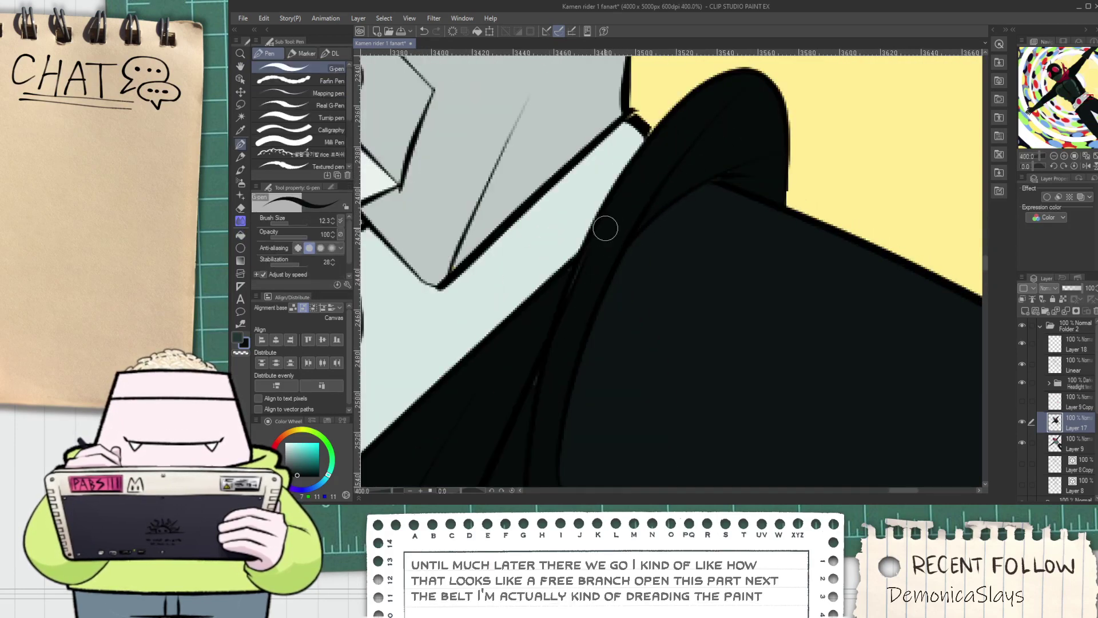
Erase a tapered highlight into the pointed lower tip of the left jacket flap
scroll(566, 317, down, 9)
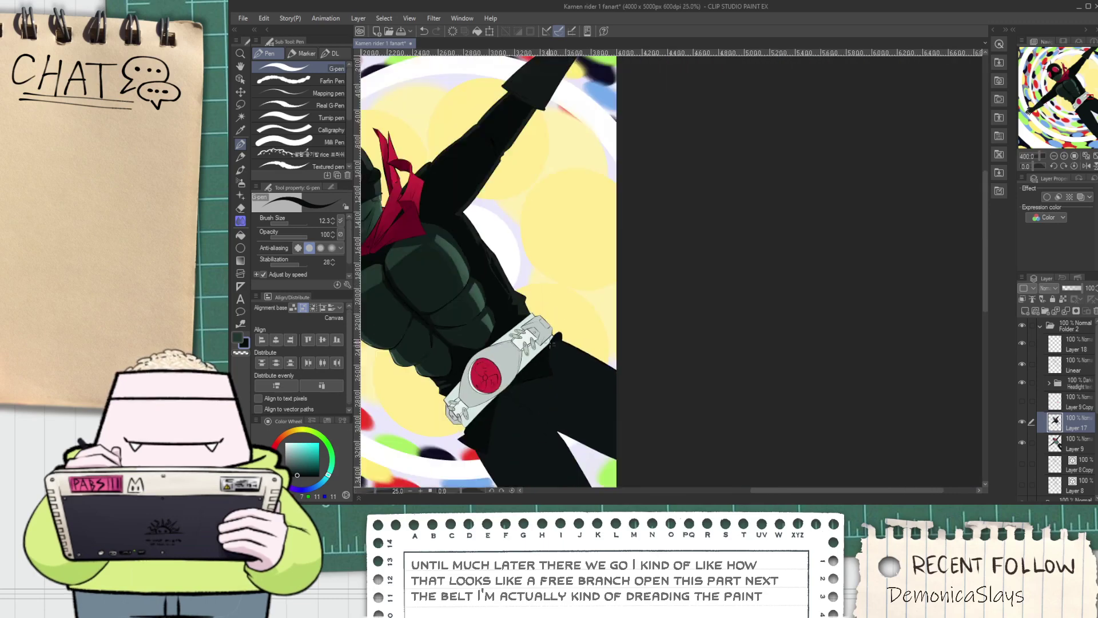
key(space)
scroll(531, 296, up, 1)
scroll(530, 296, up, 8)
key(e)
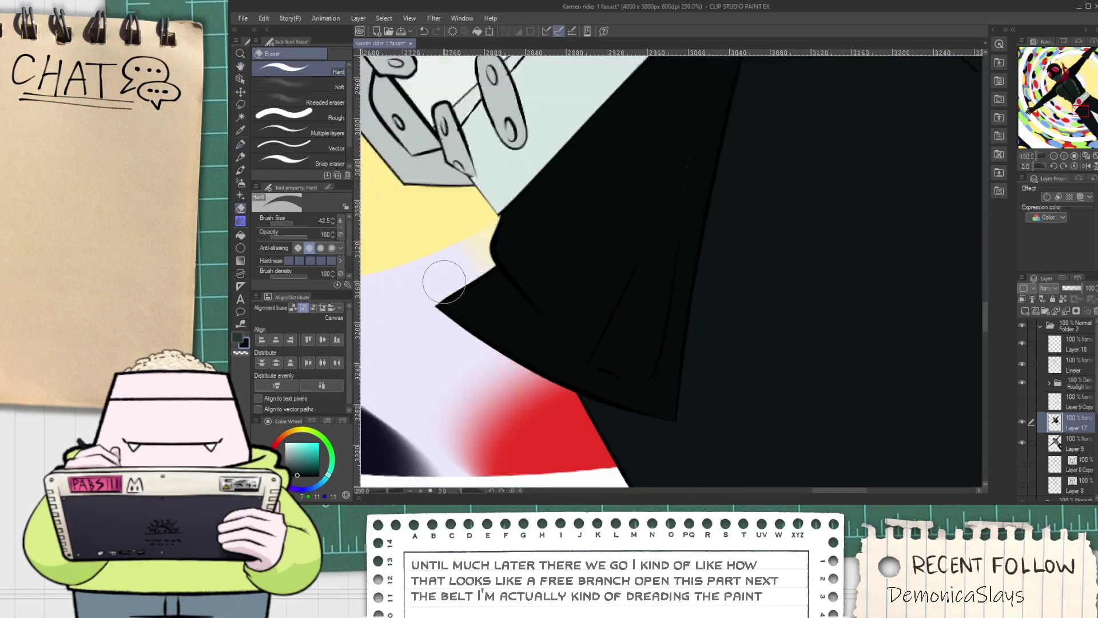
mouse_move(480, 269)
mouse_down()
mouse_move(680, 393)
mouse_move(659, 374)
mouse_up()
key(ctrl+z)
drag(578, 300, 686, 407)
key(ctrl+z)
drag(497, 224, 711, 441)
Erase a tapered highlight into the upper fold of the left flap, just below the belt
key(space)
mouse_move(557, 252)
mouse_down()
mouse_move(566, 274)
mouse_move(548, 342)
mouse_up()
drag(518, 258, 696, 331)
key(ctrl+z)
drag(491, 226, 734, 337)
scroll(612, 320, down, 3)
mouse_move(493, 265)
mouse_down()
mouse_move(657, 333)
mouse_move(578, 327)
mouse_up()
key(space)
scroll(585, 366, up, 3)
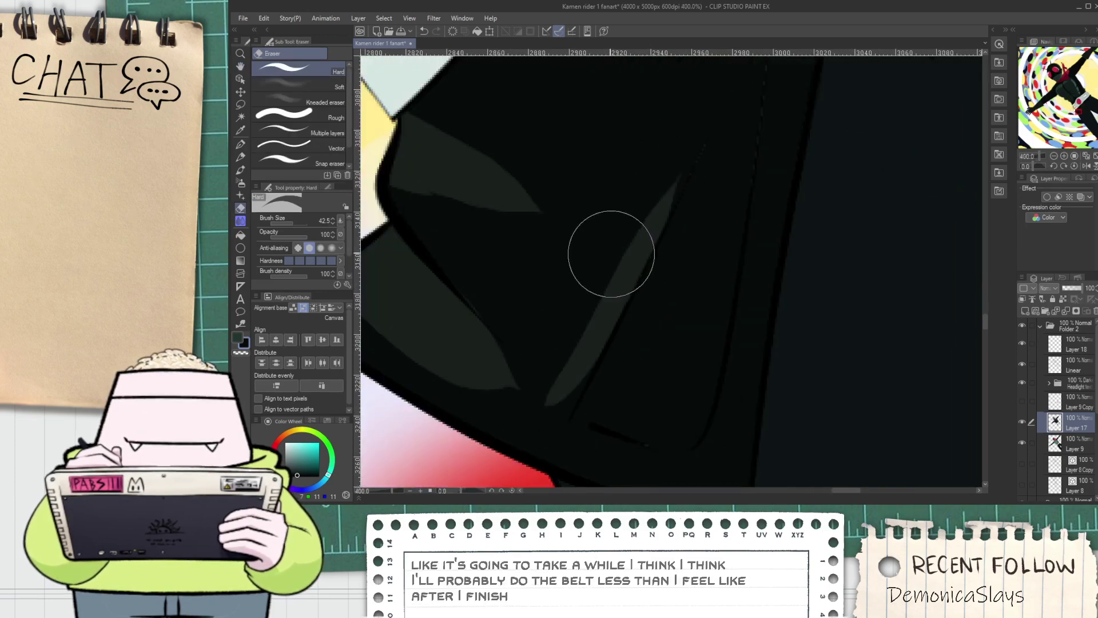
scroll(610, 255, down, 2)
scroll(580, 279, up, 2)
Trim the left flap's tip and upper fold highlights into sharper tapered shapes with the G-pen in the shadow colour
key(p)
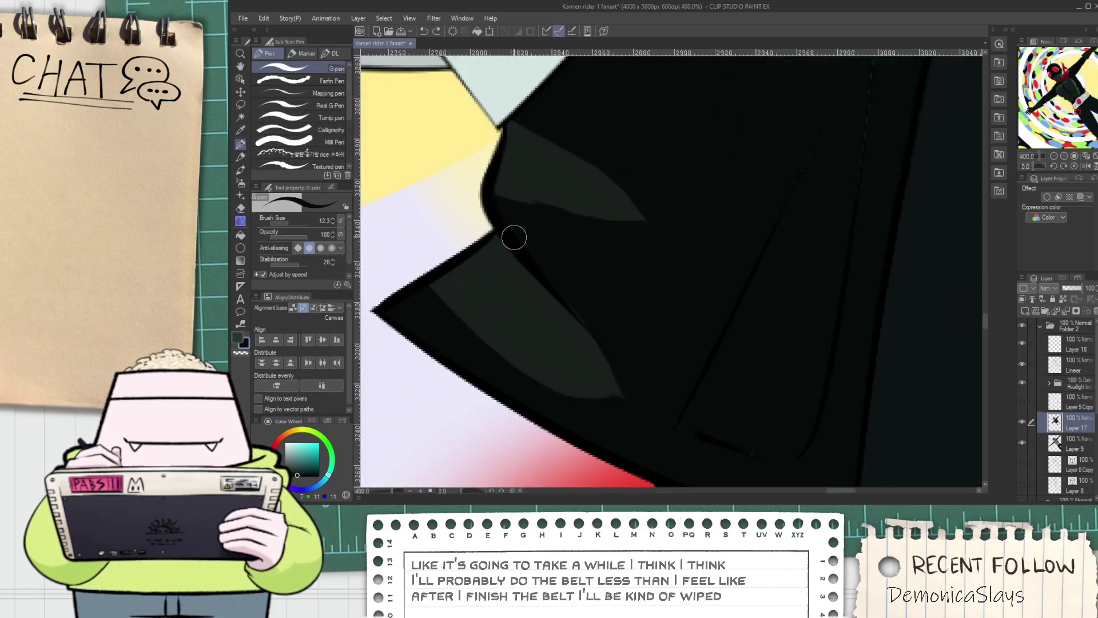
drag(423, 287, 628, 397)
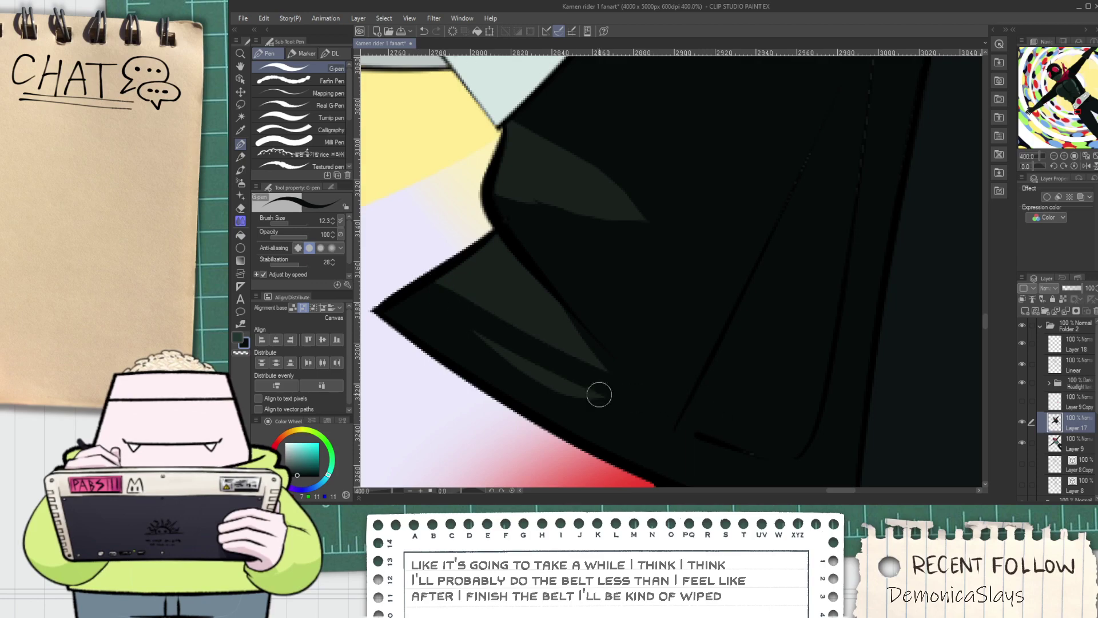
drag(473, 330, 641, 421)
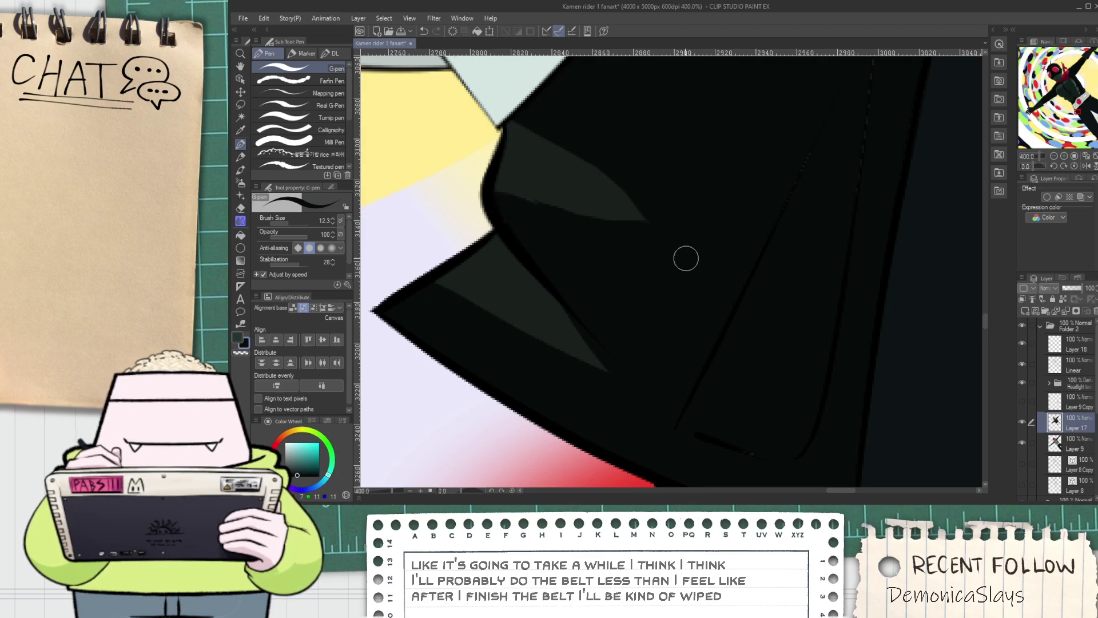
drag(494, 198, 658, 208)
Erase a narrow highlight along the crease between the left flap's upper fold and its tip
scroll(598, 209, down, 2)
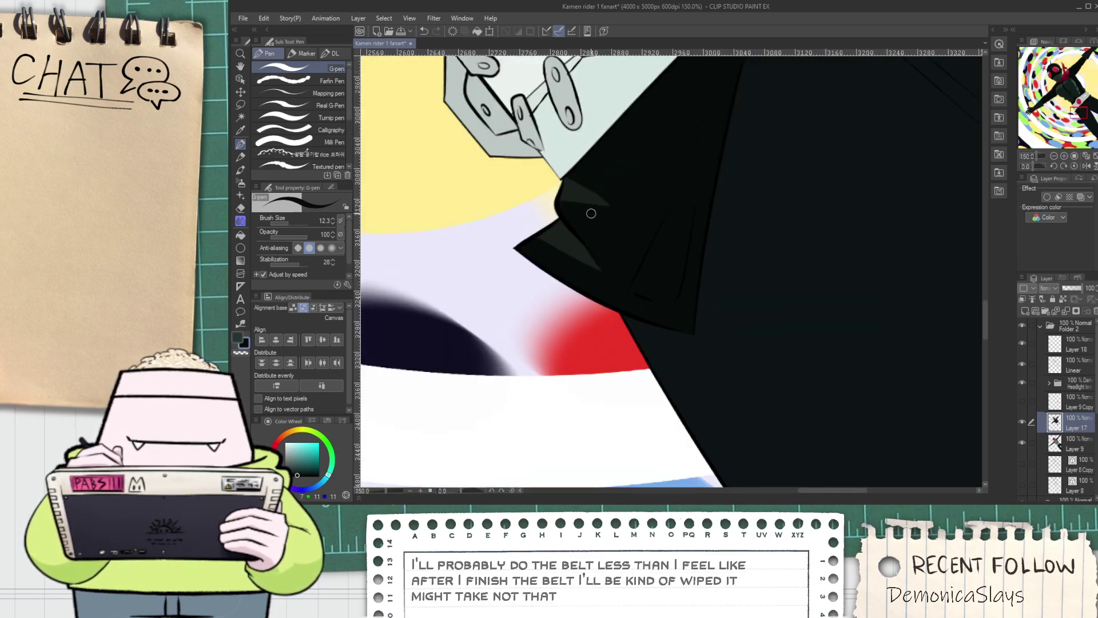
key(e)
scroll(551, 200, up, 2)
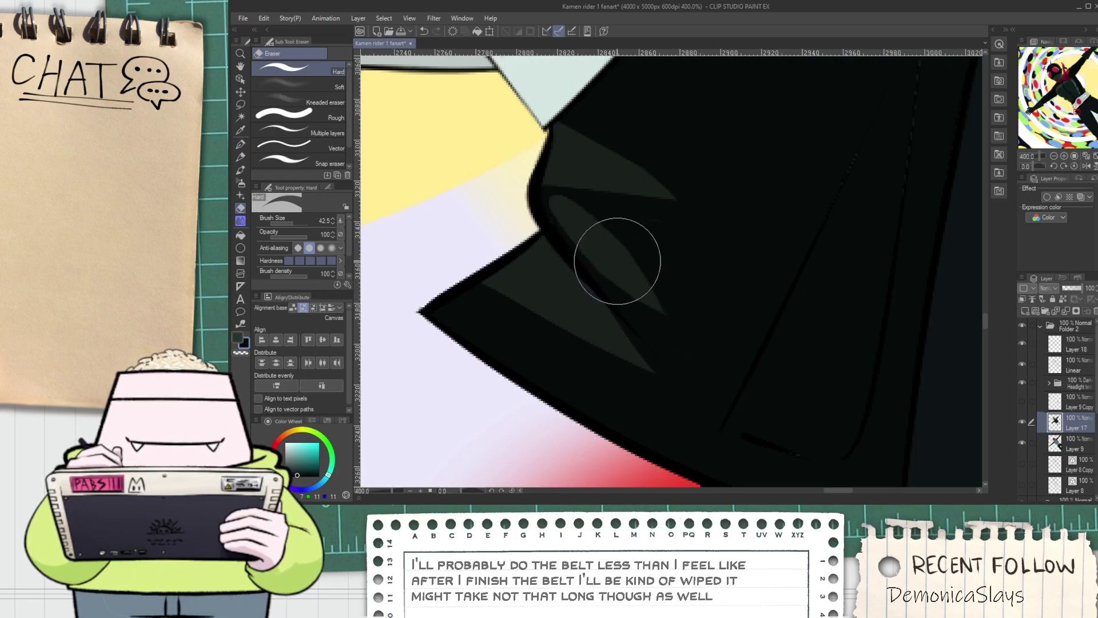
scroll(620, 264, down, 2)
scroll(628, 272, down, 5)
Erase a thin highlight along the bottom hem of the left flap
scroll(654, 252, up, 4)
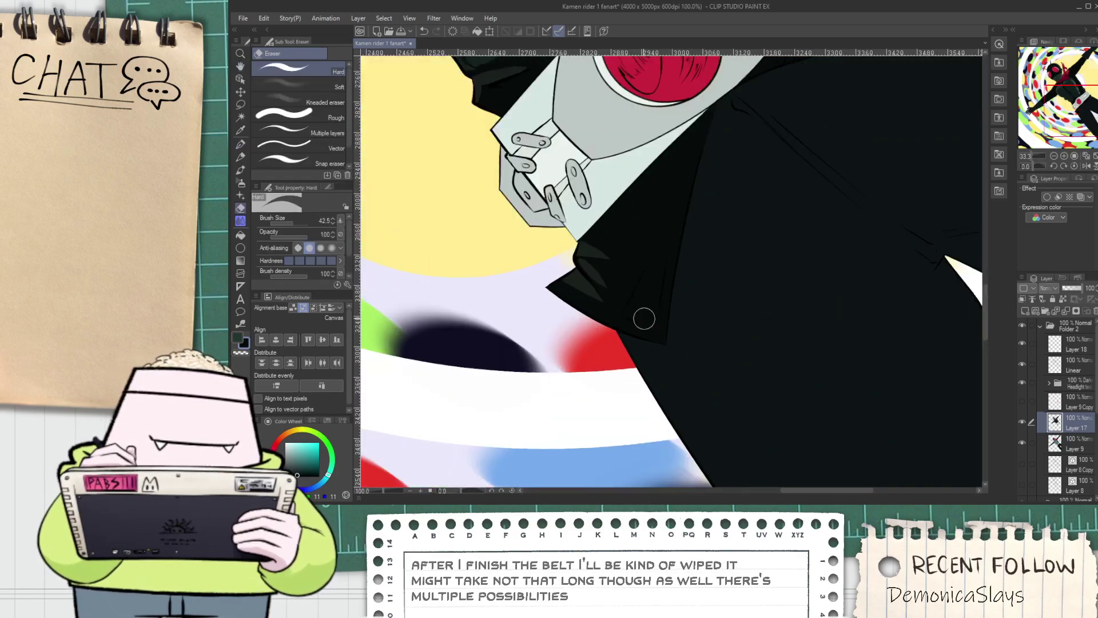
drag(498, 256, 680, 326)
key(ctrl+z)
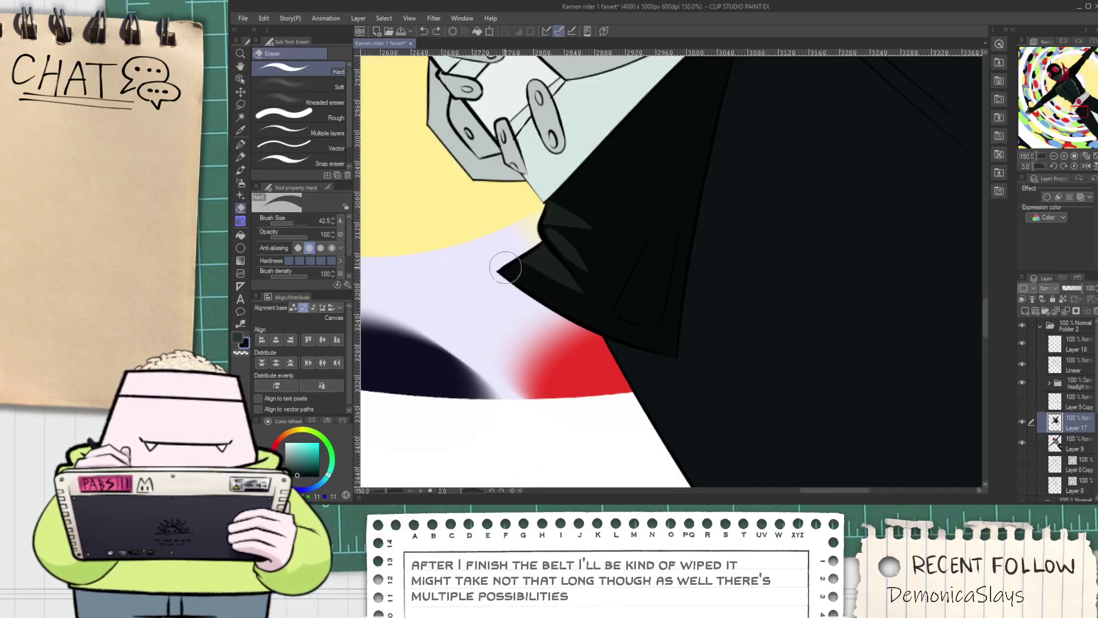
drag(503, 267, 631, 324)
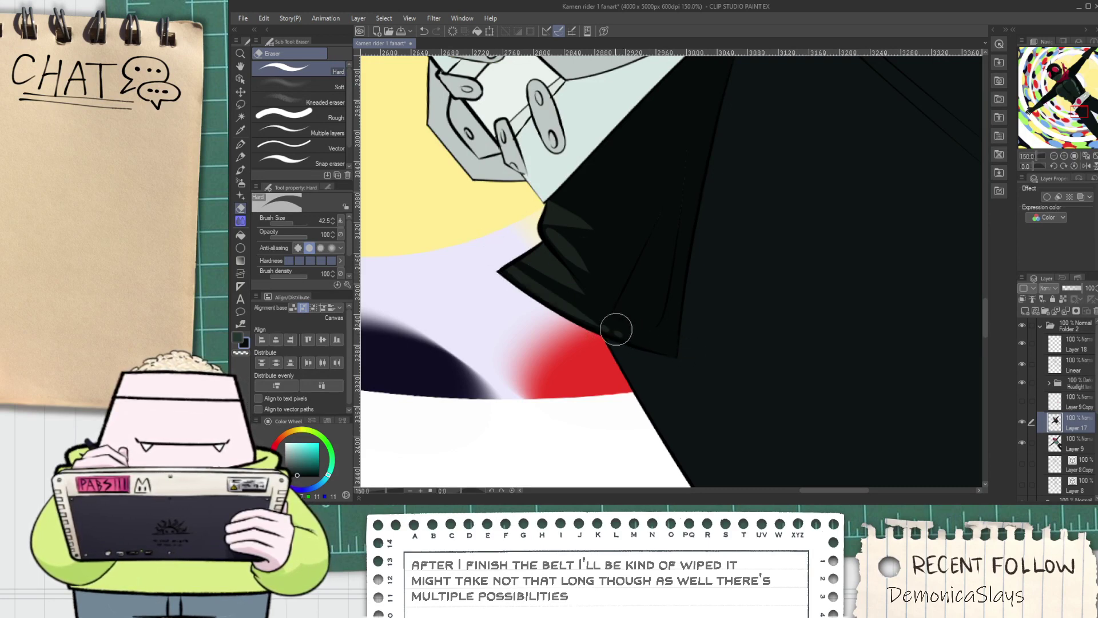
drag(662, 319, 677, 211)
key(ctrl+z)
drag(665, 338, 685, 180)
key(ctrl+z)
mouse_move(658, 343)
mouse_down()
mouse_move(689, 192)
mouse_move(630, 297)
mouse_up()
scroll(664, 256, down, 5)
key(space)
scroll(591, 371, up, 3)
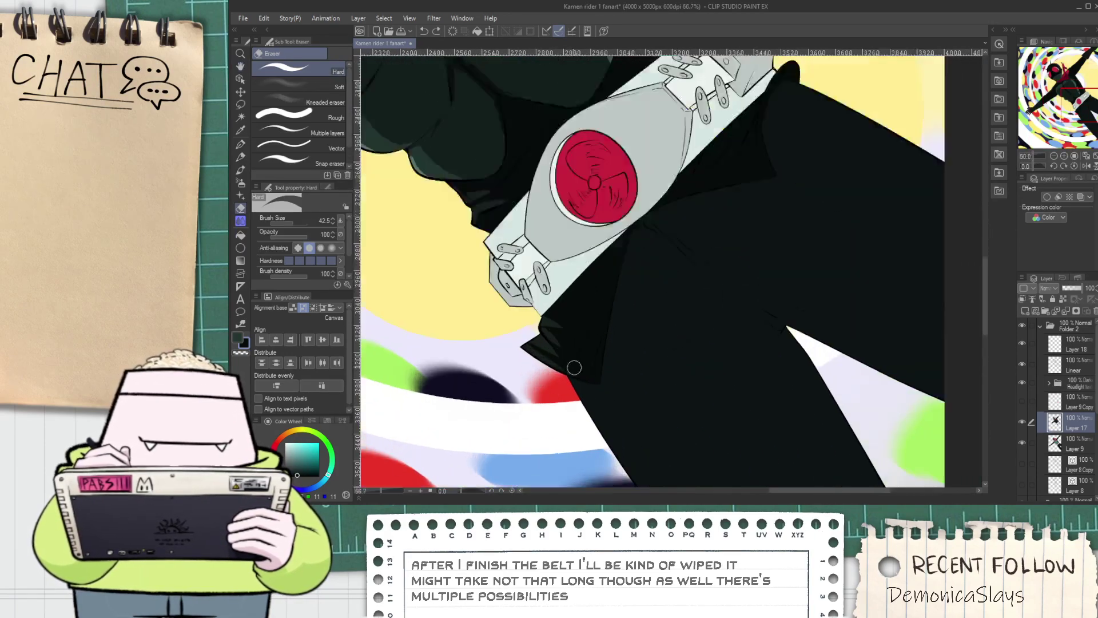
key(ctrl+z)
Sample the near-black shadow colour and touch up the end of the left flap's hem highlight with the G-pen
scroll(564, 349, down, 1)
key(alt)
scroll(575, 338, up, 3)
key(p)
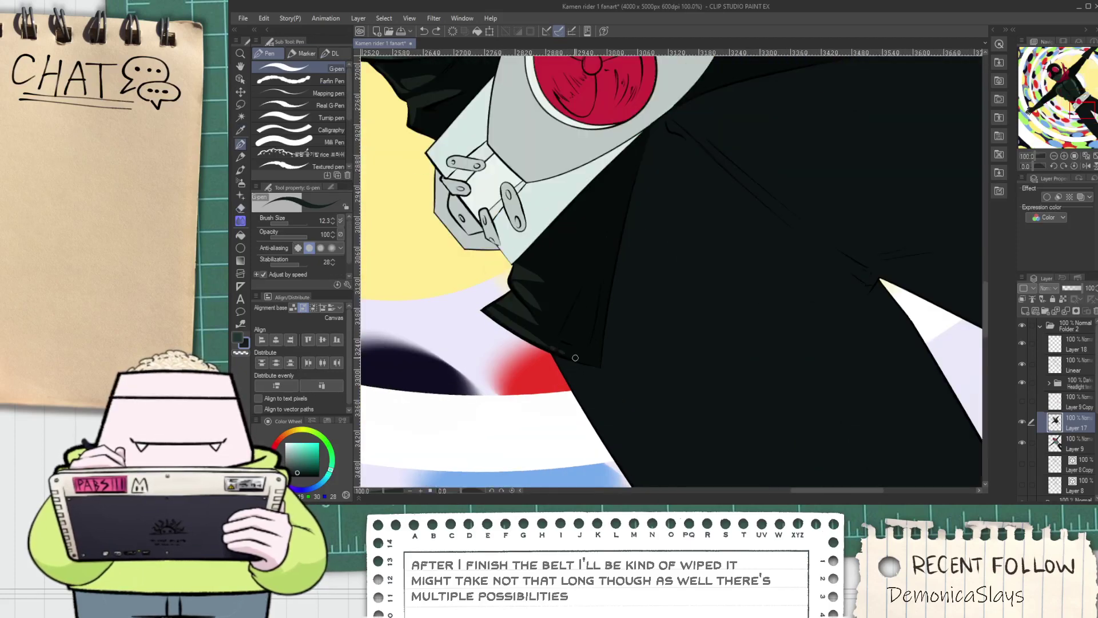
scroll(578, 349, down, 2)
Erase a long curved highlight along the folded rim of the right flap where it wraps over the hip
key(space)
drag(707, 126, 638, 232)
scroll(636, 231, up, 4)
key(e)
mouse_move(596, 299)
mouse_down()
mouse_move(656, 206)
mouse_move(704, 174)
mouse_up()
drag(620, 258, 720, 157)
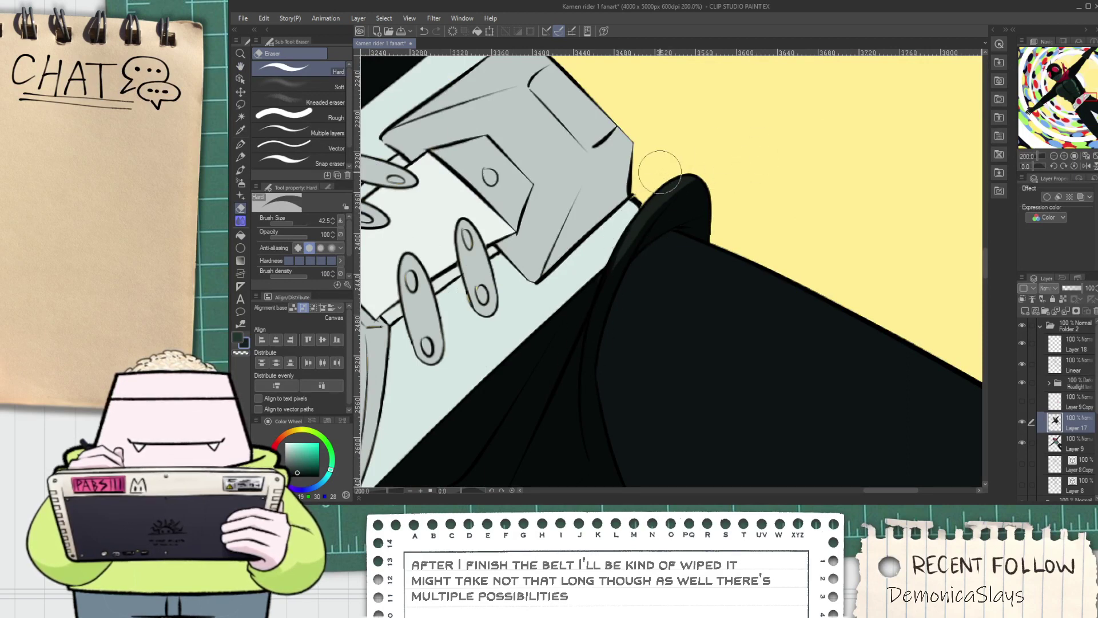
drag(599, 303, 591, 338)
key(ctrl+z)
drag(656, 198, 588, 352)
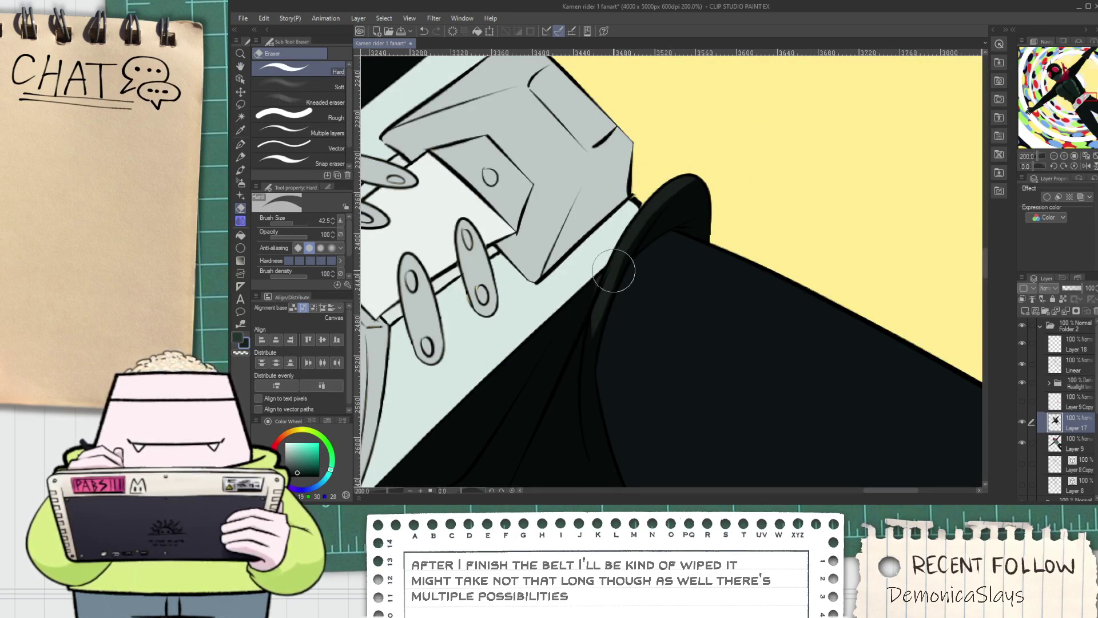
drag(651, 190, 636, 223)
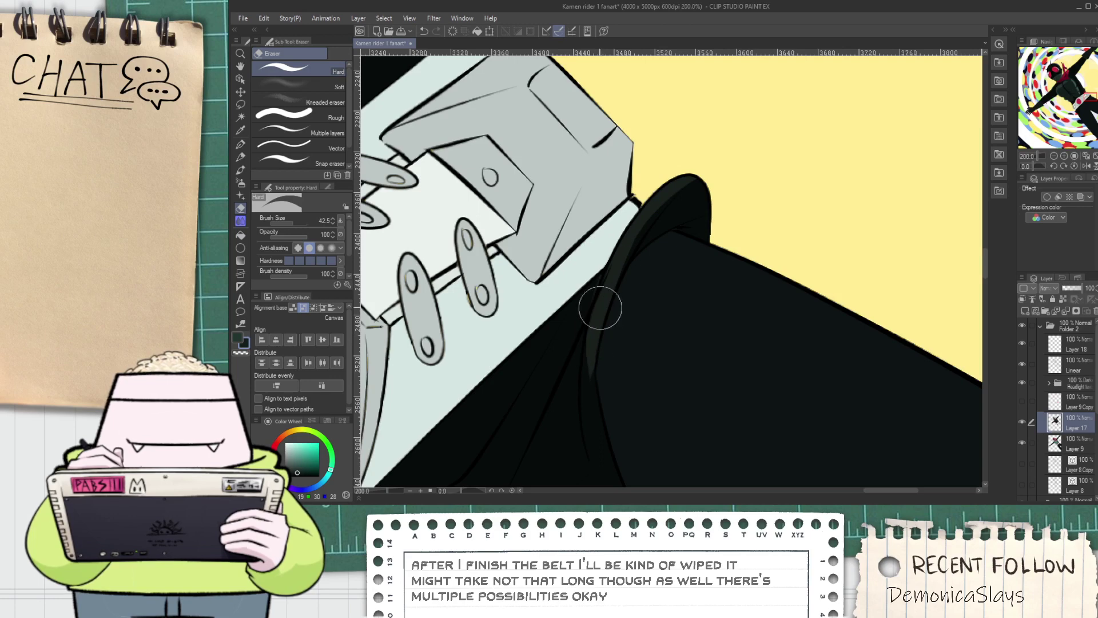
Erase two tapered highlights along the diagonal folds of the right flap, narrowing toward the hip
drag(532, 373, 584, 288)
mouse_move(613, 246)
mouse_down()
mouse_move(549, 360)
mouse_move(595, 264)
mouse_up()
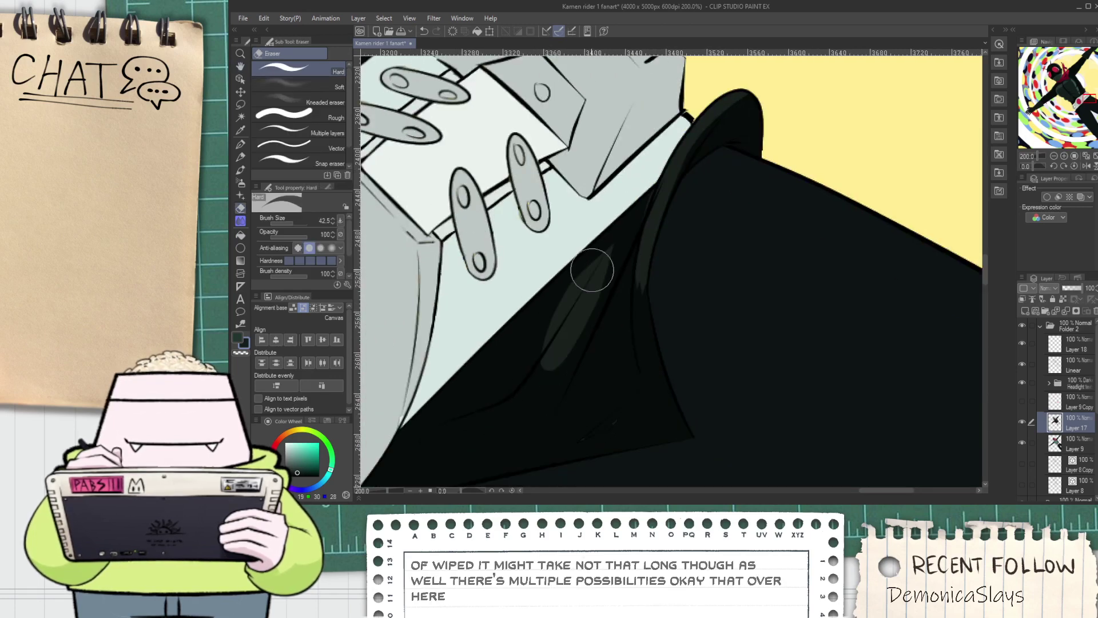
key(ctrl+z)
drag(523, 369, 635, 207)
mouse_move(589, 308)
mouse_down()
mouse_move(523, 392)
mouse_move(625, 243)
mouse_up()
drag(495, 373, 622, 222)
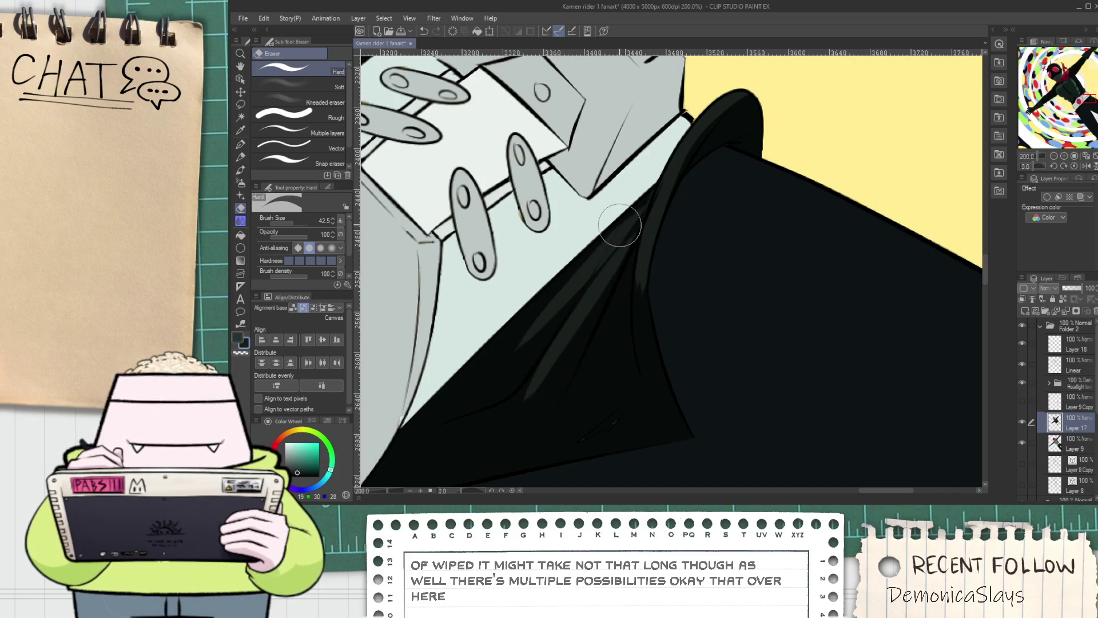
Extend and shape the right flap's upper highlight with thin eraser strokes along the belt edge
drag(561, 297, 675, 183)
drag(498, 367, 639, 214)
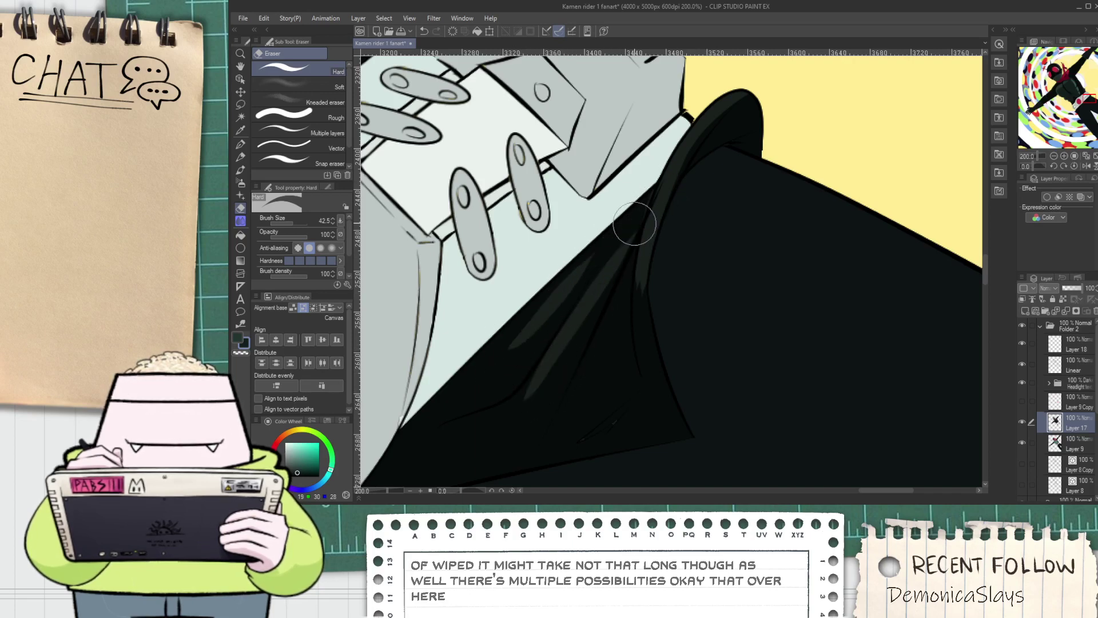
drag(513, 337, 543, 297)
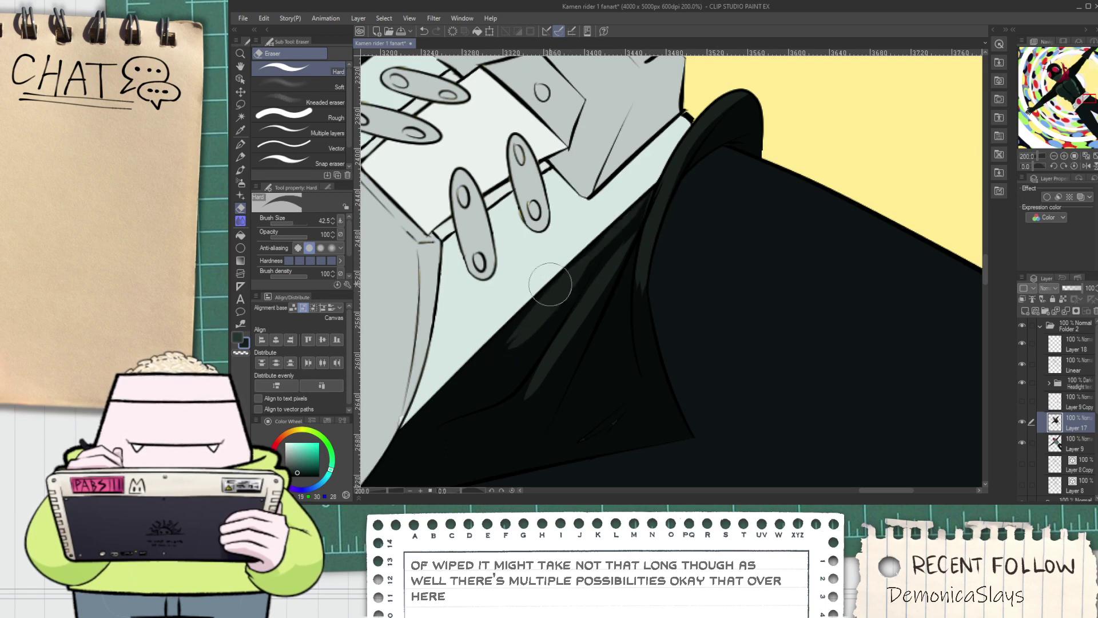
drag(471, 378, 636, 201)
Add highlights along the right flap's lower diagonal fold and beside the crease near the hip with the hard eraser
key(p)
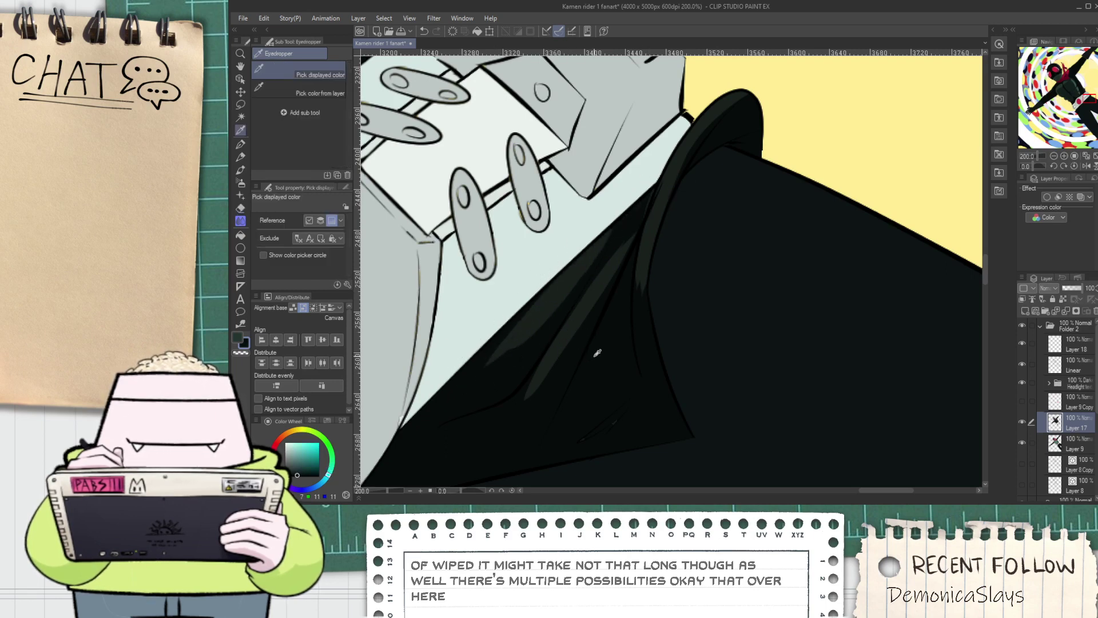
drag(558, 412, 637, 362)
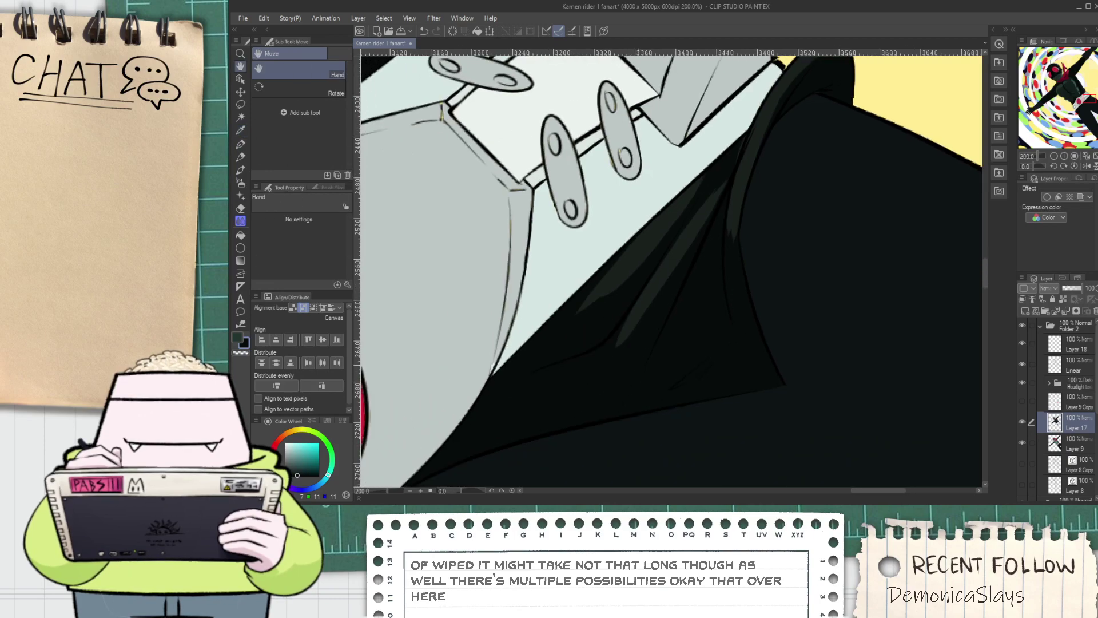
key(e)
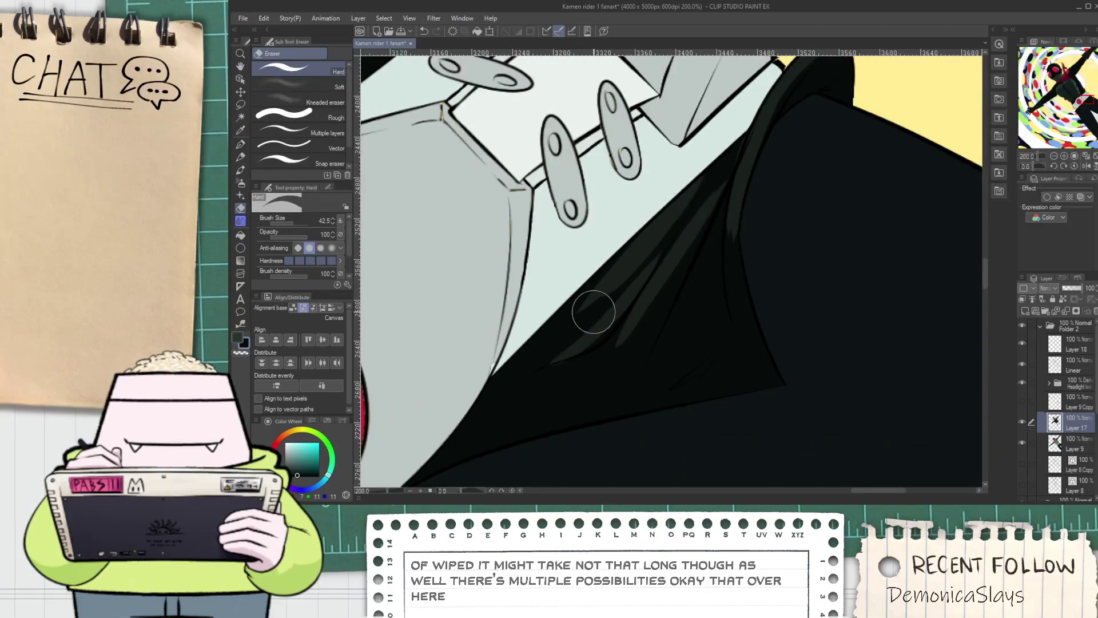
scroll(595, 312, down, 3)
scroll(623, 309, up, 3)
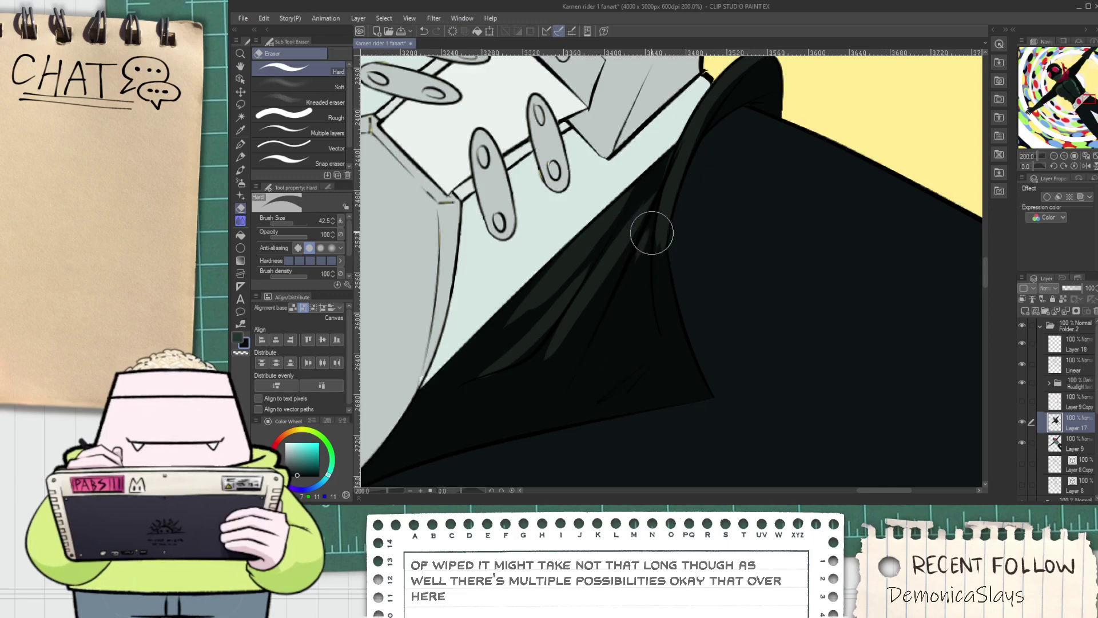
Sample the trousers' dark blue-grey base colour from the thigh beside the right jacket flap
scroll(651, 311, down, 6)
key(space)
drag(659, 332, 630, 280)
alt+click(587, 350)
scroll(672, 271, up, 2)
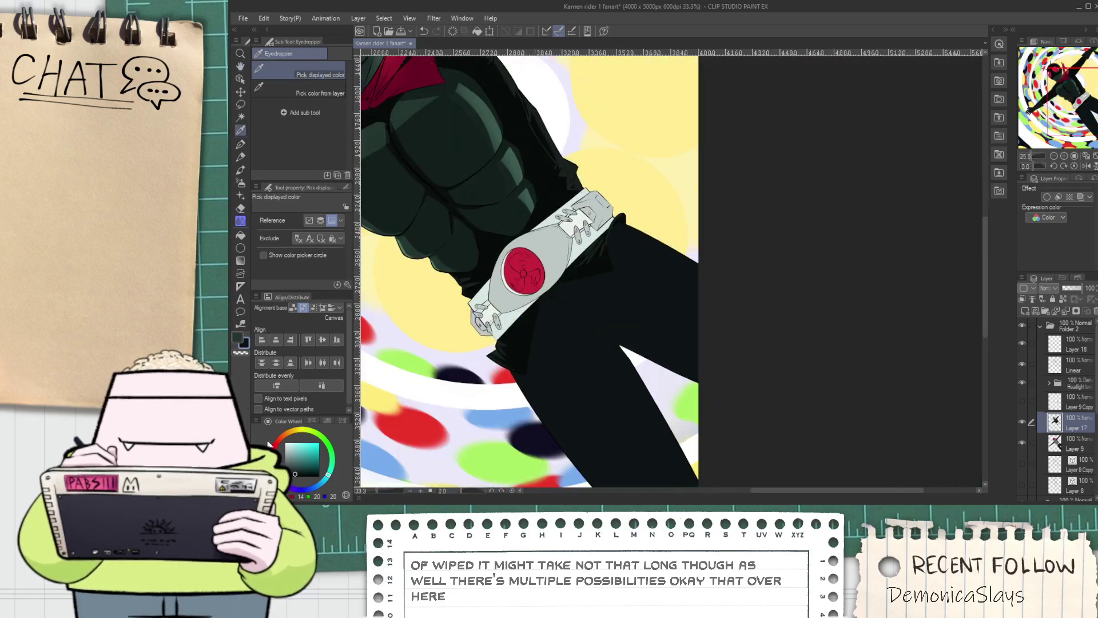
Review the shaded helmet, torso and belt area against the unshaded trousers
scroll(499, 345, down, 2)
key(space)
drag(503, 419, 566, 309)
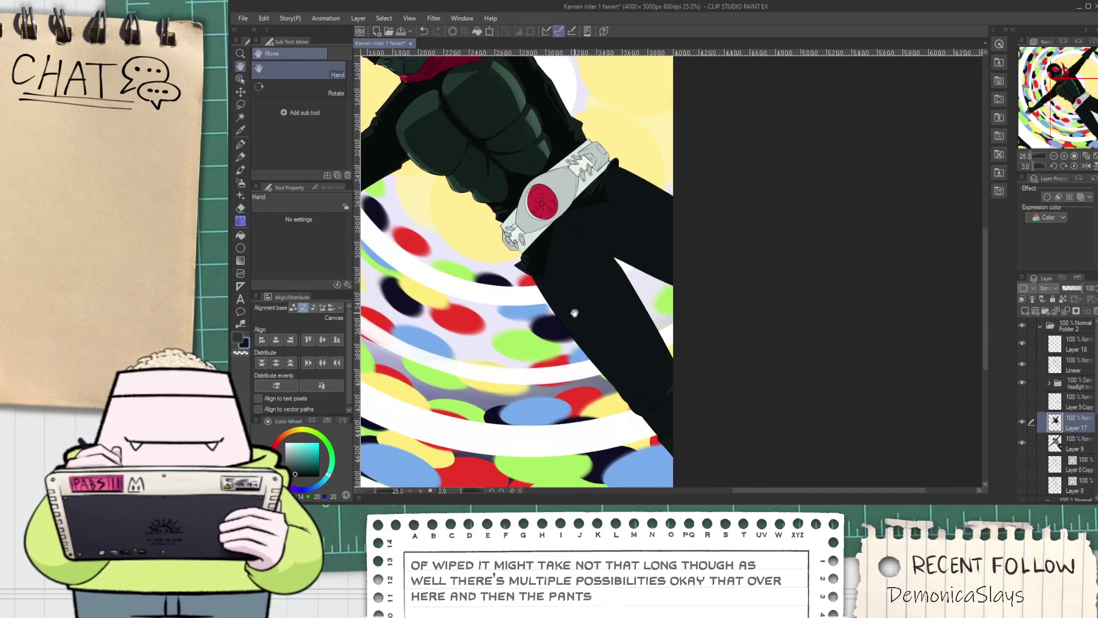
scroll(687, 473, up, 3)
scroll(634, 392, down, 5)
drag(605, 361, 656, 442)
scroll(501, 352, up, 4)
scroll(473, 356, down, 2)
drag(607, 251, 507, 274)
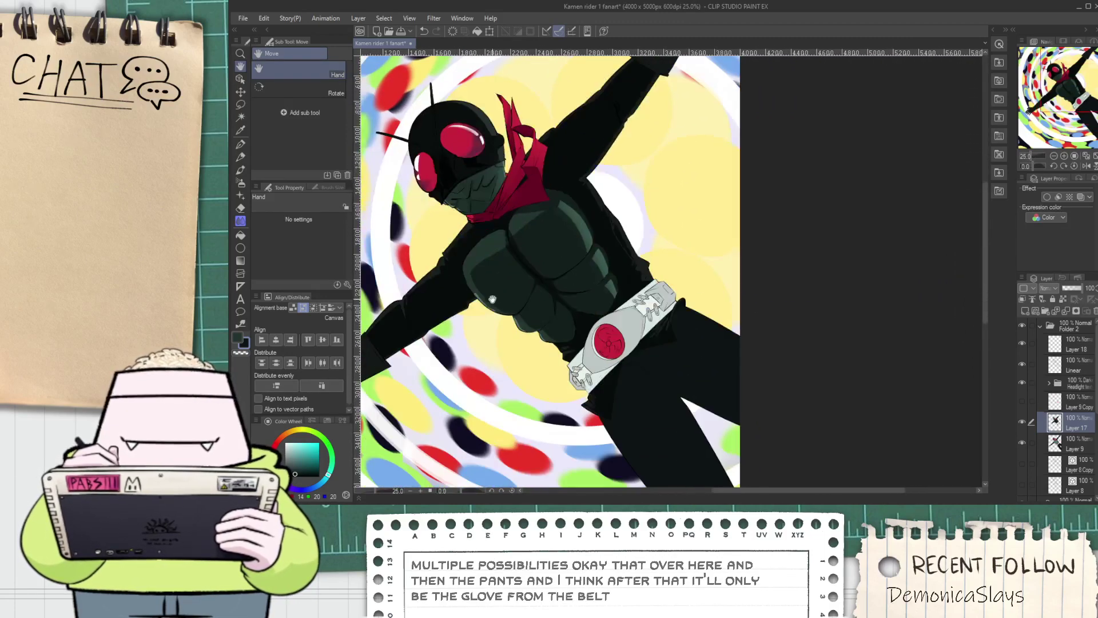
scroll(670, 462, up, 2)
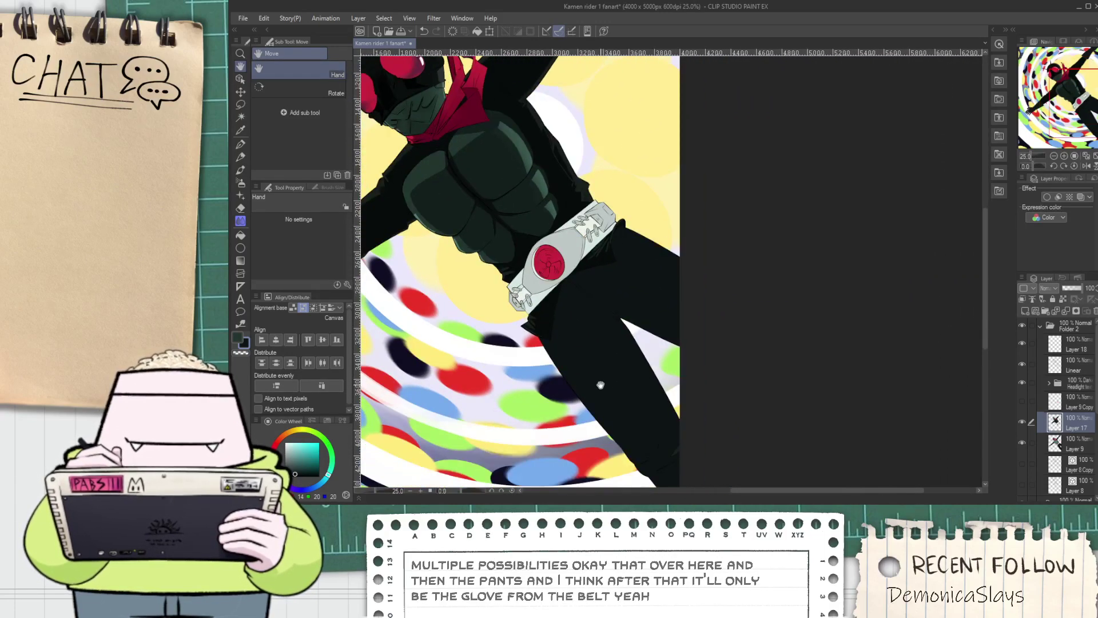
Darken the sampled trouser colour to a near-black shadow tone and switch to the G-pen
key(i)
scroll(496, 346, up, 2)
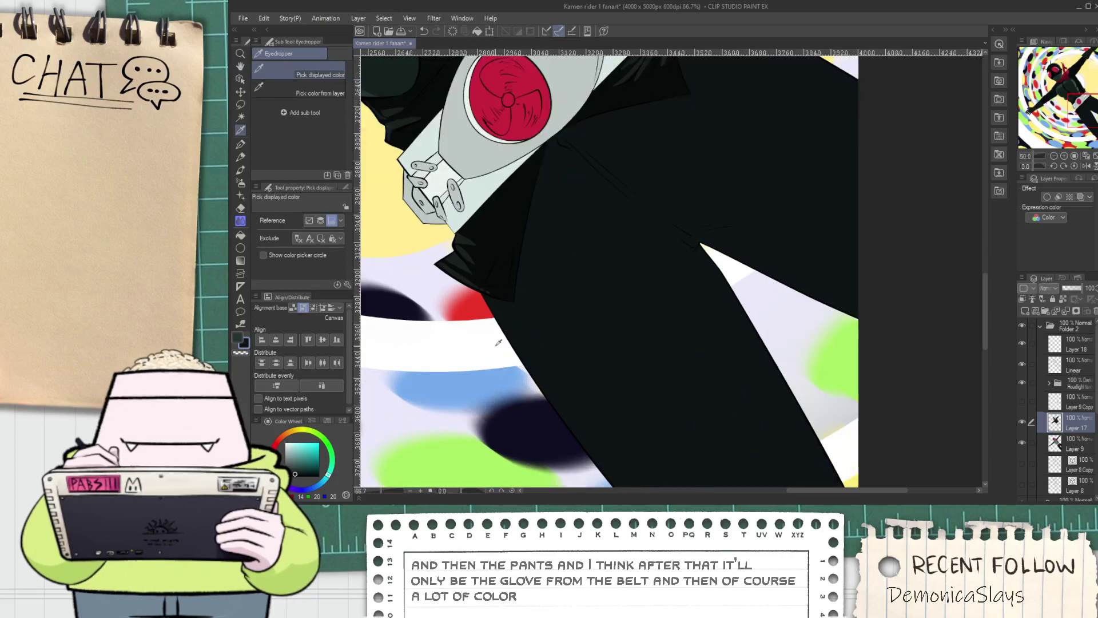
scroll(403, 333, down, 2)
drag(326, 477, 326, 477)
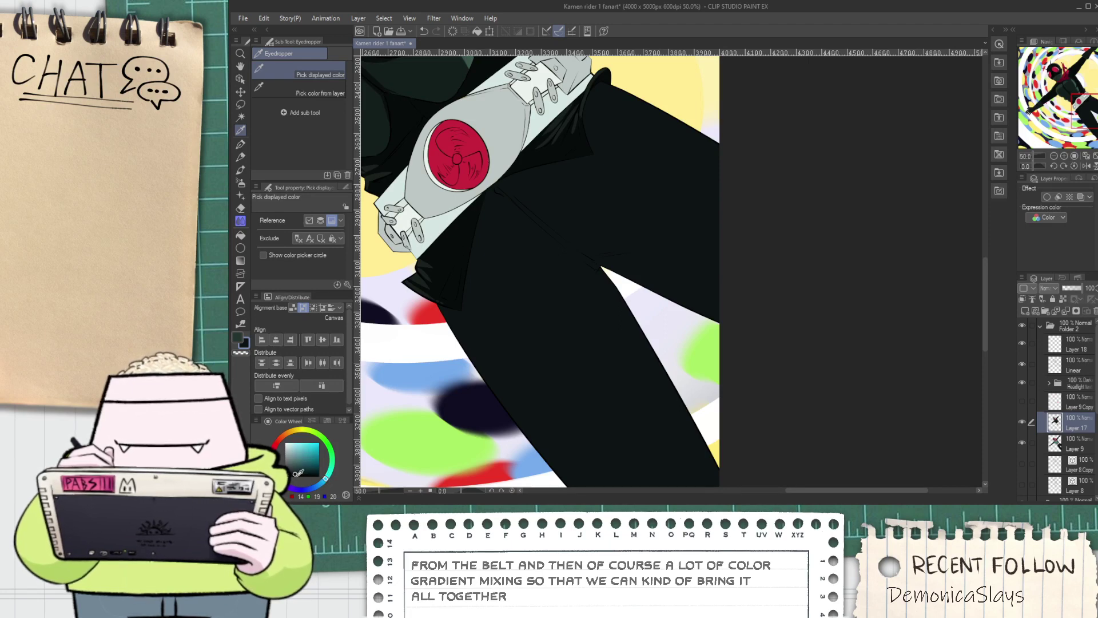
drag(523, 297, 508, 386)
key(p)
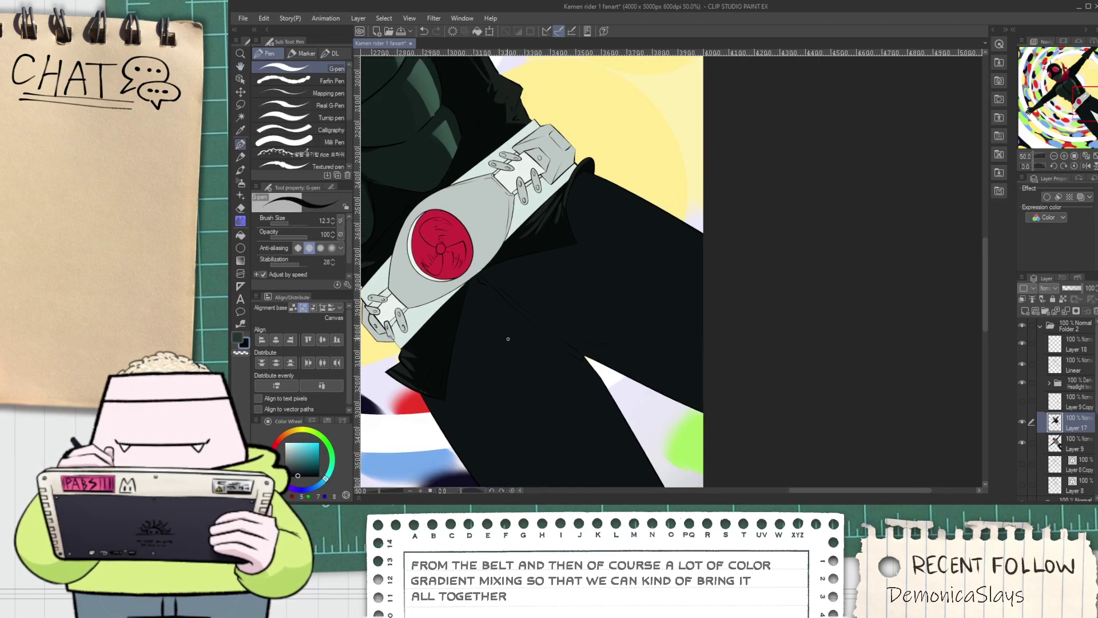
Draw a tapered fold line down from the hip and a shadow boundary along the raised thigh's upper edge
scroll(590, 228, up, 4)
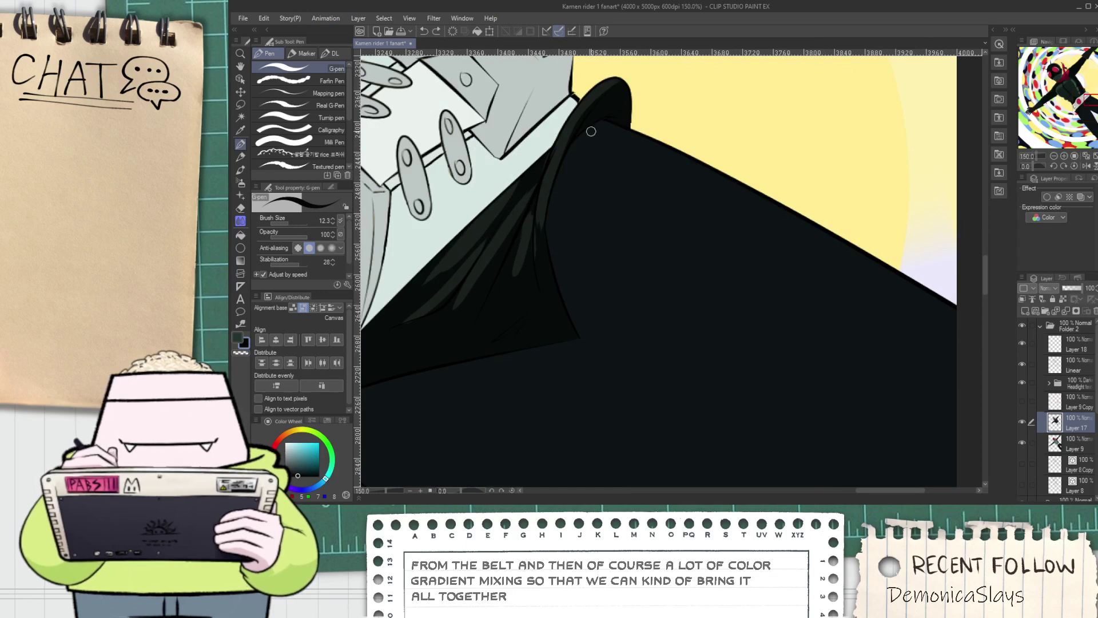
drag(610, 129, 676, 324)
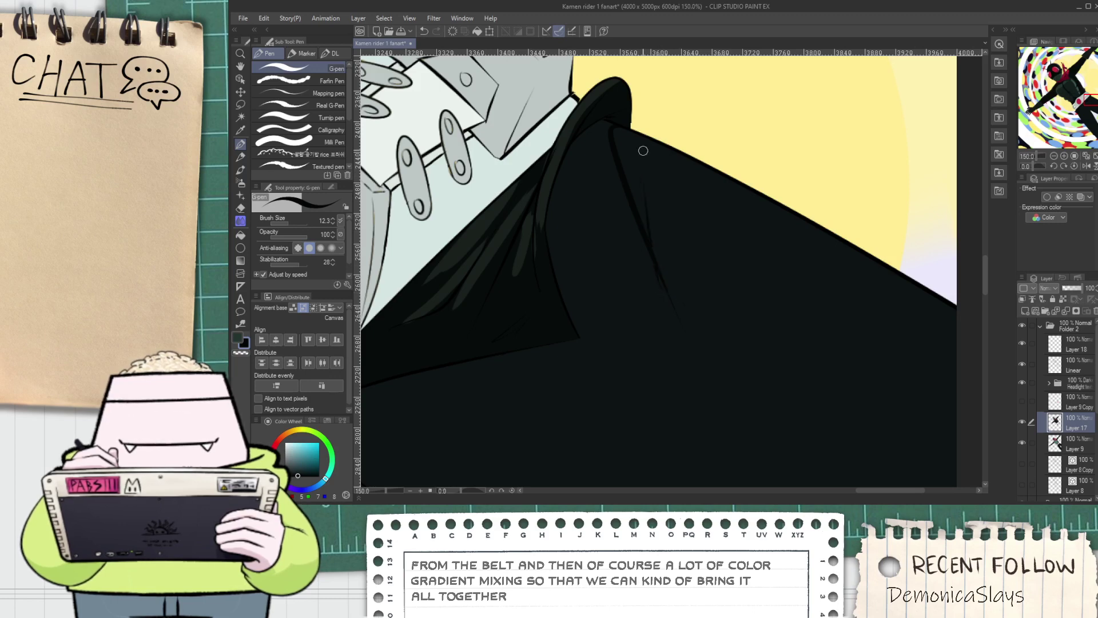
drag(759, 224, 842, 282)
mouse_move(754, 265)
mouse_down()
mouse_move(613, 262)
mouse_move(580, 206)
mouse_move(779, 299)
mouse_up()
scroll(735, 297, down, 3)
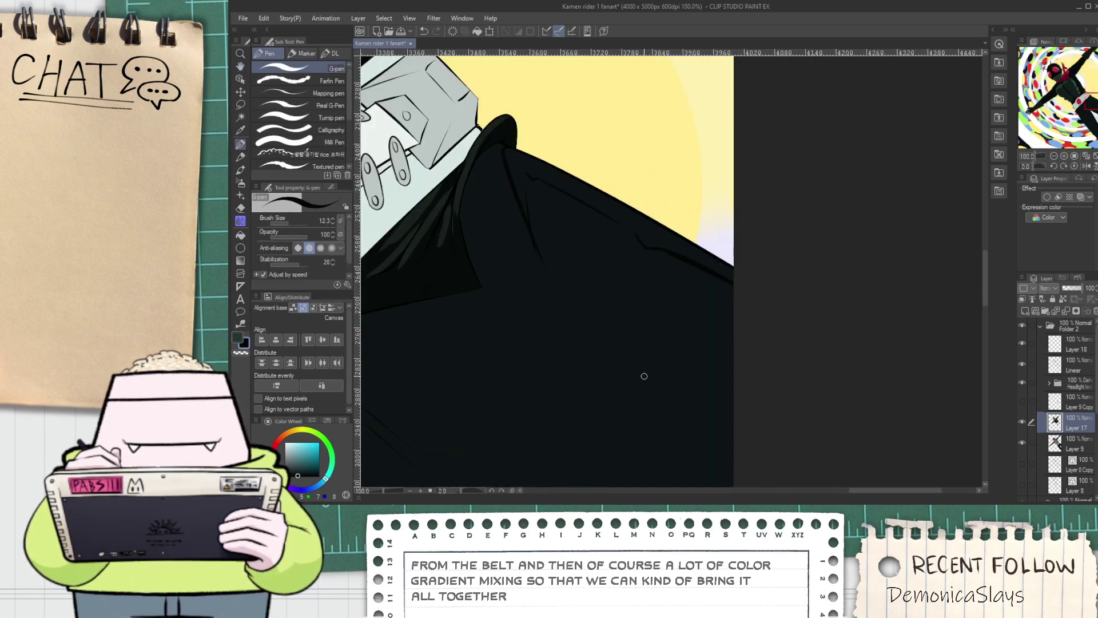
Draw tapered crotch folds and a shadow boundary following the lower leg's inner edge down to the knee
drag(584, 455, 546, 396)
key(p)
scroll(532, 404, up, 3)
scroll(541, 407, down, 1)
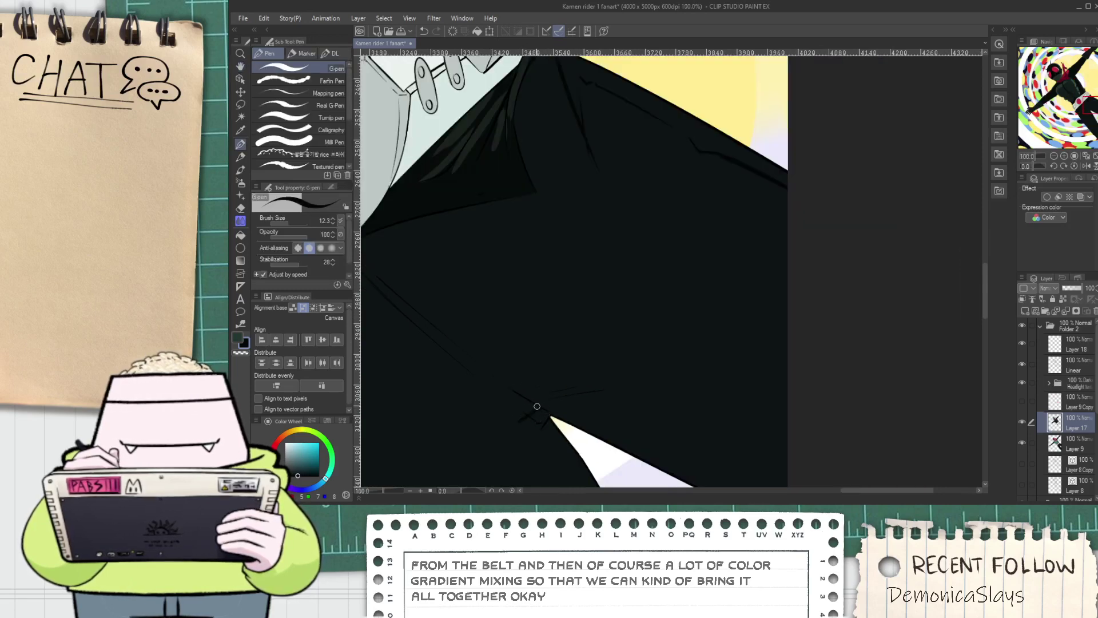
mouse_move(543, 405)
mouse_down()
mouse_move(461, 429)
mouse_move(591, 388)
mouse_up()
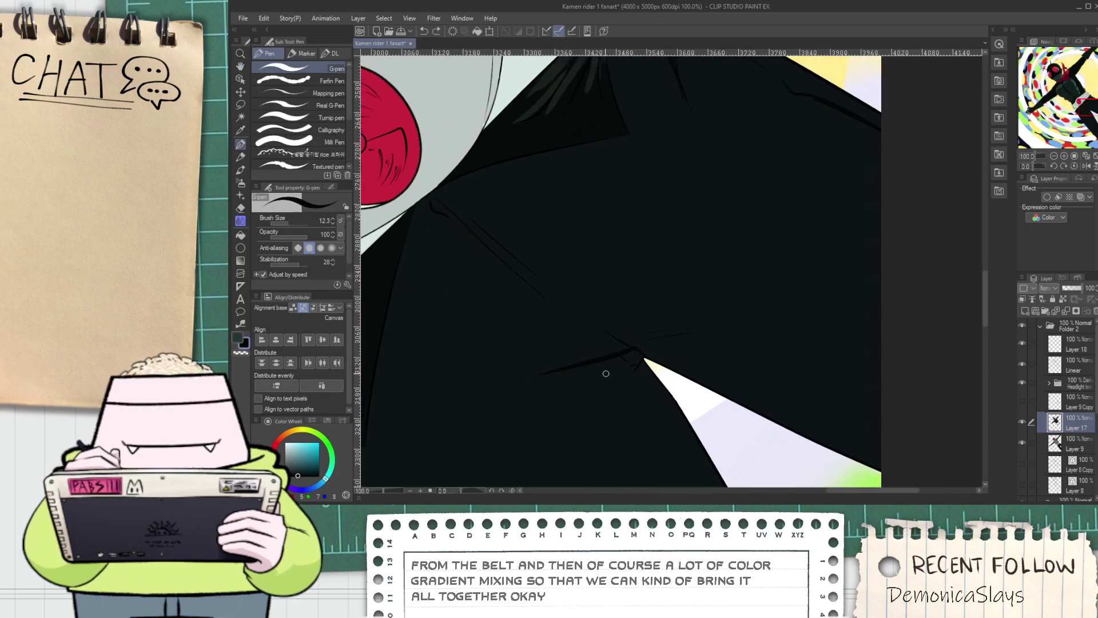
mouse_move(601, 385)
mouse_down()
mouse_move(610, 355)
mouse_move(581, 310)
mouse_up()
mouse_move(621, 367)
mouse_down()
mouse_move(574, 235)
mouse_move(685, 447)
mouse_move(608, 349)
mouse_up()
mouse_move(648, 395)
mouse_down()
mouse_move(699, 473)
mouse_move(622, 325)
mouse_move(639, 399)
mouse_up()
Try to fill the trousers' shadow area with the near-black tone
scroll(627, 327, up, 1)
key(g)
click(638, 398)
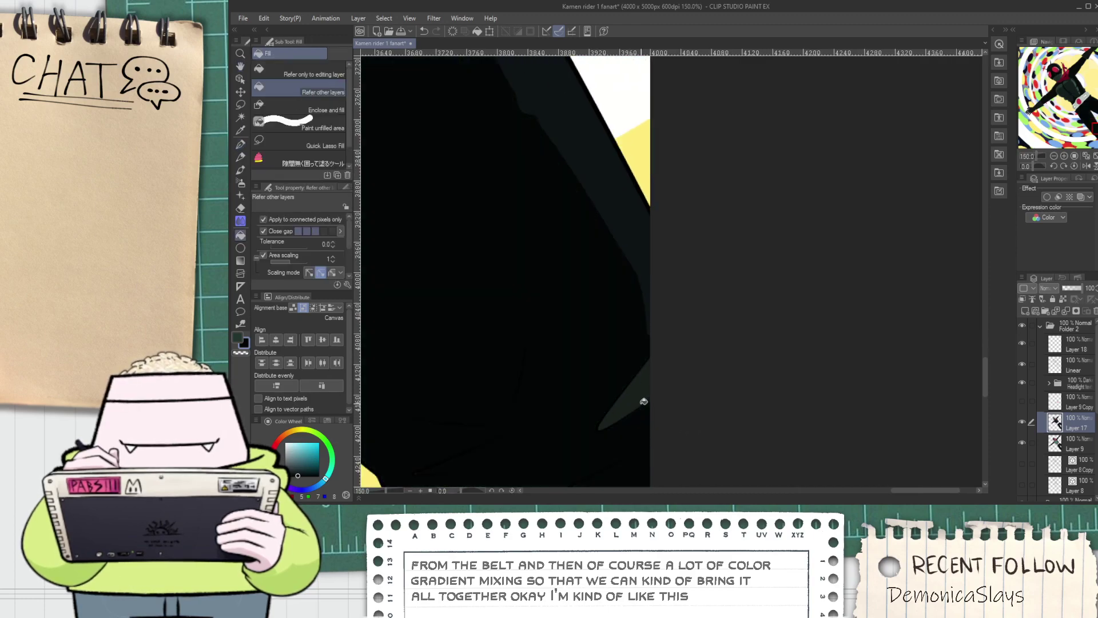
key(ctrl+z)
Outline the shadow boundary along the leg's outer edge, from under the left jacket flap toward the knee
scroll(633, 398, down, 3)
drag(470, 300, 584, 403)
scroll(583, 403, up, 3)
key(p)
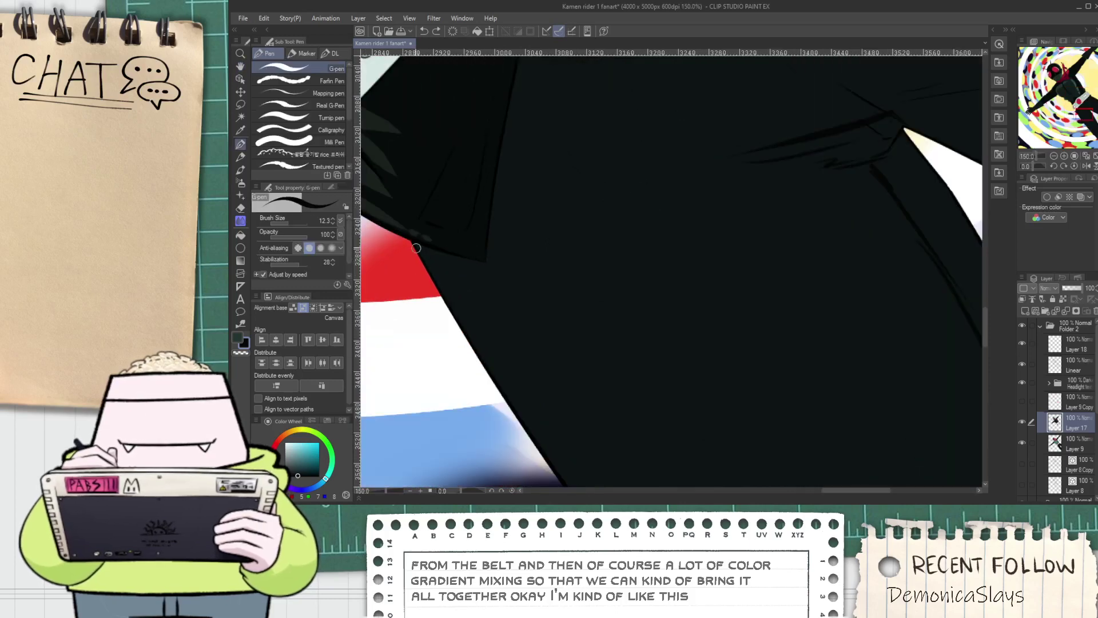
scroll(426, 267, up, 1)
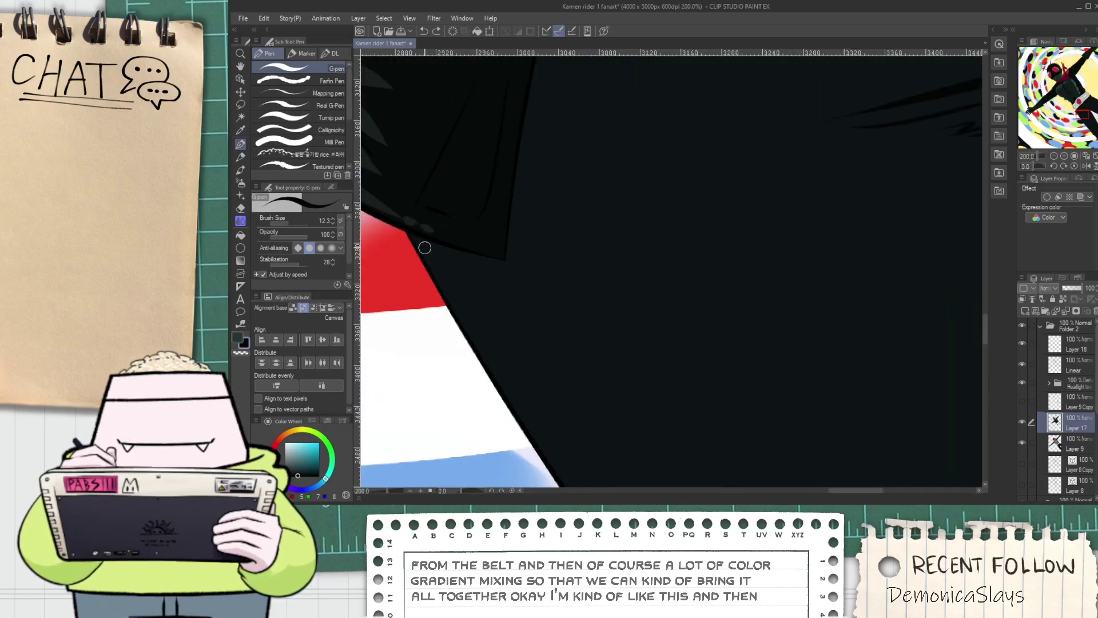
scroll(488, 304, down, 2)
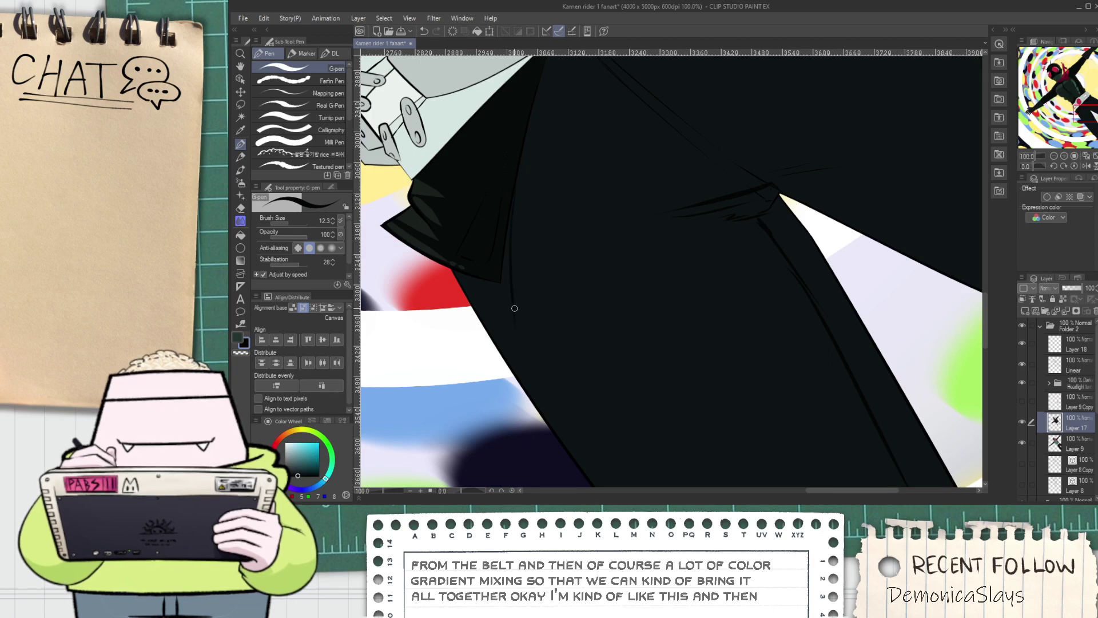
mouse_move(498, 327)
mouse_down()
mouse_move(519, 323)
mouse_move(477, 292)
mouse_move(579, 445)
mouse_up()
drag(540, 392, 523, 373)
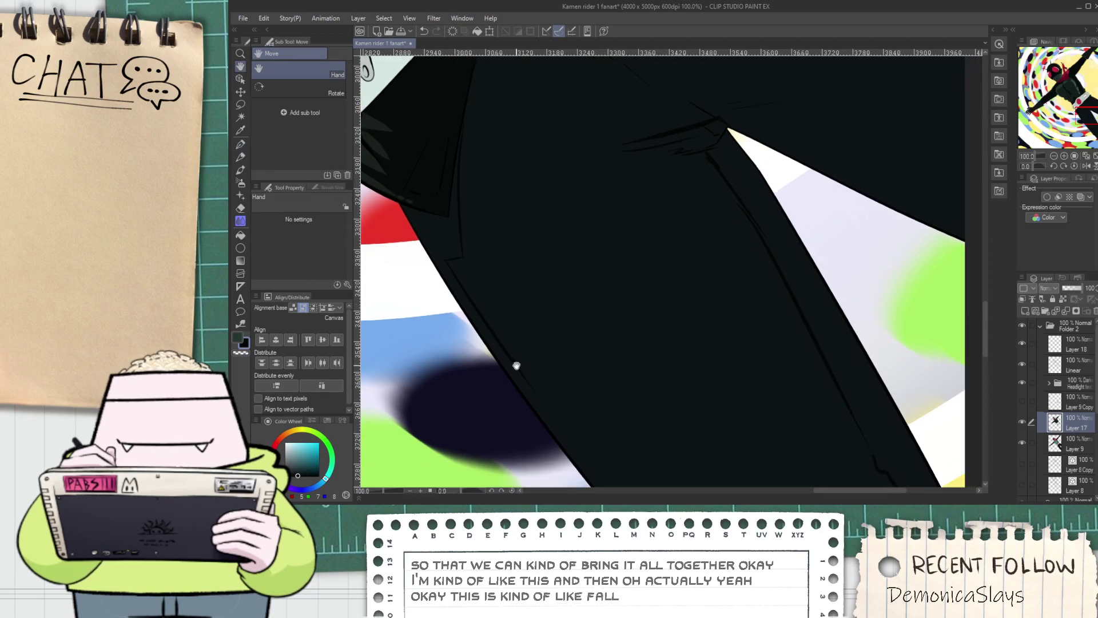
key(ctrl+z)
mouse_move(445, 260)
mouse_down()
mouse_move(581, 439)
mouse_move(503, 314)
mouse_up()
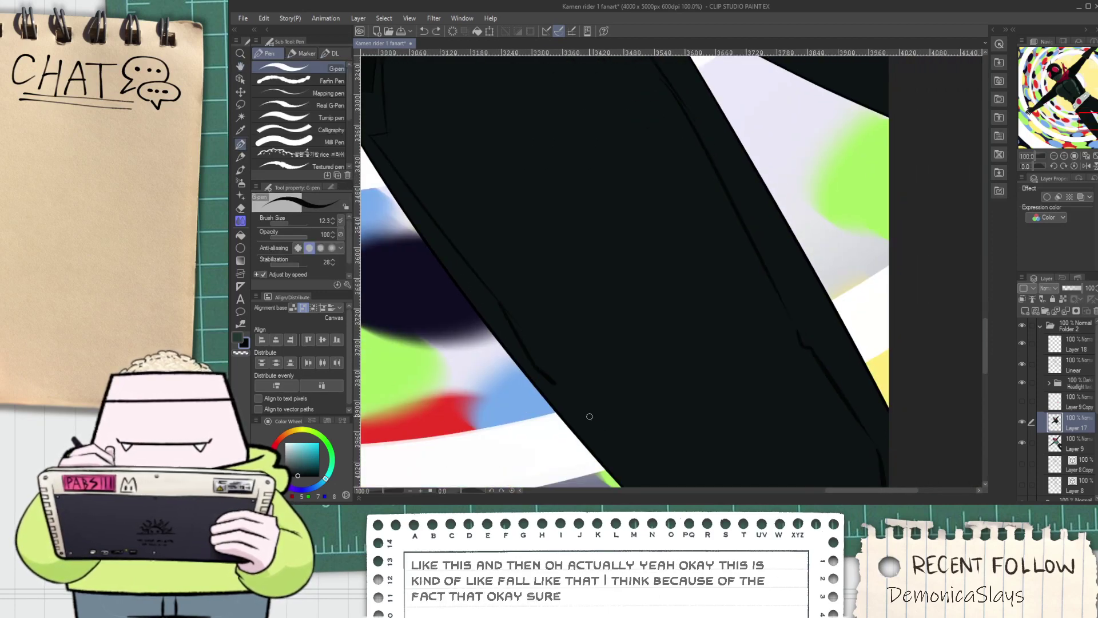
drag(581, 417, 491, 271)
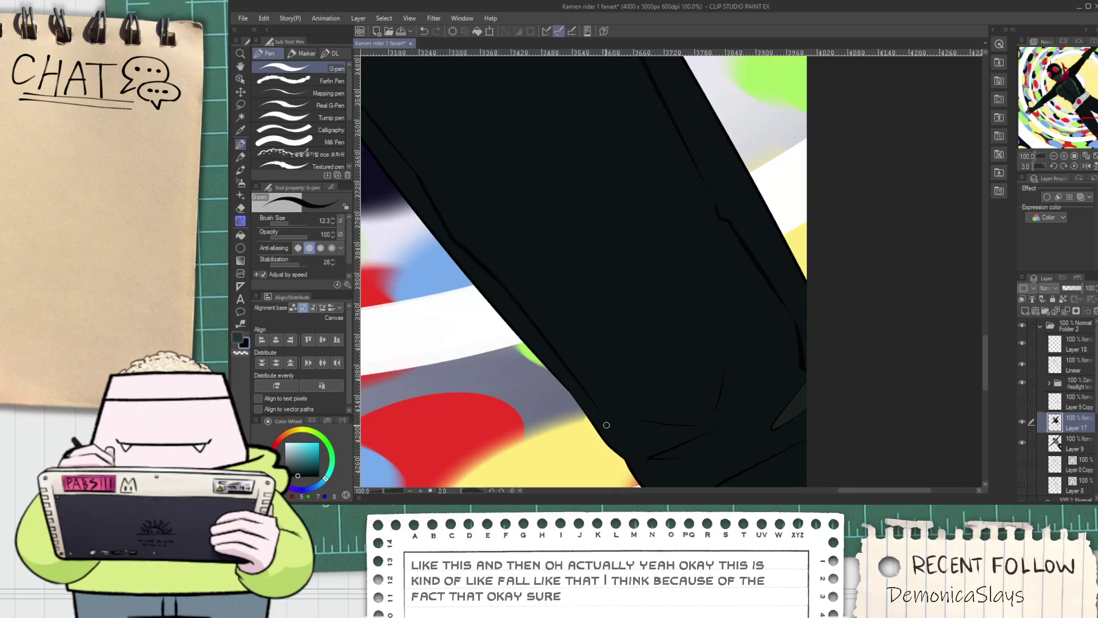
Outline a narrow triangular highlight on the knee with tapered G-pen strokes
scroll(604, 422, up, 1)
mouse_move(660, 408)
mouse_down()
mouse_move(616, 288)
mouse_move(717, 410)
mouse_up()
scroll(717, 414, down, 4)
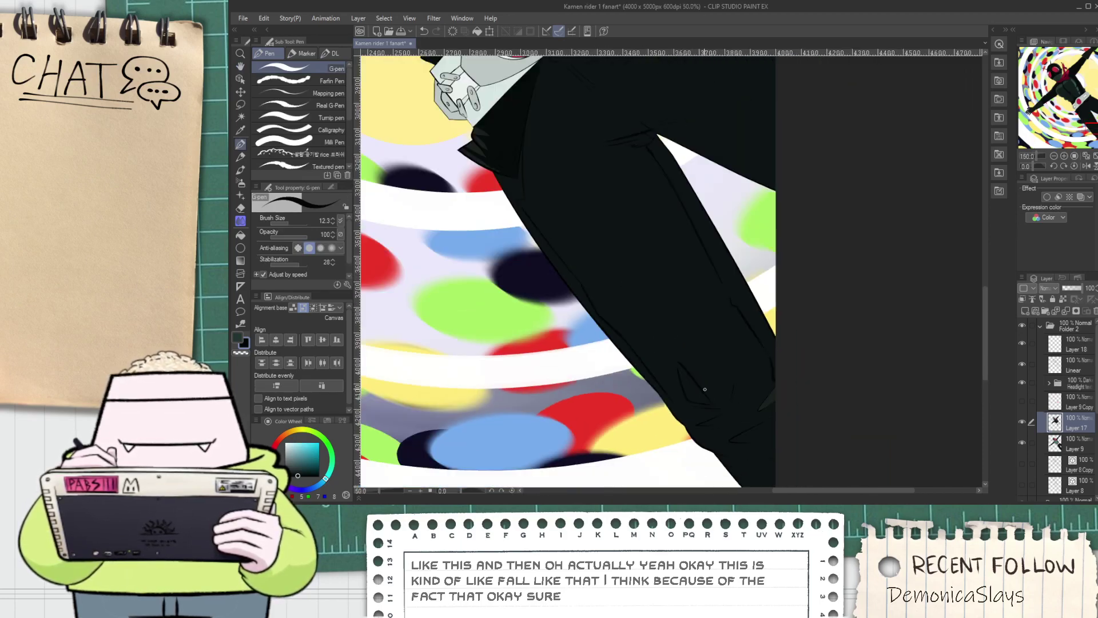
scroll(710, 417, up, 2)
key(space)
drag(710, 417, 620, 277)
scroll(607, 258, up, 3)
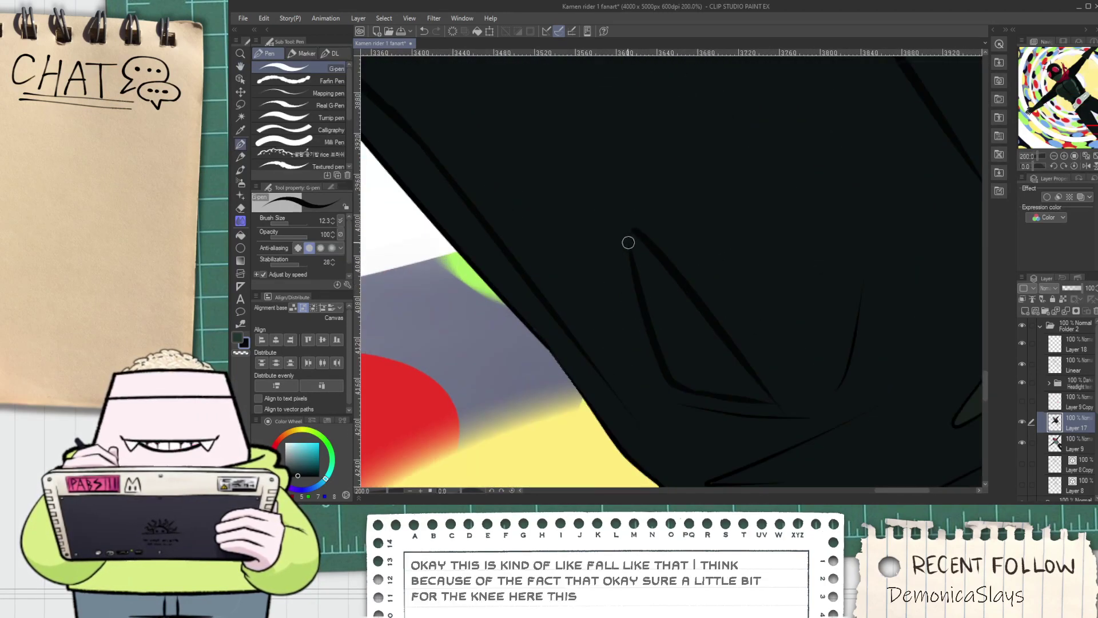
Draw the angled fold boundary below the knee and continue it along the shin's outer edge to the boot
scroll(632, 227, down, 1)
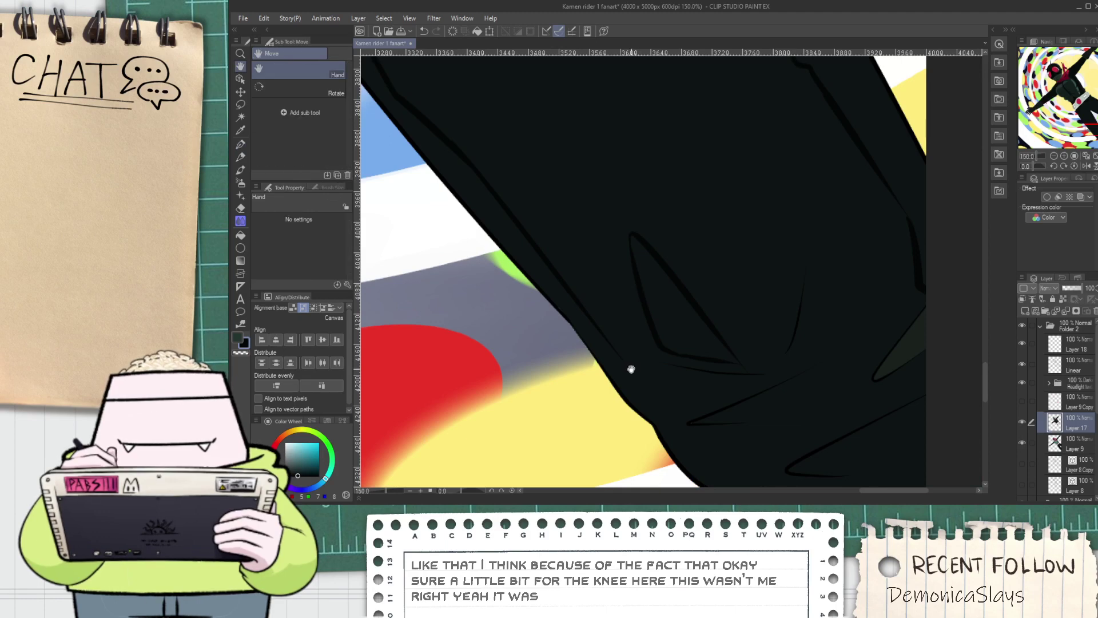
mouse_move(623, 363)
mouse_down()
mouse_move(666, 383)
mouse_move(691, 422)
mouse_up()
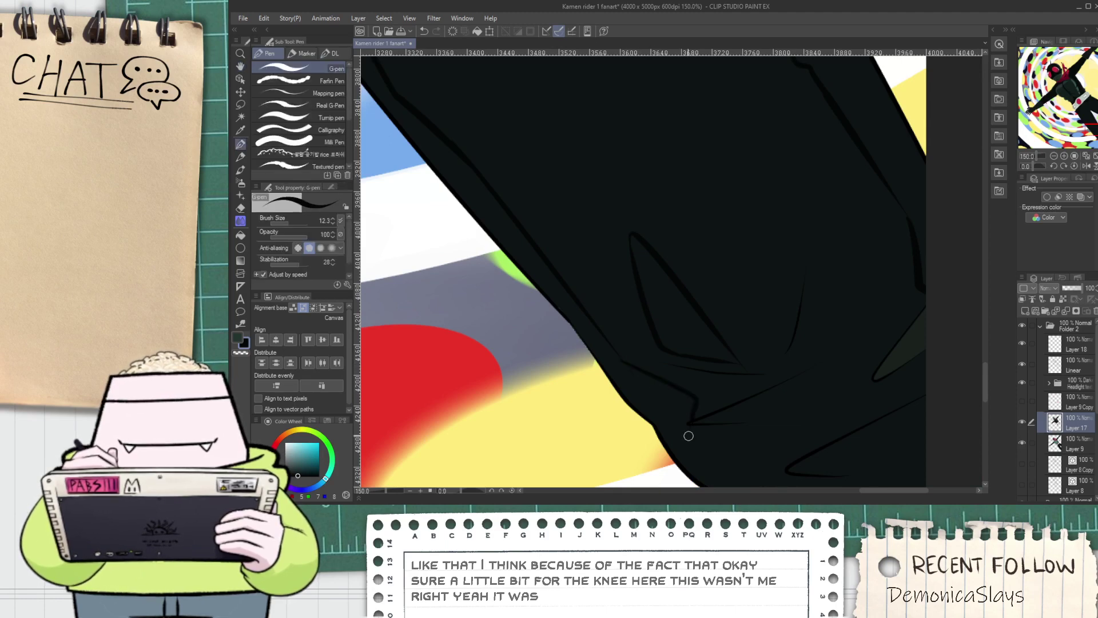
key(ctrl+z)
mouse_move(626, 365)
mouse_down()
mouse_move(680, 409)
mouse_move(674, 430)
mouse_move(638, 391)
mouse_move(718, 453)
mouse_up()
key(ctrl+z)
mouse_move(637, 395)
mouse_down()
mouse_move(751, 467)
mouse_move(714, 448)
mouse_move(664, 351)
mouse_move(724, 427)
mouse_up()
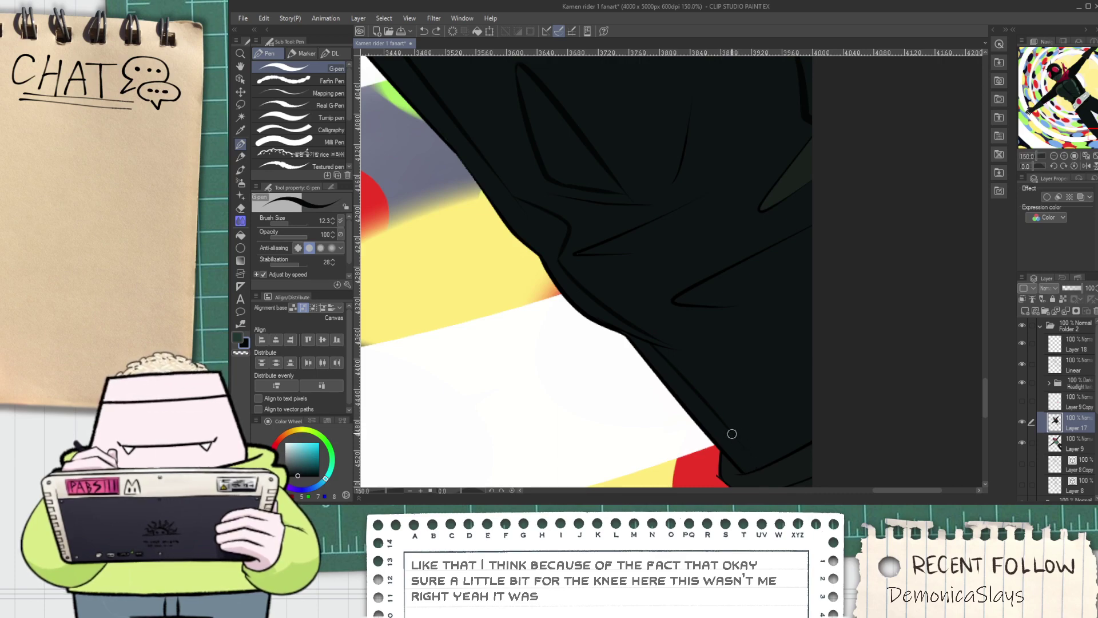
Fill the outlined trouser shadow area with near-black, leaving the edge and knee highlights
key(g)
scroll(743, 438, down, 12)
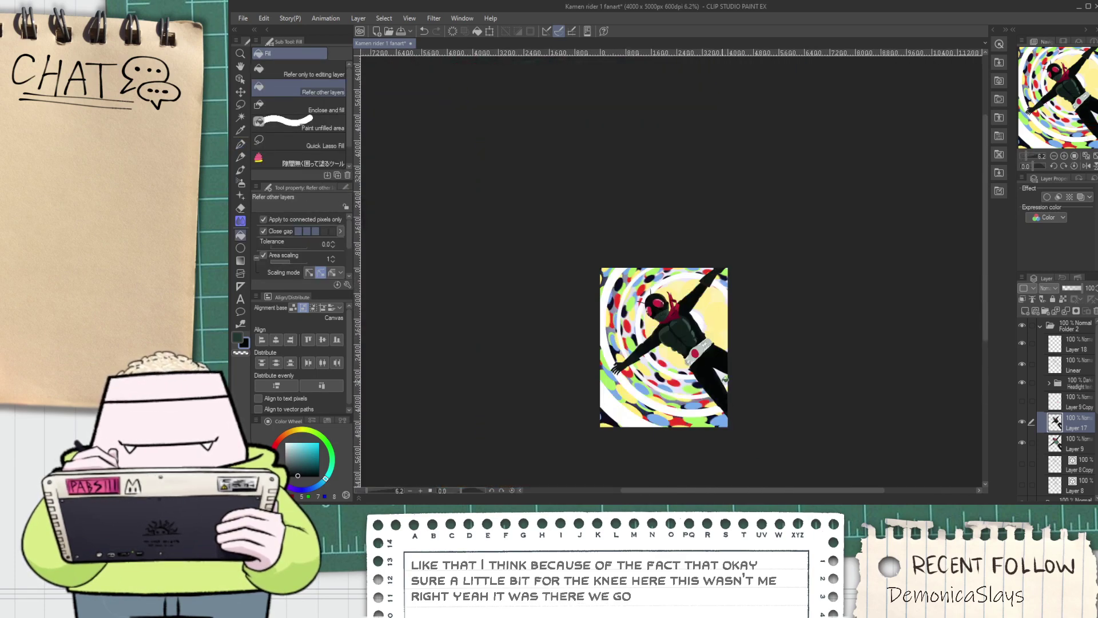
scroll(724, 383, up, 6)
drag(678, 445, 611, 304)
scroll(590, 301, up, 2)
key(p)
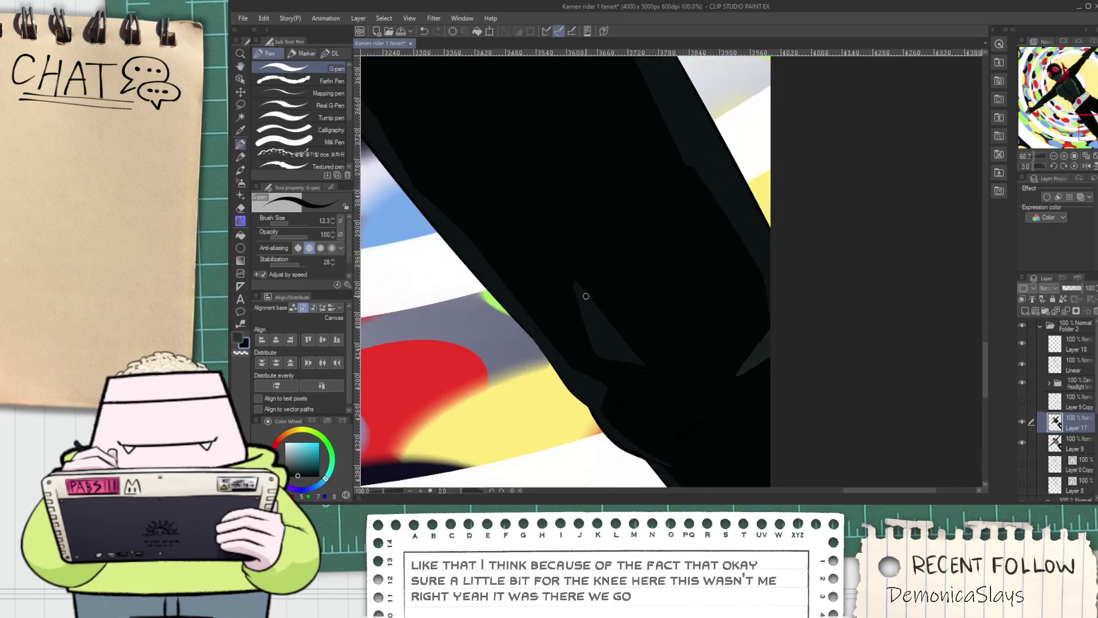
Narrow the knee highlight to a curved sliver with a dark G-pen stroke and fill the cut-off part
scroll(588, 300, up, 1)
drag(576, 270, 615, 369)
key(ctrl+z)
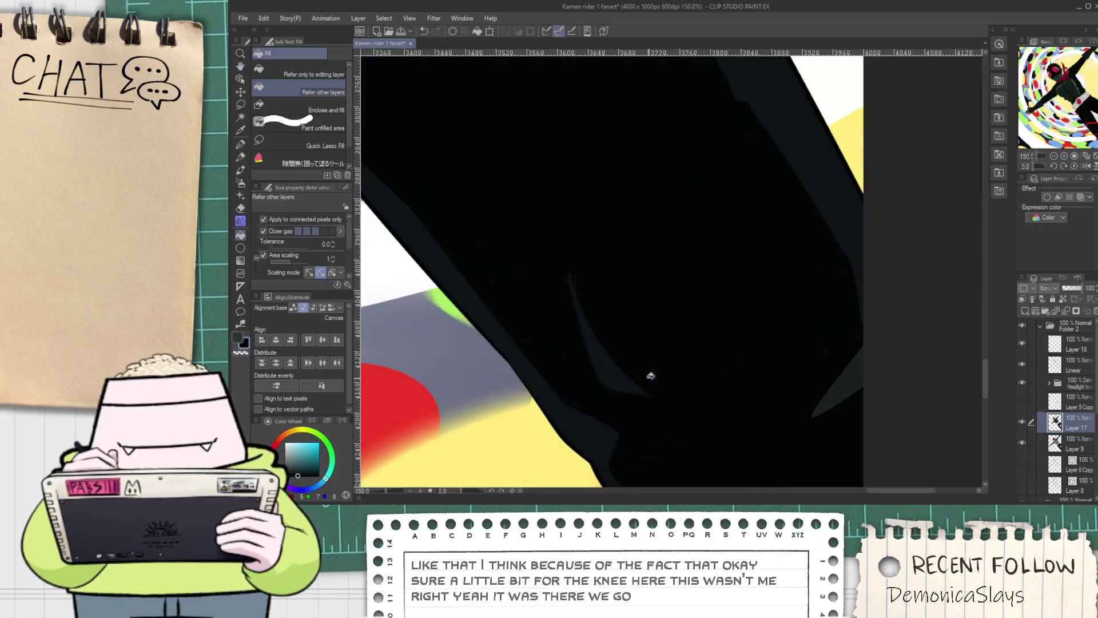
scroll(615, 322, down, 3)
key(g)
scroll(698, 338, up, 1)
click(697, 336)
Sample the raised glove's base colour, darken it to a near-black shadow tone and return to the G-pen
scroll(676, 319, down, 2)
scroll(669, 315, down, 5)
key(space)
drag(620, 230, 605, 325)
scroll(604, 324, up, 4)
scroll(708, 220, up, 4)
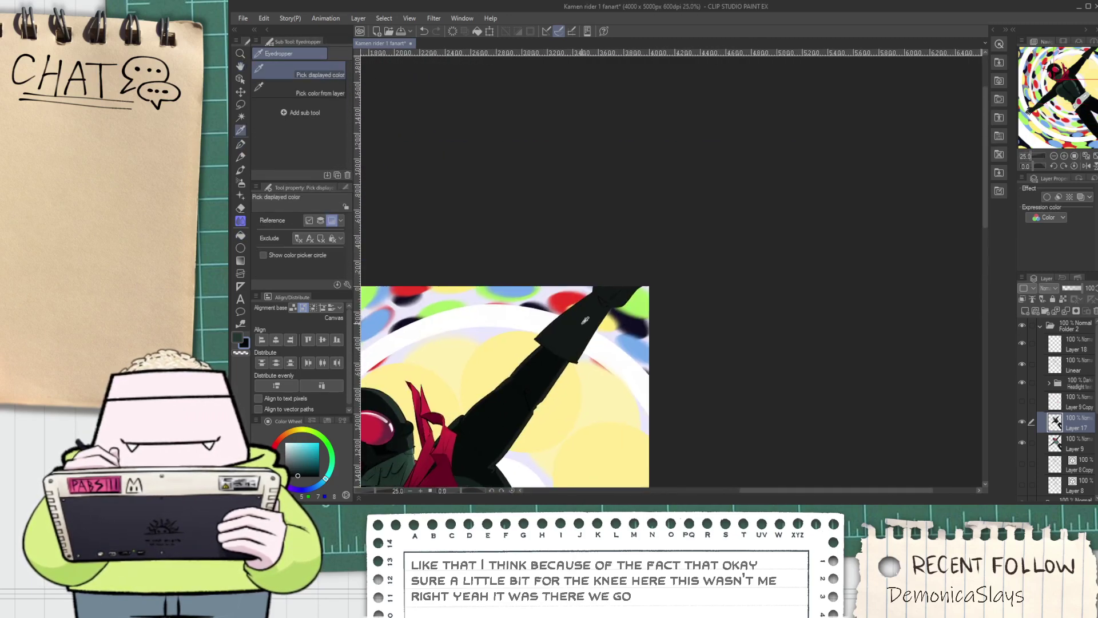
drag(536, 345, 542, 343)
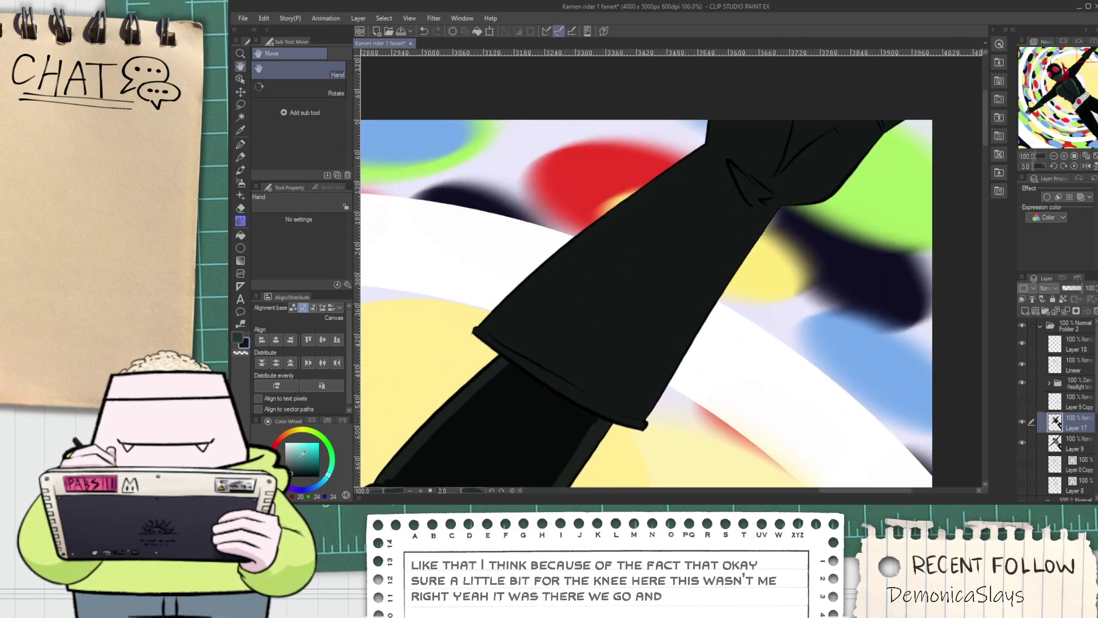
click(326, 479)
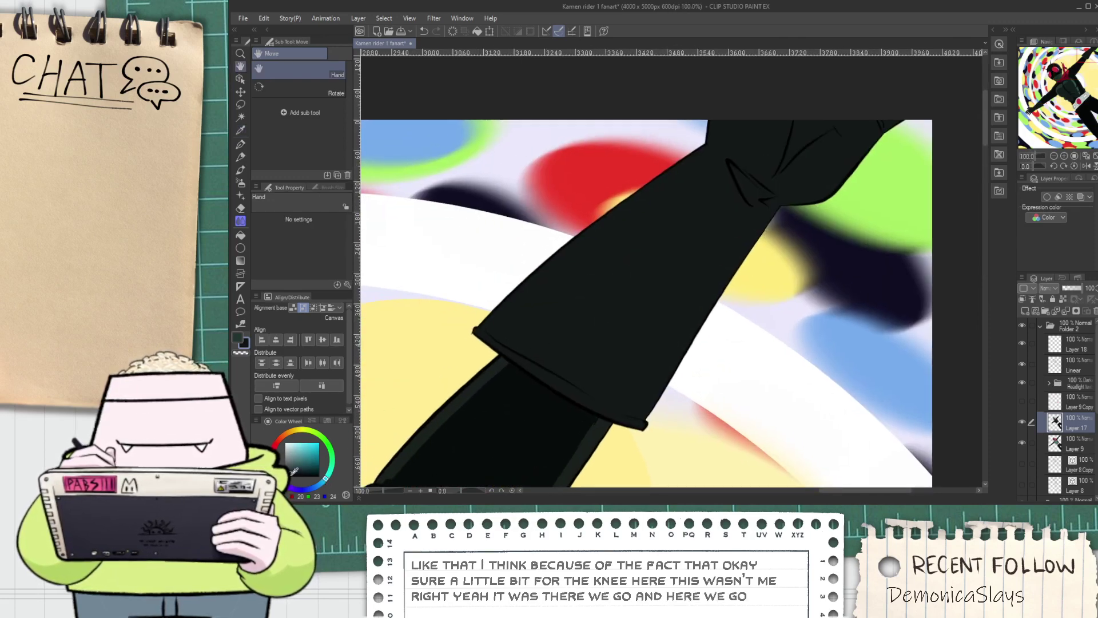
scroll(561, 366, up, 1)
key(p)
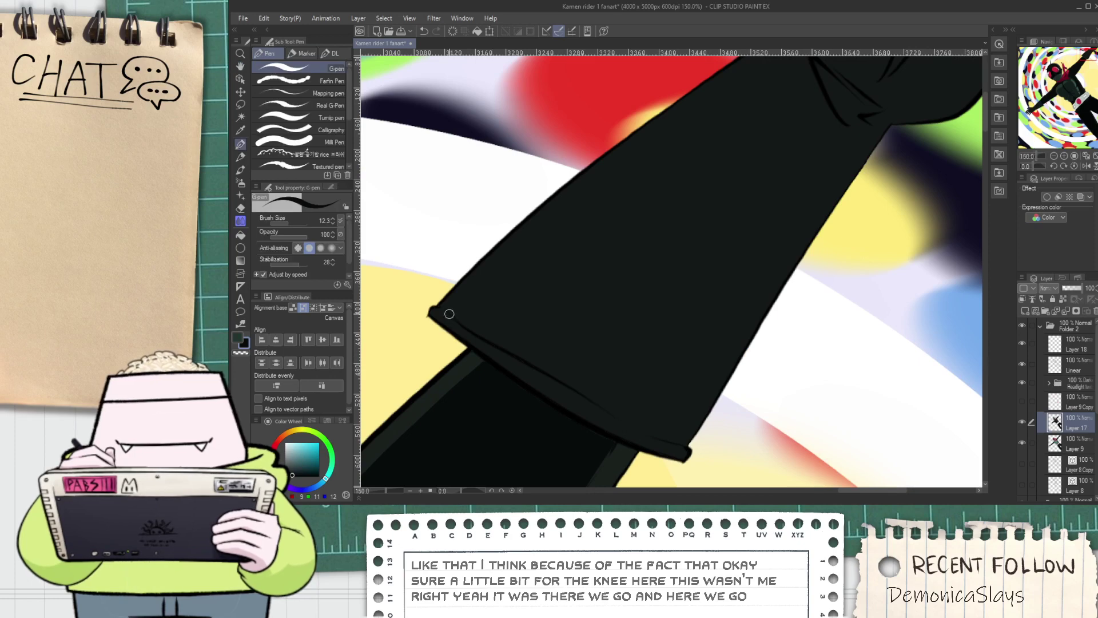
Draw the shadow boundary along the raised glove's cuff hem and up the cuff's left edge
scroll(447, 323, up, 1)
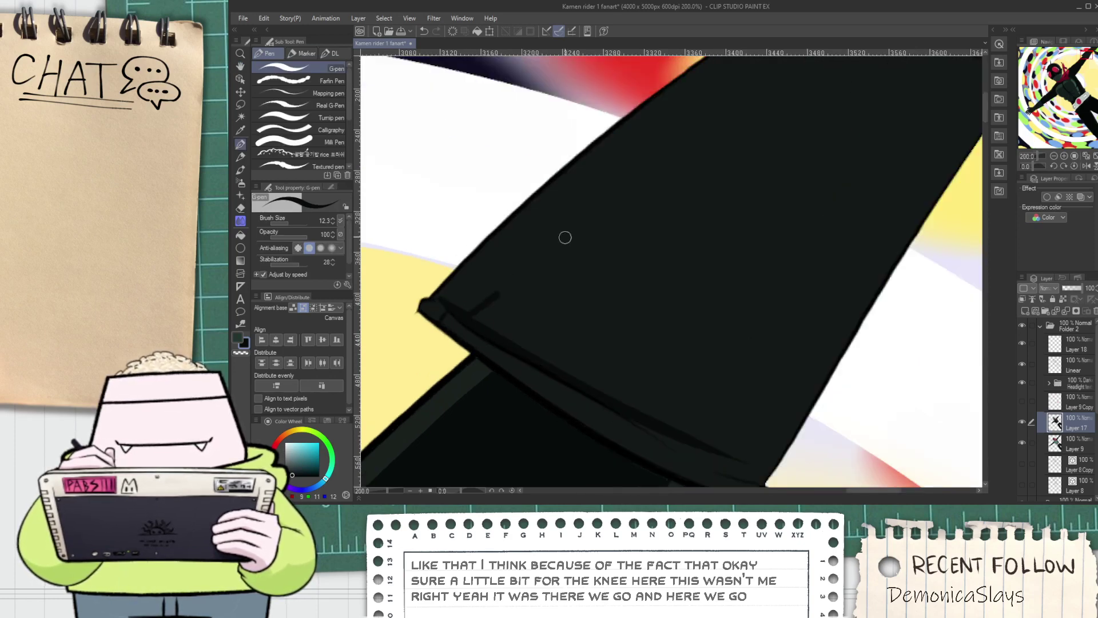
drag(512, 283, 694, 128)
mouse_move(747, 311)
mouse_down()
mouse_move(658, 165)
mouse_move(613, 361)
mouse_up()
key(g)
scroll(638, 326, down, 1)
key(p)
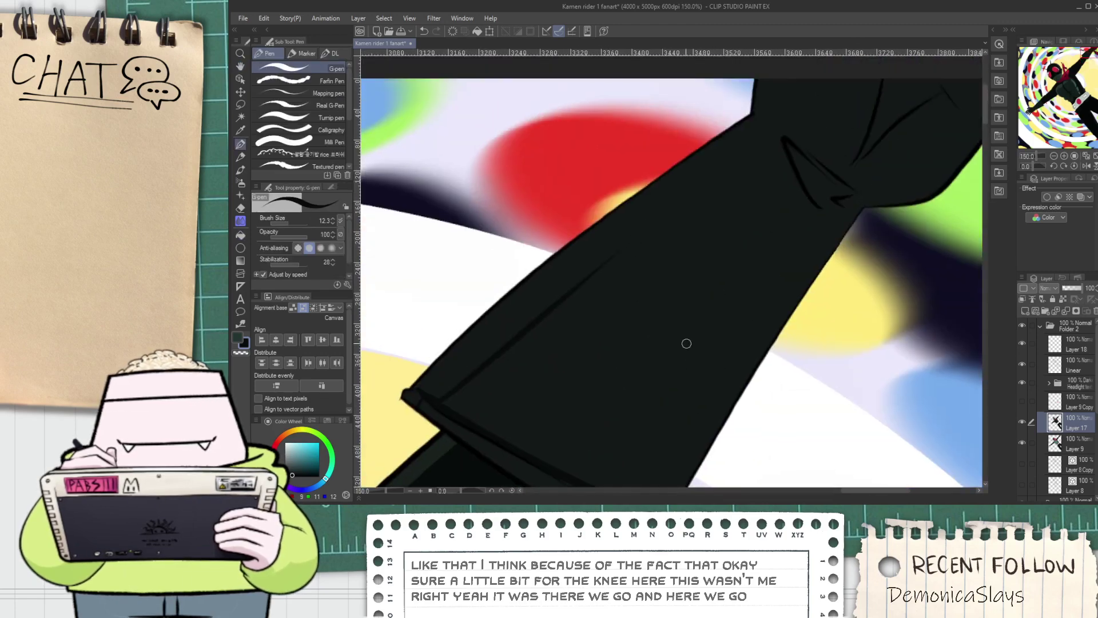
Add short shadow strokes where the cuff hem meets the glove's lower right corner
scroll(643, 362, up, 1)
scroll(605, 446, up, 1)
scroll(546, 444, up, 1)
mouse_move(550, 428)
mouse_down()
mouse_move(624, 424)
mouse_move(574, 414)
mouse_move(624, 400)
mouse_up()
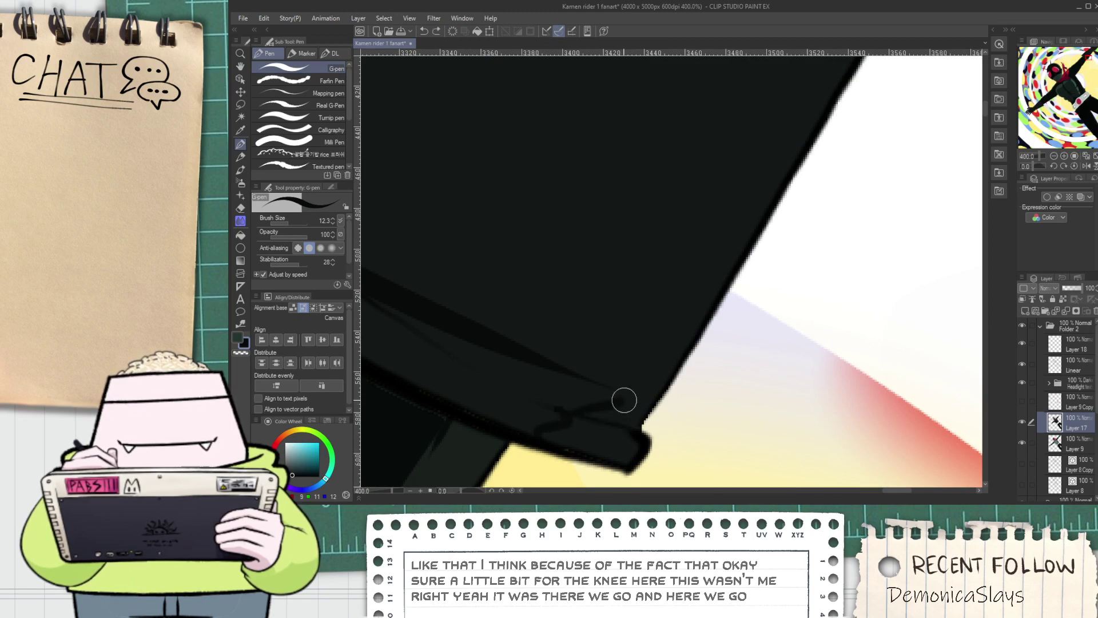
scroll(612, 394, down, 3)
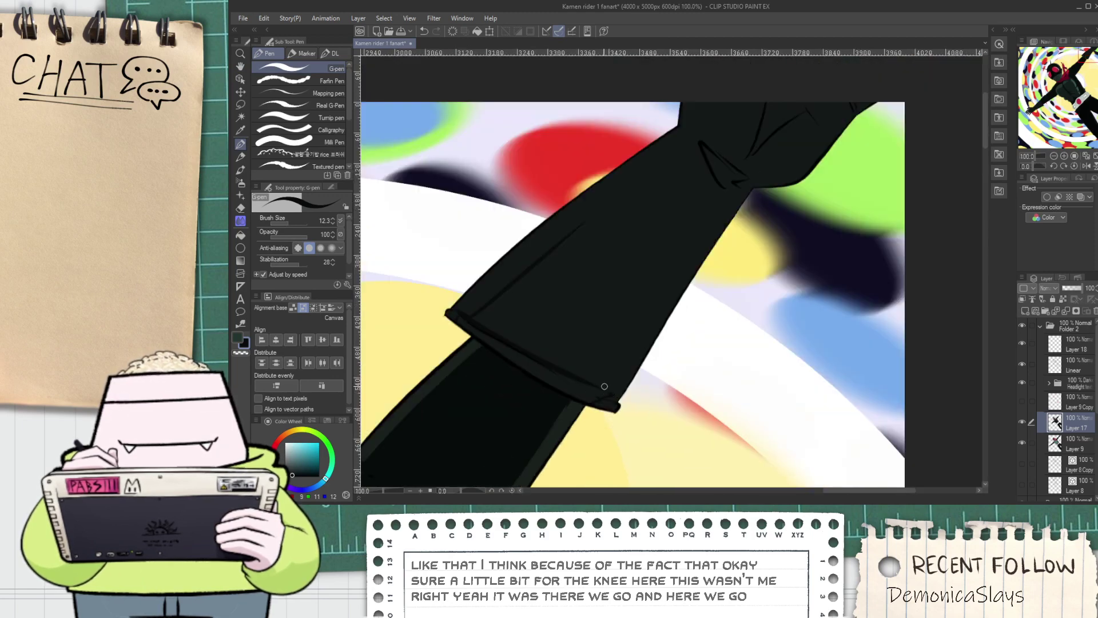
Draw the shadow boundary up the raised glove's right cuff edge and add short crease strokes at the left side of the wrist
drag(610, 394, 740, 193)
scroll(601, 204, up, 2)
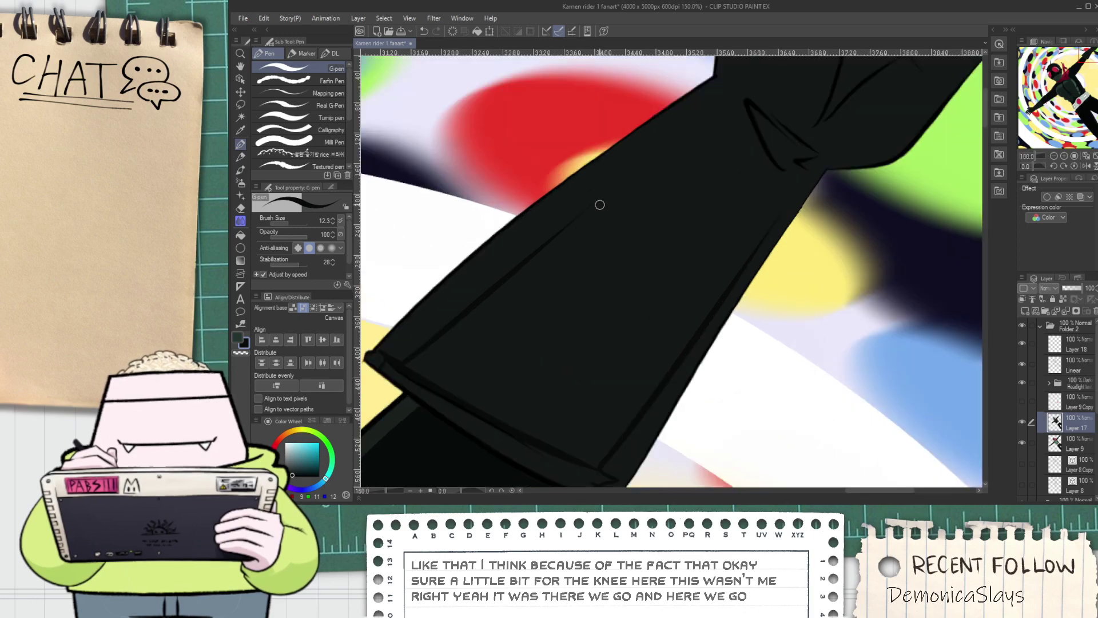
key(space)
drag(591, 194, 588, 341)
scroll(573, 309, up, 2)
mouse_move(564, 304)
mouse_down()
mouse_move(606, 331)
mouse_move(633, 304)
mouse_move(681, 211)
mouse_move(672, 201)
mouse_move(684, 196)
mouse_move(702, 102)
mouse_up()
scroll(718, 132, down, 3)
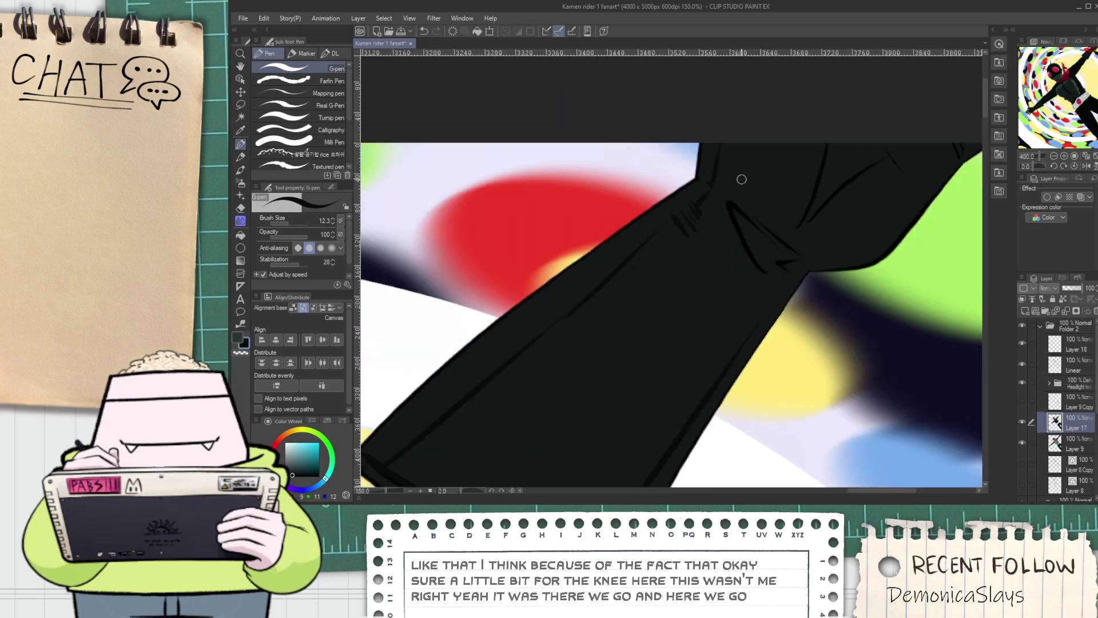
Outline the shadow from the raised glove's wrist fold along the hand's lower right edge up to the canvas border
scroll(842, 240, up, 3)
drag(678, 264, 769, 247)
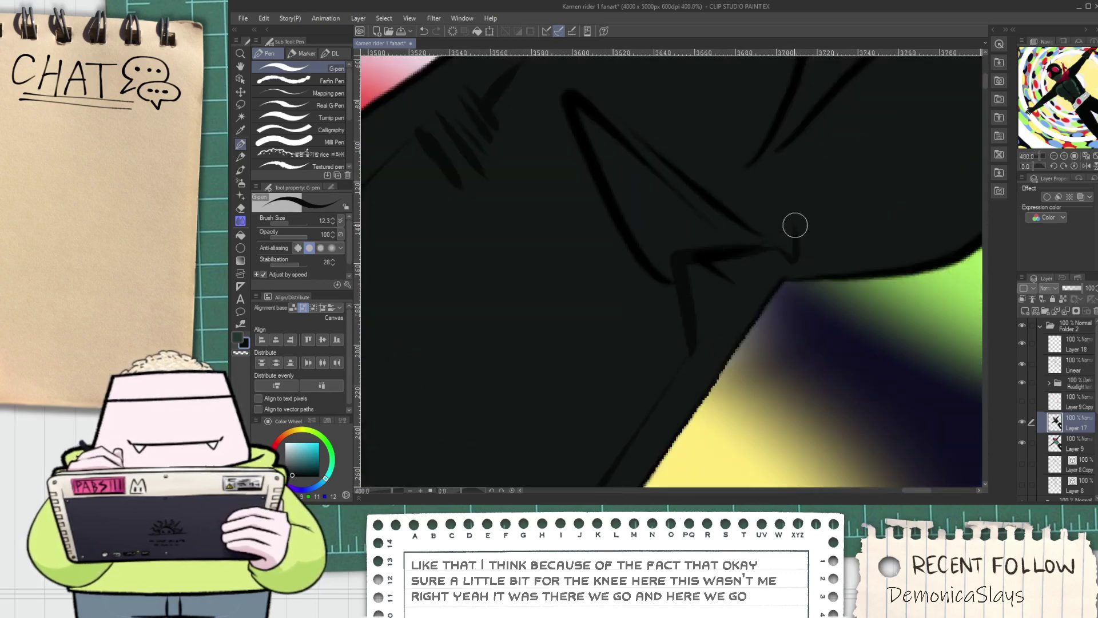
scroll(599, 297, down, 3)
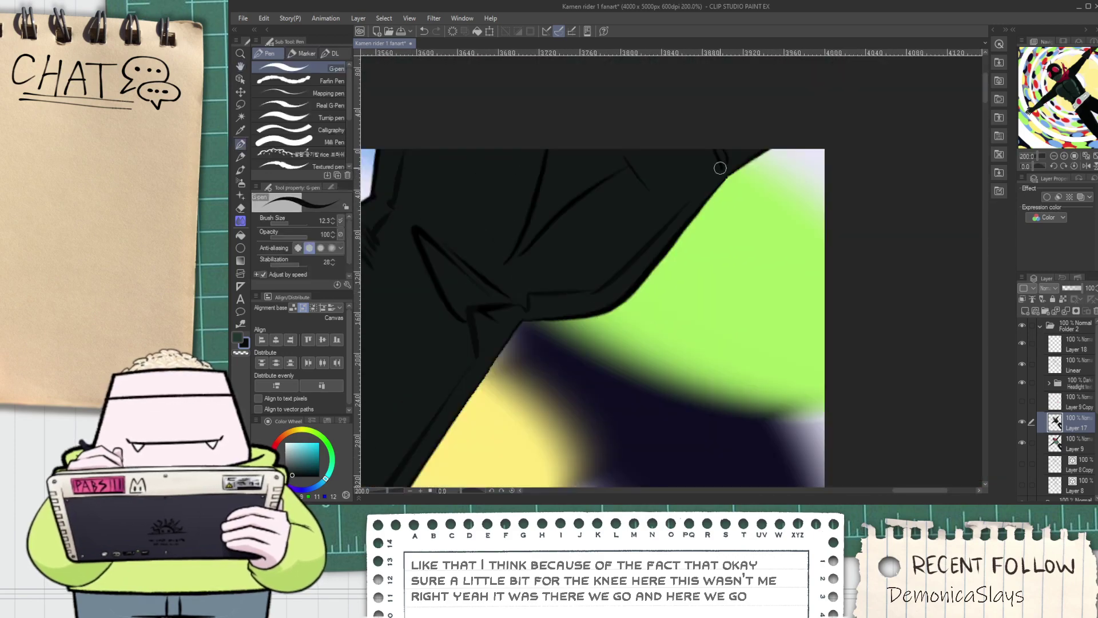
scroll(708, 186, up, 4)
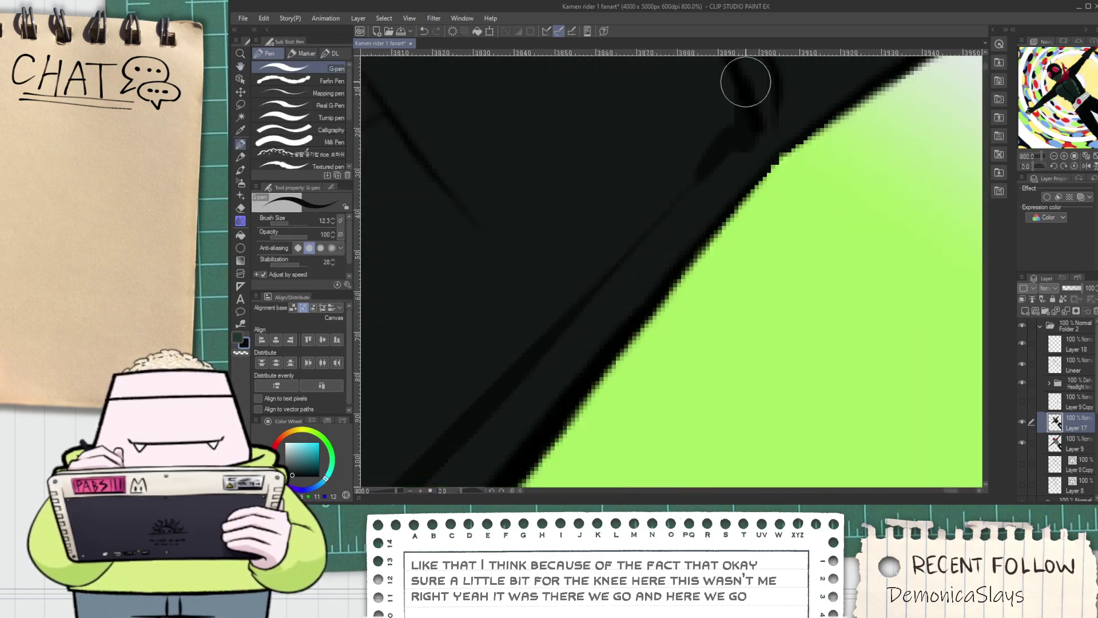
key(space)
drag(760, 67, 644, 234)
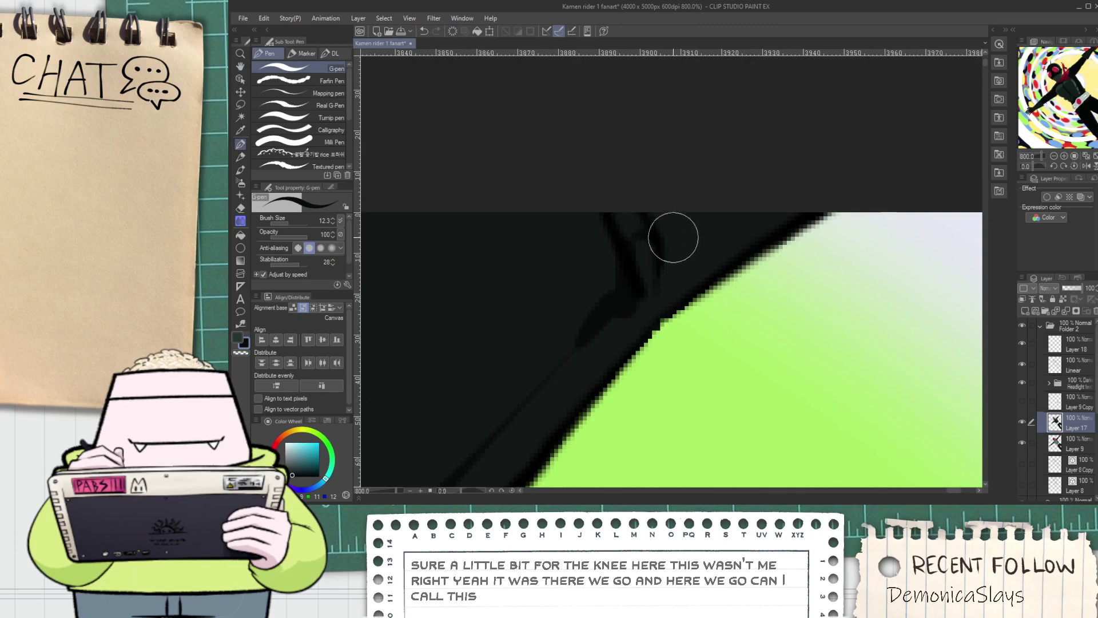
Fill the raised glove's enclosed cuff and hand areas with the shadow tone and paint over small gaps near the wrist fold
key(g)
scroll(613, 221, down, 6)
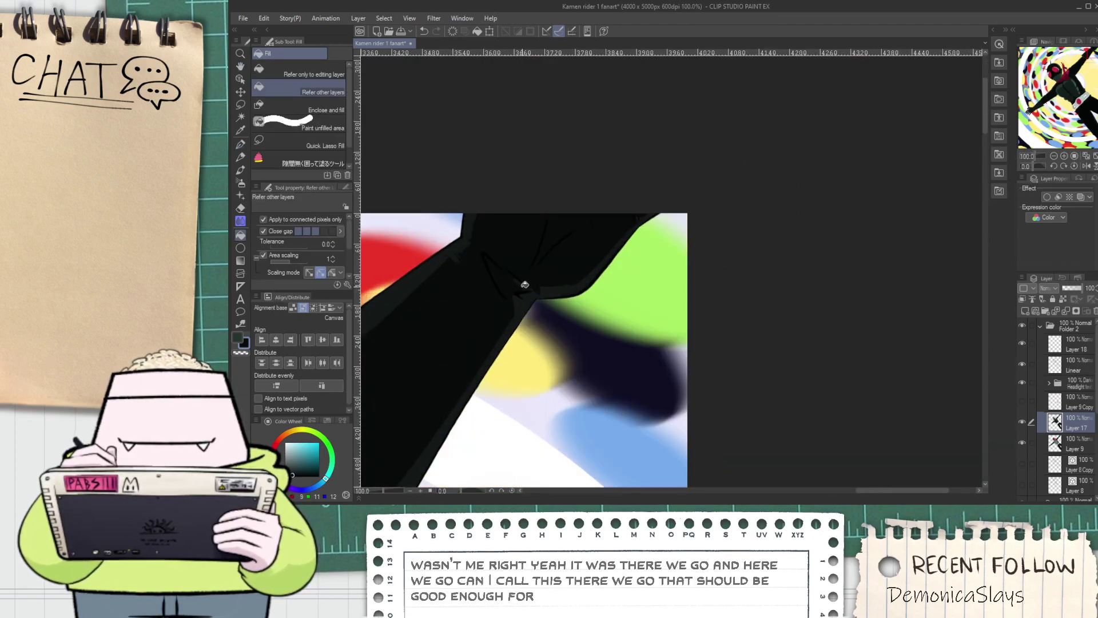
scroll(523, 287, up, 4)
key(p)
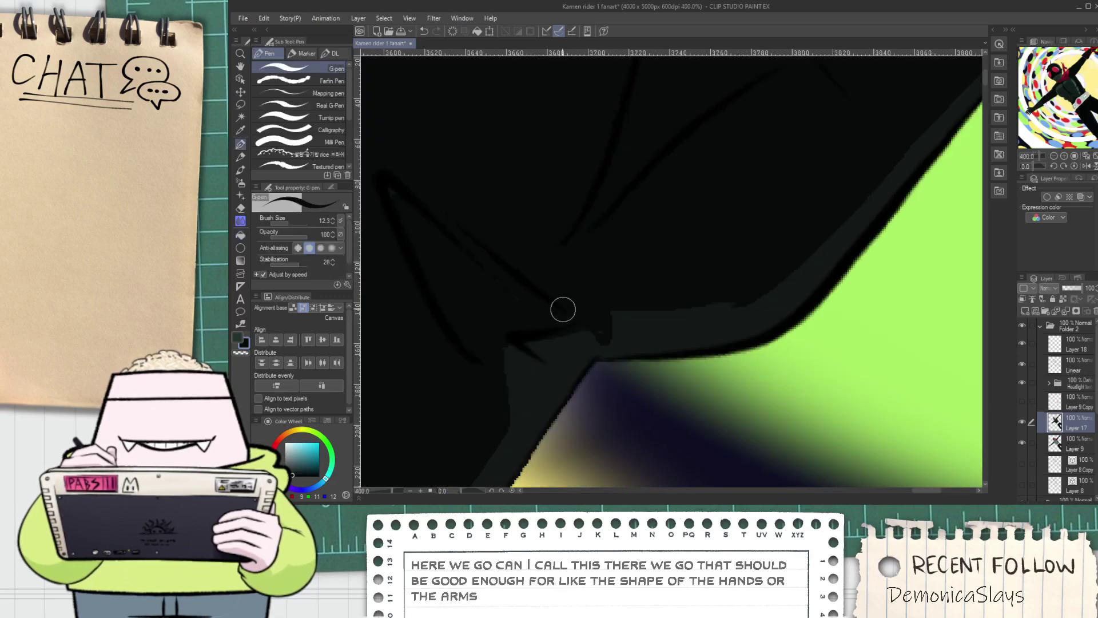
scroll(441, 235, down, 7)
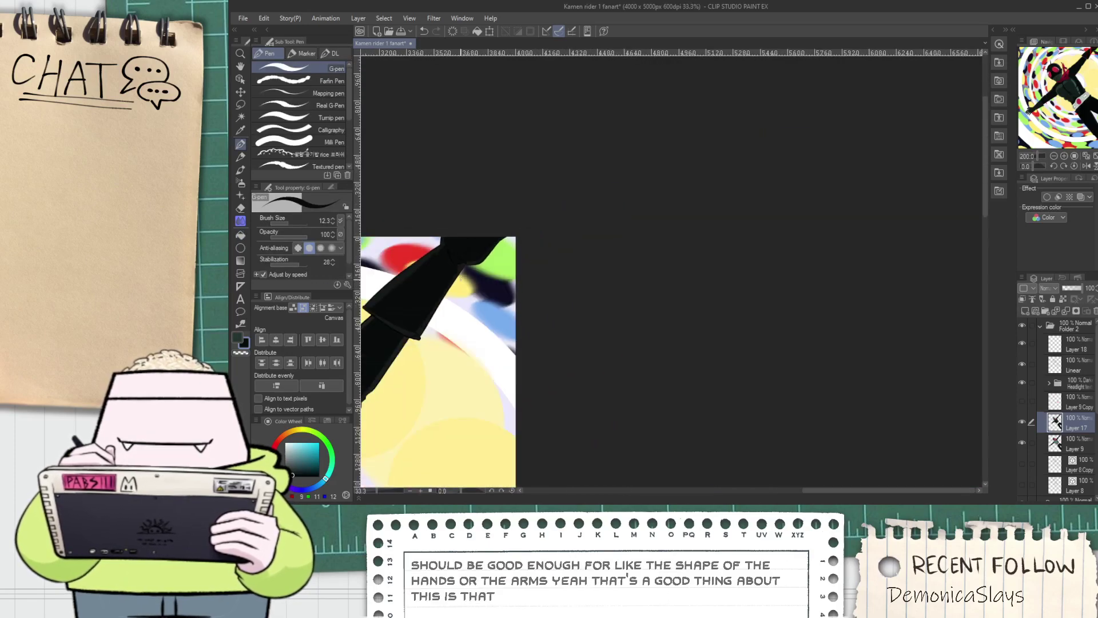
key(g)
scroll(532, 325, down, 1)
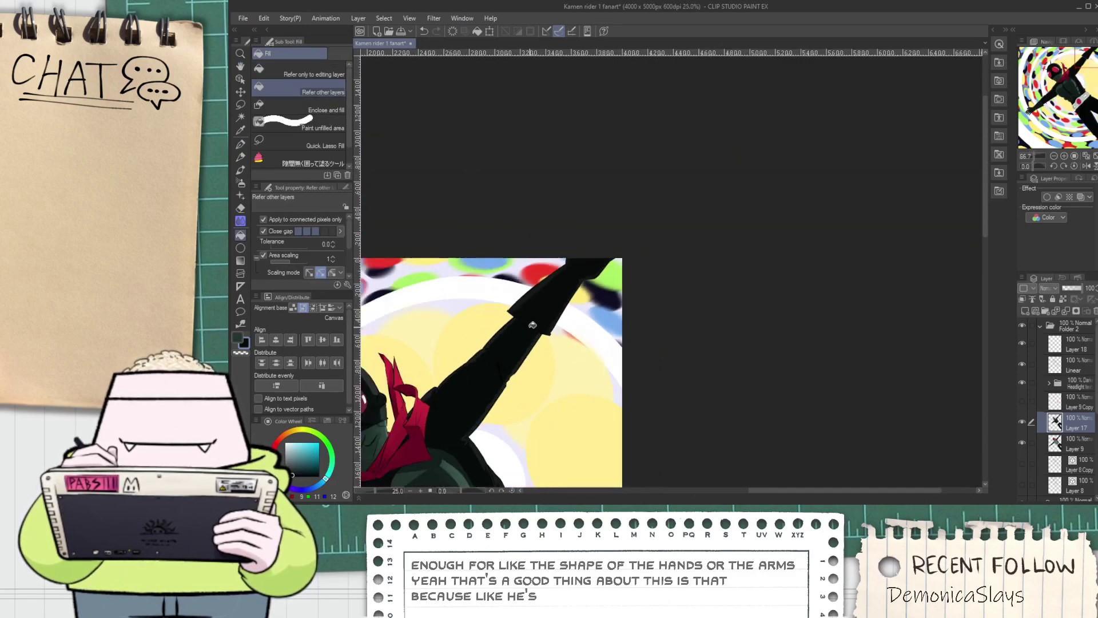
Draw a G-pen shadow line along the lower glove's cuff hem from its upper corner to its lower corner
key(h)
scroll(561, 262, up, 4)
scroll(601, 159, up, 2)
scroll(593, 274, up, 2)
key(p)
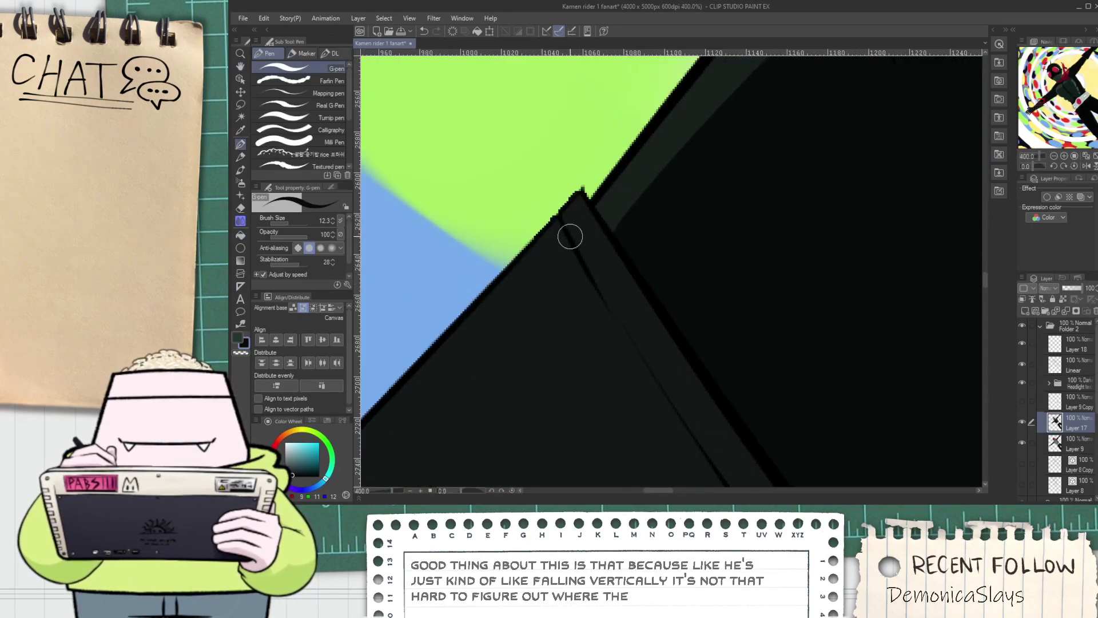
scroll(623, 290, down, 3)
key(space)
drag(740, 460, 619, 329)
scroll(619, 329, up, 3)
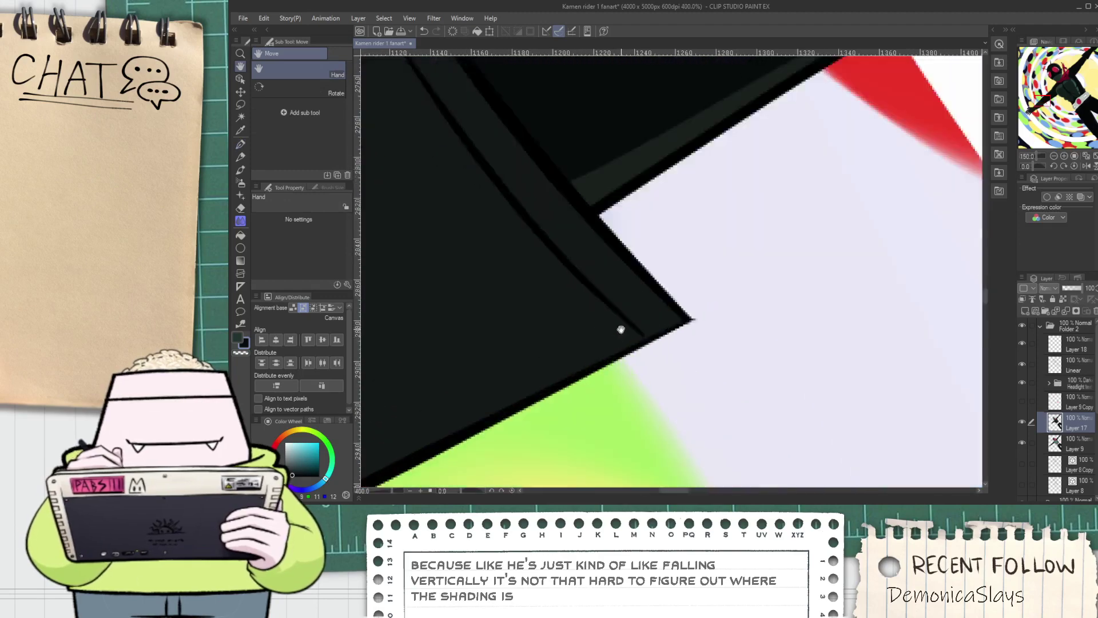
scroll(619, 329, up, 1)
key(p)
mouse_move(647, 265)
mouse_down()
mouse_move(540, 142)
mouse_move(645, 309)
mouse_up()
Draw the shadow boundary along the lower edge of the lower glove's cuff, starting at the wrist
key(h)
scroll(601, 269, down, 4)
key(space)
drag(455, 339, 732, 212)
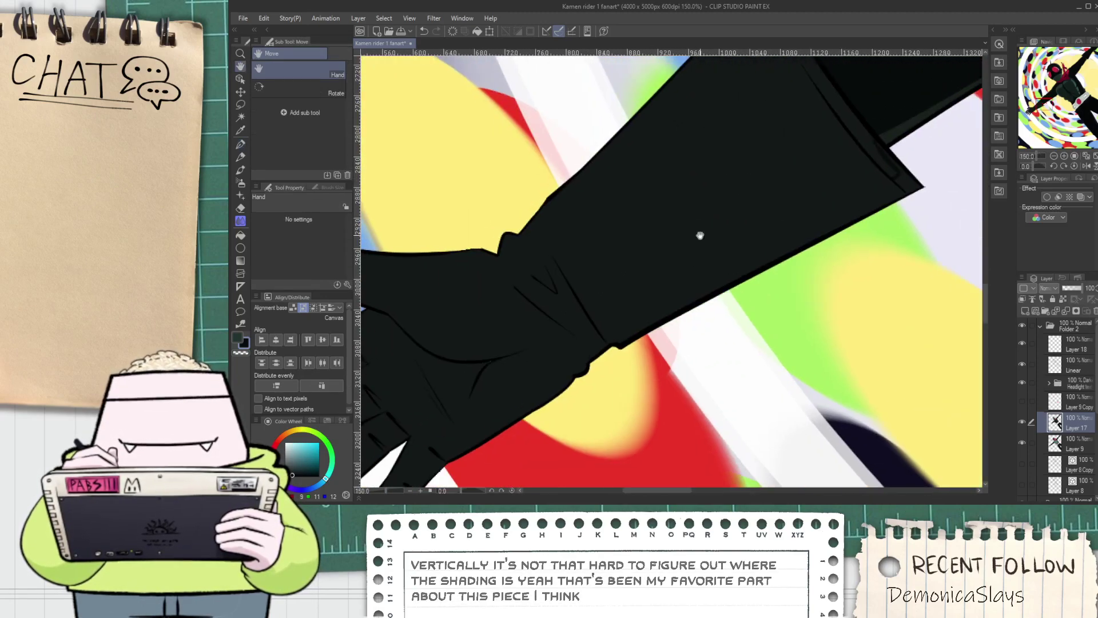
scroll(627, 334, up, 1)
key(p)
mouse_move(624, 322)
mouse_down()
mouse_move(971, 150)
mouse_move(690, 272)
mouse_up()
key(h)
Draw the shadow boundary along the upper edge of the lower glove's cuff, redoing the stroke so it tapers into the hem corner
drag(537, 218, 836, 249)
drag(597, 320, 845, 71)
key(space)
mouse_move(797, 169)
mouse_down()
mouse_move(594, 365)
mouse_move(730, 152)
mouse_up()
scroll(629, 275, up, 2)
key(ctrl+z)
drag(541, 378, 715, 177)
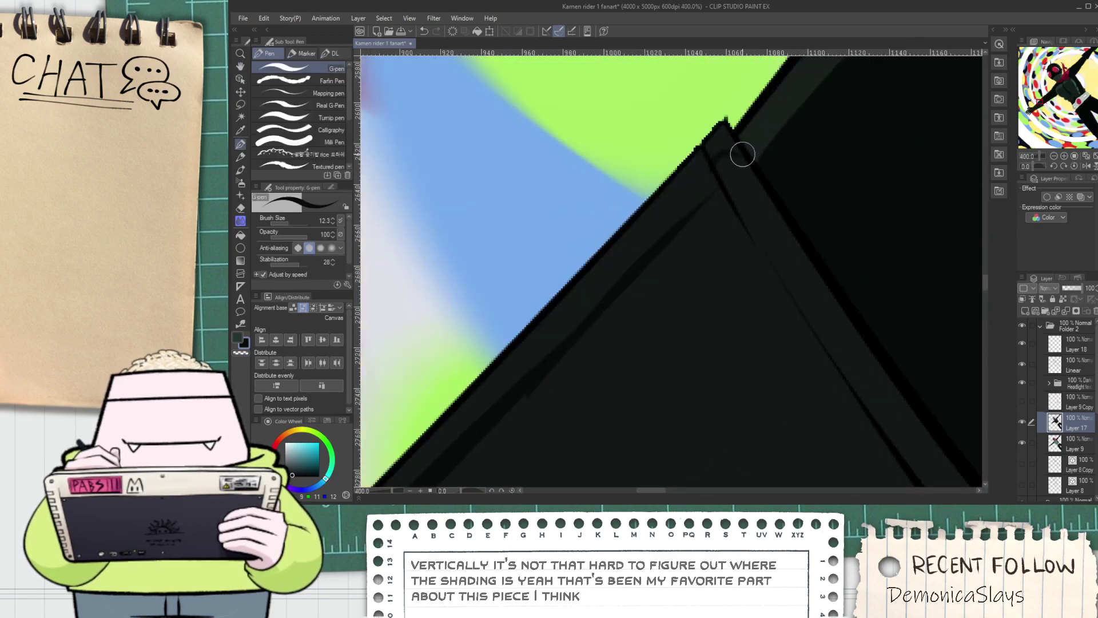
Draw zigzag fold shadows at the upper side of the lower glove's wrist, leading down towards the thumb base
scroll(743, 176, down, 4)
key(space)
drag(611, 361, 664, 322)
scroll(664, 322, up, 2)
scroll(625, 263, up, 2)
drag(622, 255, 525, 352)
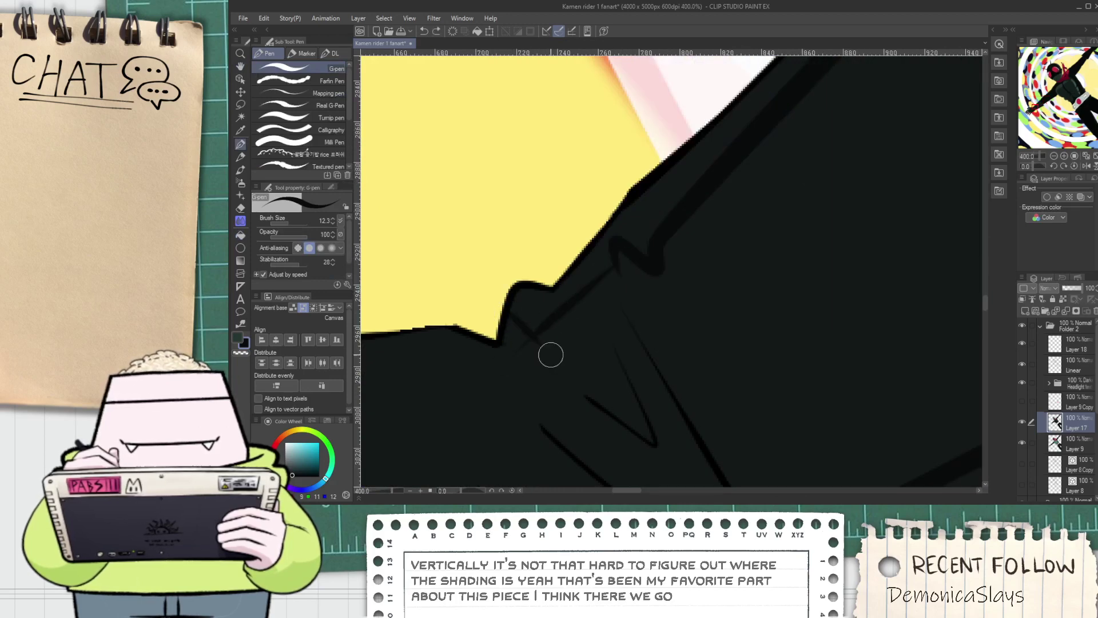
scroll(544, 307, up, 2)
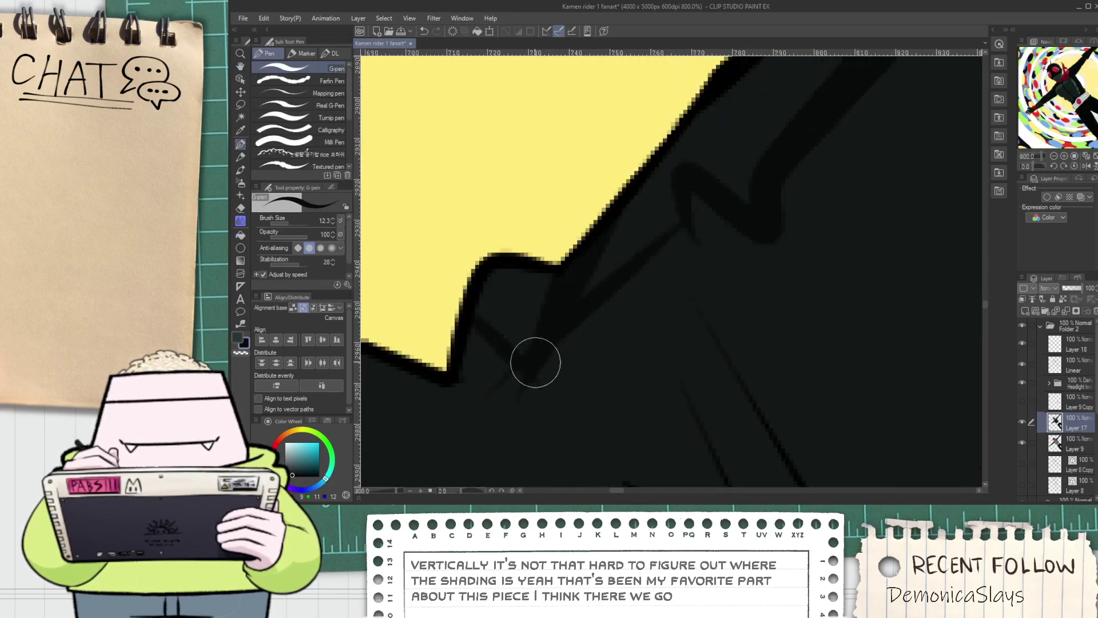
key(h)
scroll(544, 362, down, 5)
key(p)
scroll(615, 280, up, 3)
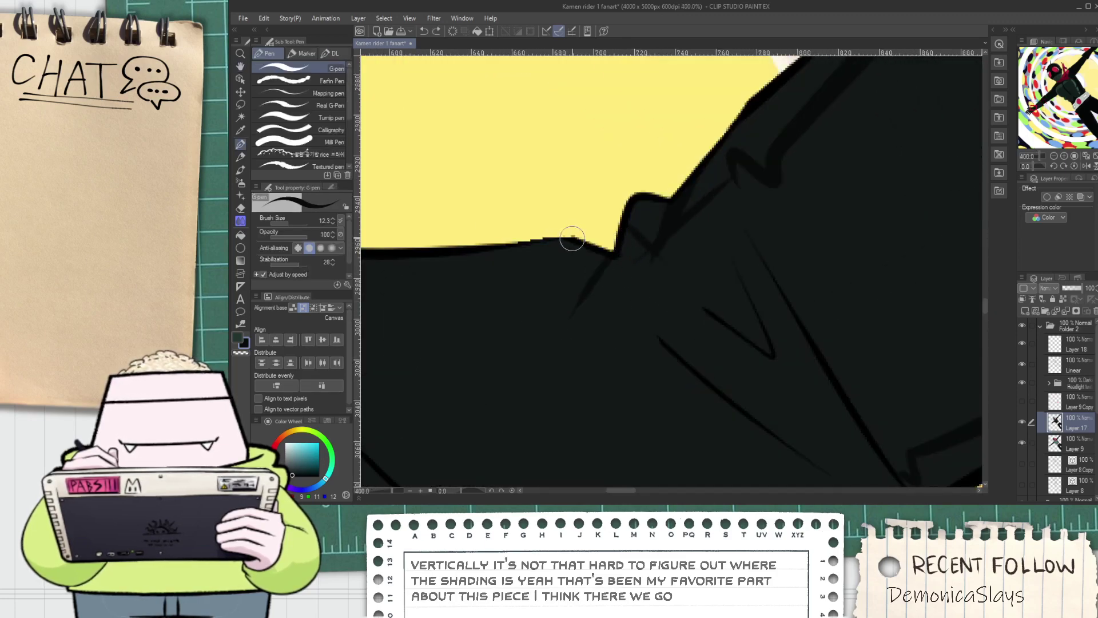
Draw the curved shadow boundary beneath the thumb's upper edge, from the wrist fold to the thumb joint
scroll(567, 338, down, 2)
drag(538, 336, 690, 284)
scroll(722, 246, up, 2)
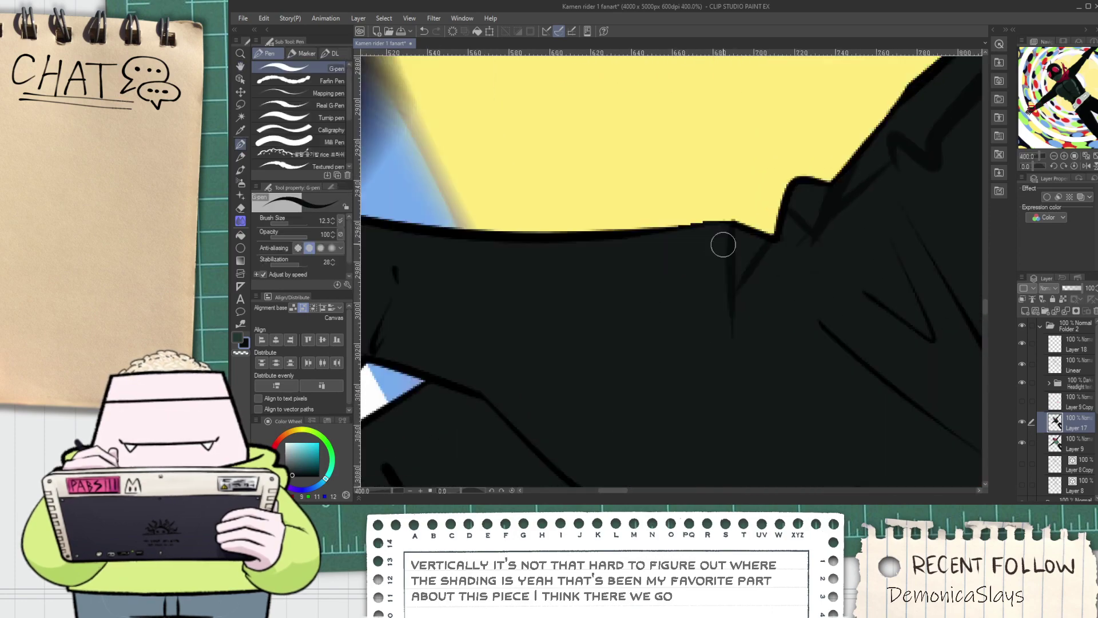
drag(463, 277, 768, 387)
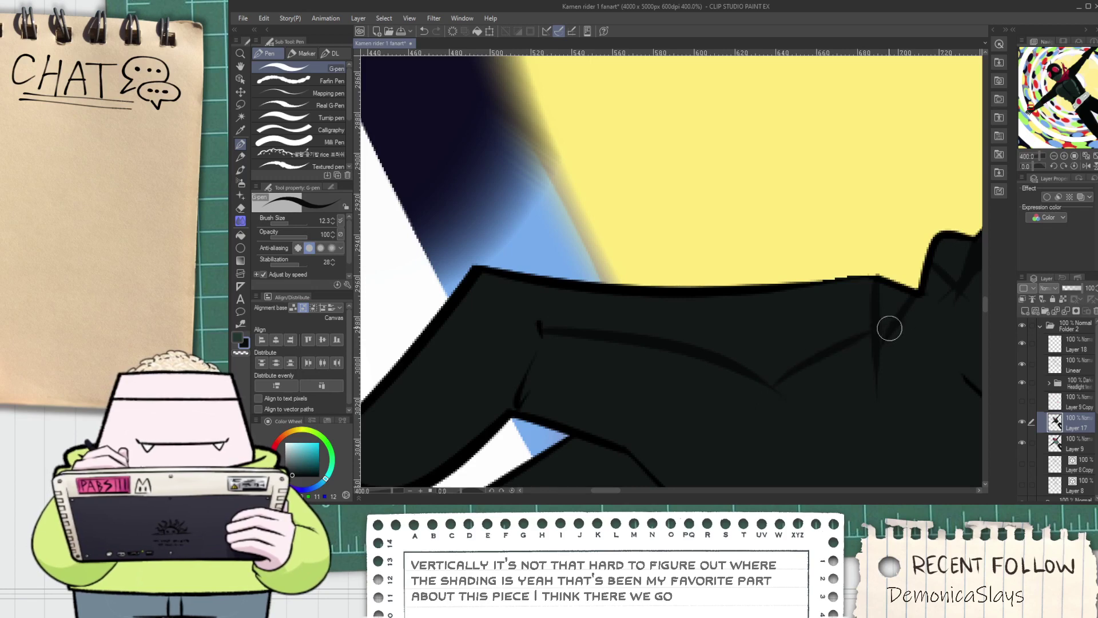
Extend the shadow boundary from the thumb joint along the thumb tip and fill the area beneath it with the shadow tone
key(space)
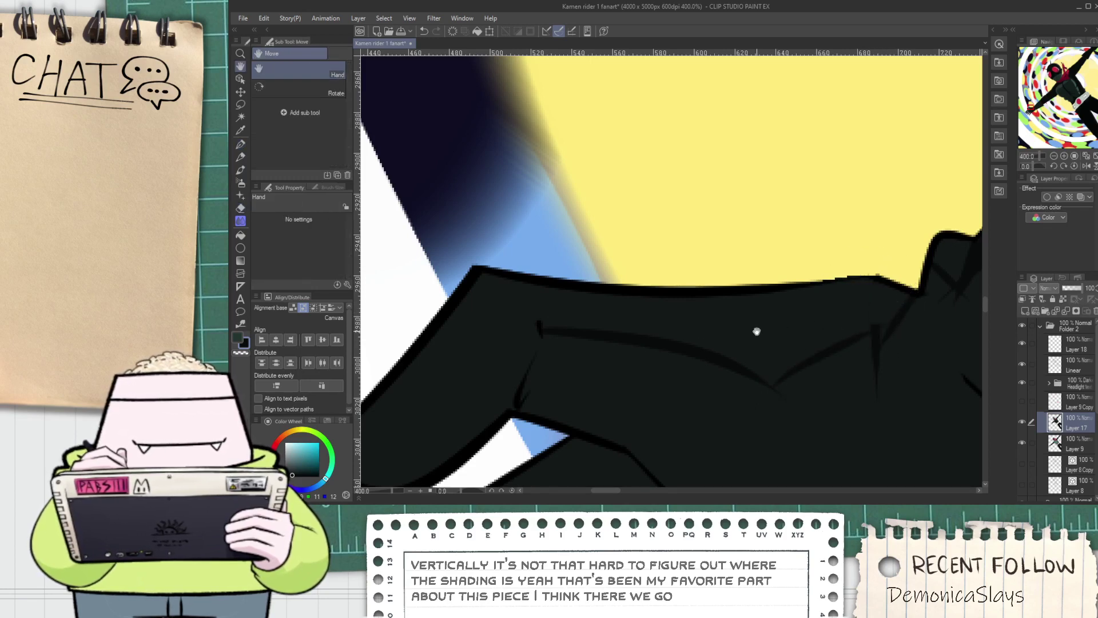
drag(655, 345, 768, 285)
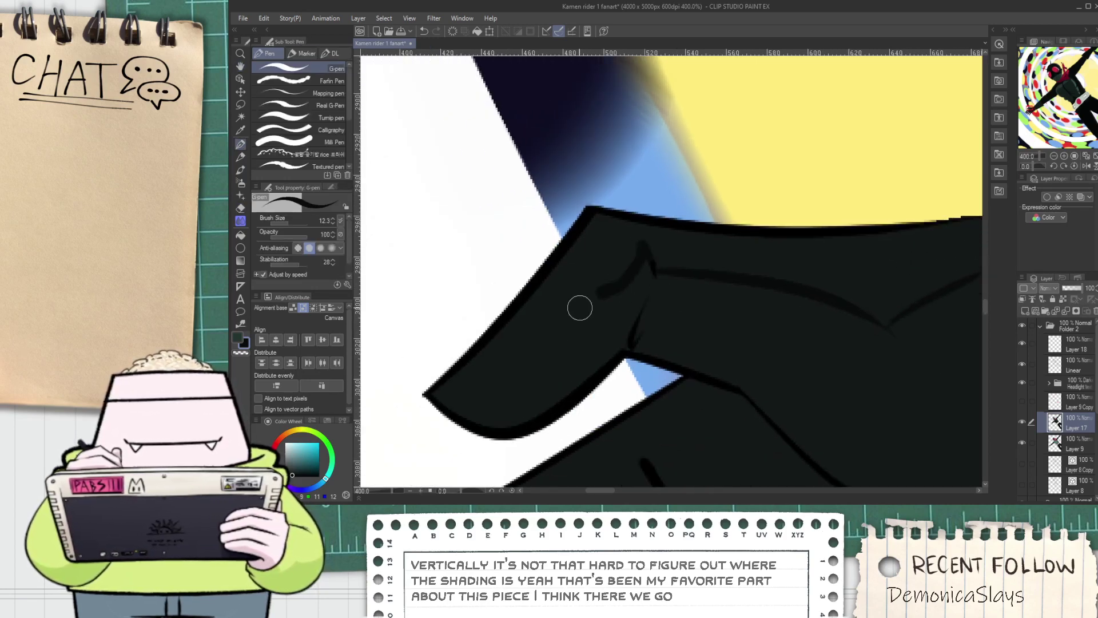
drag(595, 296, 512, 382)
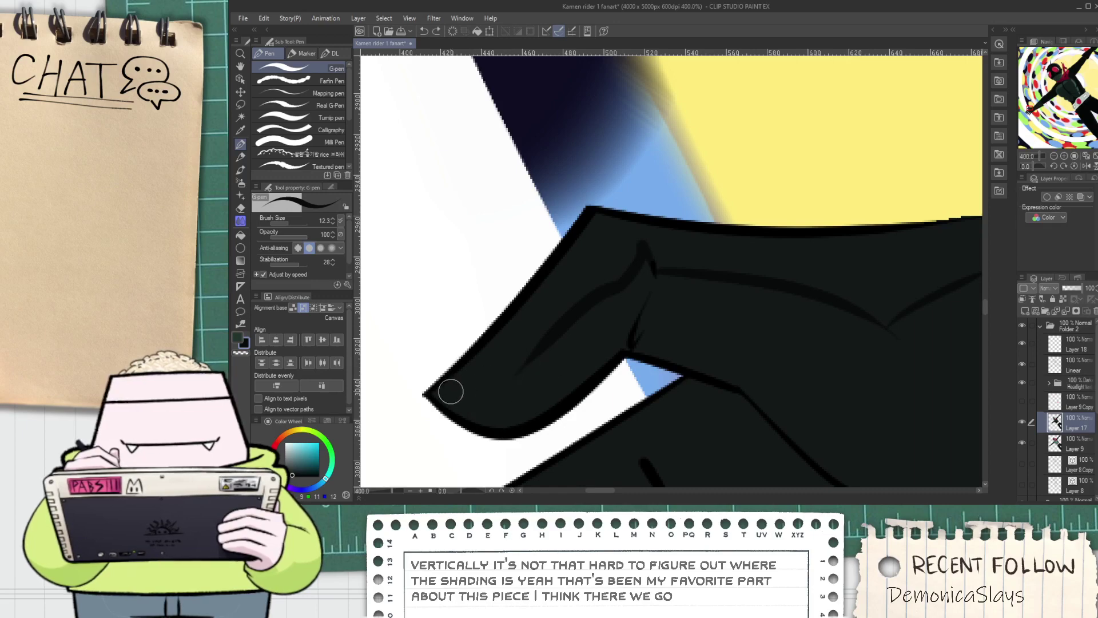
key(g)
click(564, 377)
scroll(573, 377, down, 5)
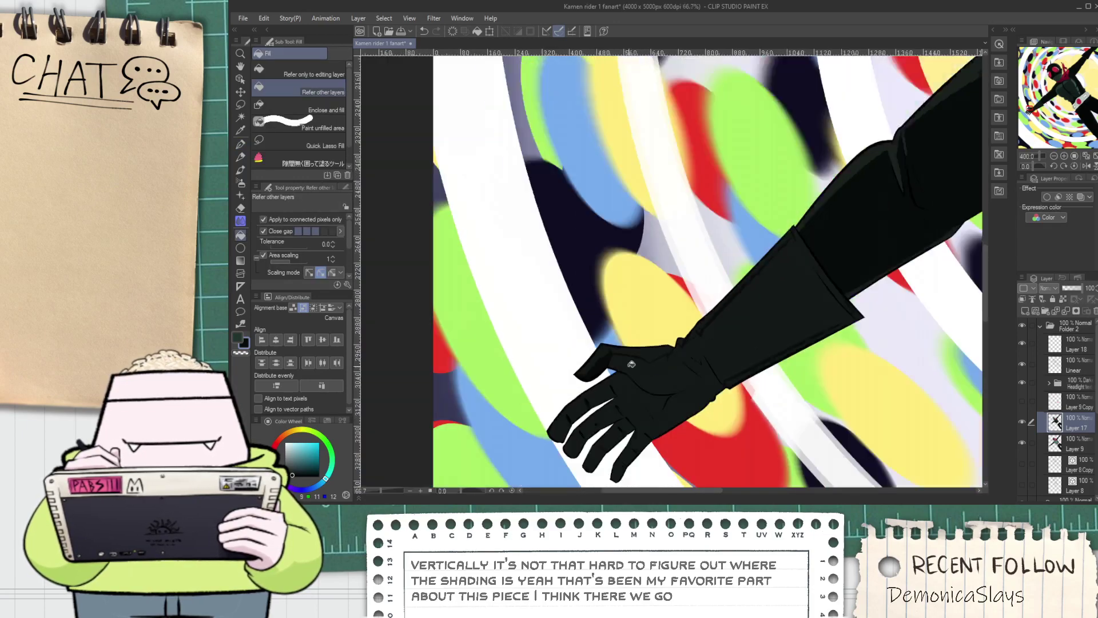
Fill the lower glove's remaining cuff, palm and finger areas with the shadow tone, leaving the rim highlights
key(space)
drag(632, 371, 608, 360)
scroll(622, 362, up, 3)
scroll(633, 341, up, 1)
scroll(677, 282, down, 2)
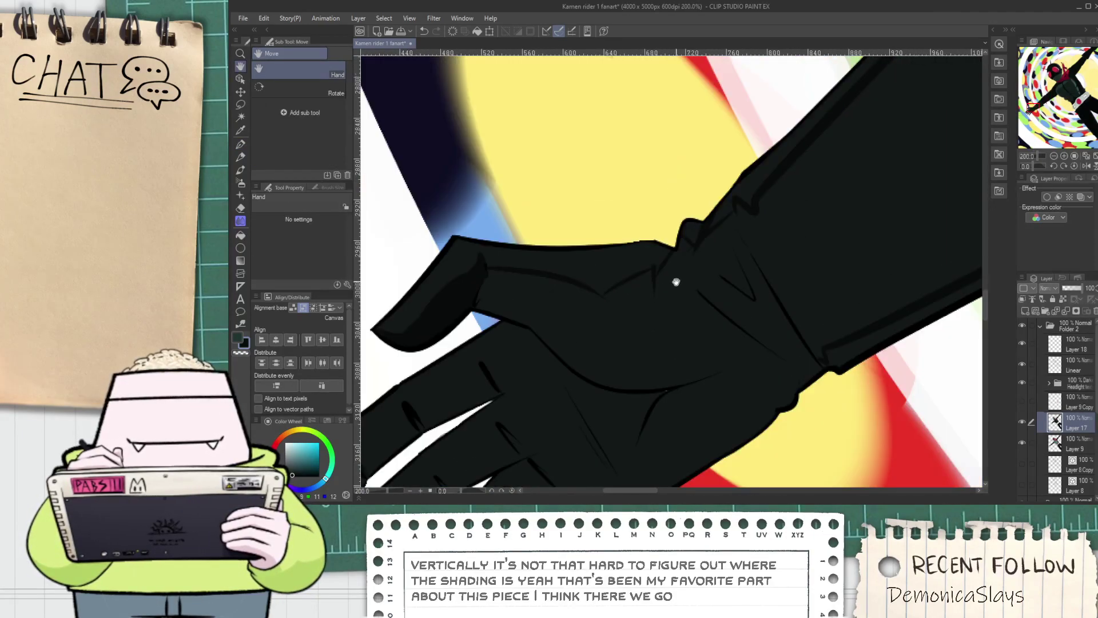
key(g)
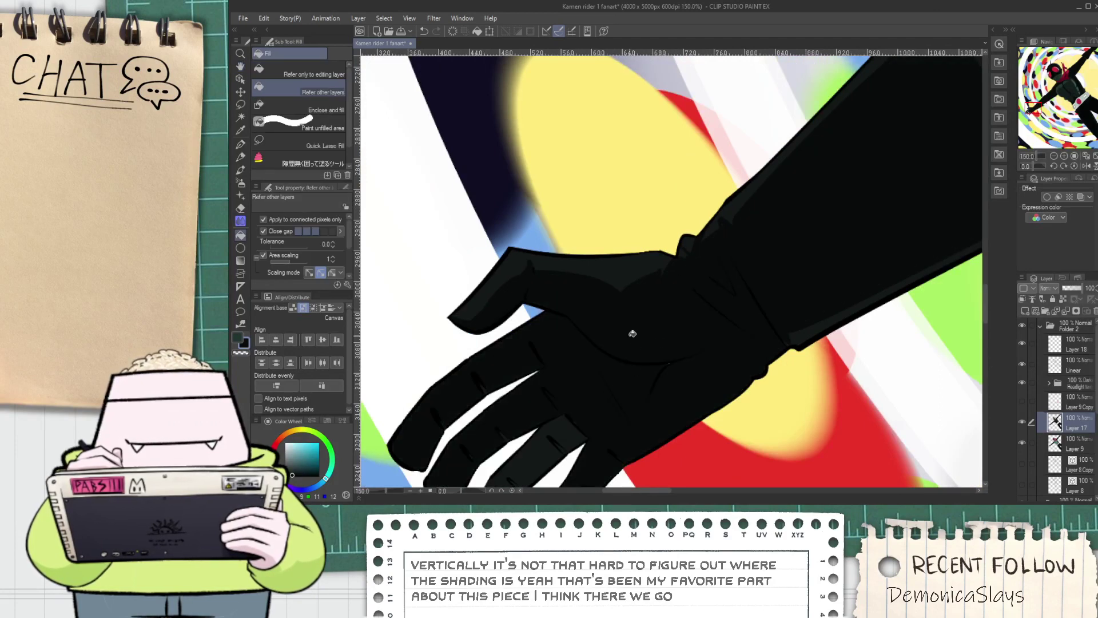
scroll(631, 332, up, 1)
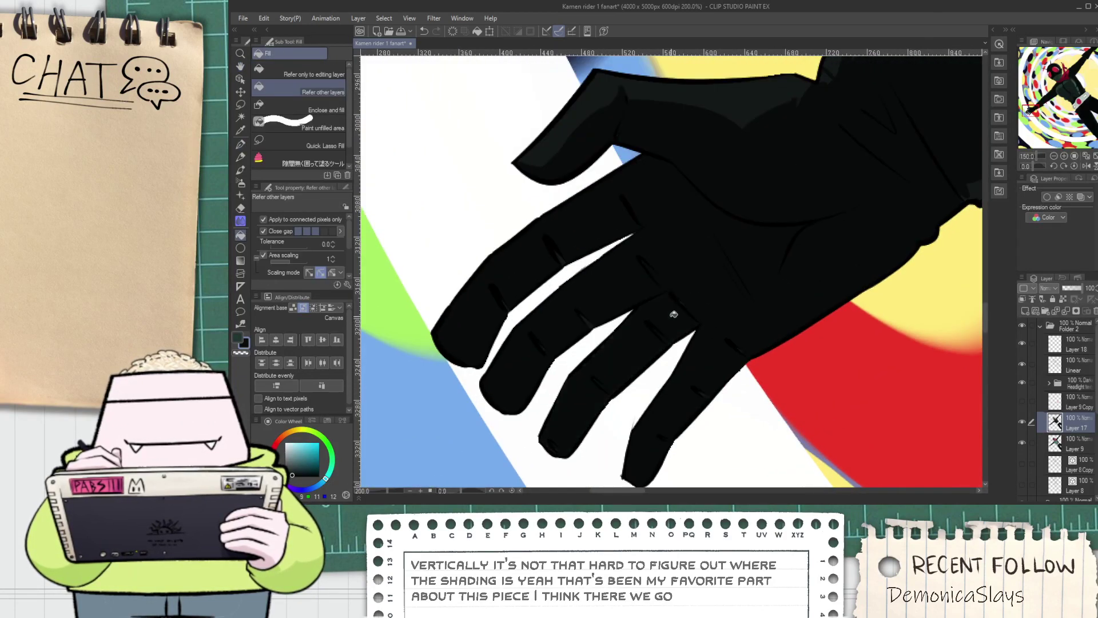
Paint over the unfilled slivers in the little and ring finger creases with the G-pen
scroll(641, 343, up, 2)
key(p)
scroll(758, 159, down, 4)
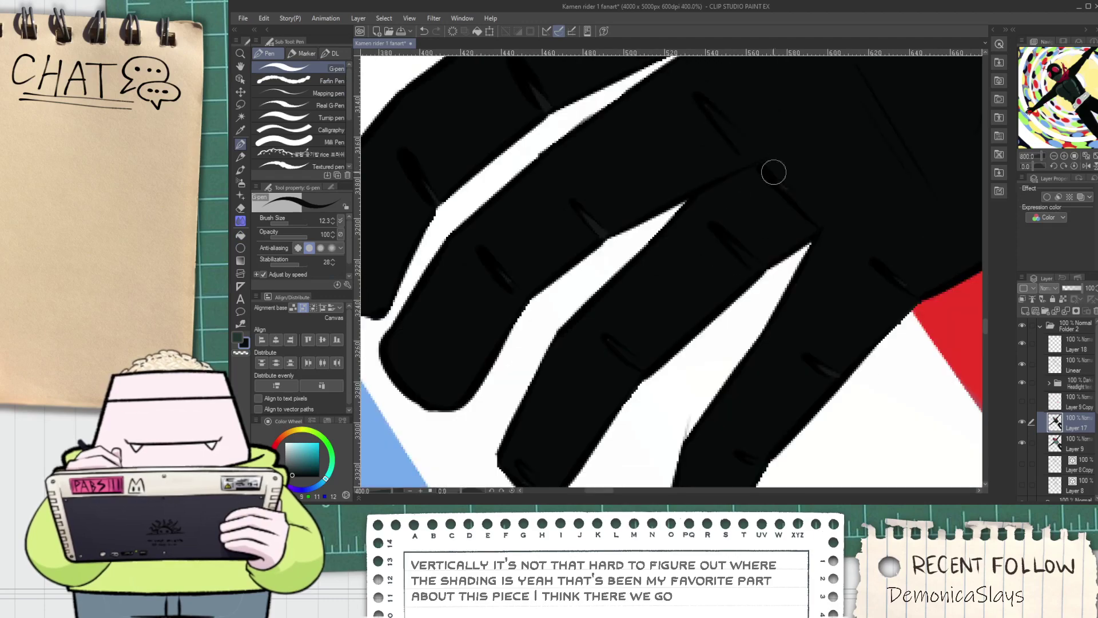
scroll(818, 208, down, 1)
scroll(665, 320, up, 5)
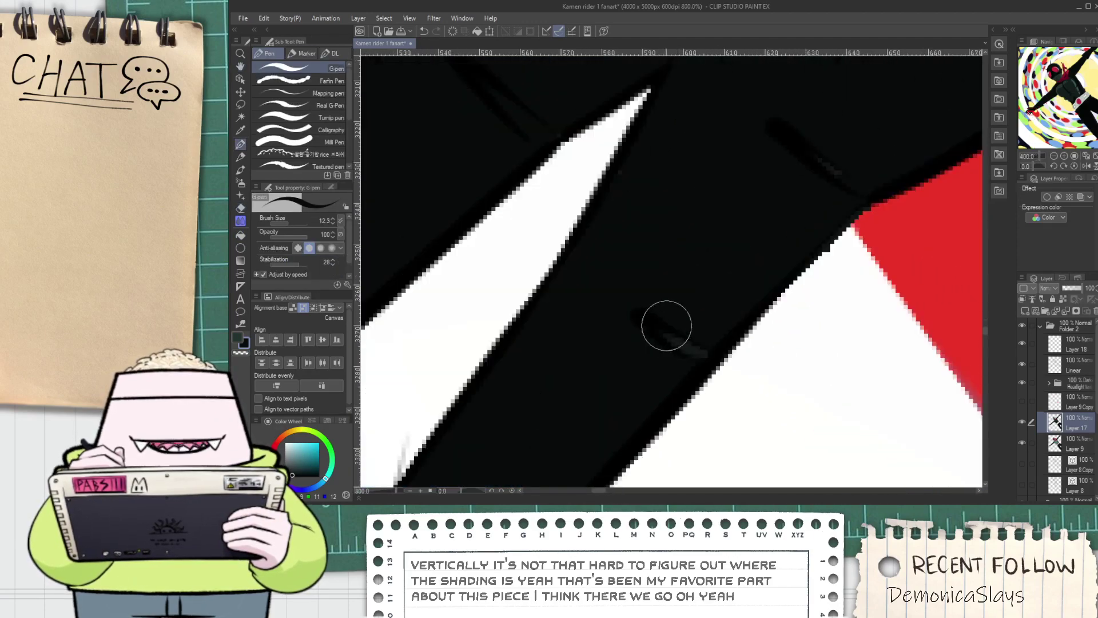
scroll(789, 201, down, 2)
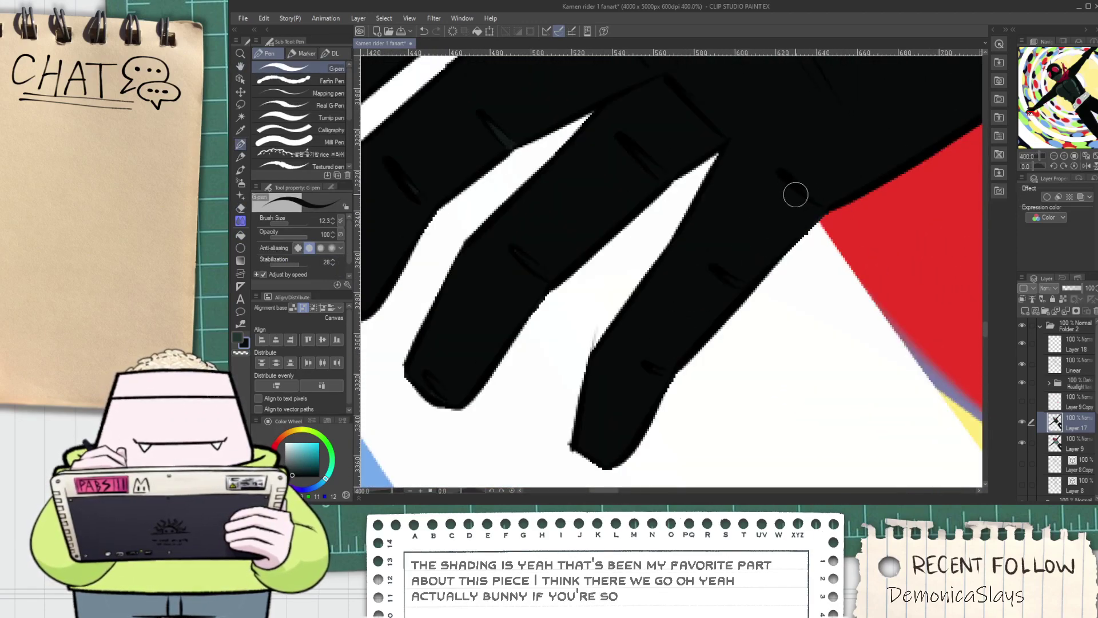
scroll(797, 193, down, 2)
scroll(697, 306, up, 4)
scroll(763, 247, down, 4)
Paint over the remaining unfilled slivers in the middle and index finger creases with the G-pen
key(space)
drag(730, 212, 732, 304)
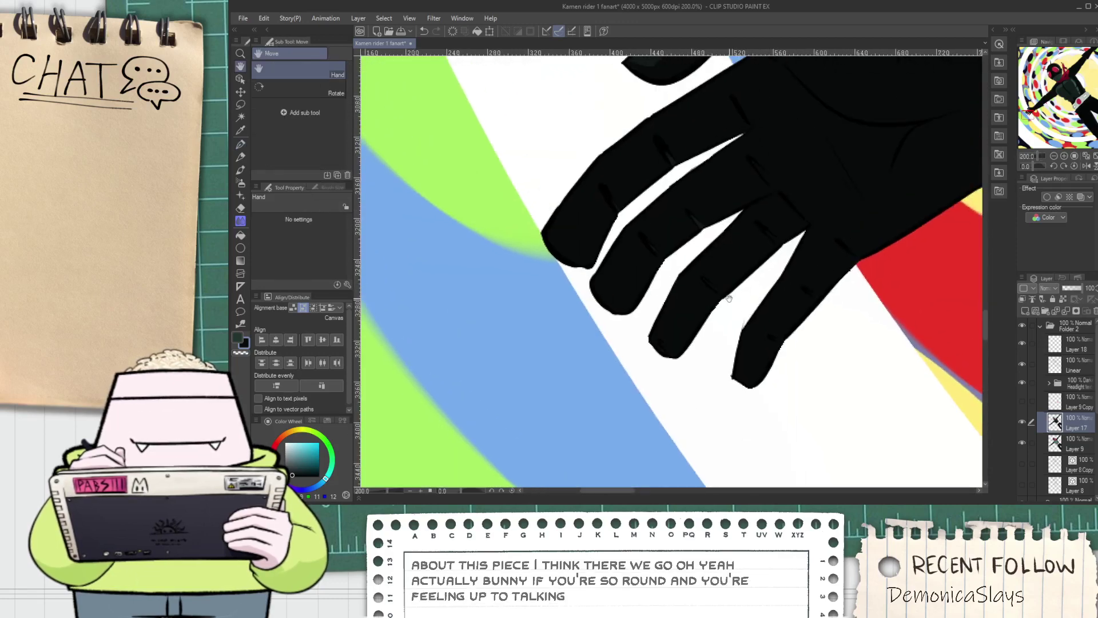
key(p)
scroll(650, 238, up, 1)
scroll(670, 304, up, 2)
scroll(755, 190, down, 2)
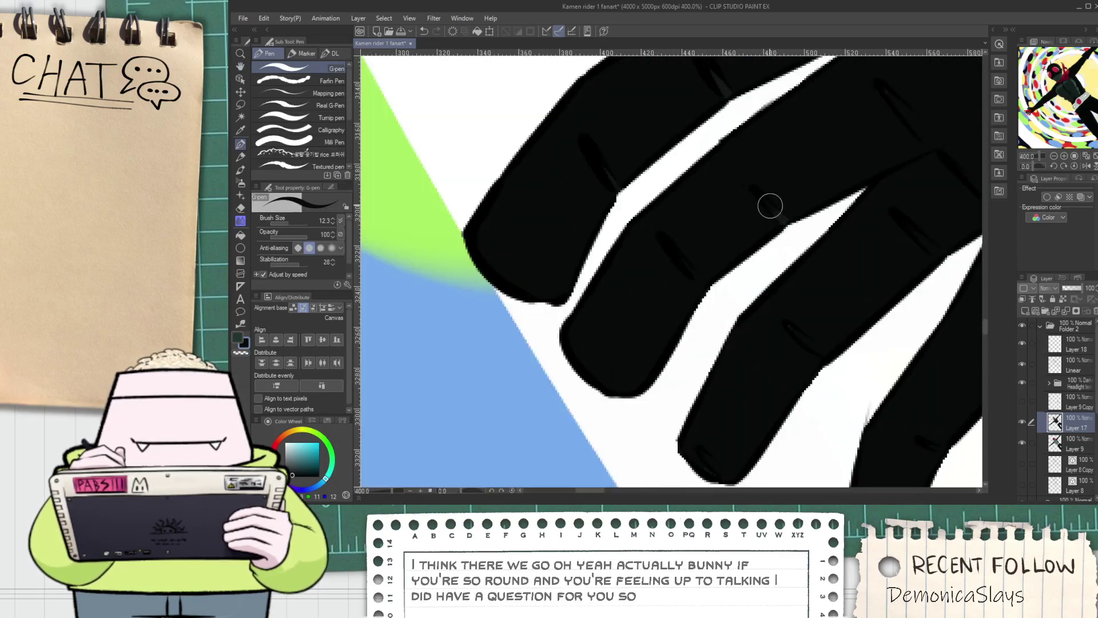
key(space)
drag(769, 182, 782, 338)
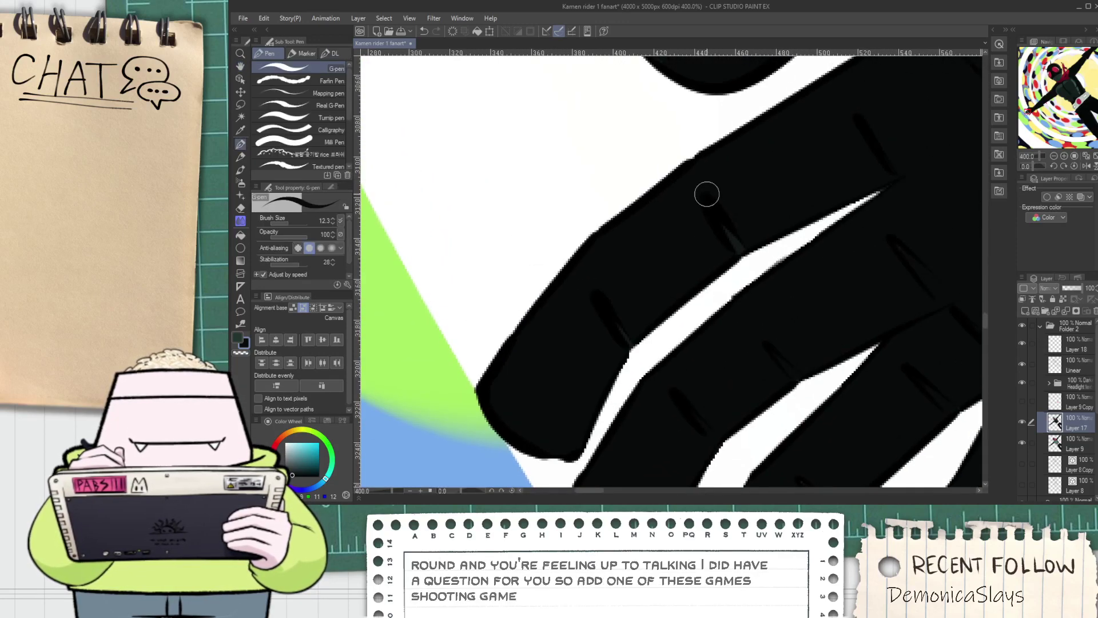
scroll(627, 342, down, 3)
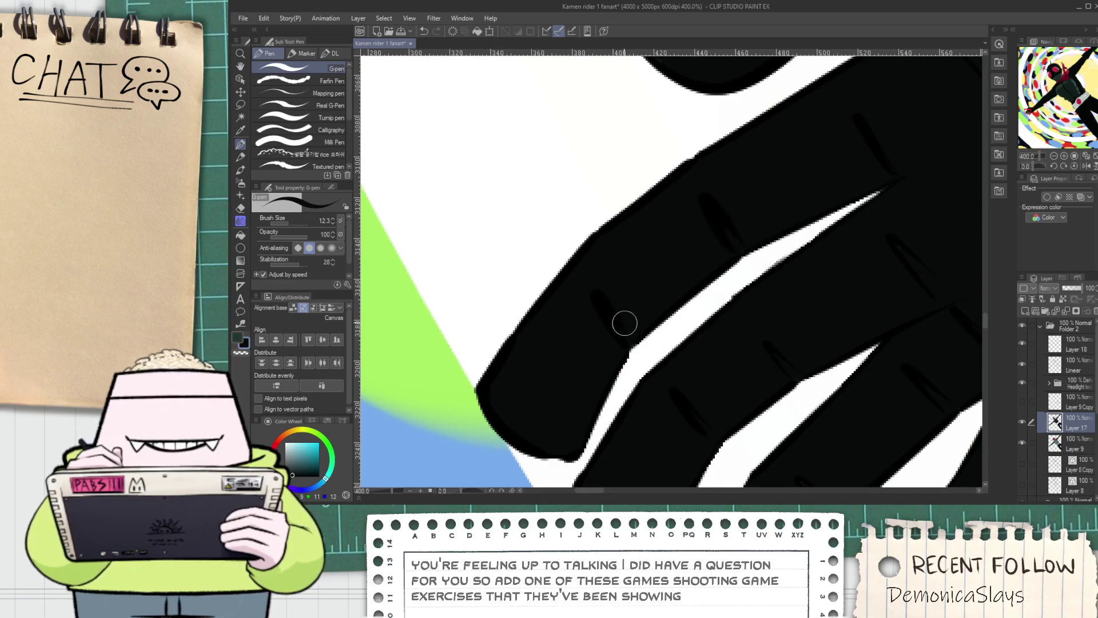
Erase the shadow along the index fingertip's upper edge with the Hard eraser to carve a thin highlight
key(h)
drag(655, 260, 658, 286)
key(e)
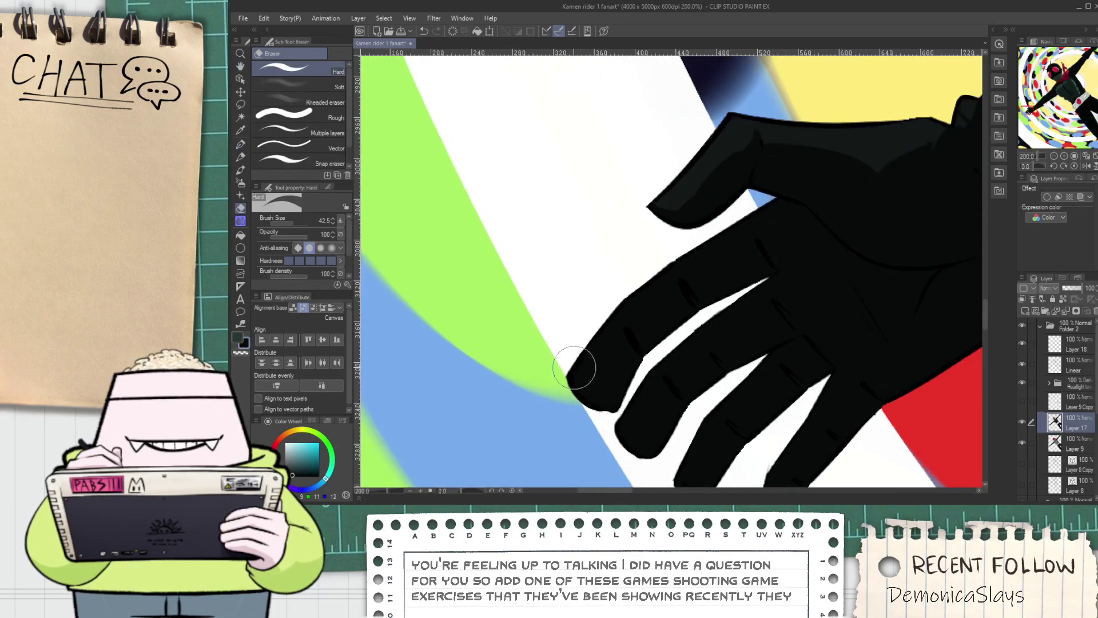
scroll(572, 372, up, 3)
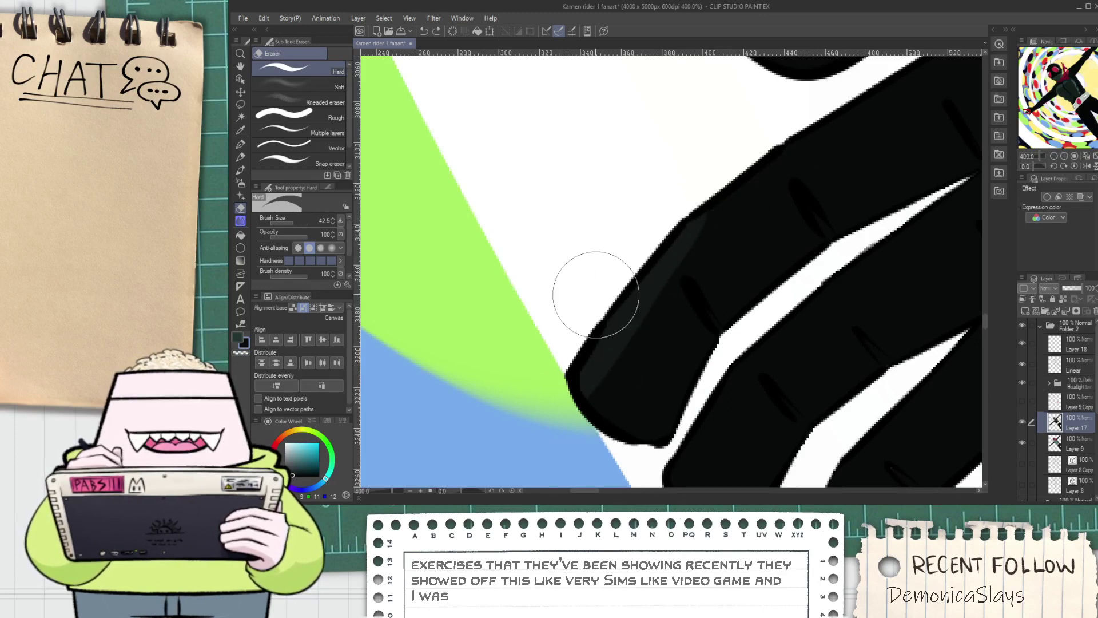
Erase the shadow along the upper edges of the index and middle fingers with the Hard eraser, leaving thin rim highlights
drag(797, 122, 587, 308)
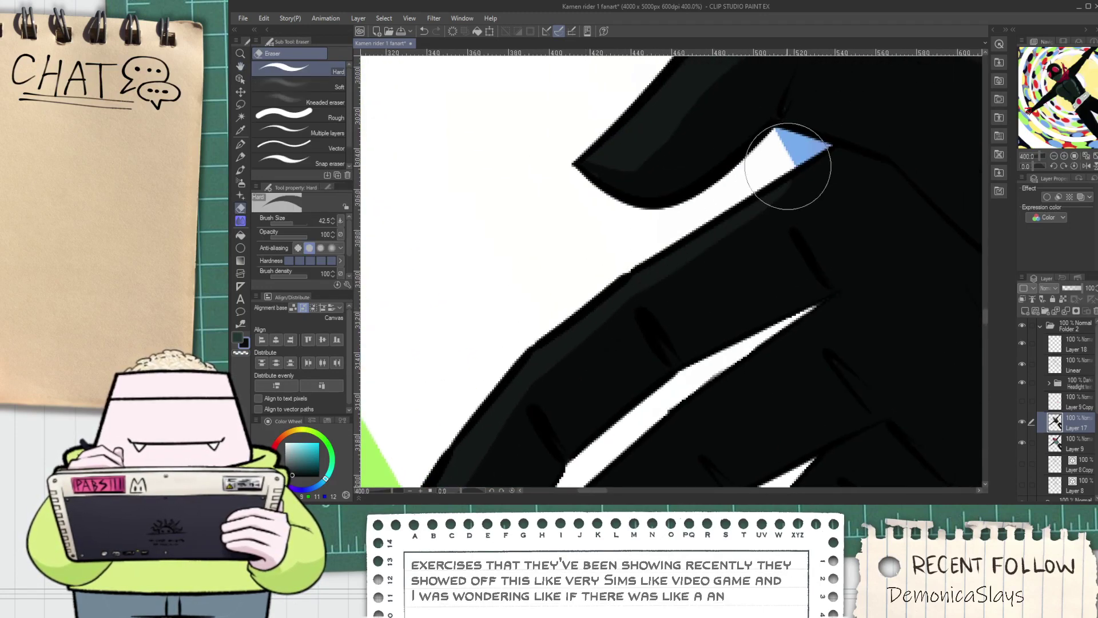
scroll(812, 168, down, 3)
drag(741, 316, 680, 338)
scroll(680, 337, up, 5)
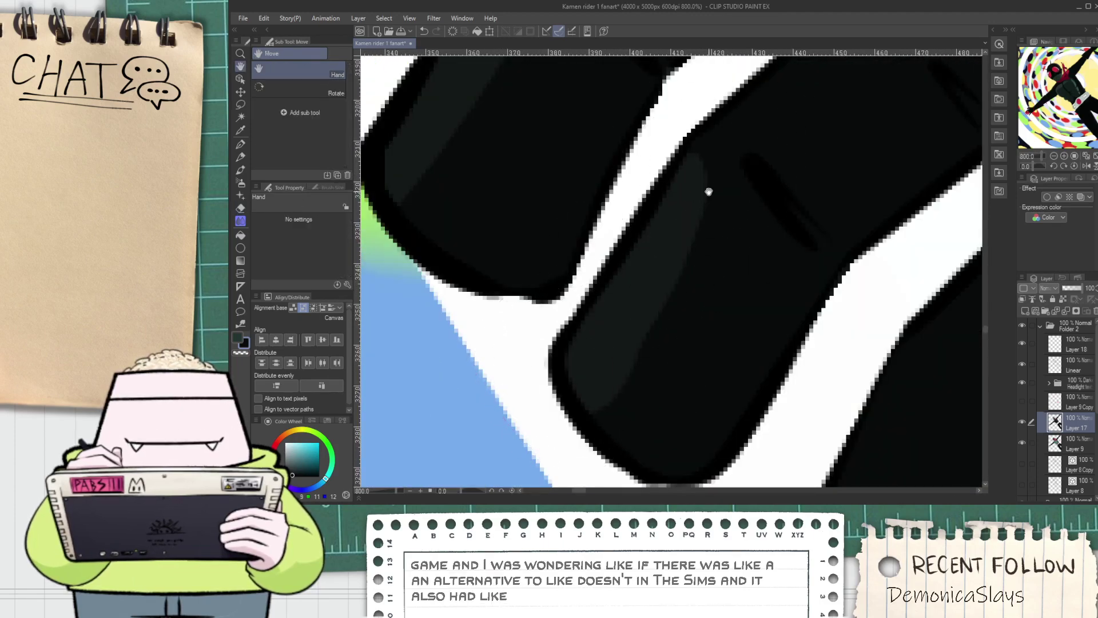
key(ctrl+z)
mouse_move(583, 345)
mouse_down()
mouse_move(716, 130)
mouse_move(640, 294)
mouse_move(609, 320)
mouse_up()
scroll(640, 294, down, 2)
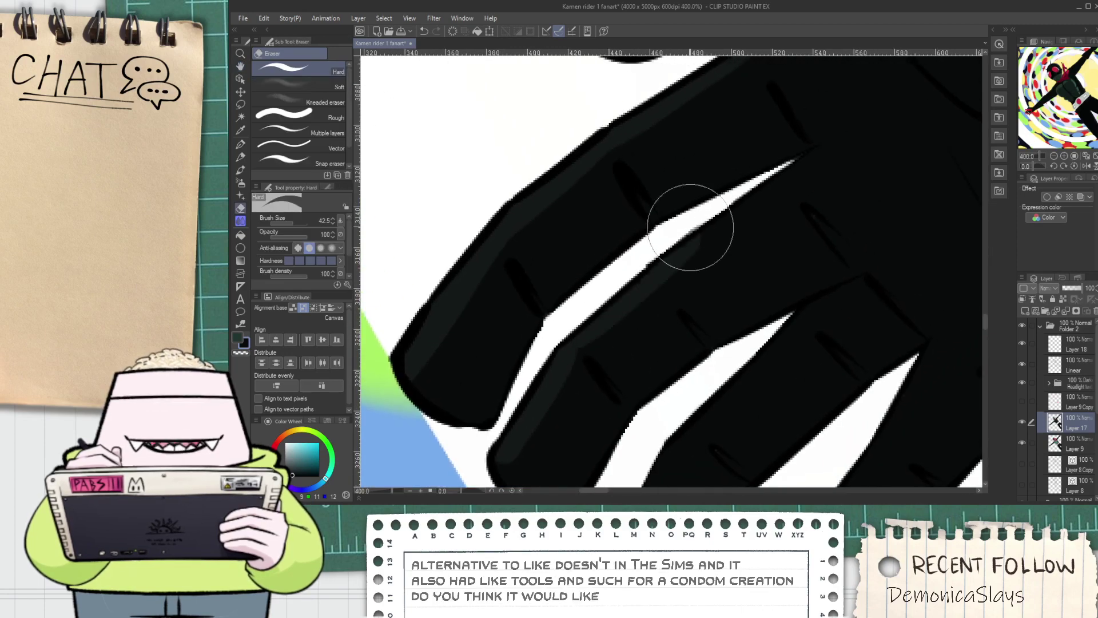
Carve matching thin highlights along the upper edges of the ring and little fingers with the Hard eraser
scroll(754, 195, down, 2)
drag(727, 310, 663, 309)
scroll(625, 365, up, 2)
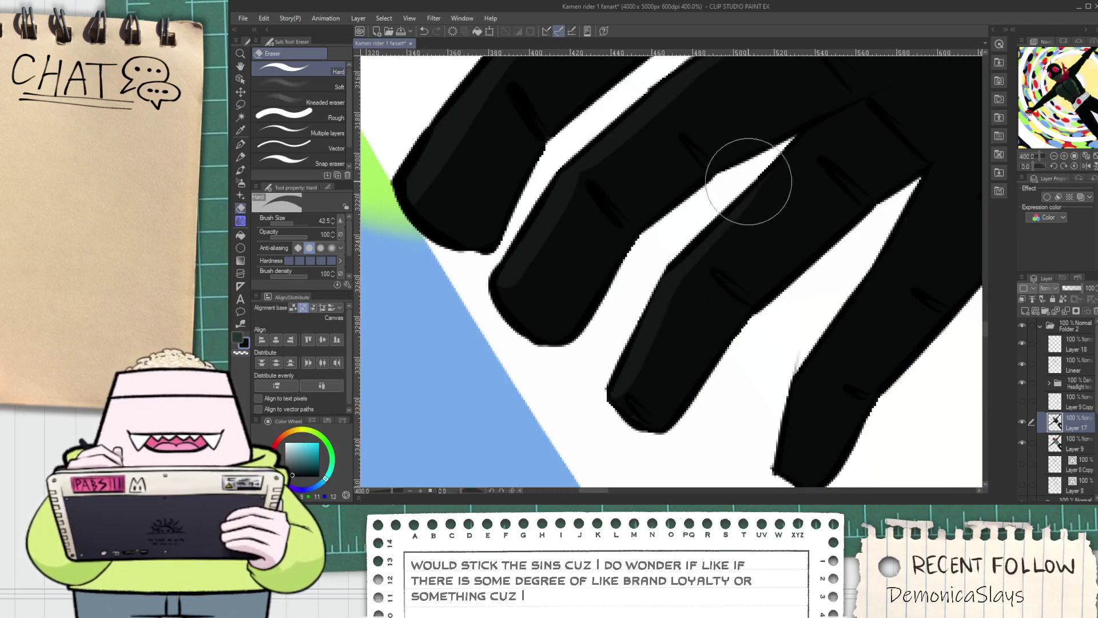
scroll(746, 196, down, 1)
key(space)
drag(778, 266, 658, 316)
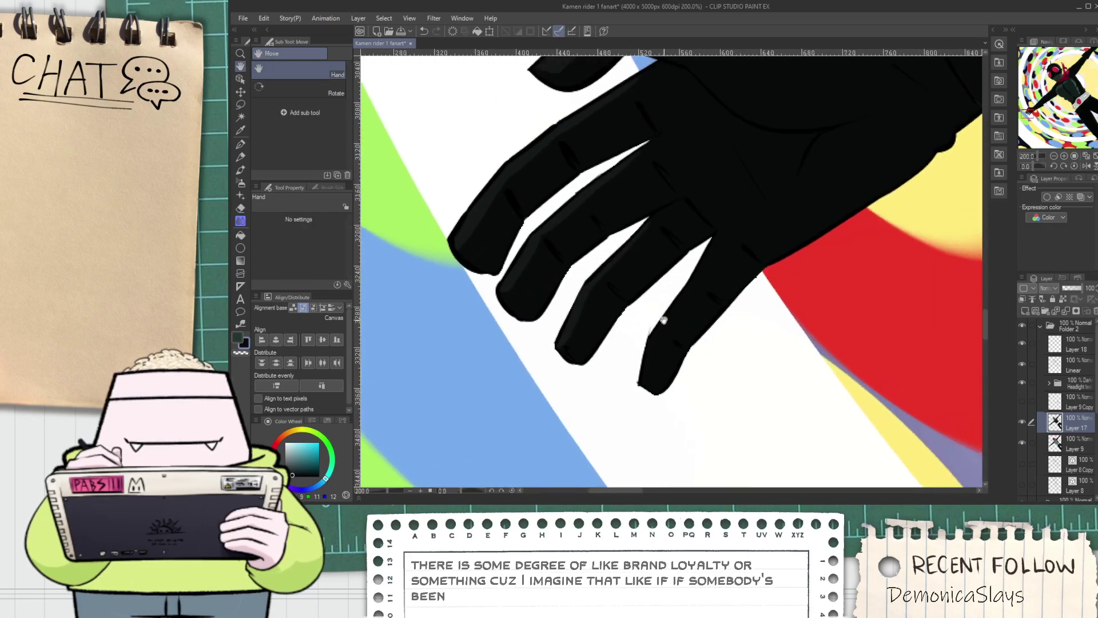
scroll(658, 317, up, 1)
drag(618, 369, 596, 461)
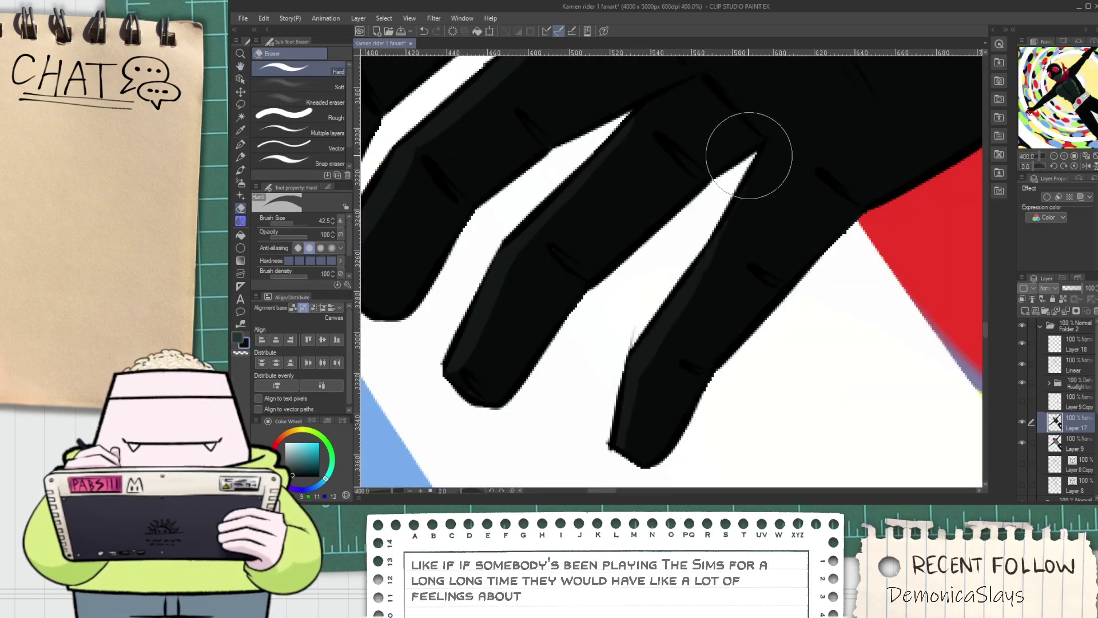
Examine the finger highlights on the lower glove, both as a whole and close up
scroll(741, 201, down, 4)
key(space)
drag(745, 214, 646, 328)
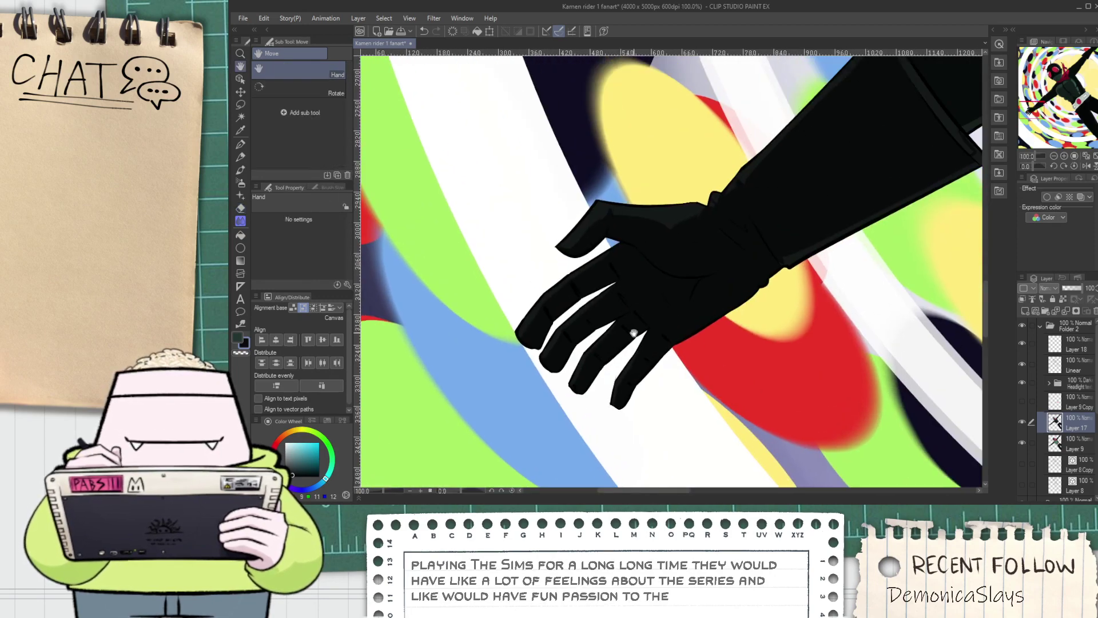
scroll(652, 335, up, 3)
key(e)
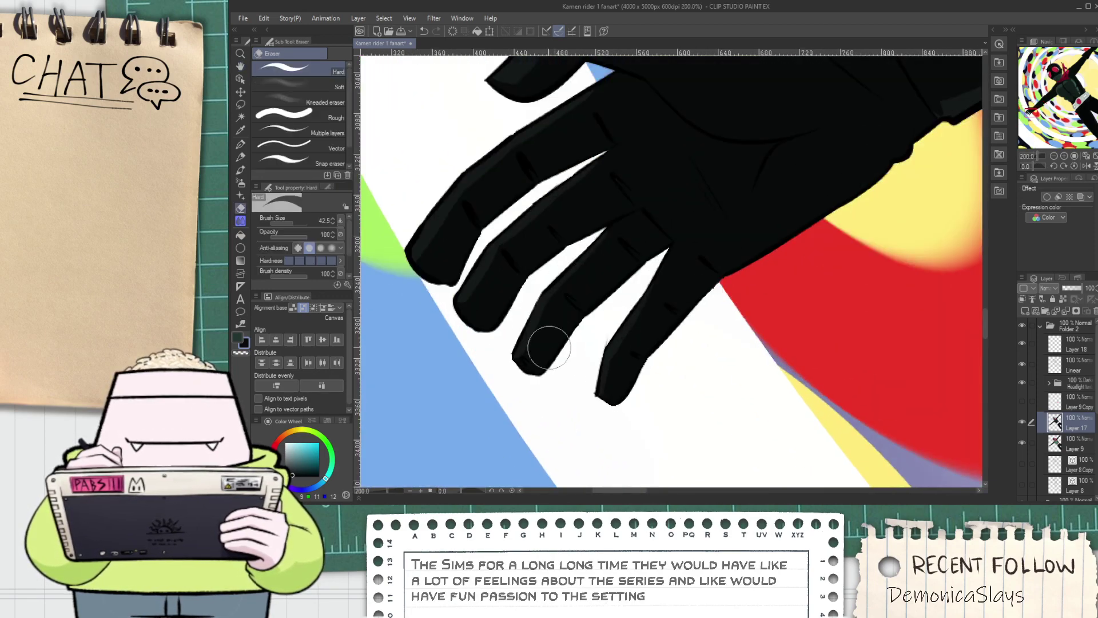
scroll(527, 358, up, 6)
scroll(527, 358, down, 5)
key(p)
scroll(633, 336, up, 3)
scroll(630, 326, down, 3)
key(e)
scroll(569, 355, up, 3)
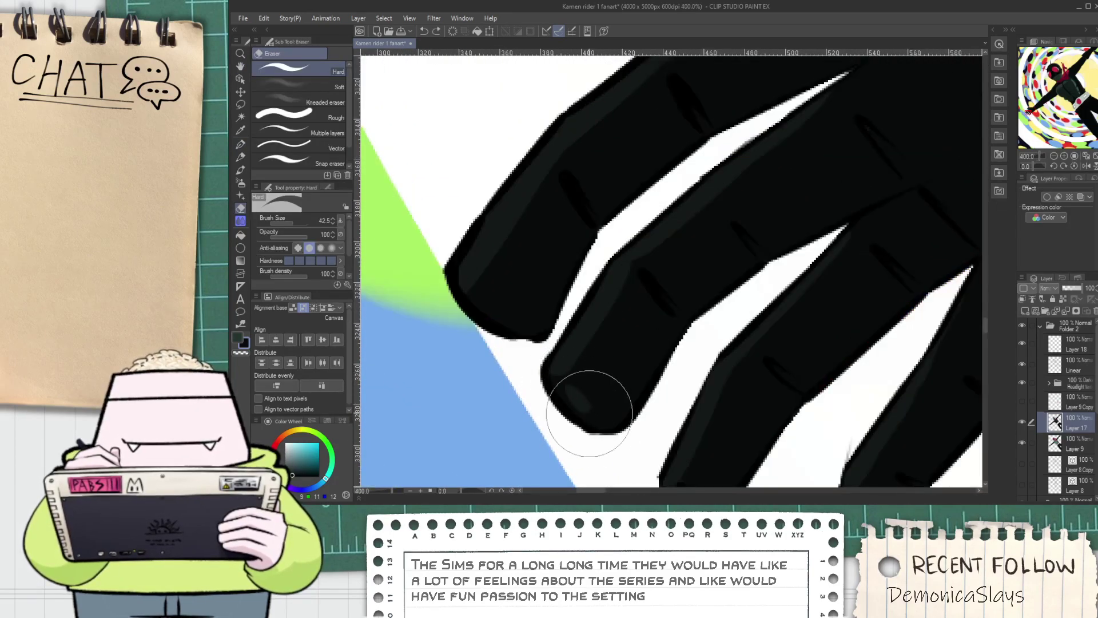
Touch up the middle fingertip's rim highlight, covering the stray light spot with the shadow tone using the G-pen
key(space)
mouse_move(539, 290)
mouse_down()
mouse_move(581, 340)
mouse_move(555, 359)
mouse_up()
key(ctrl+z)
key(space)
drag(621, 413, 589, 360)
key(p)
drag(588, 382, 600, 399)
scroll(613, 375, down, 3)
key(space)
mouse_move(686, 372)
mouse_down()
mouse_move(629, 367)
mouse_move(612, 328)
mouse_move(608, 225)
mouse_up()
scroll(612, 328, up, 3)
scroll(608, 225, down, 2)
drag(671, 294, 628, 340)
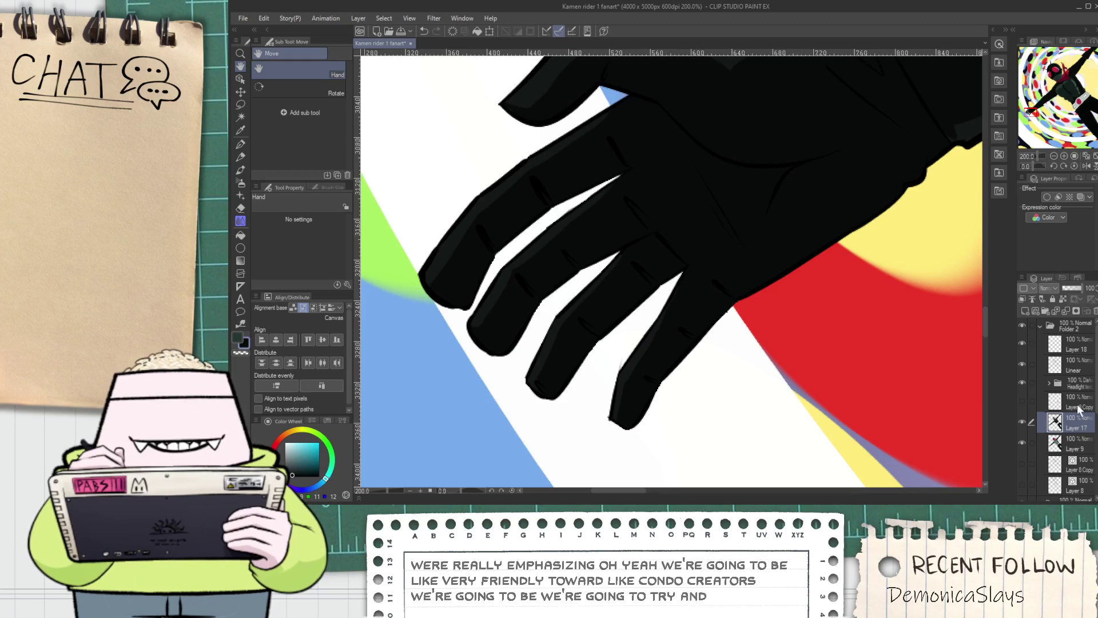
Erase the stray line sticking out of the little finger's outline on the Linear layer with the Hard eraser
click(1071, 346)
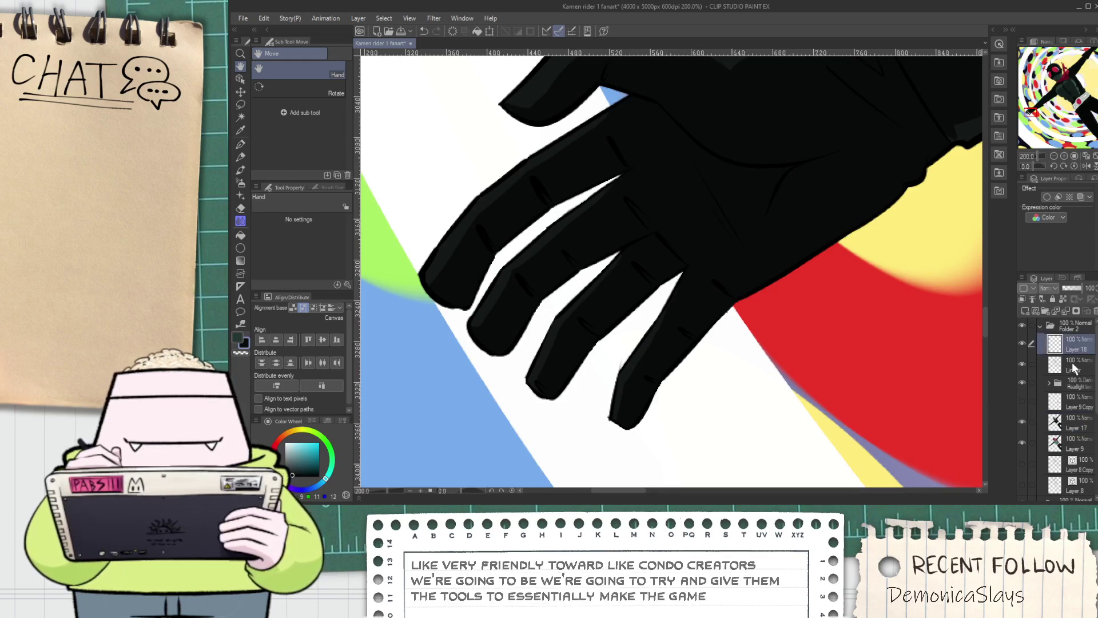
click(1074, 370)
key(e)
scroll(627, 362, up, 4)
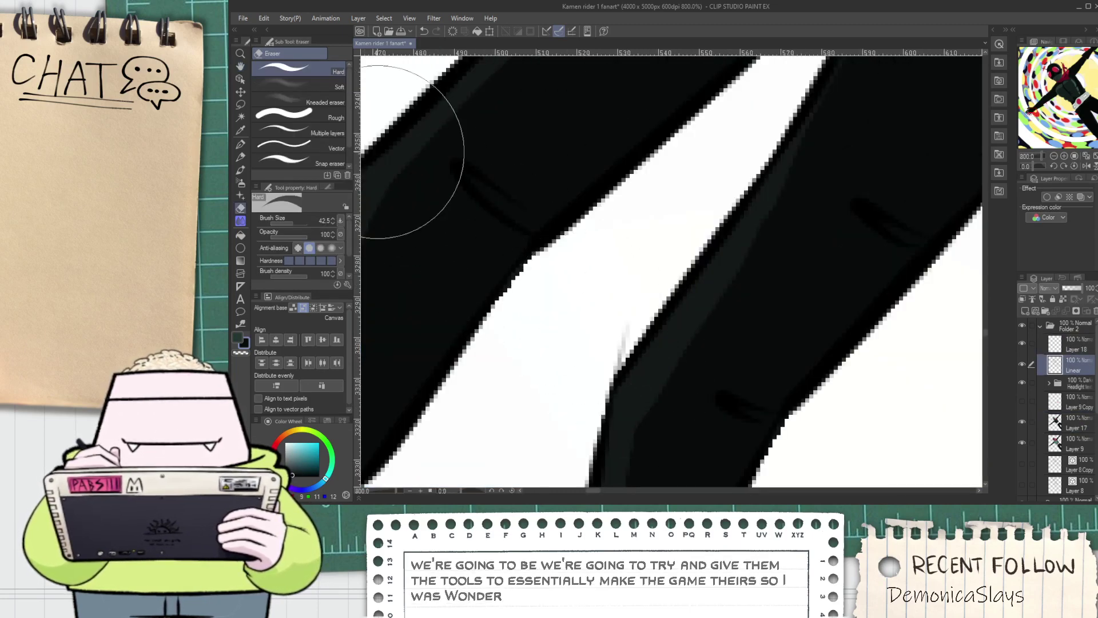
drag(619, 302, 600, 327)
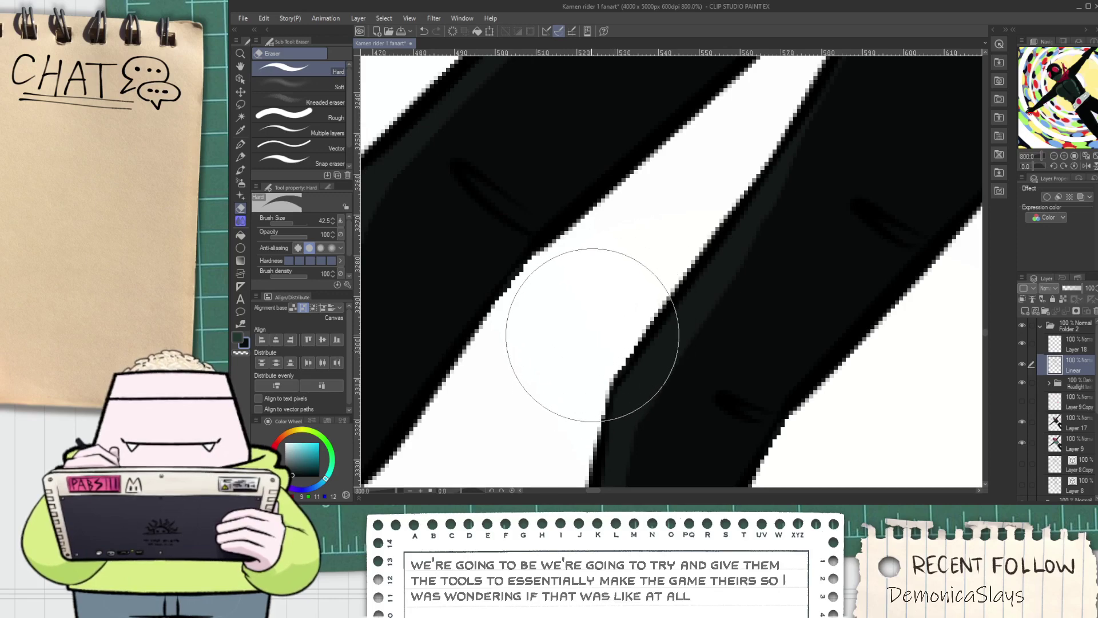
scroll(592, 336, down, 5)
Reduce the Hard eraser to size 18.6 and trim the uneven outline under the index fingertip on the Linear layer
scroll(501, 355, up, 5)
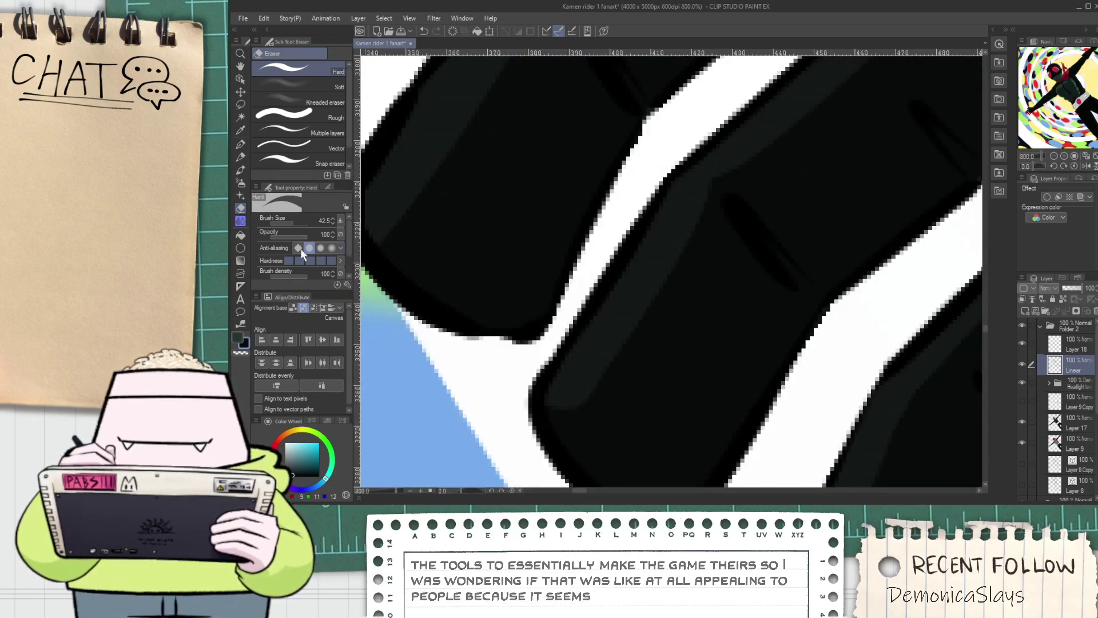
drag(293, 224, 290, 221)
scroll(508, 378, up, 3)
drag(537, 330, 553, 308)
key(ctrl+z)
drag(481, 363, 578, 321)
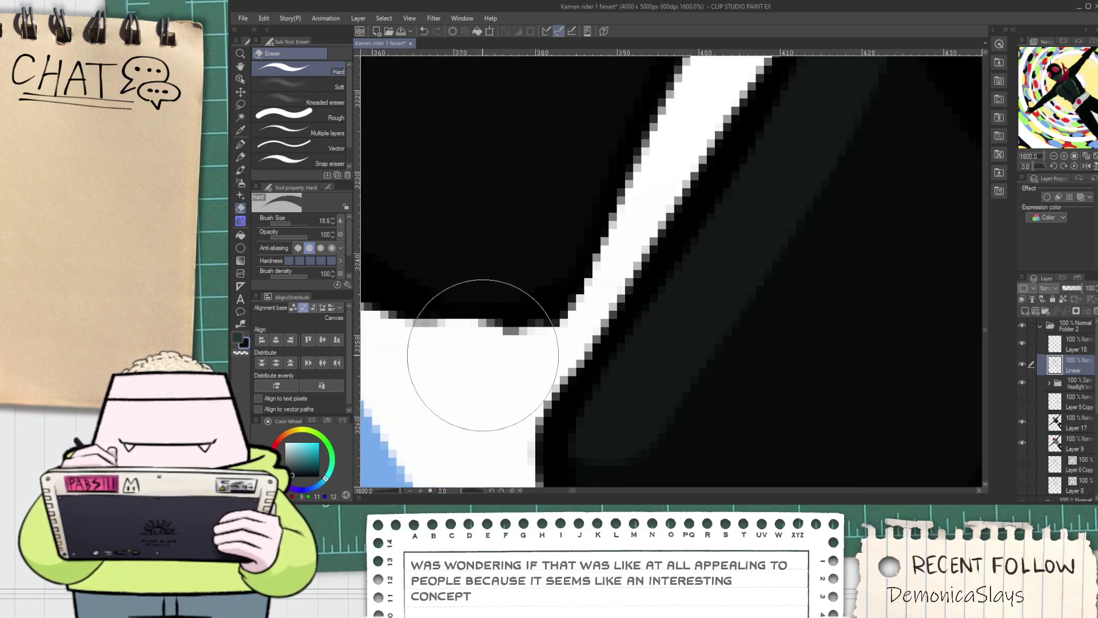
scroll(538, 347, down, 3)
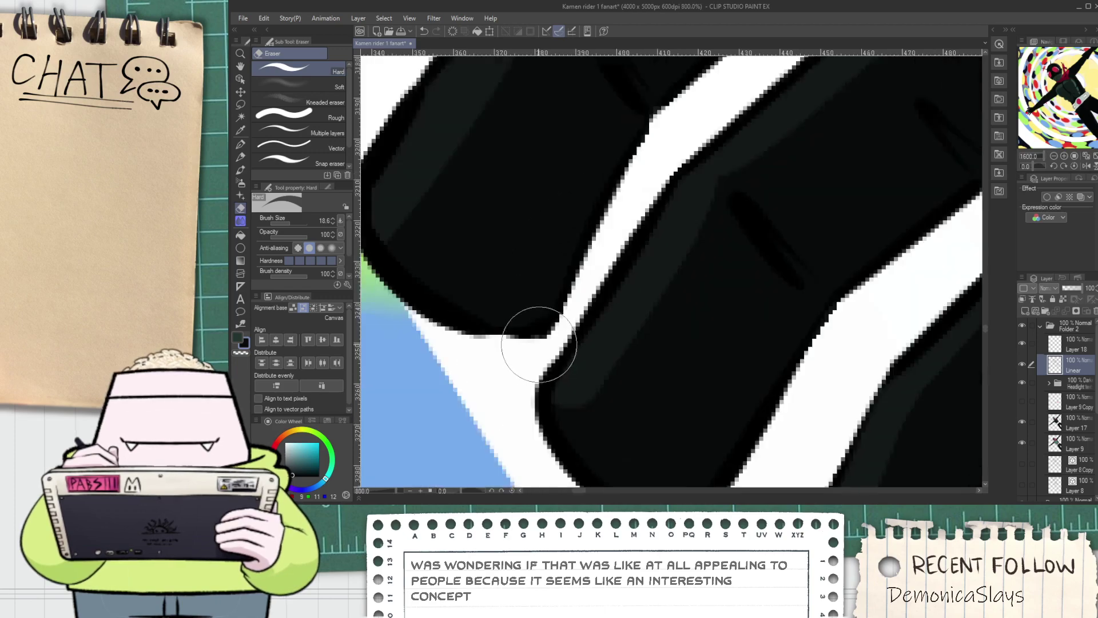
On Layer 17, sample the chest armor's dark green and paint over the upper end of its pale rim highlight with the G-pen
scroll(538, 346, down, 9)
key(space)
drag(751, 219, 516, 399)
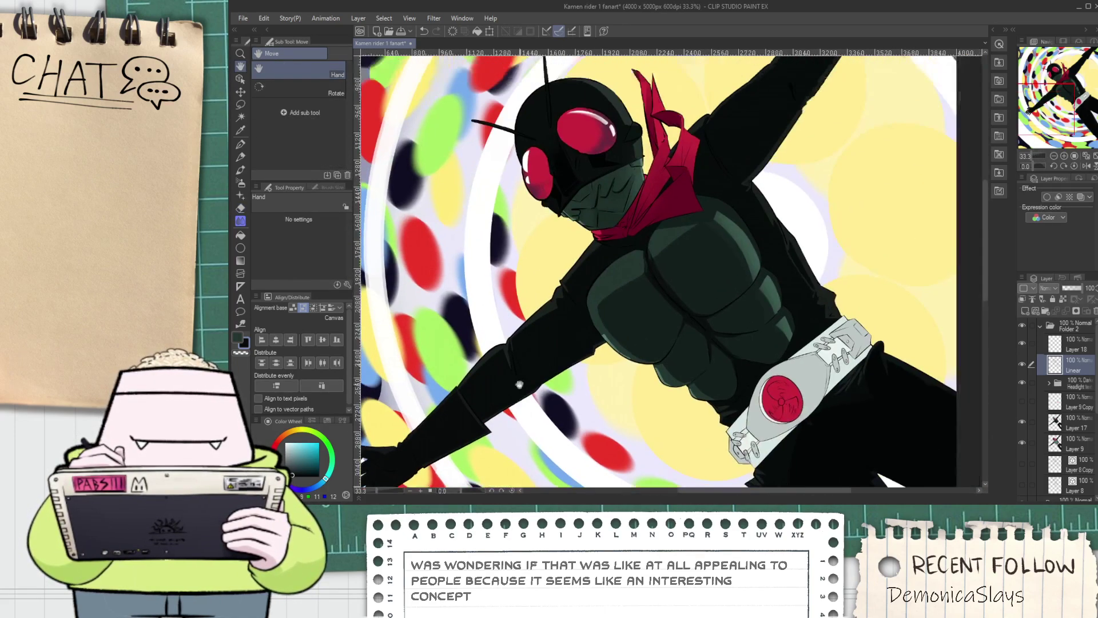
scroll(645, 282, up, 4)
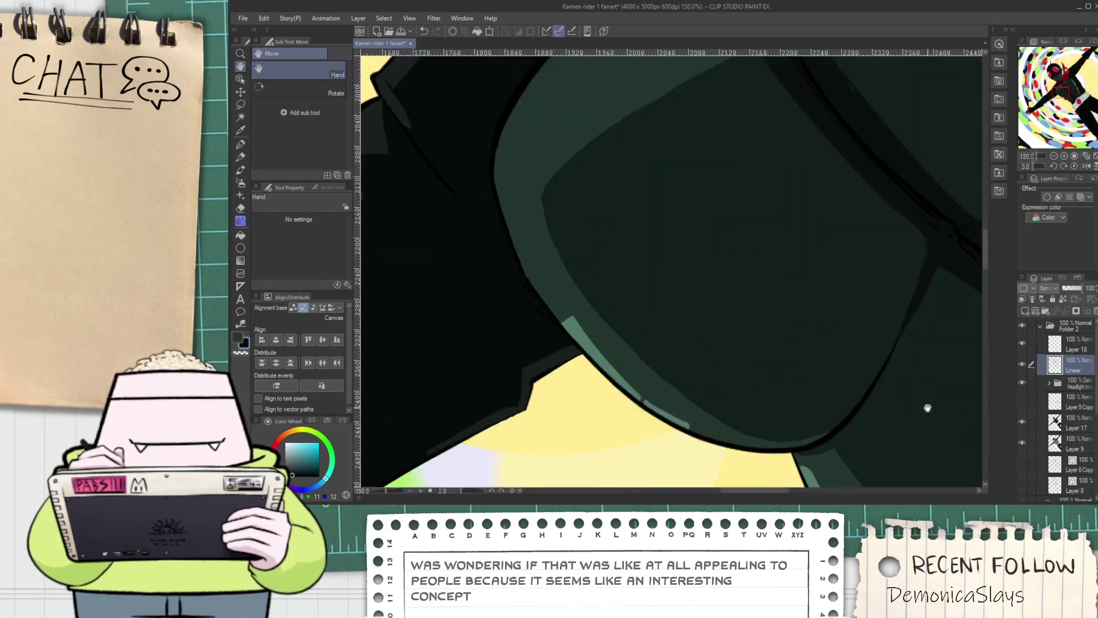
click(1077, 410)
click(1073, 422)
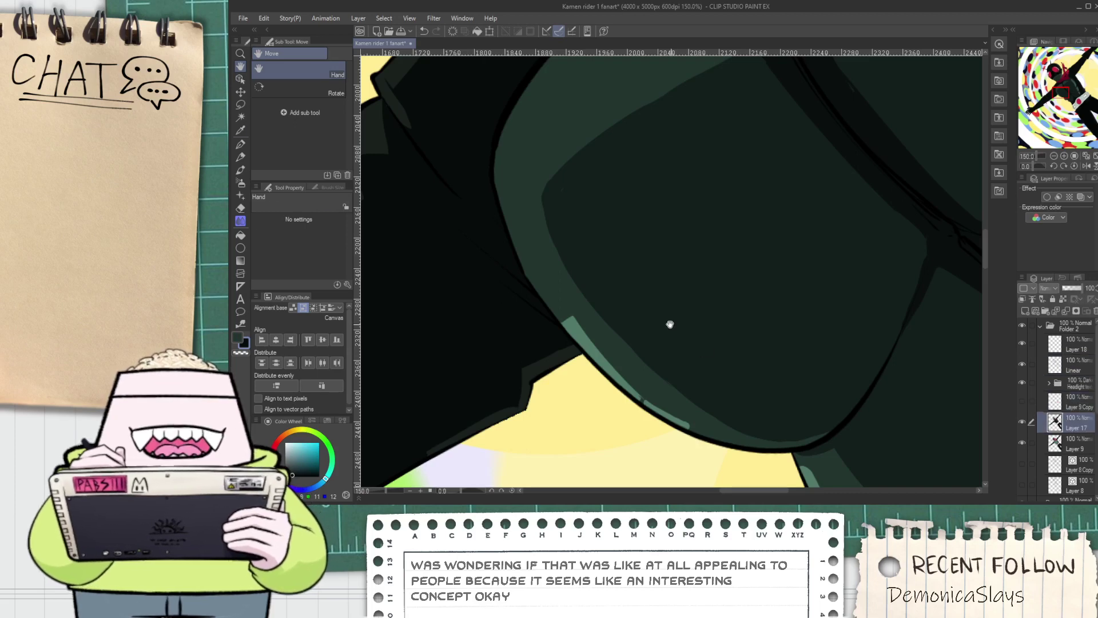
key(i)
click(598, 324)
scroll(567, 305, up, 1)
key(p)
scroll(564, 290, up, 2)
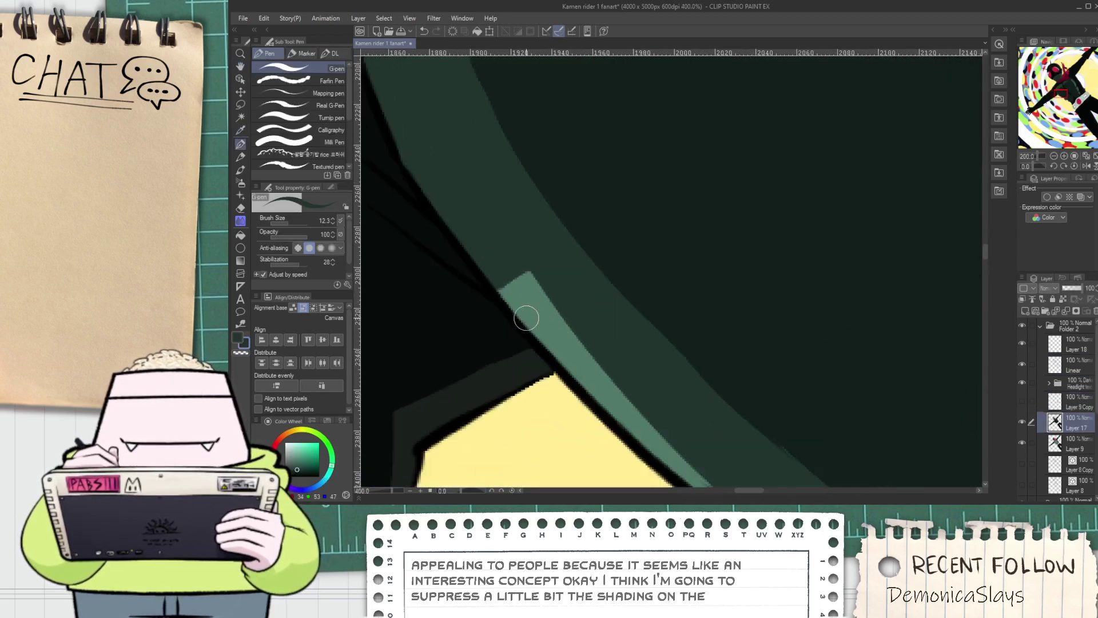
drag(596, 404, 691, 469)
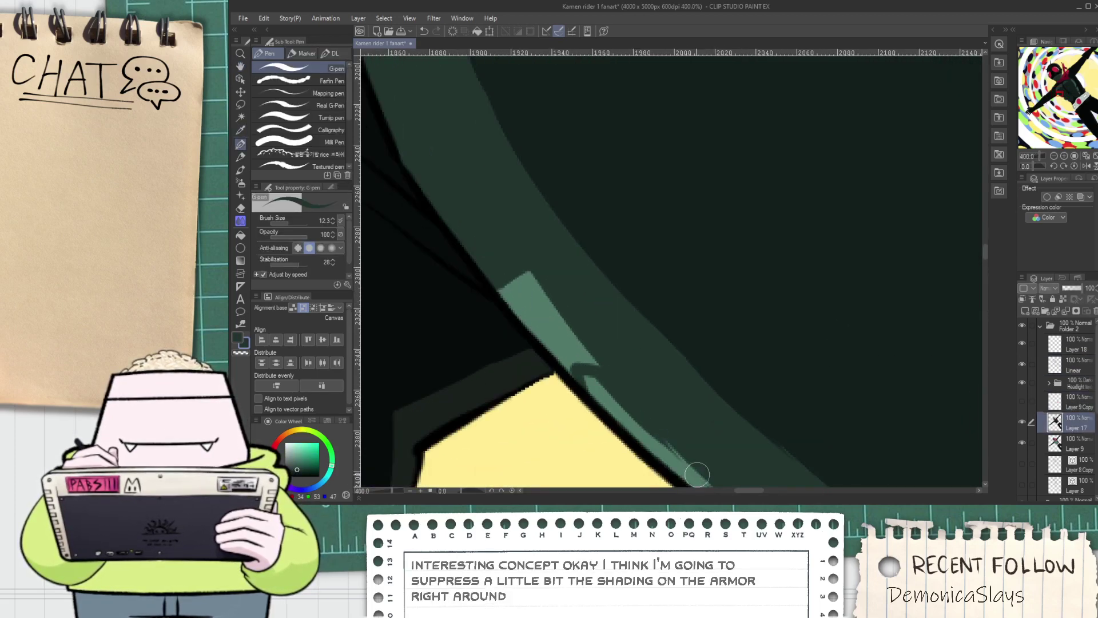
drag(592, 361, 559, 326)
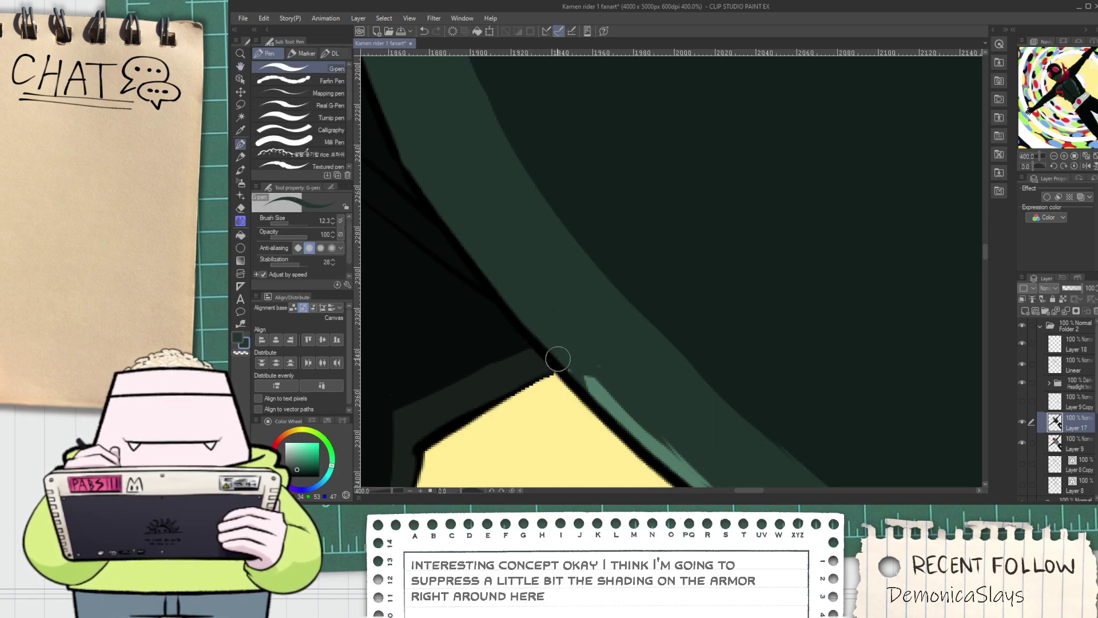
Narrow the remaining pale rim highlight along the chest armor's lower edge with the G-pen
mouse_move(616, 367)
mouse_down()
mouse_move(542, 291)
mouse_move(673, 408)
mouse_up()
key(ctrl+z)
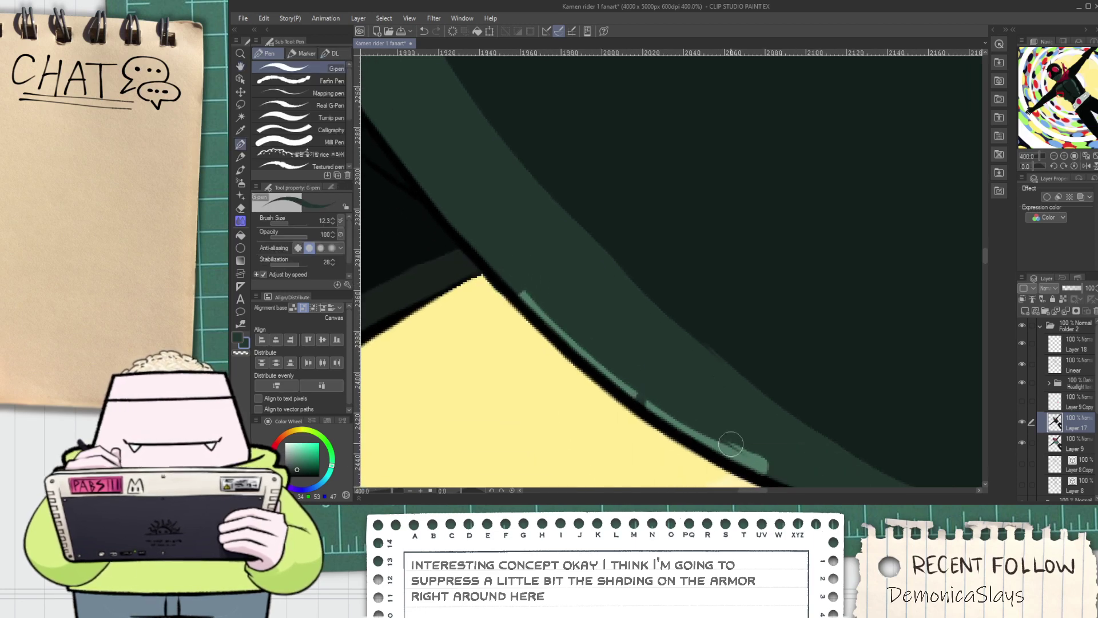
scroll(748, 456, down, 3)
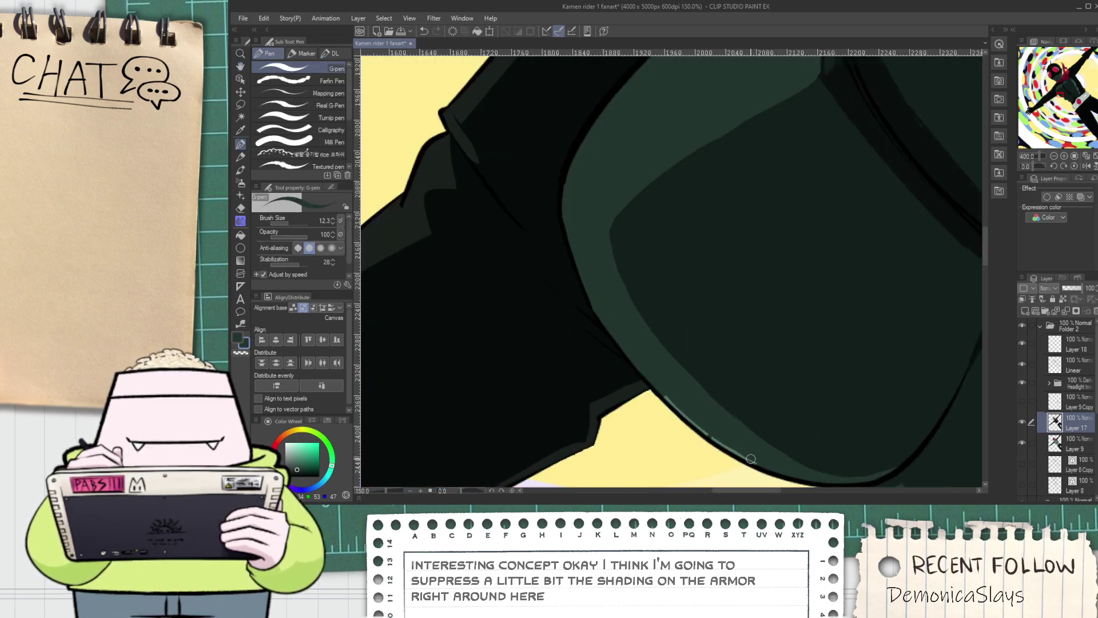
Examine the shading on the helmet, scarf and raised arm for areas that need correction
scroll(752, 459, down, 7)
key(space)
drag(751, 459, 631, 403)
scroll(632, 332, up, 3)
scroll(595, 289, up, 2)
scroll(624, 290, down, 3)
scroll(656, 286, up, 3)
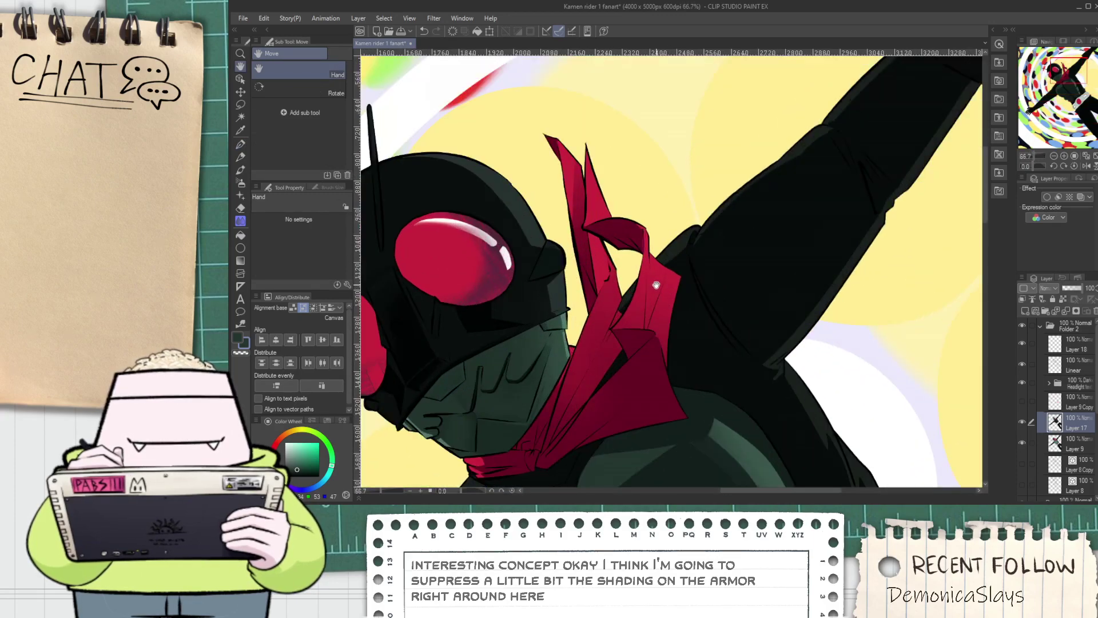
scroll(656, 285, up, 1)
scroll(655, 360, up, 1)
Sample the scarf's dark crimson shadow color and ready the G-pen at the folded scarf loop
alt+click(657, 414)
drag(602, 280, 627, 287)
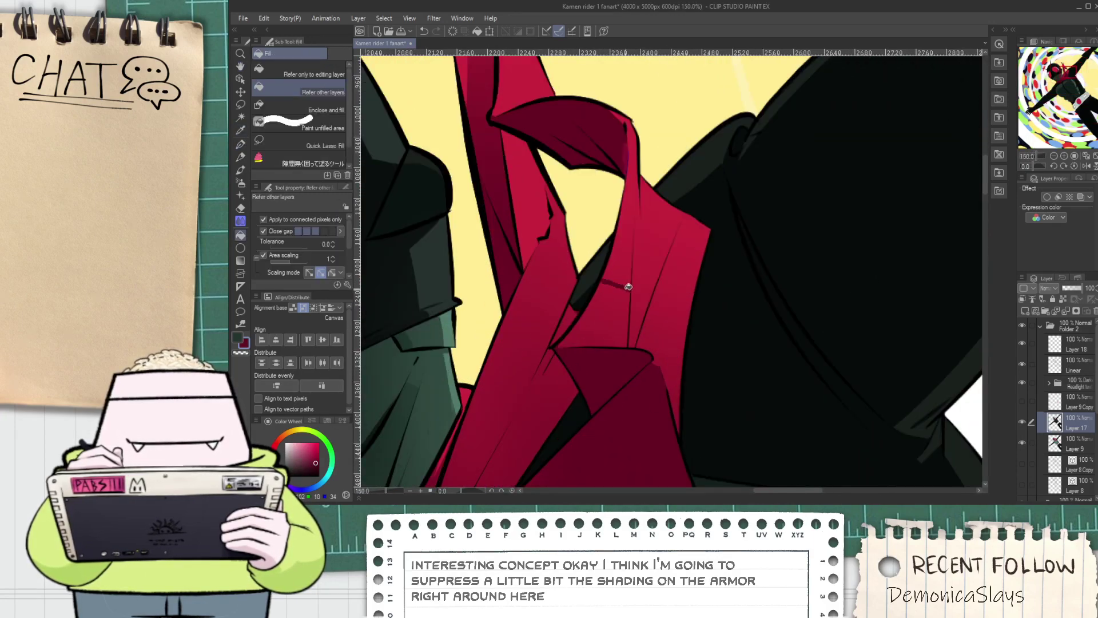
key(p)
scroll(617, 139, up, 5)
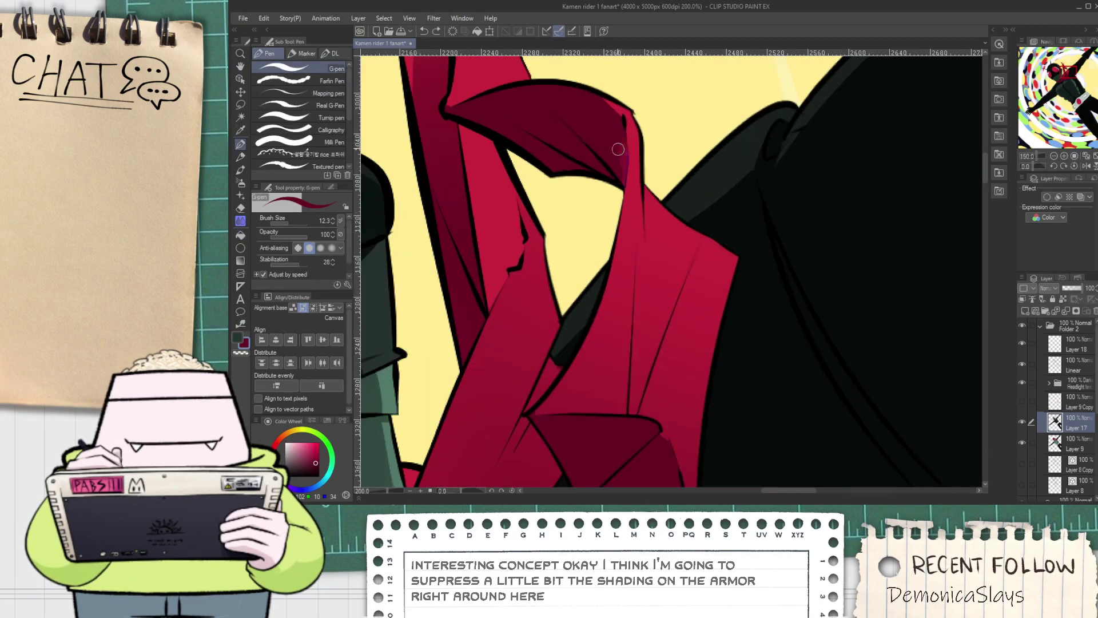
key(p)
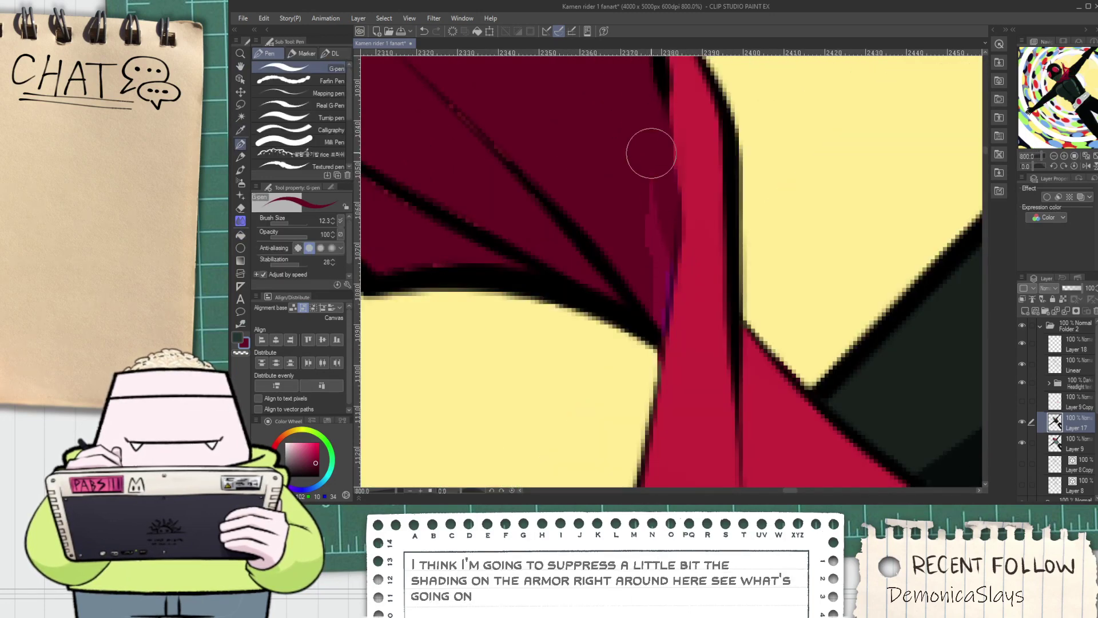
drag(661, 240, 676, 264)
drag(675, 263, 654, 135)
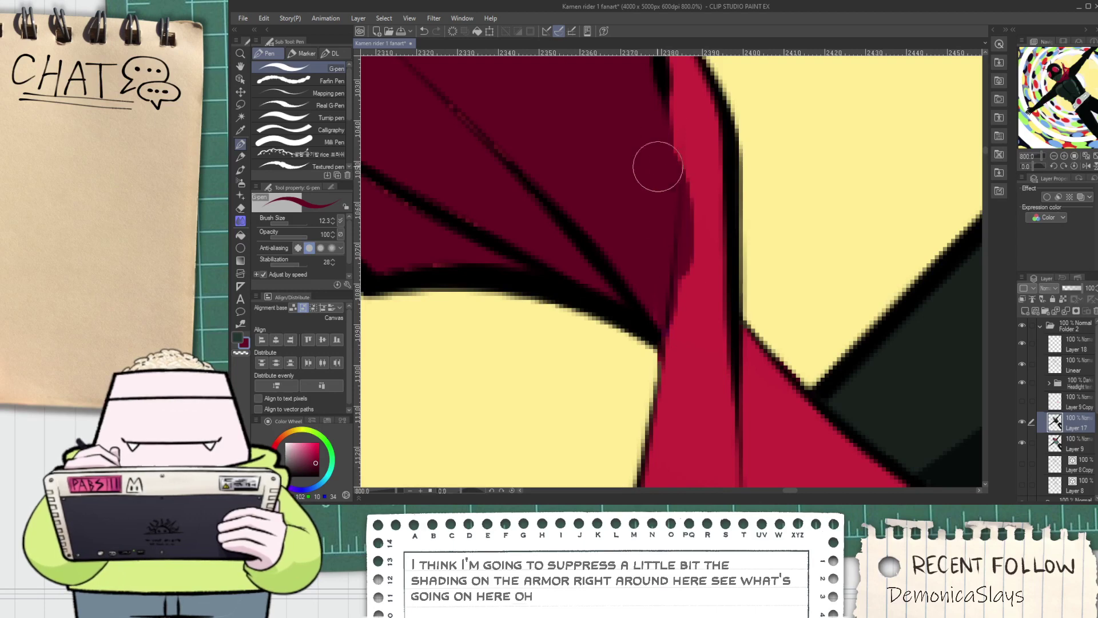
key(ctrl+z)
key(ctrl+z)
Paint dark crimson over the lighter patch where the scarf's folded loop meets the bright red strip
drag(660, 234, 653, 124)
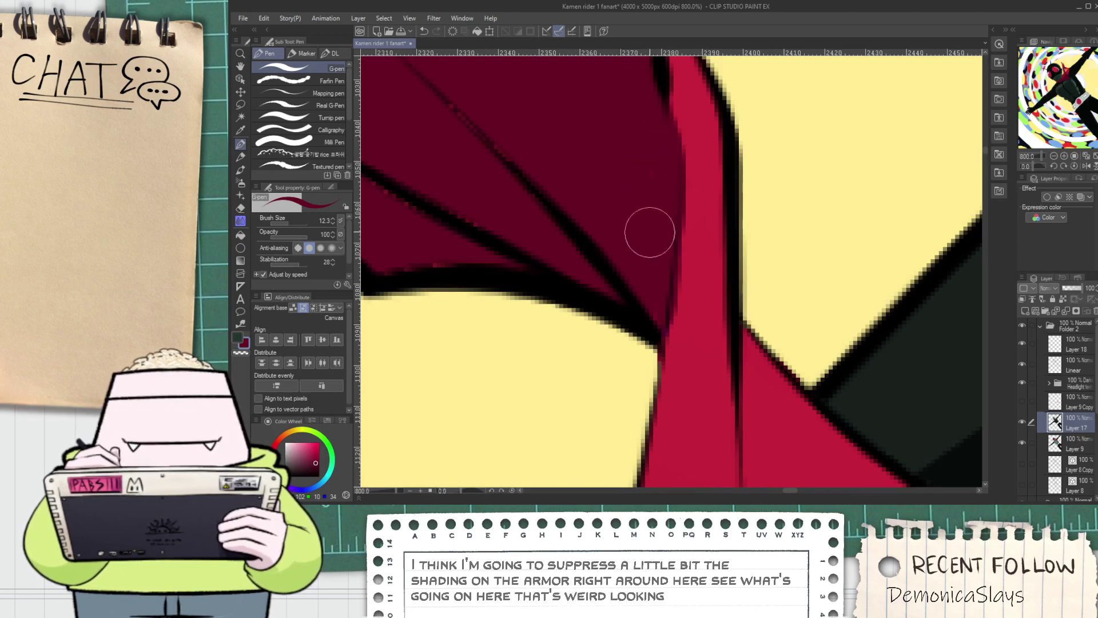
drag(597, 217, 799, 270)
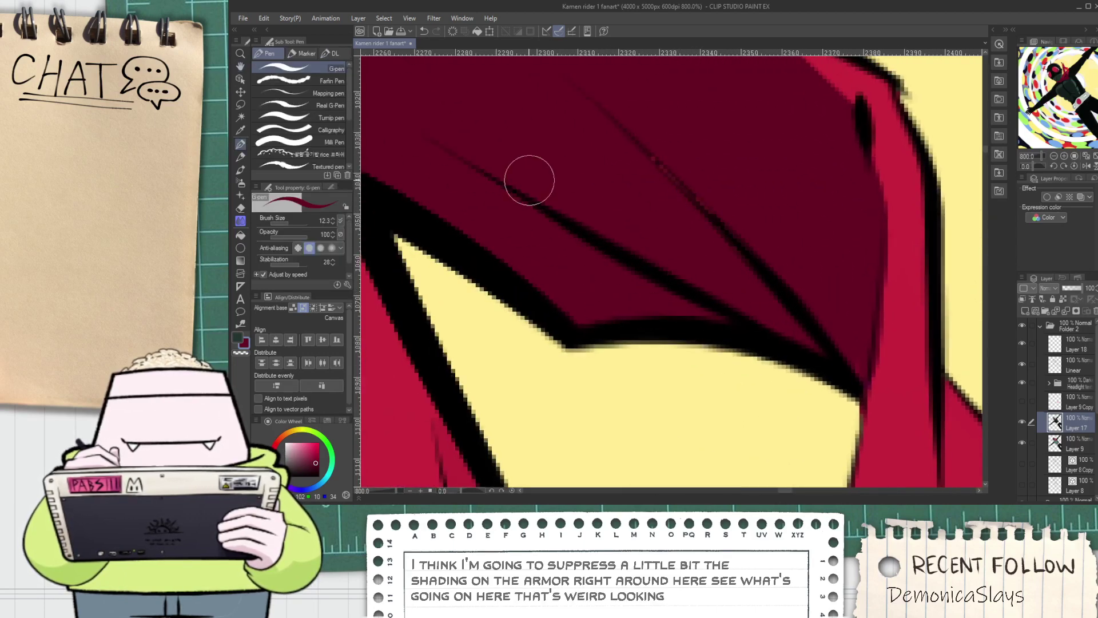
Erase the red fringe outside the upright scarf strip's outline on Layer 9 with the Hard eraser at size 8.2
scroll(772, 318, down, 3)
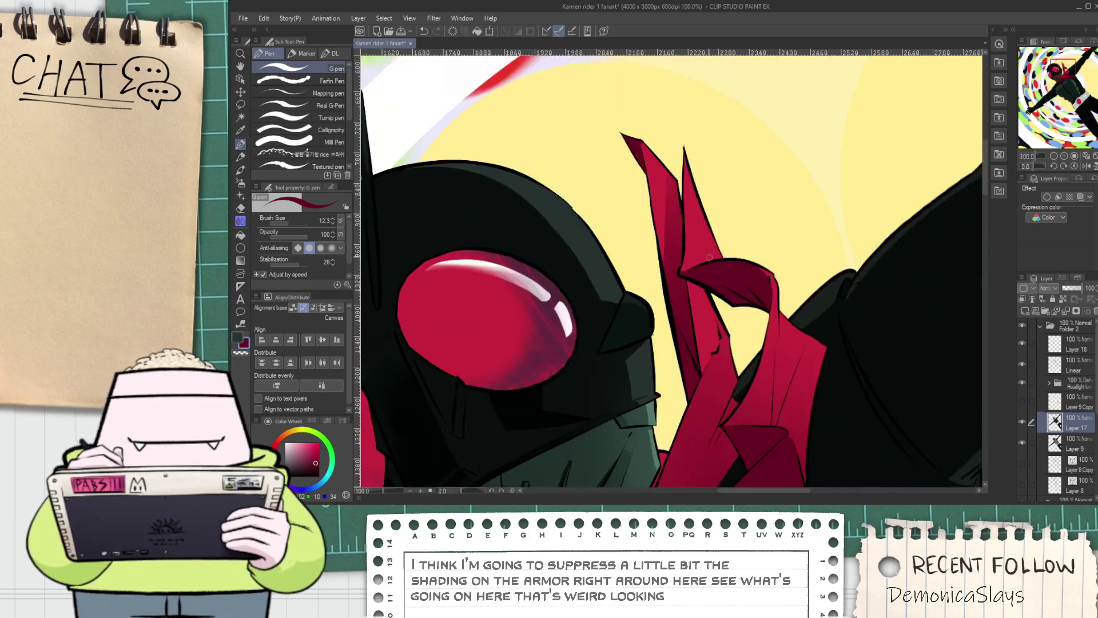
scroll(684, 258, up, 2)
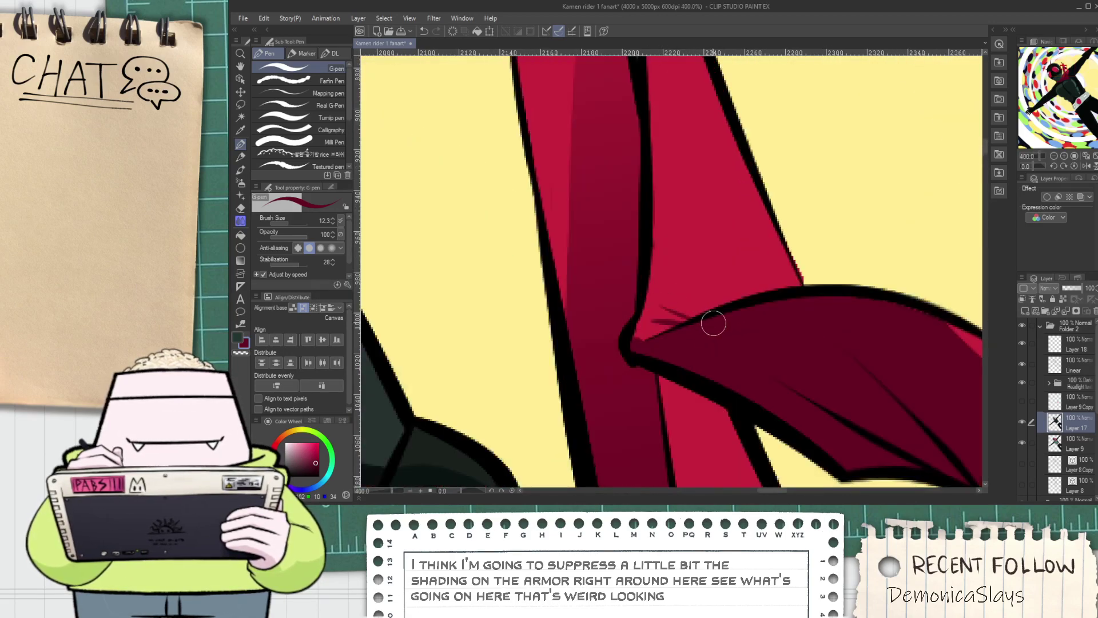
click(1074, 445)
key(e)
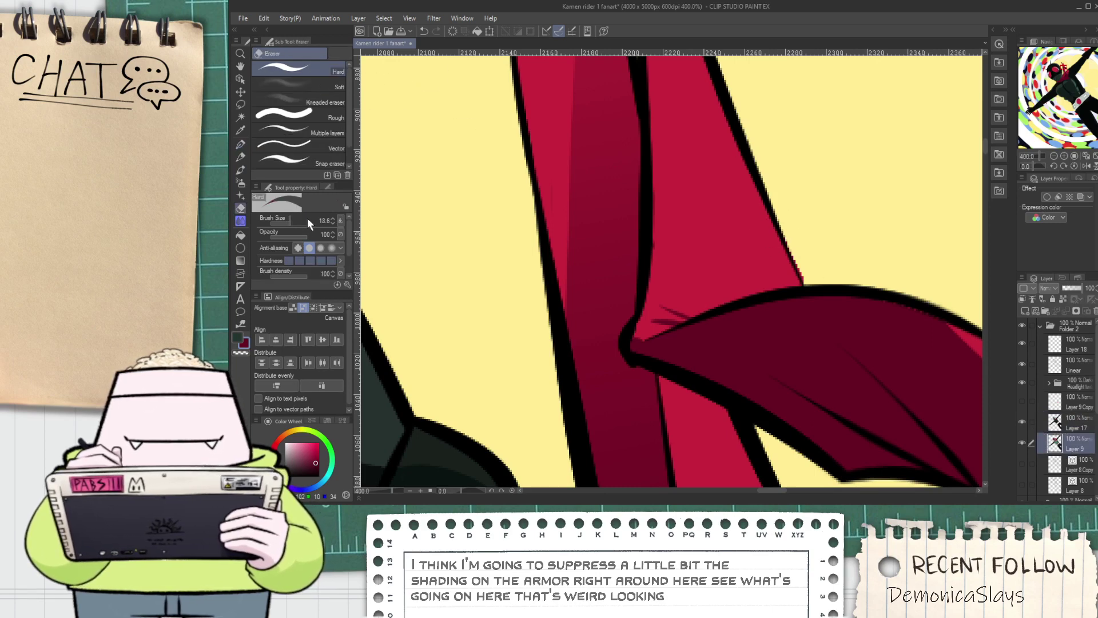
drag(293, 224, 285, 222)
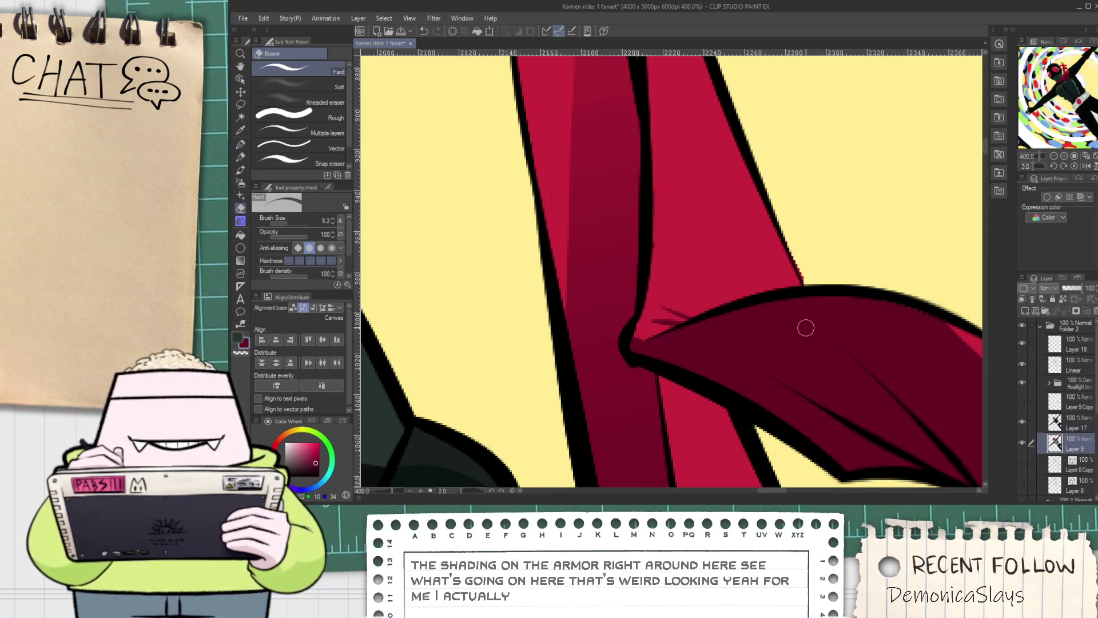
scroll(816, 247, up, 2)
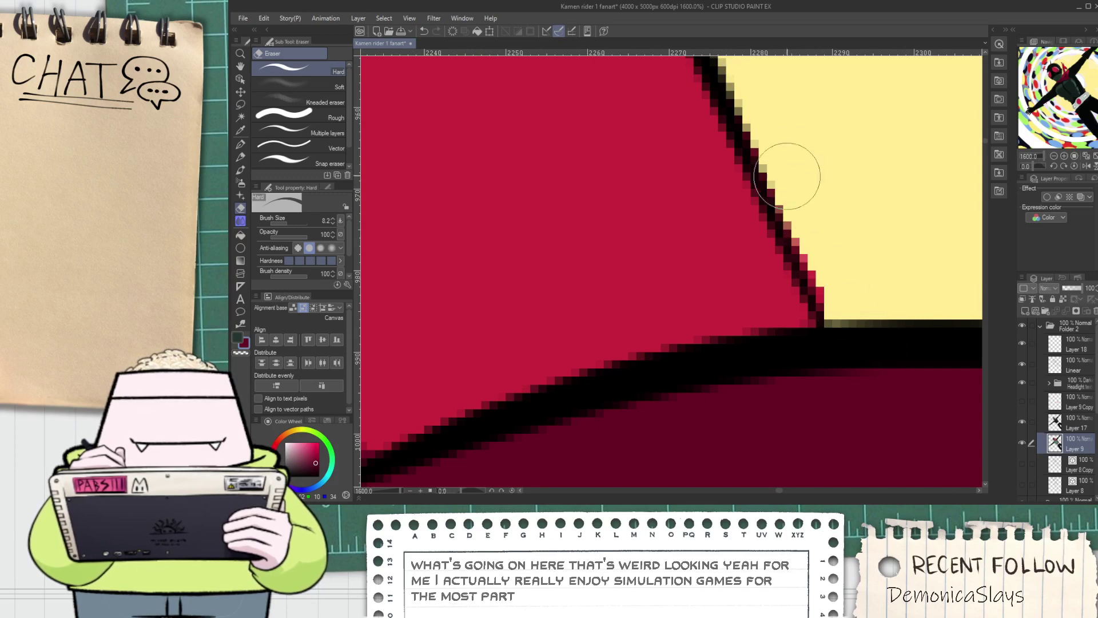
drag(796, 192, 830, 289)
drag(767, 155, 839, 323)
key(ctrl+z)
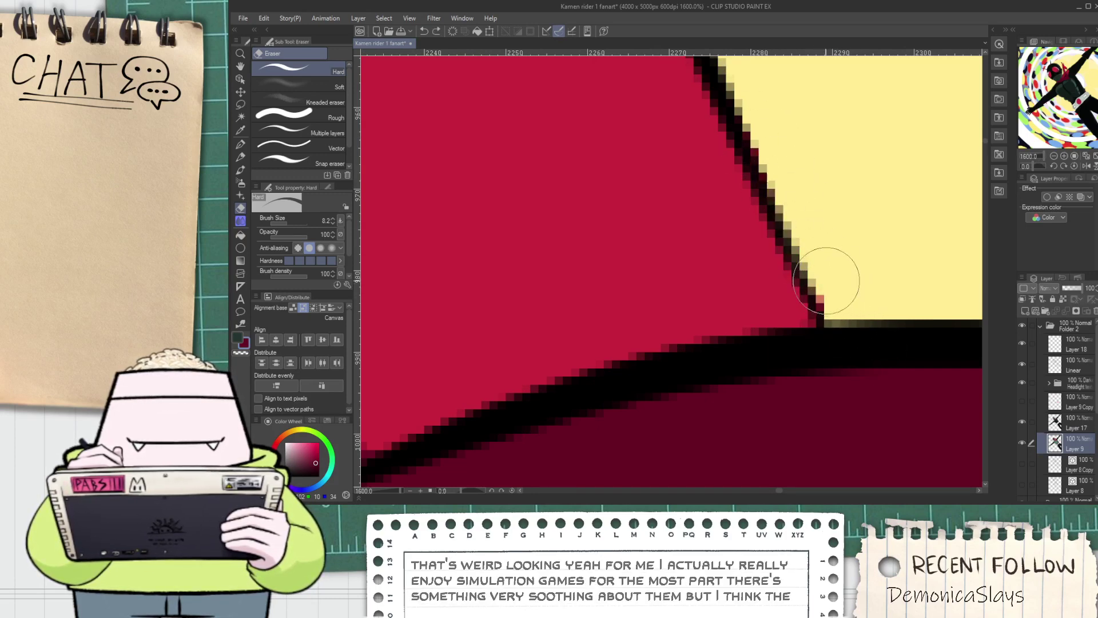
Erase the remaining red pixels along the lower end of the upright strip's outline, down to the folded loop
drag(790, 189, 809, 286)
drag(780, 226, 817, 303)
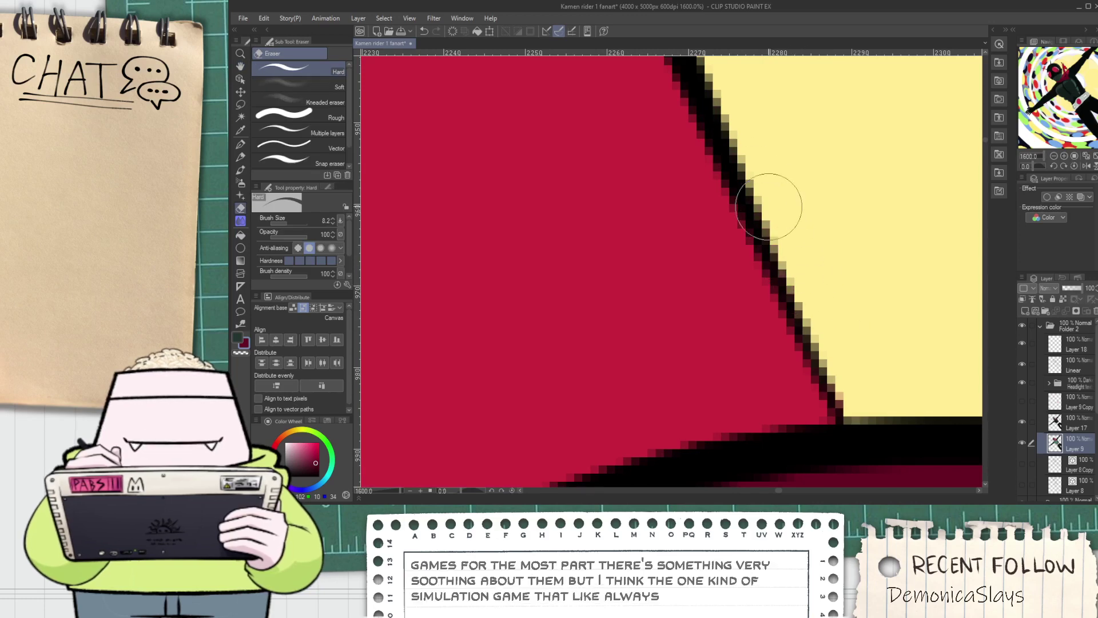
drag(756, 180, 838, 336)
key(space)
scroll(836, 324, down, 1)
scroll(836, 324, down, 2)
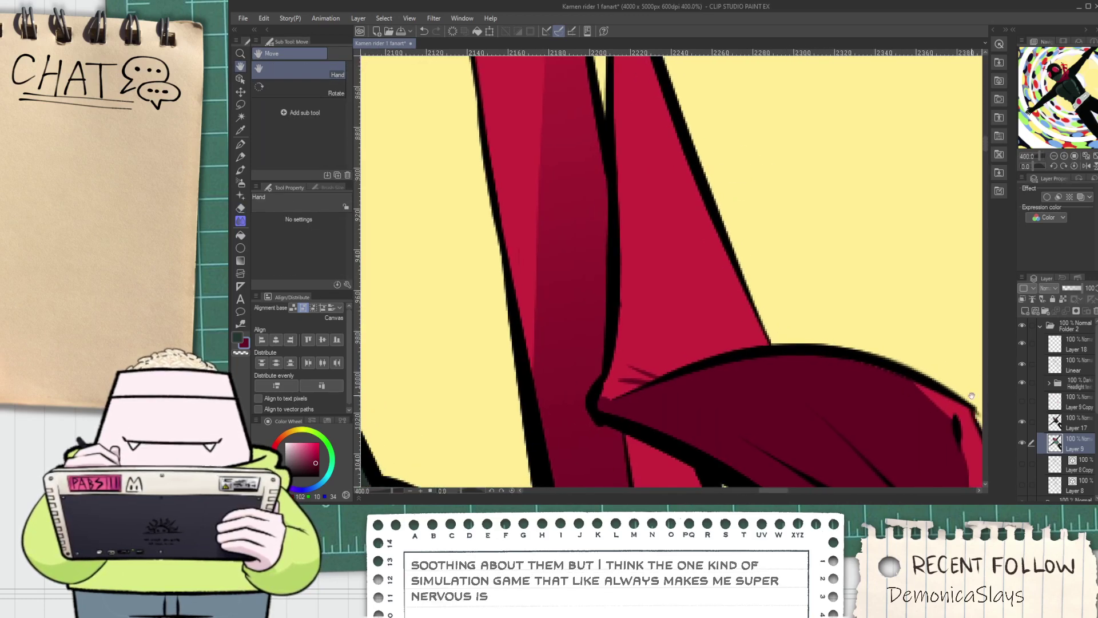
Examine the upright scarf strip's edges and pointed tip for stray pixels
key(p)
scroll(764, 341, up, 2)
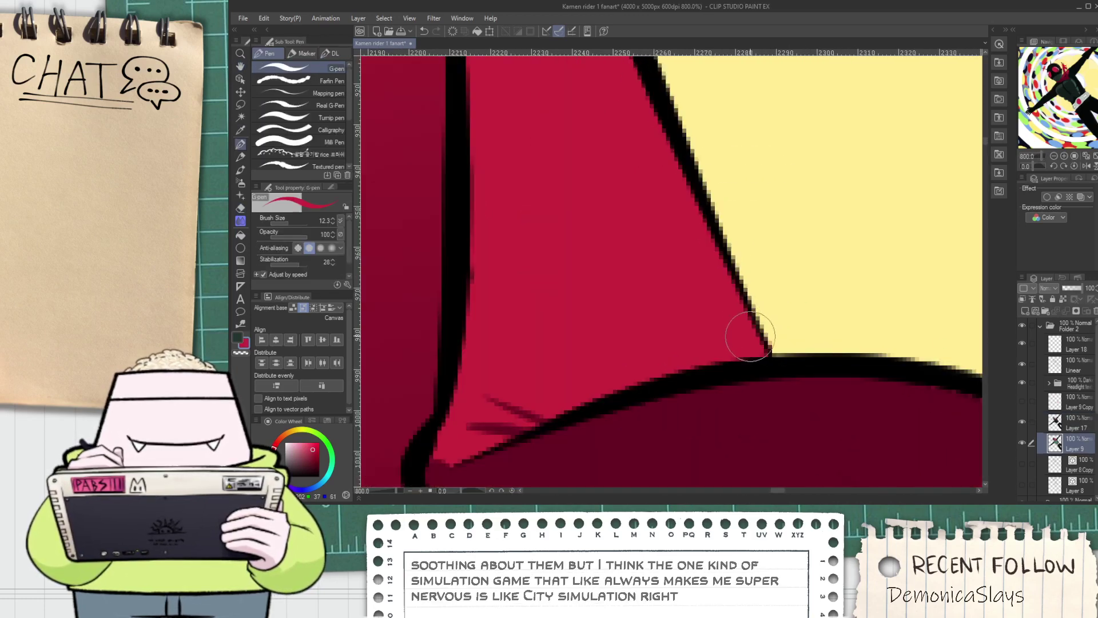
scroll(714, 365, down, 3)
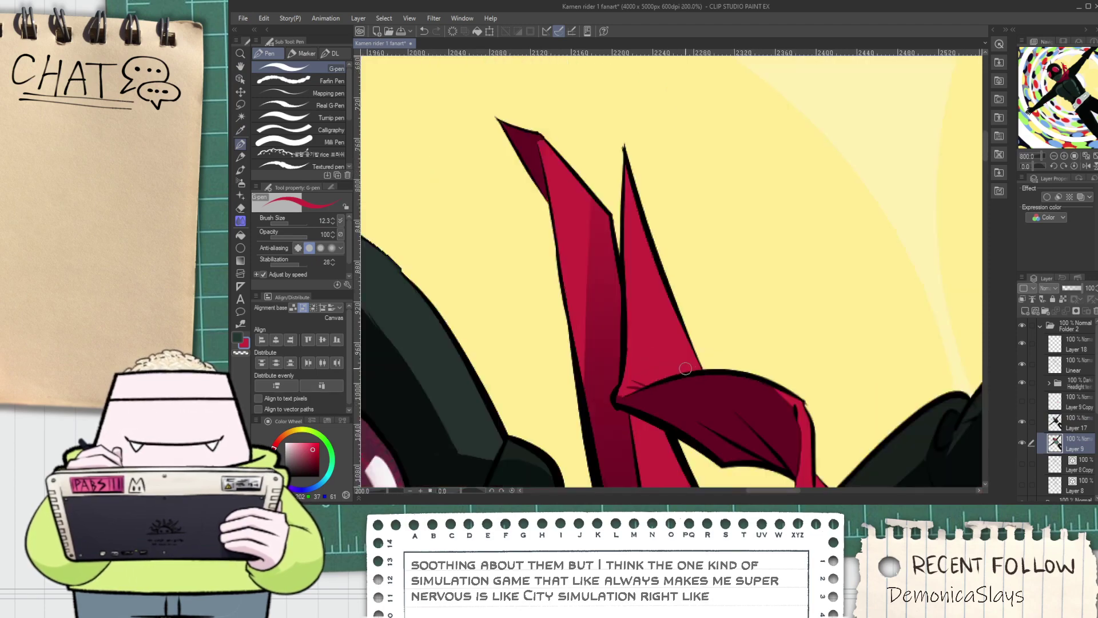
scroll(678, 237, up, 3)
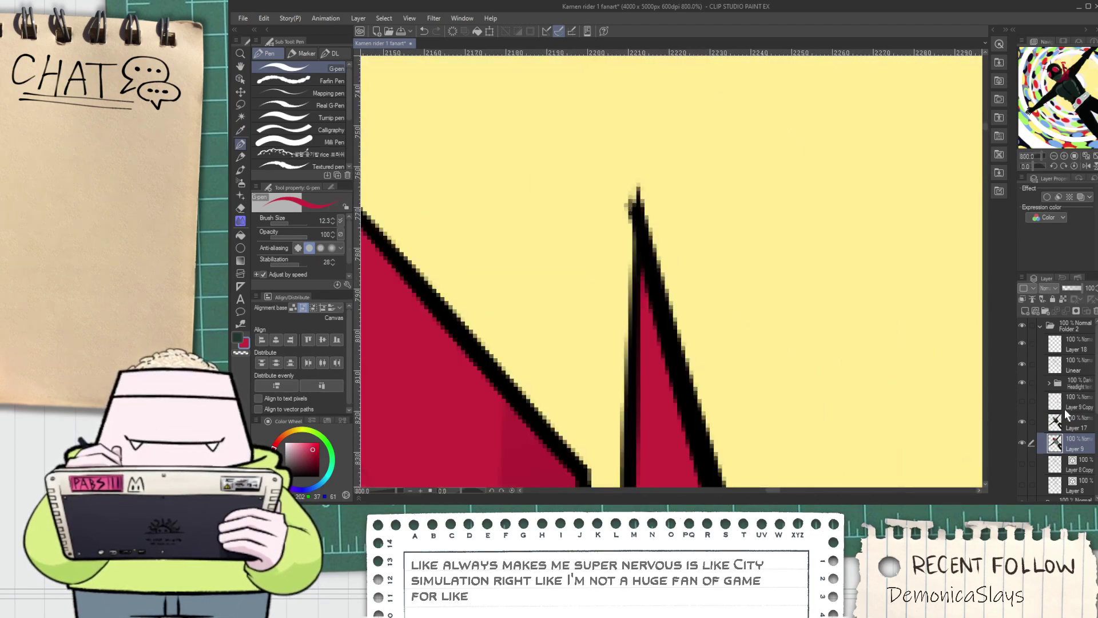
click(1059, 361)
key(e)
scroll(629, 195, up, 2)
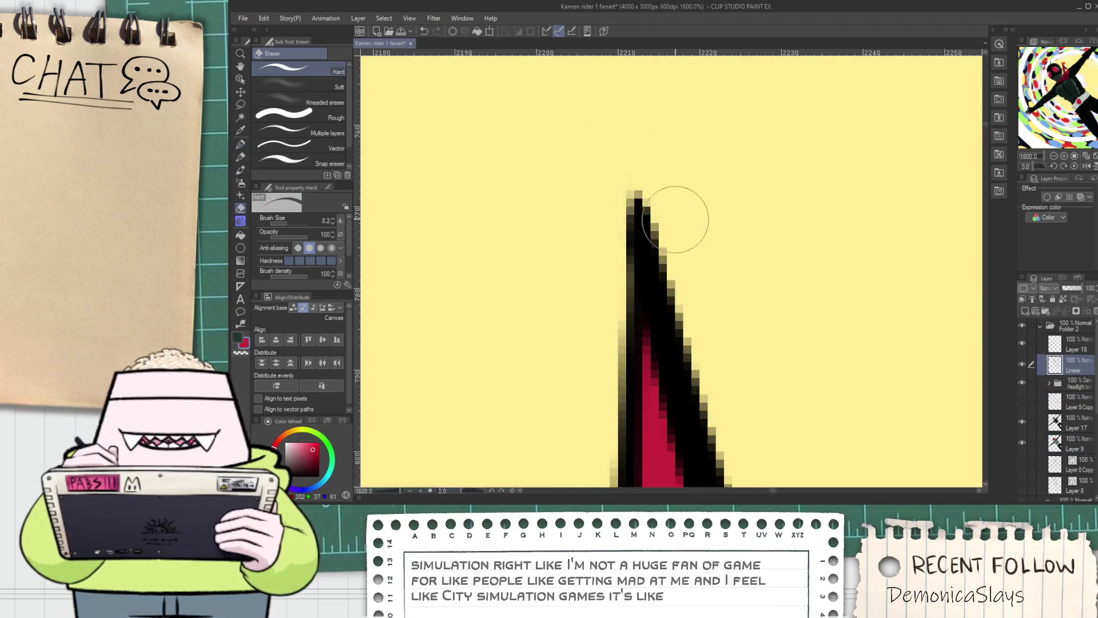
scroll(744, 309, down, 8)
scroll(839, 366, down, 1)
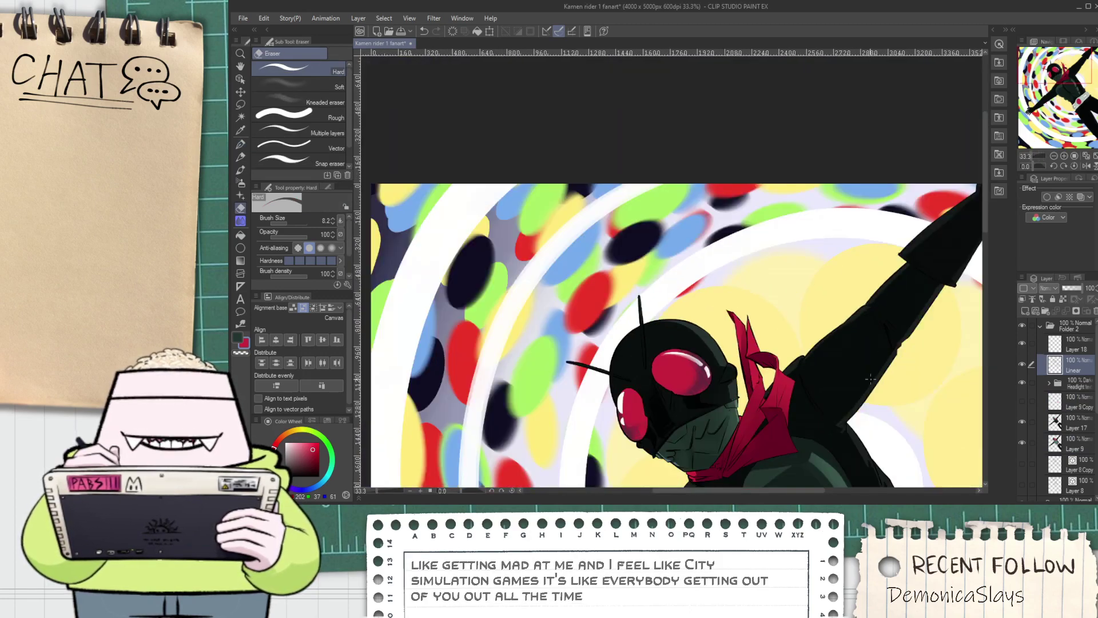
On Layer 17, extend the bright red at the folded scarf tip up to the black outline with the G-pen
click(1087, 423)
scroll(639, 243, up, 9)
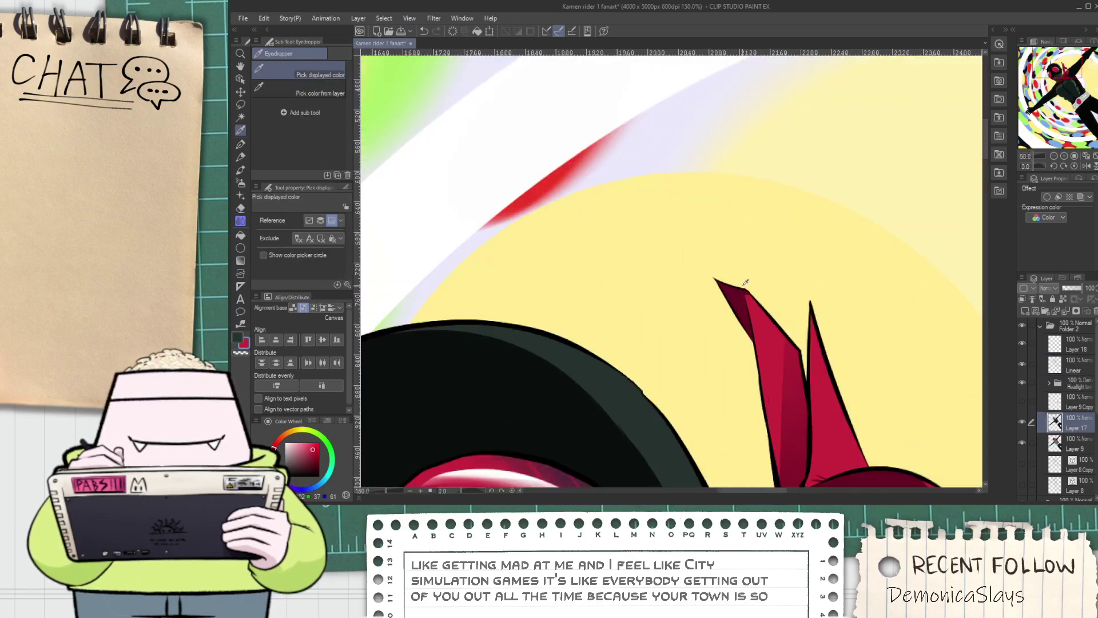
key(p)
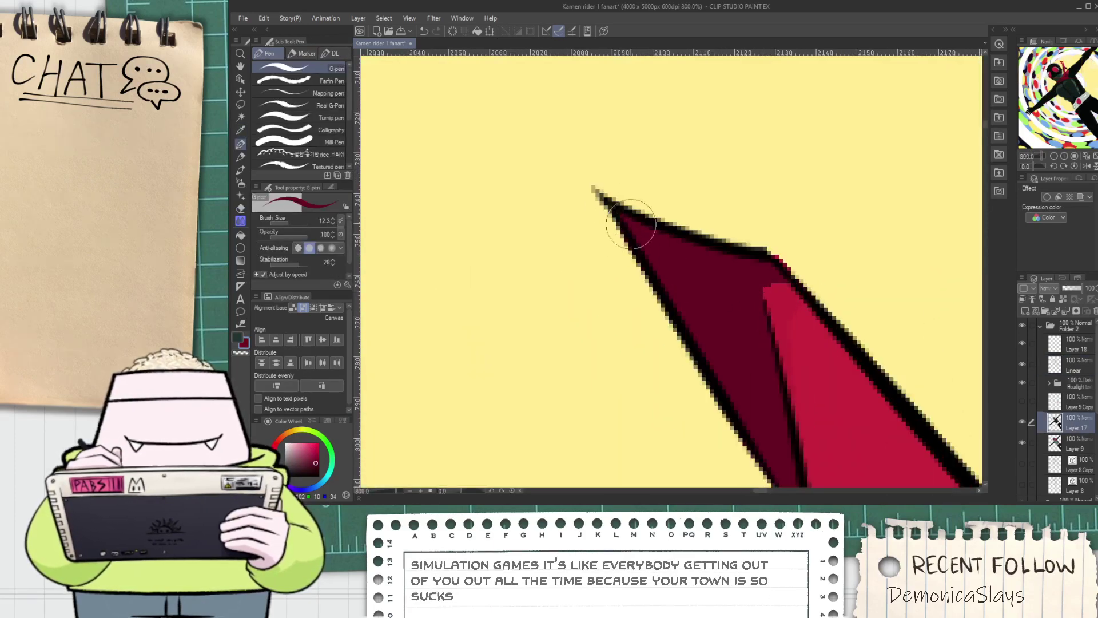
drag(738, 350, 661, 266)
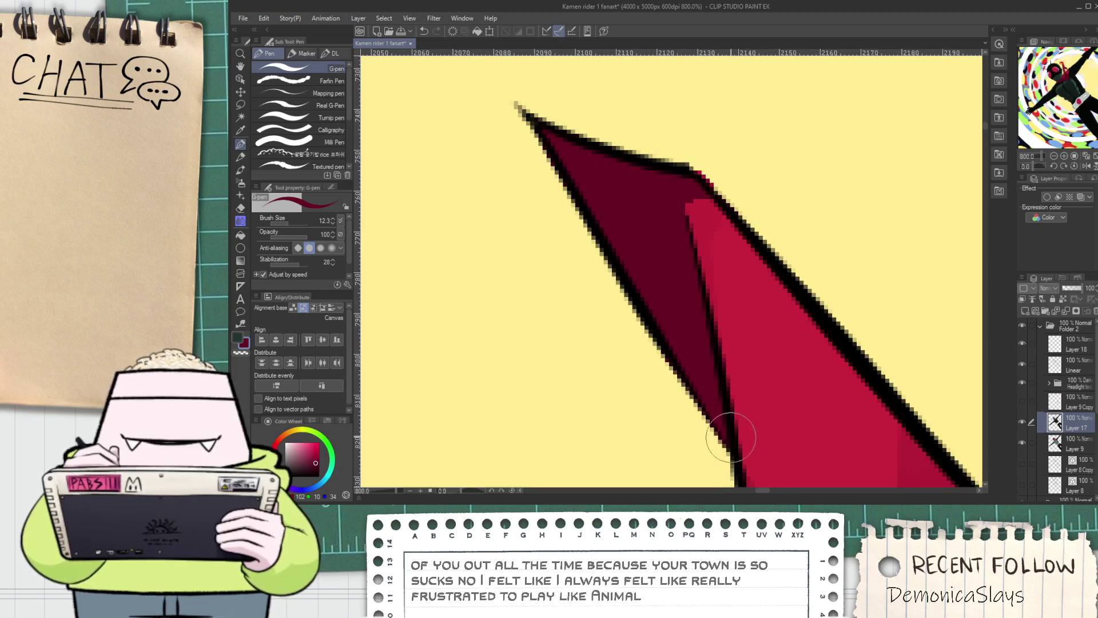
alt+click(735, 273)
mouse_move(687, 186)
mouse_down()
mouse_move(722, 296)
mouse_move(688, 181)
mouse_up()
key(space)
drag(694, 226, 725, 285)
Erase the red fringe outside the outline at the scarf tip's folded corner on Layer 9
click(1057, 442)
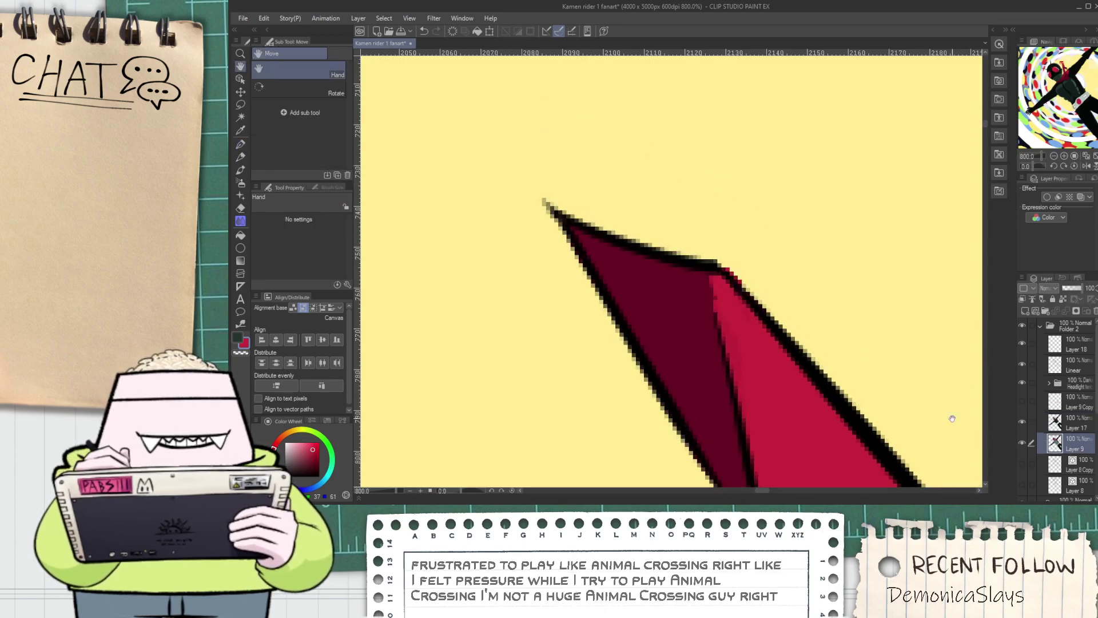
key(e)
scroll(736, 266, up, 2)
scroll(770, 289, down, 10)
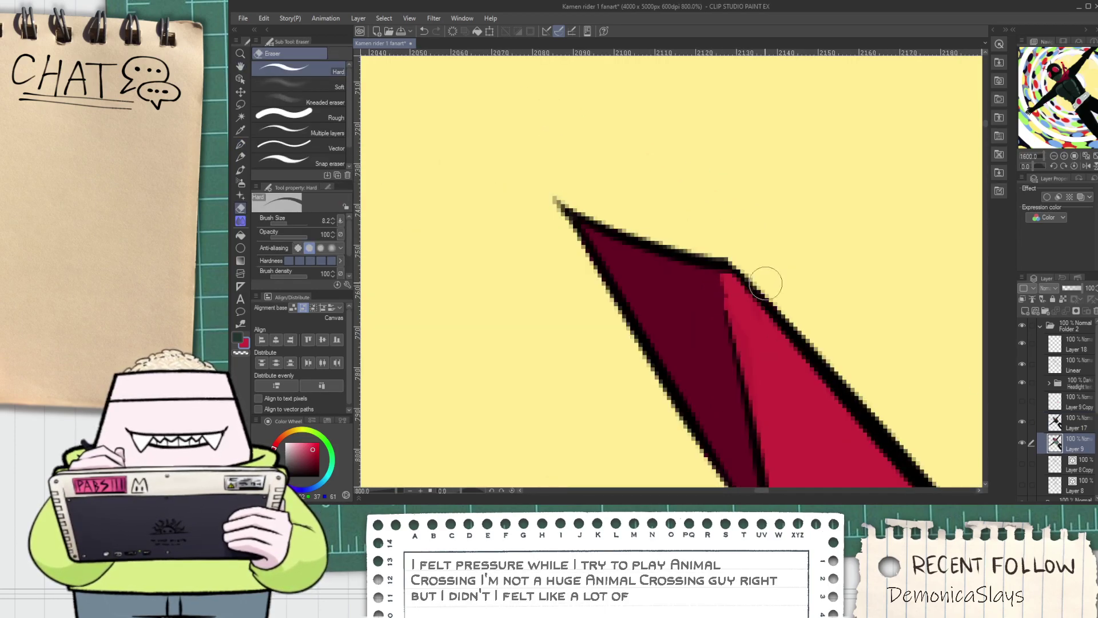
scroll(773, 291, down, 3)
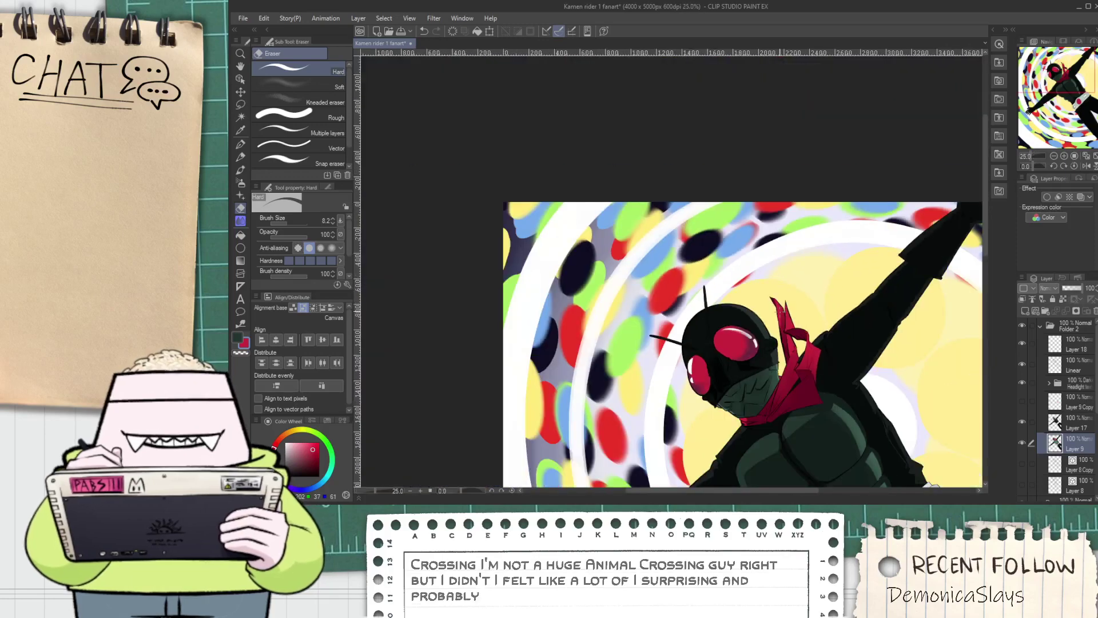
Switch to Layer 17 and examine the helmet, scarf and chest armor for areas that still need shading
key(space)
drag(860, 395, 798, 372)
scroll(796, 361, up, 3)
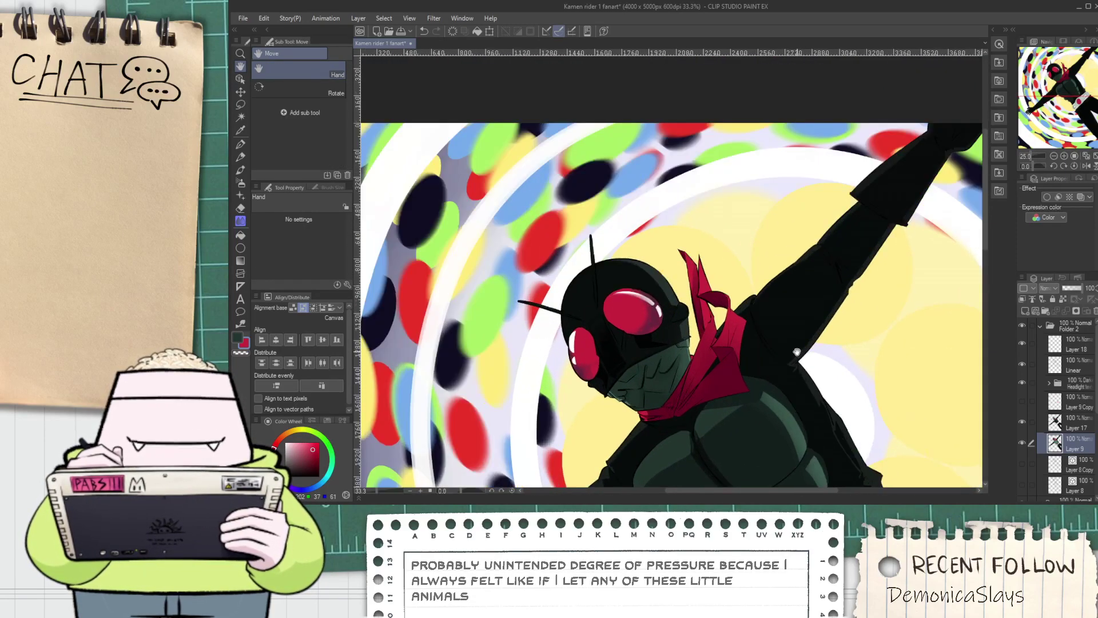
click(1063, 425)
drag(668, 312, 705, 301)
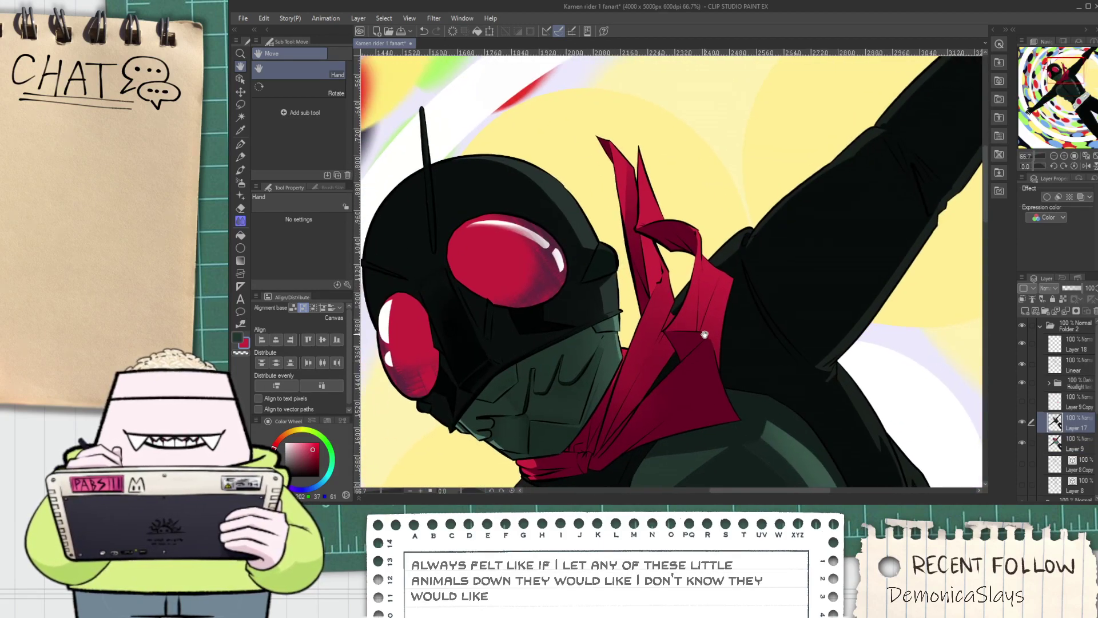
scroll(705, 340, down, 1)
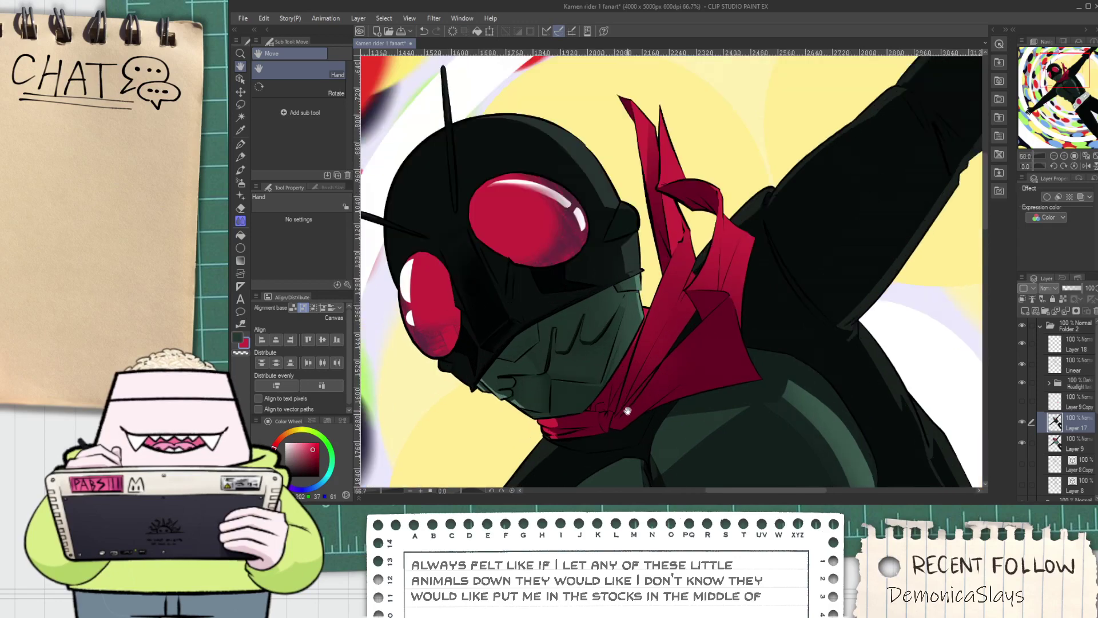
scroll(646, 385, down, 1)
scroll(645, 385, up, 2)
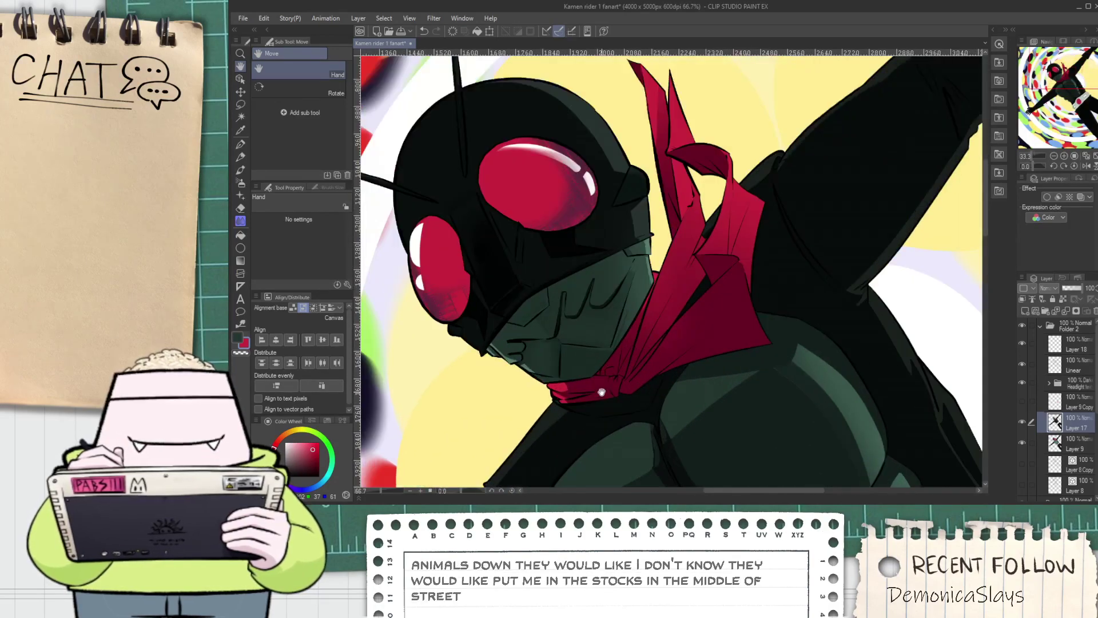
scroll(612, 394, up, 2)
Sample the crimson of the scarf's neck band, darken it, and ready the G-pen at the scarf knot
key(alt)
alt+click(587, 381)
drag(586, 375, 675, 384)
click(319, 466)
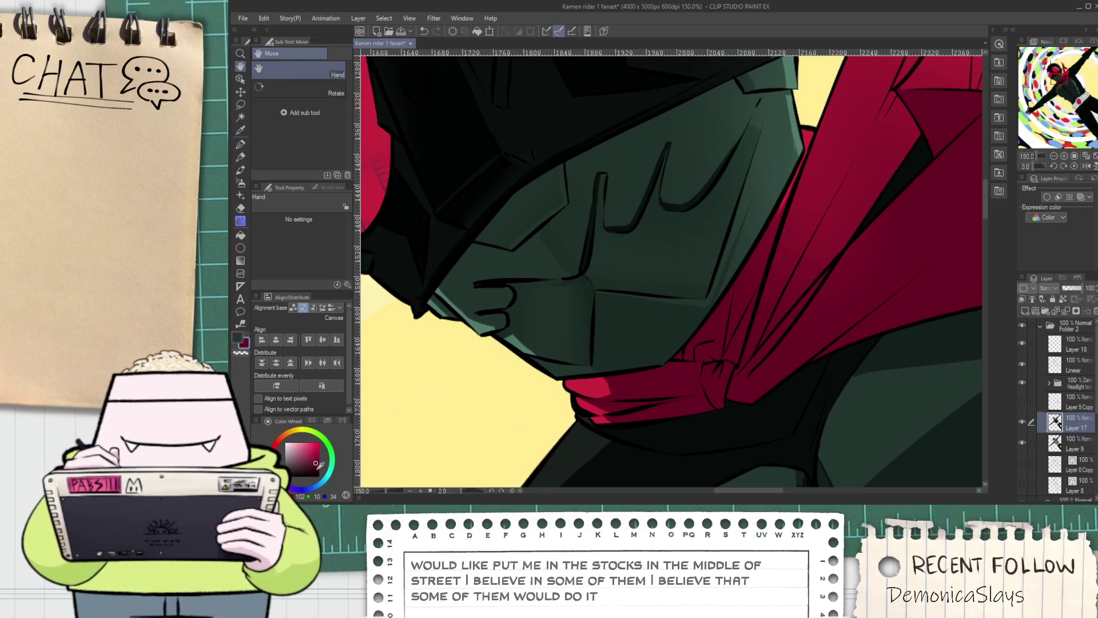
drag(676, 388, 643, 375)
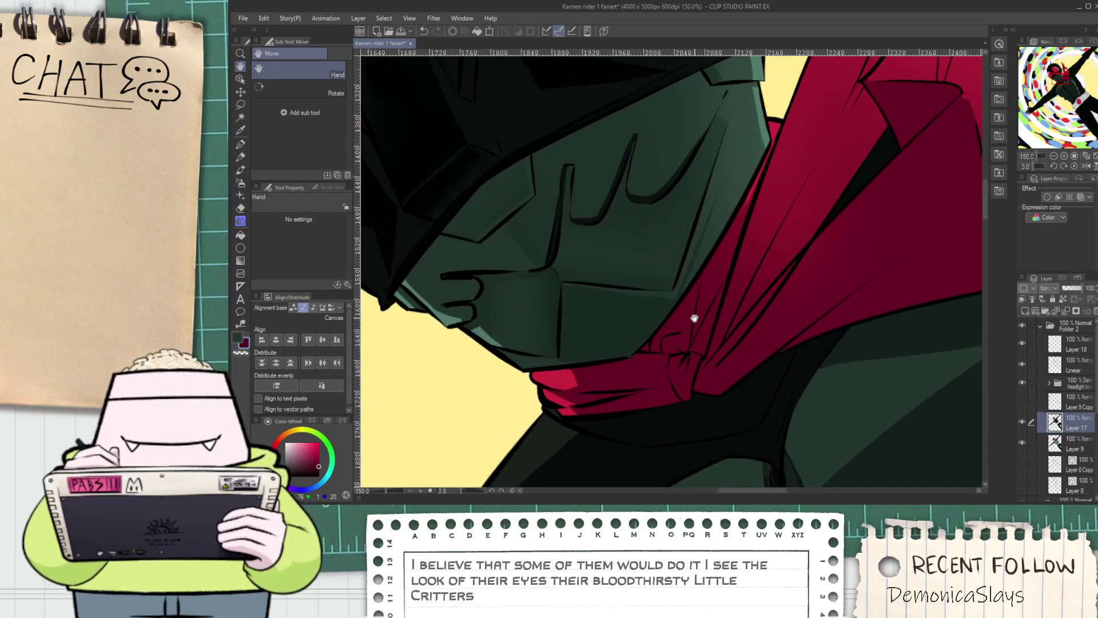
scroll(687, 320, up, 3)
key(p)
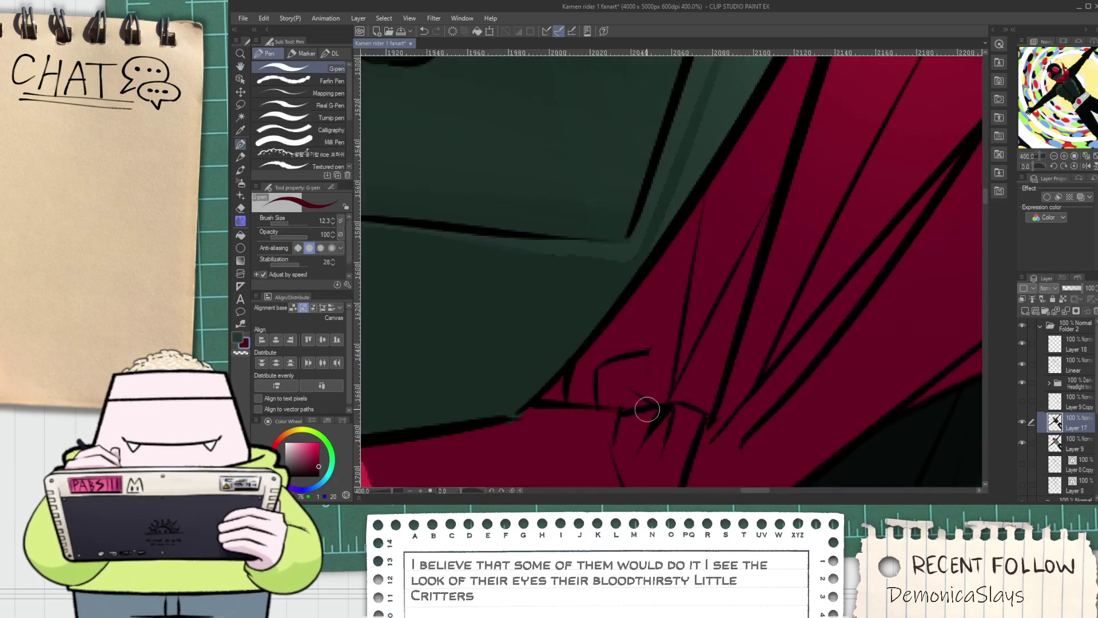
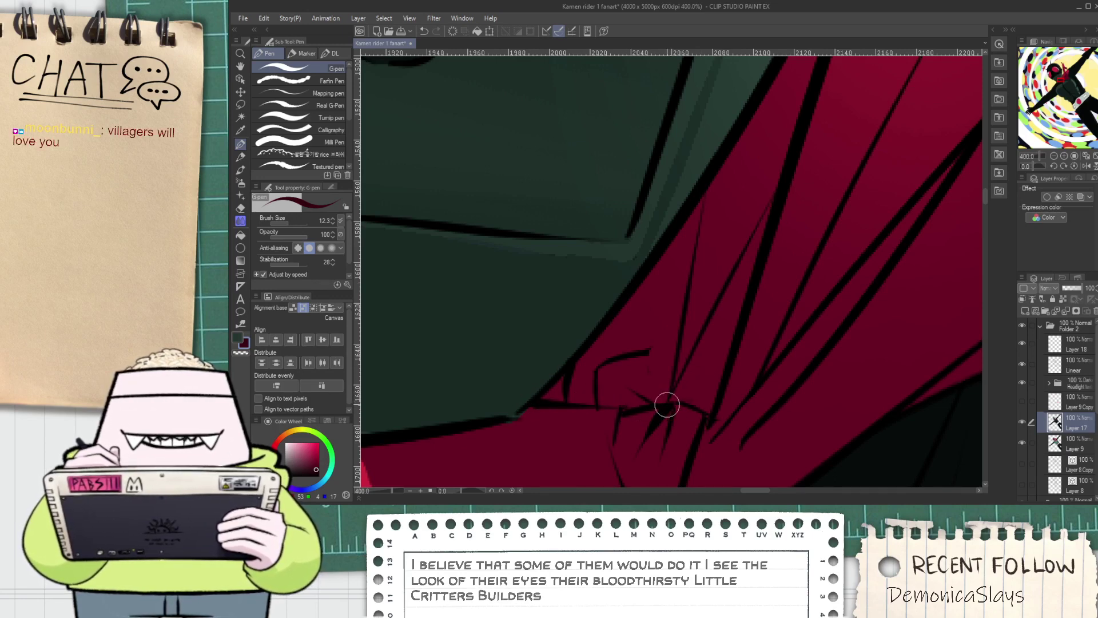
Try to draw a darker crimson shadow stroke from the scarf knot up the fold beside the mask
drag(664, 404, 741, 231)
key(ctrl+z)
key(g)
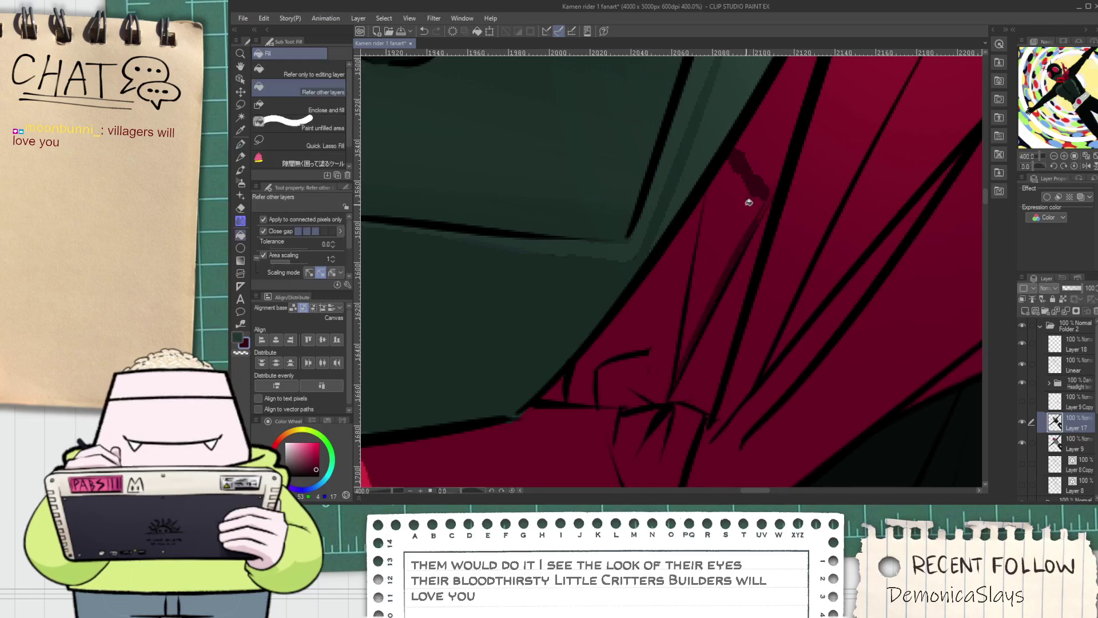
scroll(729, 240, down, 3)
key(h)
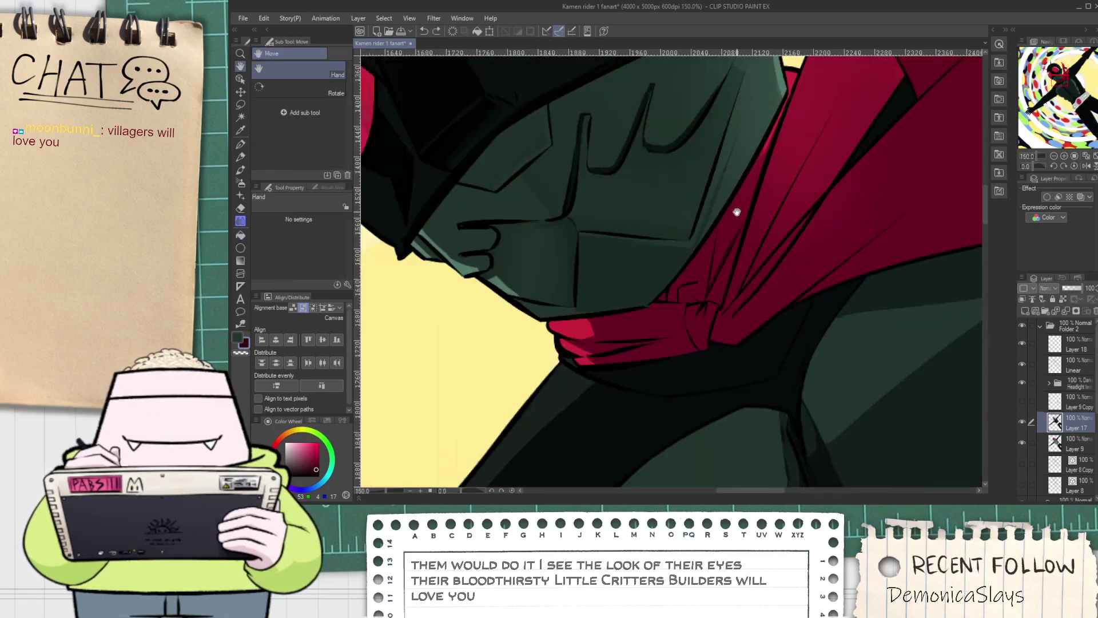
Set the fill tolerance to 2.0 and fill the scarf area between the mask's edge and the adjacent fold line with darker crimson
key(g)
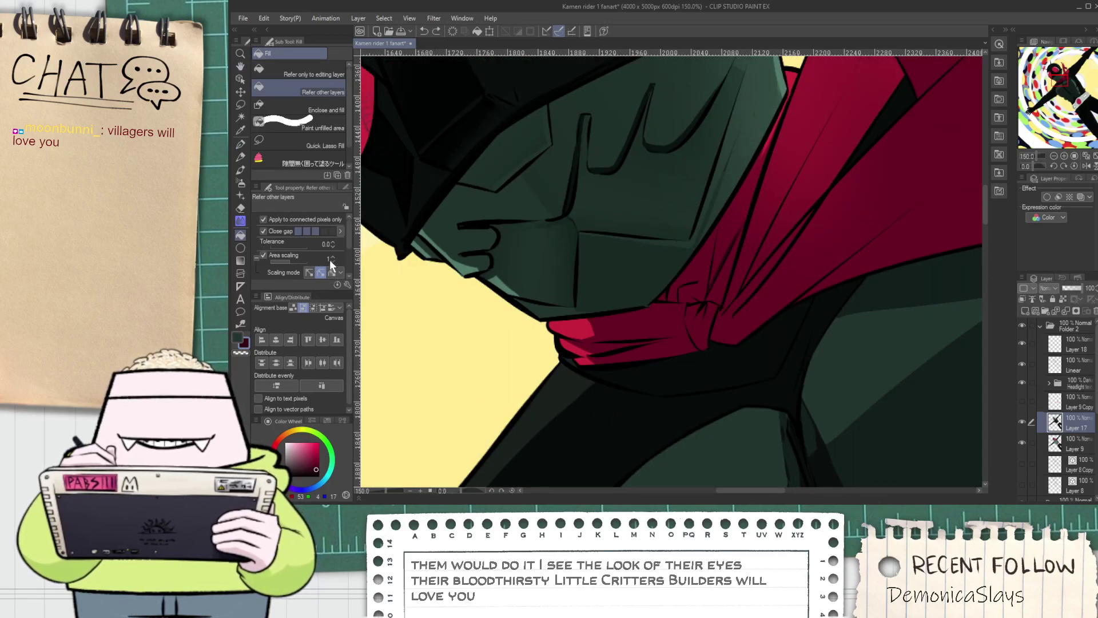
double_click(334, 241)
scroll(641, 253, up, 1)
click(706, 280)
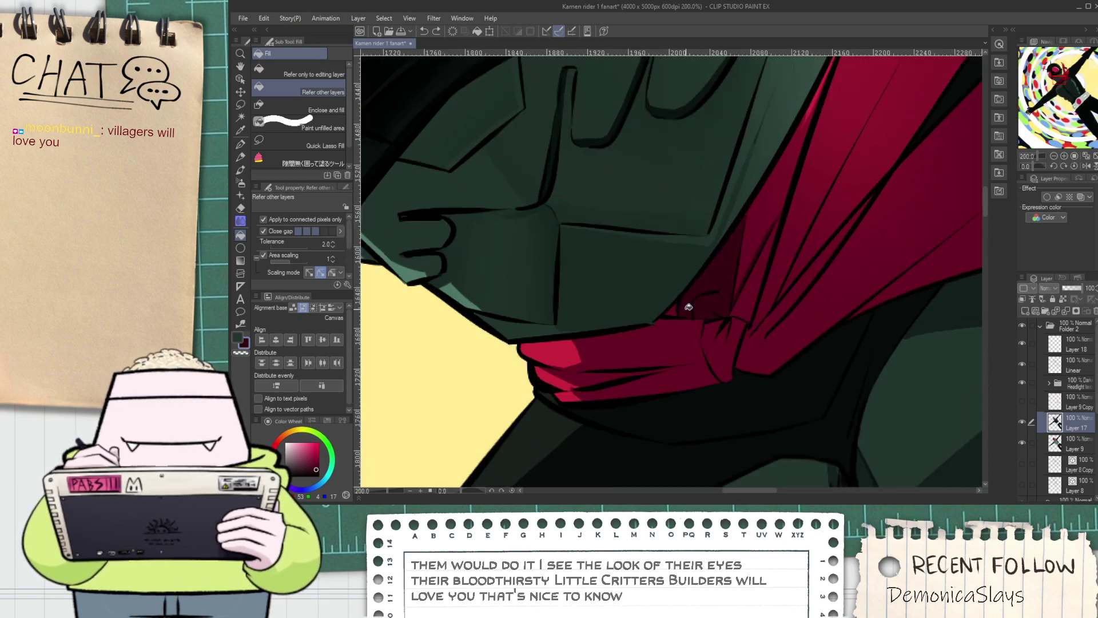
drag(748, 248, 794, 146)
key(p)
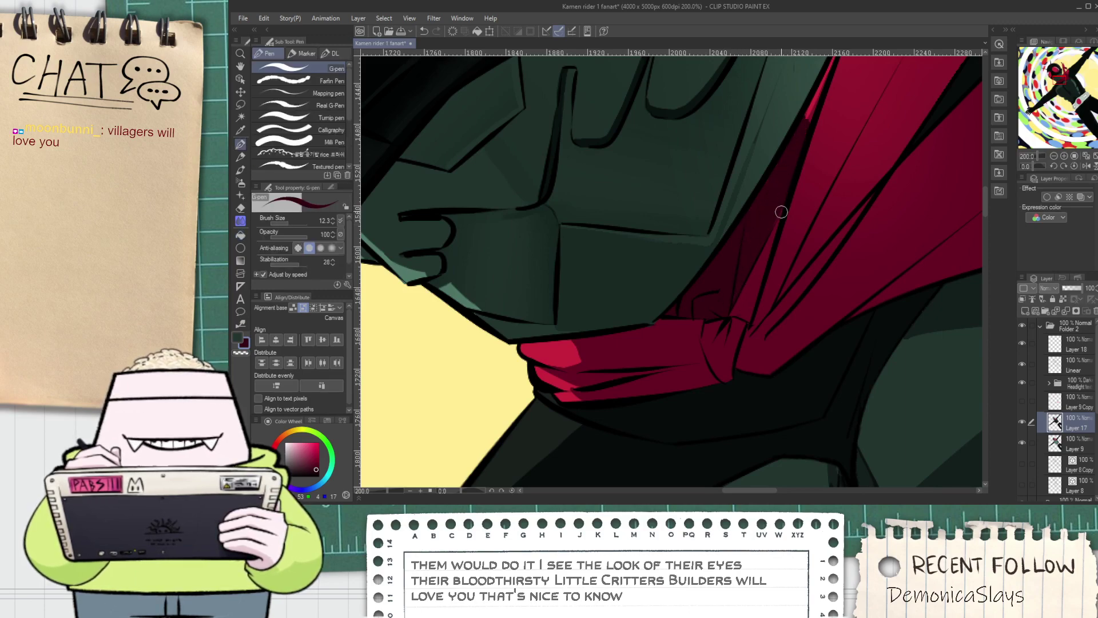
Paint the darker crimson shadow over the lighter gap along the fold line beside the mask with the G-pen
key(space)
drag(784, 183, 689, 254)
scroll(673, 276, up, 2)
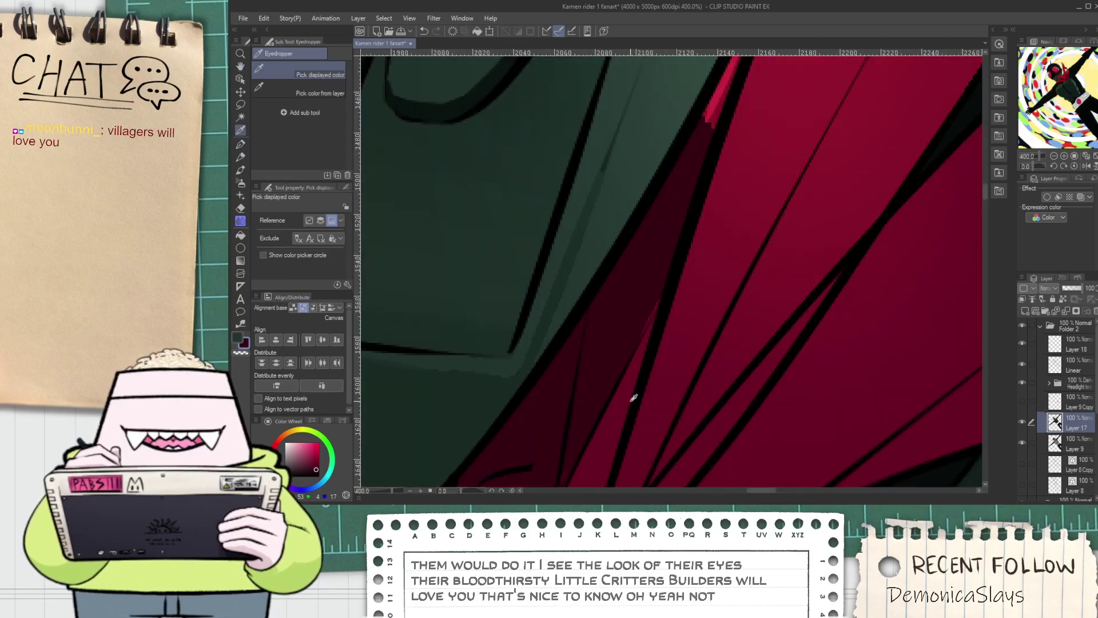
alt+click(622, 325)
alt+click(620, 337)
drag(623, 370, 664, 276)
drag(637, 342, 670, 274)
scroll(652, 322, down, 2)
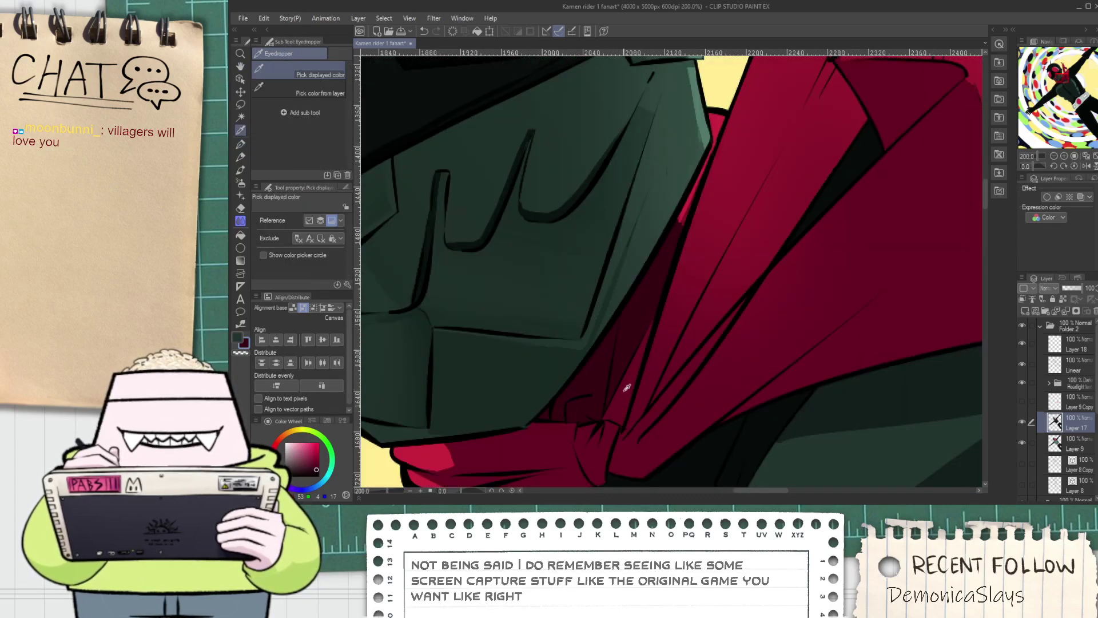
drag(641, 314, 699, 174)
key(ctrl+z)
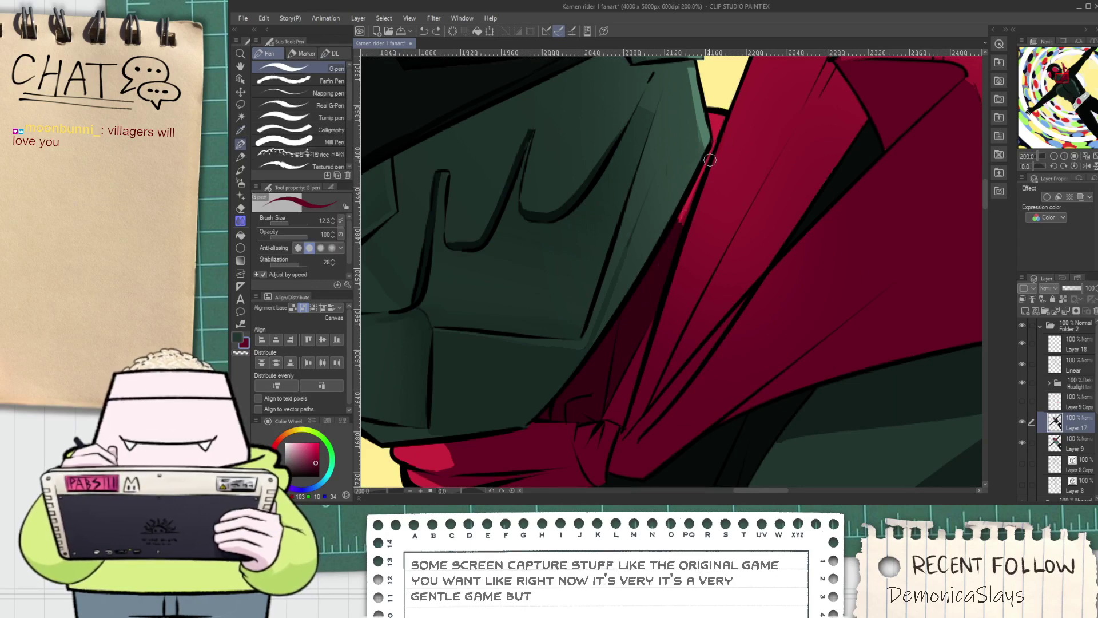
Cover the bright sliver along the mask's edge with crimson and darken the upper end of the adjacent fold shadow with the G-pen
drag(675, 239, 706, 163)
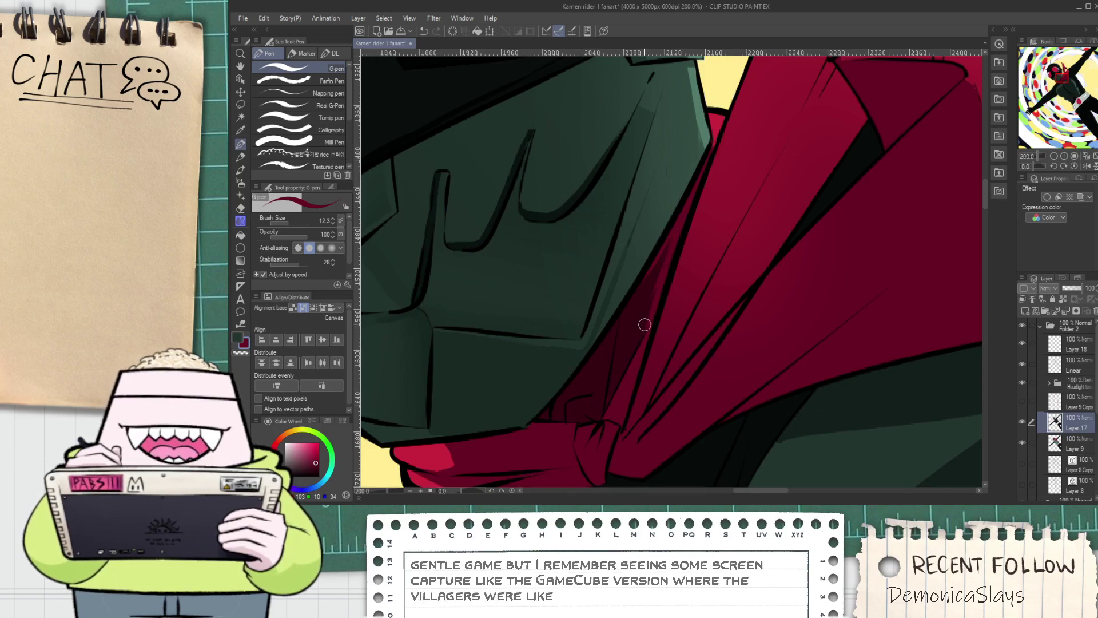
key(ctrl+z)
scroll(650, 278, up, 2)
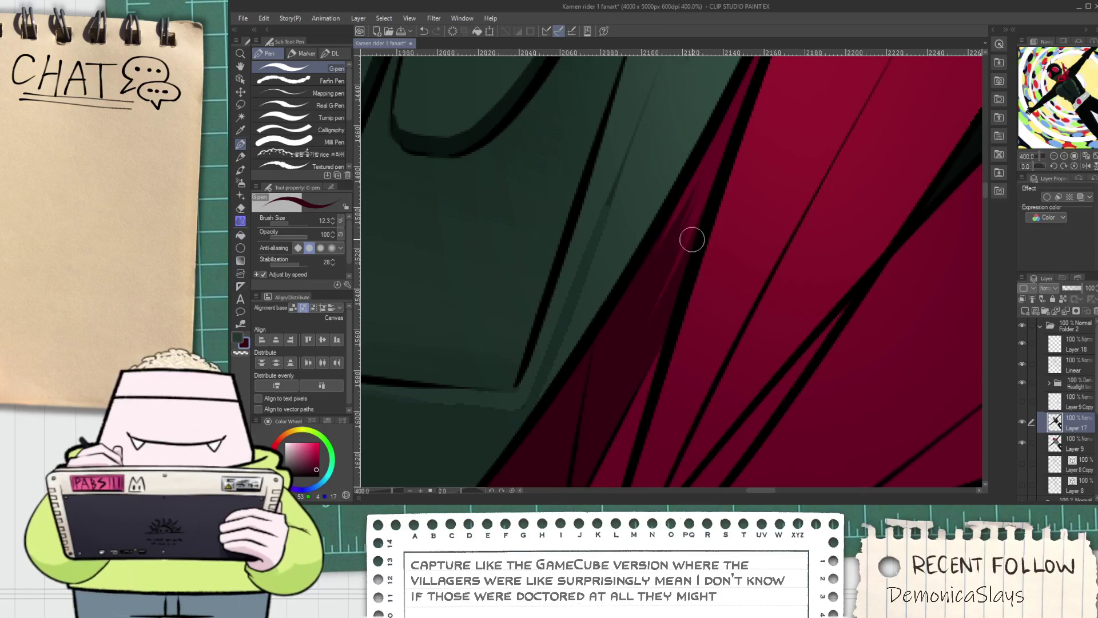
scroll(676, 270, down, 5)
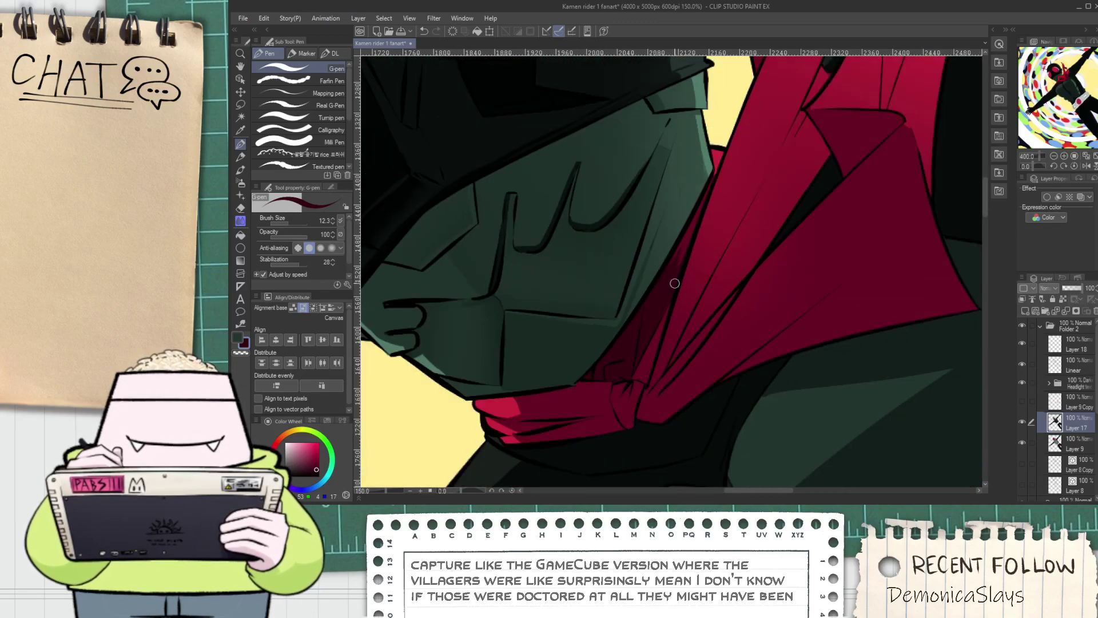
Try to draw a darker crimson shadow stroke across the lower folds of the scarf's neck band
scroll(606, 353, up, 2)
scroll(606, 352, up, 5)
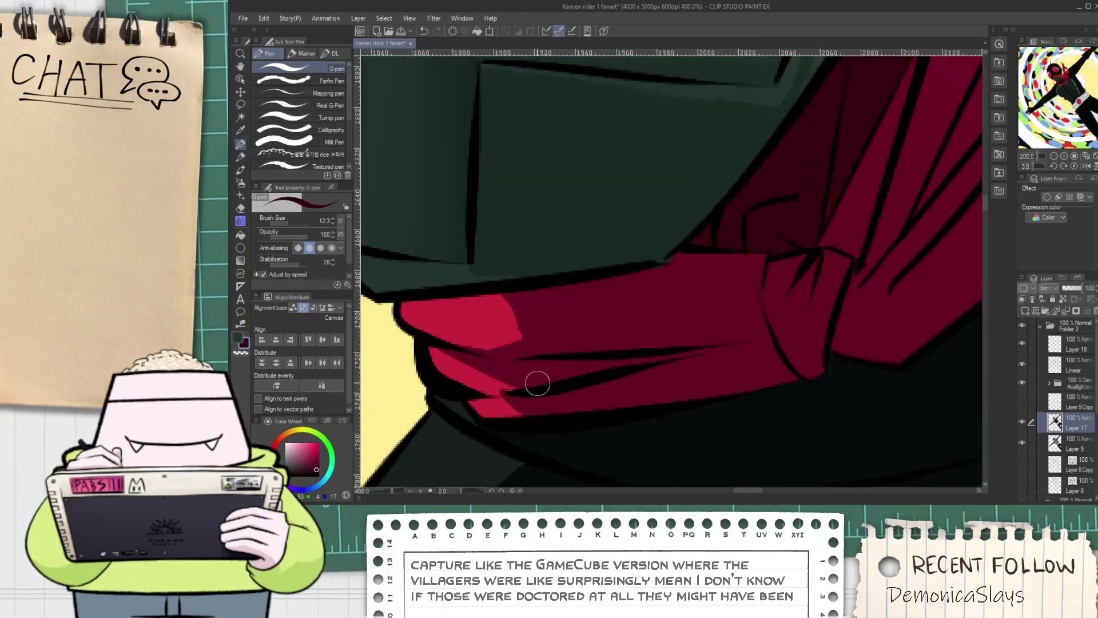
scroll(806, 345, down, 2)
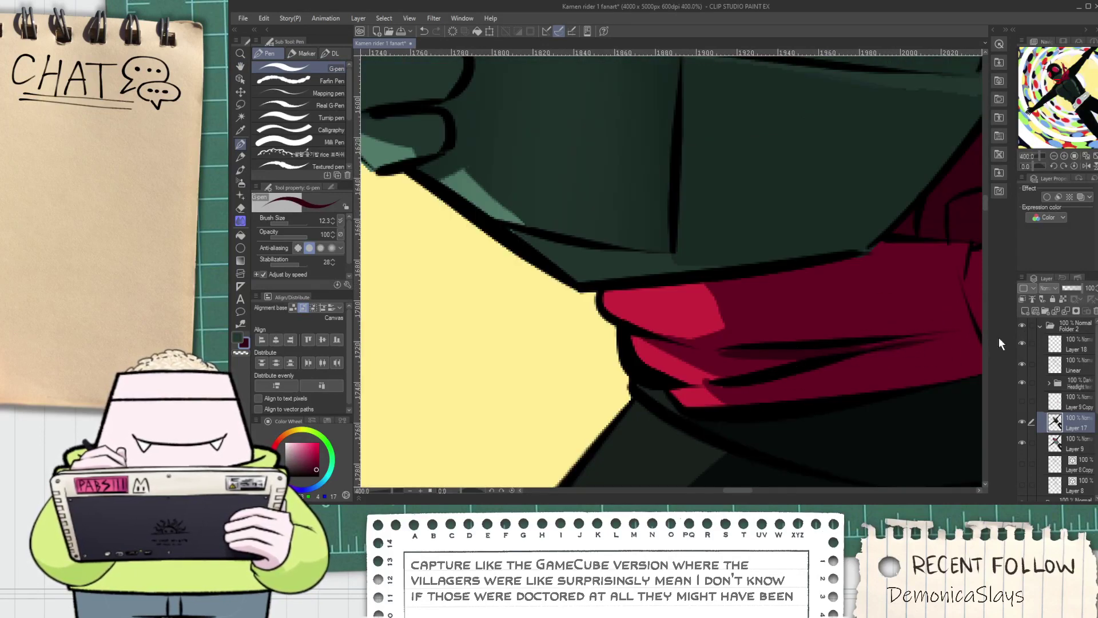
mouse_move(856, 350)
mouse_down()
mouse_move(928, 342)
mouse_move(731, 351)
mouse_up()
scroll(885, 359, down, 3)
key(space)
scroll(733, 334, up, 3)
key(space)
key(ctrl+z)
Outline a small shadow on the scarf tail beside the knot and fill it with darker crimson
mouse_move(746, 320)
mouse_down()
mouse_move(765, 361)
mouse_move(768, 394)
mouse_up()
key(g)
click(747, 369)
key(p)
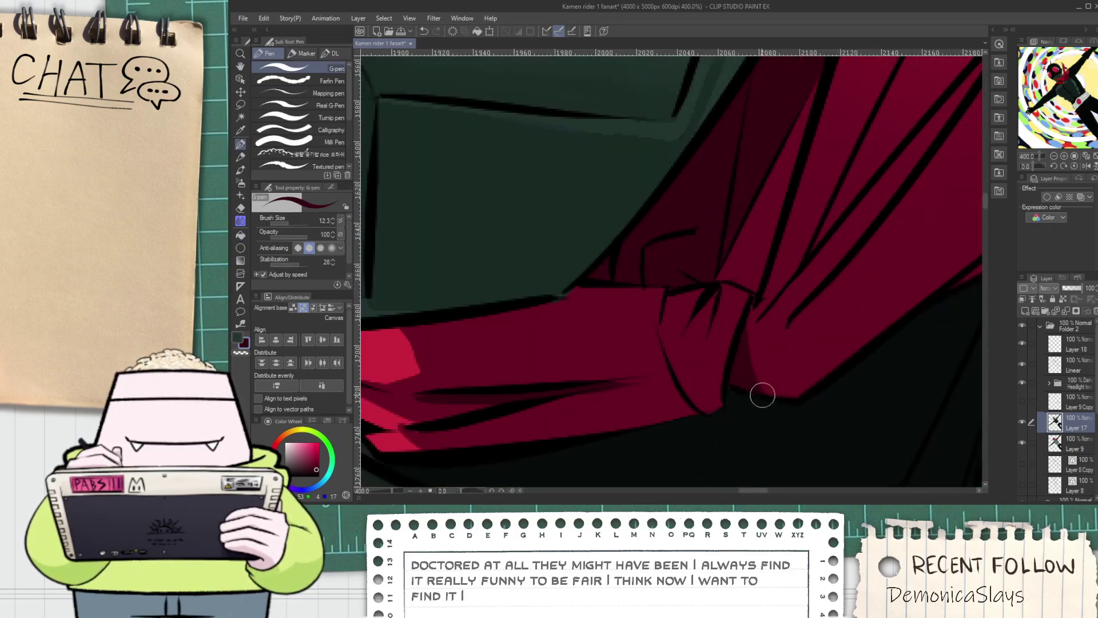
Try to paint a darker crimson shadow at the base of the fold lines rising from the scarf knot
key(space)
scroll(767, 306, down, 5)
scroll(744, 311, up, 5)
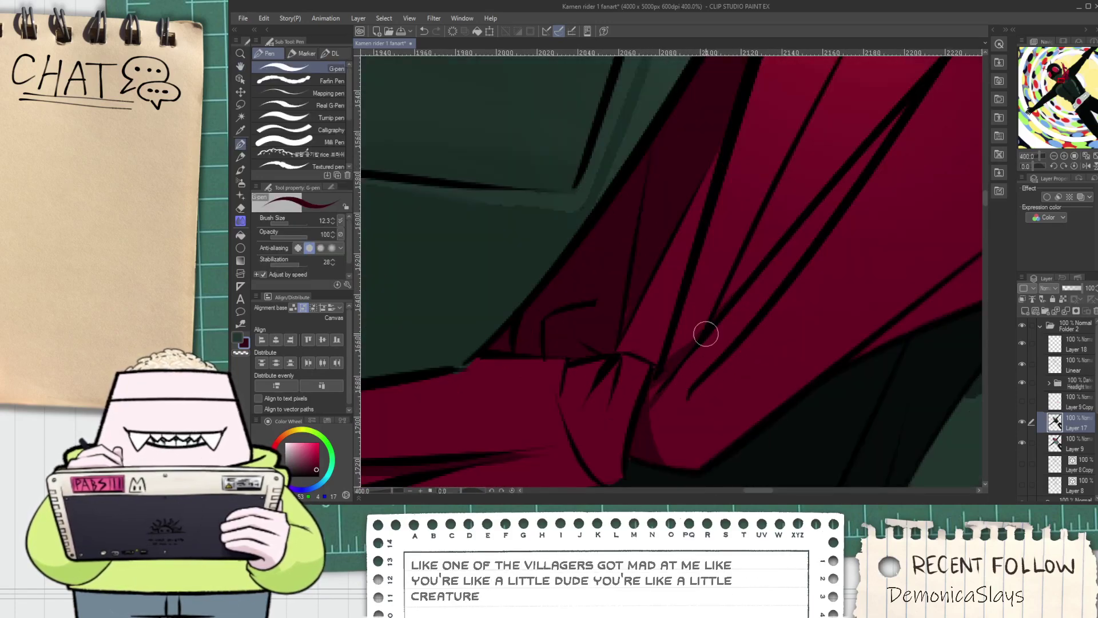
scroll(691, 350, down, 6)
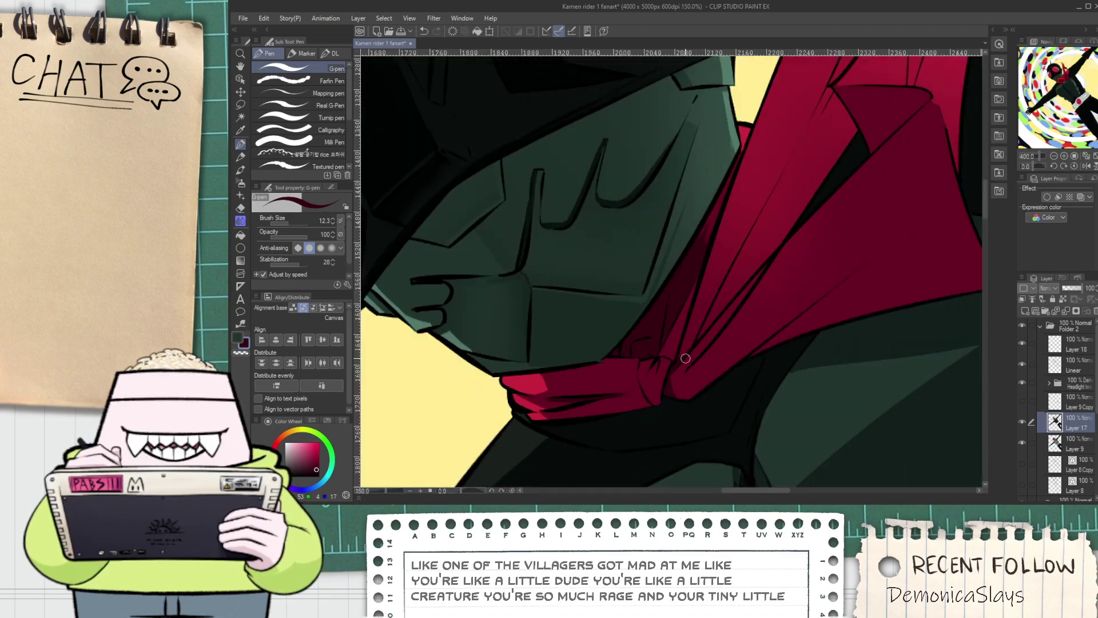
scroll(637, 437, up, 2)
key(ctrl+z)
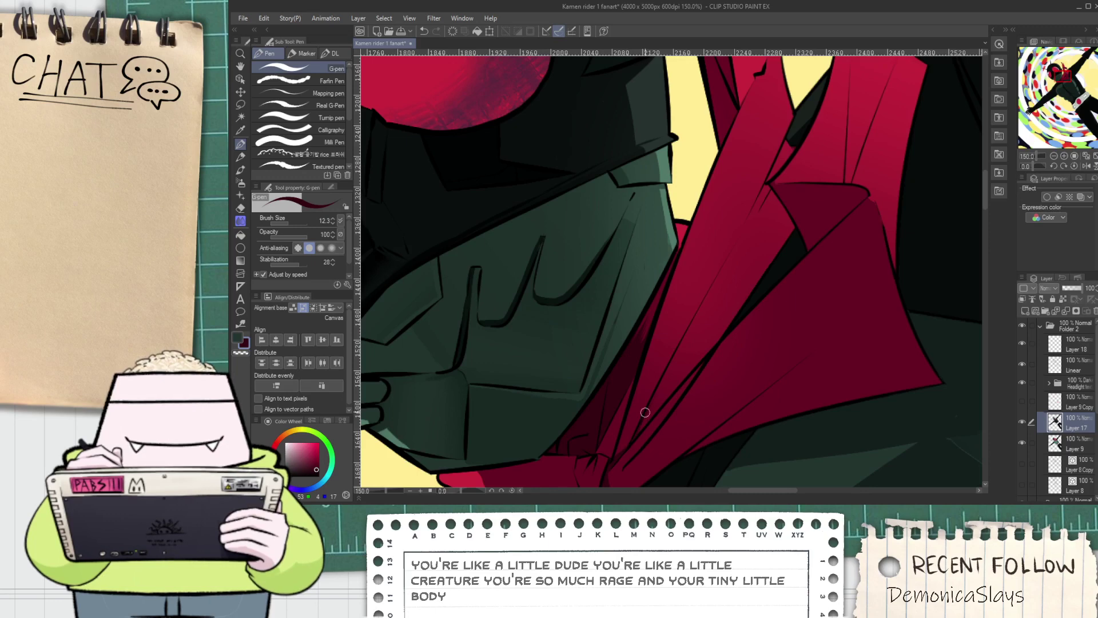
Paint a darker crimson shadow into the narrow wedge between the two fold lines in the middle of the scarf tail
scroll(640, 427, up, 1)
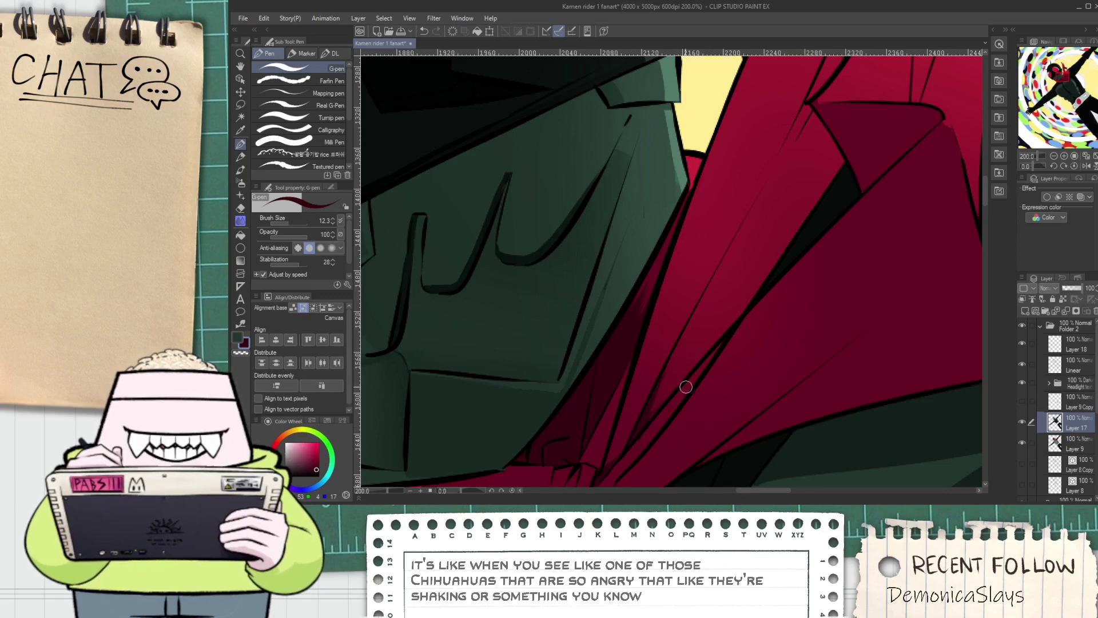
scroll(689, 399, down, 2)
scroll(681, 404, up, 2)
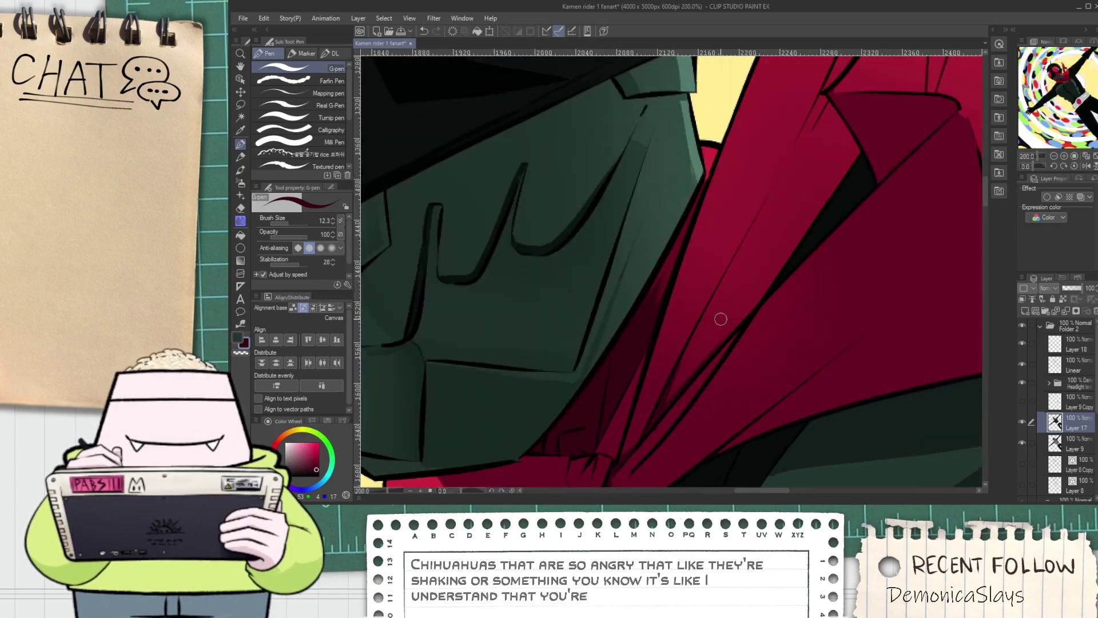
scroll(682, 383, up, 2)
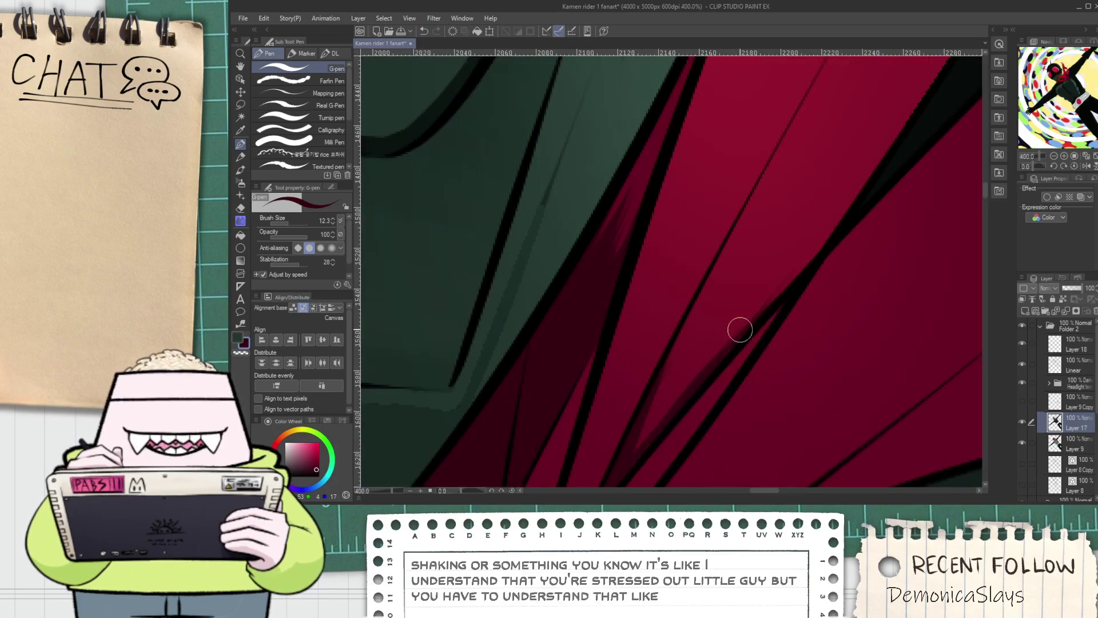
Outline a dark red shadow on the tip of the scarf tail beside the knot
scroll(718, 348, down, 2)
scroll(717, 348, up, 2)
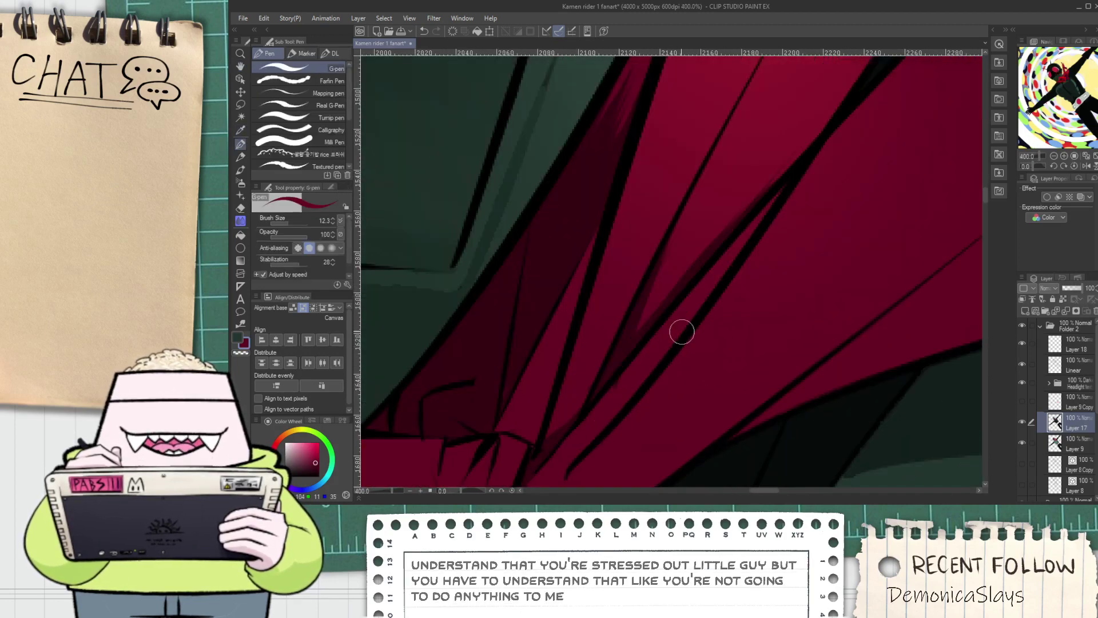
key(space)
scroll(608, 424, down, 5)
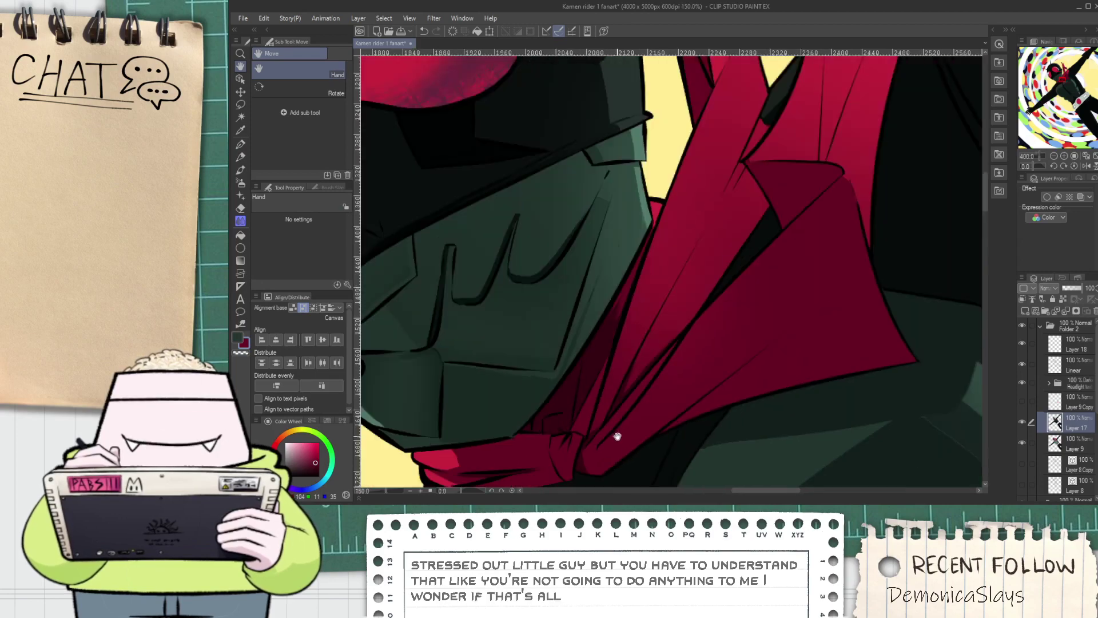
scroll(612, 449, up, 2)
scroll(600, 454, up, 3)
key(p)
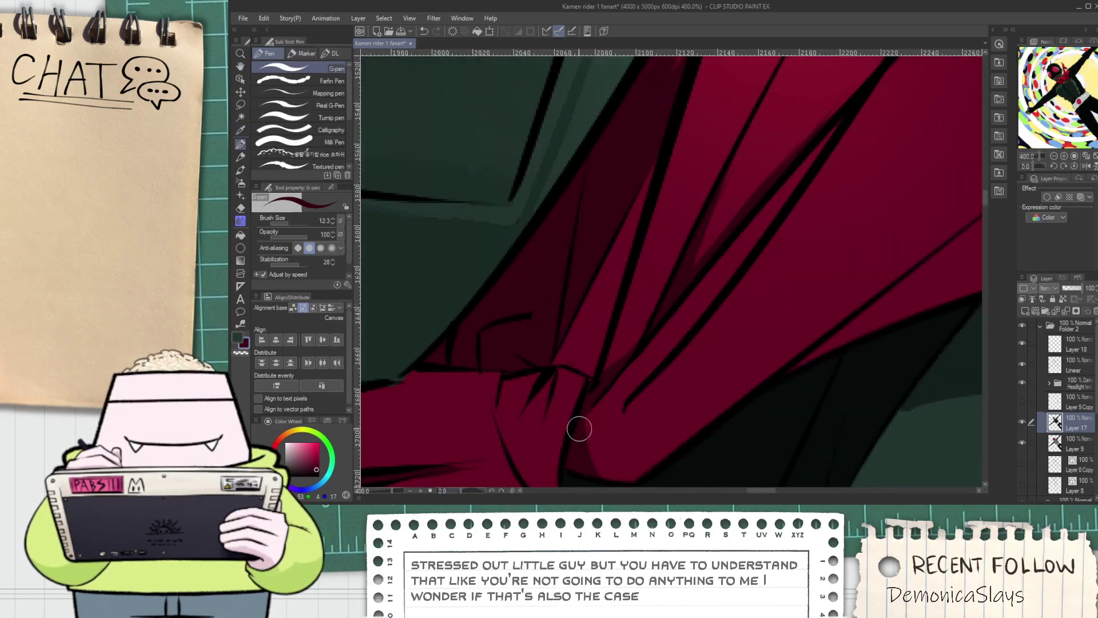
key(h)
drag(617, 458, 592, 434)
key(p)
scroll(617, 454, up, 2)
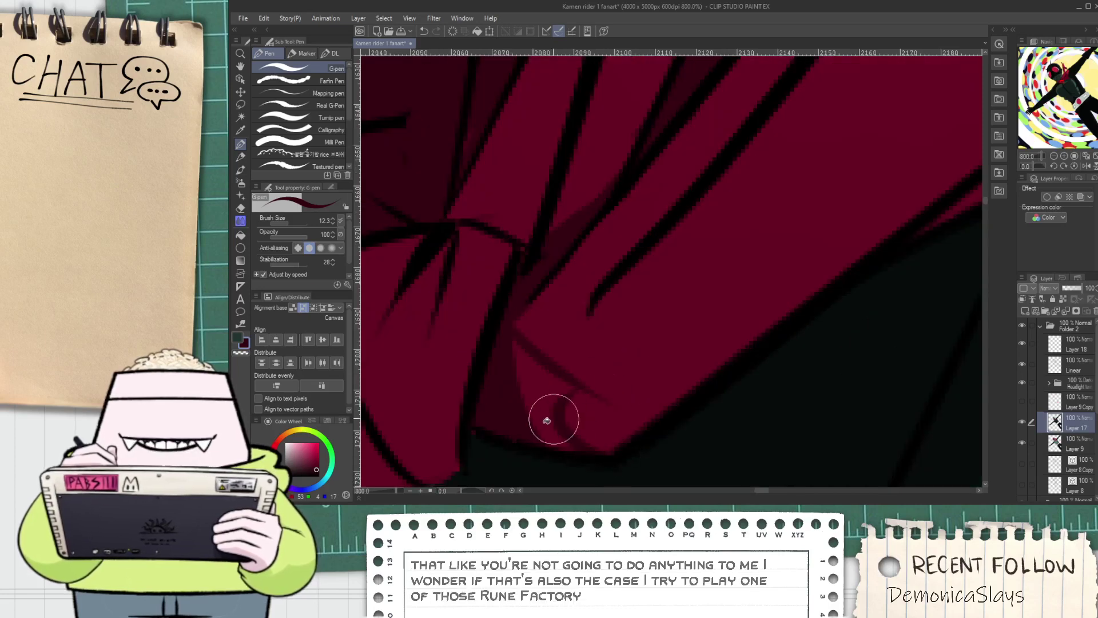
Fill the outlined shadow at the scarf tail's tip with dark red and cover the leftover gaps
key(h)
key(p)
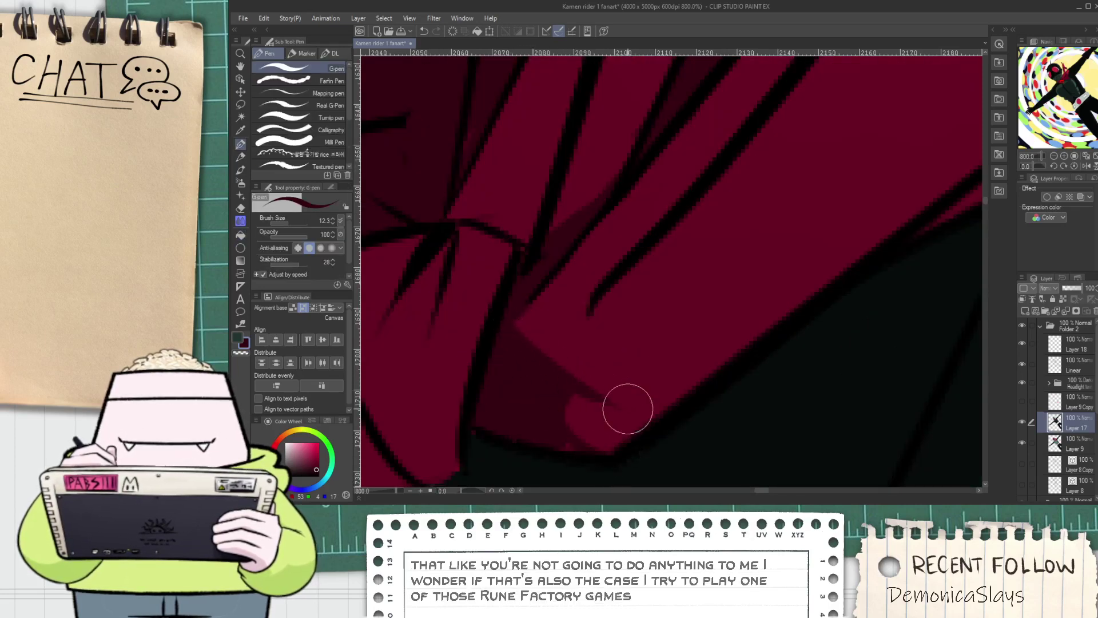
key(h)
drag(535, 446, 632, 440)
key(p)
key(h)
key(p)
scroll(595, 448, down, 5)
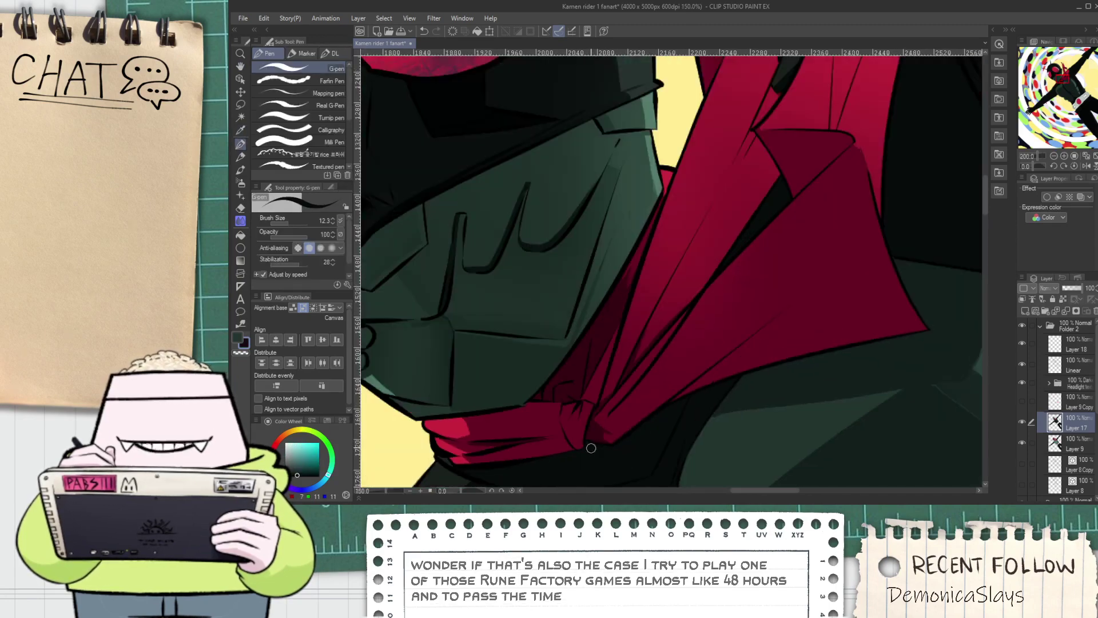
Thicken the scarf knot's edge shading and paint a dark red fold shadow down its middle
key(h)
scroll(590, 443, up, 5)
key(p)
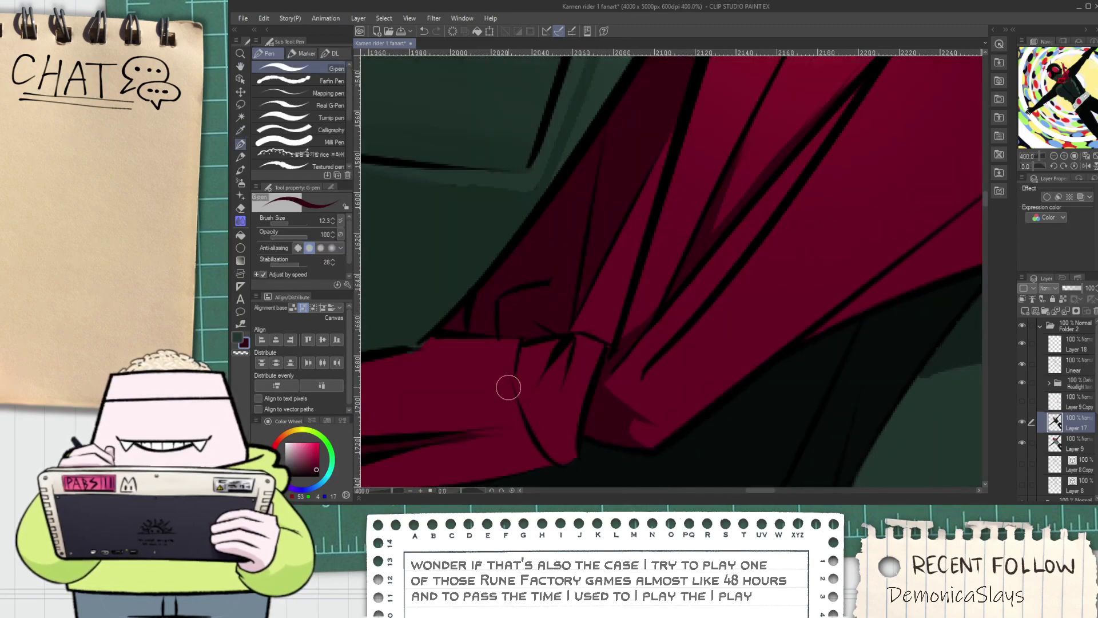
drag(518, 344, 528, 424)
drag(513, 377, 557, 463)
mouse_move(567, 350)
mouse_down()
mouse_move(554, 363)
mouse_move(568, 341)
mouse_up()
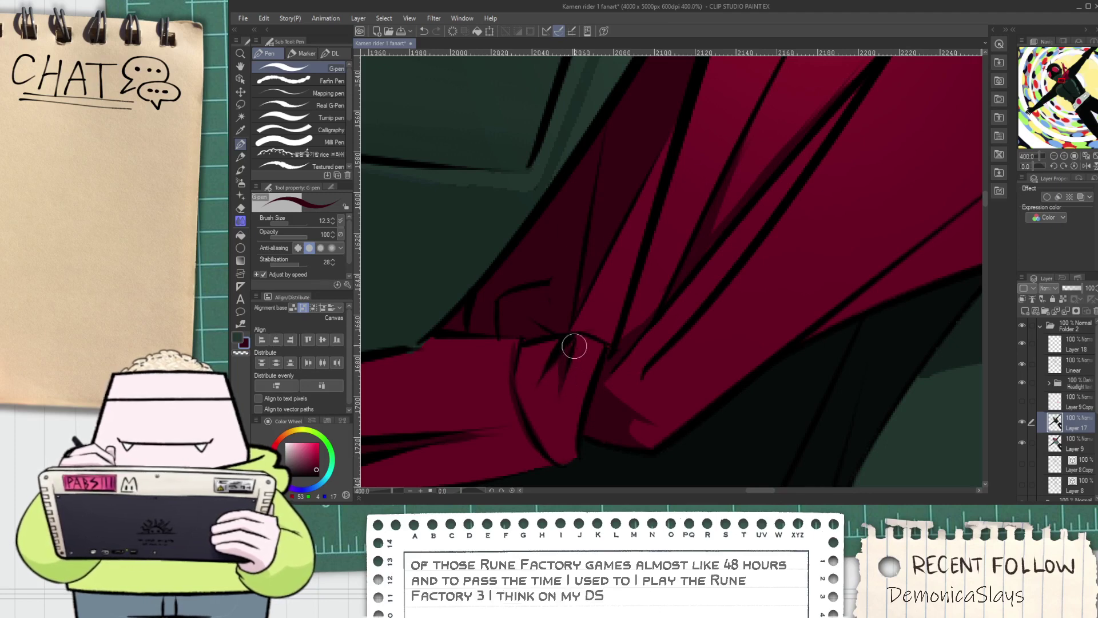
mouse_move(534, 359)
mouse_down()
mouse_move(544, 397)
mouse_move(559, 359)
mouse_move(568, 442)
mouse_up()
key(ctrl+z)
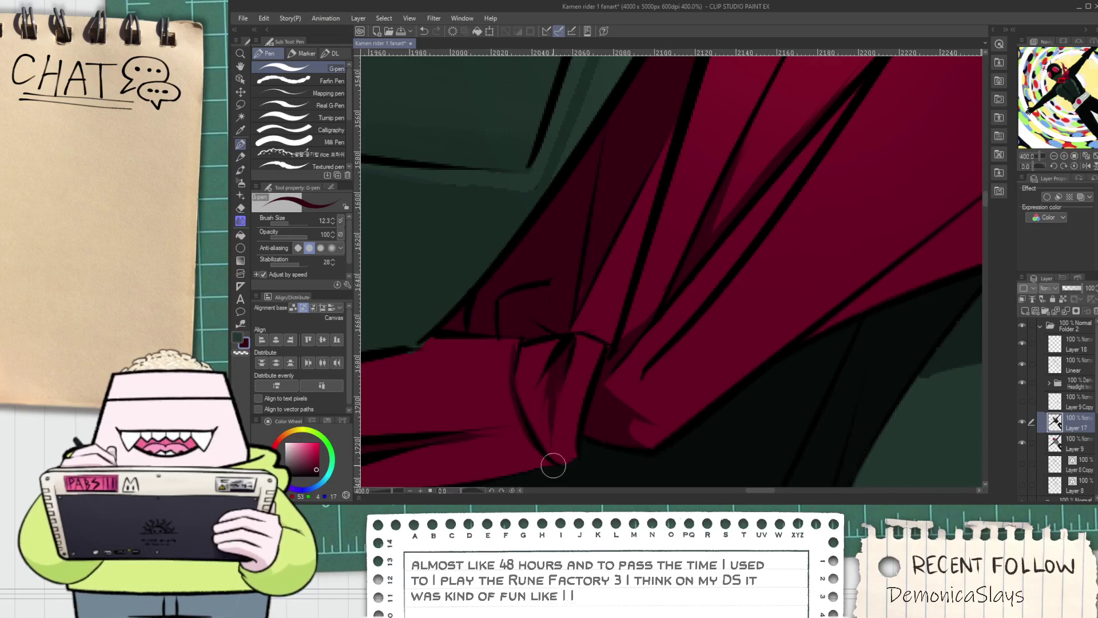
drag(566, 401, 569, 439)
Pick a dark red from the scarf near the chin for shading the long diagonal fold with the G-pen
scroll(574, 439, down, 5)
key(space)
key(ctrl+plus)
key(ctrl+plus)
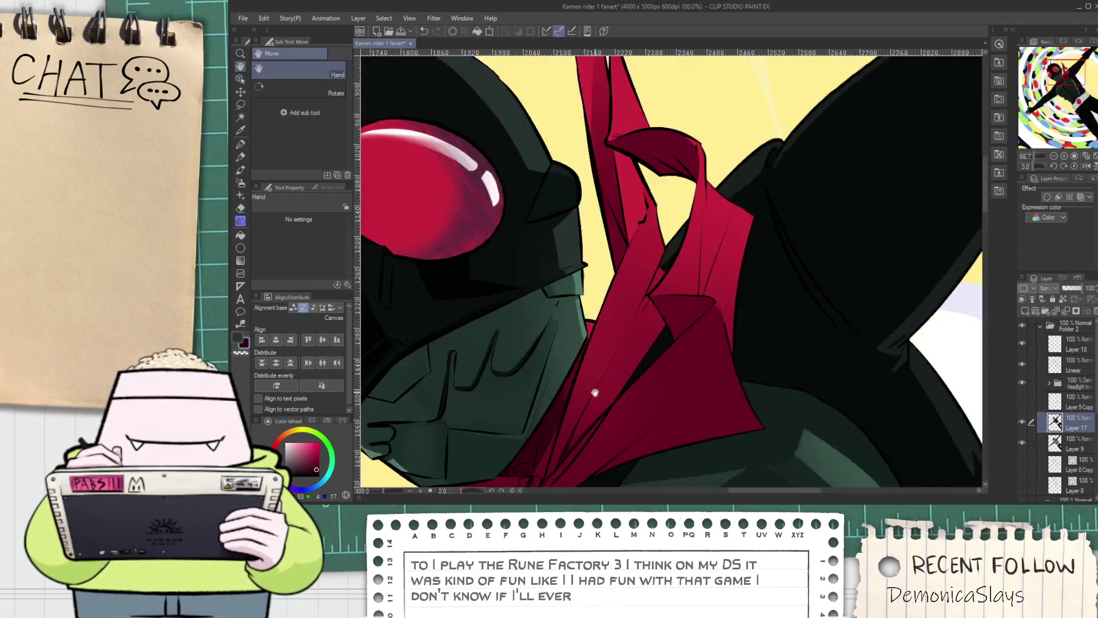
key(i)
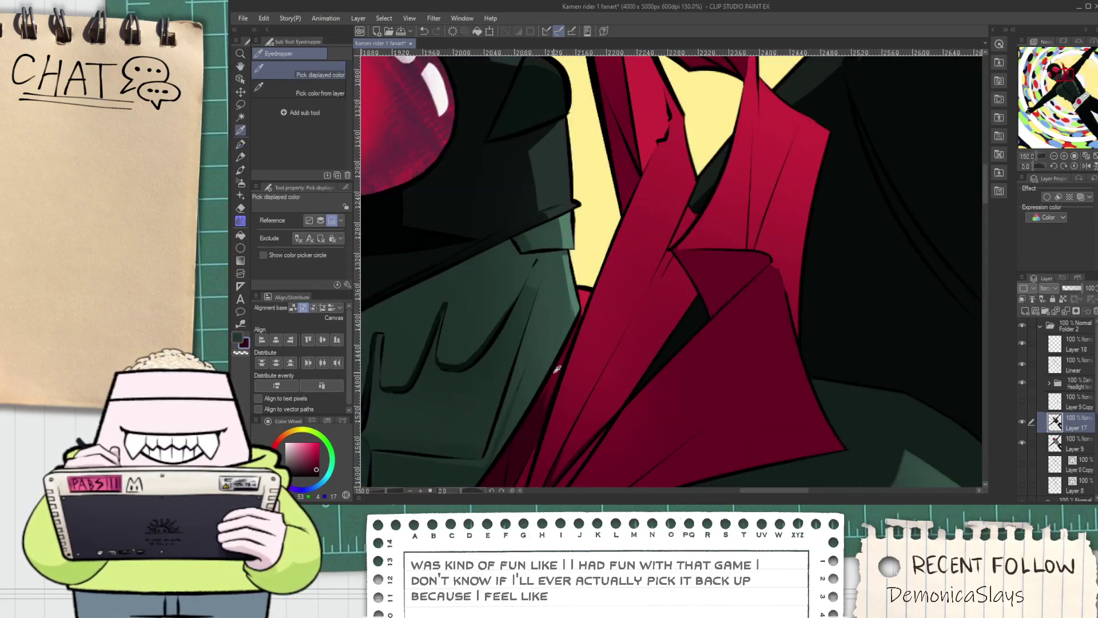
key(p)
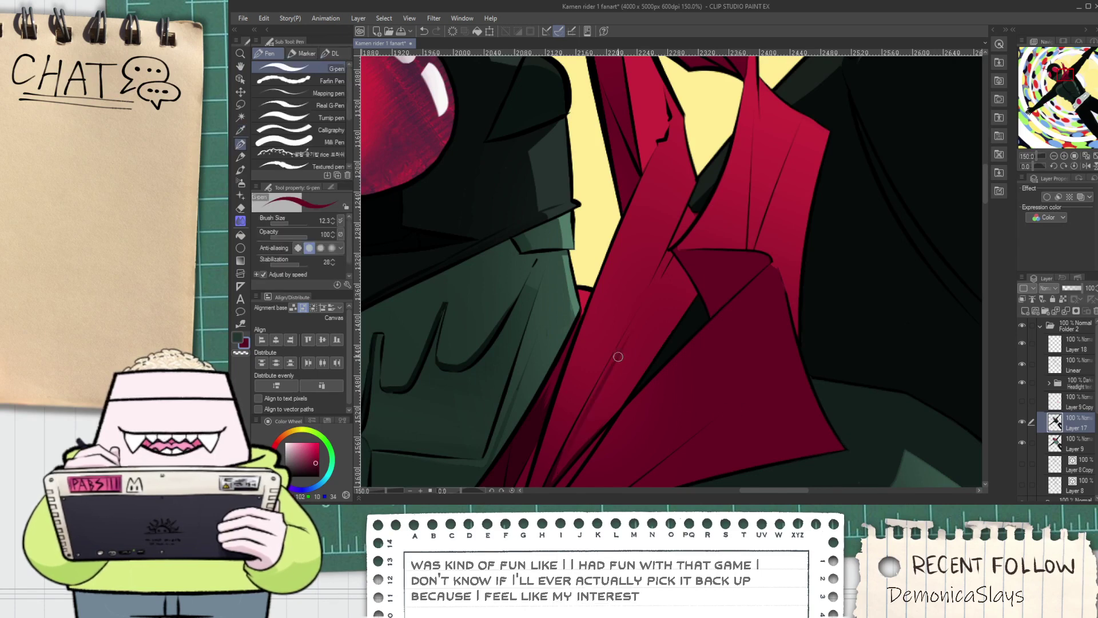
drag(582, 421, 656, 289)
key(ctrl+z)
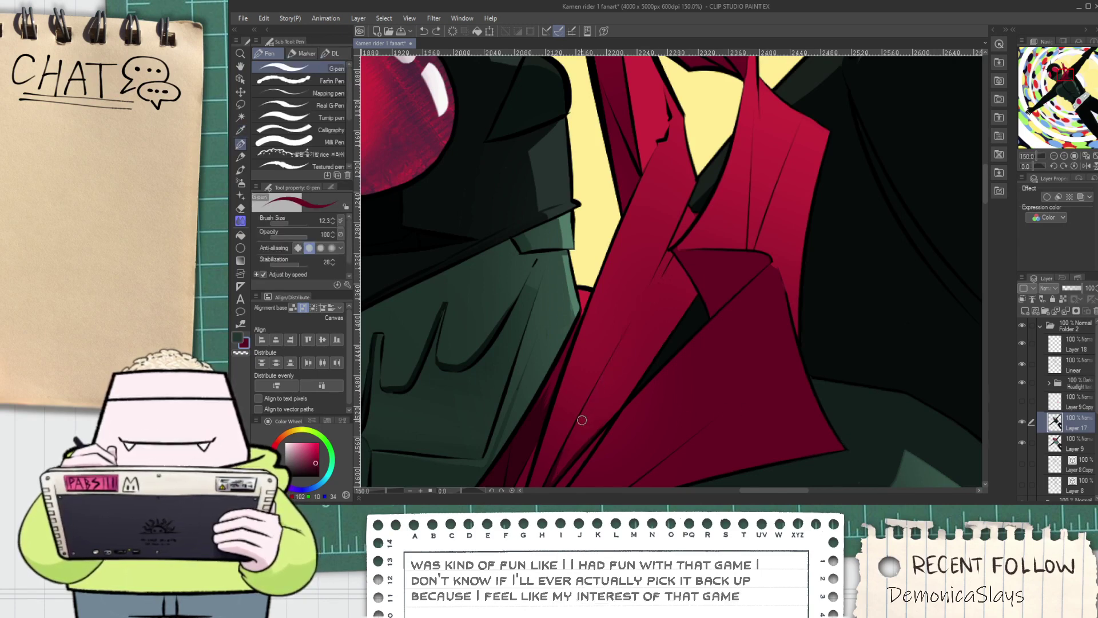
scroll(581, 422, up, 1)
drag(579, 419, 665, 259)
key(ctrl+z)
drag(576, 425, 658, 281)
key(ctrl+z)
drag(580, 424, 695, 258)
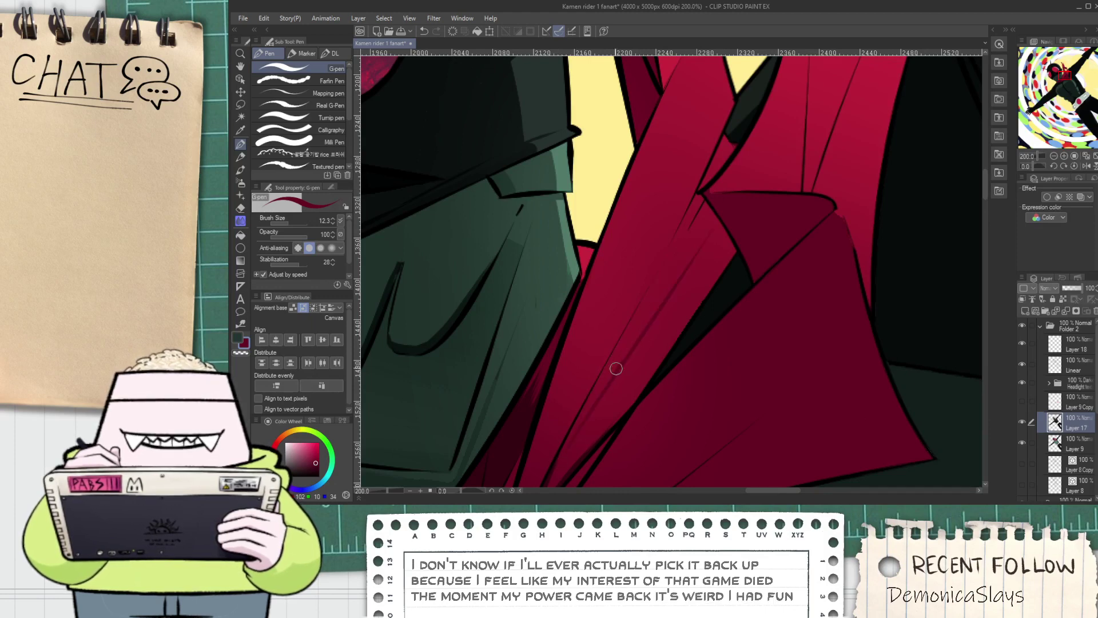
key(ctrl+z)
drag(561, 453, 709, 220)
key(ctrl+z)
Outline a narrow shadow along the long diagonal scarf fold up to the flap corner and fill it with dark red
drag(574, 441, 698, 228)
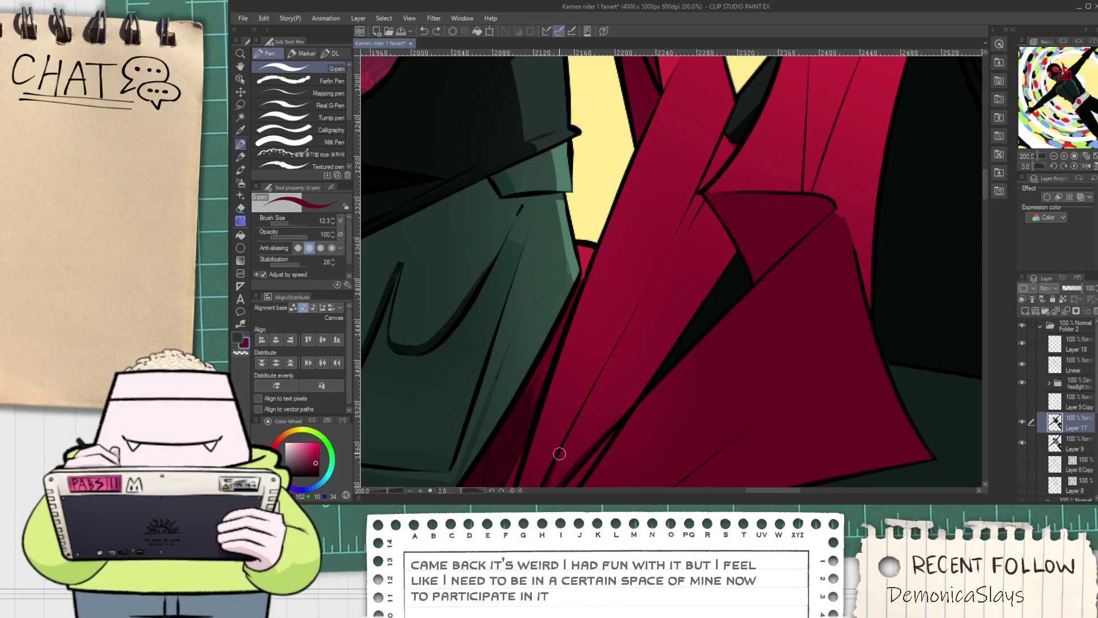
key(g)
key(p)
scroll(654, 283, up, 2)
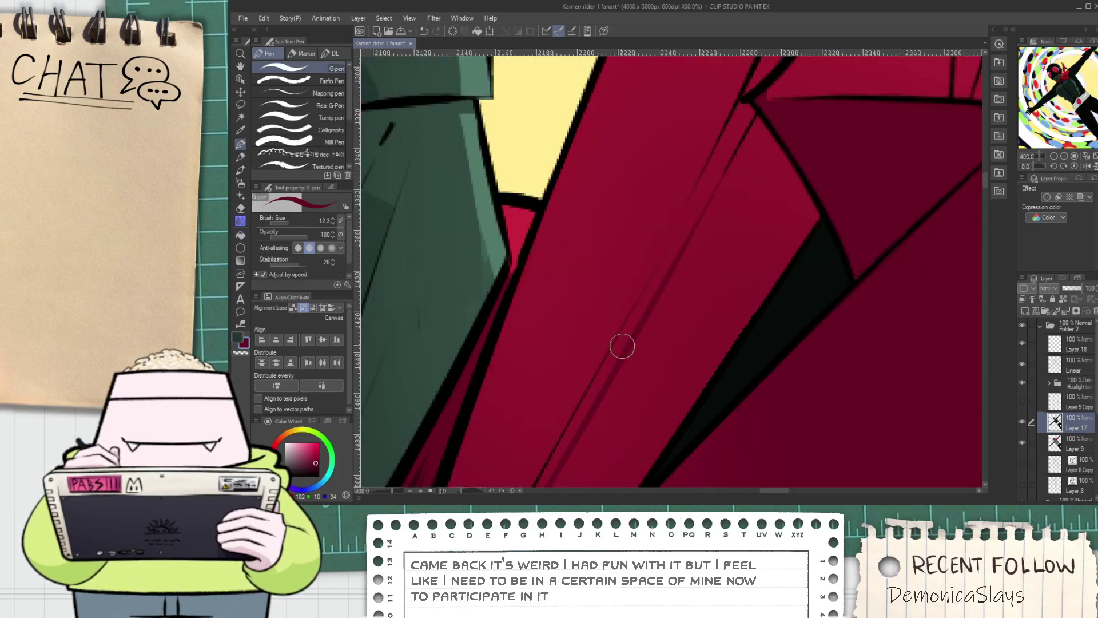
drag(624, 341, 742, 117)
key(g)
click(725, 161)
click(615, 357)
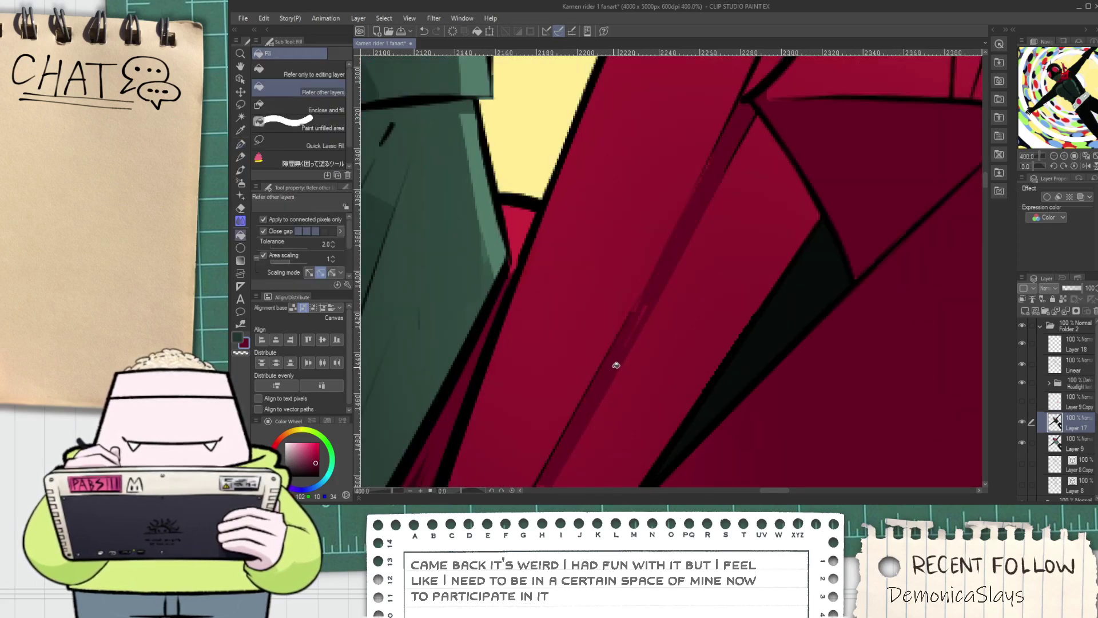
key(p)
Fill the small scarf sliver between the crossing bands above the flap corner with dark red and touch up its edges
scroll(635, 327, down, 2)
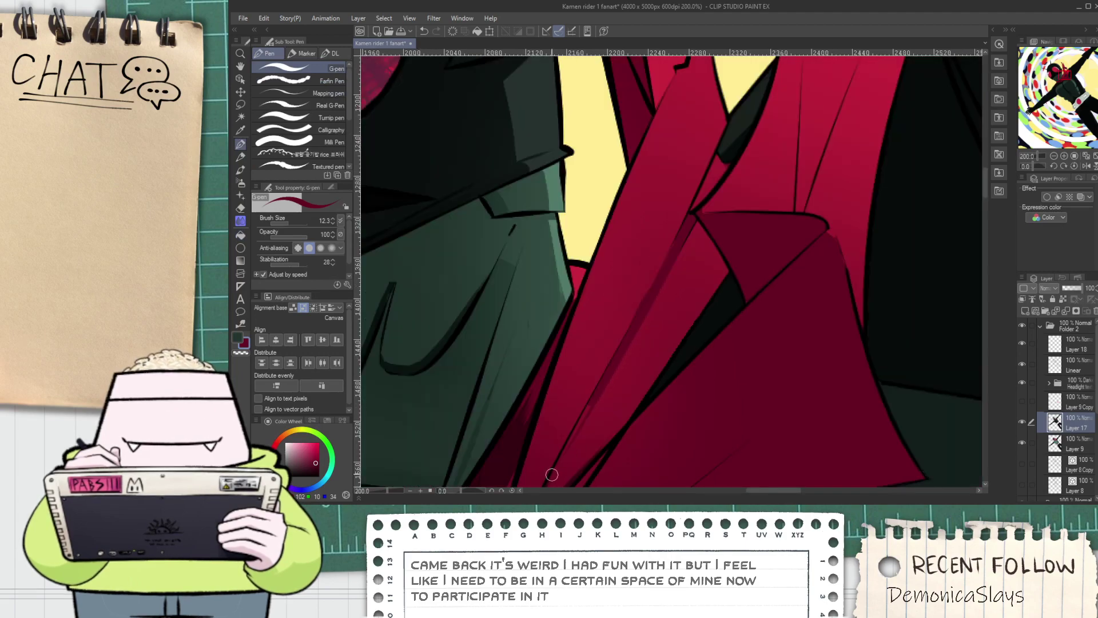
key(g)
scroll(653, 294, up, 2)
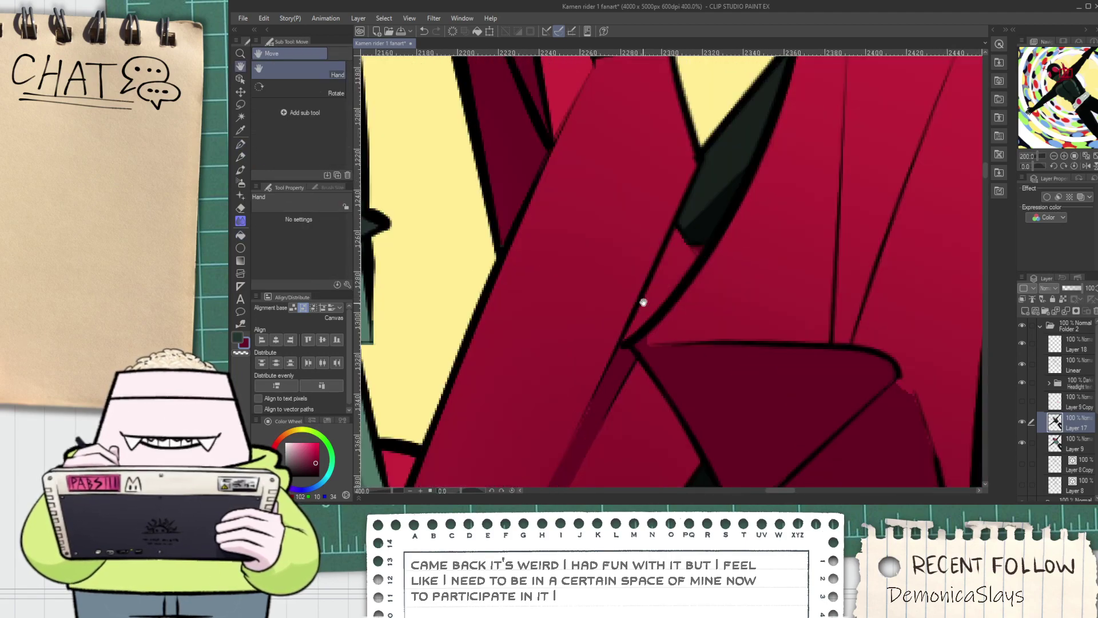
click(656, 286)
key(p)
scroll(683, 229, up, 2)
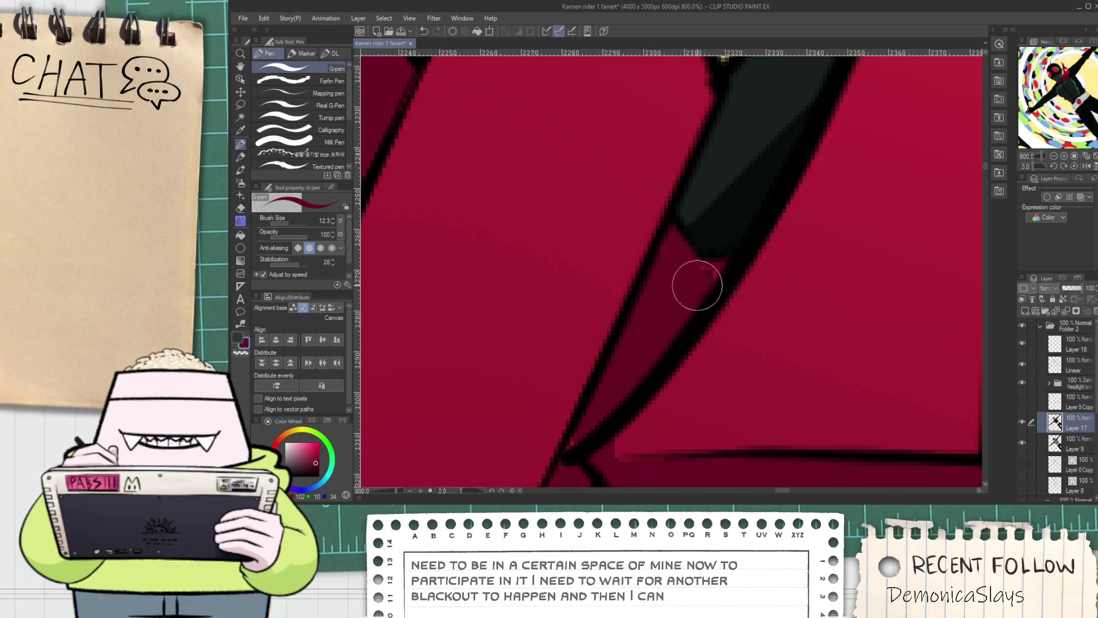
scroll(621, 386, down, 2)
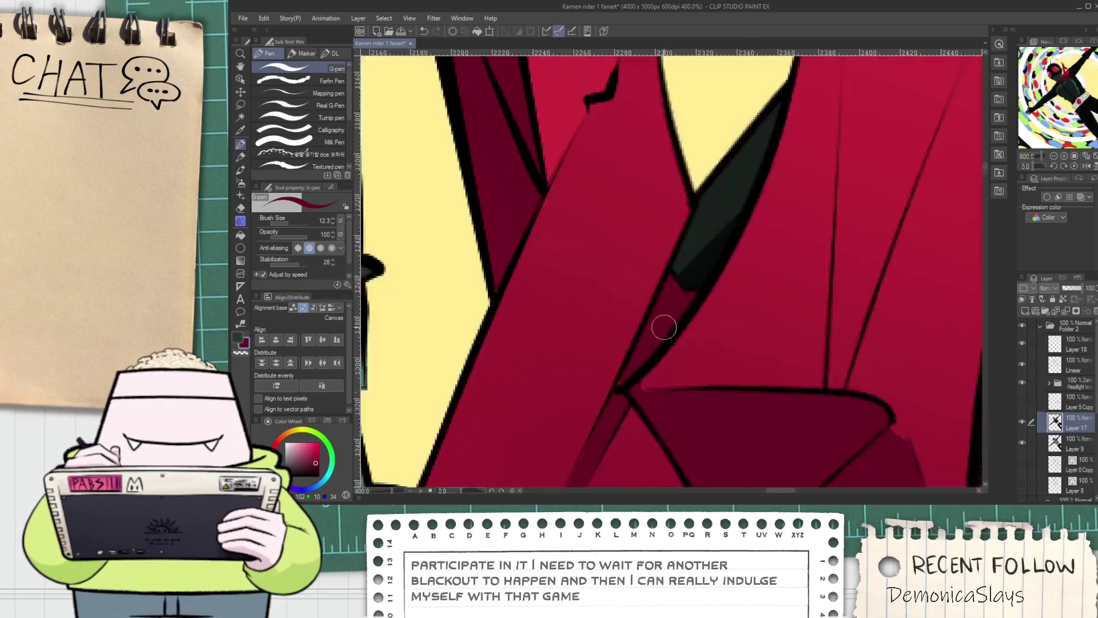
Pick a slightly lighter dark red from the scarf and draw thin crease lines beside the long diagonal shadow
scroll(629, 372, down, 4)
key(space)
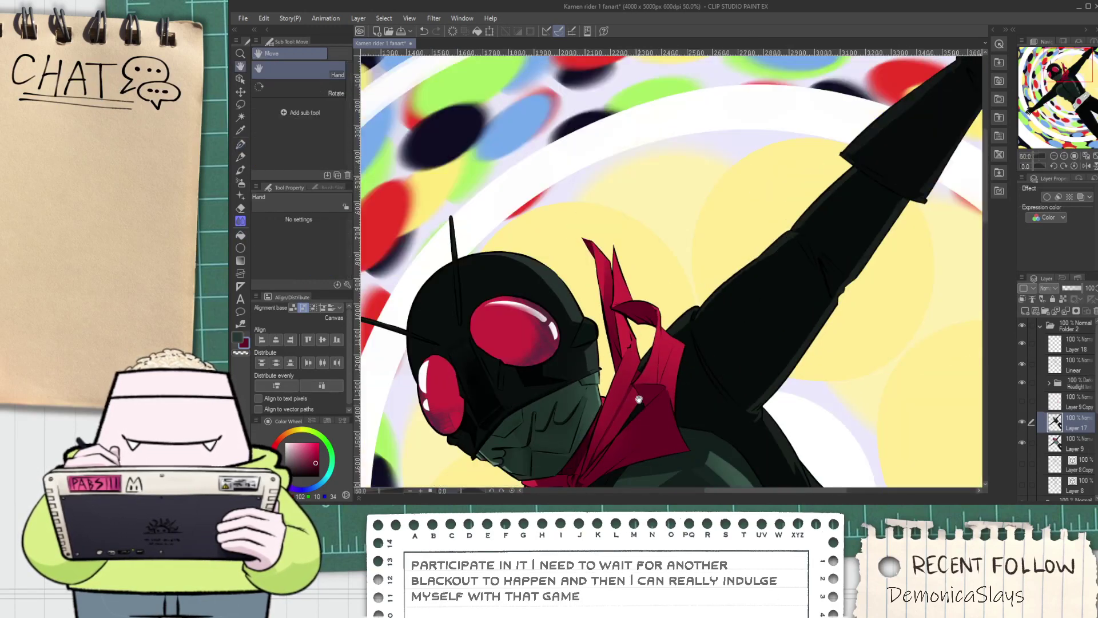
drag(636, 379, 635, 393)
scroll(637, 397, down, 1)
scroll(636, 396, down, 1)
scroll(629, 400, up, 5)
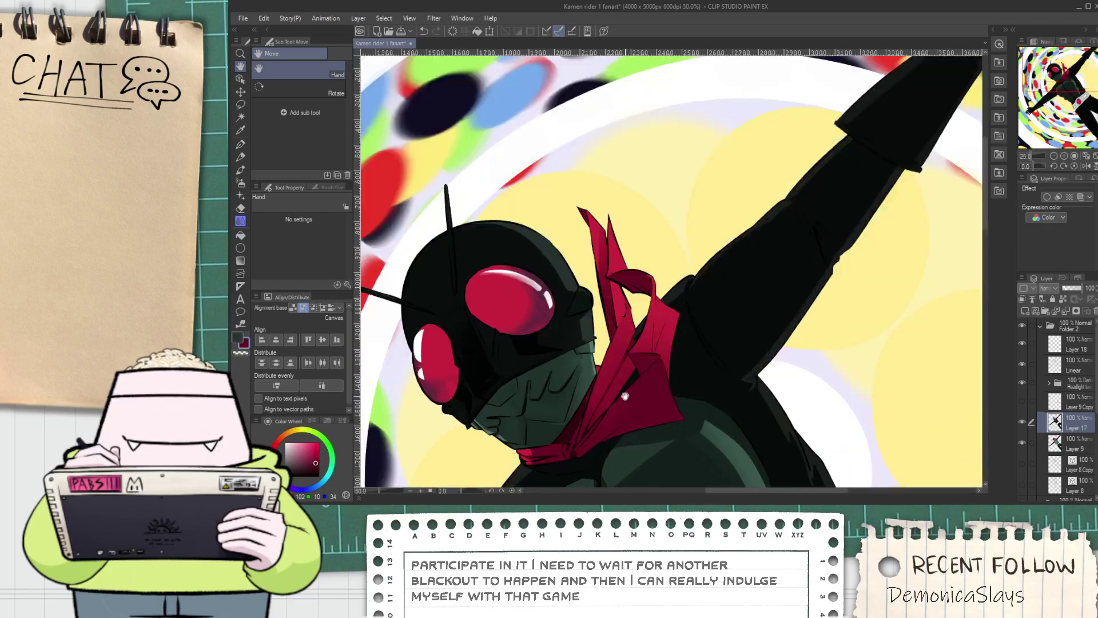
key(p)
key(ctrl+z)
key(space)
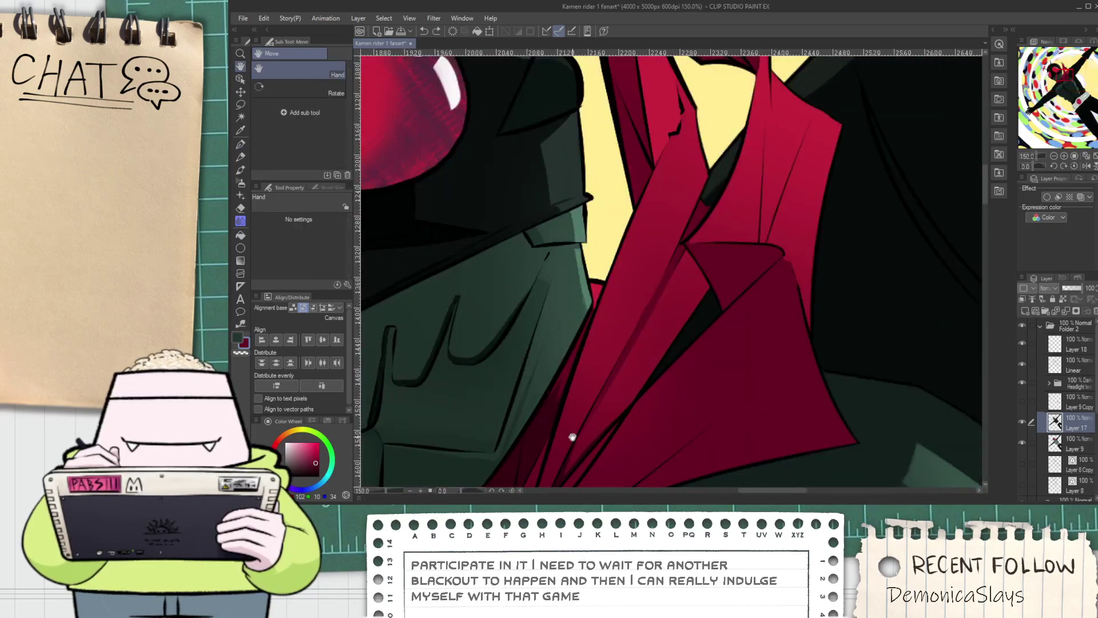
drag(574, 439, 588, 387)
alt+click(573, 412)
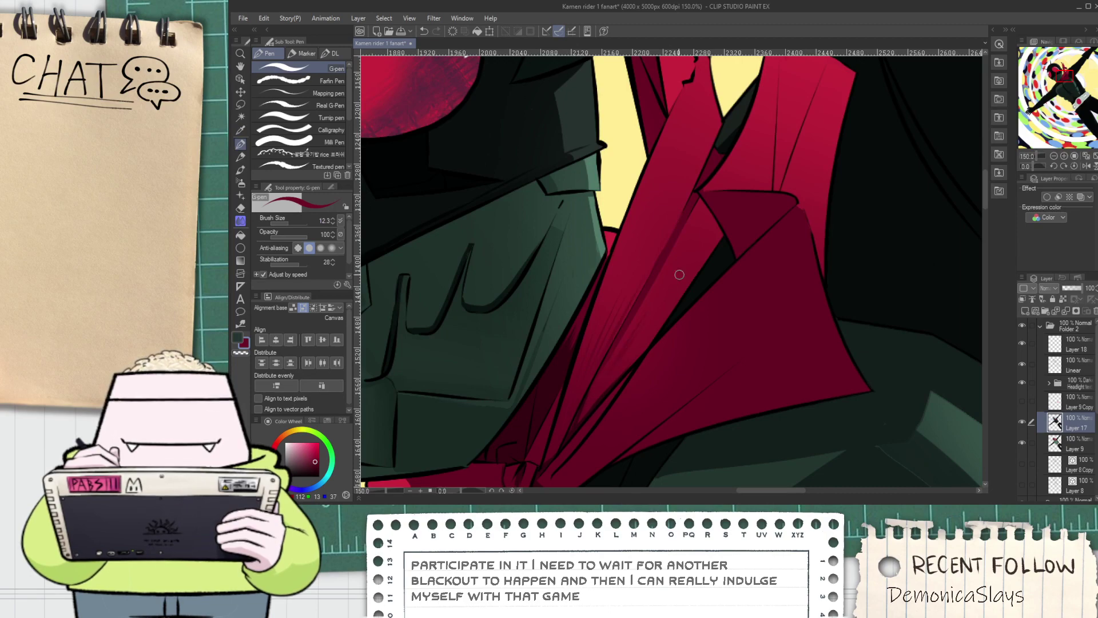
scroll(623, 371, down, 3)
scroll(679, 266, up, 4)
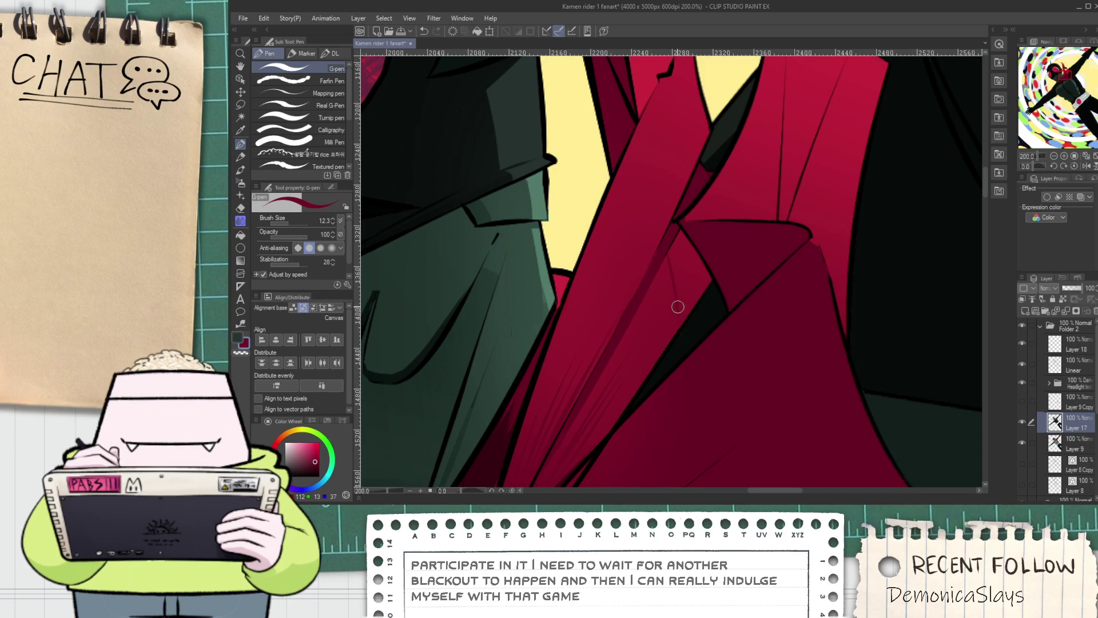
key(g)
click(685, 285)
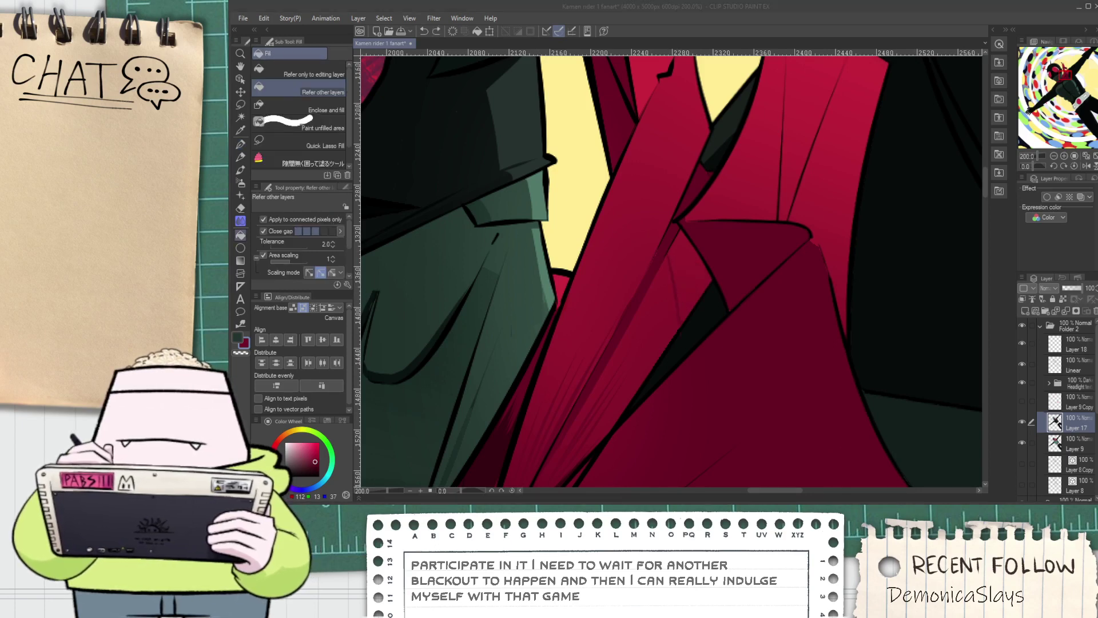
click(662, 143)
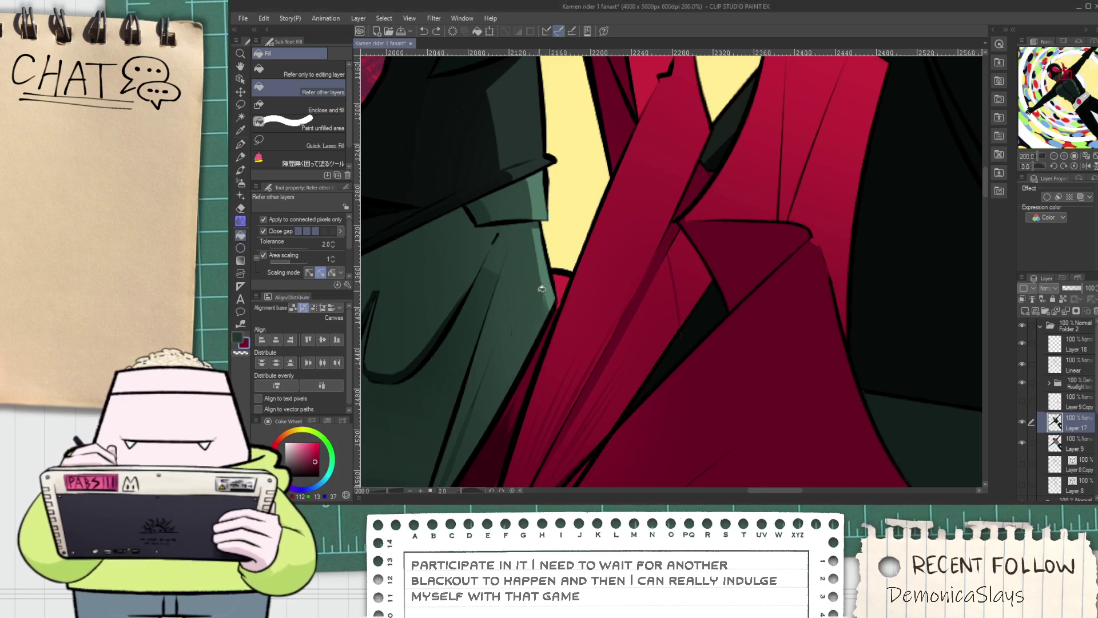
scroll(607, 346, up, 3)
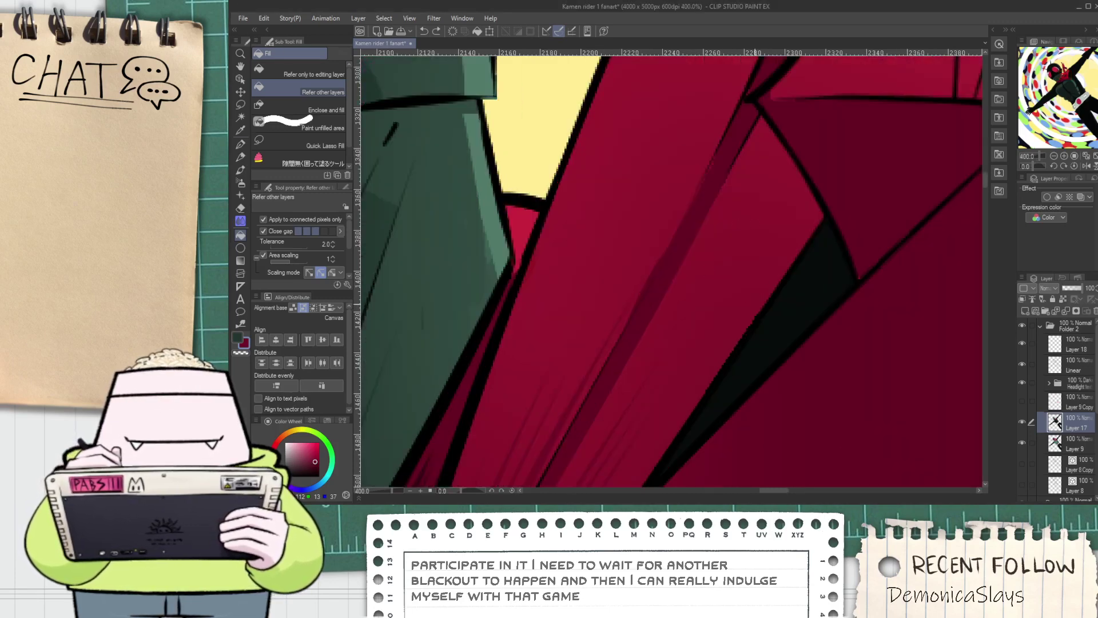
key(p)
key(p)
key(p)
Outline a cast shadow on the diagonal scarf band beneath the flap corner and fill it with dark red
drag(733, 161, 752, 306)
key(ctrl+z)
mouse_move(742, 146)
mouse_down()
mouse_move(771, 281)
mouse_move(742, 146)
mouse_up()
key(ctrl+z)
key(g)
click(767, 150)
scroll(773, 218, down, 4)
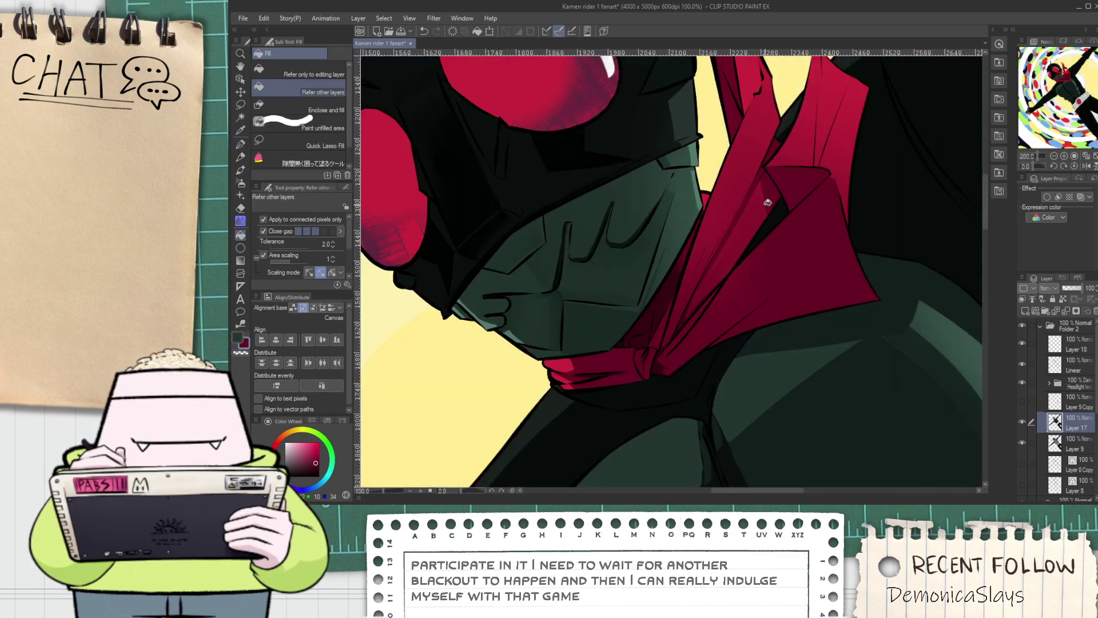
Outline a deeper red shadow on the scarf band above the flap, beside the vertical crease, and fill it
scroll(768, 202, down, 8)
drag(791, 208, 711, 239)
scroll(710, 240, up, 4)
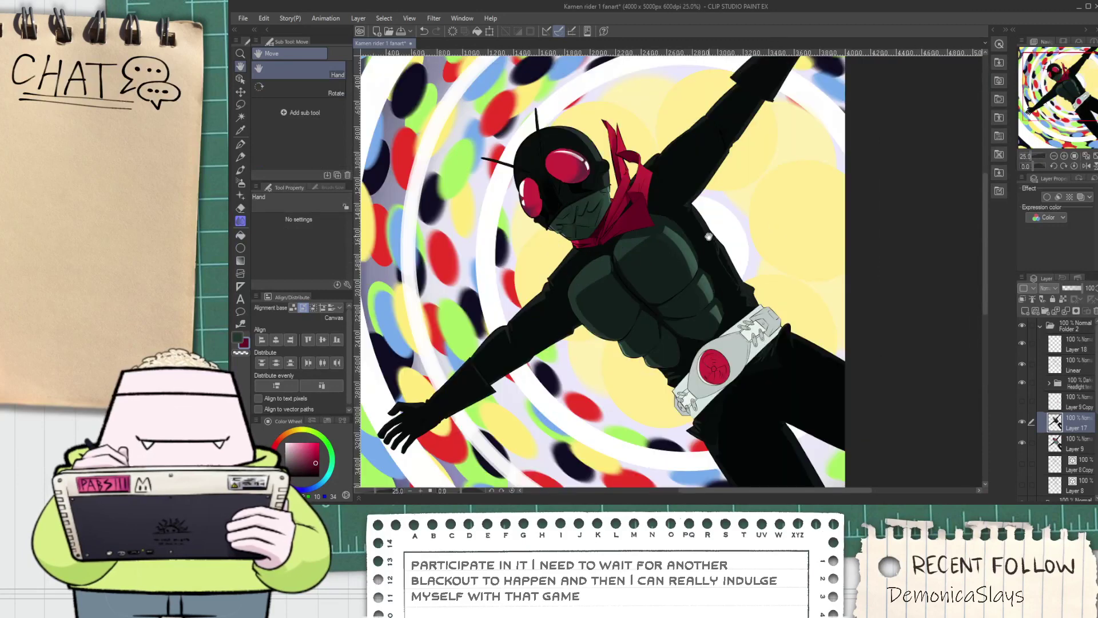
scroll(647, 169, up, 4)
drag(654, 178, 620, 264)
scroll(619, 265, up, 1)
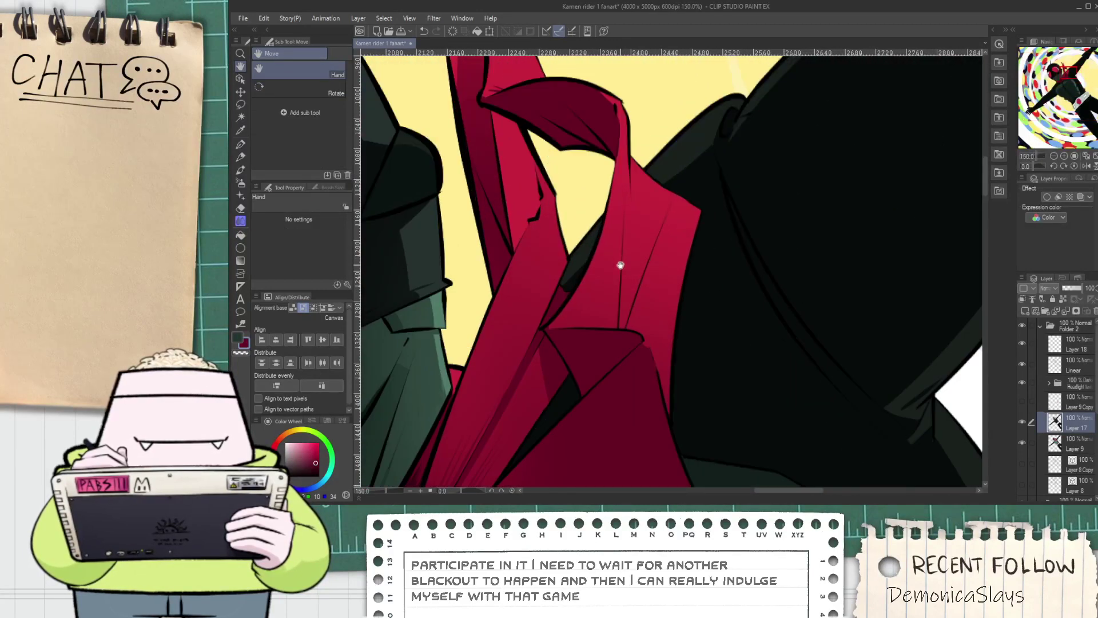
key(p)
scroll(570, 316, up, 1)
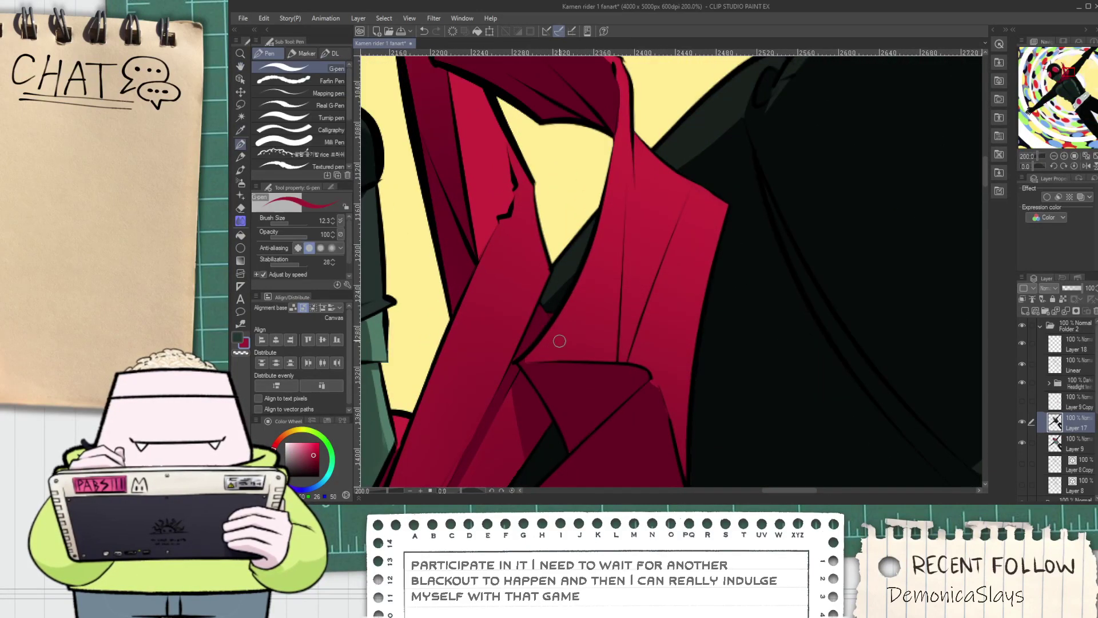
scroll(546, 342, up, 2)
key(g)
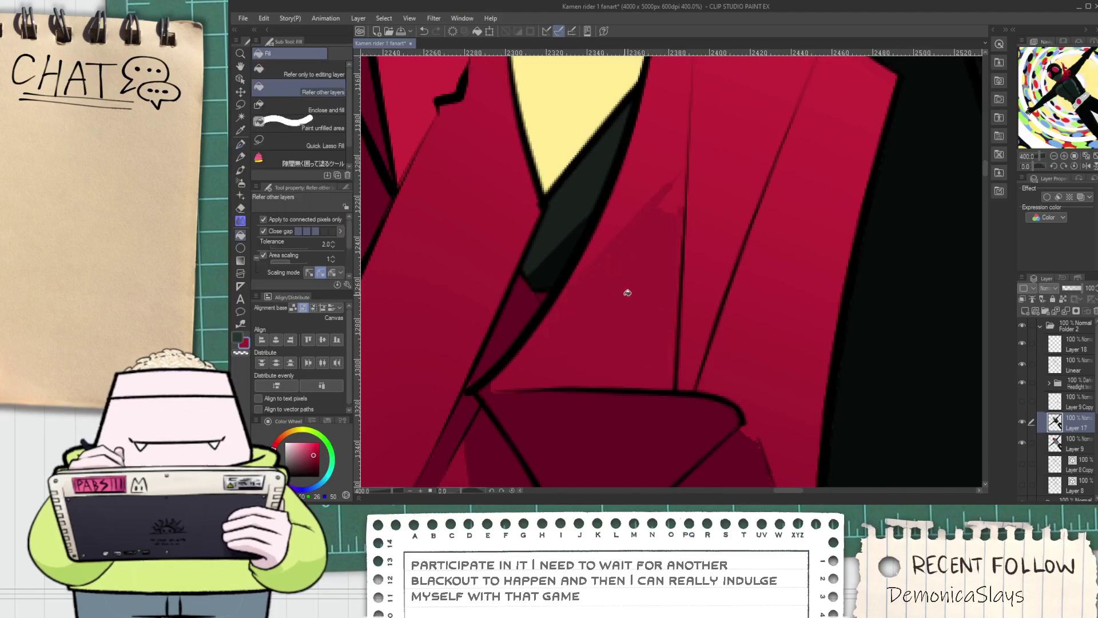
key(p)
scroll(641, 229, down, 2)
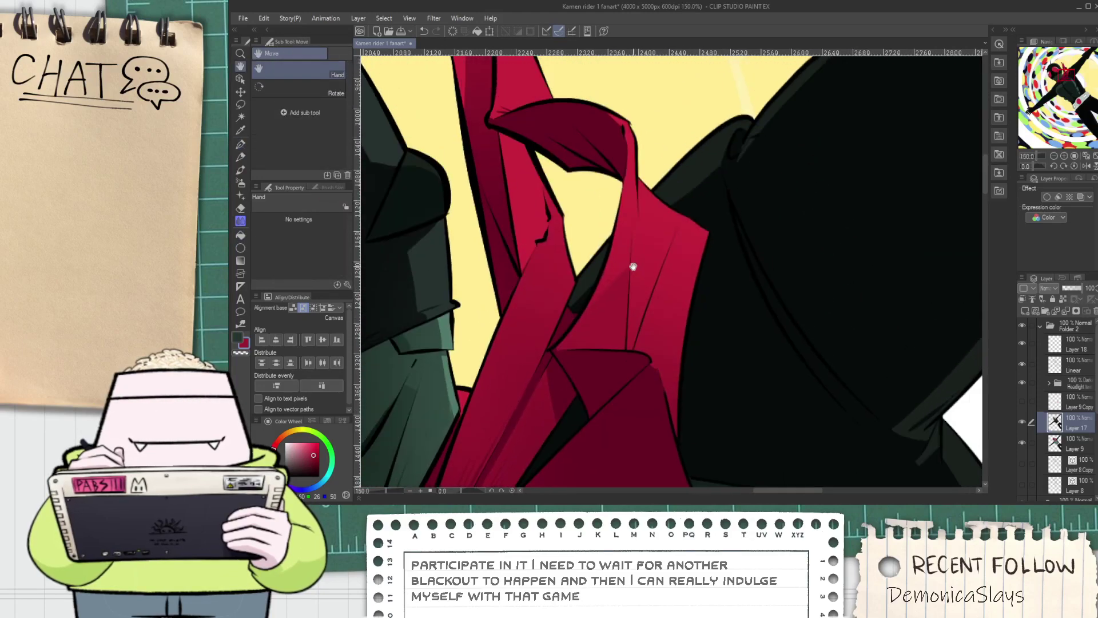
Pick dark red and outline a shadow along the vertical crease and across the top of the outer scarf panel
key(i)
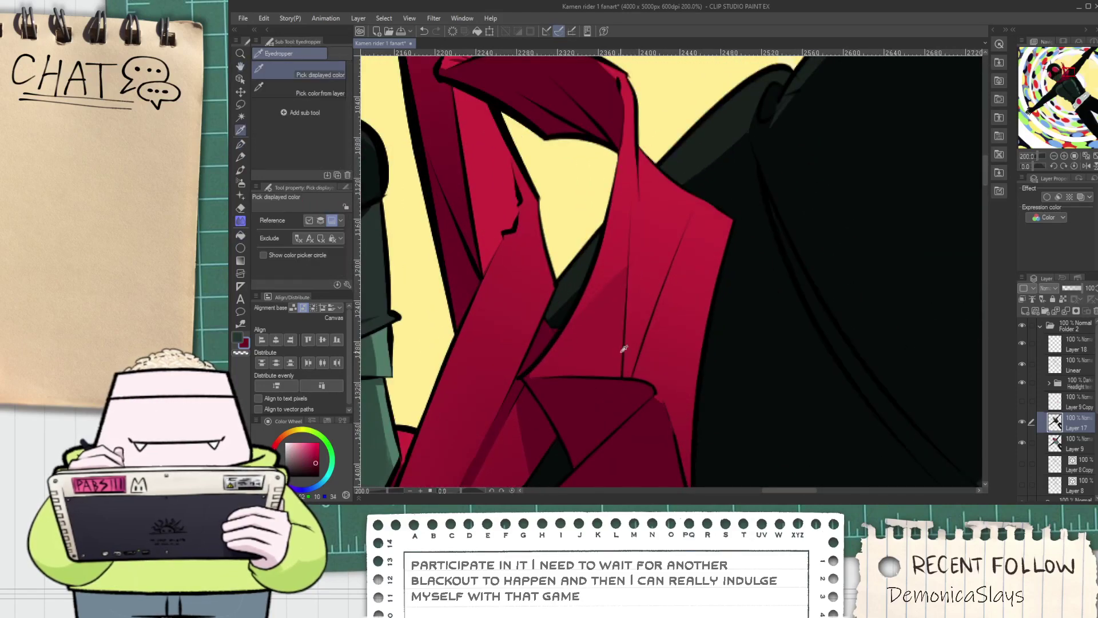
key(p)
key(ctrl+z)
drag(638, 157, 621, 303)
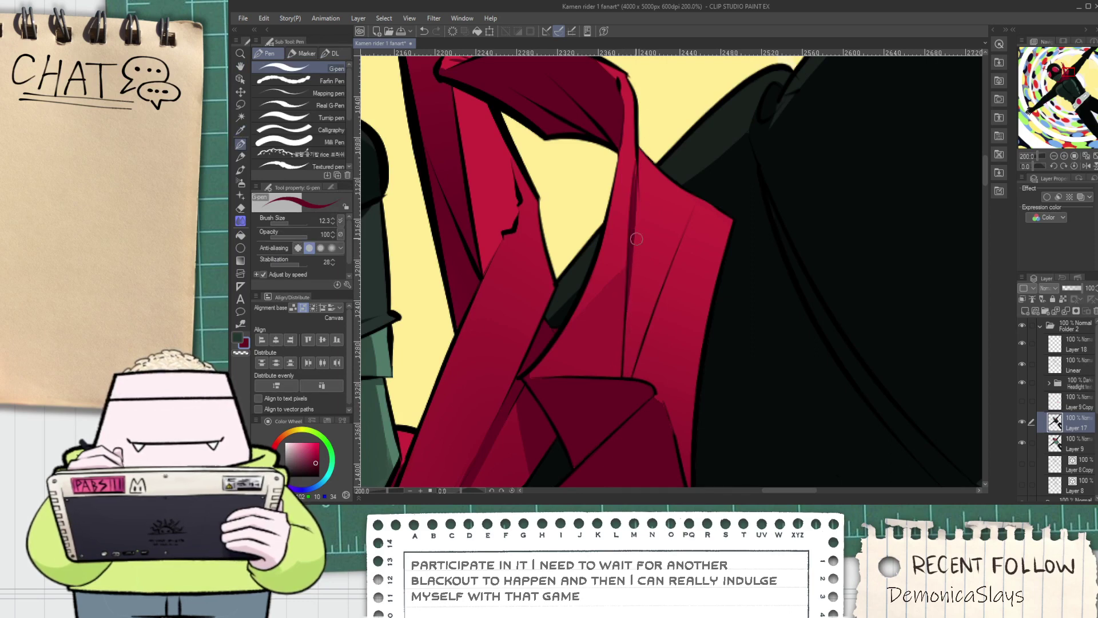
mouse_move(639, 221)
mouse_down()
mouse_move(696, 227)
mouse_move(673, 257)
mouse_up()
key(ctrl+z)
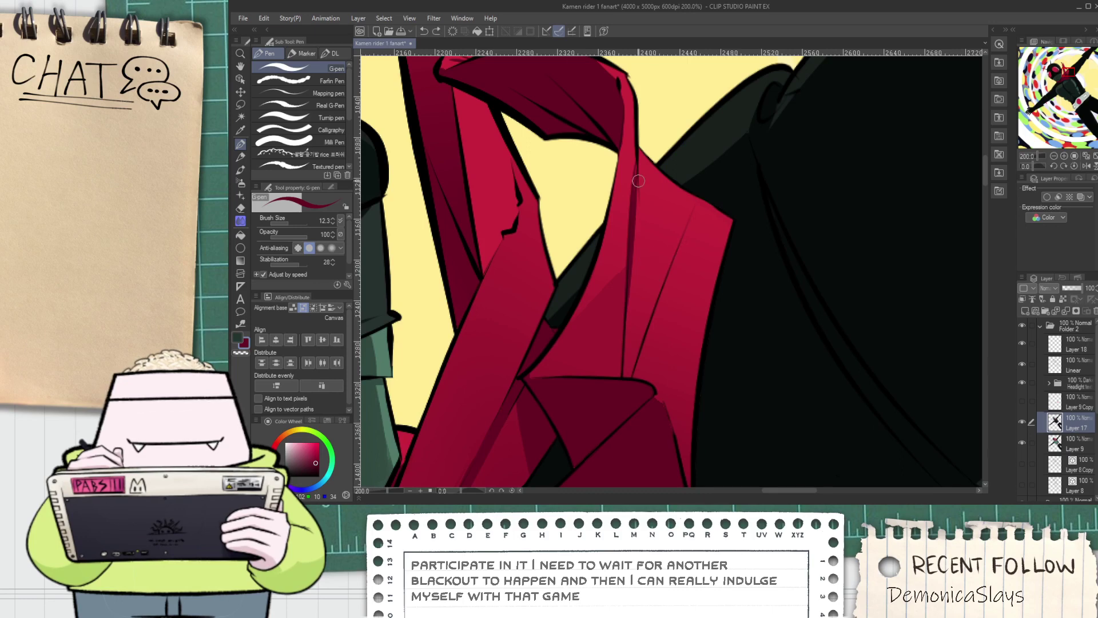
key(ctrl+z)
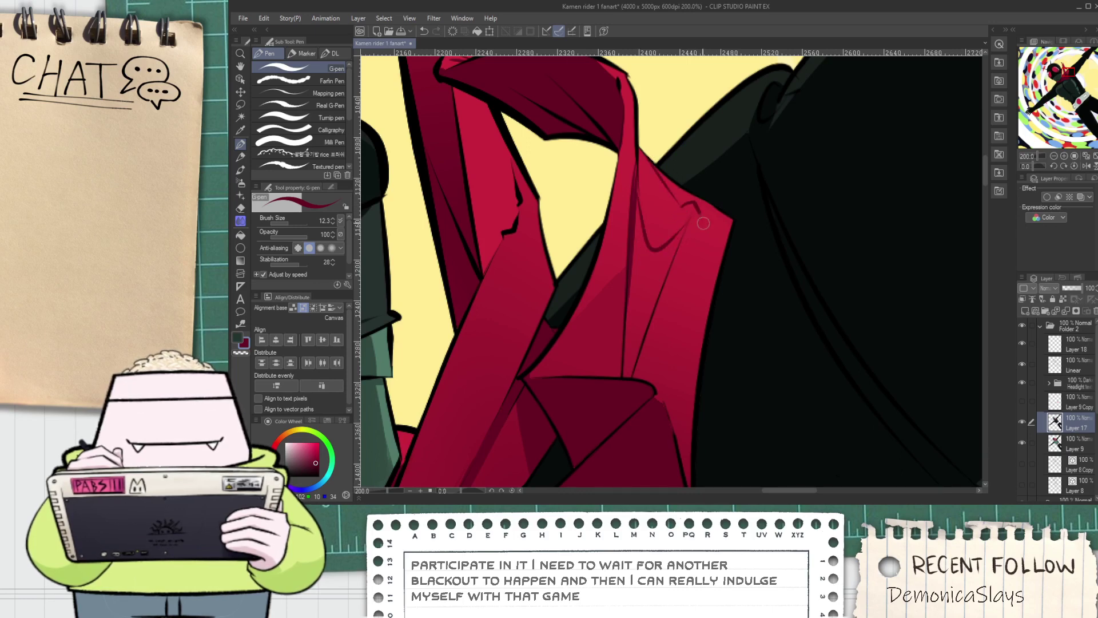
Fill the outer scarf panel to the side of the vertical crease above the flap with dark red
key(g)
click(666, 277)
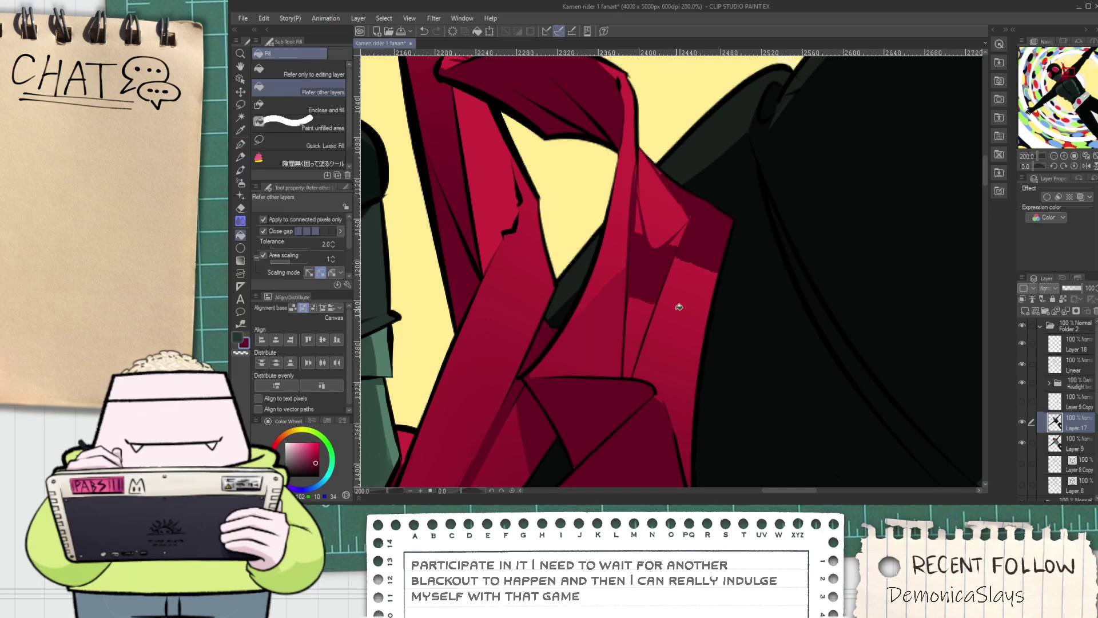
click(675, 298)
click(662, 363)
scroll(672, 357, down, 1)
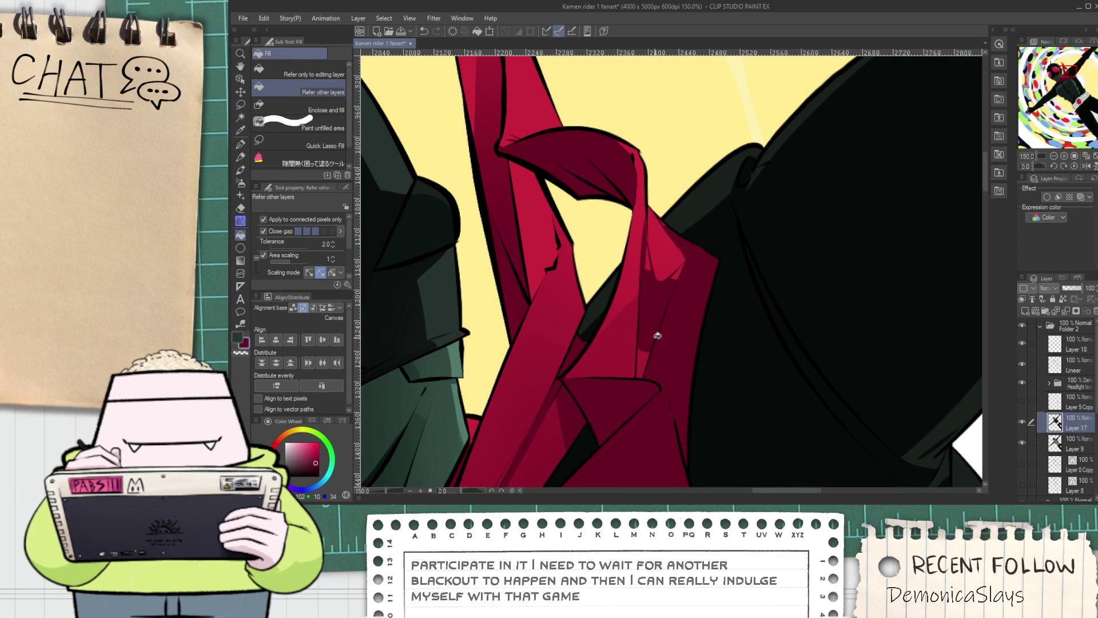
Paint over the leftover bright red slivers and specks inside the dark outer scarf panel with dark red
scroll(660, 396, down, 5)
key(space)
scroll(661, 396, up, 3)
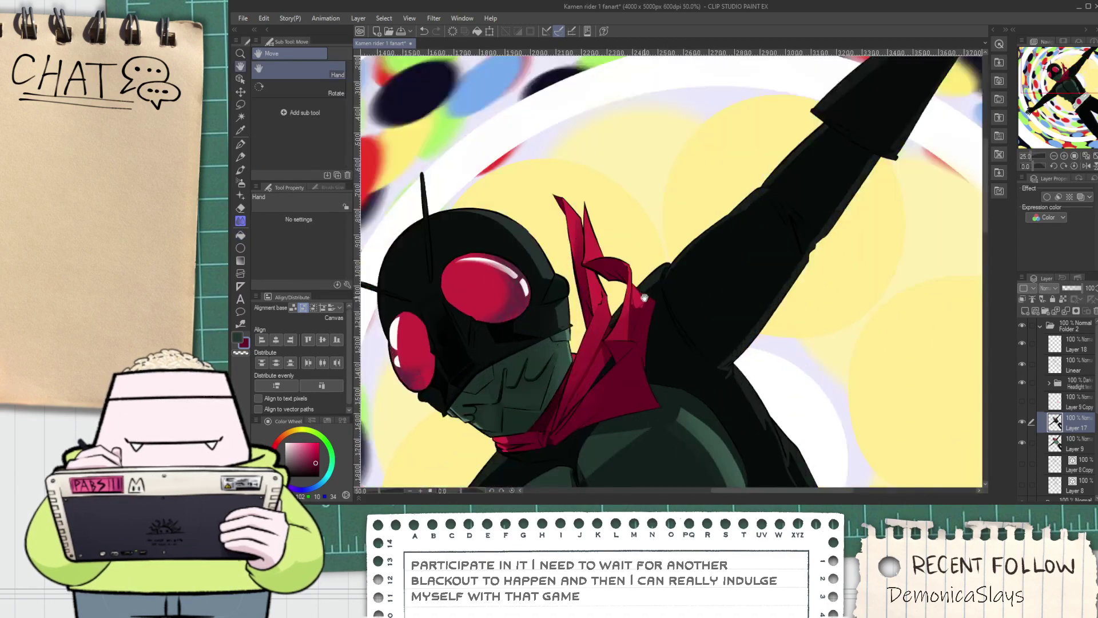
scroll(644, 309, up, 6)
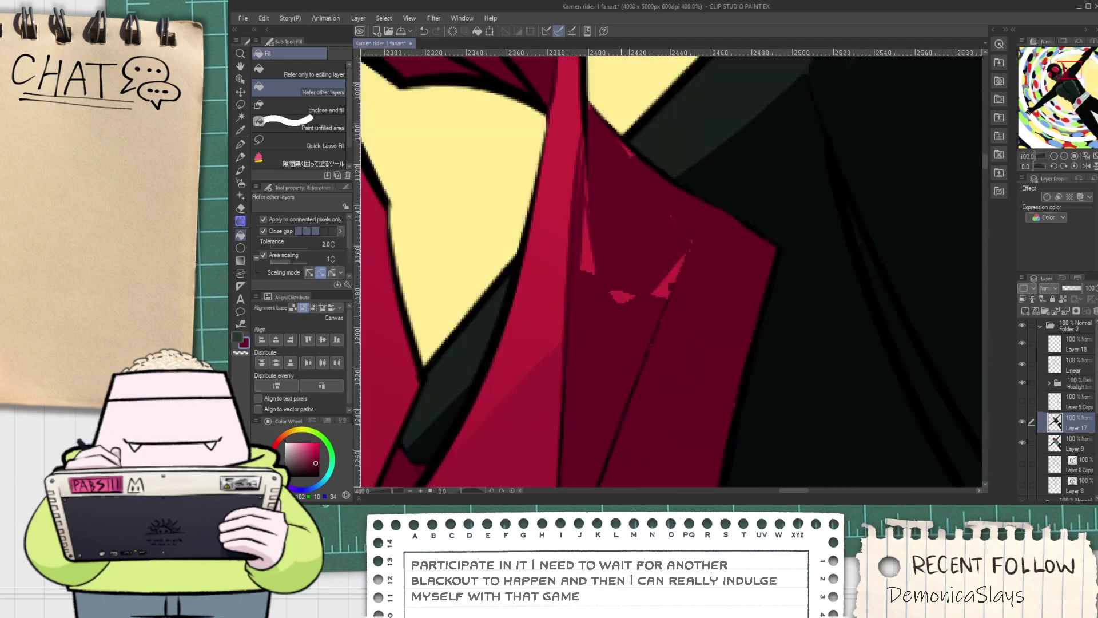
key(p)
drag(619, 321, 689, 246)
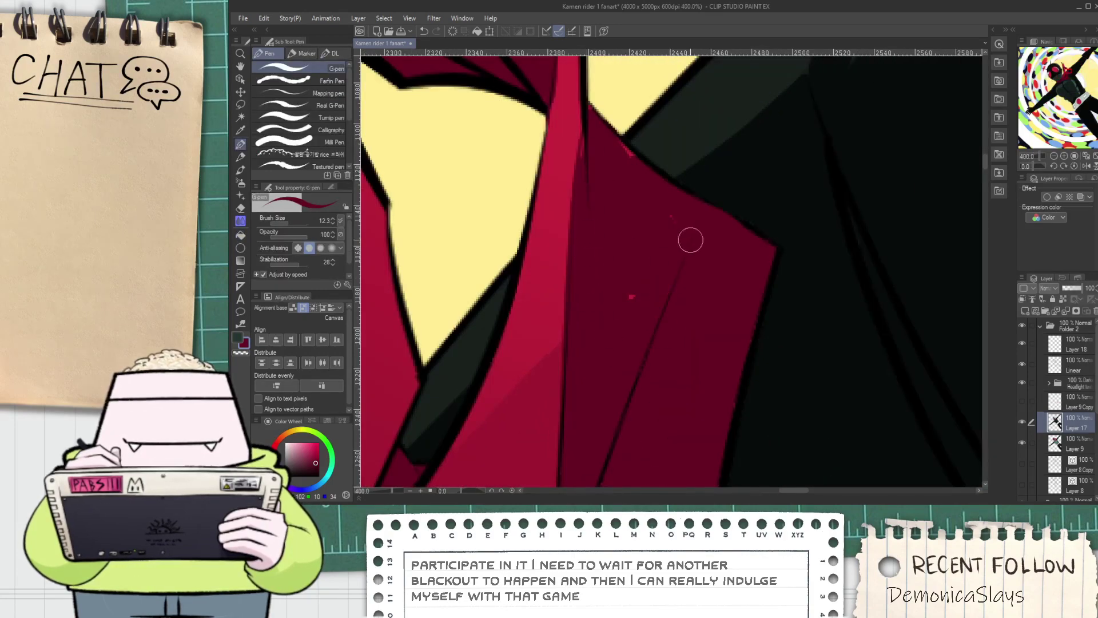
mouse_move(633, 324)
mouse_down()
mouse_move(689, 228)
mouse_move(673, 206)
mouse_up()
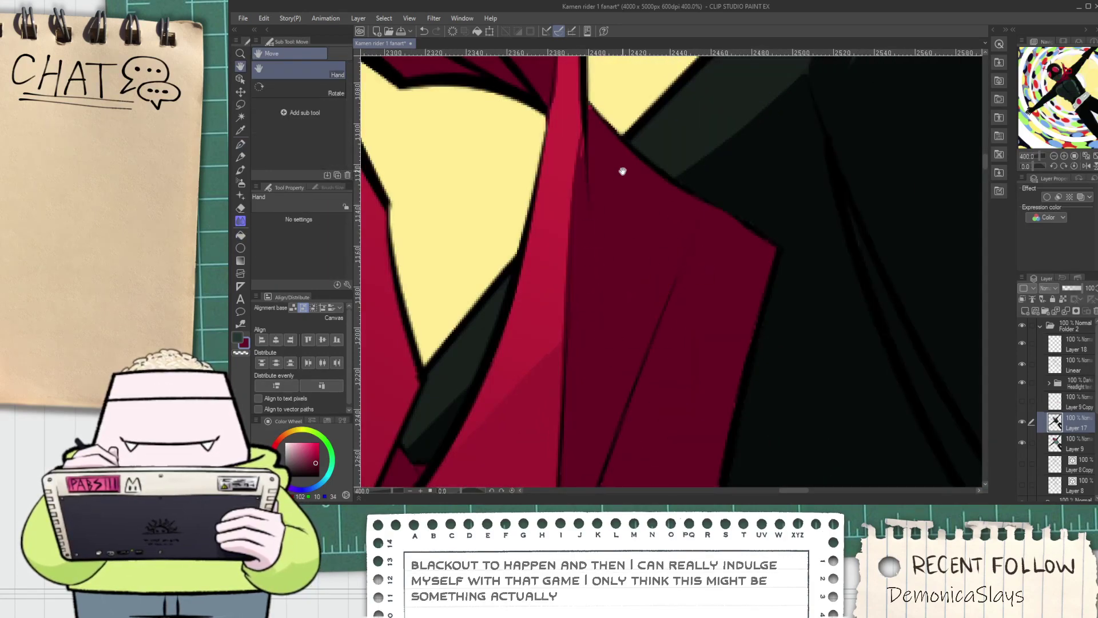
scroll(620, 171, up, 2)
drag(593, 313, 572, 385)
scroll(595, 297, down, 8)
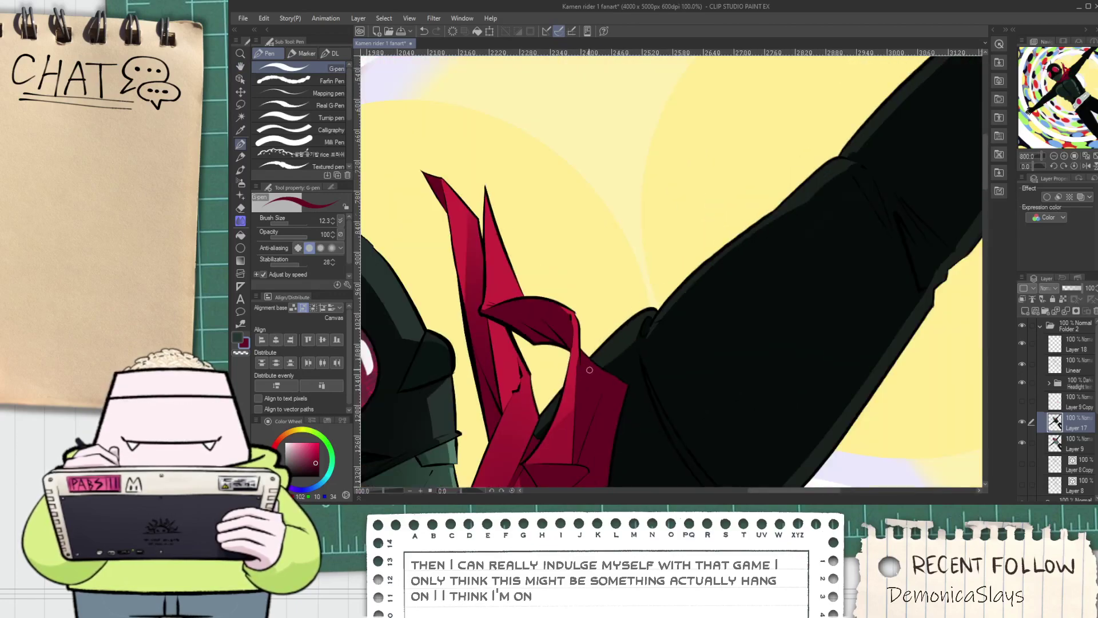
Pick the darkest red from the scarf and paint a deep tapered fold shadow on the outer panel above the flap
scroll(595, 297, up, 3)
key(alt)
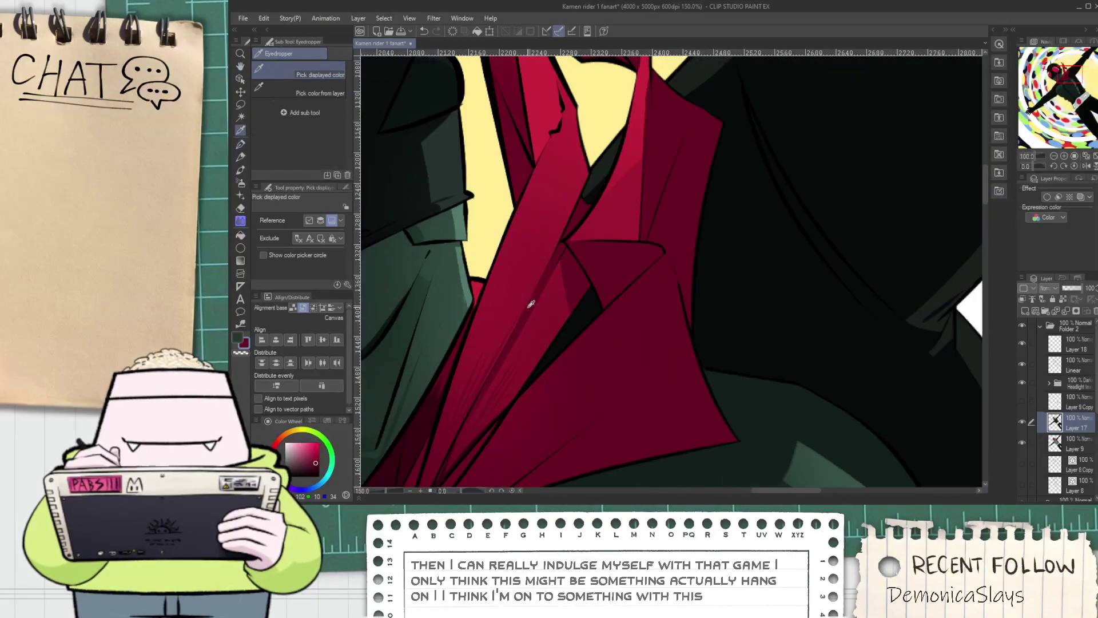
scroll(556, 278, down, 1)
alt+click(440, 422)
key(space)
drag(639, 211, 591, 294)
scroll(591, 294, up, 2)
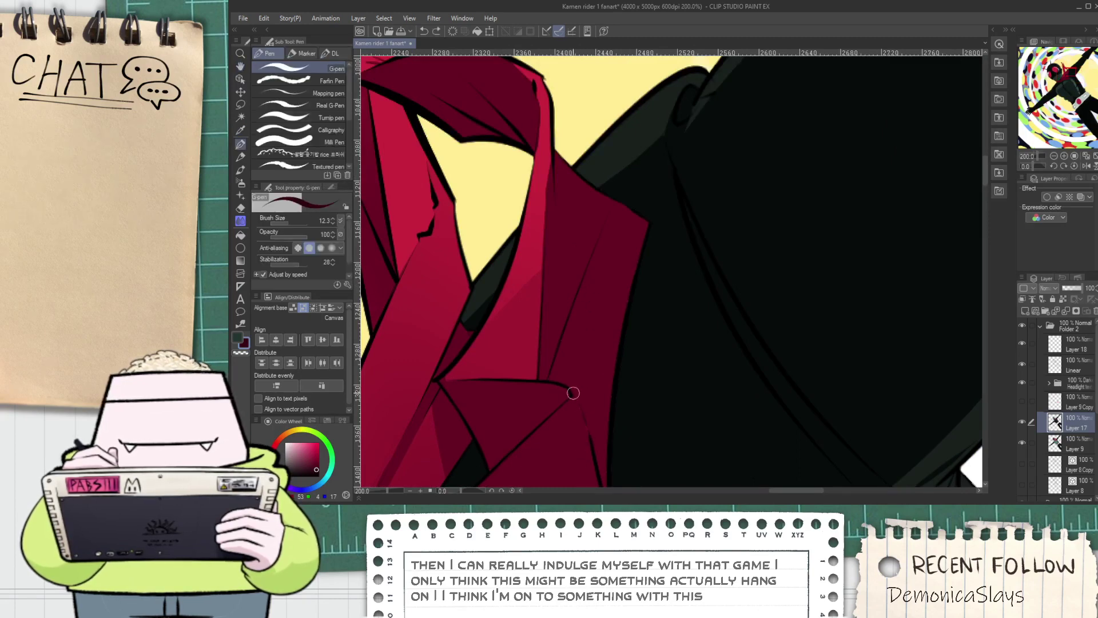
drag(595, 457, 597, 314)
key(ctrl+z)
key(space)
drag(604, 471, 591, 398)
drag(576, 281, 589, 363)
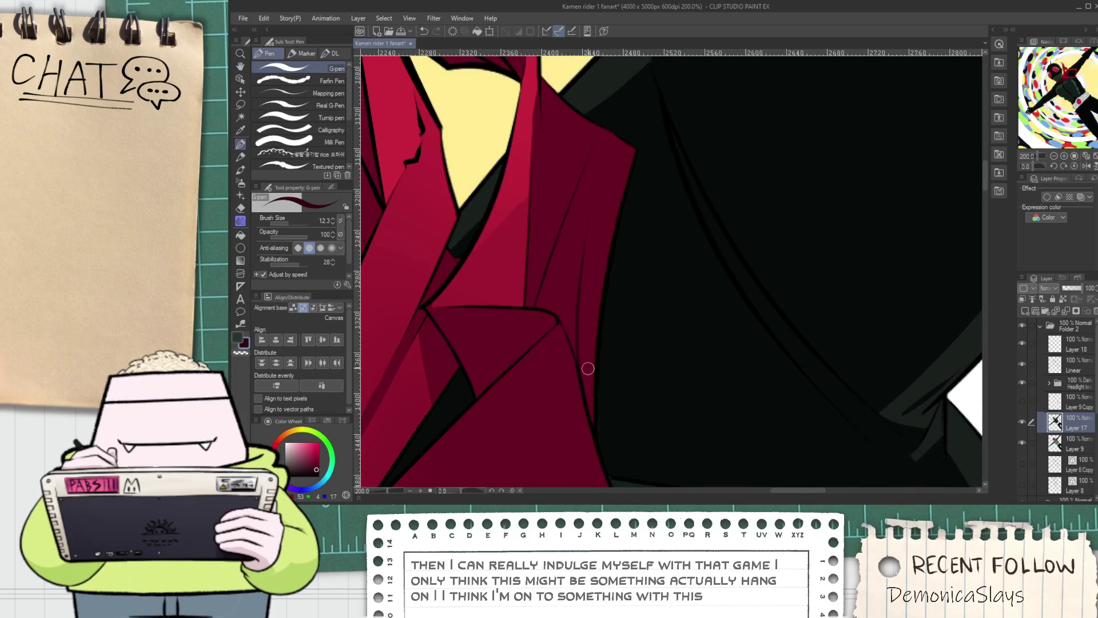
drag(588, 403, 582, 299)
drag(587, 370, 590, 281)
drag(575, 349, 584, 221)
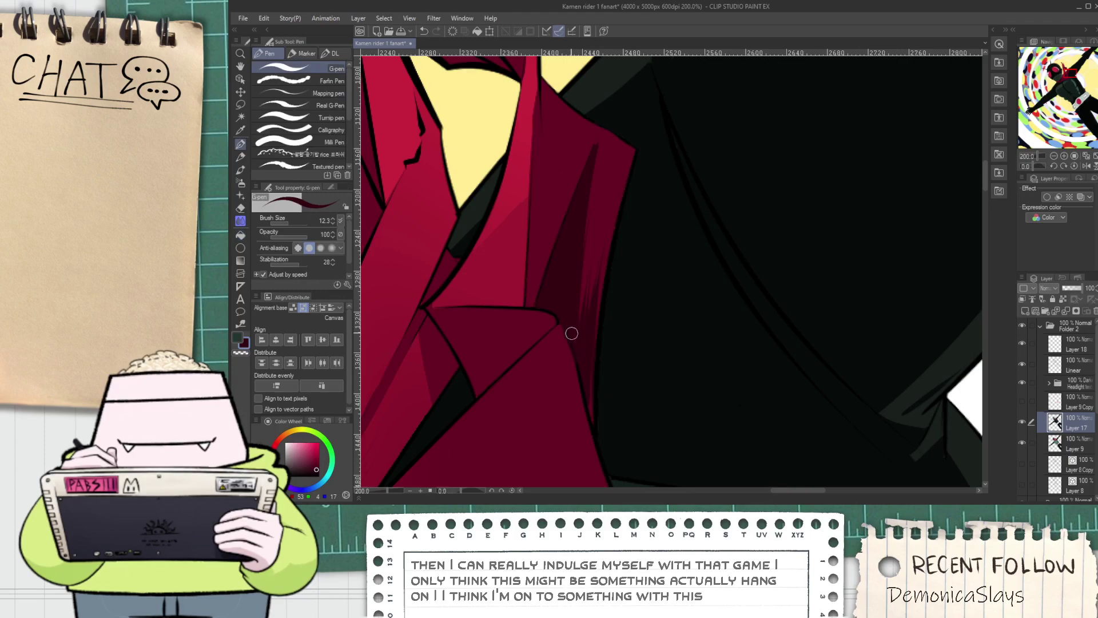
Resample the darkest red and draw a thin vertical crease near the inner edge of the outer scarf panel
scroll(595, 410, up, 2)
alt+click(606, 389)
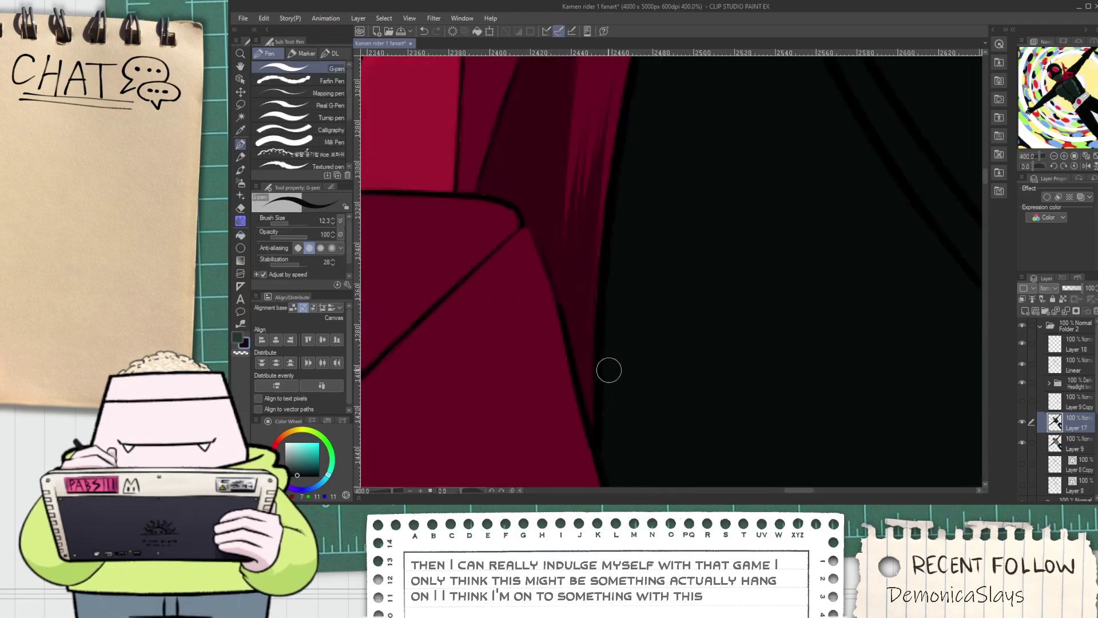
alt+click(584, 314)
scroll(570, 220, down, 4)
scroll(567, 188, up, 2)
scroll(578, 148, up, 2)
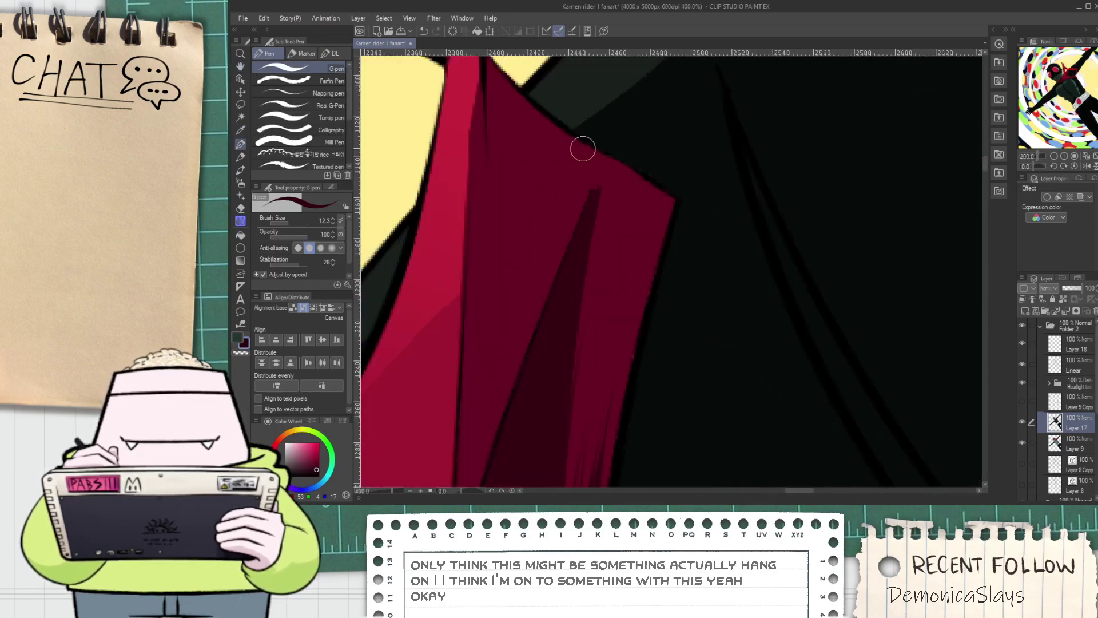
drag(494, 95, 504, 175)
drag(502, 138, 496, 309)
key(ctrl+z)
drag(498, 141, 498, 345)
key(ctrl+z)
drag(506, 292, 503, 399)
key(ctrl+z)
drag(500, 225, 502, 372)
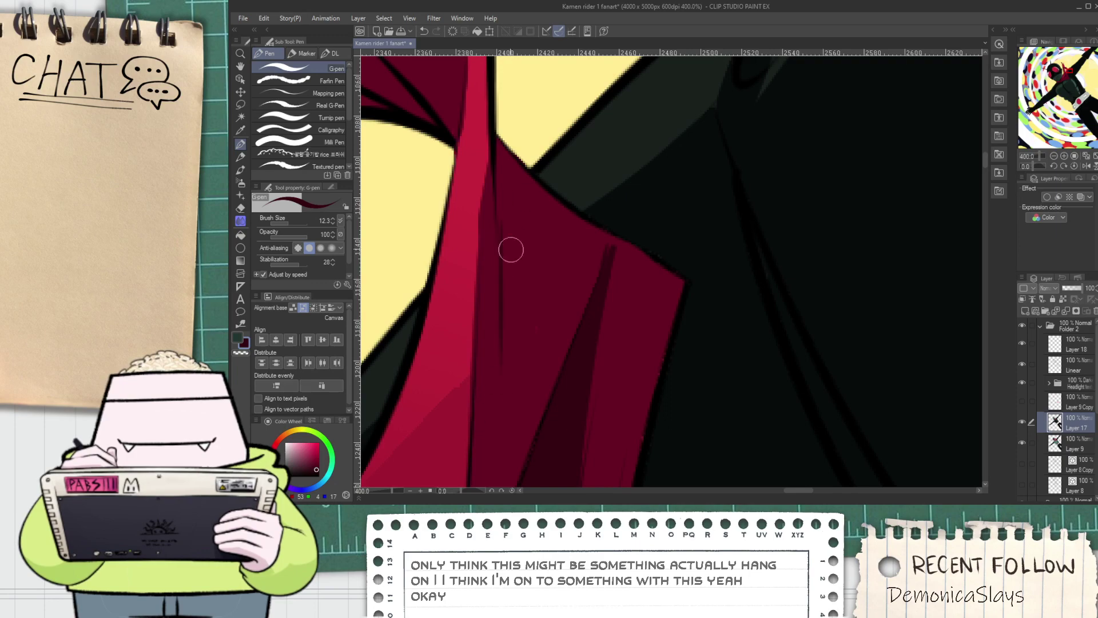
Examine the scarf's shading up close and against the whole figure
scroll(506, 411, down, 3)
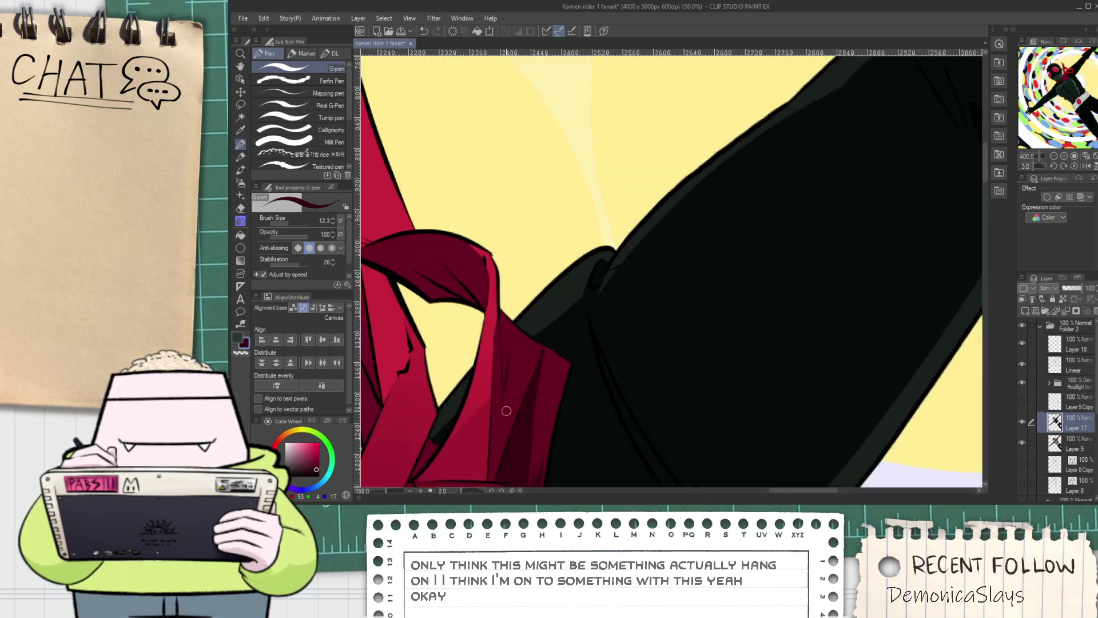
scroll(505, 411, down, 5)
key(space)
drag(480, 416, 459, 378)
scroll(458, 379, up, 3)
key(alt)
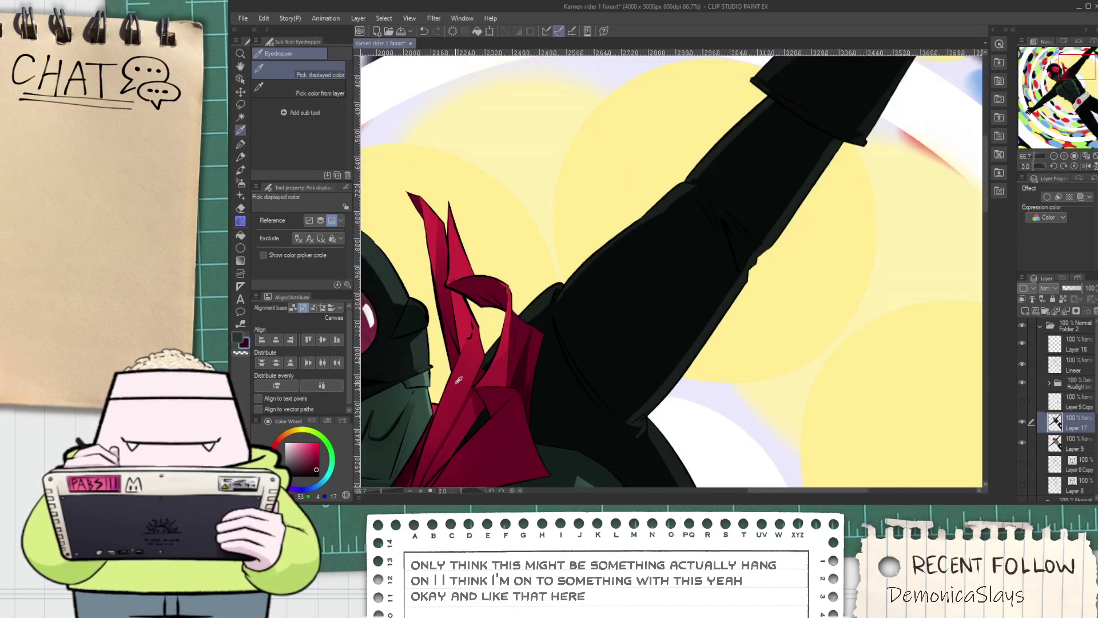
scroll(459, 378, up, 5)
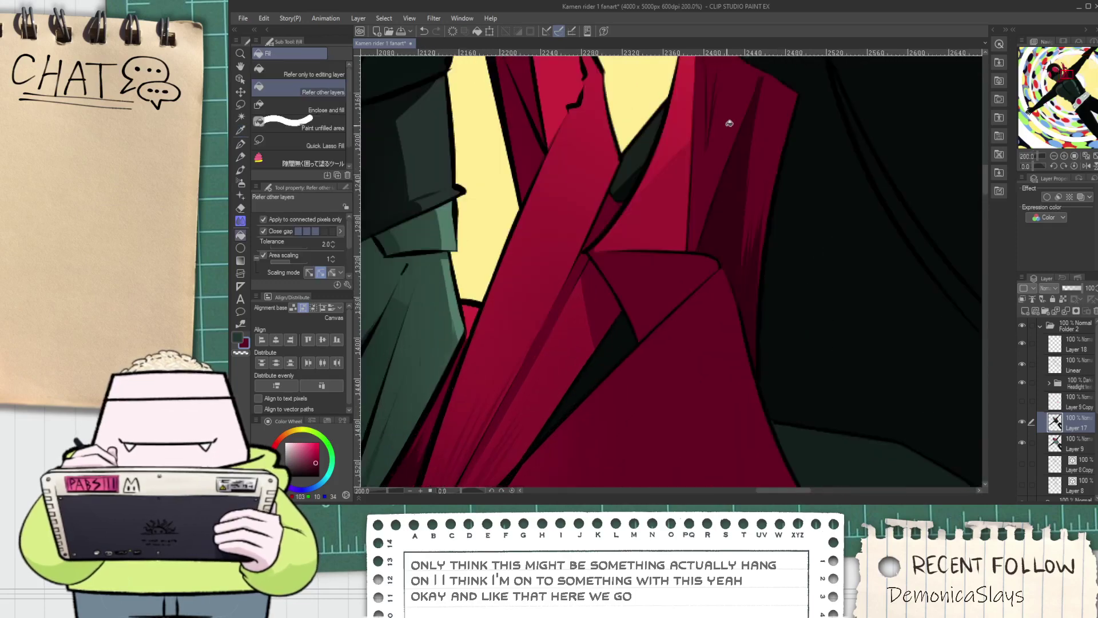
scroll(720, 136, up, 2)
scroll(687, 97, down, 4)
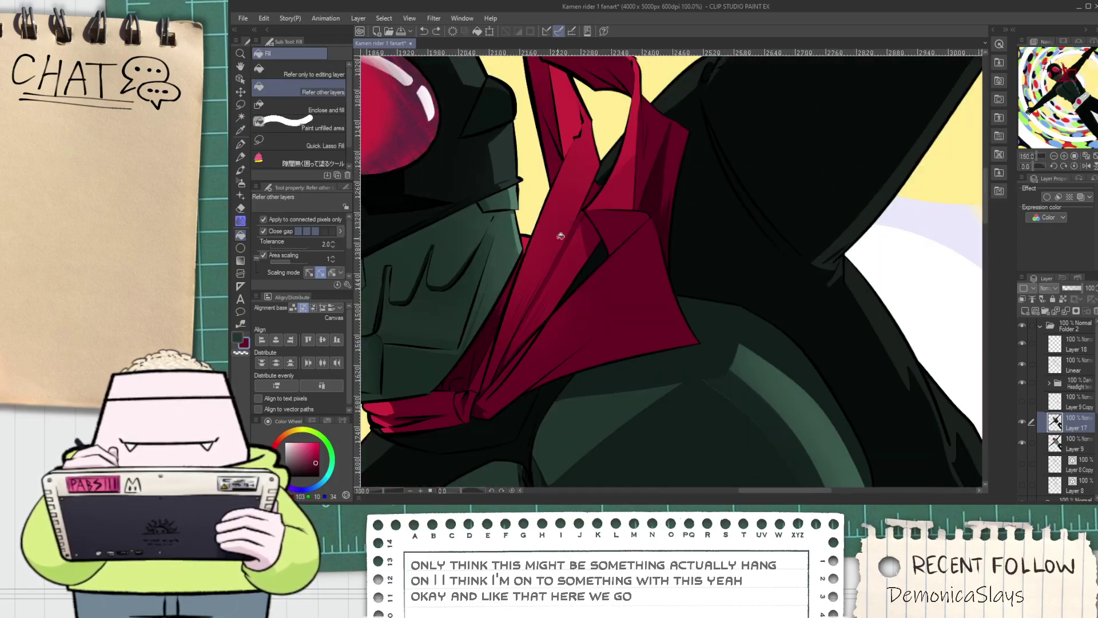
key(alt)
scroll(575, 223, up, 3)
scroll(592, 222, down, 3)
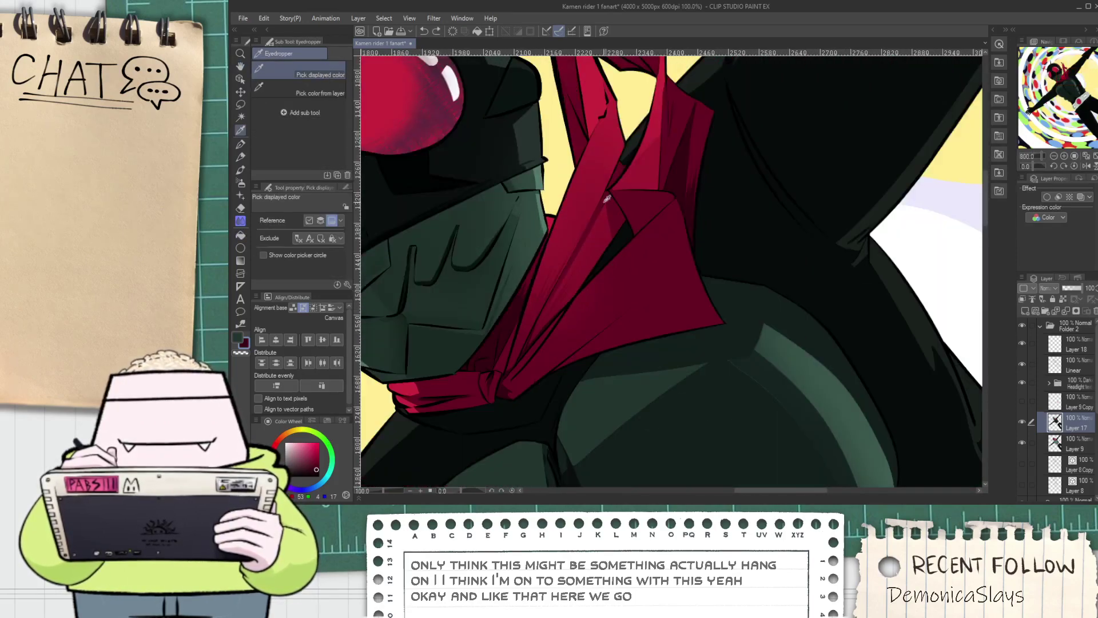
key(p)
scroll(606, 217, up, 2)
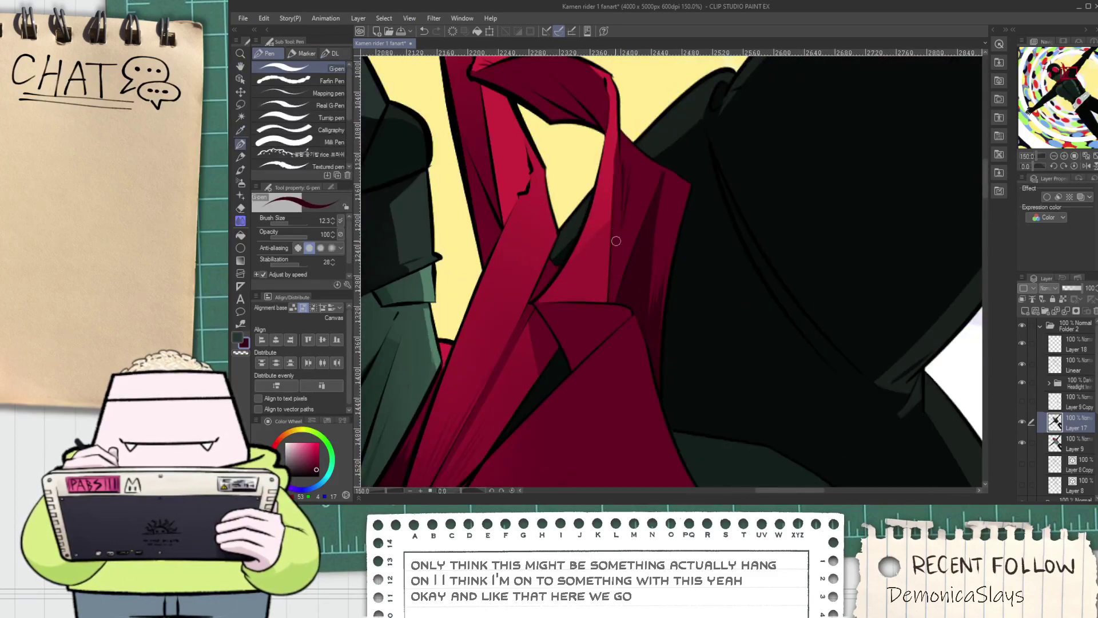
scroll(617, 265, down, 4)
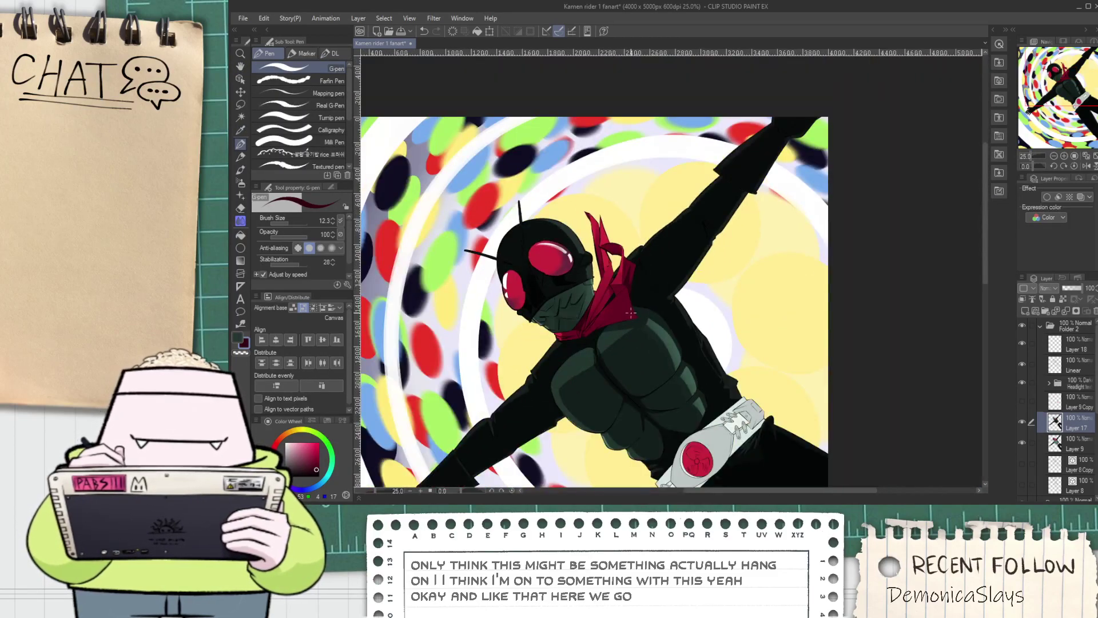
scroll(627, 258, up, 2)
scroll(627, 258, up, 4)
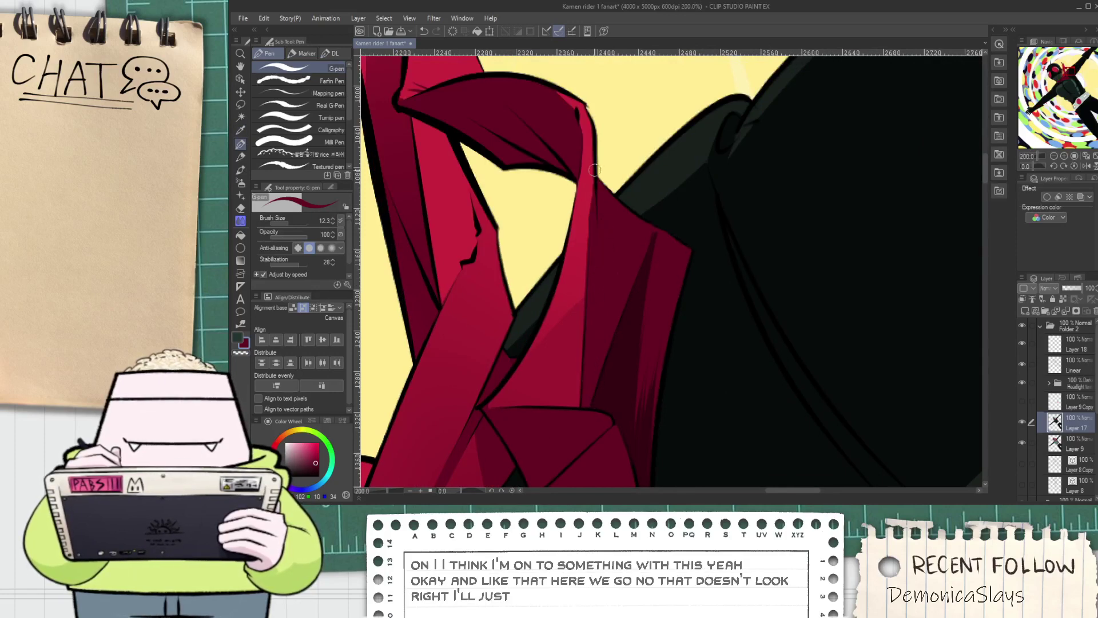
Try filling the shadow on the narrow scarf band beside the vertical crease with its bright red
alt+click(574, 269)
scroll(573, 268, up, 2)
key(g)
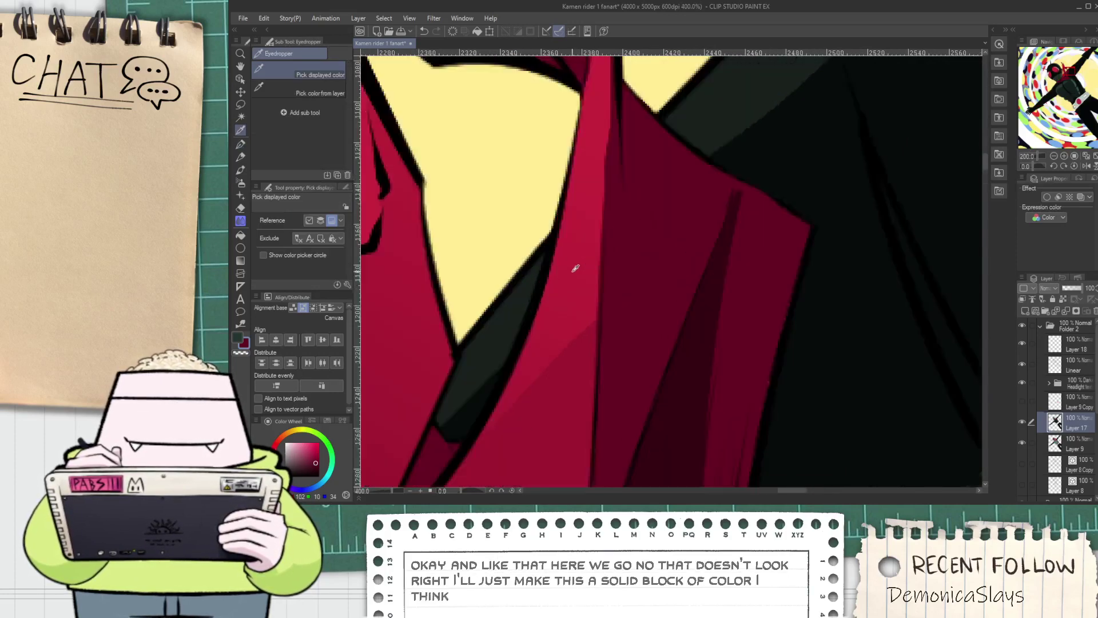
click(565, 362)
scroll(572, 361, down, 3)
scroll(576, 362, down, 3)
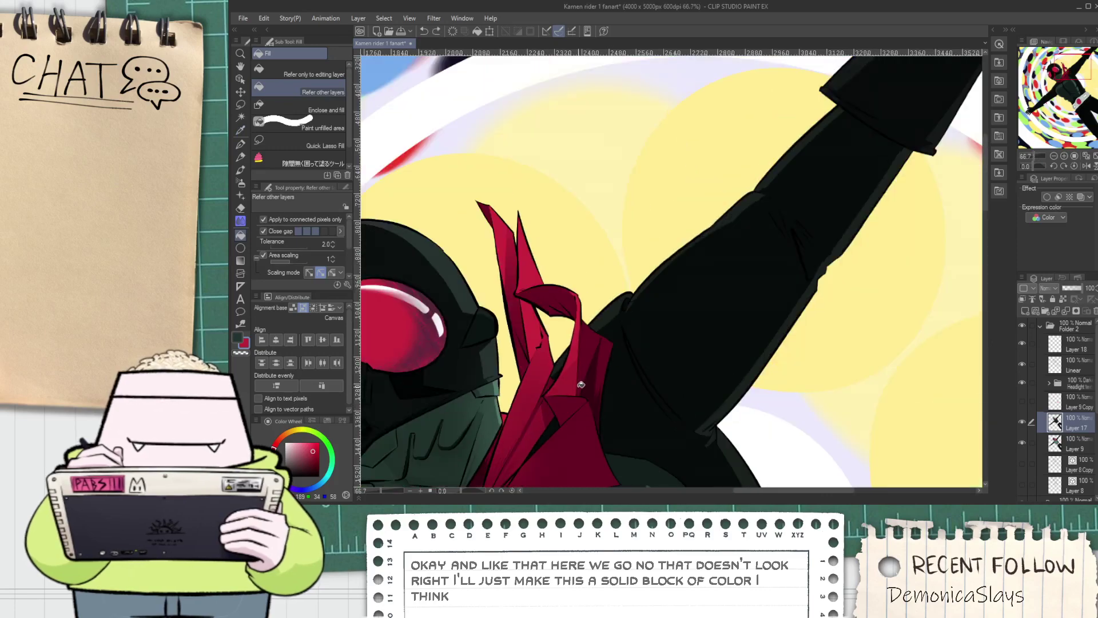
scroll(567, 374, up, 4)
key(space)
scroll(564, 295, down, 6)
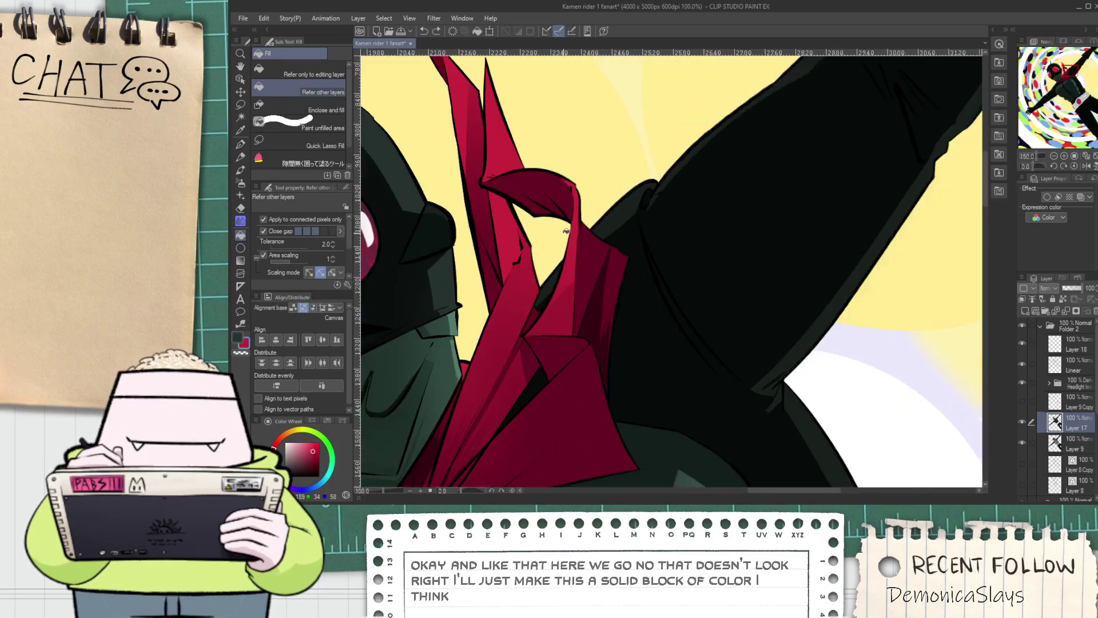
scroll(570, 257, down, 2)
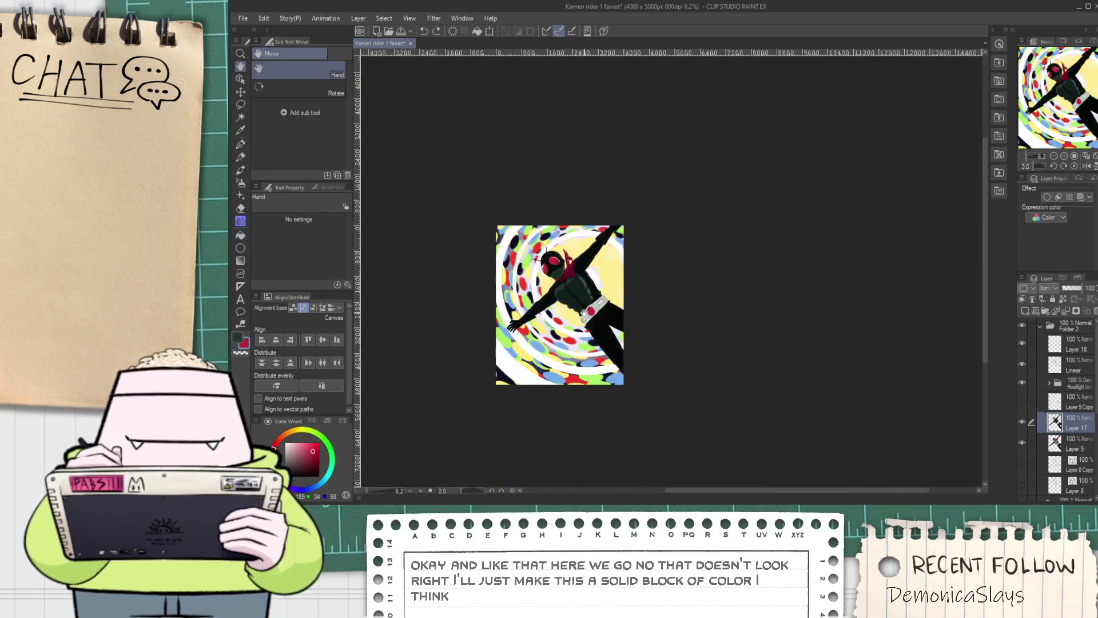
Pick a dark red from the scarf and fill the shadow on the narrow band above the flap
scroll(575, 298, up, 5)
key(i)
scroll(578, 332, up, 3)
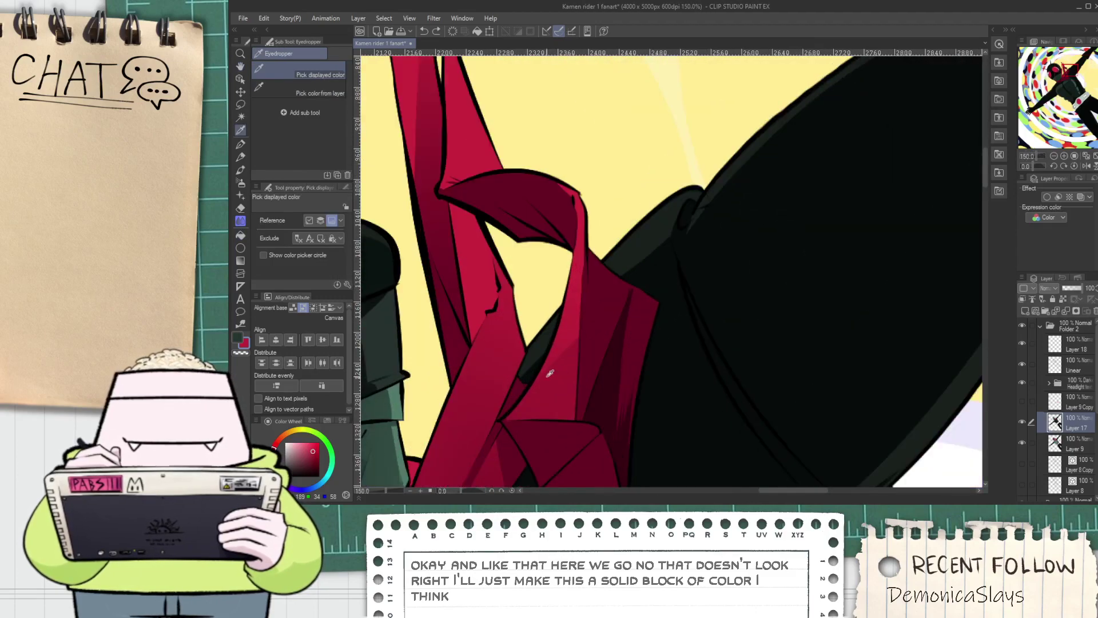
click(545, 404)
key(space)
drag(517, 393, 665, 206)
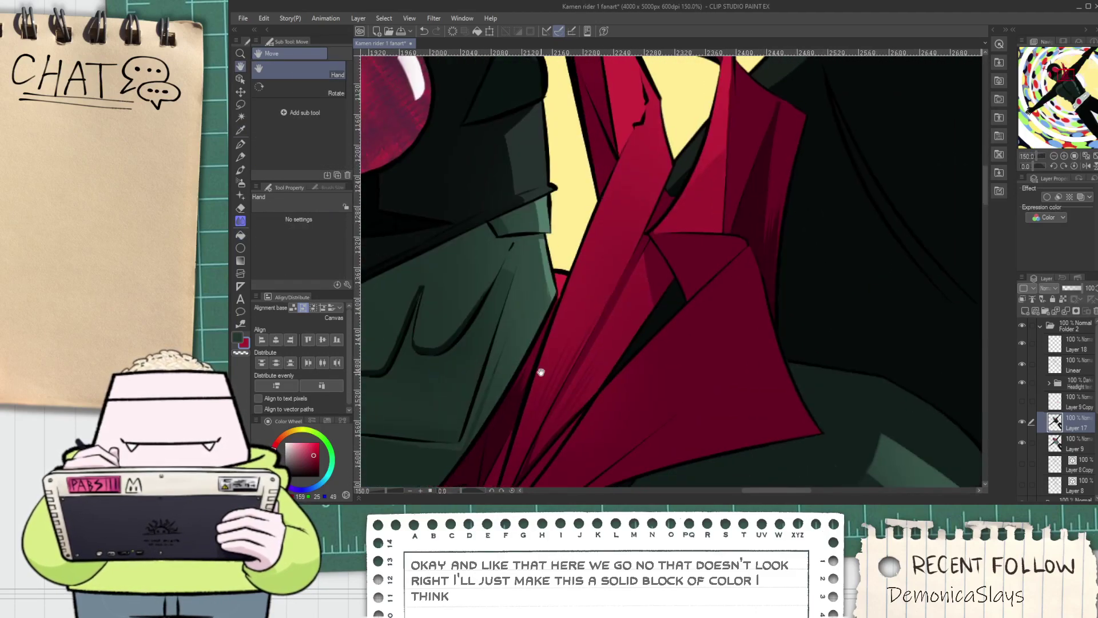
key(alt)
key(g)
click(702, 198)
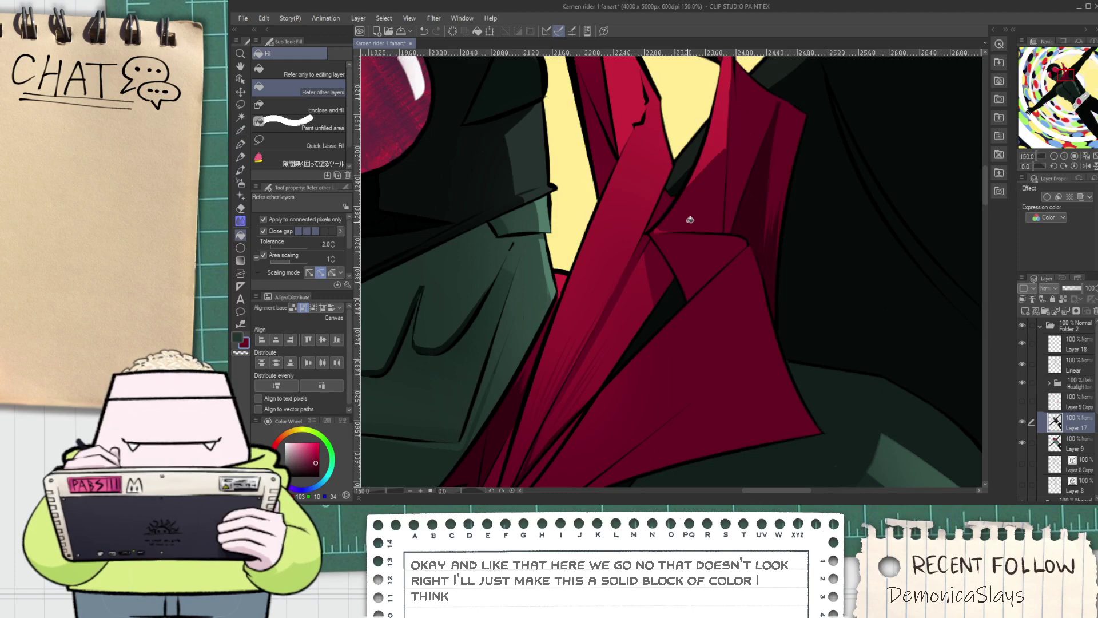
Fill the folded triangular corner of the scarf flap with the darkest red
scroll(691, 219, up, 3)
key(p)
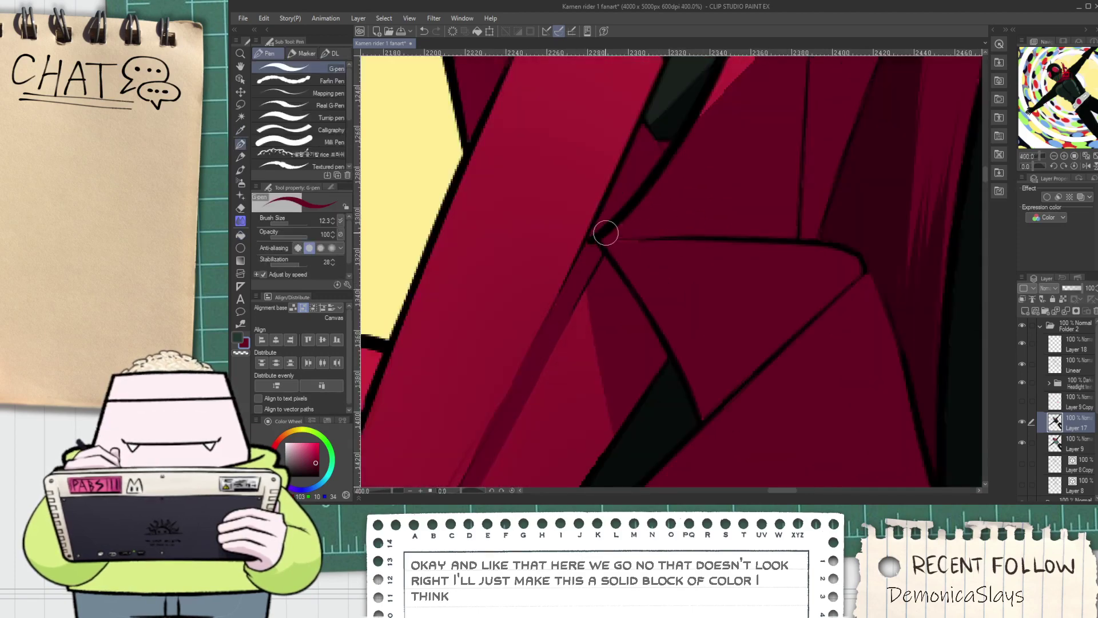
scroll(635, 240, down, 2)
key(g)
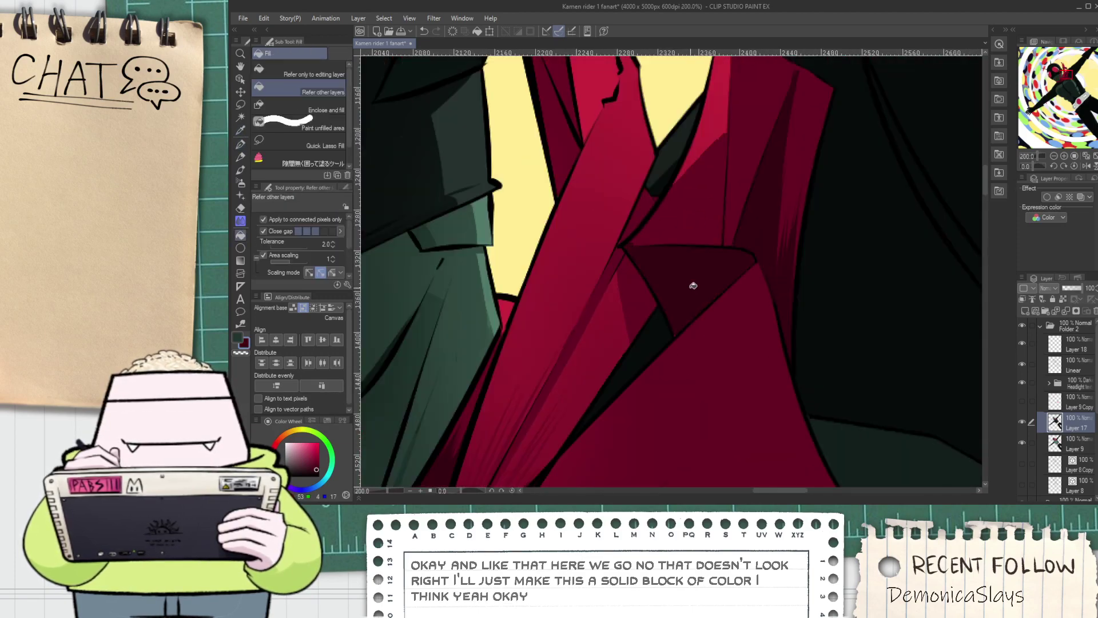
Apply the darkest red to the scarf flap's folded corner and check it against the whole figure
click(692, 286)
scroll(699, 283, down, 6)
key(space)
drag(704, 307, 681, 326)
scroll(681, 326, up, 1)
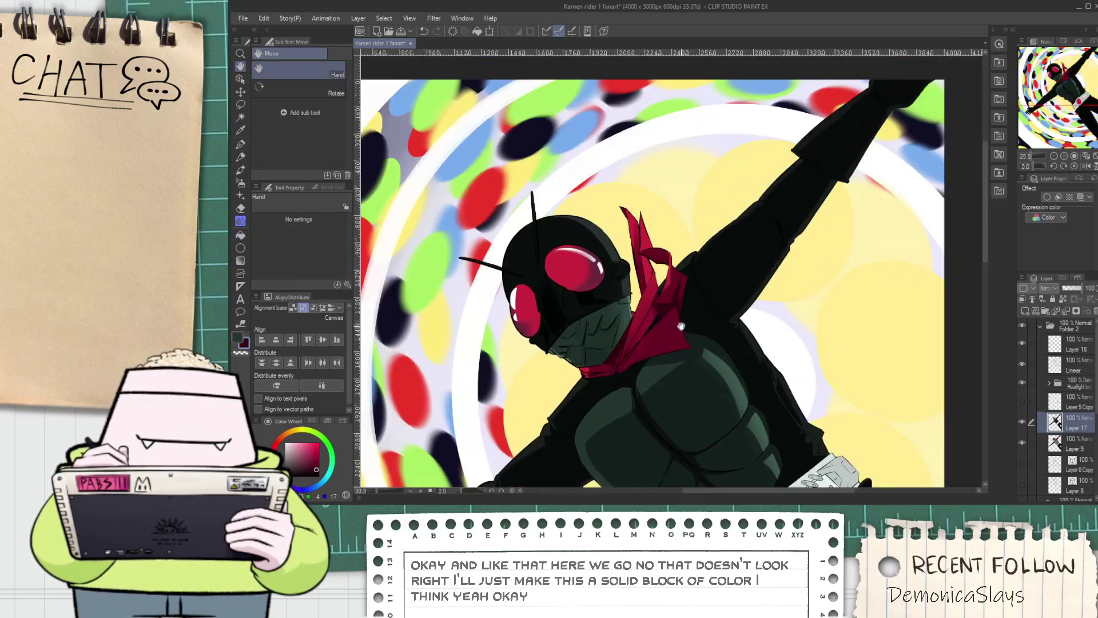
Draw a long tapering dark red crease from the scarf's knot up across the large lower flap, retrying the stroke until it fits
scroll(681, 326, up, 5)
key(p)
key(ctrl+z)
mouse_move(519, 439)
mouse_down()
mouse_move(646, 382)
mouse_move(636, 352)
mouse_up()
key(ctrl+z)
drag(532, 430, 710, 290)
key(ctrl+z)
drag(533, 428, 727, 278)
key(ctrl+z)
drag(536, 429, 722, 280)
Add shorter dark red fold strokes fanning out from the knot along the lower edge of the scarf flap
drag(566, 412, 626, 370)
drag(581, 395, 695, 323)
mouse_move(573, 398)
mouse_down()
mouse_move(740, 313)
mouse_move(589, 400)
mouse_move(704, 304)
mouse_up()
key(ctrl+z)
key(ctrl+z)
drag(545, 436, 694, 338)
drag(603, 404, 644, 384)
scroll(694, 343, down, 8)
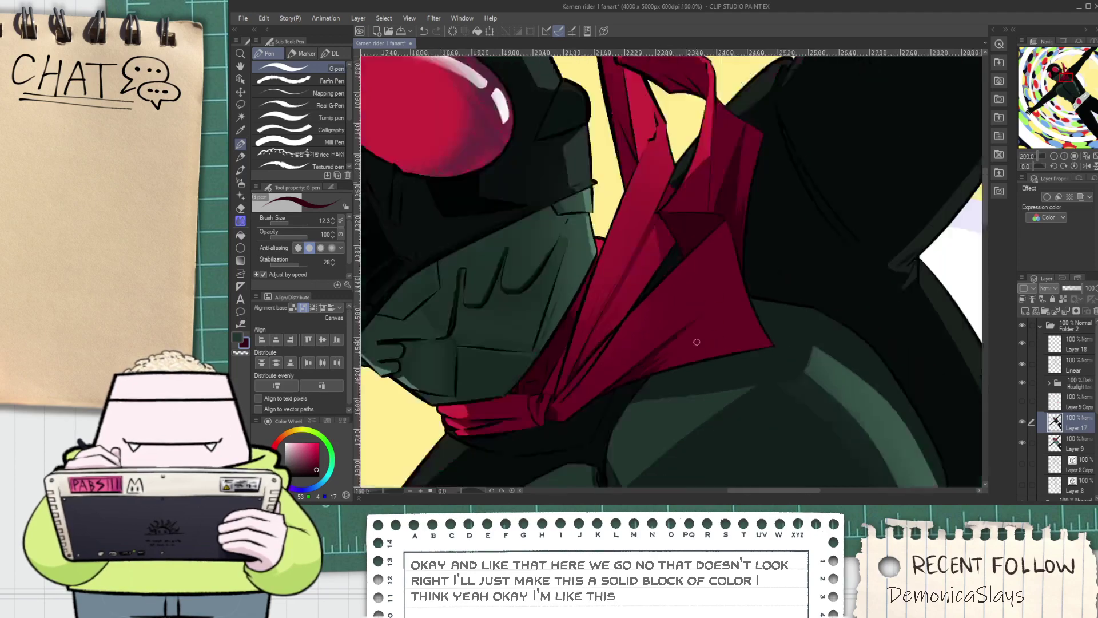
Pick the dark red from the narrow scarf band's shadow as the G-pen colour
key(space)
drag(707, 354, 659, 341)
scroll(658, 341, up, 2)
scroll(658, 341, up, 1)
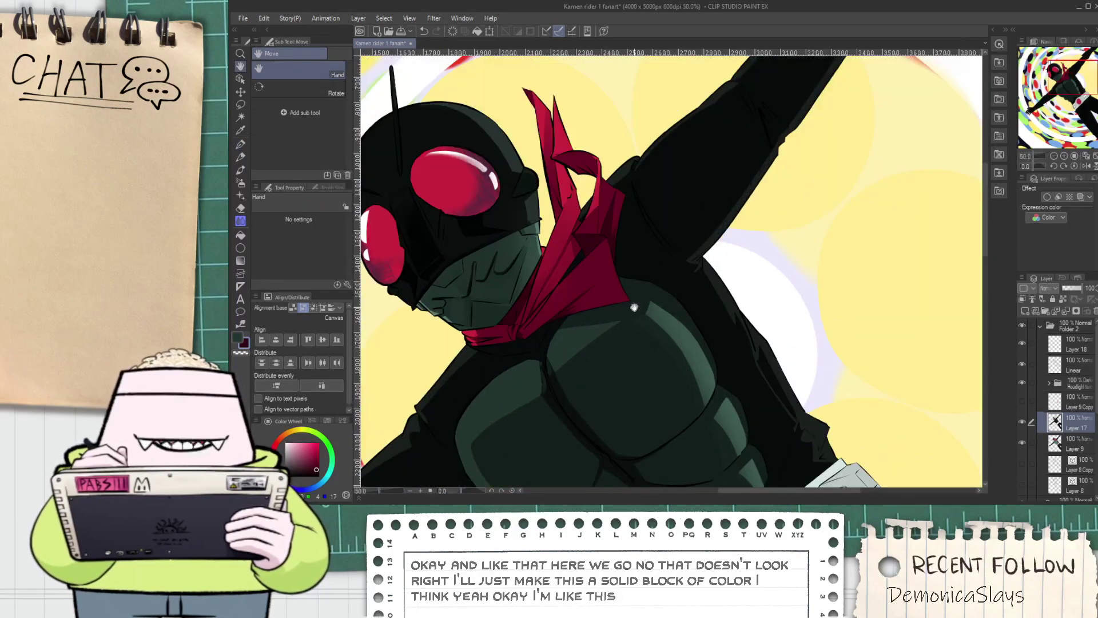
scroll(622, 289, up, 1)
scroll(622, 289, up, 4)
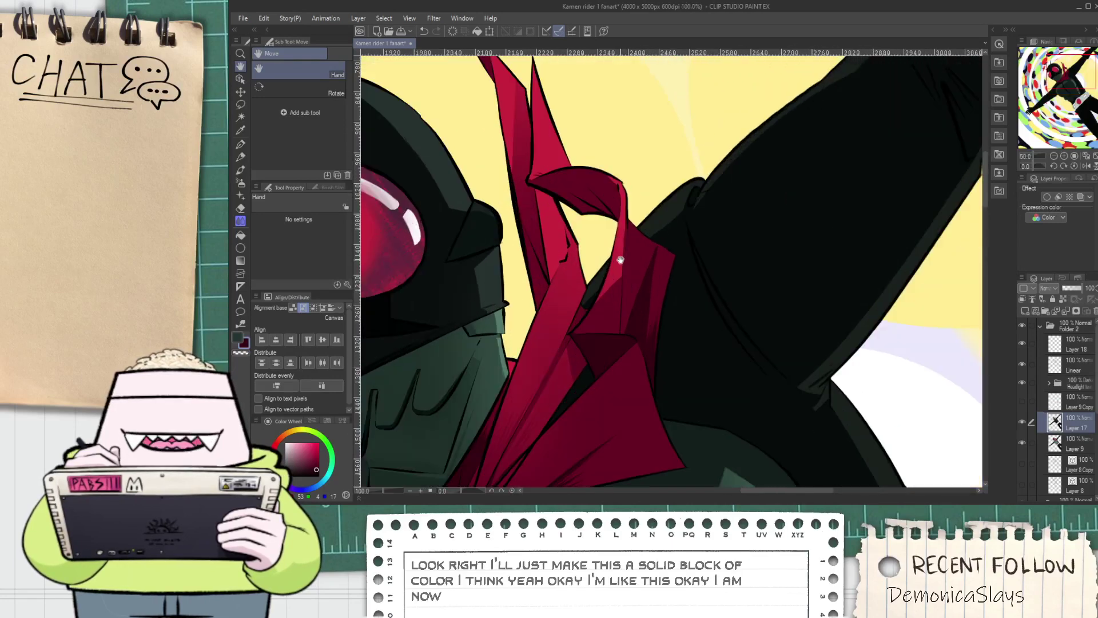
key(i)
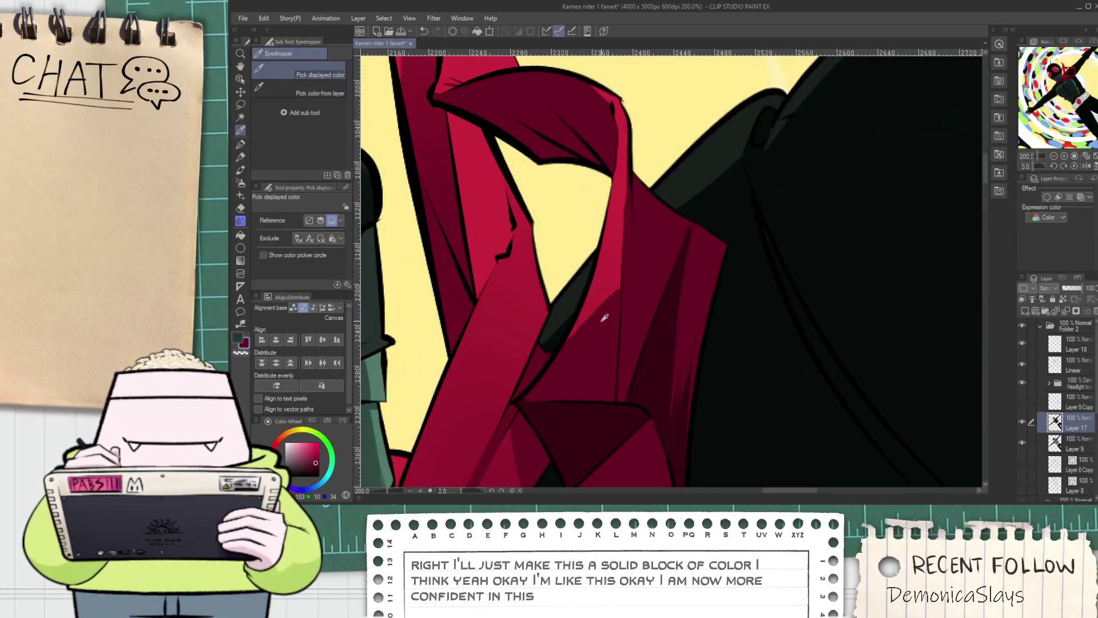
scroll(605, 316, up, 2)
key(p)
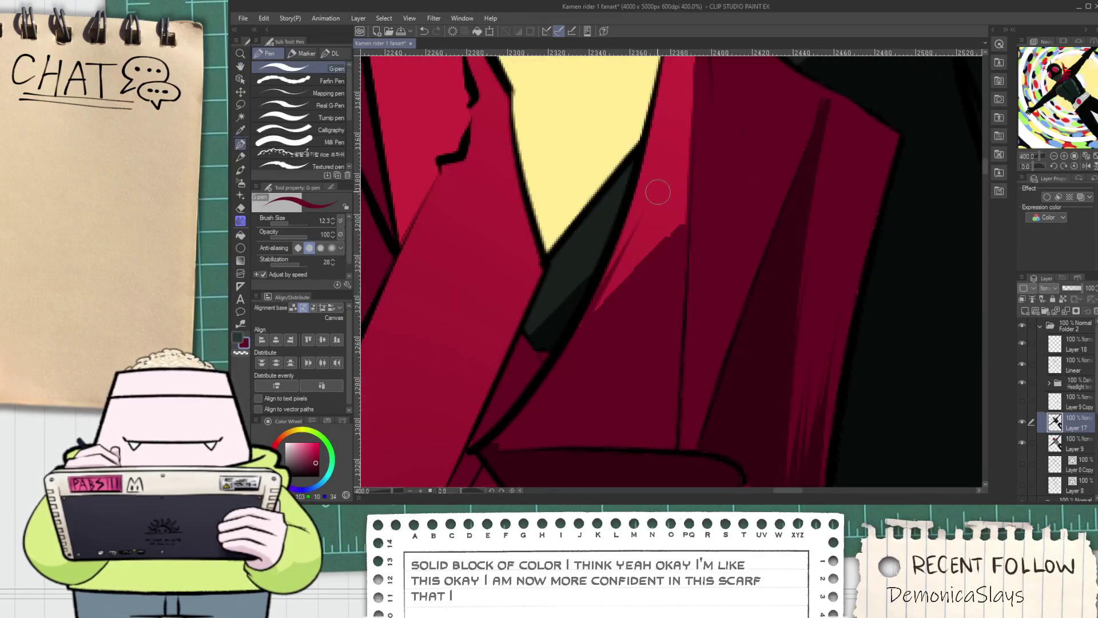
Hatch dark red strokes from the shadow up into the bright highlight of the narrow scarf band
mouse_move(609, 302)
mouse_down()
mouse_move(660, 172)
mouse_move(686, 146)
mouse_up()
key(ctrl+z)
drag(610, 292, 676, 174)
key(ctrl+z)
drag(633, 272, 691, 125)
mouse_move(694, 177)
mouse_down()
mouse_move(672, 276)
mouse_move(656, 246)
mouse_up()
mouse_move(684, 147)
mouse_down()
mouse_move(667, 271)
mouse_move(691, 159)
mouse_move(689, 90)
mouse_move(683, 260)
mouse_up()
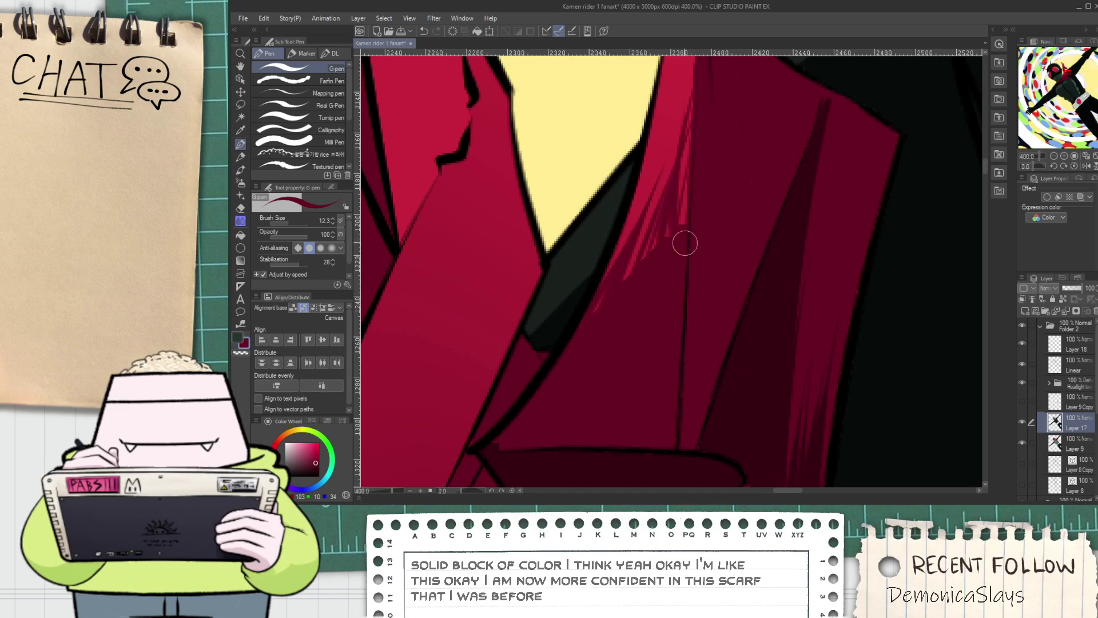
scroll(680, 240, down, 8)
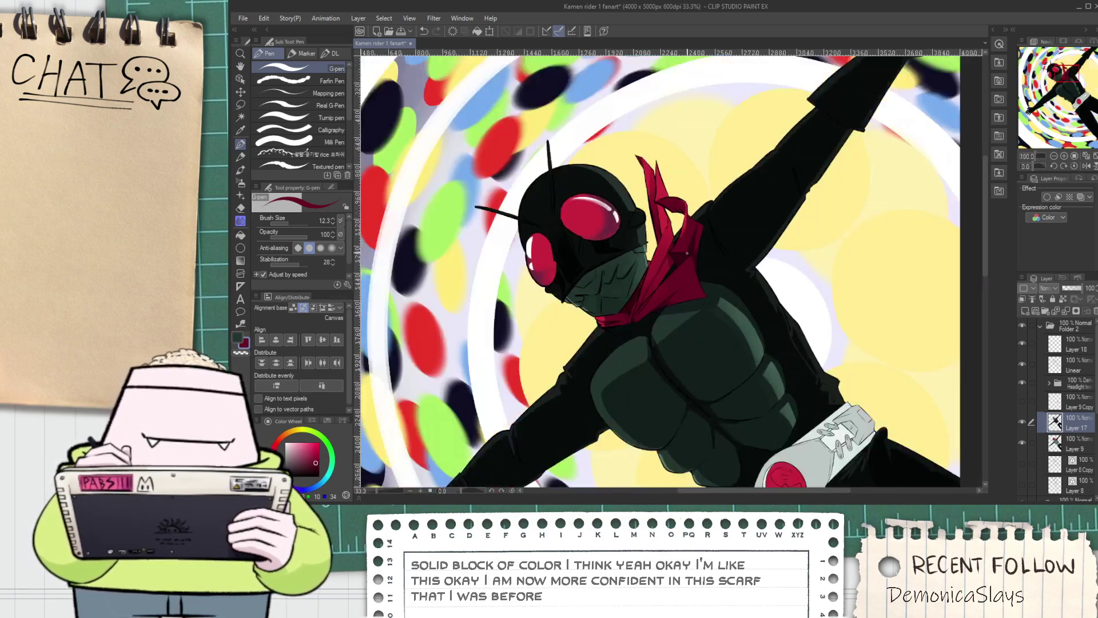
Try drawing a shadow edge on the trouser leg below the jacket hem and filling it with near-black
scroll(688, 253, down, 3)
key(space)
drag(743, 343, 664, 343)
scroll(665, 274, up, 4)
scroll(660, 330, down, 2)
scroll(630, 404, up, 5)
key(p)
scroll(627, 415, up, 1)
drag(628, 405, 650, 230)
key(ctrl+z)
drag(628, 417, 671, 192)
key(g)
click(647, 385)
Undo the leg shadow fill, try filling another spot, and undo that fill and its outline
scroll(652, 386, down, 2)
scroll(654, 386, up, 2)
key(ctrl+z)
click(628, 416)
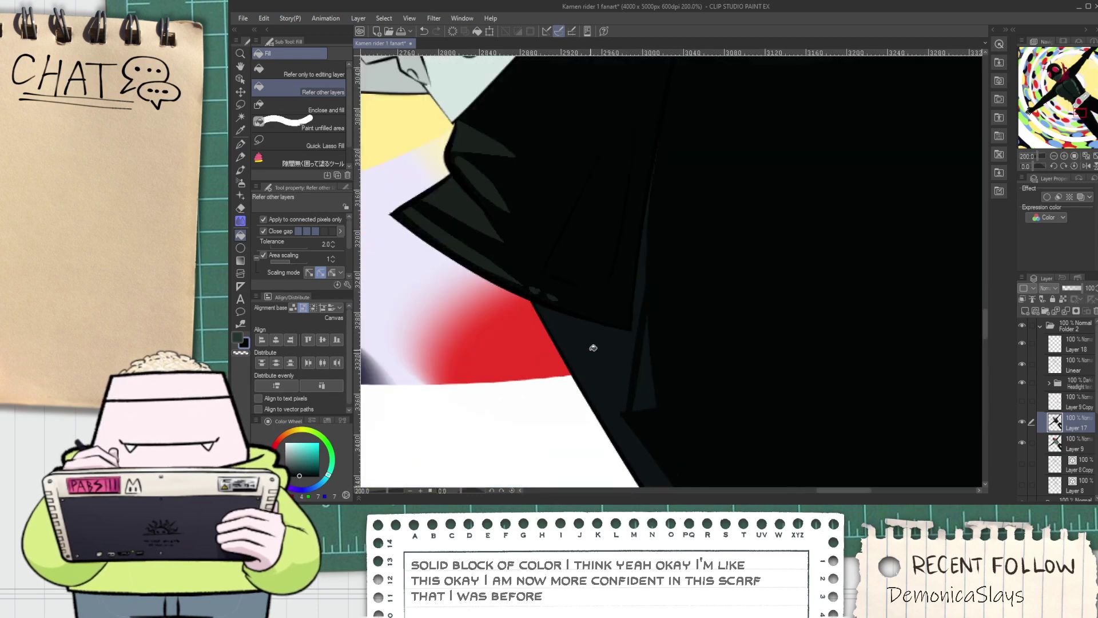
alt+click(662, 432)
key(p)
key(ctrl+z)
key(ctrl+z)
Pick the near-black shadow colour, draw a new shadow edge on the leg below the jacket hem, and fill the enclosed area
alt+click(646, 430)
drag(642, 427, 565, 315)
key(g)
click(630, 378)
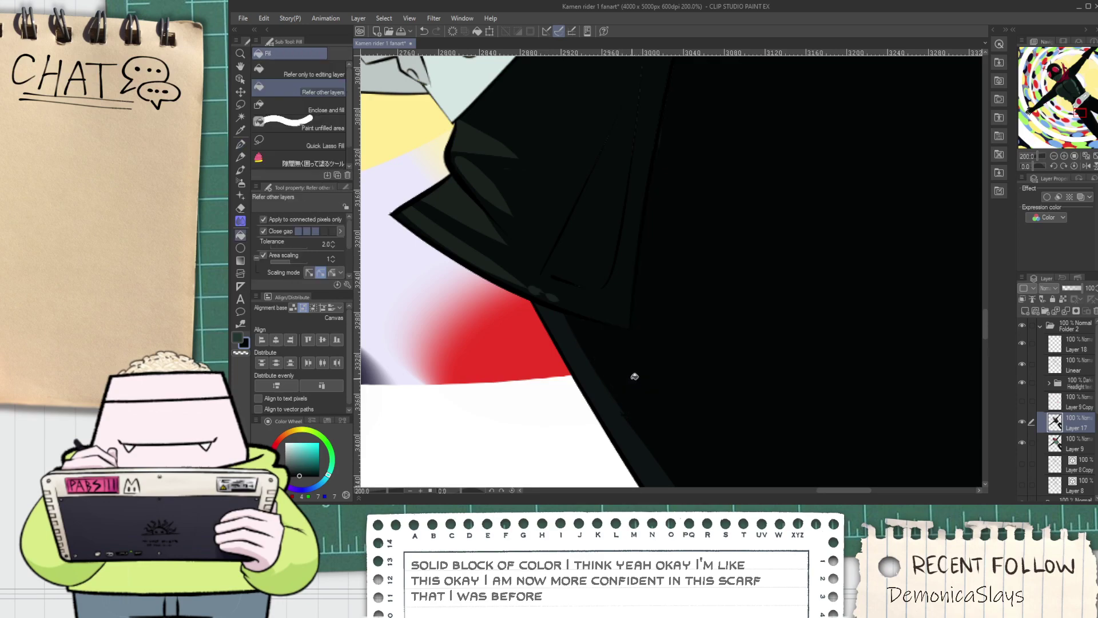
scroll(640, 379, down, 1)
scroll(632, 399, up, 1)
Erase a thin sliver of the leg shadow directly under the jacket hem with the hard eraser
key(p)
scroll(626, 388, down, 2)
key(e)
scroll(593, 355, up, 4)
drag(578, 318, 668, 357)
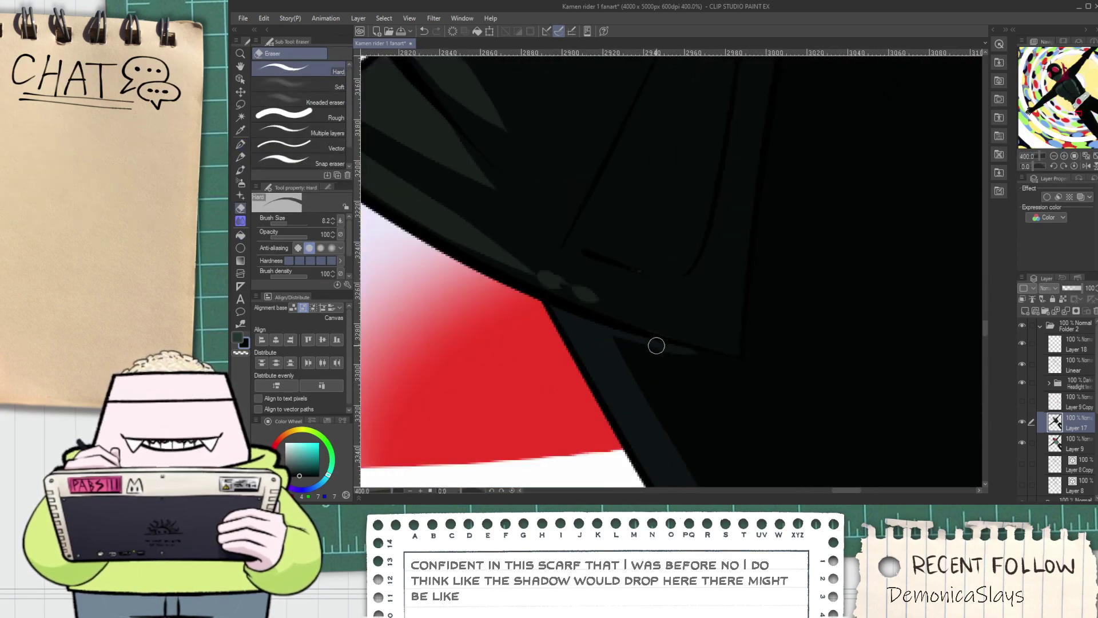
mouse_move(591, 328)
mouse_down()
mouse_move(651, 332)
mouse_move(656, 344)
mouse_up()
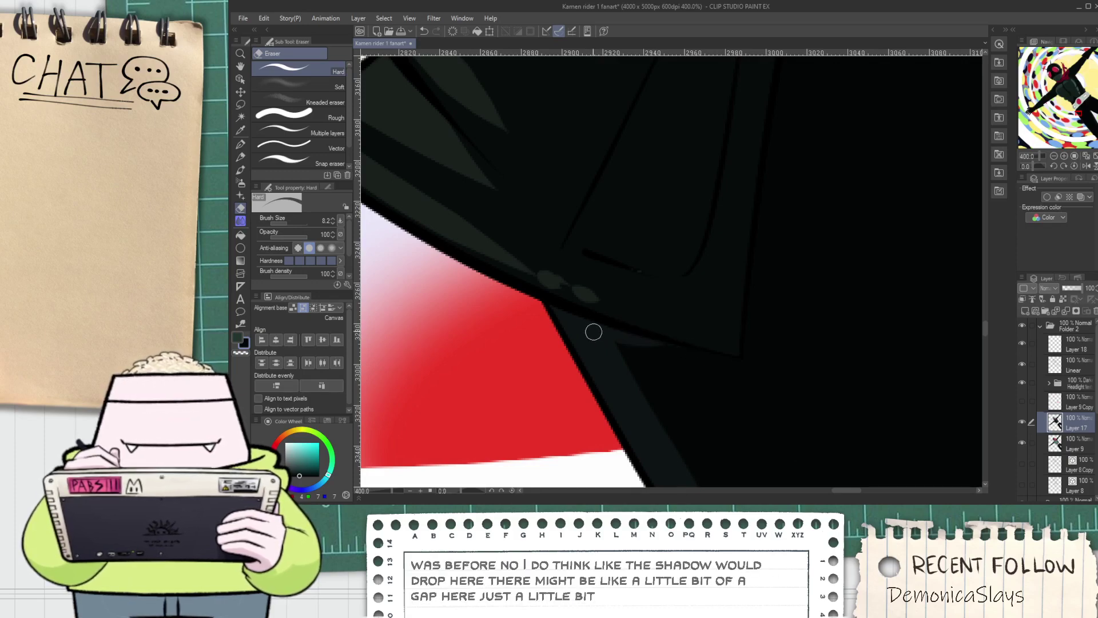
key(p)
scroll(623, 265, down, 6)
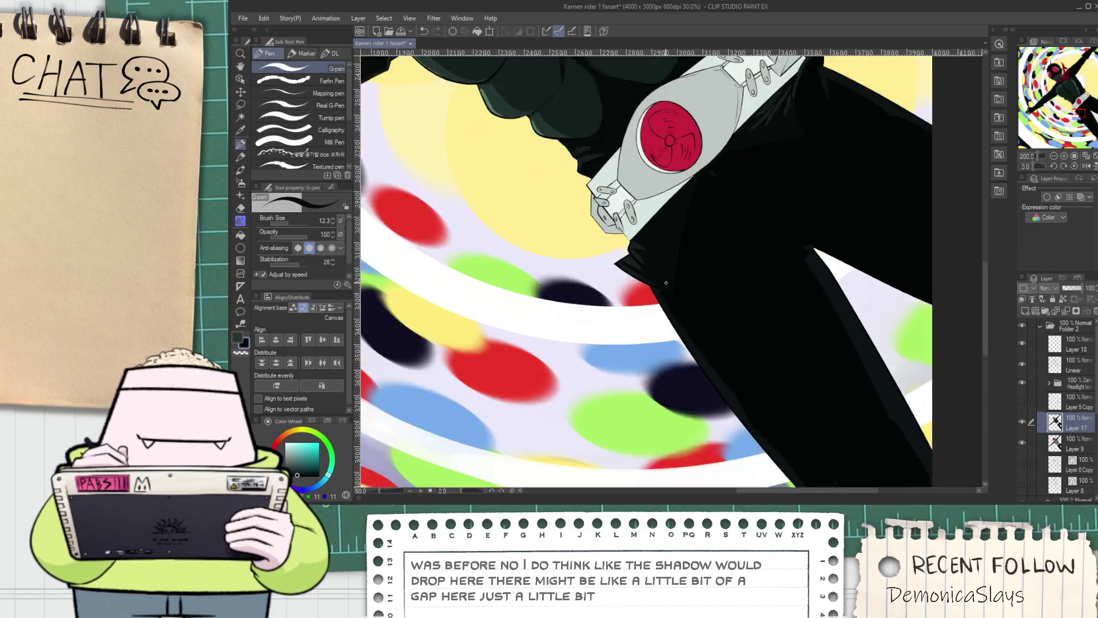
Examine the whole figure, the outstretched arm, the torso and the belt for areas that still need shading
scroll(666, 283, down, 2)
key(space)
drag(719, 235, 702, 308)
scroll(706, 269, down, 2)
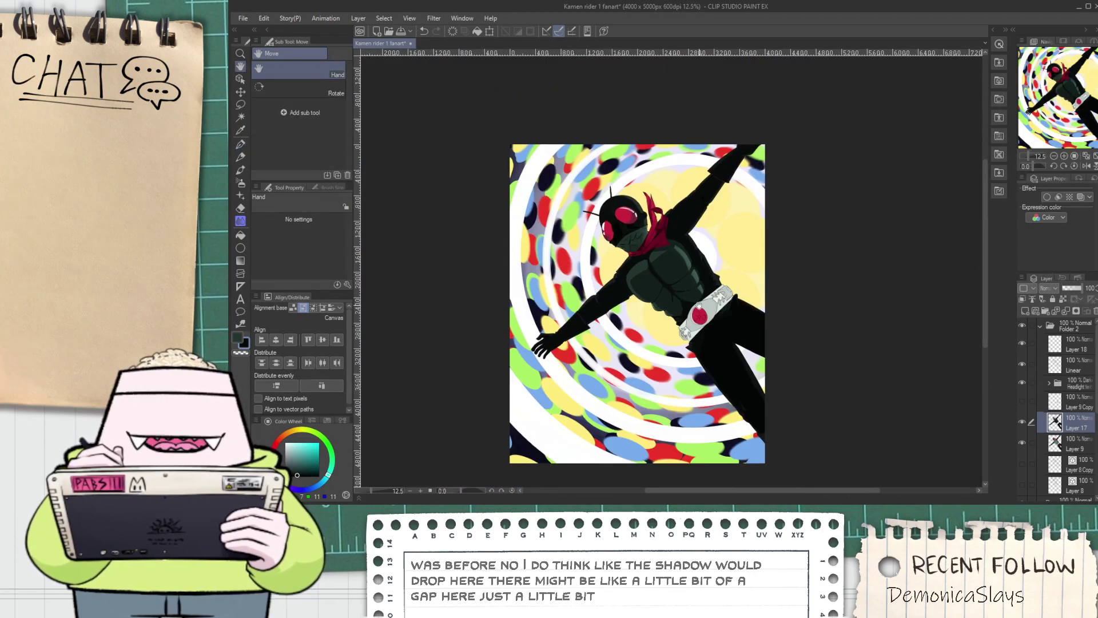
scroll(693, 287, up, 3)
drag(461, 314, 642, 280)
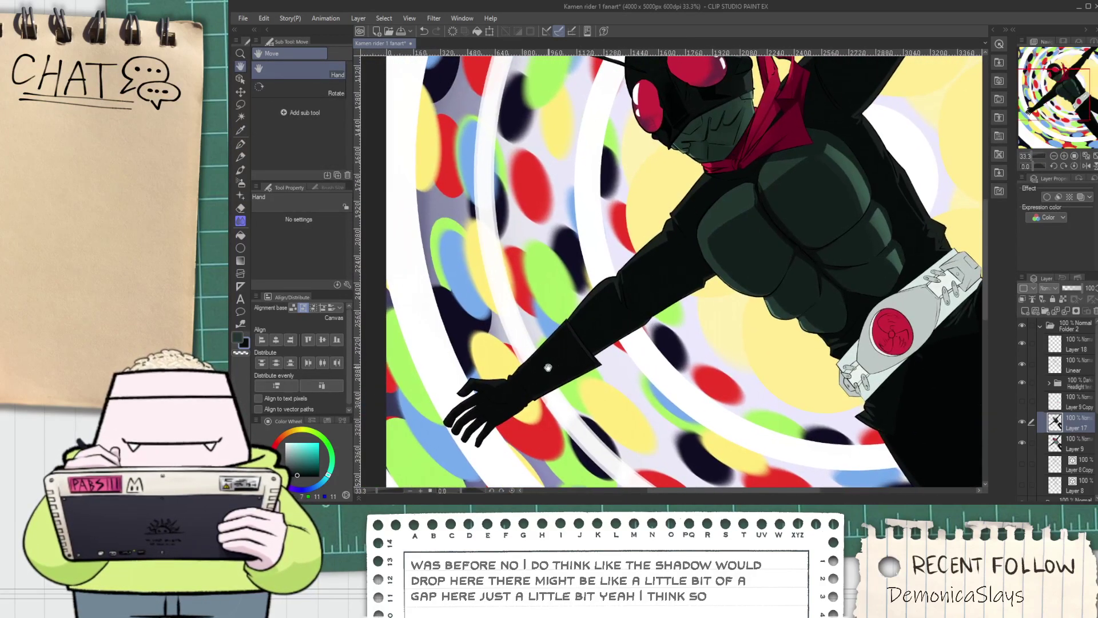
scroll(547, 373, up, 3)
scroll(592, 272, down, 3)
drag(767, 151, 540, 381)
drag(581, 317, 519, 183)
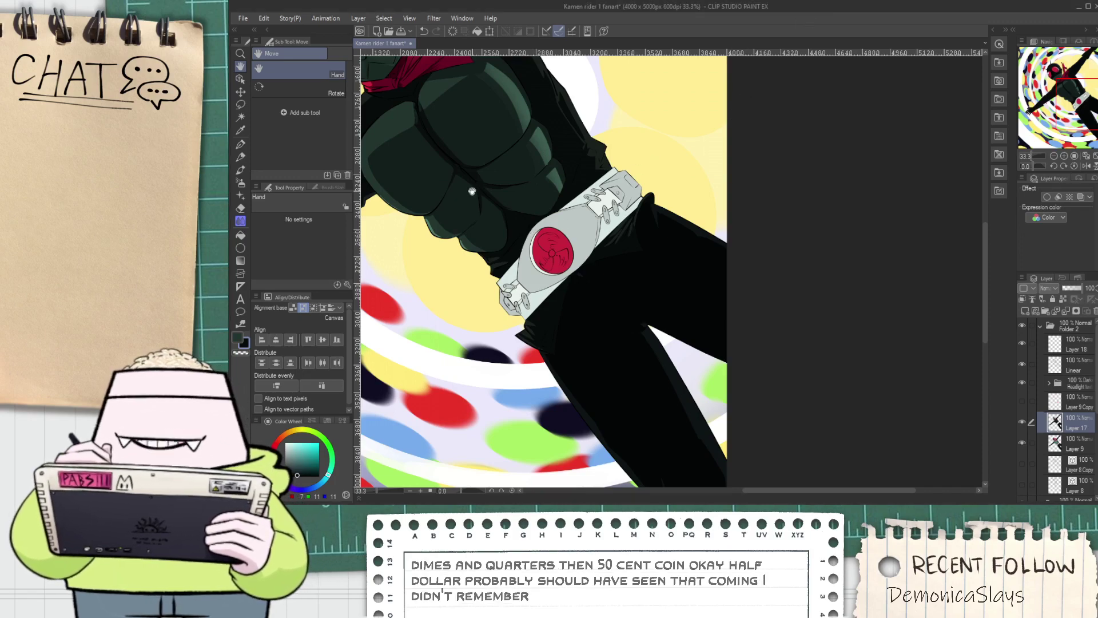
scroll(433, 260, up, 1)
drag(506, 354, 519, 326)
scroll(520, 326, down, 4)
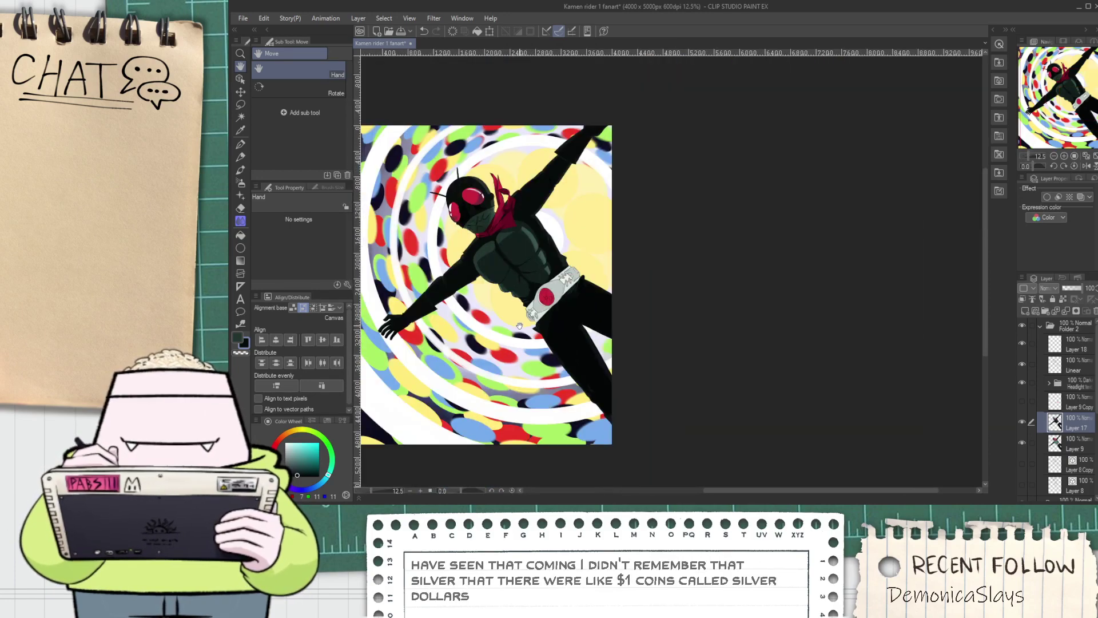
scroll(578, 274, up, 6)
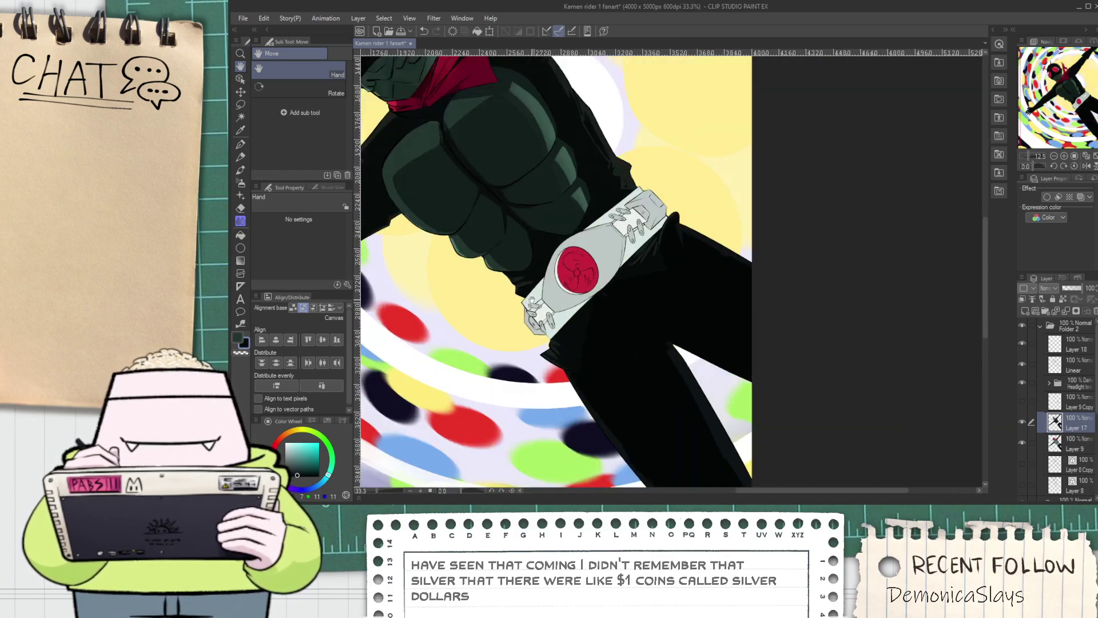
scroll(599, 283, down, 3)
scroll(599, 283, up, 3)
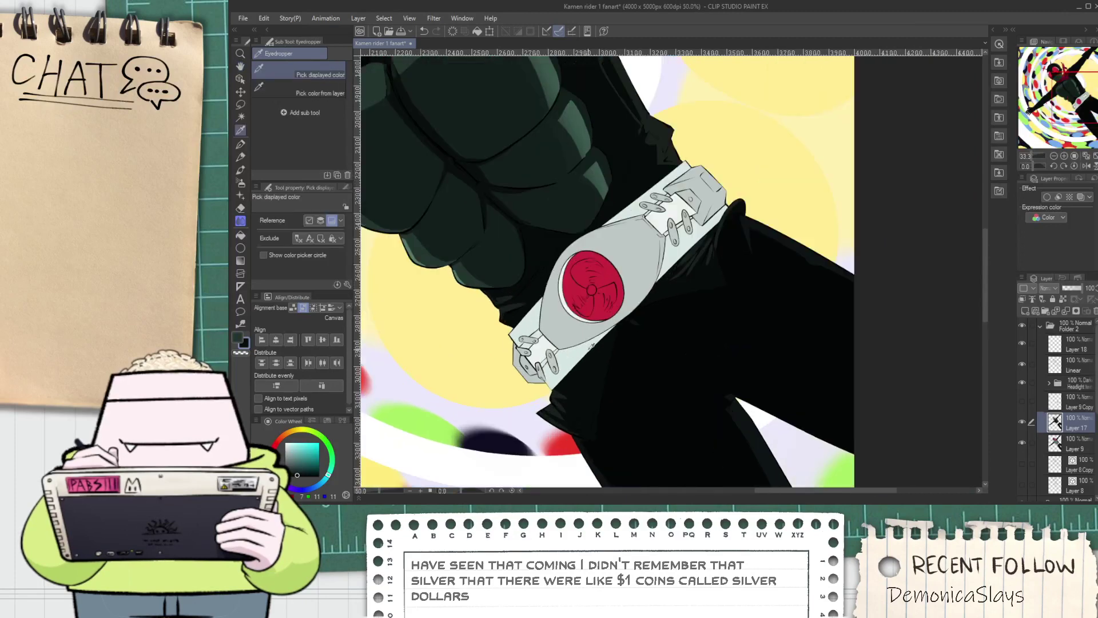
Sample the belt strap's pale colour and darken it to grey-teal RGB 172, 194, 193 for the G-pen, undoing a test mark
key(i)
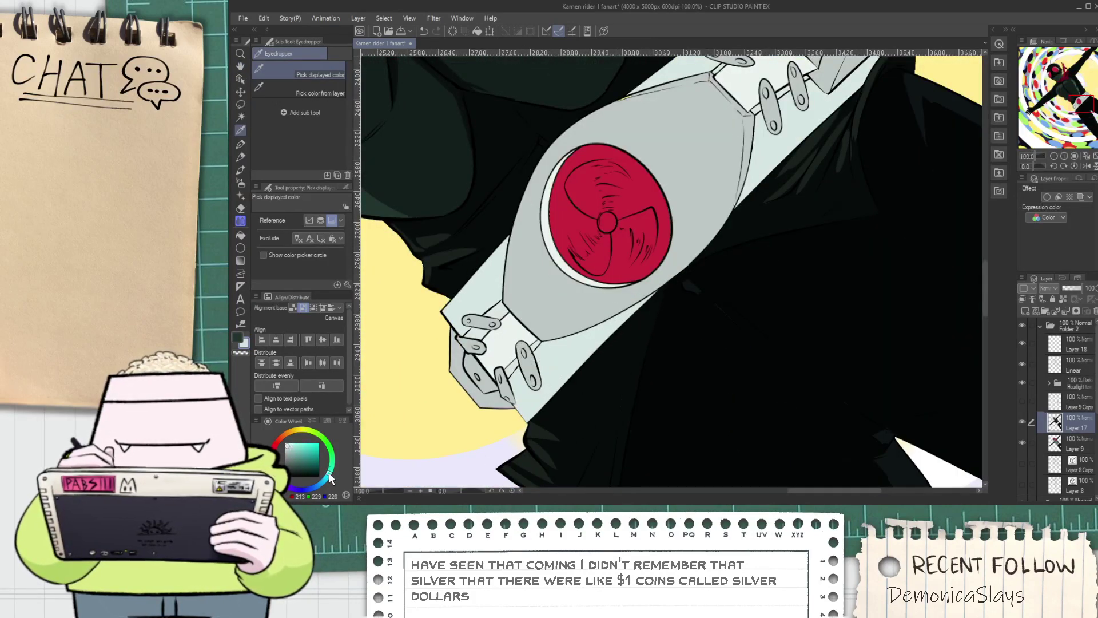
scroll(520, 359, up, 4)
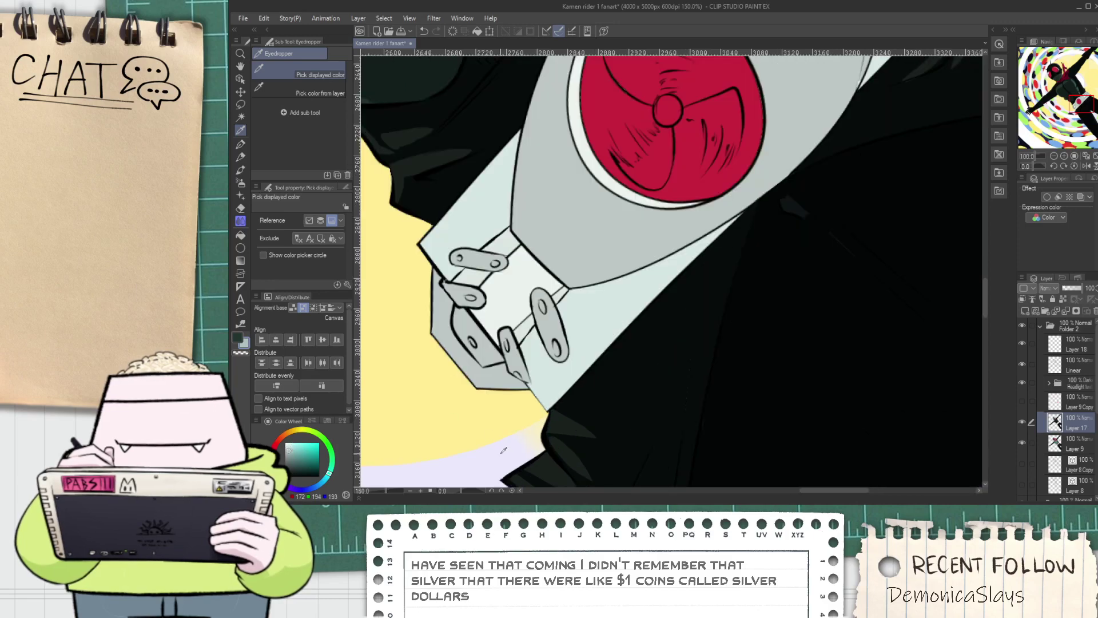
key(p)
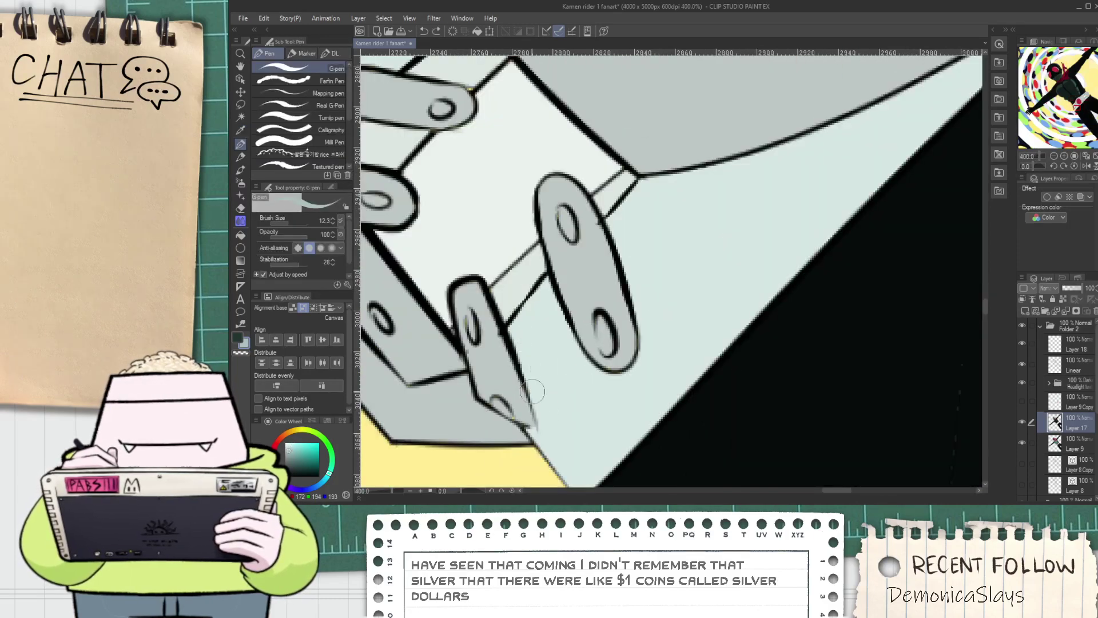
scroll(524, 422, up, 2)
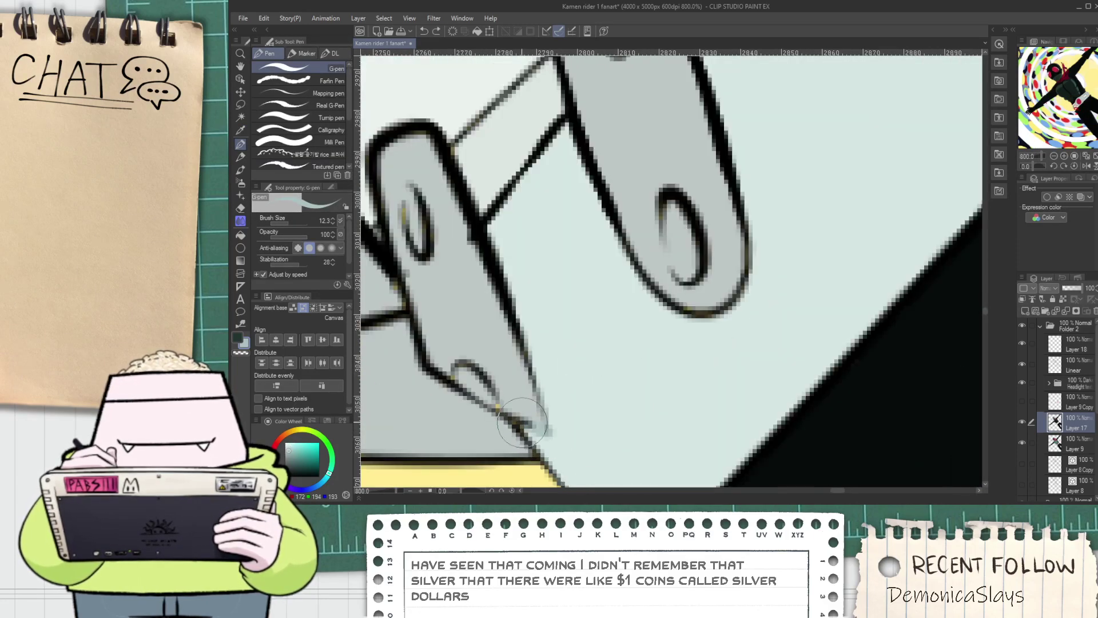
scroll(549, 452, down, 2)
mouse_move(550, 448)
mouse_down()
mouse_move(587, 494)
mouse_move(524, 384)
mouse_up()
key(space)
key(ctrl+z)
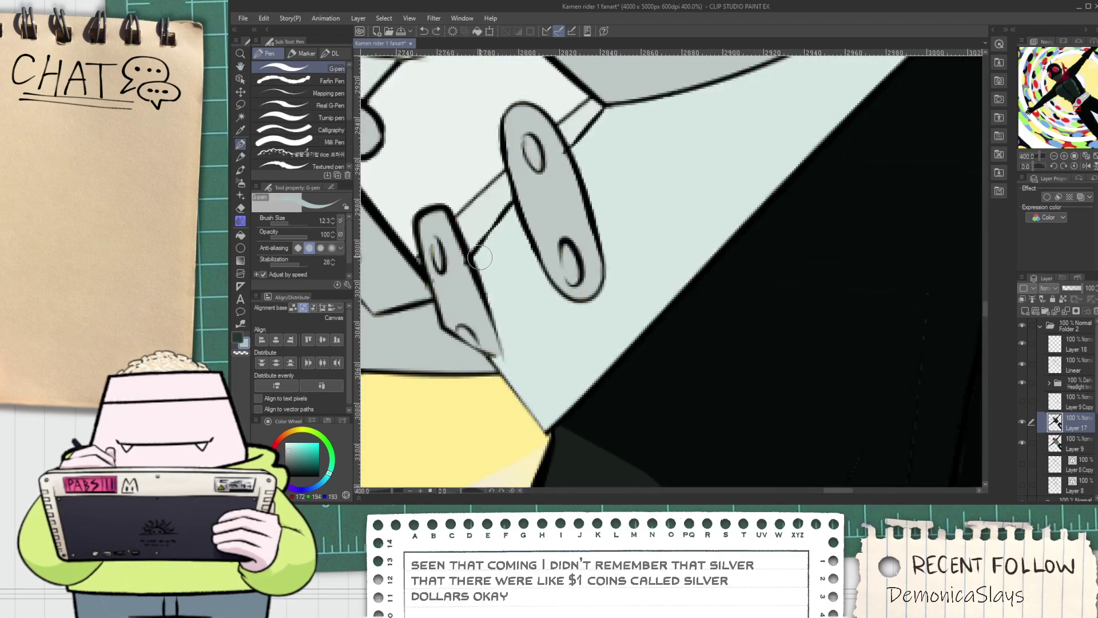
Hatch grey-teal shading strokes across the pointed lower end of the belt strap beside the metal clips
drag(479, 261, 501, 244)
drag(487, 295, 513, 280)
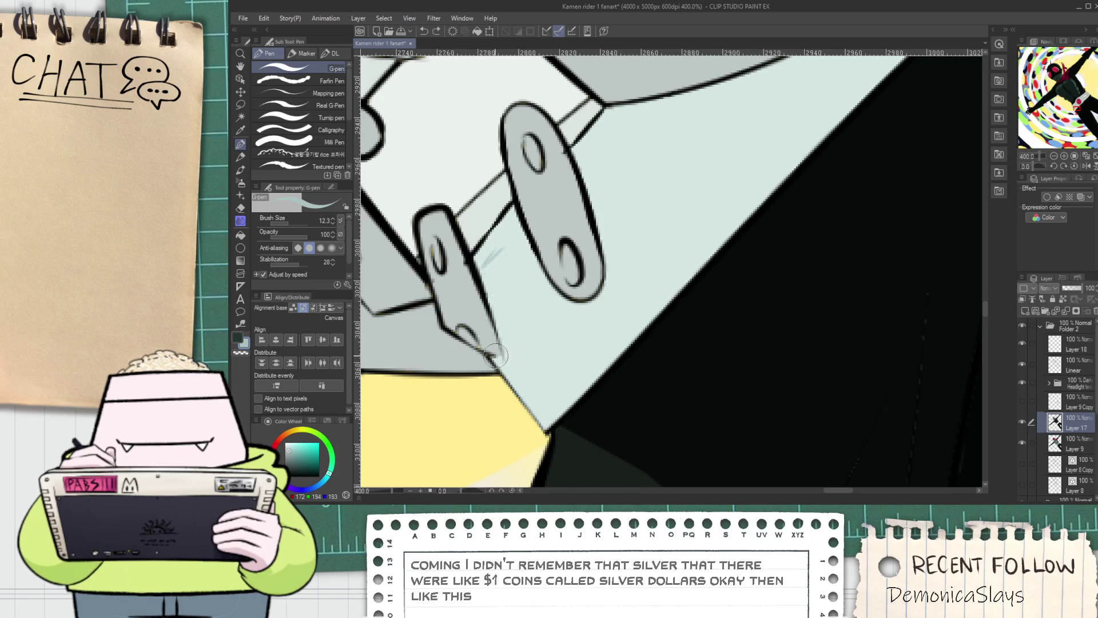
mouse_move(495, 353)
mouse_down()
mouse_move(514, 349)
mouse_move(499, 250)
mouse_move(540, 351)
mouse_move(583, 323)
mouse_up()
drag(539, 364, 594, 322)
drag(538, 390, 626, 320)
drag(571, 402, 622, 343)
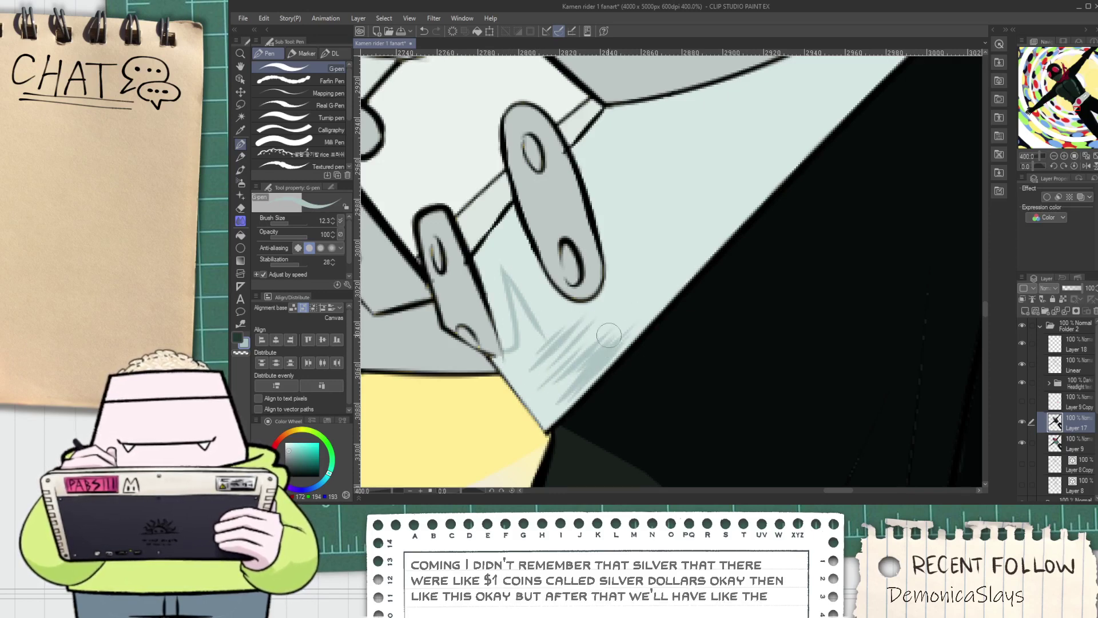
Fill the rest of the hatched lower strap section up to the buckle with the grey-teal shadow
key(g)
click(515, 274)
click(645, 282)
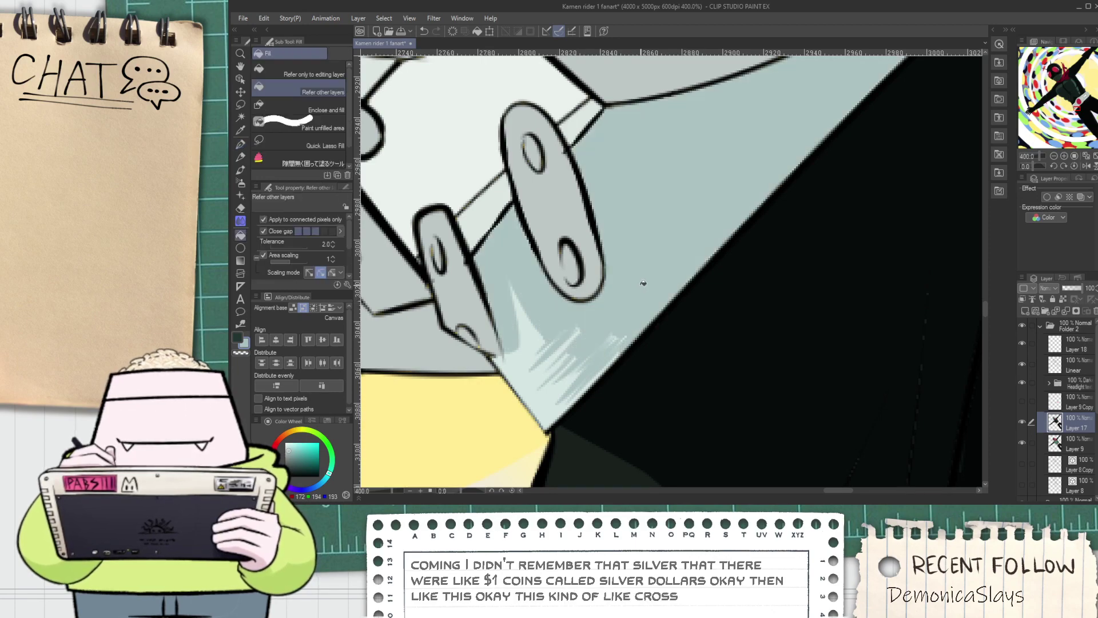
key(p)
scroll(629, 325, down, 4)
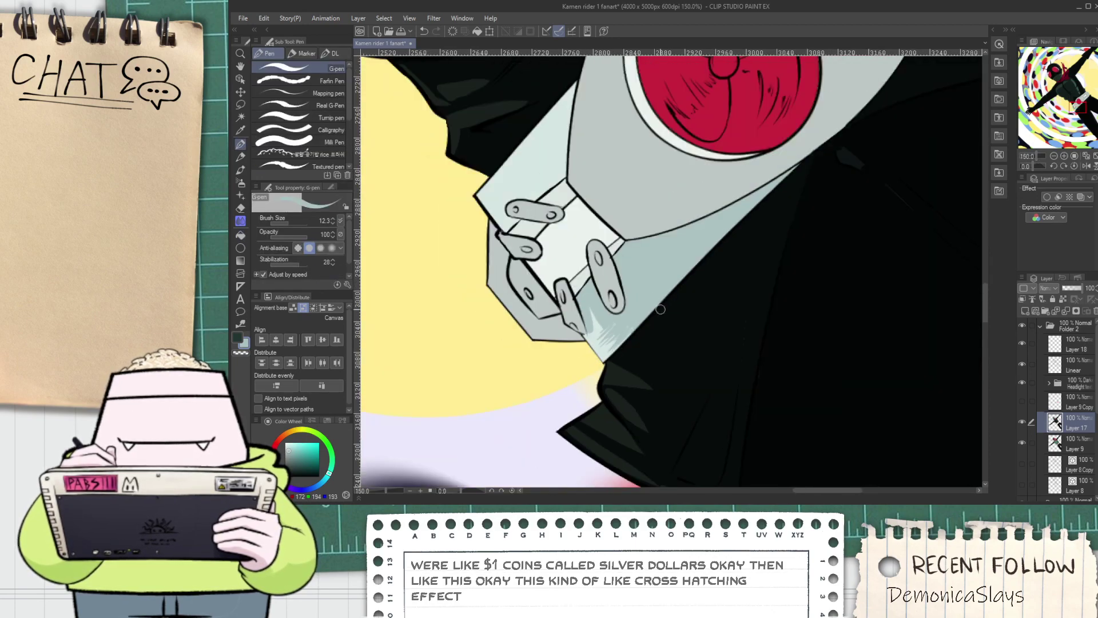
Erase a thin light rim into the shadow along the strap's edge next to the trousers
scroll(659, 304, up, 4)
key(e)
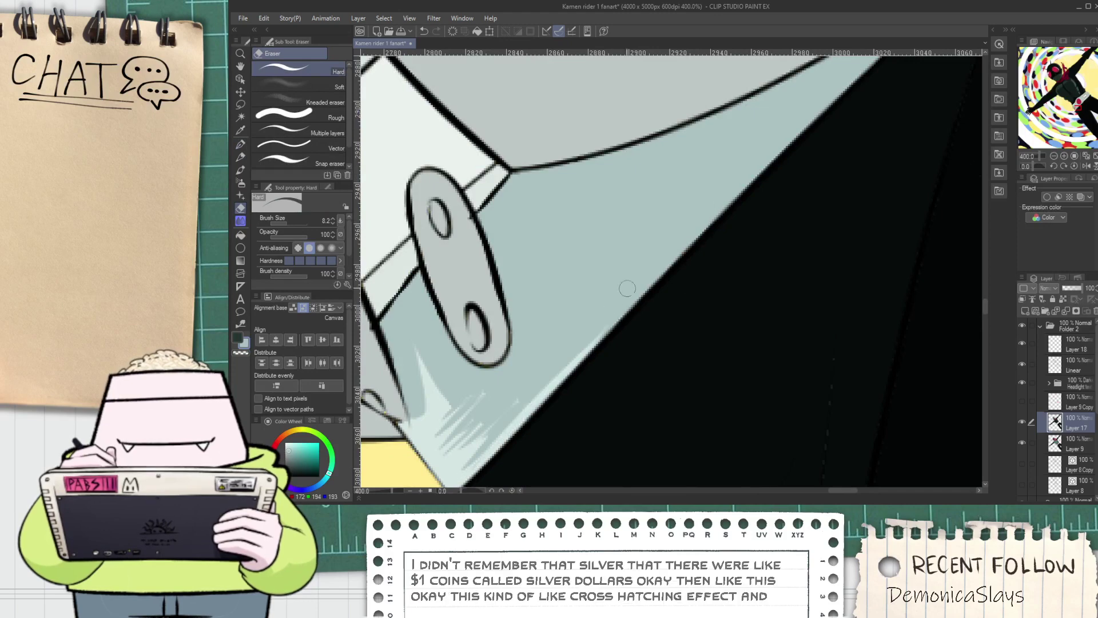
scroll(612, 309, down, 4)
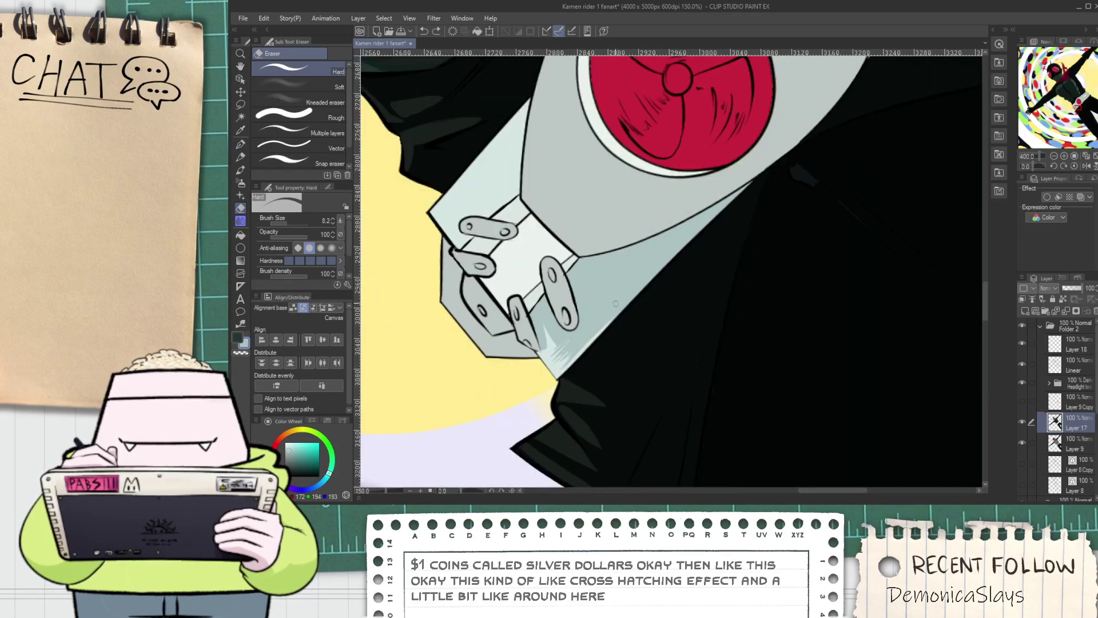
Draw grey-teal shadow strokes along the outer edge of the strap section by the jacket, retrying until the length fits
key(h)
drag(444, 216, 509, 350)
scroll(509, 350, up, 4)
key(p)
drag(511, 282, 663, 118)
key(ctrl+z)
drag(484, 299, 628, 153)
key(ctrl+z)
drag(493, 284, 582, 182)
key(ctrl+z)
drag(492, 285, 580, 191)
drag(489, 283, 575, 202)
Hatch the shadow's border toward the strap corner and fill the remaining area up to the buckle with grey-teal
drag(504, 295, 544, 252)
drag(492, 311, 549, 256)
mouse_move(503, 296)
mouse_down()
mouse_move(533, 264)
mouse_move(567, 246)
mouse_up()
mouse_move(521, 313)
mouse_down()
mouse_move(577, 266)
mouse_move(587, 272)
mouse_up()
drag(529, 331, 625, 261)
key(ctrl+z)
key(g)
click(623, 255)
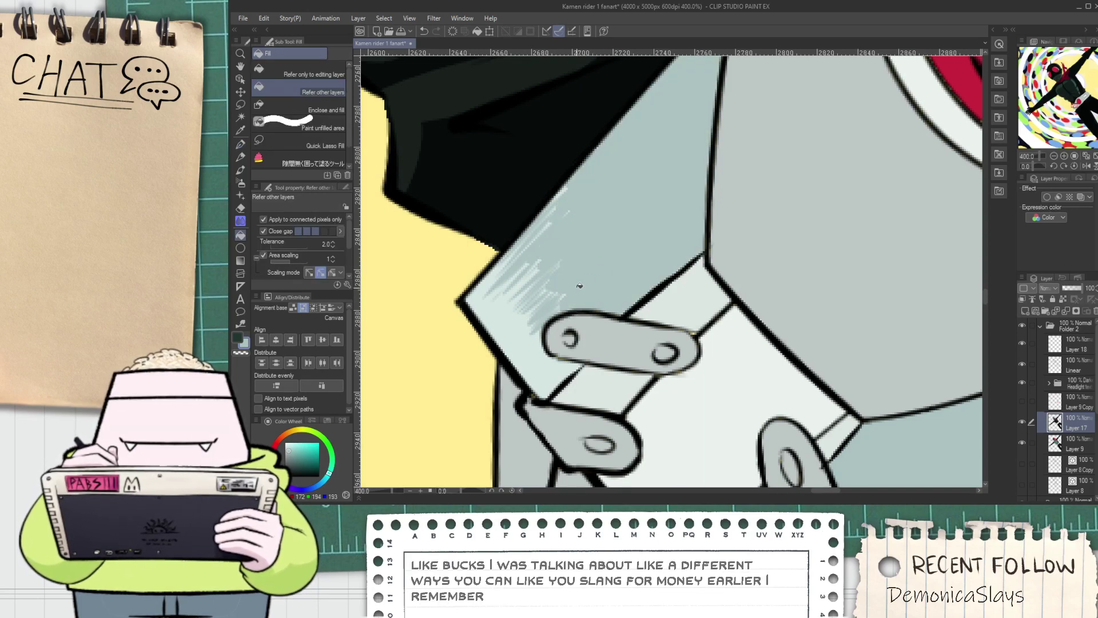
Paint over the light streak on the strap's outer edge and shade its small corner beneath the metal clip in grey-teal
key(p)
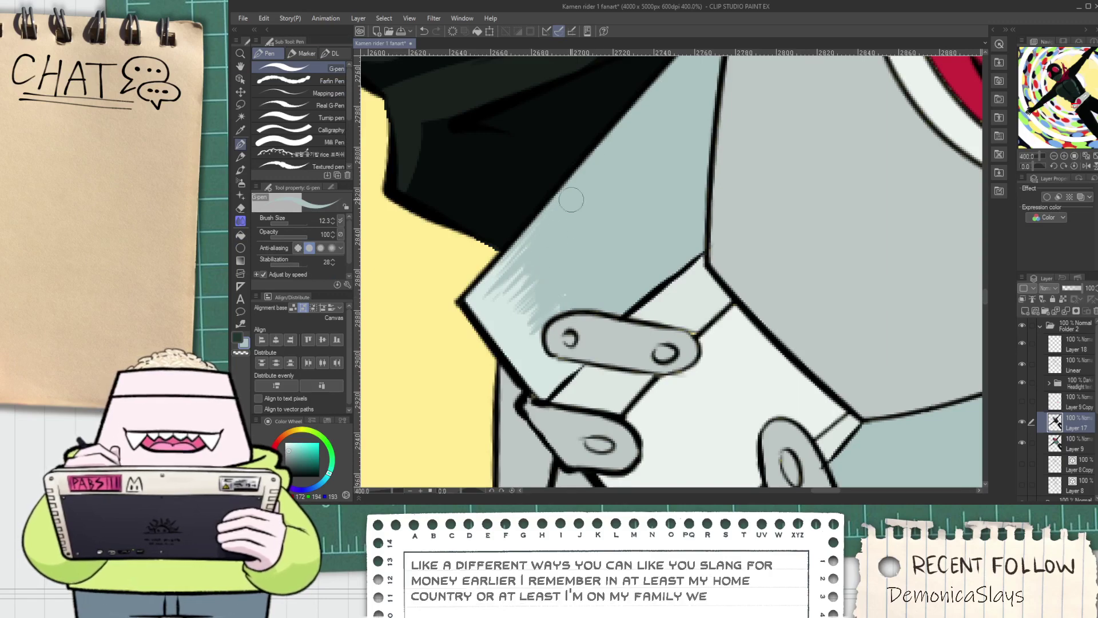
scroll(544, 389, up, 3)
key(ctrl+z)
mouse_move(527, 381)
mouse_down()
mouse_move(567, 386)
mouse_move(546, 408)
mouse_move(646, 299)
mouse_up()
key(g)
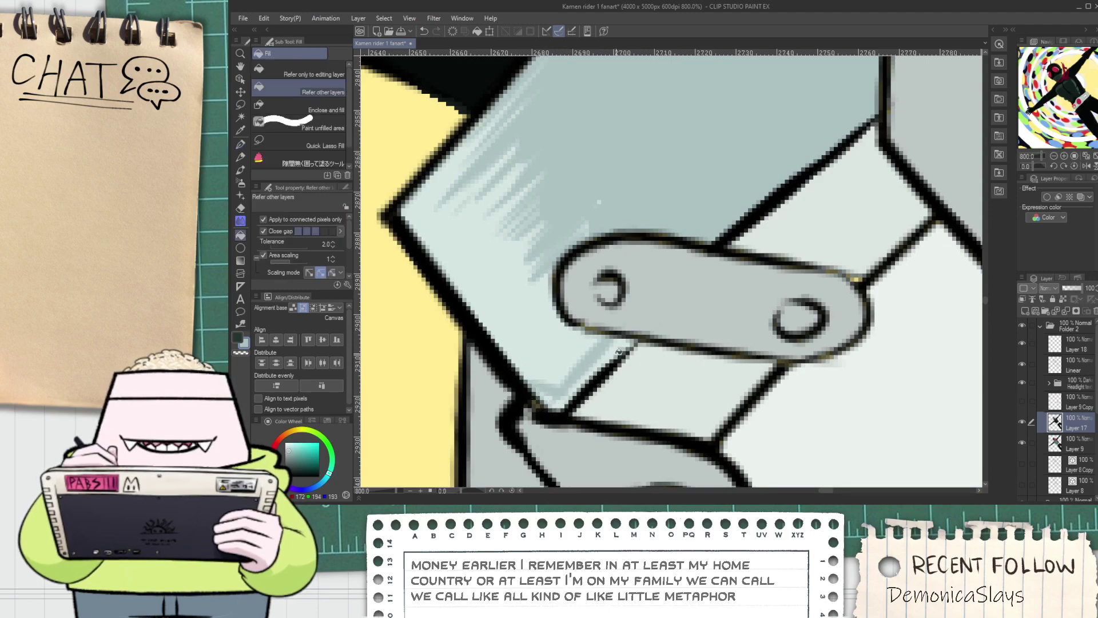
key(p)
mouse_move(623, 339)
mouse_down()
mouse_move(535, 421)
mouse_move(554, 417)
mouse_up()
scroll(539, 387, down, 1)
scroll(564, 363, up, 1)
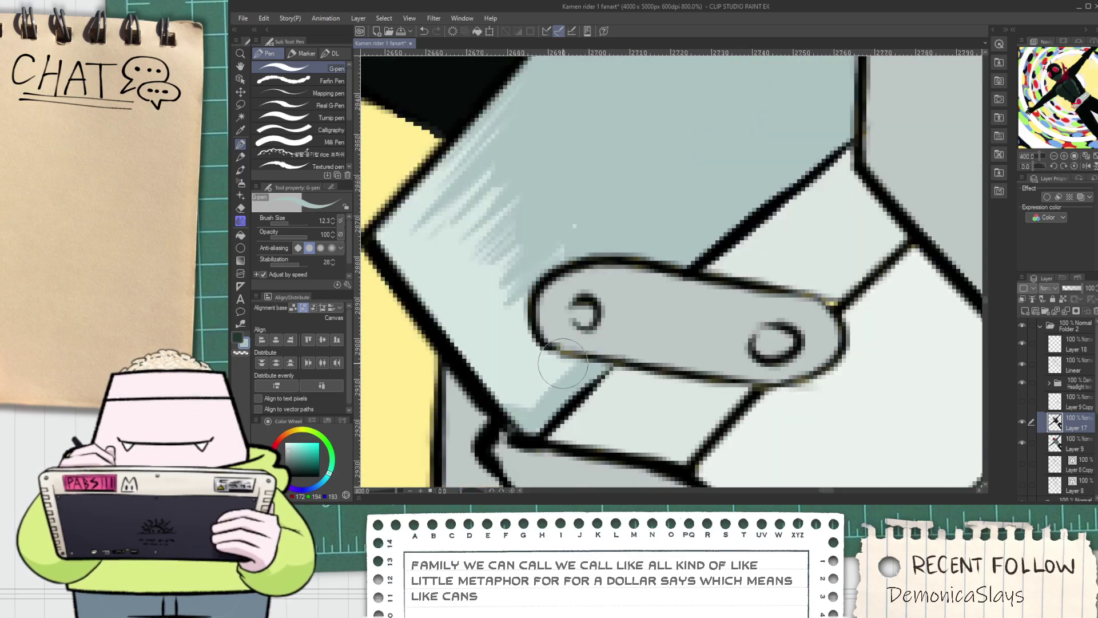
key(i)
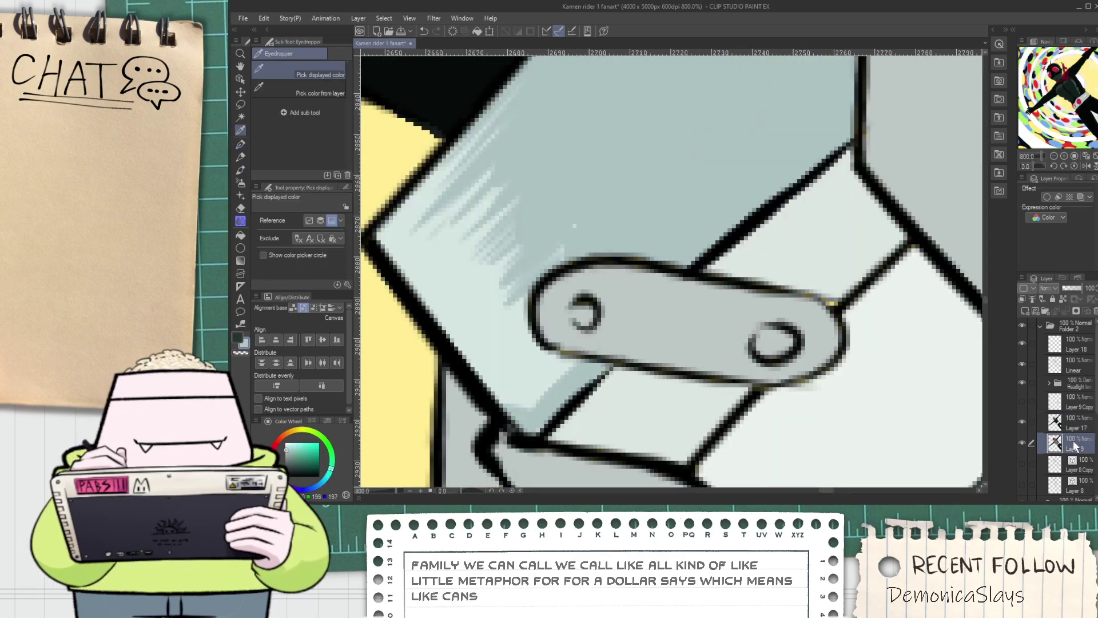
On Layer 9, fill the uncoloured specks along the outline of the metal clip nearest the jacket with the clip's grey
click(1075, 448)
scroll(569, 366, up, 2)
key(p)
mouse_move(572, 344)
mouse_down()
mouse_move(751, 364)
mouse_move(754, 353)
mouse_move(605, 345)
mouse_up()
key(space)
mouse_move(691, 354)
mouse_down()
mouse_move(769, 373)
mouse_move(897, 322)
mouse_move(881, 252)
mouse_move(813, 223)
mouse_move(679, 196)
mouse_move(567, 198)
mouse_move(656, 233)
mouse_up()
key(space)
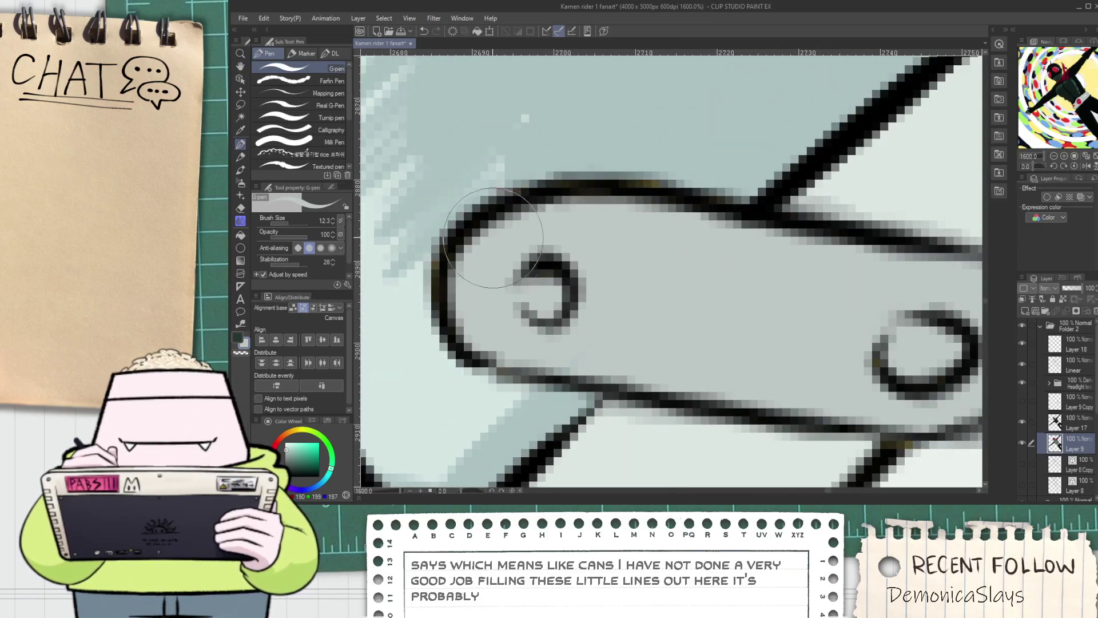
scroll(483, 272, down, 1)
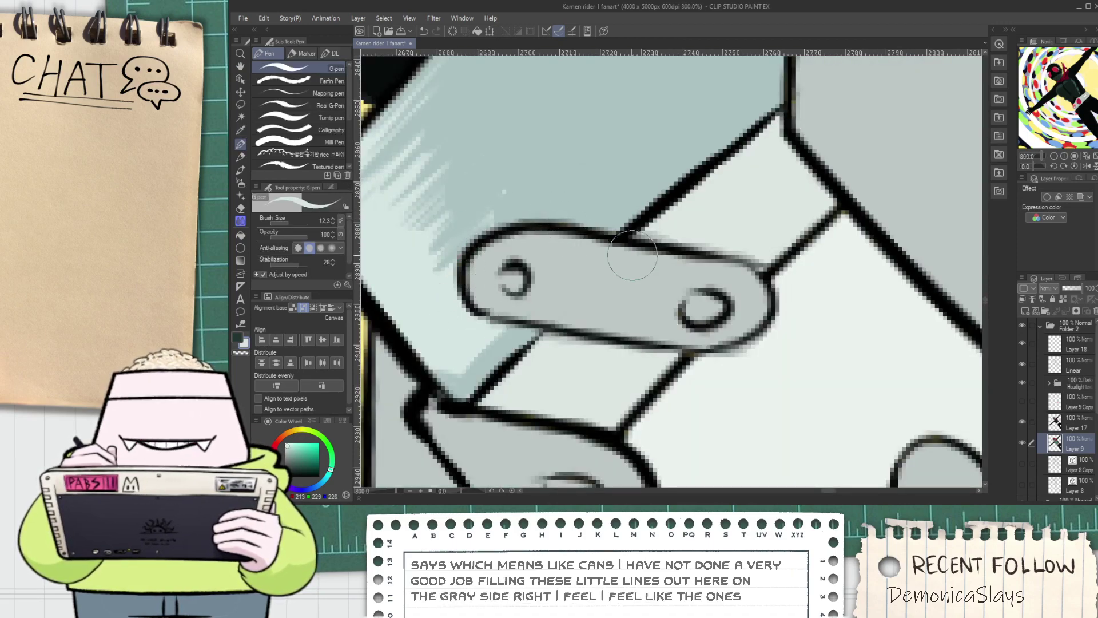
Fill the gaps beside that clip on the strap band and the white plate with their sampled light colours
scroll(641, 226, up, 1)
scroll(641, 226, down, 1)
key(space)
drag(689, 371, 639, 331)
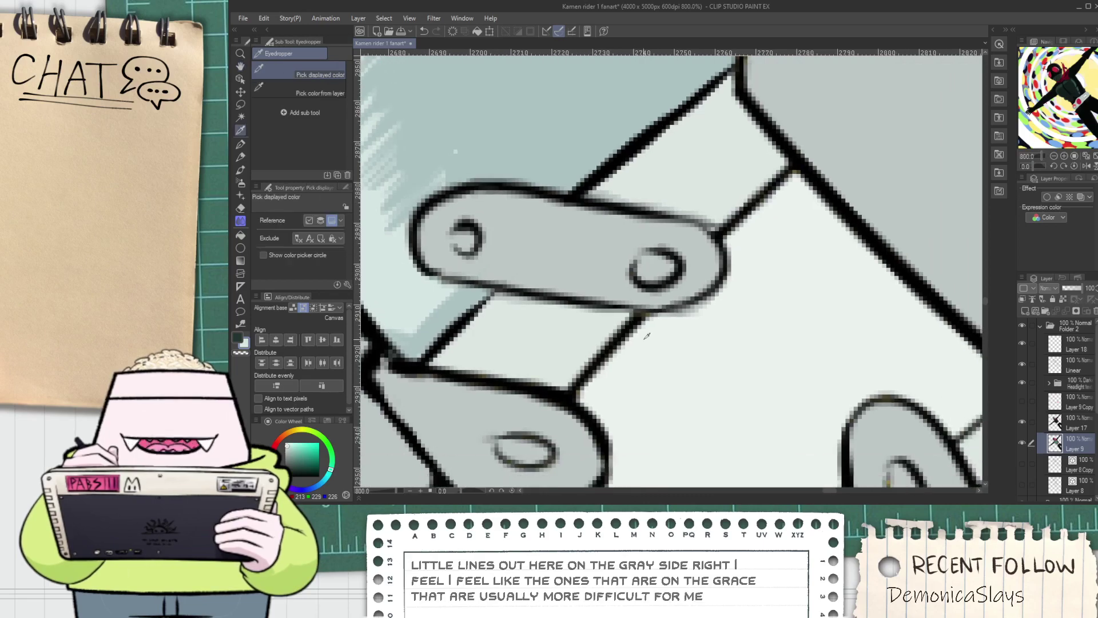
scroll(640, 331, up, 1)
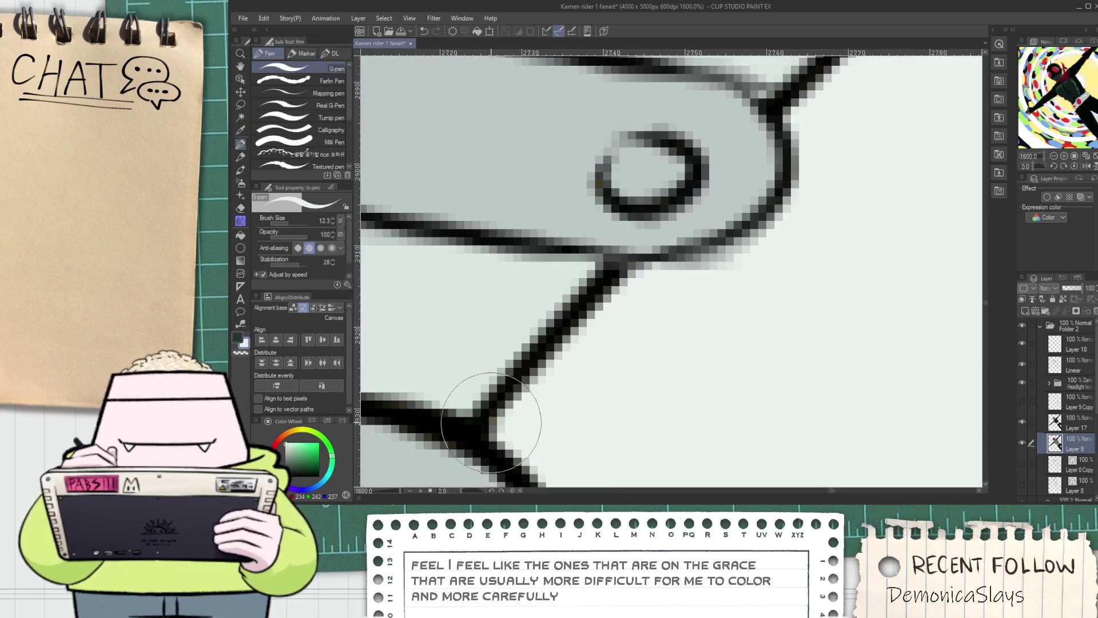
key(space)
drag(493, 423, 754, 286)
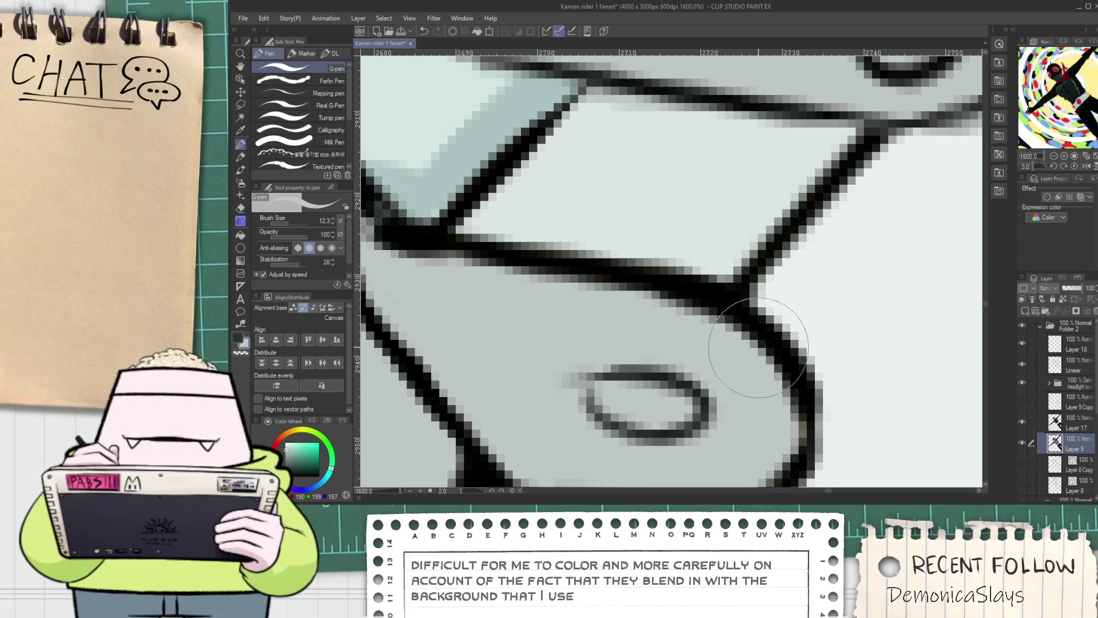
Fill the uncoloured gaps inside the neighbouring clips, including around the narrow clip's oval hole, with the sampled metal grey
scroll(686, 350, down, 1)
scroll(687, 351, down, 1)
key(space)
drag(700, 403, 606, 321)
scroll(606, 321, up, 1)
scroll(605, 321, down, 1)
drag(661, 429, 609, 340)
scroll(609, 340, up, 1)
alt+click(644, 331)
drag(626, 243, 624, 289)
drag(612, 345, 620, 369)
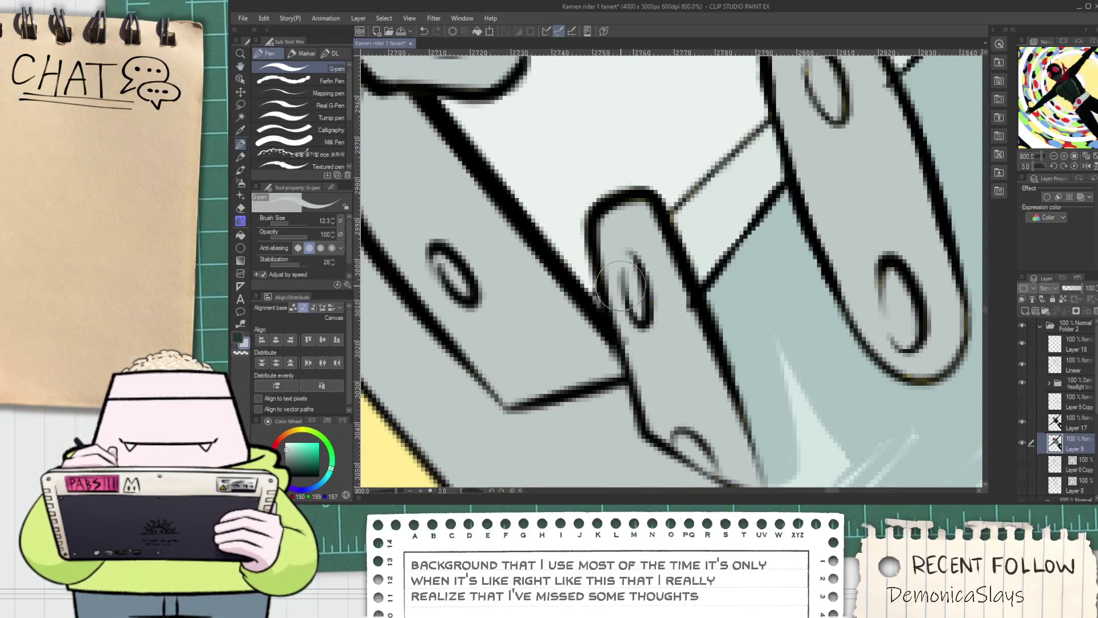
Touch up the edges of the white plate and thin strap band between the narrow and long clips with sampled colours
alt+click(585, 289)
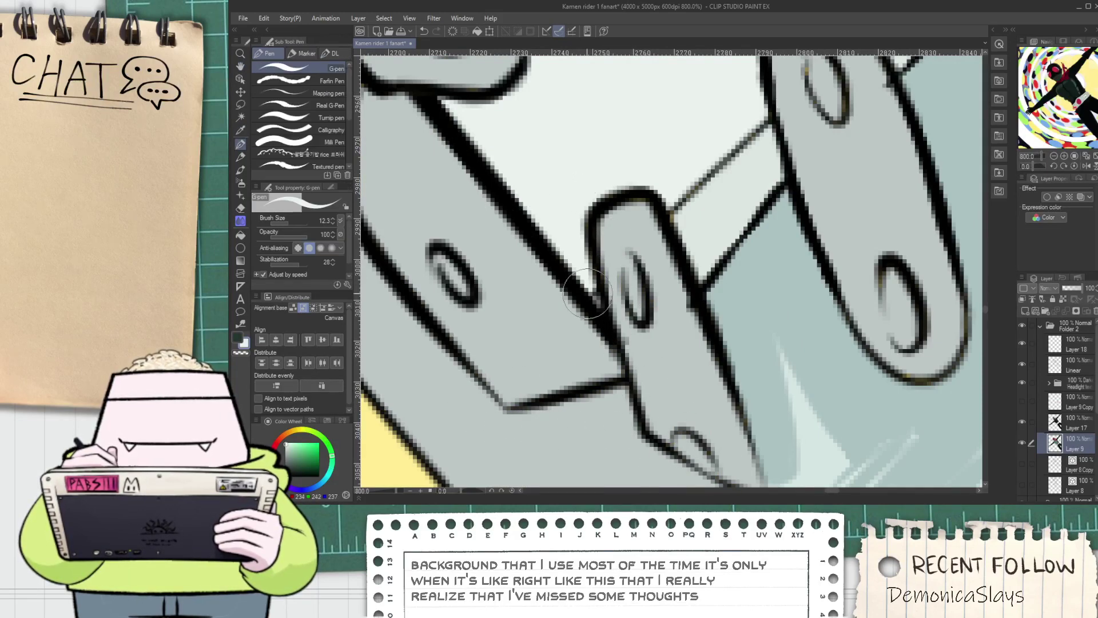
alt+click(636, 171)
alt+click(684, 229)
alt+click(689, 161)
drag(693, 123, 534, 274)
alt+click(671, 249)
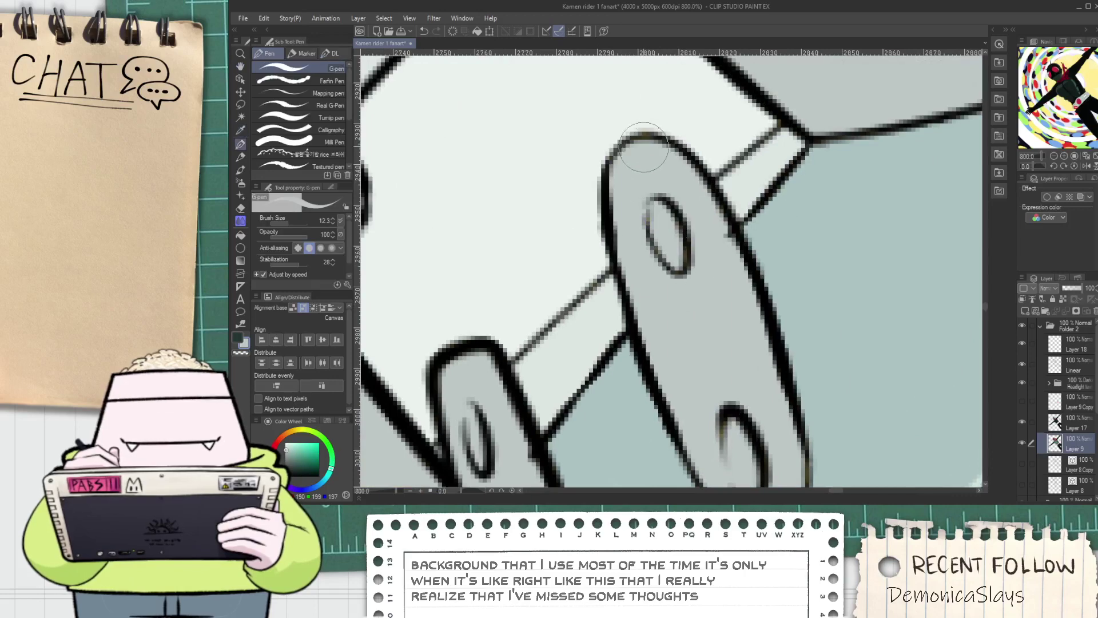
Fill the leftover gaps along the long oval clip's outline with grey and check the belt end
drag(726, 424, 650, 312)
drag(626, 349, 684, 409)
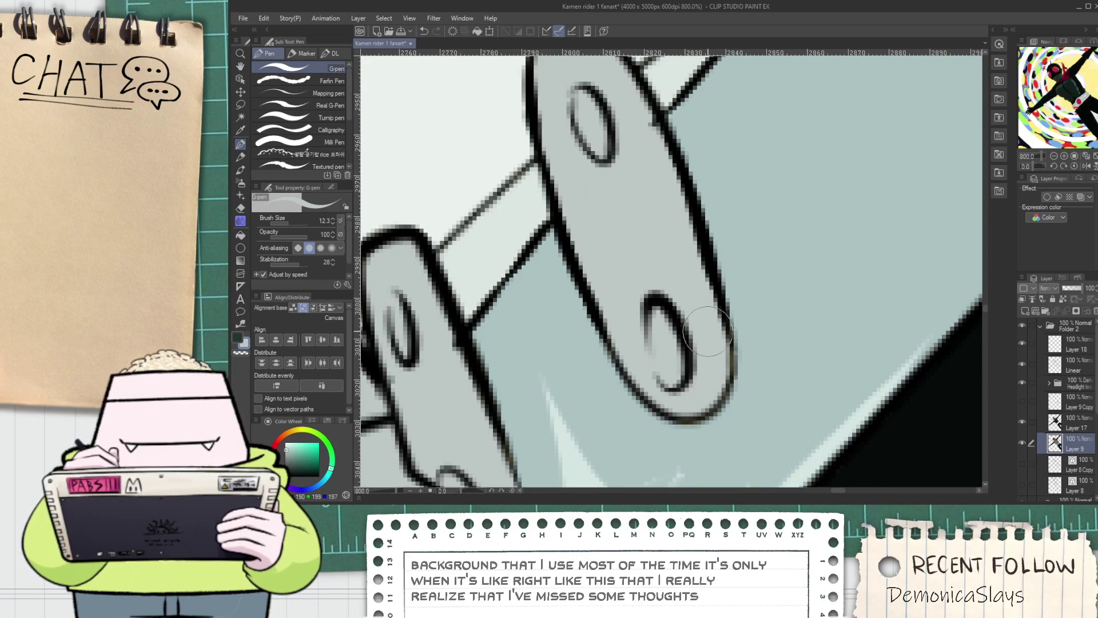
scroll(683, 417, down, 2)
drag(654, 269, 647, 348)
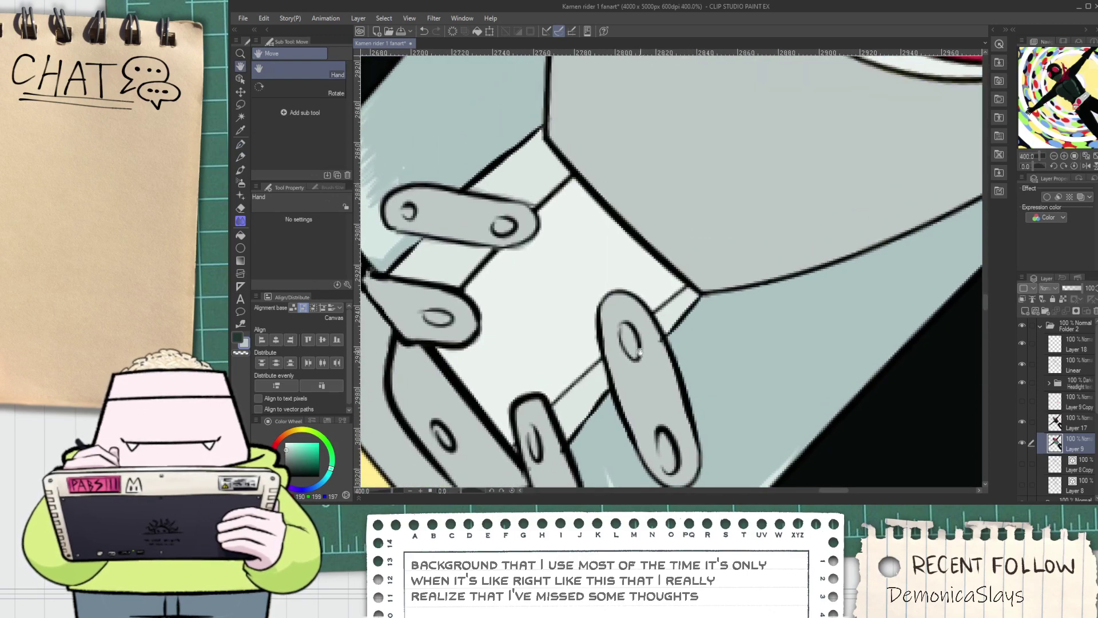
scroll(646, 347, up, 3)
scroll(684, 325, down, 5)
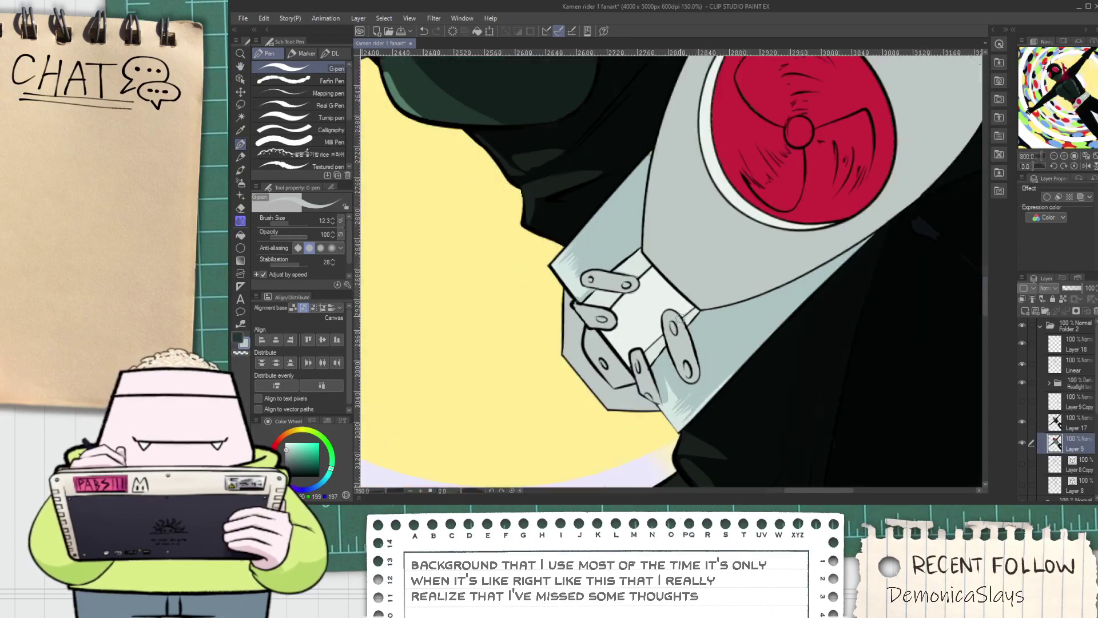
drag(742, 203, 689, 236)
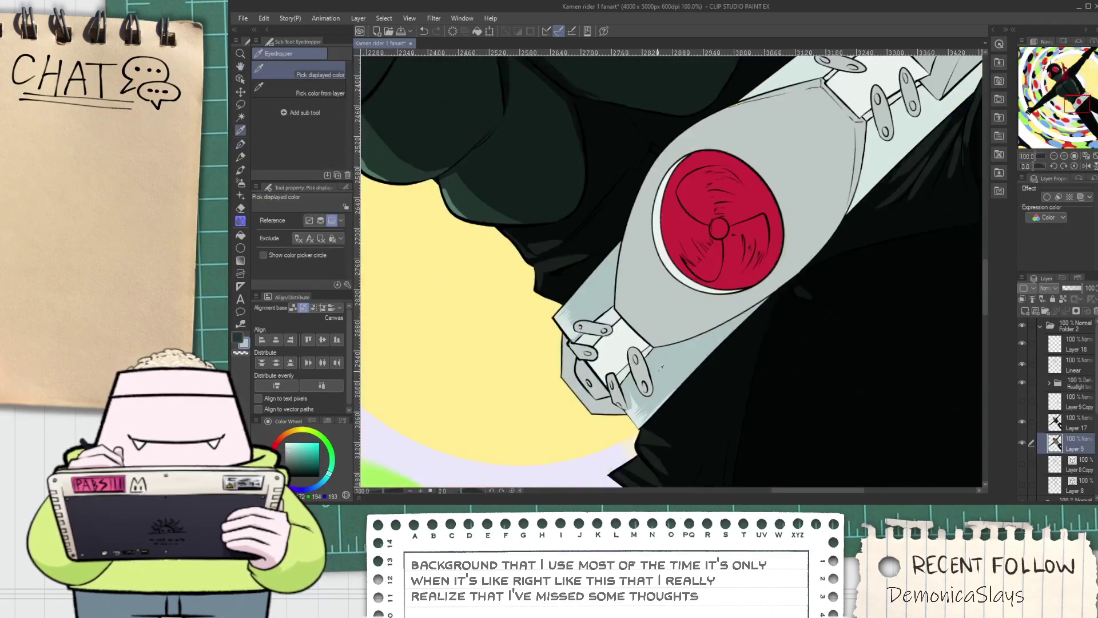
scroll(605, 457, up, 6)
drag(579, 459, 597, 463)
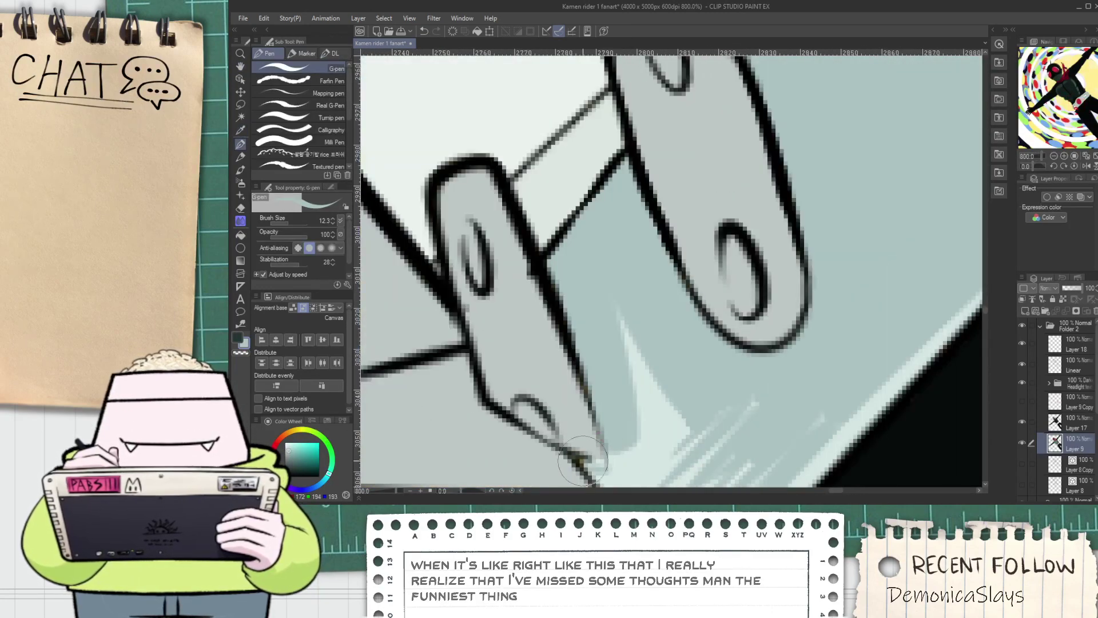
key(ctrl+z)
On the Linear layer, complete the narrow clip's faded outline in black at its pointed tip by the strap's outer edge
key(alt)
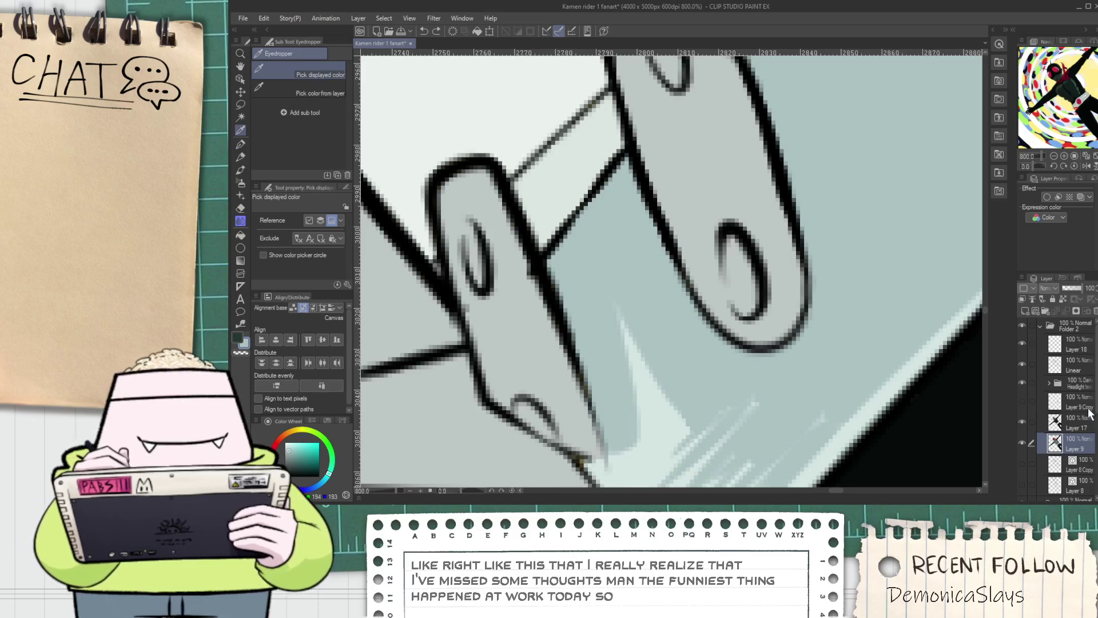
click(1075, 349)
click(1067, 368)
key(space)
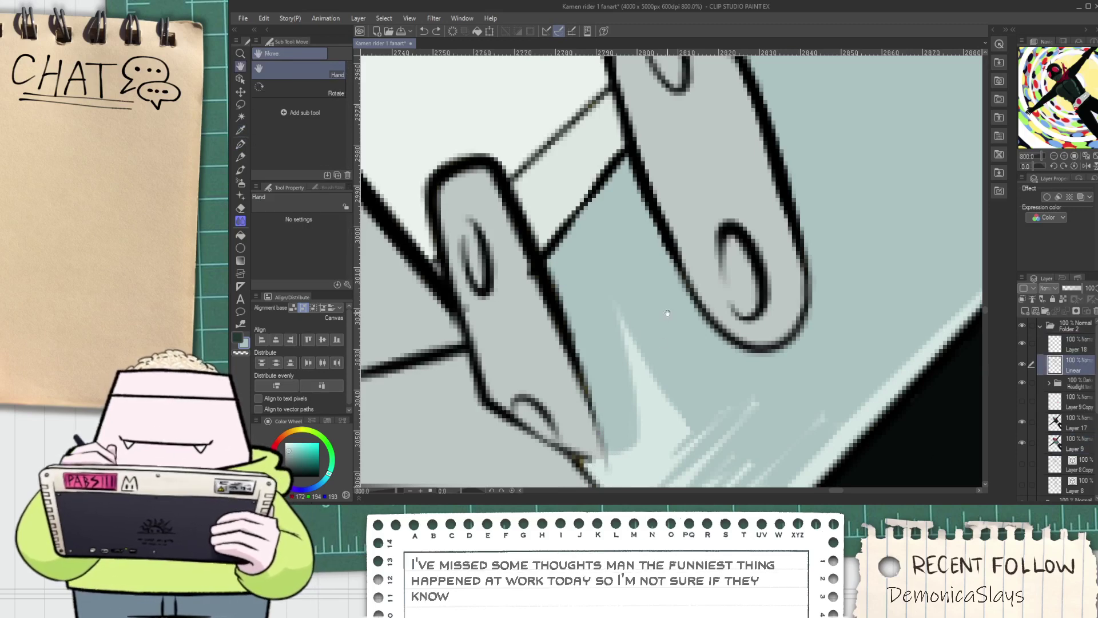
drag(667, 362, 728, 243)
key(e)
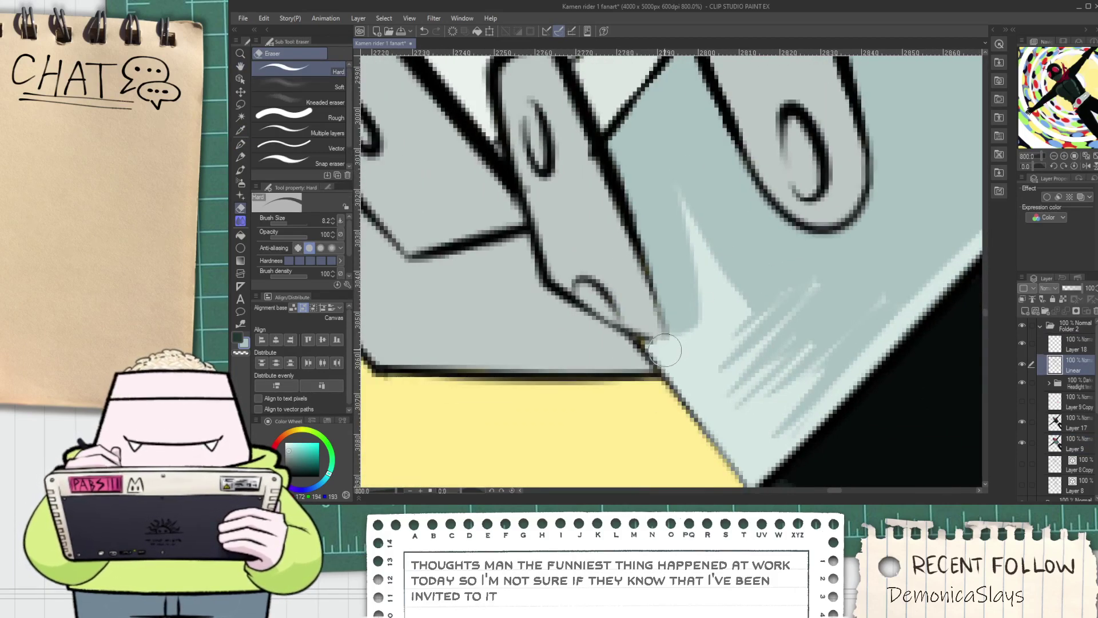
key(alt)
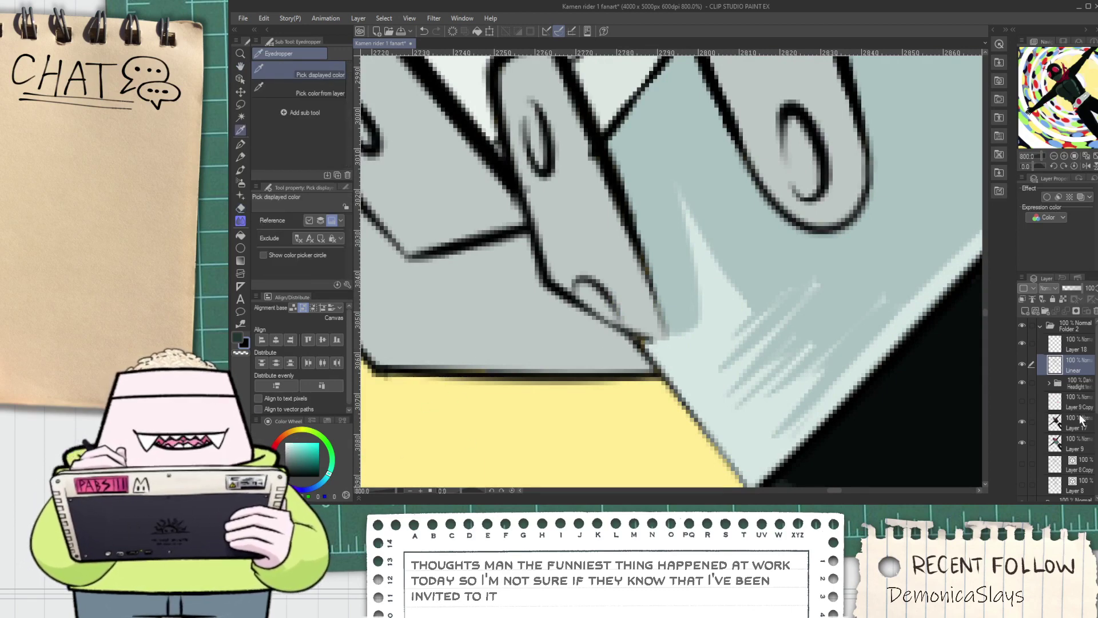
click(1073, 431)
click(1075, 369)
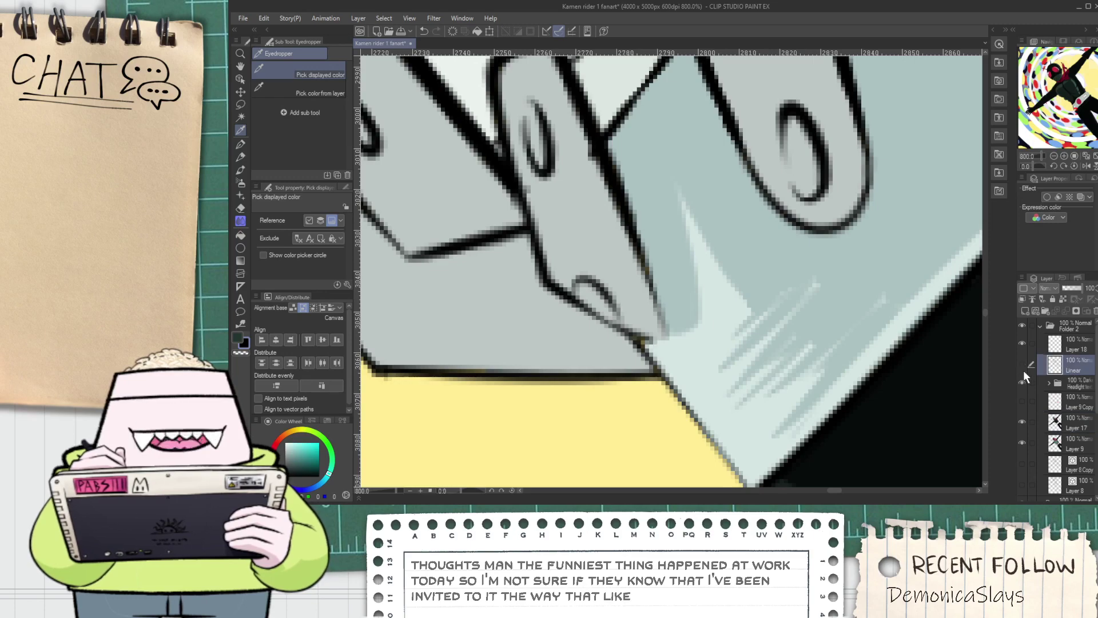
key(p)
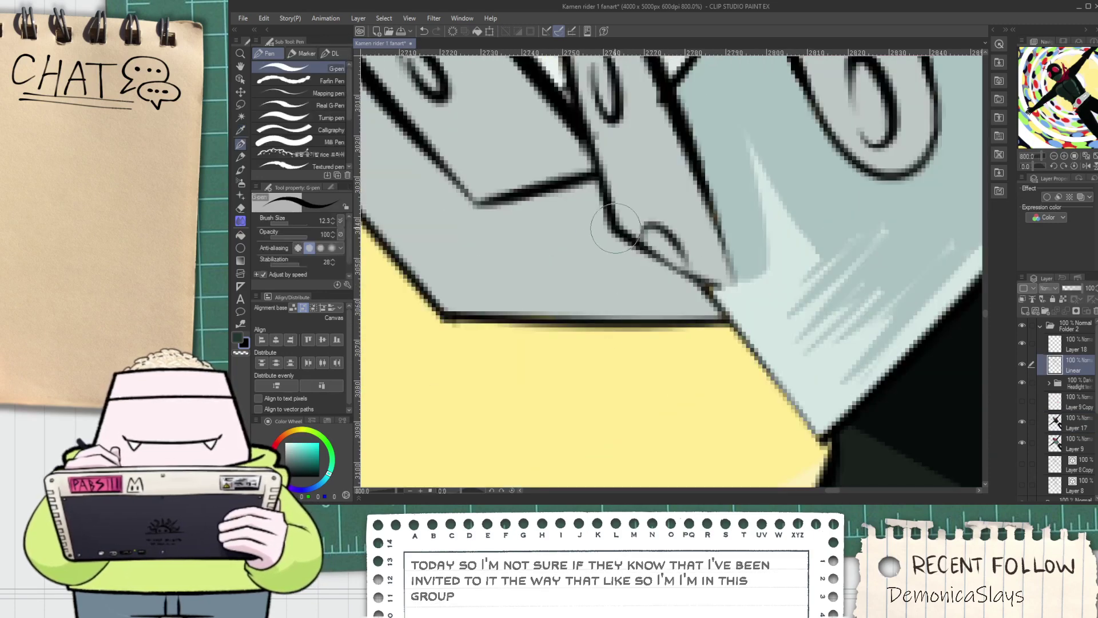
mouse_move(638, 248)
mouse_down()
mouse_move(734, 292)
mouse_move(712, 289)
mouse_move(703, 282)
mouse_move(739, 288)
mouse_move(711, 288)
mouse_move(739, 281)
mouse_up()
key(ctrl+z)
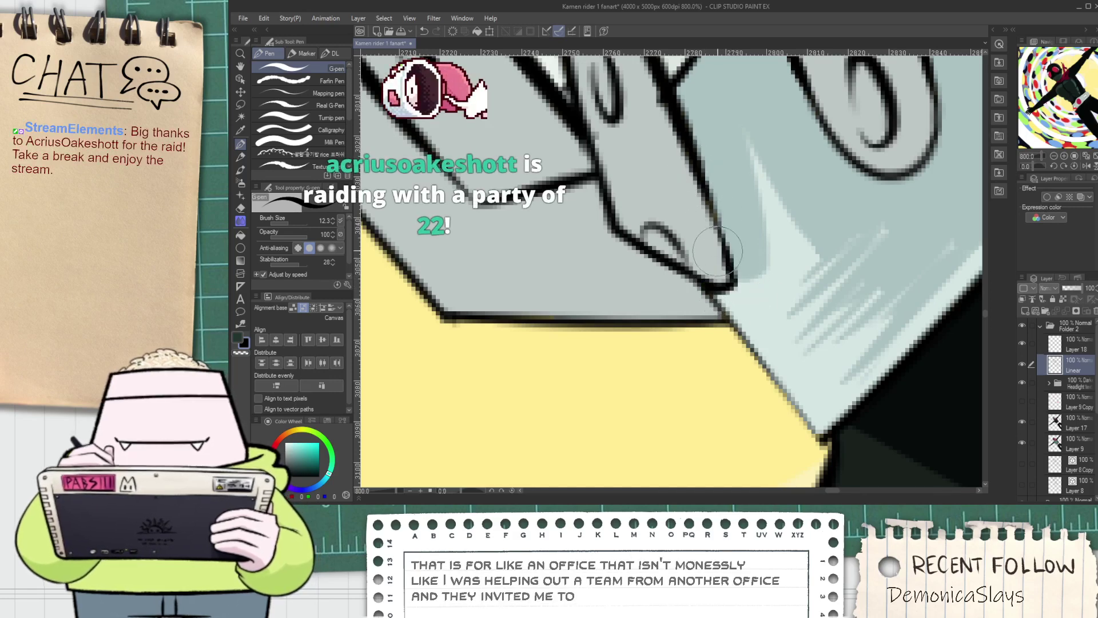
Examine the whole belt and figure, from the finished strap end to the opposite clips, for remaining uncoloured gaps
scroll(715, 249, down, 2)
scroll(715, 249, down, 4)
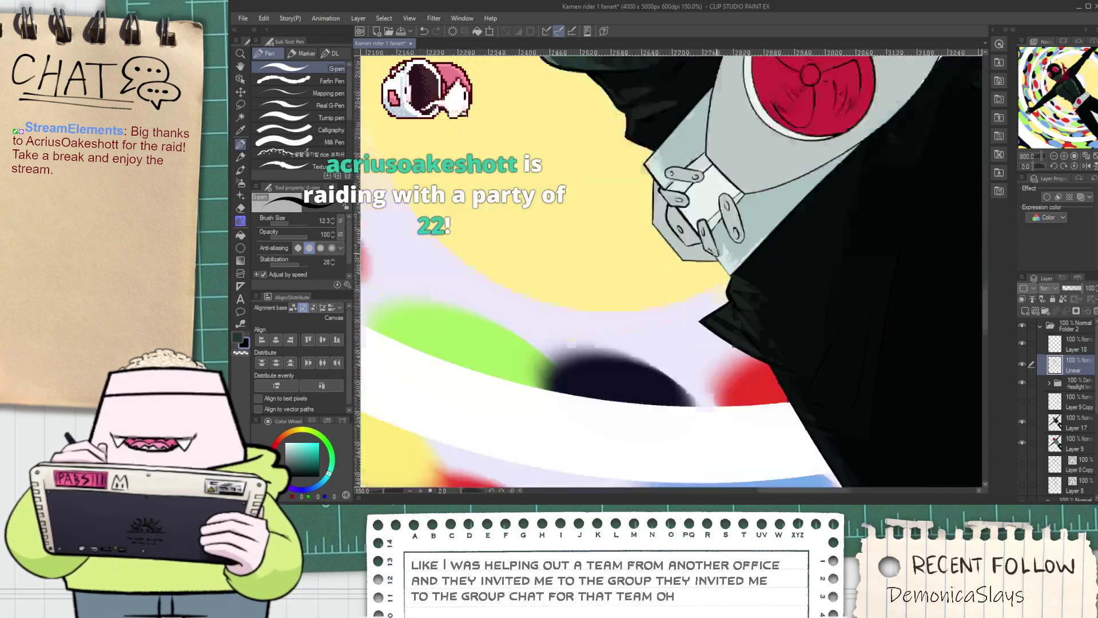
scroll(731, 262, down, 2)
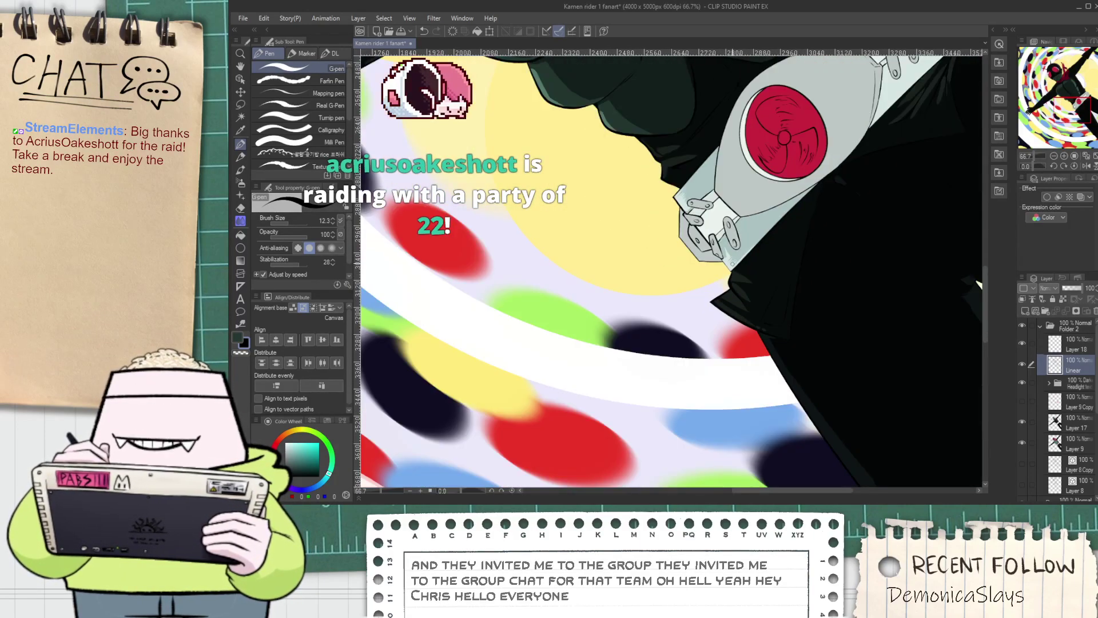
key(space)
drag(732, 194, 646, 282)
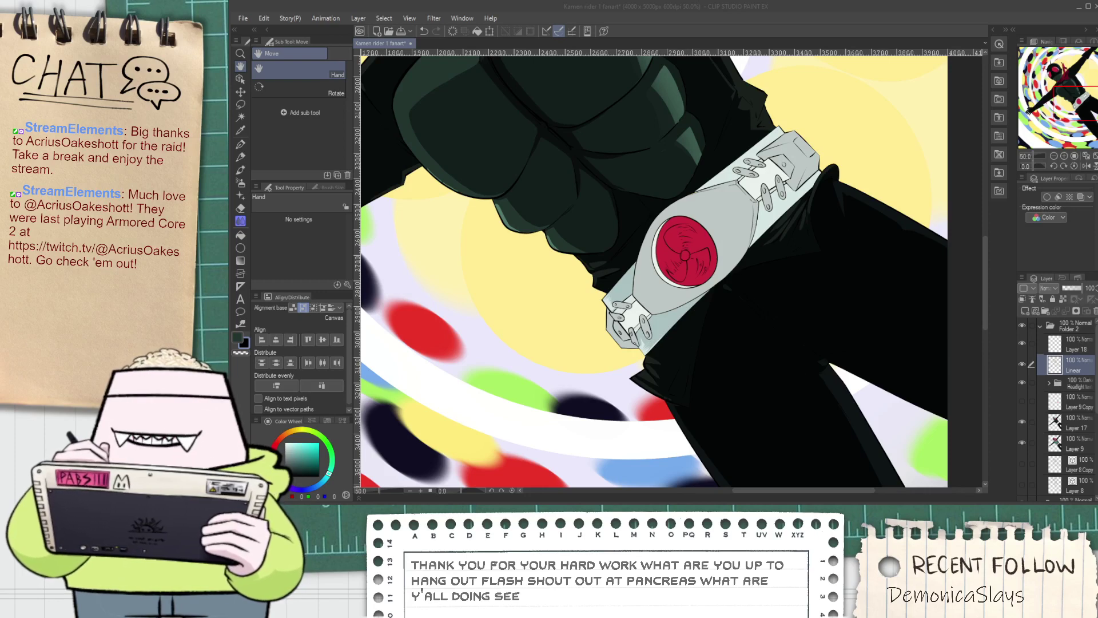
key(ctrl+minus)
key(ctrl+minus)
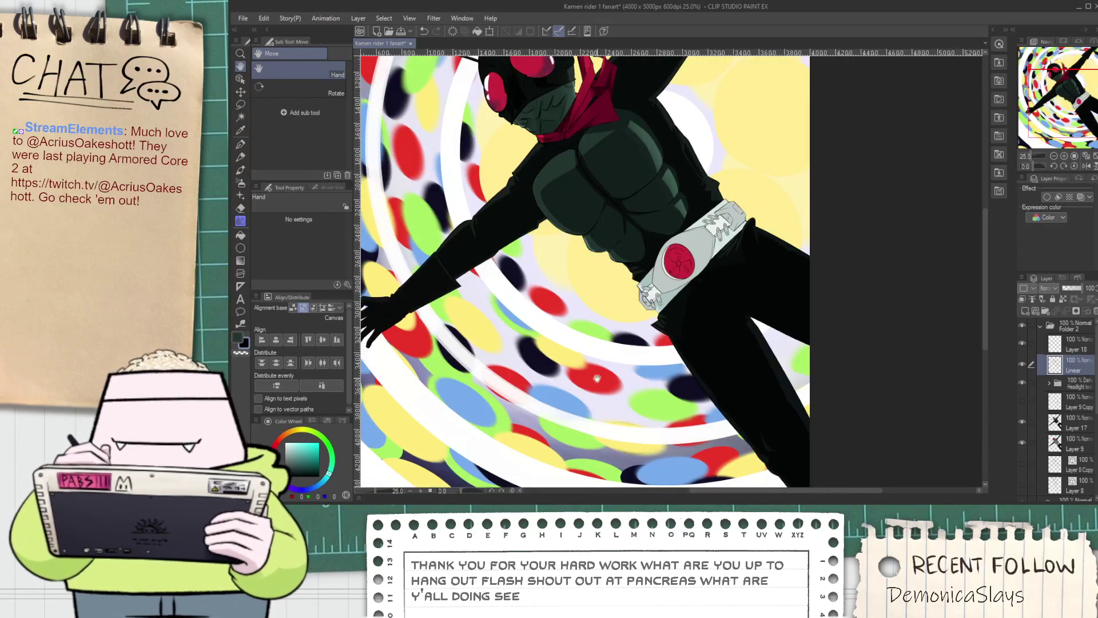
scroll(608, 382, up, 3)
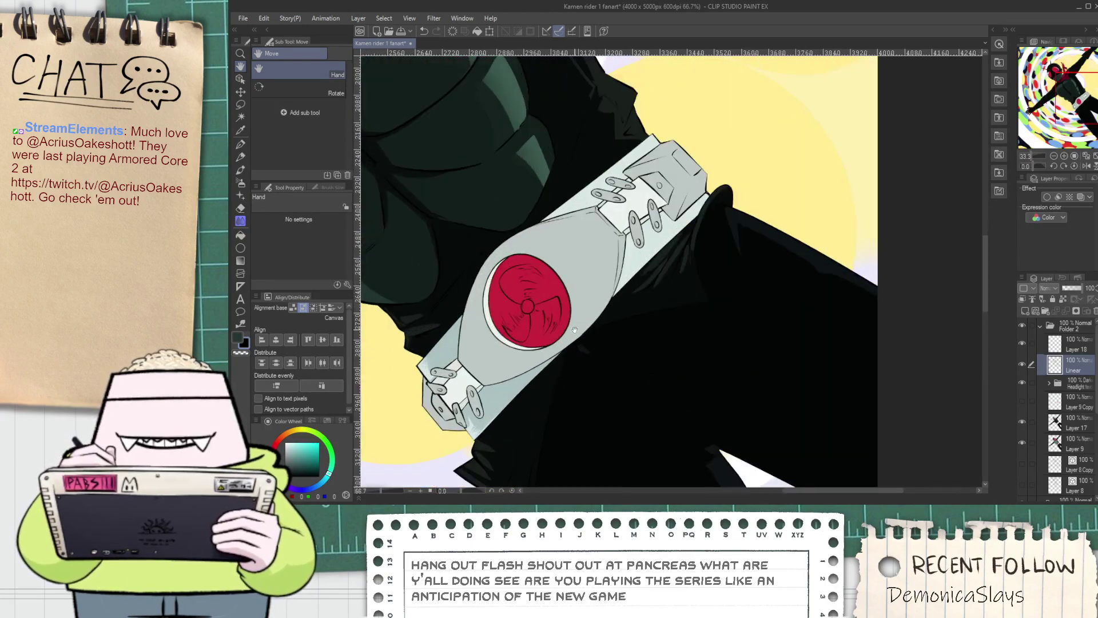
scroll(579, 324, up, 2)
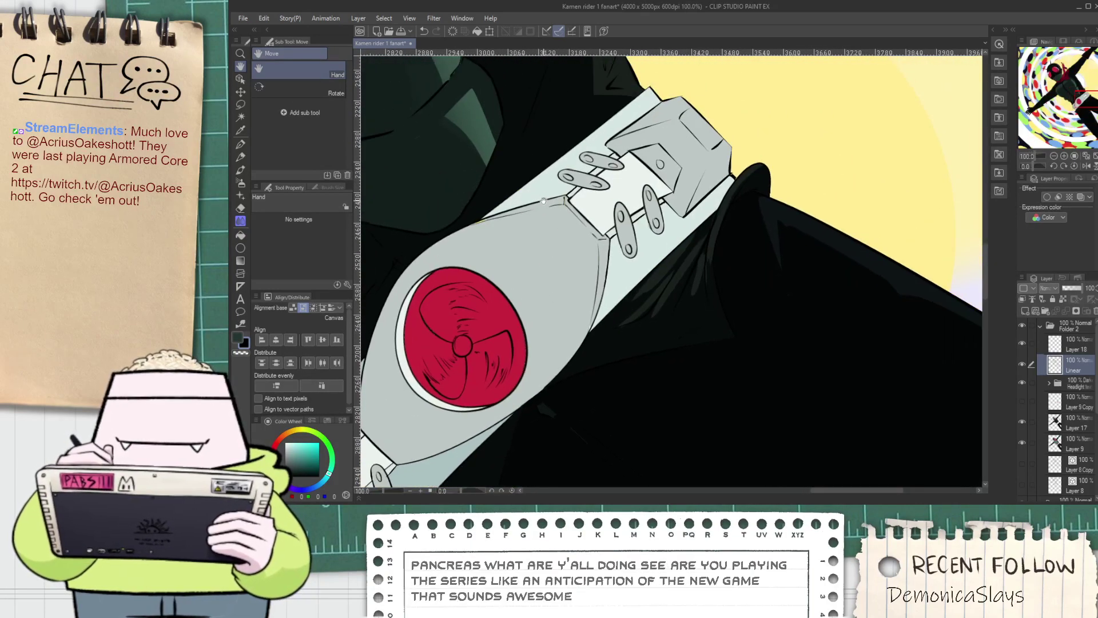
scroll(574, 180, up, 3)
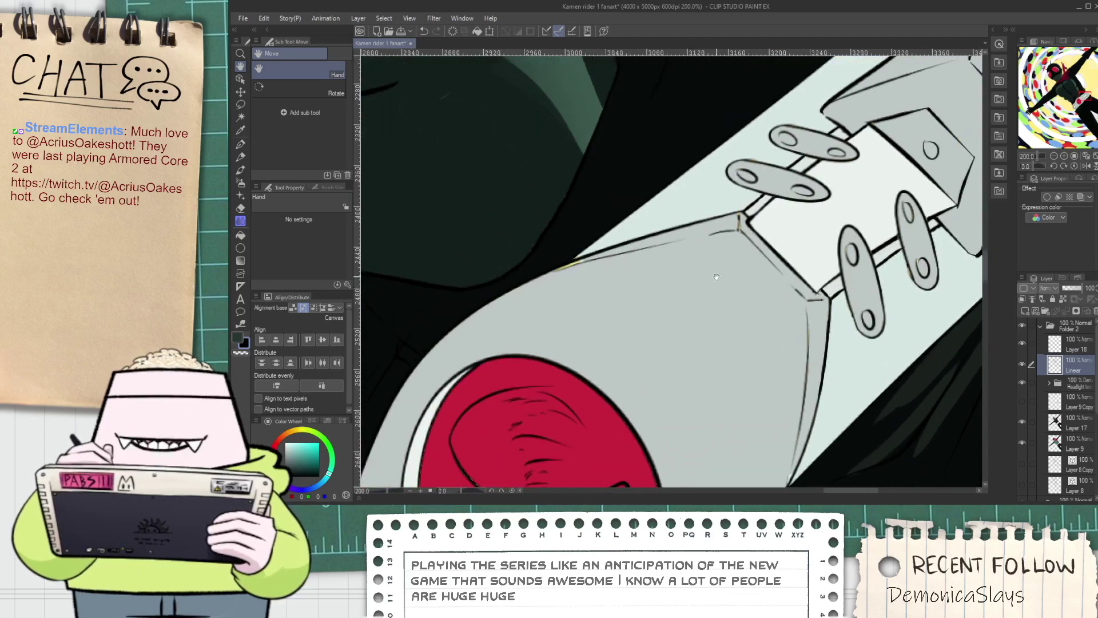
On Layer 17, paint out the stray light specks on the lower abdomen with the sampled dark green
click(1079, 435)
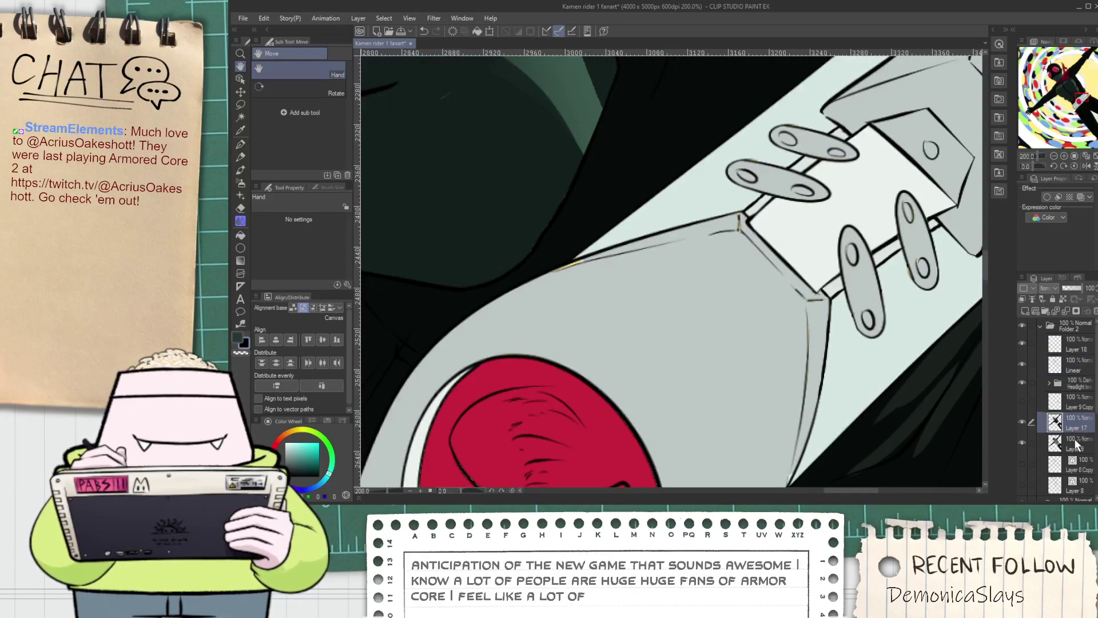
key(i)
scroll(547, 283, up, 2)
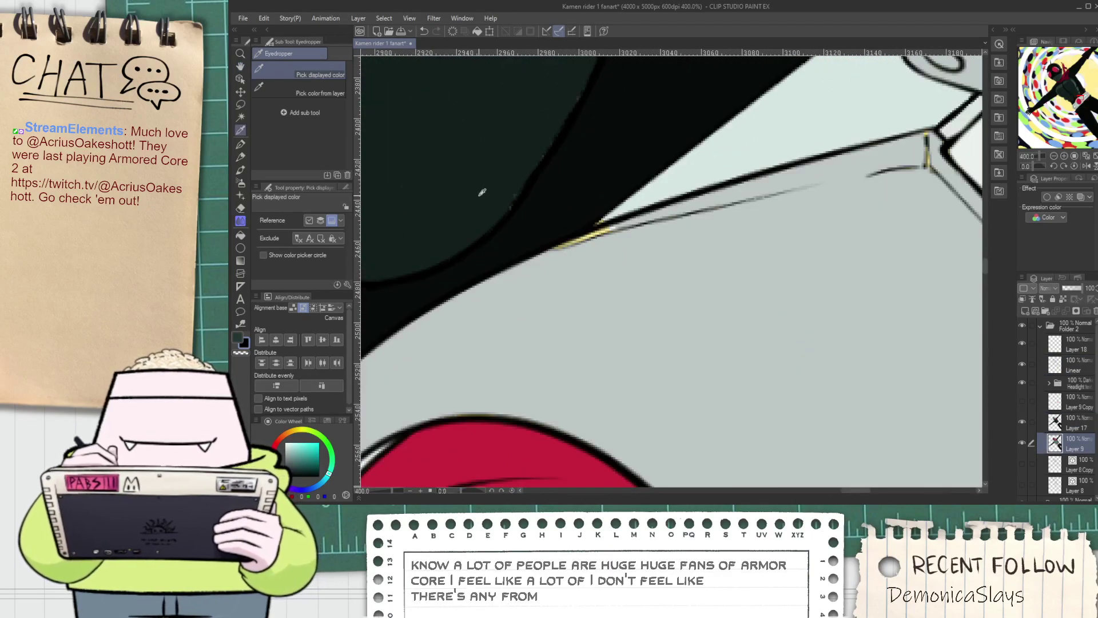
click(482, 193)
key(h)
drag(479, 208, 602, 288)
scroll(577, 223, down, 3)
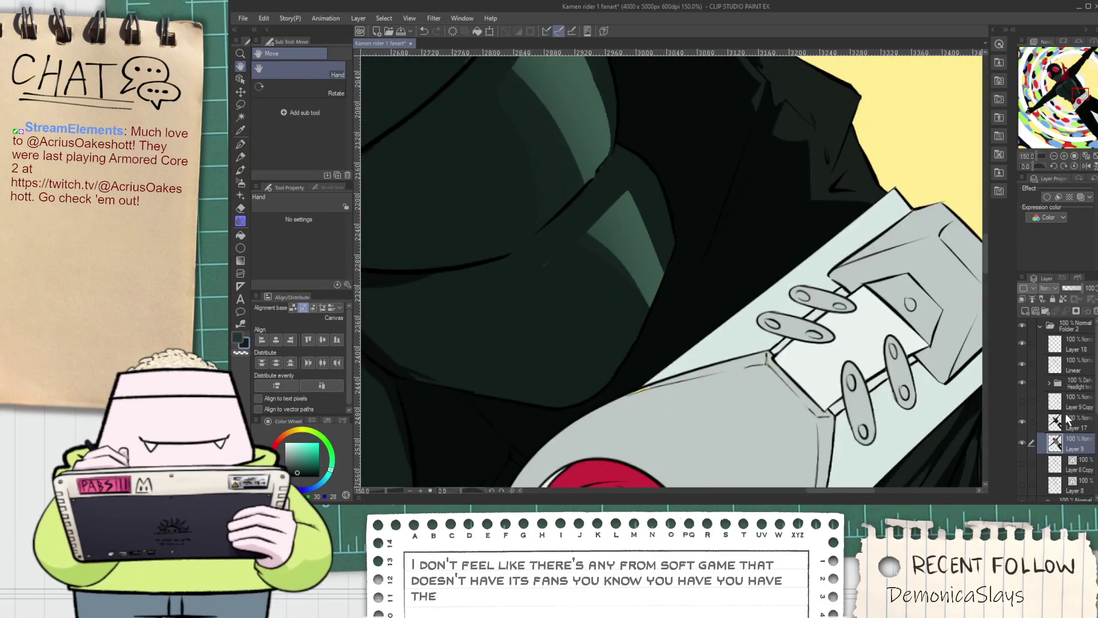
scroll(515, 229, up, 5)
key(p)
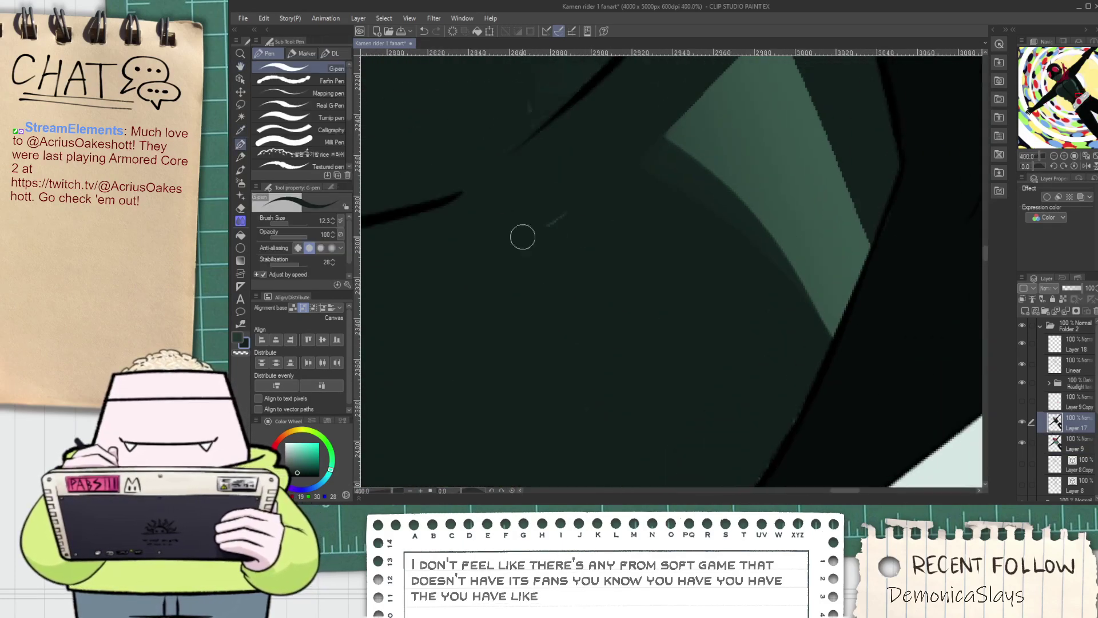
key(space)
drag(534, 172, 567, 305)
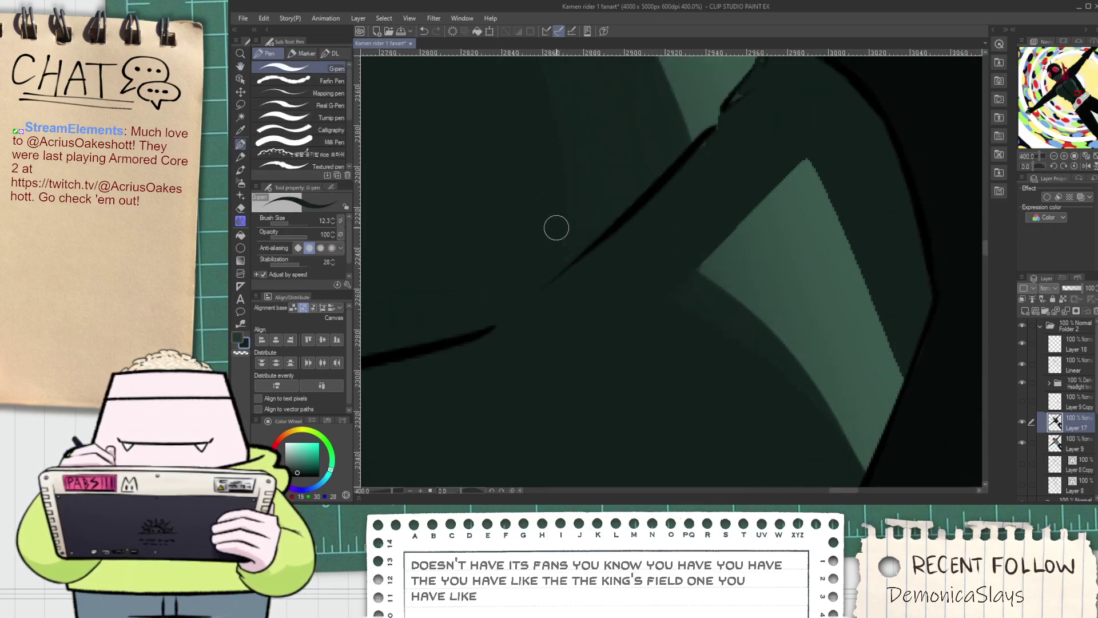
Examine the lower abdomen and its outline beside the belt for leftover specks or gaps
scroll(538, 320, down, 3)
key(space)
drag(572, 362, 570, 222)
scroll(592, 314, up, 3)
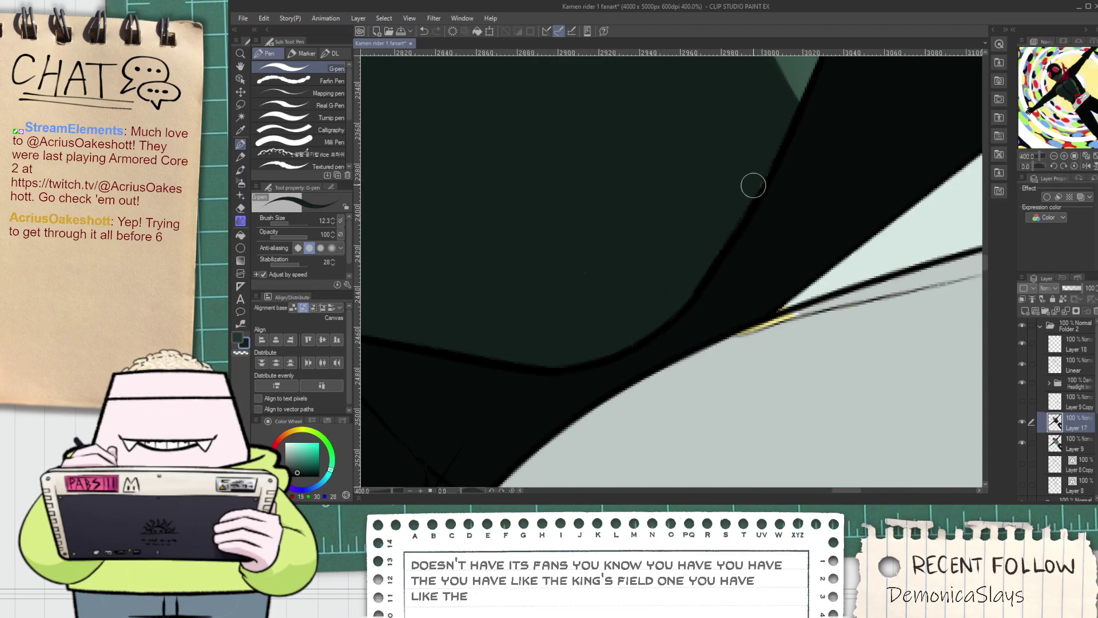
scroll(744, 200, down, 4)
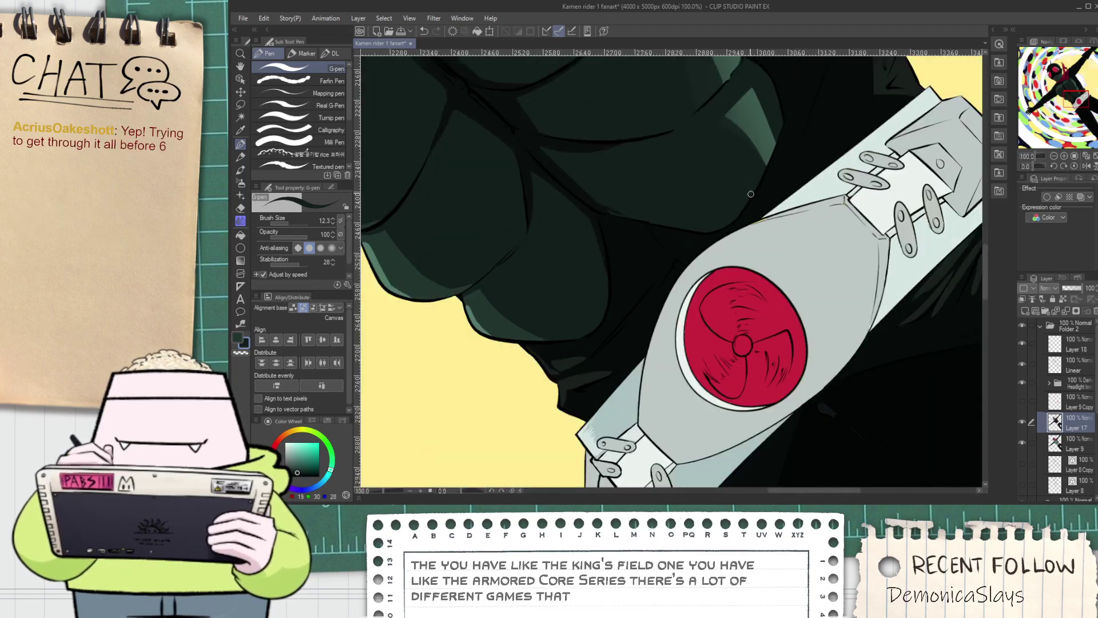
scroll(726, 206, up, 5)
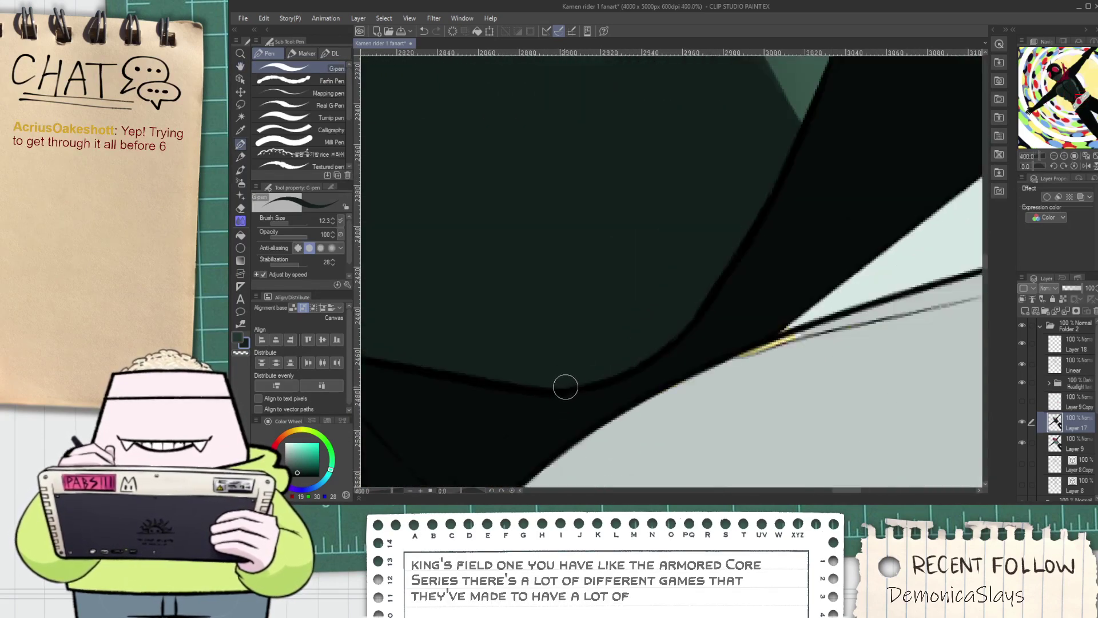
scroll(680, 317, down, 6)
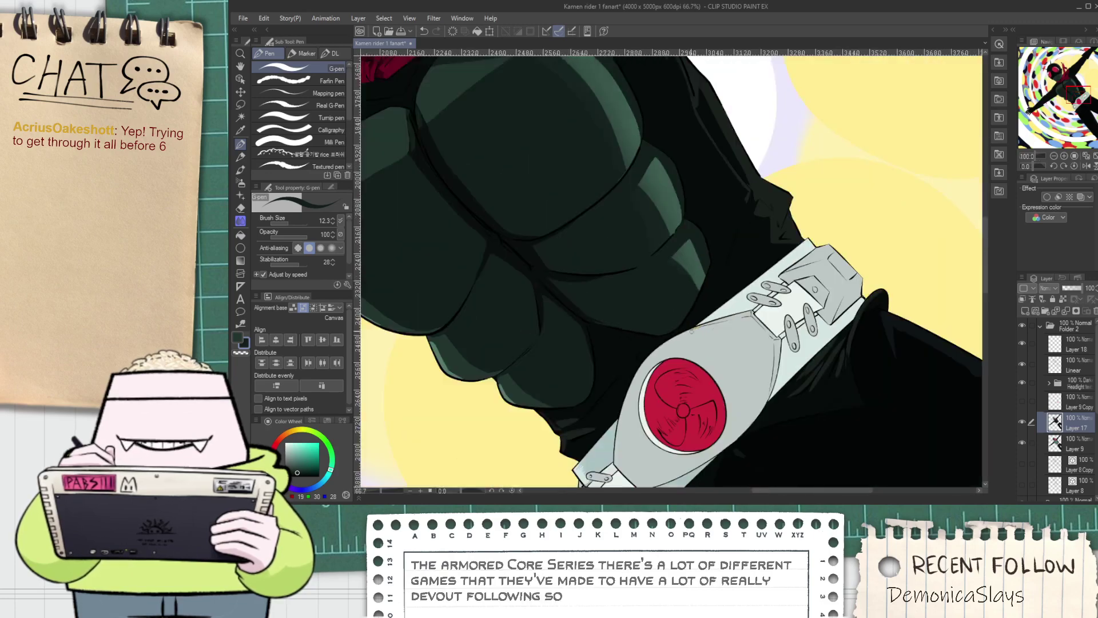
On the colour layer below Layer 17, fill the yellow gap along the buckle's upper edge with its sampled grey
key(space)
click(1054, 444)
scroll(599, 265, up, 2)
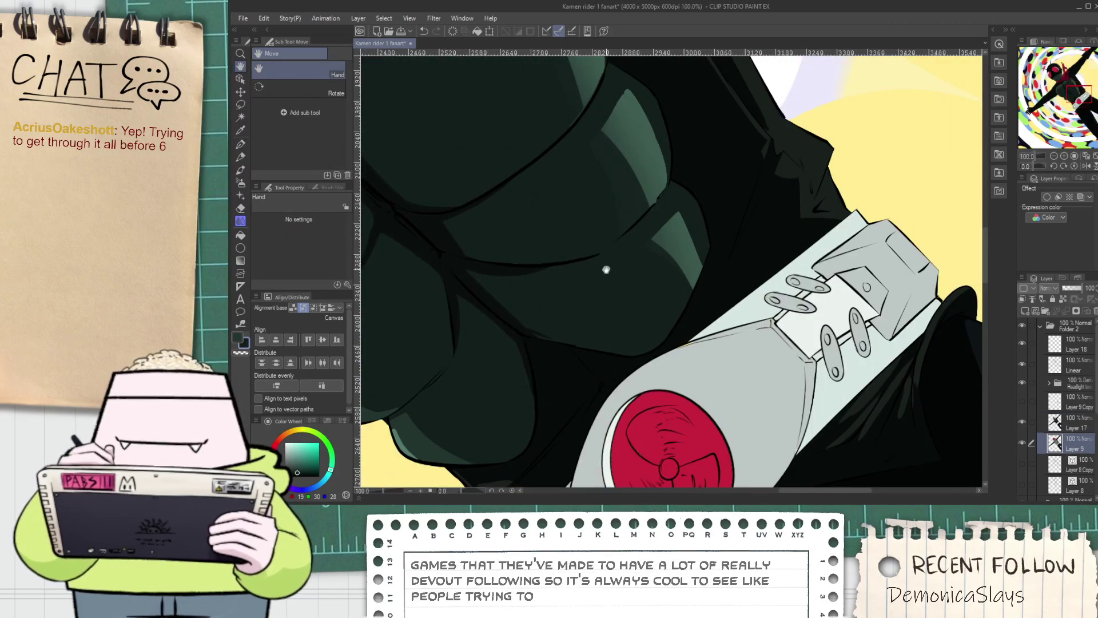
drag(688, 350, 560, 256)
scroll(543, 251, up, 4)
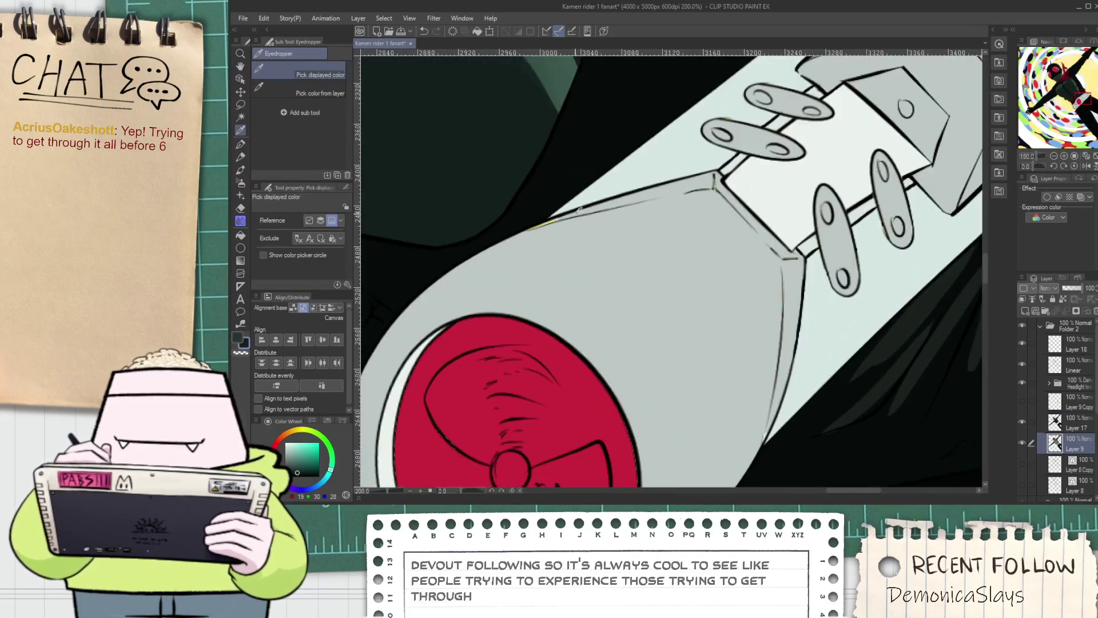
click(533, 243)
key(p)
scroll(493, 225, up, 3)
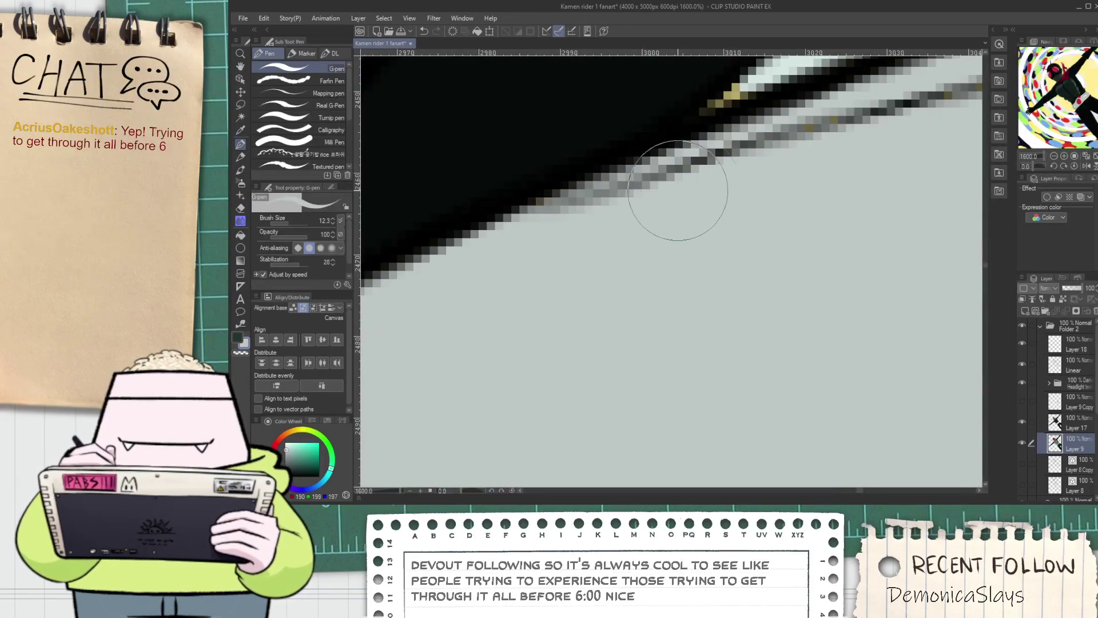
scroll(818, 133, down, 3)
scroll(597, 241, up, 3)
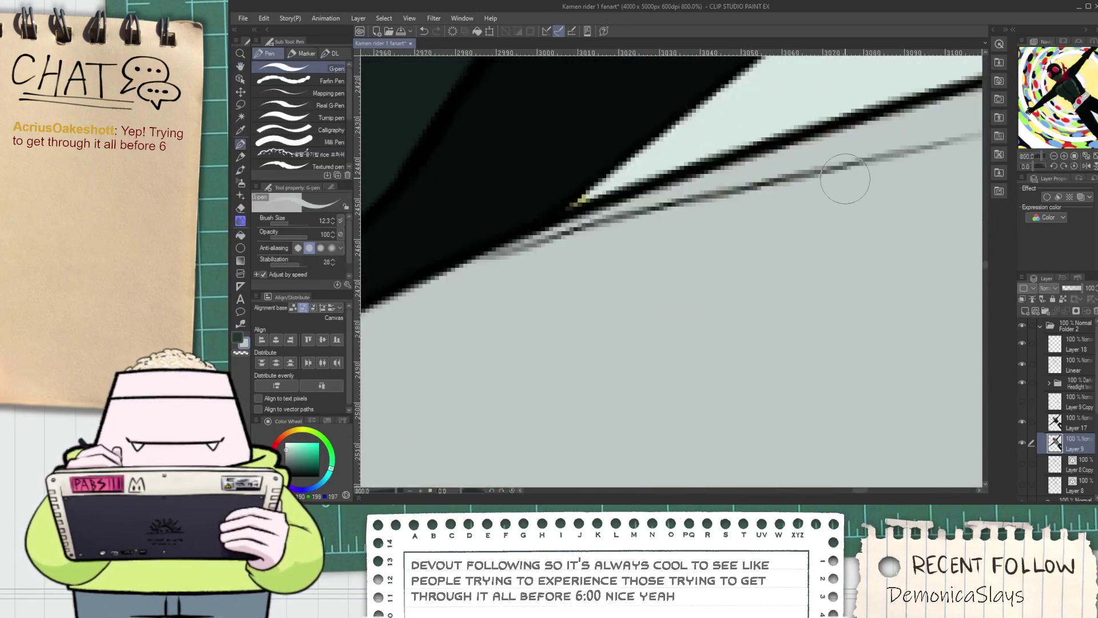
Fill the yellowish gaps around the buckle's inner contour lines, at both corners and down the outer side, with grey
scroll(852, 171, down, 4)
scroll(780, 209, up, 3)
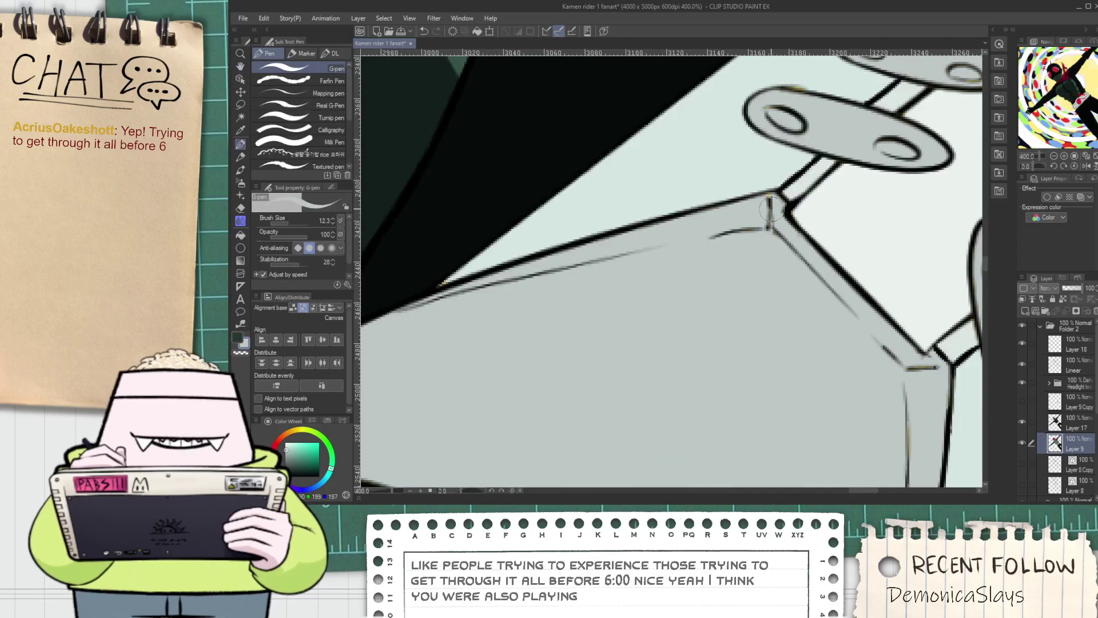
scroll(785, 216, up, 3)
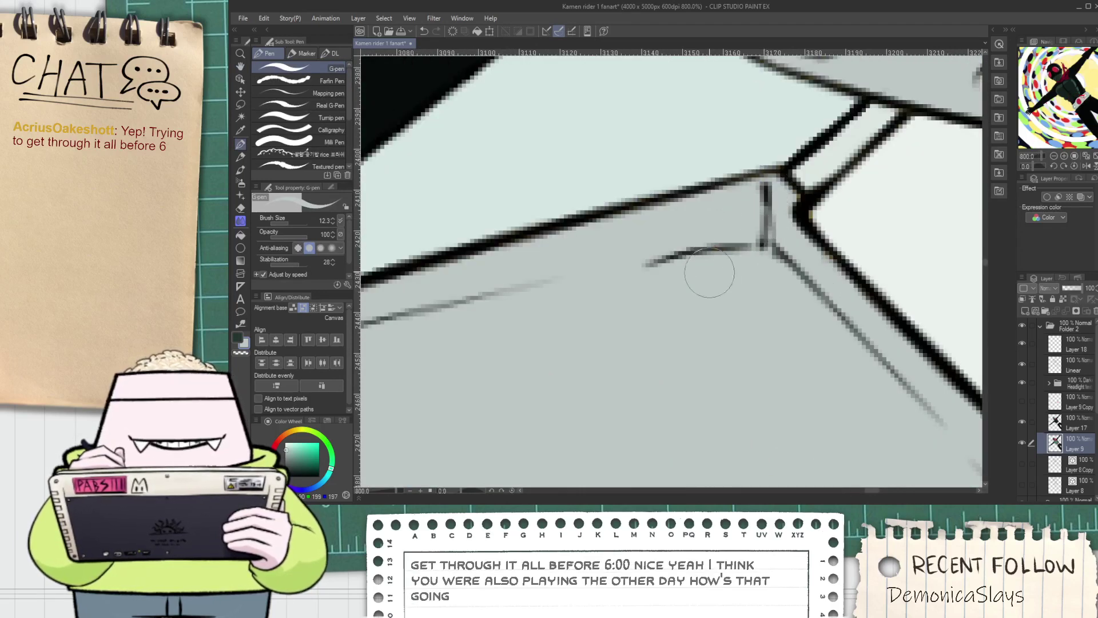
scroll(707, 269, down, 3)
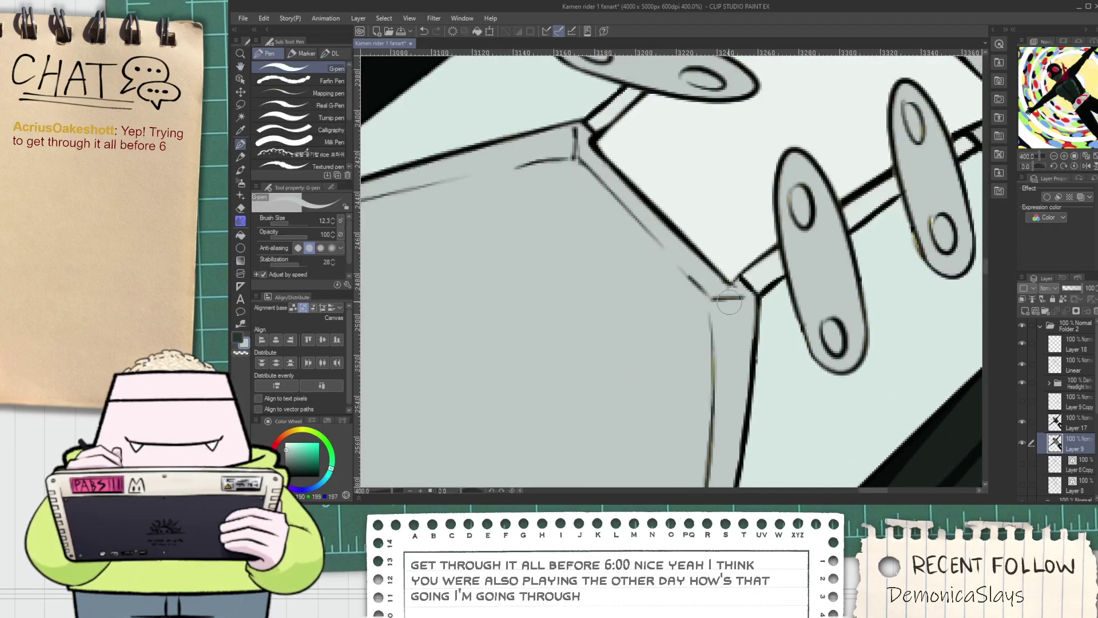
scroll(664, 253, up, 3)
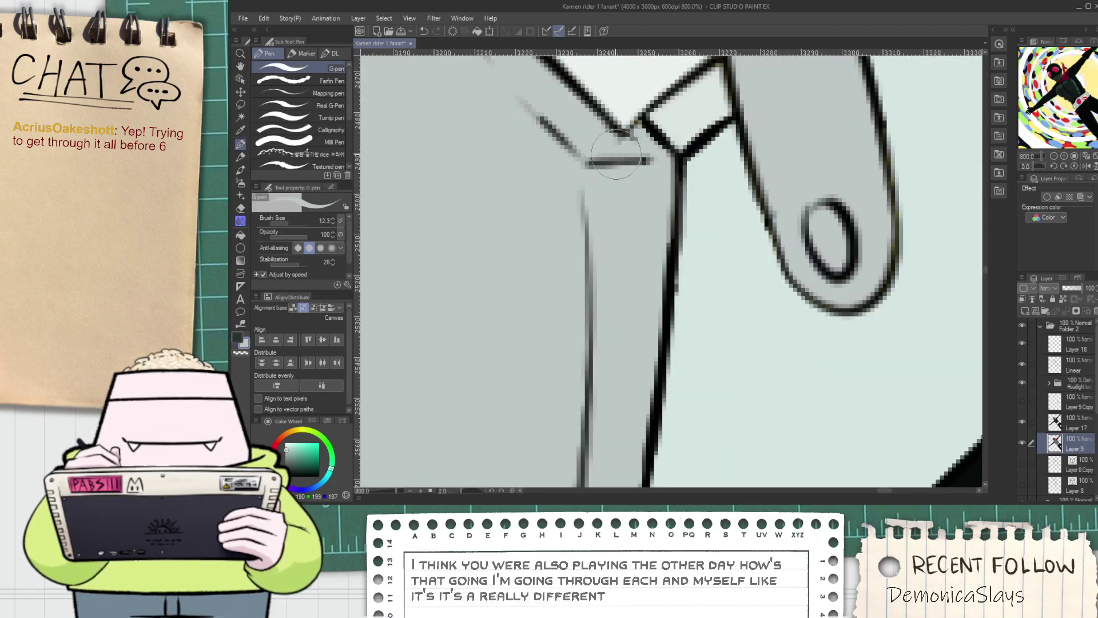
scroll(597, 131, down, 4)
scroll(573, 355, up, 2)
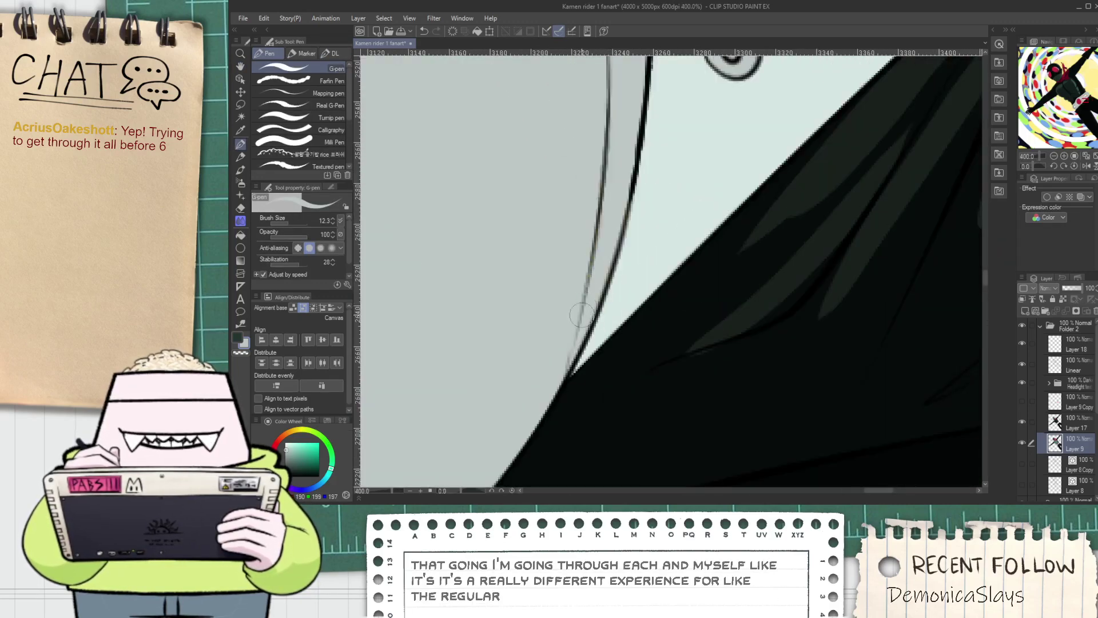
scroll(565, 322, down, 4)
Sample the strap's pale teal and cover the yellow gap where its tip meets the buckle's upper edge
drag(503, 214, 595, 300)
scroll(595, 300, up, 4)
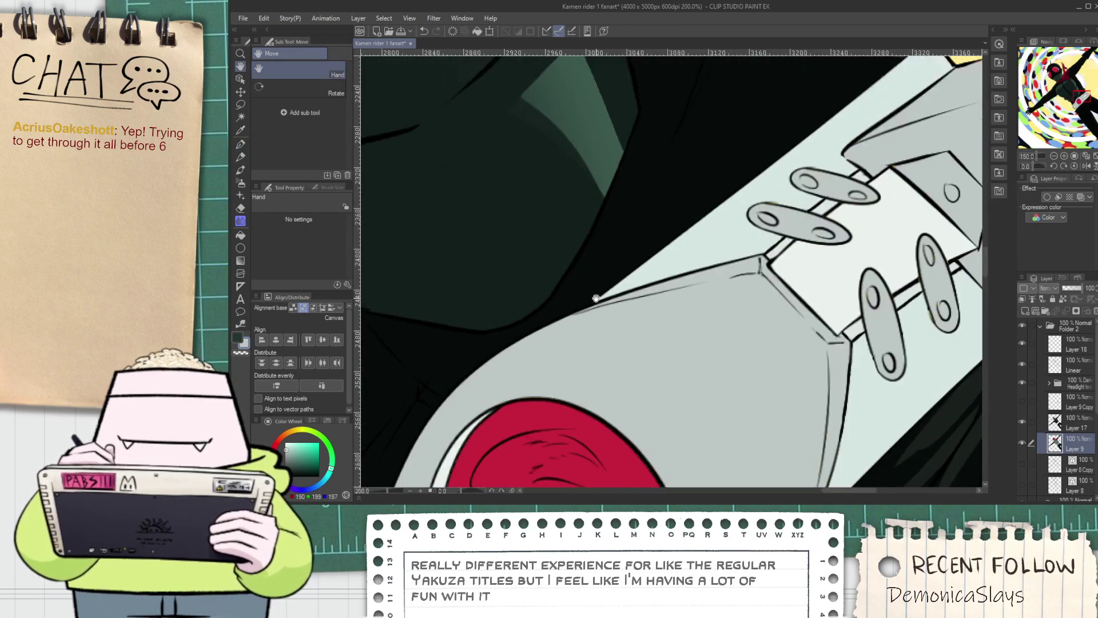
key(alt)
click(665, 261)
key(p)
scroll(595, 306, up, 3)
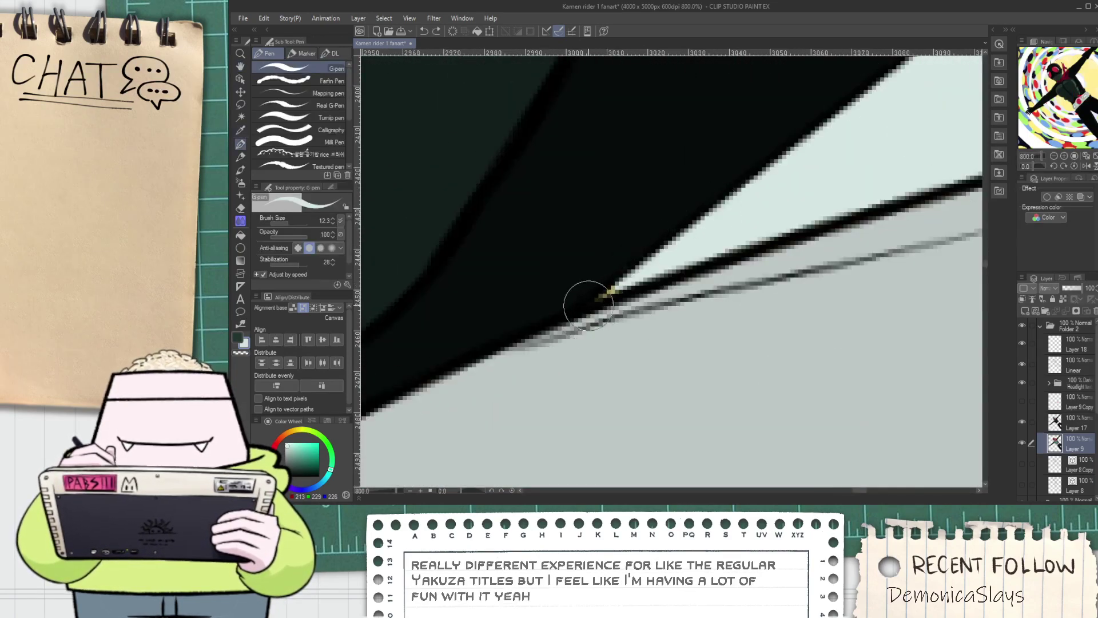
scroll(686, 234, down, 5)
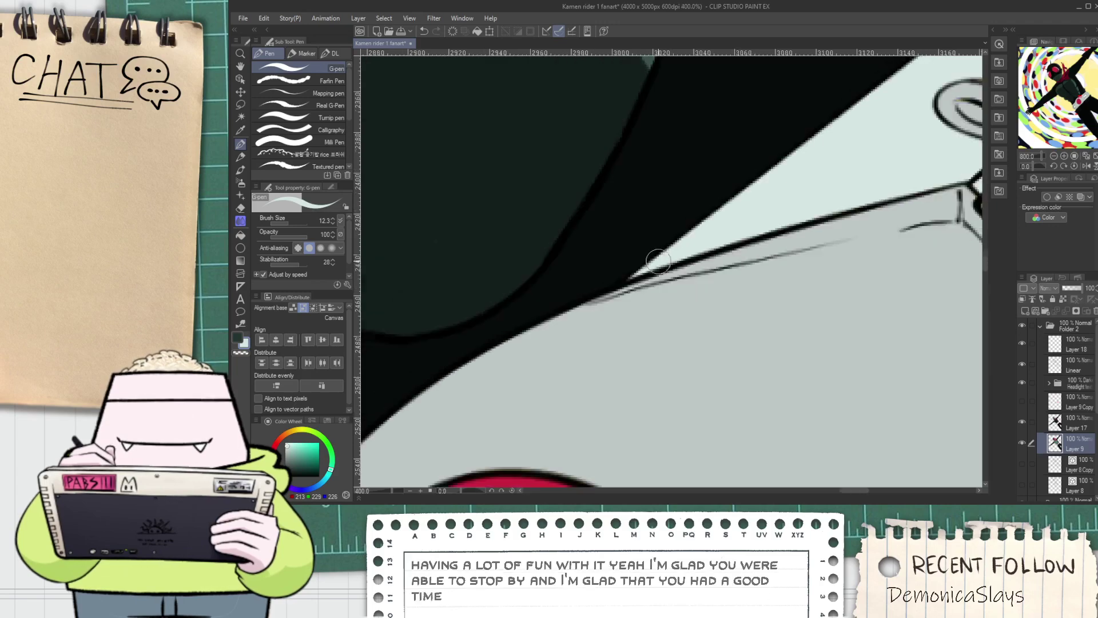
scroll(713, 213, down, 5)
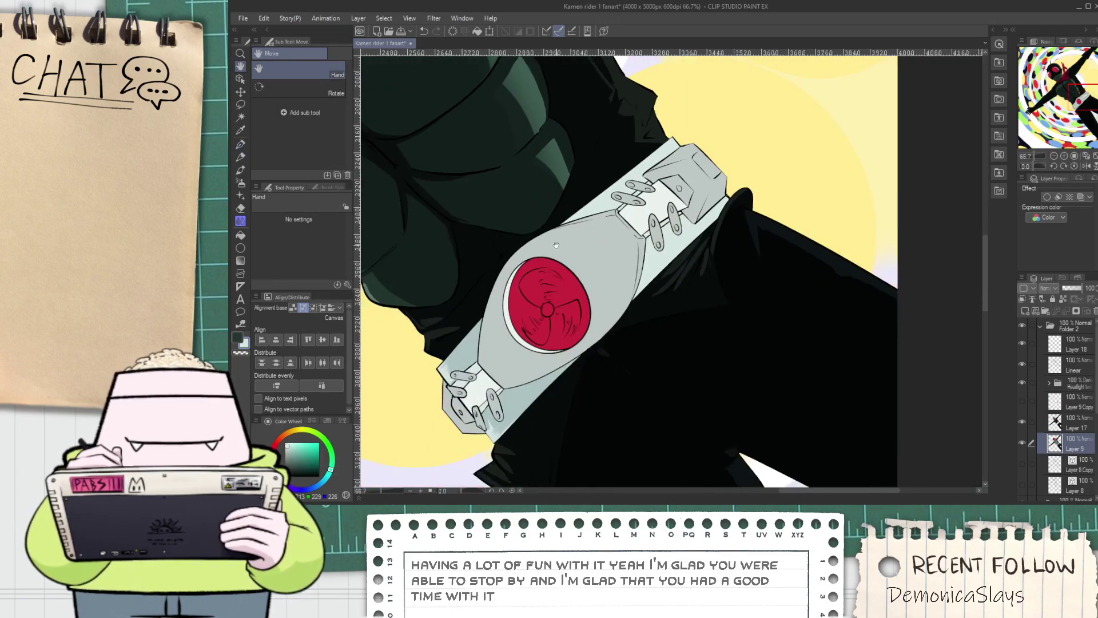
Touch up the white plate's edge where it meets the buckle's upper corner with off-white
scroll(628, 223, down, 1)
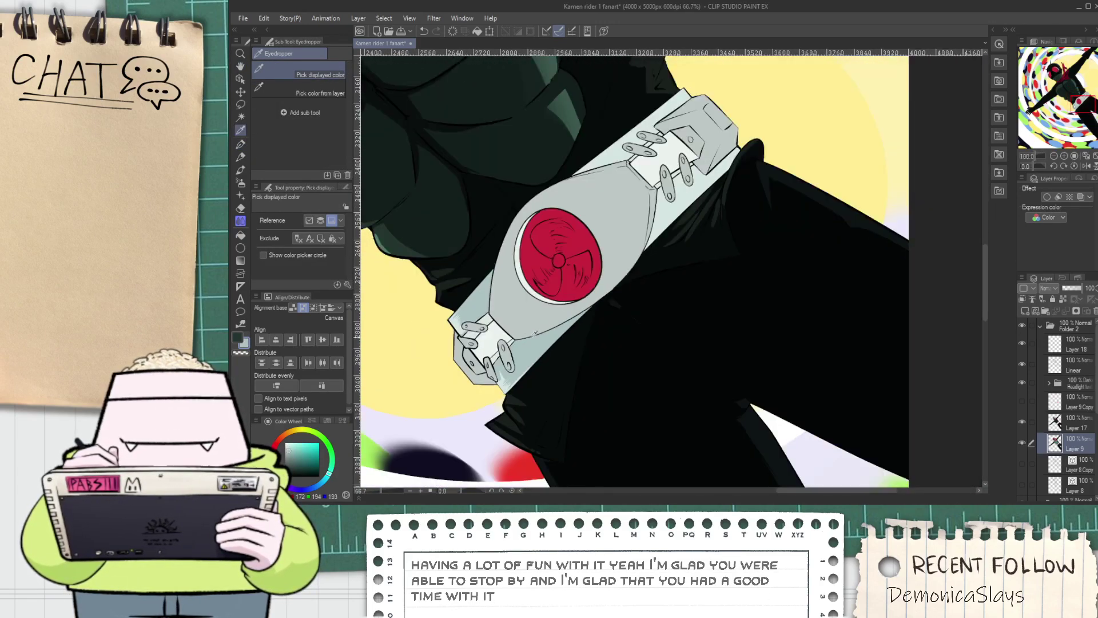
scroll(628, 223, up, 6)
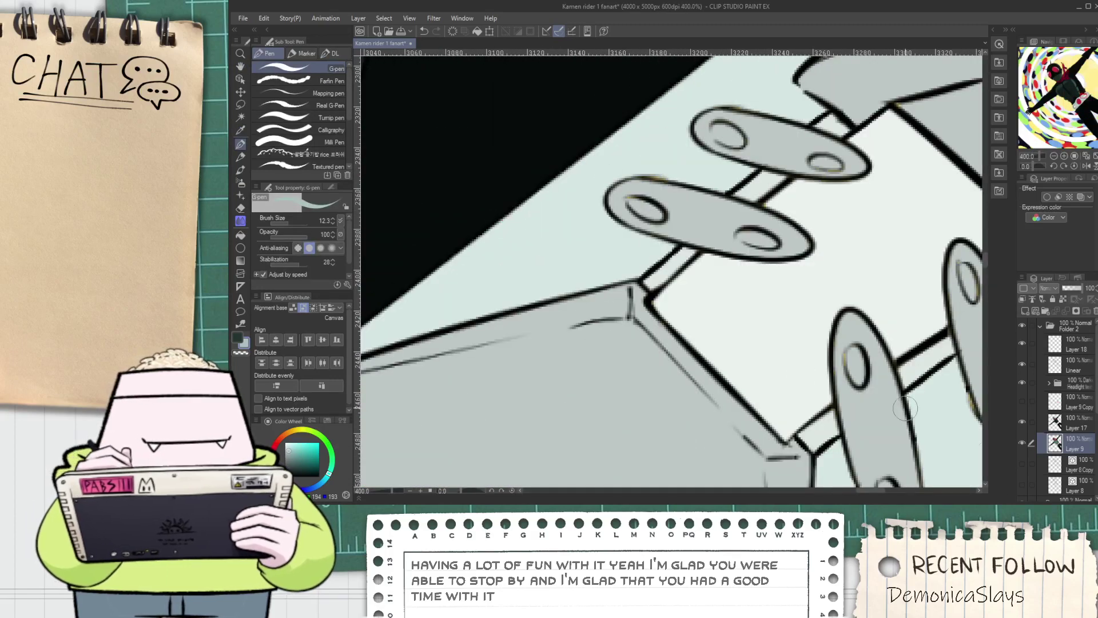
scroll(643, 292, up, 2)
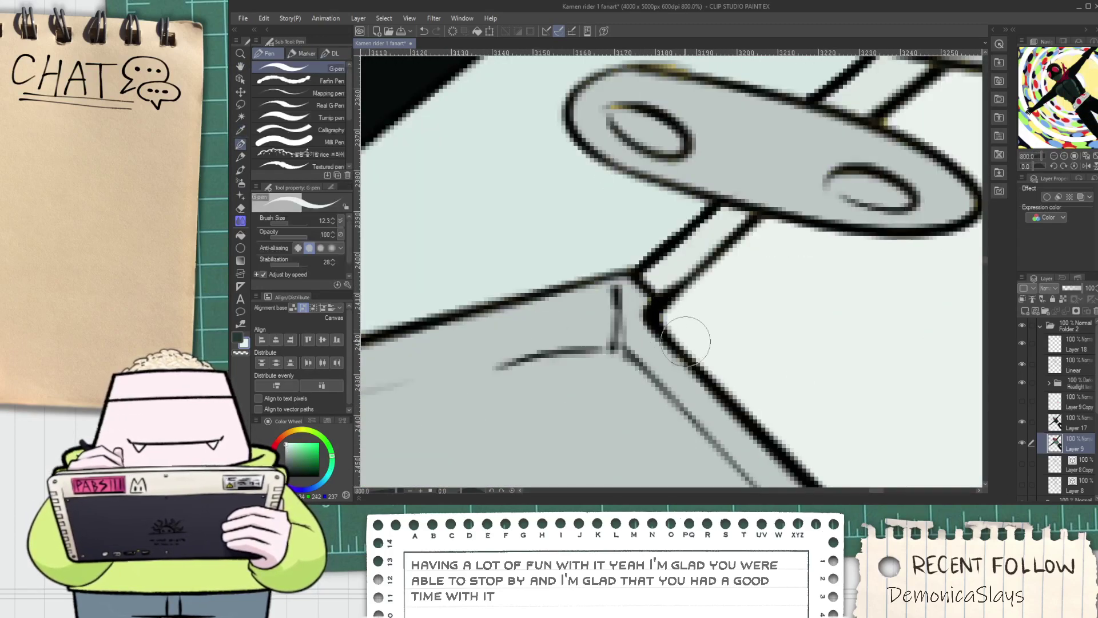
Cover the yellowish fringe inside the buckle's upper outline near its corner with the sampled buckle grey
alt+click(637, 286)
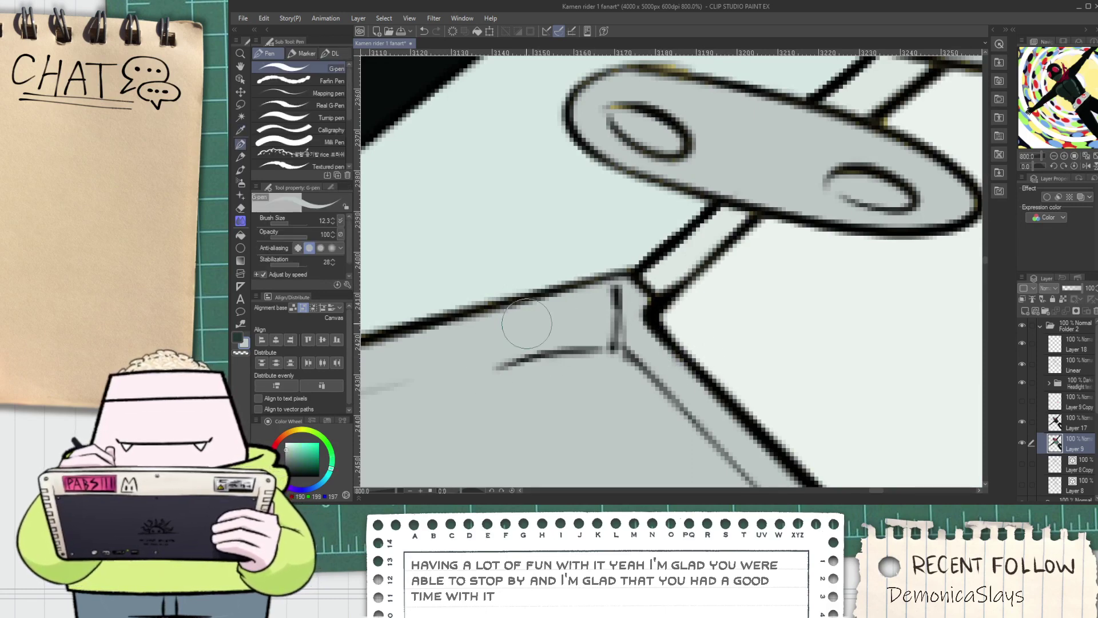
scroll(526, 324, up, 2)
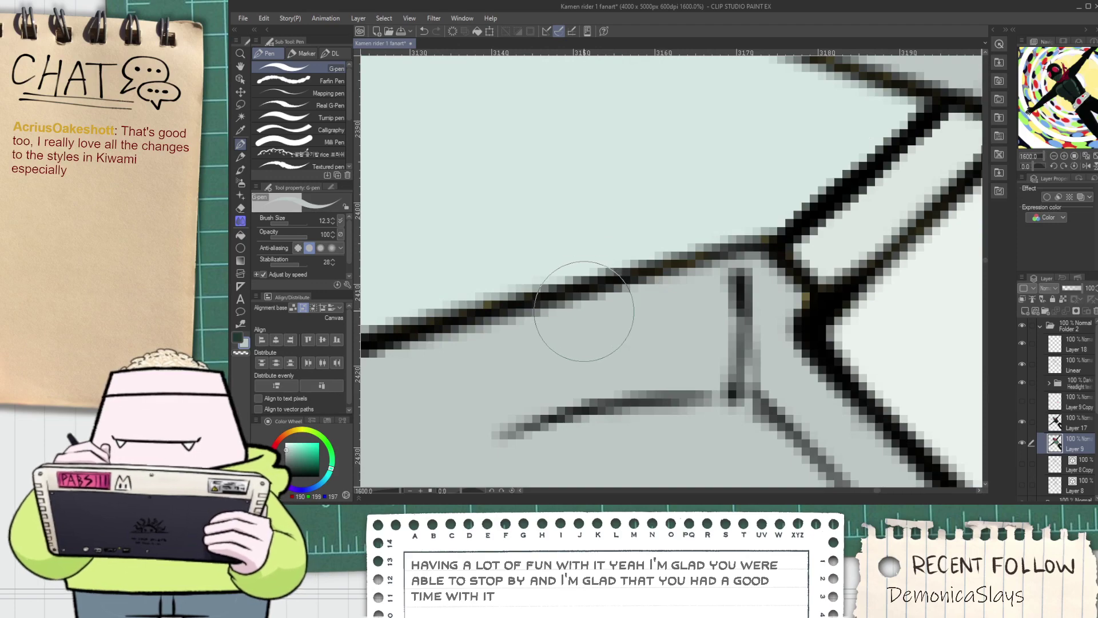
scroll(584, 315, down, 2)
key(space)
drag(596, 314, 611, 327)
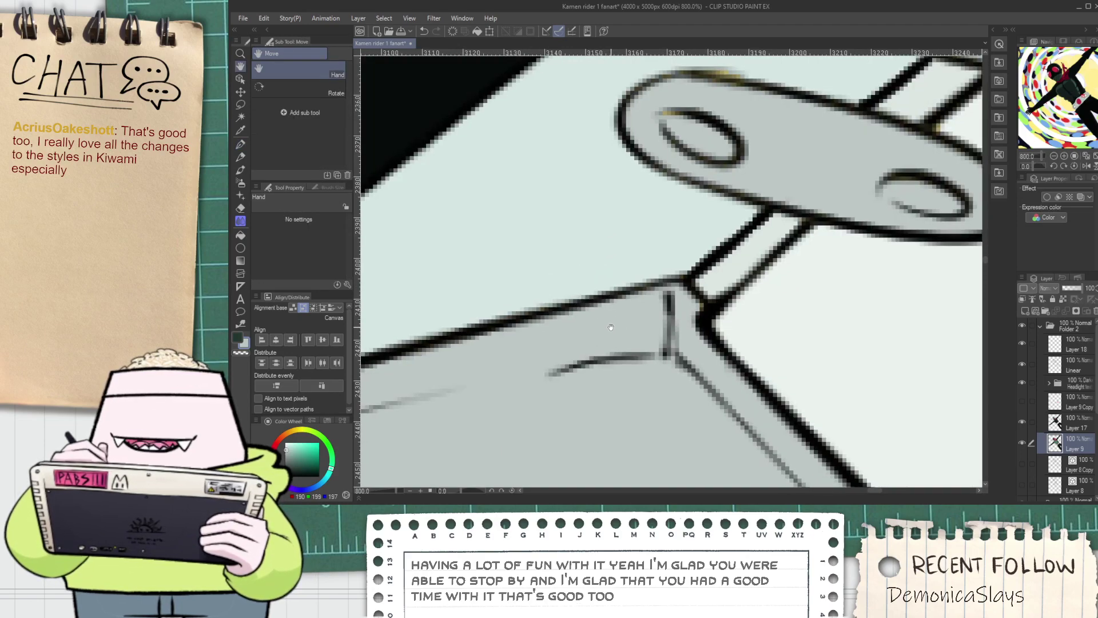
scroll(665, 319, up, 2)
drag(702, 247, 744, 301)
scroll(587, 256, down, 2)
Clean both sides of the buckle's upper corner outline, using pale teal on the strap side and grey inside
alt+click(571, 241)
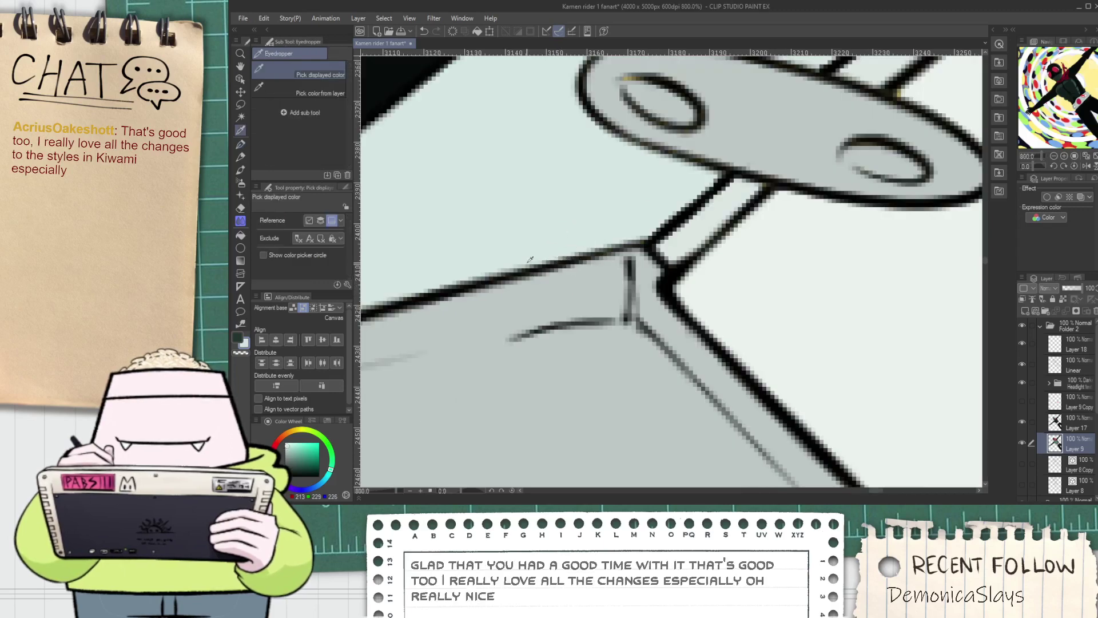
key(space)
drag(511, 272, 585, 273)
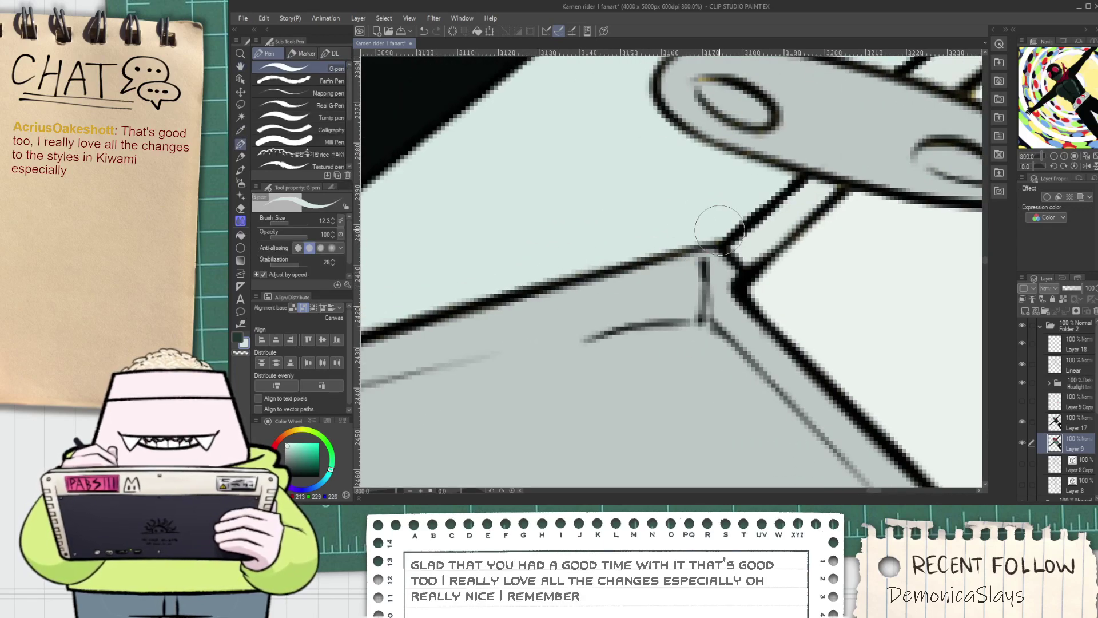
alt+click(707, 265)
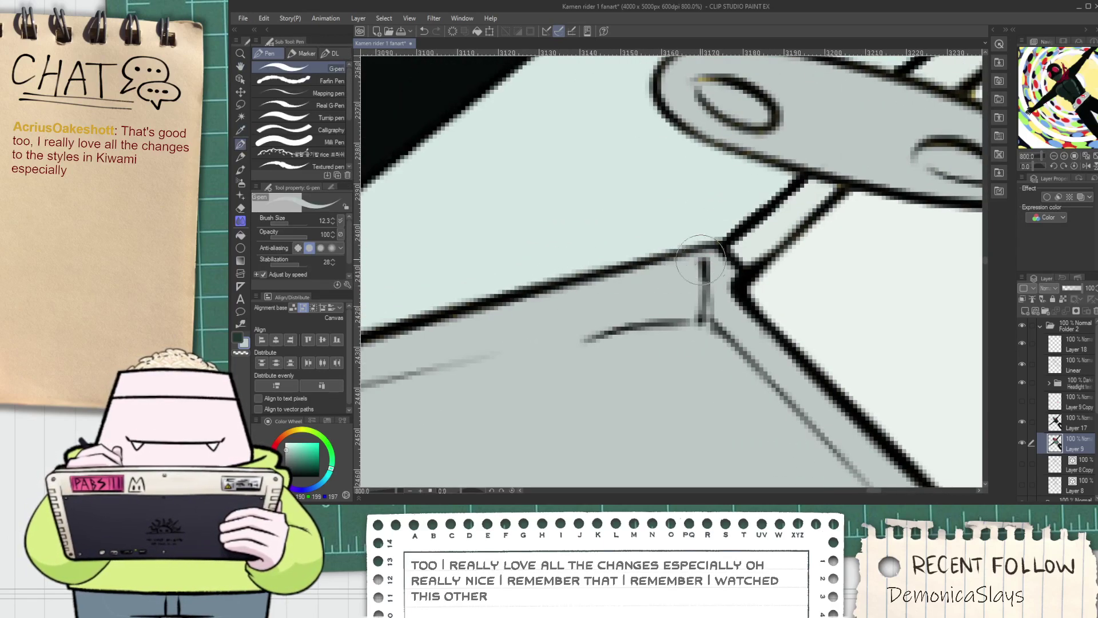
Touch up the thin connecting band and adjoining white plate below the oval clip with sampled colours, undoing a stray stroke
scroll(698, 263, down, 3)
scroll(778, 267, up, 3)
alt+click(667, 292)
mouse_move(674, 239)
mouse_down()
mouse_move(658, 267)
mouse_move(711, 219)
mouse_up()
key(ctrl+z)
alt+click(693, 290)
scroll(696, 246, down, 3)
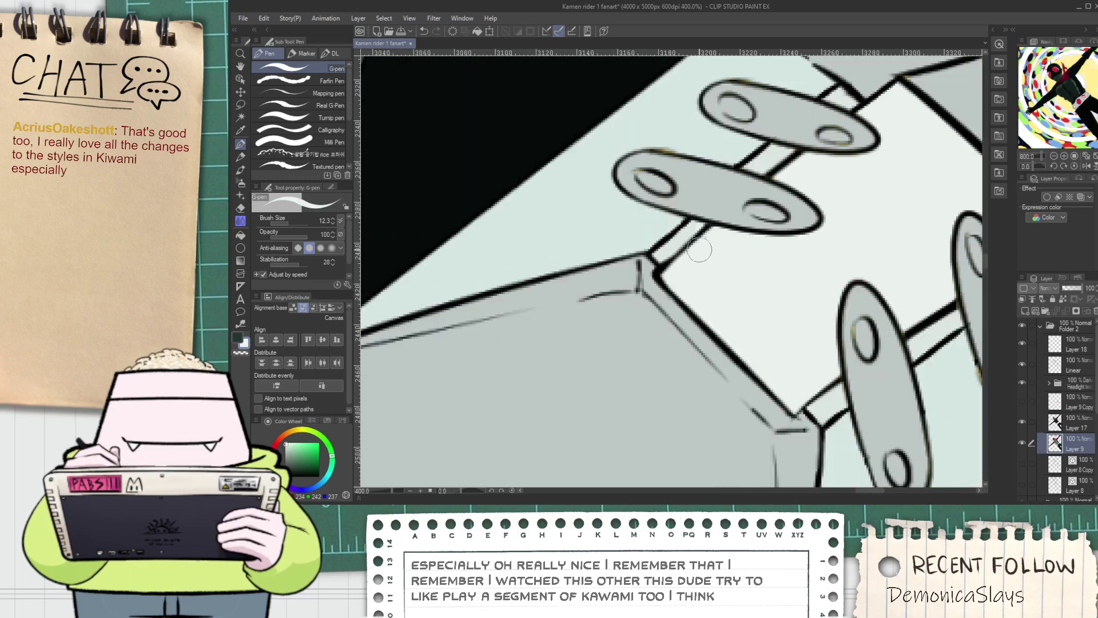
Cover the yellow fringe along the lower oval clip's upper outline with pale teal sampled from the strap
key(space)
drag(719, 272, 666, 340)
key(alt)
scroll(596, 229, up, 3)
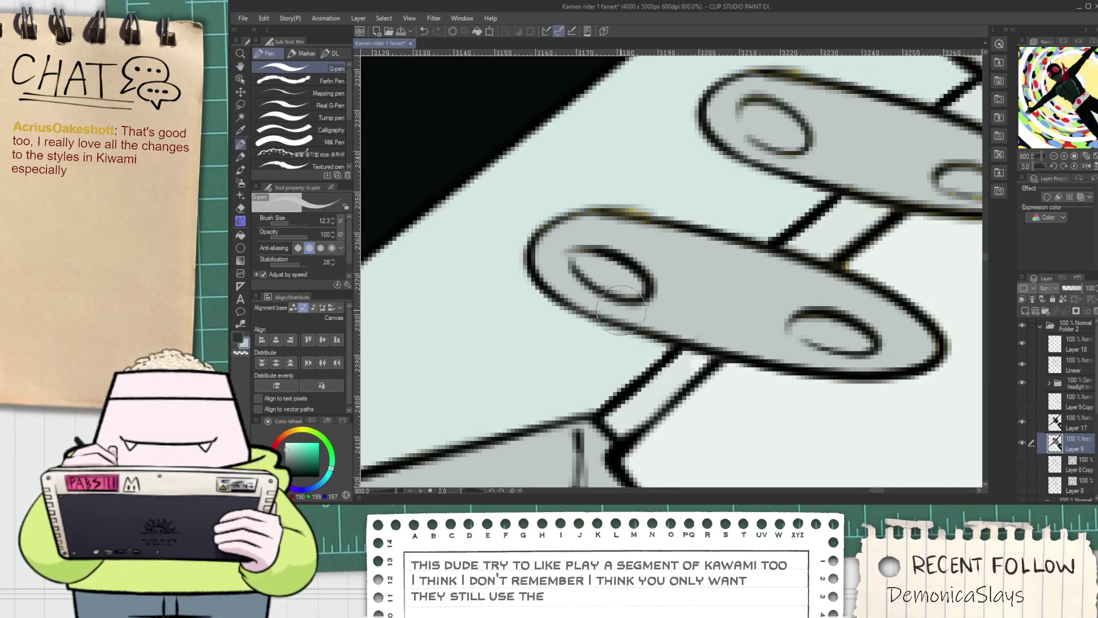
key(space)
scroll(539, 254, up, 3)
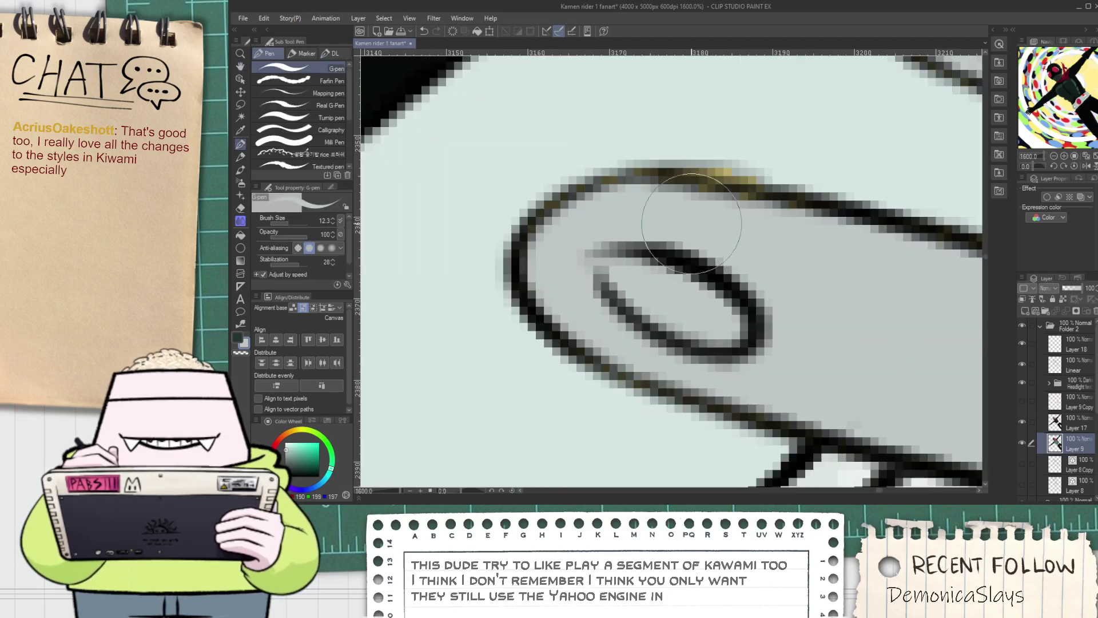
alt+click(484, 215)
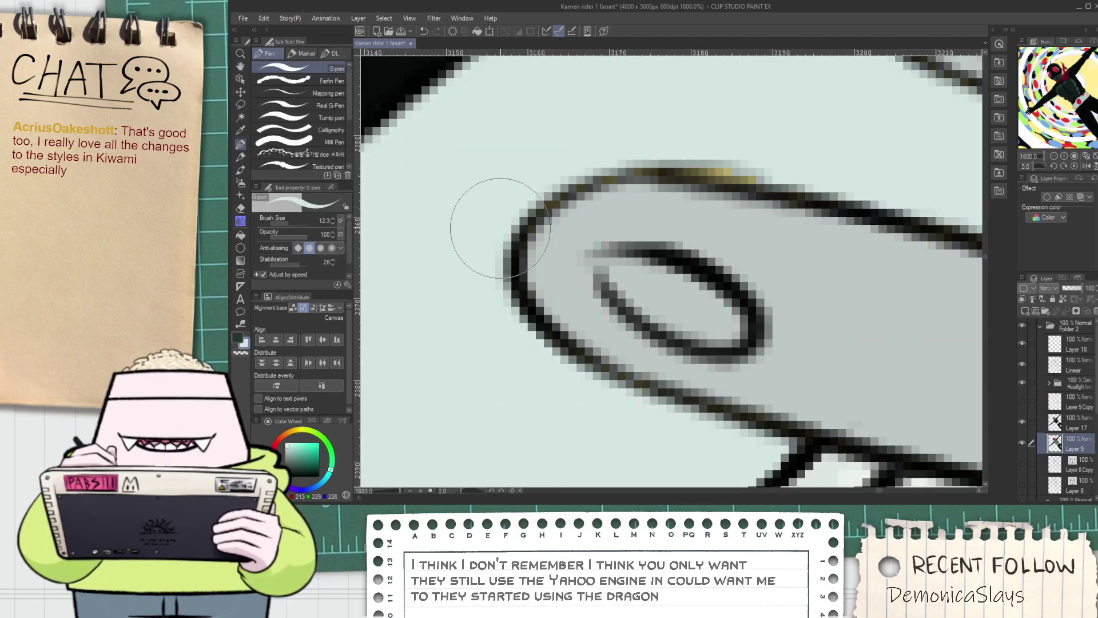
mouse_move(645, 155)
mouse_down()
mouse_move(715, 163)
mouse_move(566, 178)
mouse_move(605, 165)
mouse_up()
key(ctrl+z)
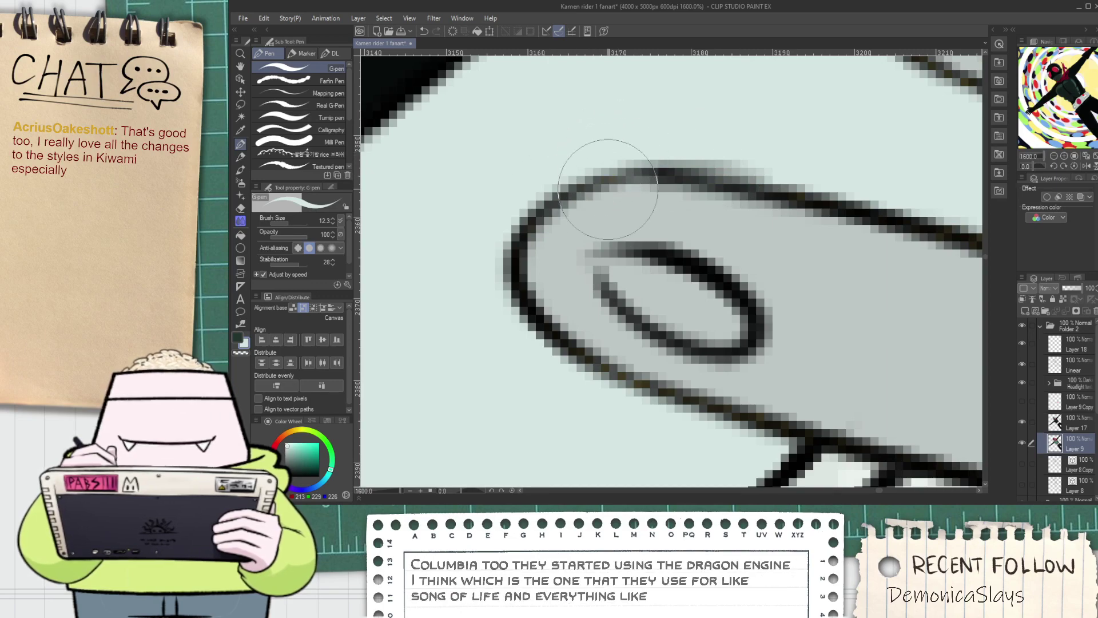
scroll(591, 331, down, 2)
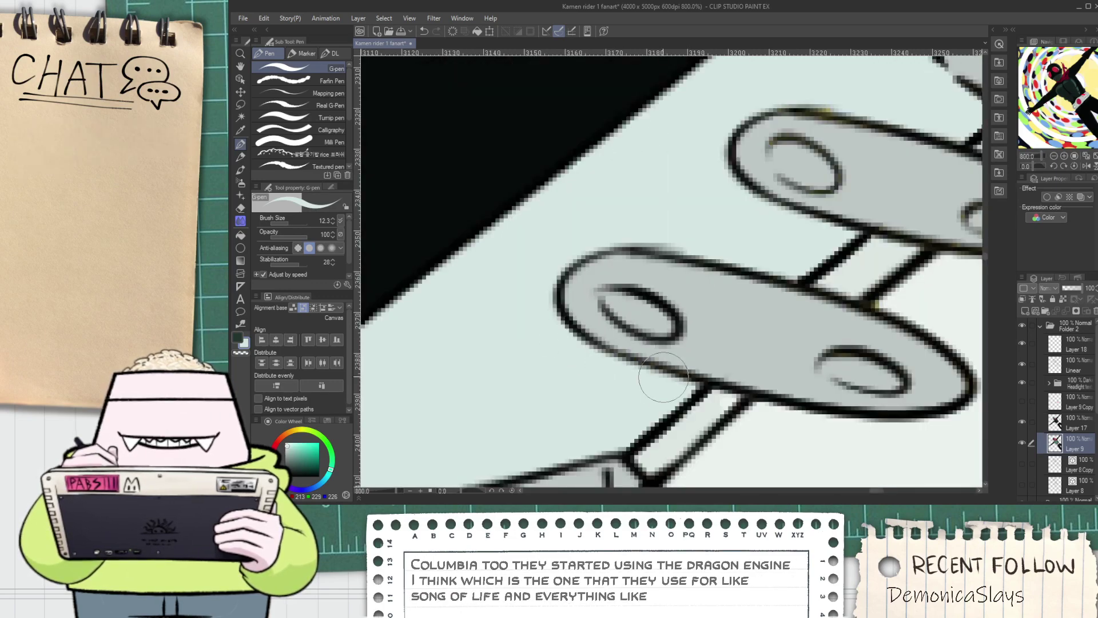
Clean the yellow fringe where the thin connecting band meets the lower oval clip, using sampled off-white and clip grey
scroll(638, 373, down, 4)
key(space)
drag(720, 337, 611, 300)
scroll(611, 300, up, 4)
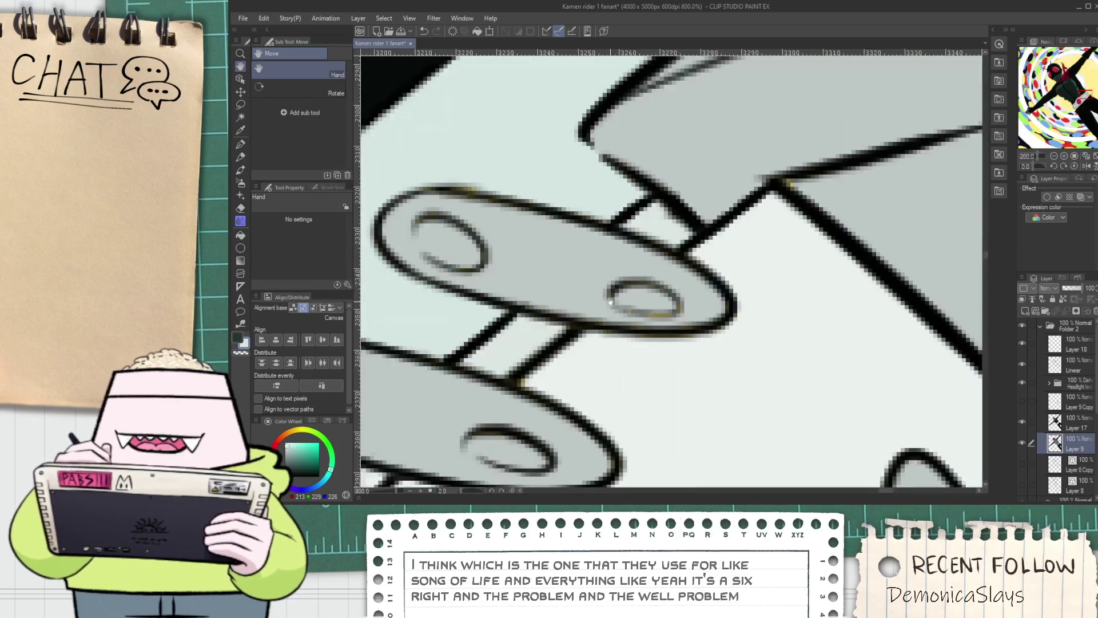
drag(595, 367, 625, 317)
alt+click(578, 379)
key(space)
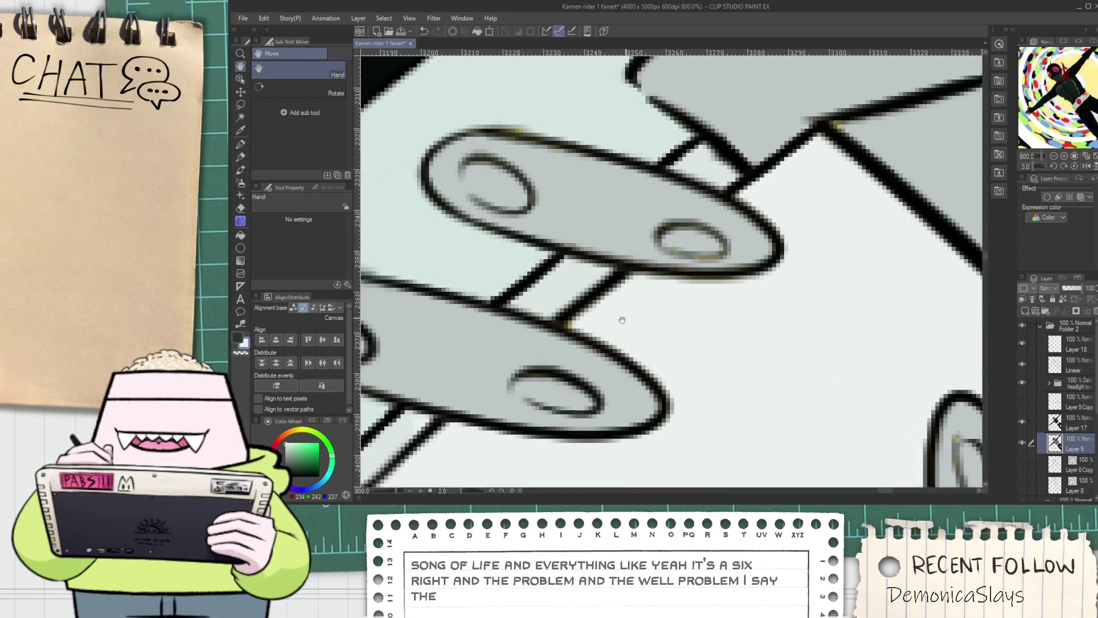
alt+click(573, 340)
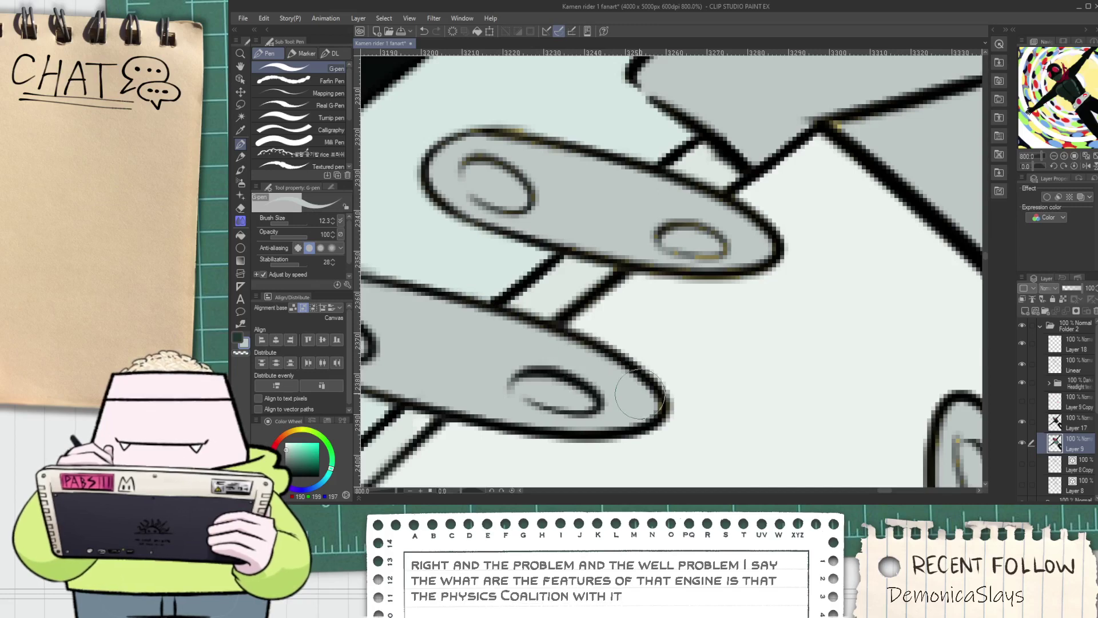
alt+click(678, 398)
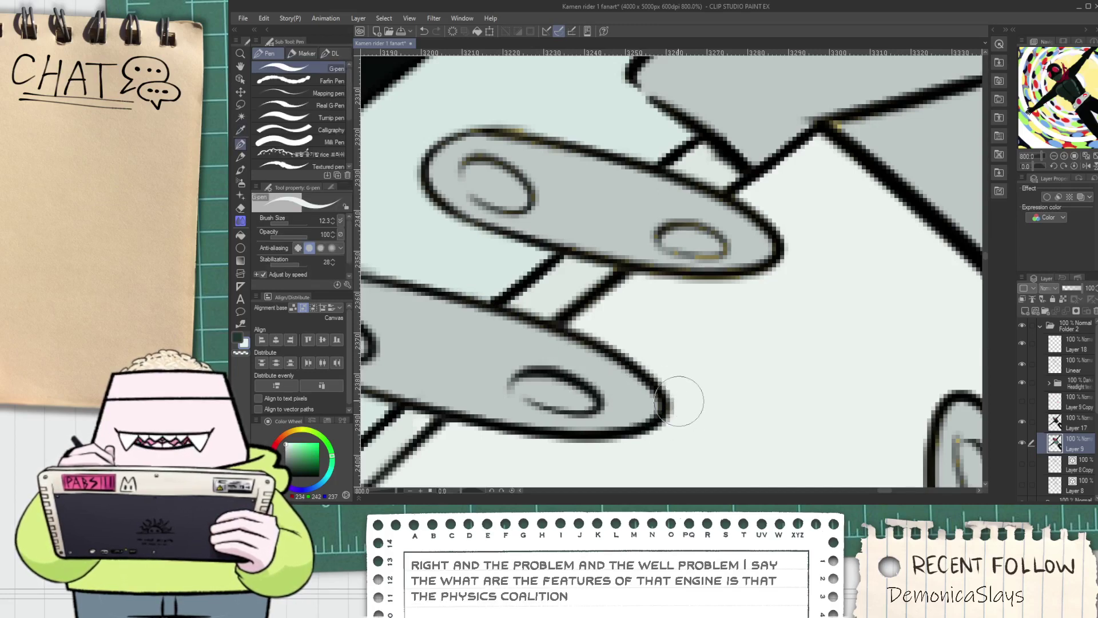
Cover the yellow fringes around the upper oval clip's two holes and inner outline with the sampled clip grey
drag(529, 246, 508, 304)
alt+click(555, 284)
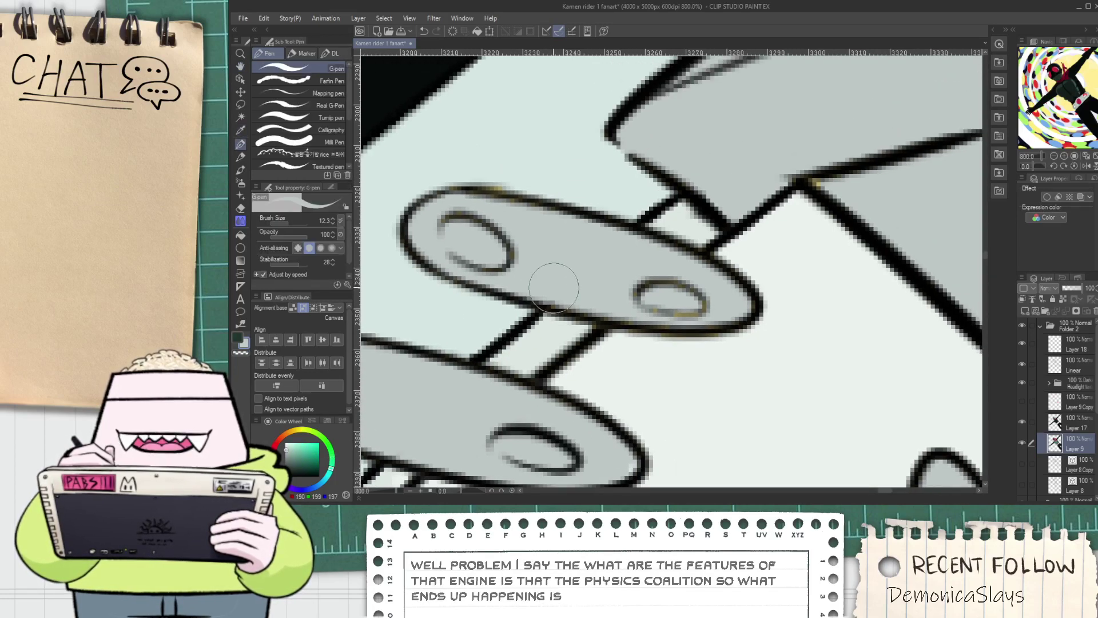
drag(632, 312, 611, 284)
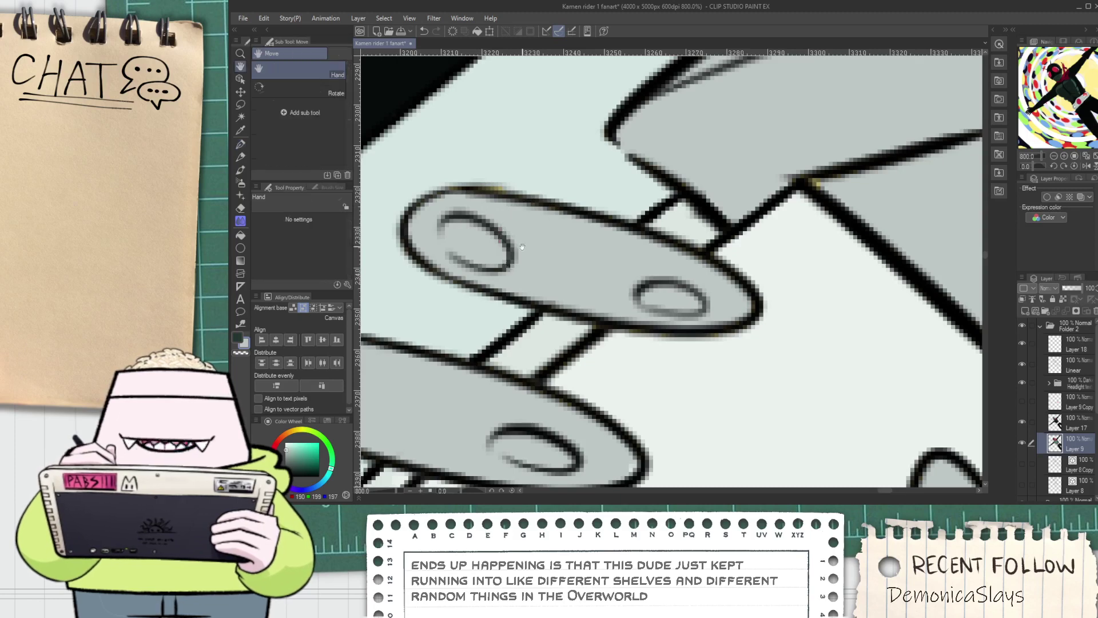
drag(523, 247, 597, 294)
Touch up the upper oval clip's outer outline, using off-white along the plate side and pale teal along the strap side
alt+click(719, 419)
drag(646, 375, 743, 385)
key(ctrl+z)
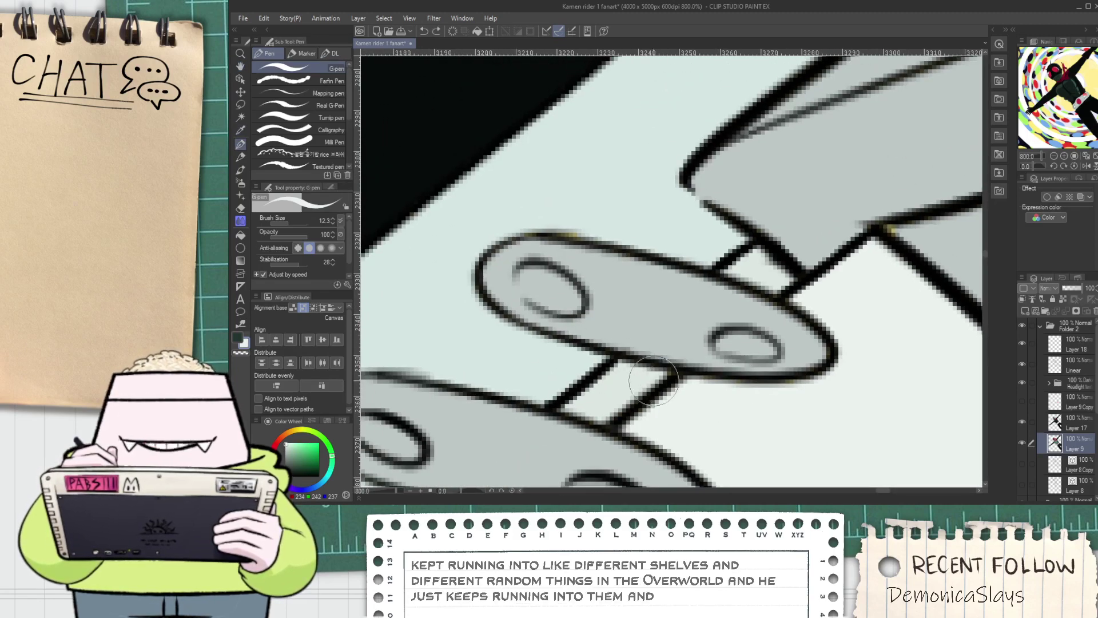
key(i)
key(p)
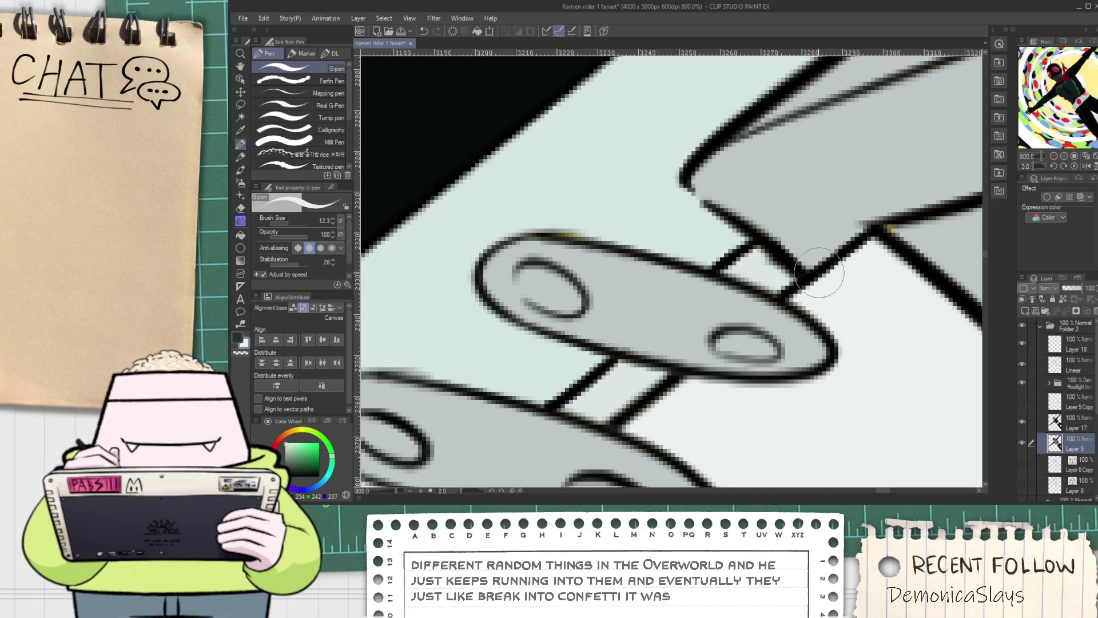
scroll(504, 235, up, 3)
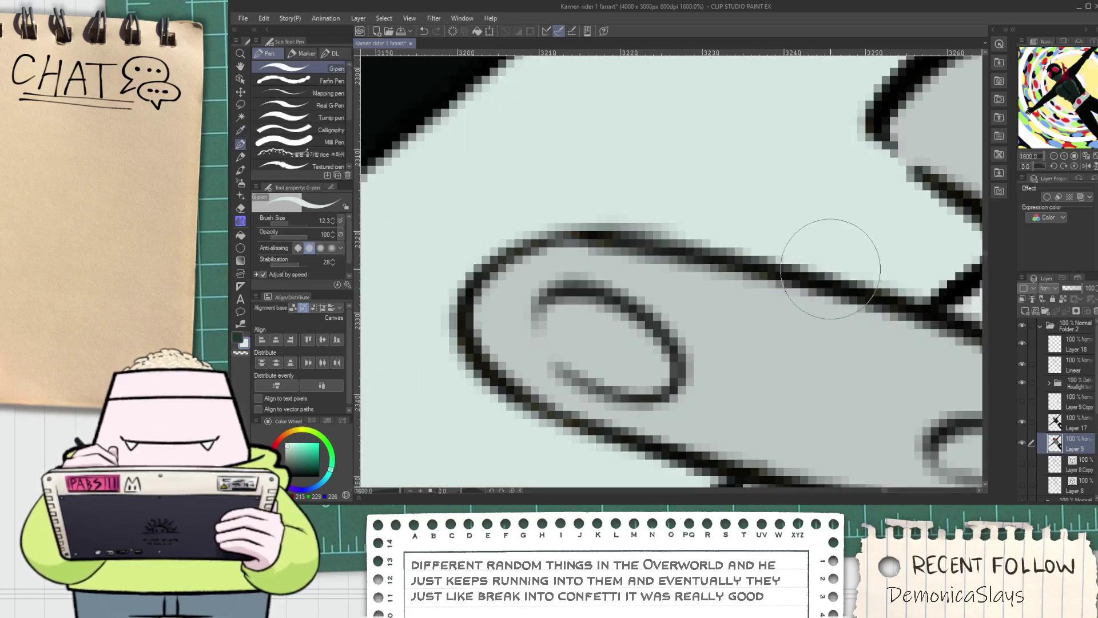
scroll(723, 236, down, 3)
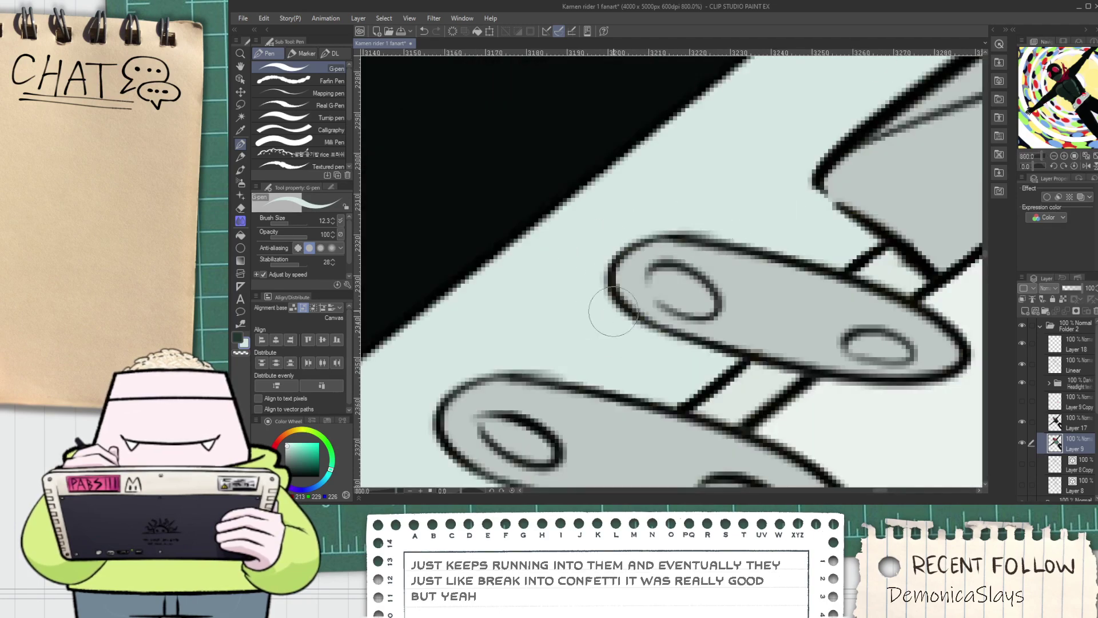
Cover the yellow fringe at the grey end piece's inner corner and along its fold line with sampled grey
scroll(617, 307, down, 5)
key(i)
scroll(649, 309, up, 5)
click(645, 265)
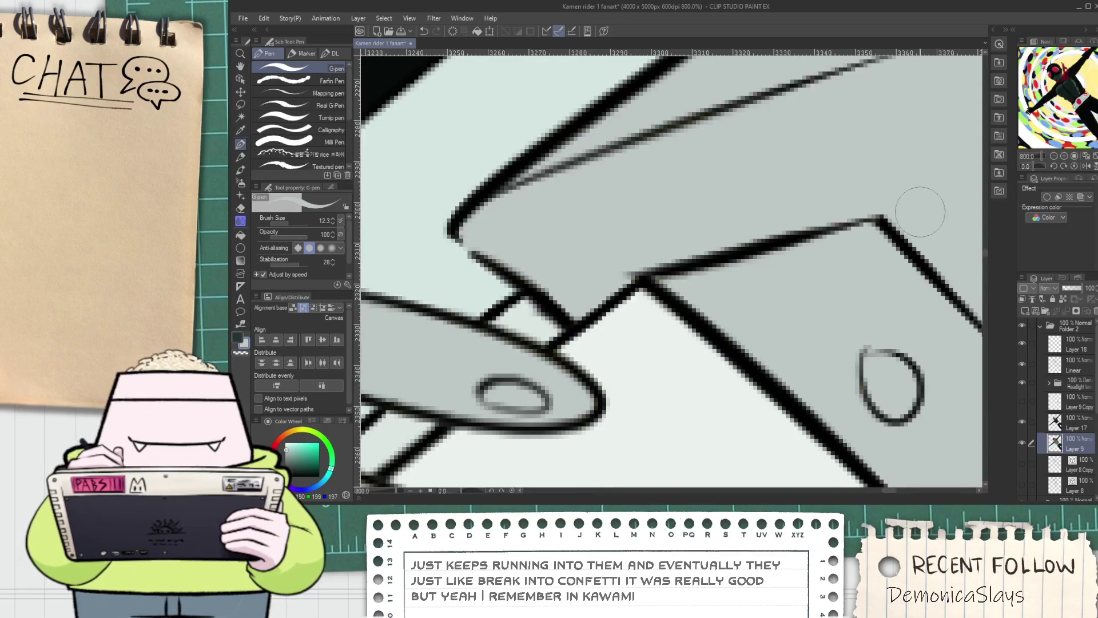
scroll(778, 240, down, 3)
scroll(584, 234, up, 3)
mouse_move(633, 255)
mouse_down()
mouse_move(689, 286)
mouse_move(746, 206)
mouse_up()
Switch to the hard eraser and make Layer 17 active for work on the belt strap's lower end
scroll(691, 287, down, 6)
key(space)
scroll(746, 206, down, 2)
drag(600, 437, 617, 299)
scroll(615, 300, up, 2)
scroll(609, 265, down, 3)
scroll(577, 261, up, 1)
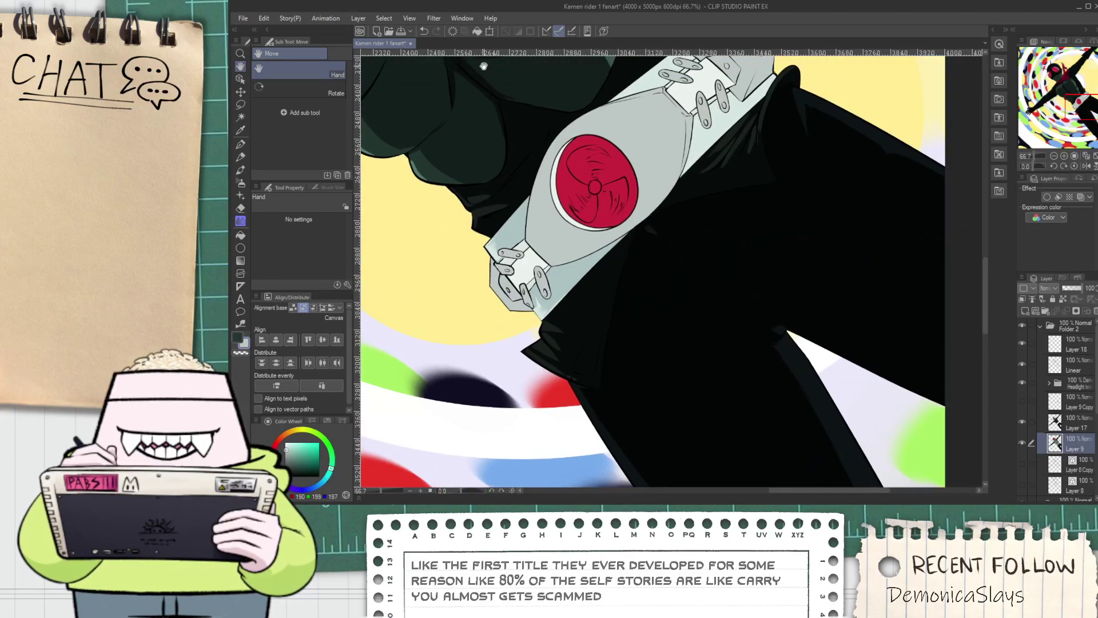
scroll(540, 197, up, 3)
scroll(548, 229, down, 2)
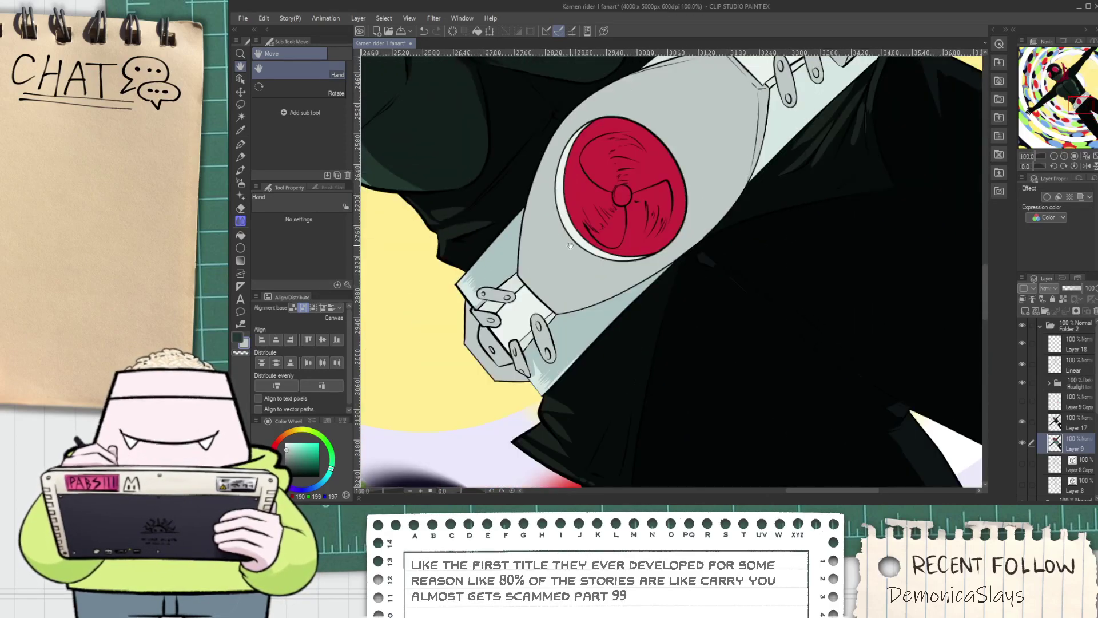
drag(568, 245, 566, 254)
scroll(580, 367, up, 4)
key(e)
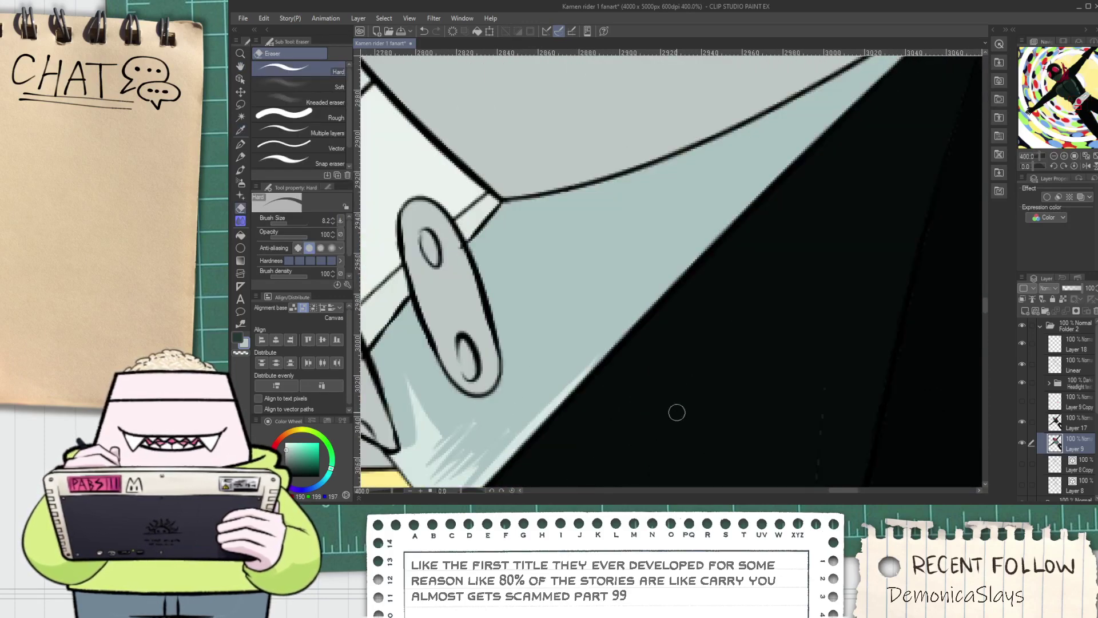
scroll(812, 371, down, 4)
click(1062, 421)
scroll(687, 325, up, 4)
key(p)
key(e)
scroll(609, 484, down, 2)
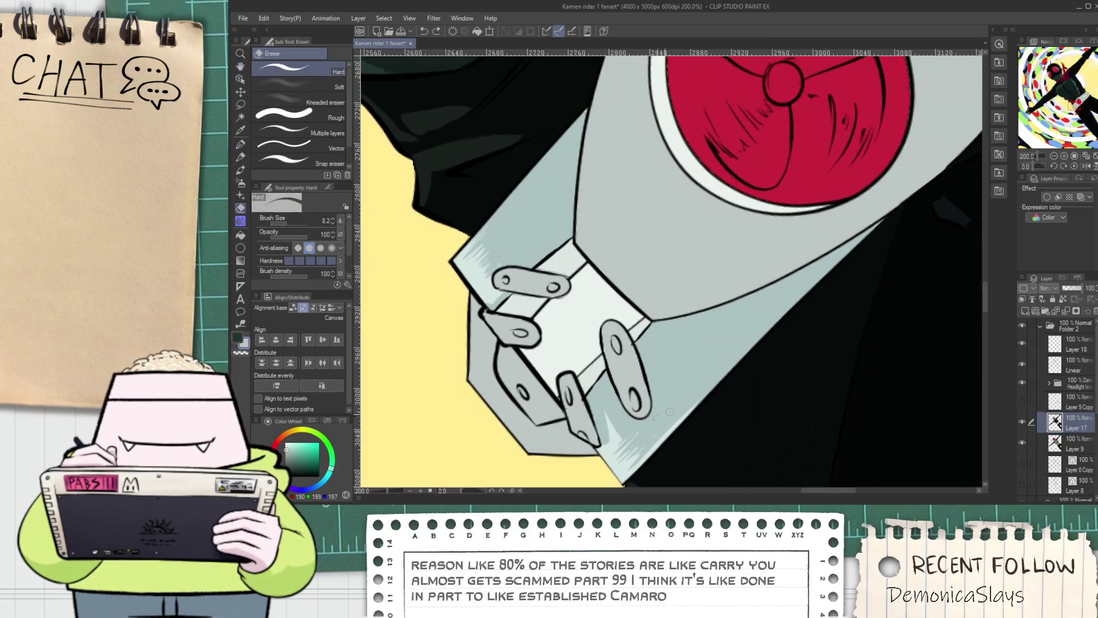
Try erasing a long pale highlight along the strap's edge beside the black trousers, undoing each stroke
key(ctrl+z)
drag(632, 458, 831, 256)
key(ctrl+z)
drag(632, 457, 757, 327)
key(ctrl+z)
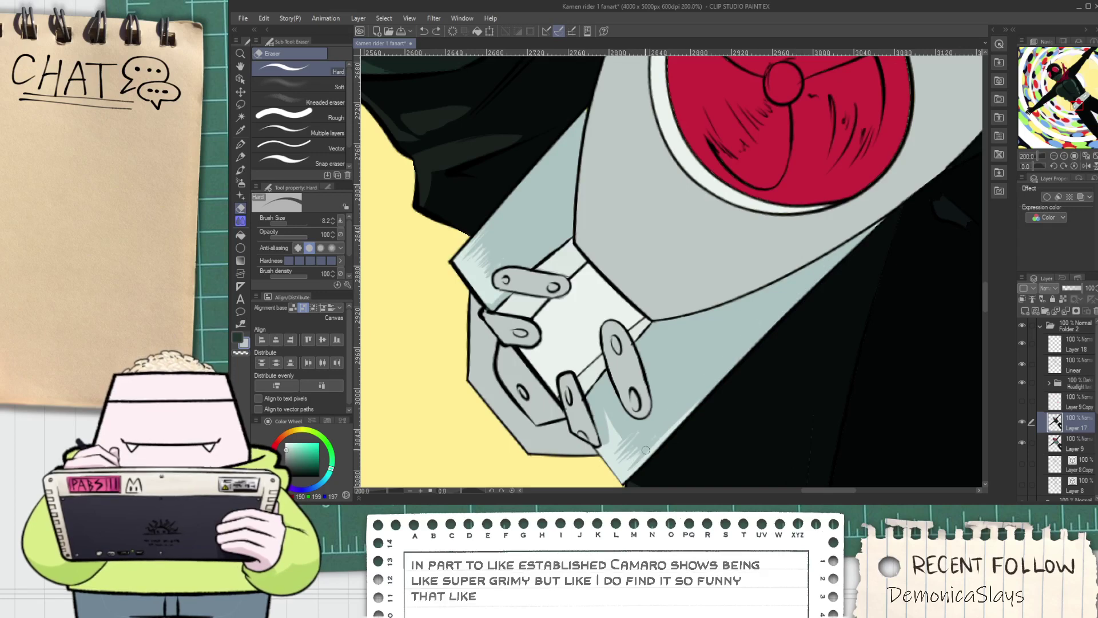
drag(628, 468, 791, 294)
key(ctrl+z)
Erase strap shading beside the pointed clip at the belt's lower end to shape a pale highlight spike, undoing stray strokes
scroll(702, 362, down, 2)
key(space)
mouse_move(686, 341)
mouse_down()
mouse_move(664, 377)
mouse_move(666, 399)
mouse_up()
scroll(561, 395, up, 1)
scroll(601, 409, down, 2)
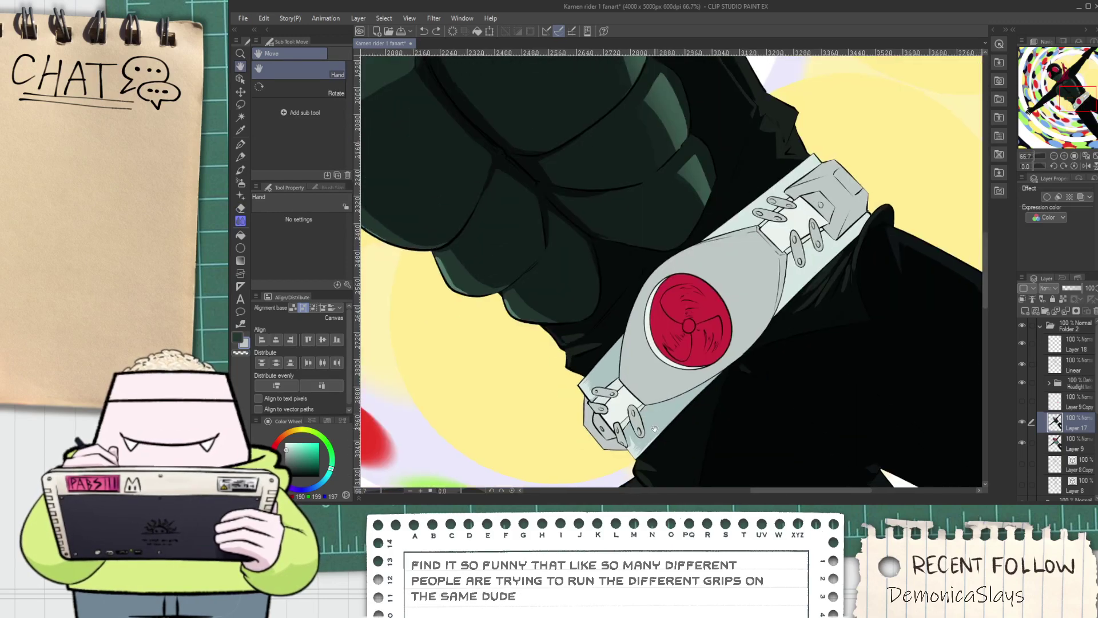
scroll(660, 432, up, 8)
mouse_move(595, 403)
mouse_down()
mouse_move(554, 258)
mouse_move(577, 407)
mouse_up()
key(ctrl+z)
key(ctrl+z)
key(ctrl+z)
drag(570, 207, 579, 352)
mouse_move(596, 389)
mouse_down()
mouse_move(561, 214)
mouse_move(593, 398)
mouse_move(590, 275)
mouse_move(608, 364)
mouse_move(562, 181)
mouse_move(610, 346)
mouse_up()
key(ctrl+z)
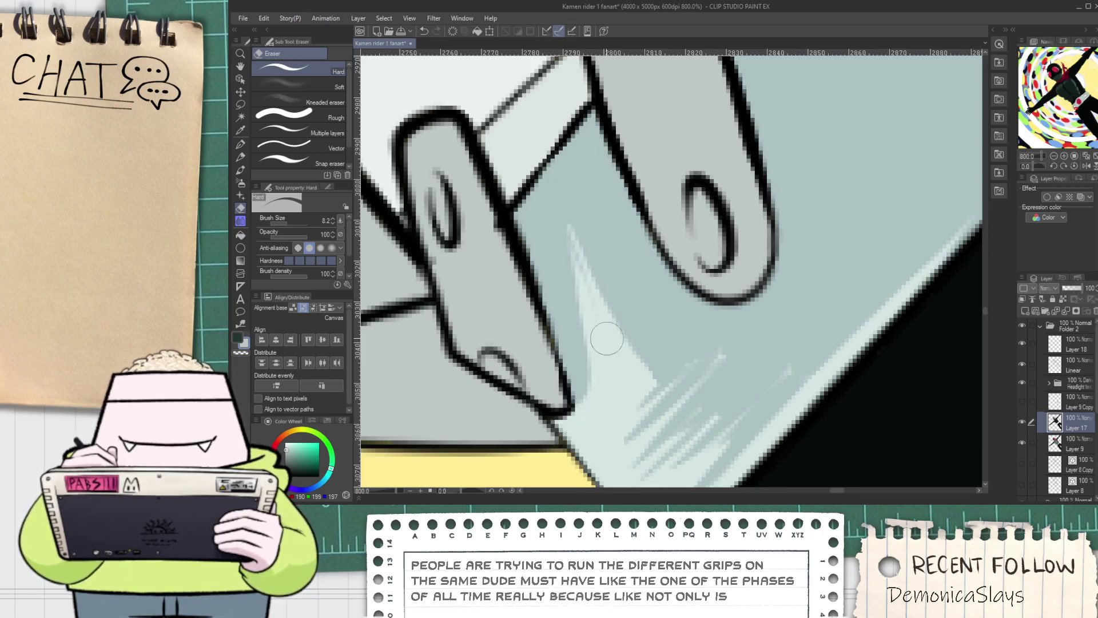
Widen the pale highlight spike beside the pointed clip with the eraser and sharpen its tip with the sampled shade colour
drag(574, 241, 592, 318)
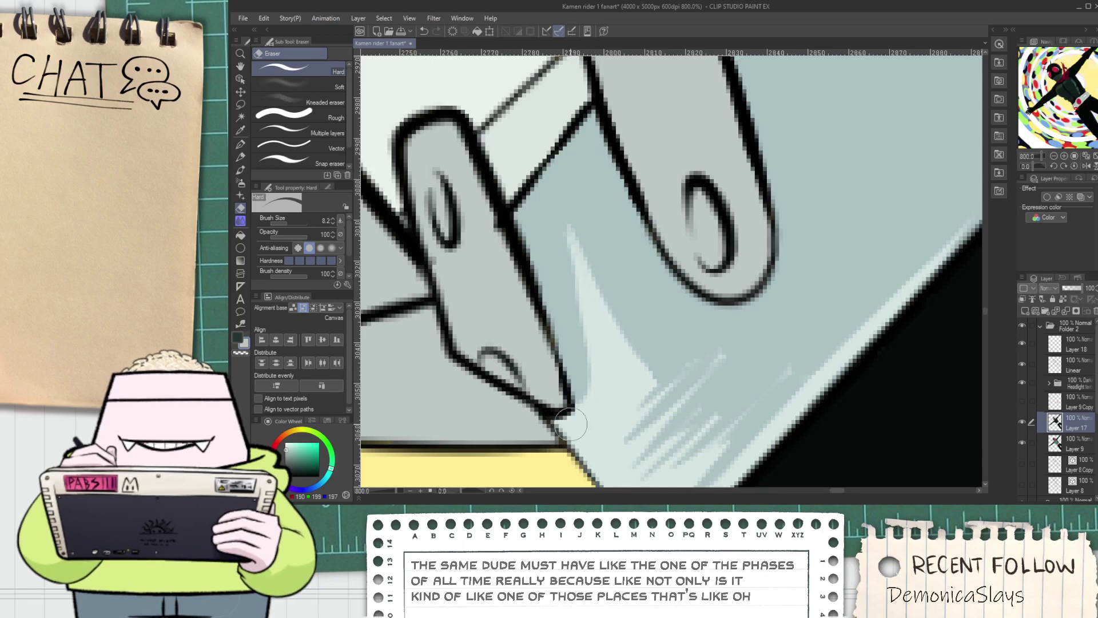
mouse_move(601, 409)
mouse_down()
mouse_move(566, 211)
mouse_move(577, 276)
mouse_move(566, 240)
mouse_move(612, 335)
mouse_move(643, 364)
mouse_up()
key(ctrl+z)
drag(570, 245, 651, 380)
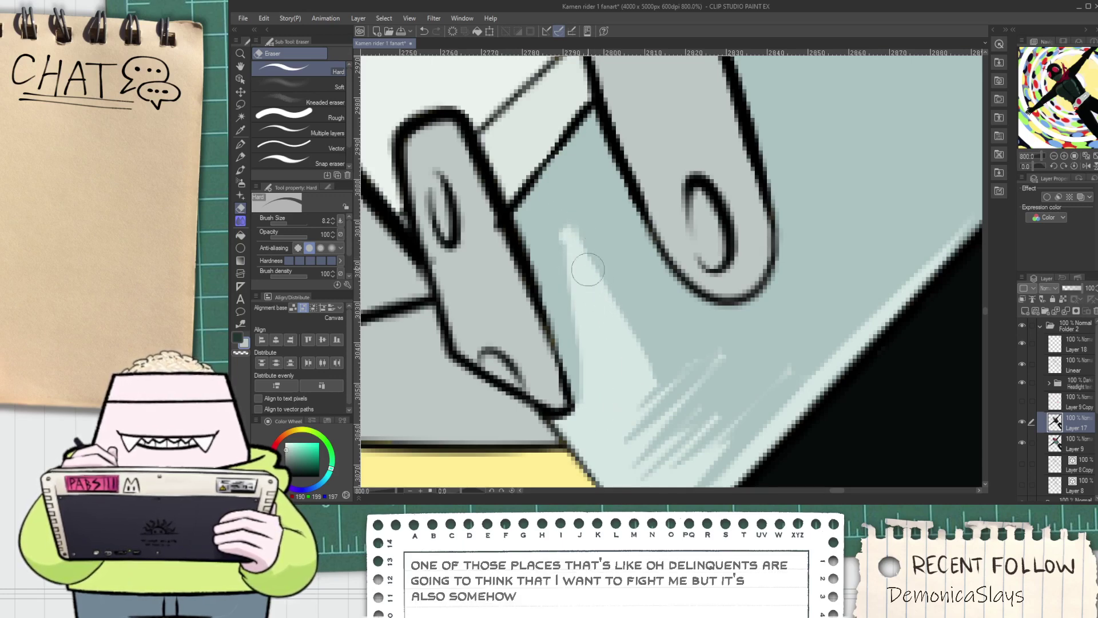
key(p)
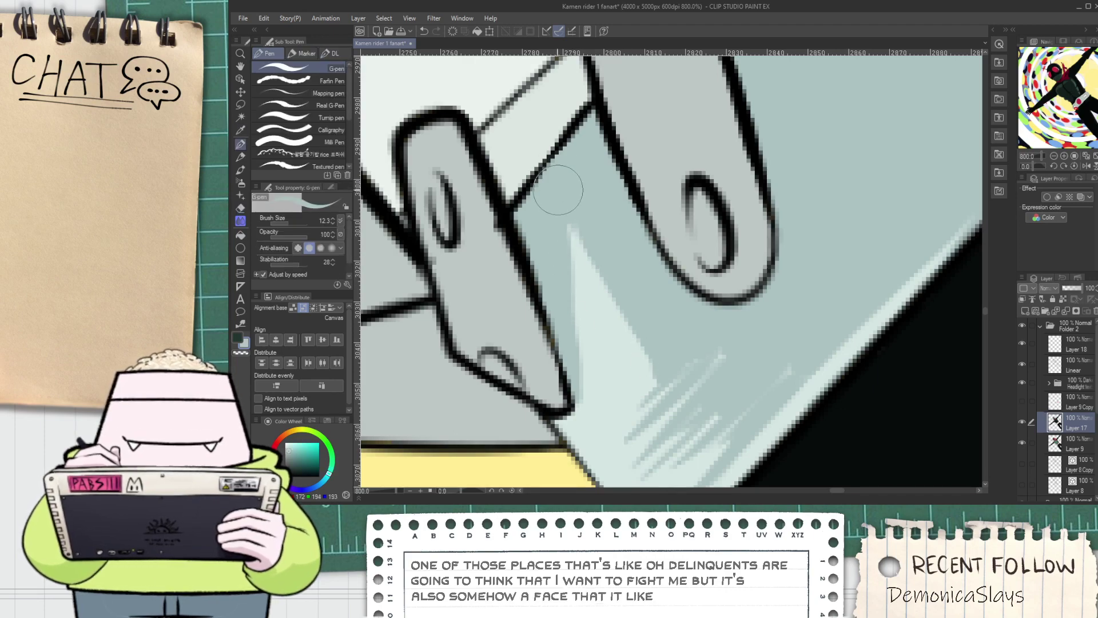
Draw a long darker teal shade stroke along the strap's upper end beside the oval clips with the G-pen
scroll(572, 324, down, 7)
key(space)
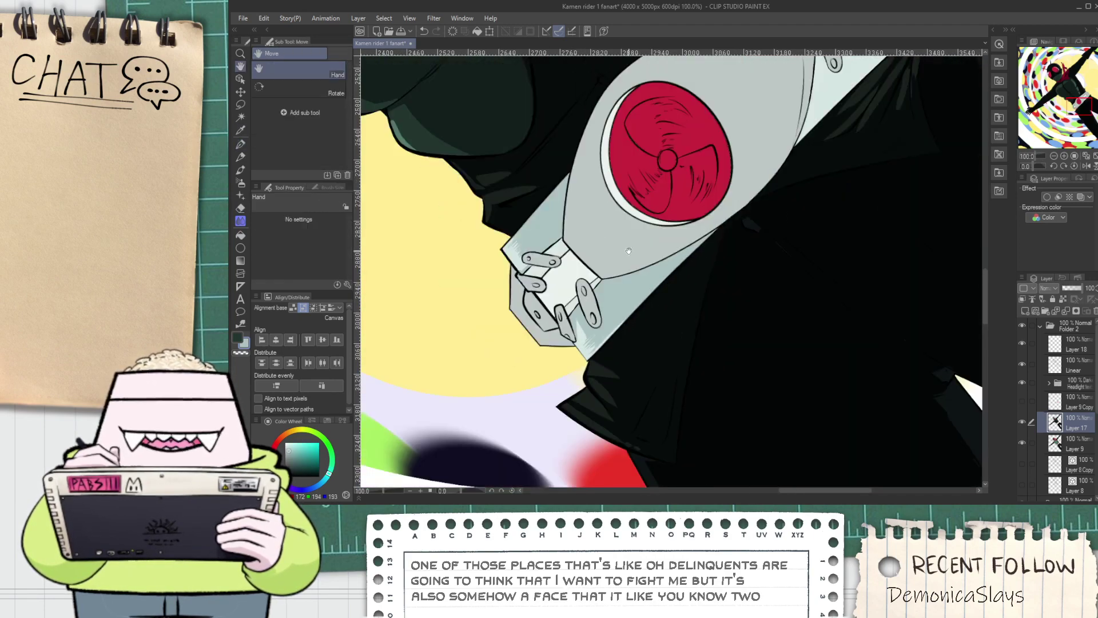
drag(626, 233, 547, 372)
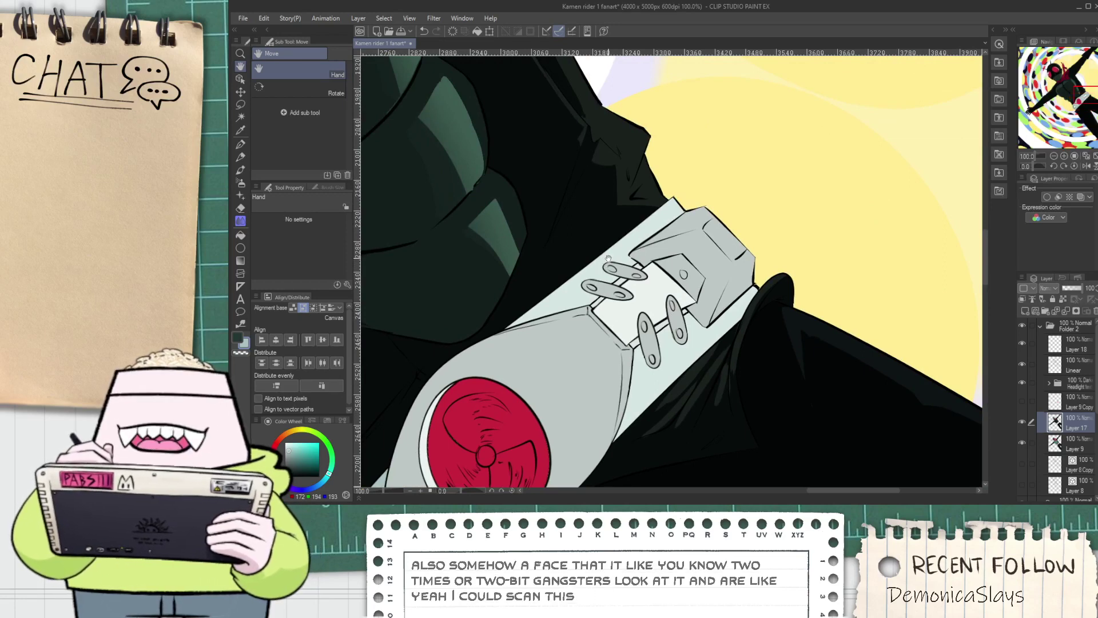
drag(610, 272, 624, 296)
scroll(650, 249, up, 4)
scroll(657, 248, down, 2)
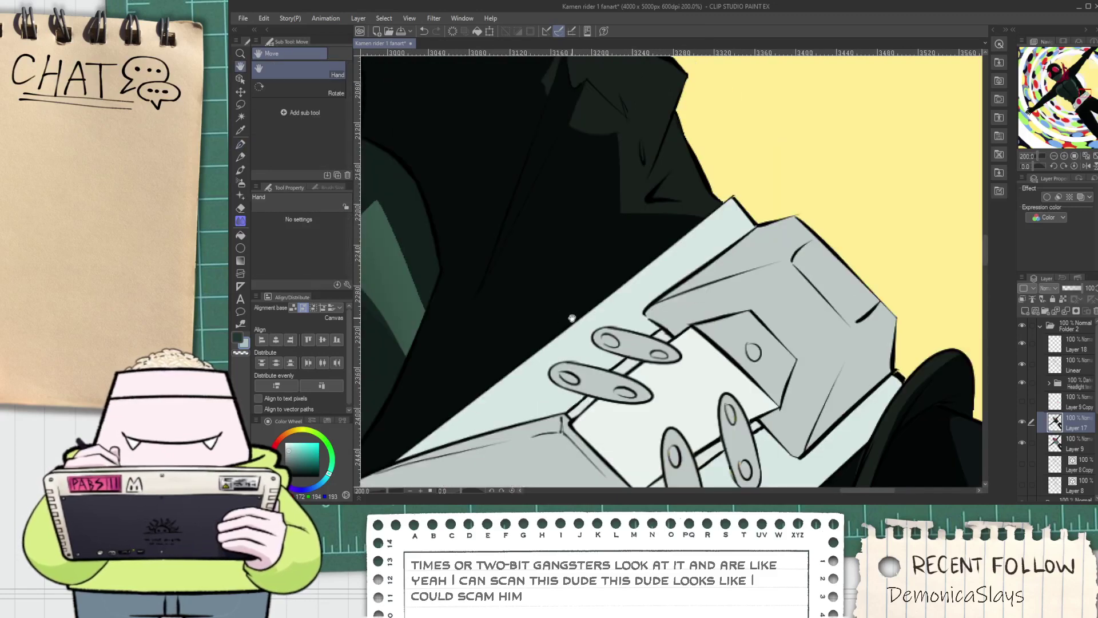
scroll(544, 374, up, 2)
drag(549, 361, 784, 169)
key(ctrl+z)
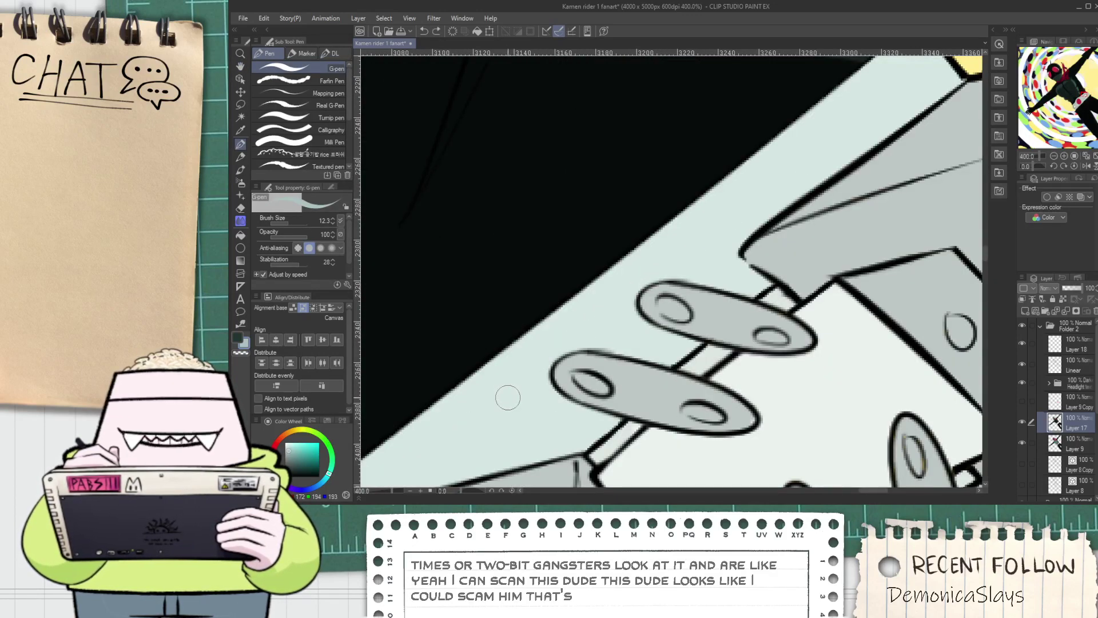
drag(508, 387, 870, 93)
Shape the end of the strap's shade with a curved edge and several diagonal hatching strokes near the end piece
key(h)
drag(826, 149, 691, 239)
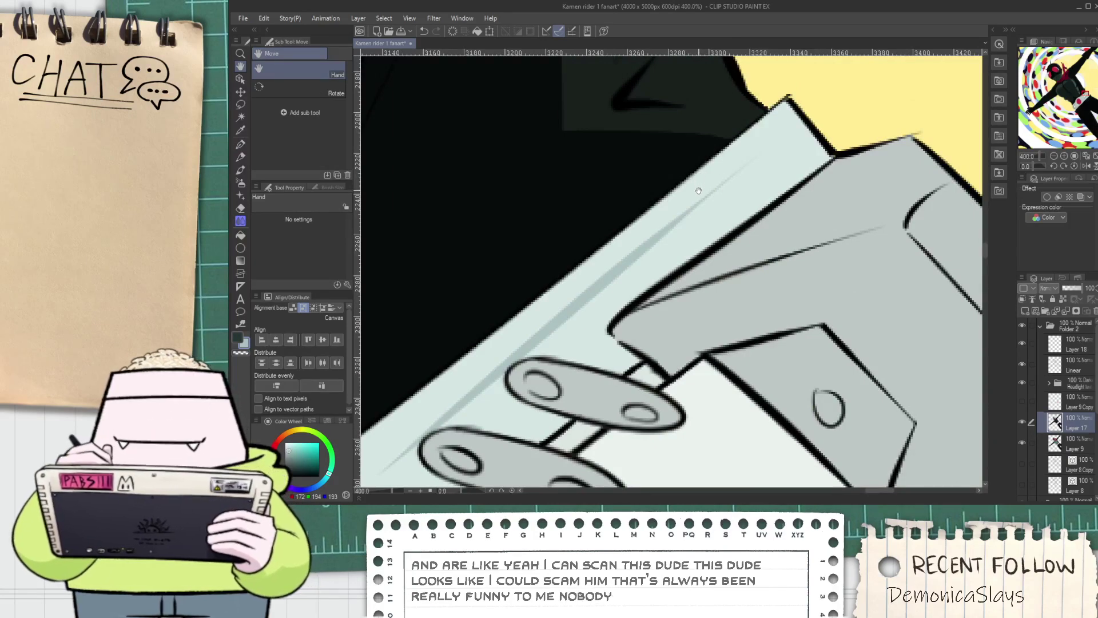
scroll(703, 174, up, 1)
key(space)
drag(717, 197, 648, 268)
mouse_move(640, 230)
mouse_down()
mouse_move(704, 245)
mouse_move(697, 234)
mouse_move(653, 230)
mouse_move(697, 248)
mouse_move(690, 269)
mouse_up()
key(ctrl+z)
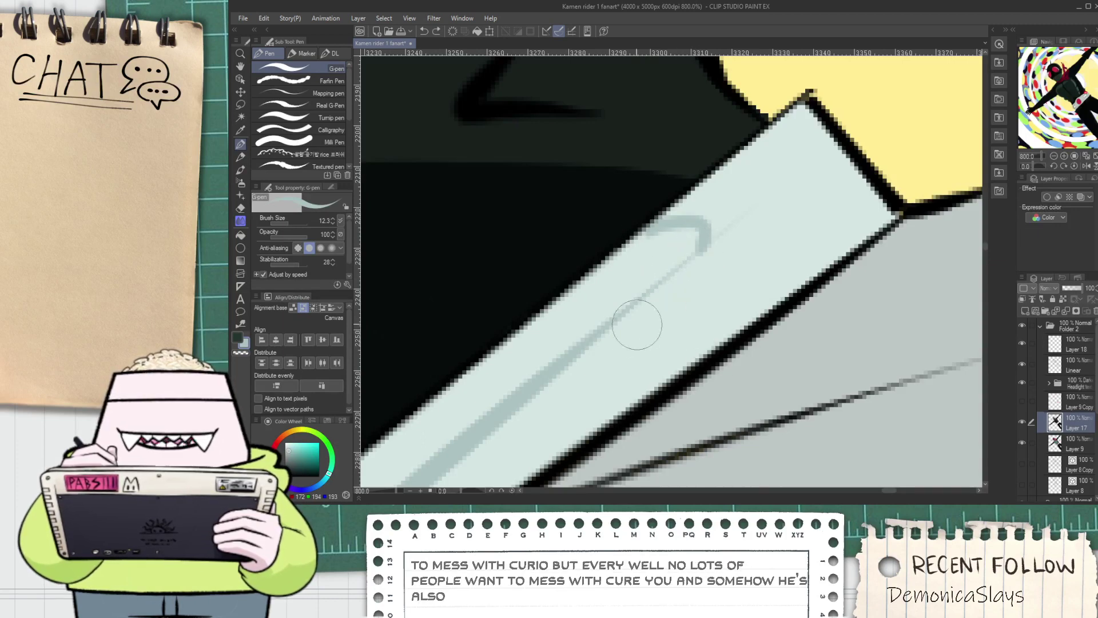
mouse_move(586, 365)
mouse_down()
mouse_move(600, 347)
mouse_move(718, 245)
mouse_move(575, 374)
mouse_move(709, 257)
mouse_up()
drag(585, 394, 683, 311)
mouse_move(624, 372)
mouse_down()
mouse_move(658, 335)
mouse_move(715, 306)
mouse_up()
mouse_move(607, 402)
mouse_down()
mouse_move(700, 315)
mouse_move(633, 390)
mouse_move(706, 339)
mouse_up()
Fill the strap area bounded by the shade strokes with the darker teal, referring to other layers
key(g)
click(555, 412)
scroll(578, 363, down, 6)
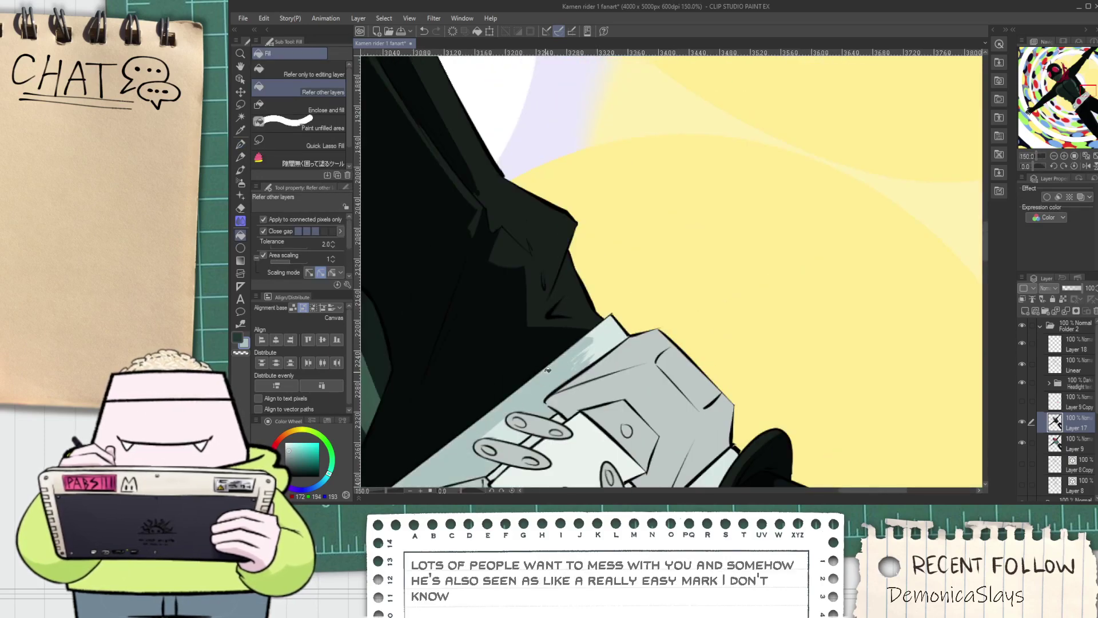
key(space)
drag(522, 429, 556, 386)
Cover the remaining gaps in the strap's darker teal shade around the upper pair of oval clips with the G-pen
scroll(555, 386, up, 10)
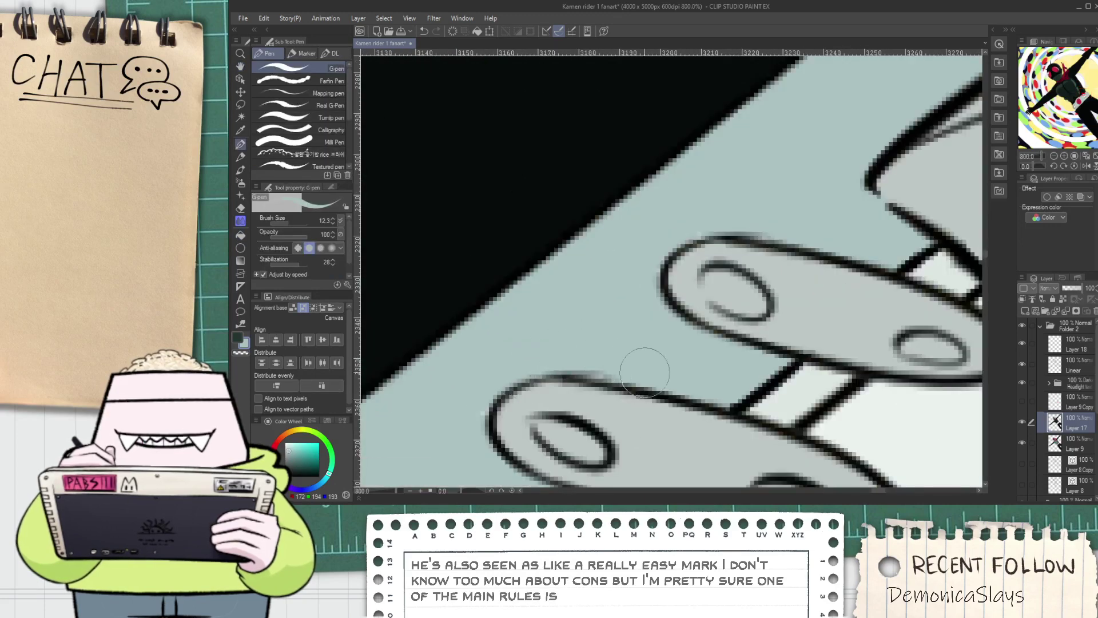
key(space)
drag(578, 341, 622, 252)
mouse_move(521, 341)
mouse_down()
mouse_move(518, 323)
mouse_move(521, 339)
mouse_up()
key(space)
drag(694, 153, 601, 238)
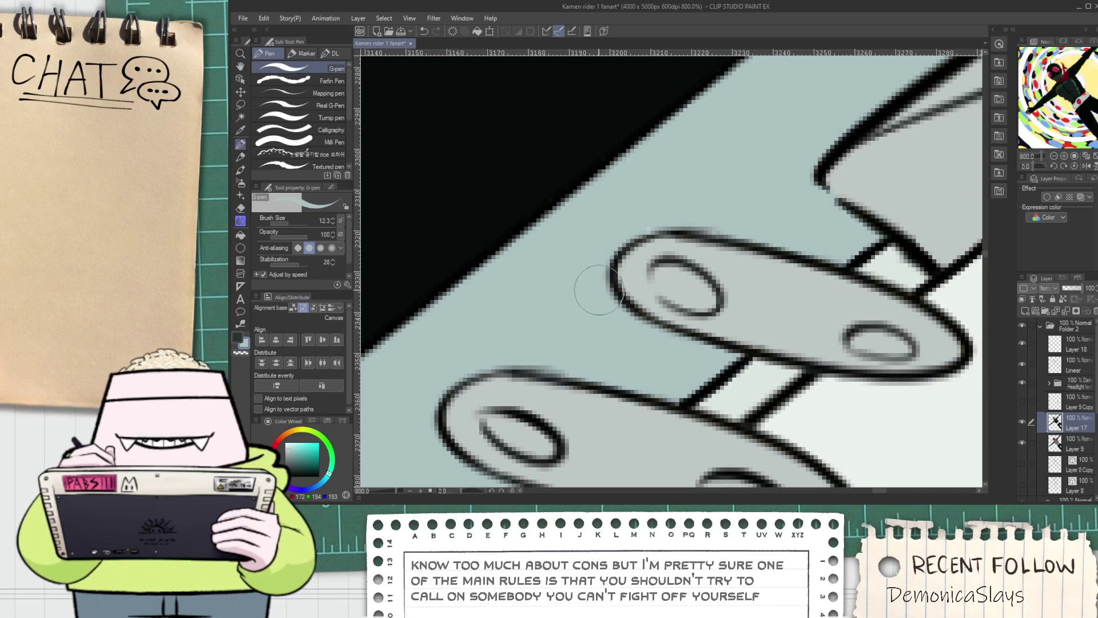
scroll(716, 220, down, 8)
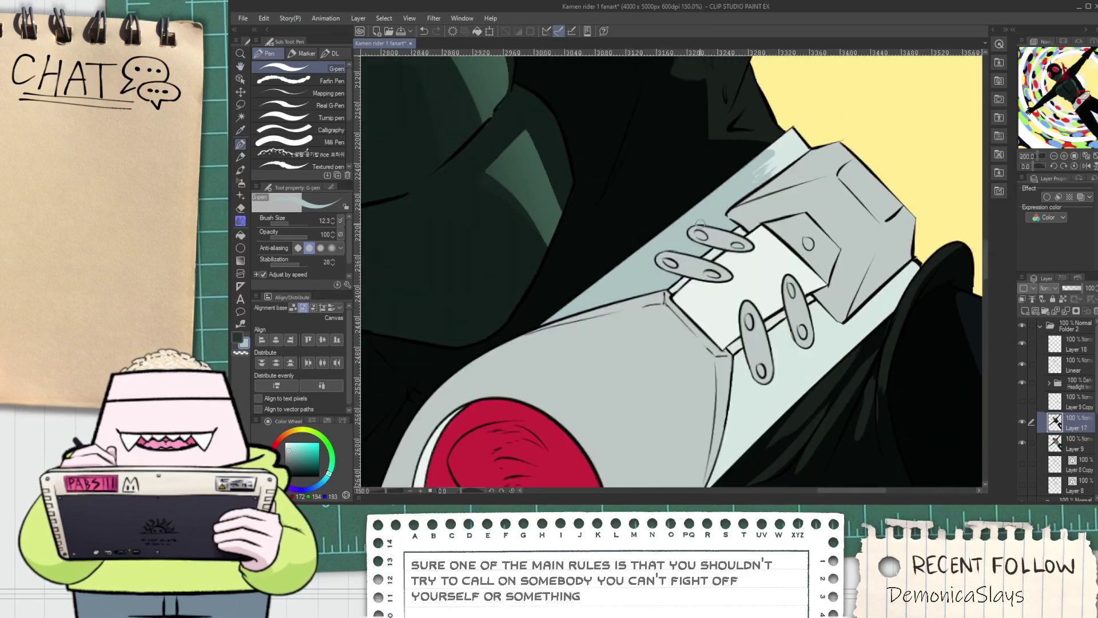
Erase a long thin highlight streak through the darker teal shade along the strap's upper edge
key(space)
drag(698, 234, 661, 291)
scroll(661, 291, up, 1)
key(e)
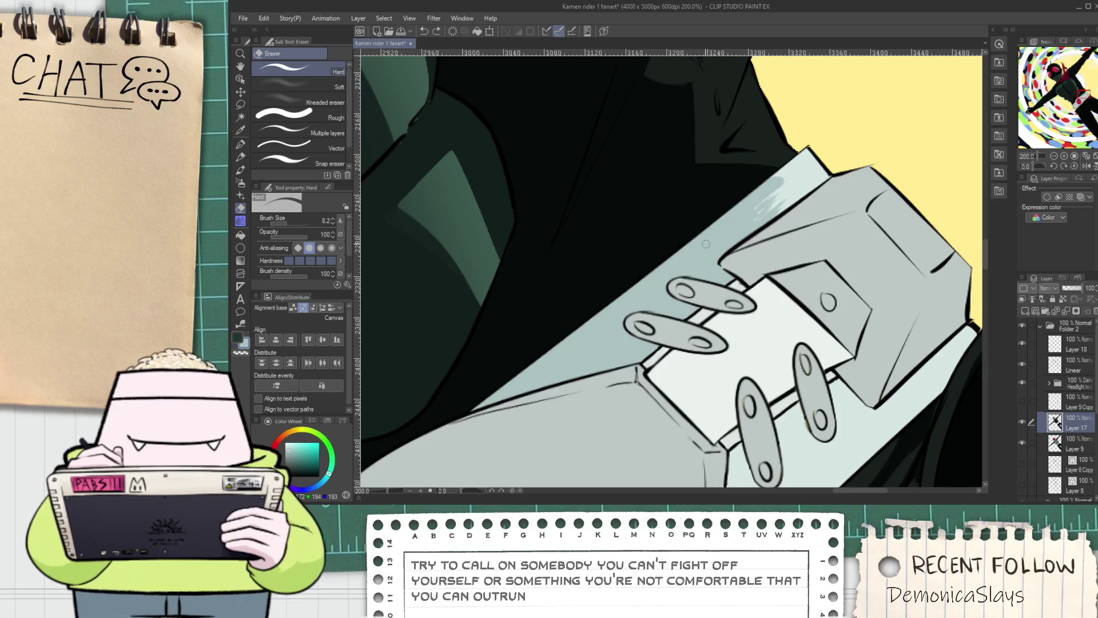
drag(795, 172, 651, 284)
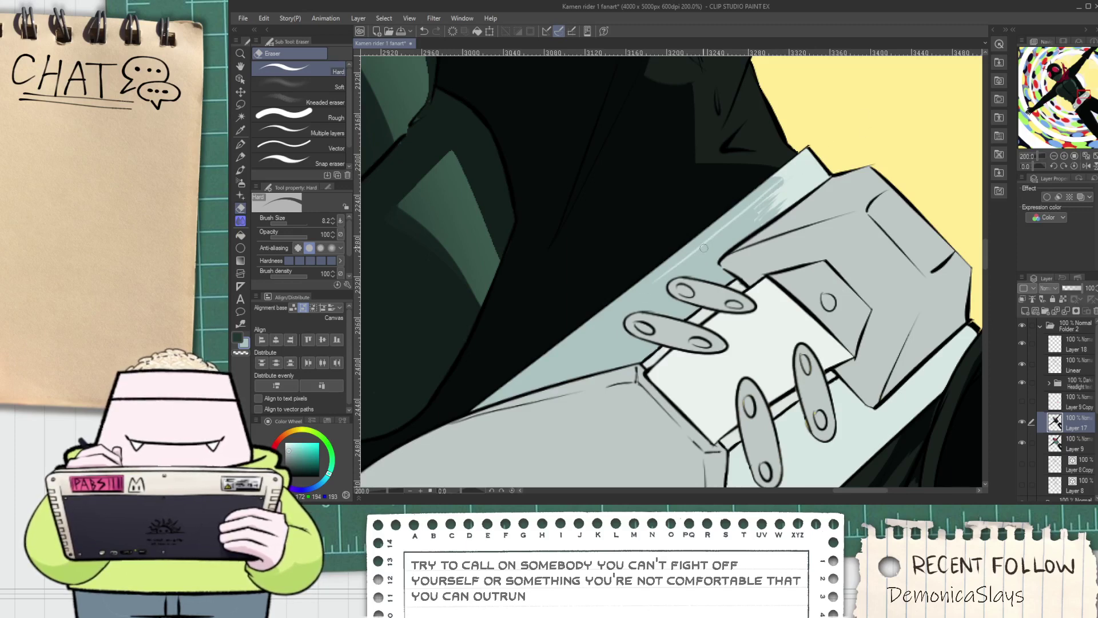
scroll(780, 179, down, 5)
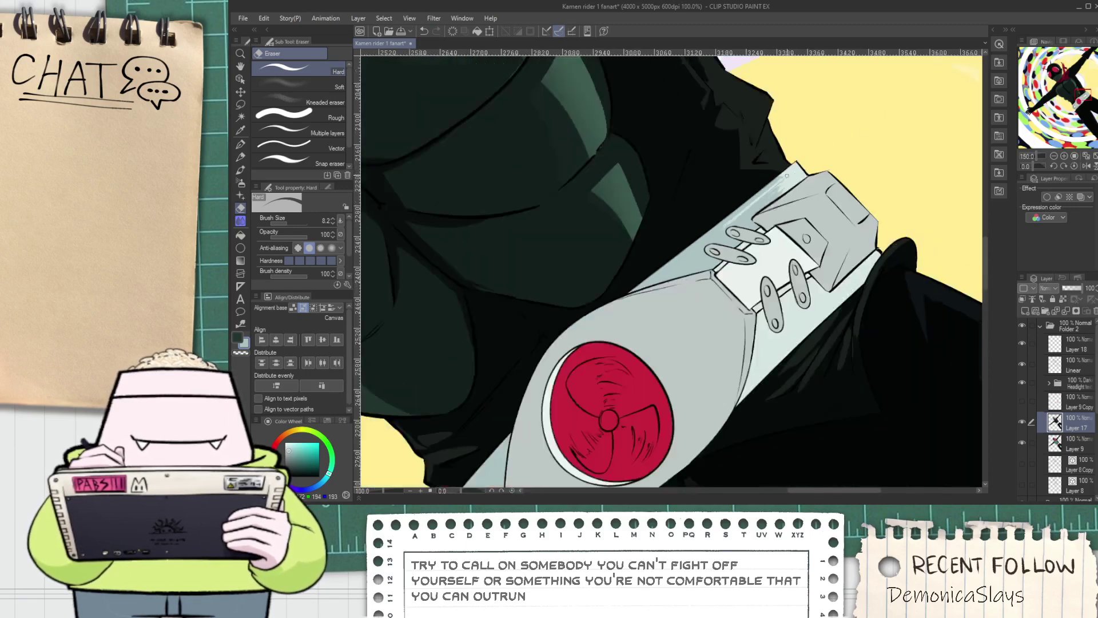
On Layer 9, paint over the yellow fringes on the holes and outer edge of the lower pair's right oval clip using sampled colours
key(space)
scroll(744, 258, up, 3)
scroll(744, 258, up, 1)
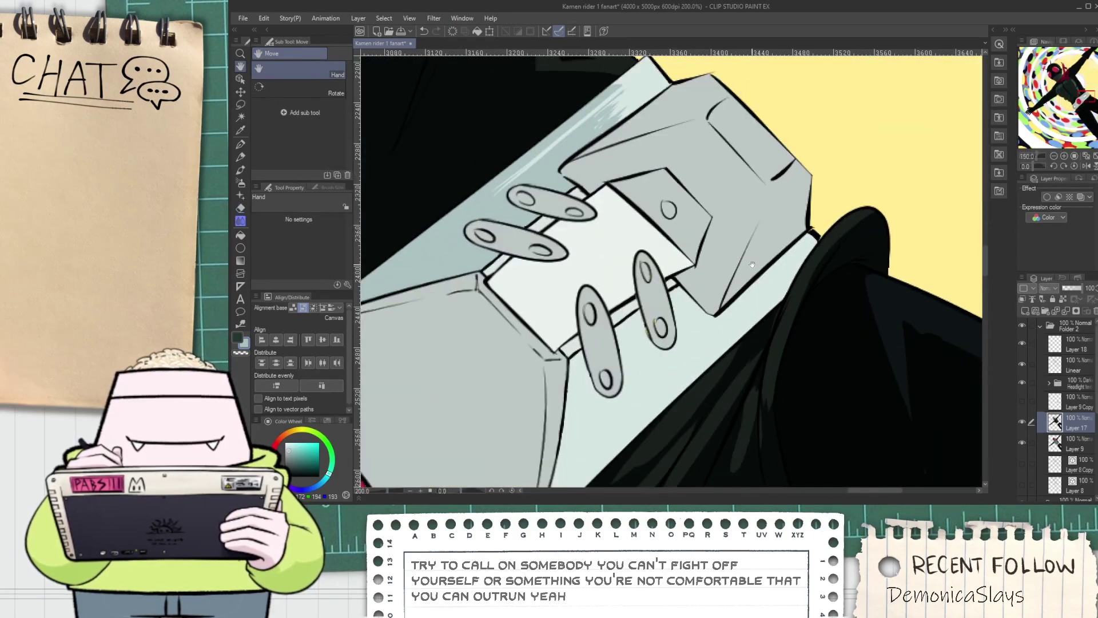
scroll(751, 281, up, 1)
scroll(749, 281, down, 2)
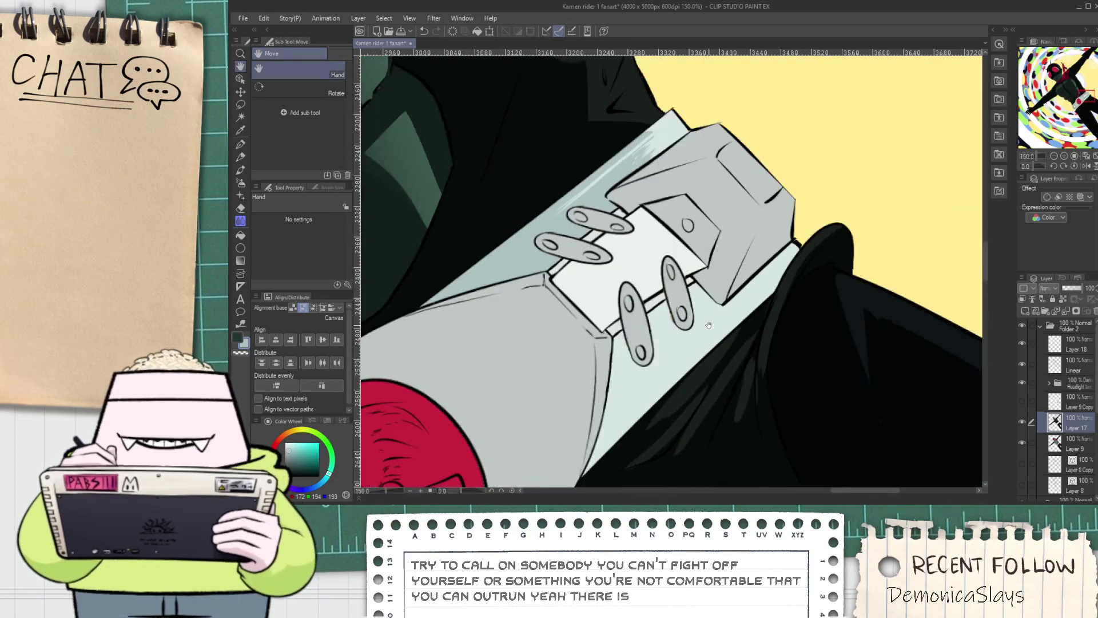
drag(697, 344, 655, 282)
scroll(656, 282, up, 1)
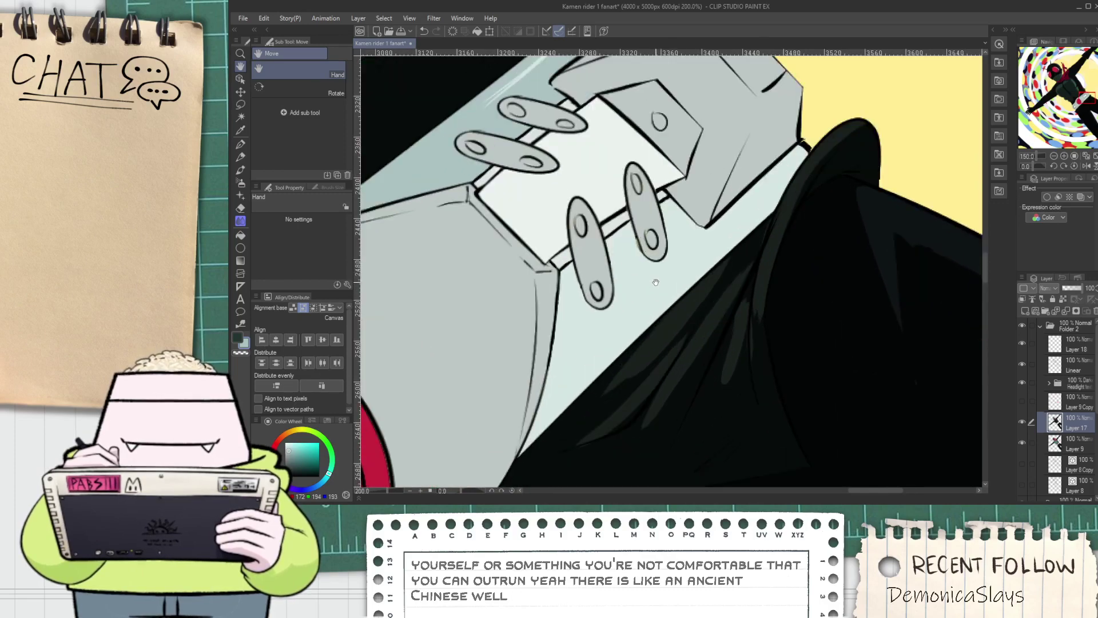
scroll(684, 227, up, 4)
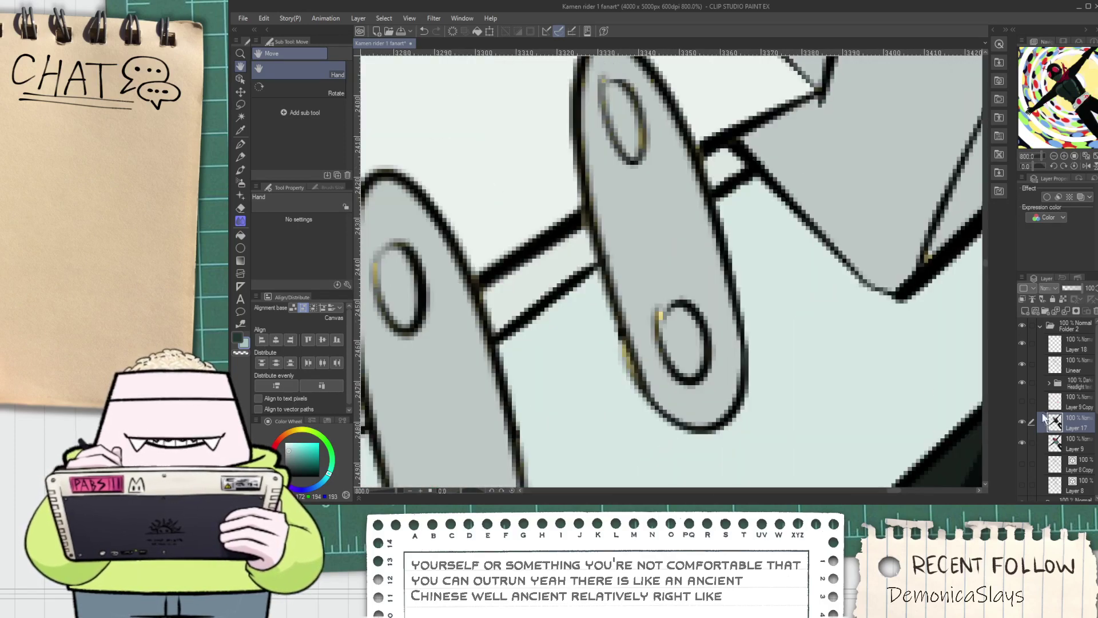
key(ctrl+minus)
click(1074, 448)
key(i)
scroll(658, 246, up, 2)
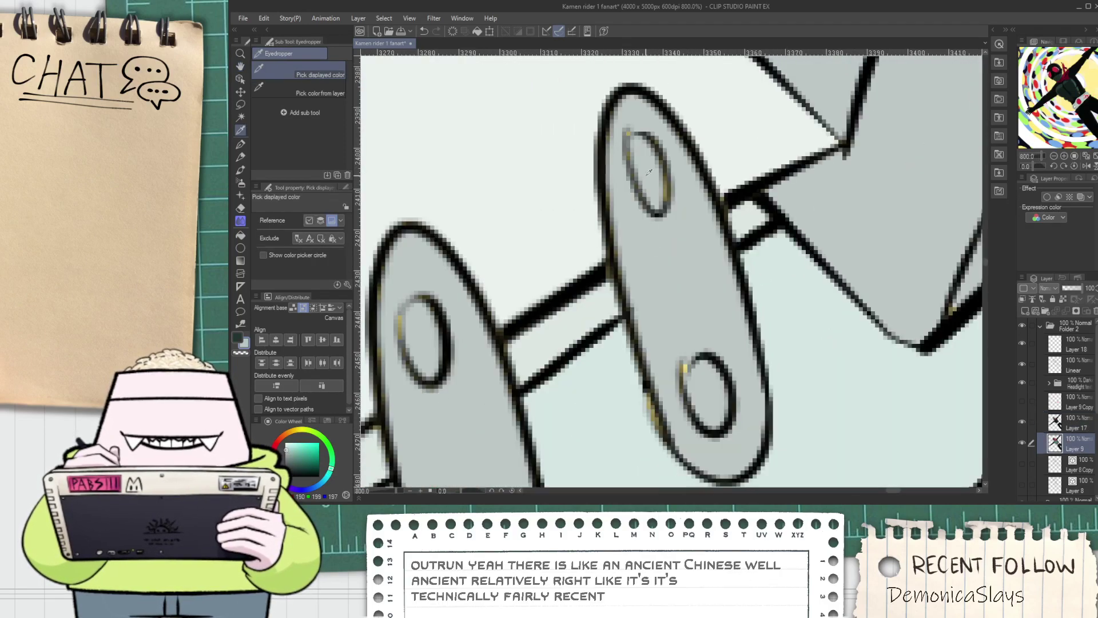
key(p)
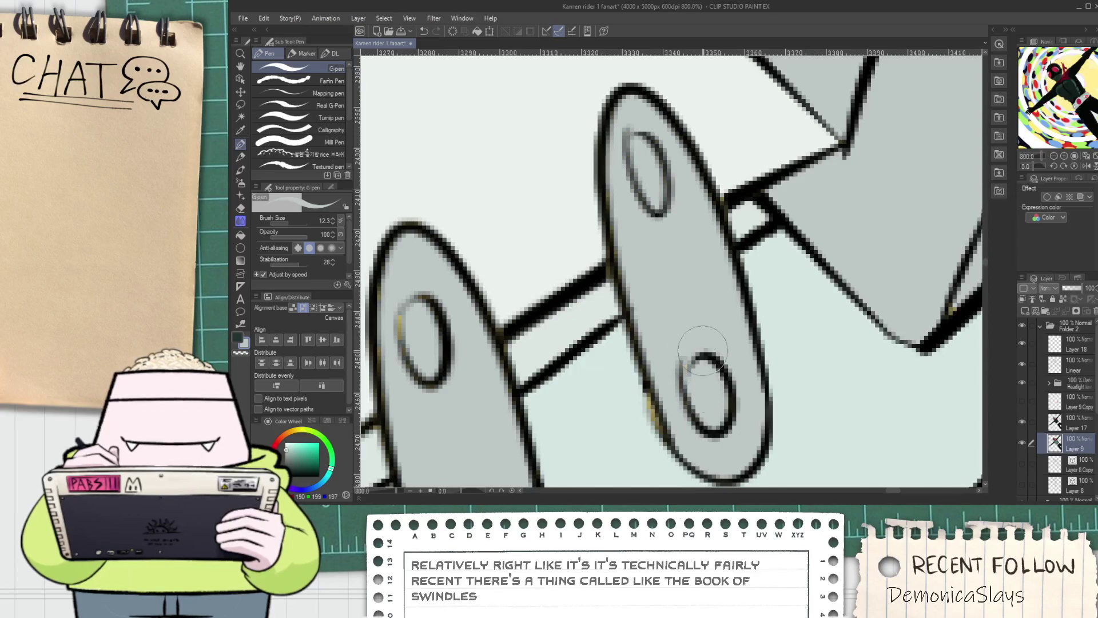
drag(692, 367, 677, 270)
alt+click(629, 327)
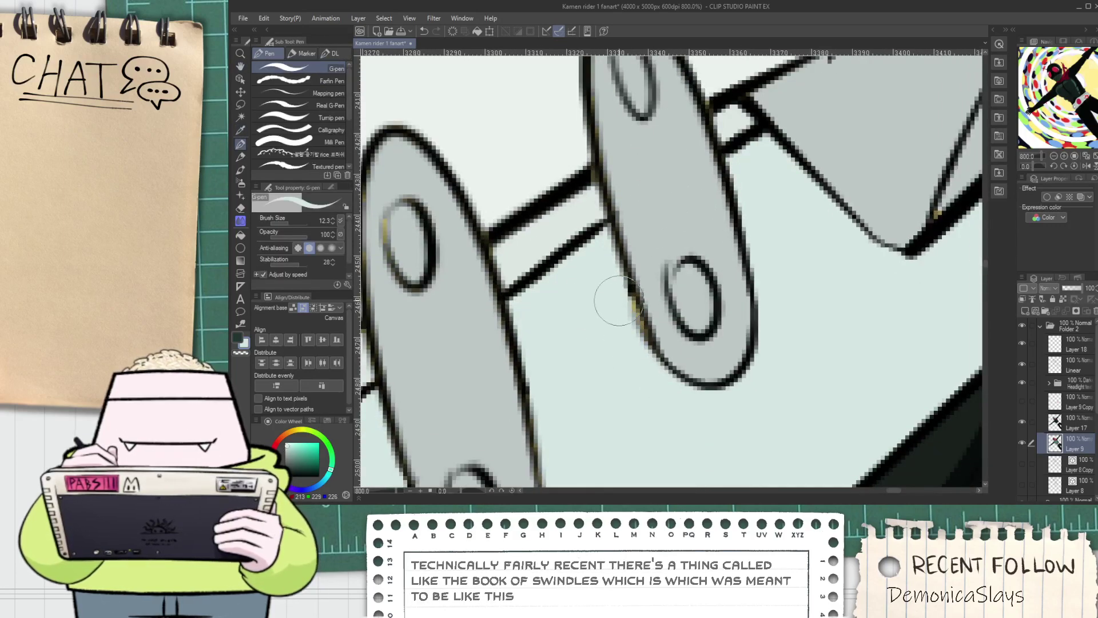
scroll(643, 384, down, 1)
drag(638, 417, 655, 347)
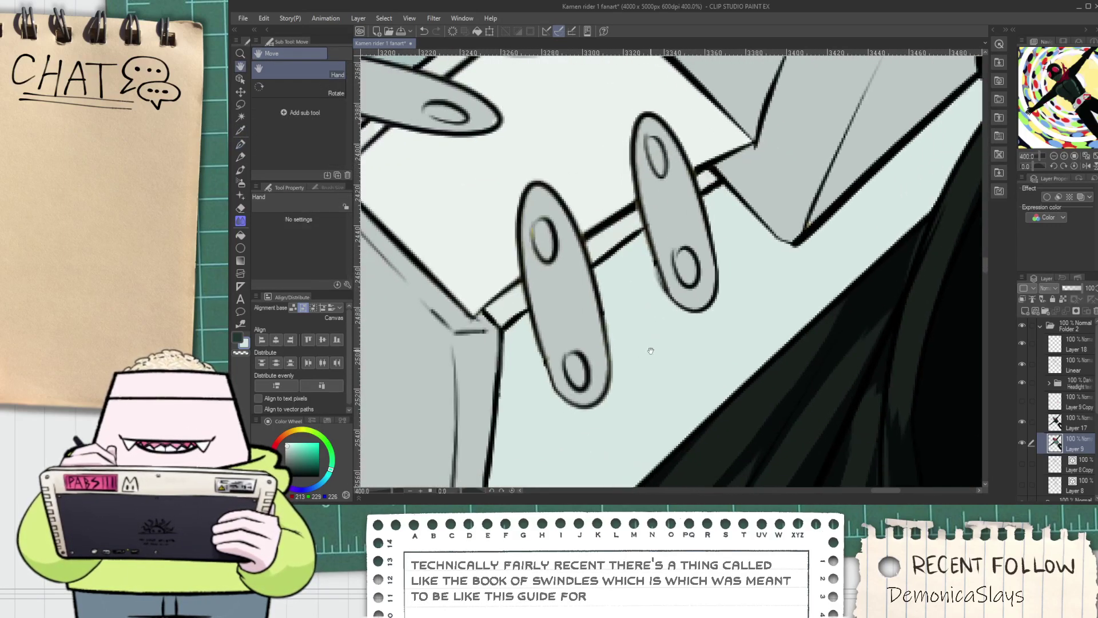
Paint over the yellow fringes on the lower pair's left oval clip and around its upper hole with the sampled clip grey
scroll(612, 368, up, 1)
drag(592, 210, 617, 322)
alt+click(563, 268)
drag(568, 235, 592, 401)
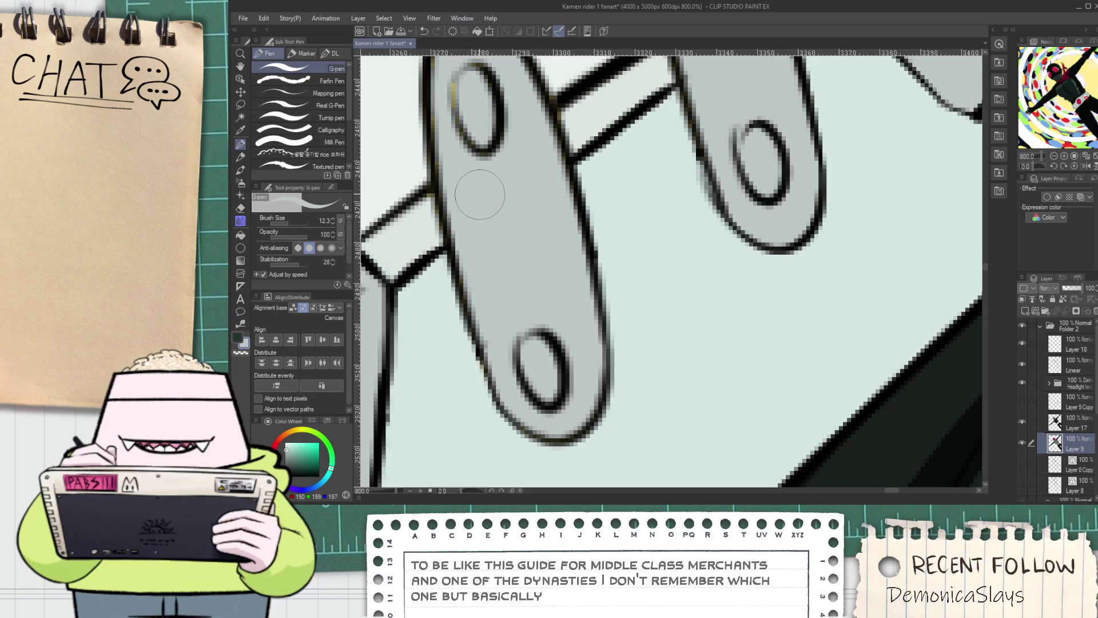
drag(479, 199, 538, 339)
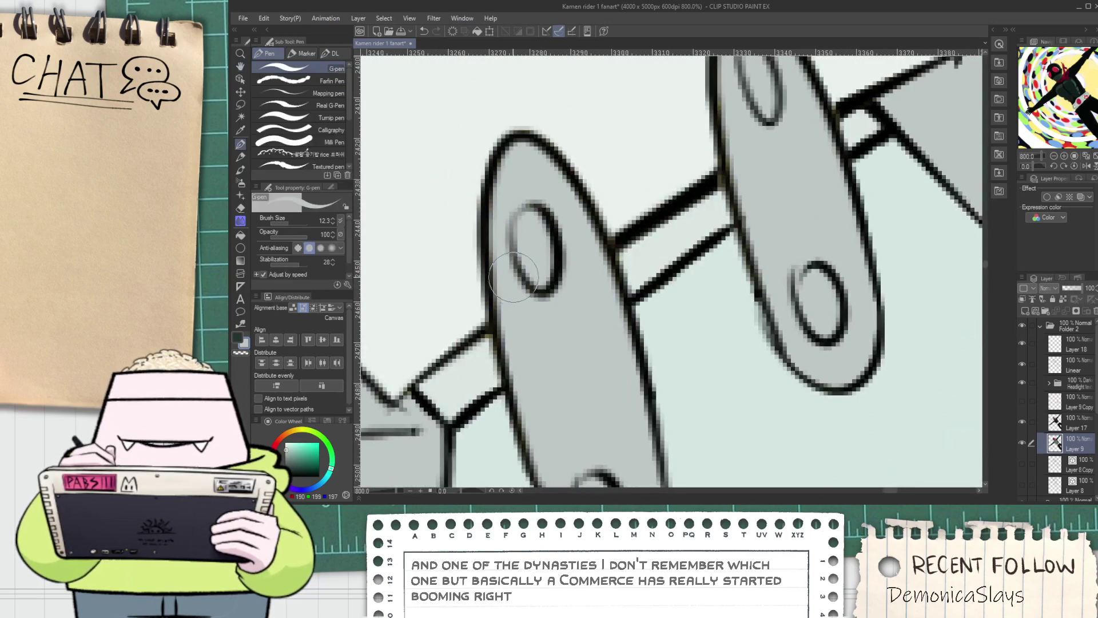
Touch up the joint between the left clip's link and the buckle's corner with sampled colours
alt+click(493, 371)
mouse_move(478, 361)
mouse_down()
mouse_move(485, 343)
mouse_move(585, 280)
mouse_up()
alt+click(508, 374)
drag(520, 307, 515, 322)
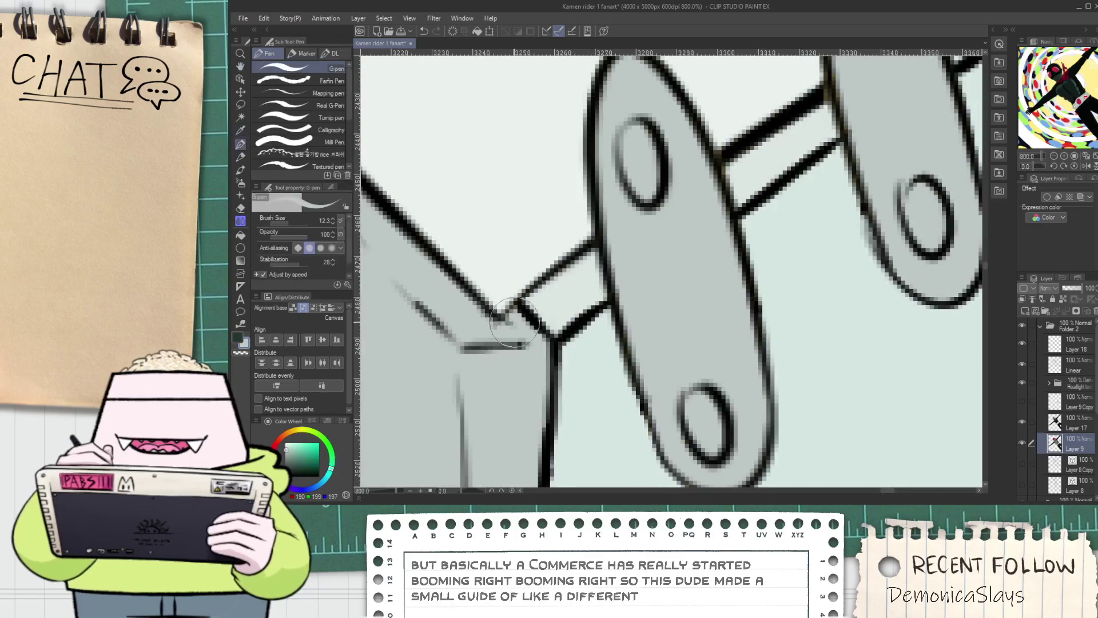
scroll(524, 321, down, 2)
scroll(591, 354, up, 2)
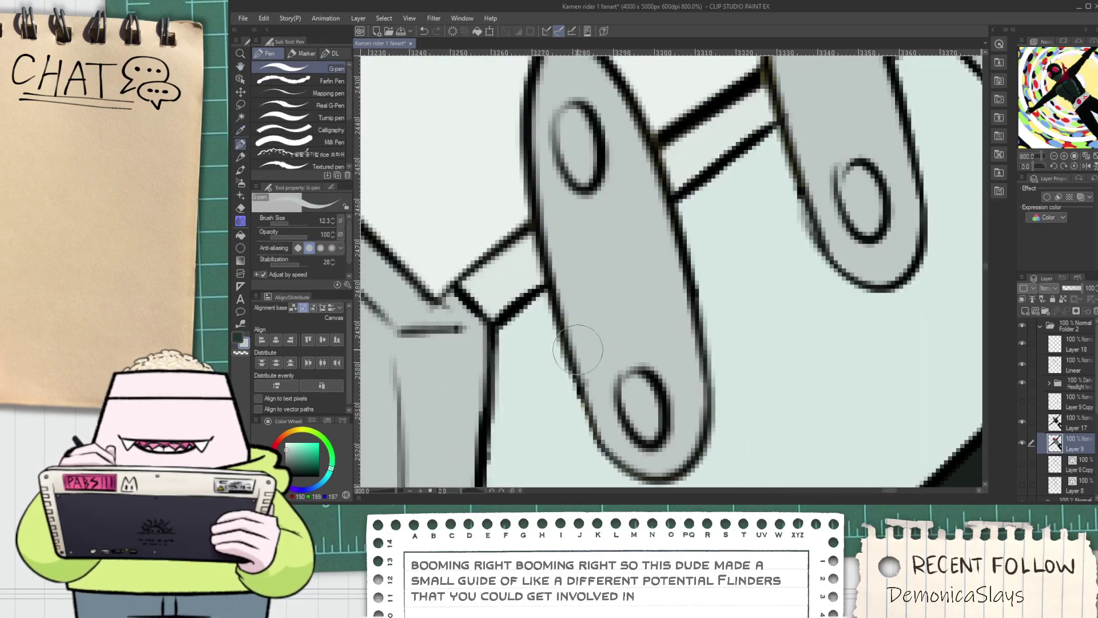
Clean the lower outer edge of the left oval clip with the sampled strap colour and clip grey
alt+click(565, 394)
mouse_move(598, 463)
mouse_down()
mouse_move(589, 438)
mouse_move(600, 365)
mouse_up()
alt+click(598, 344)
scroll(591, 359, down, 2)
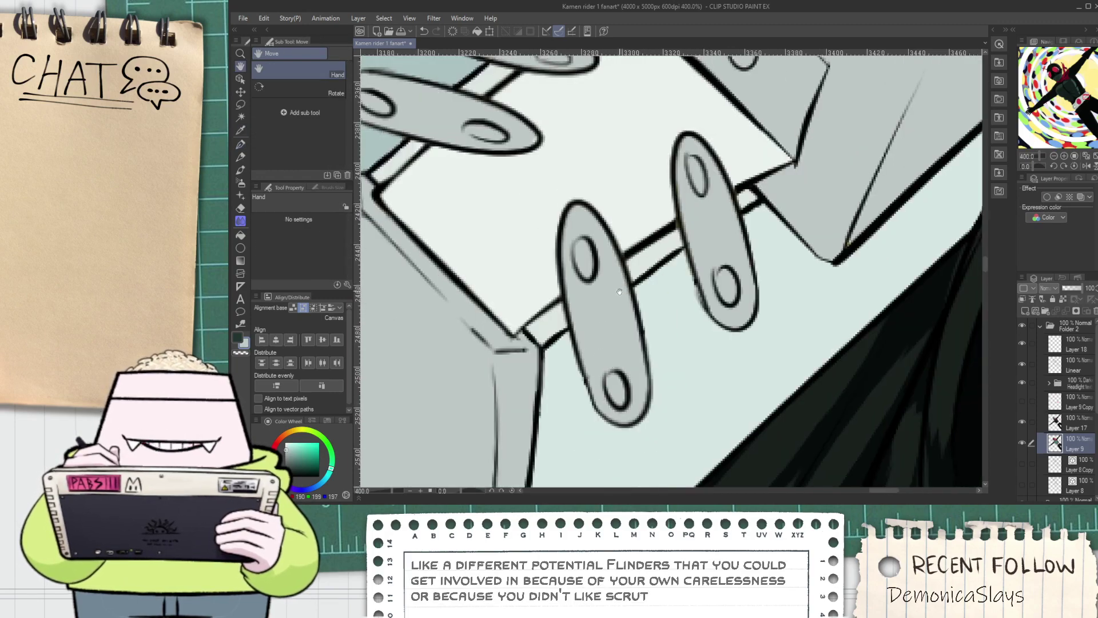
Remove the yellow fringe where the left oval clip meets the connecting link using the sampled link and plate colours
drag(615, 265, 600, 320)
scroll(601, 320, up, 2)
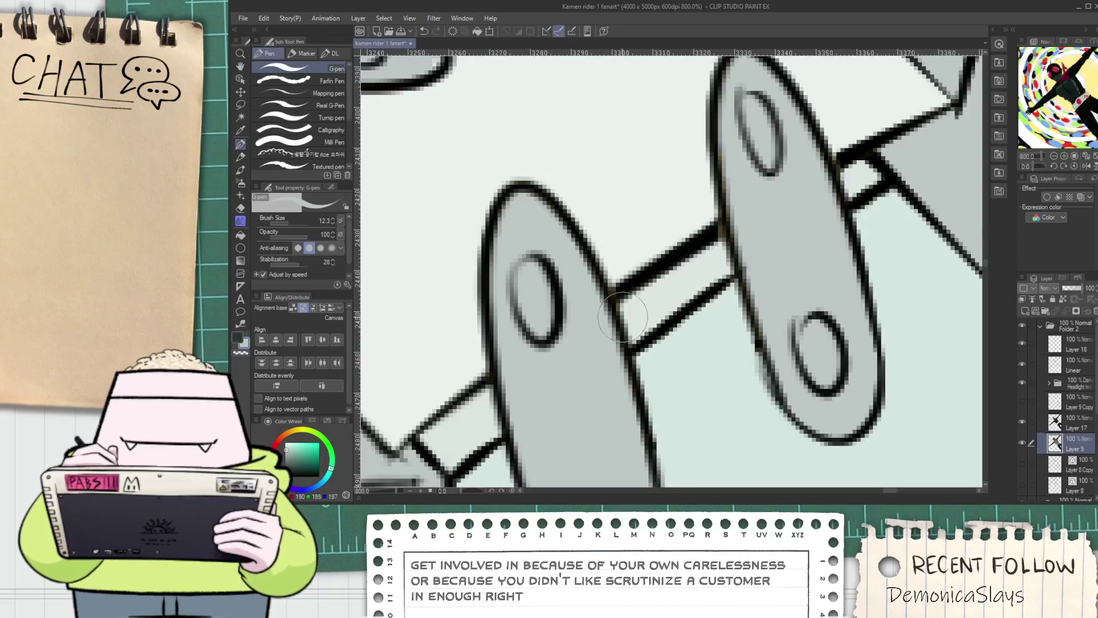
alt+click(628, 275)
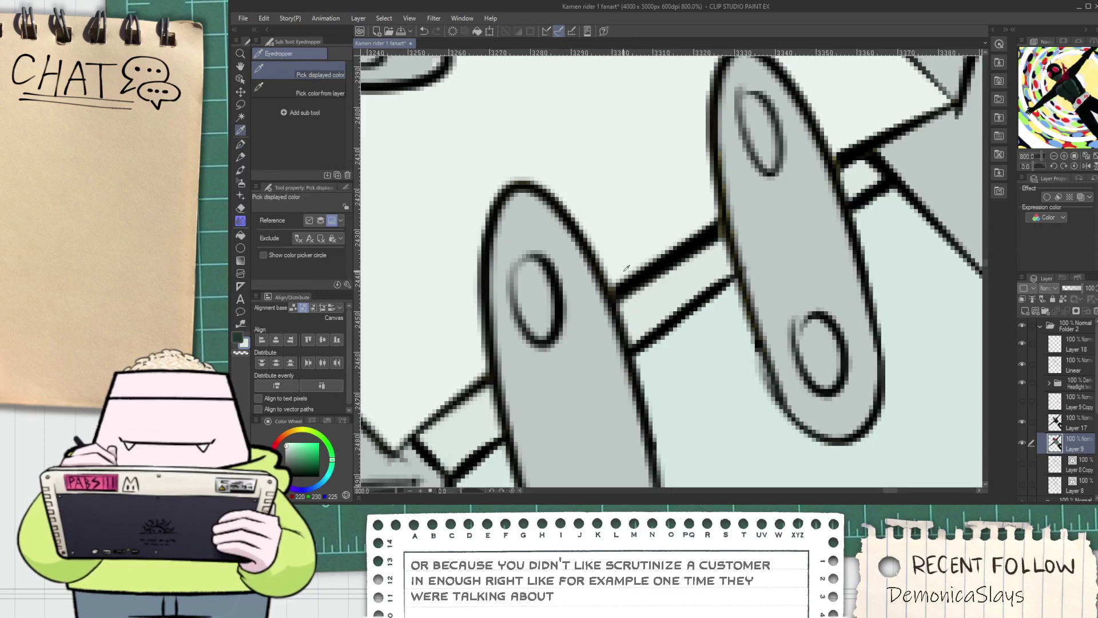
alt+click(622, 272)
drag(617, 271, 615, 273)
drag(699, 222, 623, 286)
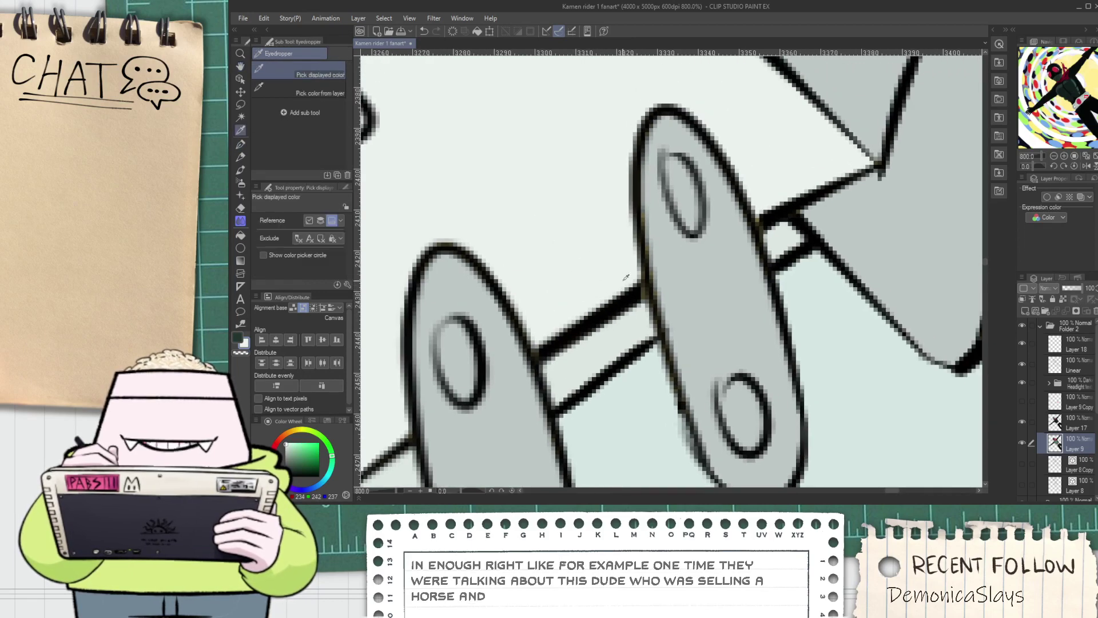
Paint over the yellow fringe along the right oval clip's edge beside the link with the sampled grey and strap colours
alt+click(662, 304)
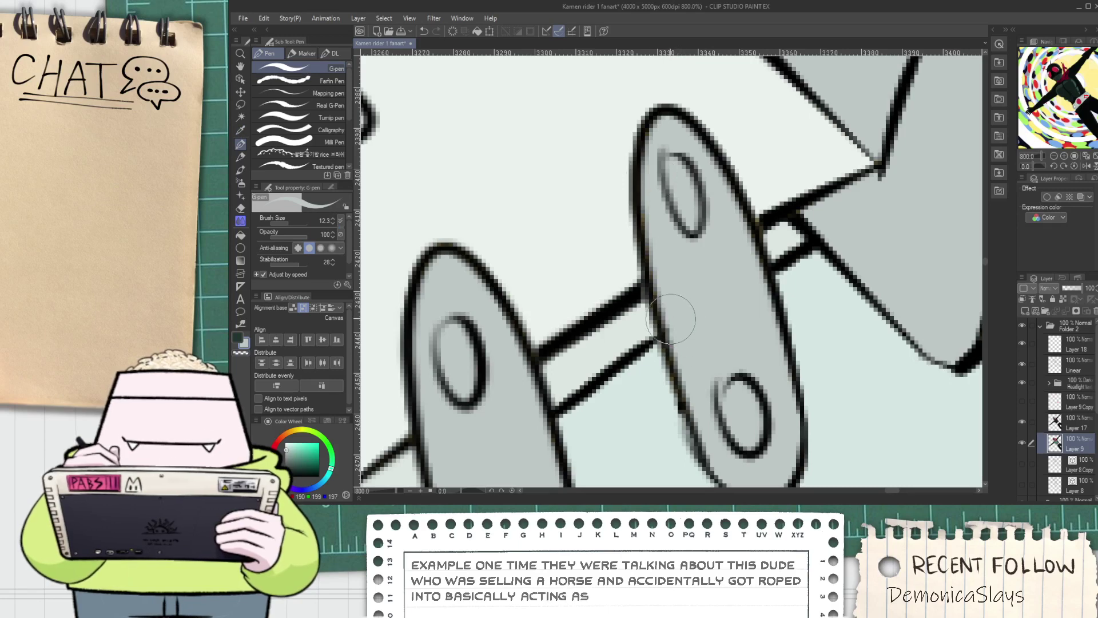
drag(699, 426, 643, 376)
alt+click(607, 358)
drag(589, 312, 647, 449)
drag(596, 333, 633, 419)
drag(688, 292, 609, 409)
Clean the discoloured pixels around the small link between the right oval clip and the pointed clip with sampled neighbouring colours
scroll(642, 289, up, 1)
alt+click(649, 312)
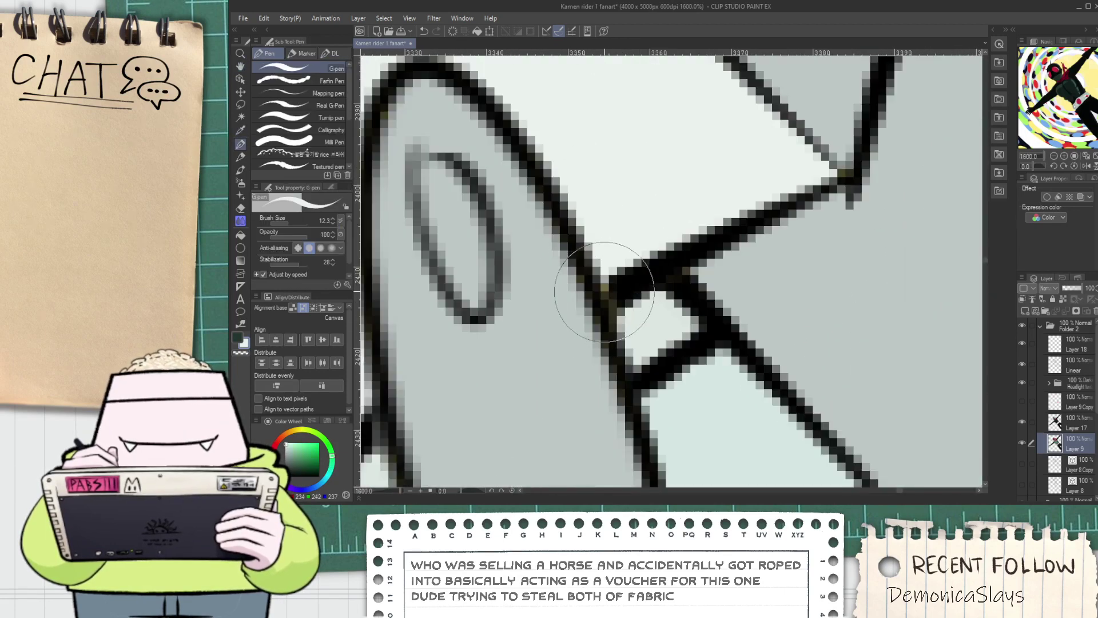
drag(597, 254, 570, 224)
alt+click(530, 246)
drag(503, 122, 589, 361)
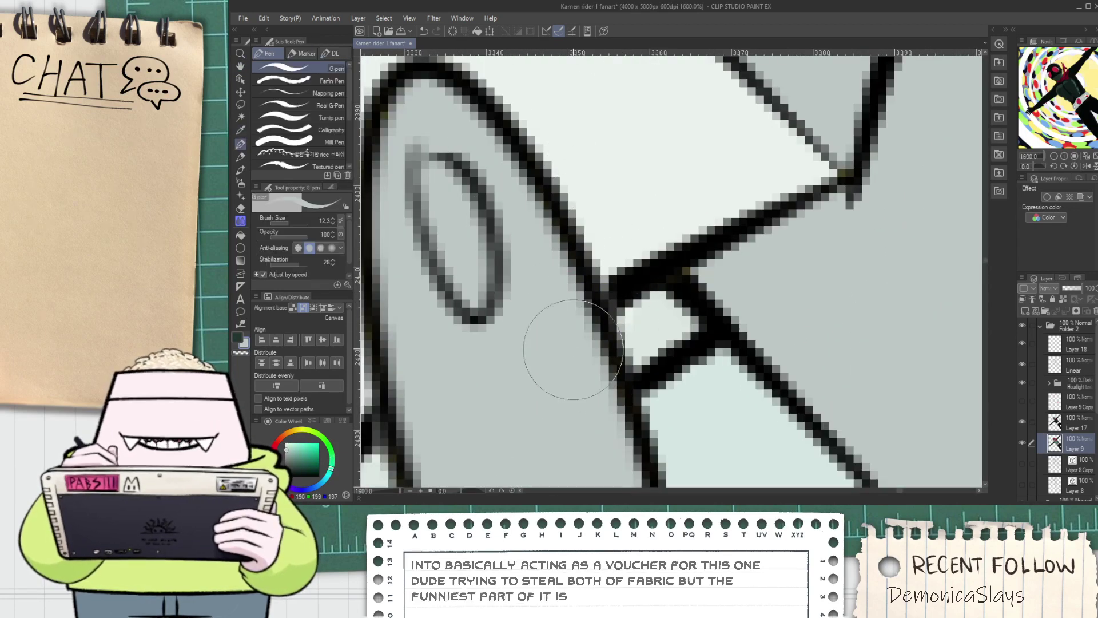
mouse_move(624, 251)
mouse_down()
mouse_move(618, 241)
mouse_move(699, 215)
mouse_up()
alt+click(657, 315)
drag(655, 321, 639, 299)
alt+click(739, 260)
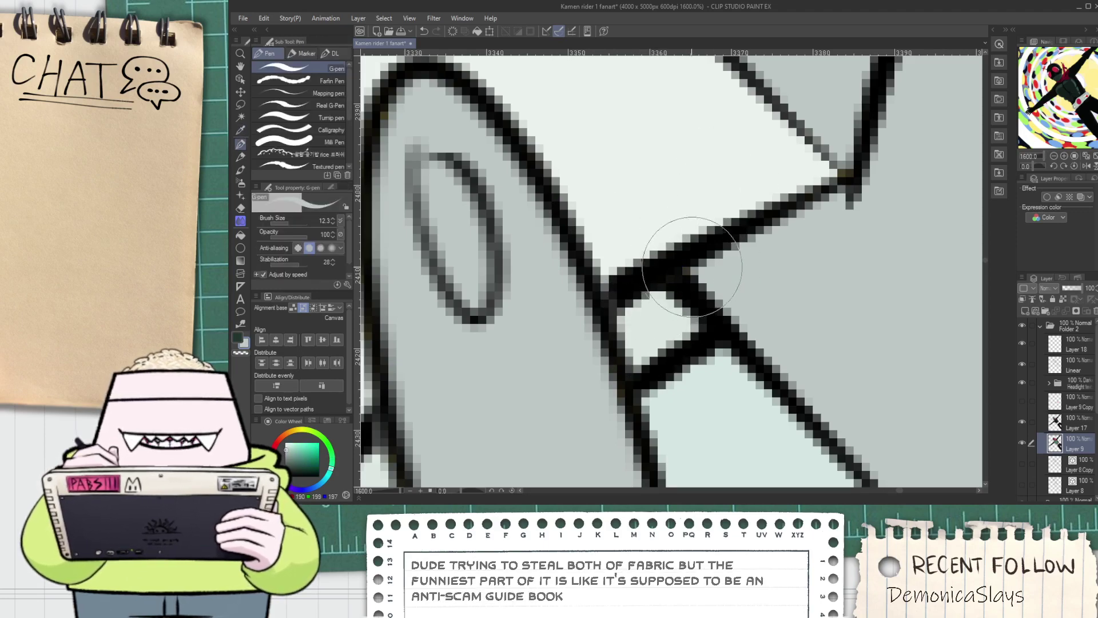
scroll(703, 269, down, 7)
drag(702, 270, 709, 307)
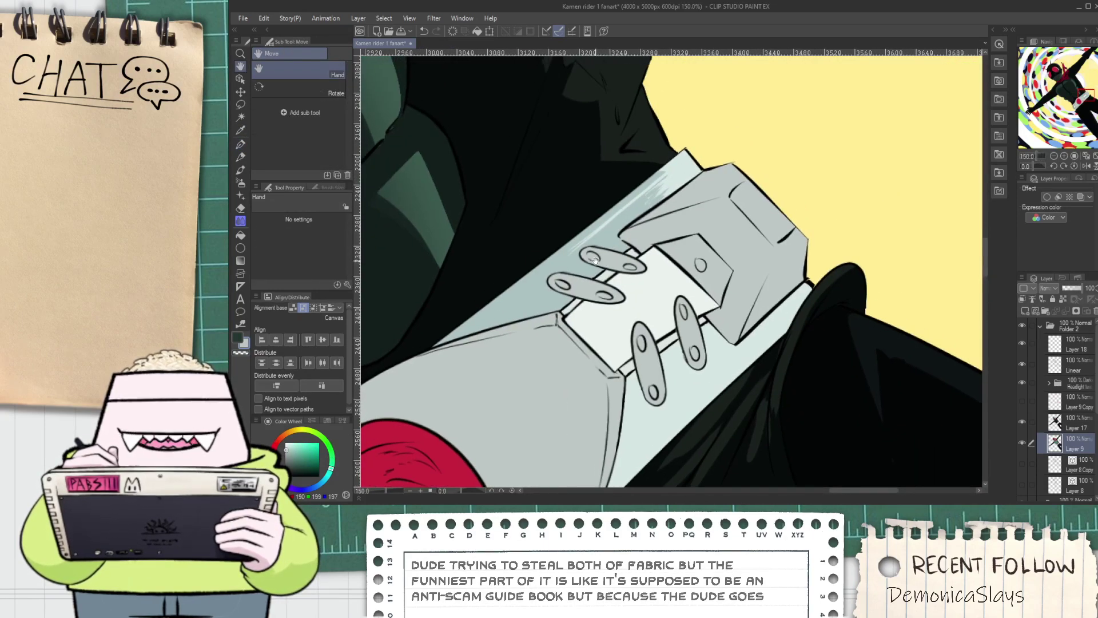
On Layer 17, erase several thin diagonal highlight streaks through the darker teal shade at the strap's upper end
scroll(597, 261, up, 4)
scroll(635, 214, down, 3)
scroll(637, 214, up, 5)
key(e)
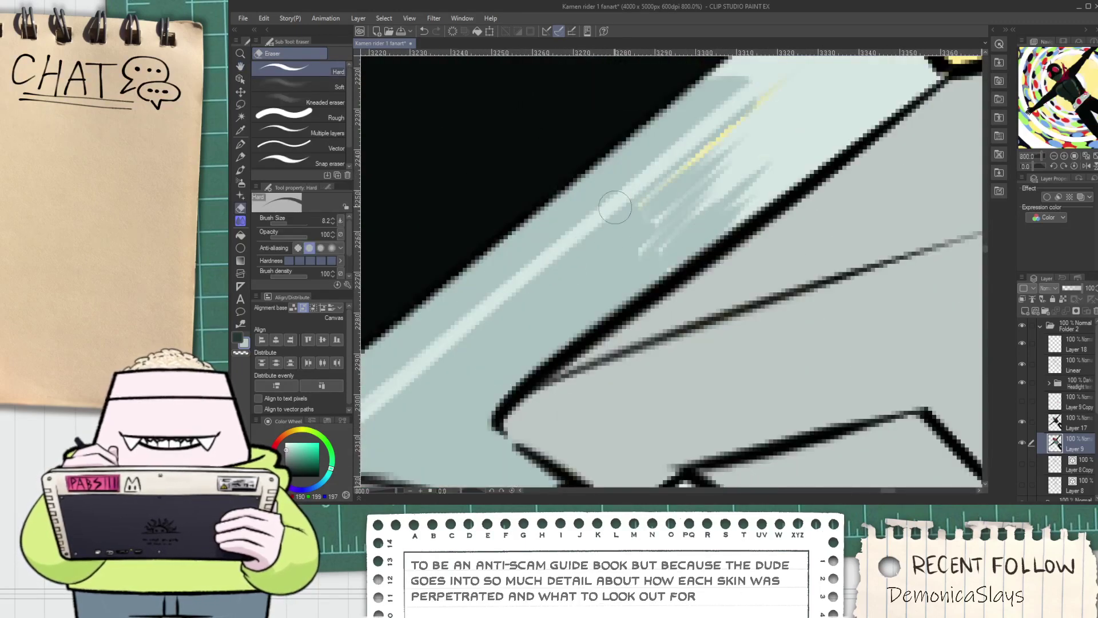
key(i)
click(1044, 425)
key(e)
drag(601, 254, 756, 110)
key(ctrl+z)
mouse_move(566, 270)
mouse_down()
mouse_move(789, 92)
mouse_move(753, 141)
mouse_up()
mouse_move(633, 240)
mouse_down()
mouse_move(679, 185)
mouse_move(789, 109)
mouse_up()
drag(660, 242, 738, 189)
mouse_move(668, 247)
mouse_down()
mouse_move(763, 169)
mouse_move(780, 171)
mouse_up()
scroll(750, 221, down, 7)
Sample the strap's darker teal and draw a first G-pen shade stroke at the strap's end between the pointed clip and dark glove
key(space)
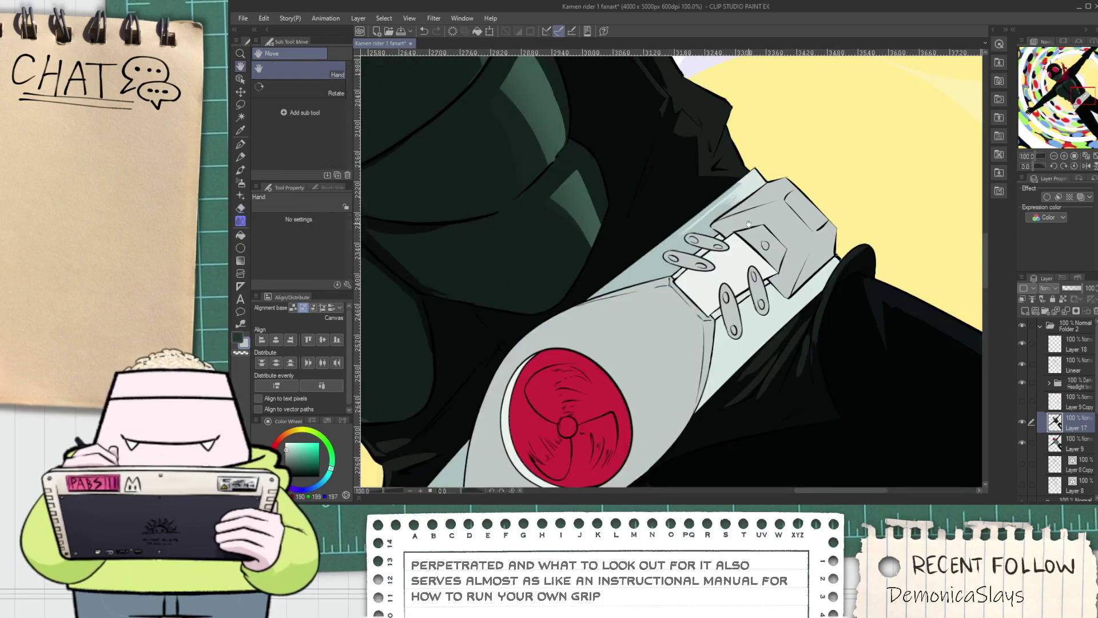
drag(750, 222, 712, 226)
scroll(671, 236, up, 2)
alt+click(671, 236)
scroll(670, 236, down, 2)
key(space)
mouse_move(747, 291)
mouse_down()
mouse_move(639, 273)
mouse_move(588, 297)
mouse_up()
scroll(588, 358, up, 2)
key(space)
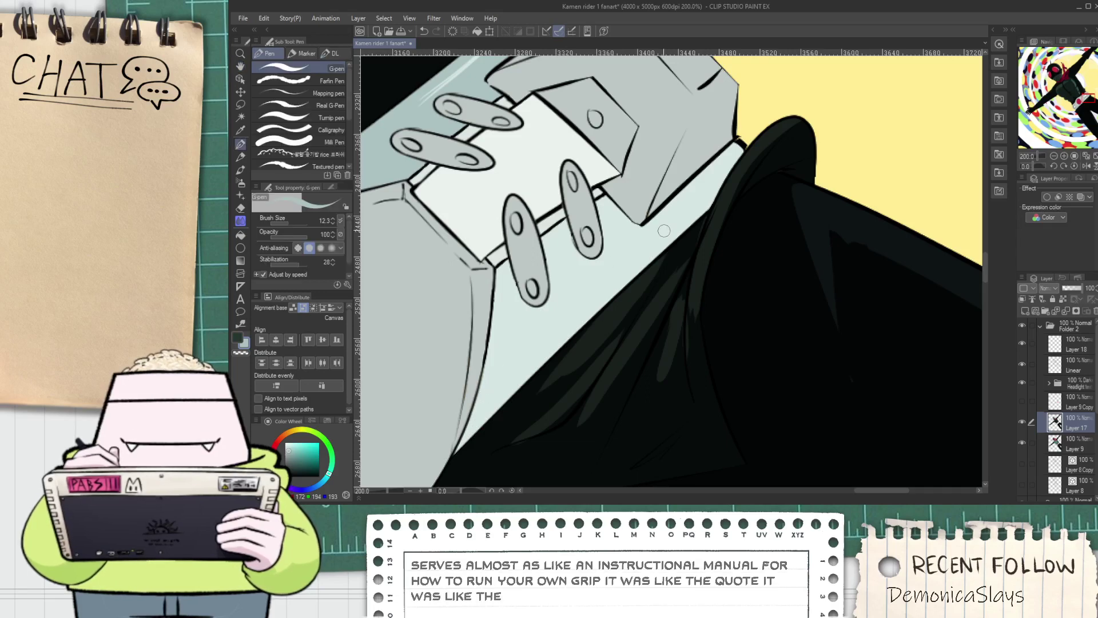
drag(641, 241, 611, 278)
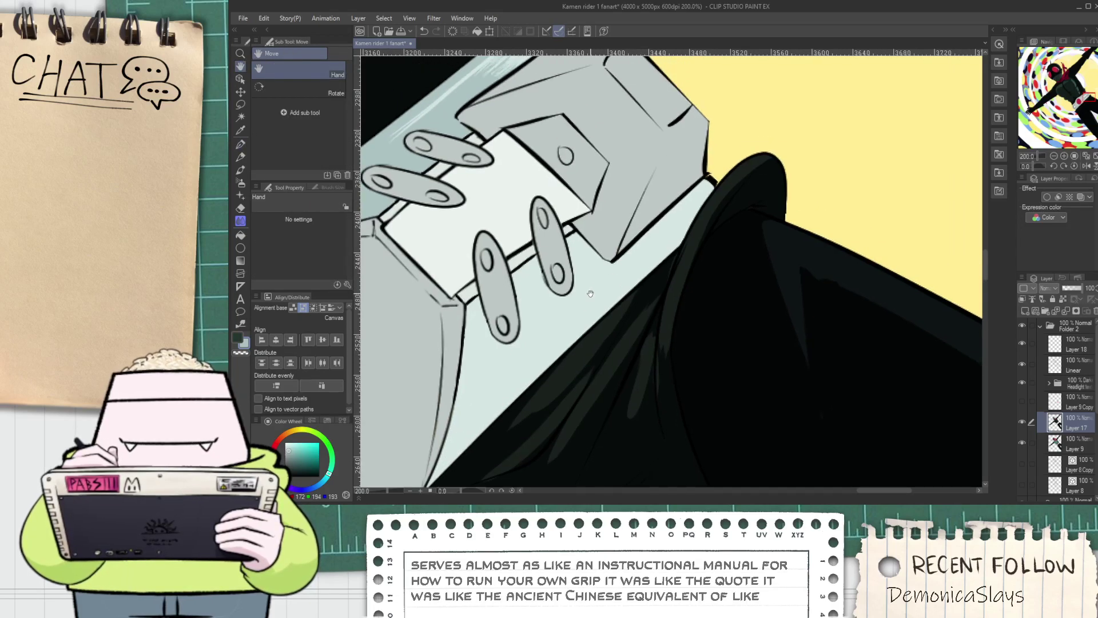
scroll(639, 236, up, 1)
scroll(683, 195, up, 1)
scroll(792, 136, down, 1)
drag(821, 96, 749, 203)
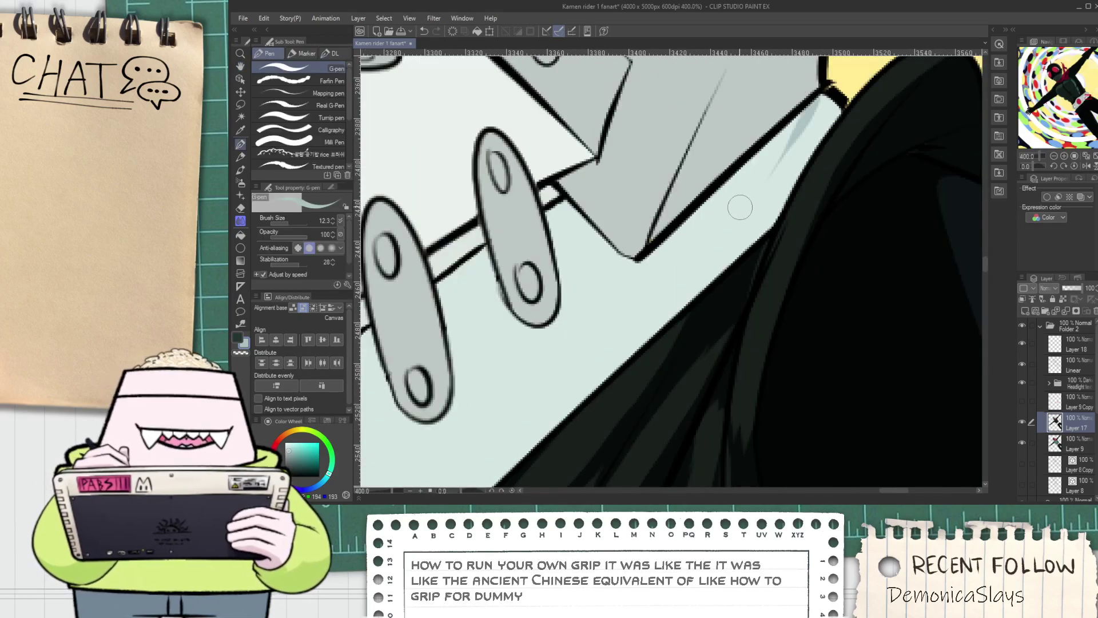
Hatch darker teal strokes across the strap's end between the pointed clip and dark glove, and fill the adjoining strap area with it
mouse_move(819, 102)
mouse_down()
mouse_move(761, 197)
mouse_move(733, 218)
mouse_move(790, 167)
mouse_move(701, 251)
mouse_up()
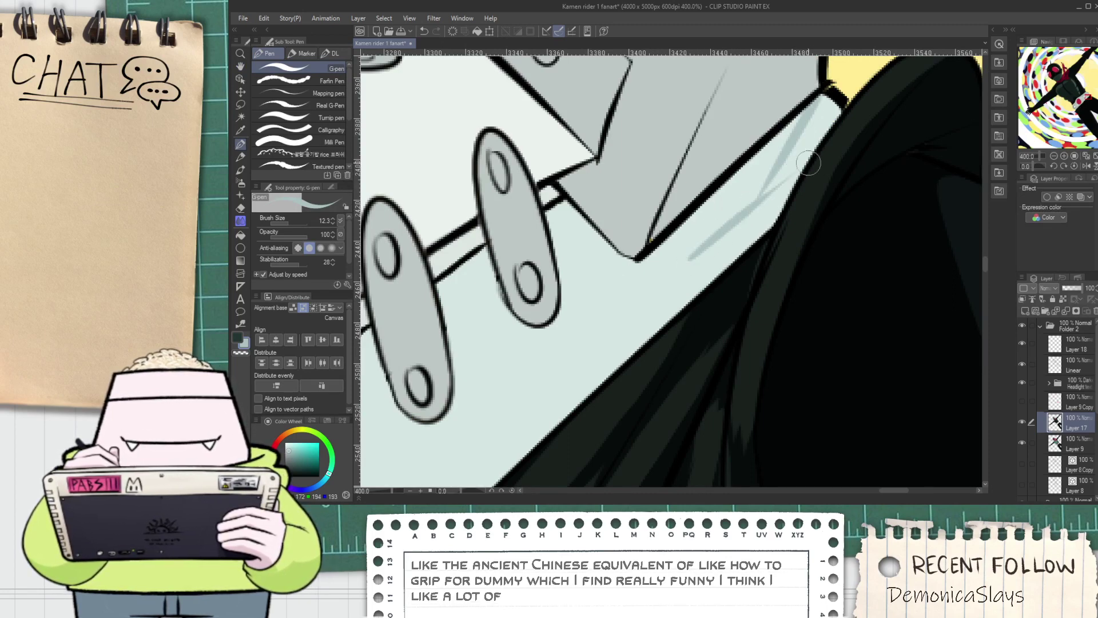
drag(754, 213, 691, 271)
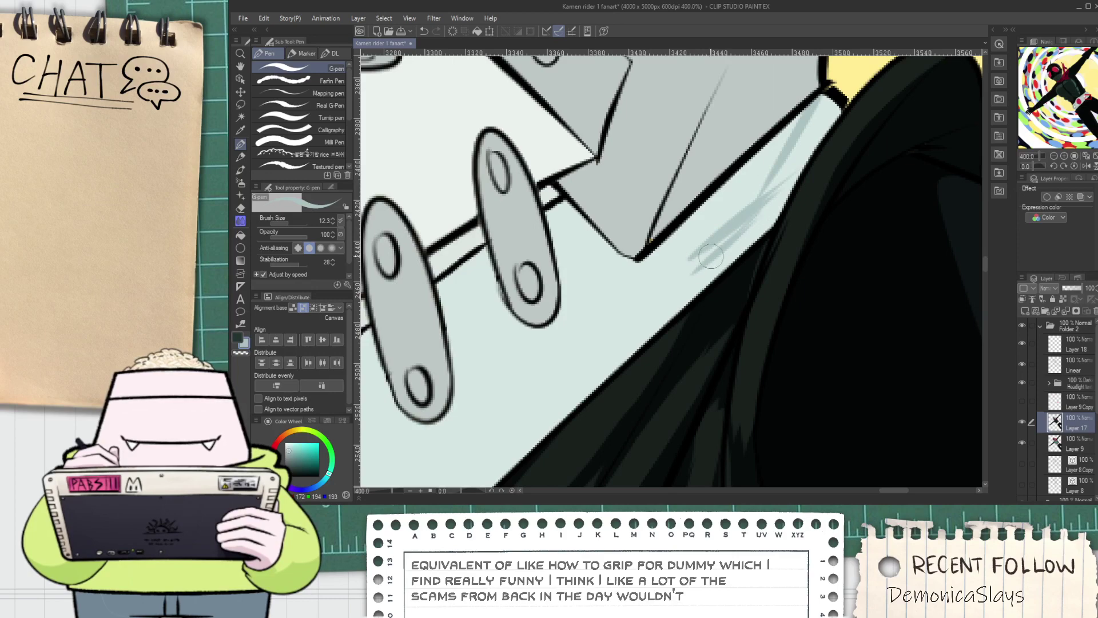
drag(755, 224, 684, 292)
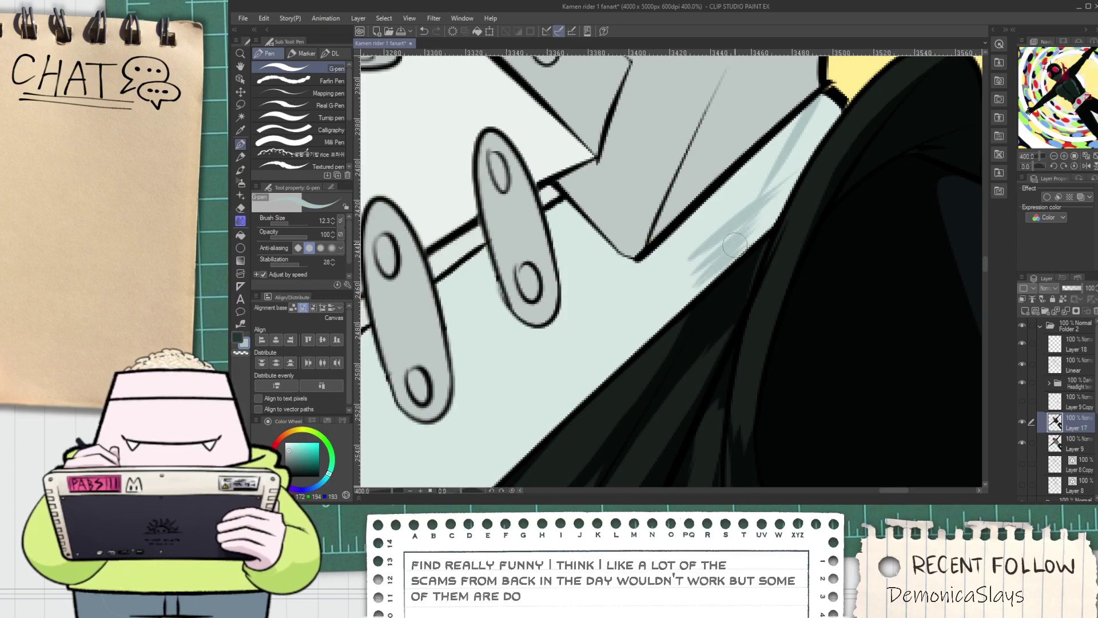
key(g)
click(647, 298)
scroll(647, 297, down, 4)
scroll(672, 273, up, 6)
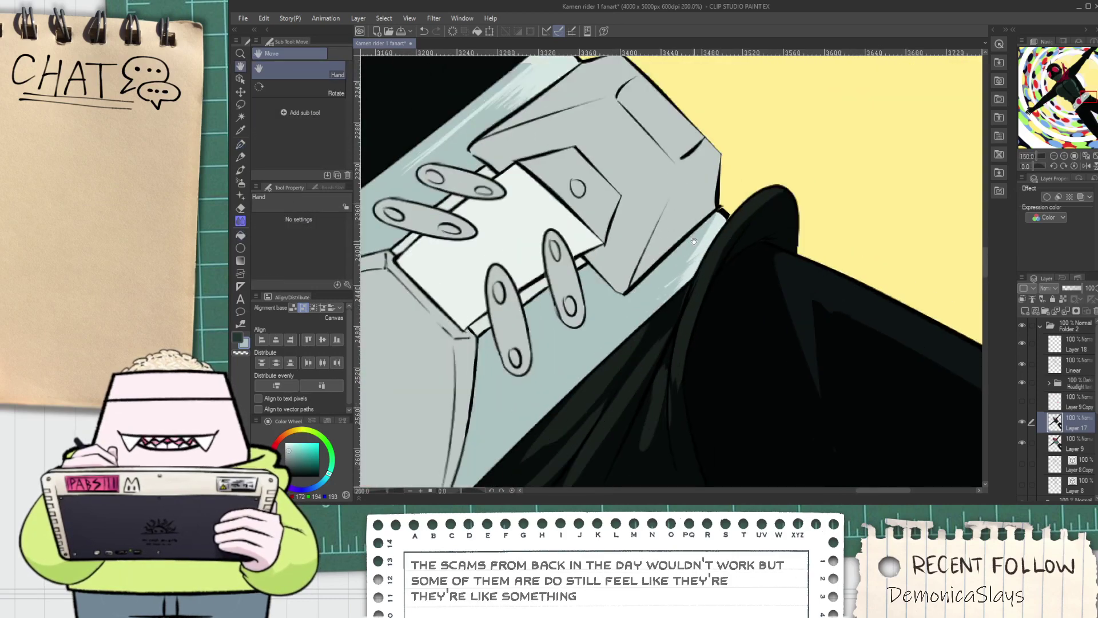
Add long diagonal G-pen strokes in the darker teal along the filled shade's edge at the strap's end
key(p)
drag(636, 320, 580, 396)
drag(715, 277, 553, 428)
drag(647, 346, 558, 432)
key(ctrl+minus)
mouse_move(630, 317)
mouse_down()
mouse_move(614, 341)
mouse_move(750, 222)
mouse_up()
Erase a thin diagonal highlight streak through the darker teal shade beside the dark glove
key(e)
drag(599, 357, 744, 235)
key(ctrl+z)
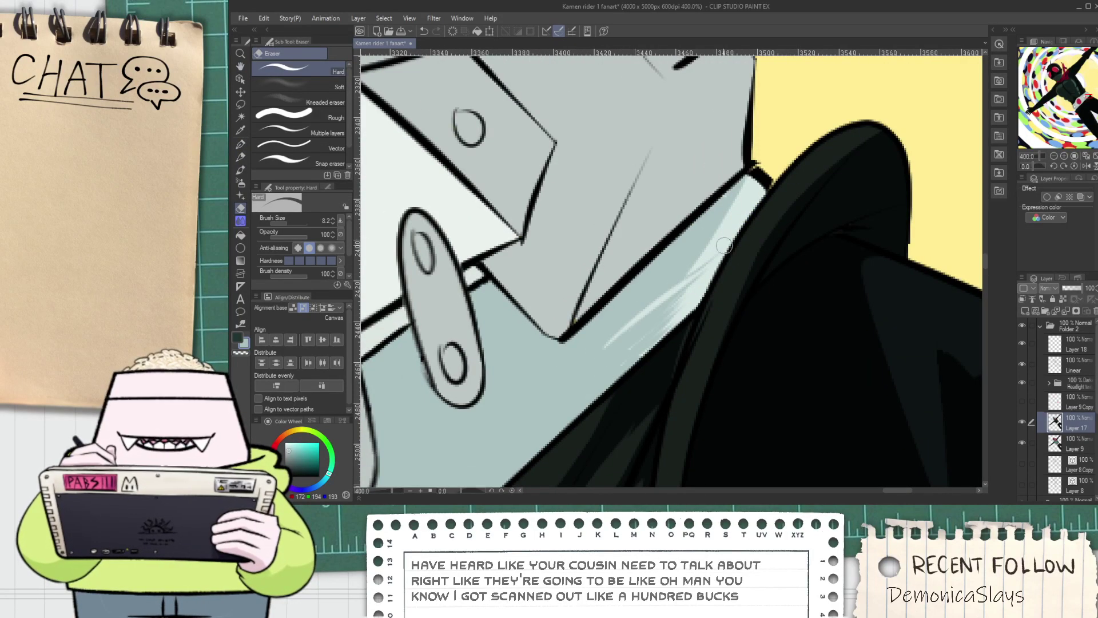
key(ctrl+z)
drag(591, 357, 763, 218)
key(ctrl+z)
drag(598, 361, 715, 252)
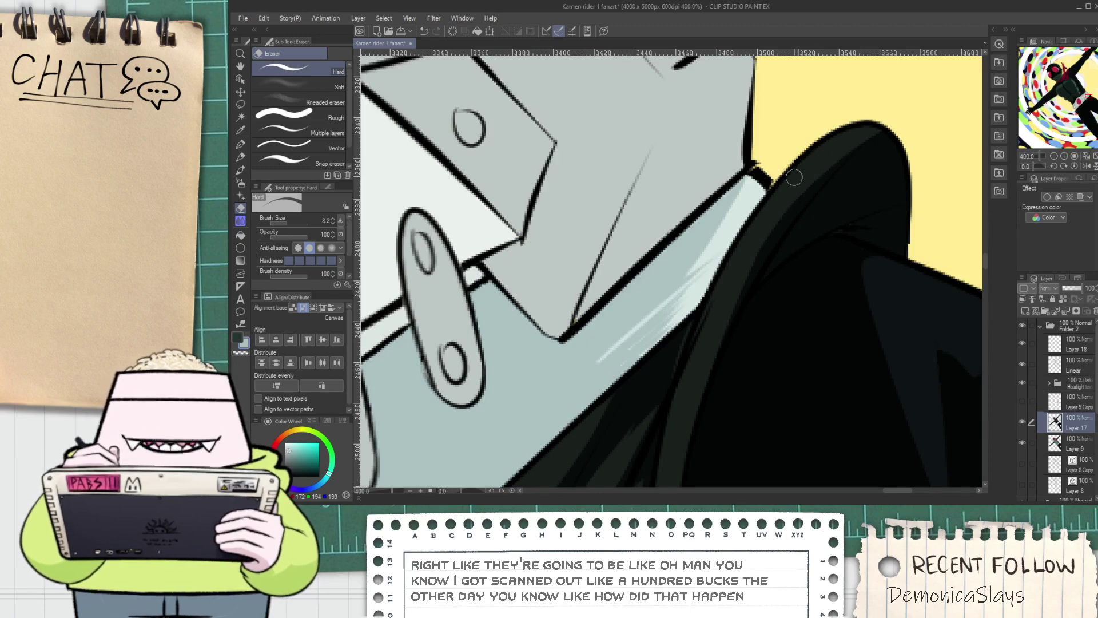
scroll(756, 324, down, 3)
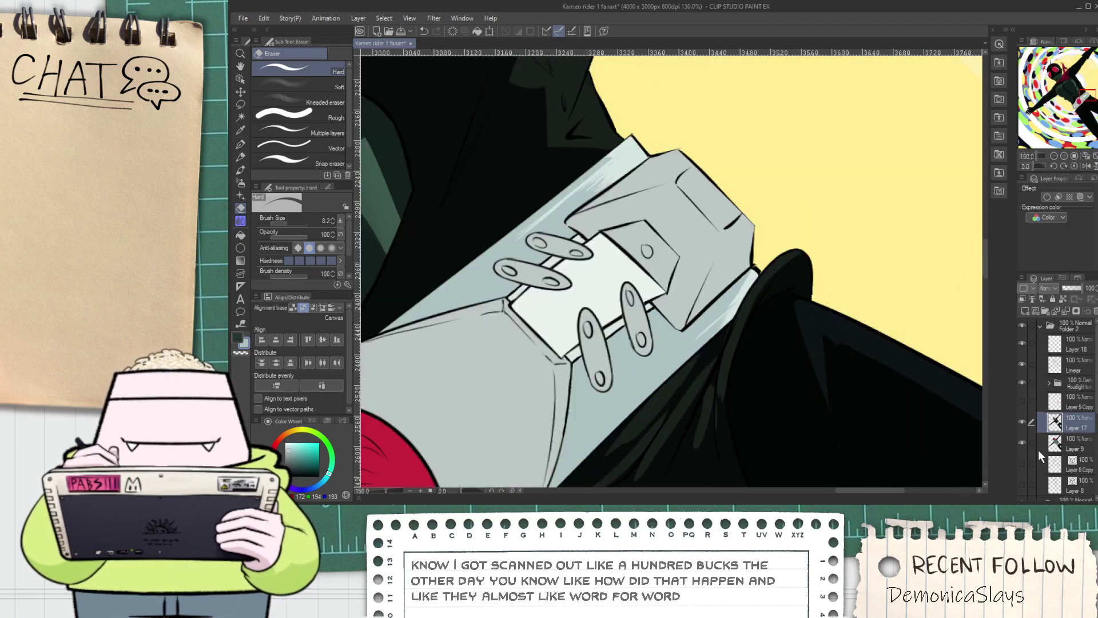
On the layer beneath Layer 17, touch up the discoloured pixels at the pointed clip's lower tip with the clip's sampled grey
scroll(702, 313, up, 6)
drag(713, 370, 688, 352)
key(i)
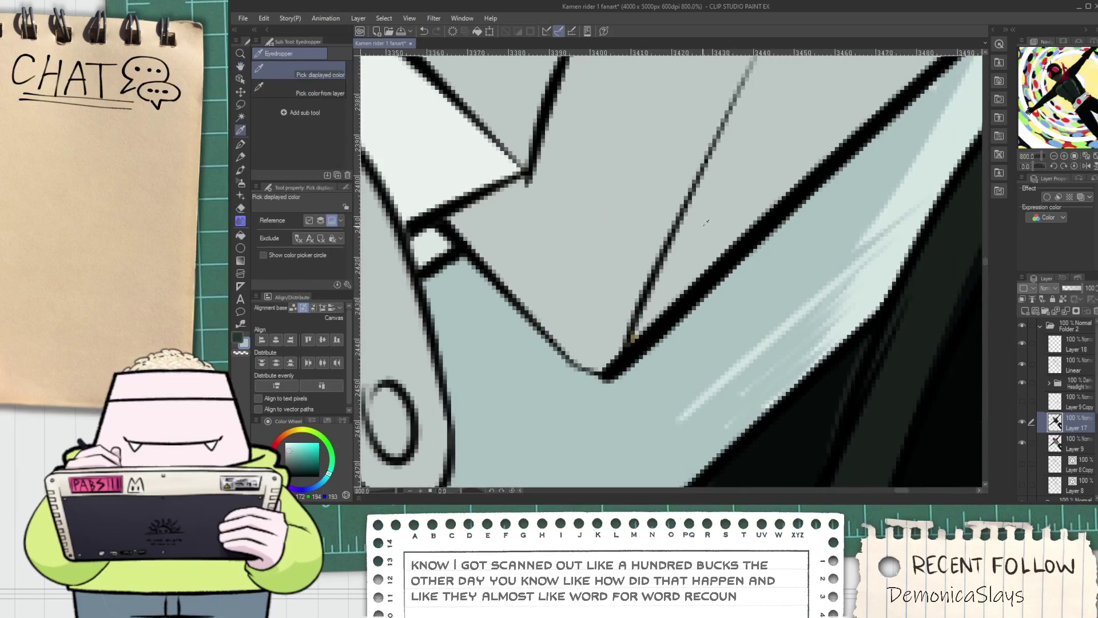
click(1065, 445)
key(p)
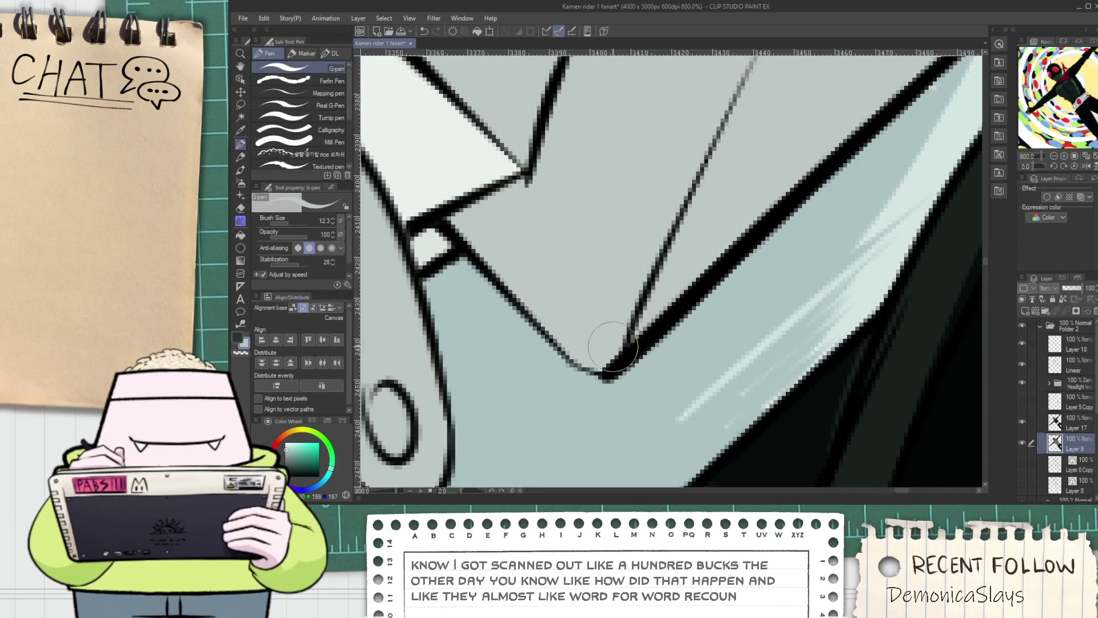
scroll(727, 183, down, 7)
drag(697, 167, 681, 264)
scroll(681, 264, up, 1)
scroll(680, 264, up, 2)
scroll(657, 361, down, 4)
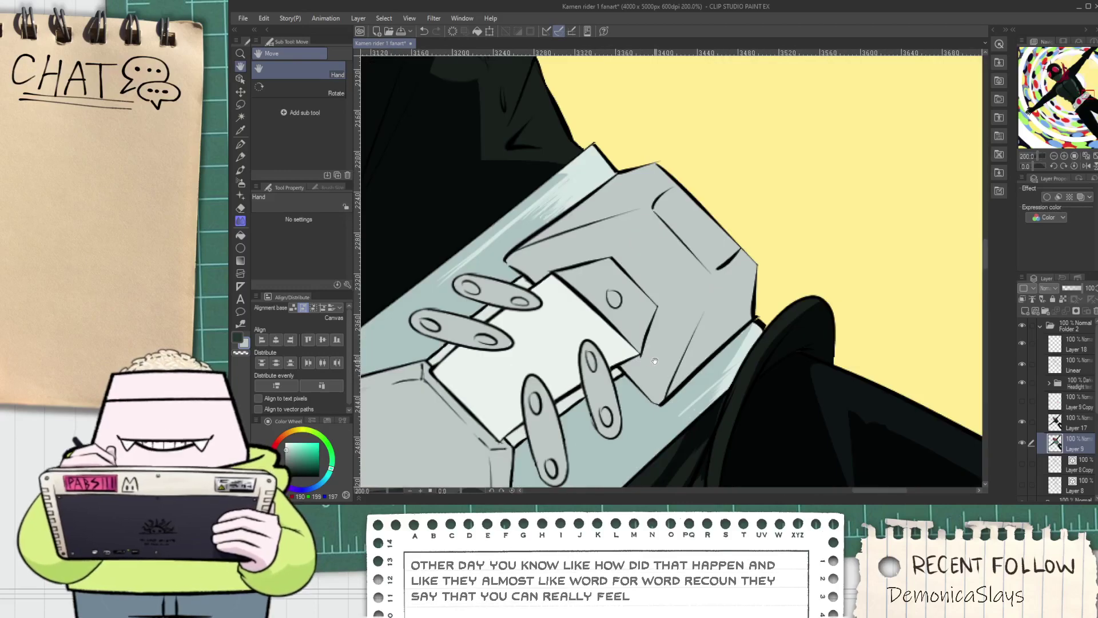
scroll(656, 361, down, 2)
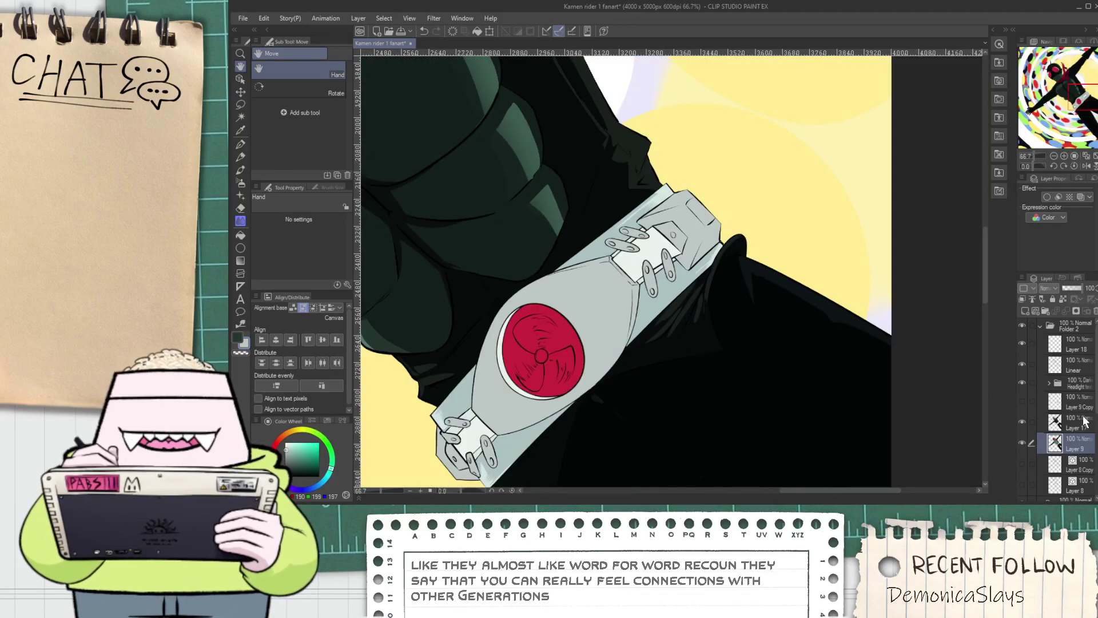
On Layer 17, sample the strap's teal at the belt's other end and choose a darker shade for the cast shadow
click(1081, 423)
scroll(884, 365, down, 1)
drag(643, 385, 612, 312)
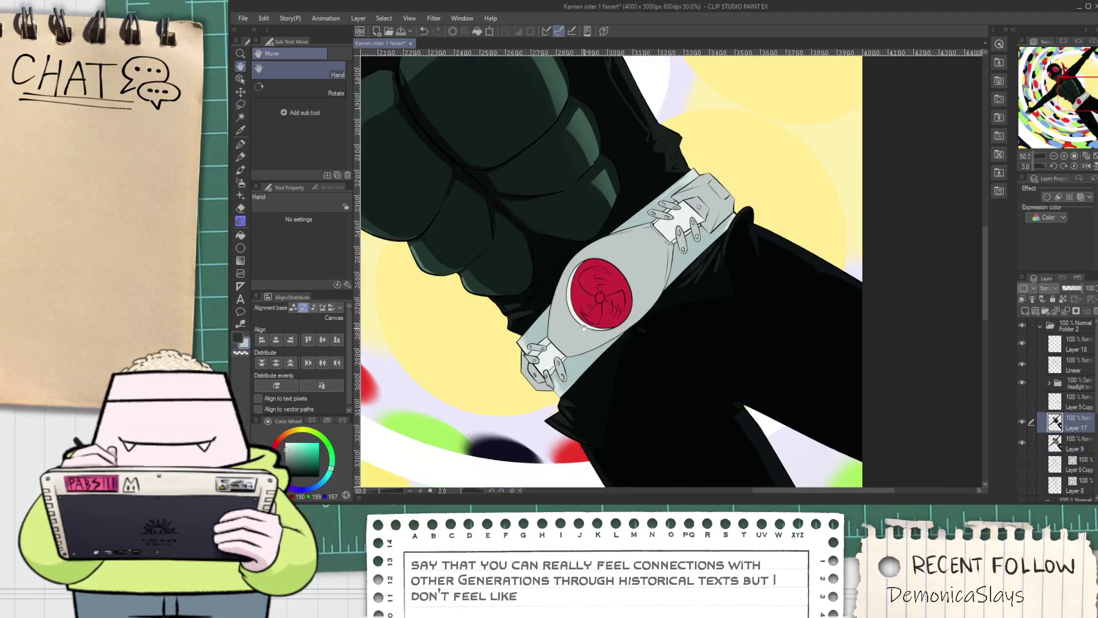
scroll(576, 355, up, 3)
scroll(603, 376, down, 1)
drag(603, 392, 597, 375)
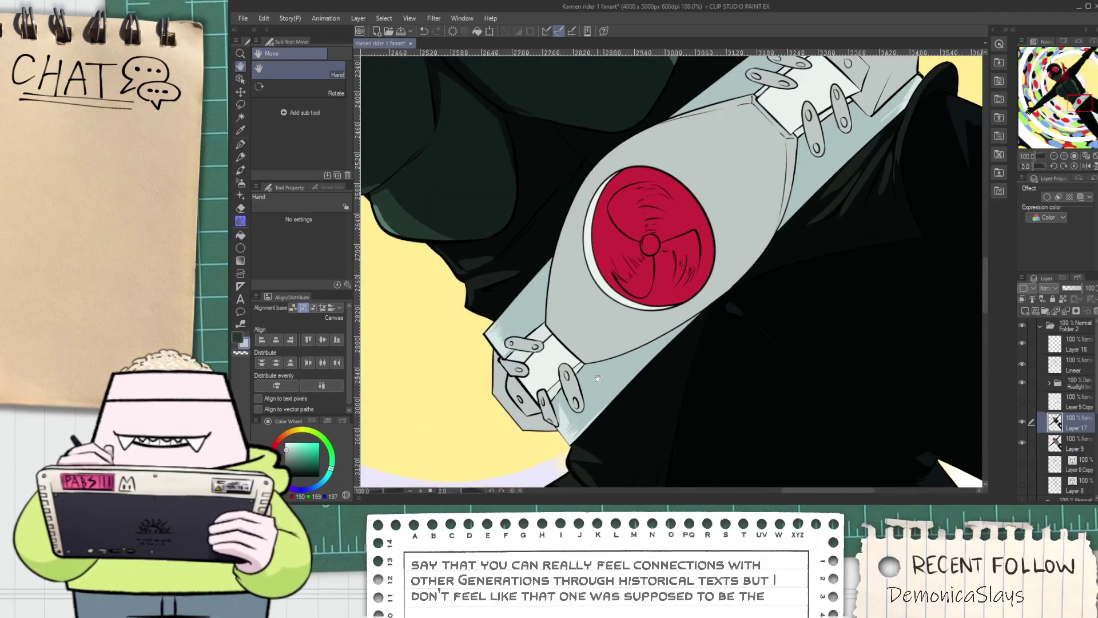
scroll(597, 375, up, 2)
alt+click(585, 383)
scroll(468, 461, up, 2)
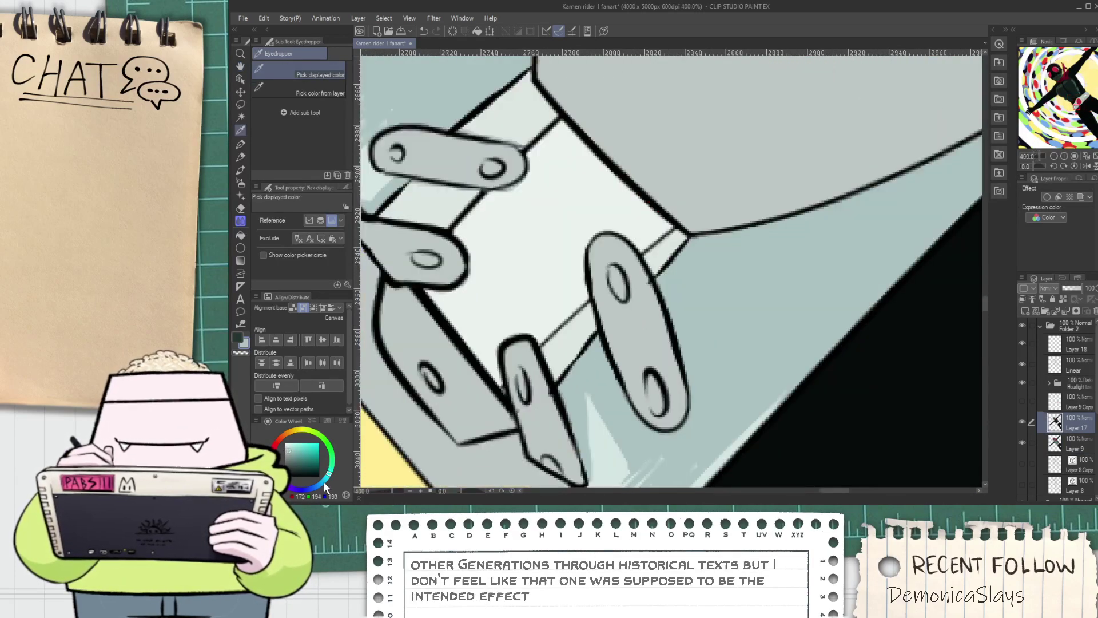
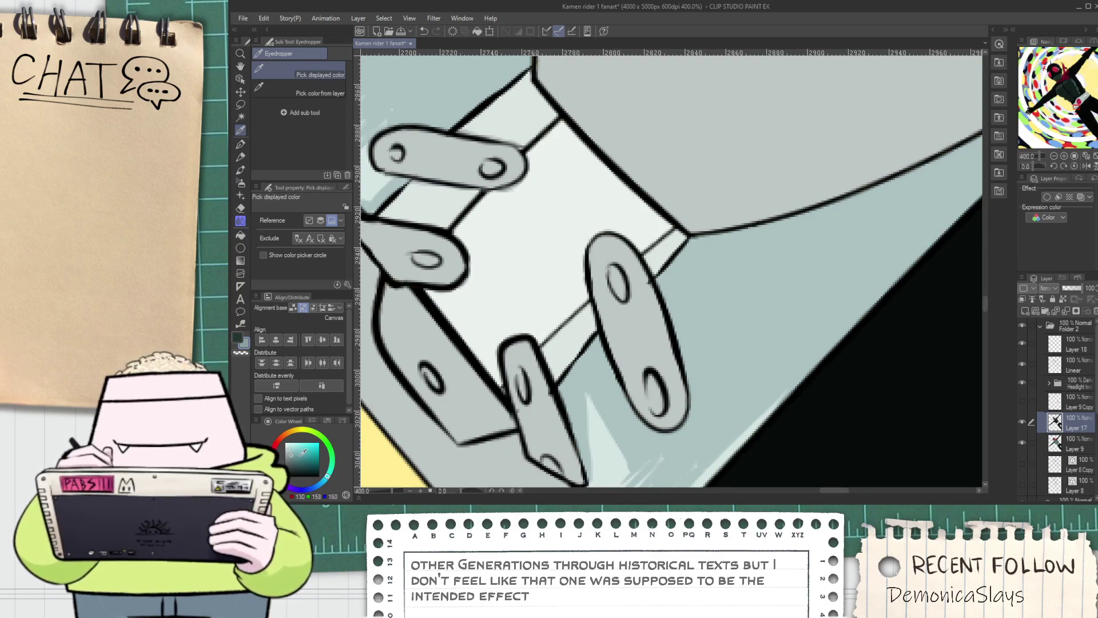
key(ctrl+minus)
key(ctrl+minus)
key(ctrl+minus)
key(ctrl+minus)
drag(608, 289, 580, 292)
key(ctrl+plus)
key(ctrl+plus)
key(ctrl+plus)
key(ctrl+plus)
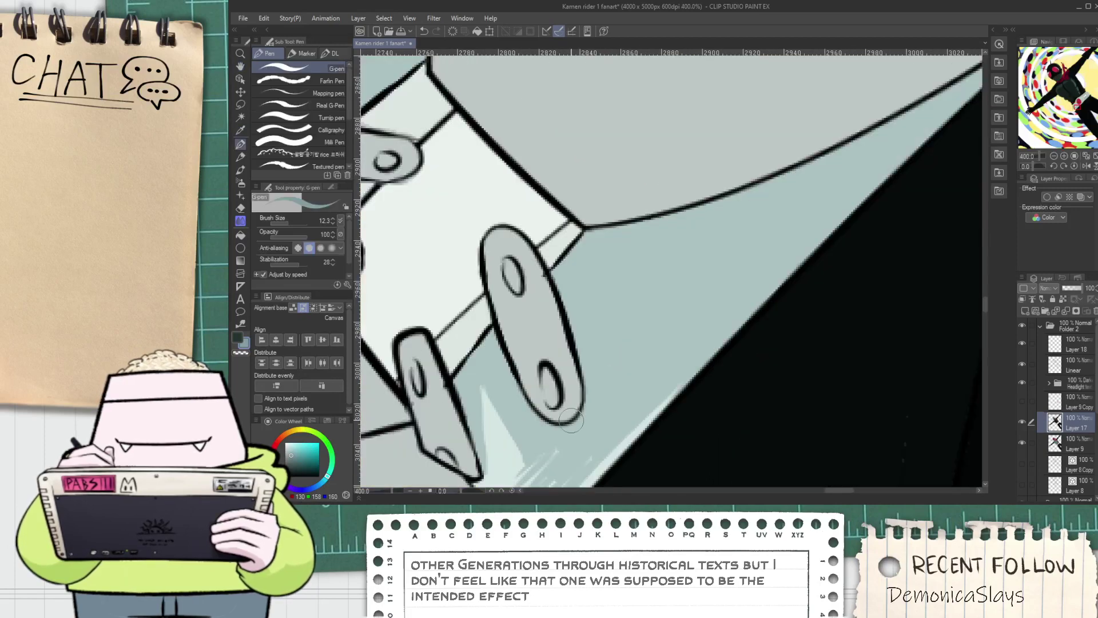
Outline a cast shadow beside the long oval clip and under the buckle casing's curve, and fill it with the darker teal
drag(595, 377, 567, 280)
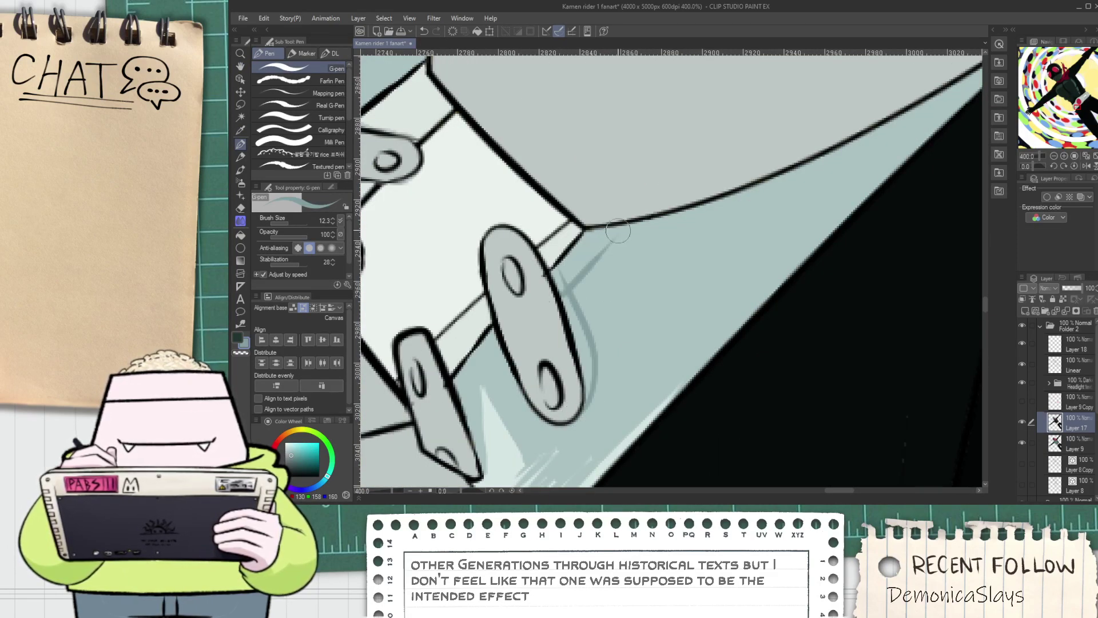
drag(598, 240, 798, 211)
mouse_move(765, 249)
mouse_down()
mouse_move(638, 306)
mouse_move(775, 215)
mouse_up()
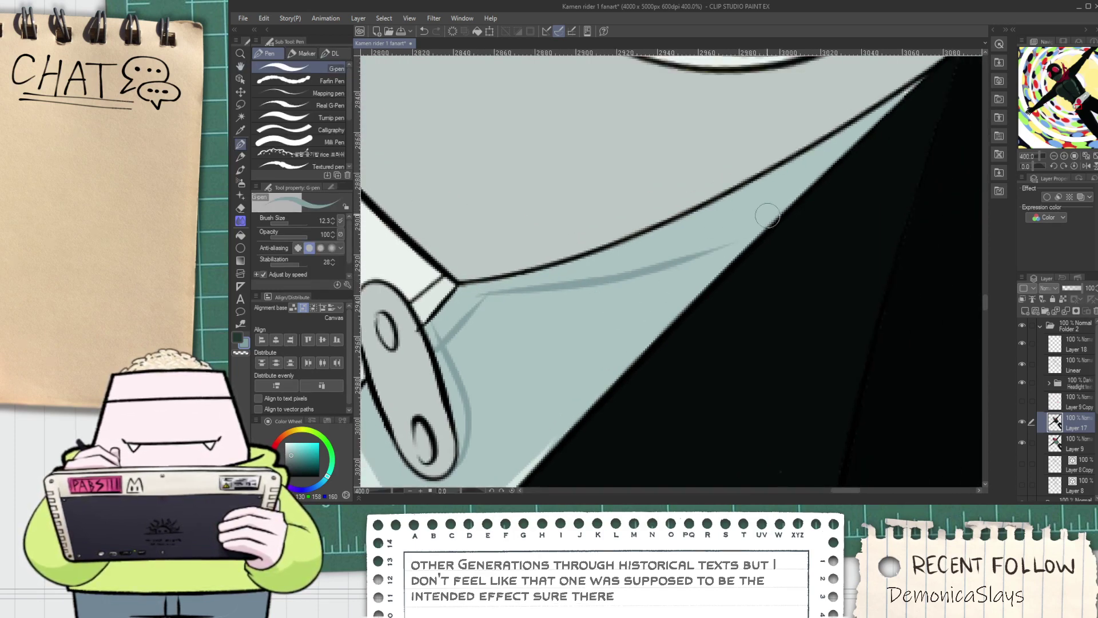
drag(646, 316, 748, 224)
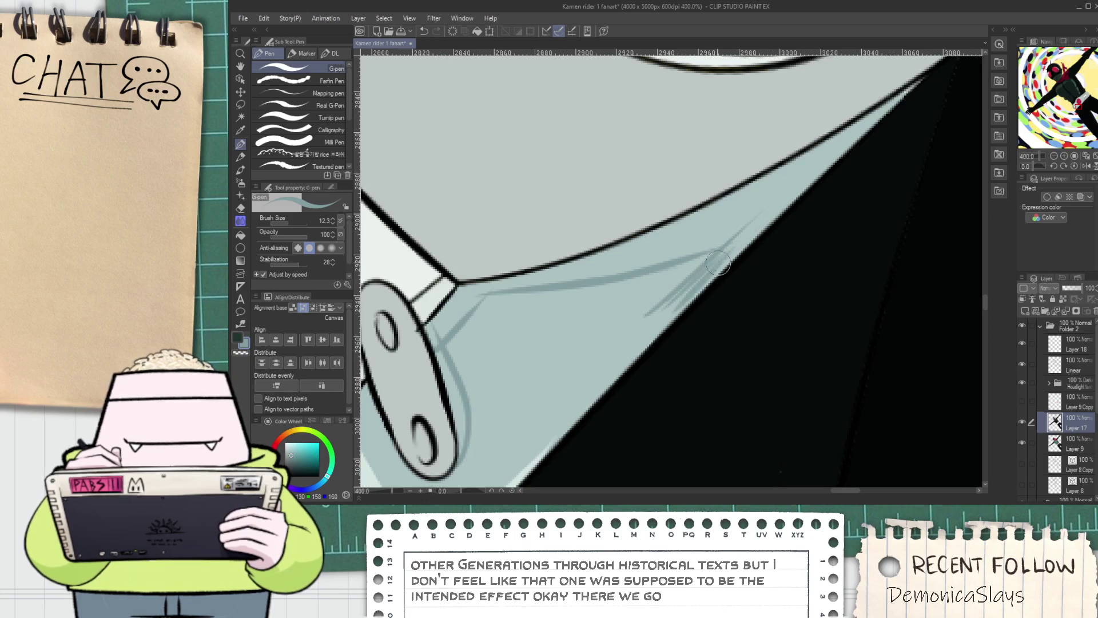
key(g)
click(703, 243)
mouse_move(467, 301)
mouse_down()
mouse_move(441, 329)
mouse_move(453, 379)
mouse_up()
key(p)
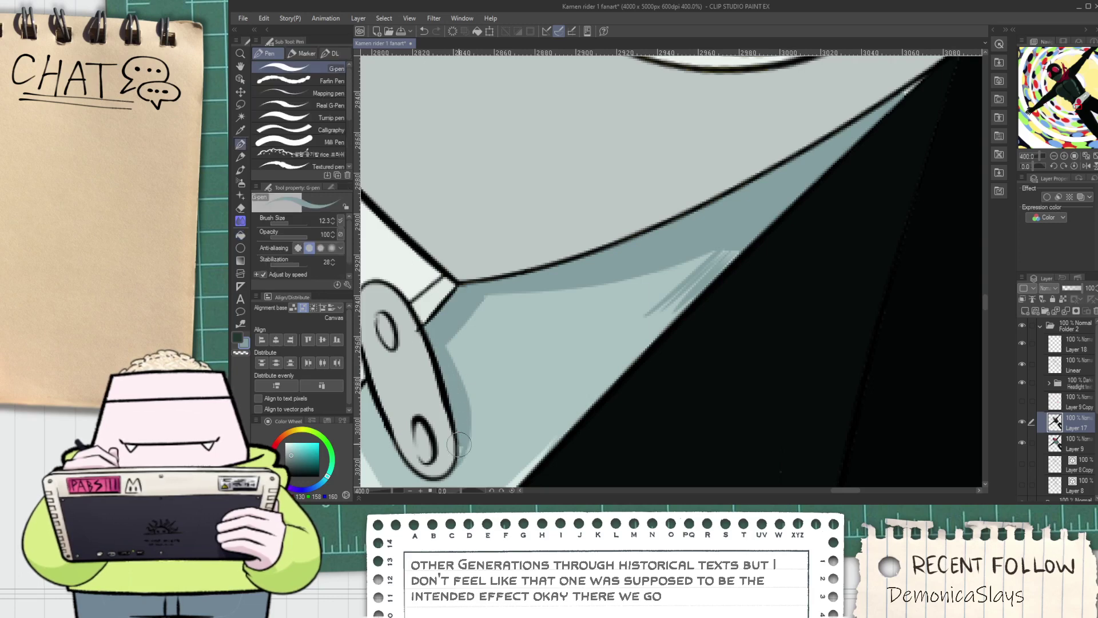
Sample the strap's lighter teal and draw diagonal streaks through the cast shadow where the strap narrows
alt+click(592, 345)
mouse_move(642, 321)
mouse_down()
mouse_move(813, 179)
mouse_move(725, 244)
mouse_move(836, 140)
mouse_up()
key(ctrl+z)
drag(681, 265, 801, 166)
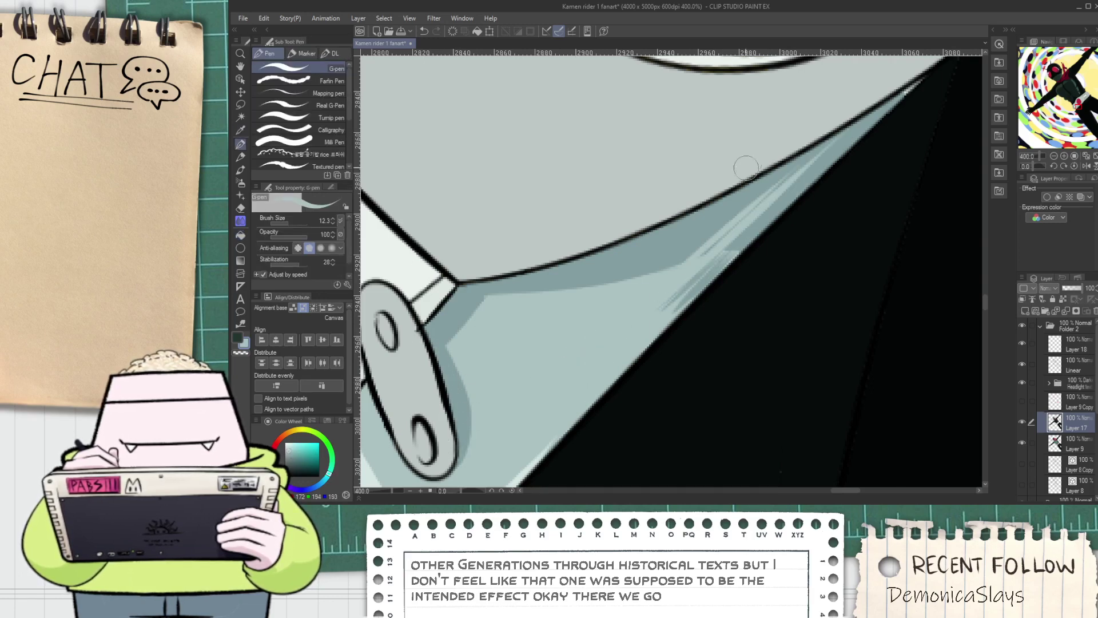
scroll(750, 162, down, 5)
scroll(672, 275, up, 2)
With the sampled shadow teal, outline a cast shadow above the upper oval clip and beside the buckle casing, and fill it
alt+click(670, 283)
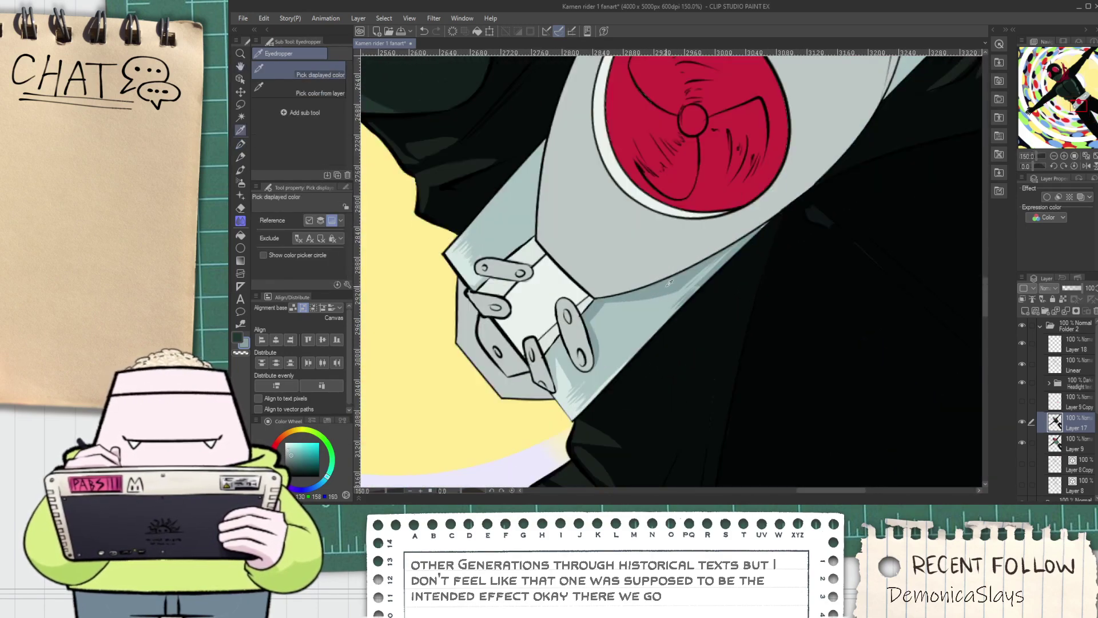
scroll(515, 228, up, 5)
key(p)
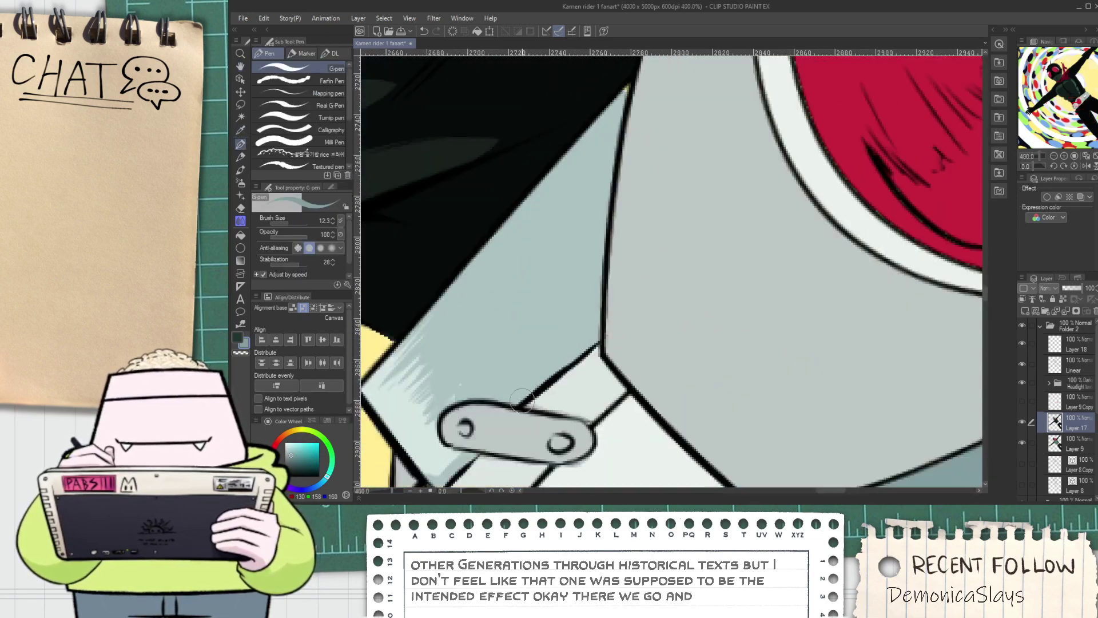
scroll(531, 387, up, 3)
mouse_move(465, 333)
mouse_down()
mouse_move(575, 350)
mouse_move(606, 325)
mouse_up()
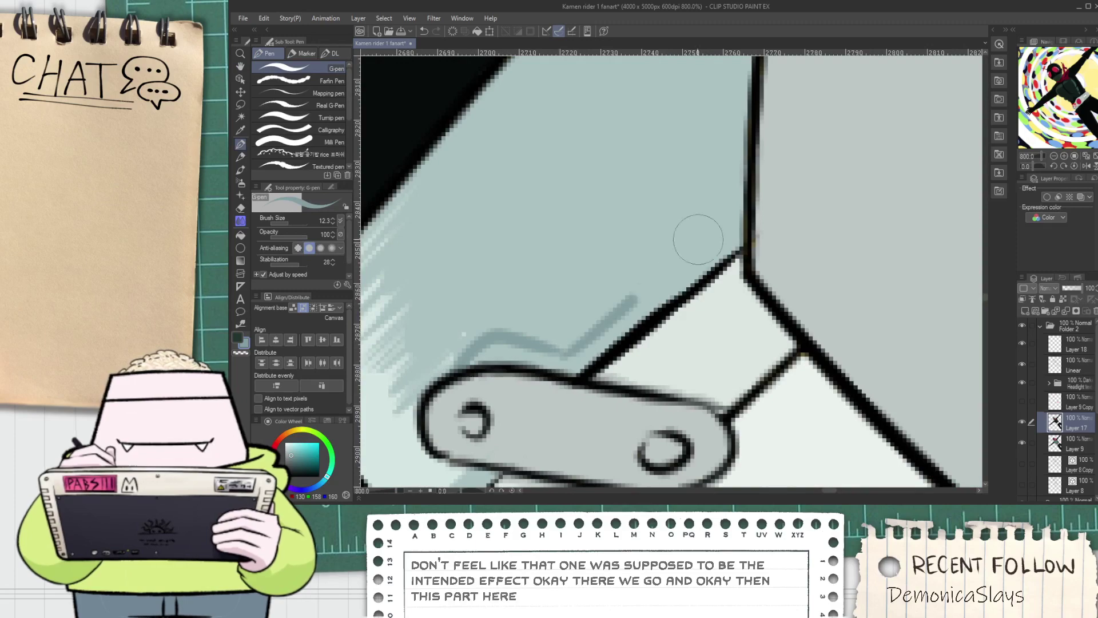
drag(649, 285, 744, 196)
key(ctrl+z)
drag(562, 350, 742, 196)
key(g)
click(648, 306)
key(p)
scroll(629, 315, down, 8)
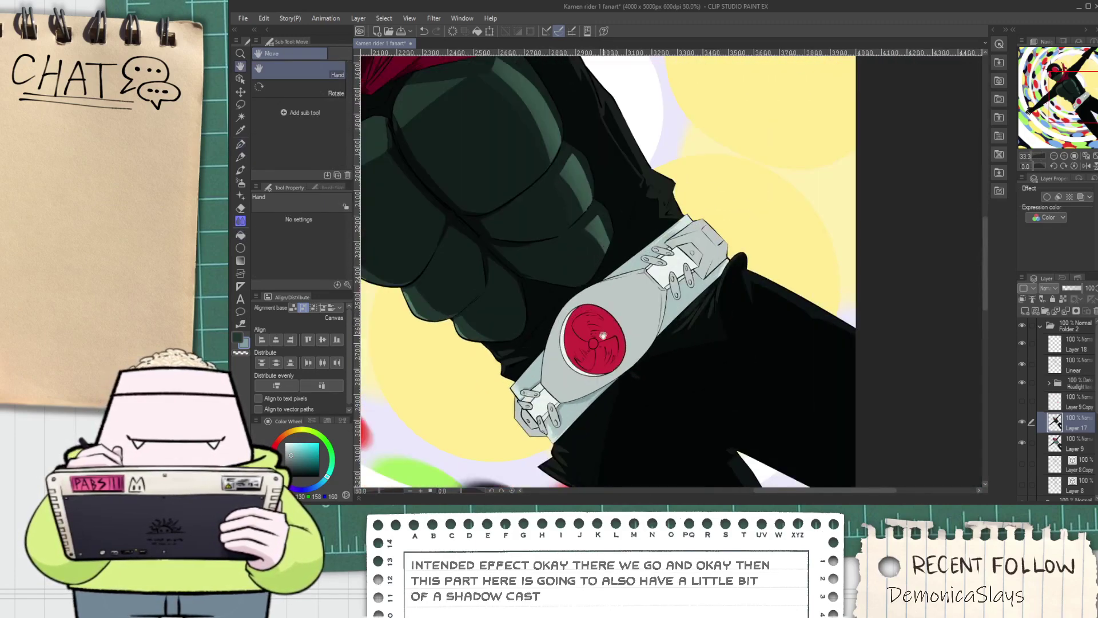
Hatch the shadow teal over the strap section between the torso and buckle casing, touching up its narrow corner and outer edge
scroll(615, 327, up, 4)
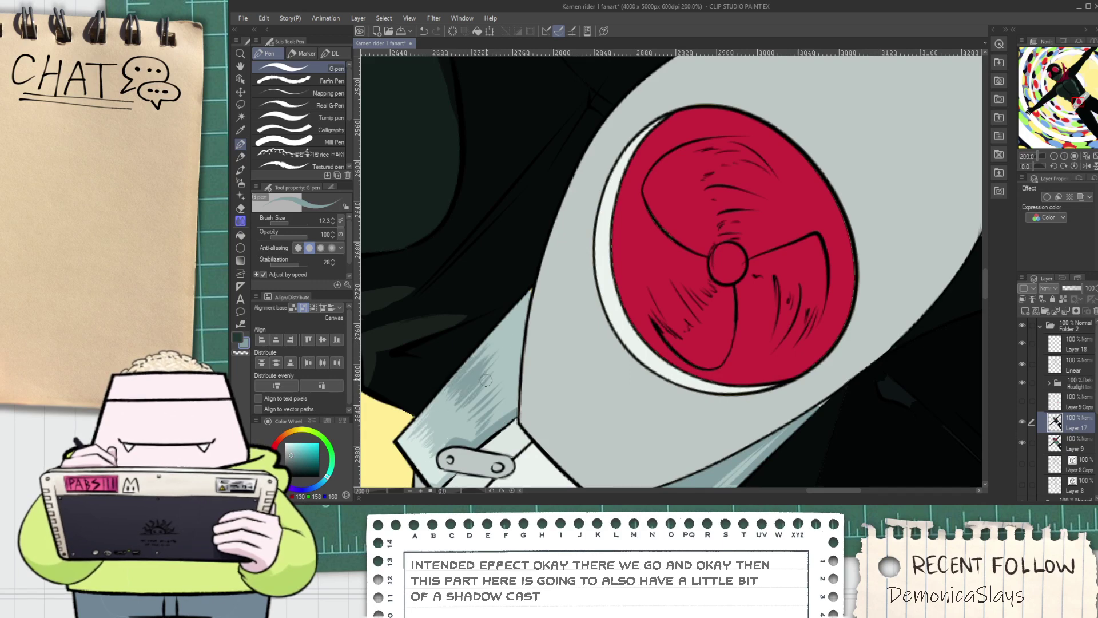
drag(494, 404, 490, 384)
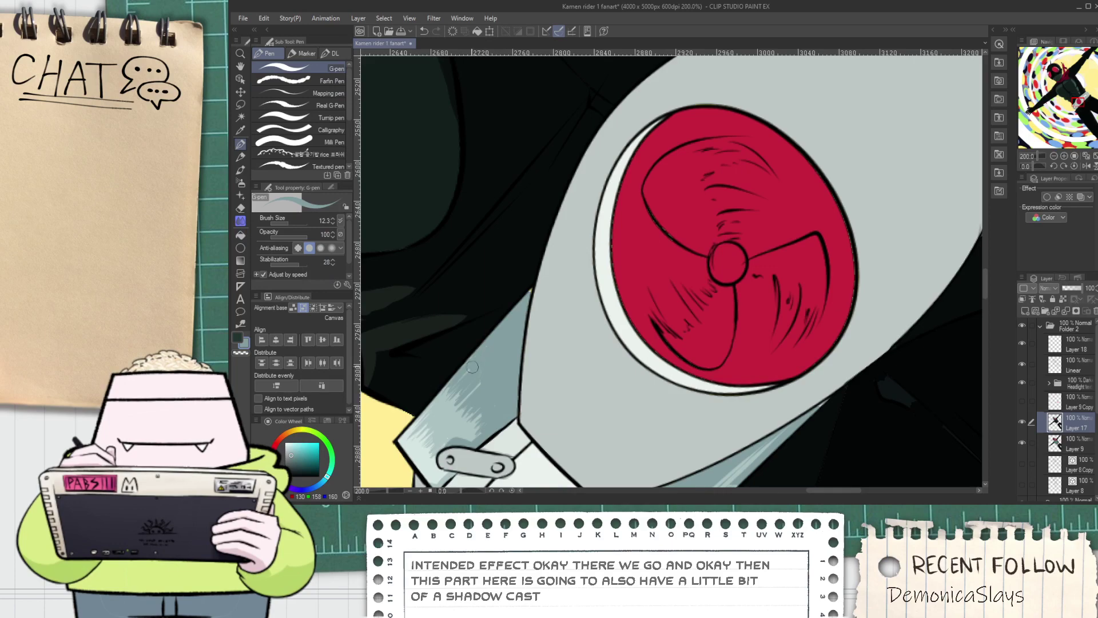
scroll(507, 323, up, 4)
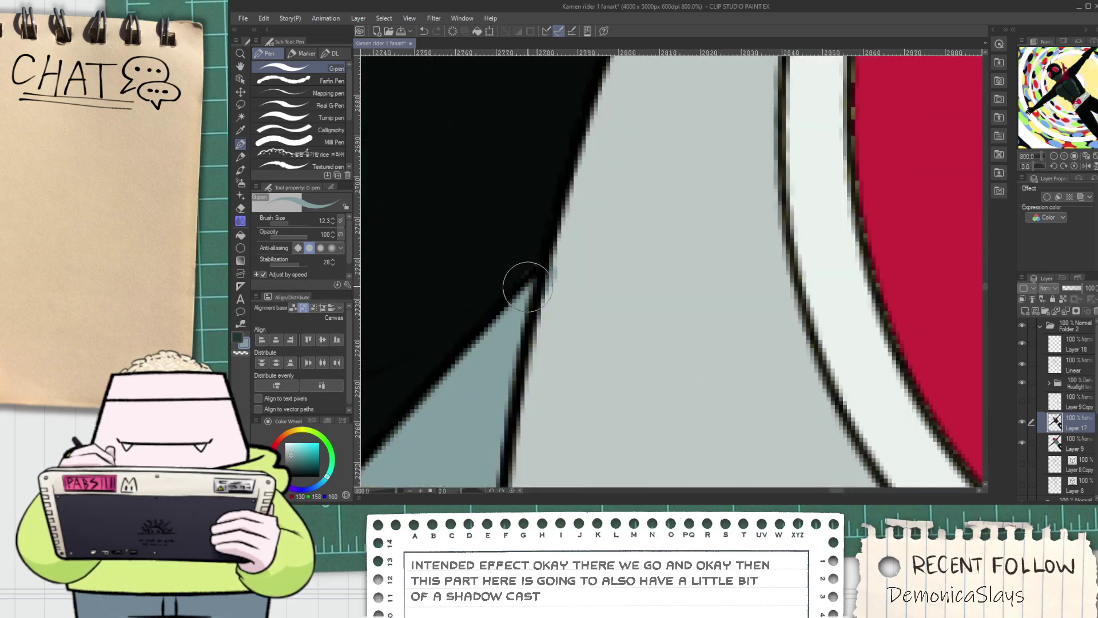
drag(529, 294, 516, 299)
scroll(529, 295, down, 4)
mouse_move(406, 452)
mouse_down()
mouse_move(466, 375)
mouse_move(472, 426)
mouse_up()
scroll(492, 332, up, 4)
mouse_move(474, 323)
mouse_down()
mouse_move(577, 209)
mouse_move(424, 364)
mouse_move(593, 177)
mouse_move(481, 299)
mouse_move(555, 210)
mouse_move(496, 294)
mouse_up()
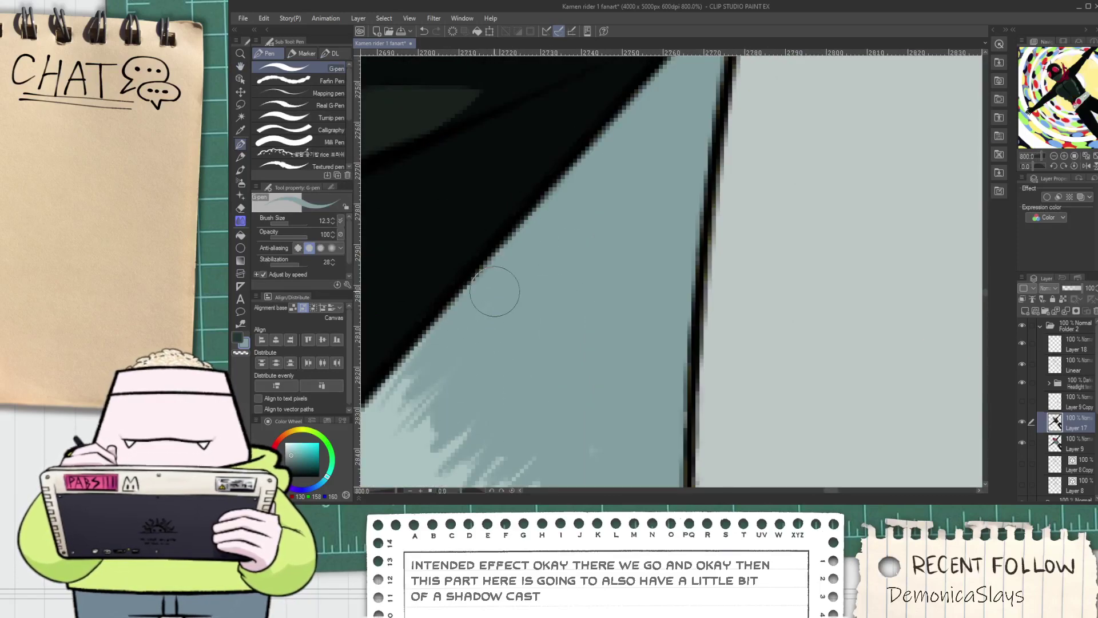
Hatch short diagonal shadow strokes across the lower strap section, from the buckle casing's corner down past the long oval clip
scroll(495, 294, down, 5)
key(space)
mouse_move(673, 260)
mouse_down()
mouse_move(601, 310)
mouse_move(567, 149)
mouse_up()
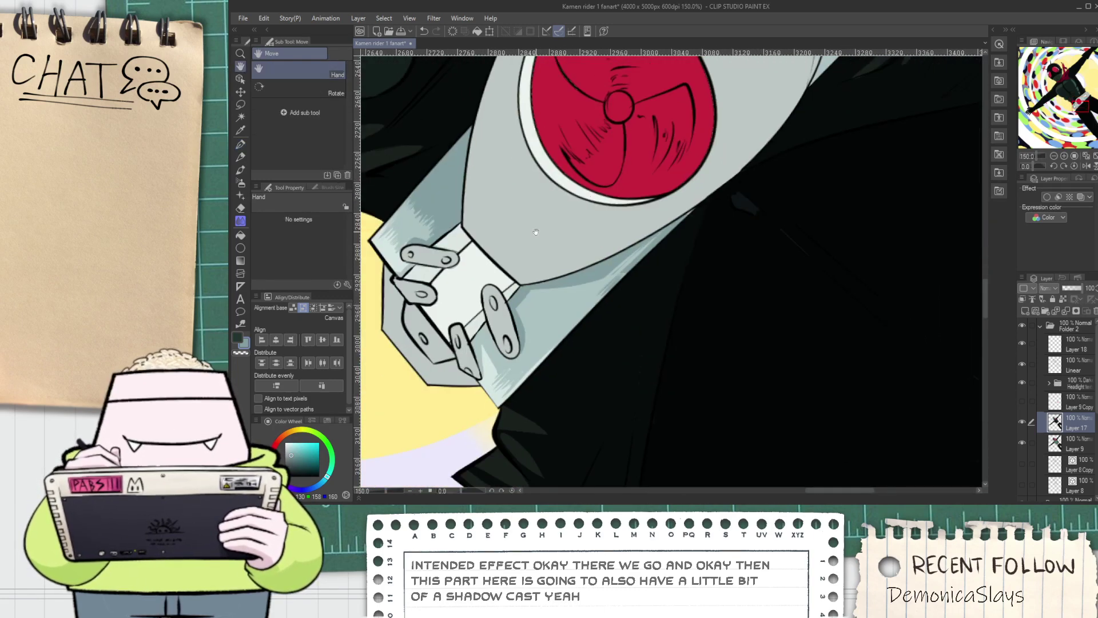
scroll(520, 314, up, 3)
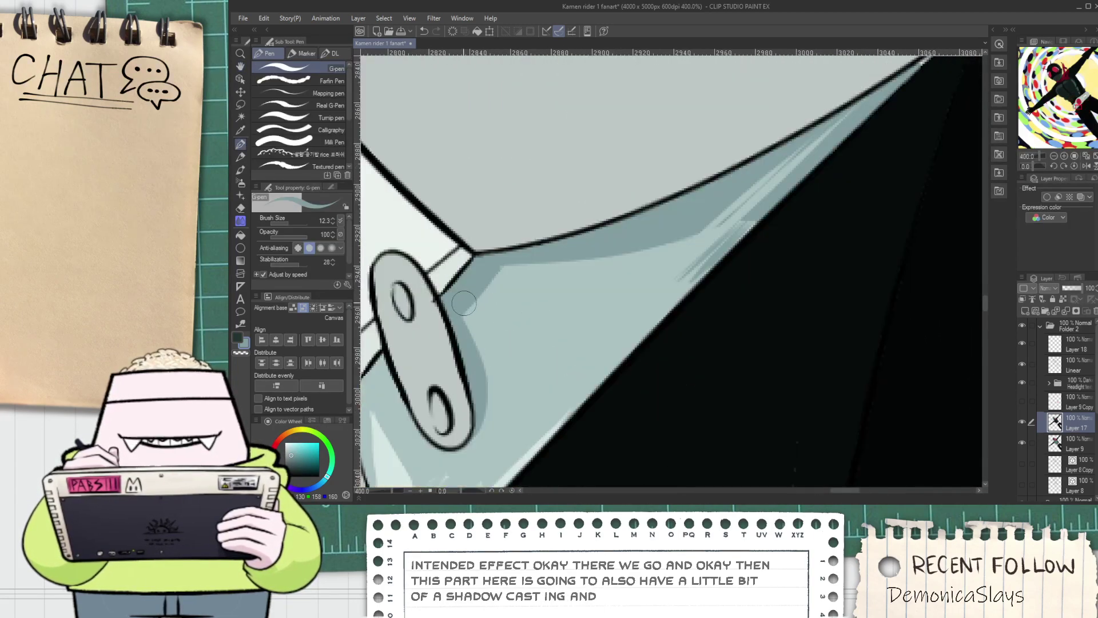
drag(523, 266, 479, 313)
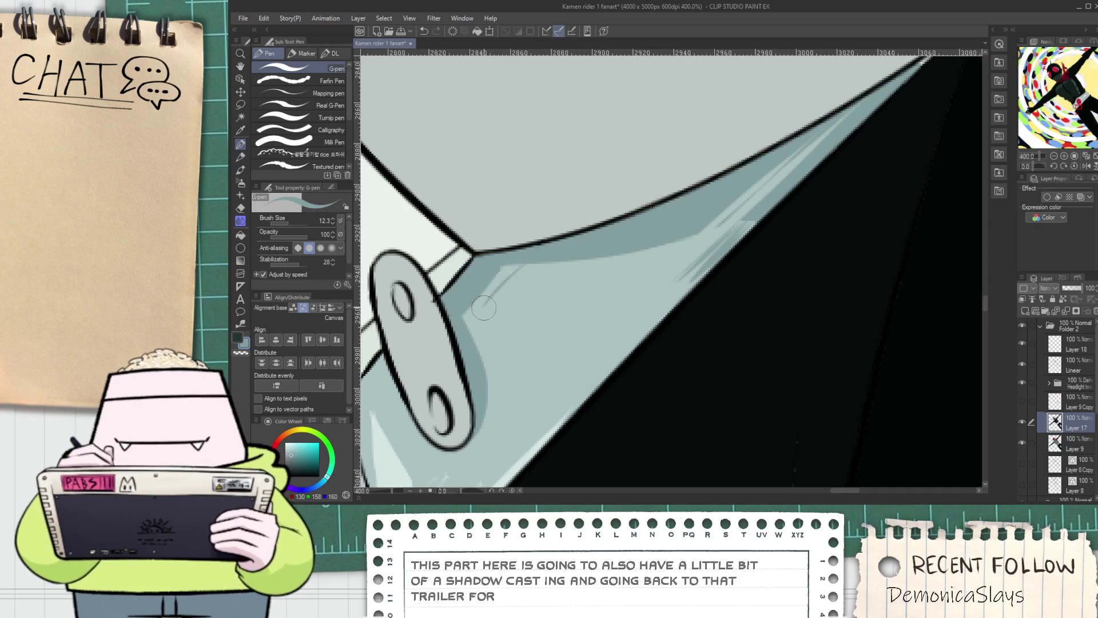
drag(562, 274, 506, 338)
key(ctrl+z)
mouse_move(517, 268)
mouse_down()
mouse_move(471, 315)
mouse_move(487, 313)
mouse_up()
mouse_move(544, 276)
mouse_down()
mouse_move(494, 331)
mouse_move(536, 272)
mouse_move(493, 305)
mouse_move(572, 252)
mouse_up()
mouse_move(509, 334)
mouse_down()
mouse_move(572, 257)
mouse_move(575, 291)
mouse_up()
mouse_move(493, 388)
mouse_down()
mouse_move(548, 322)
mouse_move(518, 364)
mouse_up()
mouse_move(578, 331)
mouse_down()
mouse_move(527, 389)
mouse_move(584, 338)
mouse_up()
Draw a long shadow boundary parallel to the lower strap's outer edge and fill the enclosed area with the shadow teal
drag(548, 382, 694, 250)
drag(620, 311, 815, 147)
key(ctrl+z)
drag(557, 381, 801, 154)
key(g)
click(601, 303)
key(p)
mouse_move(569, 298)
mouse_down()
mouse_move(504, 302)
mouse_move(512, 269)
mouse_up()
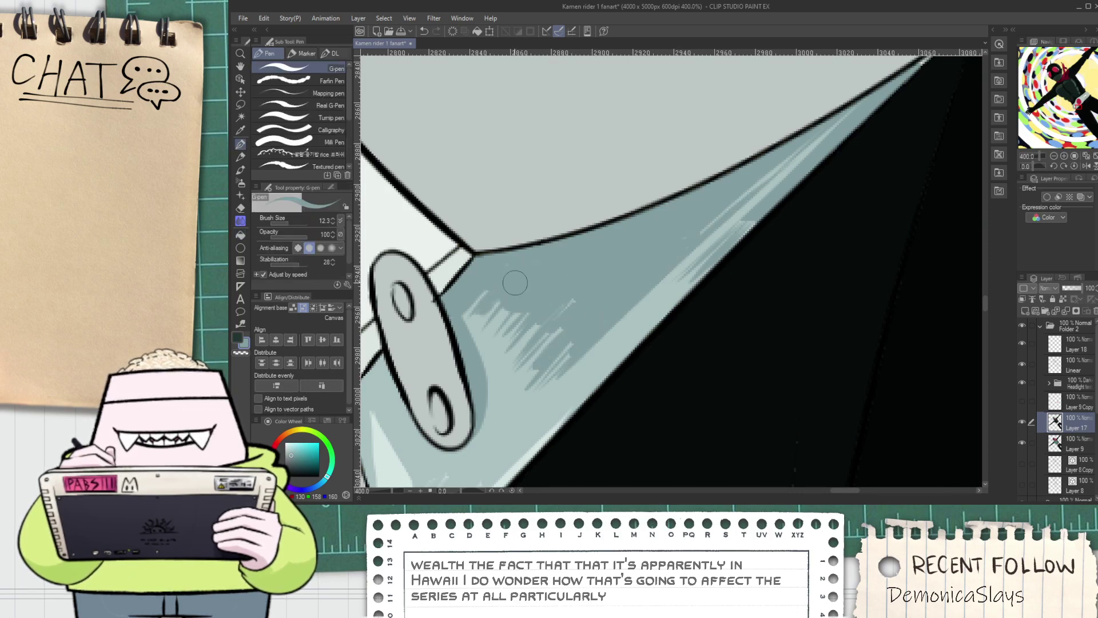
Extend and deepen the hatched end of the lower strap's shadow with more short diagonal strokes beside the long oval clip
mouse_move(490, 339)
mouse_down()
mouse_move(513, 303)
mouse_move(485, 337)
mouse_move(526, 302)
mouse_move(524, 314)
mouse_move(533, 310)
mouse_move(507, 351)
mouse_move(529, 328)
mouse_up()
drag(518, 366, 545, 337)
drag(530, 384, 563, 351)
drag(519, 423, 563, 377)
key(ctrl+z)
drag(533, 410, 564, 375)
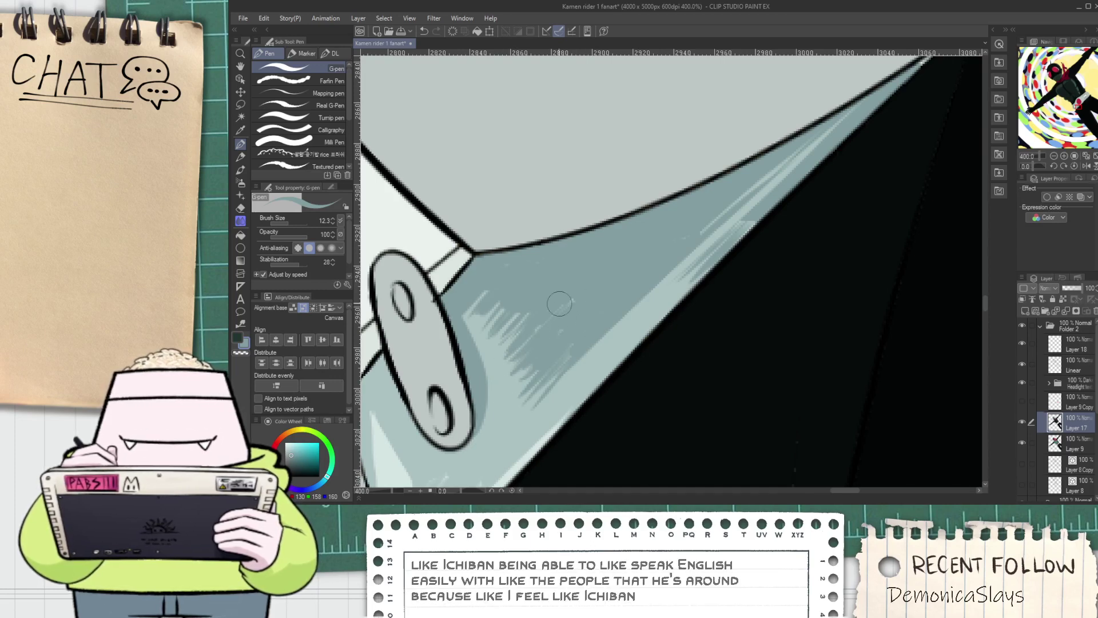
mouse_move(498, 342)
mouse_down()
mouse_move(537, 290)
mouse_move(505, 294)
mouse_up()
scroll(467, 314, down, 6)
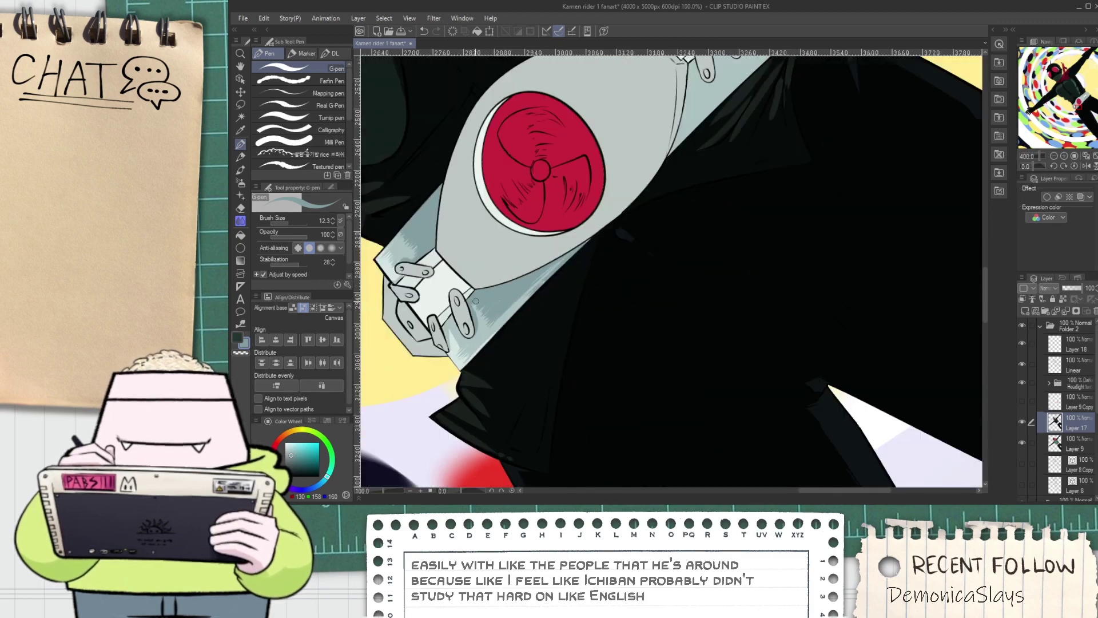
scroll(481, 334, up, 6)
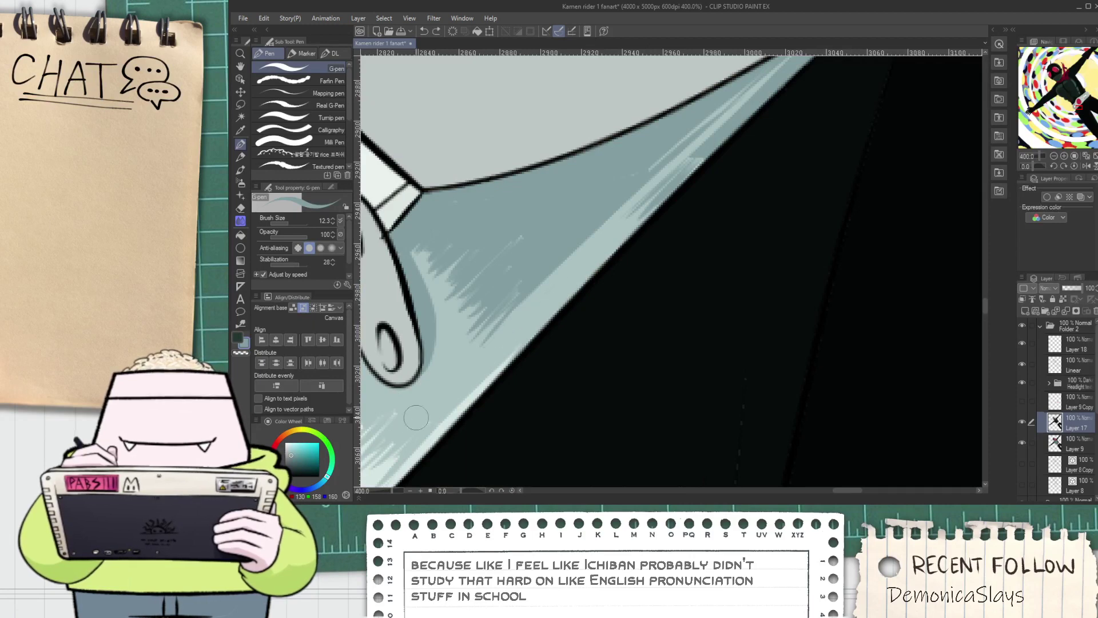
scroll(465, 374, down, 6)
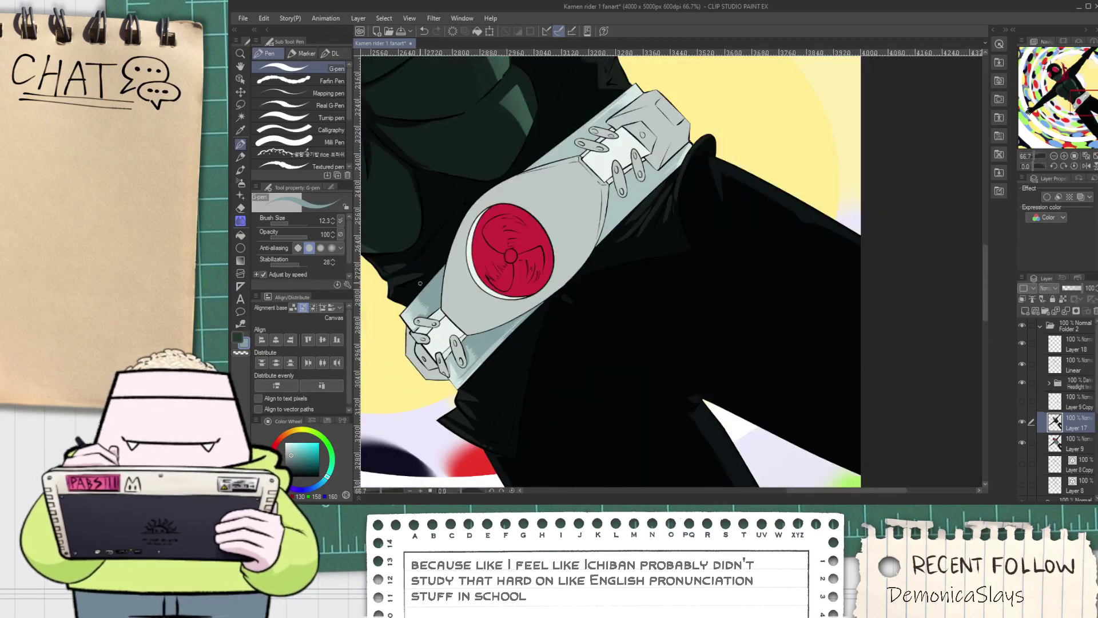
scroll(423, 283, up, 4)
mouse_move(423, 307)
mouse_down()
mouse_move(496, 220)
mouse_move(396, 336)
mouse_move(492, 221)
mouse_move(411, 321)
mouse_move(498, 223)
mouse_up()
key(ctrl+z)
key(ctrl+z)
scroll(426, 297, up, 2)
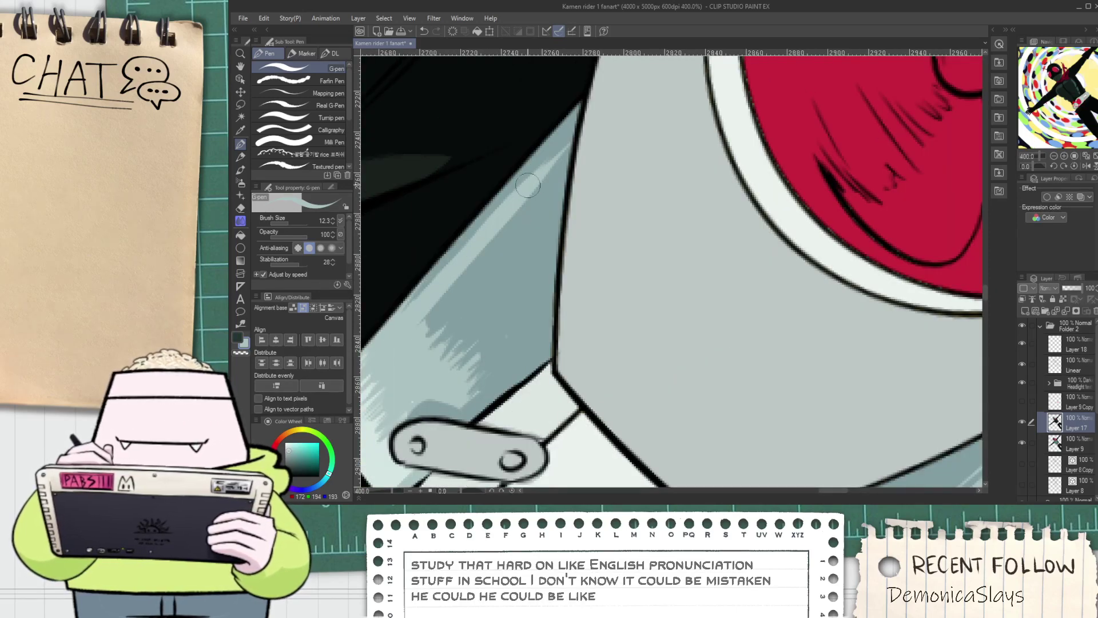
Sample the light teal and paint over the stray hatching along the lower strap section's outer edge
alt+click(570, 136)
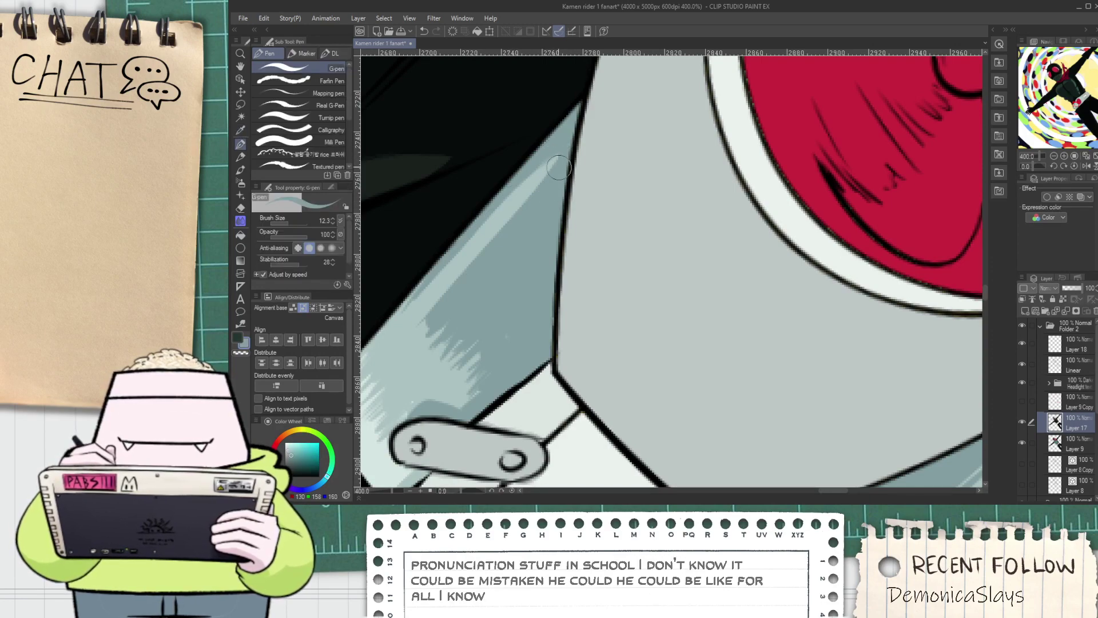
scroll(548, 206, down, 5)
key(space)
drag(614, 193, 530, 238)
scroll(558, 269, up, 1)
scroll(536, 314, up, 1)
scroll(475, 360, up, 3)
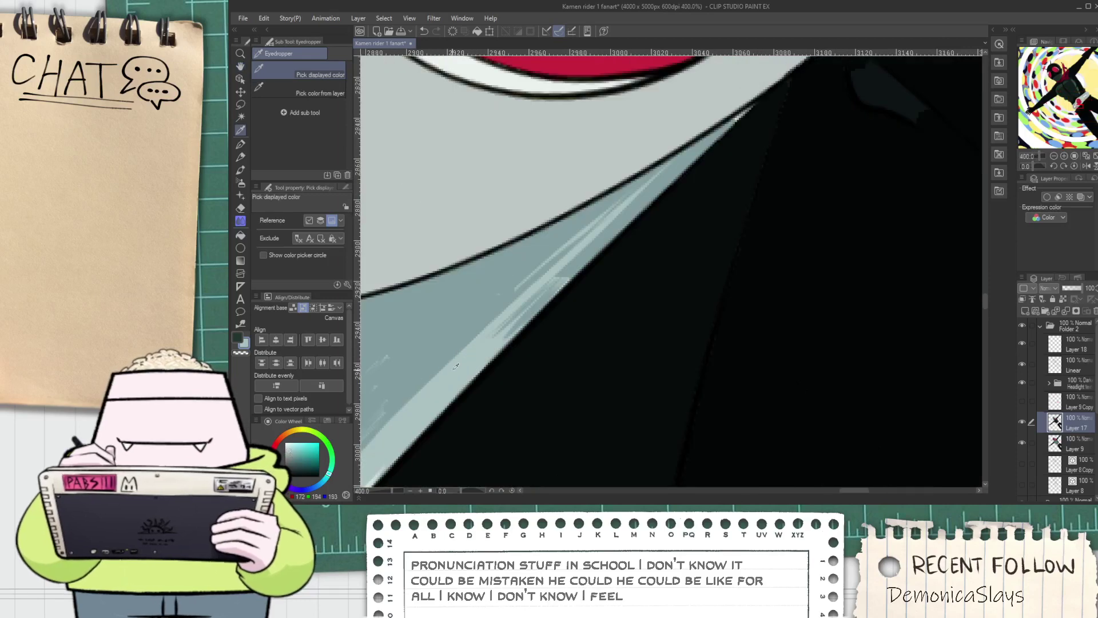
alt+click(496, 342)
drag(489, 348, 607, 245)
drag(526, 305, 661, 179)
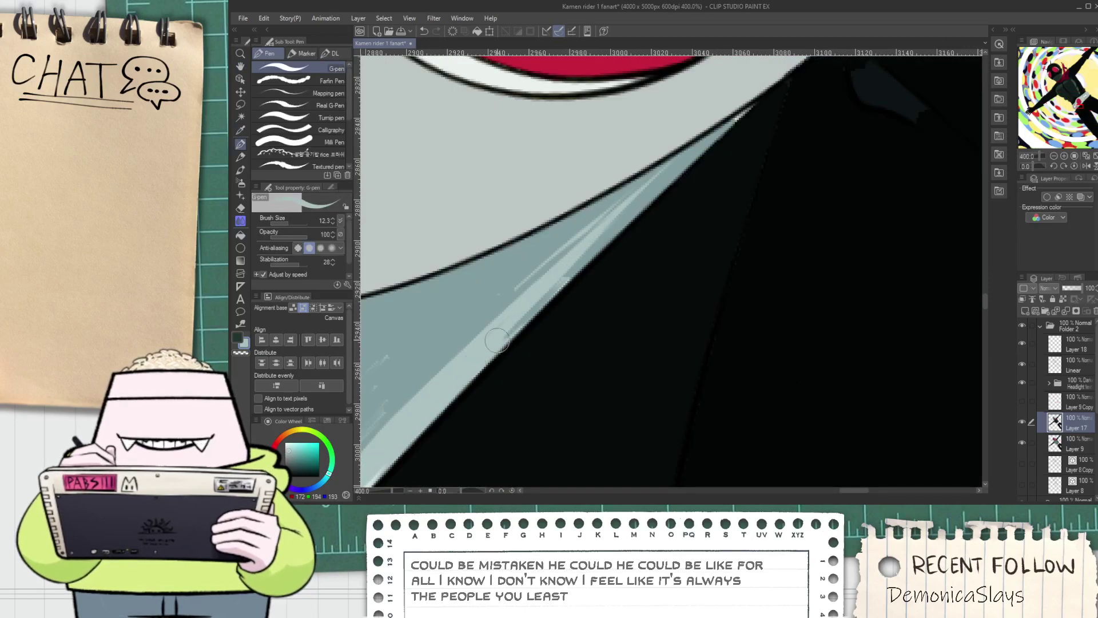
Extend the light teal band with long strokes along the lower strap's outer edge into the narrow tip beside the buckle casing
drag(492, 348, 649, 194)
drag(506, 321, 643, 208)
drag(537, 303, 694, 166)
drag(583, 257, 716, 141)
drag(597, 235, 725, 124)
drag(648, 204, 748, 108)
scroll(705, 150, down, 2)
scroll(669, 168, down, 5)
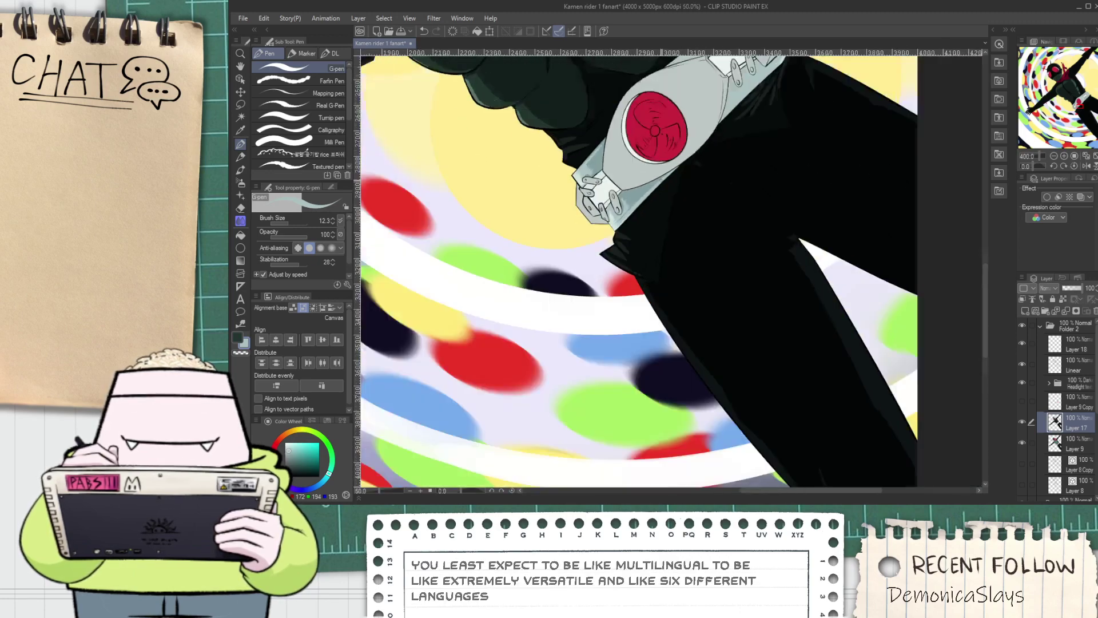
Hatch short shadow teal strokes across the lower strap's light band, beside the hatched patch and toward its narrow tip
scroll(616, 243, up, 5)
alt+click(613, 257)
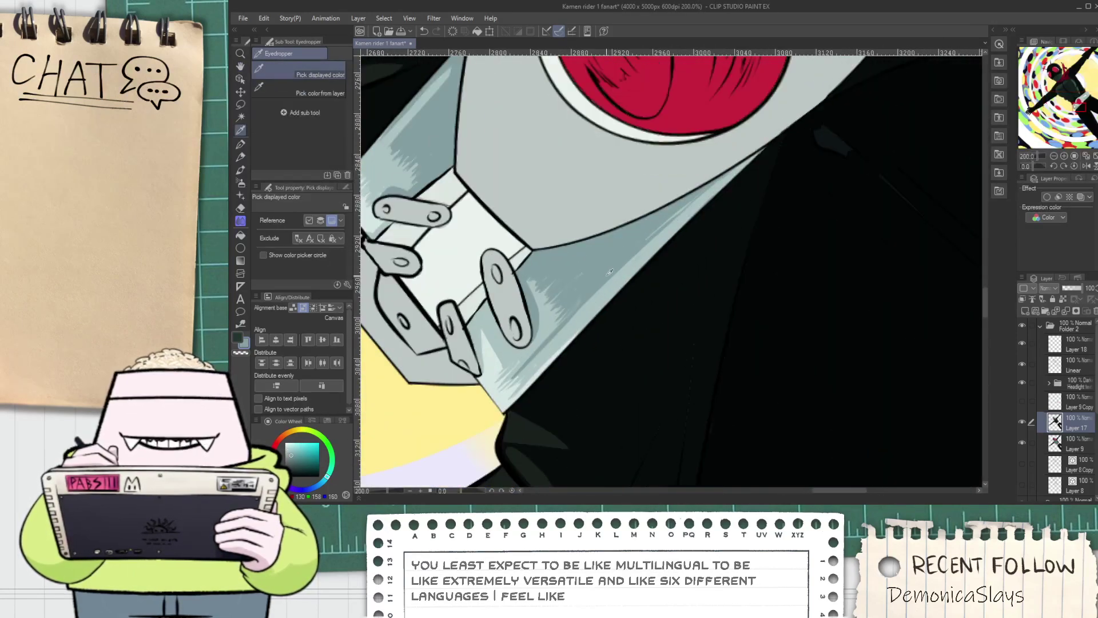
scroll(538, 357, up, 2)
key(p)
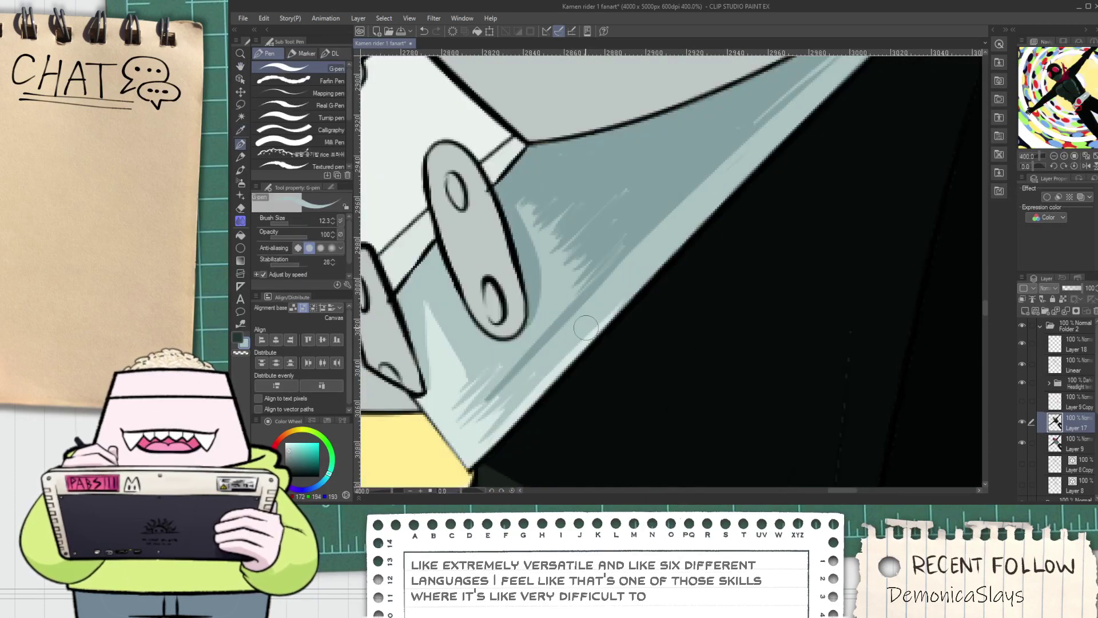
drag(618, 252, 555, 276)
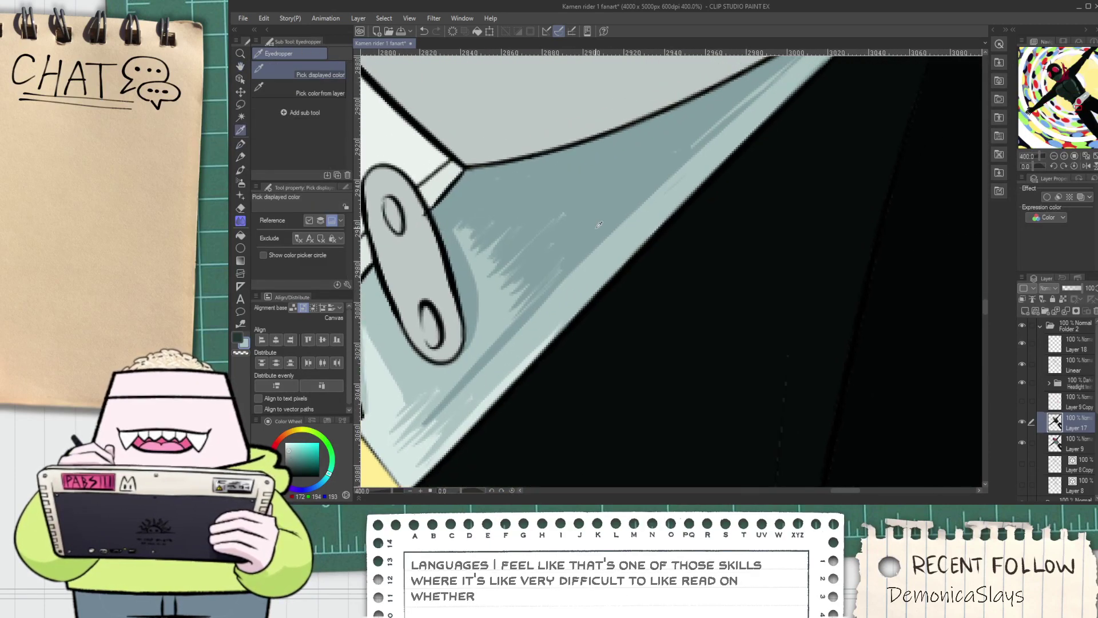
alt+click(605, 216)
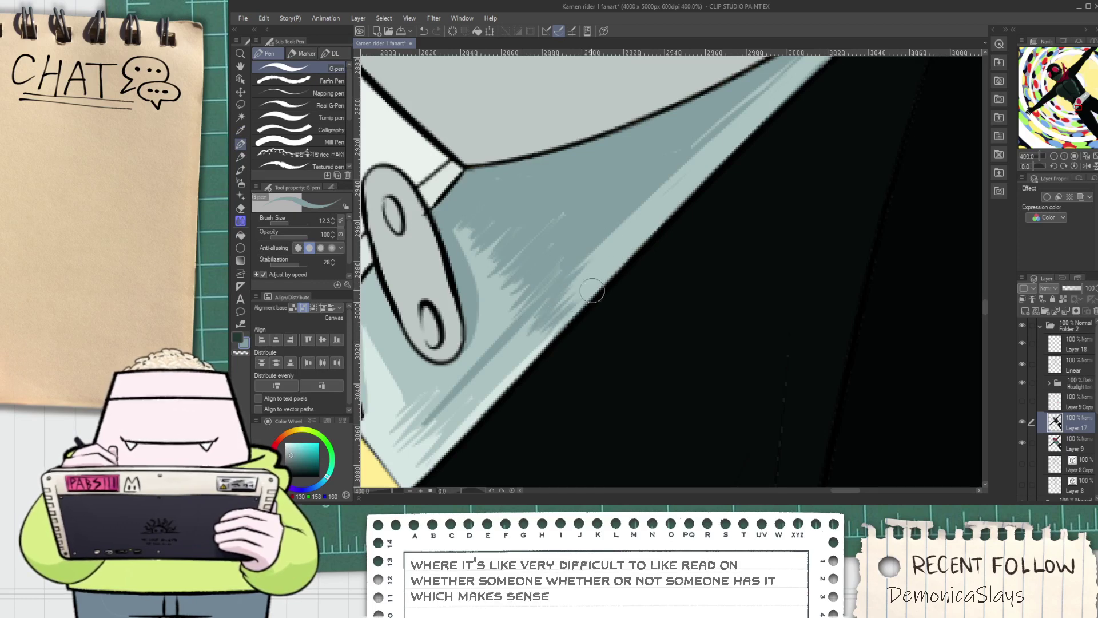
drag(725, 118, 620, 223)
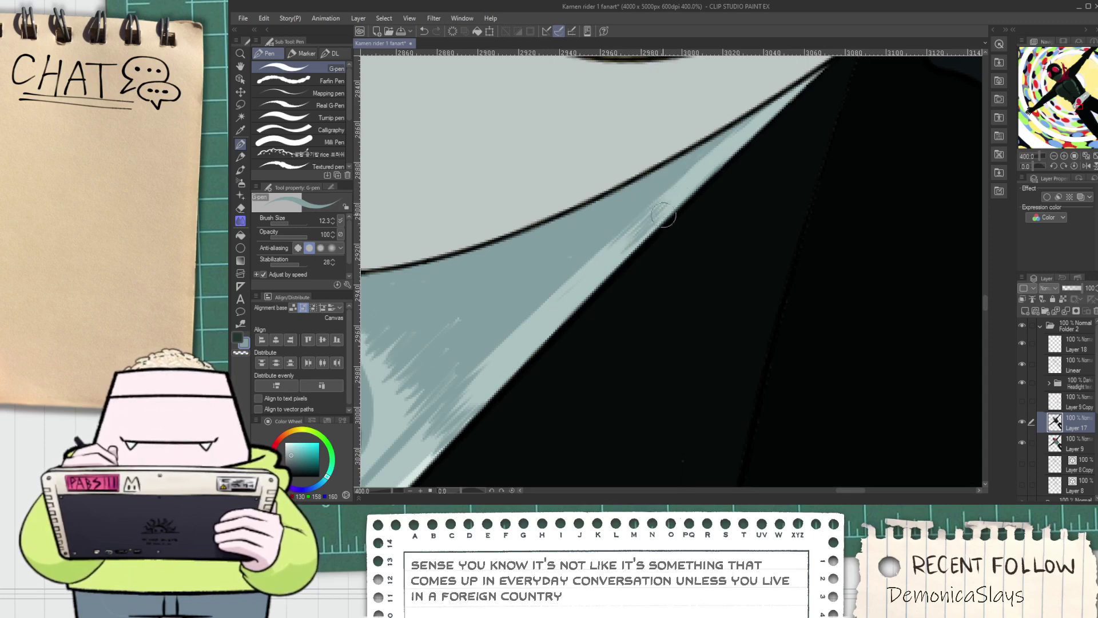
Extend the light teal band on the strap section between torso and buckle casing up into its narrow corner
key(ctrl+alt+0)
scroll(685, 183, down, 4)
drag(646, 161, 558, 252)
scroll(552, 252, up, 8)
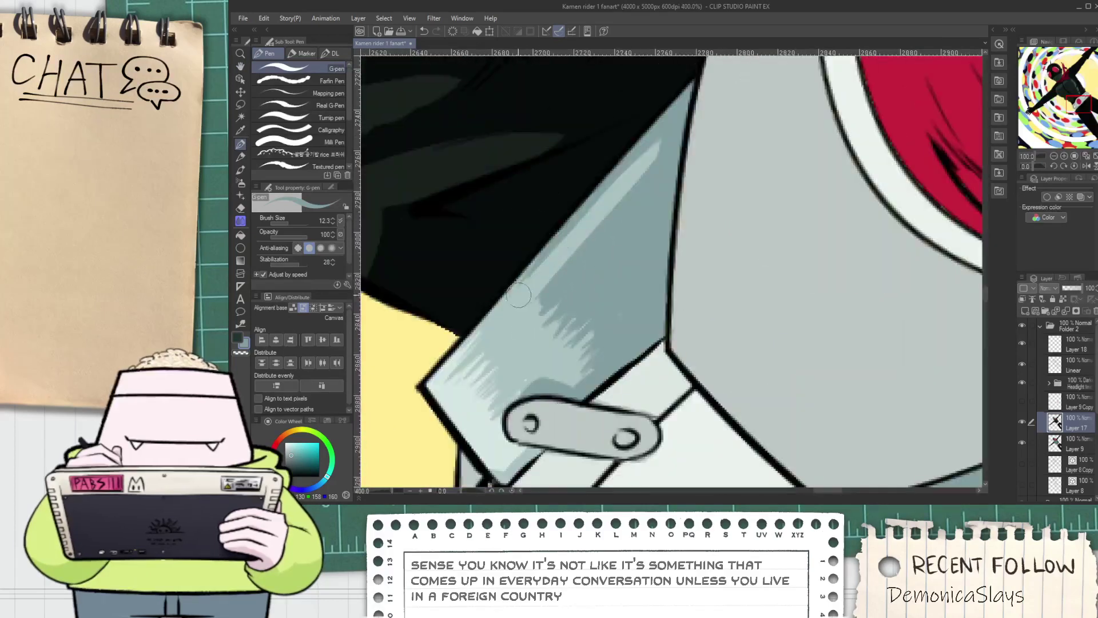
alt+click(519, 294)
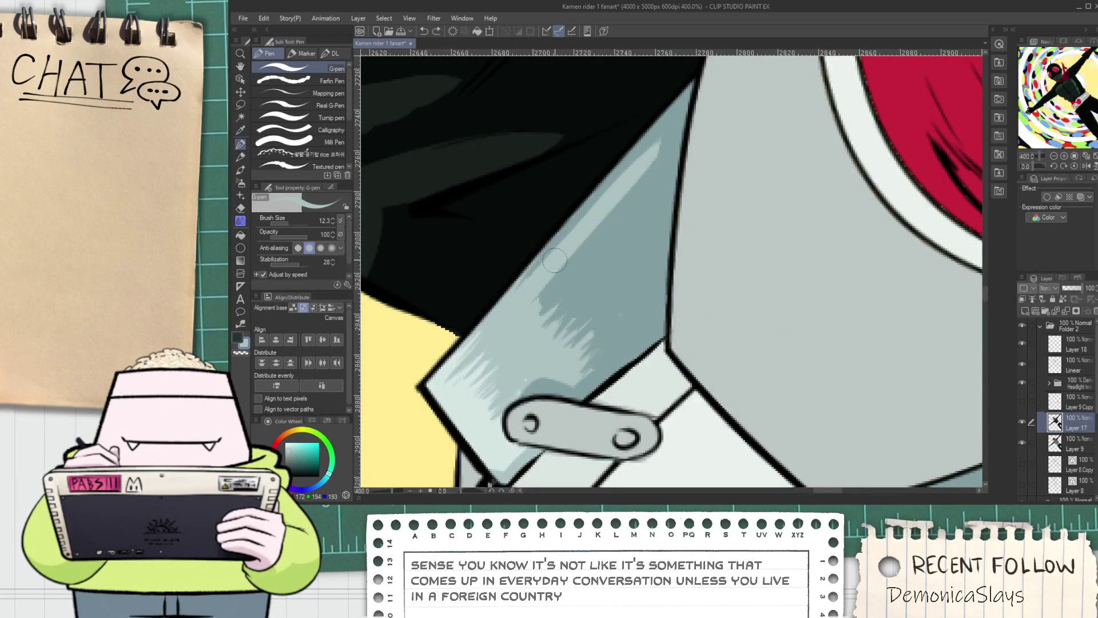
drag(695, 102, 609, 189)
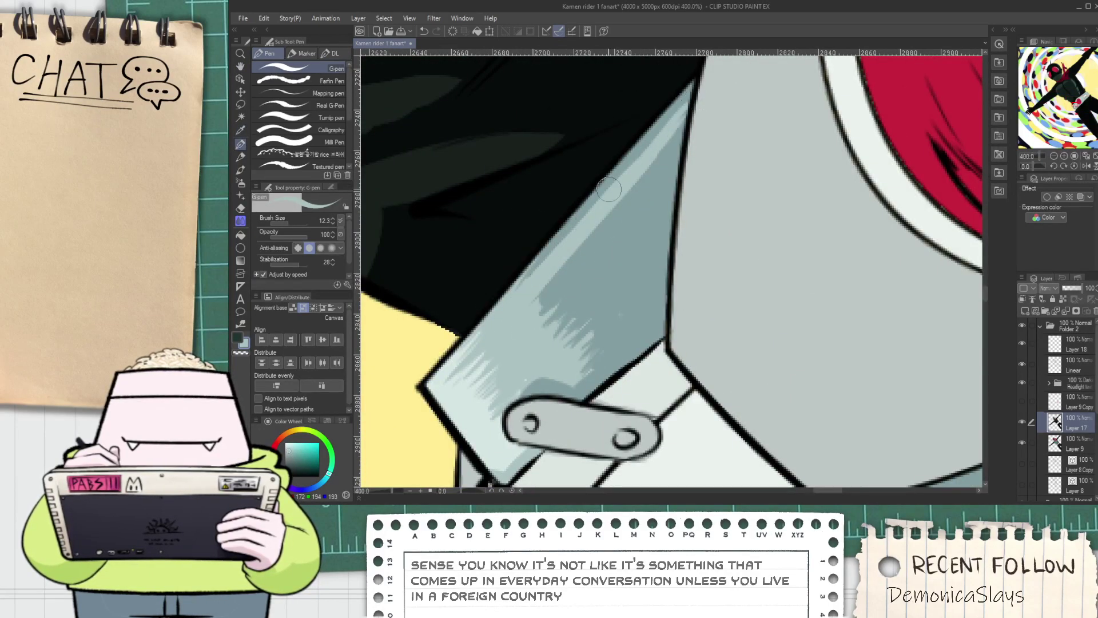
drag(701, 91, 553, 220)
key(ctrl+z)
drag(699, 89, 561, 234)
Hatch short shadow teal strokes at the torso-side strap's lower shadow end, undoing the last stroke
alt+click(589, 220)
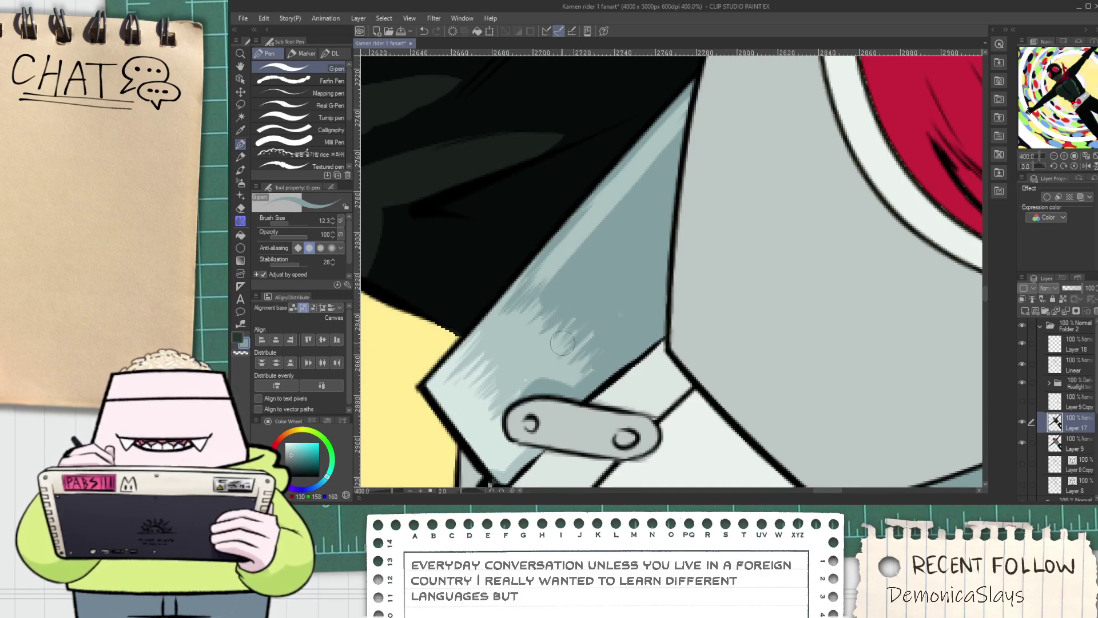
drag(544, 303, 513, 342)
key(ctrl+z)
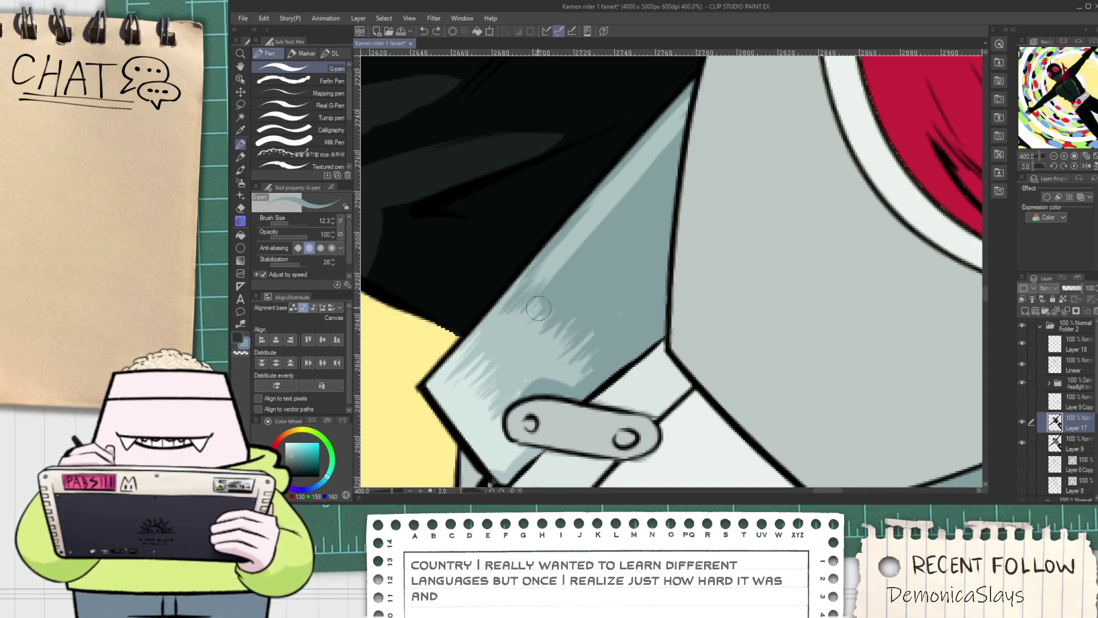
Fill the lower strap's narrow tip with the shadow teal and hatch light teal strokes into the transition
scroll(532, 299, down, 5)
drag(612, 252, 510, 277)
scroll(531, 347, up, 1)
scroll(532, 344, up, 3)
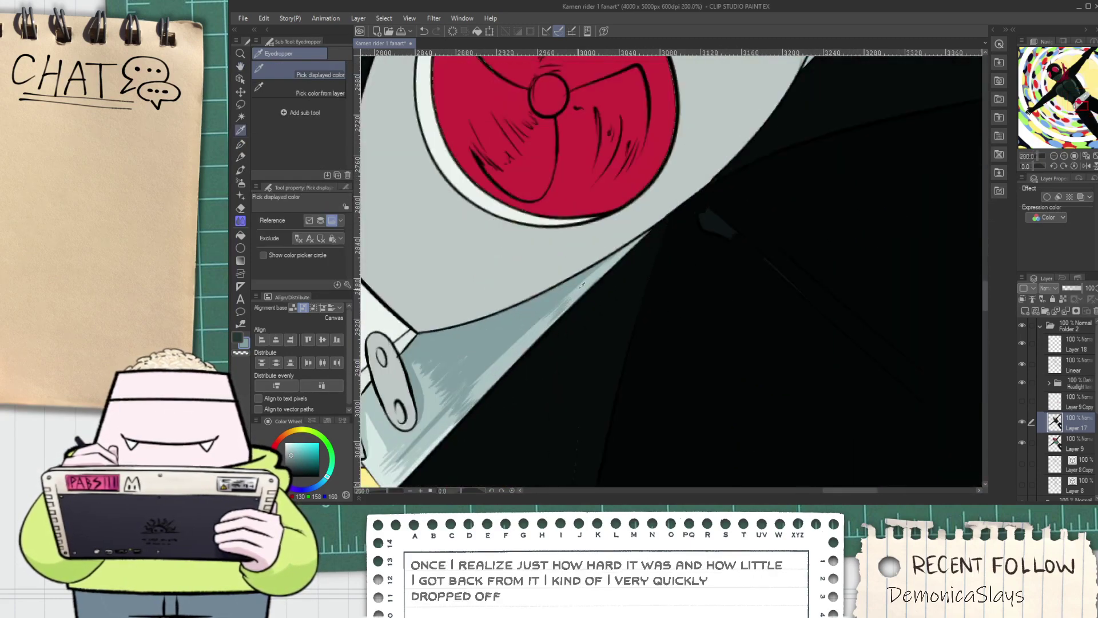
scroll(572, 303, up, 2)
key(g)
click(577, 296)
key(p)
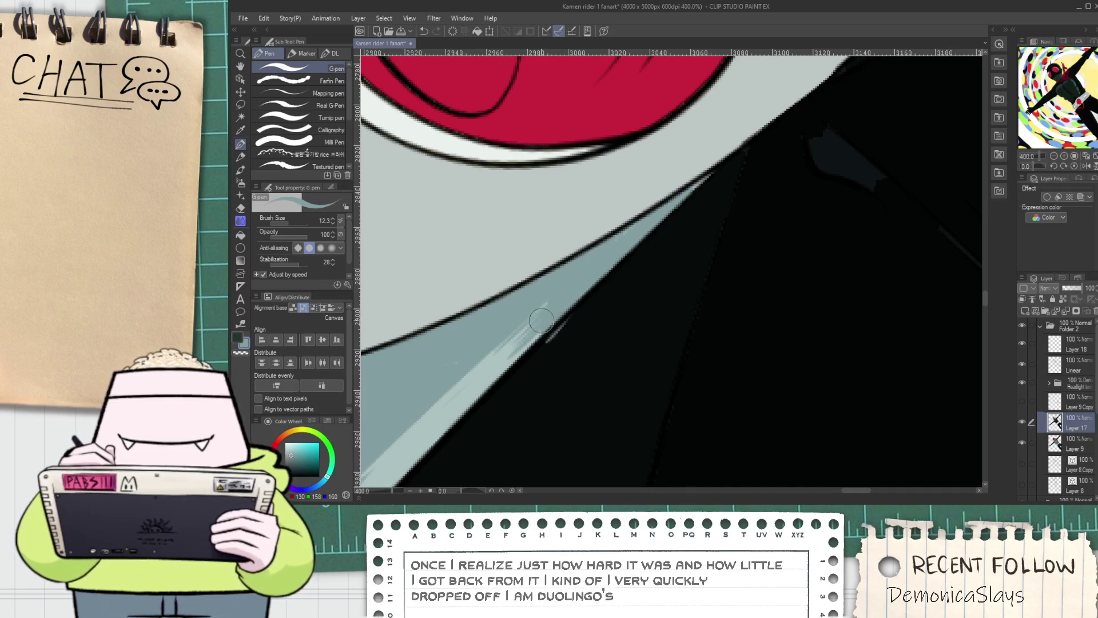
alt+click(625, 215)
scroll(627, 226, down, 6)
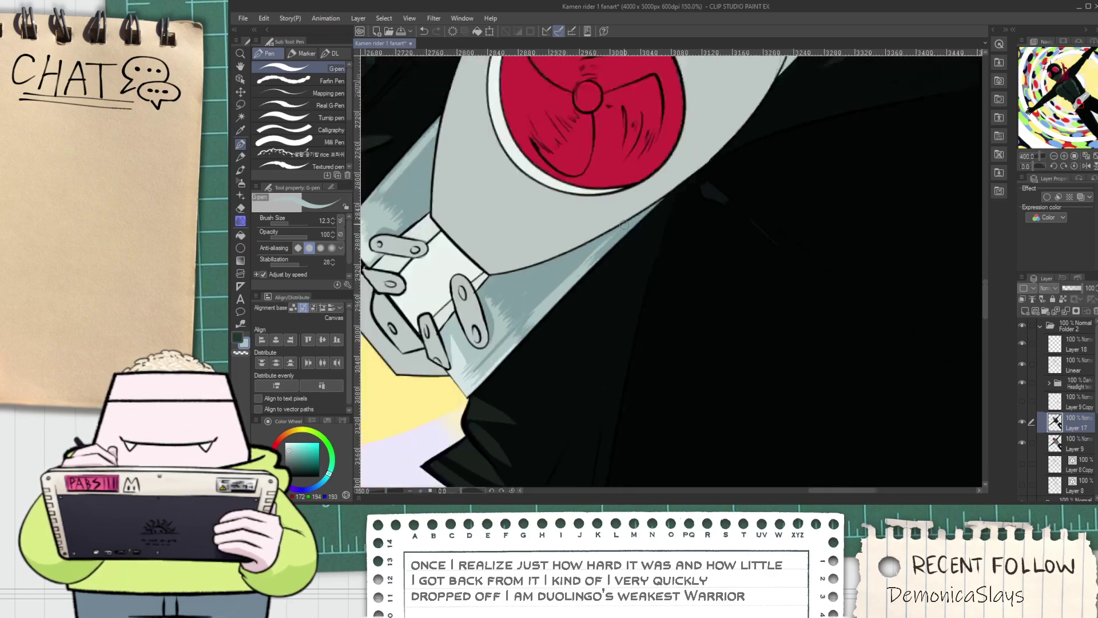
Add pale highlight strokes along the lower strap's outer edge, past the hatched shadow near the long oval clip
key(i)
drag(627, 220, 528, 337)
scroll(523, 326, up, 1)
scroll(523, 326, up, 2)
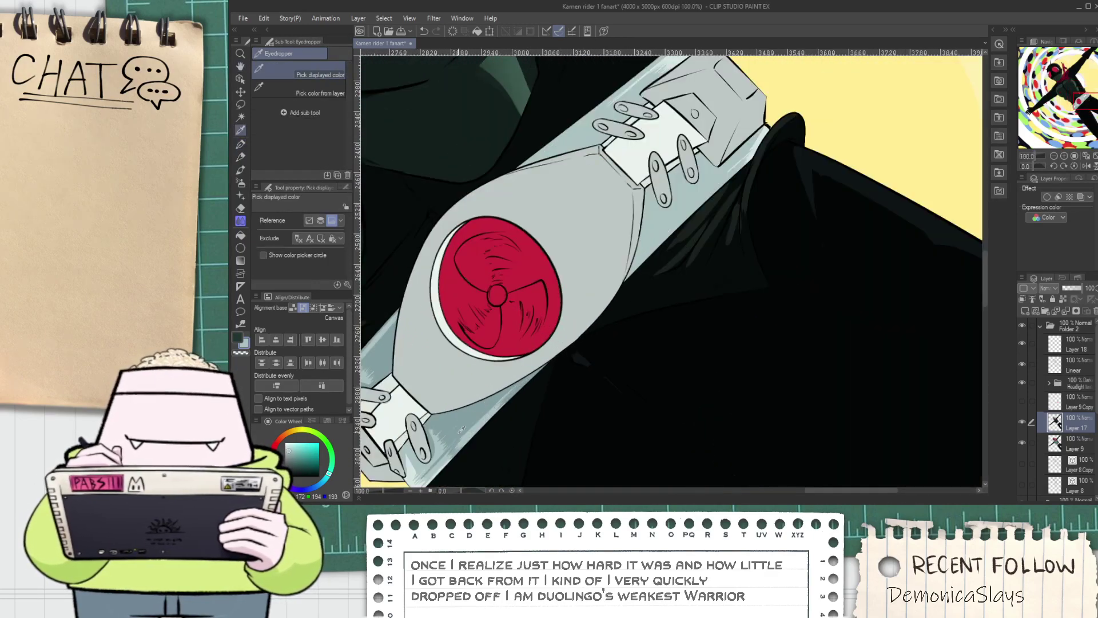
scroll(509, 374, up, 4)
drag(472, 421, 566, 317)
click(486, 407)
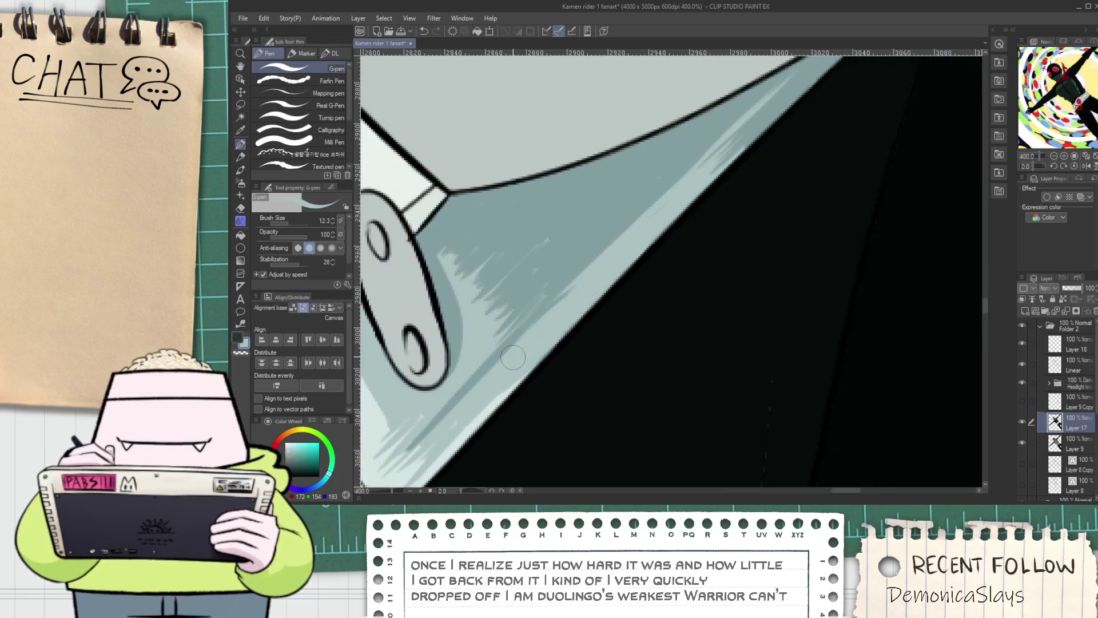
Sample the shadow teal and draw a long shadow boundary along the hip-side strap section, parallel to the edge above the jacket folds
scroll(532, 358, down, 5)
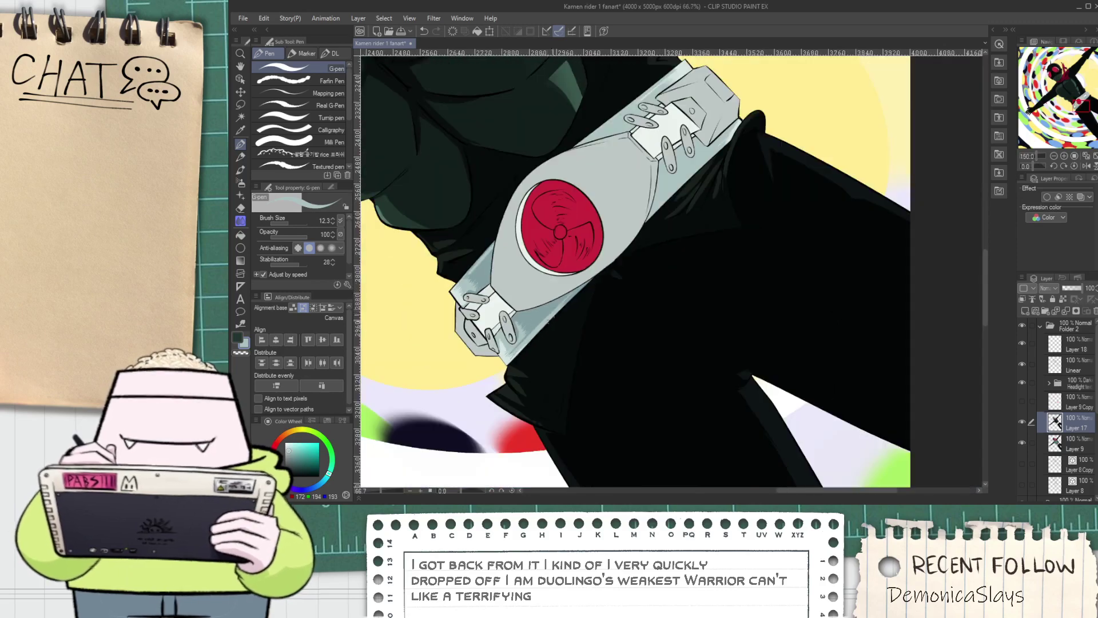
key(space)
scroll(533, 357, up, 3)
alt+click(490, 386)
scroll(490, 386, down, 2)
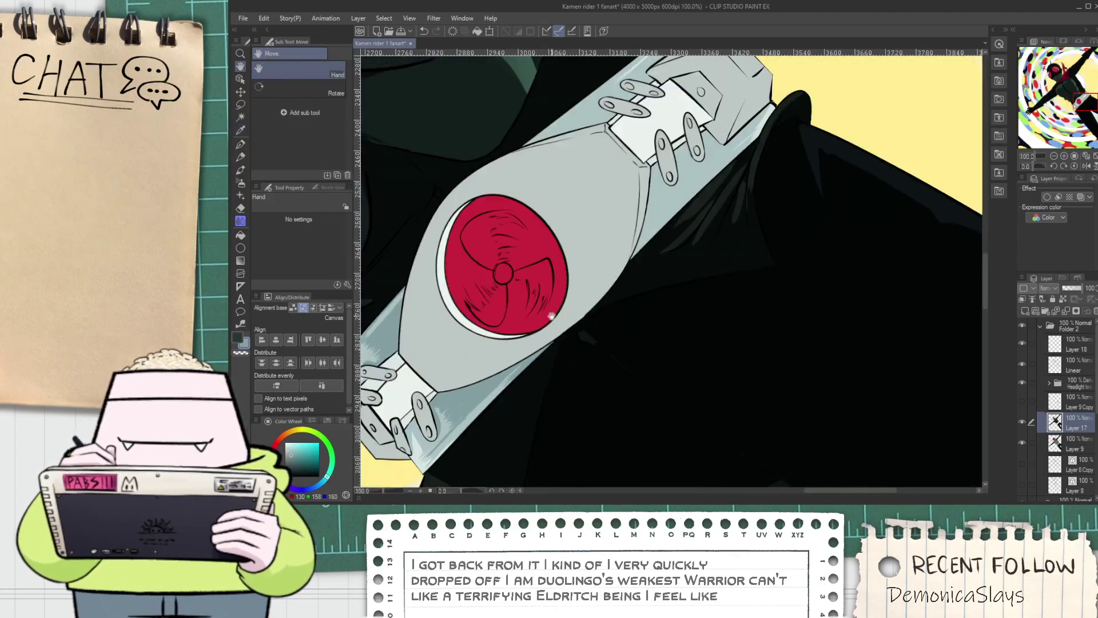
drag(575, 280, 564, 341)
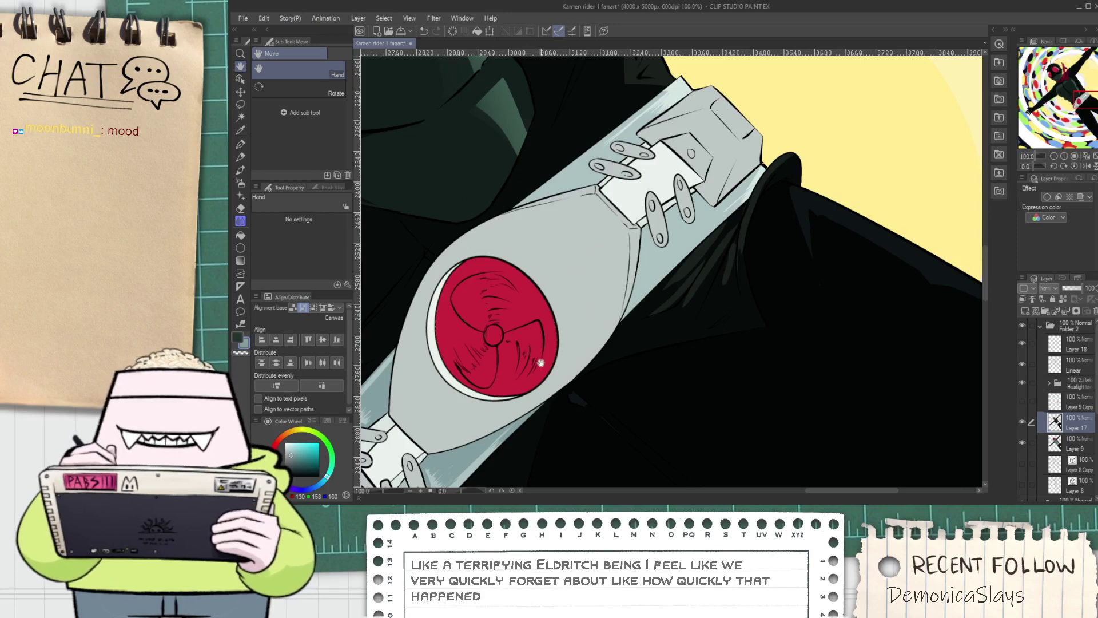
scroll(484, 441, up, 1)
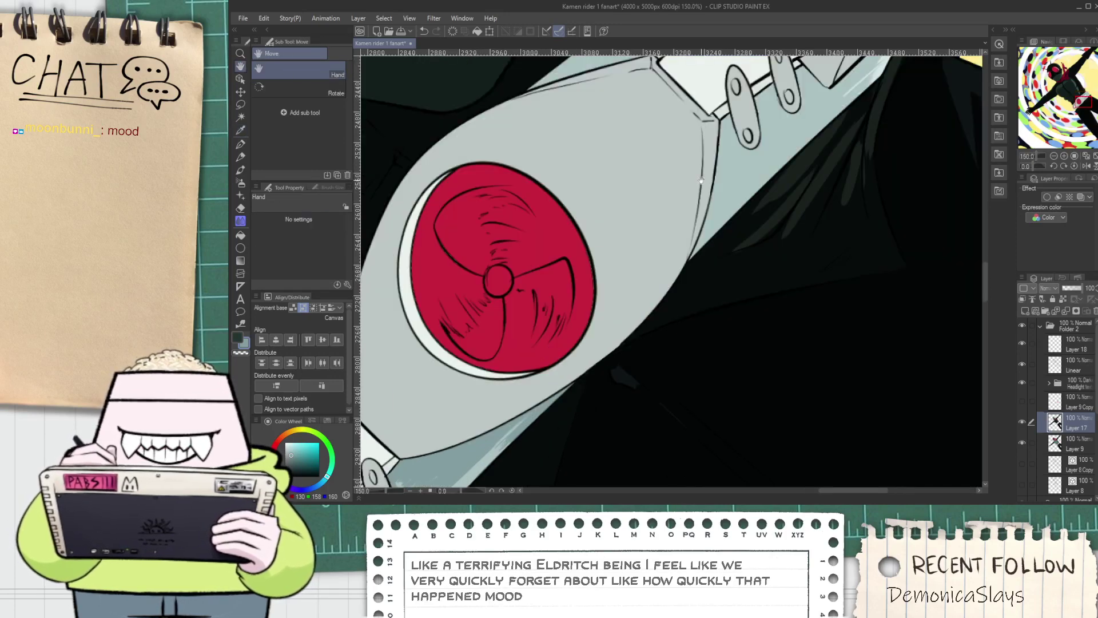
drag(742, 192, 545, 307)
scroll(545, 308, up, 1)
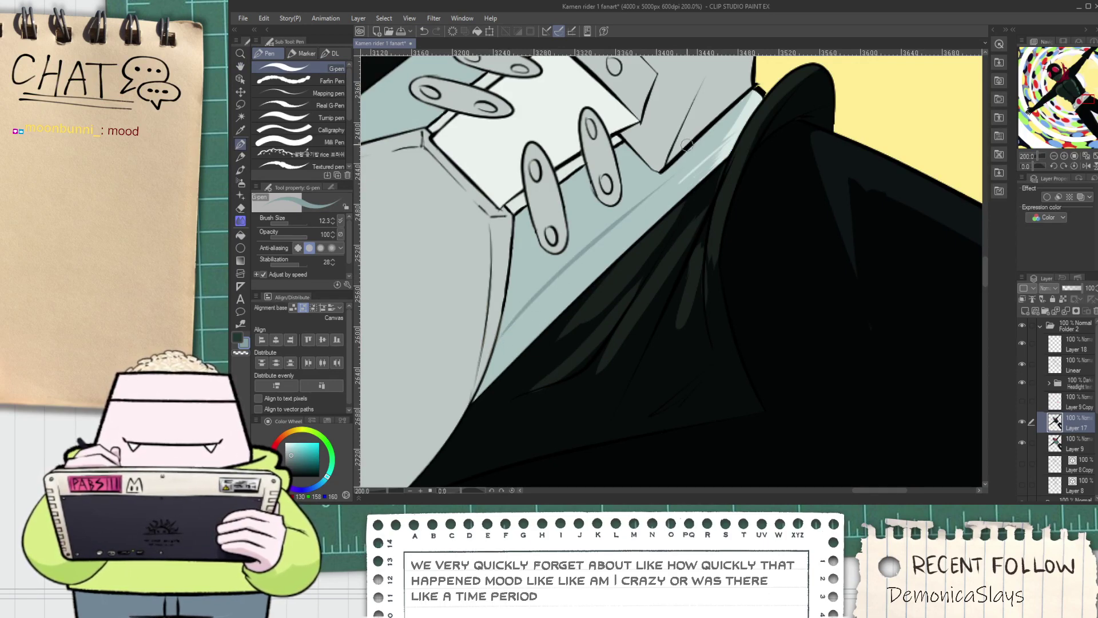
drag(493, 349, 644, 171)
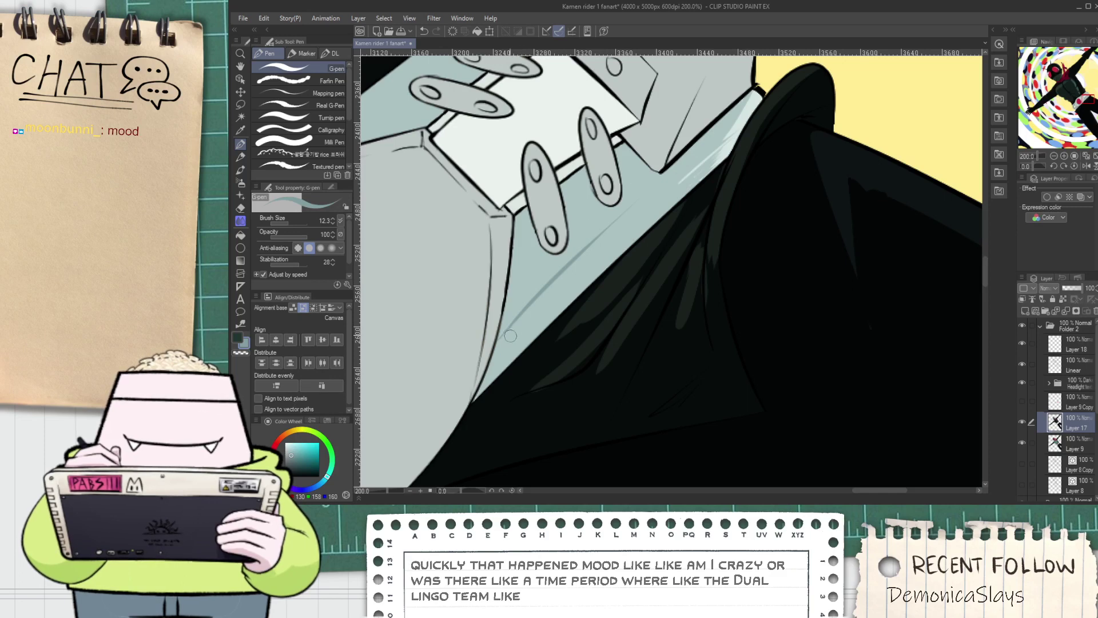
key(ctrl+z)
drag(496, 347, 682, 184)
Close the hip-side shadow strip with short diagonal hatching and fill the enclosed area with the shadow teal
scroll(566, 293, up, 2)
mouse_move(527, 309)
mouse_down()
mouse_move(639, 219)
mouse_move(632, 233)
mouse_up()
drag(567, 300, 635, 243)
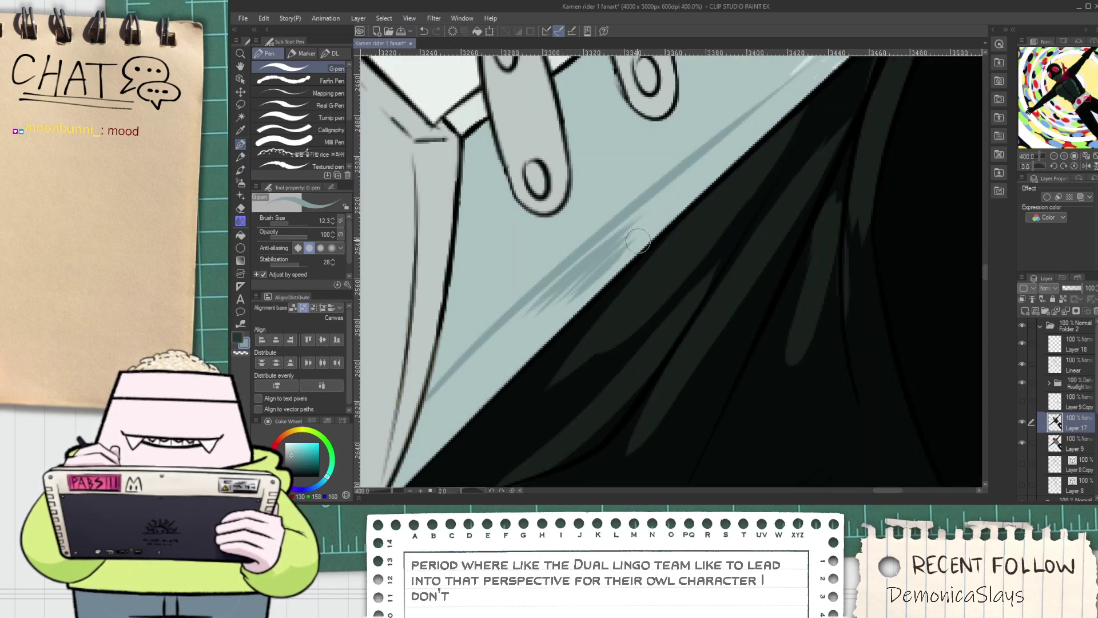
key(g)
click(529, 330)
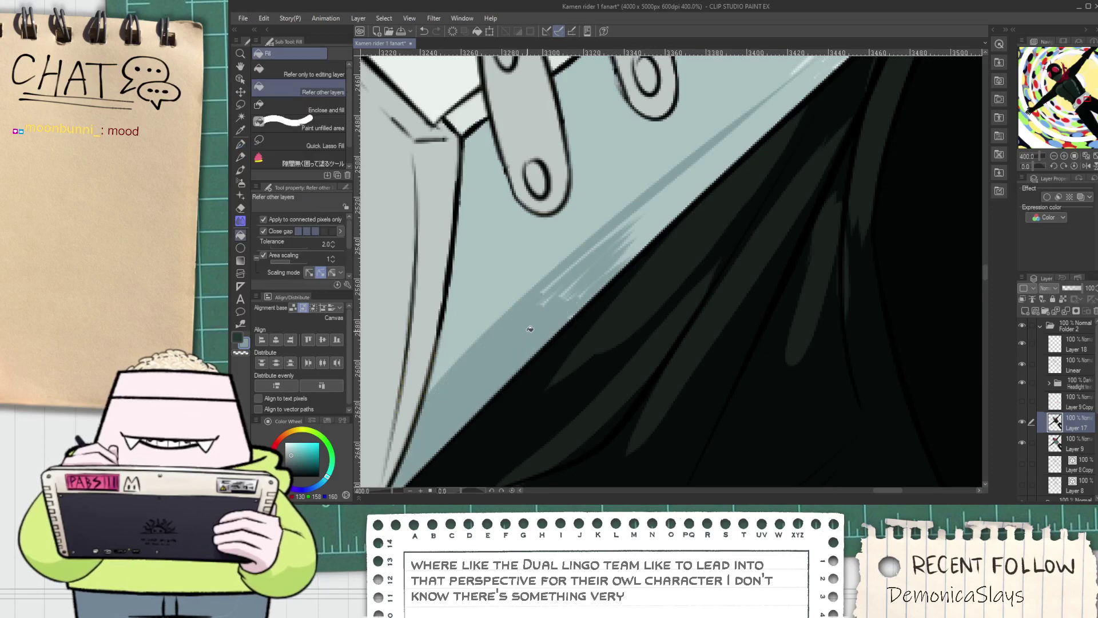
key(p)
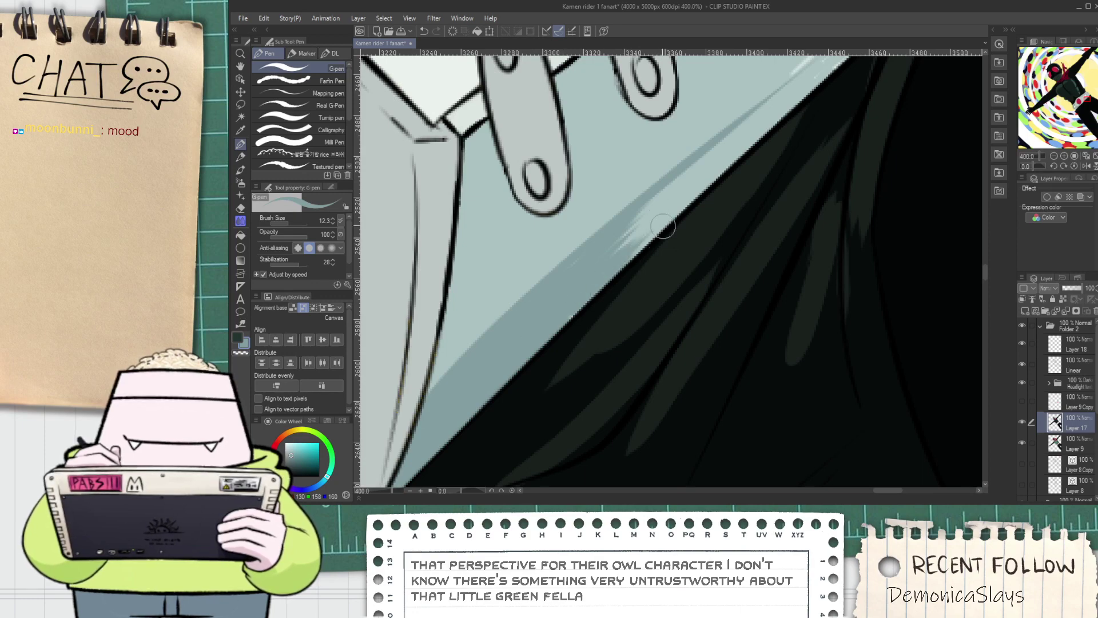
Draw a second shadow line parallel to the filled strip below the oval clips, leaving a narrow light band between them
scroll(633, 222, down, 4)
drag(588, 252, 517, 329)
scroll(518, 330, up, 4)
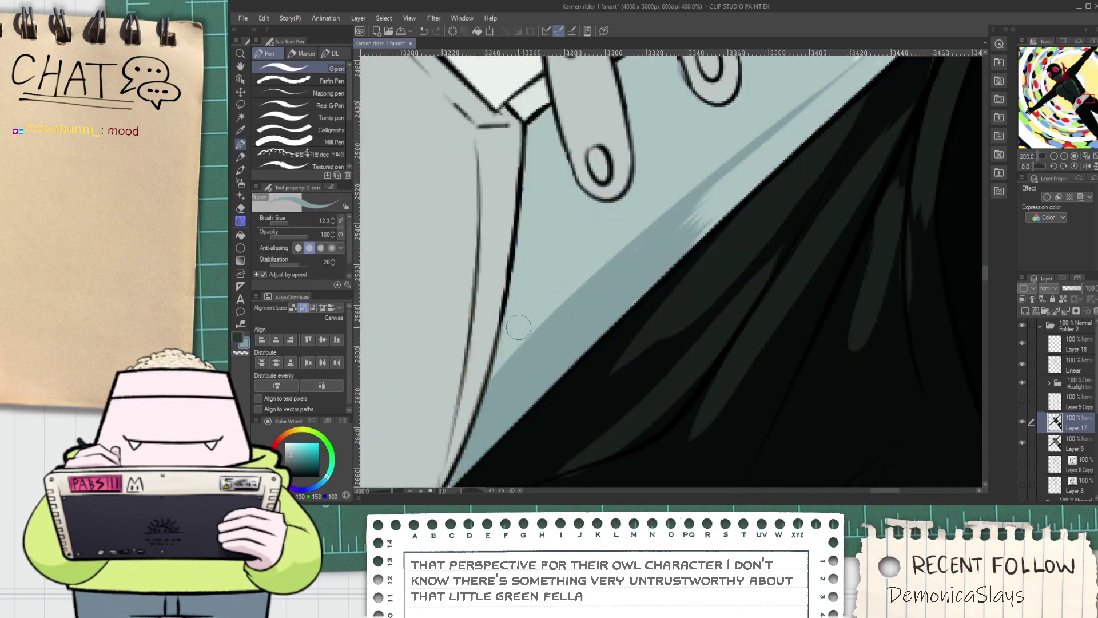
drag(564, 274, 778, 99)
mouse_move(697, 143)
mouse_down()
mouse_move(535, 281)
mouse_move(572, 260)
mouse_up()
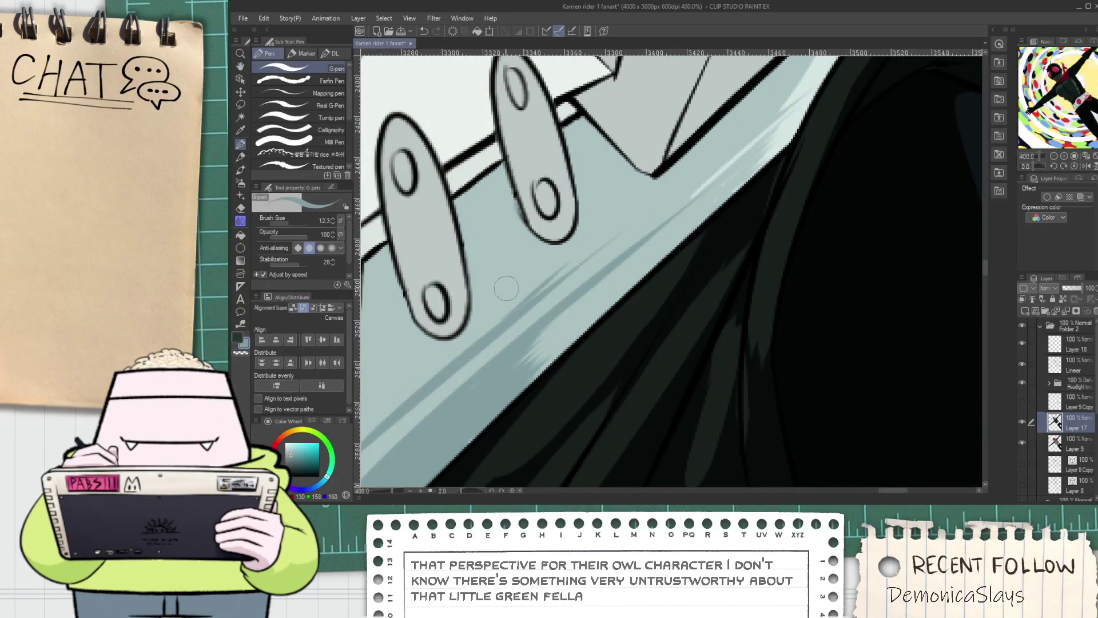
Hatch the shadow's end between the two oval clips and fill the strap areas around the clips and casing with shadow teal
mouse_move(492, 310)
mouse_down()
mouse_move(575, 243)
mouse_move(490, 287)
mouse_move(531, 241)
mouse_up()
key(g)
click(507, 245)
click(477, 309)
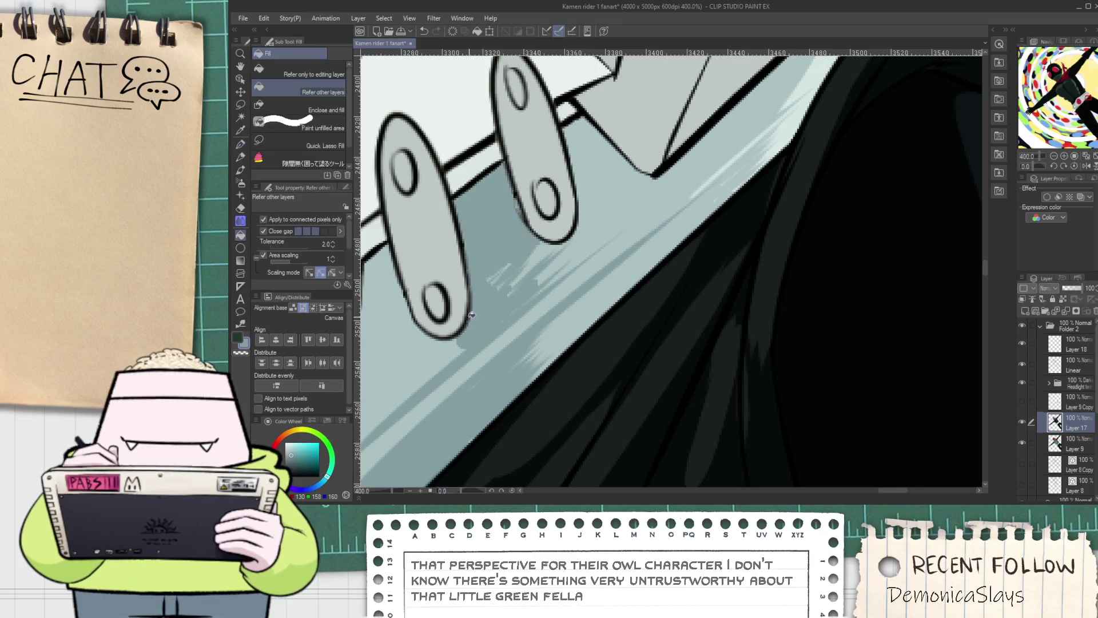
click(417, 362)
scroll(434, 372, down, 2)
key(space)
drag(434, 371, 435, 356)
scroll(435, 356, up, 4)
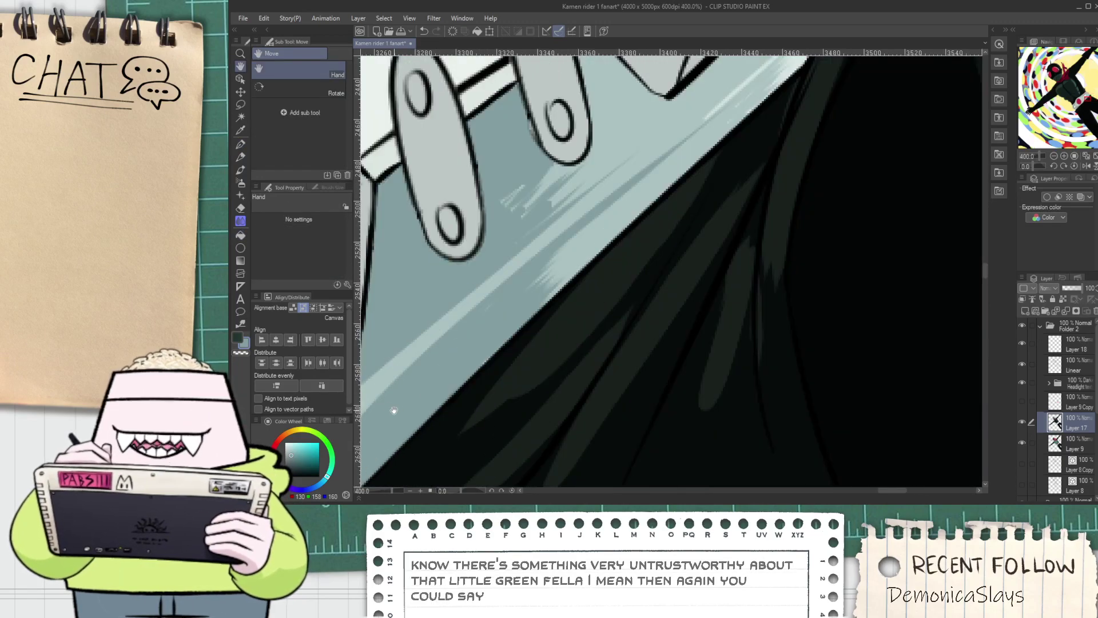
On Layer 9, sample the casing grey and the strap's light base colour to clean the fringe along the large round casing's outline
key(p)
scroll(453, 356, down, 2)
key(h)
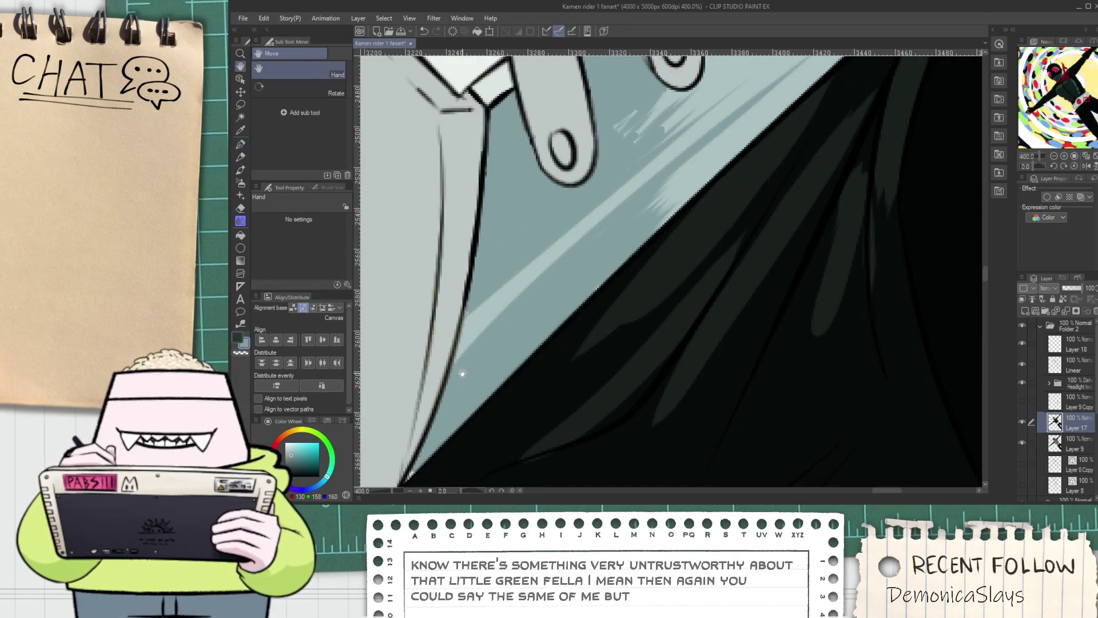
drag(461, 370, 509, 356)
click(1072, 451)
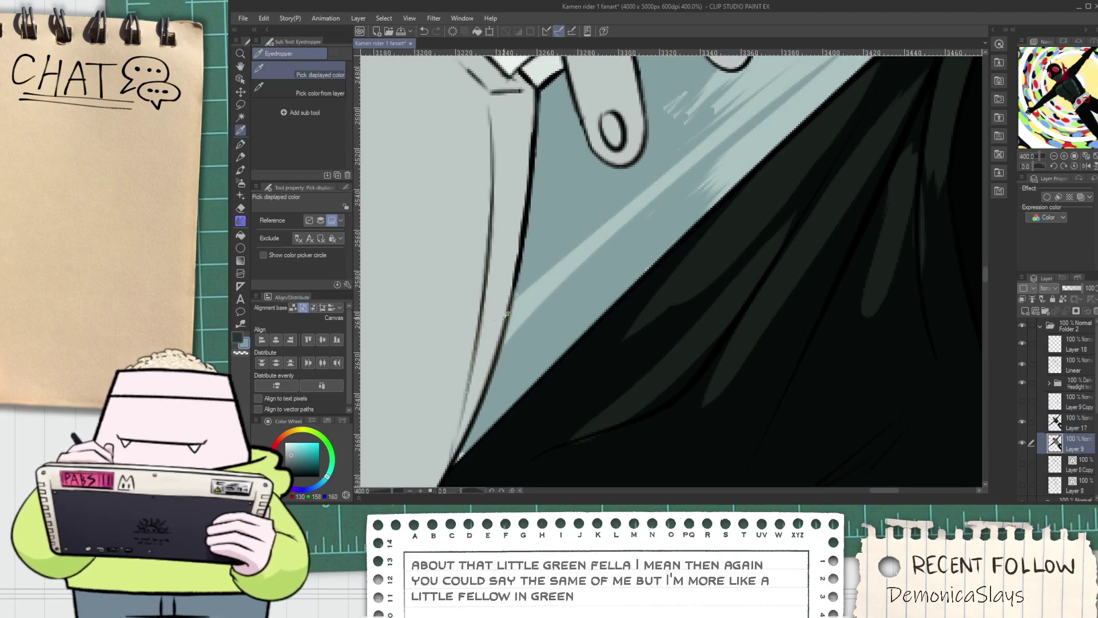
scroll(465, 343, up, 2)
key(p)
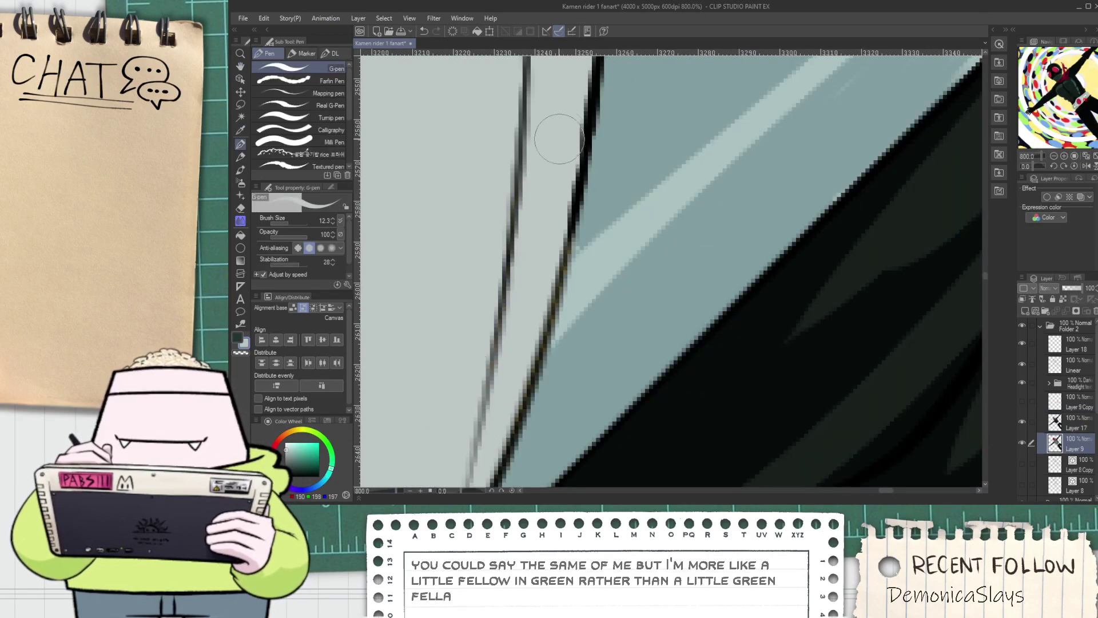
key(i)
scroll(574, 299, down, 5)
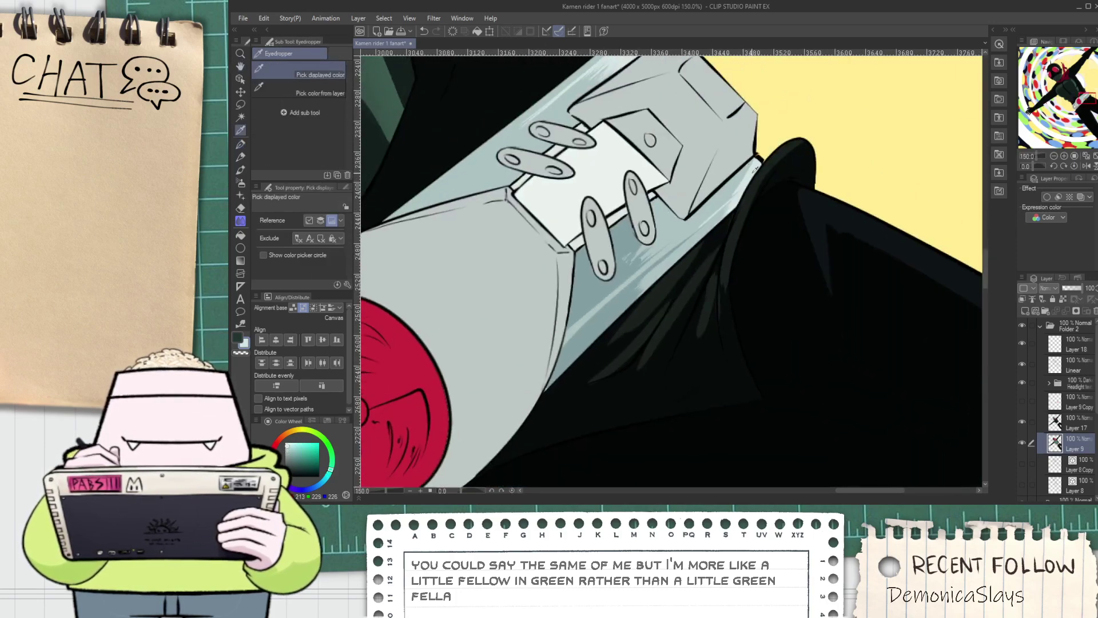
scroll(572, 286, up, 5)
key(p)
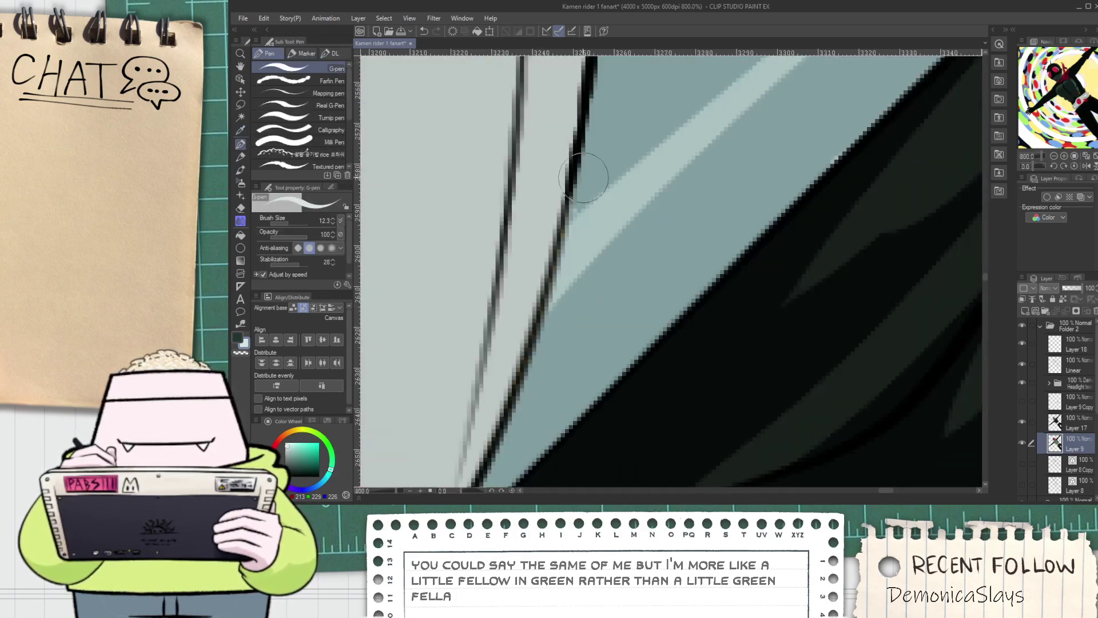
On Layer 17, paint over the stray light marks in the strap shadow below the oval clips with shadow teal
scroll(585, 279, down, 4)
click(1062, 426)
key(space)
drag(634, 247, 597, 301)
scroll(596, 301, up, 4)
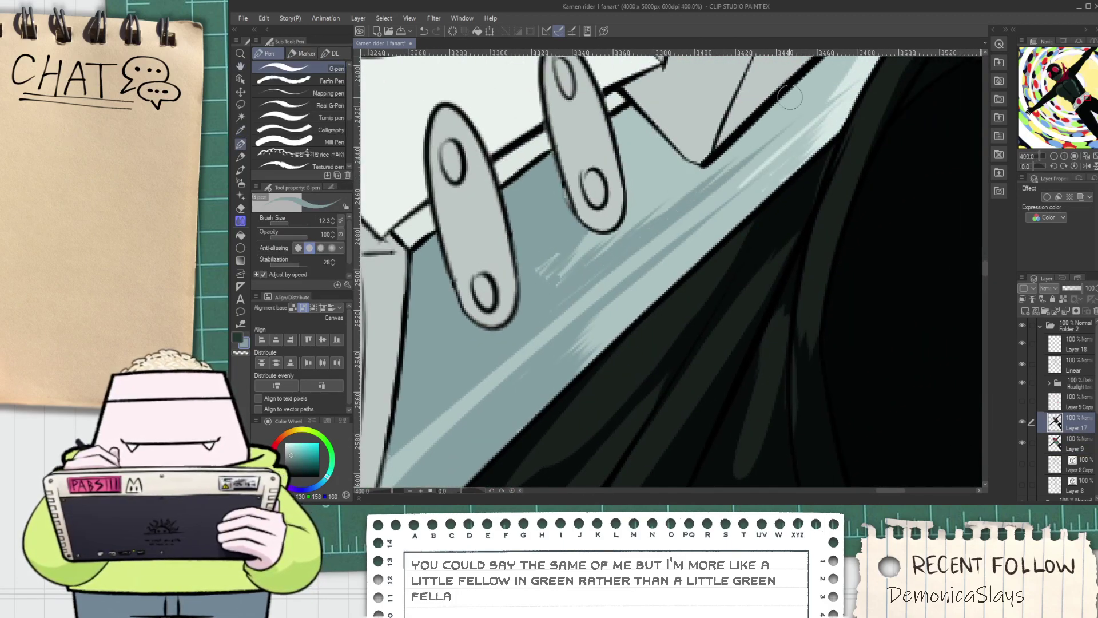
drag(595, 252, 545, 281)
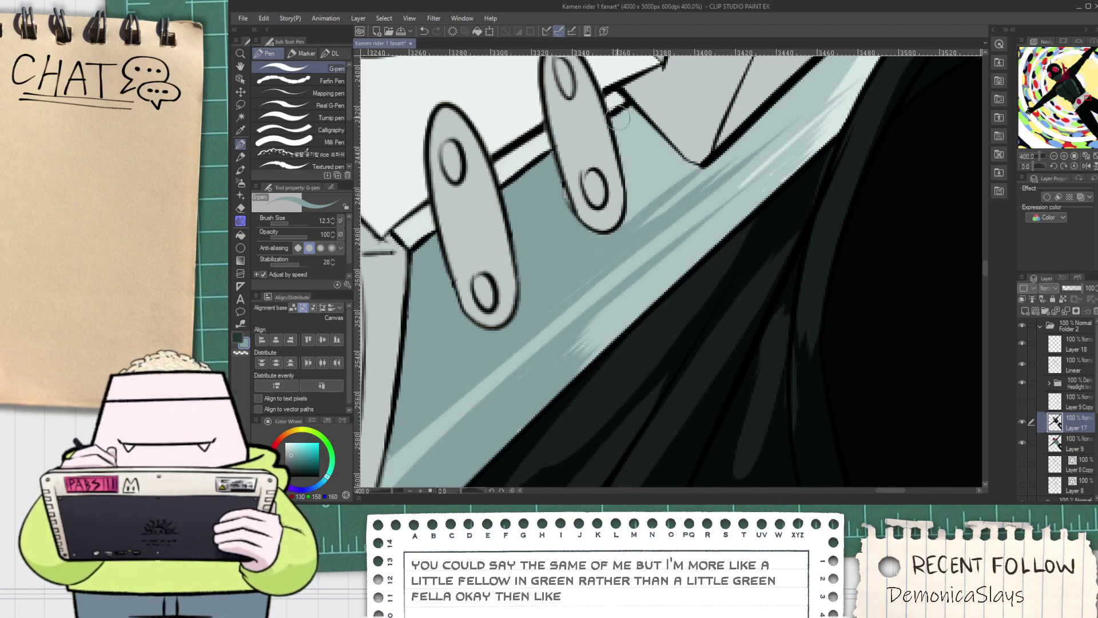
key(g)
click(649, 171)
Extend the shadow with long diagonal teal strokes along the strap beside the angular buckle casing's pointed corner
scroll(652, 203, up, 1)
mouse_move(652, 203)
mouse_down()
mouse_move(629, 236)
mouse_move(793, 129)
mouse_up()
scroll(628, 236, up, 1)
scroll(839, 89, down, 1)
drag(840, 89, 631, 236)
drag(706, 185, 637, 243)
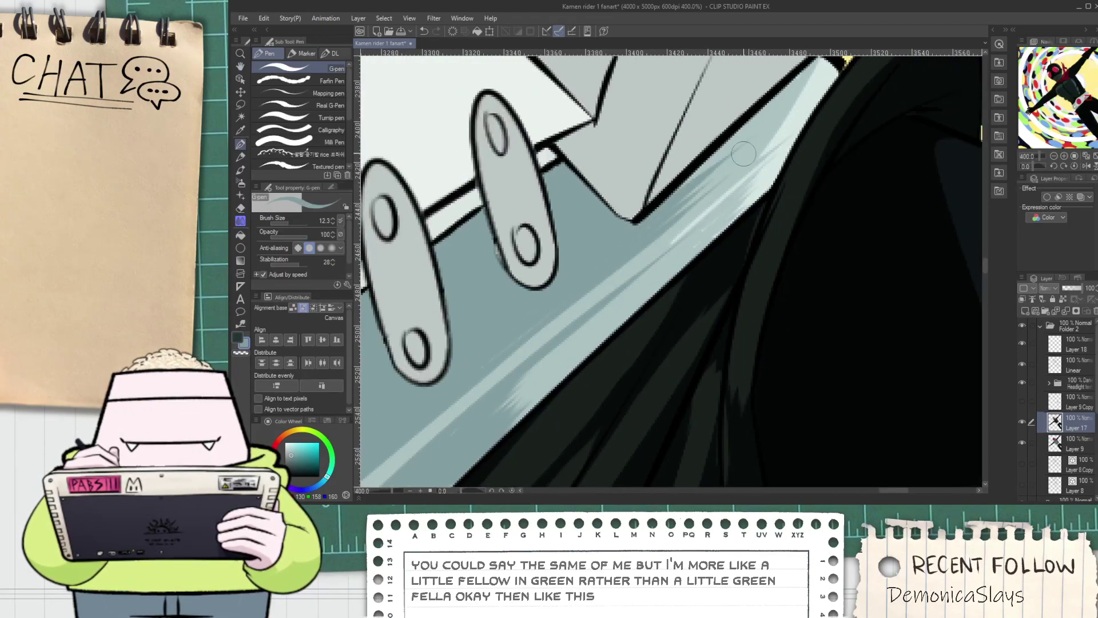
Try several shadow boundary strokes on the jacket-side strap section beside the large round casing
scroll(687, 198, down, 2)
drag(413, 192, 510, 246)
scroll(509, 246, up, 1)
scroll(508, 246, up, 2)
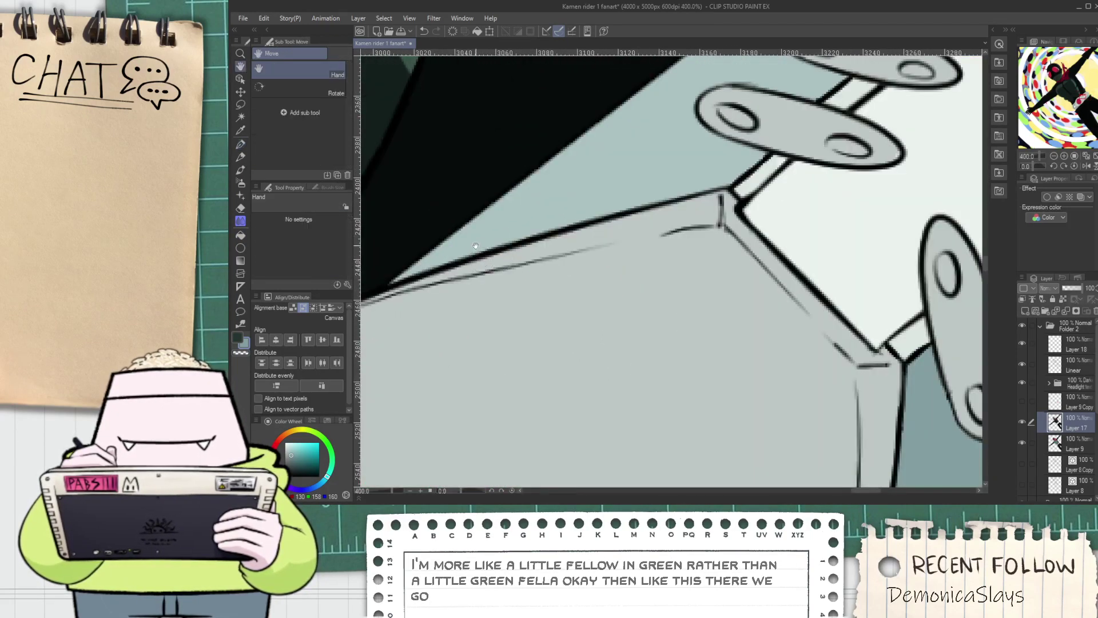
drag(483, 337, 665, 203)
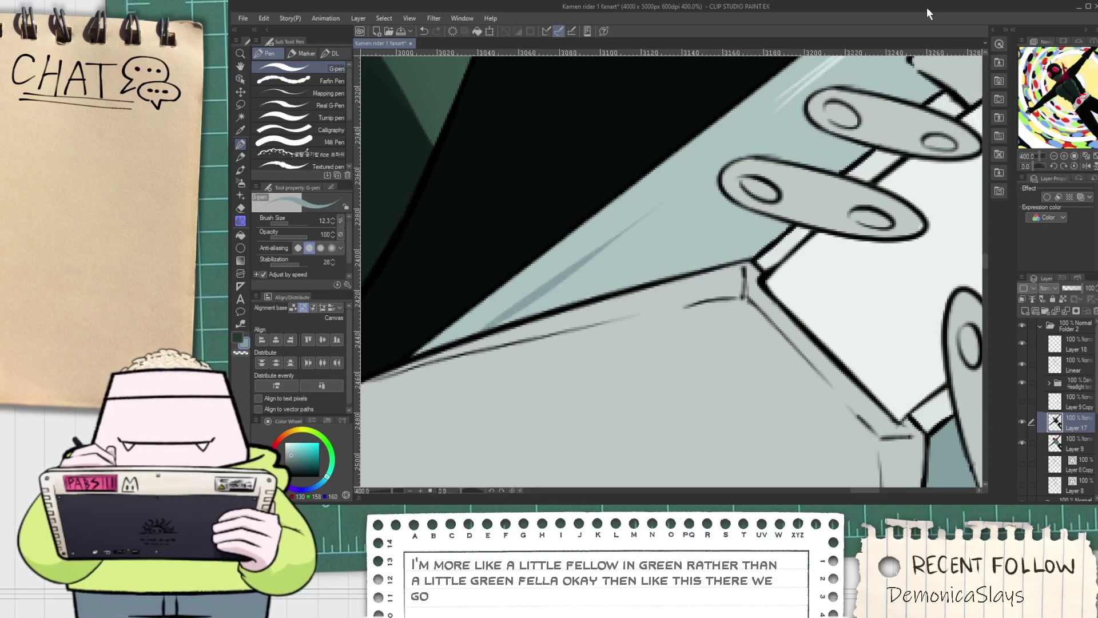
key(ctrl+z)
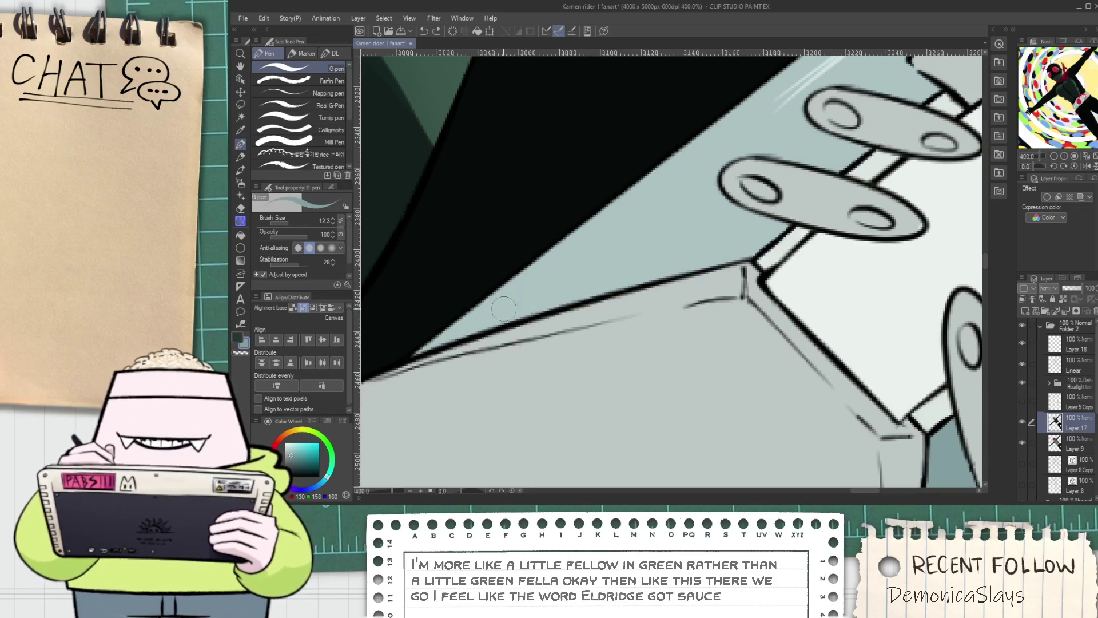
drag(493, 327, 728, 129)
key(ctrl+z)
drag(475, 342, 761, 134)
key(ctrl+z)
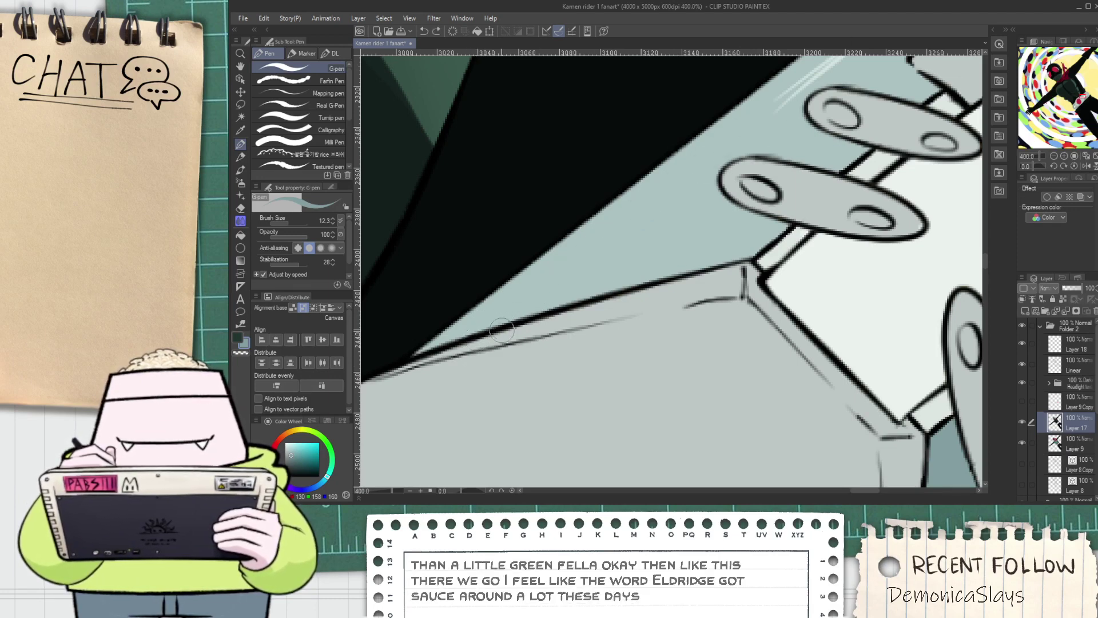
Draw a long shadow boundary parallel to the jacket-side strap edge and fill the area between it and the casing with shadow teal
drag(502, 327, 790, 103)
drag(695, 192, 624, 224)
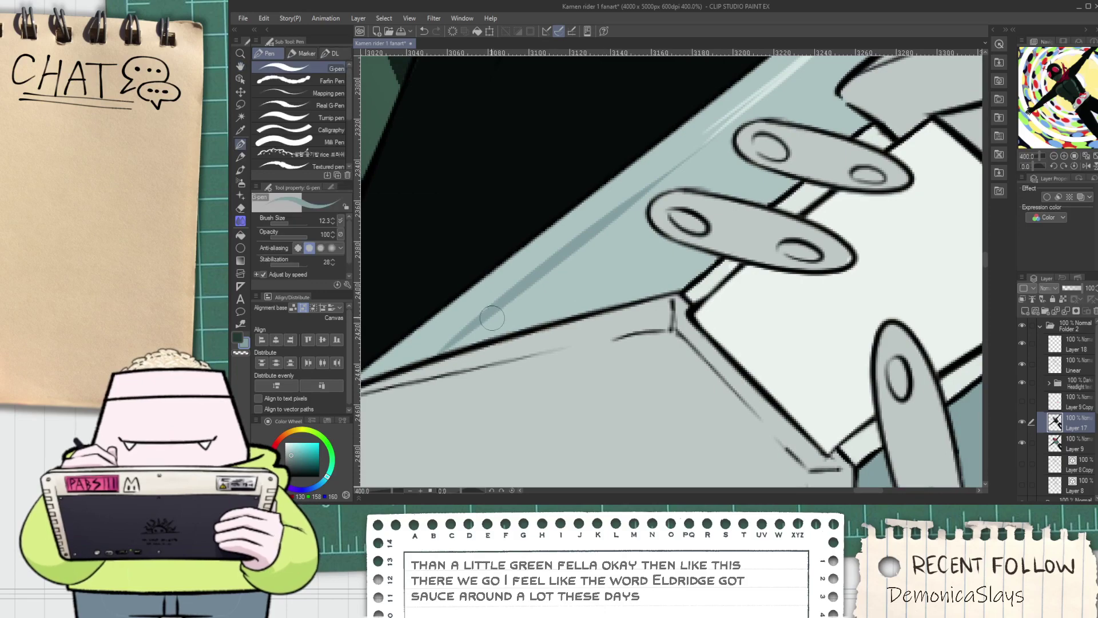
key(g)
click(577, 268)
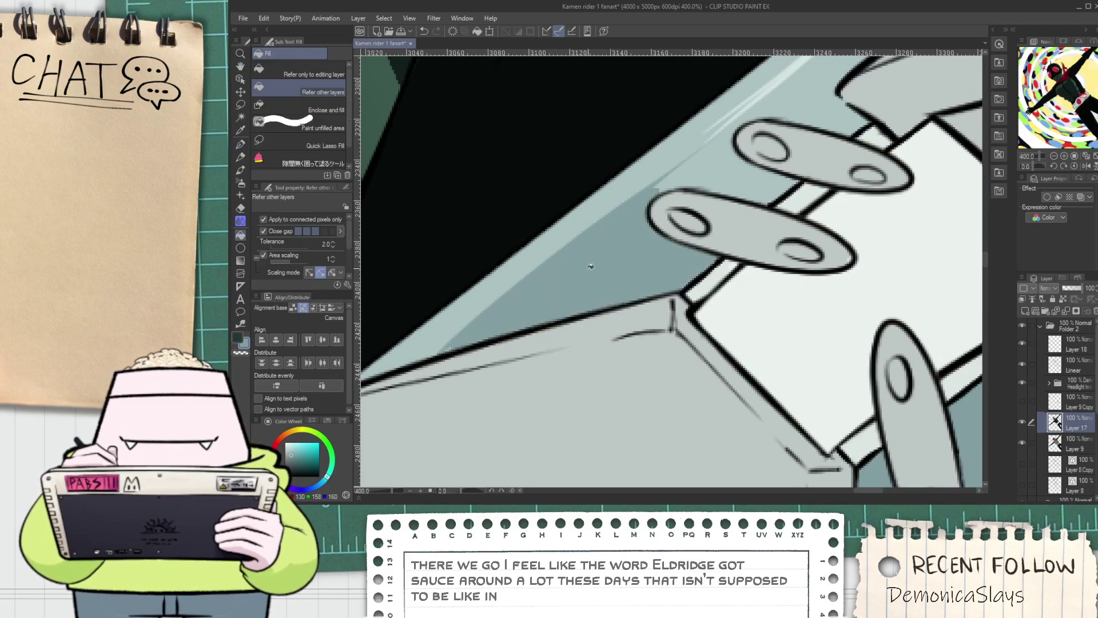
Try to continue the shadow boundary along the strap past the two jacket-side oval clips toward the light streak
key(p)
scroll(449, 346, up, 2)
scroll(457, 341, down, 4)
drag(580, 255, 484, 315)
scroll(478, 310, up, 2)
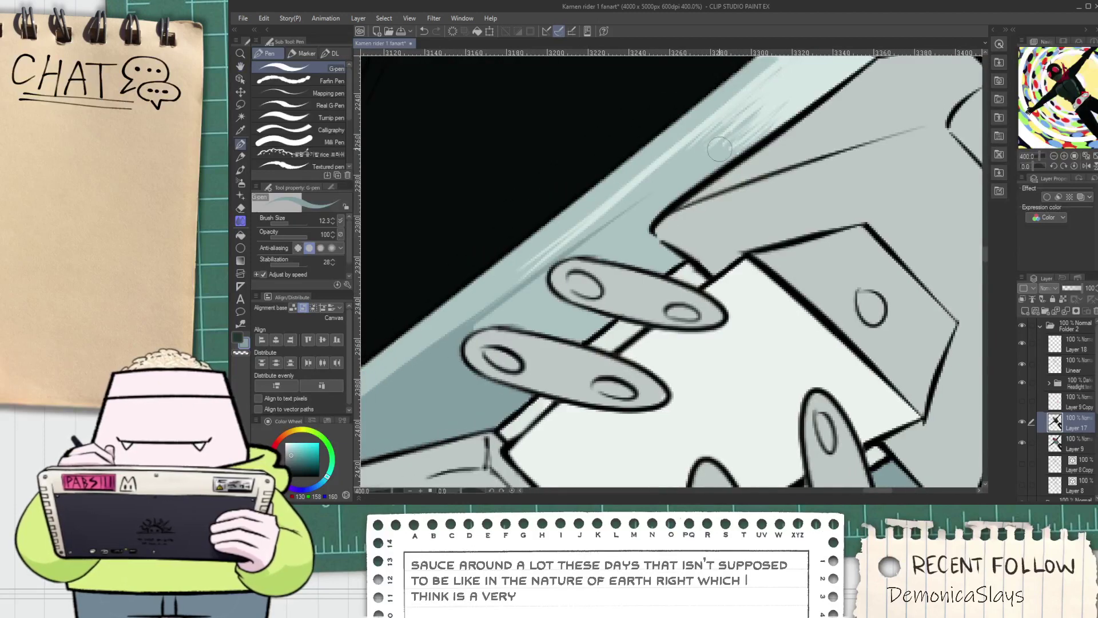
key(ctrl+z)
drag(426, 360, 650, 175)
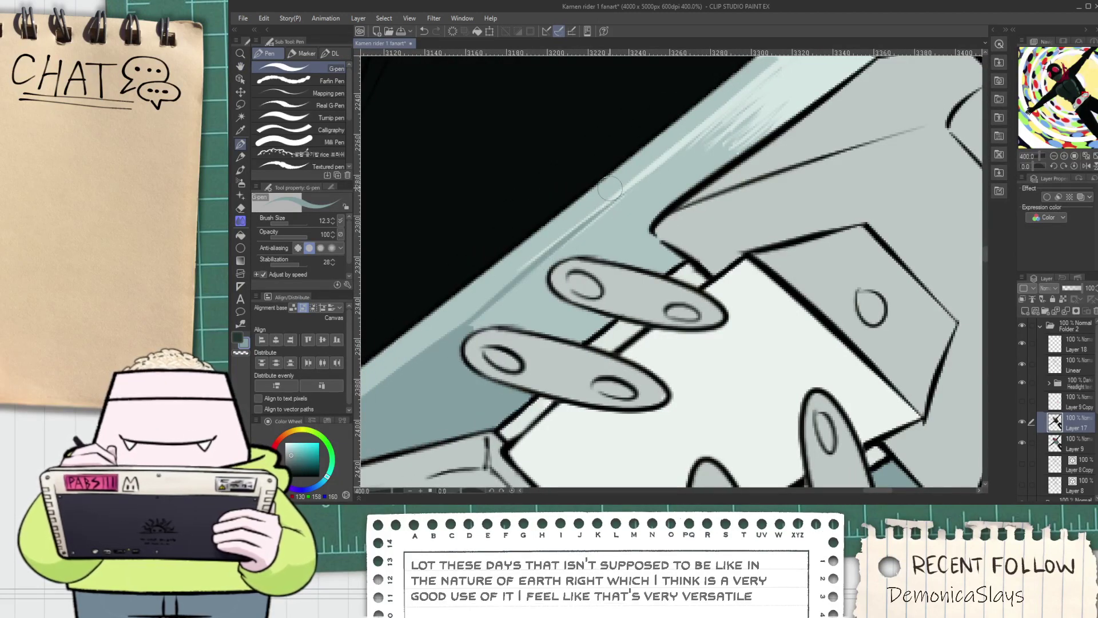
key(ctrl+z)
drag(431, 358, 663, 166)
key(ctrl+z)
drag(432, 343, 730, 143)
key(ctrl+z)
mouse_move(429, 359)
mouse_down()
mouse_move(649, 178)
mouse_move(449, 342)
mouse_up()
key(ctrl+z)
drag(646, 170, 472, 323)
key(ctrl+z)
Continue the shadow boundary below the strap's light streak and fill the area between the two jacket-side oval clips with shadow teal
drag(720, 127, 475, 323)
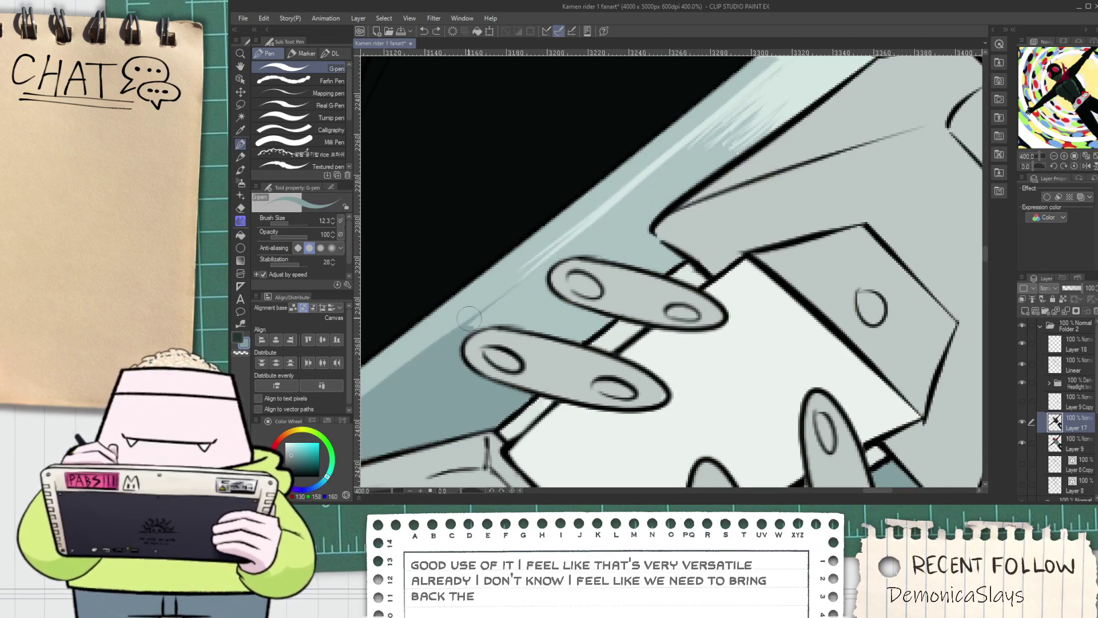
key(ctrl+z)
key(space)
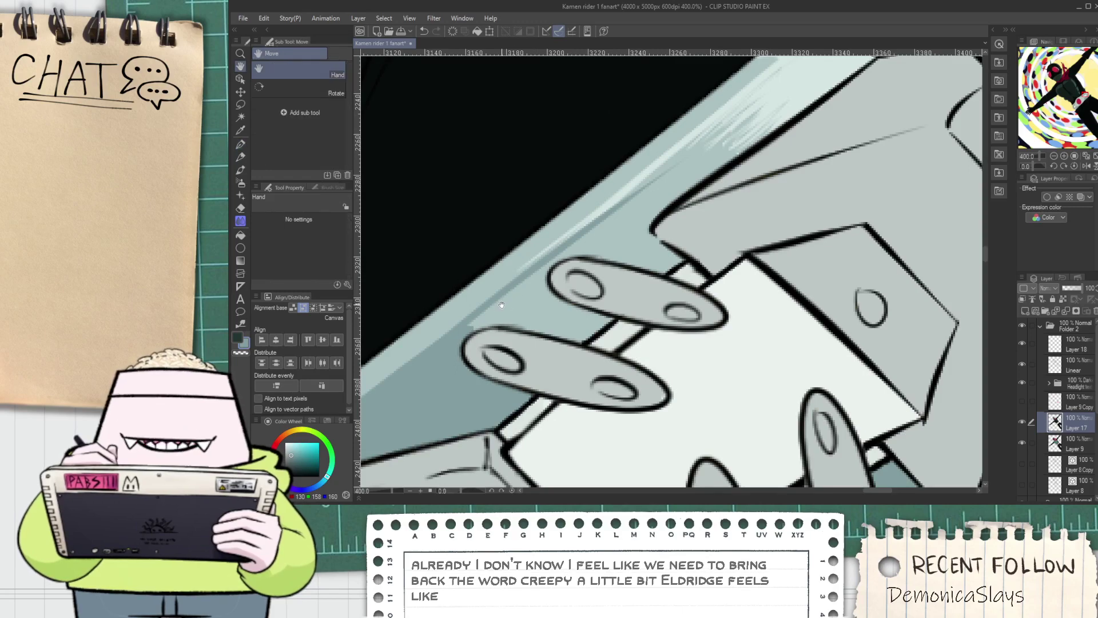
scroll(490, 320, up, 2)
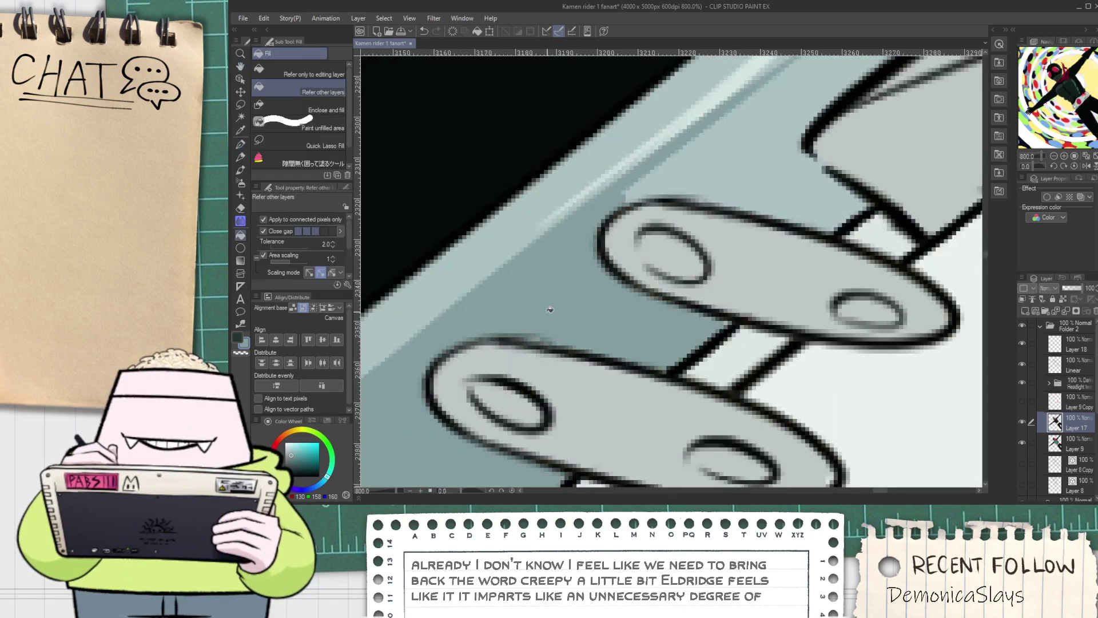
scroll(567, 306, down, 5)
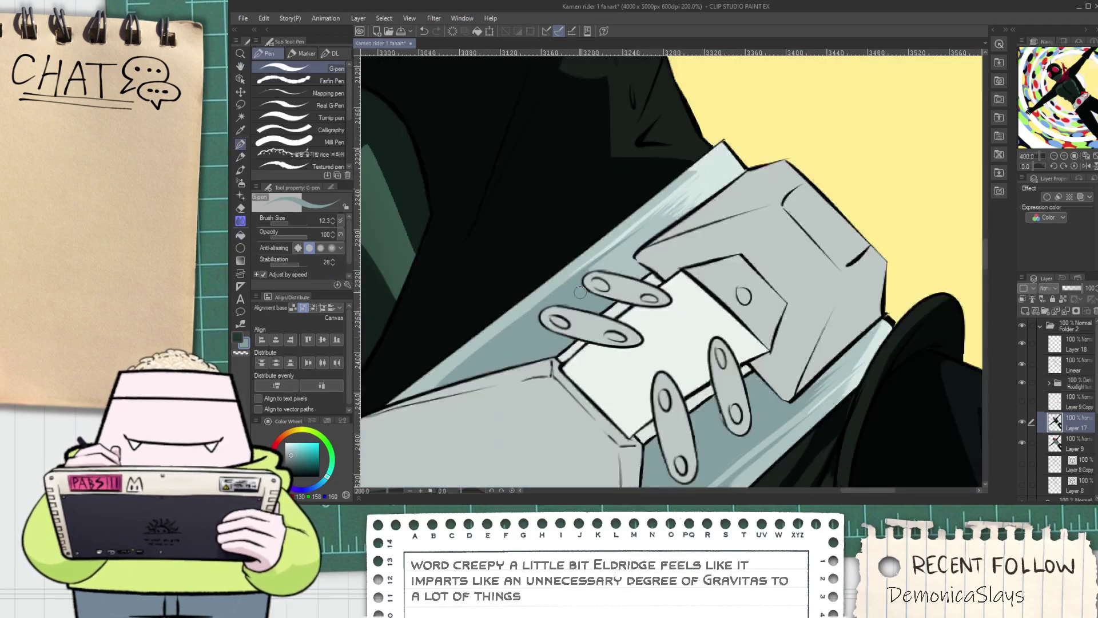
Draw a slanted shadow edge across the strap's narrow tip beside the large casing and fill the tip with shadow teal
key(space)
drag(549, 318, 563, 338)
scroll(481, 381, up, 3)
scroll(440, 396, up, 2)
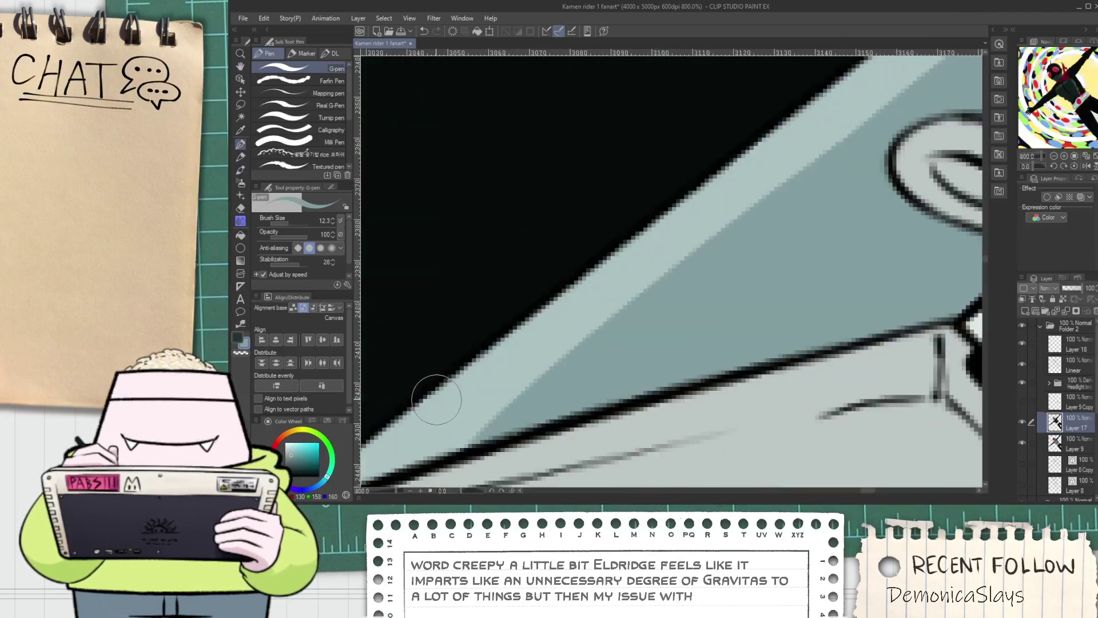
scroll(436, 395, down, 5)
key(space)
scroll(485, 381, up, 5)
drag(438, 396, 697, 314)
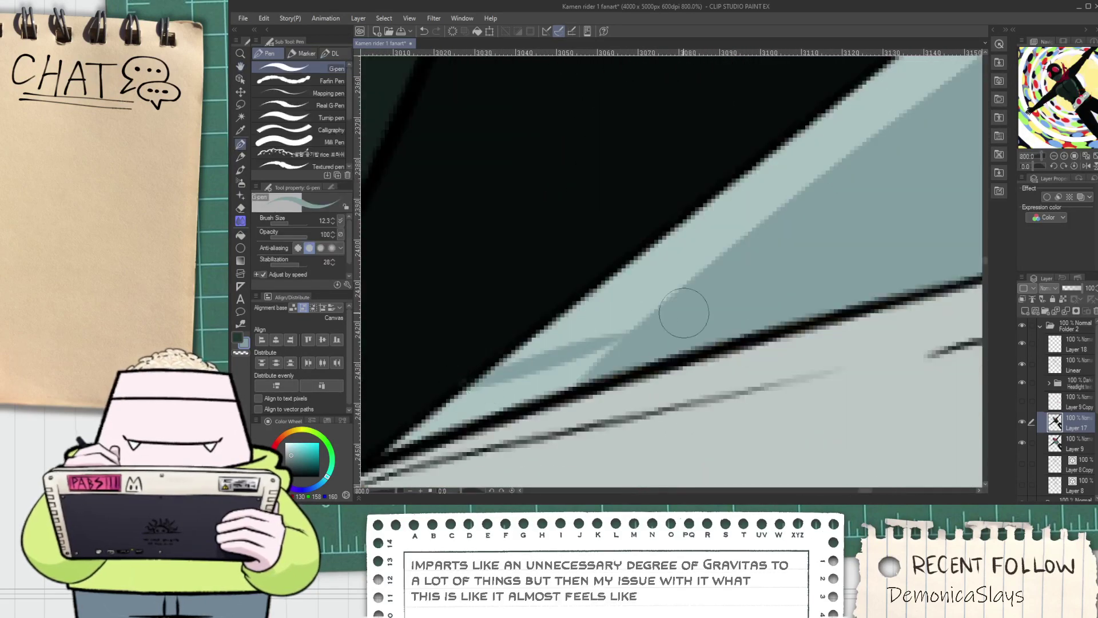
key(g)
click(527, 380)
key(p)
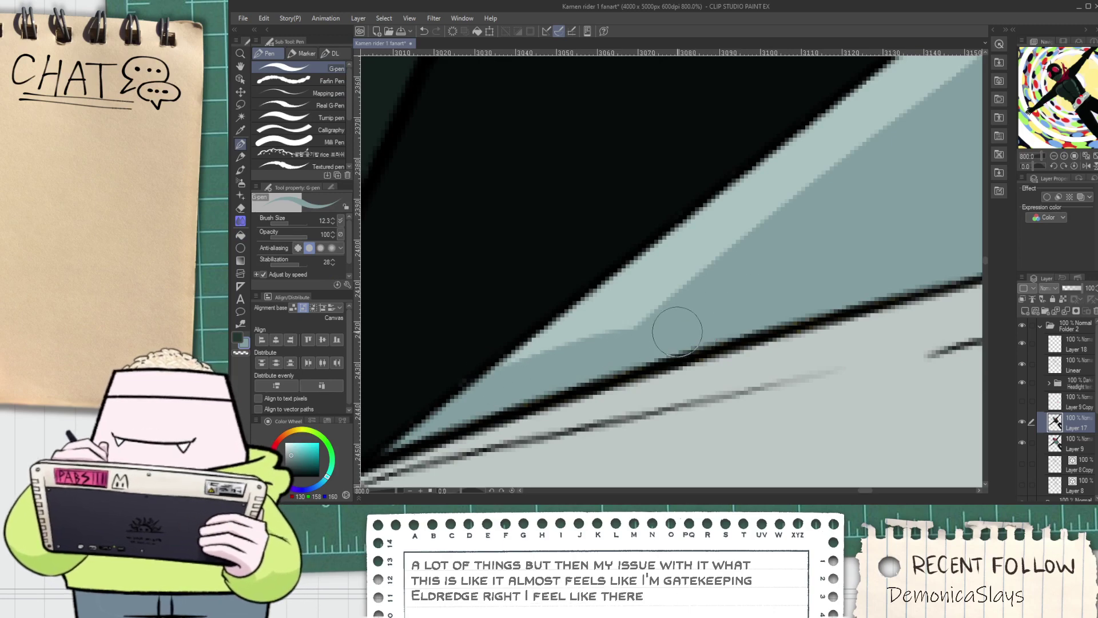
Hatch the shadow's end beside the angular casing's corner with short diagonal strokes and fill the strap area above the oval clip
scroll(677, 332, down, 2)
key(space)
drag(684, 314, 556, 397)
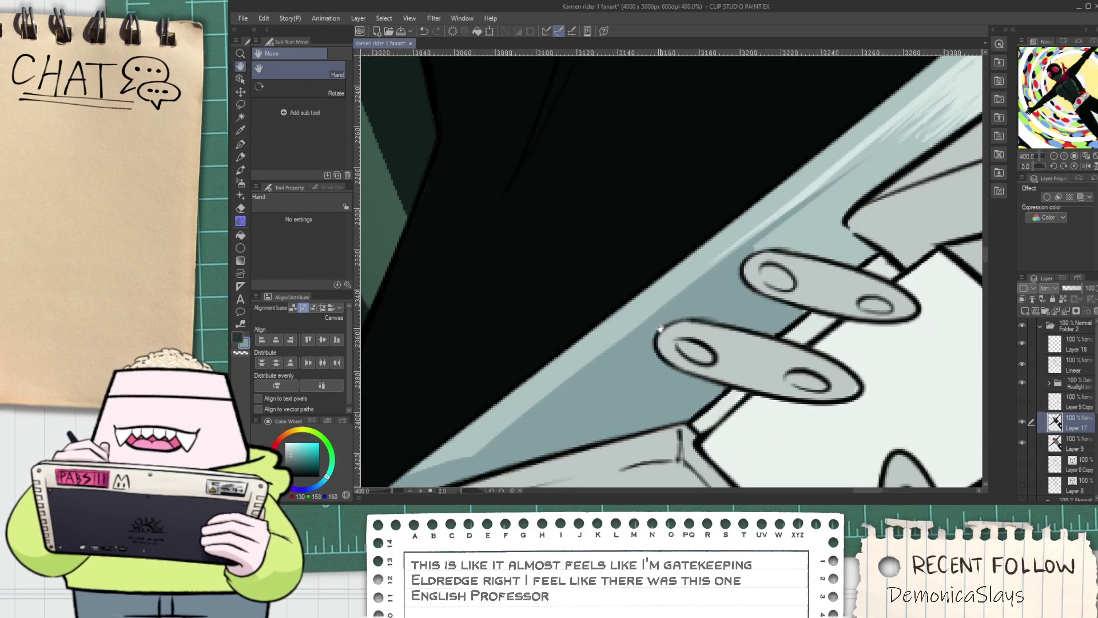
drag(672, 318, 587, 353)
drag(742, 251, 515, 359)
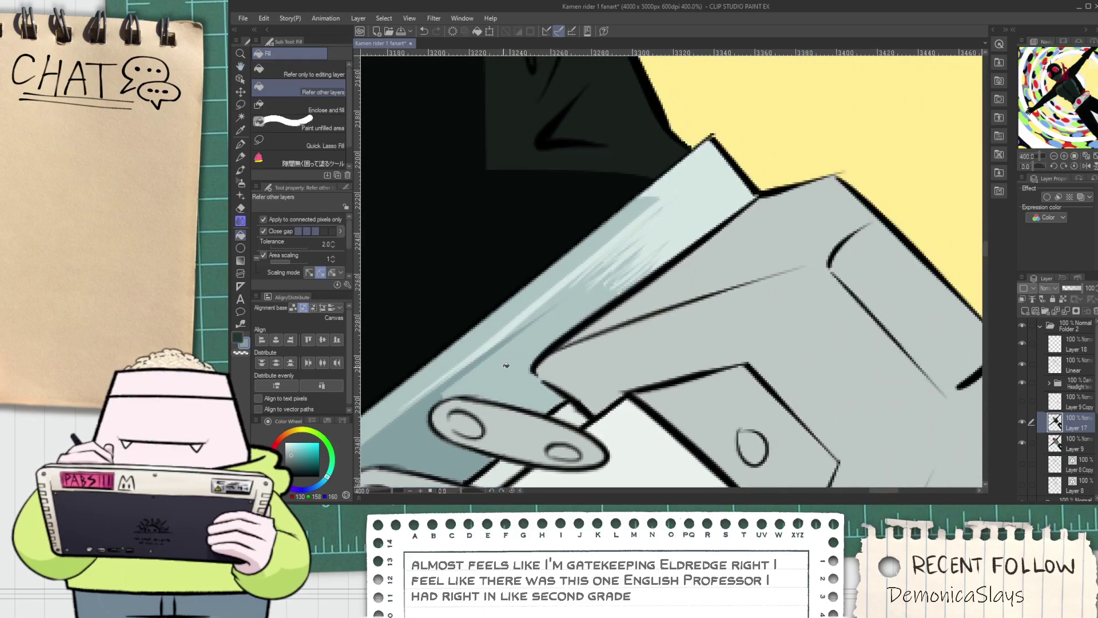
key(p)
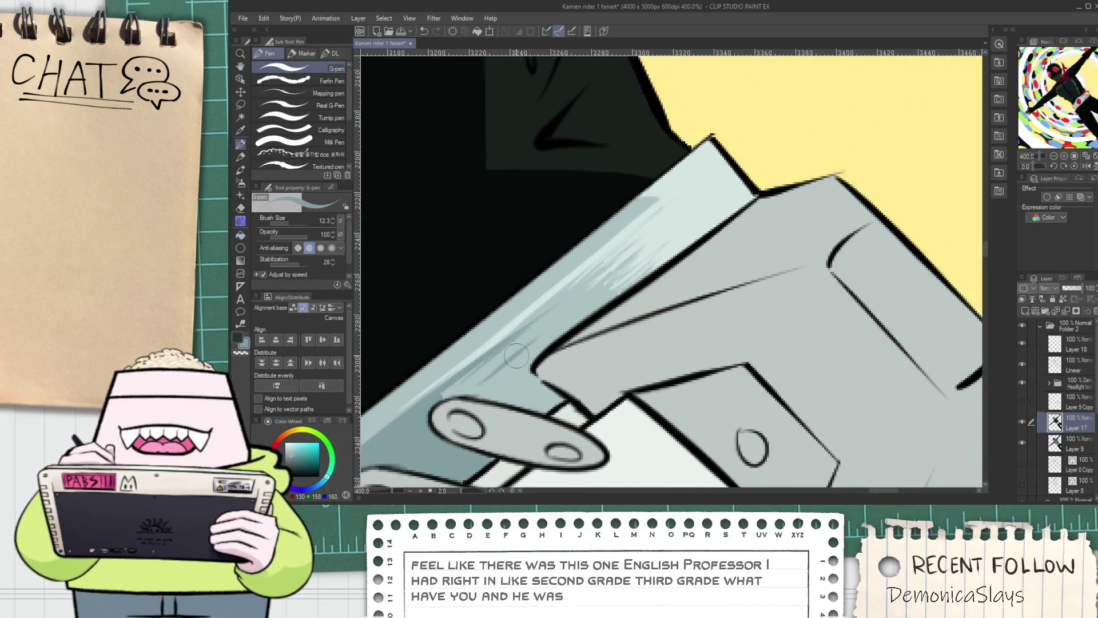
drag(520, 355, 553, 318)
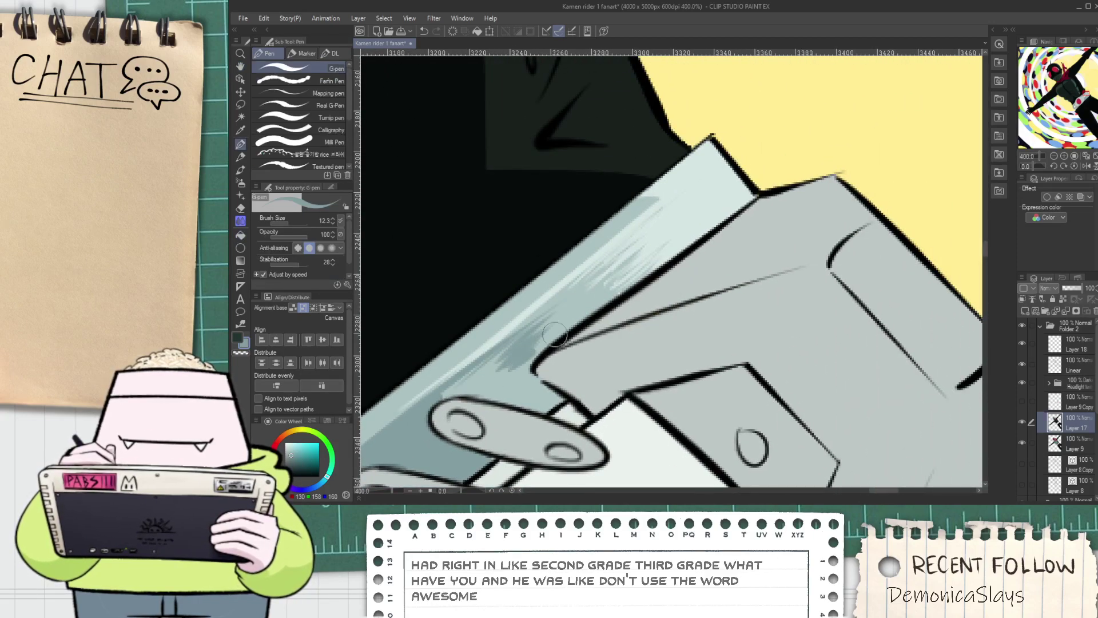
key(g)
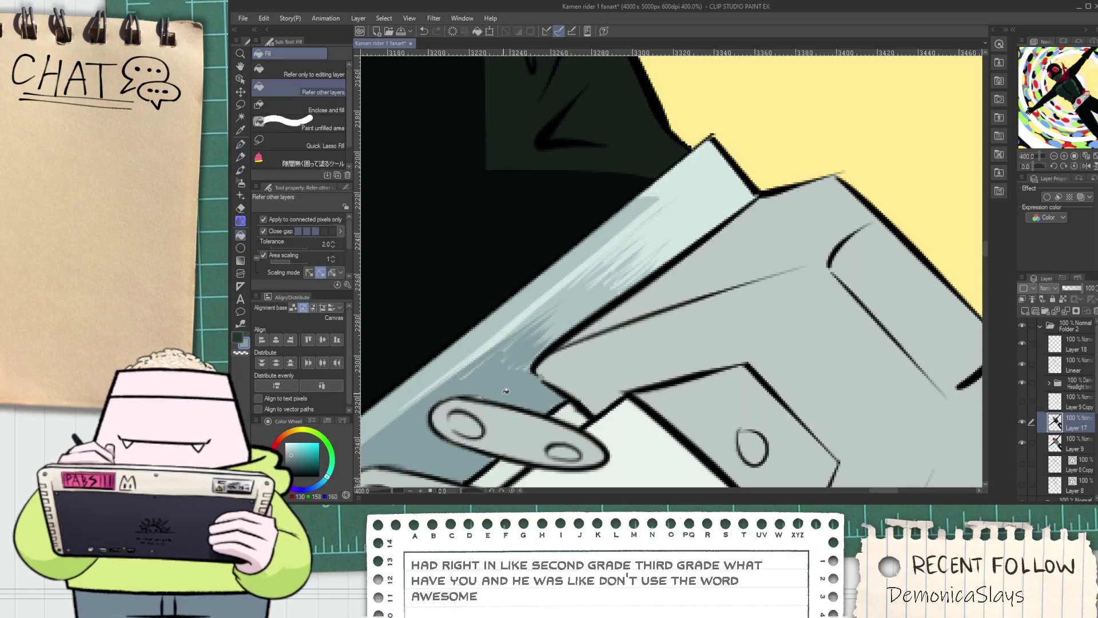
click(510, 389)
key(p)
On Layer 9, sample the casing grey and paint out the teal spill in the outline gap at the angular casing's corner
scroll(449, 396, up, 1)
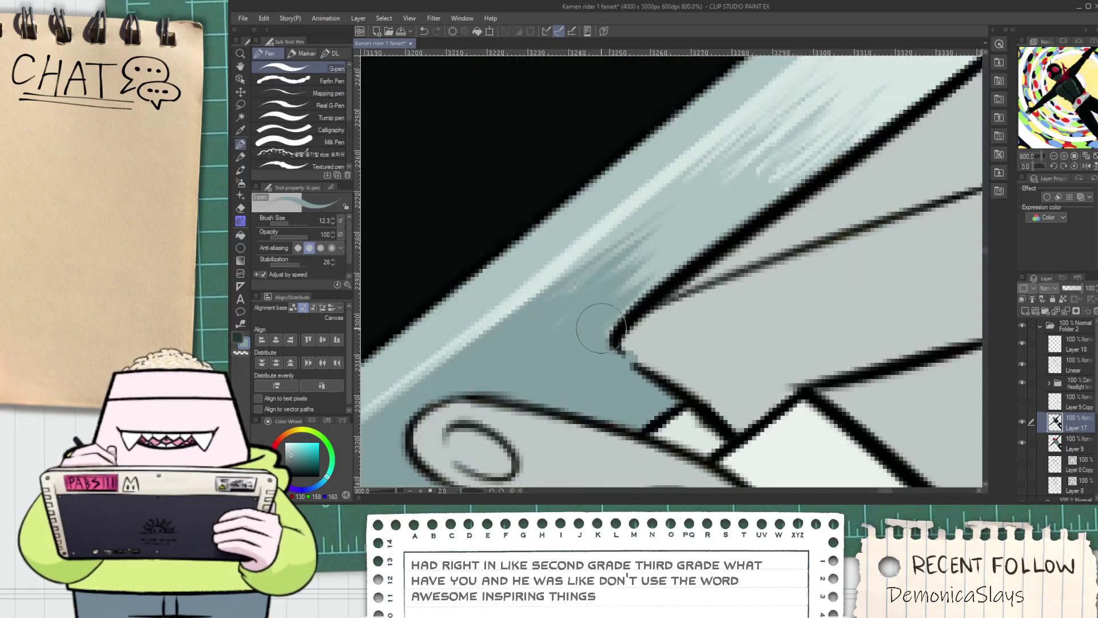
key(e)
scroll(638, 349, up, 2)
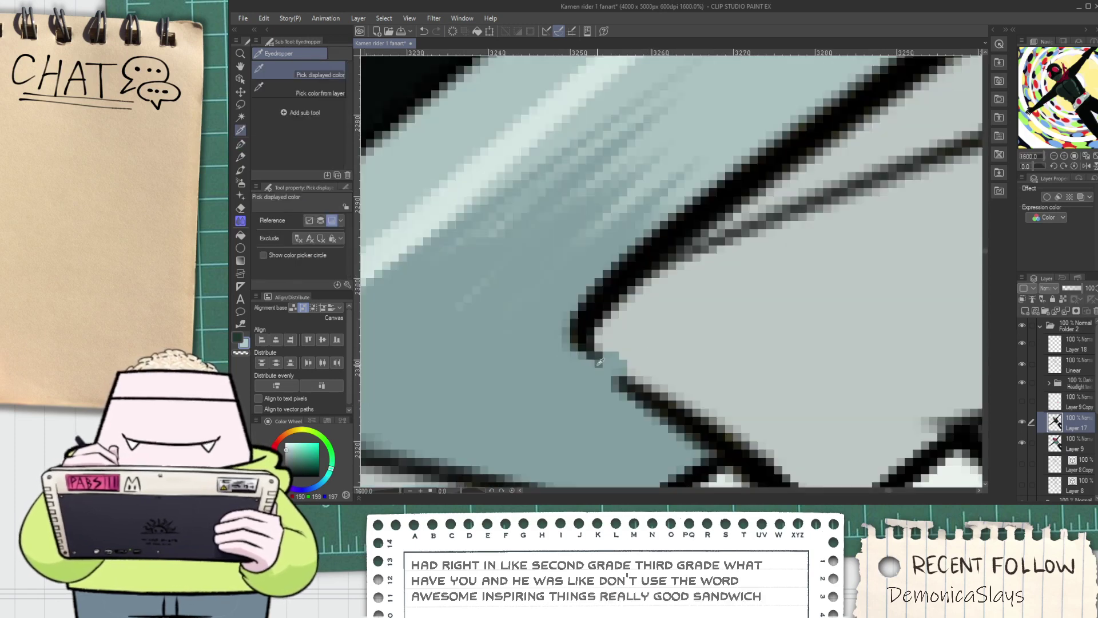
click(1066, 446)
key(i)
scroll(735, 386, down, 2)
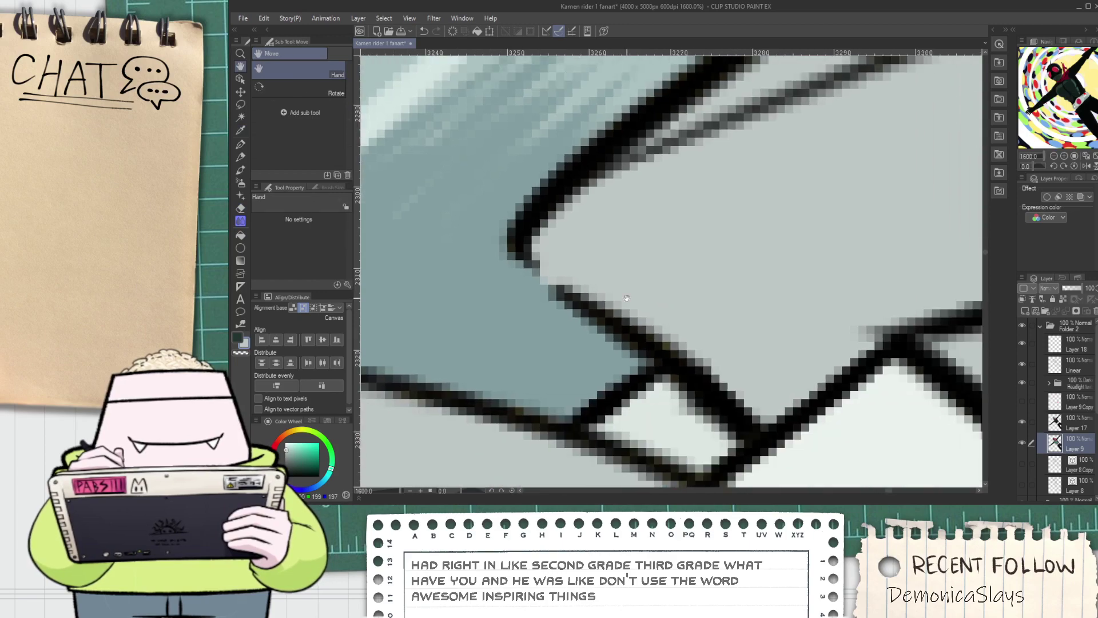
key(p)
drag(733, 413, 681, 345)
key(i)
key(p)
Touch up the inner edge of the oval clip nearest the angular casing with the sampled grey
scroll(740, 392, up, 2)
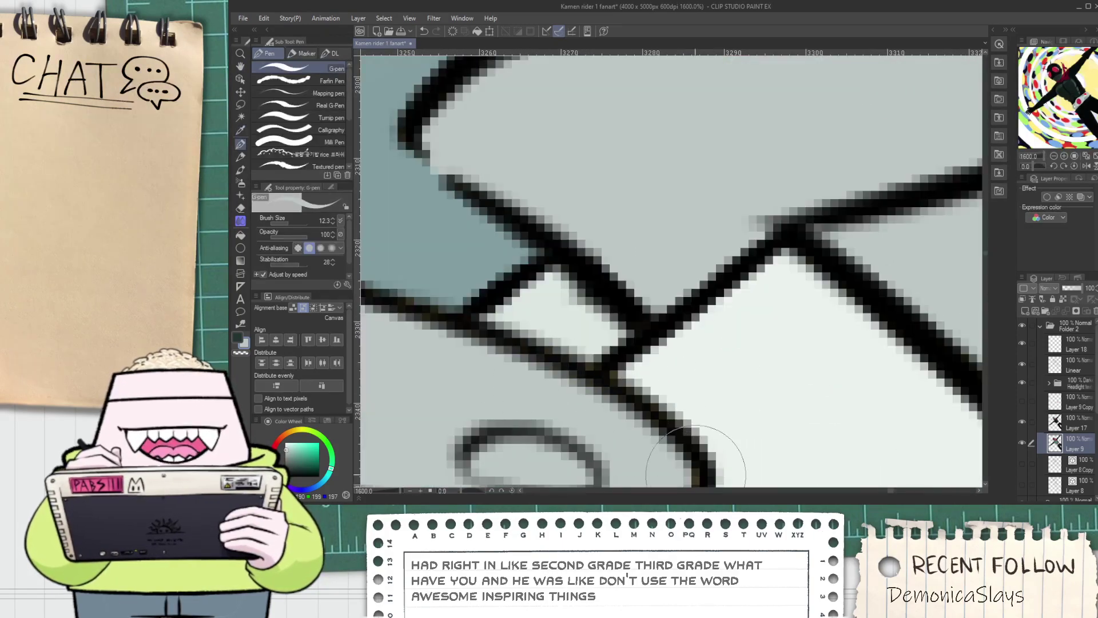
scroll(635, 424, down, 2)
scroll(674, 387, up, 2)
mouse_move(691, 410)
mouse_down()
mouse_move(670, 395)
mouse_move(675, 406)
mouse_up()
key(ctrl+z)
drag(490, 349, 645, 375)
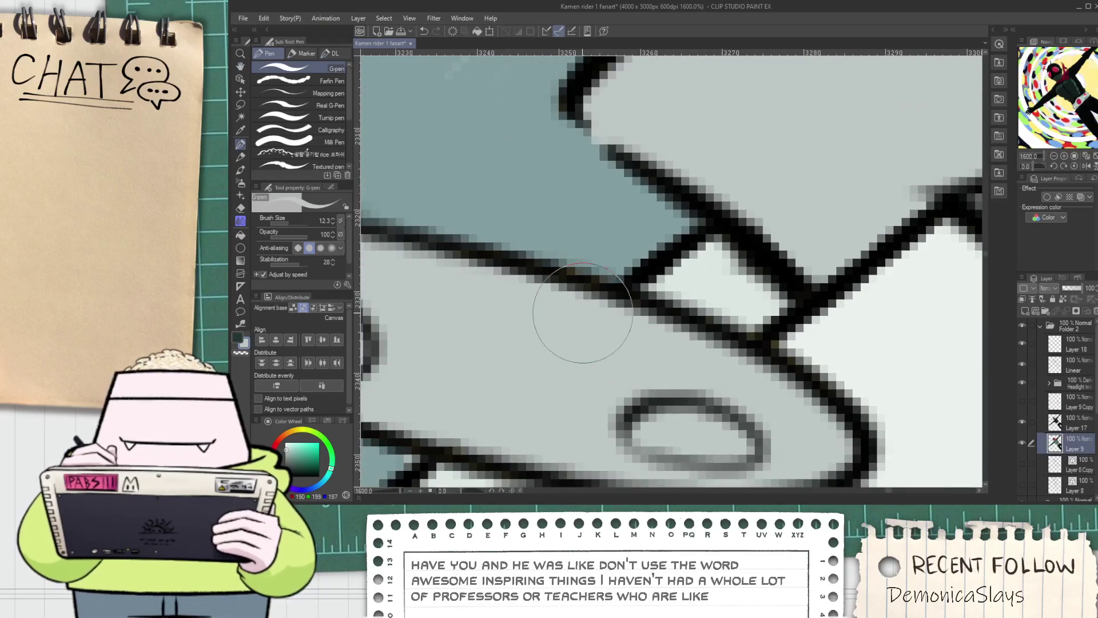
Sample nearby strap and clip tones and touch up the fringe along the upper oval clip's outline beside the angular casing
key(i)
scroll(611, 262, down, 4)
drag(611, 227, 512, 370)
click(575, 288)
drag(555, 314, 655, 169)
scroll(655, 168, up, 2)
key(p)
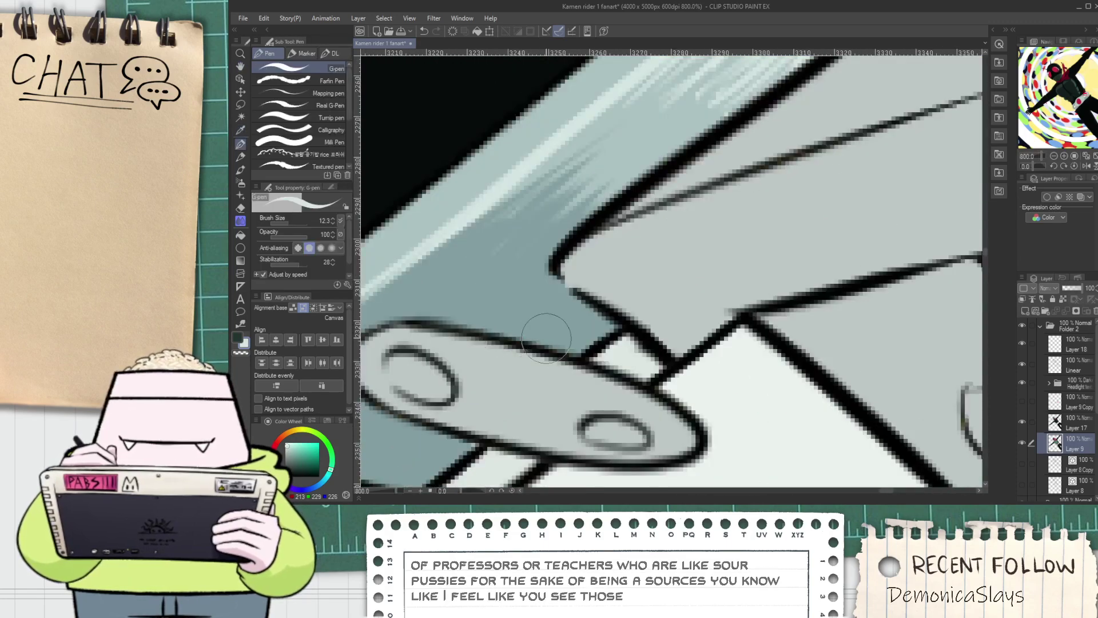
Clean up the pale sliver between the upper oval clip and the angular casing with colours sampled beside it
key(space)
drag(492, 389, 691, 318)
scroll(504, 375, up, 3)
key(alt)
key(space)
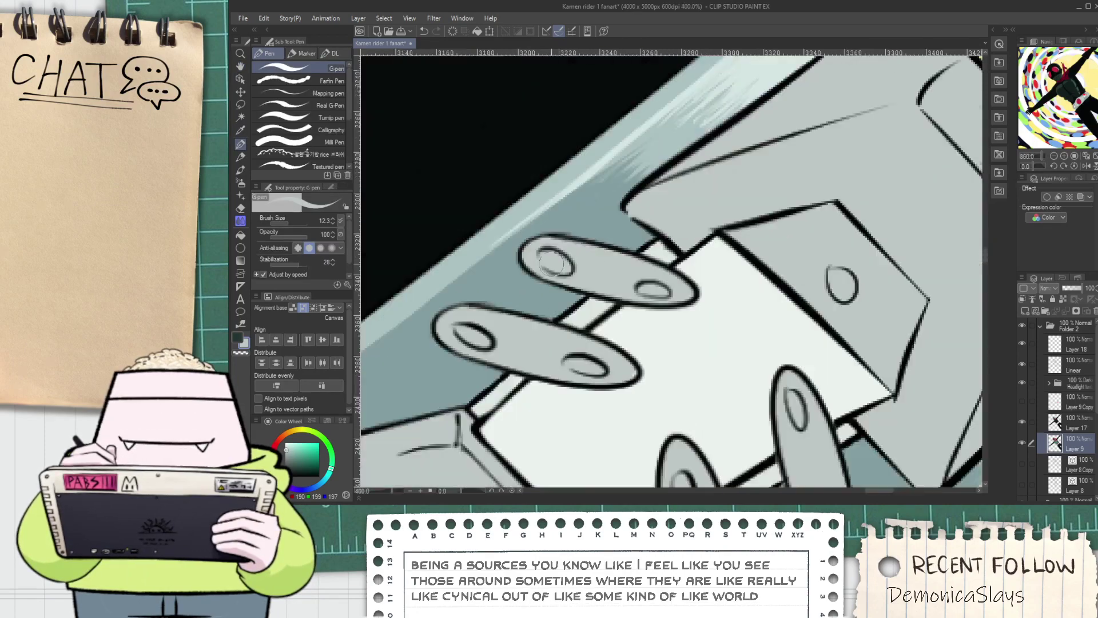
scroll(598, 263, down, 5)
key(space)
drag(604, 264, 663, 313)
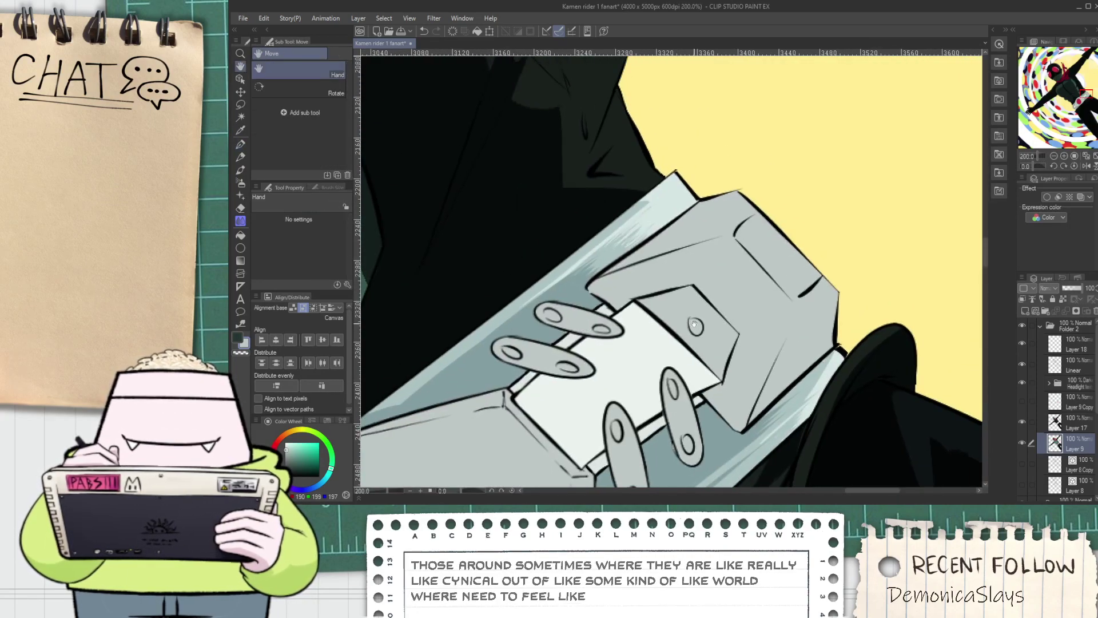
scroll(570, 363, up, 6)
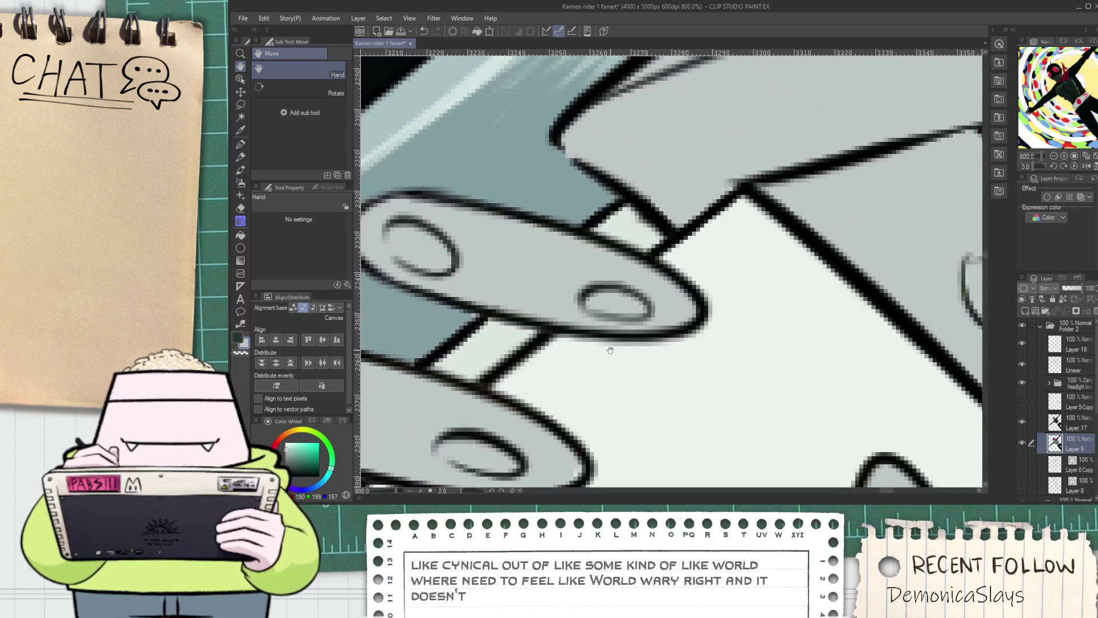
scroll(681, 332, up, 2)
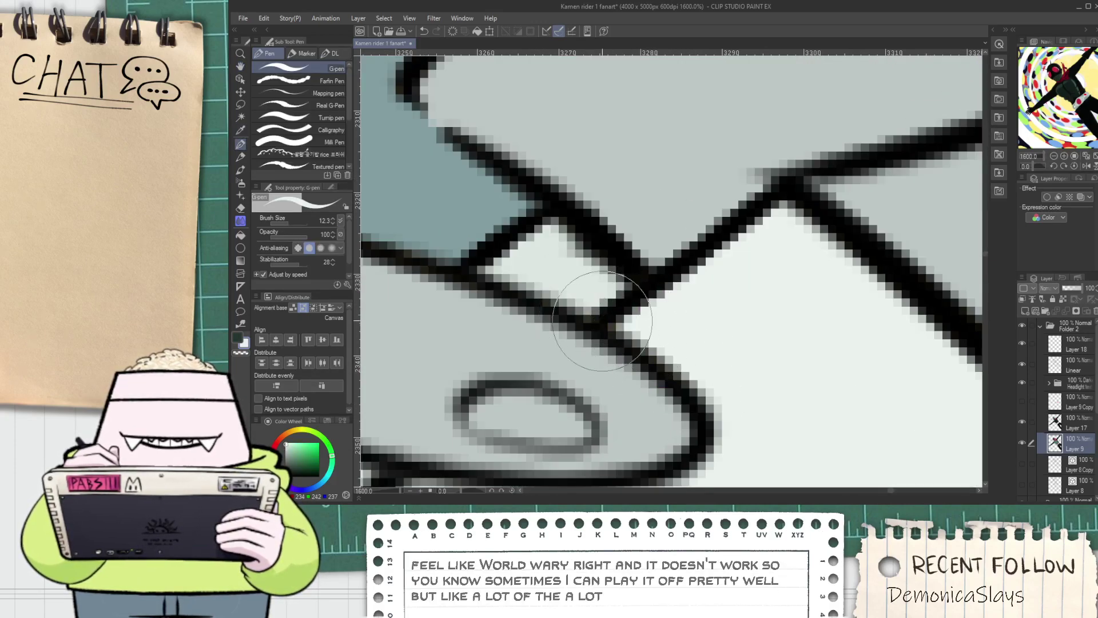
alt+click(561, 275)
scroll(560, 275, down, 8)
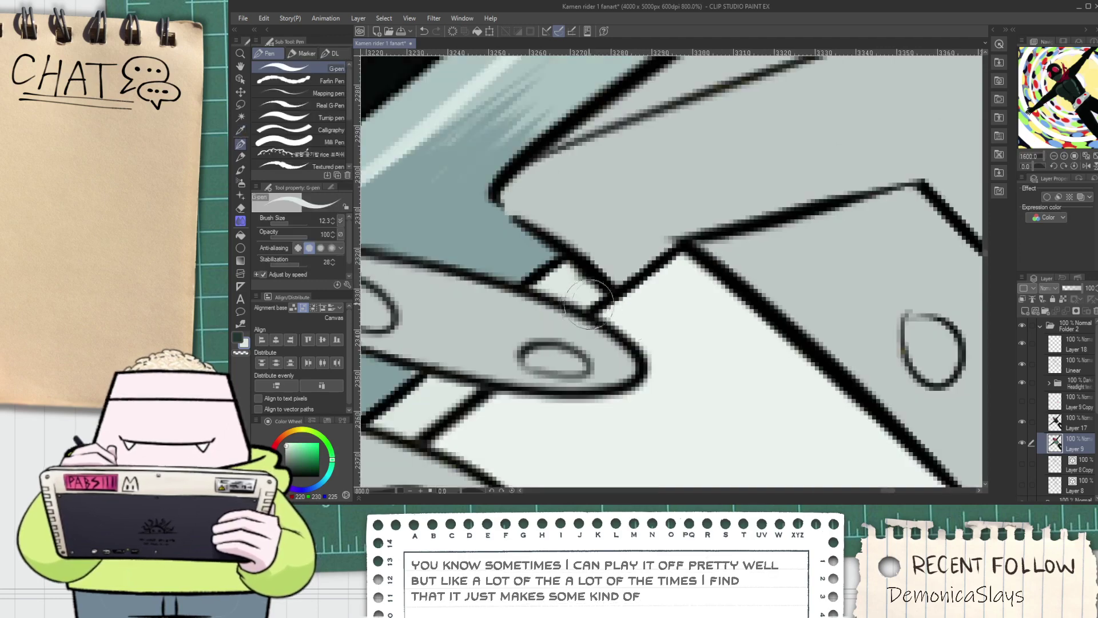
On Layer 17, sample the strap's mid teal and streak it along the strap's upper edge into the pale end
click(1056, 423)
key(space)
scroll(666, 279, up, 4)
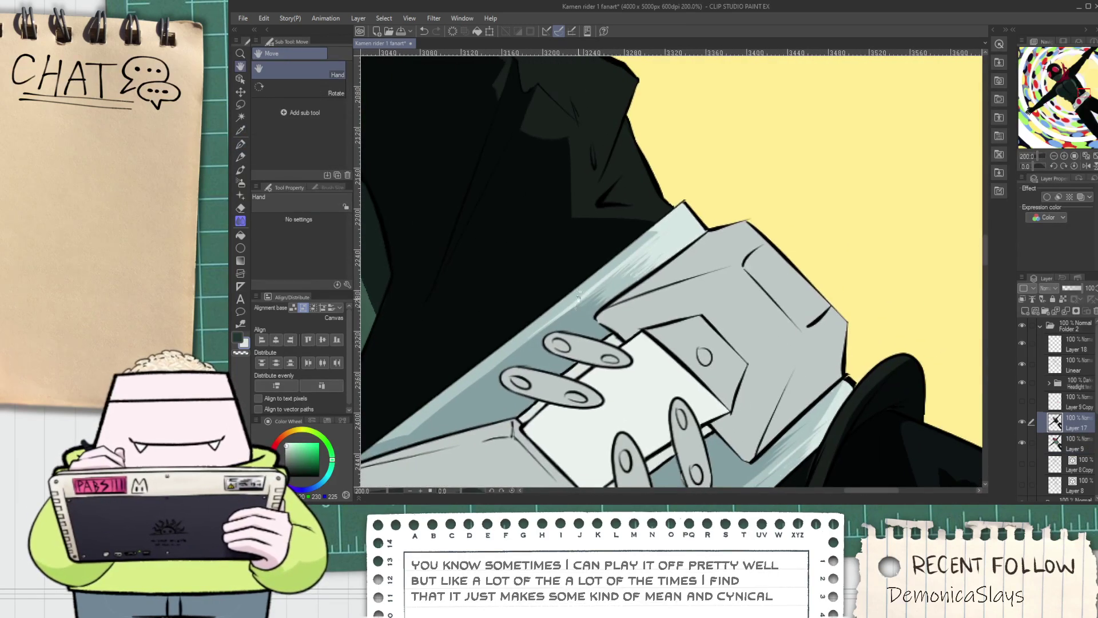
scroll(666, 279, down, 2)
alt+click(574, 262)
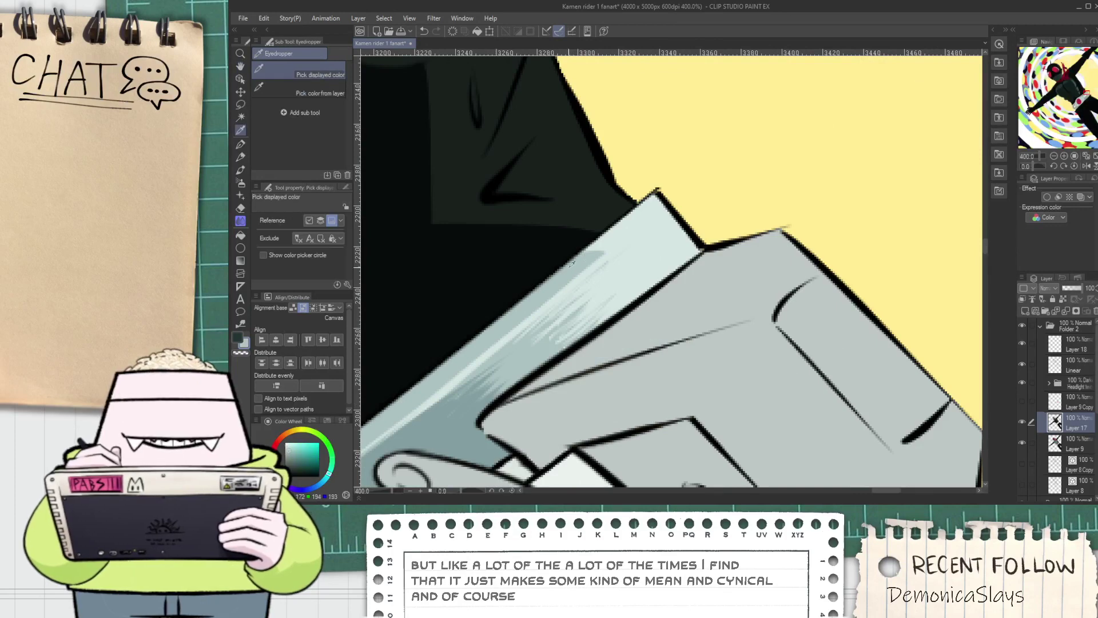
drag(560, 277, 635, 223)
scroll(597, 254, up, 2)
drag(523, 289, 650, 214)
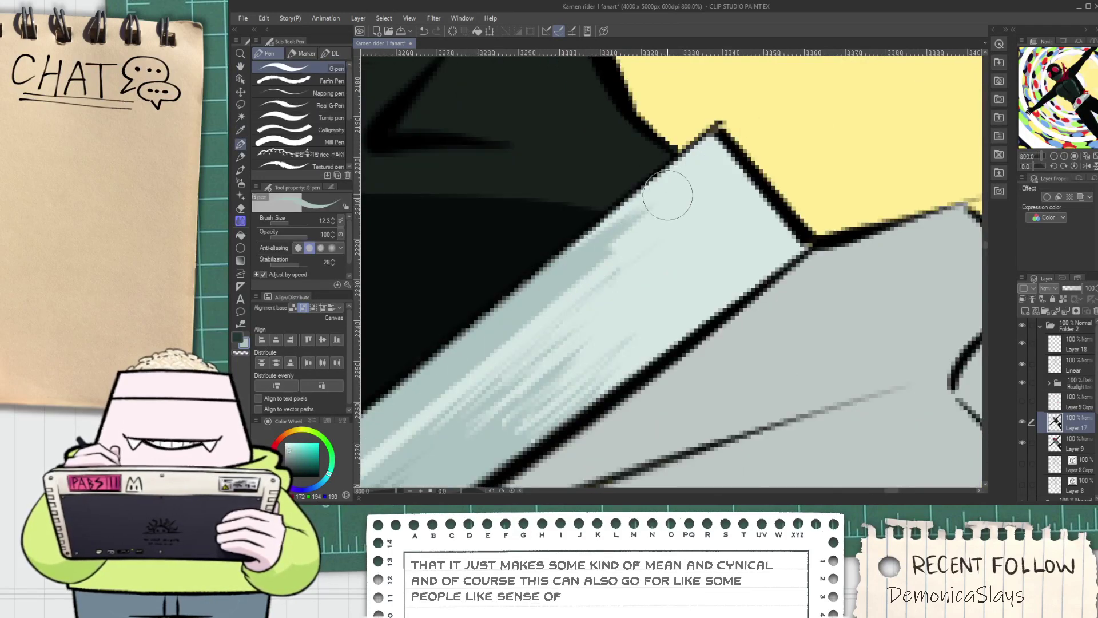
drag(406, 453, 690, 214)
key(space)
drag(547, 338, 602, 273)
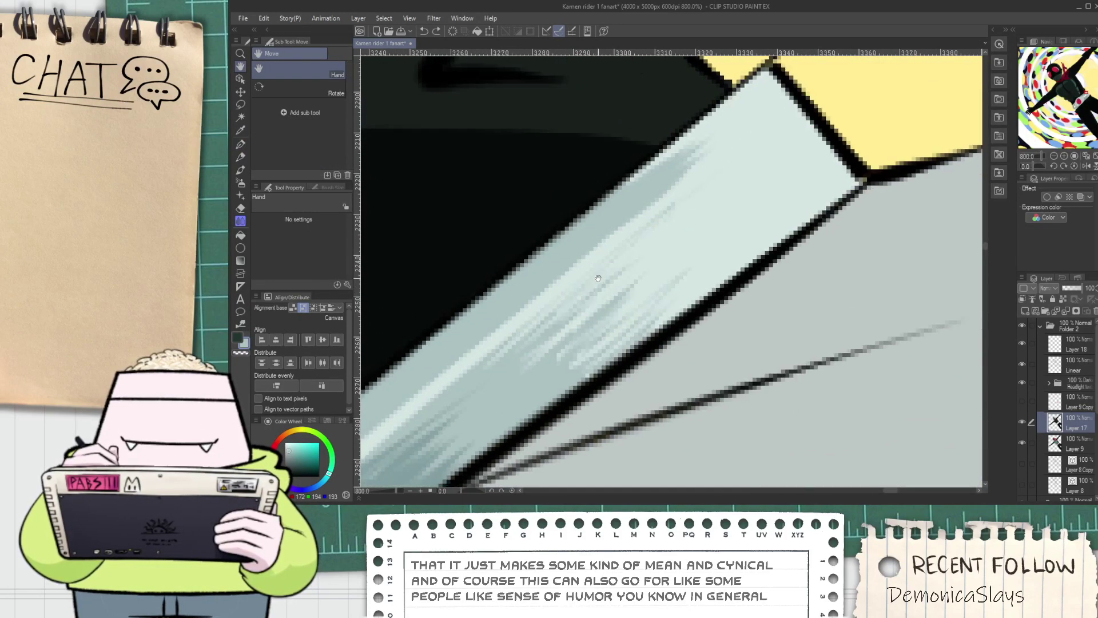
Hatch long diagonal mid-teal strokes across the strap above the angular casing, blending the shaded part into the pale end
drag(458, 401, 772, 138)
drag(501, 359, 685, 214)
drag(572, 312, 764, 166)
drag(513, 359, 757, 182)
mouse_move(541, 373)
mouse_down()
mouse_move(651, 271)
mouse_move(684, 257)
mouse_move(536, 379)
mouse_move(746, 240)
mouse_up()
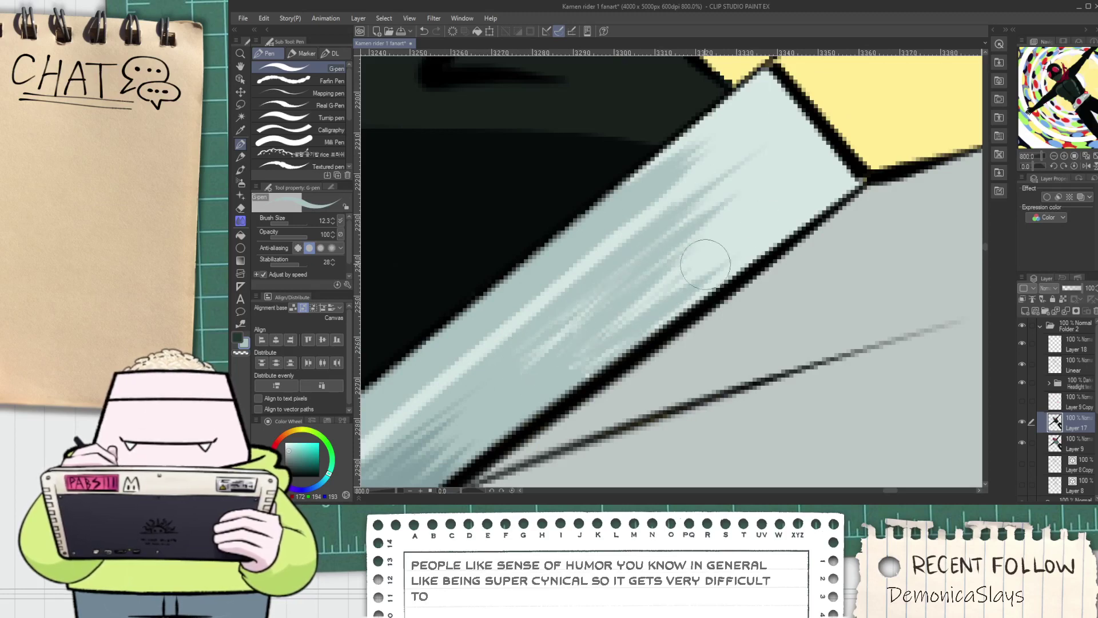
drag(655, 305, 699, 254)
drag(558, 373, 716, 282)
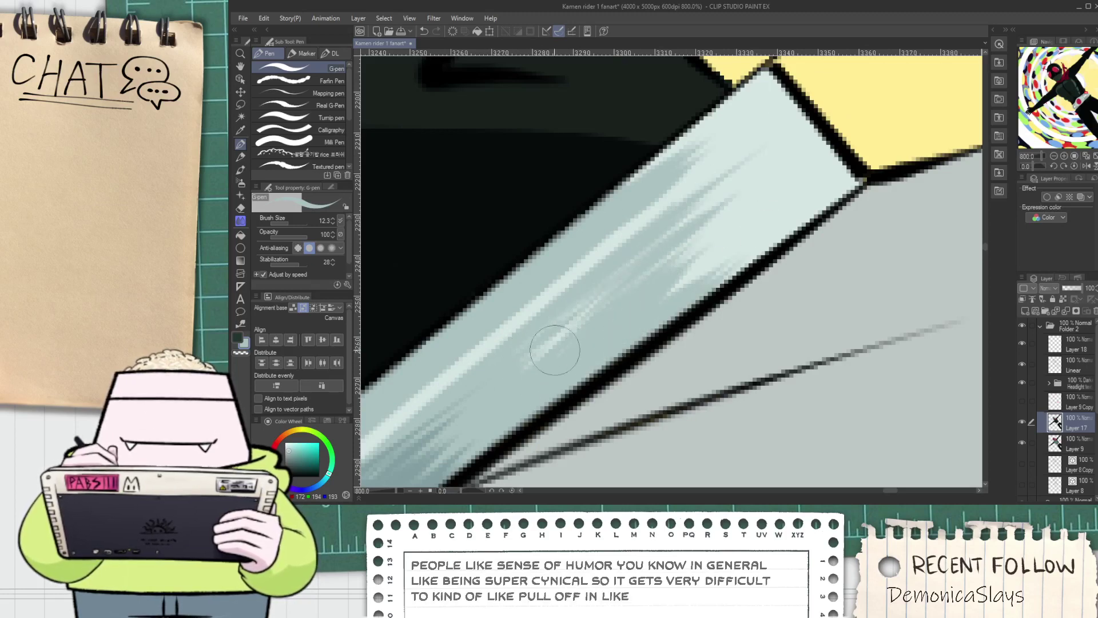
mouse_move(525, 383)
mouse_down()
mouse_move(550, 326)
mouse_move(676, 238)
mouse_up()
scroll(676, 237, down, 3)
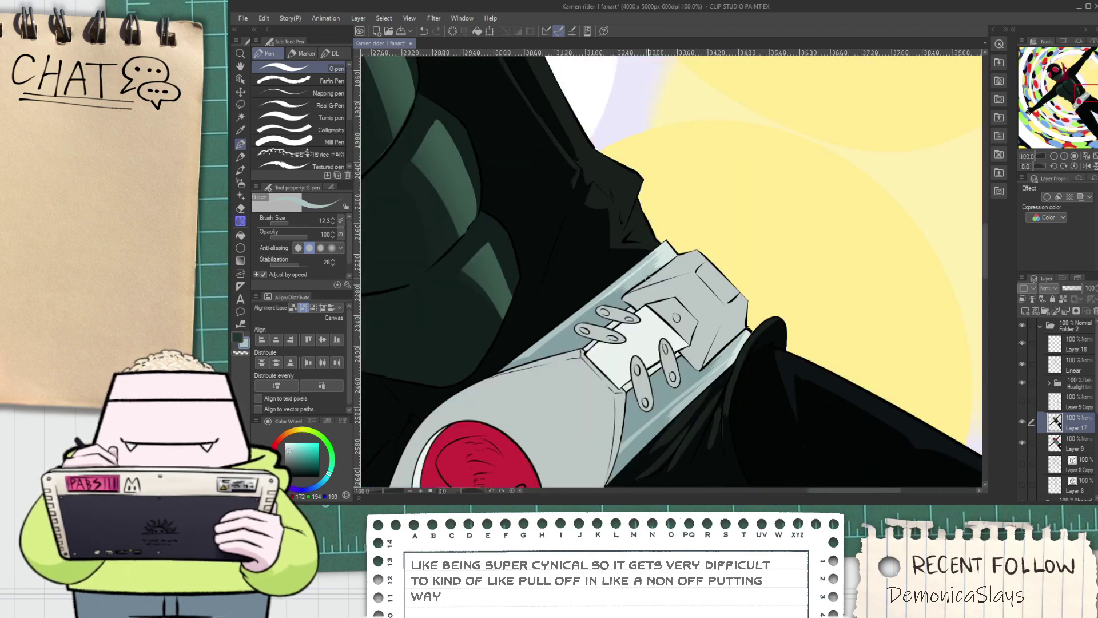
Add short streaks where the strap's light band narrows beside the large casing, and undo the last stroke
key(space)
drag(621, 370, 599, 360)
scroll(629, 373, up, 2)
drag(591, 484, 627, 325)
scroll(666, 316, up, 2)
scroll(533, 240, down, 3)
key(space)
mouse_move(400, 109)
mouse_down()
mouse_move(439, 159)
mouse_move(491, 333)
mouse_move(531, 287)
mouse_up()
scroll(491, 333, up, 3)
key(i)
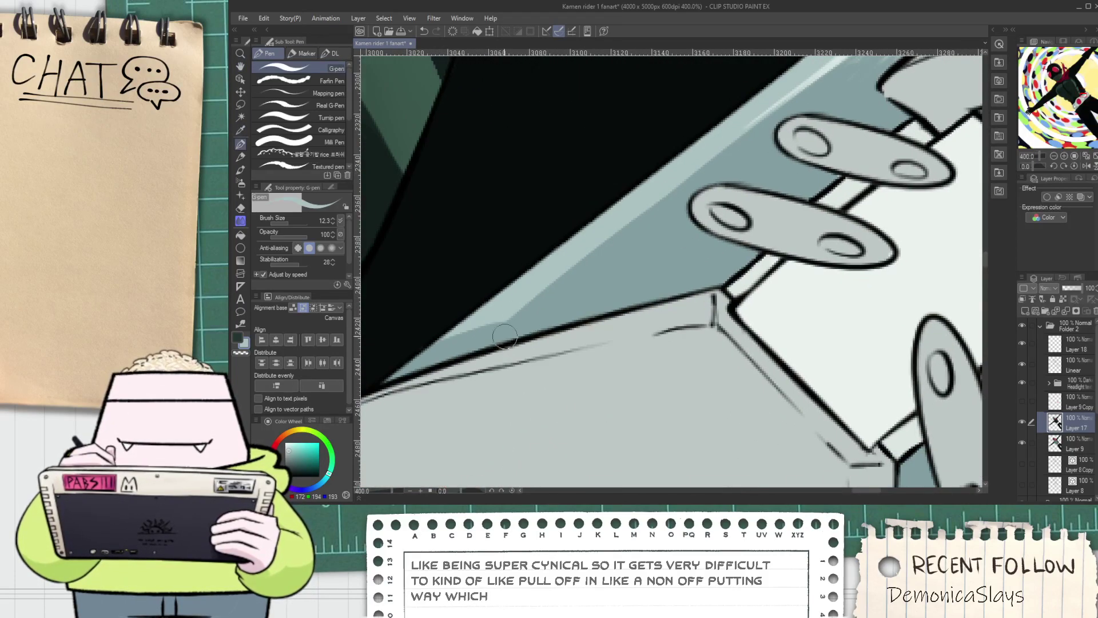
drag(467, 351, 603, 248)
key(ctrl+z)
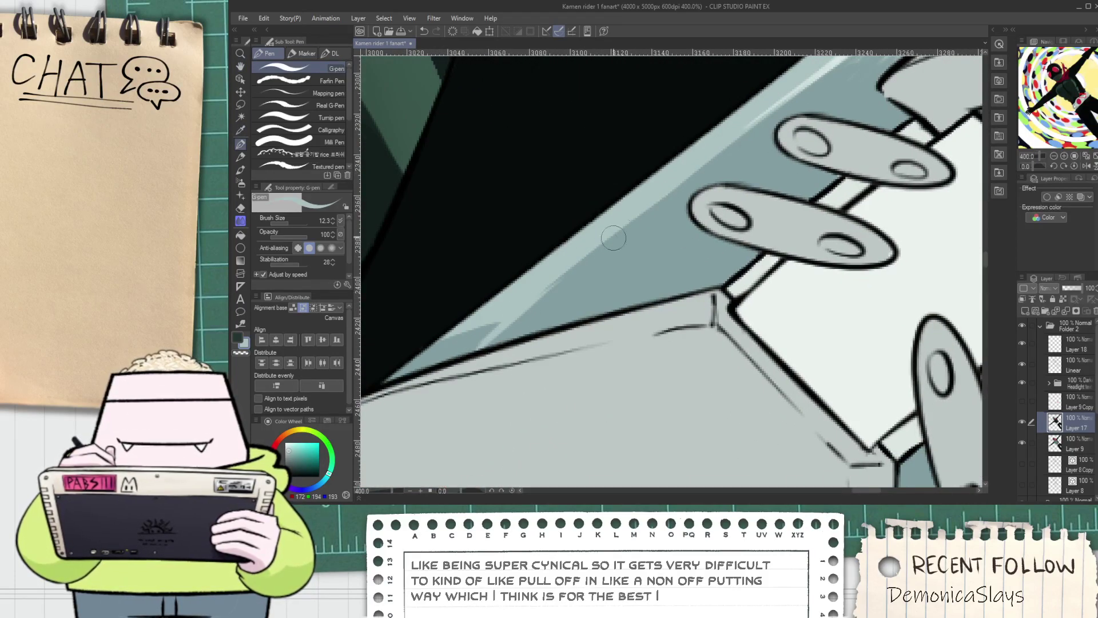
key(h)
drag(638, 215, 600, 252)
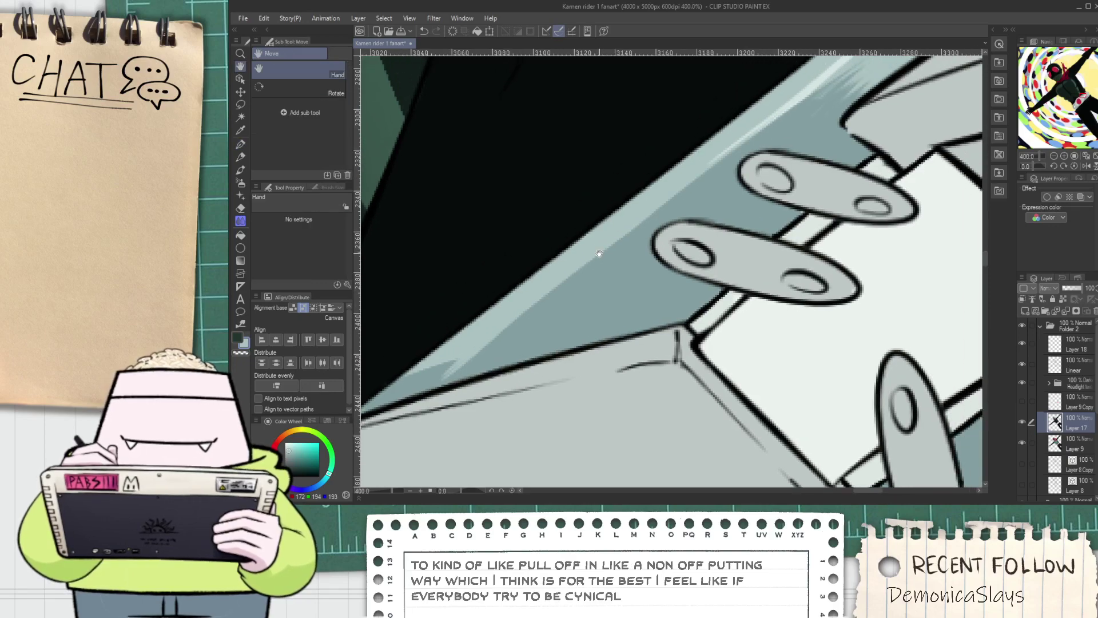
Sample the angular casing's grey and darken it to RGB 154, 160, 159 for drawing with the G-pen
scroll(600, 252, down, 6)
drag(597, 339, 600, 320)
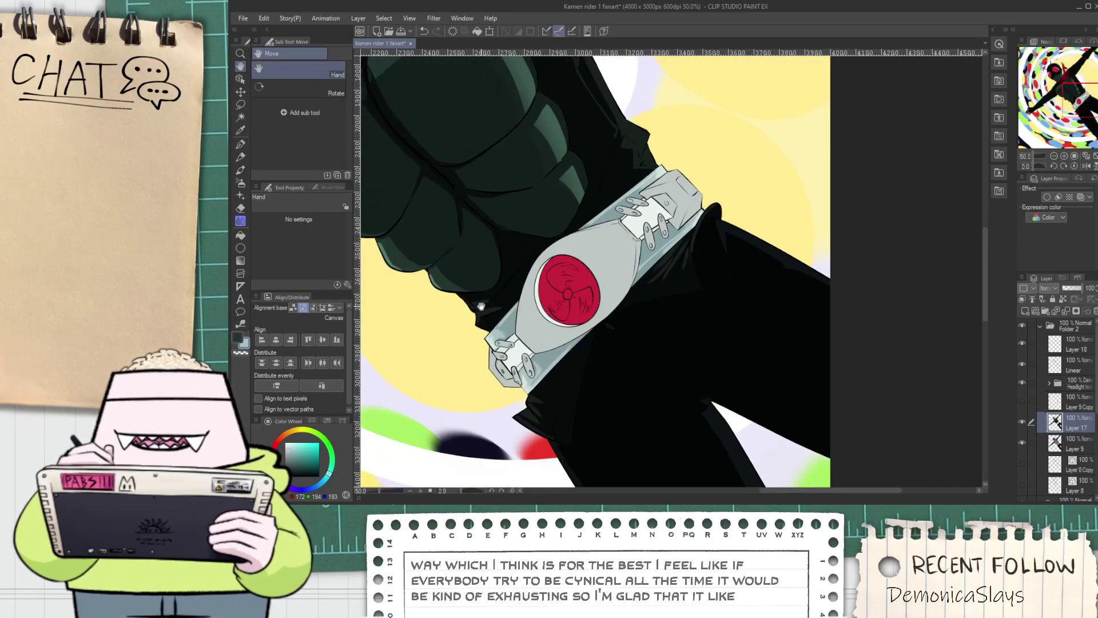
scroll(667, 183, up, 3)
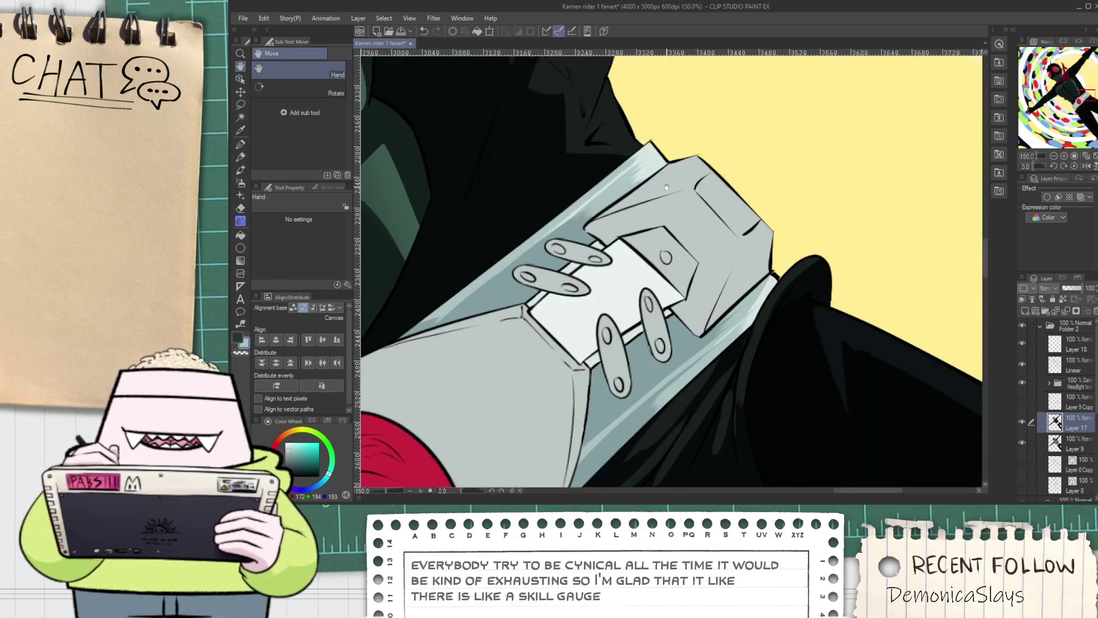
scroll(666, 186, up, 1)
key(i)
scroll(677, 182, up, 2)
click(652, 188)
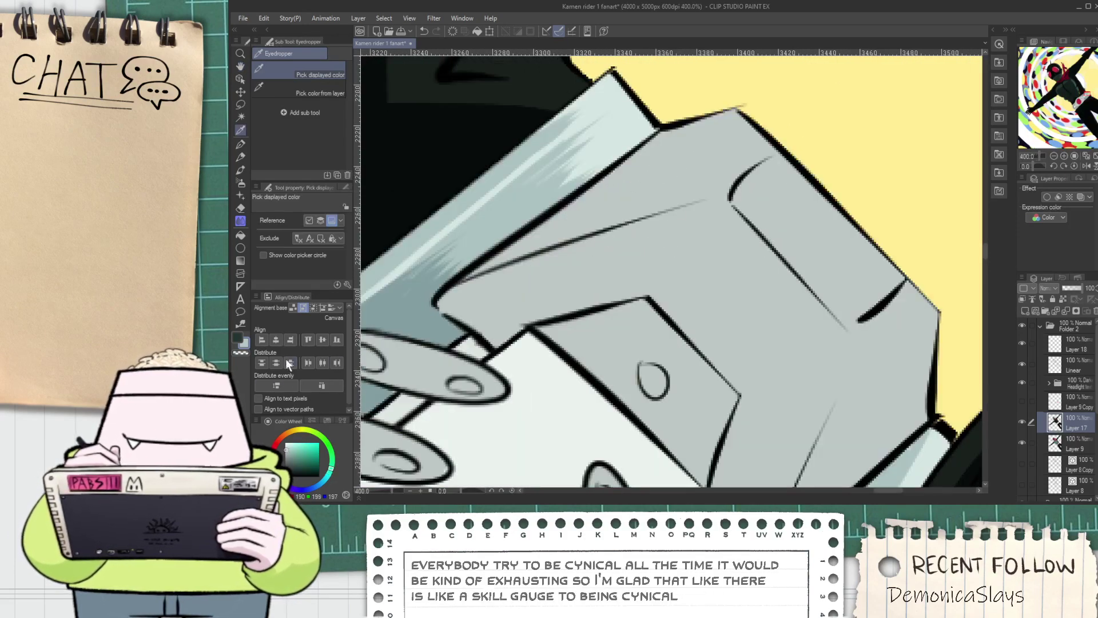
click(331, 473)
click(286, 456)
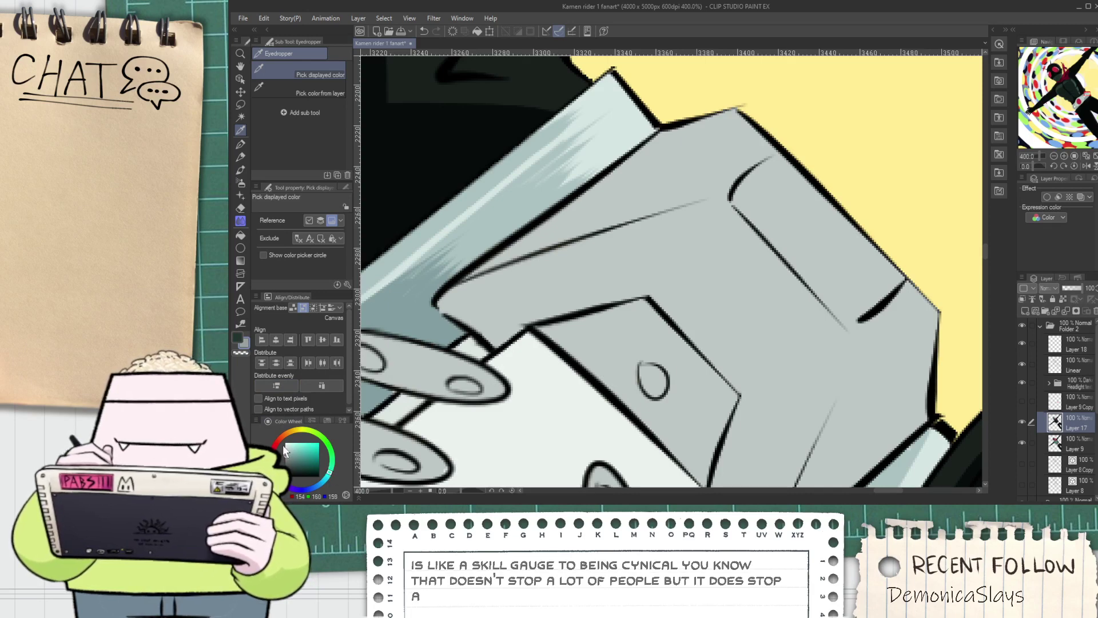
key(p)
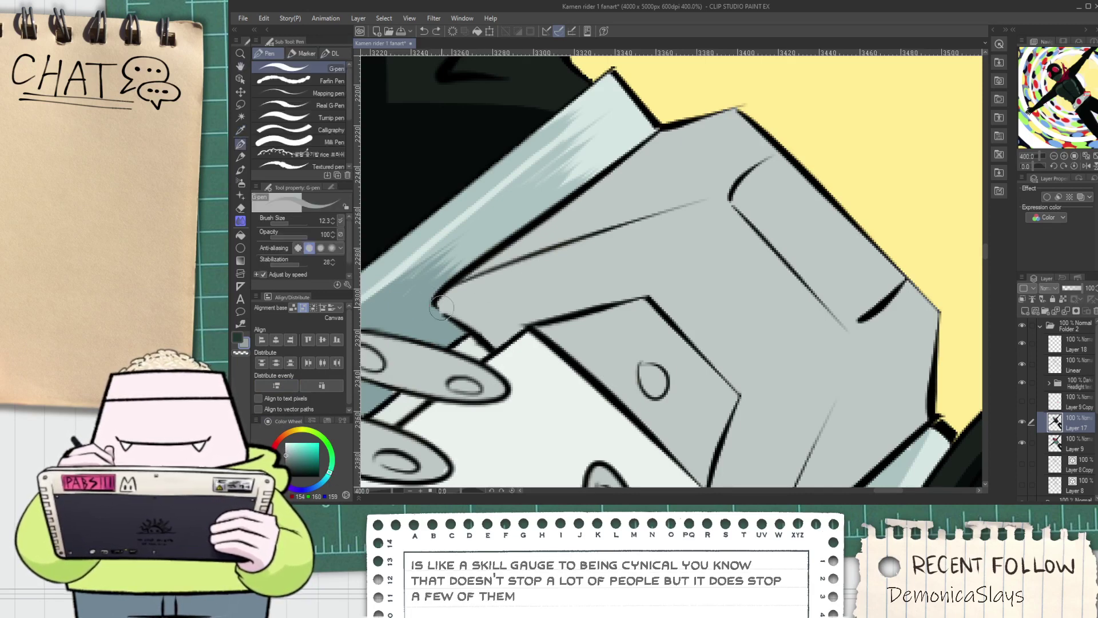
scroll(433, 295, up, 2)
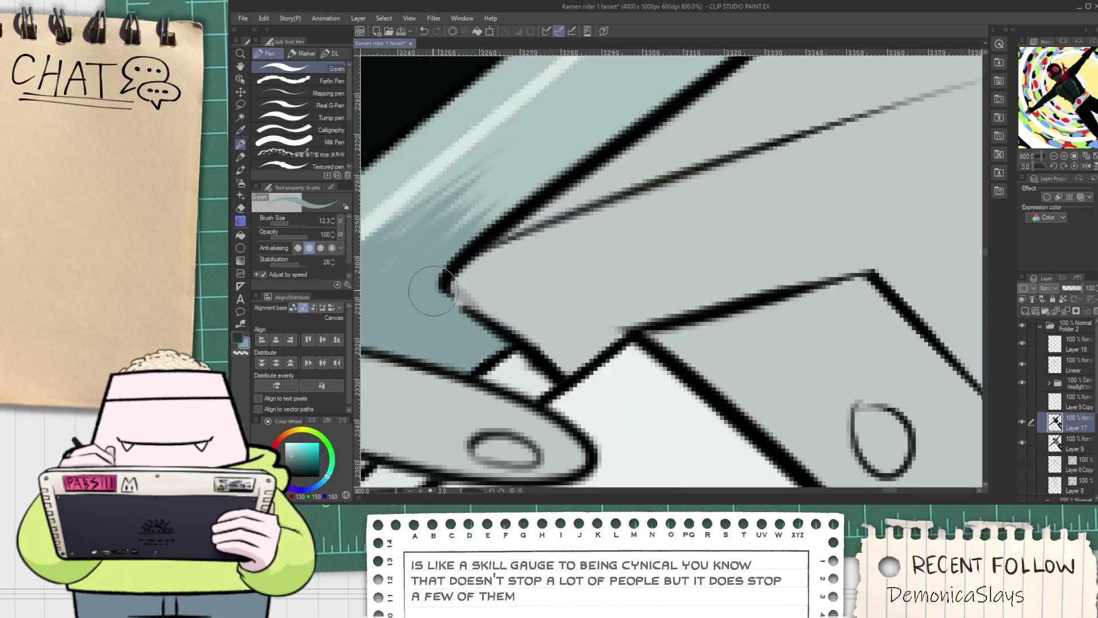
Sample the grey beside the belt block's outline and try to fill the block's face with it
key(i)
scroll(458, 293, up, 2)
click(456, 293)
scroll(430, 315, down, 2)
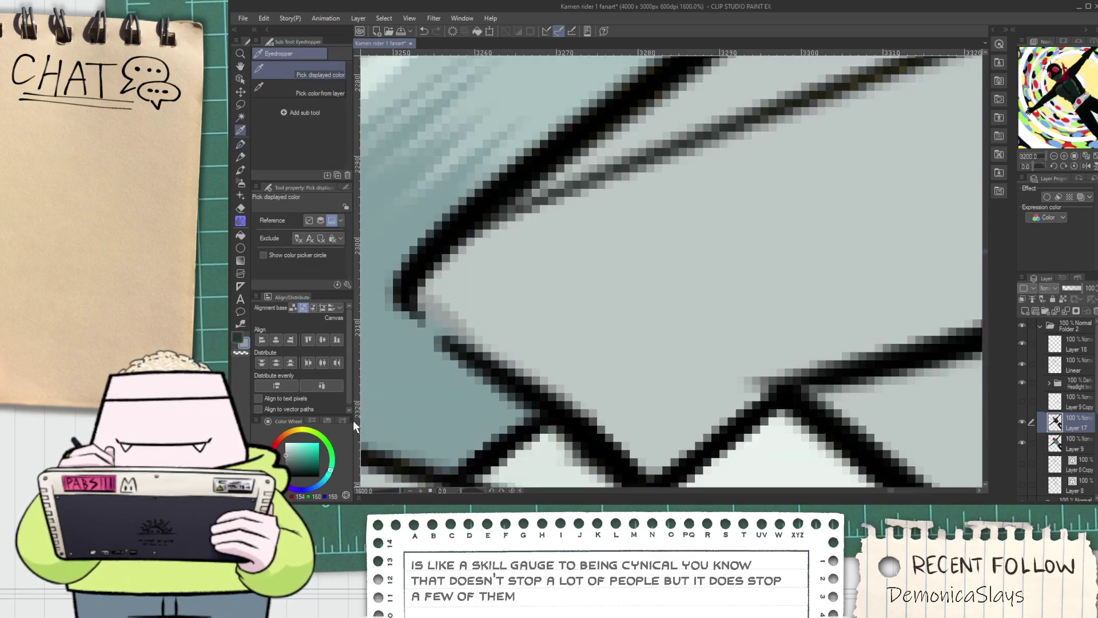
key(ctrl+minus)
key(g)
click(643, 274)
key(ctrl+z)
Draw a dark grey edge down the belt block with the G-pen and fill the enclosed inner face in the same grey
key(space)
drag(812, 222, 600, 275)
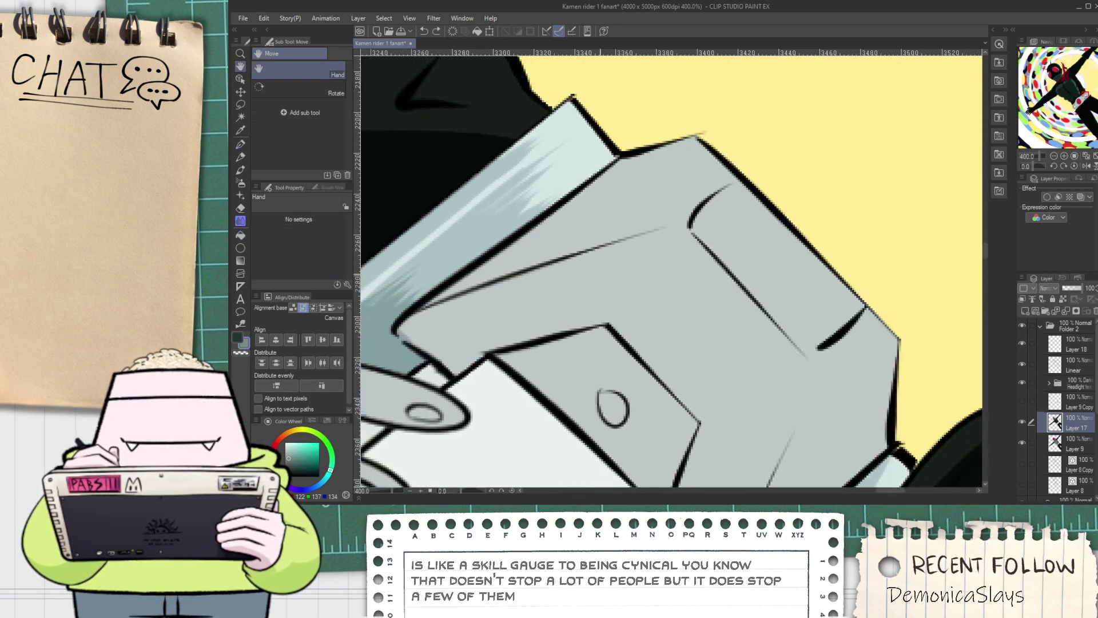
key(space)
drag(644, 232, 761, 335)
key(ctrl+z)
mouse_move(644, 232)
mouse_down()
mouse_move(792, 377)
mouse_move(665, 293)
mouse_up()
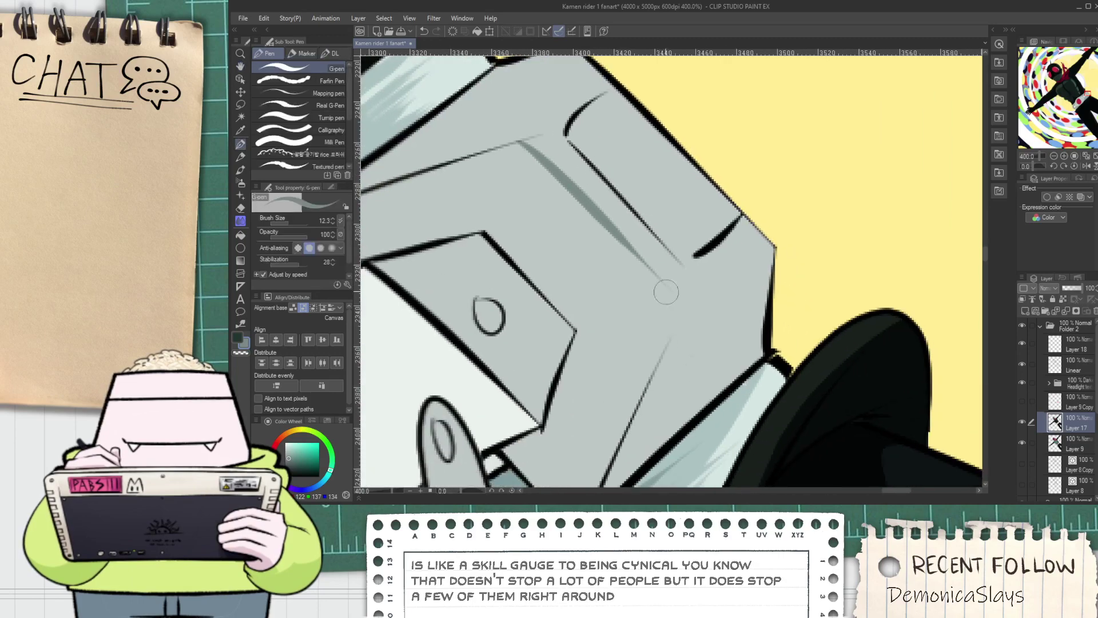
key(g)
click(654, 333)
scroll(646, 334, down, 17)
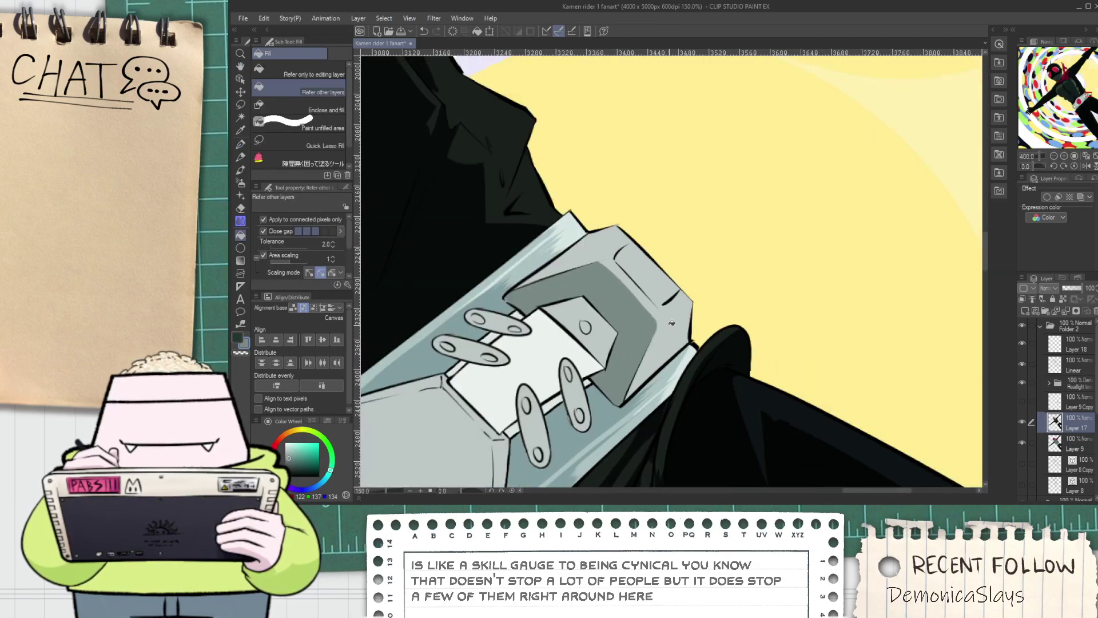
scroll(652, 331, up, 12)
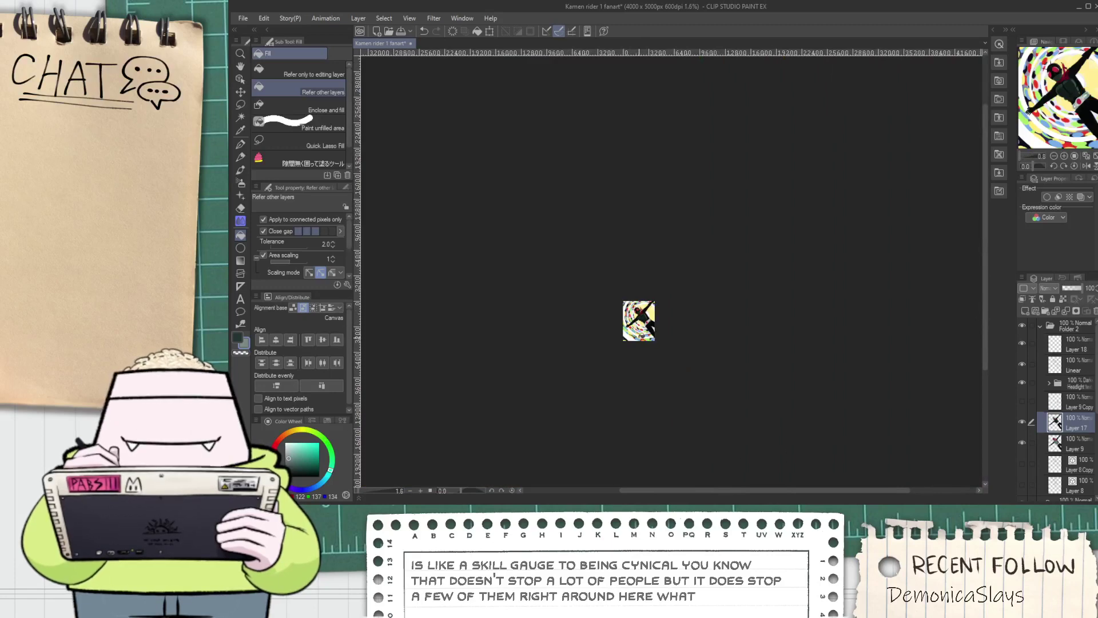
scroll(644, 276, up, 8)
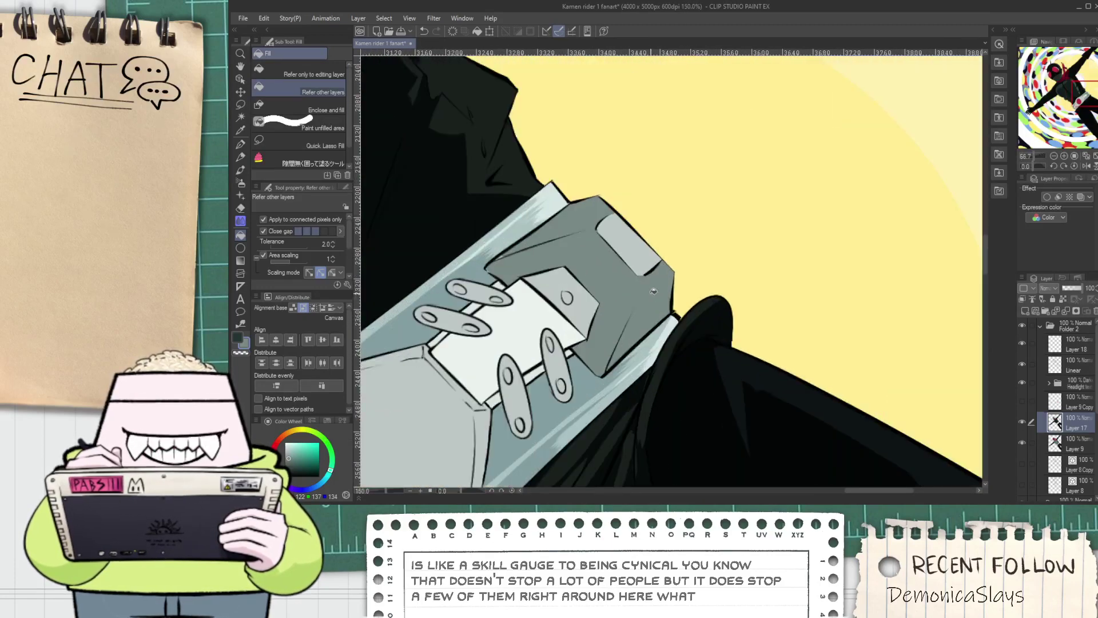
Draw a dark grey edge from the inner face's lower corner to the block's outer corner and fill the lower side face
key(p)
mouse_move(607, 294)
mouse_down()
mouse_move(792, 157)
mouse_move(747, 187)
mouse_up()
key(ctrl+z)
key(ctrl+z)
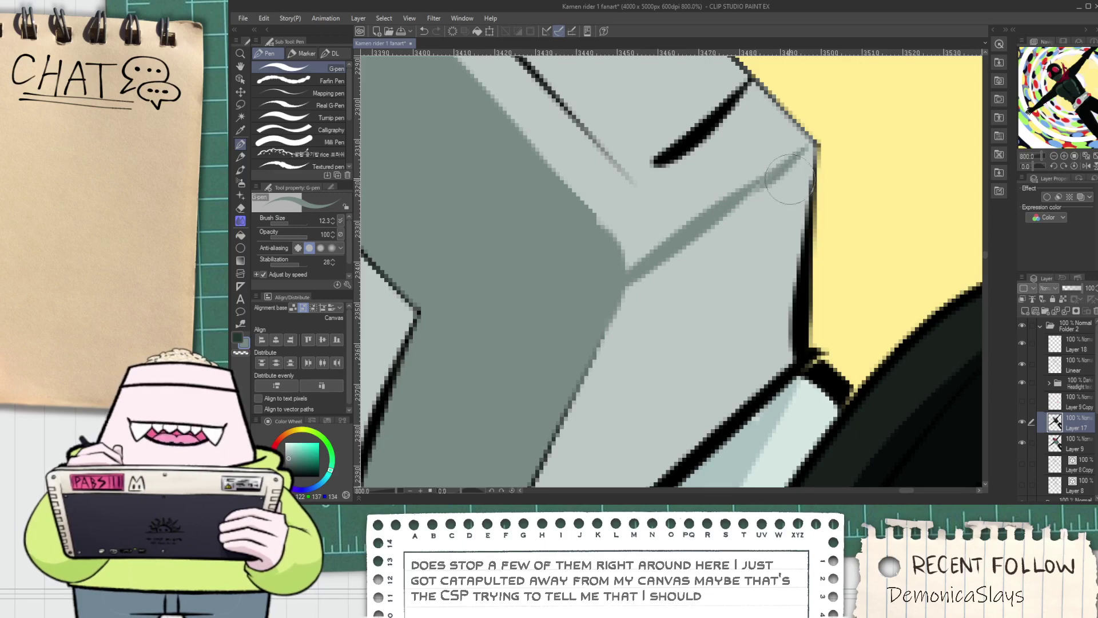
key(ctrl+z)
key(ctrl+z)
mouse_move(613, 282)
mouse_down()
mouse_move(716, 226)
mouse_move(812, 150)
mouse_move(627, 279)
mouse_up()
key(ctrl+z)
key(g)
click(712, 279)
Sharpen the dark grey face's upper corner and straighten its adjoining edge with G-pen strokes
scroll(683, 298, down, 2)
scroll(684, 287, down, 3)
scroll(674, 280, up, 4)
key(p)
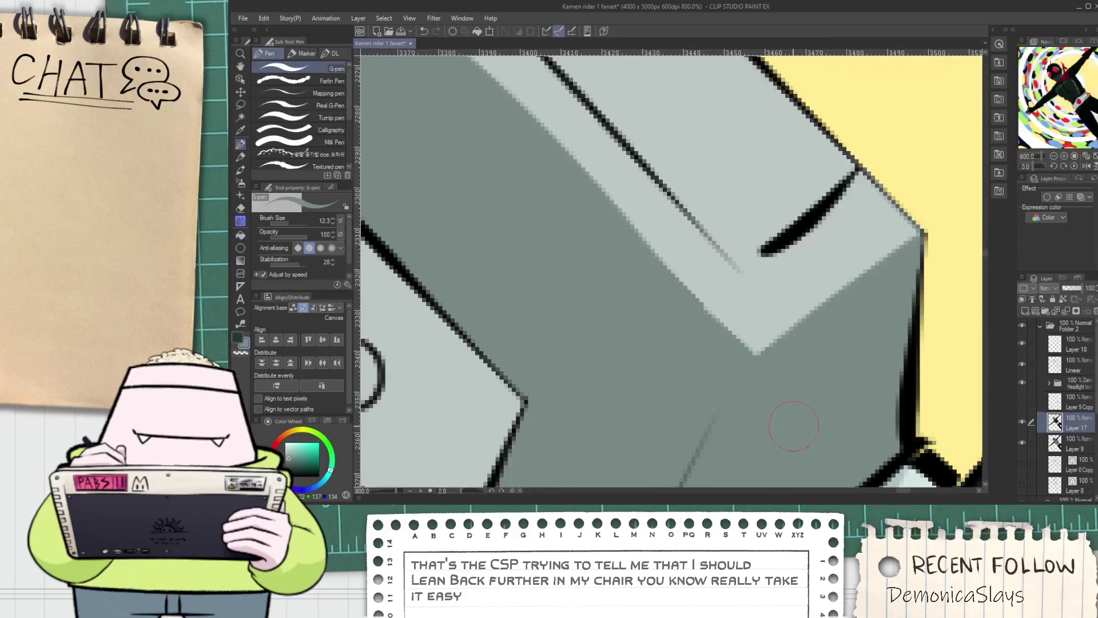
scroll(705, 343, down, 3)
drag(635, 274, 644, 290)
scroll(623, 286, up, 3)
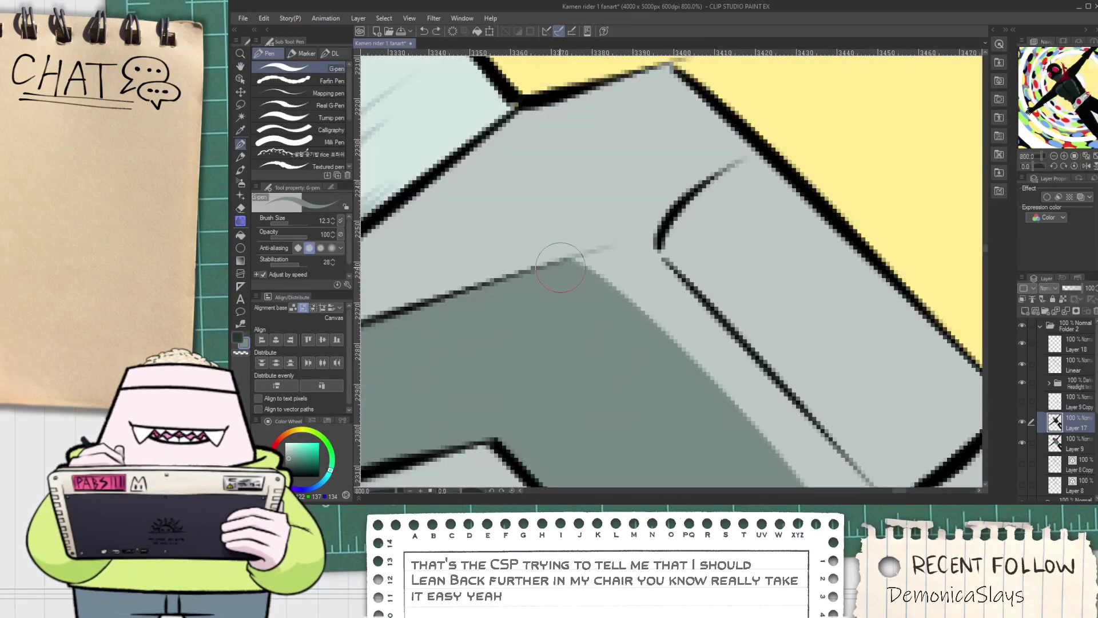
drag(603, 254, 714, 394)
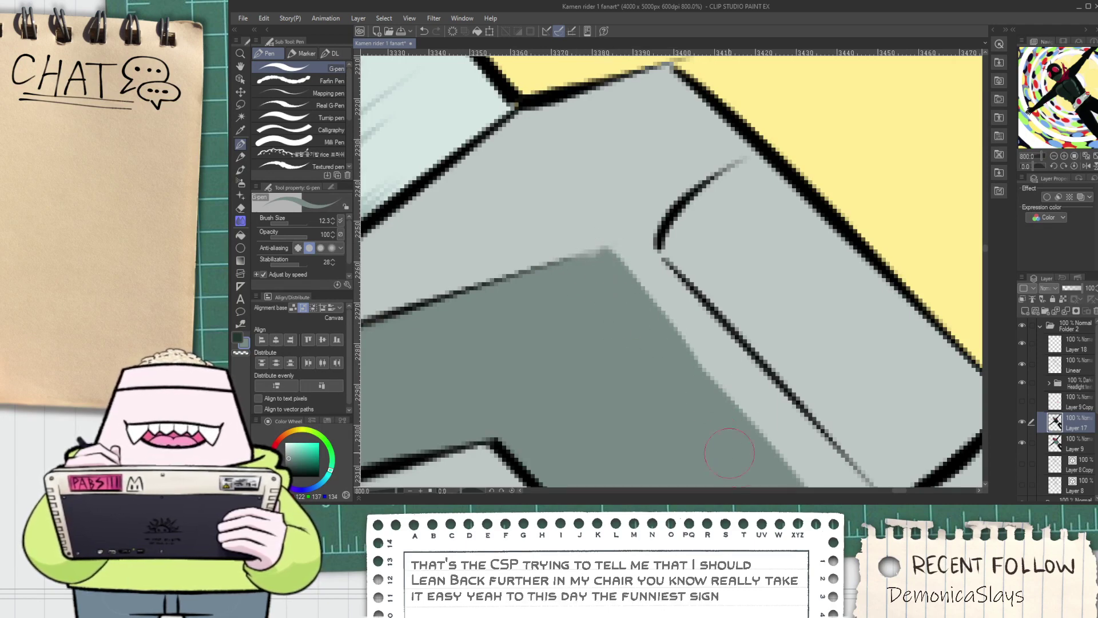
scroll(662, 335, down, 3)
scroll(639, 291, up, 3)
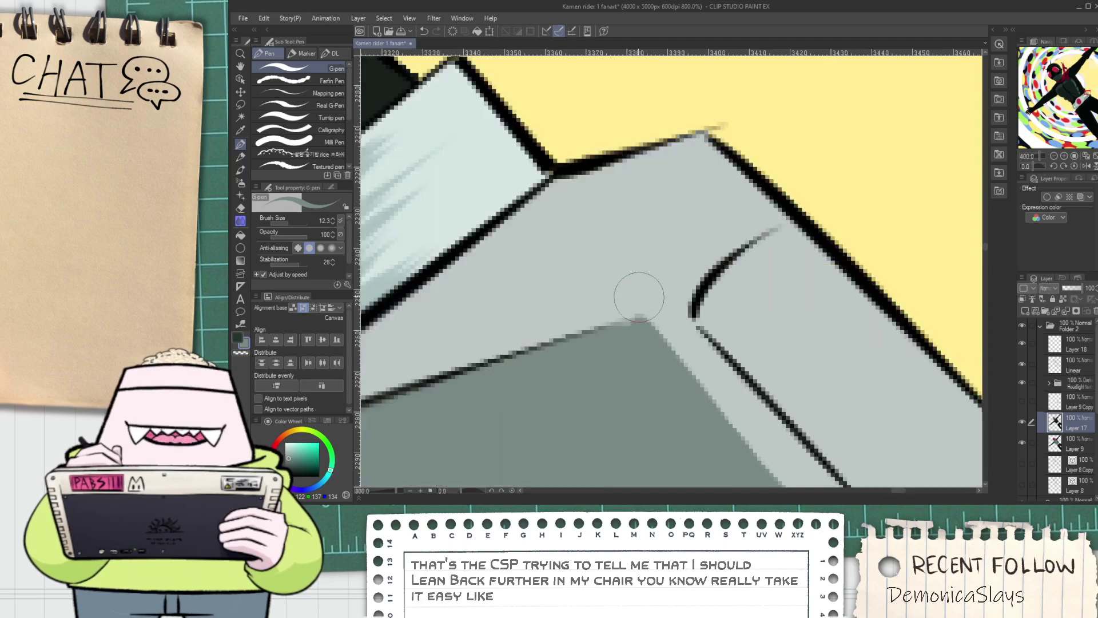
Draw a tapering dark grey ridge stroke from the shaded face's upper corner toward the block's top corner
drag(641, 315, 557, 287)
key(e)
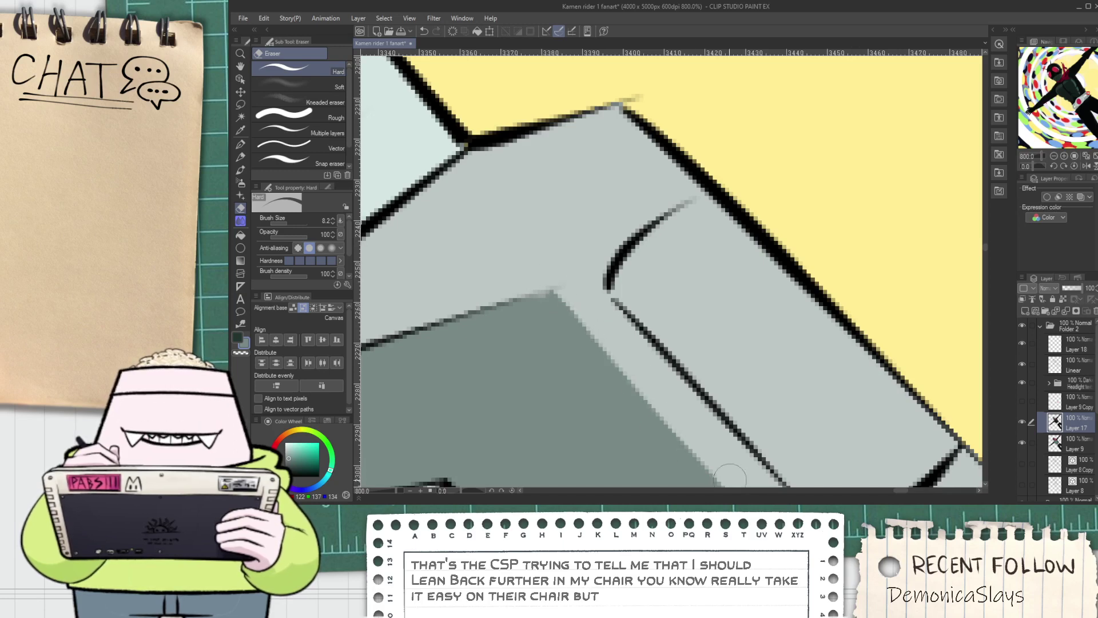
key(p)
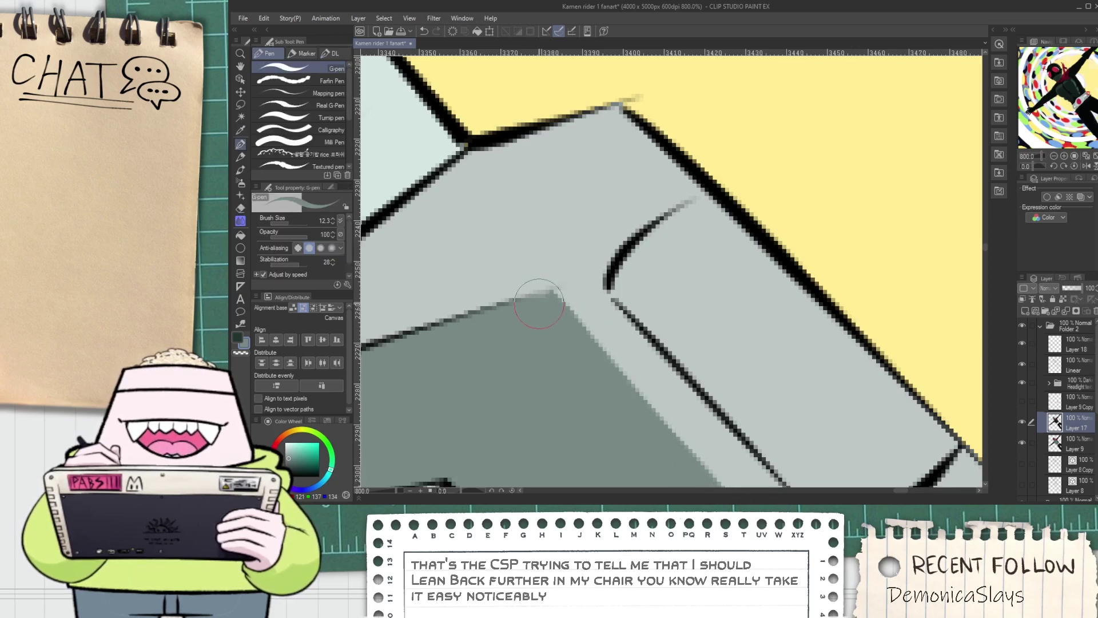
key(ctrl+z)
mouse_move(558, 293)
mouse_down()
mouse_move(583, 199)
mouse_move(605, 179)
mouse_up()
key(ctrl+z)
On the Linear layer, erase the curved upper end line of the recessed panel and redraw it as a straight black stroke
click(1072, 405)
key(e)
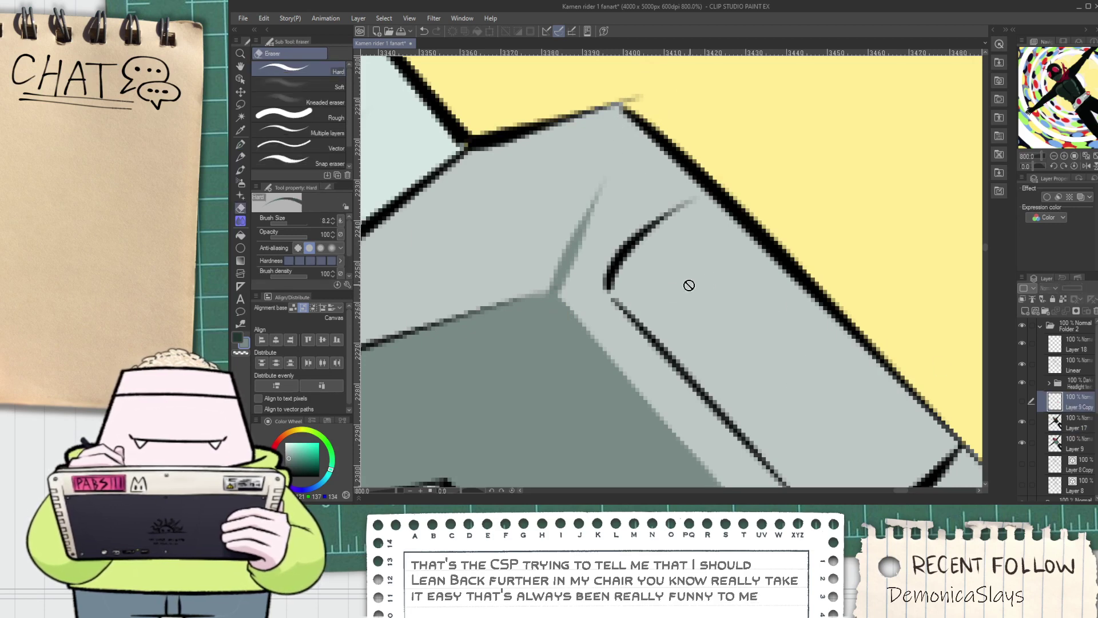
click(1069, 366)
drag(635, 256, 674, 221)
key(i)
key(p)
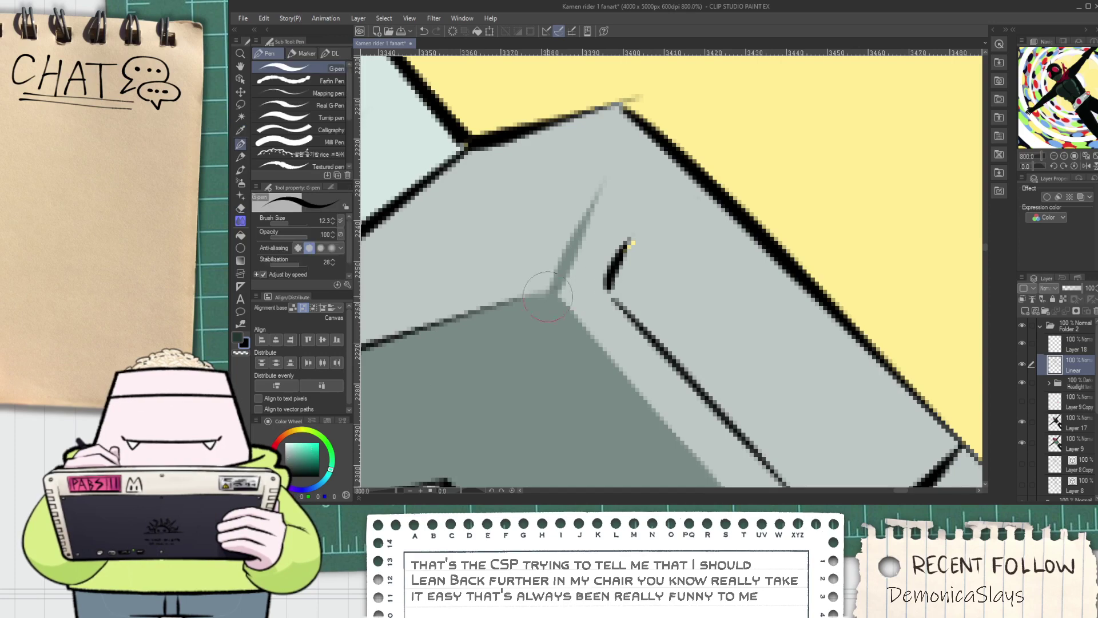
mouse_move(629, 243)
mouse_down()
mouse_move(627, 211)
mouse_move(657, 143)
mouse_up()
Redraw the recessed panel's lower end line from its corner at a shallower angle and erase the old line
scroll(656, 160, down, 4)
mouse_move(715, 327)
mouse_down()
mouse_move(580, 233)
mouse_move(649, 281)
mouse_move(784, 224)
mouse_up()
scroll(580, 233, up, 4)
key(ctrl+z)
drag(764, 236, 674, 268)
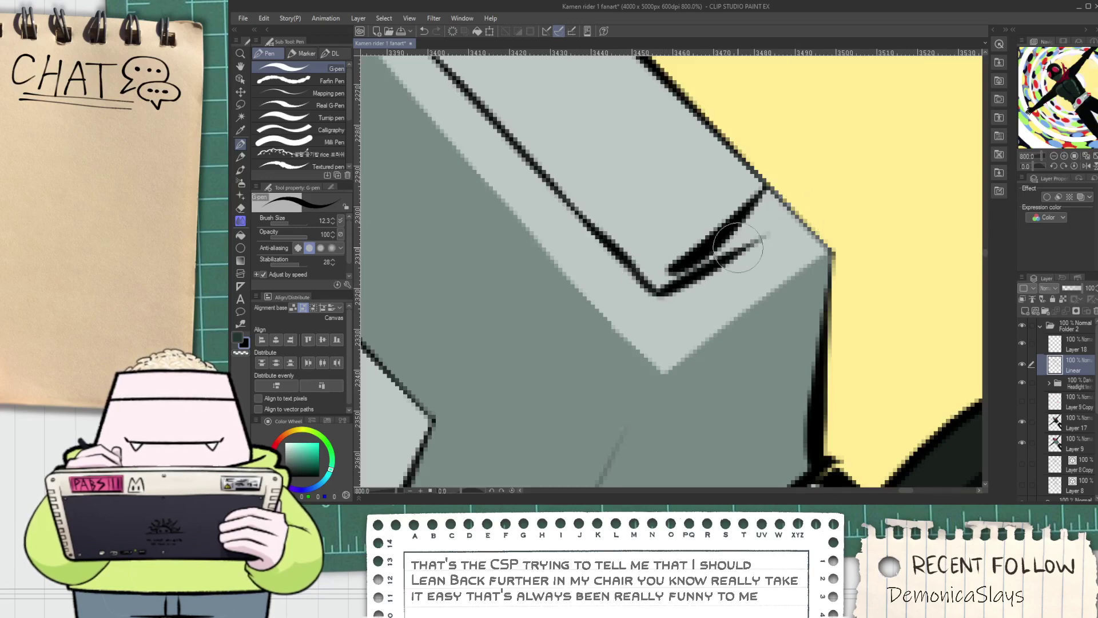
key(e)
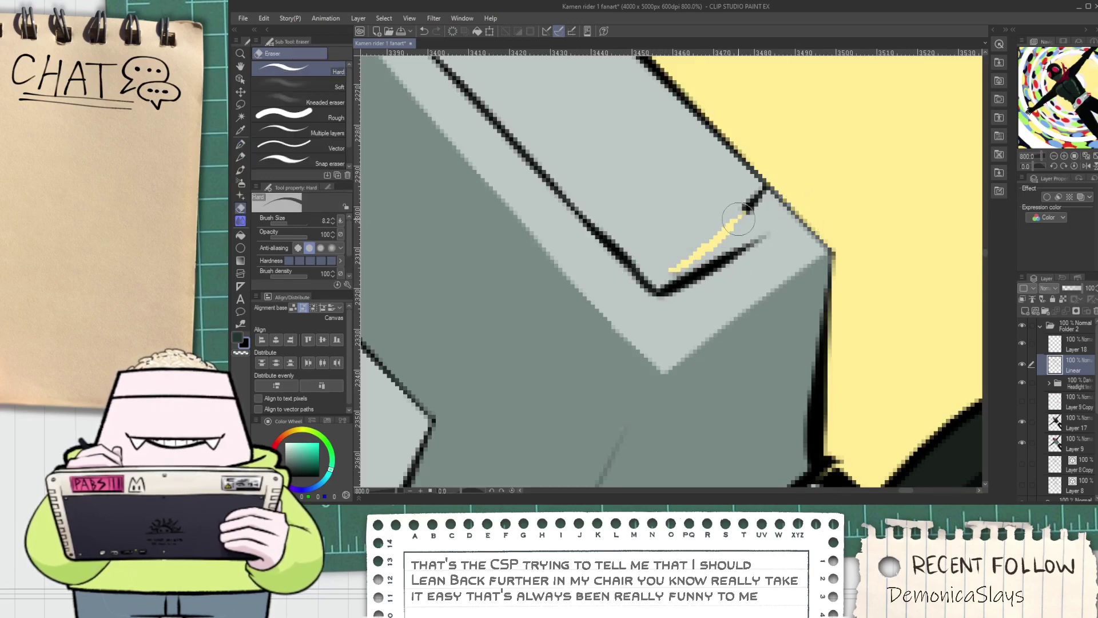
Thicken the block's outer black outline down to its outer corner
key(p)
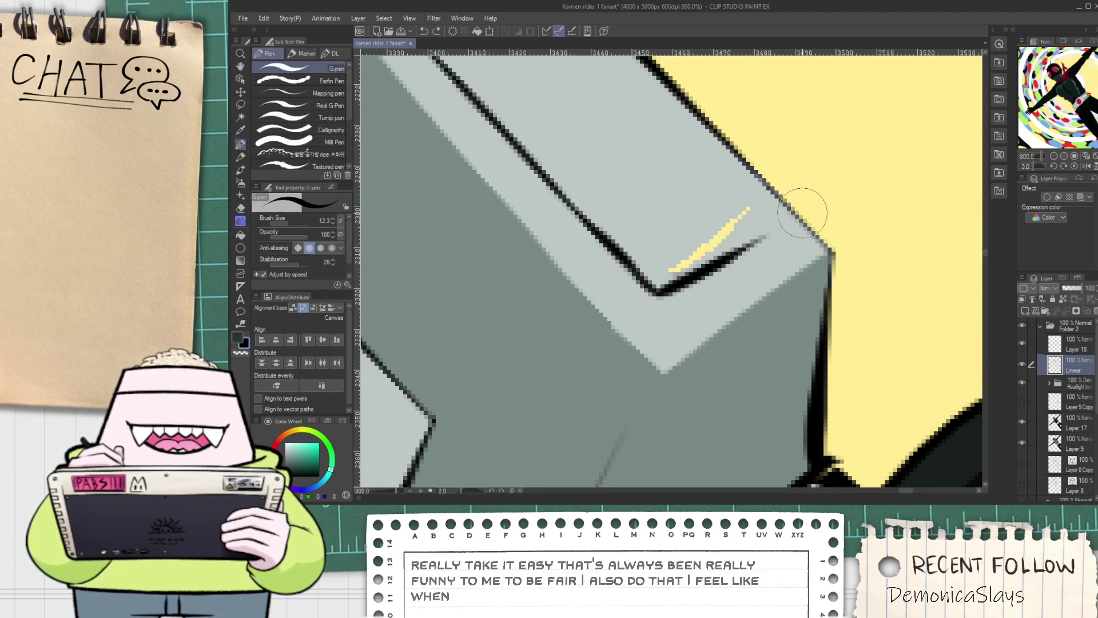
drag(810, 222, 813, 336)
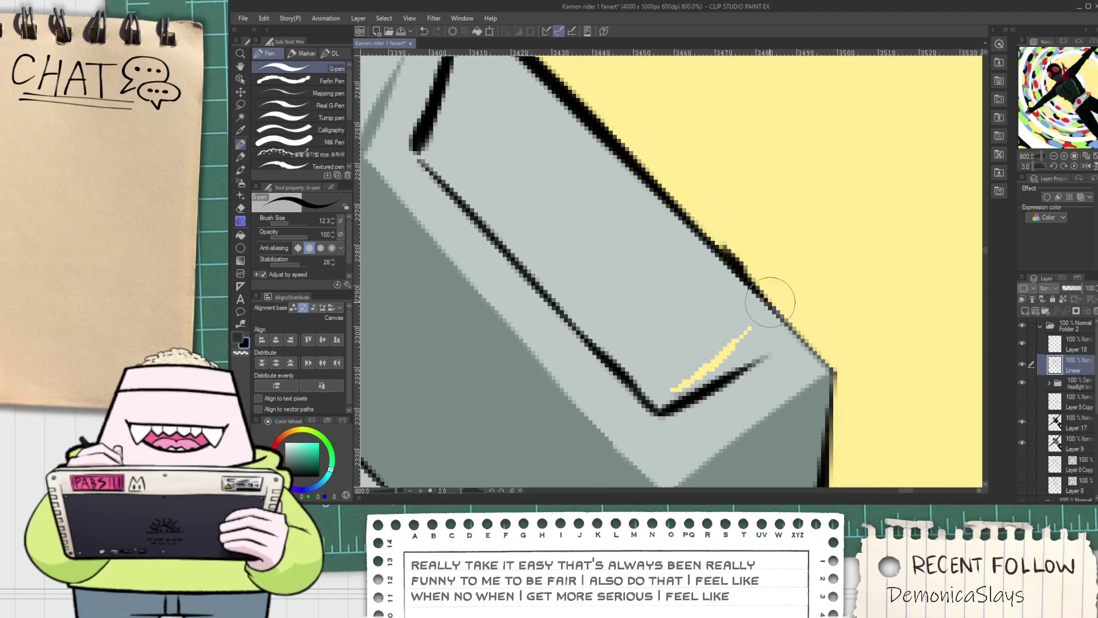
key(ctrl+z)
drag(713, 247, 828, 373)
drag(776, 315, 834, 380)
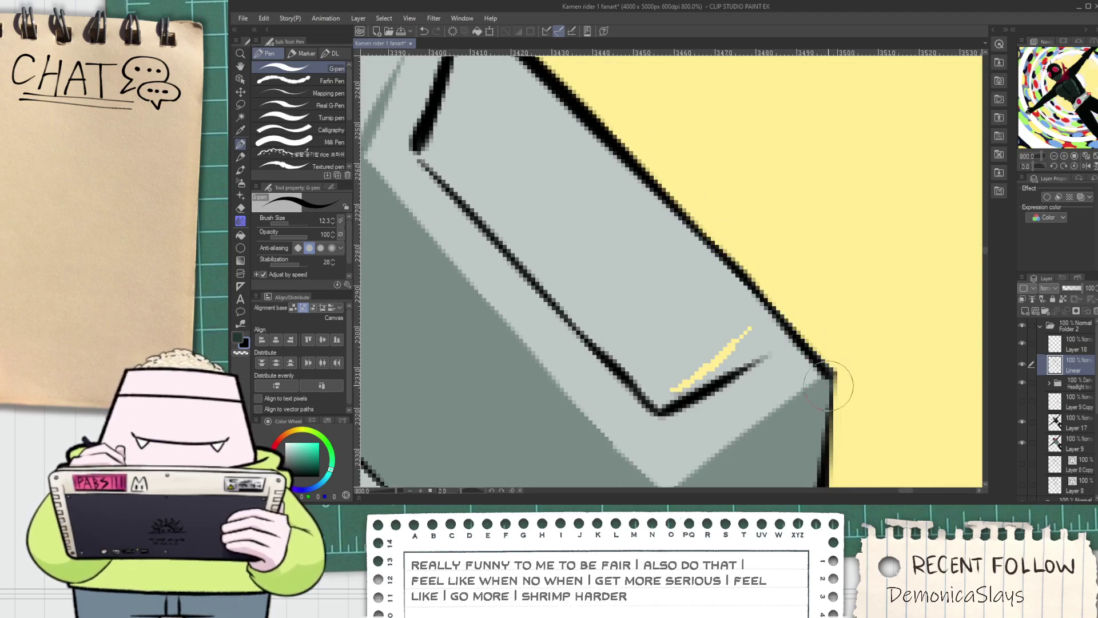
Sample the block's light grey and try to paint over the yellow gap beside the panel's lower end line on Layer 9
scroll(827, 375, down, 10)
drag(739, 472, 626, 364)
scroll(589, 393, up, 3)
scroll(587, 400, down, 2)
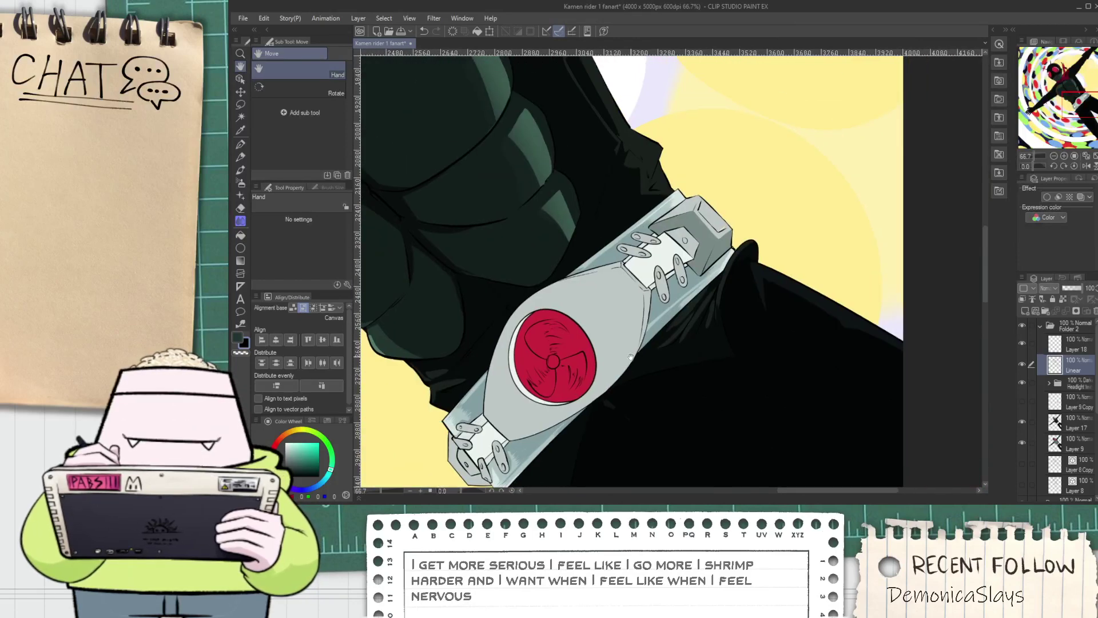
click(1087, 428)
scroll(744, 223, up, 6)
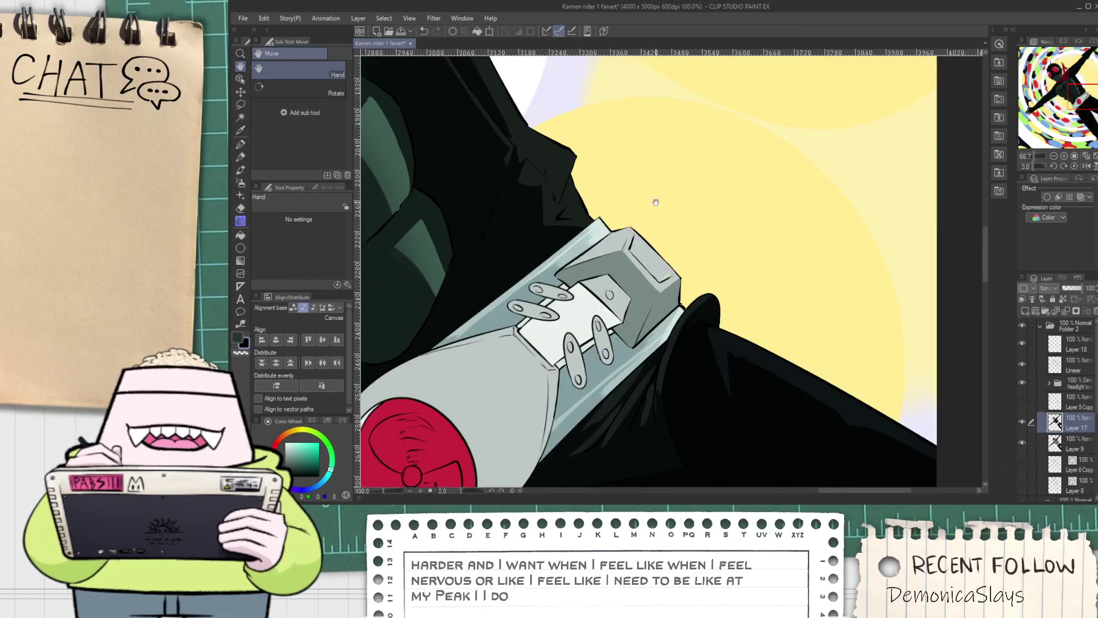
key(i)
click(712, 366)
click(1070, 447)
key(p)
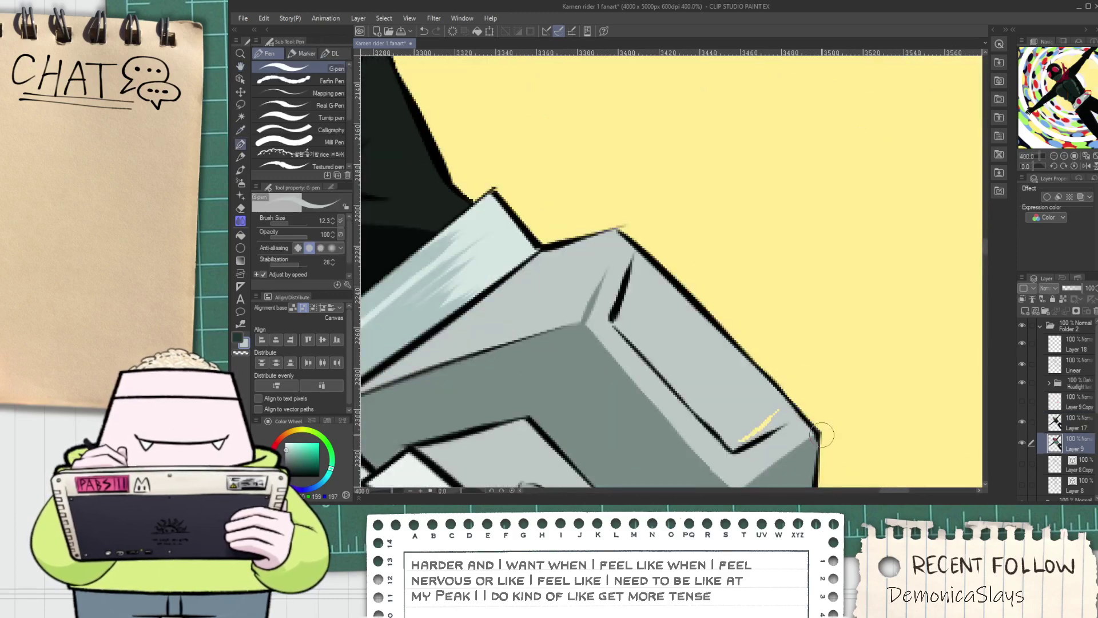
scroll(715, 423, down, 5)
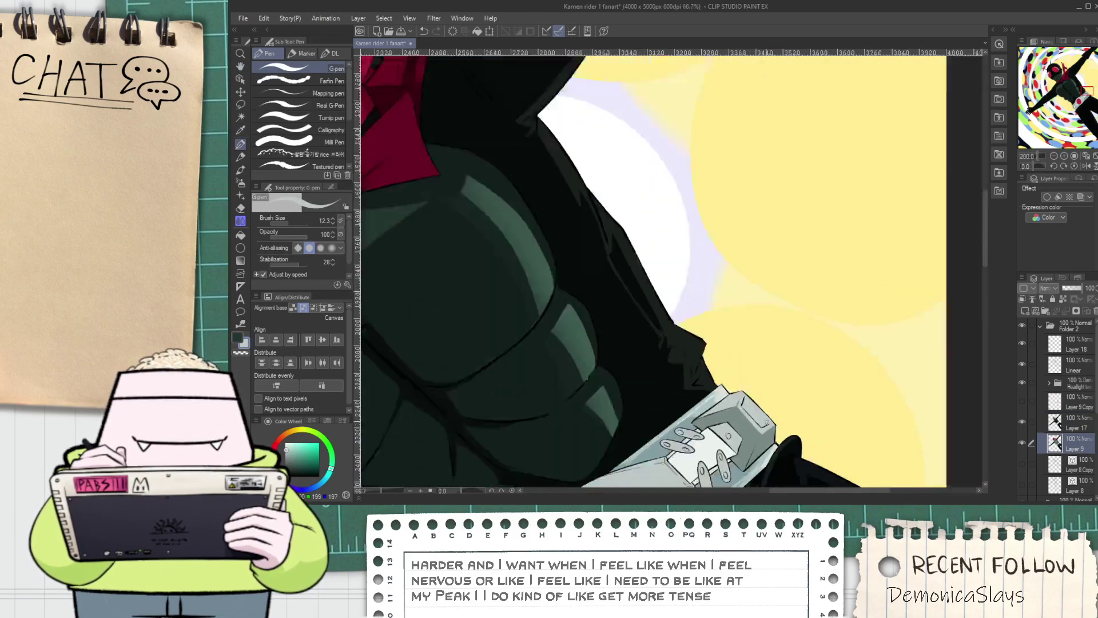
On Layer 17, sample the dark grey and extend the ridge stroke up to the block's top corner
key(space)
drag(704, 366, 670, 280)
scroll(664, 246, up, 1)
click(1079, 425)
scroll(650, 287, up, 5)
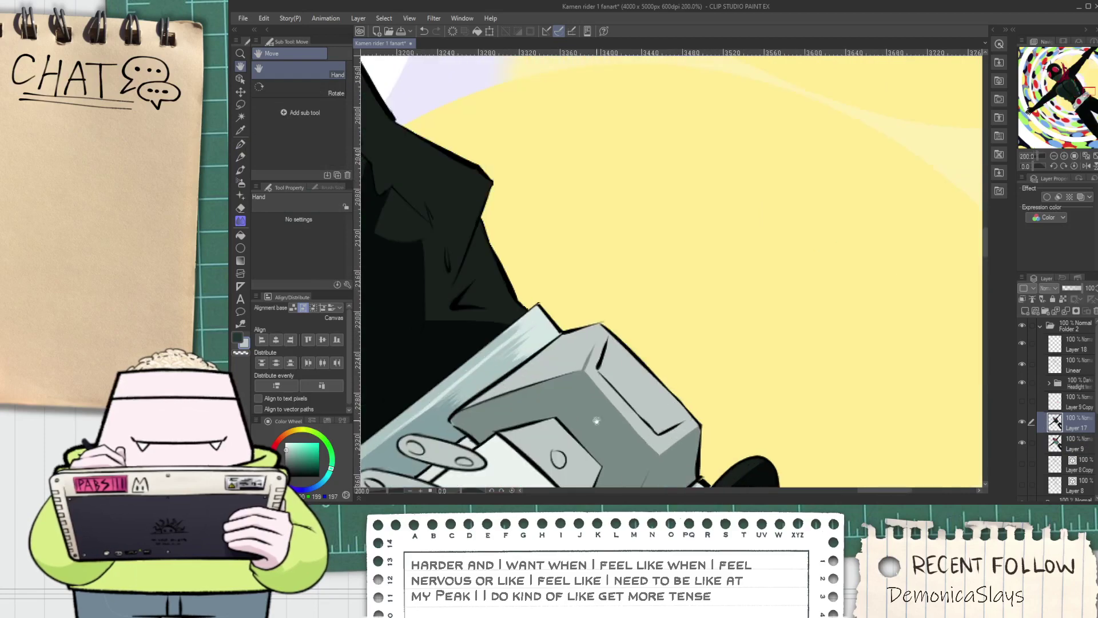
key(p)
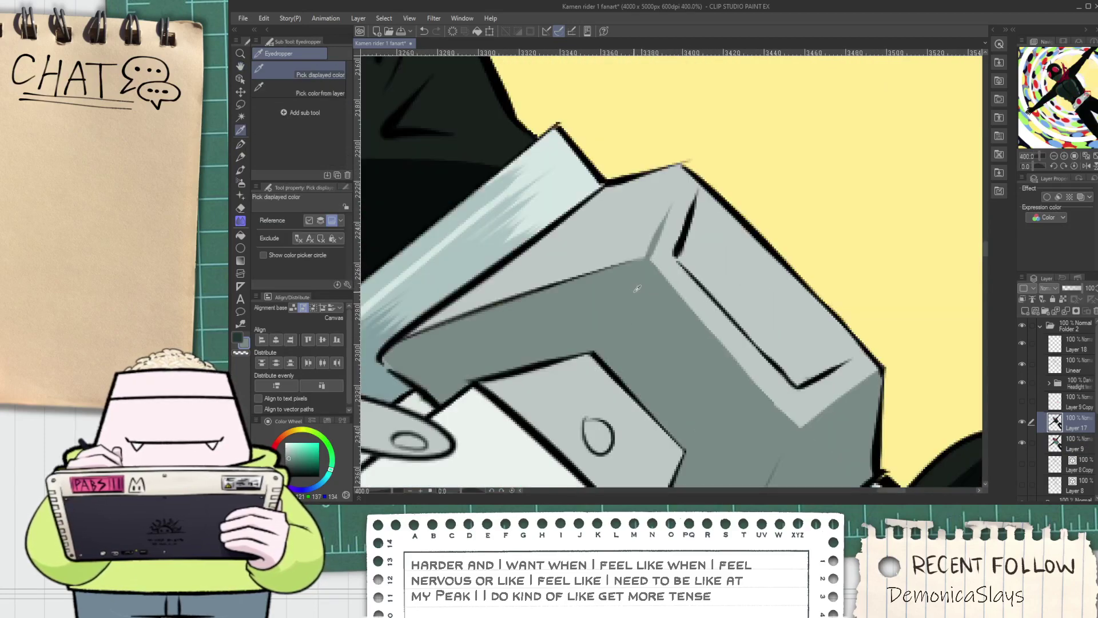
scroll(642, 283, up, 2)
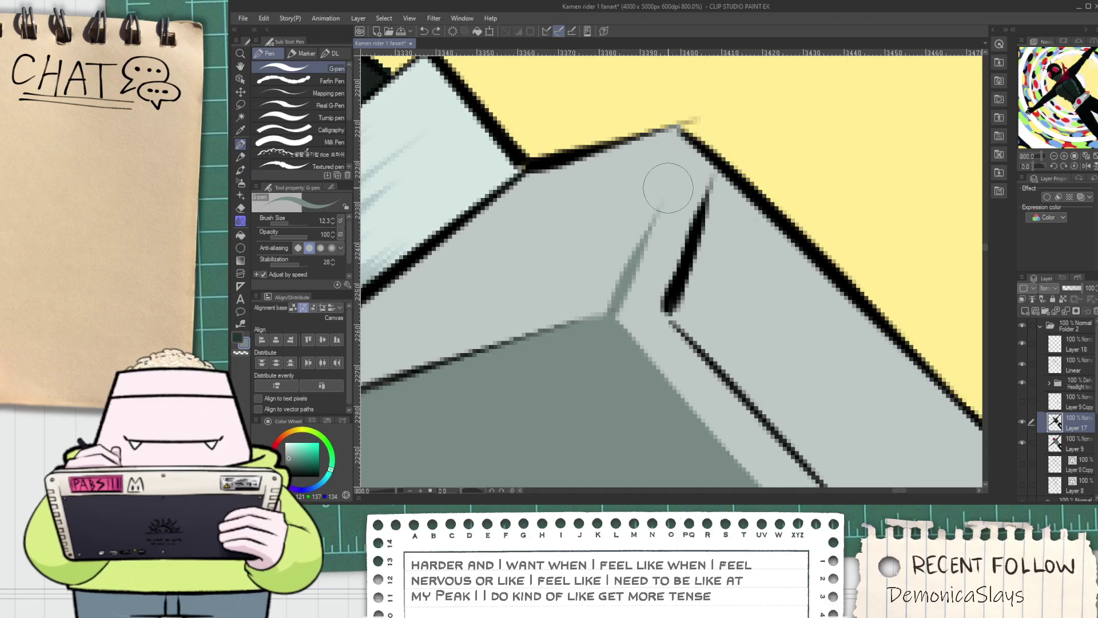
scroll(645, 196, down, 4)
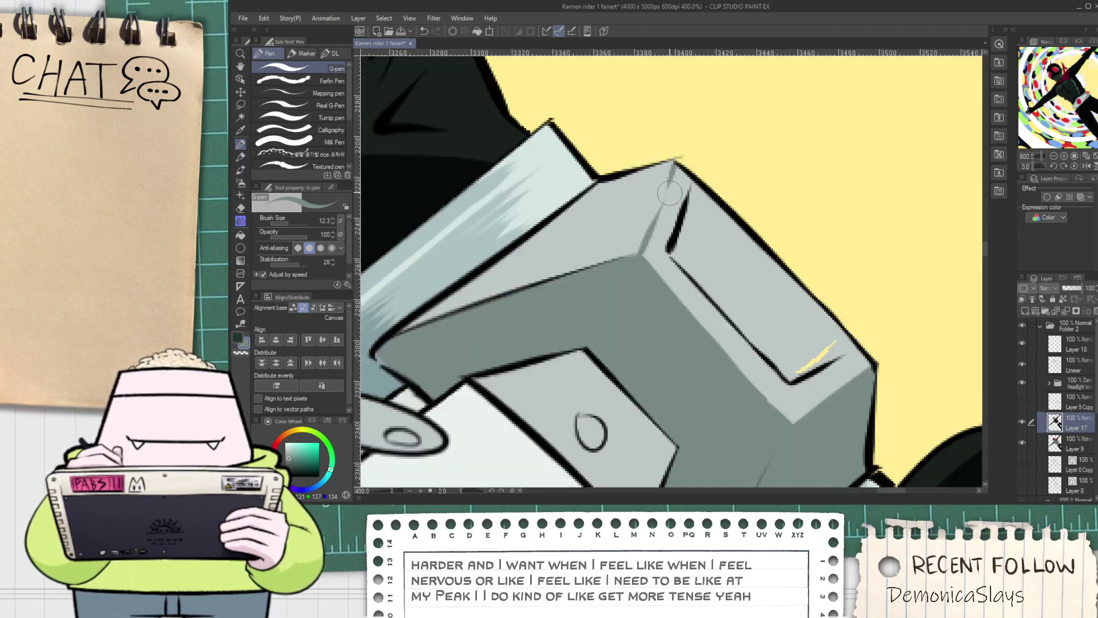
On Layer 9, sample the block's light grey and paint over the yellow gap beside the panel's lower end line
key(h)
drag(873, 393, 818, 402)
click(1088, 445)
scroll(780, 324, up, 4)
key(i)
key(space)
drag(474, 212, 627, 321)
click(519, 256)
key(p)
mouse_move(520, 306)
mouse_down()
mouse_move(585, 252)
mouse_move(570, 337)
mouse_move(574, 325)
mouse_up()
scroll(589, 303, down, 2)
On the Linear layer, lasso the panel's upper end line, rotate it clockwise onto the panel's corner, and deselect it
key(space)
scroll(570, 336, up, 2)
click(1074, 366)
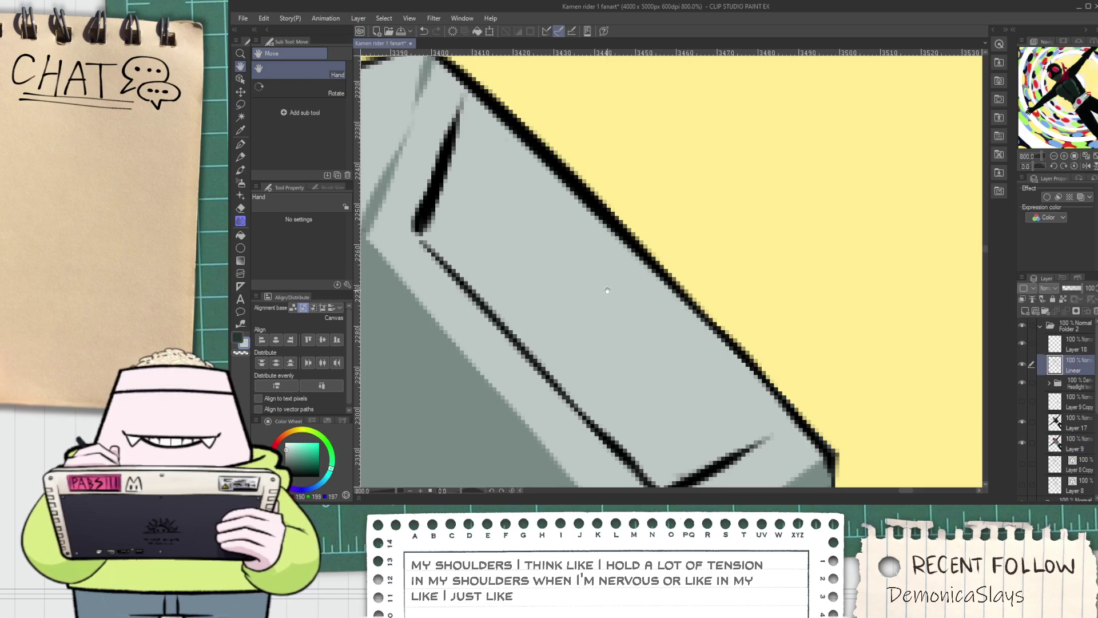
scroll(503, 253, up, 2)
key(m)
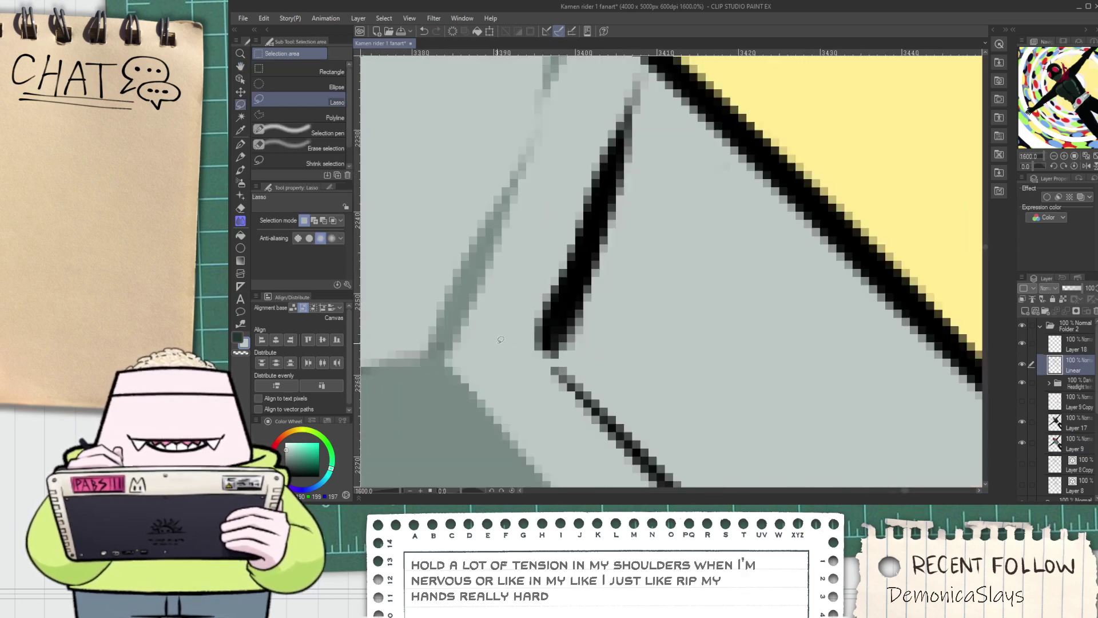
mouse_move(640, 59)
mouse_down()
mouse_move(657, 90)
mouse_move(670, 227)
mouse_move(544, 368)
mouse_up()
key(ctrl+t)
drag(687, 280, 671, 297)
mouse_move(591, 283)
mouse_down()
mouse_move(608, 303)
mouse_move(676, 308)
mouse_up()
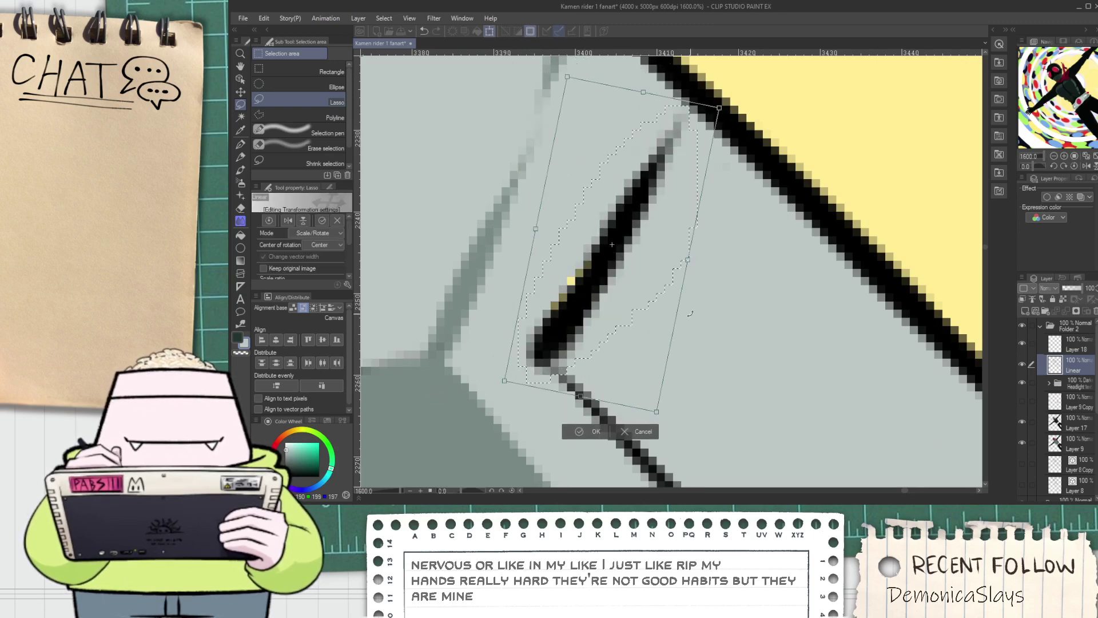
key(Return)
scroll(540, 376, down, 2)
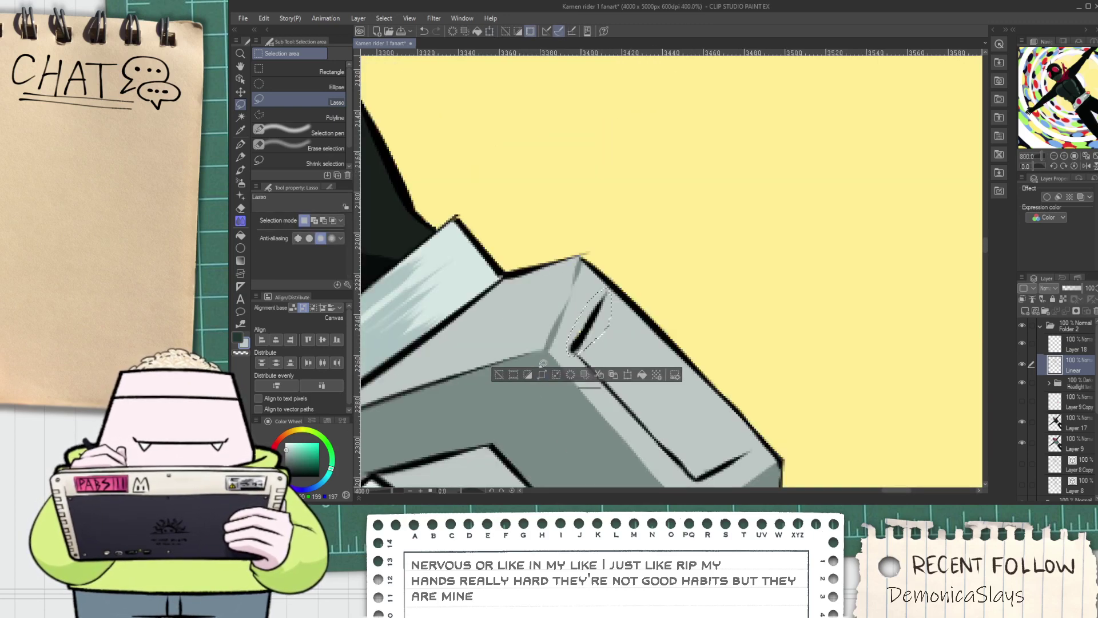
click(498, 374)
On the Linear layer, lasso the panel's lower end line, rotate it counterclockwise, shift it inside the block's edge, and deselect it
scroll(707, 474, up, 1)
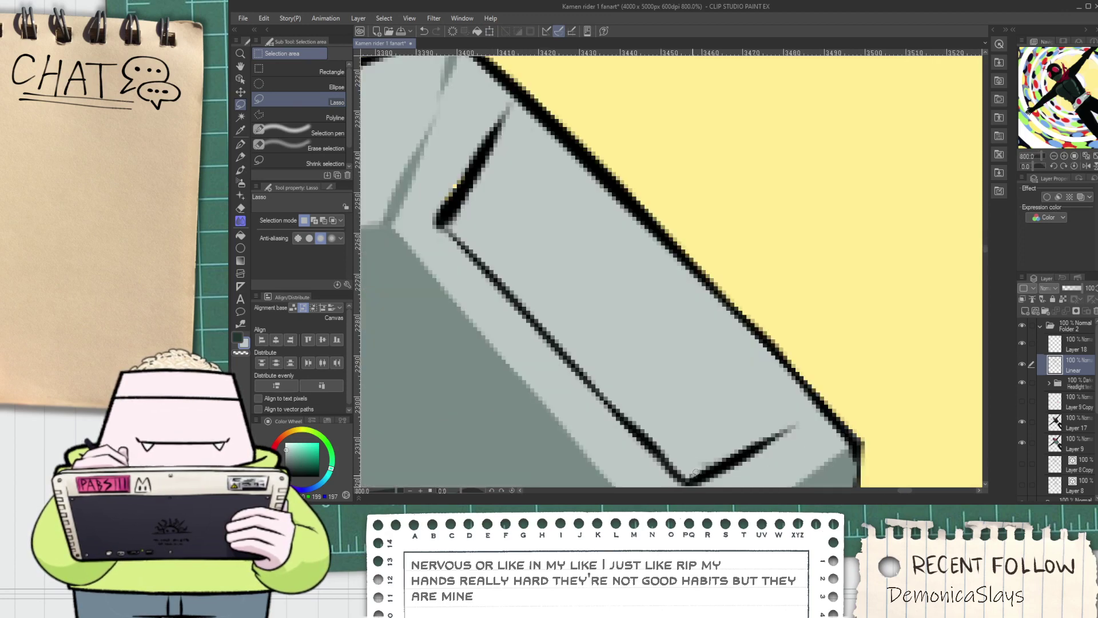
key(space)
drag(696, 468, 641, 405)
key(space)
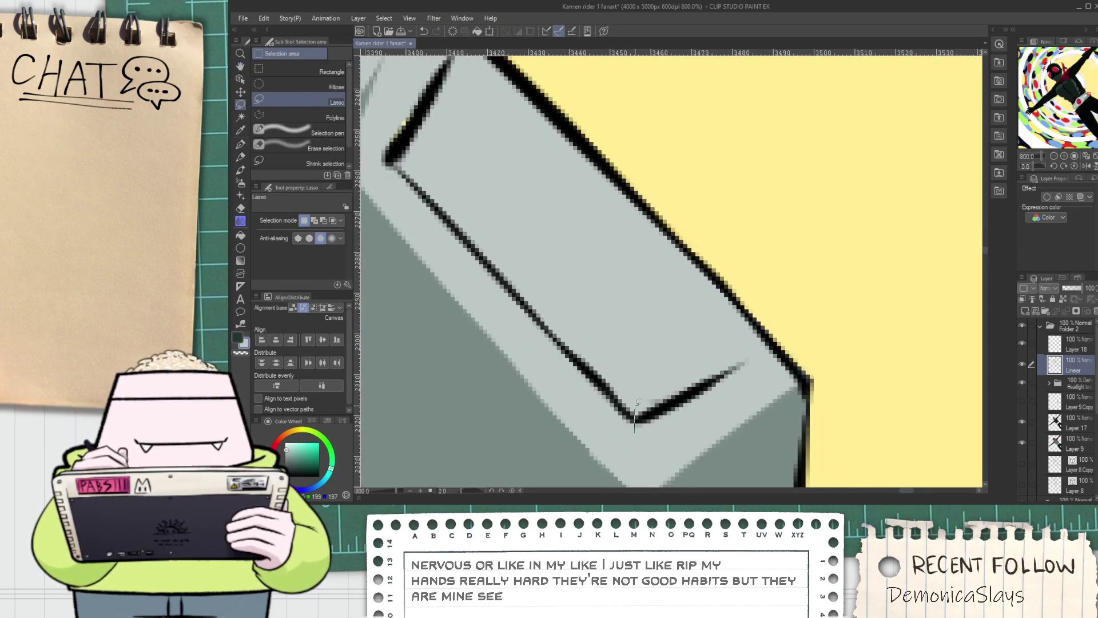
drag(753, 338, 727, 401)
key(ctrl+t)
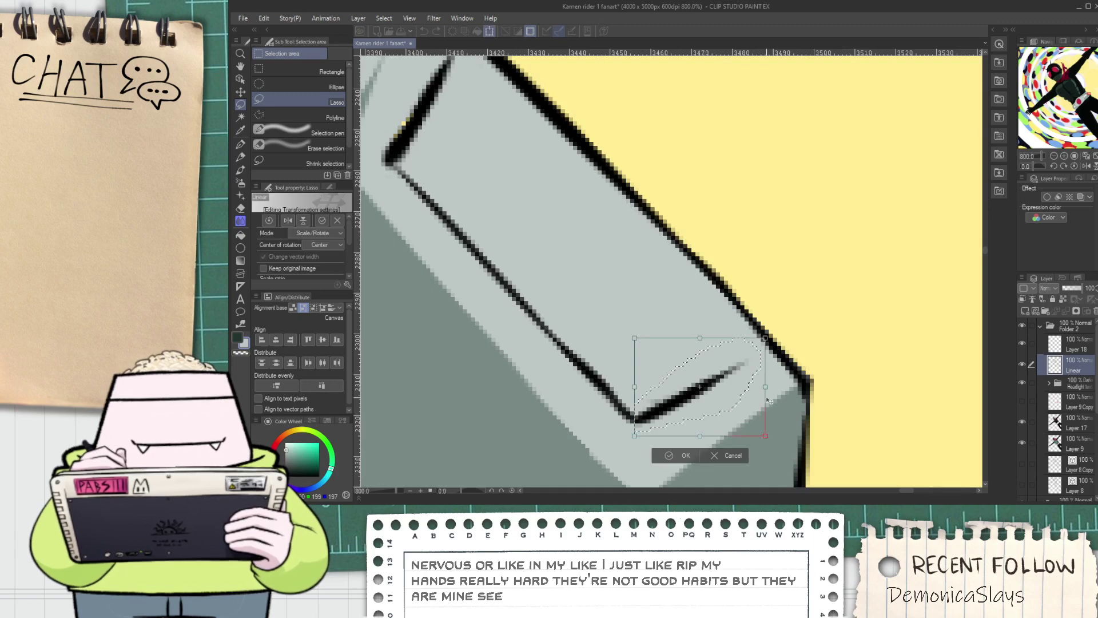
drag(773, 427, 777, 406)
drag(710, 409, 726, 389)
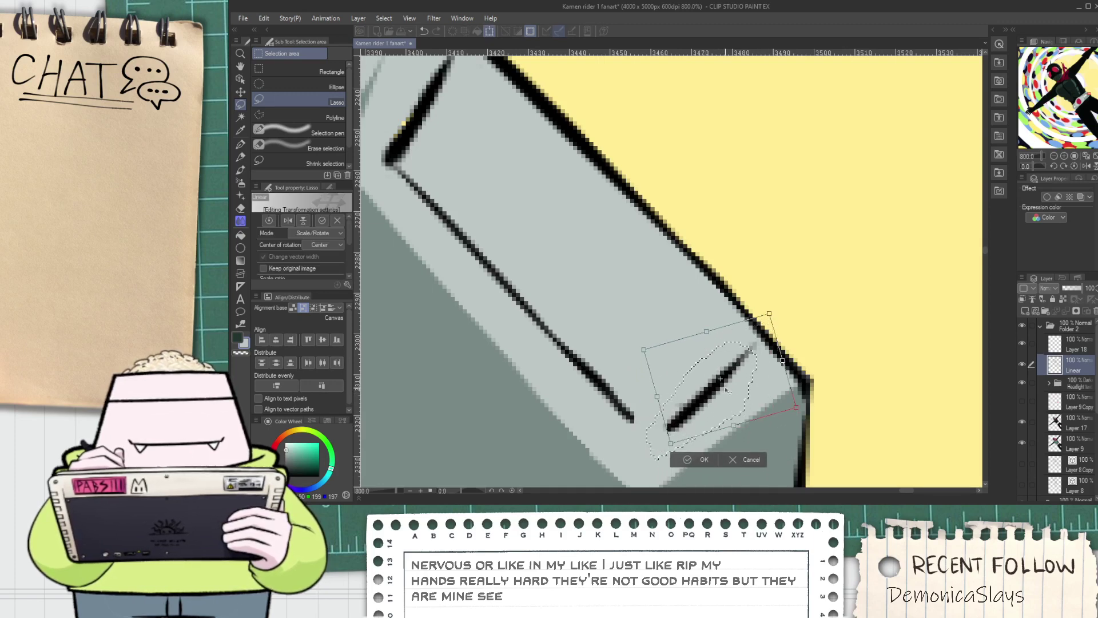
click(692, 460)
click(630, 460)
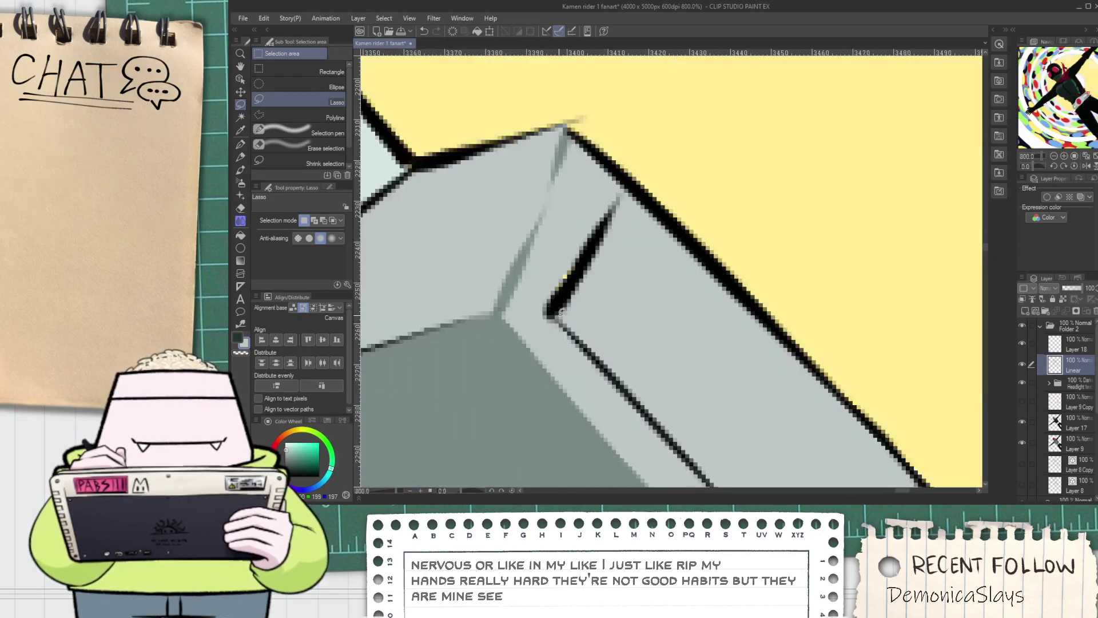
Lasso the panel's upper end line on the Linear layer, adjust its angle slightly with a transform, and deselect it
mouse_move(628, 190)
mouse_down()
mouse_move(628, 274)
mouse_move(660, 285)
mouse_up()
key(ctrl+t)
click(568, 339)
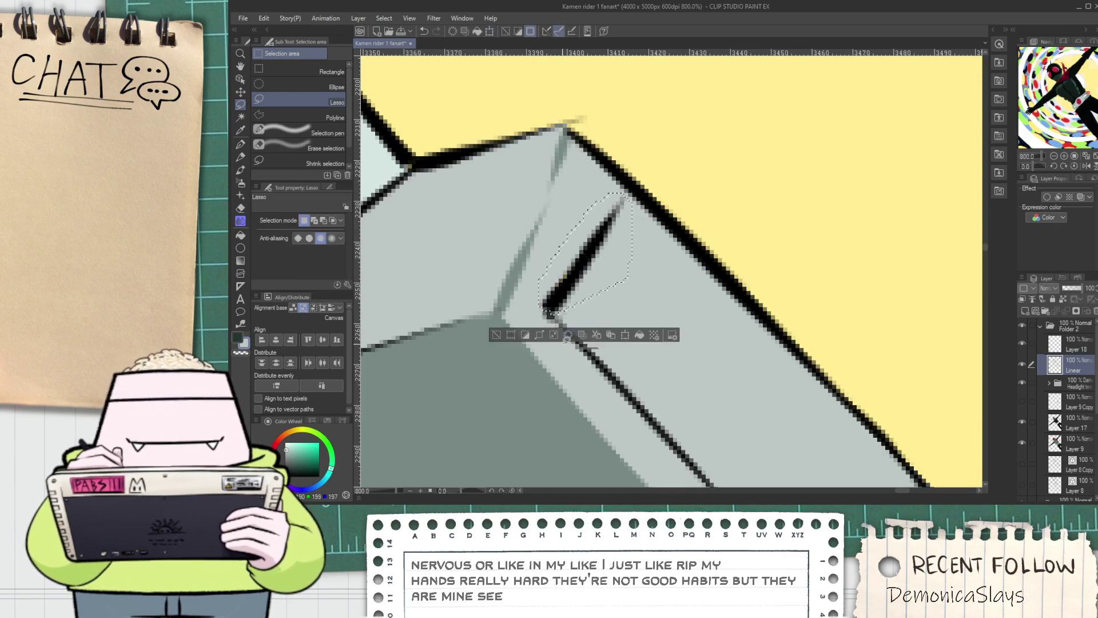
click(496, 338)
scroll(524, 349, down, 2)
key(space)
drag(660, 419, 711, 401)
scroll(575, 346, up, 2)
scroll(553, 330, down, 2)
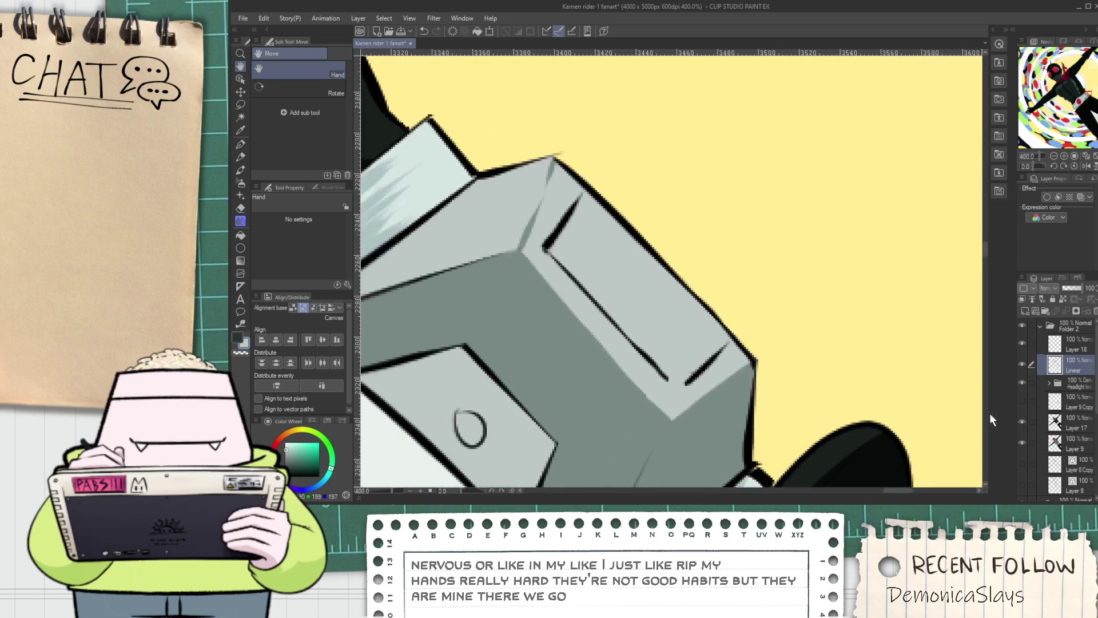
On Layer 17, remove the middle of the dark ridge stroke between the shaded face and the block's top corner
click(1068, 411)
click(1078, 429)
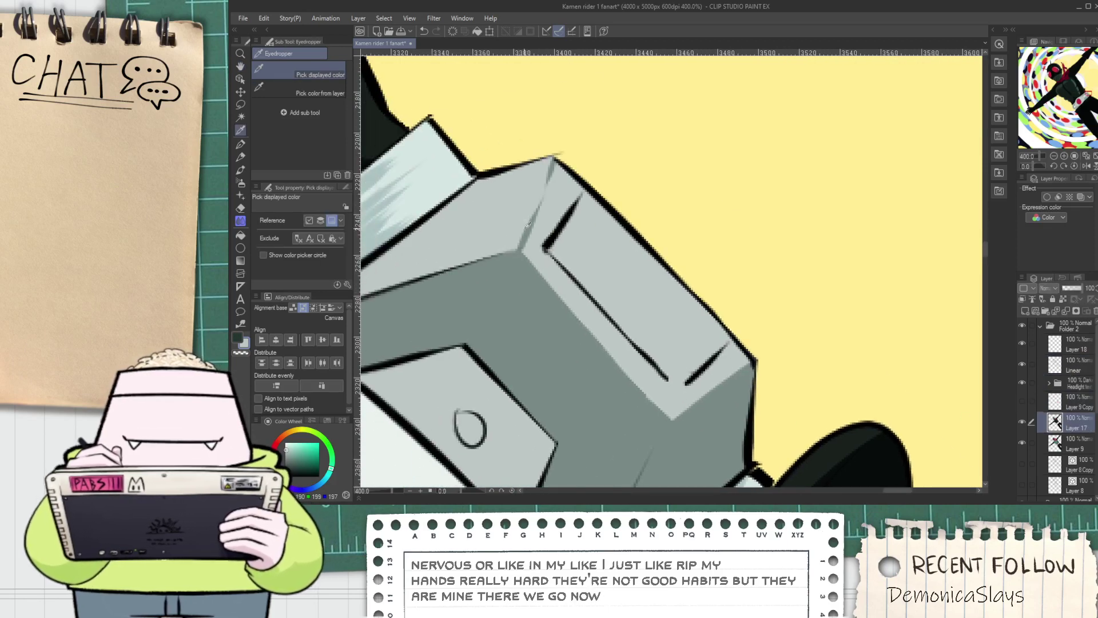
scroll(537, 238, up, 2)
key(p)
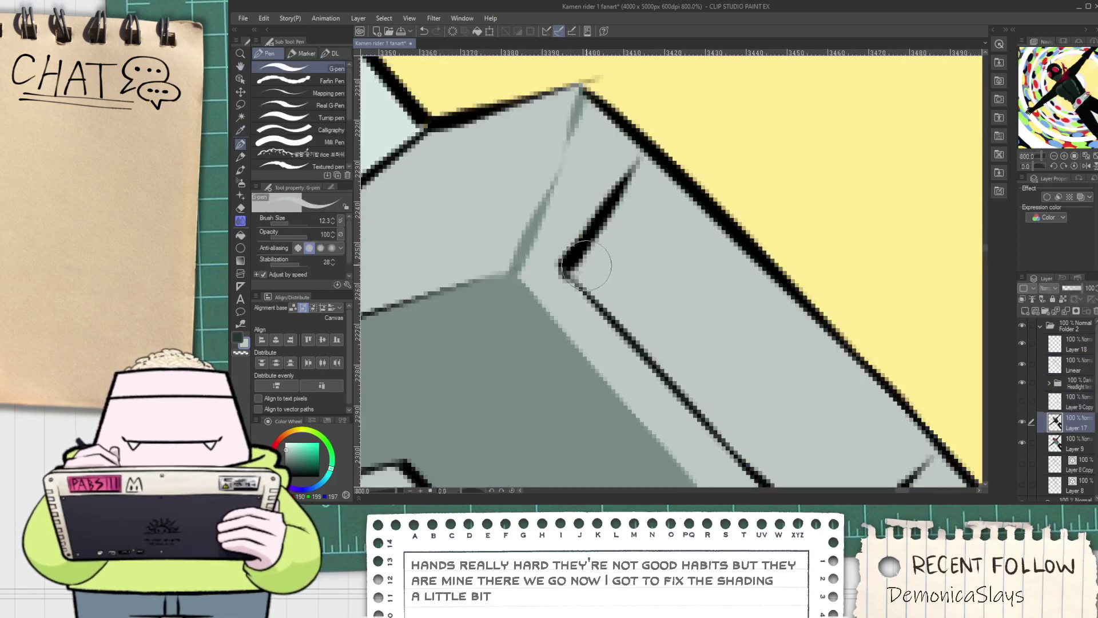
click(1074, 448)
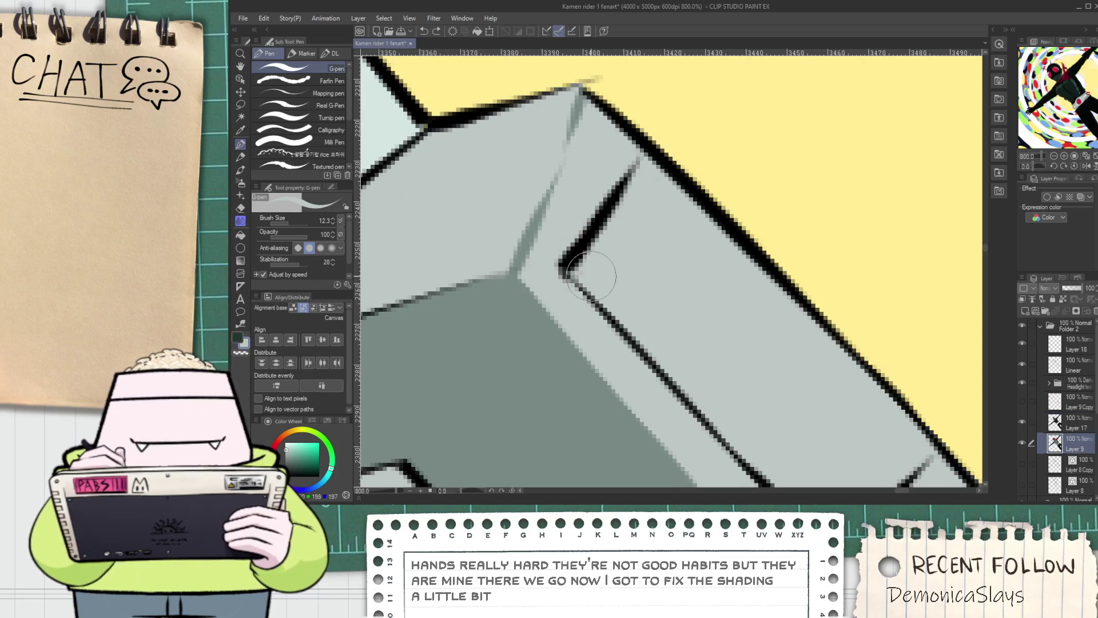
scroll(771, 421, down, 4)
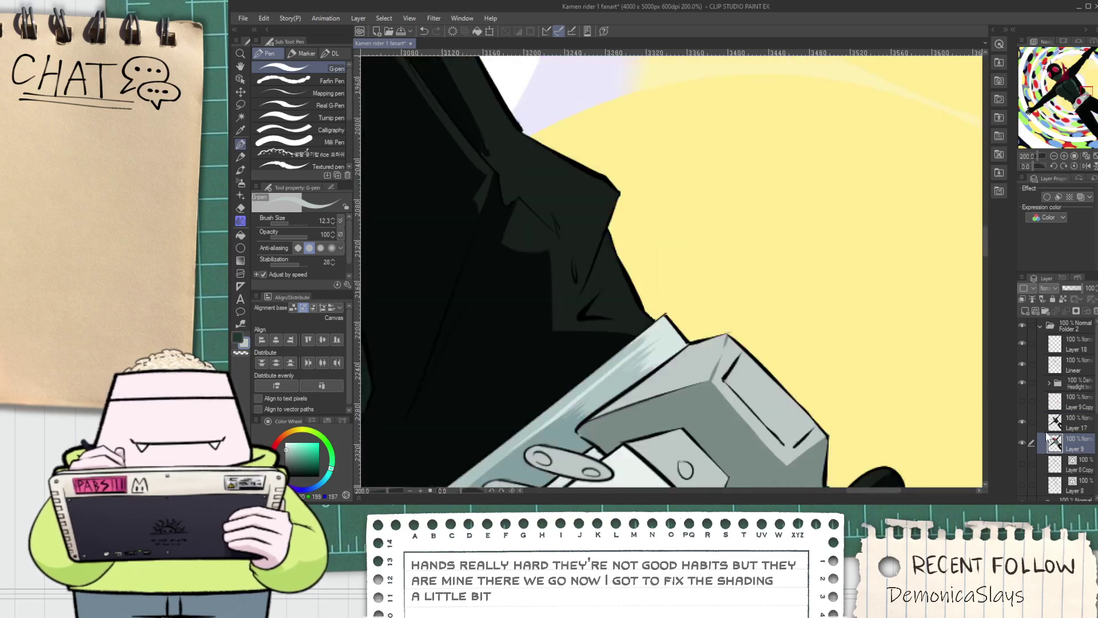
click(1051, 423)
scroll(742, 370, up, 4)
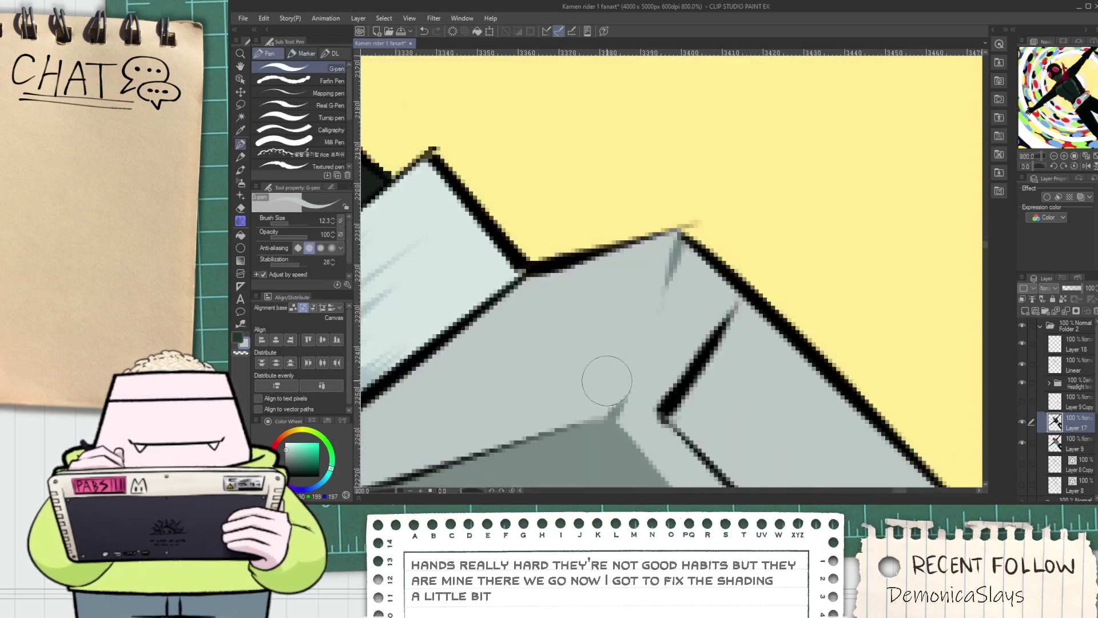
Try a new dark grey ridge stroke from the shaded face's corner to the block's top corner, and undo it
alt+click(622, 454)
mouse_move(616, 415)
mouse_down()
mouse_move(695, 286)
mouse_move(638, 366)
mouse_move(689, 247)
mouse_up()
key(ctrl+z)
scroll(724, 320, down, 7)
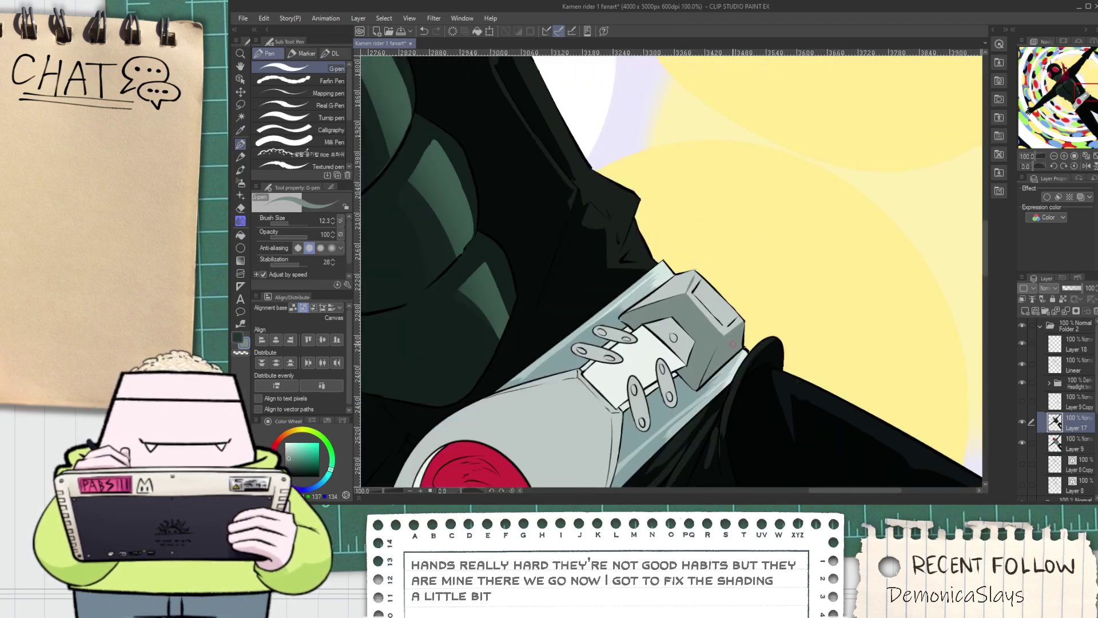
key(space)
drag(735, 349, 707, 312)
scroll(706, 311, up, 4)
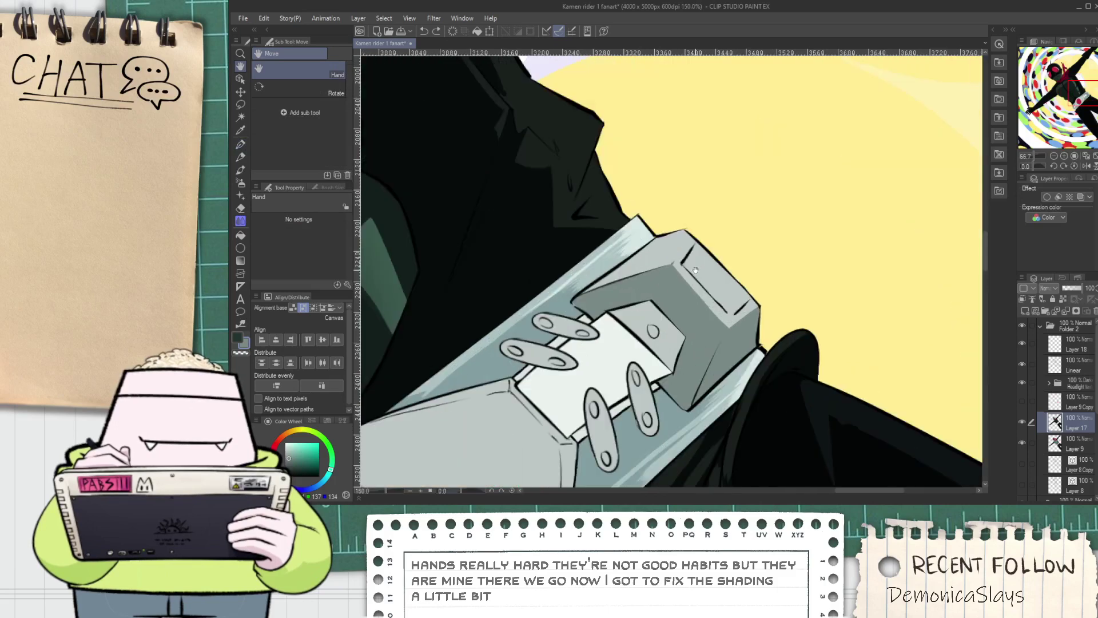
On the Linear layer, use Liquify to push the outline at the block's top corner outward toward the panel's side
click(1075, 371)
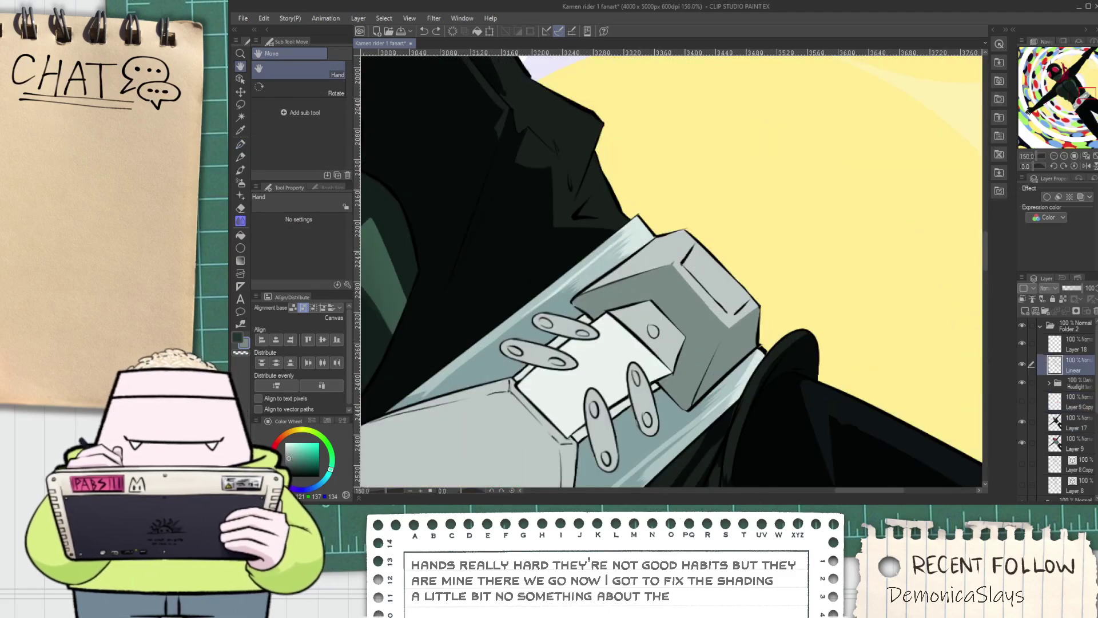
click(242, 218)
click(323, 55)
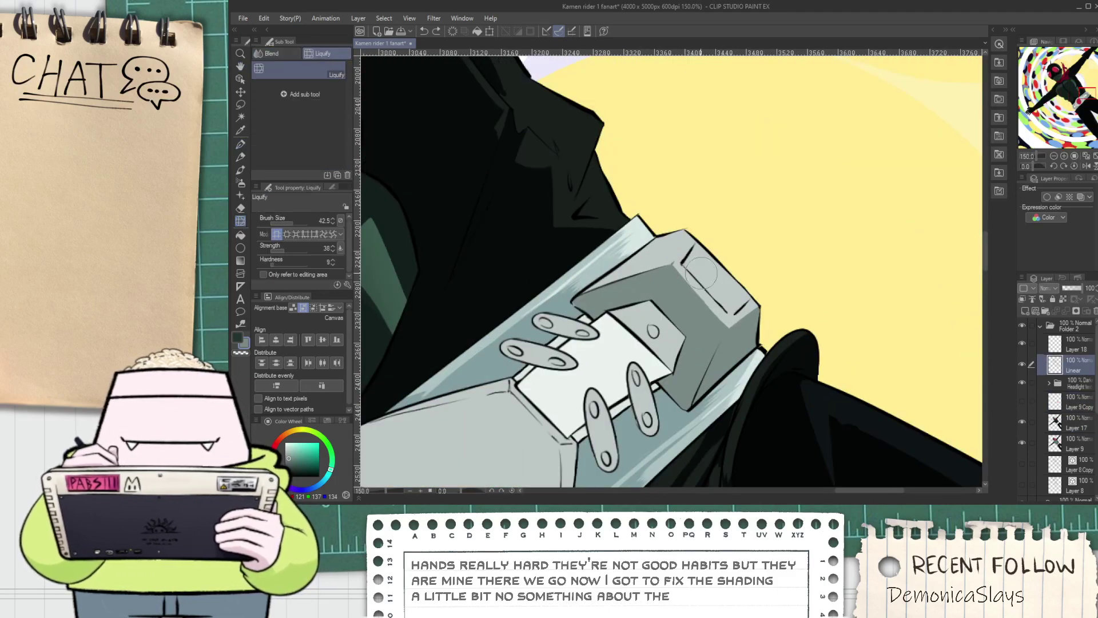
scroll(701, 280, up, 3)
mouse_move(635, 182)
mouse_down()
mouse_move(720, 216)
mouse_move(637, 189)
mouse_move(676, 208)
mouse_move(625, 198)
mouse_move(677, 204)
mouse_up()
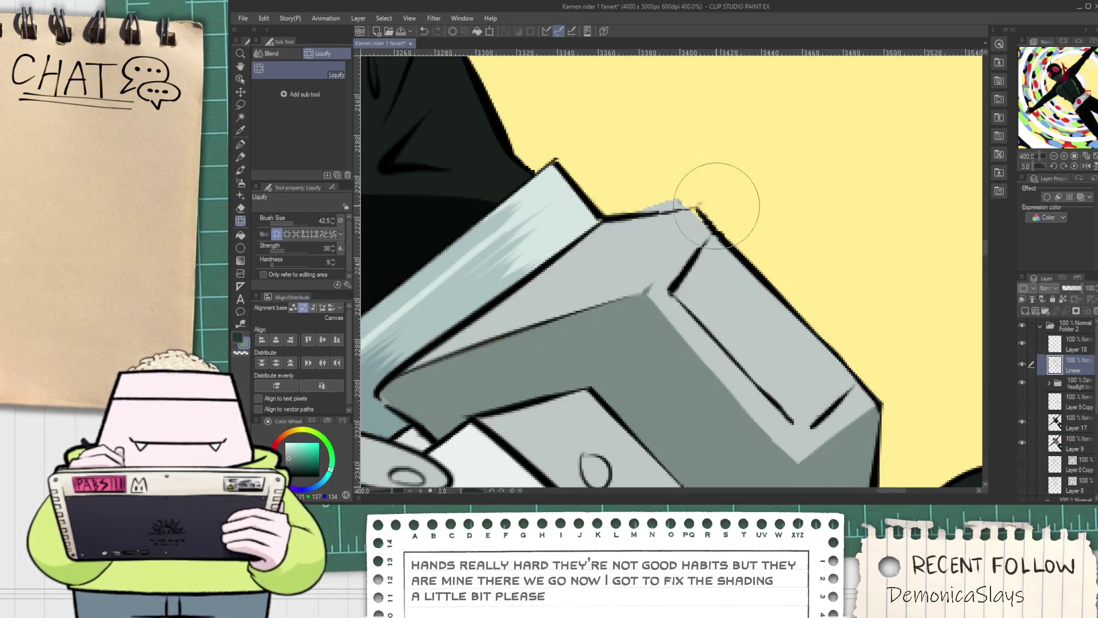
Erase the grey spilling past the block's reshaped top outline on Layer 9 and Layer 17 with the Hard eraser
click(1073, 424)
click(1071, 452)
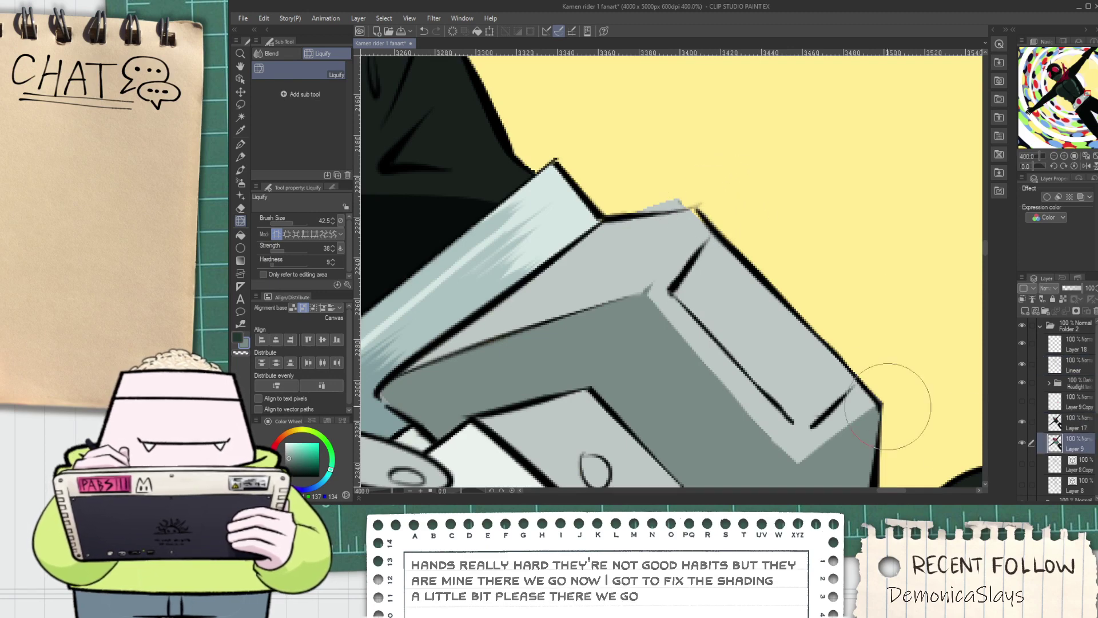
key(e)
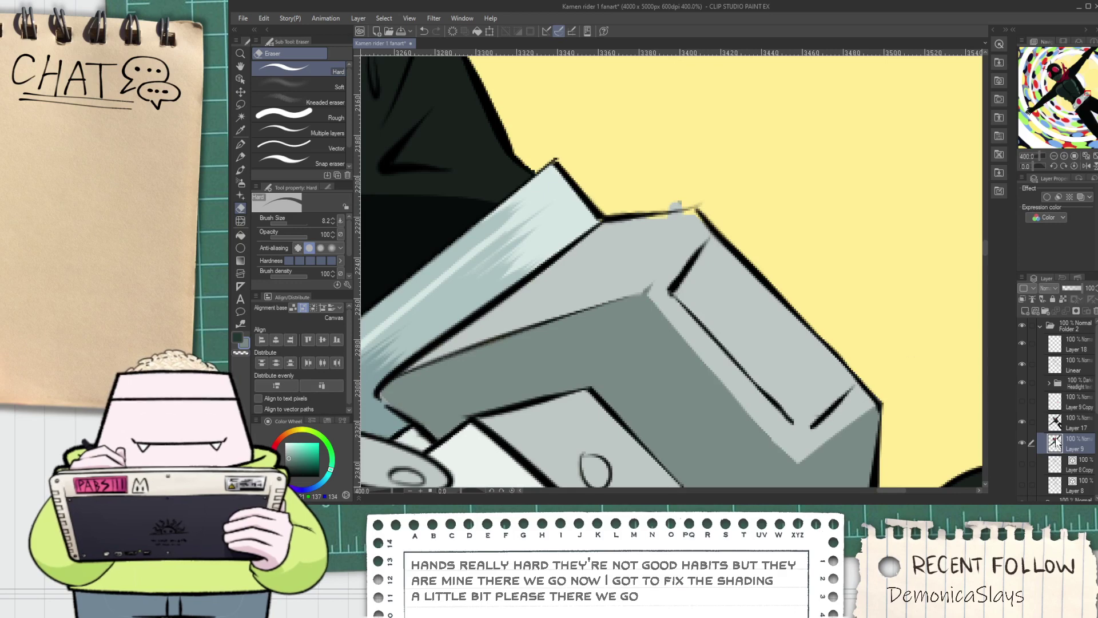
click(1069, 425)
scroll(689, 216, up, 2)
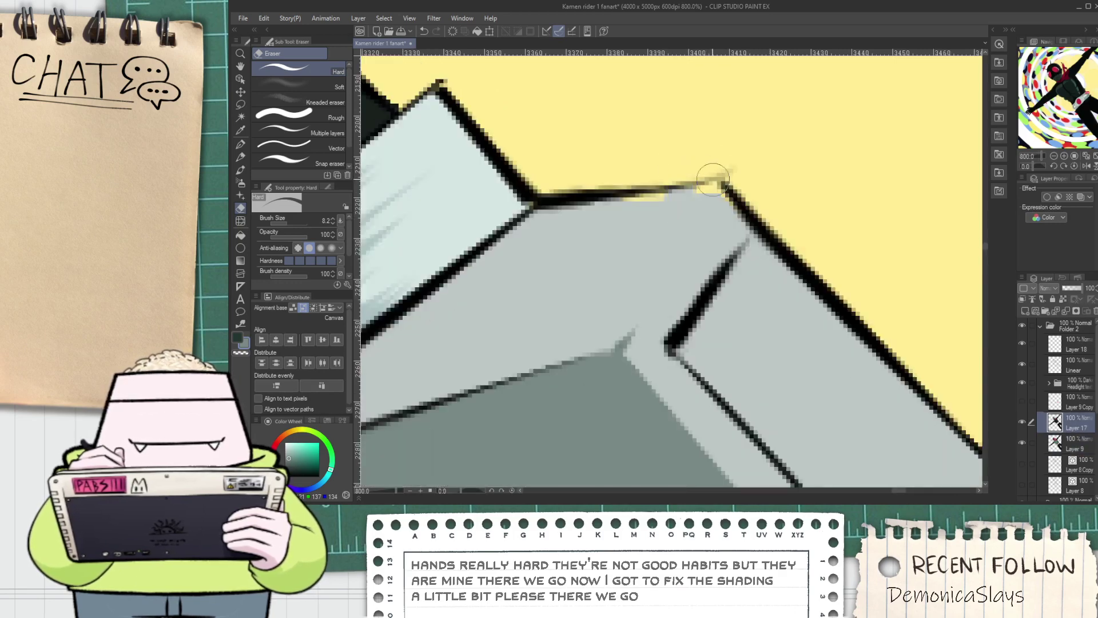
On Layer 9, sample the block's light grey and paint over the yellow gaps beneath the top outline with the G-pen
alt+click(586, 256)
click(1069, 446)
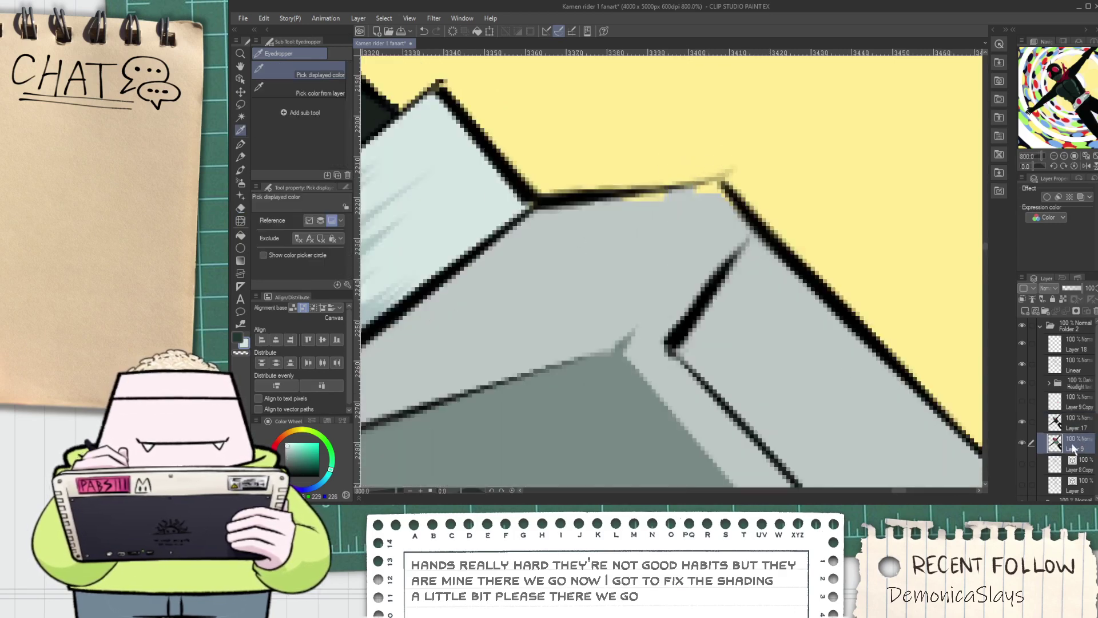
key(p)
alt+click(565, 216)
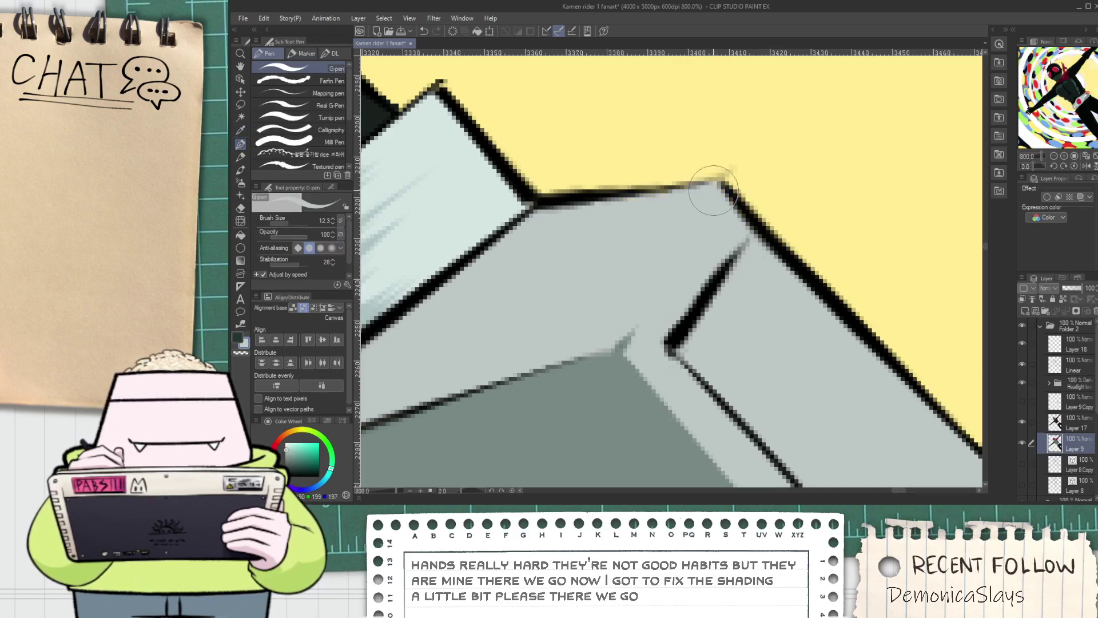
On Layer 17, sample the dark grey, try ridge strokes from the shaded face's corner toward the top corner, and undo them
scroll(681, 220, down, 6)
alt+click(703, 313)
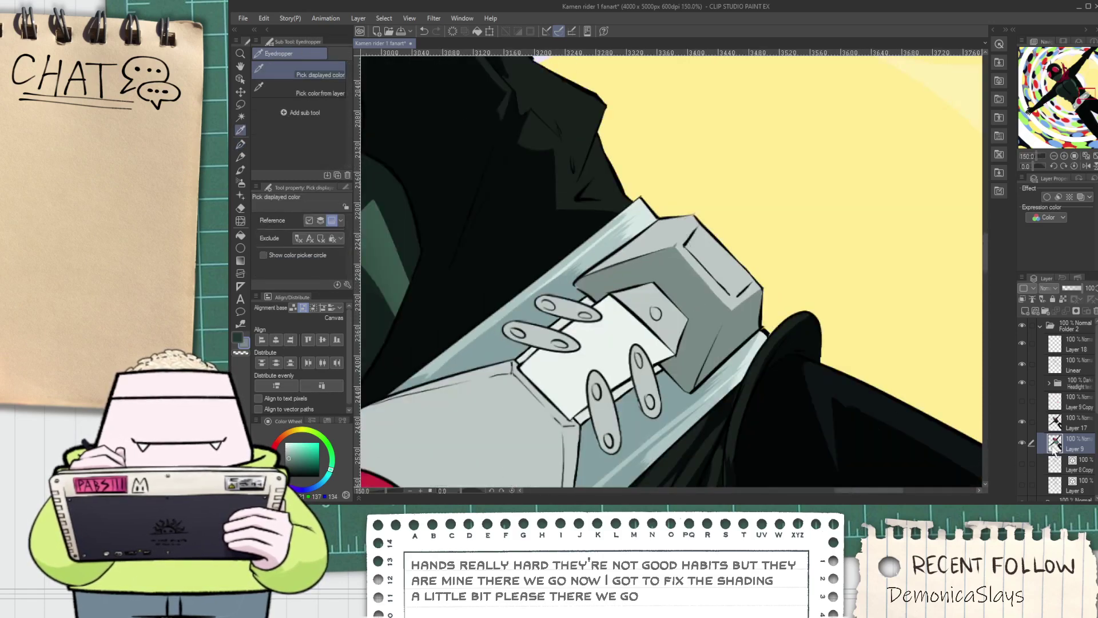
click(1069, 423)
key(p)
scroll(730, 221, up, 6)
drag(510, 333, 589, 215)
key(ctrl+z)
drag(508, 335, 589, 187)
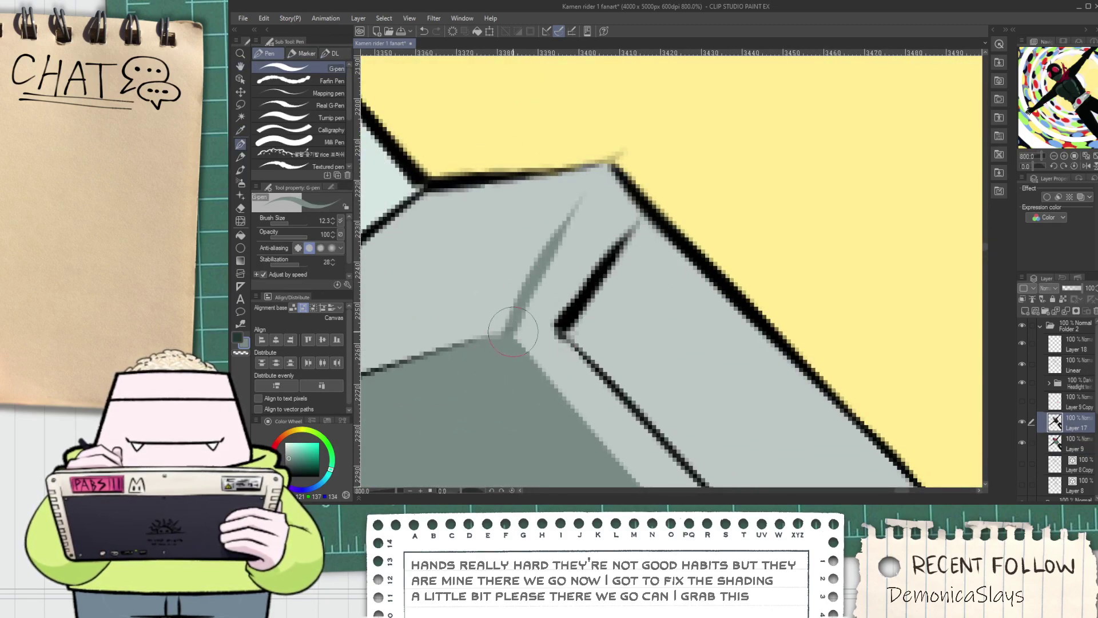
key(ctrl+z)
Fill the light grey bracket face around the small rivet with the block's dark grey on Layer 17
scroll(571, 240, down, 6)
key(space)
drag(633, 348, 581, 332)
scroll(574, 255, up, 5)
scroll(604, 332, down, 5)
scroll(604, 332, down, 3)
key(g)
scroll(581, 332, up, 2)
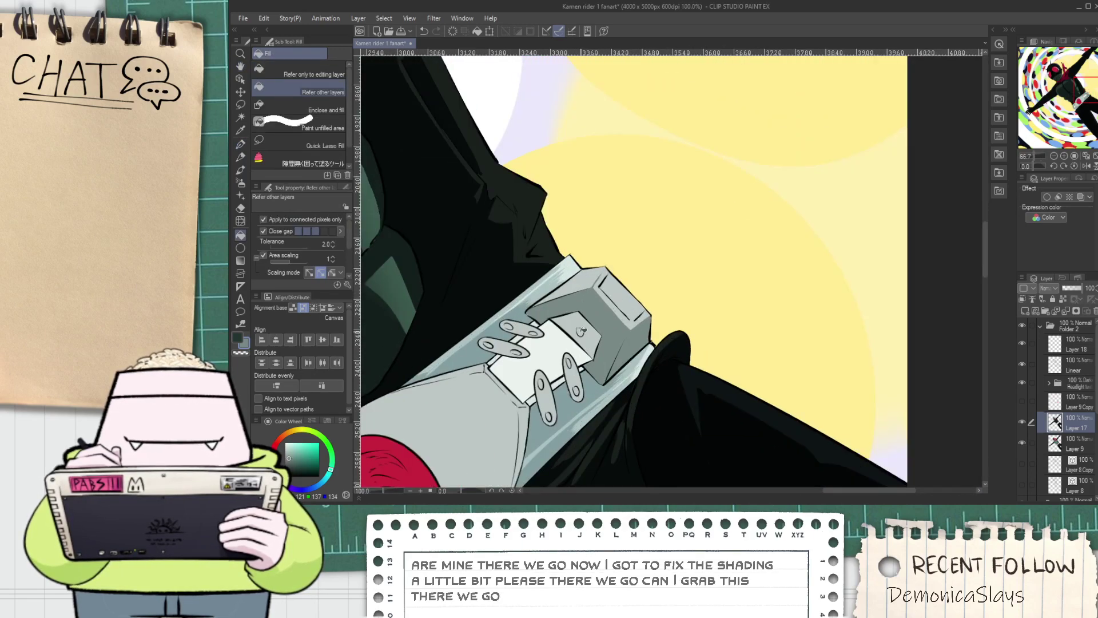
click(591, 338)
scroll(591, 338, down, 2)
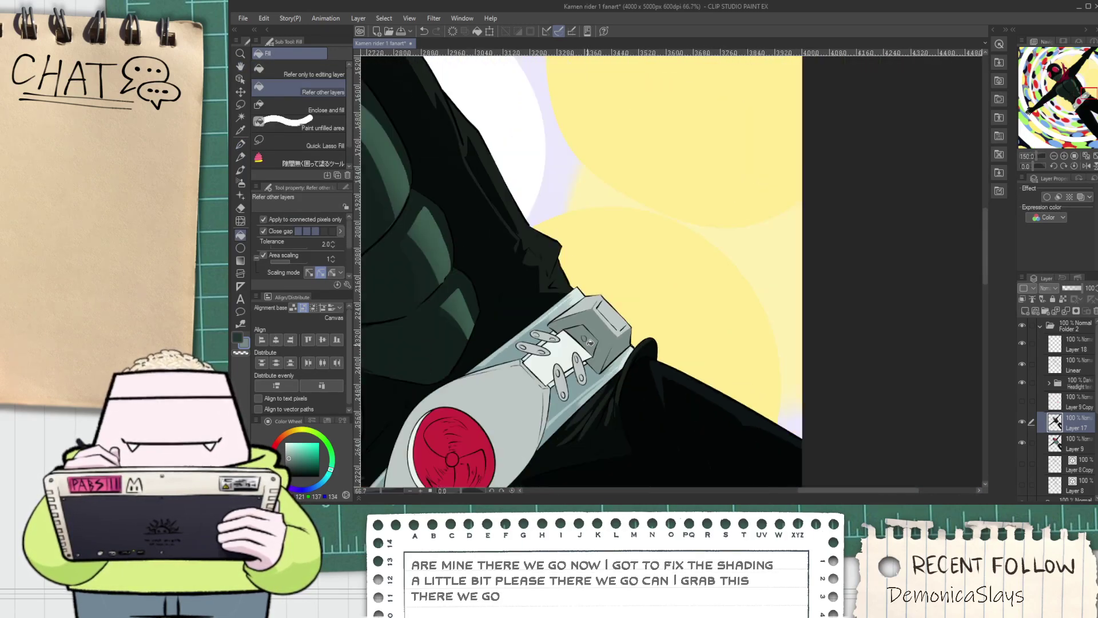
Sample the belt's pale teal and fill the white edge strip segments beside the two lower links
key(space)
drag(555, 377, 599, 328)
scroll(599, 328, up, 2)
scroll(599, 328, up, 2)
key(g)
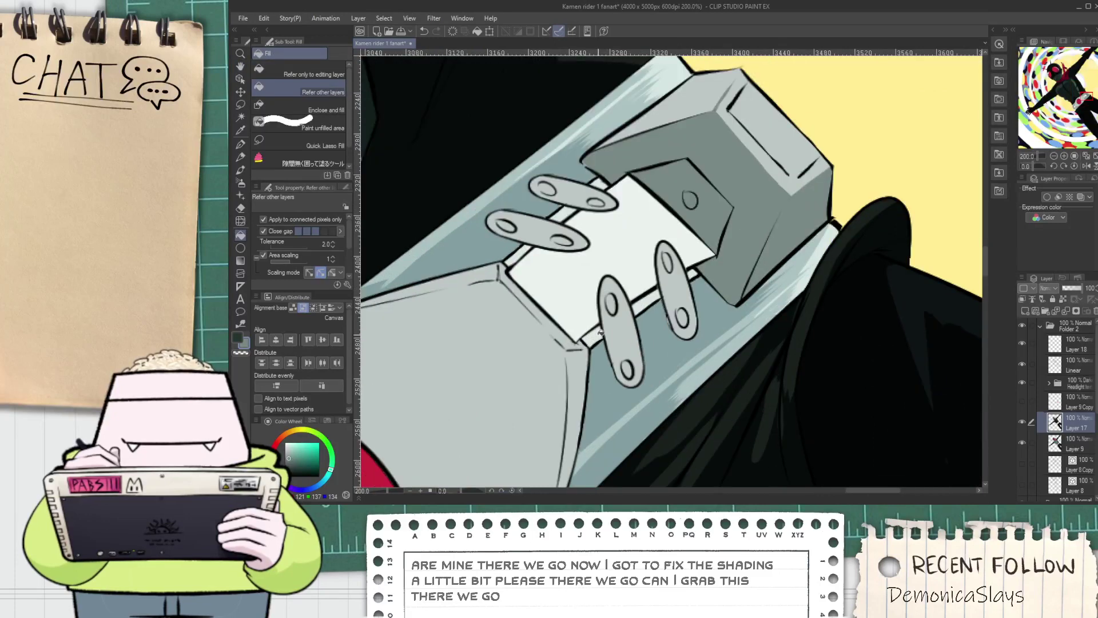
scroll(601, 330, up, 3)
key(i)
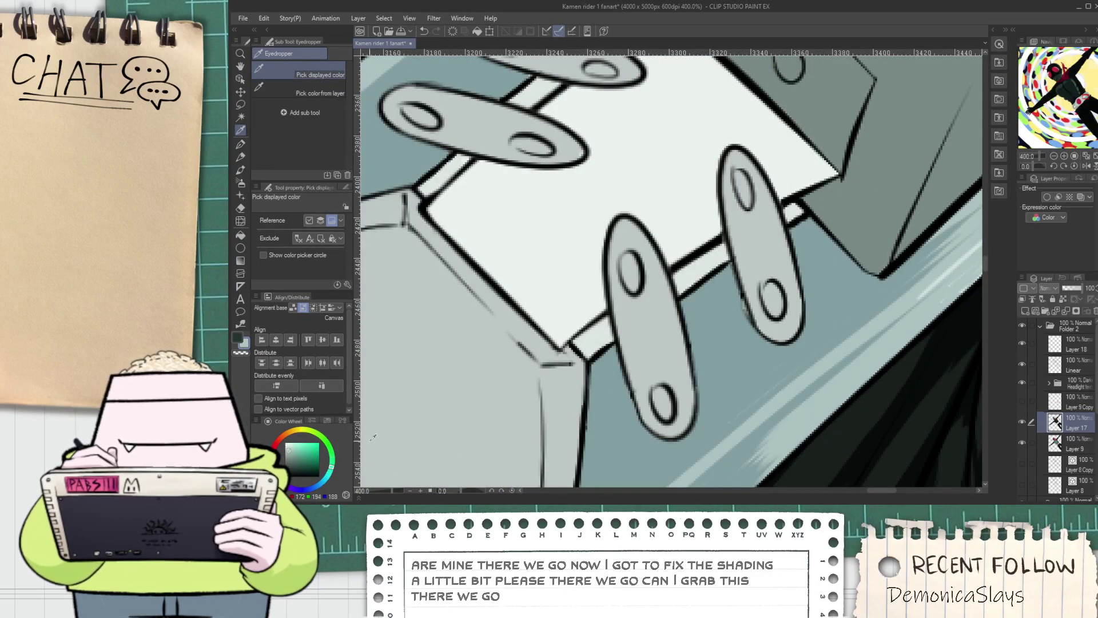
key(g)
click(594, 337)
click(702, 269)
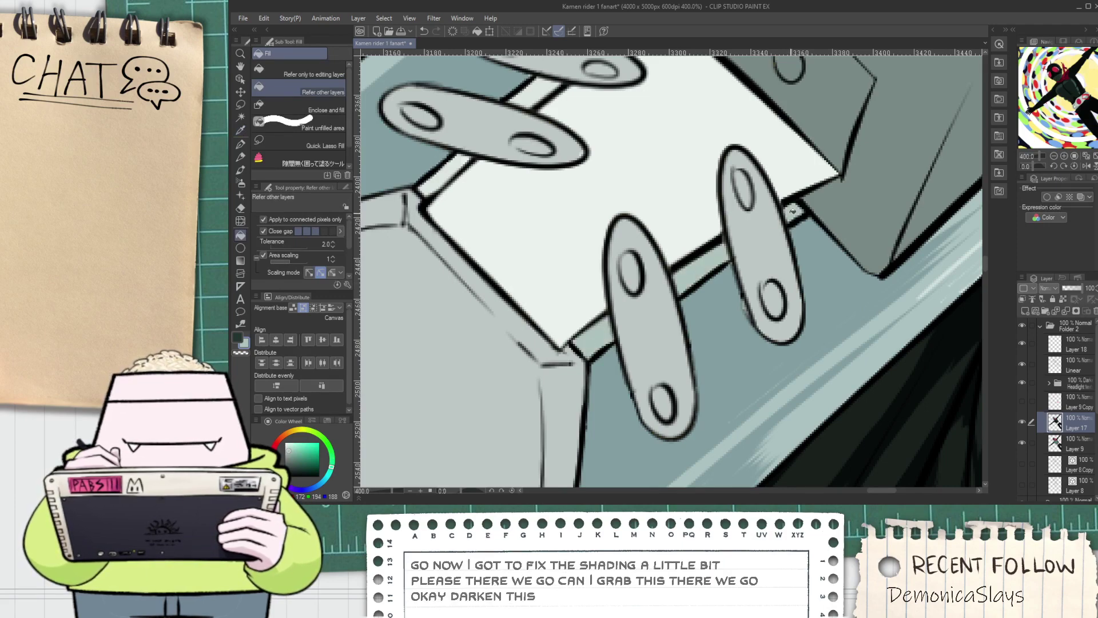
drag(658, 228, 738, 338)
Fill the white edge strip segments around the two upper links with the same pale teal and touch them up with the G-pen
scroll(541, 294, up, 3)
click(505, 282)
drag(625, 200, 627, 250)
click(550, 267)
click(715, 137)
key(p)
drag(576, 296, 585, 296)
drag(625, 237, 567, 352)
alt+click(605, 251)
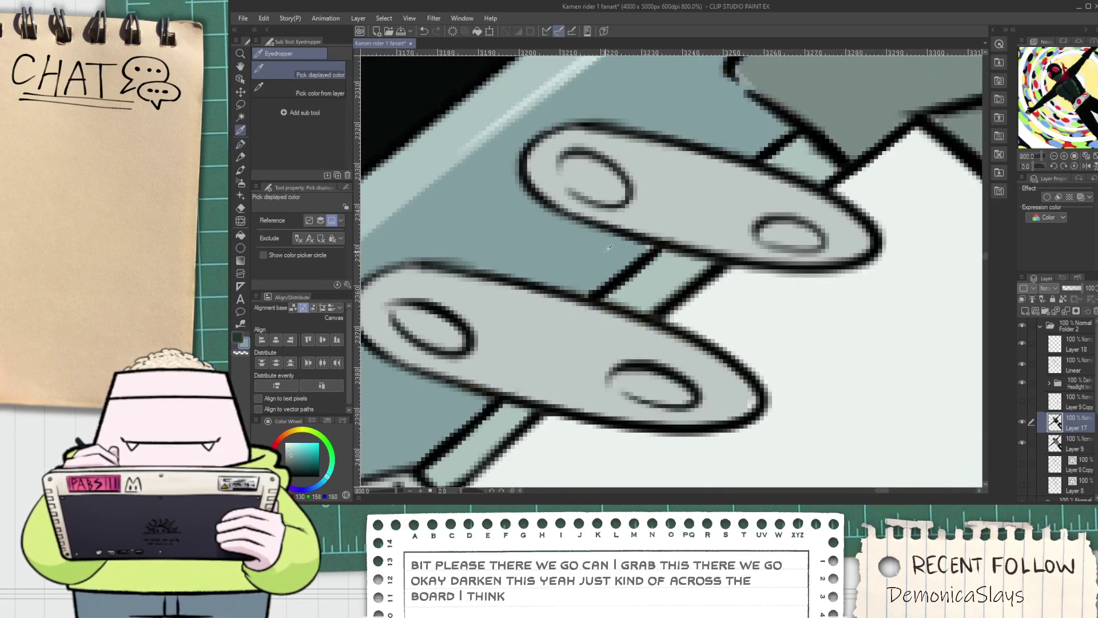
scroll(605, 251, up, 2)
scroll(696, 244, down, 7)
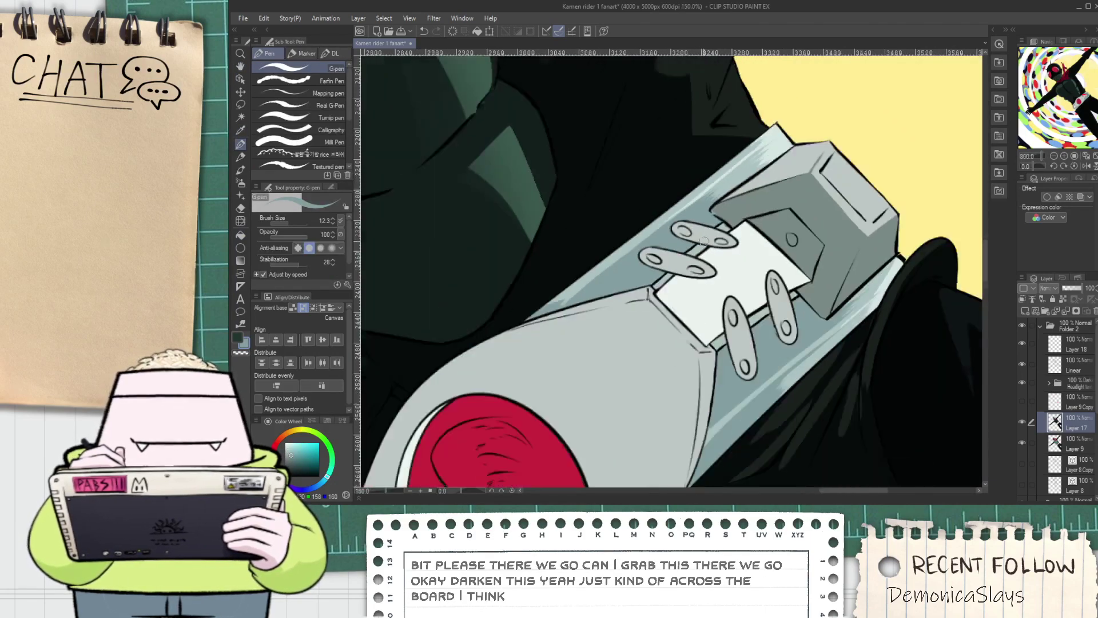
Sample the connecting plate's white, choose a darker grey-green from it, and fill the plate between the links
scroll(704, 240, down, 3)
key(i)
scroll(701, 232, up, 6)
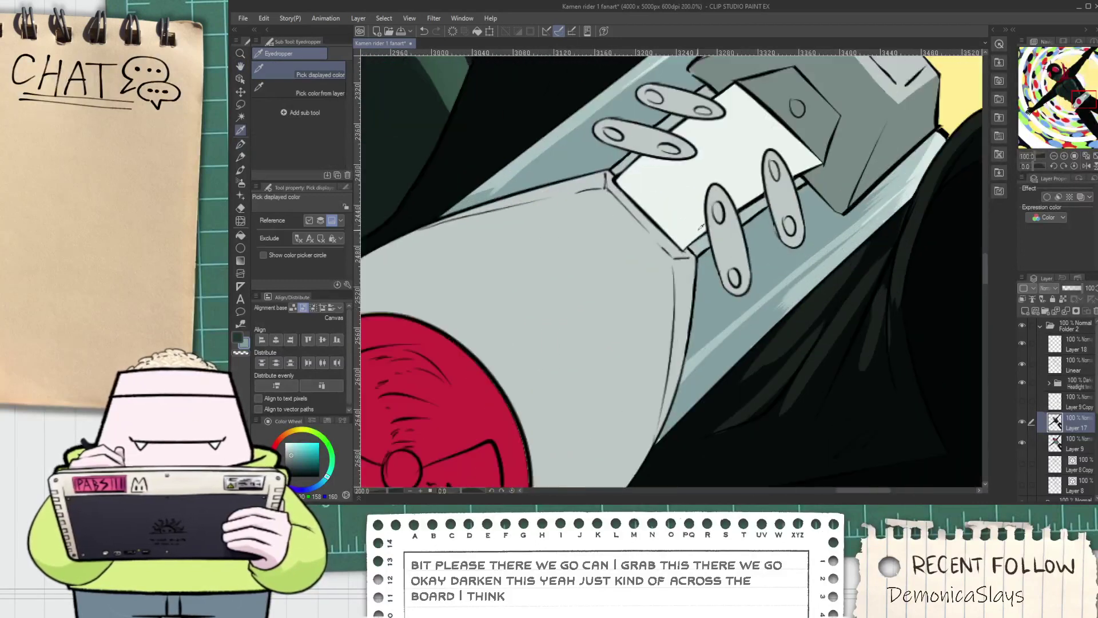
key(h)
drag(674, 195, 617, 298)
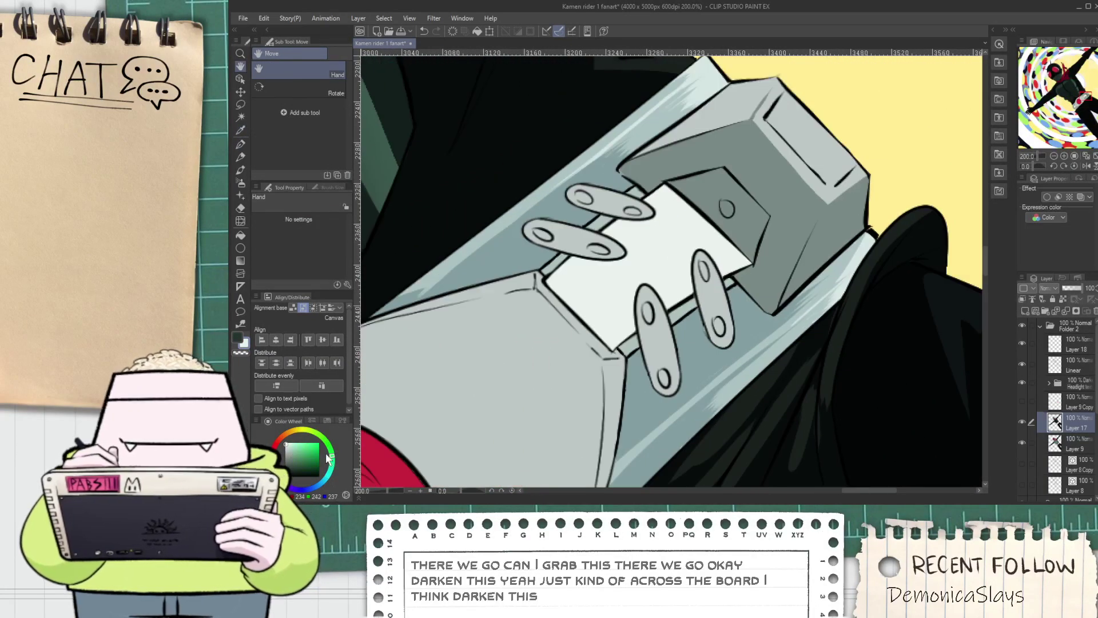
click(289, 447)
key(g)
click(613, 293)
scroll(640, 336, down, 3)
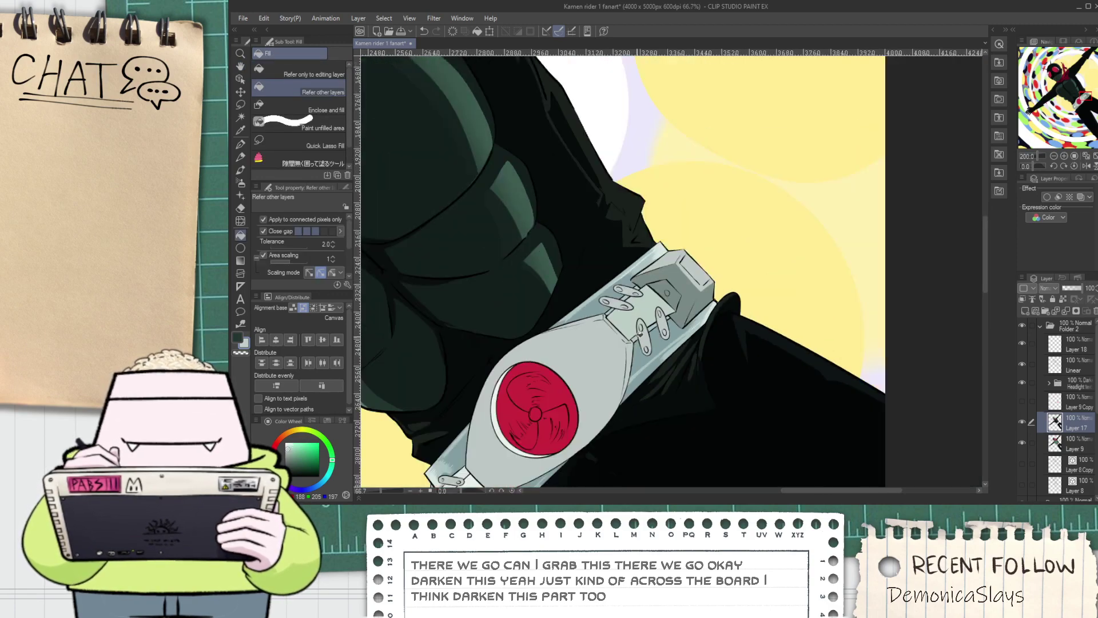
key(i)
scroll(720, 180, up, 2)
key(p)
scroll(575, 243, up, 6)
mouse_move(575, 243)
mouse_down()
mouse_move(565, 283)
mouse_move(595, 258)
mouse_move(595, 297)
mouse_move(642, 262)
mouse_up()
key(h)
key(ctrl+z)
key(ctrl+z)
key(ctrl+z)
key(ctrl+z)
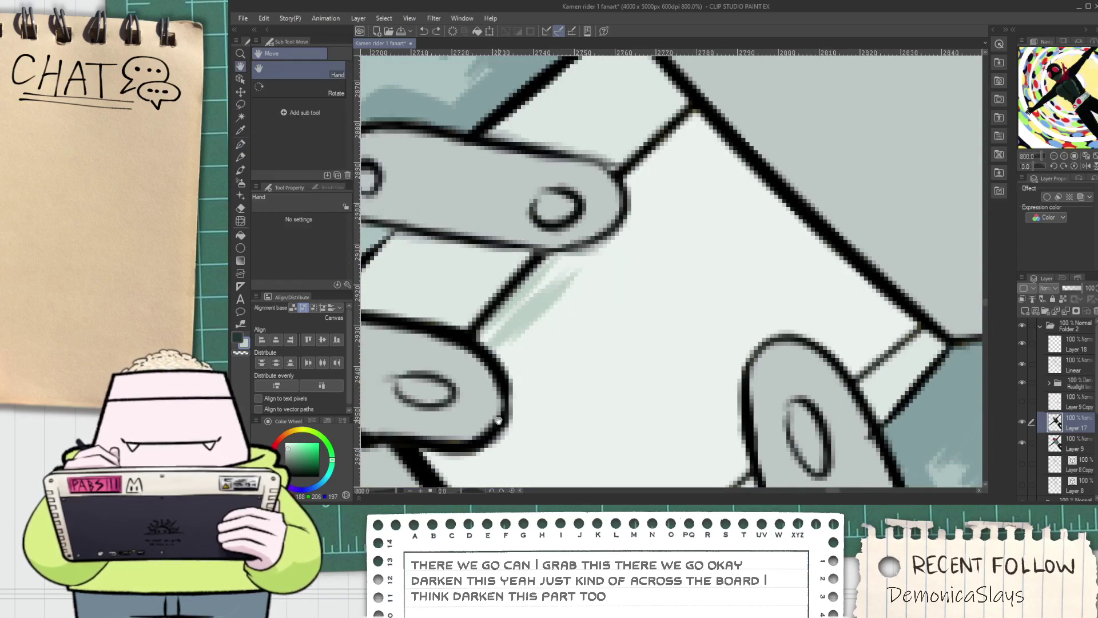
drag(503, 395, 619, 242)
key(p)
key(ctrl+z)
Hatch grey-green shading strokes with the G-pen on the lower end's white connecting plate and fill its upper part with the same colour
drag(560, 364, 634, 285)
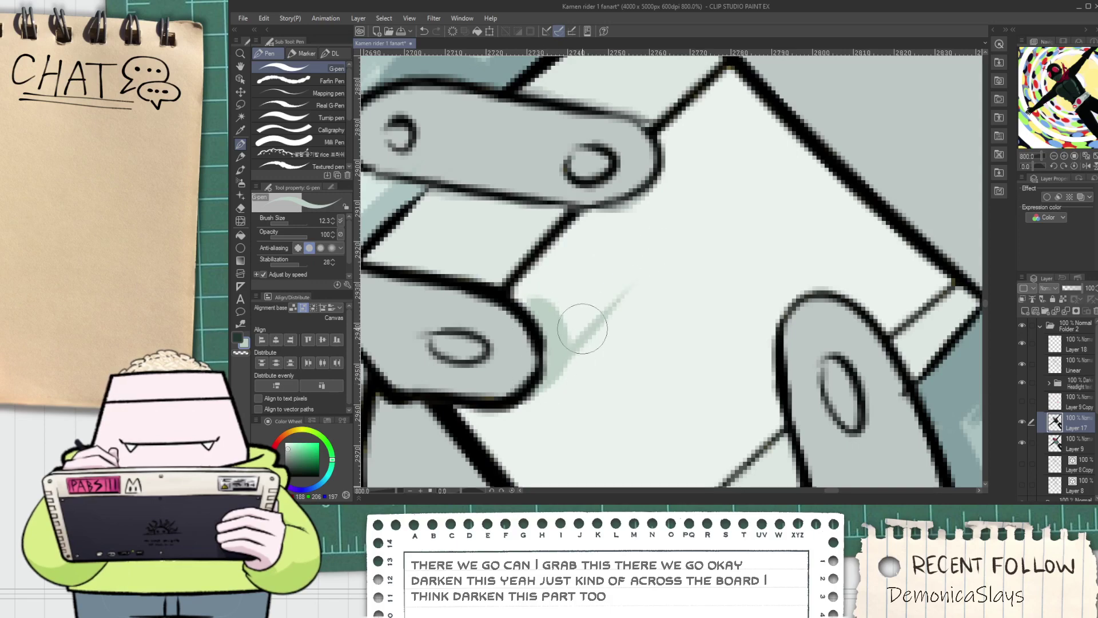
drag(554, 392, 655, 306)
drag(569, 415, 689, 305)
key(space)
mouse_move(622, 419)
mouse_down()
mouse_move(666, 279)
mouse_move(657, 265)
mouse_move(681, 277)
mouse_move(645, 321)
mouse_move(671, 335)
mouse_move(691, 314)
mouse_move(710, 343)
mouse_move(686, 354)
mouse_move(724, 383)
mouse_move(730, 374)
mouse_up()
key(g)
click(722, 303)
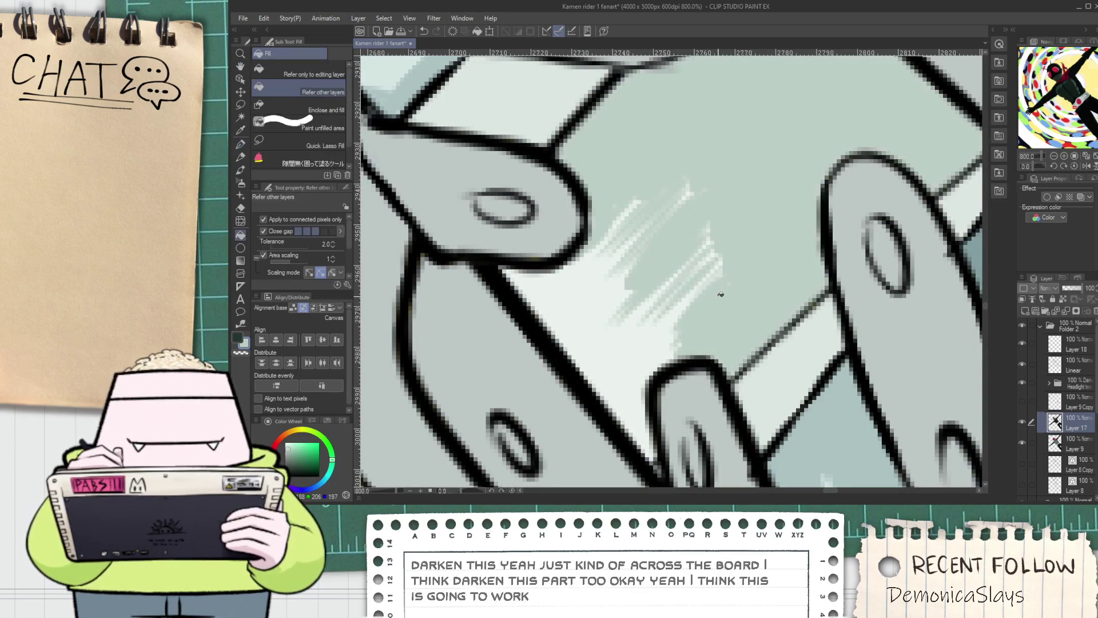
key(p)
drag(682, 306, 703, 270)
scroll(658, 169, down, 11)
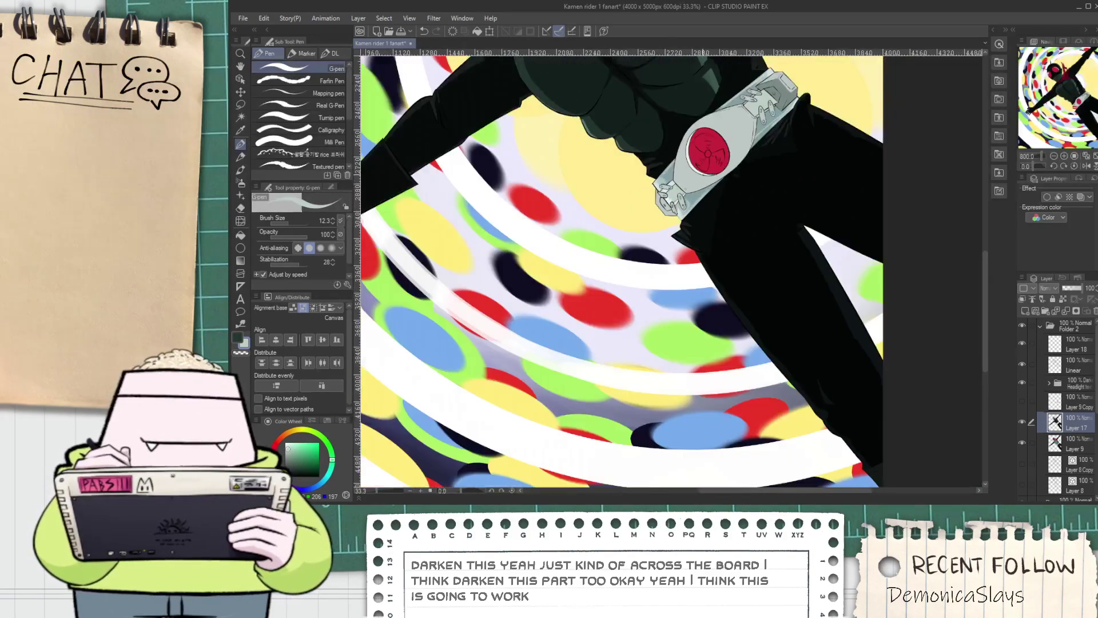
Sample the teal of the upper end's edge strip and fill the two white strip segments around the lower end's upper link
drag(767, 95, 683, 258)
key(alt)
scroll(683, 259, up, 1)
scroll(682, 258, up, 5)
alt+click(675, 261)
scroll(658, 264, down, 3)
drag(457, 412, 606, 287)
scroll(606, 288, up, 6)
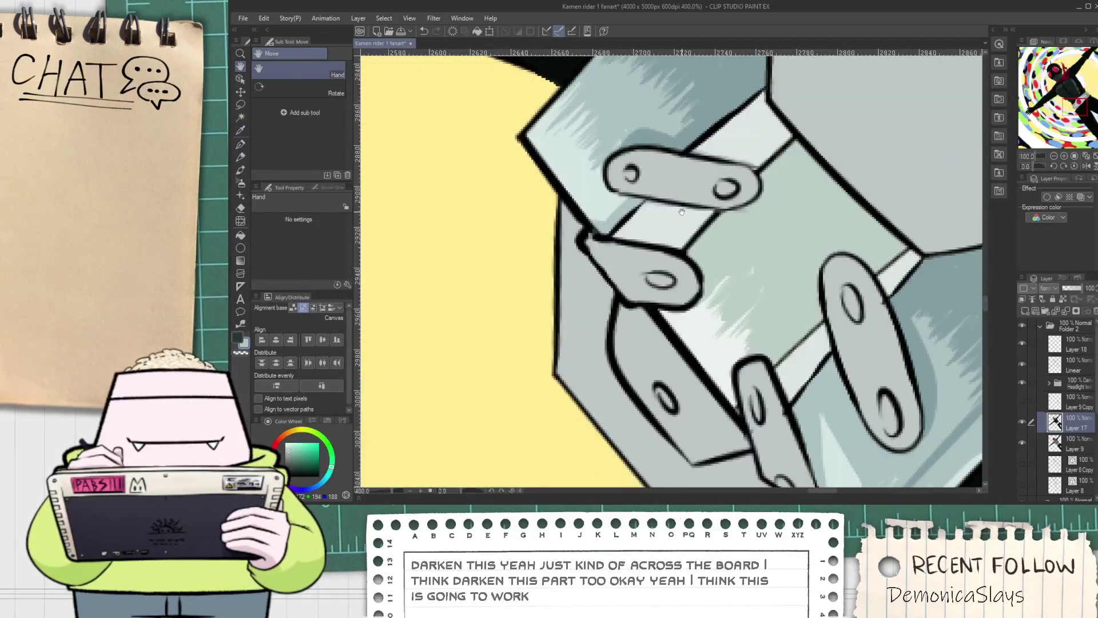
key(g)
click(674, 210)
drag(738, 177, 584, 328)
click(682, 221)
scroll(674, 242, down, 2)
key(p)
scroll(691, 241, up, 2)
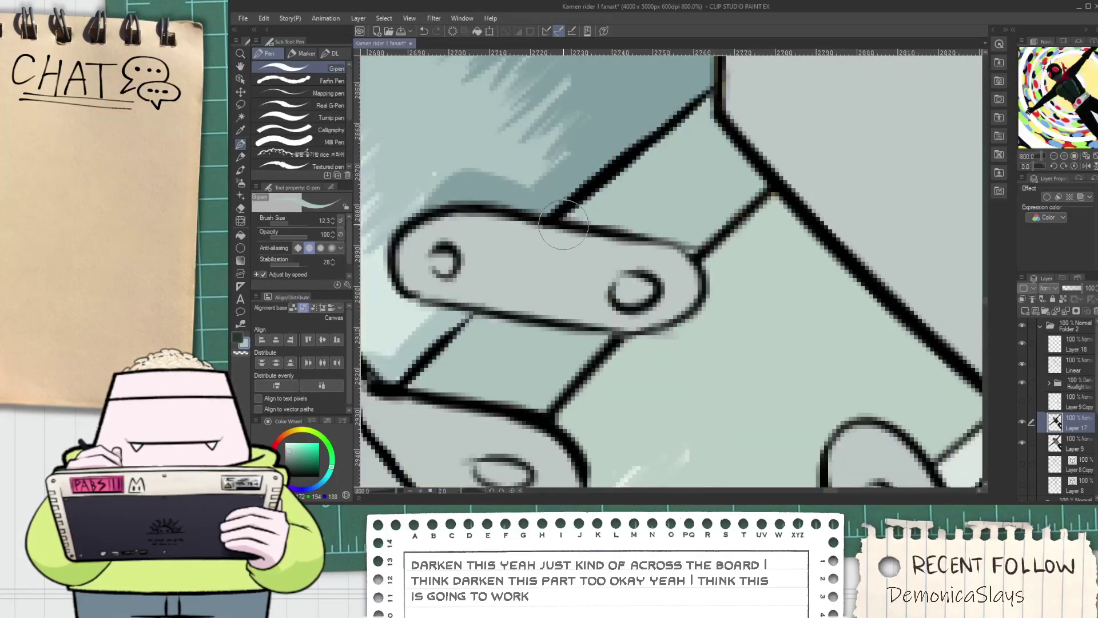
Fill the remaining white strip segments beside the long link at the belt's lower end with the same teal
scroll(620, 193, up, 2)
key(alt)
scroll(717, 146, down, 4)
key(g)
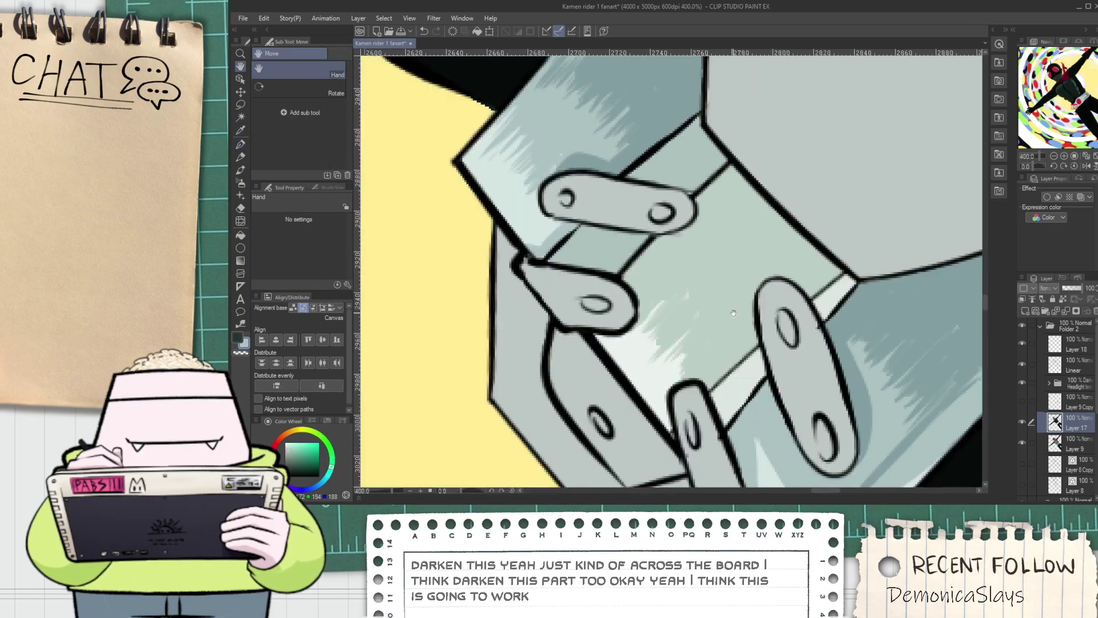
scroll(642, 338, down, 7)
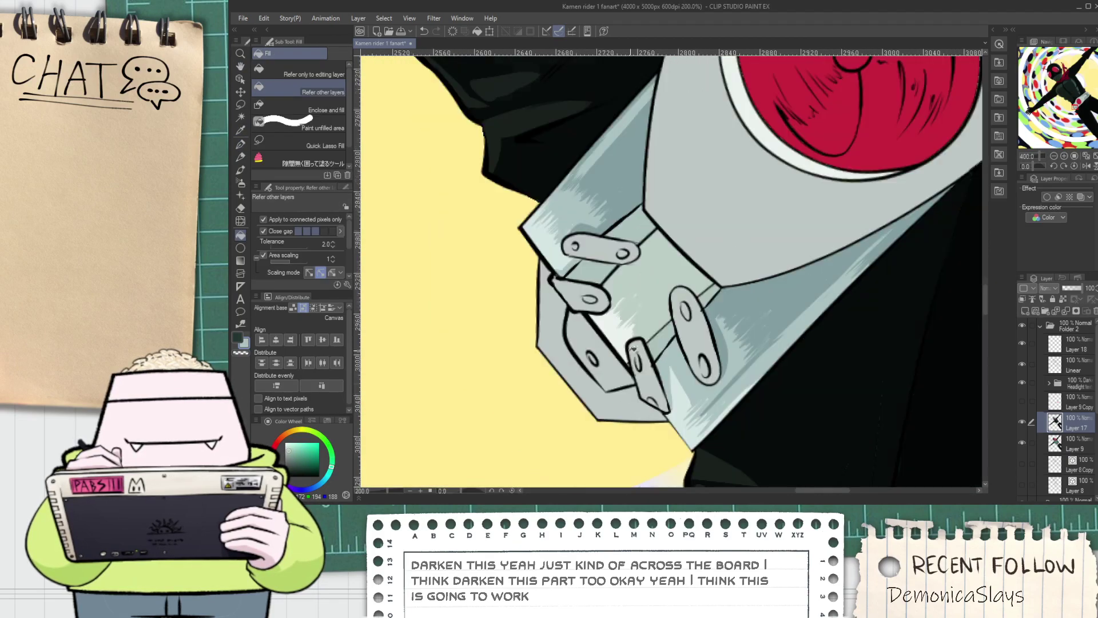
Examine the shading of the connecting plates and links at both ends of the whole belt
key(space)
drag(694, 311, 669, 334)
scroll(669, 333, up, 2)
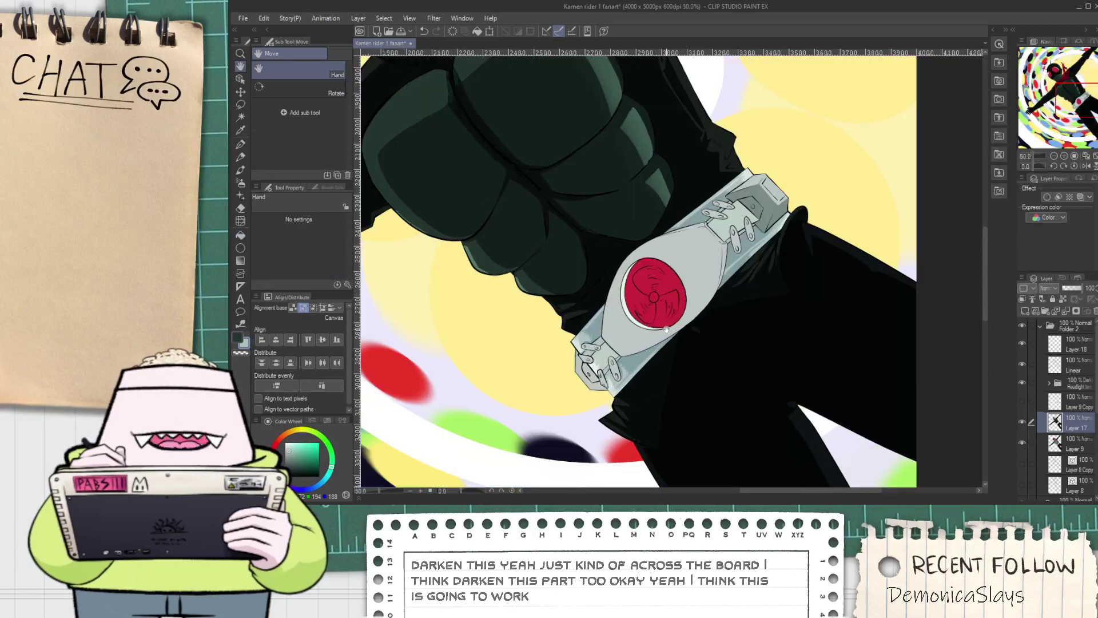
scroll(620, 318, up, 2)
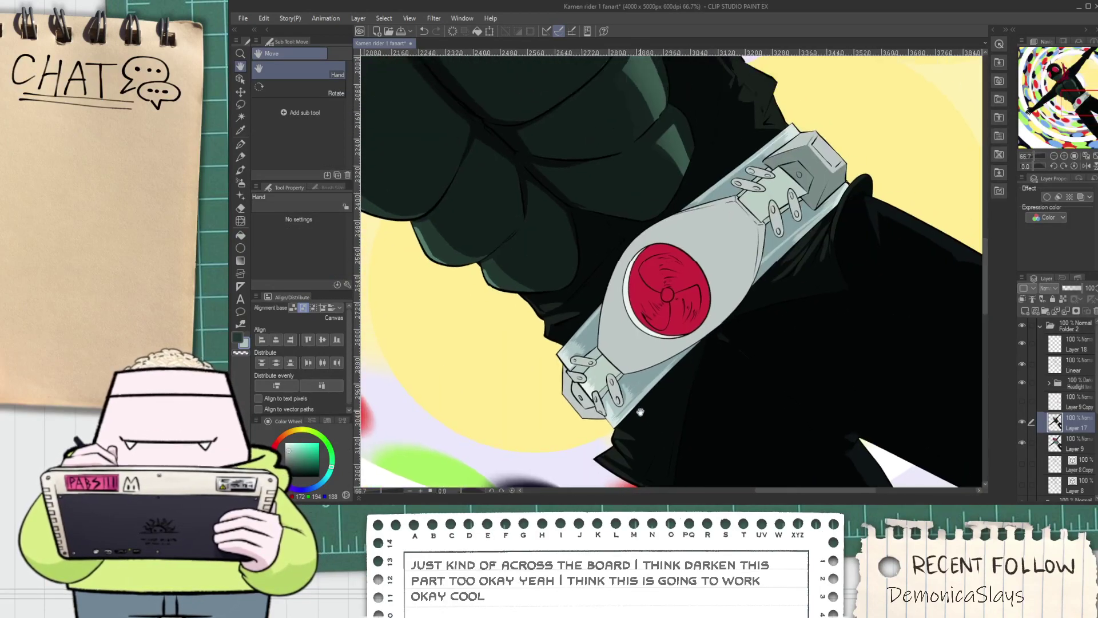
scroll(613, 359, down, 3)
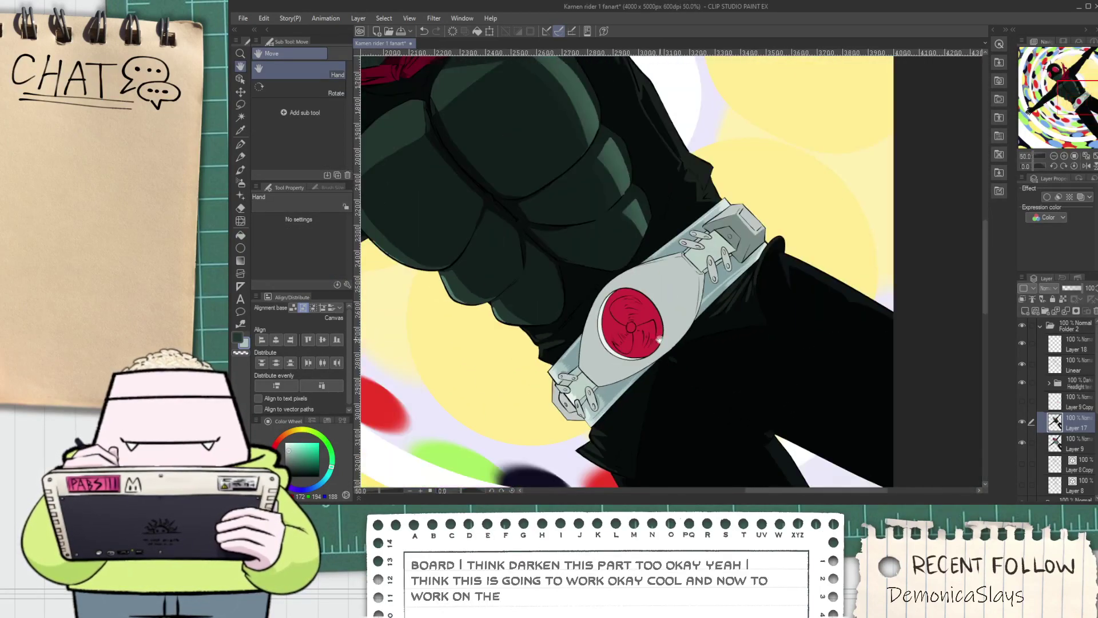
scroll(727, 181, up, 4)
scroll(727, 181, down, 2)
drag(726, 181, 685, 262)
scroll(712, 234, up, 2)
Sample the upper block's dark grey and shade along the recess lines on its light end face with the G-pen
key(alt)
key(space)
scroll(661, 286, down, 3)
scroll(658, 263, up, 5)
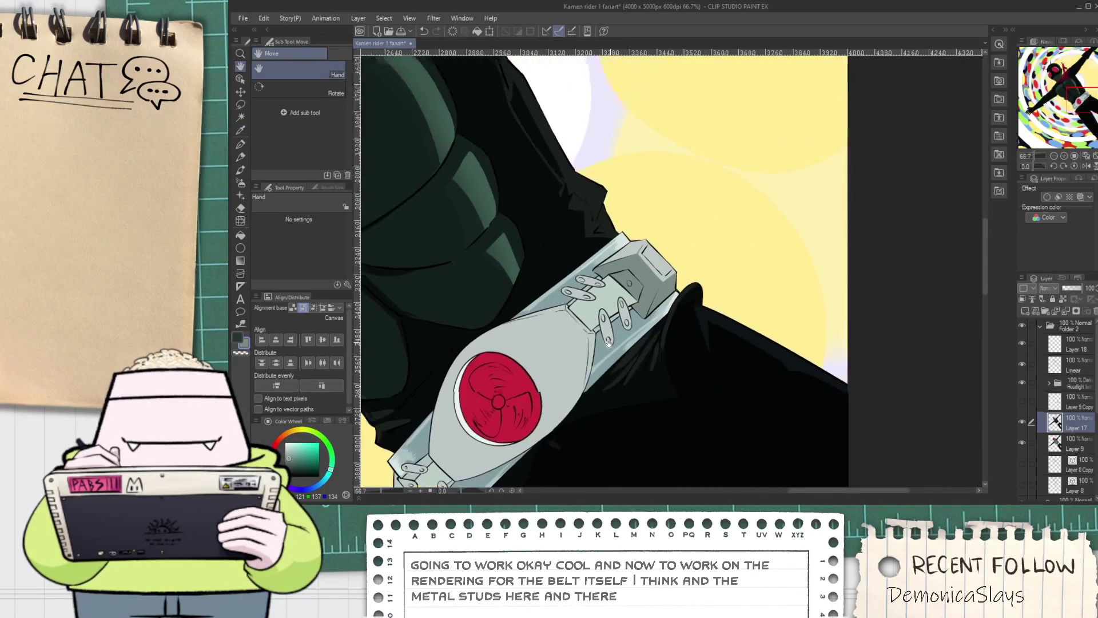
key(i)
scroll(652, 270, down, 3)
scroll(560, 224, up, 3)
key(p)
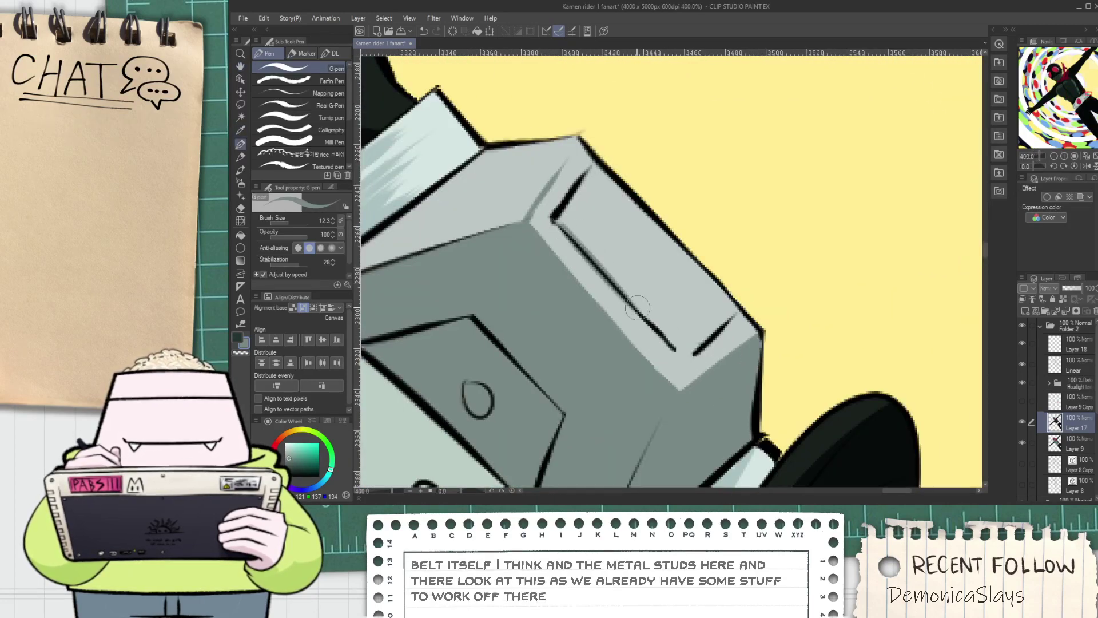
key(ctrl+z)
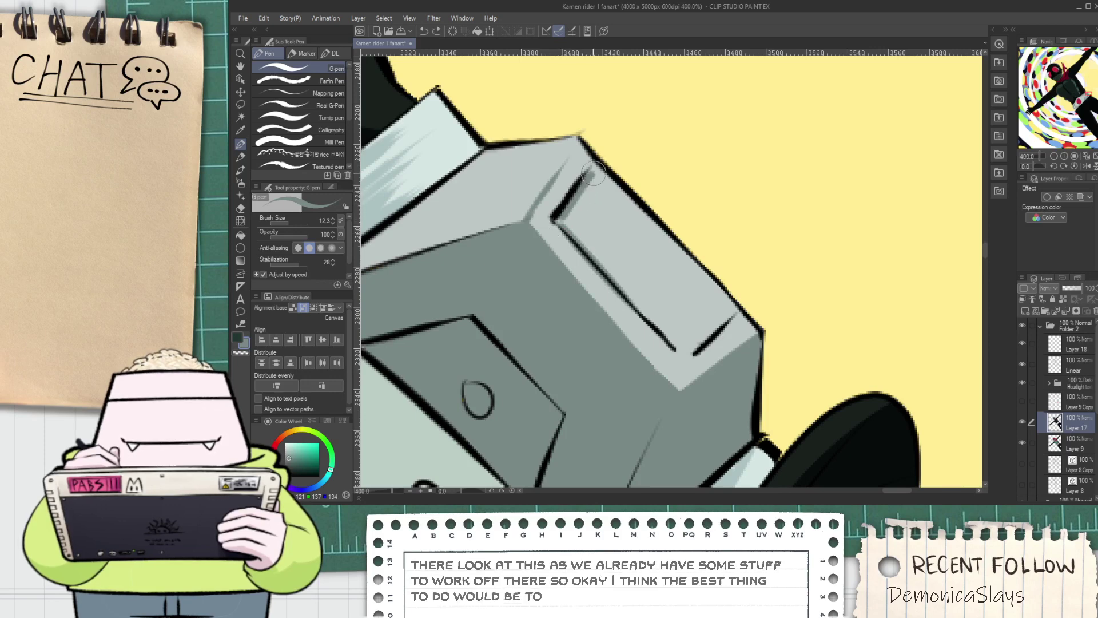
Outline the outer edge of the end face's recess in the dark grey and fill the recess with it
mouse_move(591, 177)
mouse_down()
mouse_move(723, 327)
mouse_move(700, 368)
mouse_move(713, 329)
mouse_move(738, 326)
mouse_up()
key(g)
scroll(682, 358, up, 2)
key(p)
key(g)
key(ctrl+z)
key(p)
key(g)
click(692, 305)
scroll(692, 305, down, 6)
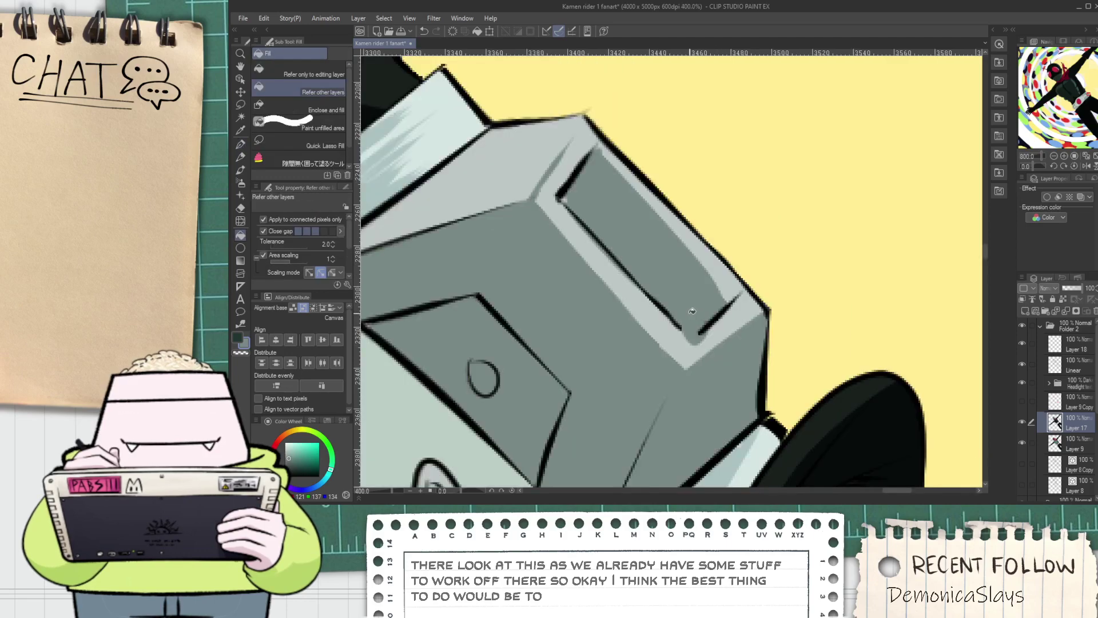
Clean up the recess corner with the face's light grey and repaint the recess interior, leaving thin dark bands along its edges
scroll(635, 337, up, 6)
key(p)
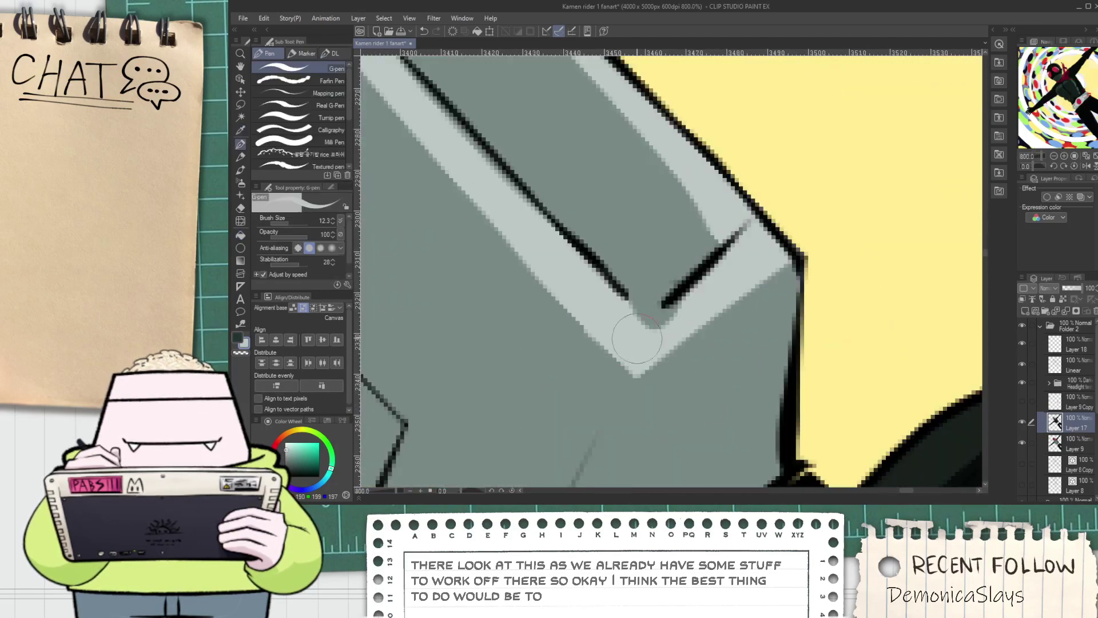
scroll(687, 298, down, 2)
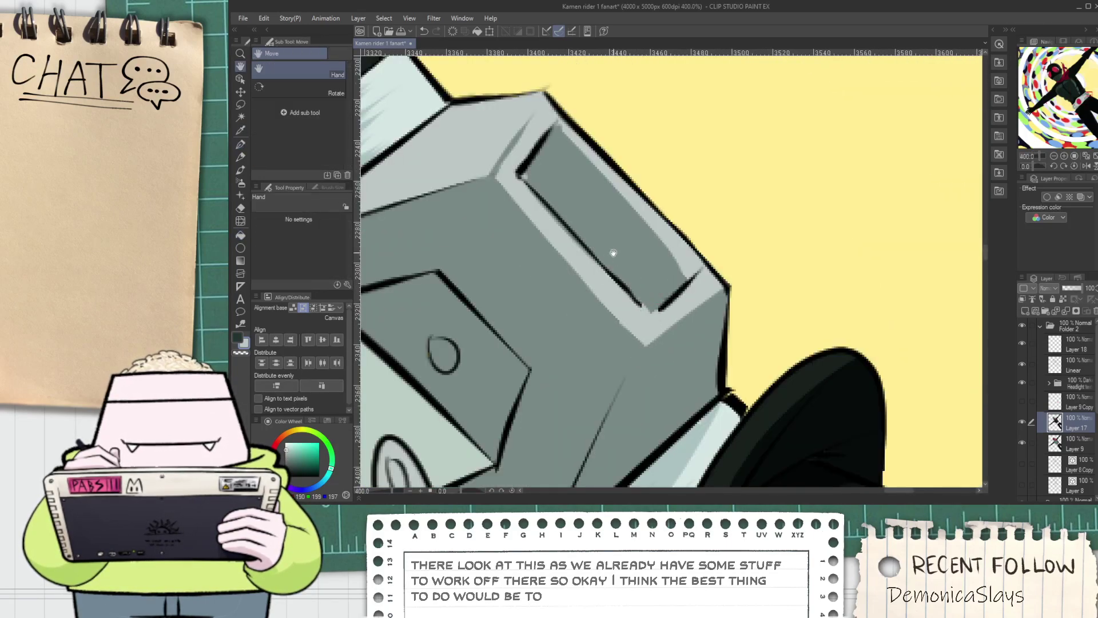
mouse_move(570, 174)
mouse_down()
mouse_move(684, 312)
mouse_move(665, 272)
mouse_up()
scroll(680, 308, down, 5)
key(space)
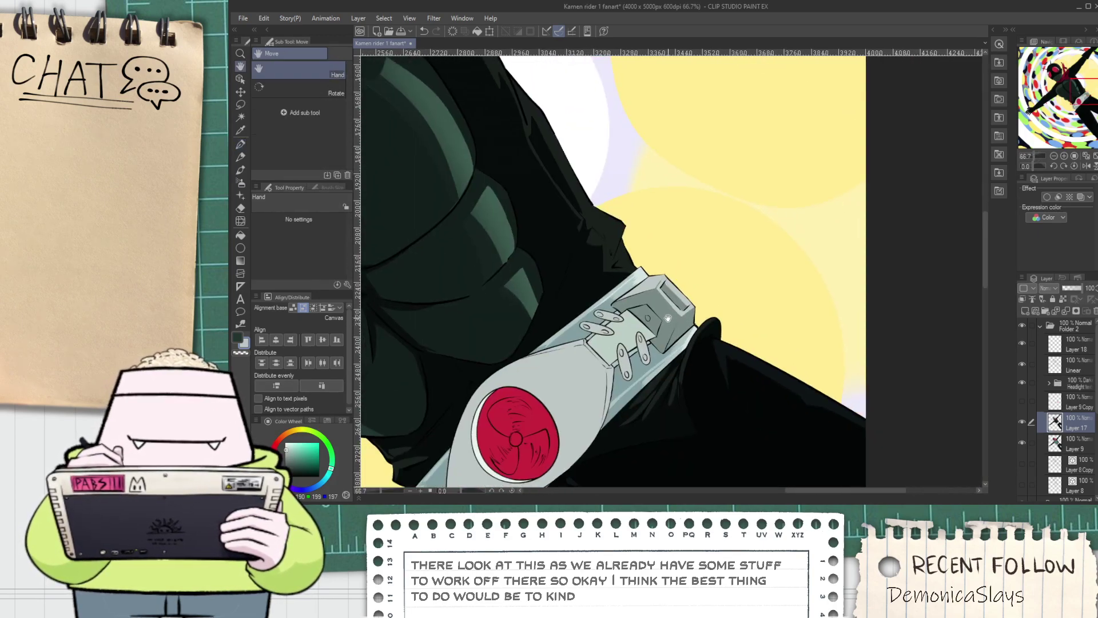
scroll(665, 271, up, 2)
scroll(665, 272, up, 4)
key(p)
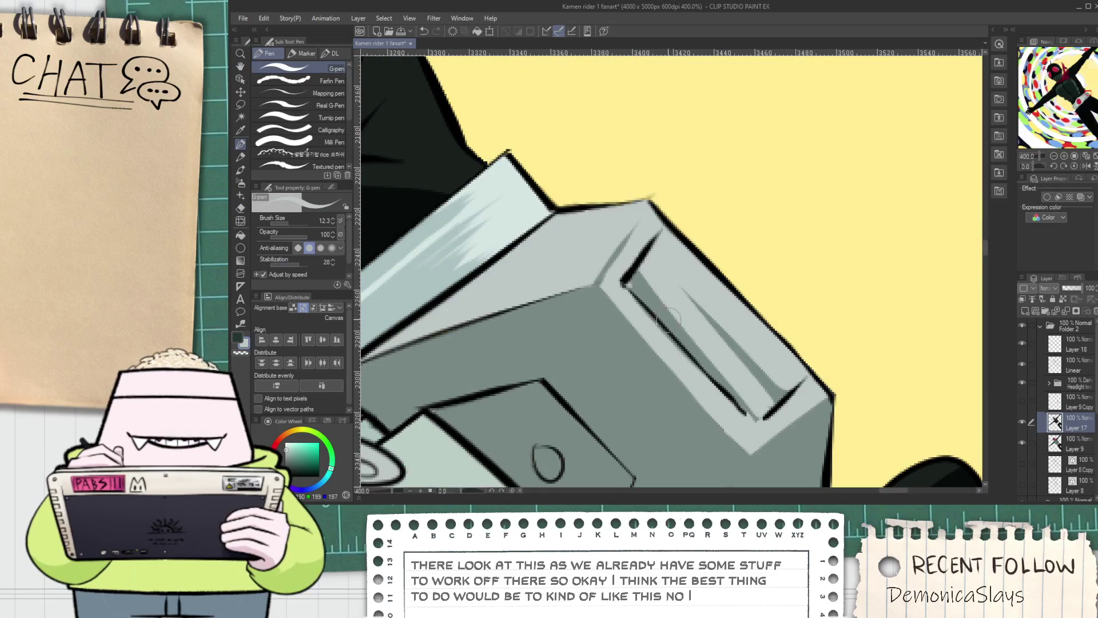
drag(628, 276, 762, 413)
key(ctrl+z)
mouse_move(629, 275)
mouse_down()
mouse_move(774, 422)
mouse_move(651, 255)
mouse_up()
key(ctrl+z)
scroll(762, 392, down, 3)
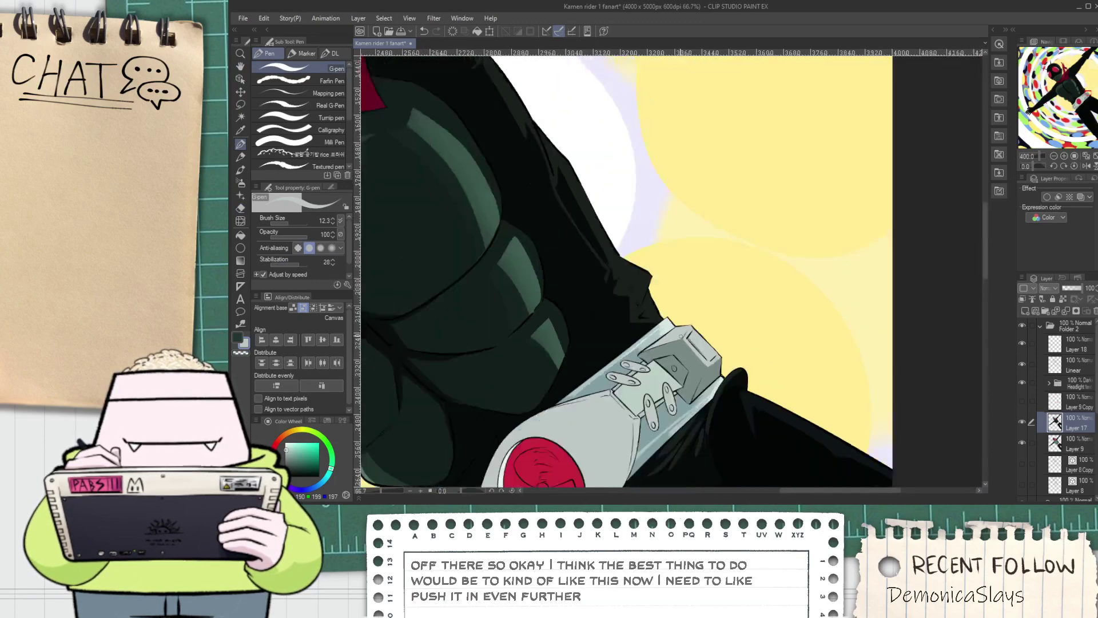
Sample the upper block's dark grey and fill the riveted bracket at the belt's lower end with it
key(i)
click(681, 343)
scroll(710, 343, down, 6)
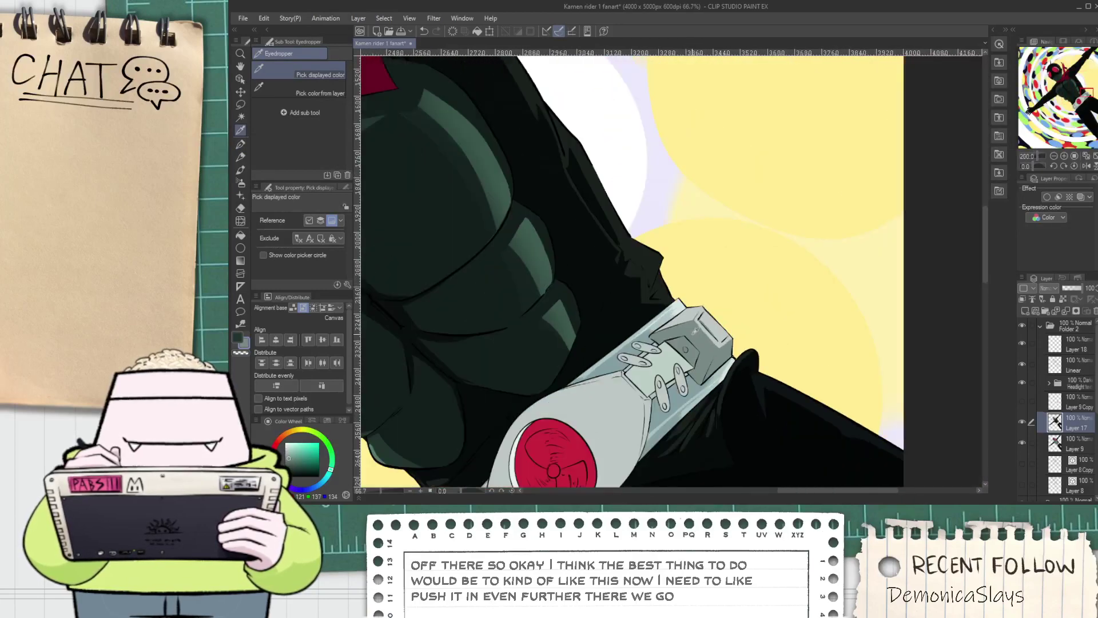
key(space)
drag(610, 423, 632, 377)
scroll(632, 377, up, 4)
scroll(633, 378, up, 5)
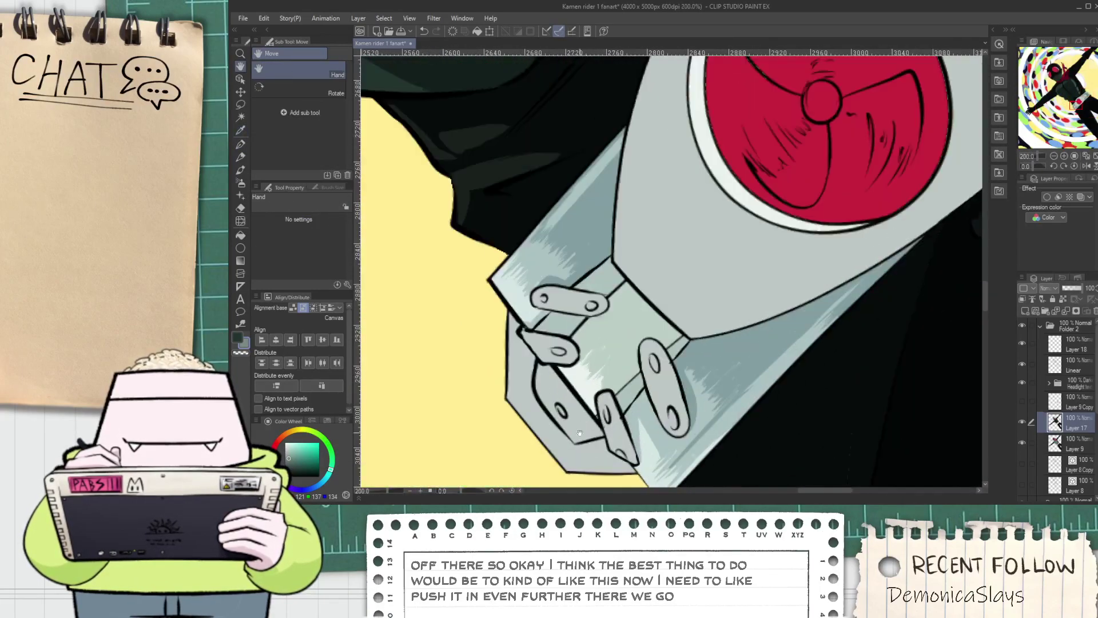
key(g)
click(561, 330)
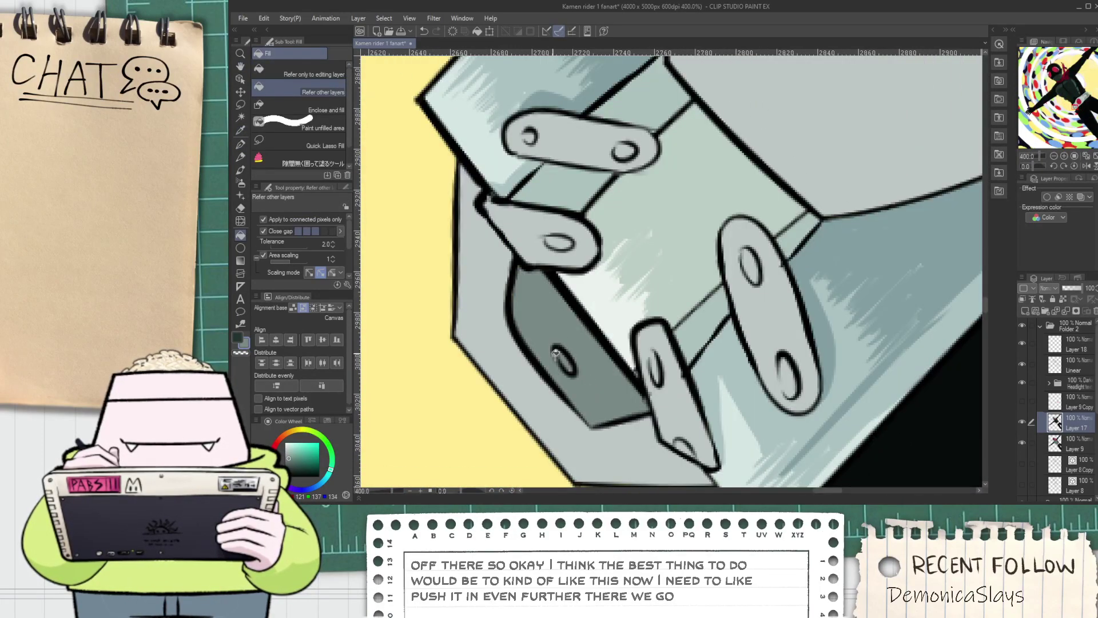
key(p)
Fill the side block behind the lower bracket with the same dark grey
key(g)
click(537, 396)
scroll(550, 379, down, 2)
scroll(525, 298, up, 2)
key(p)
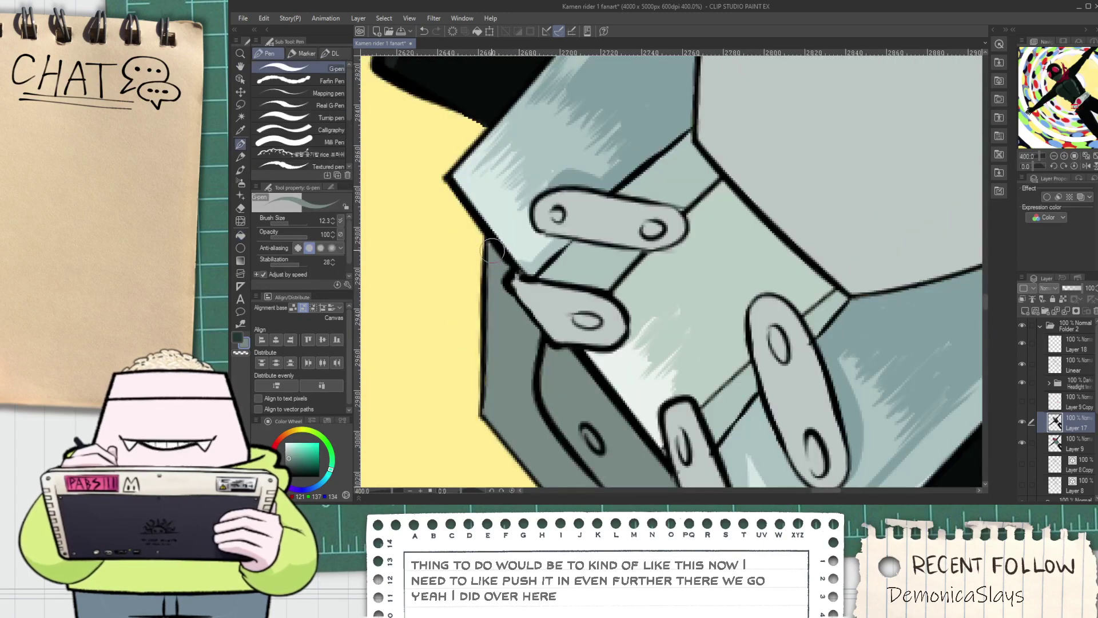
Shade the upper and rounded edges of the pointed link at the belt's lower end with dark grey G-pen strokes
scroll(540, 296, up, 3)
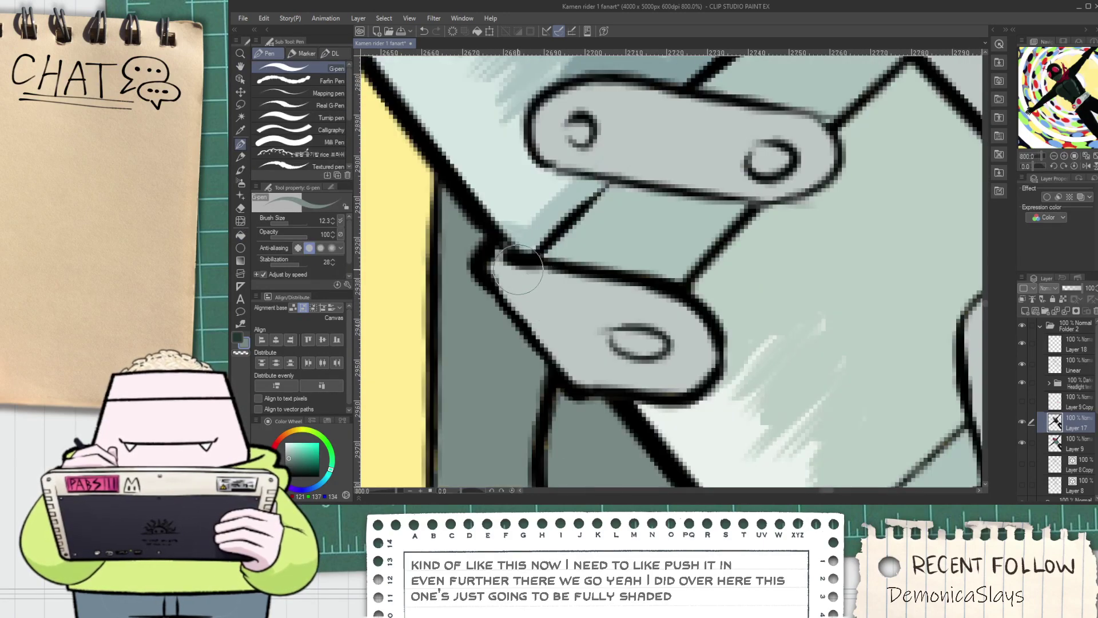
drag(507, 271, 629, 292)
key(ctrl+z)
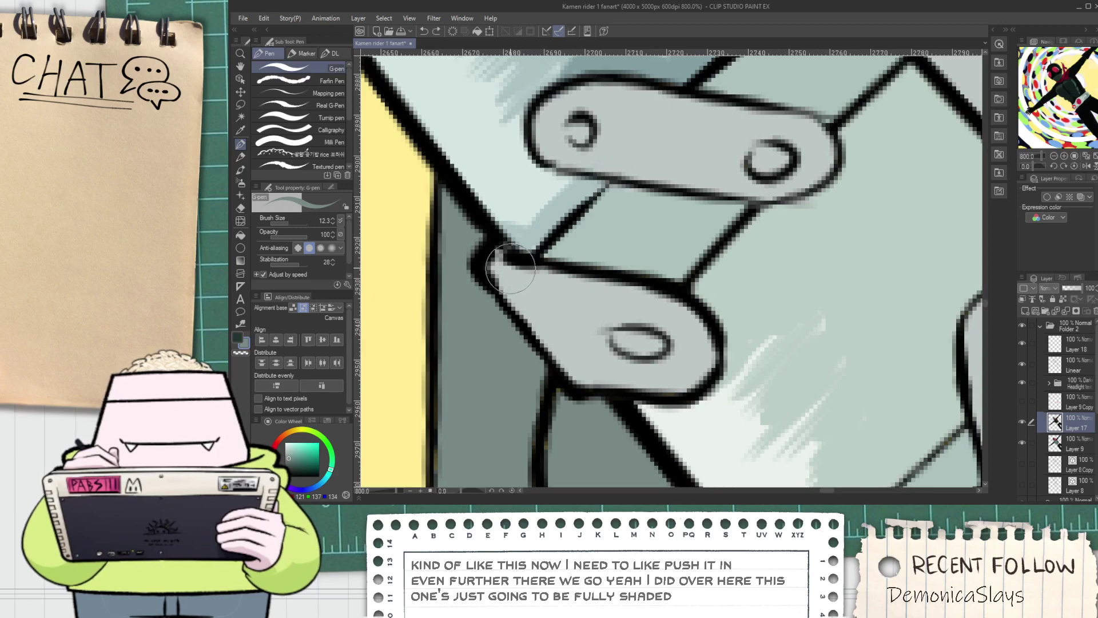
drag(497, 269, 621, 294)
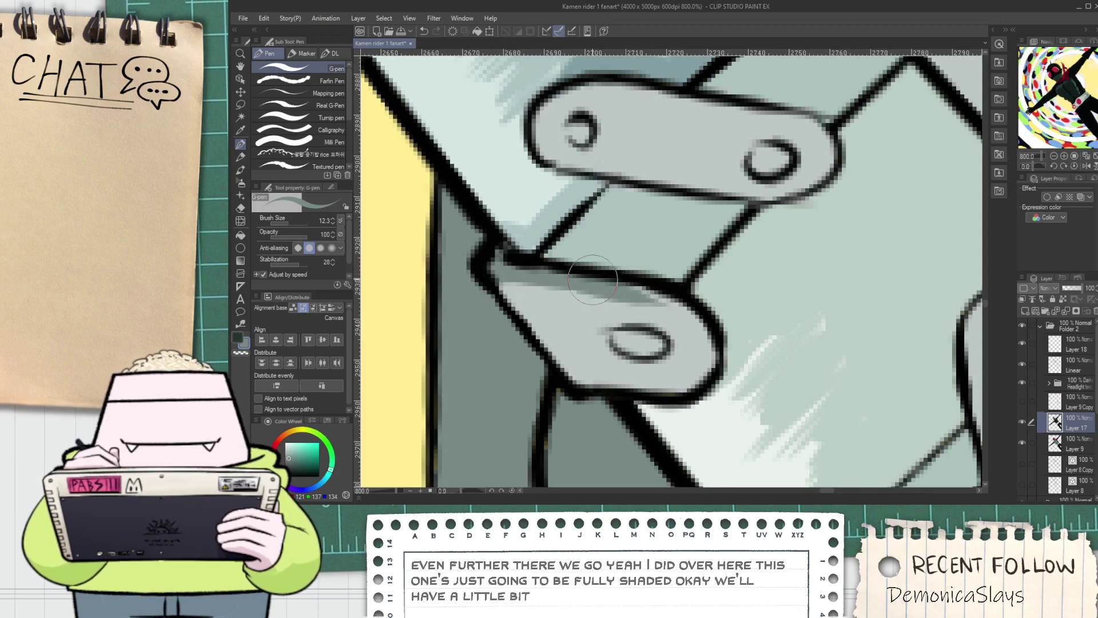
Shade the upper edge of the two-rivet link above the pointed link with a thin dark grey stroke
key(space)
drag(724, 289, 575, 398)
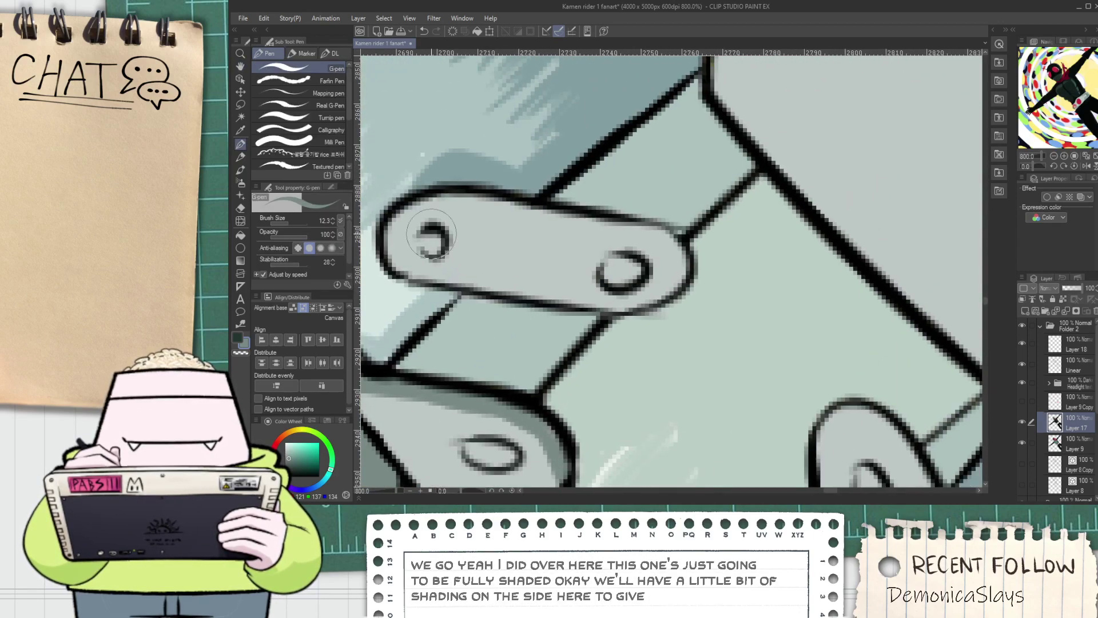
drag(487, 195, 659, 220)
key(ctrl+z)
drag(477, 197, 626, 212)
key(ctrl+z)
mouse_move(433, 193)
mouse_down()
mouse_move(533, 200)
mouse_move(447, 195)
mouse_move(642, 233)
mouse_up()
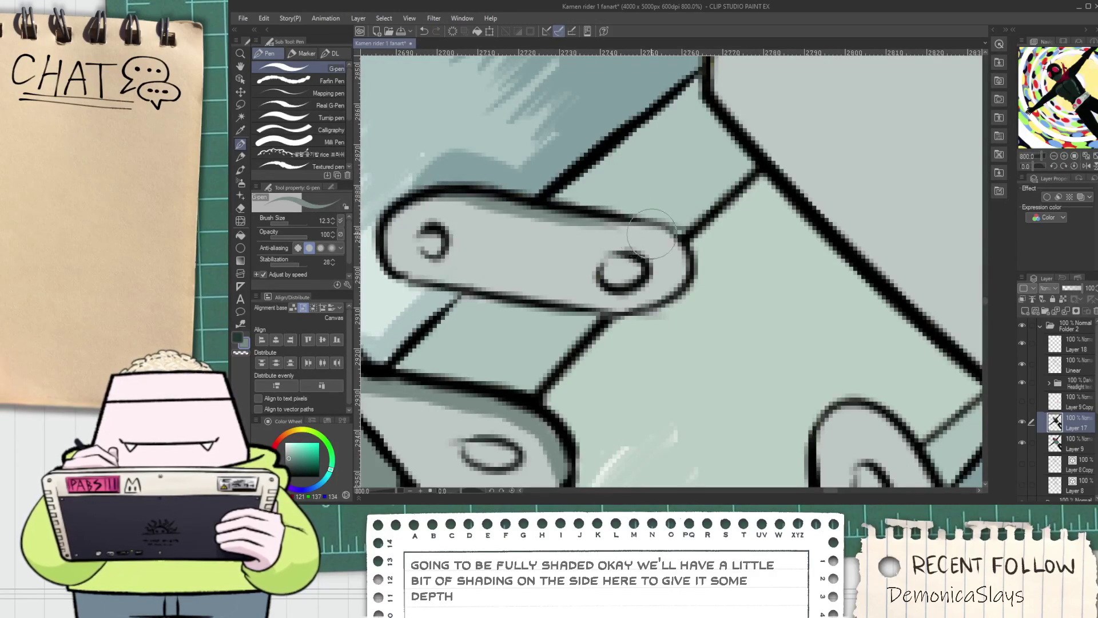
Shade the right-hand edges of the narrow link and the long link on the plate's other side in dark grey
mouse_move(579, 216)
mouse_down()
mouse_move(668, 240)
mouse_move(687, 281)
mouse_move(638, 253)
mouse_move(583, 147)
mouse_up()
key(ctrl+minus)
mouse_move(583, 311)
mouse_down()
mouse_move(644, 449)
mouse_move(583, 305)
mouse_move(628, 440)
mouse_up()
key(ctrl+z)
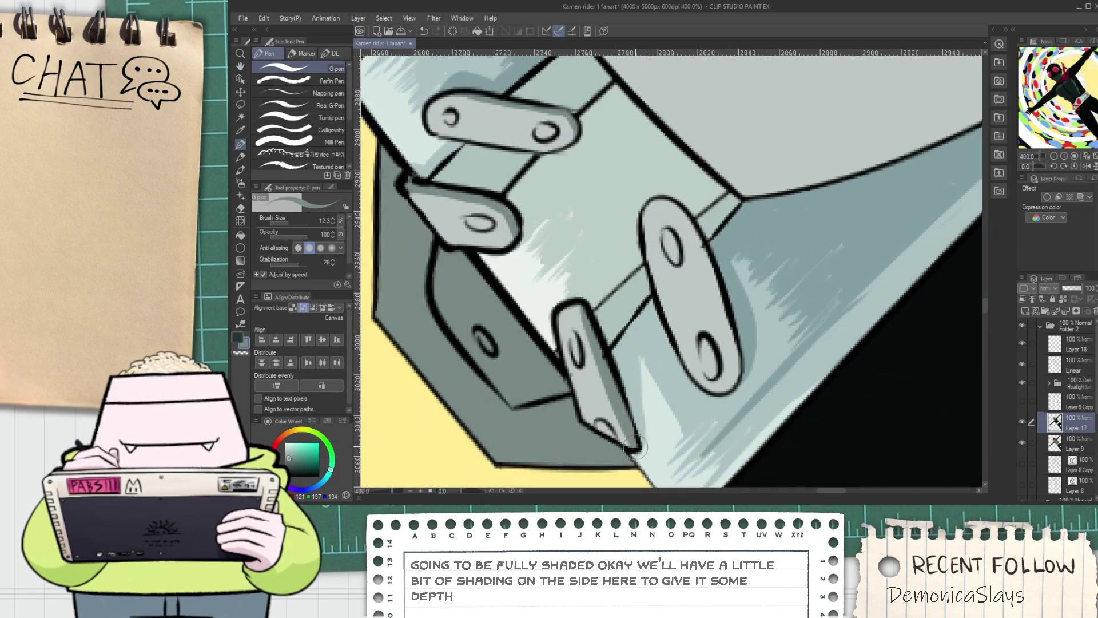
drag(669, 213, 737, 354)
drag(706, 264, 737, 383)
scroll(710, 314, down, 1)
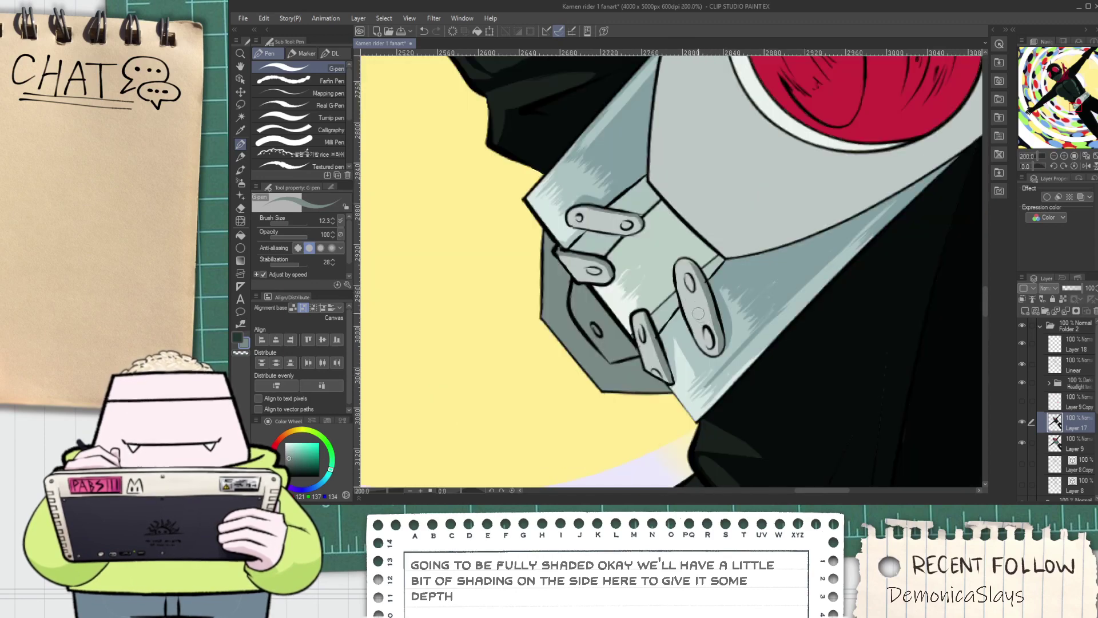
Shade the two rivet holes of the upper link with the dark grey G-pen
scroll(688, 290, up, 2)
key(space)
scroll(744, 366, down, 8)
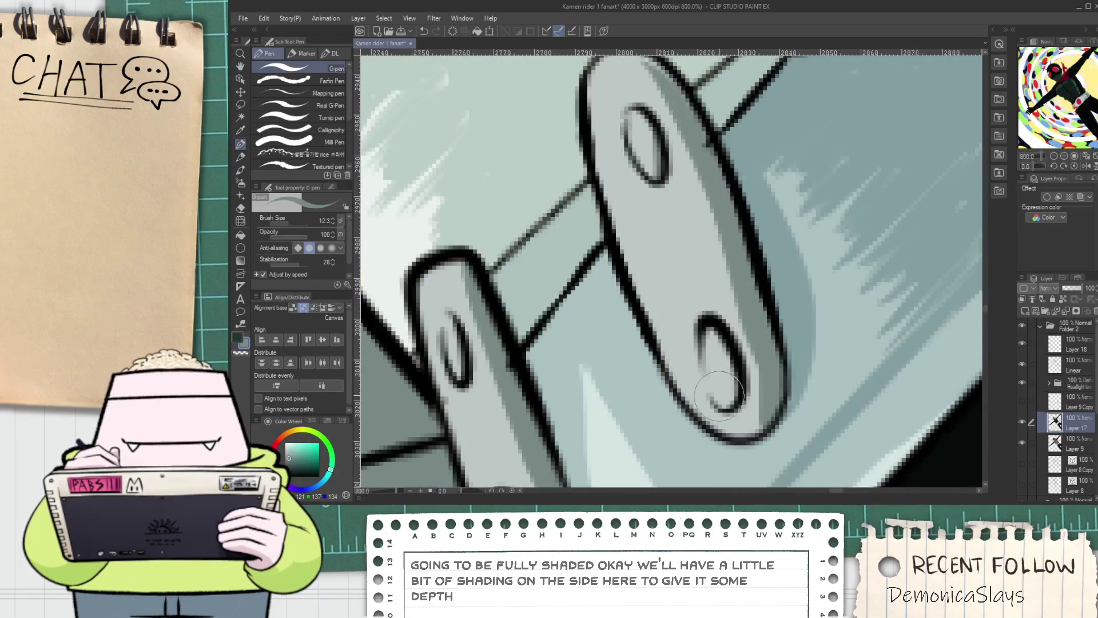
scroll(712, 337, up, 8)
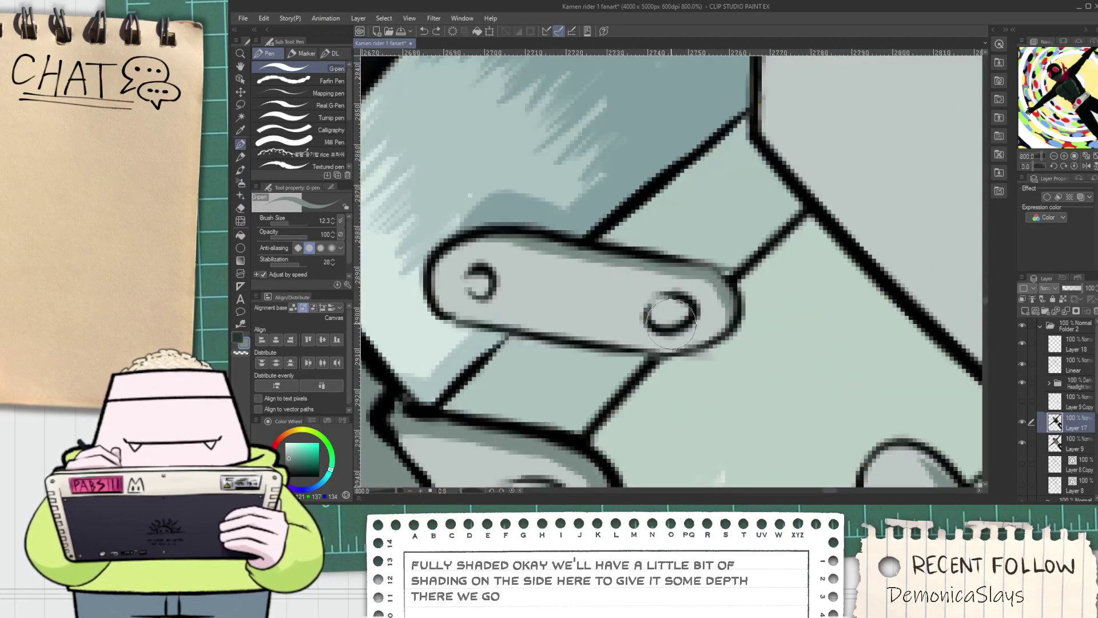
scroll(487, 285, down, 8)
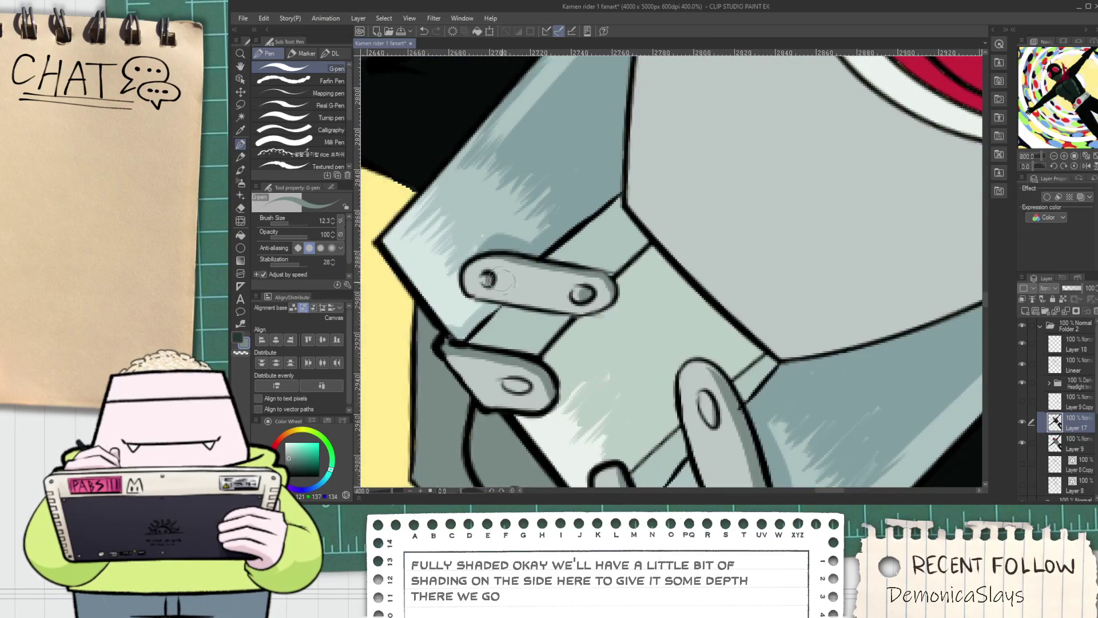
scroll(529, 326, up, 8)
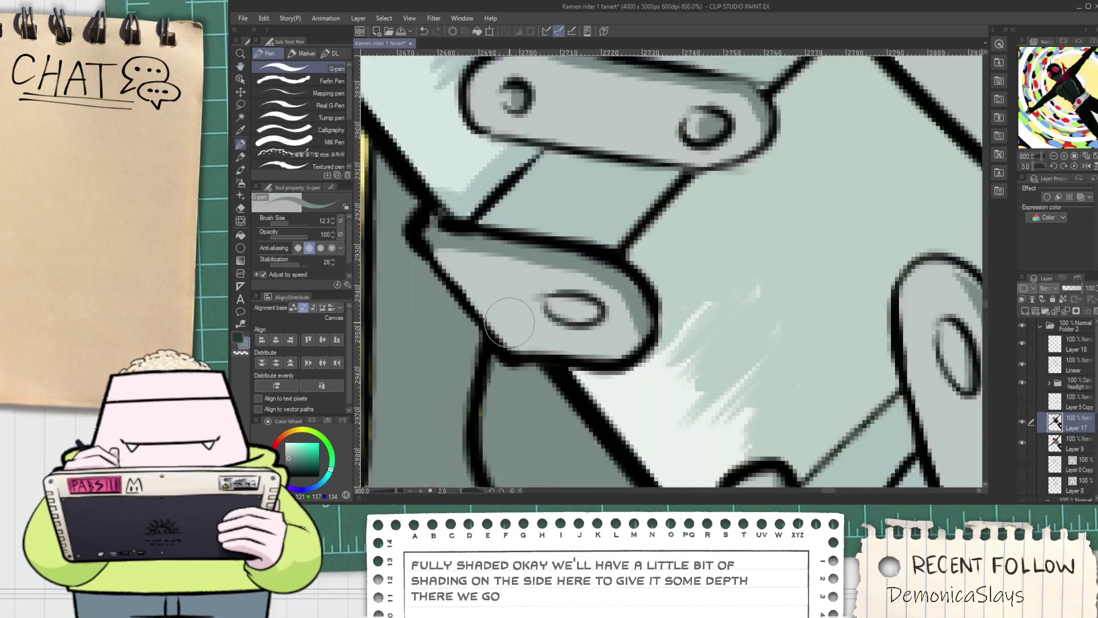
Outline a wide dark grey band across the pointed link beside its rivet and fill it in
drag(478, 255, 513, 341)
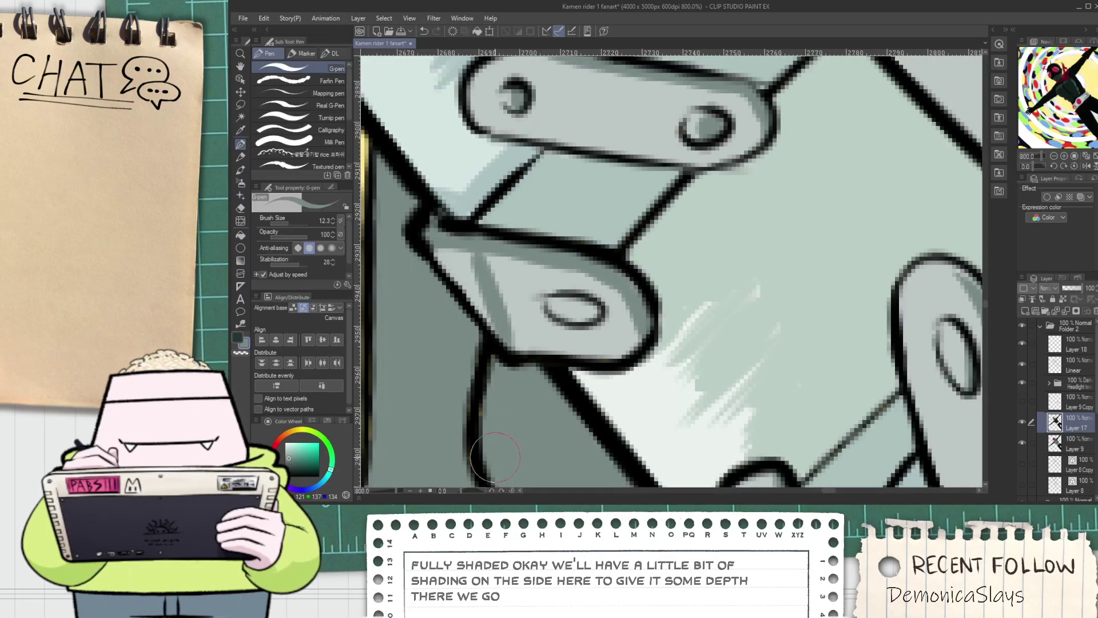
key(i)
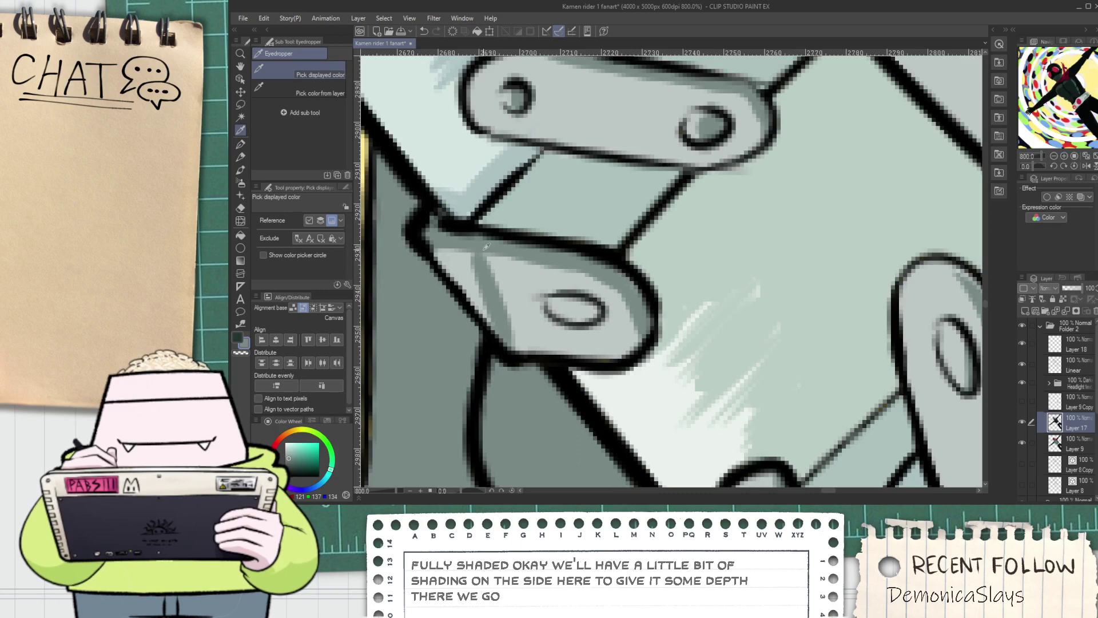
key(p)
drag(484, 259, 497, 332)
drag(532, 260, 548, 353)
key(g)
click(520, 315)
key(p)
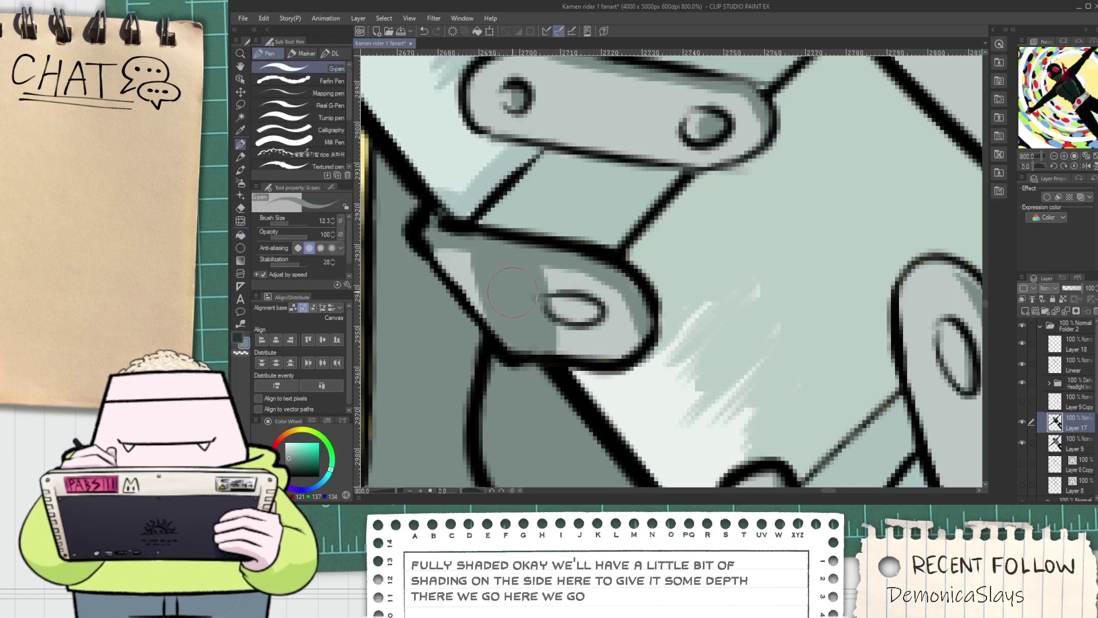
Paint a wide and a narrow dark grey band across the upper two-rivet link, between its rivets
scroll(537, 300, down, 2)
scroll(523, 197, up, 2)
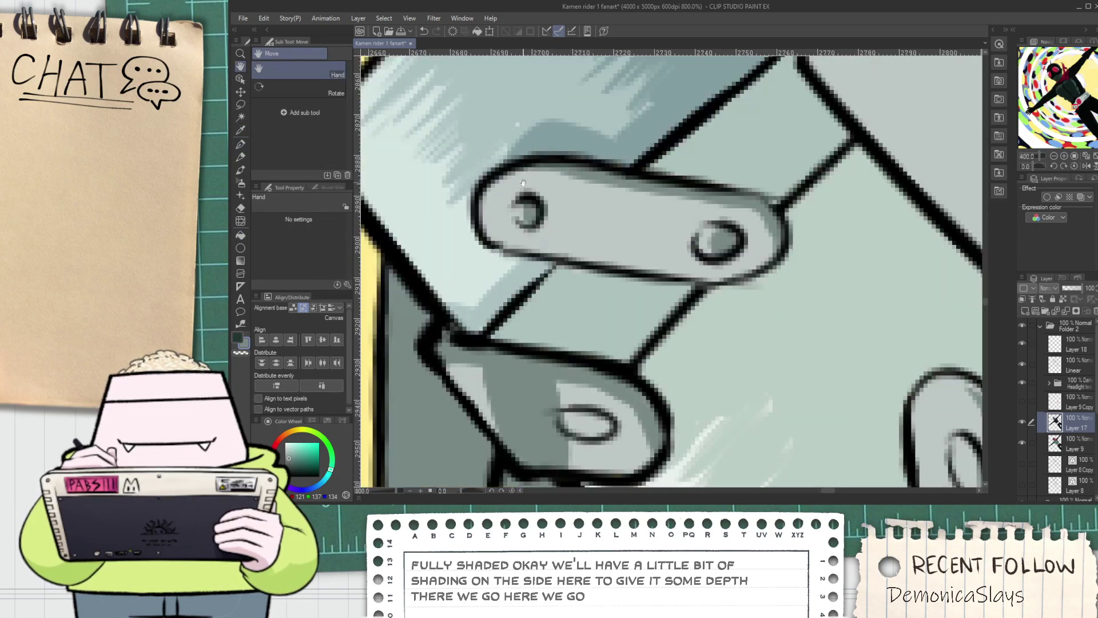
drag(535, 176, 541, 249)
mouse_move(564, 209)
mouse_down()
mouse_move(575, 229)
mouse_move(556, 198)
mouse_up()
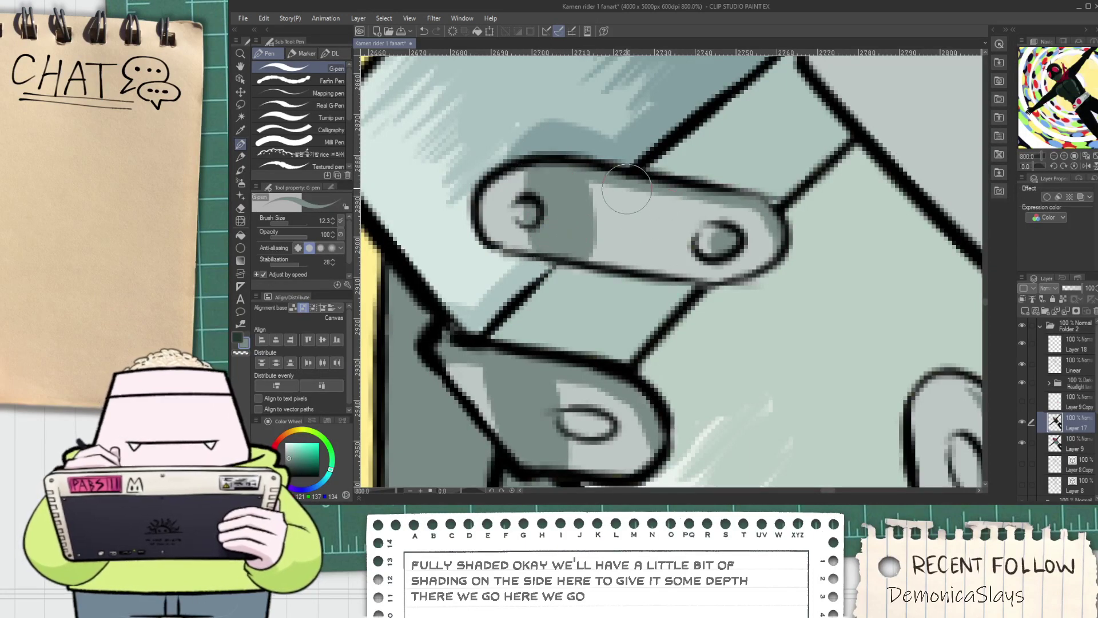
drag(661, 208, 673, 256)
Shade the lower part of the narrow link in dark grey, keeping a light area around its upper rivet
scroll(672, 257, down, 3)
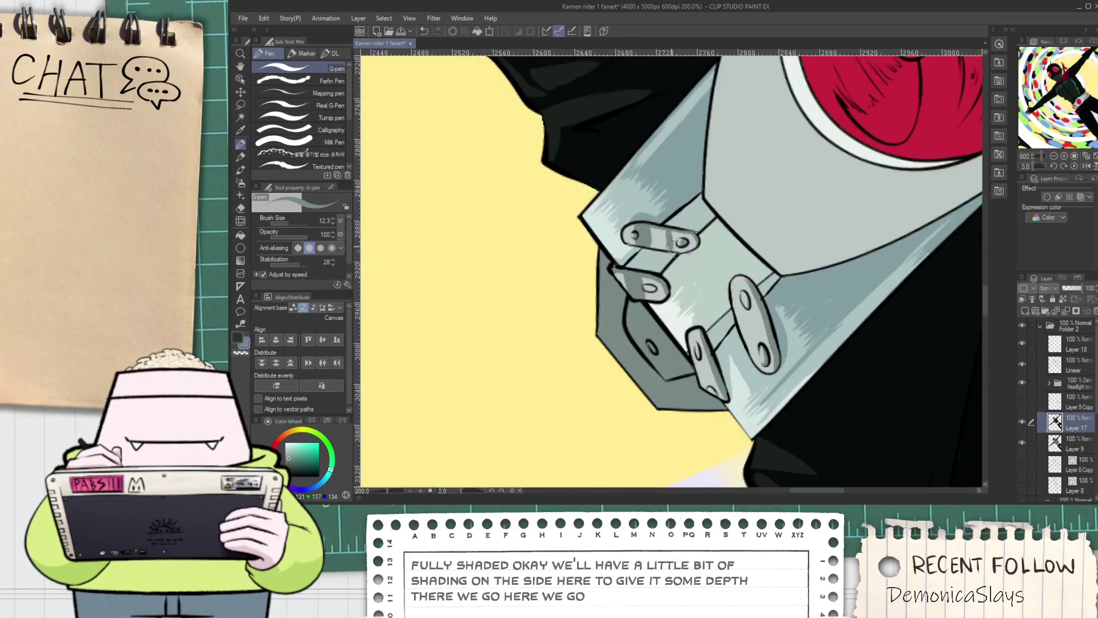
scroll(661, 367, up, 3)
mouse_move(675, 335)
mouse_down()
mouse_move(660, 366)
mouse_move(694, 369)
mouse_up()
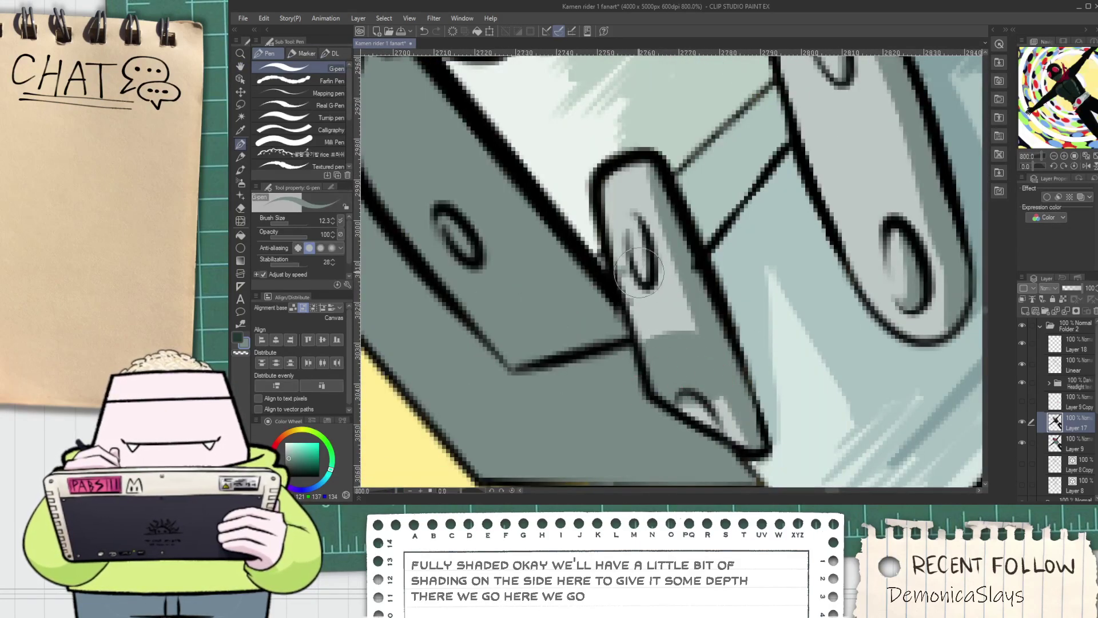
Paint dark grey bands across the long link between its rivets and around its lower end
scroll(624, 273, down, 4)
scroll(671, 229, up, 5)
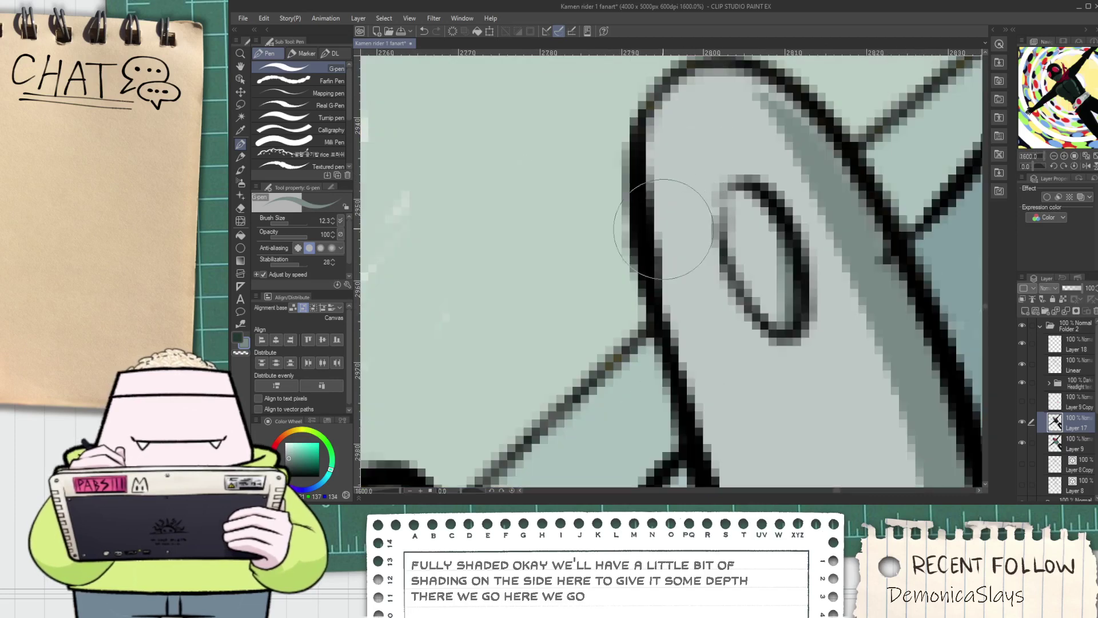
scroll(735, 285, down, 2)
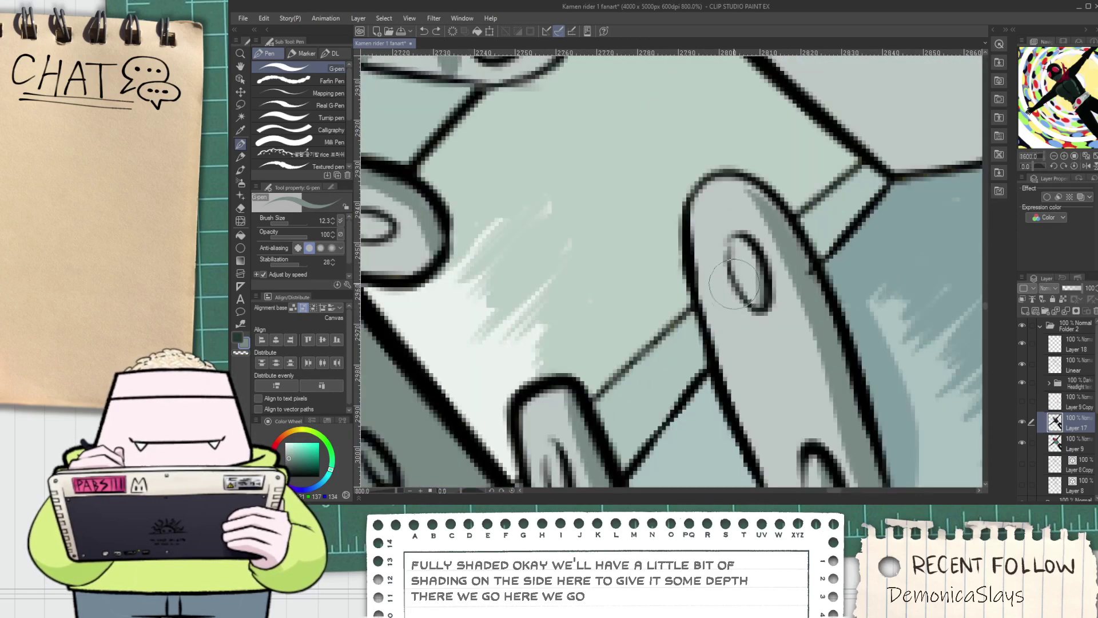
mouse_move(708, 316)
mouse_down()
mouse_move(789, 279)
mouse_move(713, 332)
mouse_move(813, 288)
mouse_move(762, 322)
mouse_move(752, 348)
mouse_move(718, 357)
mouse_move(829, 297)
mouse_up()
mouse_move(756, 426)
mouse_down()
mouse_move(738, 337)
mouse_move(781, 334)
mouse_move(817, 301)
mouse_up()
mouse_move(763, 428)
mouse_down()
mouse_move(801, 409)
mouse_move(826, 458)
mouse_move(801, 411)
mouse_up()
key(ctrl+z)
mouse_move(837, 417)
mouse_down()
mouse_move(847, 398)
mouse_move(742, 366)
mouse_up()
Sample a darker grey and paint a thin line along the shaded side of the long link and the narrow link
scroll(835, 466, down, 5)
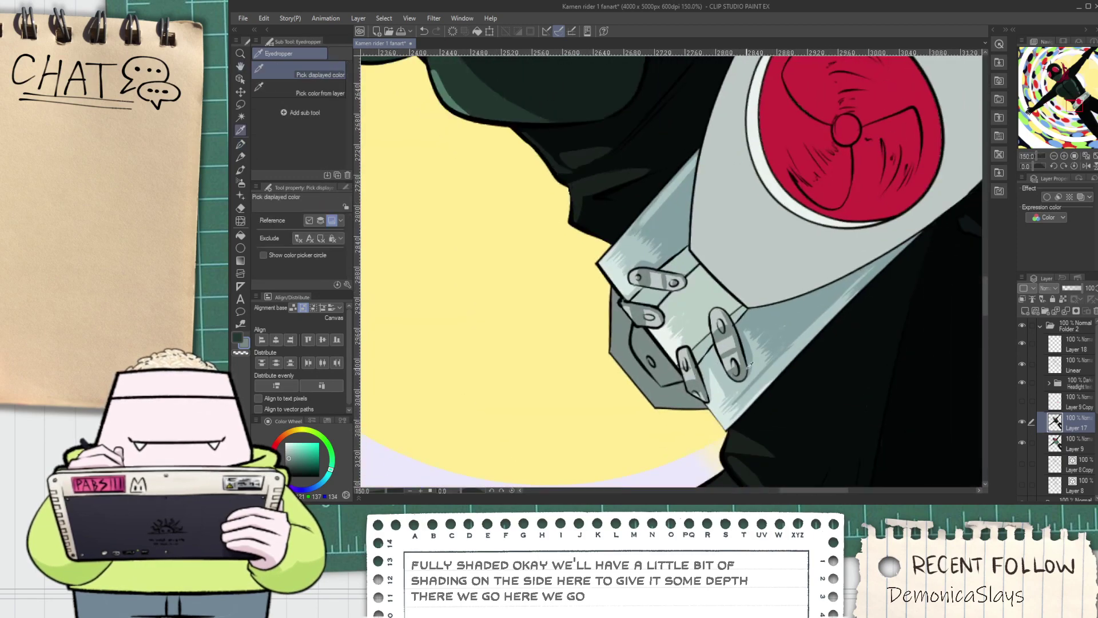
scroll(743, 347, up, 5)
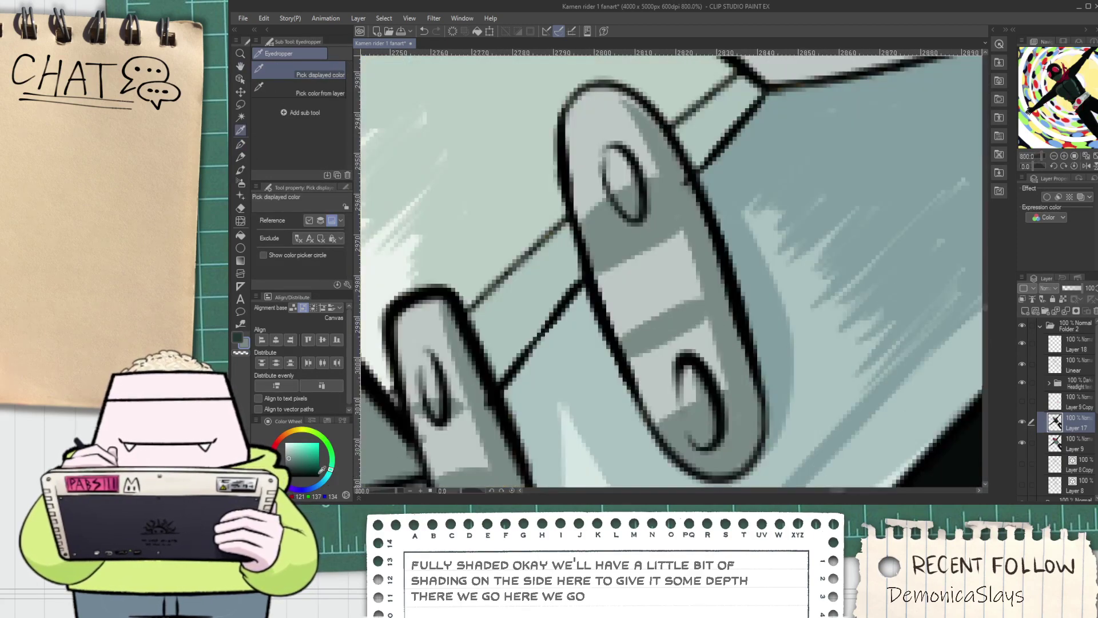
drag(716, 409, 683, 359)
mouse_move(675, 430)
mouse_down()
mouse_move(702, 331)
mouse_move(698, 425)
mouse_move(728, 369)
mouse_move(708, 353)
mouse_move(695, 440)
mouse_move(693, 316)
mouse_move(717, 400)
mouse_up()
key(ctrl+z)
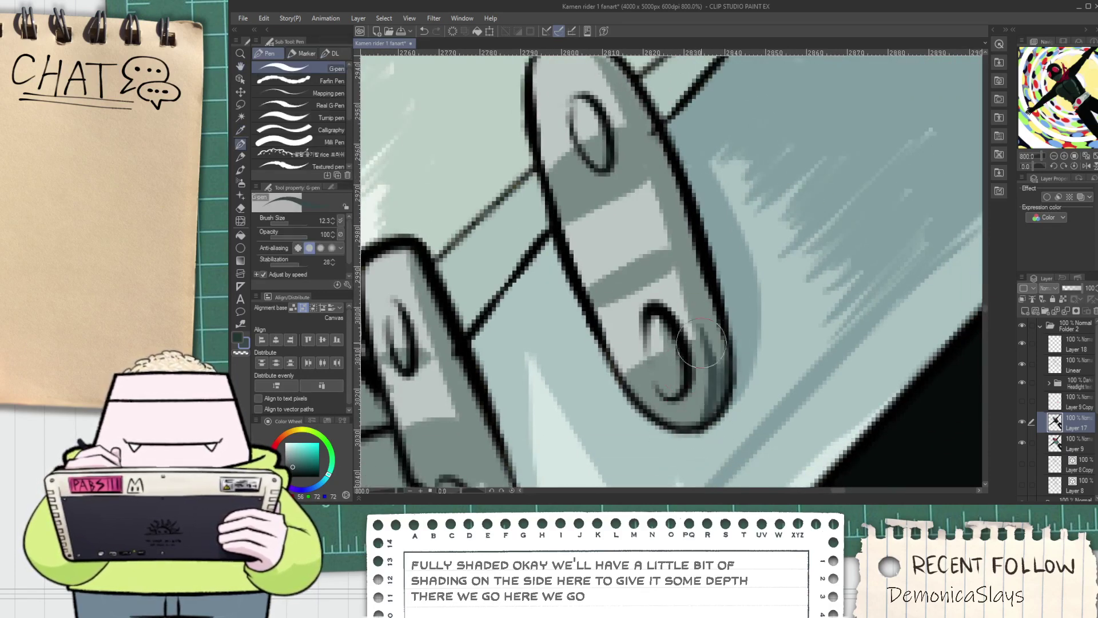
mouse_move(627, 141)
mouse_down()
mouse_move(647, 246)
mouse_move(685, 382)
mouse_up()
key(ctrl+z)
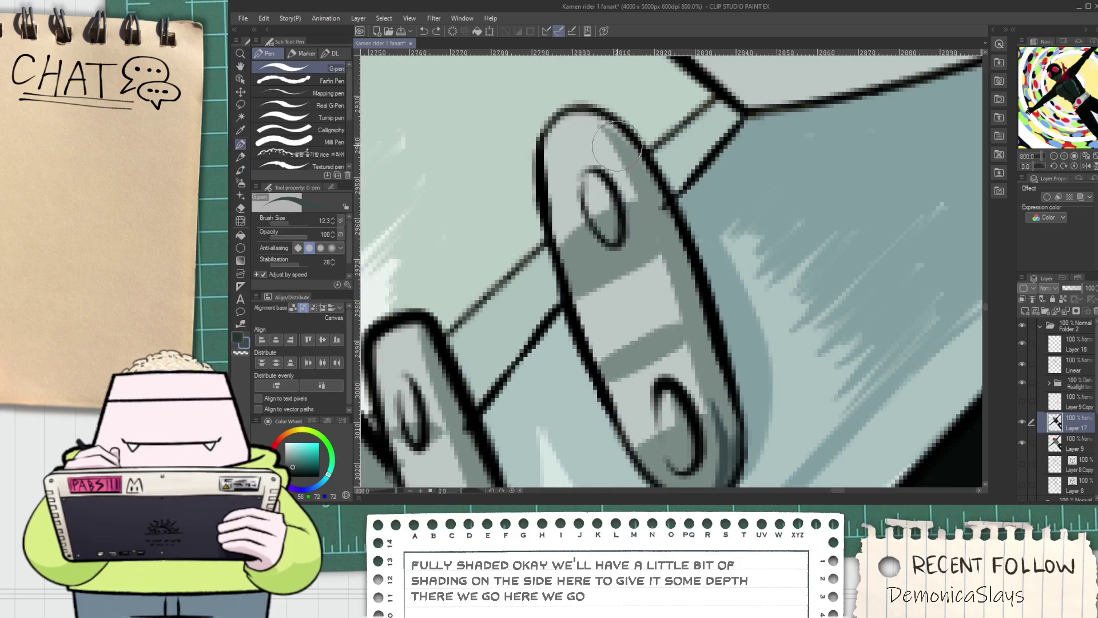
drag(622, 150, 707, 405)
mouse_move(592, 344)
mouse_down()
mouse_move(504, 332)
mouse_move(629, 303)
mouse_up()
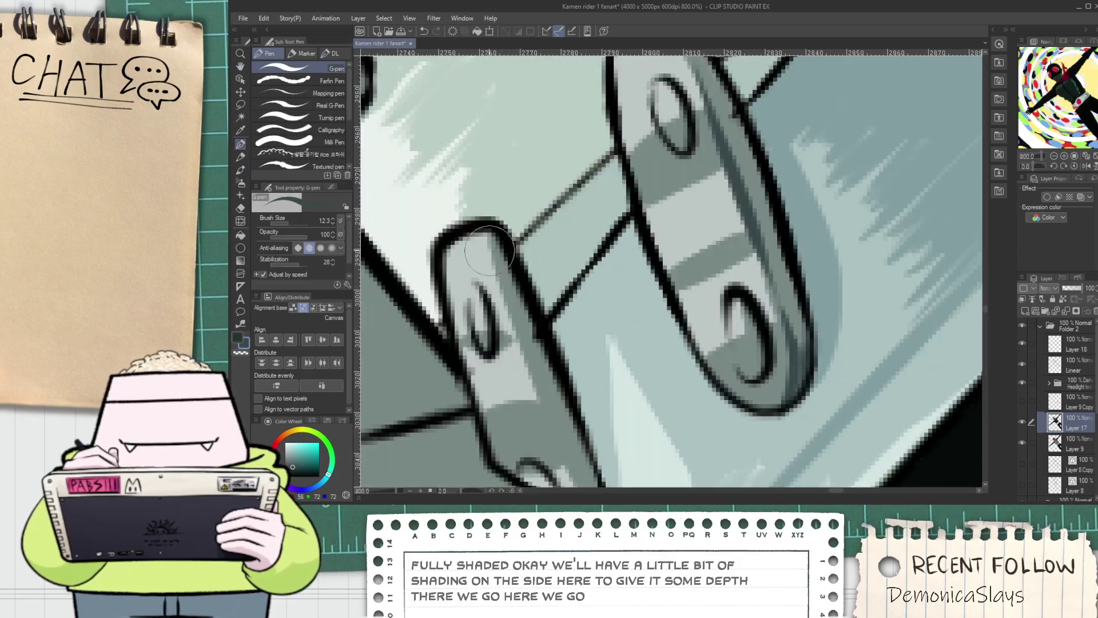
drag(486, 230, 534, 386)
Paint the darker grey line along the shaded upper edges of the pointed link and the two-rivet link
scroll(528, 386, down, 3)
scroll(490, 358, up, 3)
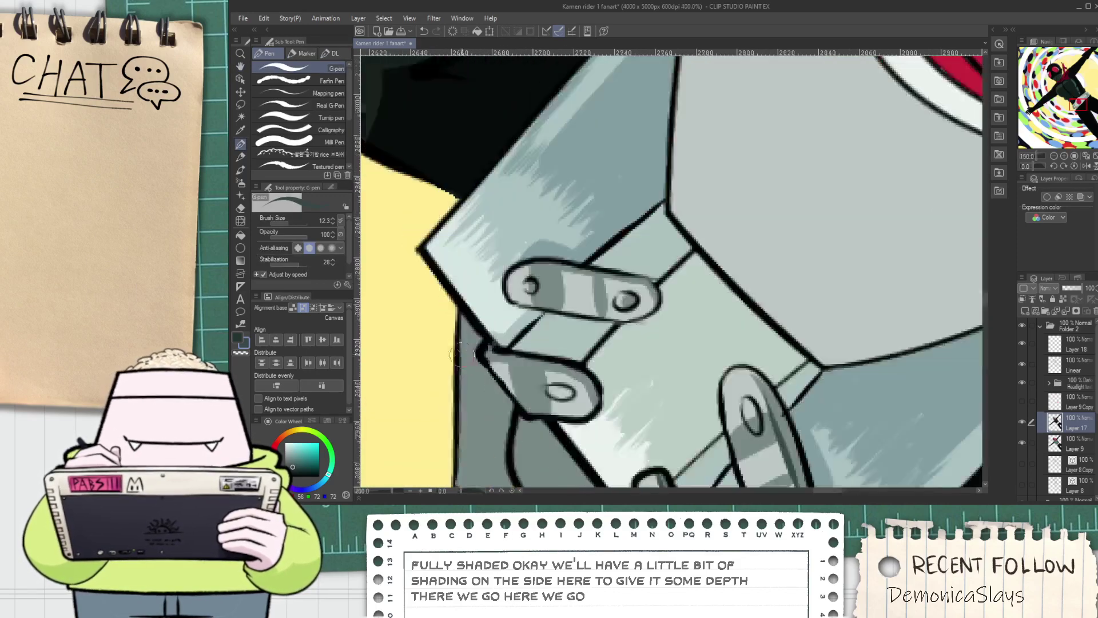
drag(458, 343, 615, 382)
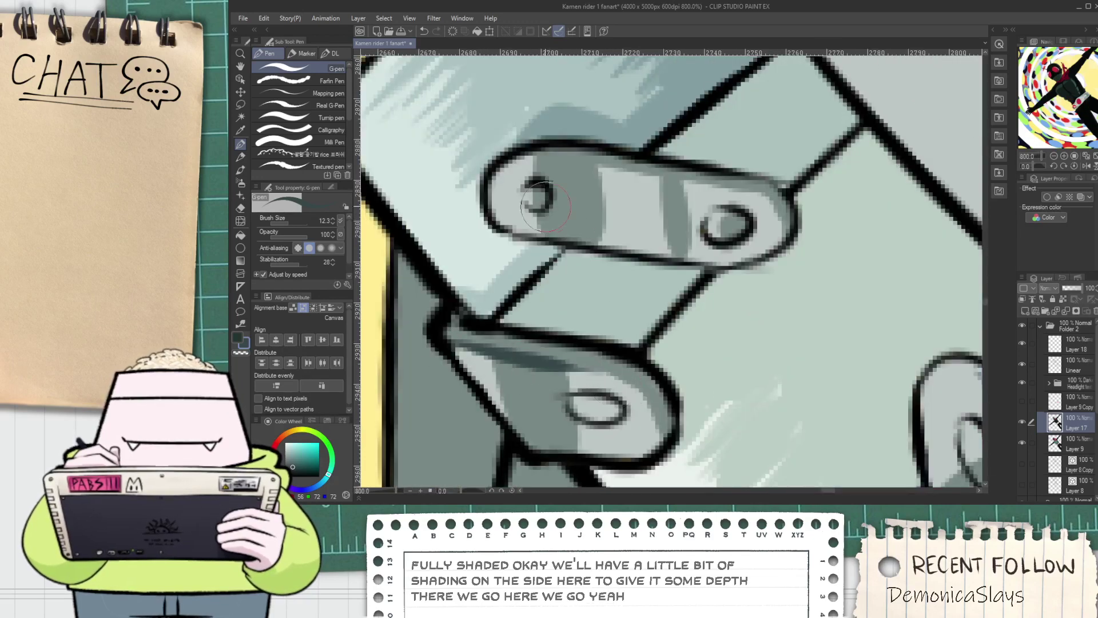
drag(532, 159, 717, 185)
key(ctrl+z)
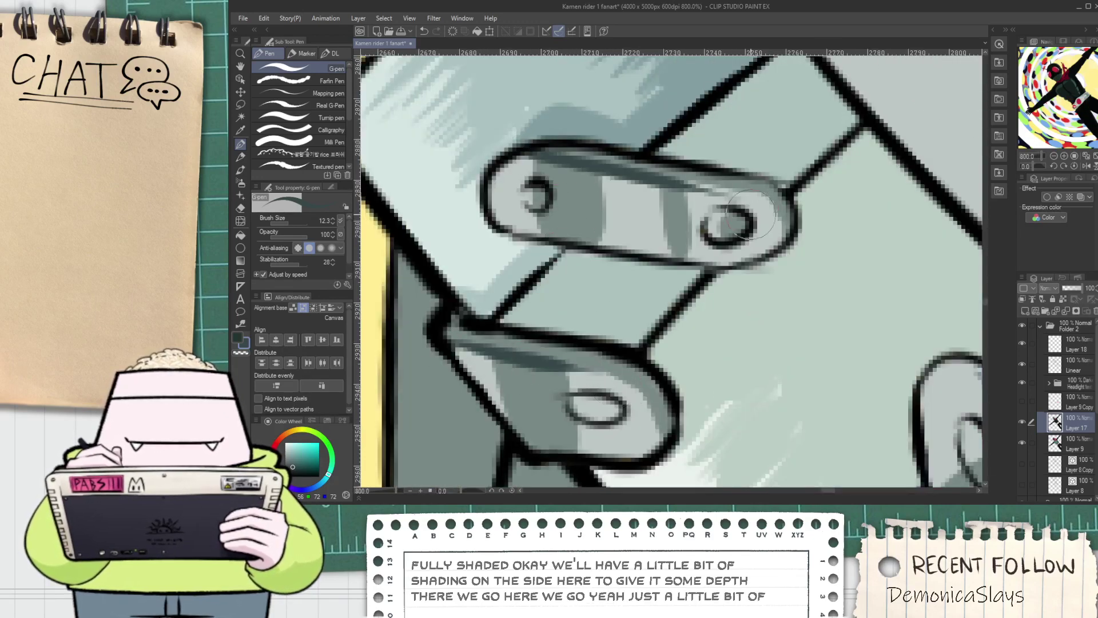
Pick a near-white colour (236, 236, 236) and paint highlights on the narrow link's upper end and light band
scroll(691, 205, down, 3)
scroll(690, 205, down, 3)
drag(698, 261, 613, 299)
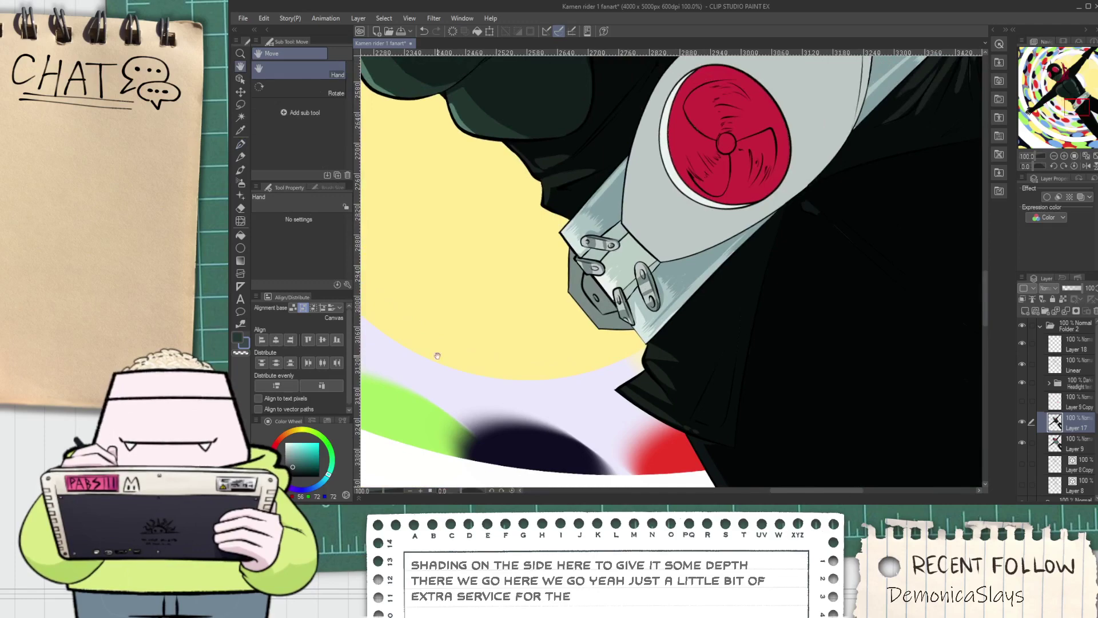
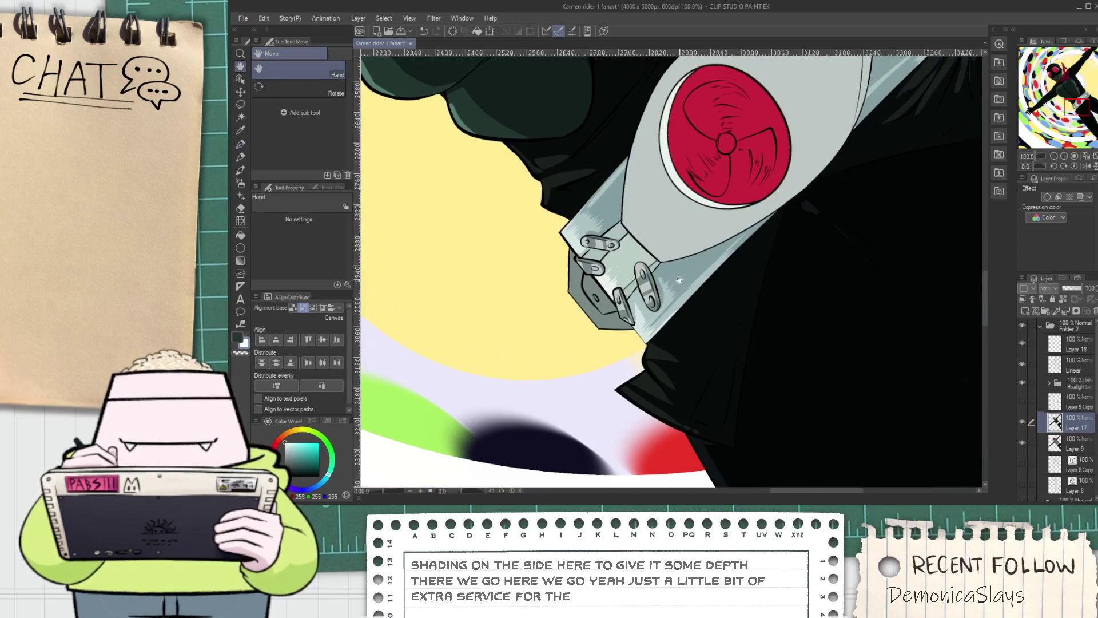
scroll(674, 282, up, 5)
key(alt)
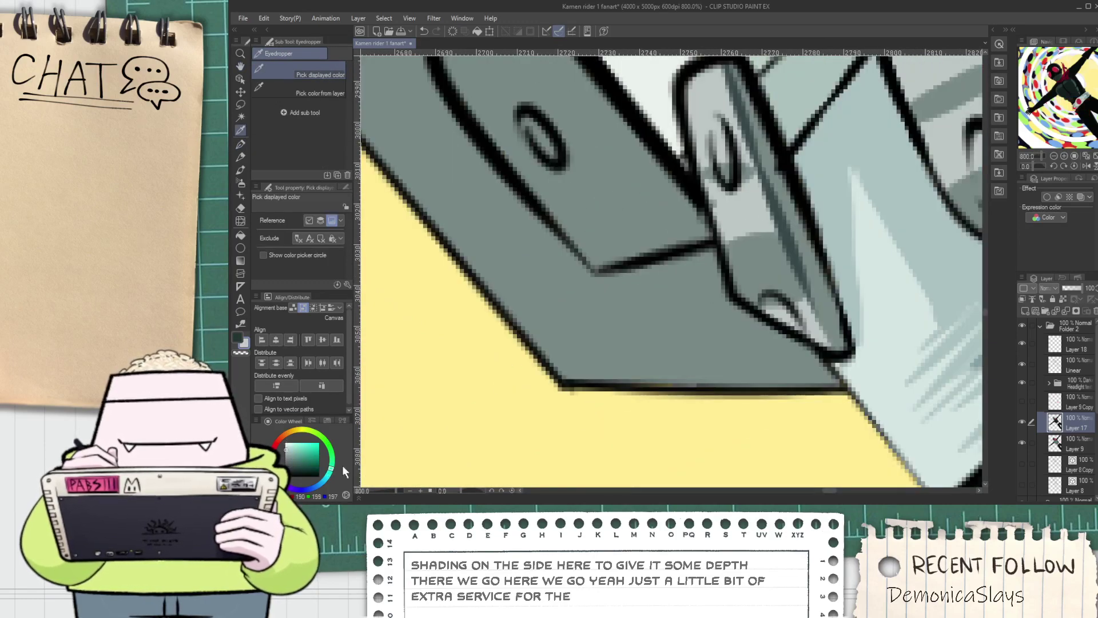
click(285, 445)
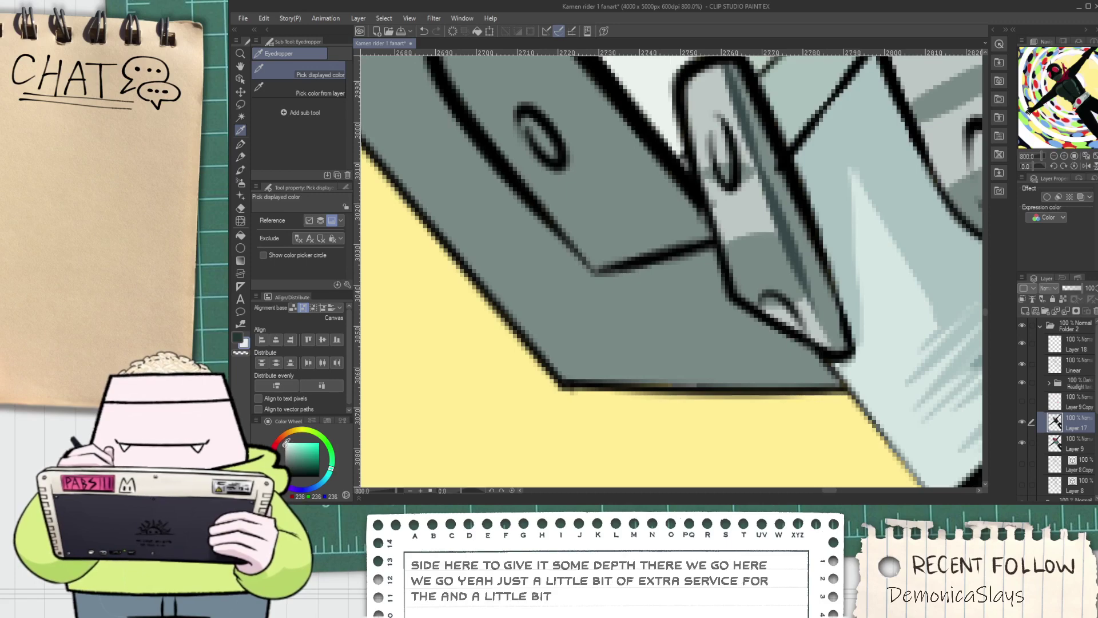
drag(680, 285, 616, 418)
drag(633, 335, 669, 326)
mouse_move(635, 217)
mouse_down()
mouse_move(647, 230)
mouse_move(638, 243)
mouse_up()
Fill the pointed link's light area around the rivet and the rivet itself with near-white
scroll(638, 242, down, 1)
mouse_move(554, 143)
mouse_down()
mouse_move(610, 304)
mouse_move(592, 339)
mouse_up()
scroll(609, 304, up, 1)
key(g)
click(626, 340)
click(611, 311)
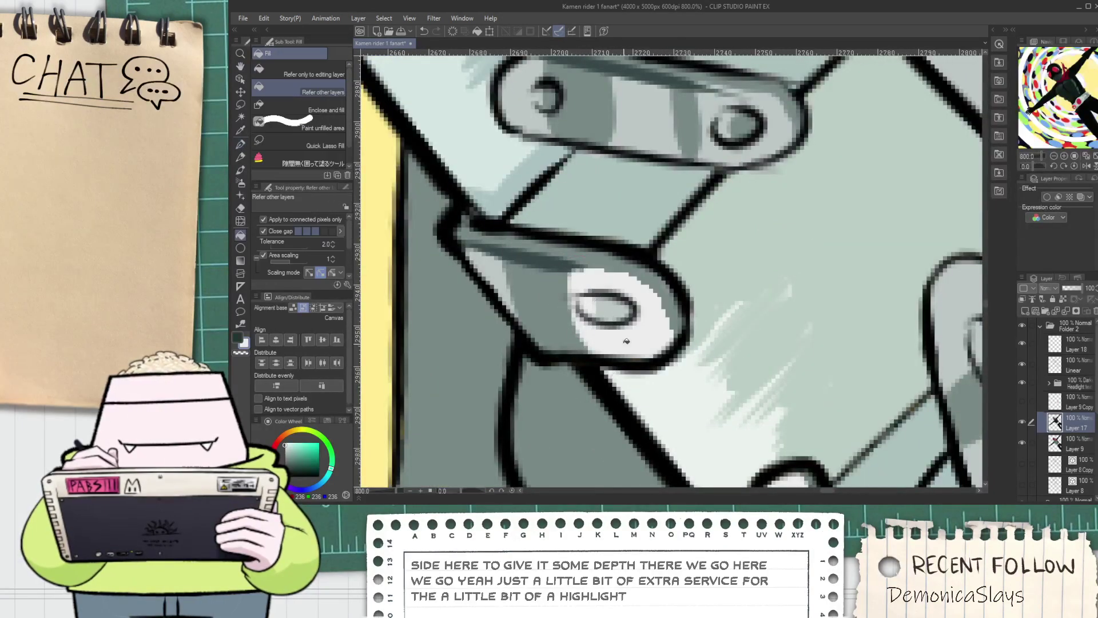
key(p)
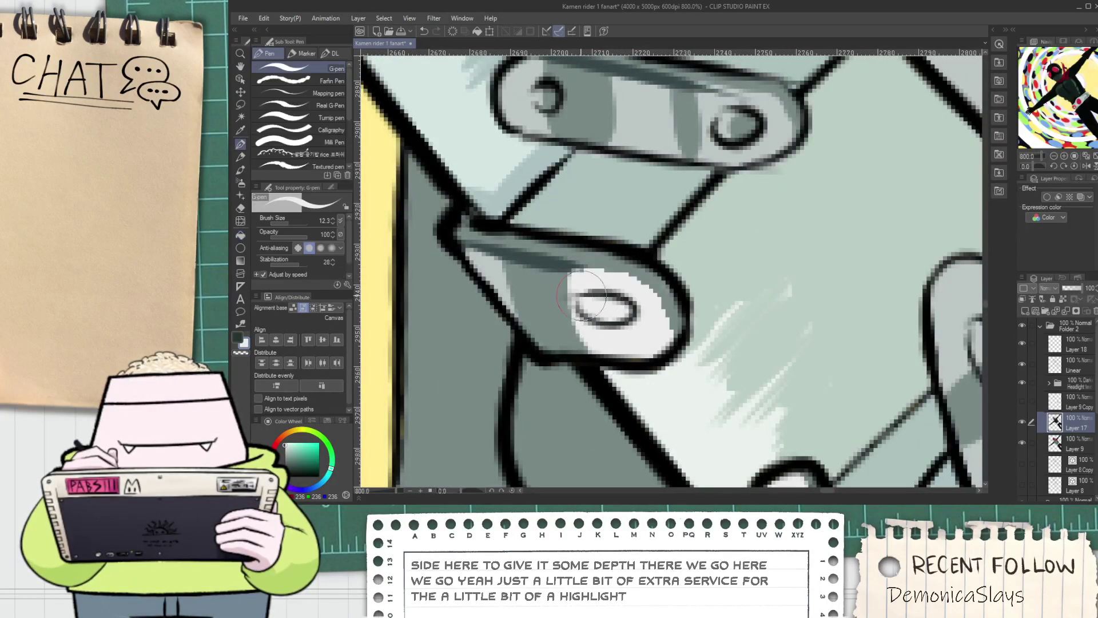
Paint a near-white highlight band across the middle of the two-rivet link and highlight its rivets
drag(564, 235, 523, 399)
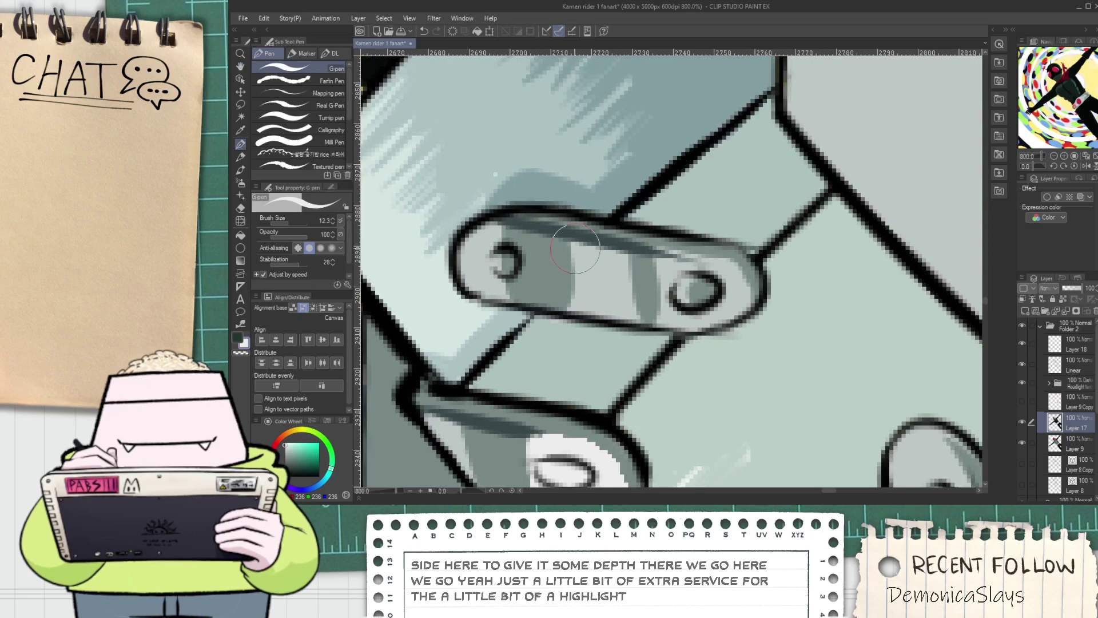
drag(576, 251, 576, 296)
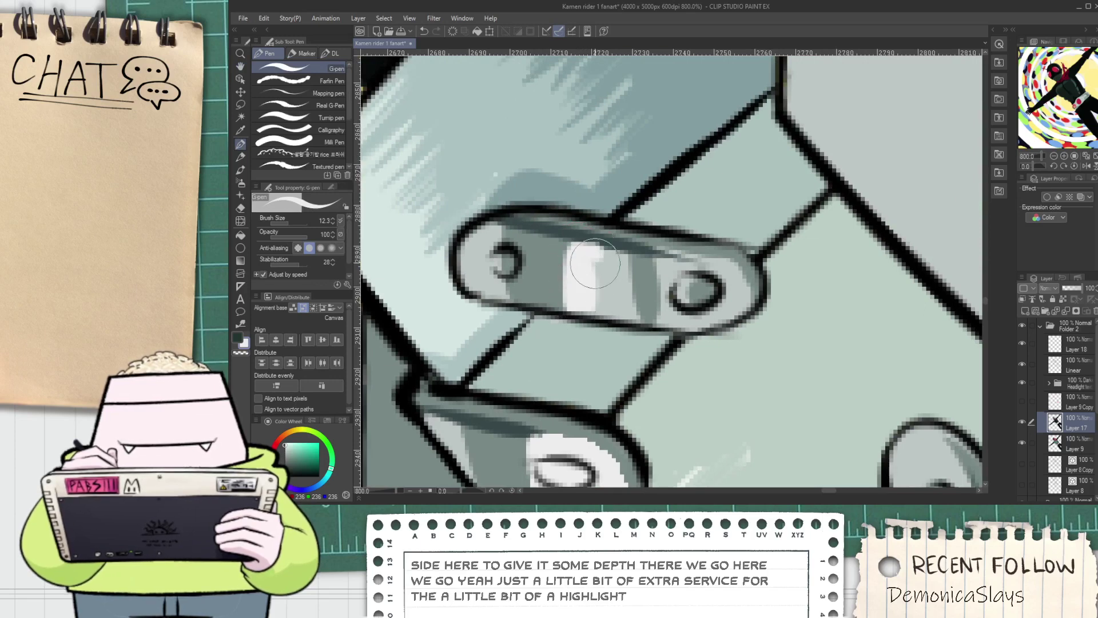
drag(595, 257, 598, 303)
drag(688, 291, 665, 292)
Highlight the long link's upper rivet and fill the light area around its lower rivet with near-white
scroll(504, 263, down, 4)
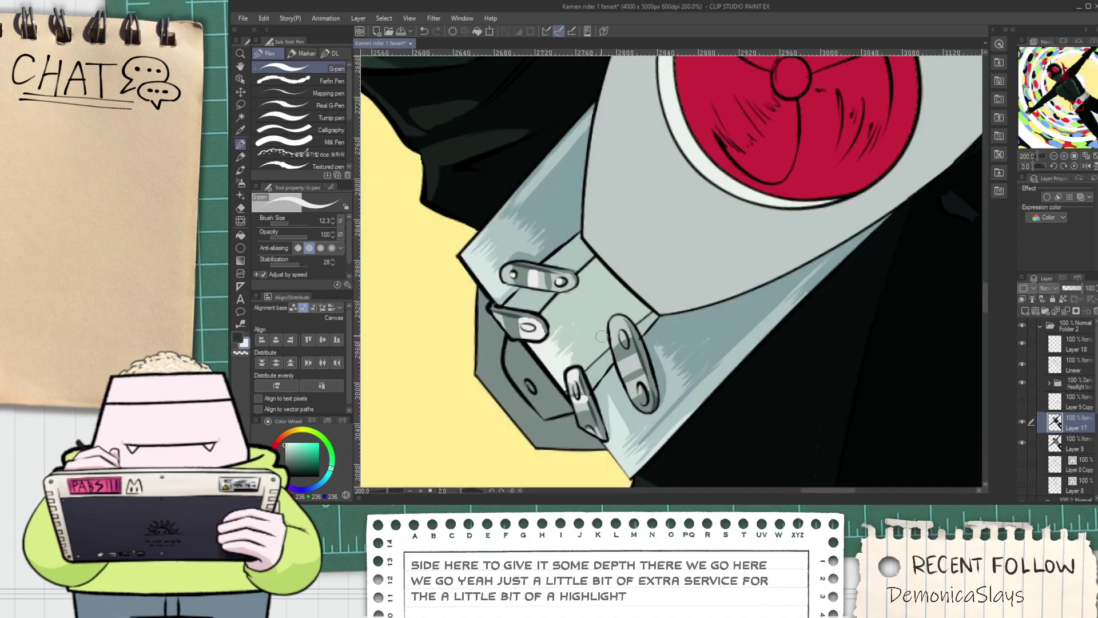
drag(576, 386, 564, 360)
scroll(564, 360, up, 4)
drag(519, 318, 522, 312)
scroll(521, 311, down, 2)
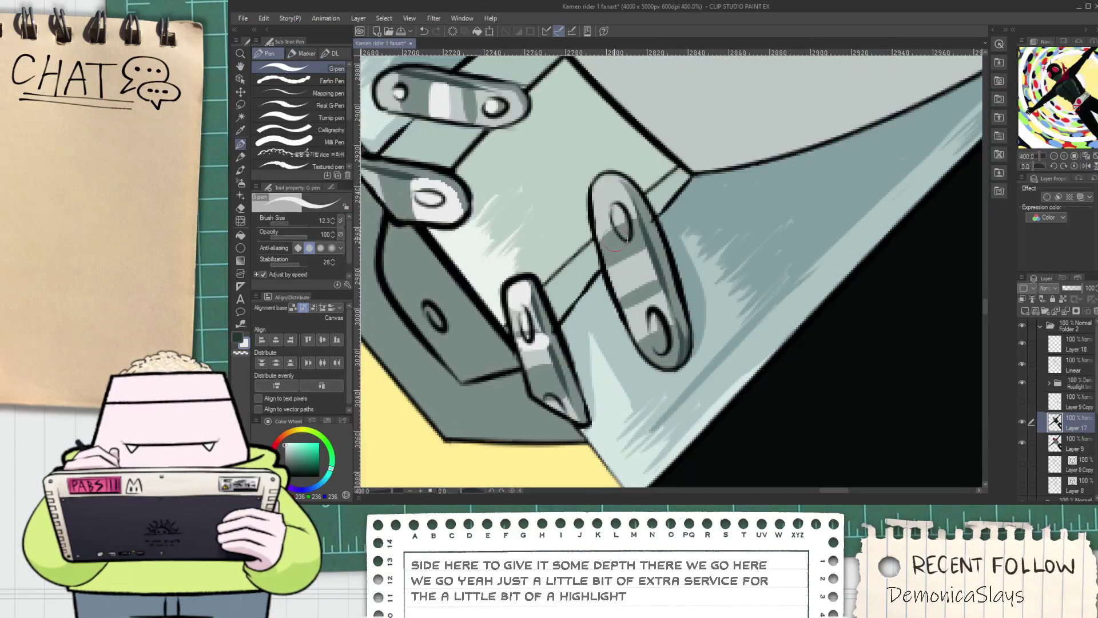
scroll(620, 280, up, 2)
key(g)
click(627, 277)
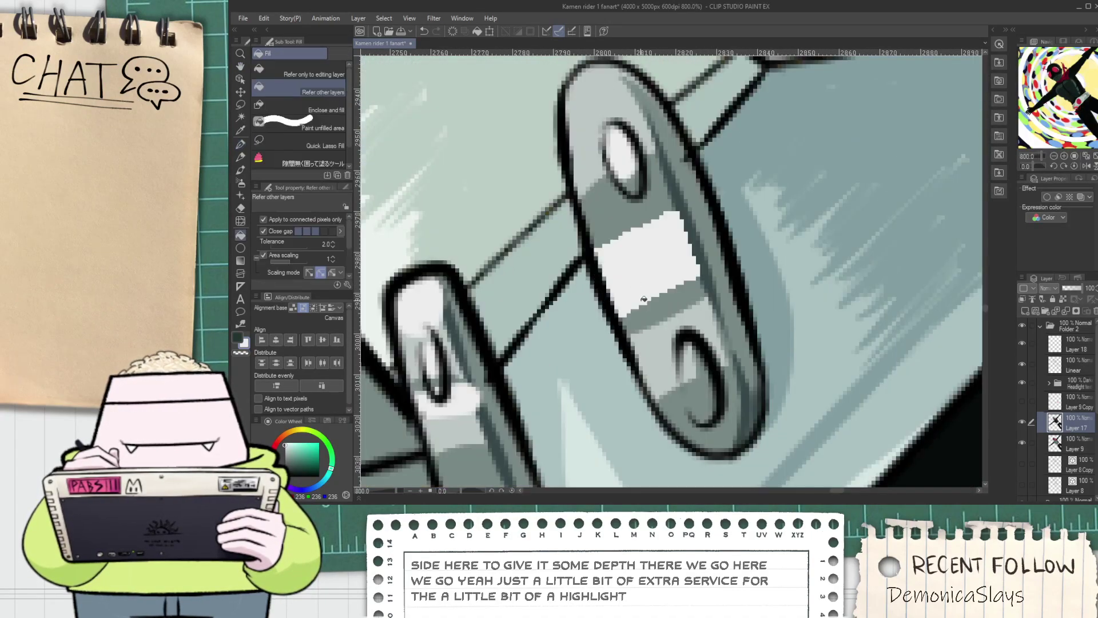
key(ctrl+z)
click(656, 339)
click(699, 321)
key(p)
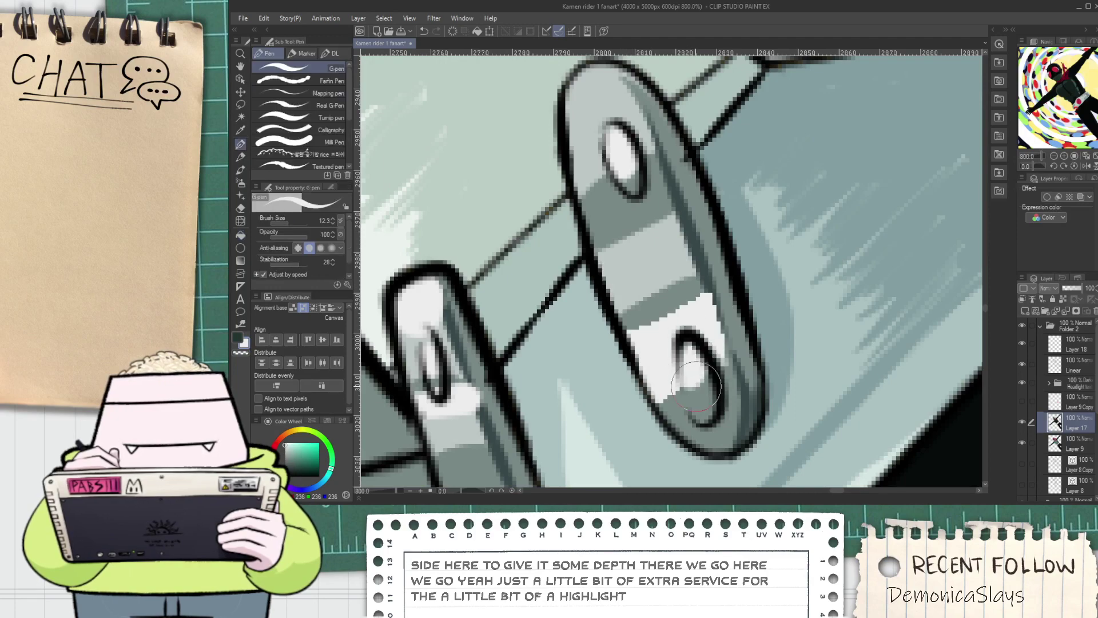
Examine the whole belt, comparing the metal links and side blocks at both ends
scroll(701, 319, down, 4)
scroll(694, 345, down, 3)
key(space)
scroll(768, 242, up, 4)
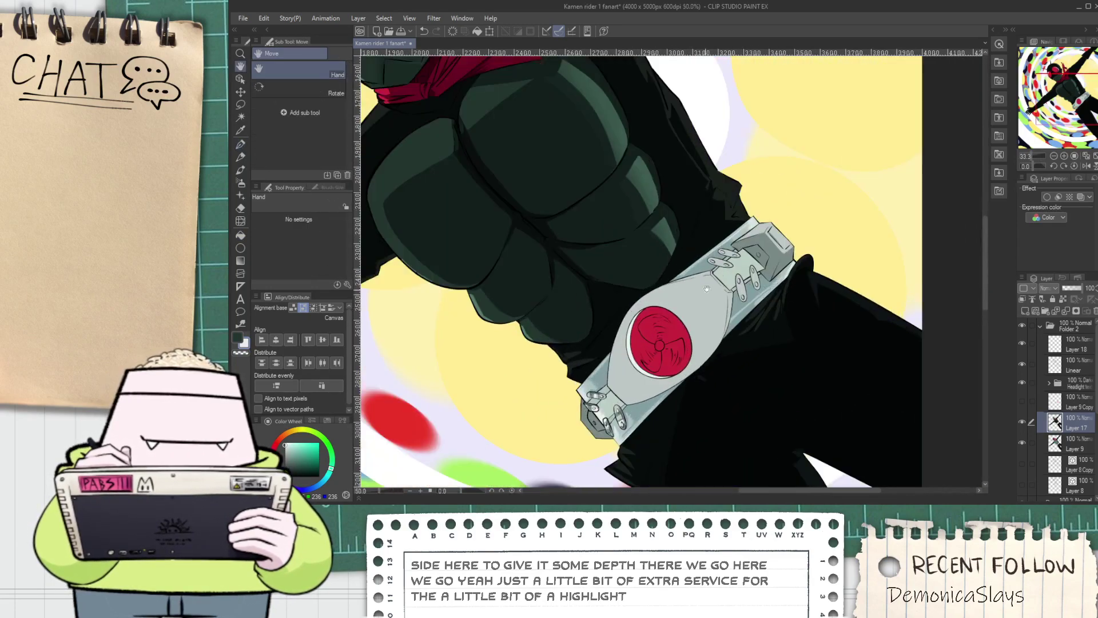
drag(780, 246, 720, 265)
scroll(720, 265, up, 1)
scroll(720, 264, down, 1)
scroll(719, 264, down, 2)
drag(492, 475, 608, 280)
Erase the dark shading in a thin strip along the slanted and vertical outer edges of the belt's end plate
scroll(606, 294, up, 5)
key(e)
mouse_move(549, 315)
mouse_down()
mouse_move(684, 472)
mouse_move(704, 473)
mouse_up()
key(ctrl+z)
drag(556, 310, 688, 472)
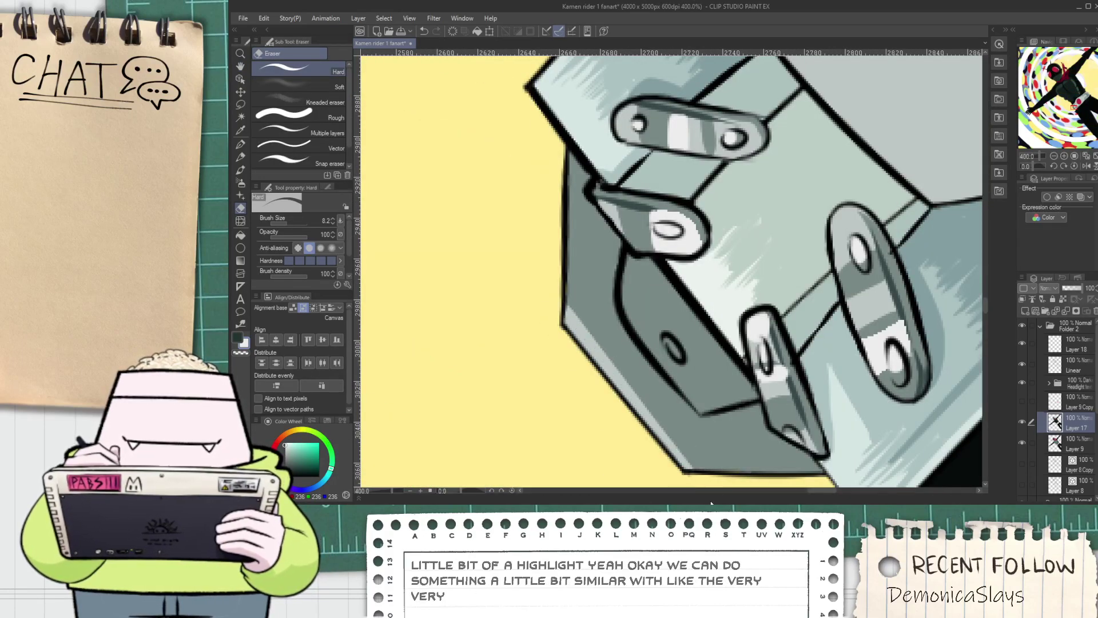
key(ctrl+z)
drag(557, 315, 691, 474)
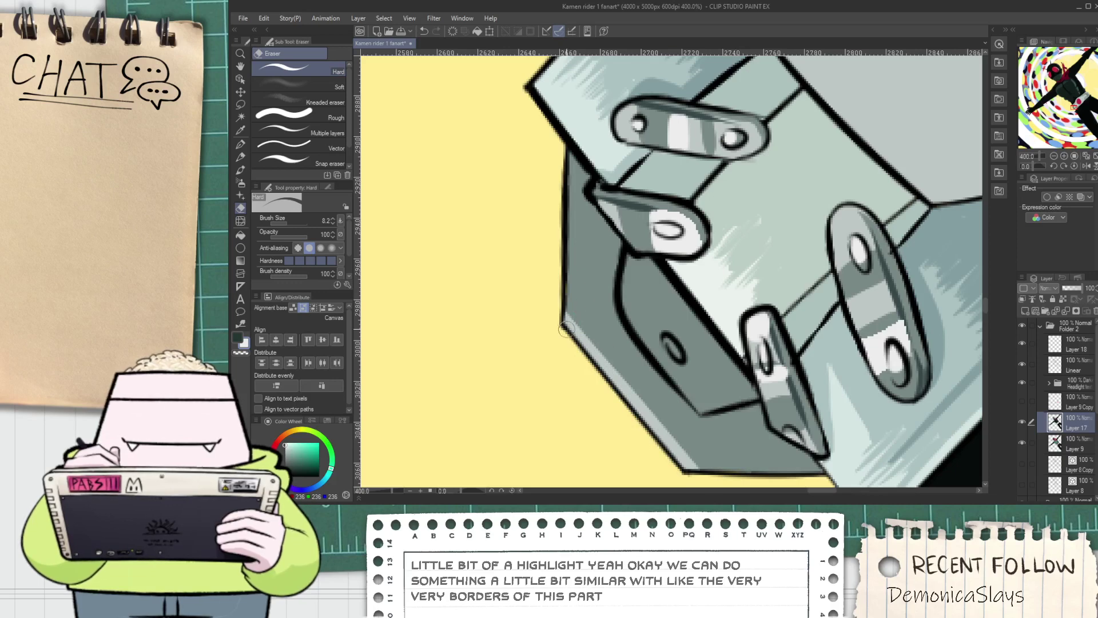
key(ctrl+z)
drag(571, 331, 566, 189)
Erase a thin strip of dark shading along the slanted edge of the inner plate with the rivet
drag(623, 304, 705, 417)
key(ctrl+z)
mouse_move(623, 303)
mouse_down()
mouse_move(702, 418)
mouse_move(703, 408)
mouse_up()
Paint near-white G-pen highlights on the inner plate's rivet and along the outer end plate's slanted edge
key(p)
key(ctrl+z)
key(ctrl+z)
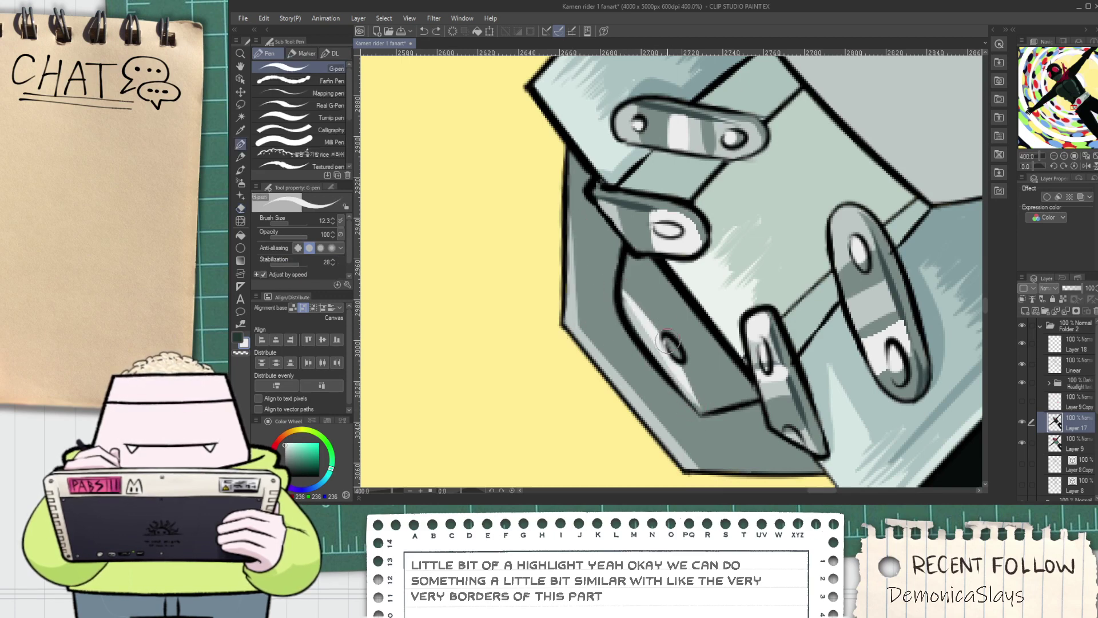
drag(572, 321, 658, 408)
key(ctrl+z)
drag(571, 316, 675, 434)
key(ctrl+z)
key(ctrl+z)
drag(568, 319, 631, 386)
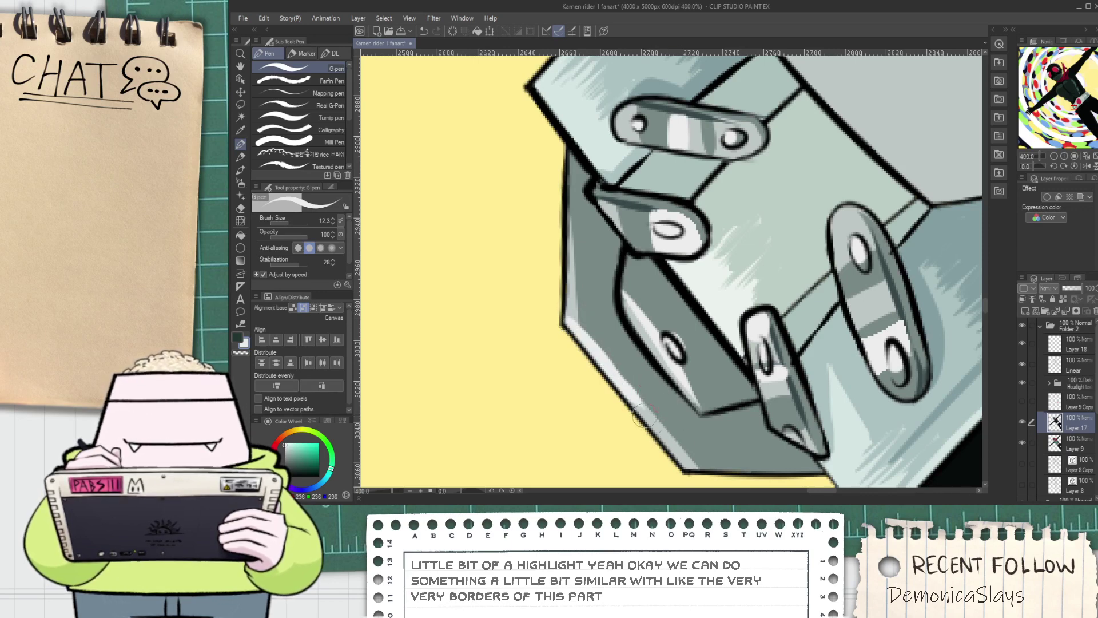
scroll(672, 448, down, 7)
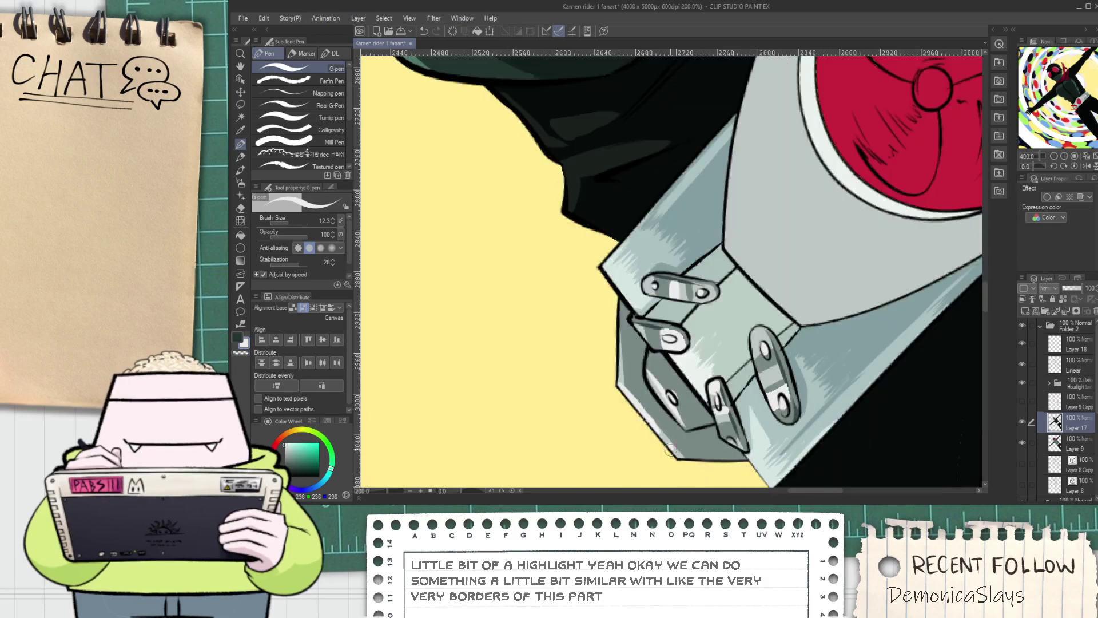
Sample the dark grey-green shading colour from the shaded metal links at the belt's lower end
key(space)
scroll(732, 381, up, 1)
drag(732, 382, 665, 341)
scroll(664, 341, up, 6)
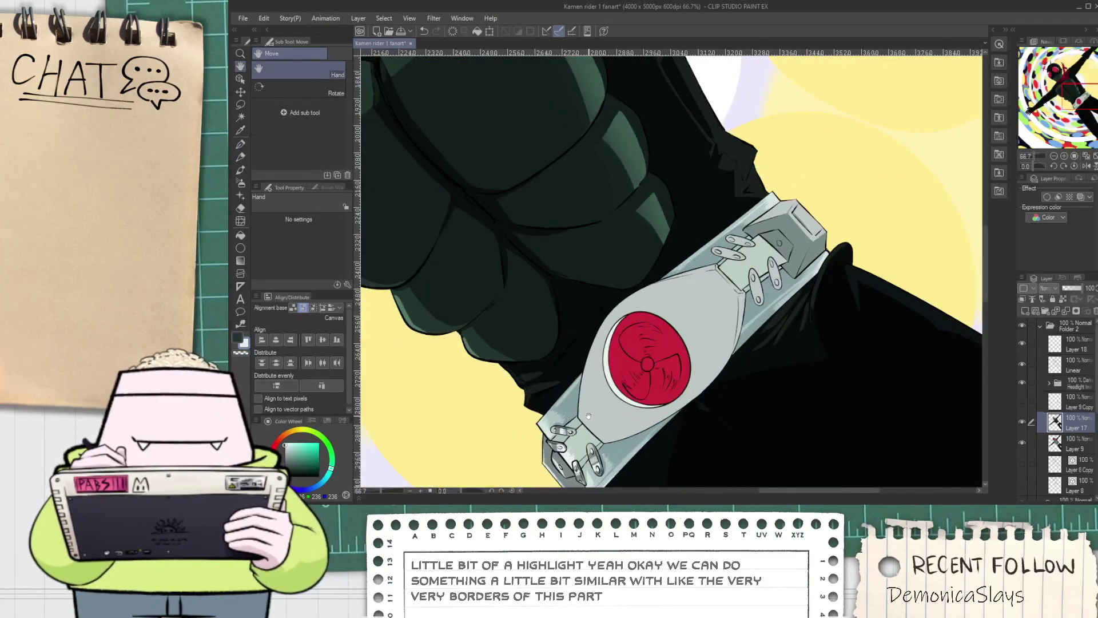
key(alt)
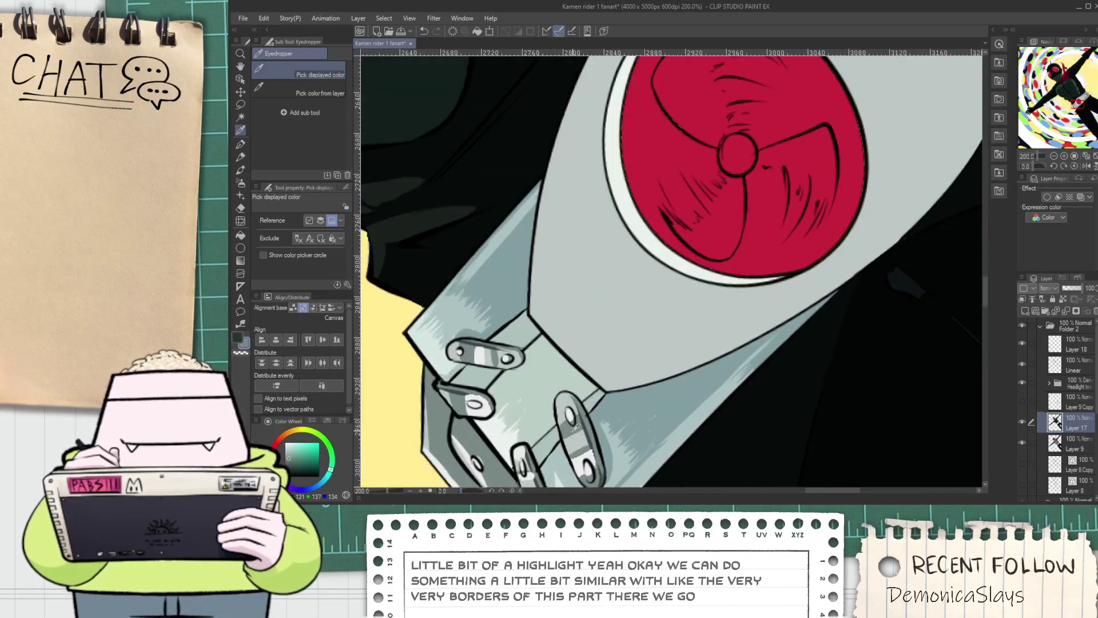
scroll(576, 427, down, 5)
key(space)
scroll(610, 385, up, 2)
scroll(608, 386, up, 1)
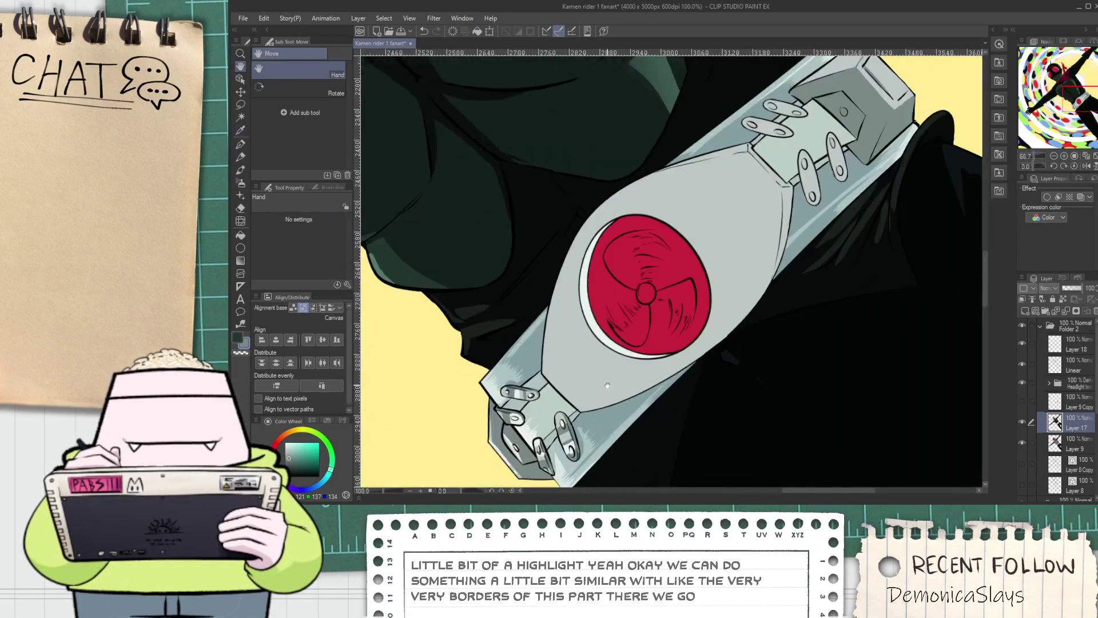
key(alt)
scroll(552, 464, up, 4)
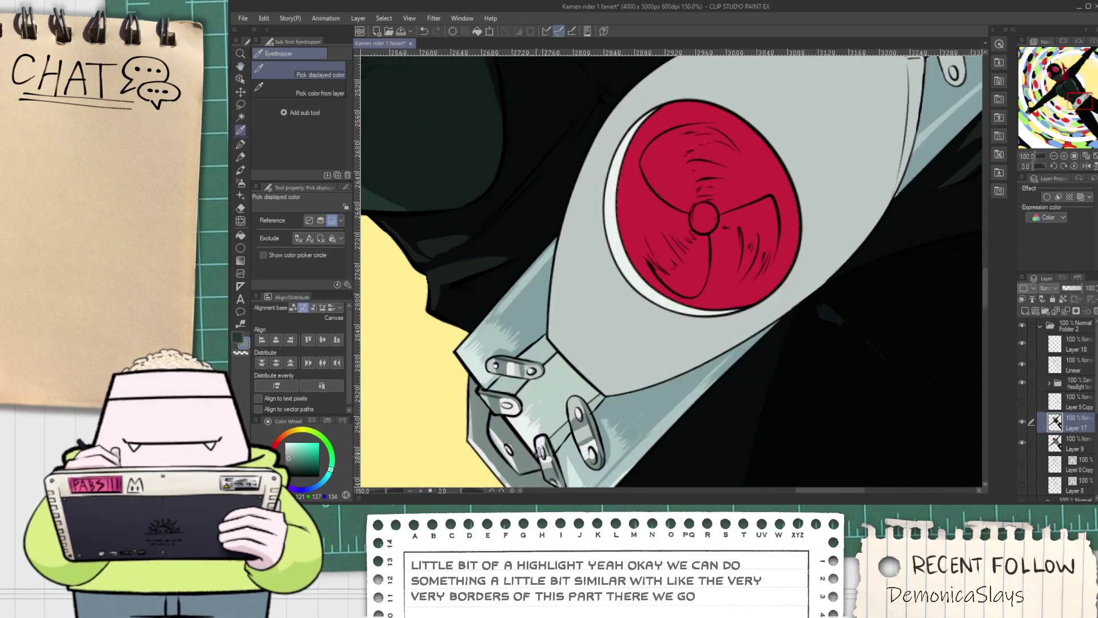
scroll(547, 480, up, 2)
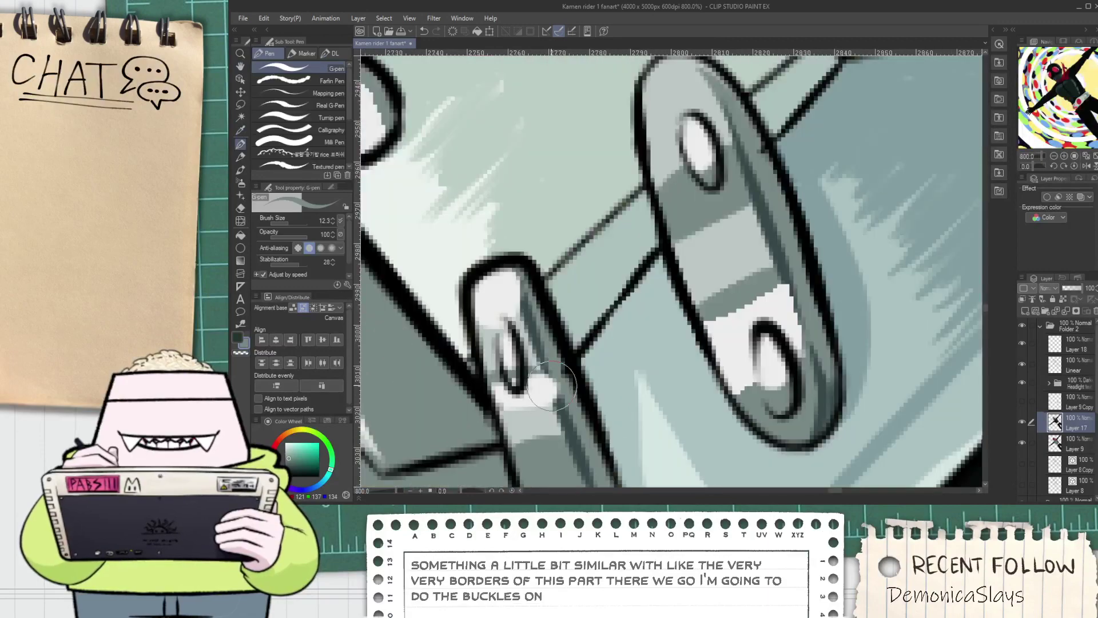
Draw a dark grey-green G-pen line along the link nearest the buckle on the lower edge of the belt's upper end
scroll(575, 406, down, 7)
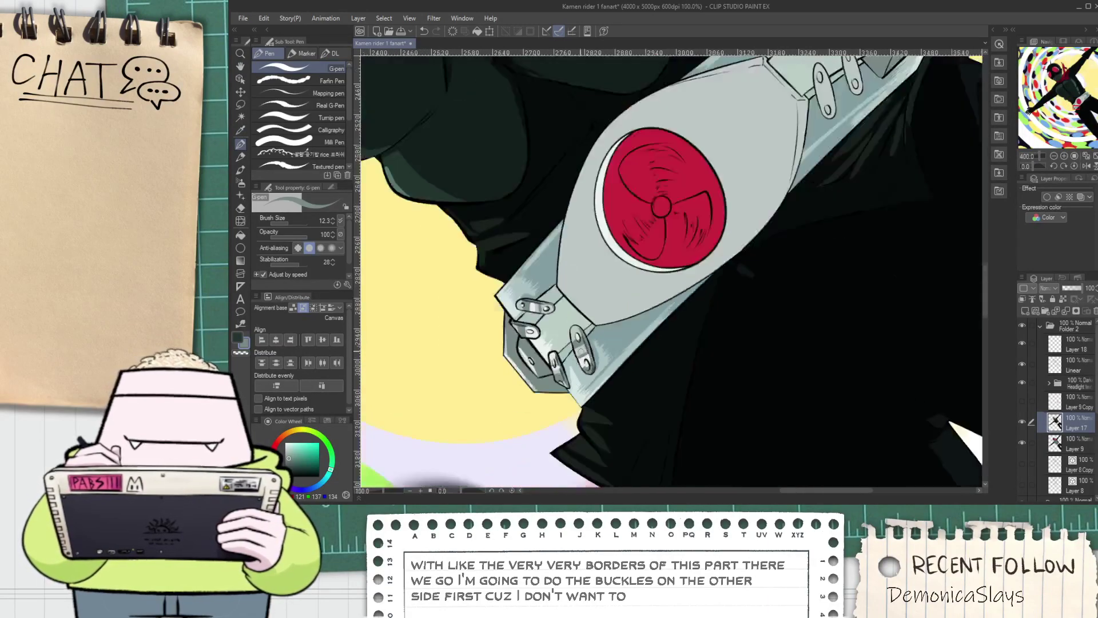
key(space)
drag(699, 372, 544, 374)
scroll(544, 375, up, 3)
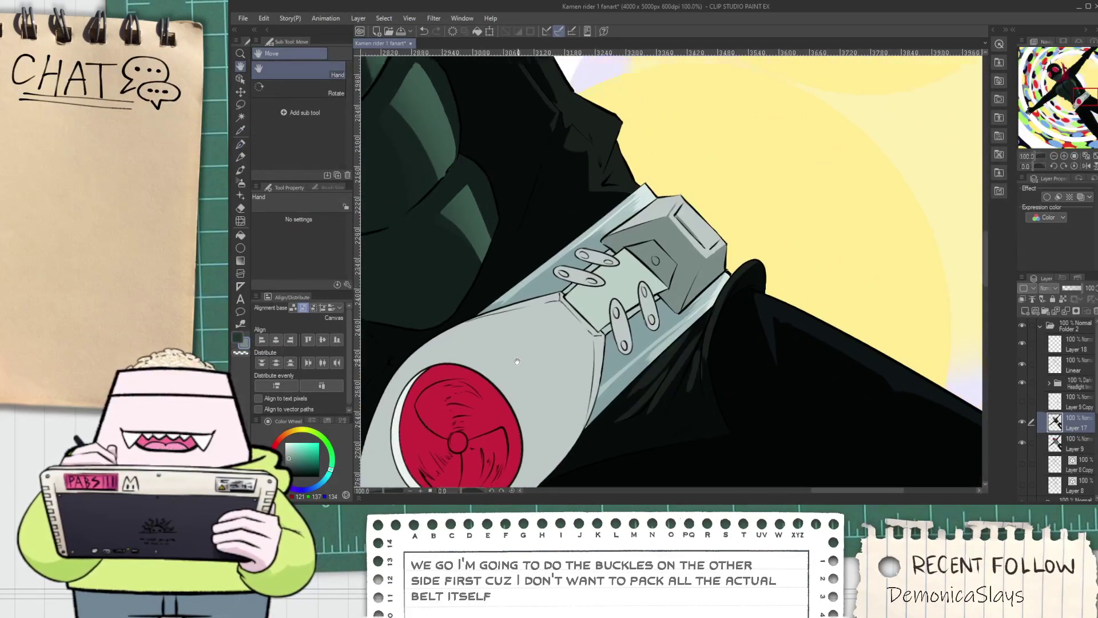
scroll(576, 365, up, 1)
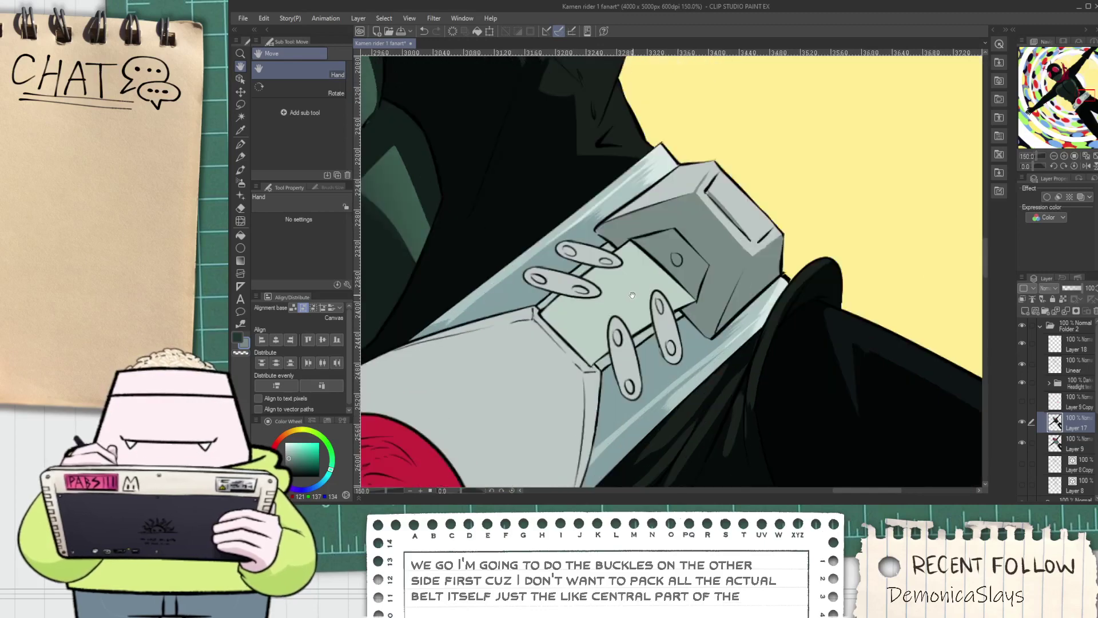
scroll(633, 294, up, 3)
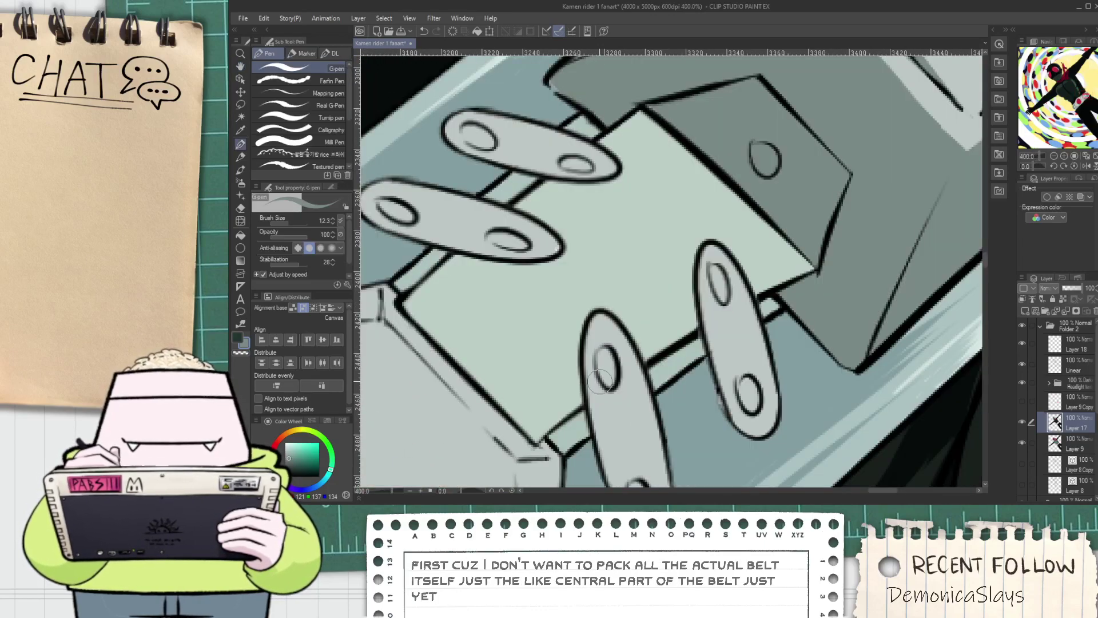
drag(599, 381, 567, 314)
mouse_move(570, 271)
mouse_down()
mouse_move(628, 470)
mouse_move(631, 458)
mouse_up()
key(ctrl+z)
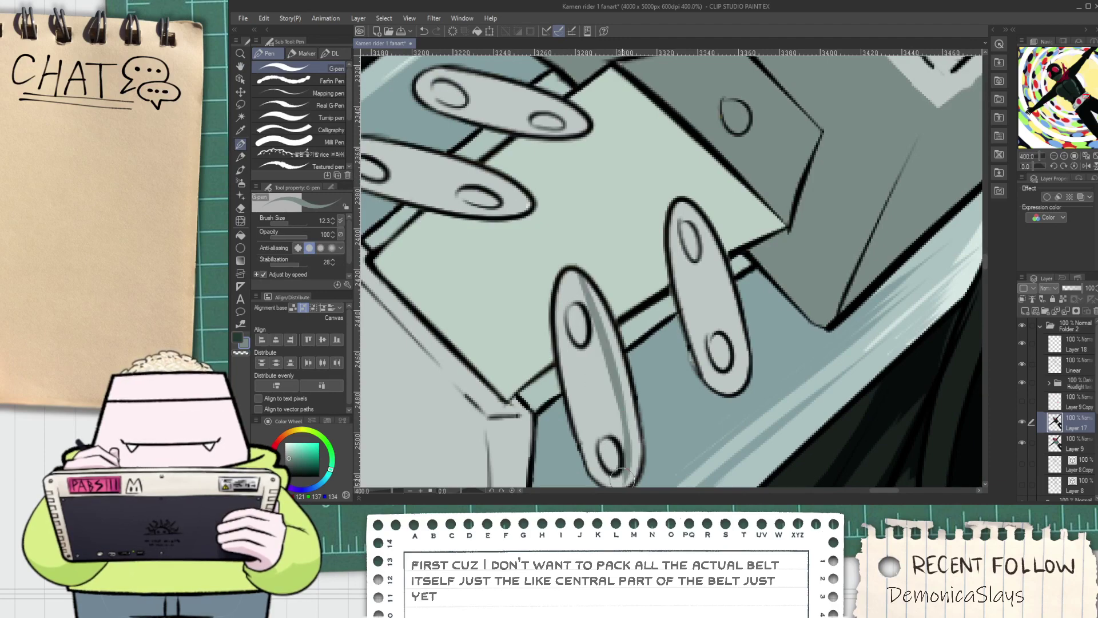
scroll(595, 452, up, 1)
drag(593, 459, 632, 460)
Fill the link's face and lower rivet with dark grey-green, leaving a light strip along its outer edge
key(g)
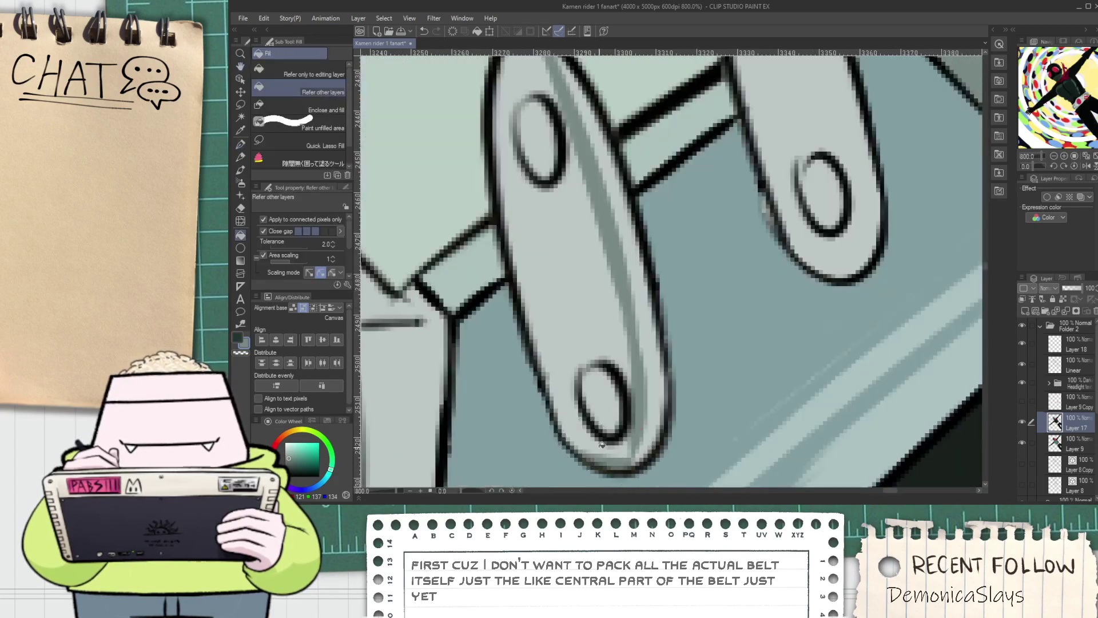
click(575, 433)
click(605, 400)
click(576, 292)
key(p)
drag(596, 364, 629, 403)
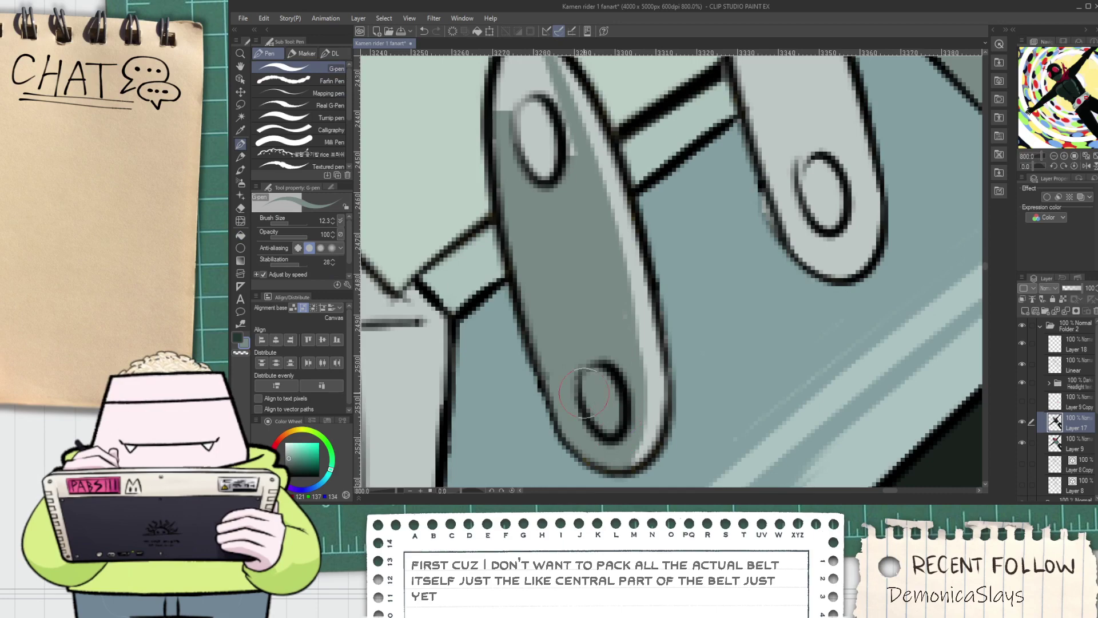
Fill the upper end and upper rivet of the same link with dark grey-green and paint over the remaining gaps
key(space)
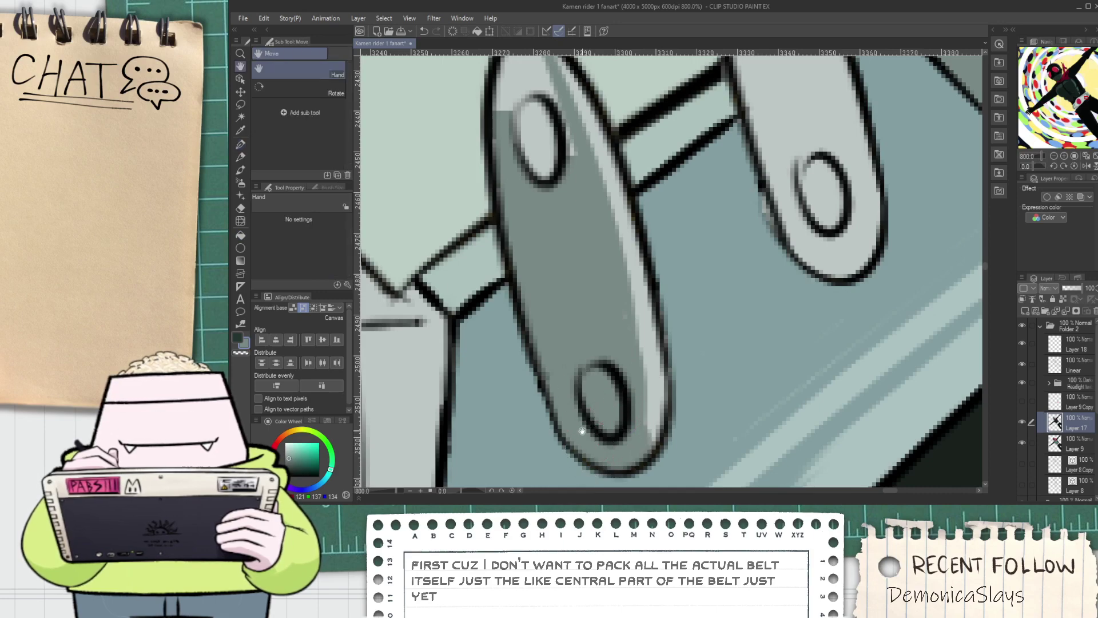
drag(528, 190, 596, 361)
key(g)
click(598, 309)
click(578, 240)
key(p)
drag(555, 257, 574, 311)
drag(601, 263, 635, 323)
drag(600, 262, 613, 296)
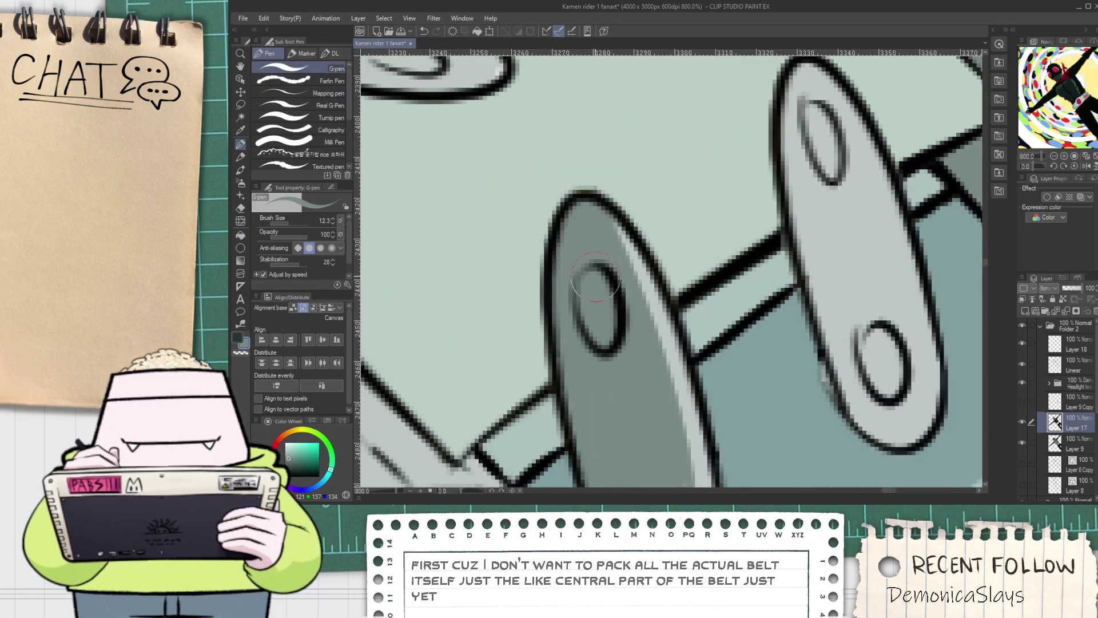
Shade the face of the neighbouring link dark grey-green, keeping a light strip along its outer edge
scroll(608, 294, down, 2)
scroll(607, 294, up, 1)
mouse_move(662, 265)
mouse_down()
mouse_move(701, 397)
mouse_move(692, 305)
mouse_up()
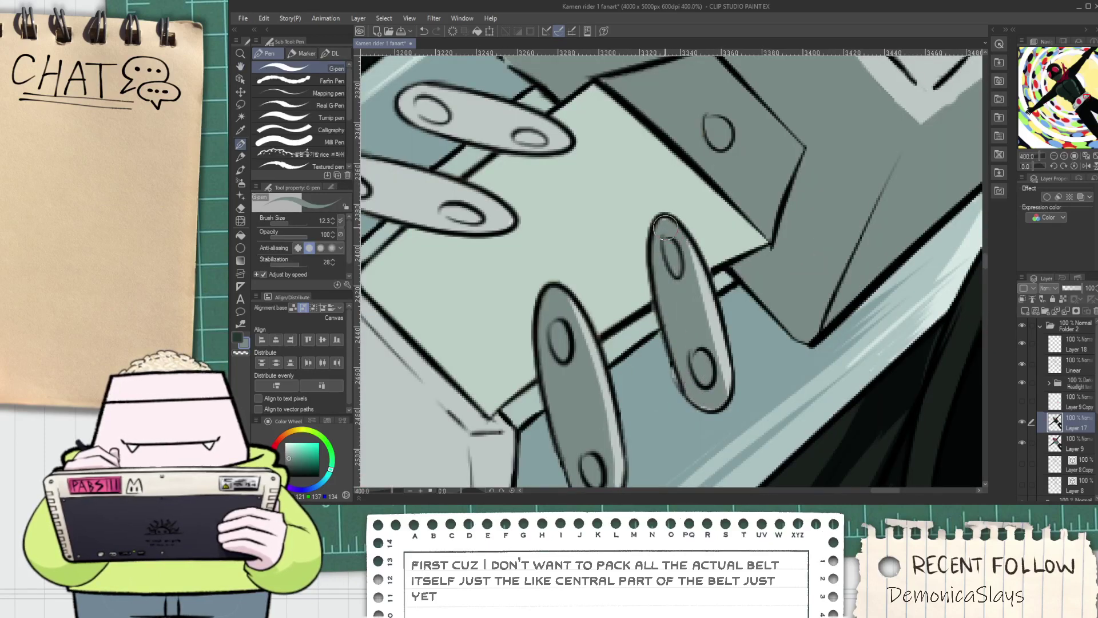
key(e)
scroll(677, 229, up, 2)
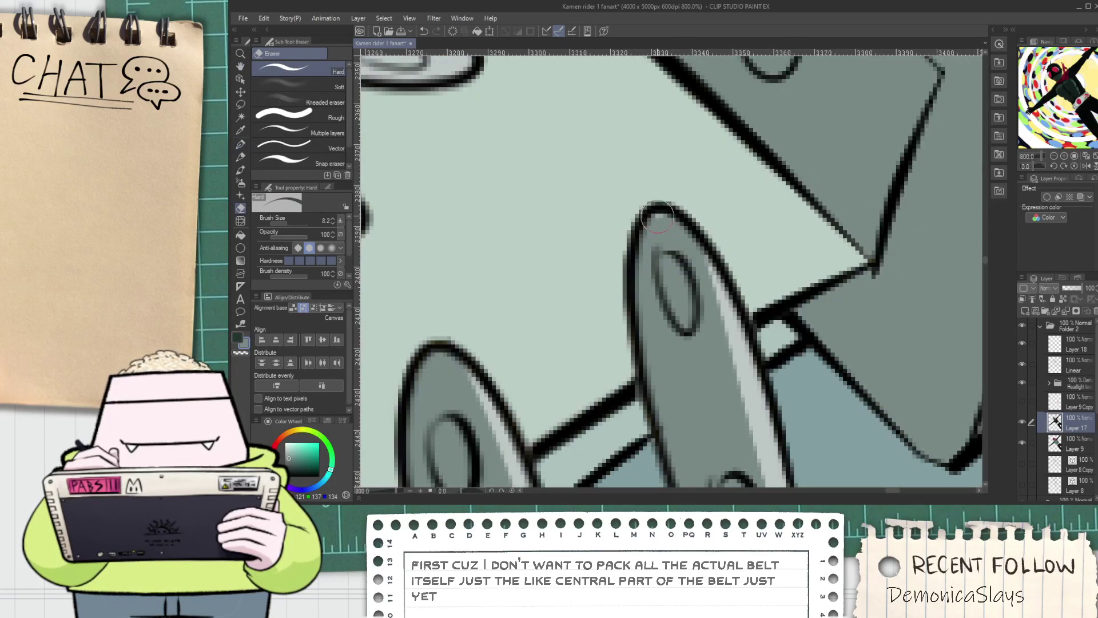
Narrow the light strip on the second link with dark grey-green strokes that follow its outer edge
key(p)
drag(722, 352, 668, 245)
drag(613, 146, 706, 378)
key(ctrl+z)
drag(599, 136, 672, 283)
key(ctrl+z)
mouse_move(601, 134)
mouse_down()
mouse_move(634, 154)
mouse_move(685, 317)
mouse_up()
drag(640, 151, 711, 416)
drag(668, 235, 730, 456)
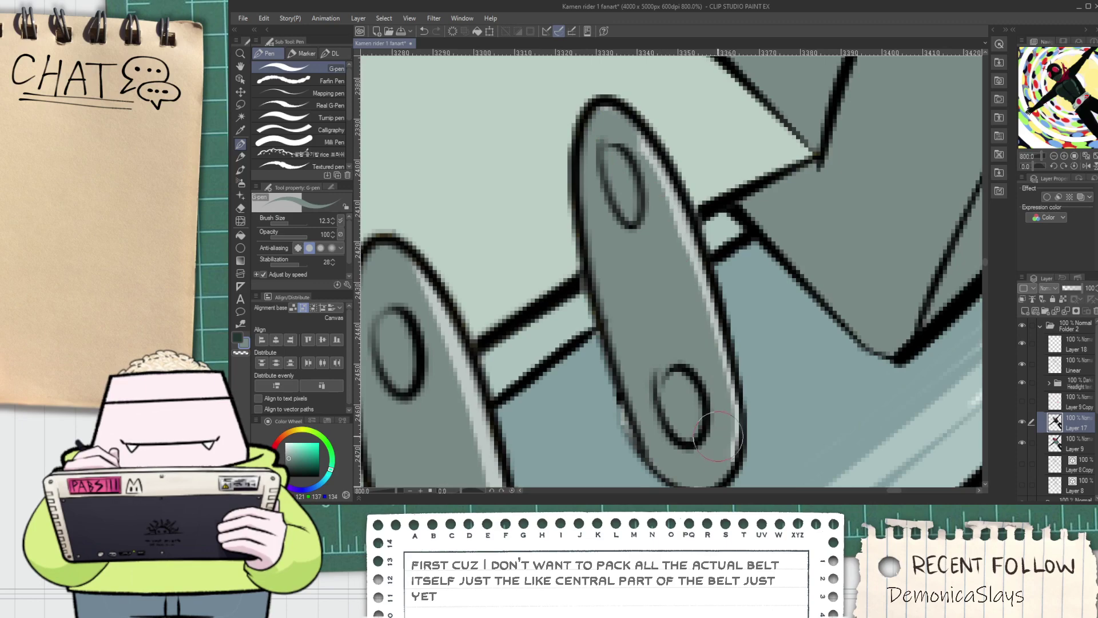
Touch up the light fringe beside the link's lower edge with the belt's blue-grey and resample the dark grey-green
alt+click(595, 382)
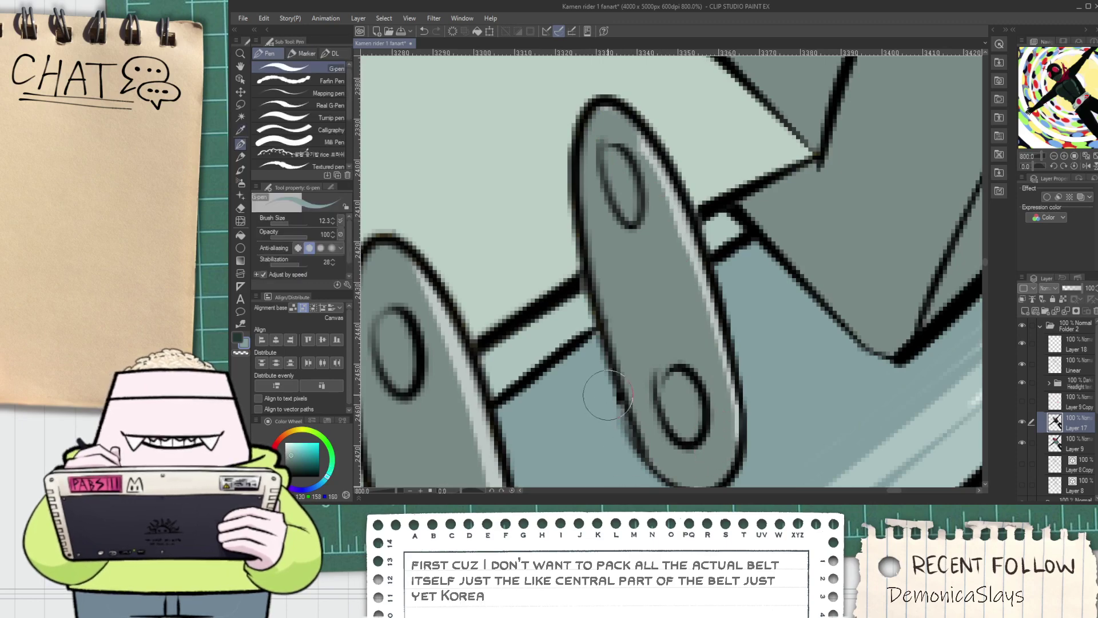
alt+click(632, 288)
scroll(632, 289, down, 4)
key(space)
mouse_move(641, 295)
mouse_down()
mouse_move(724, 411)
mouse_move(696, 395)
mouse_move(682, 322)
mouse_move(625, 190)
mouse_move(685, 364)
mouse_move(587, 178)
mouse_move(682, 352)
mouse_up()
scroll(697, 395, up, 4)
key(ctrl+z)
Draw a dark grey-green line along the longer link on the belt's opposite edge, just inside its upper outline
scroll(667, 318, down, 2)
drag(522, 265, 730, 353)
scroll(557, 309, up, 2)
key(p)
drag(499, 309, 475, 316)
drag(399, 239, 638, 321)
key(ctrl+z)
drag(454, 245, 664, 312)
key(ctrl+z)
drag(547, 271, 744, 334)
mouse_move(676, 312)
mouse_down()
mouse_move(770, 363)
mouse_move(735, 370)
mouse_move(780, 351)
mouse_up()
Fill the longer link's face and both rivets with dark grey-green, leaving a thin light strip above
key(g)
click(739, 370)
key(p)
key(g)
click(671, 350)
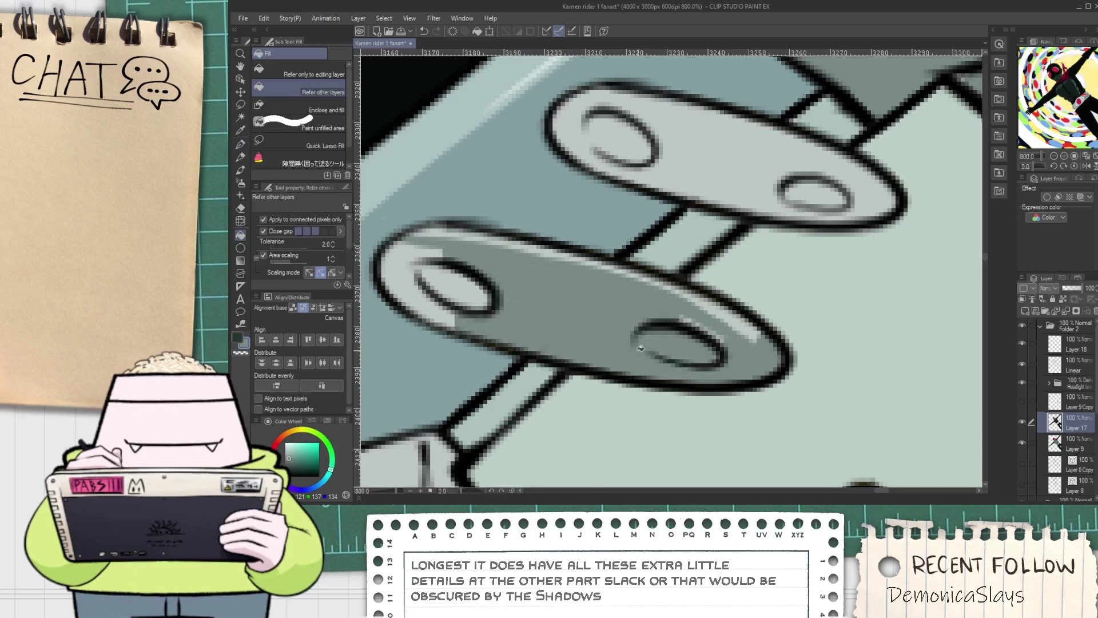
key(p)
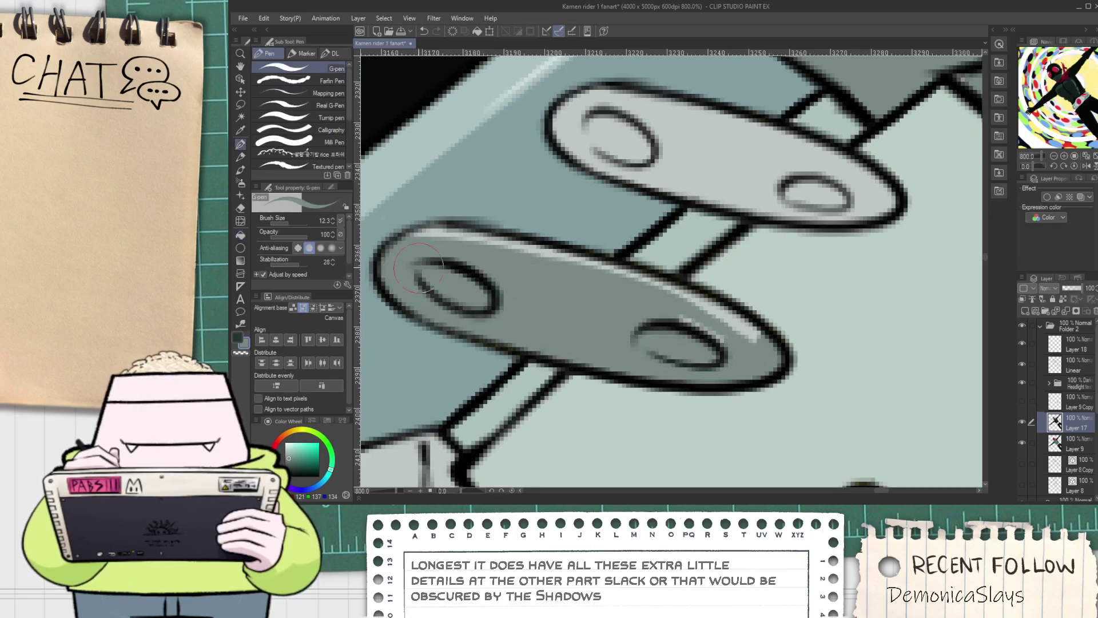
Paint dark grey-green strokes along the remaining light link, keeping a thin light strip under its upper outline
key(space)
drag(701, 334, 571, 420)
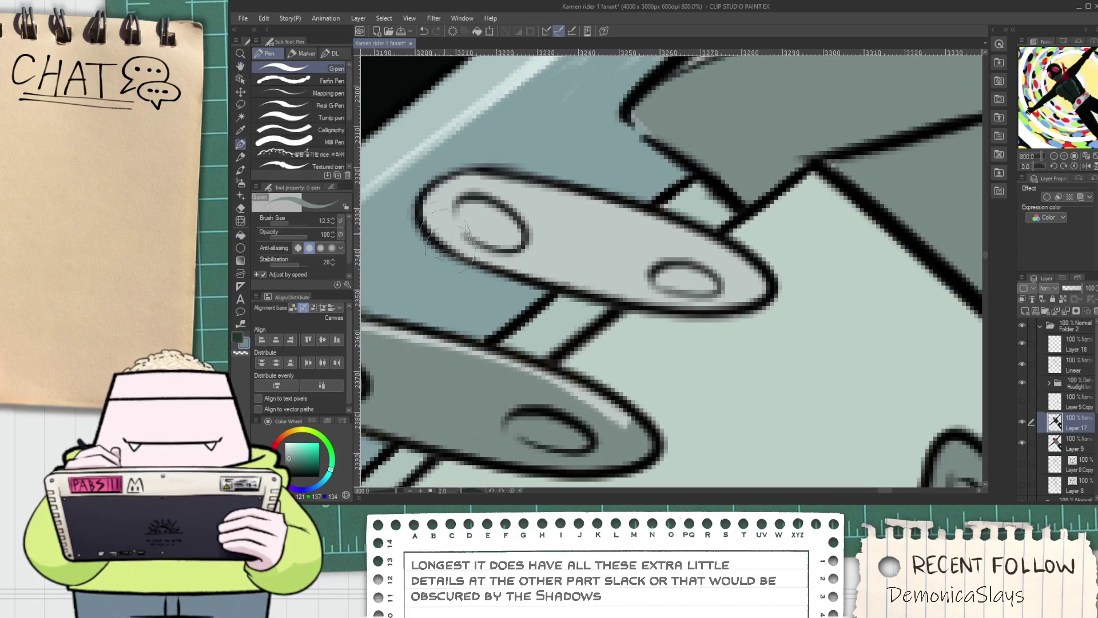
mouse_move(429, 210)
mouse_down()
mouse_move(537, 209)
mouse_move(613, 243)
mouse_up()
mouse_move(560, 219)
mouse_down()
mouse_move(685, 274)
mouse_move(526, 210)
mouse_move(660, 256)
mouse_move(651, 271)
mouse_move(542, 221)
mouse_move(642, 238)
mouse_move(712, 267)
mouse_move(560, 217)
mouse_move(623, 229)
mouse_move(738, 281)
mouse_up()
key(ctrl+z)
key(ctrl+z)
drag(550, 203, 749, 283)
mouse_move(702, 252)
mouse_down()
mouse_move(671, 249)
mouse_move(733, 300)
mouse_move(689, 294)
mouse_up()
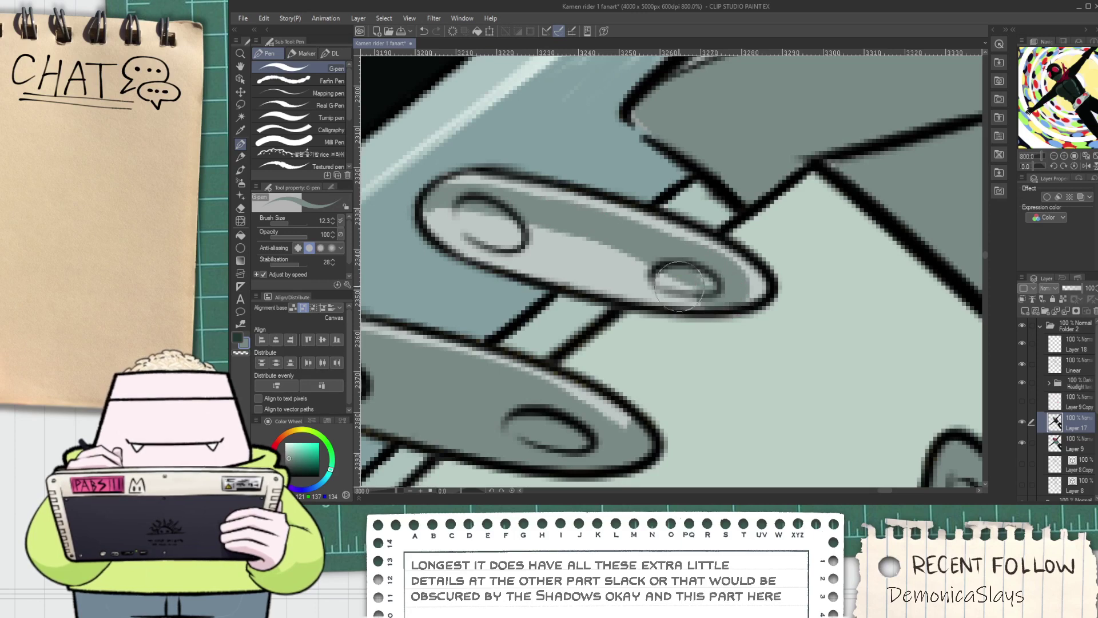
Fill the rest of the last link and its rivets with dark grey-green
key(g)
click(624, 264)
click(667, 280)
key(p)
mouse_move(558, 267)
mouse_down()
mouse_move(458, 234)
mouse_move(448, 217)
mouse_up()
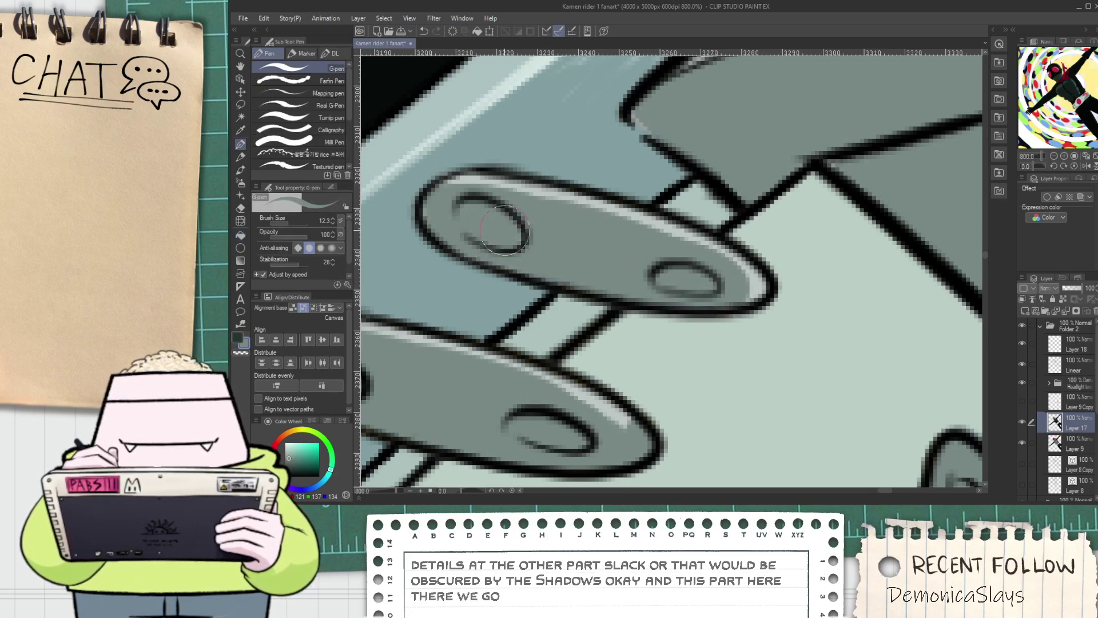
Compare the shaded links at both ends of the belt and sample the near-white highlight colour from the lower end
scroll(561, 235, down, 11)
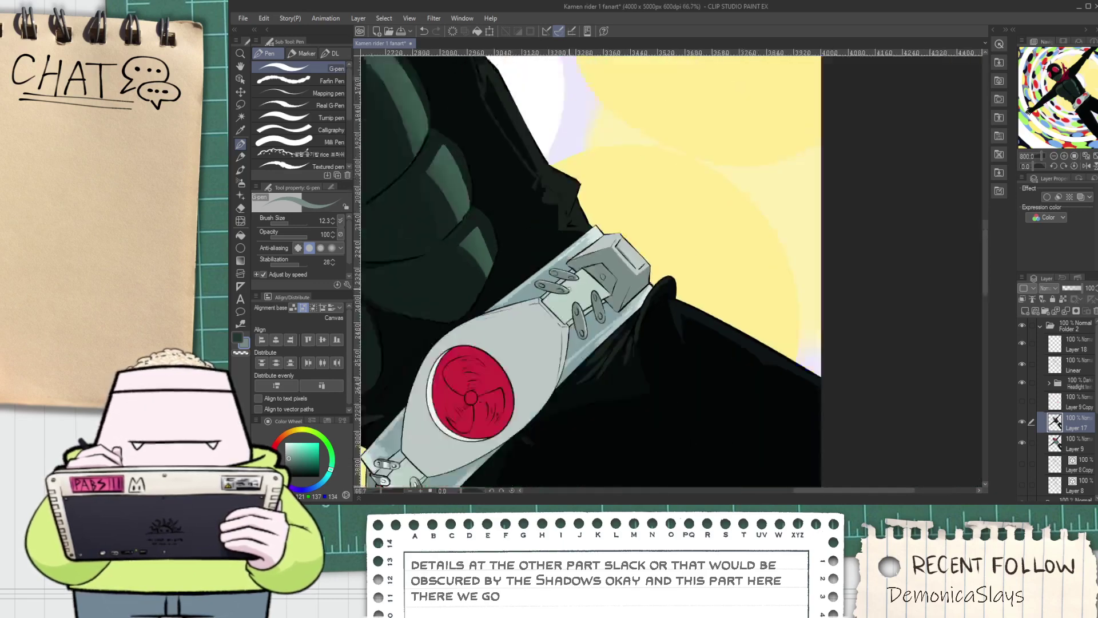
key(space)
drag(565, 288, 564, 307)
scroll(563, 307, up, 1)
scroll(564, 306, up, 10)
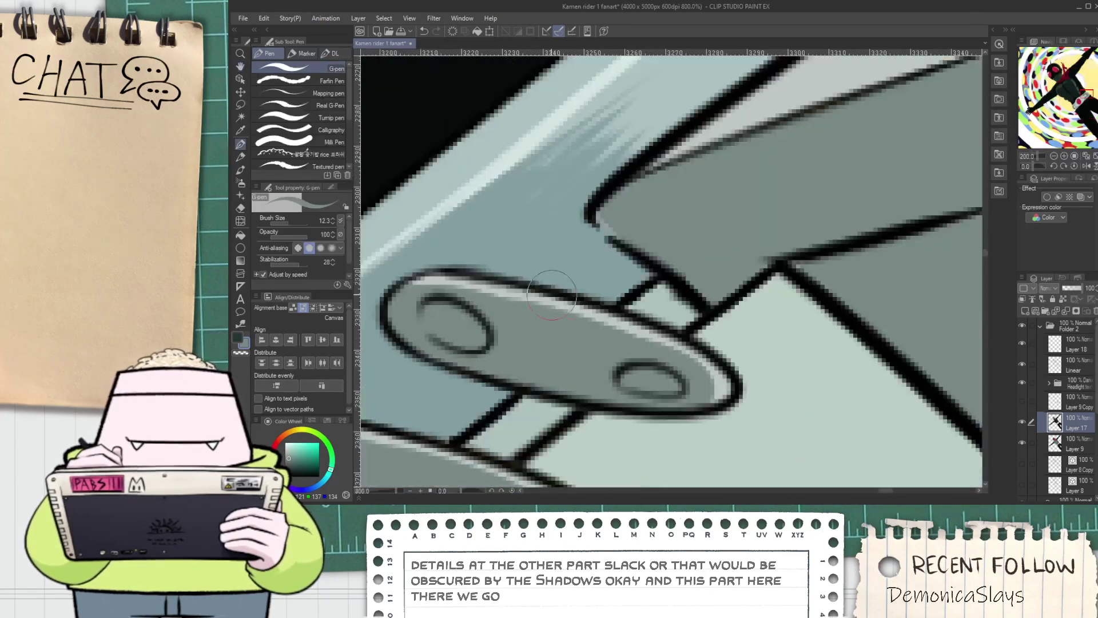
mouse_move(590, 322)
mouse_down()
mouse_move(641, 336)
mouse_move(716, 388)
mouse_move(572, 334)
mouse_up()
scroll(715, 386, down, 9)
key(space)
scroll(572, 334, up, 3)
scroll(572, 333, down, 2)
scroll(536, 311, up, 2)
drag(609, 298, 690, 214)
scroll(536, 311, down, 2)
scroll(547, 320, down, 2)
drag(547, 321, 632, 217)
scroll(552, 329, up, 2)
key(alt)
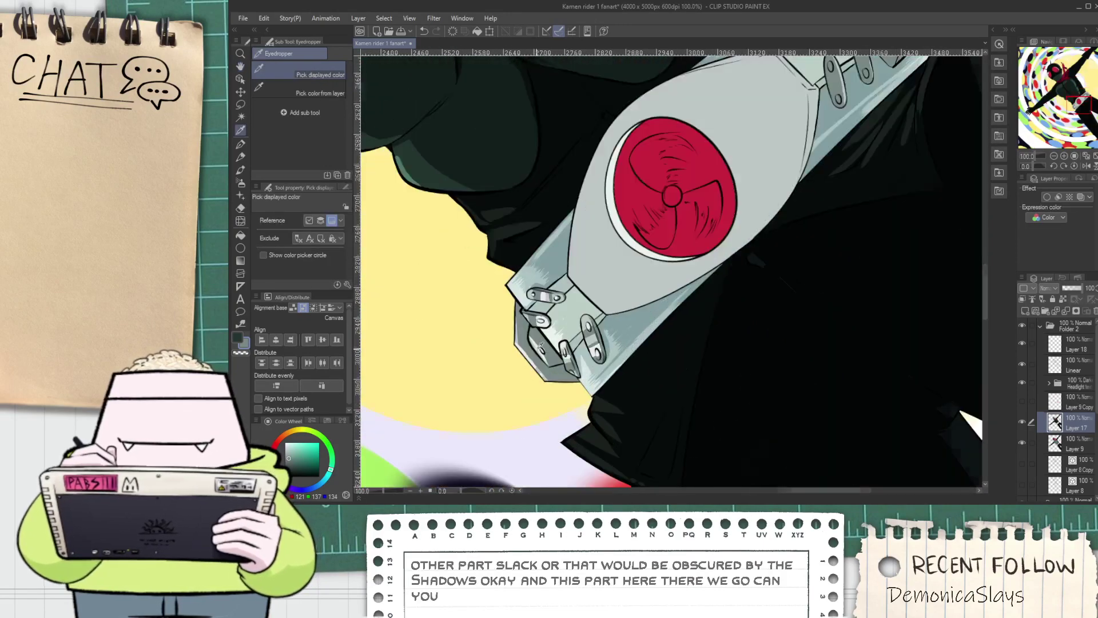
scroll(530, 358, up, 4)
click(529, 358)
Paint a near-white highlight on the bevelled corner at the top of the upper end's metal side block
scroll(530, 360, down, 5)
key(space)
drag(702, 171, 469, 337)
scroll(522, 288, up, 2)
mouse_move(522, 291)
mouse_down()
mouse_move(519, 278)
mouse_move(618, 173)
mouse_up()
scroll(519, 278, up, 5)
key(p)
key(ctrl+z)
key(space)
drag(517, 191, 671, 199)
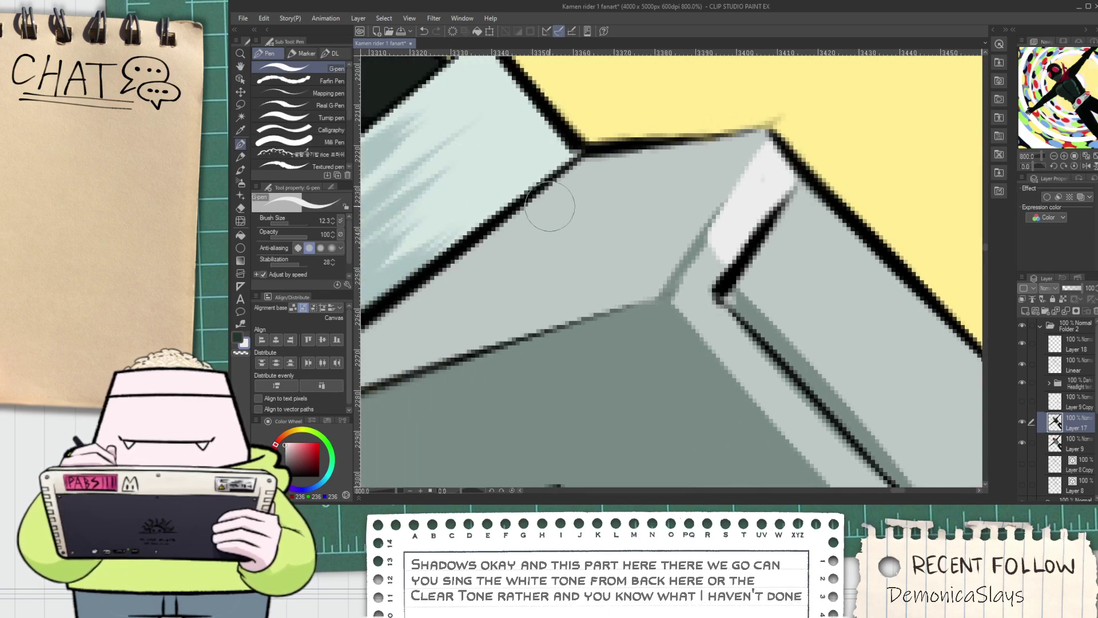
Draw a curved near-white line across the side block's slanted face, ending at its upper corner
key(space)
drag(444, 281, 533, 266)
mouse_move(407, 353)
mouse_down()
mouse_move(461, 349)
mouse_move(637, 164)
mouse_up()
key(ctrl+z)
mouse_move(402, 351)
mouse_down()
mouse_move(463, 333)
mouse_move(611, 230)
mouse_move(679, 146)
mouse_up()
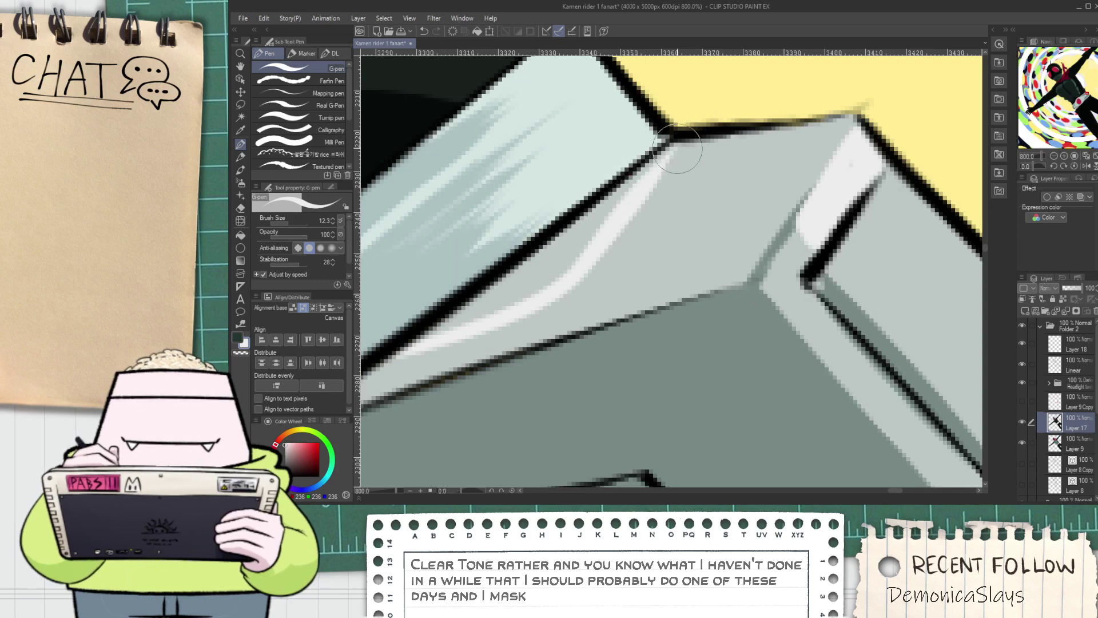
Fill the area between the curved line and the block's outline with near-white and widen the highlight
key(g)
click(557, 259)
key(p)
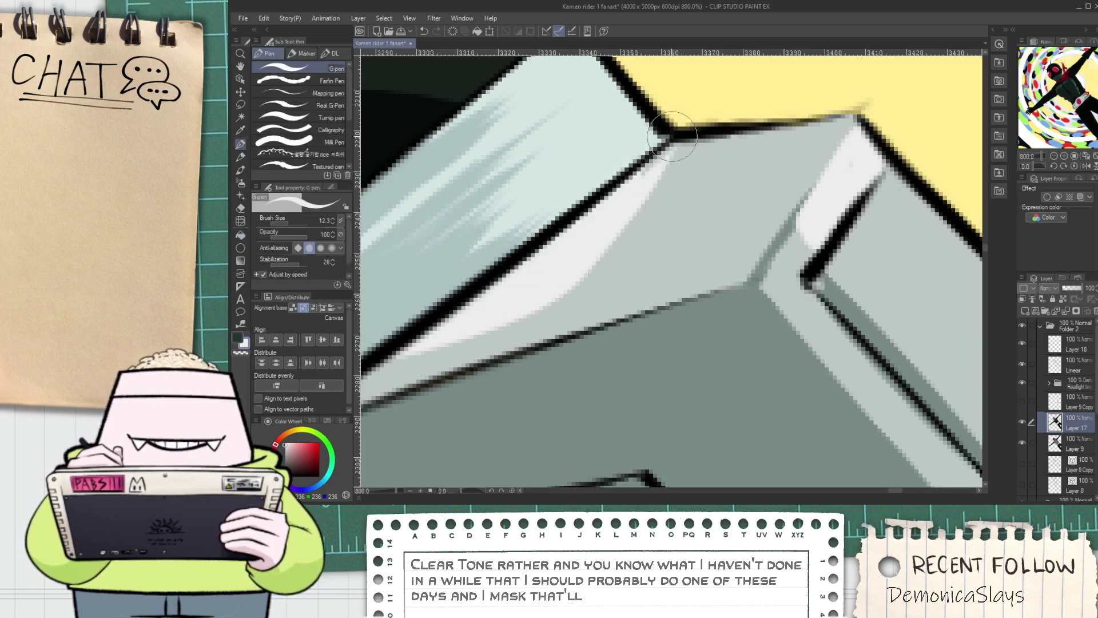
mouse_move(532, 310)
mouse_down()
mouse_move(691, 145)
mouse_move(624, 220)
mouse_up()
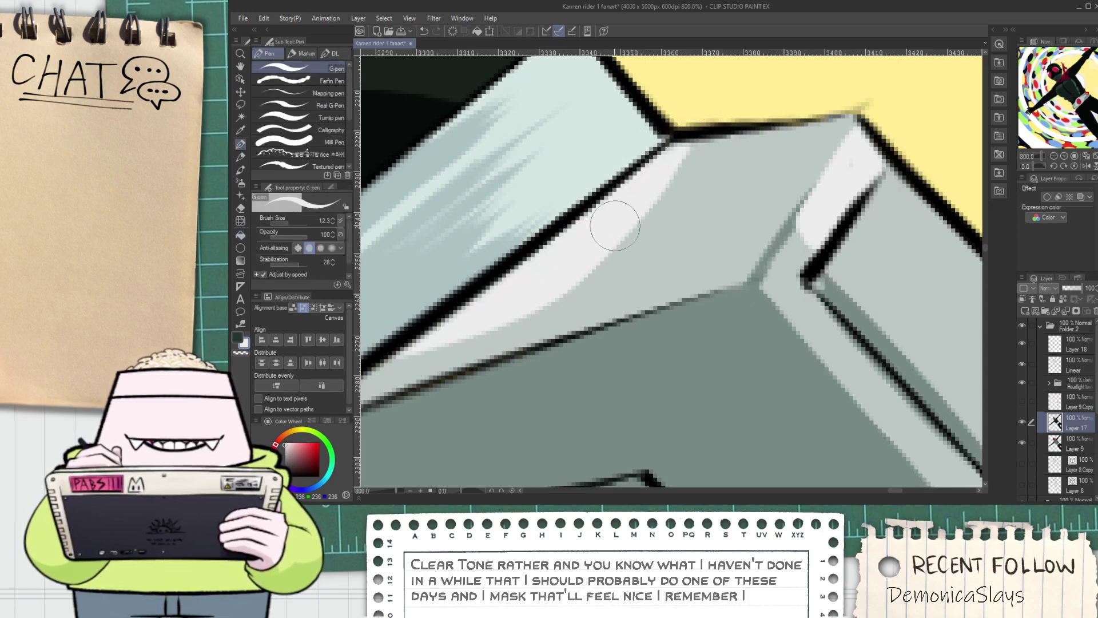
Trim the highlight's lower edge with the side block's light grey
key(space)
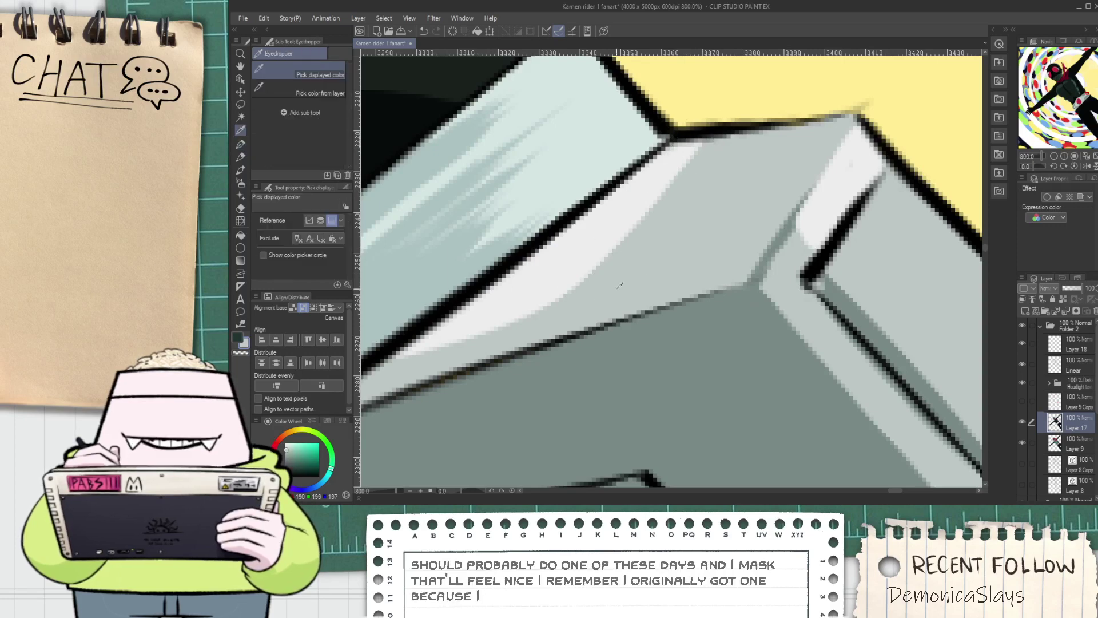
mouse_move(506, 344)
mouse_down()
mouse_move(602, 313)
mouse_move(722, 244)
mouse_up()
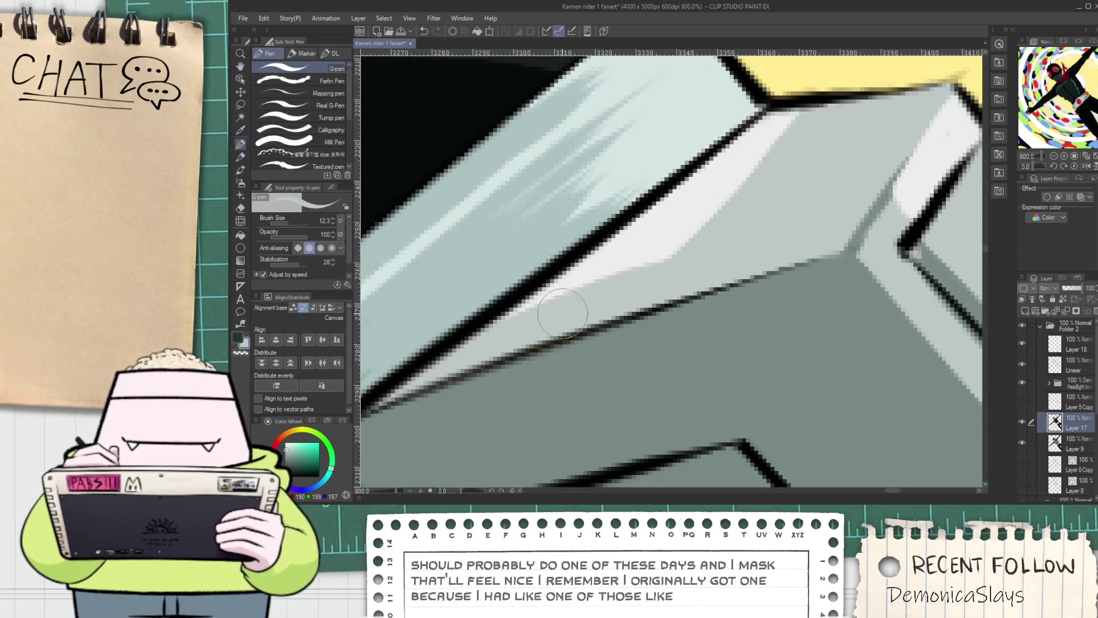
key(space)
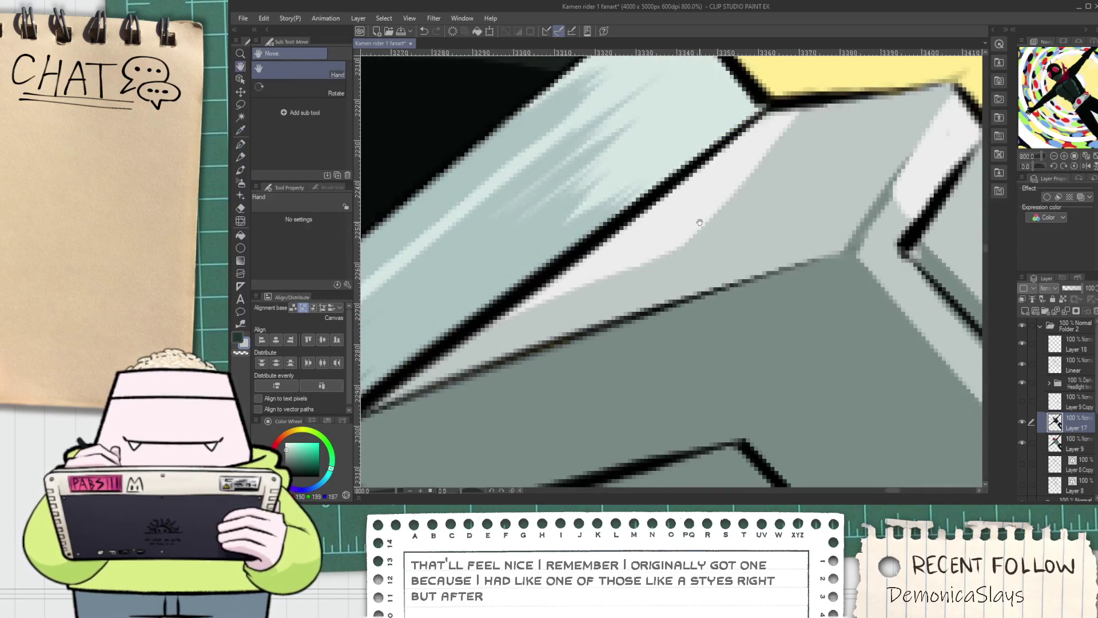
drag(799, 152, 671, 226)
Add thin near-white streaks parallel to the highlight on the side block's slanted face
alt+click(596, 311)
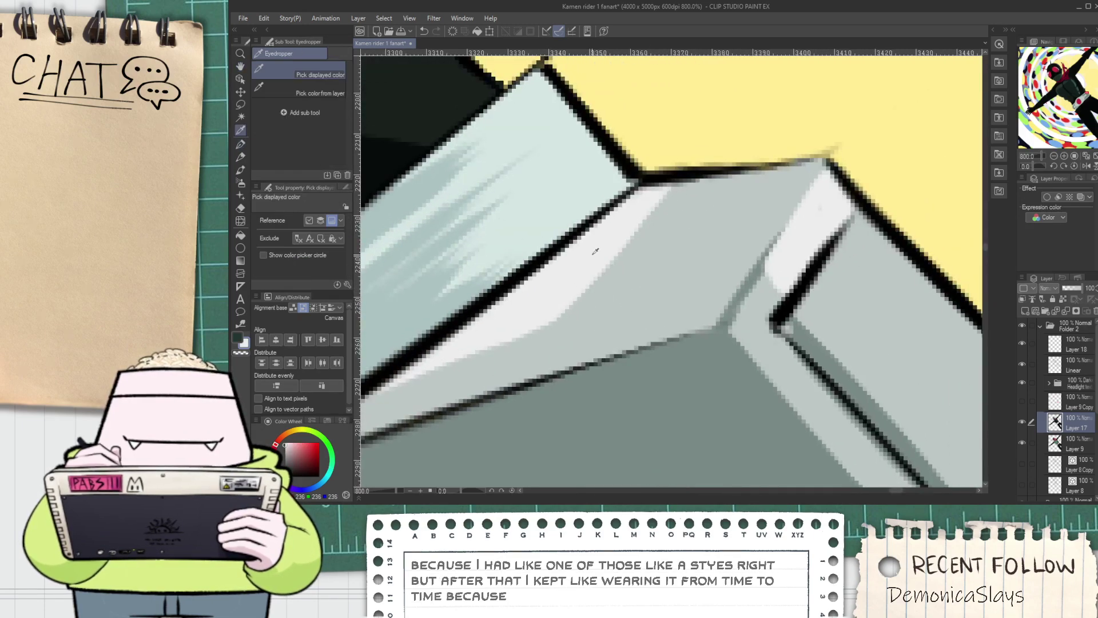
mouse_move(694, 191)
mouse_down()
mouse_move(604, 319)
mouse_move(716, 171)
mouse_move(617, 300)
mouse_up()
key(ctrl+z)
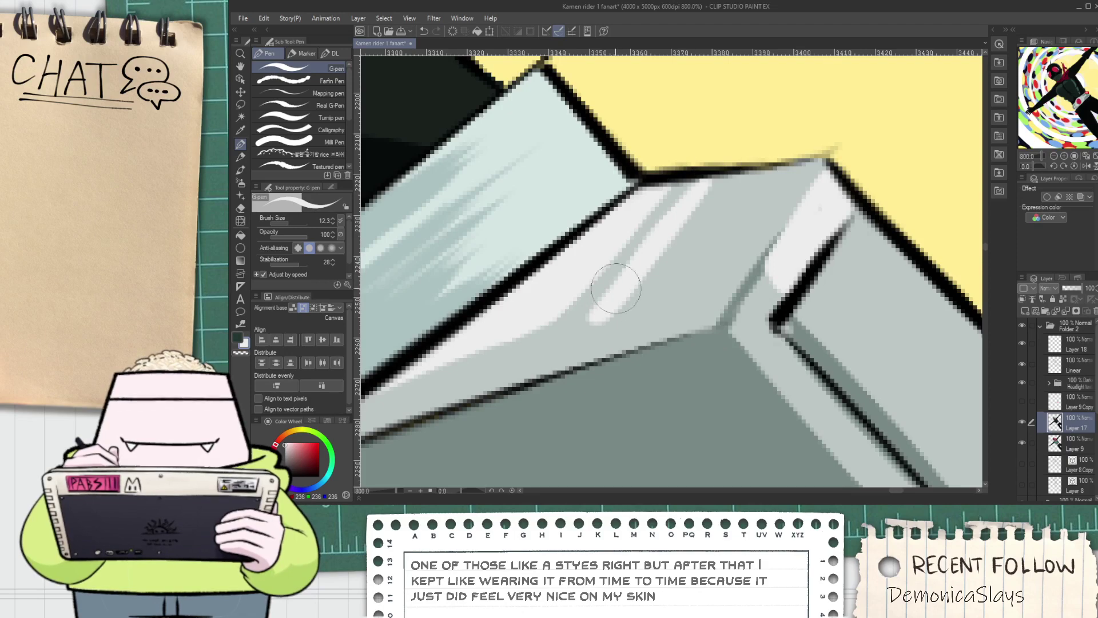
Draw a near-white highlight along the short lower edge of the light grey rim on the side block
key(ctrl+z)
scroll(695, 186, down, 6)
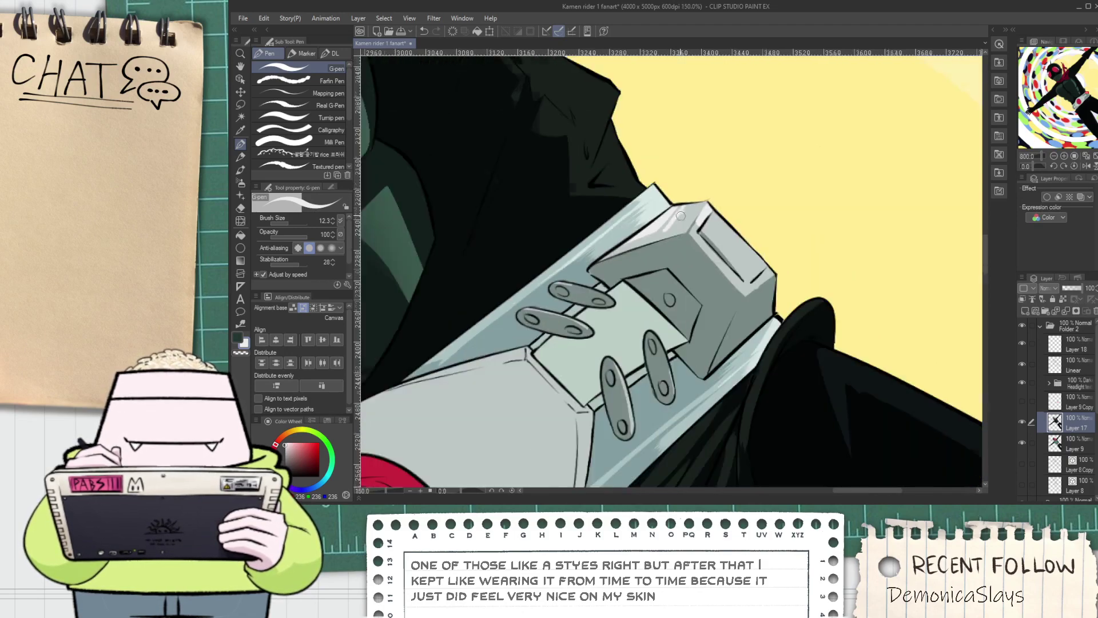
scroll(706, 273, up, 6)
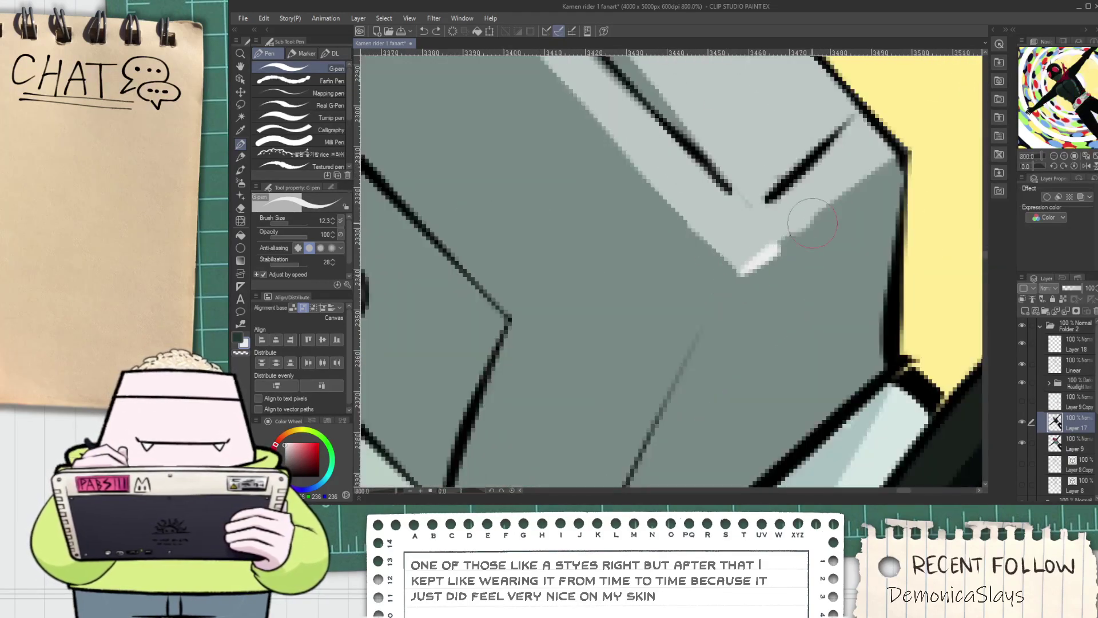
mouse_move(813, 223)
mouse_down()
mouse_move(894, 164)
mouse_move(773, 241)
mouse_up()
key(ctrl+z)
mouse_move(878, 176)
mouse_down()
mouse_move(742, 278)
mouse_move(884, 150)
mouse_up()
key(ctrl+z)
key(ctrl+z)
drag(745, 279, 901, 141)
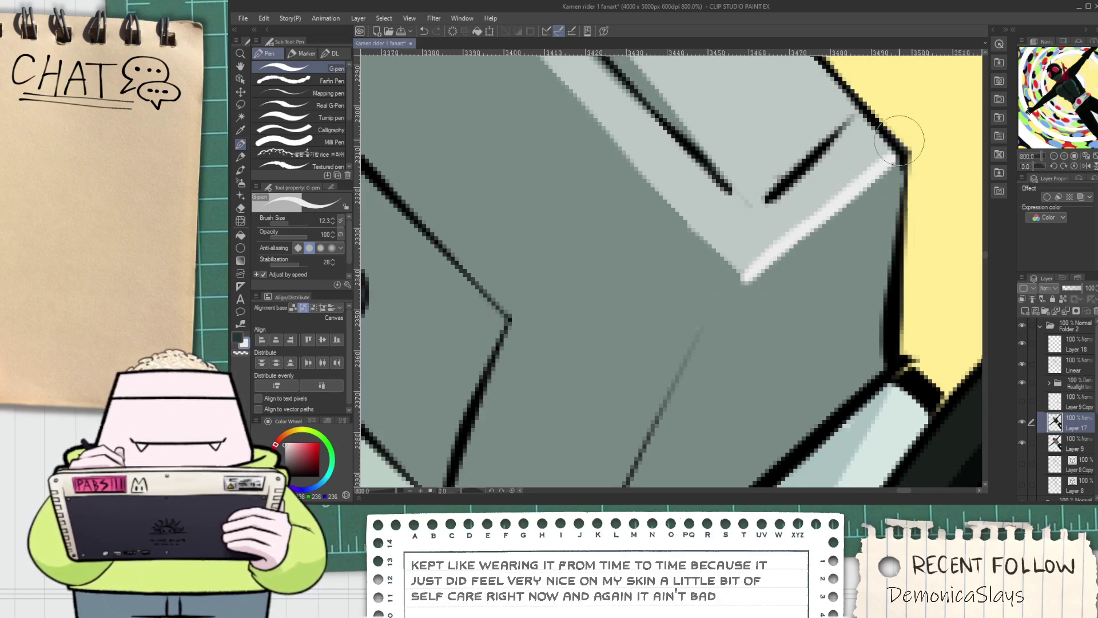
scroll(758, 260, down, 2)
scroll(645, 150, up, 1)
mouse_move(645, 150)
mouse_down()
mouse_move(635, 200)
mouse_move(765, 363)
mouse_up()
key(ctrl+z)
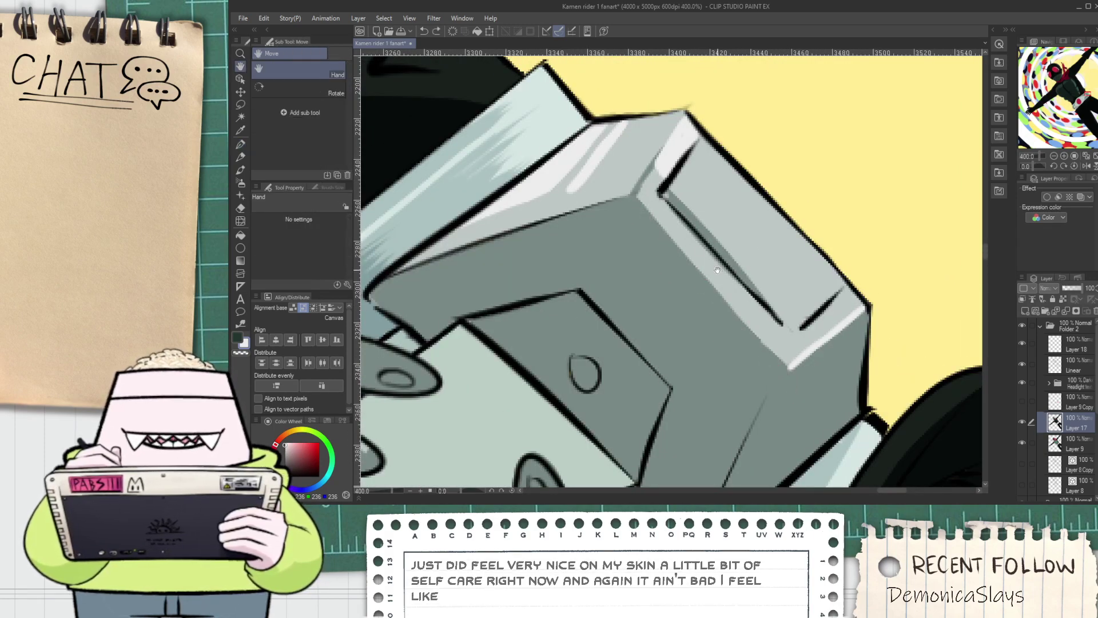
Outline a band along the outer edge of the side block's recessed panel and fill it with near-white
drag(661, 209, 513, 230)
scroll(513, 231, up, 1)
key(p)
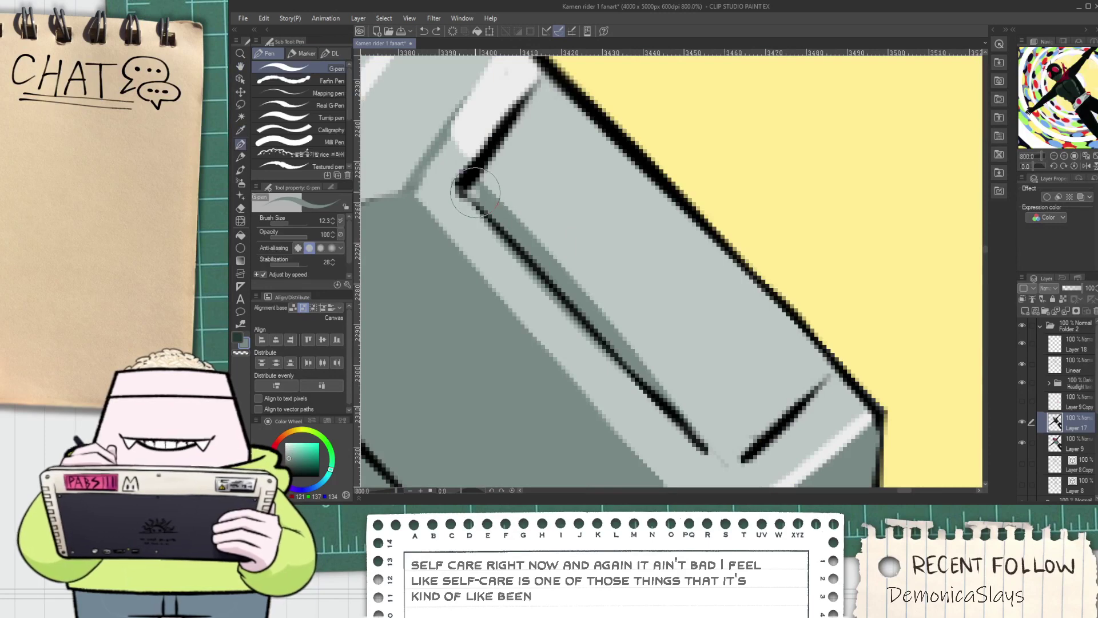
alt+click(490, 125)
drag(571, 151, 545, 183)
mouse_move(521, 118)
mouse_down()
mouse_move(527, 140)
mouse_move(724, 331)
mouse_up()
key(ctrl+z)
mouse_move(536, 124)
mouse_down()
mouse_move(518, 150)
mouse_move(798, 446)
mouse_up()
key(g)
click(785, 392)
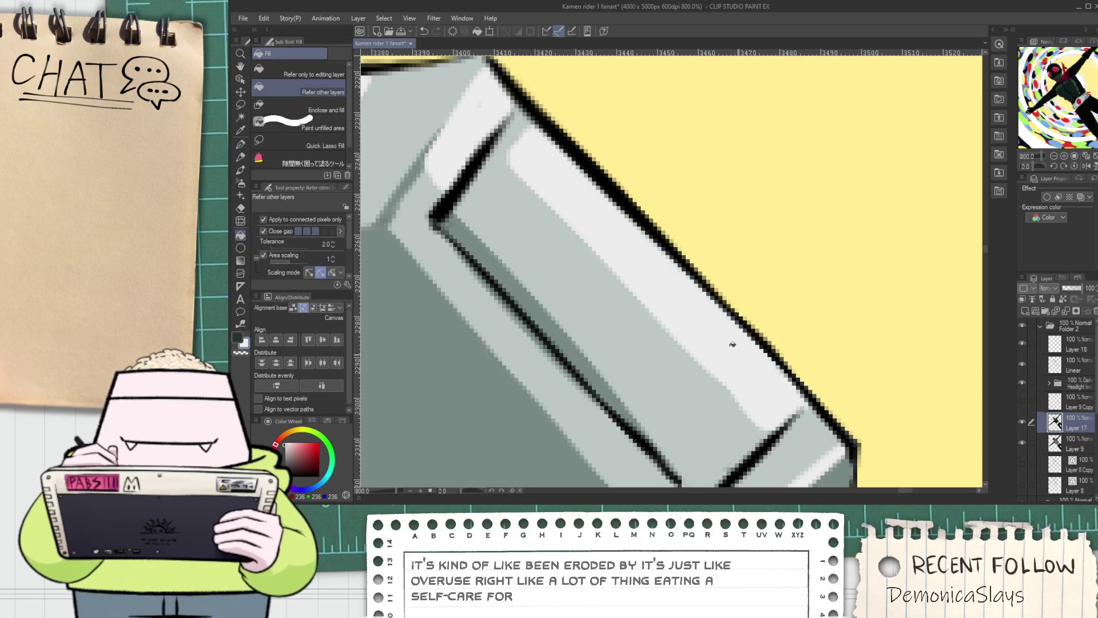
Extend the near-white band to the recessed panel's end lines and square off its ends
key(p)
key(space)
mouse_move(762, 414)
mouse_down()
mouse_move(639, 250)
mouse_move(614, 298)
mouse_move(658, 340)
mouse_up()
scroll(675, 264, up, 1)
scroll(601, 232, down, 2)
key(space)
key(e)
scroll(538, 234, up, 1)
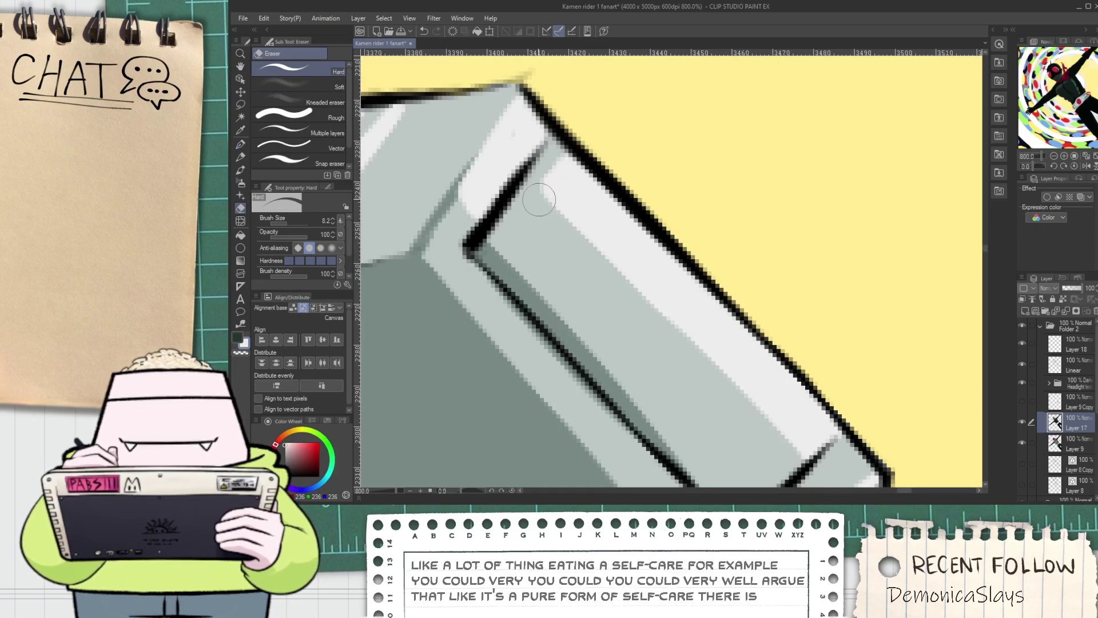
key(space)
mouse_move(745, 432)
mouse_down()
mouse_move(709, 406)
mouse_move(599, 273)
mouse_up()
key(p)
scroll(712, 322, down, 9)
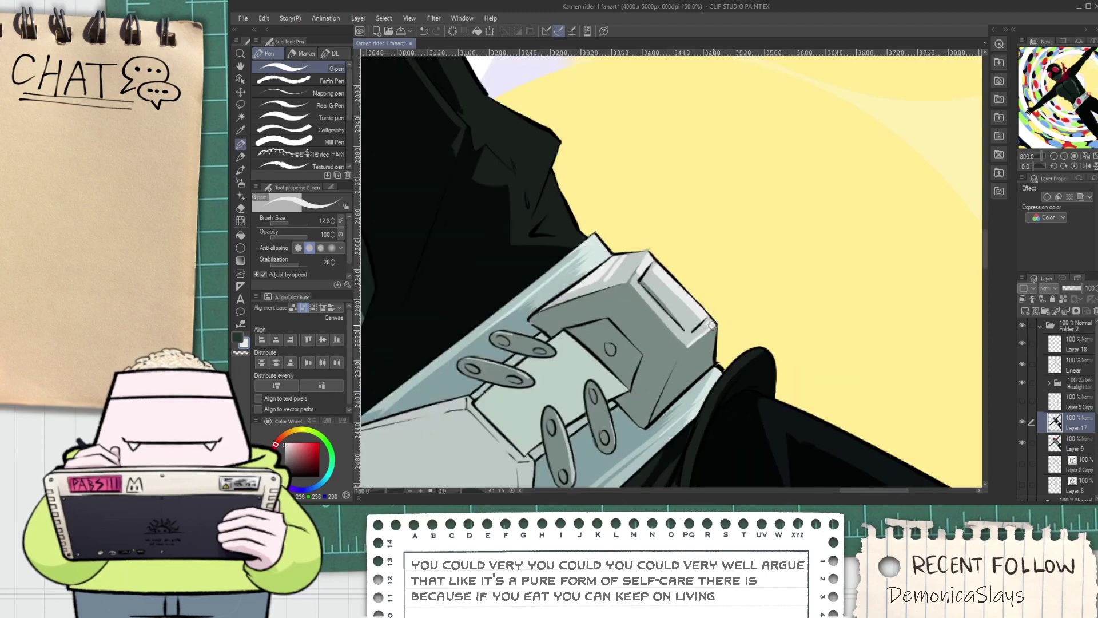
Touch up the near-white highlight at the upper left end of the upper link beside the side block
key(space)
drag(713, 322, 708, 316)
scroll(672, 322, up, 1)
scroll(672, 323, up, 12)
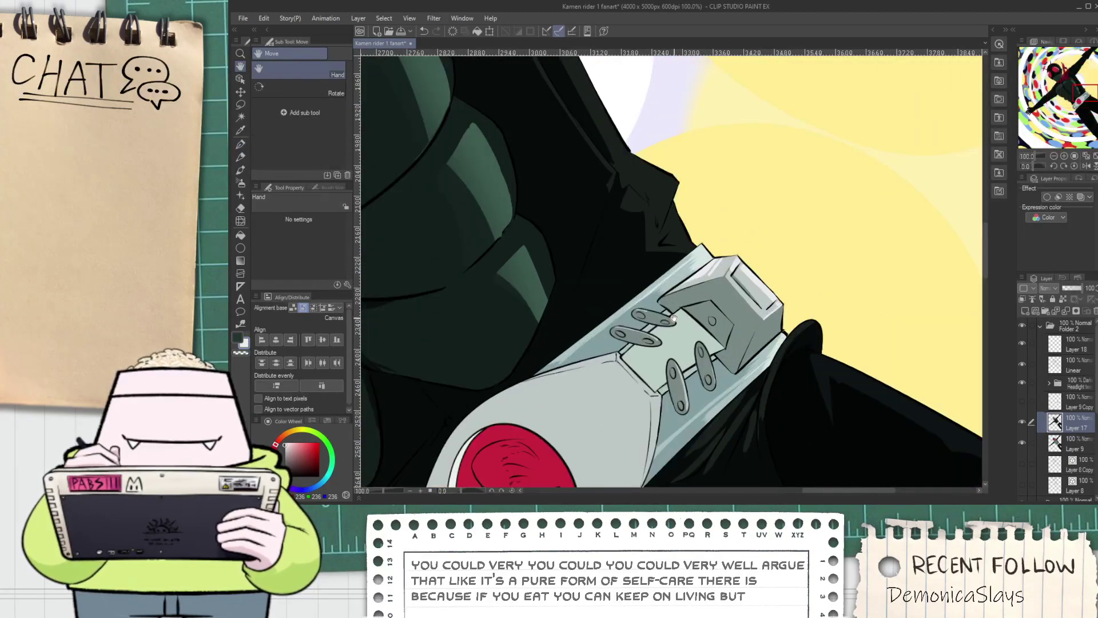
key(p)
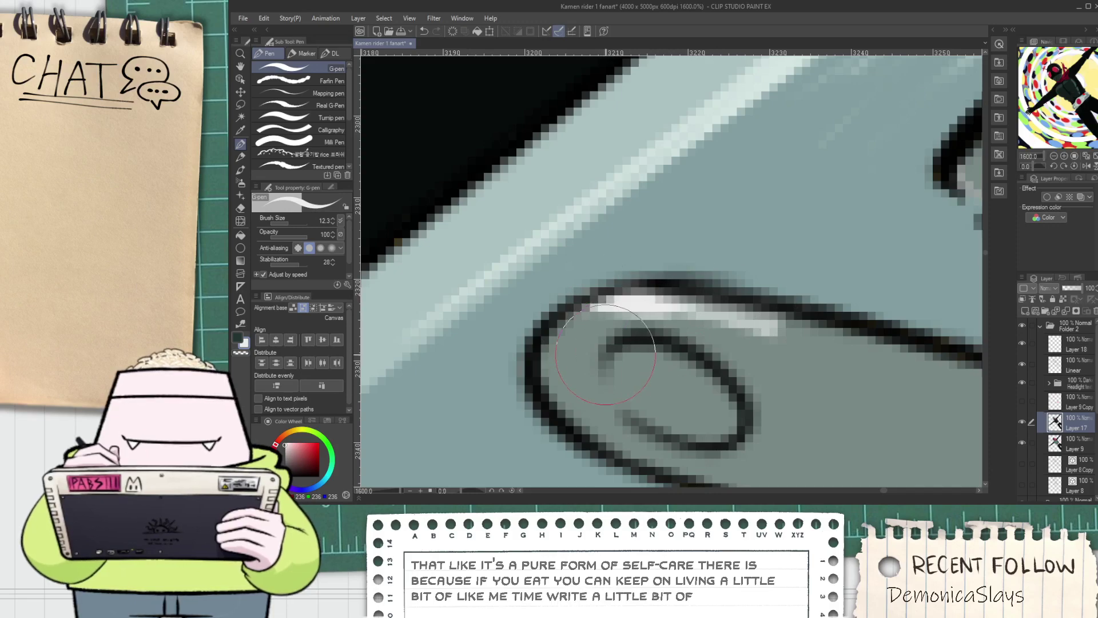
drag(611, 359, 731, 407)
scroll(647, 368, down, 6)
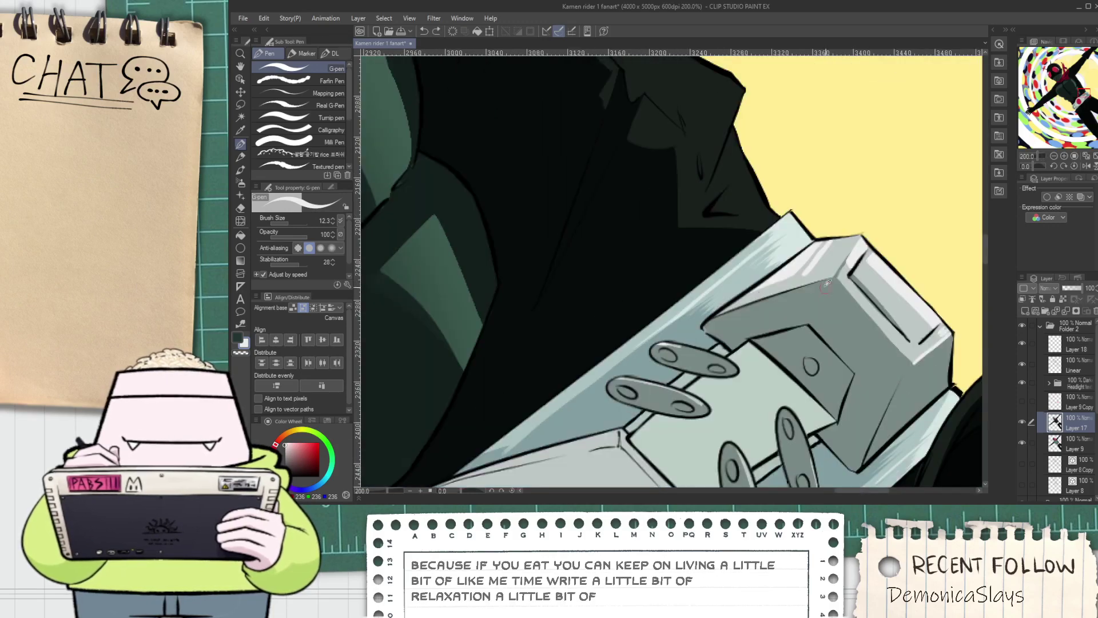
Sample the side block's light grey and paint a highlight inside the left rivet of the upper link
scroll(804, 295, up, 2)
alt+click(803, 295)
key(space)
drag(619, 349, 625, 274)
scroll(496, 349, up, 5)
key(p)
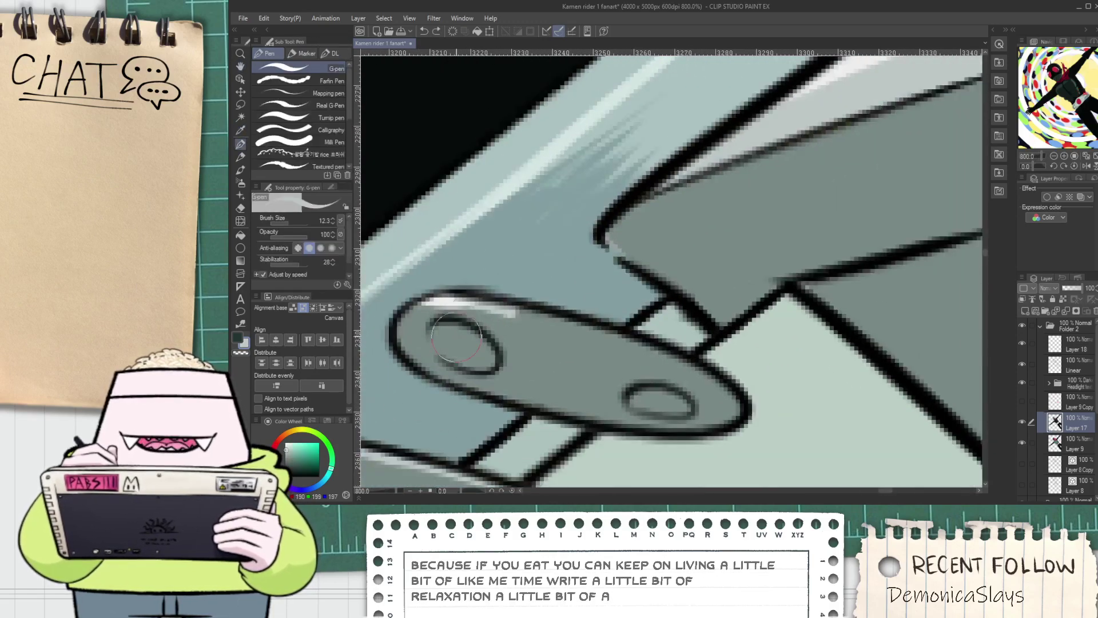
scroll(503, 366, down, 3)
key(space)
drag(559, 379, 525, 333)
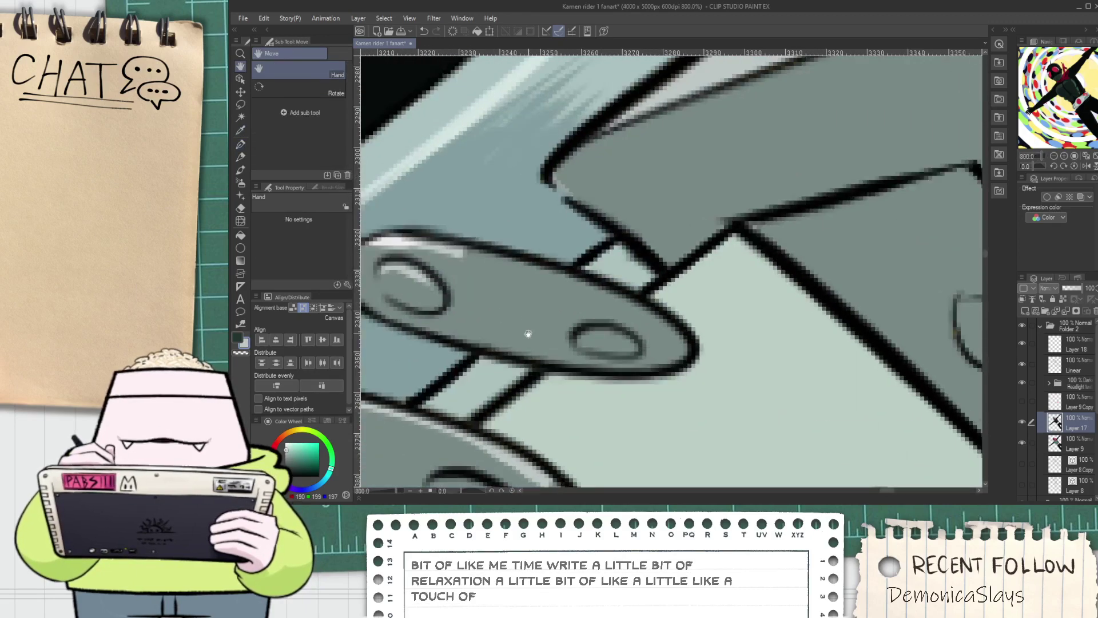
Paint a light grey highlight inside the left rivet of the upper pair's link nearer the buckle
scroll(524, 333, down, 4)
drag(465, 367, 535, 299)
scroll(535, 300, up, 2)
key(p)
scroll(535, 299, up, 4)
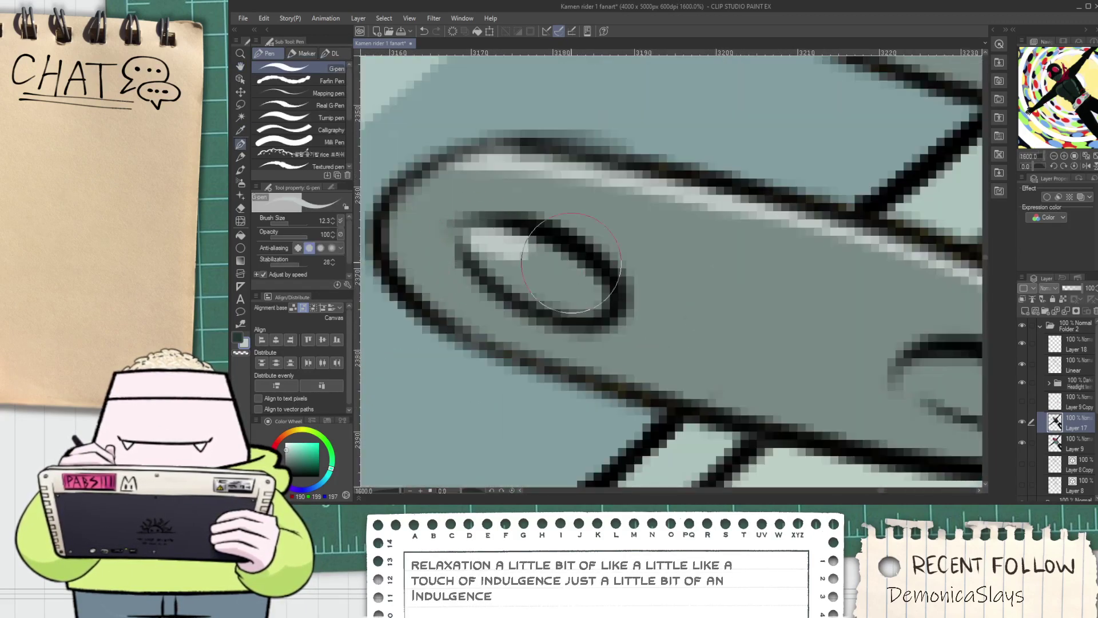
drag(470, 237, 544, 229)
scroll(609, 309, down, 7)
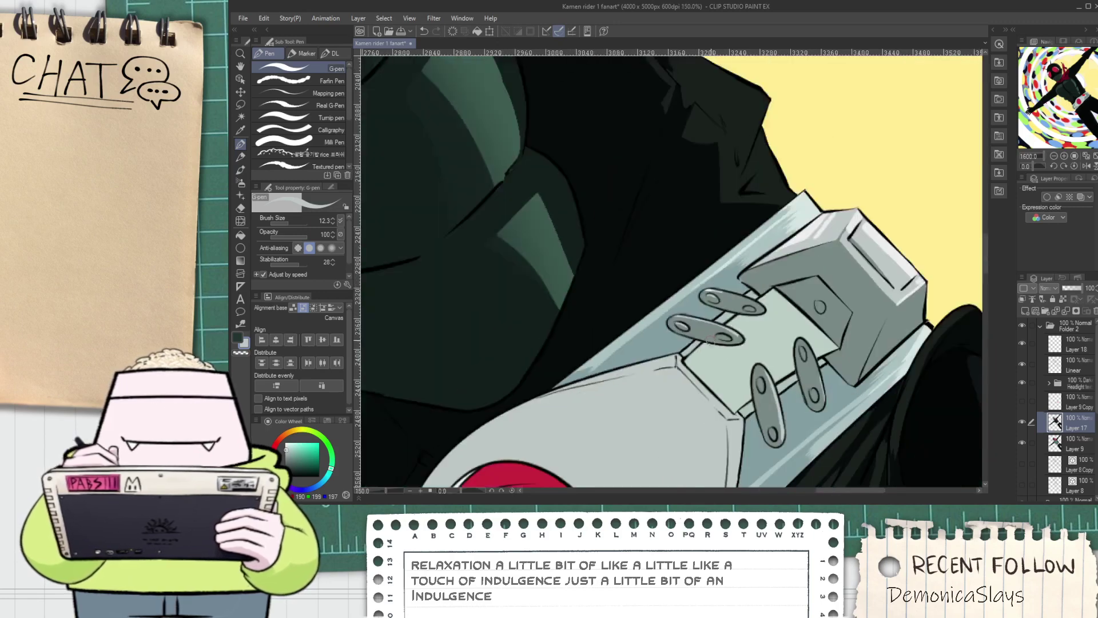
Add light grey highlights inside the lower rivets of the two links below the central plate
key(space)
drag(728, 371, 606, 332)
key(p)
scroll(605, 333, up, 5)
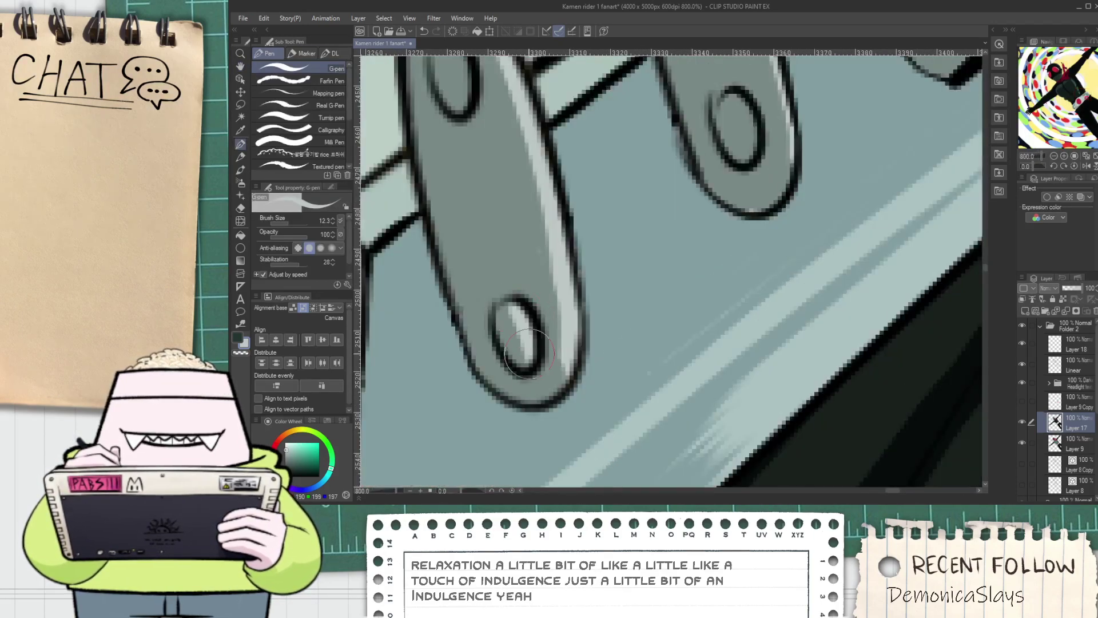
drag(665, 216, 533, 356)
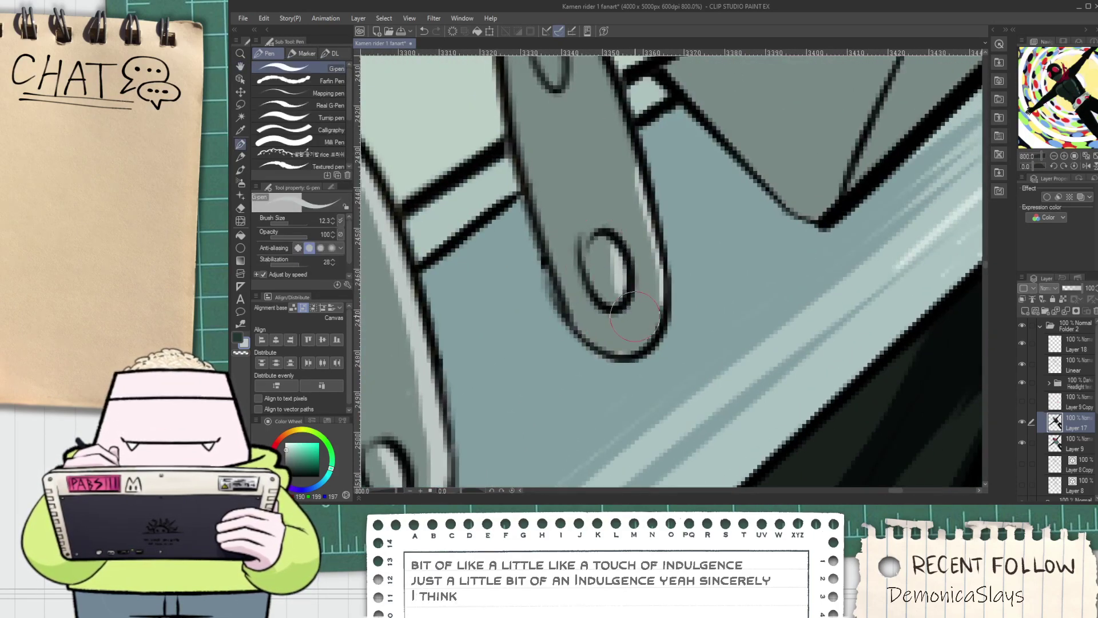
alt+click(593, 353)
alt+click(593, 354)
scroll(599, 353, up, 1)
drag(513, 311, 732, 174)
Choose a darker grey and shade the left sides of both rivets on the lower link nearer the buckle
scroll(702, 383, down, 5)
scroll(698, 406, down, 2)
scroll(641, 328, up, 3)
scroll(642, 327, down, 1)
scroll(641, 328, down, 3)
scroll(739, 172, up, 3)
scroll(738, 172, up, 3)
key(i)
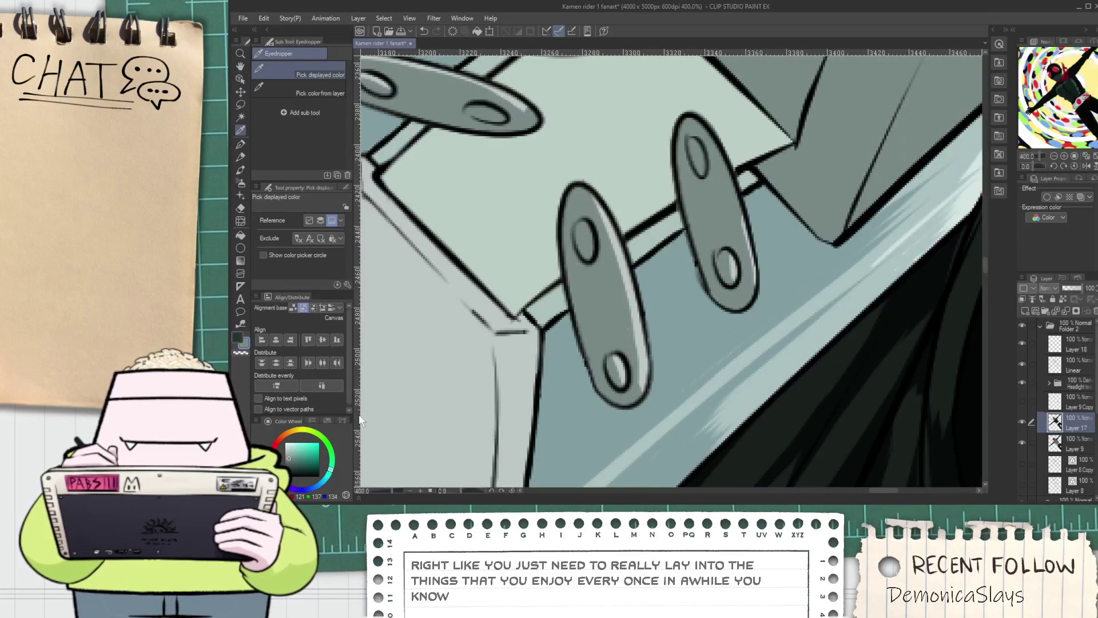
click(292, 464)
scroll(563, 241, up, 2)
key(p)
mouse_move(579, 234)
mouse_down()
mouse_move(563, 242)
mouse_move(582, 301)
mouse_up()
key(ctrl+z)
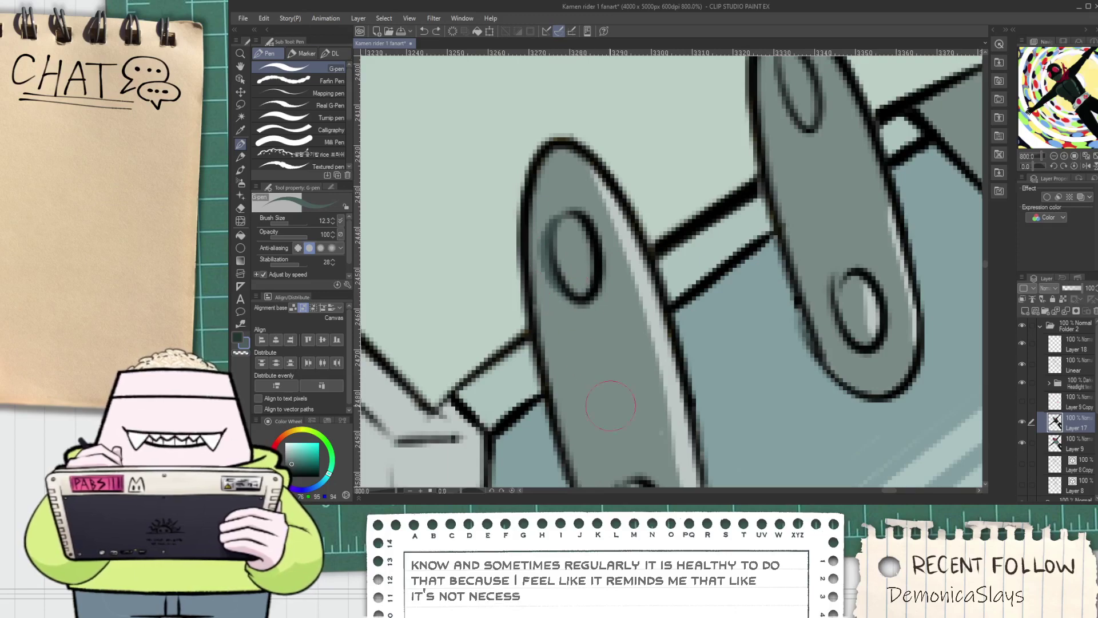
drag(607, 401, 566, 205)
scroll(573, 292, up, 2)
mouse_move(567, 286)
mouse_down()
mouse_move(589, 409)
mouse_move(609, 428)
mouse_up()
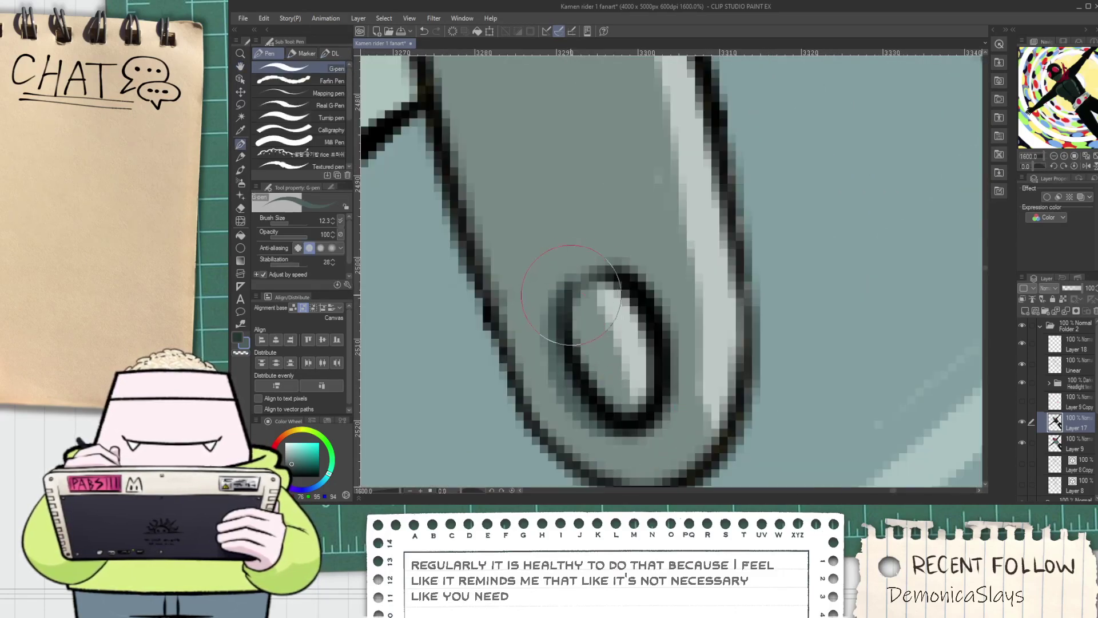
Shade the left sides of both rivets on the lower link nearer the side block with the darker grey
scroll(568, 294, down, 6)
drag(638, 234, 599, 317)
scroll(588, 282, up, 4)
drag(581, 260, 612, 352)
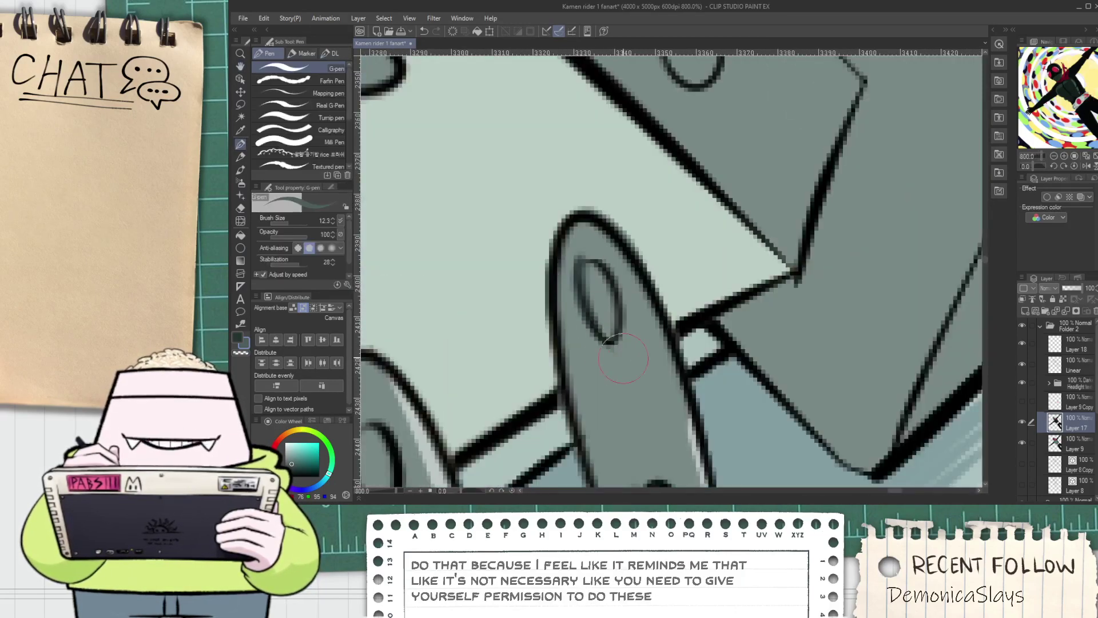
key(ctrl+z)
key(ctrl+z)
drag(577, 268, 608, 351)
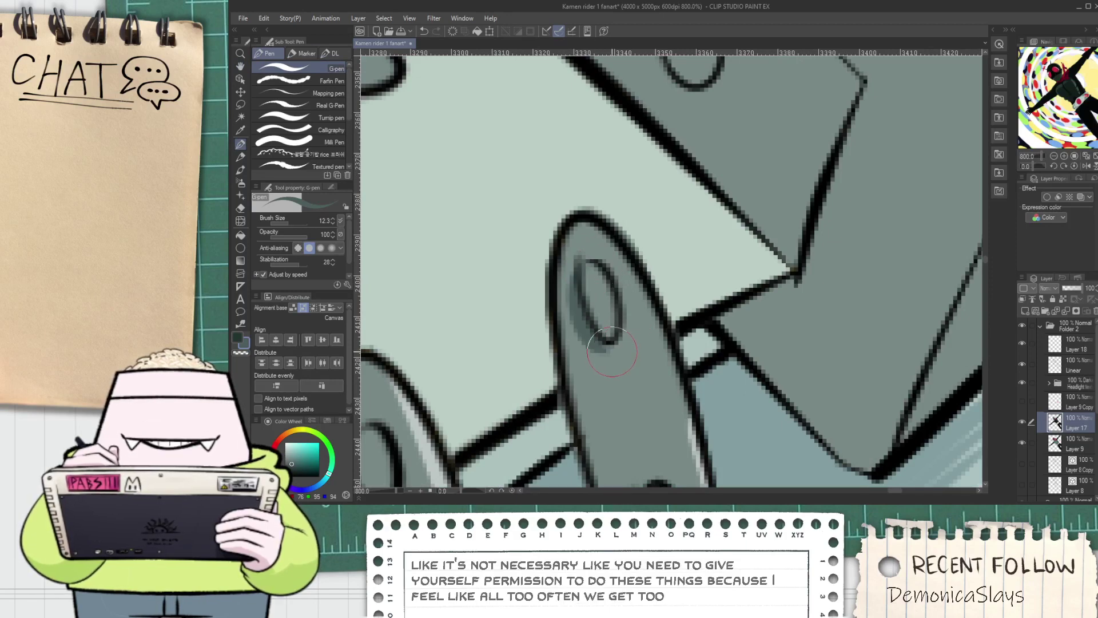
drag(622, 413, 598, 237)
drag(613, 312, 626, 377)
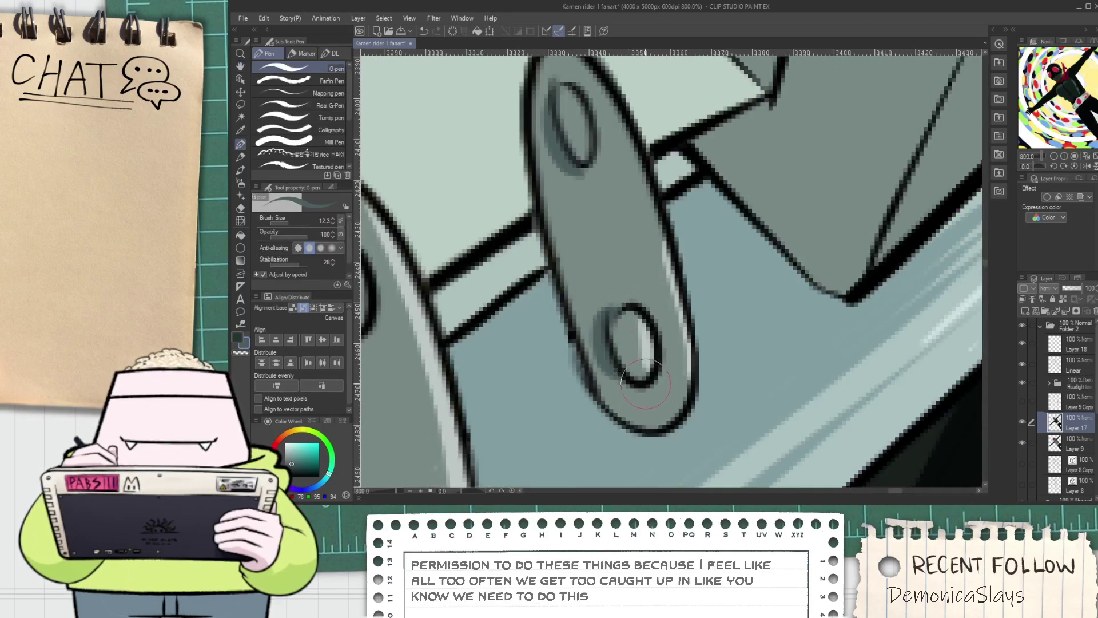
Paint a darker grey shadow down the left edge and around the lower end of the link nearer the side block
scroll(618, 331, down, 2)
scroll(617, 331, down, 3)
scroll(572, 249, up, 3)
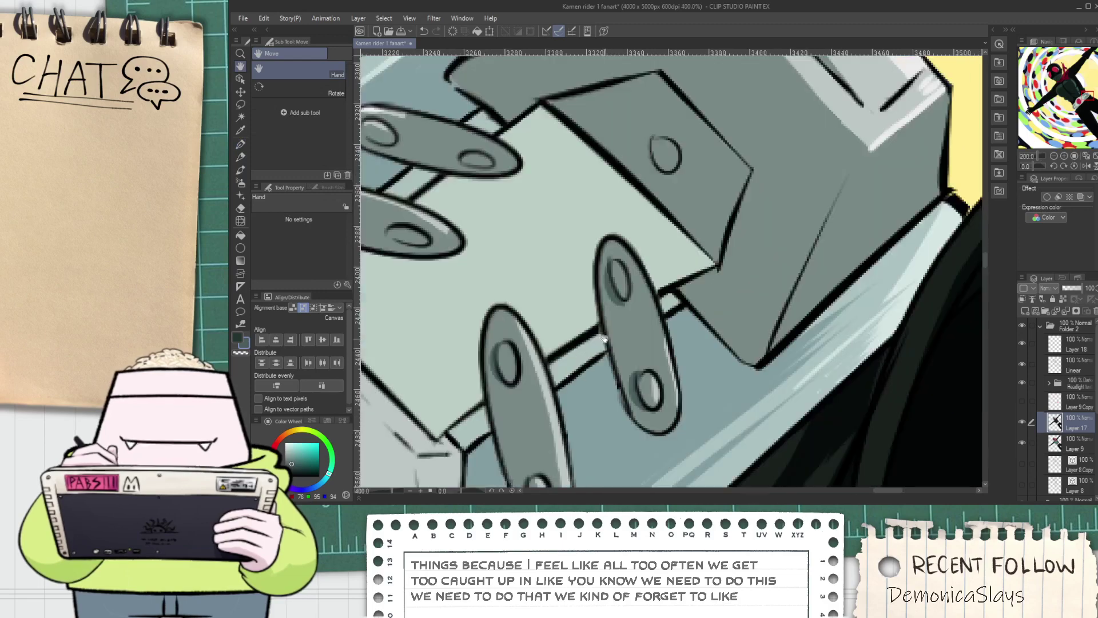
drag(580, 224, 610, 365)
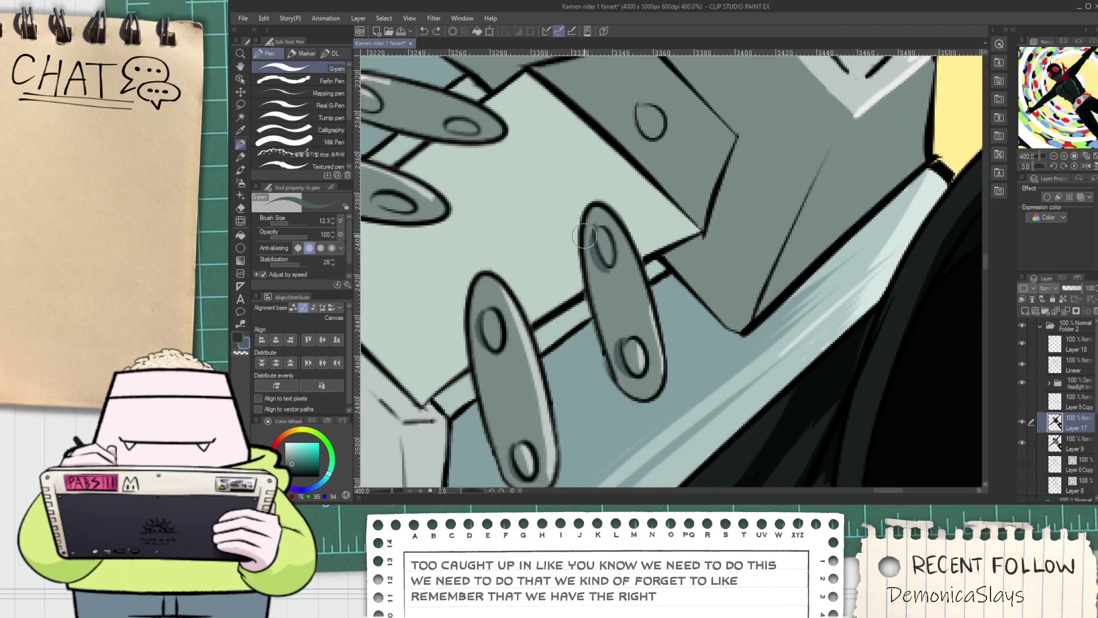
drag(585, 240, 620, 371)
scroll(611, 352, up, 2)
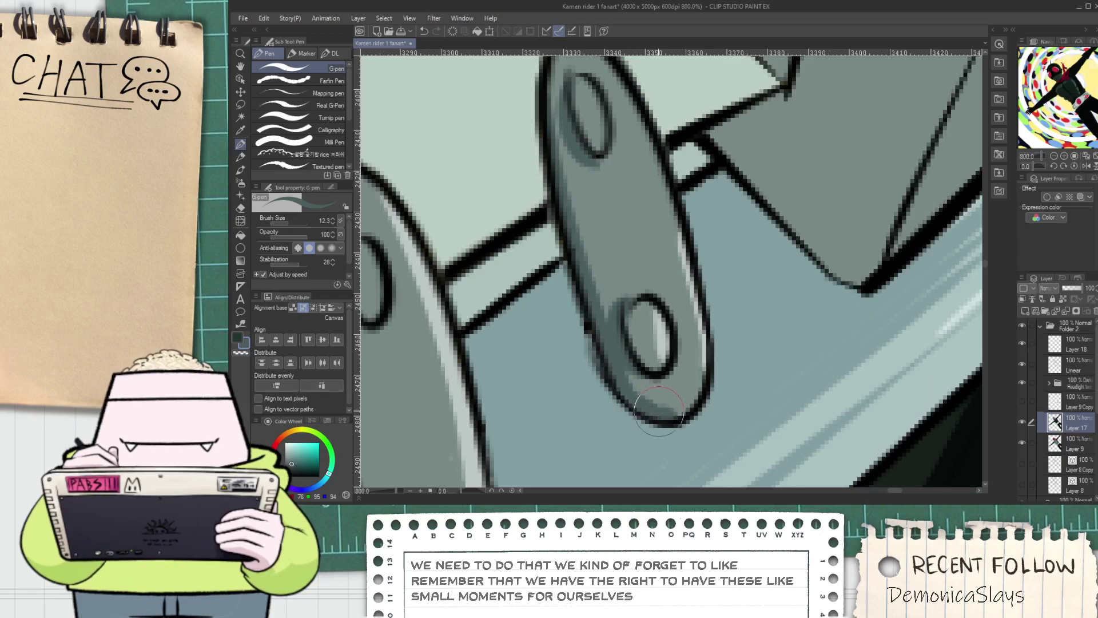
scroll(581, 338, down, 2)
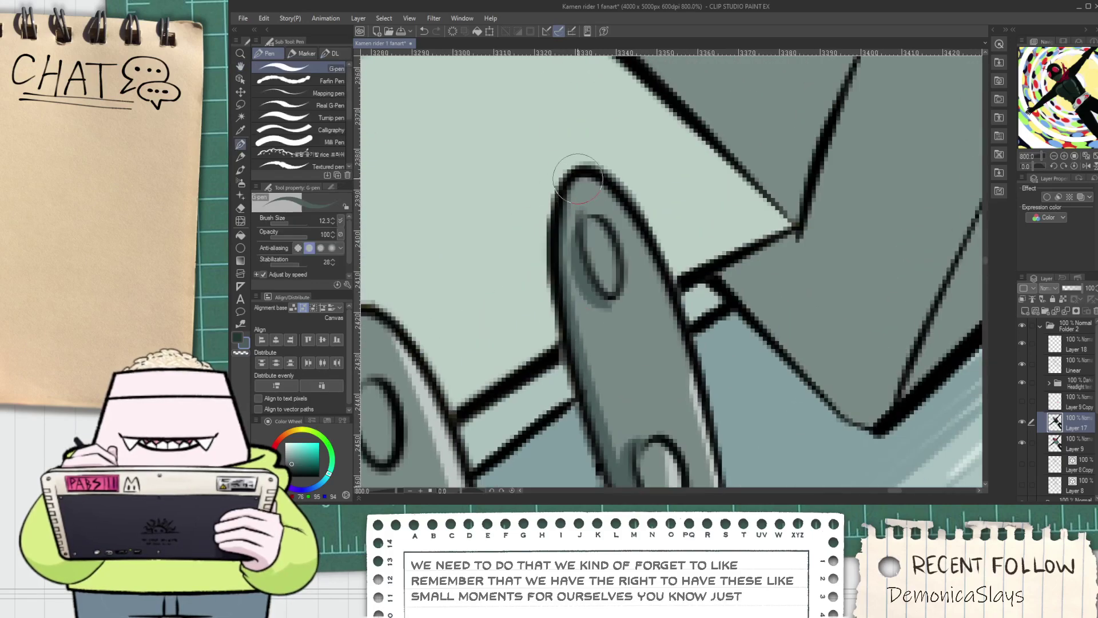
scroll(567, 217, down, 2)
scroll(524, 281, up, 2)
Paint over the upper part of the edge highlight on the lower link nearer the buckle with its base grey
key(space)
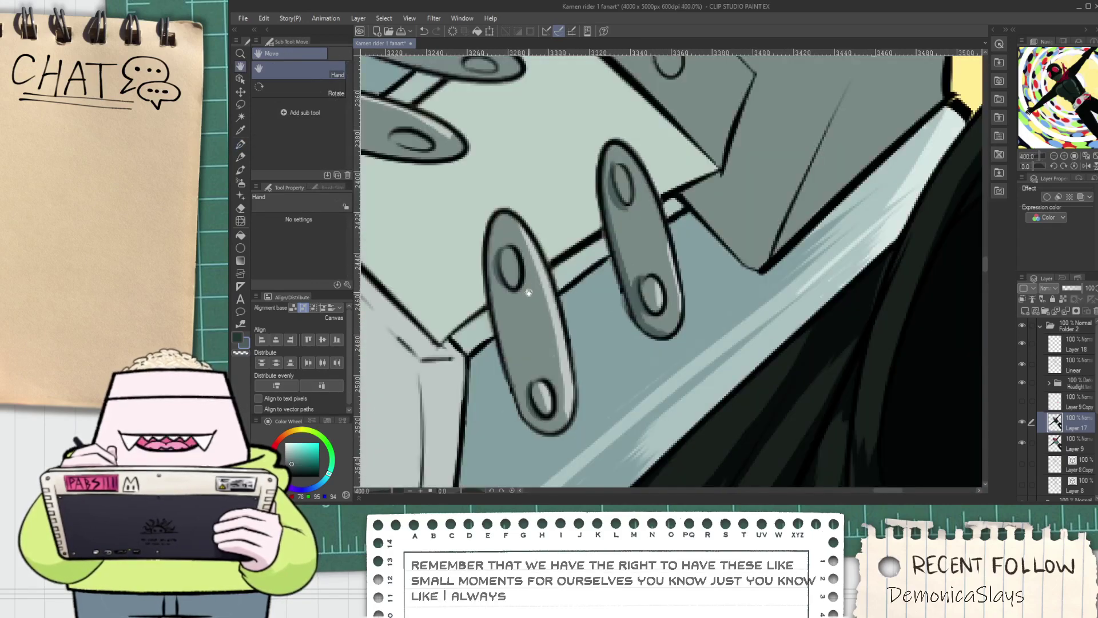
scroll(528, 286, up, 2)
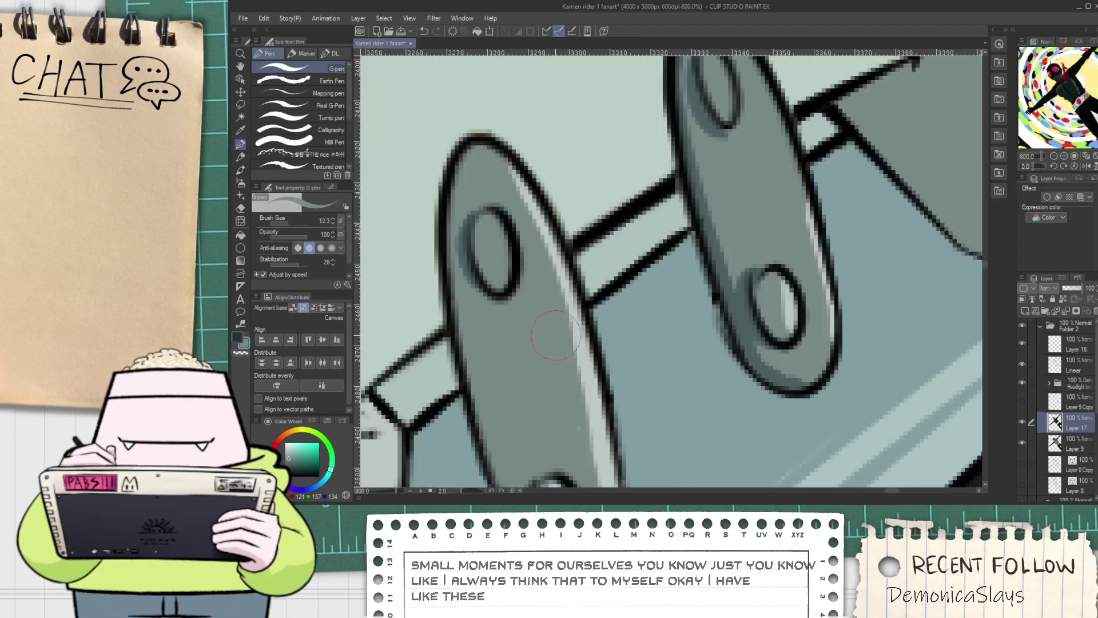
drag(564, 363, 546, 278)
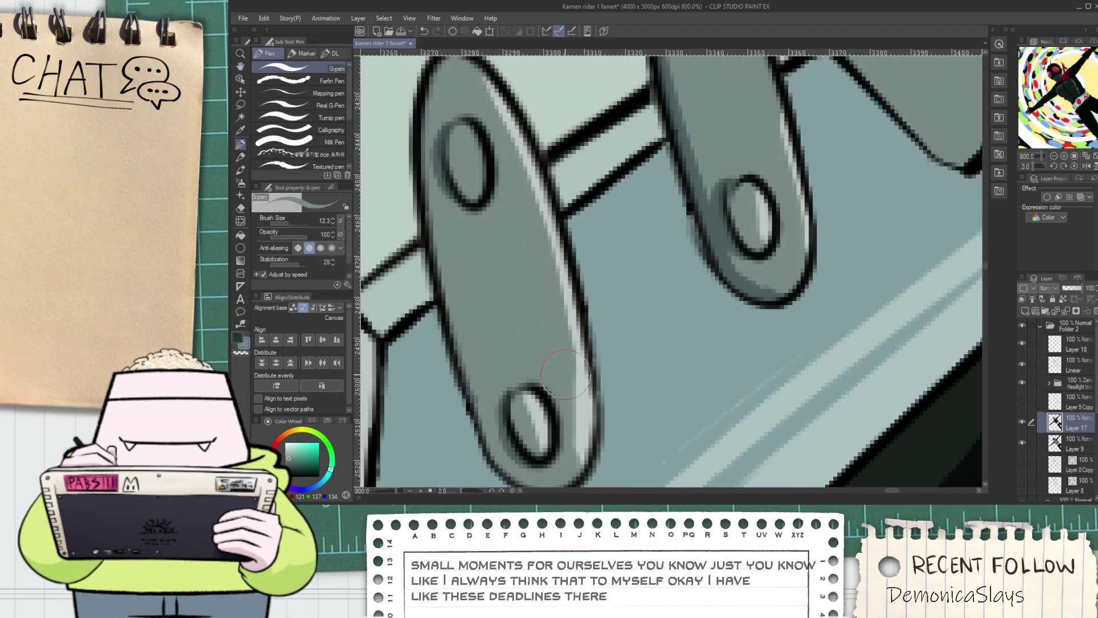
scroll(577, 452, down, 4)
key(space)
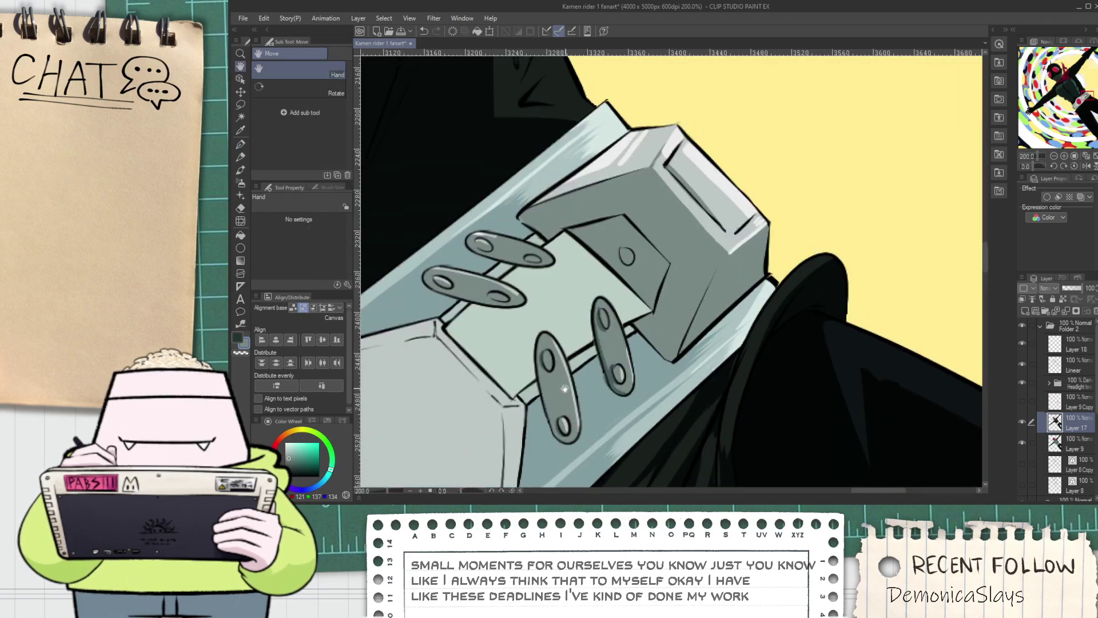
scroll(563, 378, up, 4)
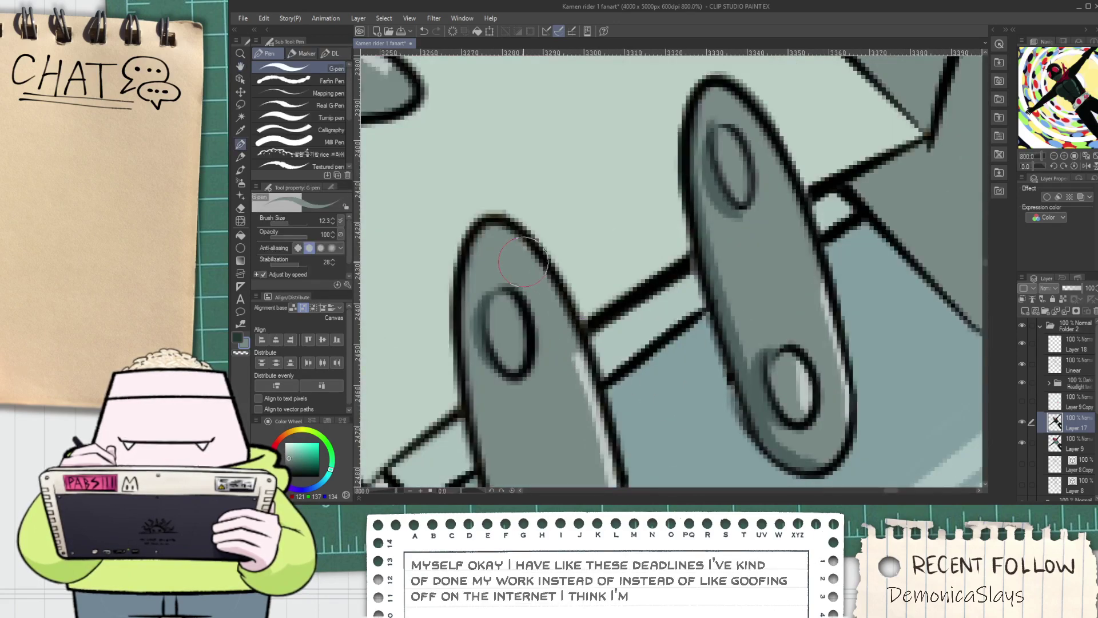
drag(518, 257, 547, 312)
Sample the darker grey and shade the left edge of the lower link nearer the buckle
key(alt)
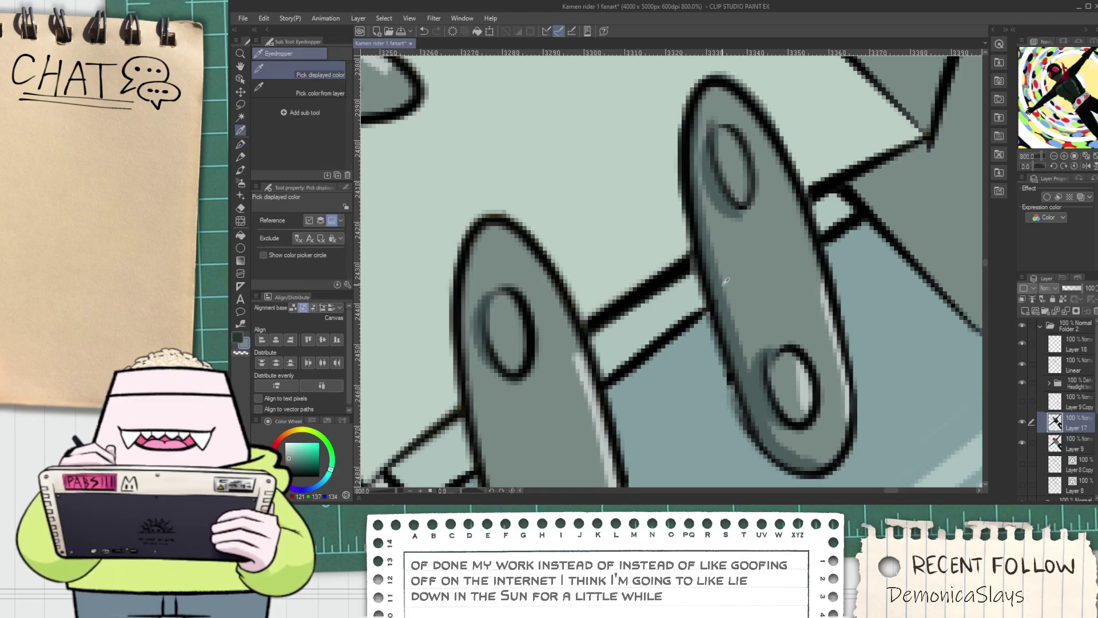
click(767, 400)
drag(546, 295, 596, 412)
scroll(560, 350, down, 3)
Strengthen the crease on the side block's lower face with a darker grey stroke toward the rim's corner
key(space)
scroll(620, 349, up, 4)
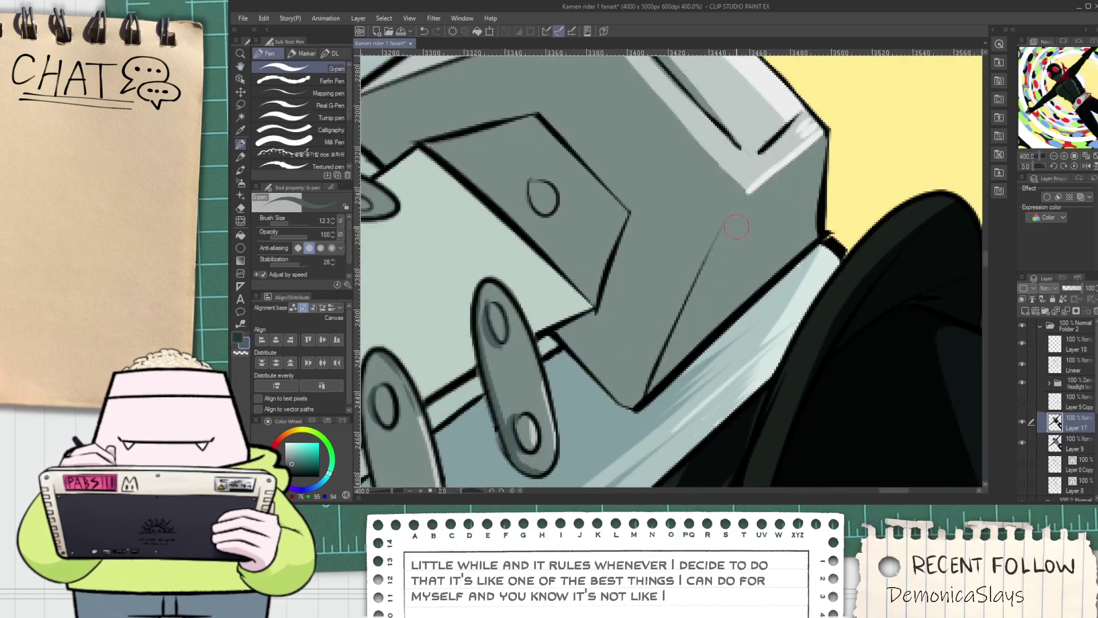
drag(738, 186, 717, 252)
key(space)
drag(528, 249, 588, 341)
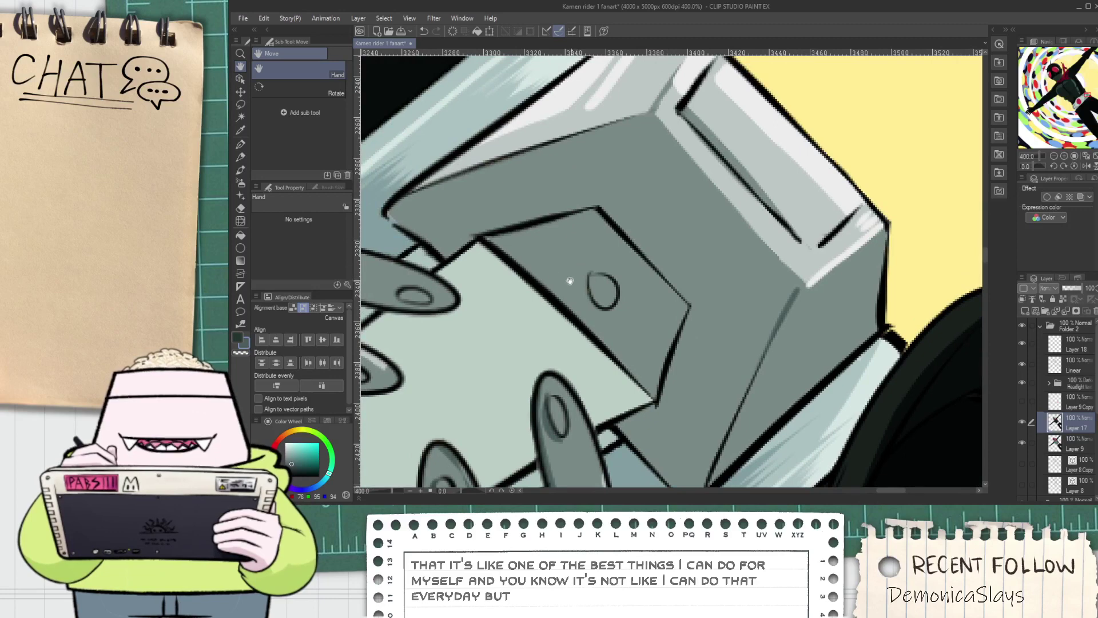
Shade the edge of the side block's corner beside the upper links with a darker grey stroke
drag(513, 231, 548, 250)
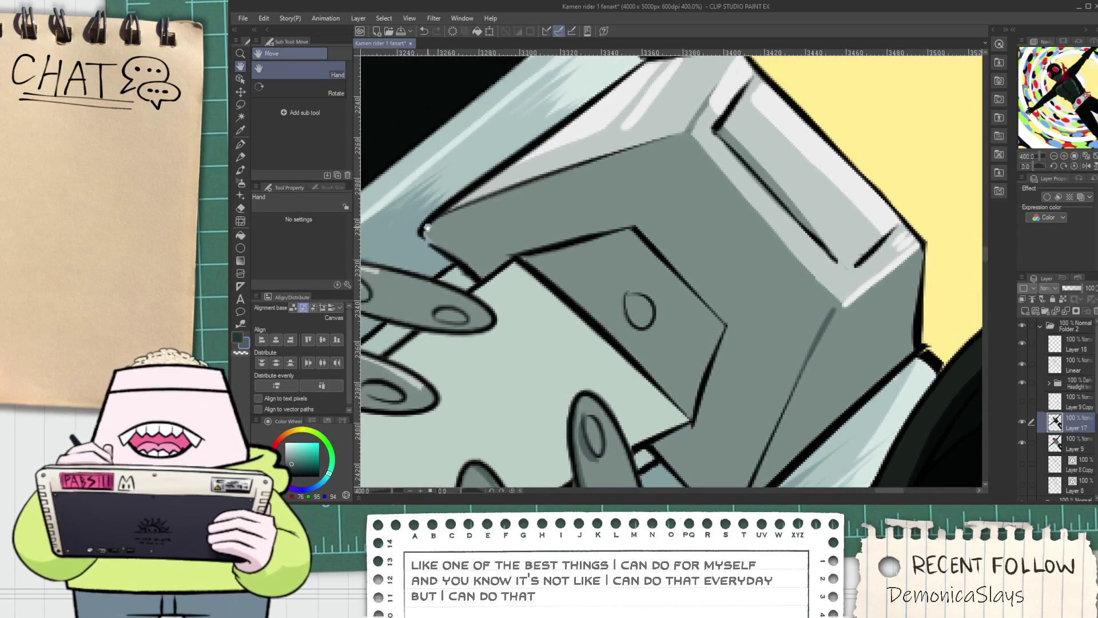
scroll(432, 227, up, 2)
drag(418, 233, 436, 260)
scroll(514, 218, down, 2)
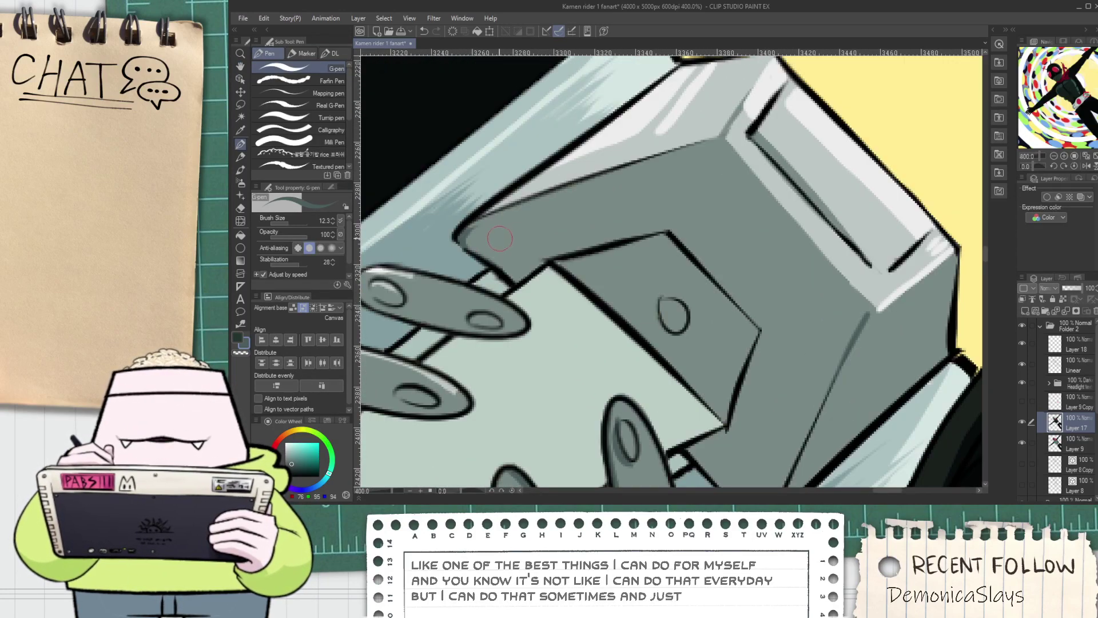
scroll(515, 280, up, 2)
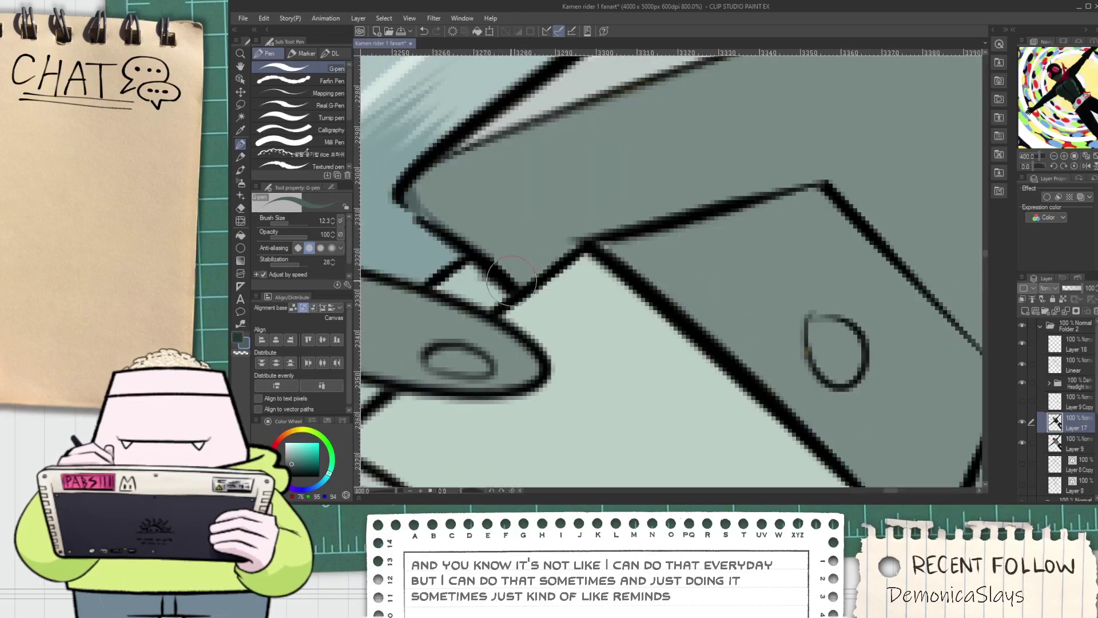
scroll(696, 365, down, 2)
Paint and fill a darker grey shadow on the side block just below the riveted inner plate's lower corner
key(h)
scroll(696, 365, up, 2)
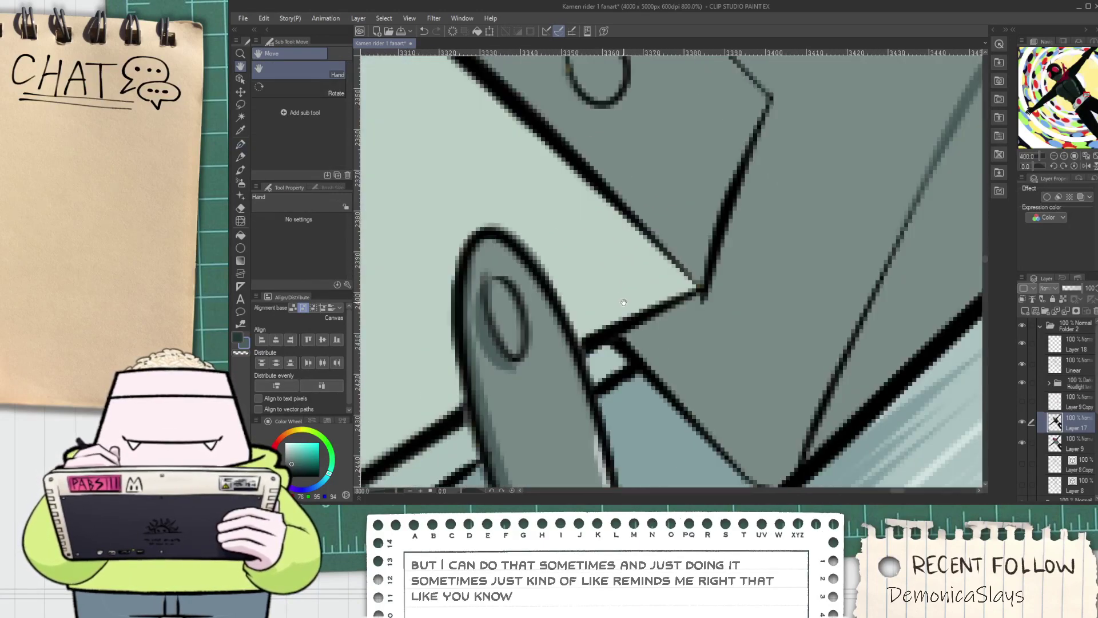
key(p)
drag(647, 341, 702, 303)
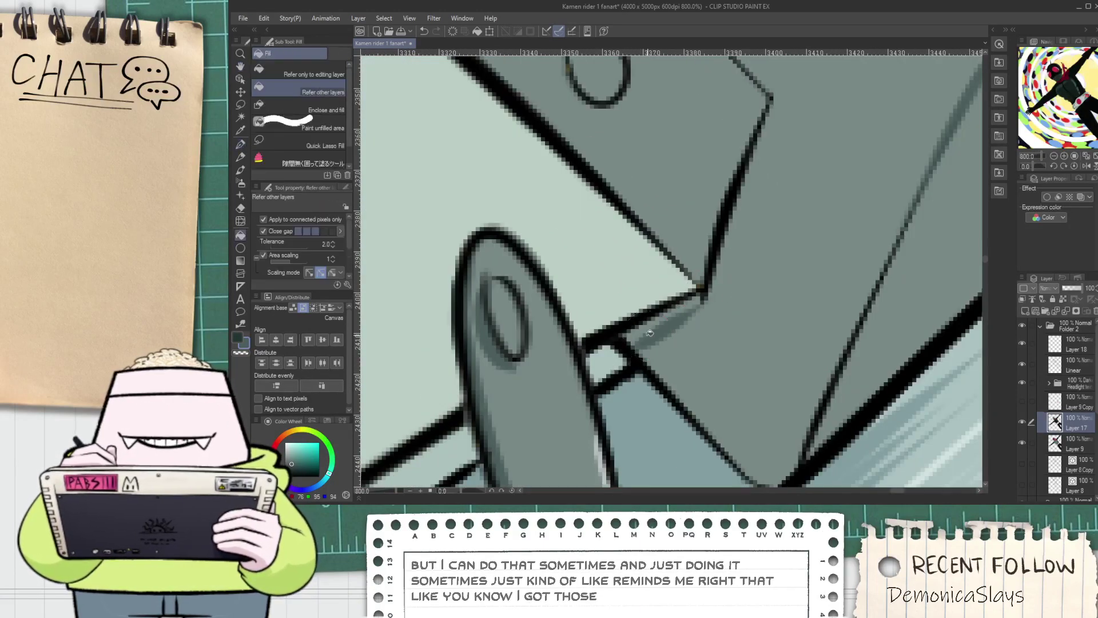
key(g)
click(646, 333)
key(p)
mouse_move(645, 341)
mouse_down()
mouse_move(705, 298)
mouse_move(634, 354)
mouse_up()
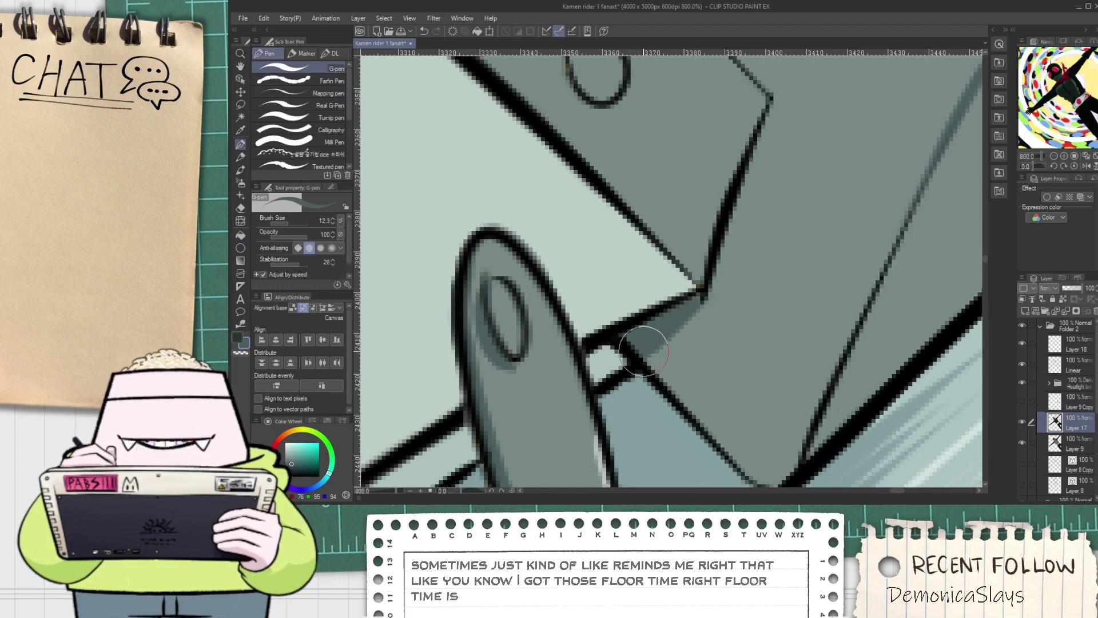
Paint a darker grey line on the side block's front face along the underside of its light rim
scroll(644, 331, down, 5)
scroll(657, 329, up, 5)
key(i)
scroll(677, 320, down, 2)
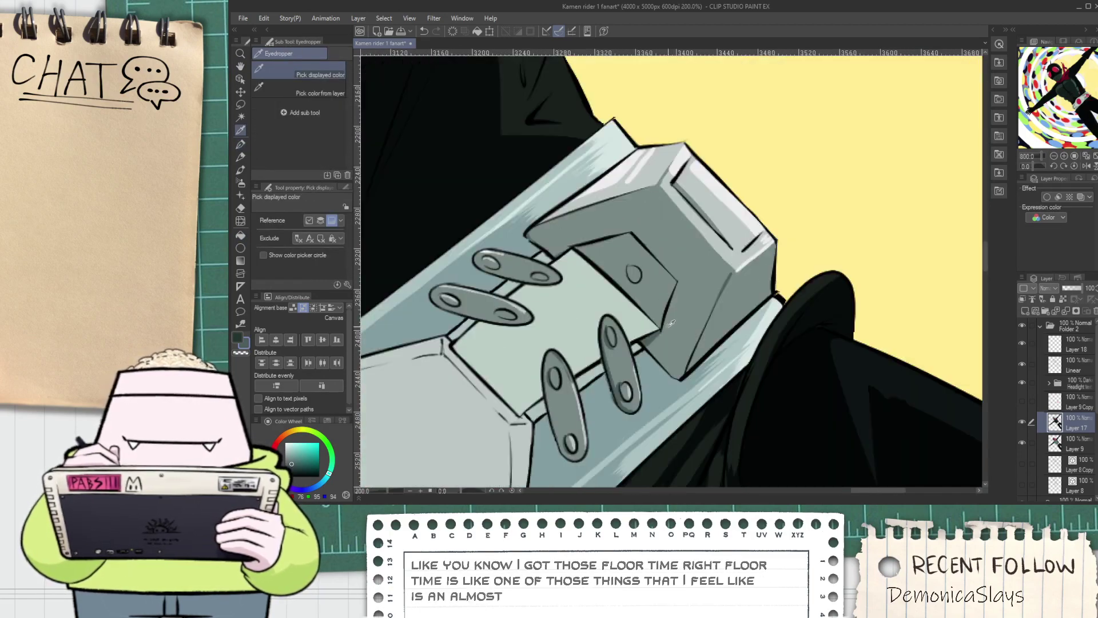
key(space)
drag(687, 316, 639, 321)
scroll(689, 291, up, 1)
key(p)
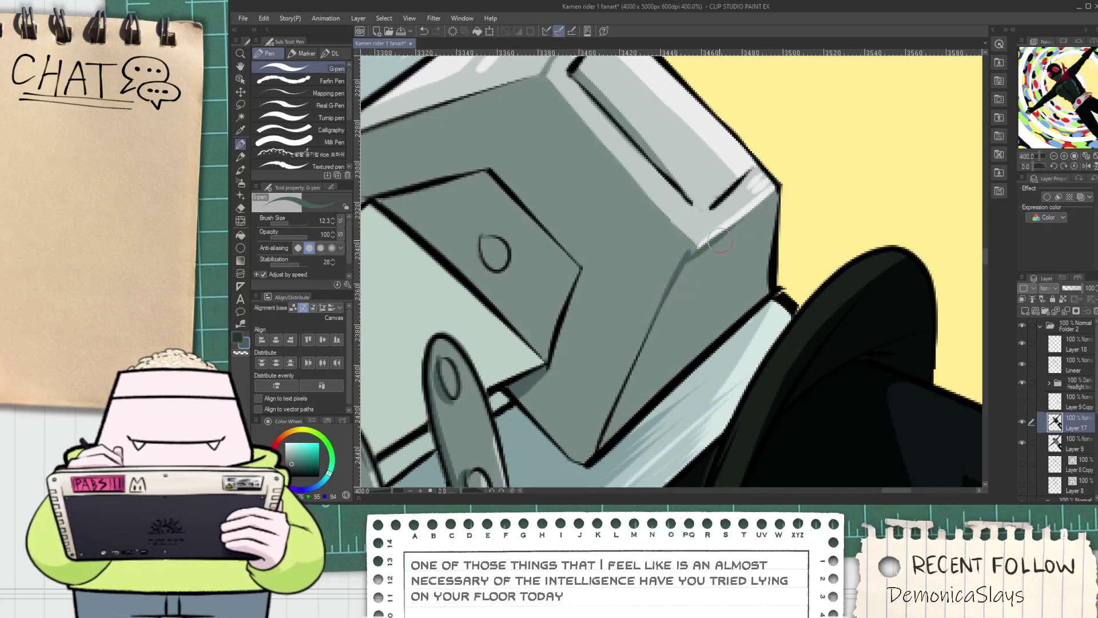
drag(700, 257, 729, 335)
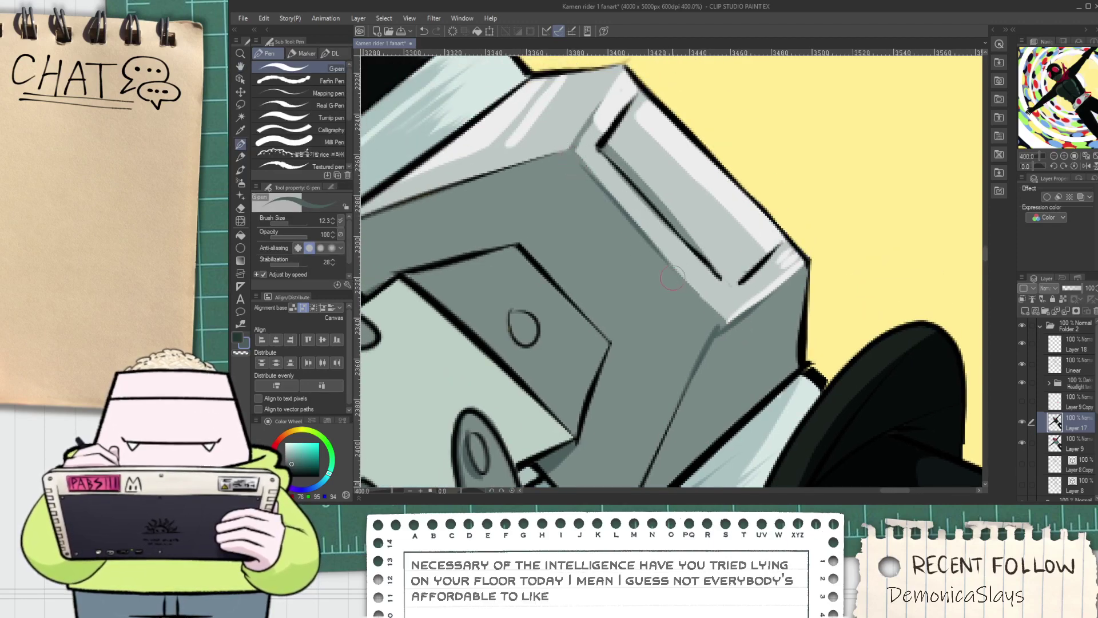
scroll(708, 314, down, 3)
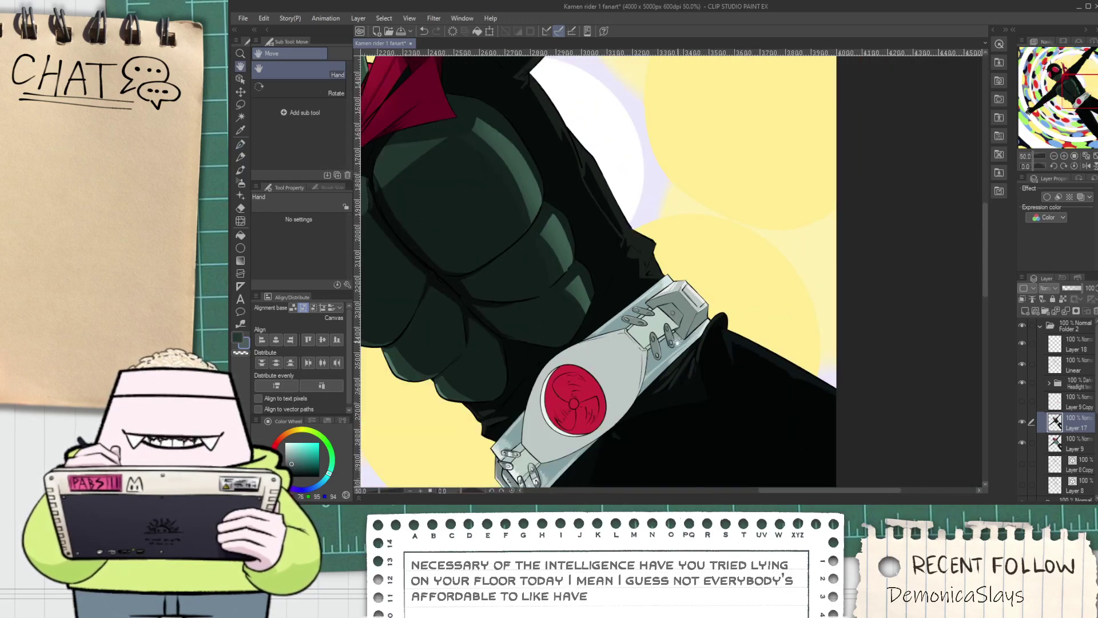
Shade the left half of the rivet on the side block's inner plate with the darker grey
drag(691, 305, 645, 243)
scroll(645, 243, up, 1)
scroll(644, 243, up, 5)
scroll(541, 246, down, 2)
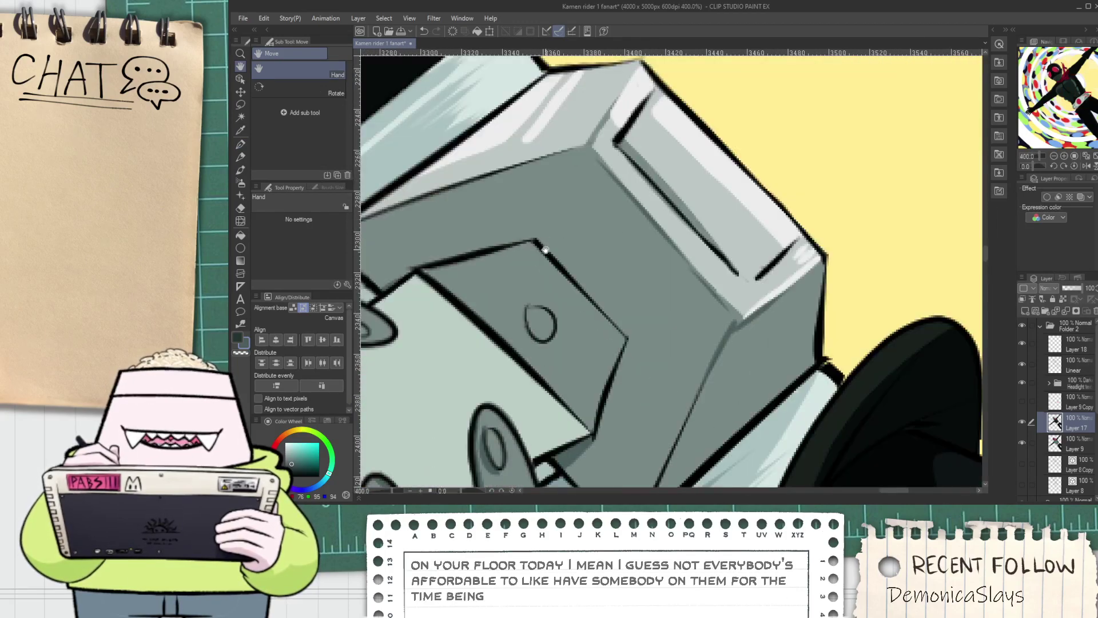
mouse_move(579, 276)
mouse_down()
mouse_move(604, 262)
mouse_move(591, 241)
mouse_move(675, 303)
mouse_up()
key(p)
scroll(682, 268, up, 2)
key(ctrl+z)
drag(643, 234, 684, 298)
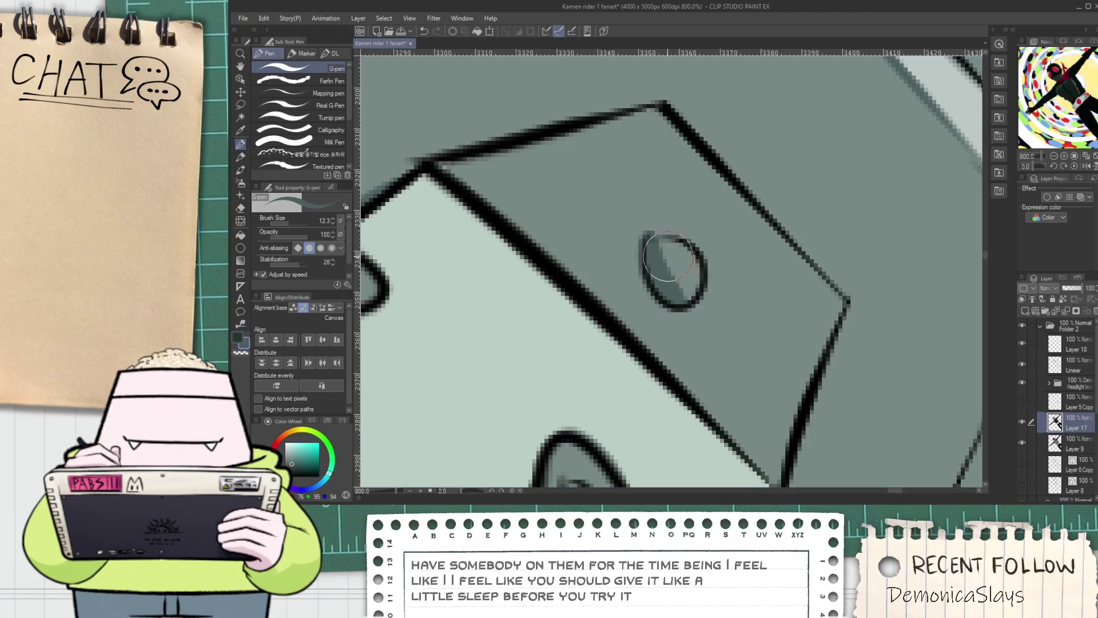
Sample the rim's light grey and paint a highlight on the upper part of the inner plate's rivet
key(i)
scroll(750, 227, down, 2)
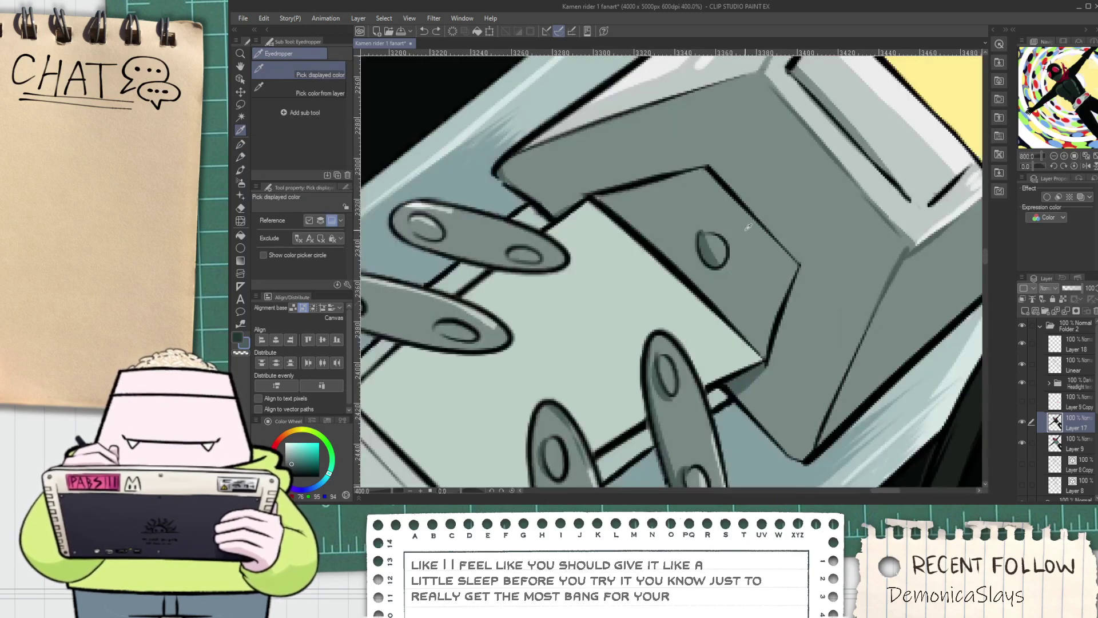
click(852, 166)
scroll(794, 206, up, 2)
key(p)
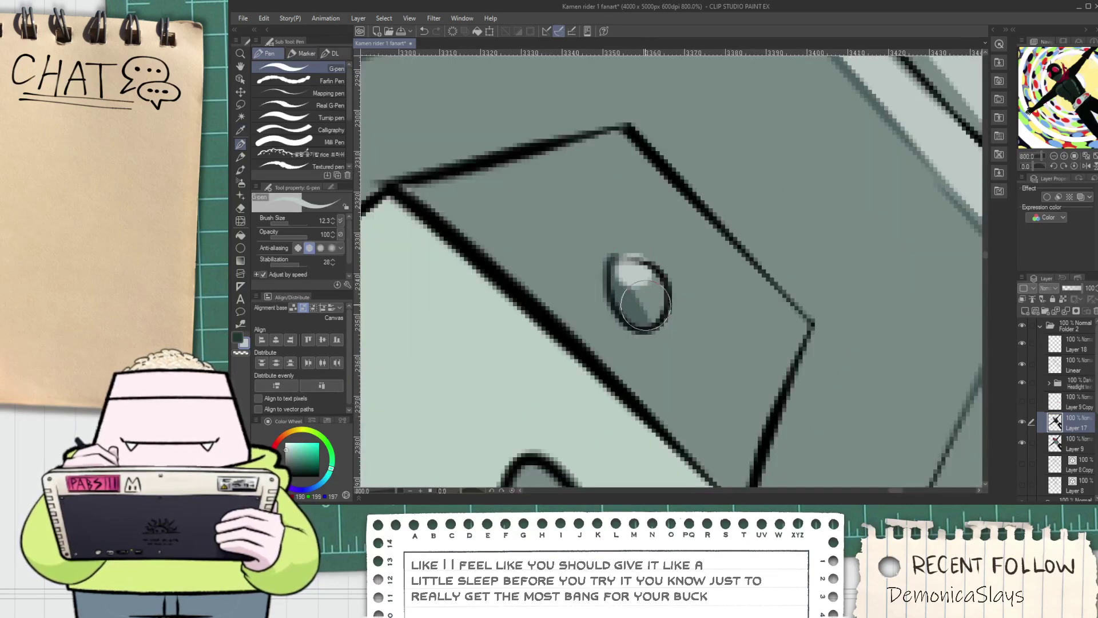
scroll(646, 307, down, 8)
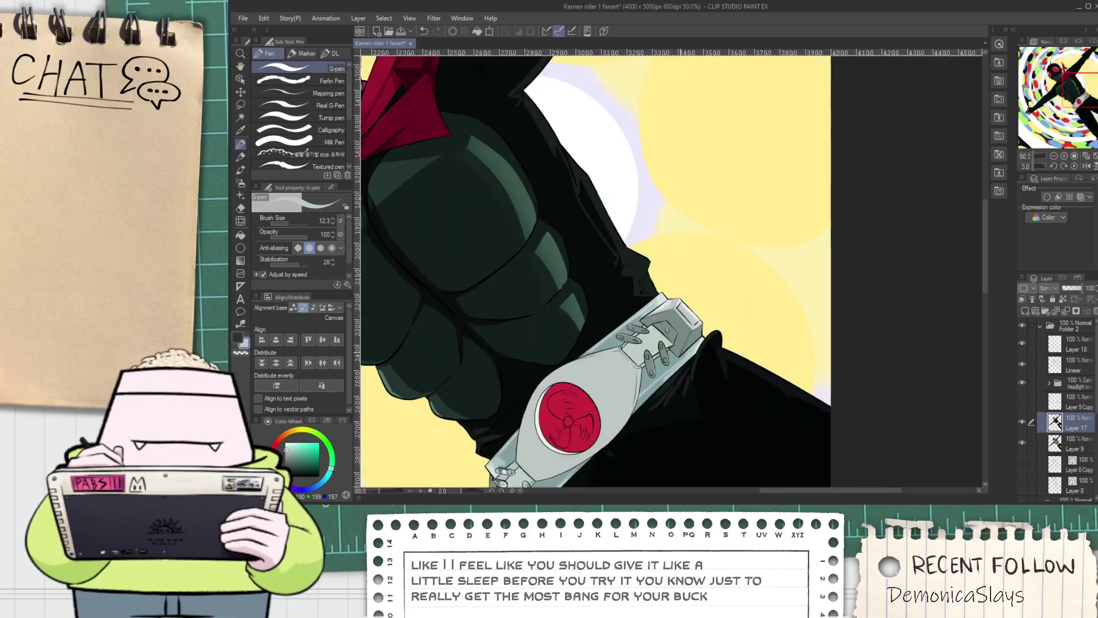
Sample the darker grey and touch up the side block's shading near the rim's corner
scroll(669, 341, up, 3)
scroll(669, 341, up, 4)
key(i)
click(626, 264)
scroll(626, 263, down, 3)
scroll(626, 218, up, 1)
key(p)
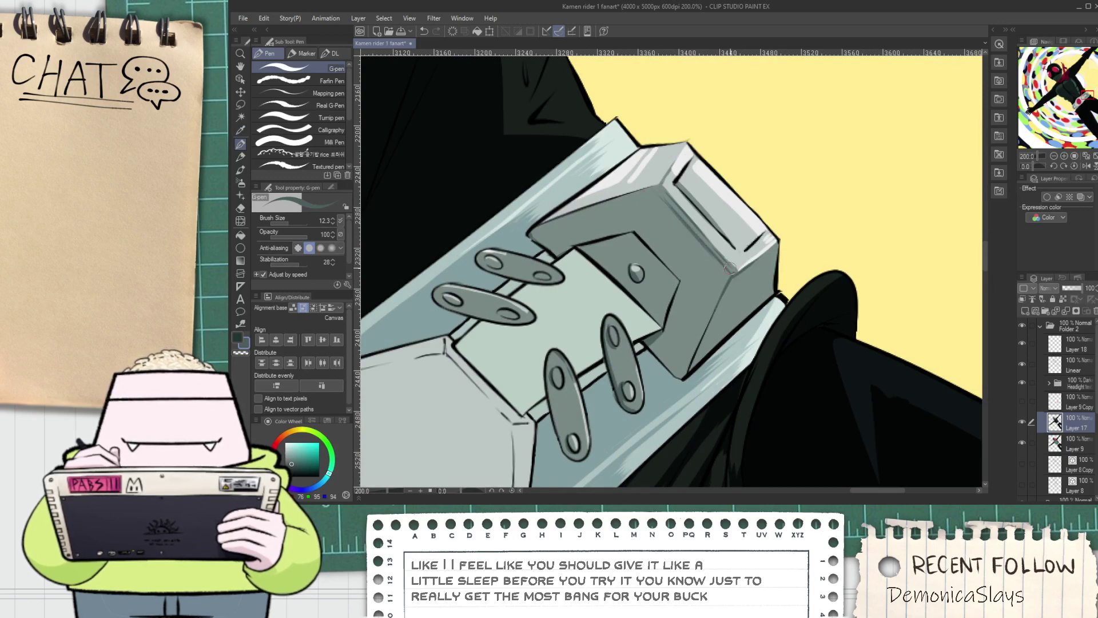
scroll(728, 266, down, 4)
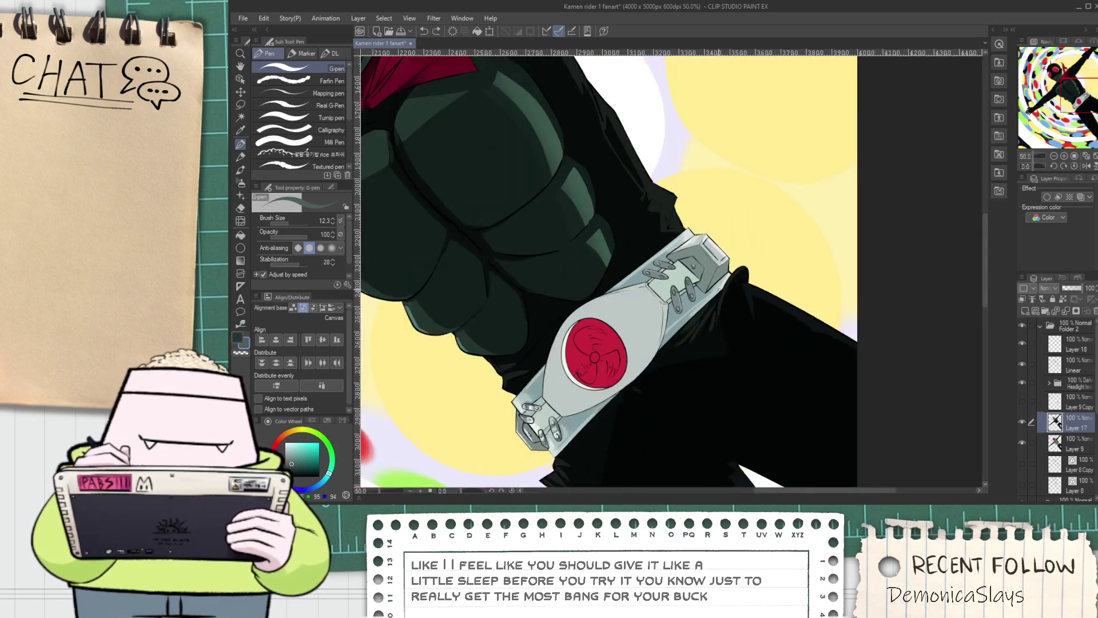
scroll(720, 290, up, 2)
key(space)
drag(699, 288, 679, 291)
scroll(678, 292, down, 2)
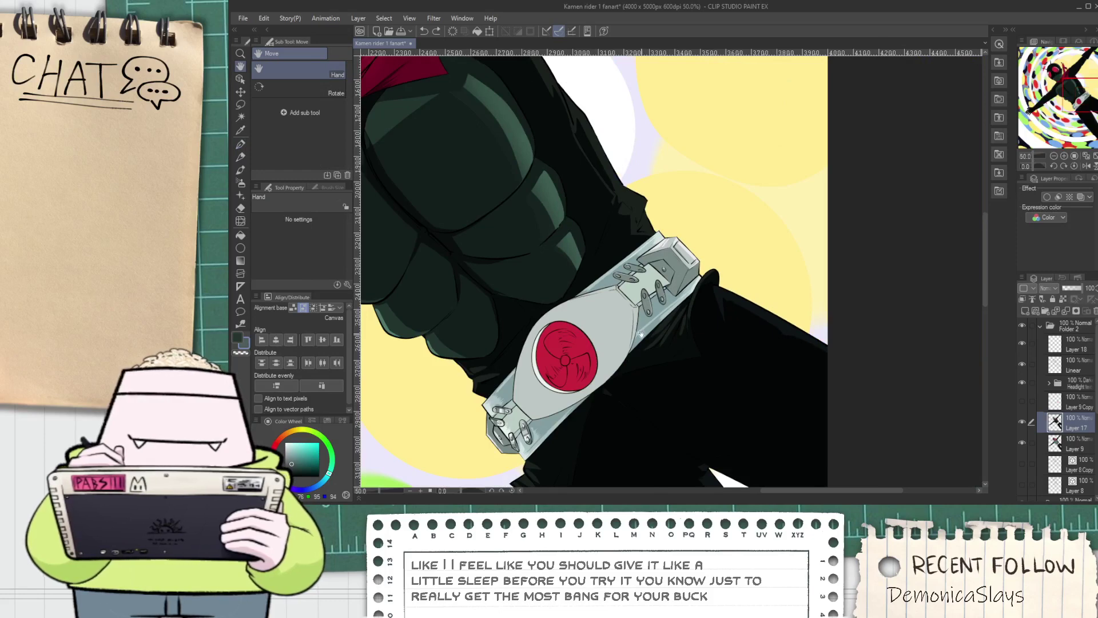
scroll(640, 335, up, 4)
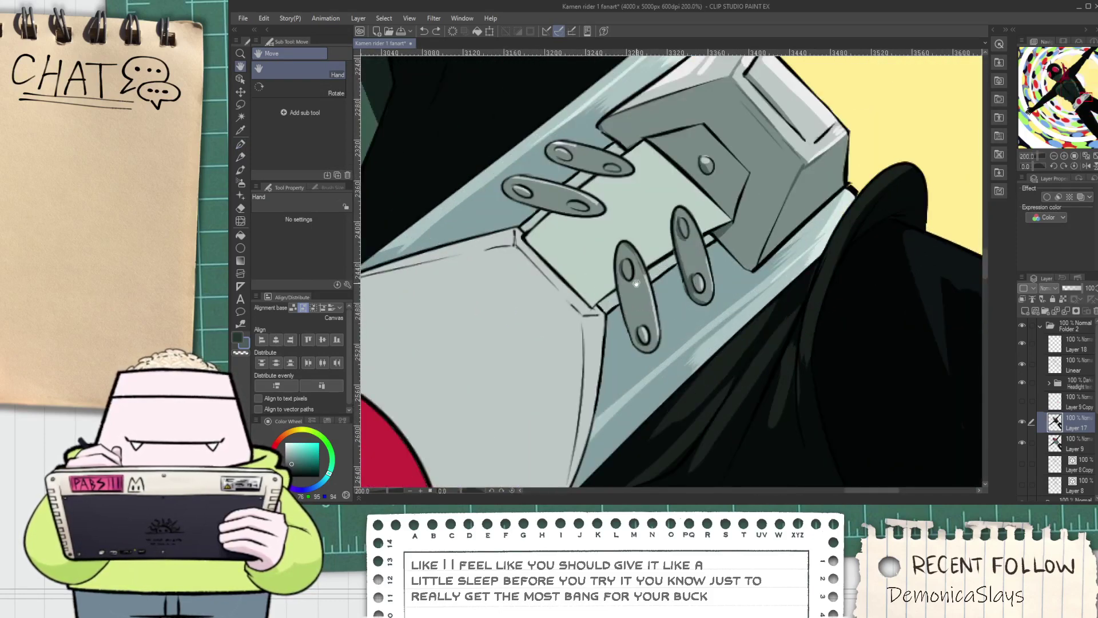
drag(621, 248, 637, 340)
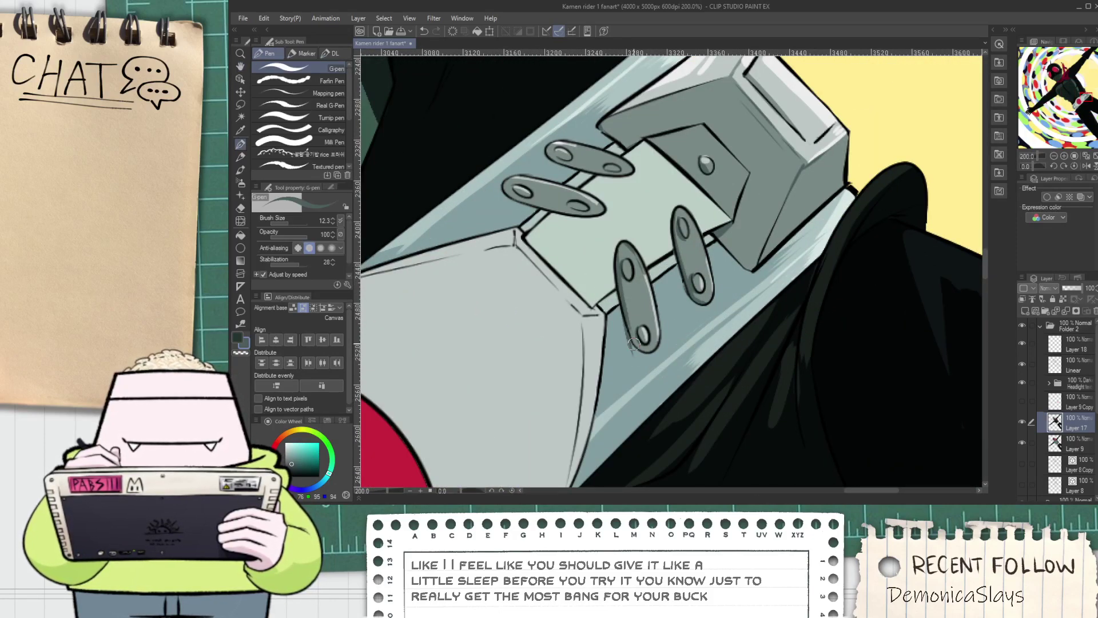
key(ctrl+z)
Sample the links' base grey and touch up the shading on the two lower links
scroll(634, 347, up, 2)
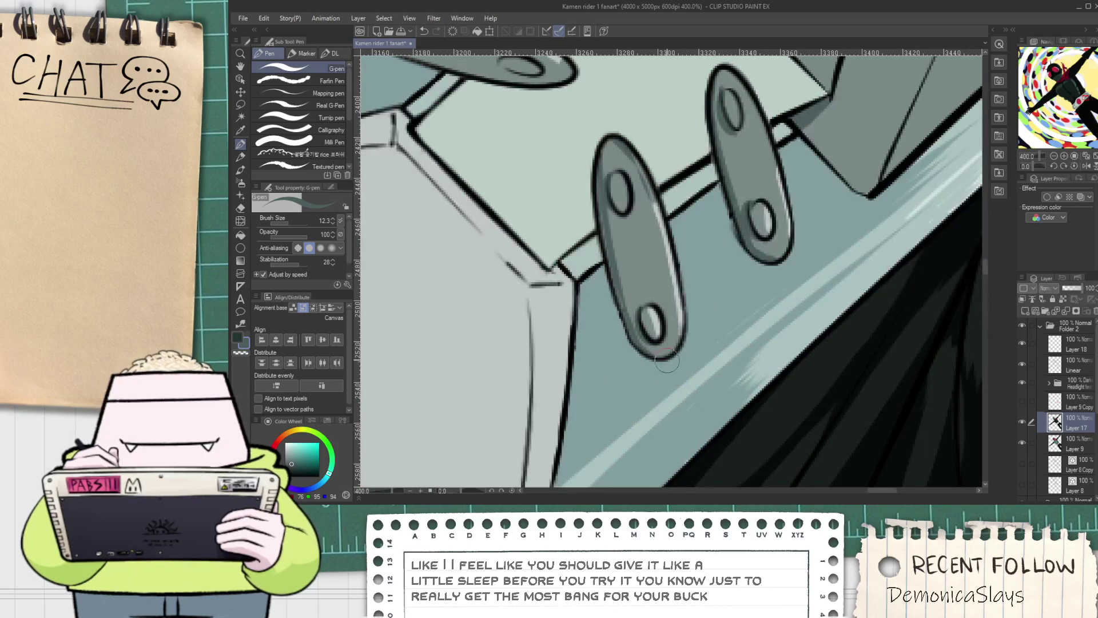
alt+click(645, 201)
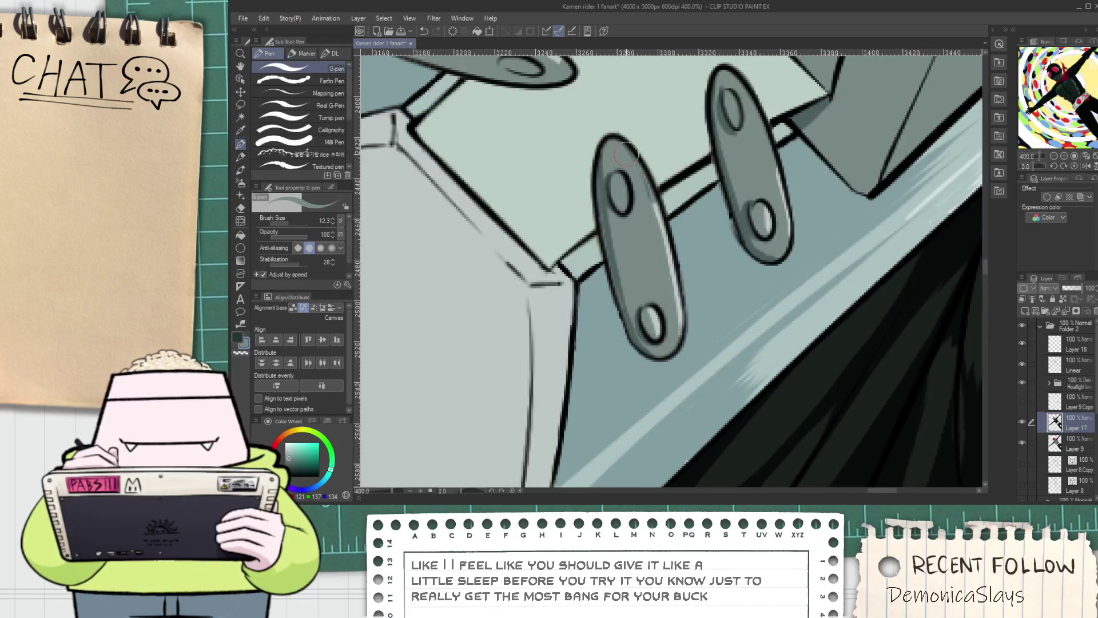
drag(707, 242, 624, 337)
drag(700, 280, 707, 336)
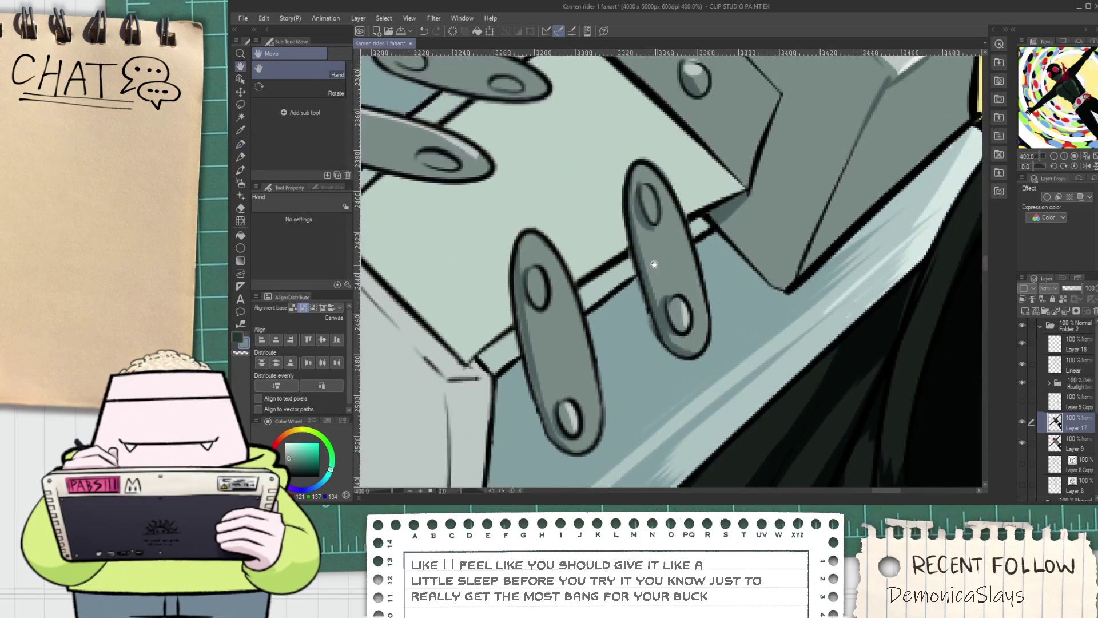
drag(649, 258, 716, 386)
scroll(765, 229, down, 2)
scroll(764, 224, up, 2)
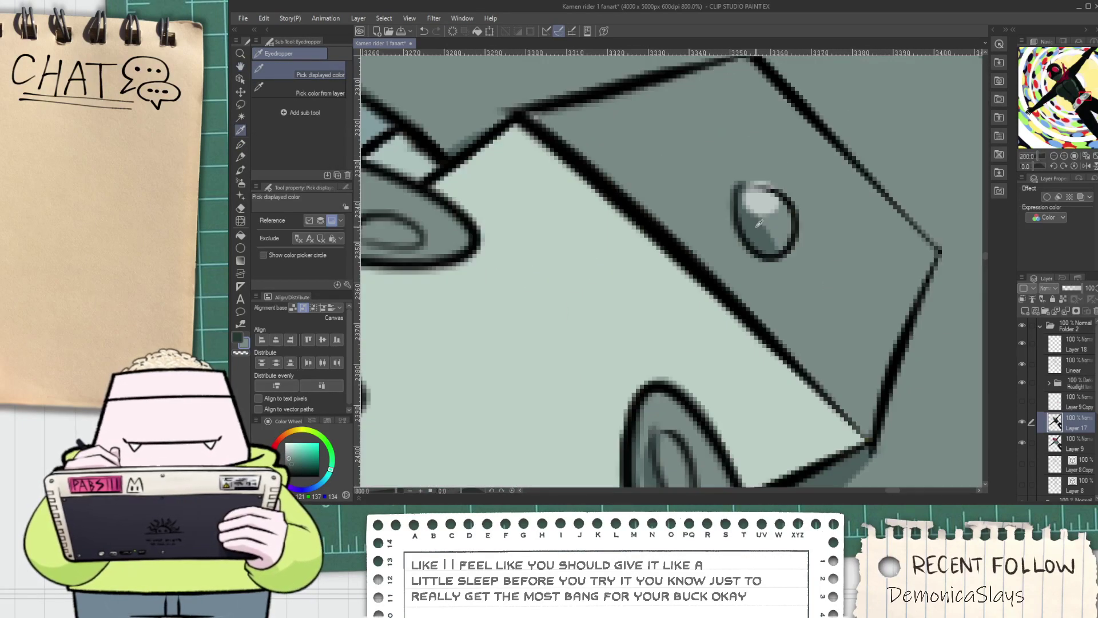
Sample the darker grey from the rivet and shade the lower edges of the two upper links
scroll(763, 225, down, 1)
alt+click(761, 227)
mouse_move(608, 328)
mouse_down()
mouse_move(571, 208)
mouse_move(591, 255)
mouse_move(726, 319)
mouse_up()
drag(508, 293, 627, 340)
scroll(502, 290, up, 1)
key(ctrl+z)
mouse_move(522, 285)
mouse_down()
mouse_move(708, 340)
mouse_move(535, 302)
mouse_move(735, 361)
mouse_move(638, 341)
mouse_move(725, 364)
mouse_move(684, 353)
mouse_up()
drag(839, 357, 630, 440)
Resample the link greys, refine the upper links' shading, and undo the last stroke
alt+click(604, 248)
mouse_move(478, 170)
mouse_down()
mouse_move(546, 175)
mouse_move(535, 177)
mouse_move(514, 279)
mouse_move(544, 262)
mouse_move(626, 299)
mouse_up()
scroll(618, 203, down, 3)
scroll(511, 305, up, 3)
alt+click(513, 302)
mouse_move(563, 284)
mouse_down()
mouse_move(752, 325)
mouse_move(665, 292)
mouse_move(785, 304)
mouse_up()
key(ctrl+z)
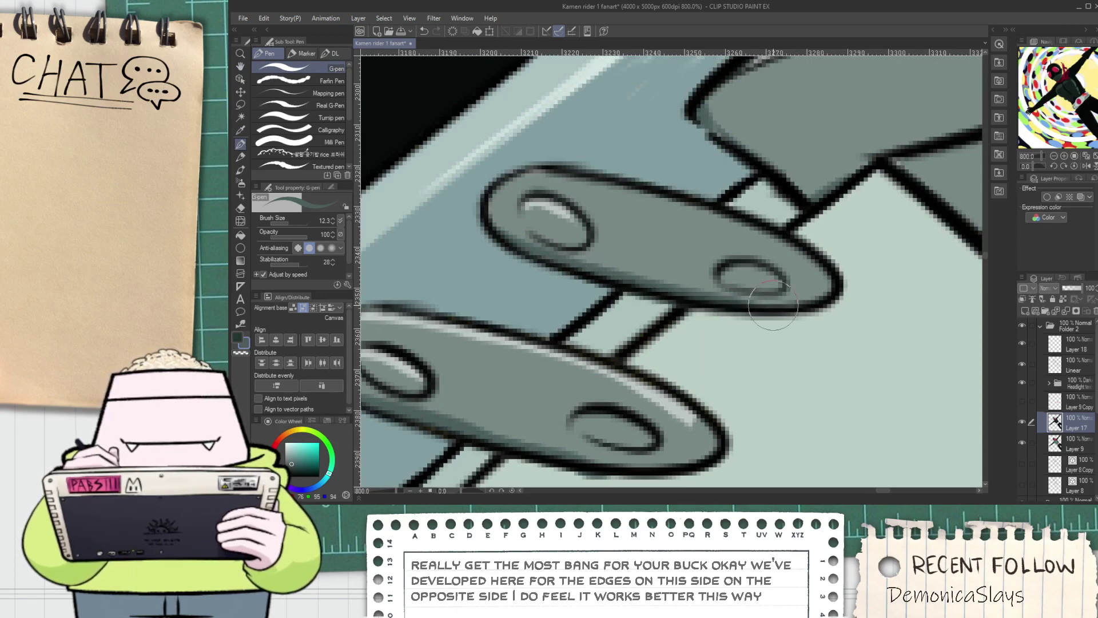
Sample the base grey, touch up the upper link nearer the side block, and undo the last stroke
alt+click(512, 180)
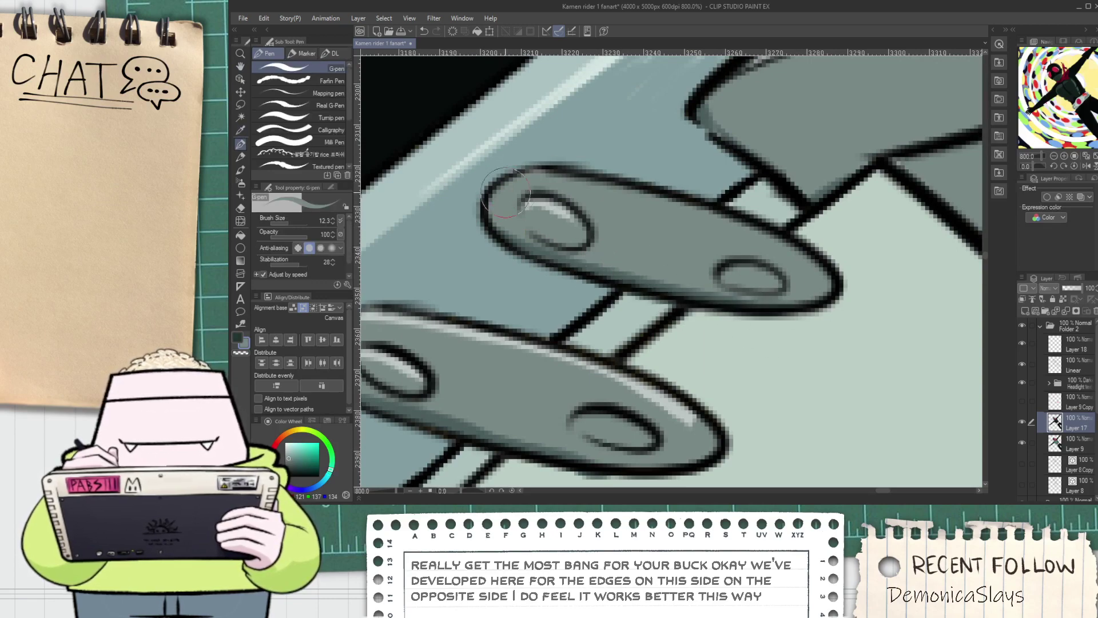
scroll(642, 178, down, 1)
scroll(720, 153, up, 2)
drag(524, 124, 652, 243)
key(ctrl+z)
scroll(565, 178, down, 2)
key(space)
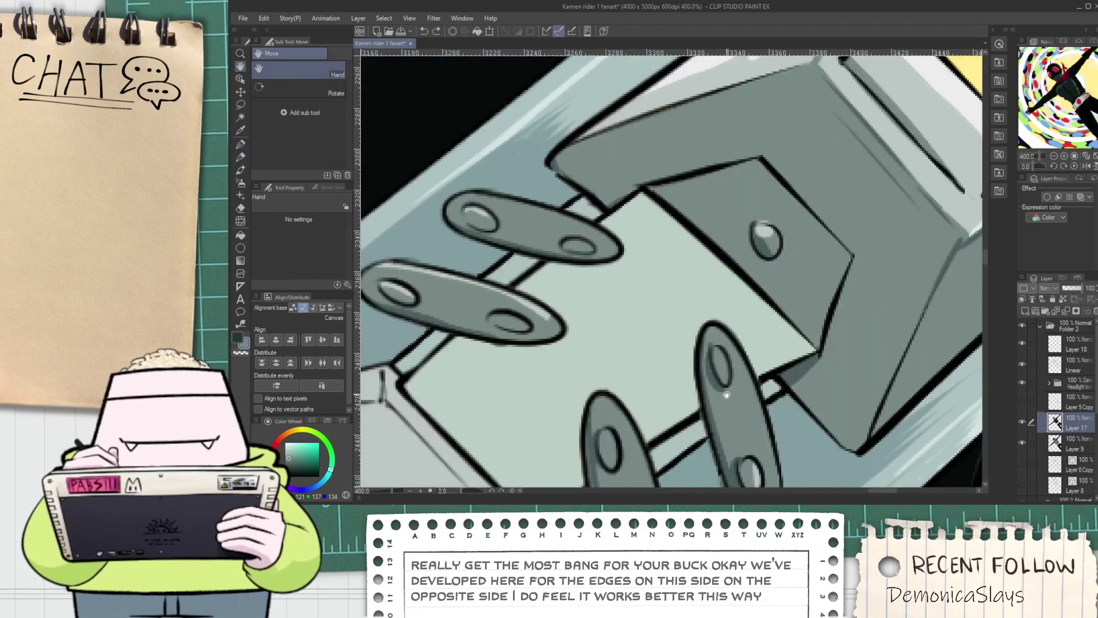
Sample the dark grey and deepen the shadow along the side block's corner edge beside the upper links
alt+click(549, 161)
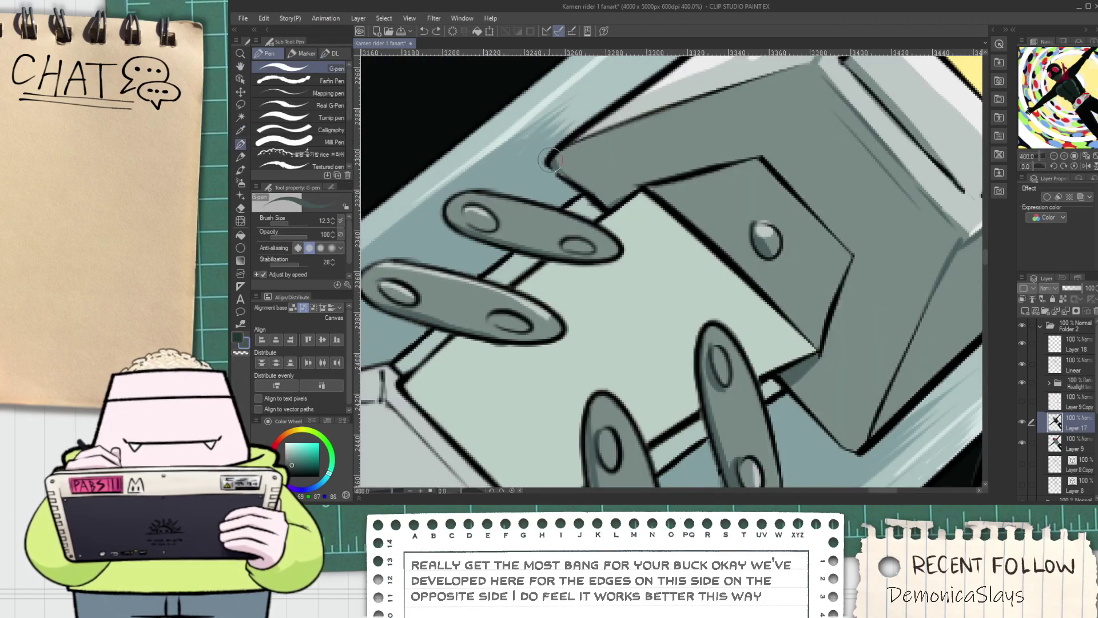
scroll(624, 211, up, 2)
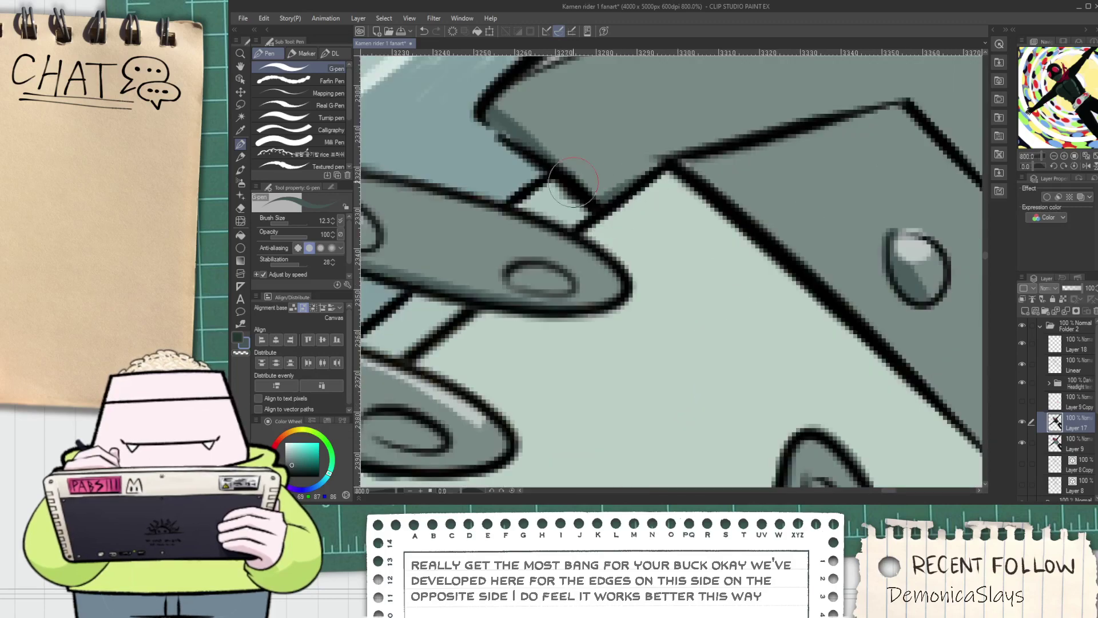
scroll(535, 163, down, 8)
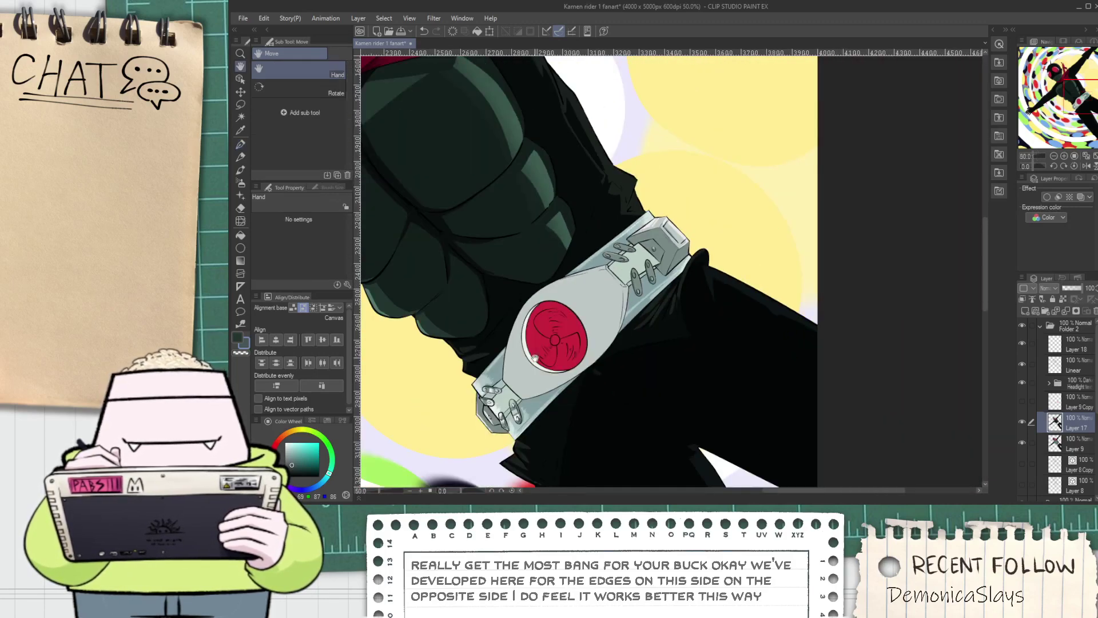
scroll(535, 356, up, 3)
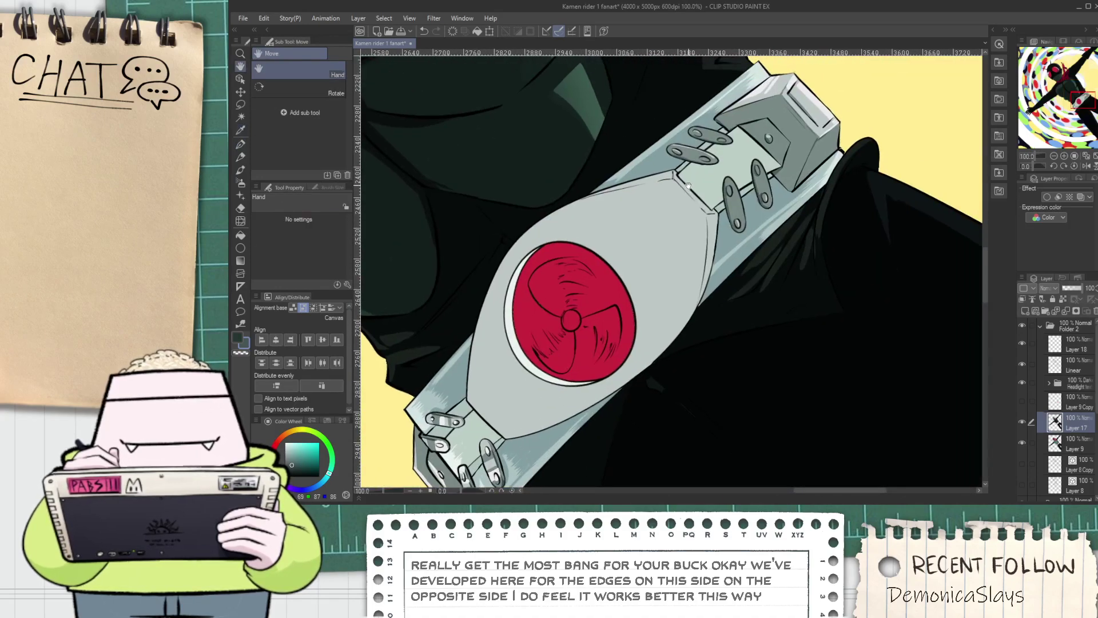
scroll(689, 186, down, 3)
scroll(527, 286, up, 4)
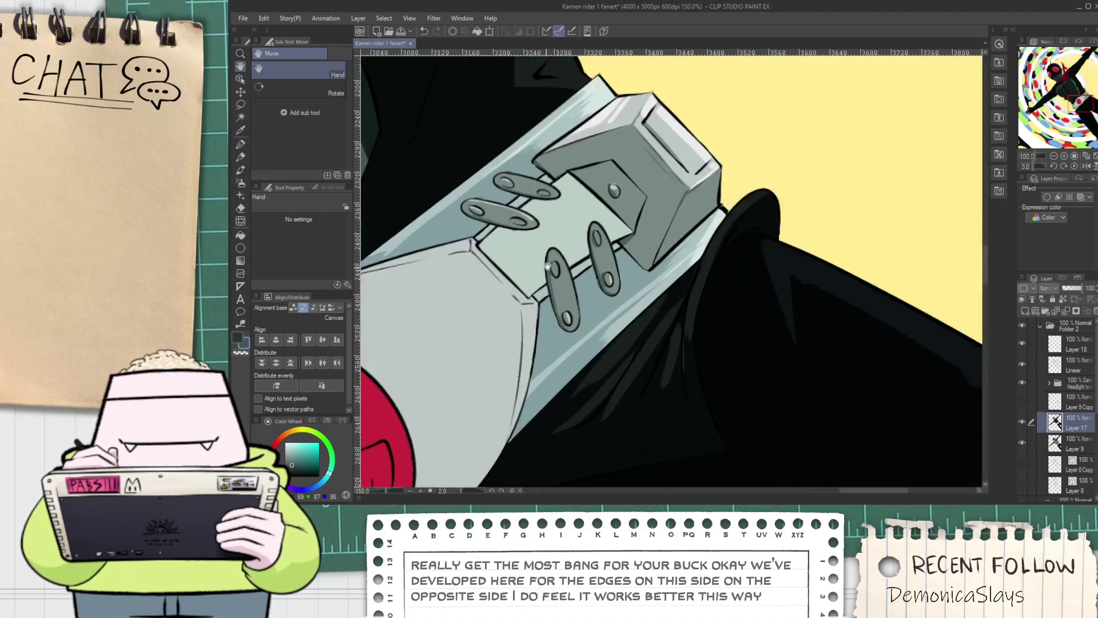
Sample the connecting plate's pale green at the upper belt end and mix a slightly darker grey-green for its shadow
key(i)
click(535, 248)
scroll(535, 246, up, 3)
click(331, 466)
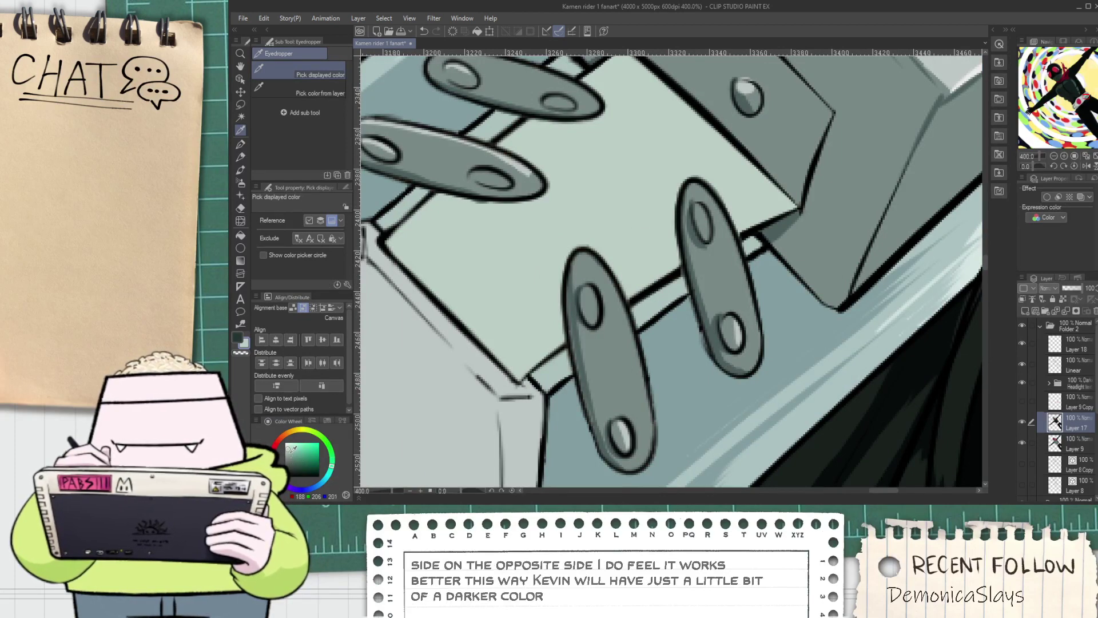
click(331, 461)
key(space)
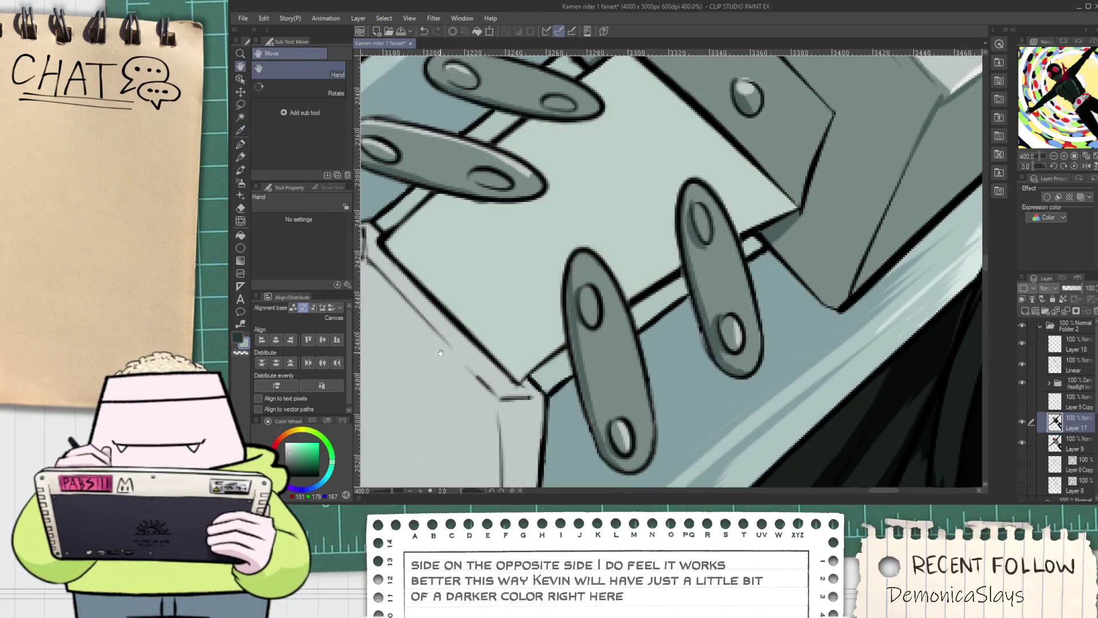
drag(517, 187, 545, 225)
key(p)
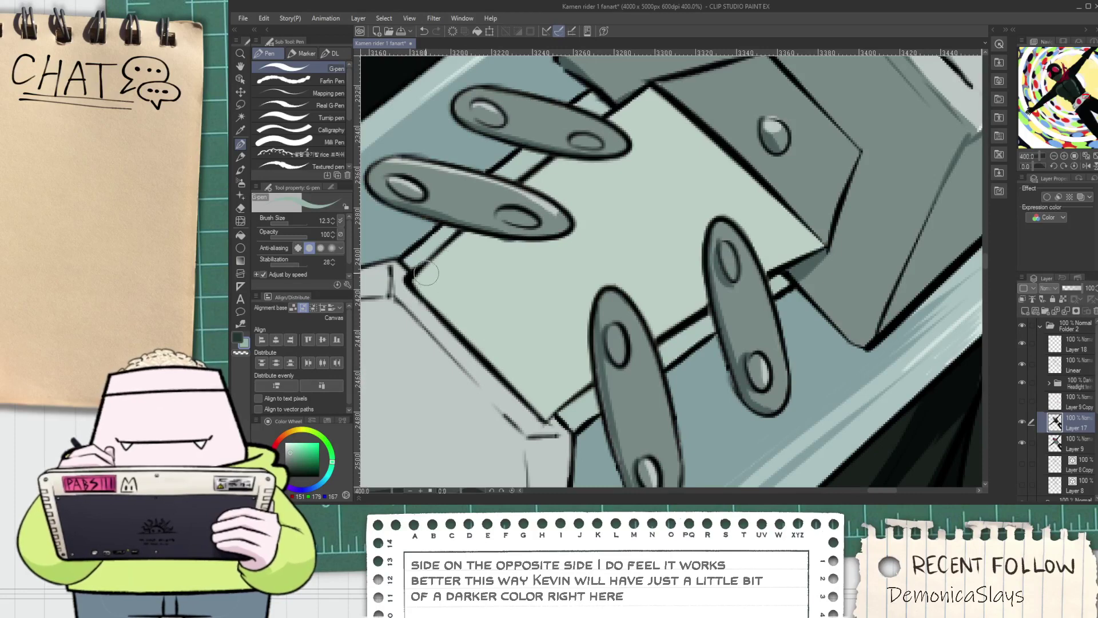
scroll(449, 275, up, 3)
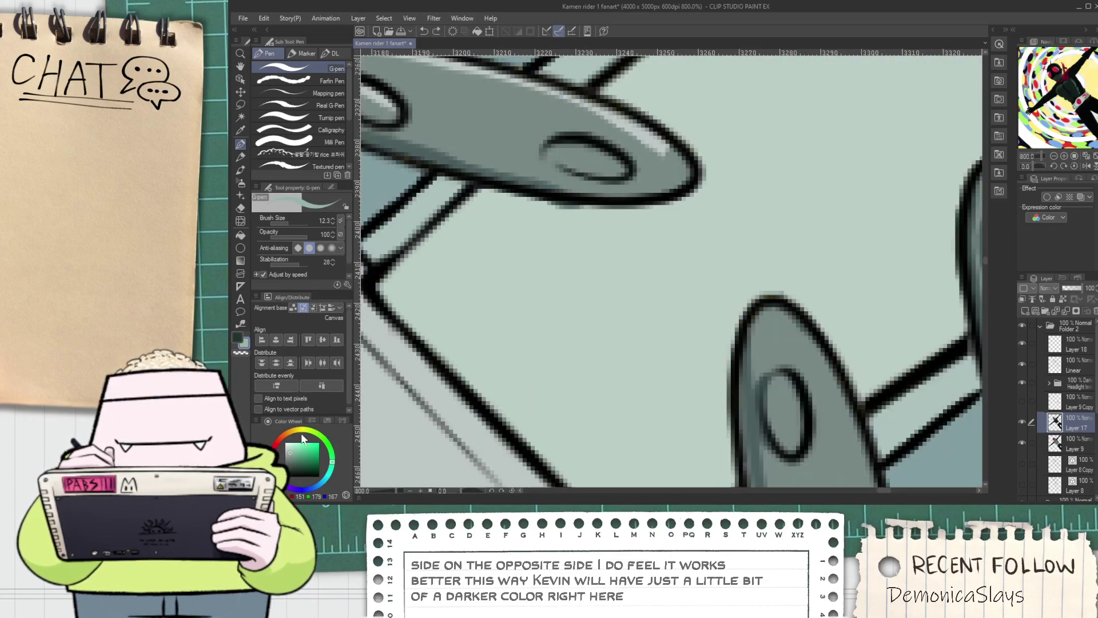
click(290, 450)
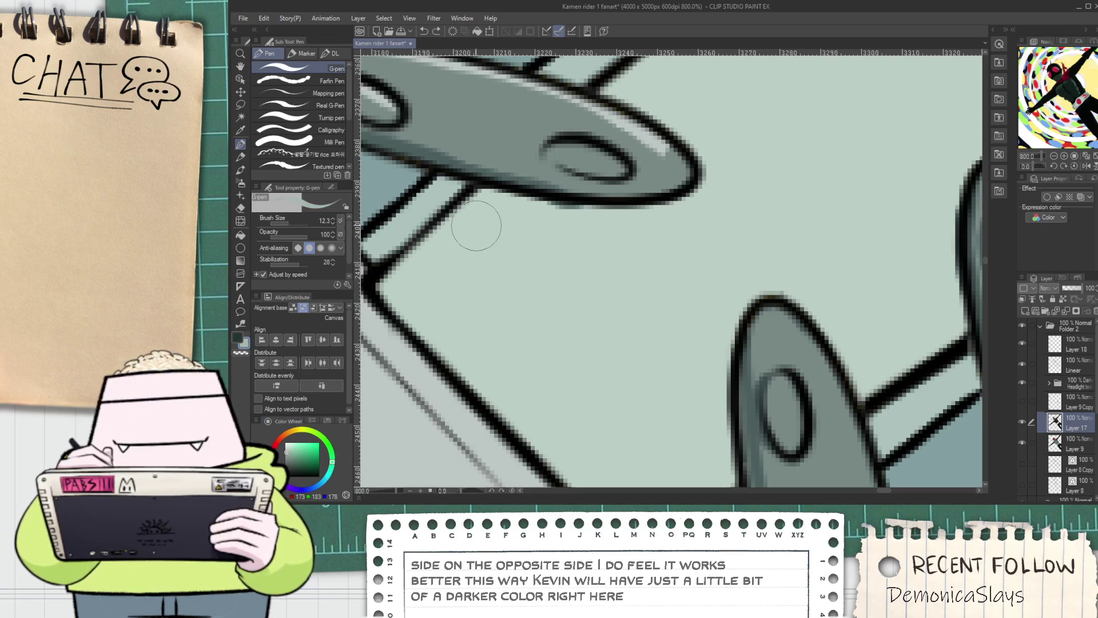
alt+click(436, 281)
click(333, 463)
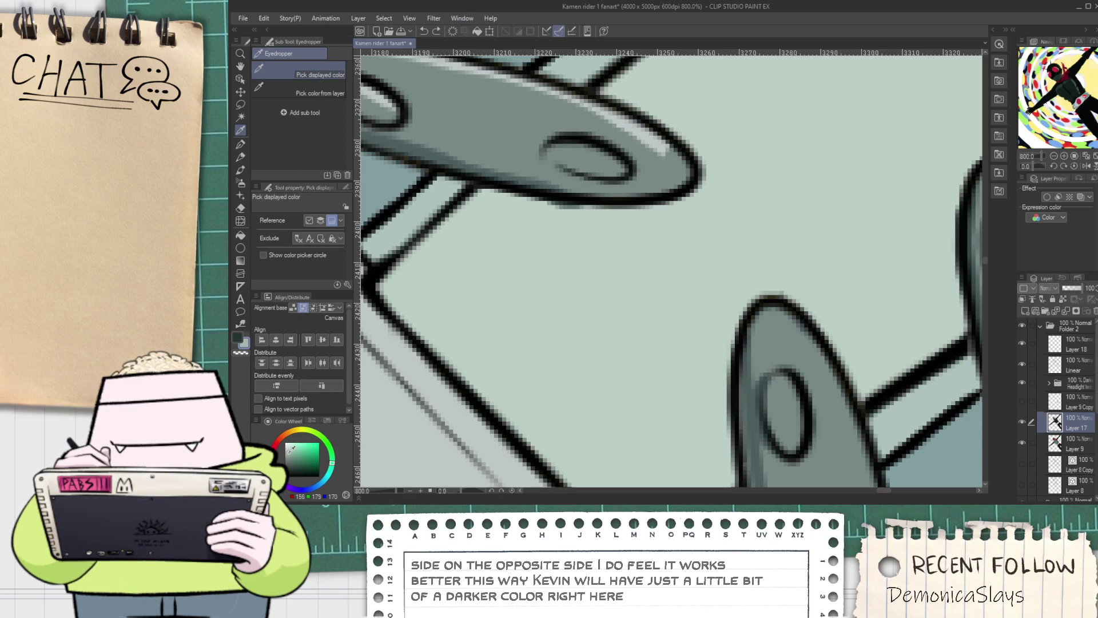
Paint the cast shadow on the plate beneath the upper link farther from the side block, undoing the last two strokes
mouse_move(490, 202)
mouse_down()
mouse_move(642, 220)
mouse_move(512, 237)
mouse_move(440, 299)
mouse_up()
scroll(409, 291, down, 2)
drag(508, 270, 459, 299)
key(ctrl+z)
key(ctrl+z)
key(space)
drag(611, 165, 536, 244)
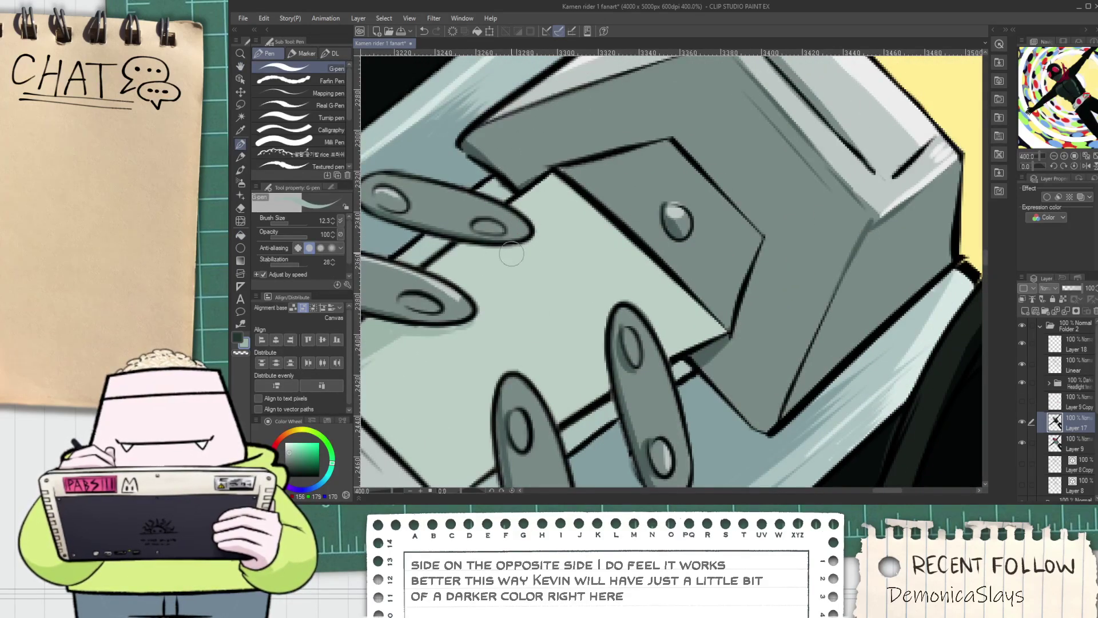
Sketch the shadow boundary across the plate between the upper and lower links, undoing the misplaced strokes
scroll(445, 261, up, 2)
mouse_move(439, 288)
mouse_down()
mouse_move(495, 241)
mouse_move(485, 248)
mouse_move(607, 248)
mouse_move(567, 248)
mouse_move(690, 414)
mouse_move(558, 250)
mouse_up()
key(ctrl+z)
mouse_move(475, 143)
mouse_down()
mouse_move(609, 263)
mouse_move(642, 399)
mouse_move(586, 217)
mouse_up()
key(ctrl+z)
key(space)
mouse_move(522, 326)
mouse_down()
mouse_move(571, 261)
mouse_move(540, 276)
mouse_move(553, 277)
mouse_move(483, 375)
mouse_move(491, 426)
mouse_up()
scroll(571, 261, down, 2)
scroll(552, 277, up, 2)
key(ctrl+z)
Outline the cast shadow beside the lower link farther from the side block, fill it and cover the gap along the link's edge
mouse_move(548, 258)
mouse_down()
mouse_move(513, 304)
mouse_move(515, 437)
mouse_move(527, 369)
mouse_up()
key(space)
drag(432, 428, 484, 377)
drag(535, 329, 542, 325)
key(g)
click(525, 375)
key(p)
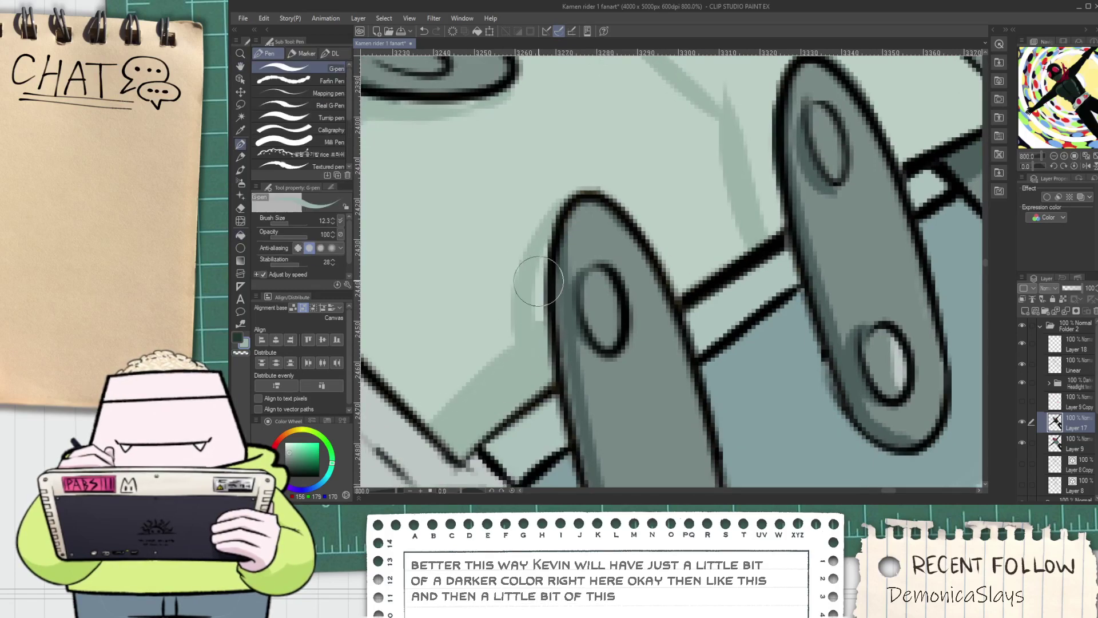
drag(545, 242, 548, 403)
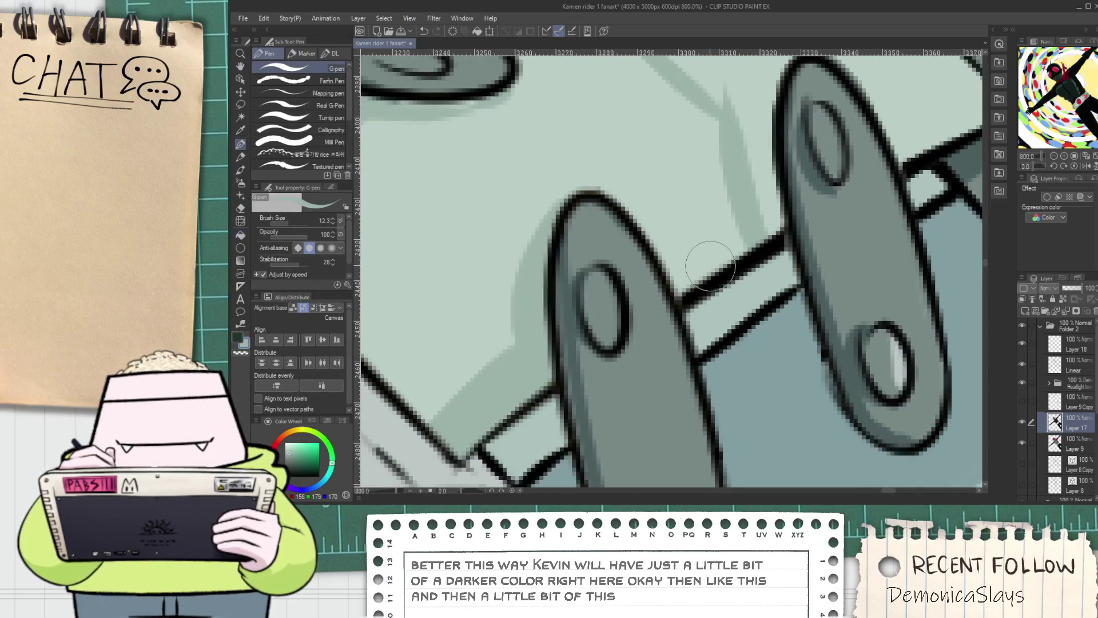
Fill the rest of the outlined plate area toward the side block with the grey-green shadow colour
key(g)
key(space)
drag(771, 181, 700, 380)
click(677, 197)
scroll(669, 200, down, 2)
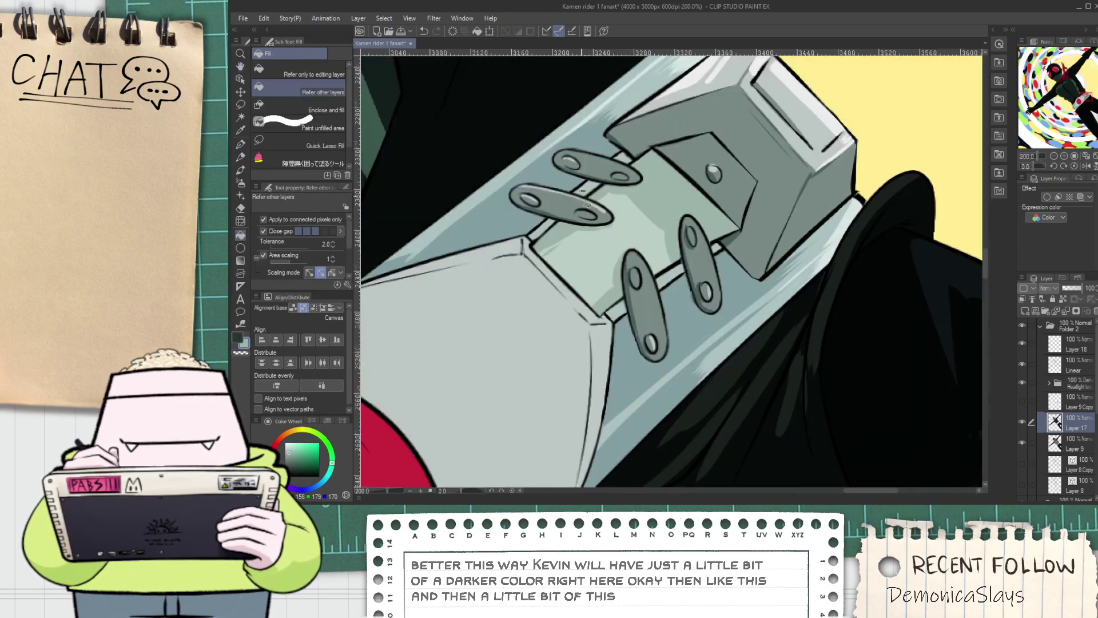
Blend the shadow's edge on the plate with diagonal hatching strokes between the links and fill the leftover gaps
key(p)
scroll(588, 204, up, 2)
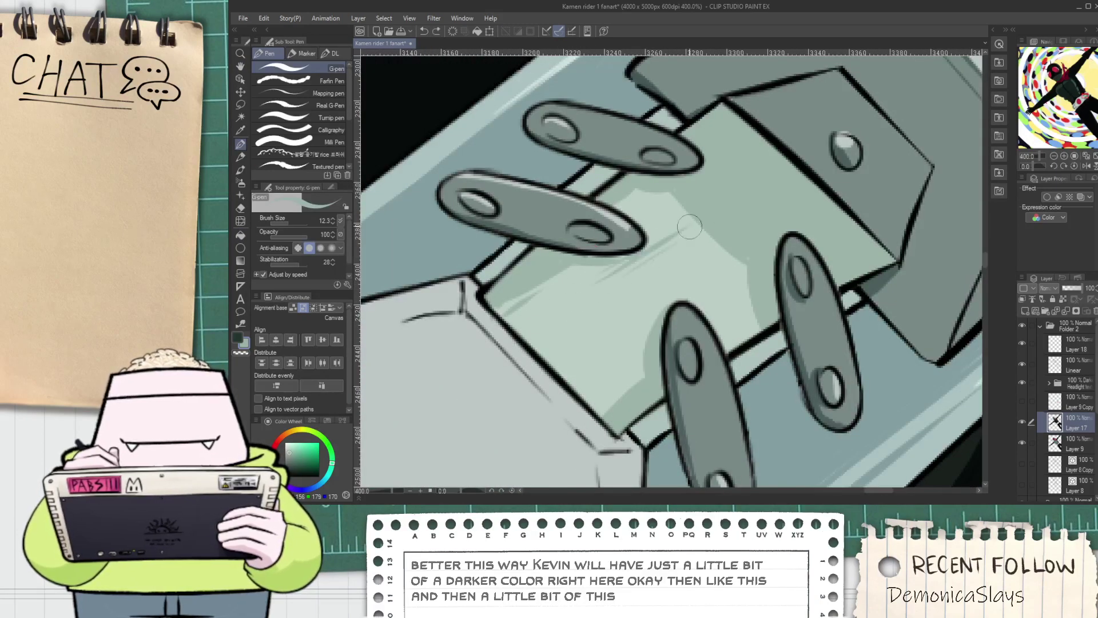
key(ctrl+z)
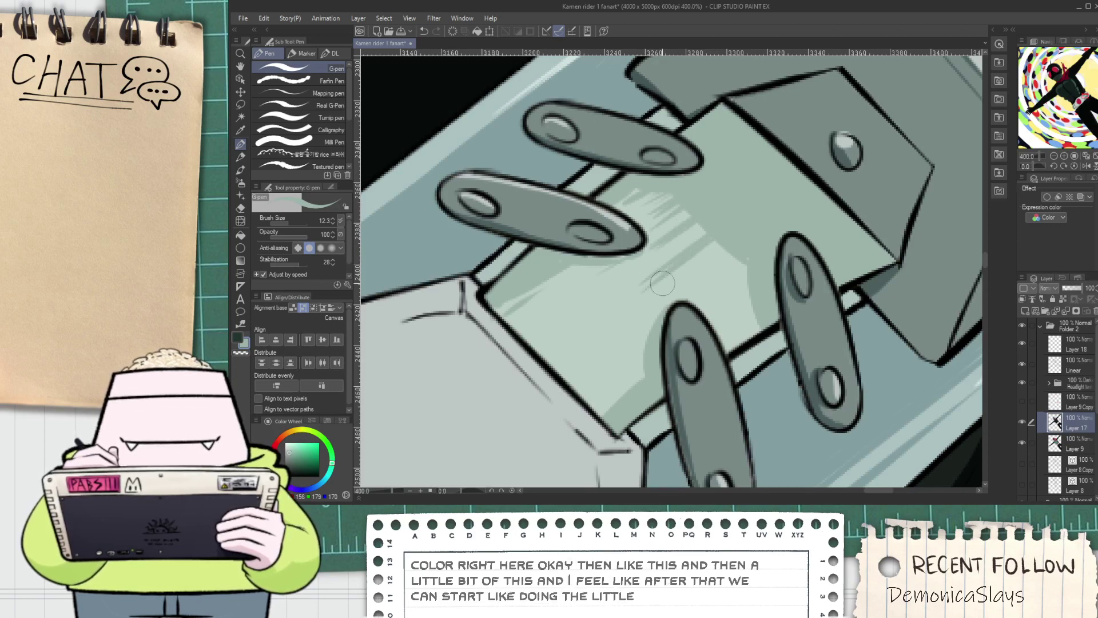
drag(718, 230, 659, 293)
drag(722, 250, 658, 303)
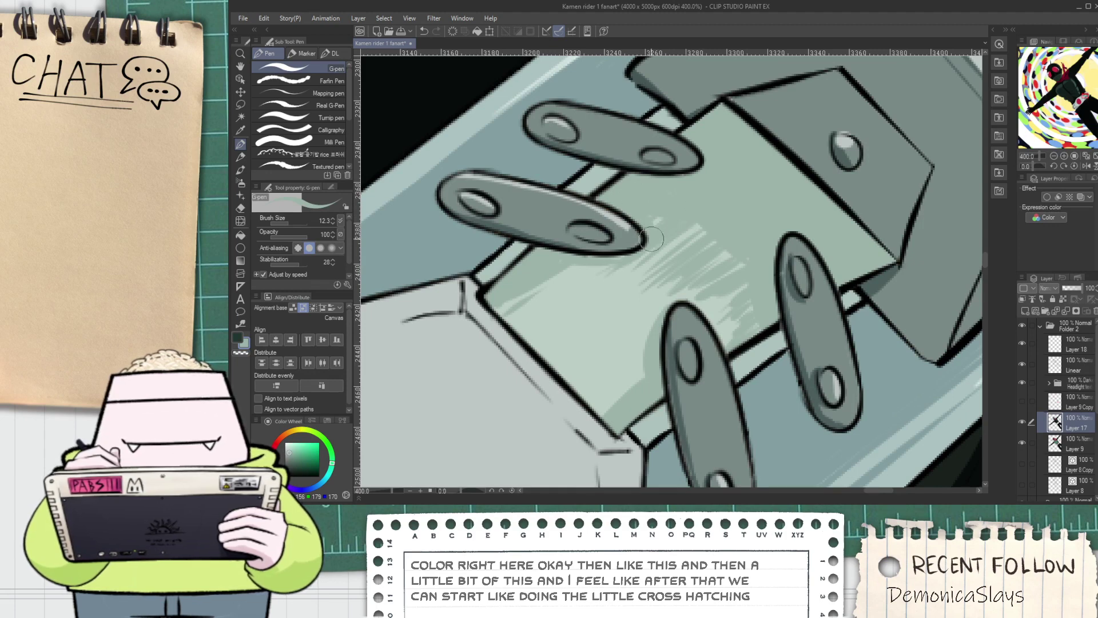
mouse_move(652, 272)
mouse_down()
mouse_move(645, 306)
mouse_move(664, 300)
mouse_move(636, 325)
mouse_up()
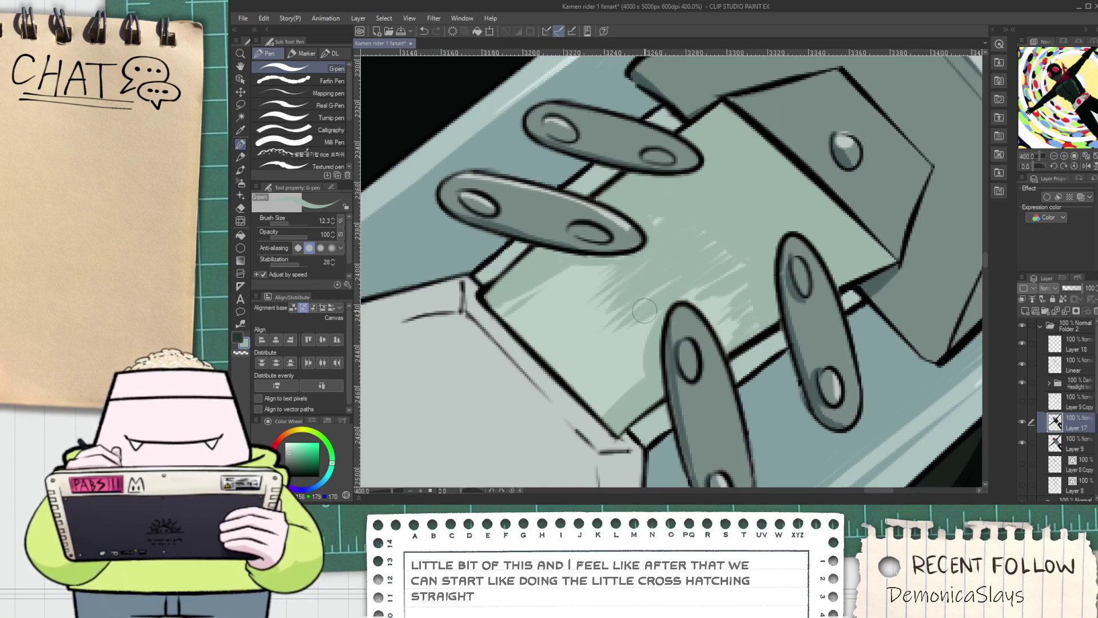
key(g)
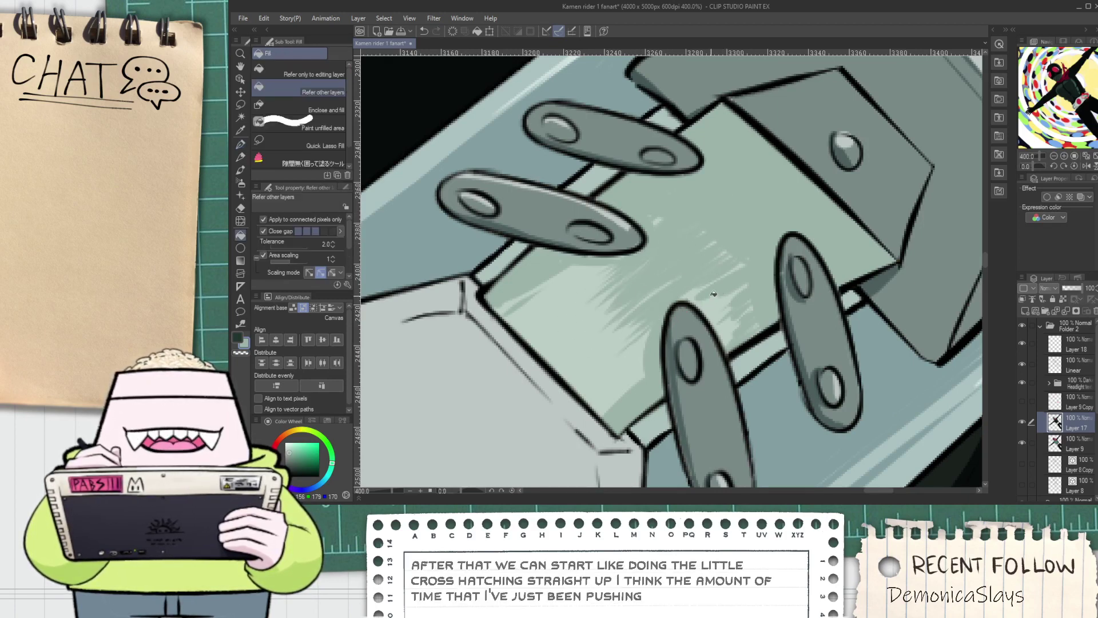
key(p)
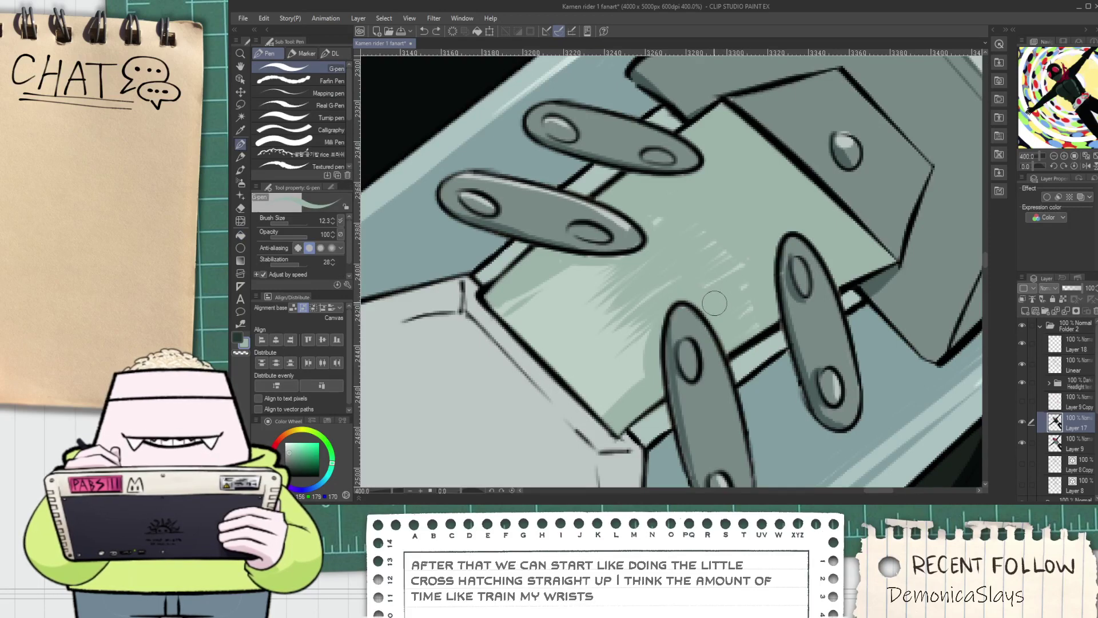
Sample the near-white highlight from the side block and paint it along the top edge of the upper link farther from the block
scroll(628, 191, up, 4)
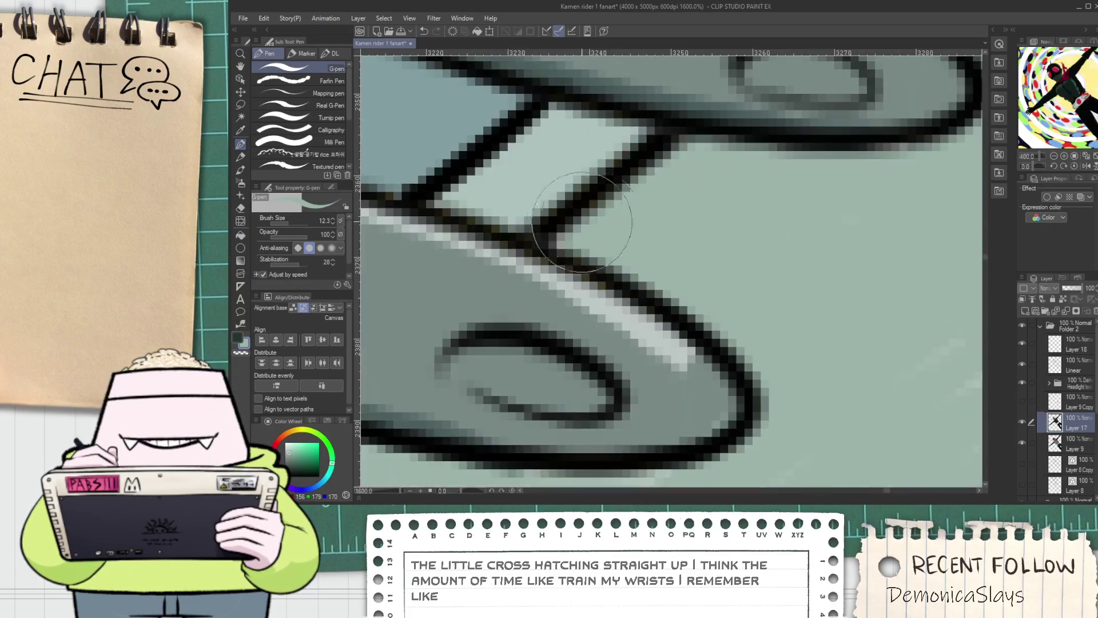
key(i)
key(space)
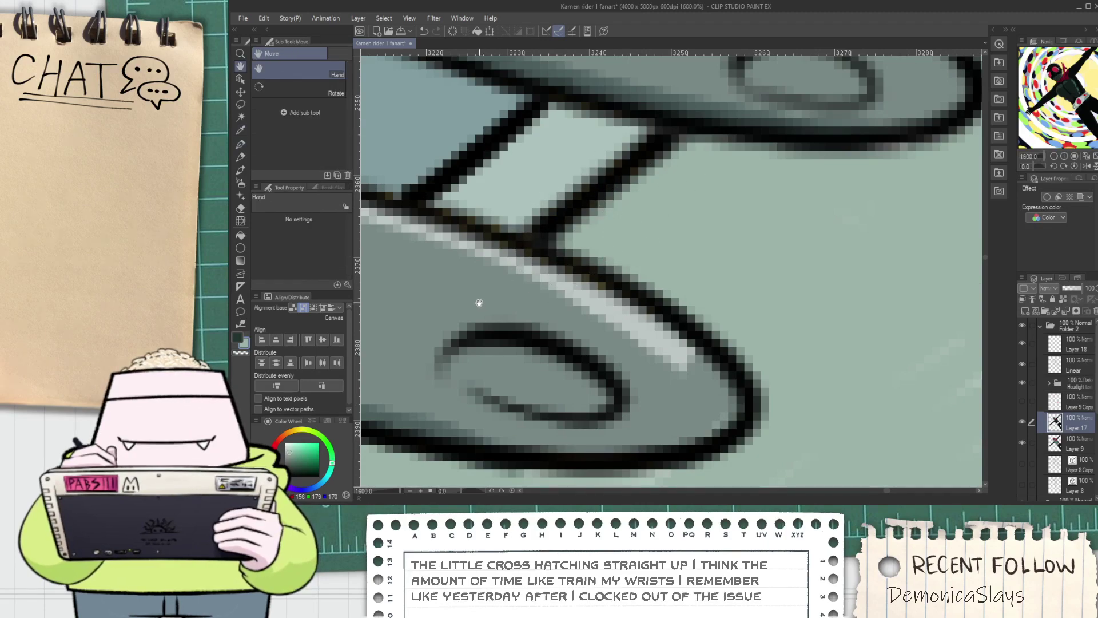
drag(480, 302, 623, 361)
scroll(622, 357, down, 3)
scroll(807, 245, up, 1)
scroll(713, 190, up, 1)
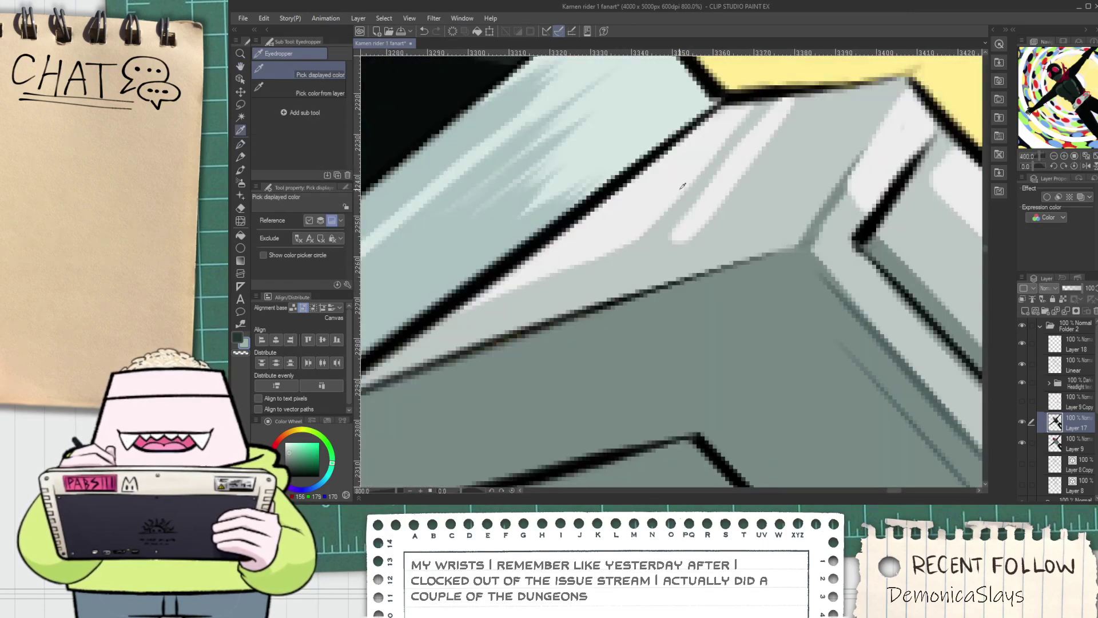
alt+click(676, 190)
scroll(675, 190, down, 1)
scroll(676, 190, down, 1)
key(space)
drag(678, 190, 710, 187)
scroll(530, 326, up, 2)
drag(513, 225, 731, 284)
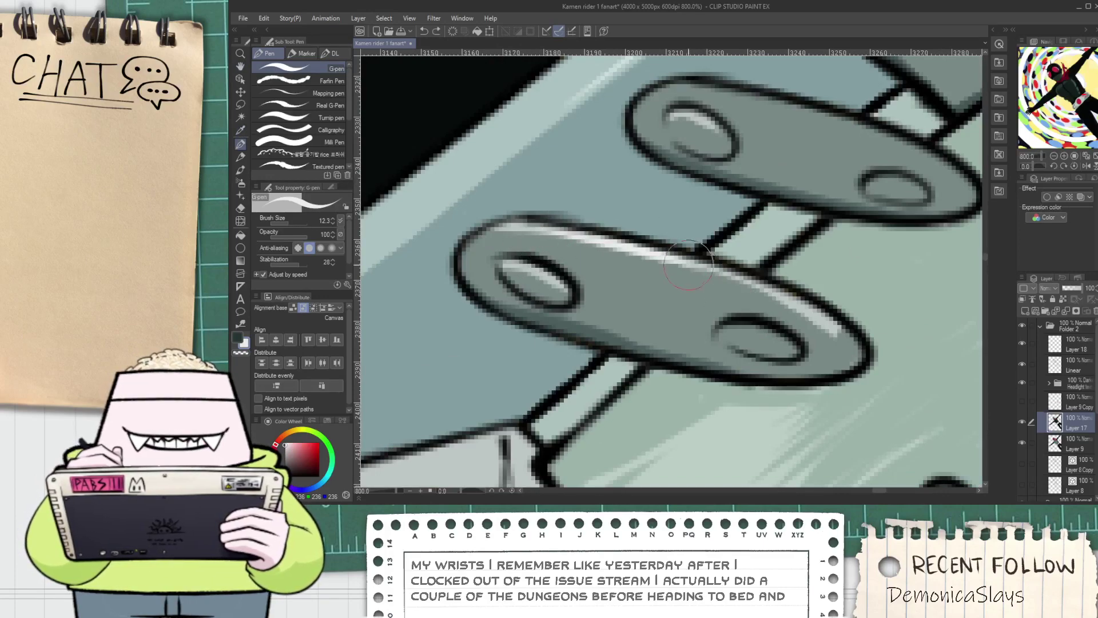
Resample the grey-green shadow colour and refine the plate's shadow edge and hatching beneath the upper link
key(h)
scroll(743, 297, down, 8)
scroll(771, 314, up, 6)
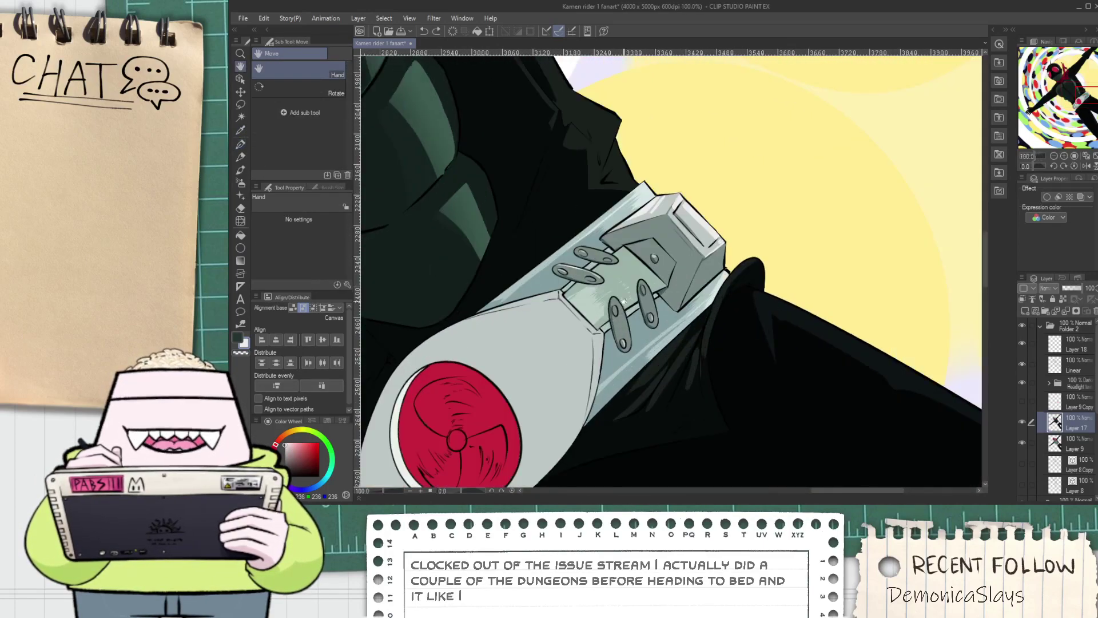
key(p)
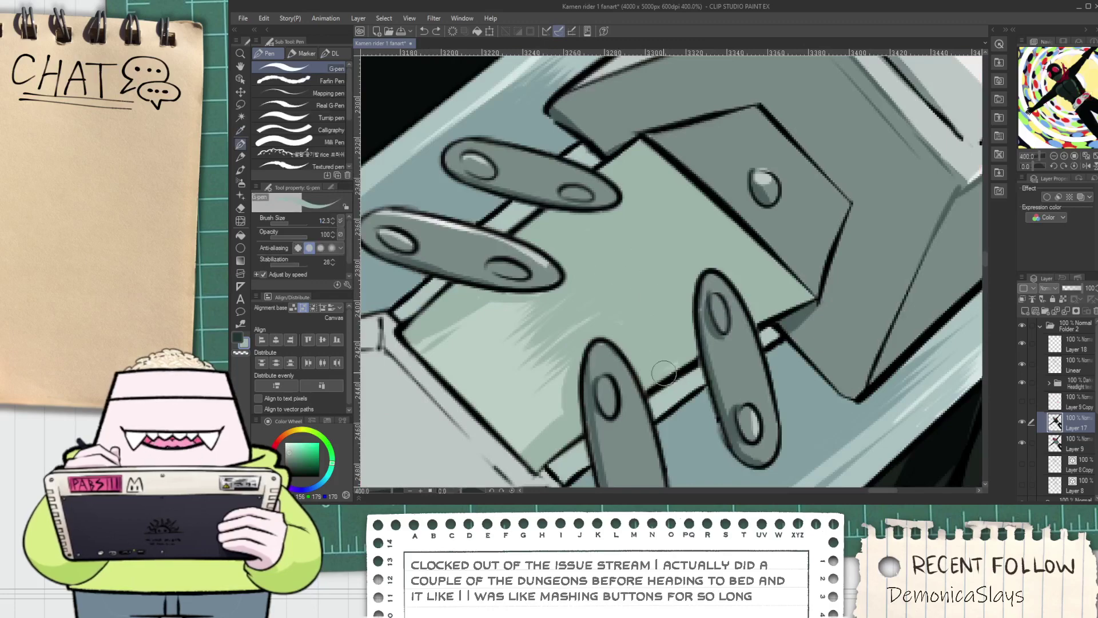
scroll(664, 354, down, 5)
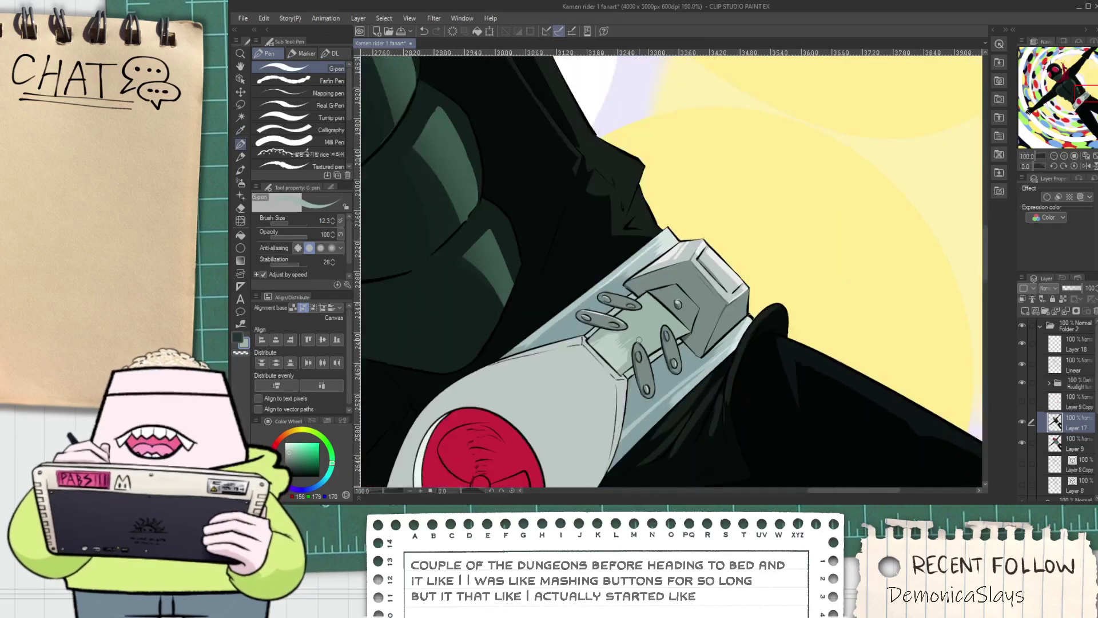
scroll(663, 366, up, 4)
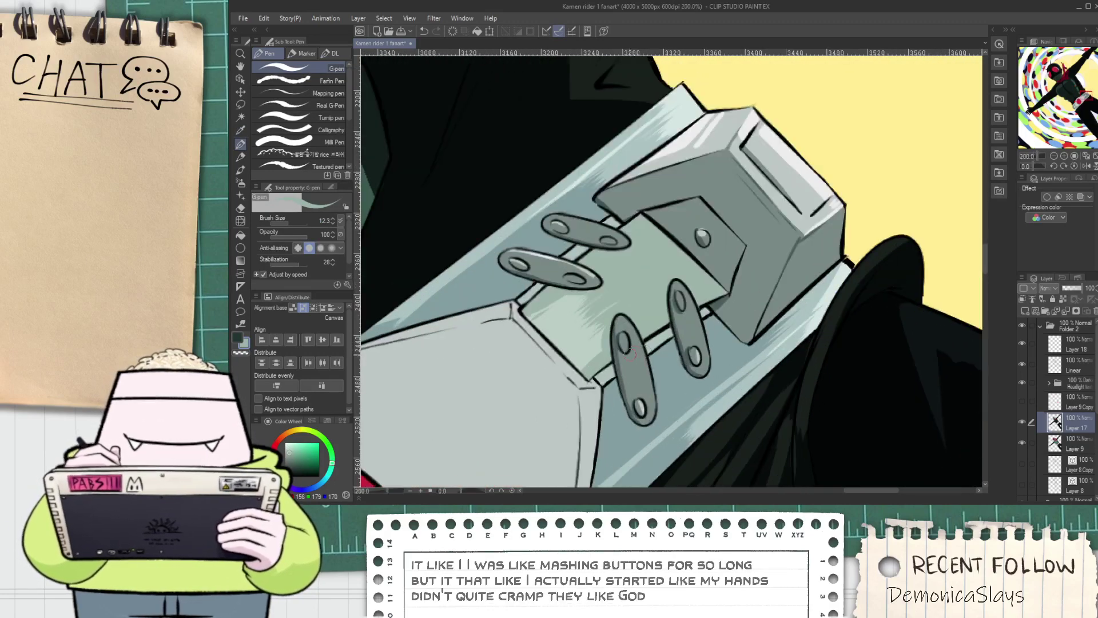
scroll(624, 335, down, 2)
scroll(624, 335, up, 4)
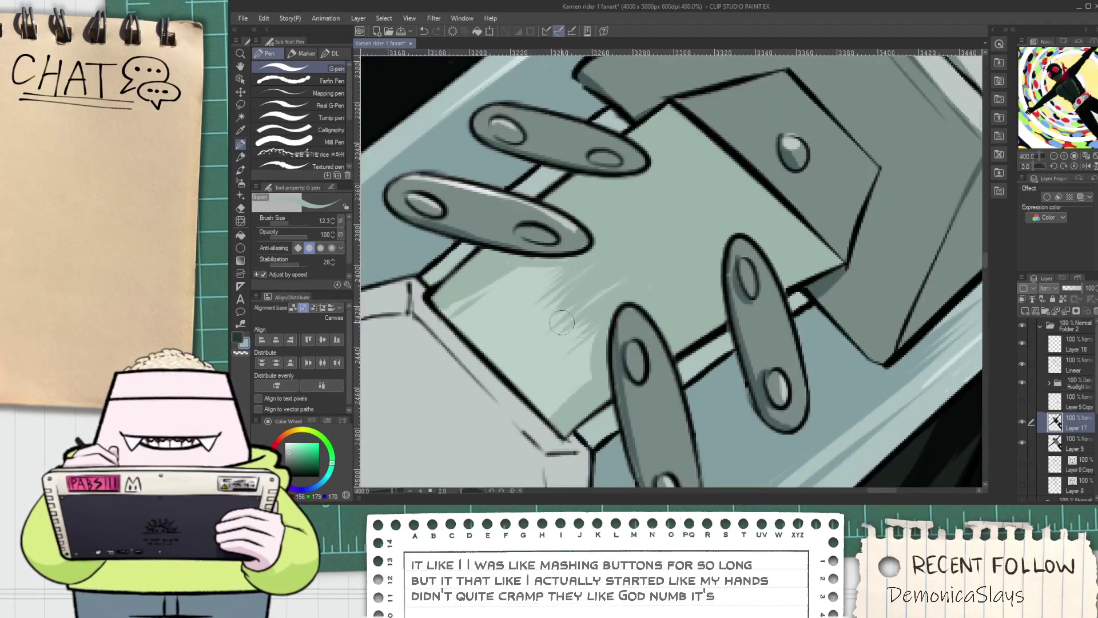
alt+click(527, 311)
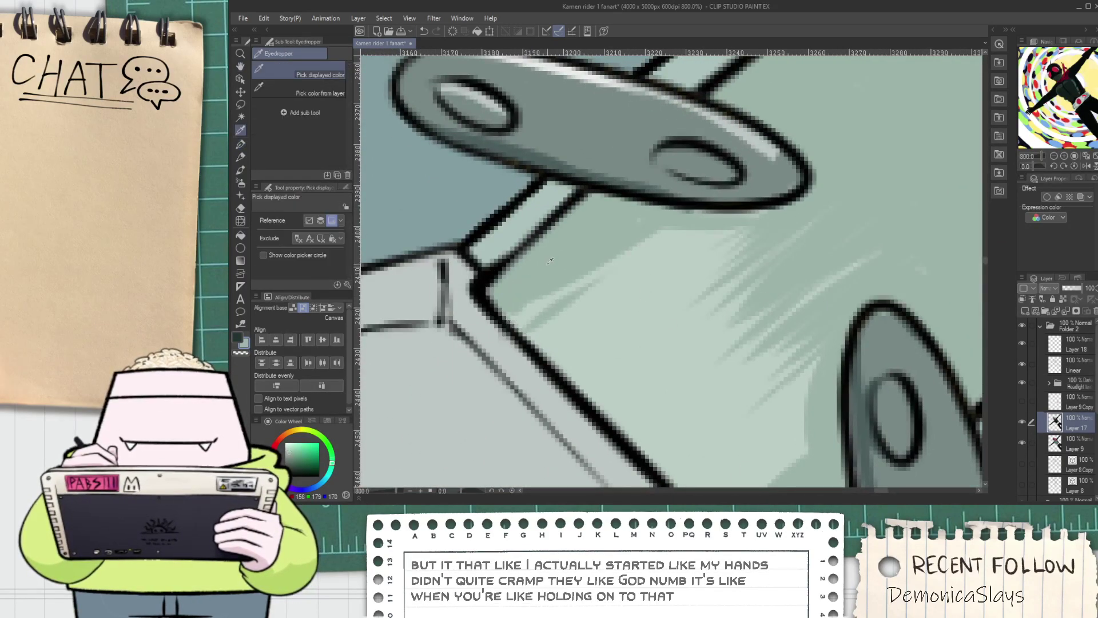
mouse_move(527, 313)
mouse_down()
mouse_move(607, 239)
mouse_move(526, 323)
mouse_move(689, 204)
mouse_move(612, 263)
mouse_move(643, 228)
mouse_move(628, 223)
mouse_move(731, 200)
mouse_move(738, 211)
mouse_move(669, 262)
mouse_up()
Sample the plate's pale green and hatch light diagonal strokes into the shaded area between the upper and lower links
scroll(722, 198, down, 5)
key(space)
scroll(669, 262, up, 1)
scroll(669, 262, up, 5)
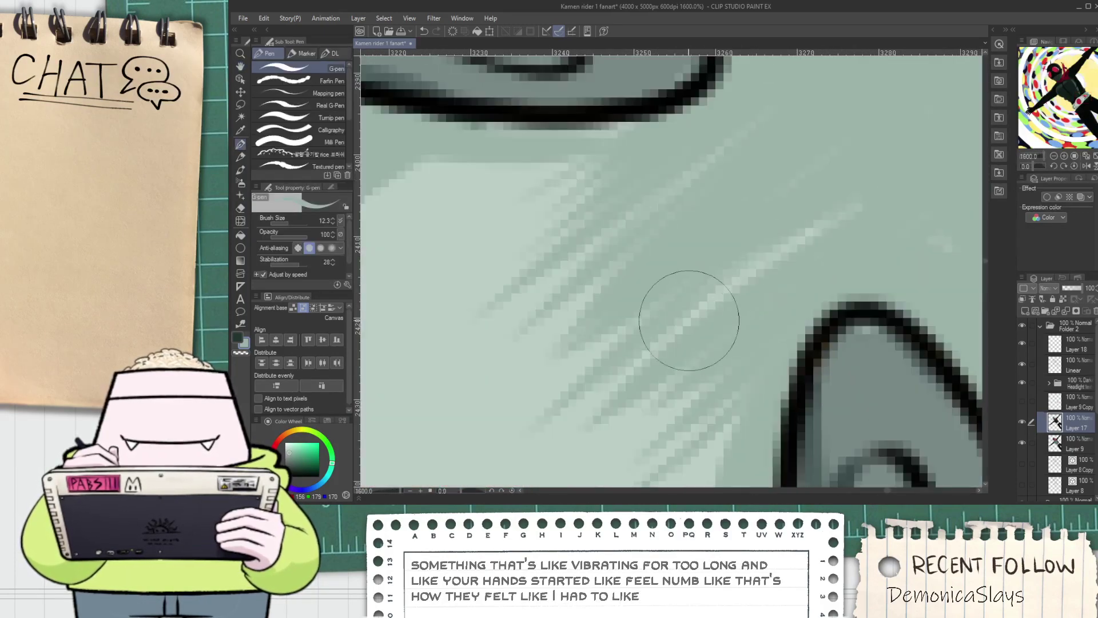
scroll(874, 197, down, 3)
scroll(874, 197, down, 2)
drag(874, 197, 753, 247)
key(p)
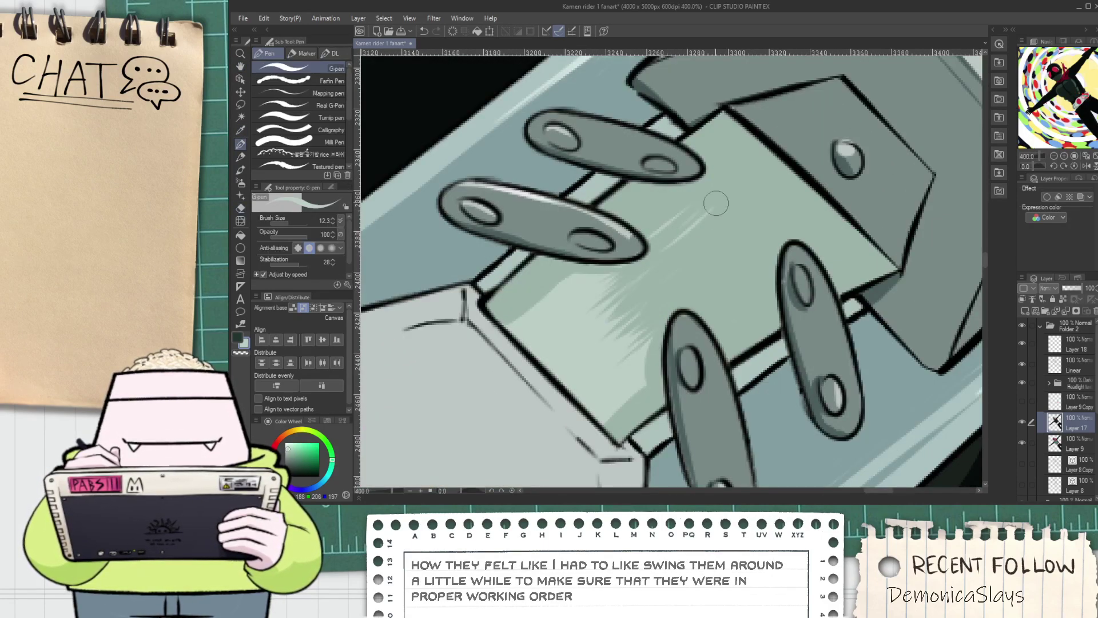
scroll(713, 298, down, 7)
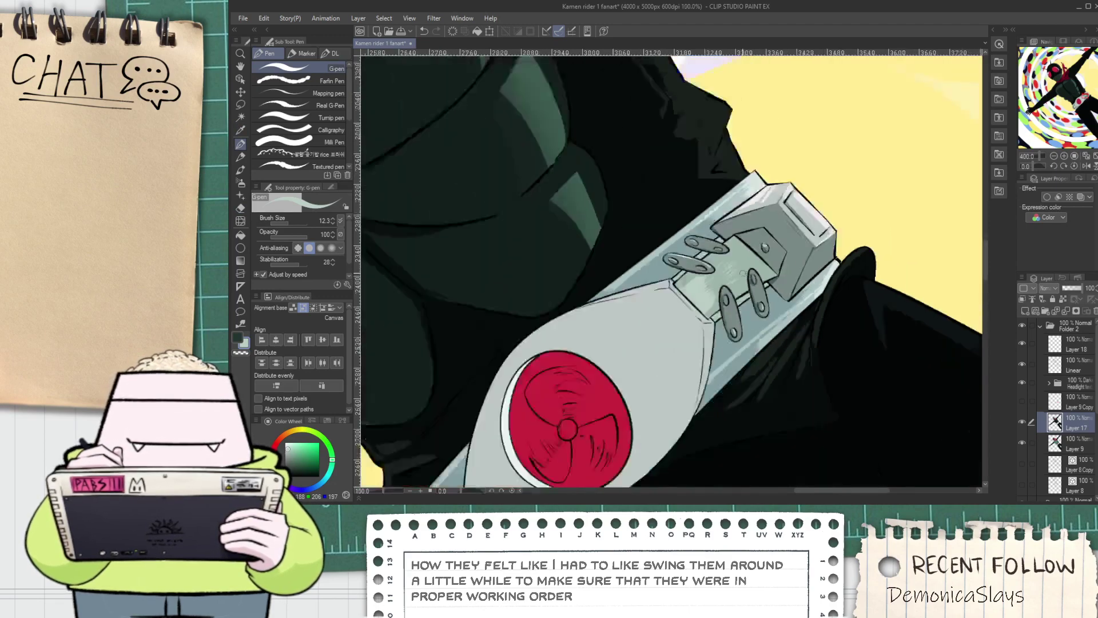
scroll(753, 261, up, 7)
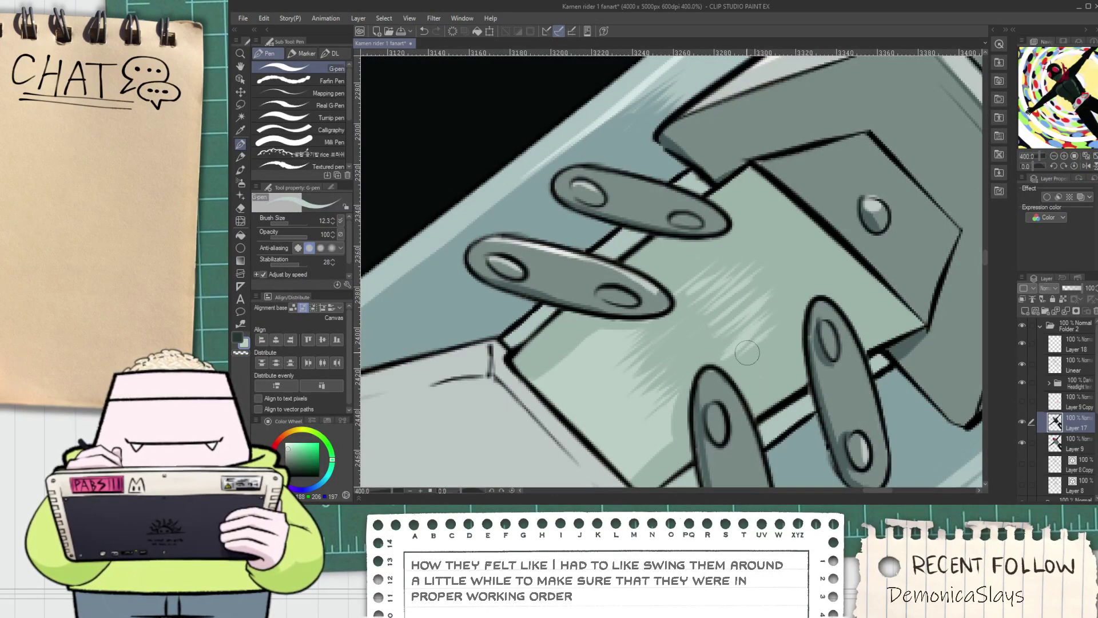
Sample the base grey of the upper link nearer the side block and touch up around its inner rivet
scroll(748, 261, down, 7)
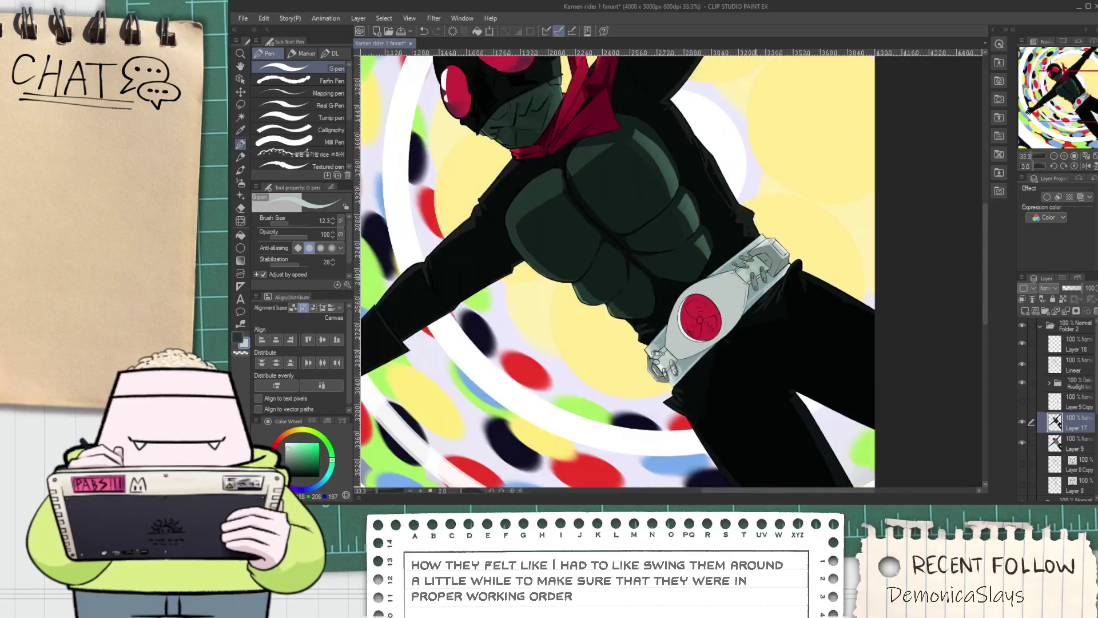
key(space)
drag(745, 322, 706, 331)
scroll(705, 331, up, 9)
key(i)
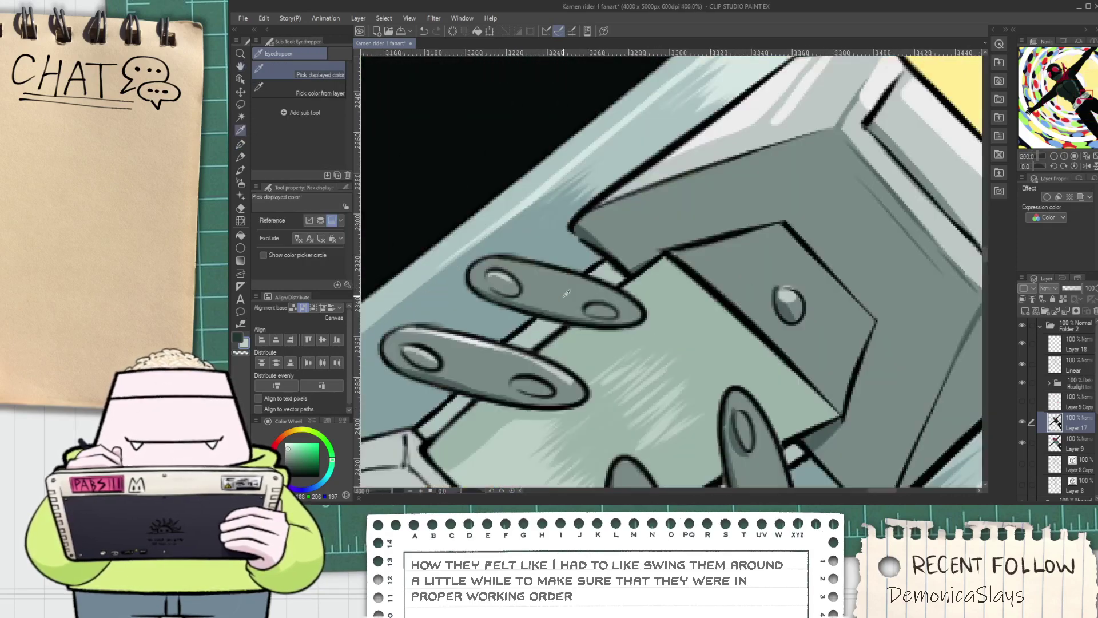
key(p)
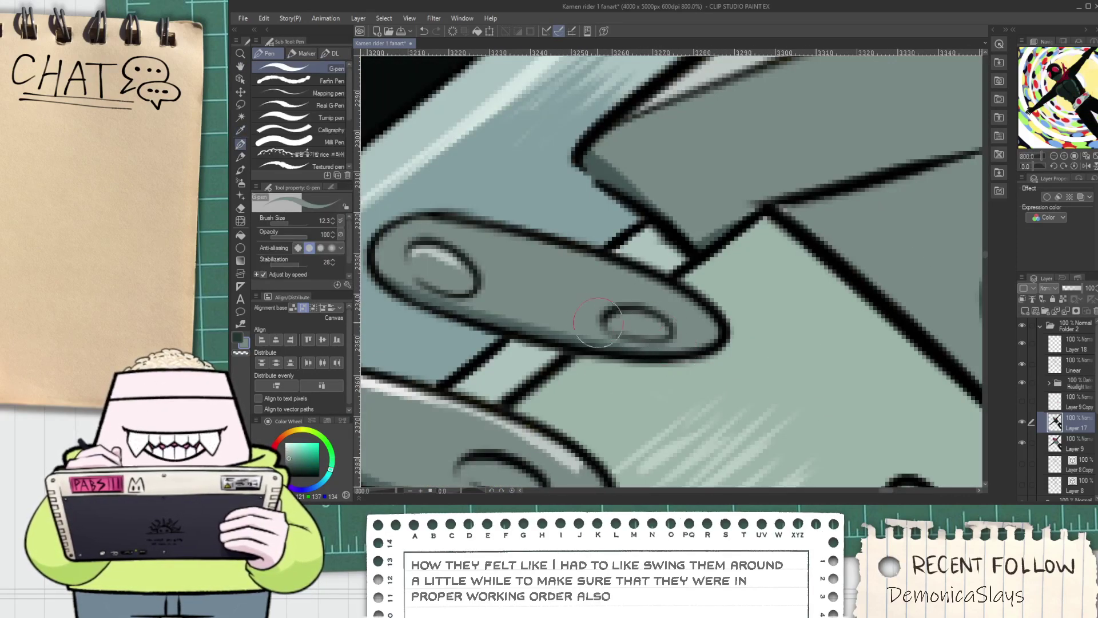
Touch up the grey around the outer rivet of the upper link farther from the side block
scroll(667, 330, down, 6)
key(space)
drag(615, 358, 610, 312)
scroll(610, 313, up, 6)
key(p)
scroll(448, 326, up, 2)
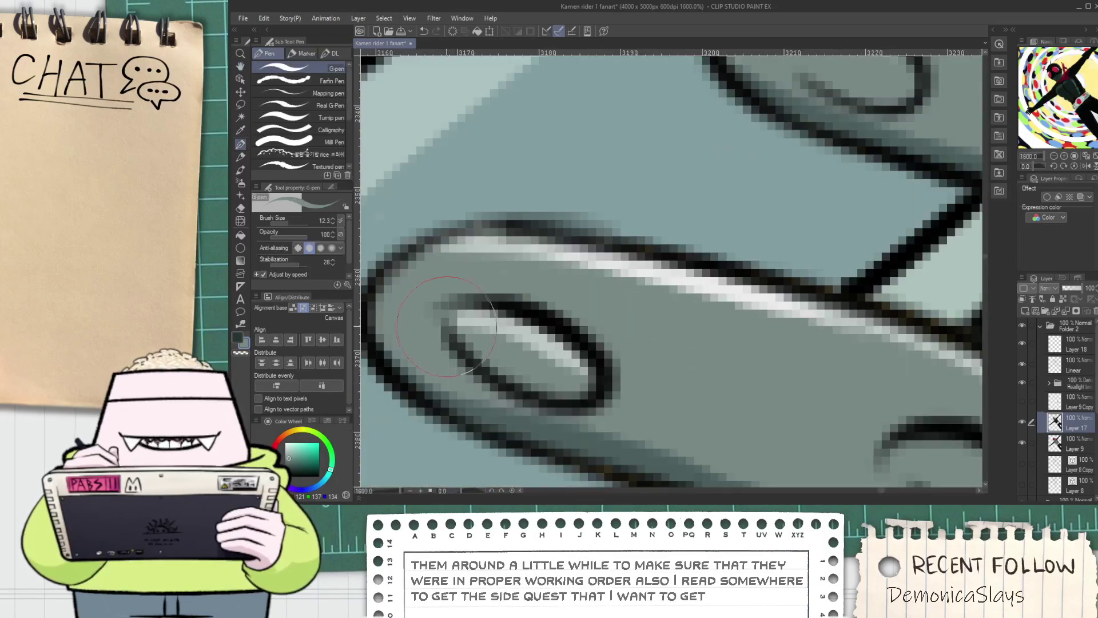
scroll(446, 321, down, 10)
key(h)
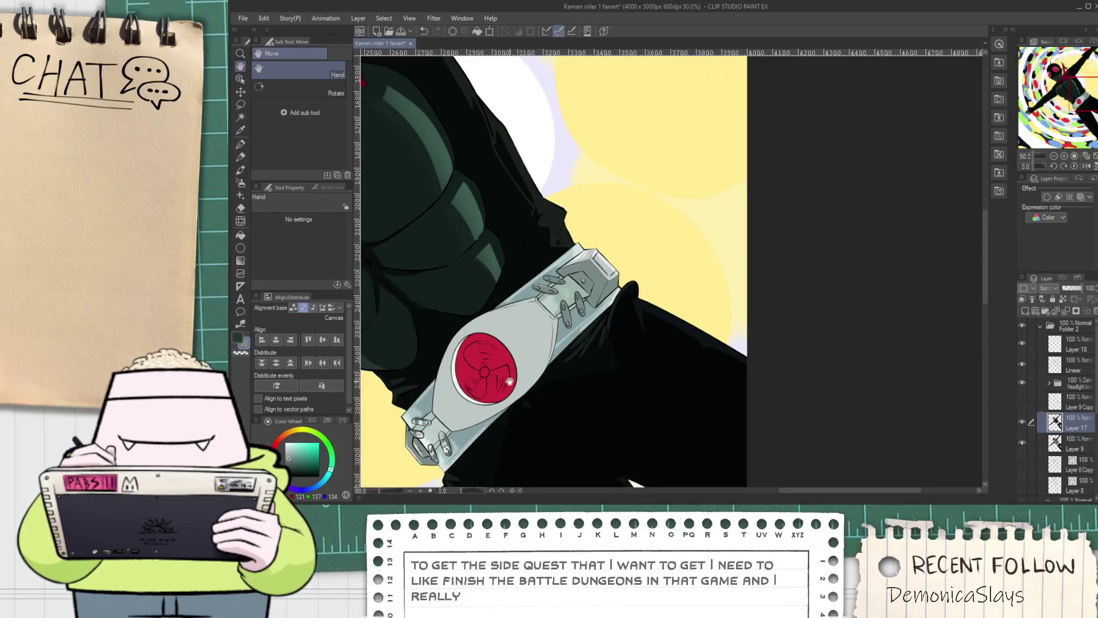
Mark off the lower part of the white rim around the red fan and fill it with the buckle's light grey
scroll(525, 377, up, 4)
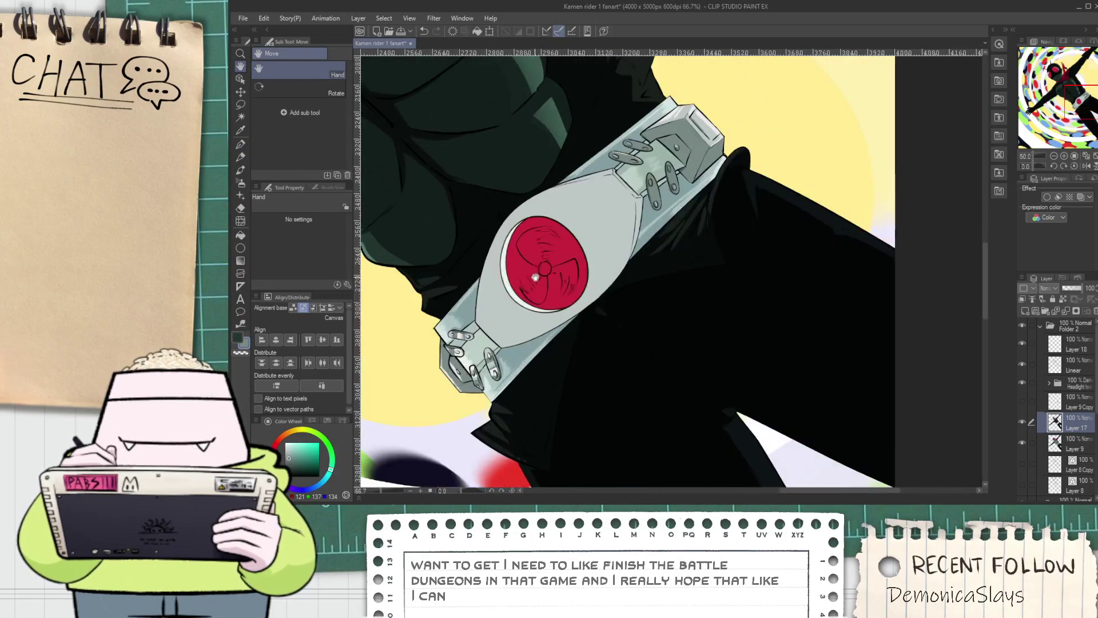
key(i)
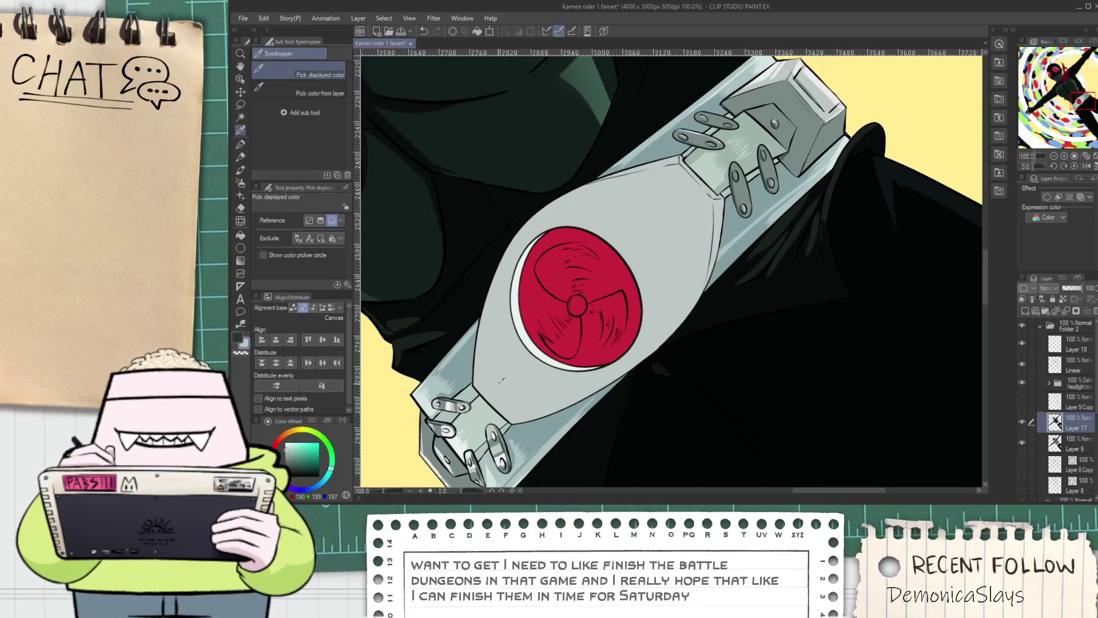
scroll(501, 380, up, 1)
scroll(435, 447, down, 1)
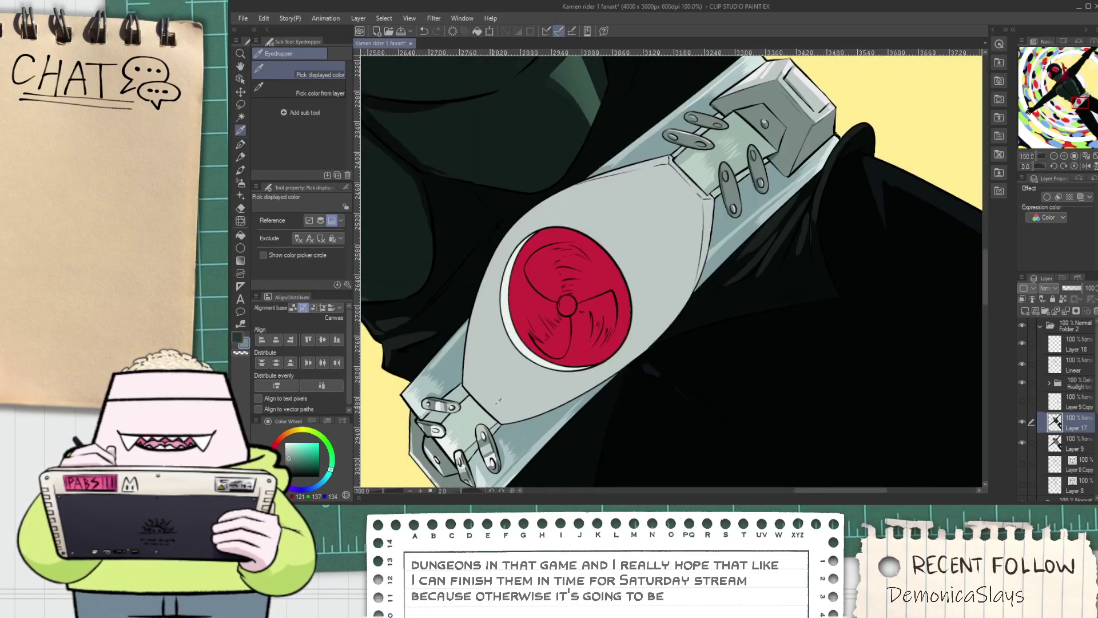
key(h)
drag(562, 331, 560, 340)
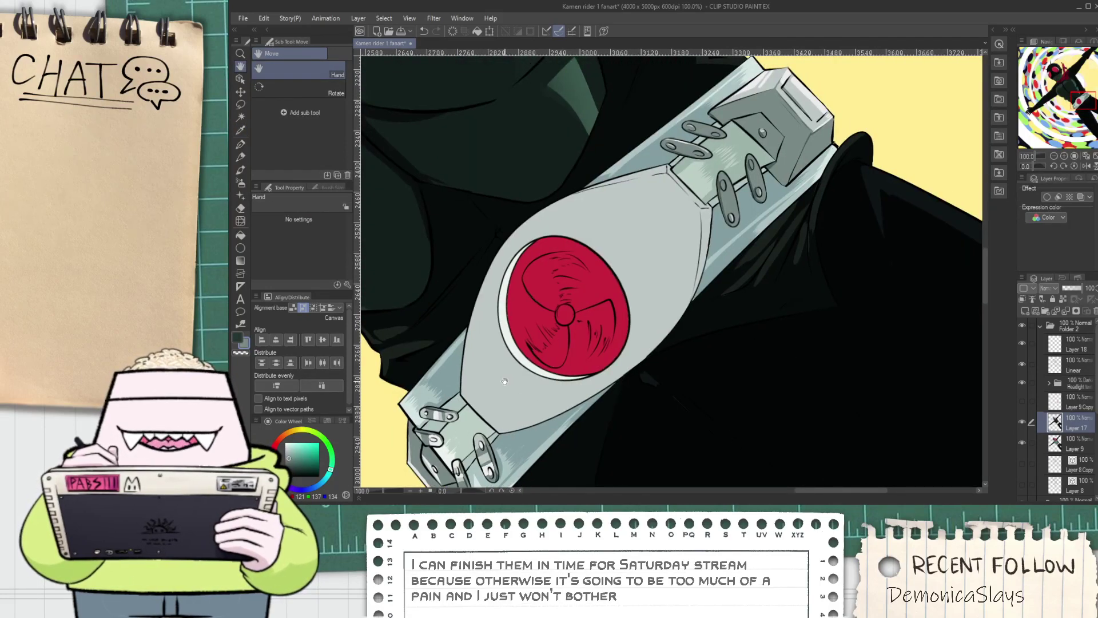
drag(506, 385, 508, 343)
drag(572, 289, 494, 381)
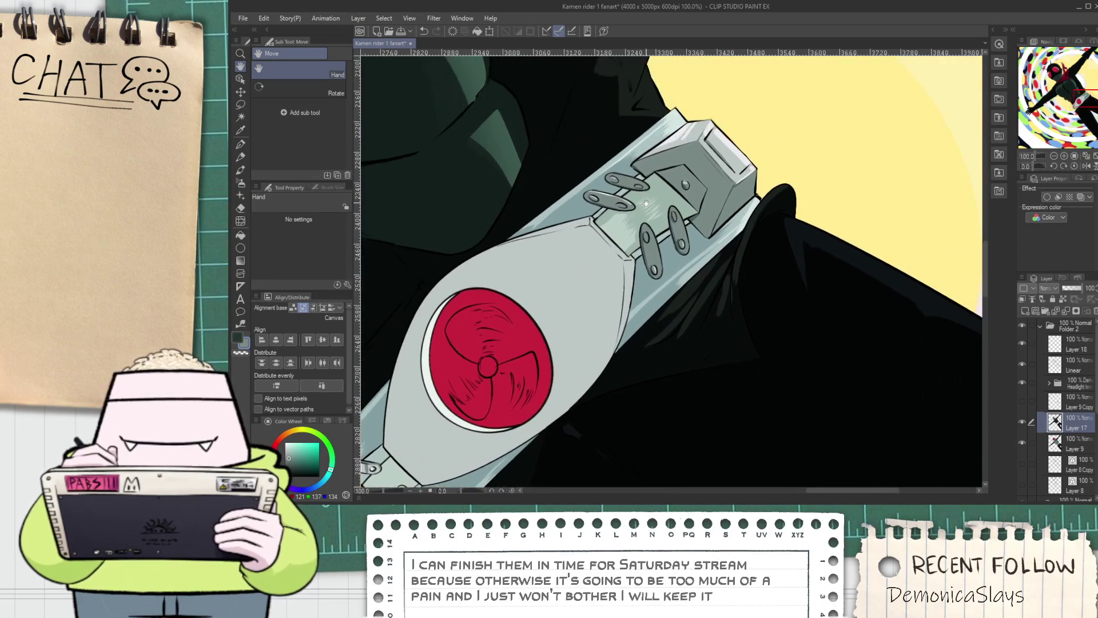
scroll(717, 176, up, 2)
click(717, 176)
scroll(717, 175, down, 2)
key(space)
drag(460, 420, 577, 307)
key(p)
scroll(540, 344, up, 6)
key(g)
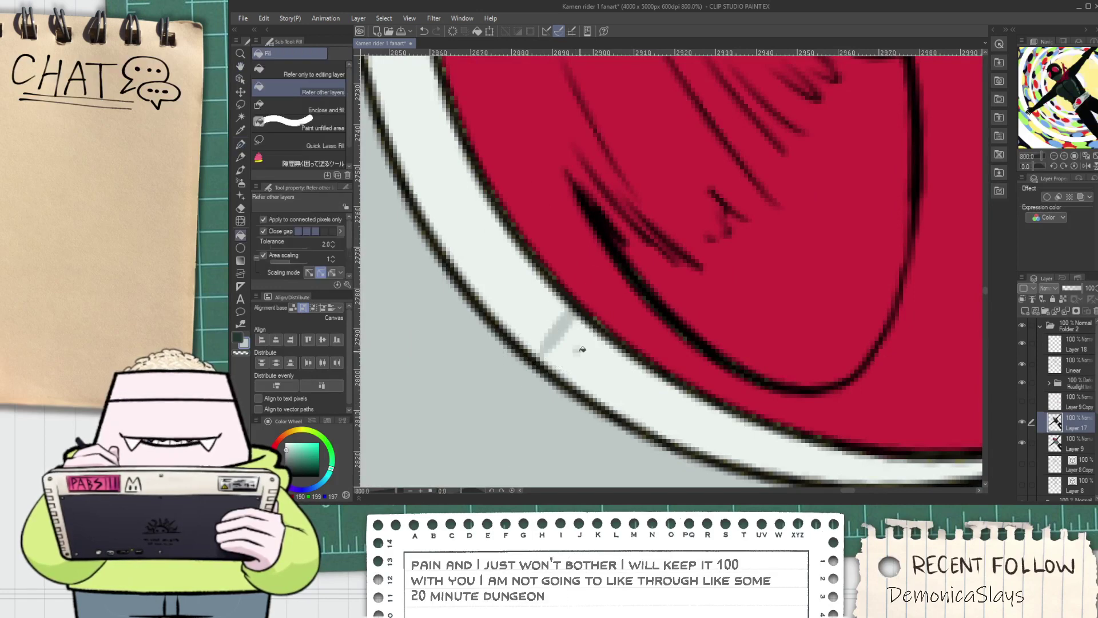
click(594, 368)
Mark off the upper part of the white rim around the fan and fill it with the same light grey
scroll(589, 365, down, 3)
key(h)
drag(524, 252, 517, 311)
scroll(518, 312, up, 2)
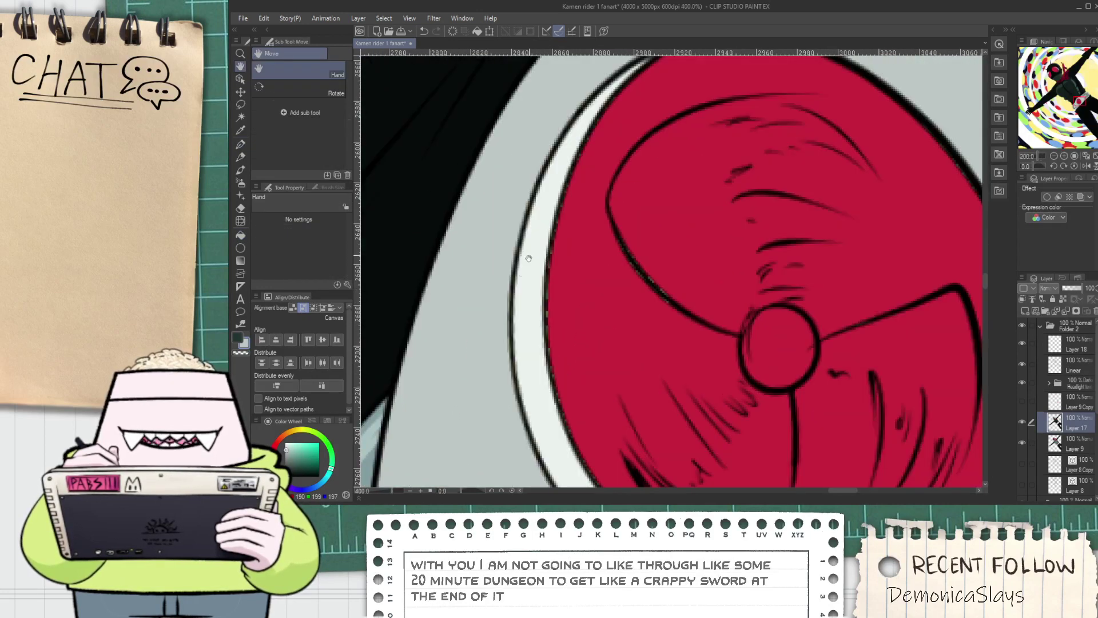
key(p)
scroll(511, 332, up, 2)
key(g)
click(552, 282)
scroll(555, 285, down, 2)
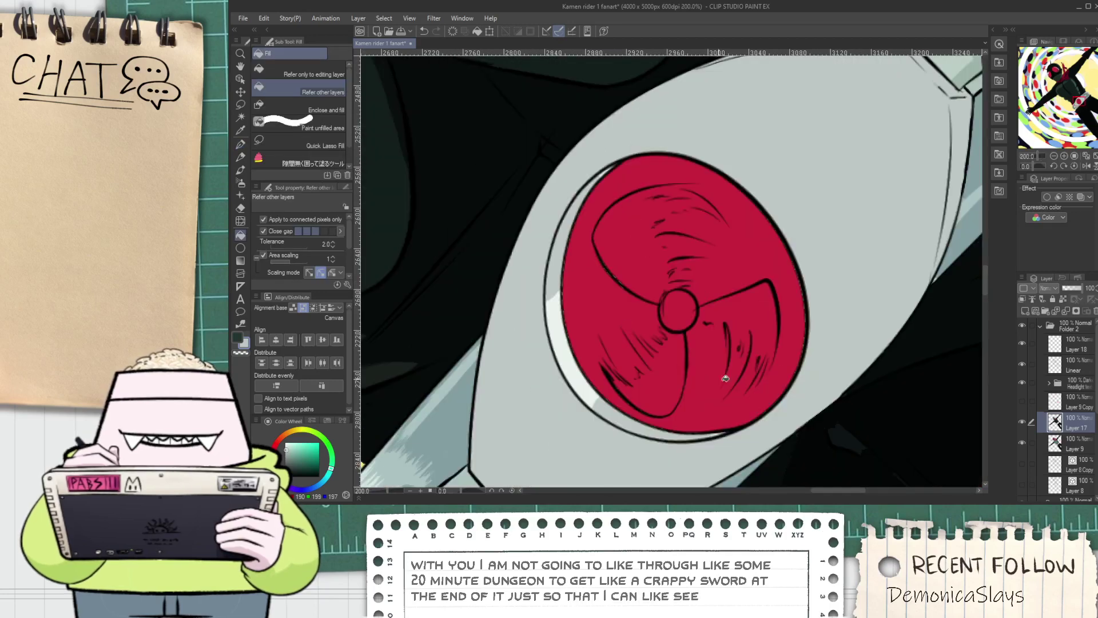
On Layer 9, sample the fan's red and use the Milli Pen to clean up the colour edge along the fan's lower-left outline
click(1076, 448)
key(p)
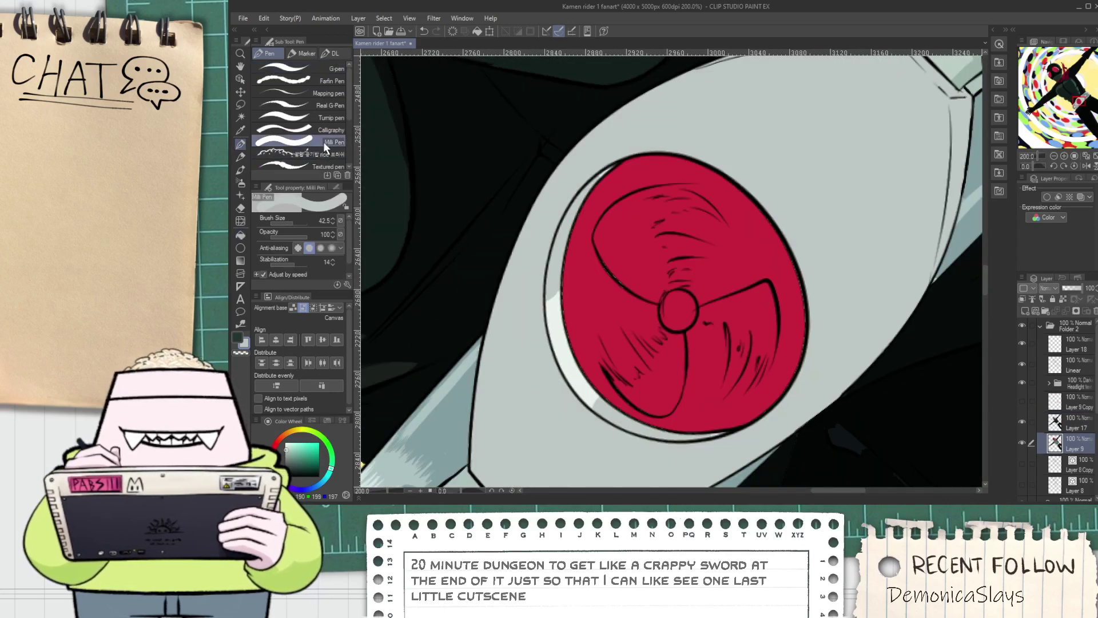
scroll(612, 384, up, 5)
click(602, 336)
key(ctrl+z)
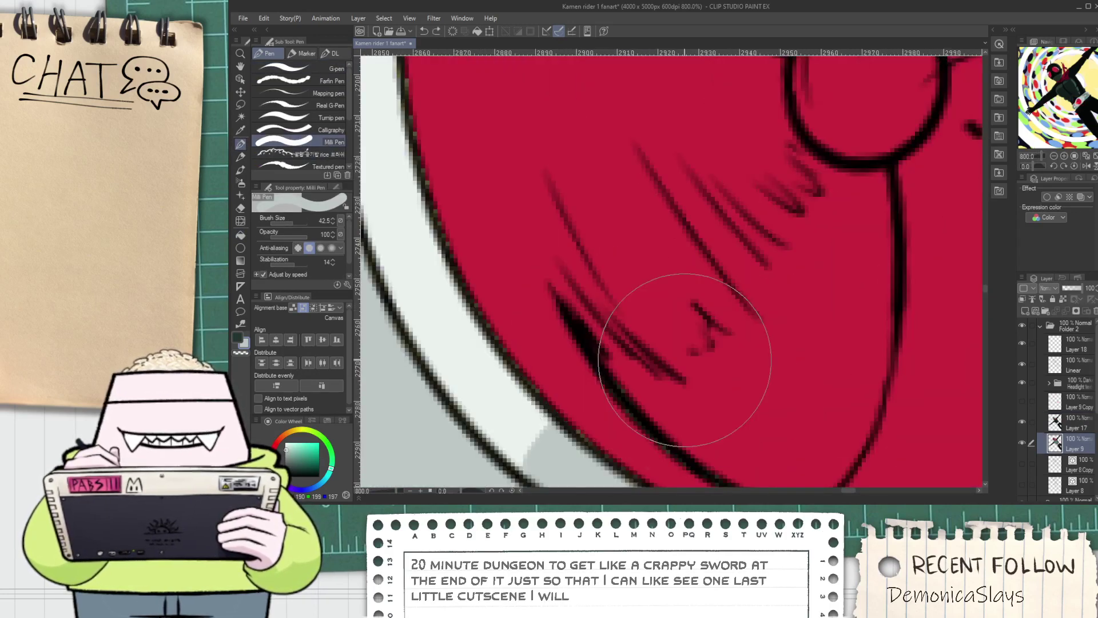
alt+click(618, 175)
scroll(525, 234, down, 2)
scroll(597, 232, up, 2)
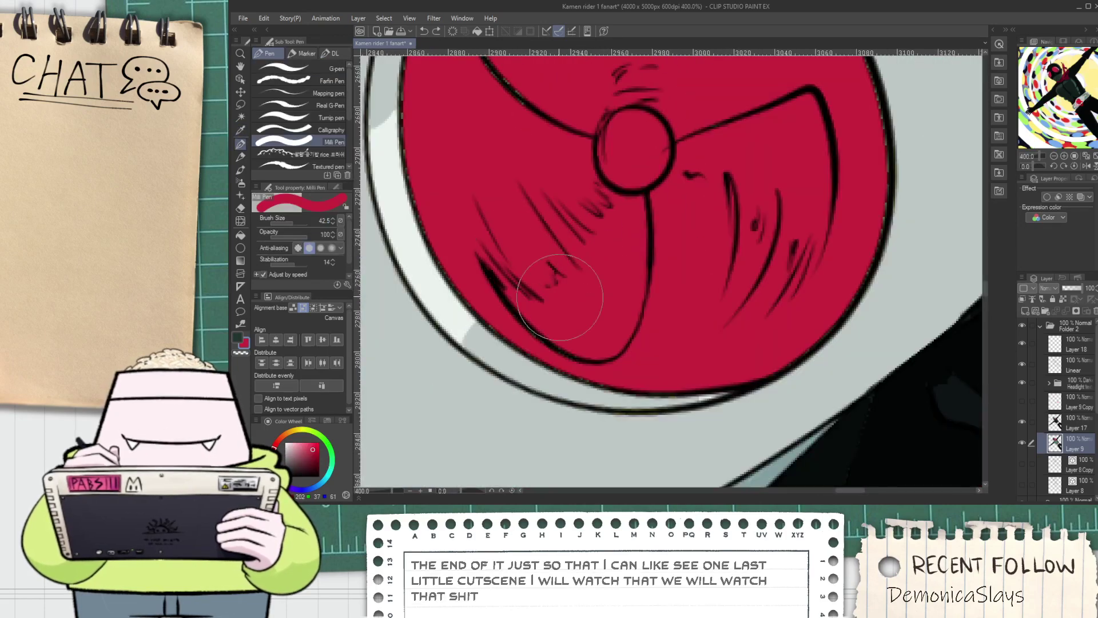
scroll(619, 211, up, 2)
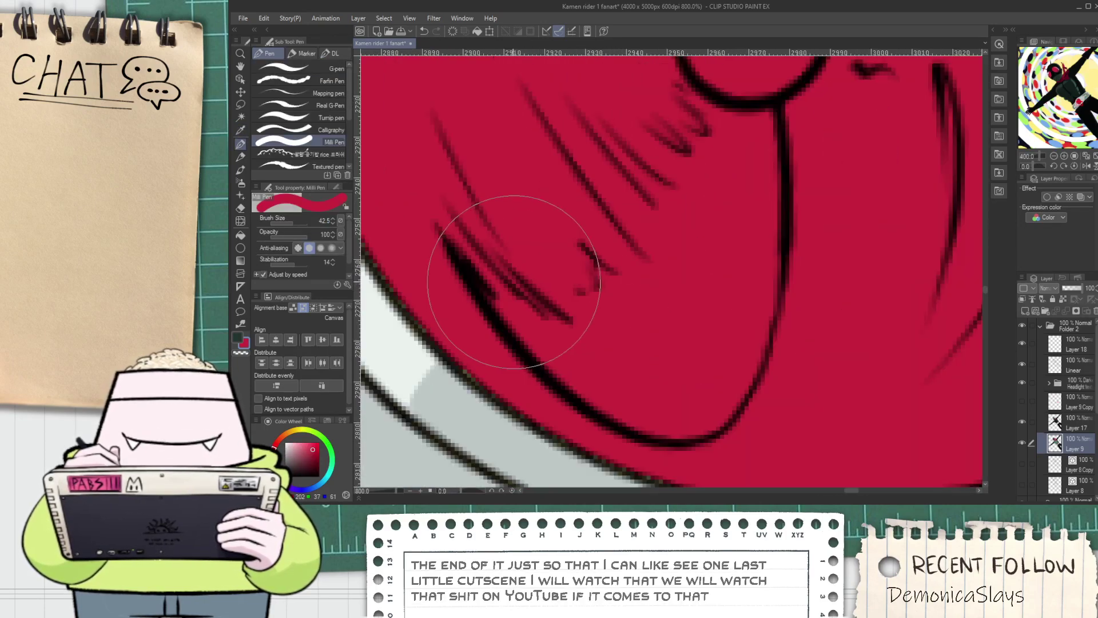
key(space)
drag(504, 291, 598, 330)
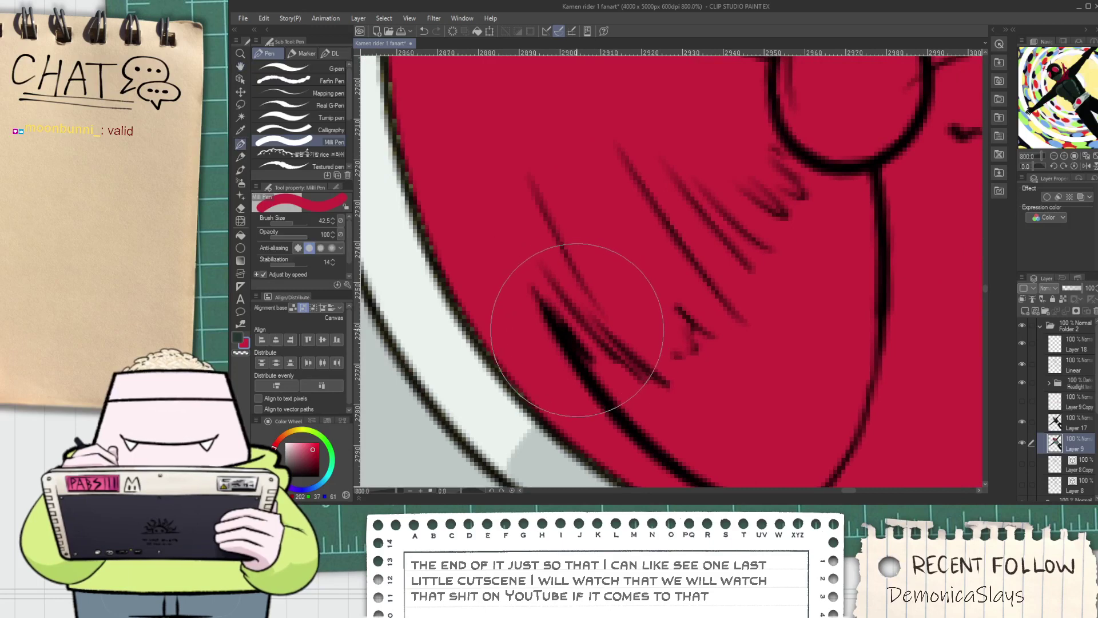
key(space)
drag(500, 152, 561, 280)
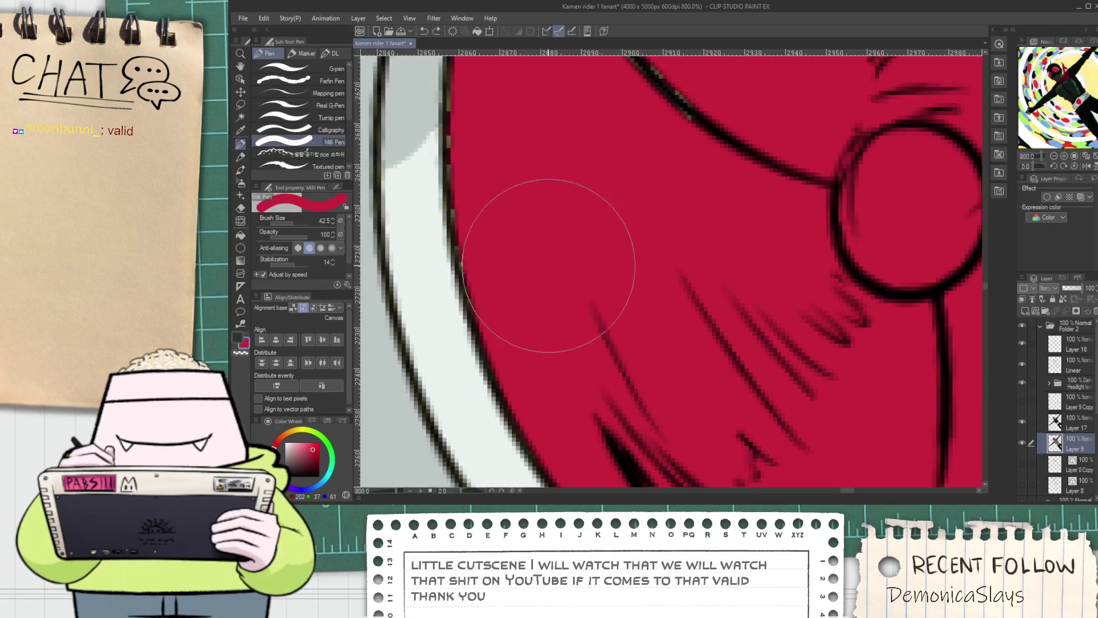
Continue the red cleanup up the fan's left outline to where the rim meets the upper edge
key(space)
drag(544, 191, 584, 291)
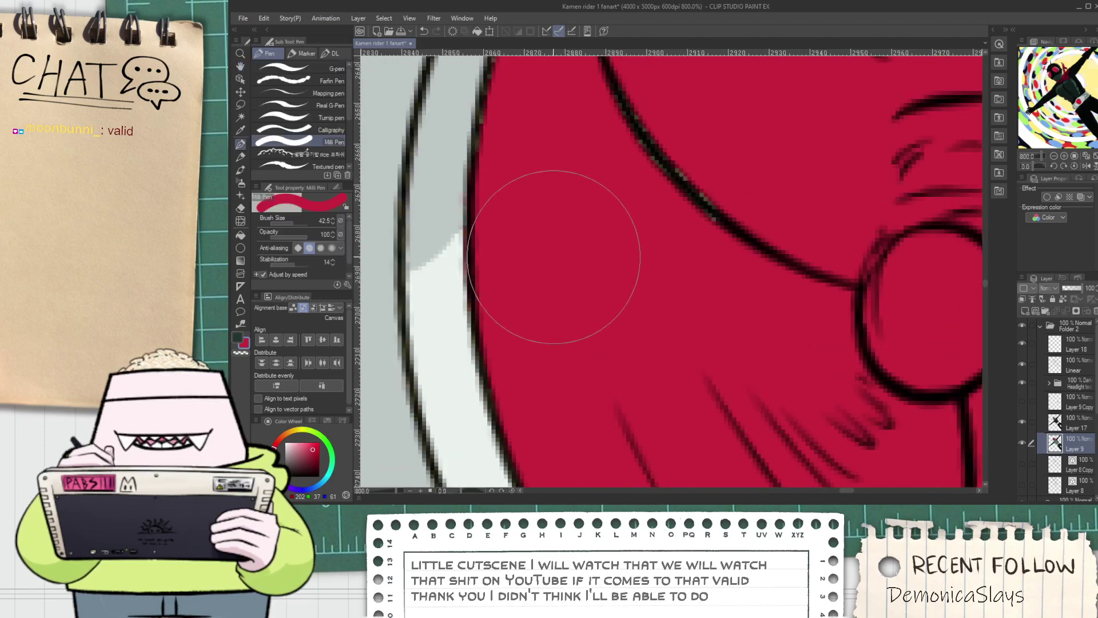
key(space)
drag(624, 229, 664, 348)
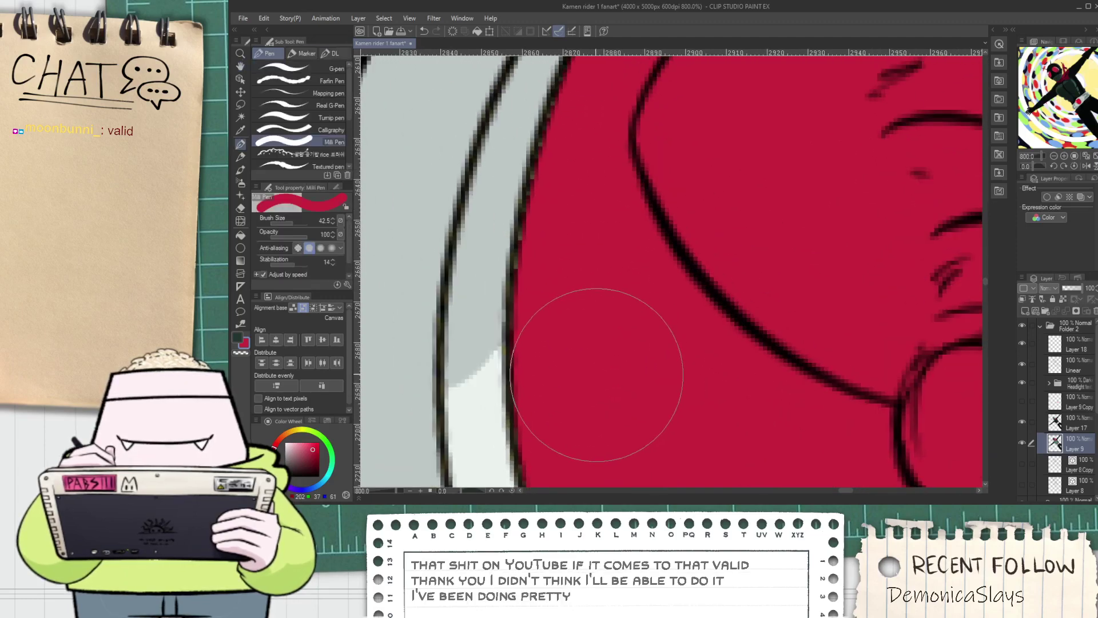
key(space)
drag(612, 228, 611, 341)
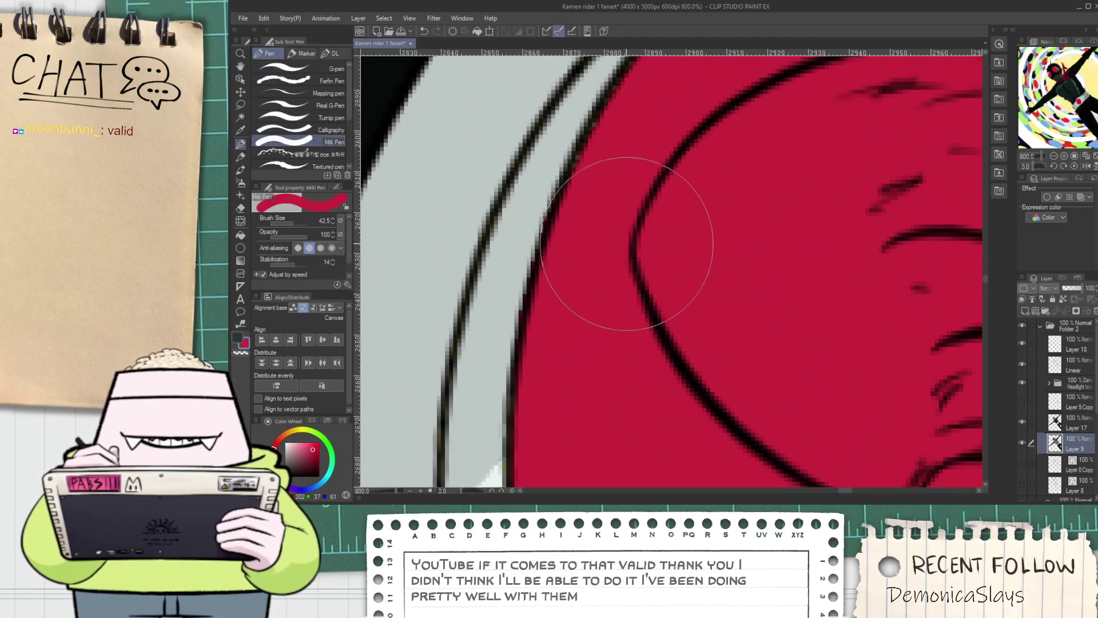
key(space)
drag(680, 168, 604, 322)
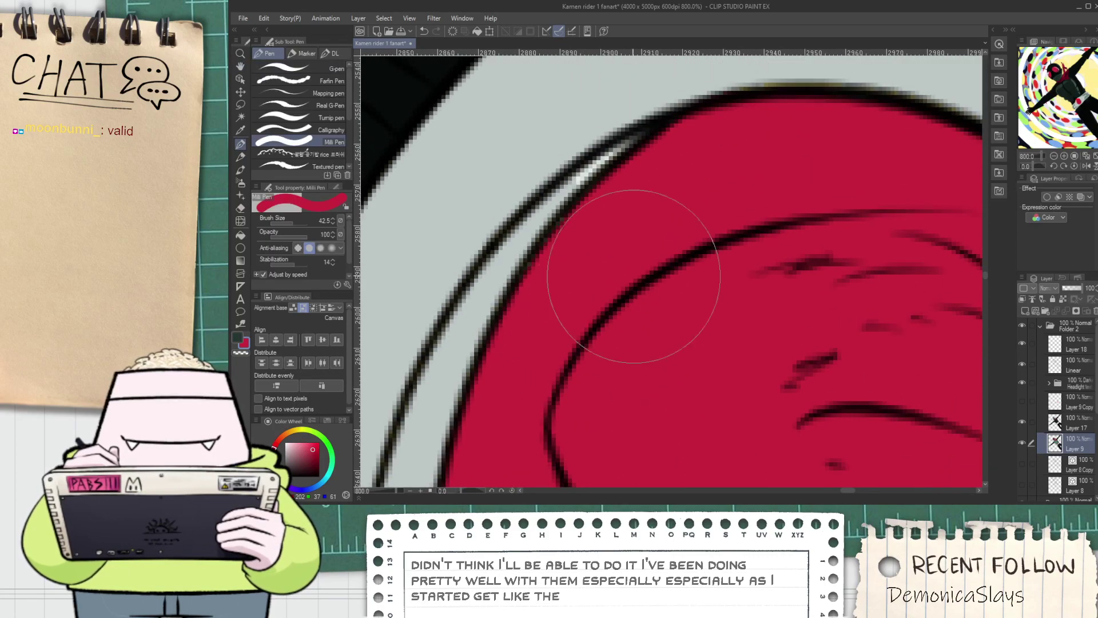
scroll(638, 293, down, 1)
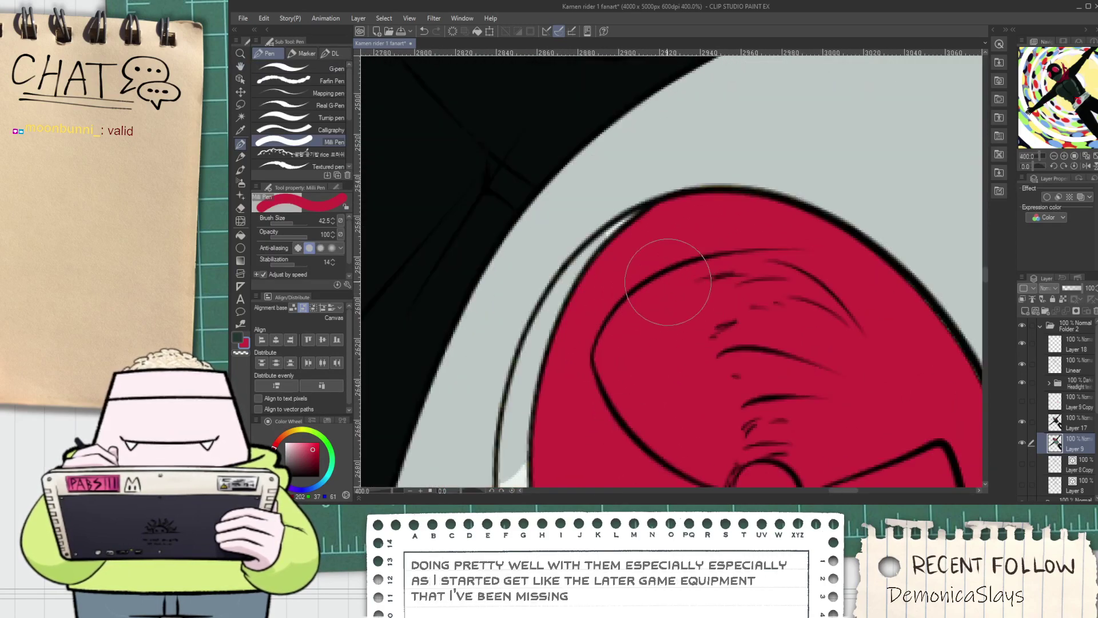
Paint red up to the bottom outline of the fan to cover the pale edge pixels
scroll(763, 286, down, 1)
key(space)
drag(748, 373, 610, 225)
scroll(620, 343, up, 1)
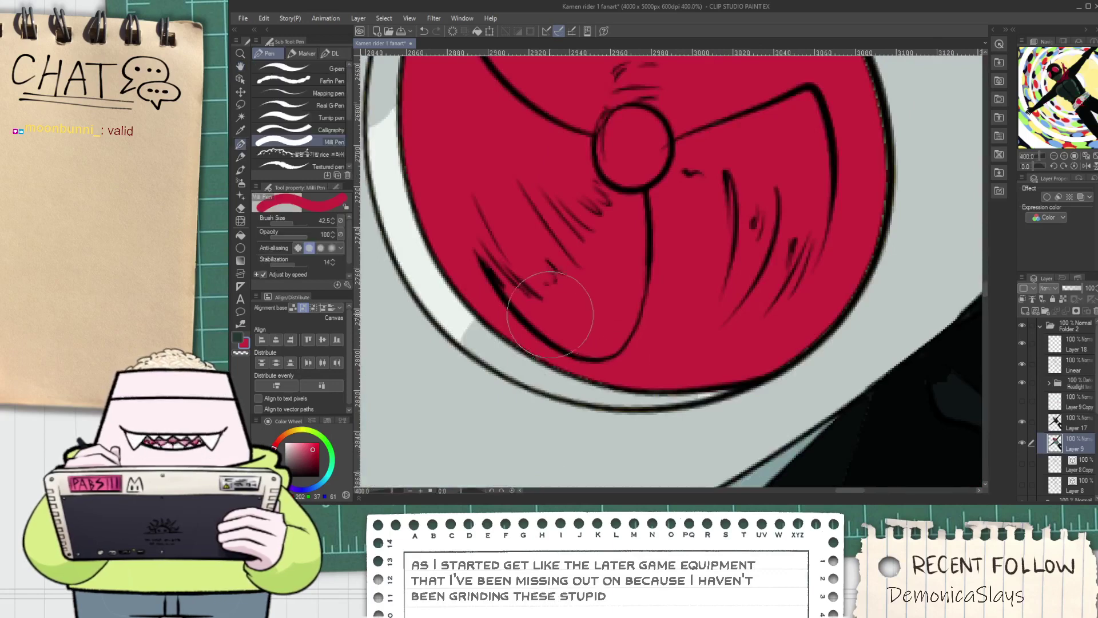
key(ctrl+plus)
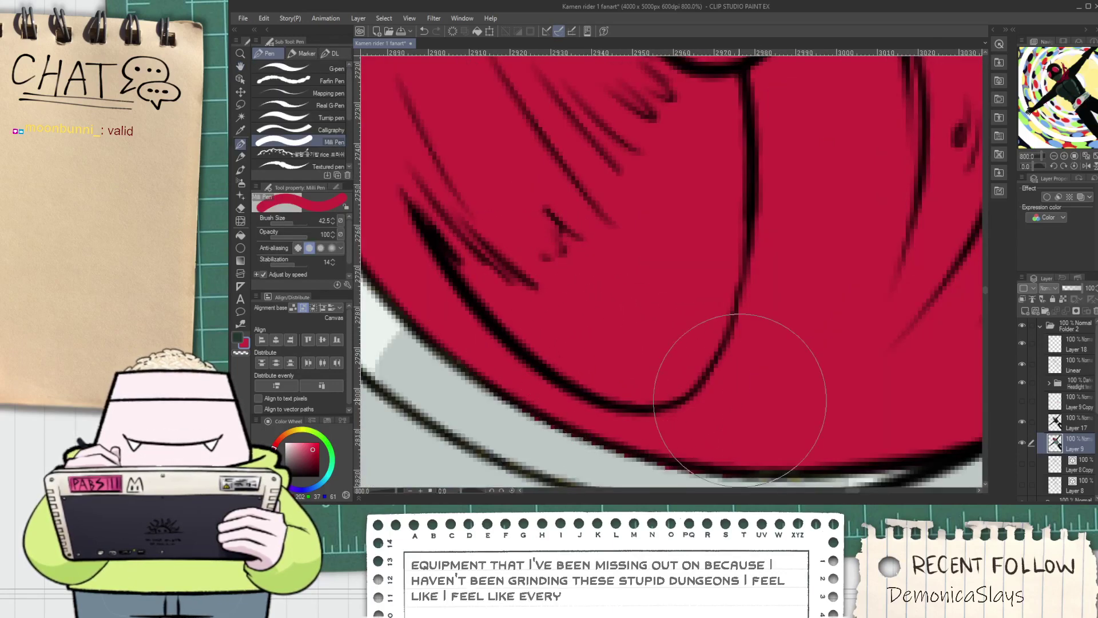
key(ctrl+minus)
key(ctrl+plus)
key(space)
drag(746, 405, 575, 288)
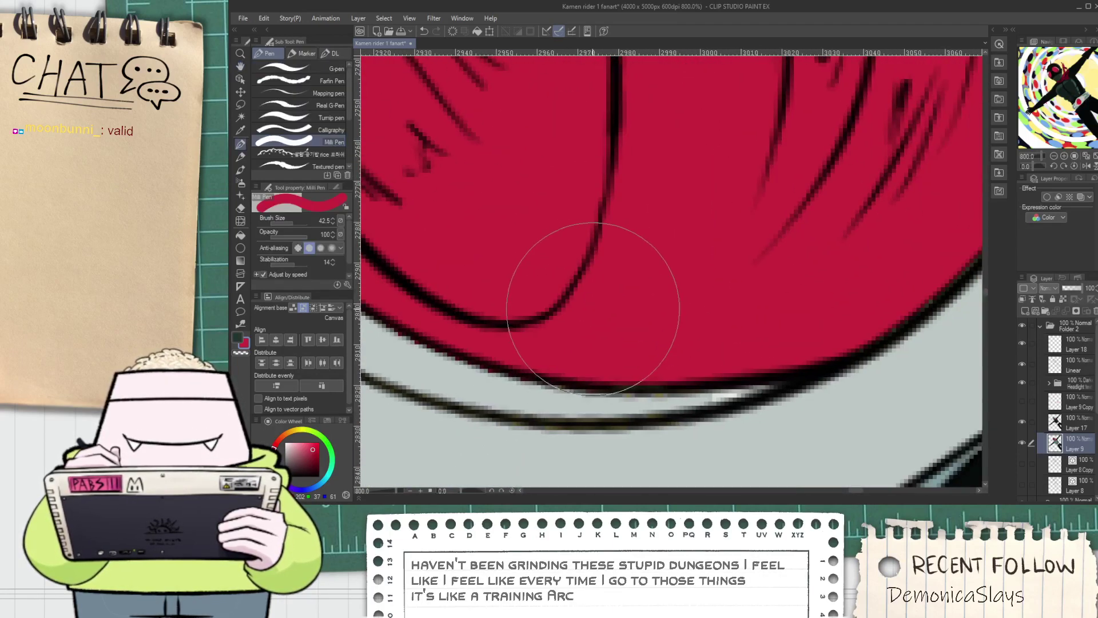
Sample the buckle's light grey and clean up the colour edge beneath the rim's lower outer outline
key(i)
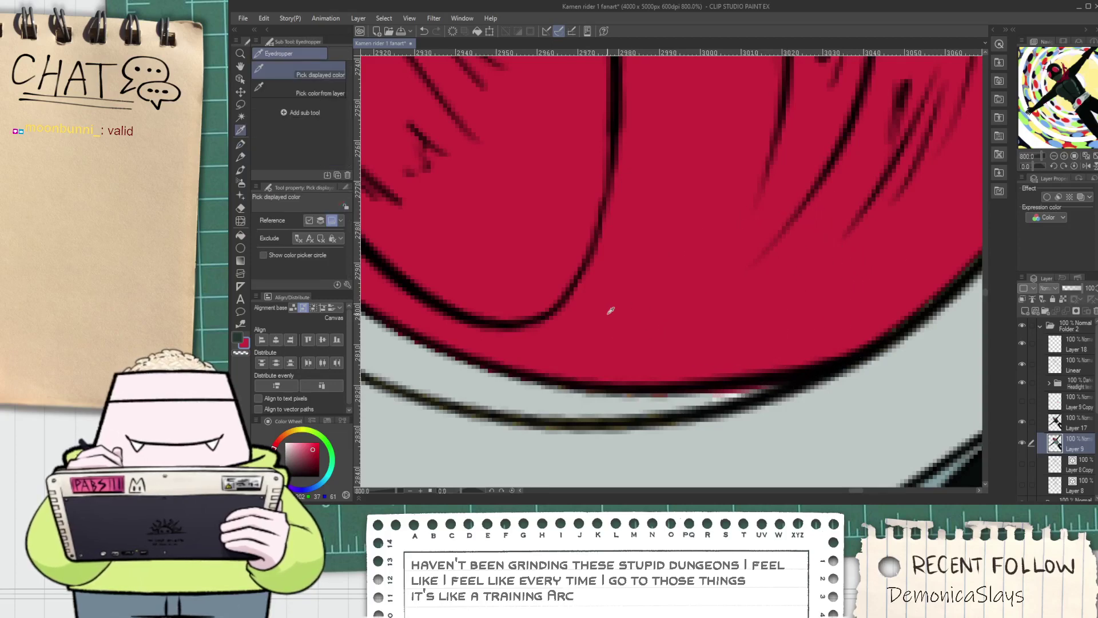
click(484, 456)
key(space)
drag(426, 408, 579, 351)
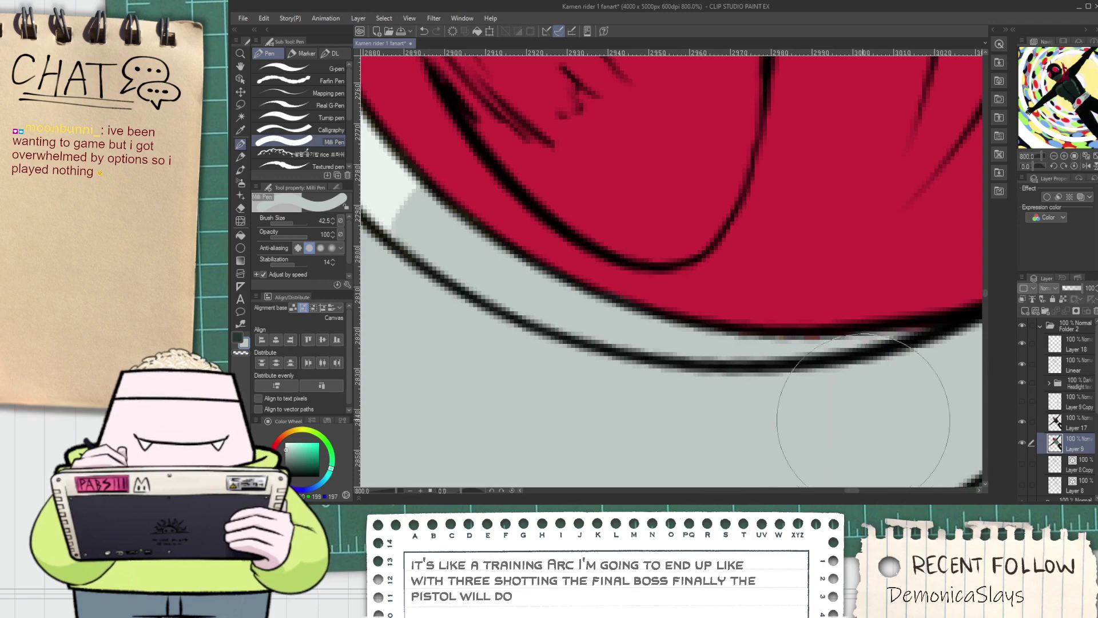
scroll(707, 412, down, 4)
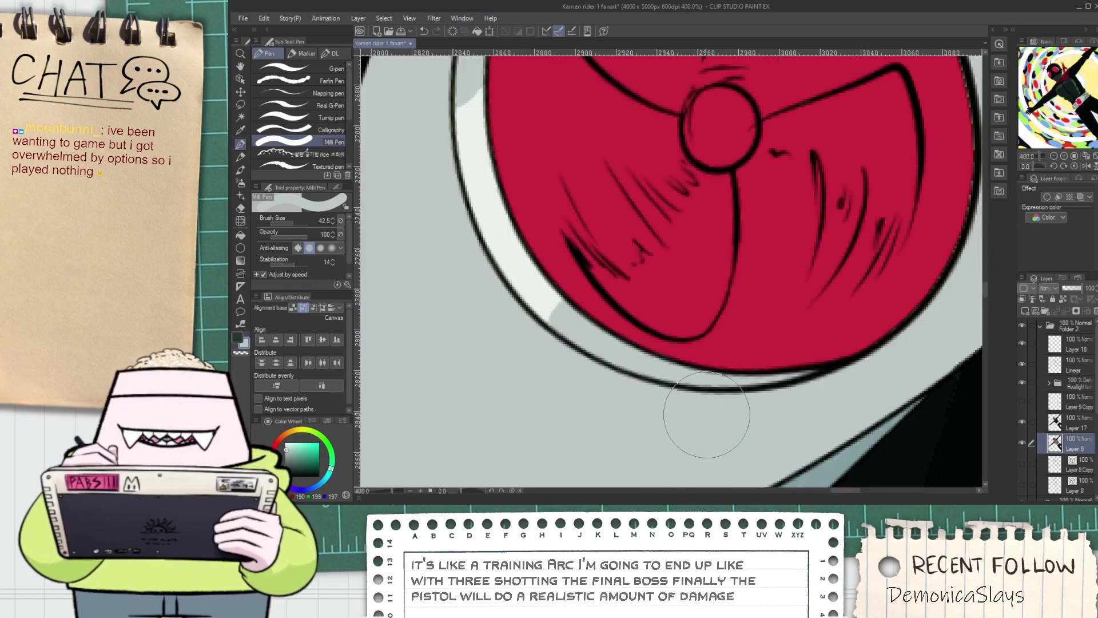
Clean up the light grey along the outside of the rim's left and upper-left outline
key(space)
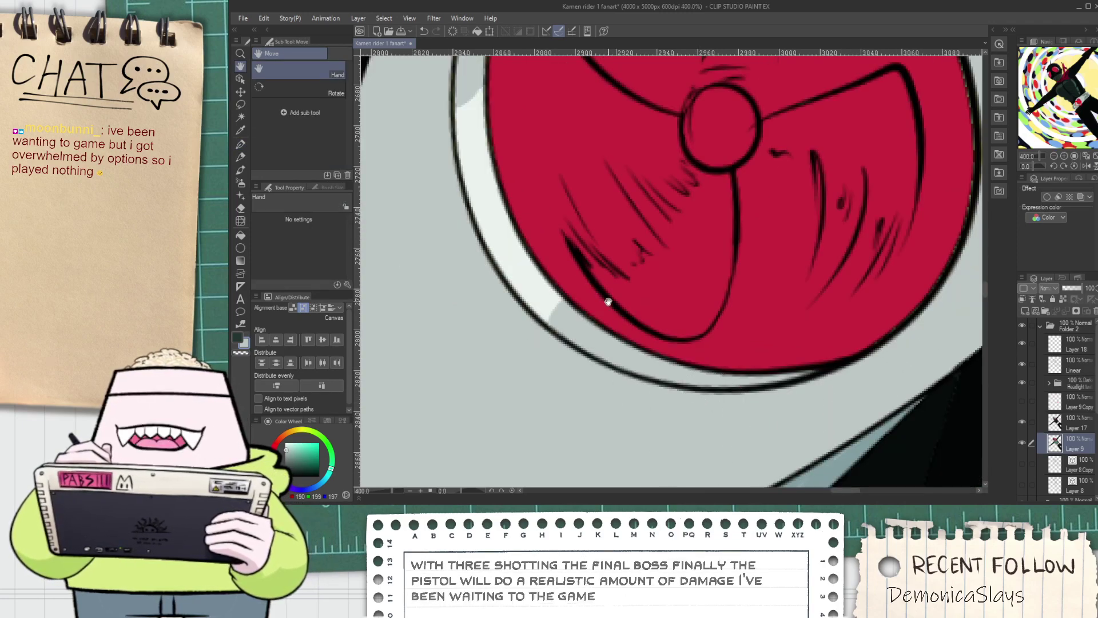
drag(581, 230, 588, 353)
drag(578, 286, 584, 350)
key(alt)
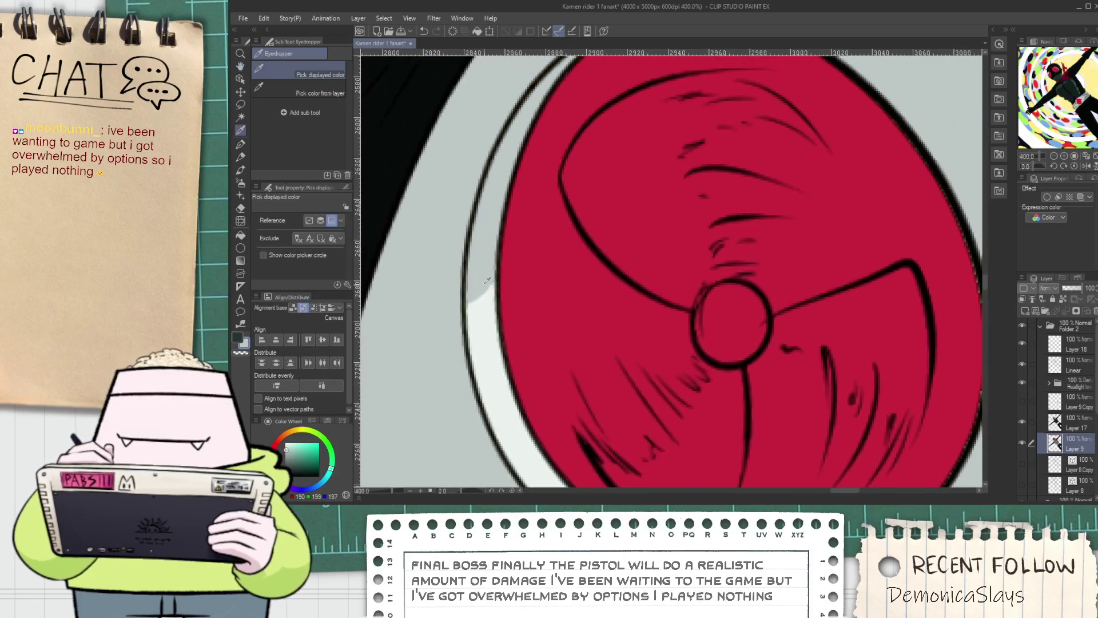
scroll(476, 286, up, 2)
drag(449, 314, 484, 288)
key(ctrl+z)
scroll(466, 310, down, 2)
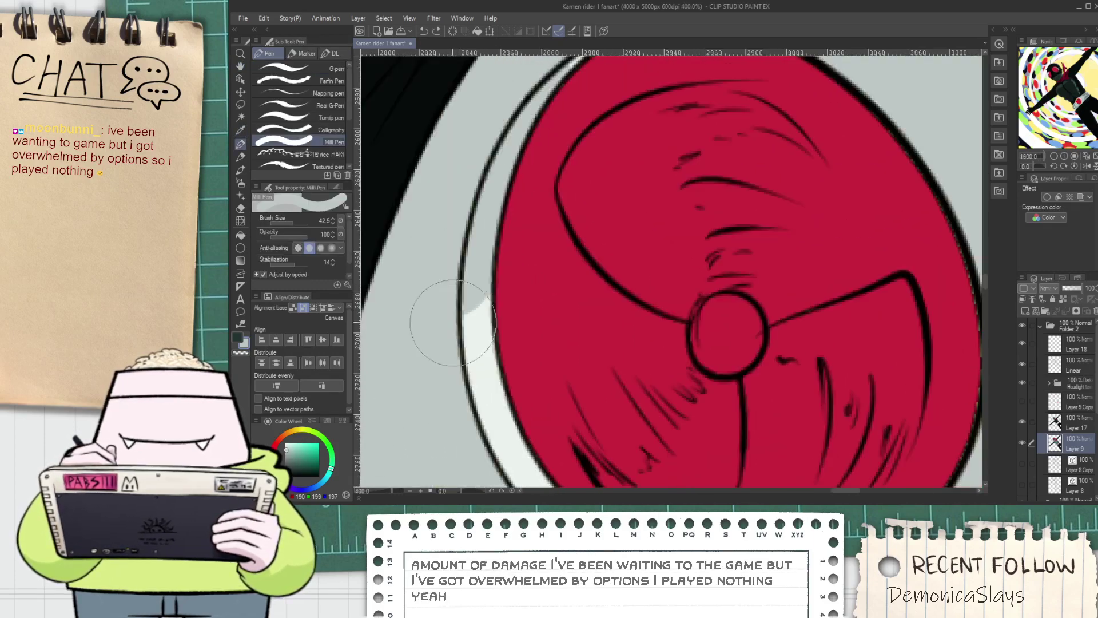
key(space)
drag(518, 134, 523, 240)
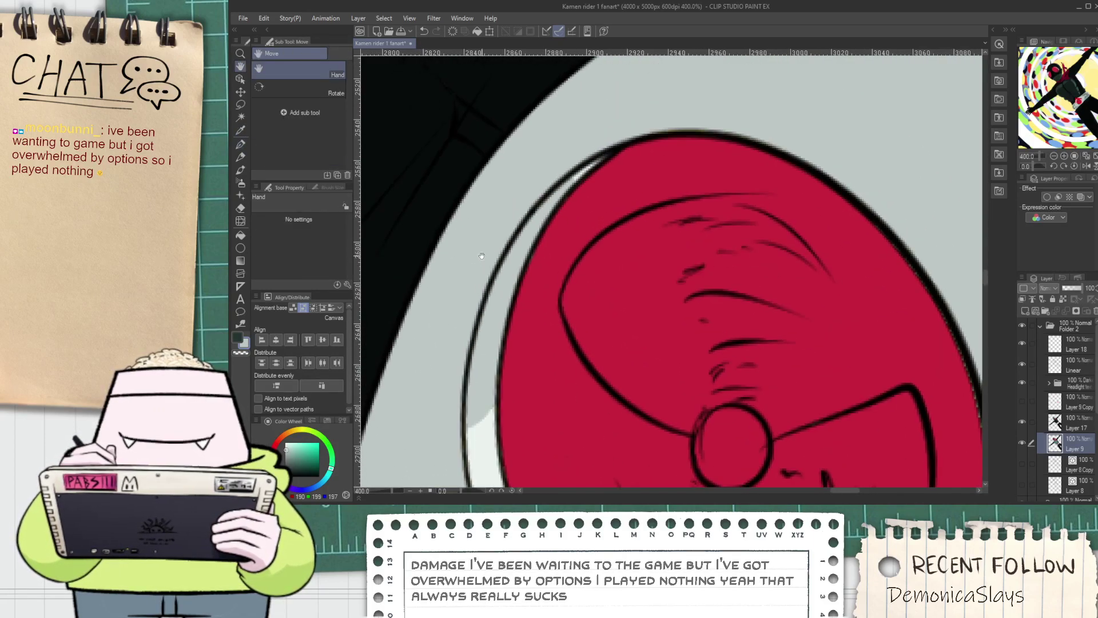
scroll(579, 136, up, 1)
drag(506, 186, 585, 126)
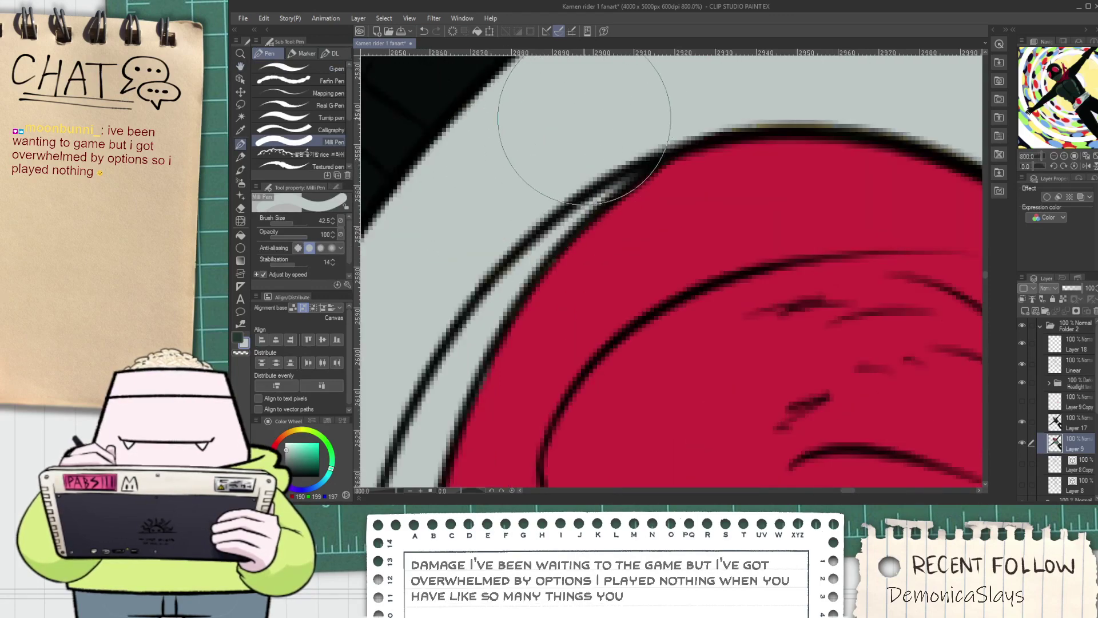
Inspect the colour edges along the rim's left and lower outlines, including both ends of its white highlight
scroll(565, 139, down, 2)
key(space)
drag(456, 319, 463, 313)
scroll(473, 302, up, 2)
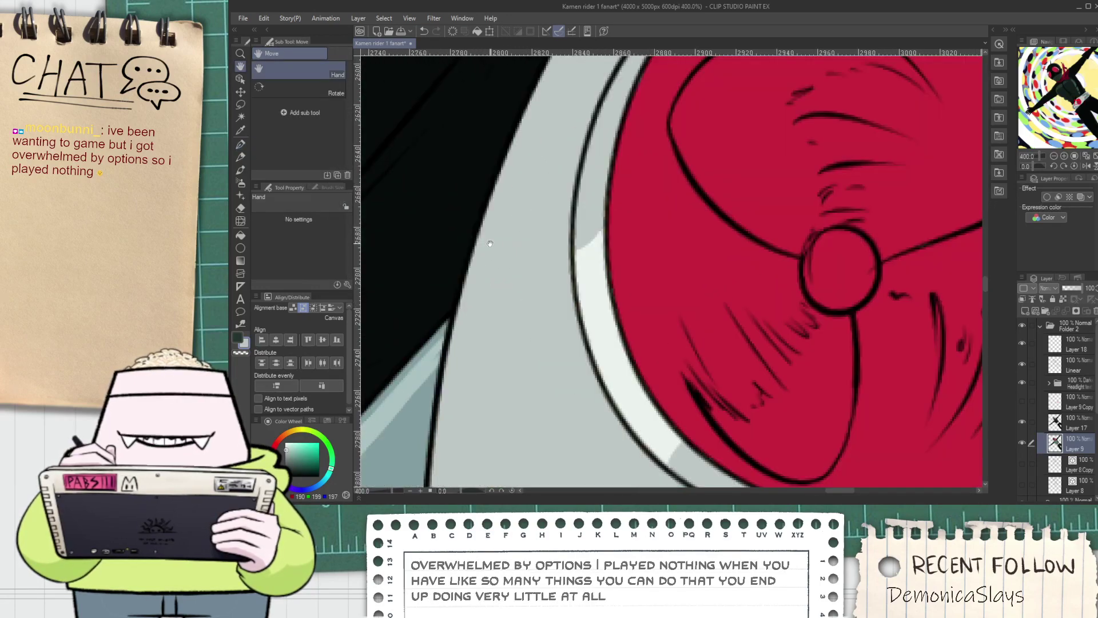
drag(587, 277, 572, 328)
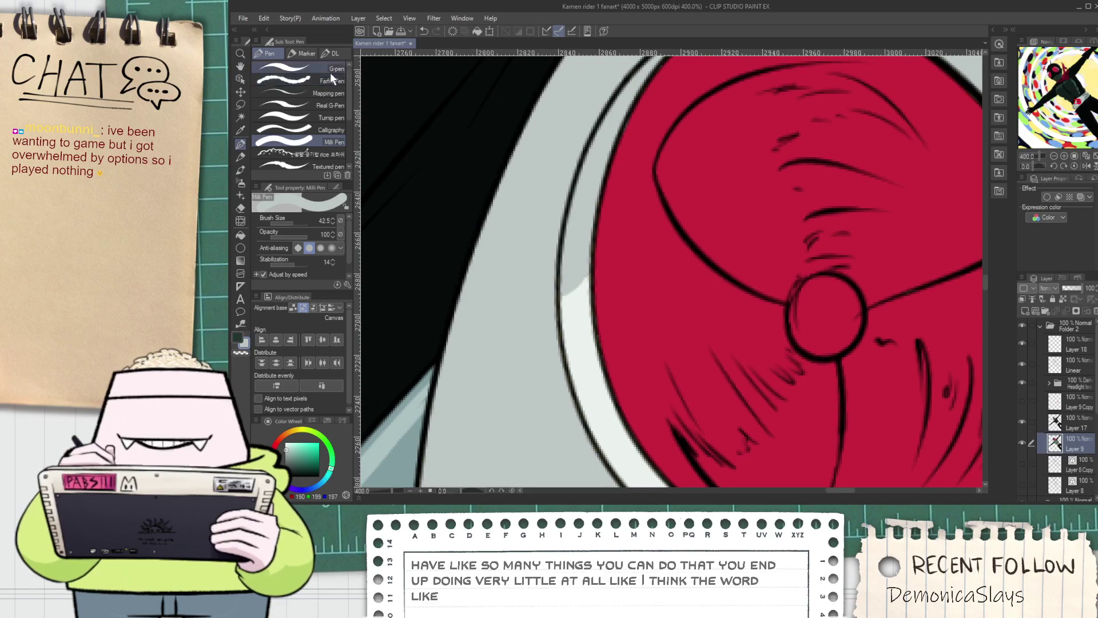
scroll(589, 242, up, 2)
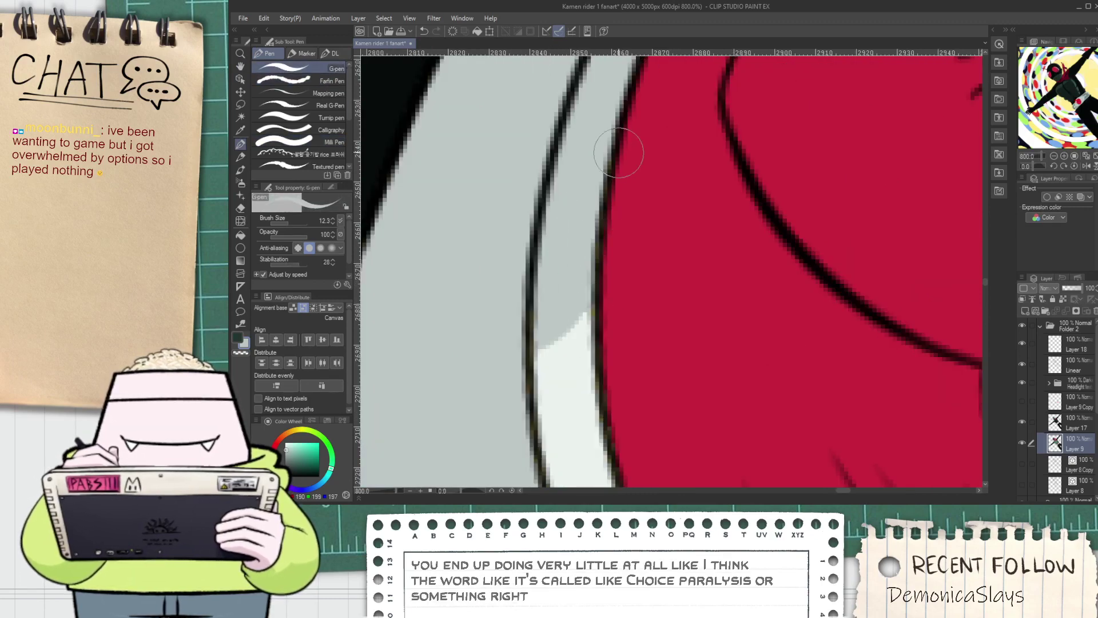
scroll(533, 404, down, 2)
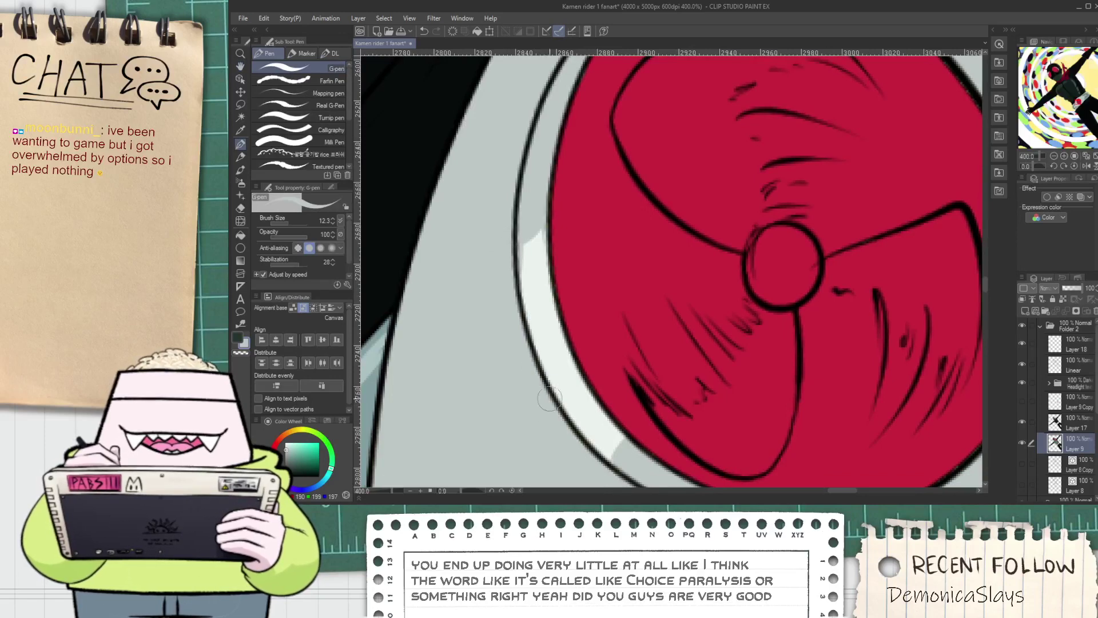
key(i)
scroll(541, 336, up, 3)
scroll(540, 335, down, 3)
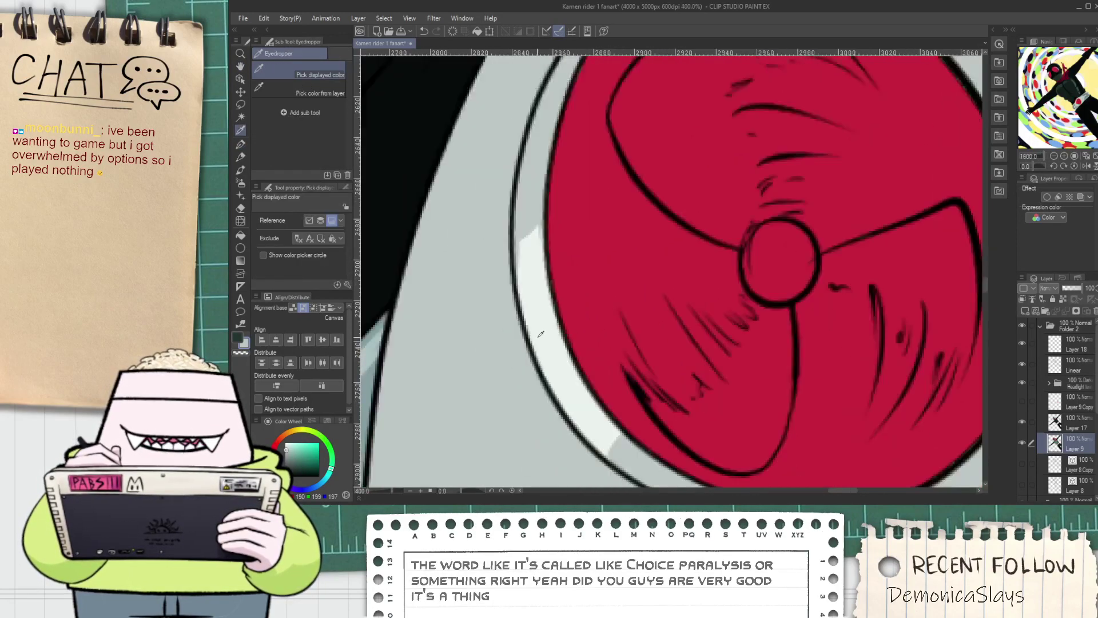
scroll(540, 334, down, 2)
key(space)
drag(541, 344, 549, 369)
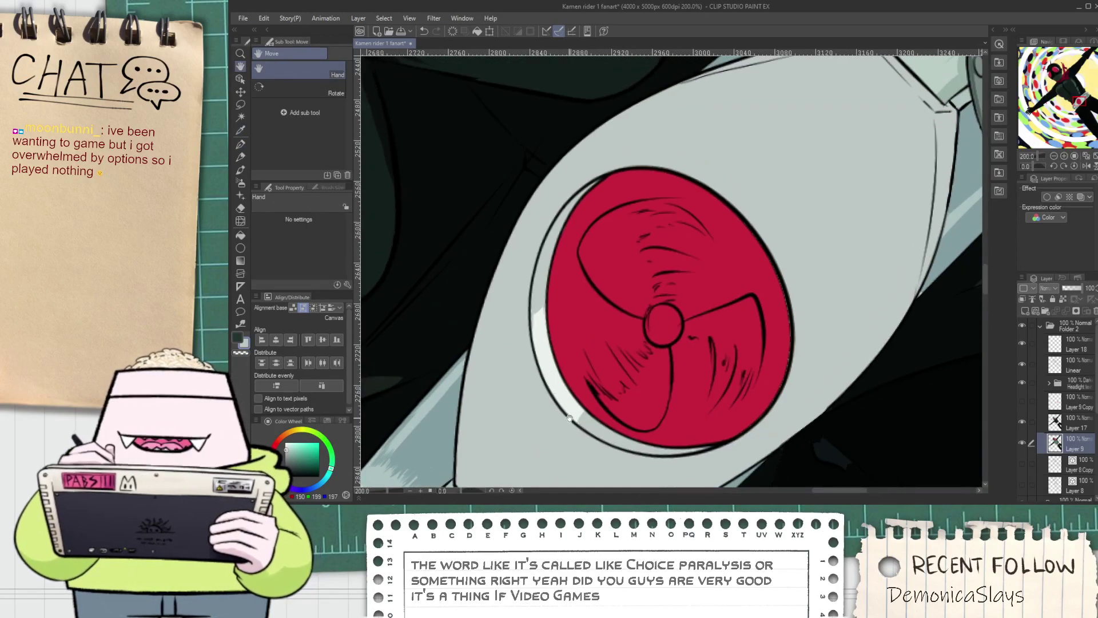
drag(566, 416, 493, 334)
key(e)
scroll(495, 371, up, 4)
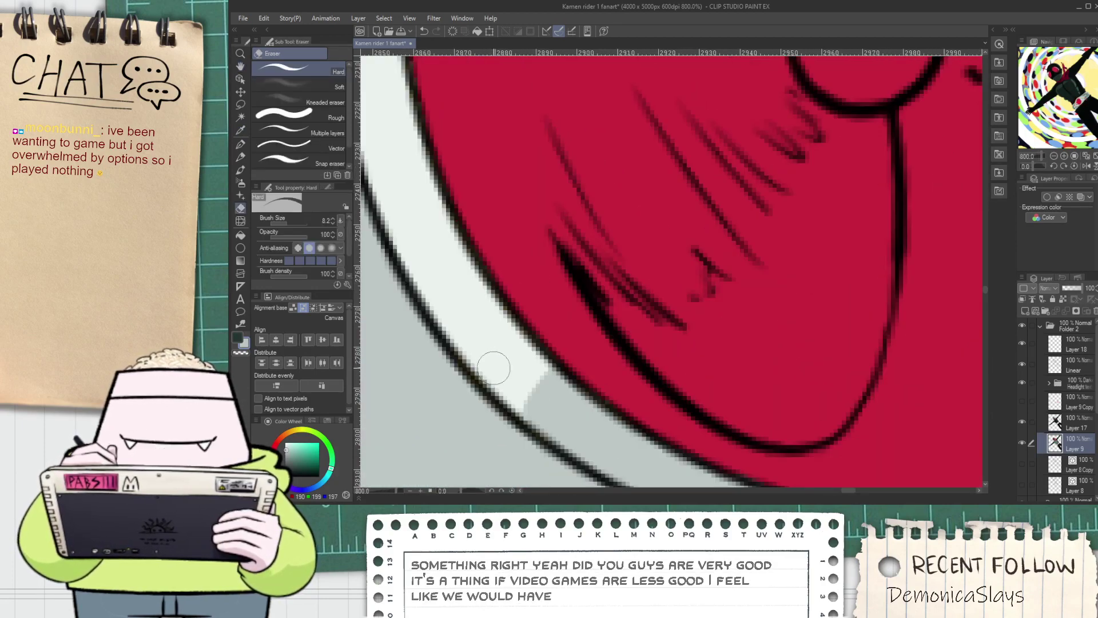
Sample the rim's off-white, hide Layer 17 and fill the rim's lower grey section on the base colour layer beneath it
click(1075, 424)
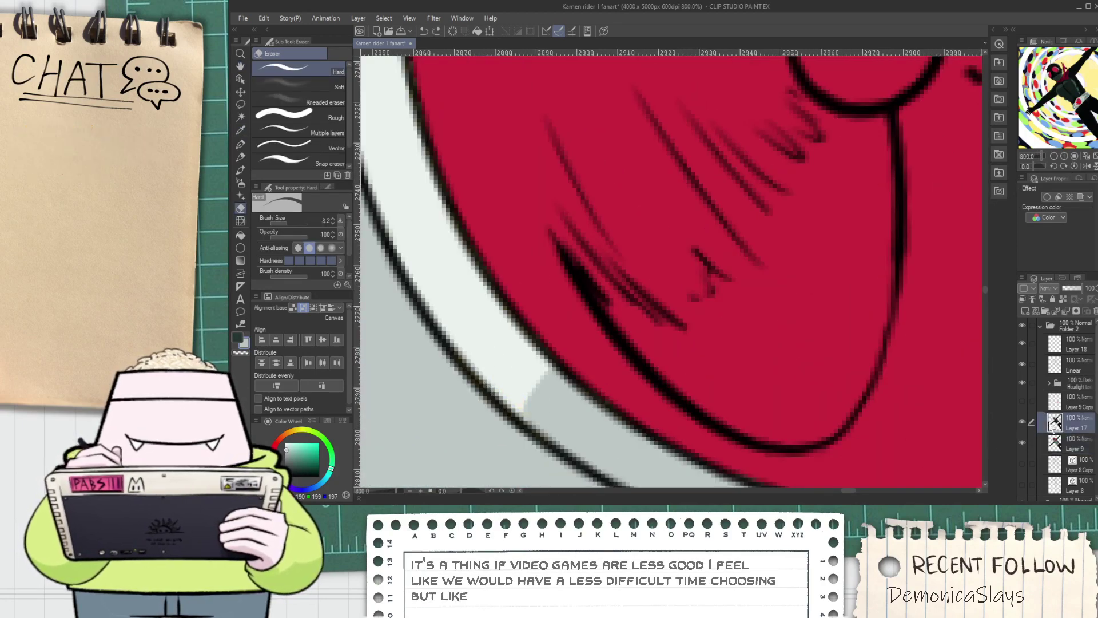
key(ctrl+minus)
key(i)
click(585, 298)
key(g)
click(614, 336)
key(ctrl+z)
click(1023, 426)
click(1023, 427)
click(1023, 424)
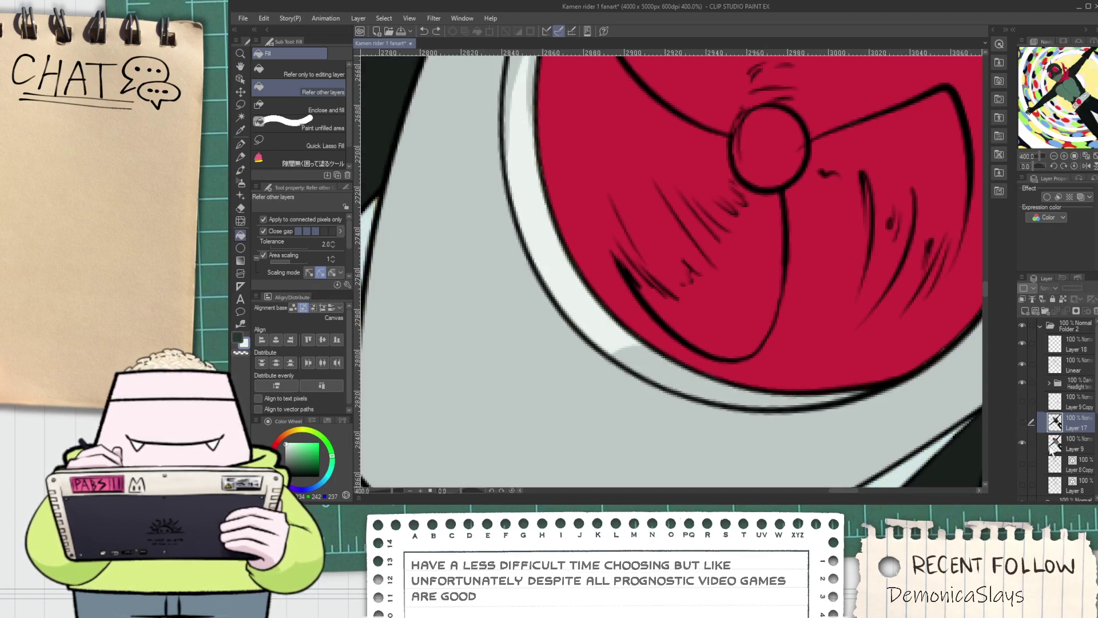
click(1074, 444)
click(646, 359)
scroll(838, 396, up, 2)
key(p)
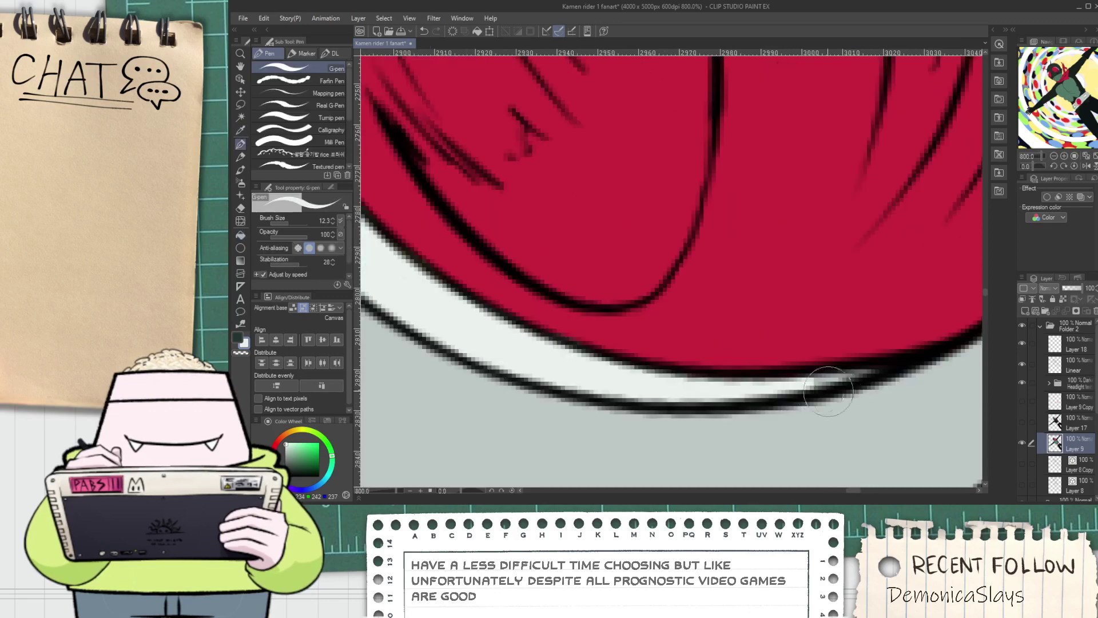
Fill the rim's remaining upper grey section with the same off-white, and show and reselect Layer 17
scroll(838, 395, down, 2)
drag(650, 292, 709, 400)
key(g)
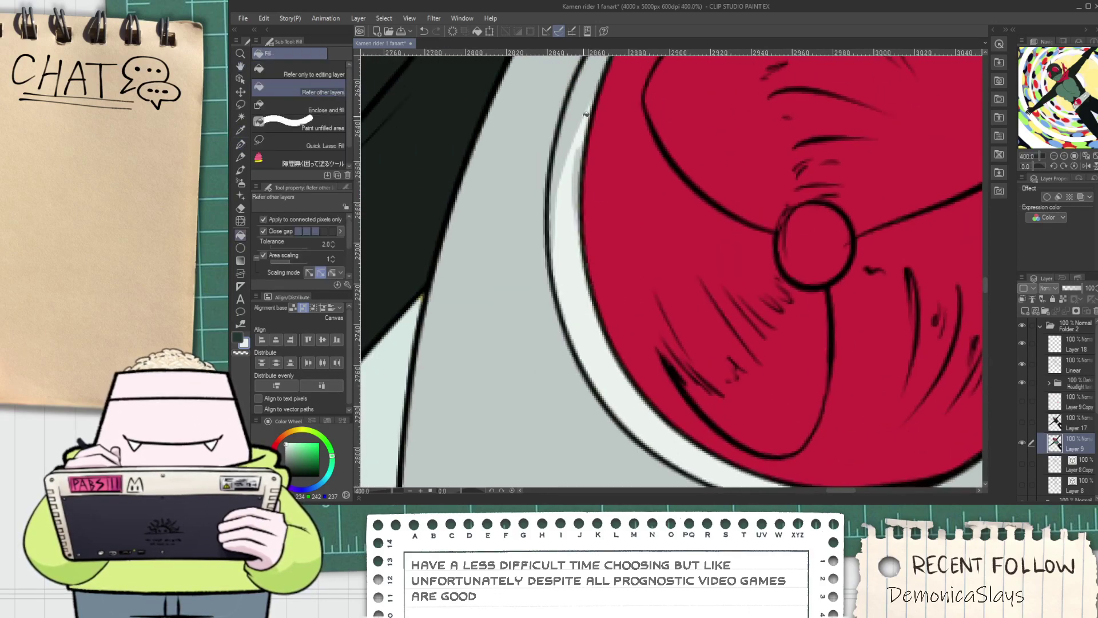
click(581, 113)
key(p)
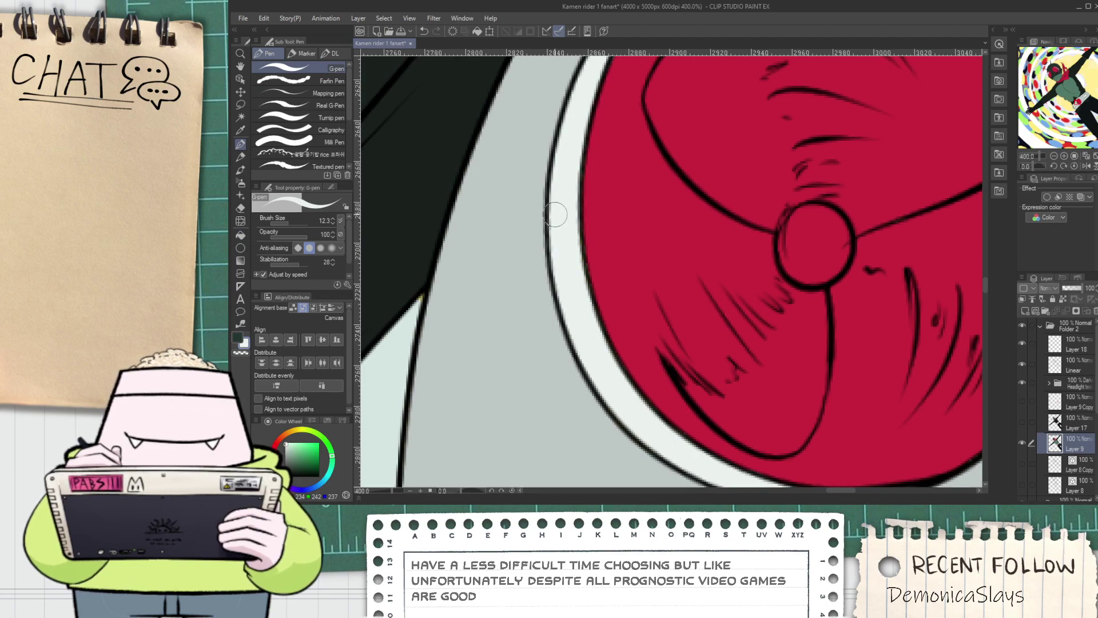
click(1021, 424)
click(1061, 420)
Erase the Layer 17 shading at both ends of the rim's highlight to give it straight, slanted edges
scroll(787, 369, down, 2)
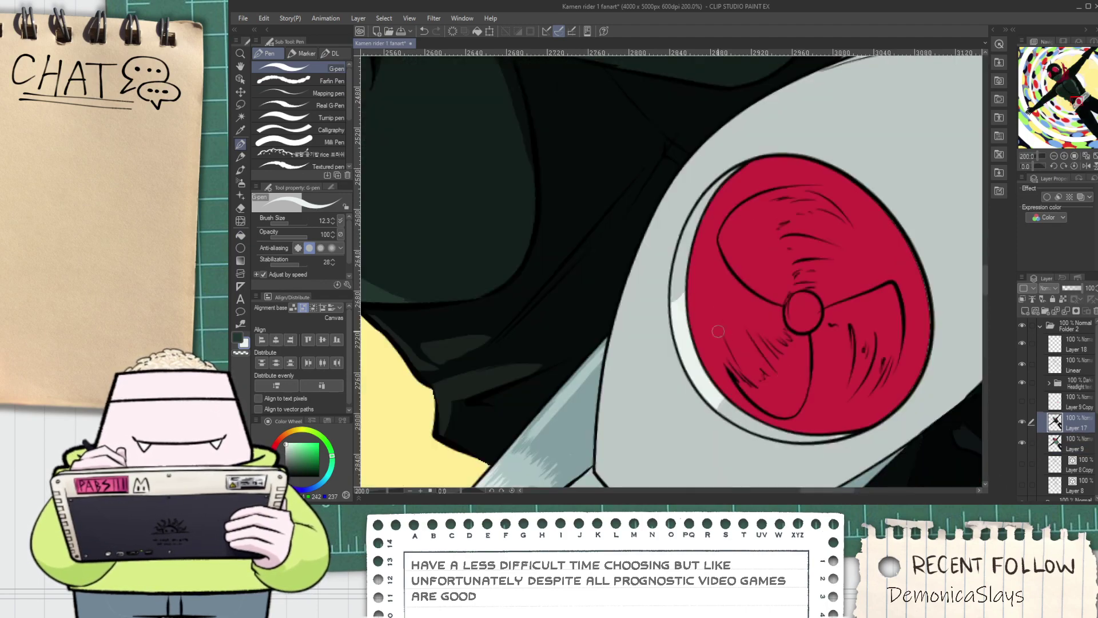
drag(698, 240, 700, 261)
scroll(700, 261, up, 2)
key(i)
scroll(752, 164, up, 2)
drag(753, 164, 716, 208)
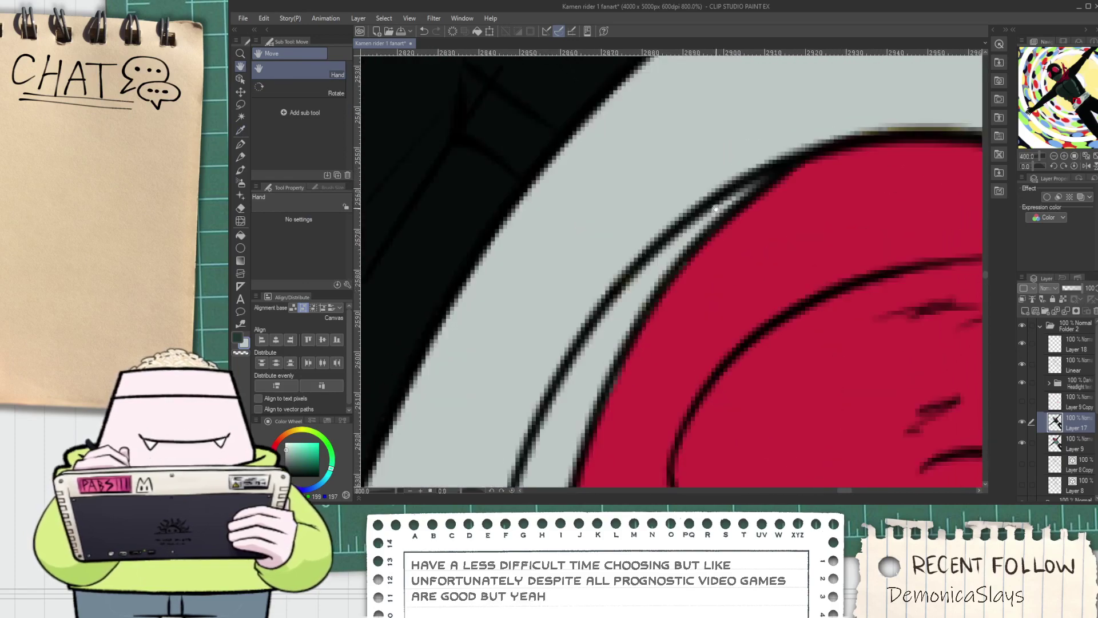
scroll(750, 211, down, 4)
drag(731, 316, 719, 325)
scroll(644, 320, up, 4)
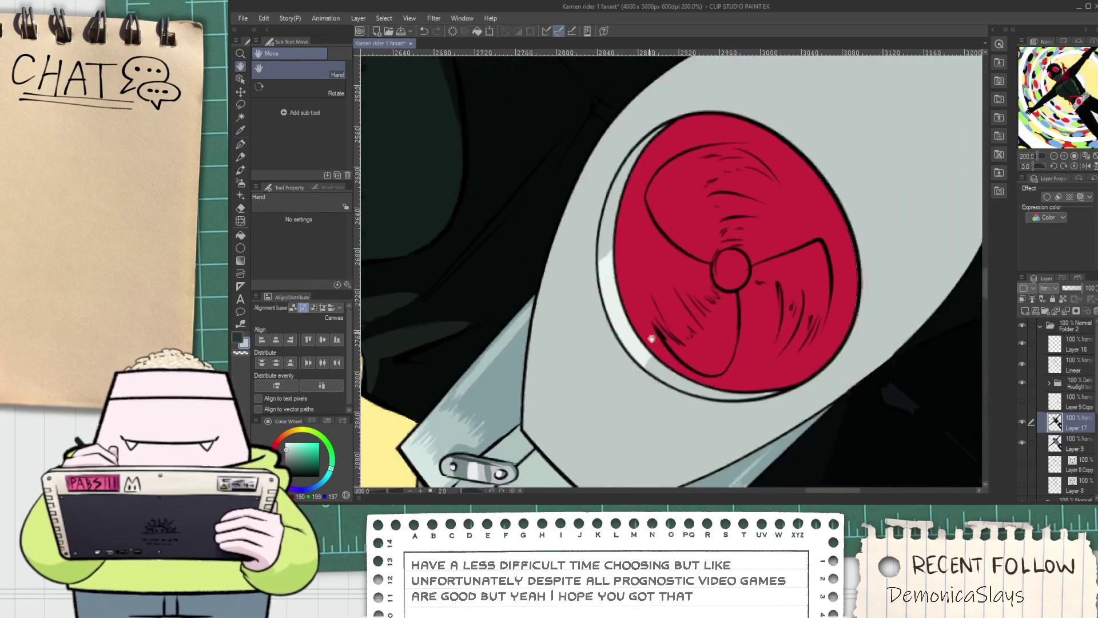
key(e)
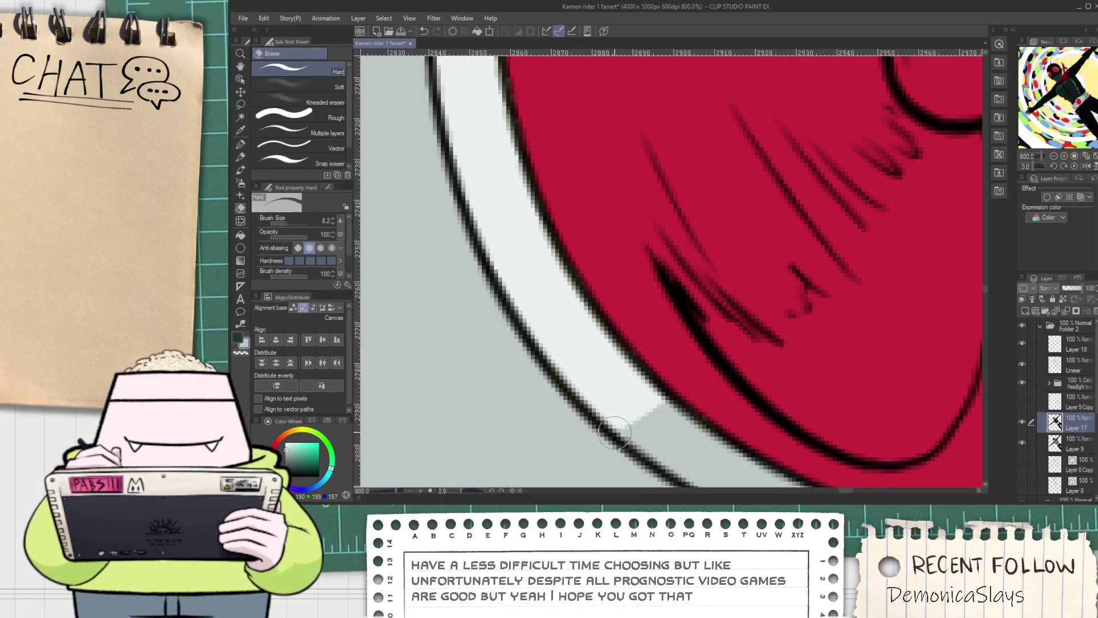
scroll(679, 388, down, 2)
drag(596, 254, 615, 379)
scroll(615, 372, up, 2)
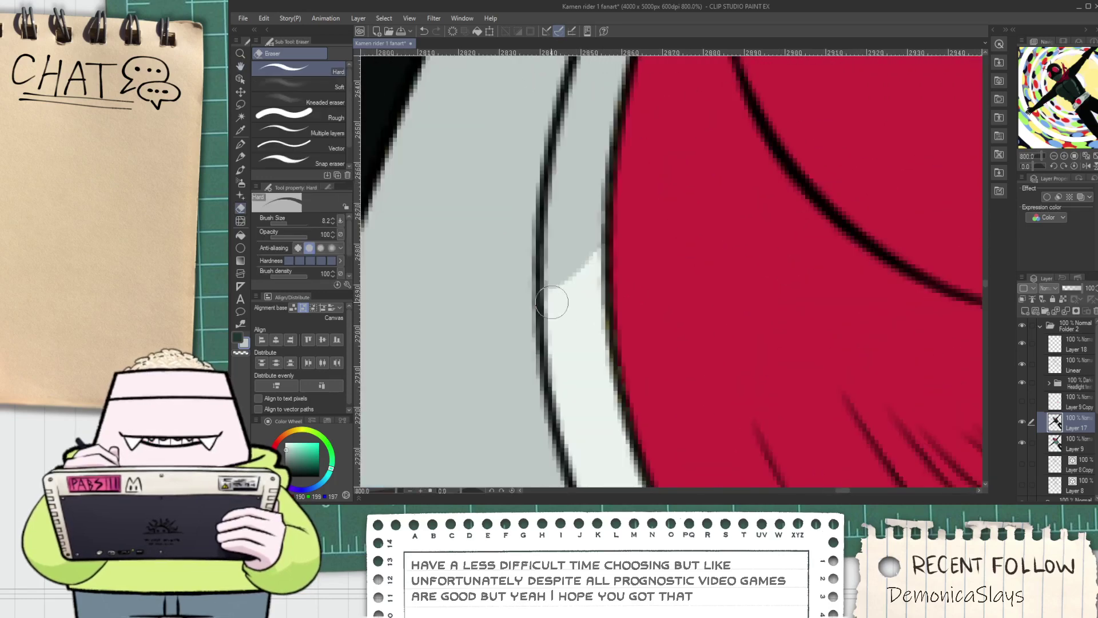
drag(561, 281, 576, 273)
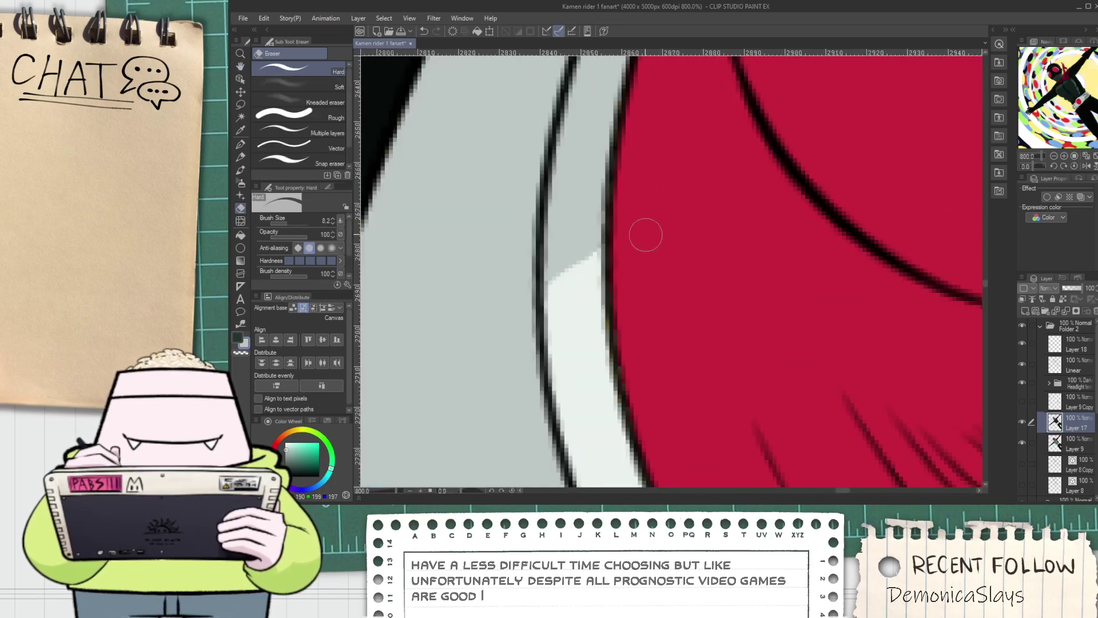
Paint off-white along the rim's inner left outline on the base colour layer to clean up the discoloured edge pixels
click(1059, 445)
key(p)
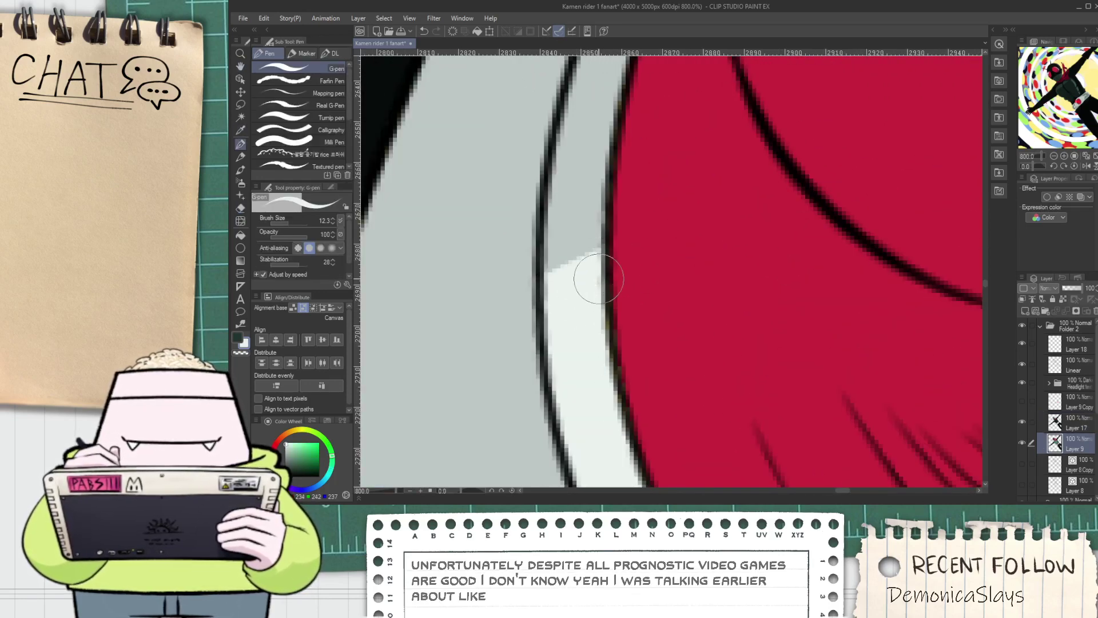
drag(599, 301, 621, 385)
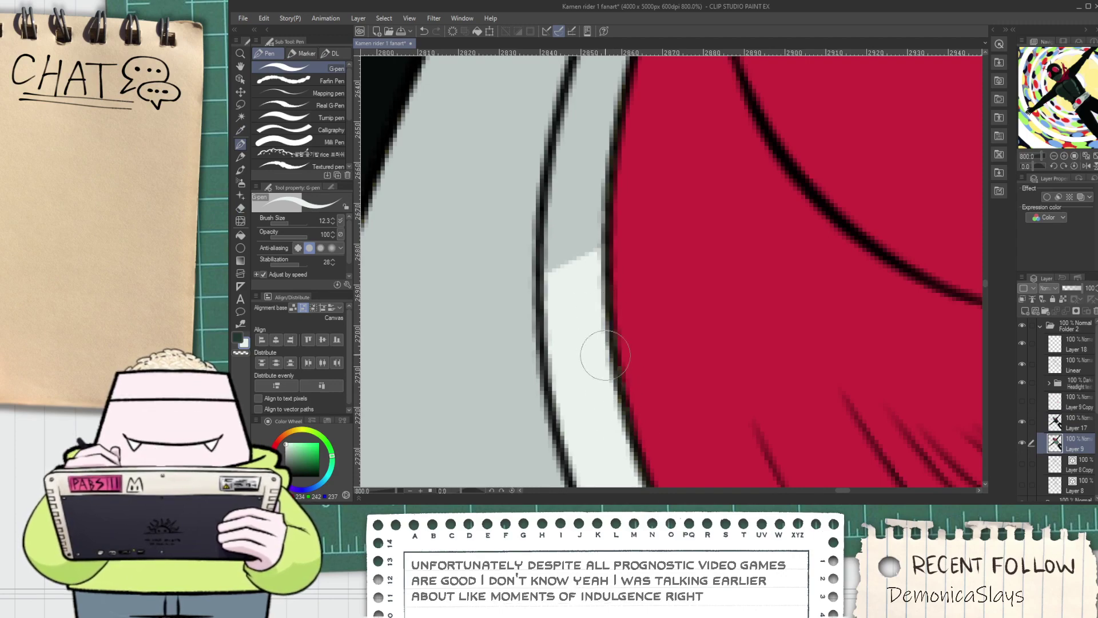
Erase one broad and one thin slanted streak from the Layer 17 shading below the rim highlight's lower end
scroll(629, 442, down, 6)
drag(647, 443, 611, 400)
scroll(611, 400, up, 1)
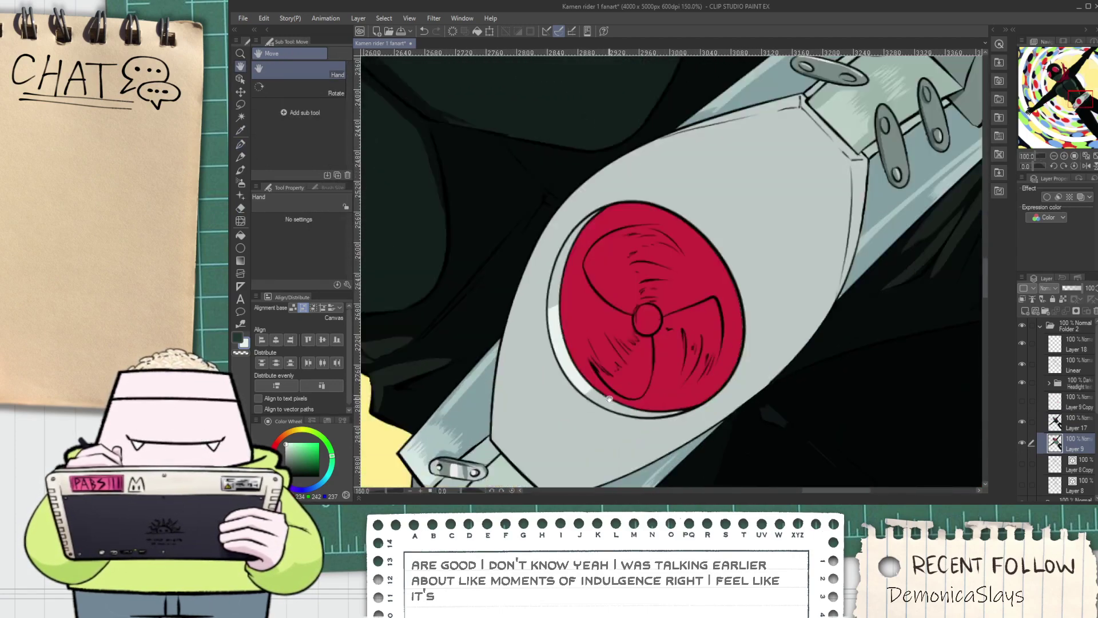
scroll(612, 400, up, 5)
key(e)
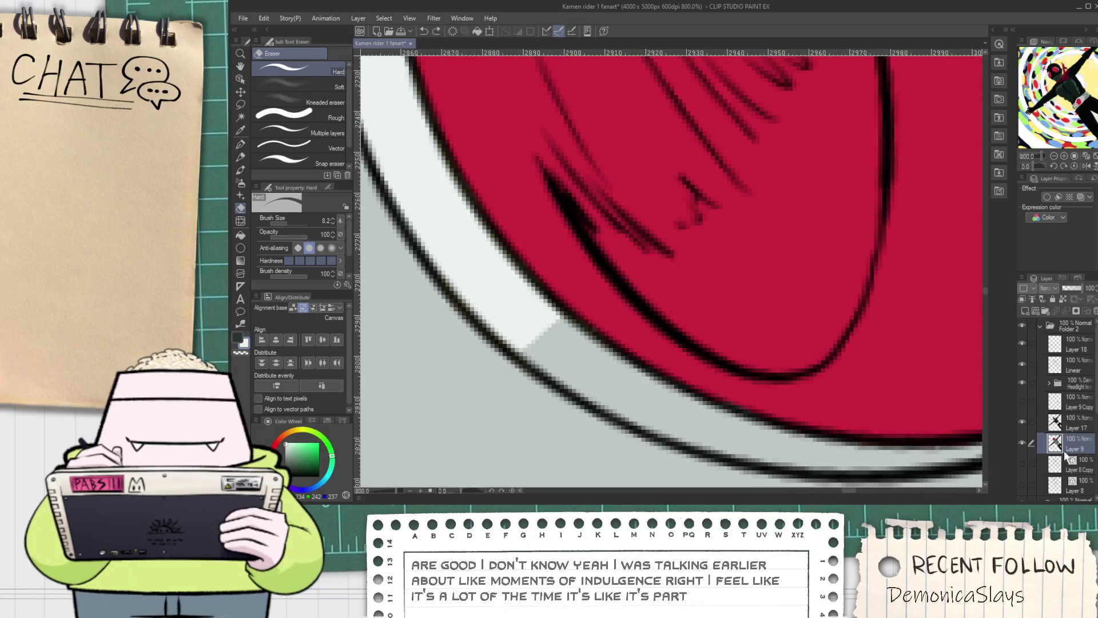
click(1074, 423)
key(ctrl+z)
drag(598, 401, 630, 351)
key(ctrl+z)
mouse_move(597, 399)
mouse_down()
mouse_move(637, 365)
mouse_move(637, 382)
mouse_move(598, 401)
mouse_move(633, 416)
mouse_move(658, 389)
mouse_move(615, 401)
mouse_move(636, 381)
mouse_move(686, 392)
mouse_up()
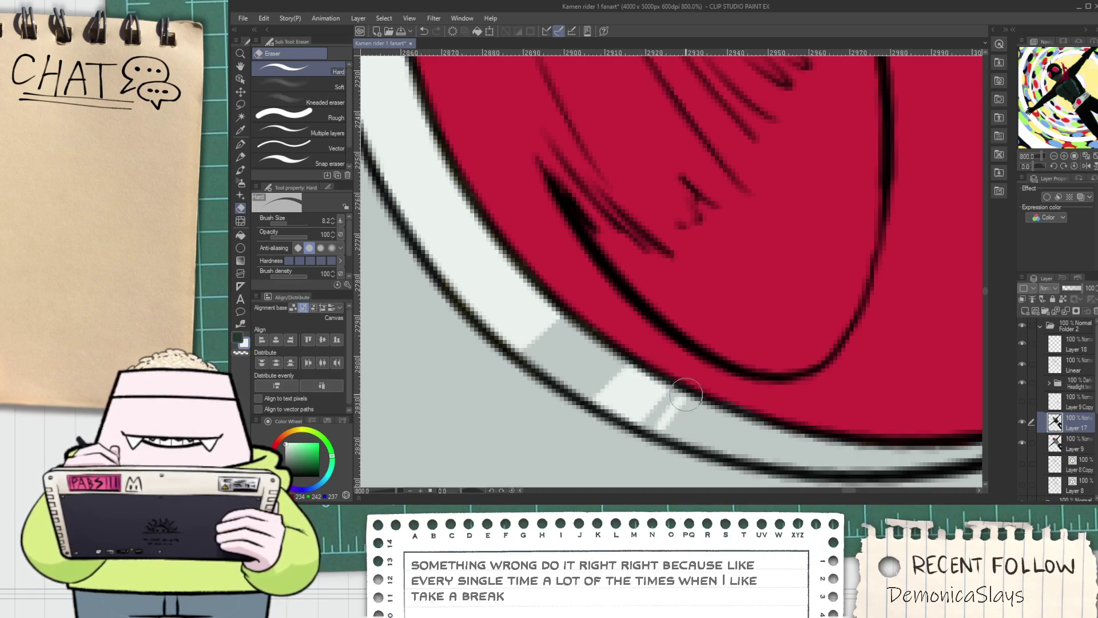
Erase a slanted band and two thin reflection streaks from the shading at the rim highlight's upper end
scroll(664, 424, down, 6)
scroll(628, 351, up, 6)
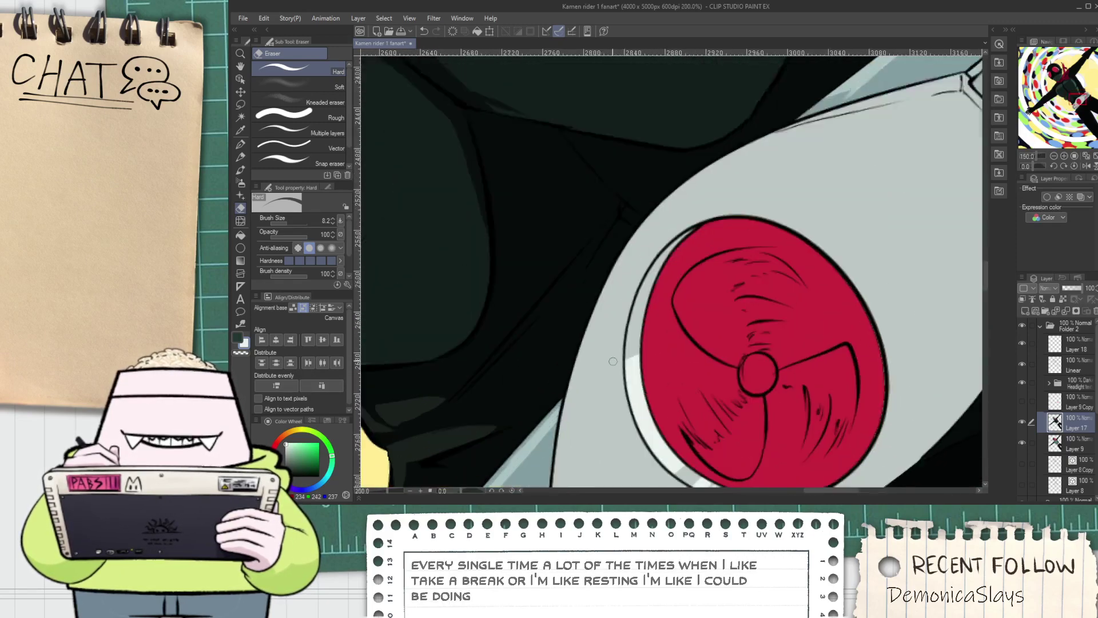
mouse_move(692, 318)
mouse_down()
mouse_move(611, 350)
mouse_move(666, 323)
mouse_move(639, 333)
mouse_up()
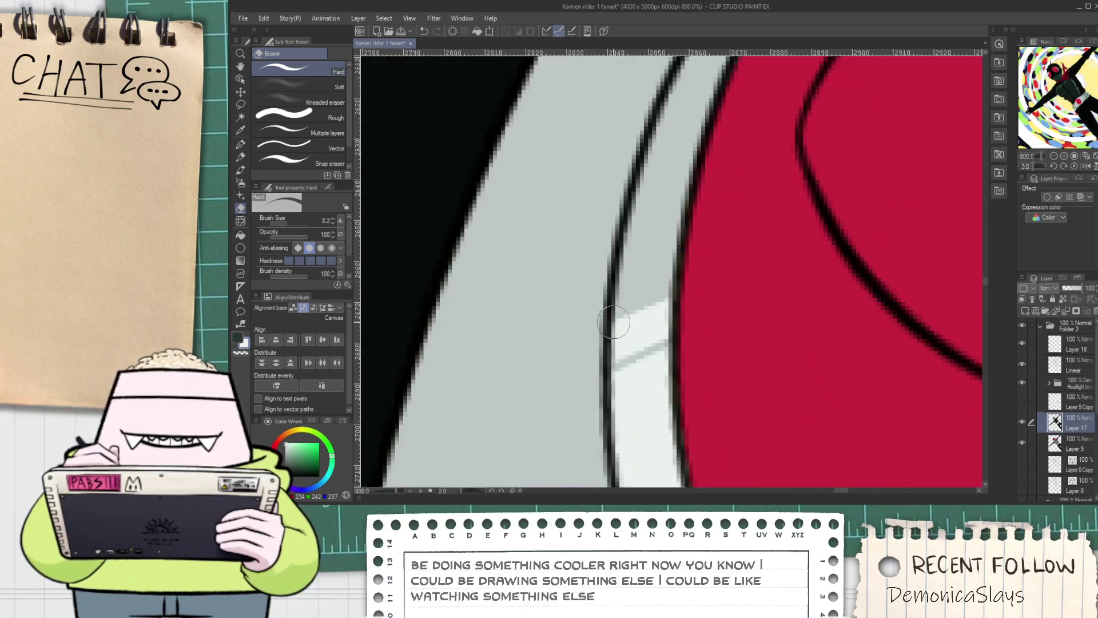
drag(608, 297, 733, 246)
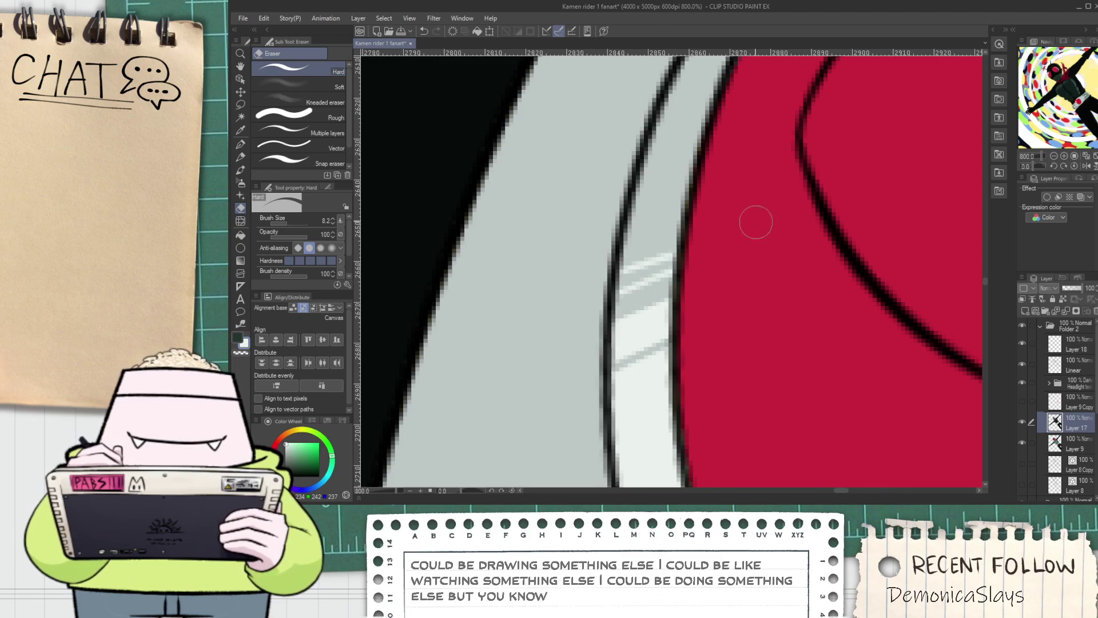
Review the buckle and belt shading against the whole figure
scroll(685, 269, down, 6)
drag(713, 281, 661, 343)
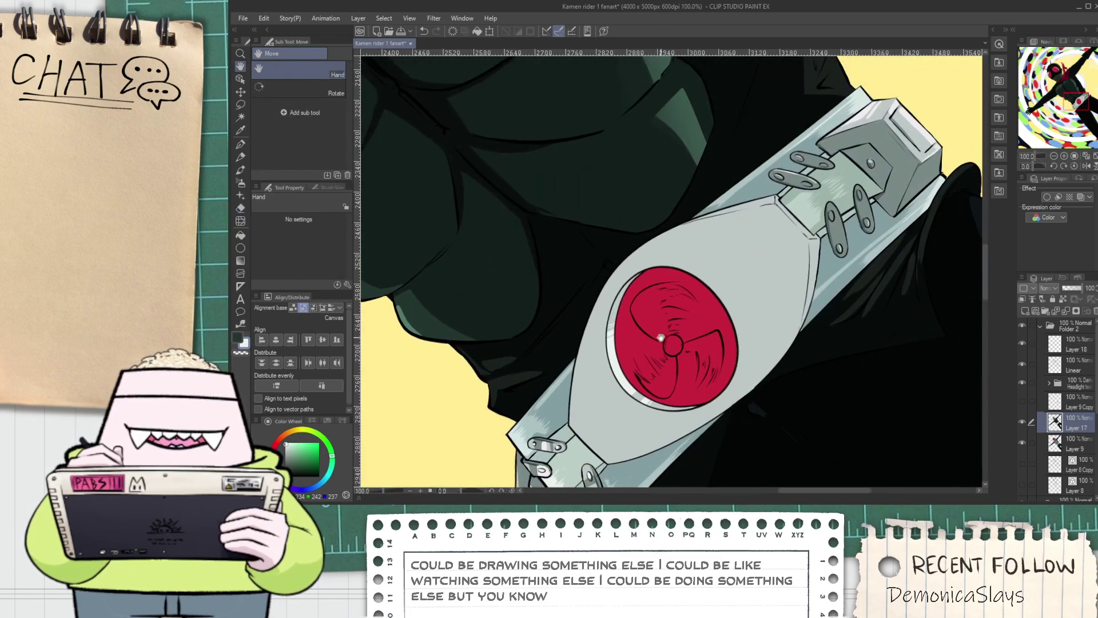
scroll(664, 339, up, 1)
scroll(673, 353, down, 3)
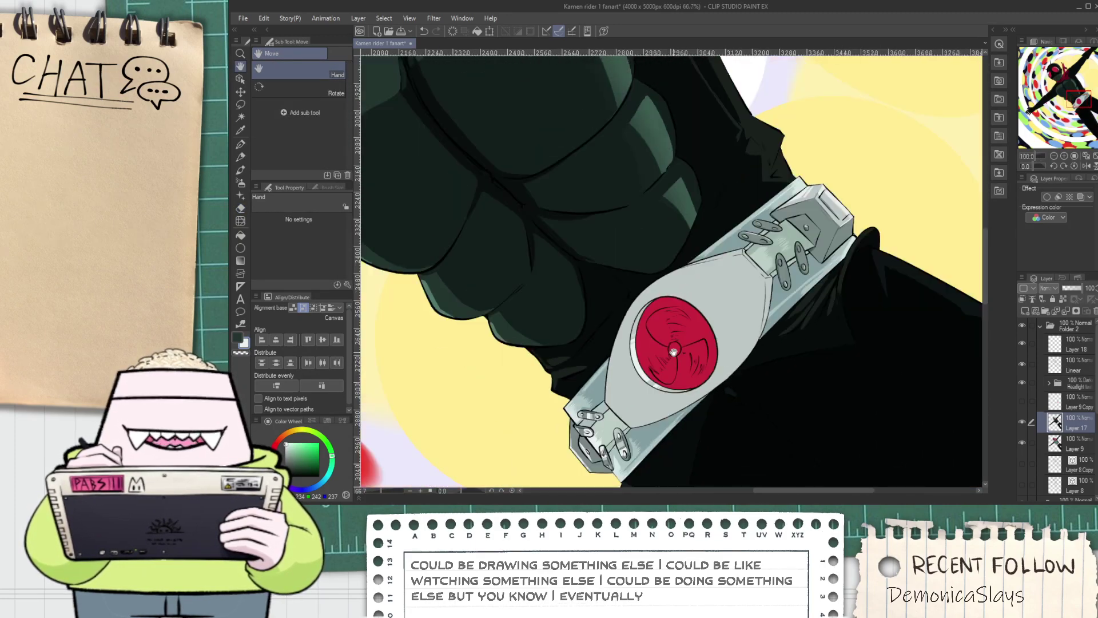
scroll(676, 359, down, 2)
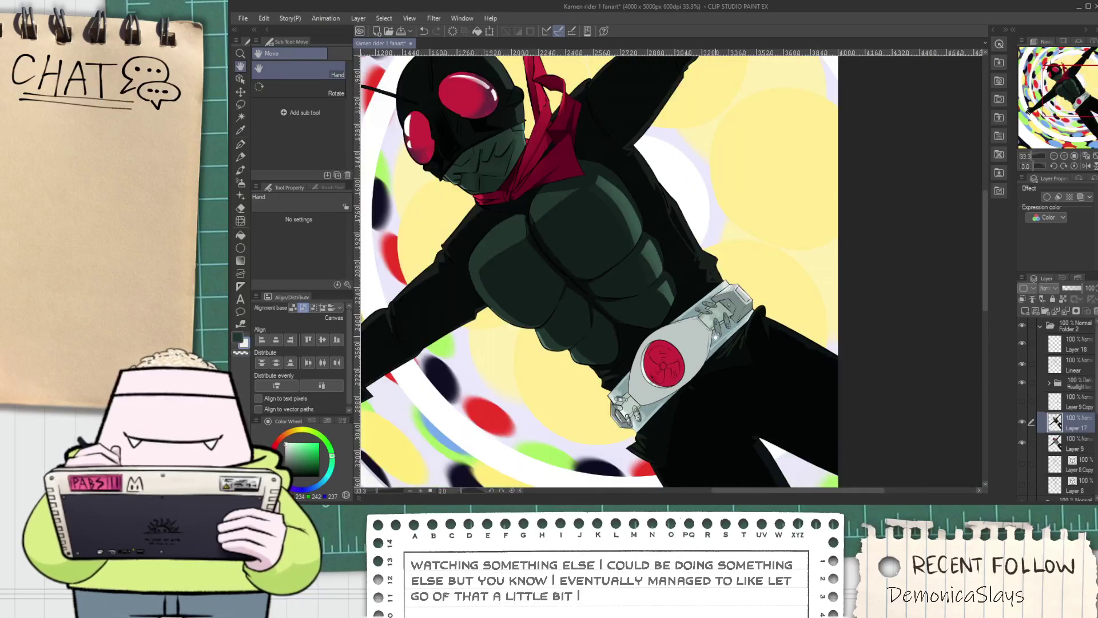
scroll(670, 352, up, 4)
scroll(659, 341, up, 1)
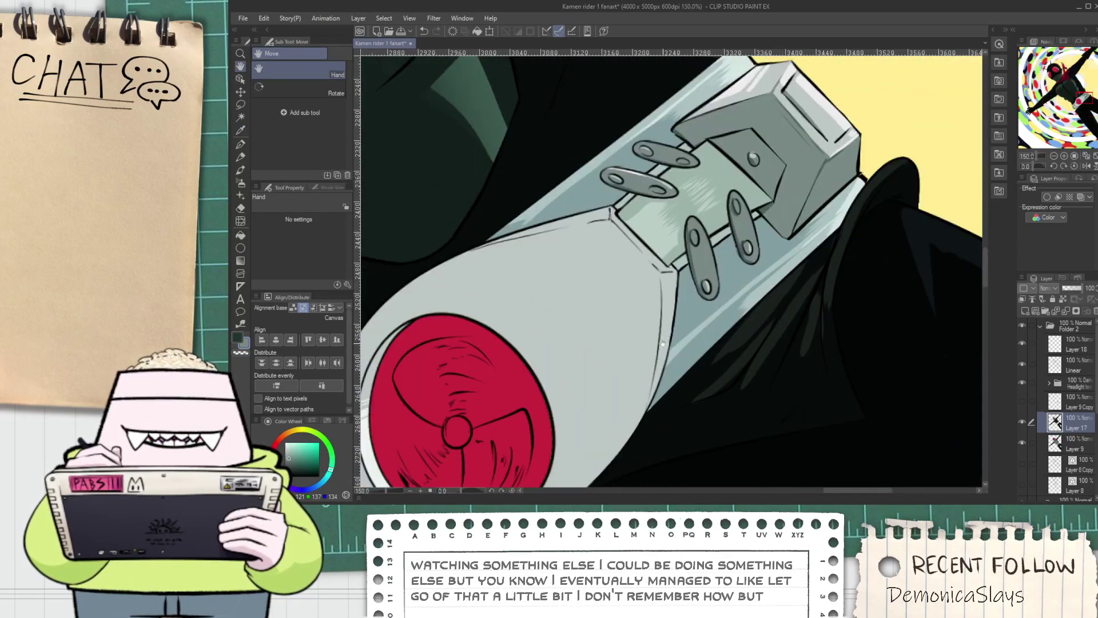
Sample the rim's off-white highlight colour and ready the G-pen at the buckle's corner beside the metal links
drag(522, 407, 635, 287)
scroll(475, 309, up, 3)
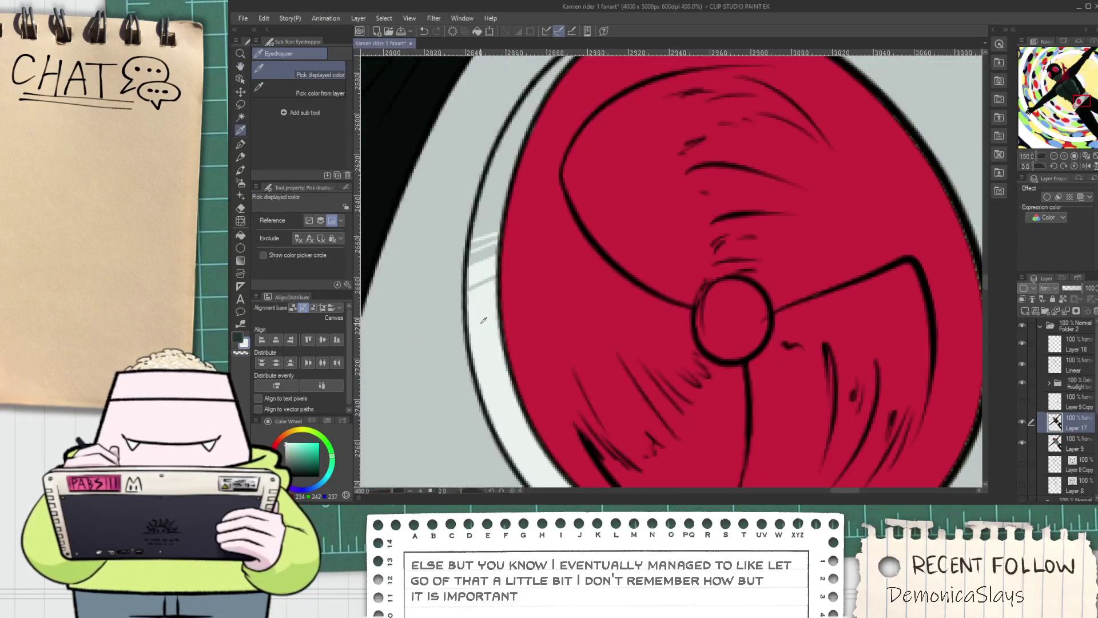
click(494, 326)
scroll(499, 327, down, 3)
drag(813, 164, 689, 238)
scroll(689, 238, up, 3)
key(p)
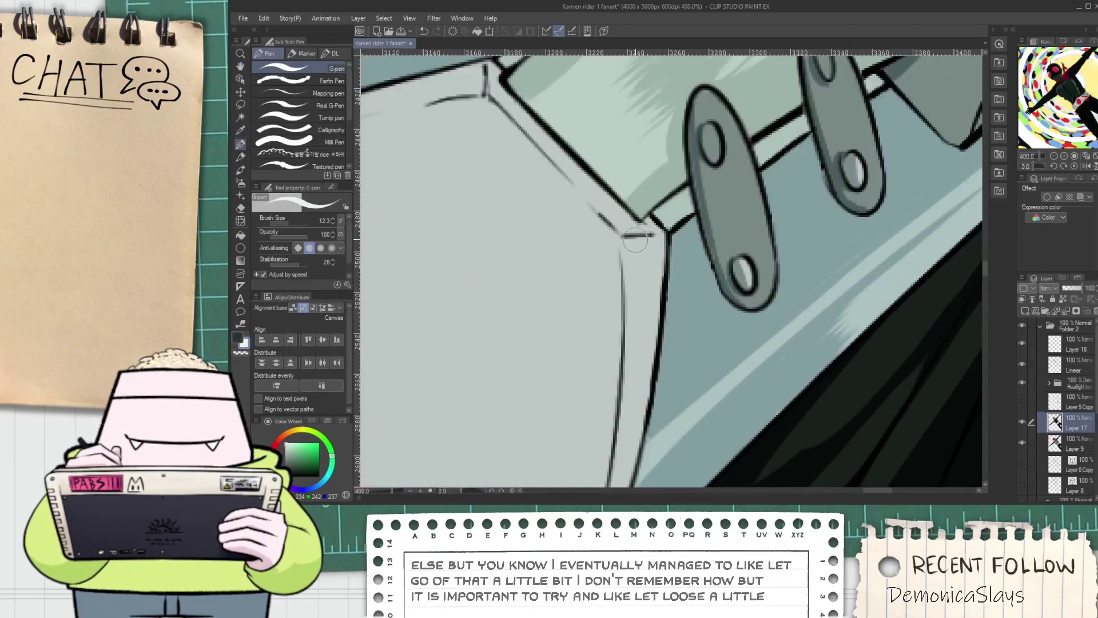
Liquify the buckle corner's inner contour lines on the Linear layer with an 18.6 brush to align them with the outer edges
click(1076, 365)
key(h)
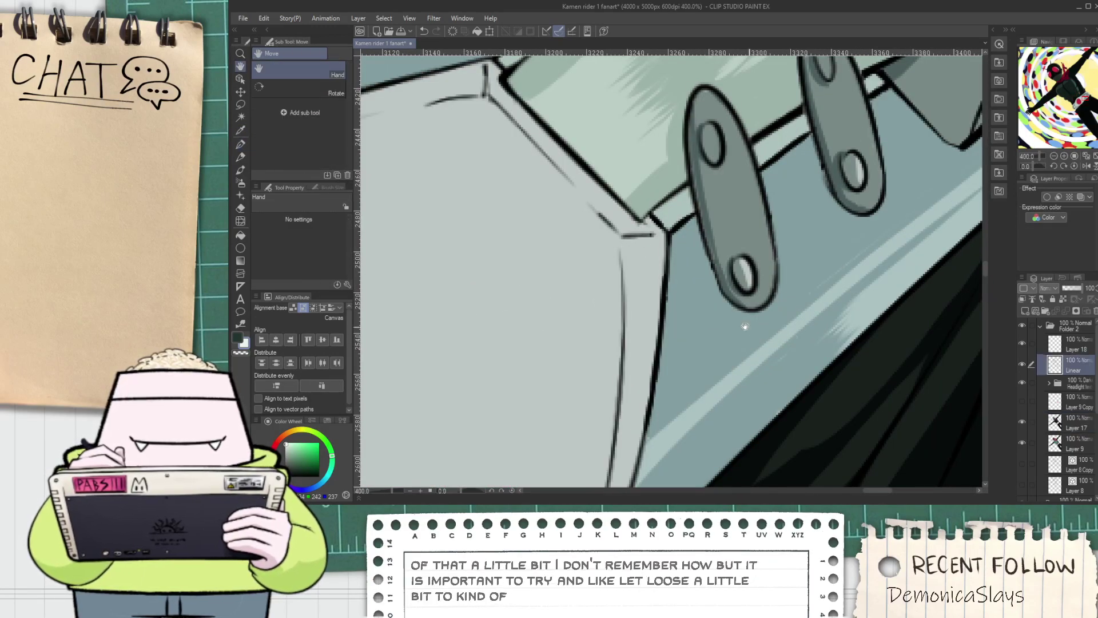
drag(586, 262, 623, 311)
click(240, 221)
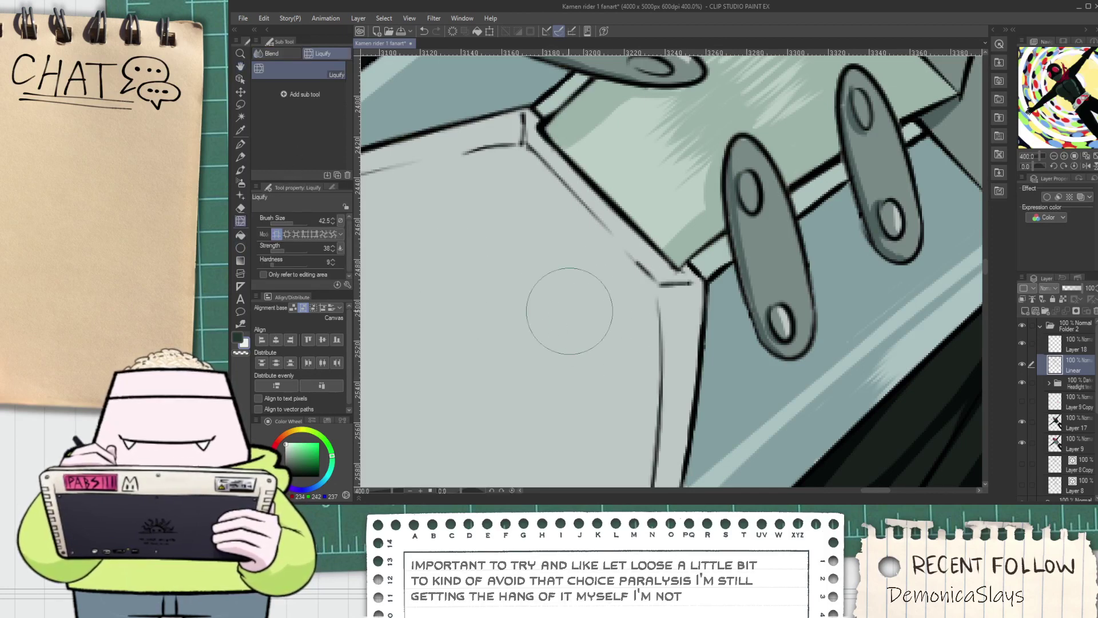
drag(287, 223, 291, 223)
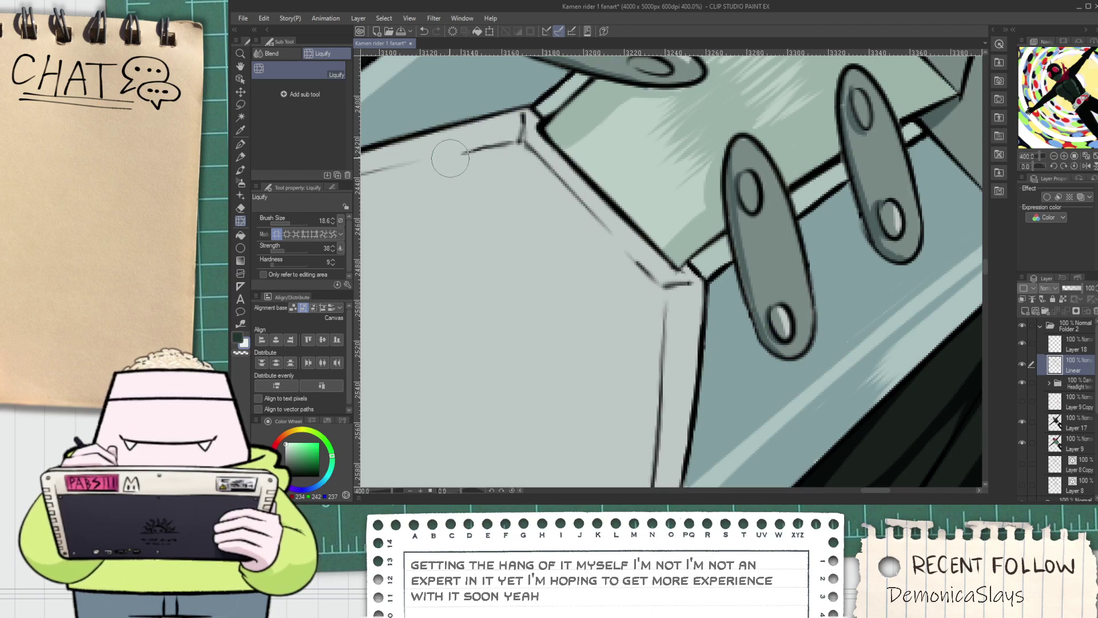
Examine the belt buckle, its corner lines and the metal links against the surrounding figure
scroll(452, 159, down, 7)
scroll(469, 194, up, 2)
key(space)
drag(460, 201, 539, 283)
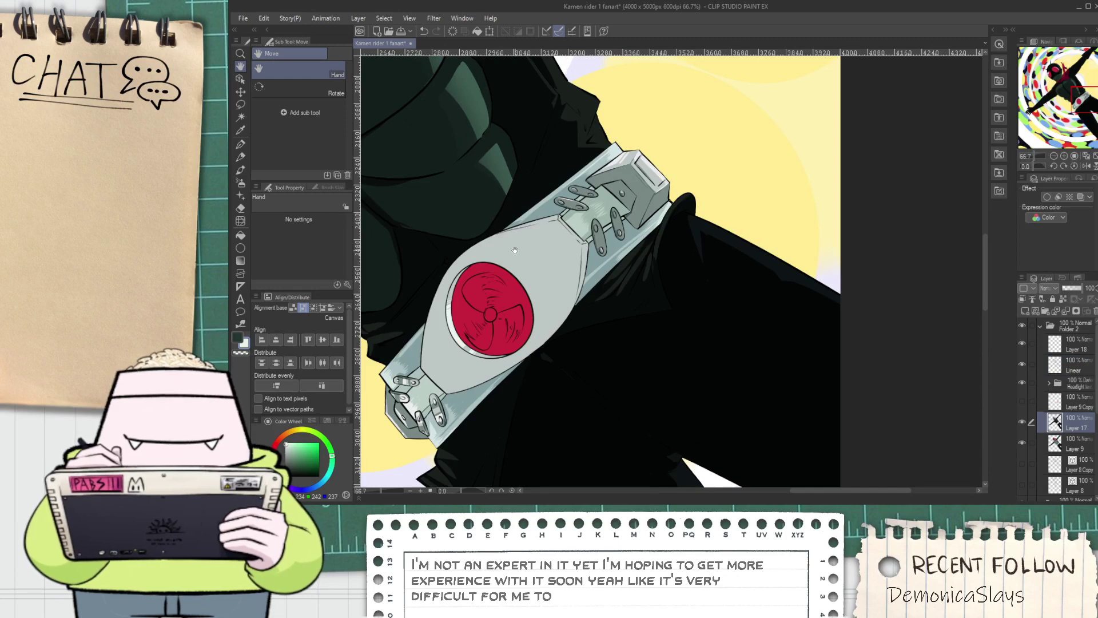
scroll(519, 250, up, 4)
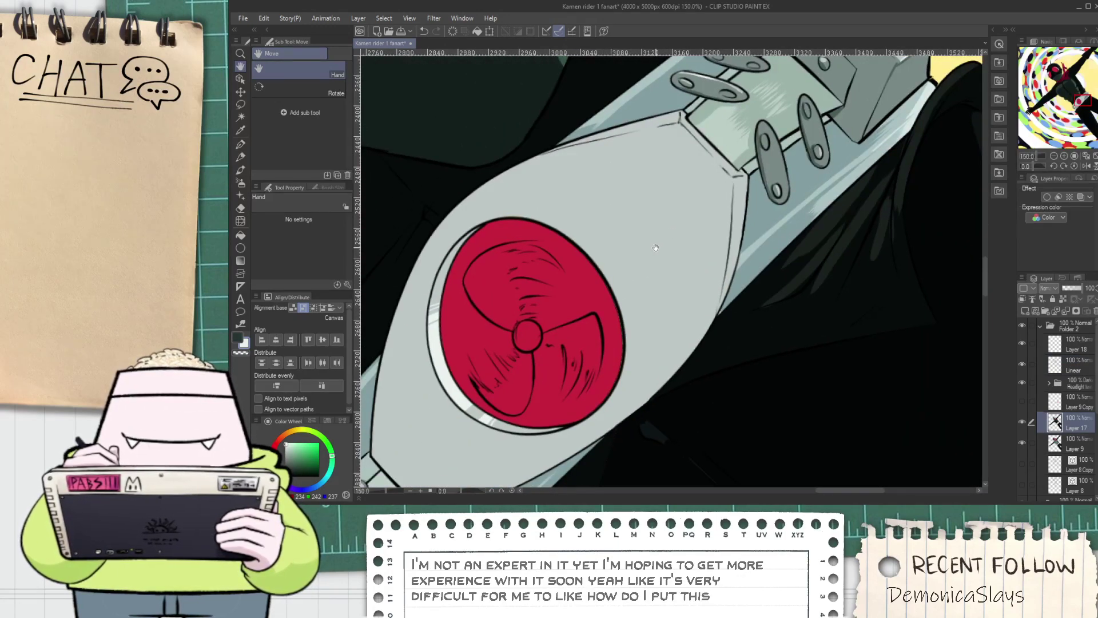
scroll(656, 248, down, 2)
drag(710, 196, 689, 255)
scroll(689, 255, up, 2)
scroll(689, 254, down, 2)
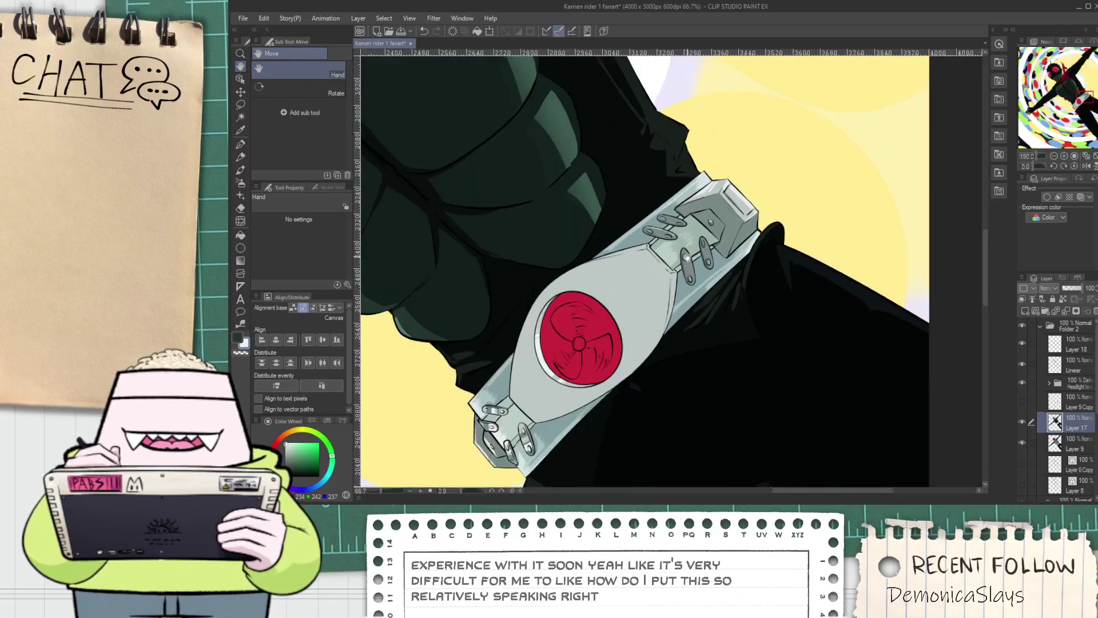
drag(624, 336, 692, 304)
scroll(738, 289, up, 3)
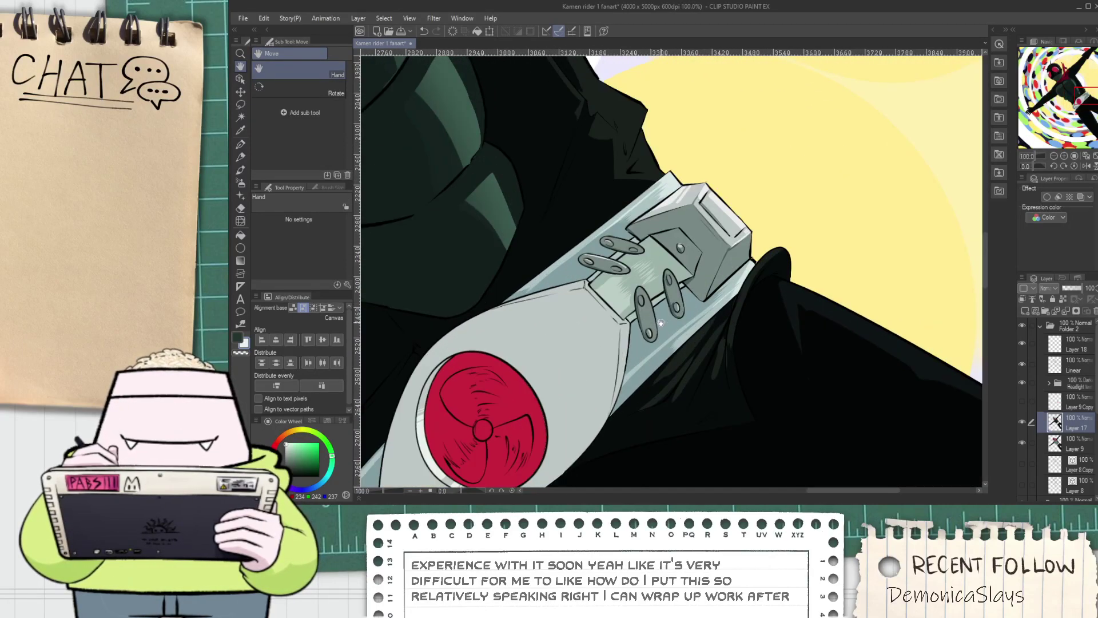
Erase Layer 17 shading on the lower-right link nearest the buckle to highlight its upper rivet, and undo the trial edge highlight
key(e)
scroll(642, 286, up, 4)
drag(644, 256, 690, 404)
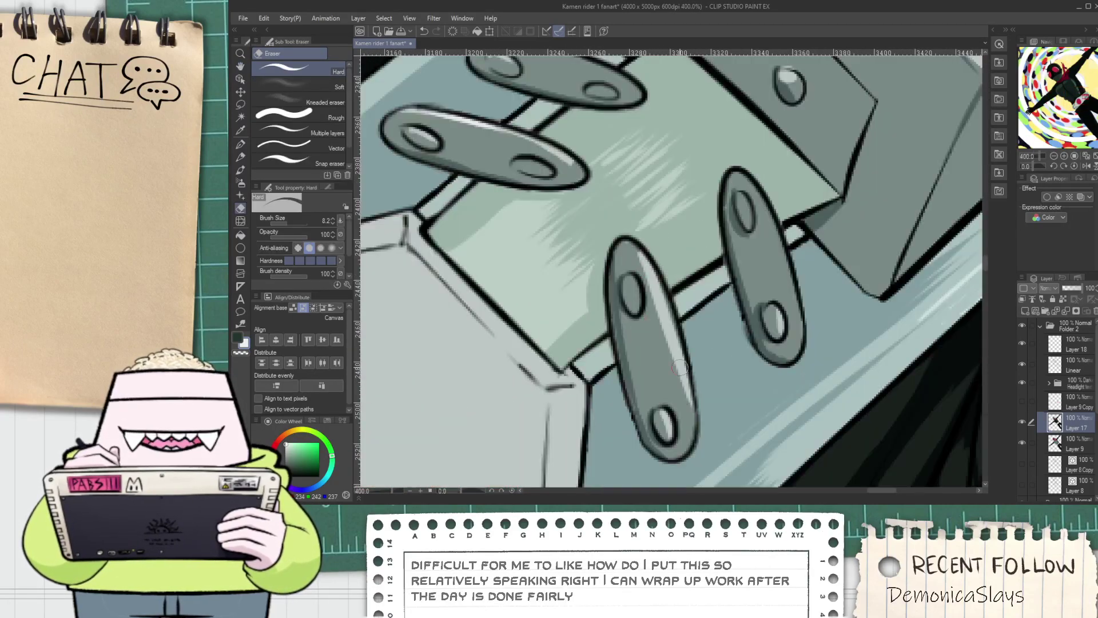
key(ctrl+z)
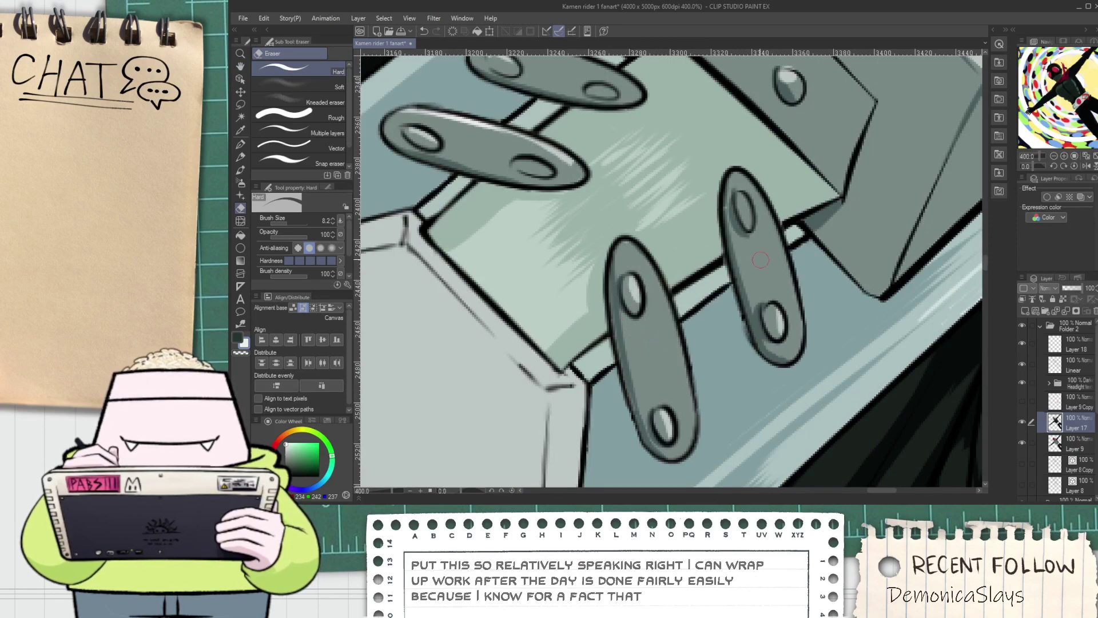
Try erasing another highlight from the link shading on Layer 17, and undo it
scroll(754, 223, down, 3)
key(space)
scroll(647, 319, up, 5)
mouse_move(676, 193)
mouse_down()
mouse_move(651, 315)
mouse_move(658, 378)
mouse_up()
key(e)
key(ctrl+z)
scroll(622, 337, down, 8)
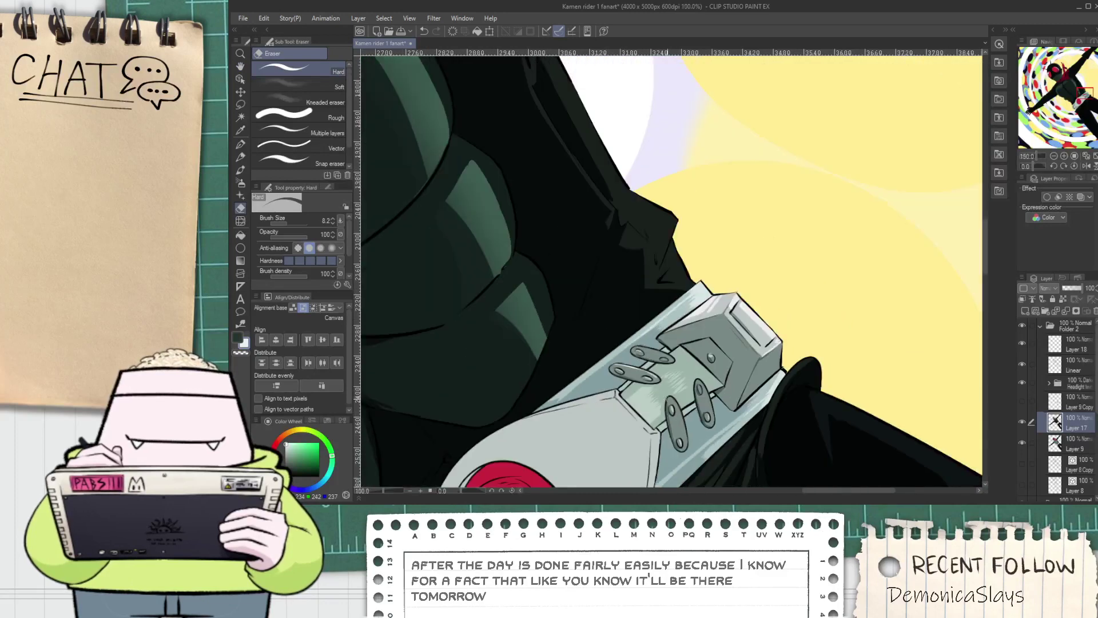
Erase the shading around the end rivet of the upper-left link nearest the buckle into a light patch, undoing stray strokes
scroll(648, 391, up, 8)
drag(498, 254, 526, 236)
key(ctrl+z)
mouse_move(495, 271)
mouse_down()
mouse_move(526, 235)
mouse_move(503, 270)
mouse_move(530, 252)
mouse_move(516, 270)
mouse_move(479, 274)
mouse_move(569, 202)
mouse_move(547, 211)
mouse_move(508, 283)
mouse_move(597, 191)
mouse_move(624, 206)
mouse_move(606, 208)
mouse_move(606, 221)
mouse_move(630, 216)
mouse_move(625, 244)
mouse_move(664, 243)
mouse_move(627, 241)
mouse_move(659, 253)
mouse_move(594, 215)
mouse_move(663, 238)
mouse_move(678, 266)
mouse_move(666, 235)
mouse_move(705, 250)
mouse_move(704, 293)
mouse_move(747, 260)
mouse_move(648, 302)
mouse_up()
key(ctrl+z)
Sample the link's grey and paint over the thin white highlight along its upper edge with the G-pen
scroll(508, 281, up, 1)
key(i)
click(745, 258)
scroll(745, 258, down, 2)
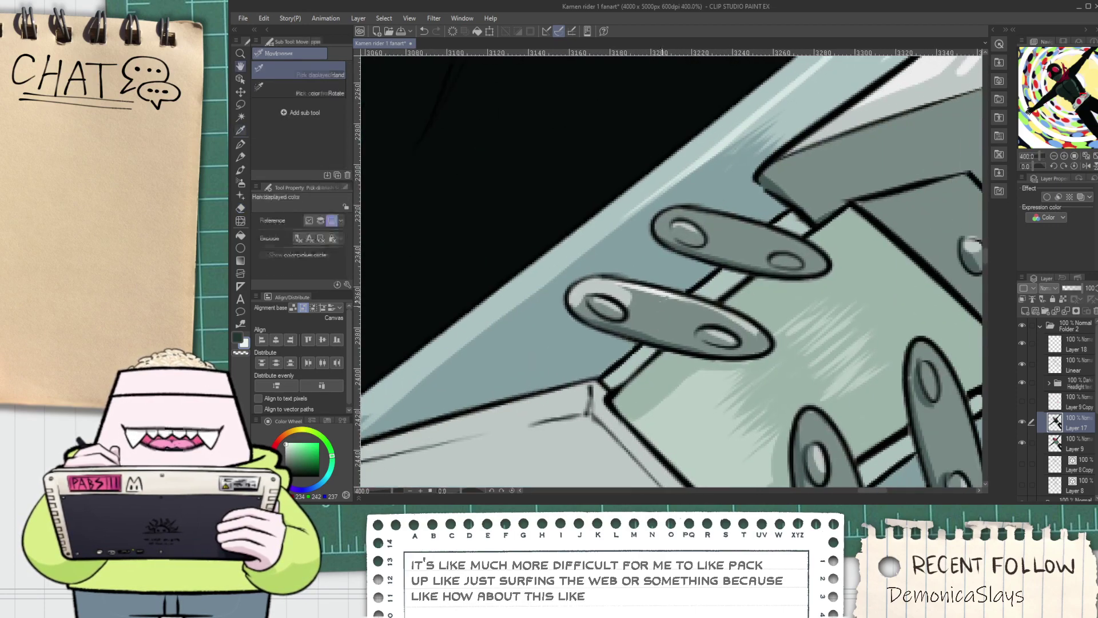
scroll(647, 301, up, 1)
key(e)
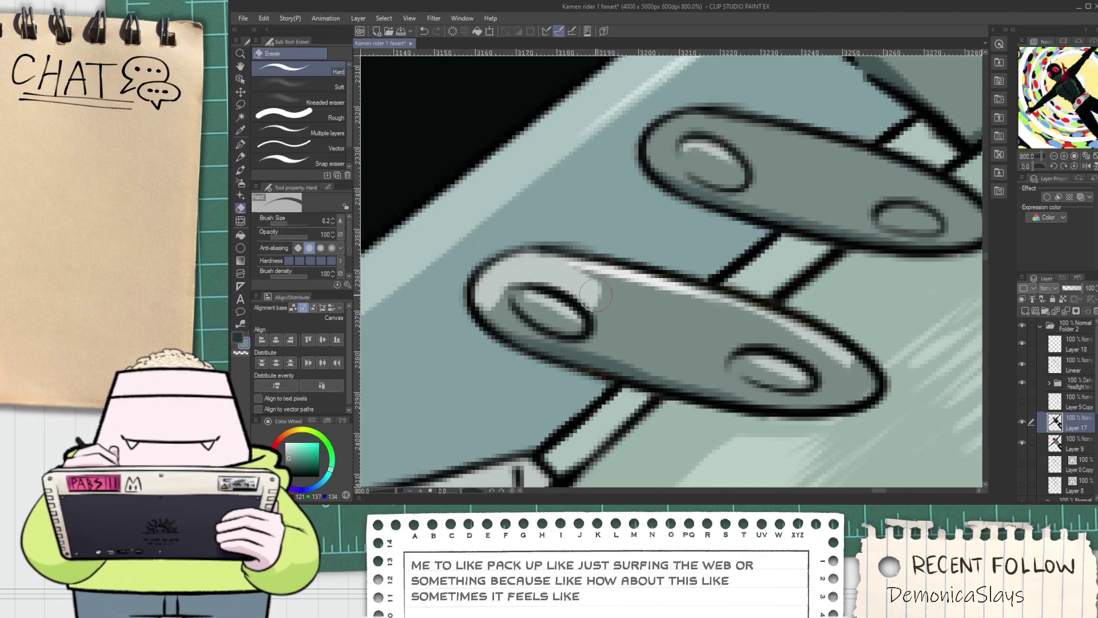
key(i)
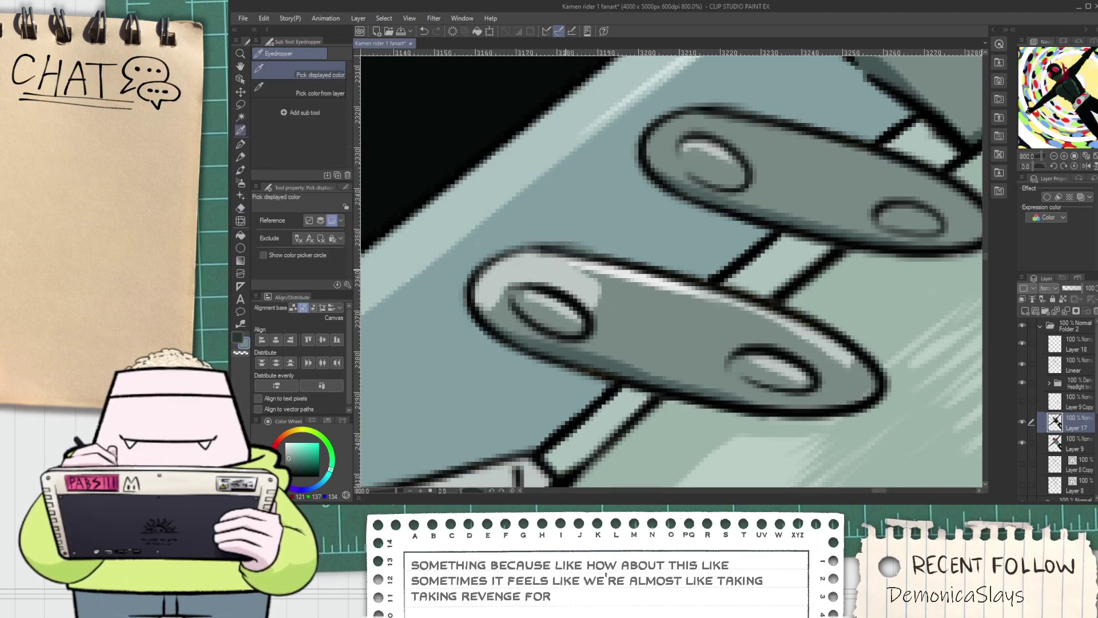
key(p)
mouse_move(609, 268)
mouse_down()
mouse_move(738, 313)
mouse_move(713, 300)
mouse_move(858, 361)
mouse_up()
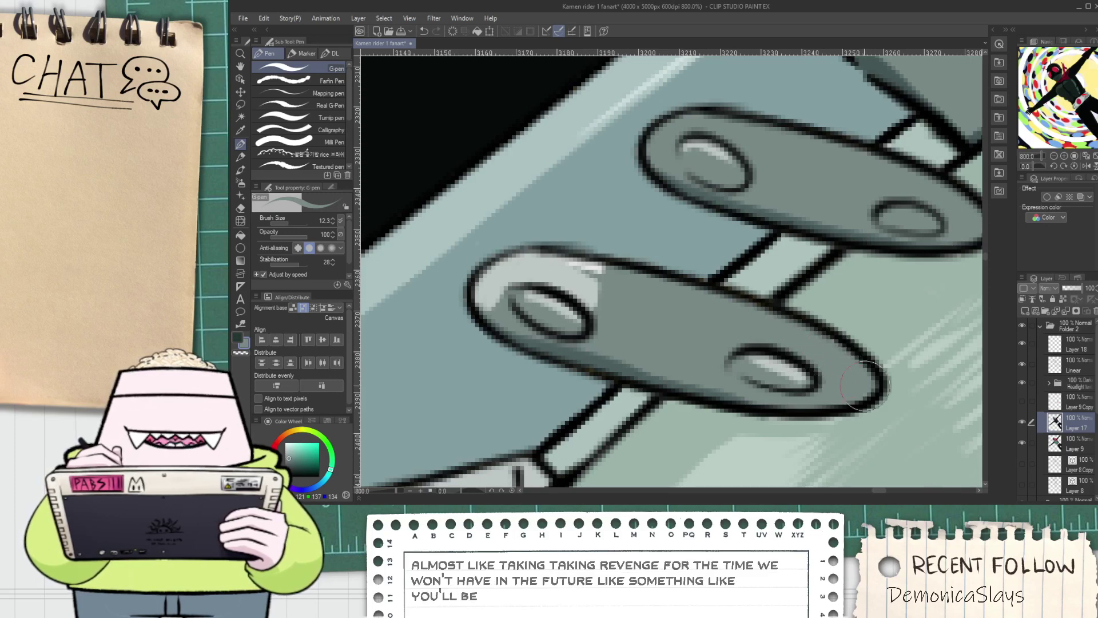
Extend the light patch at the link's end with the hard eraser and cut a slanted reflection band beside it
key(e)
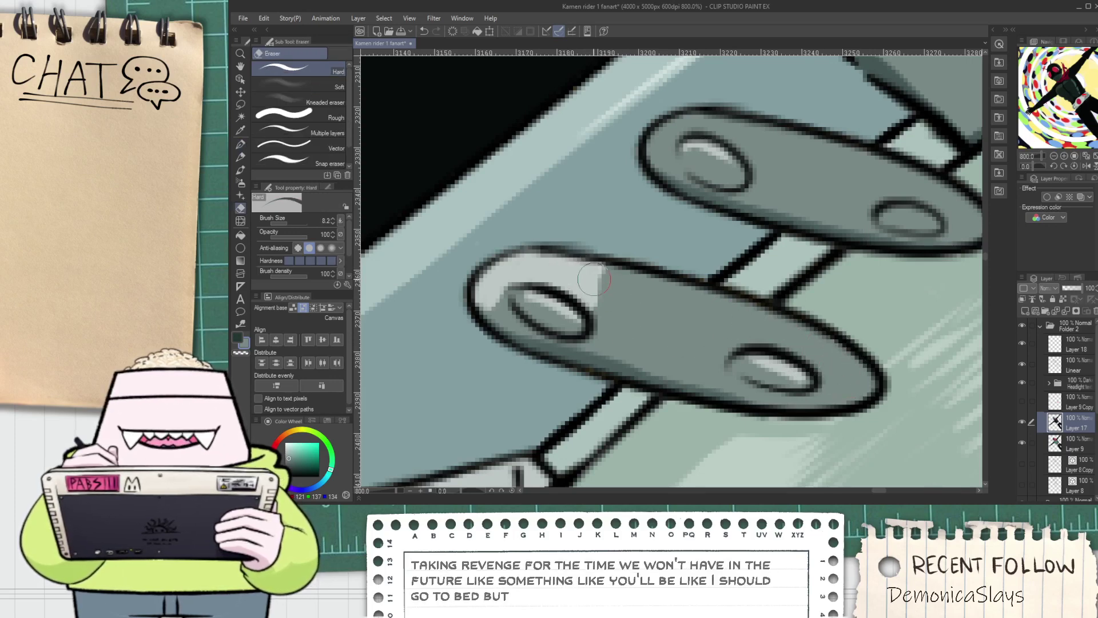
drag(606, 281, 598, 302)
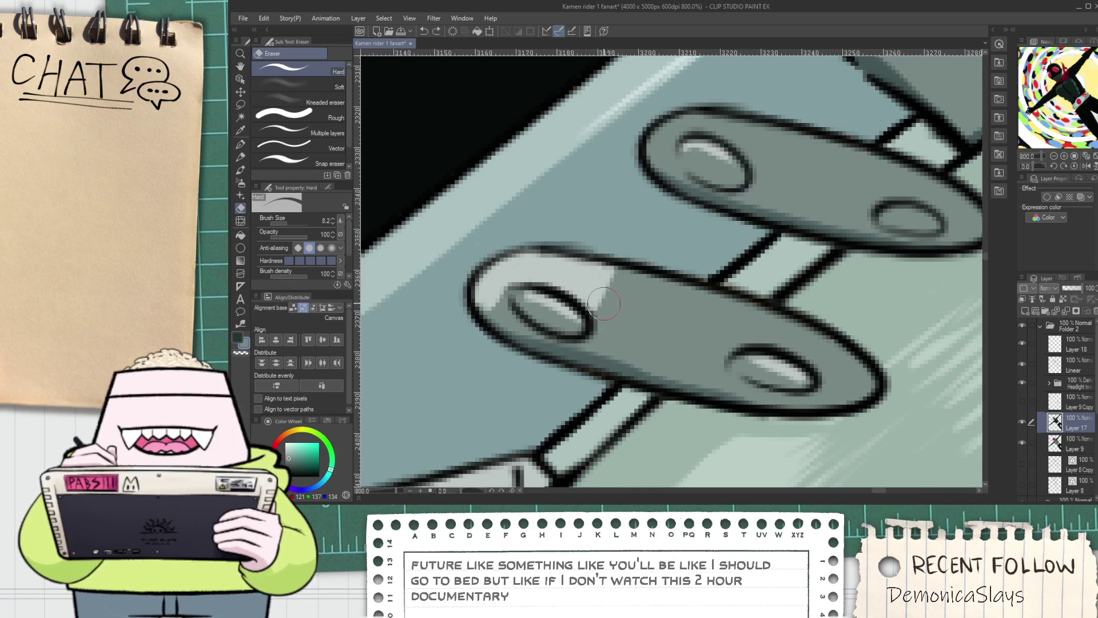
mouse_move(536, 317)
mouse_down()
mouse_move(587, 332)
mouse_move(630, 304)
mouse_move(621, 345)
mouse_move(649, 269)
mouse_move(637, 306)
mouse_up()
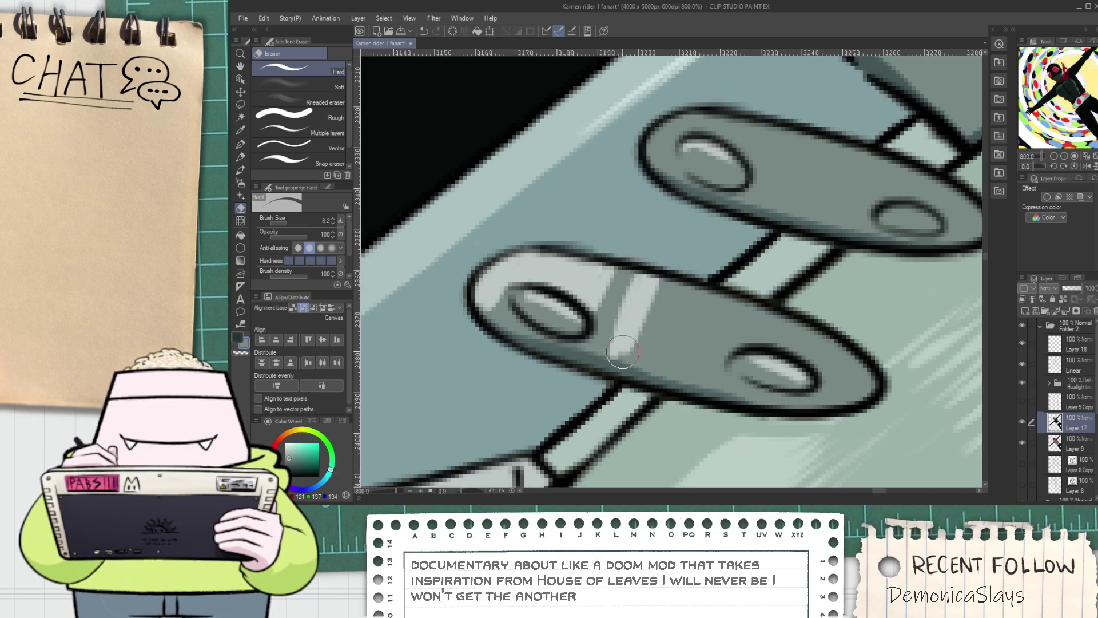
drag(624, 351, 619, 354)
Erase the shading at the outer end of the neighbouring upper link to start a matching light patch
key(space)
drag(678, 215, 566, 326)
drag(554, 258, 551, 244)
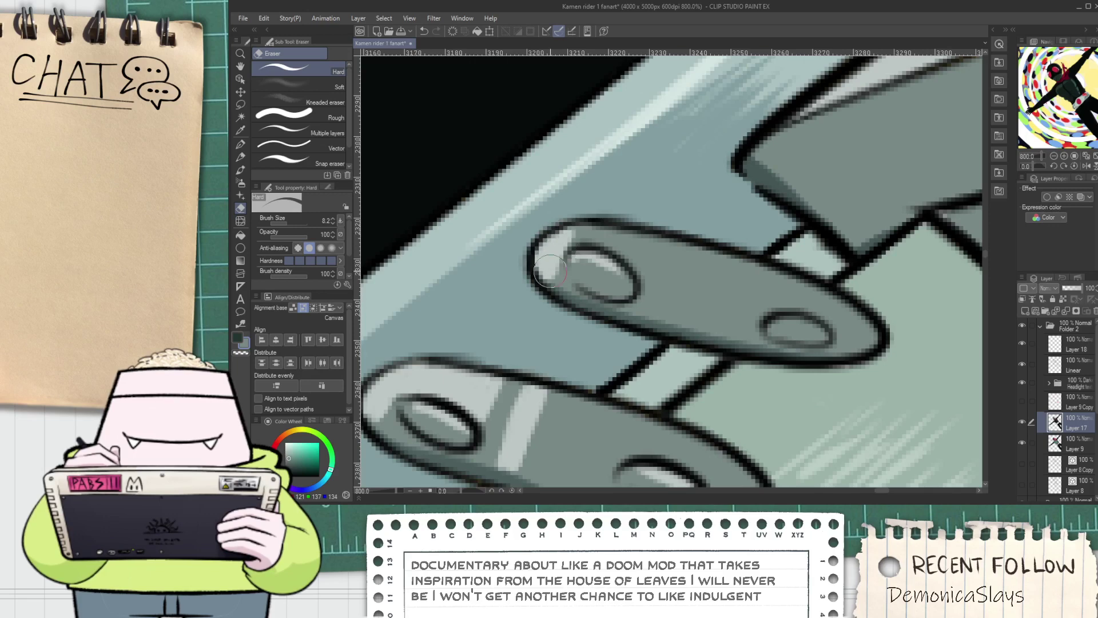
Erase a highlight patch and a thin diagonal streak into the left end of the upper prong, tidying the edges with the G-pen
mouse_move(595, 243)
mouse_down()
mouse_move(640, 236)
mouse_move(657, 286)
mouse_move(638, 309)
mouse_move(676, 251)
mouse_move(651, 285)
mouse_move(667, 249)
mouse_move(650, 259)
mouse_move(637, 237)
mouse_move(605, 230)
mouse_move(638, 255)
mouse_move(650, 312)
mouse_move(699, 251)
mouse_up()
key(ctrl+z)
drag(662, 315, 698, 252)
key(i)
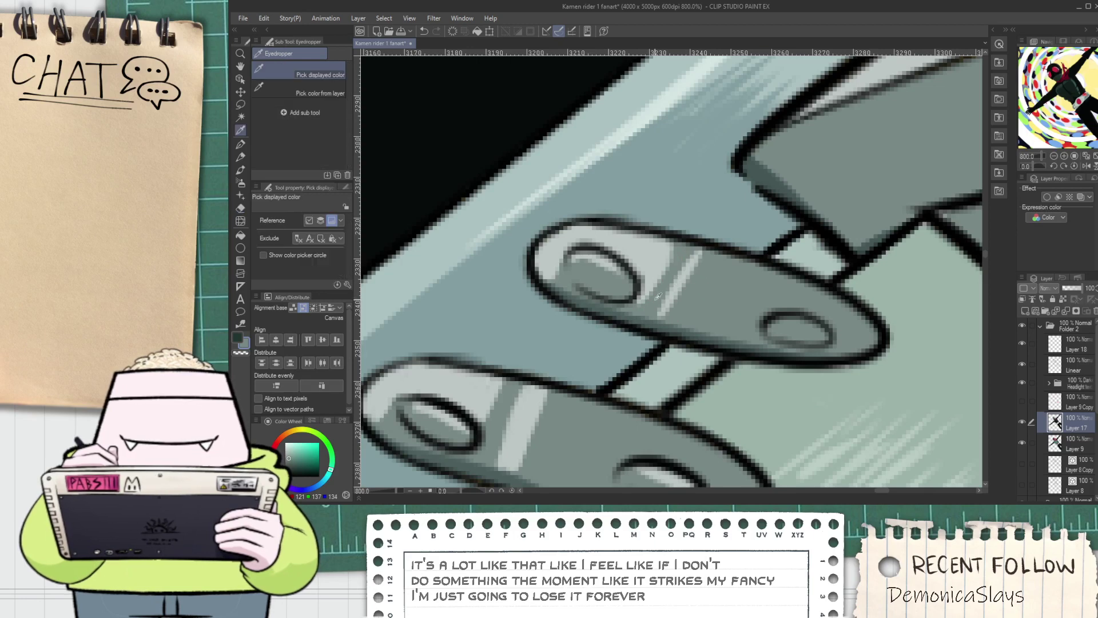
key(p)
mouse_move(648, 314)
mouse_down()
mouse_move(682, 241)
mouse_move(641, 310)
mouse_up()
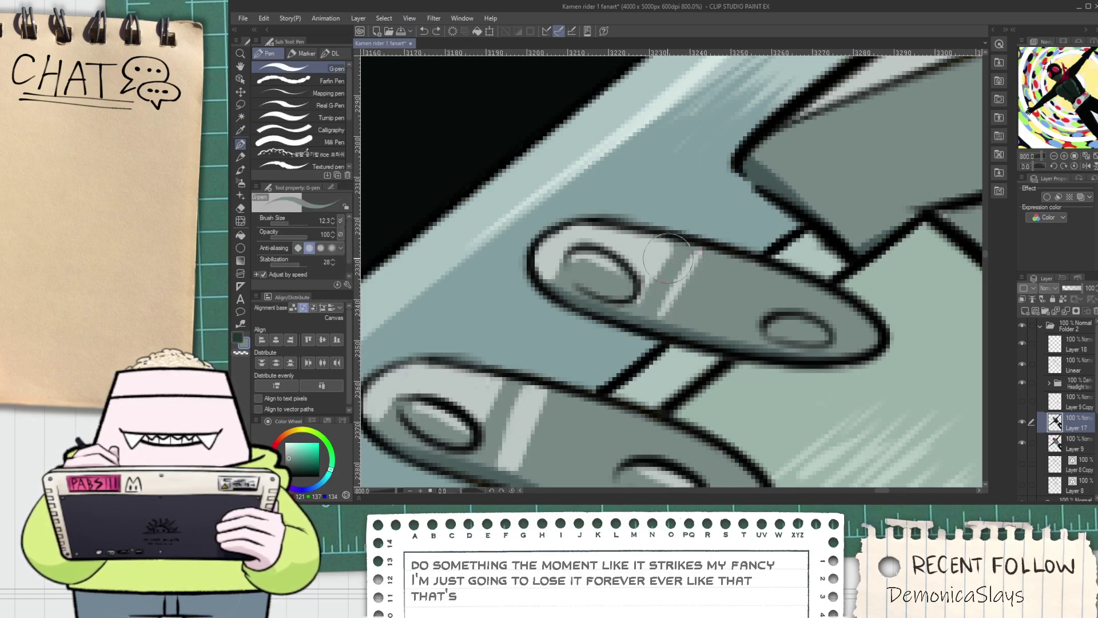
key(ctrl+z)
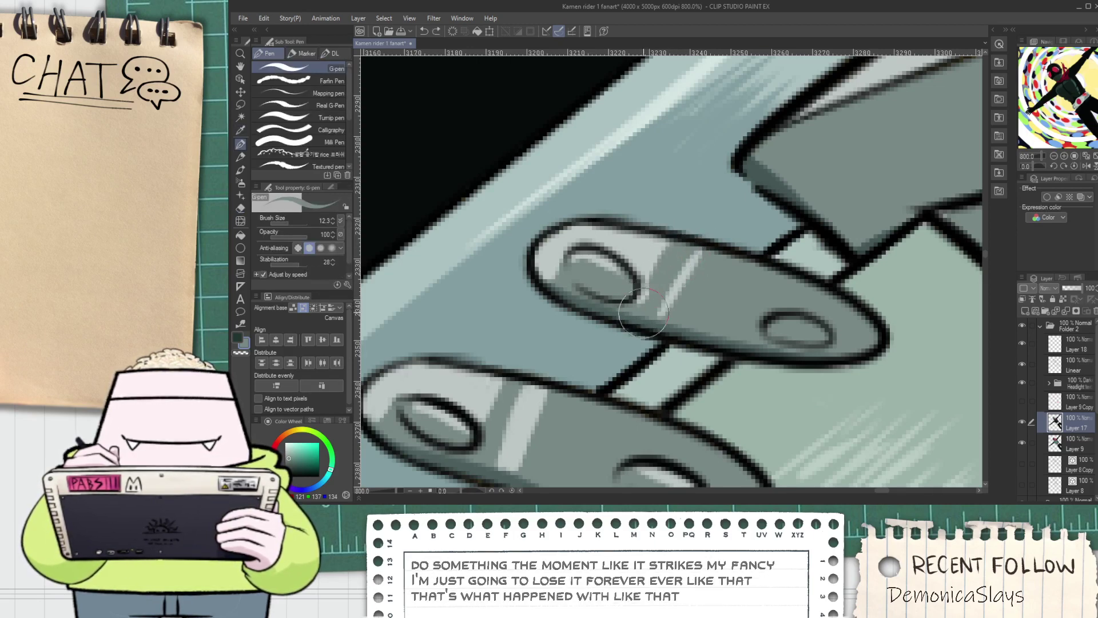
Erase a light highlight around the bottom rivet of the left vertical prong and trim its edge with the G-pen
key(ctrl+alt+0)
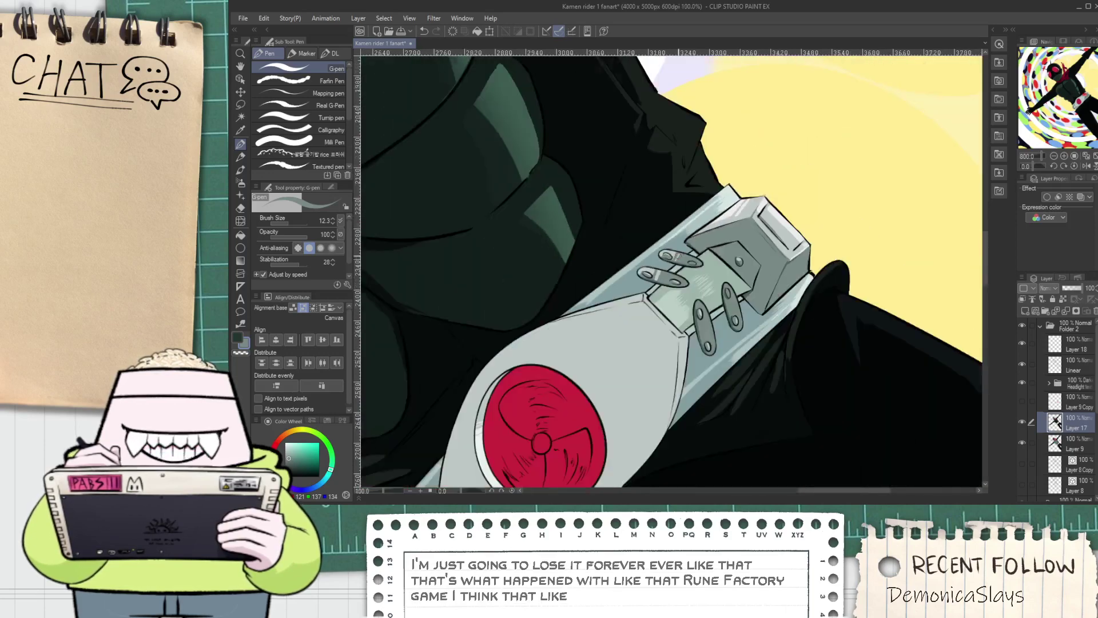
key(ctrl+minus)
key(ctrl+minus)
ctrl+click(706, 267)
ctrl+click(651, 320)
ctrl+click(652, 315)
key(e)
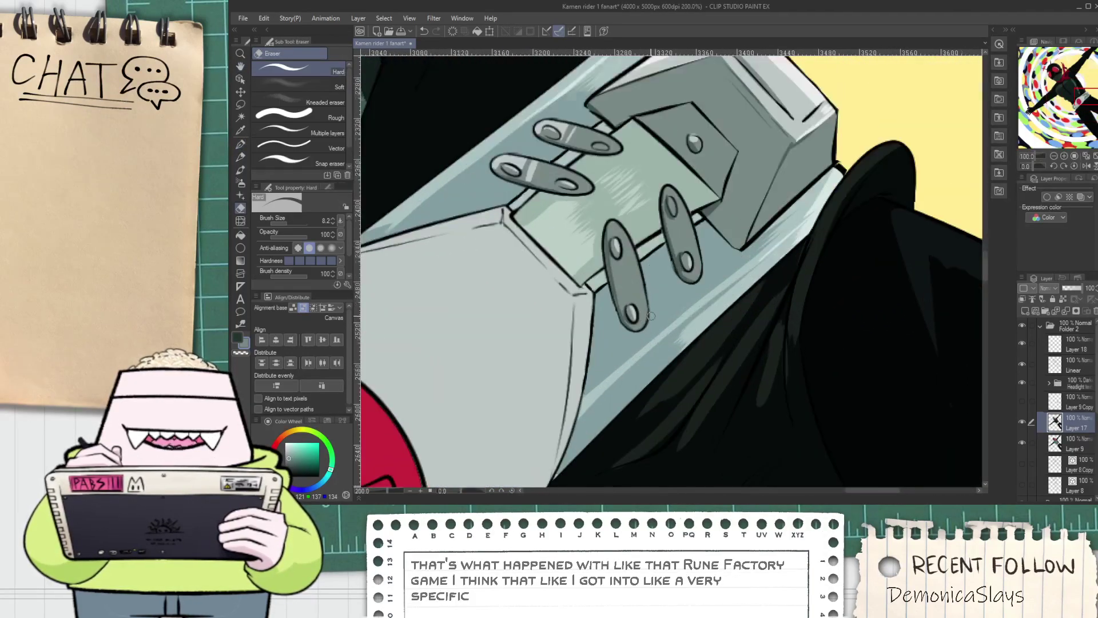
scroll(650, 316, up, 3)
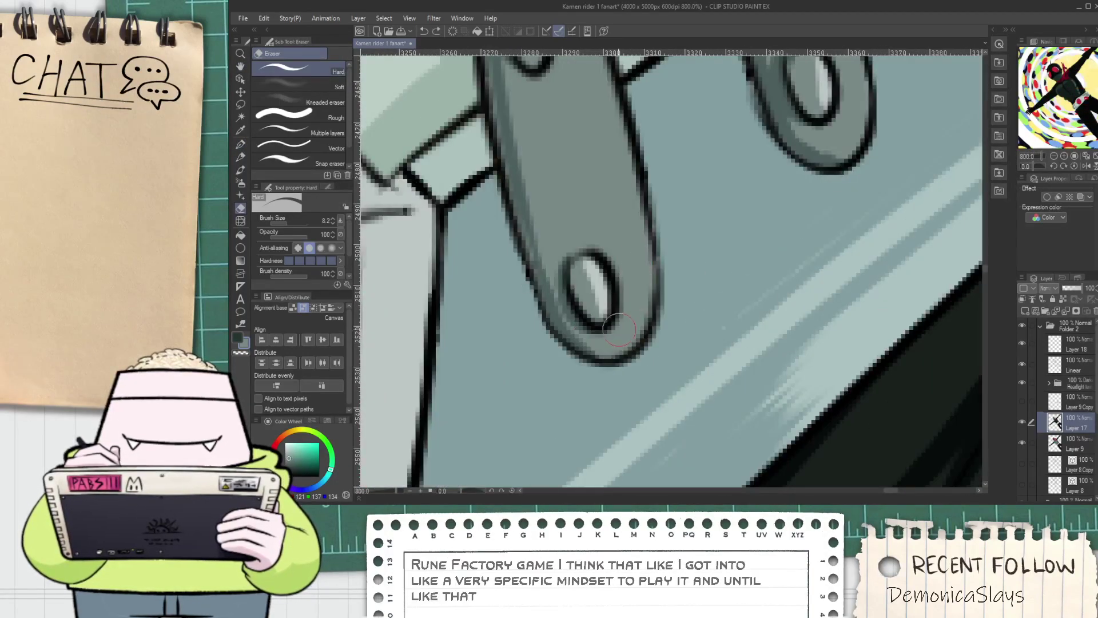
mouse_move(627, 329)
mouse_down()
mouse_move(594, 342)
mouse_move(637, 307)
mouse_move(615, 335)
mouse_move(640, 298)
mouse_move(626, 236)
mouse_move(629, 319)
mouse_move(619, 254)
mouse_move(626, 301)
mouse_move(603, 248)
mouse_move(592, 322)
mouse_move(631, 302)
mouse_move(591, 325)
mouse_move(612, 336)
mouse_up()
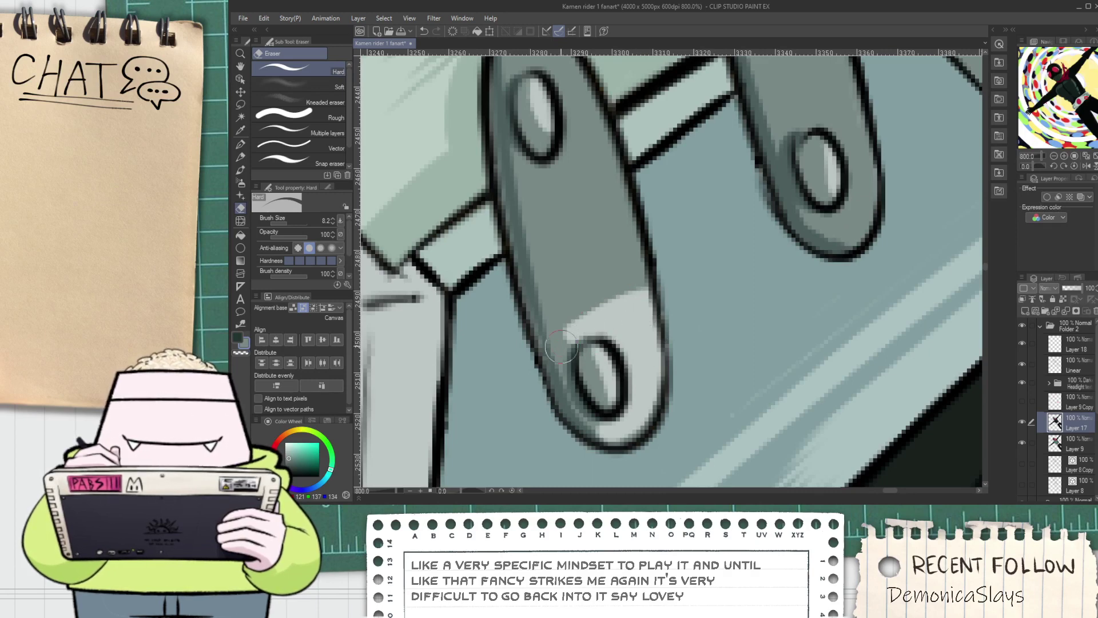
key(p)
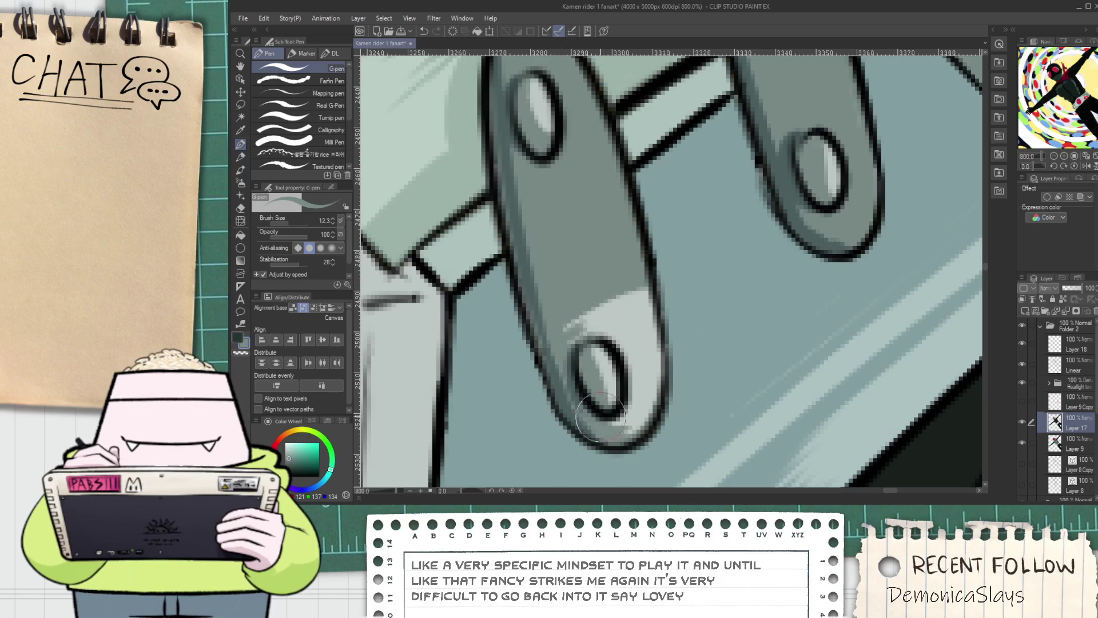
Erase a highlight beside the bottom rivet of the right vertical prong and trim its edges with the G-pen
mouse_move(710, 285)
mouse_down()
mouse_move(598, 321)
mouse_move(500, 389)
mouse_up()
key(e)
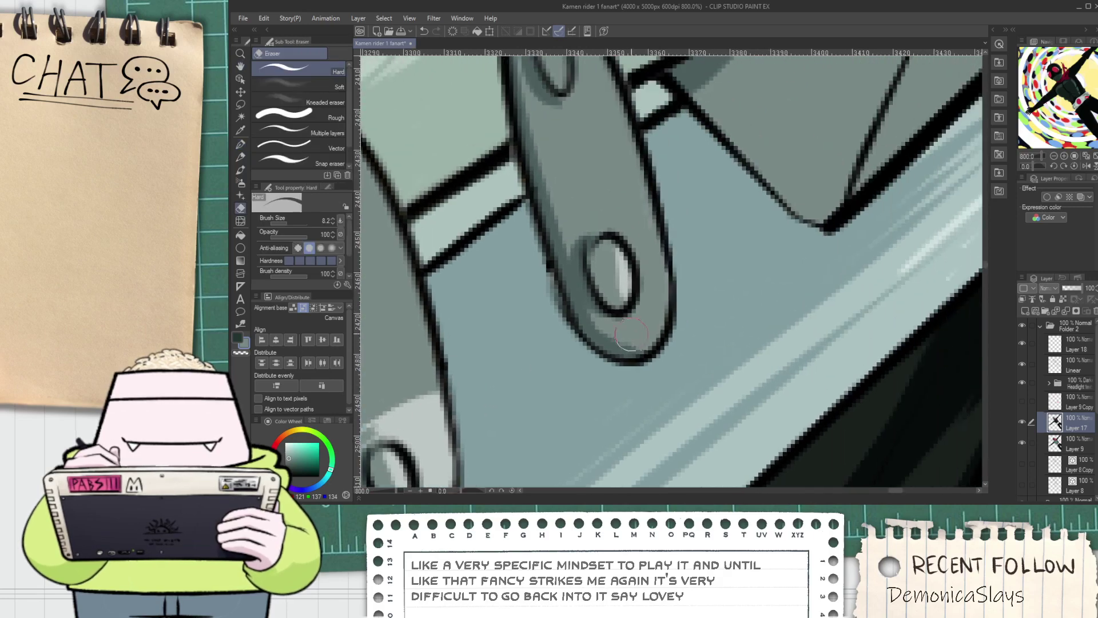
mouse_move(625, 341)
mouse_down()
mouse_move(638, 341)
mouse_move(653, 269)
mouse_move(635, 329)
mouse_up()
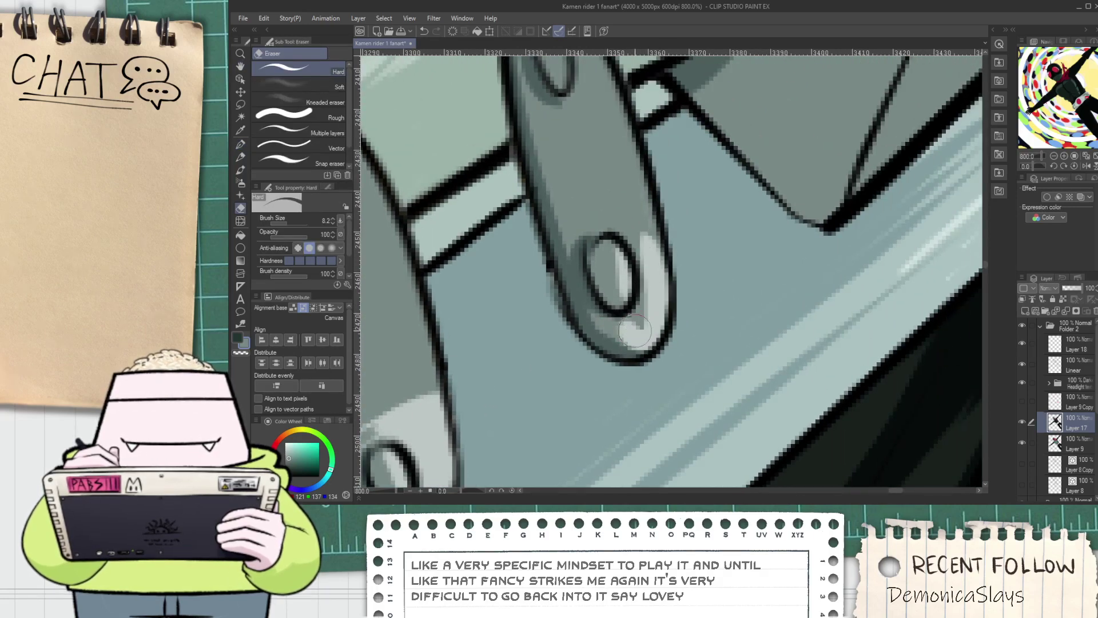
mouse_move(649, 283)
mouse_down()
mouse_move(641, 318)
mouse_move(637, 247)
mouse_up()
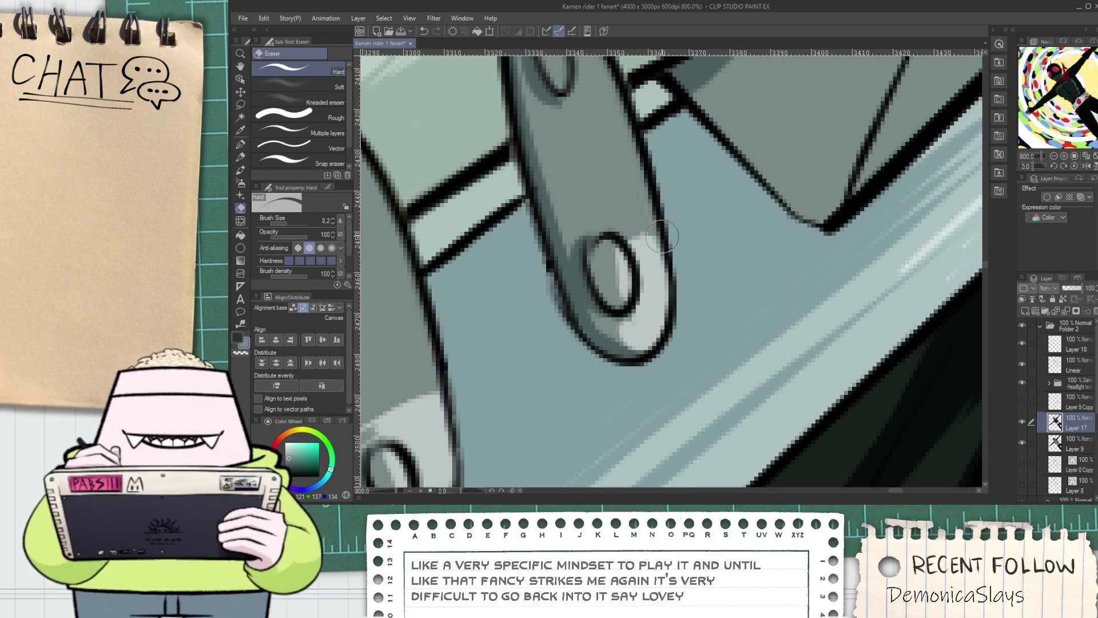
key(p)
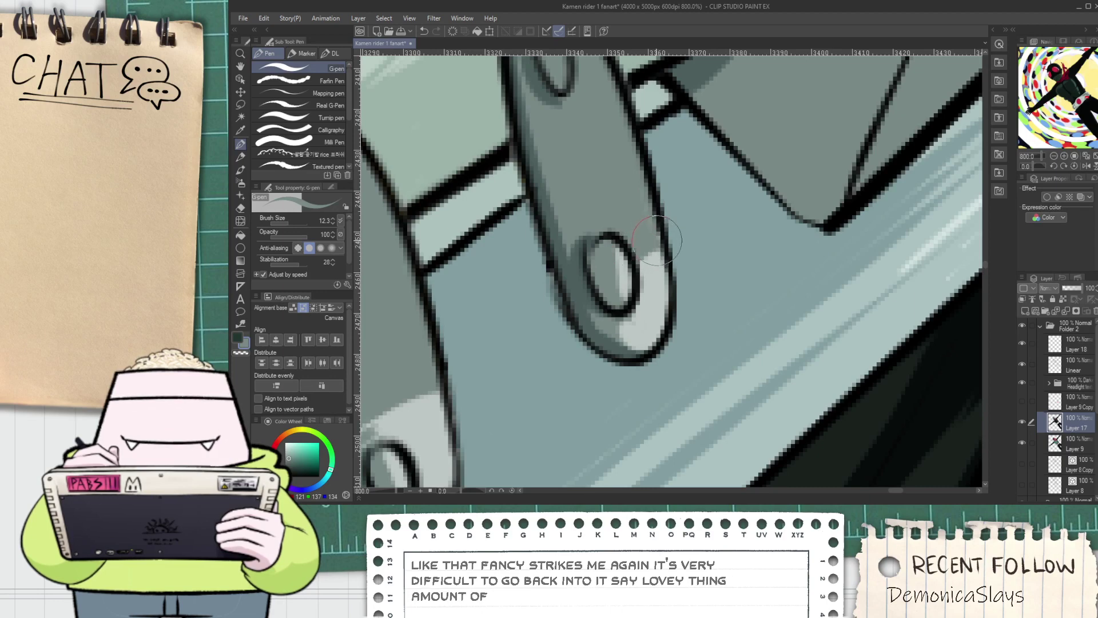
drag(648, 253, 615, 324)
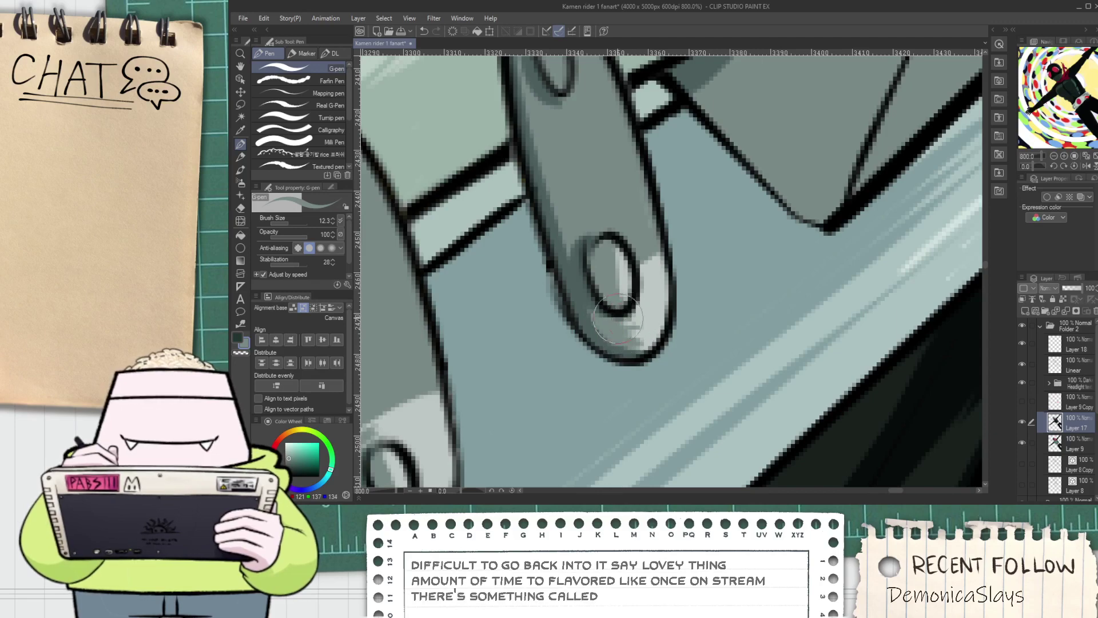
Erase a narrow highlight inside the top rivet of the right vertical prong and sample the dark grey-green shadow color
scroll(635, 314, down, 8)
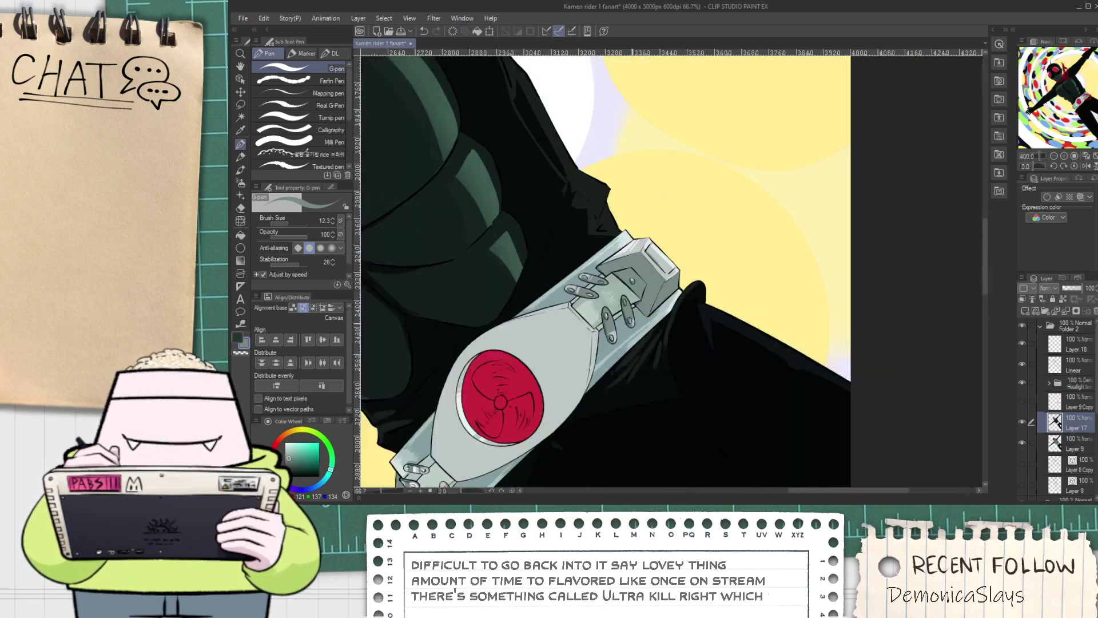
key(space)
drag(627, 307, 615, 358)
scroll(615, 358, up, 1)
scroll(615, 357, up, 10)
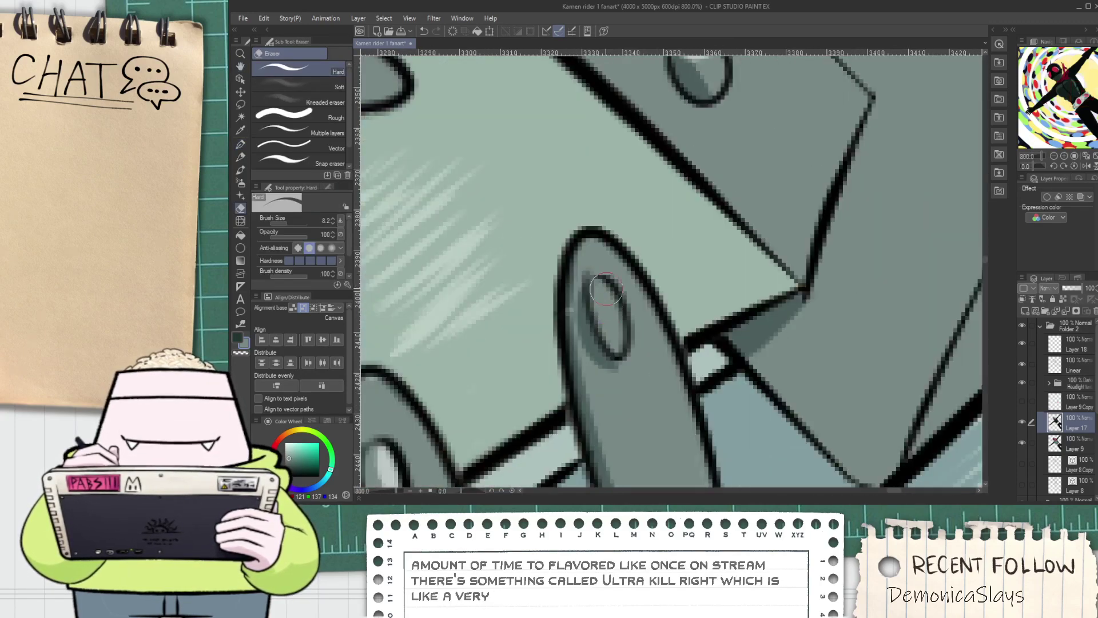
key(alt)
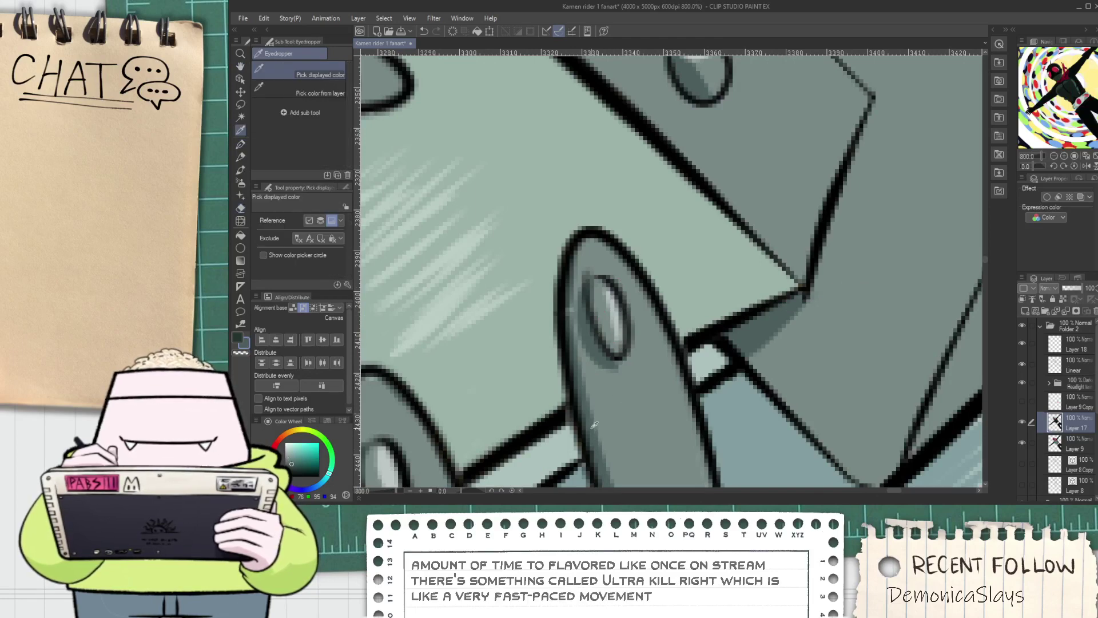
scroll(596, 423, down, 4)
scroll(612, 386, up, 2)
scroll(570, 407, up, 1)
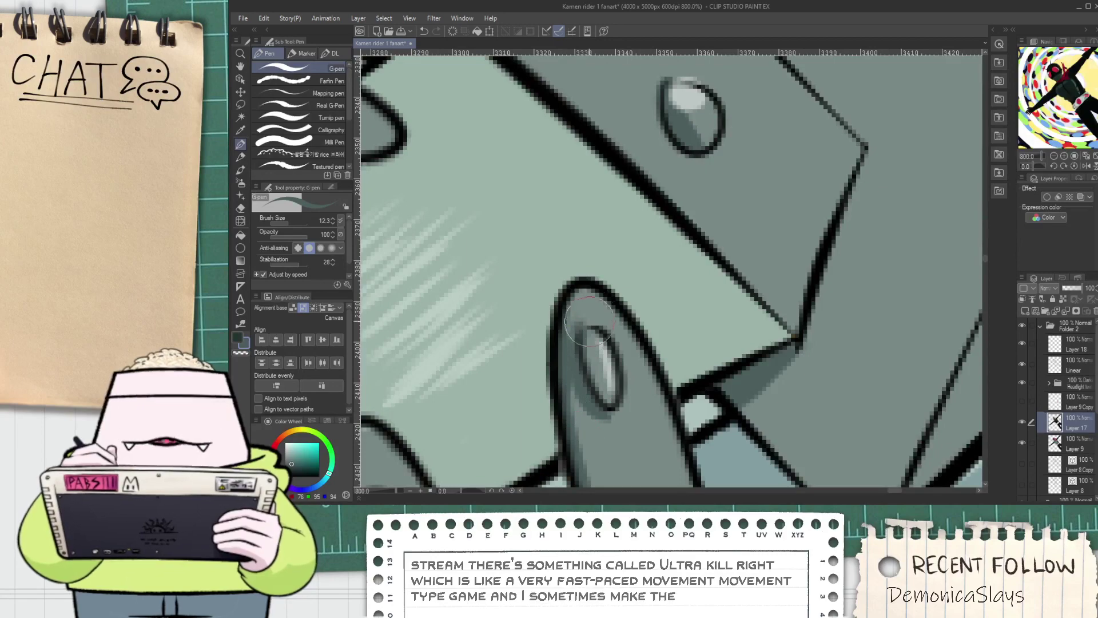
scroll(569, 401, down, 8)
key(space)
scroll(580, 371, up, 3)
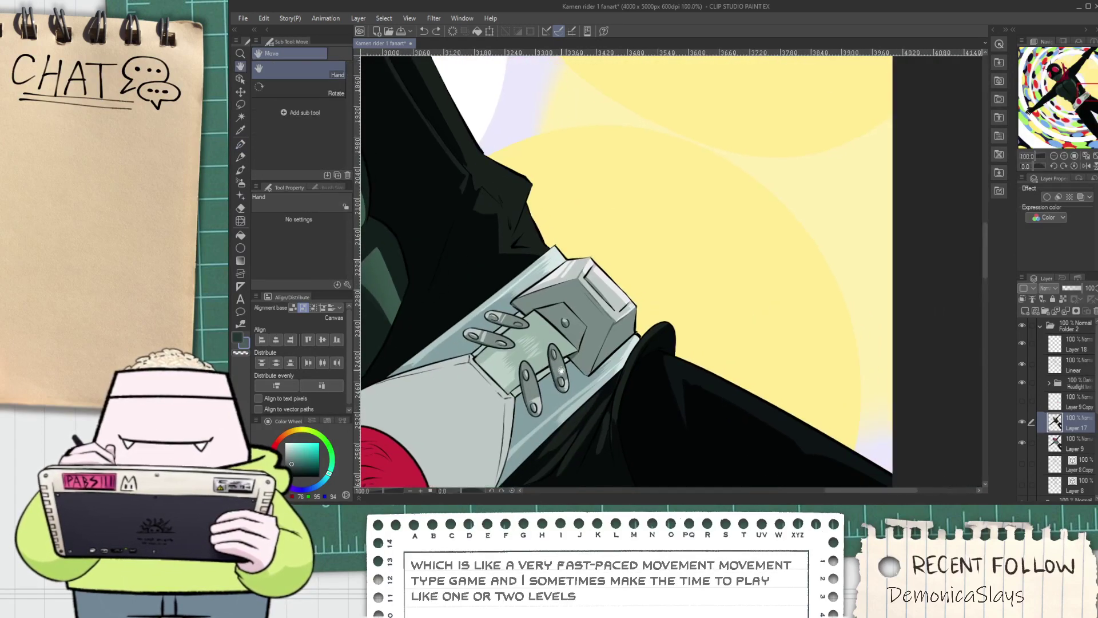
key(g)
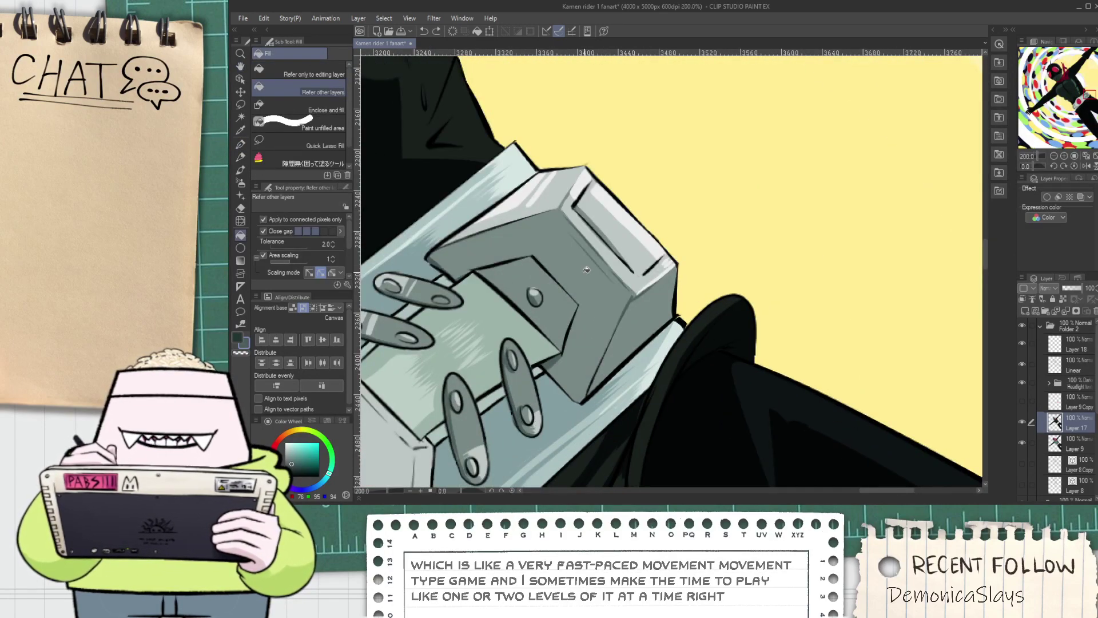
key(p)
scroll(563, 225, up, 2)
scroll(529, 197, down, 1)
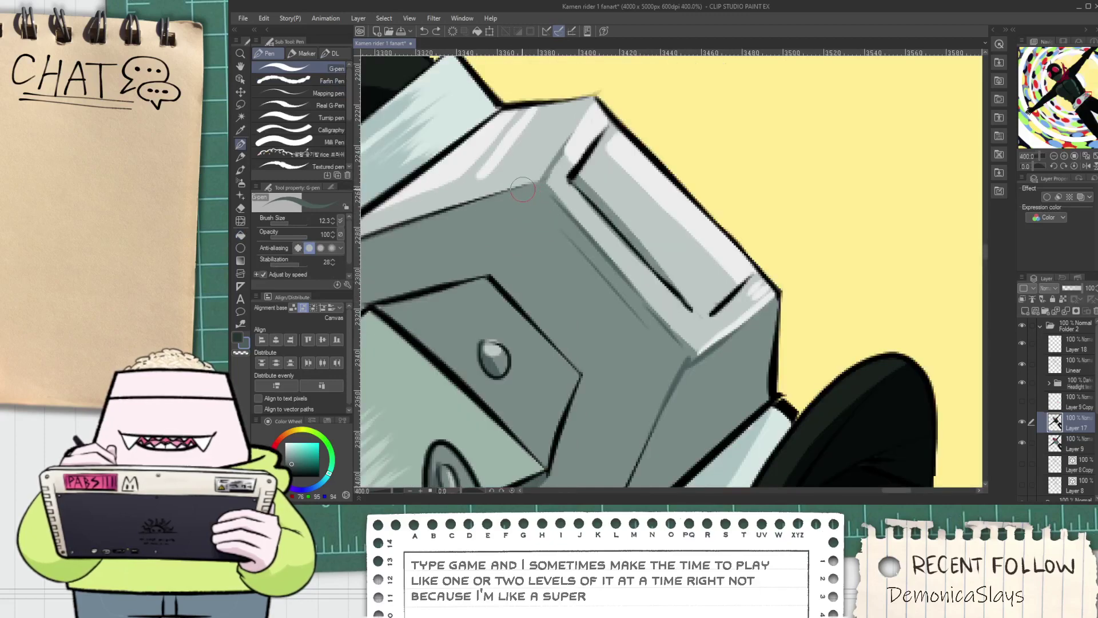
key(ctrl+z)
drag(524, 184, 628, 309)
key(ctrl+z)
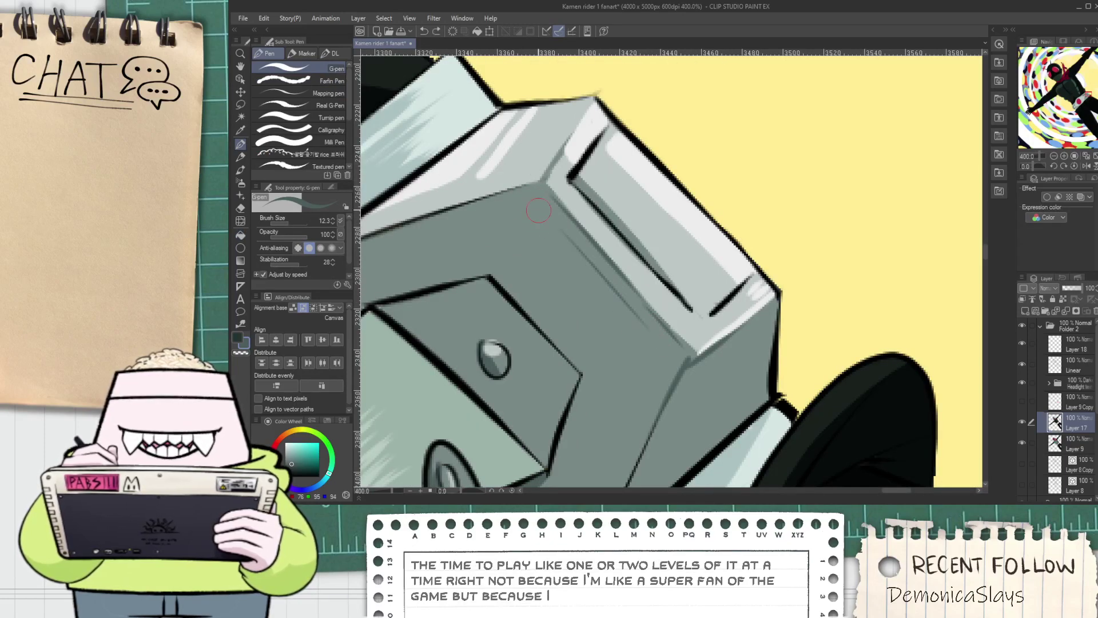
drag(521, 189, 608, 273)
key(ctrl+z)
drag(522, 190, 670, 358)
key(ctrl+z)
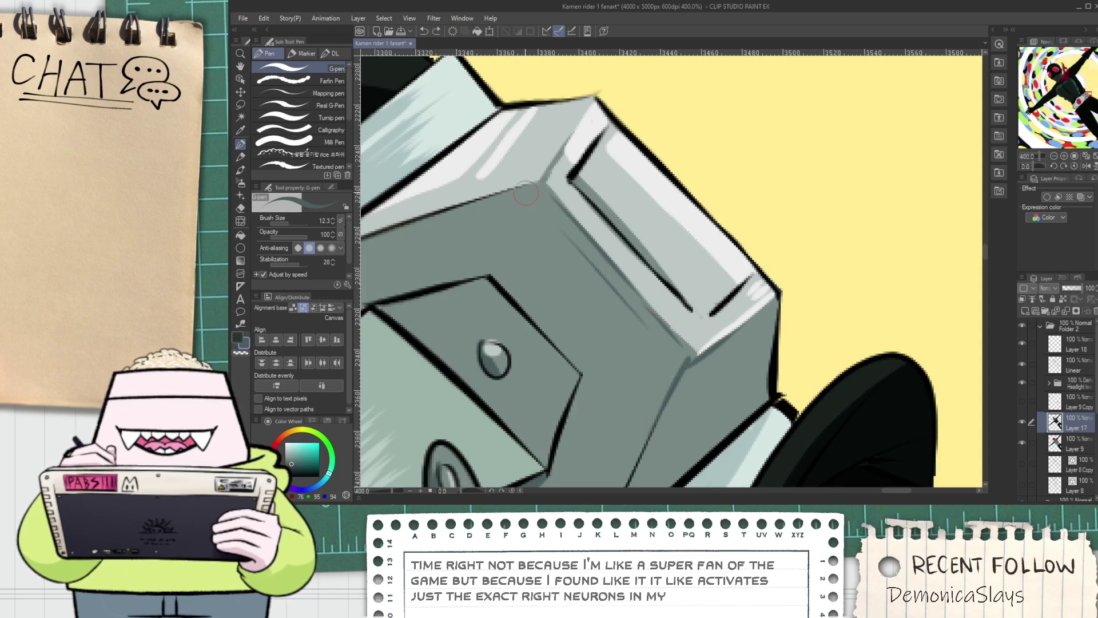
mouse_move(620, 300)
mouse_down()
mouse_move(691, 387)
mouse_move(642, 328)
mouse_move(693, 366)
mouse_move(711, 357)
mouse_move(702, 371)
mouse_move(715, 358)
mouse_move(647, 328)
mouse_move(587, 269)
mouse_move(691, 375)
mouse_up()
key(ctrl+z)
key(ctrl+z)
Fill the front face of the belt's end block with the dark grey-green shadow color
scroll(675, 361, up, 1)
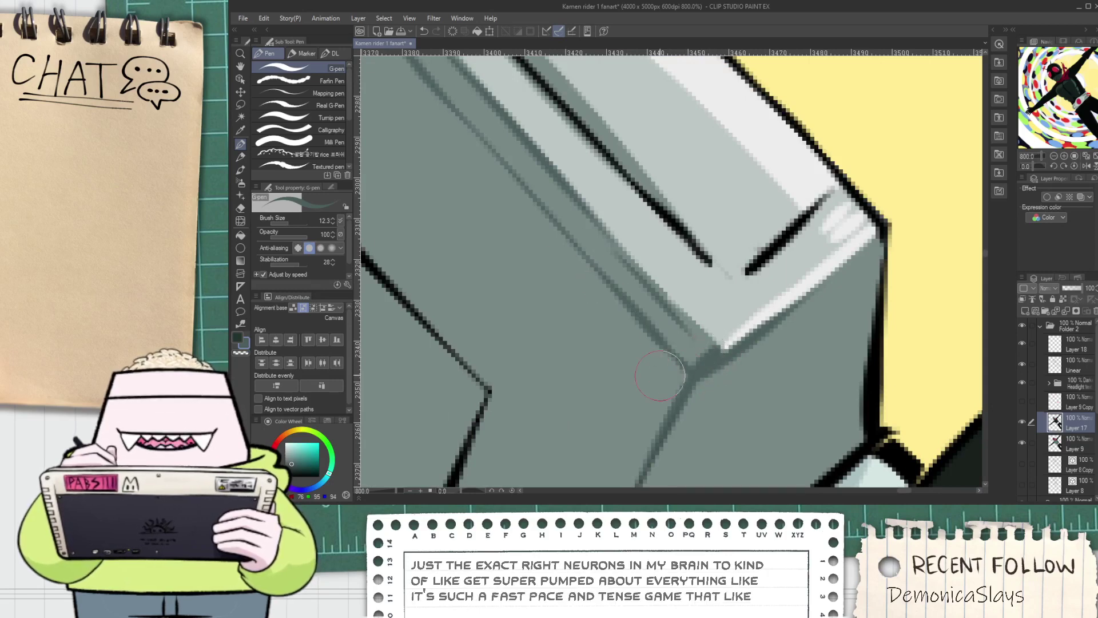
key(g)
click(624, 375)
scroll(623, 374, down, 2)
drag(565, 380, 594, 345)
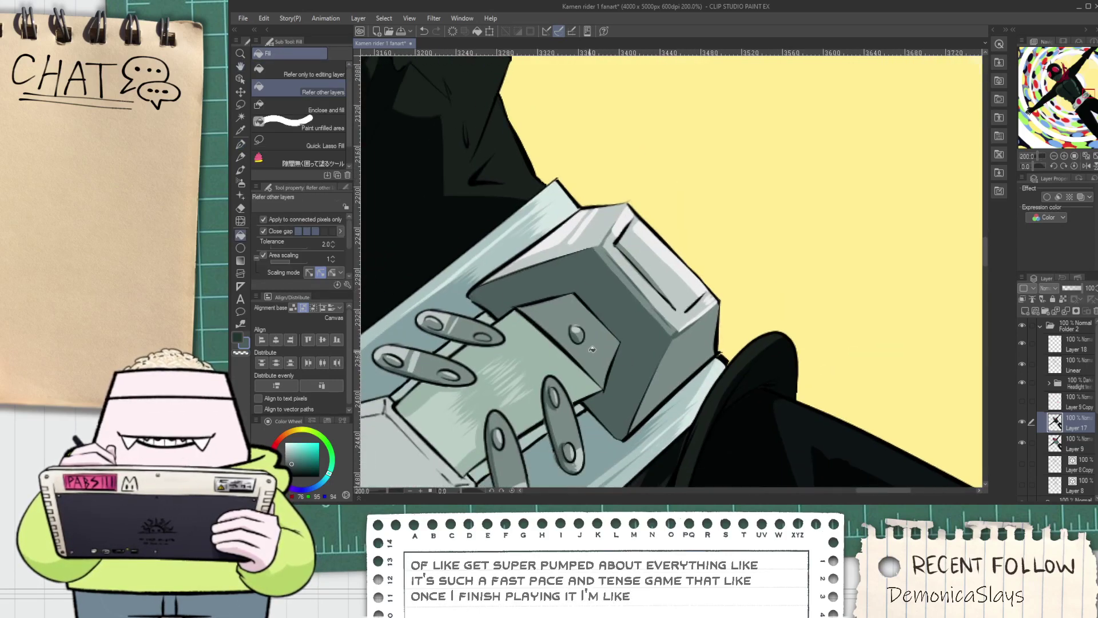
scroll(592, 348, up, 1)
scroll(597, 352, down, 2)
scroll(602, 352, down, 4)
key(space)
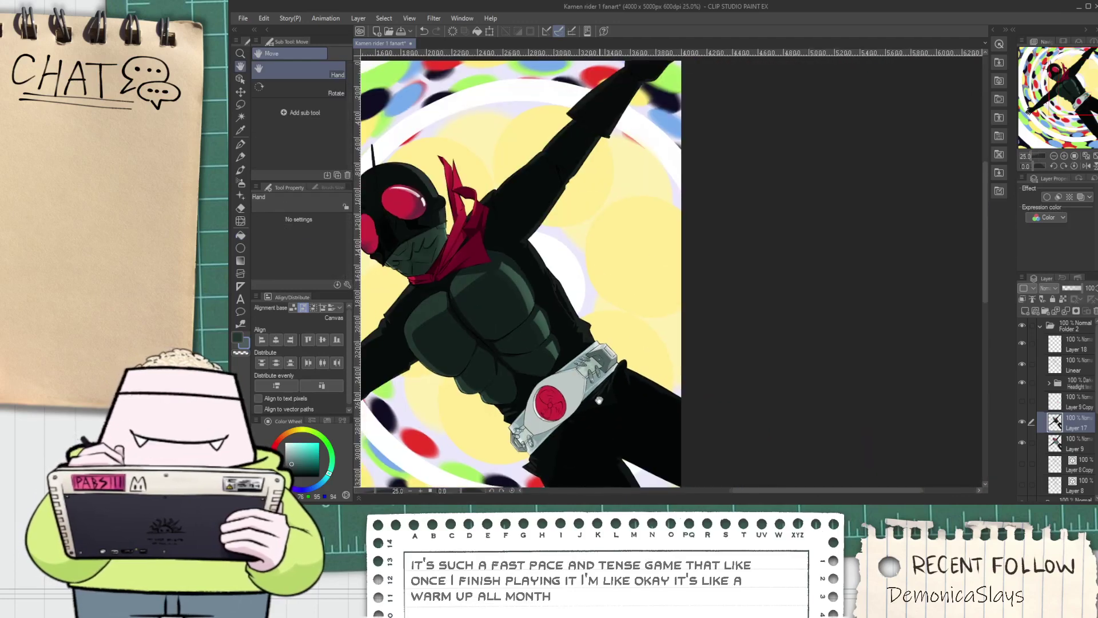
drag(599, 400, 595, 396)
scroll(595, 396, up, 1)
key(ctrl+z)
scroll(596, 388, up, 3)
key(g)
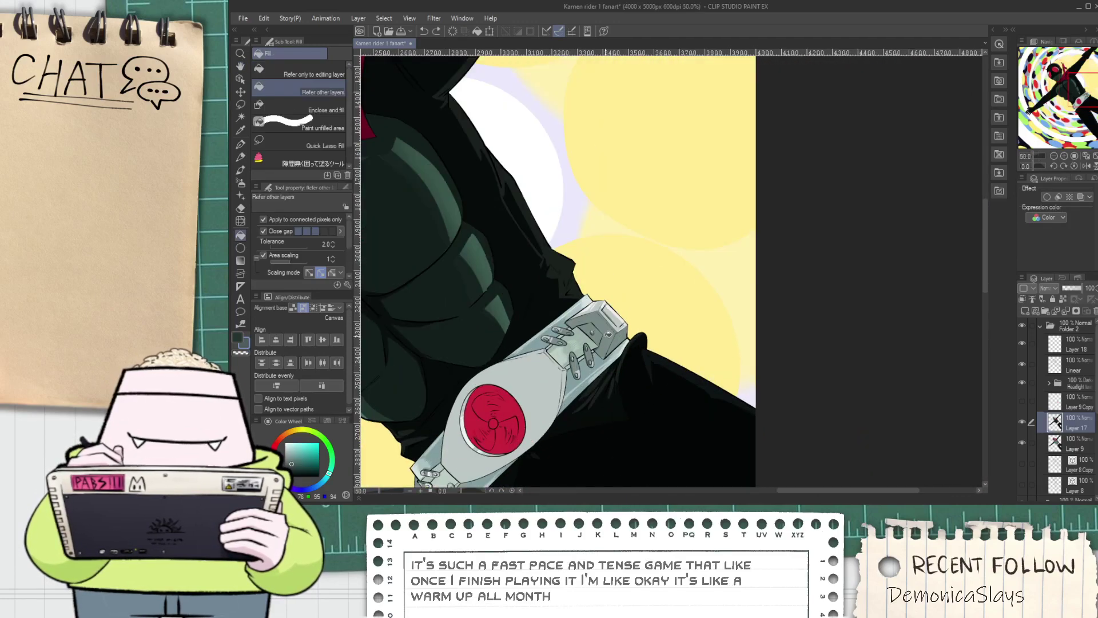
scroll(632, 258, up, 4)
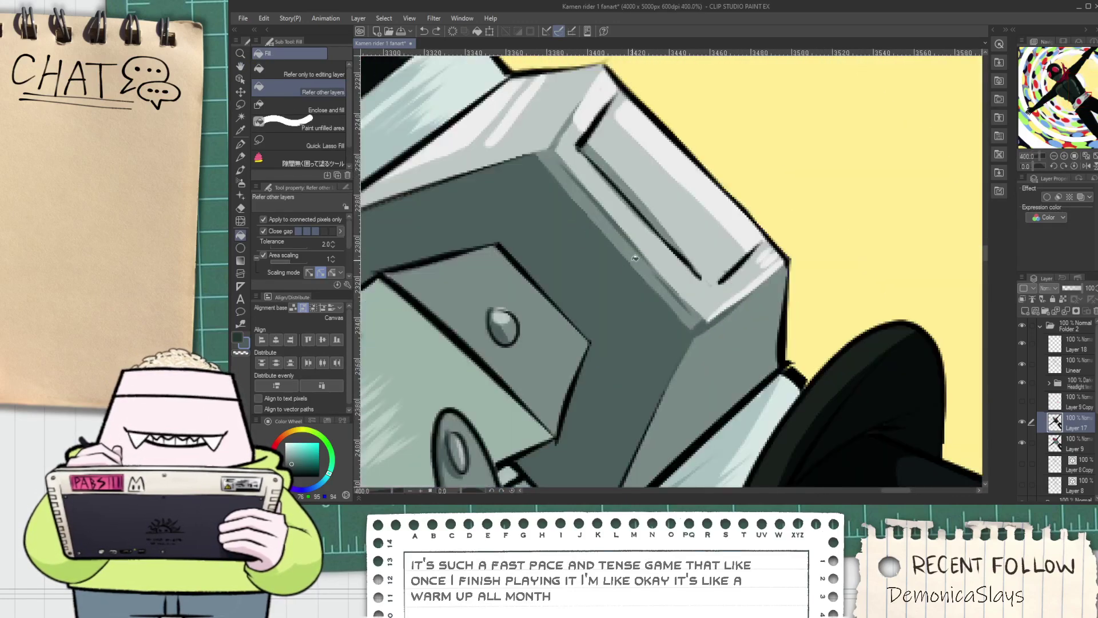
Clean up the front face's border with the G-pen, using the dark grey-green and the light grey sampled from the beveled edge
key(p)
scroll(538, 155, up, 2)
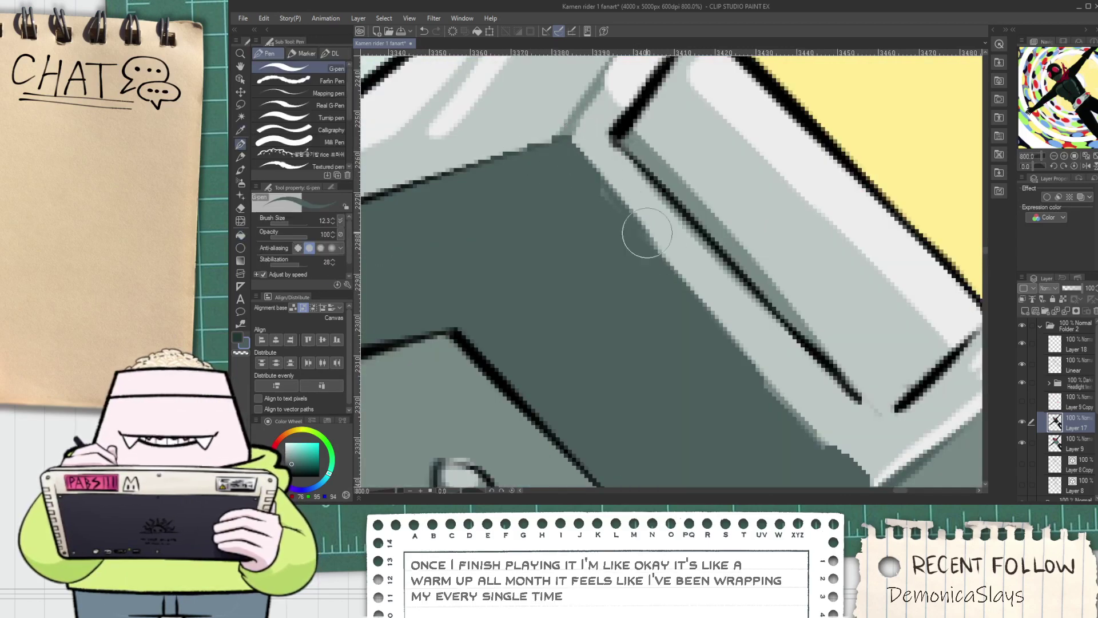
alt+click(577, 143)
drag(577, 142, 671, 257)
key(space)
drag(558, 150, 645, 251)
key(alt)
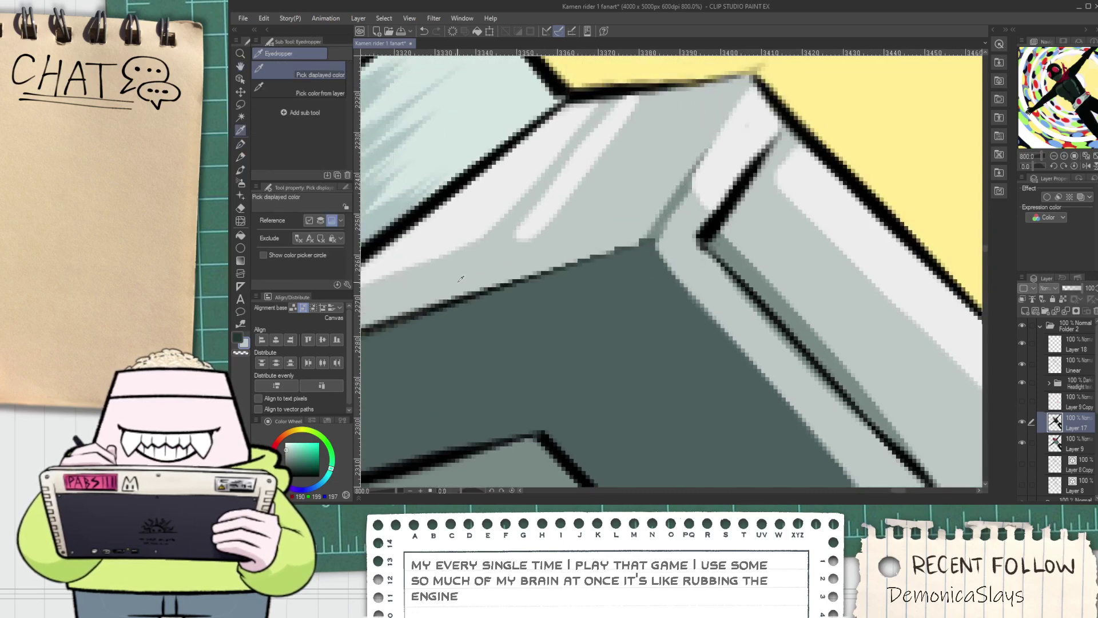
key(space)
mouse_move(630, 232)
mouse_down()
mouse_move(625, 264)
mouse_move(722, 253)
mouse_up()
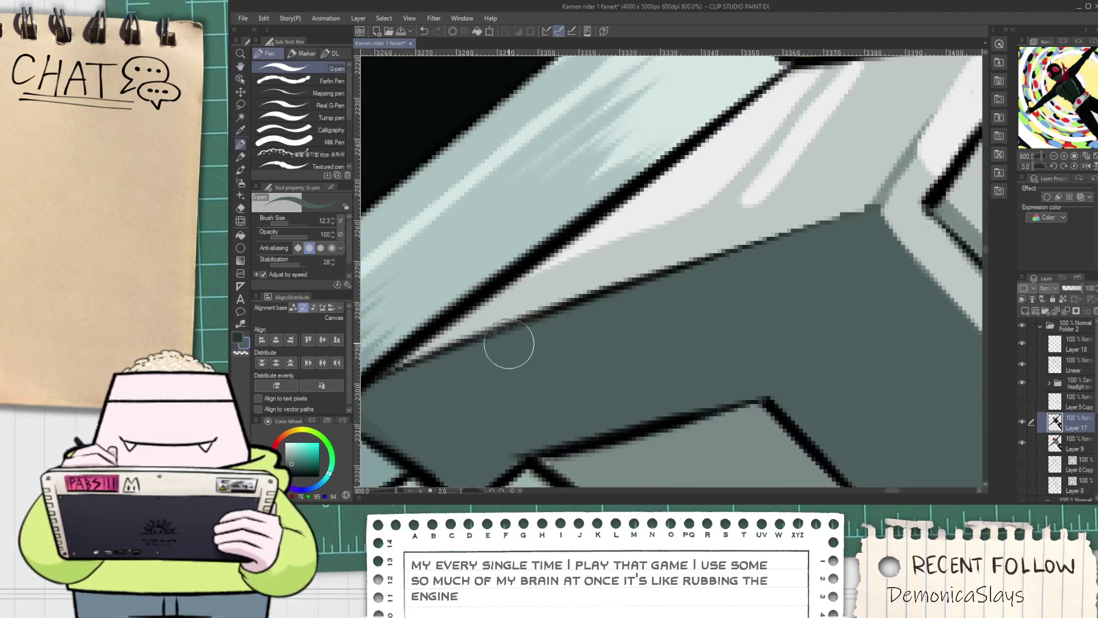
Fill the angular plate around the end block's rivet with dark grey-green and touch up its outline with the G-pen
scroll(468, 366, down, 4)
key(g)
scroll(556, 366, up, 1)
click(559, 347)
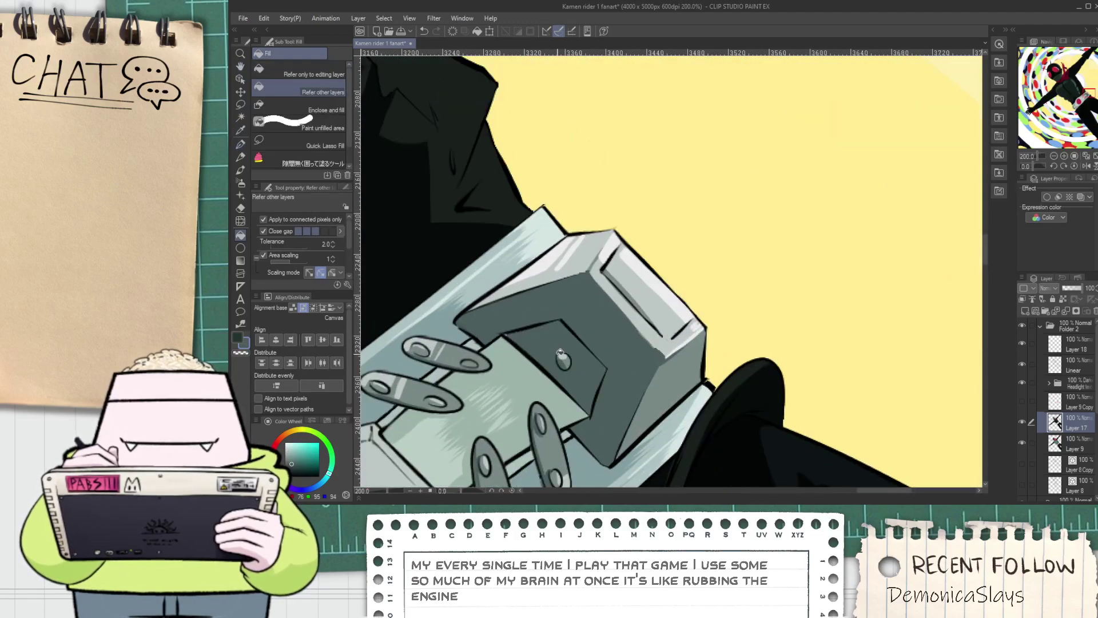
scroll(559, 352, up, 1)
key(ctrl+plus)
key(p)
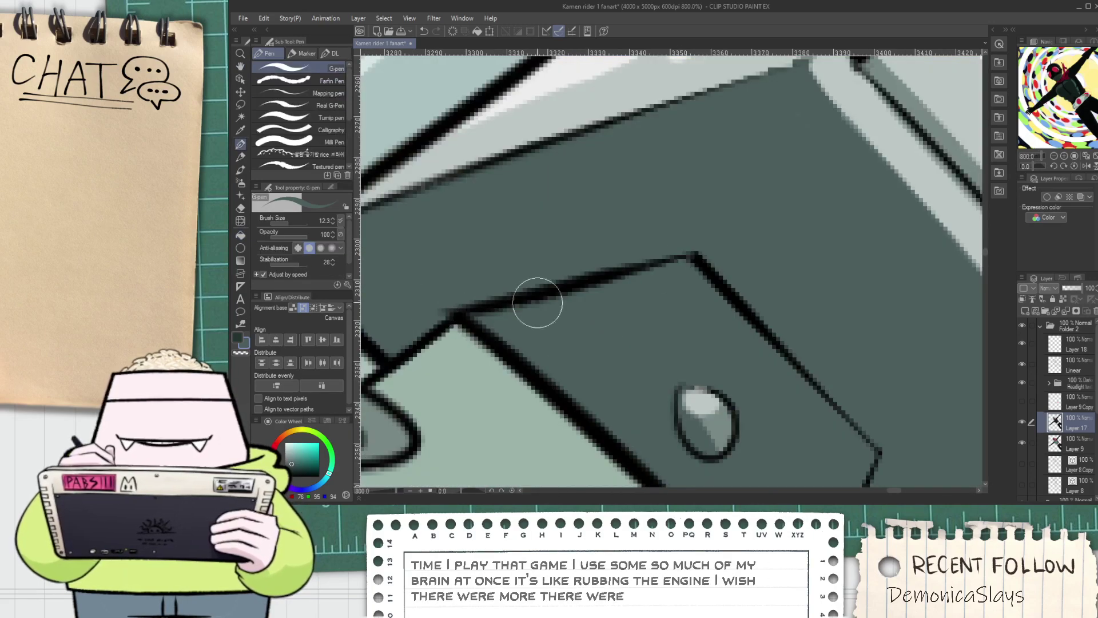
key(ctrl+minus)
drag(706, 304, 668, 423)
scroll(671, 396, down, 2)
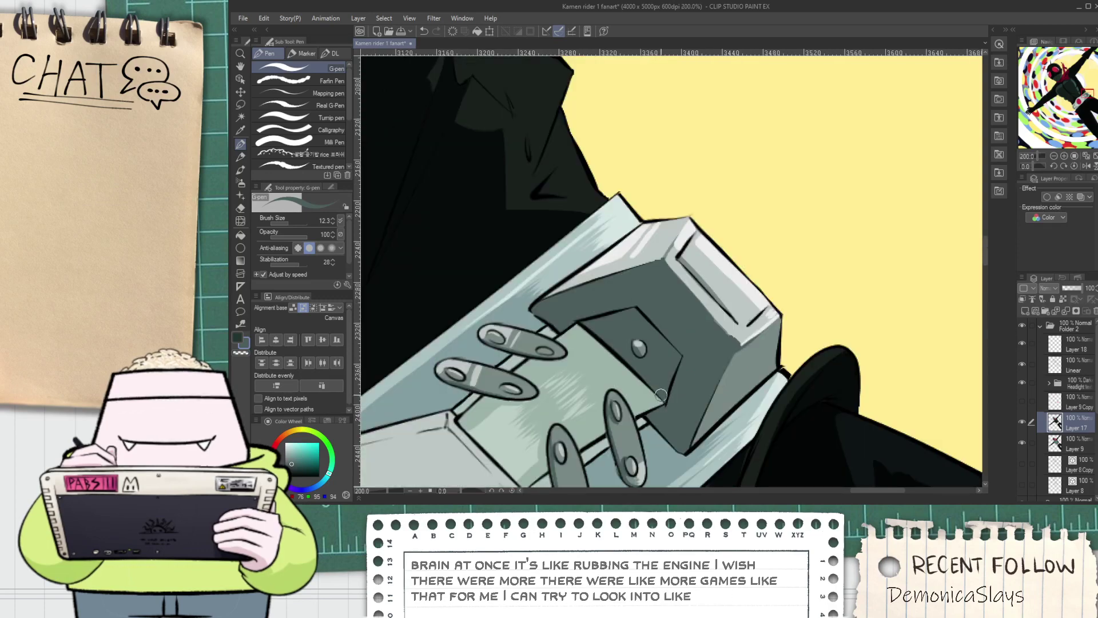
Sample a mid grey-green and draw a shadow boundary across the pale green panel, parallel to the rivet plate's edge, with the G-pen
key(i)
click(621, 368)
scroll(622, 366, up, 2)
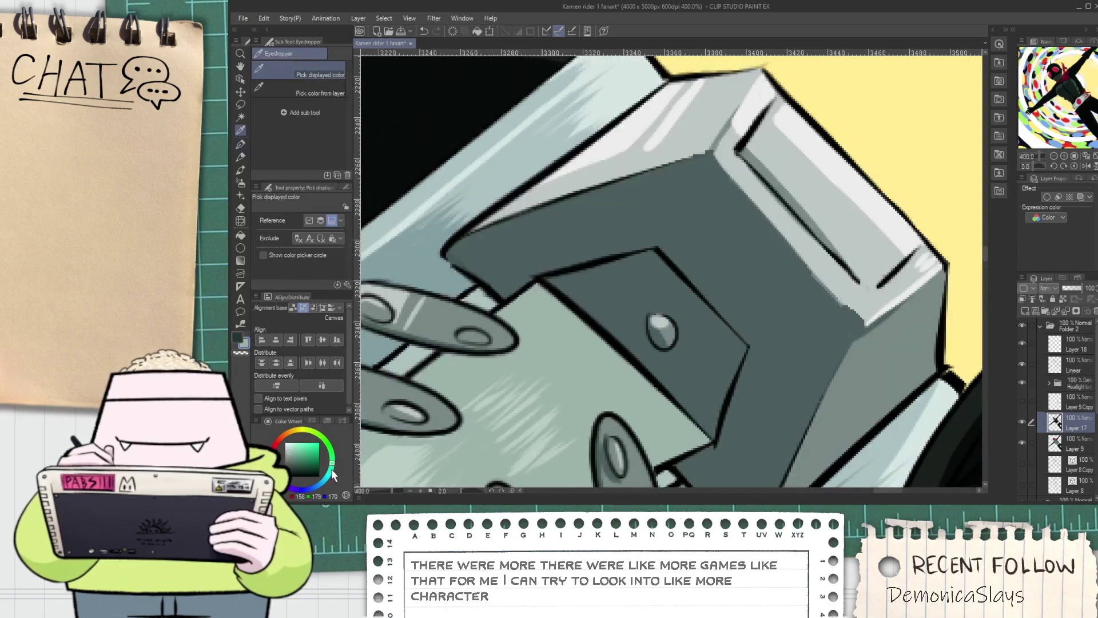
click(388, 400)
key(p)
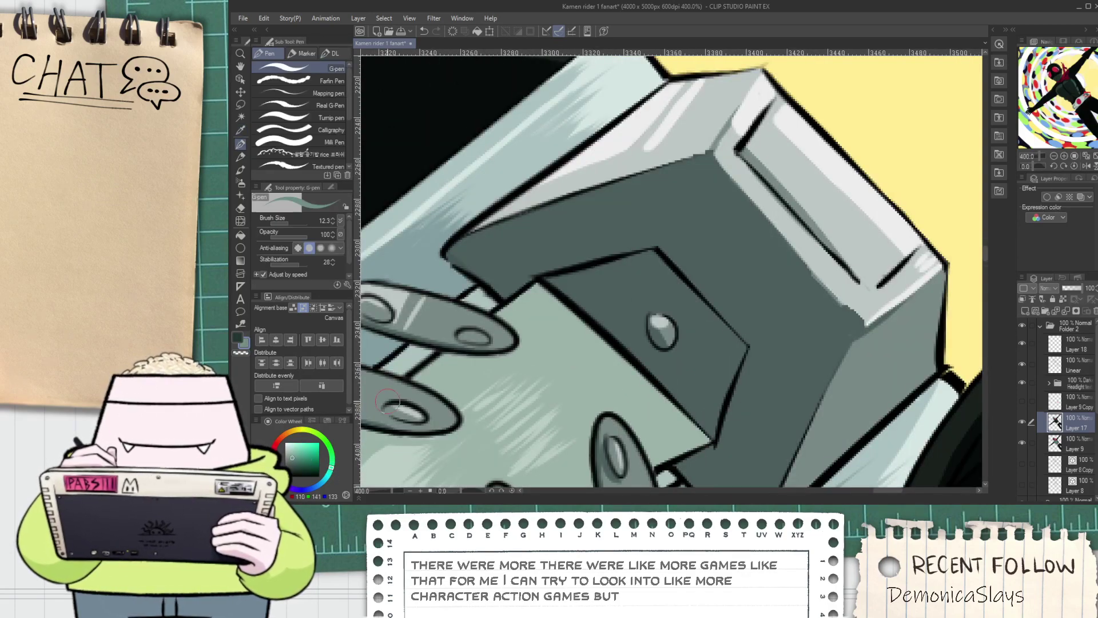
key(space)
drag(540, 369, 459, 321)
drag(437, 252, 544, 355)
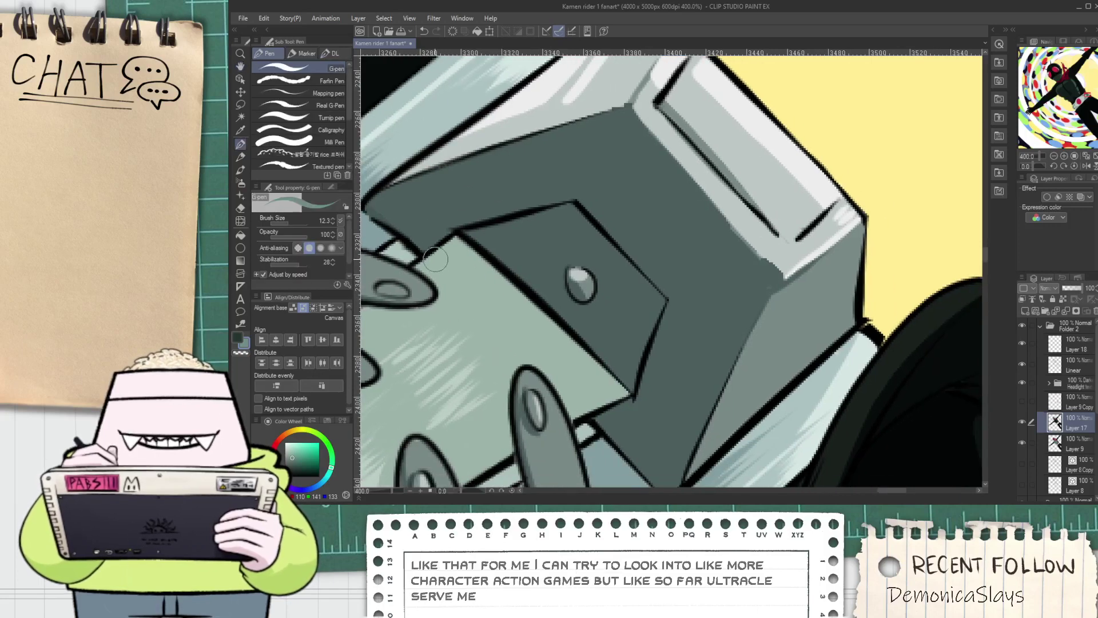
key(ctrl+z)
drag(436, 252, 587, 392)
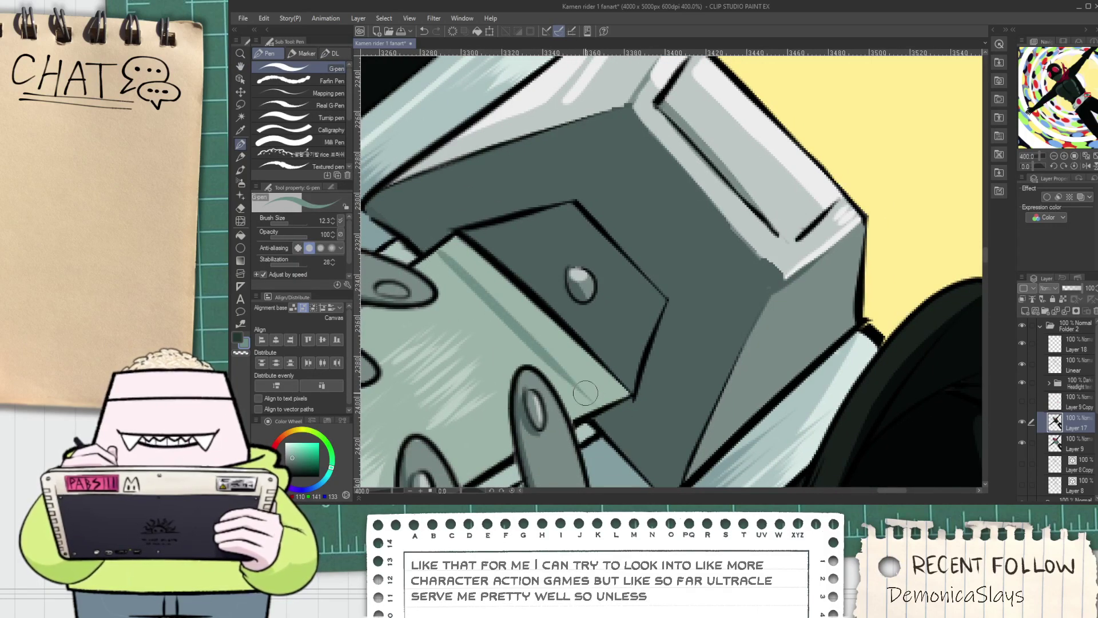
Fill the strip between the shadow boundary and the rivet plate with mid grey-green and add a thin stroke along the shadow's edge
key(g)
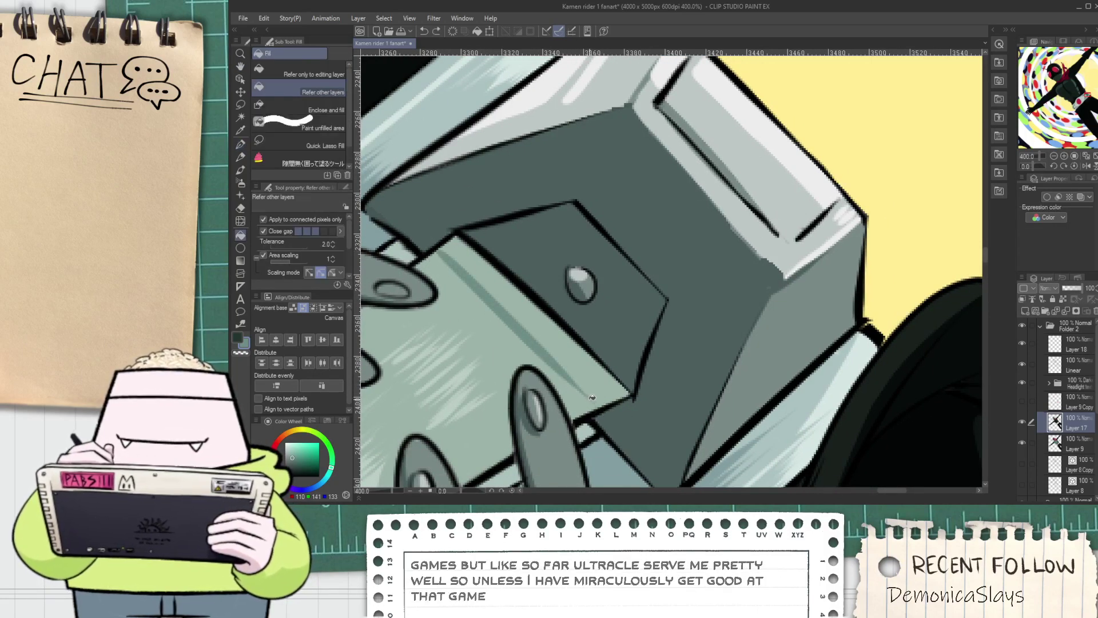
key(p)
drag(596, 406, 578, 392)
key(g)
click(584, 390)
key(p)
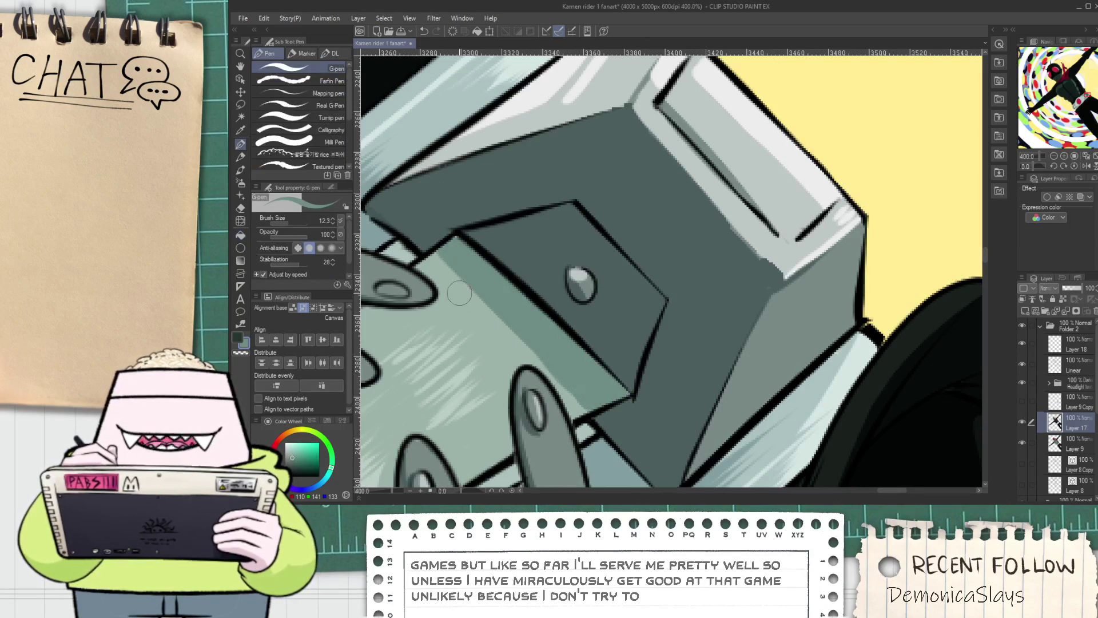
drag(438, 255, 547, 380)
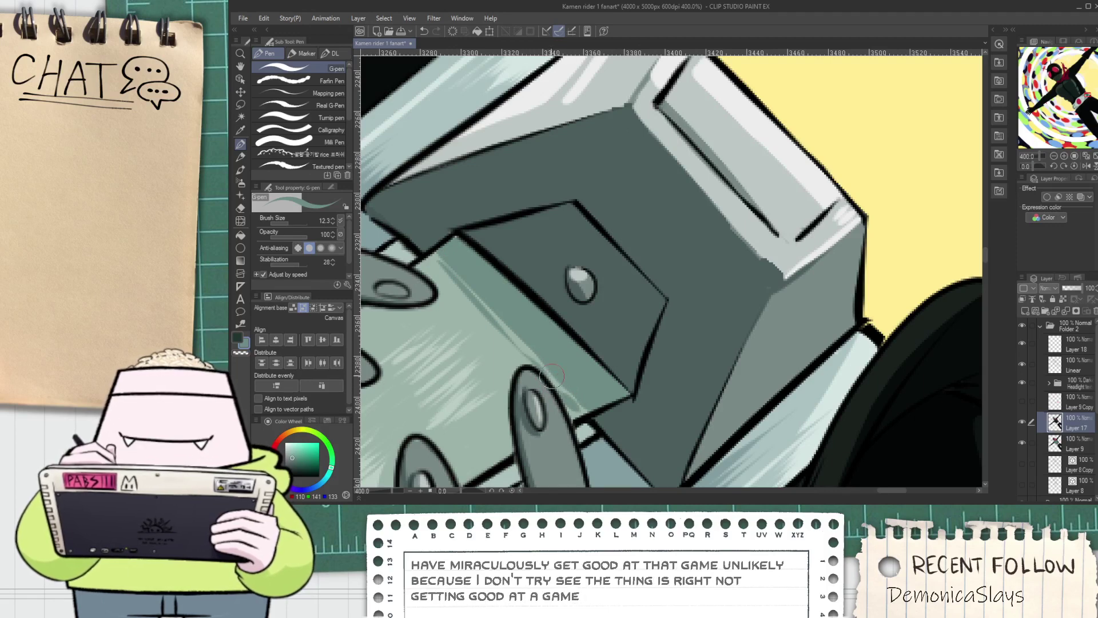
Sample the light grey of the end block's bevel and clean up the jagged border along the dark front face with the G-pen
key(i)
scroll(544, 328, down, 2)
mouse_move(642, 268)
mouse_down()
mouse_move(627, 292)
mouse_move(686, 393)
mouse_move(694, 383)
mouse_move(709, 391)
mouse_move(809, 320)
mouse_up()
scroll(628, 293, up, 1)
click(632, 308)
key(p)
scroll(638, 324, up, 1)
key(ctrl+z)
scroll(751, 360, down, 1)
key(space)
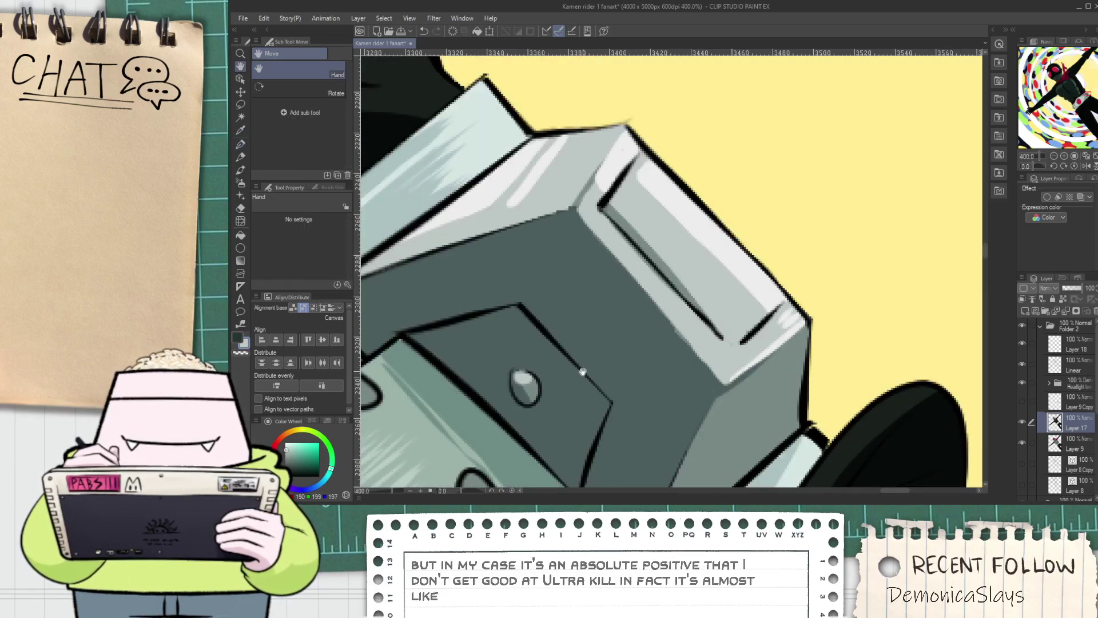
drag(577, 368, 578, 350)
scroll(507, 305, up, 1)
mouse_move(518, 279)
mouse_down()
mouse_move(680, 446)
mouse_move(611, 342)
mouse_up()
key(ctrl+z)
scroll(642, 409, down, 1)
Sample the mid grey-green from the end block's side face and paint a highlight band inside the rivet plate's upper-right edge
key(space)
key(alt)
alt+click(749, 399)
scroll(536, 286, up, 1)
drag(520, 246, 708, 422)
key(ctrl+z)
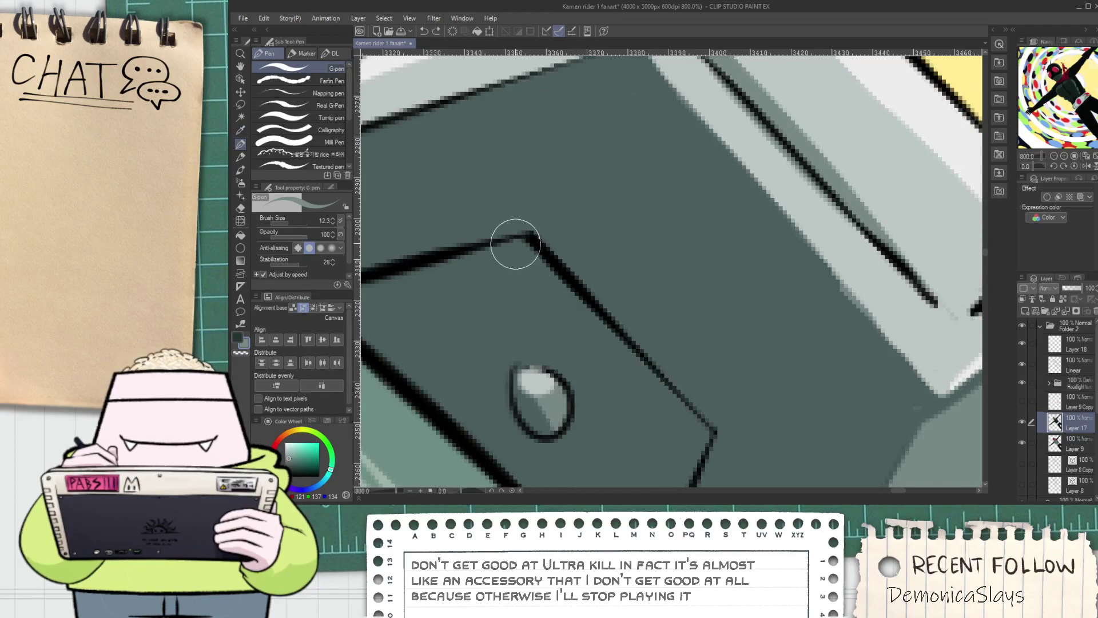
drag(516, 245, 675, 426)
drag(630, 355, 695, 427)
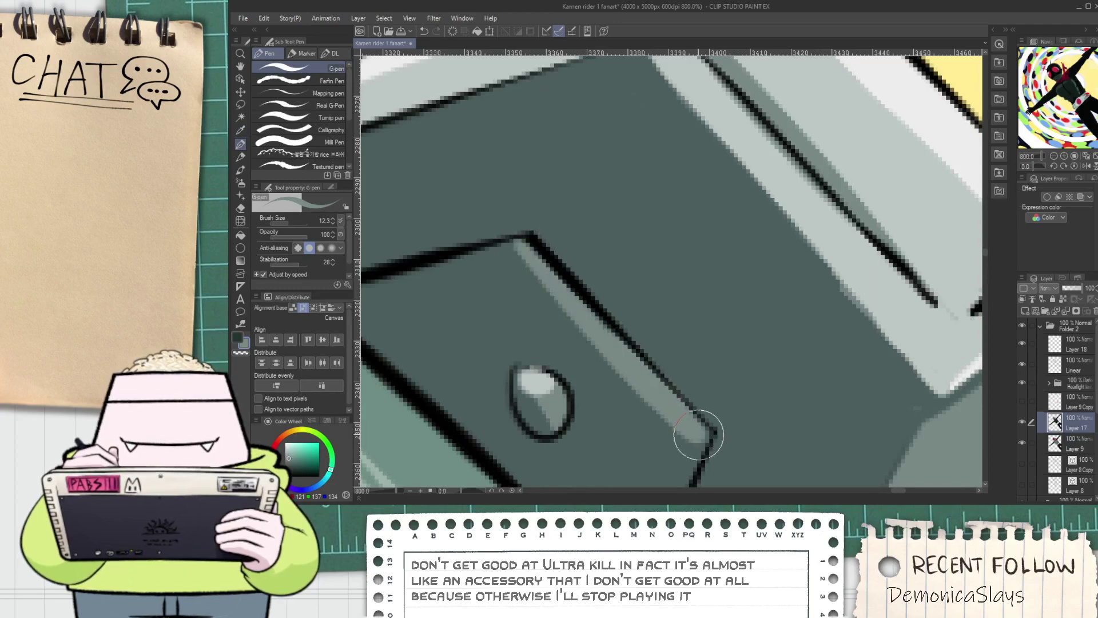
Examine the shading of the end block and of the whole belt from a wider view
scroll(667, 404, down, 5)
scroll(658, 389, up, 2)
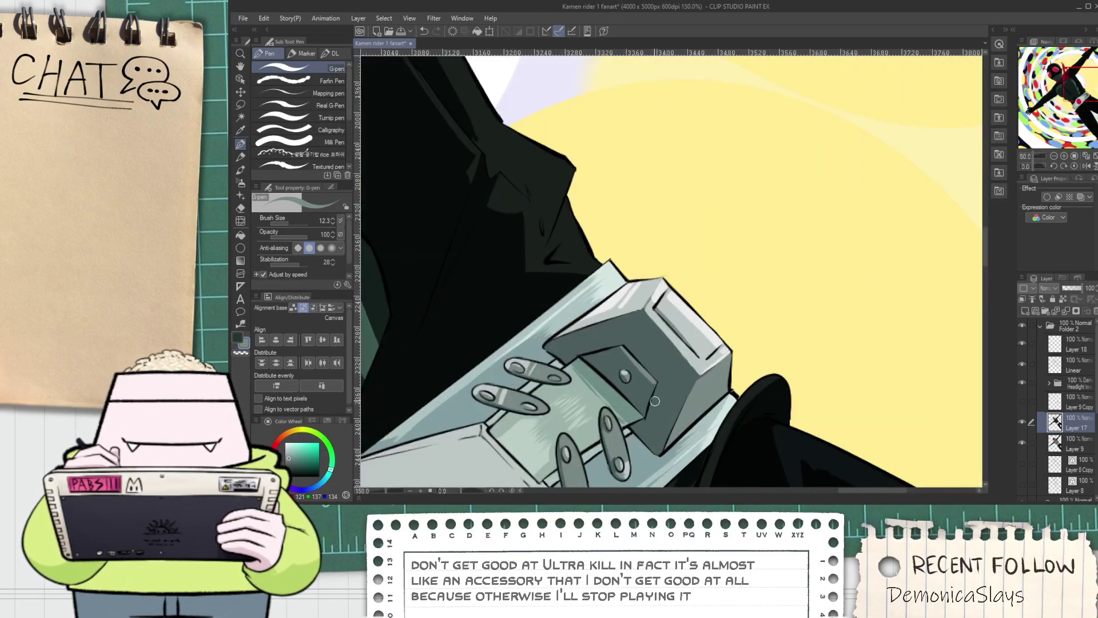
scroll(656, 384, up, 2)
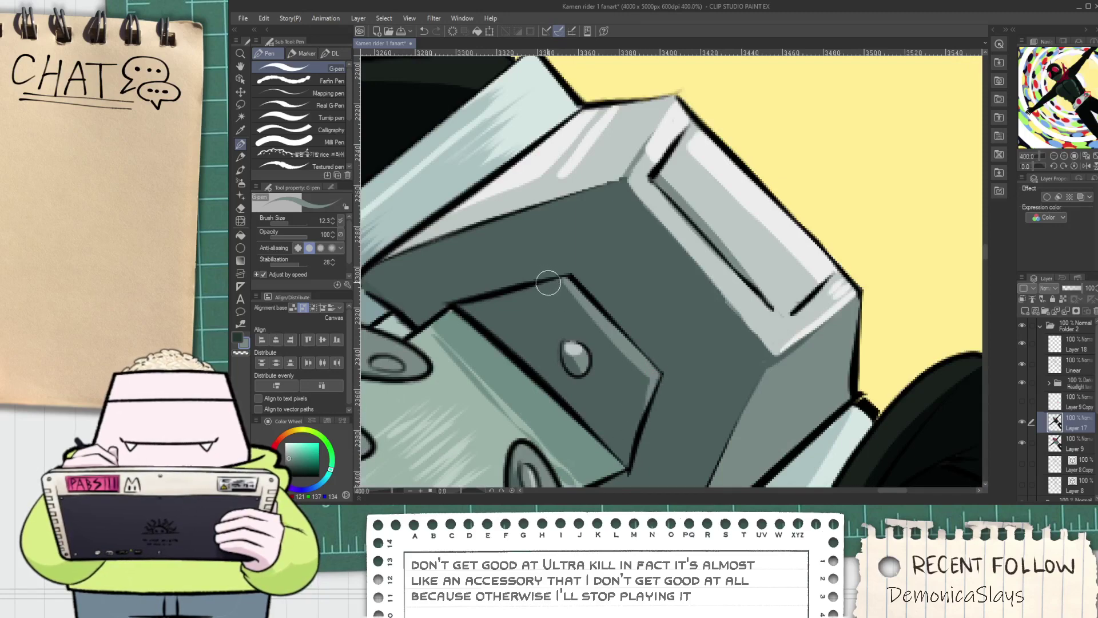
scroll(547, 281, down, 8)
key(space)
drag(554, 347, 623, 278)
scroll(566, 304, up, 1)
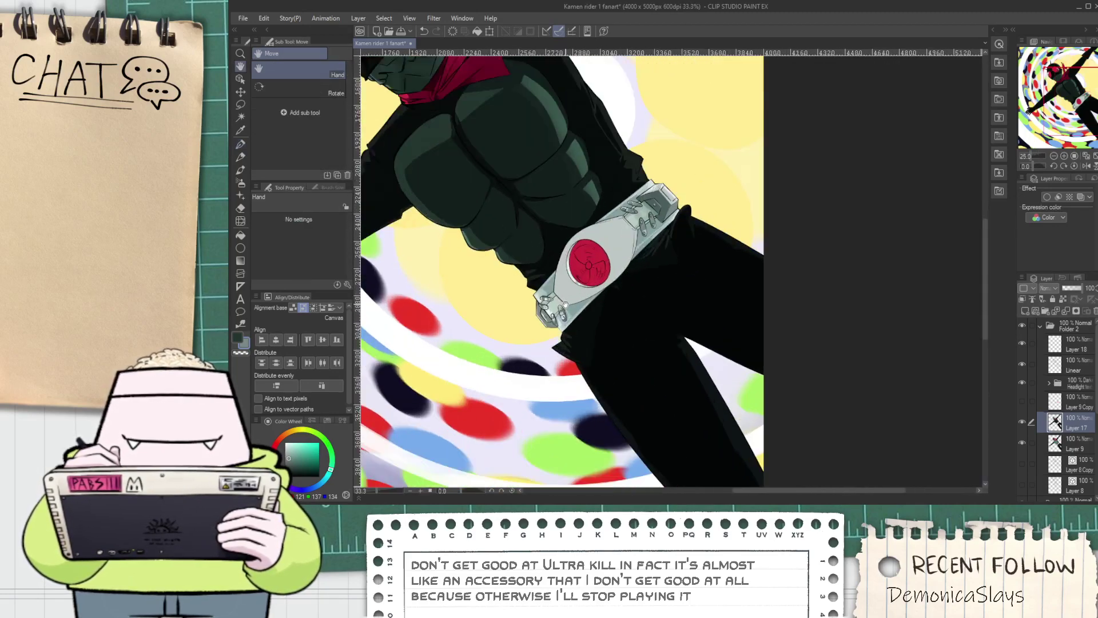
scroll(565, 305, up, 2)
scroll(515, 324, down, 1)
scroll(710, 129, up, 1)
Sample the mid grey-green from the end block and select both grey areas of the belt's central plate around the red disc
alt+click(713, 138)
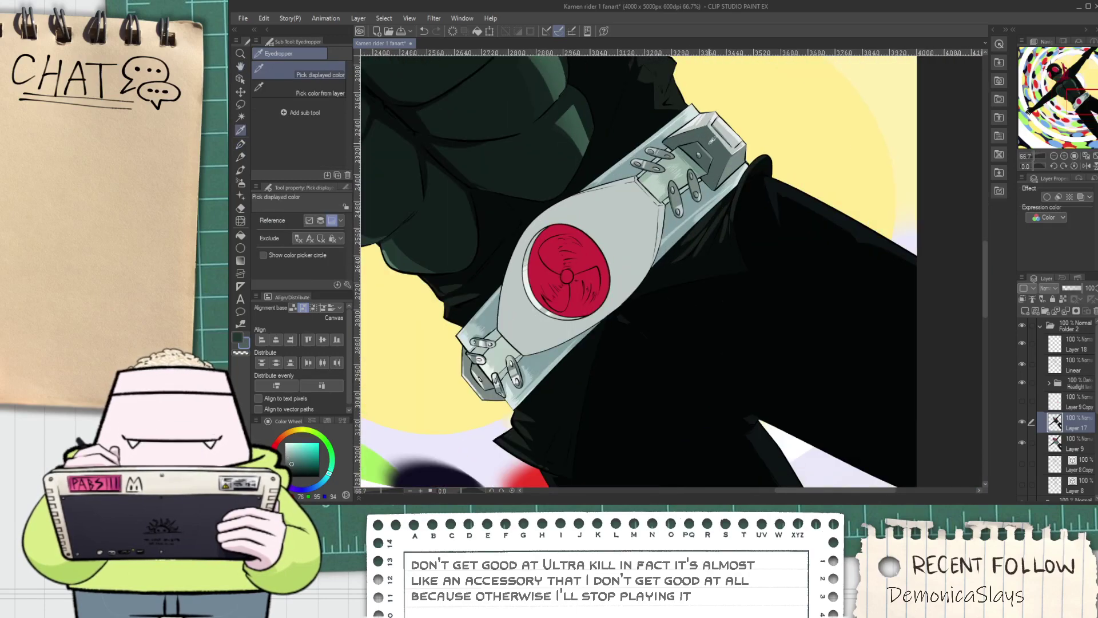
key(space)
scroll(743, 124, up, 2)
alt+click(711, 229)
scroll(711, 230, down, 2)
key(space)
drag(519, 357, 515, 327)
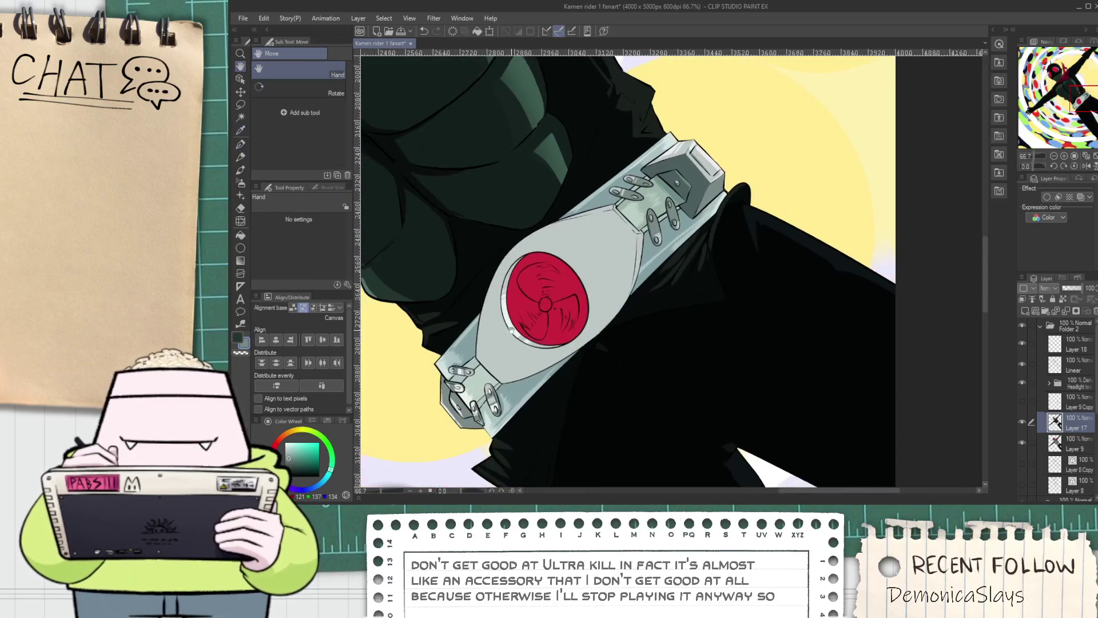
scroll(514, 326, up, 1)
key(w)
click(529, 356)
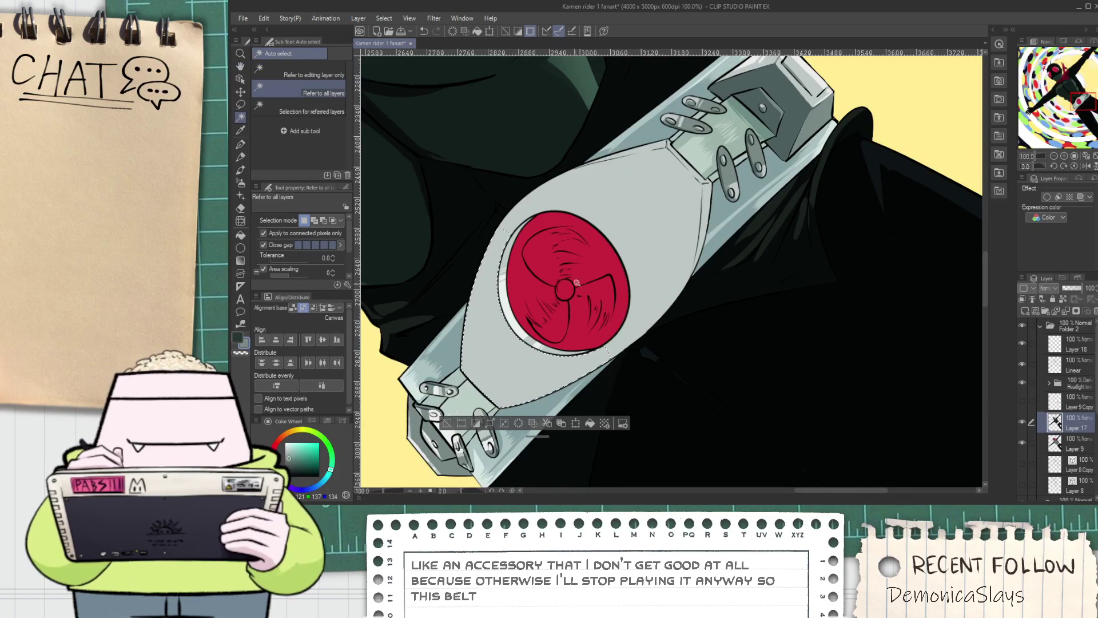
shift+click(622, 256)
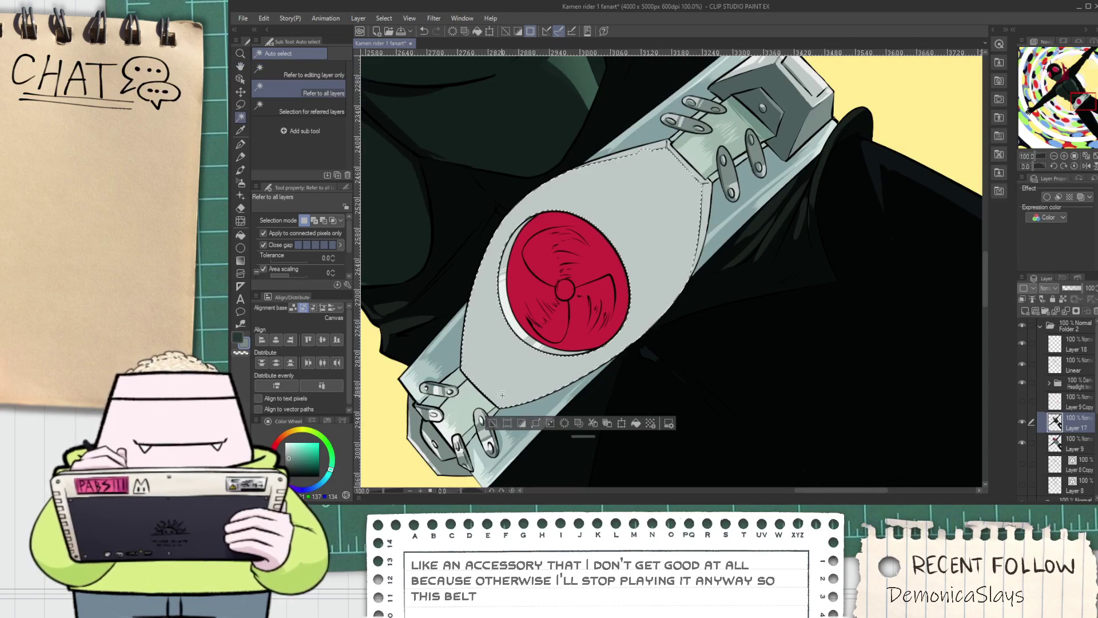
scroll(556, 347, up, 1)
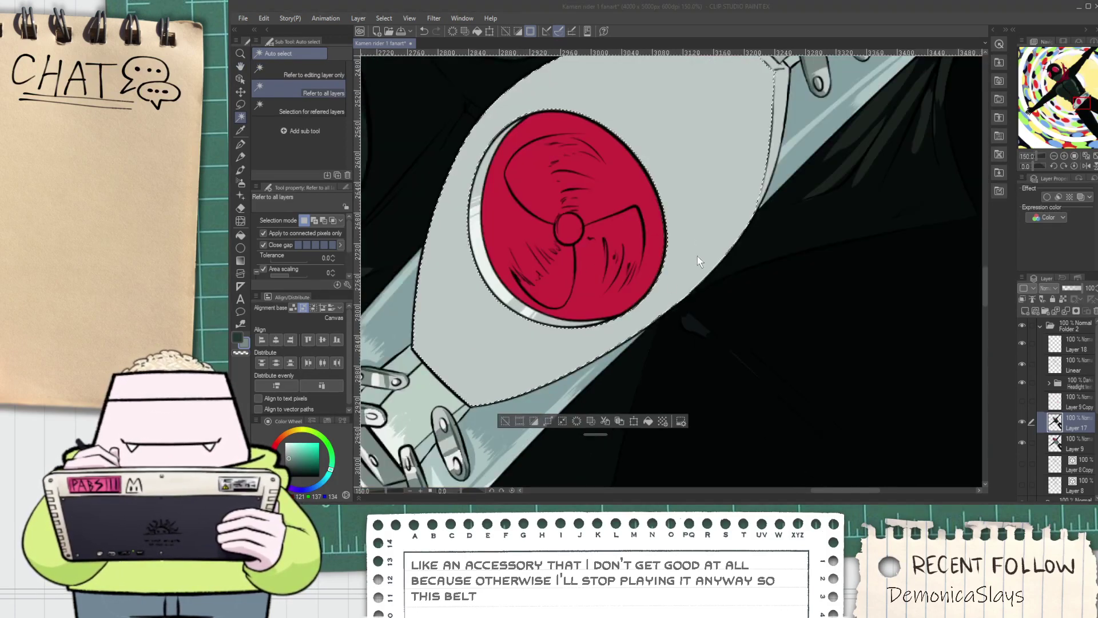
scroll(538, 292, down, 1)
drag(509, 185, 553, 251)
Outline the light area at the central plate's lower end with a mid grey-green G-pen line, undoing unsatisfactory strokes
key(p)
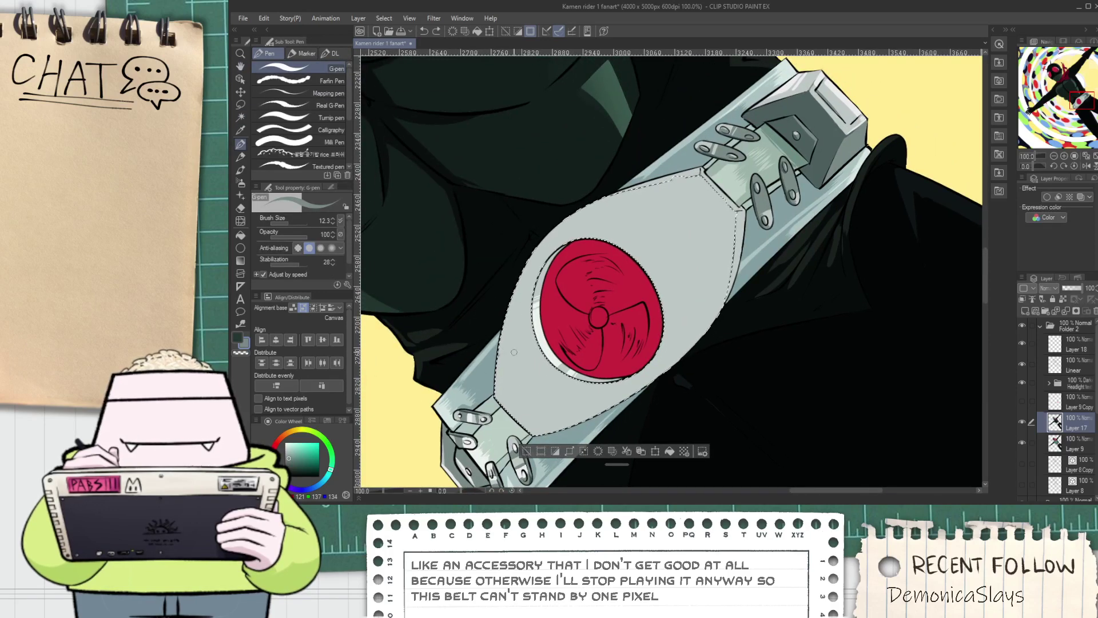
key(ctrl+z)
key(ctrl+z)
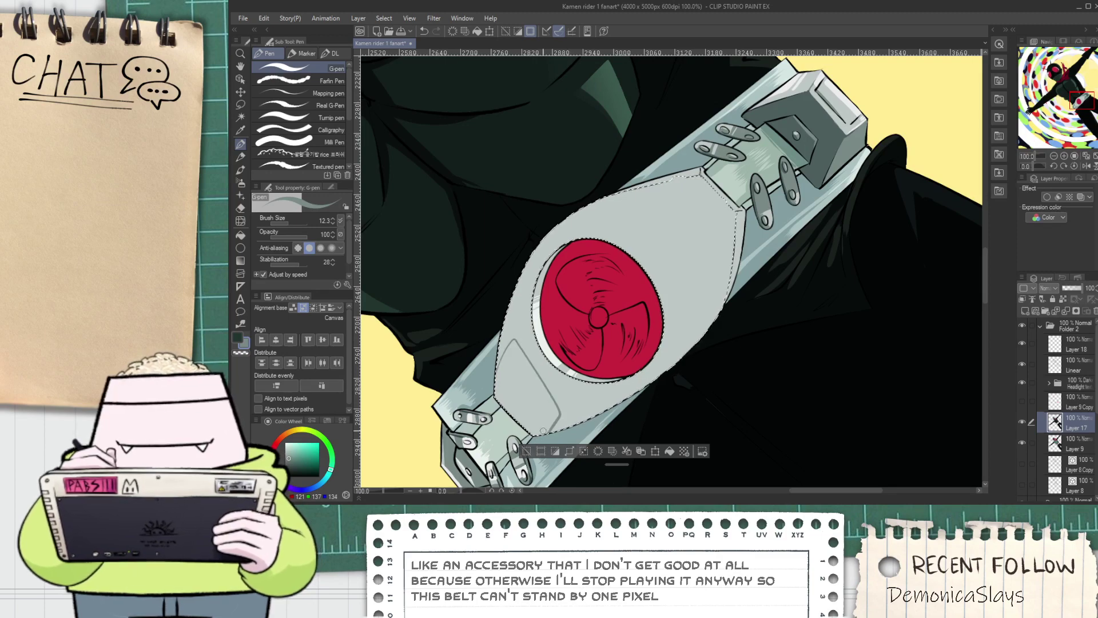
key(ctrl+z)
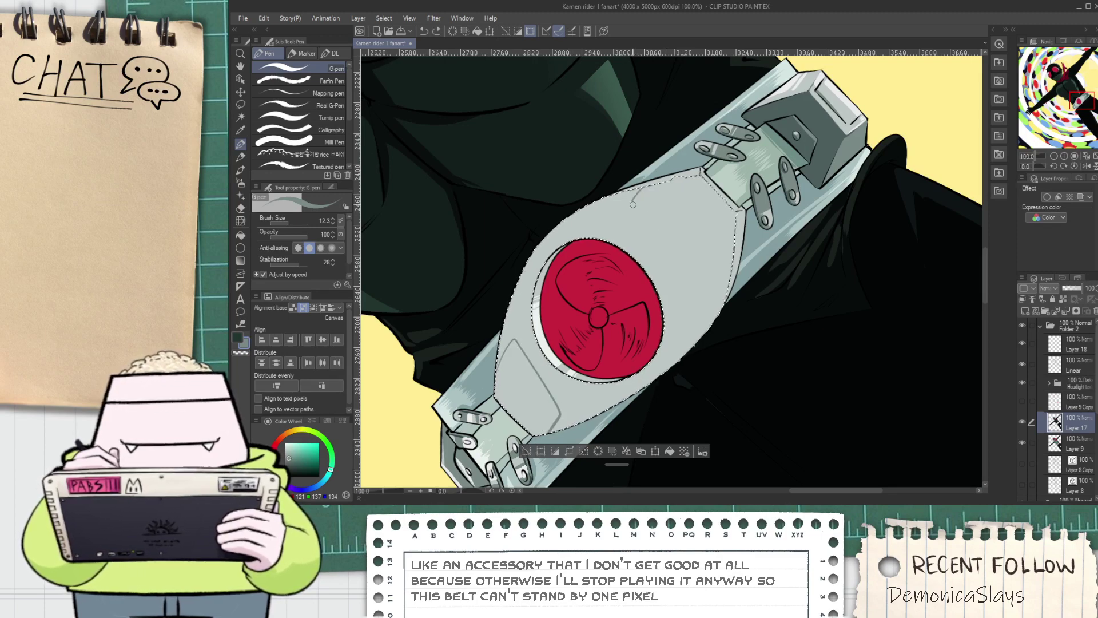
Straighten the uneven selection border along the central plate's upper edge with the Lasso
scroll(664, 166, up, 7)
scroll(704, 241, down, 2)
drag(695, 280, 617, 261)
key(m)
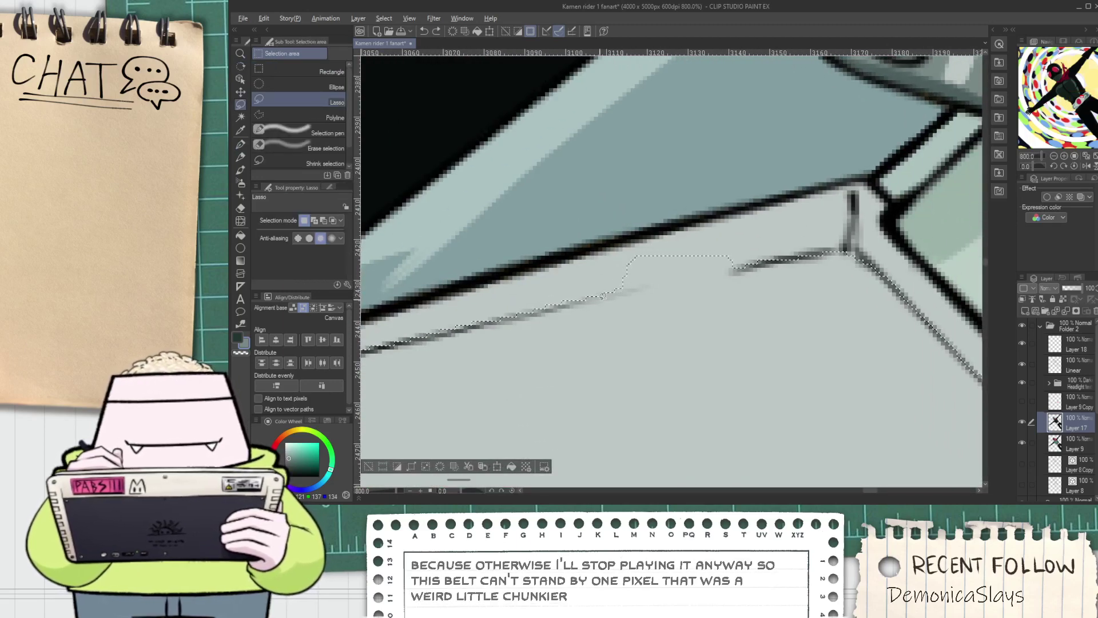
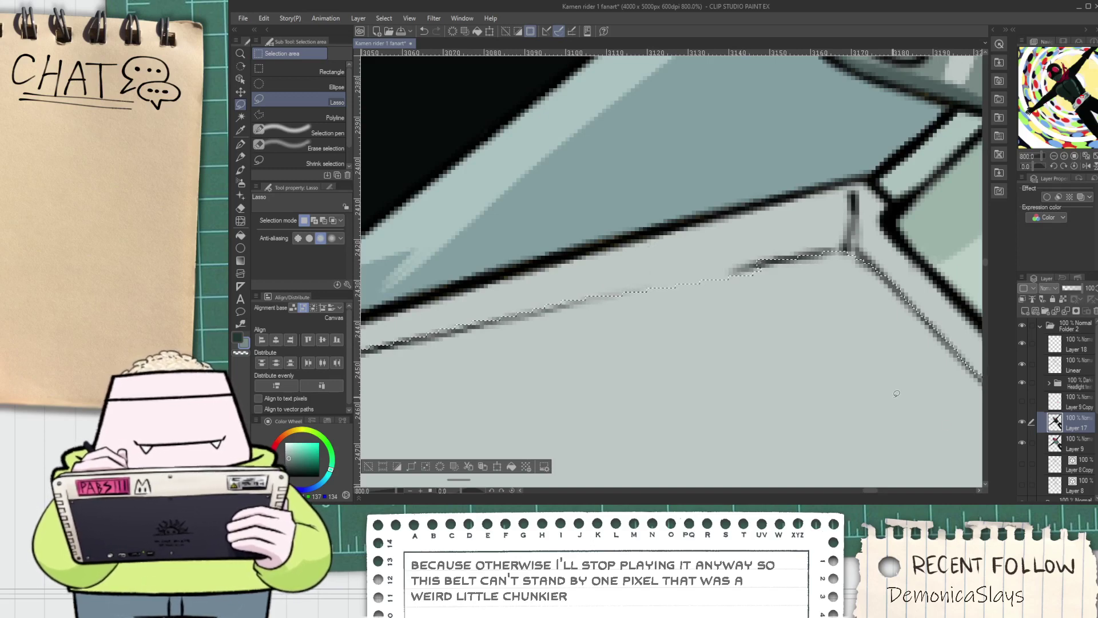
On the layer below Layer 17, touch up the missed pixels along the black outline at the central plate's upper end with the G-pen
click(1060, 449)
key(p)
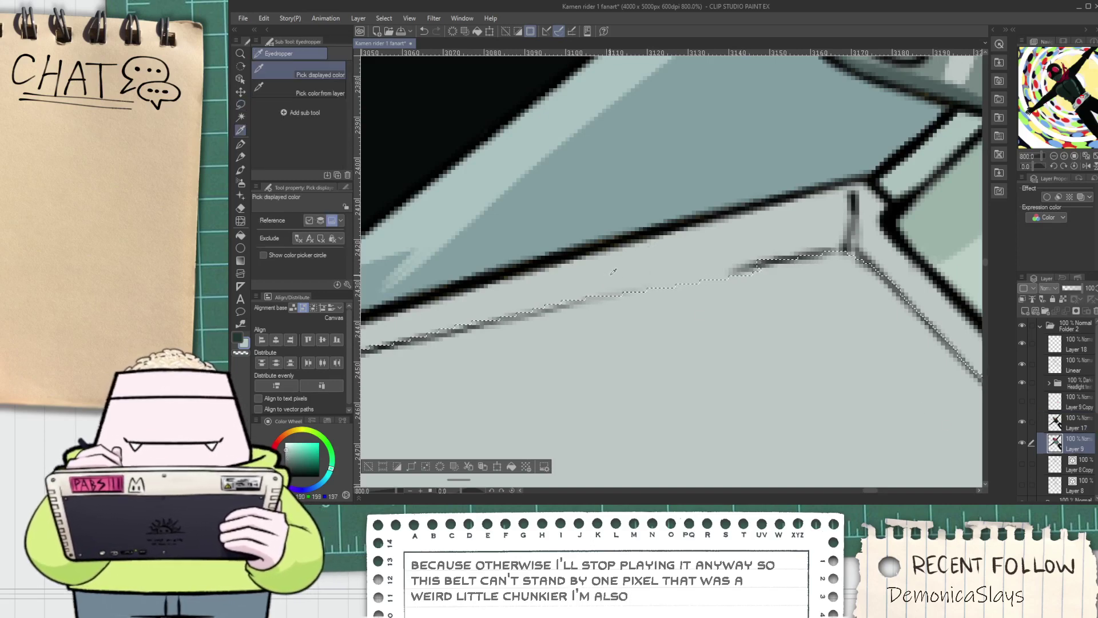
scroll(543, 222, up, 2)
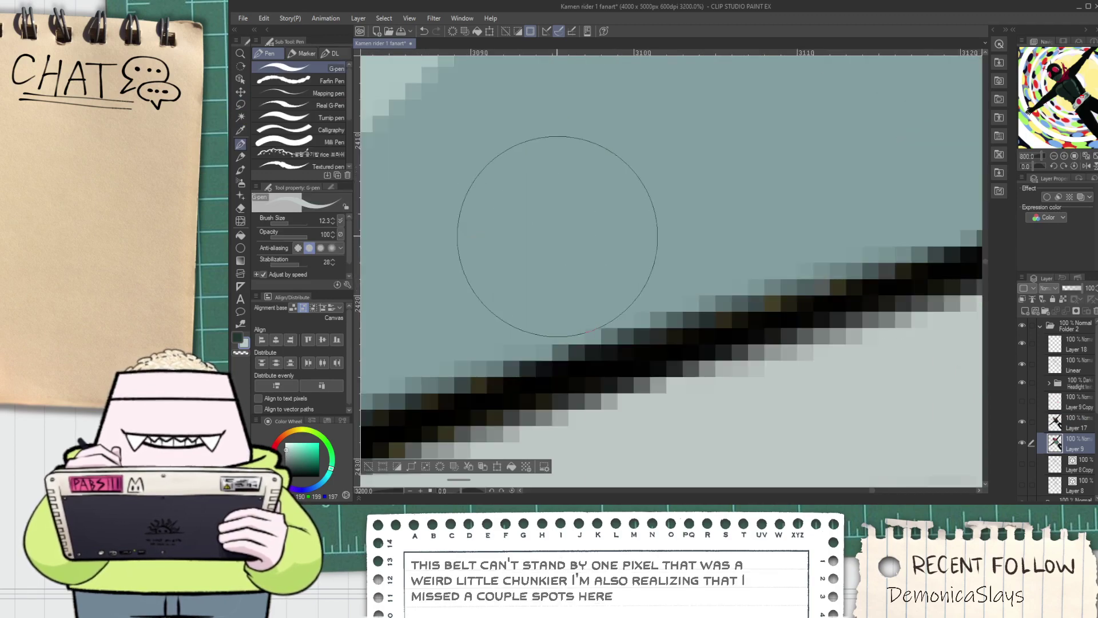
key(space)
drag(706, 339, 662, 315)
scroll(662, 316, down, 10)
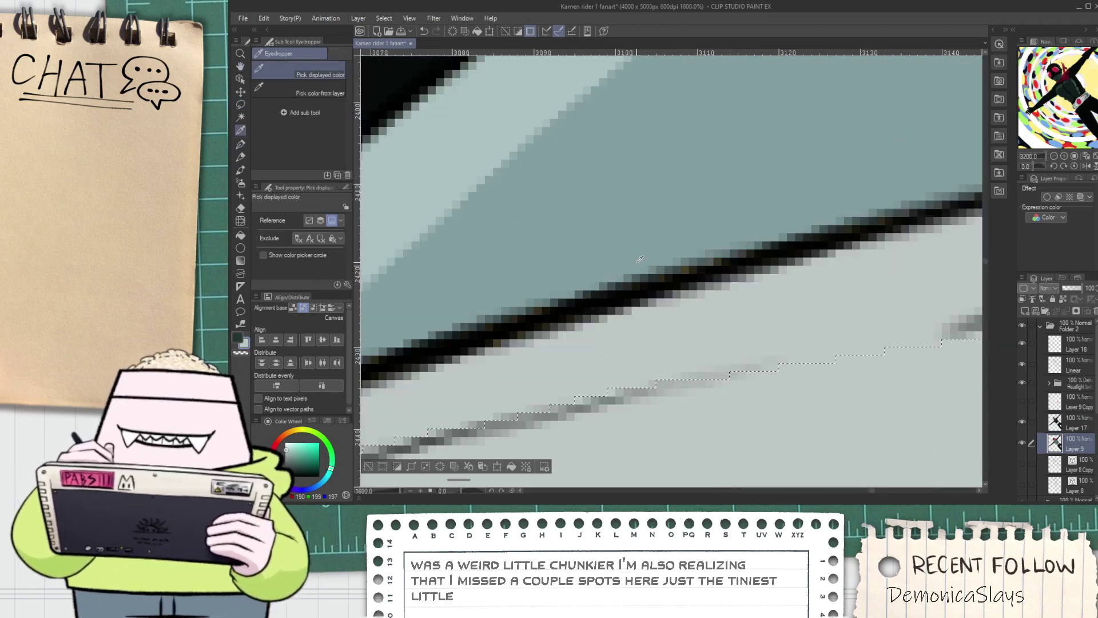
key(i)
scroll(678, 284, up, 8)
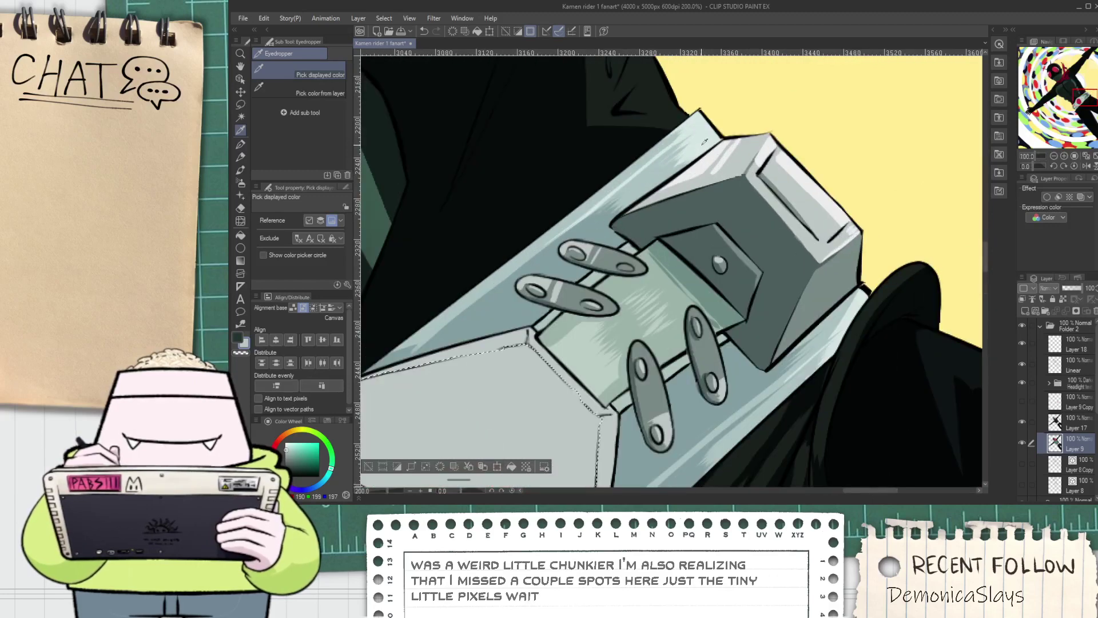
key(p)
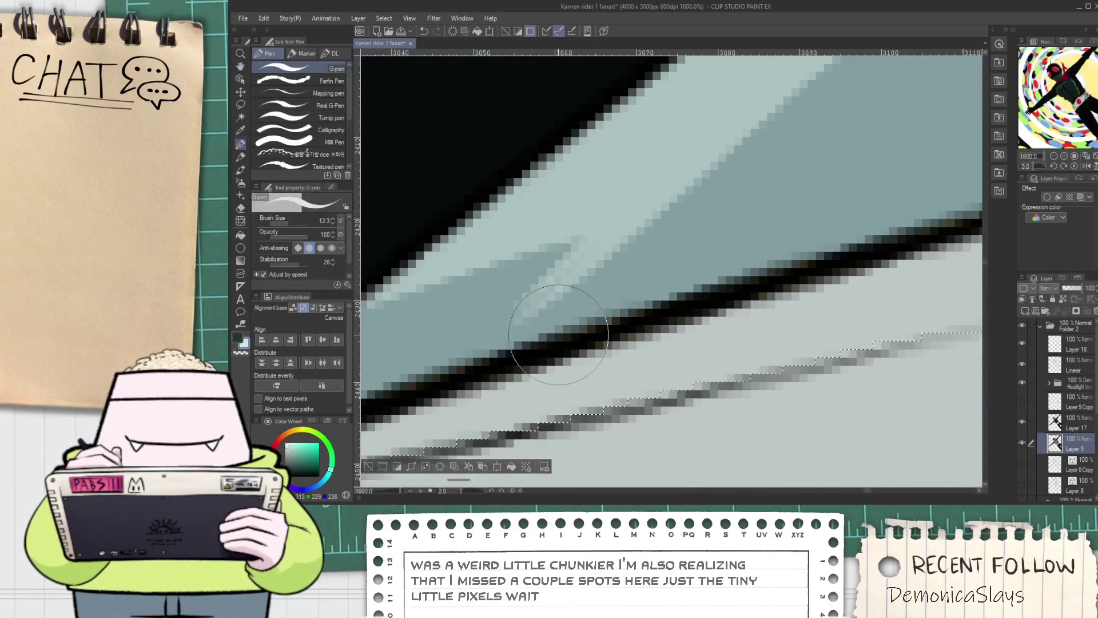
drag(697, 302, 929, 246)
mouse_move(844, 252)
mouse_down()
mouse_move(668, 294)
mouse_move(938, 218)
mouse_move(848, 259)
mouse_up()
scroll(848, 259, down, 10)
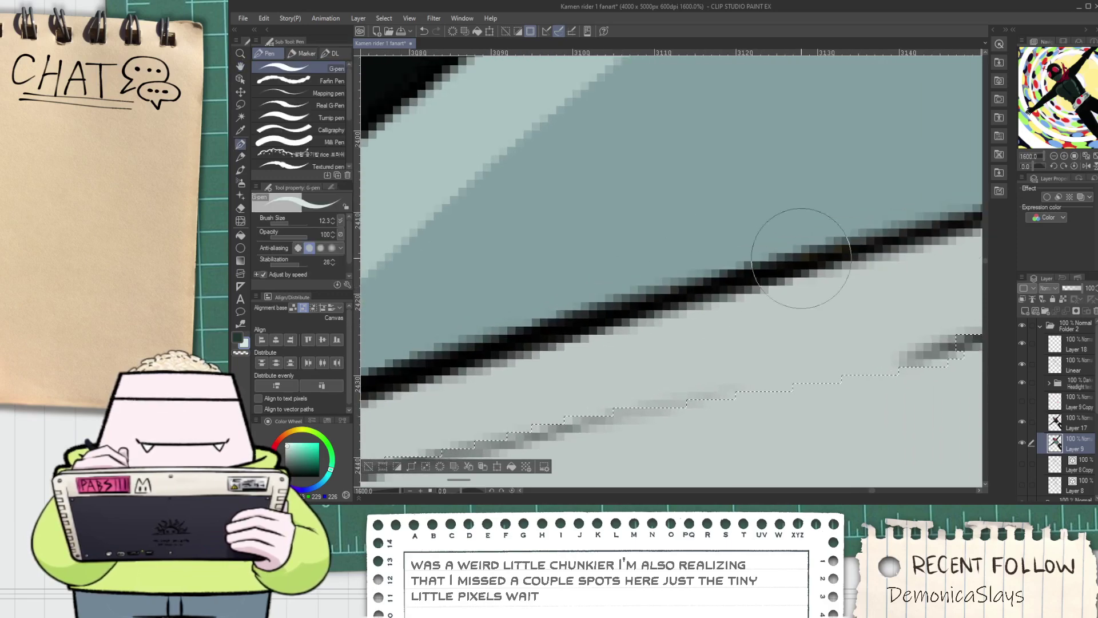
Sample the mid grey-green again and outline an angular light area at the central plate's upper end, undoing unsatisfactory strokes
key(space)
scroll(890, 238, down, 1)
drag(887, 373, 812, 361)
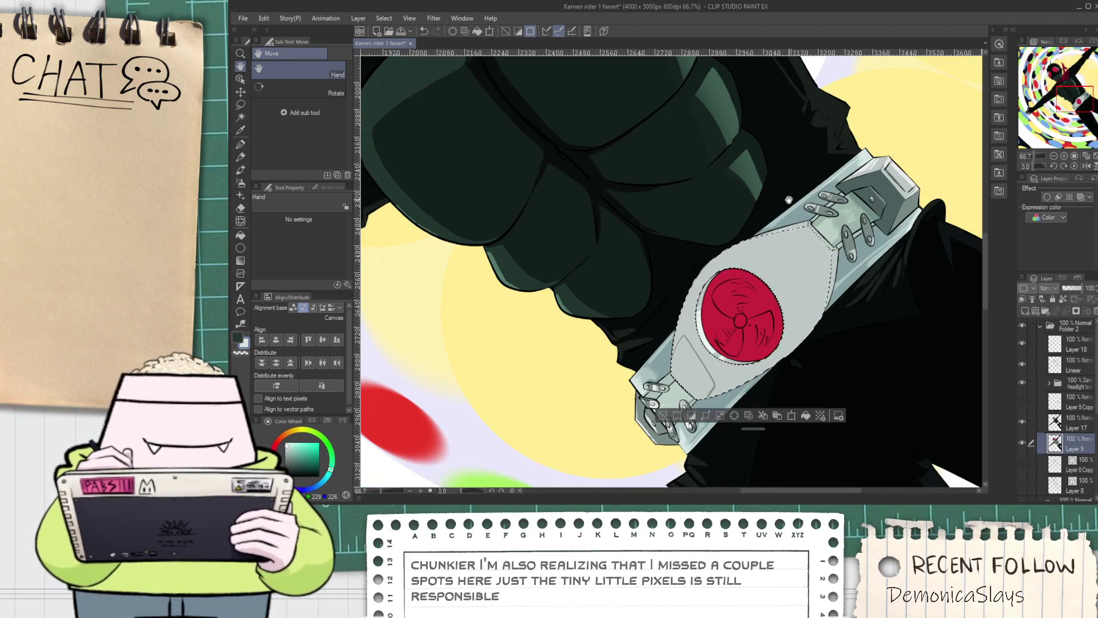
scroll(704, 367, up, 7)
alt+click(728, 424)
scroll(728, 417, down, 6)
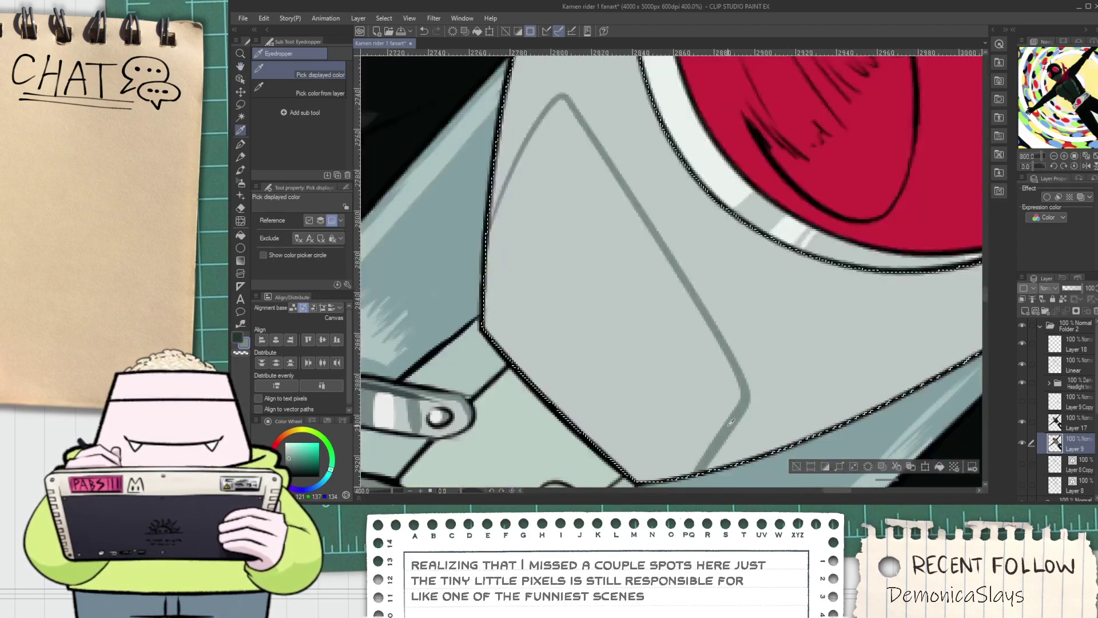
key(space)
mouse_move(818, 170)
mouse_down()
mouse_move(647, 215)
mouse_move(606, 255)
mouse_move(582, 257)
mouse_move(727, 407)
mouse_up()
scroll(647, 215, up, 1)
key(ctrl+z)
key(ctrl+z)
key(ctrl+z)
key(ctrl+z)
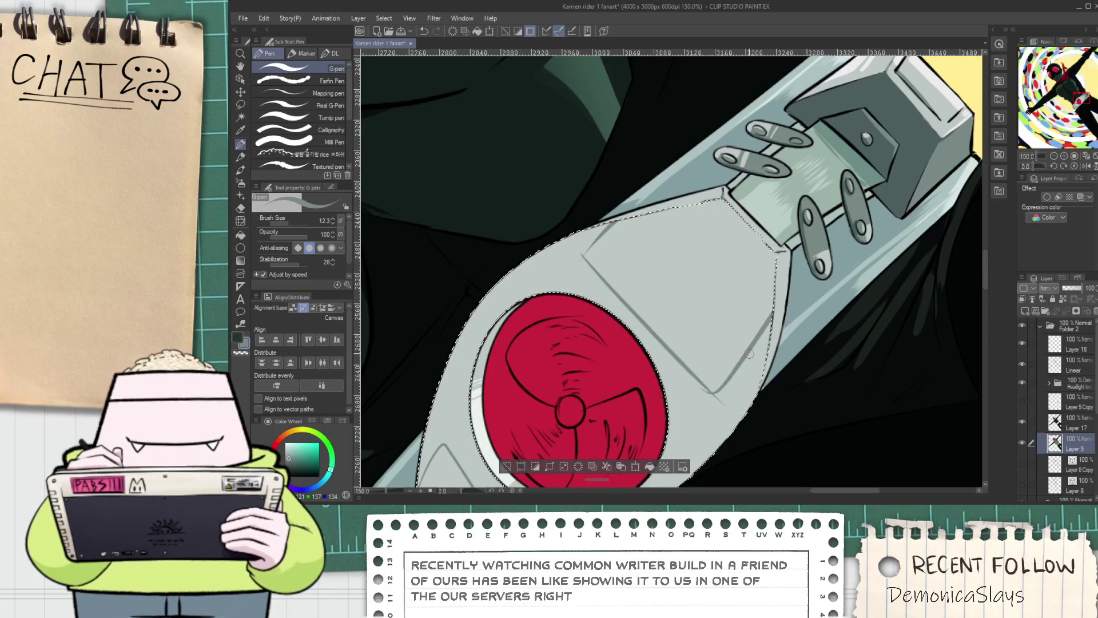
Fill the central plate around the red disc with mid grey-green between the two end outlines and check the lower end's edge
key(g)
scroll(663, 387, down, 3)
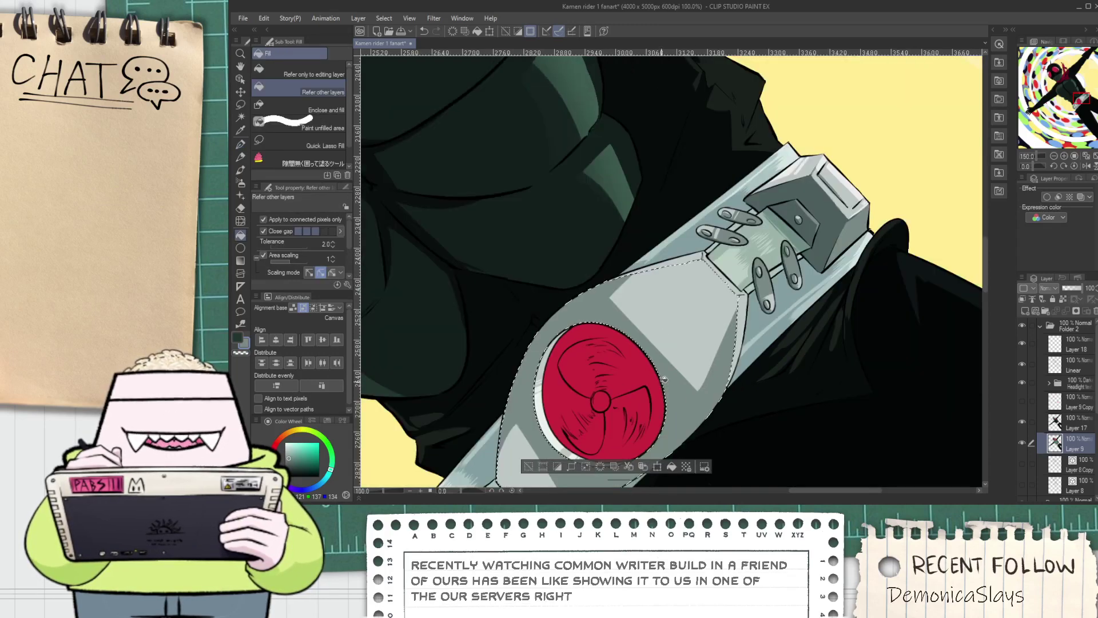
scroll(668, 387, up, 6)
key(p)
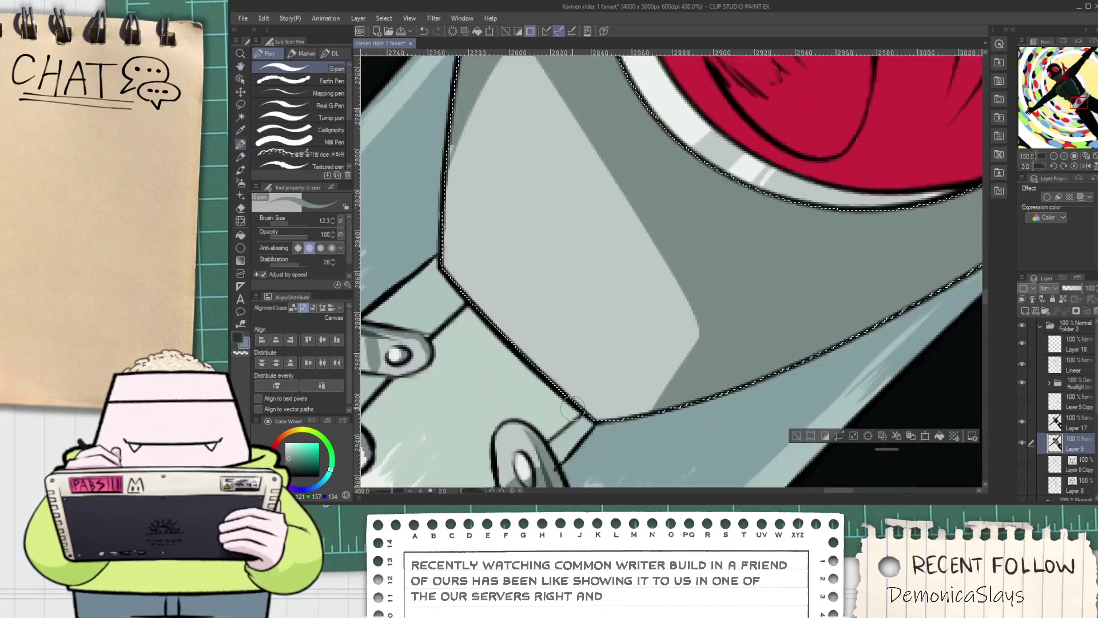
key(h)
scroll(715, 302, down, 5)
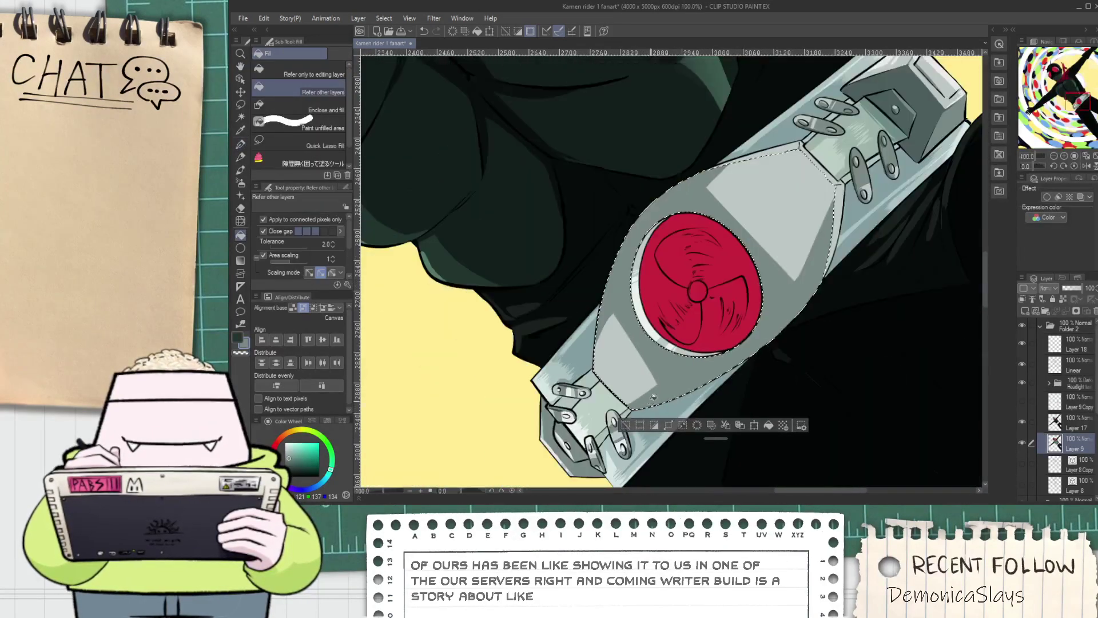
Try a smaller, round-cornered light area at the central plate's upper end, outlining it with the G-pen and filling around it mid grey-green
scroll(716, 302, up, 3)
key(p)
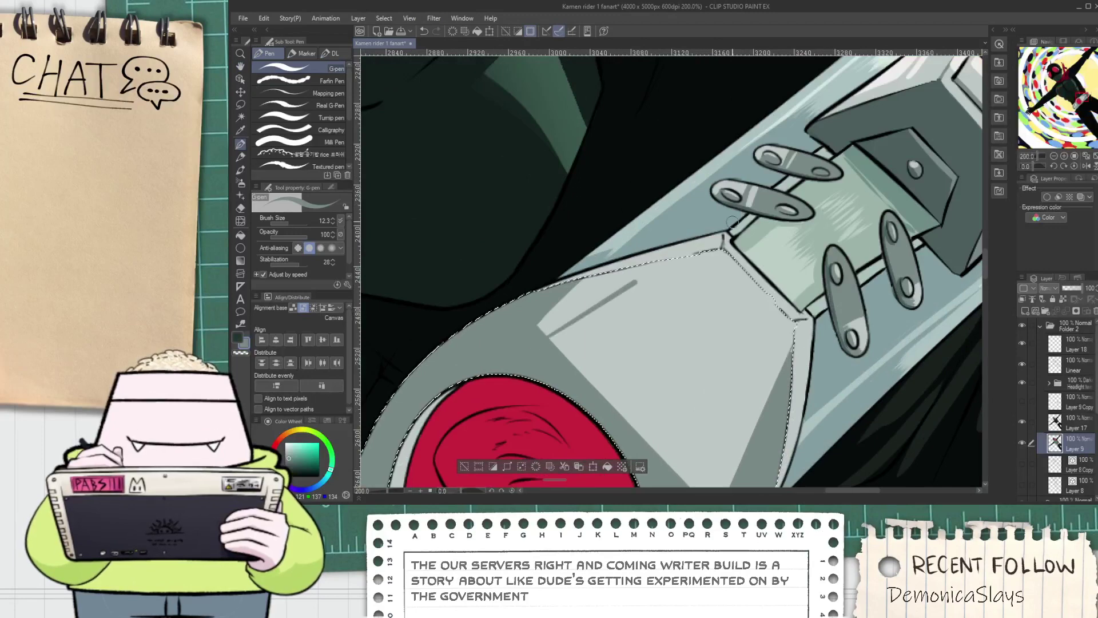
drag(675, 257, 685, 252)
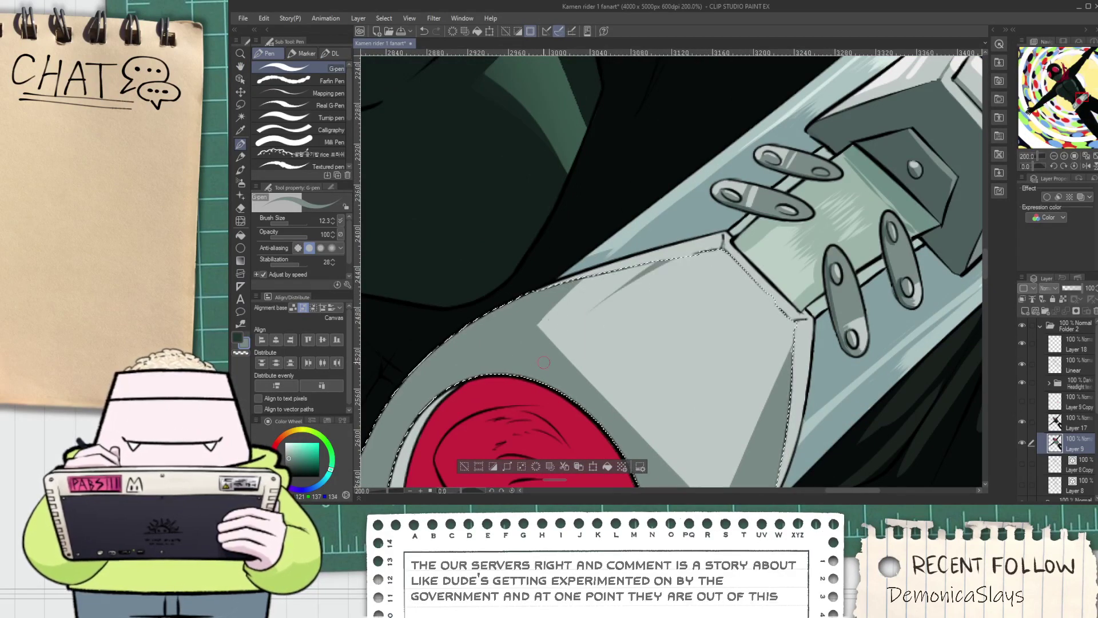
key(ctrl+z)
key(ctrl+z)
drag(719, 252, 766, 478)
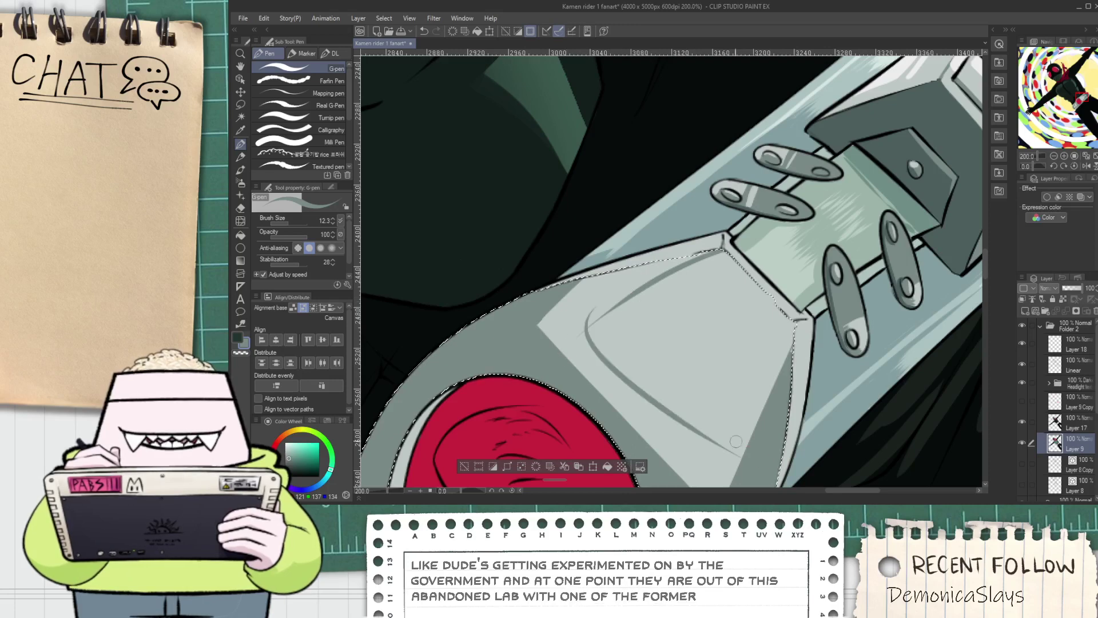
key(ctrl+z)
drag(720, 252, 780, 483)
key(ctrl+z)
mouse_move(720, 252)
mouse_down()
mouse_move(581, 334)
mouse_move(729, 466)
mouse_move(743, 429)
mouse_move(742, 439)
mouse_up()
key(ctrl+z)
key(ctrl+z)
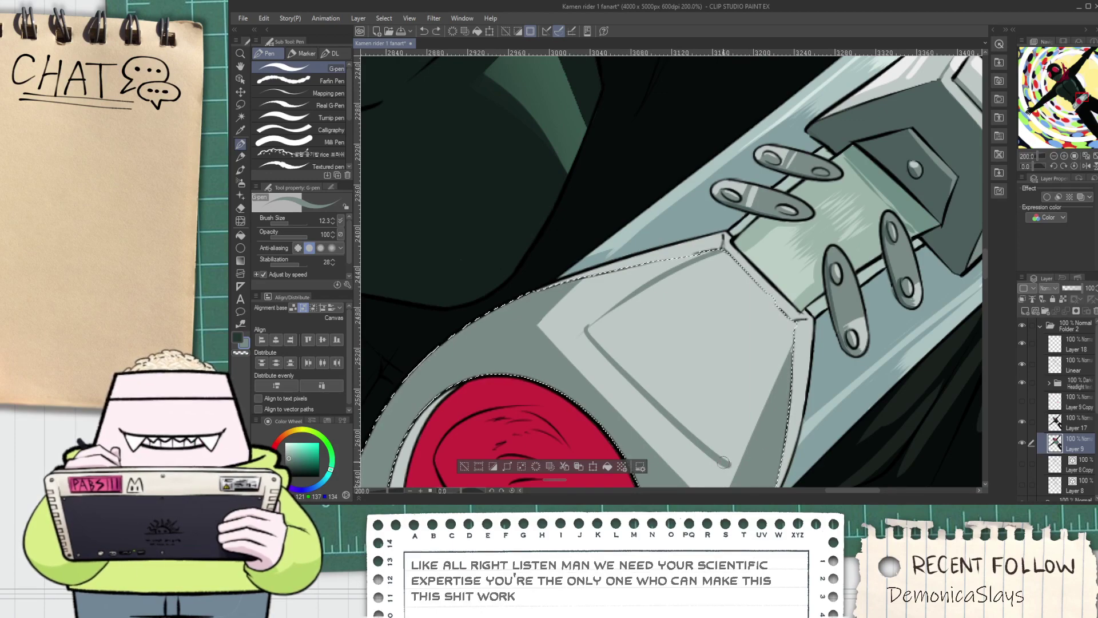
key(g)
click(708, 454)
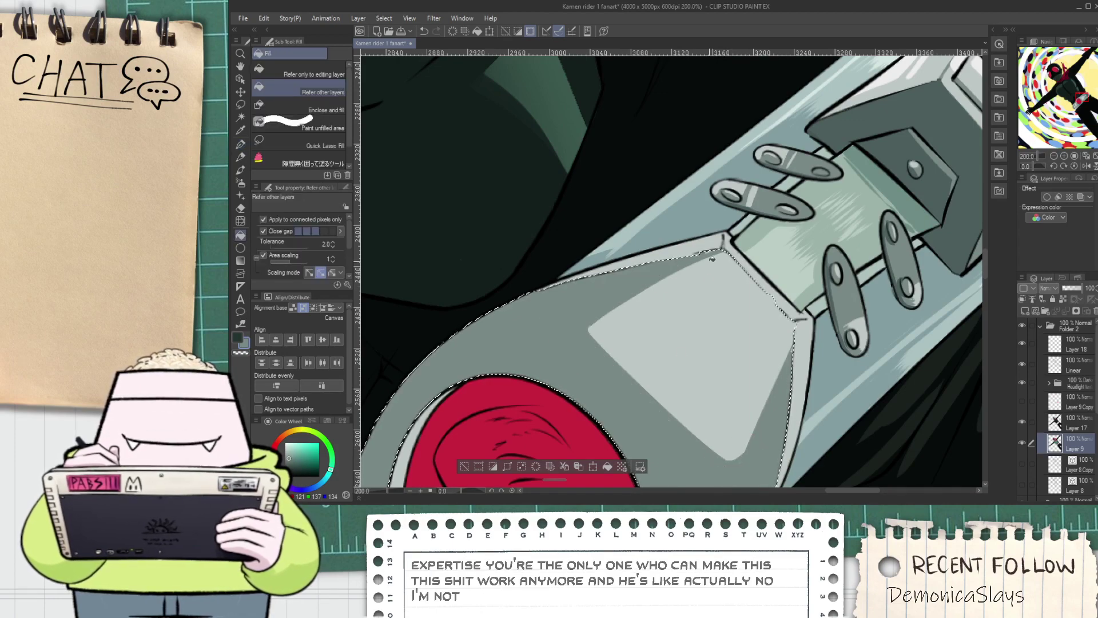
Try narrowing the light area at the central plate's lower end with a G-pen outline and a mid grey-green fill
scroll(714, 269, down, 4)
drag(710, 329, 704, 303)
scroll(705, 303, up, 4)
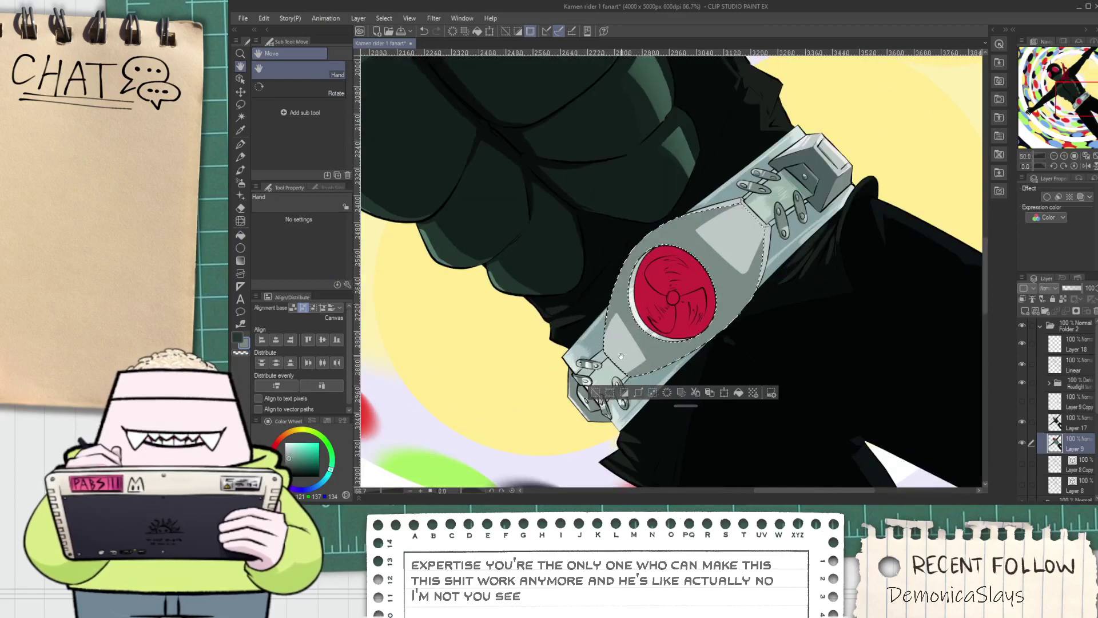
key(e)
key(p)
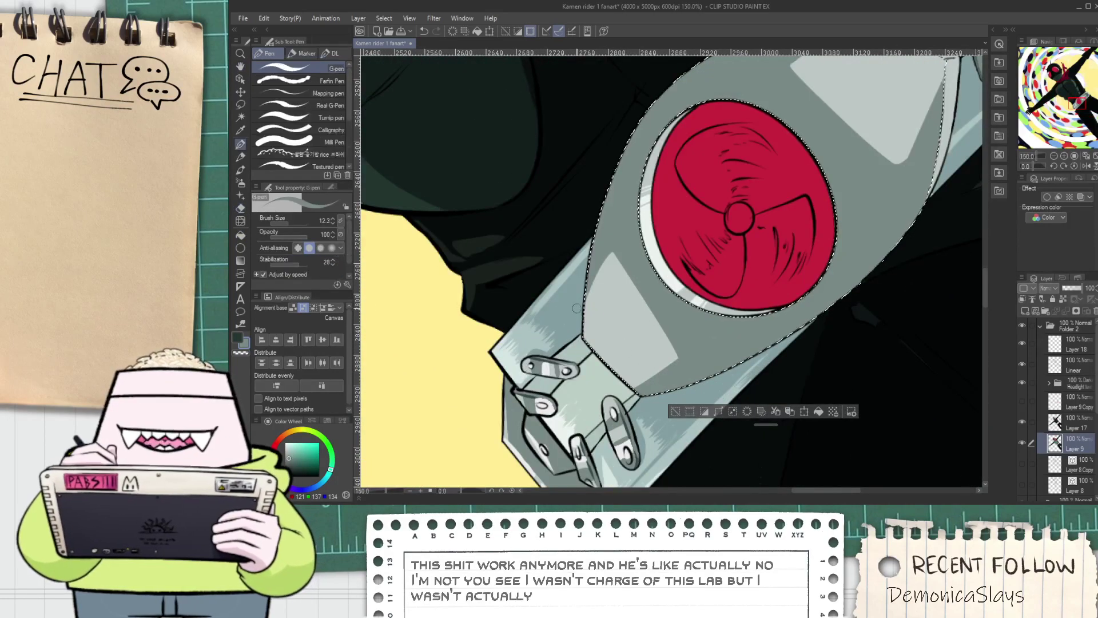
scroll(565, 319, up, 1)
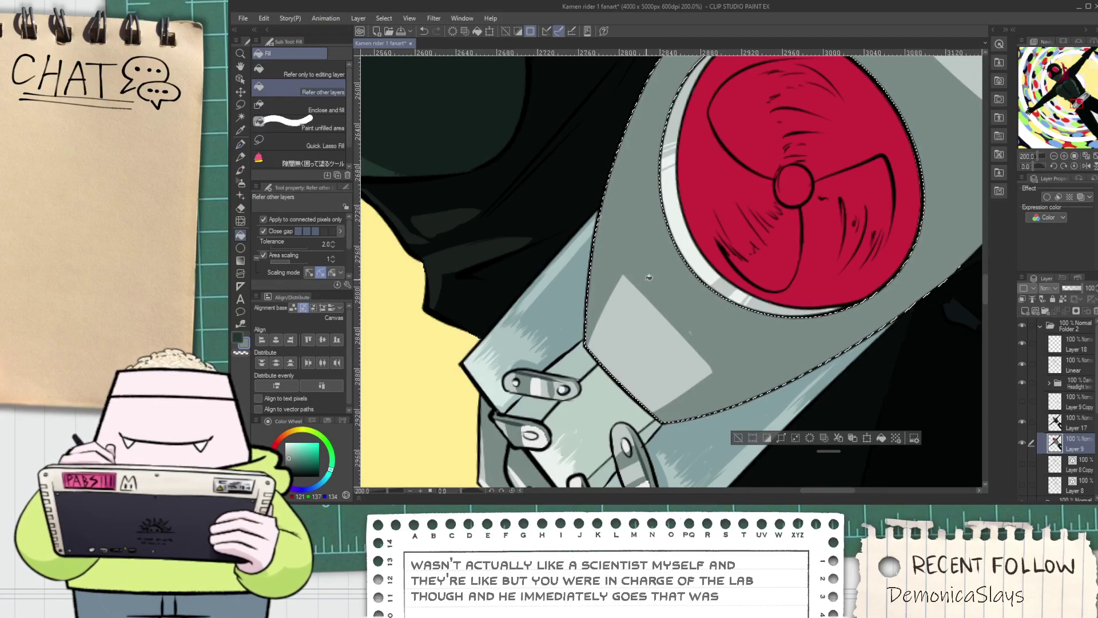
scroll(721, 350, down, 3)
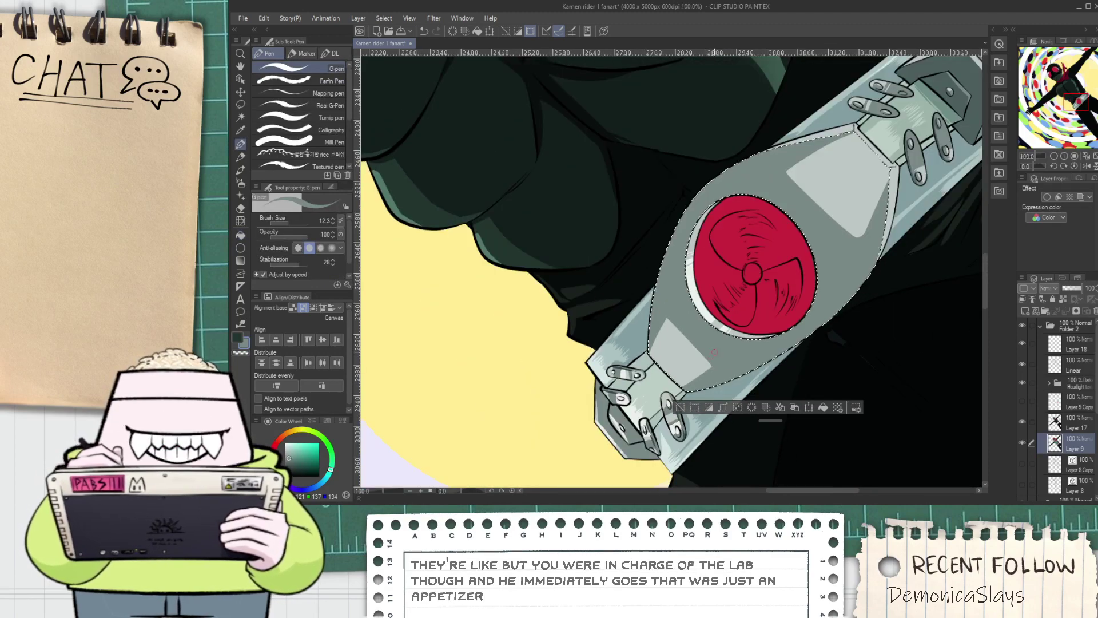
Check both ends of the central plate and try fading the shading at its lower end with the Soft eraser
key(space)
drag(768, 302, 669, 327)
scroll(701, 231, up, 2)
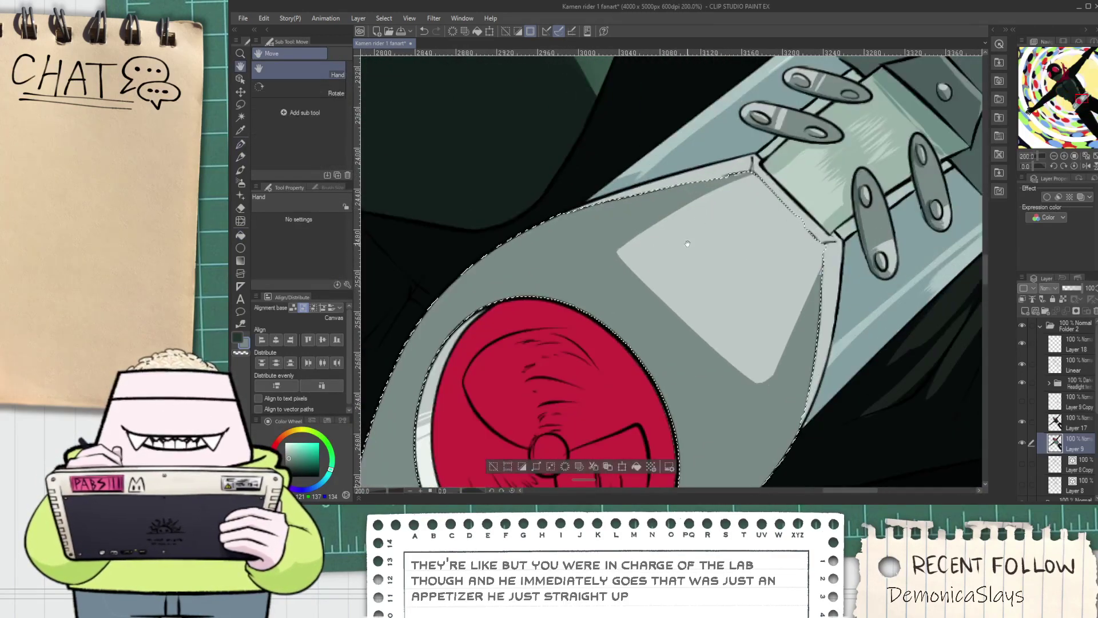
scroll(684, 262, down, 1)
drag(685, 360, 684, 292)
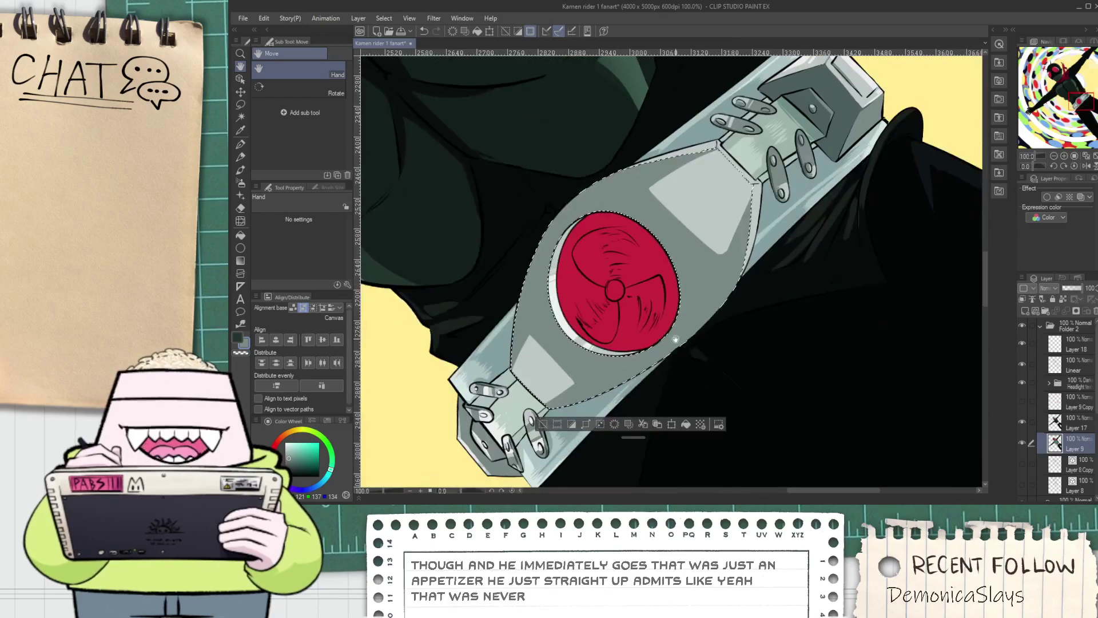
drag(608, 400, 634, 299)
drag(539, 246, 581, 321)
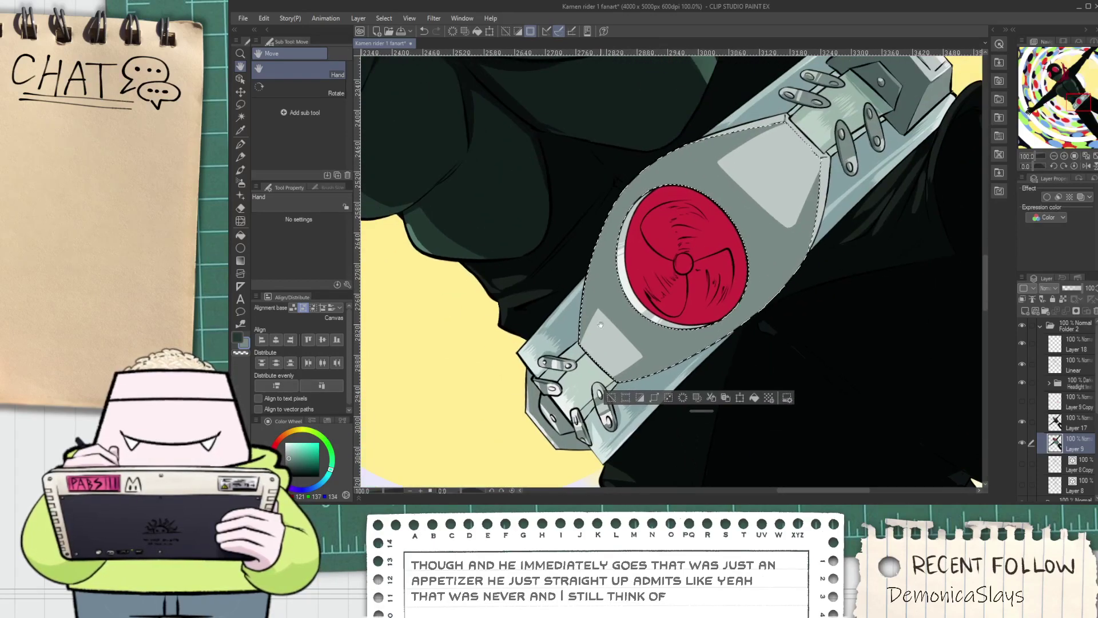
key(e)
scroll(357, 154, down, 2)
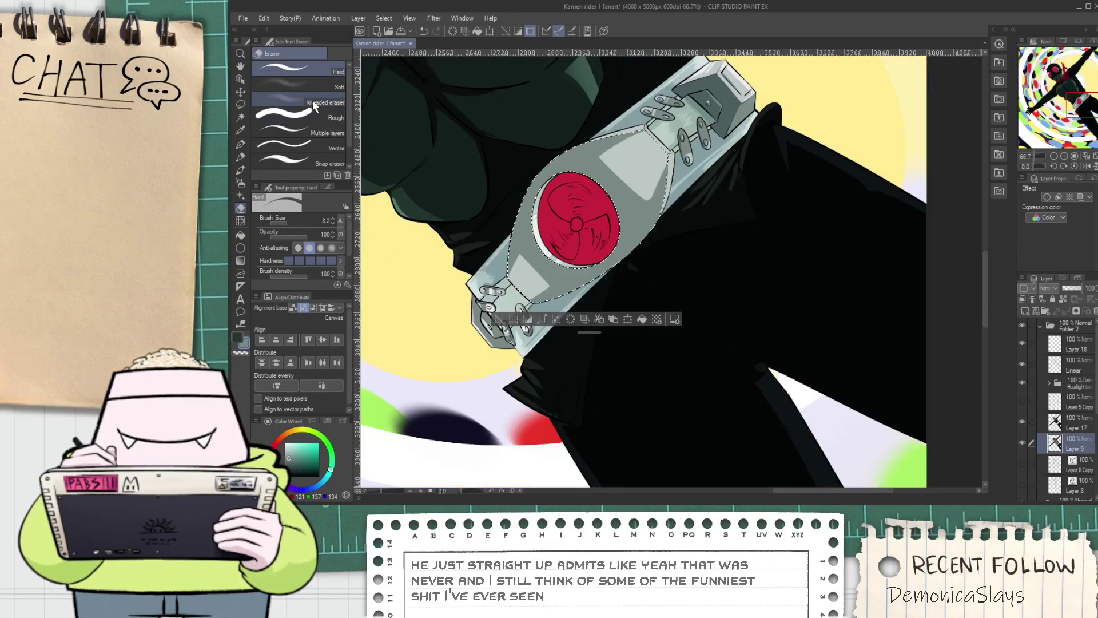
click(318, 99)
click(326, 86)
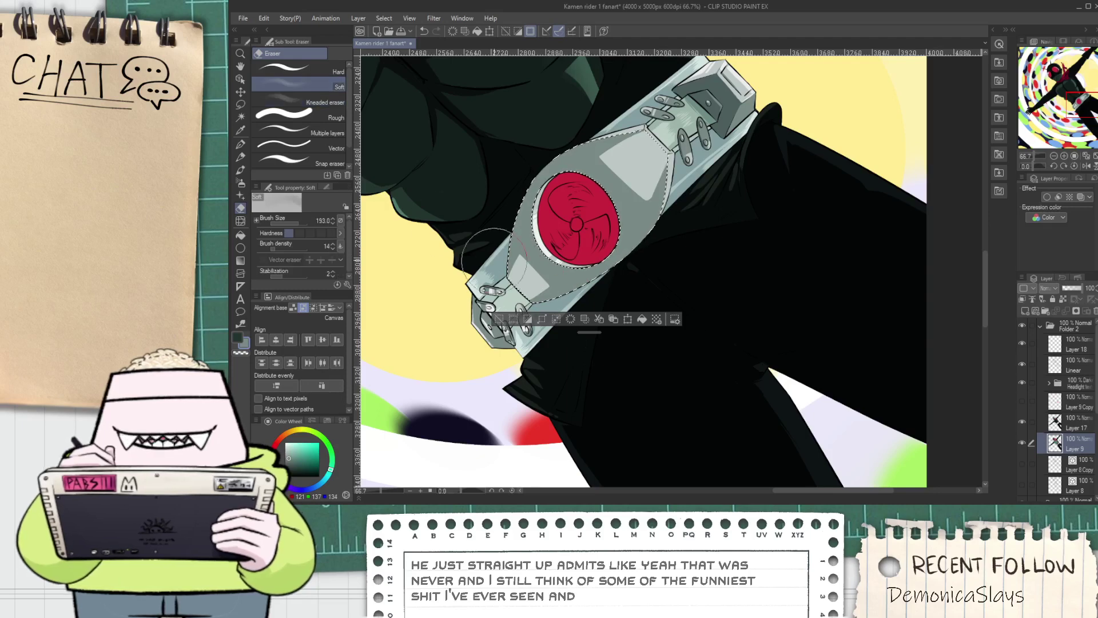
drag(526, 292, 497, 247)
key(ctrl+z)
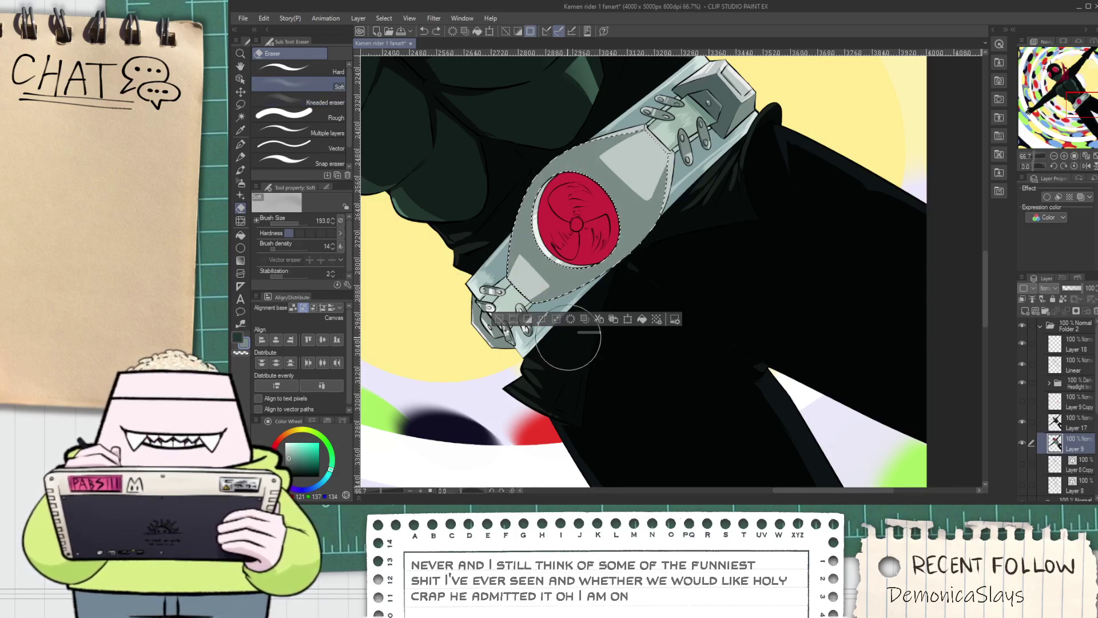
Undo the central plate's grey-green shading and invert the selection so it covers the plate again
key(ctrl+z)
key(ctrl+z)
key(ctrl+z)
key(ctrl+z)
key(ctrl+z)
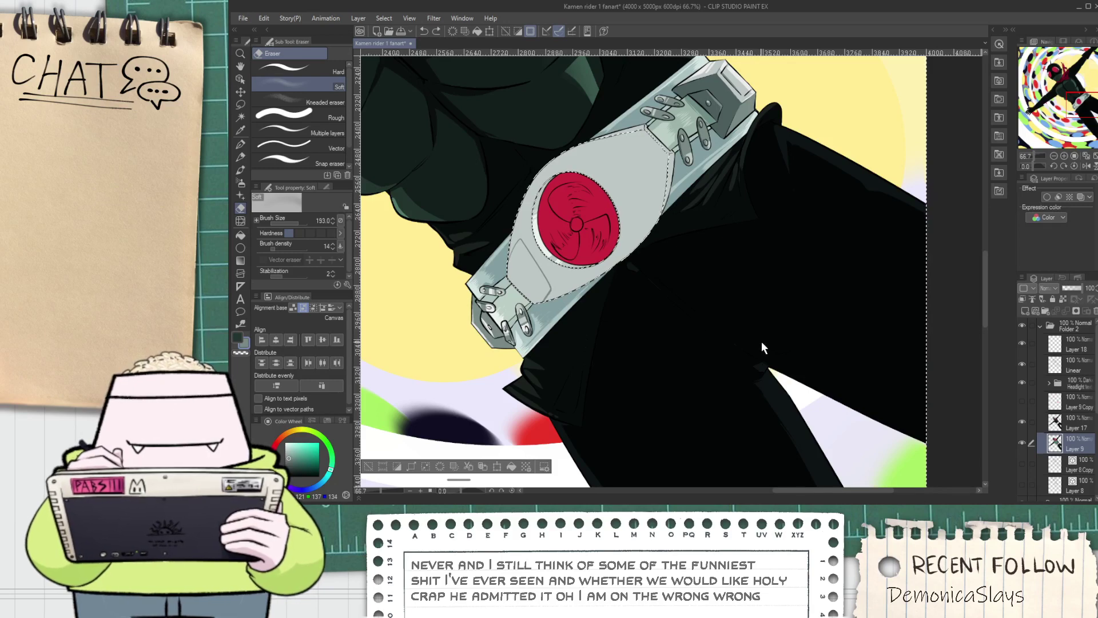
key(ctrl+shift+i)
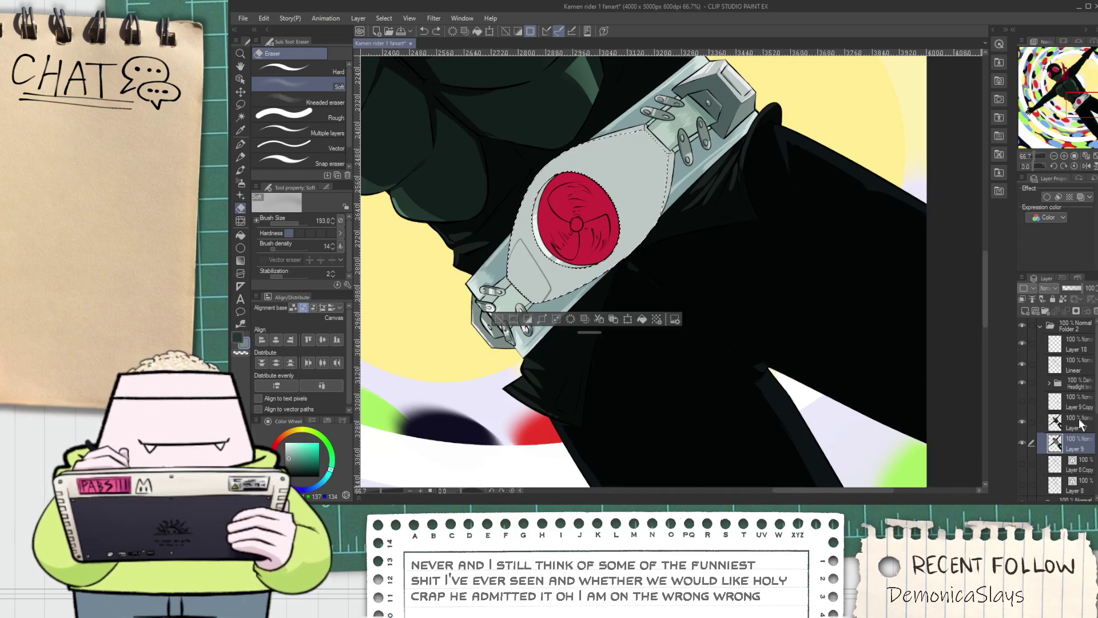
On Layer 17, outline a curved light area at the central plate's upper end and fill around the red disc with mid grey-green
click(1055, 423)
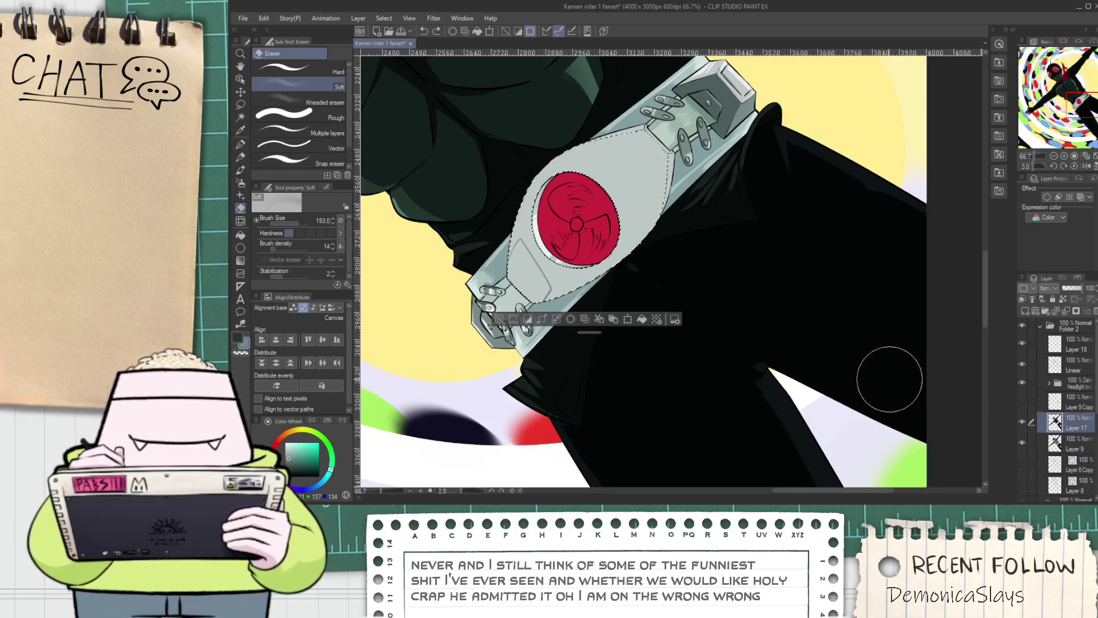
scroll(735, 132, up, 4)
scroll(867, 298, up, 1)
drag(689, 309, 737, 192)
scroll(866, 298, down, 2)
key(p)
scroll(738, 193, up, 1)
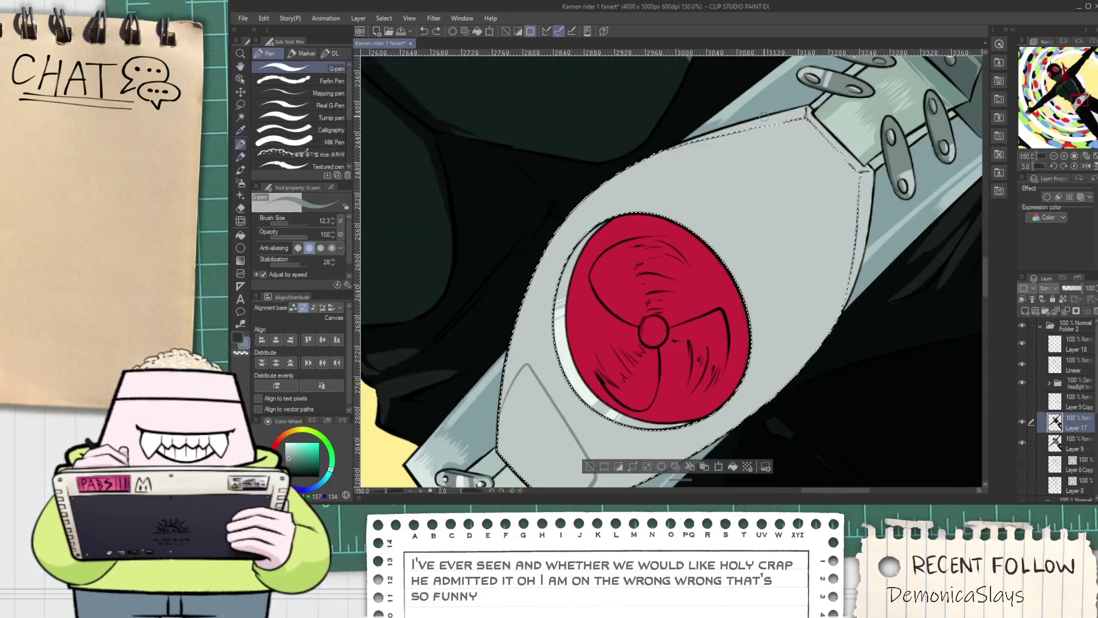
scroll(672, 143, up, 1)
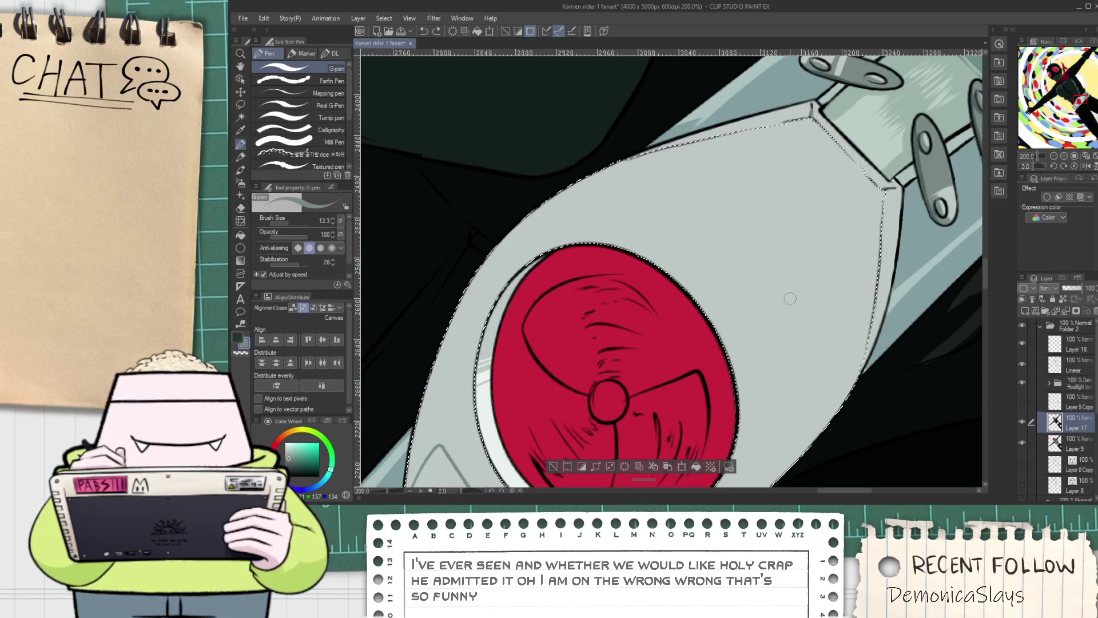
key(g)
click(792, 390)
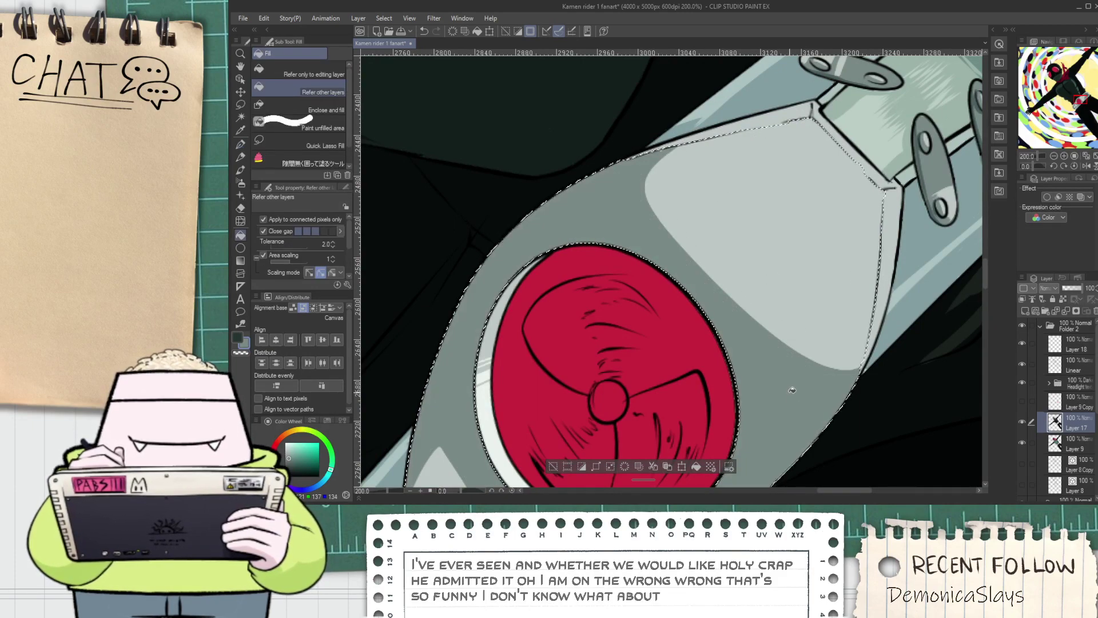
Try fading the grey-green fill at the central plate's lower end with the Soft eraser, and undo the fade and fill
scroll(793, 391, down, 1)
key(space)
drag(688, 429, 712, 228)
key(e)
scroll(504, 240, down, 1)
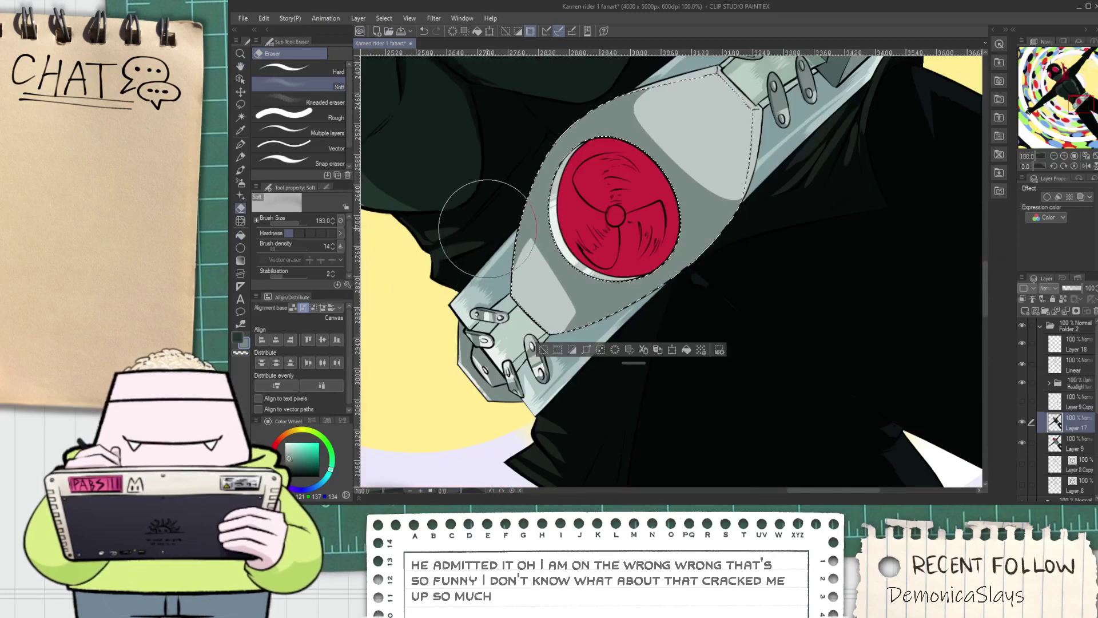
scroll(575, 231, down, 2)
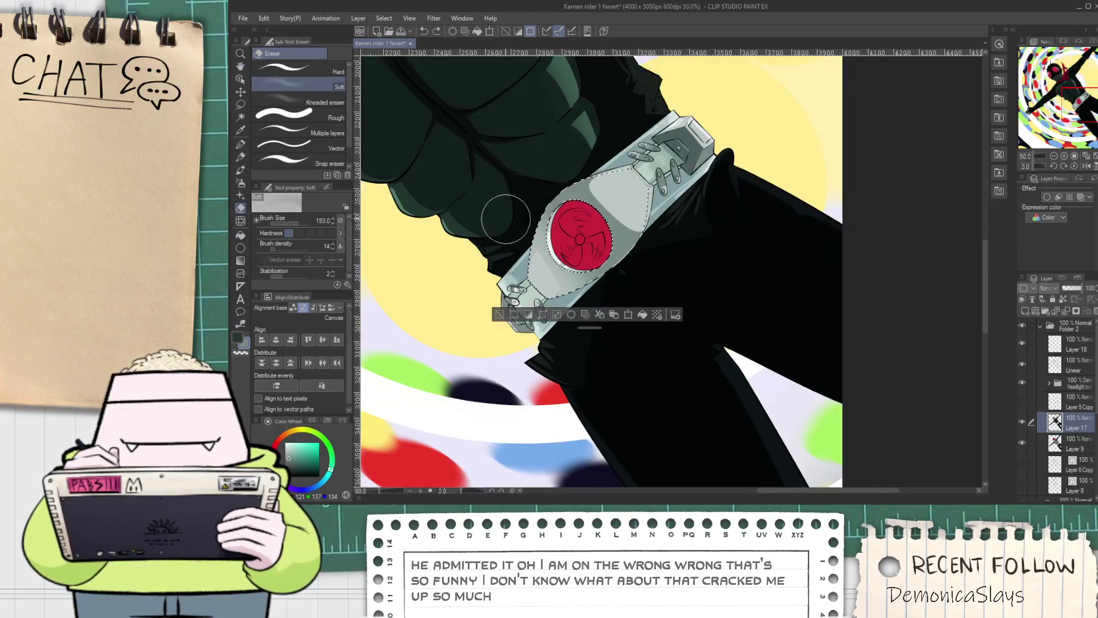
key(g)
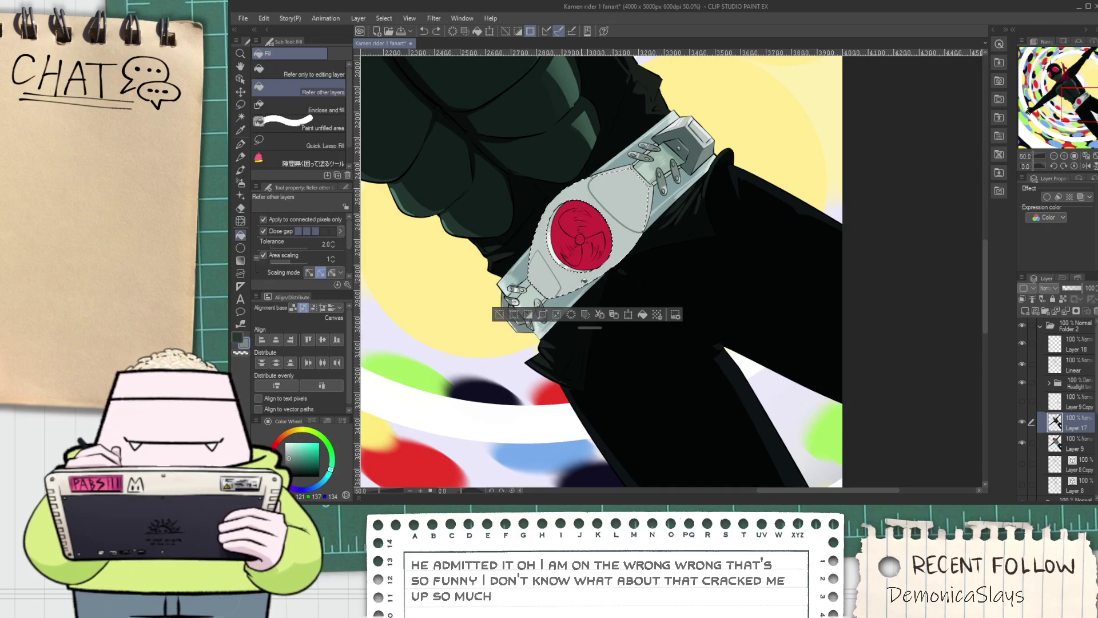
Rework the lower-end outline with the G-pen and refill the central plate around the red disc with mid grey-green
scroll(529, 280, up, 3)
key(p)
key(g)
click(583, 290)
scroll(583, 293, down, 3)
Fade the grey-green shading toward the central plate's lower end with the Soft eraser
key(e)
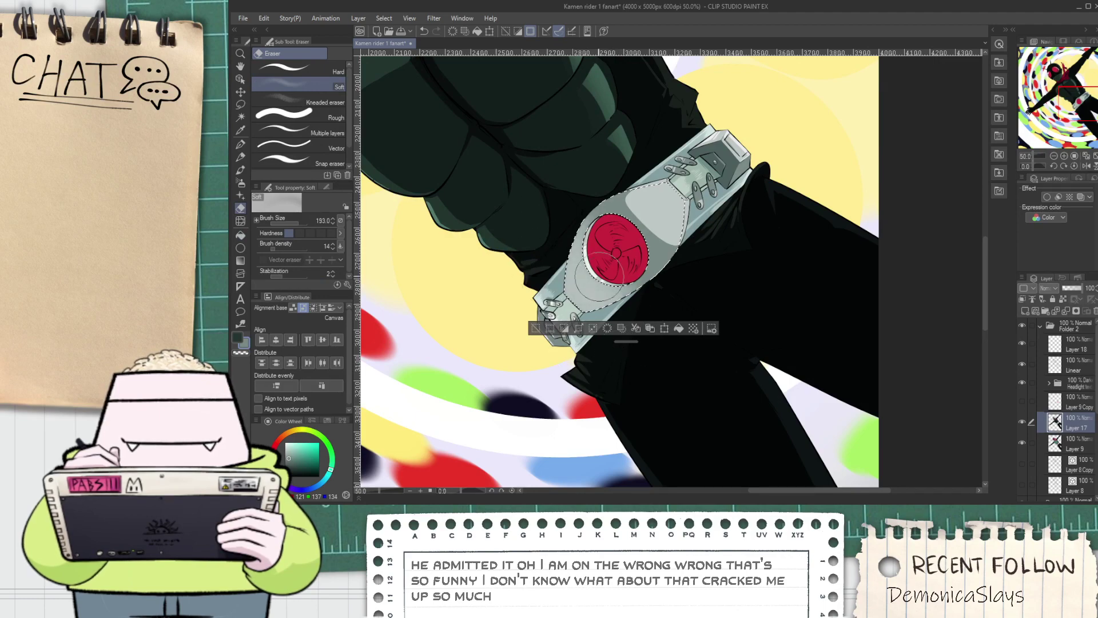
scroll(591, 221, up, 1)
key(space)
scroll(583, 329, up, 1)
scroll(581, 324, down, 1)
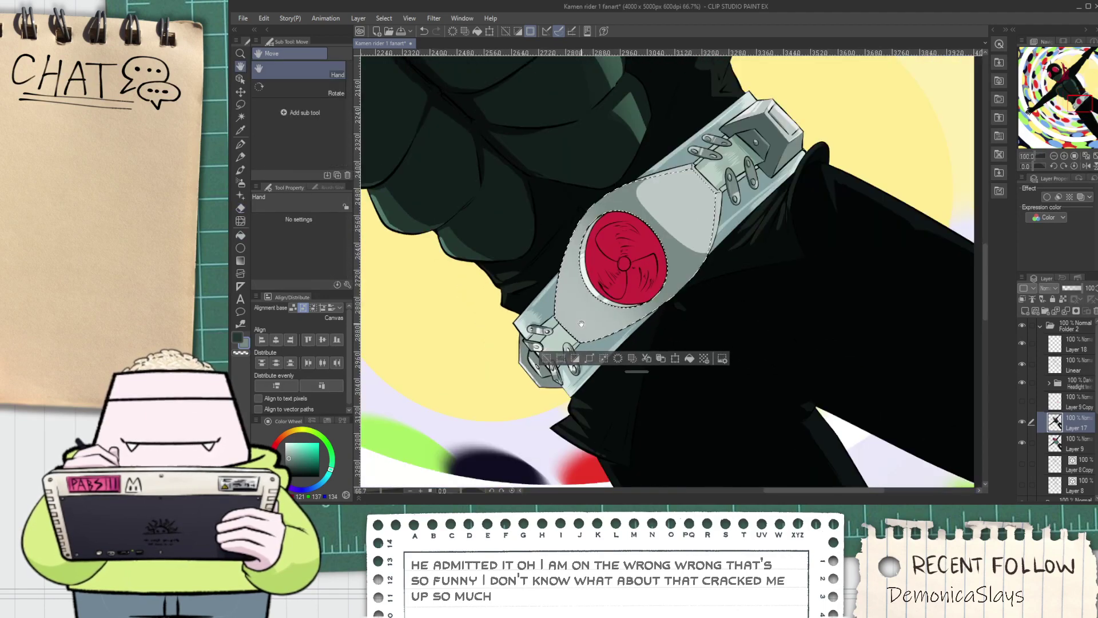
scroll(651, 245, up, 1)
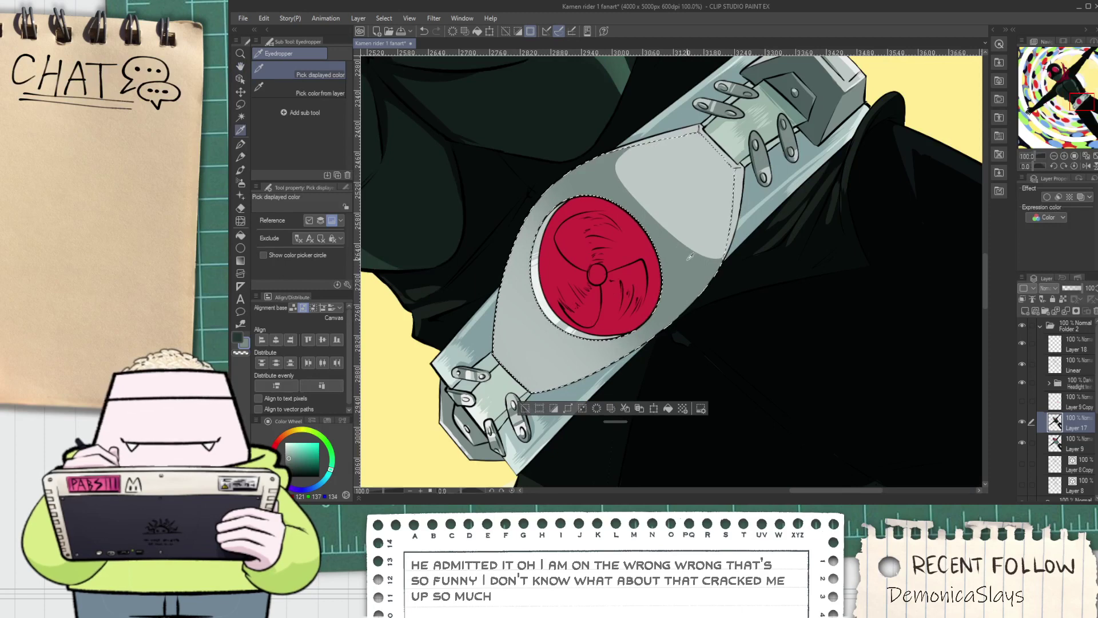
Try dark grey-green bands across the light area at the central plate's upper end with the G-pen, and undo them
drag(749, 185, 678, 260)
alt+click(758, 163)
key(space)
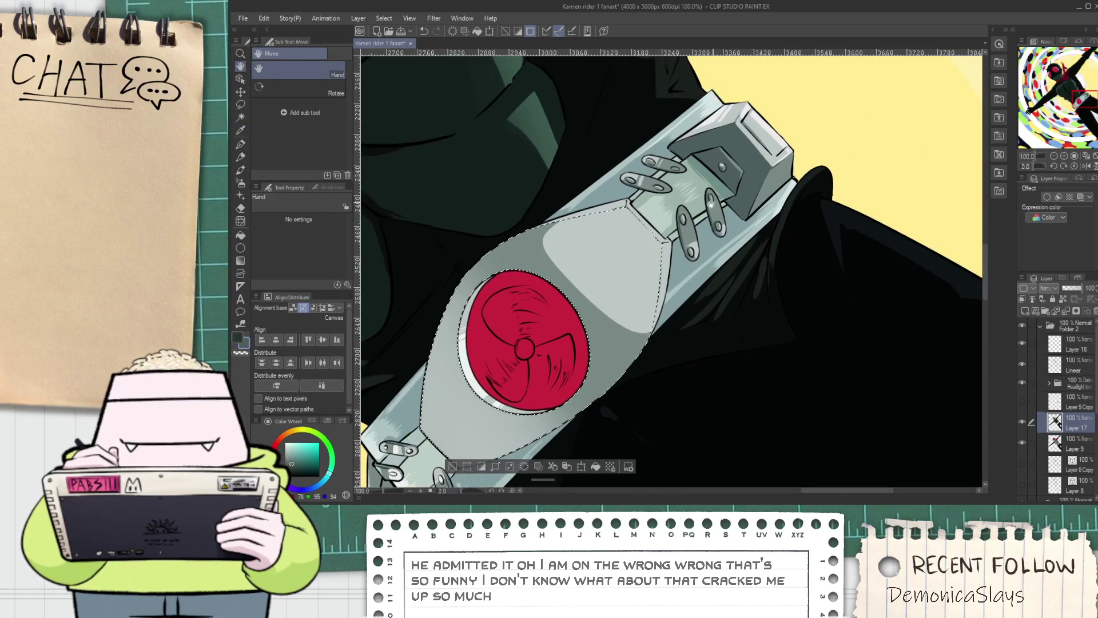
drag(561, 325, 569, 313)
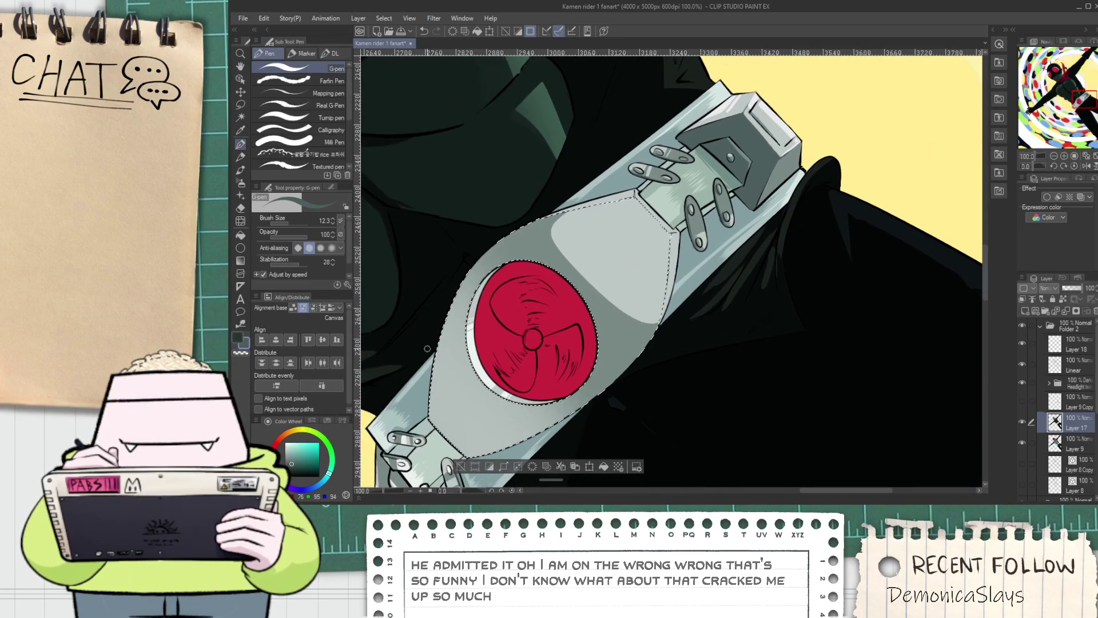
drag(434, 359, 513, 446)
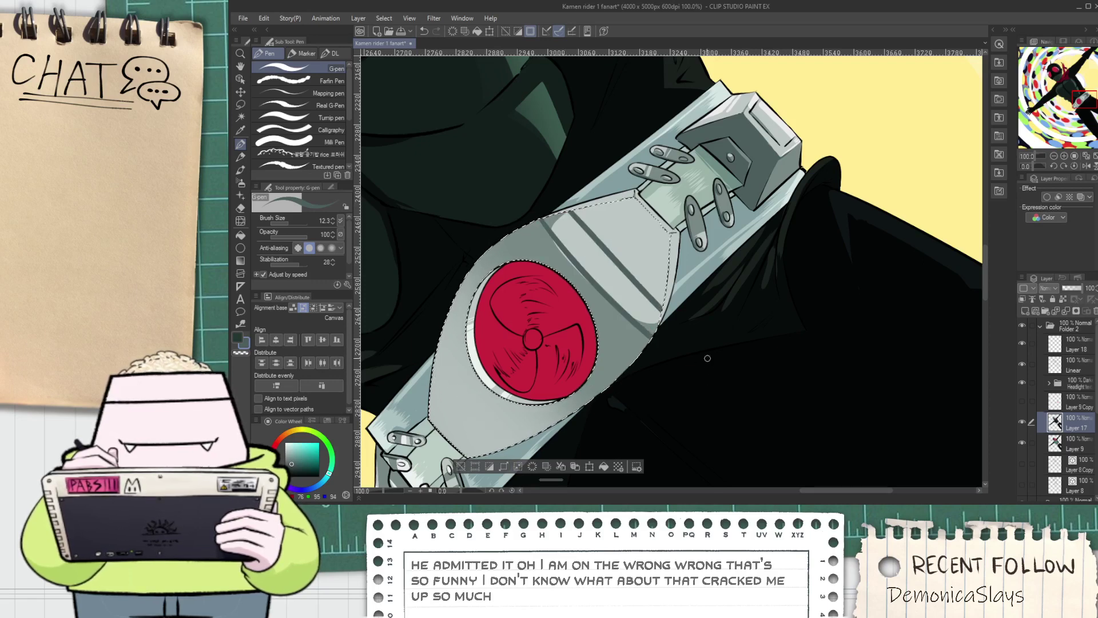
key(g)
key(ctrl+z)
key(ctrl+z)
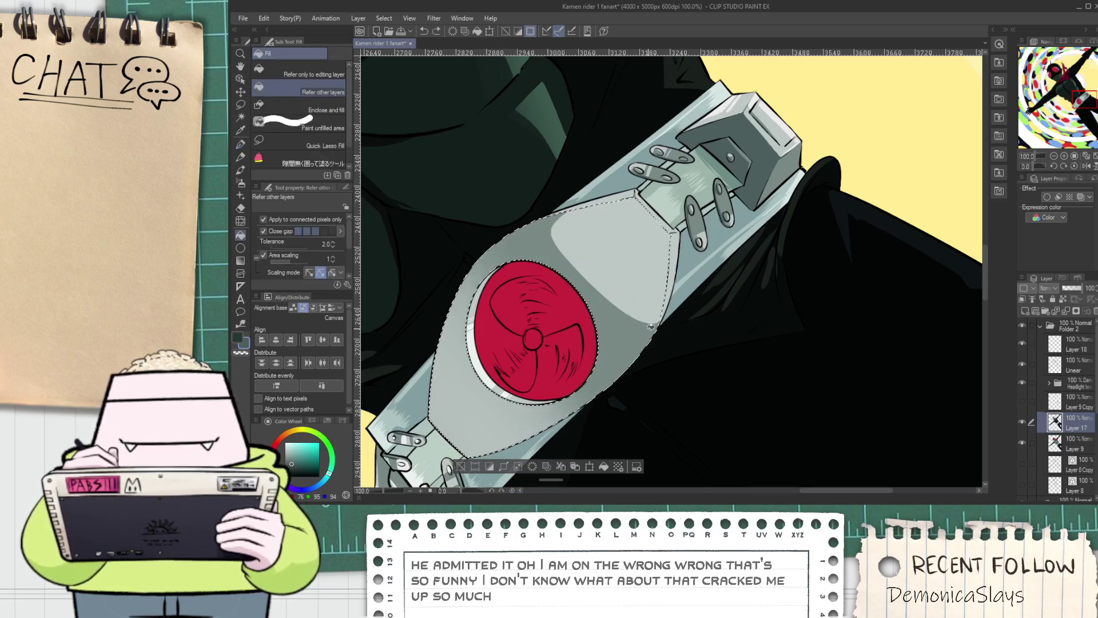
Paint near-white diagonal streaks across the central plate's lower end with the G-pen, sampling the highlight colour from the end block
scroll(774, 117, up, 2)
alt+click(778, 112)
scroll(715, 149, down, 3)
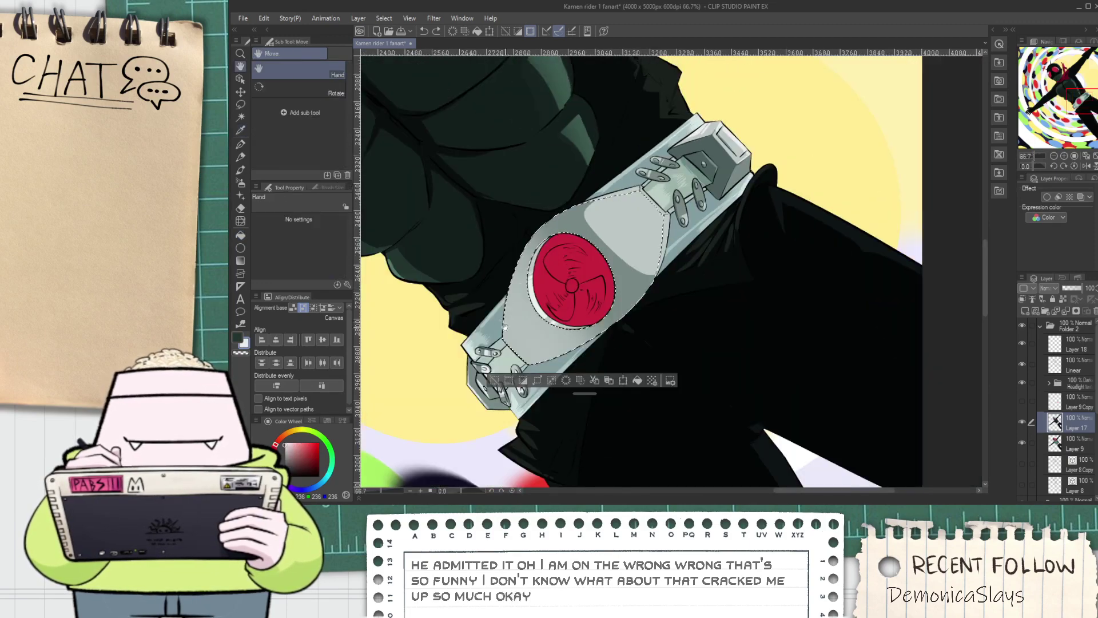
scroll(514, 301, up, 2)
key(p)
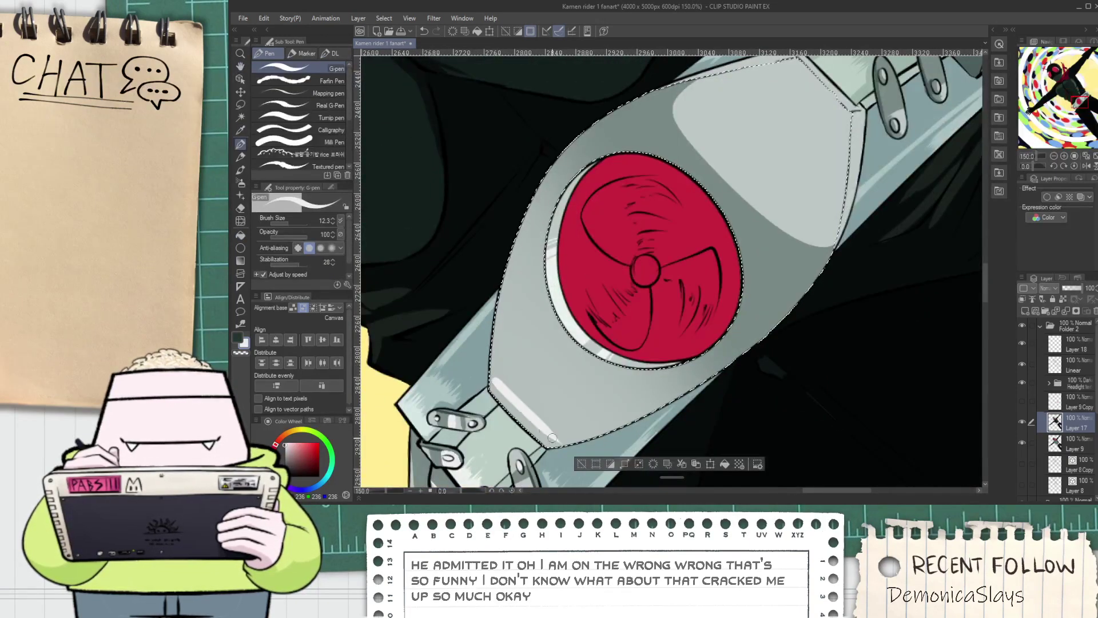
key(ctrl+z)
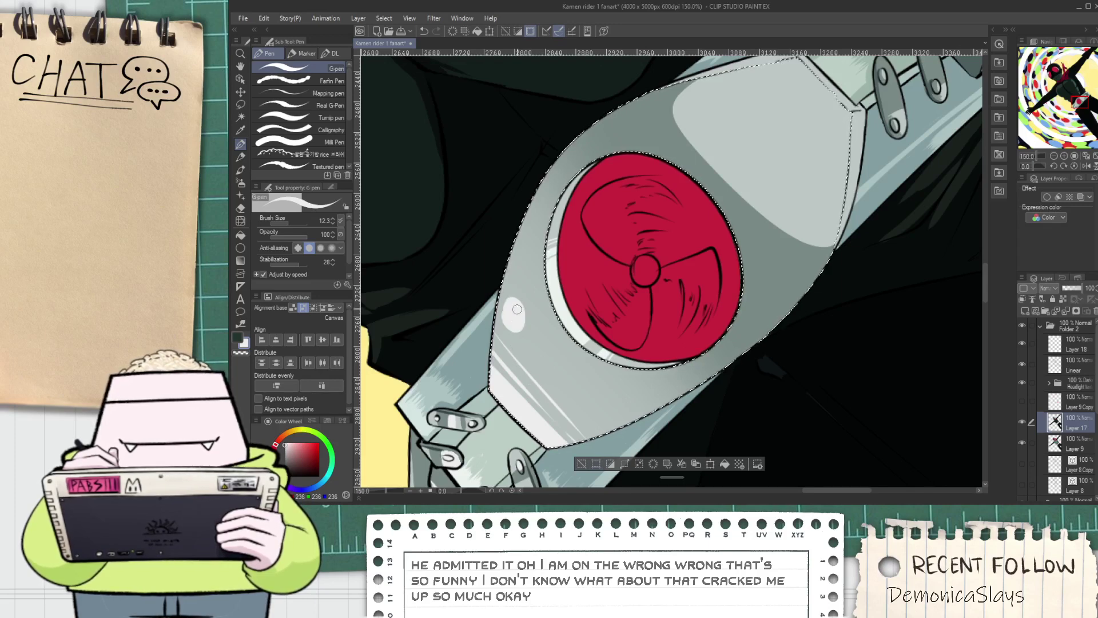
Try round near-white highlight spots near the central plate's lower edge with the Milli Pen
click(335, 142)
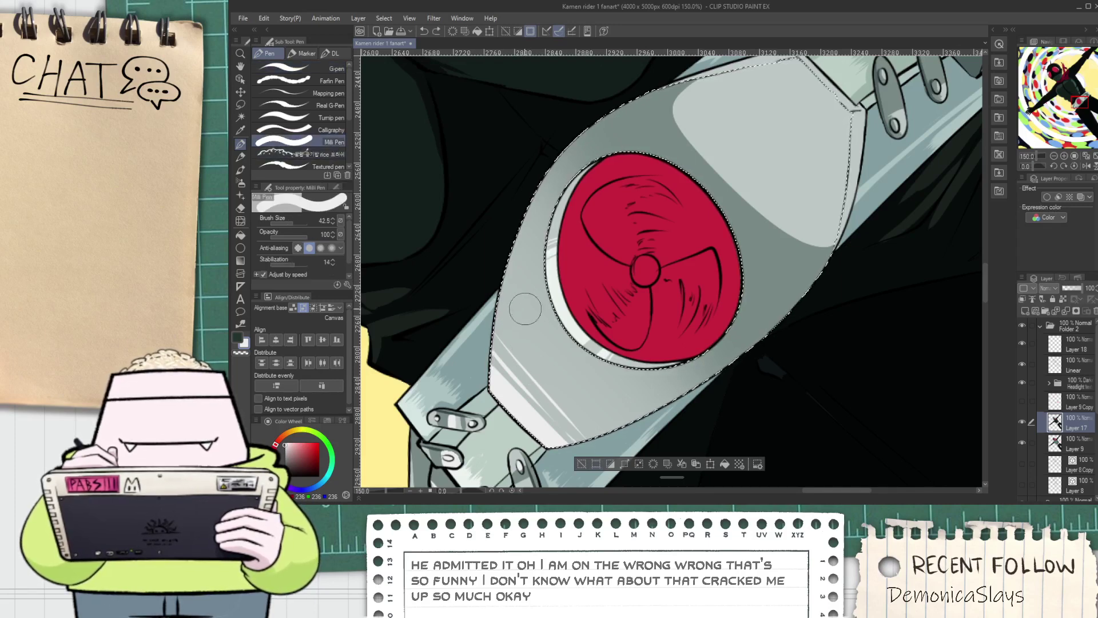
scroll(511, 322, up, 1)
scroll(674, 107, down, 6)
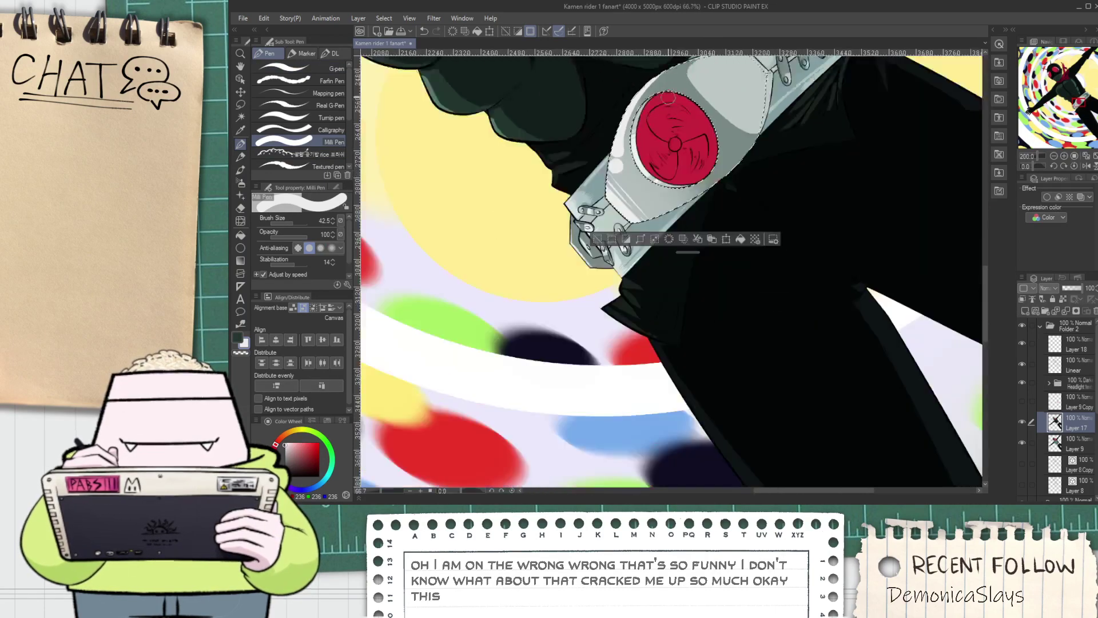
key(h)
drag(674, 108, 600, 253)
scroll(601, 253, up, 3)
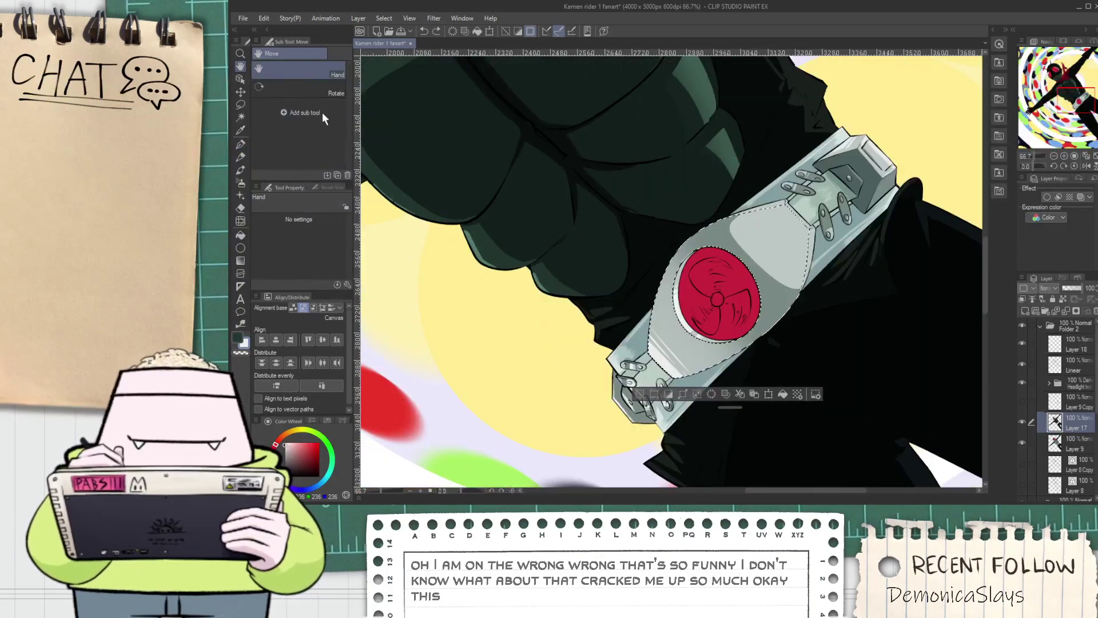
Try soft near-white highlights along both edges of the central plate's lower half with the Round watercolor brush
click(240, 171)
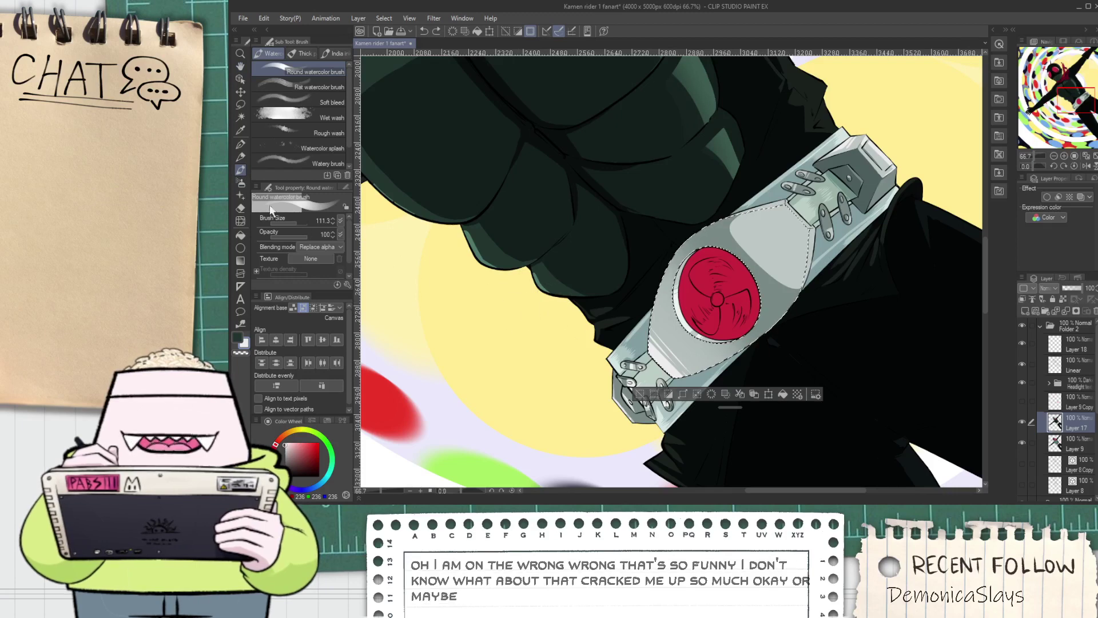
scroll(672, 317, up, 3)
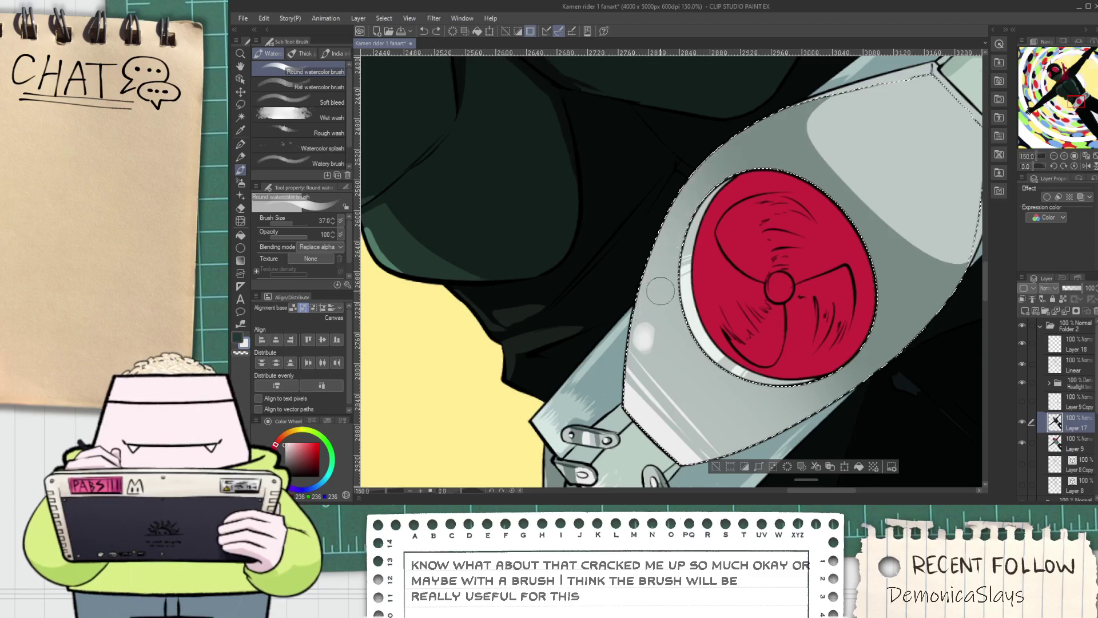
mouse_move(651, 309)
mouse_down()
mouse_move(661, 263)
mouse_move(740, 122)
mouse_up()
key(ctrl+z)
drag(654, 304, 676, 220)
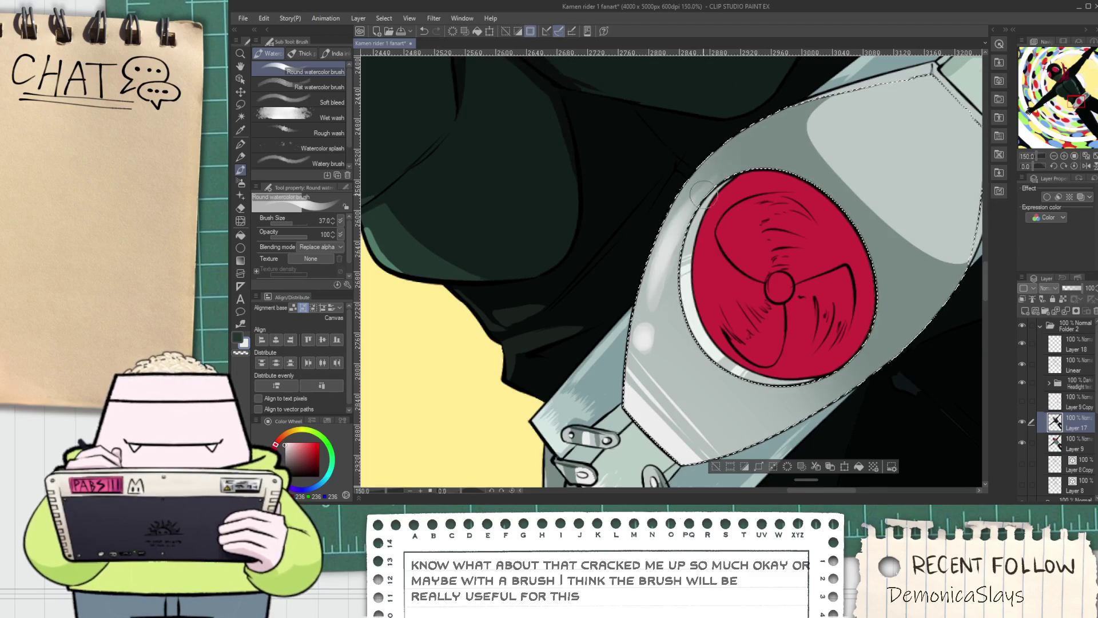
key(ctrl+z)
click(732, 442)
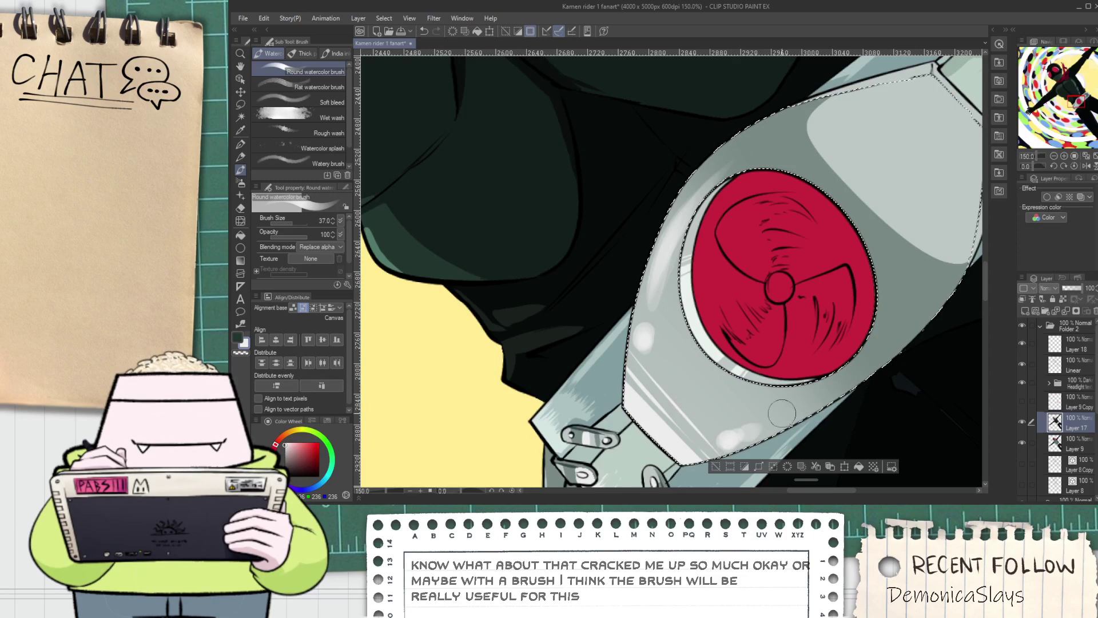
mouse_move(751, 429)
mouse_down()
mouse_move(885, 356)
mouse_move(748, 435)
mouse_move(872, 357)
mouse_move(721, 433)
mouse_move(732, 439)
mouse_move(904, 354)
mouse_up()
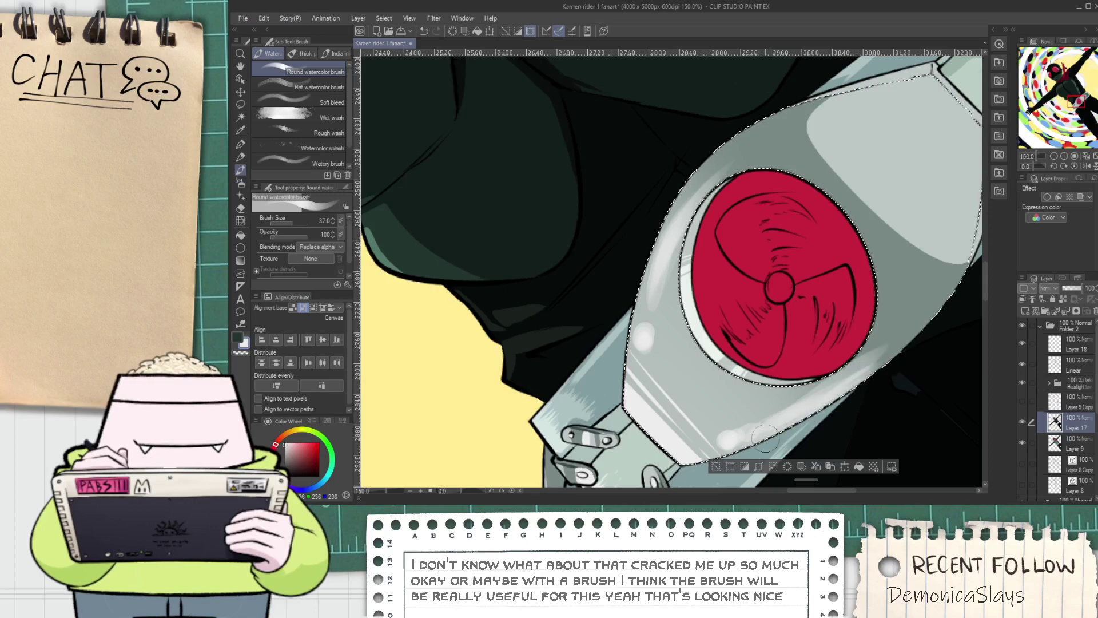
Blend the soft edge highlights into the central plate's grey-green with the Best blender brush
scroll(852, 361, down, 4)
scroll(853, 360, up, 3)
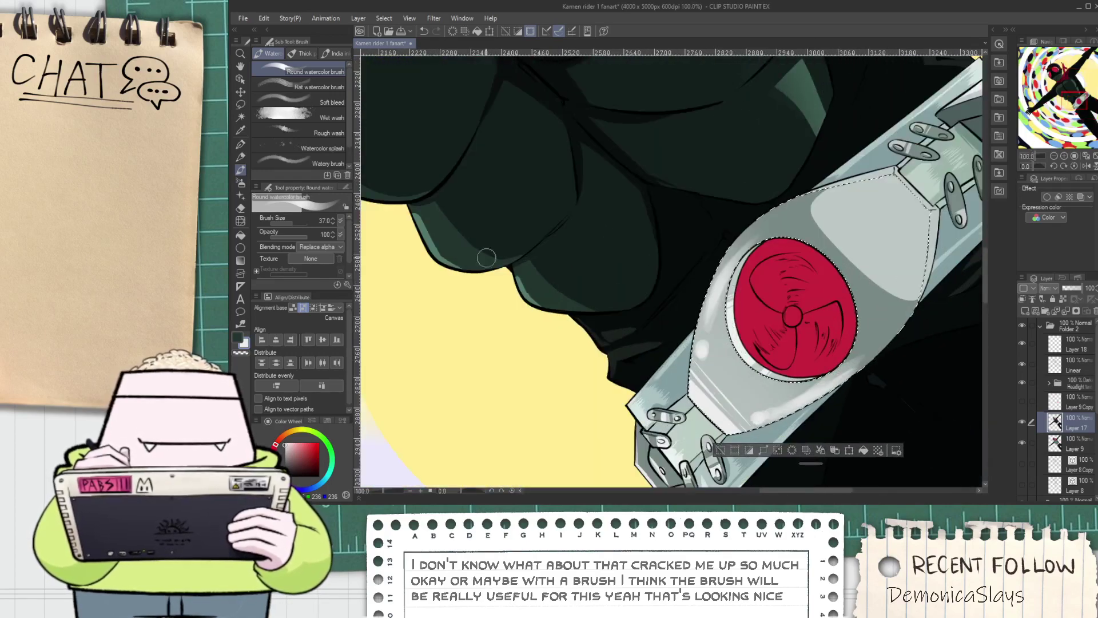
click(240, 220)
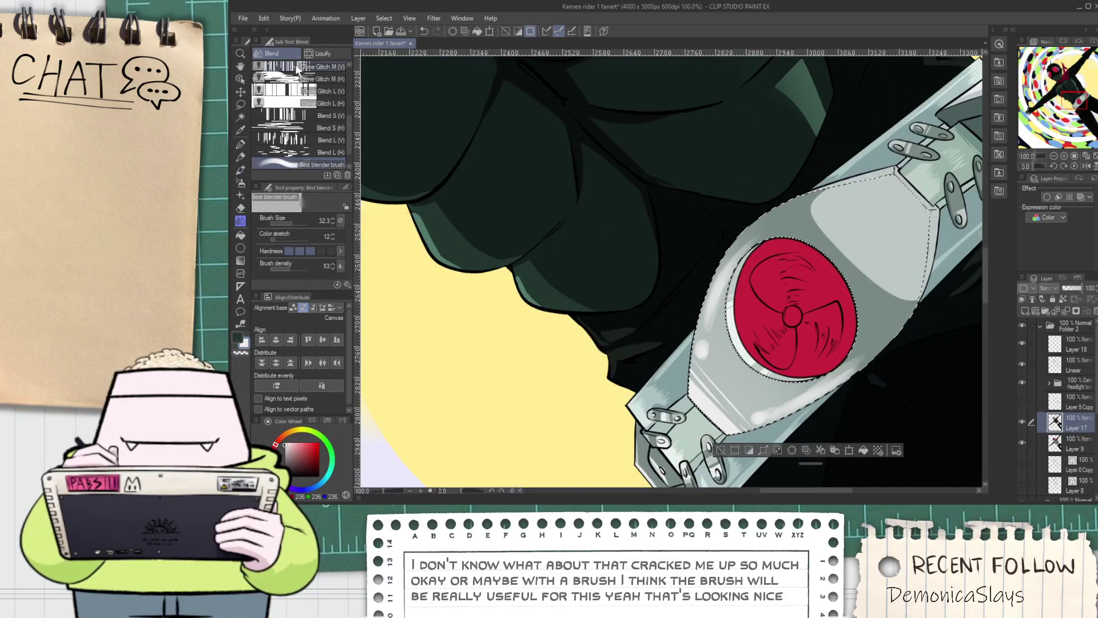
scroll(749, 251, up, 2)
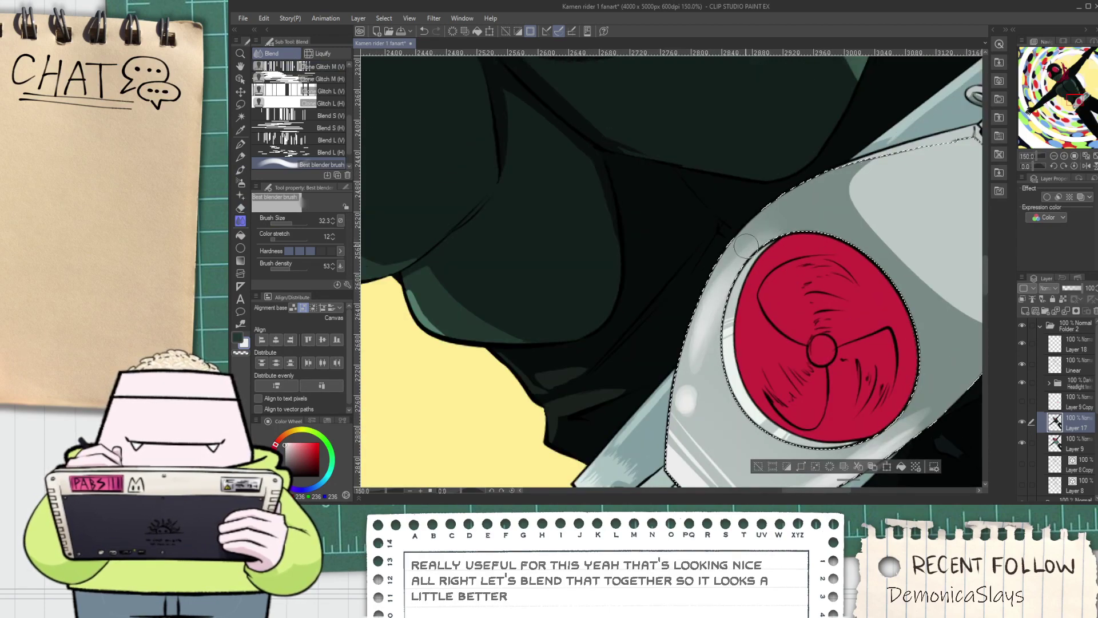
scroll(719, 352, down, 4)
scroll(787, 450, up, 3)
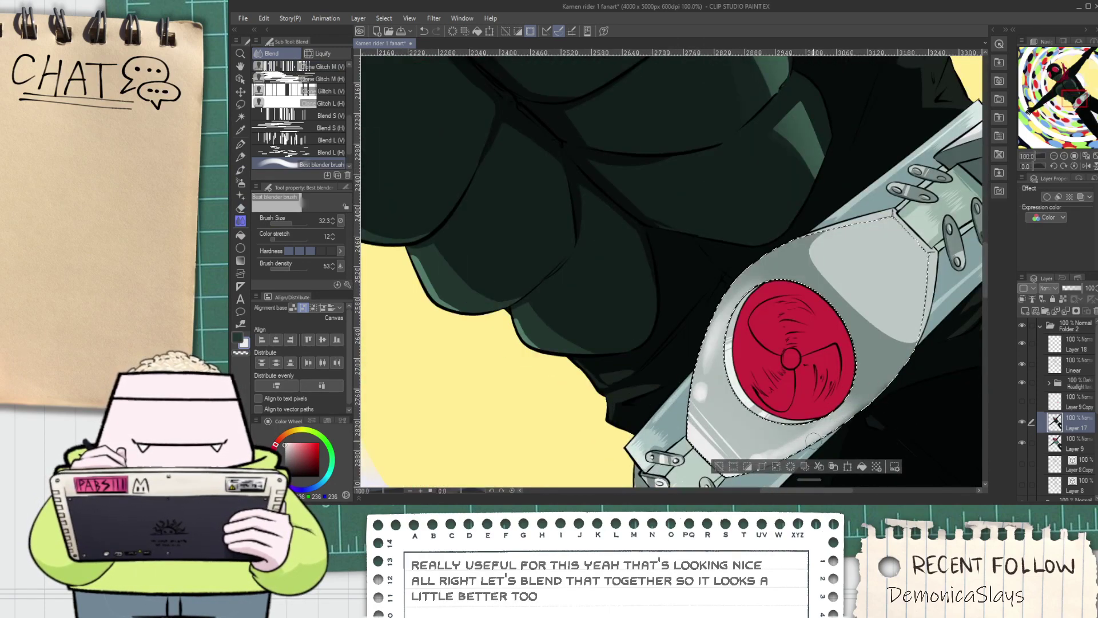
scroll(838, 399, down, 2)
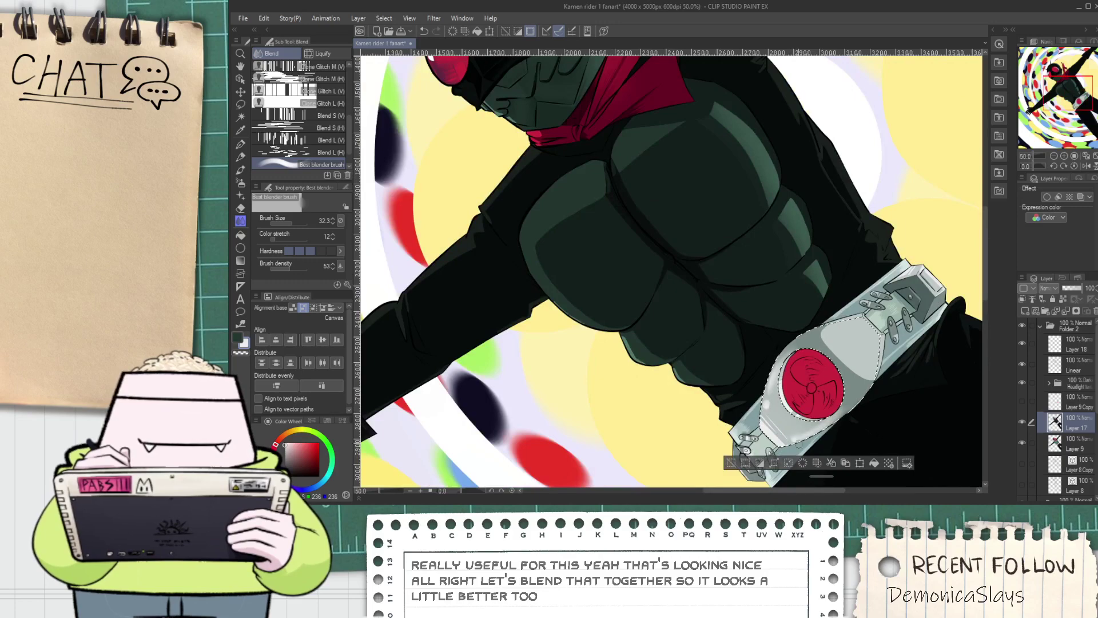
Try crisp near-white G-pen accents over the soft spot and edge highlight beside the red disc's pale rim
scroll(804, 444, up, 4)
key(p)
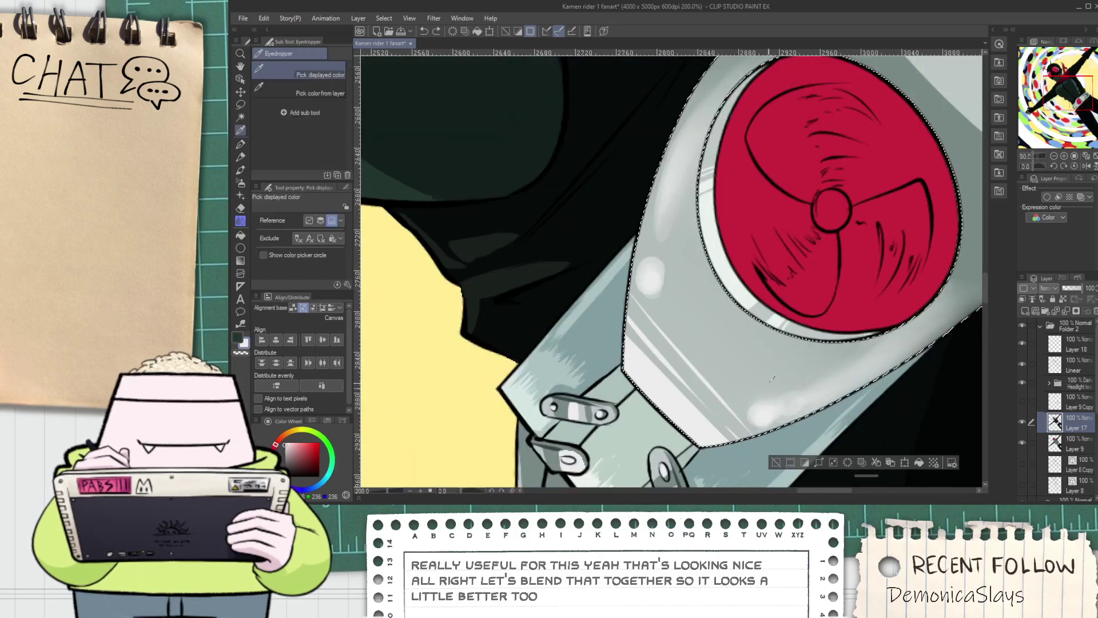
click(298, 69)
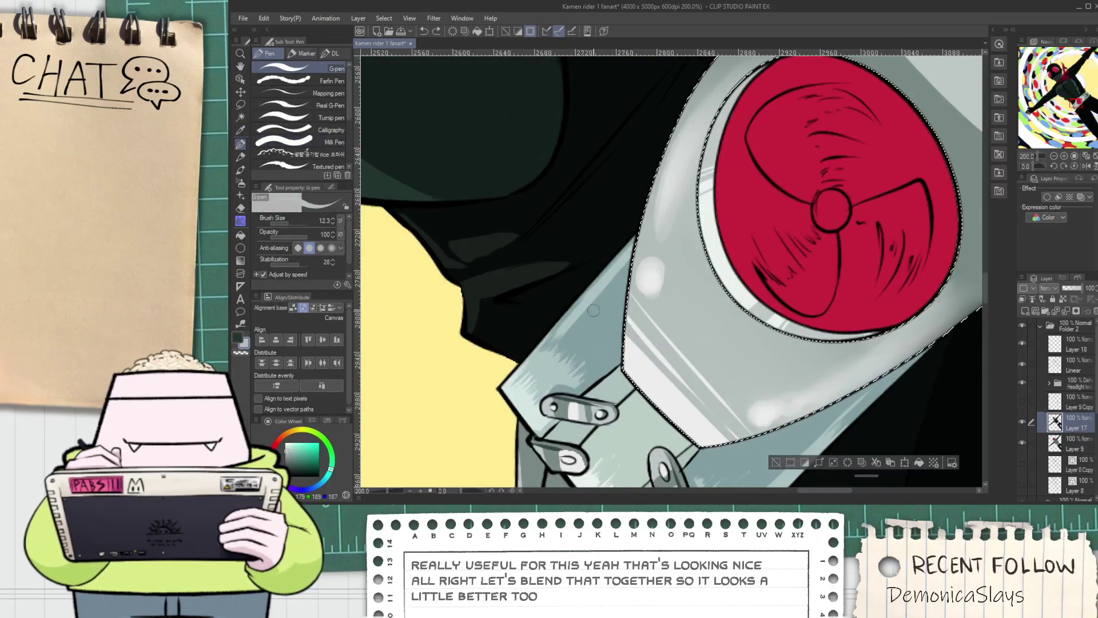
scroll(798, 441, down, 4)
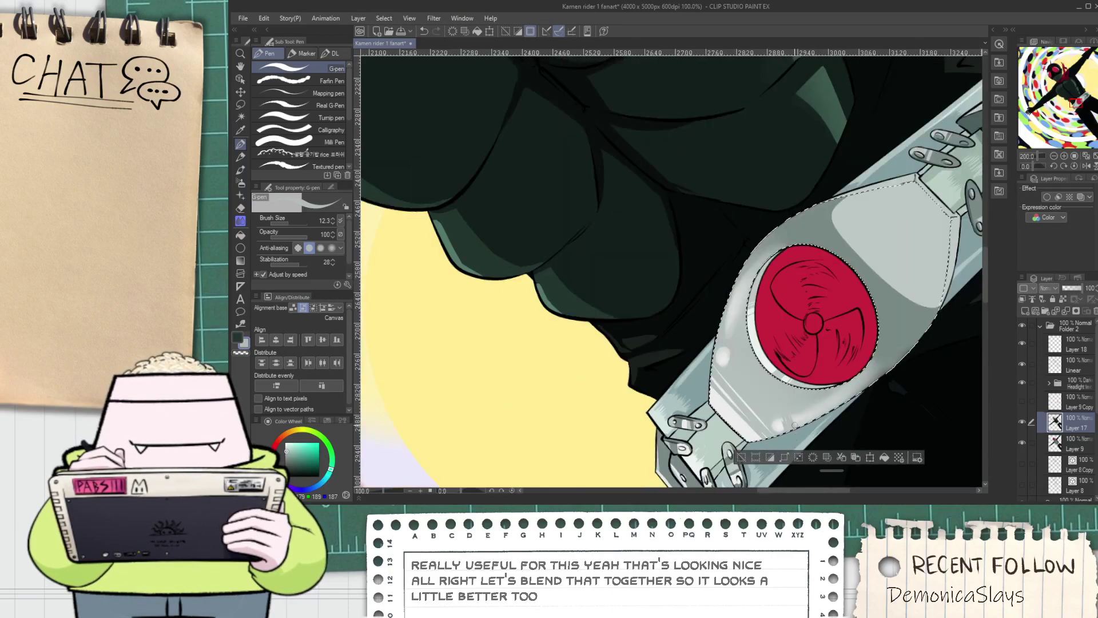
key(space)
scroll(795, 423, up, 4)
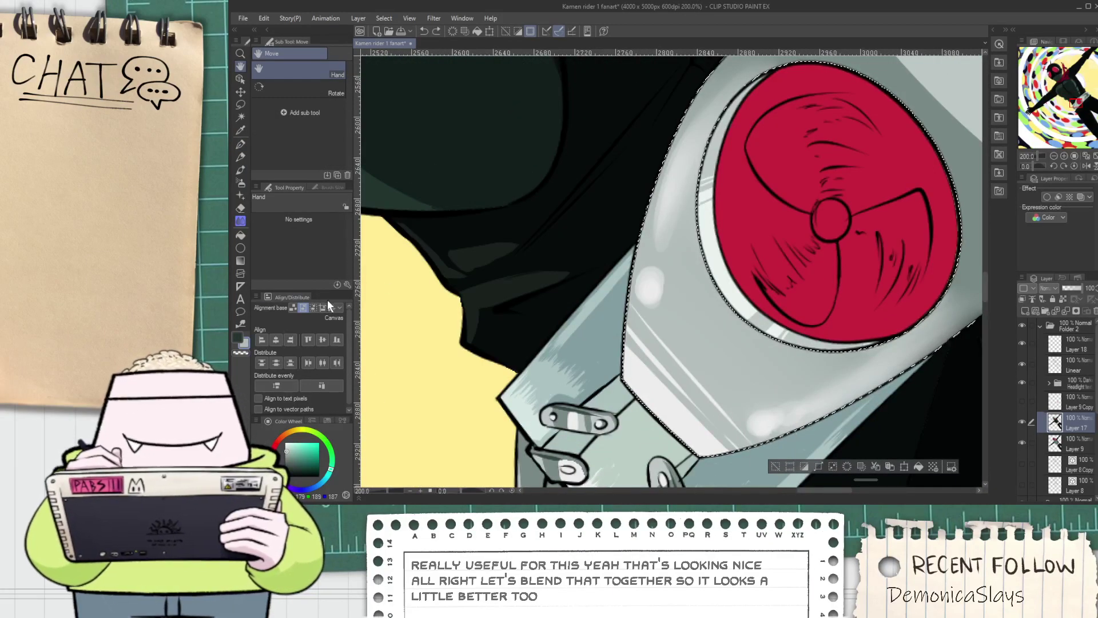
alt+click(668, 401)
drag(643, 295, 643, 286)
drag(658, 239, 675, 164)
key(ctrl+z)
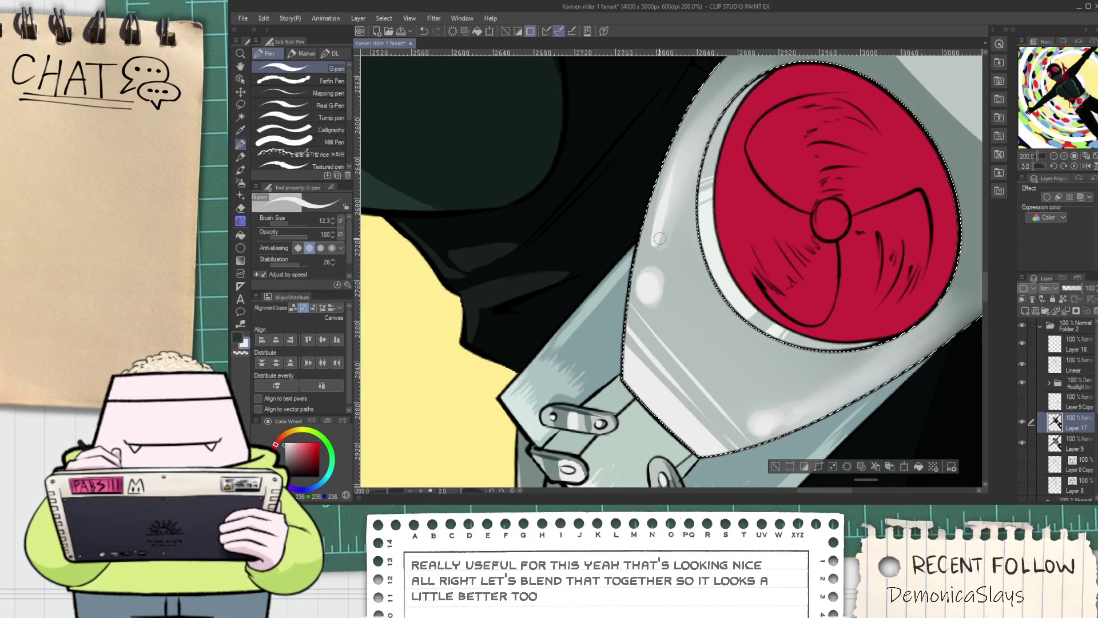
drag(664, 234, 691, 150)
Try tapered near-white G-pen streaks along the central plate's opposite edge, below the red disc
key(space)
drag(772, 349, 684, 315)
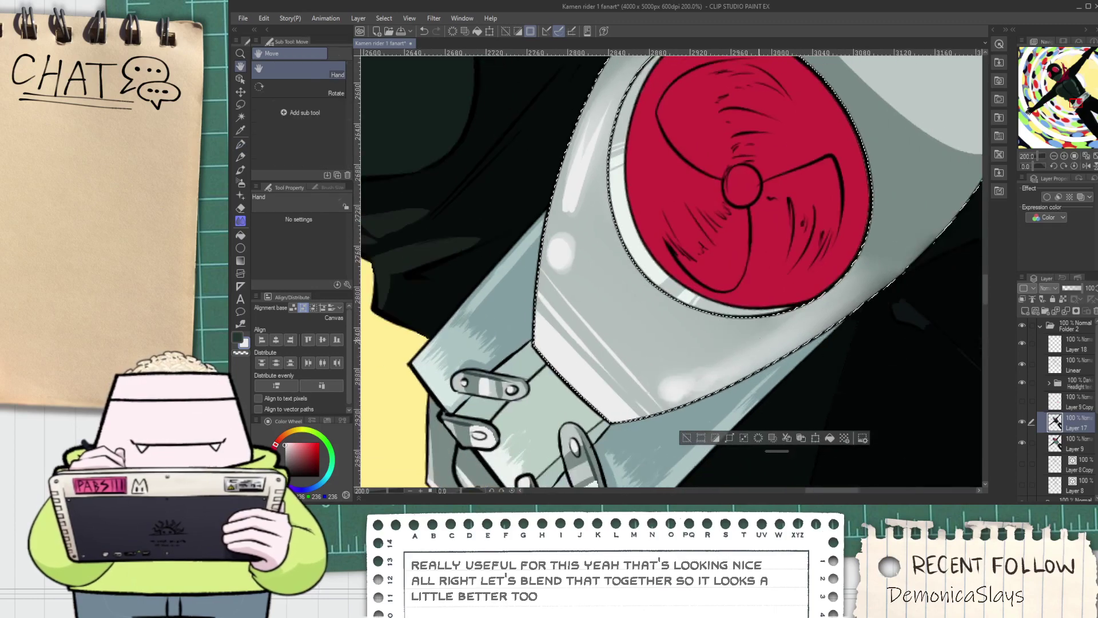
drag(668, 379, 744, 358)
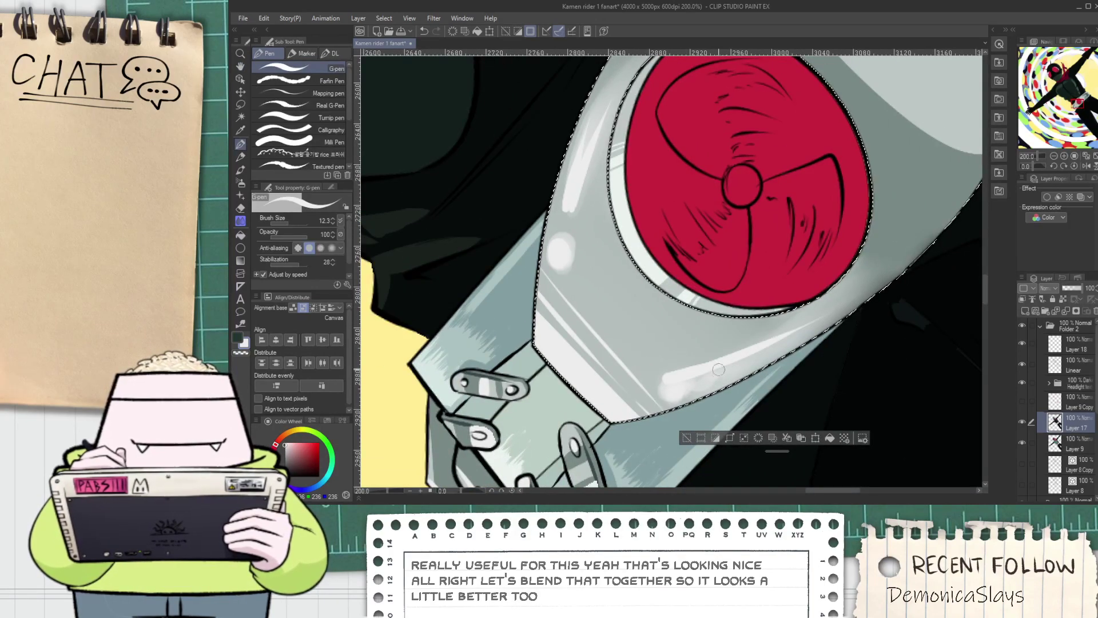
key(ctrl+z)
drag(746, 356, 796, 336)
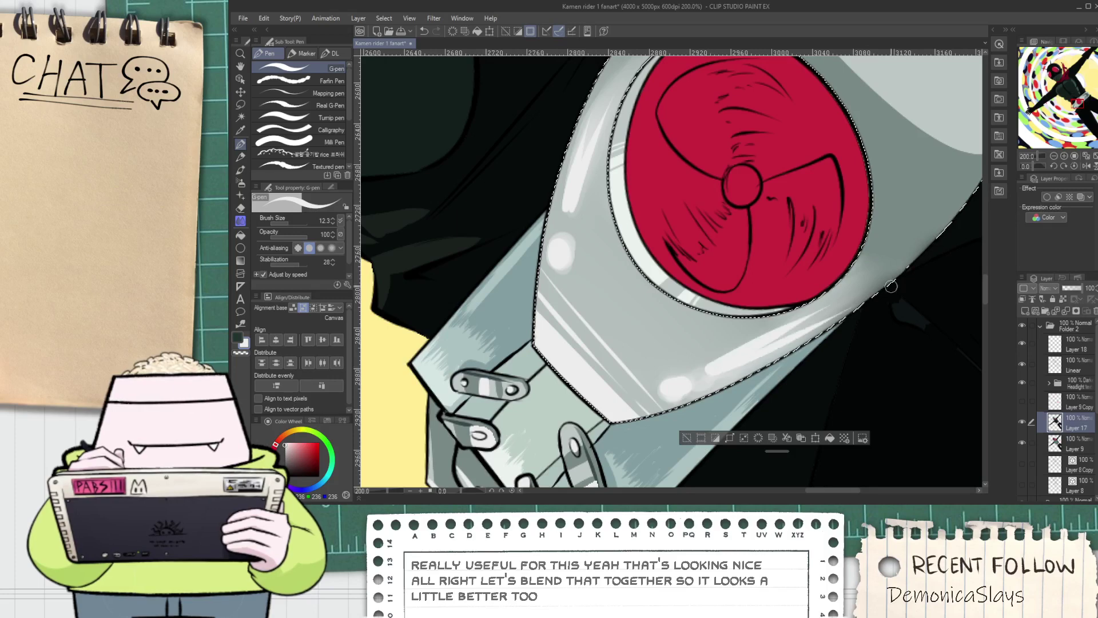
key(ctrl+z)
drag(712, 368, 898, 247)
drag(713, 370, 886, 261)
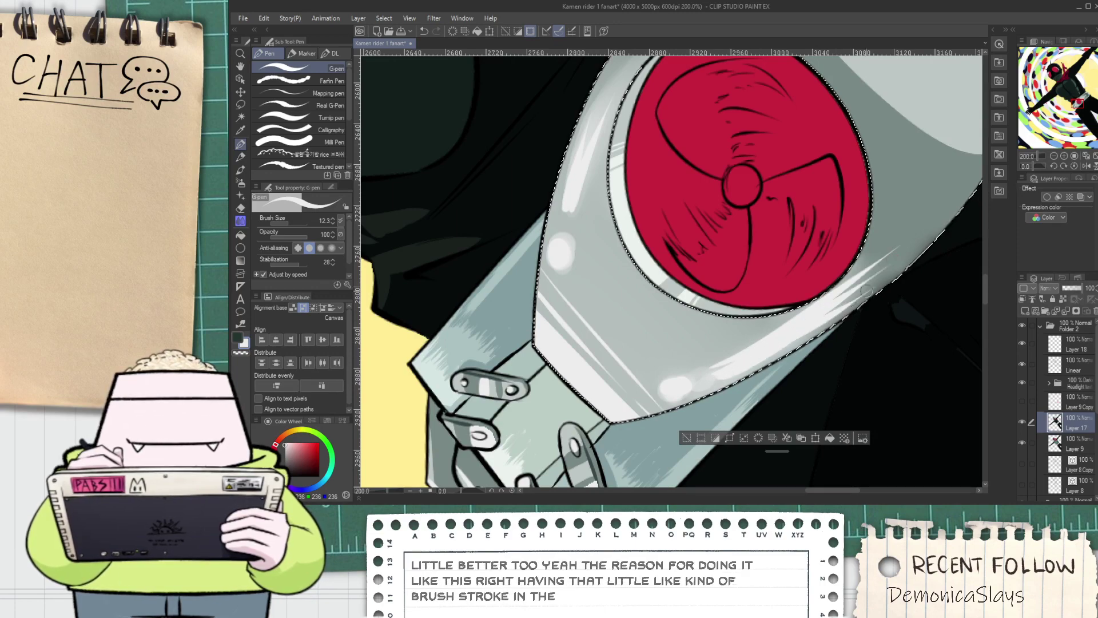
scroll(712, 375, up, 2)
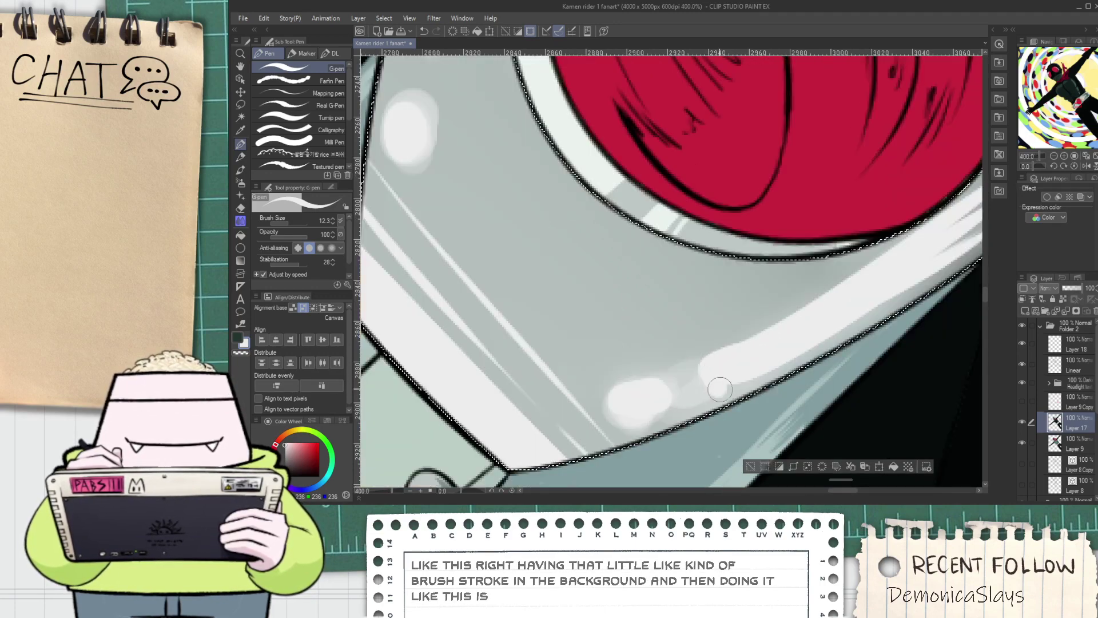
scroll(753, 371, down, 4)
scroll(821, 320, up, 2)
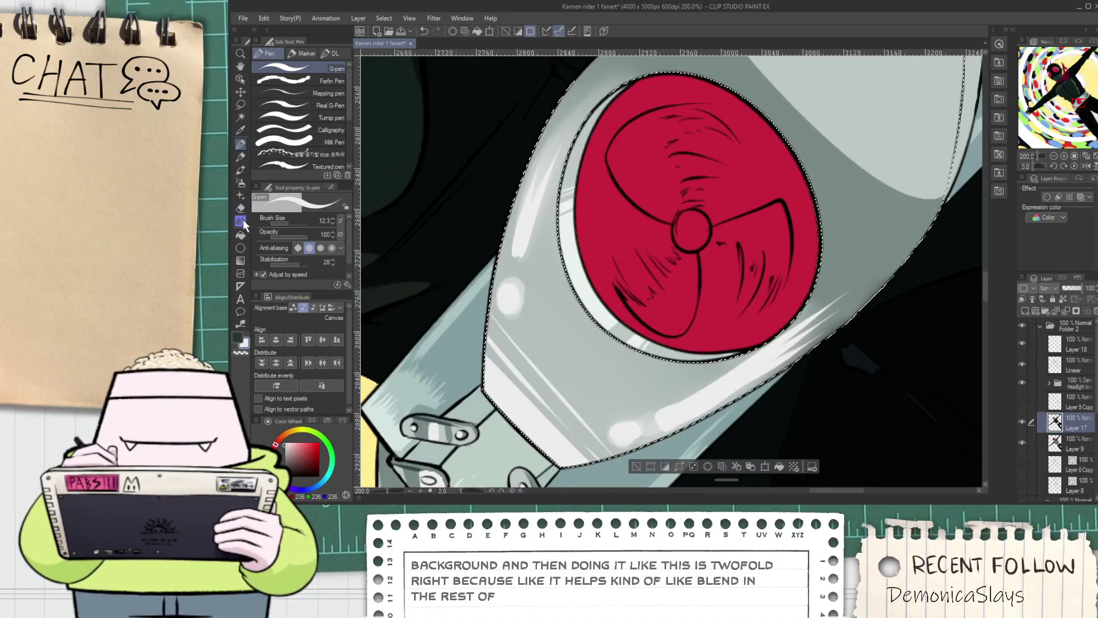
Undo the soft highlights and G-pen streaks along the central plate's edges, keeping the lower-end streaks
scroll(463, 287, down, 4)
scroll(496, 310, up, 2)
scroll(495, 309, down, 1)
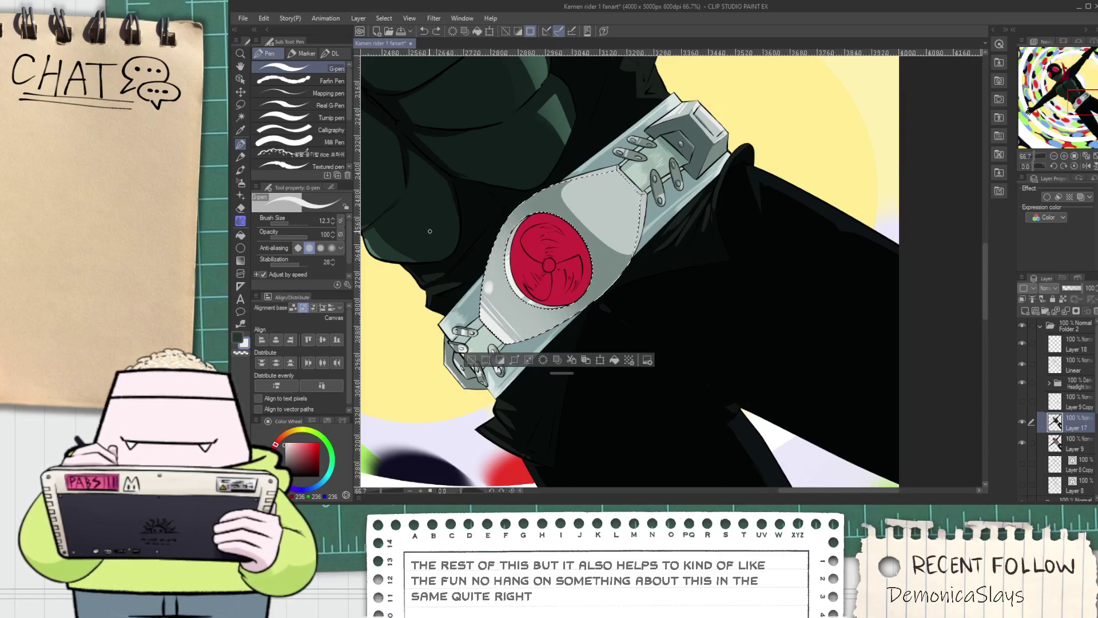
Outline a small hard-edged highlight block at the central plate's edge above the lower-end streaks with the G-pen and fill it near-white
scroll(488, 283, up, 5)
scroll(503, 296, up, 1)
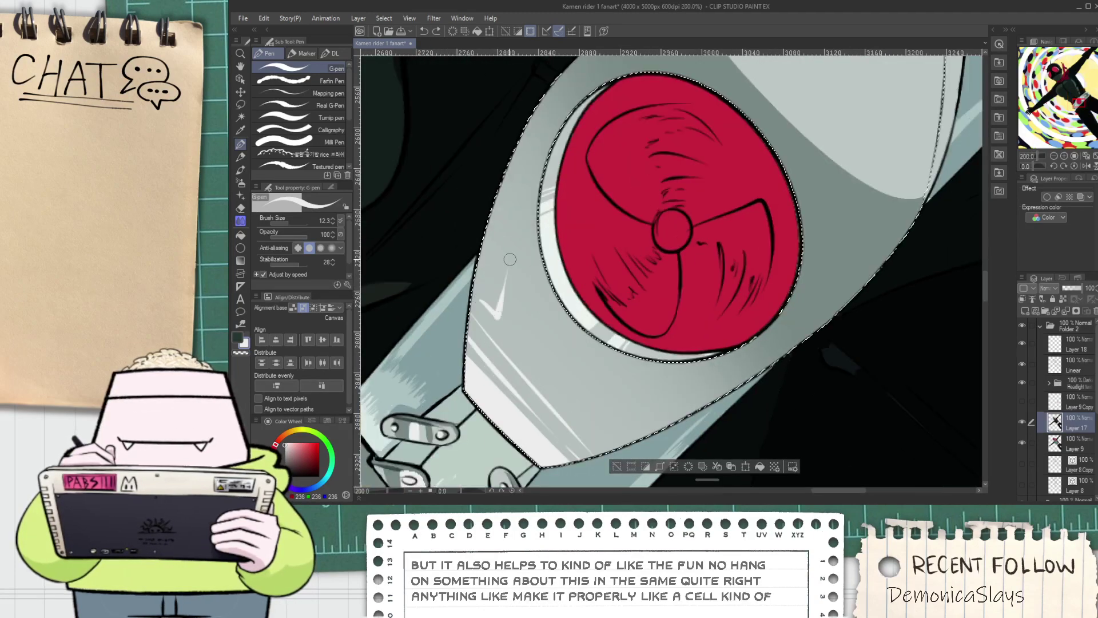
scroll(502, 297, up, 2)
drag(460, 325, 471, 239)
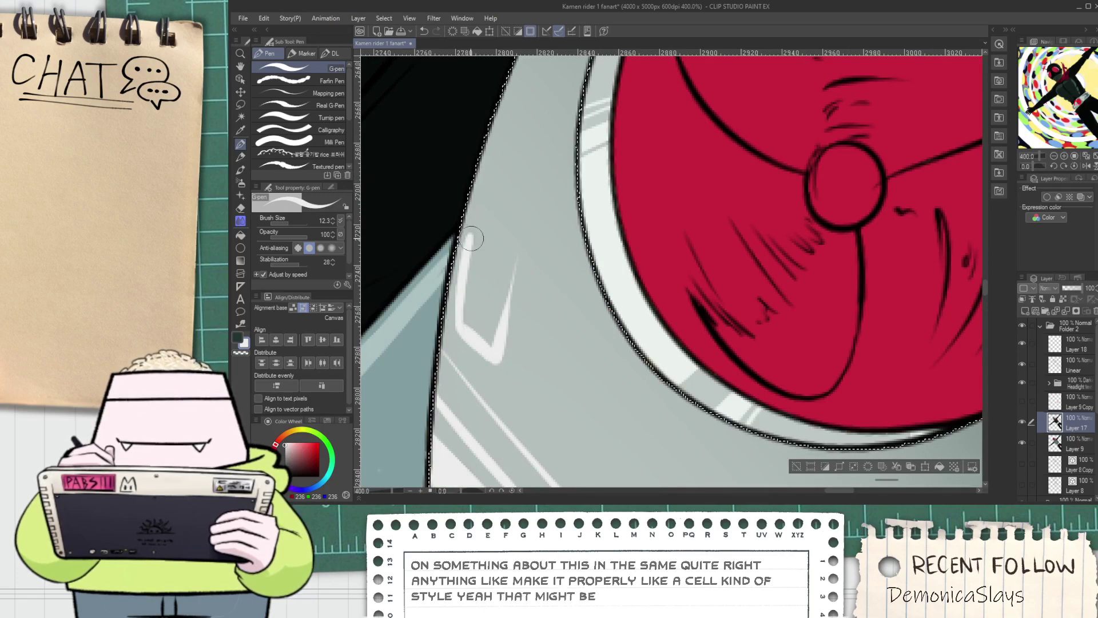
key(g)
click(487, 309)
scroll(489, 307, down, 5)
scroll(498, 298, up, 3)
Outline a long hard-edged highlight band along the central plate's edge beside the red disc with the G-pen and fill it near-white
key(p)
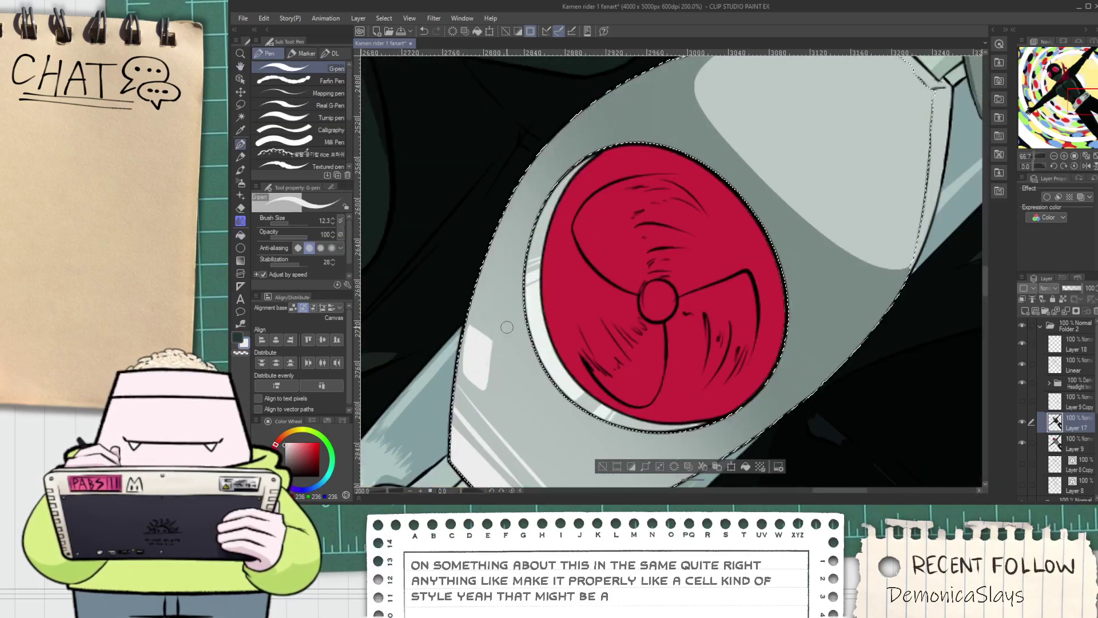
drag(495, 329, 595, 114)
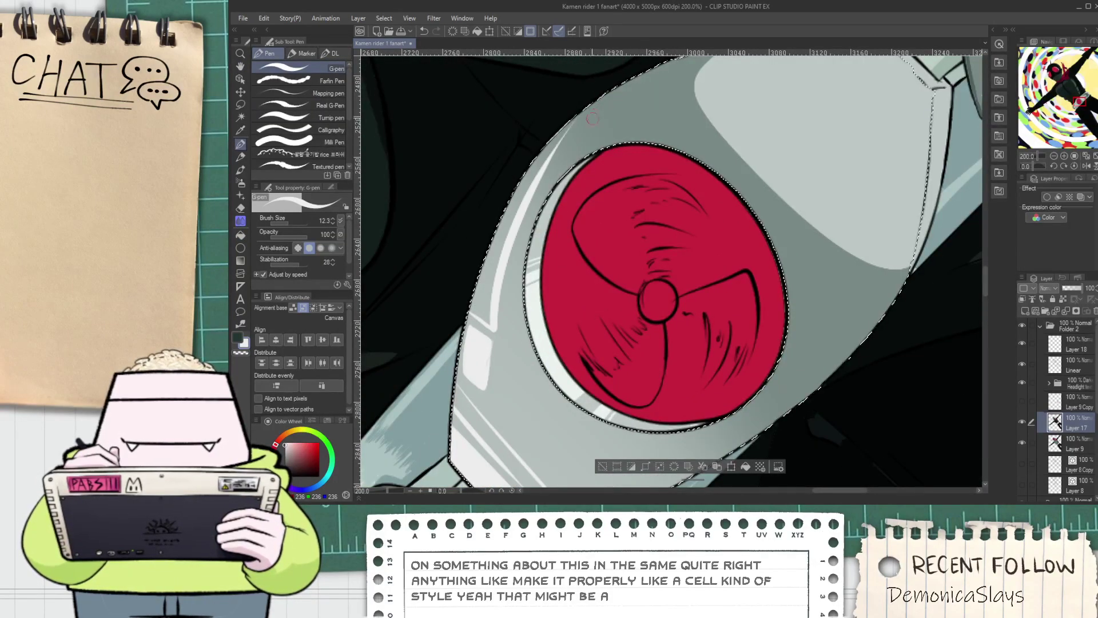
key(ctrl+z)
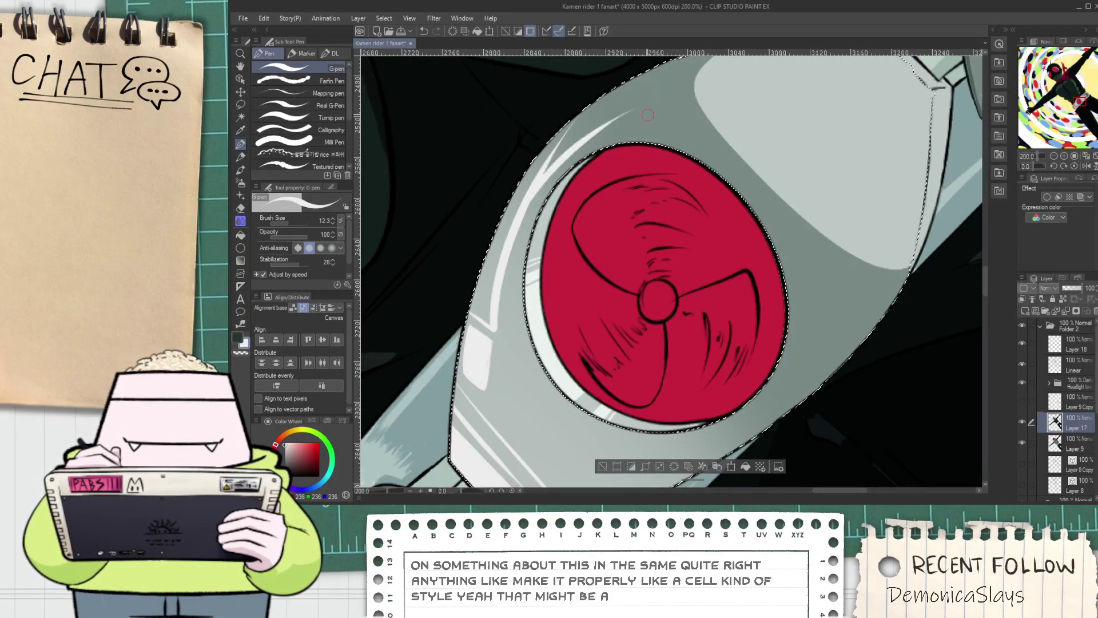
key(g)
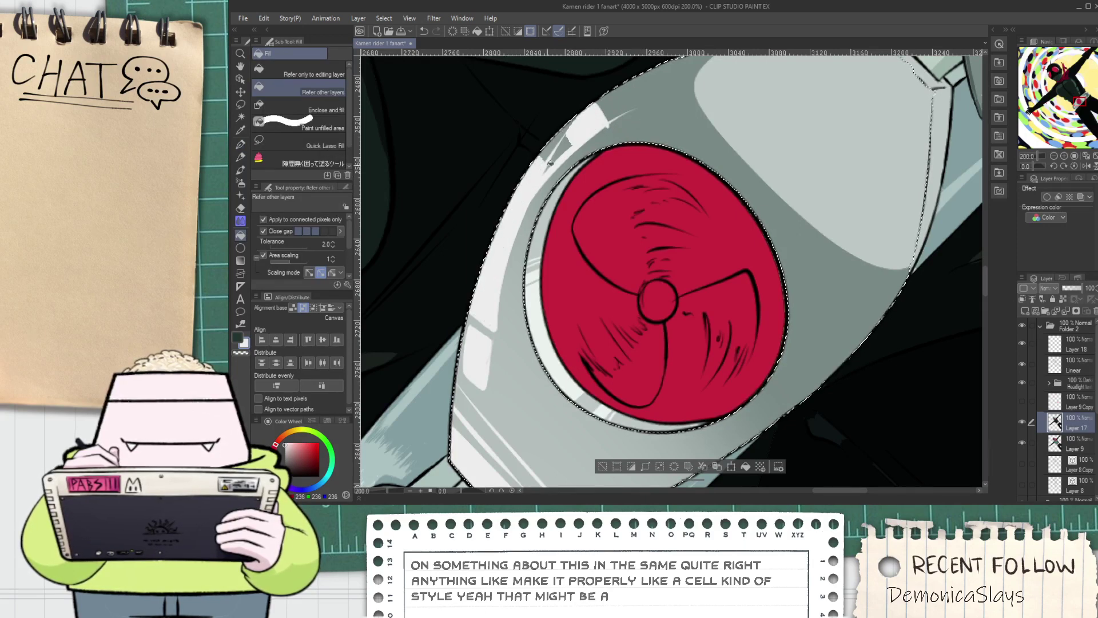
scroll(533, 173, up, 2)
Square off the highlight band's upper end with the G-pen, sampling the plate's surrounding grey and the near-white
key(p)
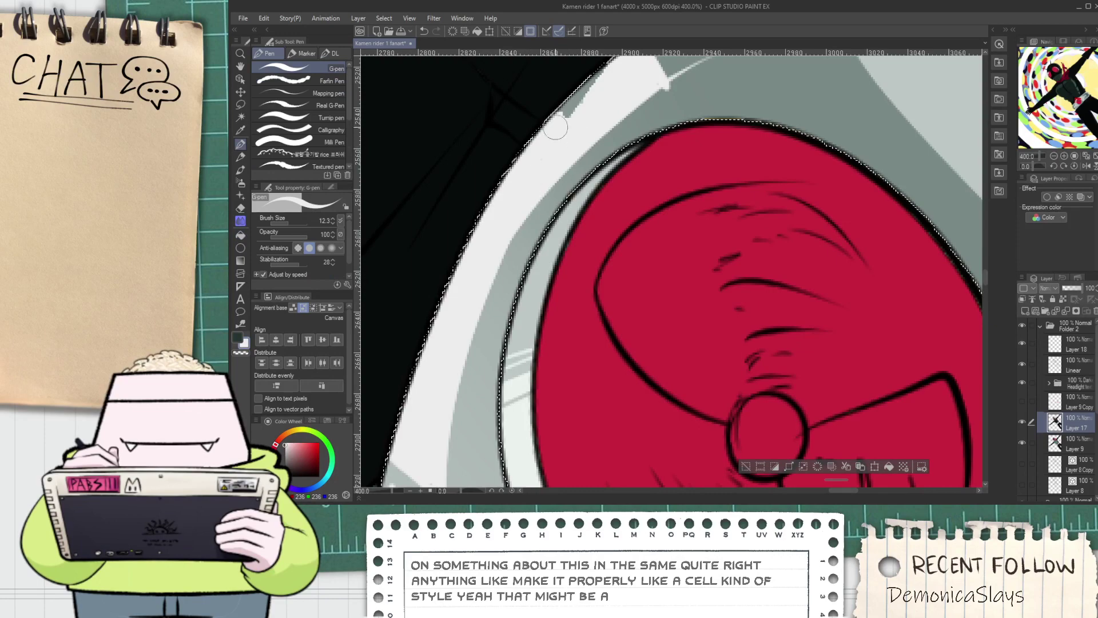
scroll(595, 85, down, 3)
mouse_move(610, 74)
mouse_down()
mouse_move(575, 174)
mouse_move(614, 182)
mouse_move(629, 171)
mouse_move(594, 186)
mouse_up()
scroll(579, 172, up, 3)
alt+click(584, 175)
alt+click(594, 201)
alt+click(613, 186)
scroll(628, 181, down, 2)
scroll(612, 197, up, 2)
alt+click(605, 187)
scroll(594, 187, down, 2)
scroll(452, 354, up, 2)
Paint a thin grey reflection line along the highlight band's outer edge in the sampled plate colour and tidy its upper end
alt+click(440, 370)
drag(437, 373, 579, 107)
key(ctrl+z)
drag(429, 380, 563, 67)
drag(436, 346, 562, 77)
key(space)
drag(567, 135, 561, 298)
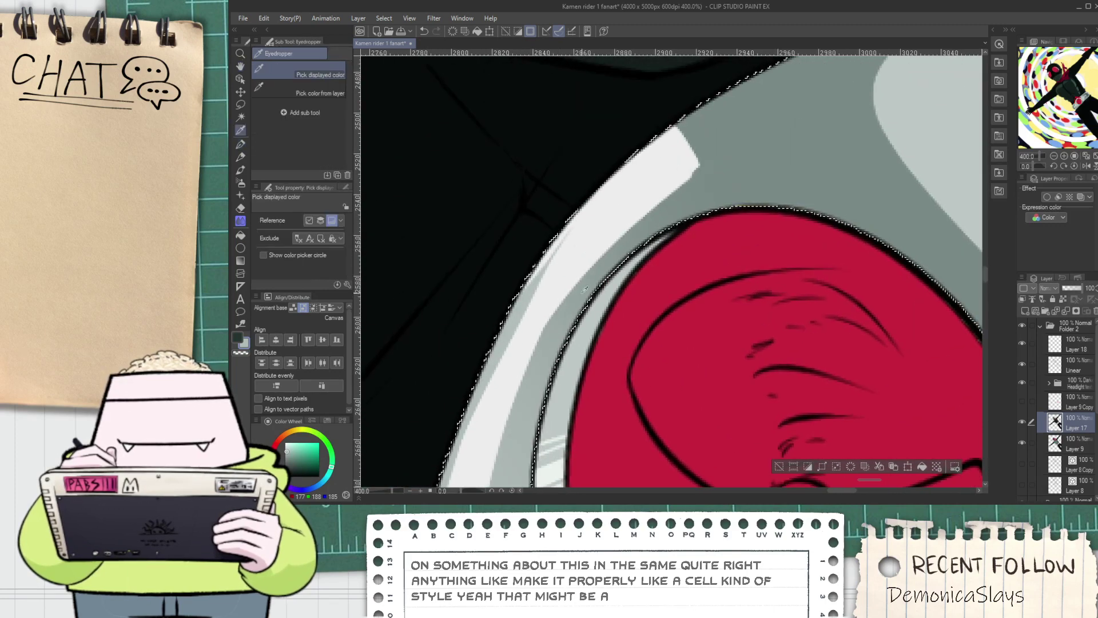
alt+click(549, 238)
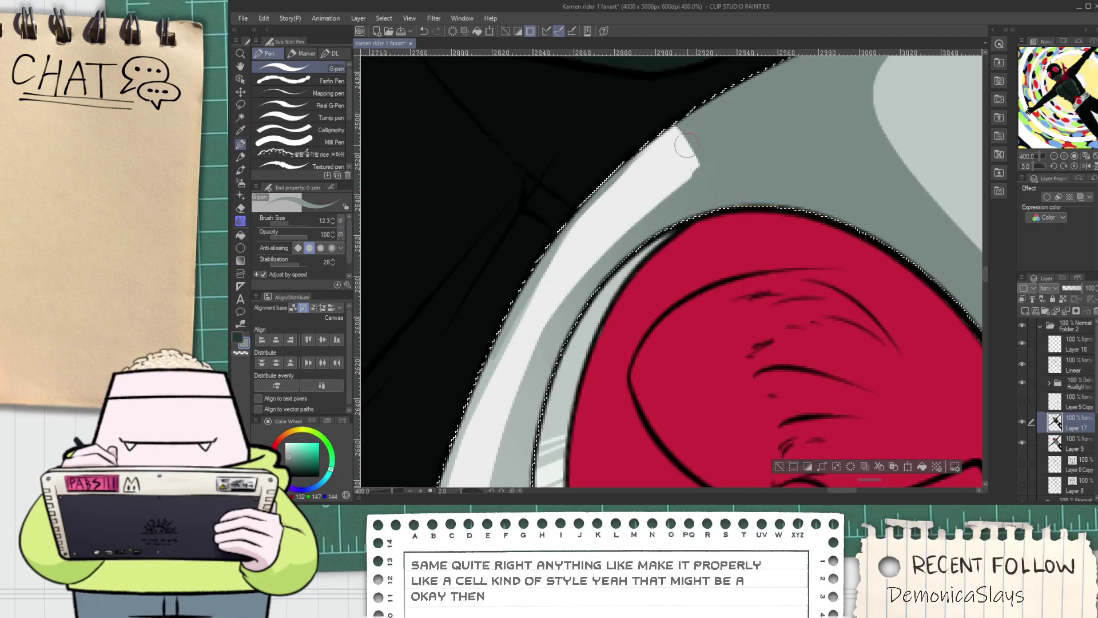
alt+click(591, 196)
scroll(667, 195, down, 5)
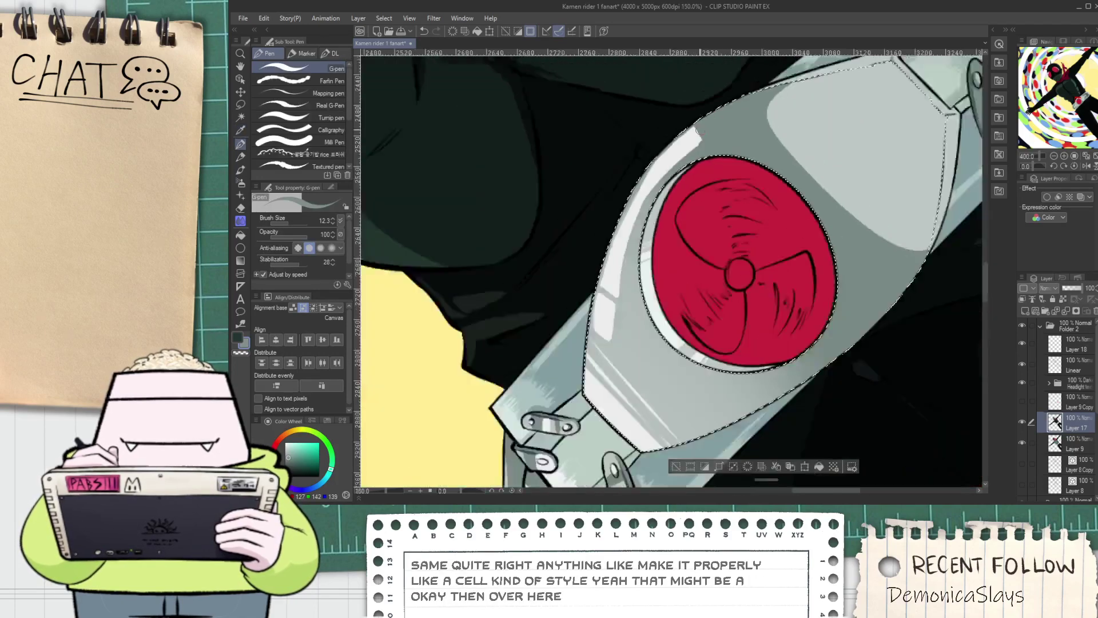
Trim the small highlight block and the band's lower end into sharper, tapered shapes with the G-pen in sampled plate greys
scroll(666, 196, up, 5)
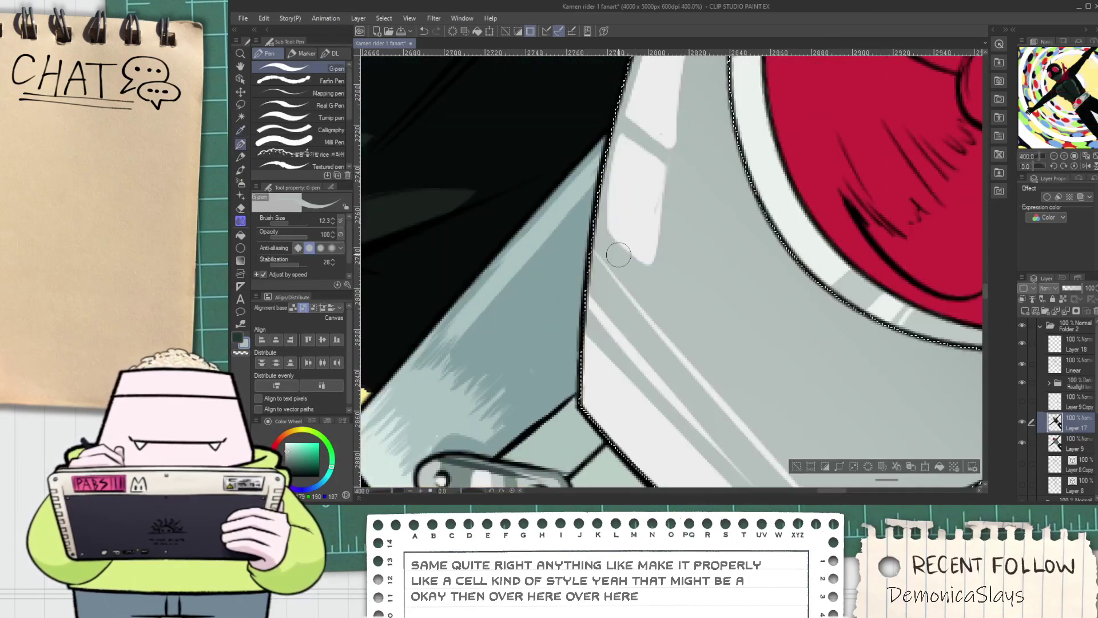
alt+click(599, 227)
alt+click(658, 272)
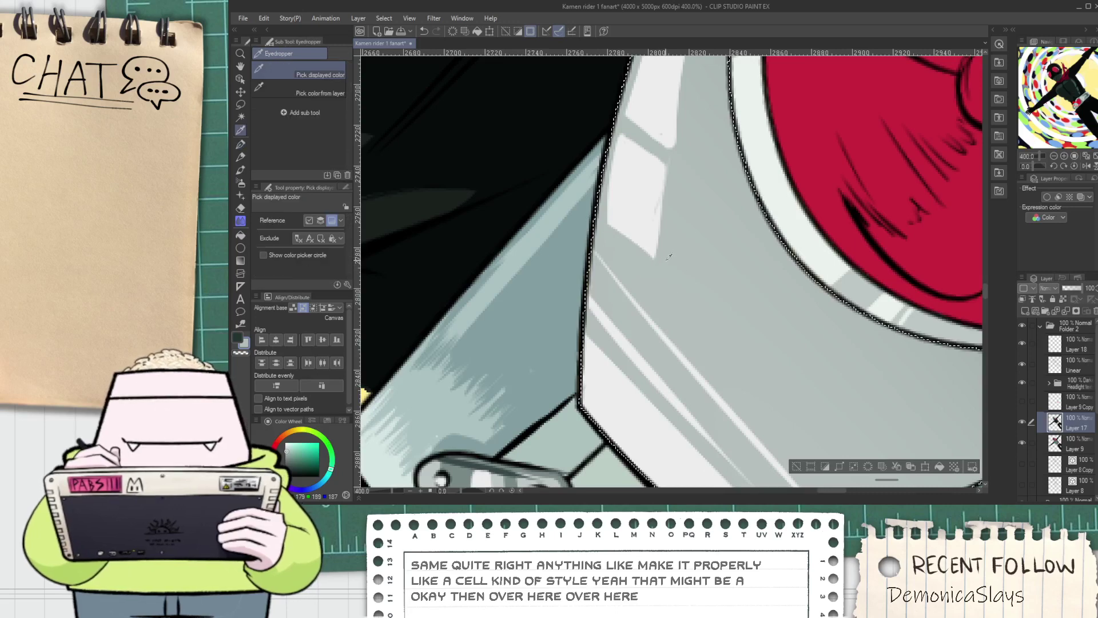
alt+click(653, 268)
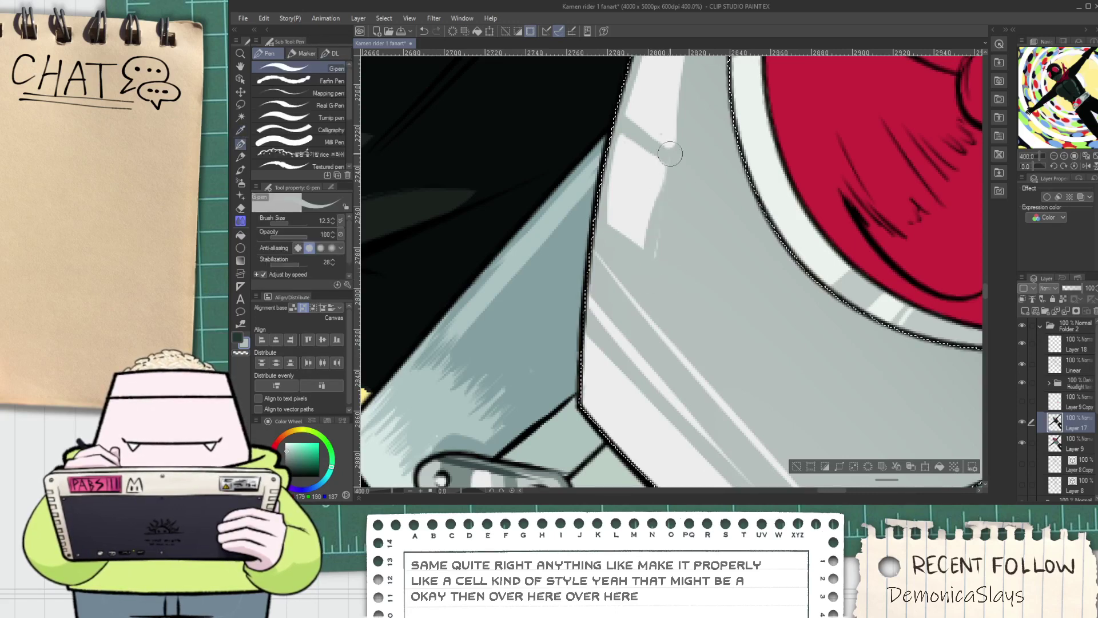
alt+click(656, 240)
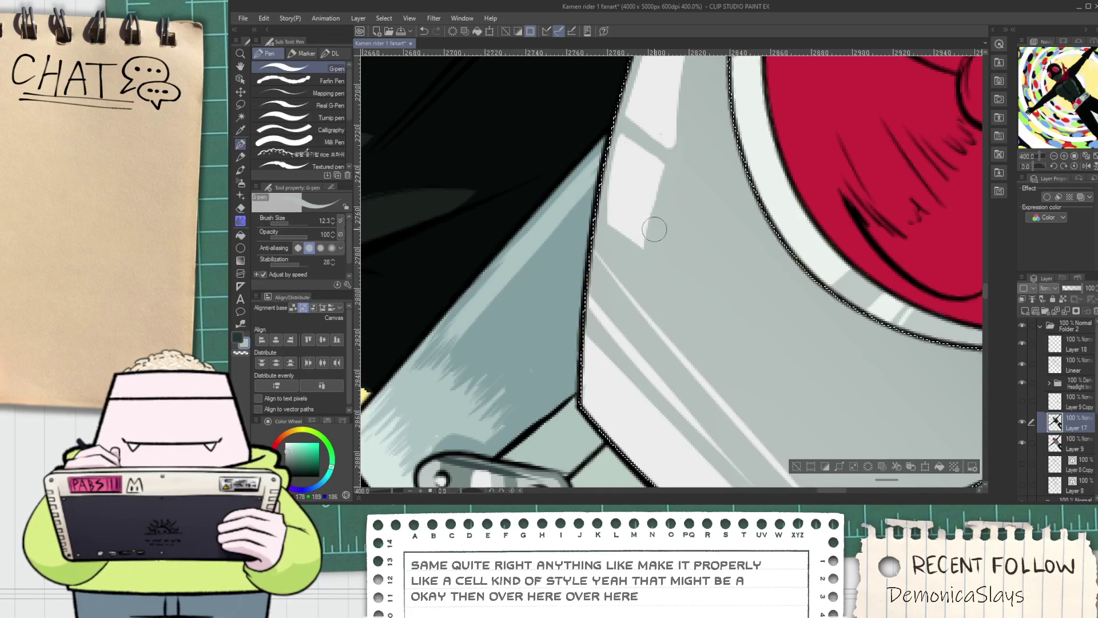
key(space)
drag(671, 203, 641, 294)
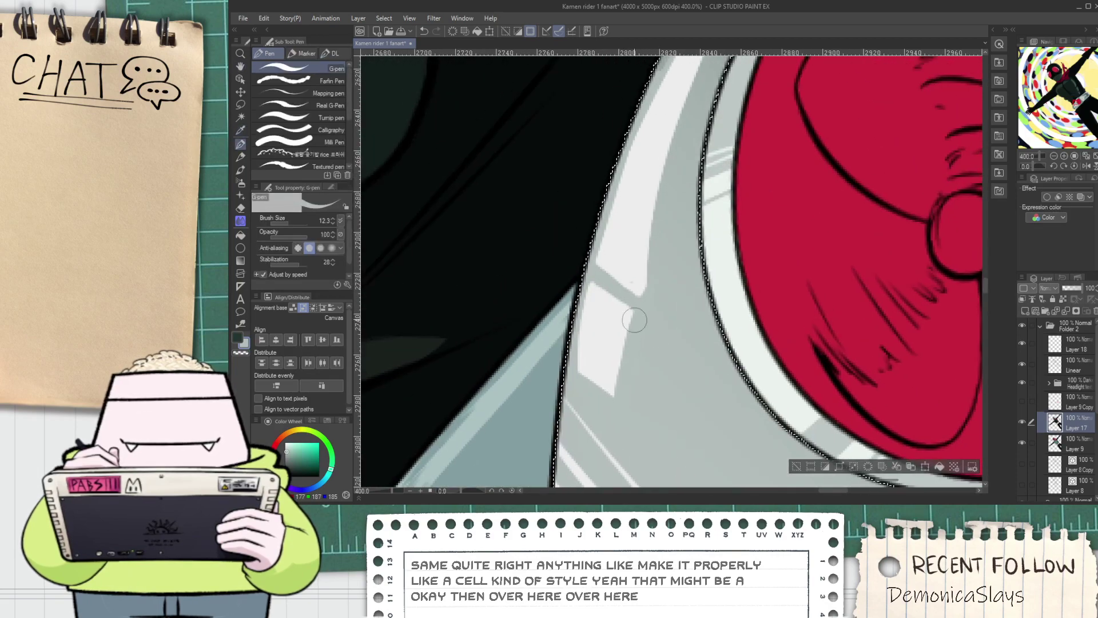
key(ctrl+z)
drag(626, 366, 662, 216)
key(ctrl+z)
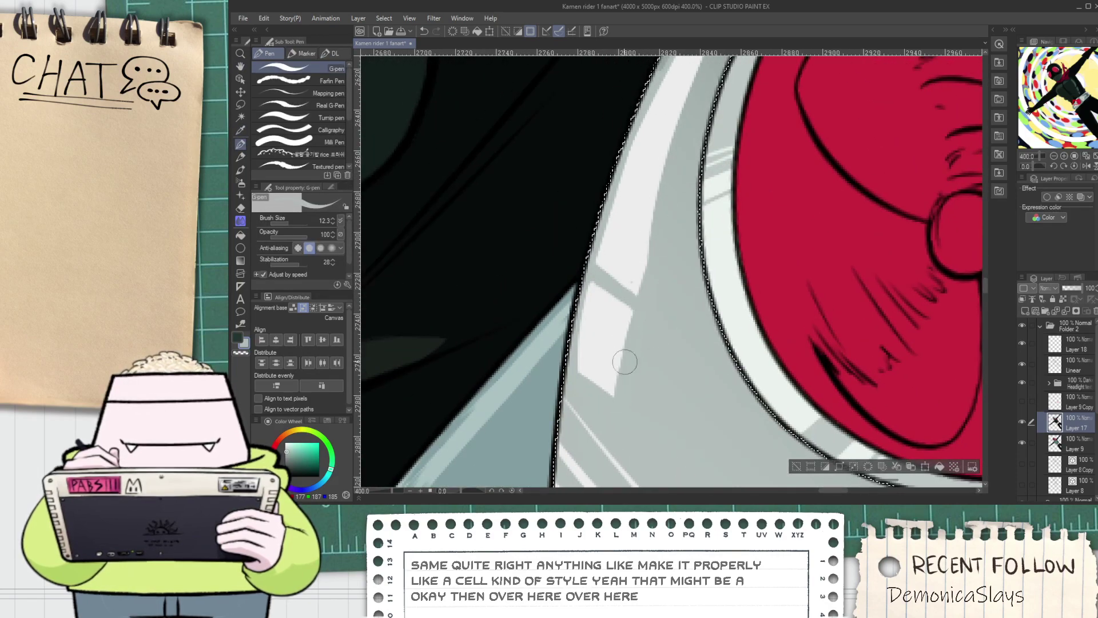
Soften the highlight band's upper part into the plate's grey using the Best blender brush at size 32.3, and clear the selection
scroll(638, 313, down, 7)
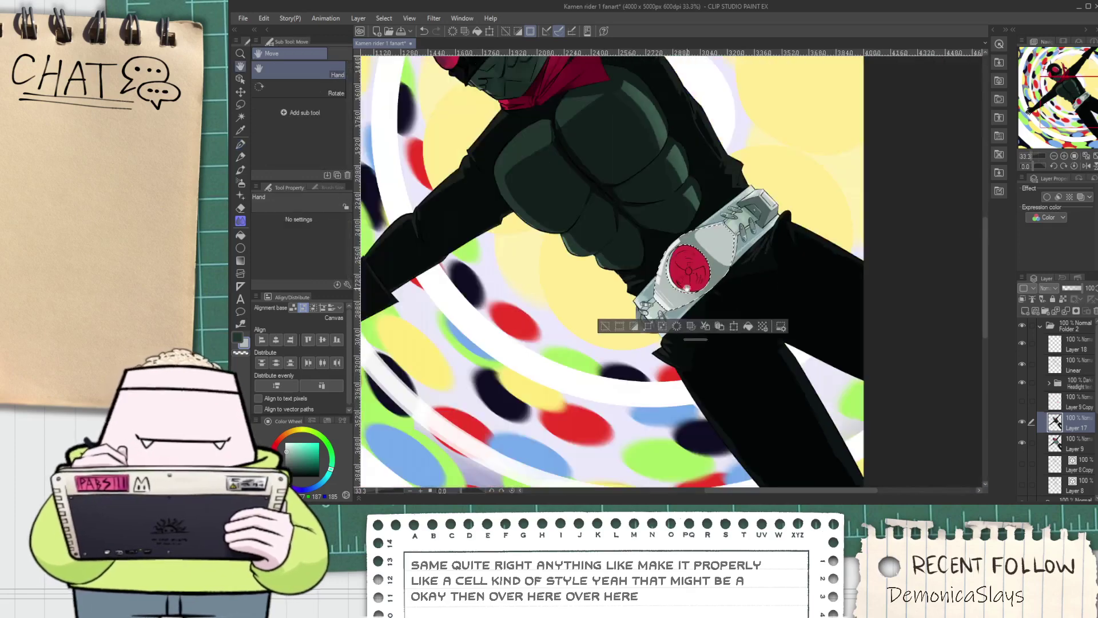
scroll(651, 252, up, 4)
key(i)
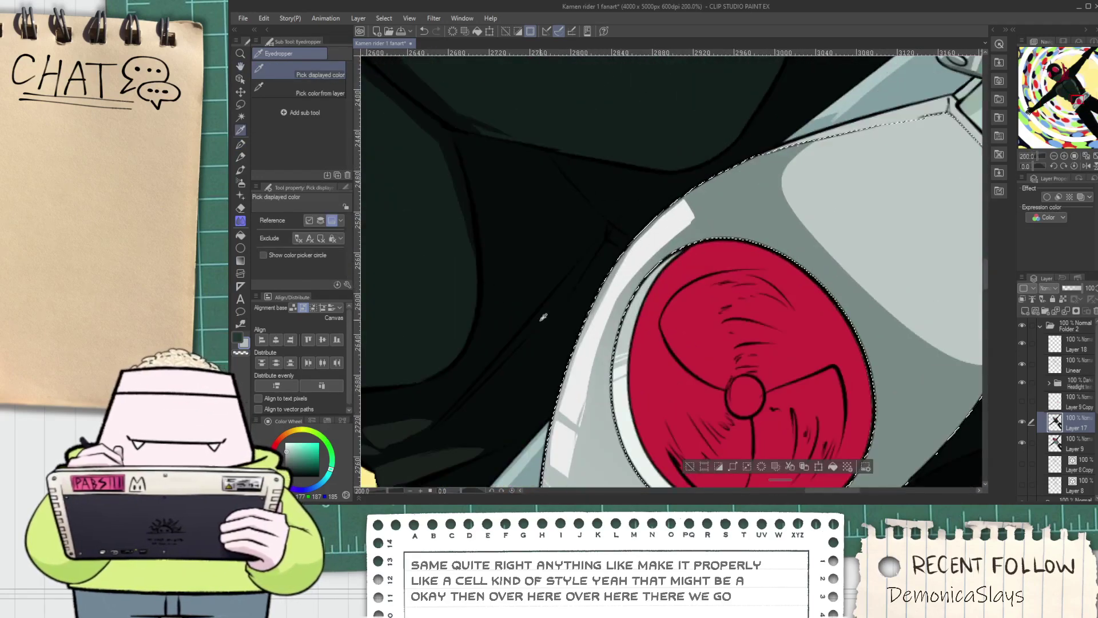
click(242, 221)
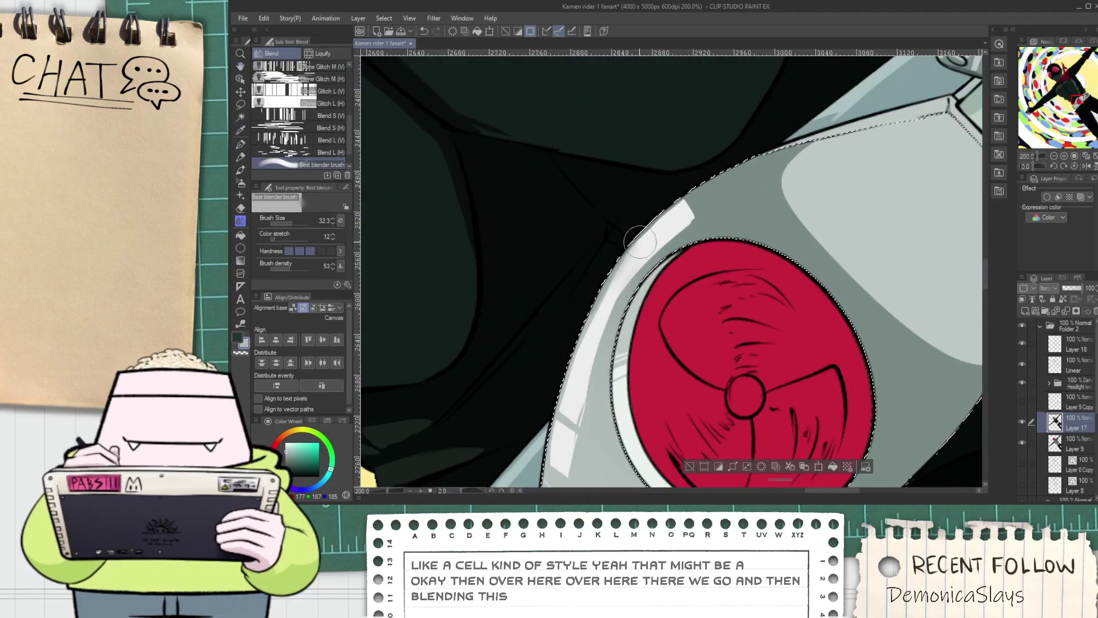
mouse_move(731, 173)
mouse_down()
mouse_move(610, 293)
mouse_move(595, 345)
mouse_move(644, 269)
mouse_up()
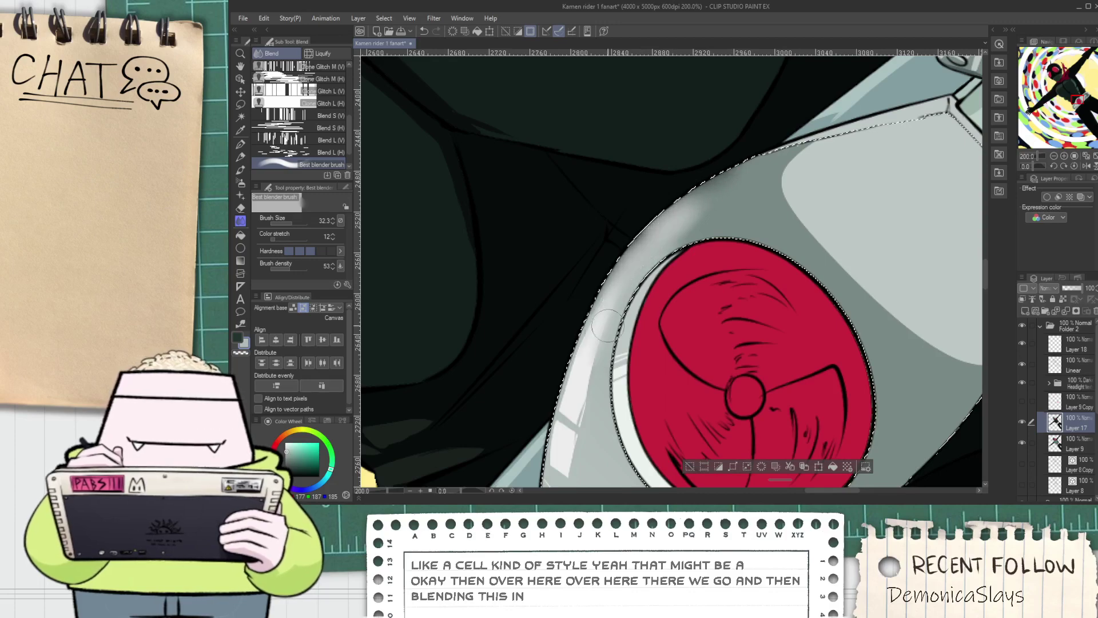
scroll(693, 217, down, 1)
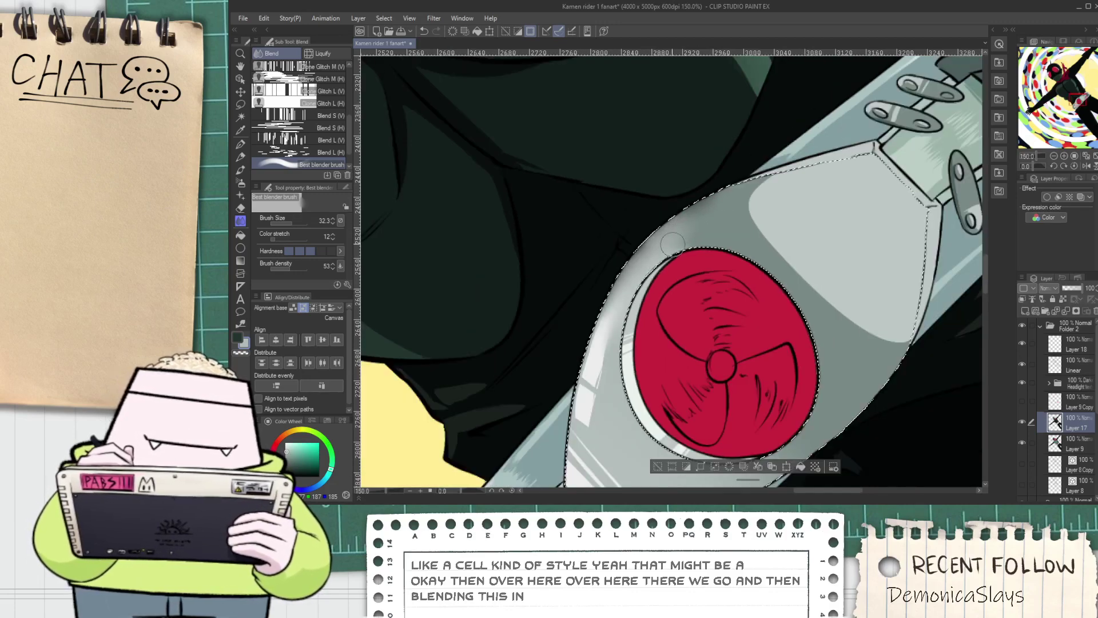
scroll(599, 353, down, 3)
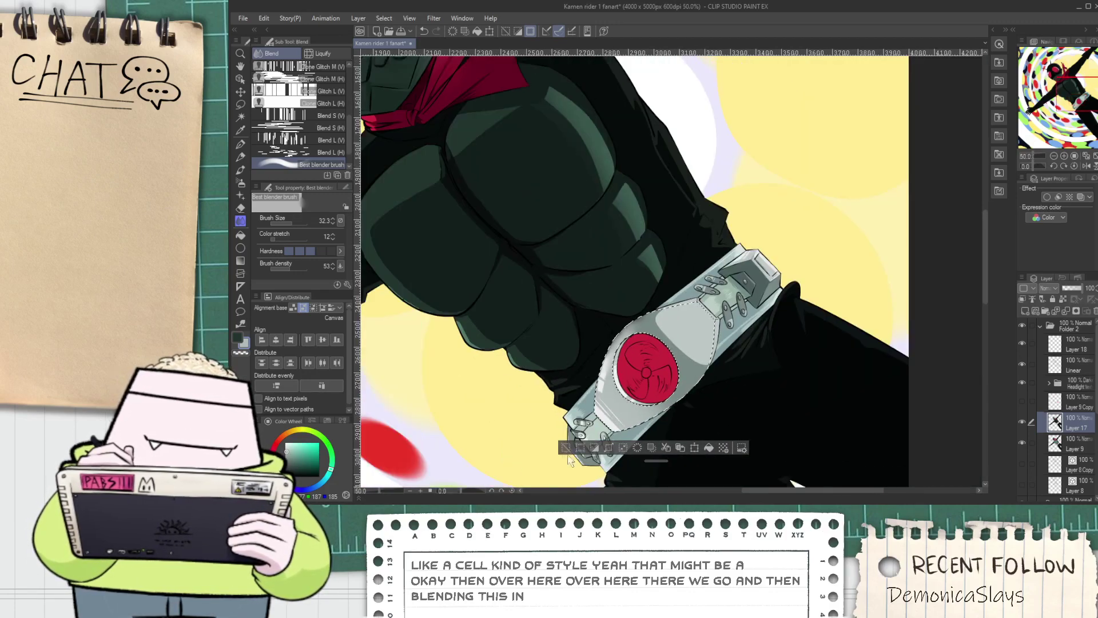
click(564, 450)
Add a new raster layer clipped to the Linear layer for colouring the belt's linework
scroll(564, 444, down, 1)
key(space)
drag(602, 442, 578, 379)
scroll(577, 374, up, 4)
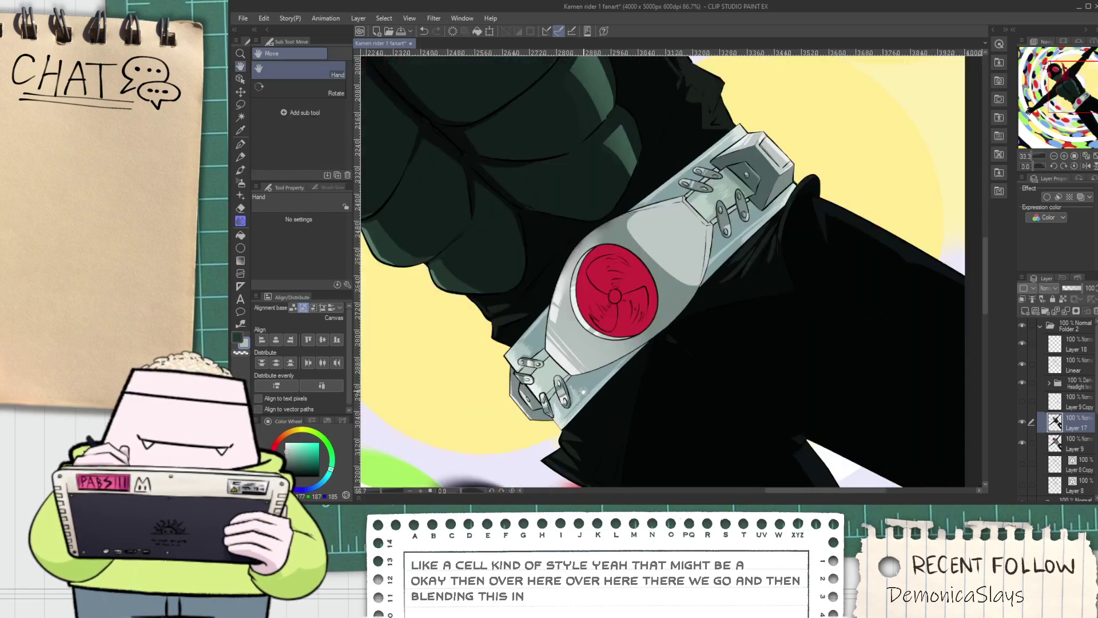
scroll(577, 381, up, 1)
drag(606, 276, 581, 365)
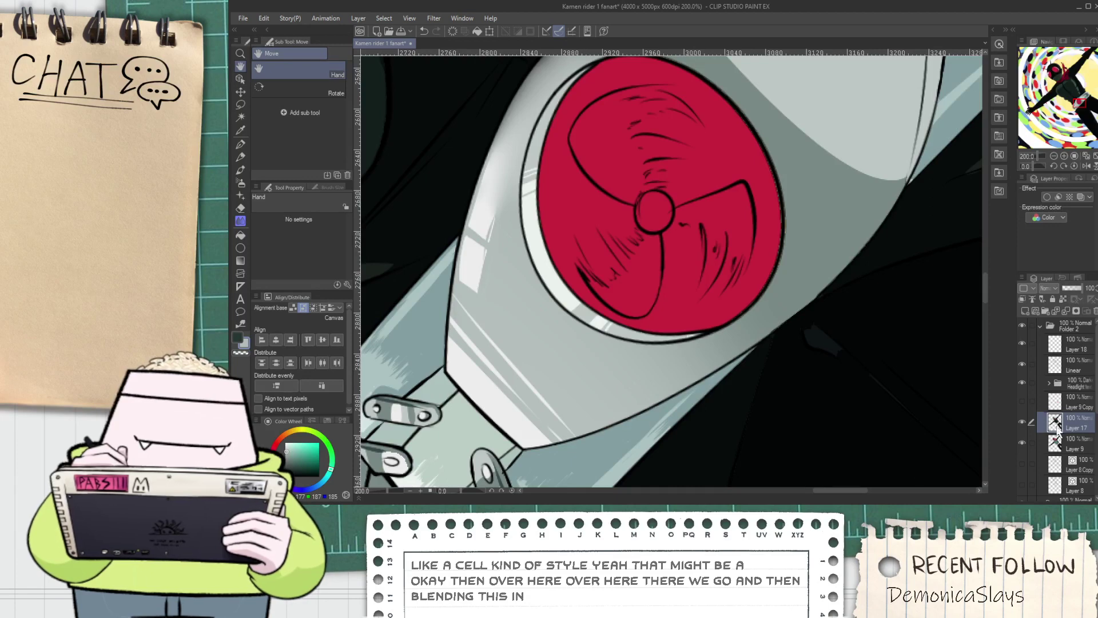
click(1069, 372)
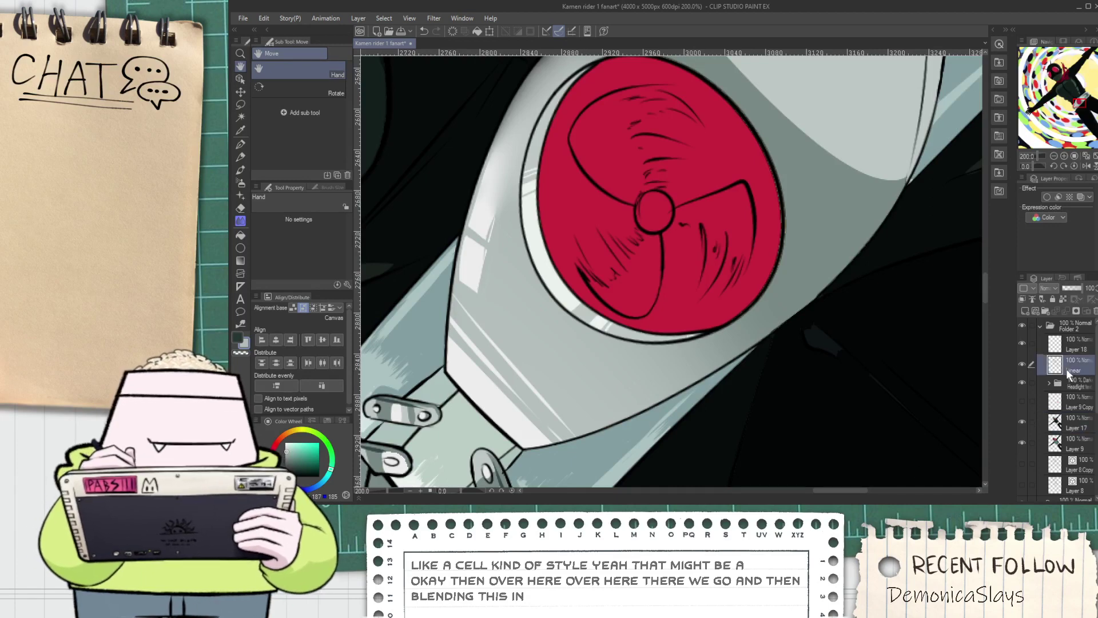
click(1027, 310)
drag(671, 288, 718, 362)
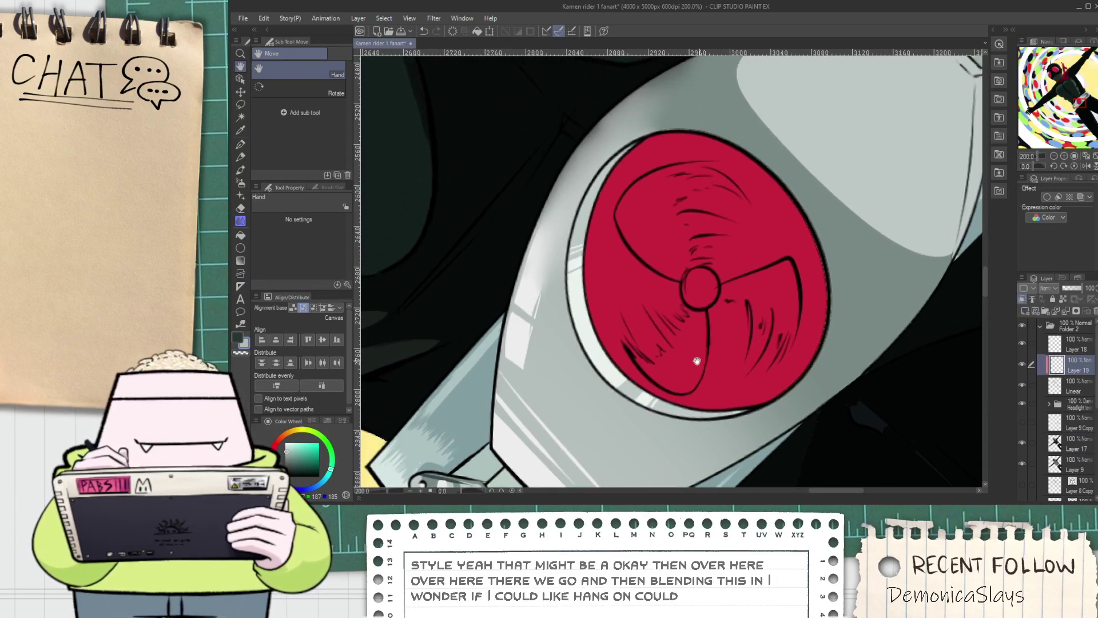
scroll(587, 315, up, 1)
scroll(552, 255, down, 1)
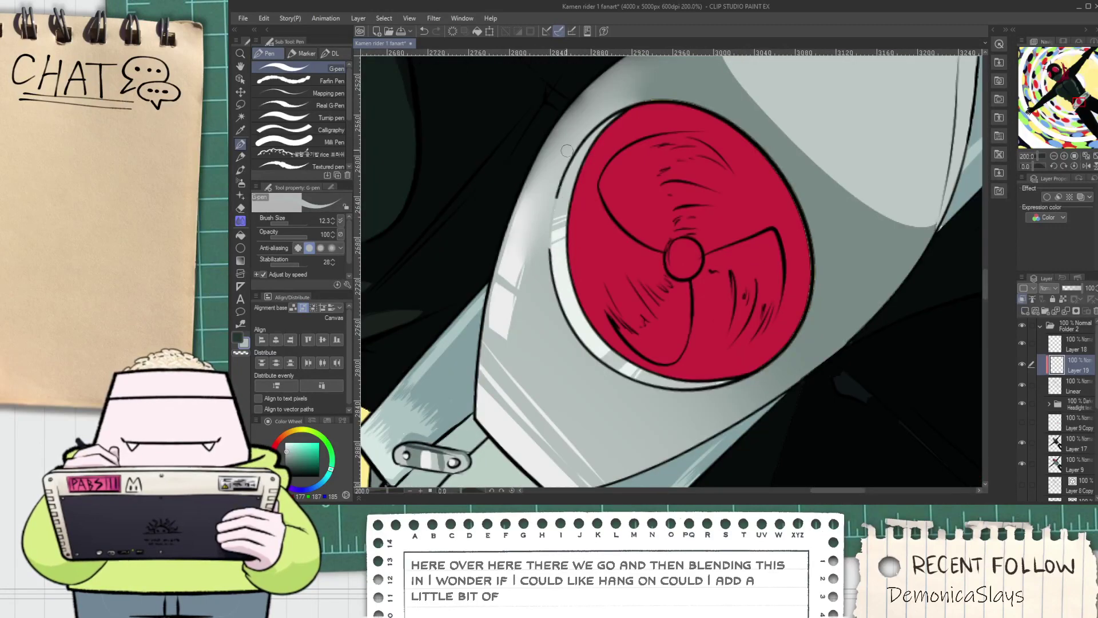
Trace G-pen accents in the sampled near-white over the outlines of the disc's rim and the central plate's highlighted edges
key(i)
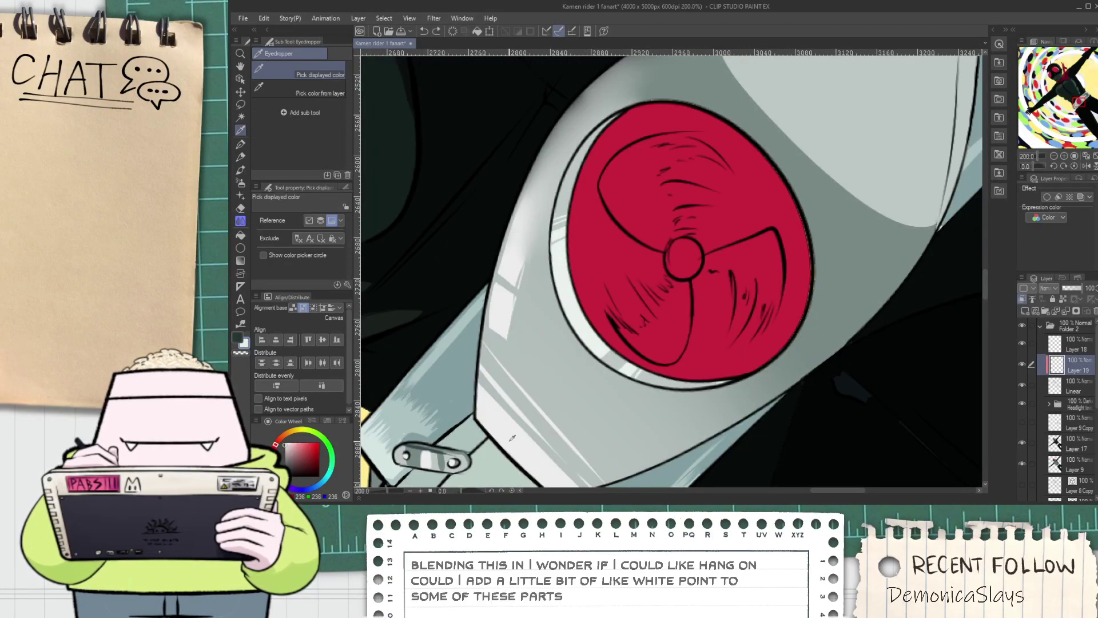
key(p)
mouse_move(592, 126)
mouse_down()
mouse_move(578, 198)
mouse_move(551, 243)
mouse_up()
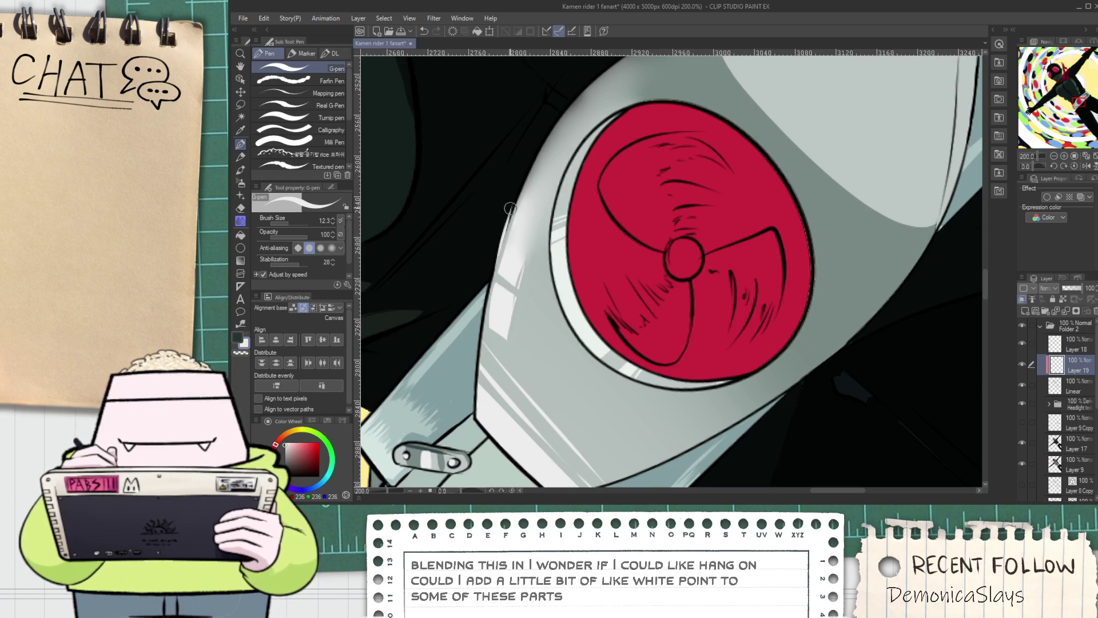
drag(479, 426, 531, 472)
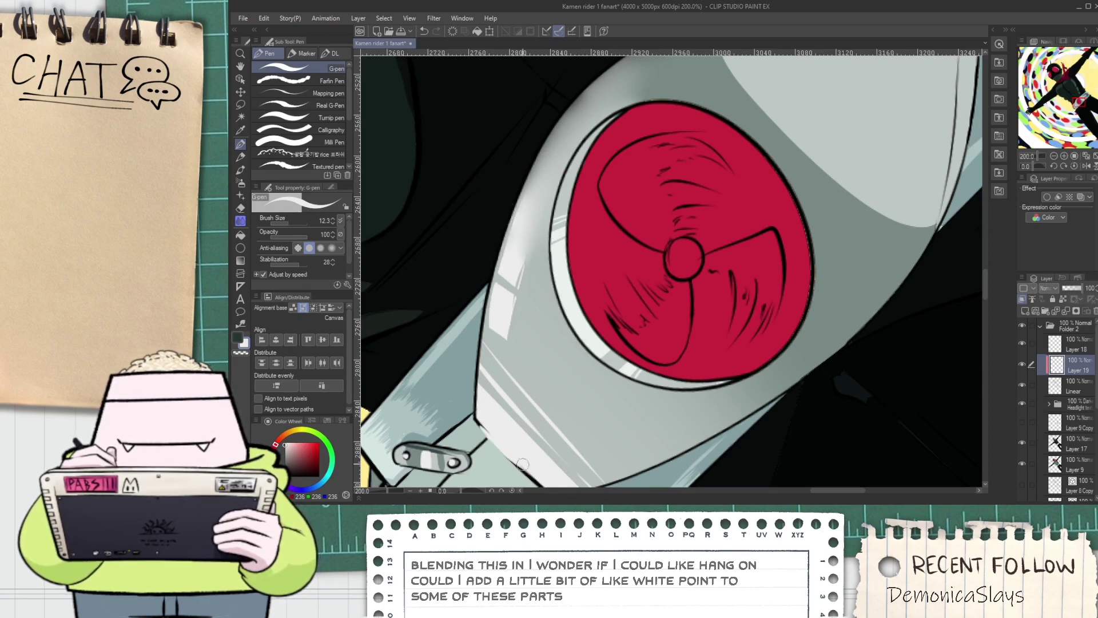
scroll(536, 479, down, 5)
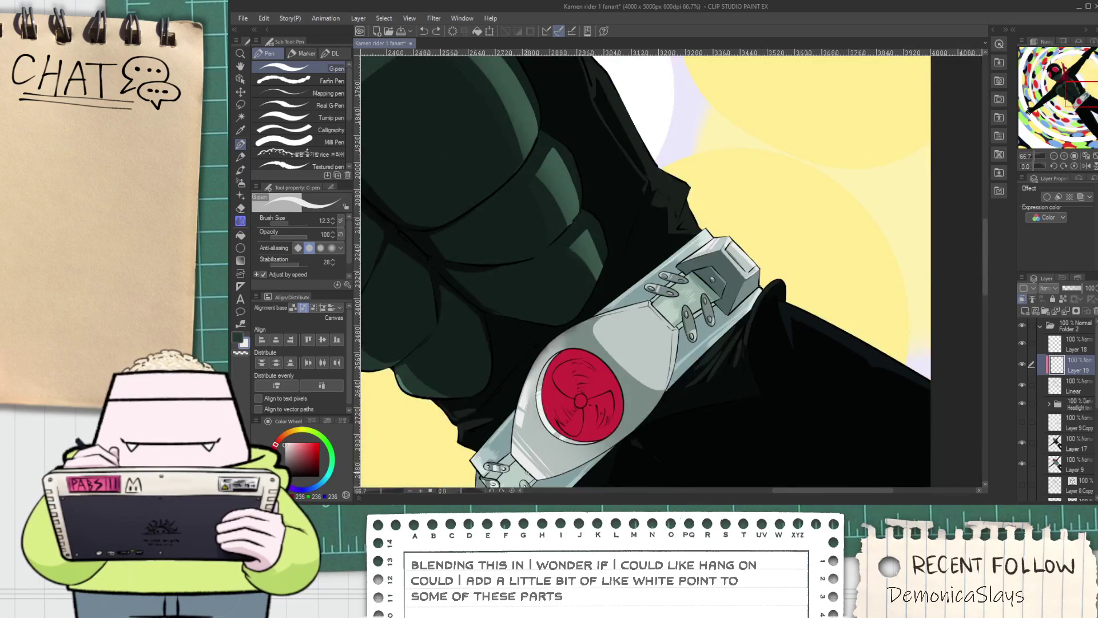
scroll(525, 470, up, 5)
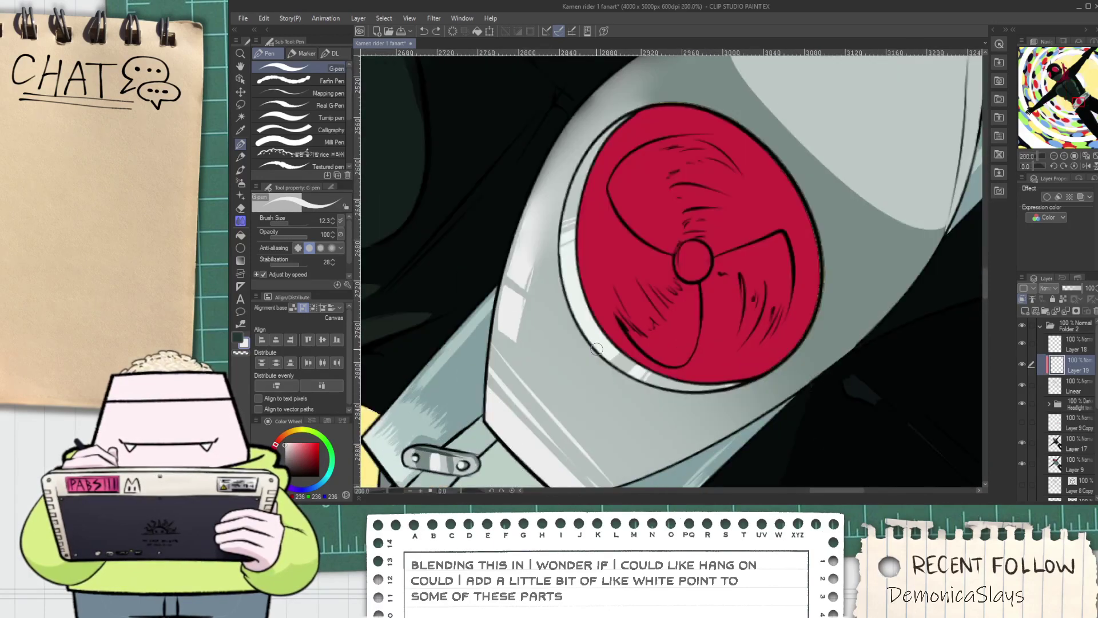
scroll(578, 325, down, 4)
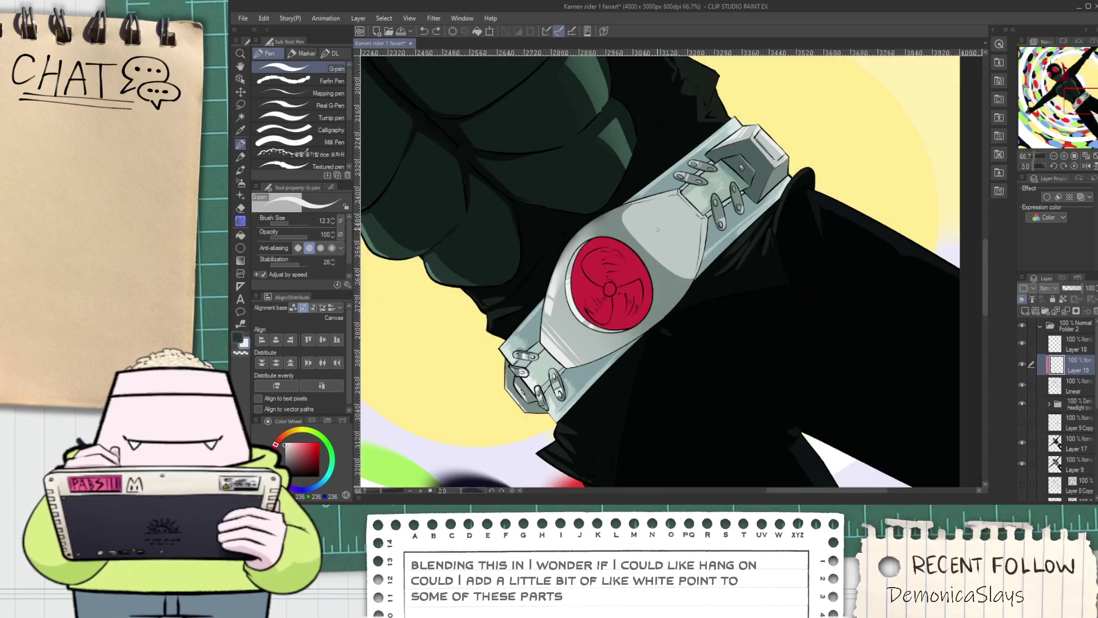
scroll(692, 214, up, 4)
scroll(693, 213, down, 4)
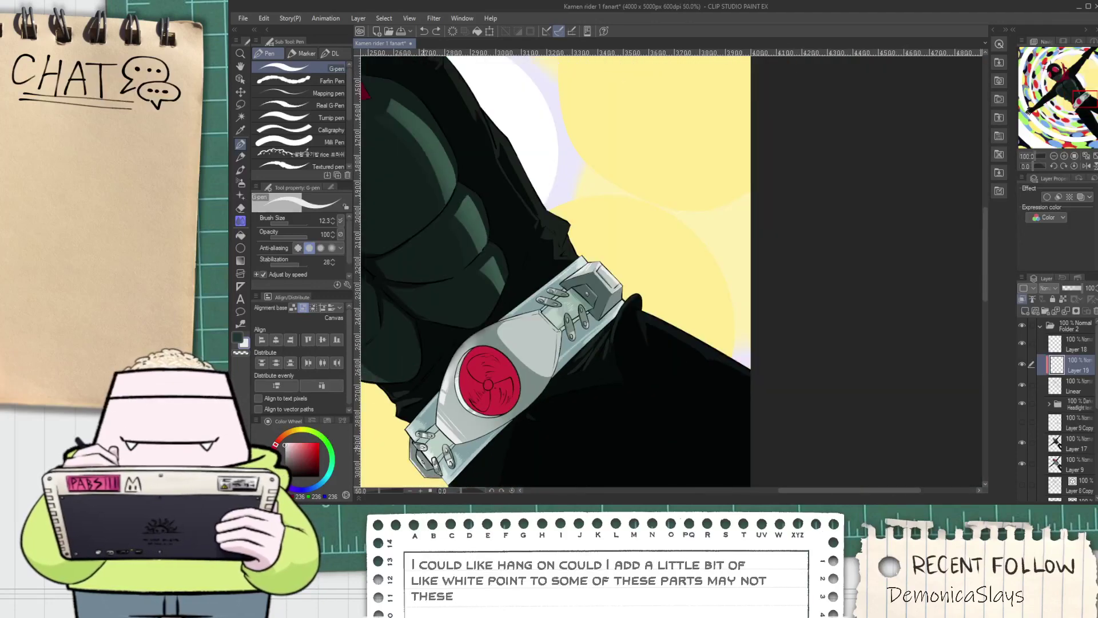
scroll(433, 437, up, 8)
Try further near-white G-pen accents on the belt's outlines and undo the last stroke
mouse_move(413, 430)
mouse_down()
mouse_move(449, 447)
mouse_move(602, 222)
mouse_move(638, 344)
mouse_up()
scroll(446, 437, down, 6)
key(space)
scroll(549, 276, up, 2)
key(ctrl+z)
drag(554, 243, 643, 375)
scroll(623, 345, down, 6)
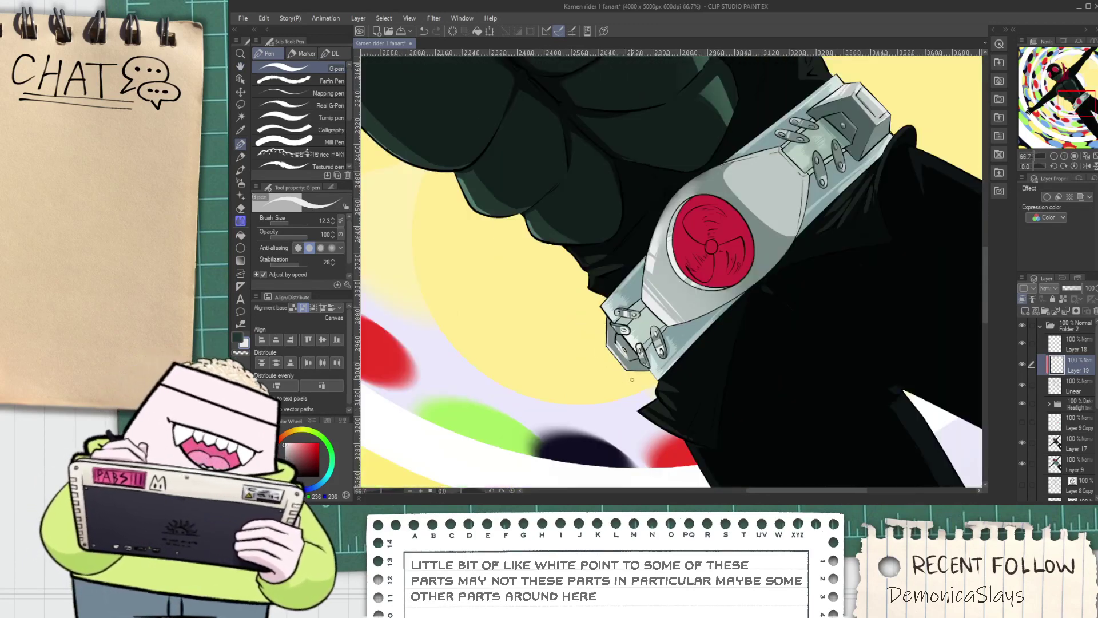
Bring the whole belt into view and make Layer 17 the active layer
key(space)
scroll(640, 387, down, 1)
drag(764, 392, 638, 375)
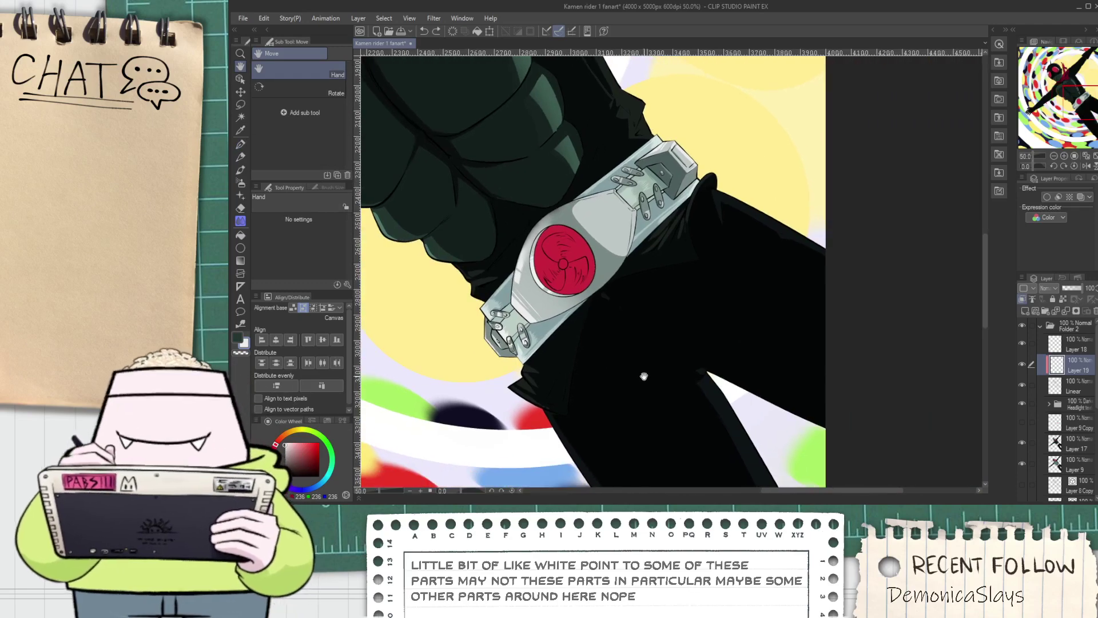
click(1055, 444)
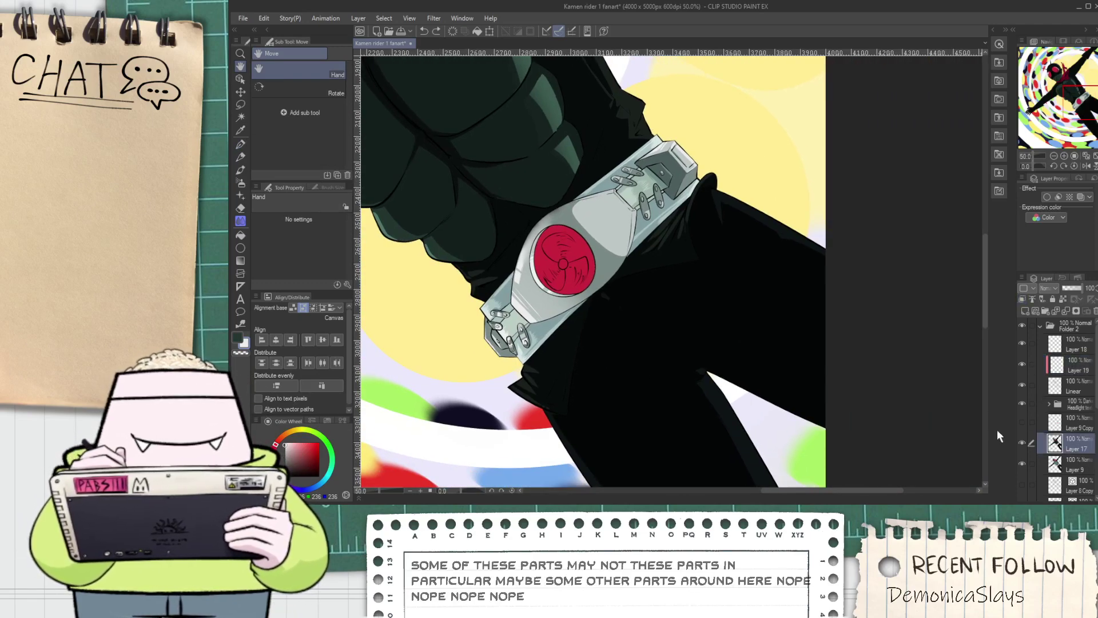
Fill the narrow side facet at the central plate's hinge end with dark grey-green sampled from the buckle block
scroll(633, 375, up, 1)
scroll(532, 346, up, 1)
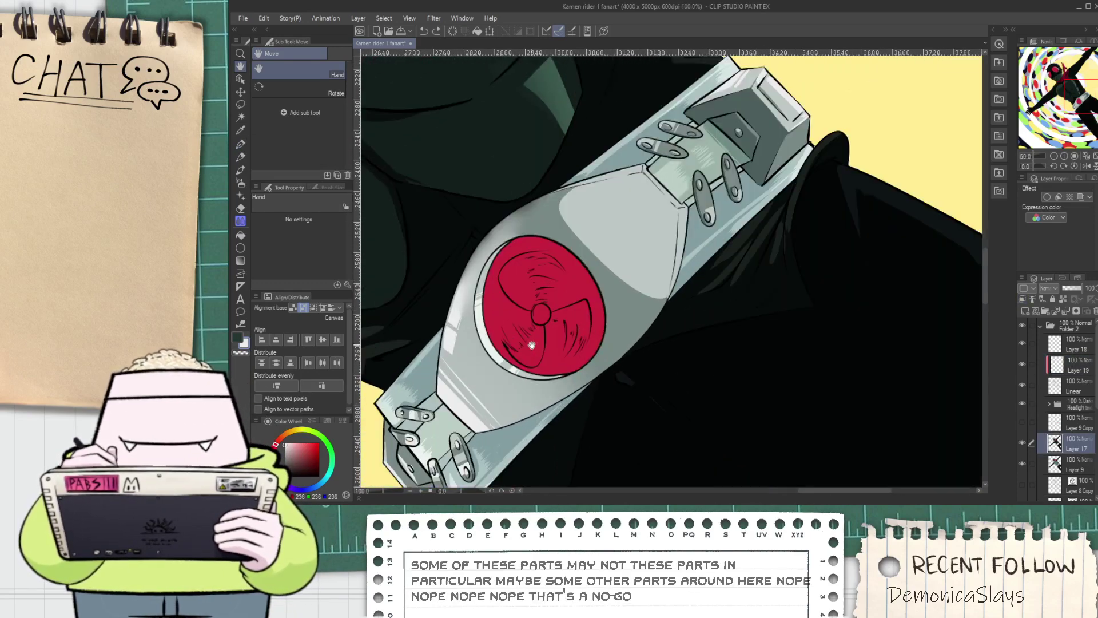
key(i)
scroll(542, 304, up, 1)
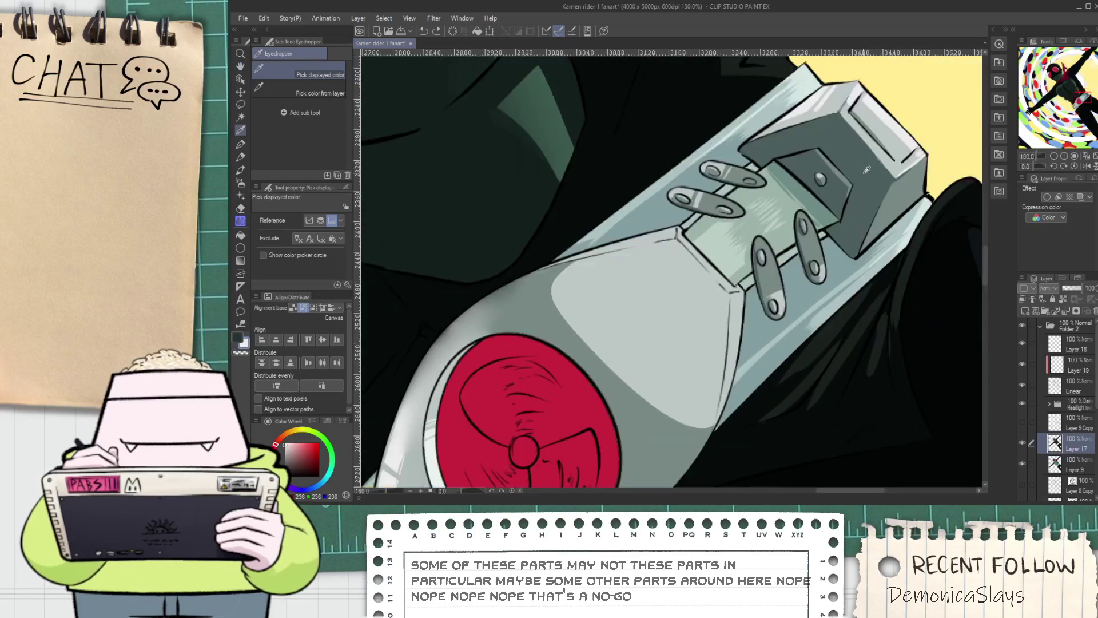
key(g)
scroll(743, 338, up, 1)
click(730, 331)
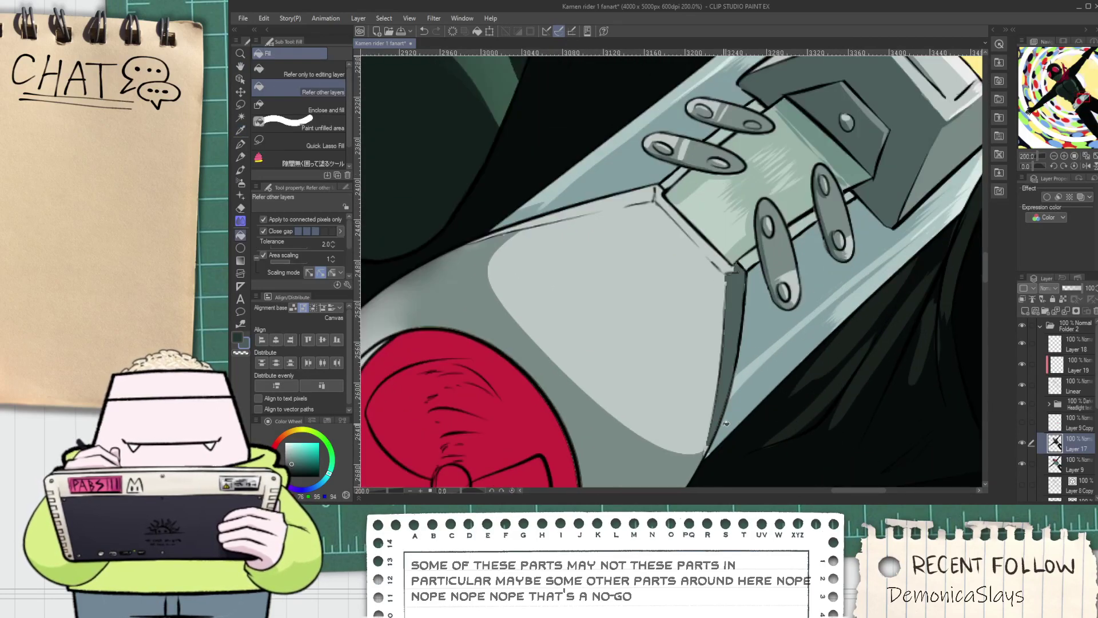
Refine the dark facet's pointed tip and edges with short G-pen strokes in the same dark grey-green, undoing unsatisfactory ones
key(p)
scroll(720, 449, up, 4)
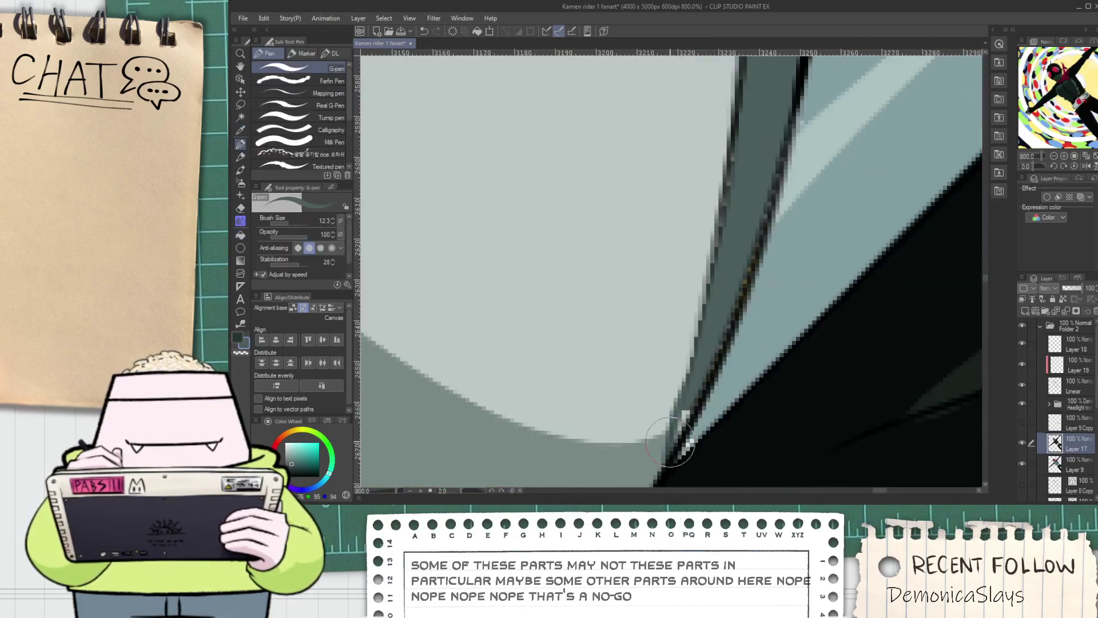
drag(703, 376, 749, 227)
key(ctrl+z)
drag(707, 394, 743, 252)
drag(717, 356, 780, 99)
key(ctrl+z)
drag(737, 287, 807, 67)
key(ctrl+z)
drag(745, 262, 795, 71)
mouse_move(709, 360)
mouse_down()
mouse_move(747, 147)
mouse_move(699, 320)
mouse_up()
key(ctrl+z)
key(ctrl+z)
mouse_move(685, 384)
mouse_down()
mouse_move(738, 157)
mouse_move(686, 390)
mouse_up()
scroll(685, 390, down, 6)
key(space)
drag(674, 335, 785, 139)
scroll(695, 246, up, 2)
scroll(696, 252, down, 2)
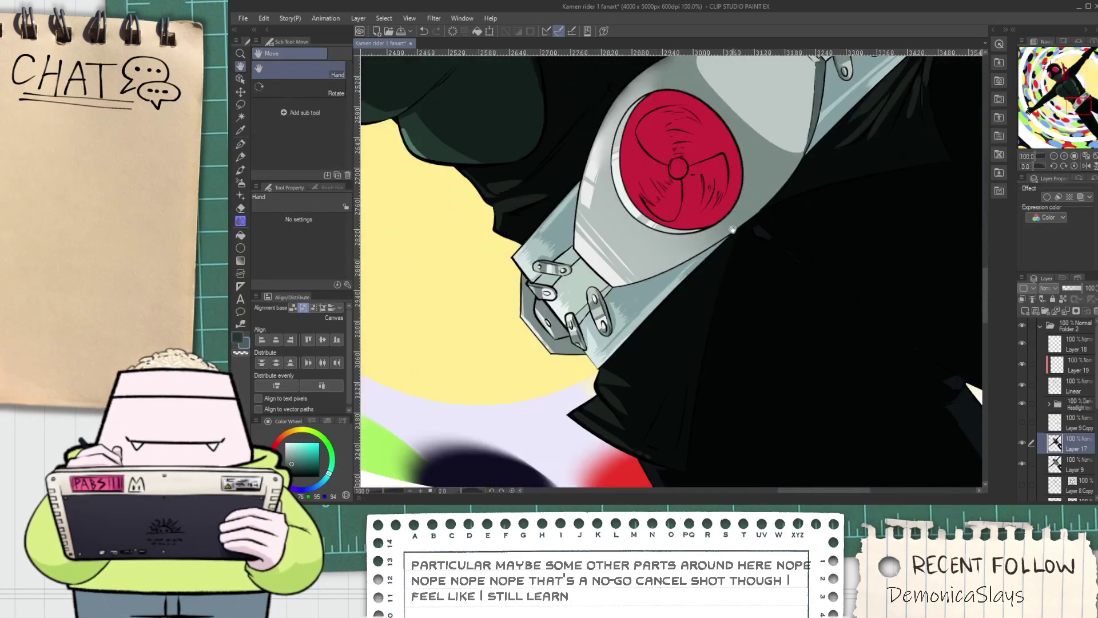
Try Round watercolor brush shading along the edge of the central plate's pale panel and undo the strokes
drag(695, 253, 686, 266)
scroll(687, 266, up, 2)
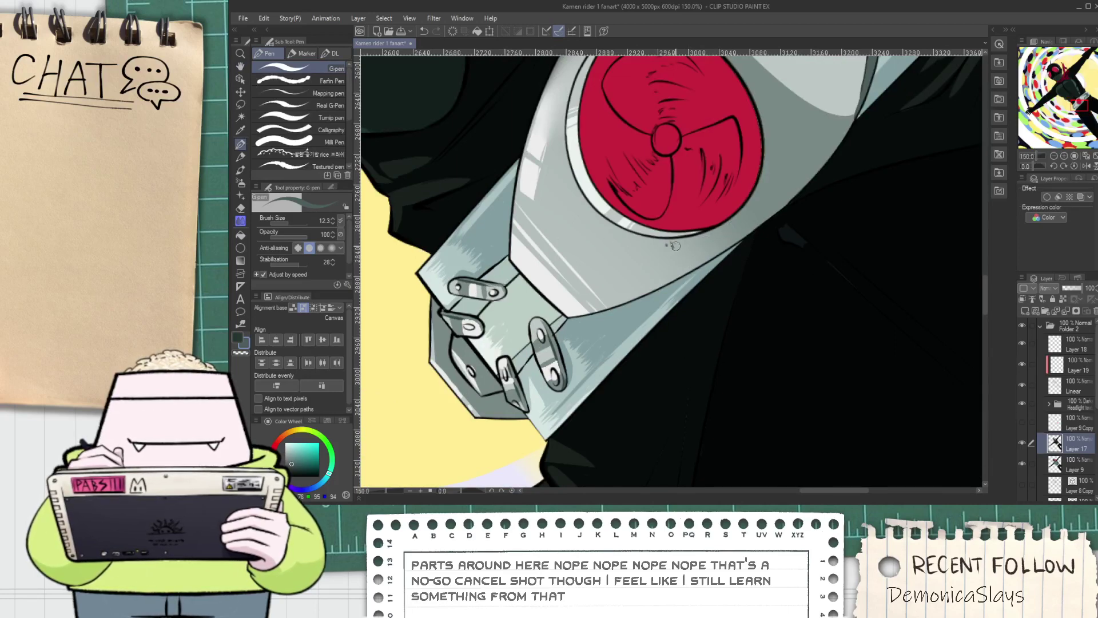
key(ctrl+z)
scroll(707, 191, down, 3)
key(space)
drag(721, 206, 712, 295)
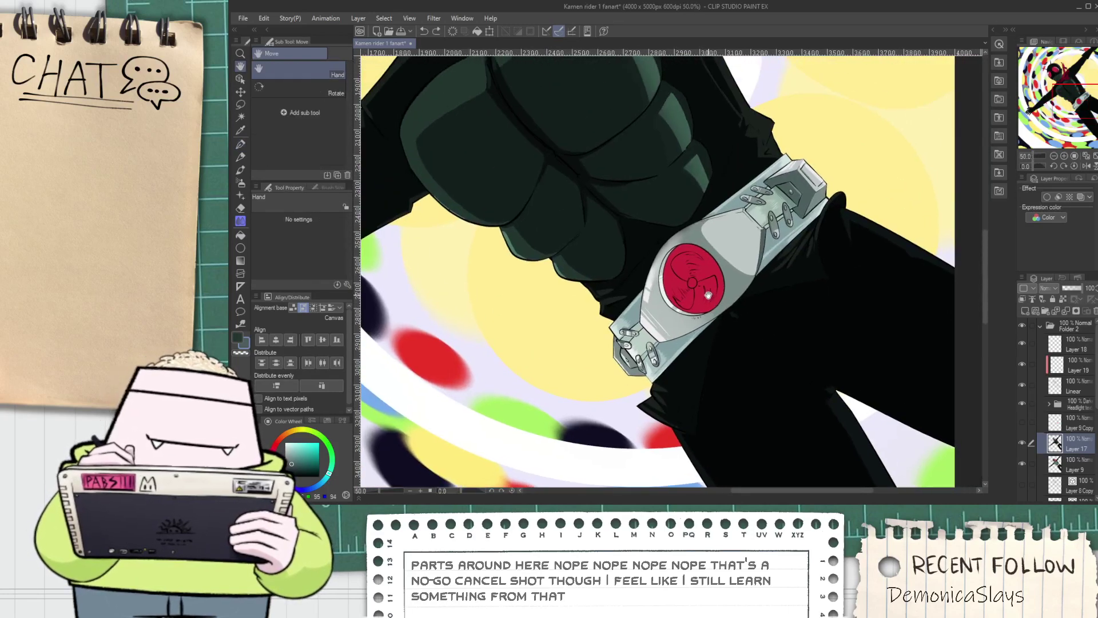
scroll(709, 305, up, 2)
scroll(704, 316, up, 3)
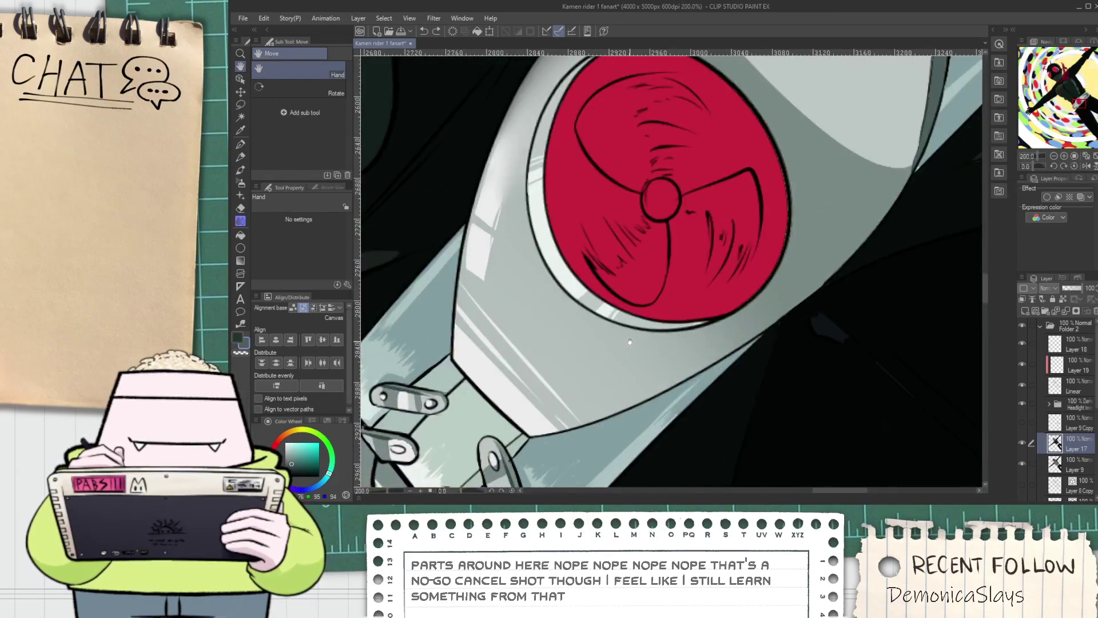
scroll(629, 342, down, 1)
click(243, 171)
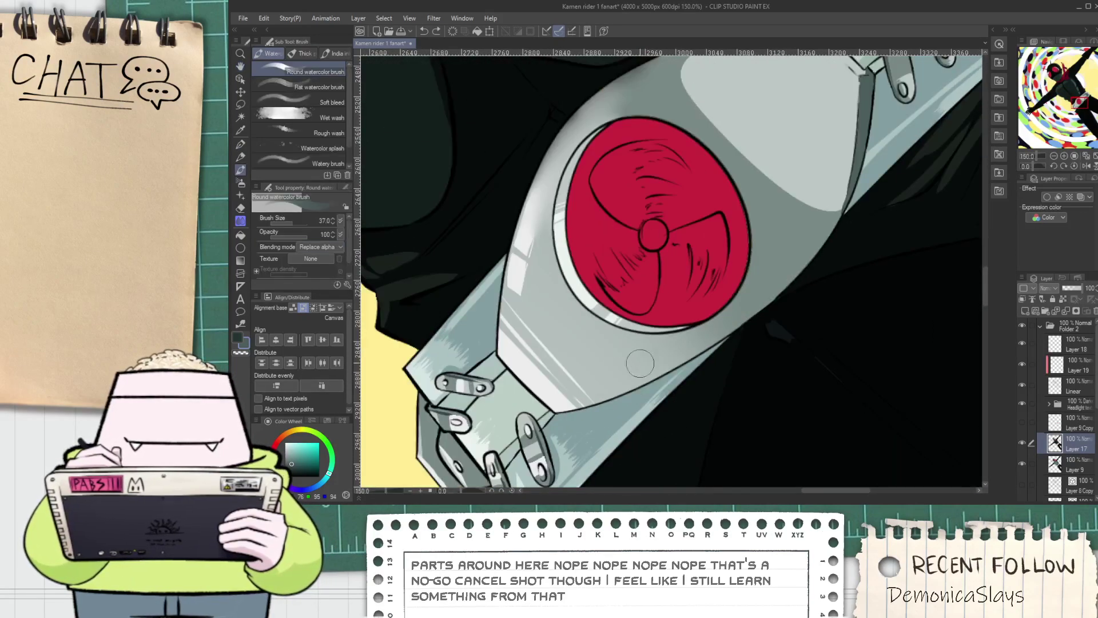
scroll(708, 329, down, 2)
key(ctrl+z)
scroll(721, 250, up, 1)
drag(706, 202, 771, 264)
key(ctrl+z)
drag(693, 200, 779, 266)
key(ctrl+z)
key(ctrl+z)
key(p)
scroll(716, 227, up, 1)
key(ctrl+z)
Draw an inset contour inside the plate's pale panel with the G-pen in sampled mid grey-green and fill the leftover gap
alt+click(661, 194)
drag(676, 181, 788, 284)
drag(676, 186, 800, 308)
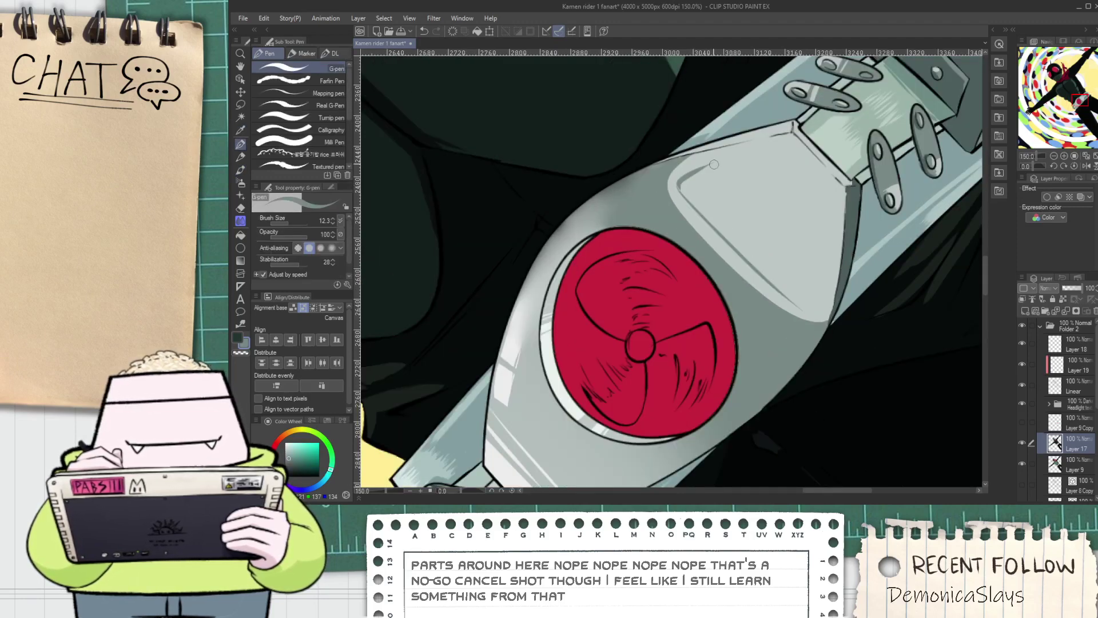
mouse_move(702, 178)
mouse_down()
mouse_move(807, 303)
mouse_move(824, 294)
mouse_up()
scroll(814, 306, up, 3)
key(g)
click(794, 286)
scroll(793, 285, down, 6)
scroll(792, 285, down, 1)
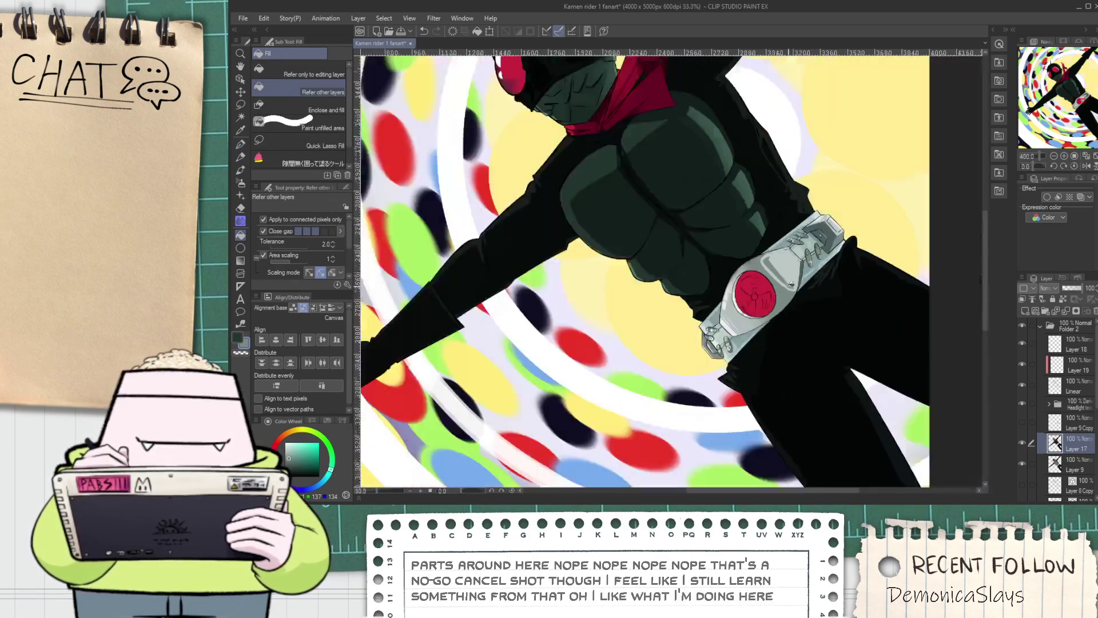
Redraw the upper inner edge of the dark side facet with the G-pen in its sampled dark grey-green
scroll(799, 298, up, 5)
key(p)
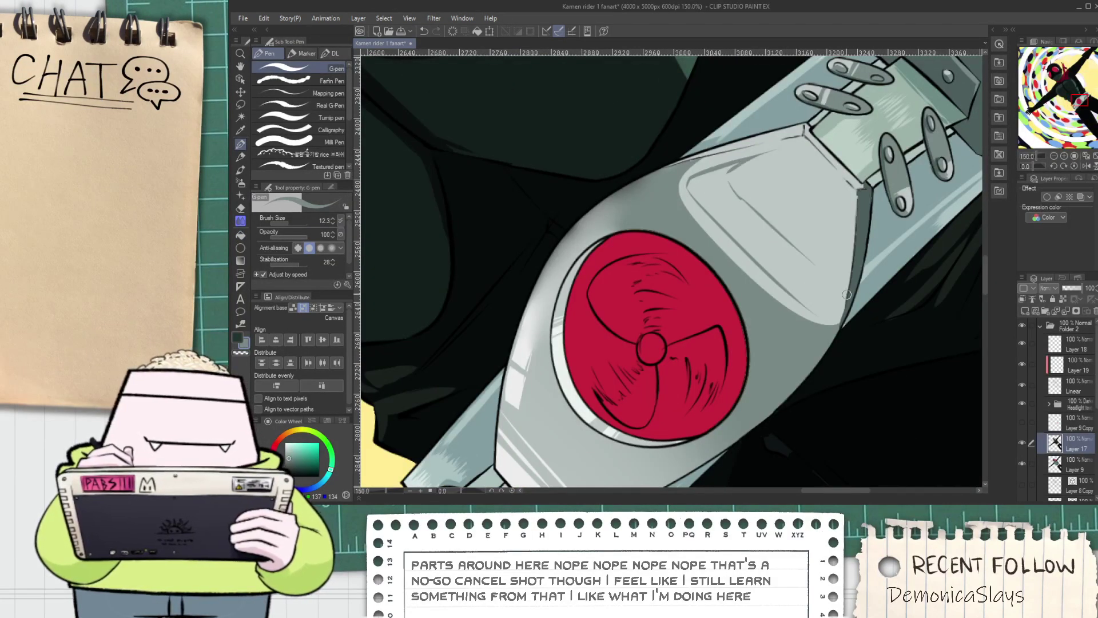
scroll(842, 234, down, 7)
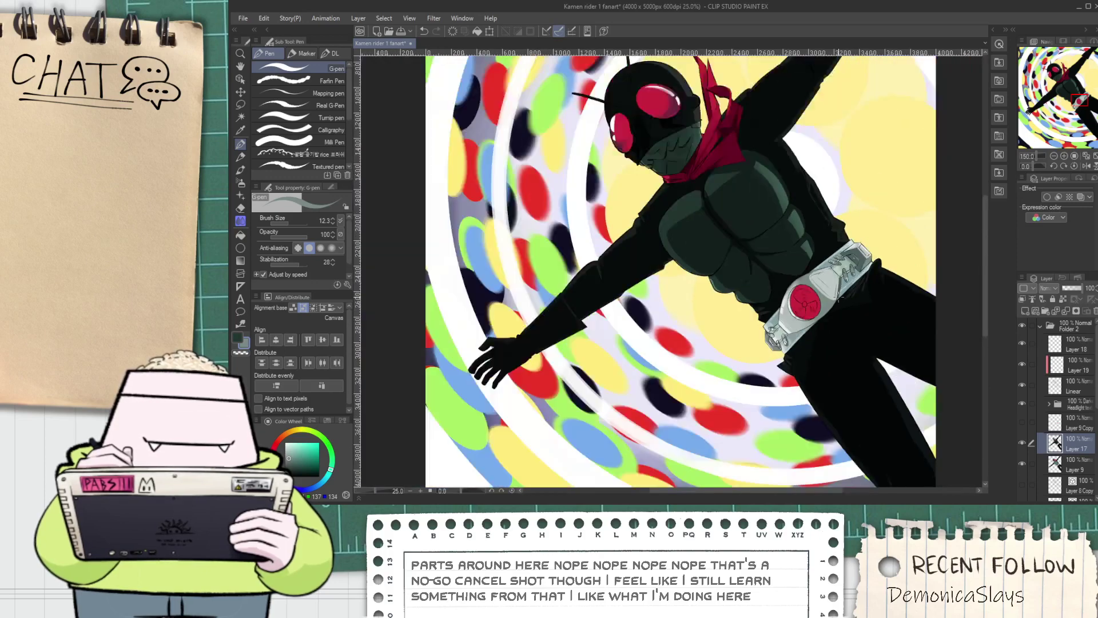
key(h)
scroll(804, 304, up, 4)
scroll(804, 305, up, 4)
key(p)
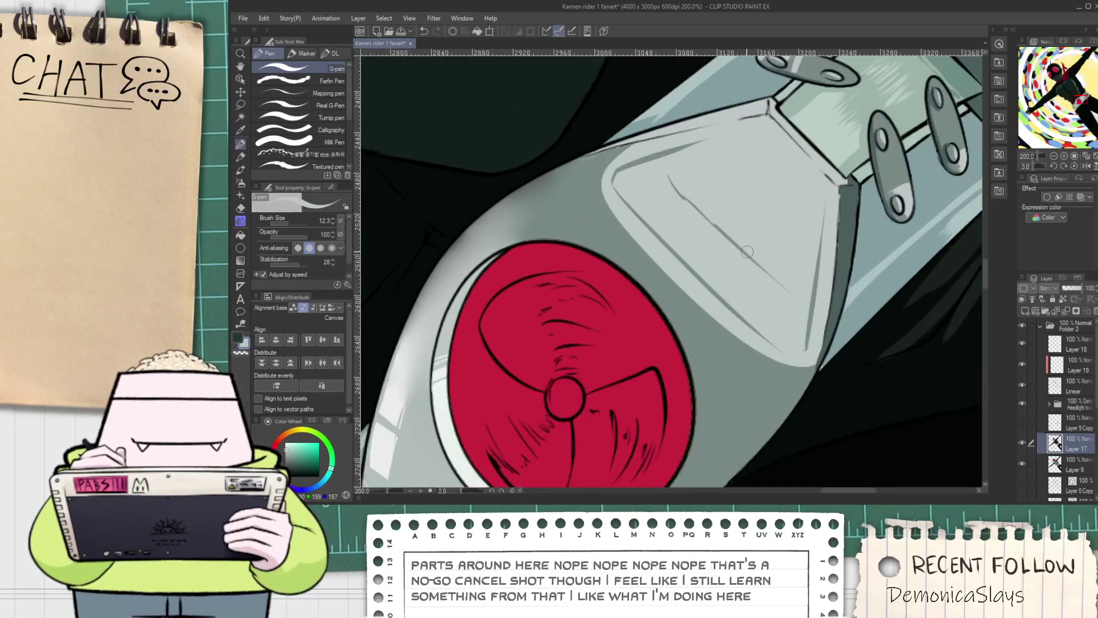
scroll(841, 264, up, 2)
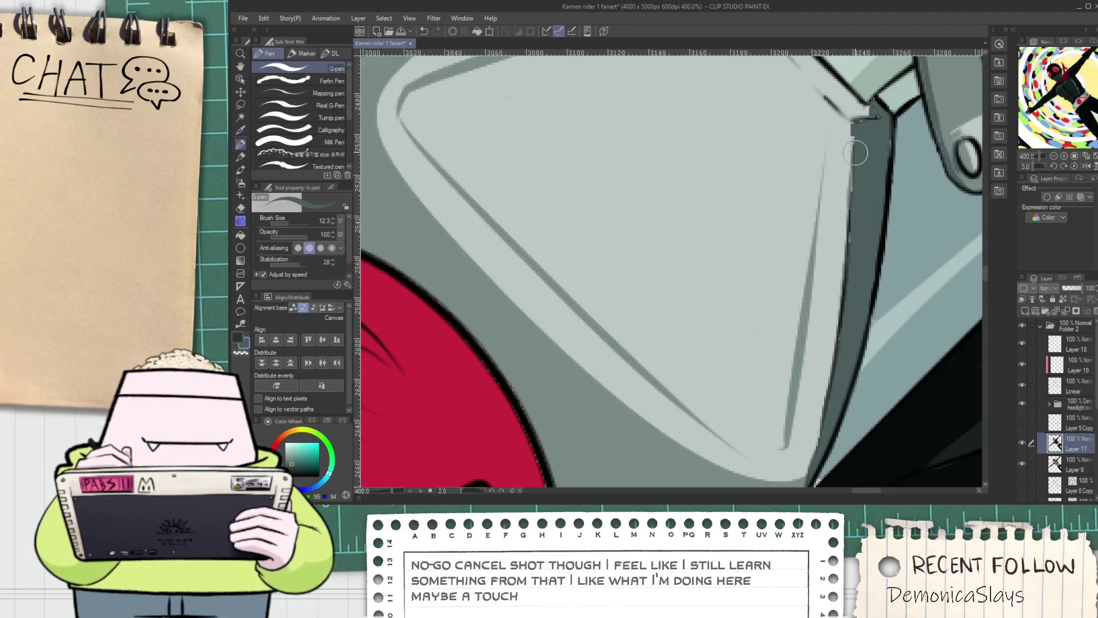
drag(859, 130, 840, 258)
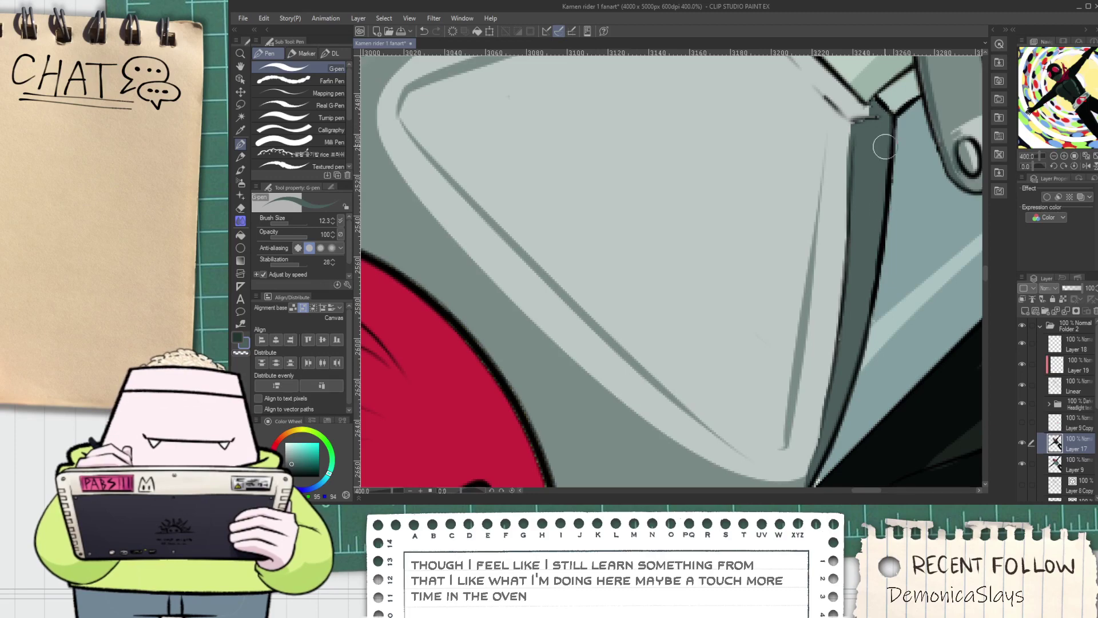
Outline a narrow bevel along the plate's edge facing the hinge links and fill it with mid grey-green
scroll(868, 235, down, 2)
key(space)
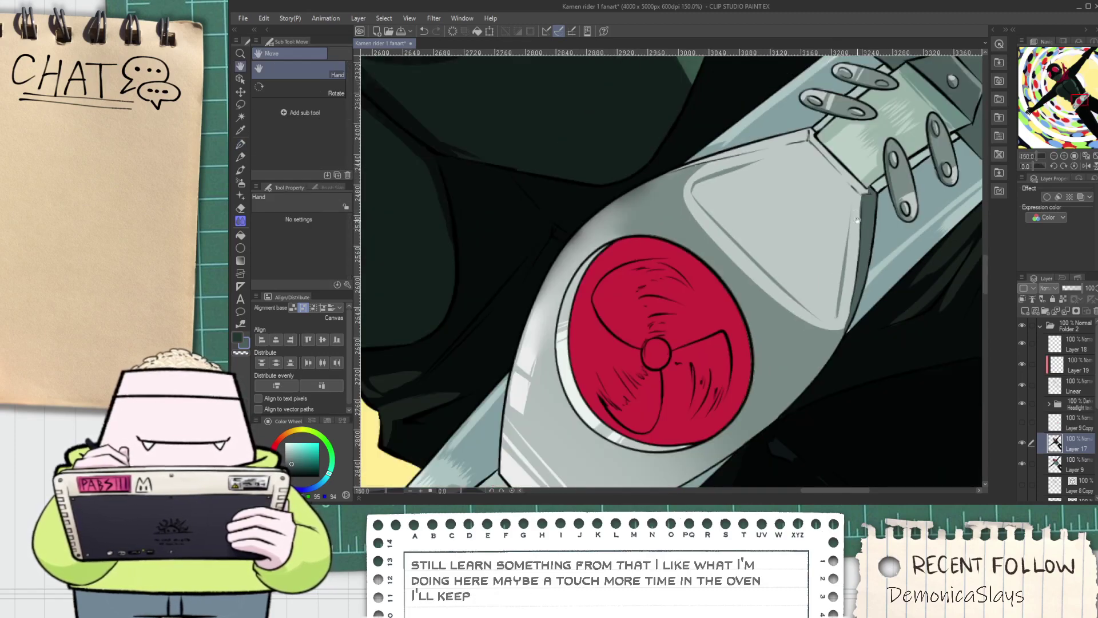
drag(786, 121, 689, 194)
scroll(689, 194, up, 2)
scroll(738, 246, down, 2)
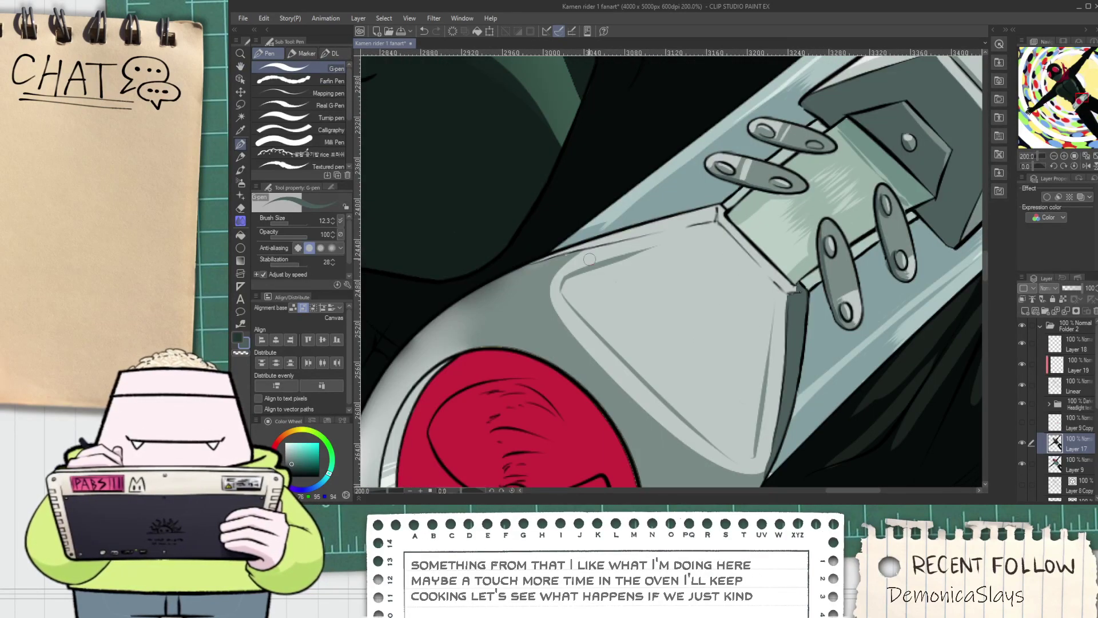
scroll(781, 222, up, 2)
drag(656, 221, 734, 306)
drag(710, 269, 774, 343)
key(ctrl+z)
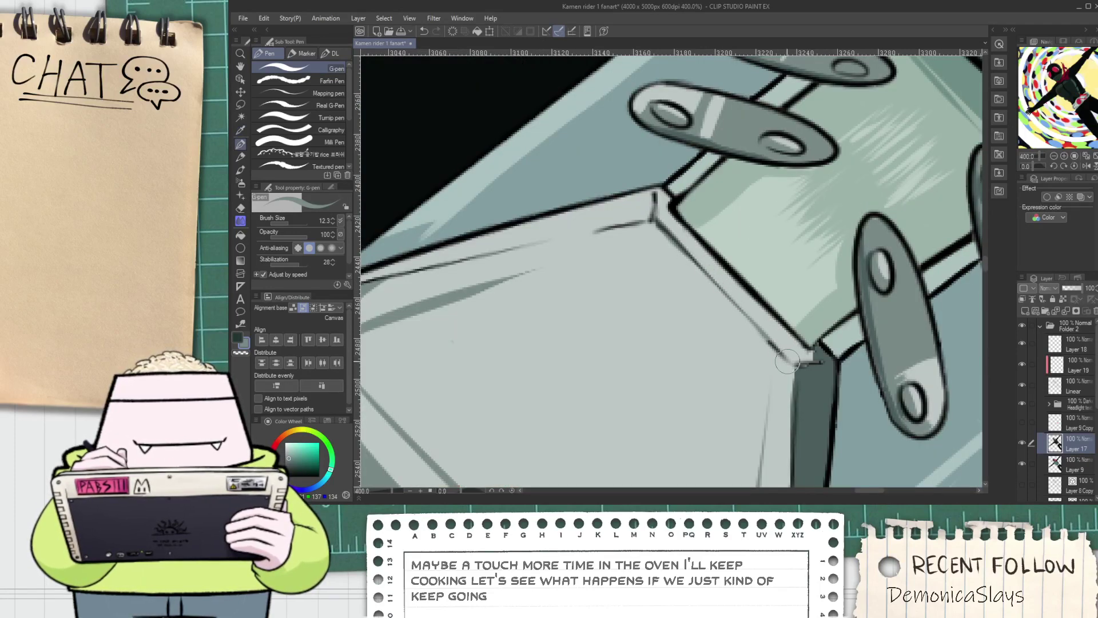
key(g)
click(785, 345)
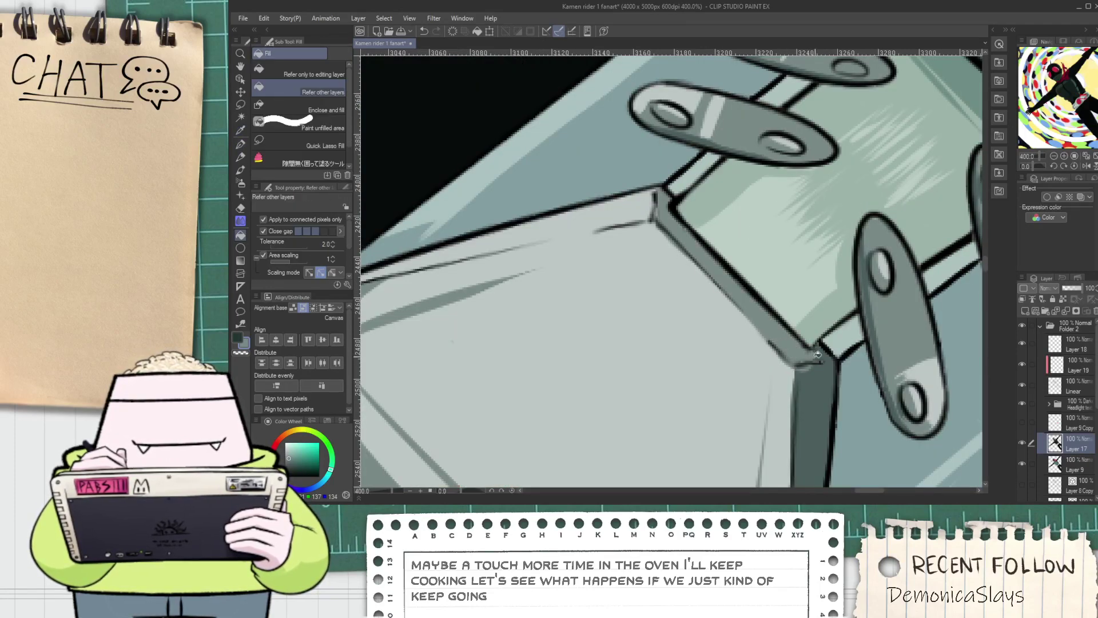
Clean up both corners of the new bevel with G-pen strokes, using sampled dark grey-green where it meets the side facet
scroll(827, 364, up, 2)
key(p)
drag(821, 359, 822, 349)
key(ctrl+z)
alt+click(813, 386)
key(ctrl+z)
drag(782, 383, 824, 376)
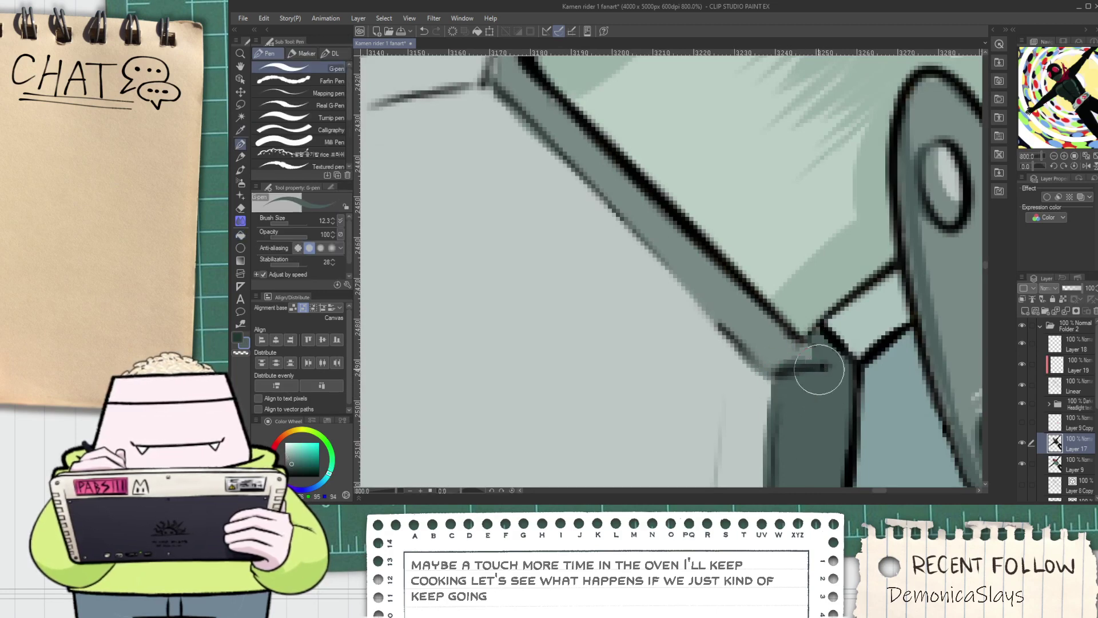
scroll(802, 372, down, 2)
scroll(652, 213, up, 2)
drag(652, 179, 643, 230)
scroll(655, 203, down, 6)
key(space)
drag(583, 246, 661, 243)
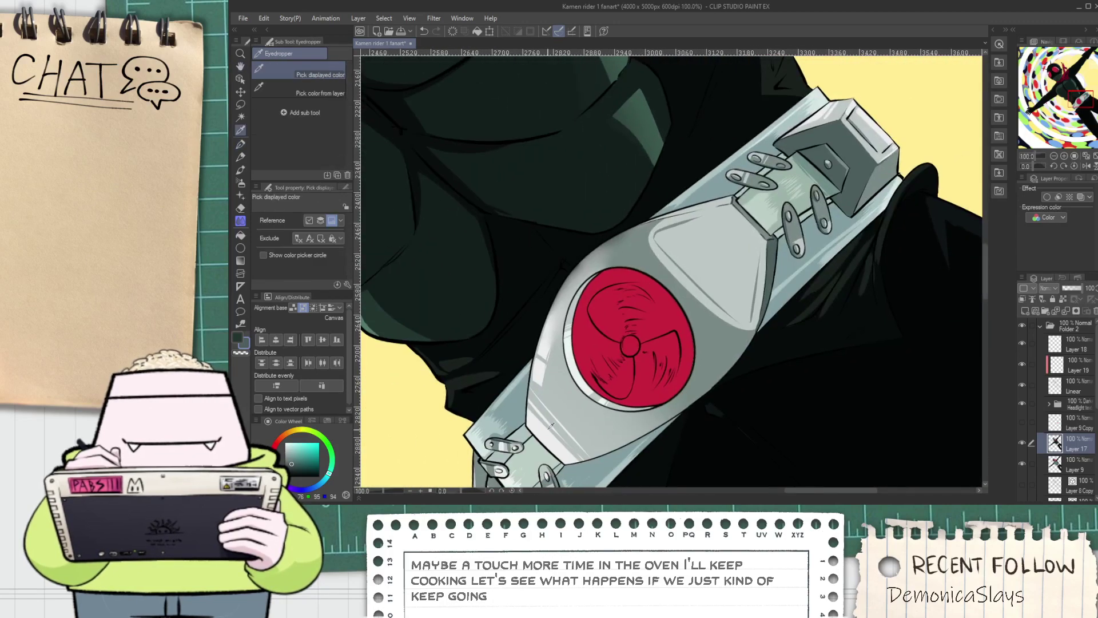
Sample the near-white highlight colour and fill the thin sliver along the central plate's upper edge
alt+click(571, 362)
scroll(560, 412, up, 1)
key(space)
drag(761, 122, 703, 297)
scroll(703, 297, up, 5)
key(g)
click(584, 294)
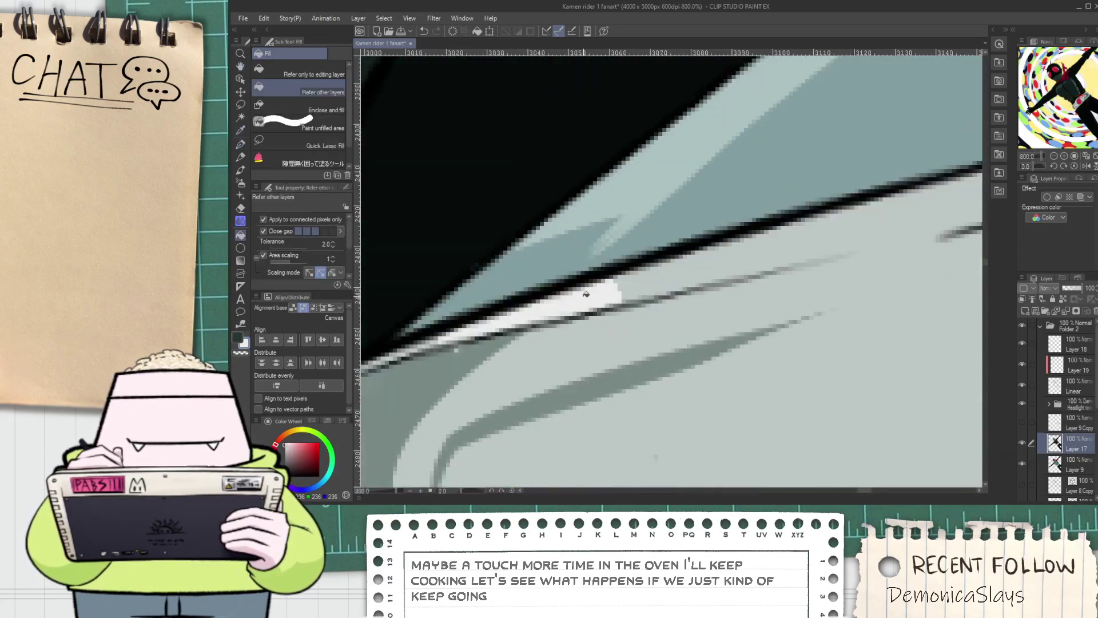
Tidy the tapered end of the near-white edge highlight with small G-pen touches in sampled grey-greens, undoing stray strokes
key(p)
key(space)
mouse_move(389, 366)
mouse_down()
mouse_move(651, 306)
mouse_move(710, 278)
mouse_up()
key(ctrl+z)
mouse_move(594, 317)
mouse_down()
mouse_move(713, 275)
mouse_move(803, 260)
mouse_up()
scroll(915, 227, down, 2)
key(ctrl+z)
key(space)
drag(927, 226, 698, 293)
key(alt)
scroll(561, 343, up, 1)
key(p)
alt+click(548, 330)
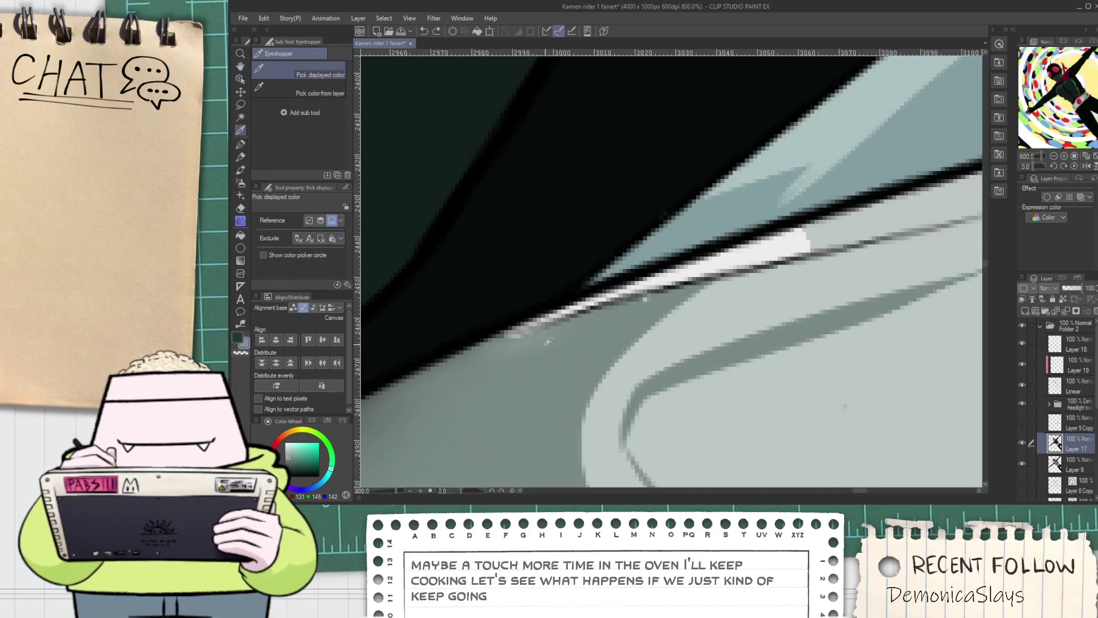
drag(548, 328, 532, 334)
alt+click(599, 330)
click(645, 306)
scroll(686, 291, down, 1)
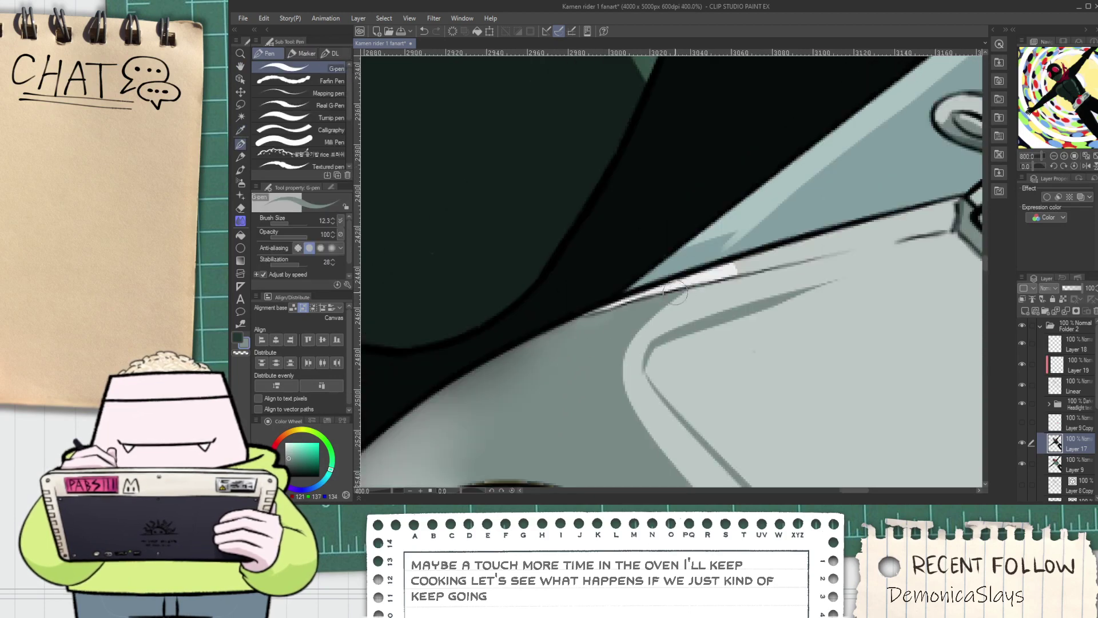
Extend the near-white highlight along the plate's upper edge to the bevelled corner with a G-pen boundary and a fill
key(space)
drag(741, 265, 685, 282)
key(alt)
click(678, 284)
key(p)
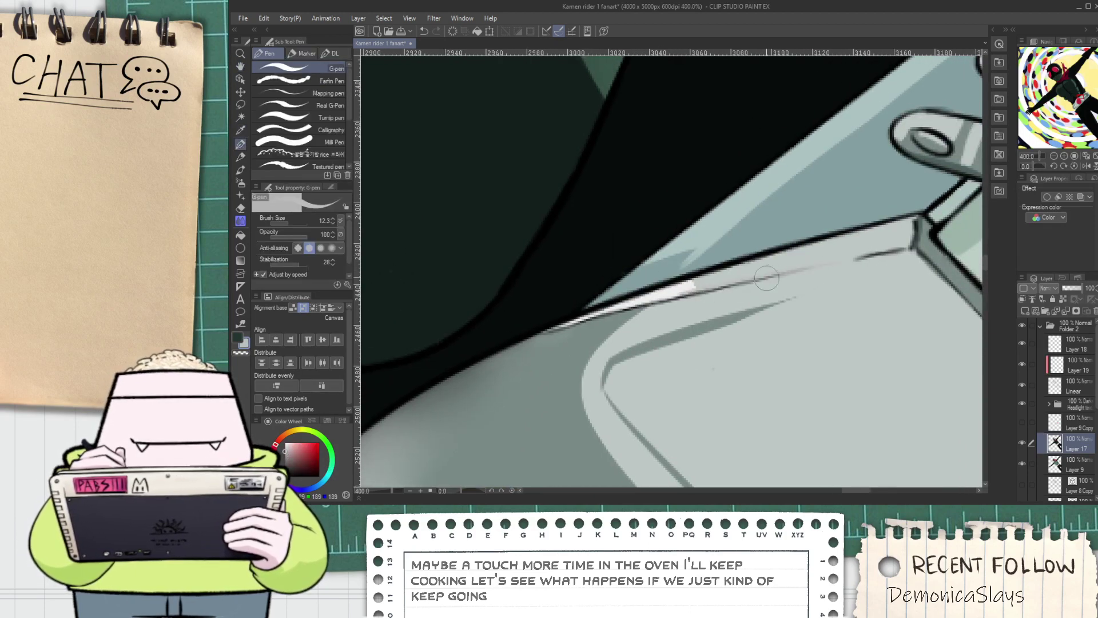
key(i)
key(p)
drag(696, 288, 867, 256)
key(ctrl+z)
key(g)
click(824, 254)
scroll(788, 262, down, 7)
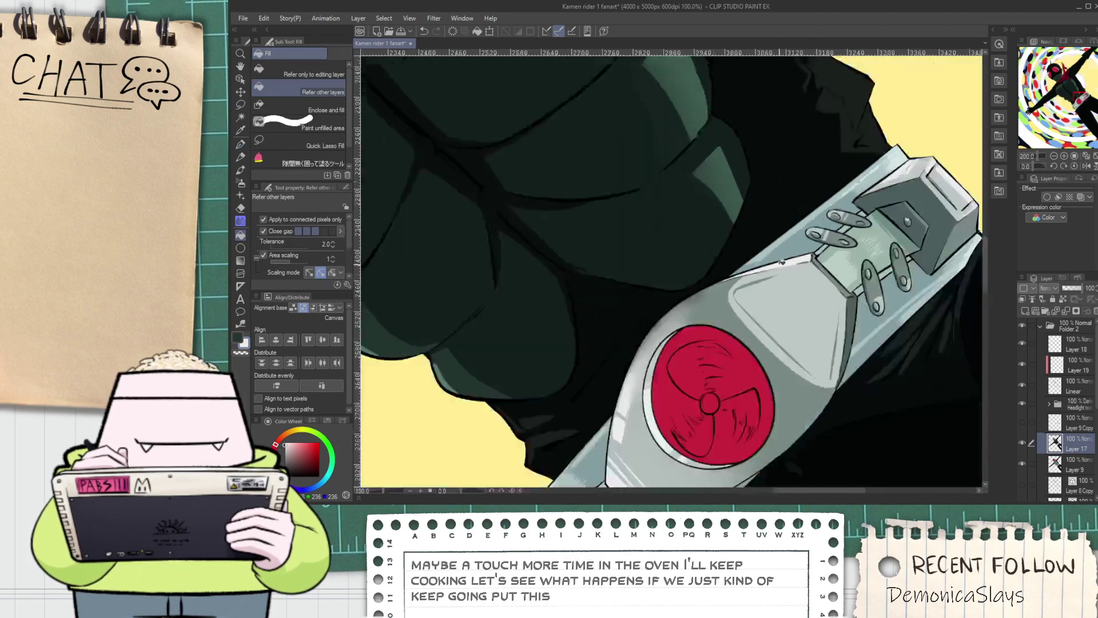
key(space)
drag(802, 302, 782, 306)
scroll(782, 308, up, 6)
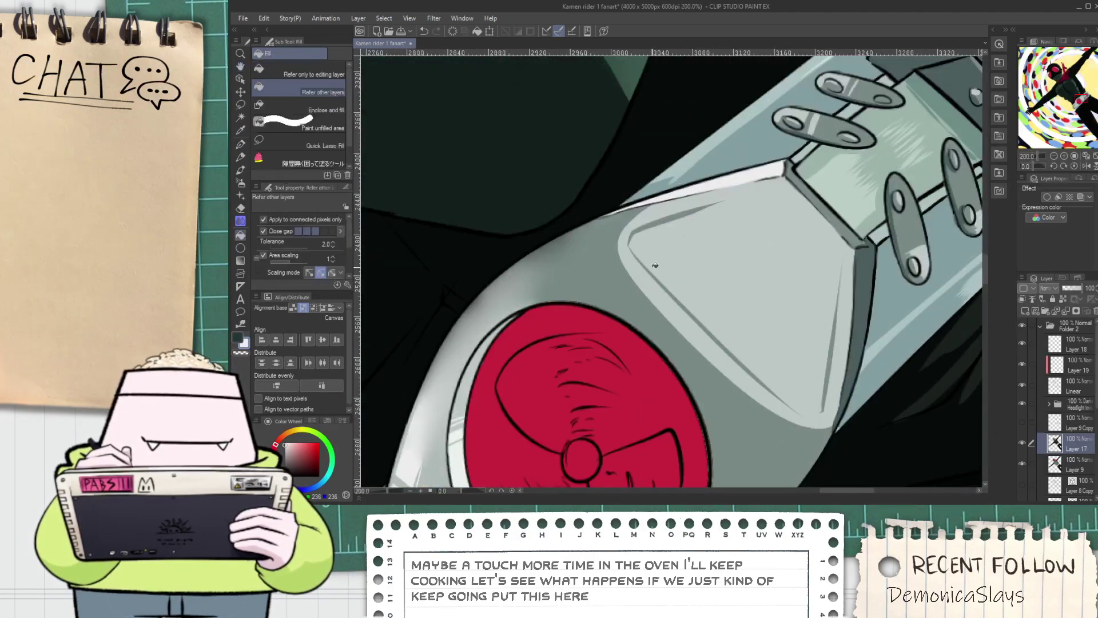
key(ctrl+z)
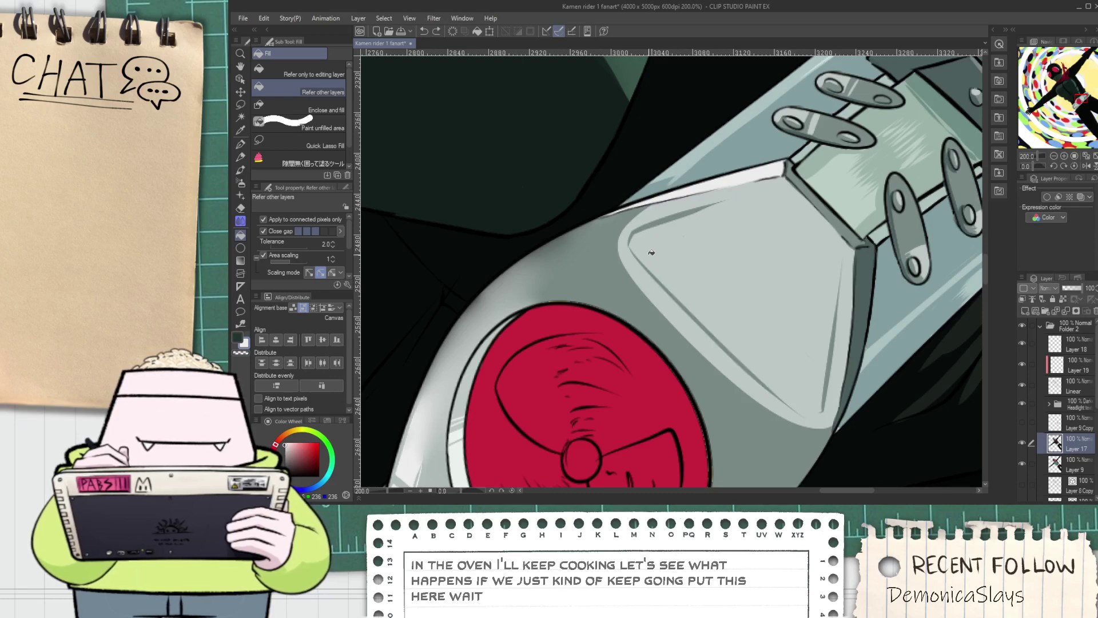
Erase the inset contour lines inside the plate's pale panel with the Hard eraser
scroll(651, 253, up, 2)
key(e)
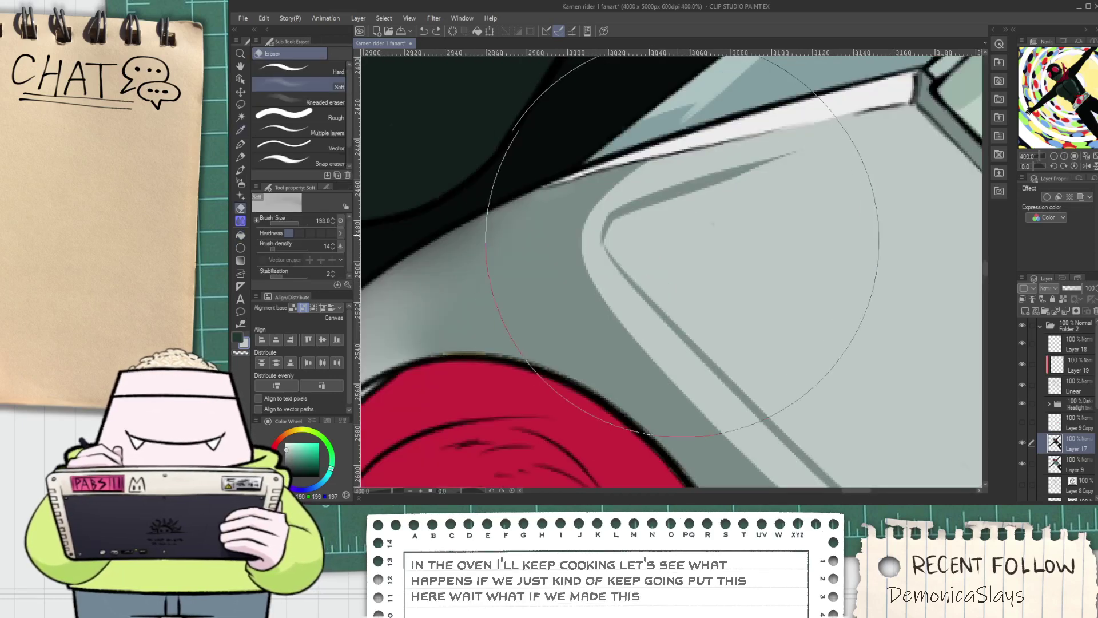
click(313, 69)
mouse_move(607, 241)
mouse_down()
mouse_move(680, 334)
mouse_move(817, 465)
mouse_up()
scroll(556, 274, down, 2)
scroll(556, 274, up, 2)
drag(527, 257, 675, 394)
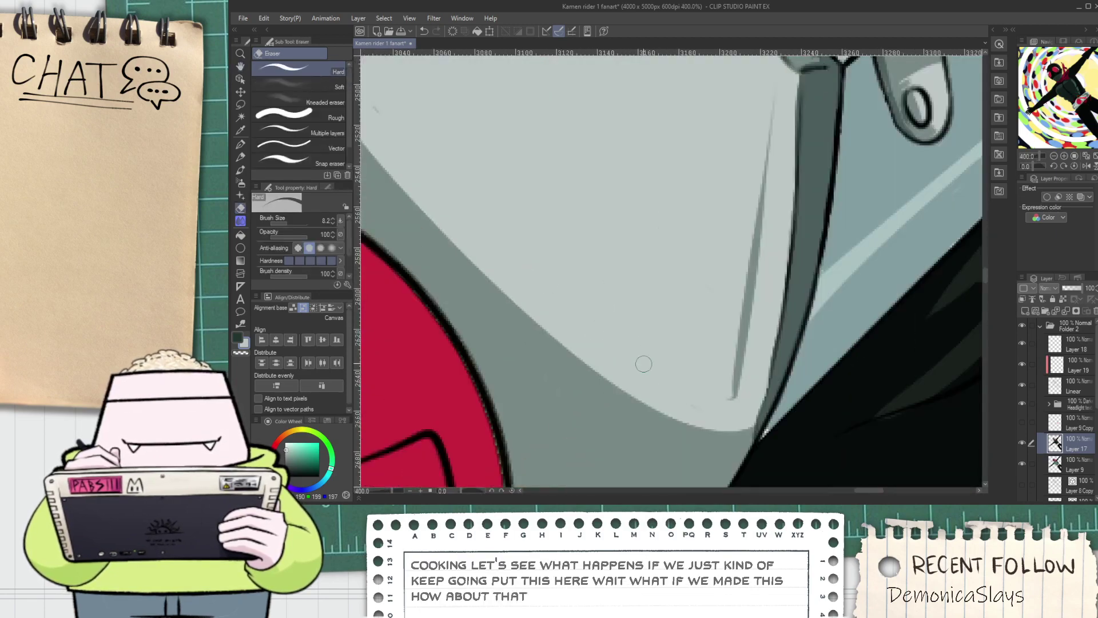
drag(736, 416, 746, 251)
drag(755, 153, 742, 227)
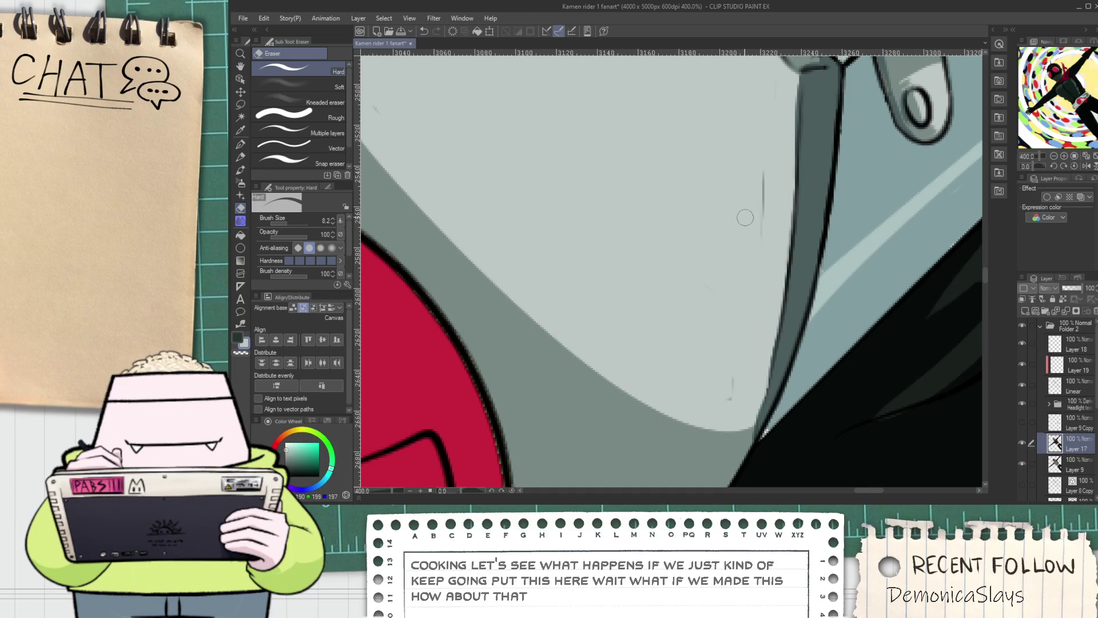
scroll(758, 233, down, 2)
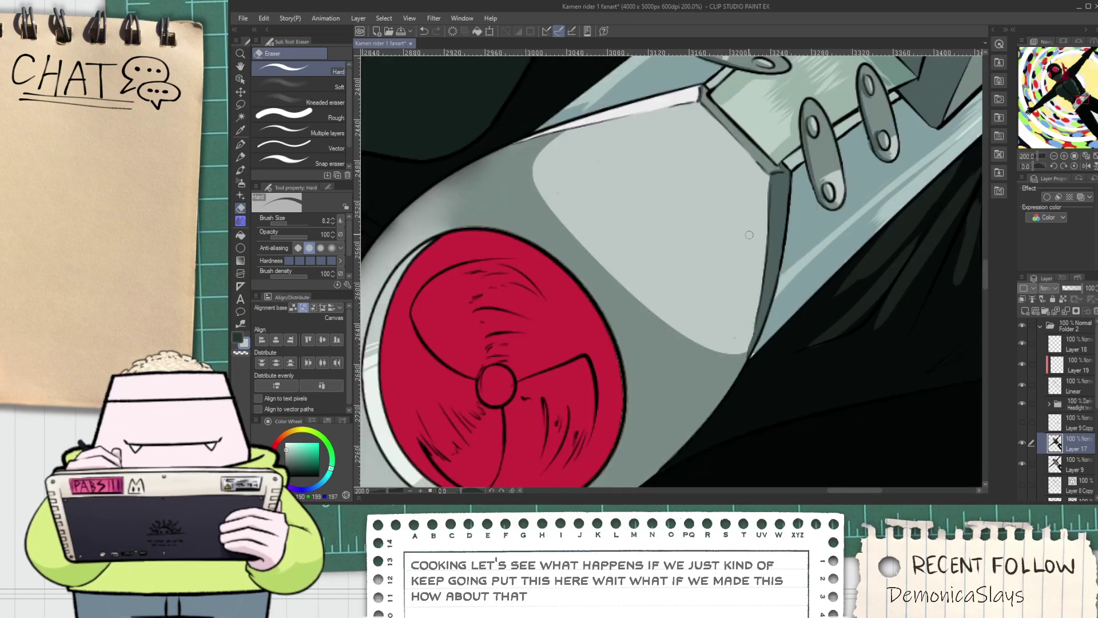
Draw a near-white curved G-pen boundary across the plate's pale panel and fill the band nearest the red medallion with the same colour
scroll(675, 224, up, 2)
key(p)
scroll(513, 135, down, 2)
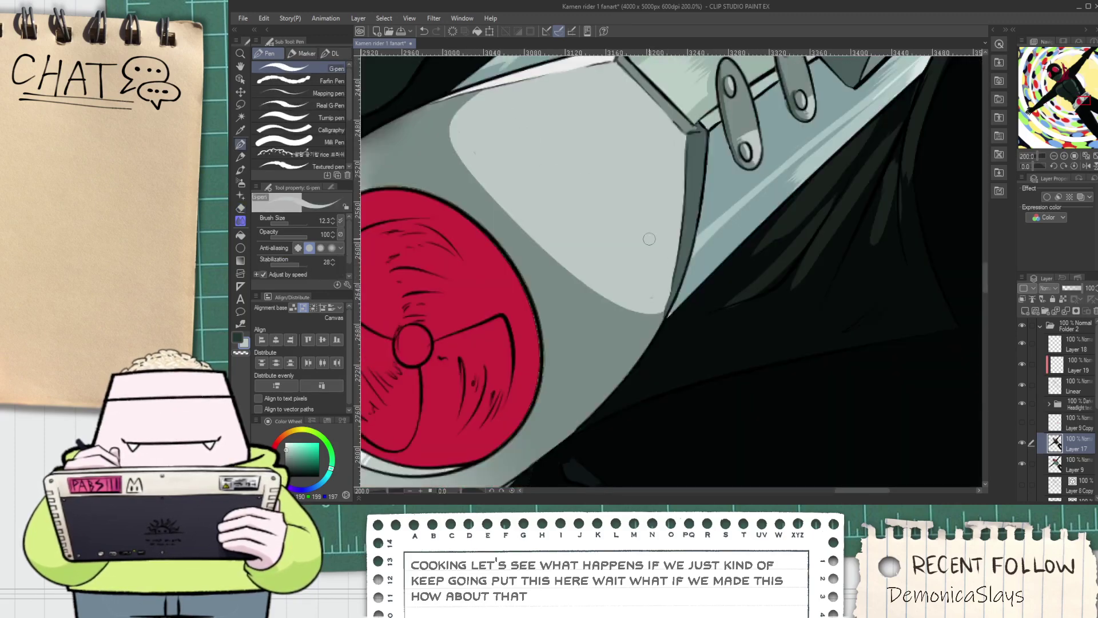
drag(533, 138, 554, 237)
alt+click(554, 175)
drag(516, 198, 581, 280)
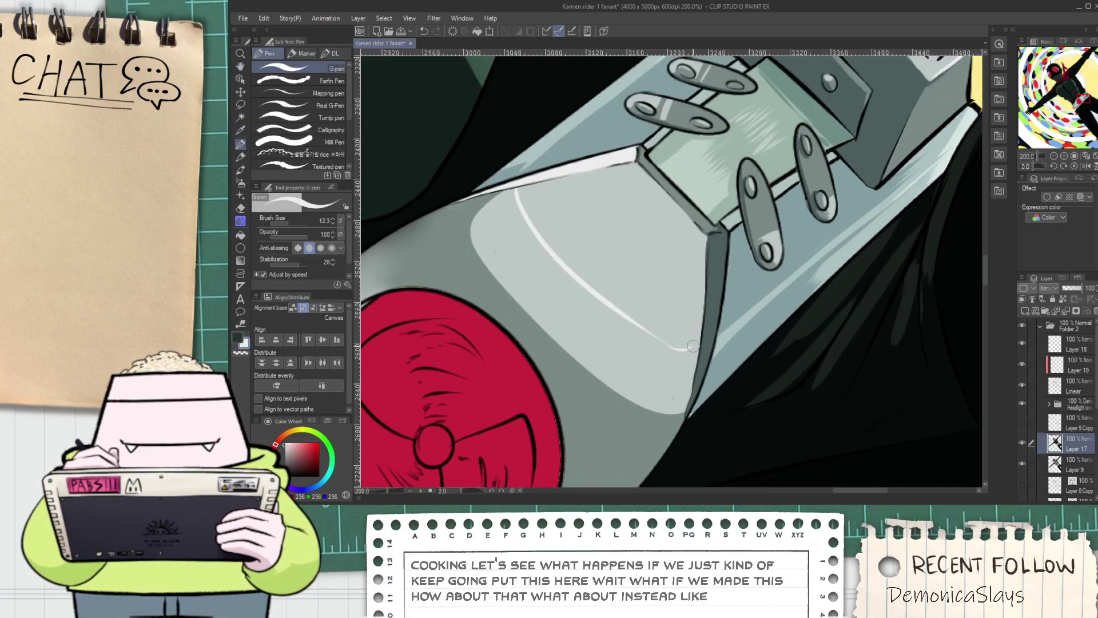
key(g)
scroll(658, 375, down, 5)
scroll(662, 376, up, 6)
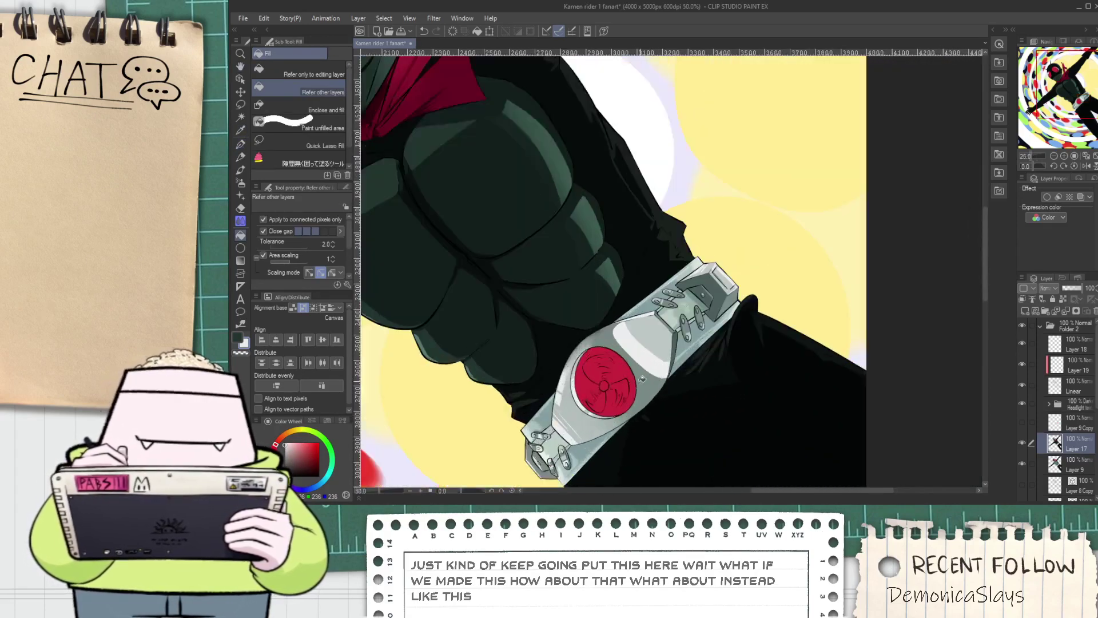
key(p)
drag(629, 277, 729, 356)
key(g)
click(713, 333)
key(ctrl+z)
key(ctrl+z)
Try a mid-grey reflection band across the pale panel with two curved G-pen boundaries and a fill
key(p)
scroll(658, 292, up, 1)
mouse_move(623, 271)
mouse_down()
mouse_move(785, 409)
mouse_move(756, 384)
mouse_up()
key(ctrl+z)
drag(622, 264, 756, 385)
key(ctrl+z)
drag(620, 264, 758, 398)
drag(657, 260, 769, 371)
key(g)
click(736, 360)
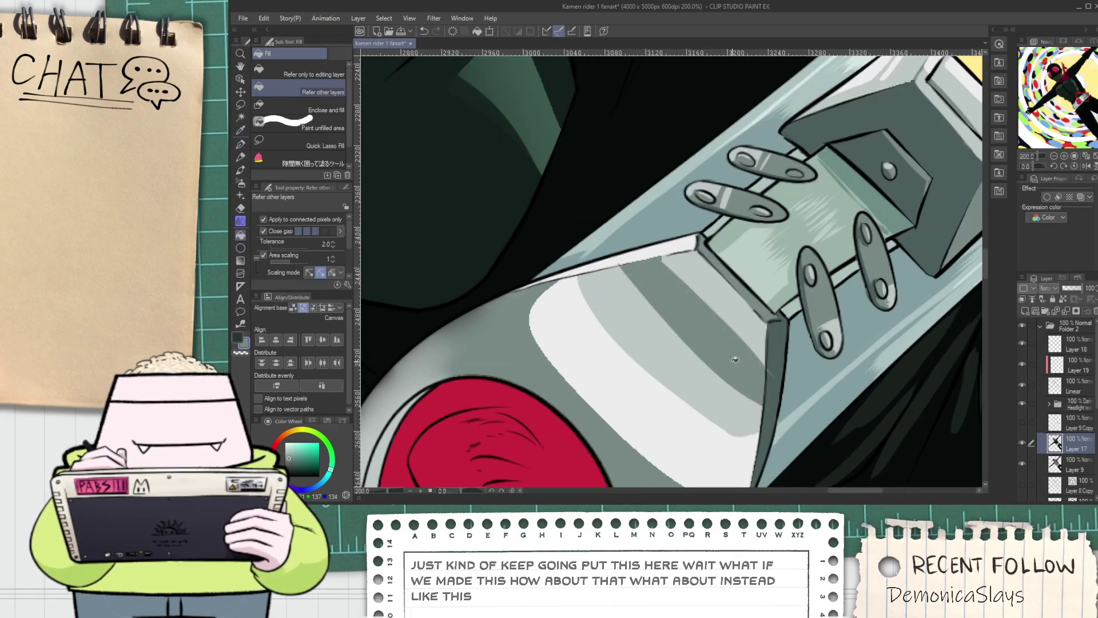
scroll(749, 396, down, 8)
key(space)
drag(759, 417, 730, 408)
scroll(730, 408, up, 4)
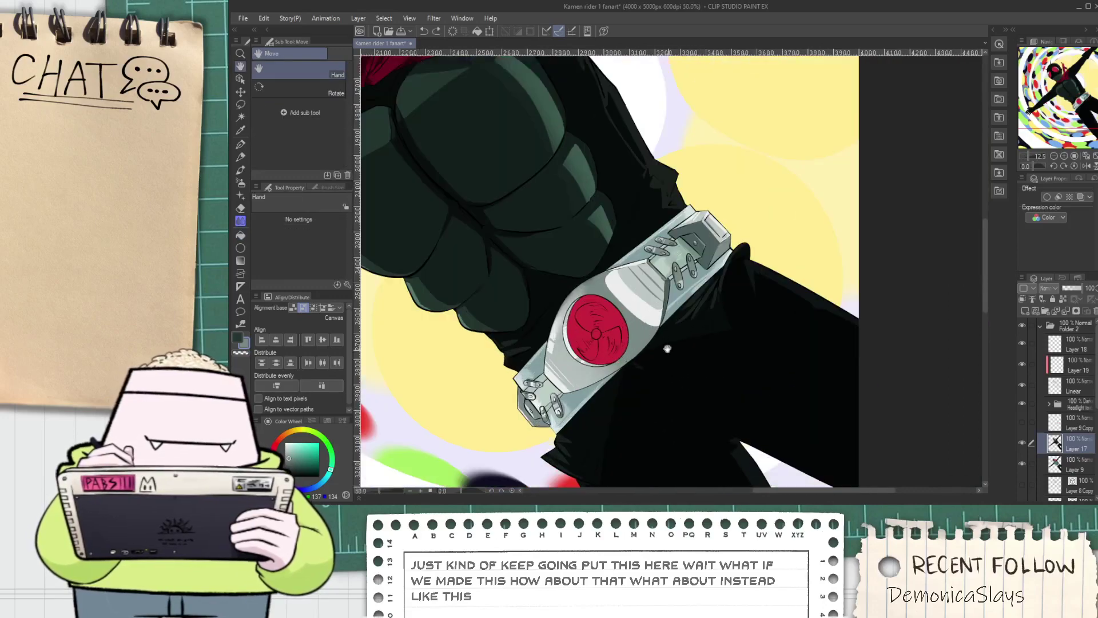
scroll(637, 284, up, 2)
Fill the rest of the pale panel with the near-white highlight colour and sample the plate's mid-grey
key(g)
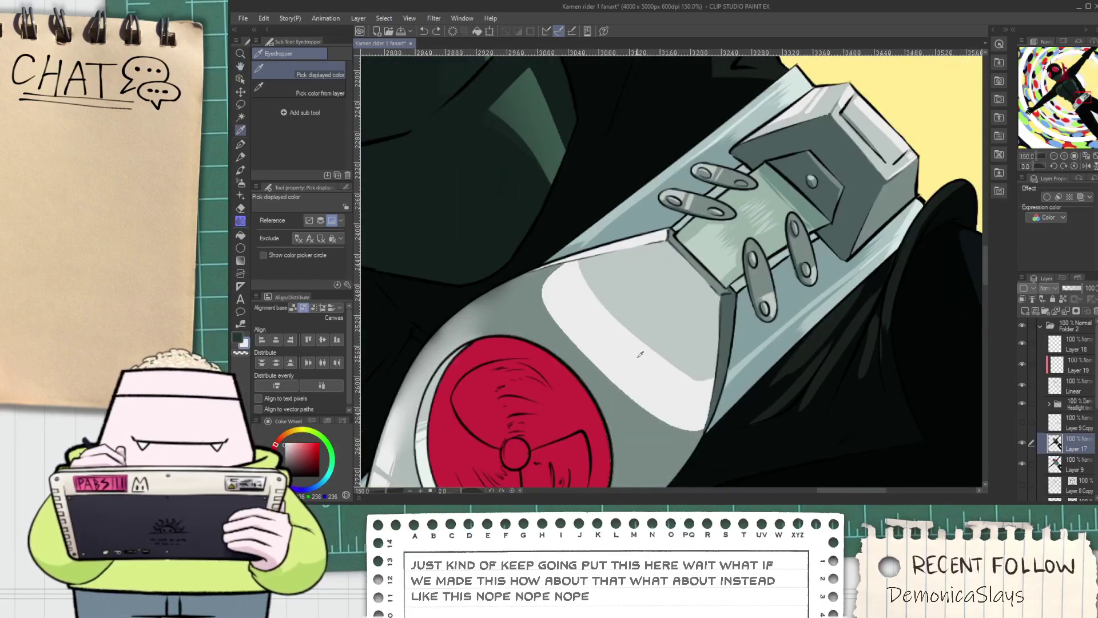
scroll(649, 322, down, 1)
scroll(649, 322, down, 2)
scroll(576, 285, up, 5)
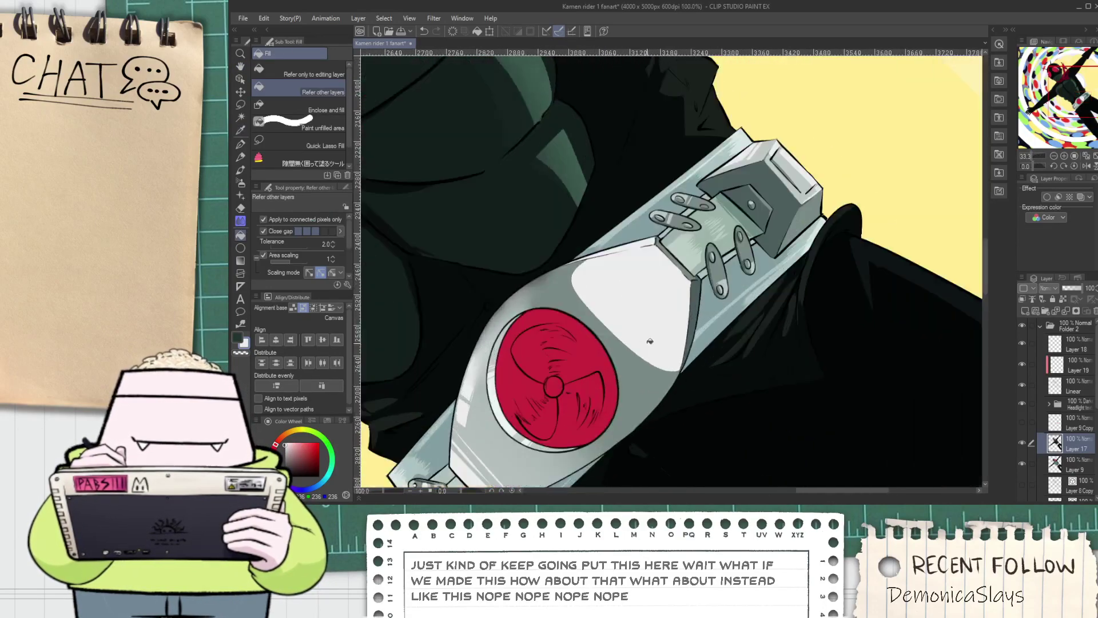
key(i)
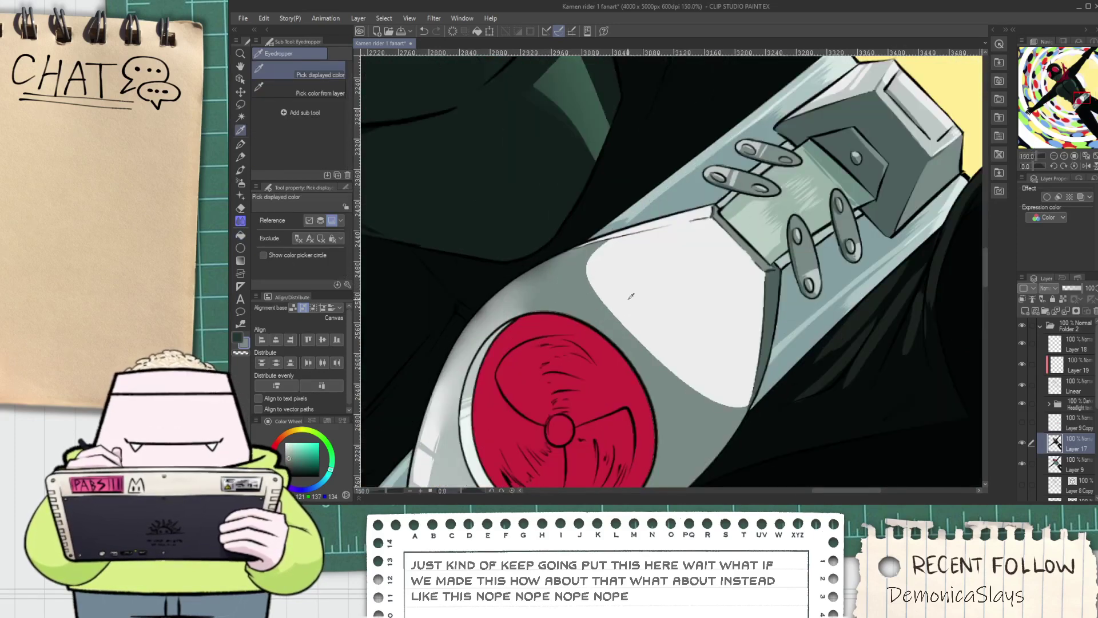
Select the near-white panel and fade it towards the bevelled end with the Soft eraser at brush size 127.7, then deselect
key(w)
click(649, 299)
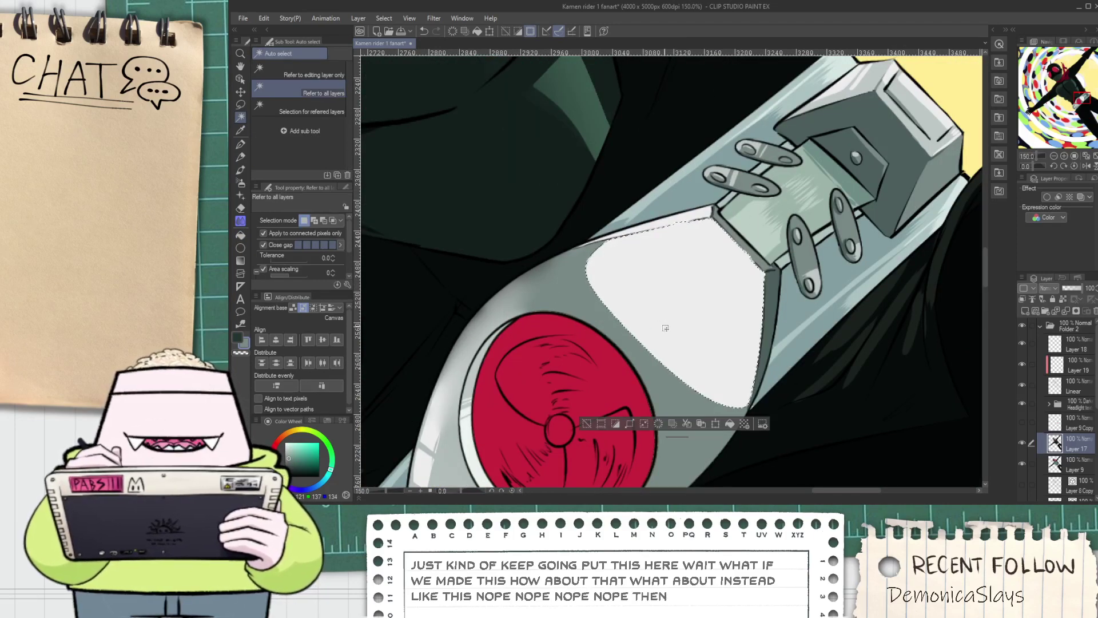
key(e)
click(293, 87)
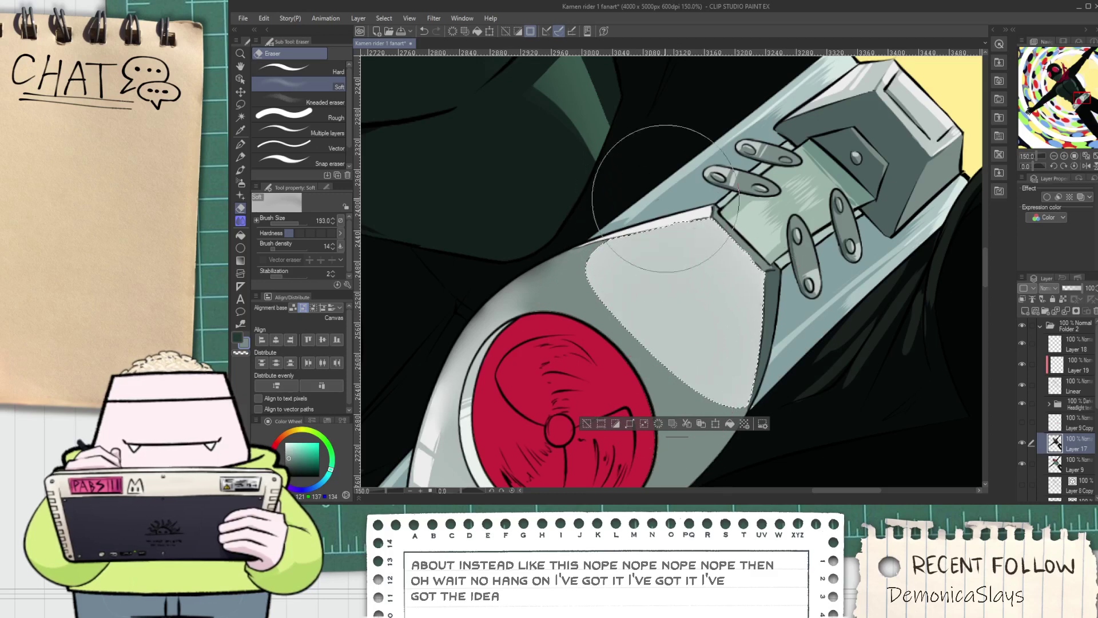
key(ctrl+z)
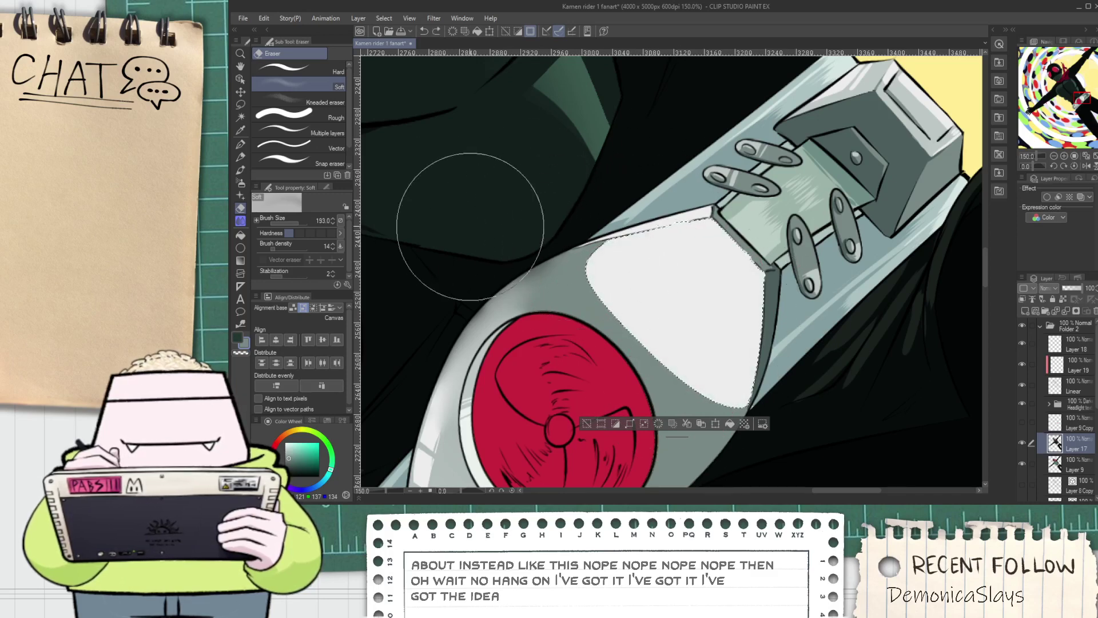
drag(300, 223, 296, 218)
mouse_move(741, 212)
mouse_down()
mouse_move(748, 307)
mouse_move(693, 302)
mouse_move(690, 226)
mouse_move(675, 221)
mouse_move(701, 227)
mouse_move(670, 230)
mouse_move(656, 292)
mouse_move(690, 323)
mouse_move(655, 280)
mouse_move(674, 326)
mouse_move(669, 296)
mouse_move(691, 319)
mouse_move(683, 348)
mouse_move(618, 269)
mouse_move(622, 389)
mouse_up()
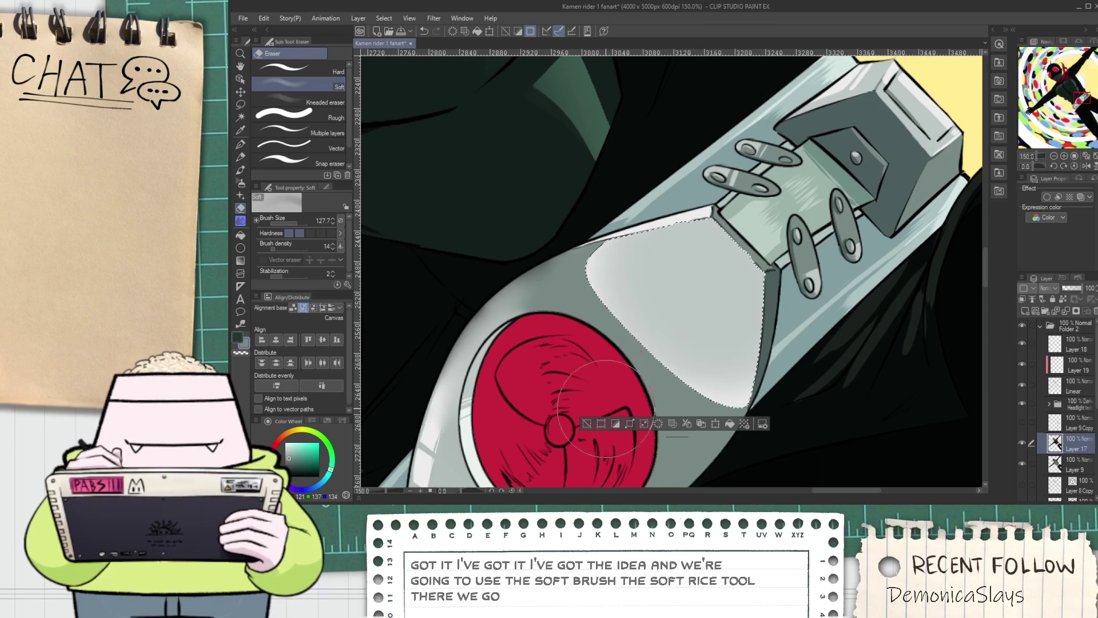
click(585, 424)
scroll(604, 401, down, 9)
scroll(628, 428, up, 6)
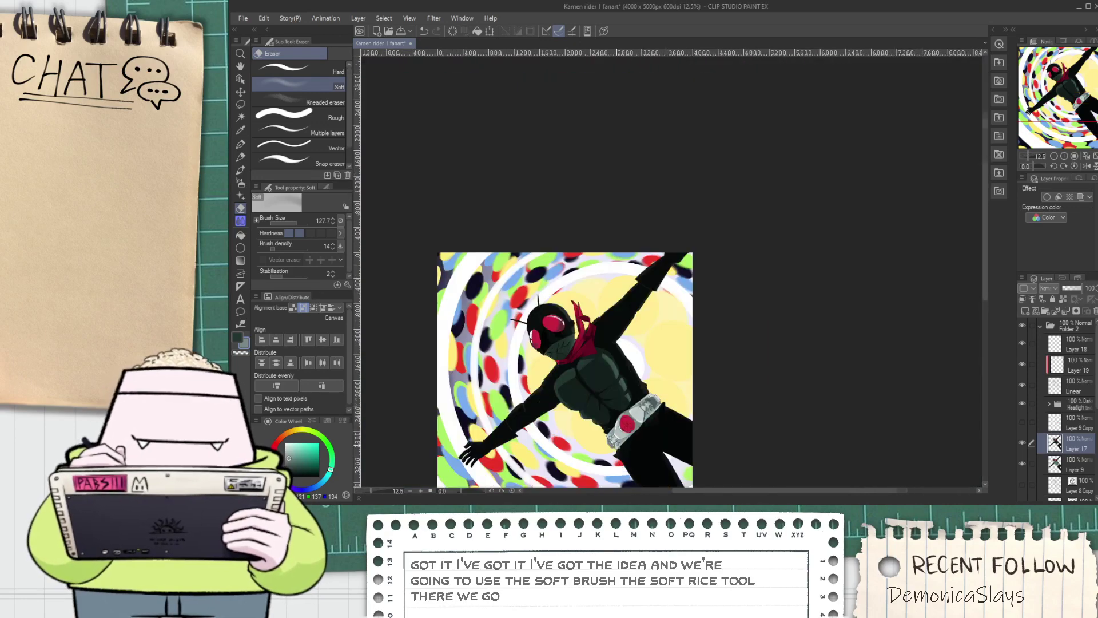
Draw a mid-grey curved G-pen boundary across the blended panel and fill the area it encloses
key(ctrl+plus)
key(ctrl+plus)
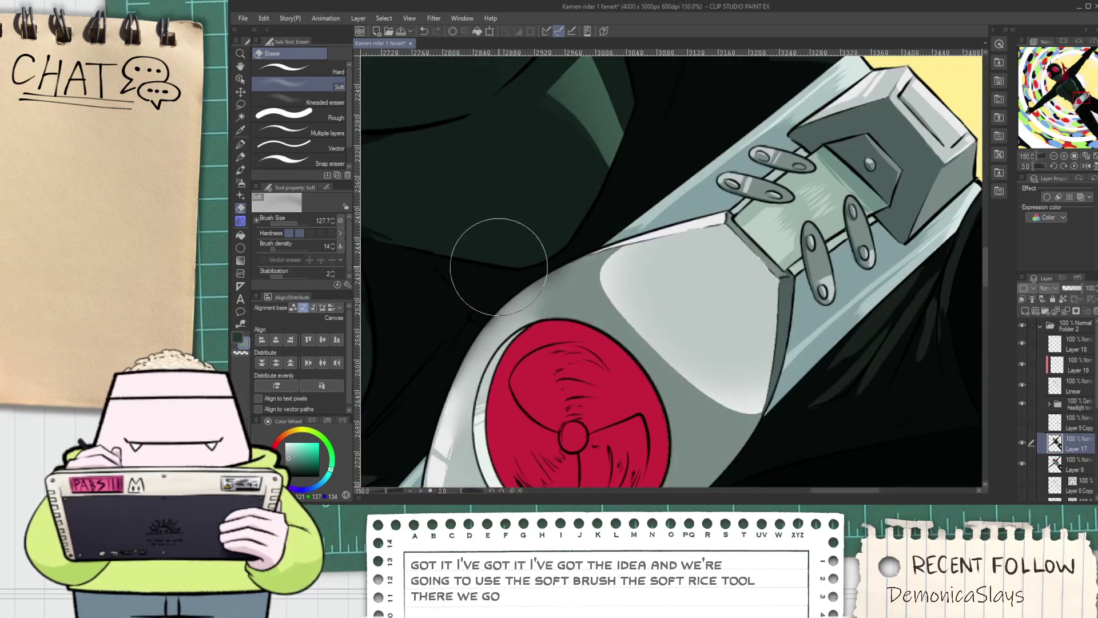
key(p)
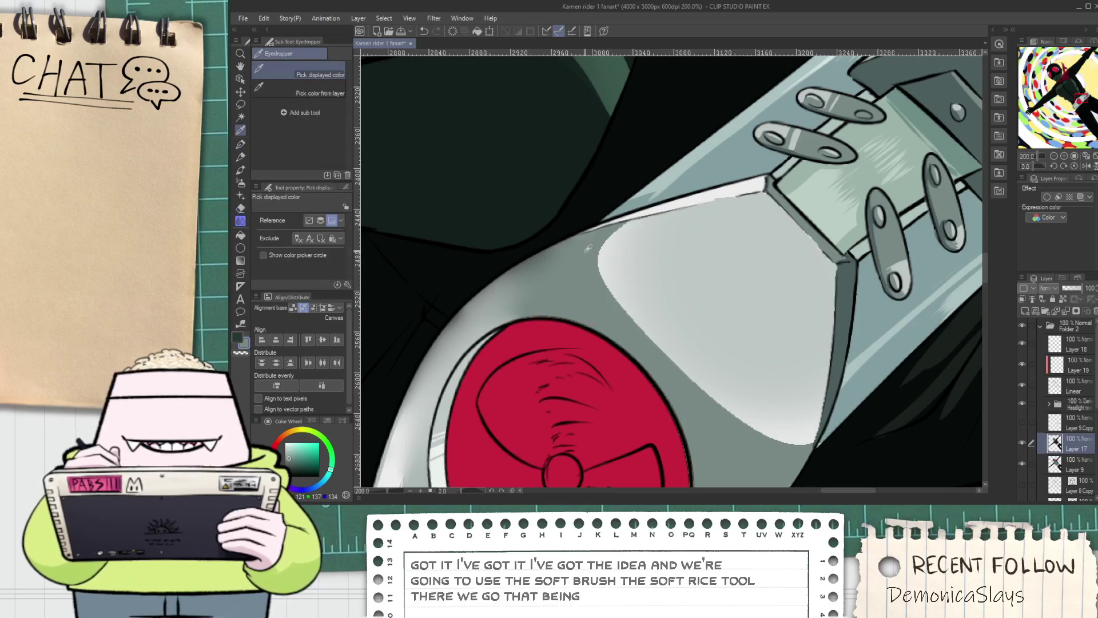
key(ctrl+plus)
key(ctrl+minus)
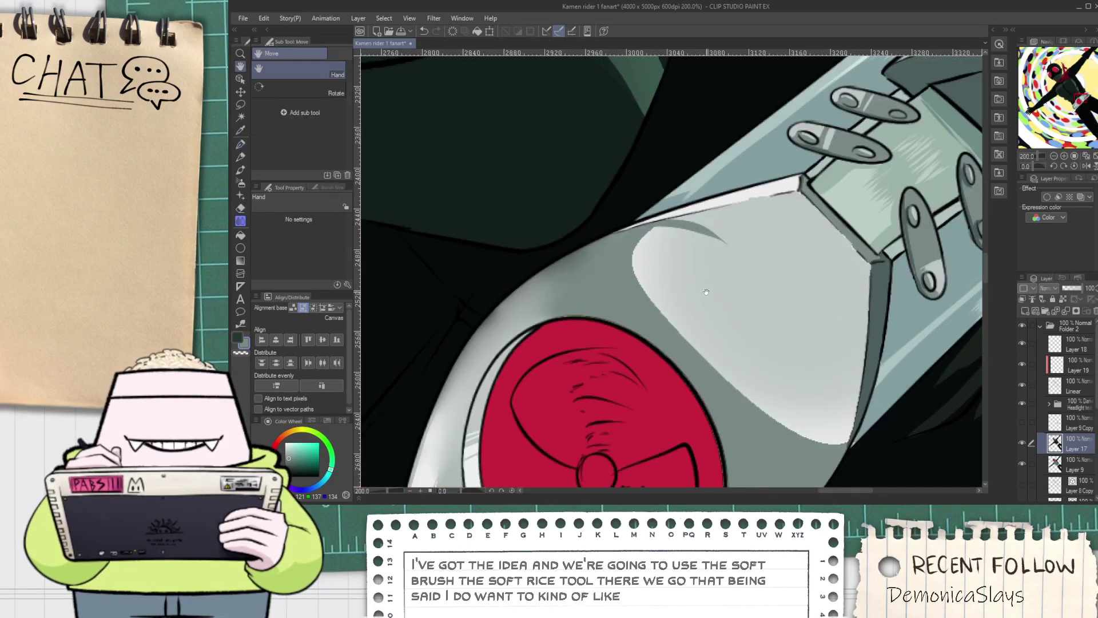
drag(604, 185, 767, 397)
key(g)
click(696, 342)
Fill the remaining highlight between the curved boundary and the red medallion with mid-grey
scroll(697, 344, down, 5)
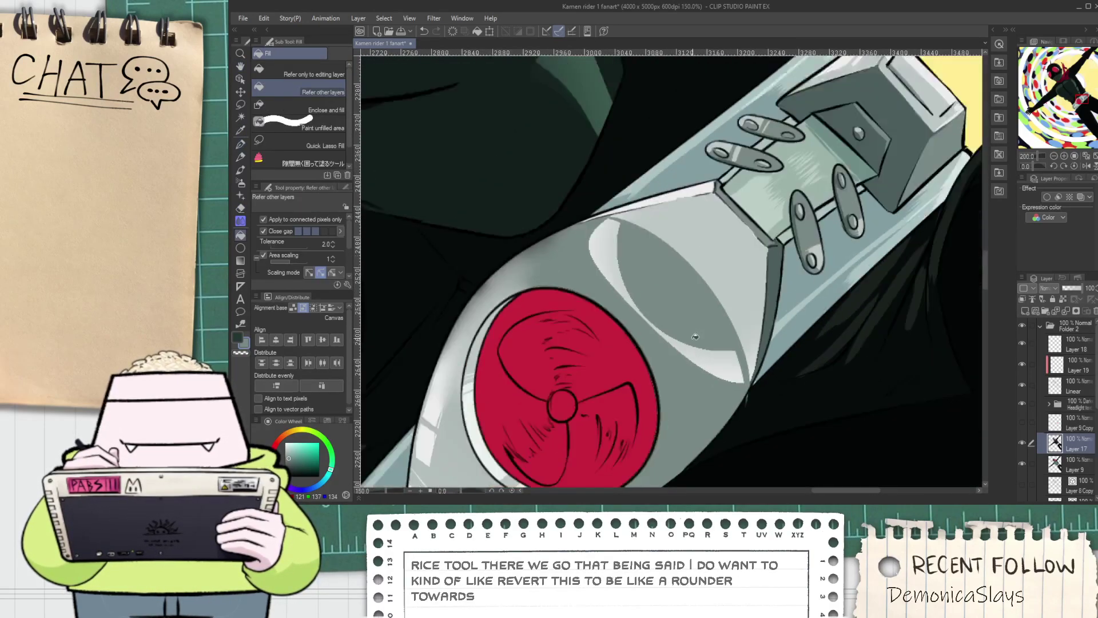
scroll(673, 323, up, 2)
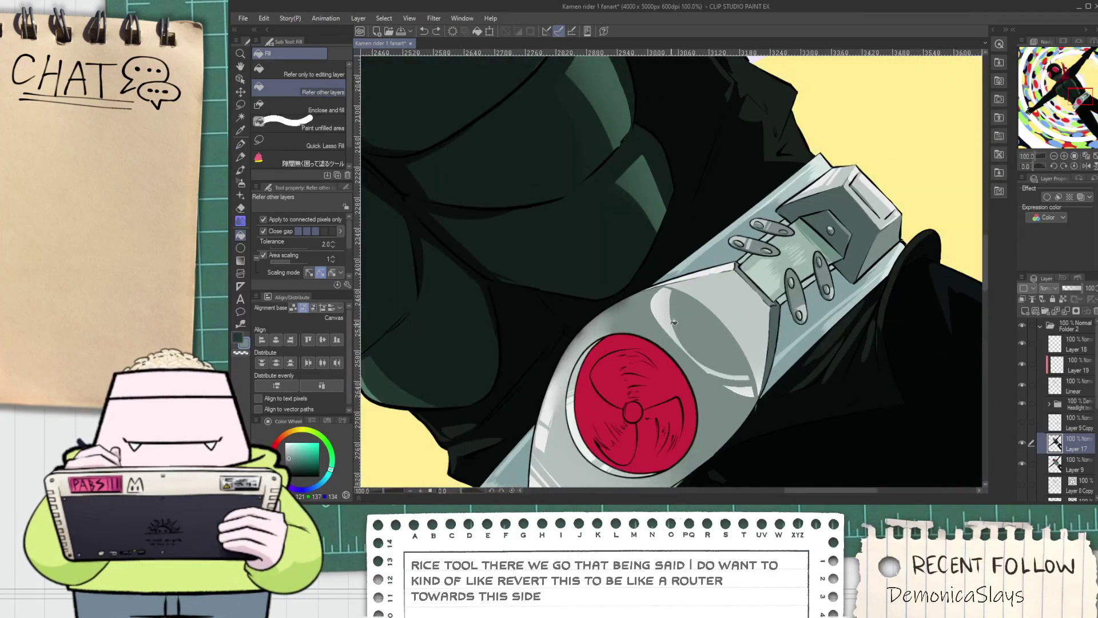
scroll(664, 317, down, 4)
scroll(704, 351, up, 4)
scroll(704, 351, up, 1)
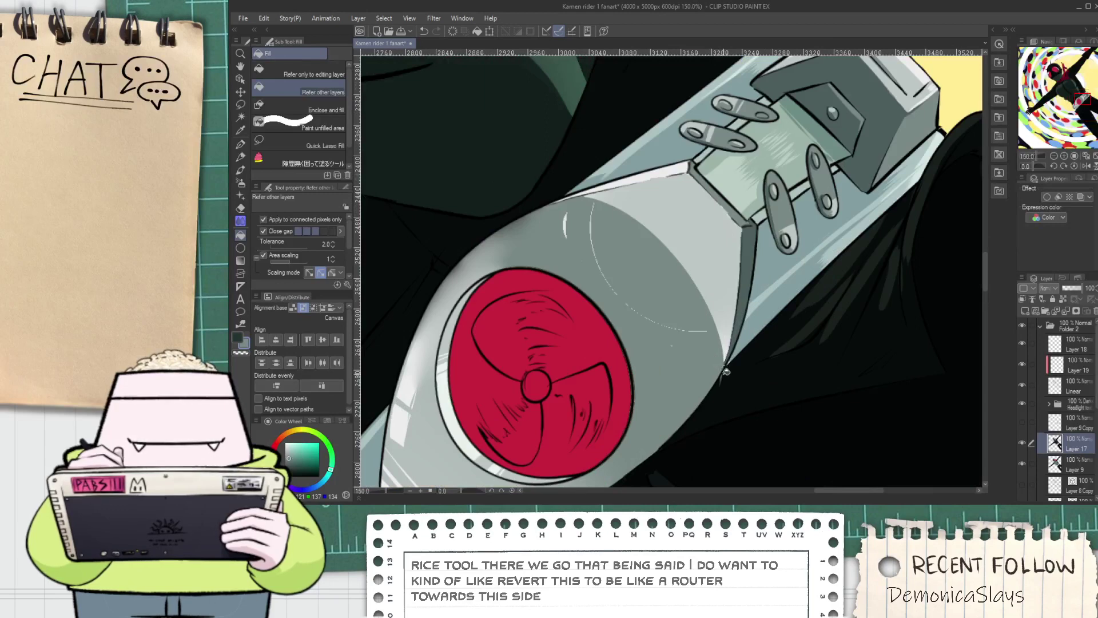
Paint over the leftover highlight specks beside the medallion with the Milli Pen at size 42.5 in the sampled mid-grey
scroll(724, 369, up, 3)
key(p)
scroll(716, 367, down, 3)
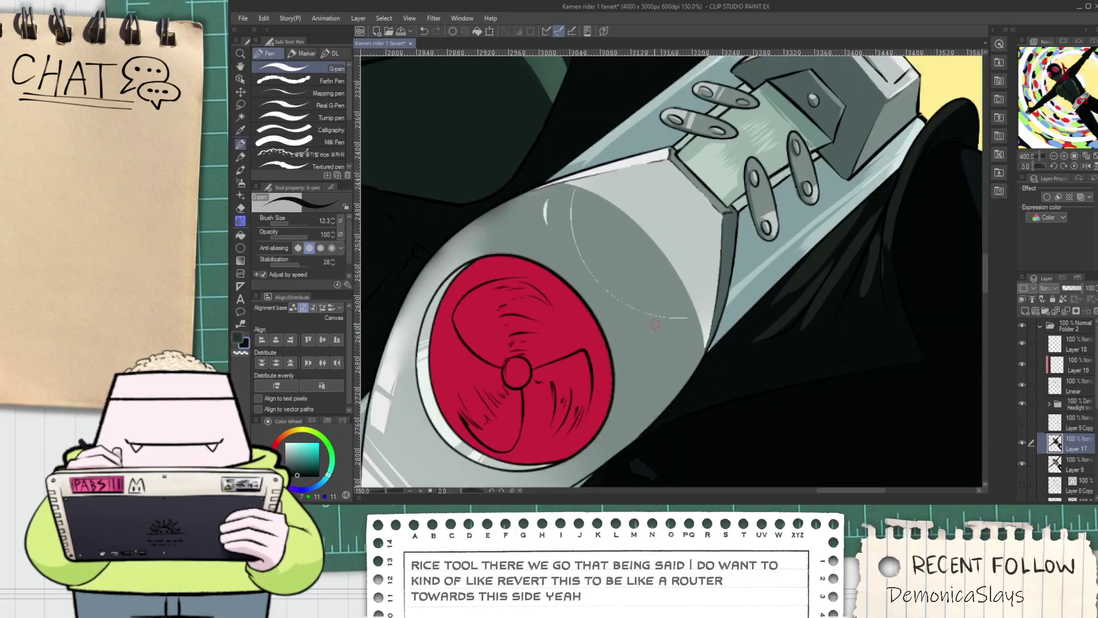
click(334, 141)
drag(546, 230, 559, 216)
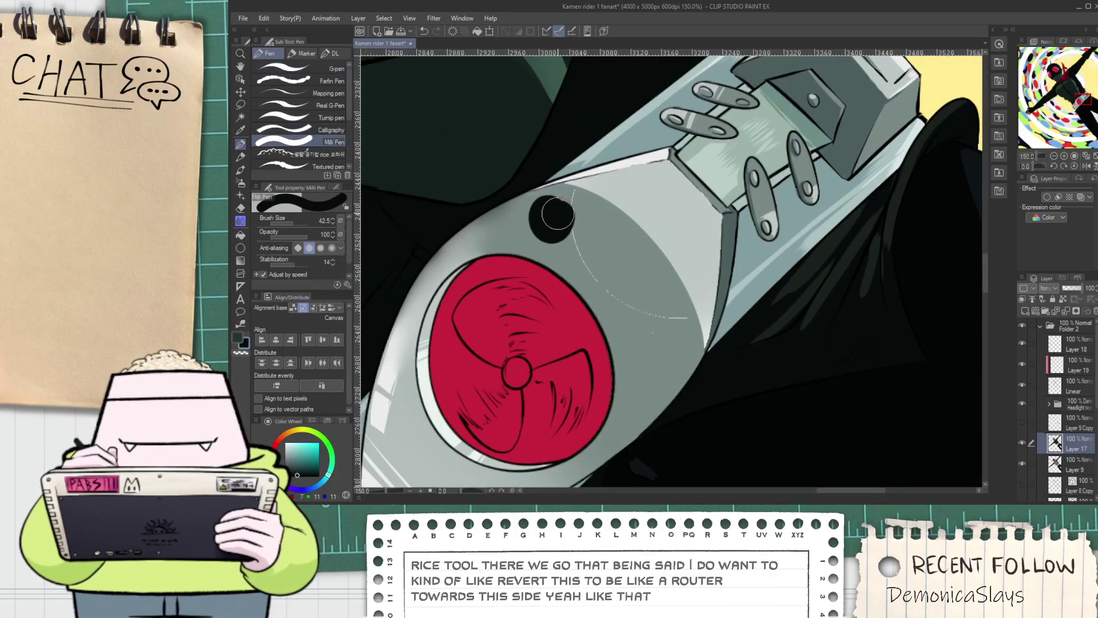
key(ctrl+z)
alt+click(577, 218)
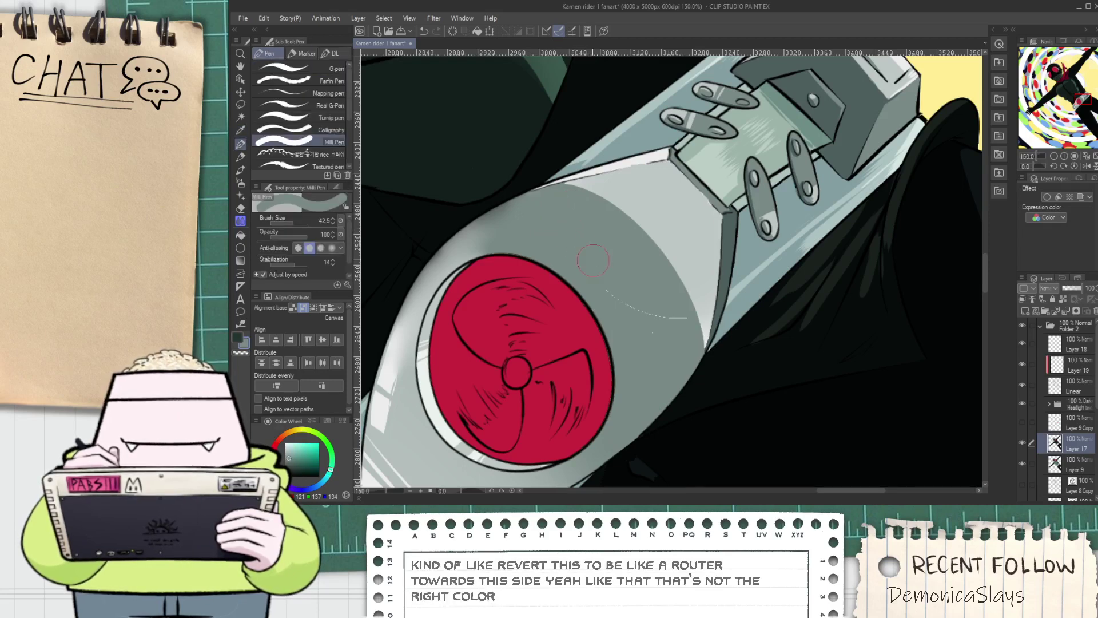
scroll(517, 201, up, 1)
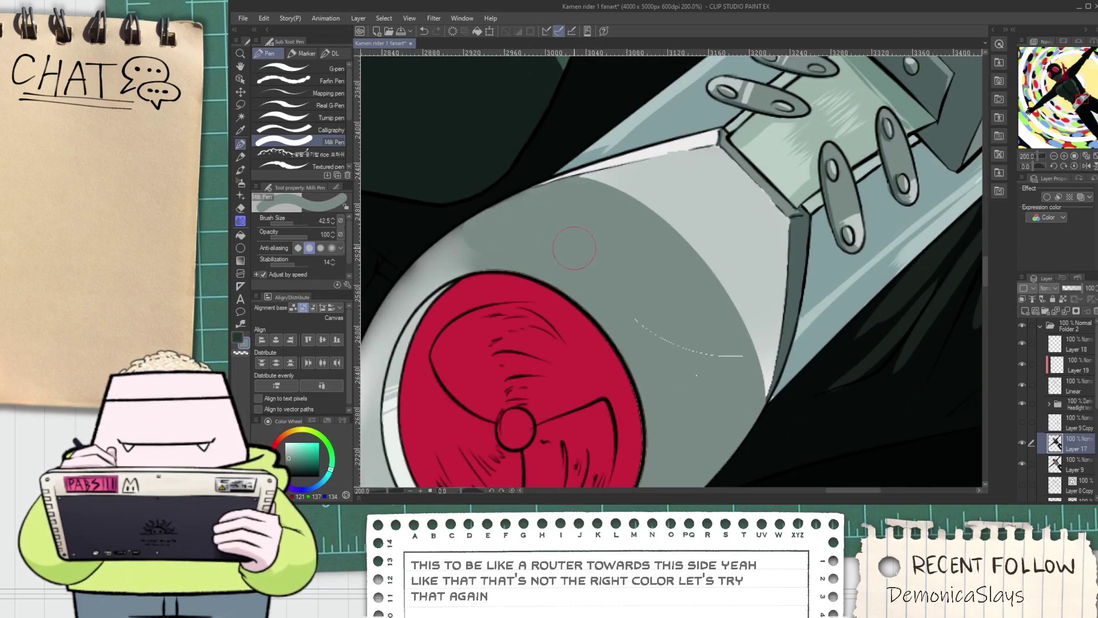
scroll(429, 233, up, 2)
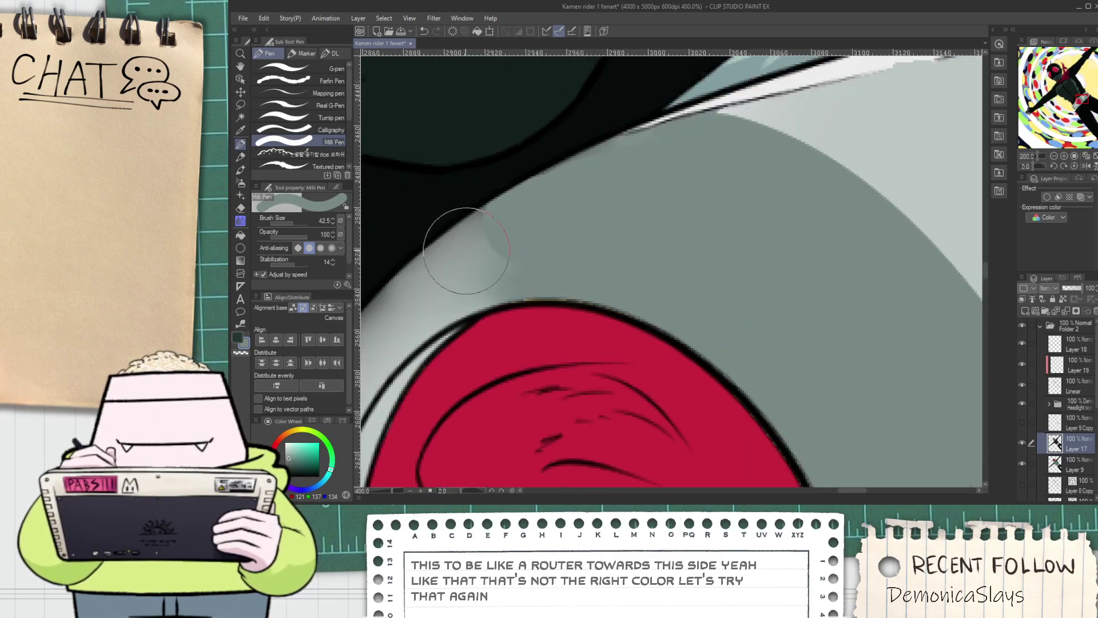
Shade the plate's upper curved edge with a thin dark grey G-pen stroke tapering towards the white highlight, undoing stray attempts
click(332, 70)
scroll(483, 240, down, 1)
key(space)
drag(455, 256, 575, 232)
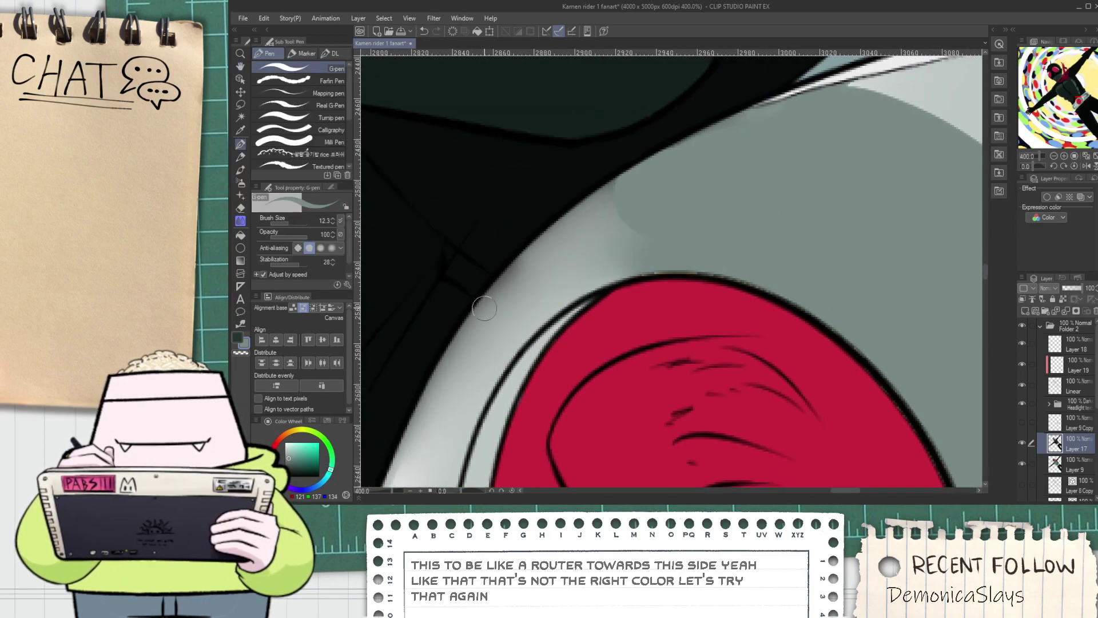
scroll(485, 301, down, 3)
key(space)
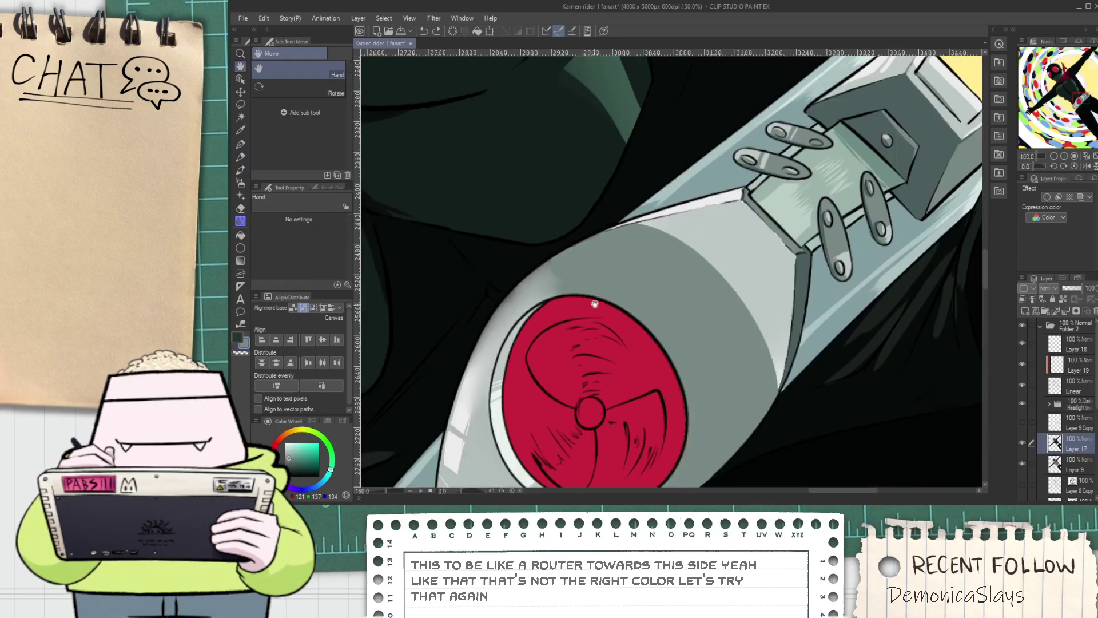
drag(682, 332, 776, 270)
scroll(607, 336, up, 1)
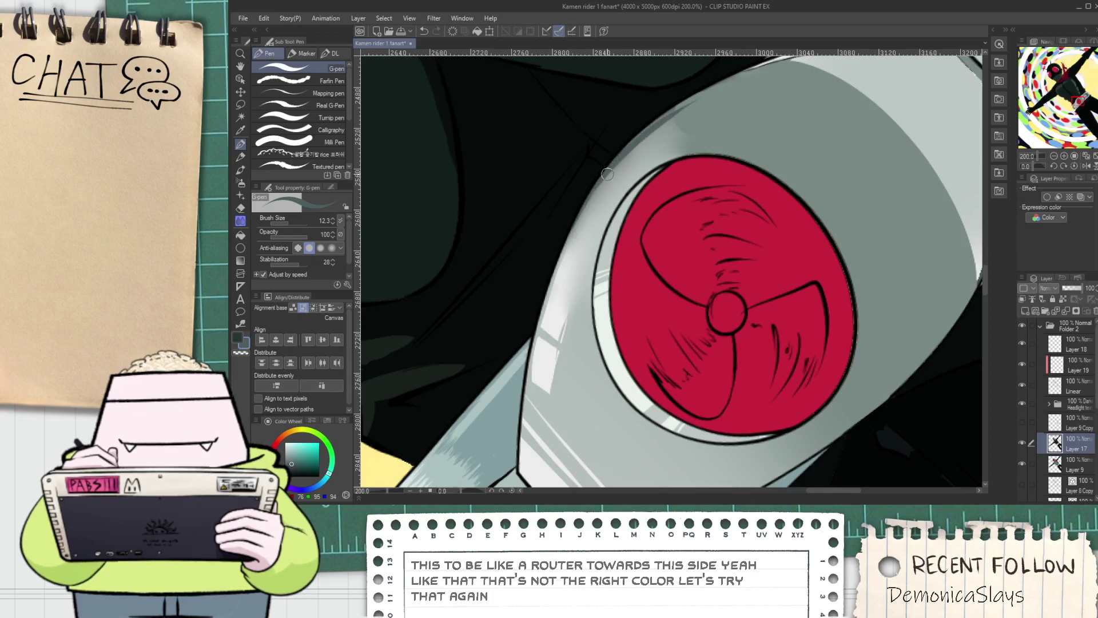
mouse_move(712, 83)
mouse_down()
mouse_move(713, 165)
mouse_move(647, 248)
mouse_move(829, 215)
mouse_up()
scroll(647, 248, up, 2)
key(ctrl+z)
key(ctrl+z)
drag(579, 309, 834, 210)
key(ctrl+z)
key(ctrl+z)
drag(542, 335, 851, 197)
key(ctrl+z)
drag(540, 337, 865, 182)
key(ctrl+z)
drag(527, 339, 822, 197)
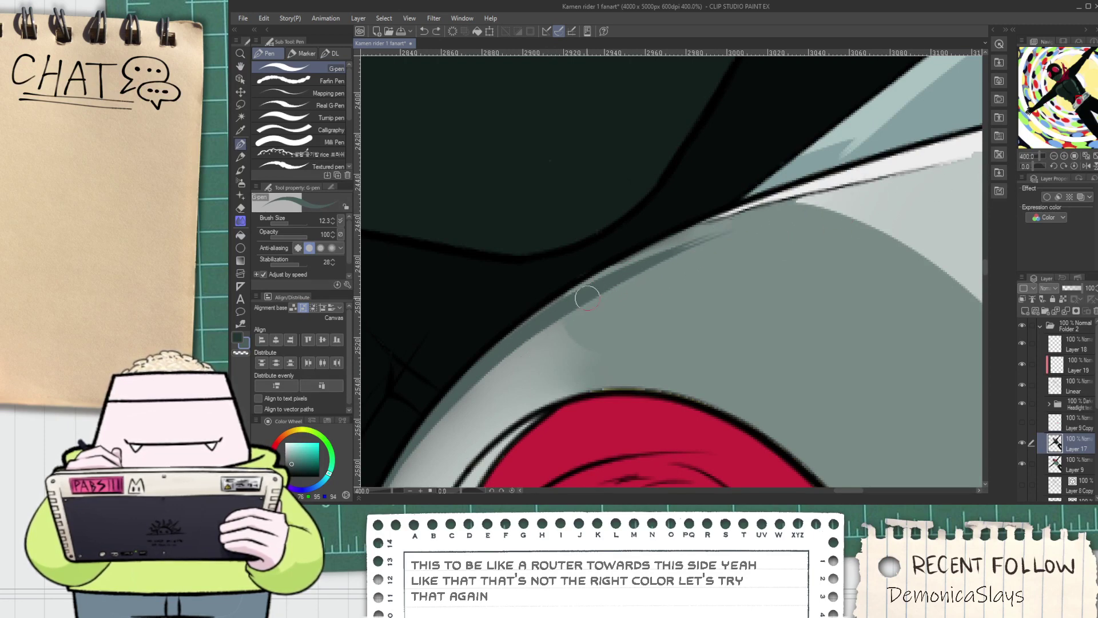
drag(614, 278, 889, 175)
scroll(726, 241, down, 7)
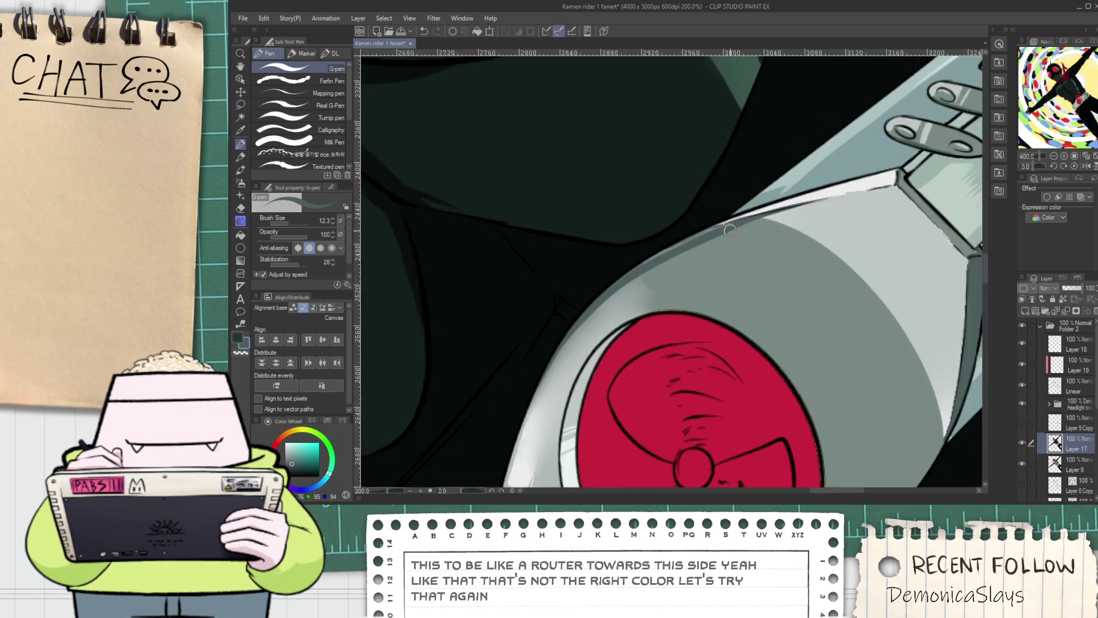
Sample the pale grey, raise the Auto select tolerance to 6.0 and select the plate's whole pale crescent
key(space)
scroll(748, 251, up, 5)
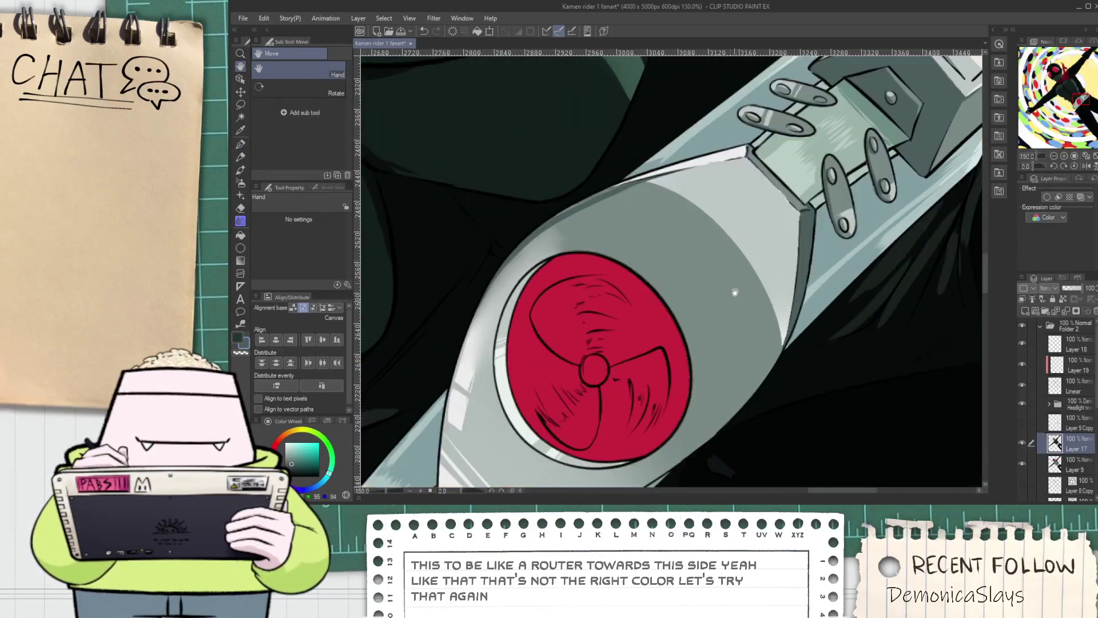
key(alt)
key(w)
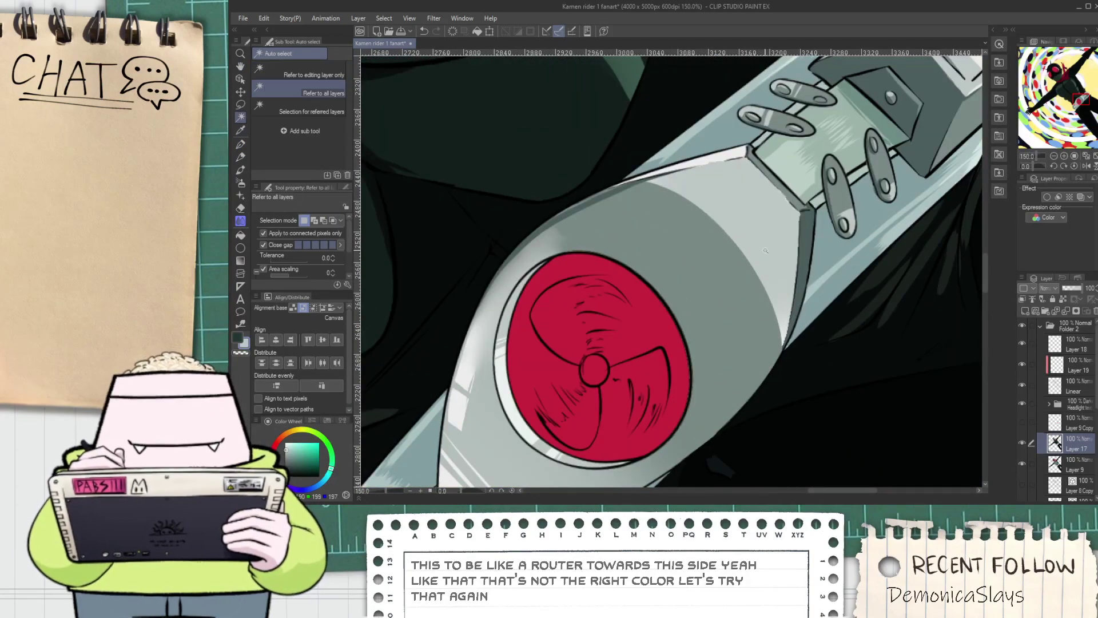
click(765, 260)
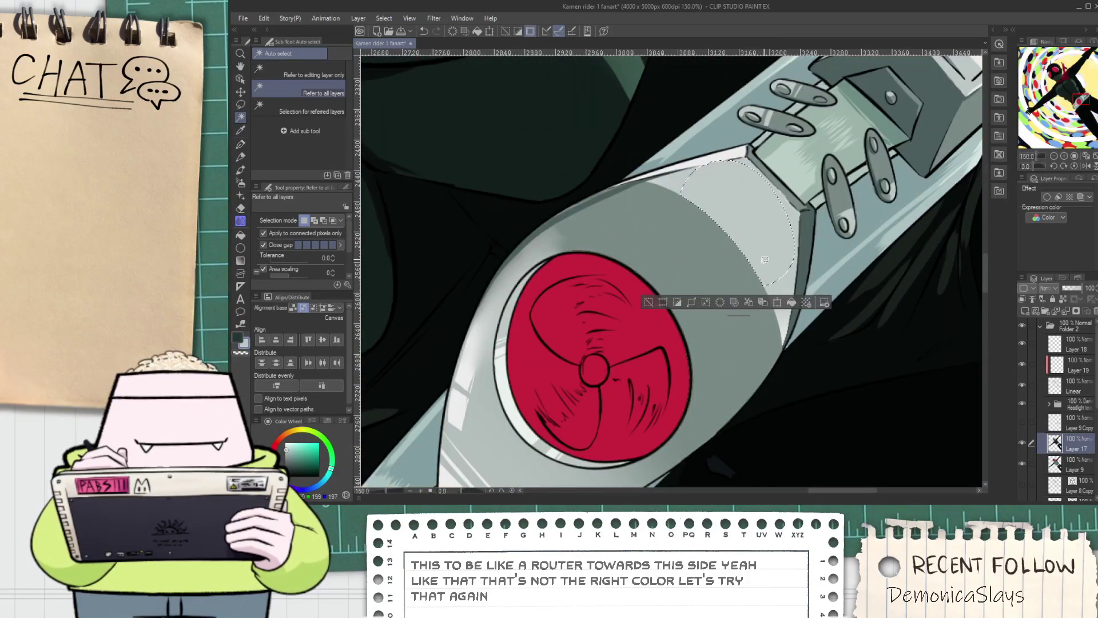
shift+click(783, 293)
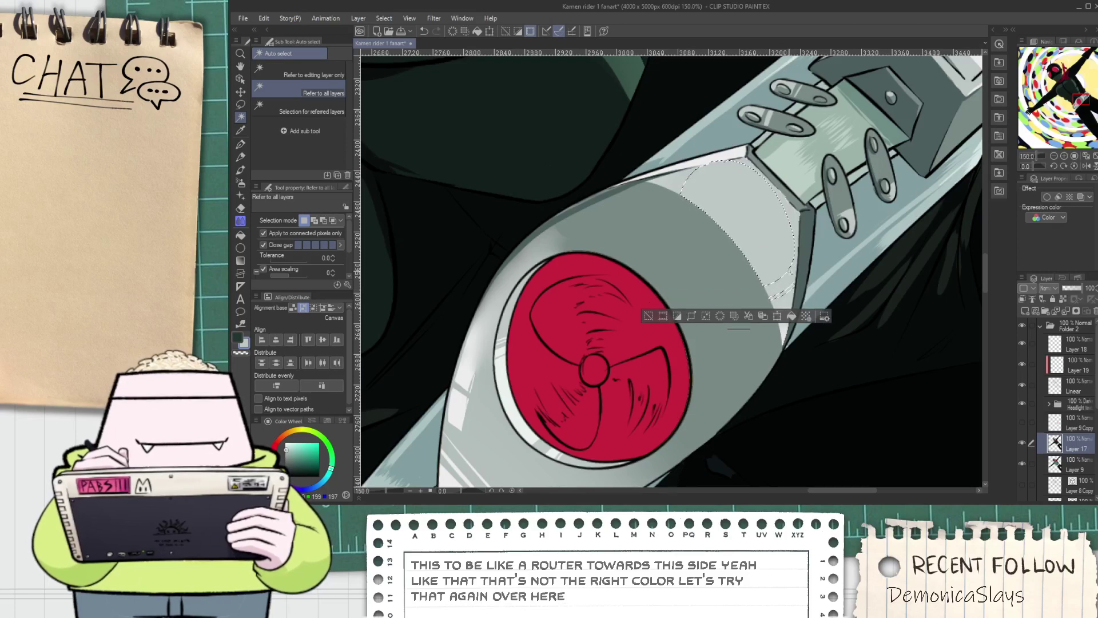
click(651, 317)
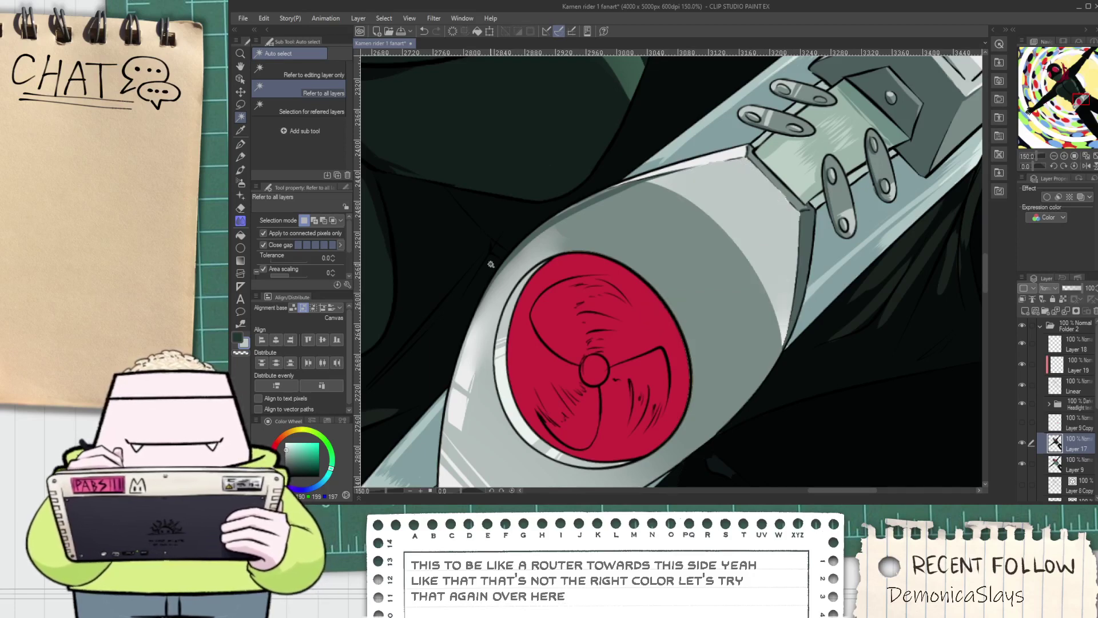
click(331, 256)
click(757, 233)
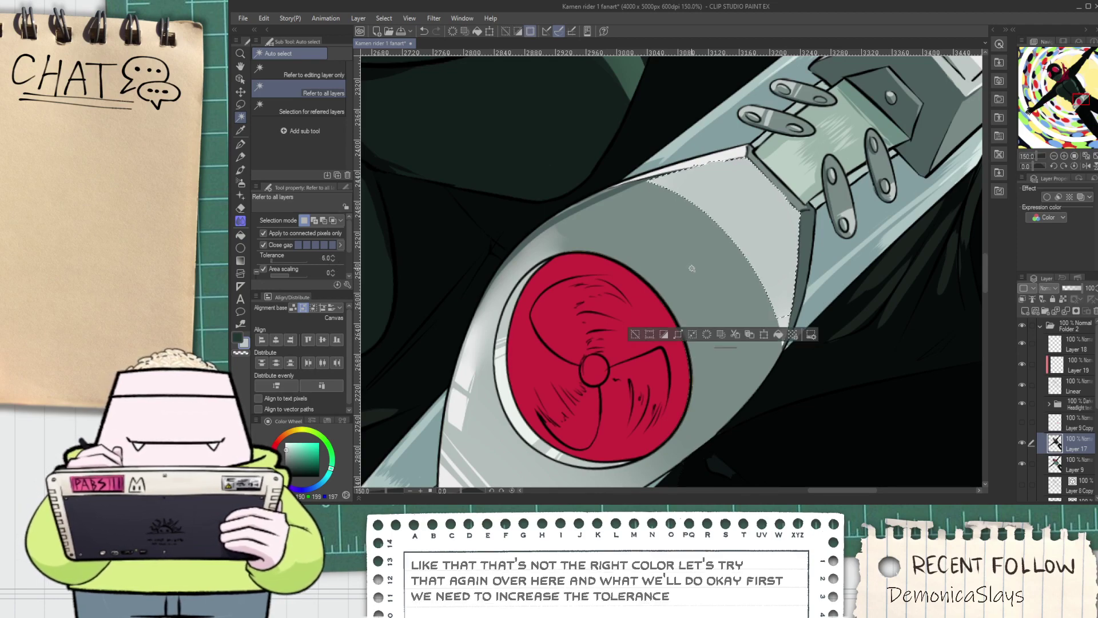
Sample the plate's mid-grey and softly shade the selected pale crescent with the Soft airbrush at size 383.9
scroll(705, 219, up, 6)
scroll(711, 216, down, 7)
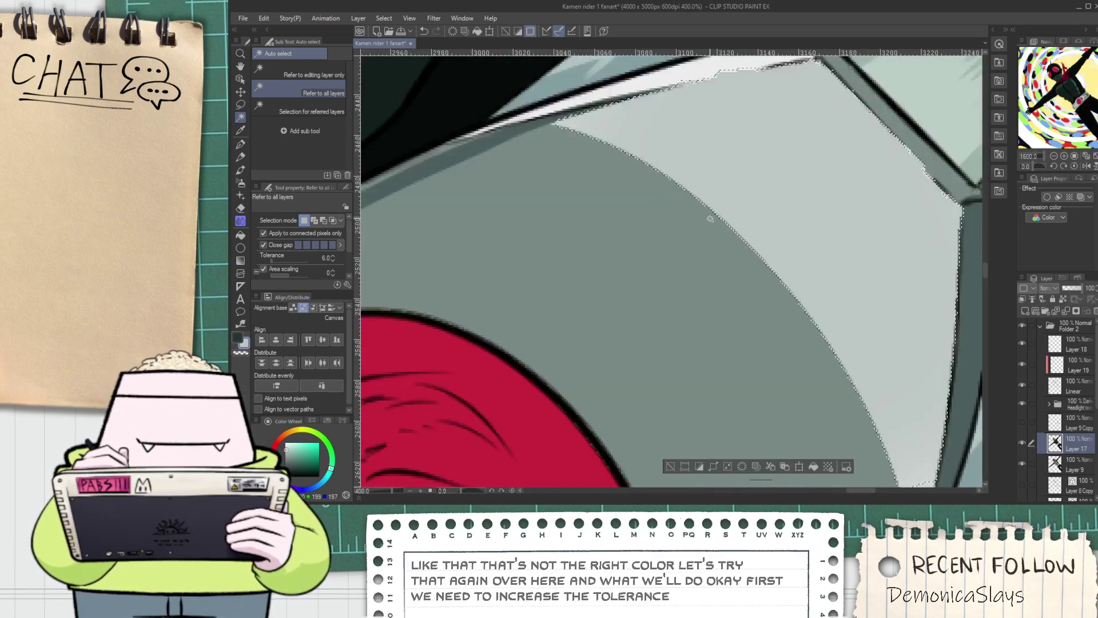
scroll(680, 232, up, 1)
key(i)
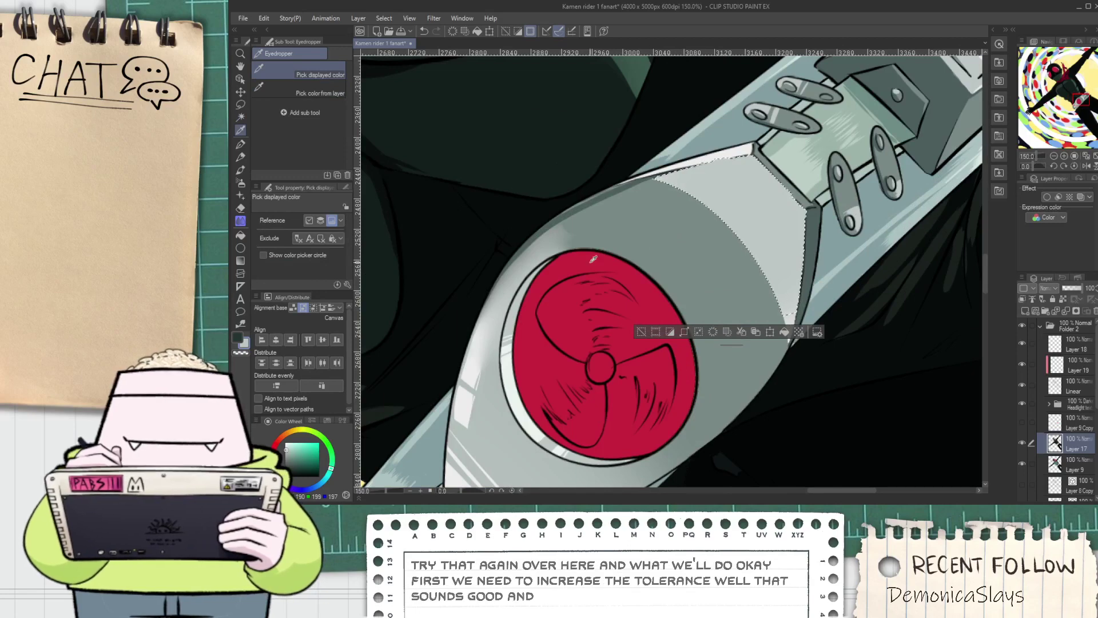
click(240, 182)
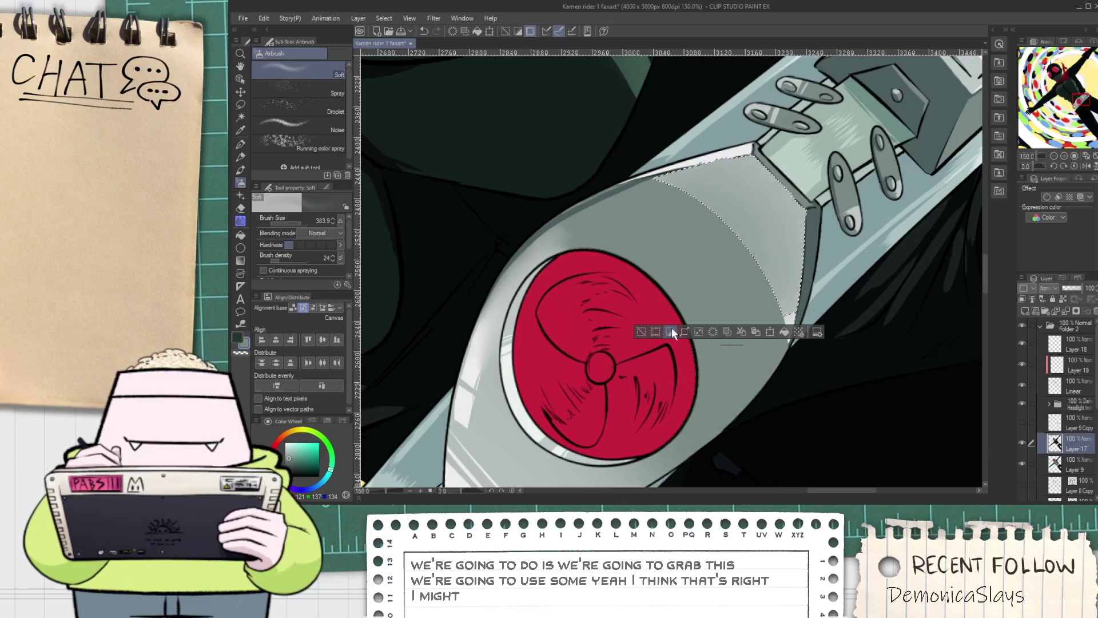
Include the missed lower tip of the pale crescent in the selection with Auto select referring to all layers
scroll(738, 303, up, 3)
drag(826, 343, 626, 294)
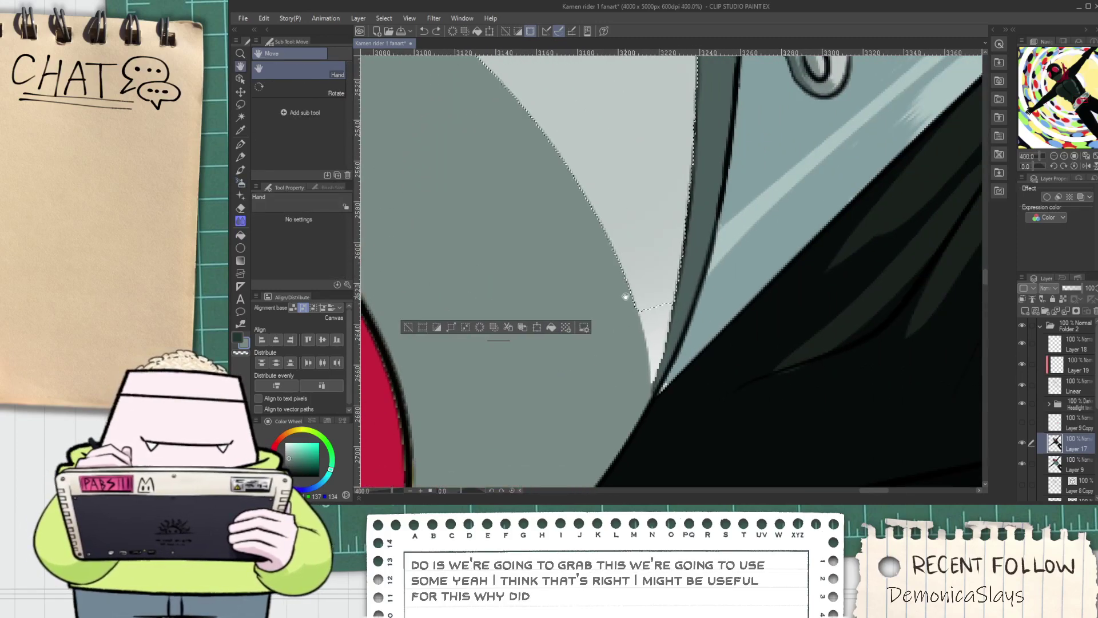
key(w)
scroll(393, 256, down, 4)
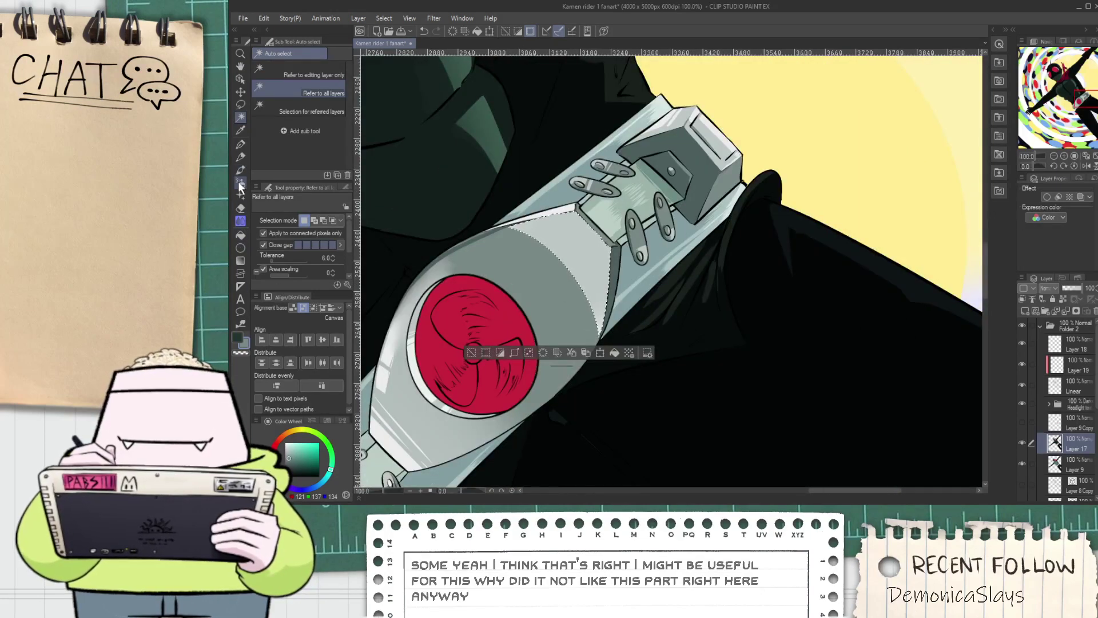
Airbrush the crescent's lower end with the Soft airbrush at size 168.2, undo the stray stroke and clear the selection
click(240, 182)
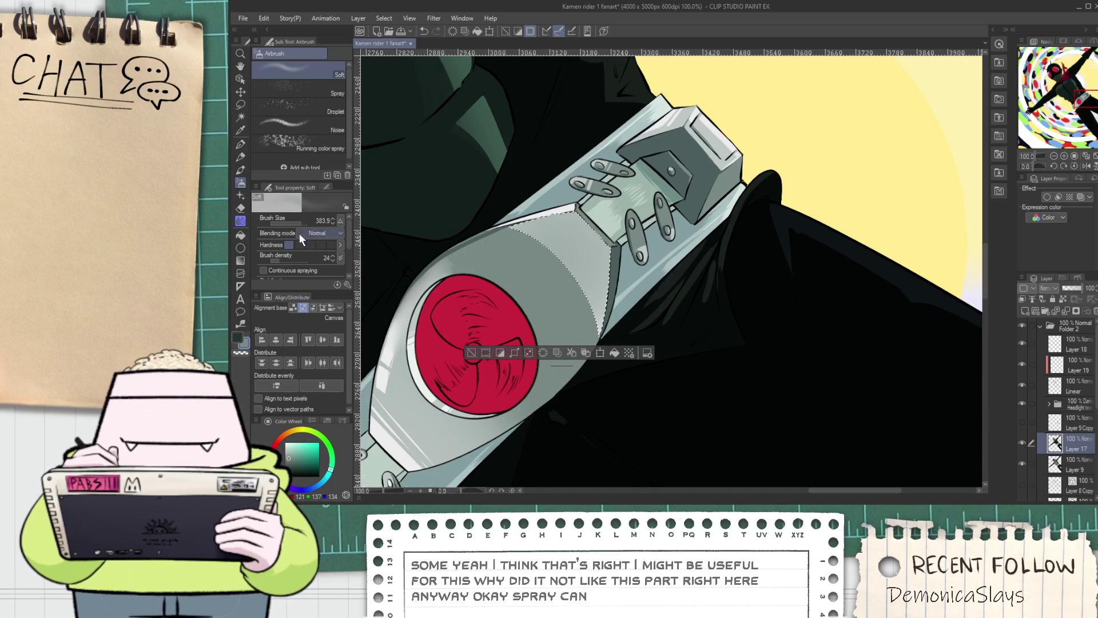
drag(296, 221, 298, 220)
mouse_move(584, 273)
mouse_down()
mouse_move(597, 298)
mouse_move(594, 346)
mouse_up()
key(ctrl+z)
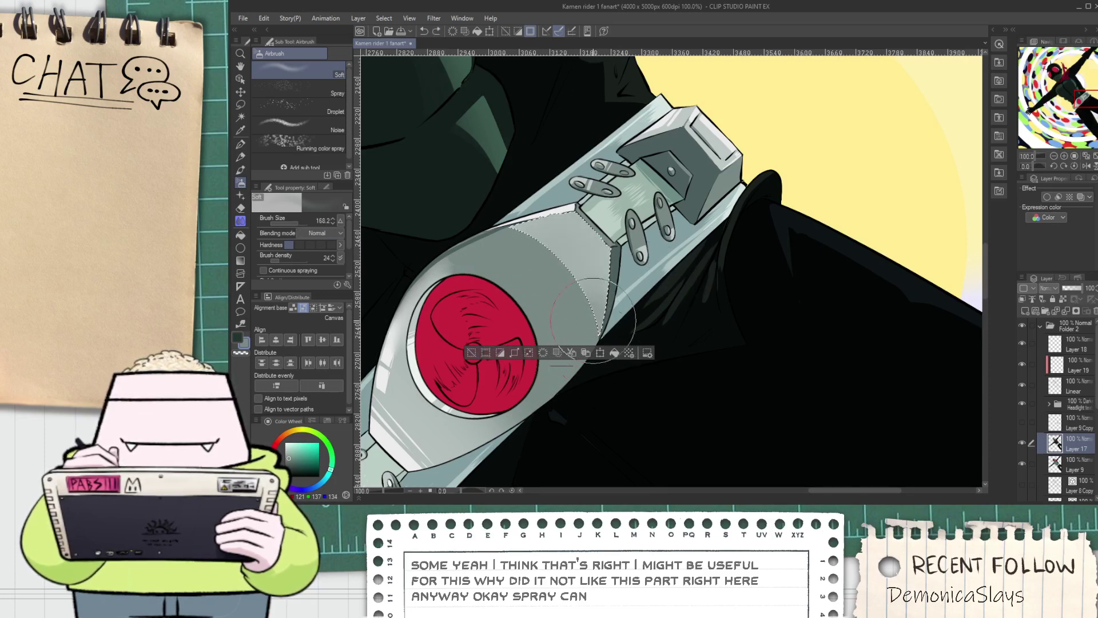
click(473, 355)
Sample the near-white highlight and hatch short G-pen highlights at size 12.3 on the plate's rim on opposite sides of the medallion
scroll(480, 359, down, 6)
key(space)
drag(488, 368, 535, 331)
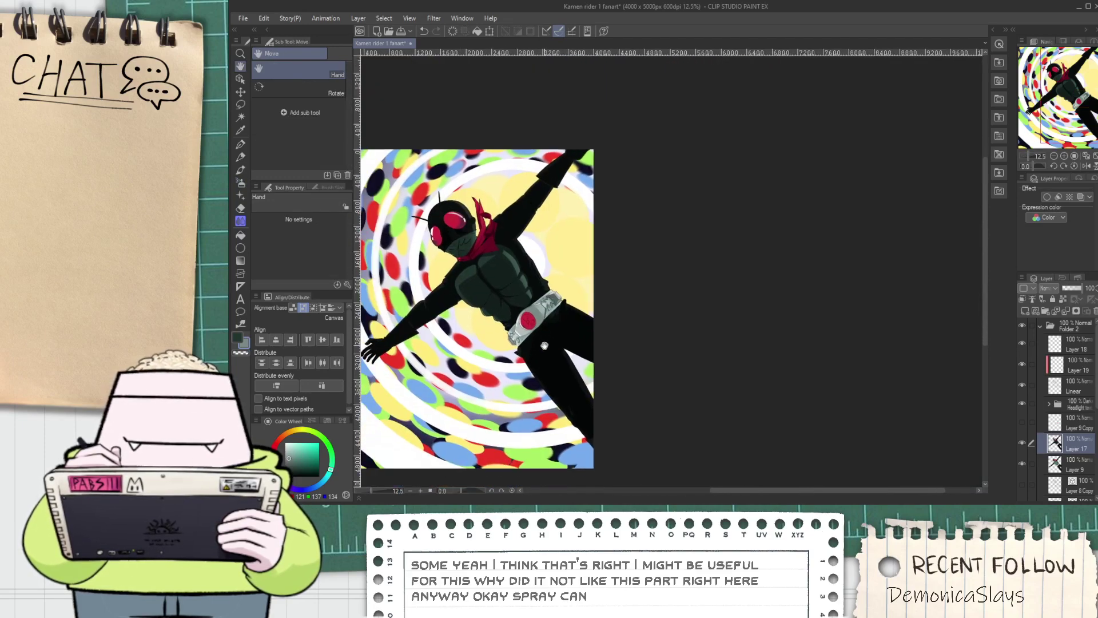
scroll(532, 347, up, 5)
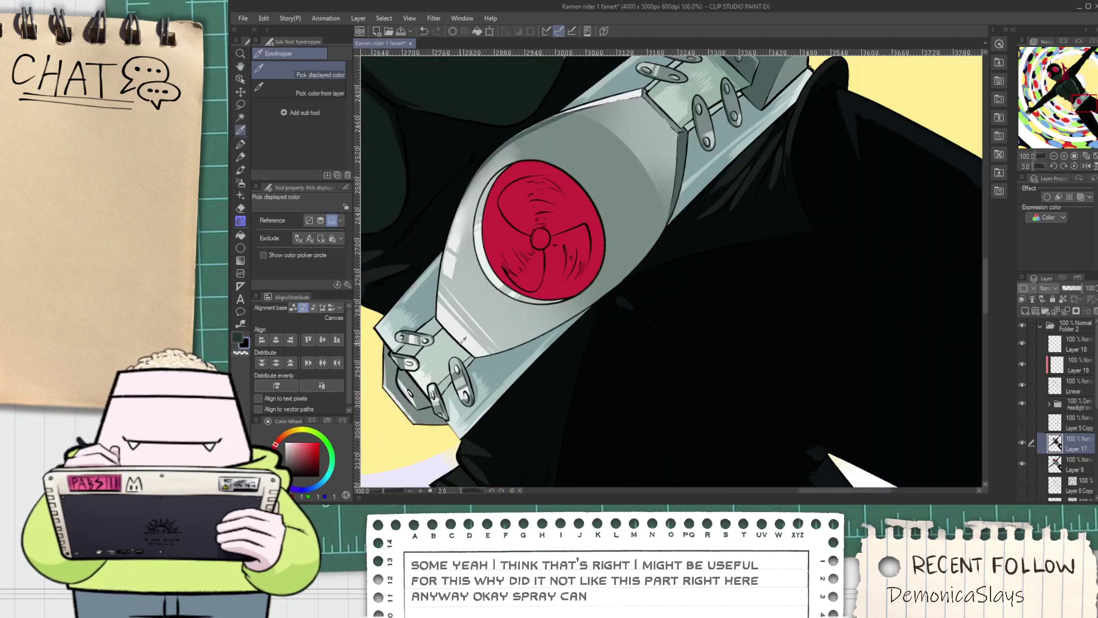
scroll(464, 338, up, 1)
alt+click(464, 337)
key(space)
mouse_move(644, 271)
mouse_down()
mouse_move(646, 330)
mouse_move(660, 333)
mouse_up()
scroll(670, 290, down, 1)
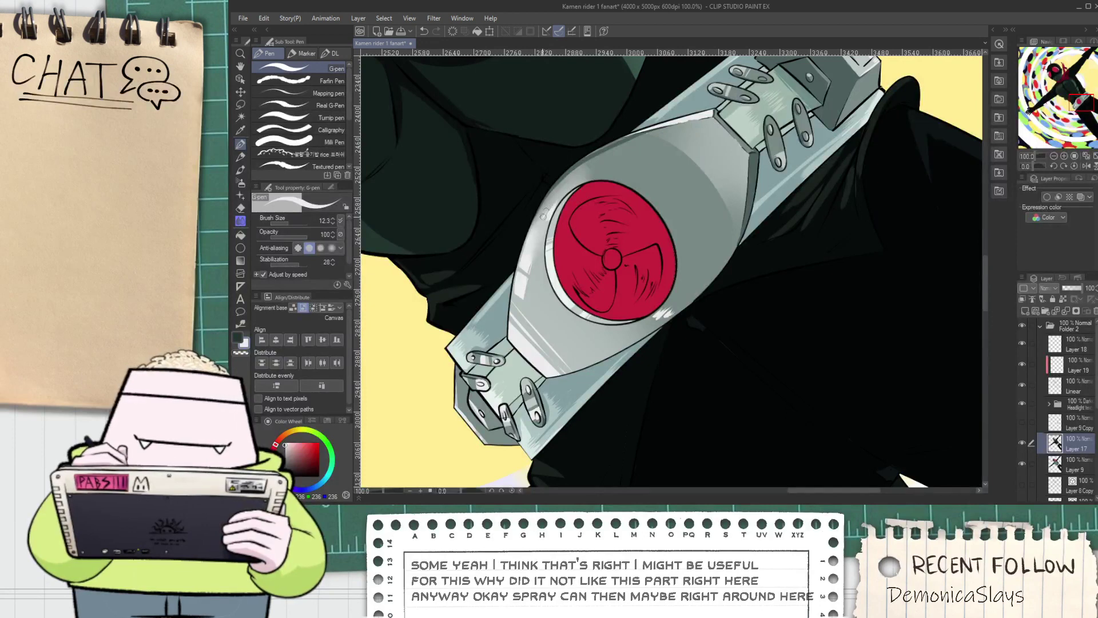
mouse_move(544, 217)
mouse_down()
mouse_move(552, 208)
mouse_move(531, 232)
mouse_up()
scroll(553, 203, up, 2)
key(ctrl+z)
drag(553, 197, 535, 228)
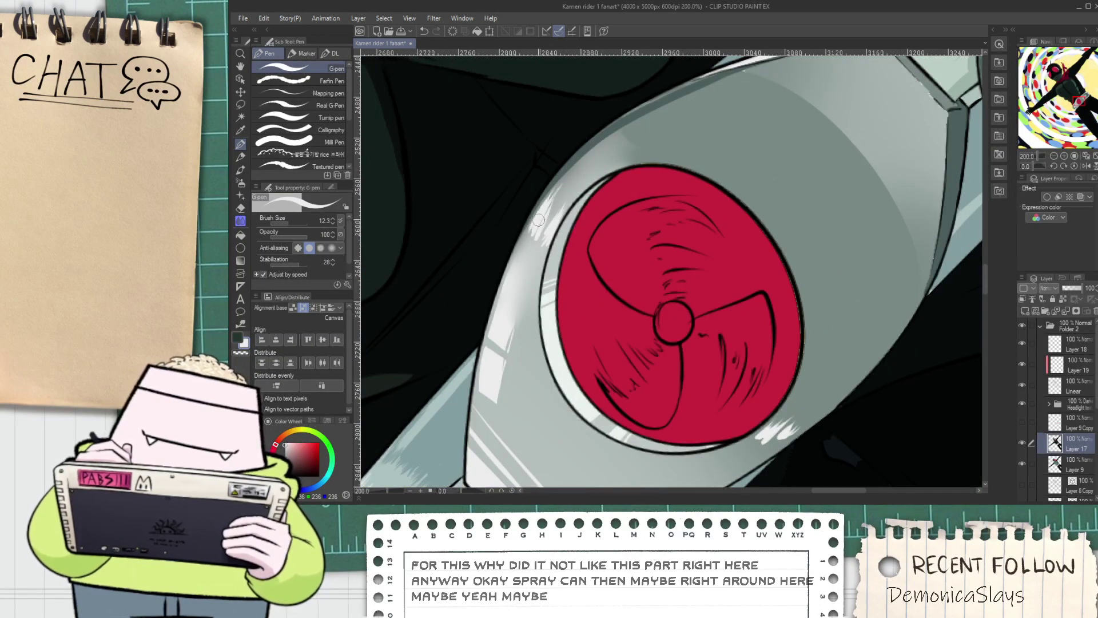
scroll(555, 230, down, 2)
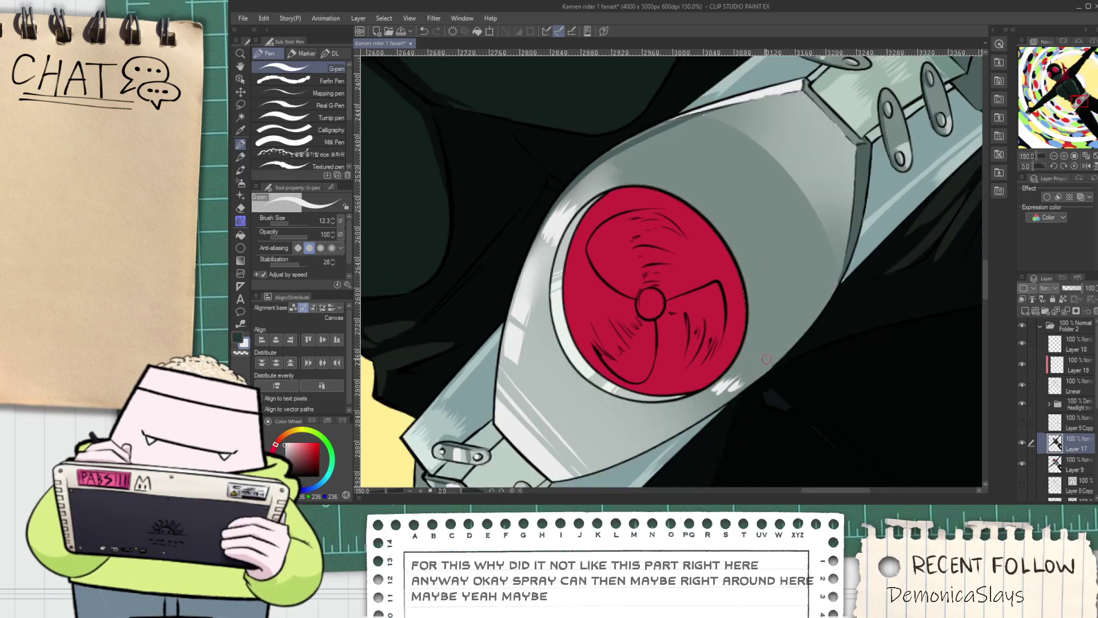
Sample the near-black of the pants and fill the missed bluish spot beside the belt plate with it
scroll(665, 311, up, 2)
drag(693, 308, 668, 330)
key(i)
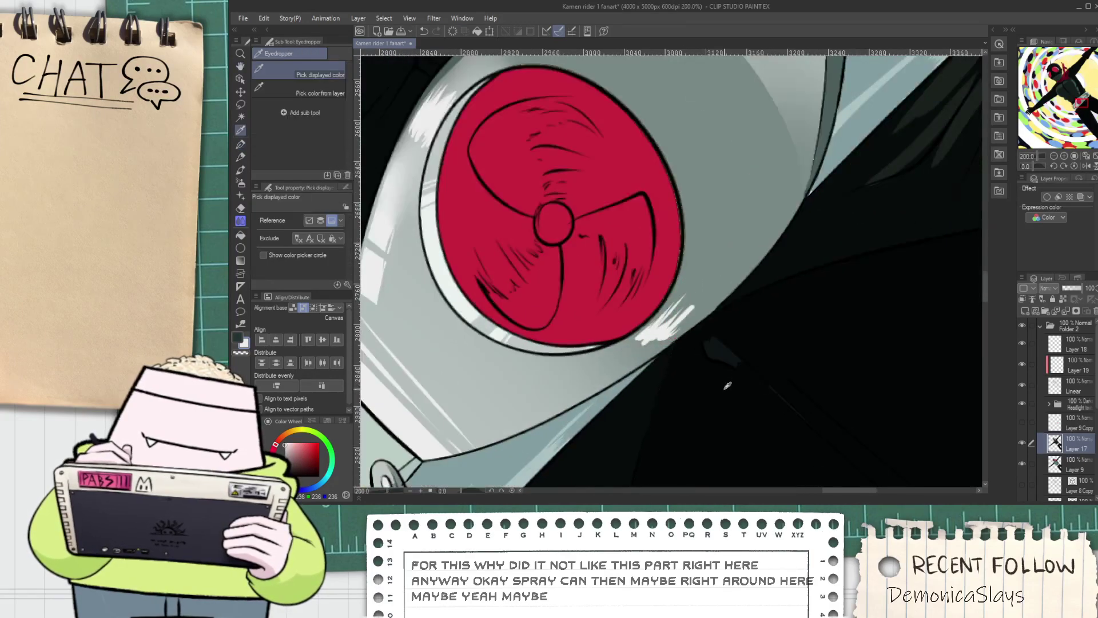
click(725, 387)
scroll(725, 392, up, 2)
key(g)
click(722, 314)
key(p)
scroll(838, 406, down, 2)
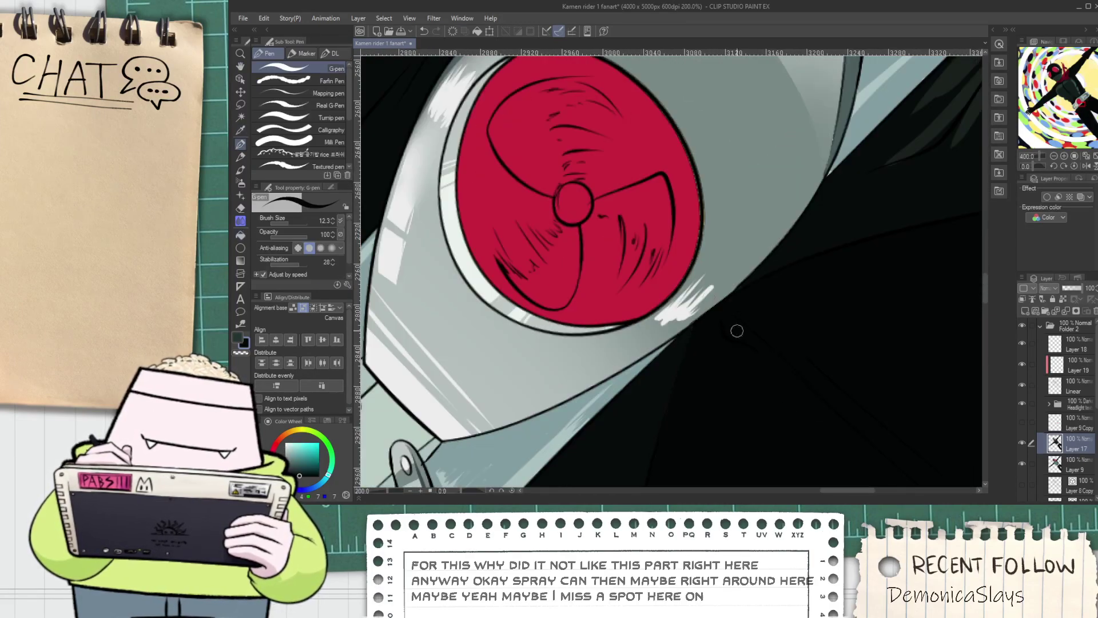
Resample the near-white and extend the hatched highlight below the medallion's lower rim with more short G-pen strokes
alt+click(676, 327)
drag(684, 324, 712, 301)
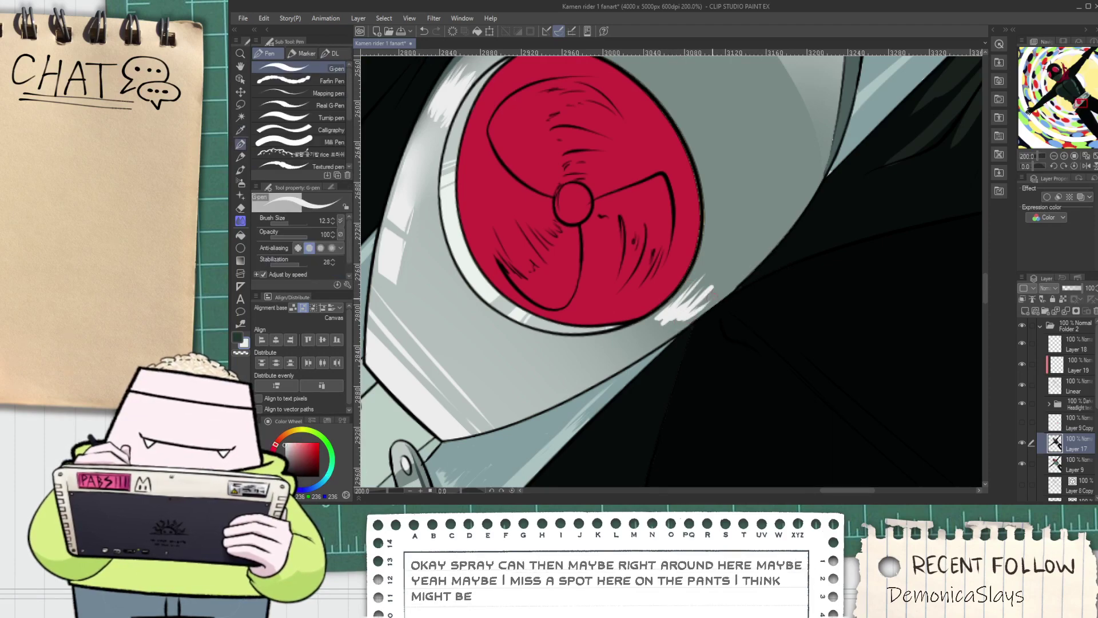
scroll(724, 286, down, 2)
scroll(565, 203, up, 1)
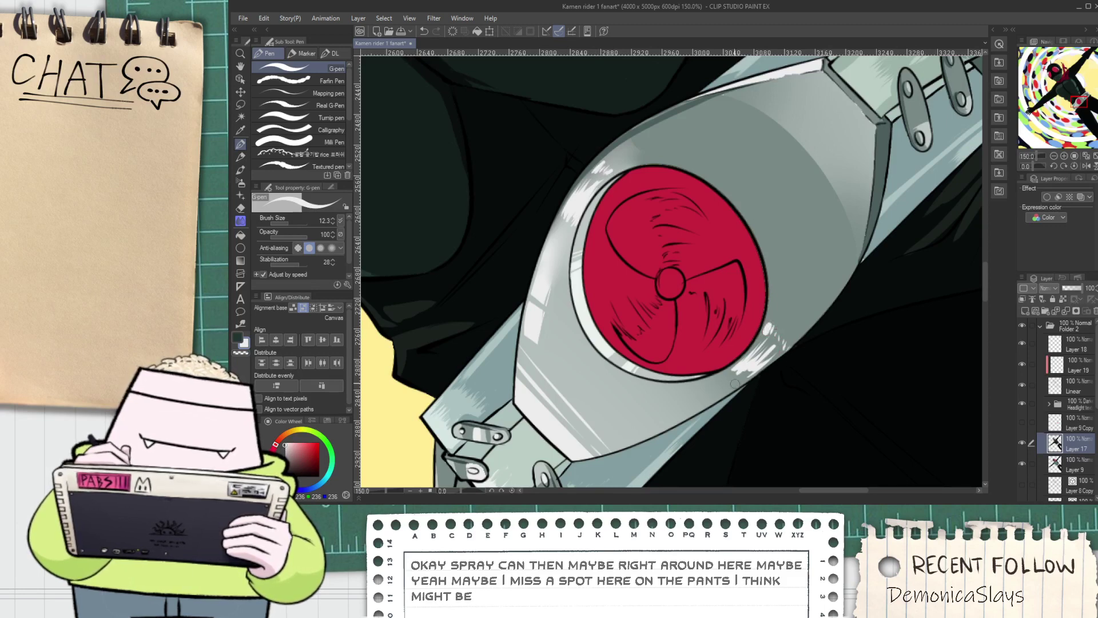
scroll(722, 372, up, 1)
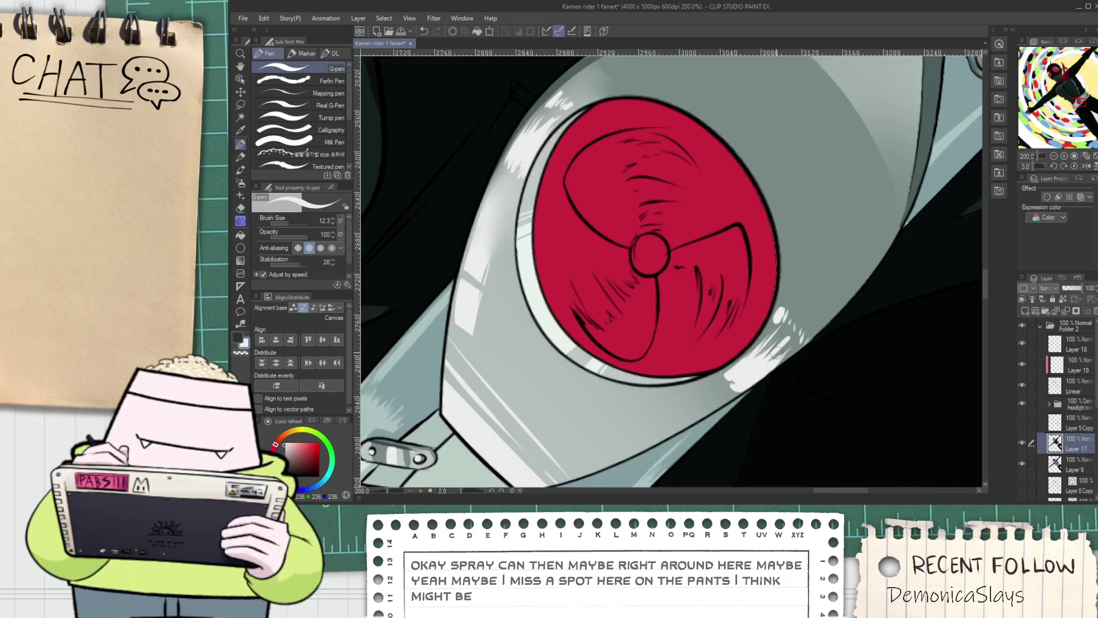
Add small near-white G-pen flicks and dots along the curved boundary between the mid-grey area and the pale crescent
scroll(762, 342, down, 6)
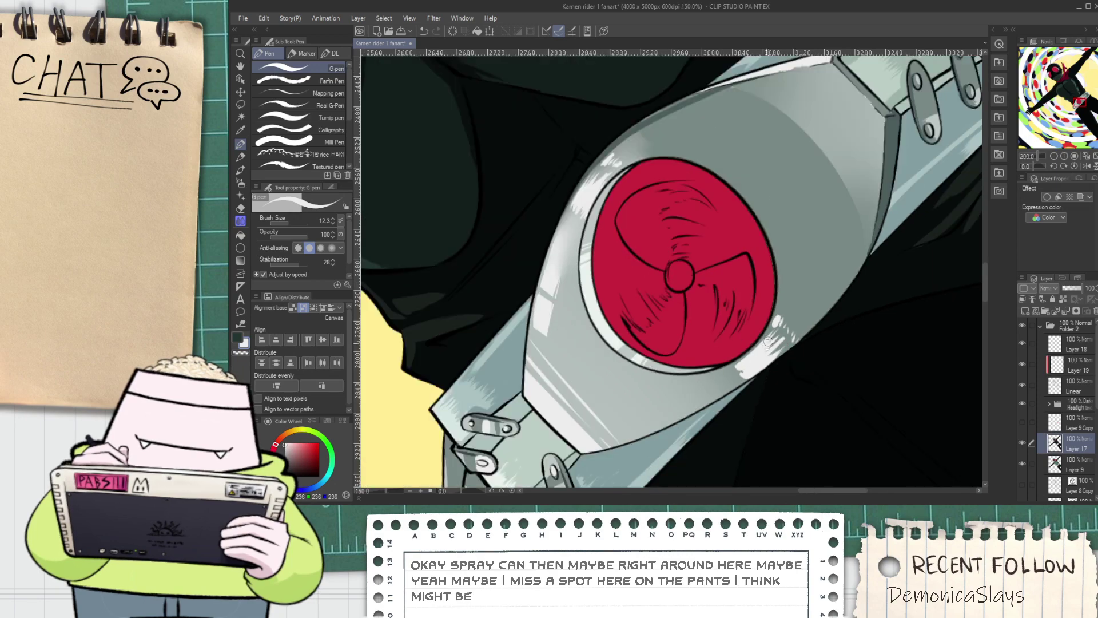
scroll(739, 313, up, 2)
scroll(732, 344, up, 4)
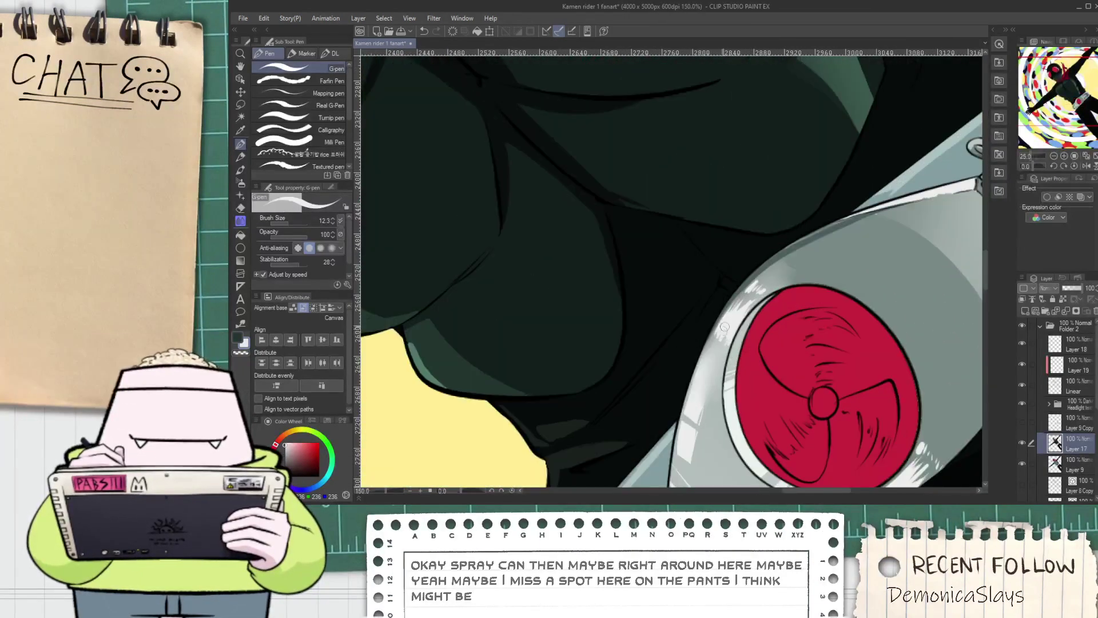
scroll(674, 399, up, 2)
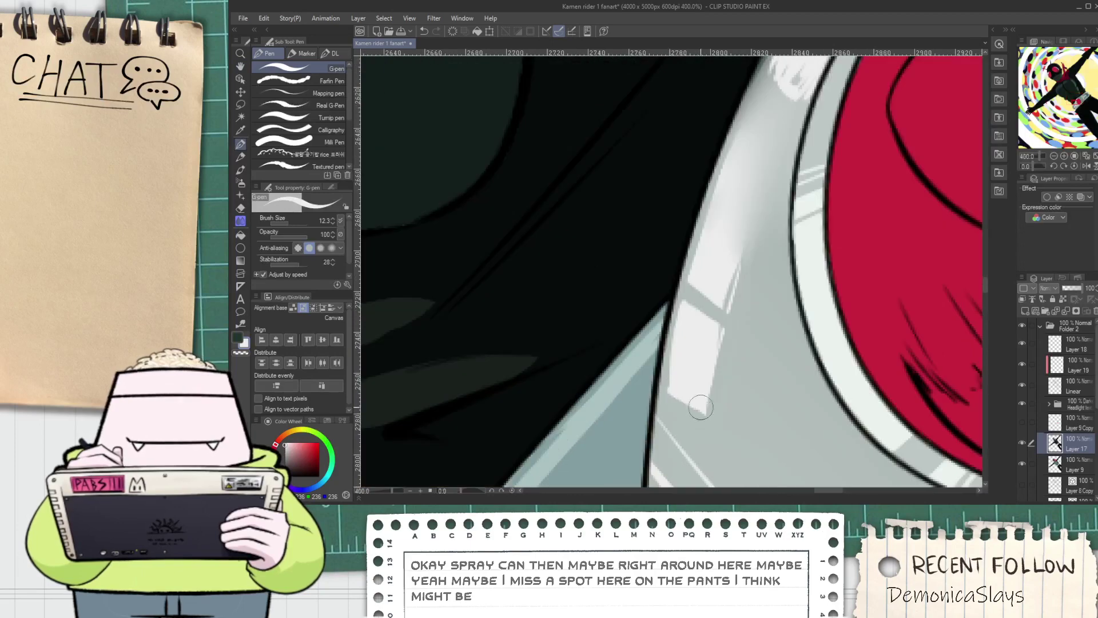
scroll(678, 385, down, 8)
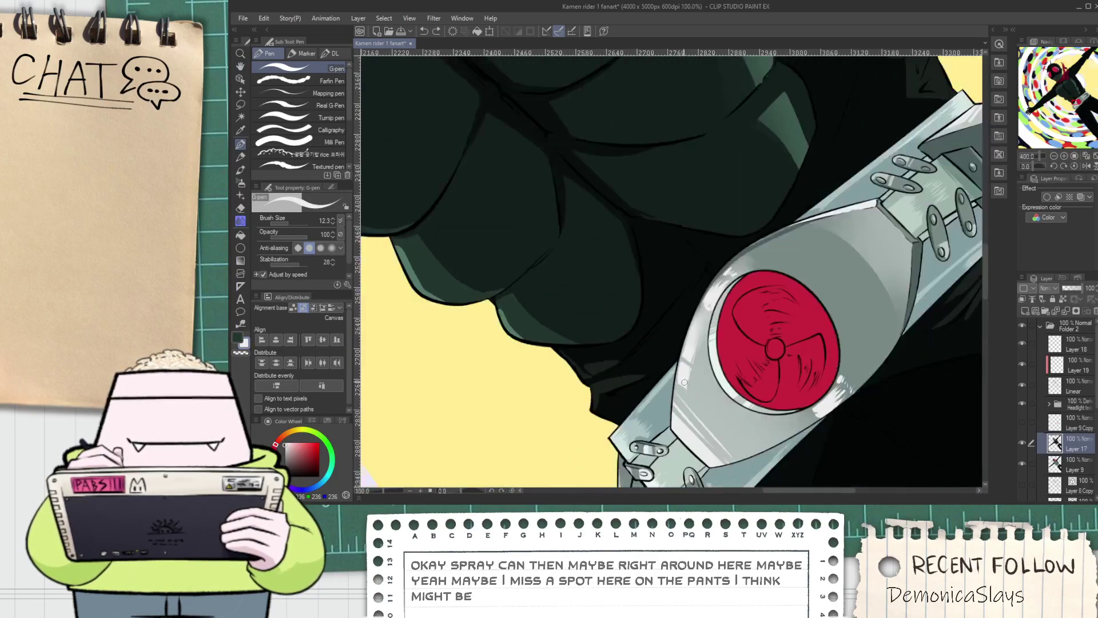
key(space)
drag(730, 391, 696, 380)
scroll(696, 355, up, 2)
scroll(696, 349, up, 3)
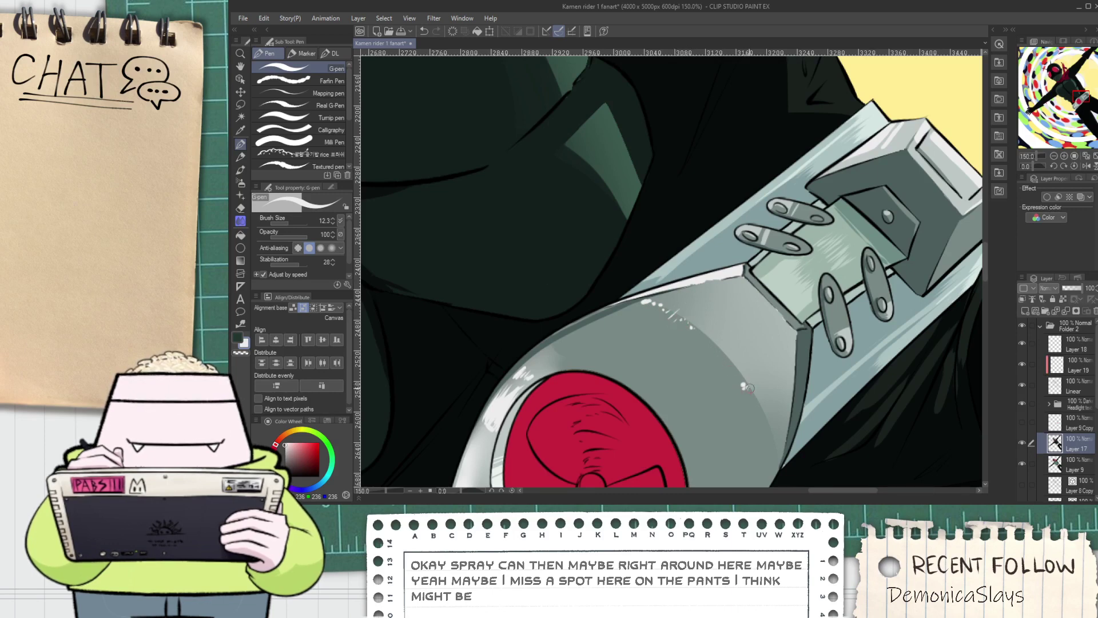
drag(760, 410, 754, 347)
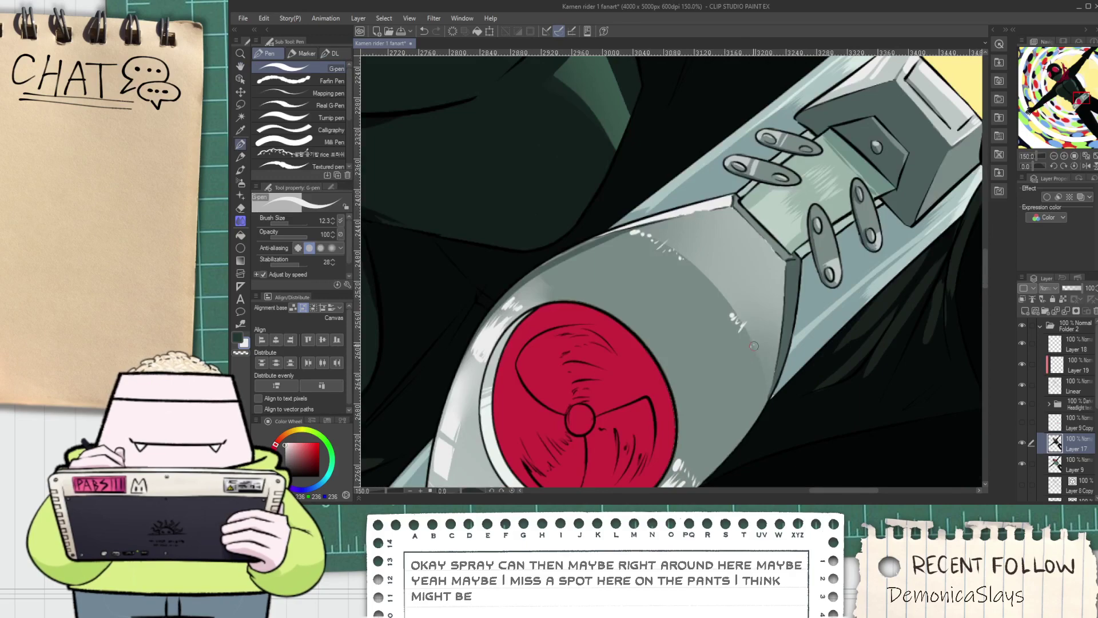
Select the plate's pale grey area below the medallion with Auto select, adding the missed part near its lower edge
scroll(763, 371, down, 7)
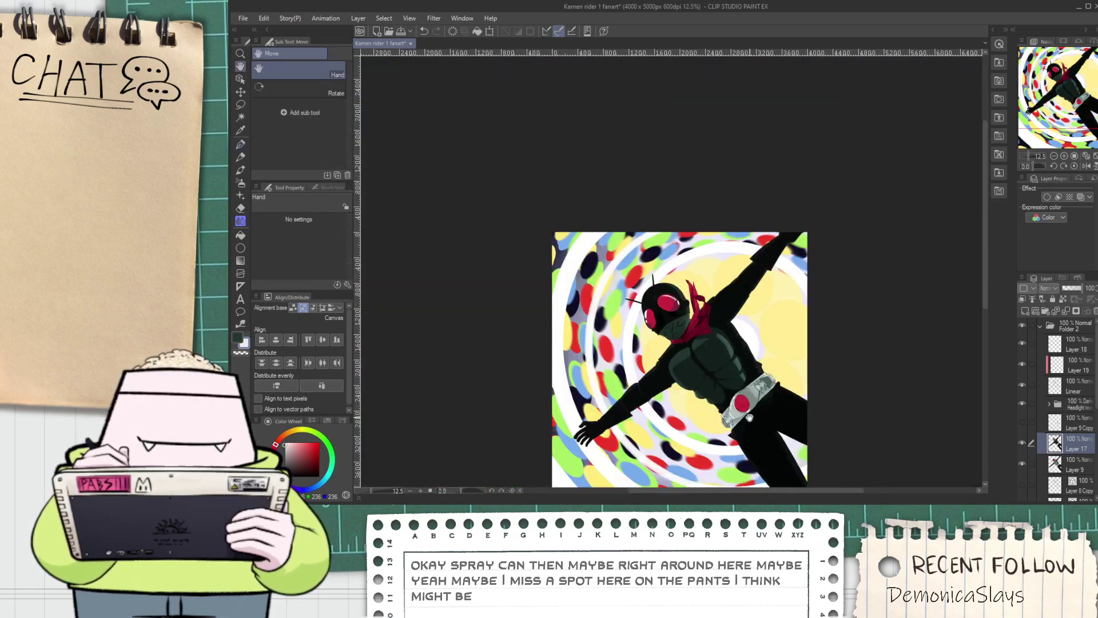
drag(760, 432, 626, 328)
scroll(711, 402, up, 4)
scroll(710, 402, up, 3)
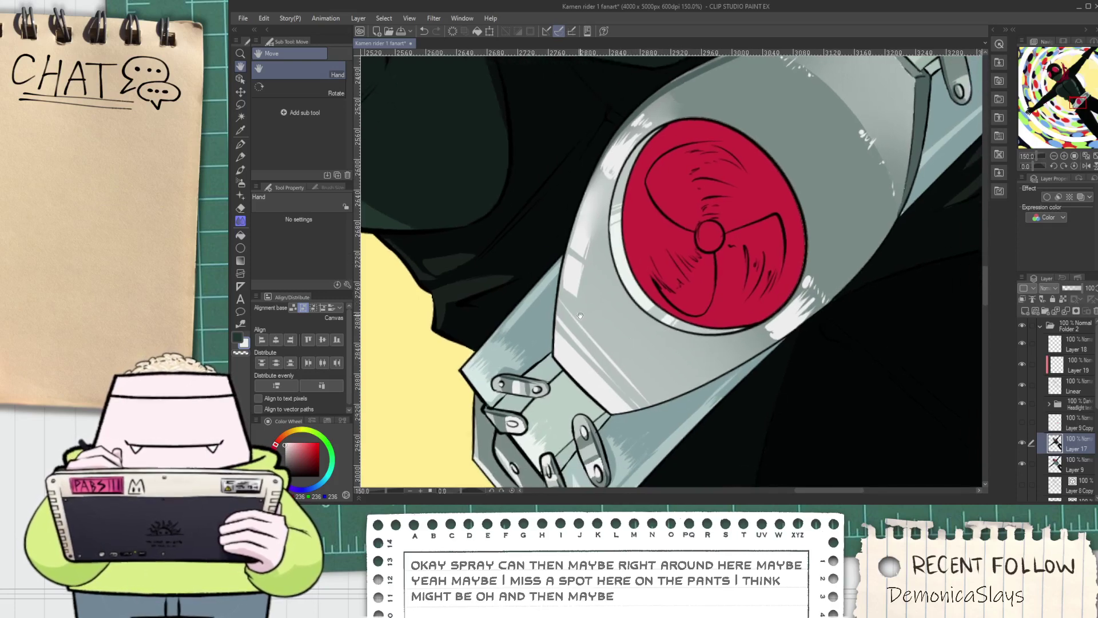
key(w)
click(575, 266)
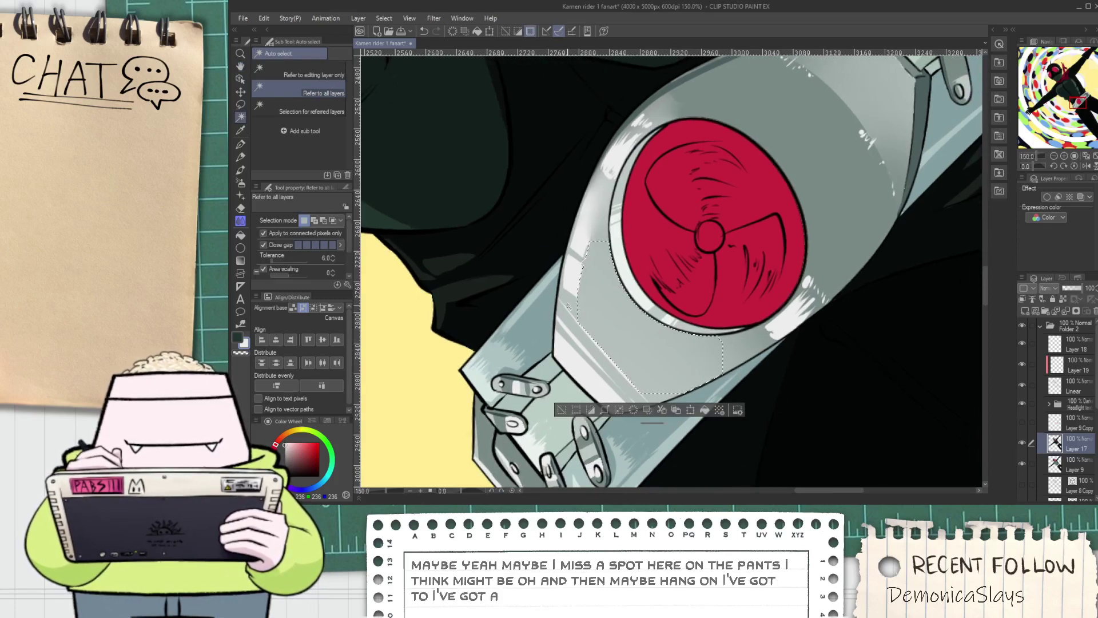
shift+click(734, 347)
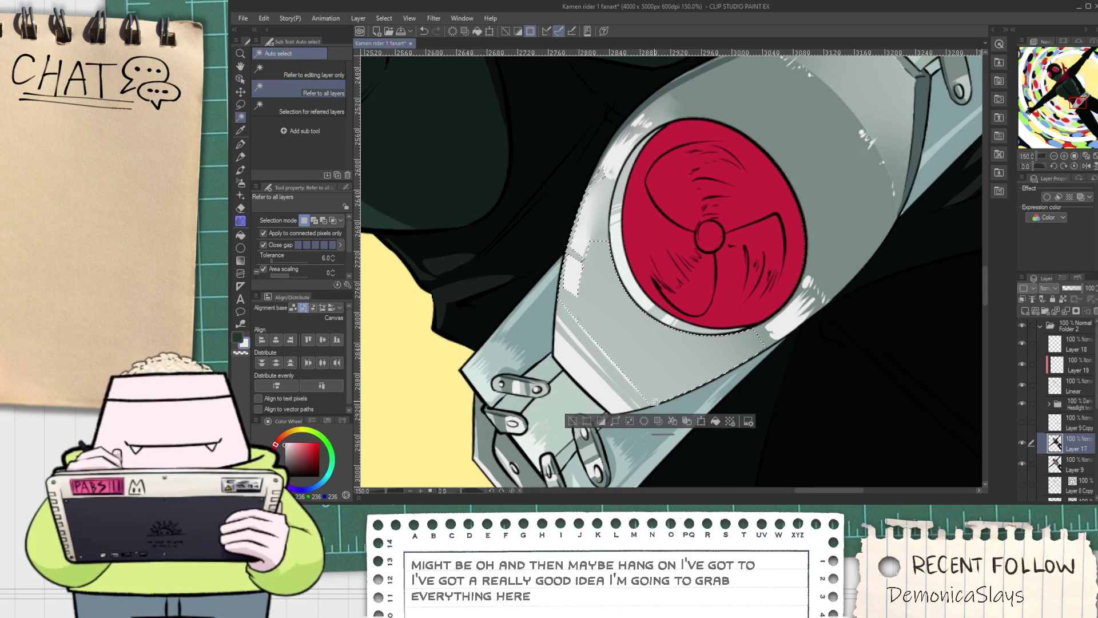
Trim the streaked highlight corner off the selection with the Lasso, leaving a diagonal edge below the medallion
key(m)
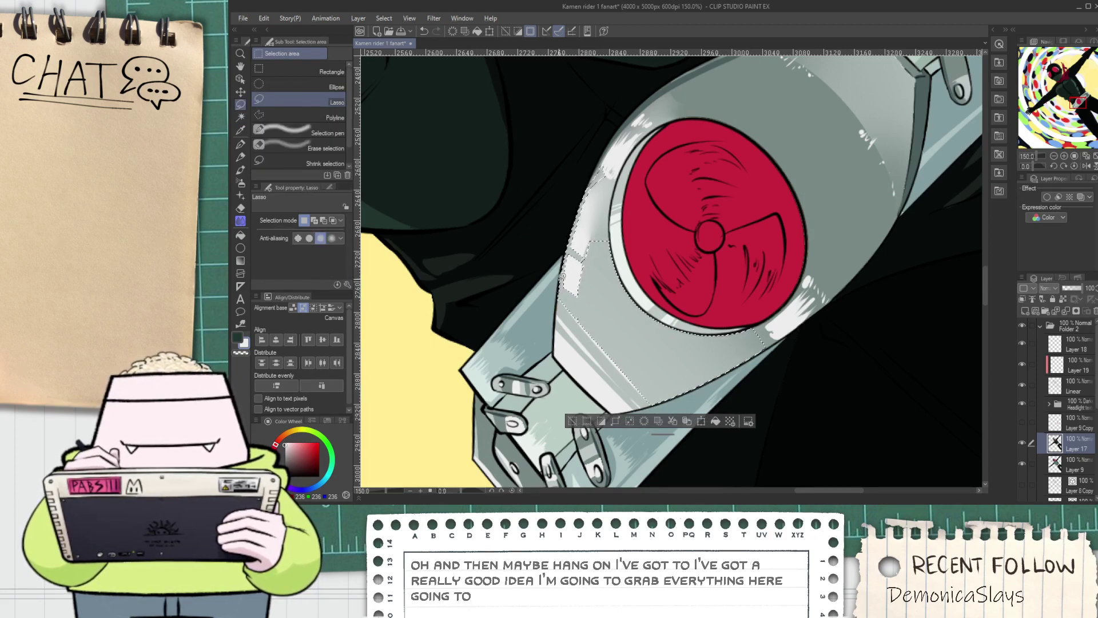
drag(621, 382, 686, 396)
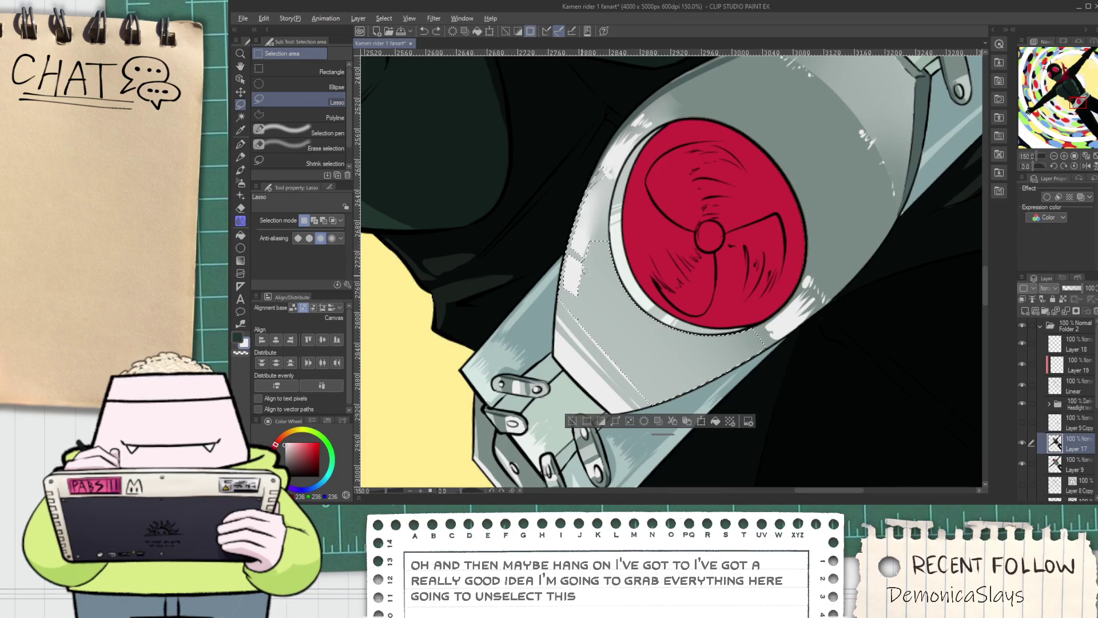
mouse_move(588, 276)
mouse_down()
mouse_move(630, 411)
mouse_move(689, 416)
mouse_up()
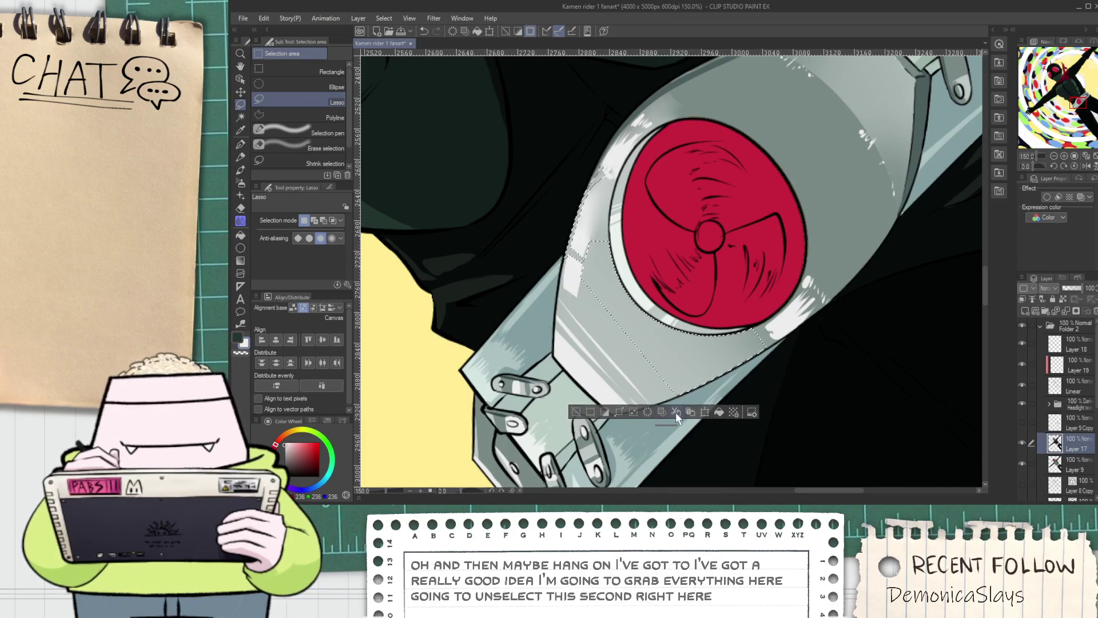
Airbrush a soft darker grey, sampled from the plate, into the selected area below the medallion and clear the selection
click(241, 183)
key(alt)
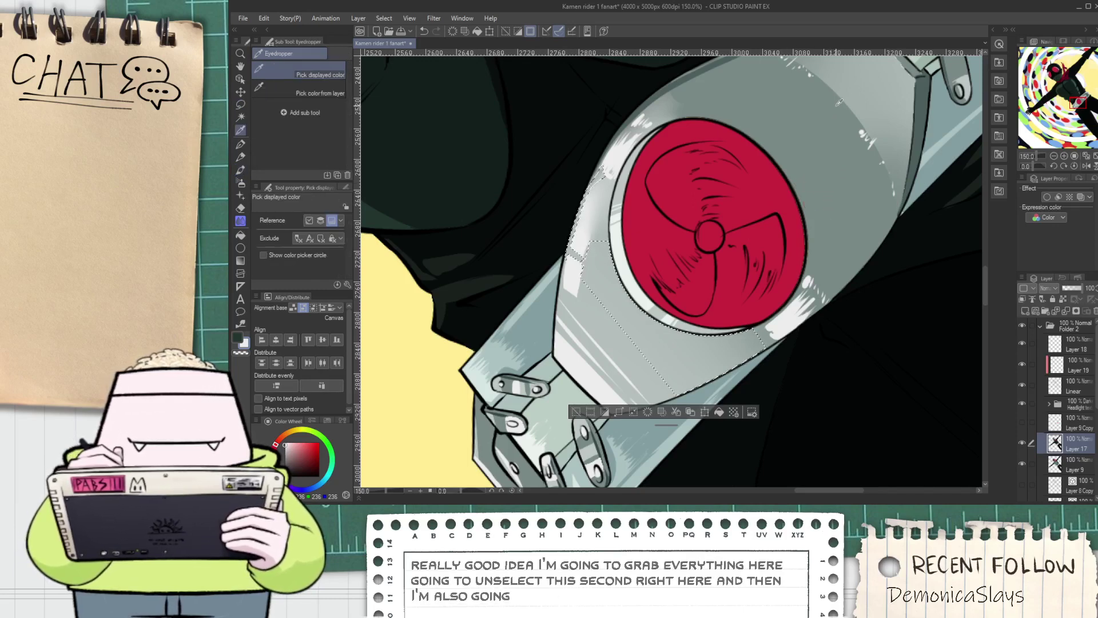
key(ctrl+minus)
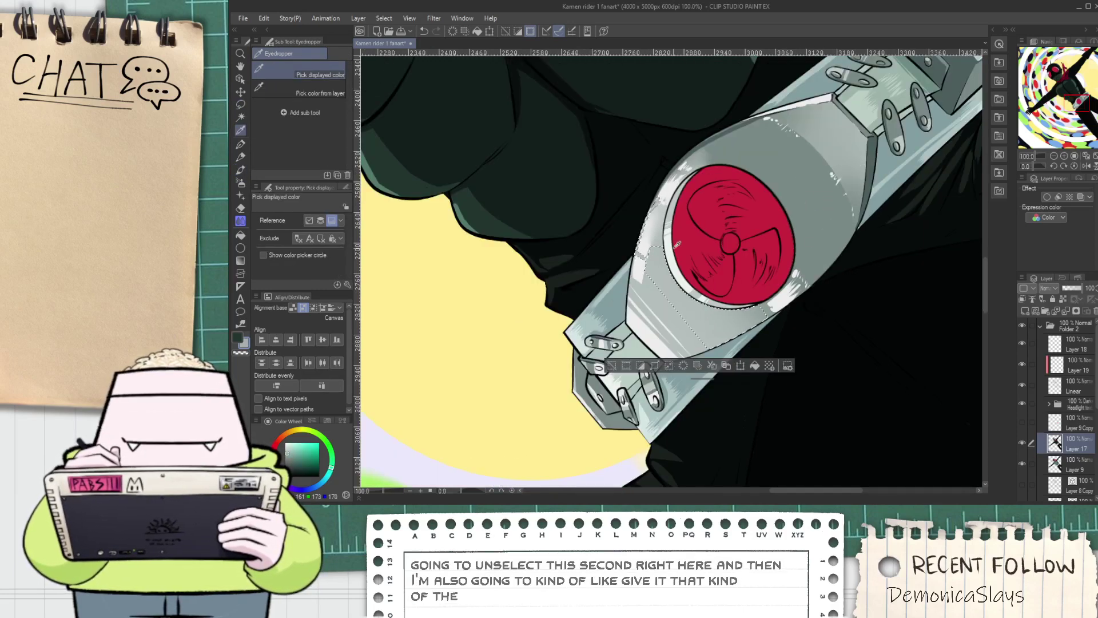
click(240, 183)
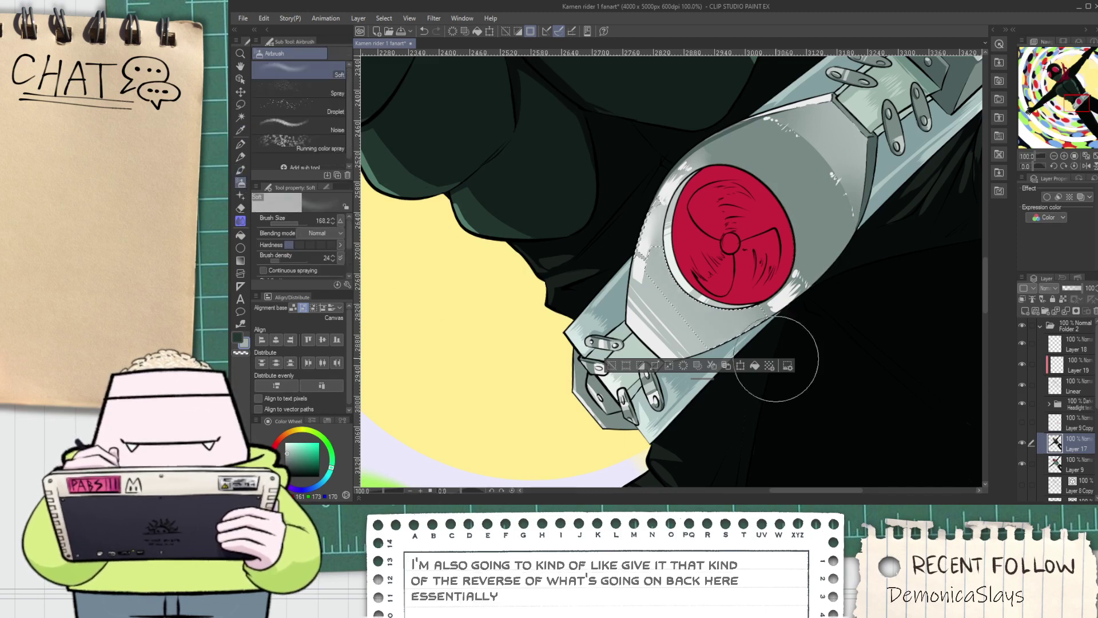
key(i)
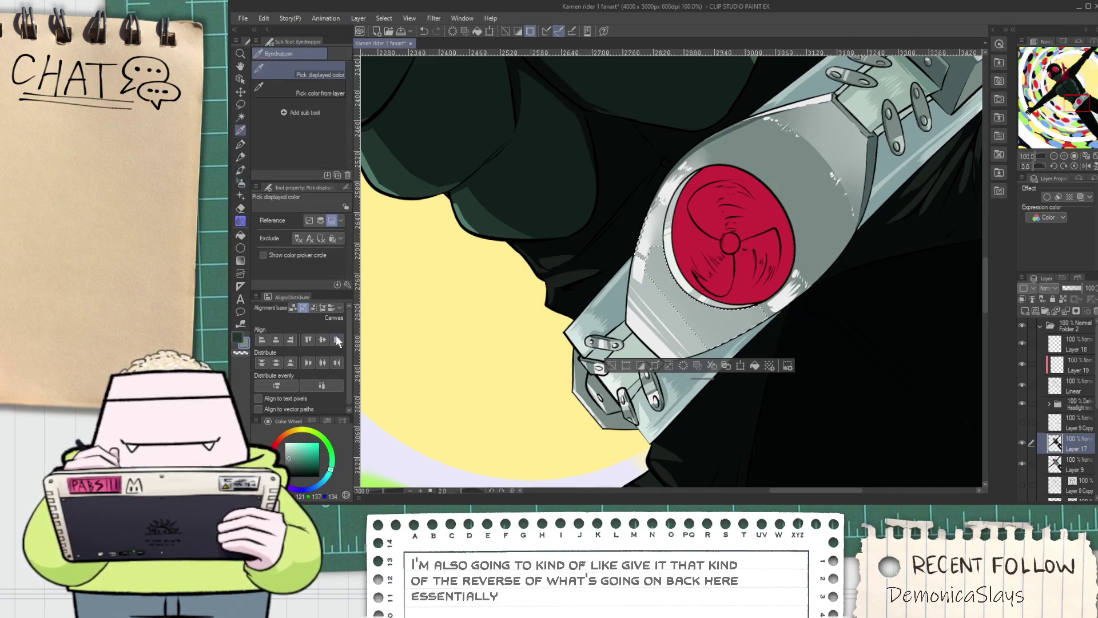
key(b)
key(b)
key(b)
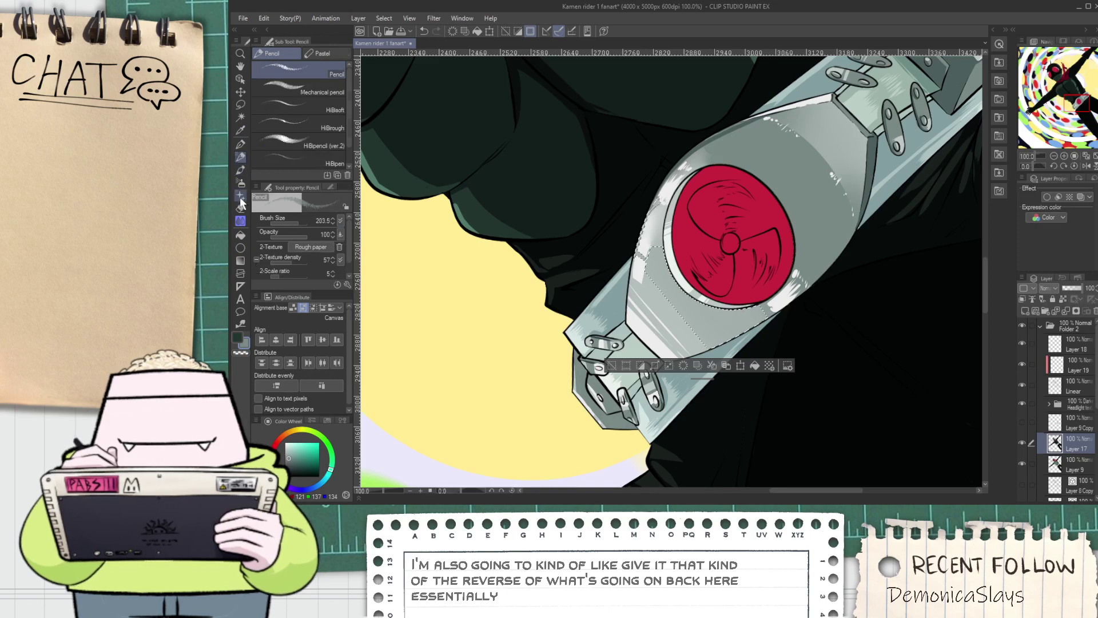
click(240, 183)
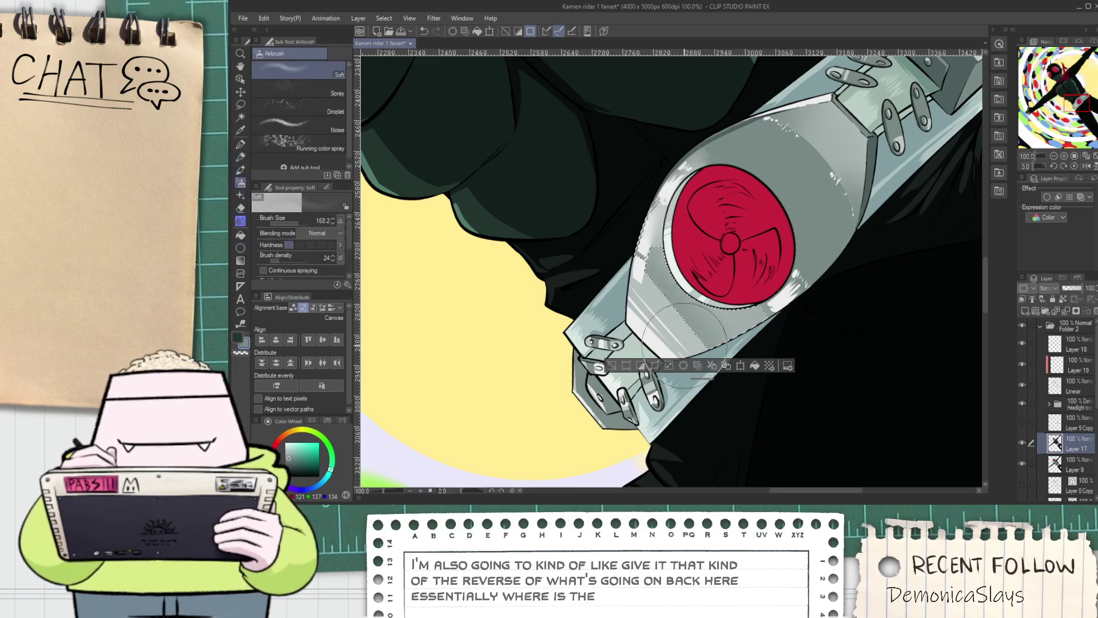
scroll(609, 374, down, 6)
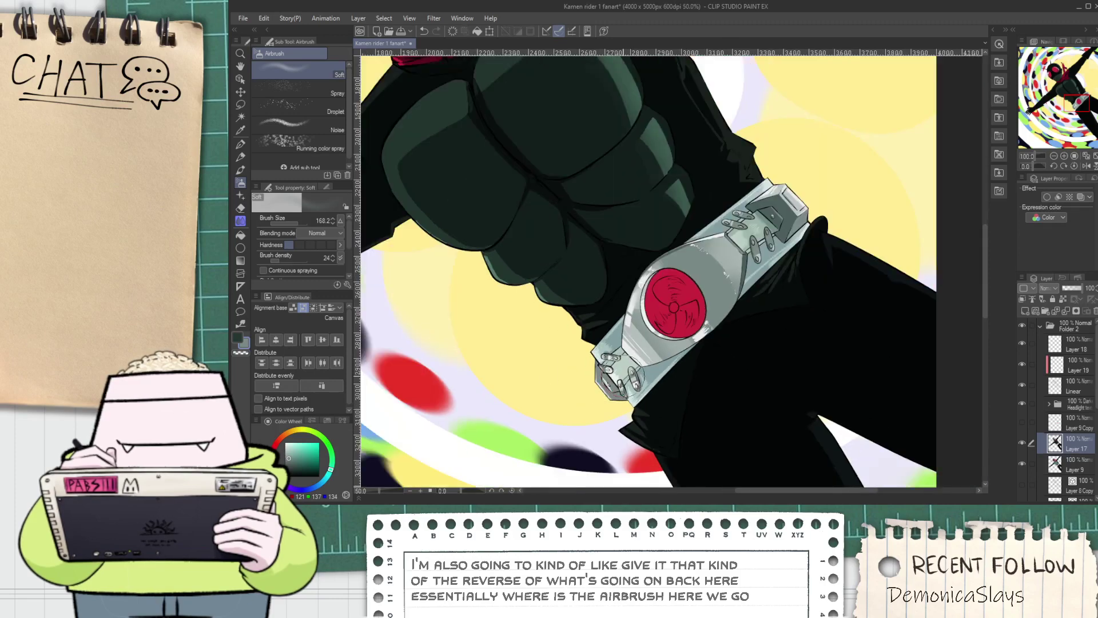
Blend away the hard shading edge beside the medallion's rim with G-pen strokes in sampled grey
scroll(634, 384, up, 7)
key(i)
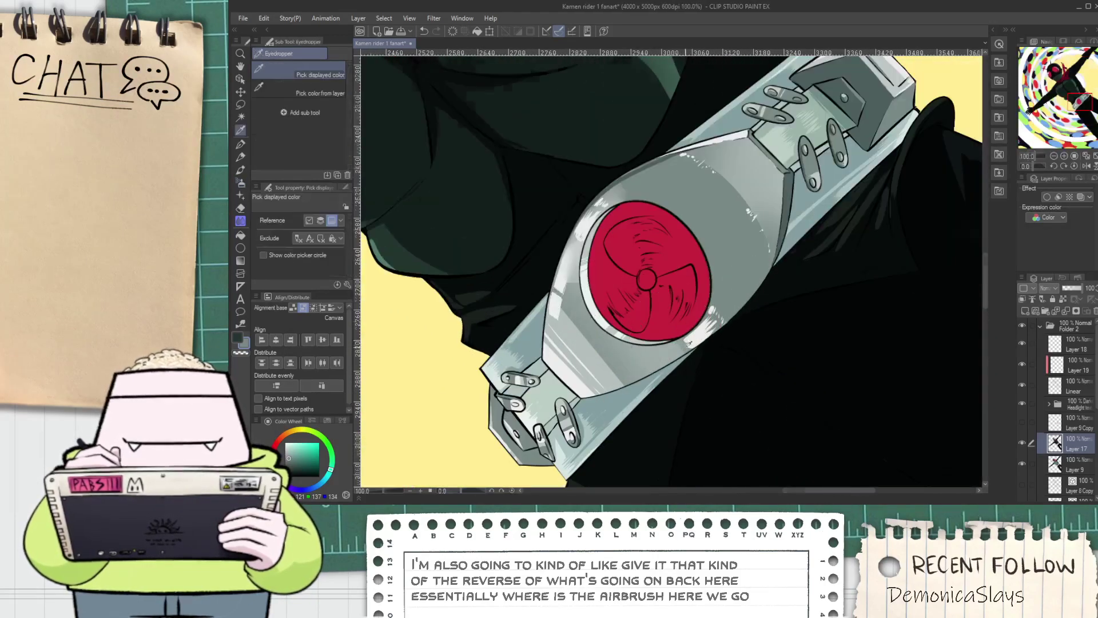
scroll(669, 347, up, 3)
key(g)
key(p)
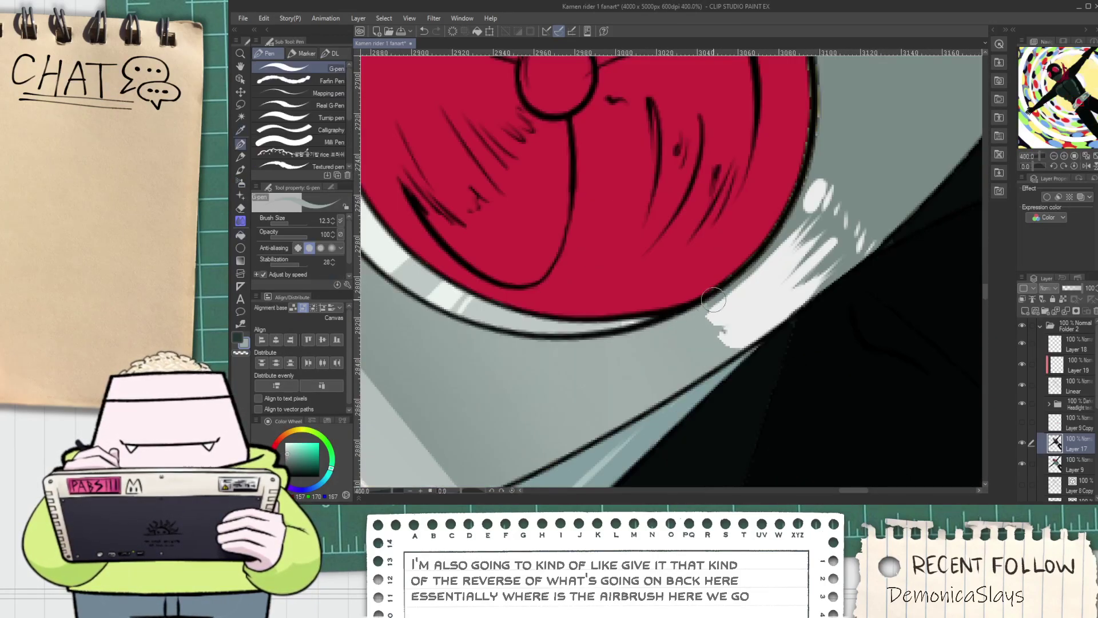
scroll(703, 345, down, 7)
scroll(723, 306, down, 1)
key(space)
drag(714, 308, 680, 306)
scroll(679, 305, up, 7)
scroll(637, 236, up, 3)
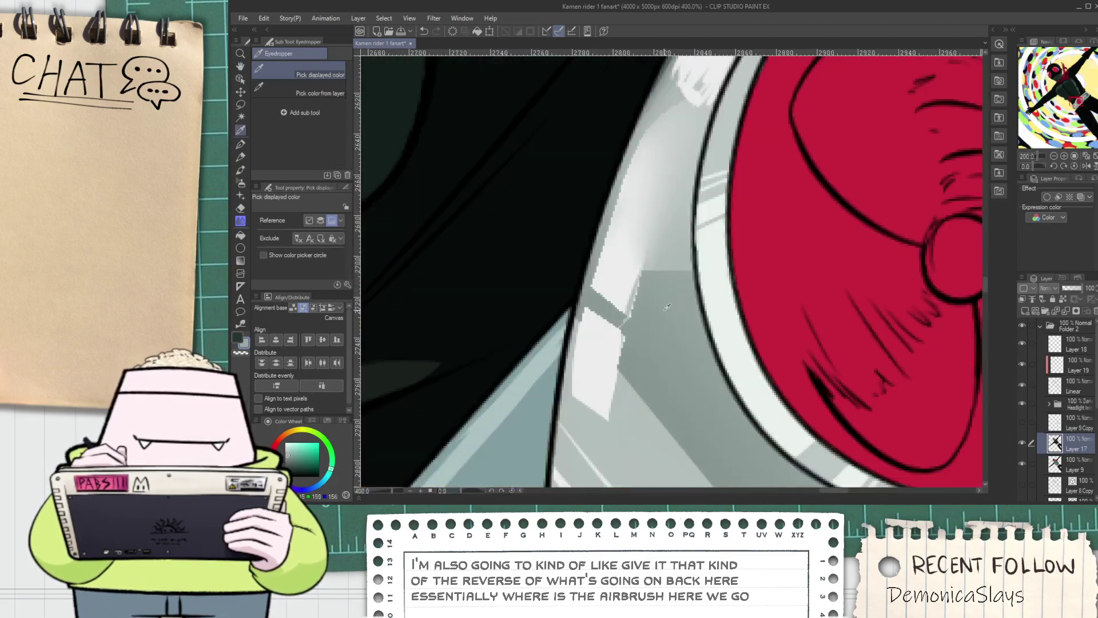
key(g)
key(p)
mouse_move(631, 335)
mouse_down()
mouse_move(658, 300)
mouse_move(665, 228)
mouse_move(698, 152)
mouse_move(683, 291)
mouse_up()
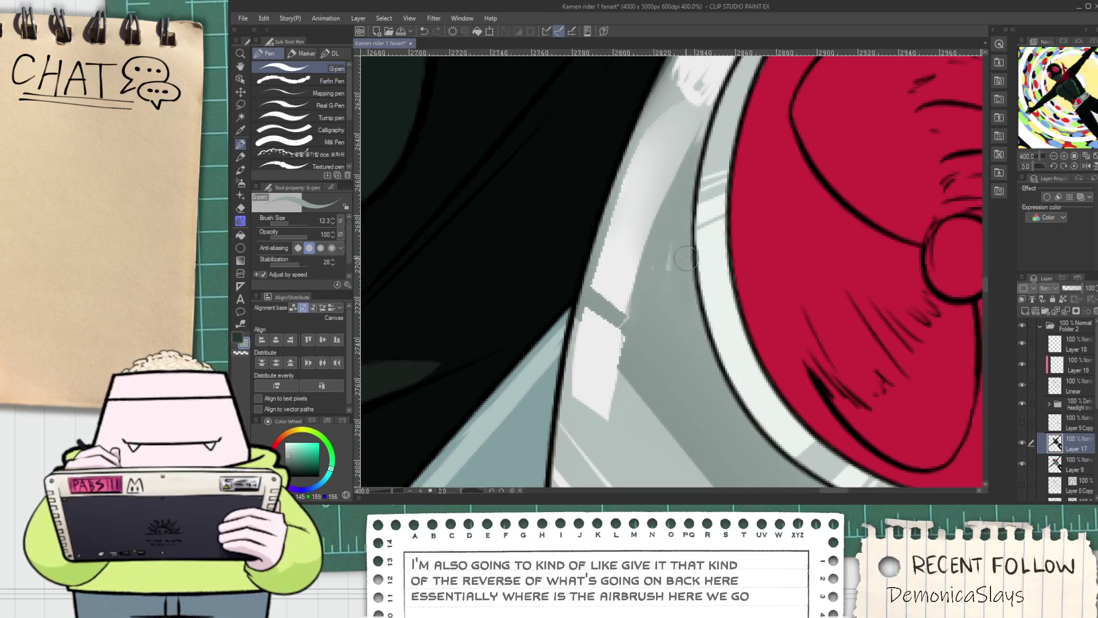
scroll(678, 237, down, 3)
Soften the gap between the two rim highlights beside the medallion with short G-pen streaks in sampled greys
alt+click(708, 163)
scroll(711, 157, up, 1)
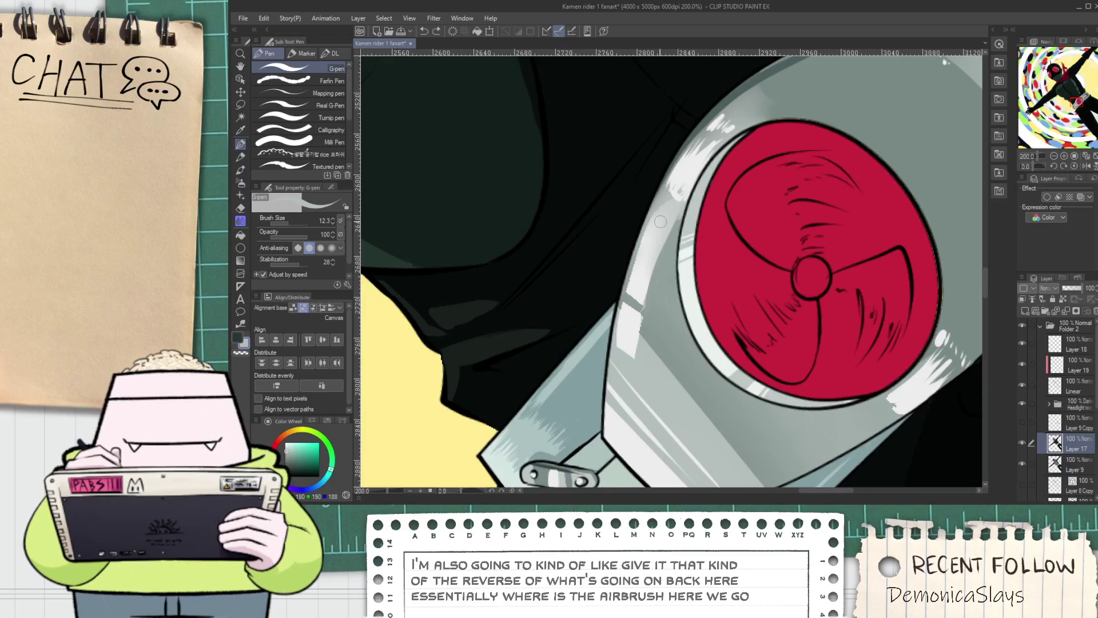
scroll(658, 231, up, 2)
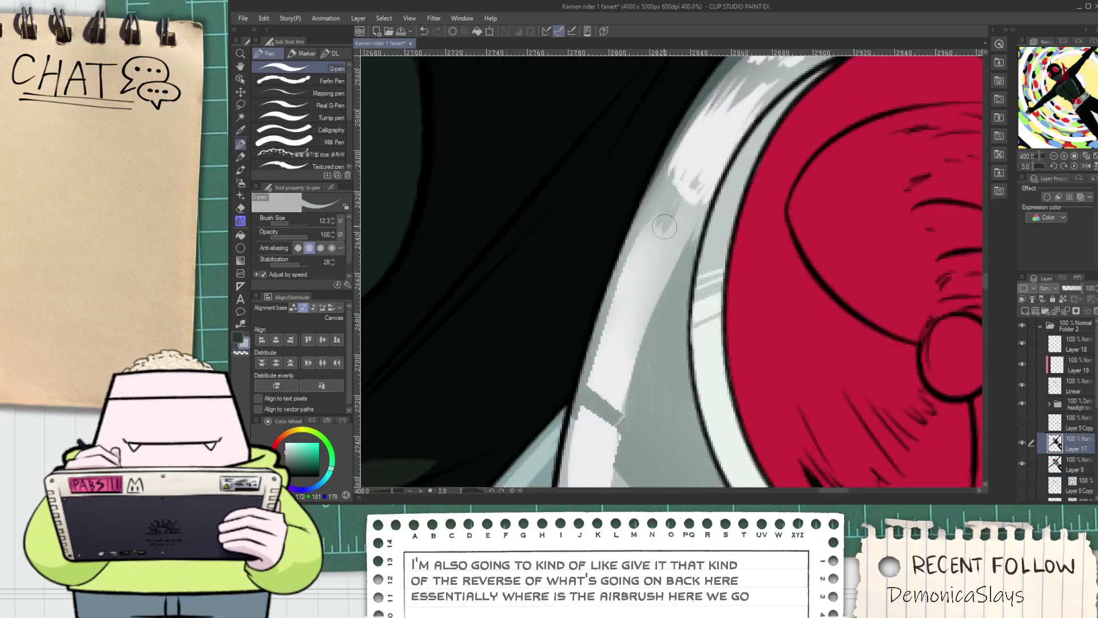
scroll(654, 331, down, 4)
scroll(658, 330, up, 4)
alt+click(663, 320)
drag(669, 264, 712, 189)
alt+click(623, 409)
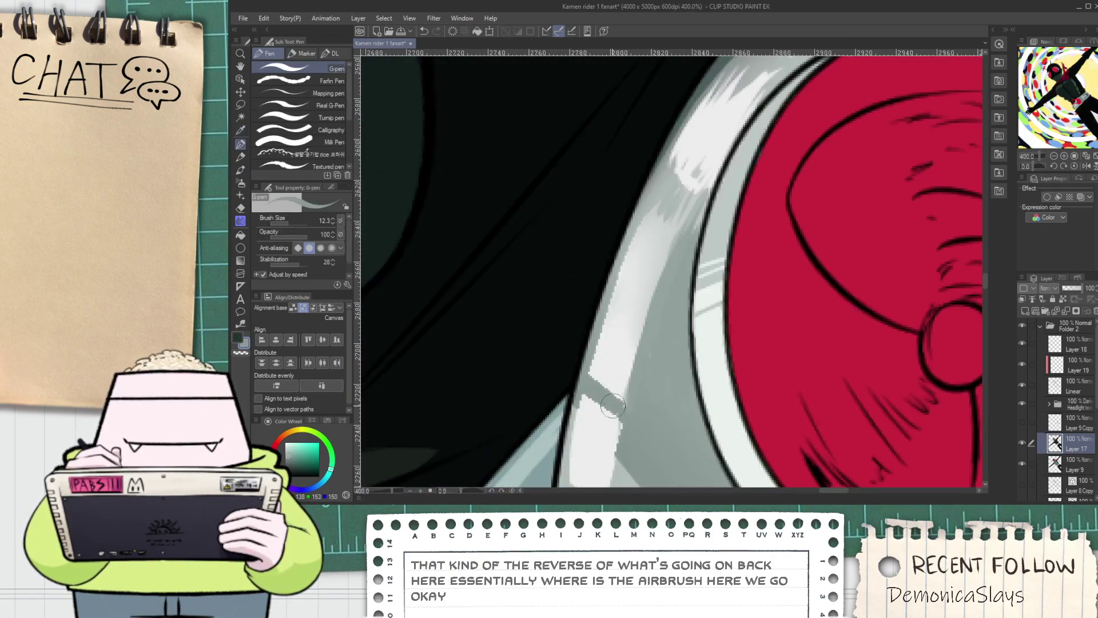
alt+click(632, 370)
mouse_move(684, 248)
mouse_down()
mouse_move(634, 361)
mouse_move(672, 288)
mouse_up()
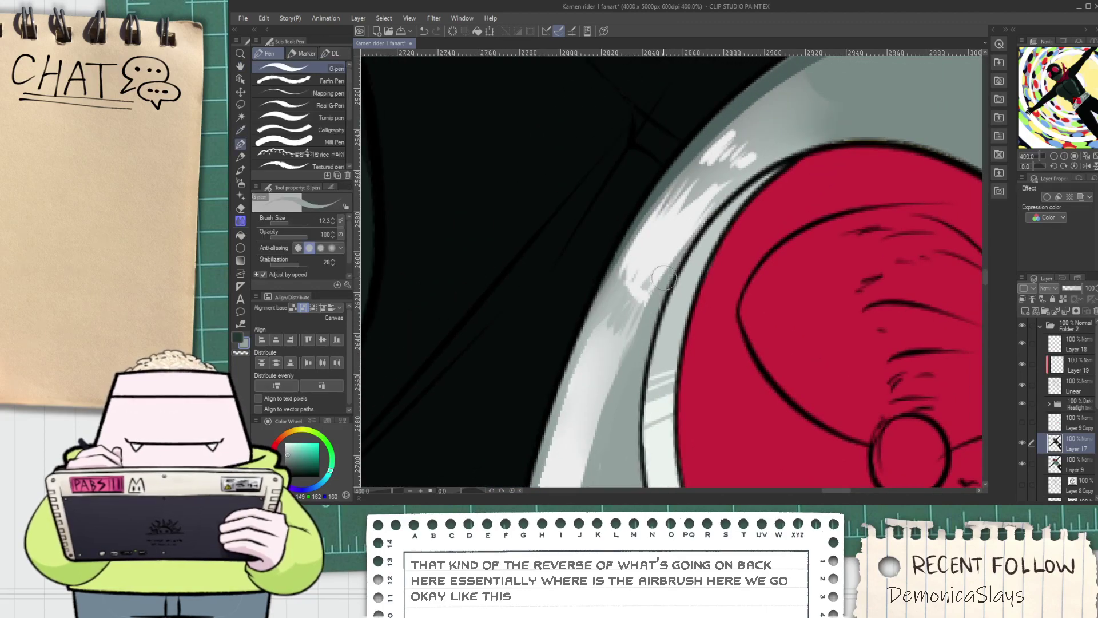
Fill the dark shadow strip along the plate's upper edge above the medallion with the sampled mid grey
scroll(637, 259, down, 5)
scroll(703, 216, up, 2)
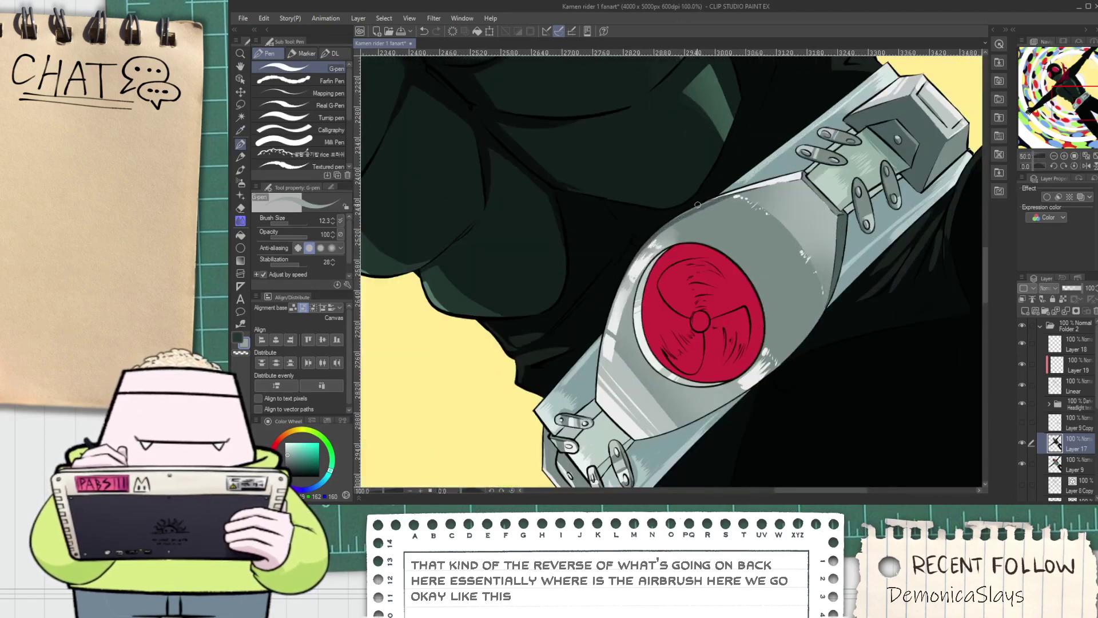
key(alt)
scroll(703, 216, down, 3)
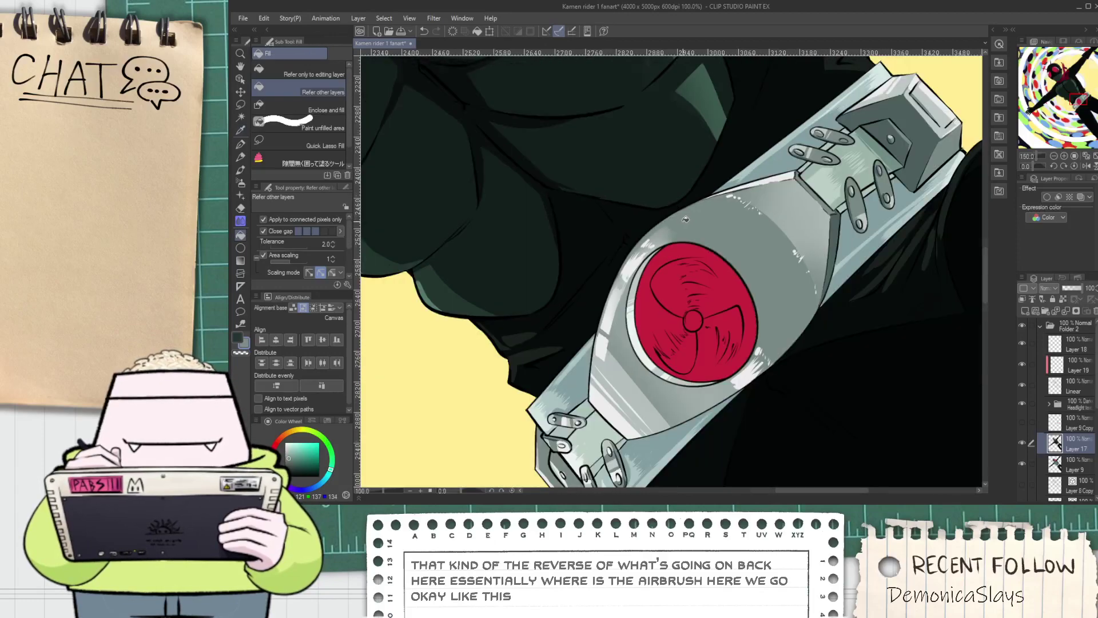
key(space)
drag(704, 222, 699, 256)
scroll(698, 256, up, 5)
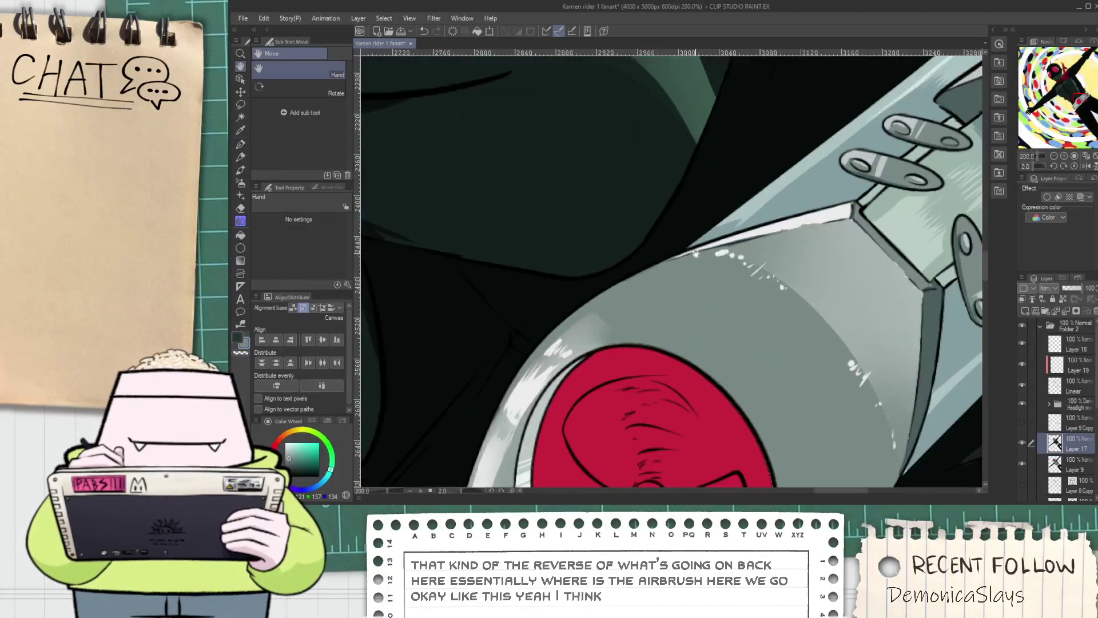
scroll(698, 256, down, 3)
scroll(688, 281, down, 1)
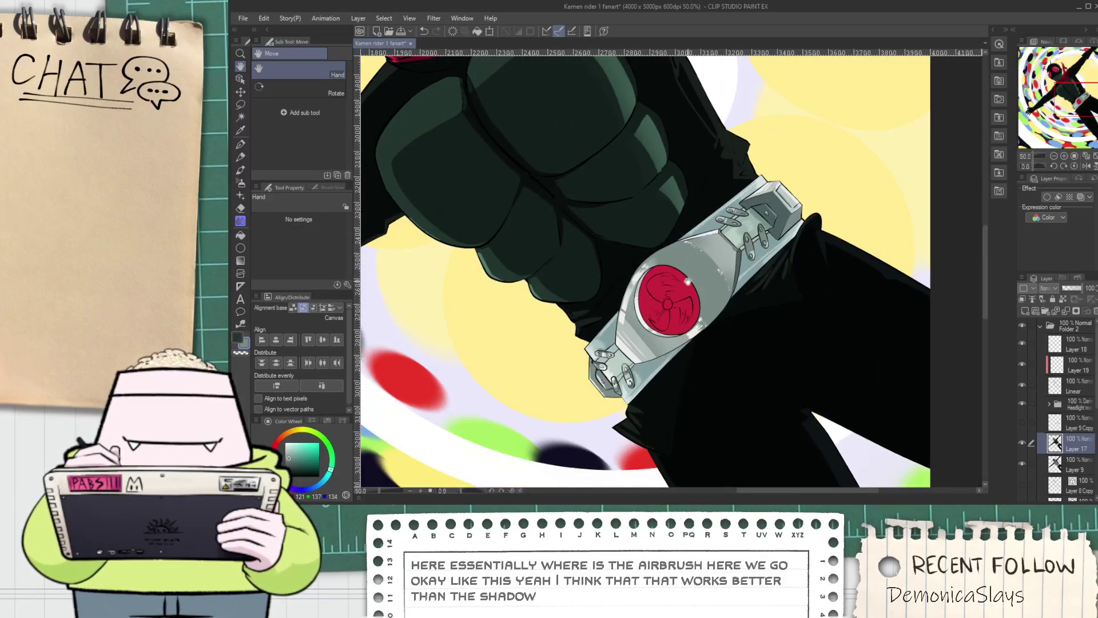
Fill the lower near-white patch beside the medallion with sampled grey and rework the end of the remaining highlight with short near-white strokes
scroll(665, 340, up, 7)
key(i)
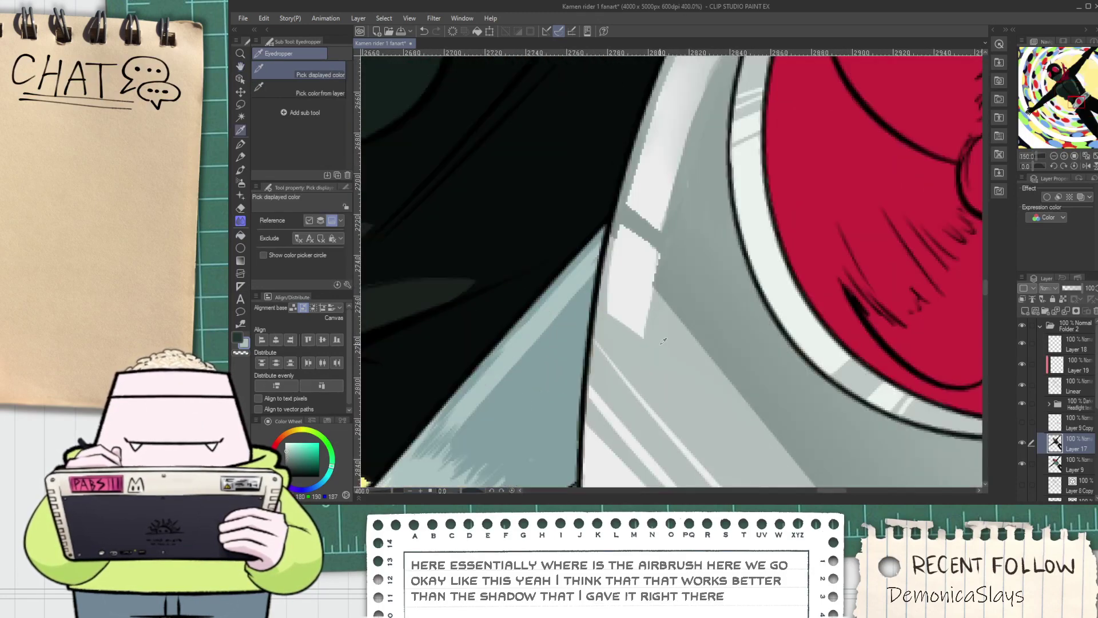
key(g)
click(633, 294)
key(b)
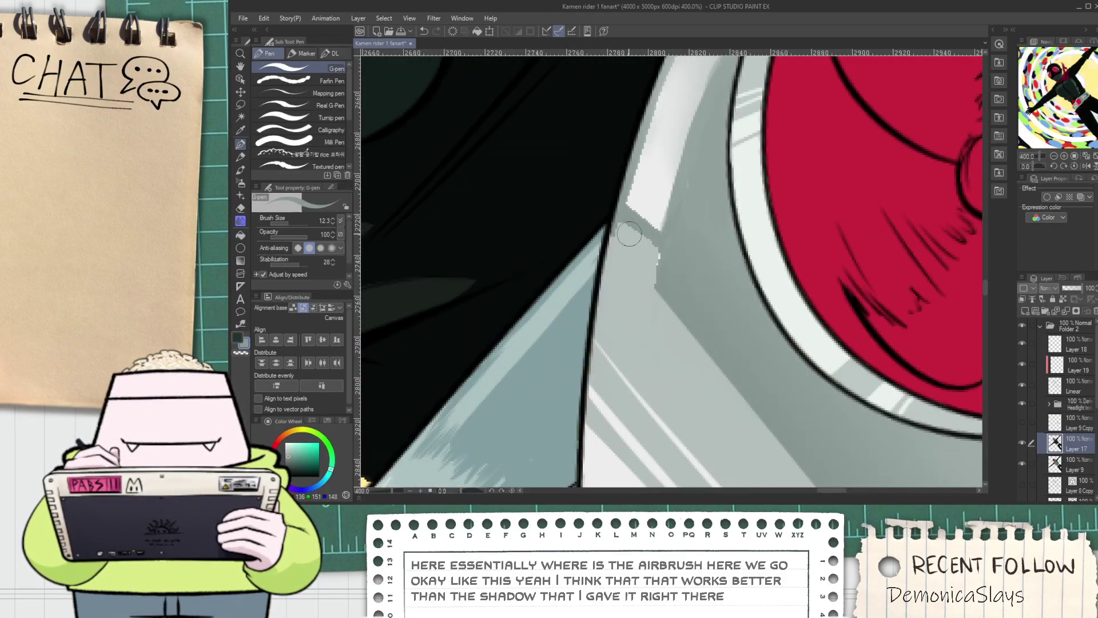
key(i)
click(645, 195)
key(p)
key(ctrl+z)
mouse_move(628, 214)
mouse_down()
mouse_move(661, 253)
mouse_move(626, 219)
mouse_move(651, 250)
mouse_move(619, 228)
mouse_move(658, 256)
mouse_up()
key(ctrl+z)
key(ctrl+z)
Draw a long near-white G-pen highlight band along the plate's lower edge, reaching toward the hatched highlight beside the medallion
scroll(661, 255, down, 5)
scroll(721, 311, up, 1)
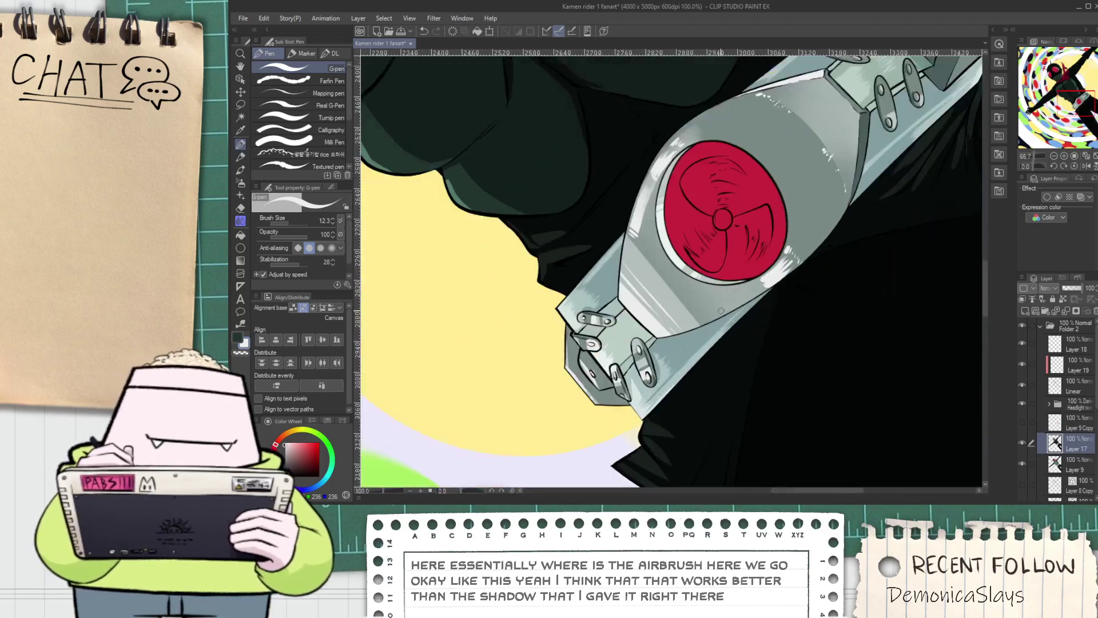
scroll(722, 310, up, 5)
mouse_move(651, 311)
mouse_down()
mouse_move(667, 334)
mouse_move(904, 203)
mouse_up()
drag(683, 313, 901, 206)
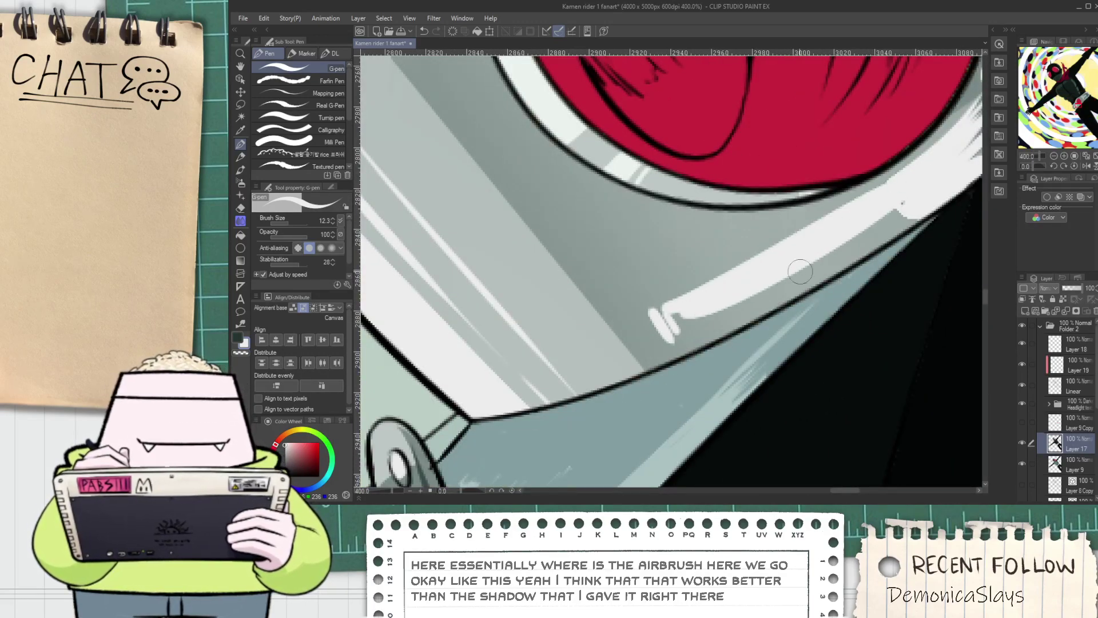
mouse_move(676, 318)
mouse_down()
mouse_move(761, 289)
mouse_move(927, 177)
mouse_up()
scroll(703, 320, up, 2)
Clean up the new band's edges and join it to the hatched highlight with strokes in sampled colours
key(i)
drag(718, 279, 915, 155)
key(space)
drag(864, 186, 701, 279)
mouse_move(660, 308)
mouse_down()
mouse_move(864, 170)
mouse_move(697, 295)
mouse_move(864, 163)
mouse_up()
alt+click(701, 277)
mouse_move(765, 211)
mouse_down()
mouse_move(858, 153)
mouse_move(834, 189)
mouse_up()
Cover most of the old hatched highlight beyond the band with sampled greys, leaving the band with a clean slanted end
scroll(887, 132, down, 9)
key(space)
scroll(832, 186, up, 7)
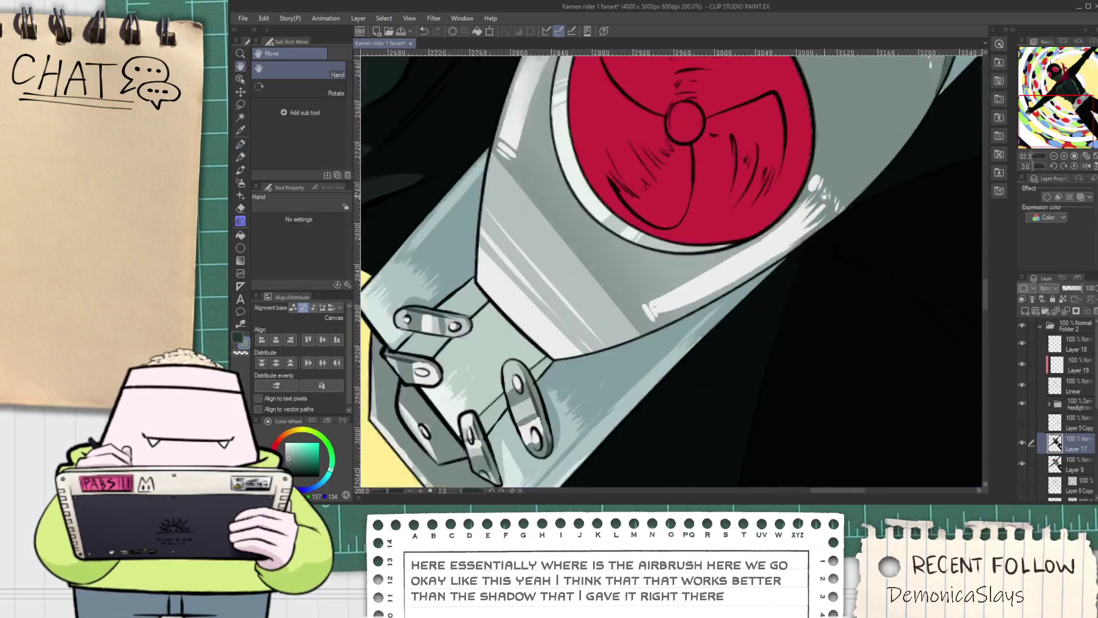
mouse_move(761, 235)
mouse_down()
mouse_move(836, 140)
mouse_move(837, 173)
mouse_move(865, 165)
mouse_up()
mouse_move(801, 243)
mouse_down()
mouse_move(857, 190)
mouse_move(778, 269)
mouse_move(801, 229)
mouse_move(726, 272)
mouse_move(765, 239)
mouse_move(745, 282)
mouse_move(748, 299)
mouse_move(756, 291)
mouse_up()
alt+click(711, 271)
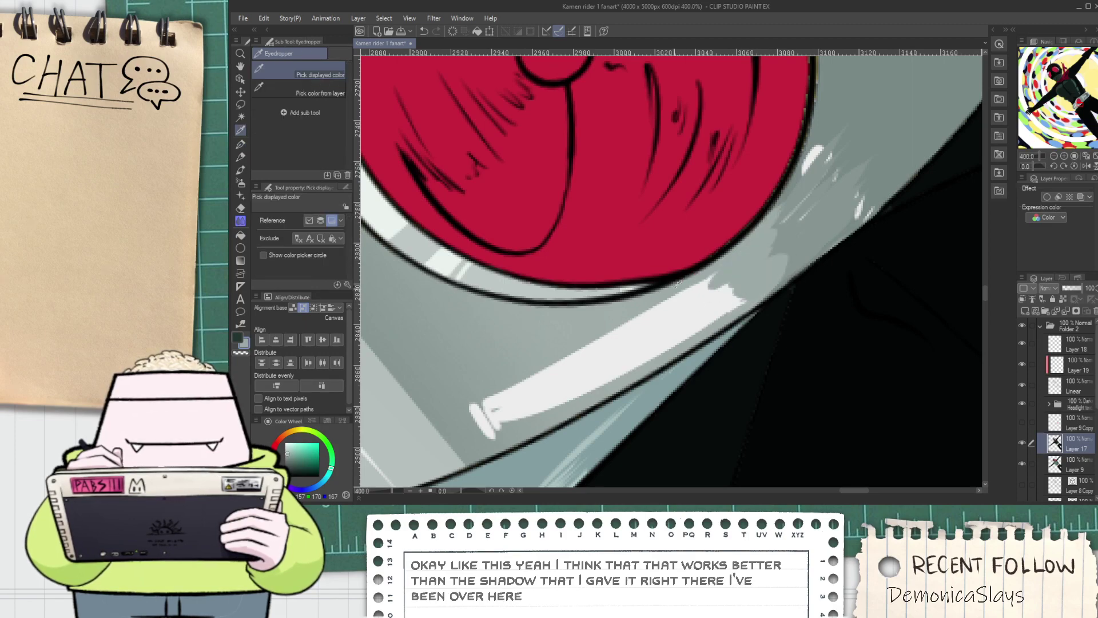
key(ctrl+plus)
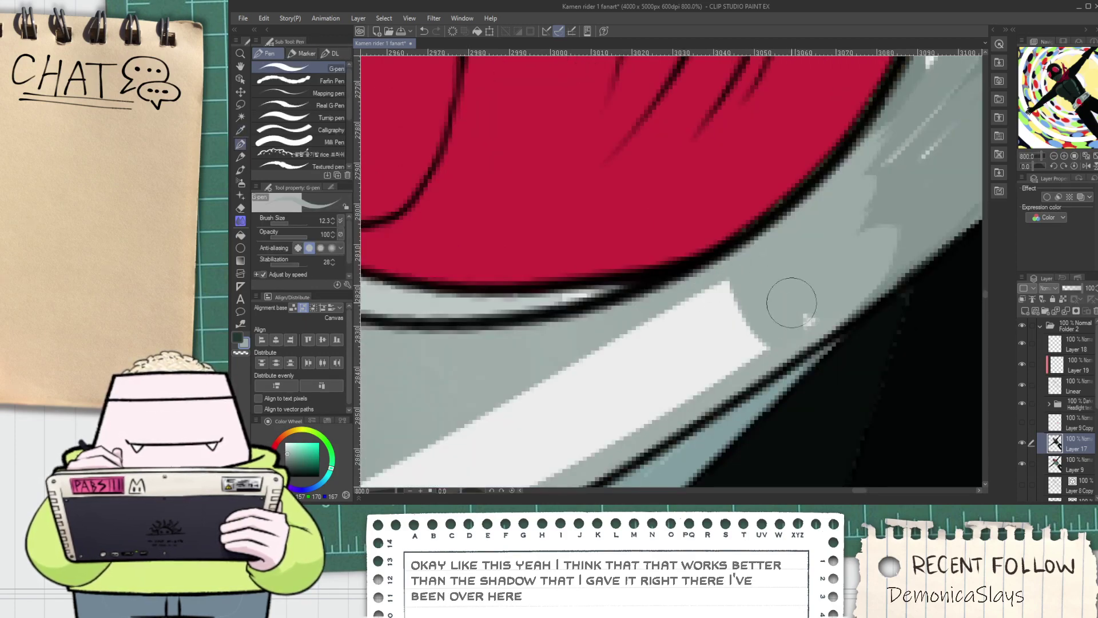
key(alt)
scroll(770, 288, down, 3)
alt+click(771, 288)
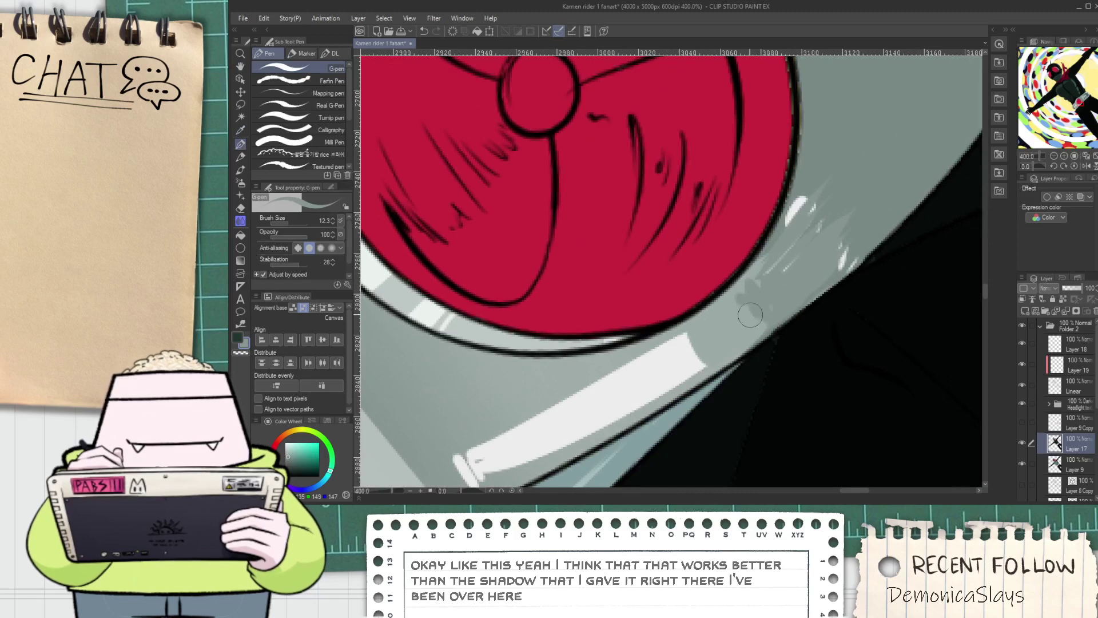
Paint out the remaining near-white flecks with sampled grey and smooth the patch with the Best blender brush
alt+click(825, 160)
mouse_move(812, 197)
mouse_down()
mouse_move(832, 157)
mouse_move(820, 203)
mouse_move(847, 219)
mouse_up()
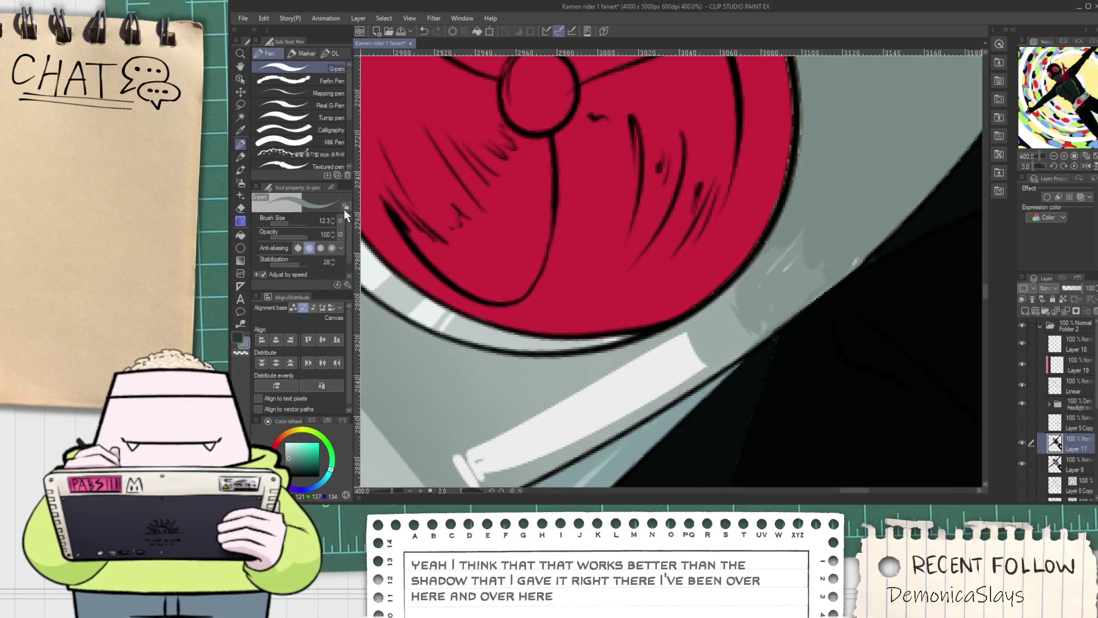
click(240, 220)
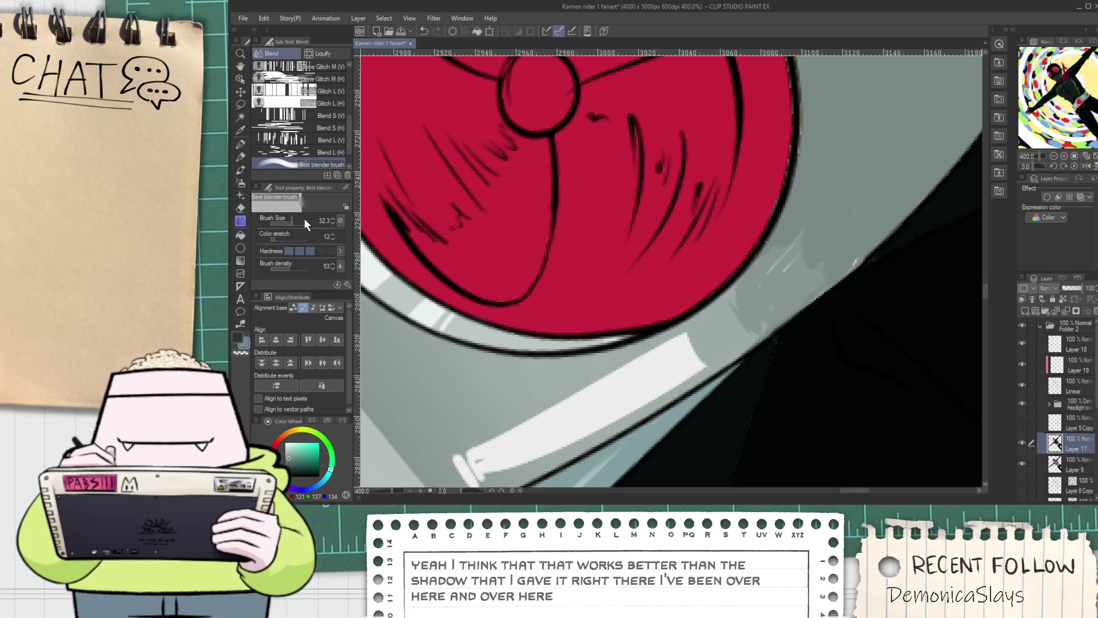
click(290, 223)
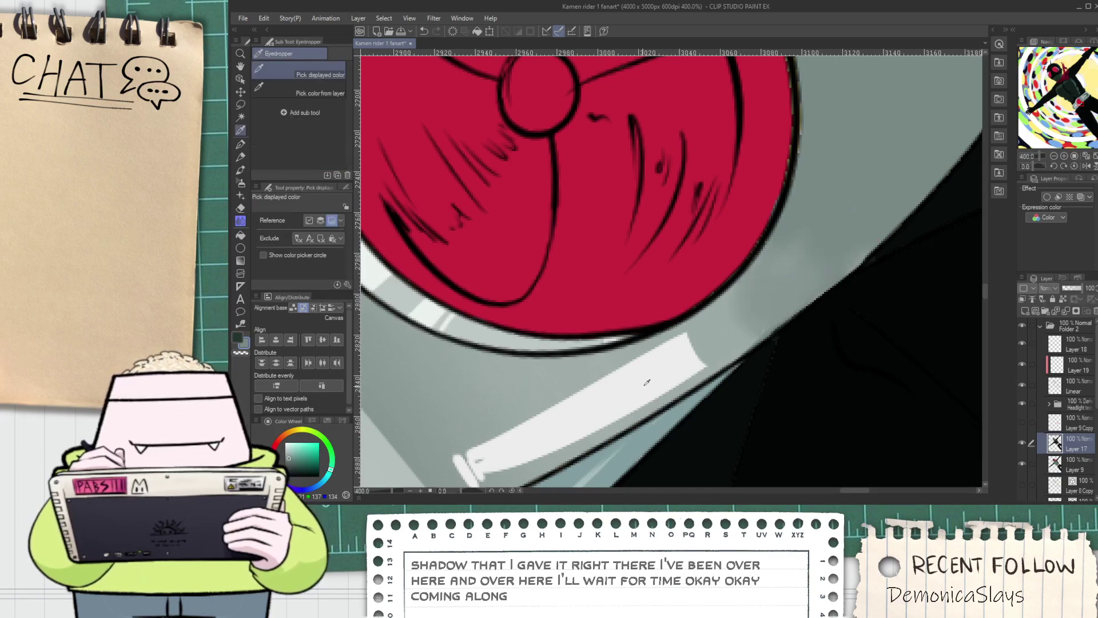
Hatch two small clusters of near-white G-pen strokes beyond the band's end, following the plate's lower edge
key(p)
key(ctrl+plus)
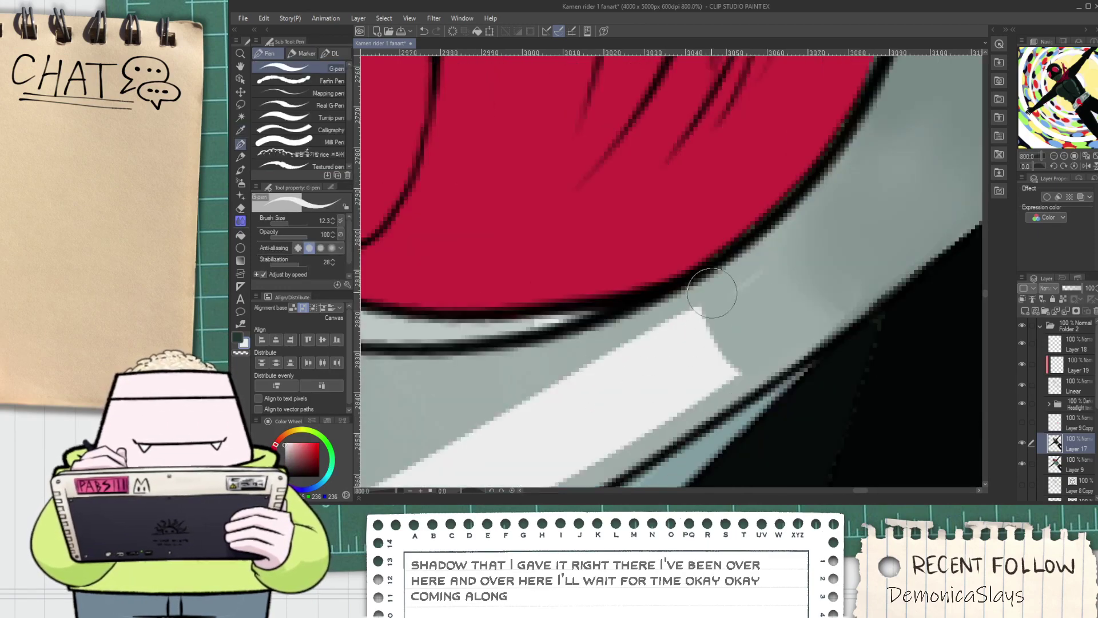
scroll(712, 296, down, 5)
mouse_move(689, 280)
mouse_down()
mouse_move(661, 326)
mouse_move(720, 293)
mouse_move(706, 322)
mouse_move(751, 305)
mouse_move(738, 326)
mouse_move(756, 307)
mouse_move(719, 289)
mouse_up()
scroll(694, 318, up, 3)
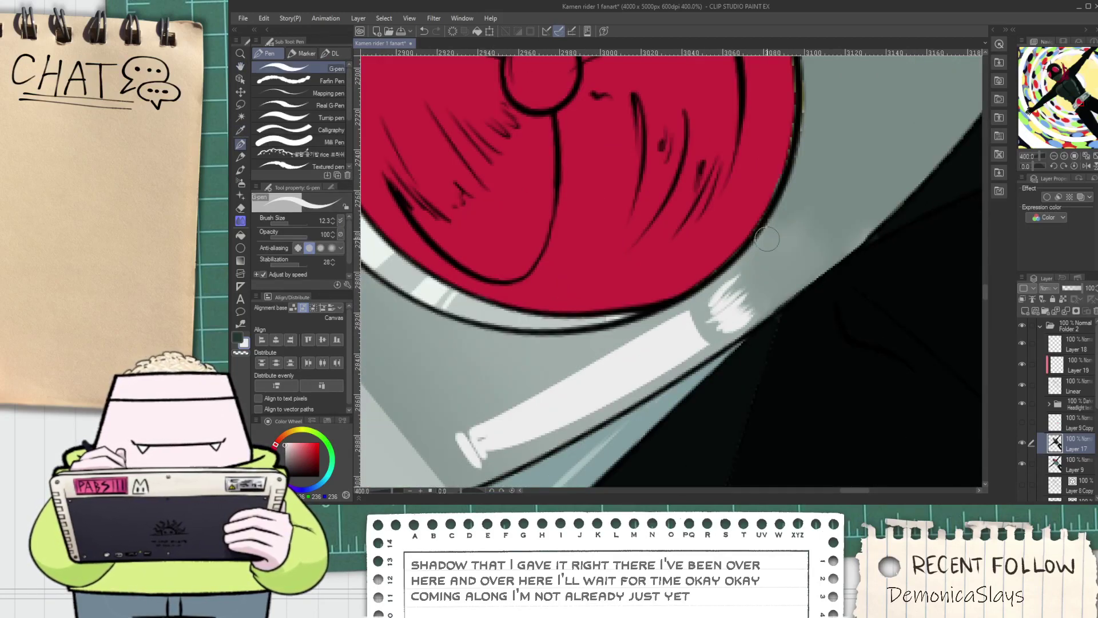
mouse_move(782, 225)
mouse_down()
mouse_move(797, 241)
mouse_move(787, 273)
mouse_move(811, 265)
mouse_up()
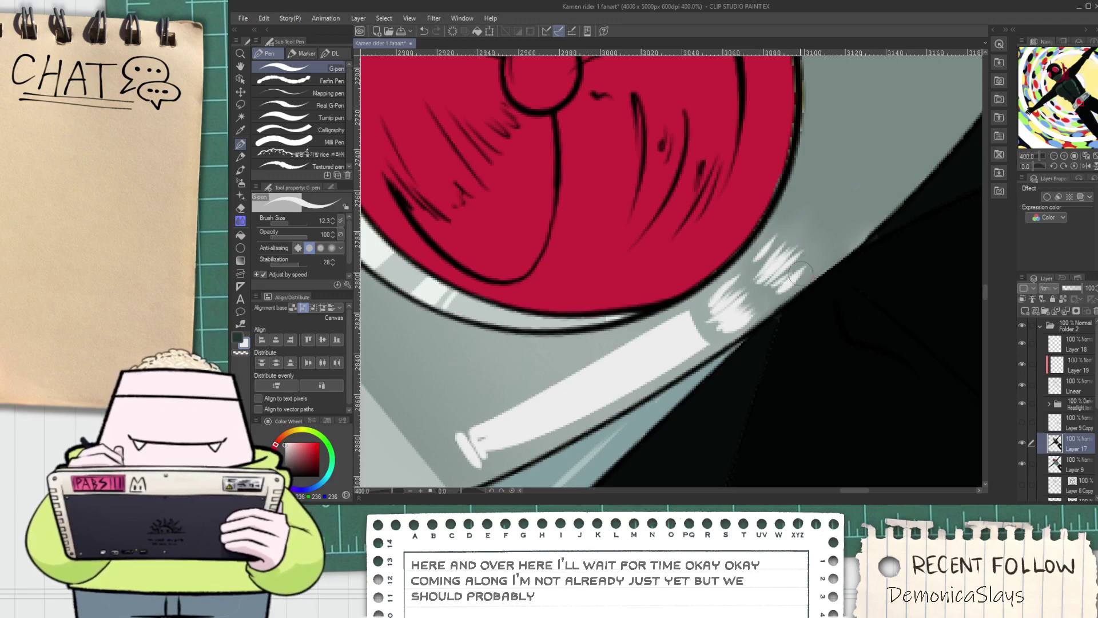
Examine the belt's reworked highlights in the context of the whole figure
scroll(816, 262, down, 3)
scroll(816, 262, down, 4)
drag(822, 289, 776, 355)
scroll(775, 342, up, 3)
scroll(775, 342, down, 3)
drag(784, 394, 735, 406)
scroll(734, 405, up, 5)
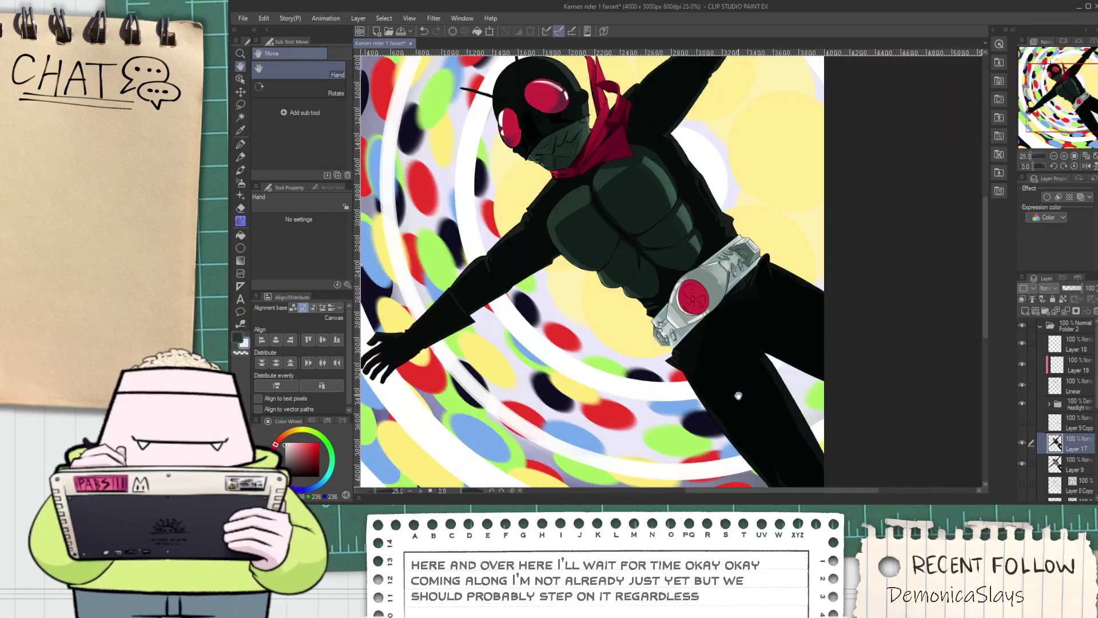
scroll(688, 283, down, 5)
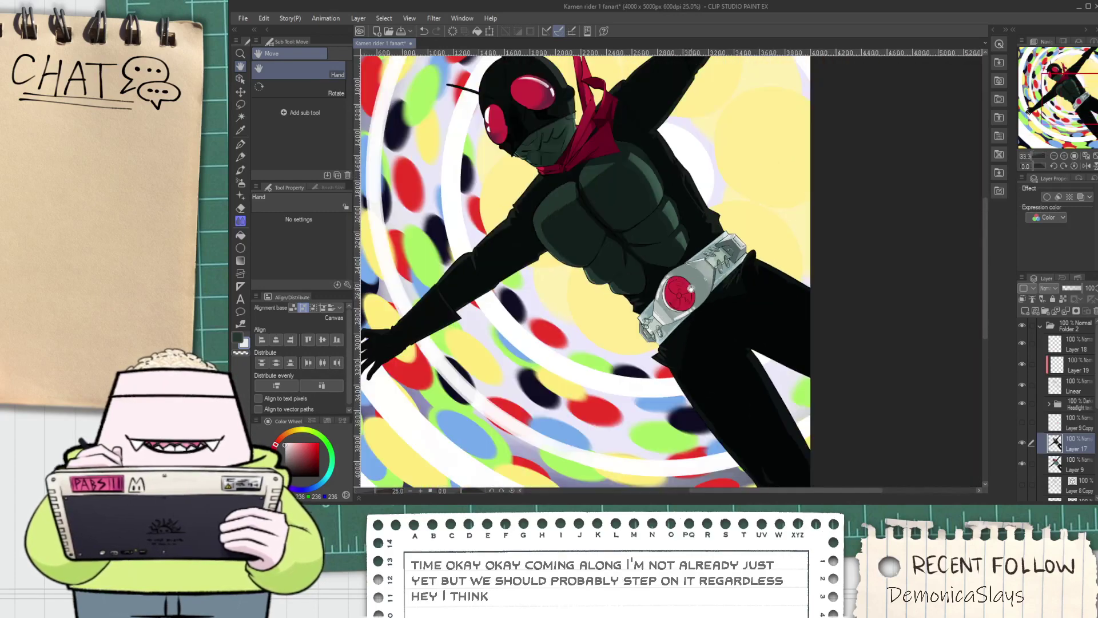
Examine the belt within the whole figure and the red turbine disc on its buckle up close
drag(669, 346, 668, 406)
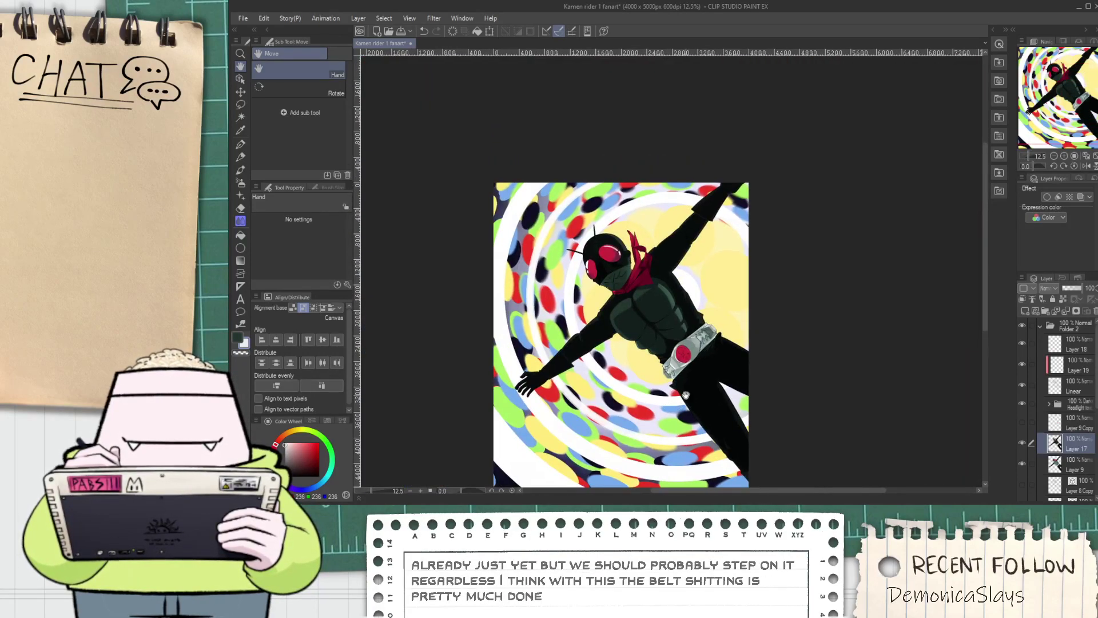
scroll(782, 365, up, 7)
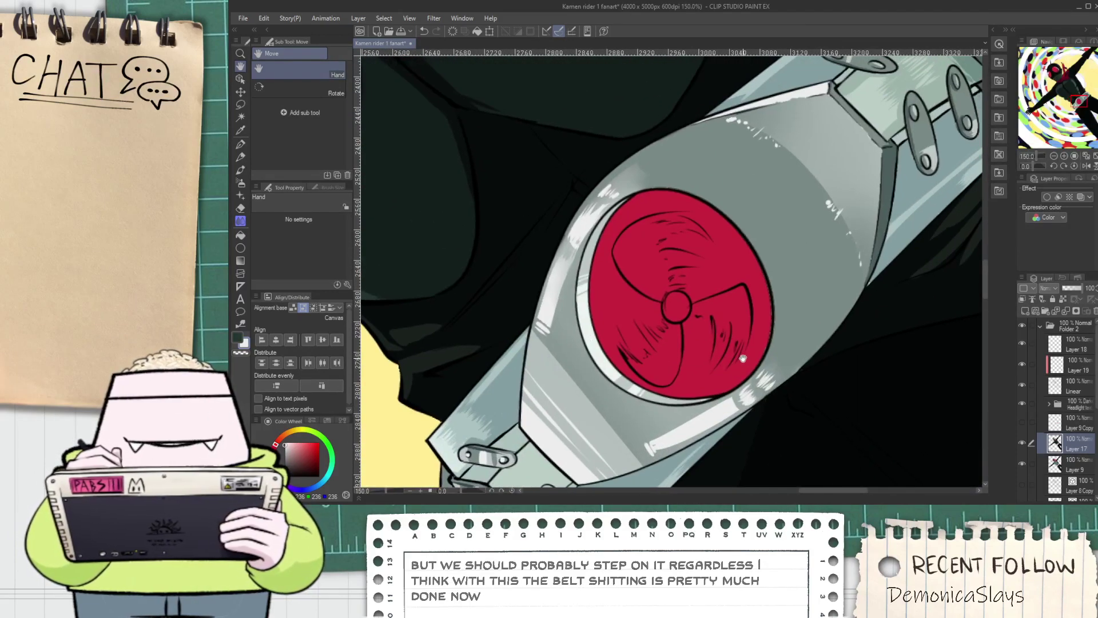
key(i)
scroll(686, 366, up, 2)
scroll(625, 377, down, 1)
scroll(625, 378, down, 3)
scroll(581, 425, up, 2)
key(space)
drag(794, 337, 791, 372)
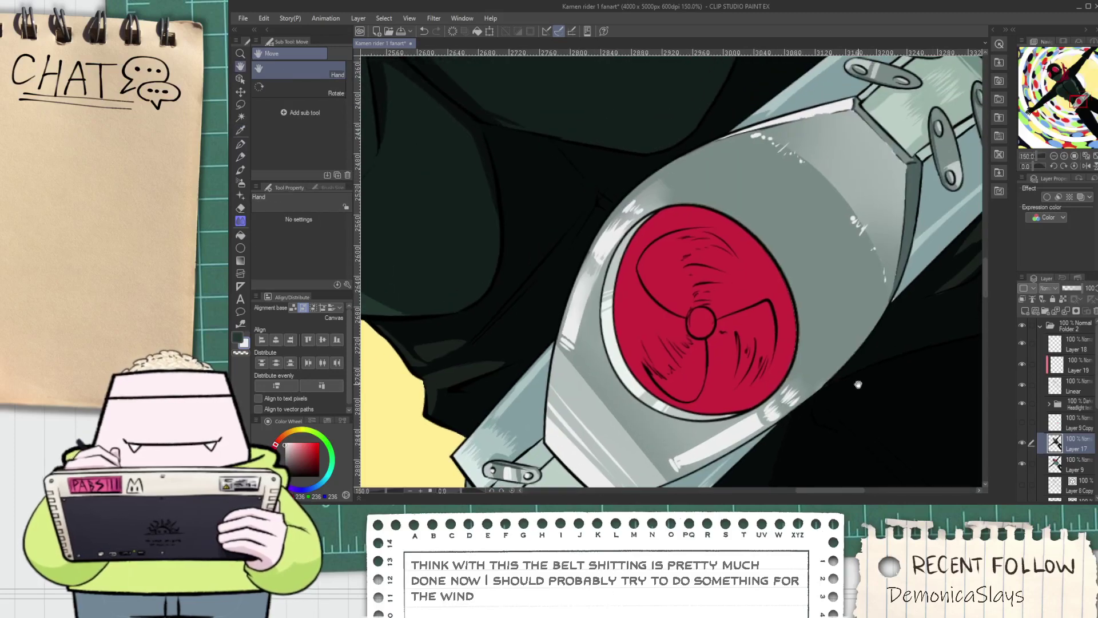
scroll(544, 304, up, 1)
key(p)
scroll(545, 304, up, 1)
scroll(545, 304, down, 1)
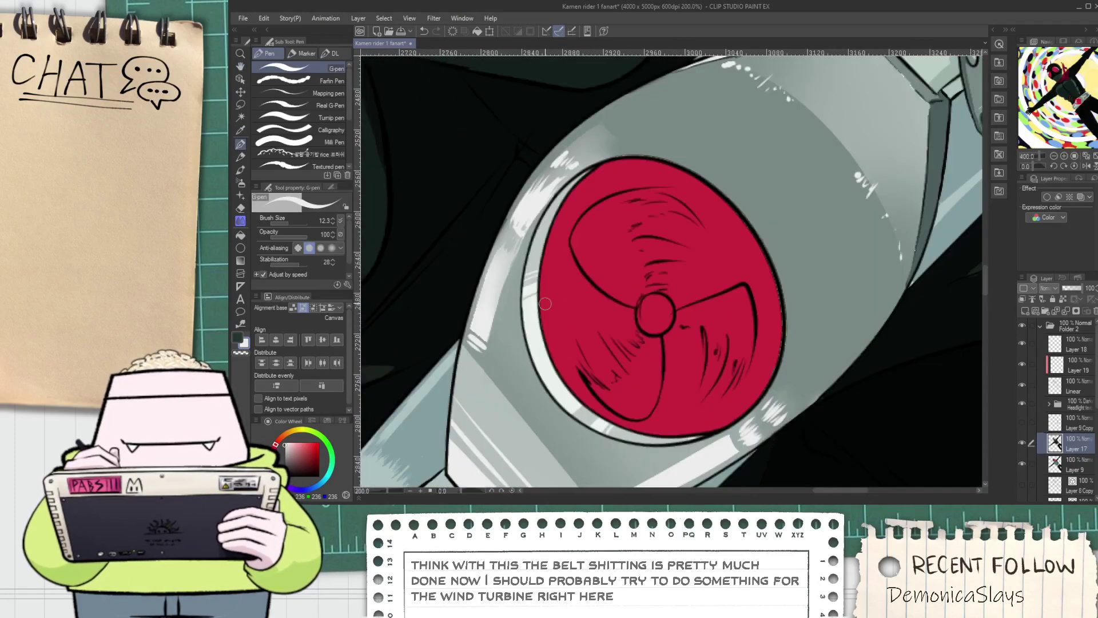
drag(580, 210, 595, 172)
key(ctrl+z)
Release the clipping of Layer 19 and make the base colour layer, Layer 9, active
click(1073, 365)
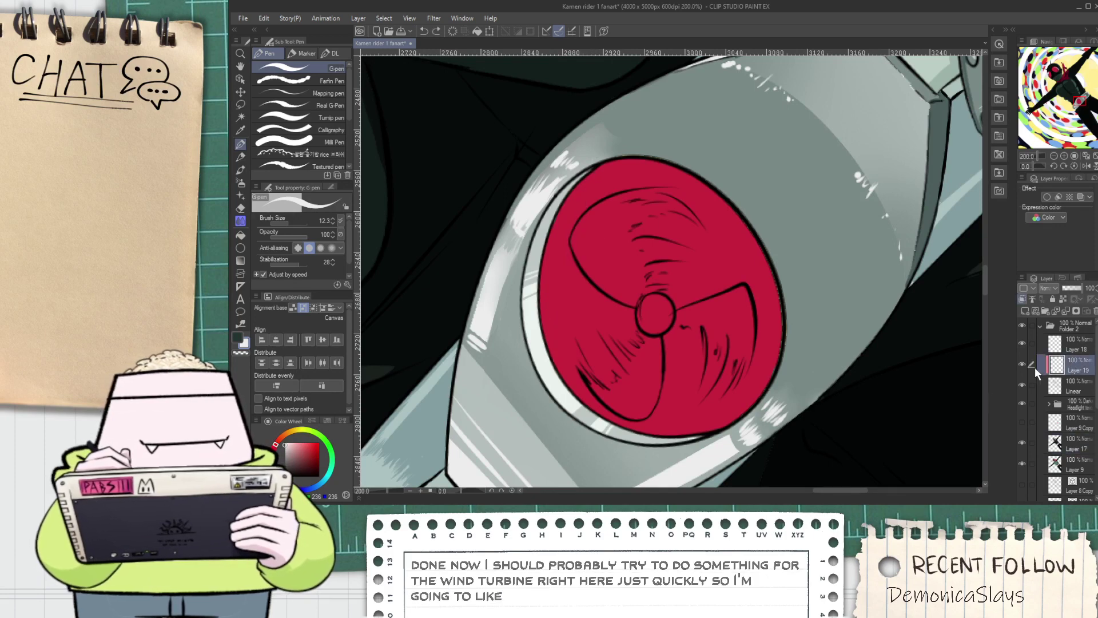
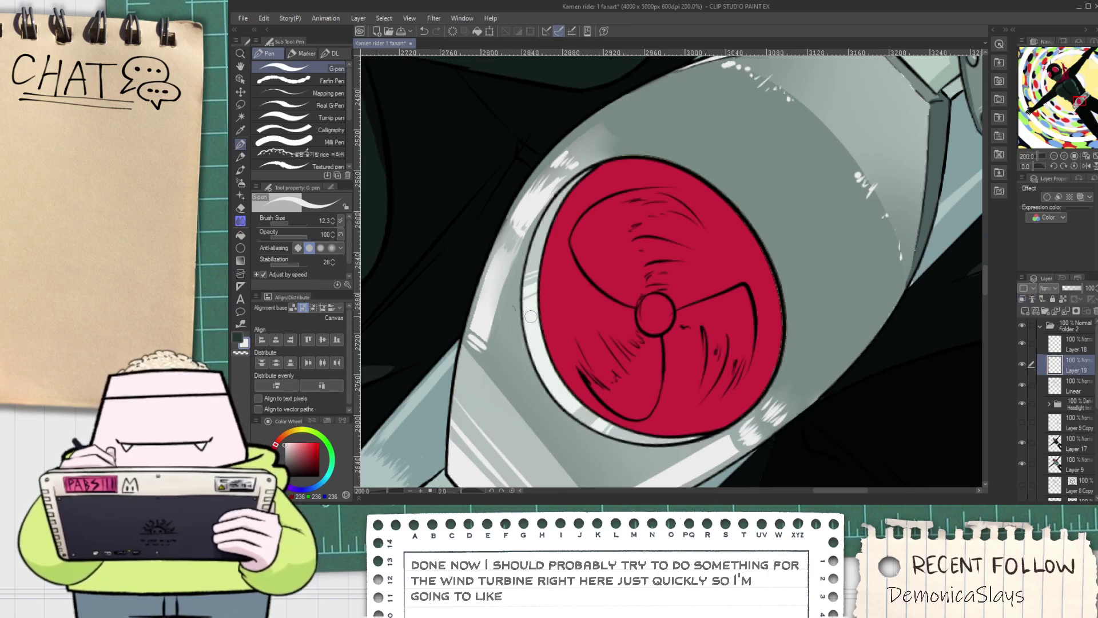
drag(510, 311, 531, 311)
key(space)
click(1071, 444)
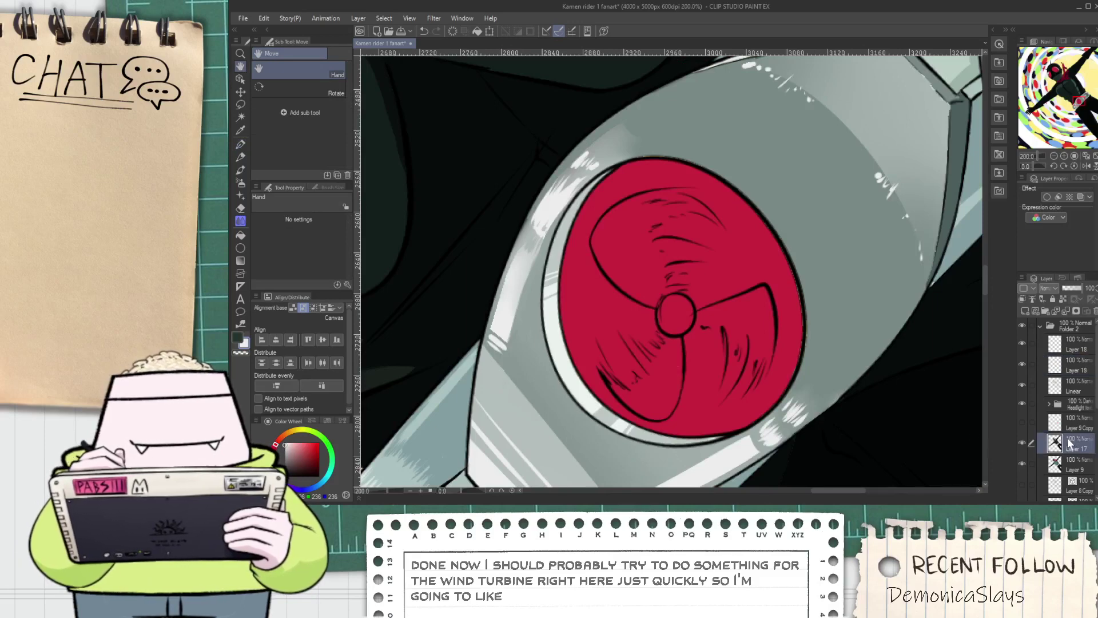
click(1071, 464)
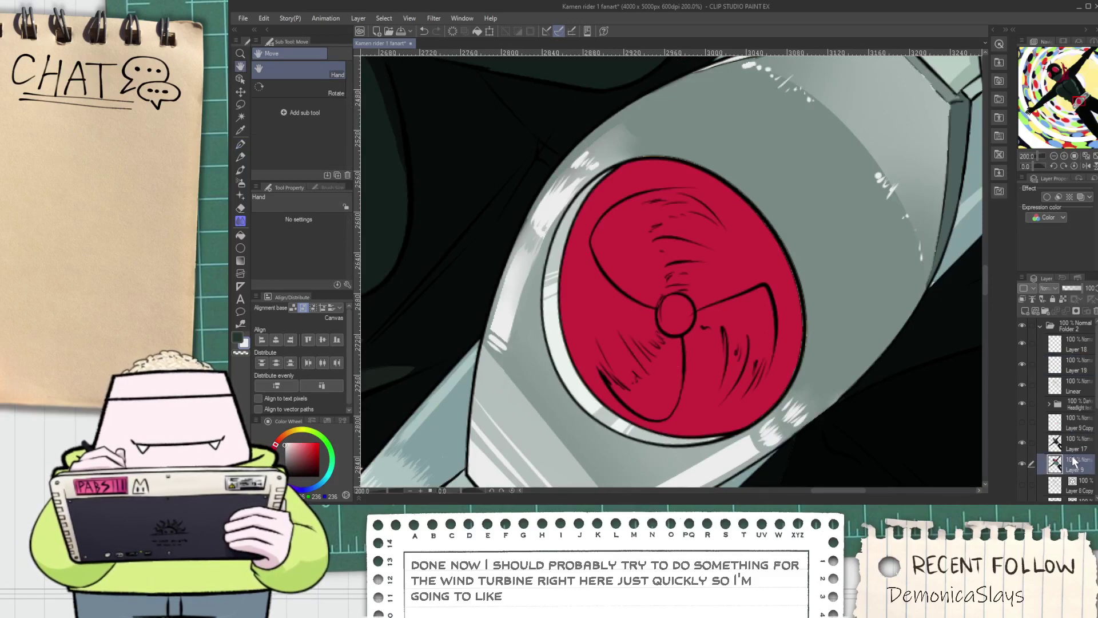
key(w)
click(616, 366)
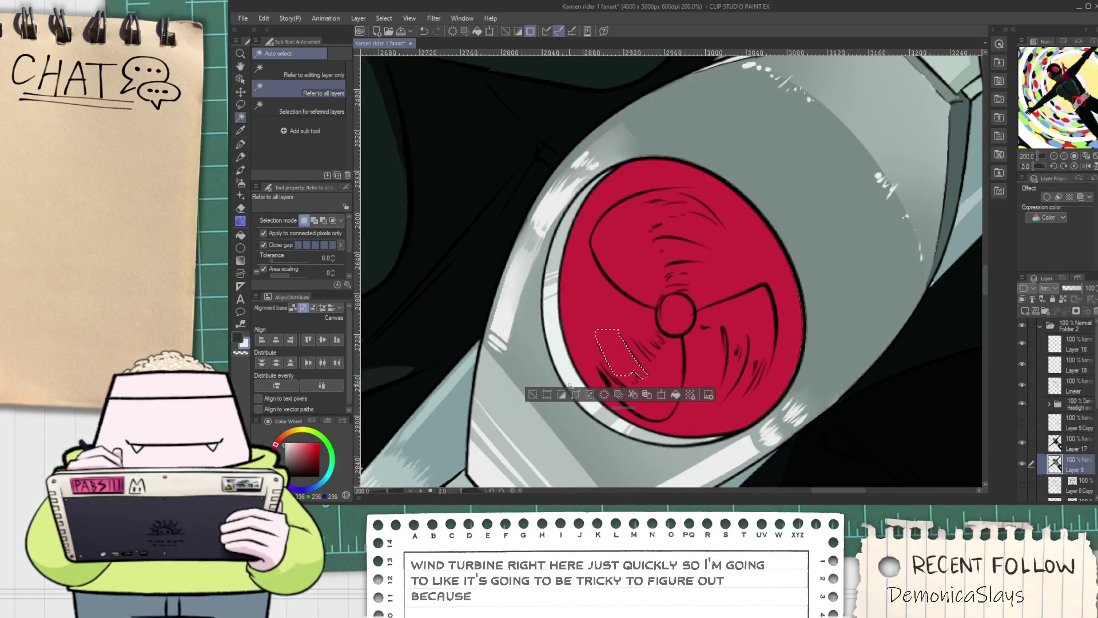
key(ctrl+z)
key(ctrl+z)
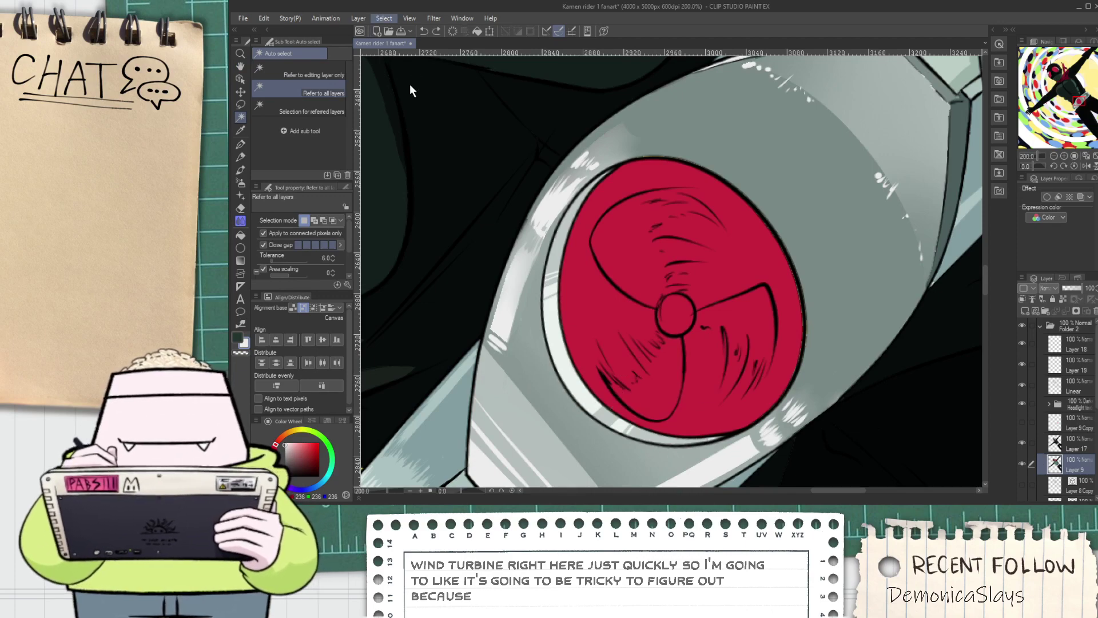
Select the whole red turbine disc by colour gamut and make Layer 19 above the line art active
click(450, 148)
click(710, 258)
click(803, 176)
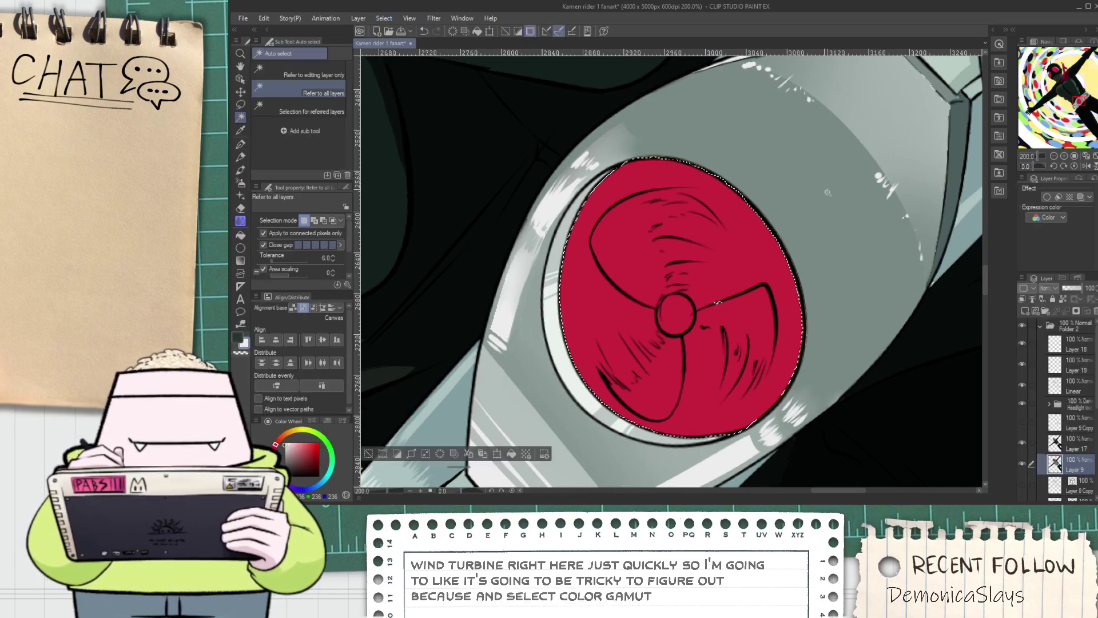
click(1066, 448)
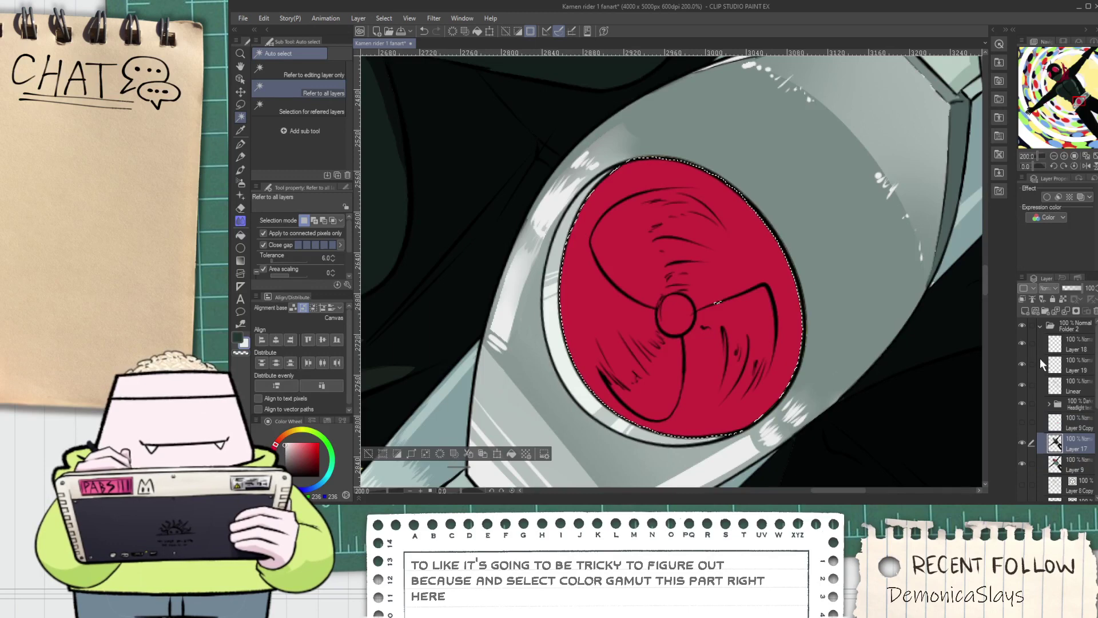
click(1071, 388)
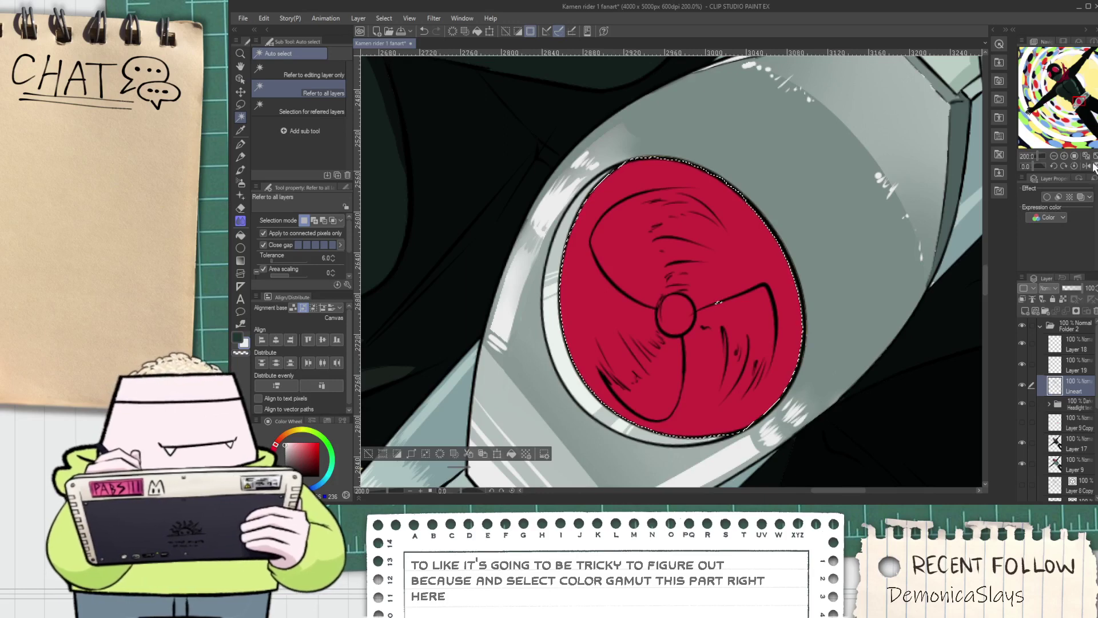
click(1086, 370)
Paint a wide near-white Milli Pen reflection down one side of the disc and a thin parallel G-pen stripe beside it
key(p)
scroll(386, 188, down, 1)
click(332, 146)
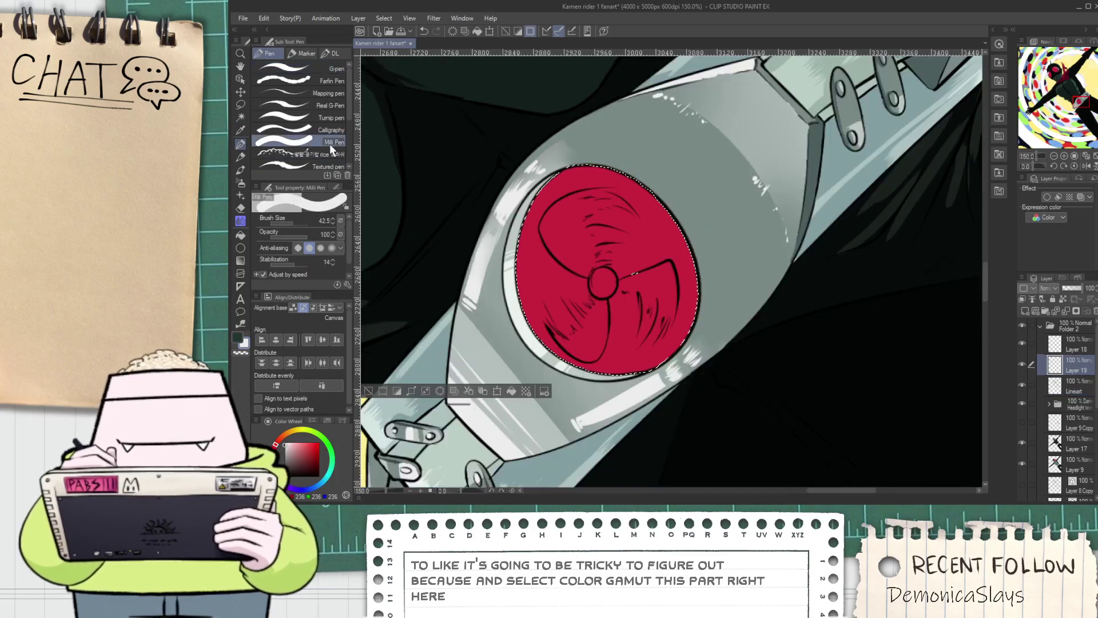
mouse_move(501, 269)
mouse_down()
mouse_move(552, 163)
mouse_move(504, 455)
mouse_up()
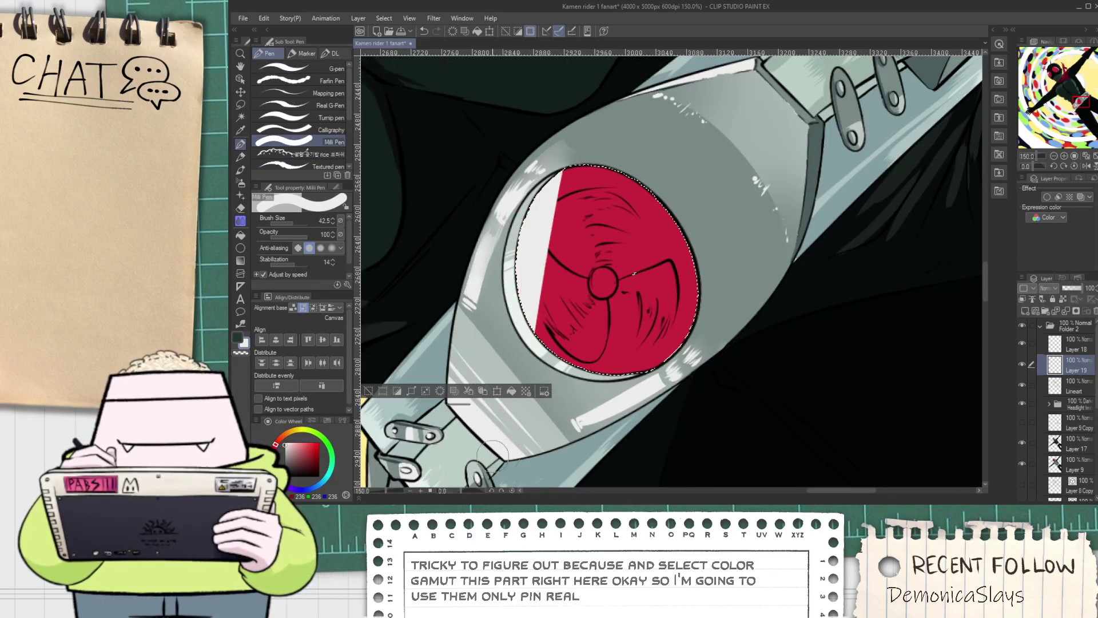
click(312, 95)
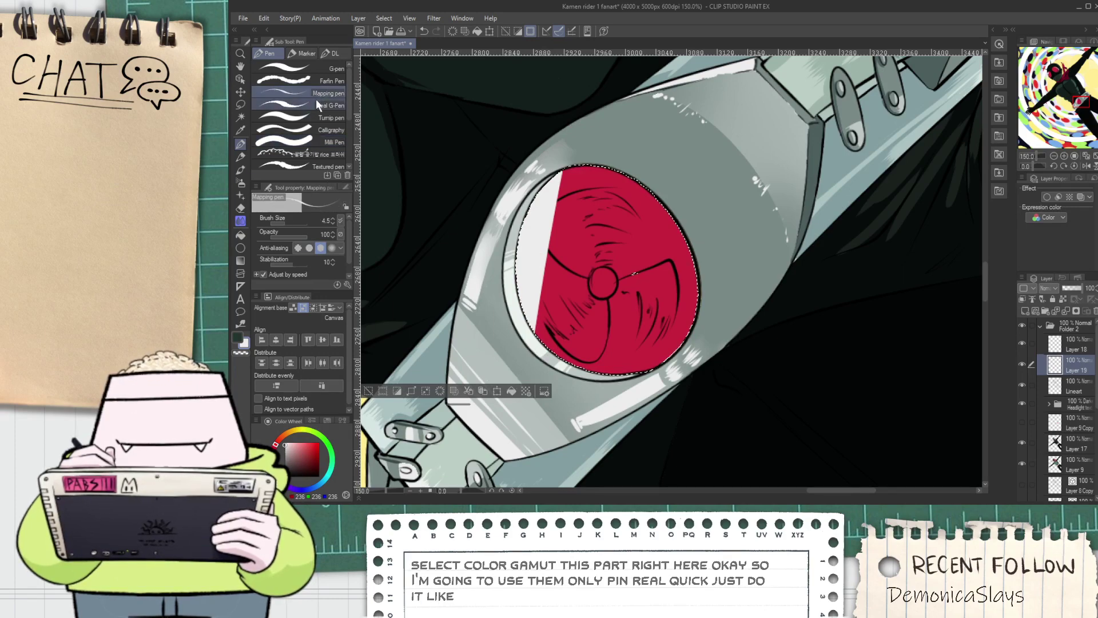
click(320, 68)
drag(575, 169, 558, 275)
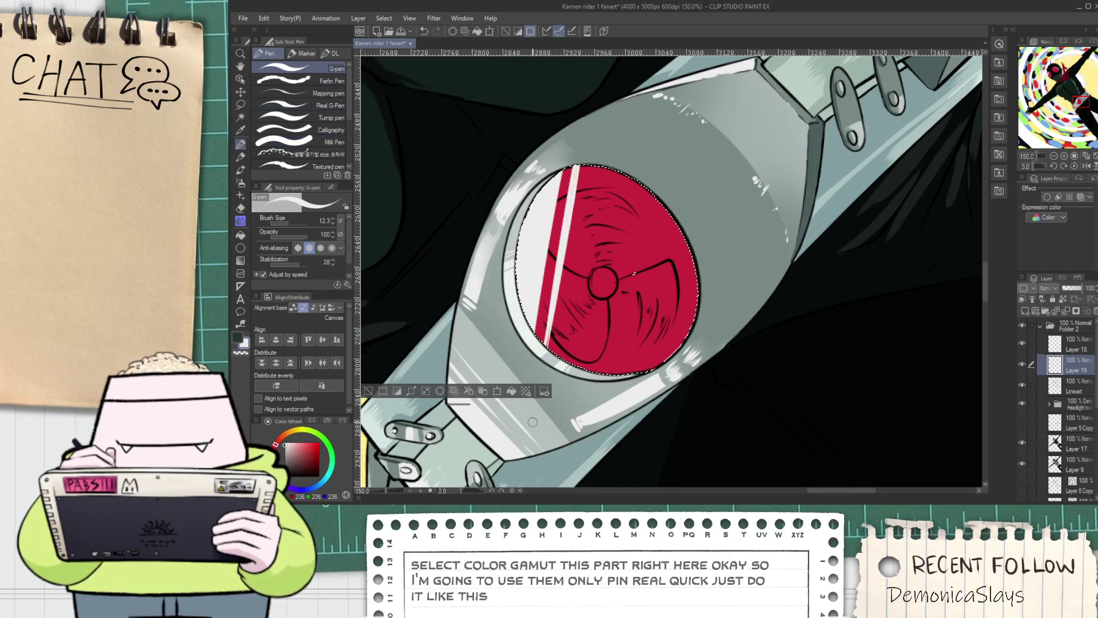
Finish the near-white reflection along the disc's opposite edge and clear the selection
scroll(552, 364, down, 7)
drag(558, 364, 562, 286)
scroll(563, 284, up, 4)
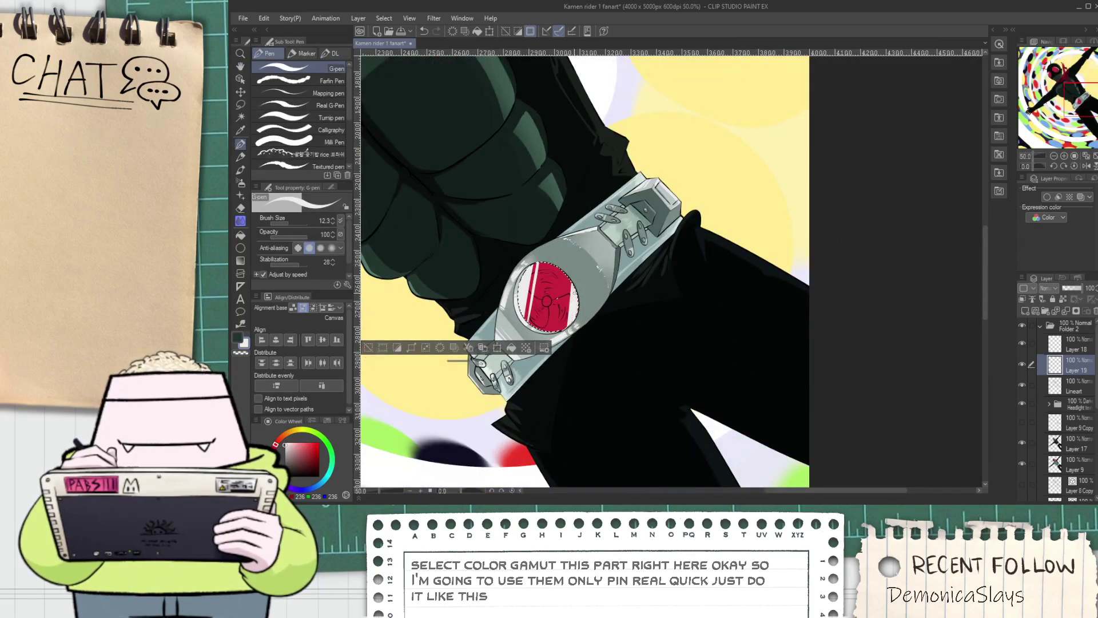
scroll(481, 362, up, 1)
click(369, 368)
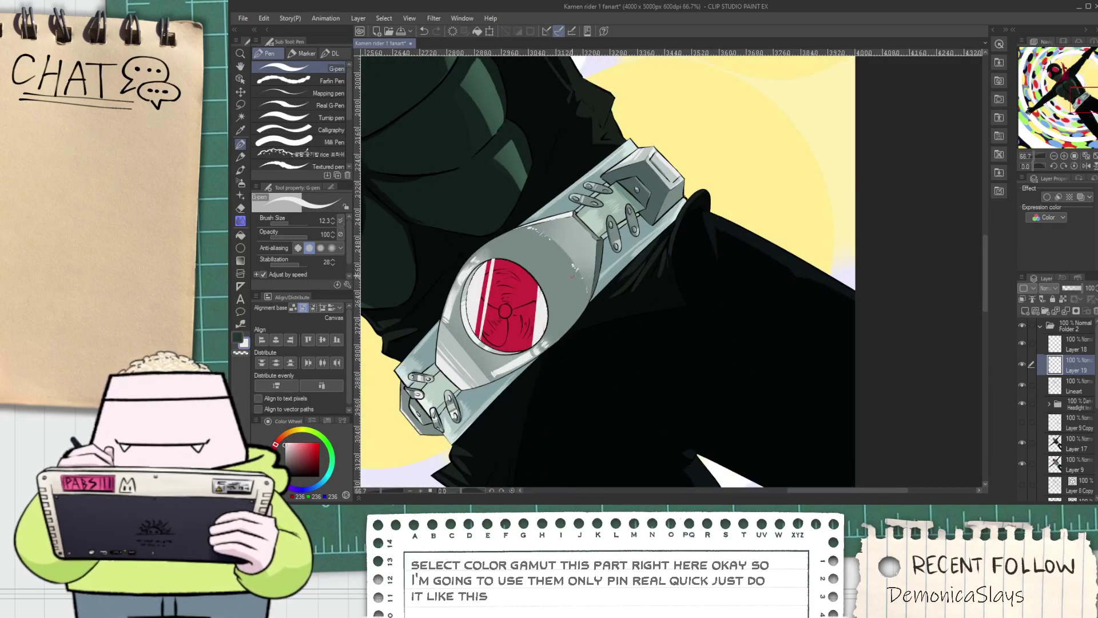
scroll(497, 337, up, 6)
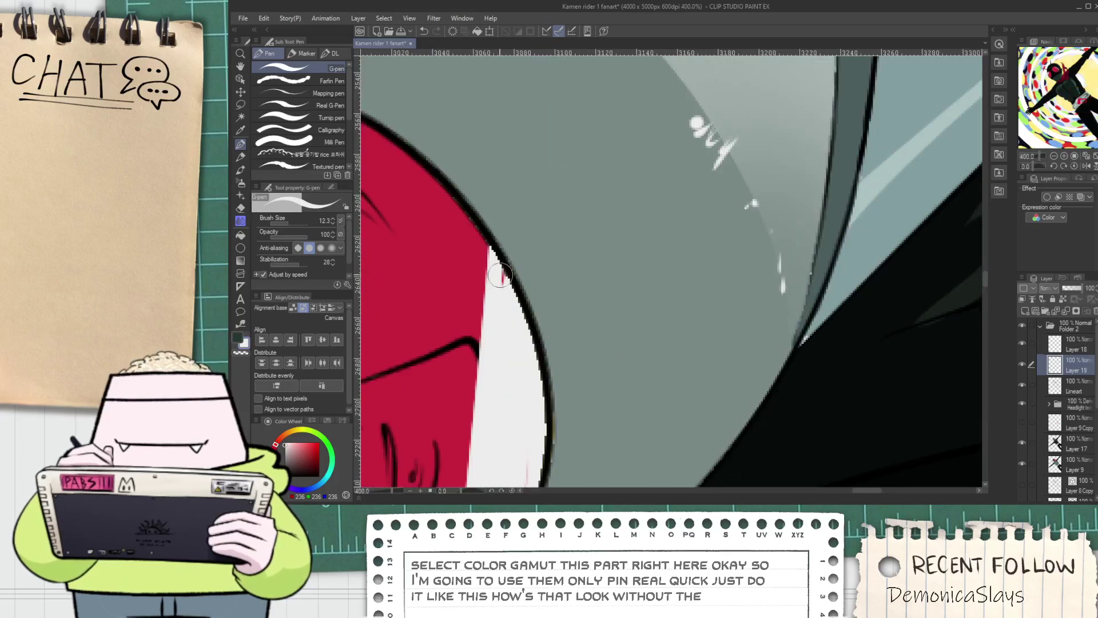
scroll(501, 444, down, 3)
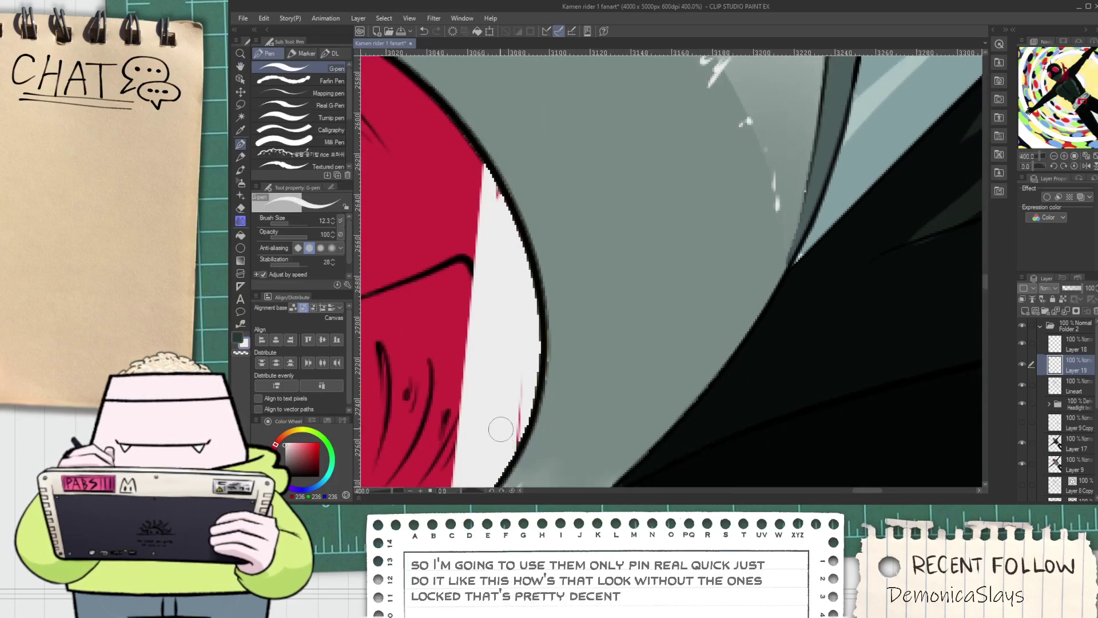
Compare the disc's glass reflections with the helmet's red eyes and view them within the whole figure
scroll(512, 418, down, 8)
drag(518, 346, 596, 286)
scroll(582, 266, up, 5)
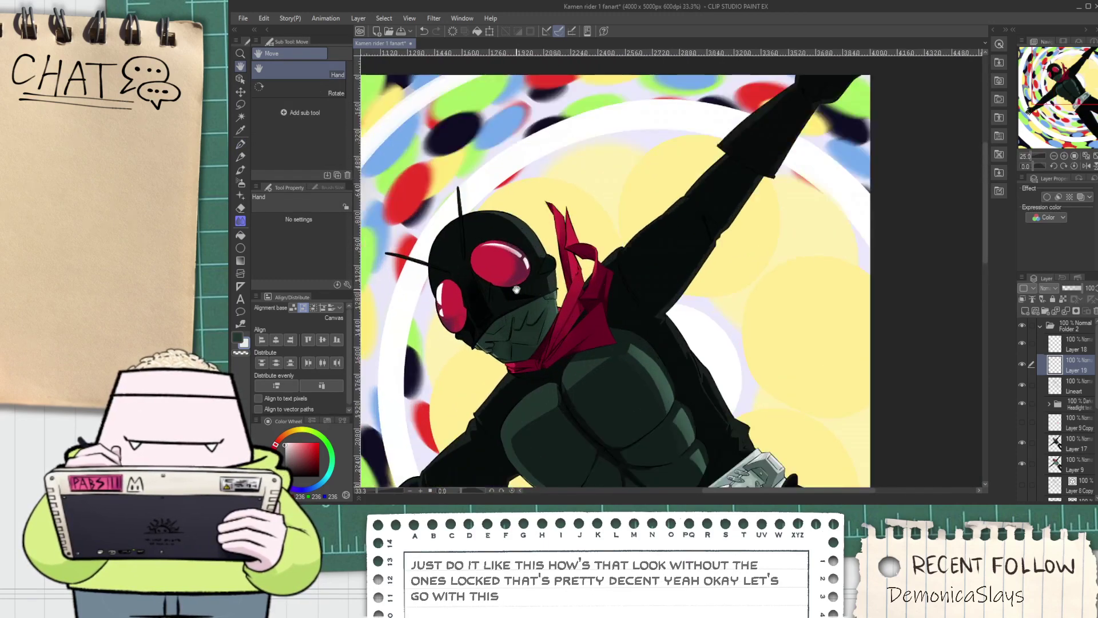
key(p)
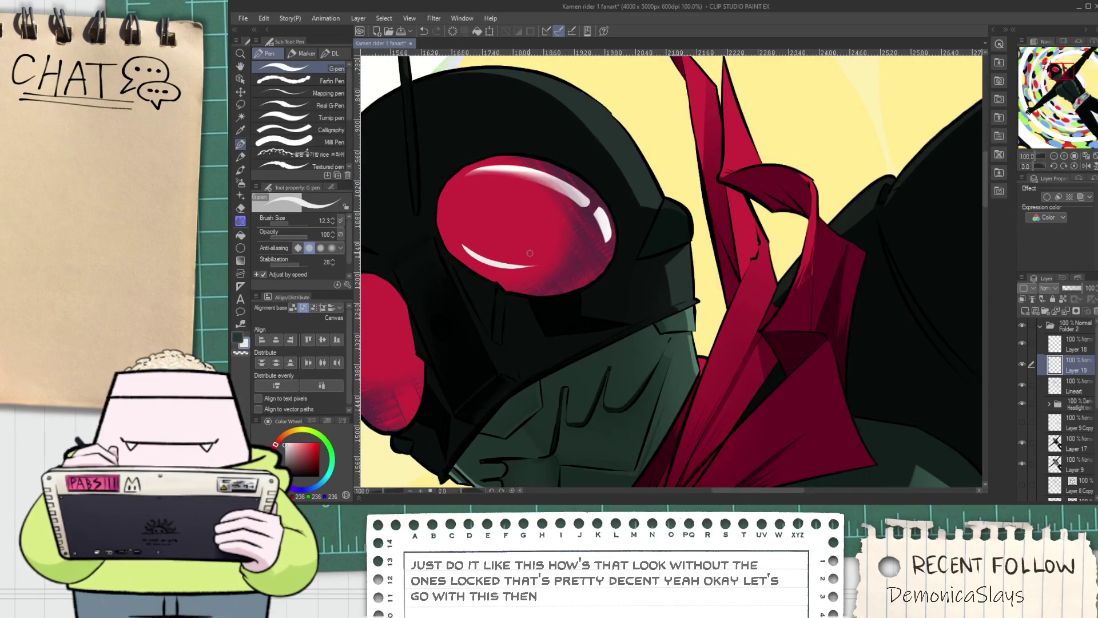
scroll(537, 254, down, 6)
key(h)
drag(544, 389, 538, 278)
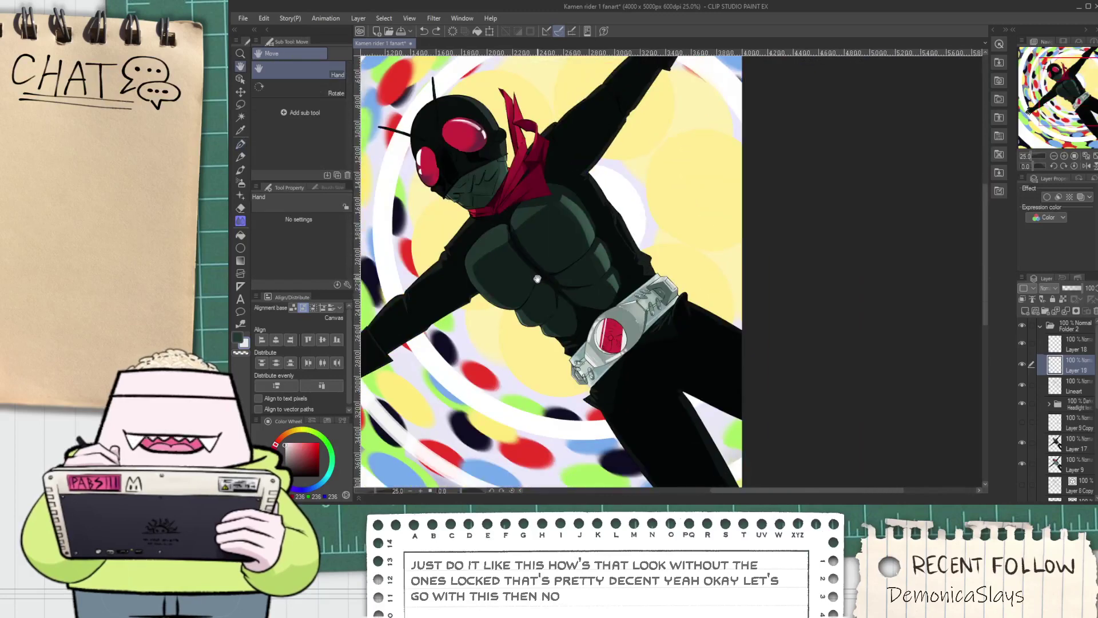
scroll(622, 360, up, 2)
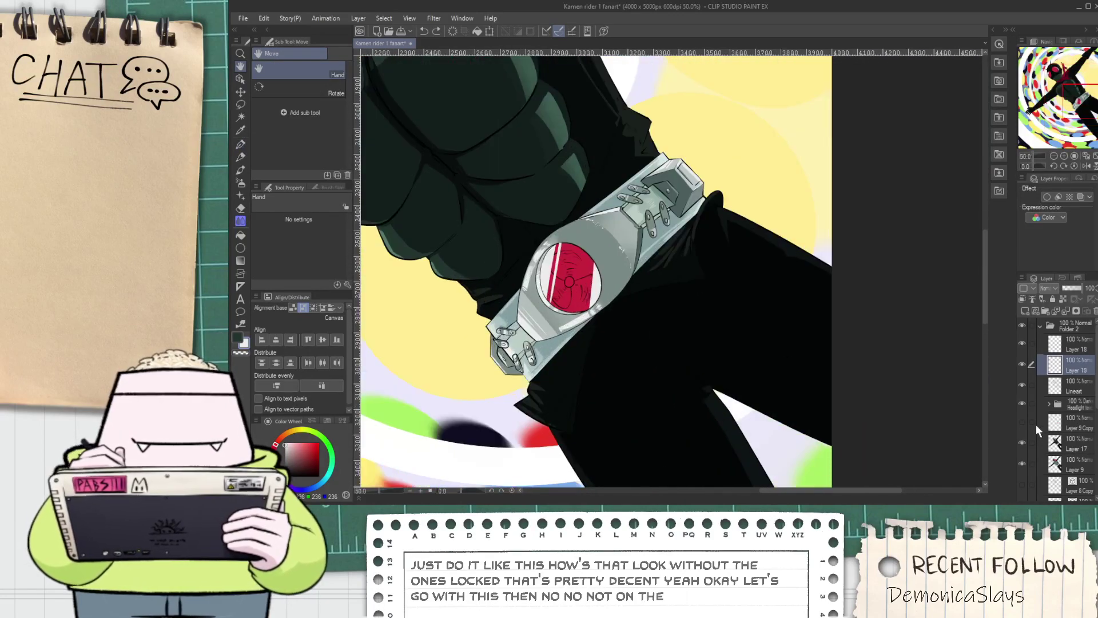
With Layer 9 active, sample the turbine disc's red and a darker shadow red from the figure's upper part
click(1069, 466)
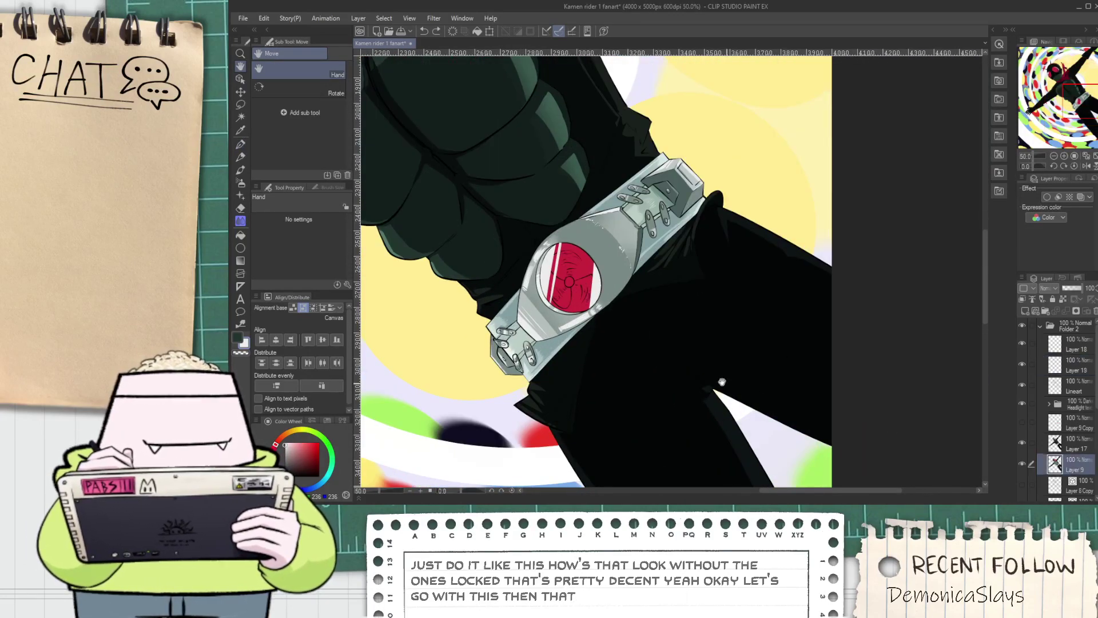
scroll(592, 336, up, 3)
drag(563, 219, 589, 263)
scroll(550, 235, up, 3)
alt+click(599, 303)
scroll(497, 325, down, 2)
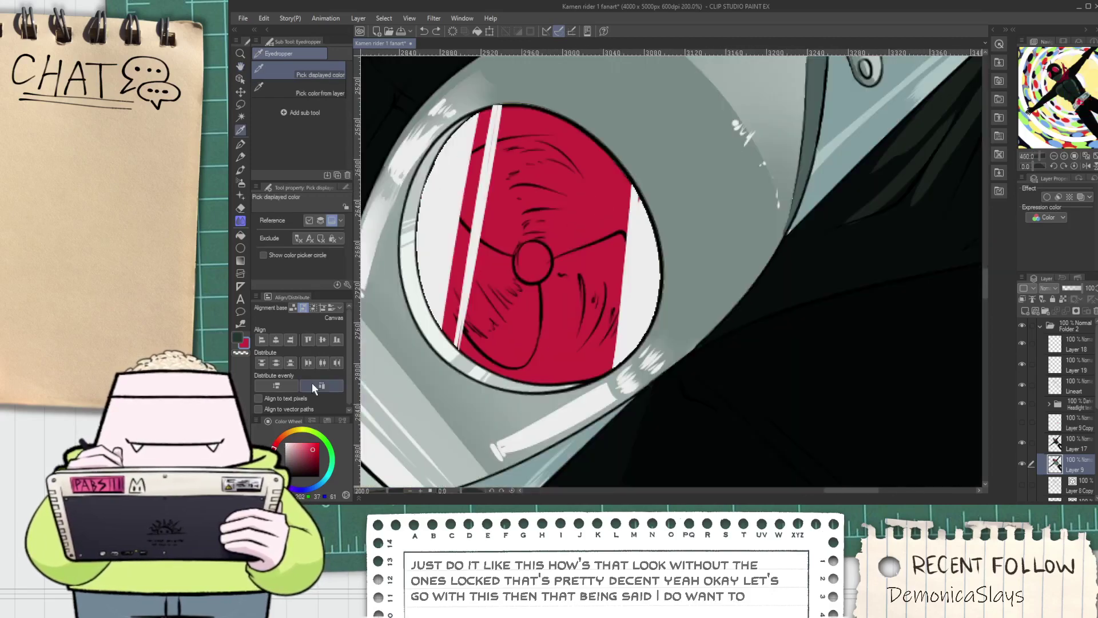
scroll(468, 302, down, 4)
drag(423, 155, 730, 461)
scroll(525, 224, up, 4)
scroll(526, 225, up, 3)
alt+click(545, 197)
scroll(527, 221, down, 8)
drag(675, 383, 540, 227)
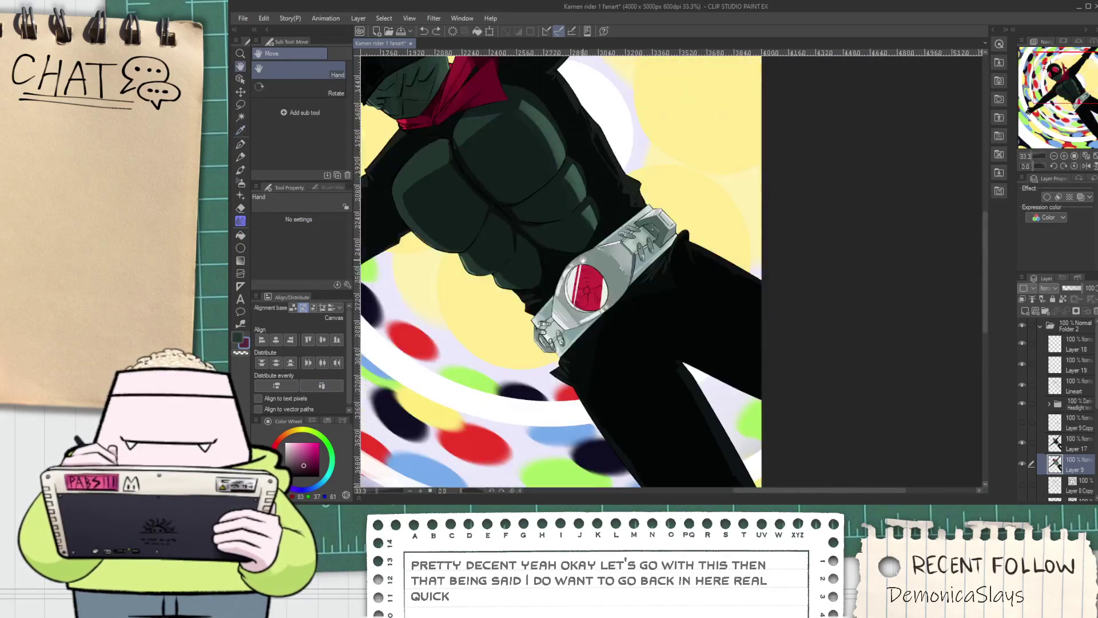
Make Layer 17 active, rotate the canvas 180 degrees and set the G-pen to a dark saturated red, RGB 110, 0, 15
scroll(590, 304, up, 5)
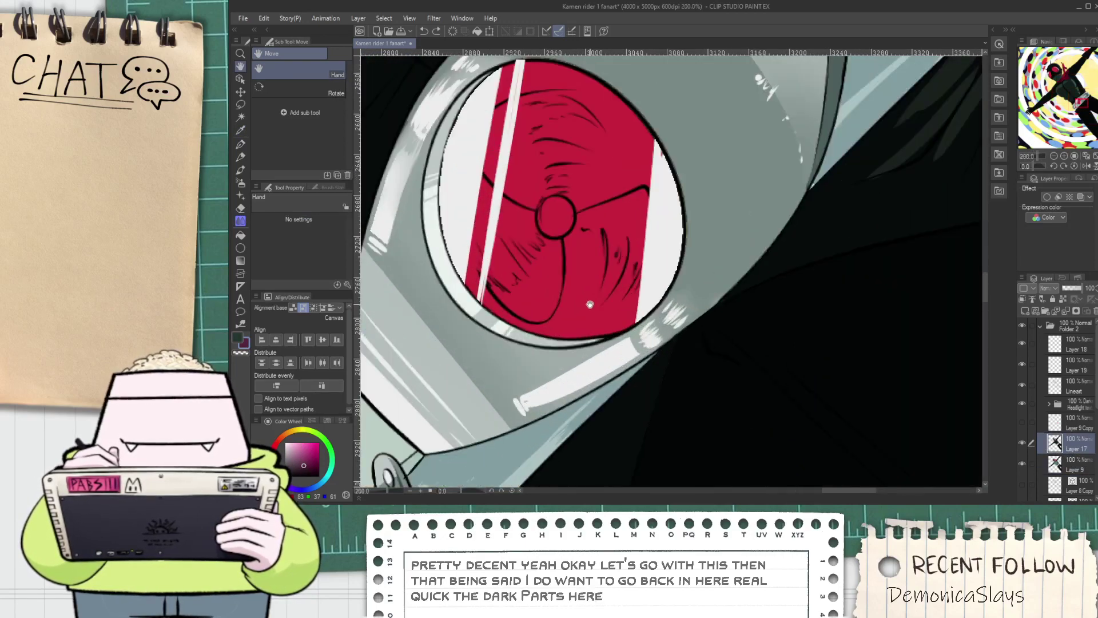
scroll(590, 304, up, 2)
drag(463, 487, 423, 489)
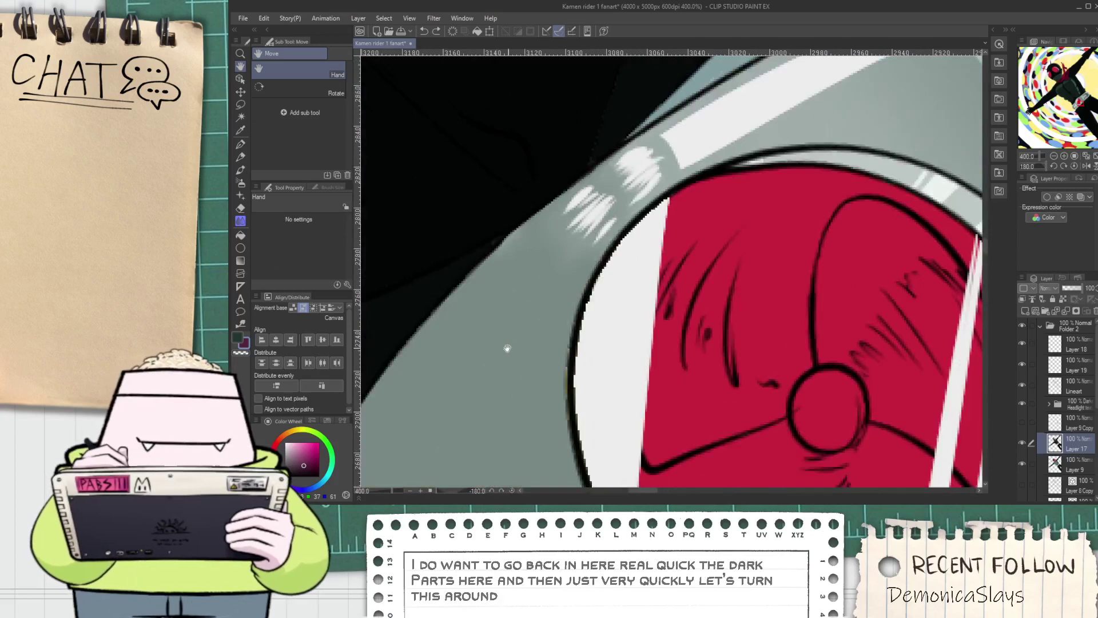
key(p)
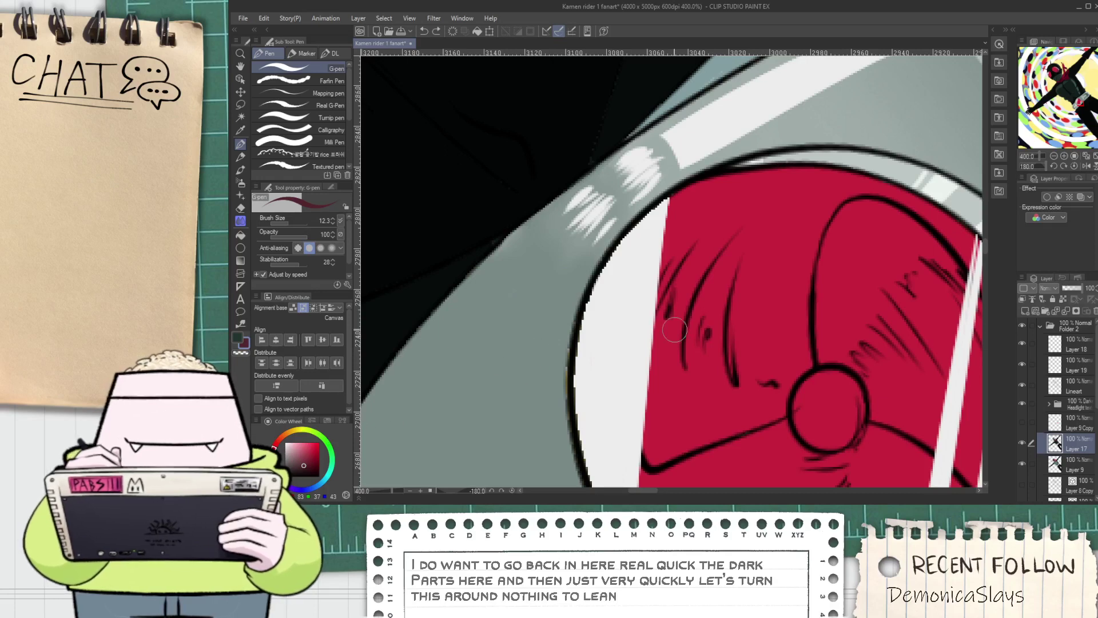
click(313, 459)
click(312, 457)
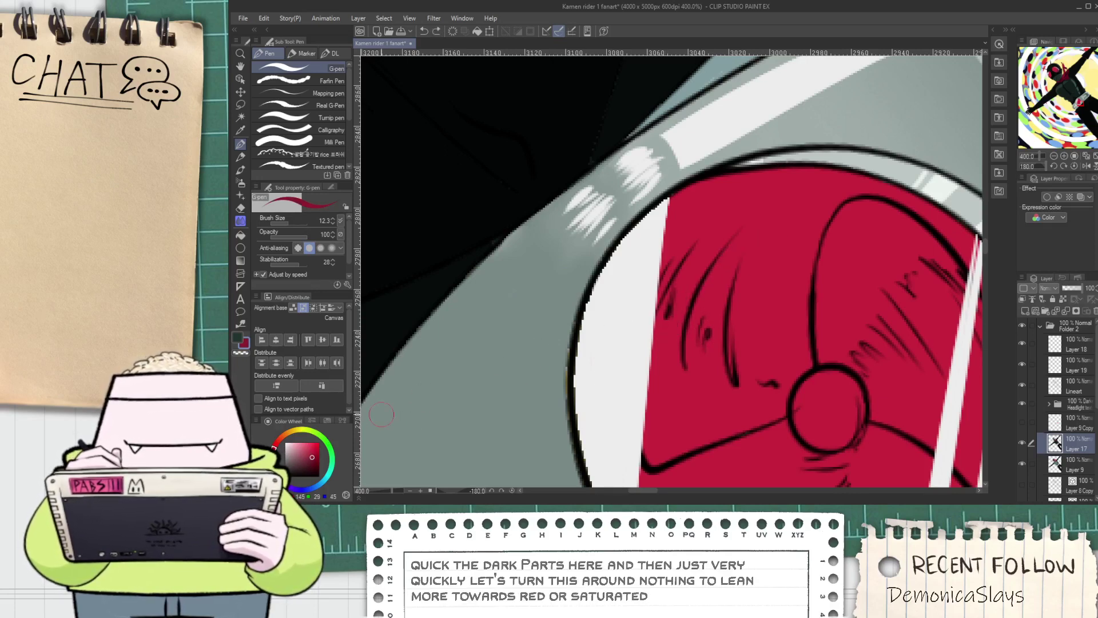
click(322, 460)
Hatch curved dark red G-pen strokes over the turbine blade beside the wide reflection, fanning from the hub to the rim
drag(677, 345, 733, 245)
drag(703, 321, 709, 245)
drag(689, 286, 726, 235)
drag(680, 315, 749, 229)
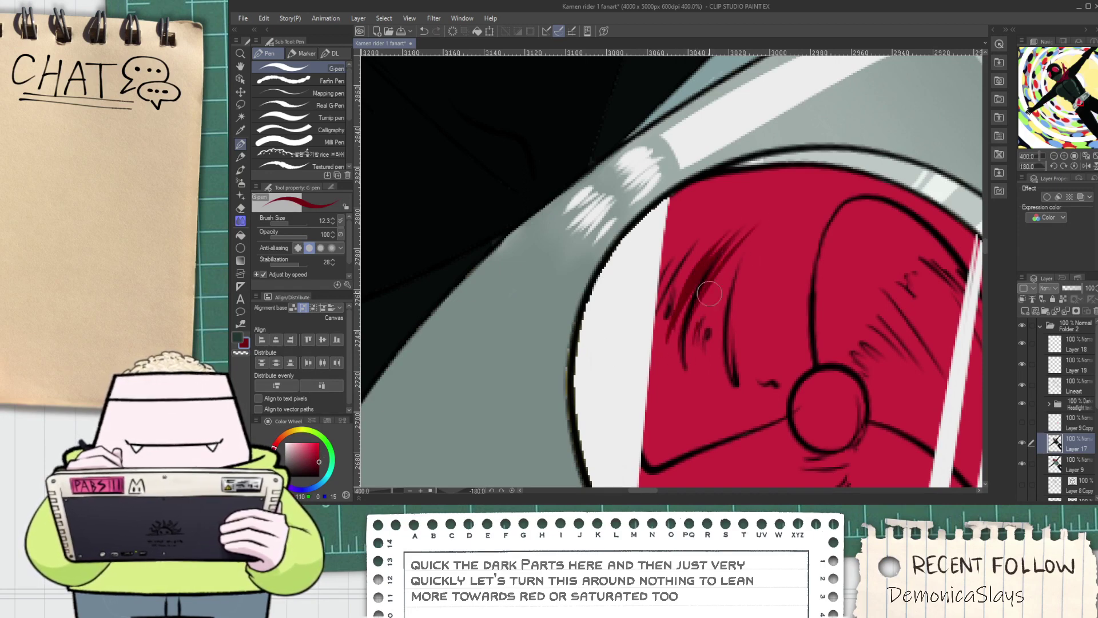
drag(686, 343, 761, 235)
mouse_move(712, 360)
mouse_down()
mouse_move(744, 269)
mouse_move(761, 263)
mouse_move(764, 297)
mouse_up()
drag(755, 355, 787, 292)
drag(755, 374, 781, 331)
mouse_move(778, 396)
mouse_down()
mouse_move(802, 361)
mouse_move(781, 289)
mouse_up()
drag(744, 335, 786, 249)
drag(744, 286, 780, 229)
drag(712, 335, 764, 237)
mouse_move(678, 297)
mouse_down()
mouse_move(743, 211)
mouse_move(763, 206)
mouse_up()
drag(666, 275, 744, 193)
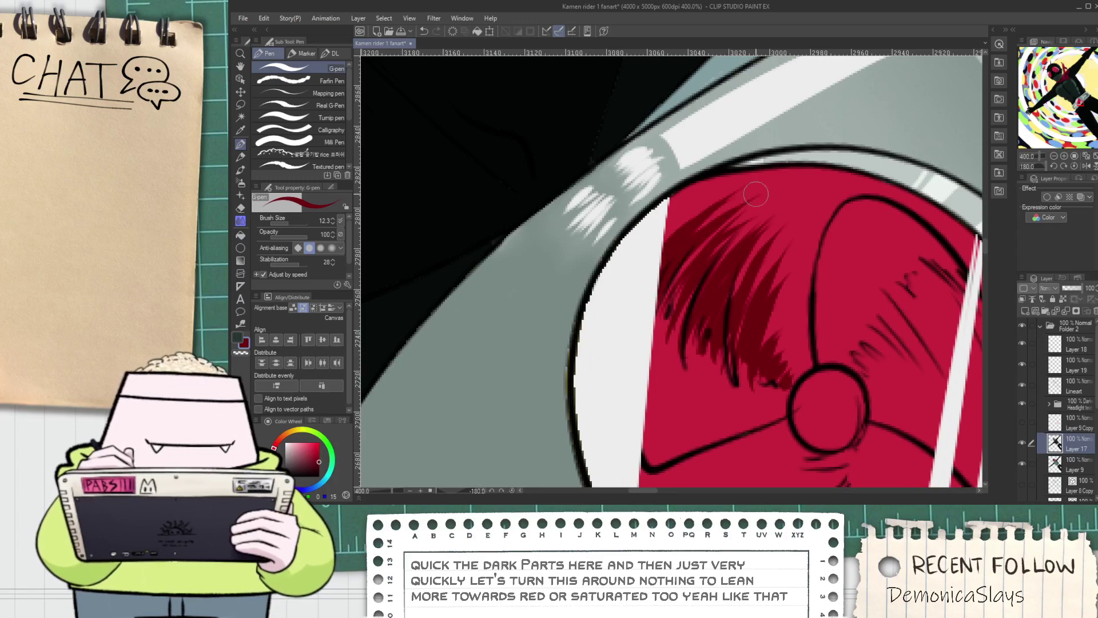
drag(667, 240, 727, 190)
key(space)
drag(710, 393, 626, 217)
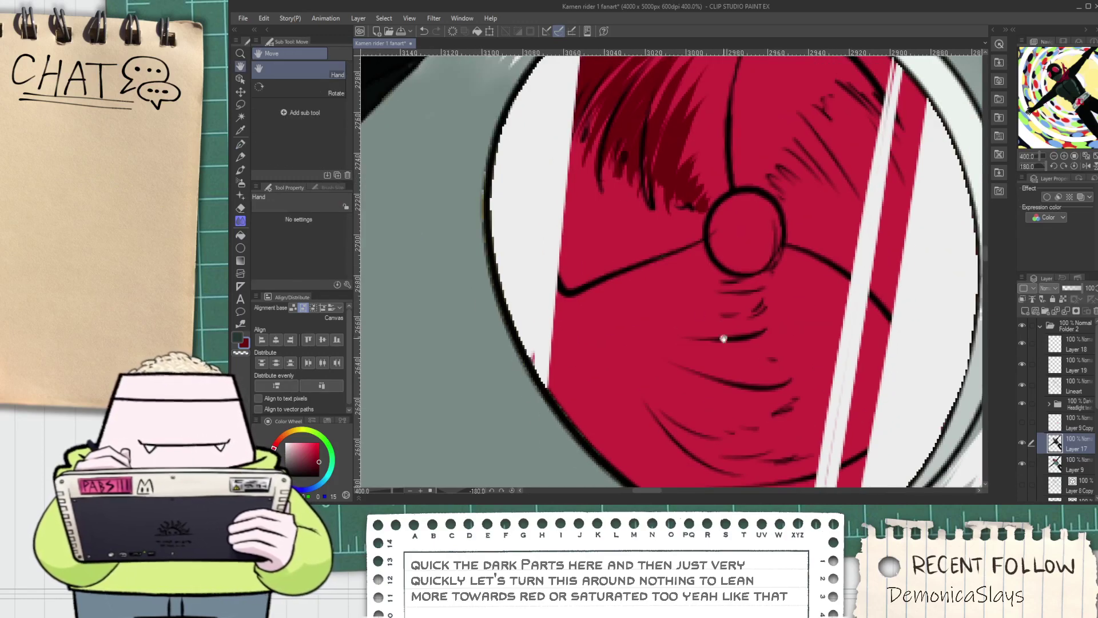
Hatch dark red G-pen strokes along the outer curve of the second turbine blade, starting beside the thin reflection's end
drag(437, 491, 450, 490)
drag(413, 283, 548, 159)
drag(439, 234, 575, 166)
drag(486, 228, 579, 177)
drag(482, 252, 580, 201)
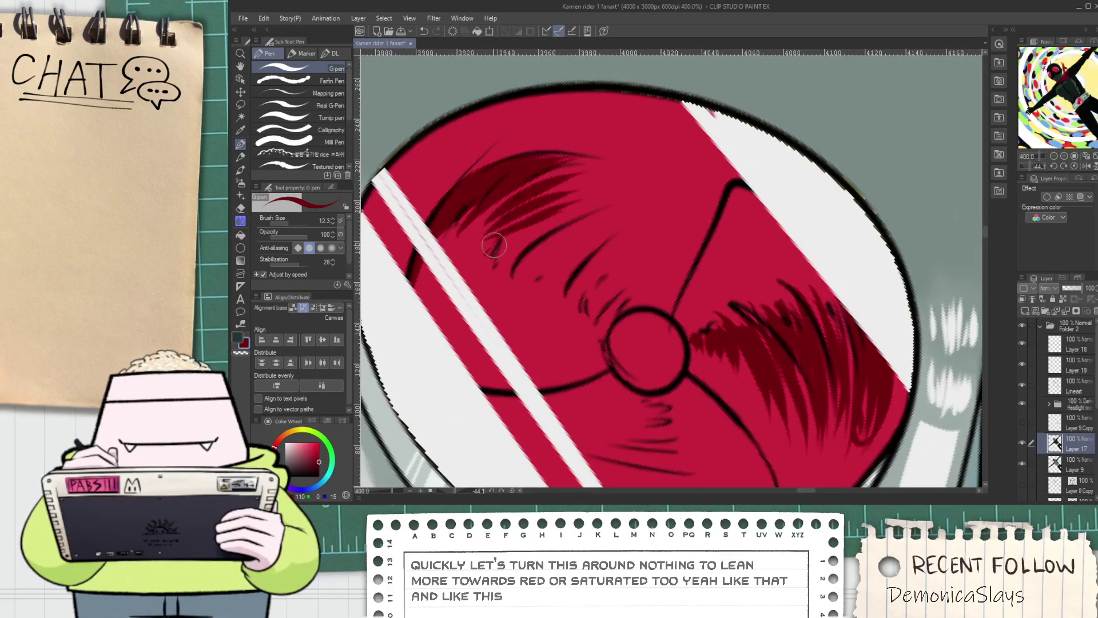
key(ctrl+z)
key(ctrl+z)
drag(455, 235, 596, 150)
mouse_move(464, 233)
mouse_down()
mouse_move(614, 157)
mouse_move(623, 164)
mouse_up()
drag(492, 229, 567, 184)
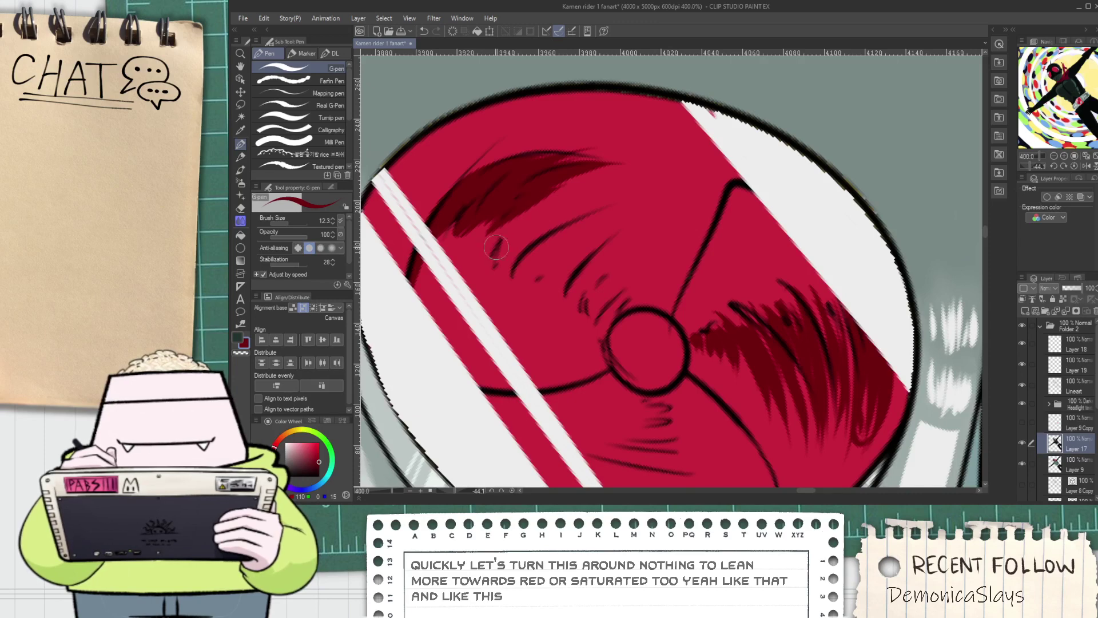
Continue the dark red hatching across the second blade toward the hub, filling between the sketched guide lines
drag(486, 253, 580, 191)
drag(493, 277, 592, 209)
mouse_move(523, 298)
mouse_down()
mouse_move(612, 220)
mouse_move(606, 237)
mouse_up()
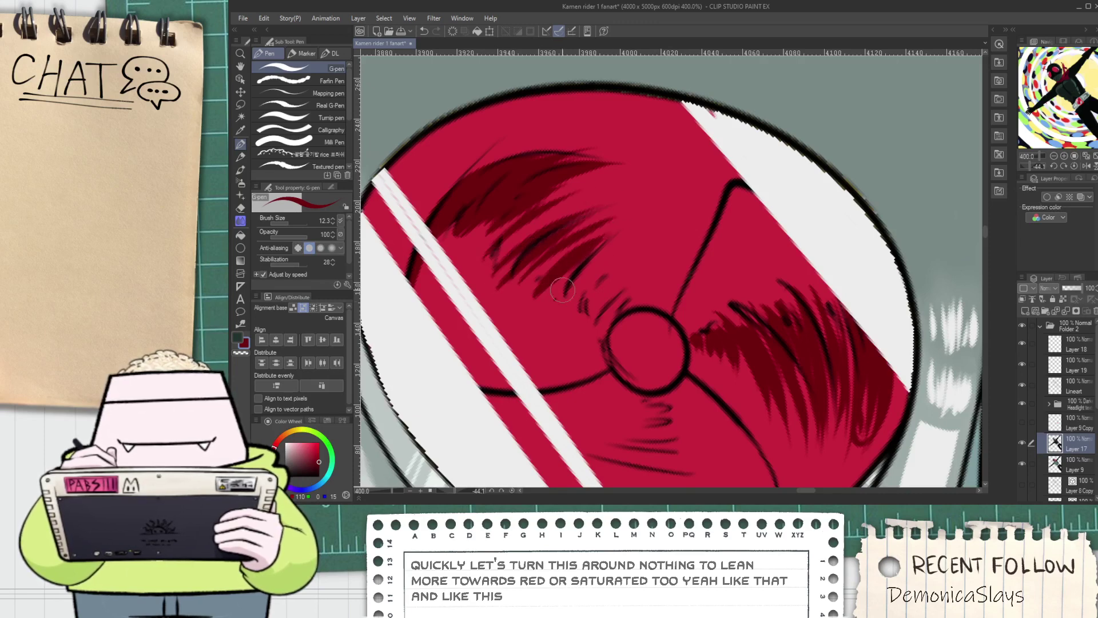
drag(560, 313, 626, 252)
mouse_move(550, 295)
mouse_down()
mouse_move(629, 237)
mouse_move(624, 200)
mouse_up()
drag(510, 251, 630, 171)
drag(478, 269, 613, 182)
mouse_move(489, 235)
mouse_down()
mouse_move(565, 182)
mouse_move(621, 169)
mouse_move(634, 189)
mouse_up()
Extend the second blade's dark red shading along its rim-side edge with long tapered strokes, redoing unsatisfactory ones
mouse_move(539, 179)
mouse_down()
mouse_move(632, 163)
mouse_move(635, 190)
mouse_up()
key(ctrl+z)
drag(555, 154, 658, 179)
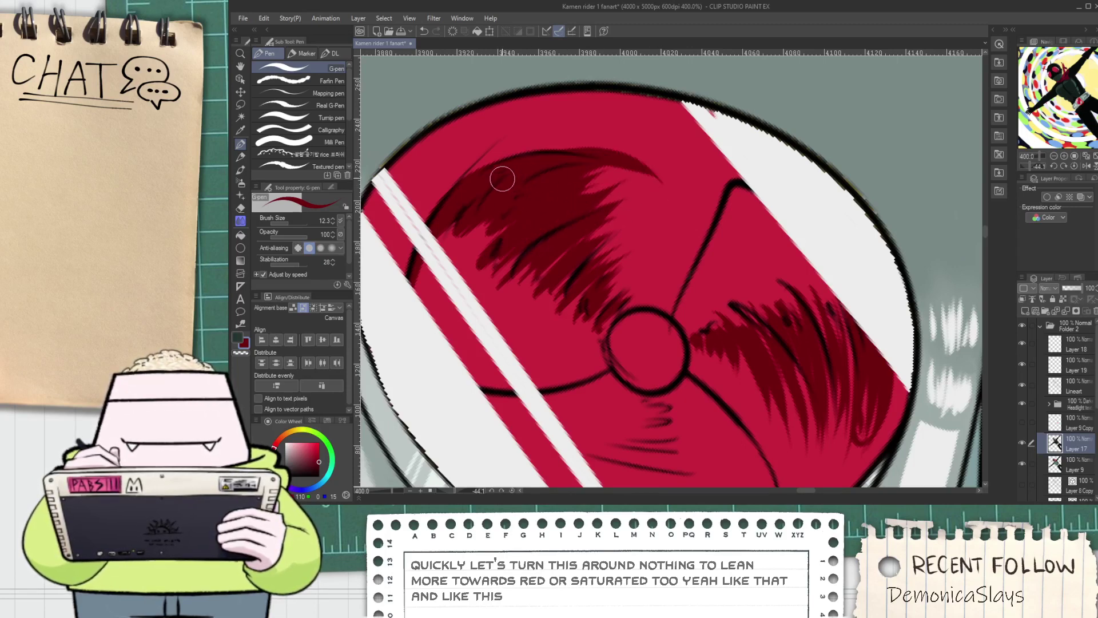
key(ctrl+z)
drag(520, 160, 646, 161)
key(ctrl+z)
drag(496, 172, 648, 174)
drag(556, 174, 629, 160)
drag(592, 317, 558, 163)
Hatch dark red strokes over the third turbine blade, crossing beneath the thin reflection from the hub to the rim
drag(454, 491, 477, 492)
mouse_move(727, 280)
mouse_down()
mouse_move(779, 252)
mouse_move(709, 228)
mouse_move(801, 212)
mouse_move(699, 197)
mouse_move(812, 166)
mouse_move(675, 160)
mouse_move(815, 151)
mouse_up()
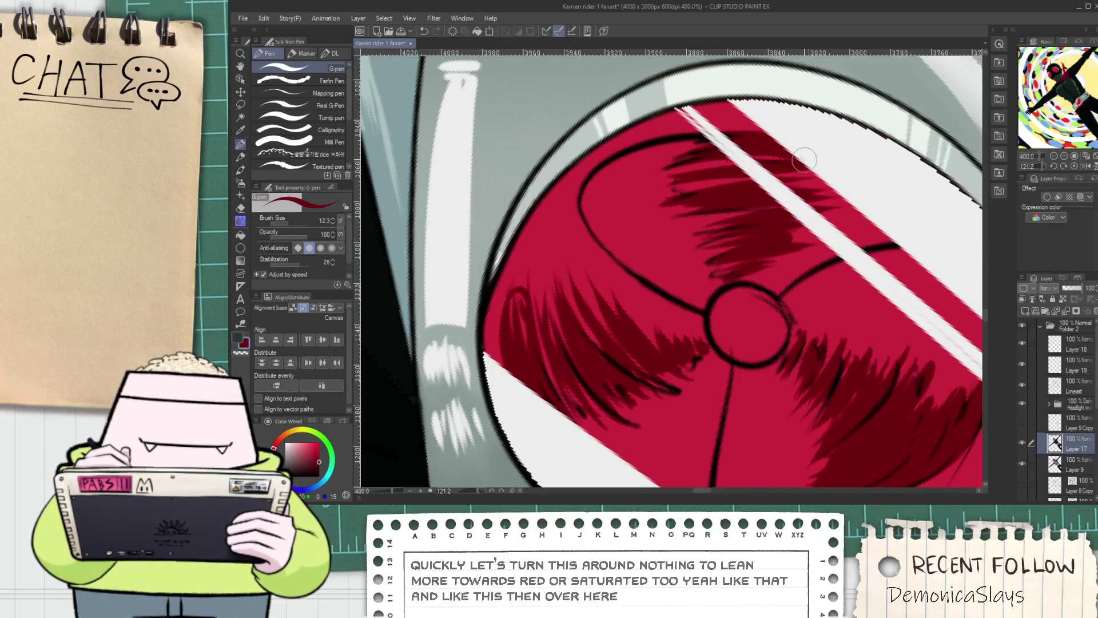
mouse_move(689, 171)
mouse_down()
mouse_move(727, 153)
mouse_move(735, 180)
mouse_up()
key(ctrl+z)
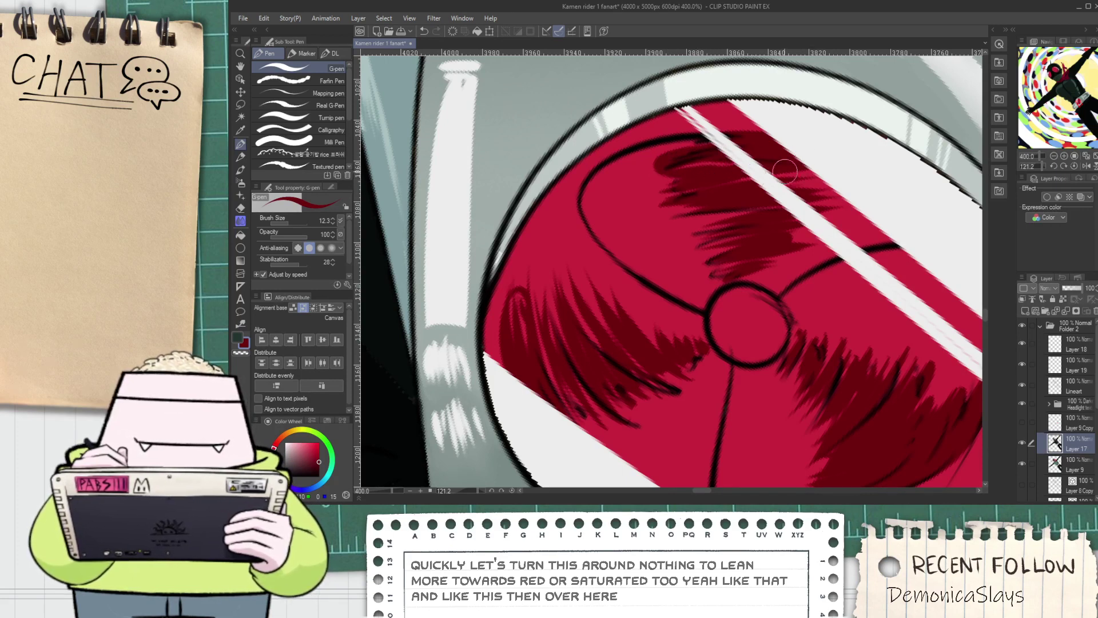
drag(691, 194, 861, 178)
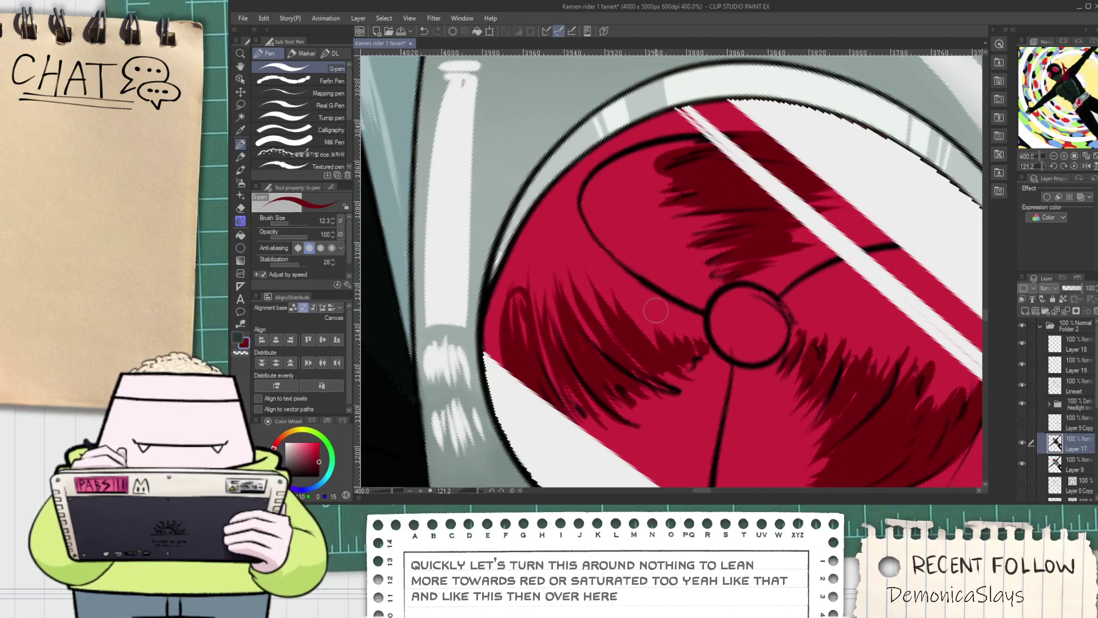
drag(478, 491, 484, 496)
key(e)
click(312, 70)
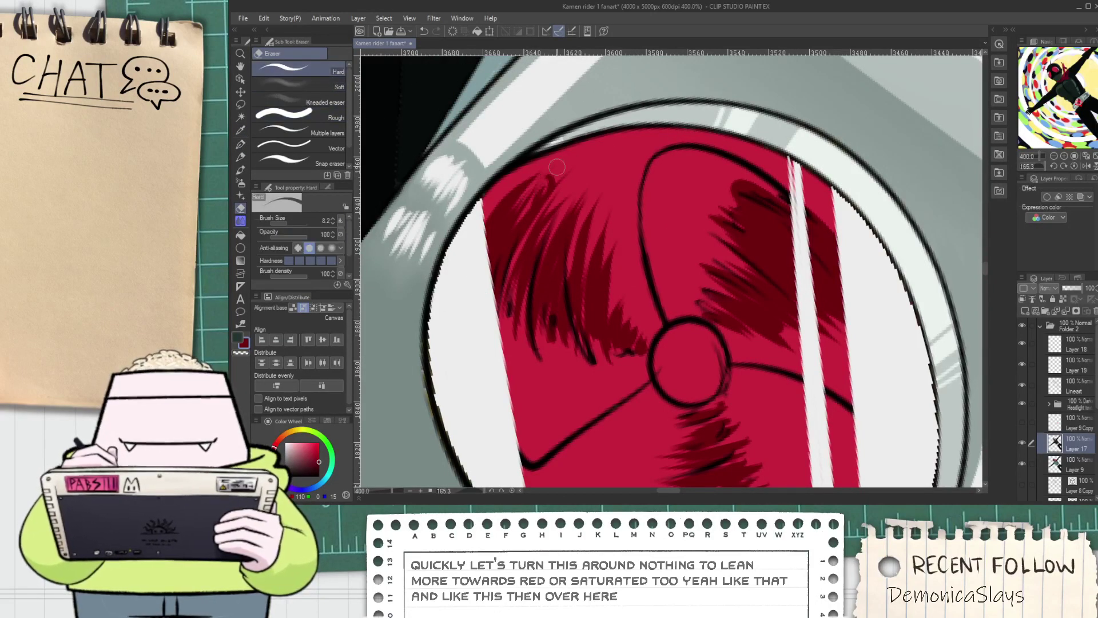
key(p)
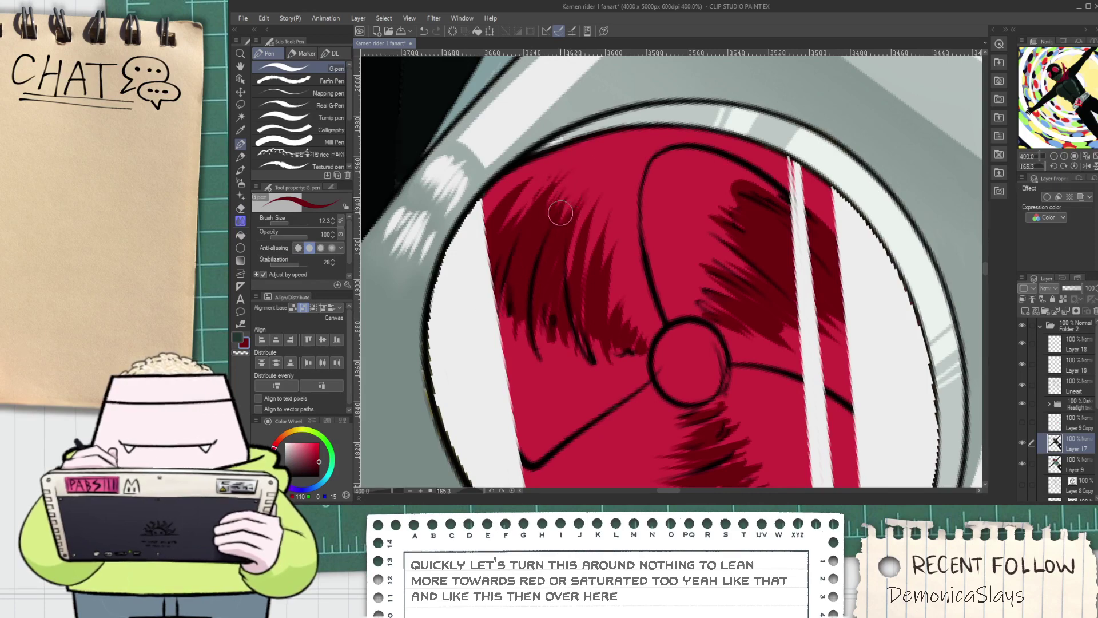
Refine the dark red shading on the outer edge of the second blade with curved strokes near the disc's rim
scroll(557, 246, down, 5)
scroll(555, 301, up, 3)
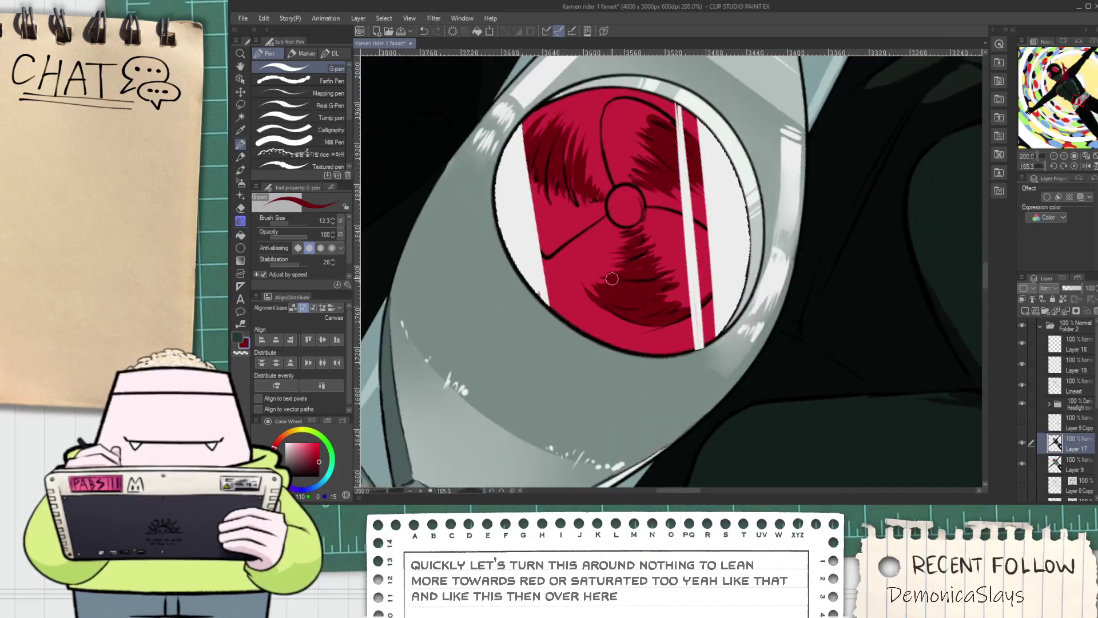
drag(473, 492, 443, 502)
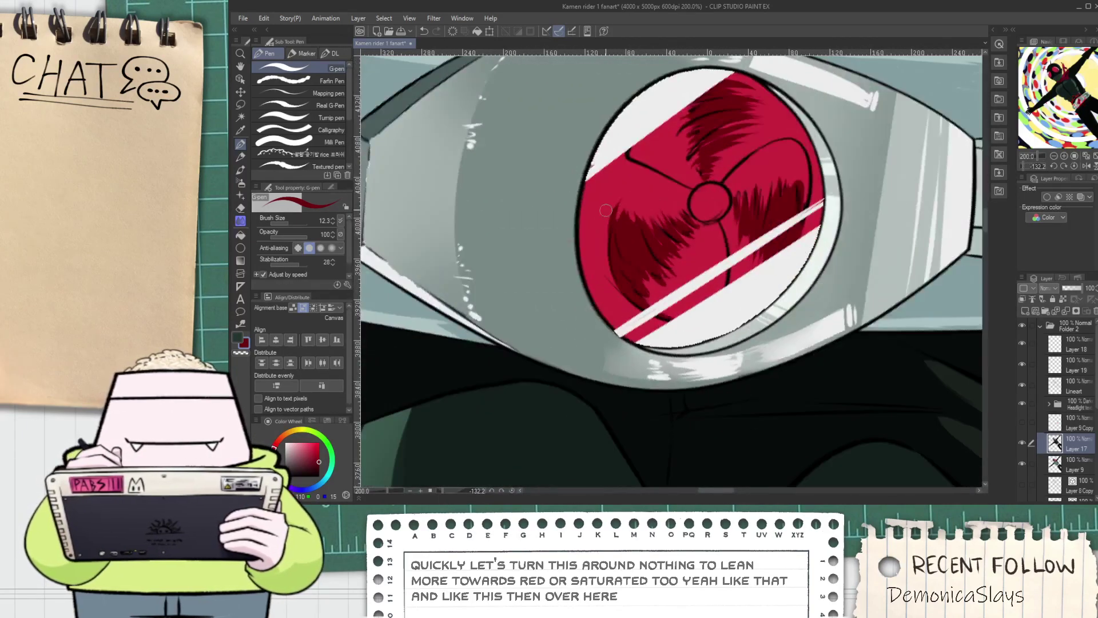
drag(608, 265, 601, 180)
key(ctrl+z)
drag(619, 290, 597, 197)
key(ctrl+z)
drag(619, 290, 599, 206)
key(ctrl+z)
drag(605, 278, 638, 298)
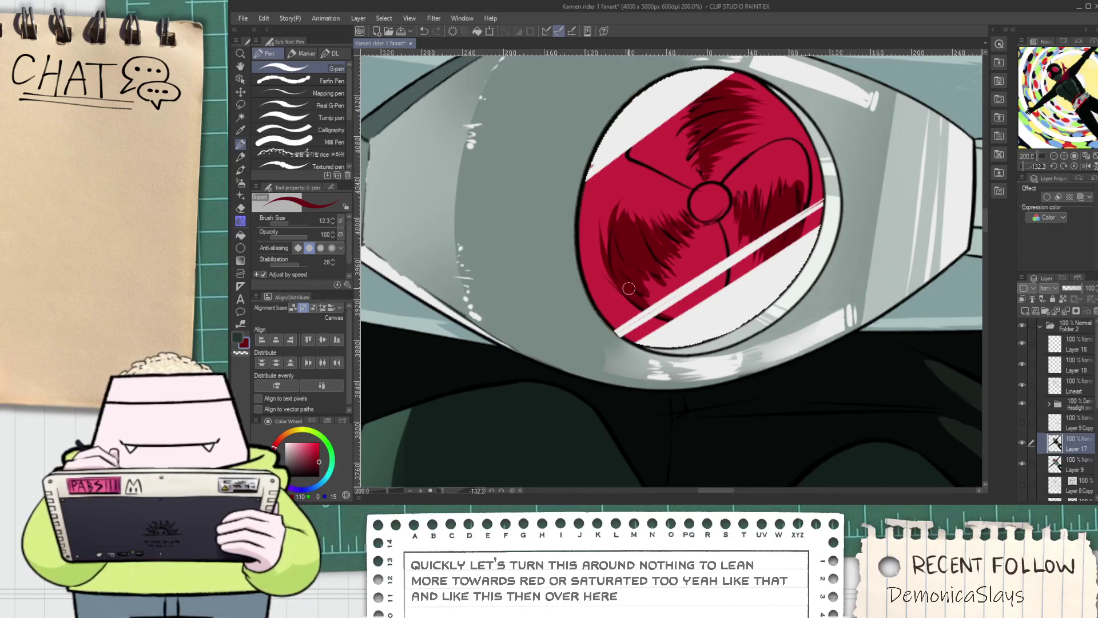
key(ctrl+z)
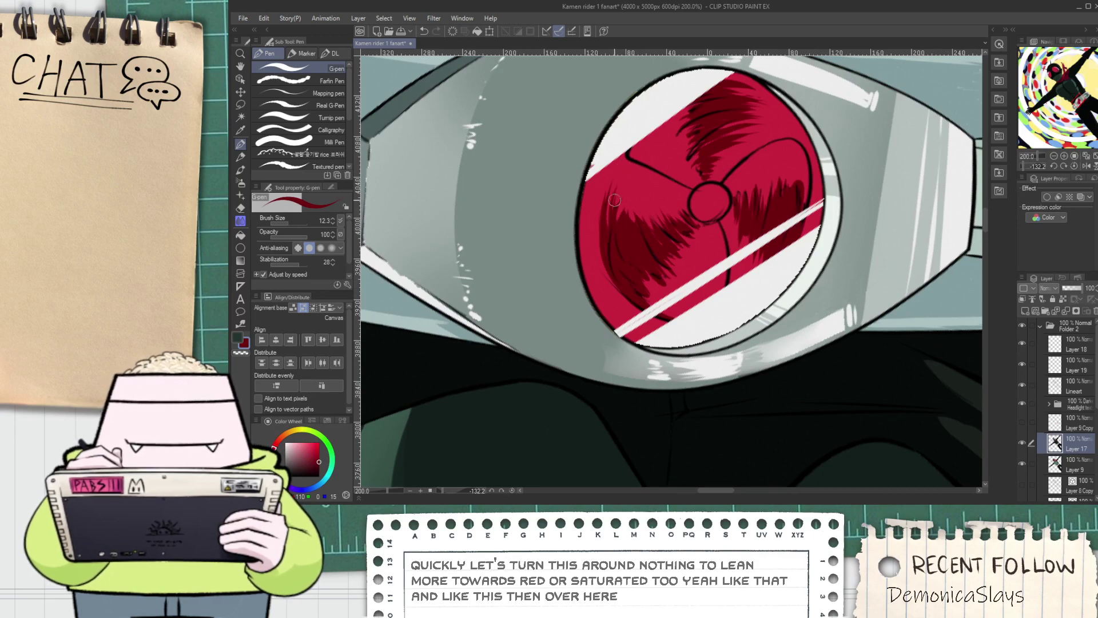
Sample the disc's red, choose a brighter red from it, and paint highlights on the hub and along the adjoining blade line
scroll(641, 214, down, 4)
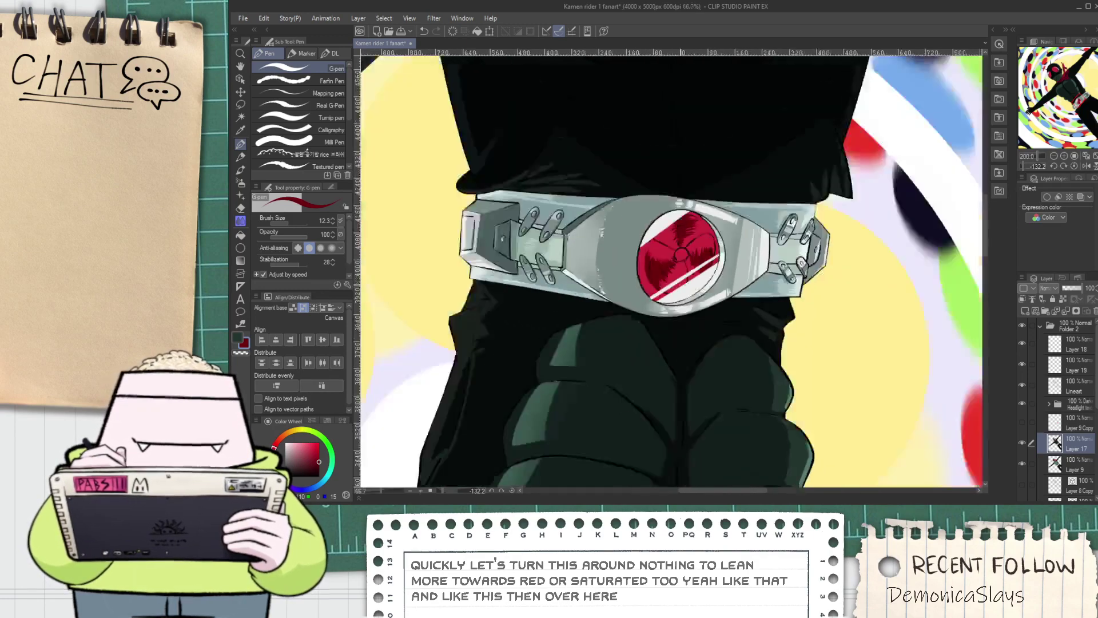
scroll(679, 265, up, 3)
scroll(679, 265, up, 3)
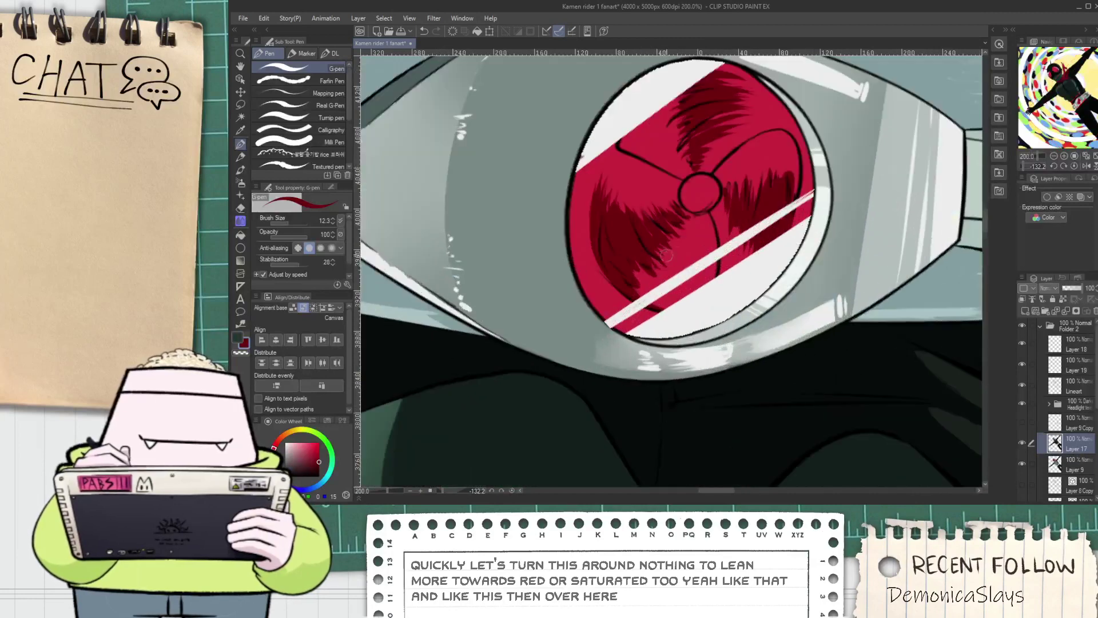
alt+click(697, 234)
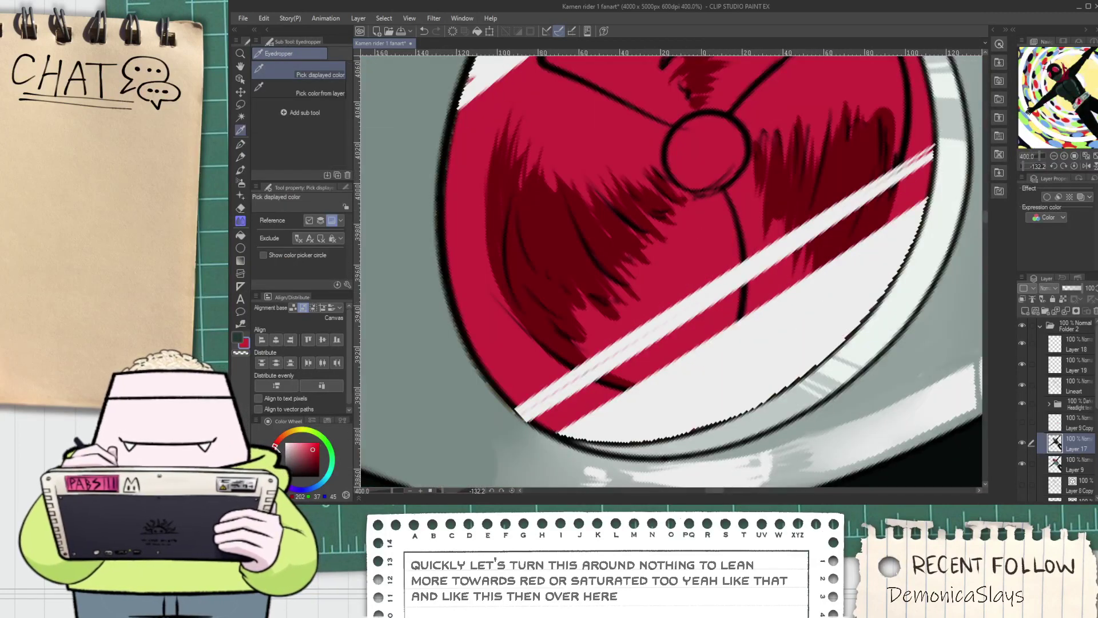
drag(311, 445, 309, 444)
key(p)
mouse_move(714, 196)
mouse_down()
mouse_move(728, 230)
mouse_move(703, 337)
mouse_up()
drag(685, 193, 699, 187)
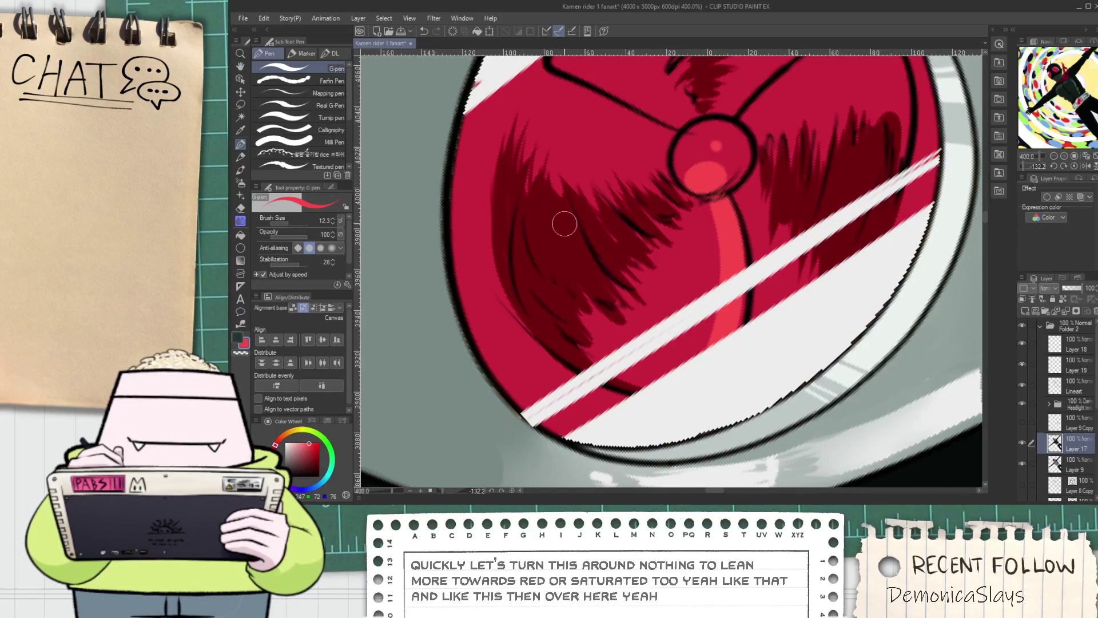
Hatch bright red highlights along the hub-to-rim edges of the dark shading on the second and third blades
mouse_move(562, 351)
mouse_down()
mouse_move(615, 364)
mouse_move(607, 320)
mouse_move(641, 344)
mouse_move(636, 291)
mouse_move(668, 212)
mouse_move(703, 193)
mouse_up()
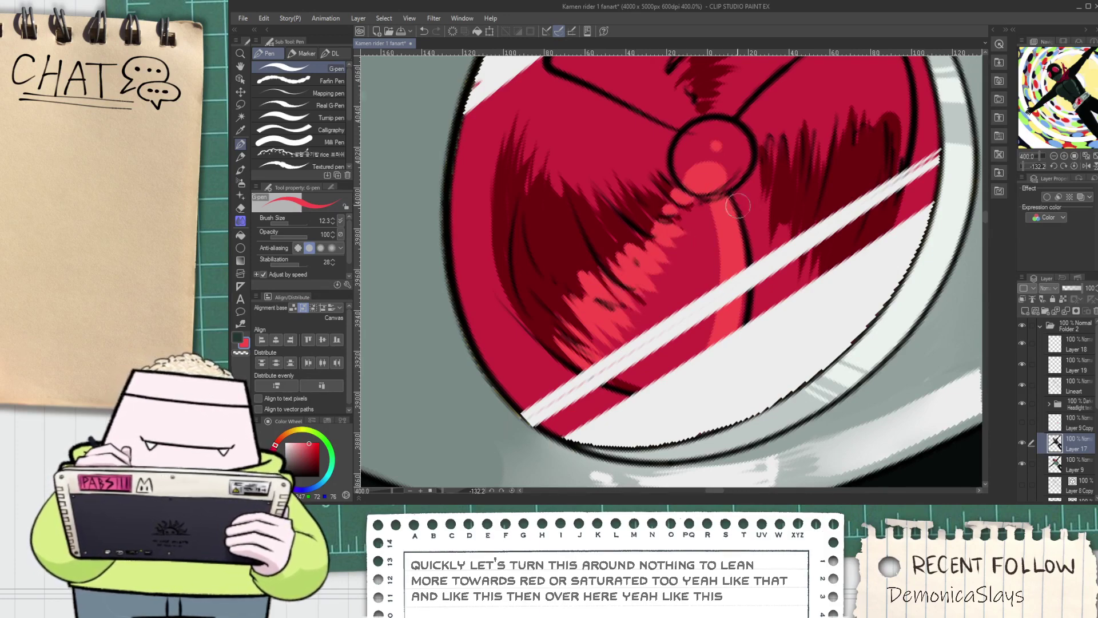
scroll(737, 205, down, 2)
scroll(776, 183, up, 3)
mouse_move(734, 145)
mouse_down()
mouse_move(754, 171)
mouse_move(775, 166)
mouse_move(791, 124)
mouse_up()
mouse_move(807, 144)
mouse_down()
mouse_move(829, 188)
mouse_move(846, 143)
mouse_move(864, 156)
mouse_move(852, 176)
mouse_move(720, 187)
mouse_up()
key(space)
mouse_move(739, 120)
mouse_down()
mouse_move(664, 227)
mouse_move(708, 179)
mouse_up()
key(ctrl+z)
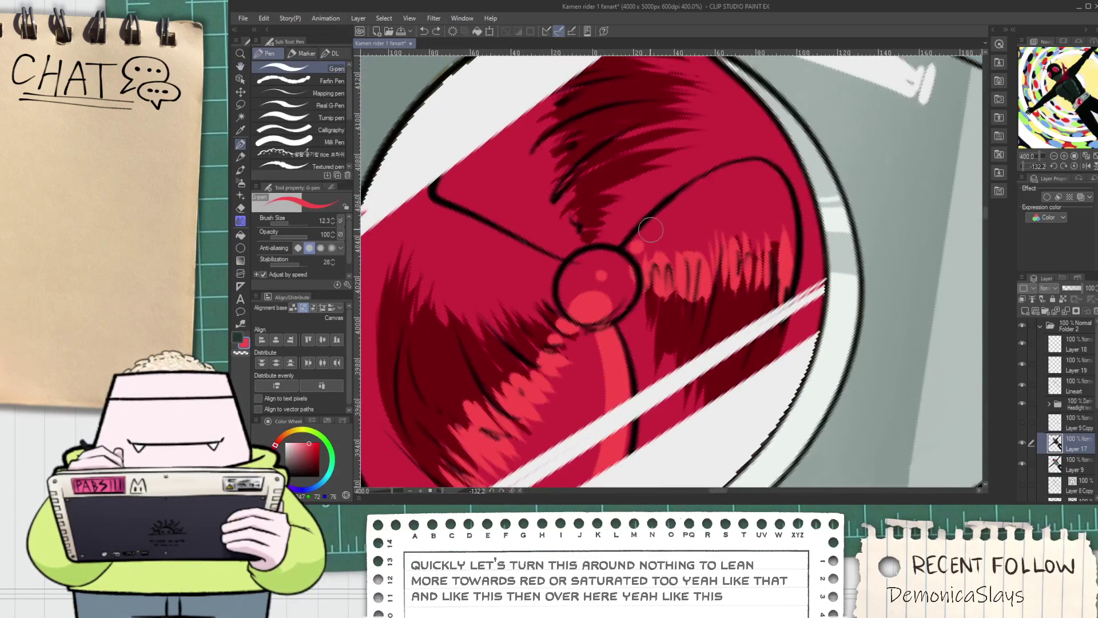
Paint a bright red highlight band inside the third blade's curved outline, from the hub to the rounded tip
drag(635, 247, 759, 178)
mouse_move(689, 200)
mouse_down()
mouse_move(740, 166)
mouse_move(767, 164)
mouse_up()
key(ctrl+z)
mouse_move(678, 202)
mouse_down()
mouse_move(766, 182)
mouse_move(745, 171)
mouse_move(771, 173)
mouse_move(740, 181)
mouse_move(776, 170)
mouse_up()
key(ctrl+z)
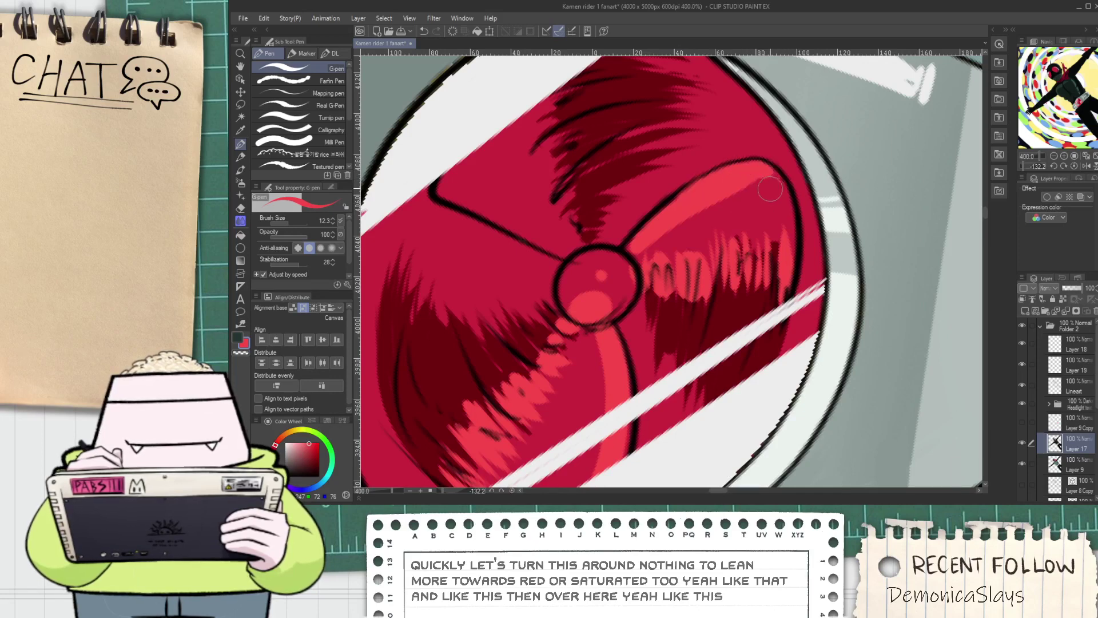
Add bright red highlights to the blade beside the wide reflection, along its outline and across the dark hatching
scroll(618, 297, up, 3)
mouse_move(468, 280)
mouse_down()
mouse_move(587, 357)
mouse_move(606, 352)
mouse_move(619, 322)
mouse_move(604, 338)
mouse_move(614, 340)
mouse_move(592, 330)
mouse_move(607, 318)
mouse_move(586, 310)
mouse_move(618, 269)
mouse_move(577, 263)
mouse_move(614, 209)
mouse_move(577, 220)
mouse_up()
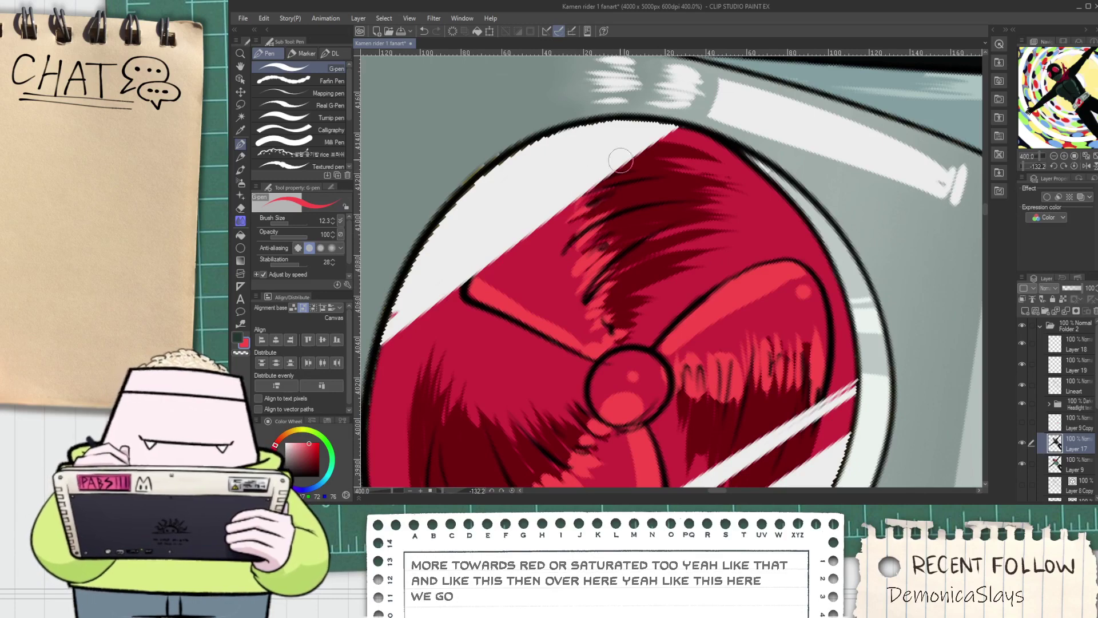
scroll(635, 283, down, 8)
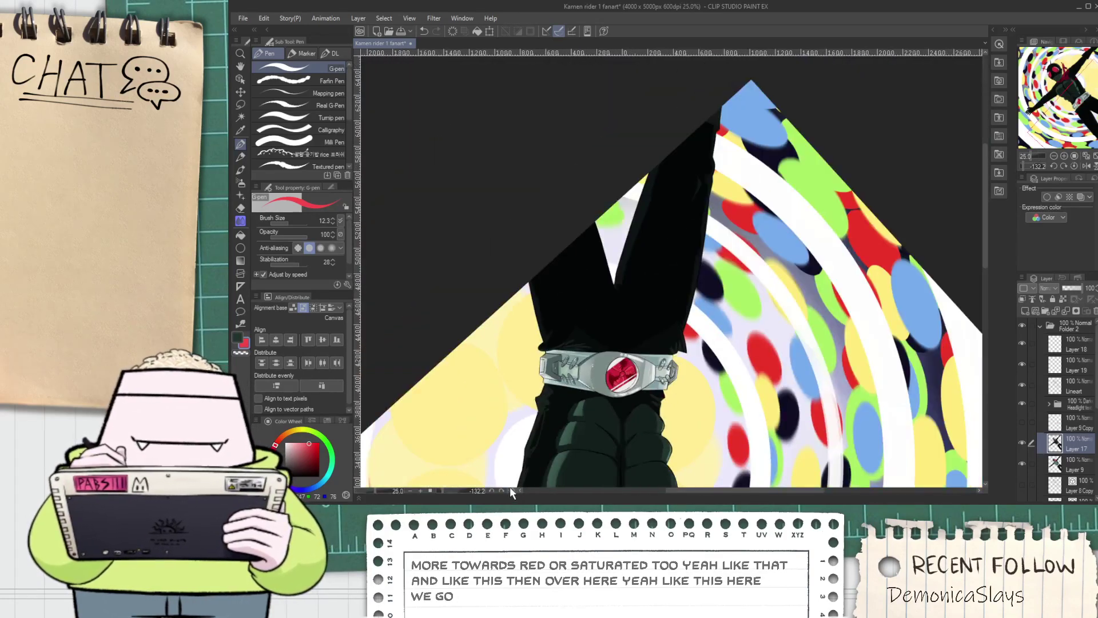
Reset the canvas rotation to 0 and review the whole Kamen Rider illustration down to the belt
click(511, 491)
key(space)
scroll(618, 354, down, 3)
drag(578, 206, 586, 342)
scroll(585, 342, up, 2)
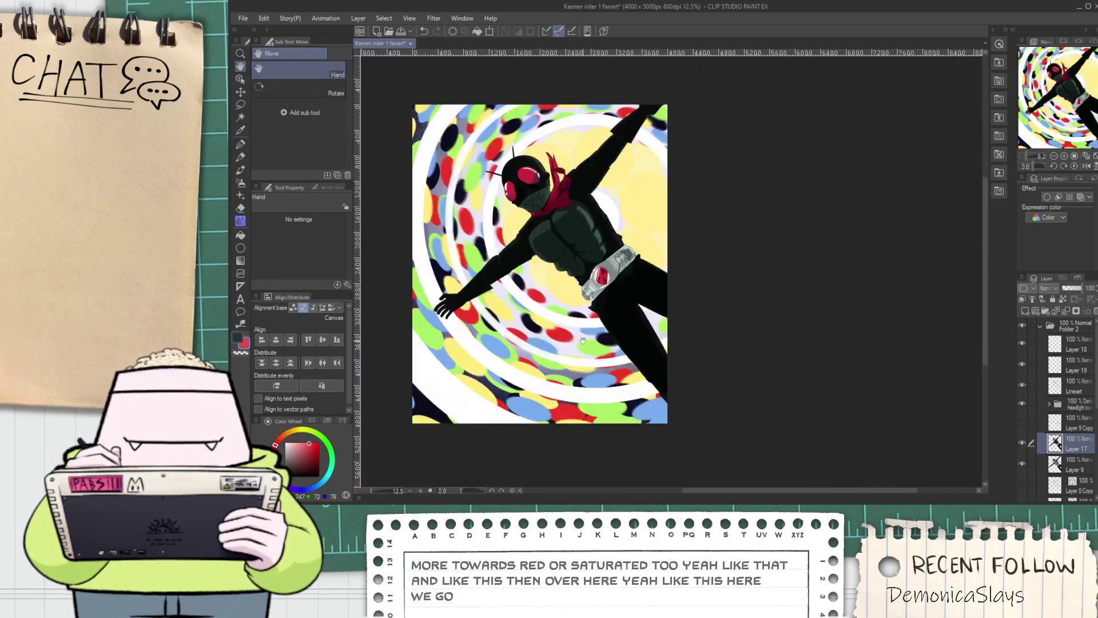
scroll(586, 342, up, 2)
scroll(598, 210, down, 2)
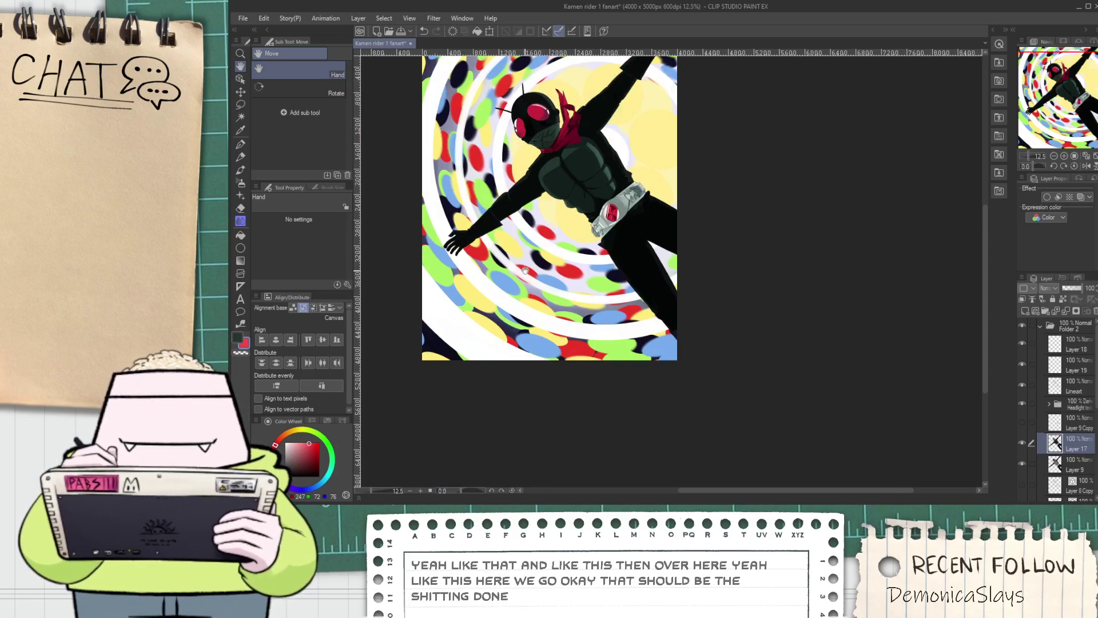
drag(524, 263, 547, 343)
scroll(553, 355, up, 3)
Sample the red of the belt's turbine and change the drawing colour to a more saturated red, RGB 232, 16, 47
key(alt)
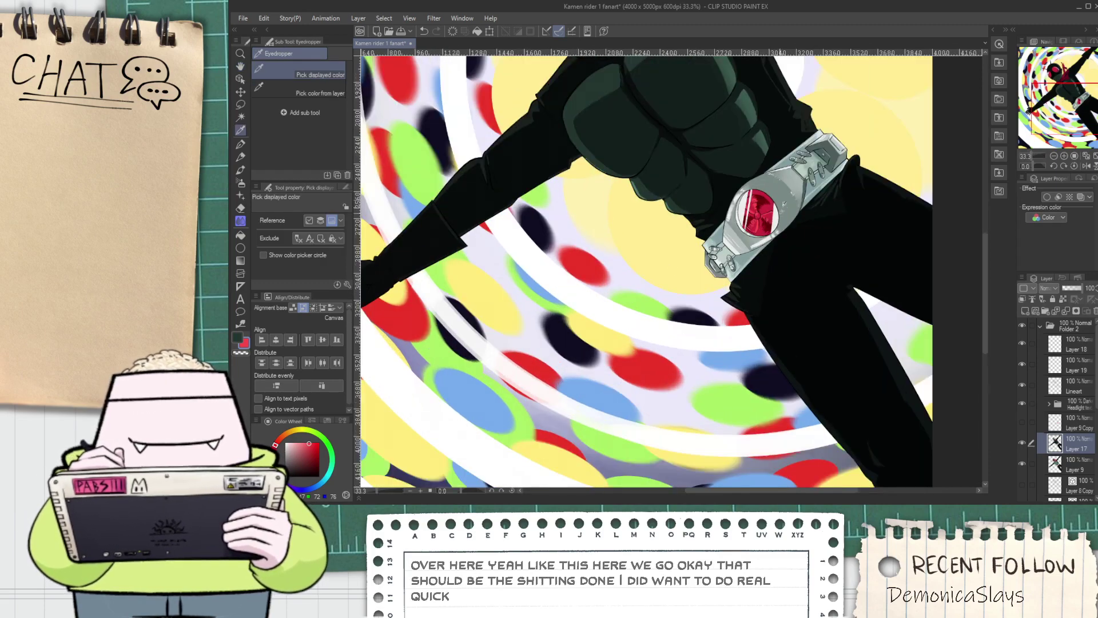
scroll(785, 209, up, 6)
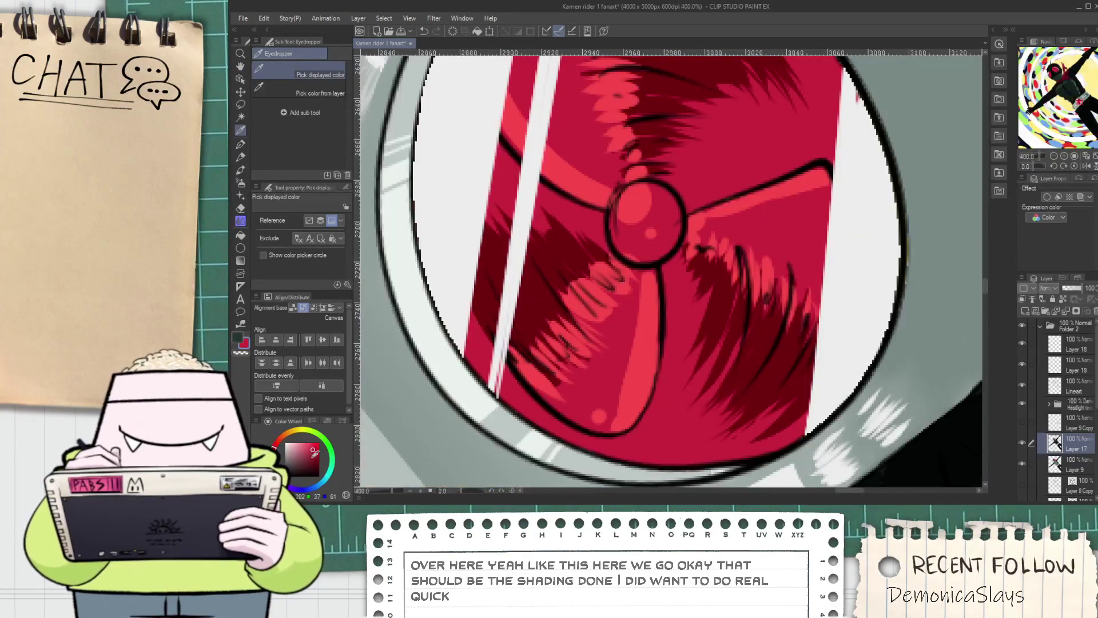
click(317, 444)
scroll(452, 433, down, 3)
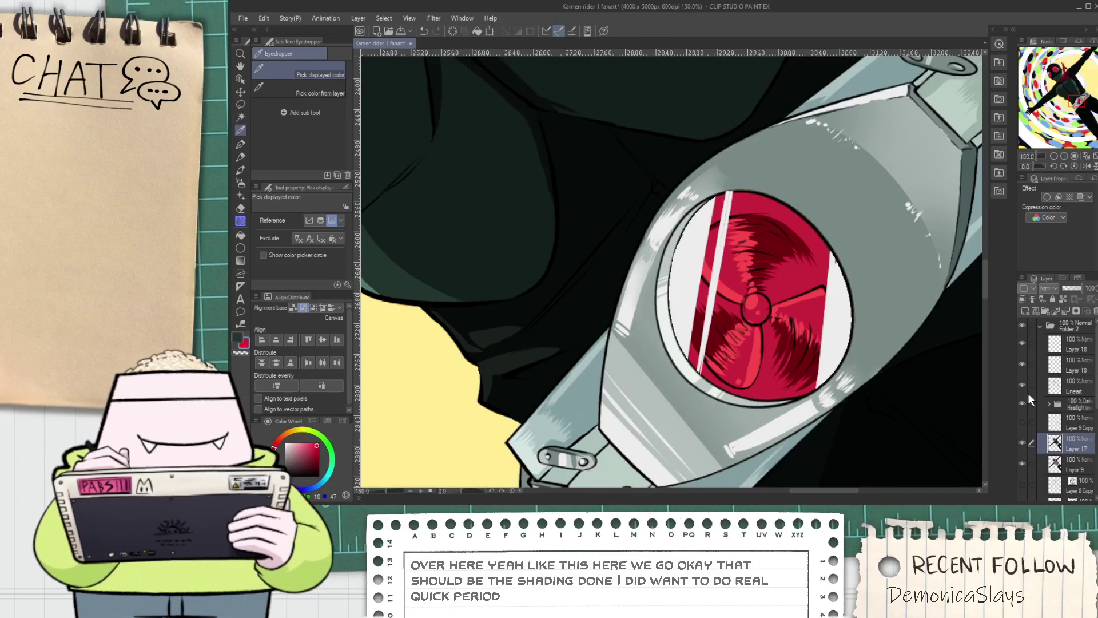
Select the empty layer directly above the Lineart layer as the active drawing layer
click(1057, 425)
key(ctrl+minus)
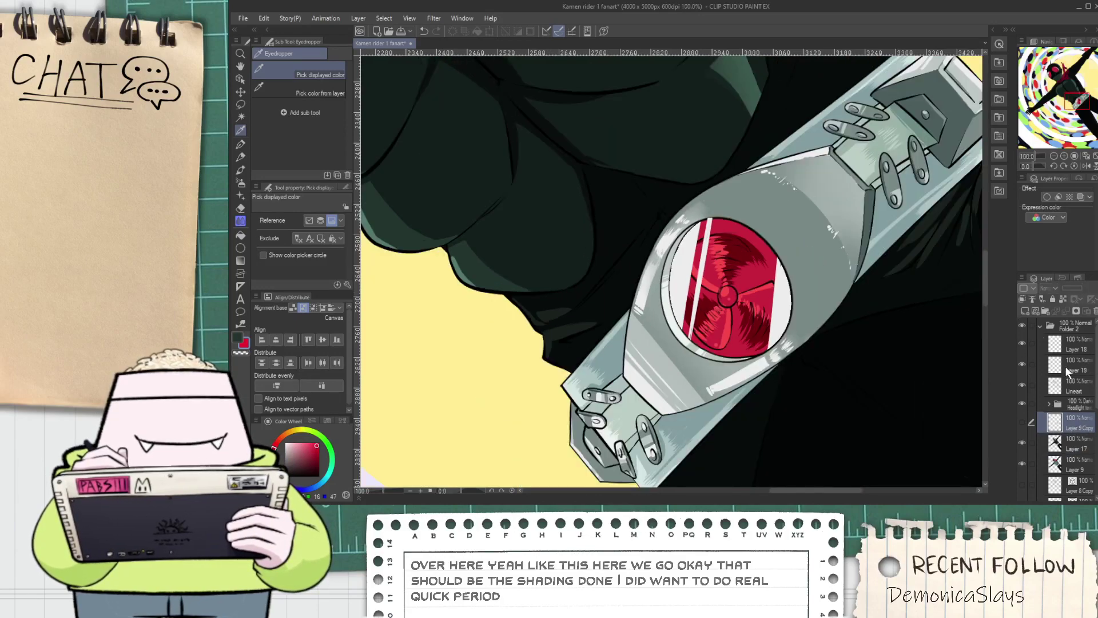
key(ctrl+minus)
key(ctrl+minus)
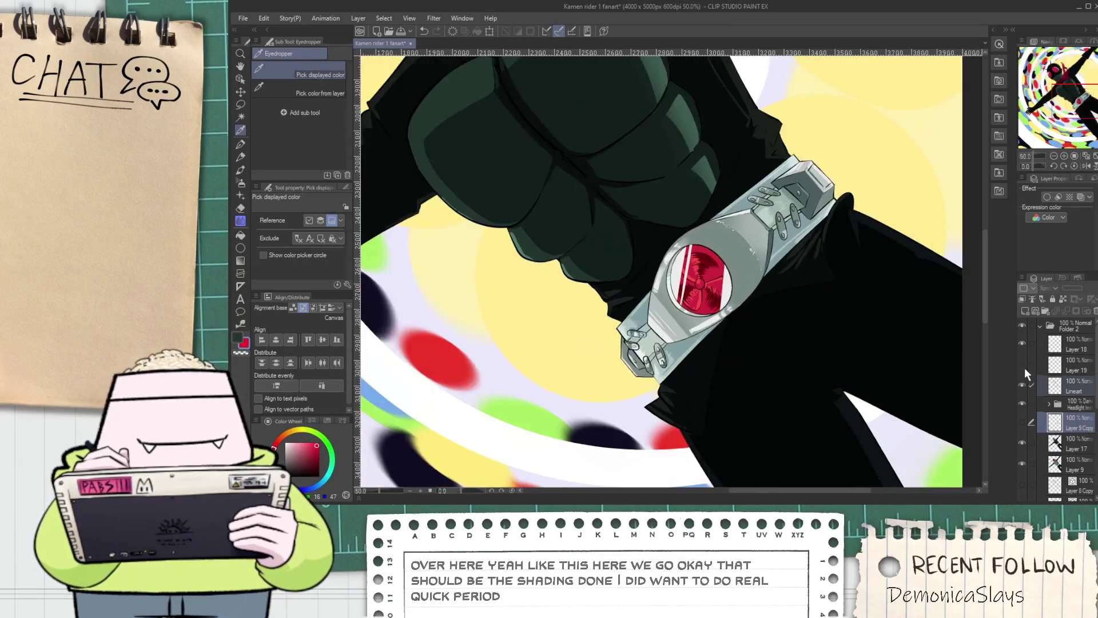
key(ctrl+minus)
key(ctrl+minus)
click(1065, 367)
key(ctrl+minus)
key(ctrl+minus)
key(ctrl+minus)
key(ctrl+minus)
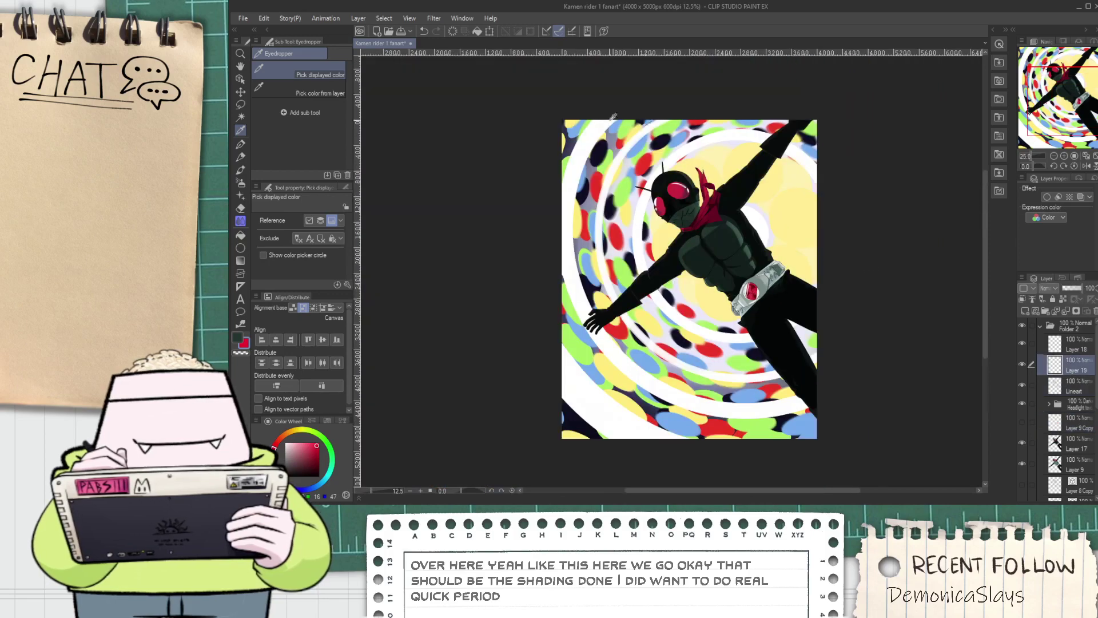
Place a radial line special ruler centred on the red turbine in the belt
key(space)
key(ctrl+plus)
key(ctrl+plus)
drag(721, 244, 665, 363)
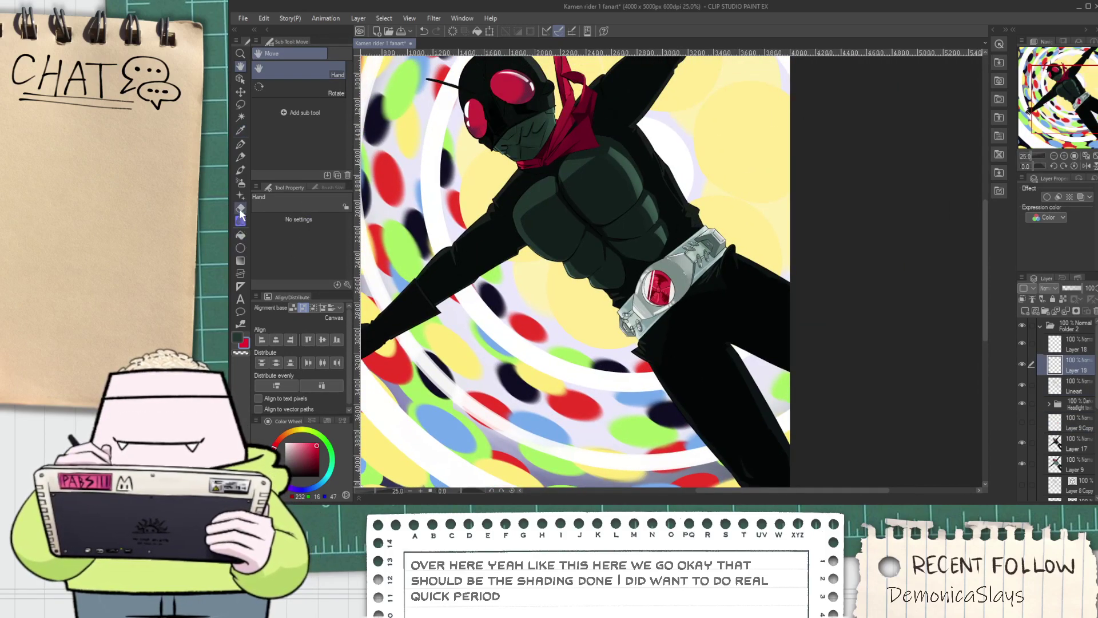
click(241, 172)
click(241, 184)
click(240, 248)
click(241, 261)
click(240, 286)
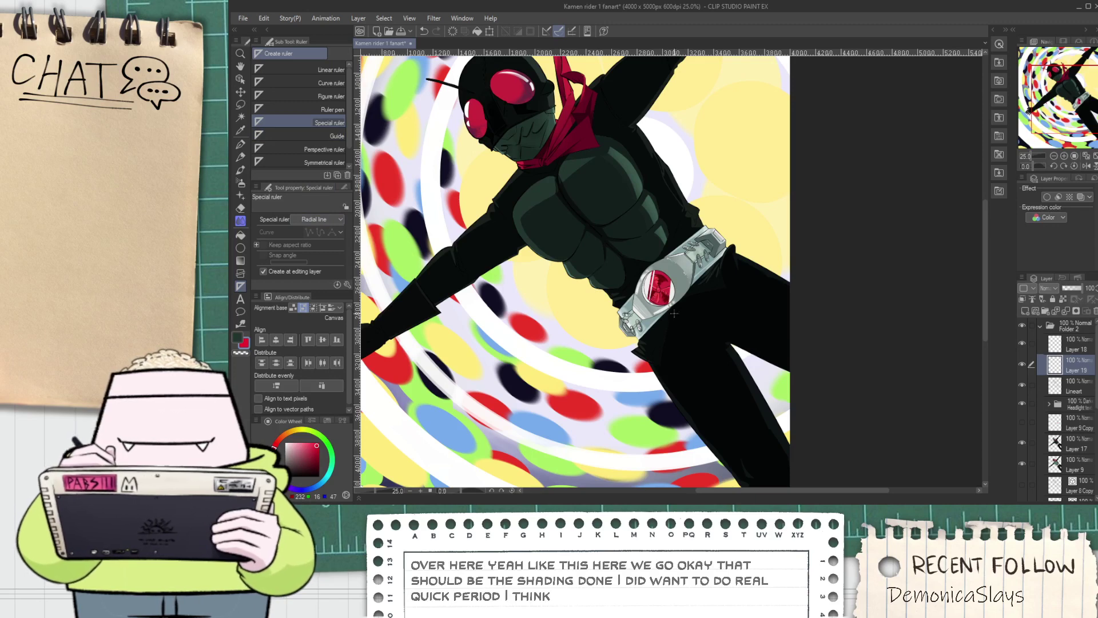
click(661, 288)
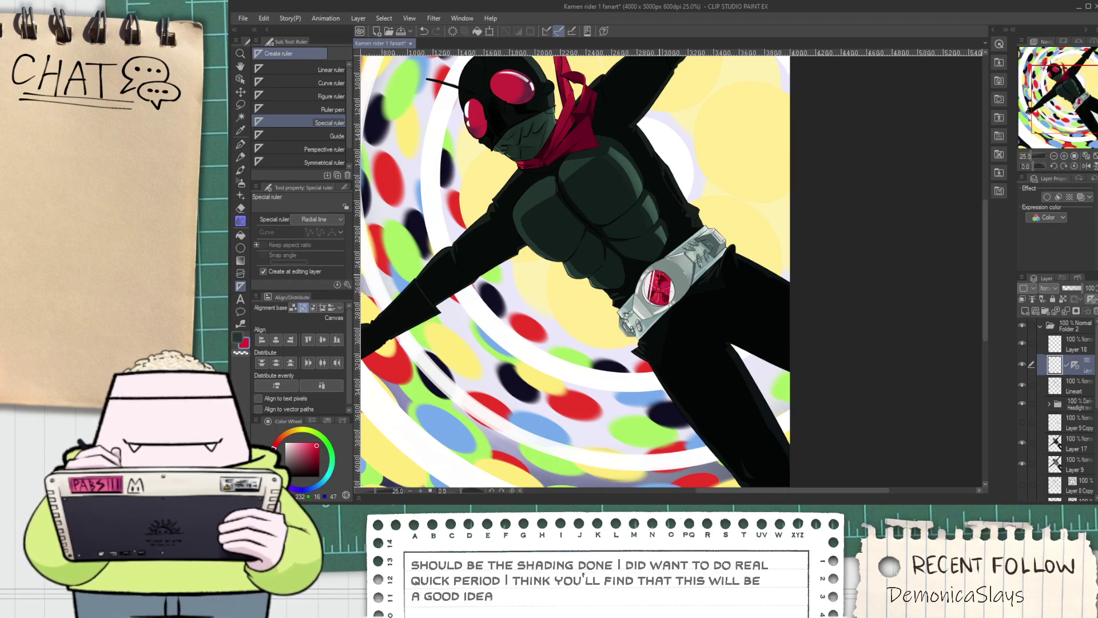
Choose the G-pen and paste a duplicate of the layer that holds the radial ruler
key(p)
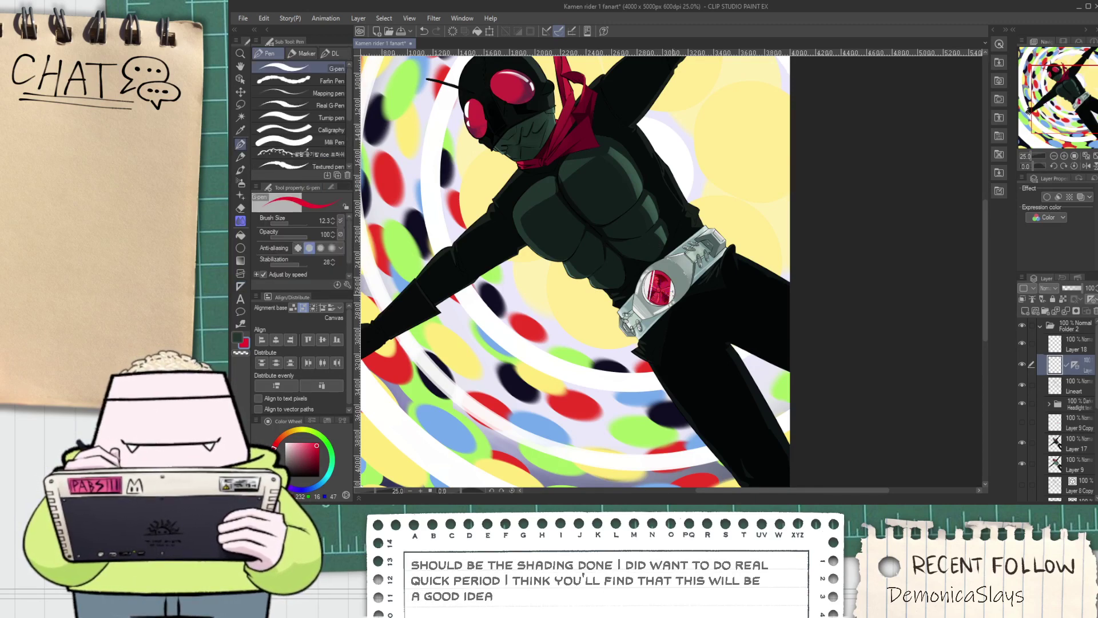
scroll(669, 249, down, 6)
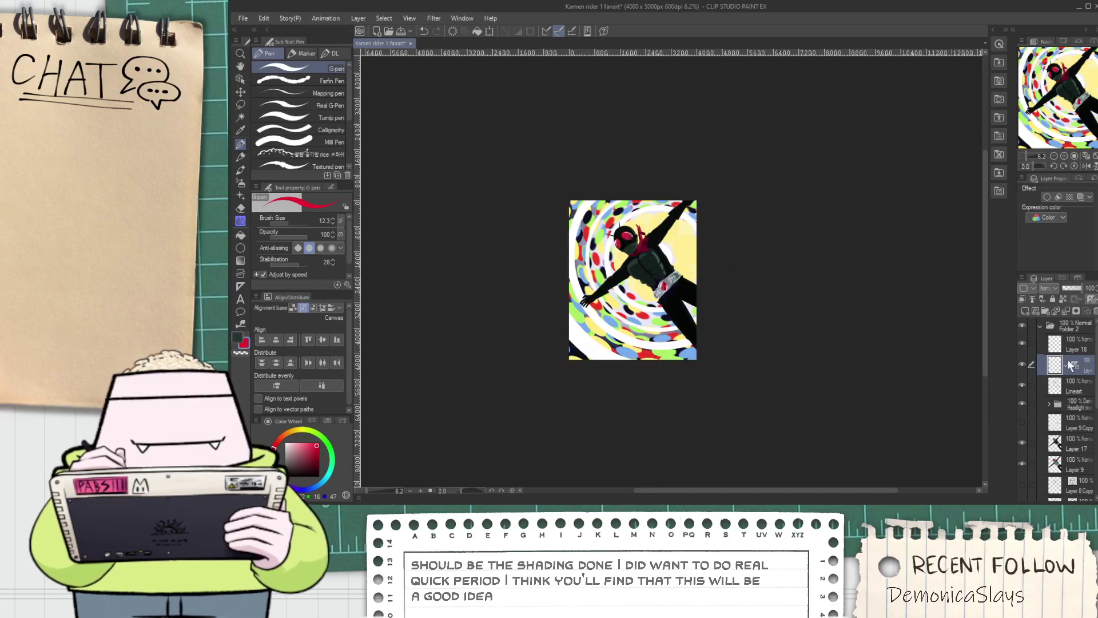
scroll(679, 359, up, 6)
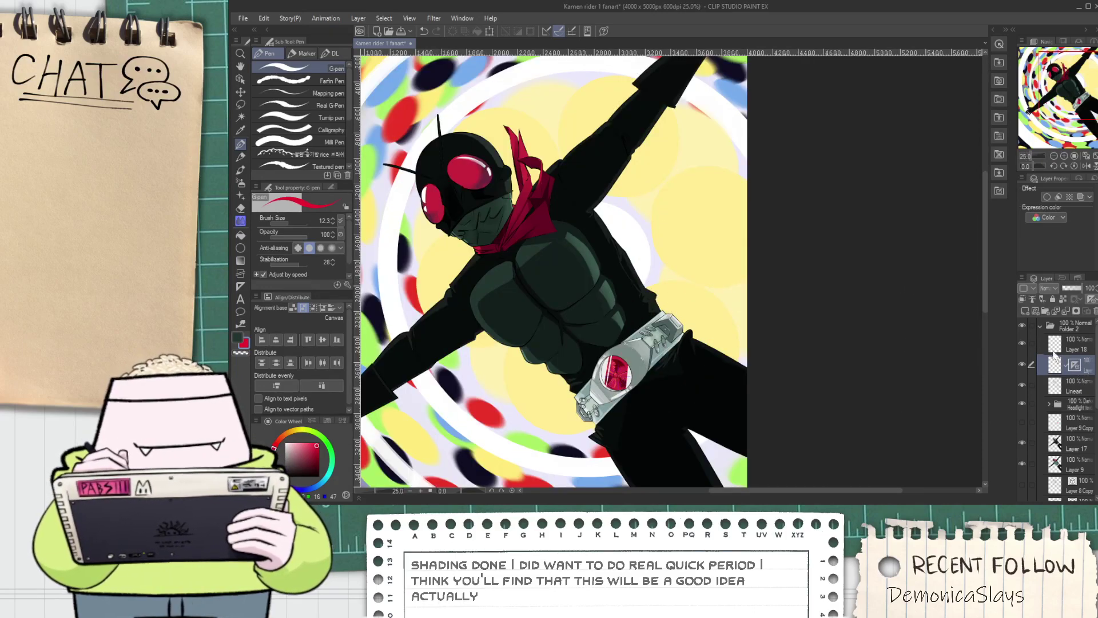
key(ctrl+v)
scroll(622, 308, down, 3)
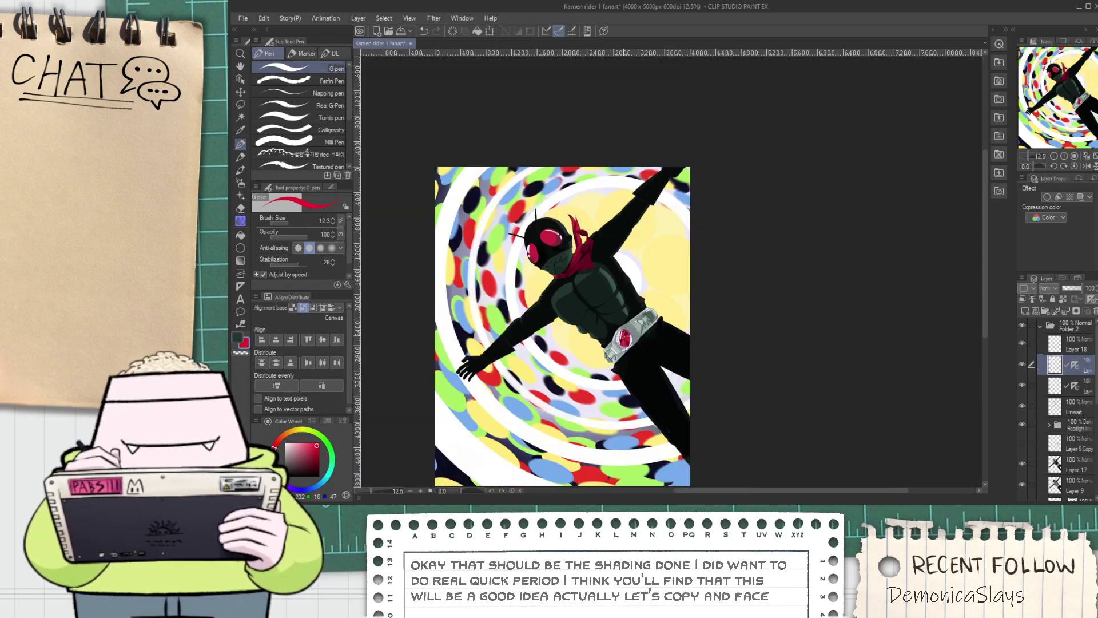
key(ctrl+z)
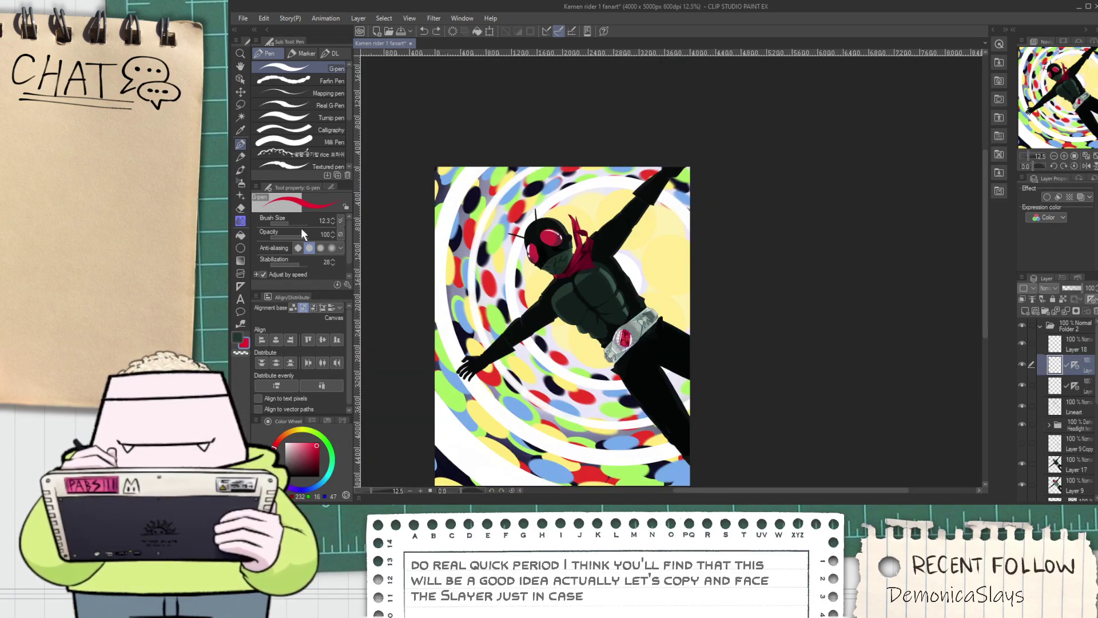
Set the G-pen brush size to 168.2 and test a ray from the belt's turbine
drag(290, 222, 298, 223)
scroll(621, 325, up, 3)
drag(627, 350, 614, 167)
key(ctrl+z)
scroll(627, 244, down, 3)
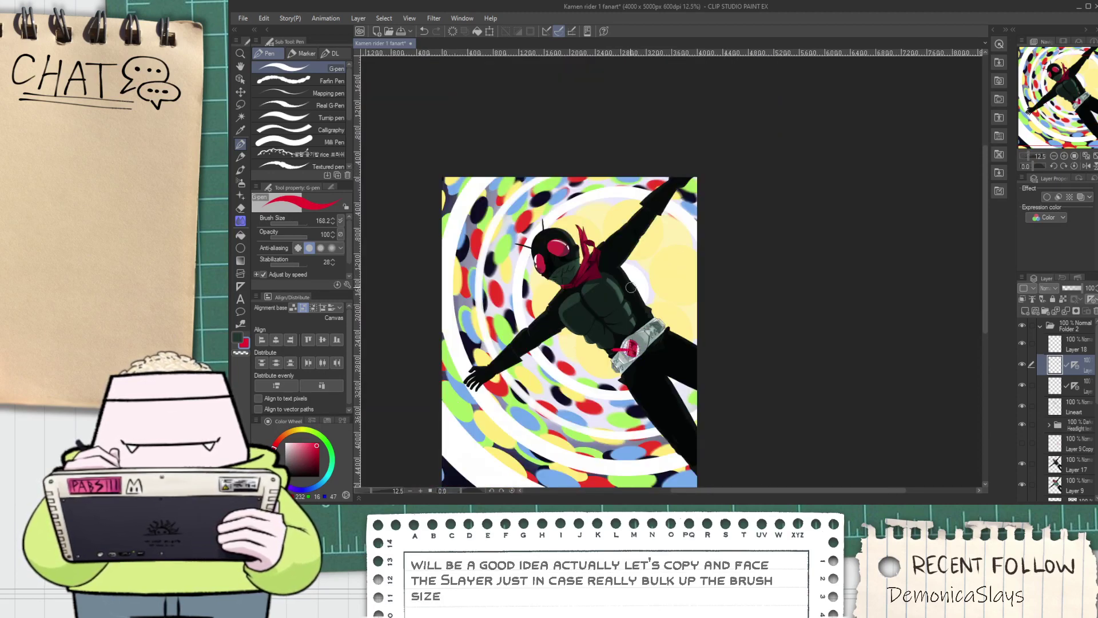
Try red rays fanning from the belt's turbine past the head and out to the canvas's right edge
drag(630, 347, 654, 76)
drag(631, 347, 585, 303)
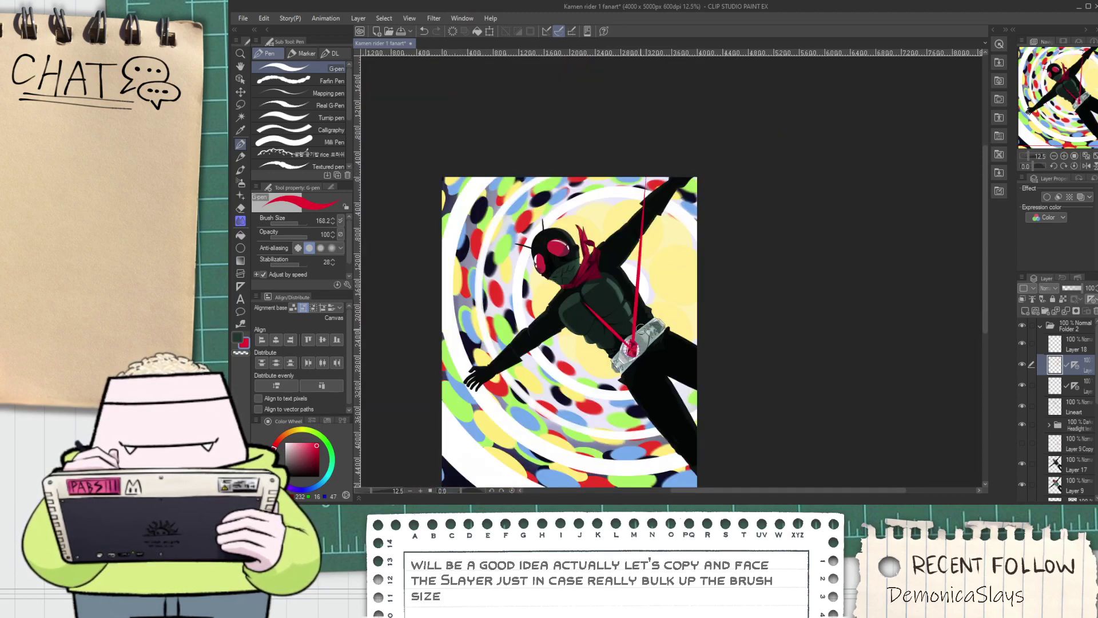
key(ctrl+z)
drag(632, 346, 560, 100)
drag(590, 181, 604, 249)
key(ctrl+z)
drag(592, 162, 620, 292)
drag(641, 348, 817, 317)
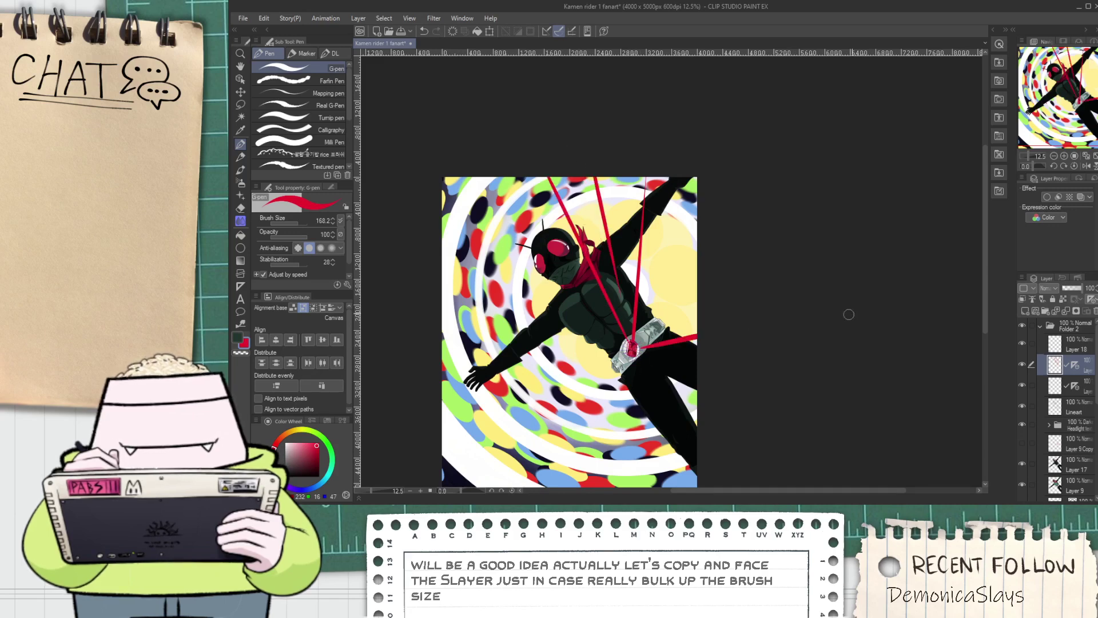
key(ctrl+z)
drag(634, 348, 718, 326)
key(ctrl+z)
key(ctrl+z)
drag(644, 338, 747, 248)
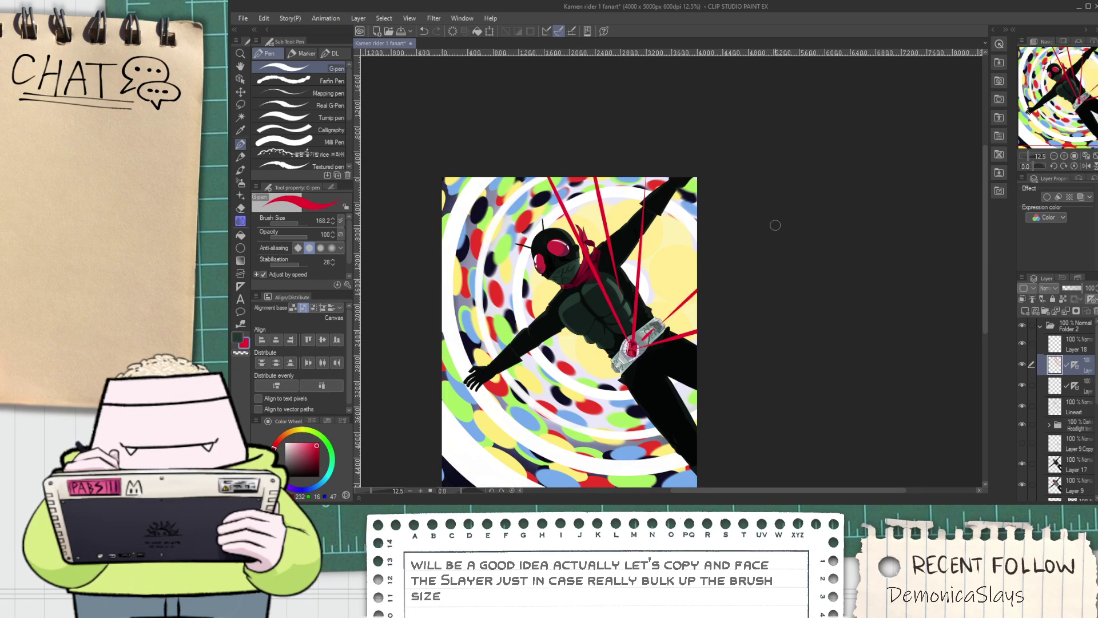
drag(654, 315, 706, 234)
key(ctrl+z)
key(ctrl+z)
key(ctrl+z)
key(ctrl+z)
key(ctrl+z)
key(ctrl+z)
Draw tapered red rays from the belt's turbine across the lowered arm to the canvas's left edge and down to its bottom edge
drag(631, 349, 496, 331)
drag(631, 350, 509, 396)
key(ctrl+z)
drag(630, 347, 443, 364)
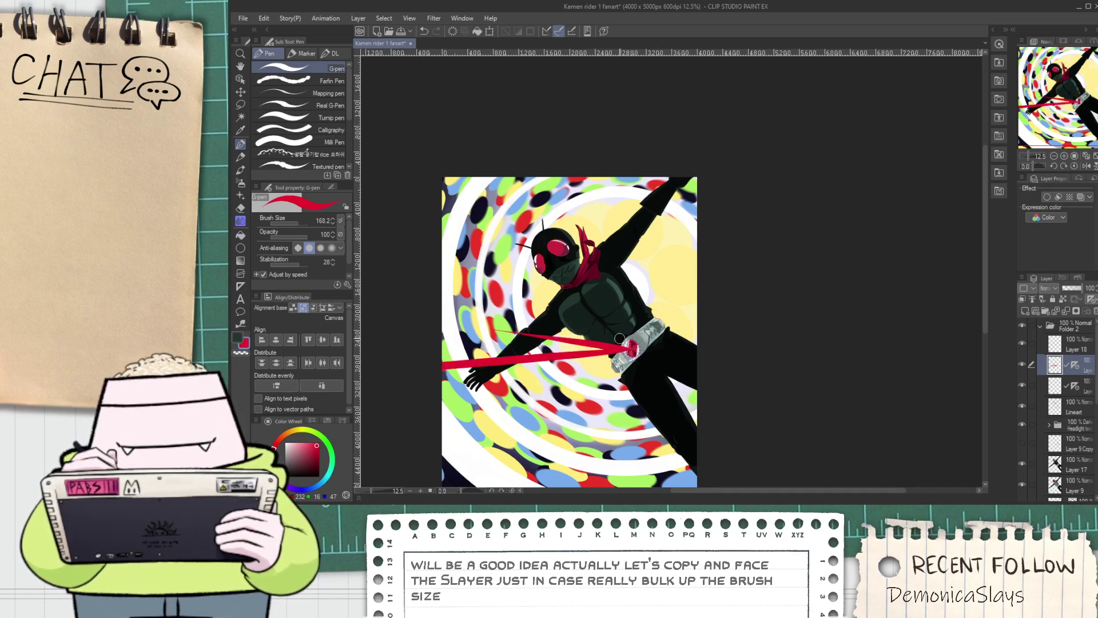
drag(628, 355, 512, 492)
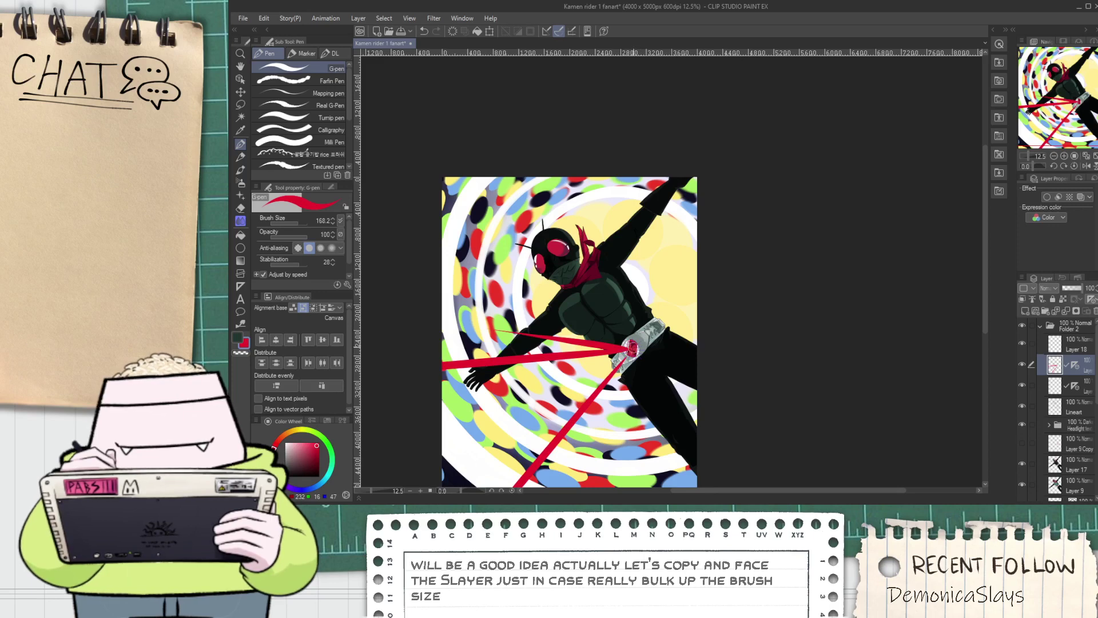
Draw red rays converging on the turbine from the raised arm, the torso, the canvas's upper-left area and its right edge
drag(632, 350, 665, 174)
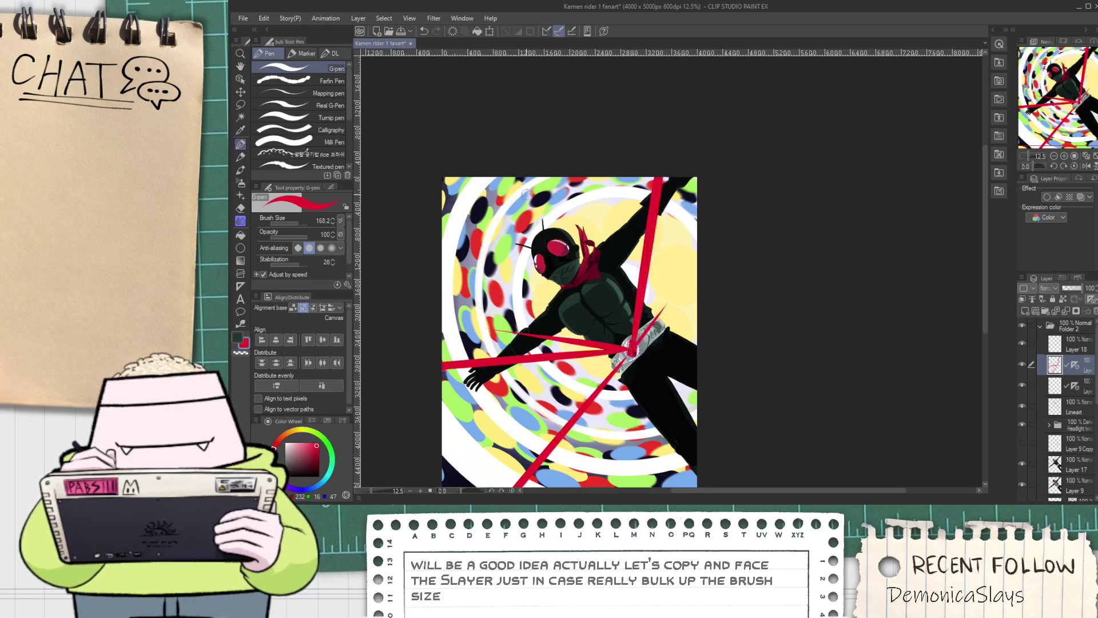
drag(474, 172, 629, 348)
key(ctrl+z)
drag(459, 264, 629, 348)
drag(582, 287, 629, 347)
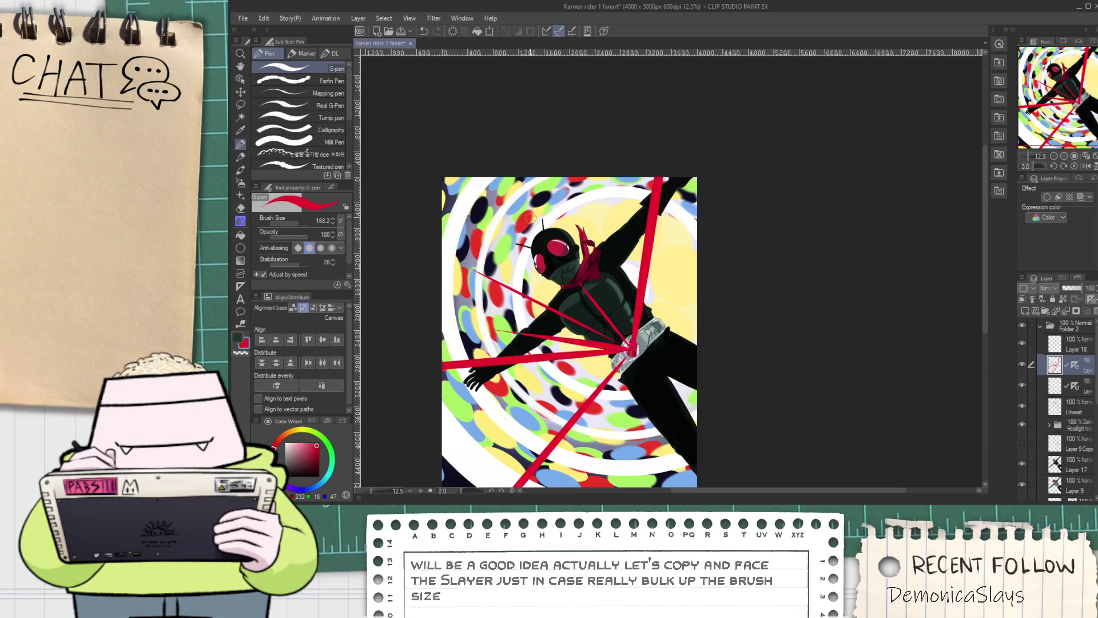
drag(492, 167, 545, 252)
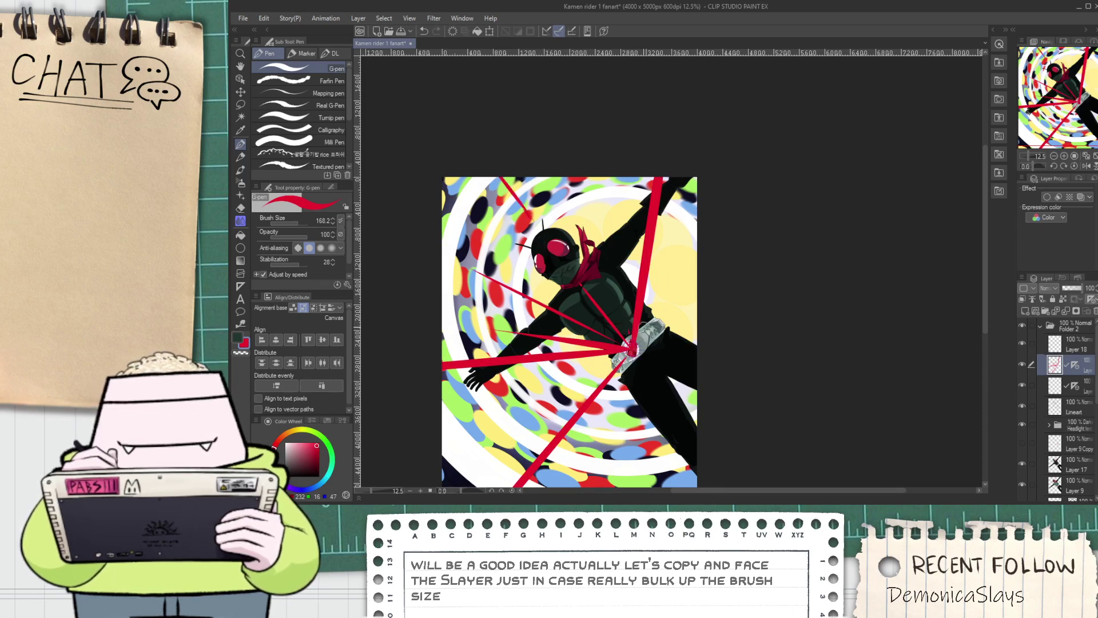
drag(634, 342, 699, 261)
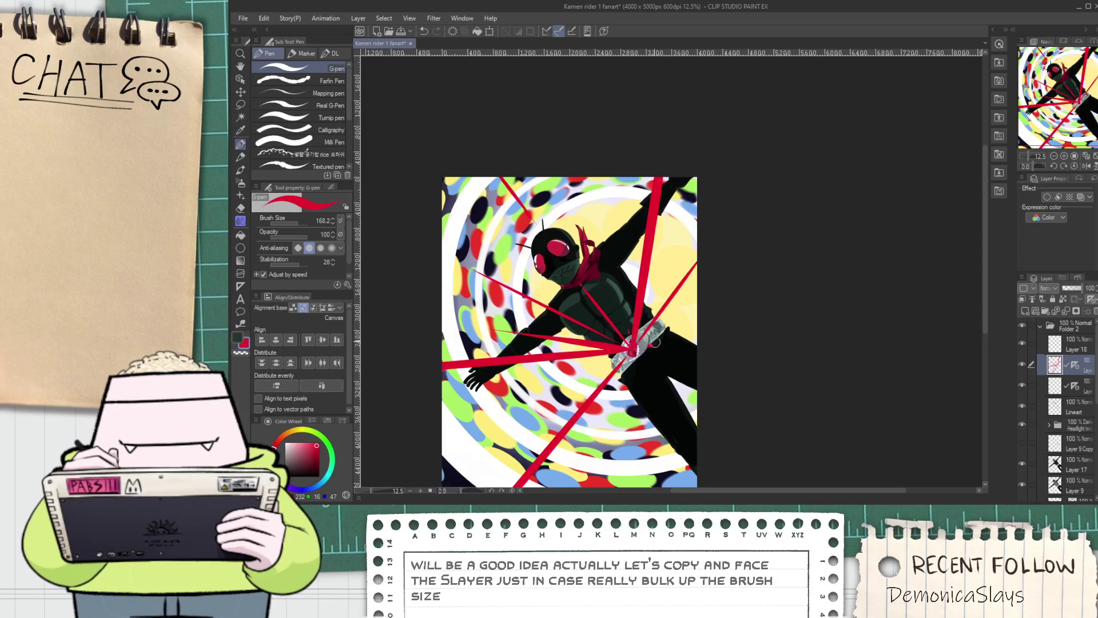
Add short red dashes radiating around the belt's turbine
drag(645, 356, 657, 359)
key(ctrl+z)
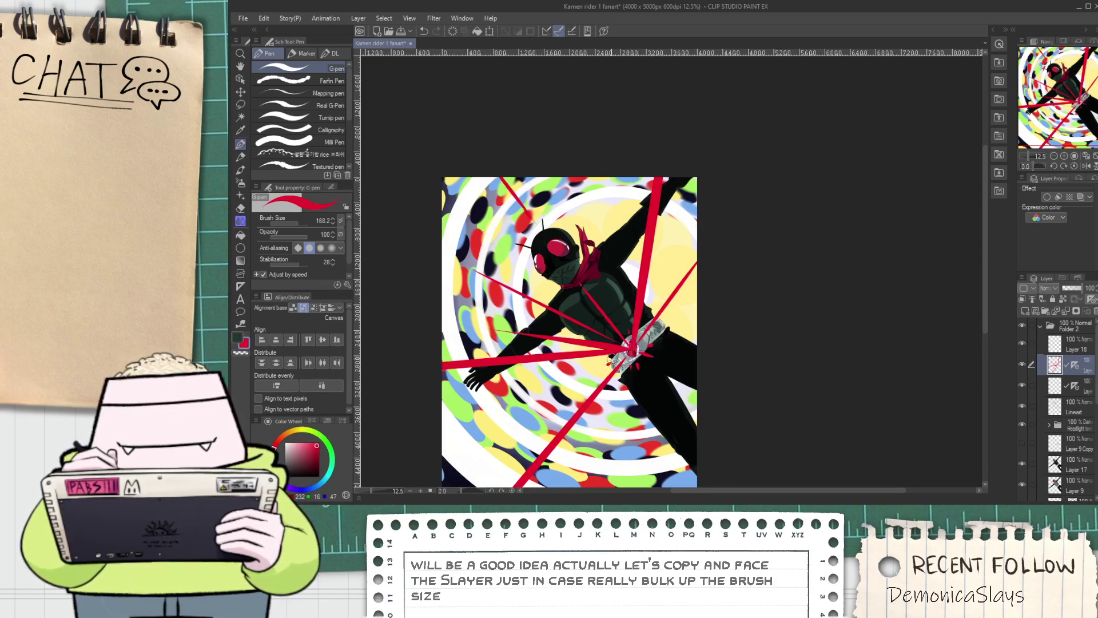
scroll(608, 349, up, 2)
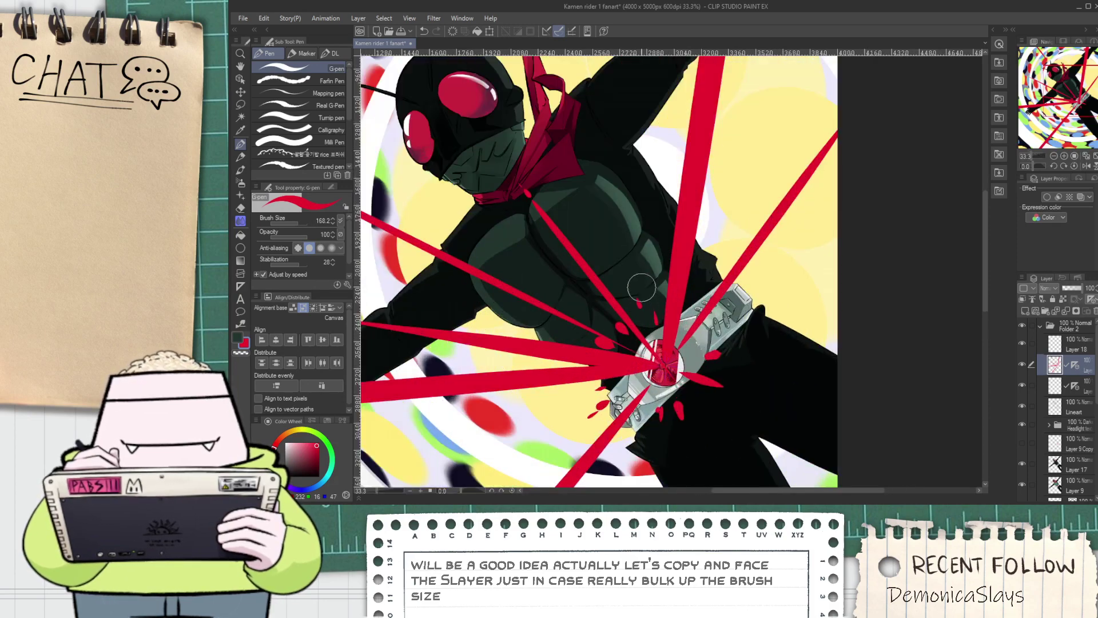
Draw wide red rays from the canvas's bottom edge up to the belt, beside and across the leg
scroll(659, 283, down, 2)
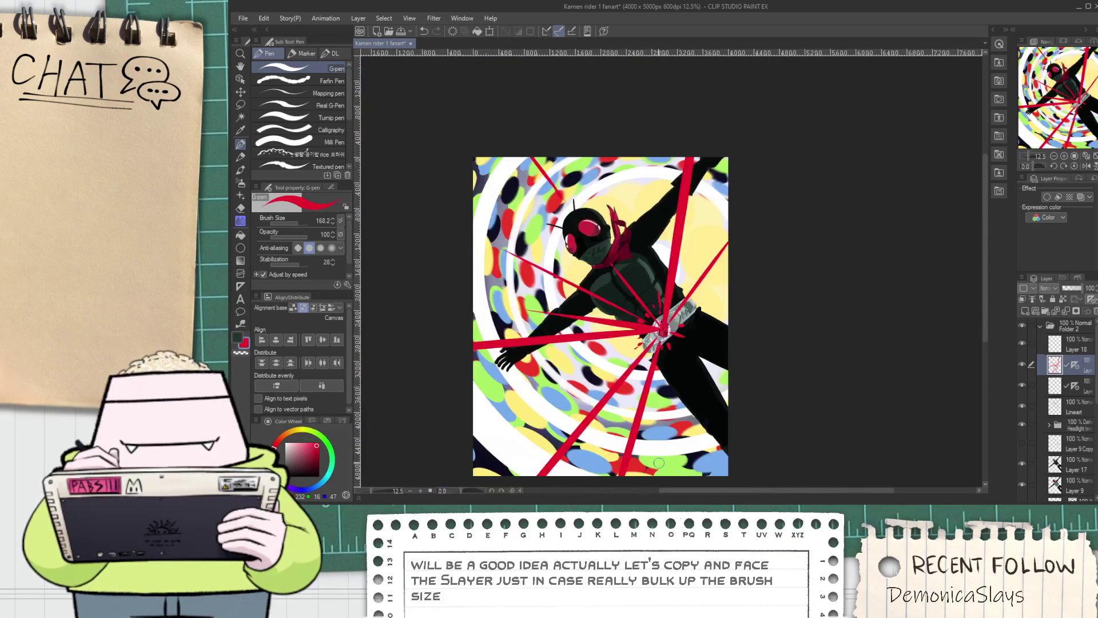
scroll(659, 352, down, 1)
drag(676, 444, 664, 366)
key(ctrl+z)
drag(675, 452, 662, 373)
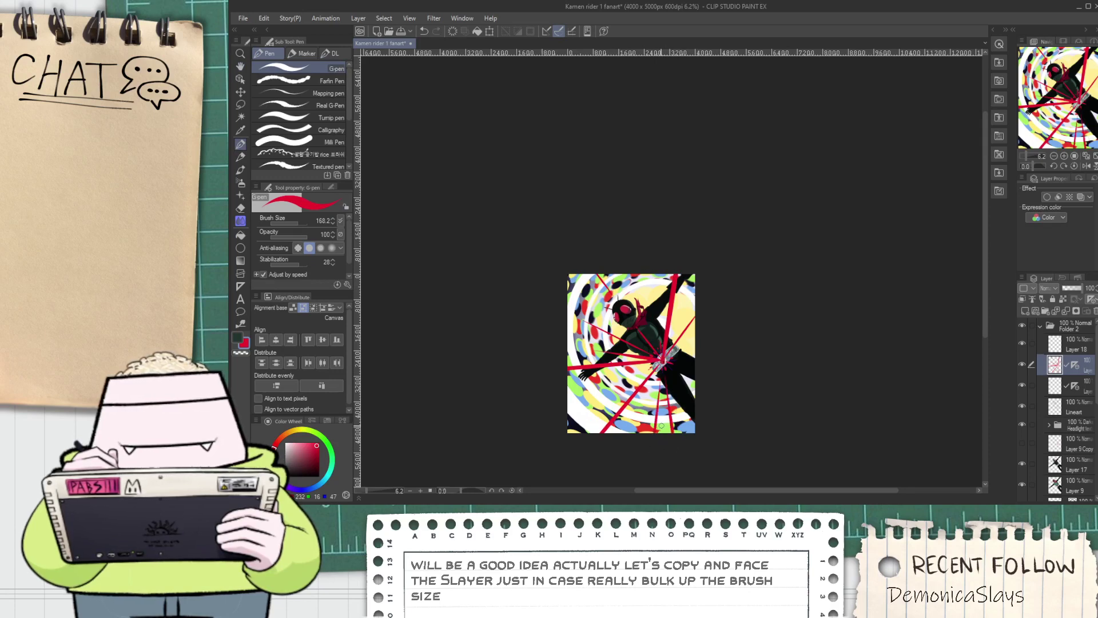
scroll(662, 427, up, 1)
mouse_move(673, 308)
mouse_down()
mouse_move(689, 449)
mouse_move(676, 343)
mouse_up()
key(ctrl+z)
key(ctrl+z)
mouse_move(698, 444)
mouse_down()
mouse_move(675, 311)
mouse_move(673, 328)
mouse_up()
key(ctrl+z)
drag(691, 446, 672, 311)
key(ctrl+z)
drag(691, 445, 670, 314)
mouse_move(652, 431)
mouse_down()
mouse_move(668, 312)
mouse_move(659, 359)
mouse_up()
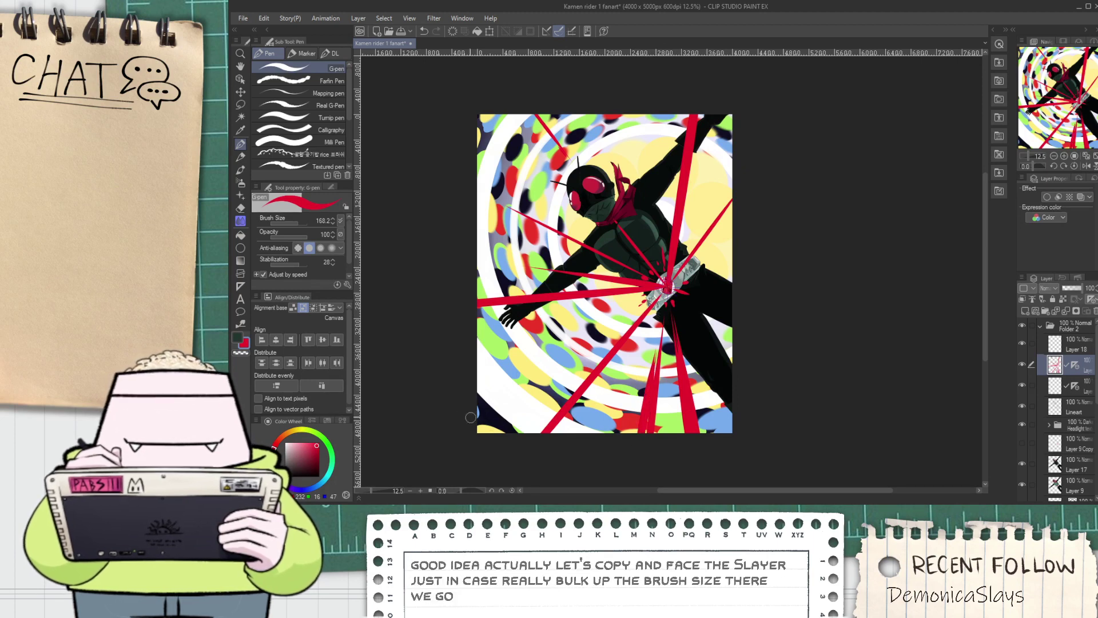
Try a dense cluster of thick red streaks in the canvas's lower-left corner, aimed at the turbine
drag(502, 425, 661, 293)
key(ctrl+z)
drag(476, 433, 633, 312)
key(ctrl+z)
drag(476, 436, 566, 366)
drag(473, 425, 562, 359)
drag(471, 407, 566, 342)
mouse_move(478, 369)
mouse_down()
mouse_move(559, 329)
mouse_move(574, 337)
mouse_up()
mouse_move(481, 440)
mouse_down()
mouse_move(577, 355)
mouse_move(480, 436)
mouse_up()
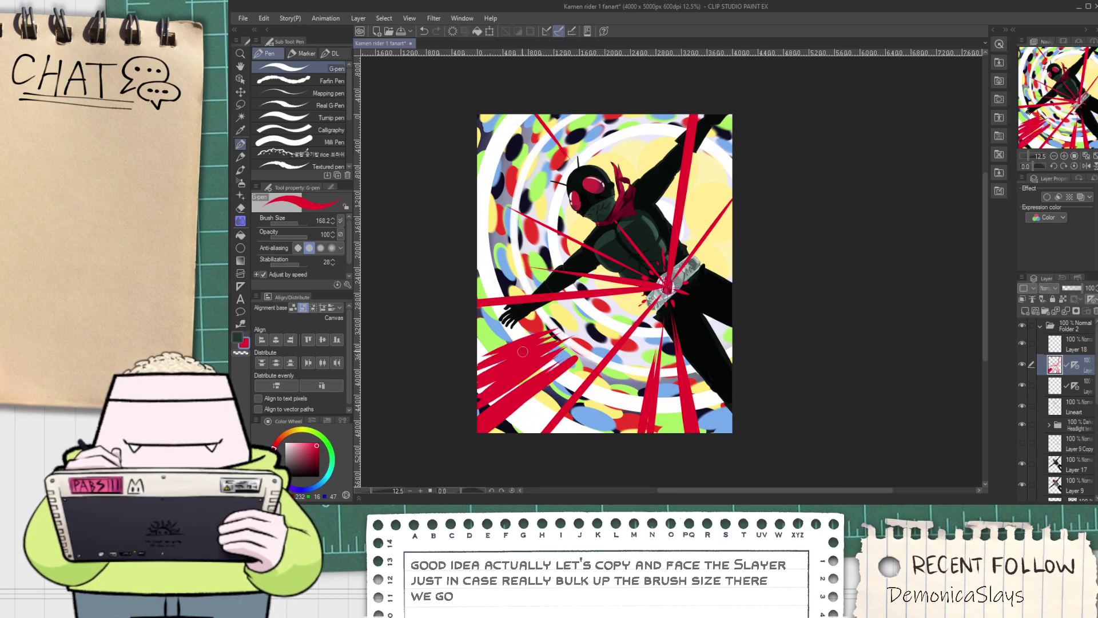
key(ctrl+z)
key(ctrl+z)
key(ctrl+z)
key(ctrl+z)
key(ctrl+z)
key(ctrl+z)
key(ctrl+z)
key(ctrl+z)
key(ctrl+z)
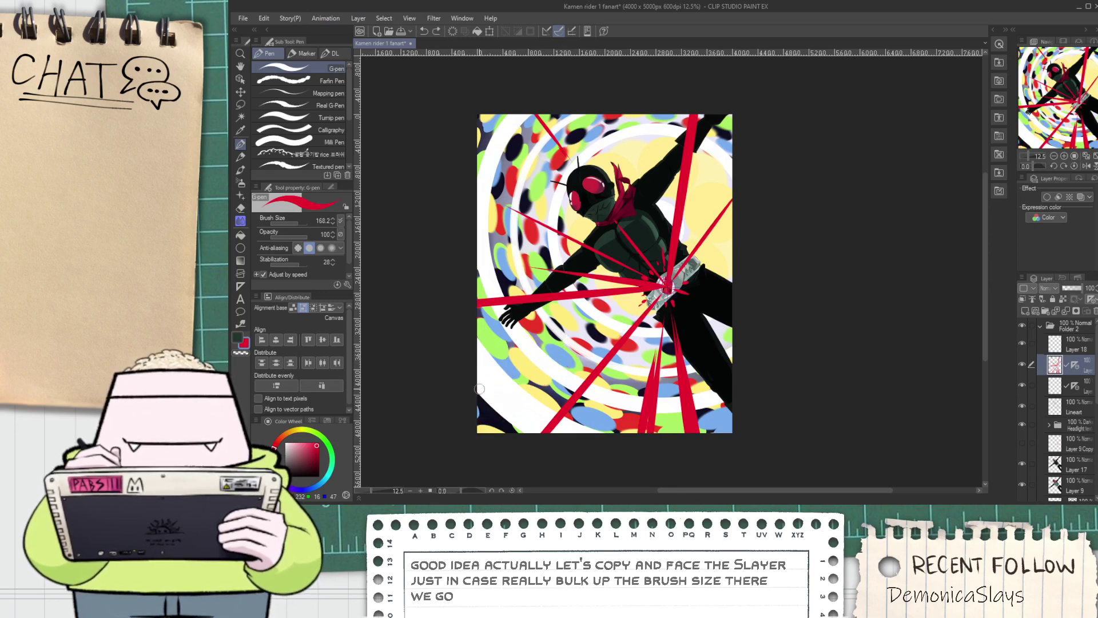
Draw a few thin, separate red streaks in the canvas's lower-left corner, pointing towards the belt's turbine
mouse_move(472, 394)
mouse_down()
mouse_move(568, 340)
mouse_move(549, 364)
mouse_up()
drag(475, 408, 557, 356)
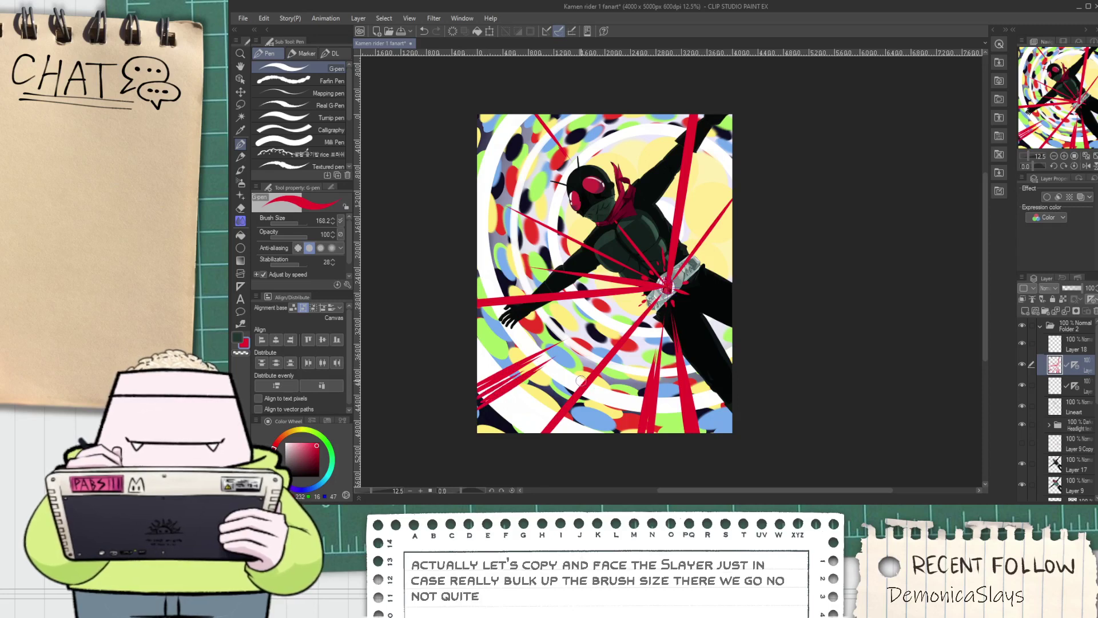
scroll(581, 381, down, 4)
scroll(617, 341, up, 4)
drag(675, 404, 571, 392)
key(ctrl+z)
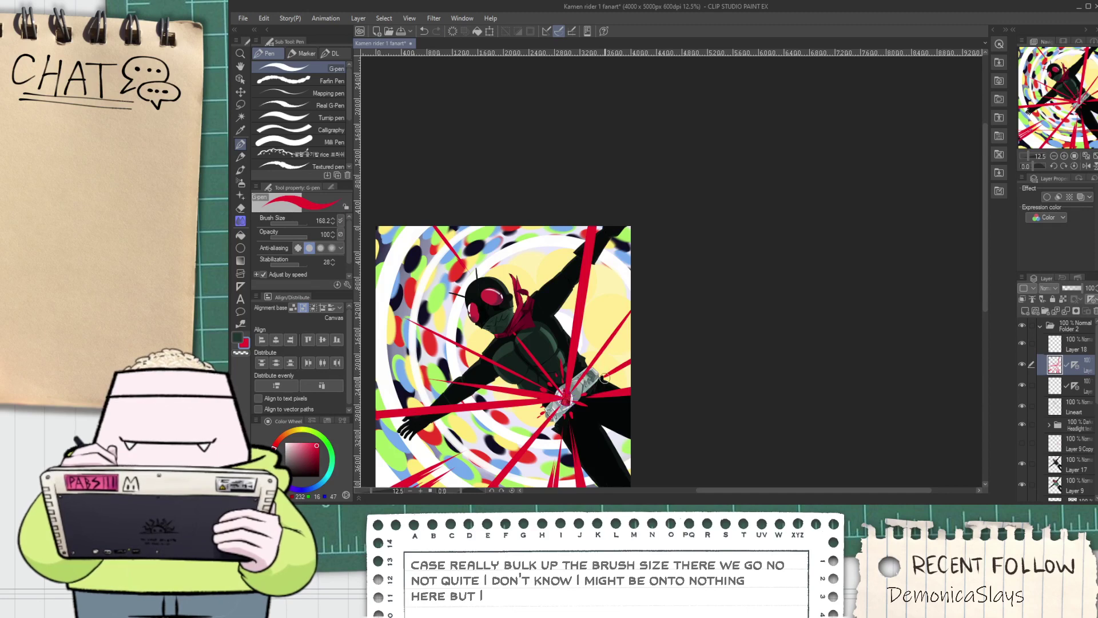
Switch to the Rough eraser
scroll(587, 294, down, 1)
scroll(525, 315, up, 1)
key(e)
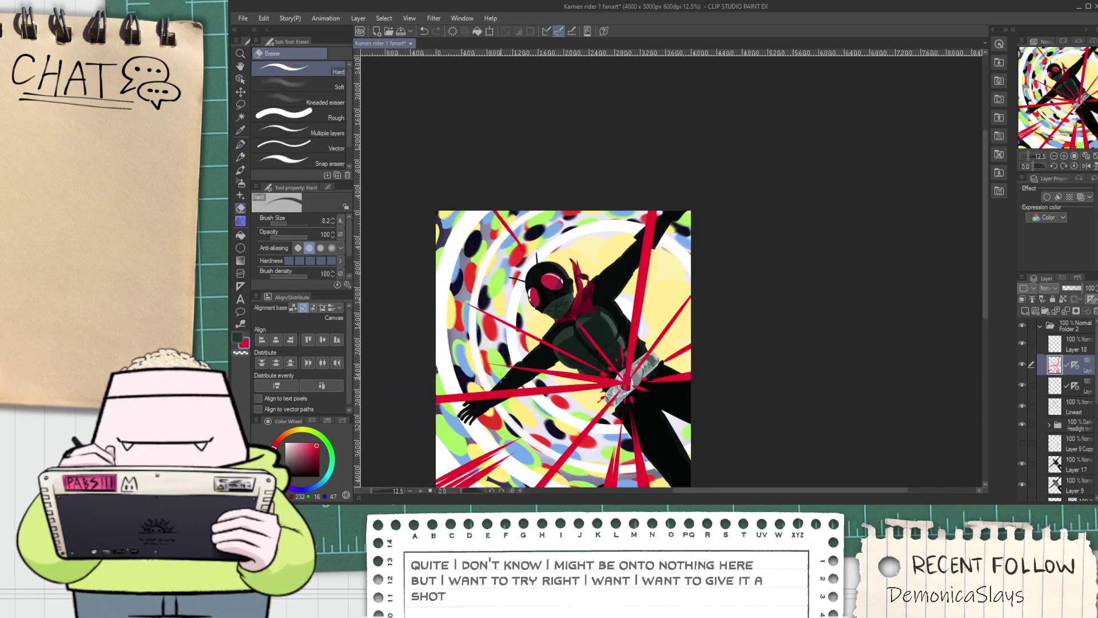
click(288, 118)
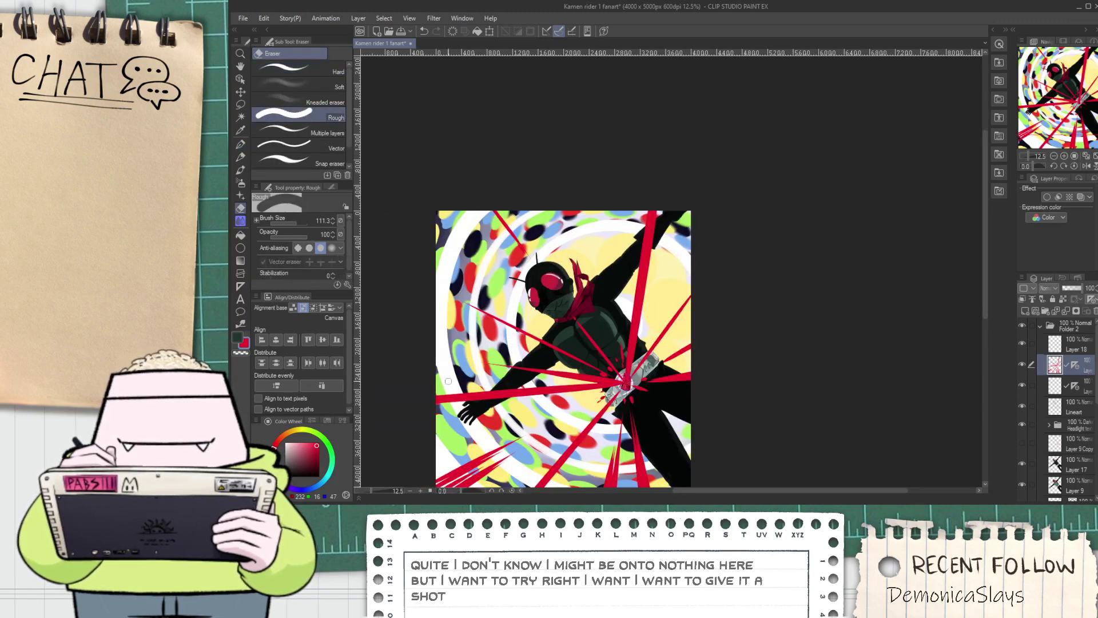
Try thinning the wide ray that crosses the outstretched hand with Rough eraser strokes, undoing each one
drag(437, 393, 554, 388)
key(ctrl+z)
drag(399, 390, 552, 385)
key(ctrl+z)
mouse_move(442, 392)
mouse_down()
mouse_move(620, 382)
mouse_move(535, 339)
mouse_up()
key(ctrl+z)
Trim the red rays running from the canvas's left side to the belt with the Rough eraser
scroll(626, 379, up, 2)
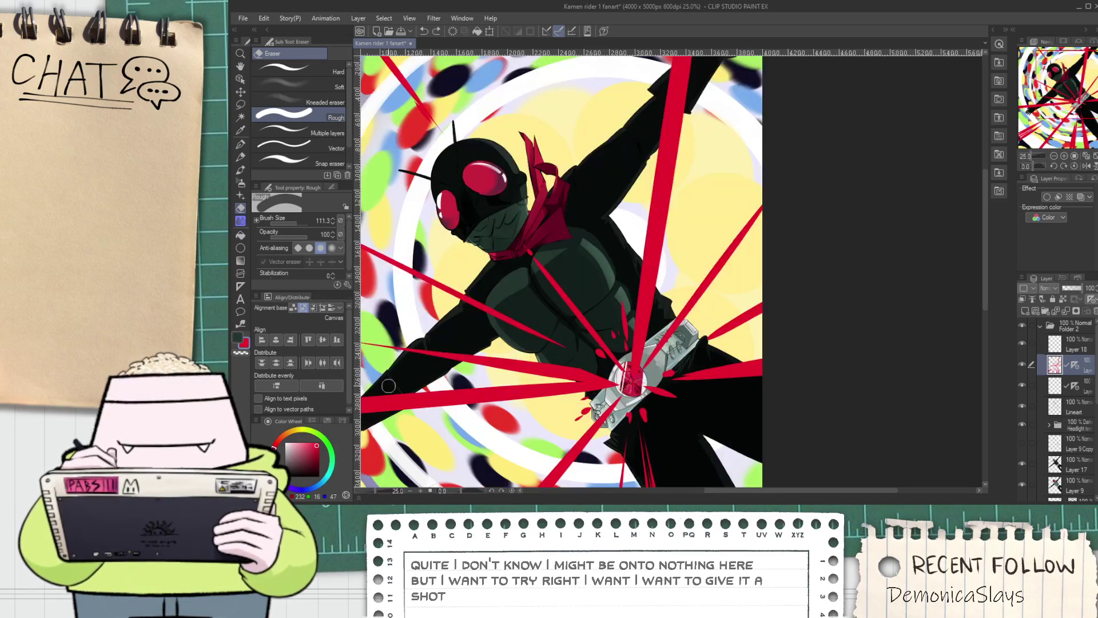
scroll(403, 381, down, 2)
drag(417, 378, 648, 358)
mouse_move(574, 371)
mouse_down()
mouse_move(737, 366)
mouse_move(626, 368)
mouse_up()
scroll(739, 363, down, 2)
scroll(626, 368, up, 2)
drag(518, 448, 604, 323)
Draw a thick red G-pen ray over the thin streaks, from the canvas's lower-left corner up to the belt
key(p)
scroll(540, 366, up, 2)
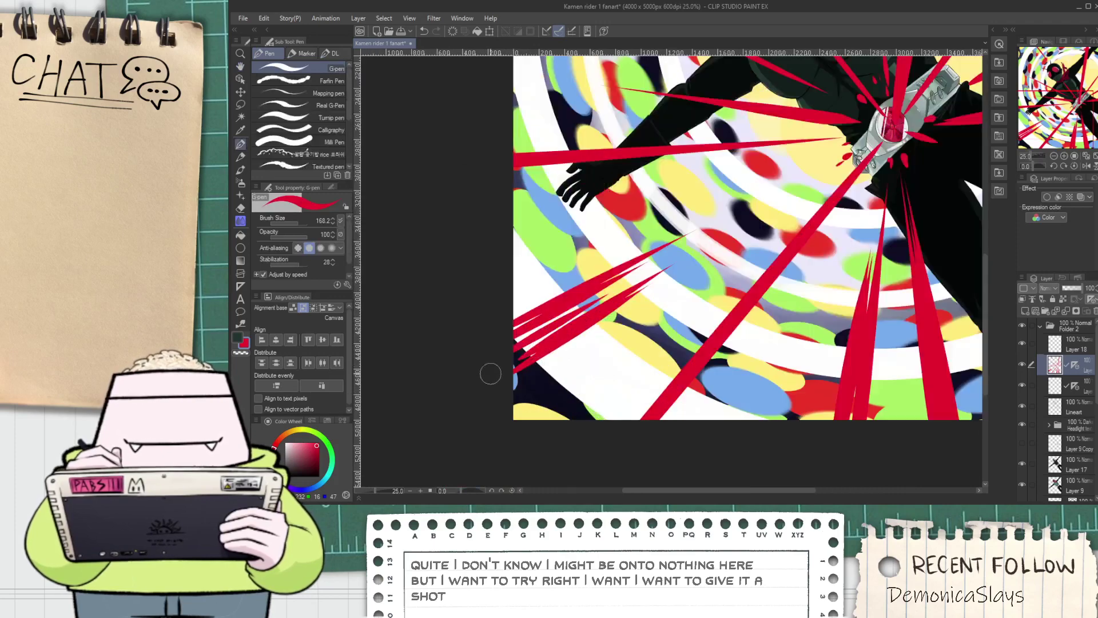
drag(638, 285, 699, 247)
drag(482, 354, 692, 243)
mouse_move(479, 354)
mouse_down()
mouse_move(735, 222)
mouse_move(719, 237)
mouse_move(735, 232)
mouse_up()
drag(498, 374, 701, 257)
drag(509, 359, 808, 182)
drag(728, 222, 836, 159)
drag(764, 207, 841, 159)
Draw a wide red ray from the canvas's upper left edge towards the belt, redoing strokes until it fits
scroll(841, 157, down, 3)
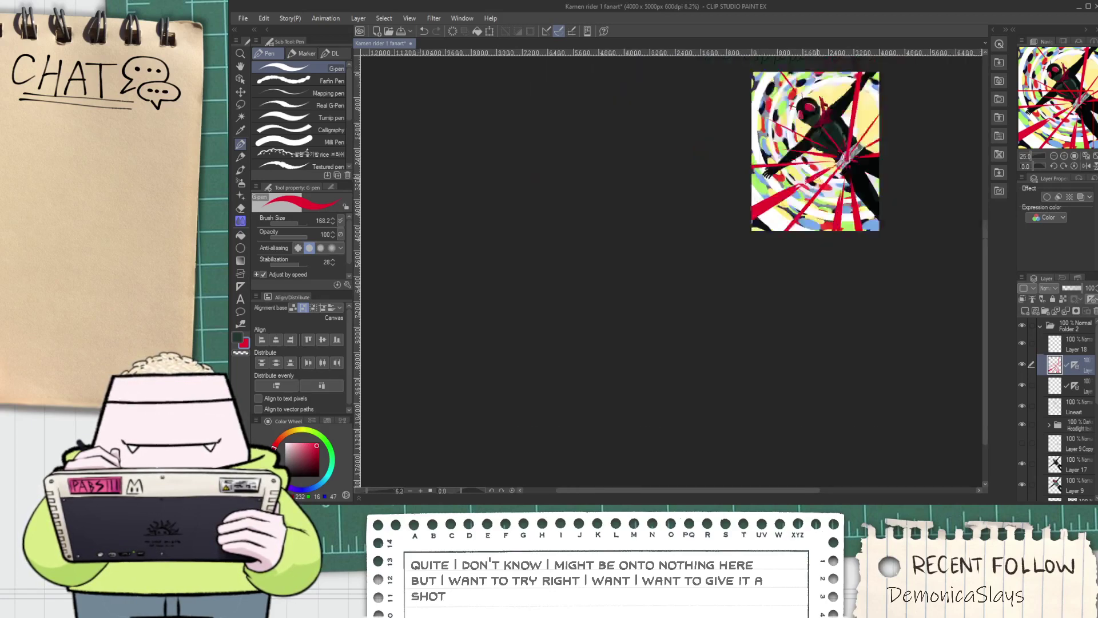
key(space)
drag(768, 147, 590, 254)
scroll(590, 254, up, 1)
scroll(590, 254, up, 1)
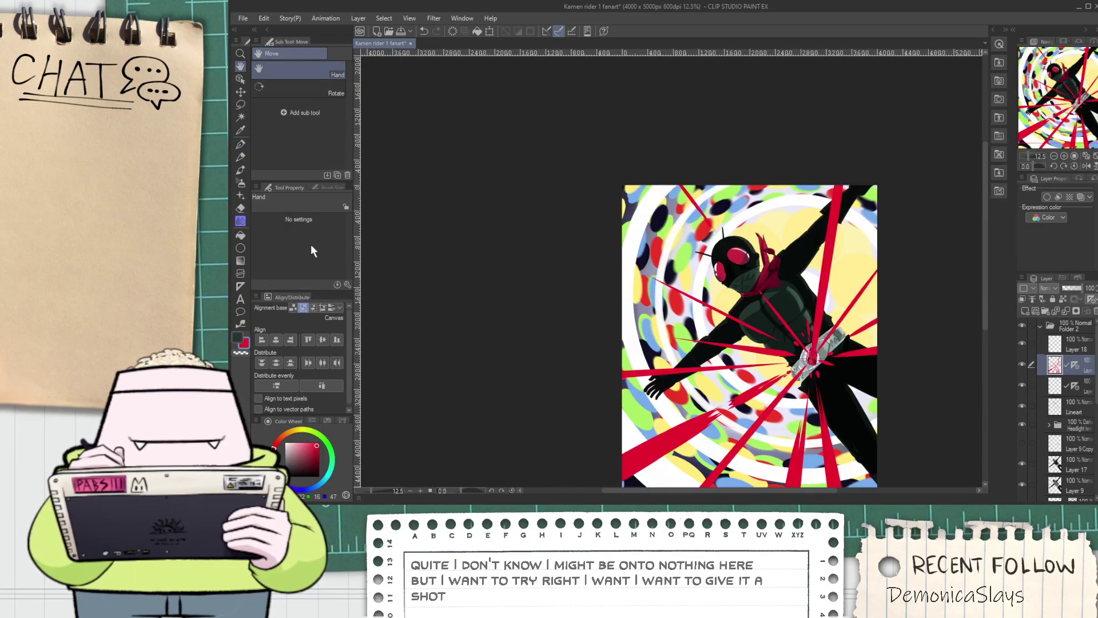
key(p)
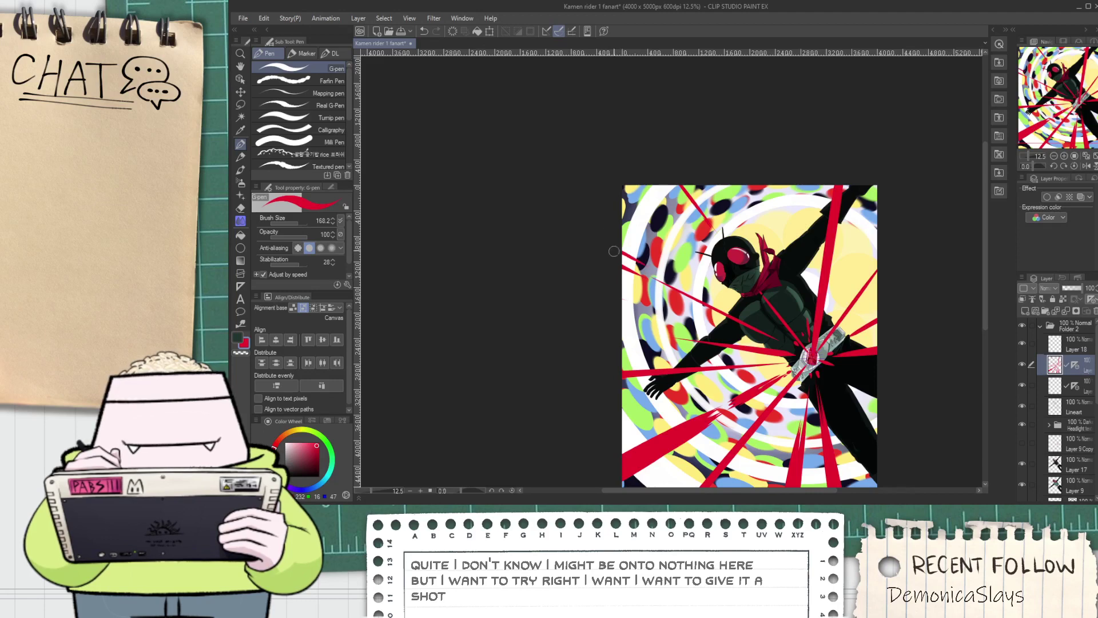
drag(644, 270, 675, 300)
drag(622, 229, 696, 306)
key(ctrl+z)
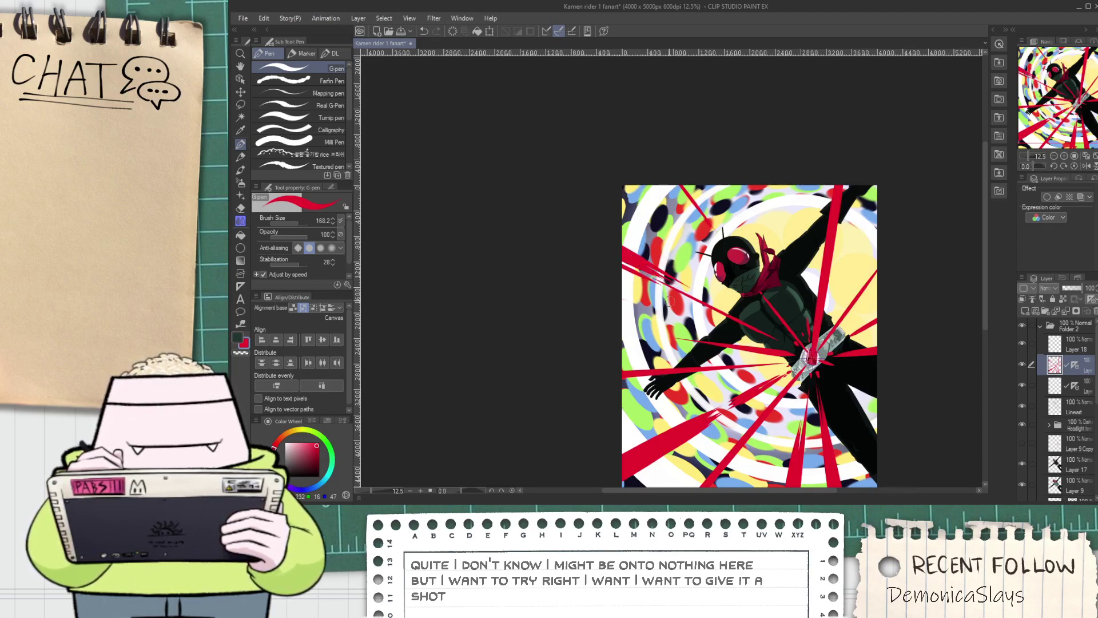
drag(608, 272, 671, 302)
key(ctrl+z)
key(ctrl+z)
drag(604, 264, 704, 317)
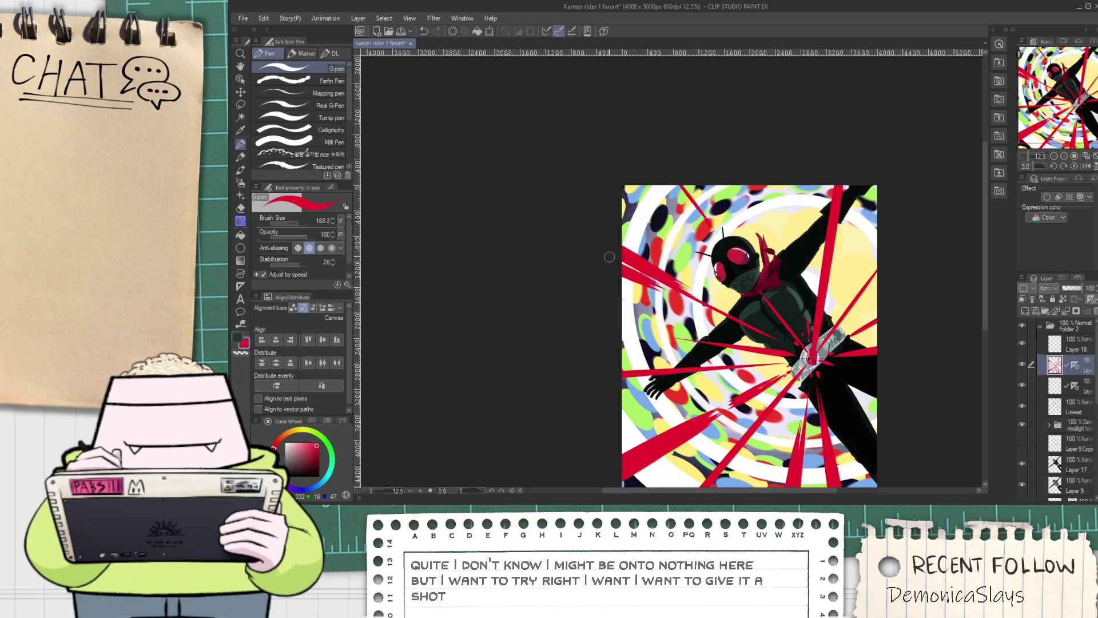
mouse_move(650, 289)
mouse_down()
mouse_move(707, 309)
mouse_move(633, 252)
mouse_move(697, 293)
mouse_up()
key(ctrl+z)
Trim the upper side of the wide ray at the canvas's left edge with the Rough eraser
key(e)
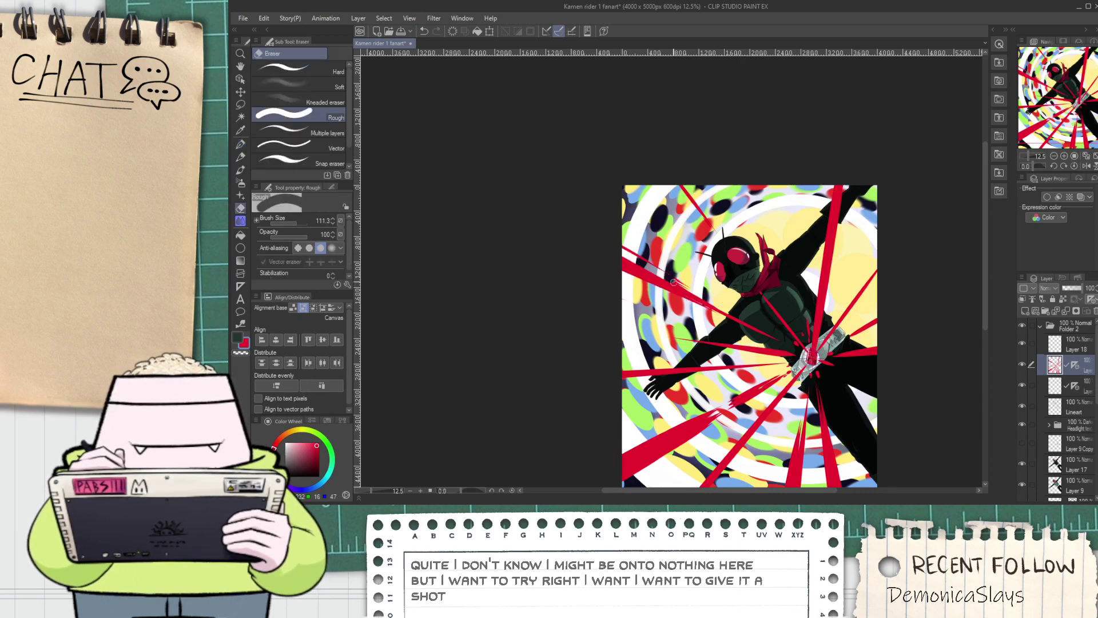
key(ctrl+z)
key(ctrl+z)
scroll(595, 225, up, 2)
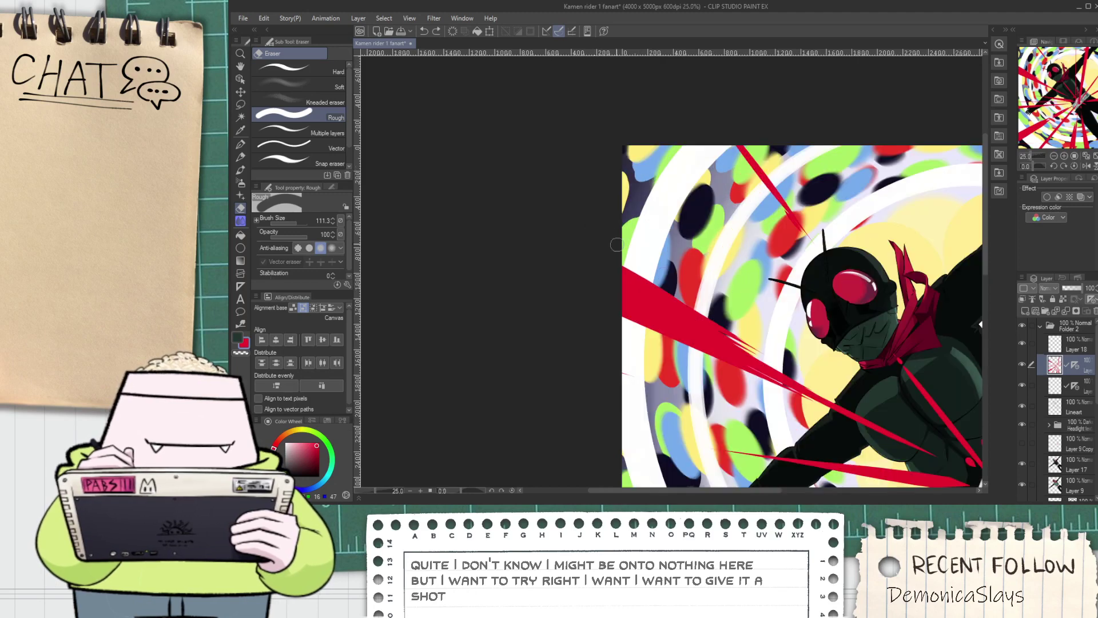
drag(629, 256, 785, 342)
mouse_move(551, 246)
mouse_down()
mouse_move(800, 380)
mouse_move(527, 246)
mouse_up()
key(ctrl+z)
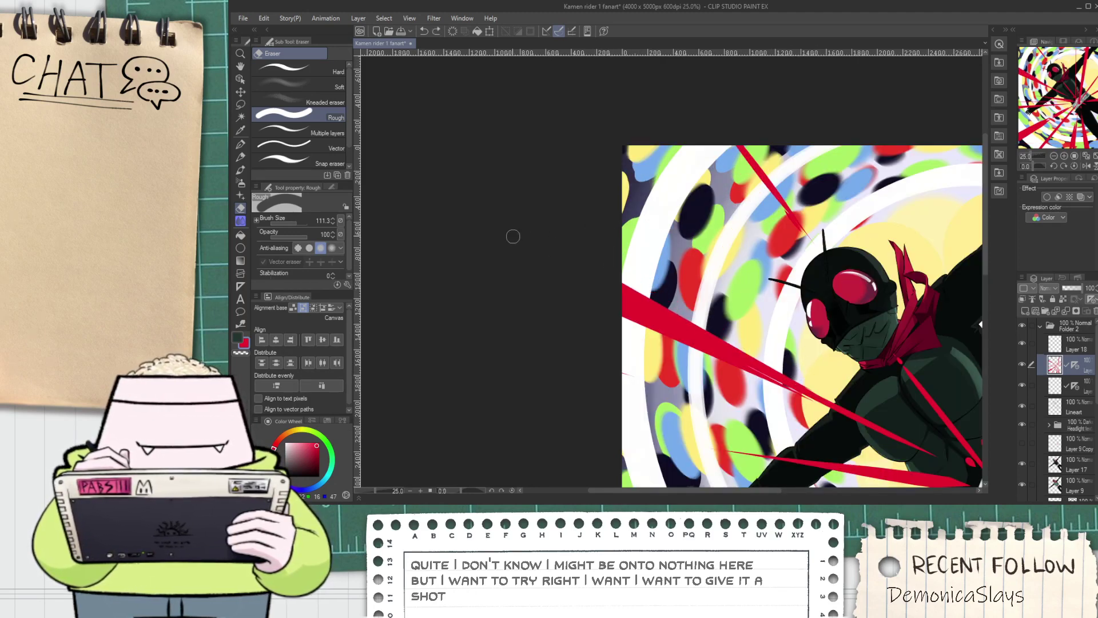
Draw a wide red G-pen ray from the canvas's upper-left corner past the rider's head, aimed at the turbine
key(p)
scroll(756, 389, down, 4)
drag(746, 356, 653, 316)
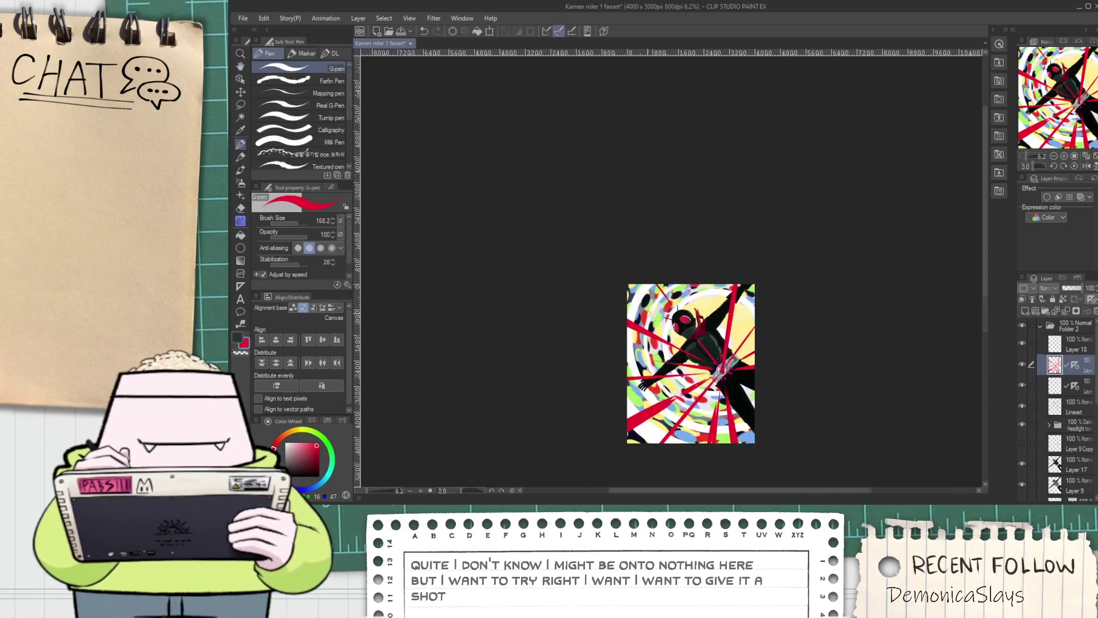
scroll(646, 310, up, 2)
key(ctrl+z)
drag(561, 239, 693, 345)
key(ctrl+z)
drag(604, 286, 717, 369)
drag(649, 307, 709, 356)
Add red rays across the rider's leg towards the canvas's lower-right corner
scroll(744, 387, down, 2)
scroll(775, 433, up, 1)
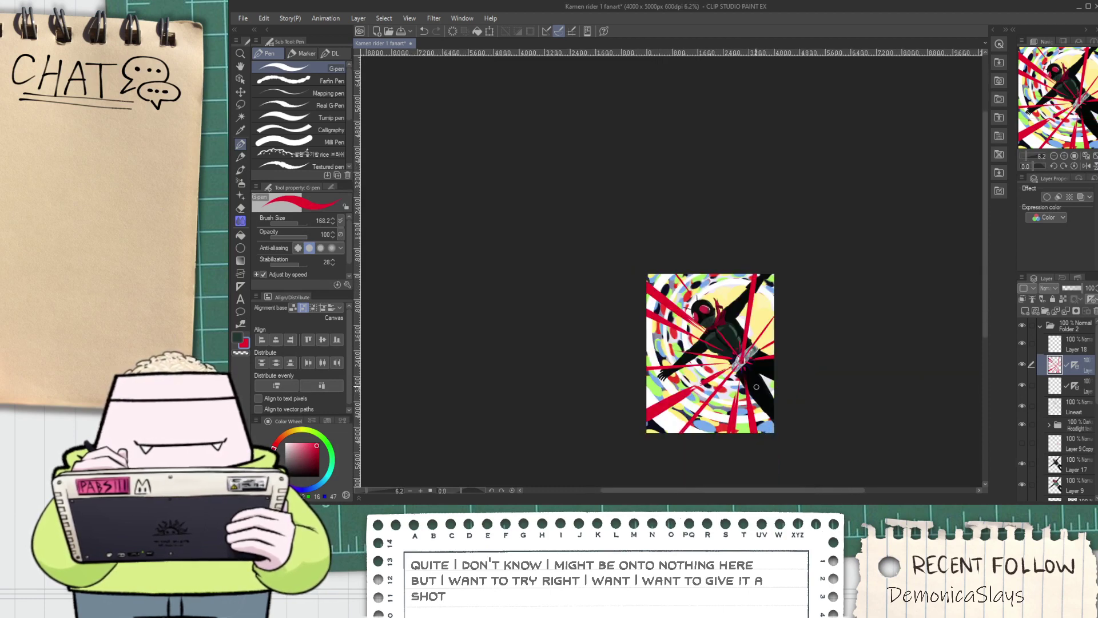
key(ctrl+plus)
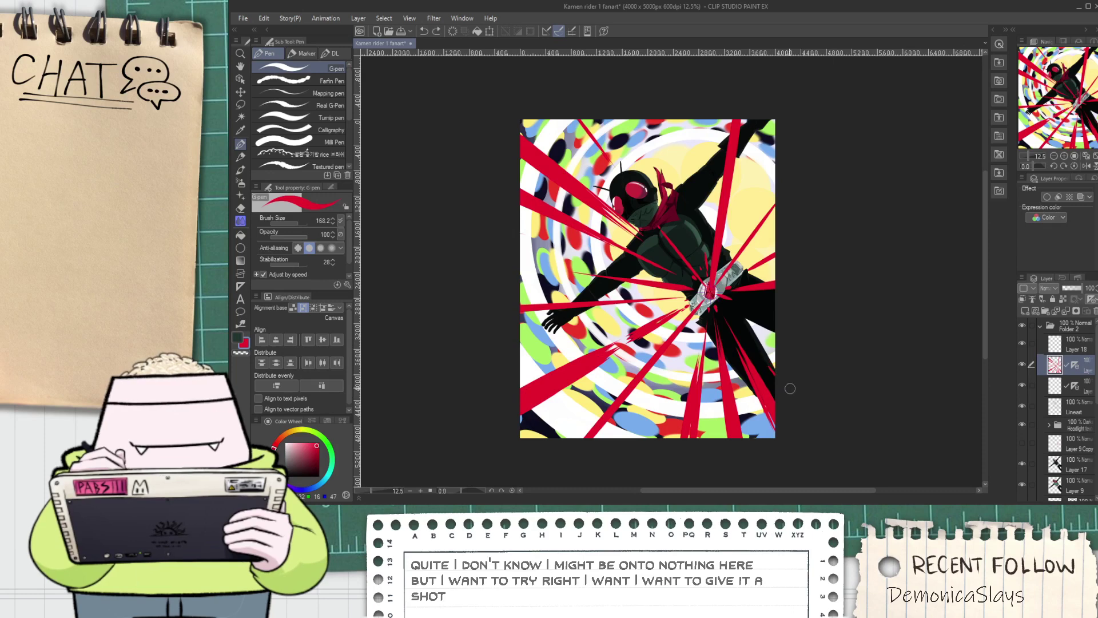
drag(779, 370, 736, 319)
key(ctrl+z)
drag(782, 372, 739, 322)
key(ctrl+z)
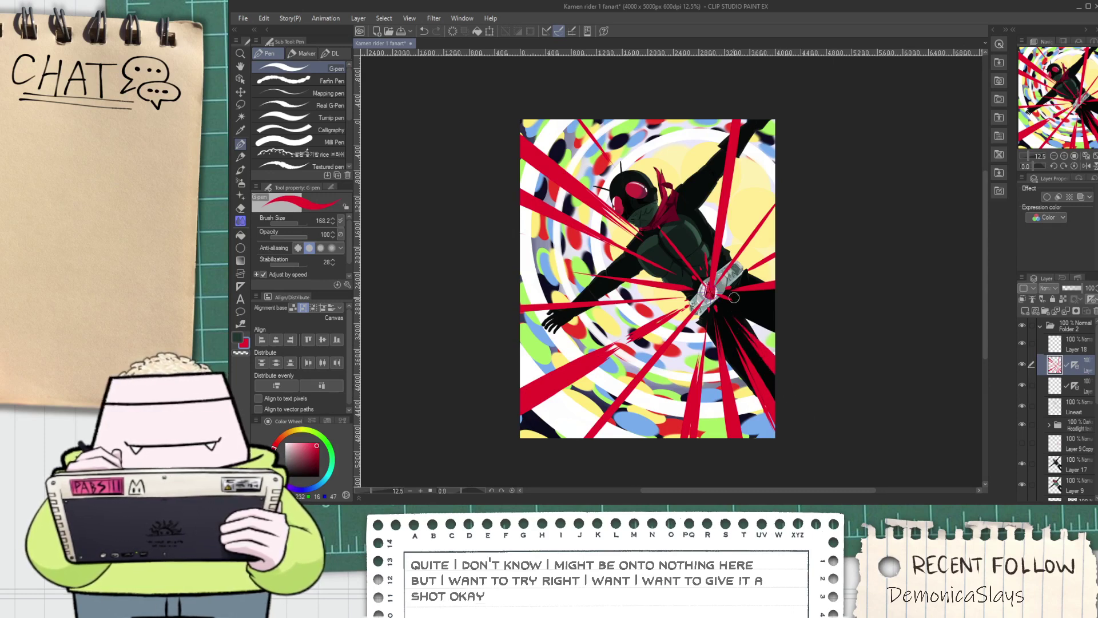
Draw thin red rays in the canvas's upper-right corner and along its top edge, pointing at the belt
drag(804, 90, 737, 194)
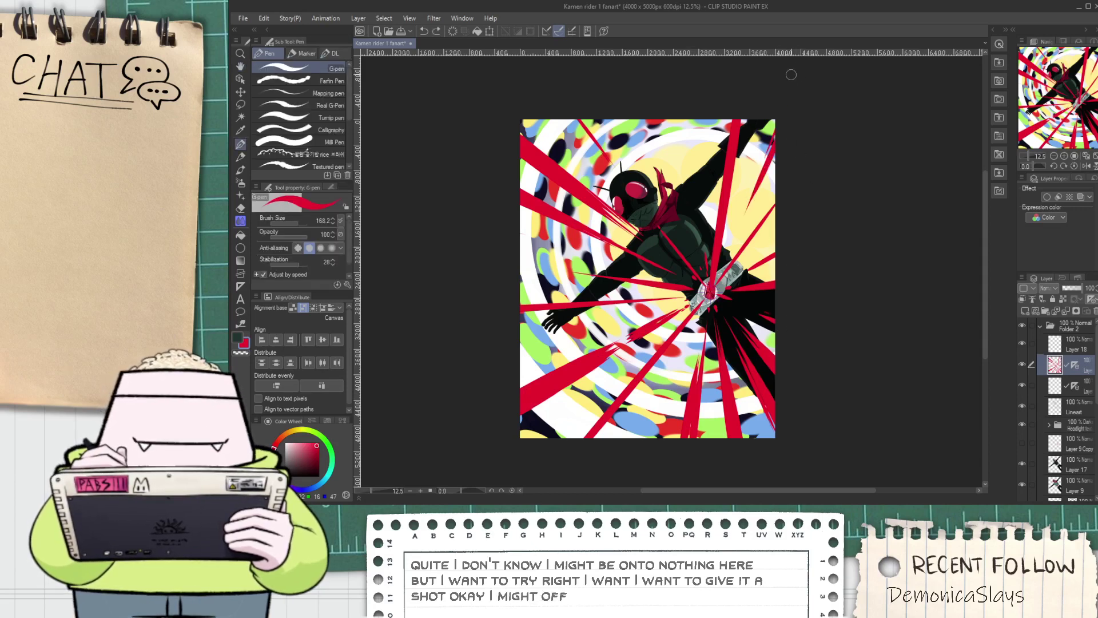
mouse_move(780, 116)
mouse_down()
mouse_move(753, 207)
mouse_move(776, 120)
mouse_move(756, 182)
mouse_up()
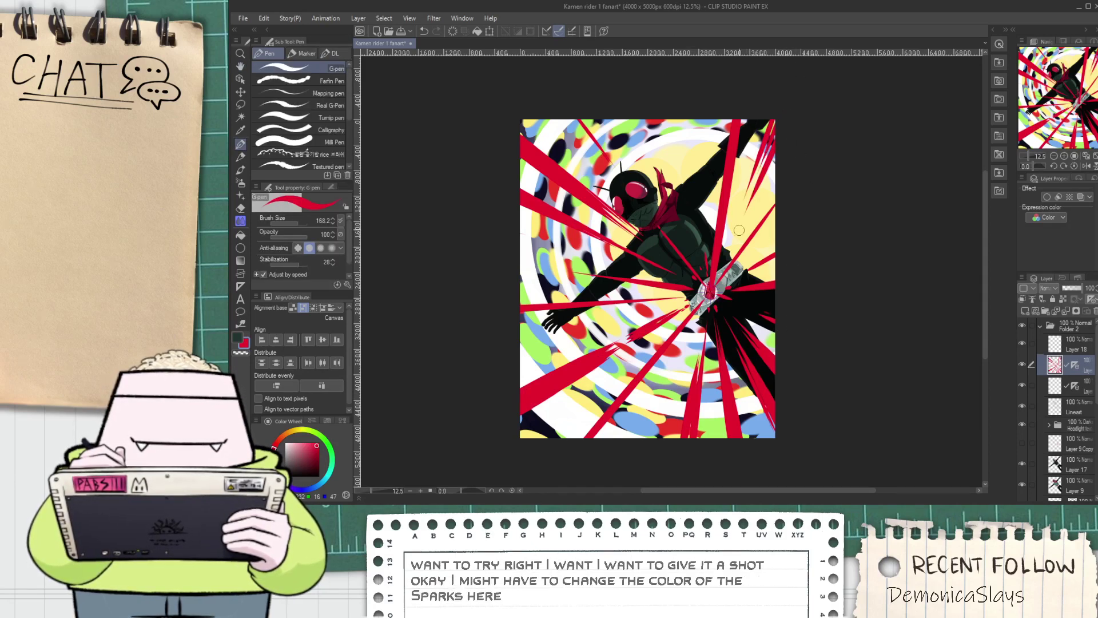
drag(735, 79, 726, 171)
key(ctrl+z)
drag(674, 98, 681, 143)
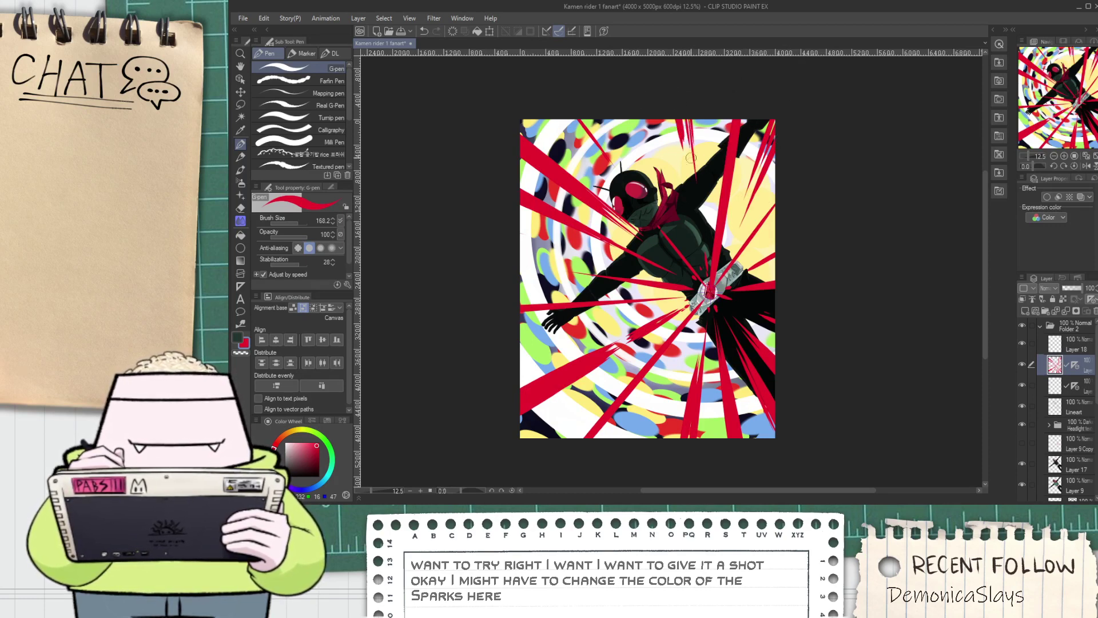
Cycle through blending modes for the red ray layer and set it to Subtract
key(space)
drag(687, 214, 688, 262)
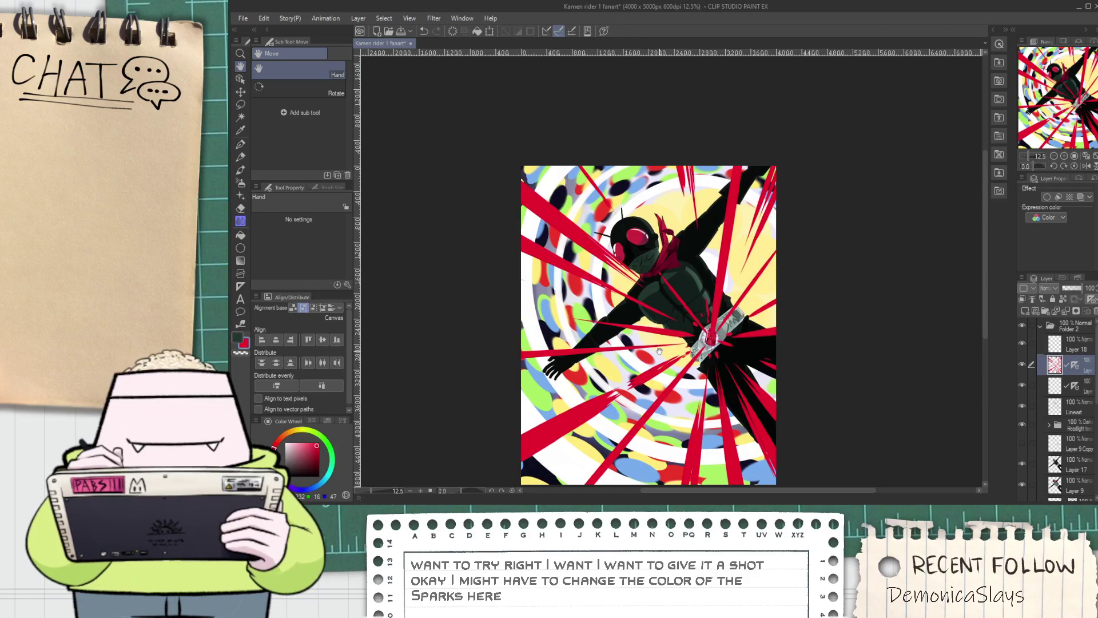
key(e)
scroll(659, 351, down, 4)
scroll(656, 350, up, 4)
scroll(747, 339, up, 2)
scroll(747, 339, down, 2)
scroll(1056, 286, down, 1)
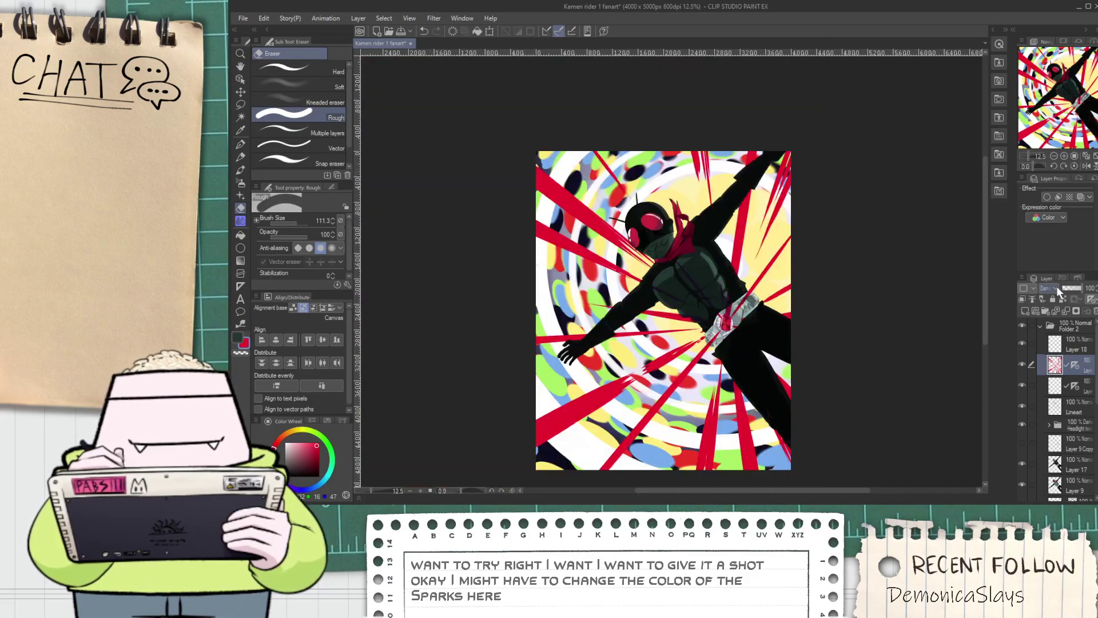
scroll(1056, 286, down, 1)
scroll(1058, 286, up, 1)
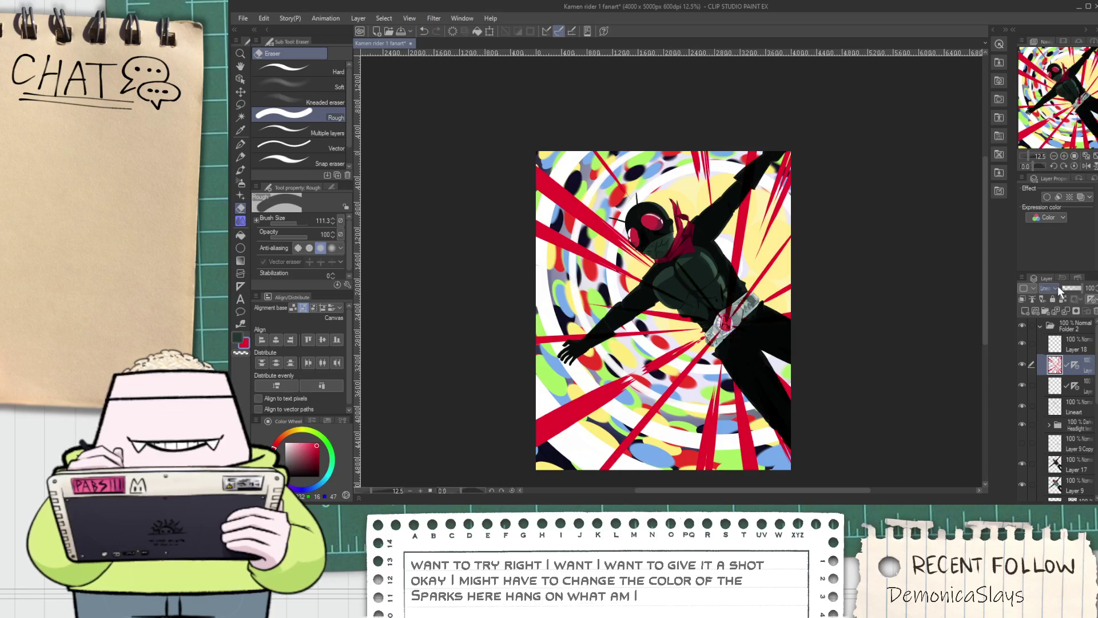
scroll(1059, 286, up, 1)
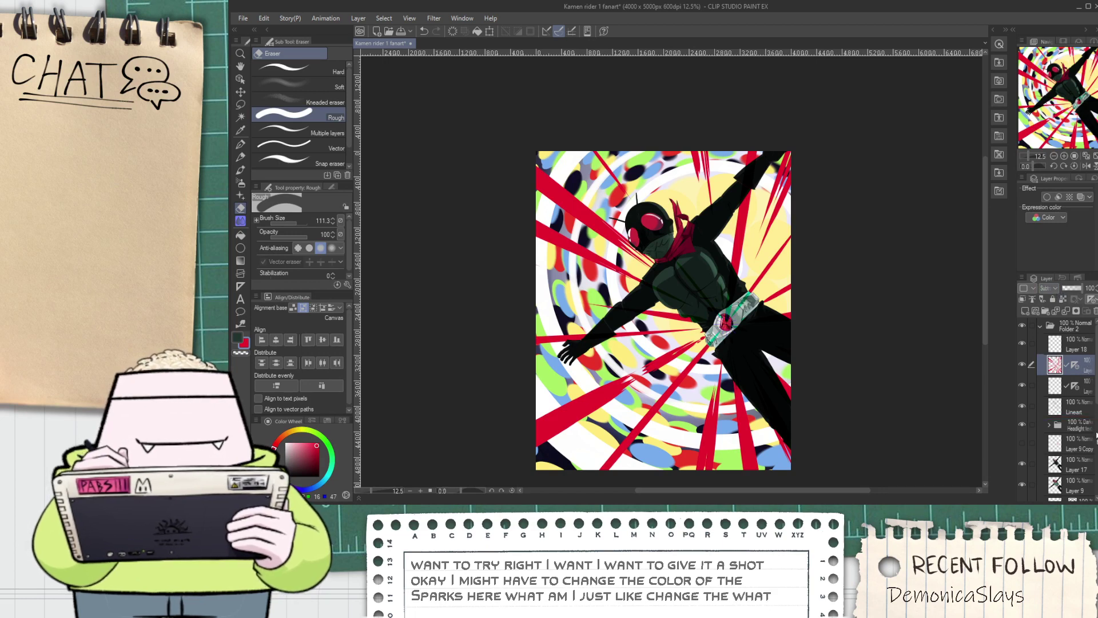
Move the red ray layer below Layer 9 so the rays sit behind the rider
drag(1083, 365, 1089, 456)
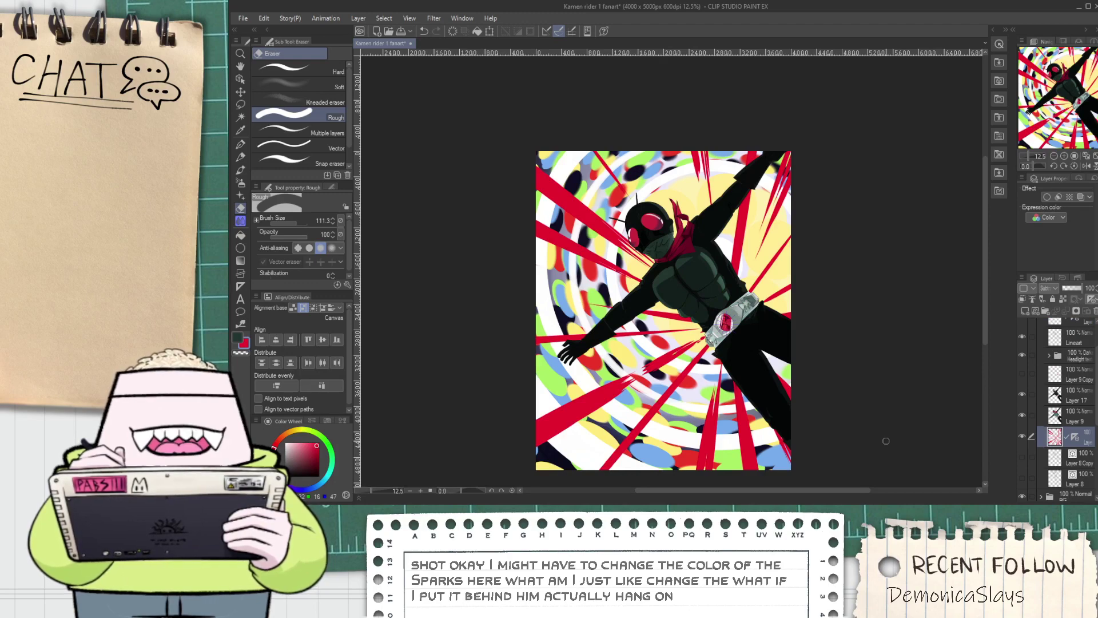
scroll(773, 341, up, 2)
scroll(772, 341, down, 2)
key(space)
mouse_move(772, 341)
mouse_down()
mouse_move(779, 354)
mouse_move(788, 346)
mouse_up()
Duplicate the BG folder and hide the original
scroll(1073, 455, down, 3)
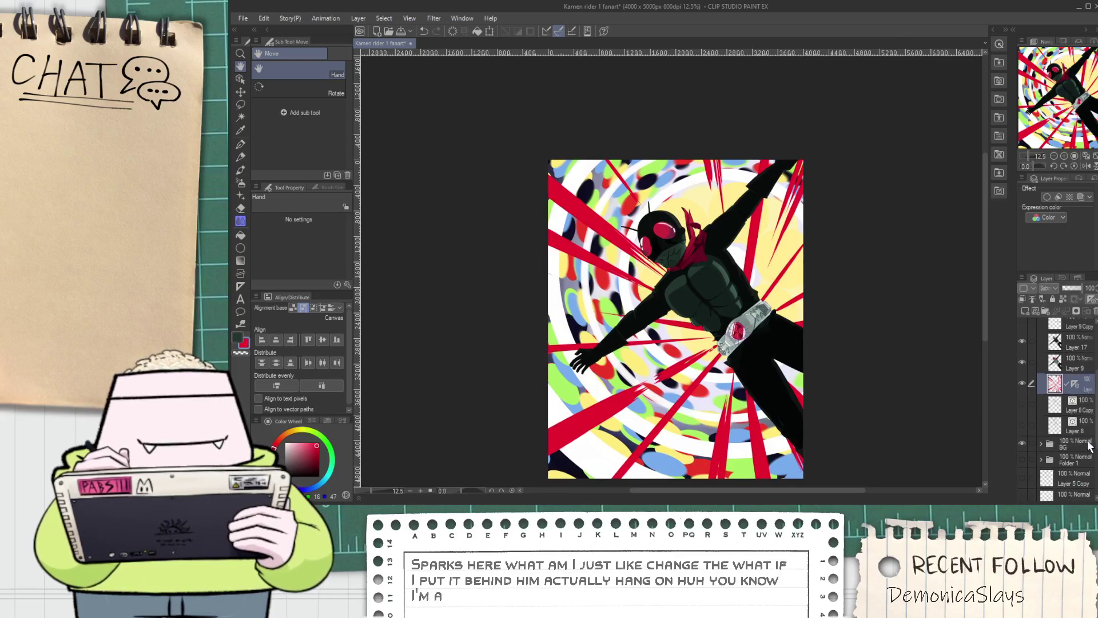
click(1071, 447)
click(1069, 430)
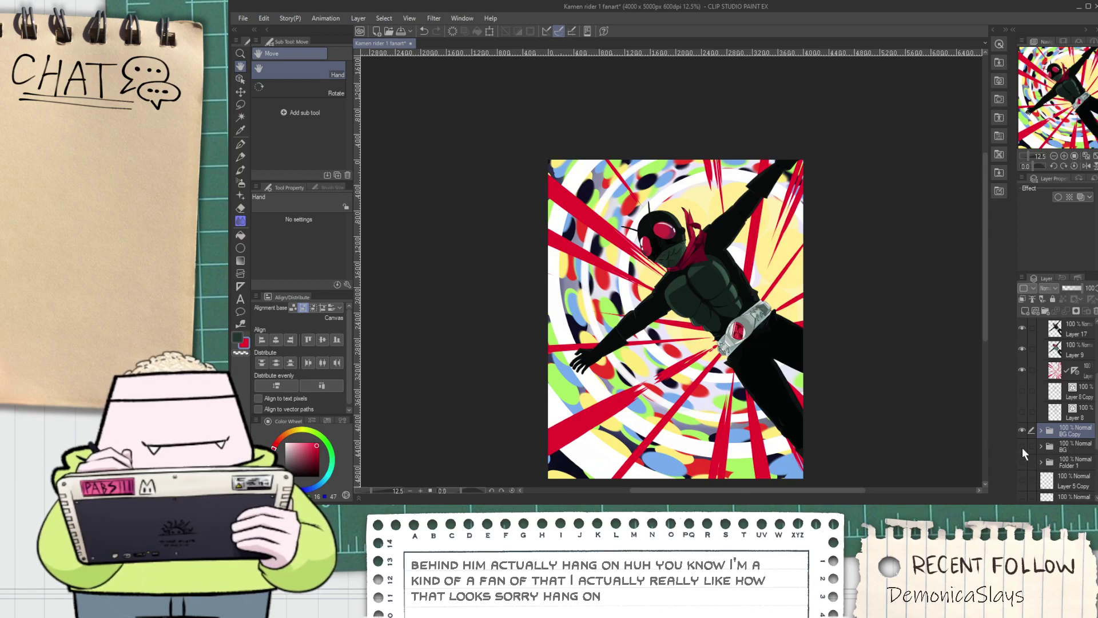
Choose the Liquify tool and set its brush size to 2000
click(241, 170)
click(240, 195)
click(240, 221)
click(319, 53)
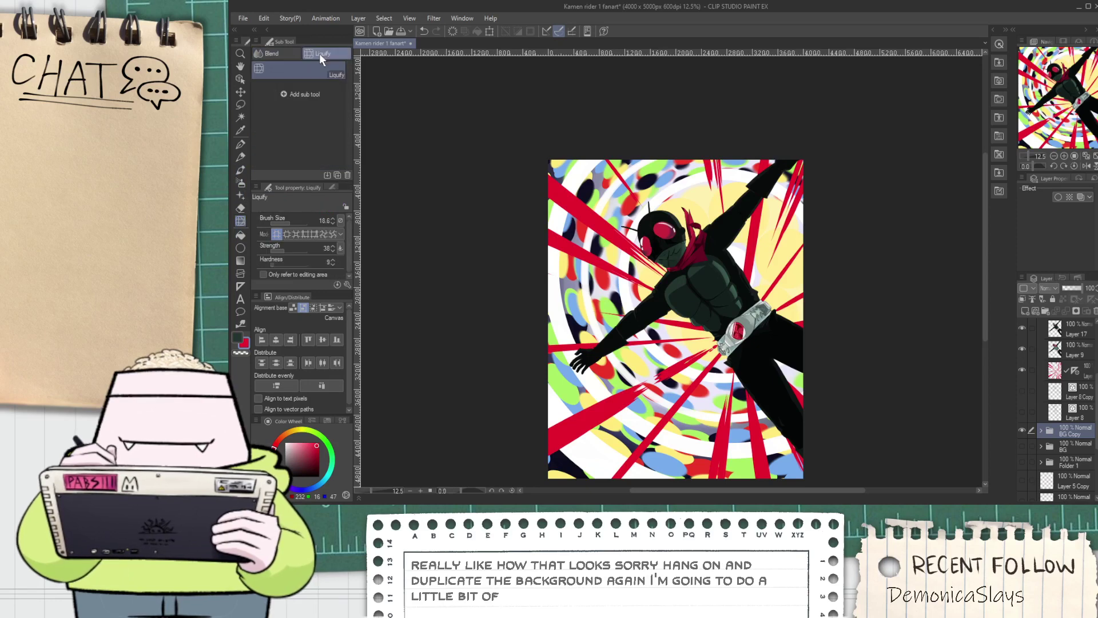
click(306, 223)
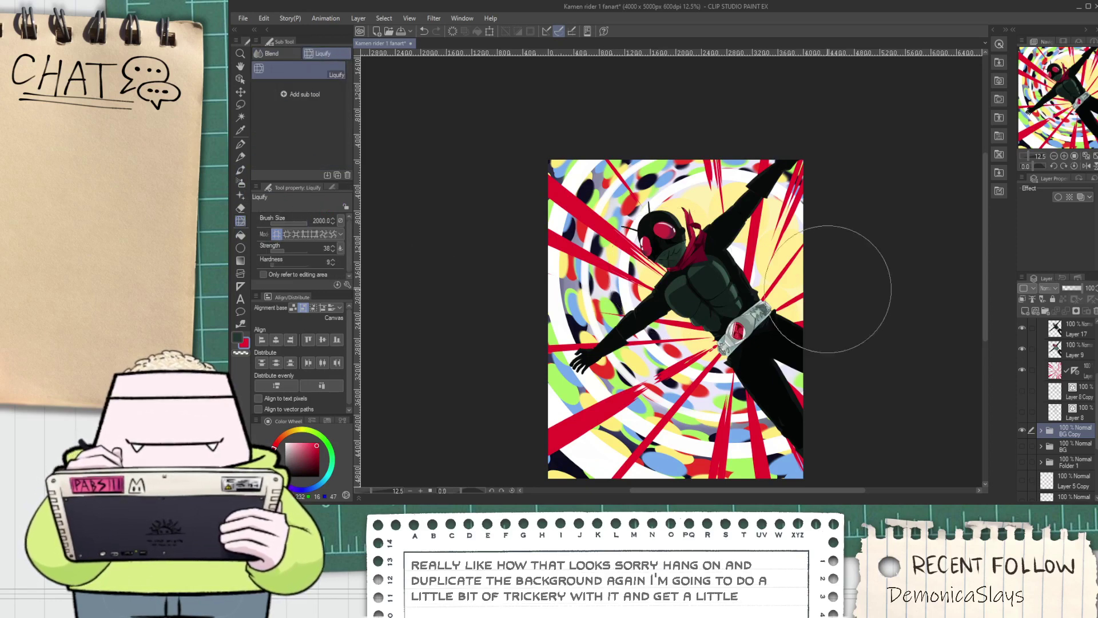
Merge the BG Copy folder into a single layer
click(1078, 386)
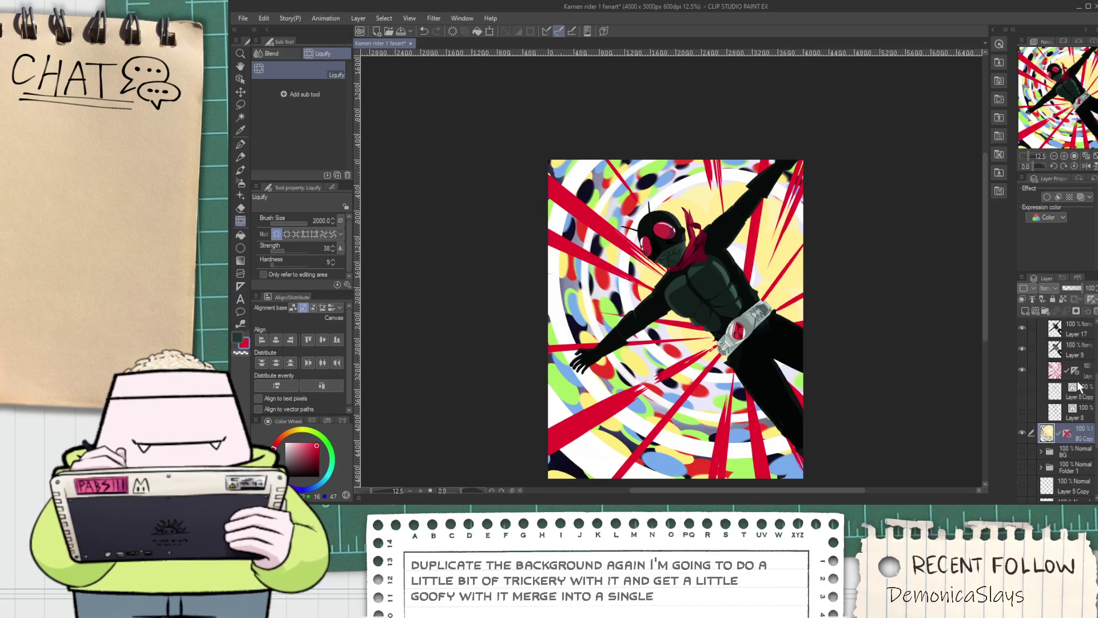
scroll(712, 343, down, 2)
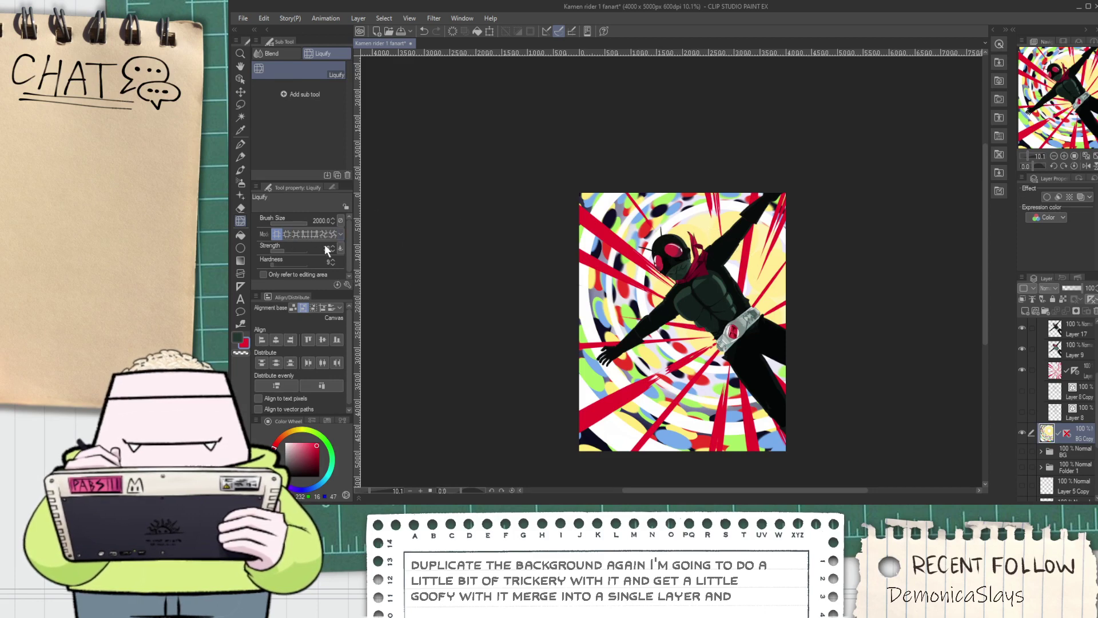
scroll(589, 296, down, 3)
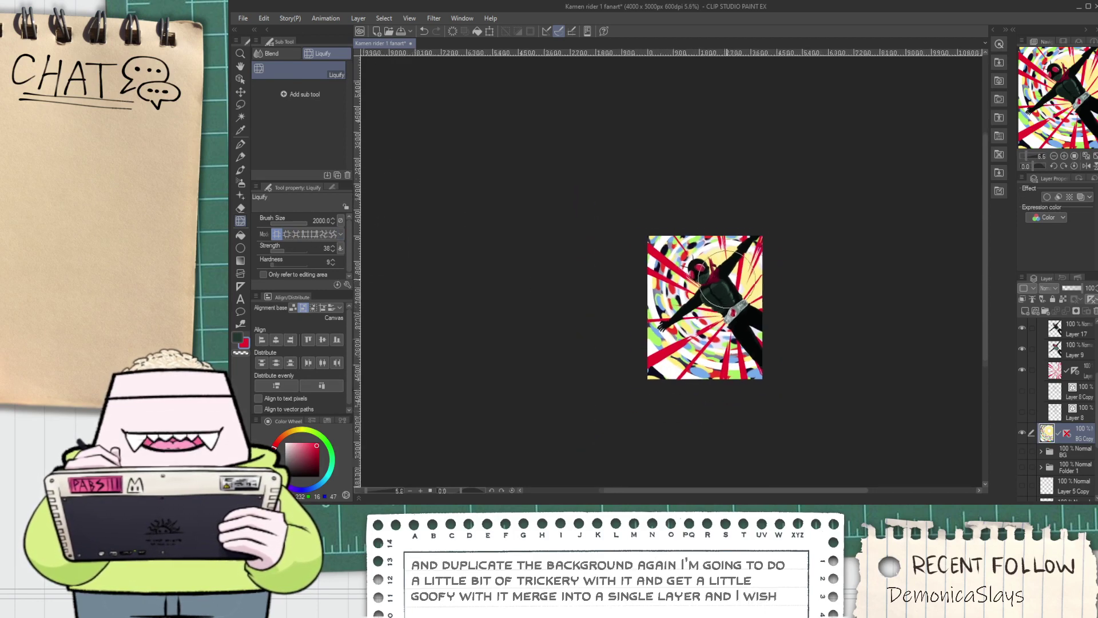
scroll(825, 296, up, 1)
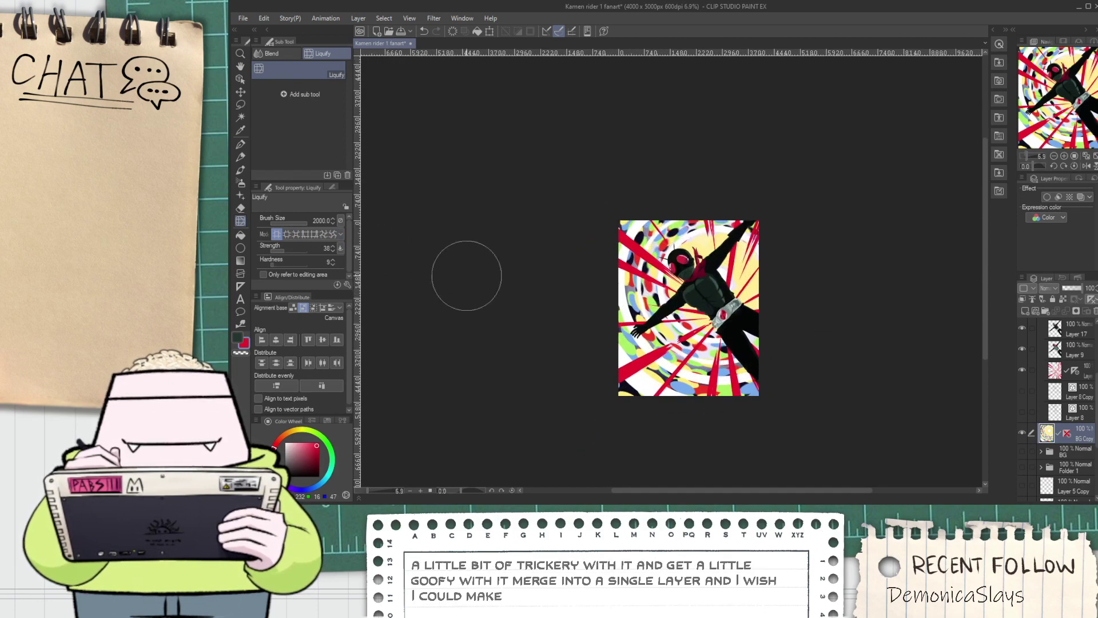
Try Liquify's second distortion mode on the background behind the rider, undo it, and return to the first mode
click(285, 234)
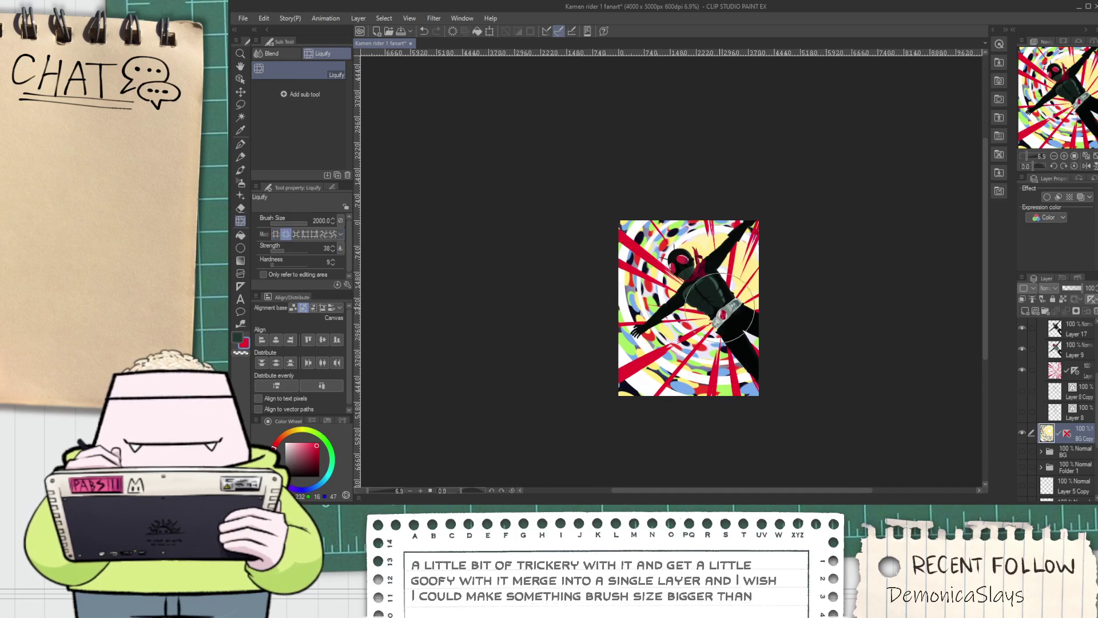
click(719, 273)
key(ctrl+z)
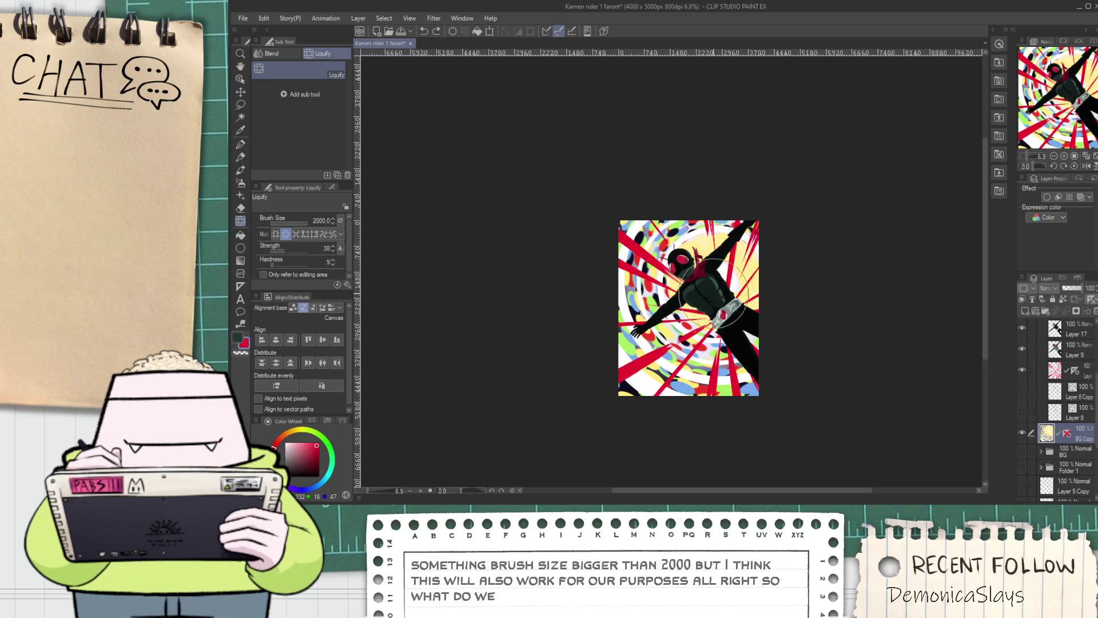
click(278, 233)
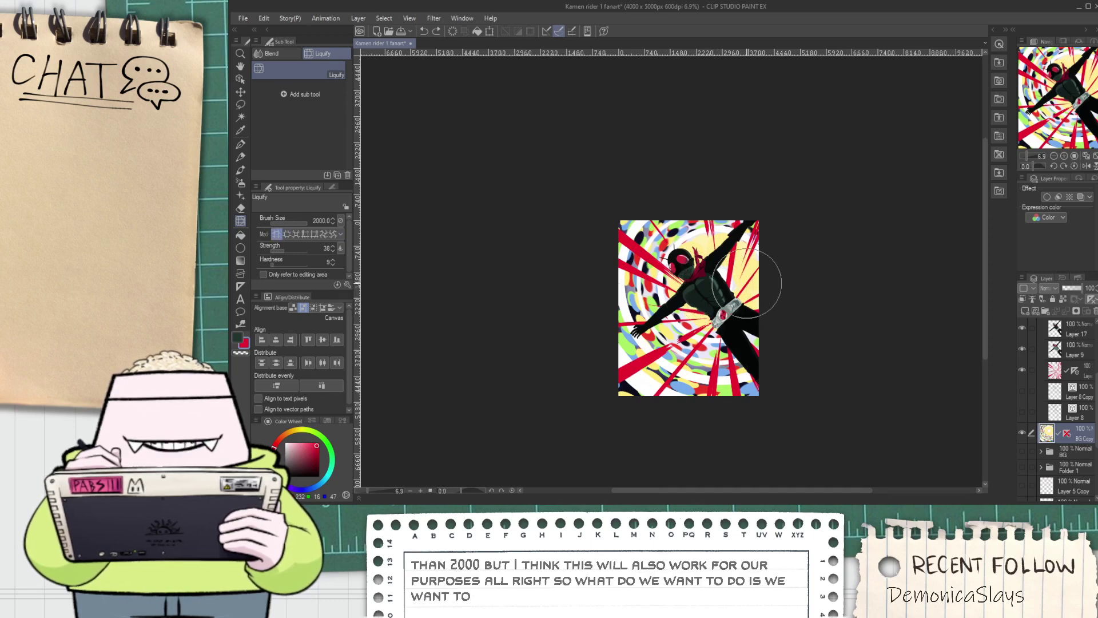
scroll(731, 269, up, 2)
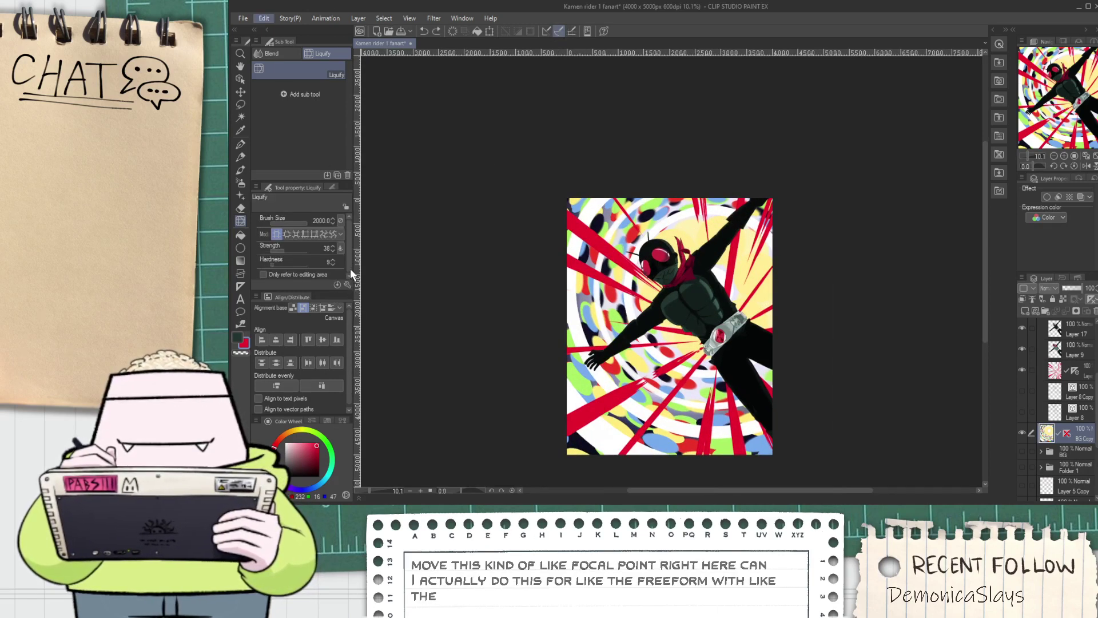
click(483, 410)
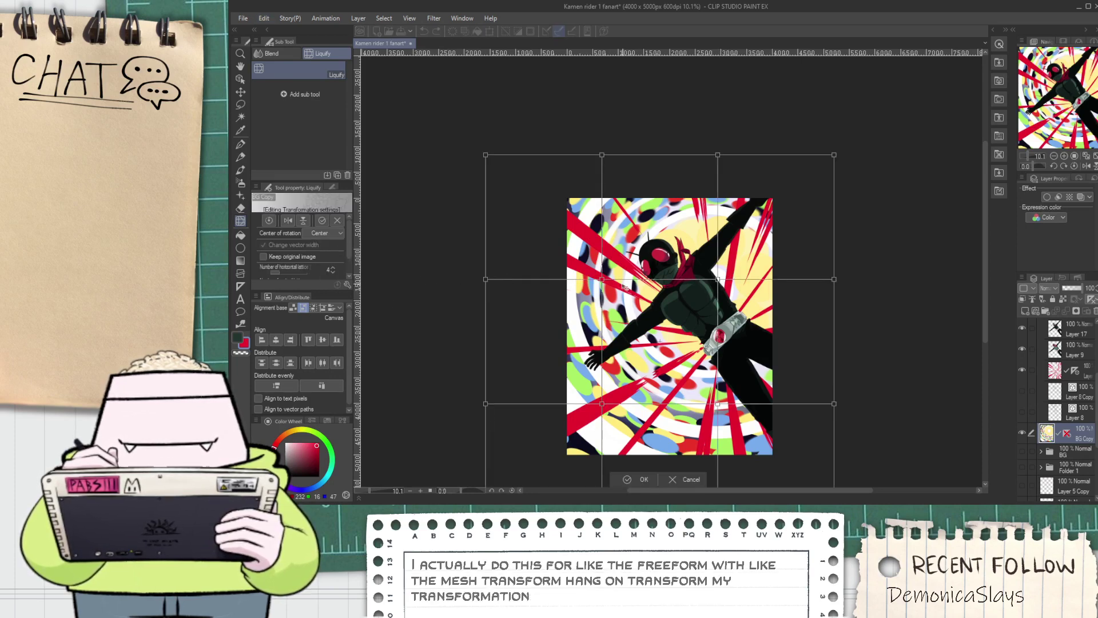
click(276, 271)
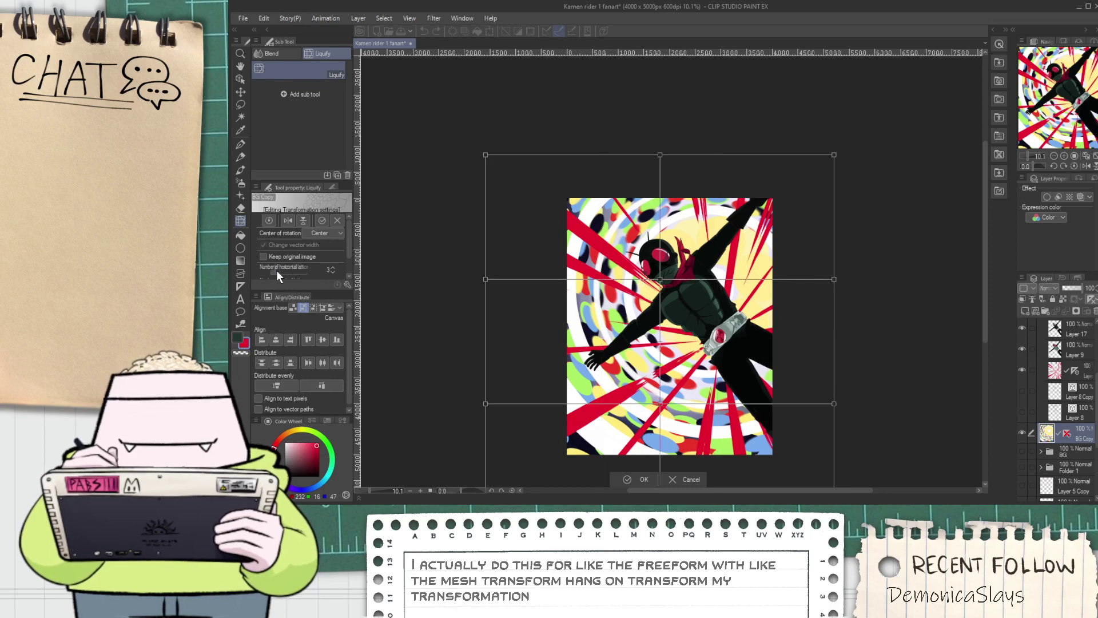
drag(660, 280, 667, 288)
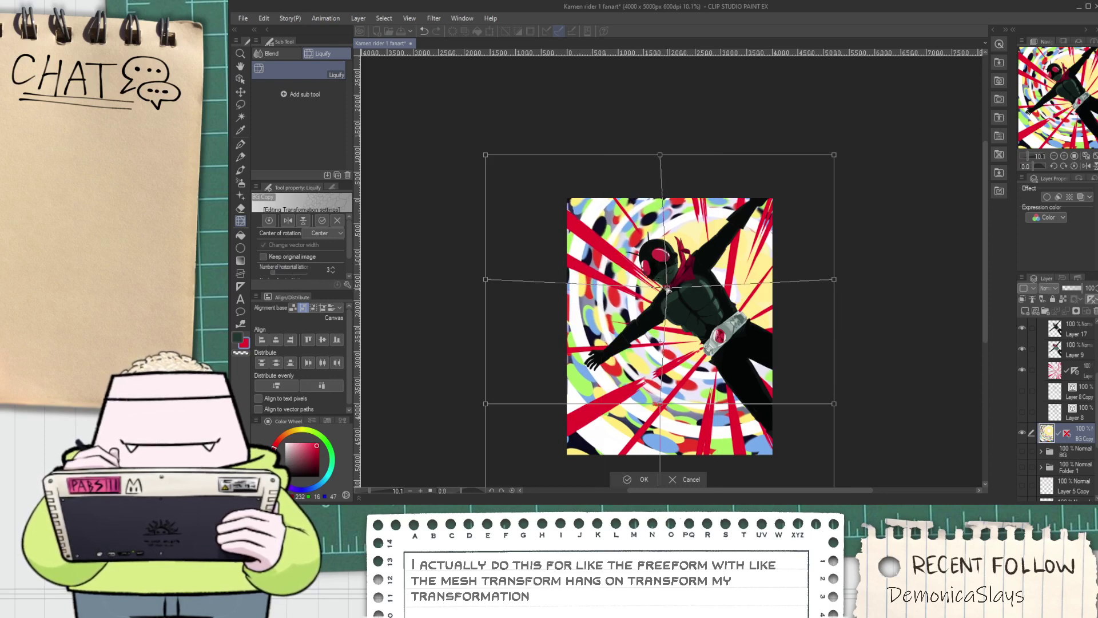
drag(835, 280, 836, 296)
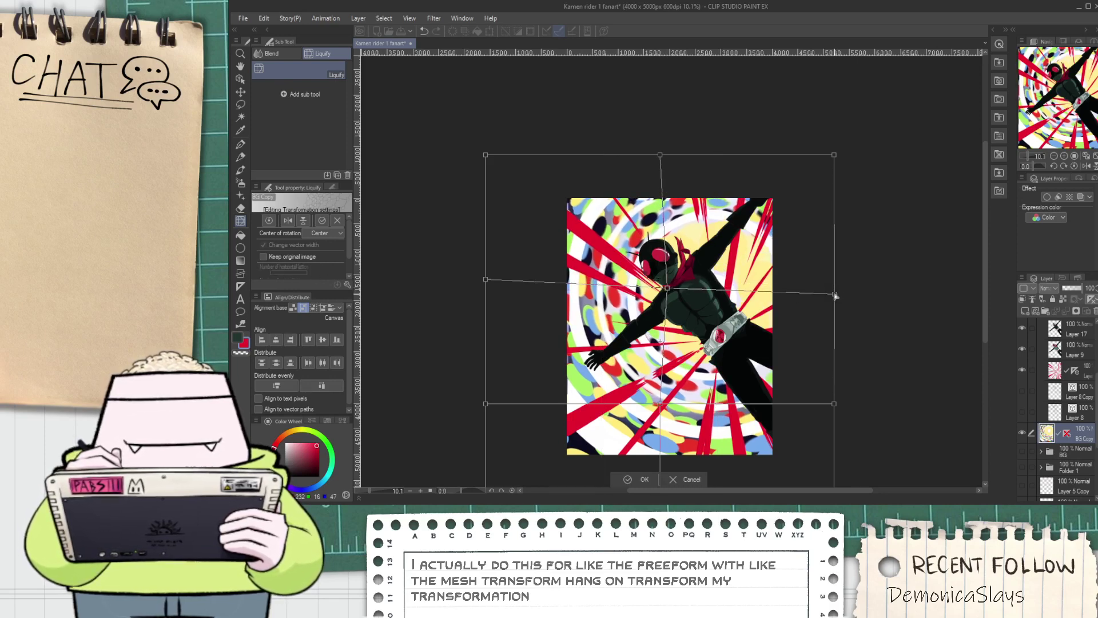
drag(667, 288, 682, 315)
drag(660, 404, 676, 400)
drag(835, 294, 832, 313)
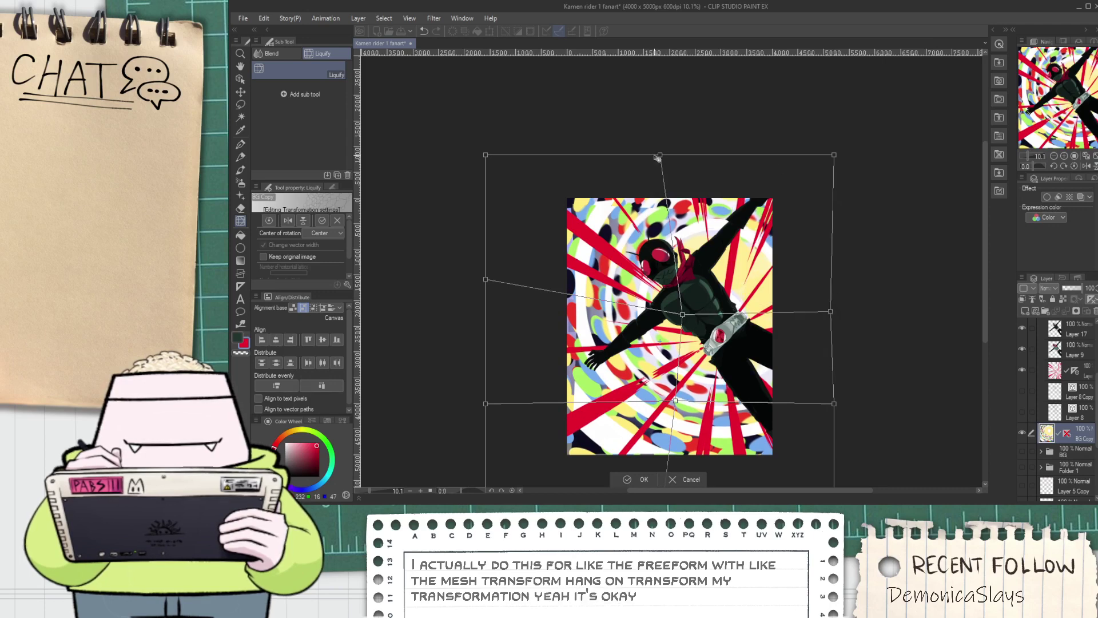
mouse_move(660, 158)
mouse_down()
mouse_move(663, 128)
mouse_move(660, 140)
mouse_up()
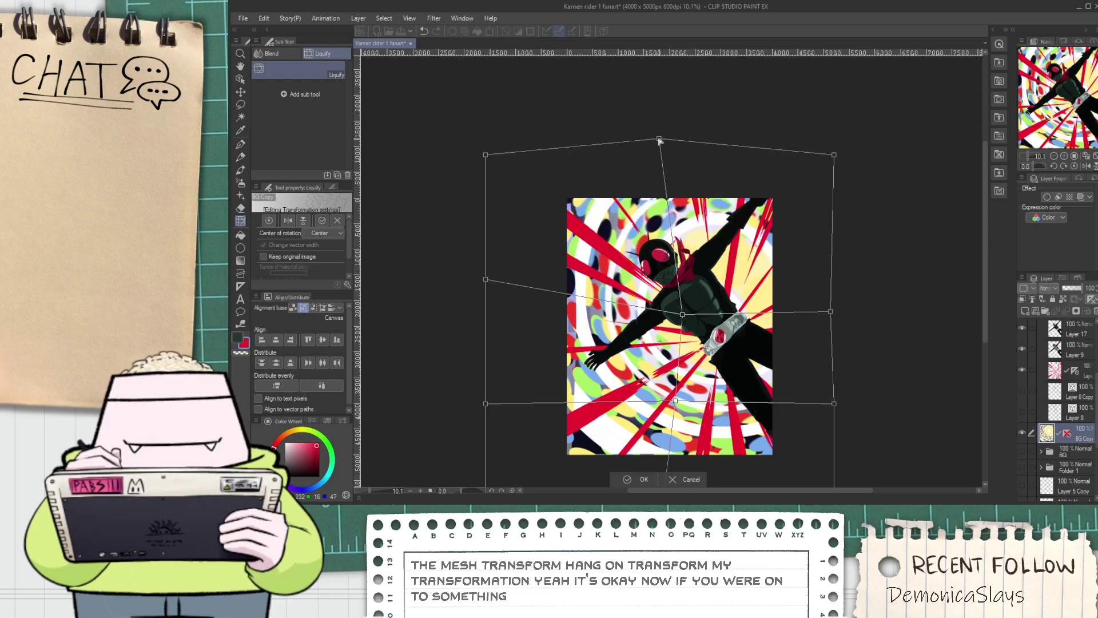
key(Escape)
key(ctrl+t)
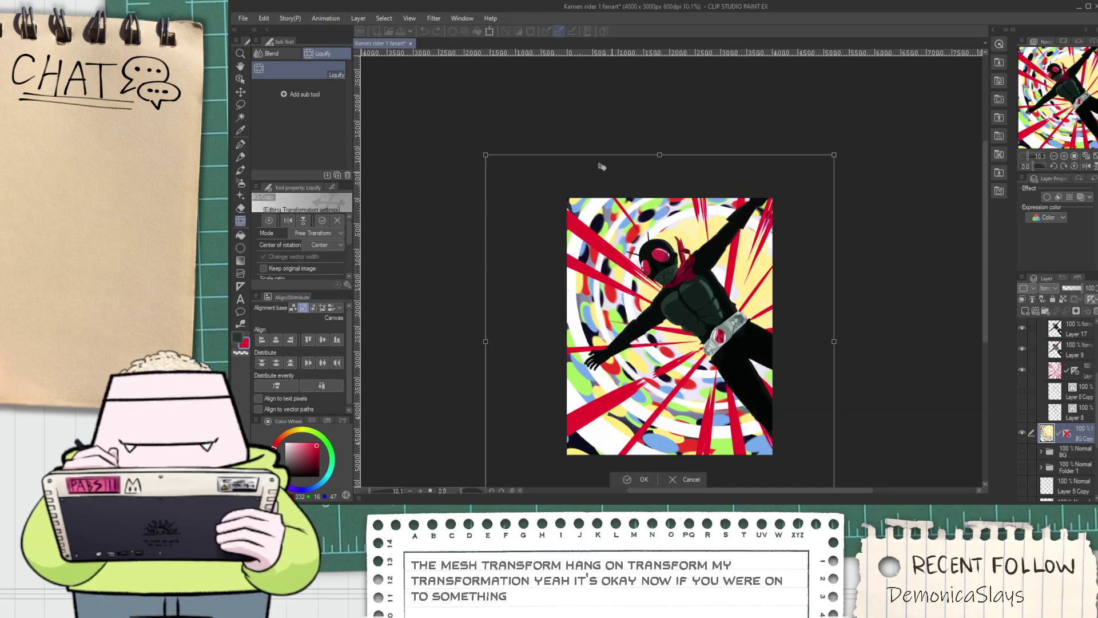
key(Escape)
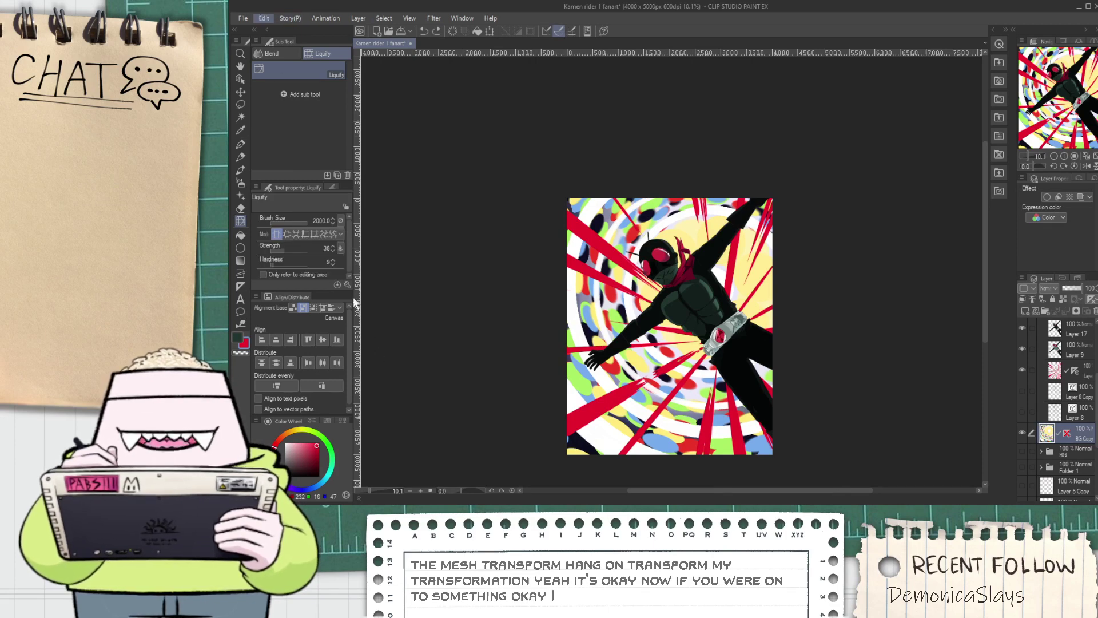
Mesh-transform the merged background copy, pulling the four inner lattice points to shift the ring pattern's focal point down toward the belt
click(497, 408)
scroll(683, 416, up, 3)
drag(731, 403, 730, 421)
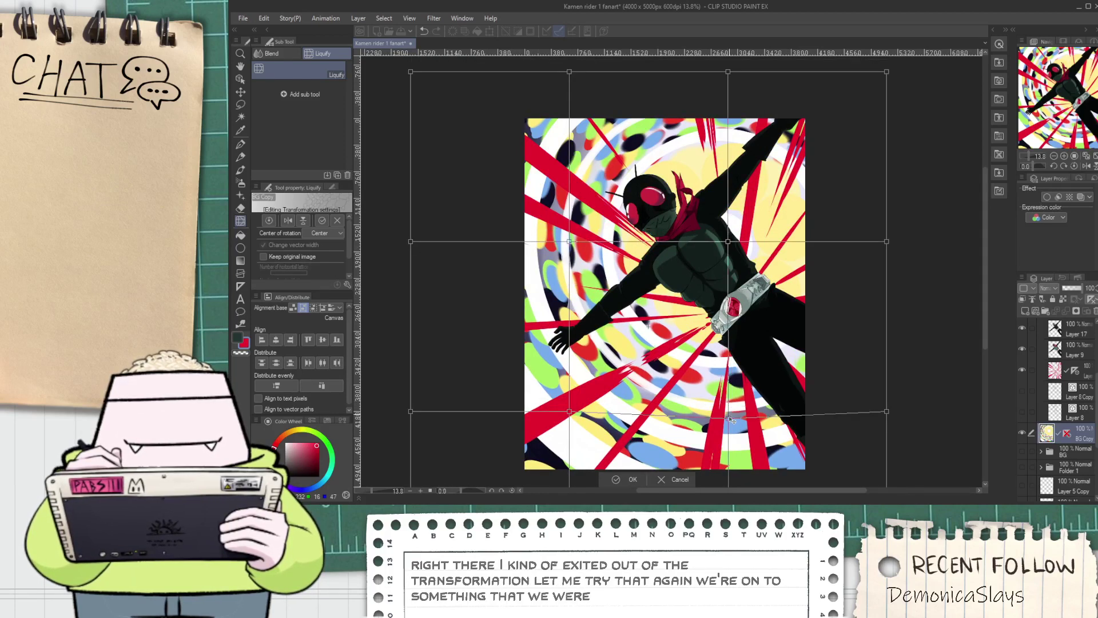
key(ctrl+z)
drag(732, 407, 730, 428)
drag(571, 401, 559, 409)
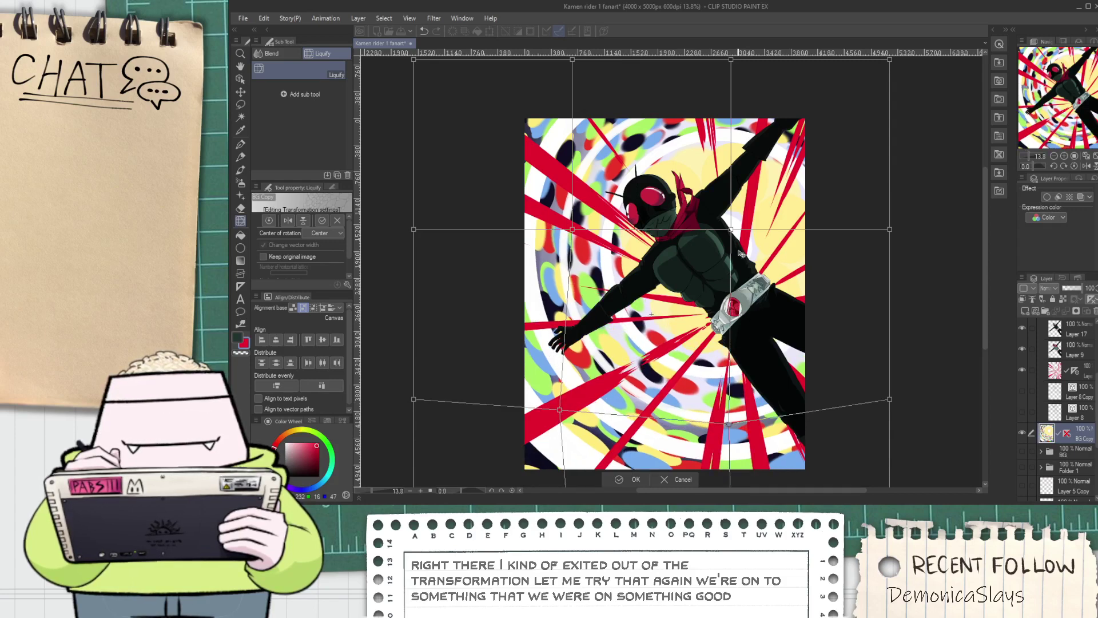
drag(732, 230, 744, 260)
drag(572, 230, 597, 256)
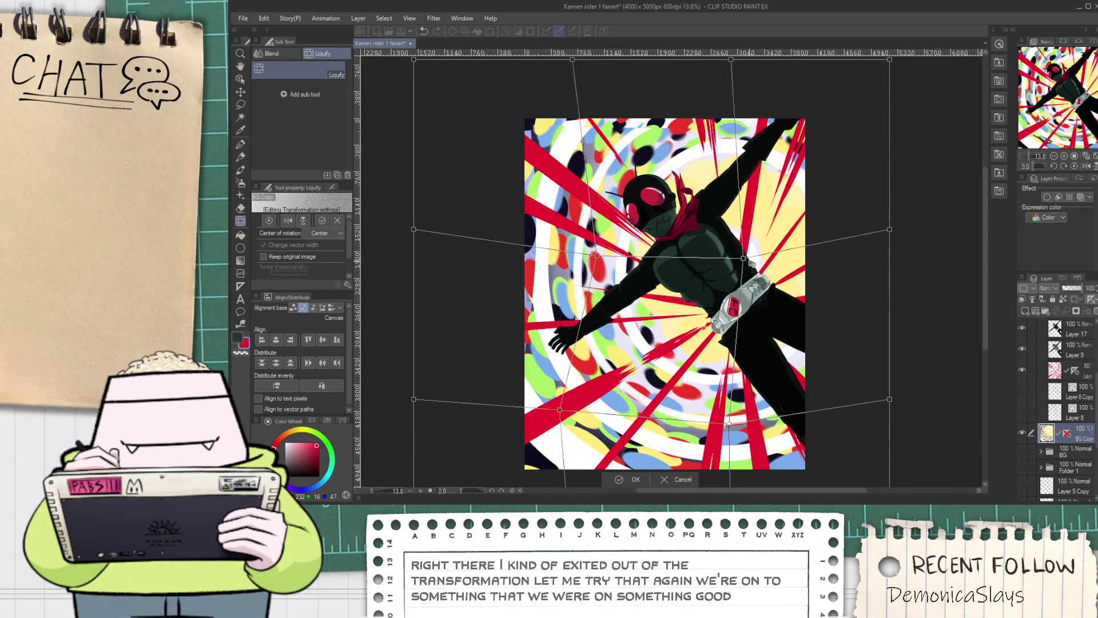
drag(744, 260, 740, 277)
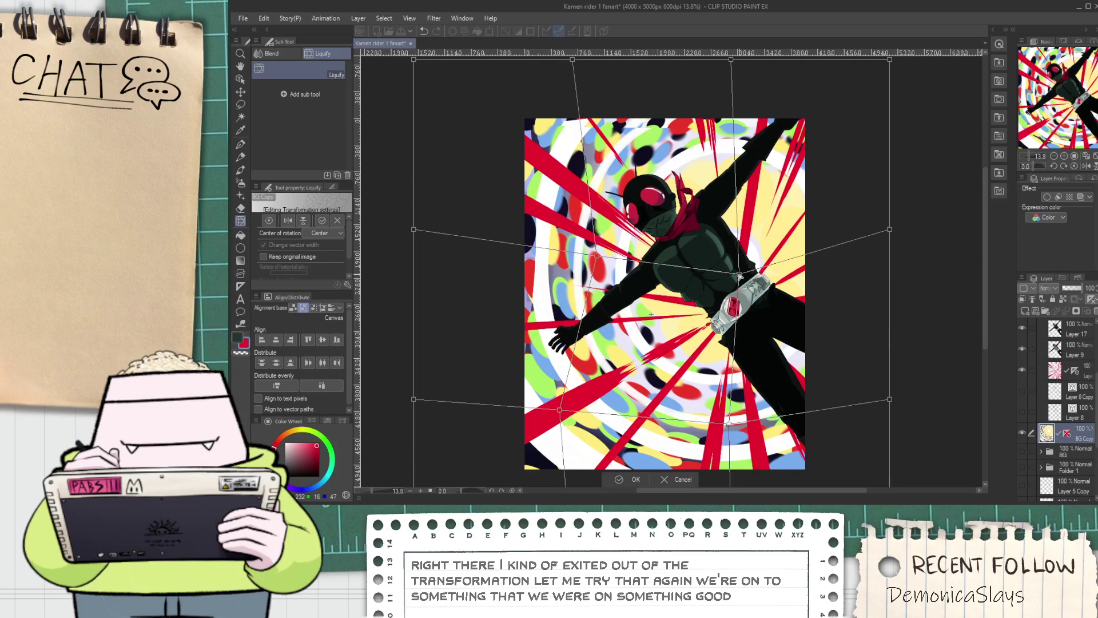
Pull the mesh's upper-right corner outward and rotate the whole background mesh clockwise
scroll(847, 161, down, 3)
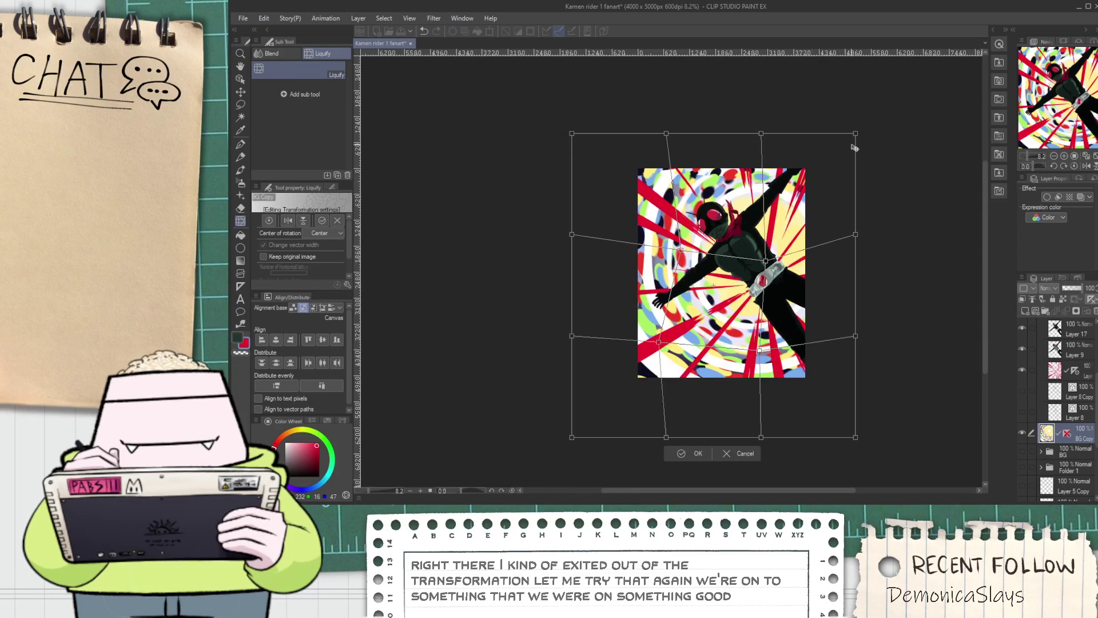
drag(854, 135, 874, 136)
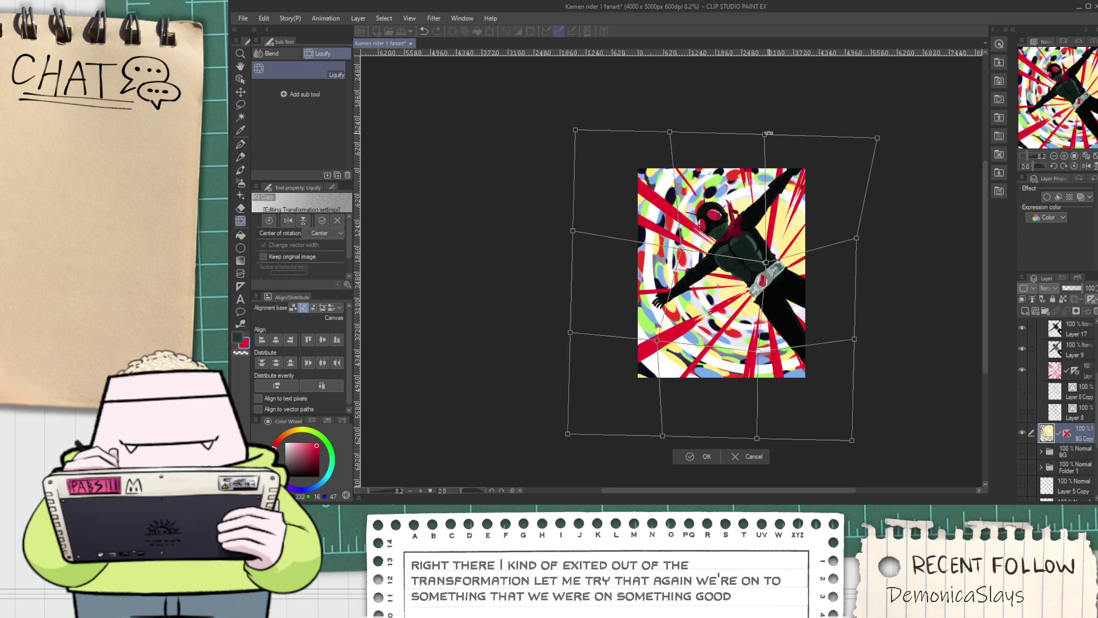
drag(765, 131, 795, 151)
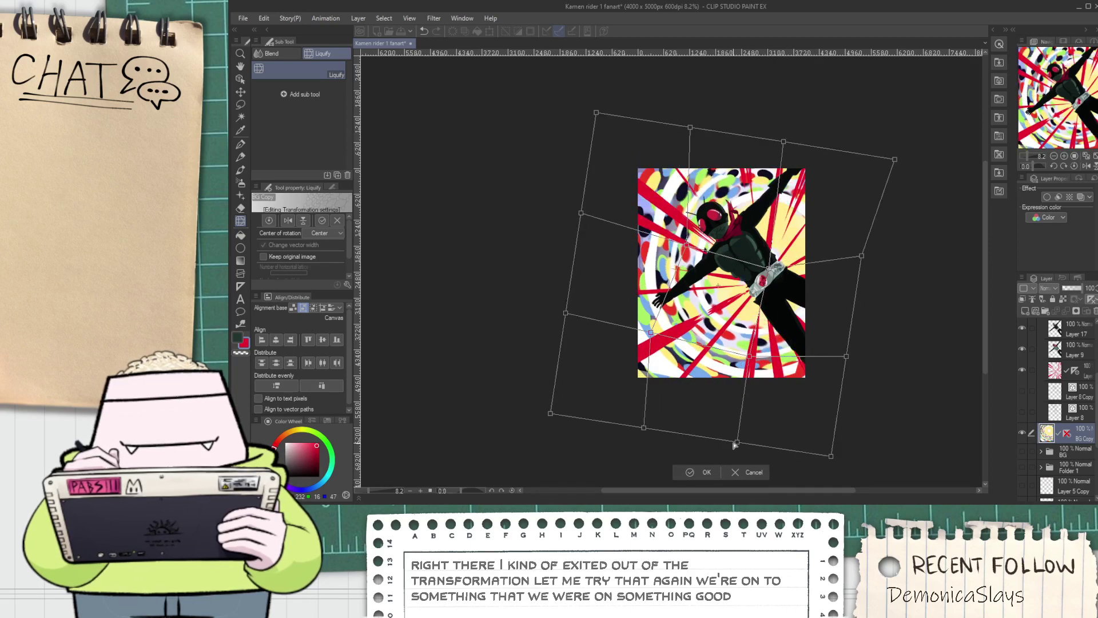
Stretch the mesh's bottom edge outward and reshape the points along its right edge beside the rider's legs and raised arm
drag(644, 428, 627, 470)
drag(831, 457, 839, 473)
scroll(721, 305, up, 3)
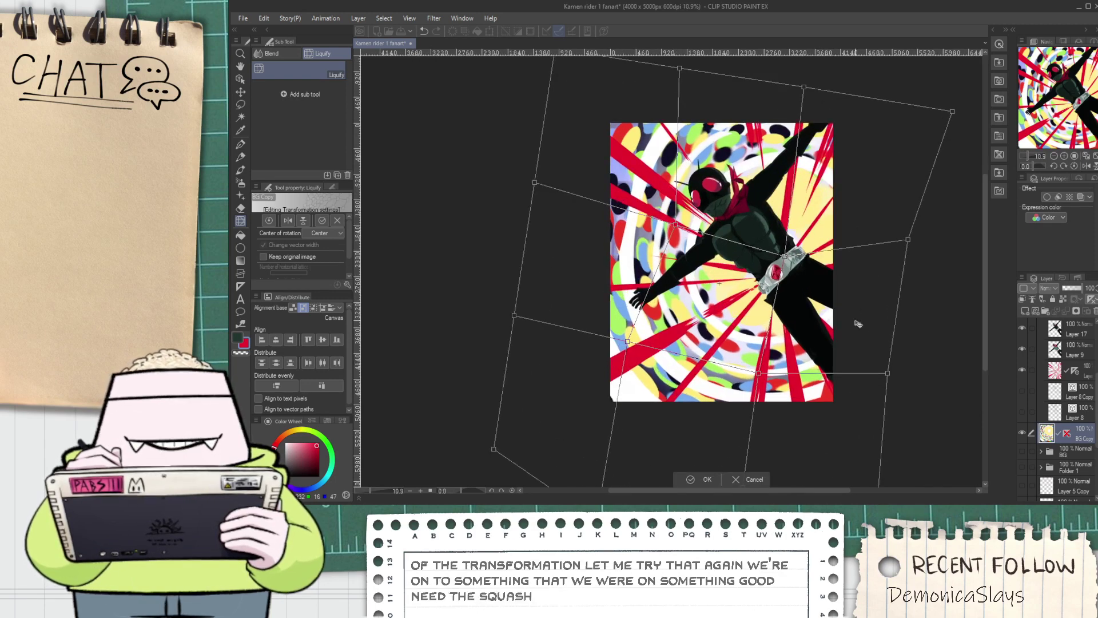
drag(888, 375, 937, 372)
drag(909, 236, 906, 253)
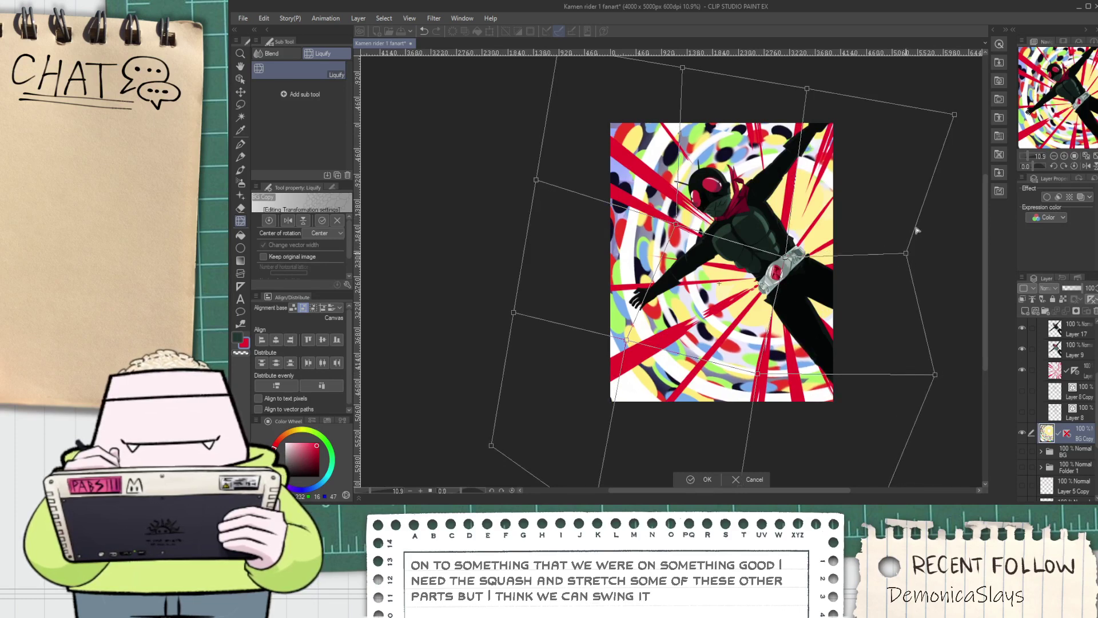
drag(955, 116, 956, 137)
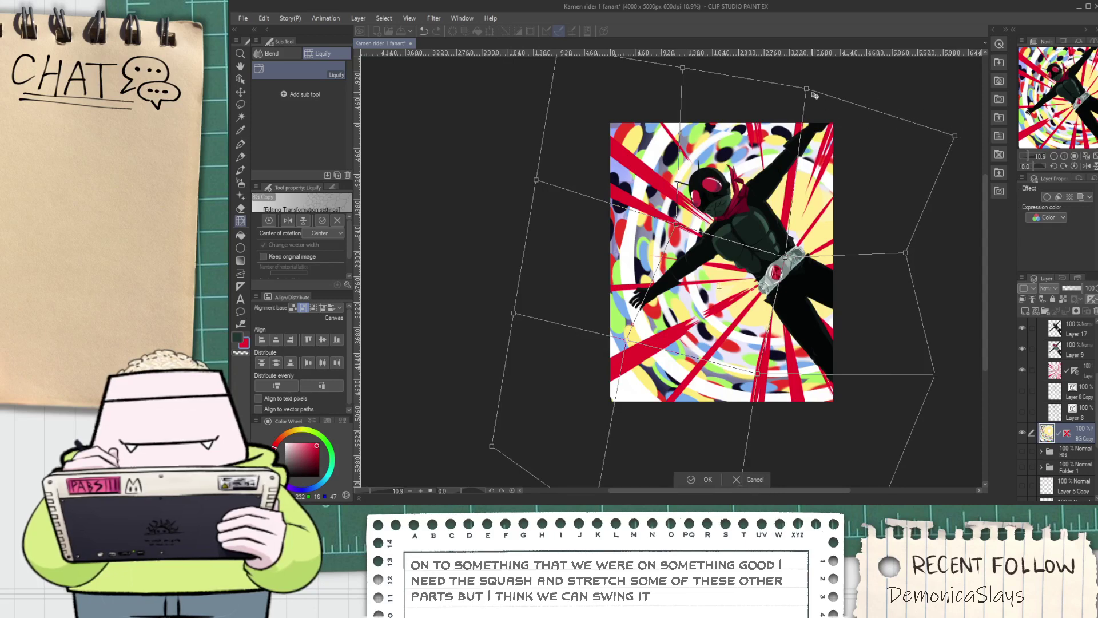
Reshape the mesh's top edge and upper-left points around the canvas, and apply the transformation to the background
drag(807, 89, 838, 106)
scroll(837, 103, down, 1)
drag(719, 83, 741, 92)
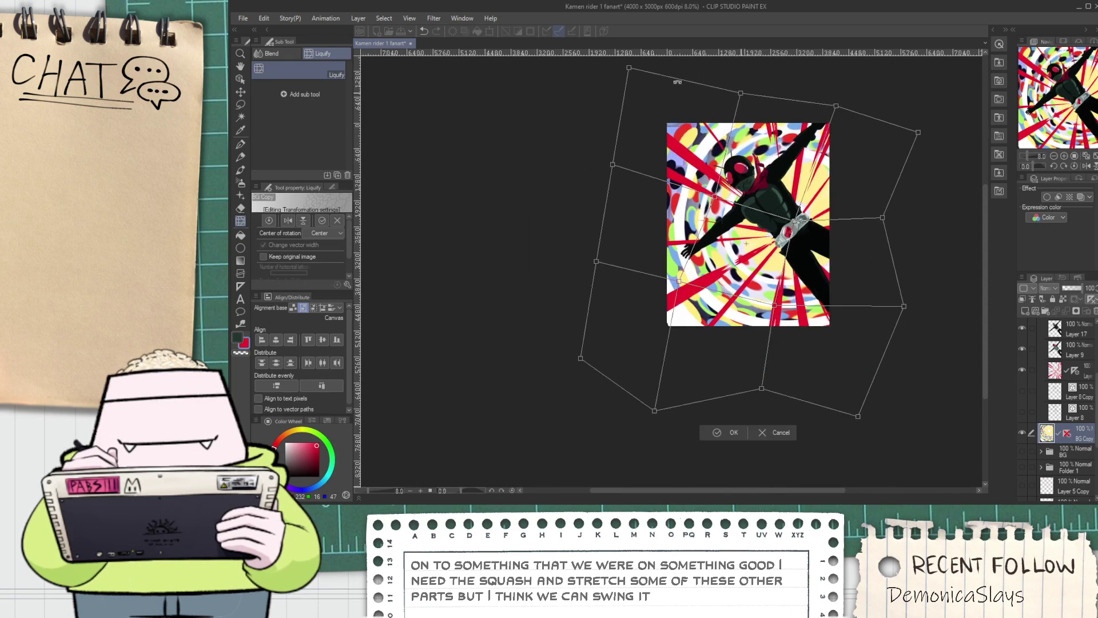
drag(629, 68, 602, 107)
mouse_move(613, 166)
mouse_down()
mouse_move(599, 180)
mouse_move(595, 166)
mouse_up()
mouse_move(742, 93)
mouse_down()
mouse_move(755, 86)
mouse_move(733, 98)
mouse_up()
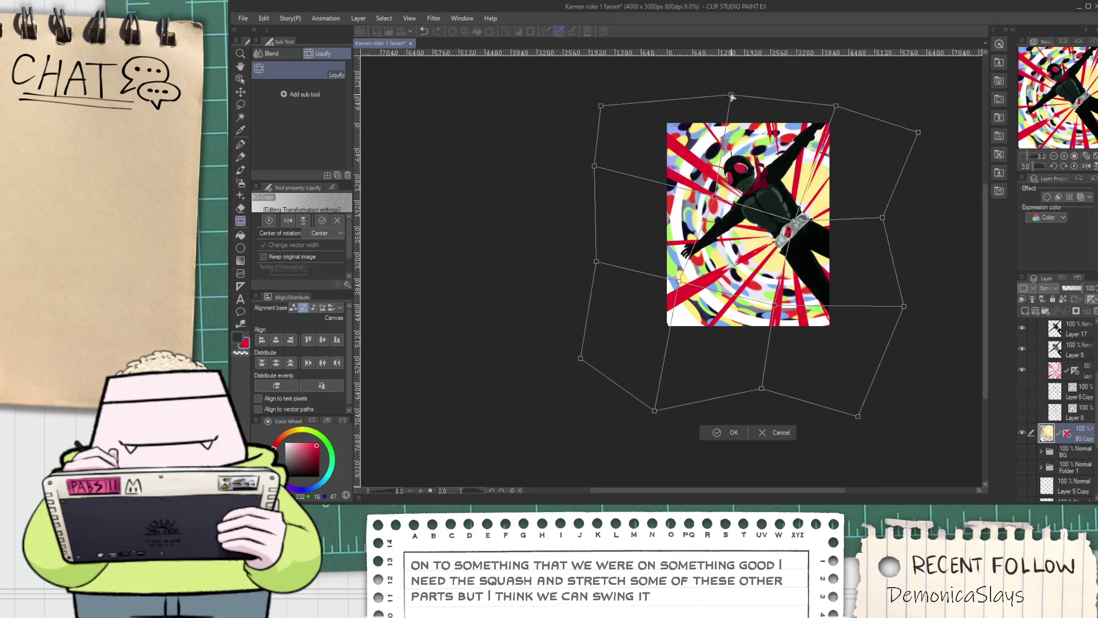
mouse_move(837, 107)
mouse_down()
mouse_move(825, 113)
mouse_move(833, 105)
mouse_up()
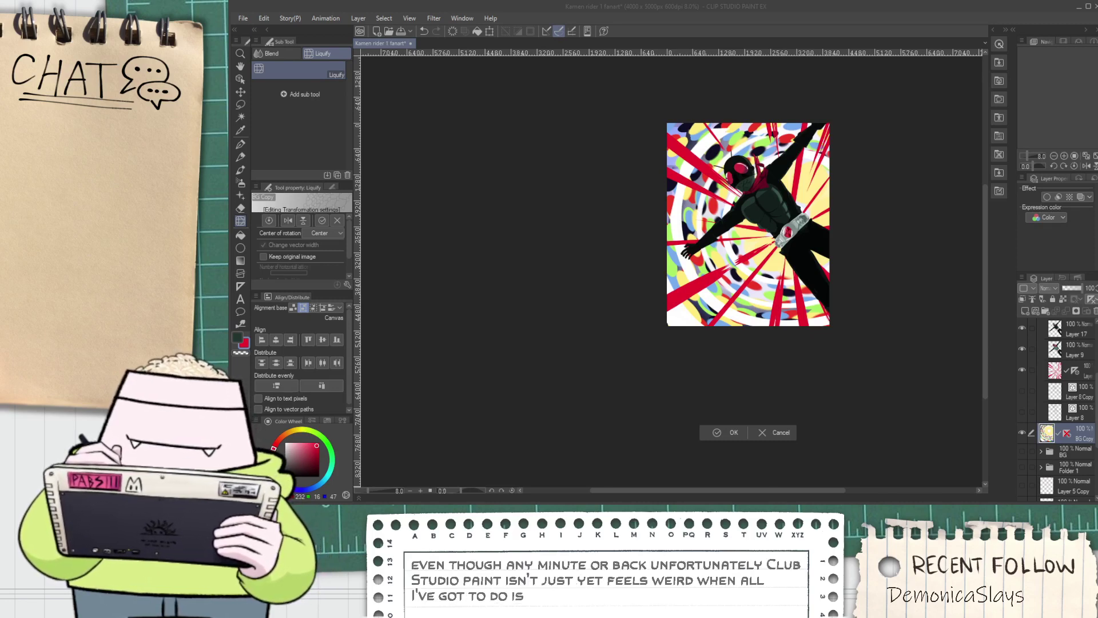
click(722, 432)
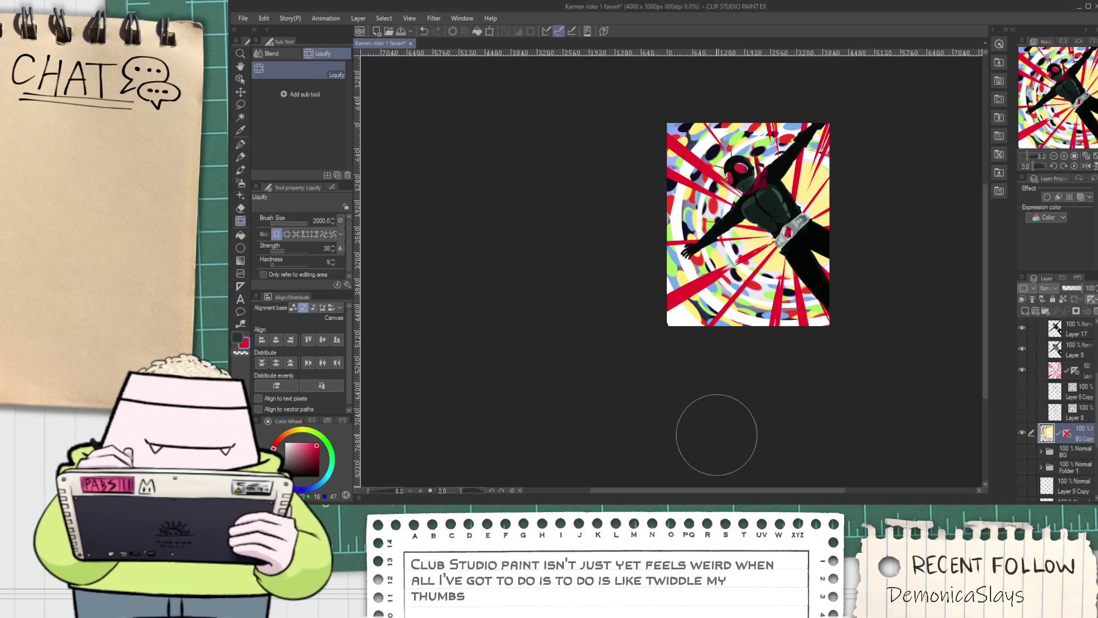
Push the background below the rider's lowered hand toward the canvas's lower-left corner with one Liquify stroke
scroll(723, 252, up, 5)
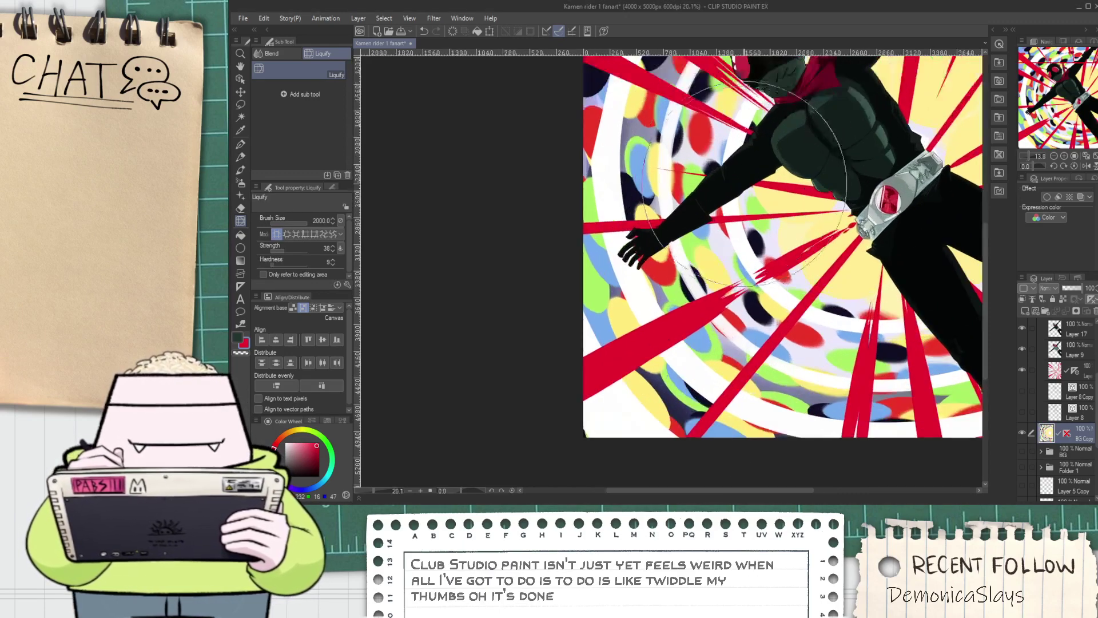
drag(772, 273, 691, 342)
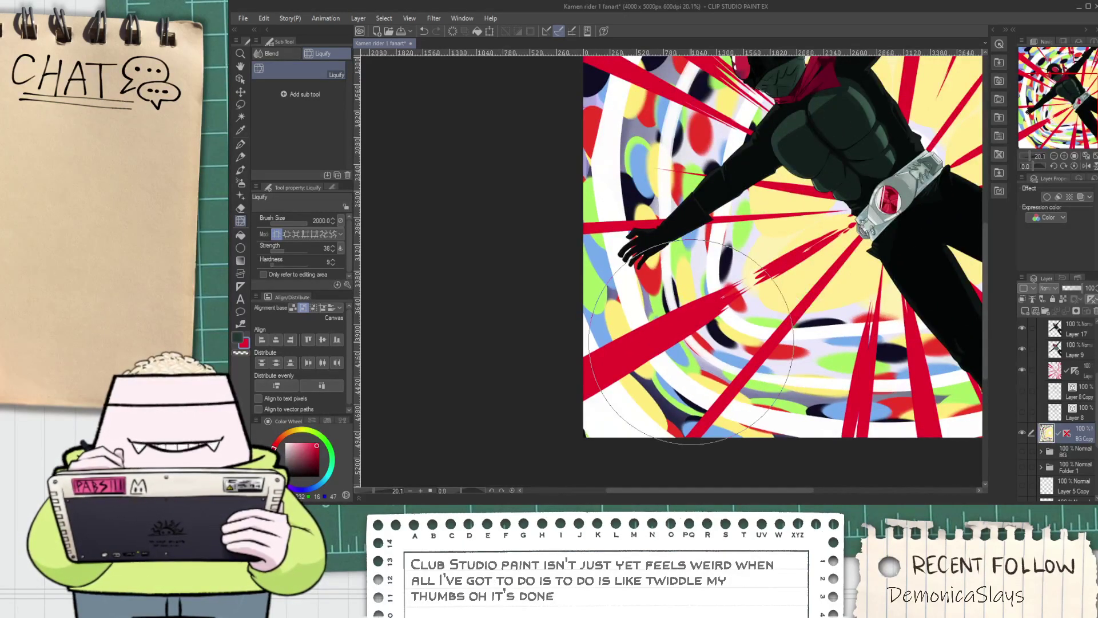
scroll(690, 342, down, 3)
drag(743, 309, 619, 312)
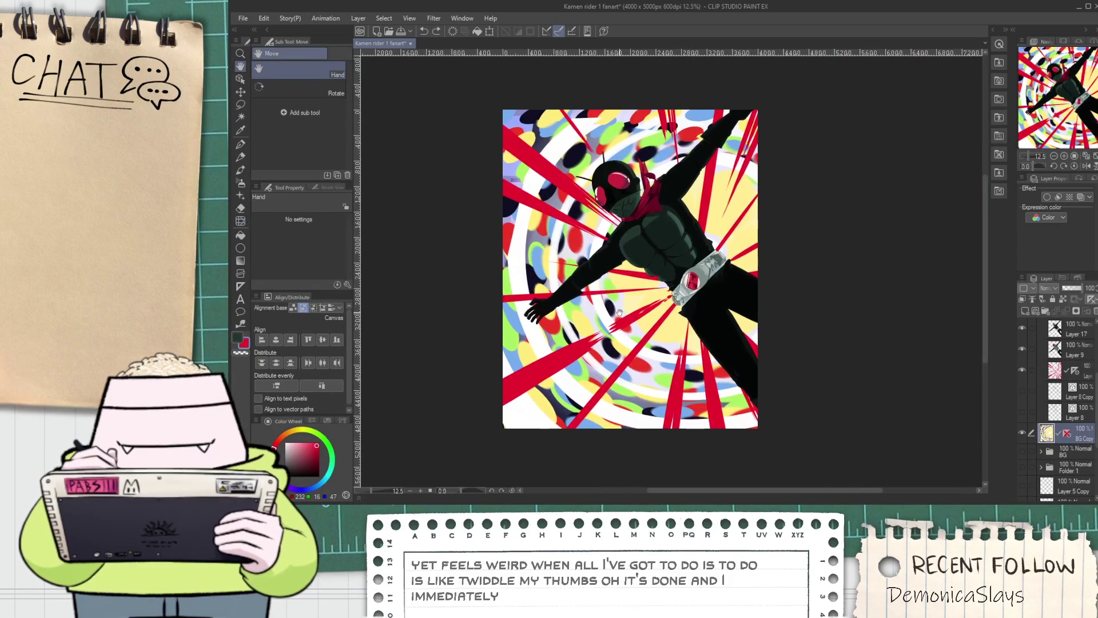
drag(639, 338, 586, 421)
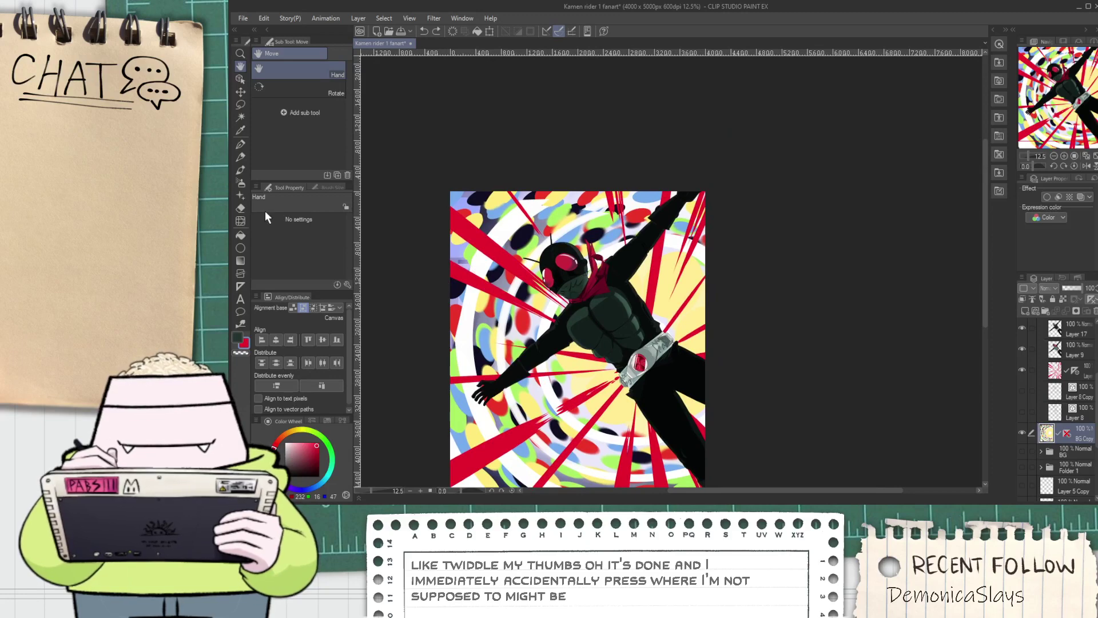
Return to the Liquify tool, look through its distortion modes, keep the first one, and reduce the brush size to 254.1
click(240, 222)
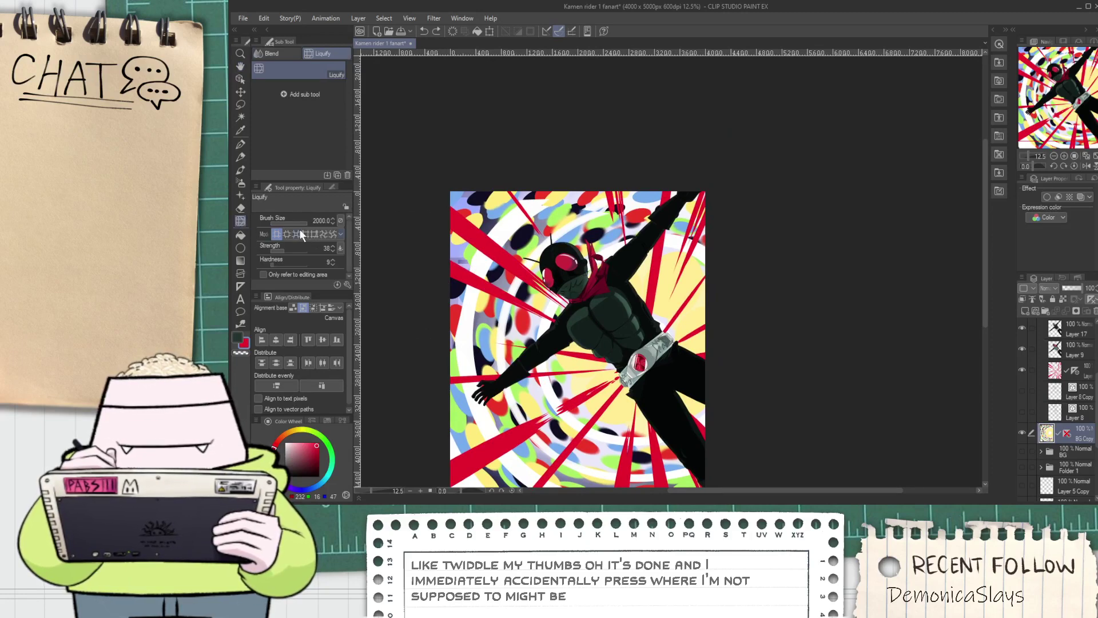
click(286, 234)
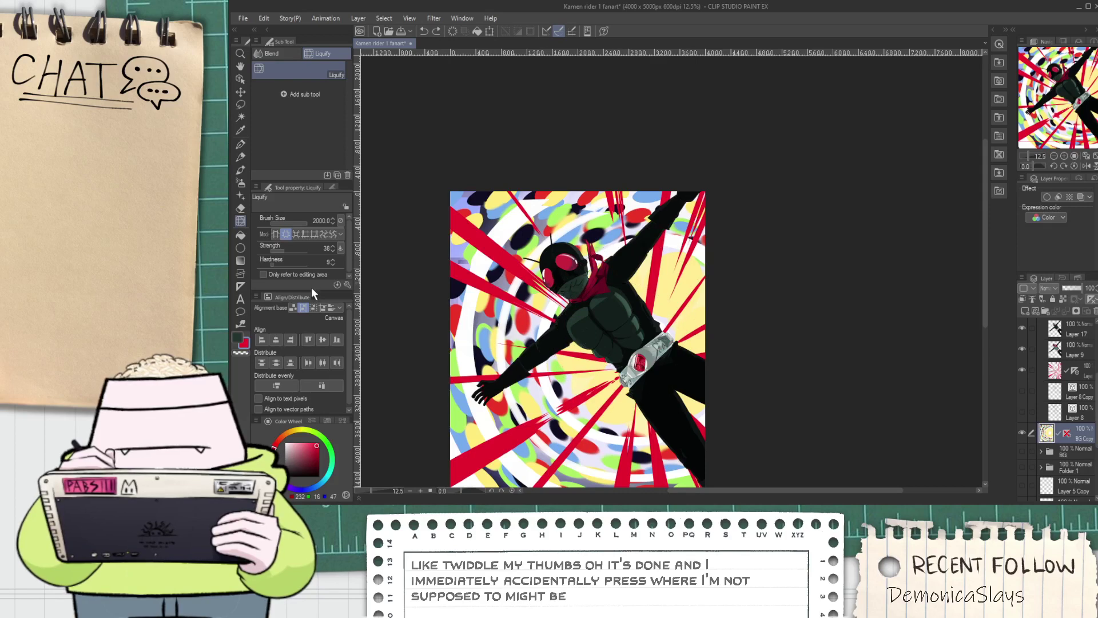
click(628, 321)
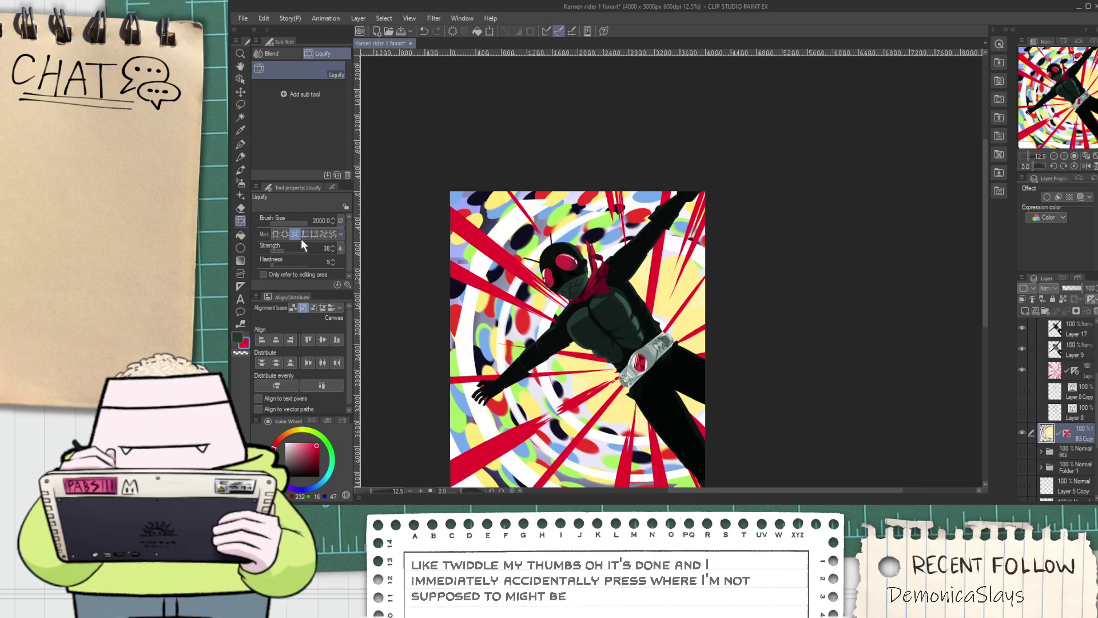
drag(306, 218, 300, 218)
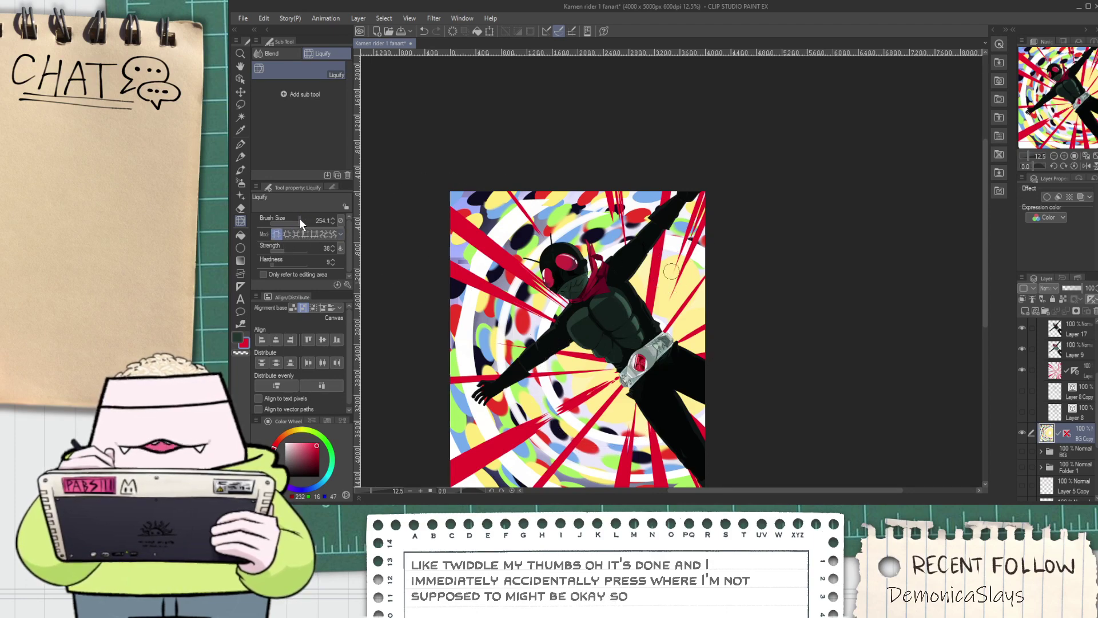
Smear the background's coloured dots and white rings up to the canvas's top edge beside the rider's raised arm with Liquify
scroll(539, 202, up, 3)
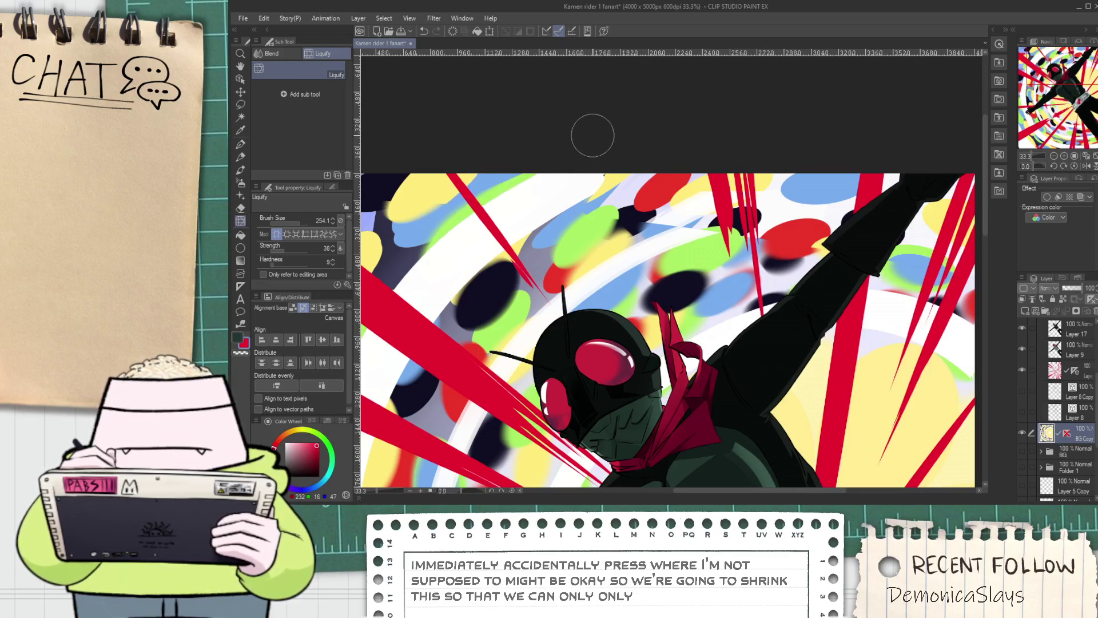
scroll(517, 177, down, 5)
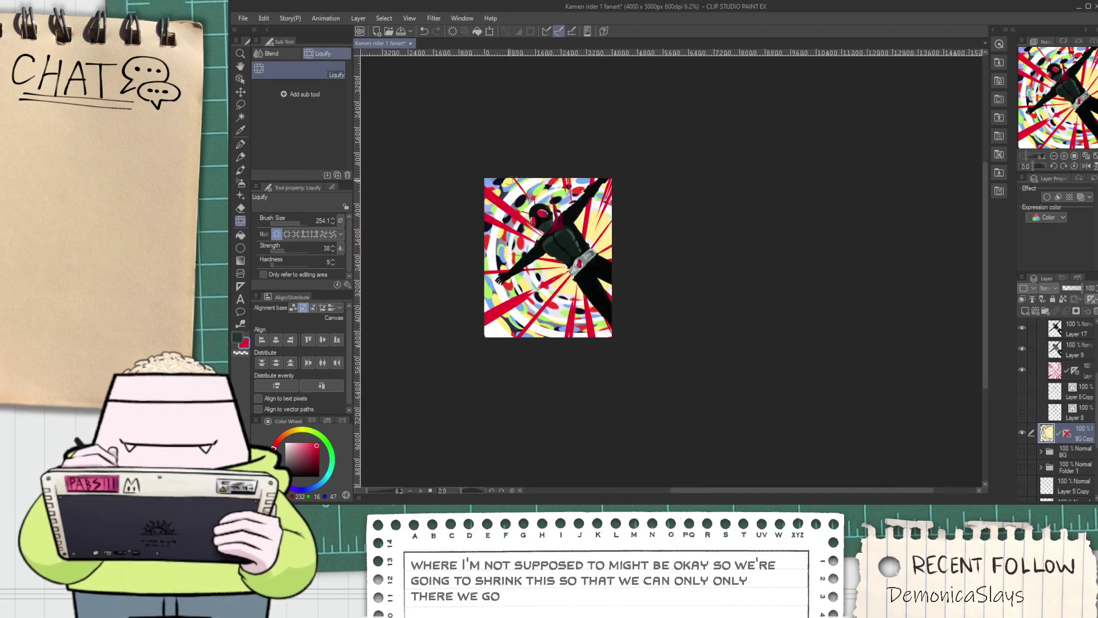
scroll(515, 179, up, 5)
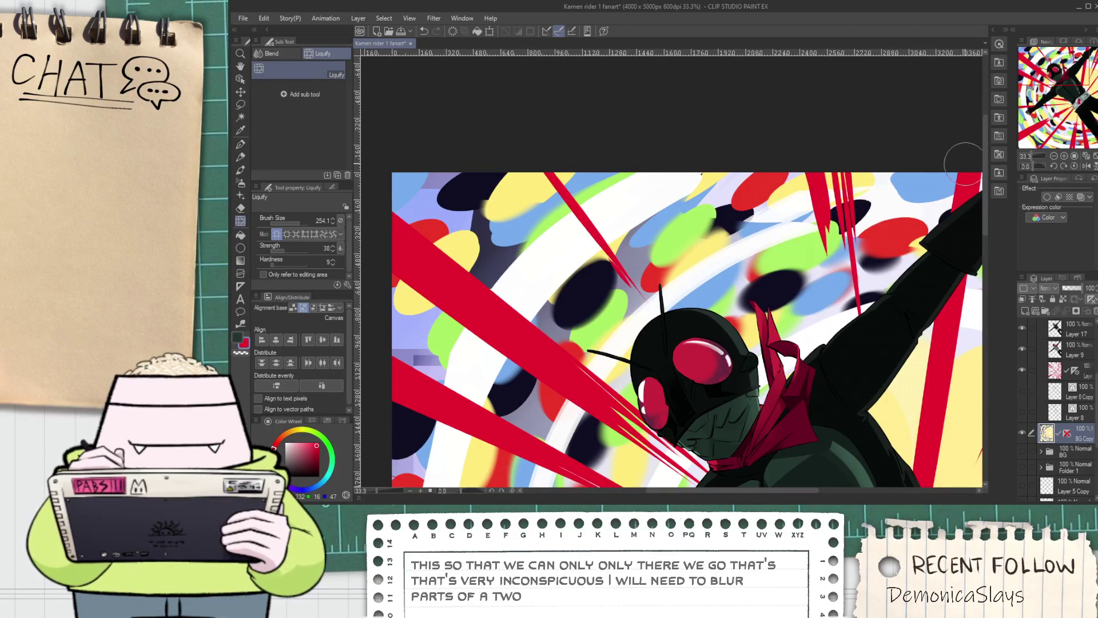
mouse_move(946, 164)
mouse_down()
mouse_move(906, 177)
mouse_move(946, 158)
mouse_up()
drag(796, 234, 973, 142)
drag(804, 234, 860, 191)
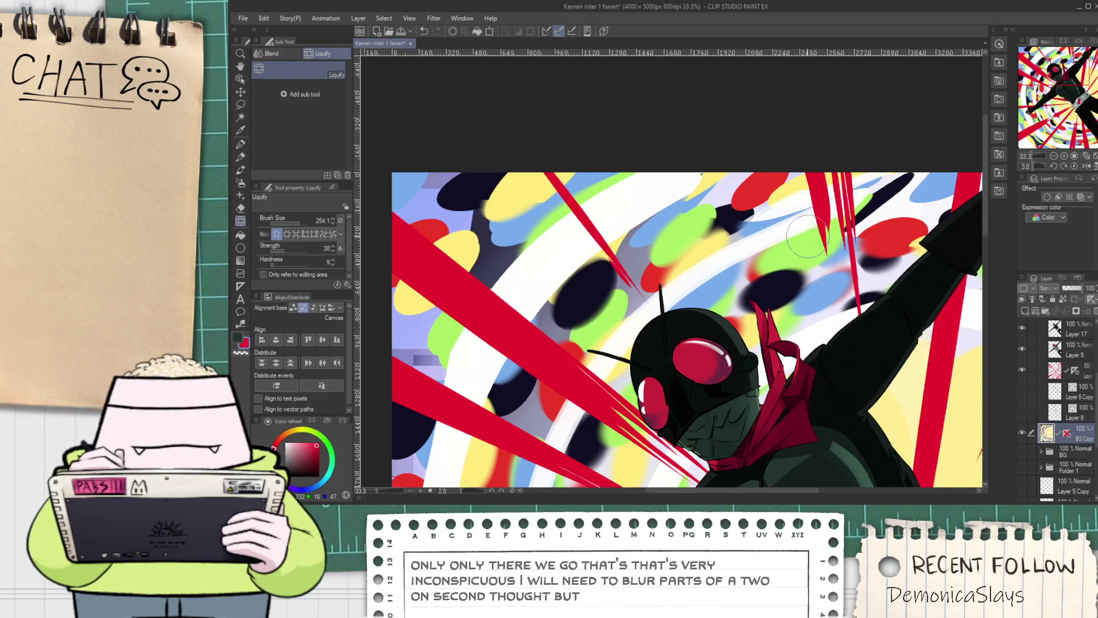
Smear the green and white streak beside the rider's raised arm up to the canvas's top edge with Liquify, and enlarge the brush to 1153.7
mouse_move(798, 233)
mouse_down()
mouse_move(973, 142)
mouse_move(922, 170)
mouse_up()
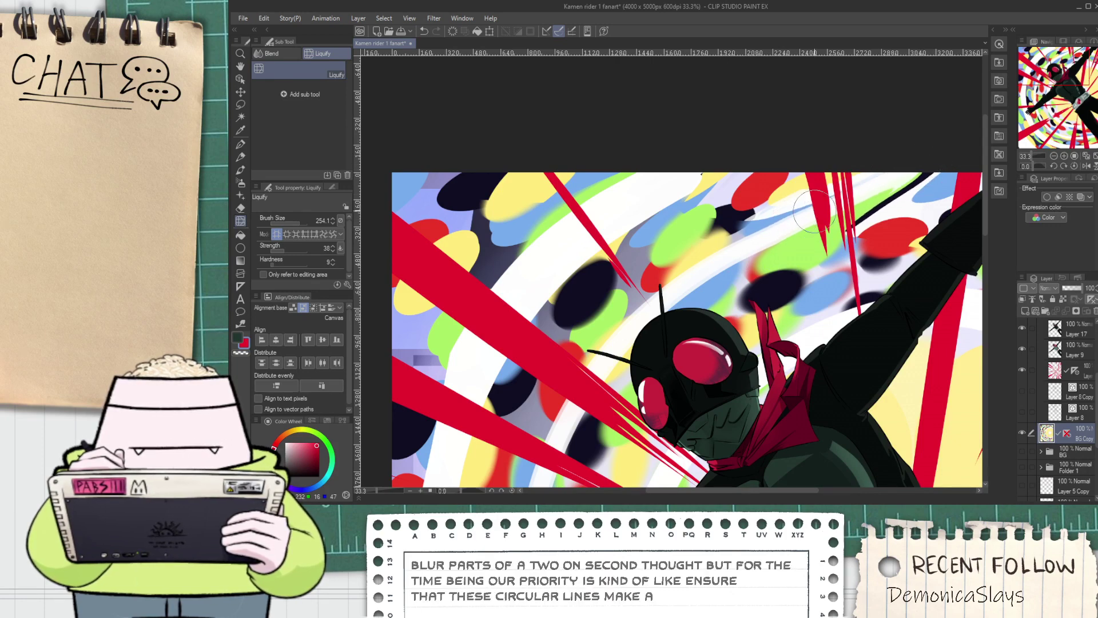
drag(302, 224, 305, 224)
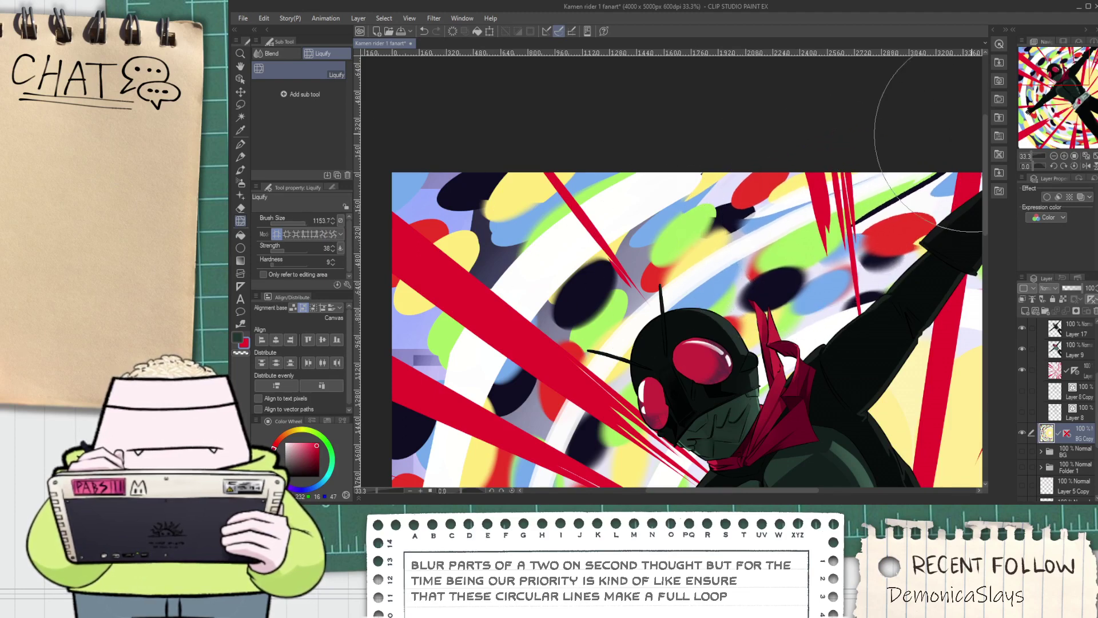
scroll(812, 229, down, 1)
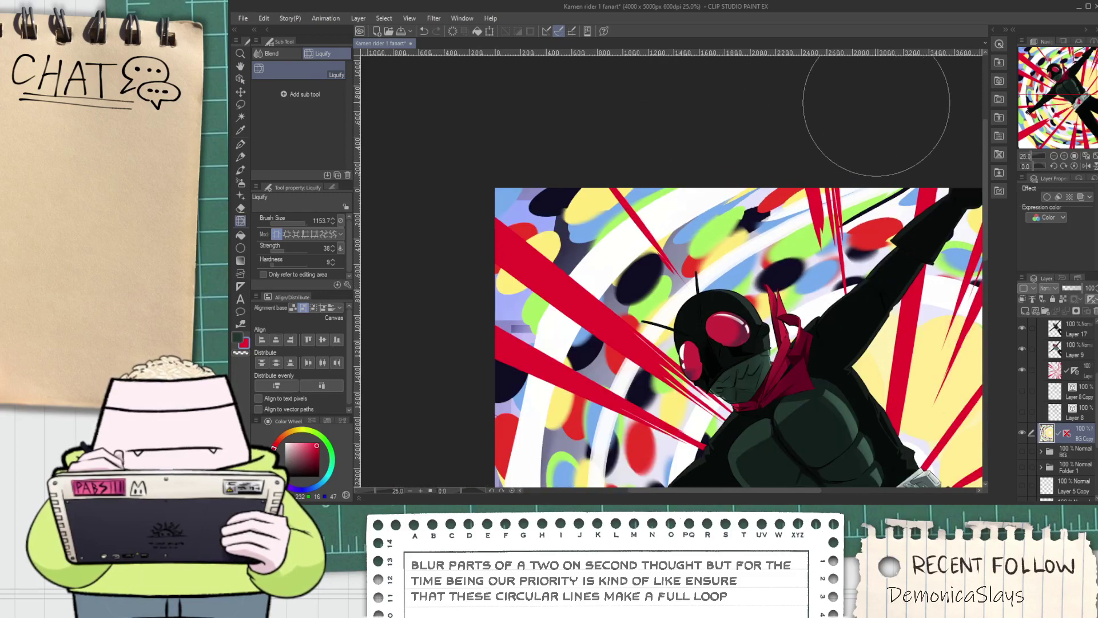
scroll(769, 149, down, 2)
scroll(620, 295, up, 2)
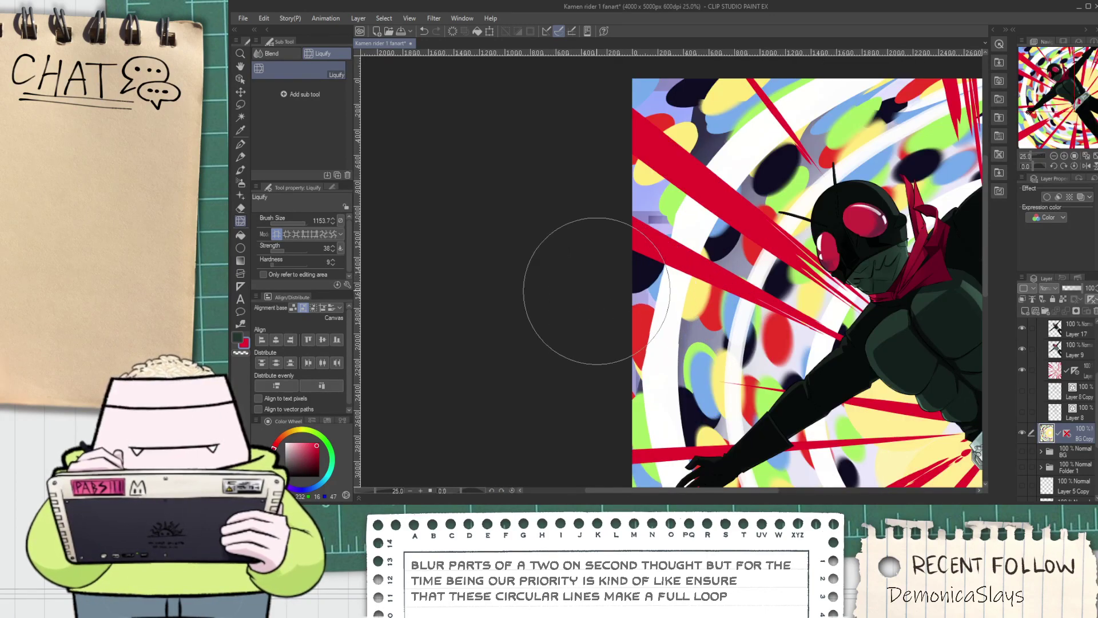
Switch Liquify to its second distortion mode at brush size 146.6 and work upward along the outer white ring at the canvas's left edge
click(304, 223)
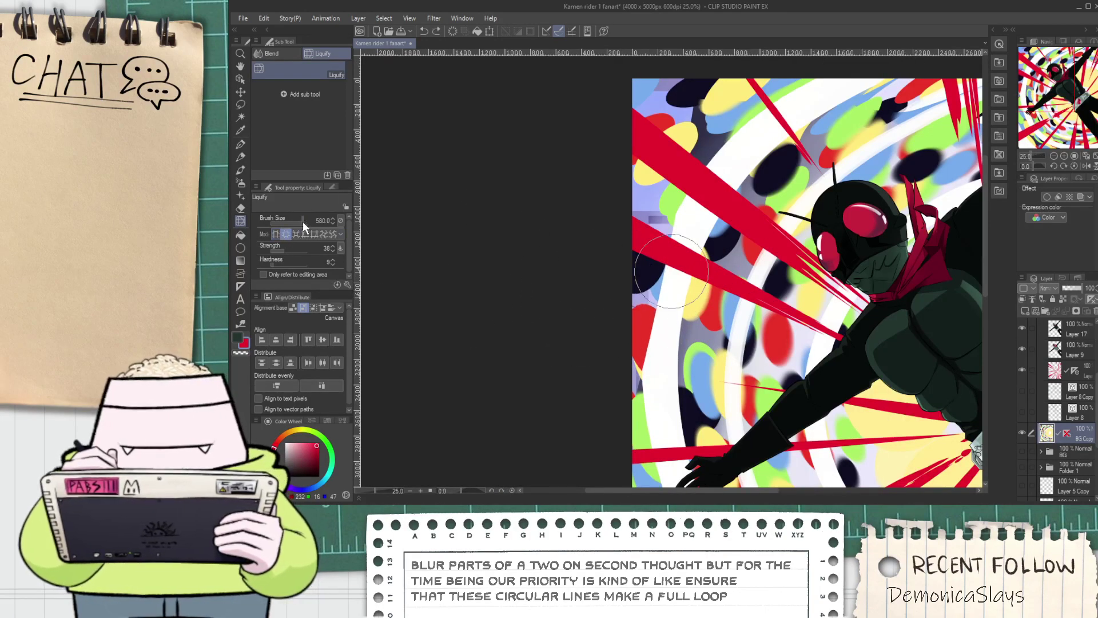
drag(304, 223, 301, 223)
mouse_move(652, 387)
mouse_down()
mouse_move(670, 263)
mouse_move(654, 391)
mouse_up()
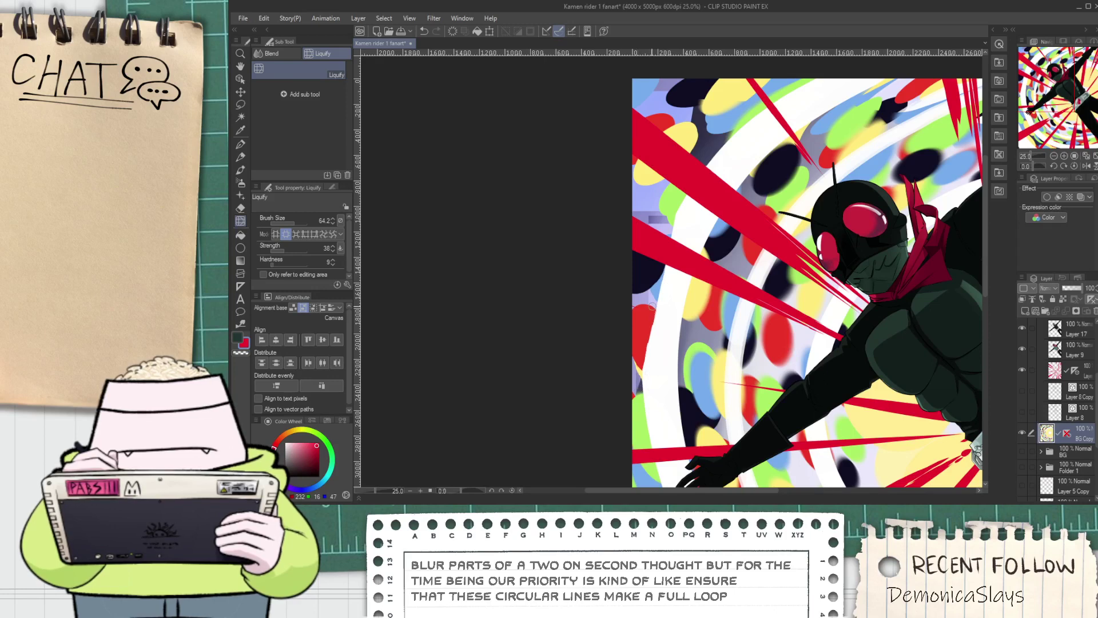
click(293, 223)
click(299, 223)
key(ctrl+z)
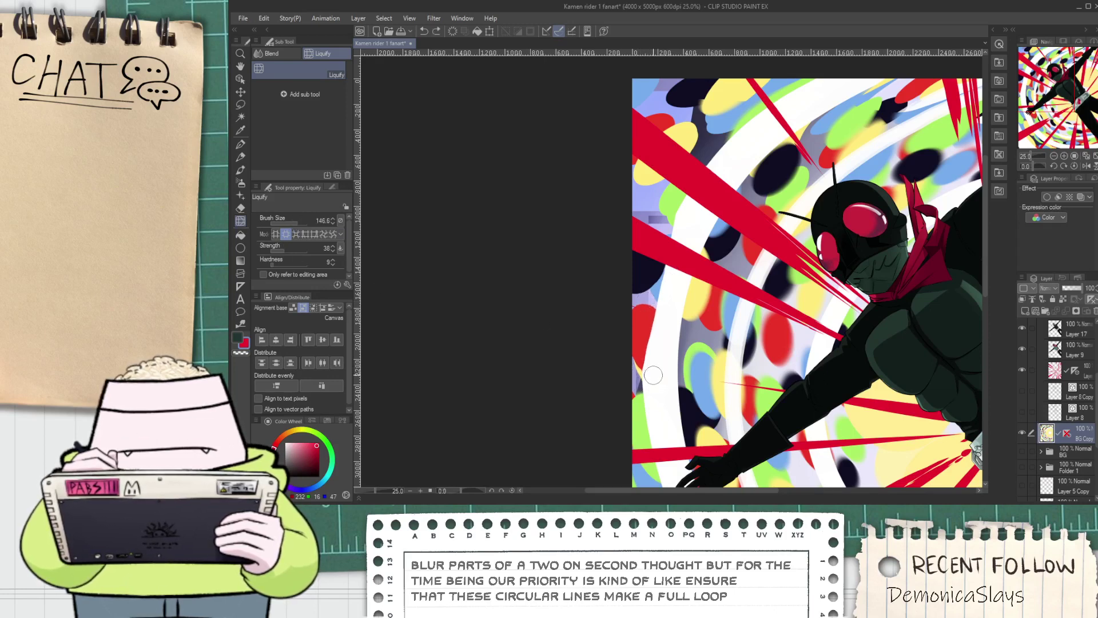
drag(650, 388, 664, 302)
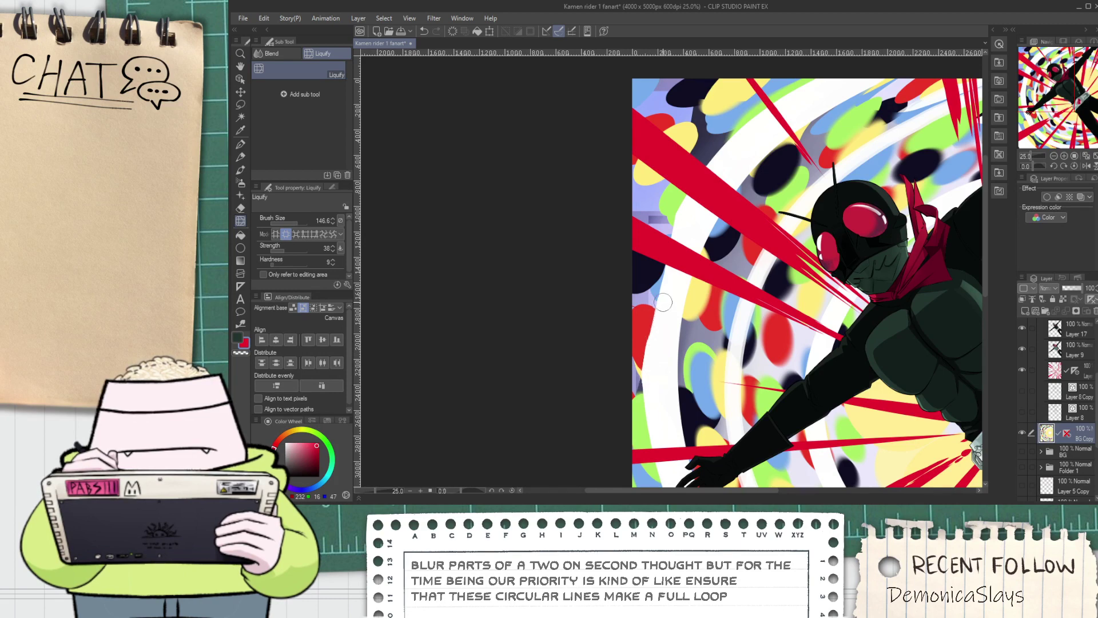
drag(651, 379, 658, 282)
drag(651, 372, 652, 329)
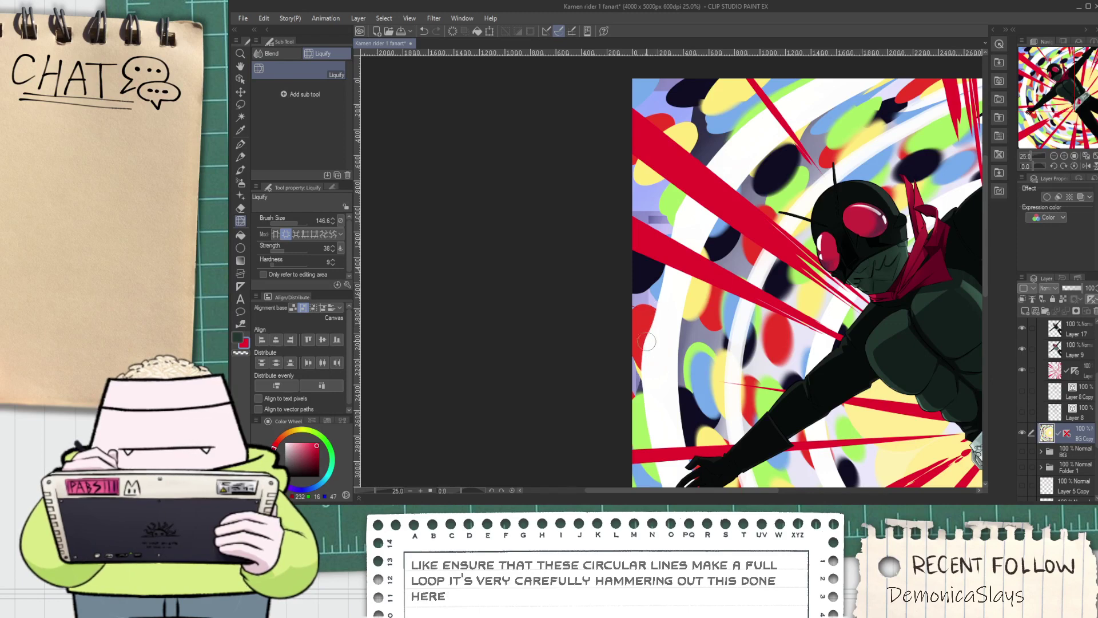
Return Liquify to its first distortion mode and push the outer white ring's left border into a smooth curve beside the red dot
click(277, 233)
scroll(649, 335, up, 1)
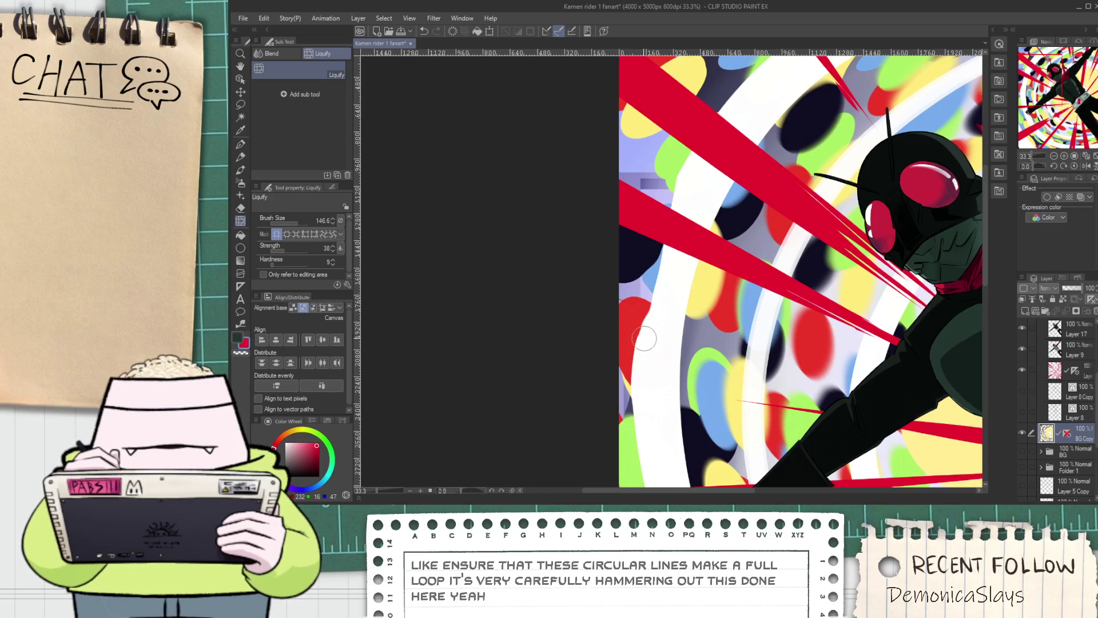
drag(644, 338, 646, 320)
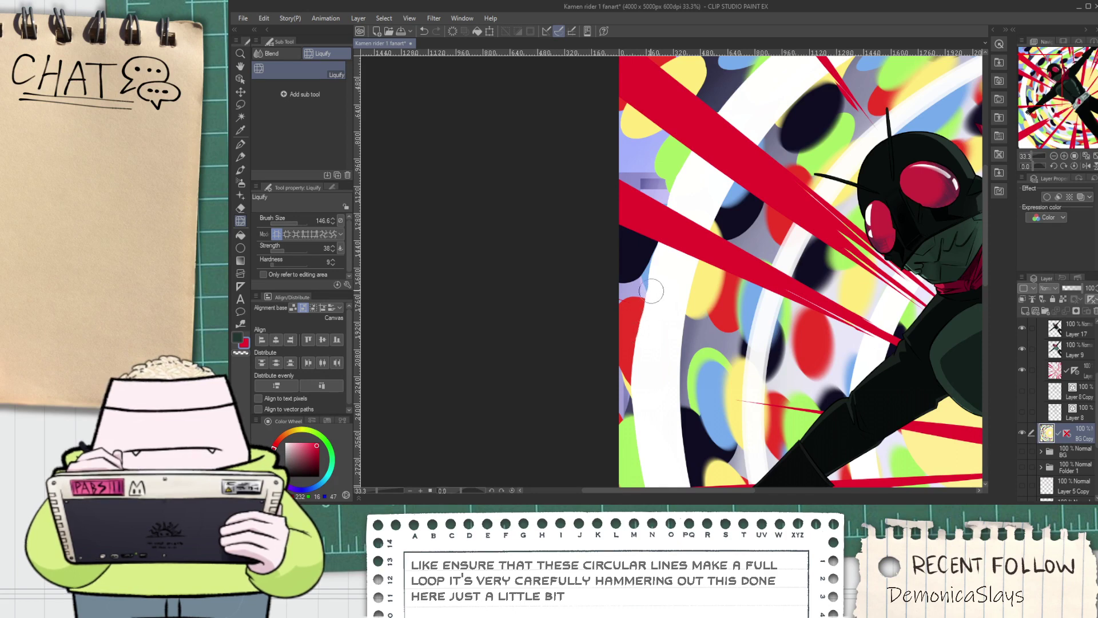
scroll(652, 281, down, 3)
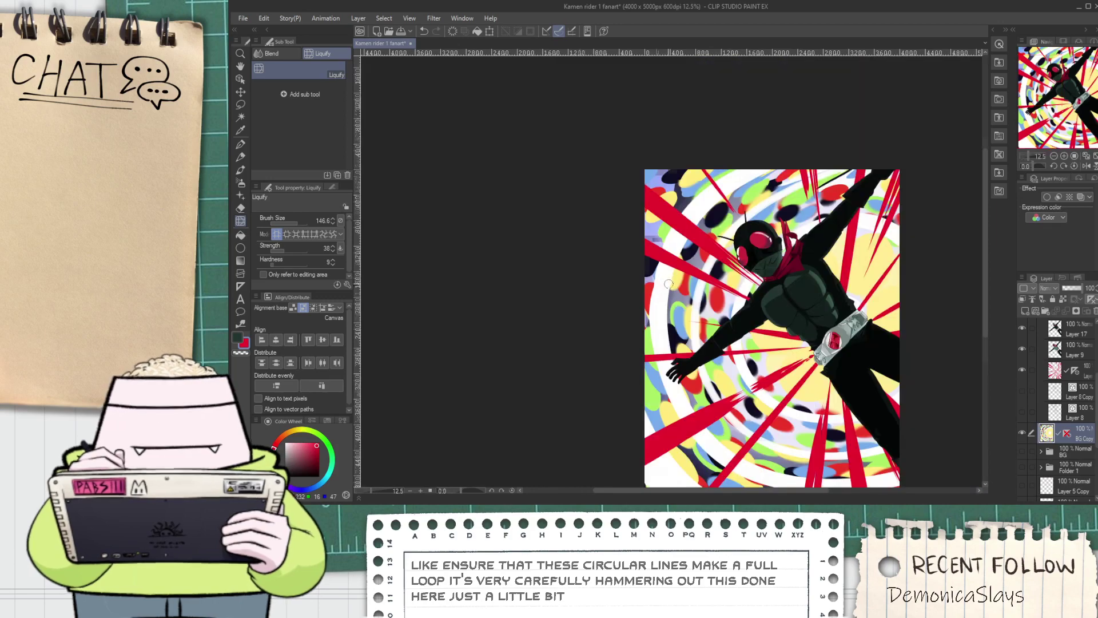
scroll(668, 247, up, 3)
scroll(669, 248, down, 3)
Blur the coloured dots above the rider's helmet toward the raised arm with the Blur tool at brush size 254.1 and blur intensity 5.9
key(space)
drag(679, 245, 640, 233)
scroll(640, 232, up, 2)
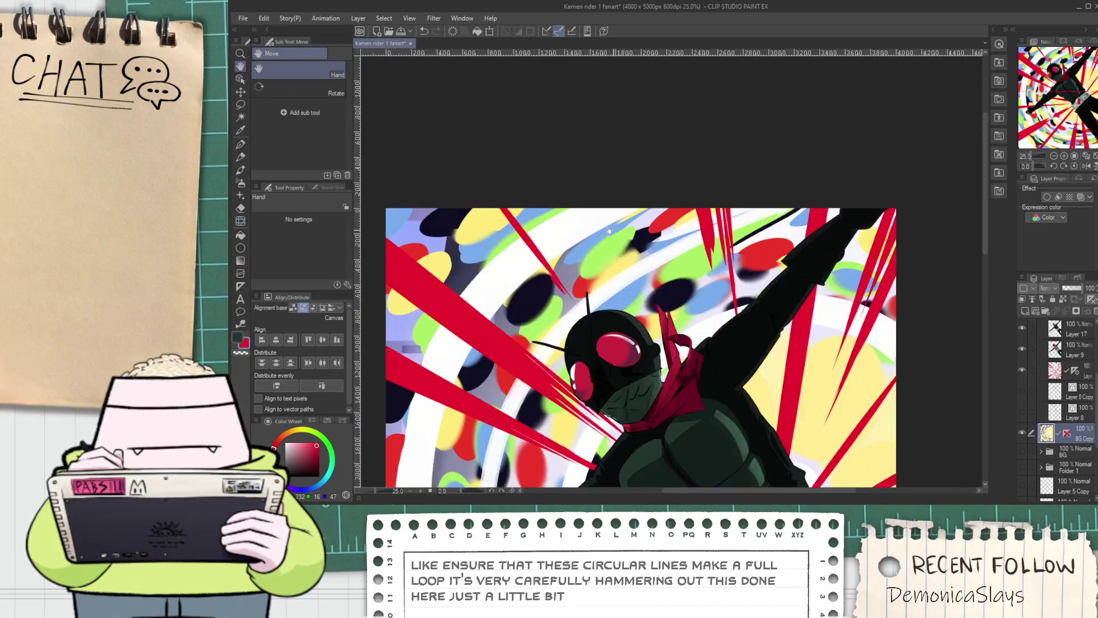
click(240, 220)
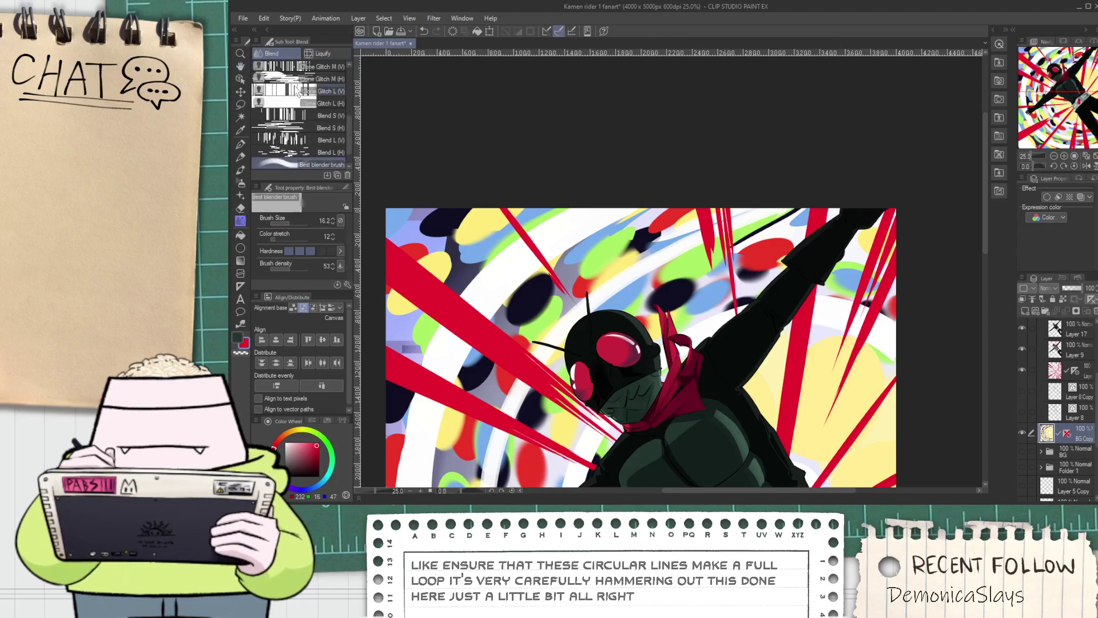
scroll(295, 92, up, 3)
click(326, 81)
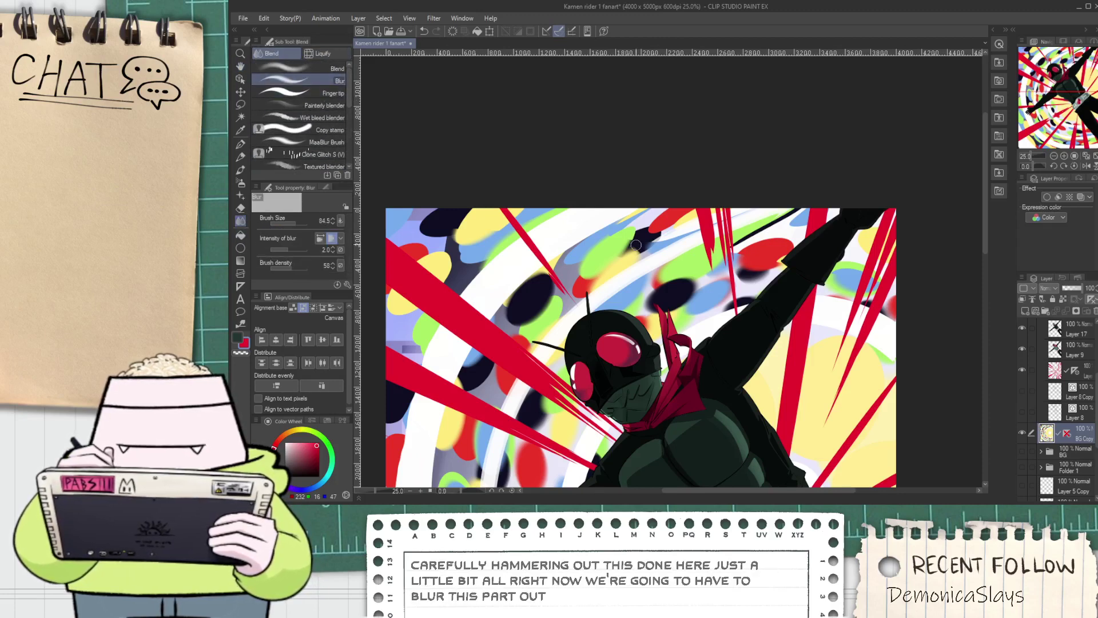
scroll(669, 235, up, 1)
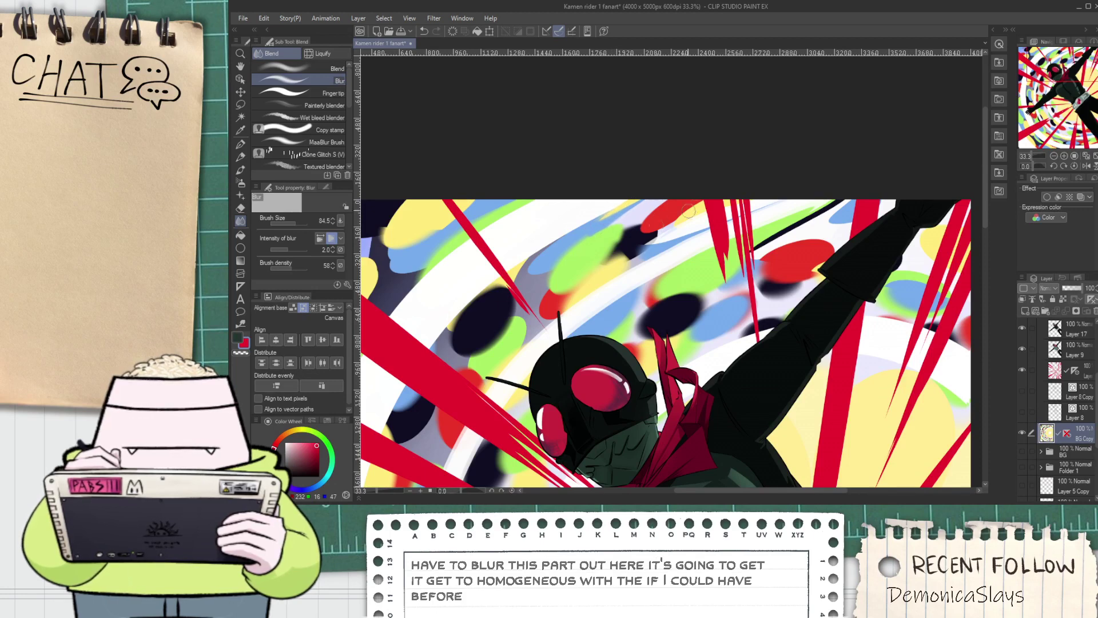
drag(294, 222, 291, 249)
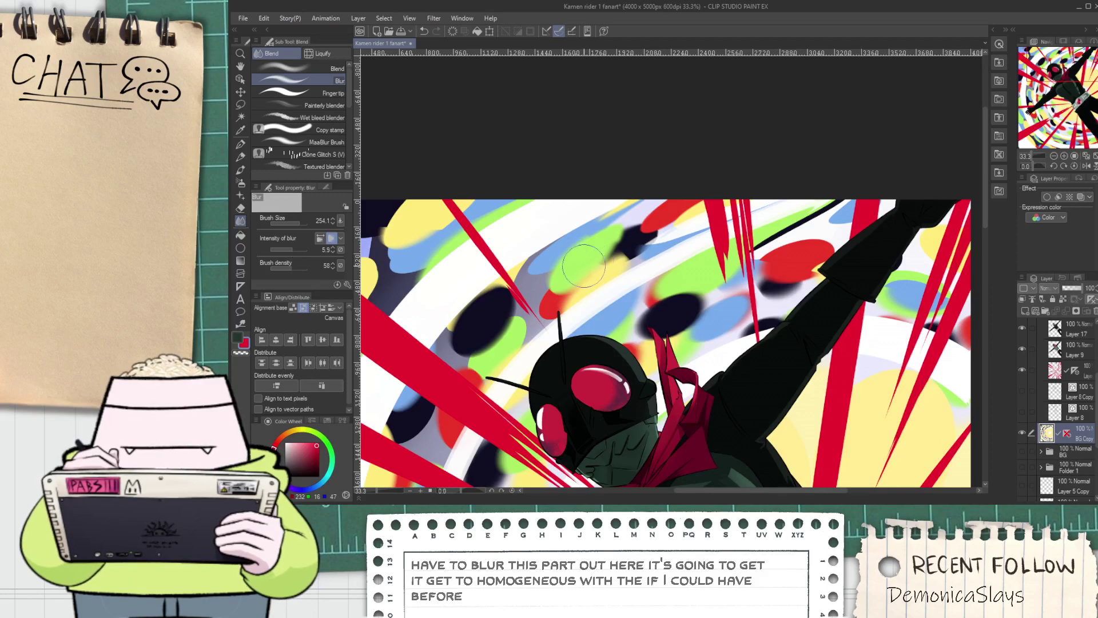
mouse_move(603, 268)
mouse_down()
mouse_move(708, 213)
mouse_move(603, 261)
mouse_move(635, 235)
mouse_move(768, 250)
mouse_move(646, 320)
mouse_move(788, 259)
mouse_move(797, 244)
mouse_move(734, 276)
mouse_move(789, 266)
mouse_up()
Push the background sideways along the canvas's top edge beside the rider's raised hand with one Liquify stroke
scroll(790, 266, down, 1)
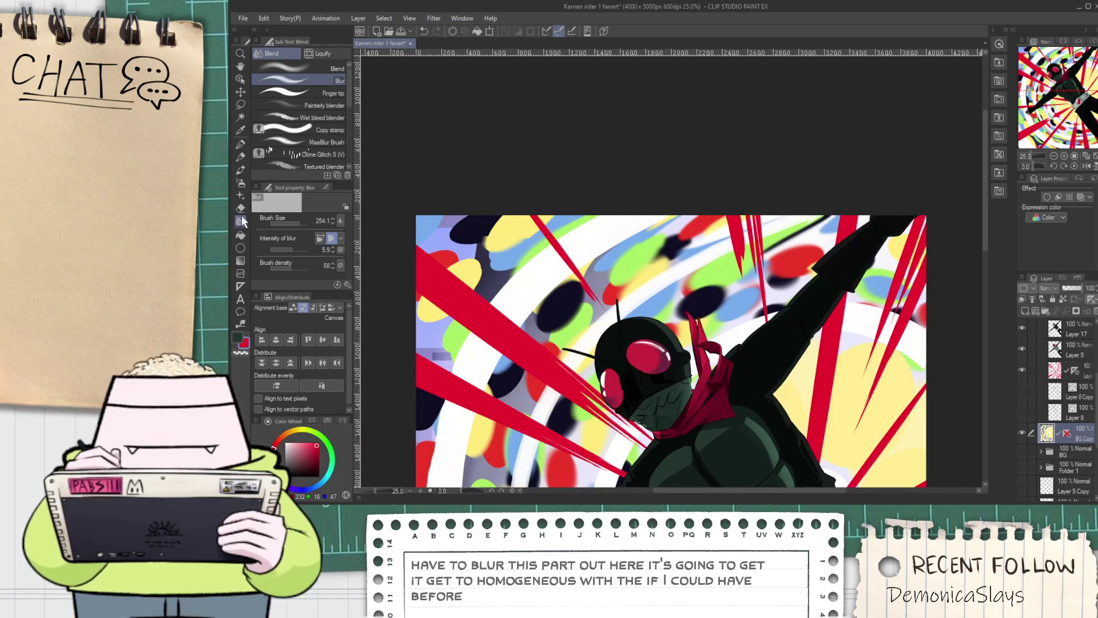
click(324, 53)
drag(811, 211, 866, 213)
scroll(691, 280, down, 3)
scroll(675, 258, up, 2)
scroll(803, 237, up, 3)
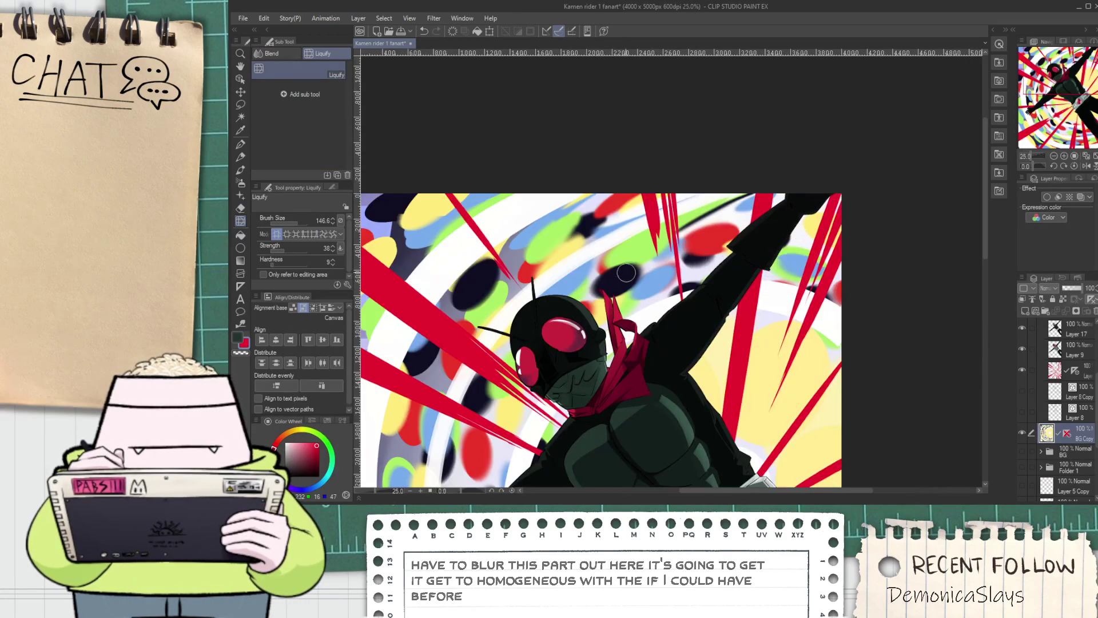
Paint a near-white arc with the G-pen at size 168.2, extending the white ring above the helmet toward the raised arm
key(p)
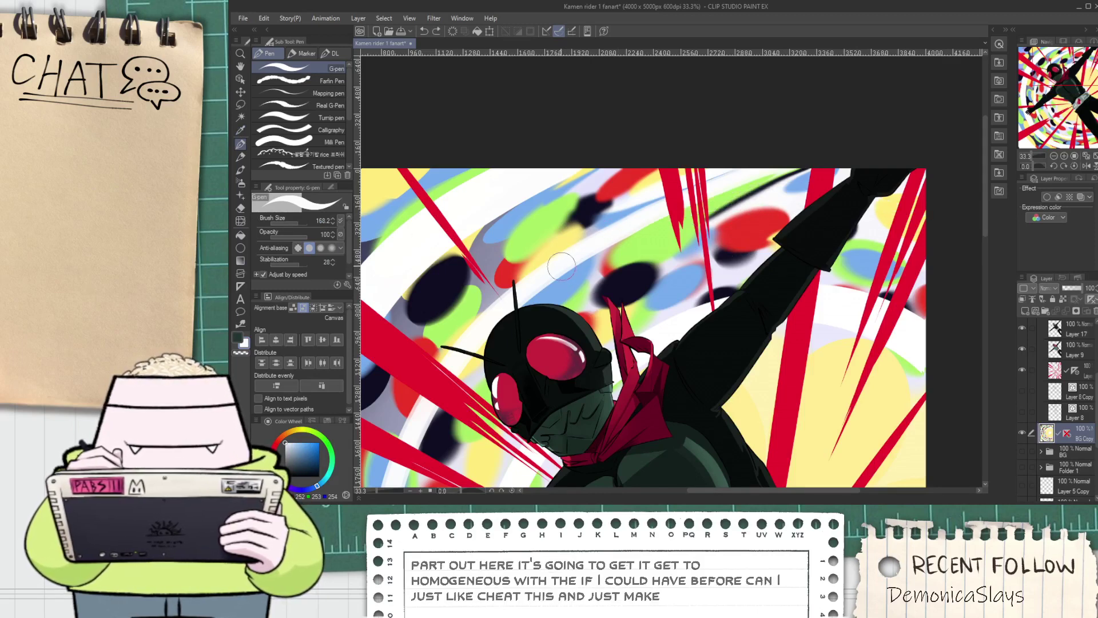
drag(563, 268, 884, 214)
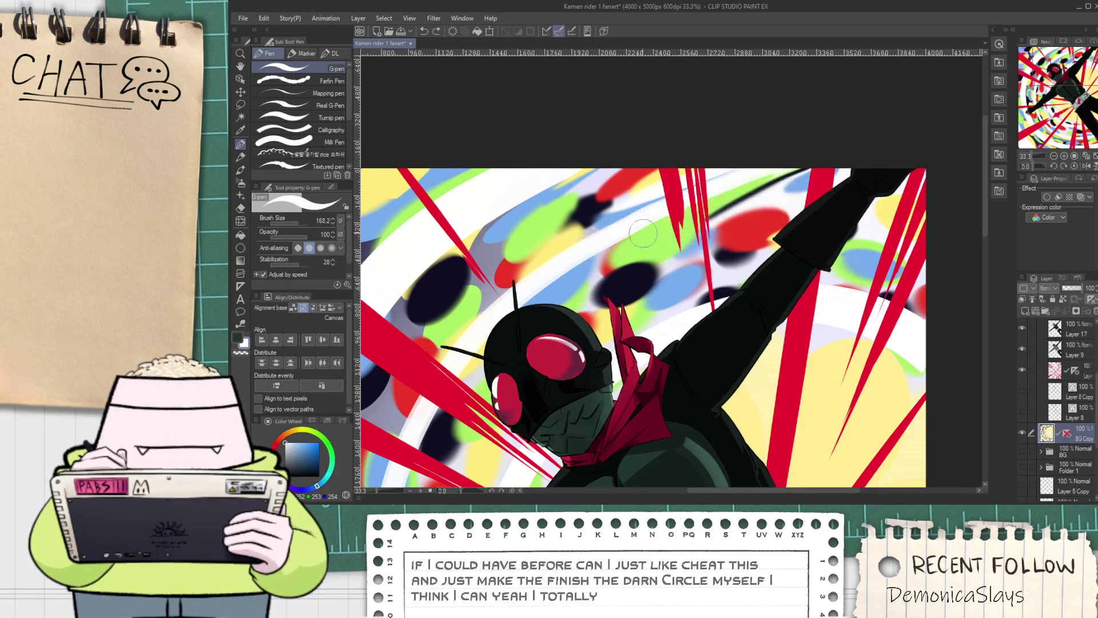
key(ctrl+z)
drag(549, 263, 881, 207)
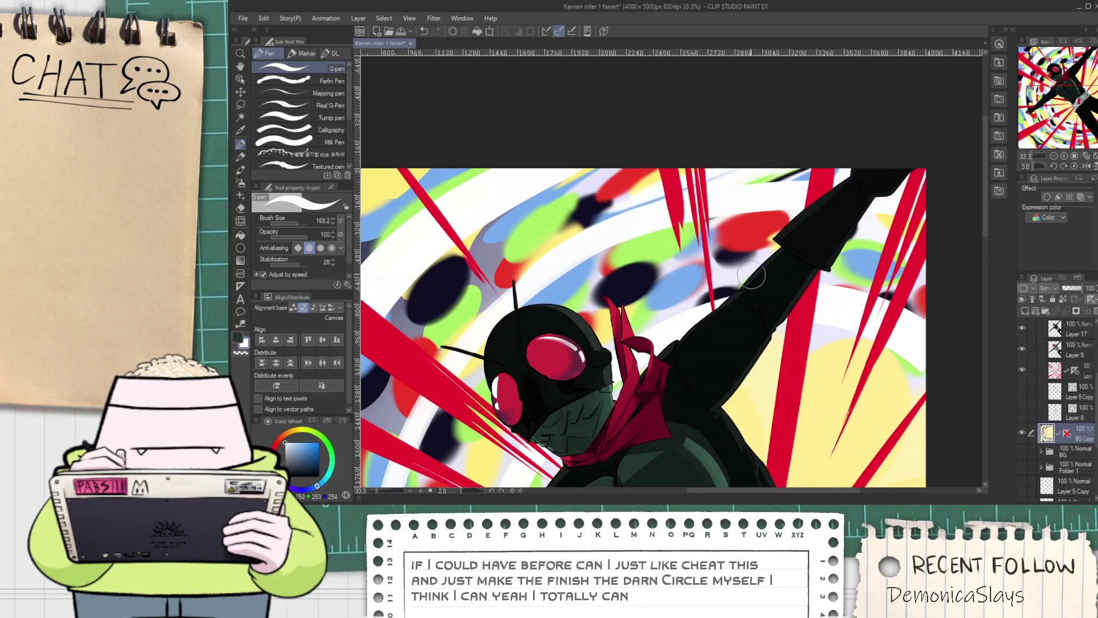
drag(557, 263, 904, 219)
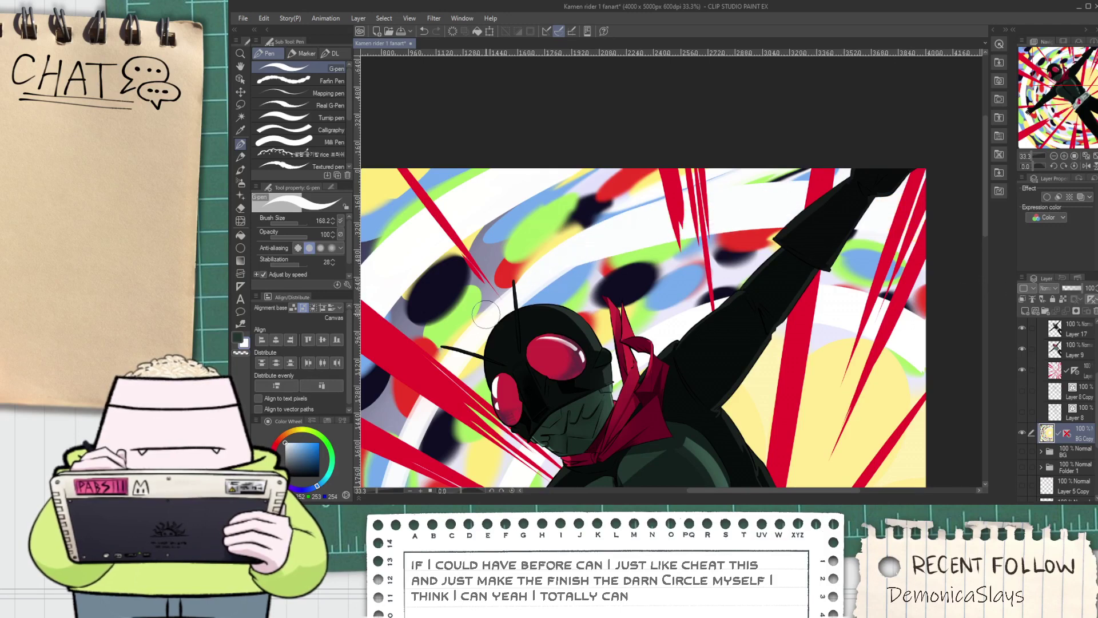
scroll(808, 212, down, 1)
scroll(808, 212, down, 2)
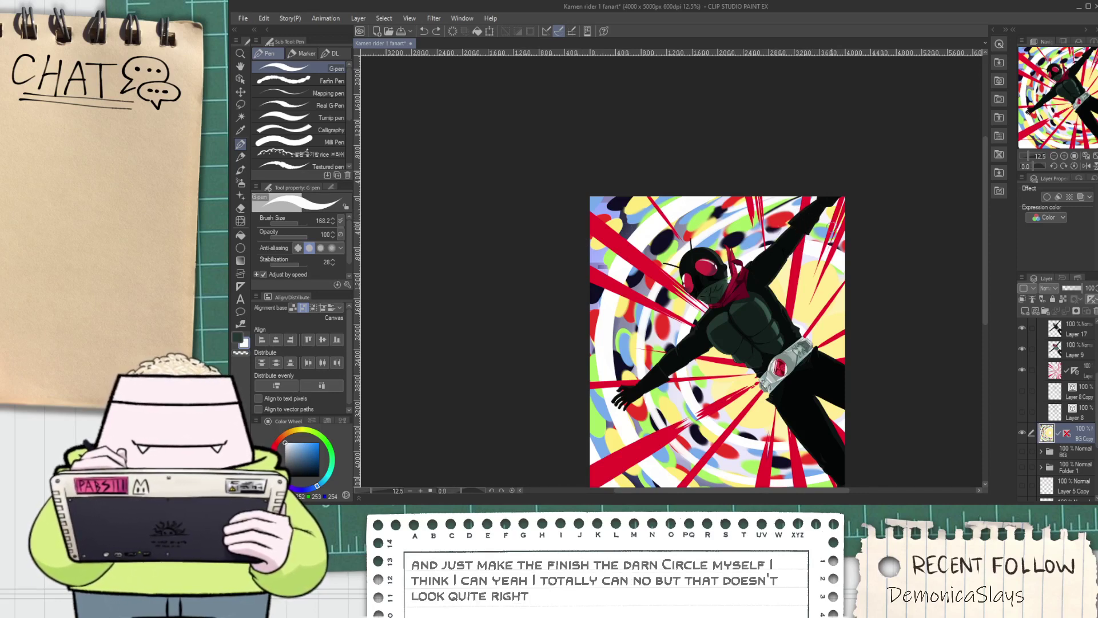
Try to stretch the lassoed background area around the helmet and raised arm past the canvas's upper-right corner with Free Transform
key(m)
key(Delete)
key(ctrl+d)
mouse_move(834, 243)
mouse_down()
mouse_move(857, 256)
mouse_move(801, 128)
mouse_move(827, 188)
mouse_up()
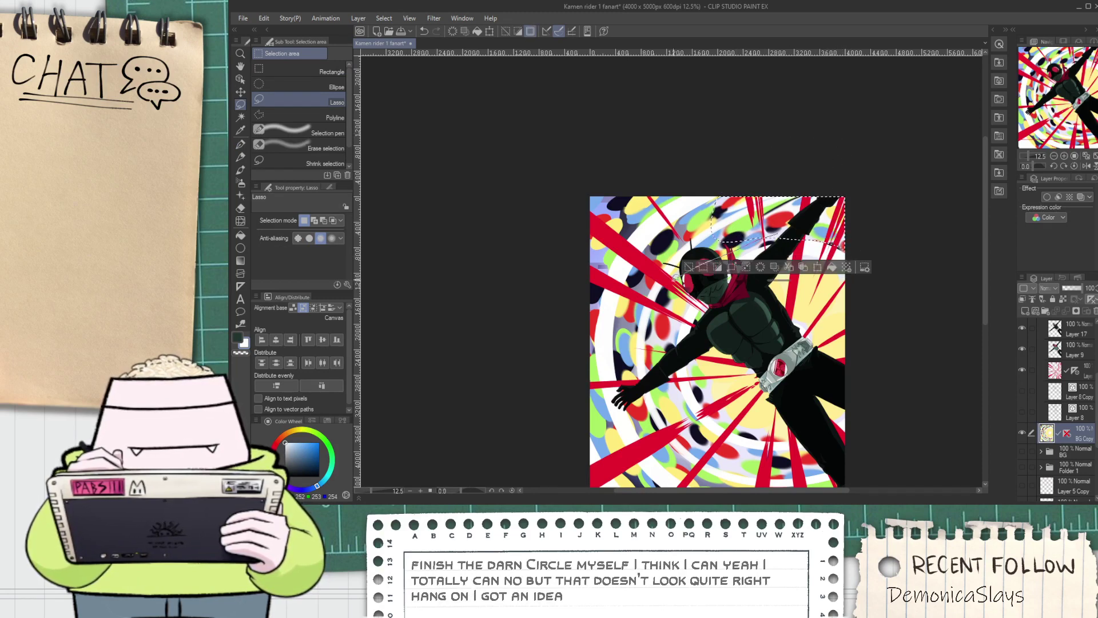
drag(684, 273, 716, 159)
key(ctrl+shift+t)
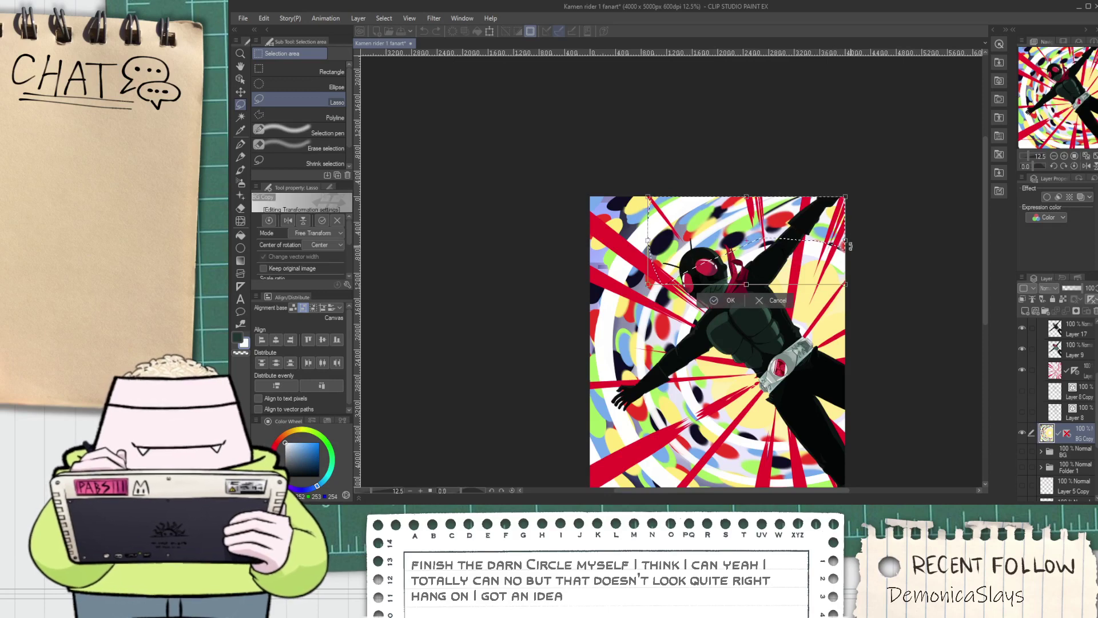
mouse_move(846, 241)
mouse_down()
mouse_move(851, 252)
mouse_move(867, 168)
mouse_up()
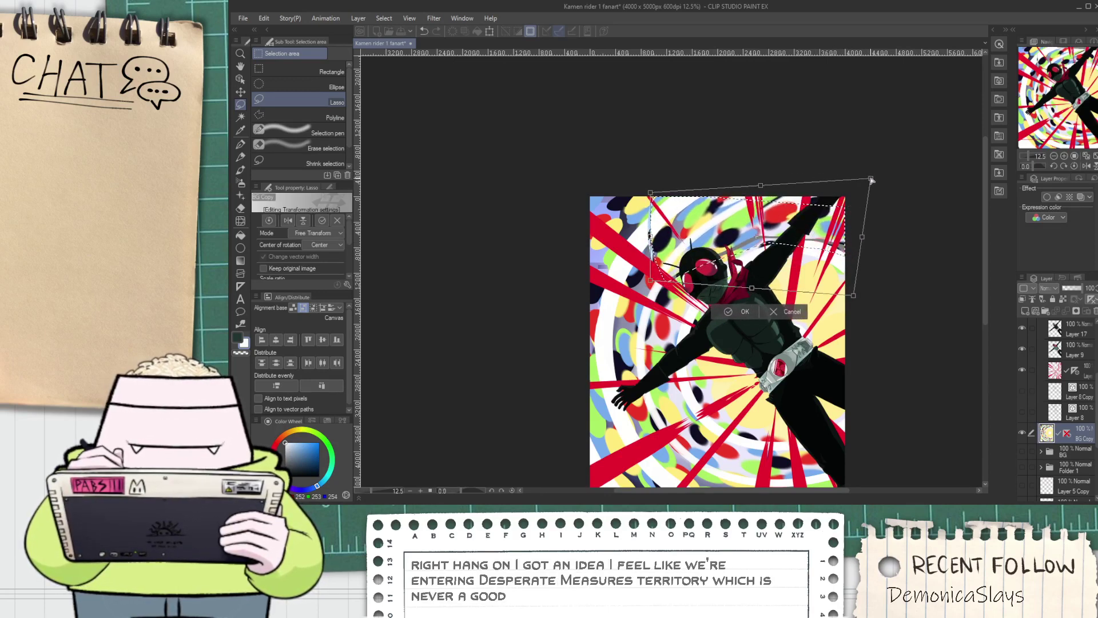
drag(854, 296, 862, 316)
drag(869, 197, 859, 211)
key(Return)
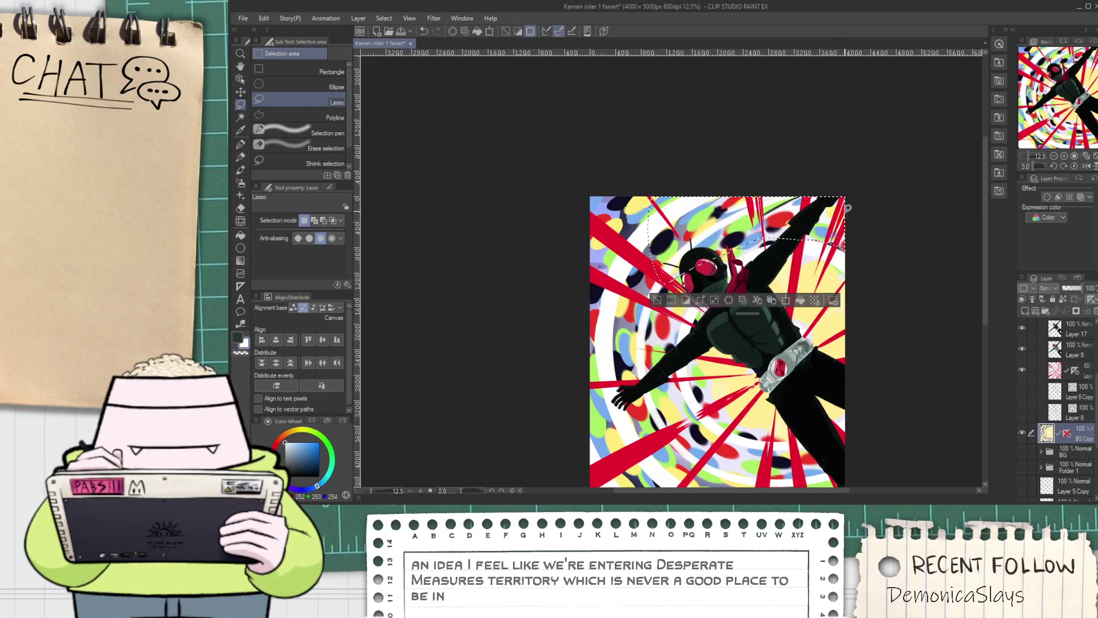
click(656, 301)
Try to erase an arc through the background above the helmet toward the raised arm with the Rough eraser
scroll(658, 302, down, 4)
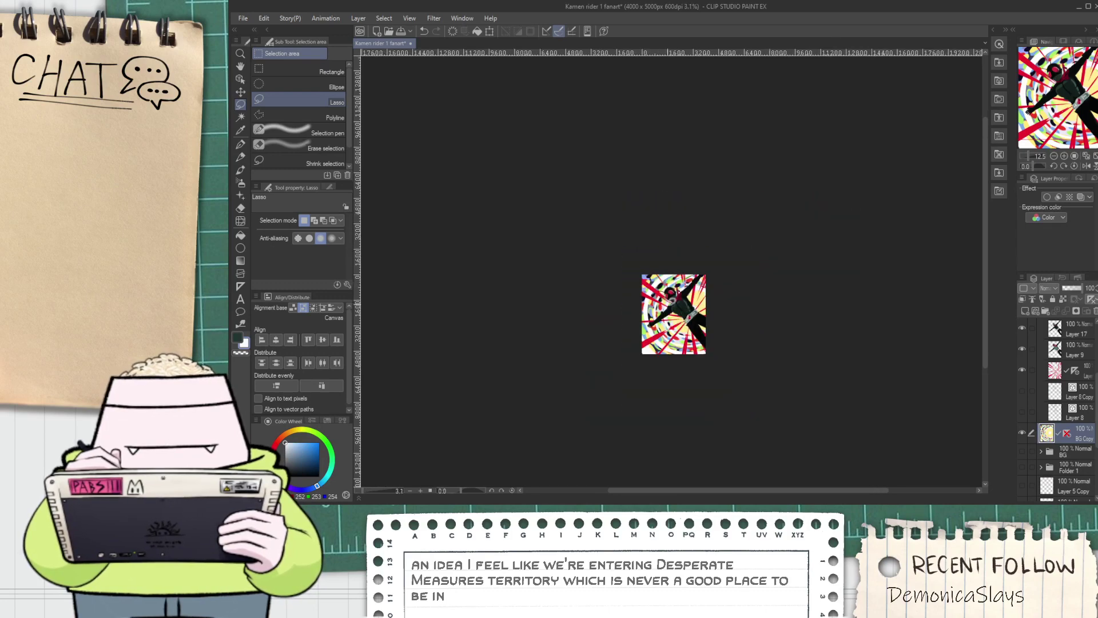
key(space)
drag(696, 326, 684, 326)
scroll(675, 298, up, 6)
drag(674, 217, 667, 374)
key(p)
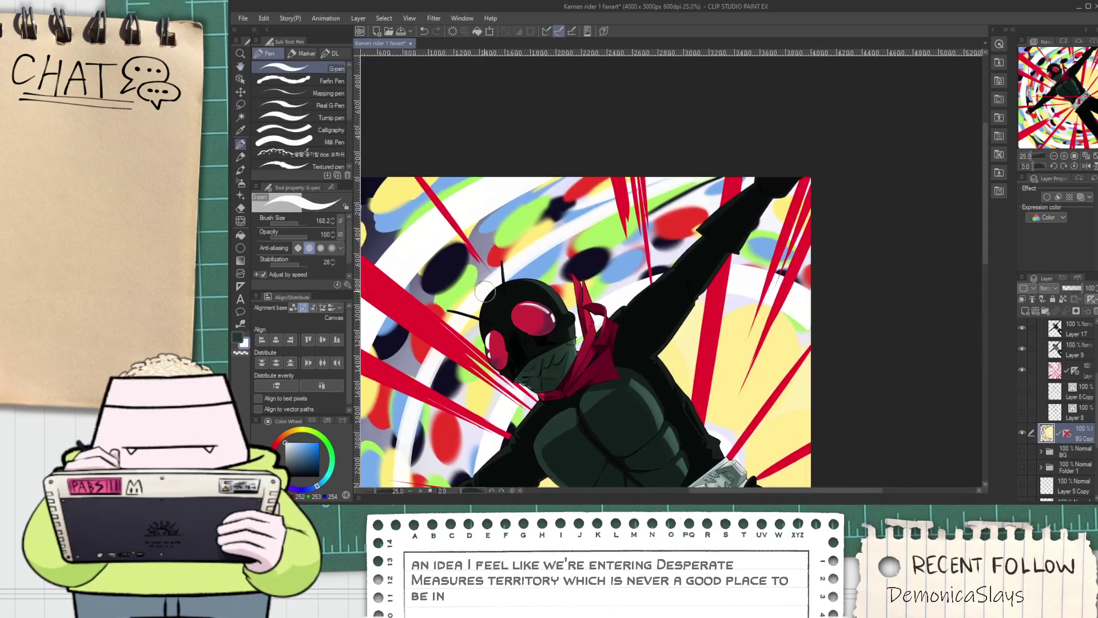
scroll(486, 292, up, 1)
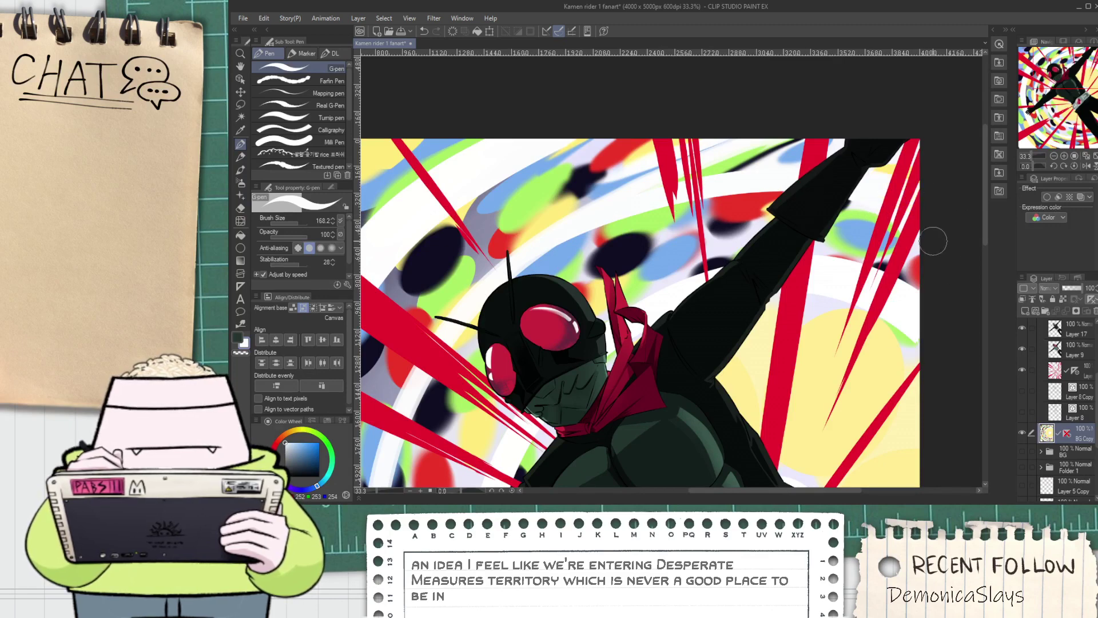
key(i)
key(e)
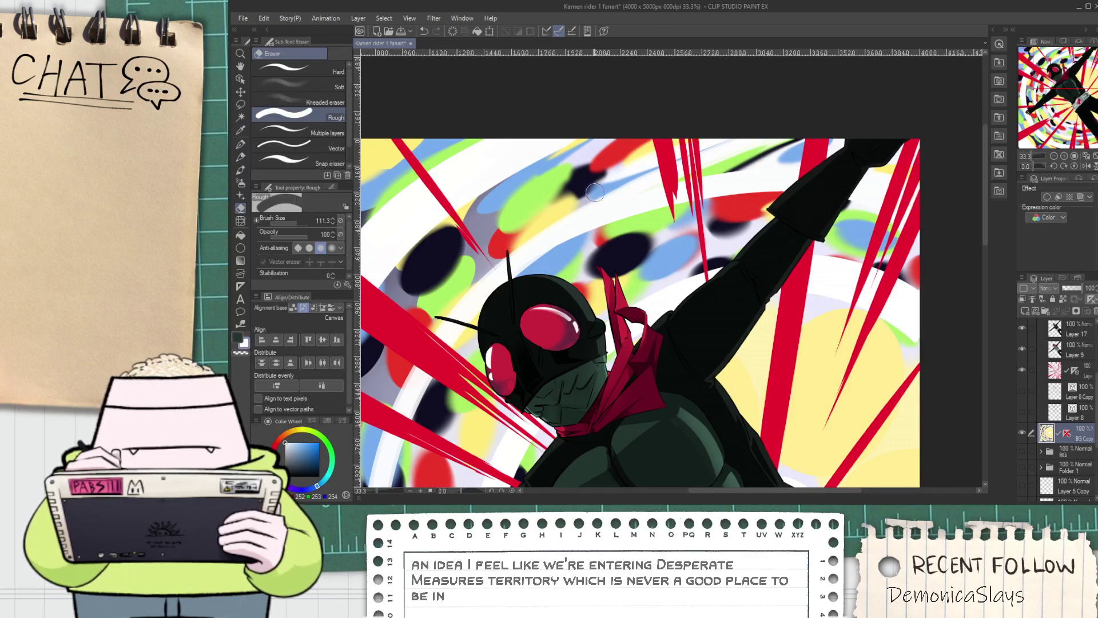
drag(590, 195, 781, 147)
key(ctrl+z)
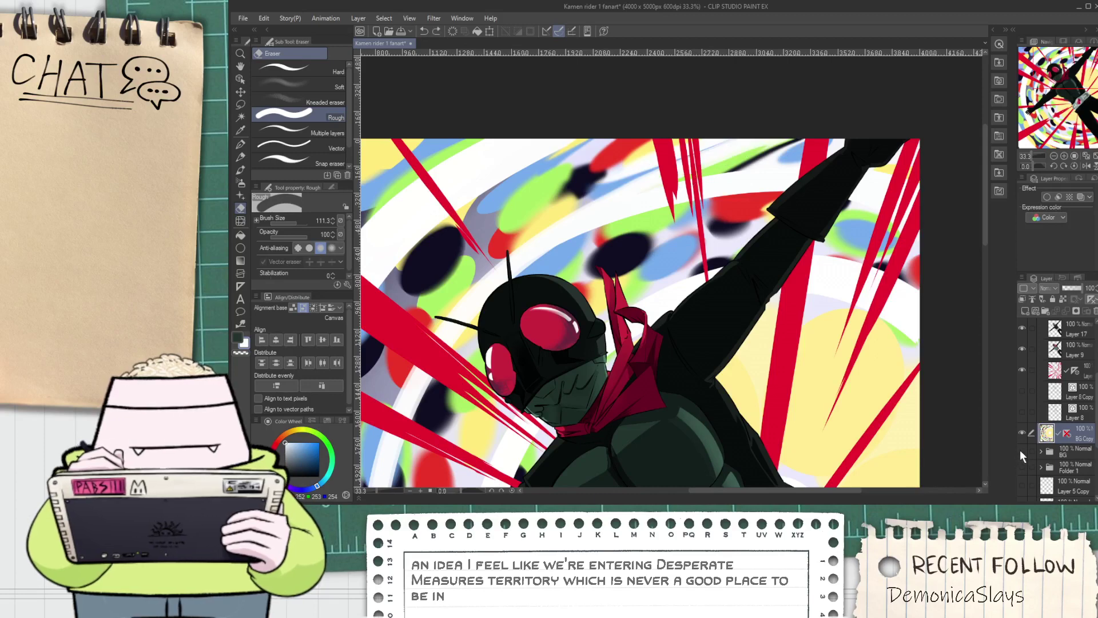
Hide the BG Copy layer and show the BG folder to examine the original background behind the whole figure
scroll(629, 221, down, 6)
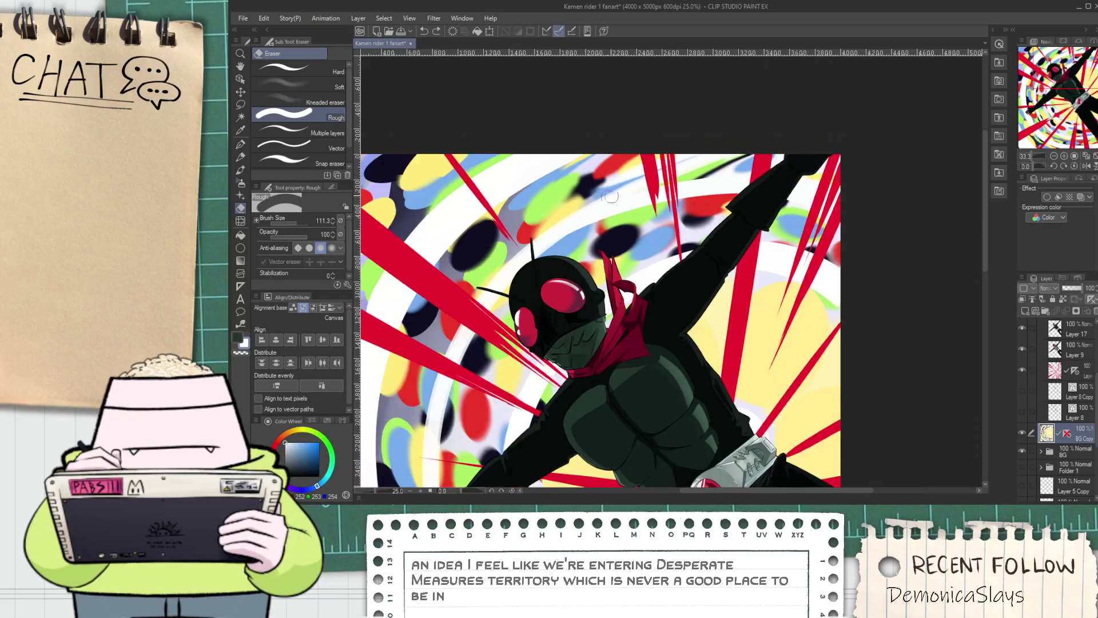
key(space)
drag(821, 412, 819, 376)
key(ctrl+plus)
click(1022, 433)
key(ctrl+minus)
drag(771, 326, 782, 385)
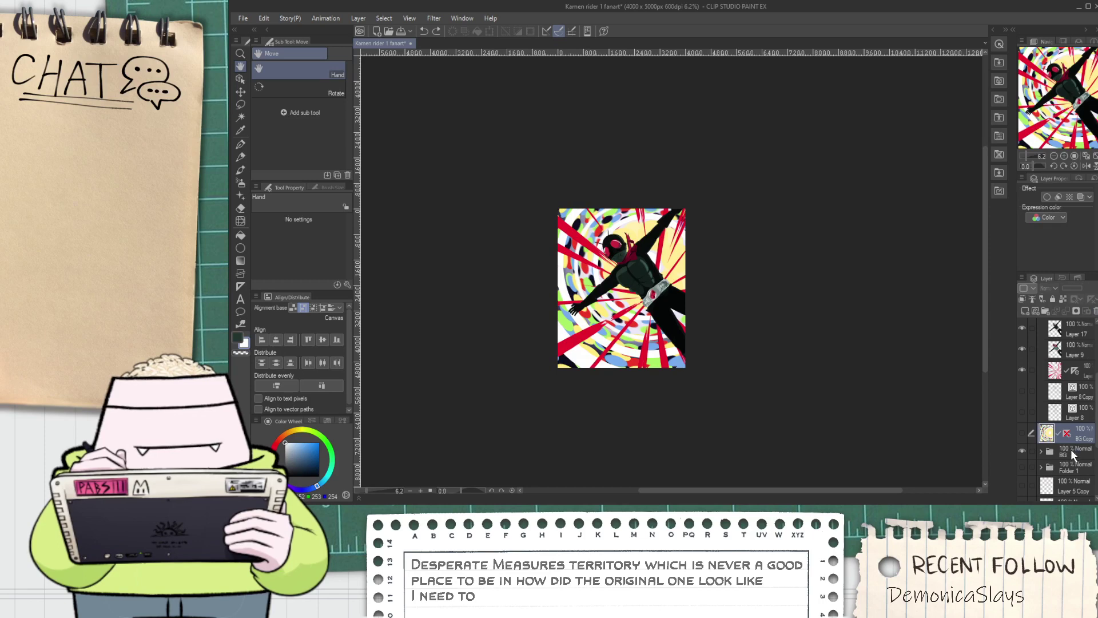
Duplicate the BG folder
click(1073, 453)
key(ctrl+c)
key(ctrl+v)
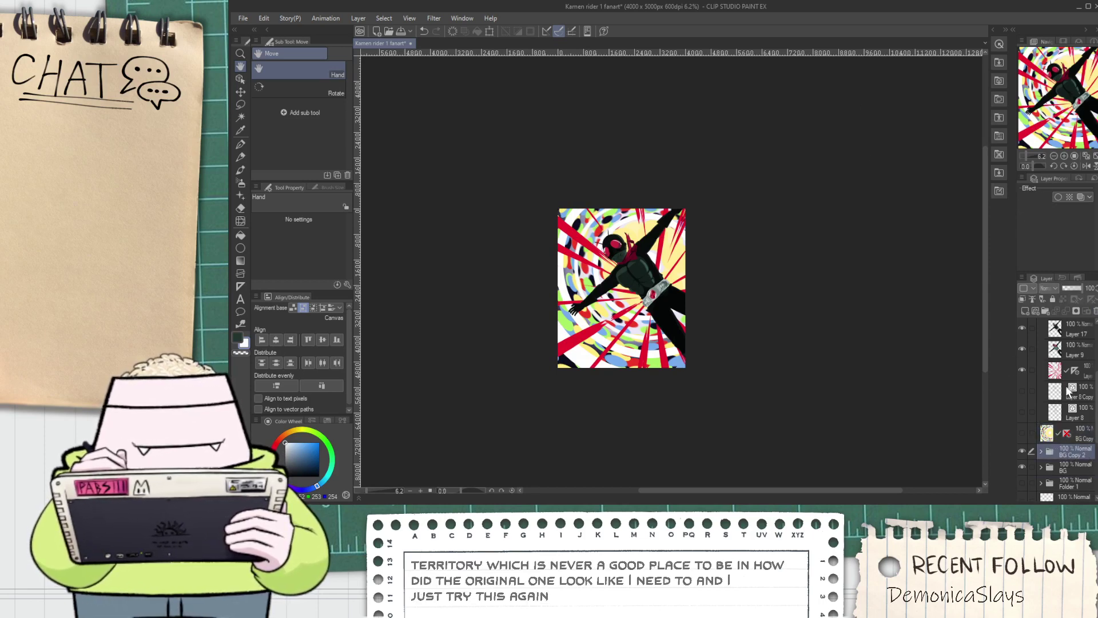
Merge the BG folder copy into one layer and try a fisheye distortion on it
key(shift+alt+e)
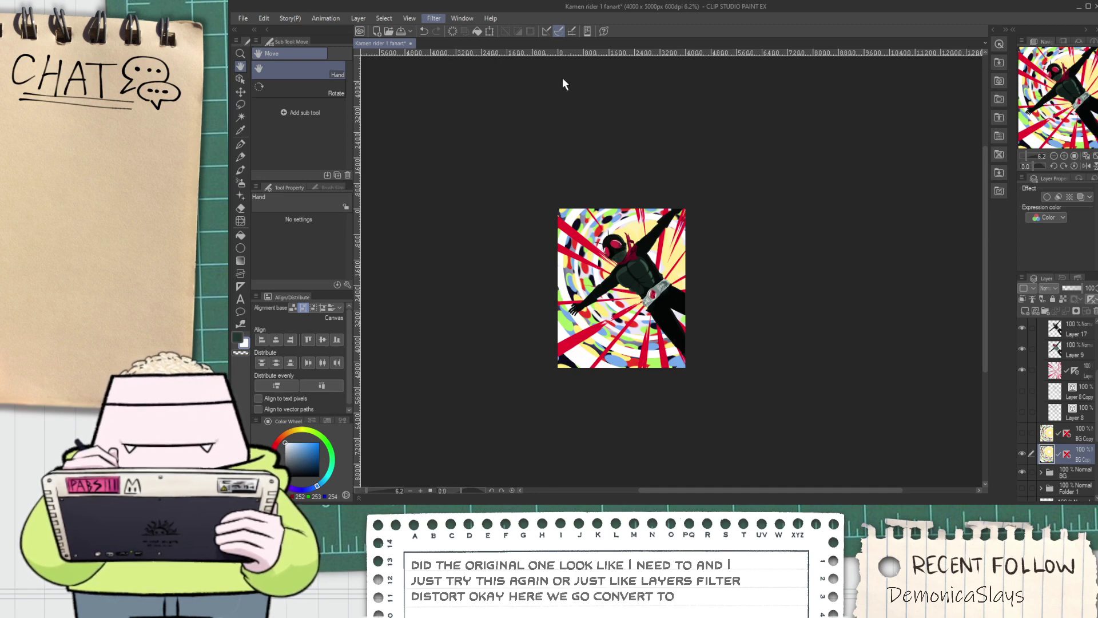
scroll(615, 247, up, 2)
scroll(615, 247, up, 1)
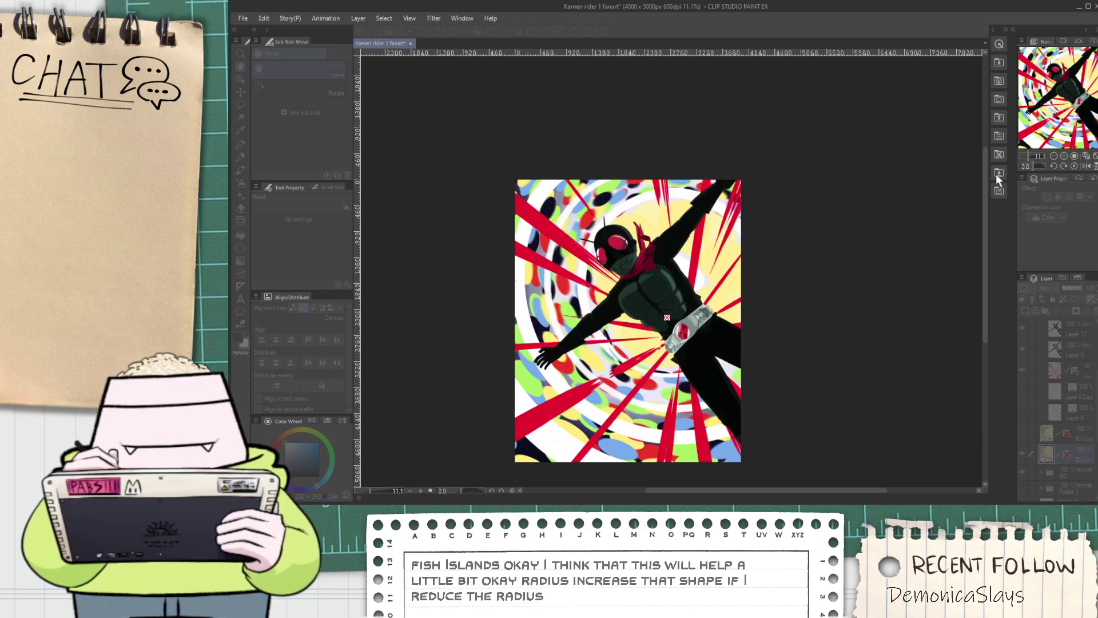
click(910, 135)
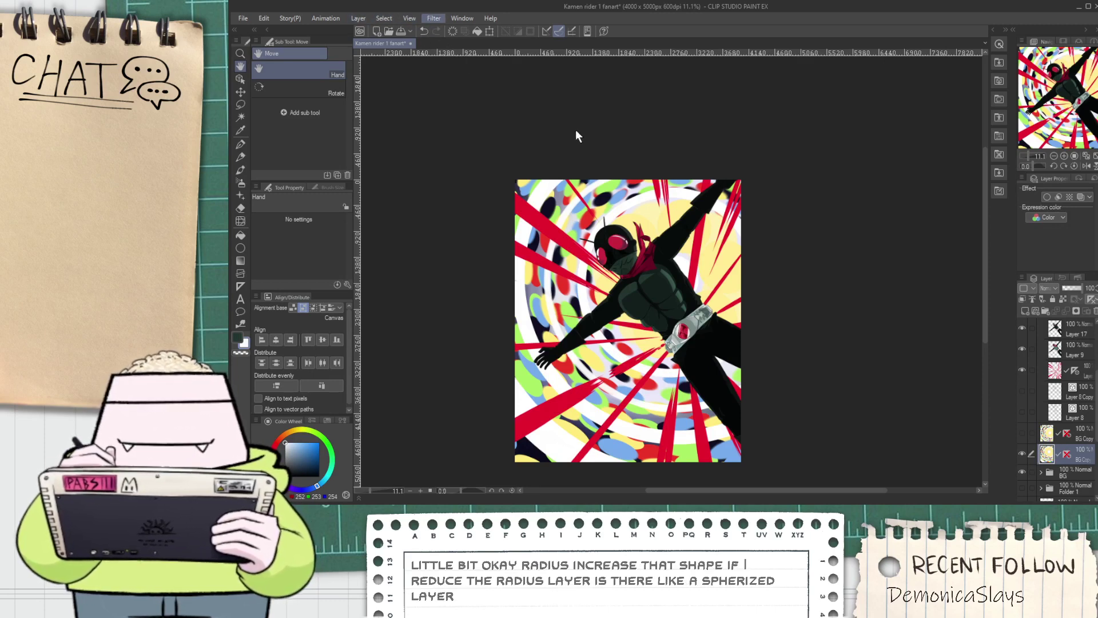
Warp the merged background copy with the Pinch filter, placing its centre between the chest and the raised arm
click(568, 105)
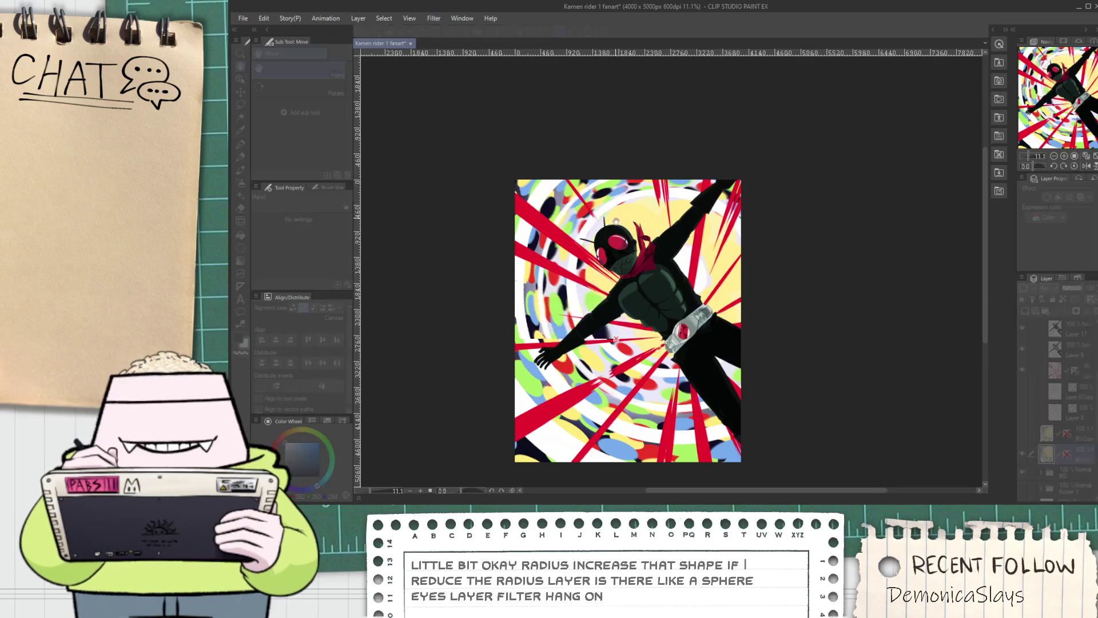
click(685, 316)
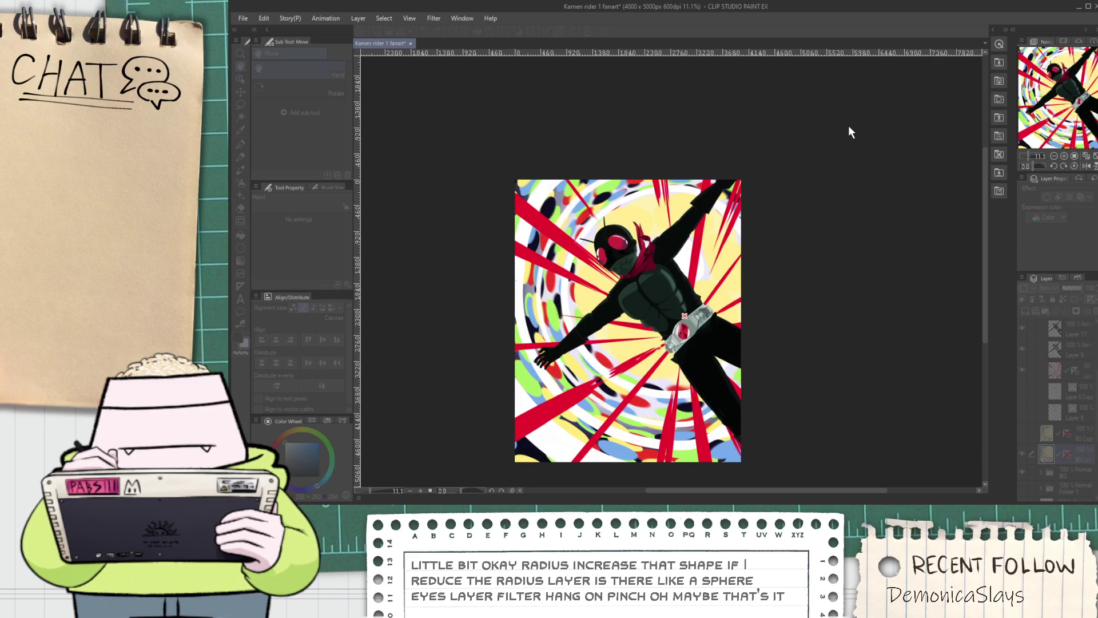
click(685, 342)
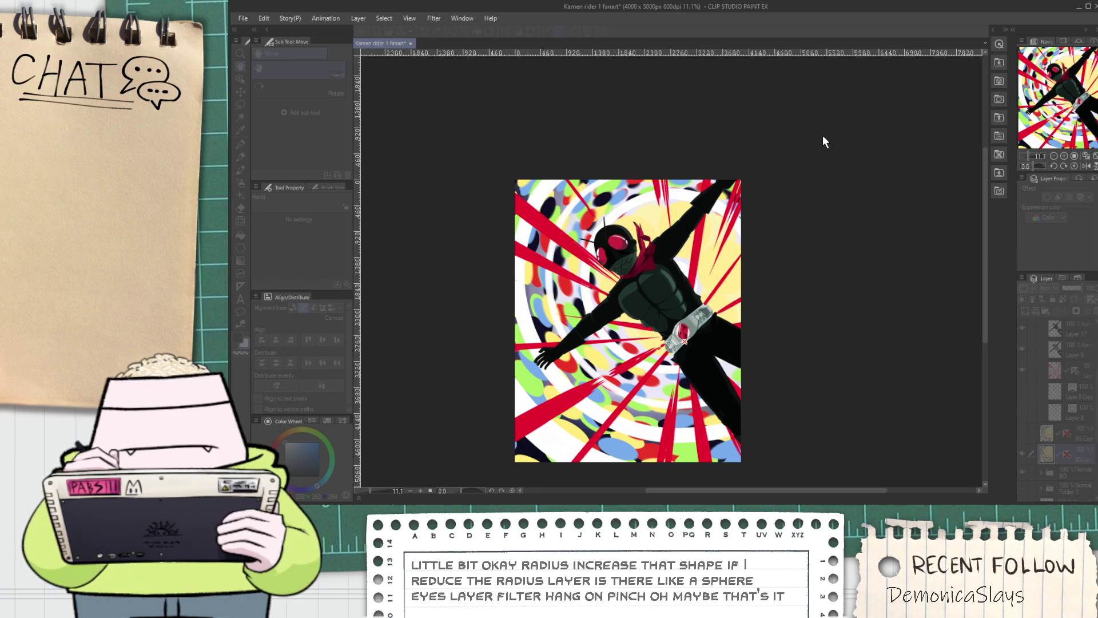
click(895, 128)
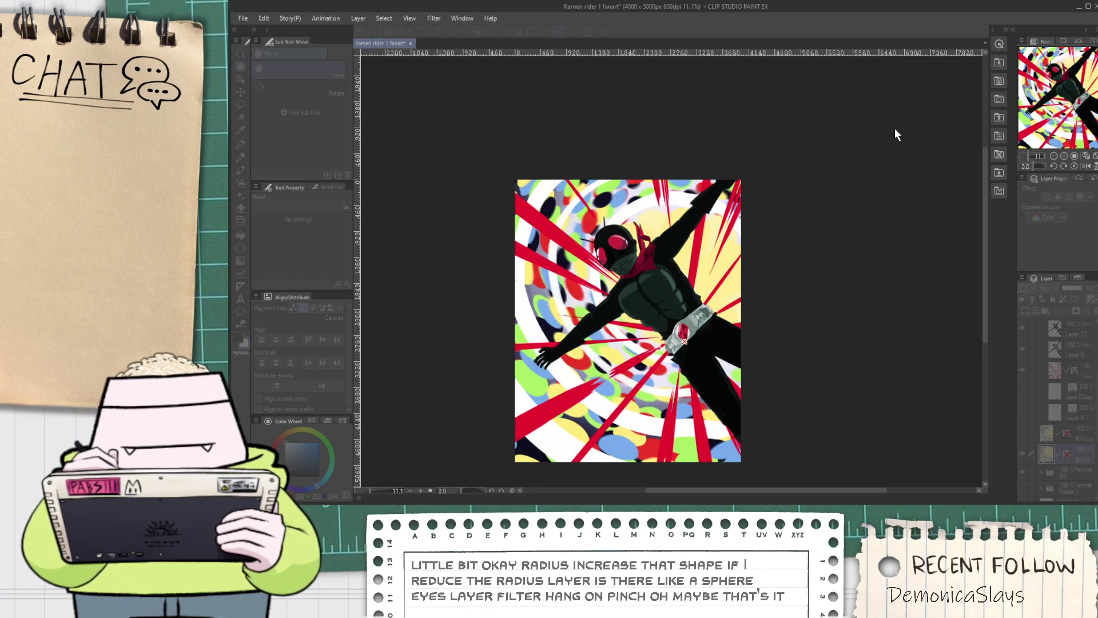
mouse_move(689, 313)
mouse_down()
mouse_move(694, 303)
mouse_move(683, 336)
mouse_up()
key(ctrl+z)
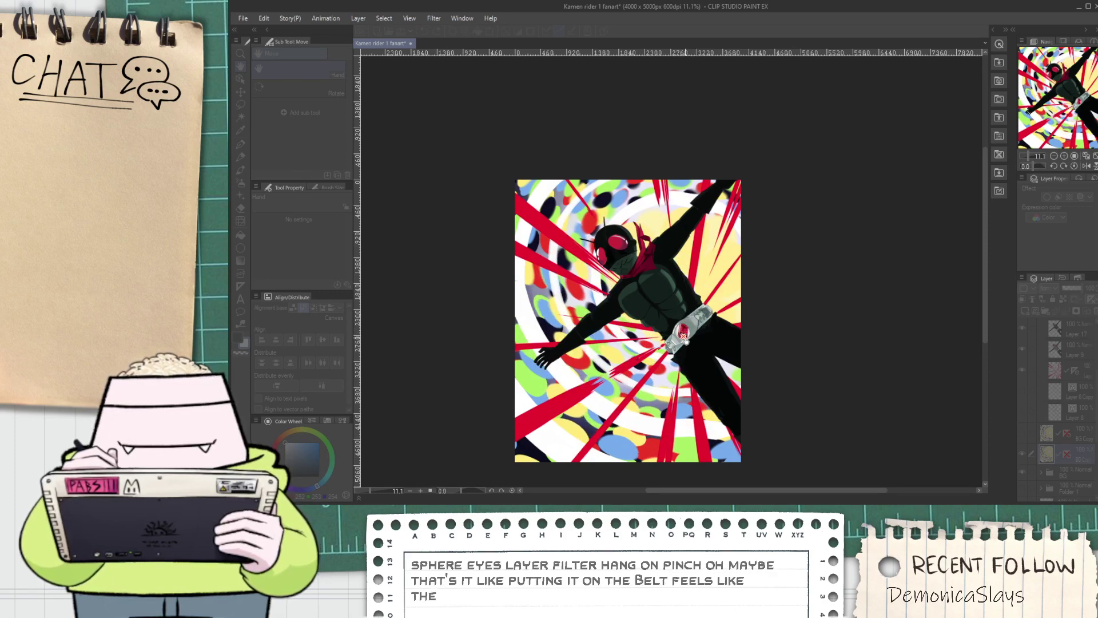
drag(680, 292, 689, 271)
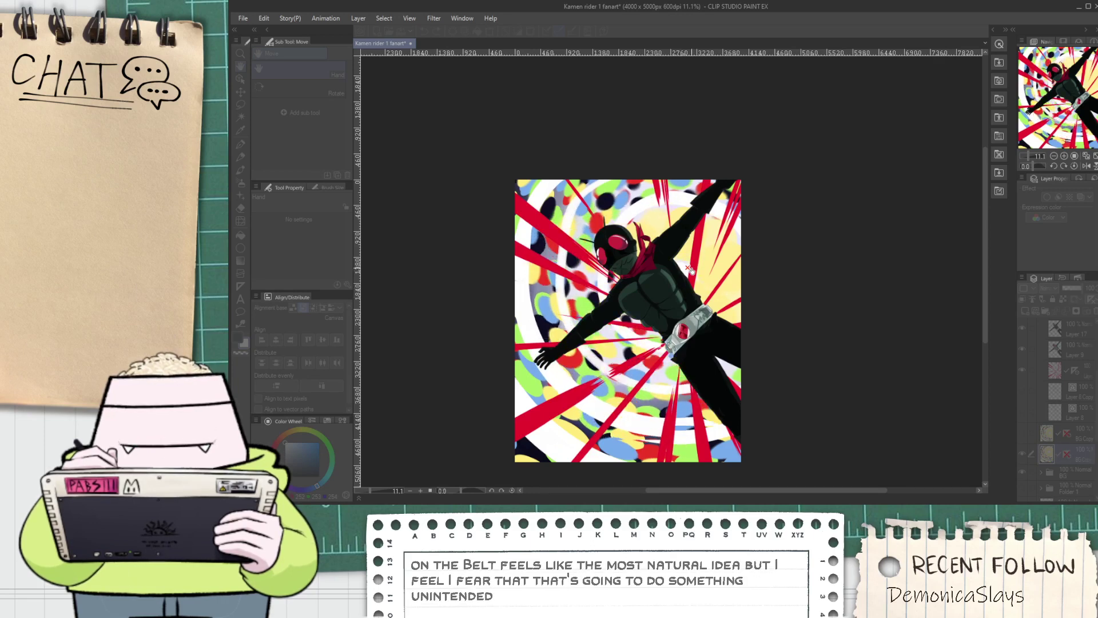
key(ctrl+y)
key(ctrl+z)
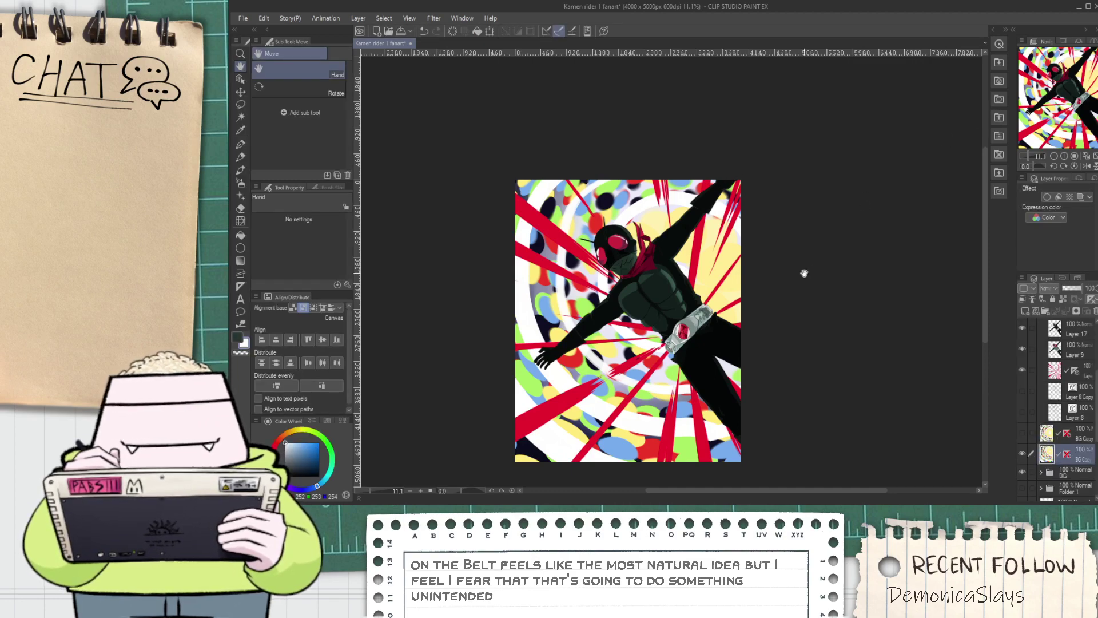
scroll(739, 277, up, 1)
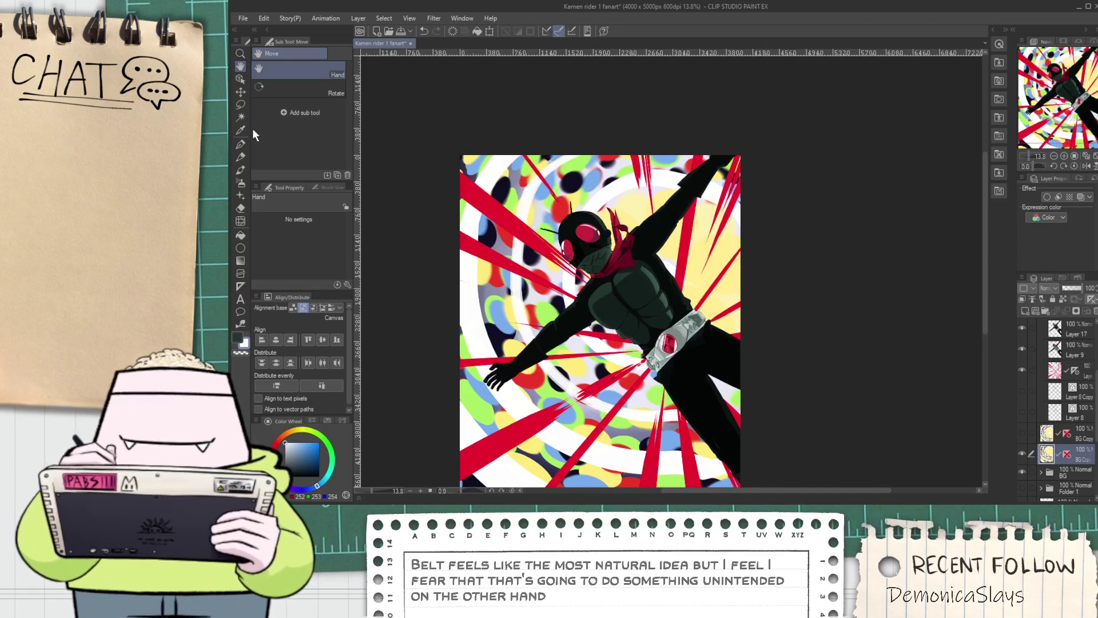
Try to pull the background rings down beside the raised arm with Liquify at brush size 2000
click(241, 220)
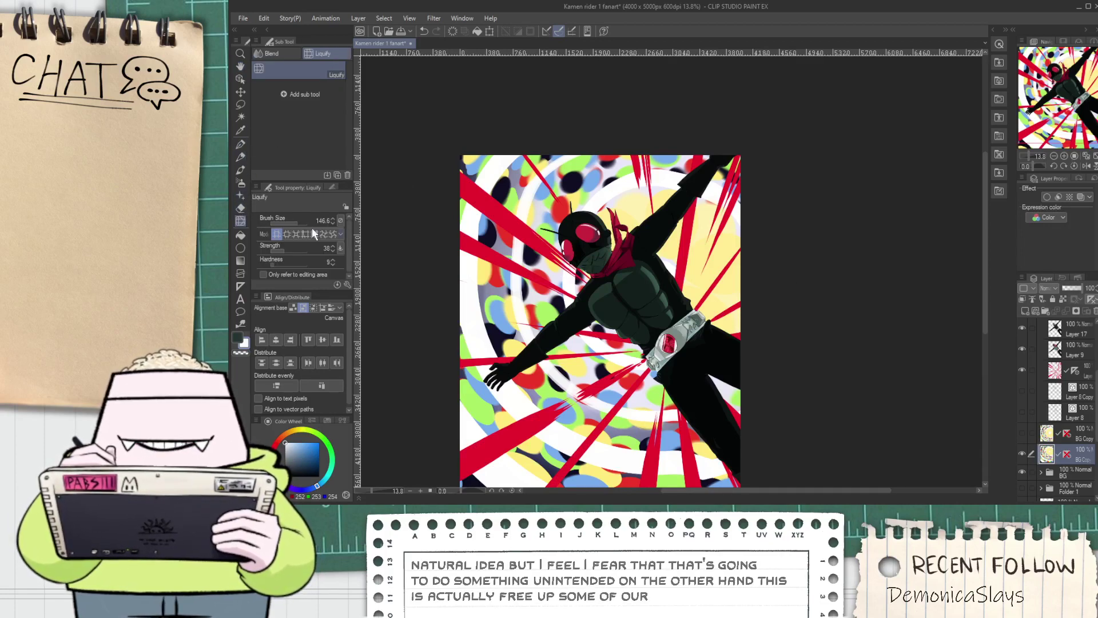
drag(297, 222, 328, 227)
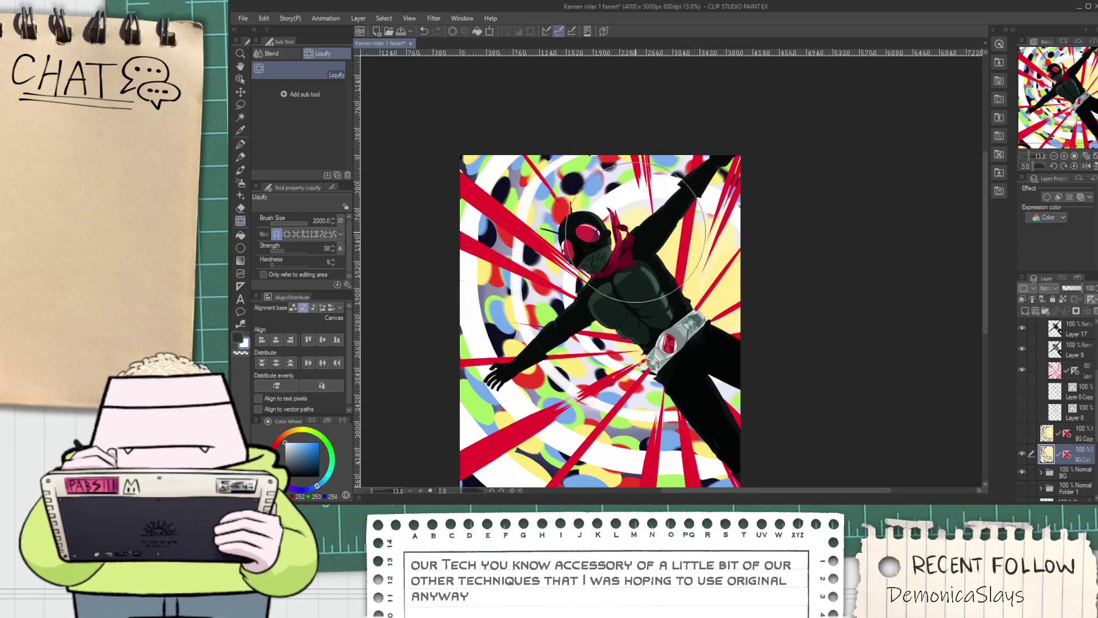
drag(677, 174, 684, 198)
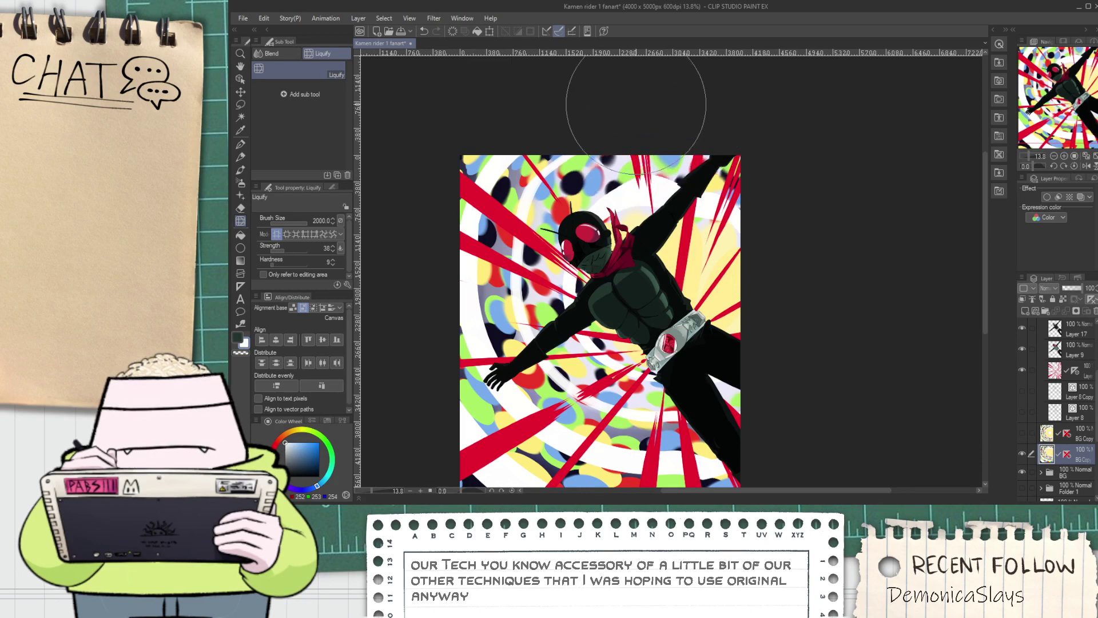
mouse_move(658, 125)
mouse_down()
mouse_move(652, 115)
mouse_move(675, 193)
mouse_up()
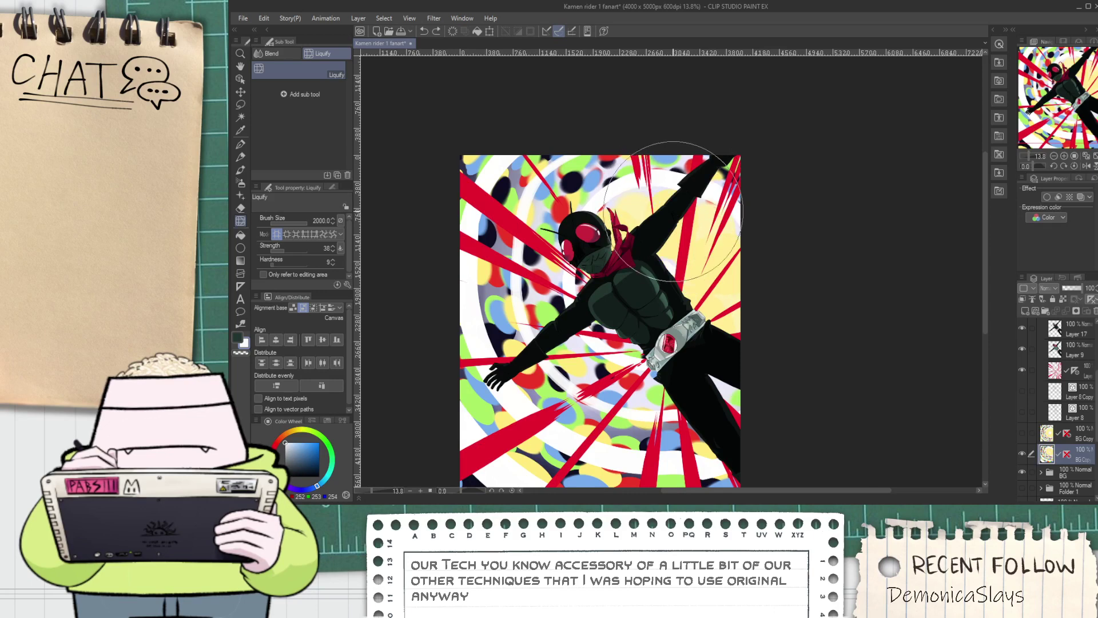
key(ctrl+z)
key(ctrl+z)
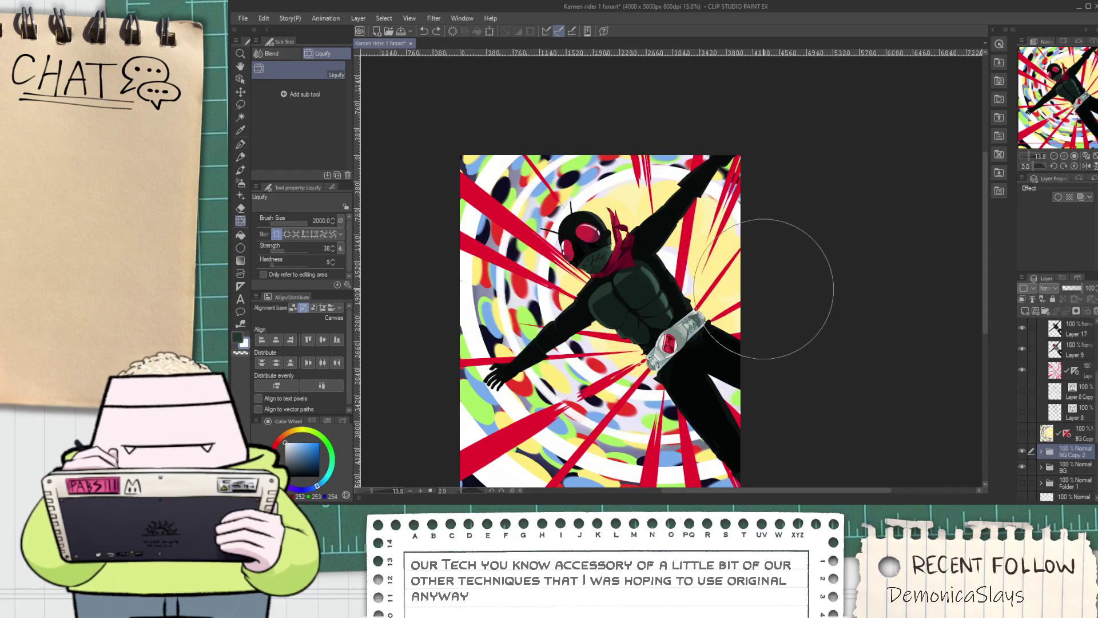
Move the contents of the BG Copy 2 folder down behind the figure
key(k)
drag(757, 291, 736, 326)
key(ctrl+z)
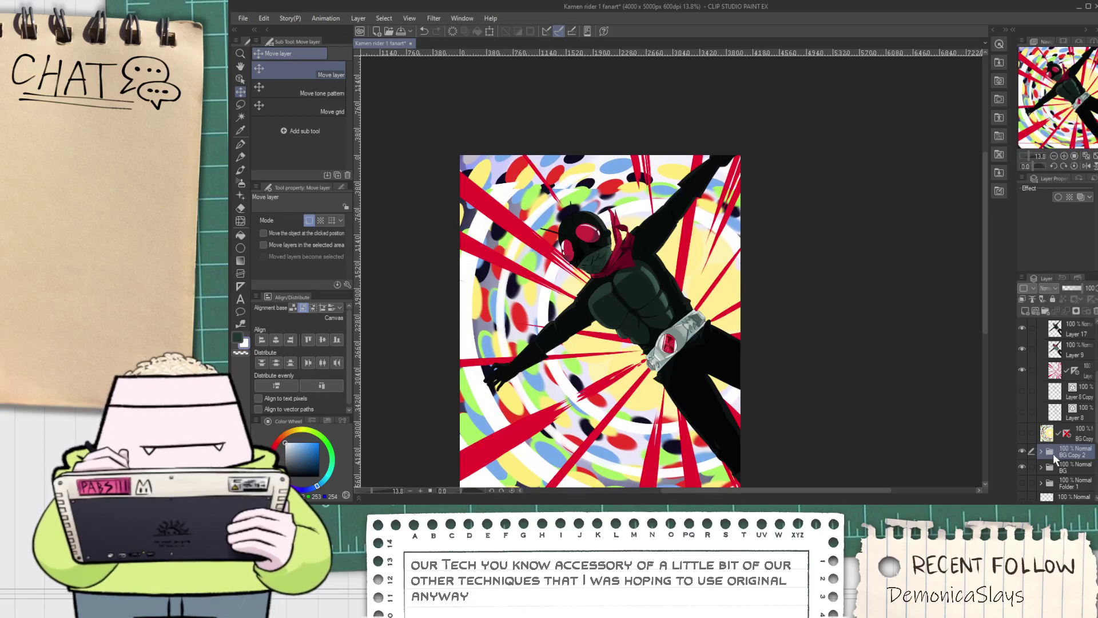
Select the ring layer with the concentric ruler inside the BG Copy 2 folder and ready the Round watercolor brush with near-white
click(1041, 452)
scroll(1064, 423, down, 5)
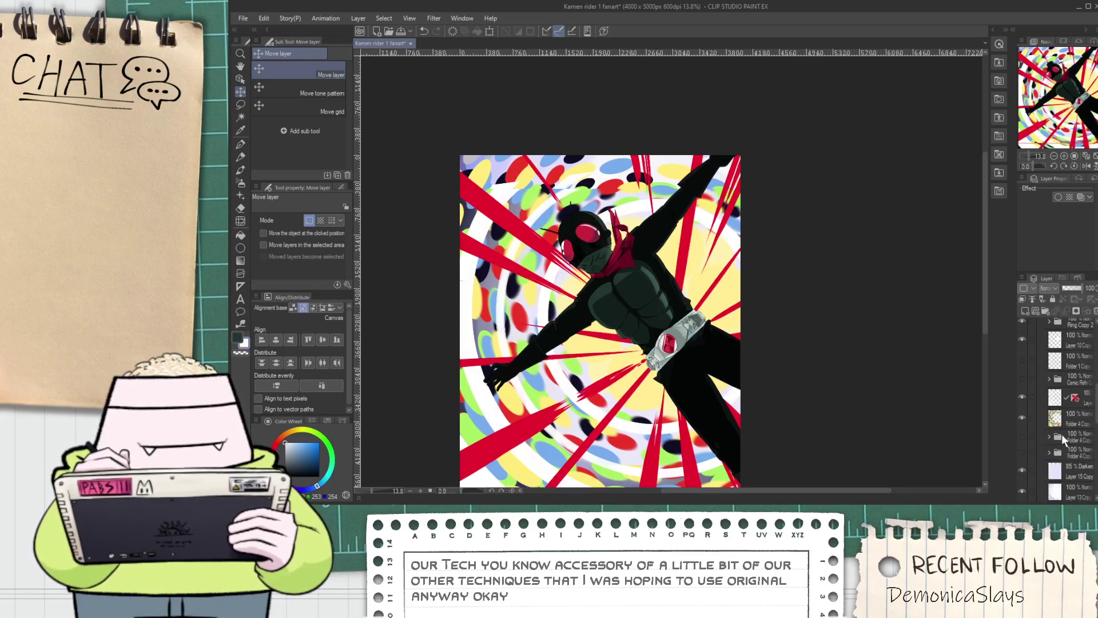
click(1063, 404)
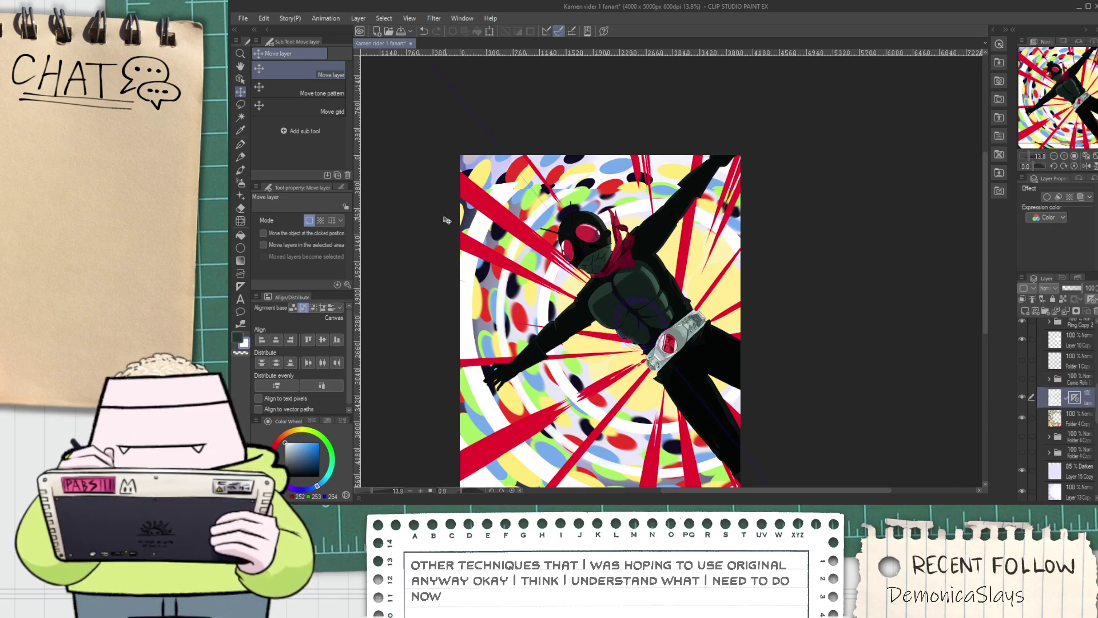
key(p)
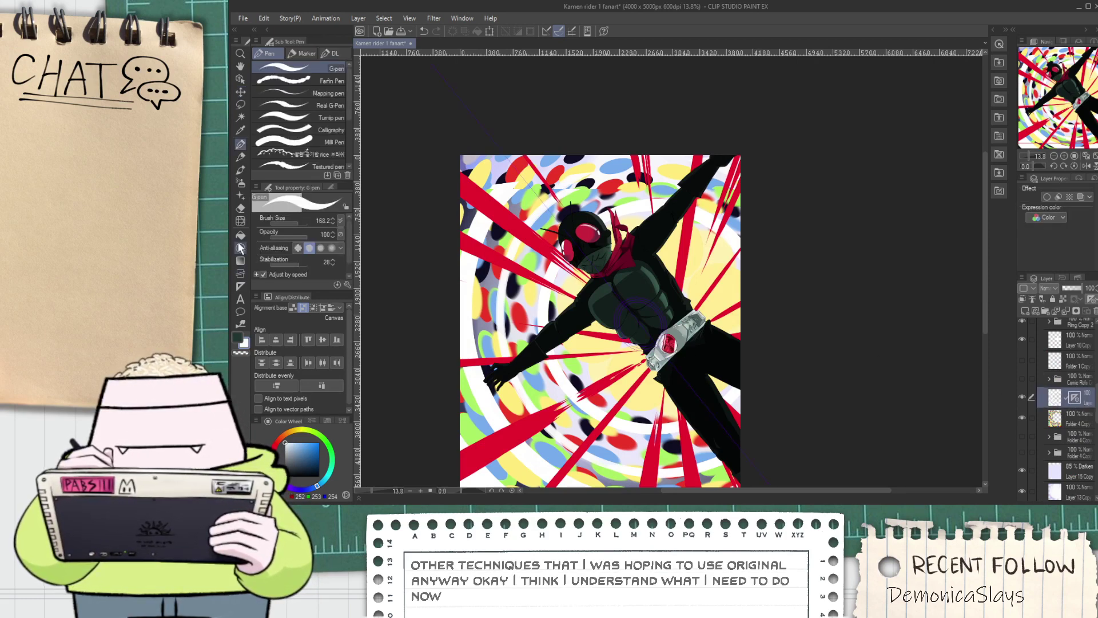
click(242, 172)
key(i)
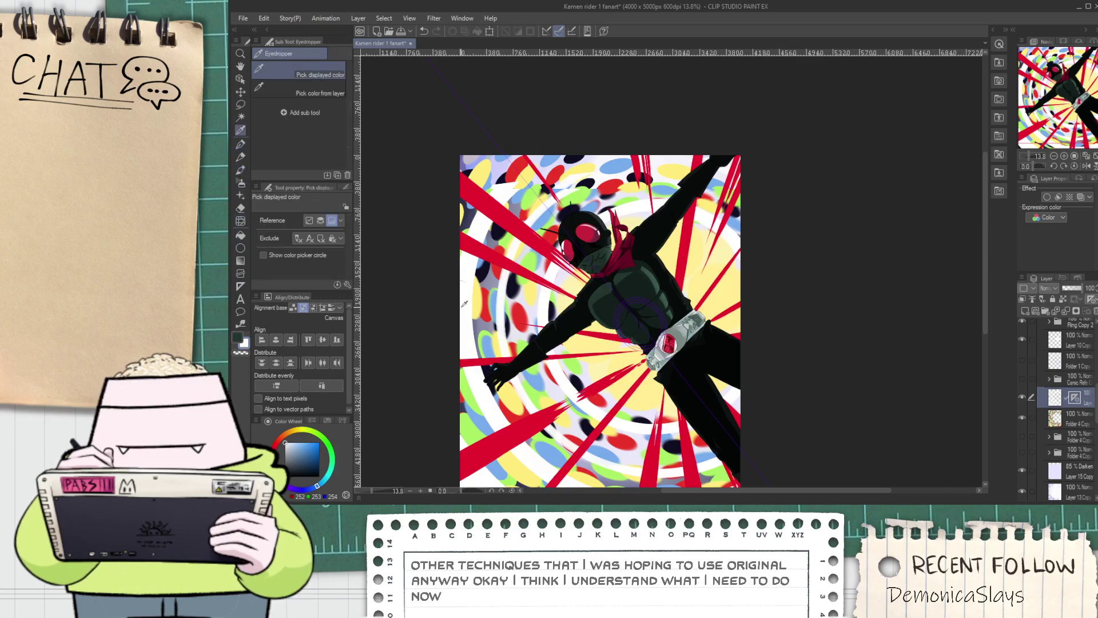
click(241, 169)
scroll(476, 186, up, 3)
scroll(476, 186, down, 1)
scroll(655, 325, down, 2)
scroll(643, 288, up, 2)
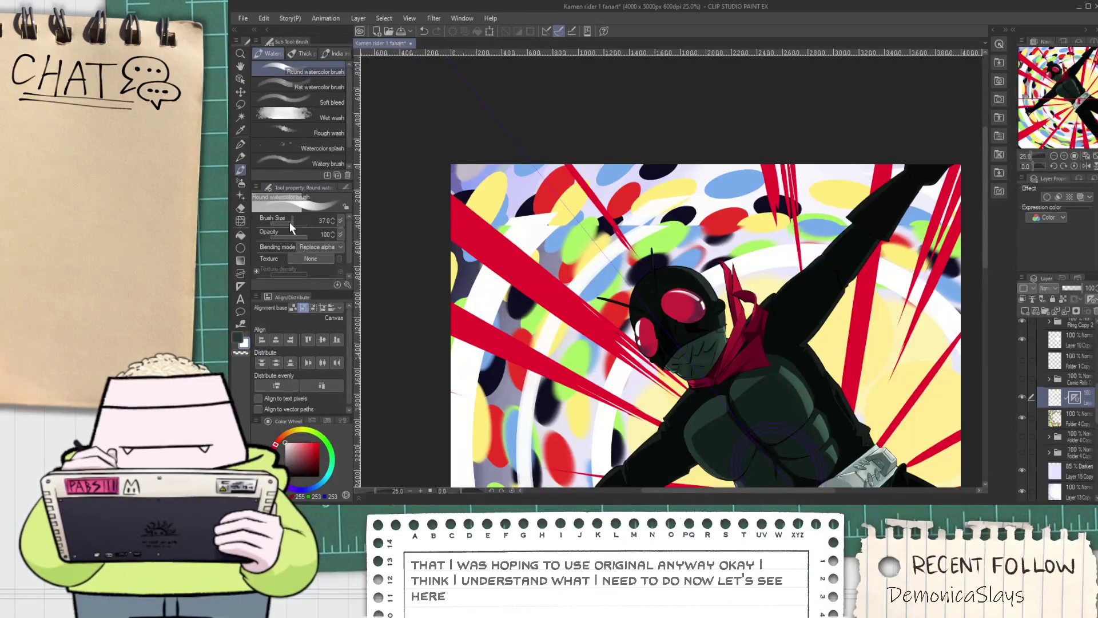
Paint a near-white band over the dots in the background's upper-left area with the Round watercolor brush at size about 384
drag(295, 221, 301, 222)
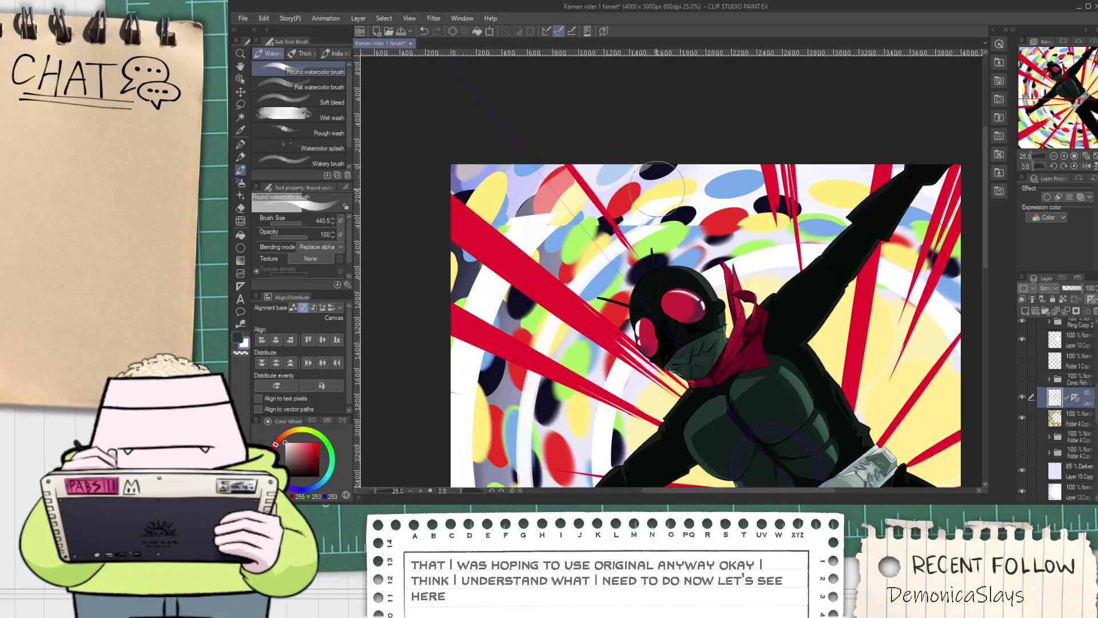
drag(516, 255, 693, 143)
drag(532, 220, 689, 161)
key(ctrl+z)
drag(513, 244, 735, 143)
key(ctrl+z)
drag(314, 223, 302, 226)
drag(501, 260, 676, 148)
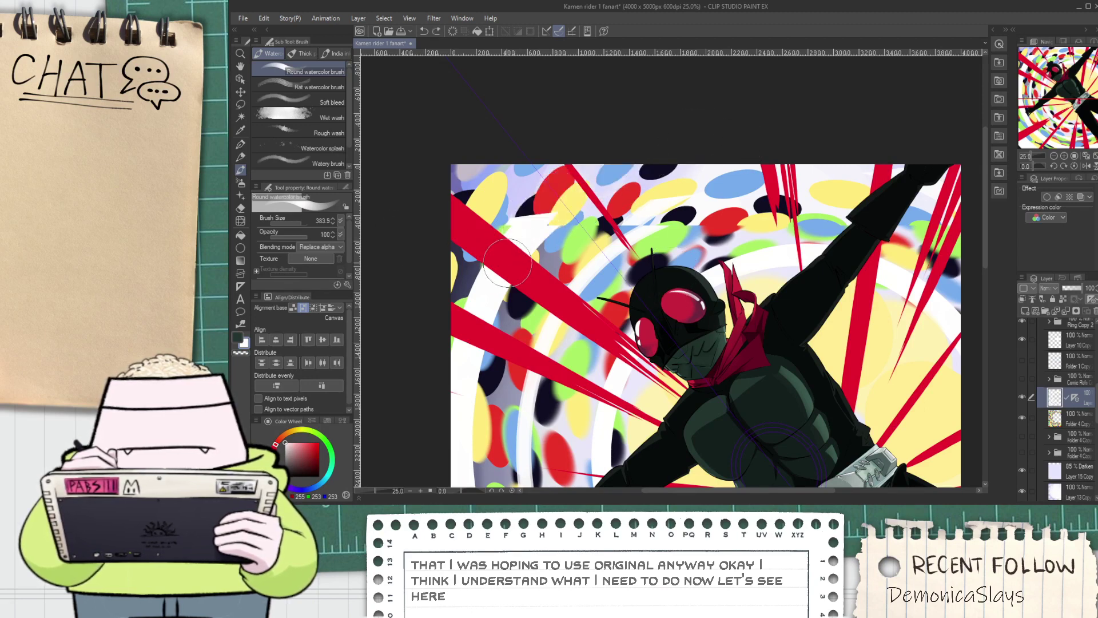
drag(509, 264, 685, 141)
mouse_move(553, 219)
mouse_down()
mouse_move(703, 143)
mouse_move(494, 277)
mouse_move(671, 162)
mouse_move(537, 238)
mouse_move(499, 272)
mouse_move(725, 132)
mouse_up()
drag(477, 277, 736, 127)
key(ctrl+z)
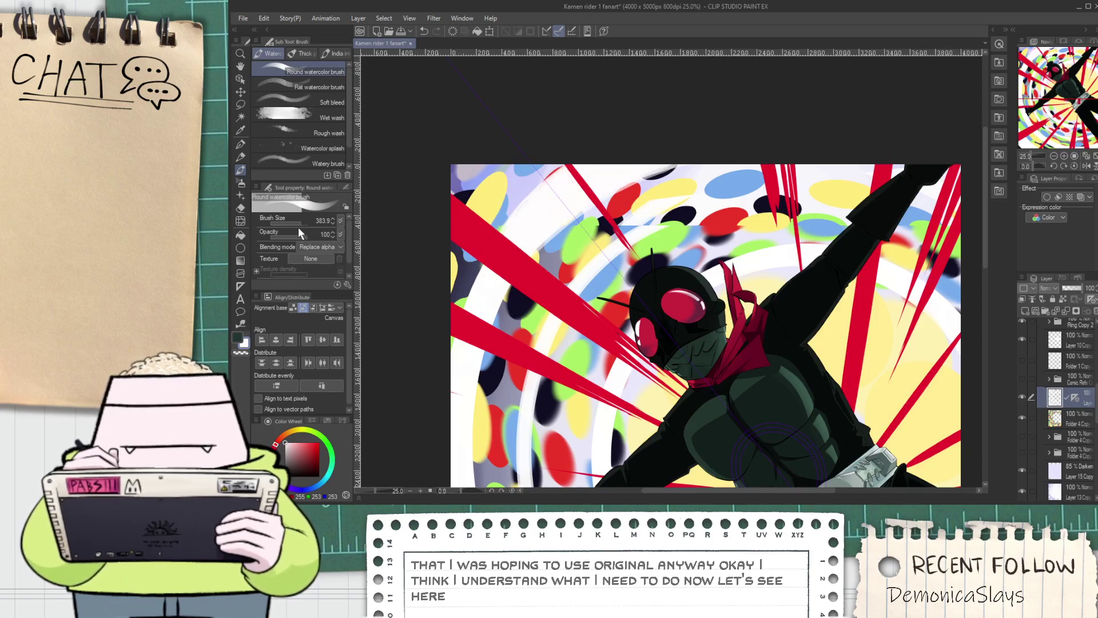
Try to paint a thinner near-white arc from above the helmet to the raised arm at brush size 146.6
drag(301, 223, 297, 223)
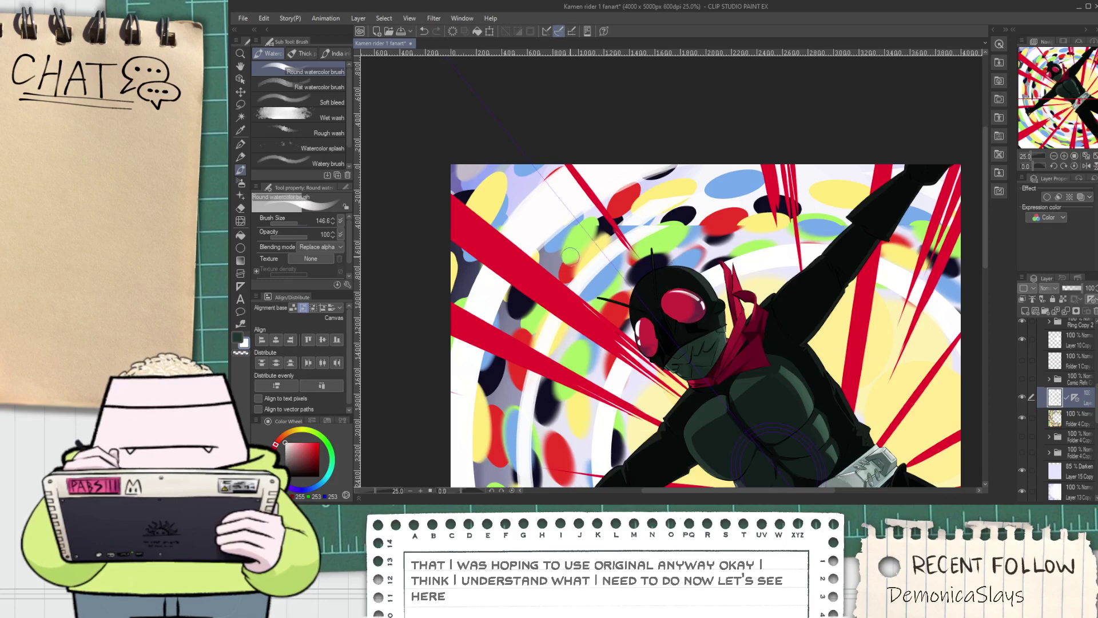
mouse_move(642, 232)
mouse_down()
mouse_move(758, 200)
mouse_move(831, 232)
mouse_up()
key(ctrl+z)
key(ctrl+z)
drag(636, 240, 827, 220)
key(ctrl+z)
drag(643, 229, 899, 255)
key(ctrl+z)
key(ctrl+minus)
key(ctrl+minus)
key(ctrl+minus)
Move the concentric ruler on Layer 14 Copy up and right, toward the figure's waist above the belt
scroll(745, 273, up, 1)
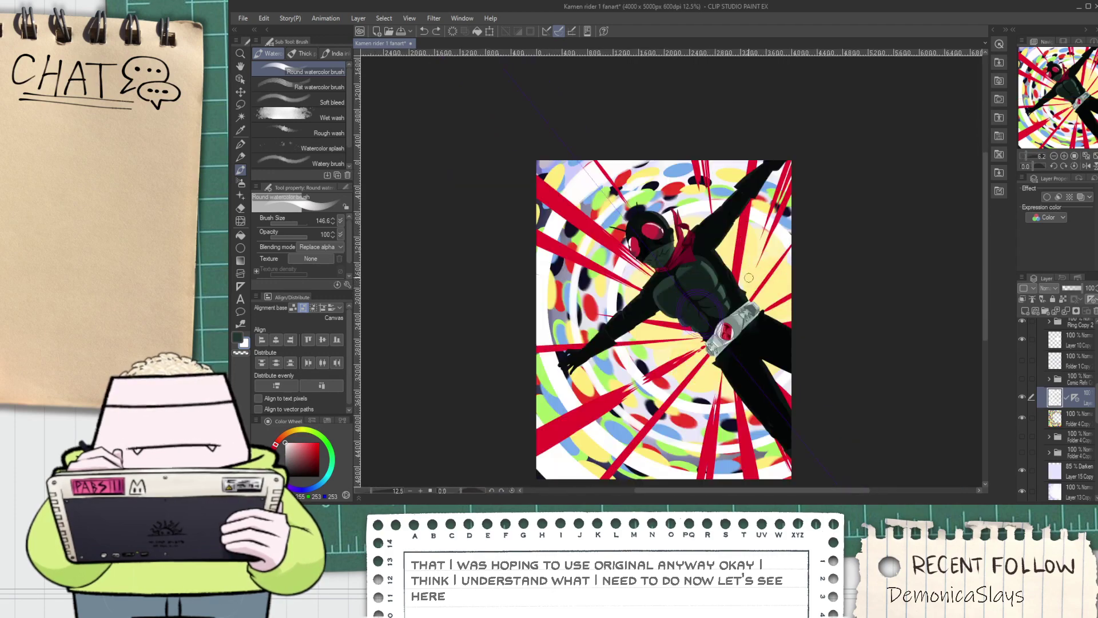
scroll(701, 186, up, 1)
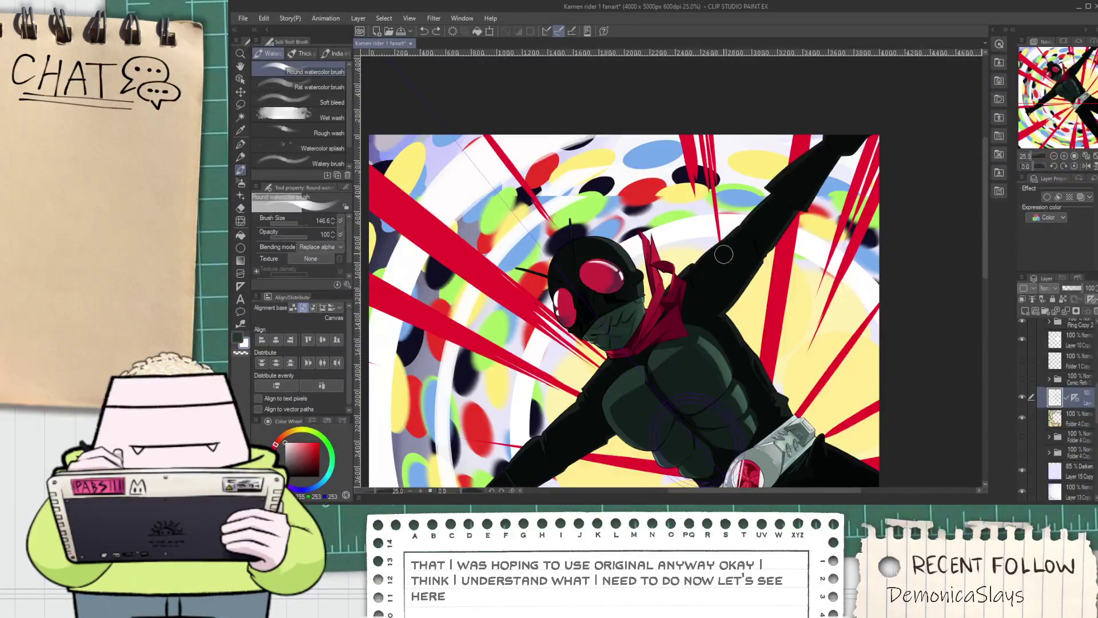
scroll(734, 292, down, 1)
key(space)
drag(747, 363, 677, 330)
key(o)
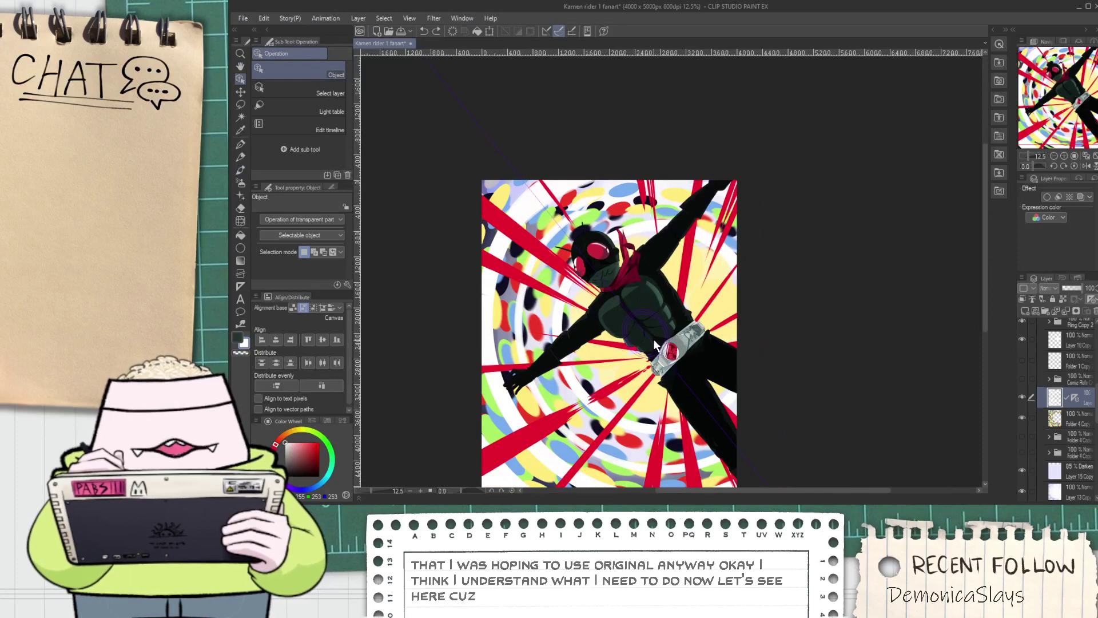
click(654, 339)
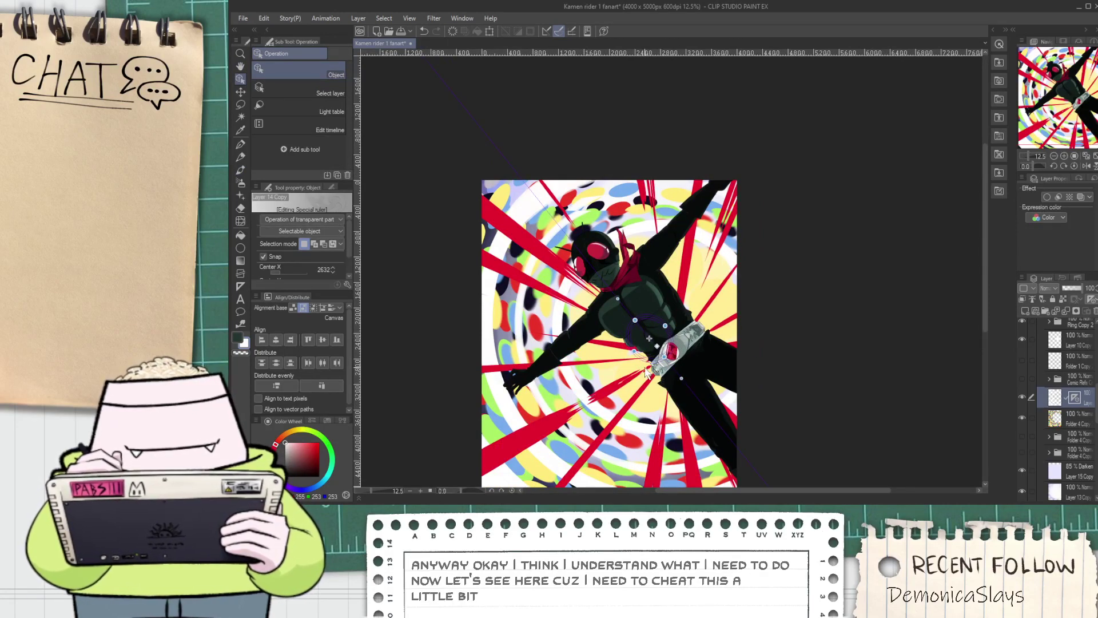
key(k)
key(o)
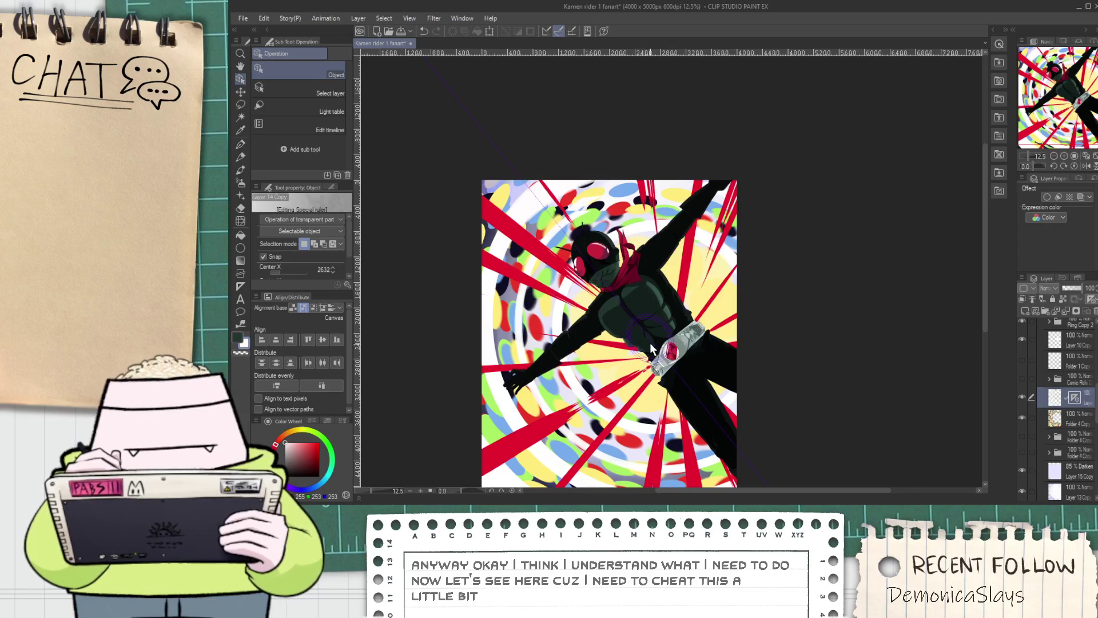
drag(646, 332, 667, 318)
Try to paint a near-white arc above the helmet along the moved ruler with the Round watercolor brush at size 146.6
key(p)
scroll(568, 207, up, 2)
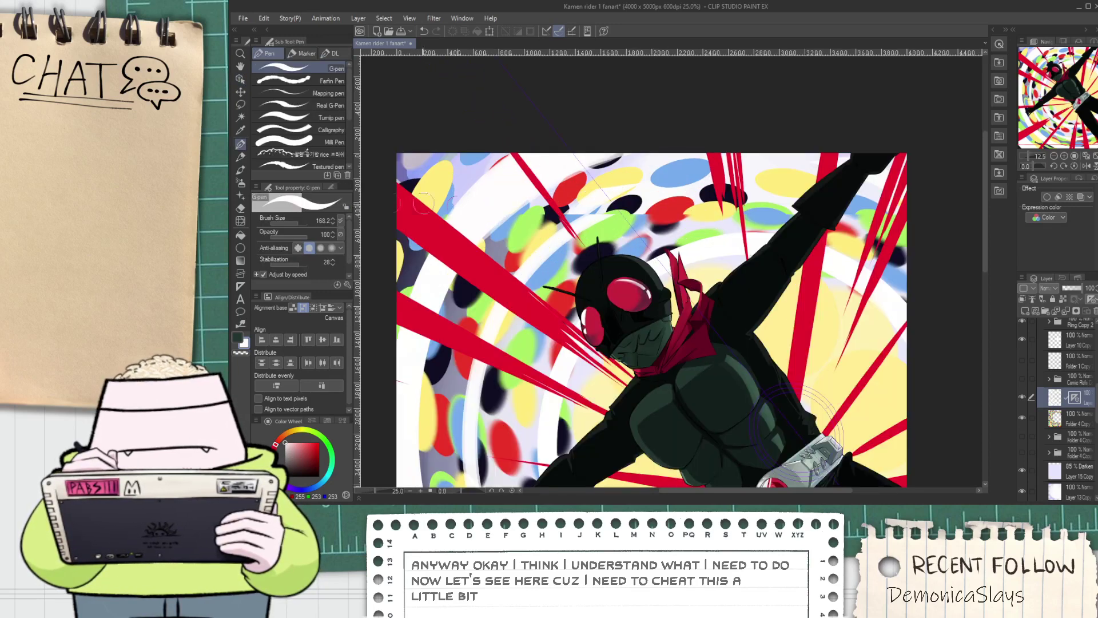
key(b)
drag(564, 233, 851, 187)
key(ctrl+z)
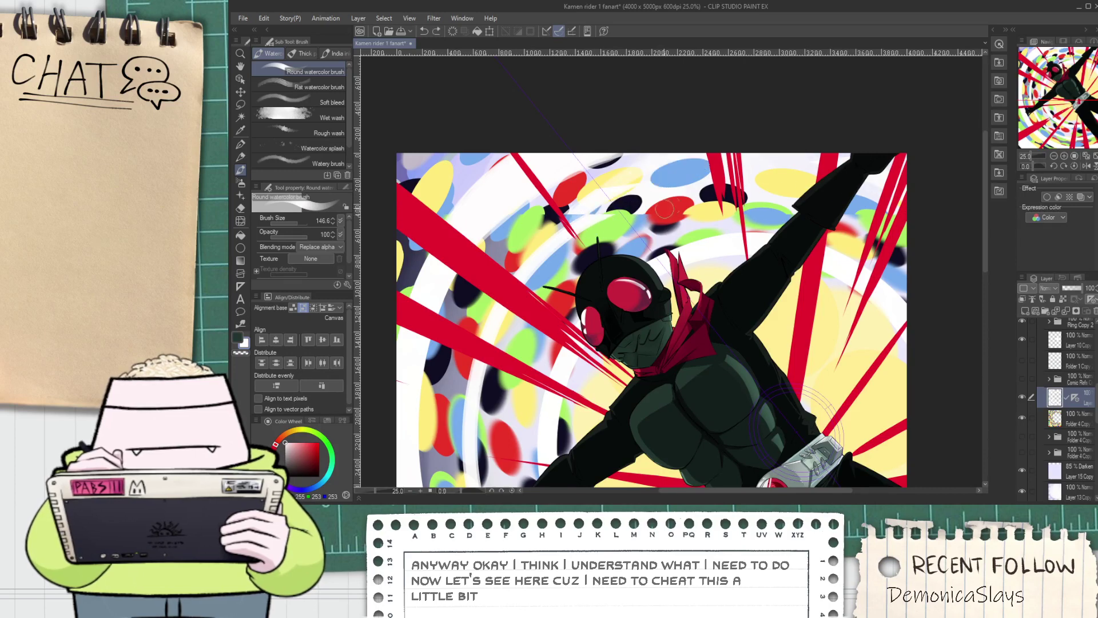
scroll(769, 300, down, 3)
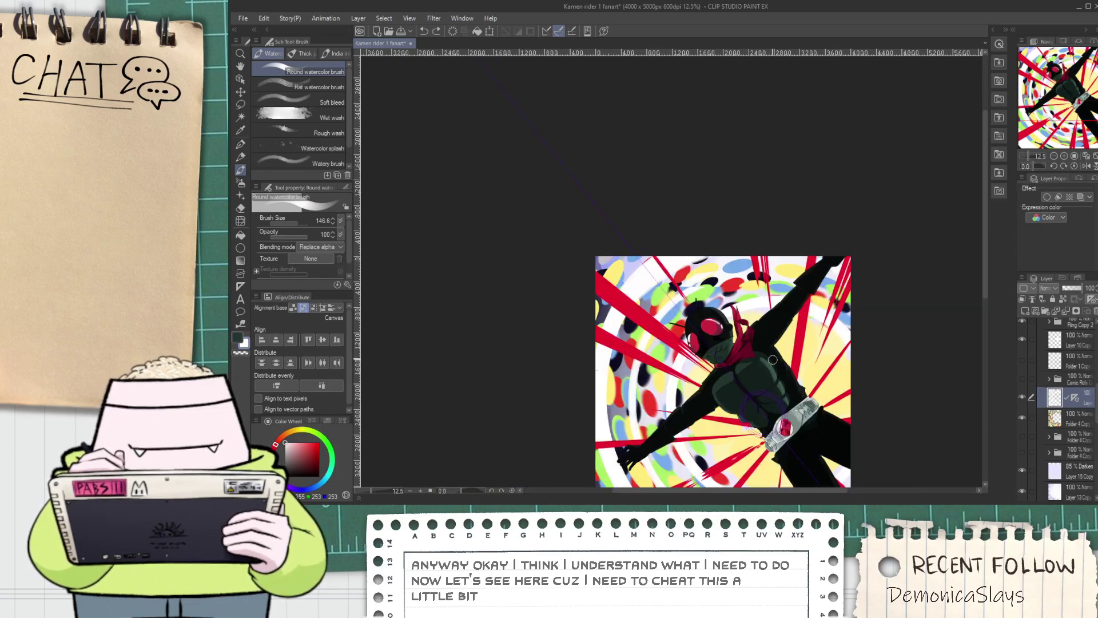
Nudge the concentric ruler on Layer 14 Copy and try to paint another near-white arc between the helmet and the raised arm
key(o)
drag(766, 419, 763, 418)
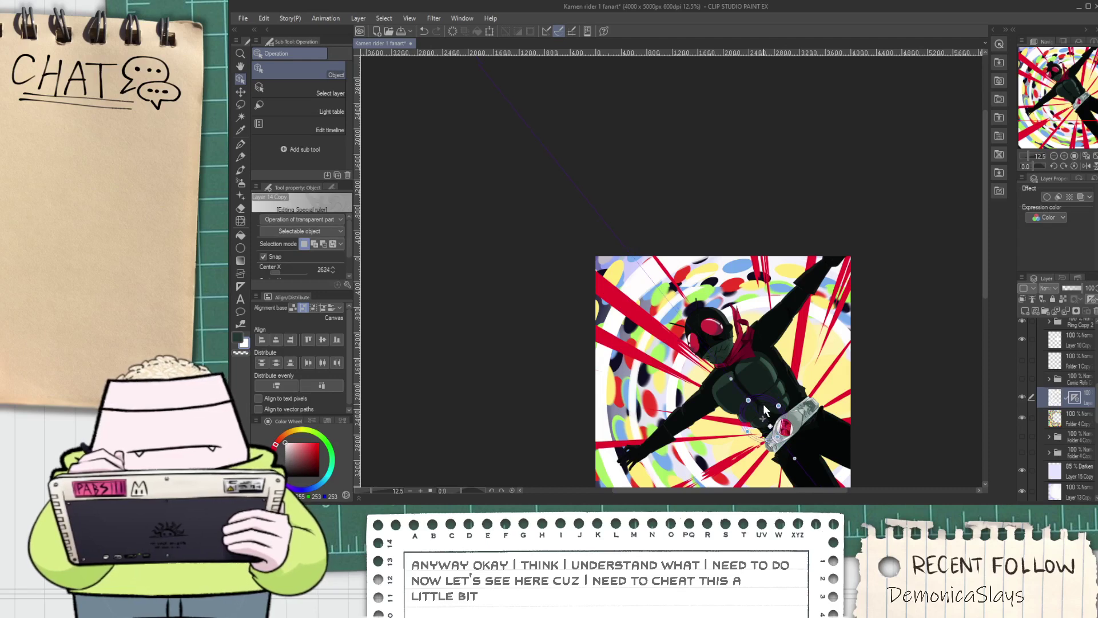
key(p)
scroll(714, 309, up, 3)
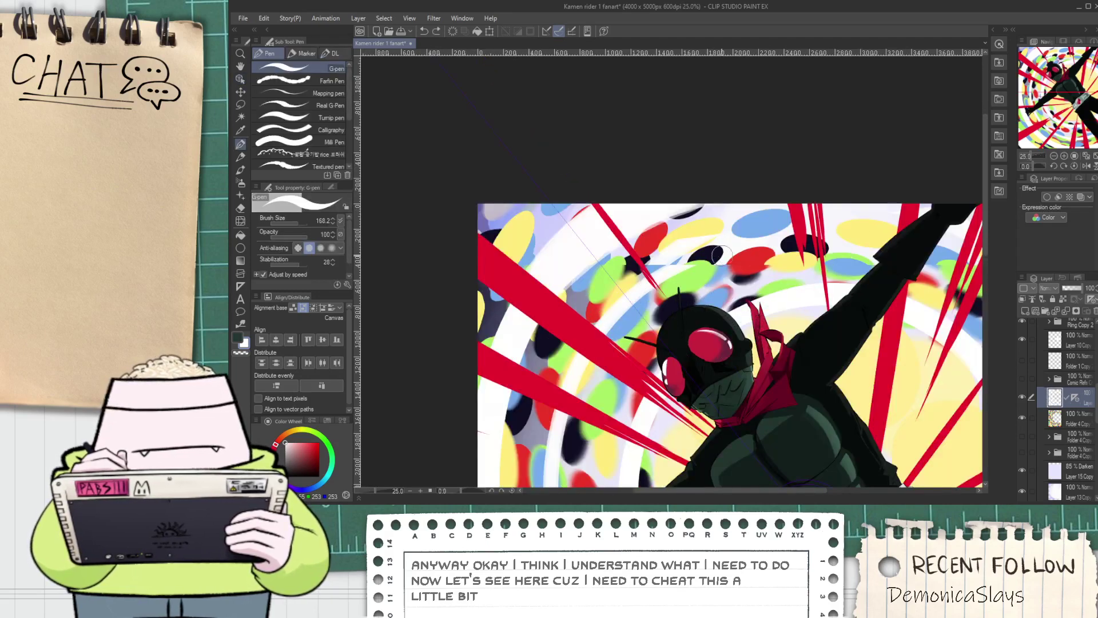
scroll(730, 256, down, 3)
key(b)
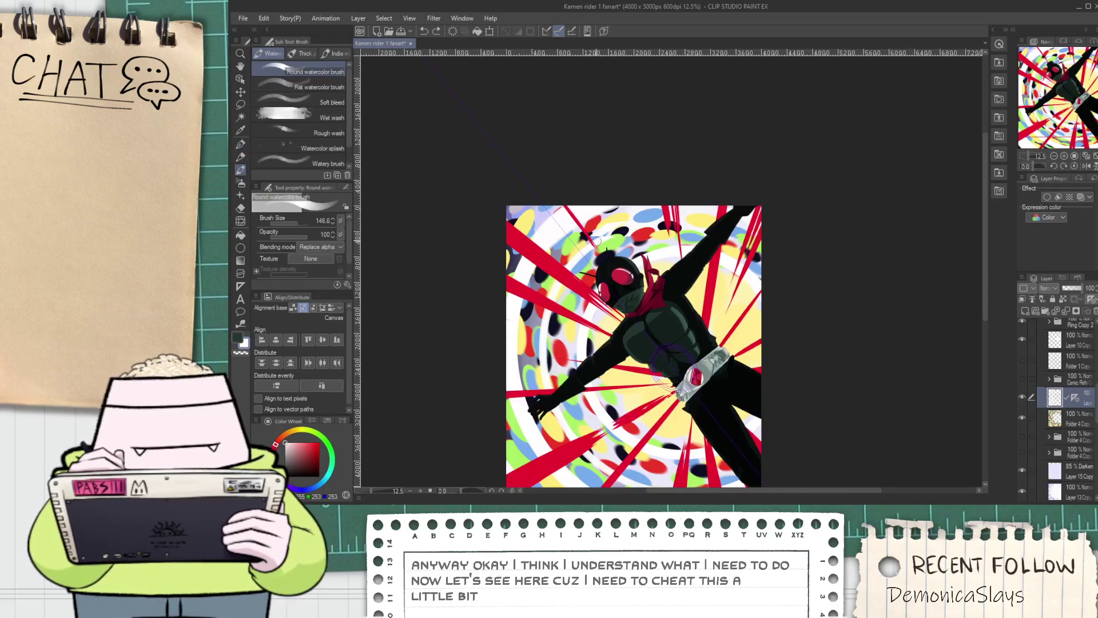
drag(601, 227, 697, 243)
scroll(744, 292, down, 2)
scroll(735, 291, up, 2)
key(ctrl+z)
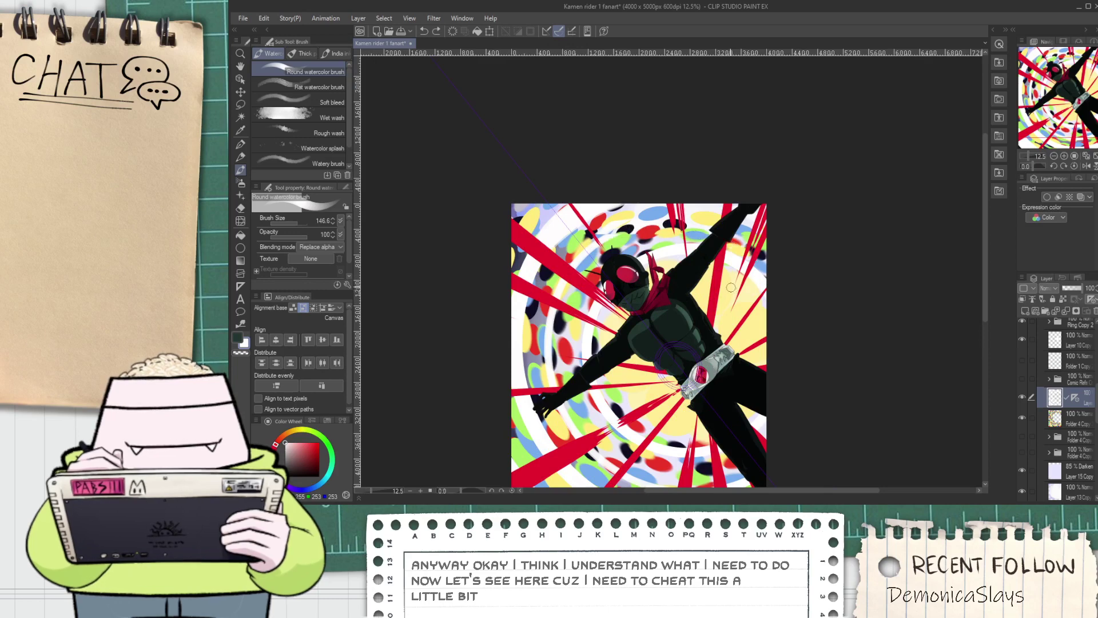
Delete the reworked BG Copy 2 folder and replace it with a fresh duplicate of the BG folder
key(space)
mouse_move(801, 377)
mouse_down()
mouse_move(753, 360)
mouse_move(718, 322)
mouse_up()
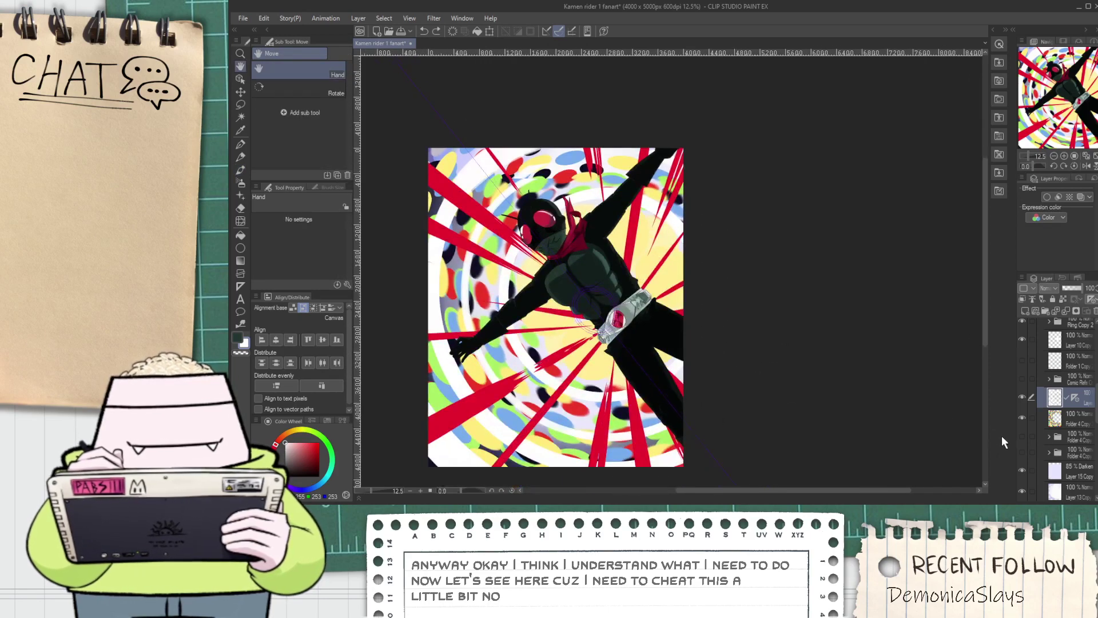
click(1049, 325)
scroll(1081, 402, up, 3)
click(1041, 405)
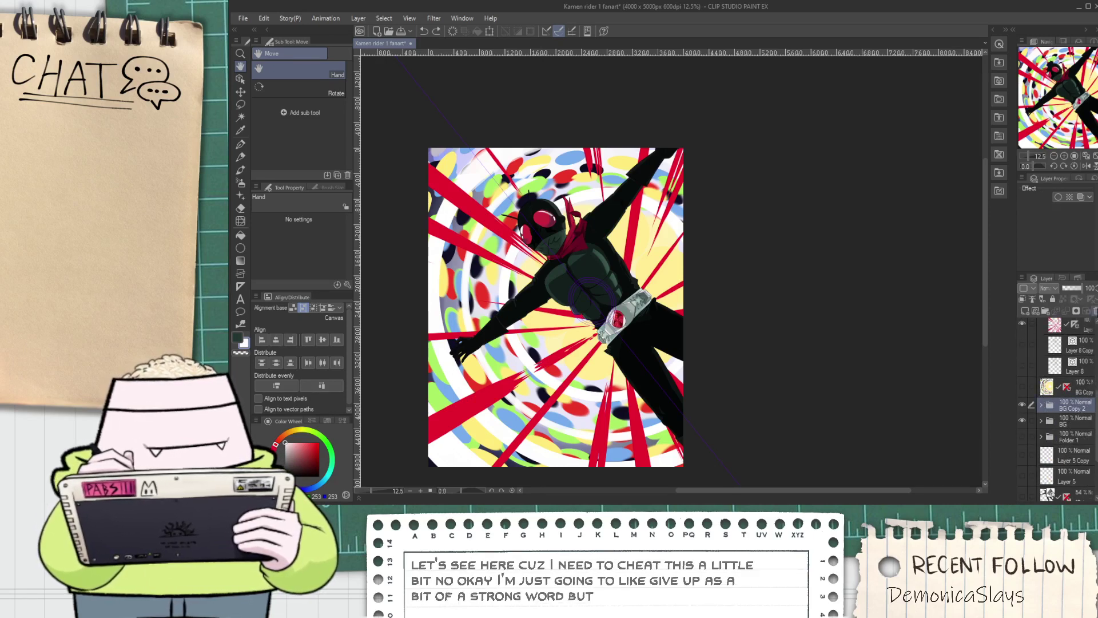
click(1096, 311)
click(639, 209)
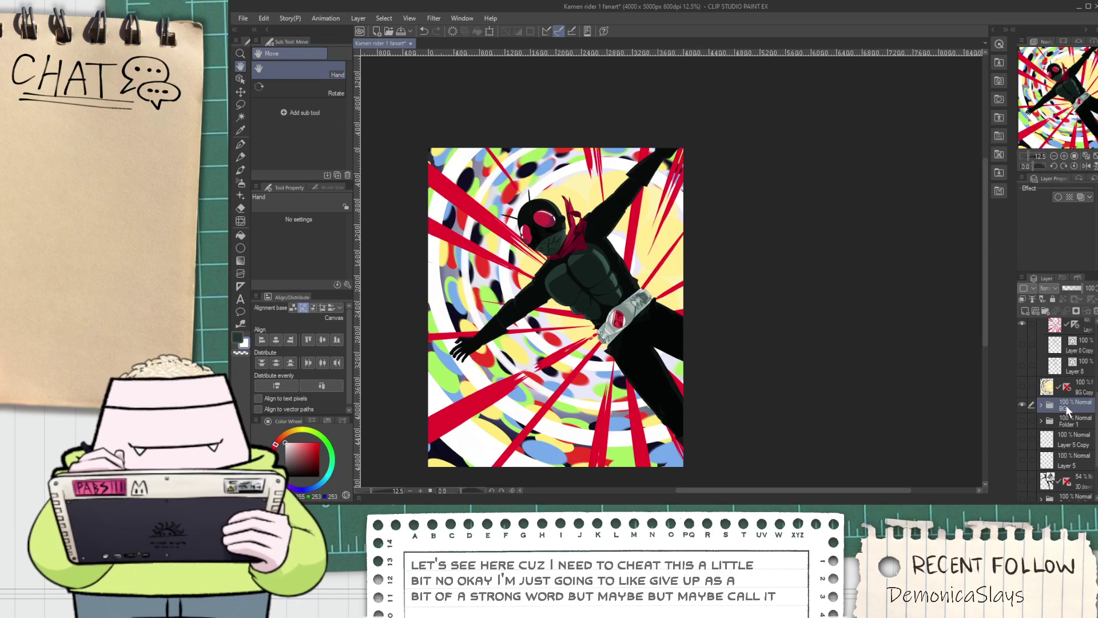
key(ctrl+z)
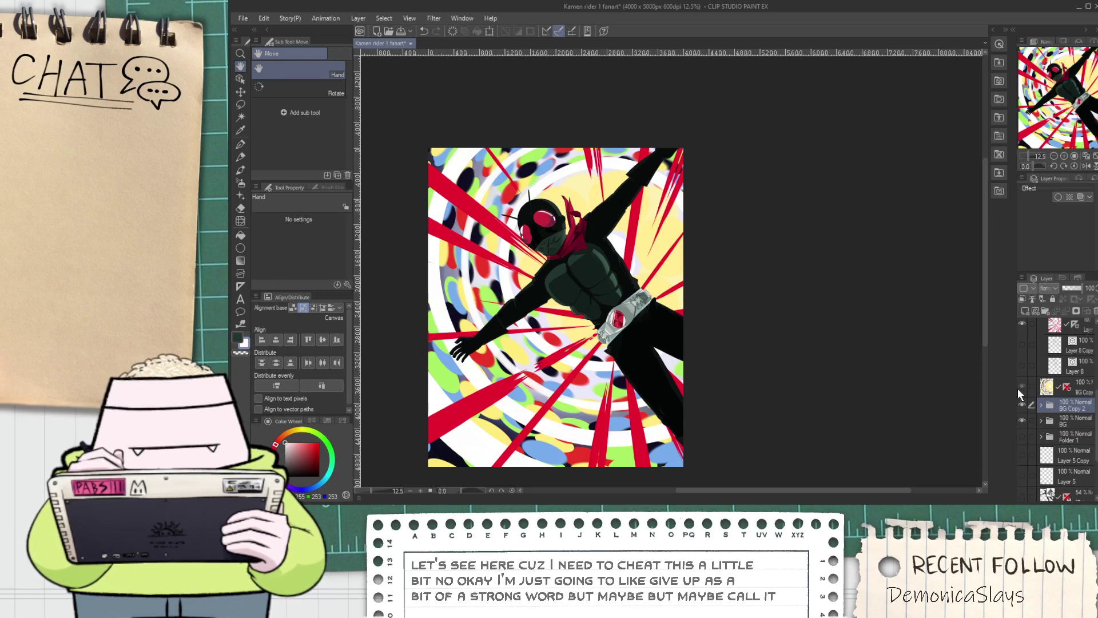
Delete the flattened BG Copy layer and merge the new BG Copy 2 folder into a single layer
click(1019, 387)
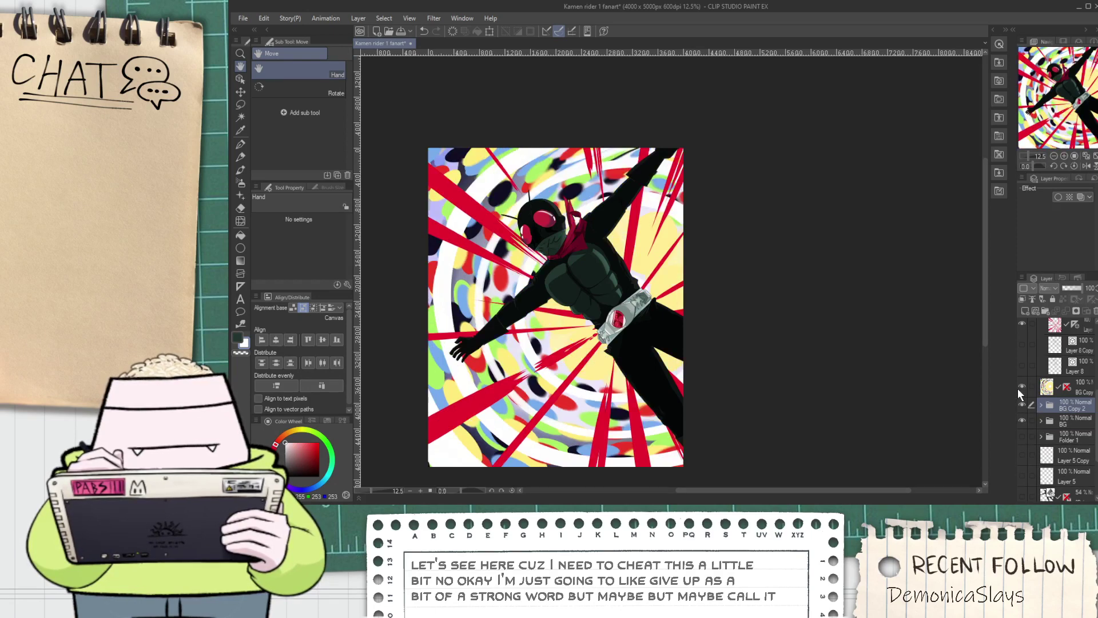
click(1088, 393)
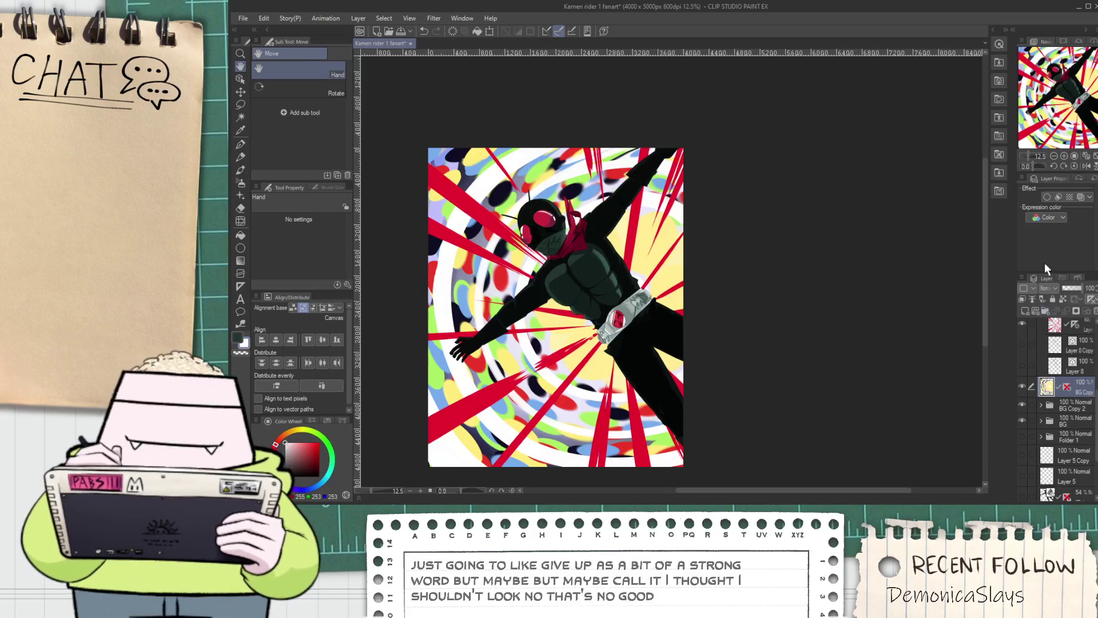
click(1095, 312)
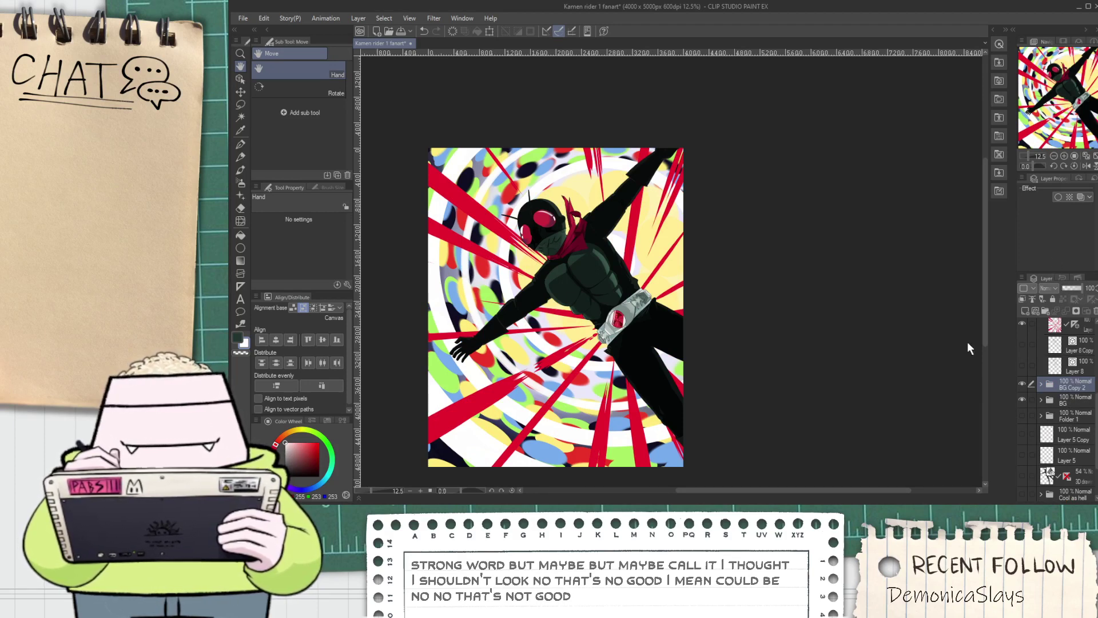
key(ctrl+z)
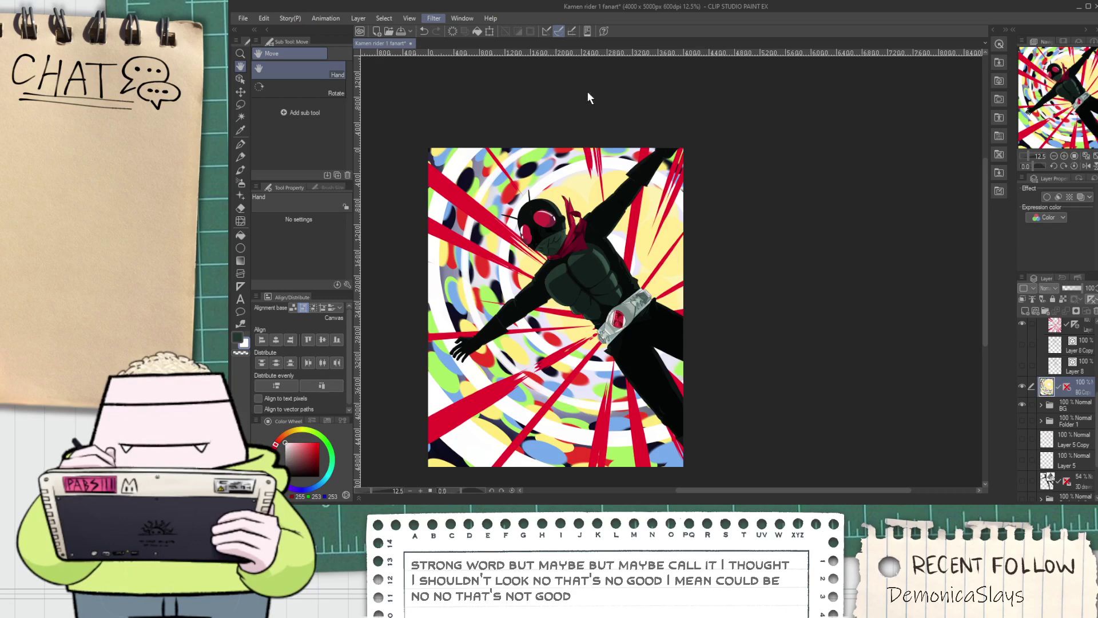
Apply the curved-surface distortion filter to the merged BG Copy 2 layer, centred beside the chest below the raised arm
click(582, 72)
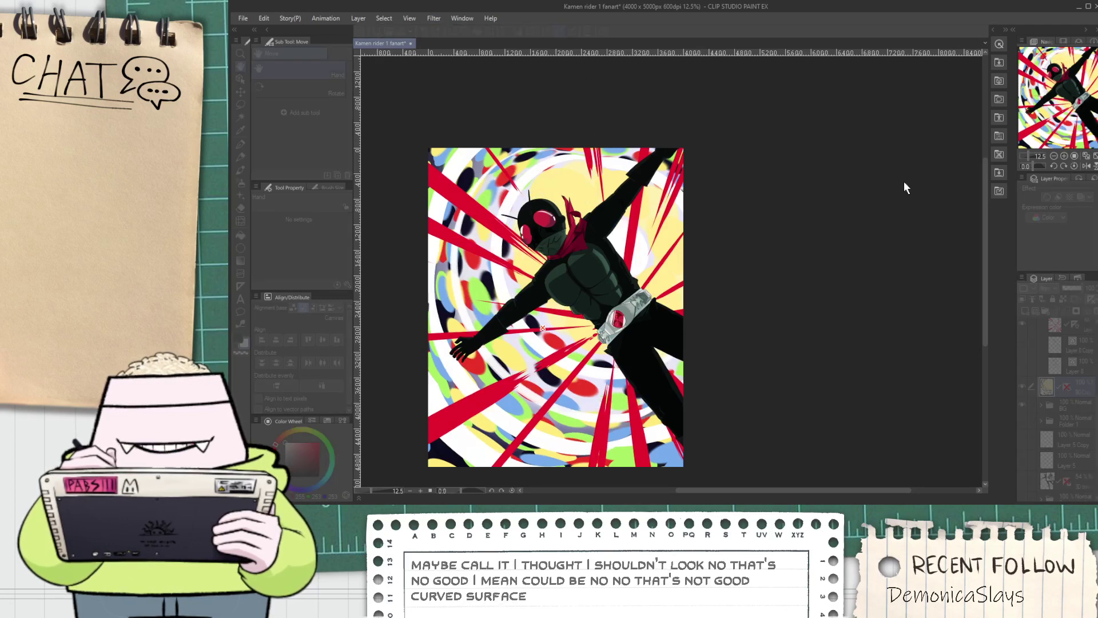
mouse_move(543, 329)
mouse_down()
mouse_move(593, 300)
mouse_move(618, 323)
mouse_move(619, 314)
mouse_up()
click(627, 242)
click(623, 207)
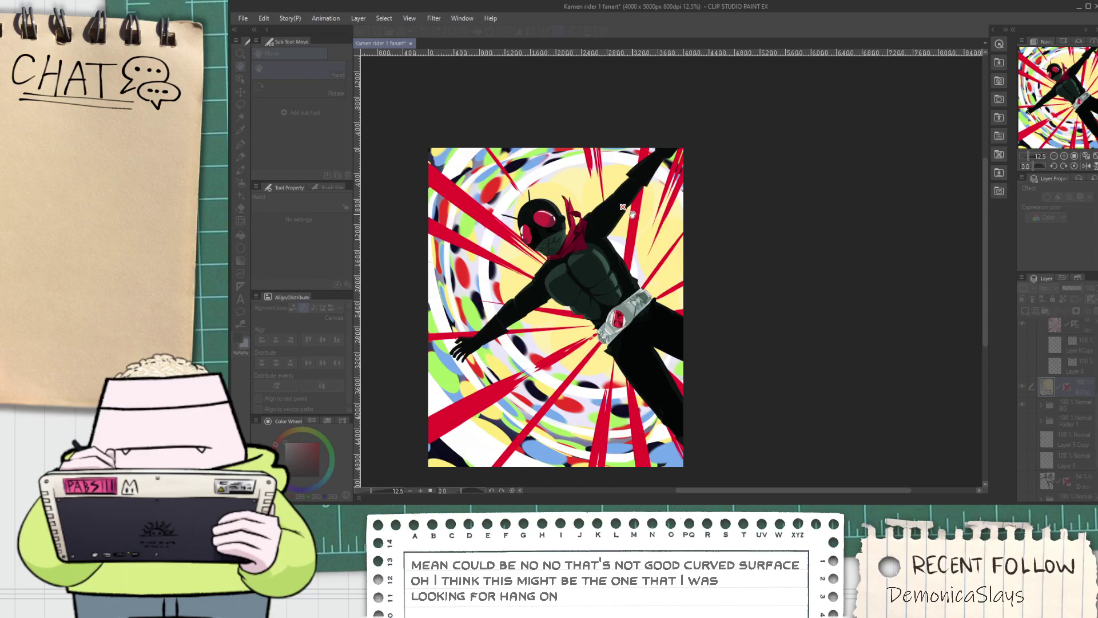
click(650, 225)
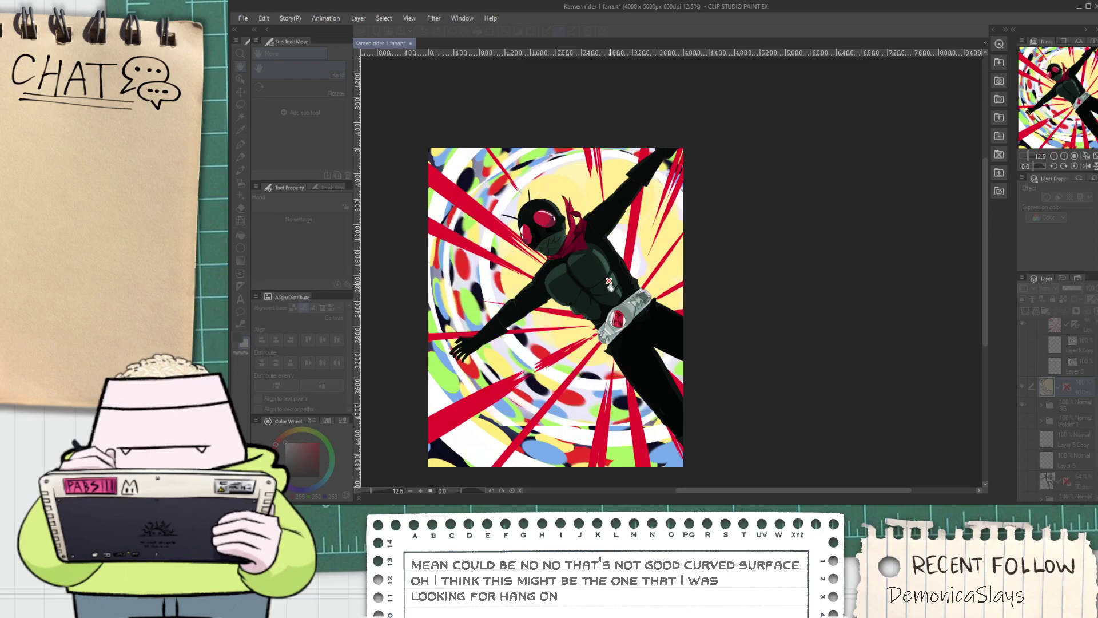
drag(590, 148, 585, 140)
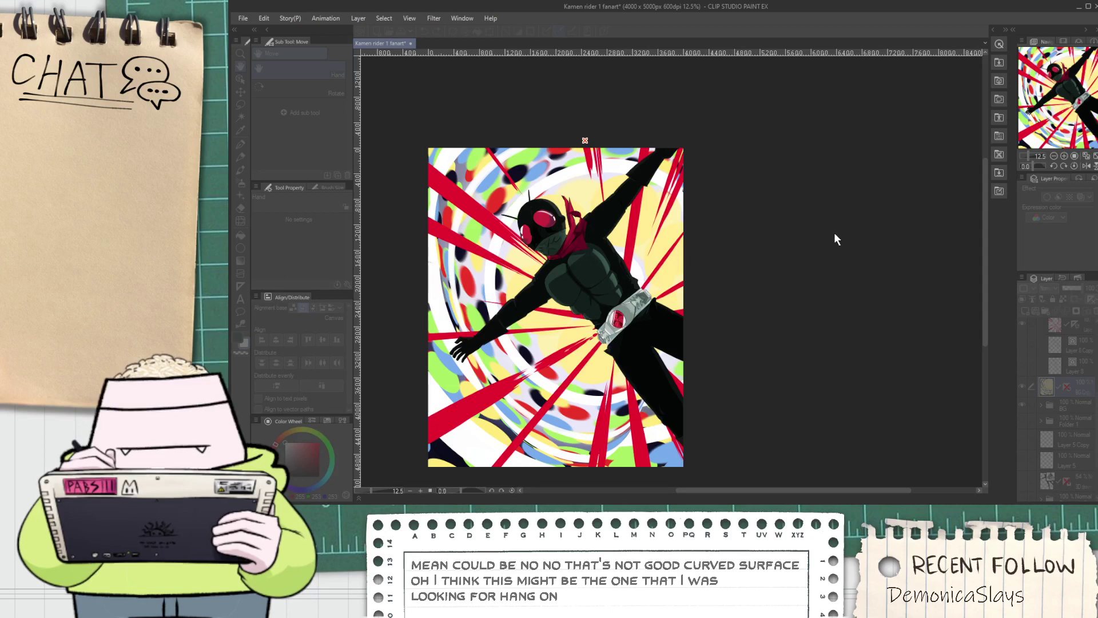
click(626, 264)
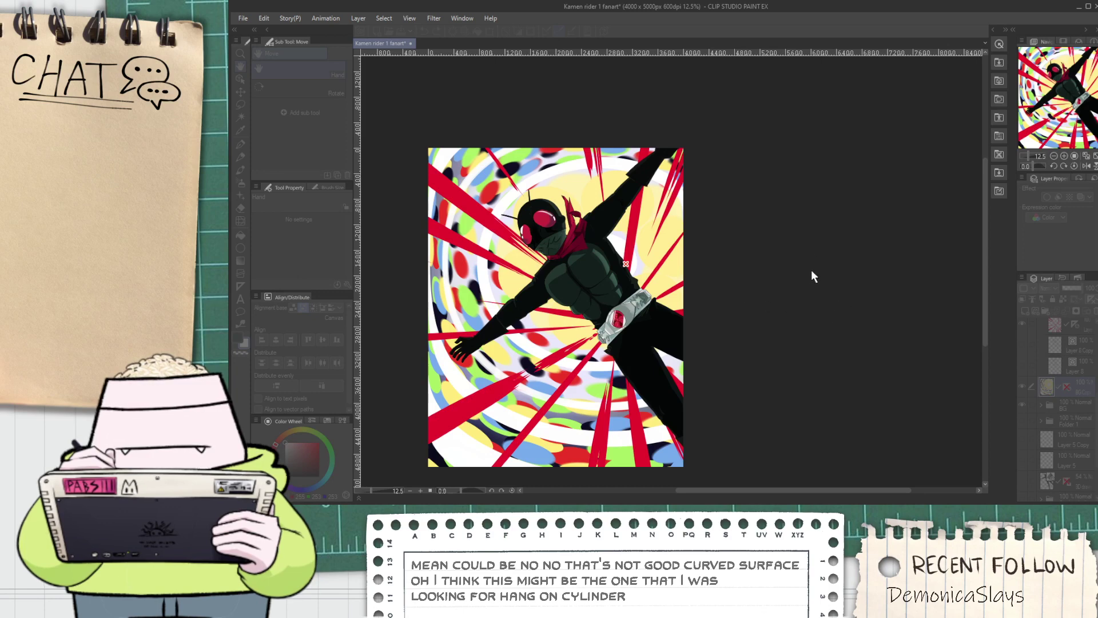
drag(626, 266, 582, 266)
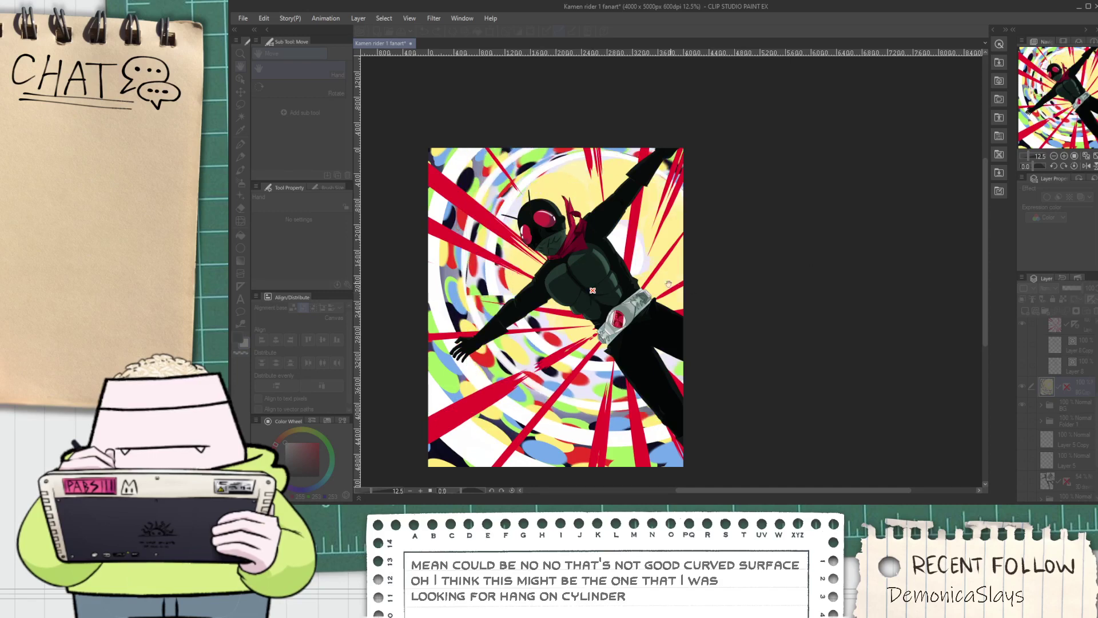
mouse_move(613, 319)
mouse_down()
mouse_move(628, 256)
mouse_move(614, 249)
mouse_up()
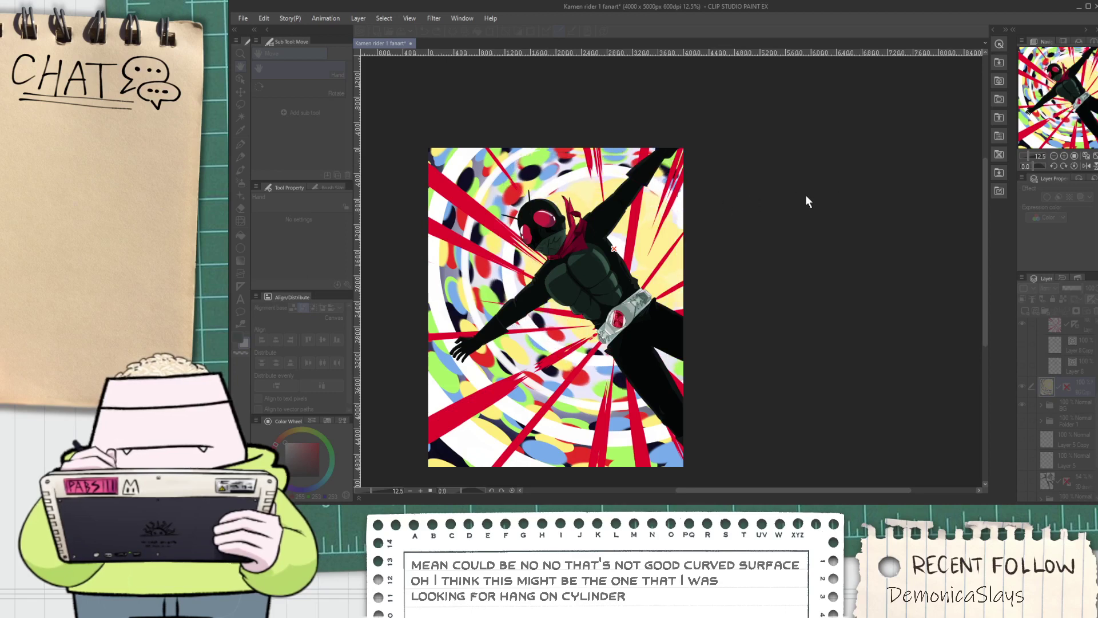
click(981, 183)
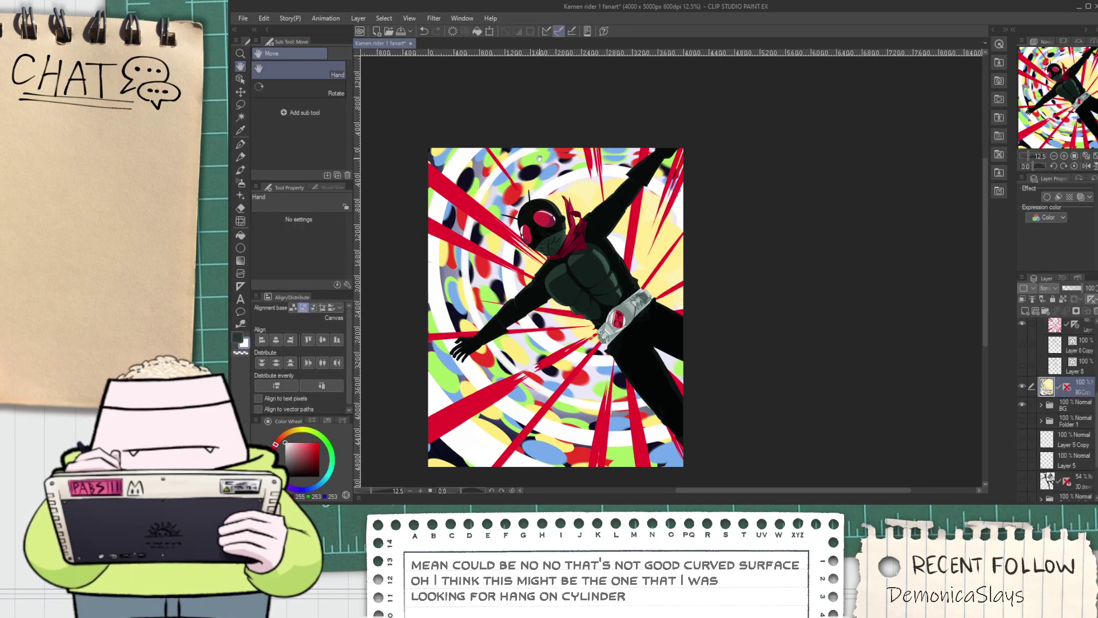
Switch to the Liquify tool at brush size 2000 and set its mode to Pinch
scroll(509, 165, up, 5)
scroll(466, 171, down, 5)
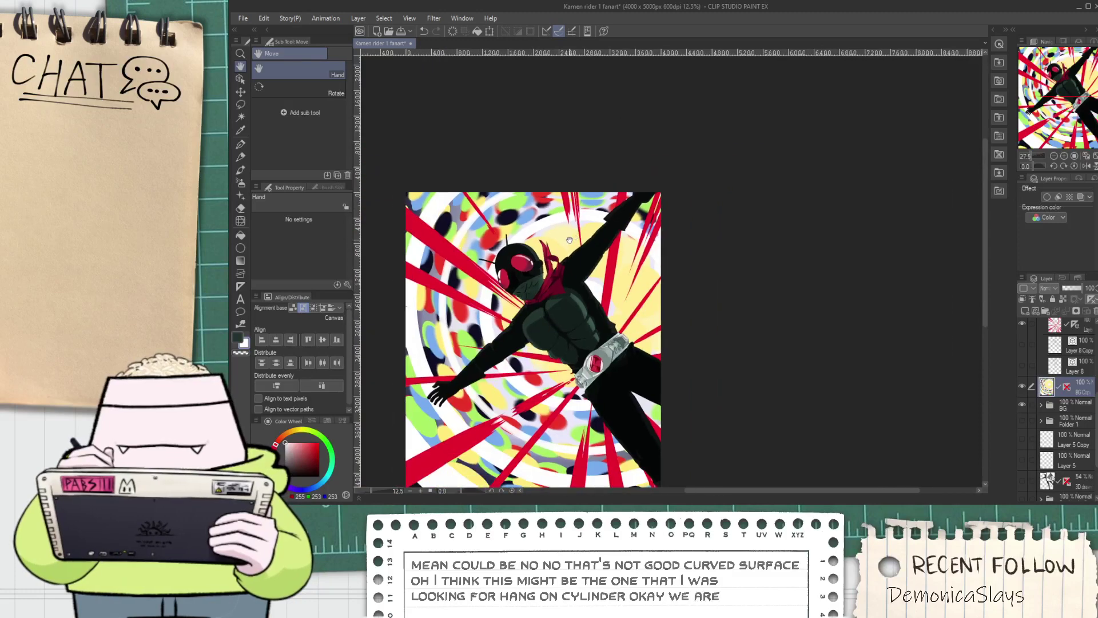
click(241, 221)
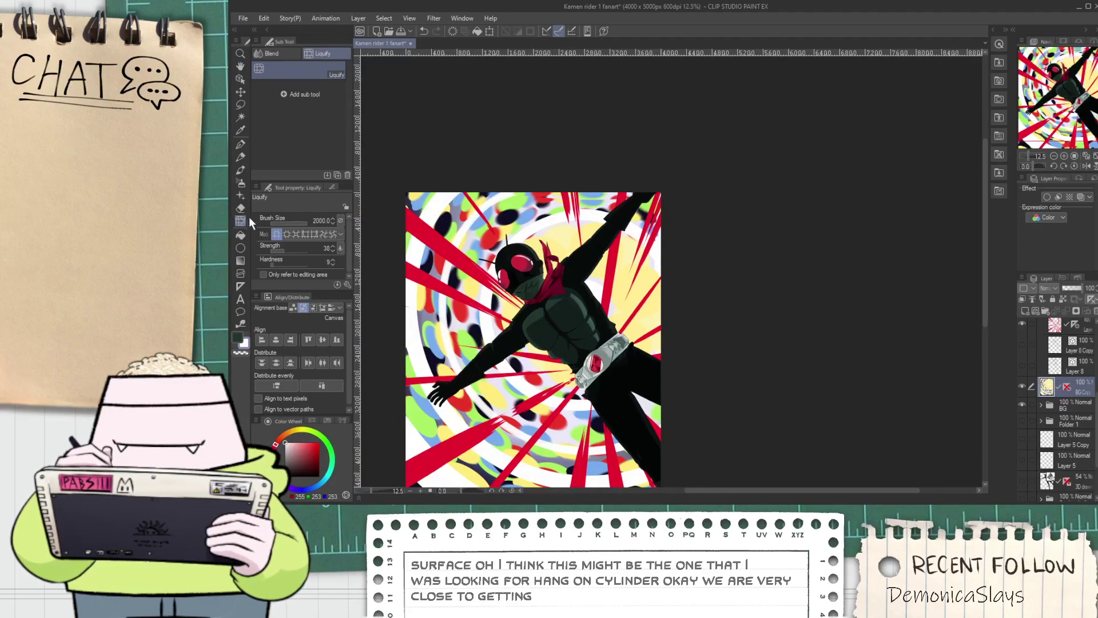
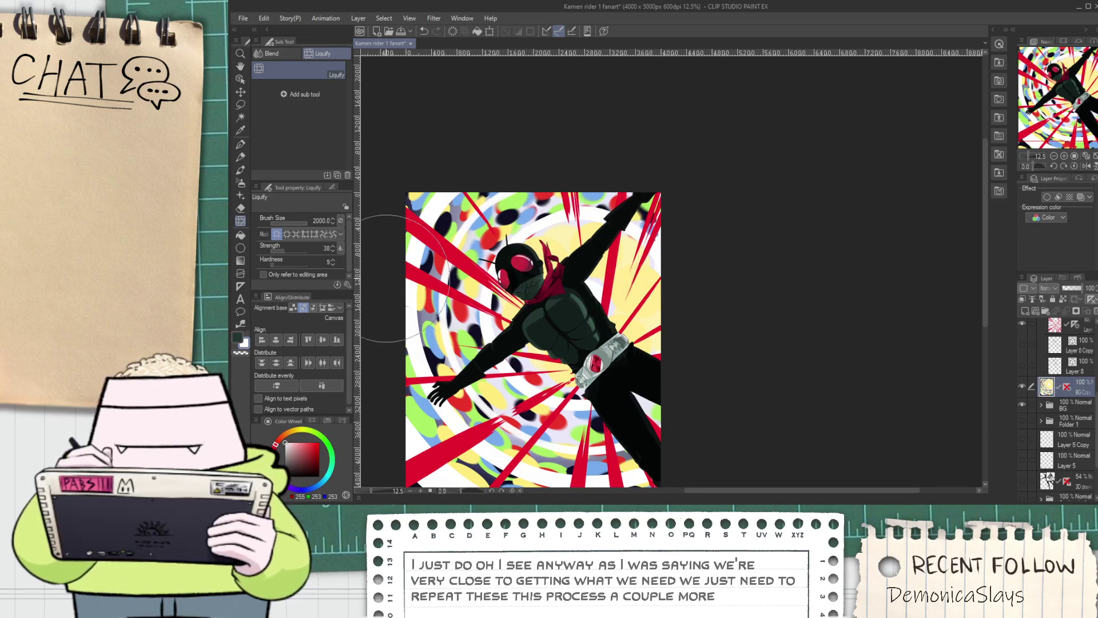
click(296, 234)
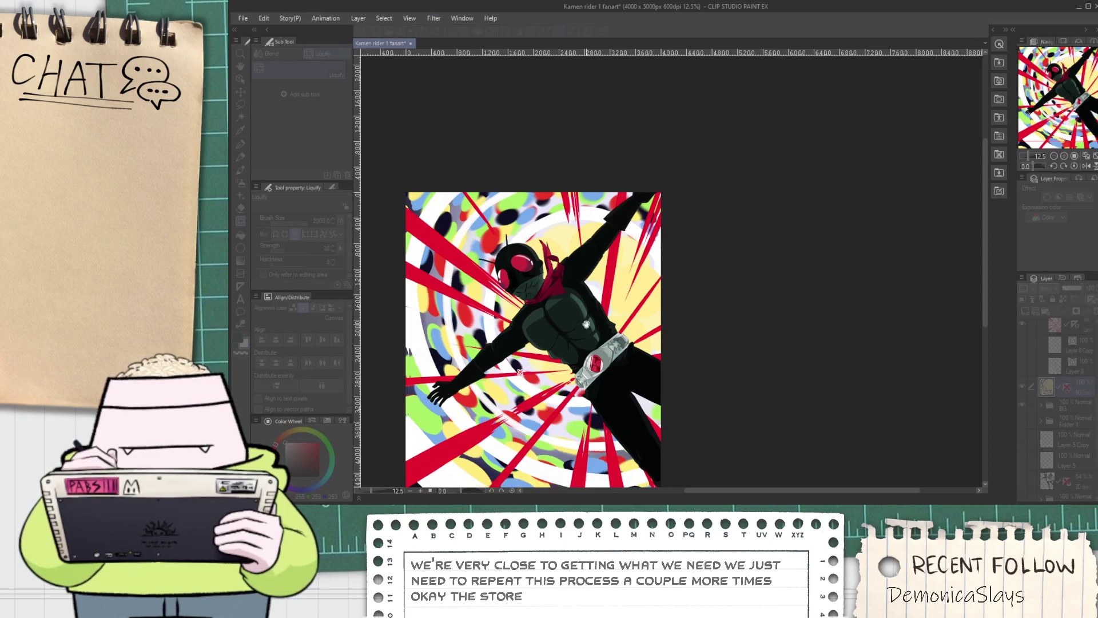
Apply the curved-surface filter to the background layer a second time, centred on the figure's lower chest
drag(618, 328, 594, 296)
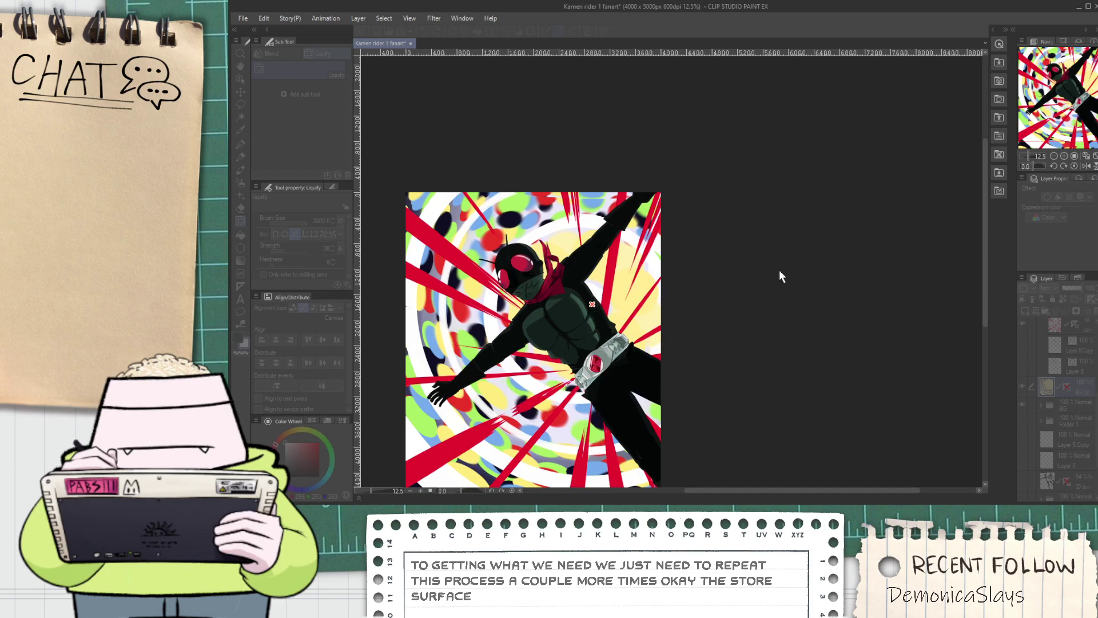
click(975, 177)
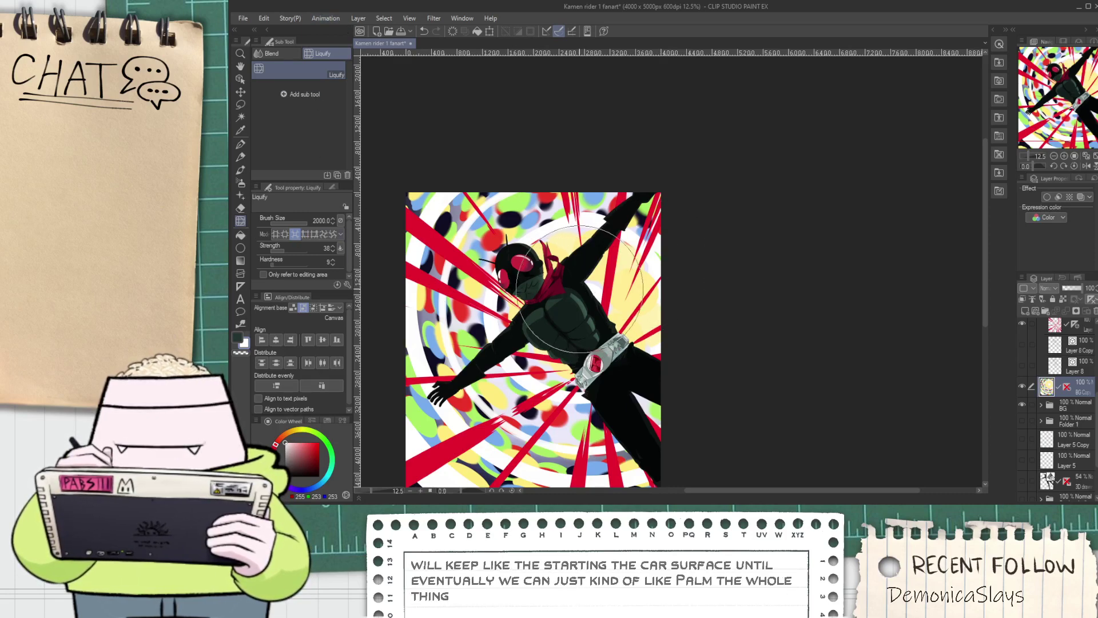
Try to bend the background with a mesh transformation, pulling the inner lattice points down and the upper ones outward
scroll(569, 283, down, 1)
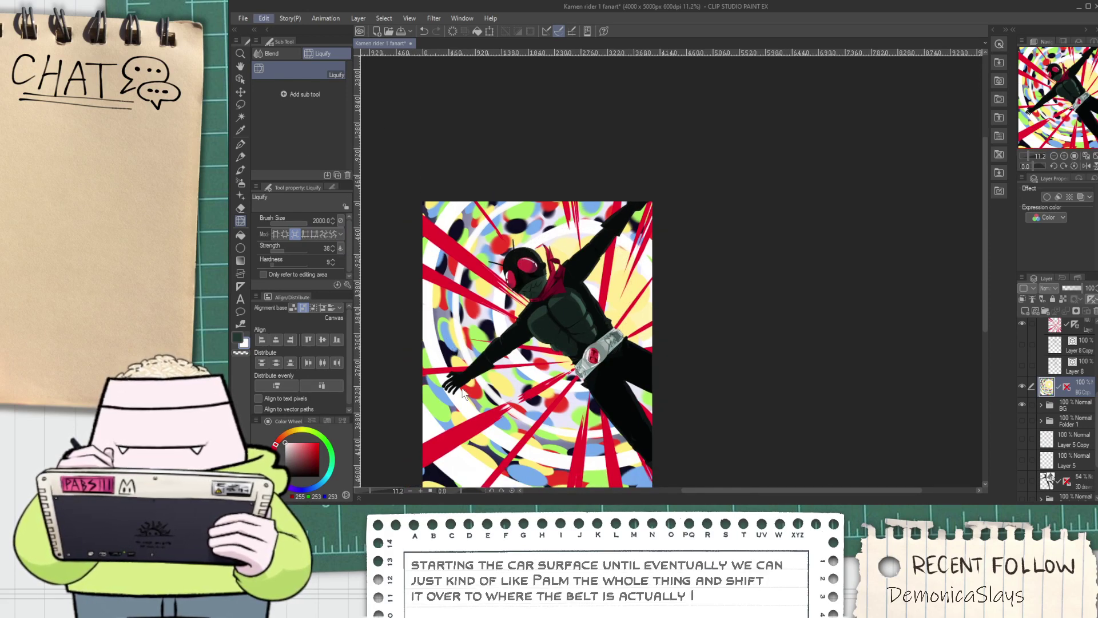
key(ctrl+t)
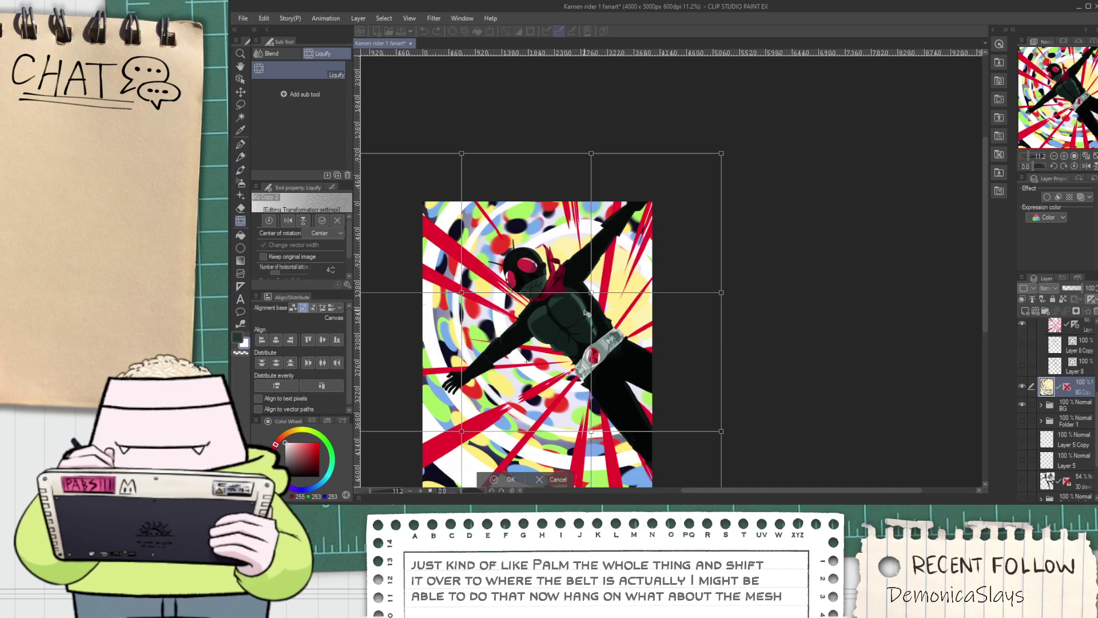
drag(591, 293, 590, 310)
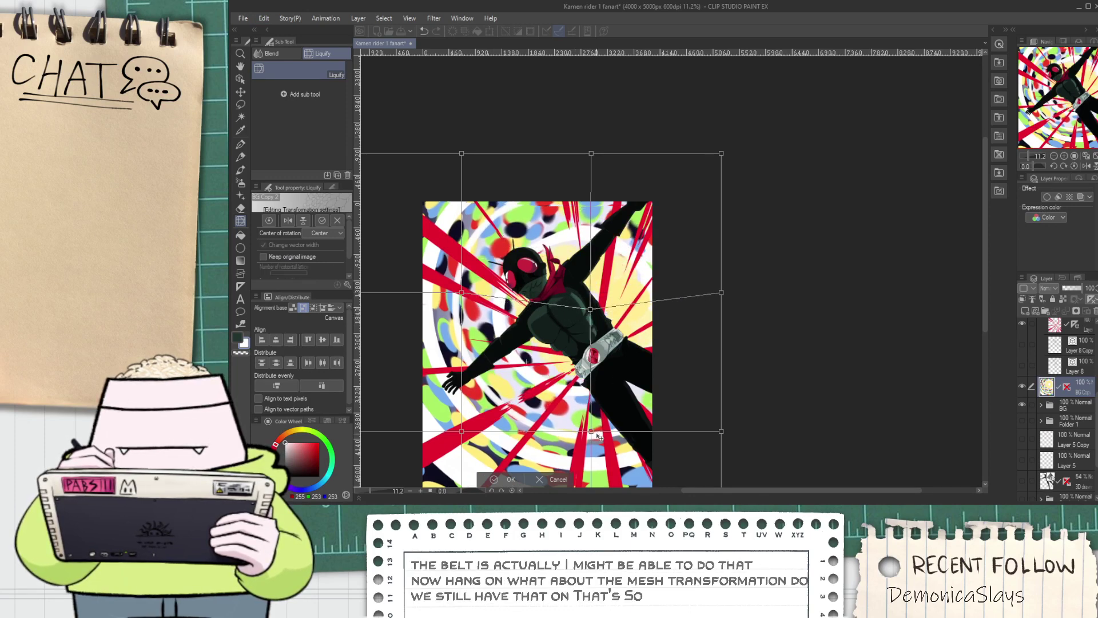
drag(593, 435, 591, 454)
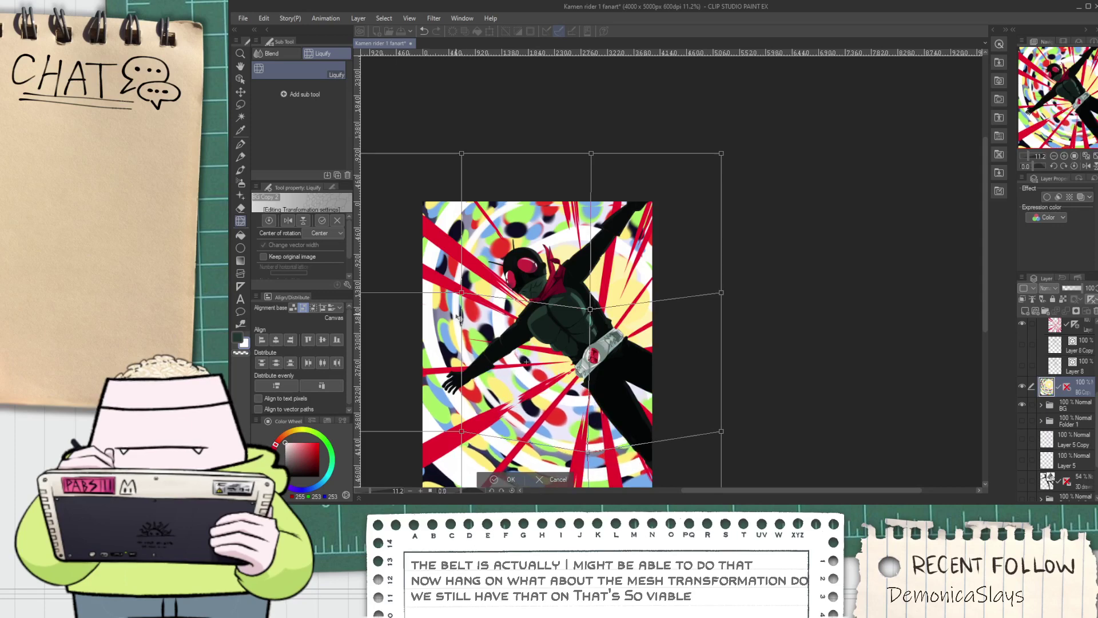
drag(463, 298, 458, 325)
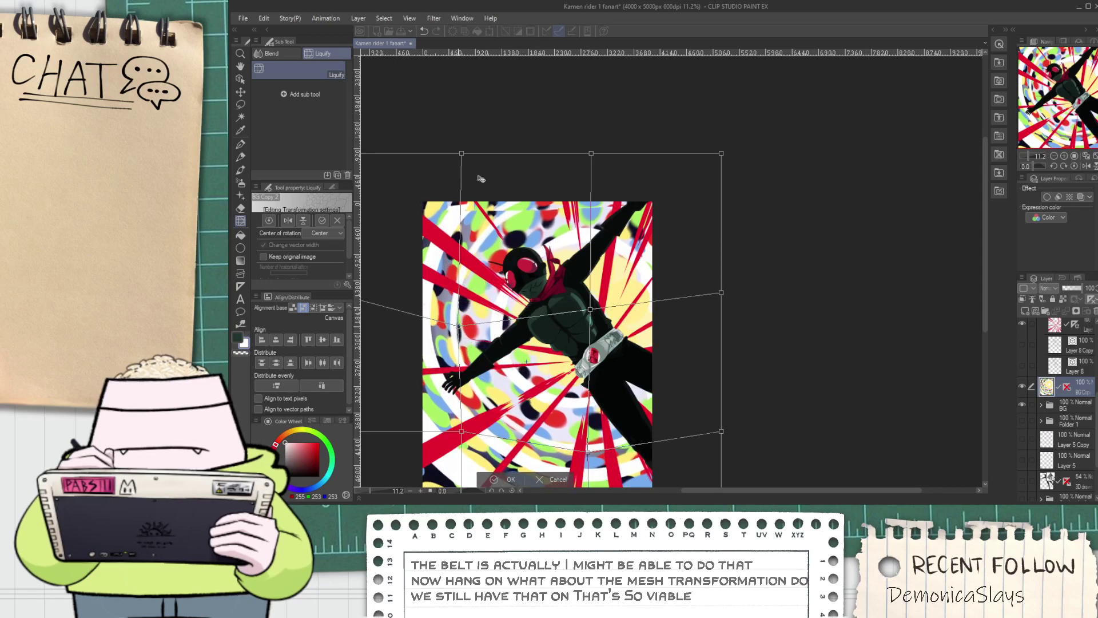
drag(459, 154, 463, 143)
drag(593, 152, 649, 137)
key(Escape)
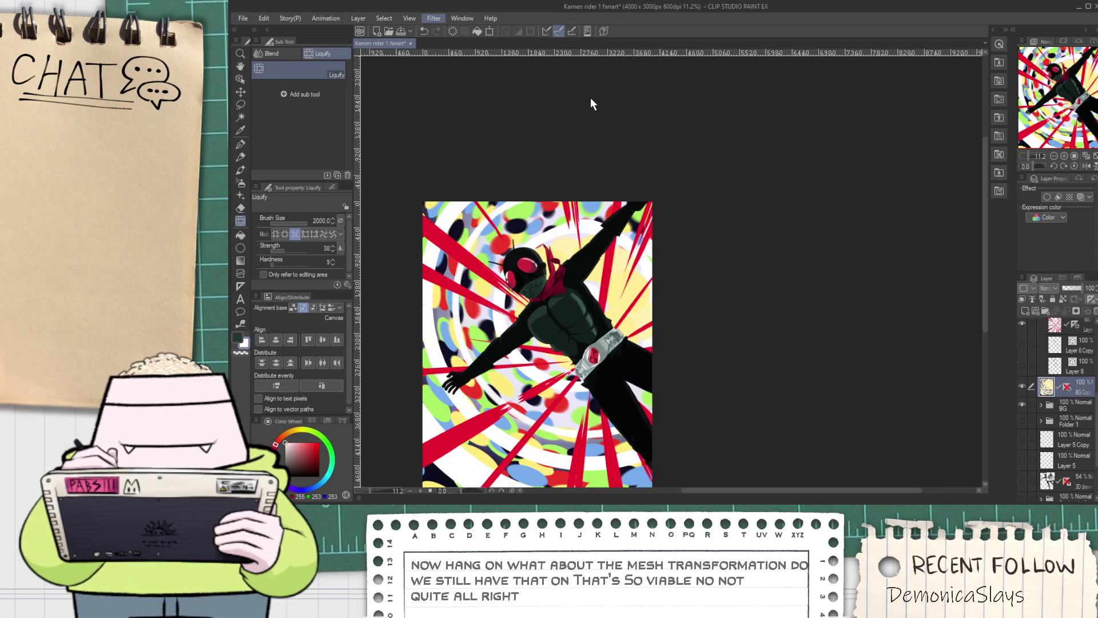
Run the curved-surface filter once more with its centre on the chest above the belt, and set the Liquify mode to Push
click(574, 67)
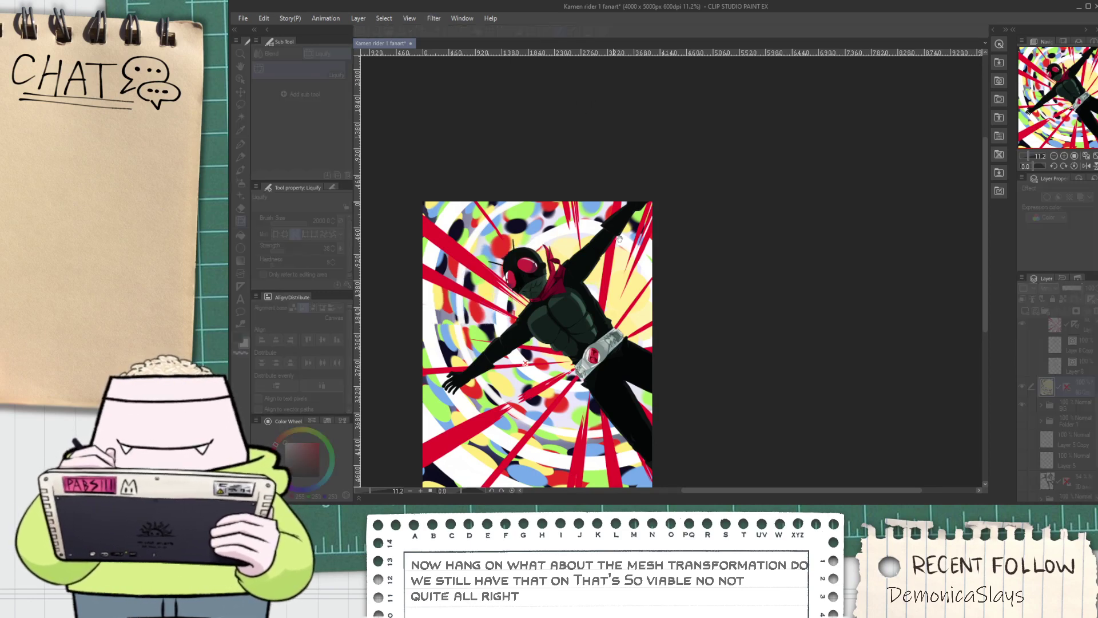
drag(584, 333, 590, 297)
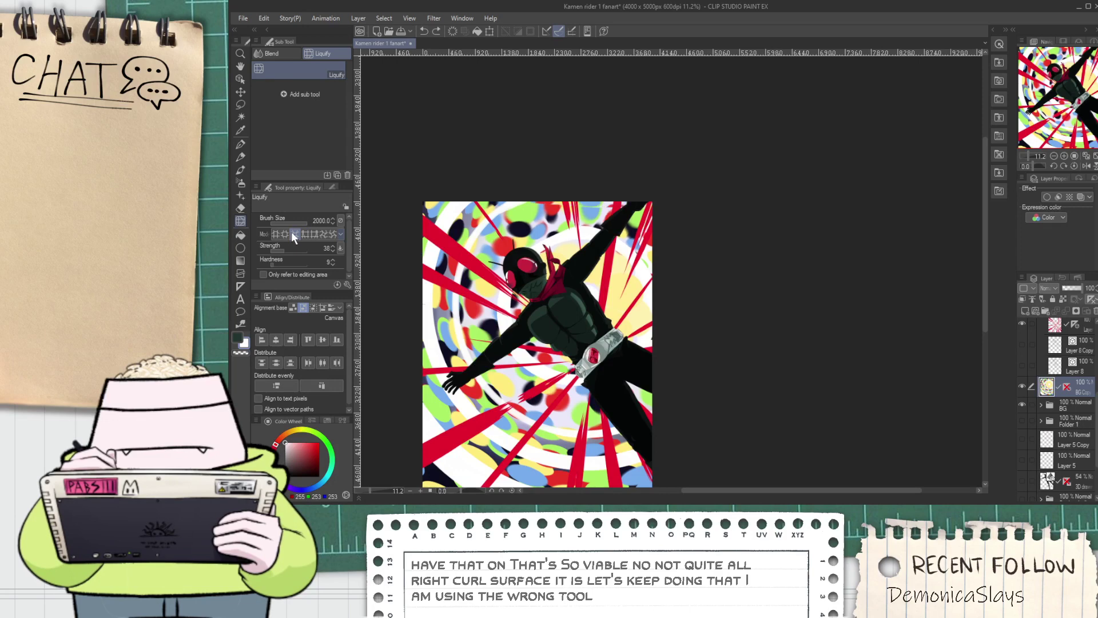
click(277, 234)
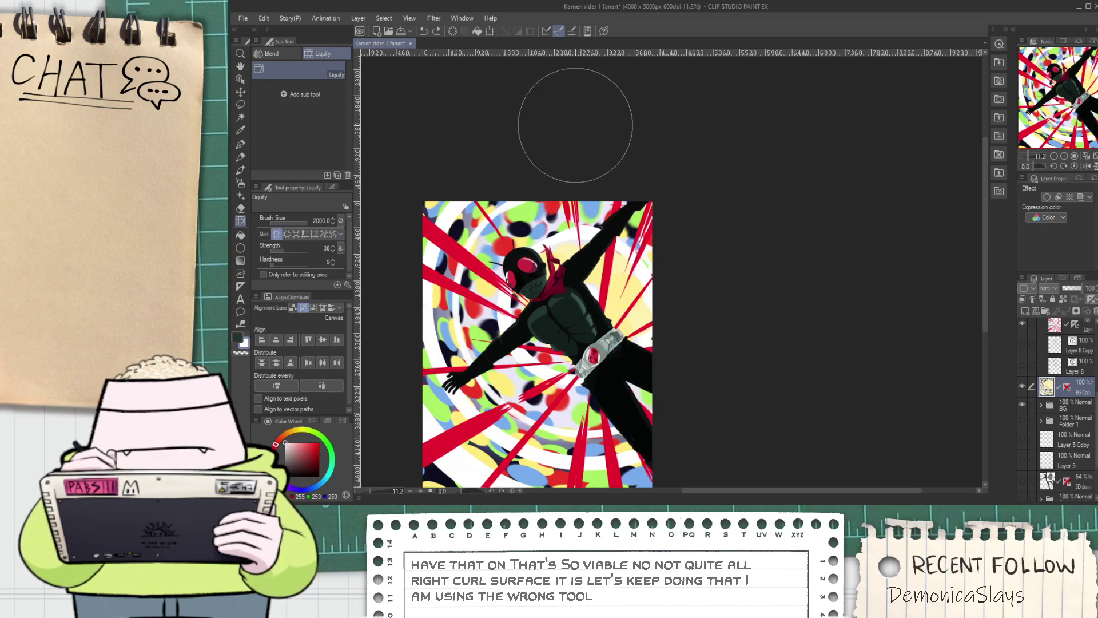
Set Liquify to Pinch at brush size 440.5 and work the background ring beside the figure's raised arm
click(295, 231)
scroll(547, 239, up, 2)
drag(305, 222, 301, 221)
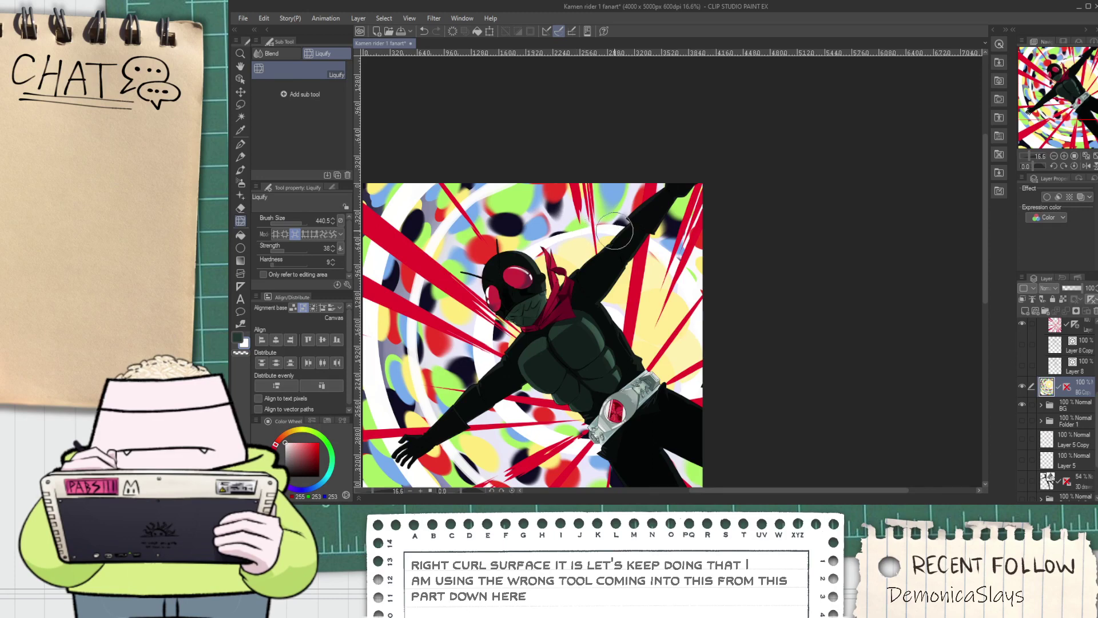
scroll(637, 248, down, 1)
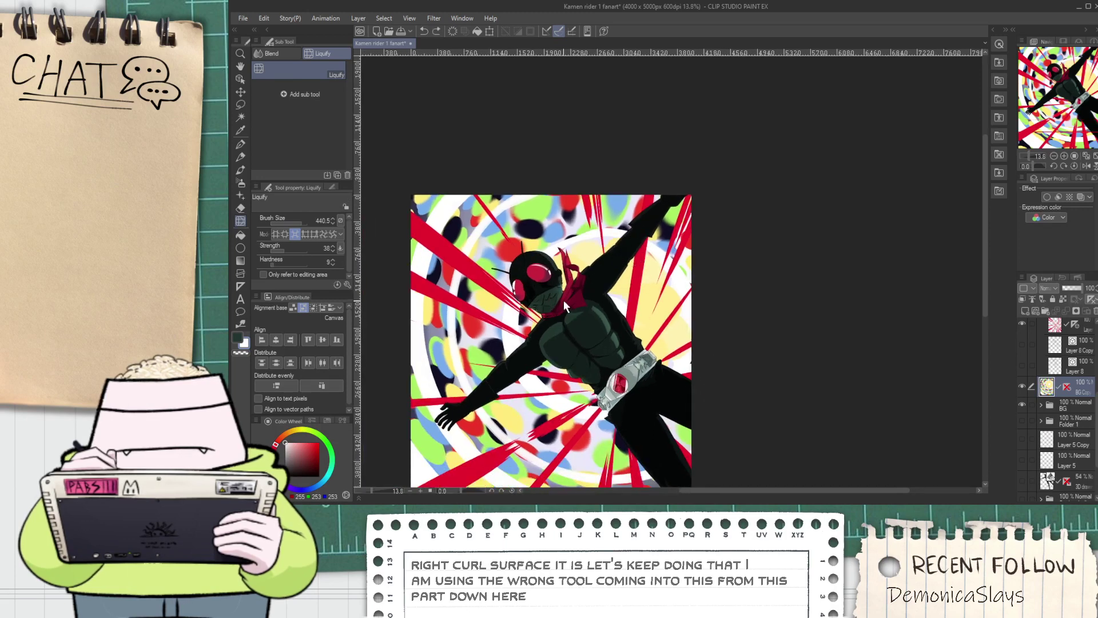
scroll(592, 232, up, 1)
mouse_move(592, 235)
mouse_down()
mouse_move(644, 236)
mouse_move(606, 234)
mouse_up()
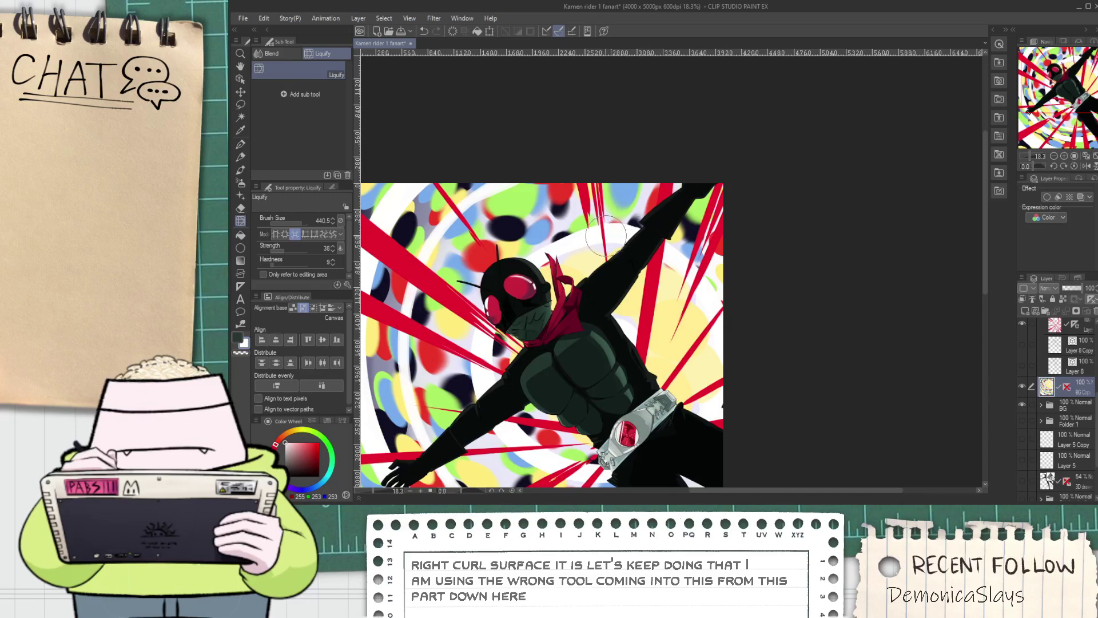
Set Liquify back to Push at brush size 2000 and push the background around the belt
click(278, 234)
scroll(583, 290, down, 2)
drag(302, 223, 342, 225)
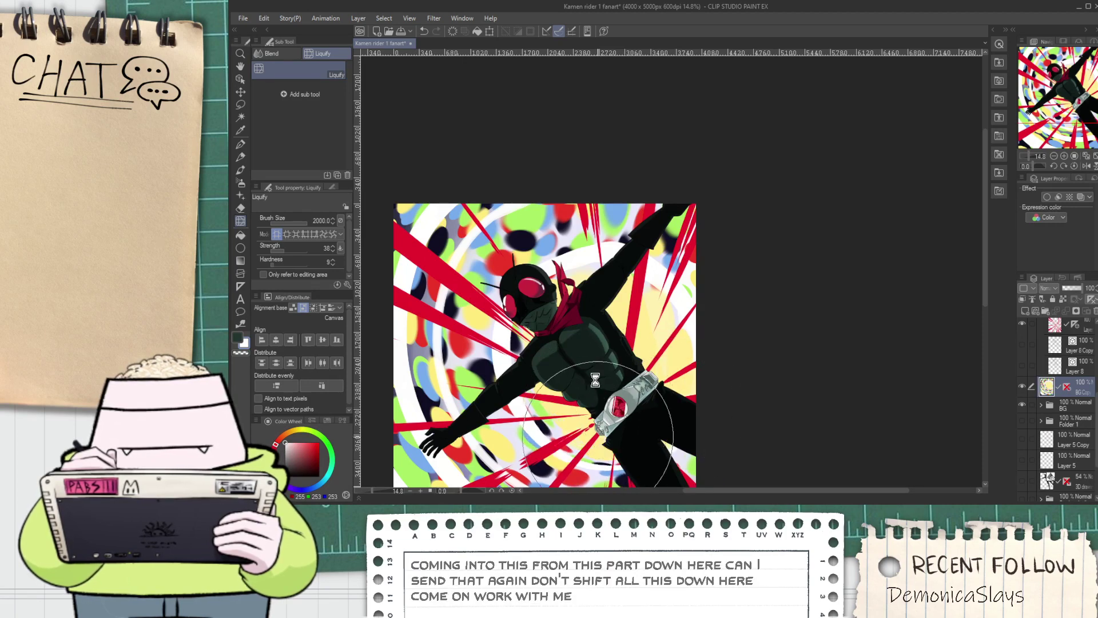
scroll(596, 380, down, 13)
scroll(588, 428, up, 8)
scroll(588, 432, up, 3)
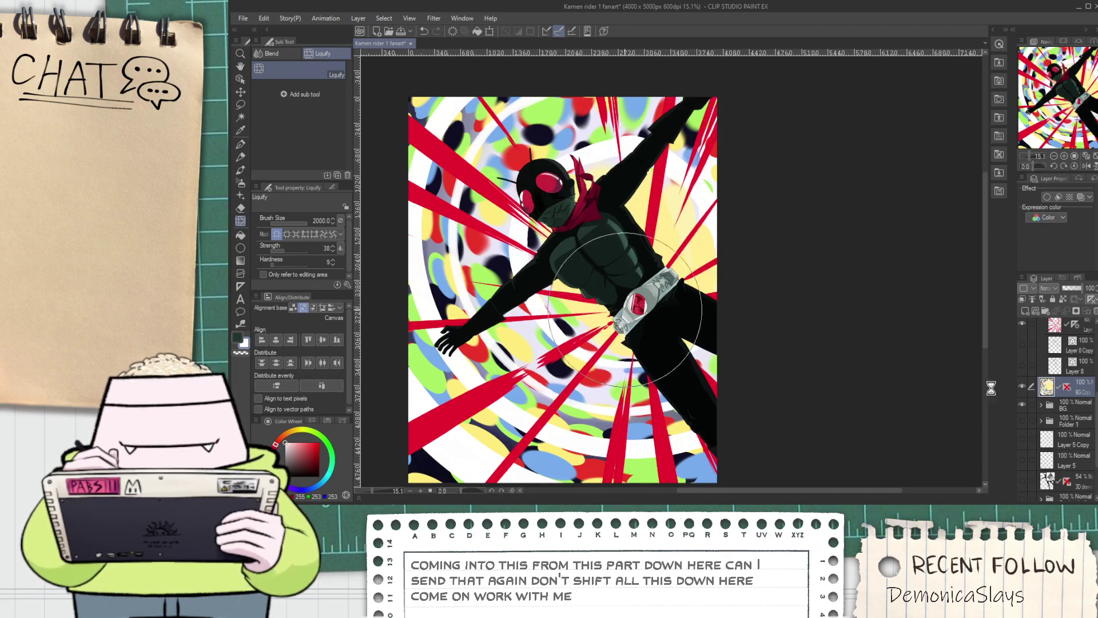
Try to return to the original background by deleting the distorted BG Copy layer, and undo the deletion
click(1023, 387)
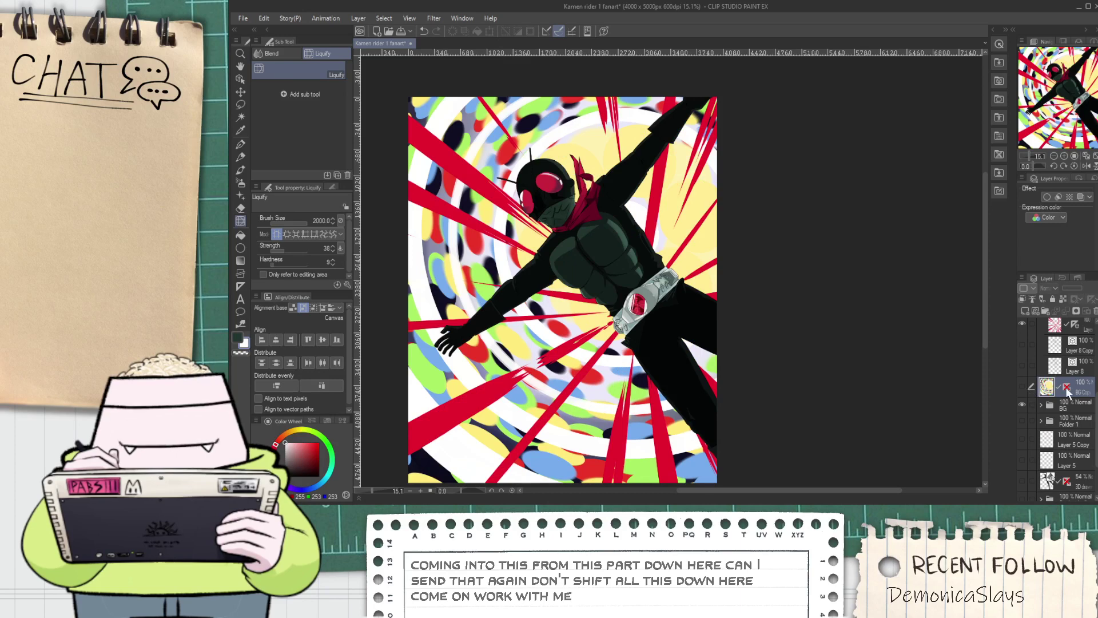
click(1096, 312)
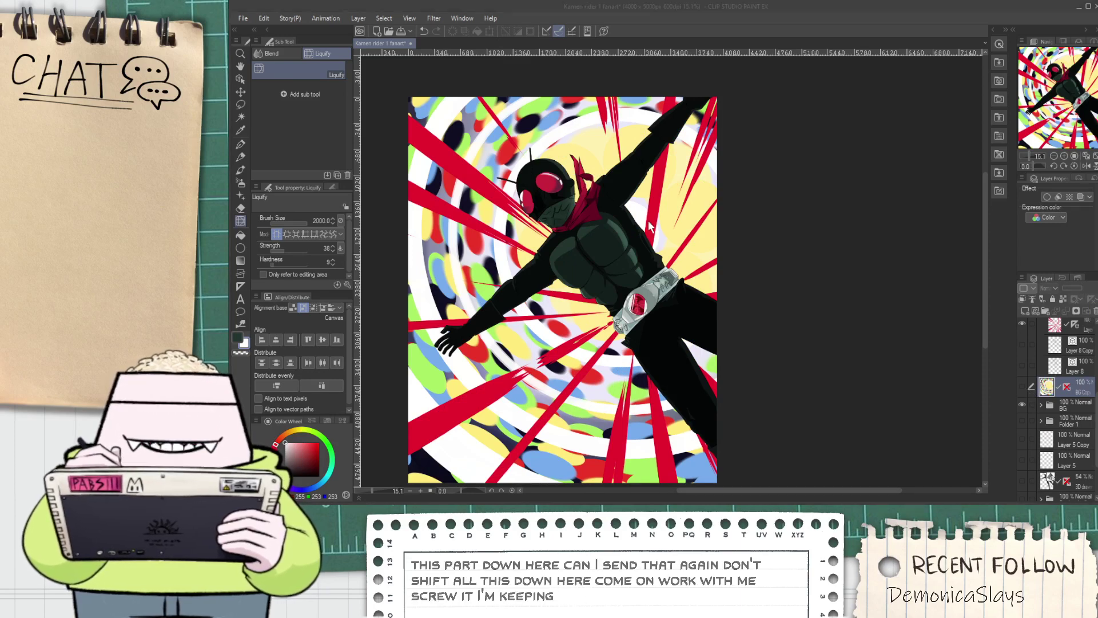
click(633, 200)
scroll(641, 198, down, 5)
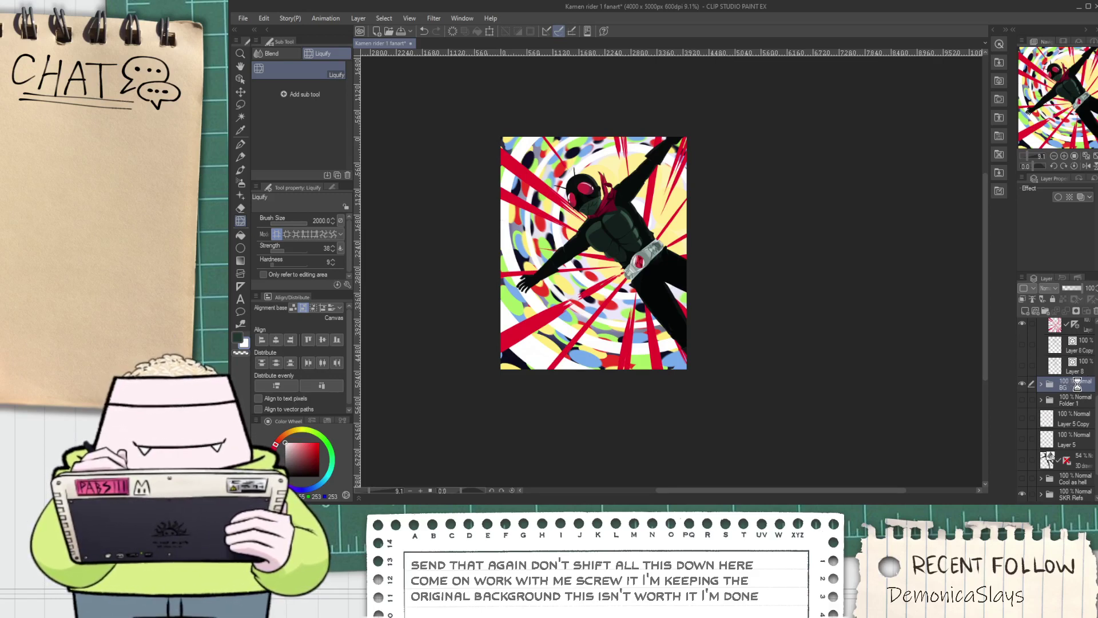
key(ctrl+z)
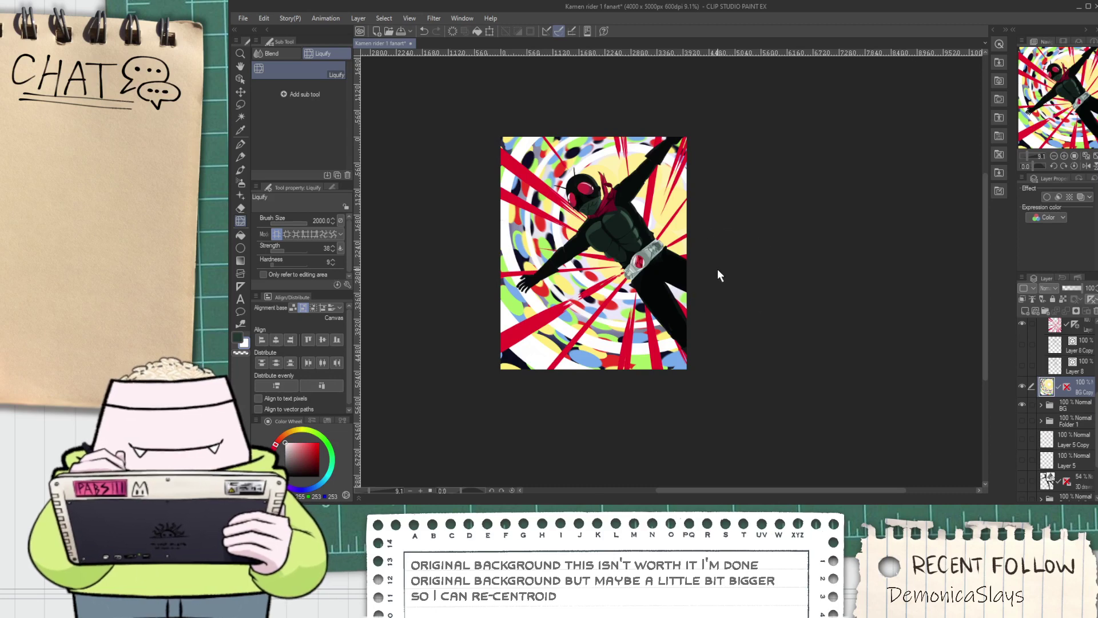
Enlarge the BG Copy layer, rotate it clockwise and shift it so its rings centre on the belt's ray burst
key(ctrl+t)
drag(742, 99, 804, 66)
drag(663, 258, 642, 297)
drag(797, 257, 795, 291)
drag(622, 282, 628, 271)
drag(784, 122, 817, 103)
drag(672, 237, 656, 261)
drag(799, 262, 797, 318)
drag(627, 292, 623, 296)
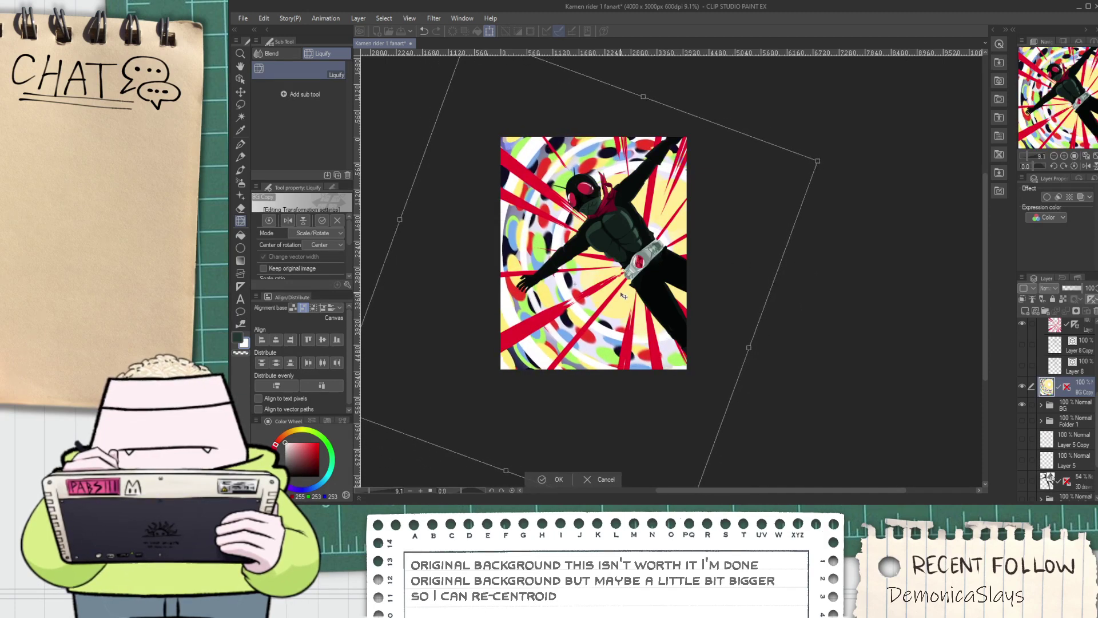
click(537, 476)
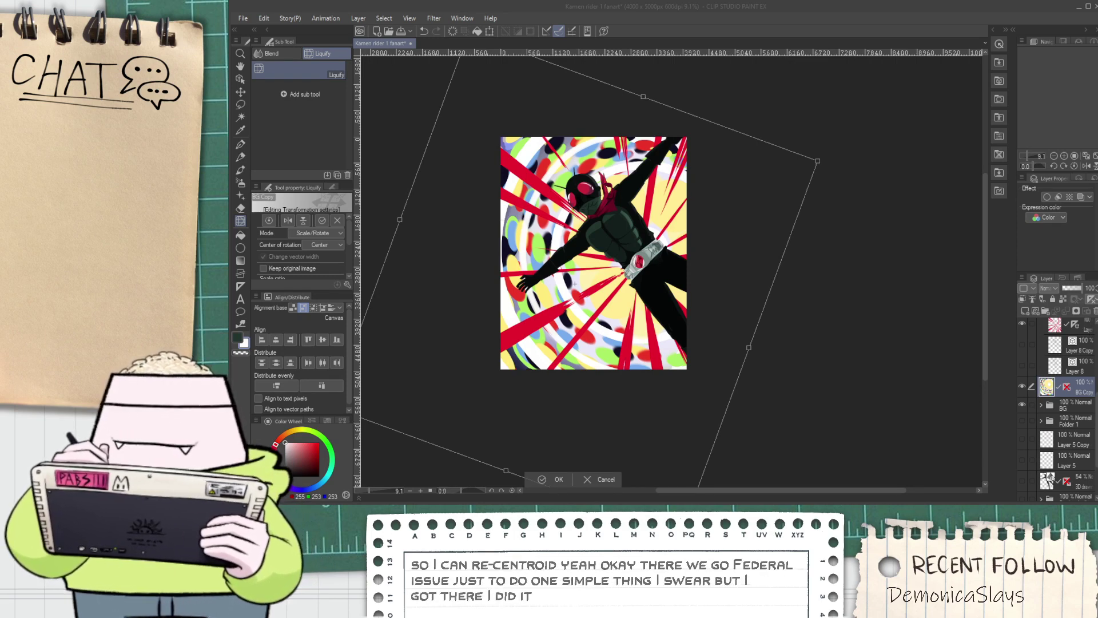
key(Return)
scroll(578, 196, up, 2)
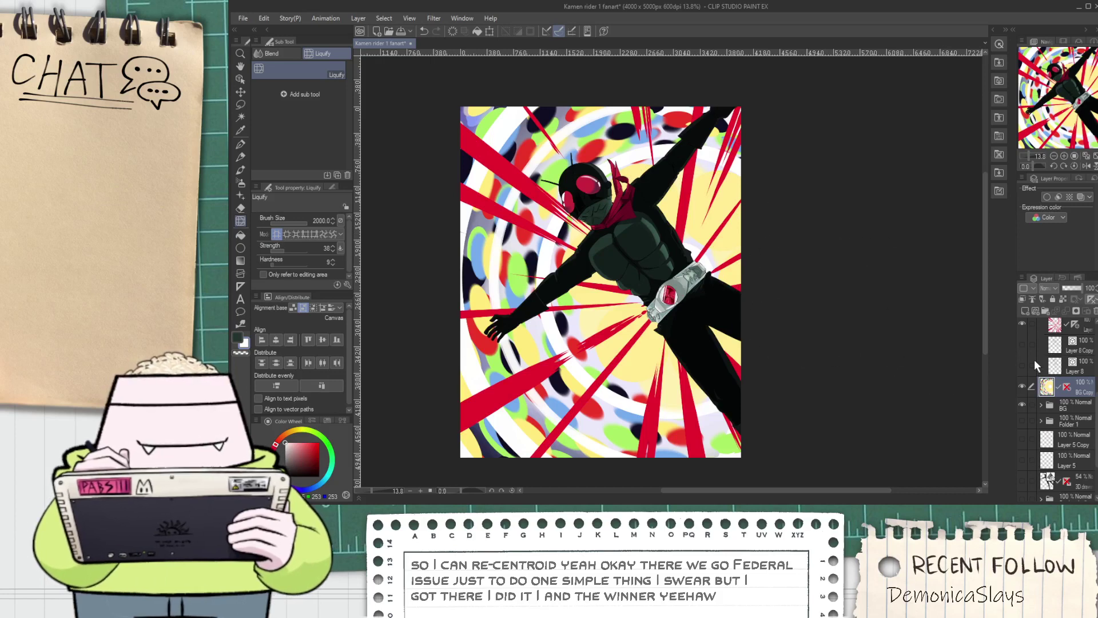
On the red ray layer, paint white streaks inside the lower-left rays with the G-pen at size 168.2
scroll(1075, 378, up, 2)
click(1090, 378)
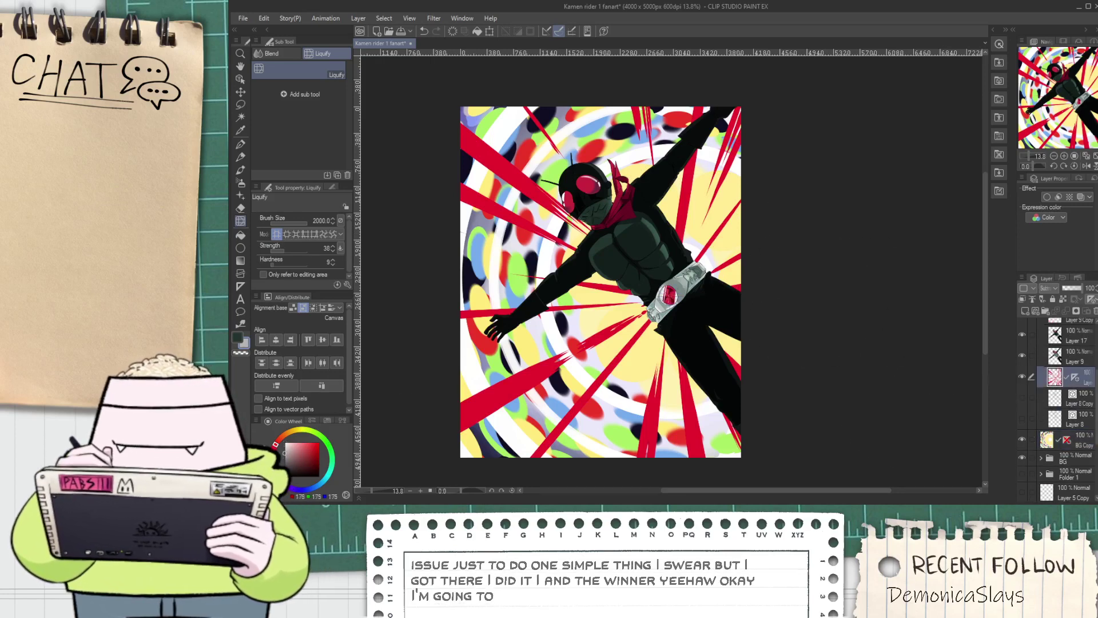
key(p)
key(h)
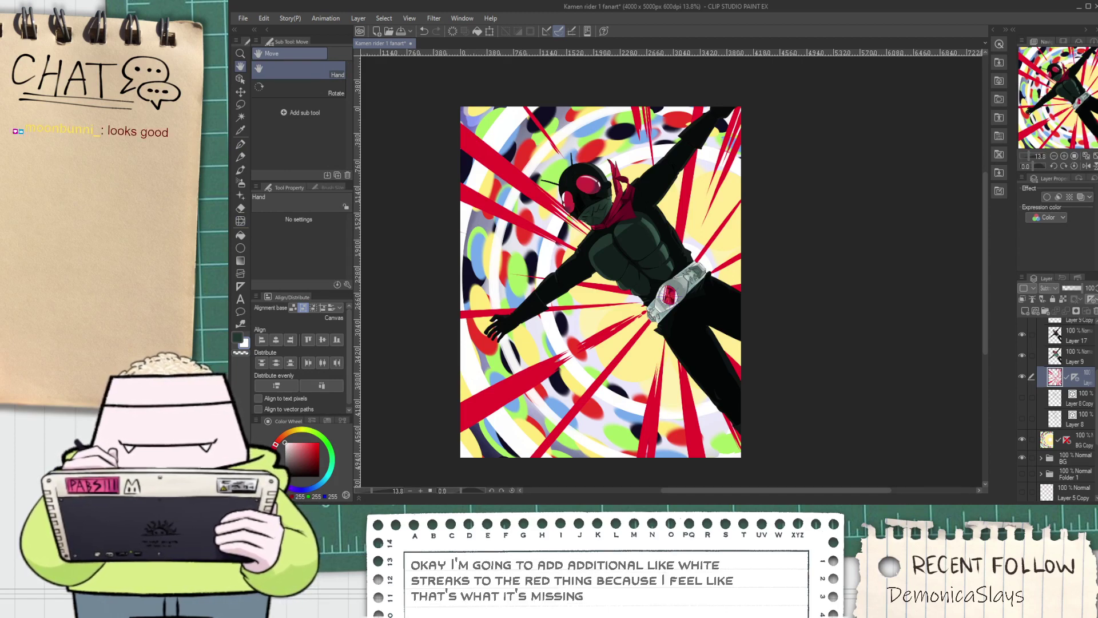
drag(470, 211, 473, 217)
key(p)
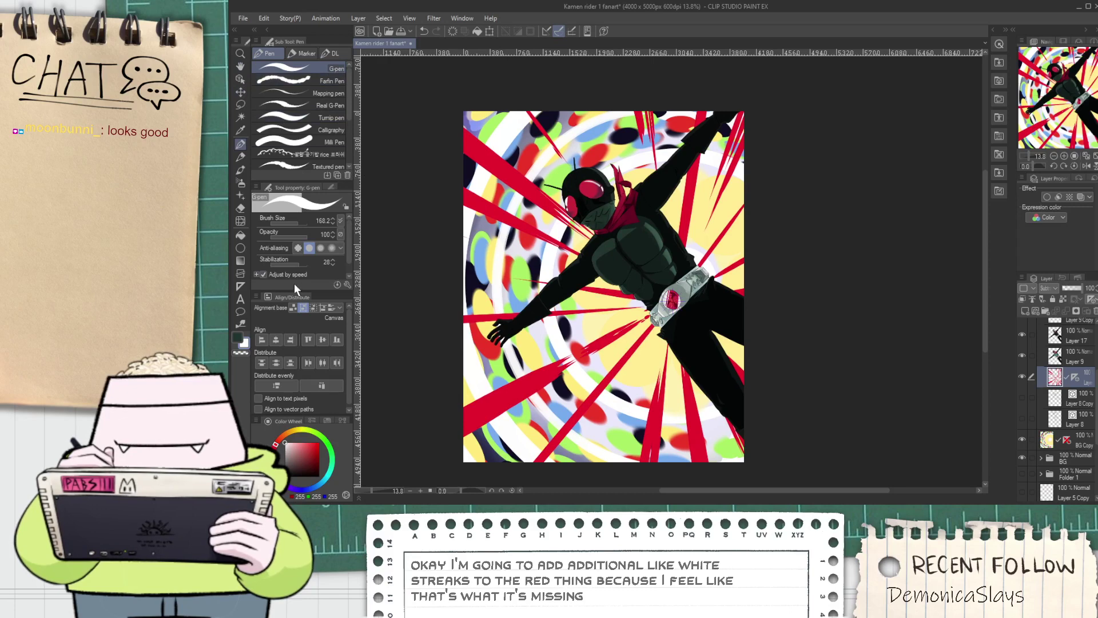
drag(452, 427, 650, 314)
key(ctrl+z)
mouse_move(529, 483)
mouse_down()
mouse_move(625, 362)
mouse_move(610, 379)
mouse_up()
key(ctrl+z)
drag(532, 470, 603, 385)
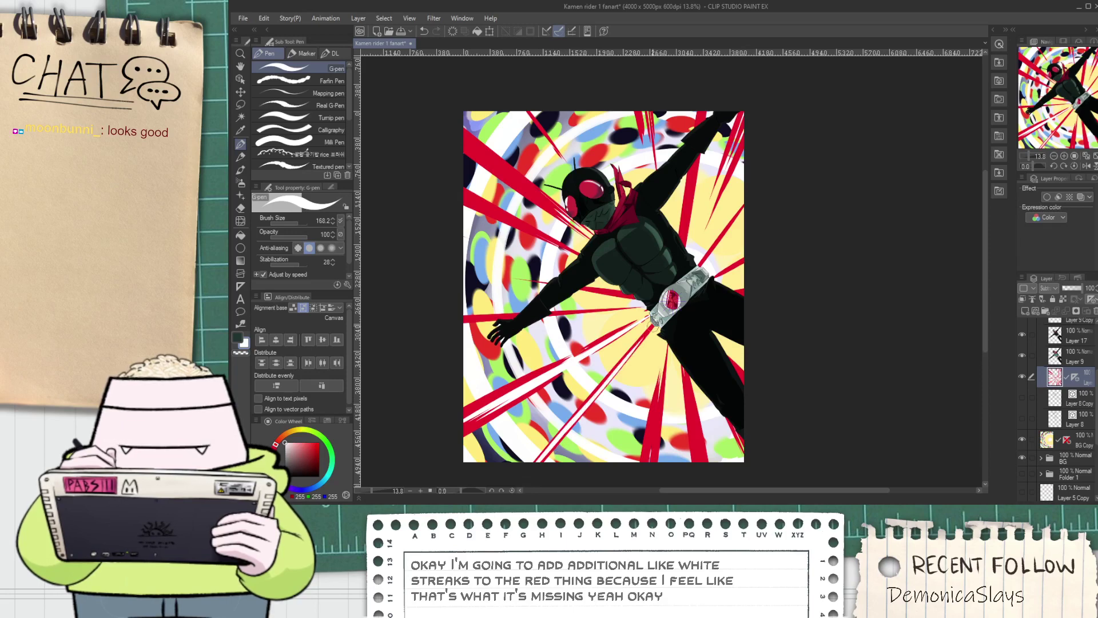
Paint white streaks inside the red rays that run down below the belt beside the legs
drag(665, 339, 654, 455)
key(ctrl+z)
key(ctrl+z)
mouse_move(661, 331)
mouse_down()
mouse_move(628, 400)
mouse_move(647, 439)
mouse_move(639, 441)
mouse_move(665, 409)
mouse_move(658, 464)
mouse_move(661, 382)
mouse_up()
key(ctrl+z)
key(ctrl+z)
key(ctrl+z)
drag(649, 480, 663, 344)
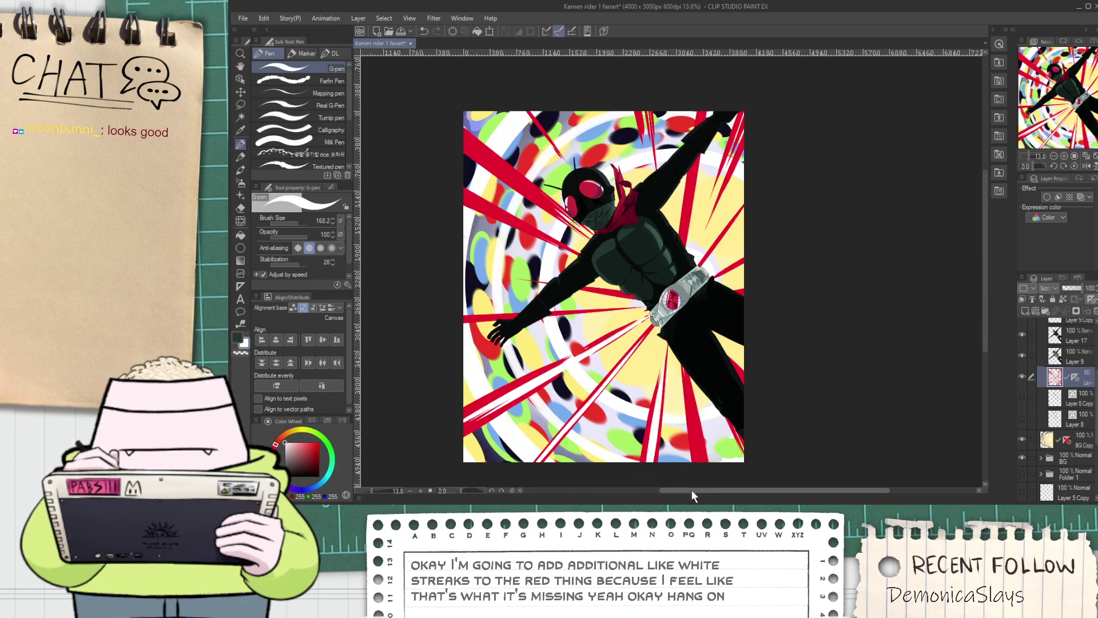
drag(700, 474, 686, 382)
scroll(698, 440, left, 4)
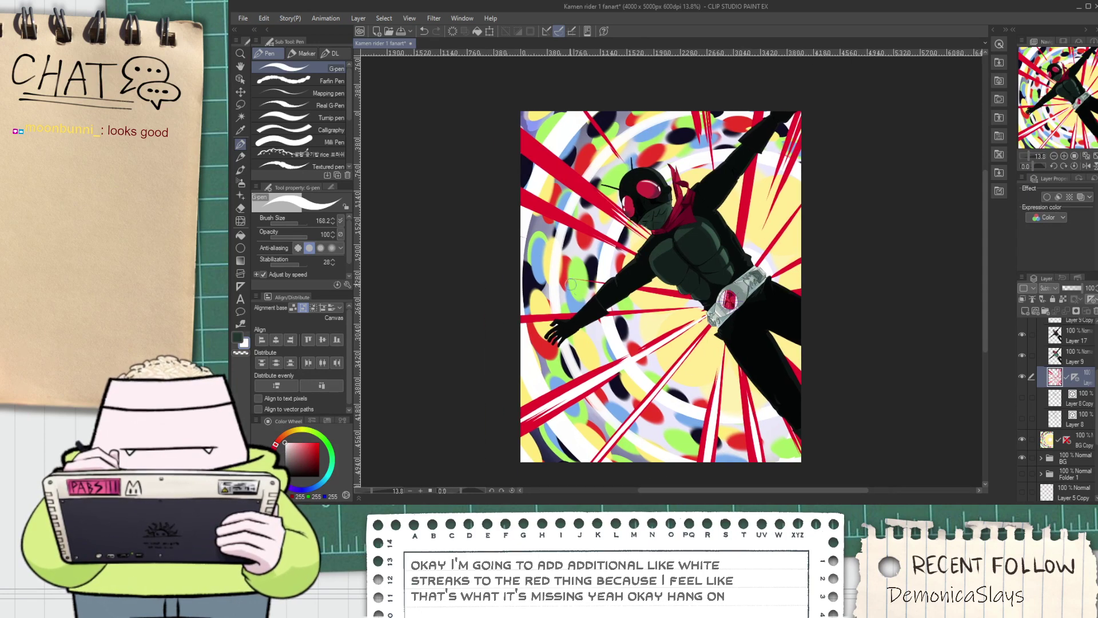
Paint a white streak inside the second red ray from the upper-left, retrying until it tapers cleanly
key(ctrl+z)
mouse_move(501, 180)
mouse_down()
mouse_move(597, 217)
mouse_move(515, 195)
mouse_move(629, 220)
mouse_up()
key(ctrl+z)
drag(501, 192, 611, 228)
key(ctrl+z)
drag(505, 189, 590, 229)
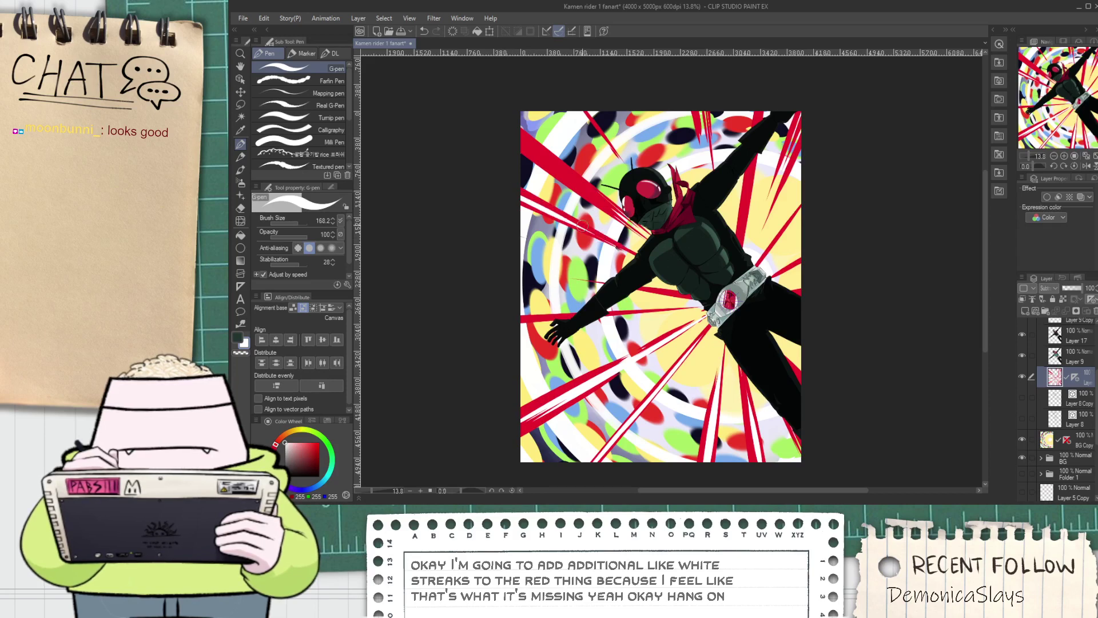
Add white streaks to the rays behind the hand, at the upper-left corner, above the head and below the raised arm
drag(496, 324, 644, 311)
mouse_move(491, 131)
mouse_down()
mouse_move(614, 219)
mouse_move(525, 141)
mouse_move(653, 235)
mouse_up()
key(ctrl+z)
drag(590, 108, 634, 166)
drag(762, 85, 735, 226)
key(ctrl+z)
drag(755, 154, 737, 214)
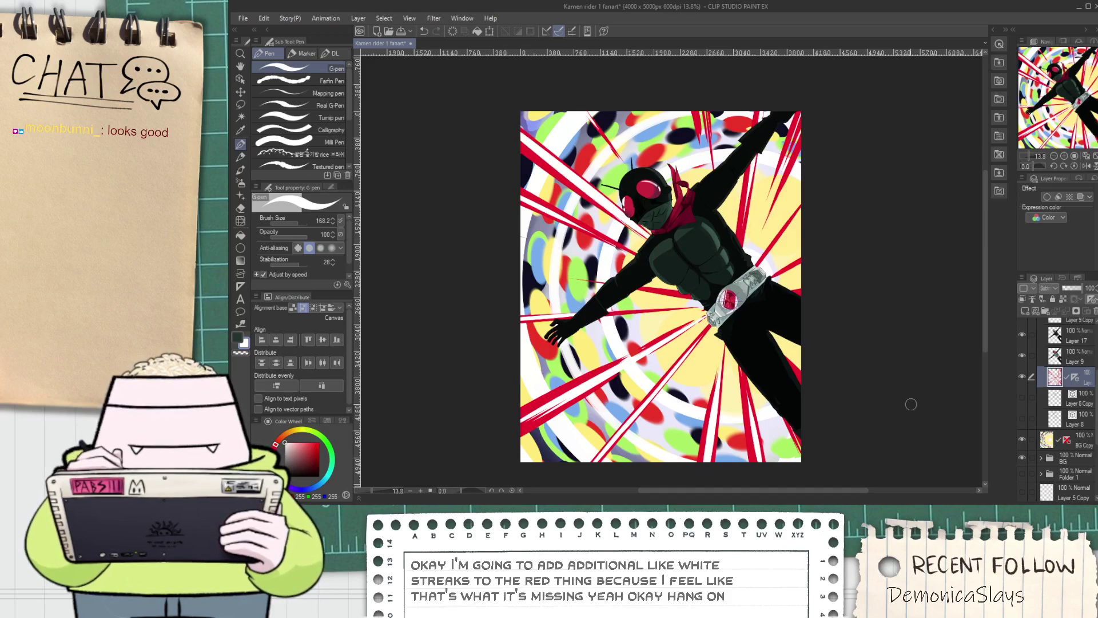
Compare the artwork with the ray layer hidden and shown, and inspect the streaked rays around the figure
click(1023, 376)
click(1022, 376)
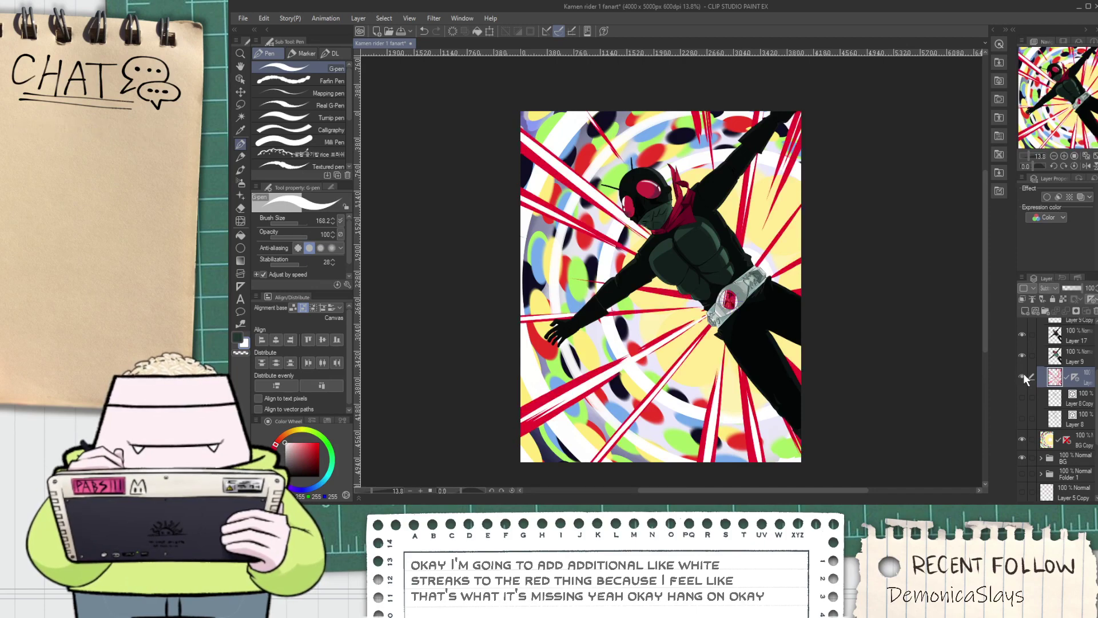
key(space)
drag(732, 248, 707, 268)
scroll(707, 268, up, 2)
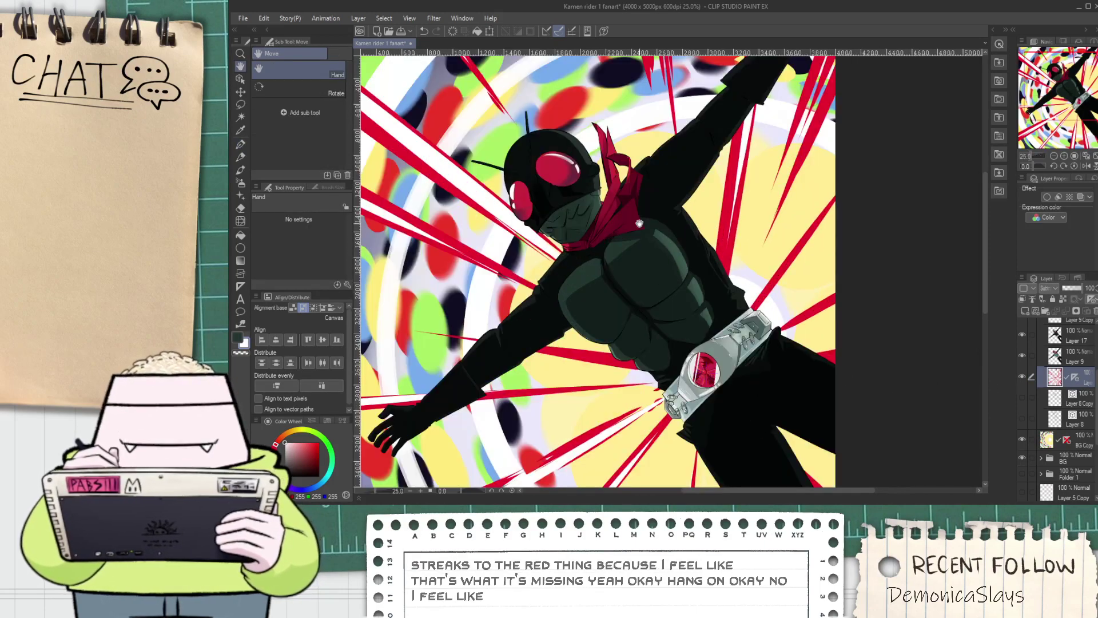
drag(639, 221, 695, 385)
click(240, 221)
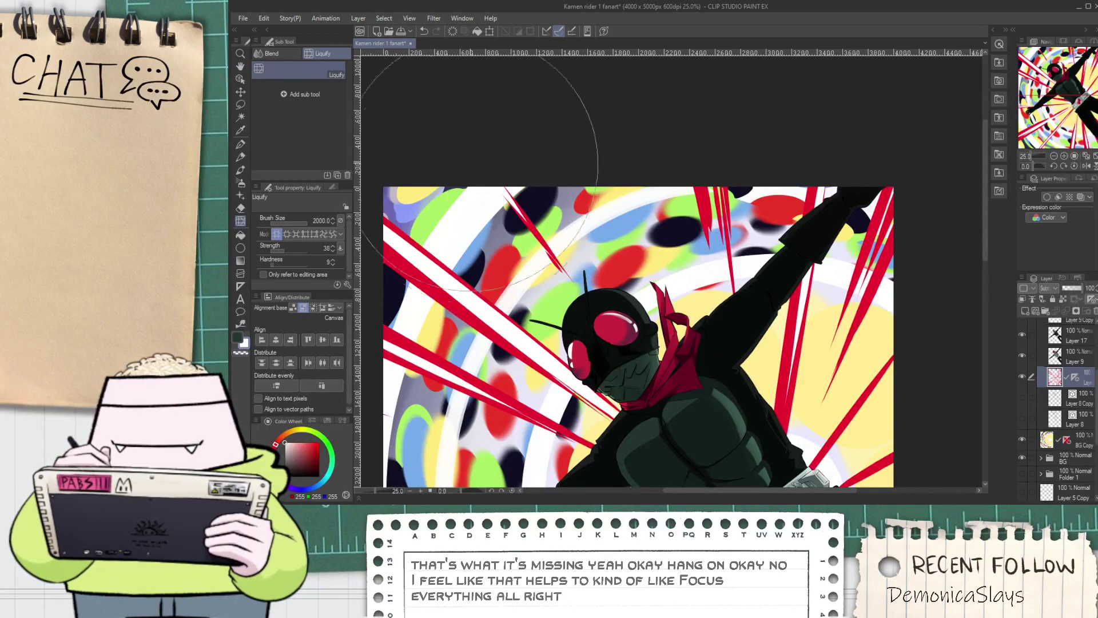
scroll(441, 160, down, 3)
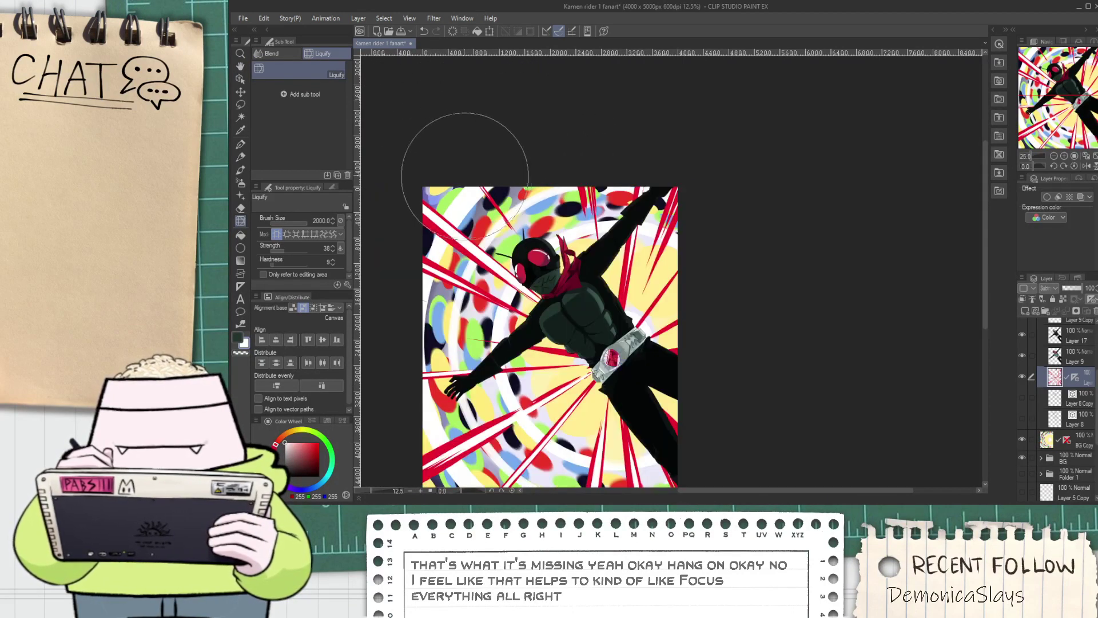
key(h)
drag(540, 212, 560, 253)
scroll(578, 279, up, 1)
drag(854, 324, 917, 312)
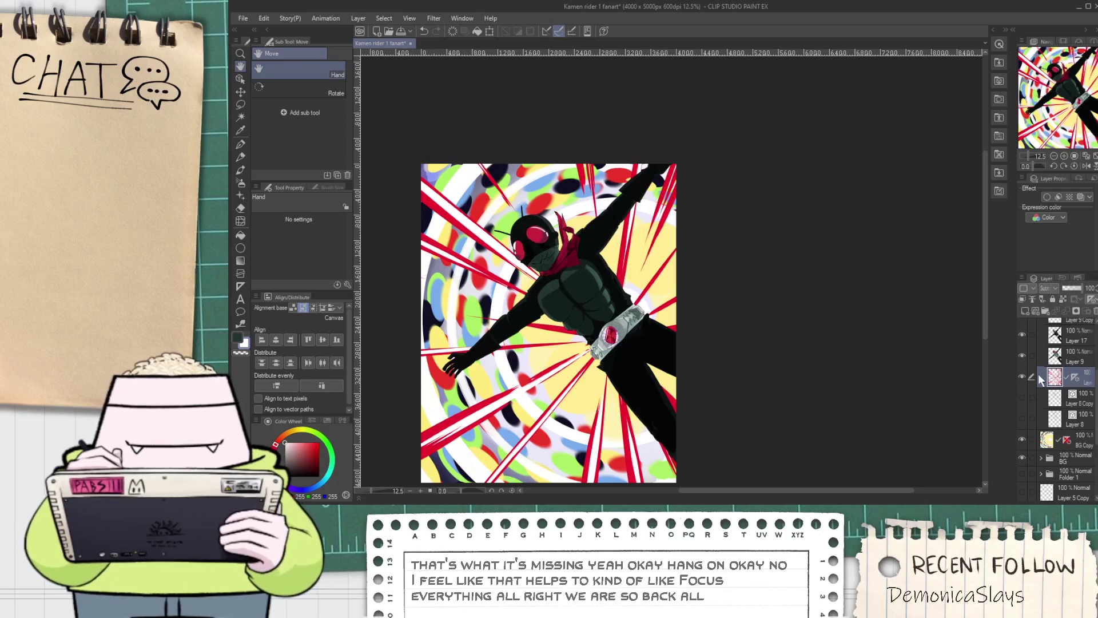
Move the ray layer directly above BG Copy and try the Subtract blending mode on it
drag(1062, 380, 1083, 434)
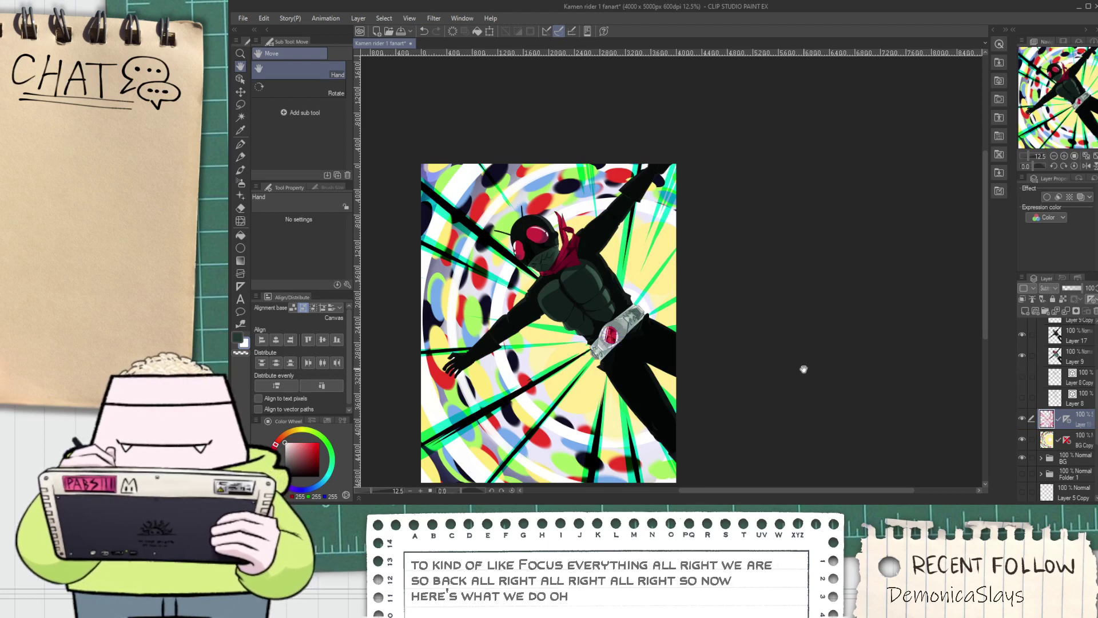
drag(753, 393, 844, 356)
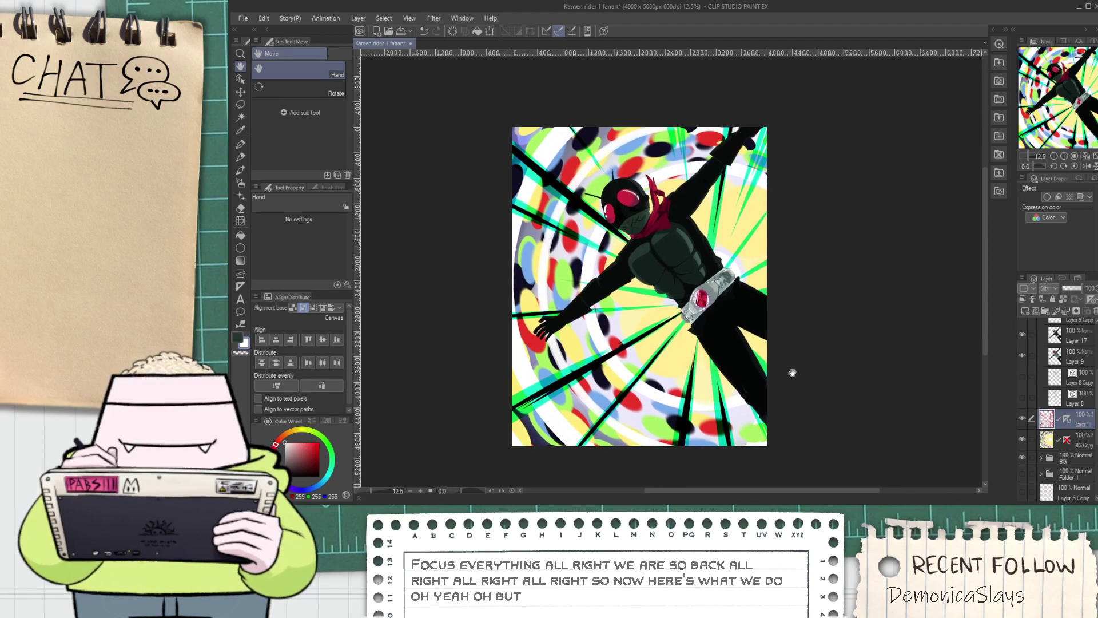
scroll(792, 366, up, 1)
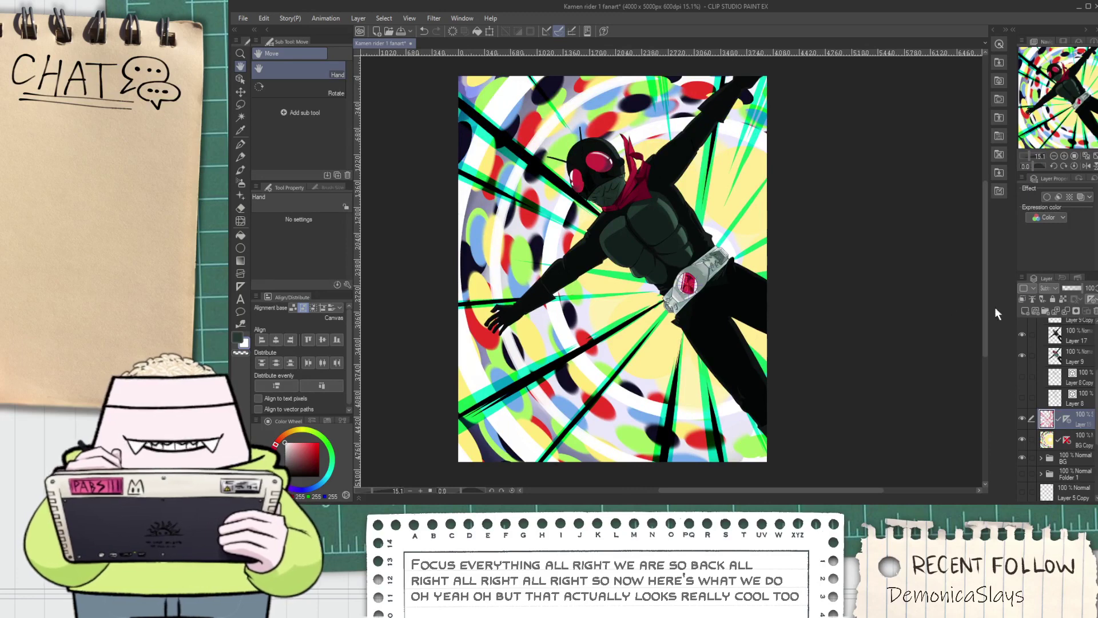
Cycle through blending modes on the ray layer and set it to Lighten
scroll(1049, 287, up, 5)
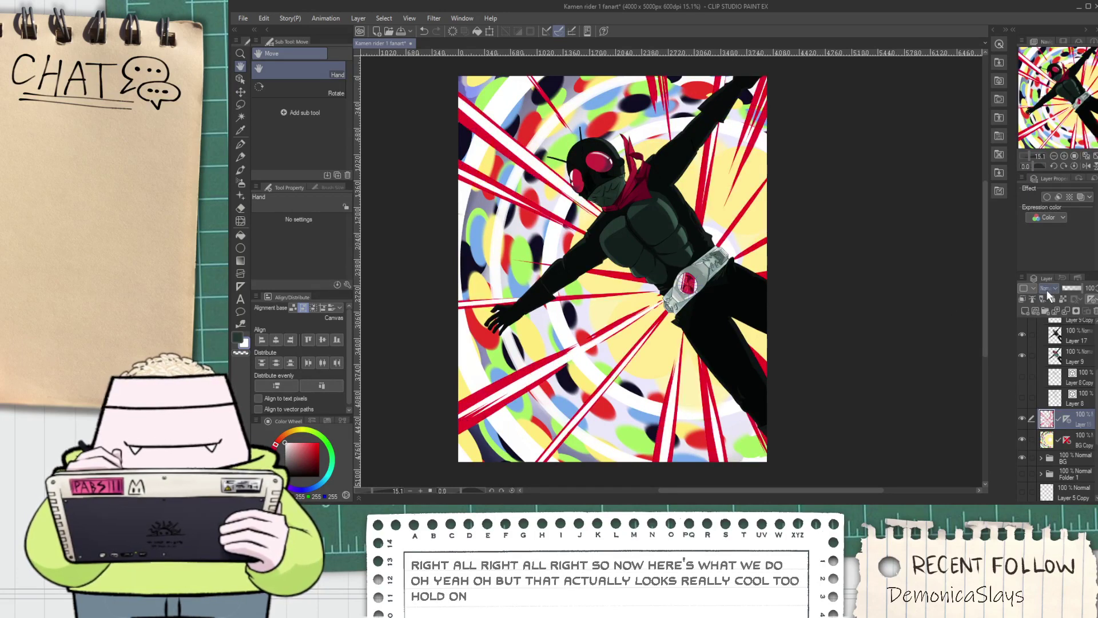
scroll(1046, 290, down, 2)
scroll(1046, 289, down, 3)
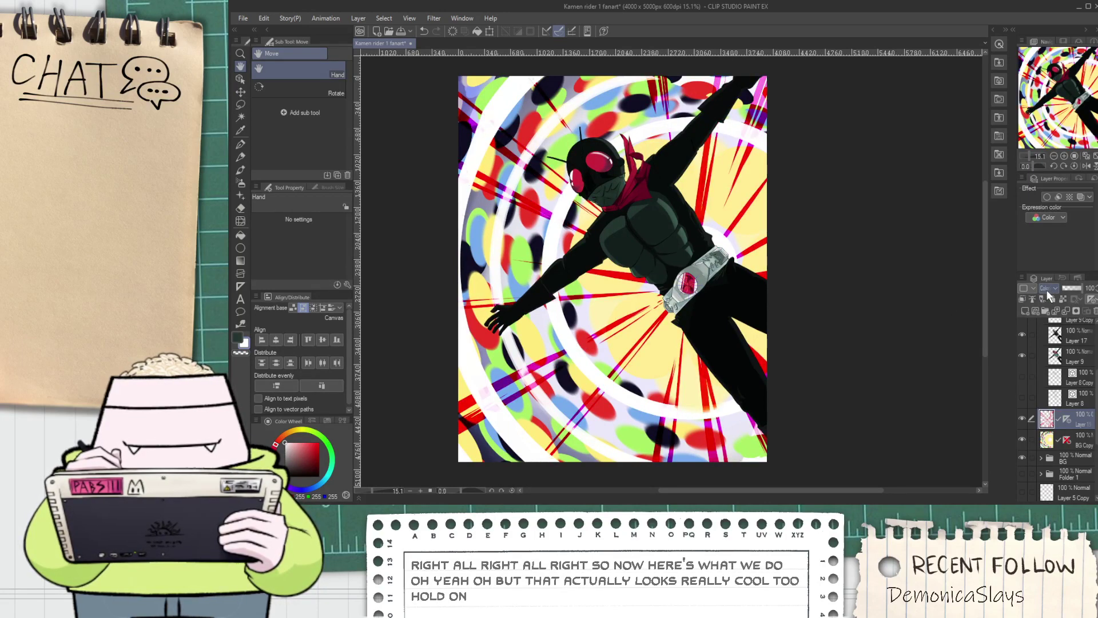
scroll(1046, 290, down, 2)
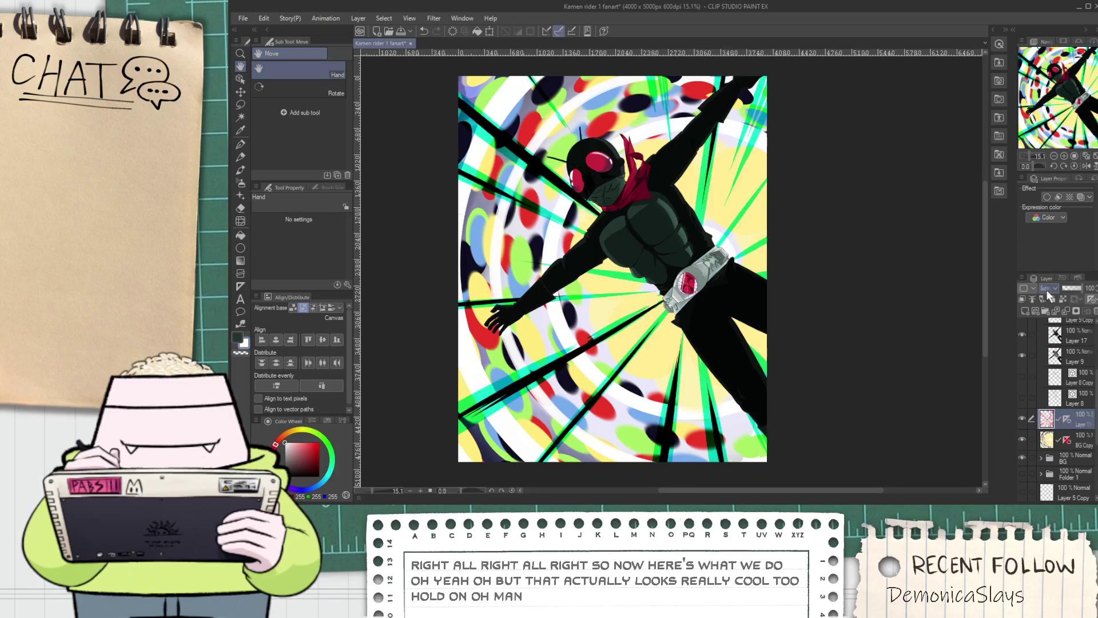
scroll(1045, 290, down, 2)
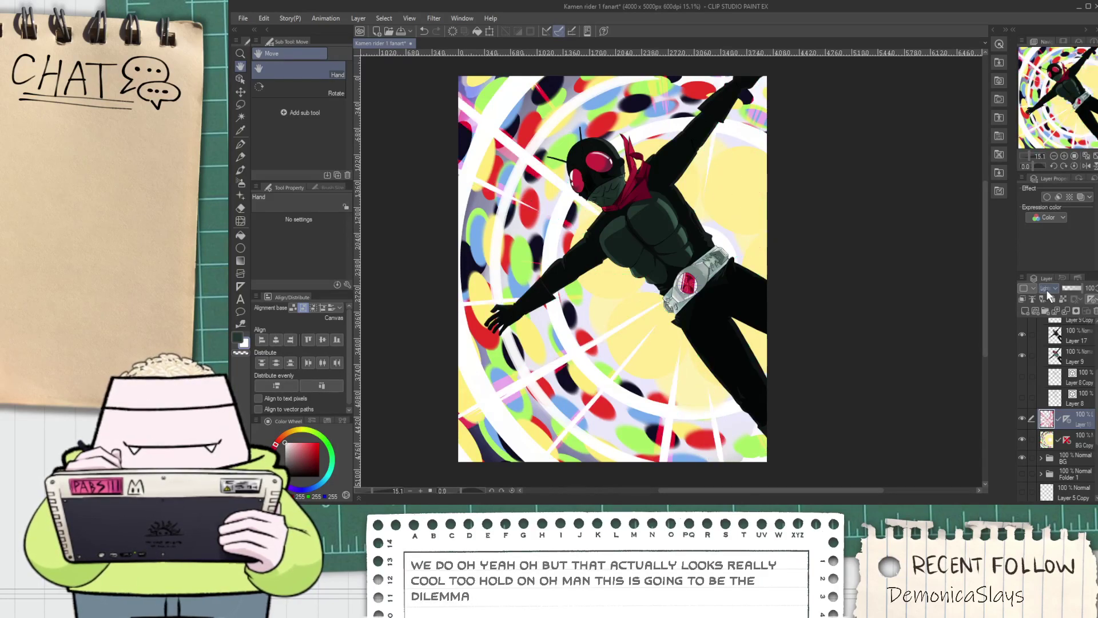
Examine how the blended rays look against the ringed background at different magnifications
scroll(844, 320, down, 2)
scroll(799, 310, up, 1)
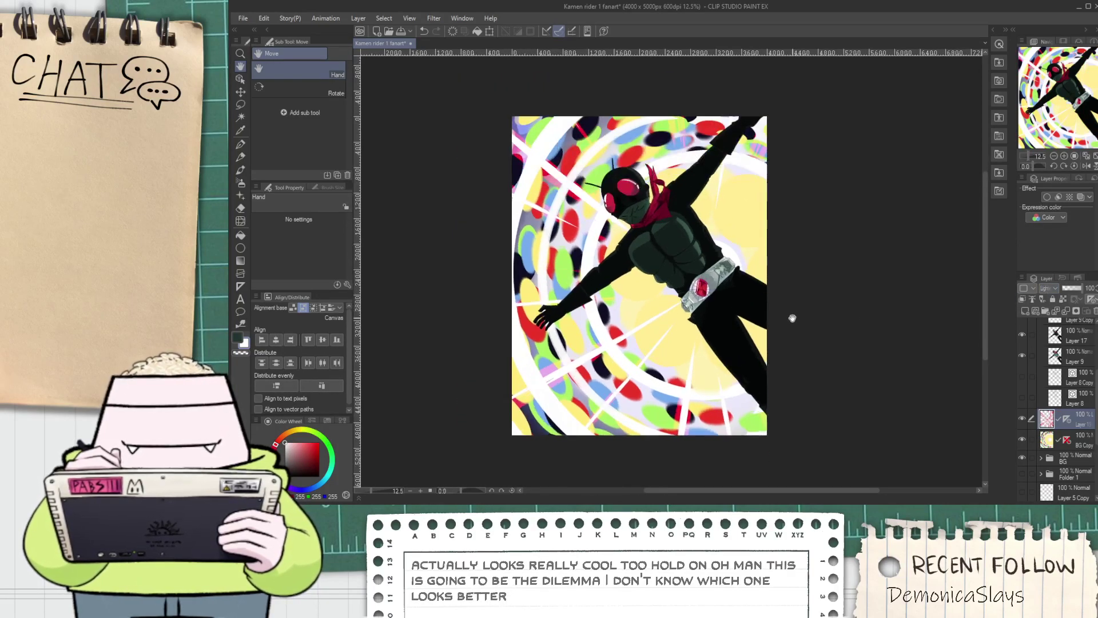
scroll(793, 318, up, 2)
scroll(793, 314, down, 2)
scroll(795, 314, up, 1)
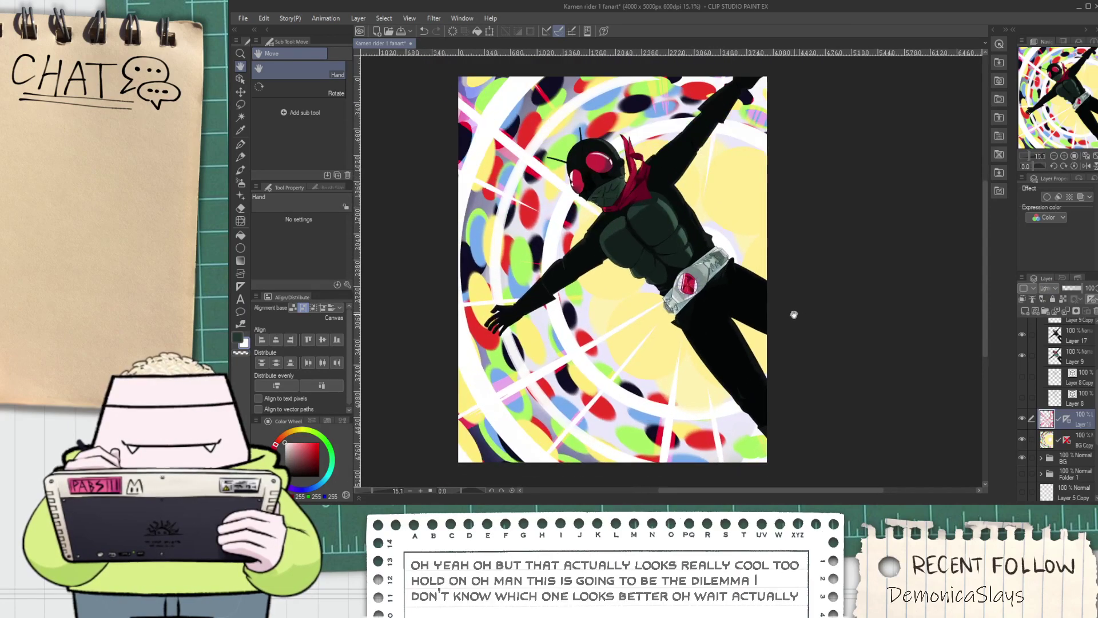
scroll(1051, 289, down, 3)
scroll(1051, 289, up, 1)
scroll(1051, 288, up, 15)
scroll(1024, 427, down, 1)
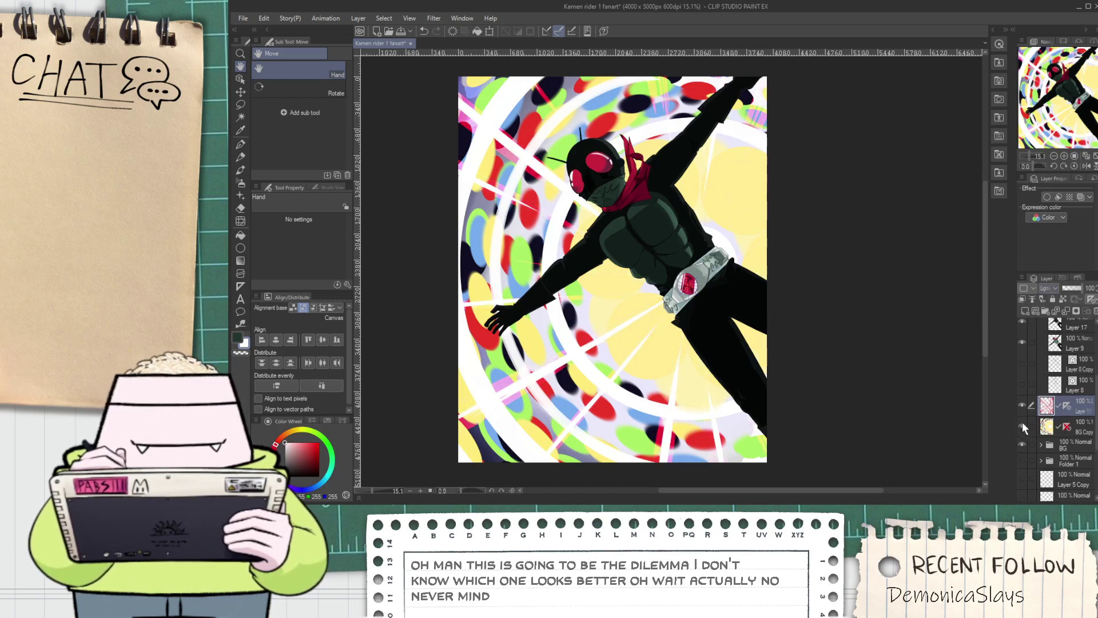
Create a folder above the background layers and move the ray layer and BG Copy into it
click(1046, 312)
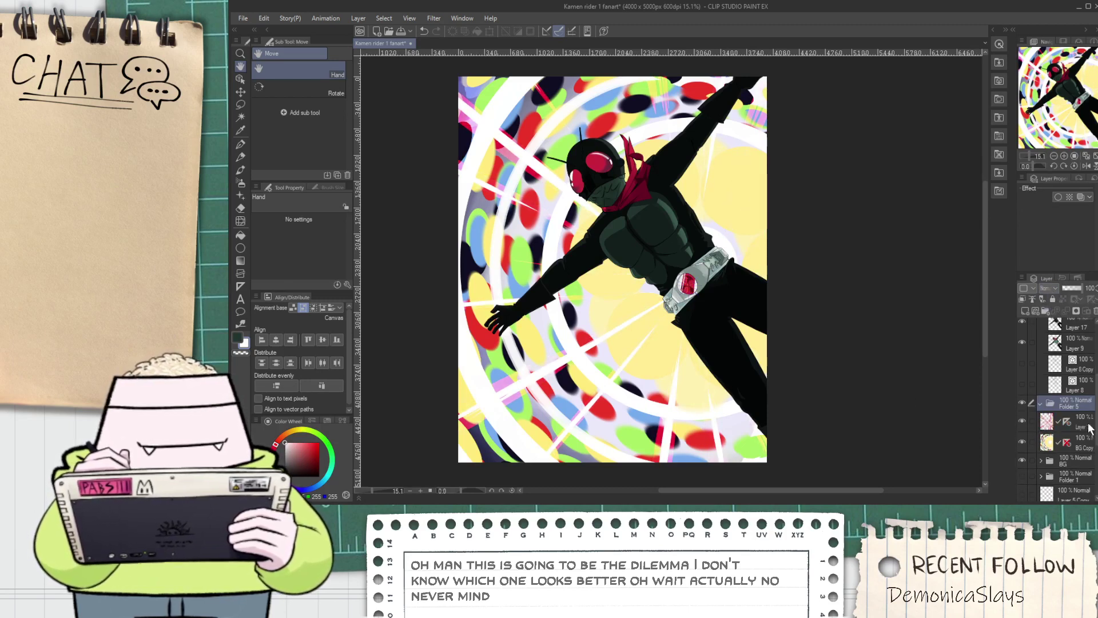
click(1085, 421)
drag(1080, 440, 1053, 400)
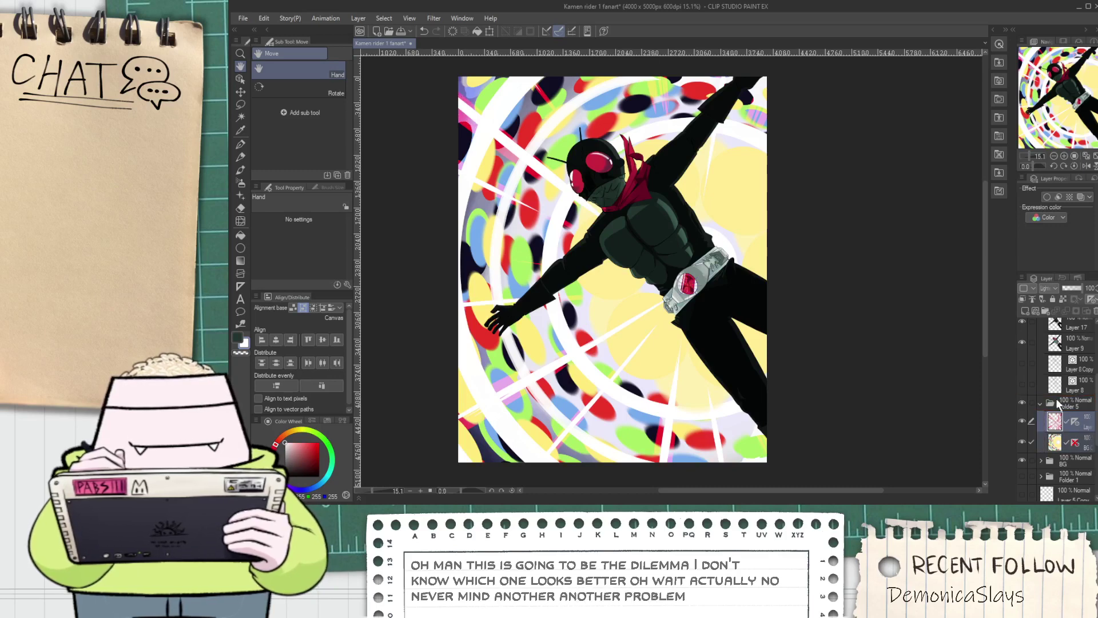
click(1041, 401)
Duplicate Folder 5, hide the original, and merge the copy into a single background layer
key(ctrl+c)
key(ctrl+v)
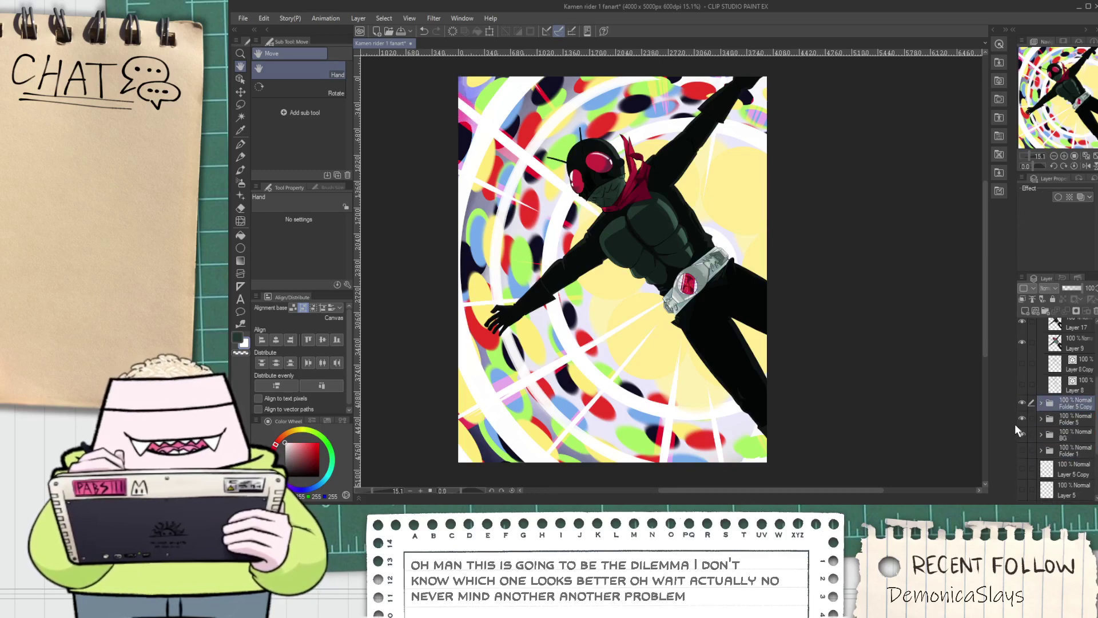
click(1022, 419)
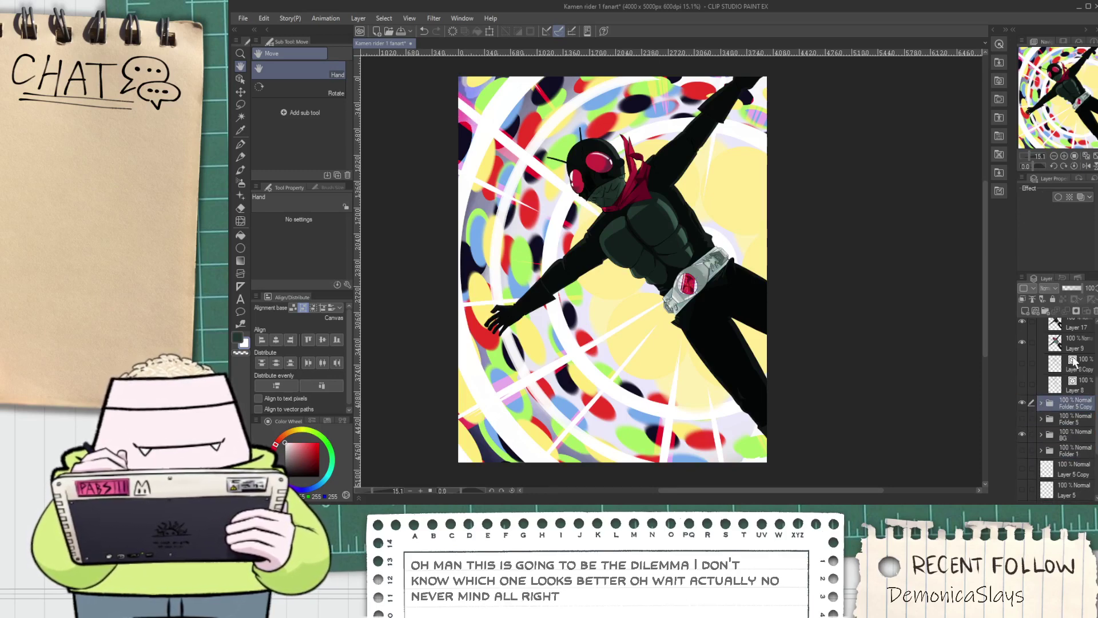
key(alt+shift+e)
Duplicate the figure's Folder 2, merge the copy into one layer, and hide the original folder
scroll(1069, 389, up, 3)
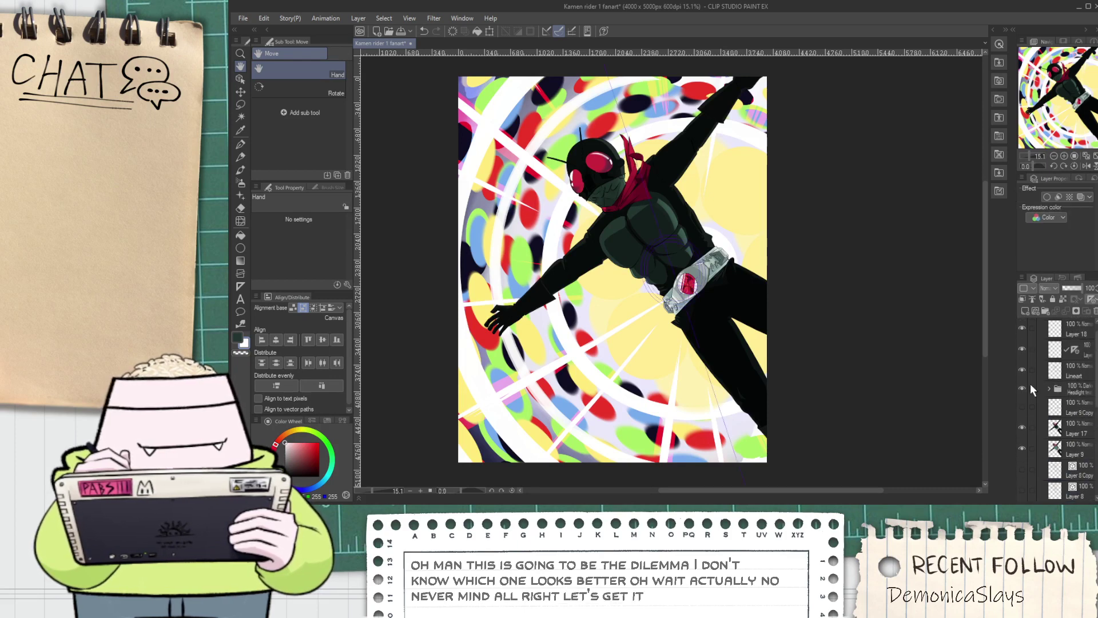
scroll(1036, 387, up, 1)
click(1040, 325)
click(1077, 329)
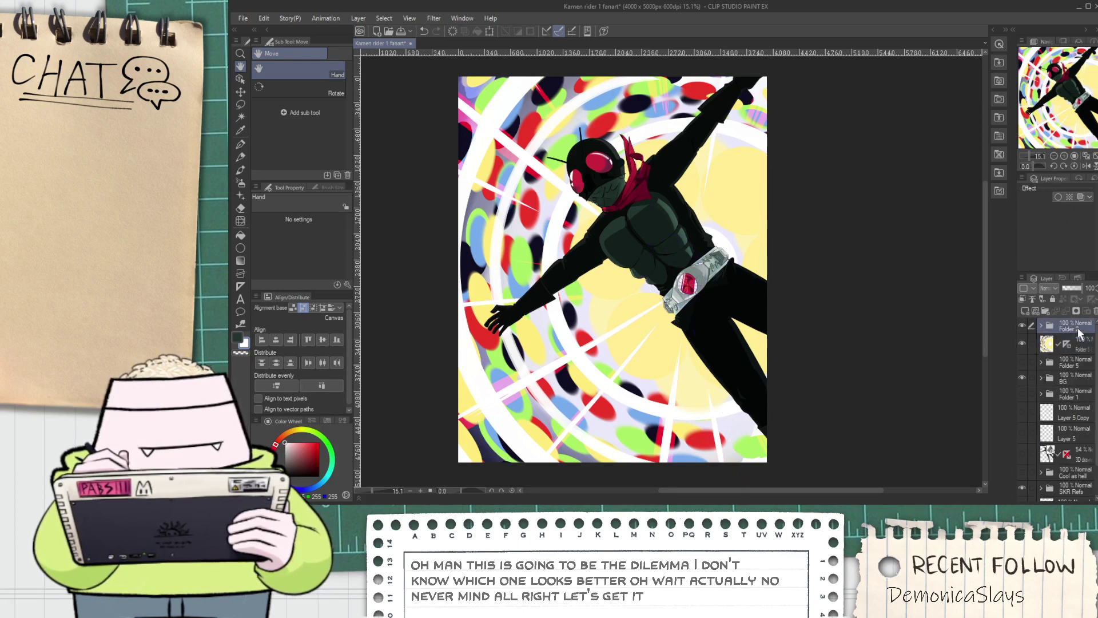
key(ctrl+c)
key(ctrl+v)
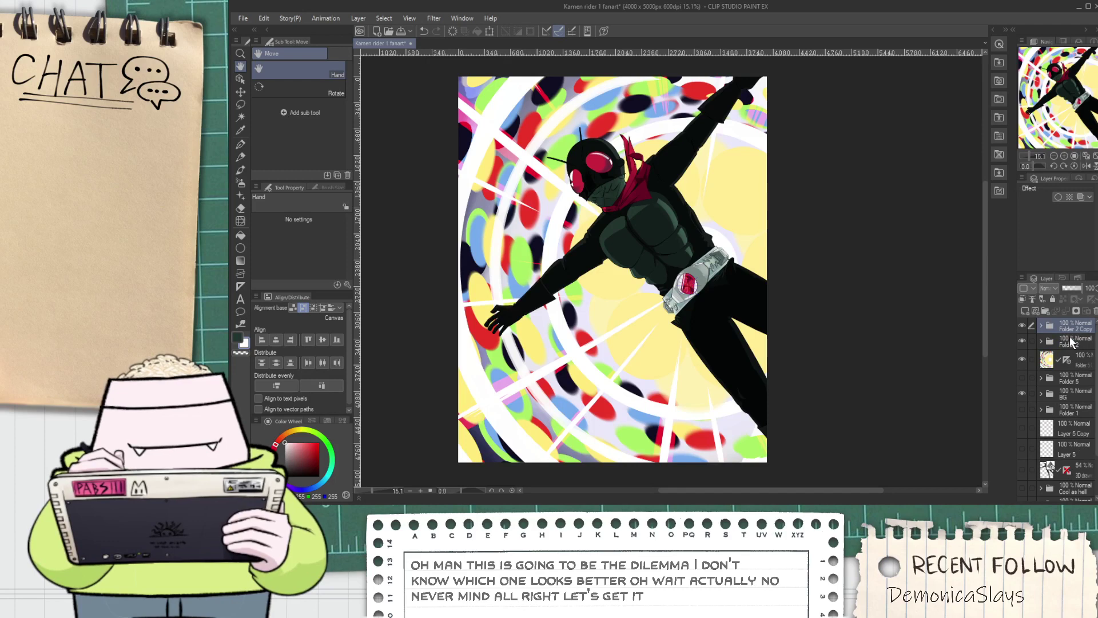
key(shift+alt+e)
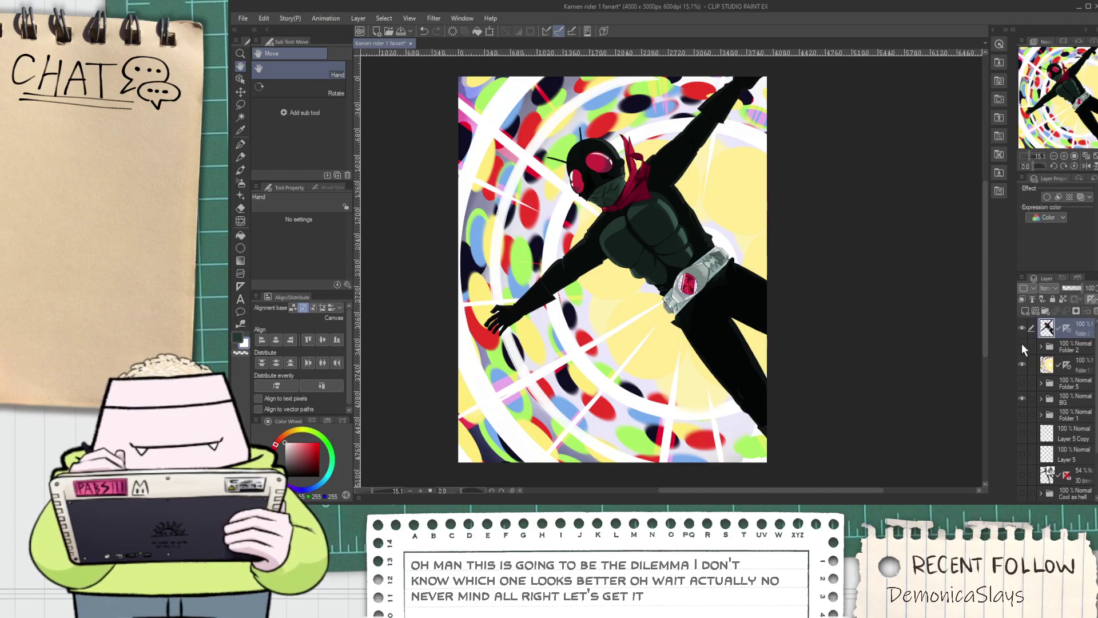
Duplicate the merged background layer so that a second copy sits above it
click(1080, 369)
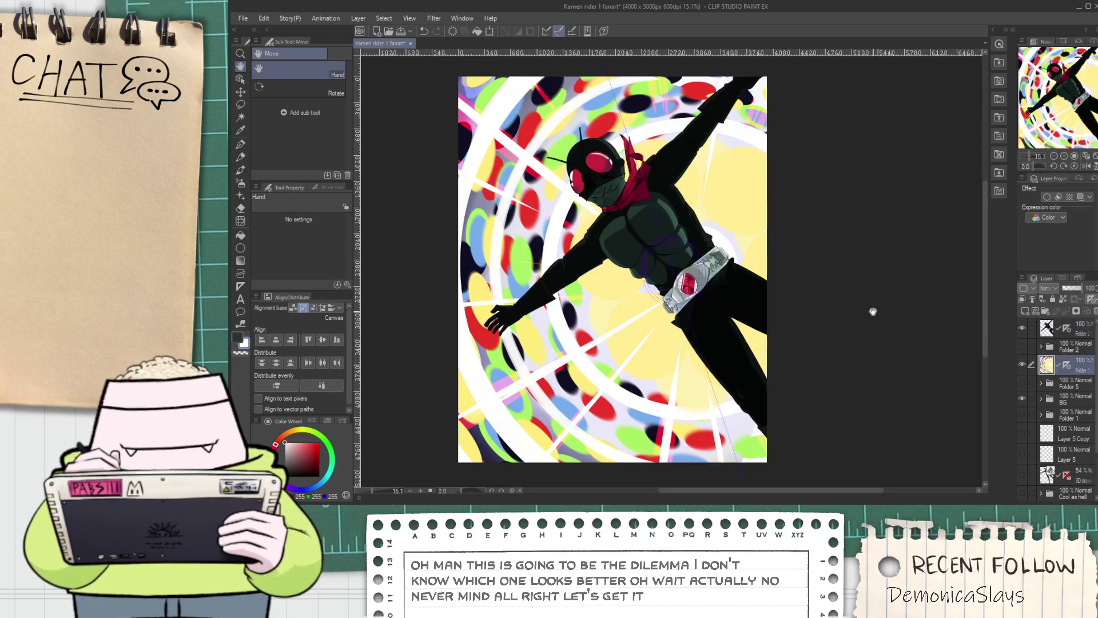
key(ctrl+c)
key(ctrl+v)
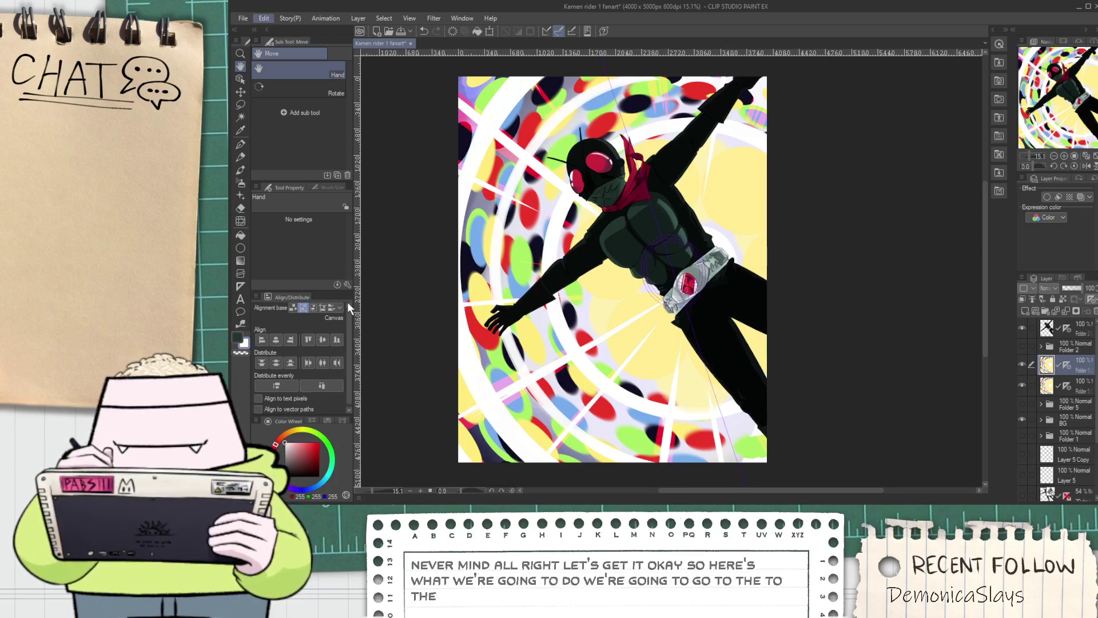
Start a gradient map on the duplicated background and preview vivid cyan, magenta, and red-and-pink presets, plus a magenta-and-yellow one
click(456, 386)
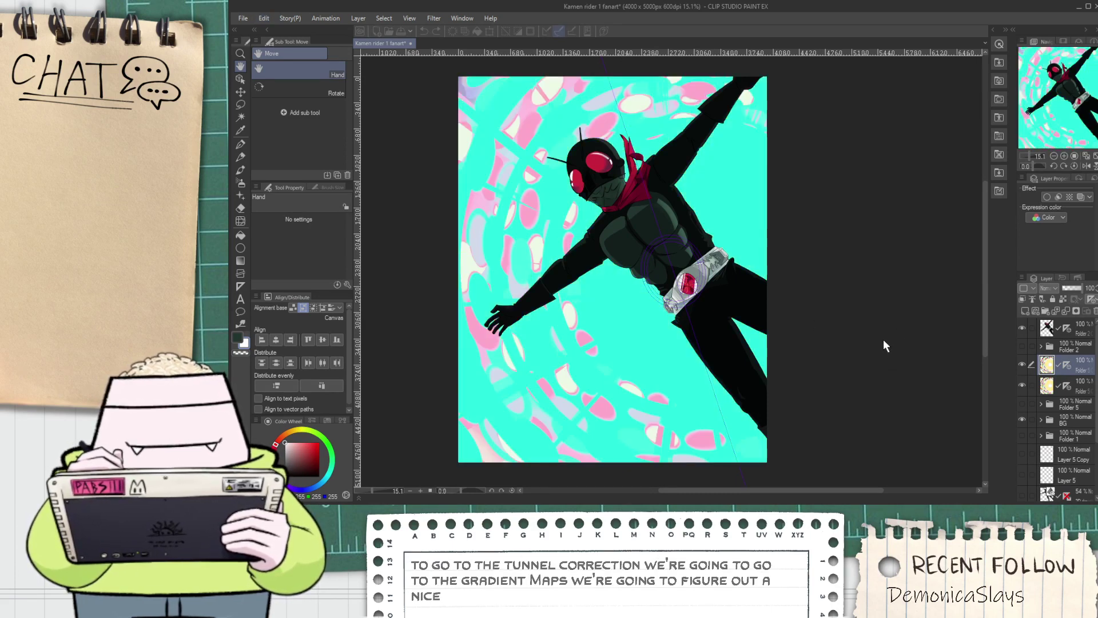
double_click(883, 387)
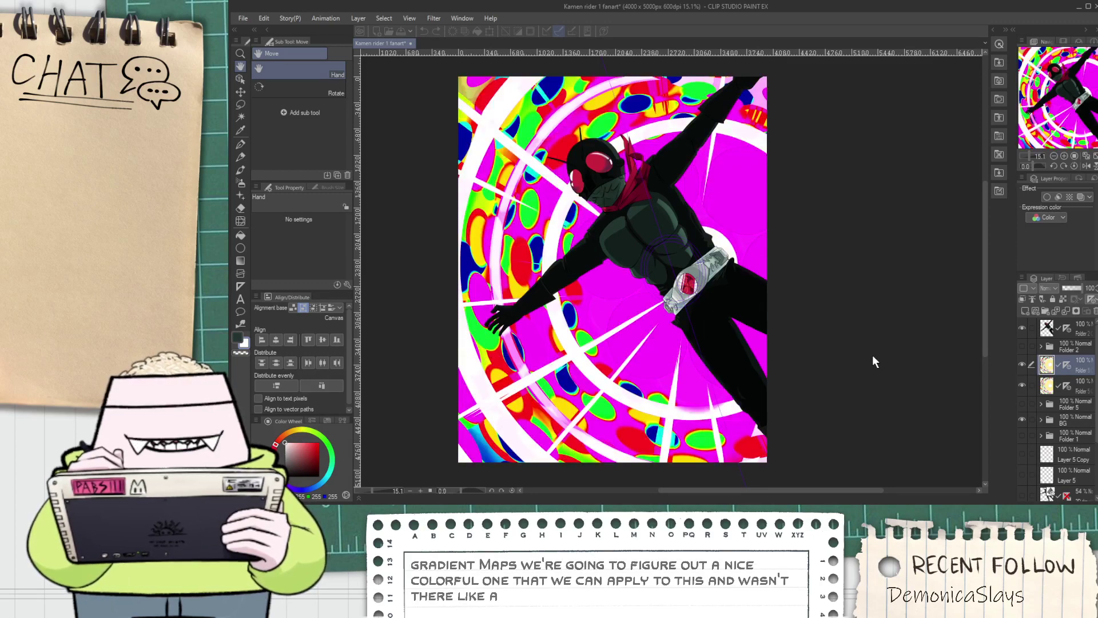
scroll(728, 310, up, 1)
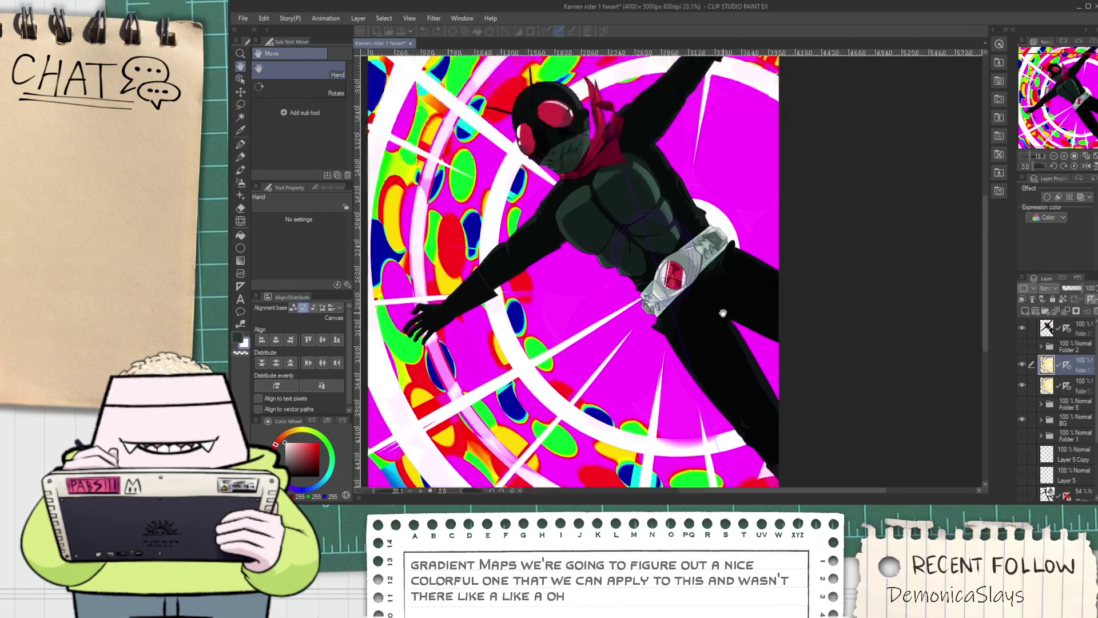
scroll(721, 312, down, 2)
drag(718, 312, 659, 352)
scroll(657, 331, up, 2)
double_click(897, 341)
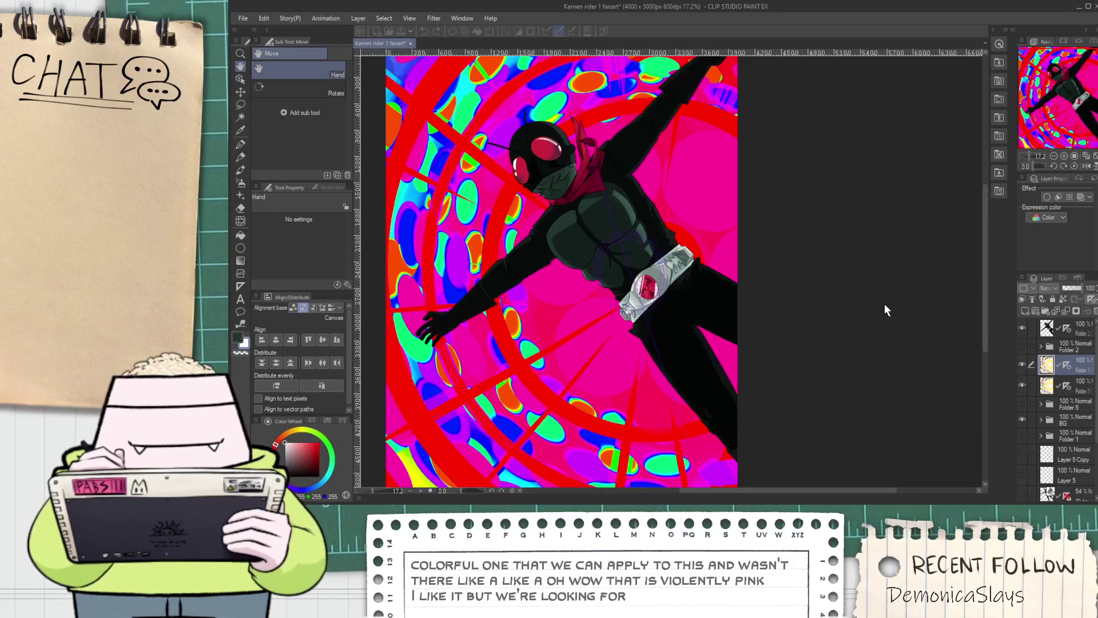
double_click(893, 393)
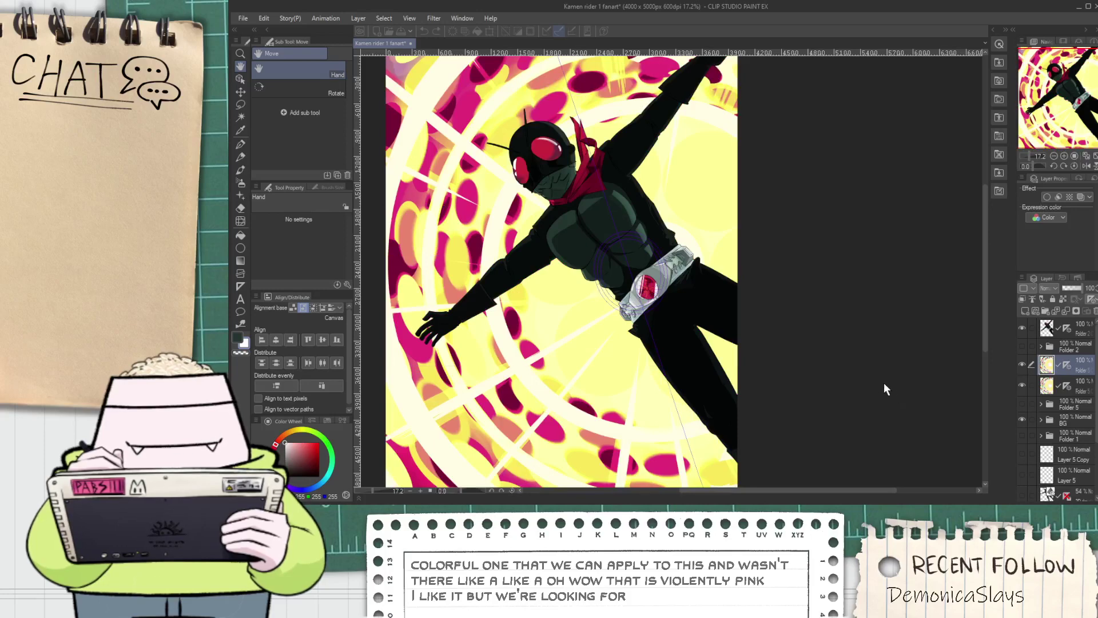
scroll(745, 386, down, 1)
scroll(729, 370, up, 2)
drag(689, 354, 742, 349)
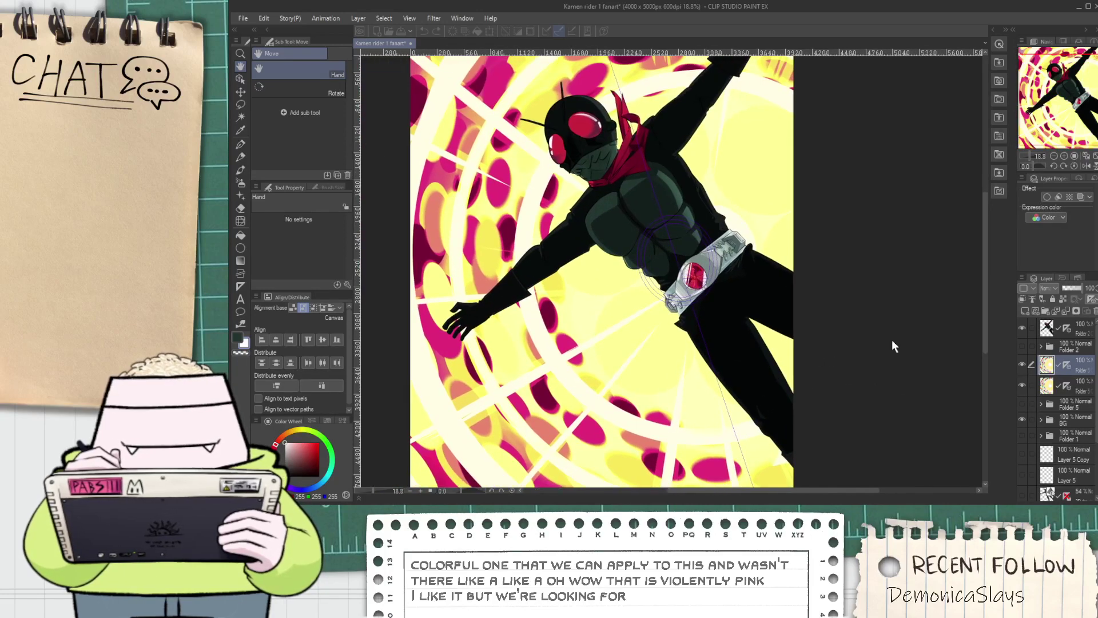
Compare green, orange, purple and lime gradient presets, and apply the magenta-and-yellow Caramel gradient map to the duplicated background
double_click(892, 332)
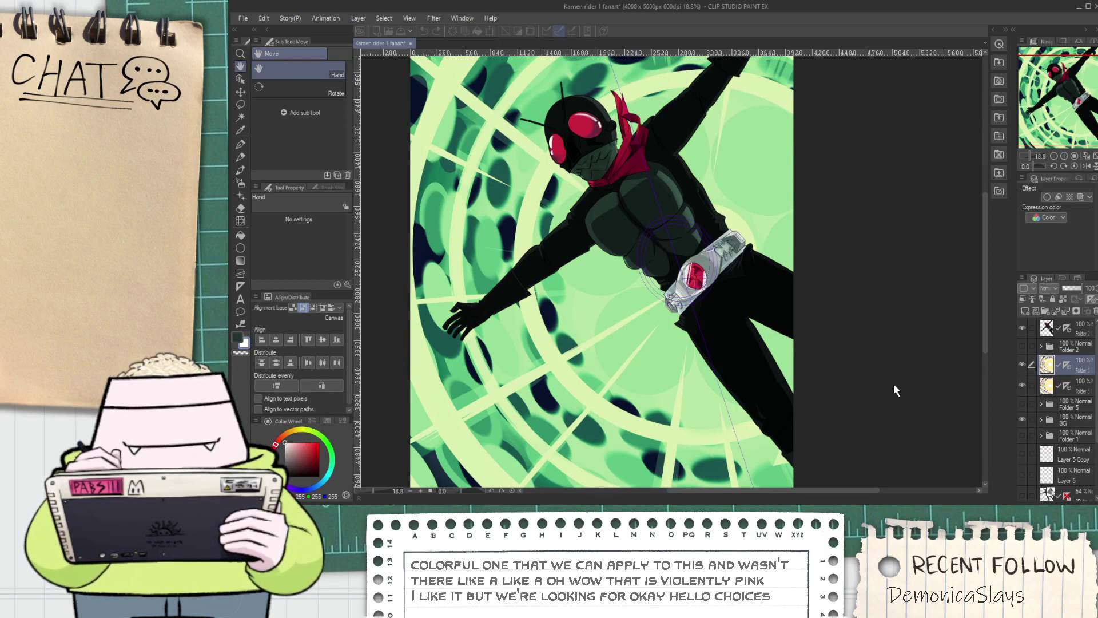
key(ctrl+y)
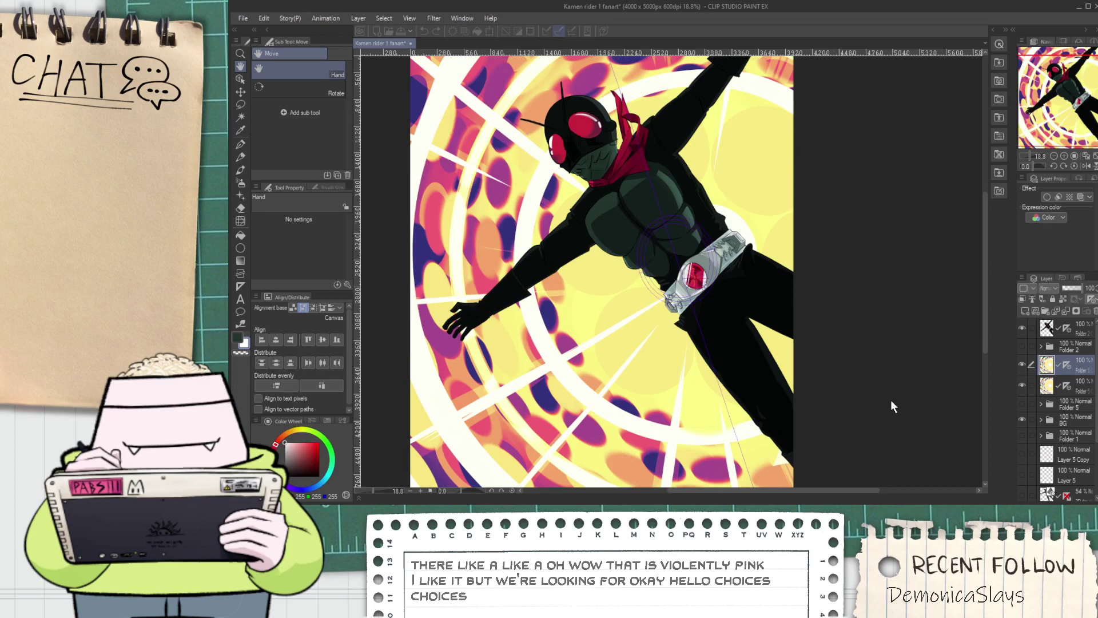
key(ctrl+z)
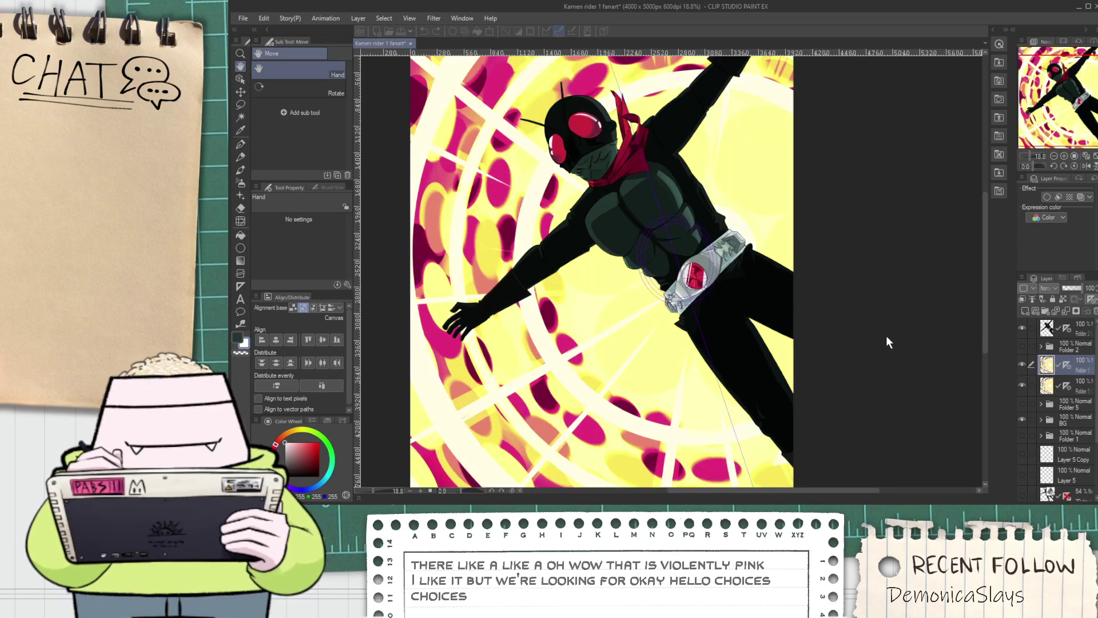
key(ctrl+z)
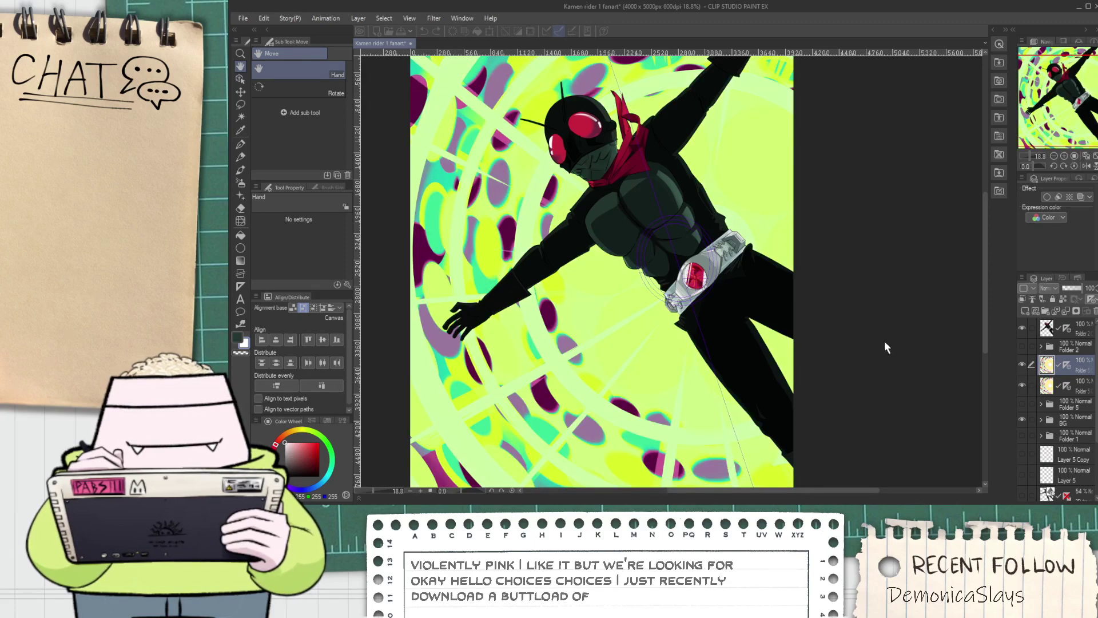
key(ctrl+z)
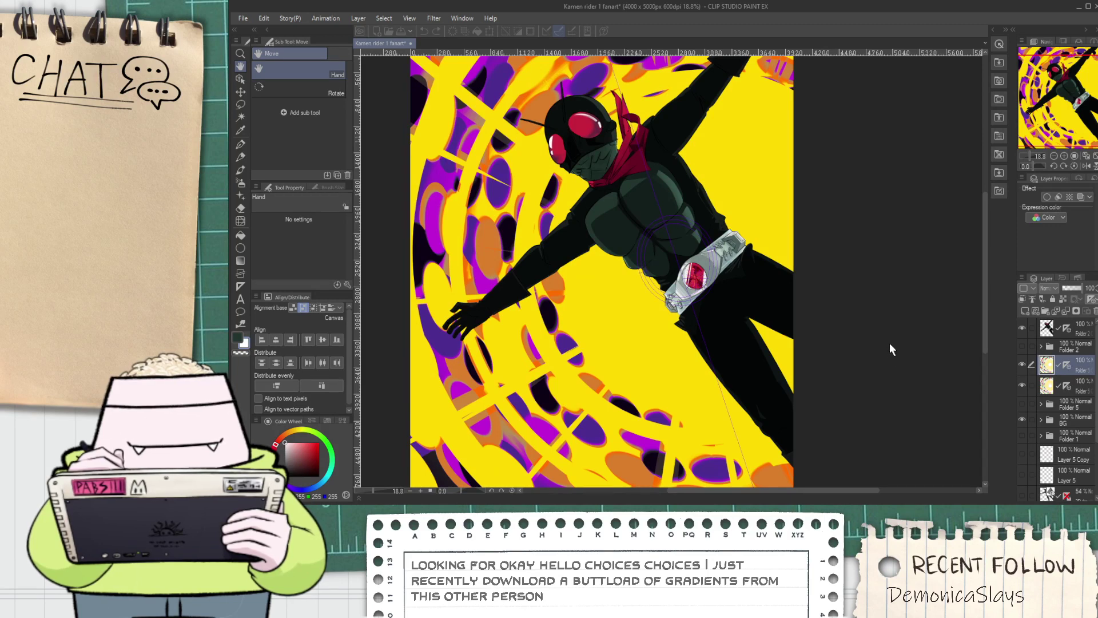
key(ctrl+z)
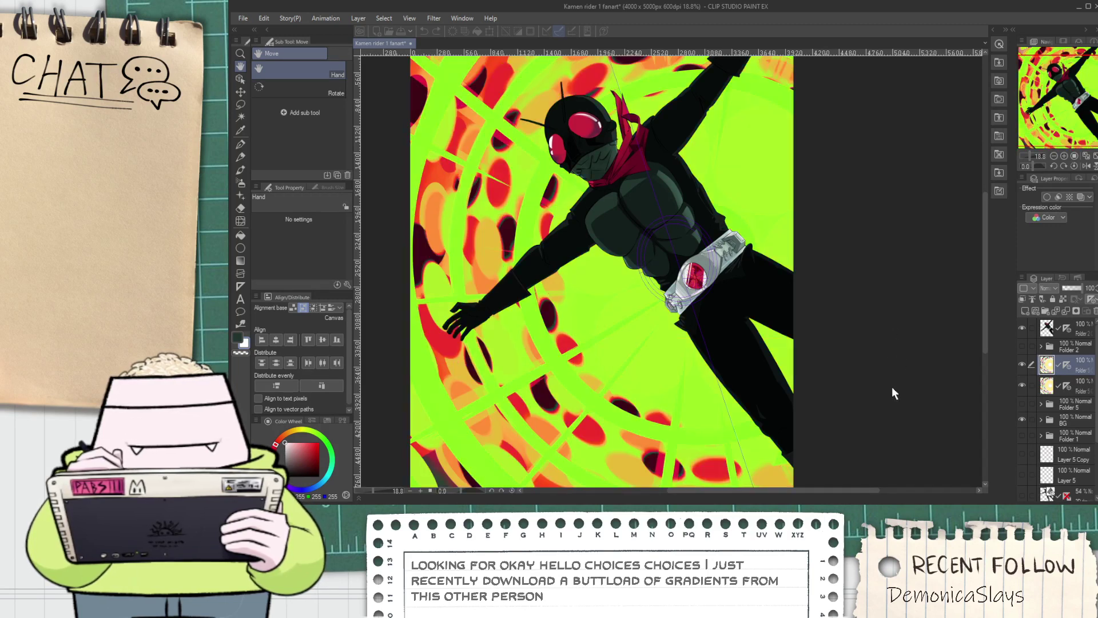
key(ctrl+z)
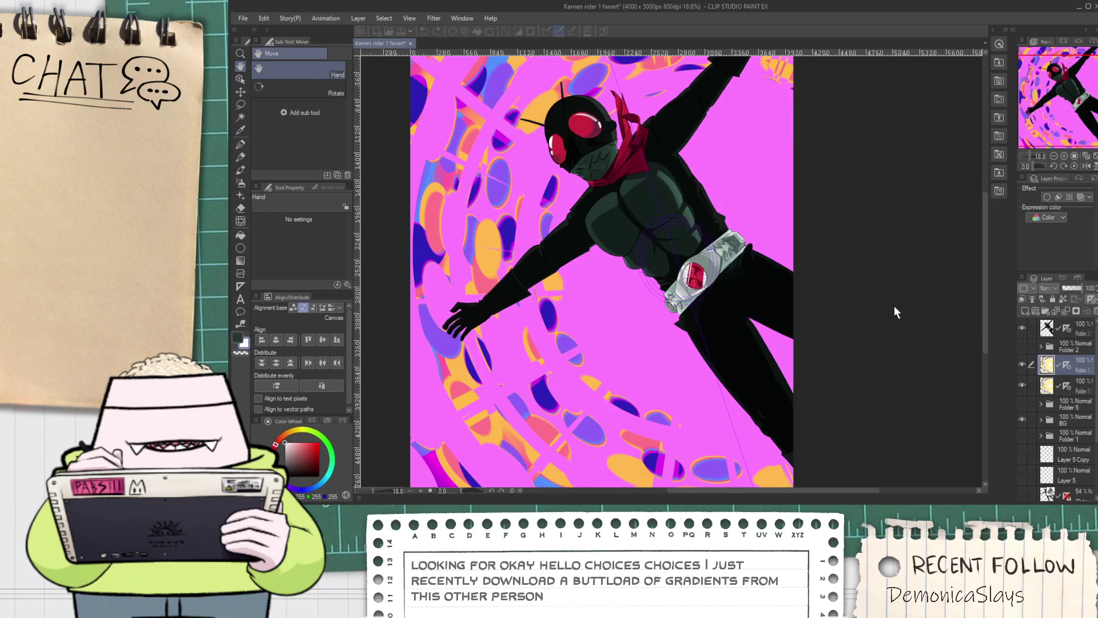
key(ctrl+z)
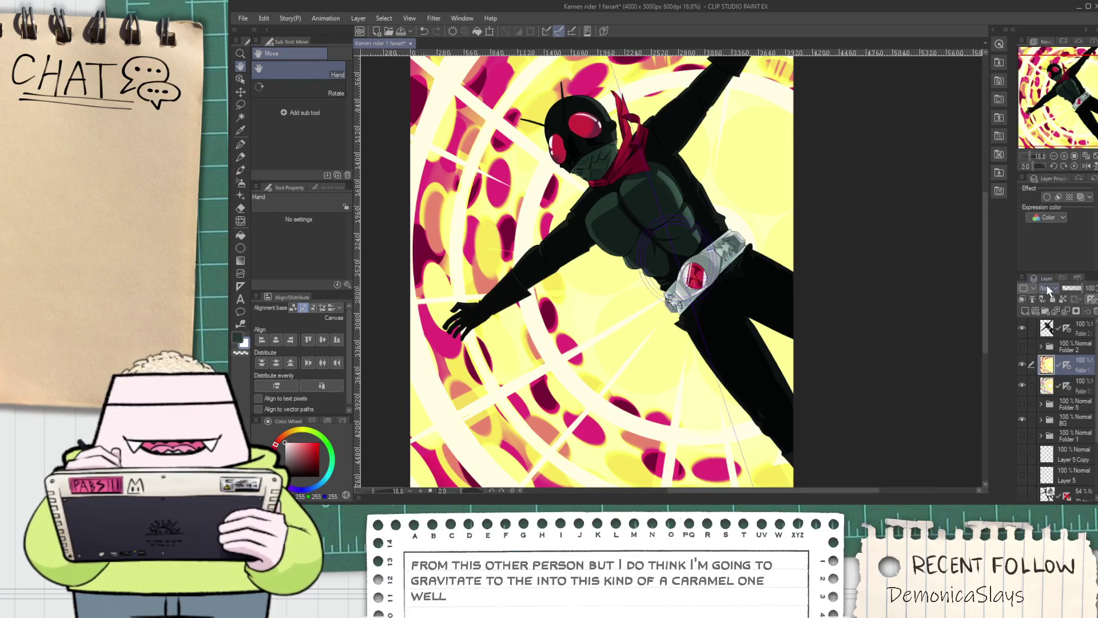
Try a range of blending modes, including Lighten, on the gradient-mapped background layer
scroll(1046, 284, down, 1)
scroll(853, 314, down, 2)
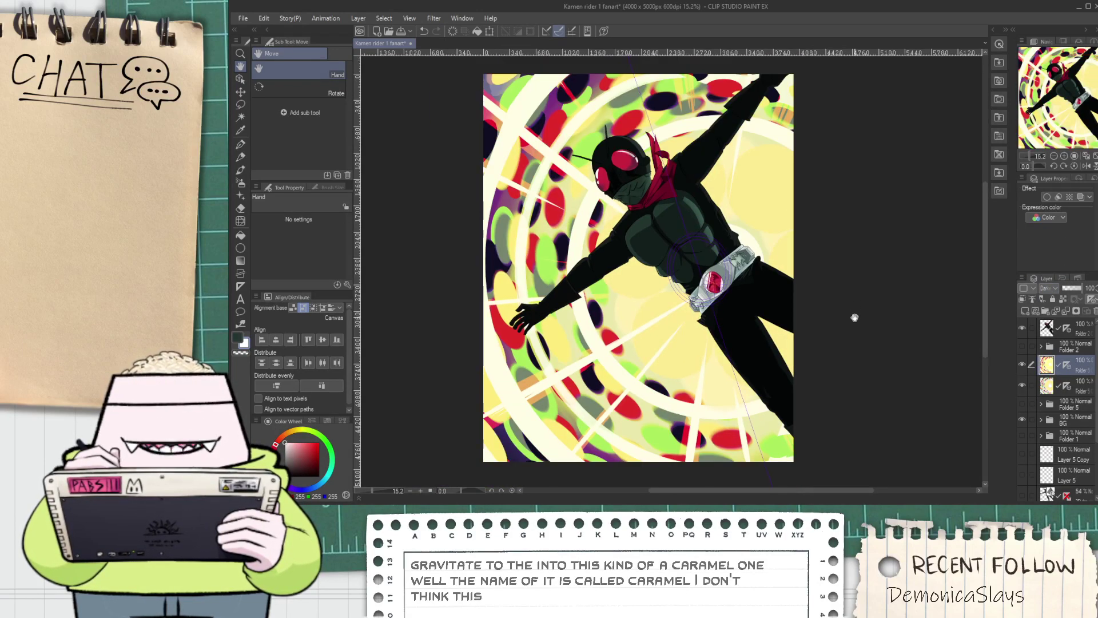
drag(854, 315, 809, 327)
scroll(1052, 285, down, 6)
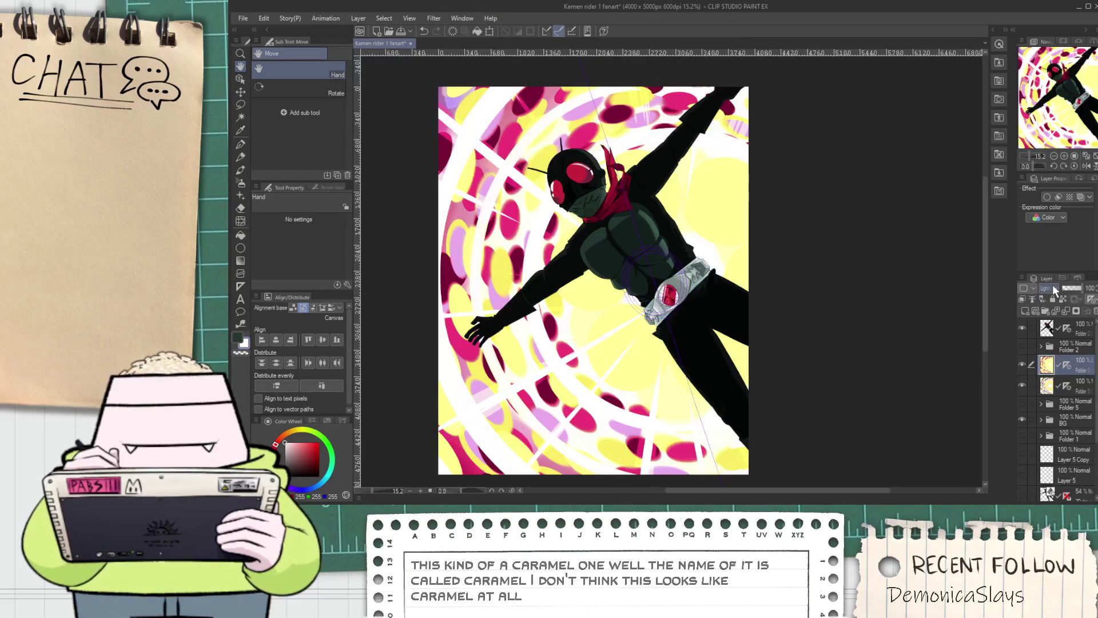
scroll(1053, 283, down, 2)
scroll(1053, 284, up, 1)
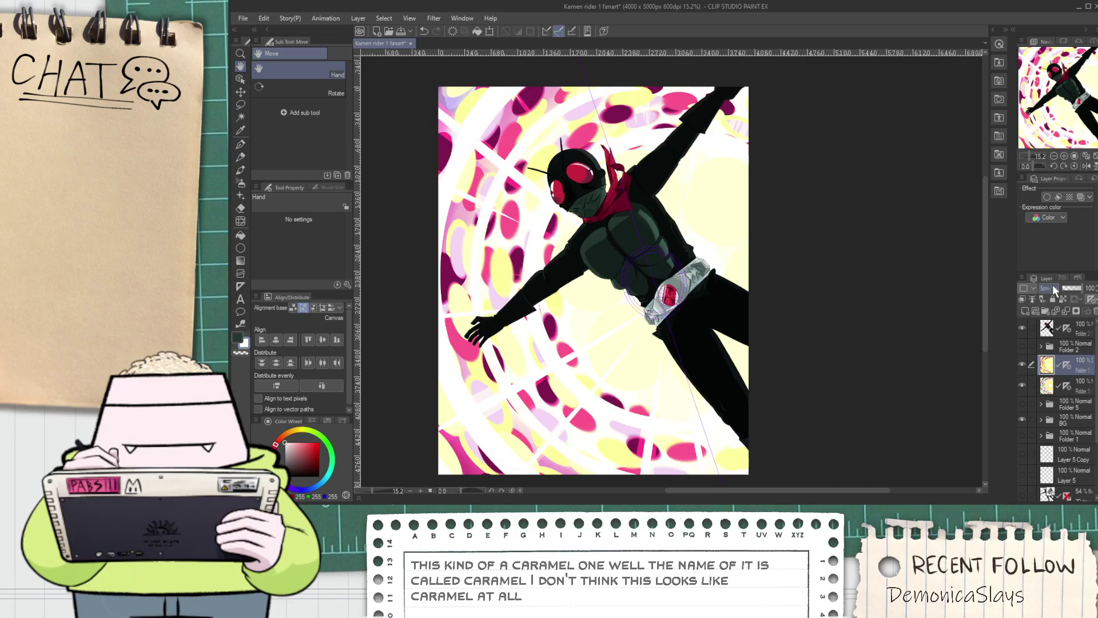
scroll(1052, 283, down, 8)
scroll(1052, 290, down, 2)
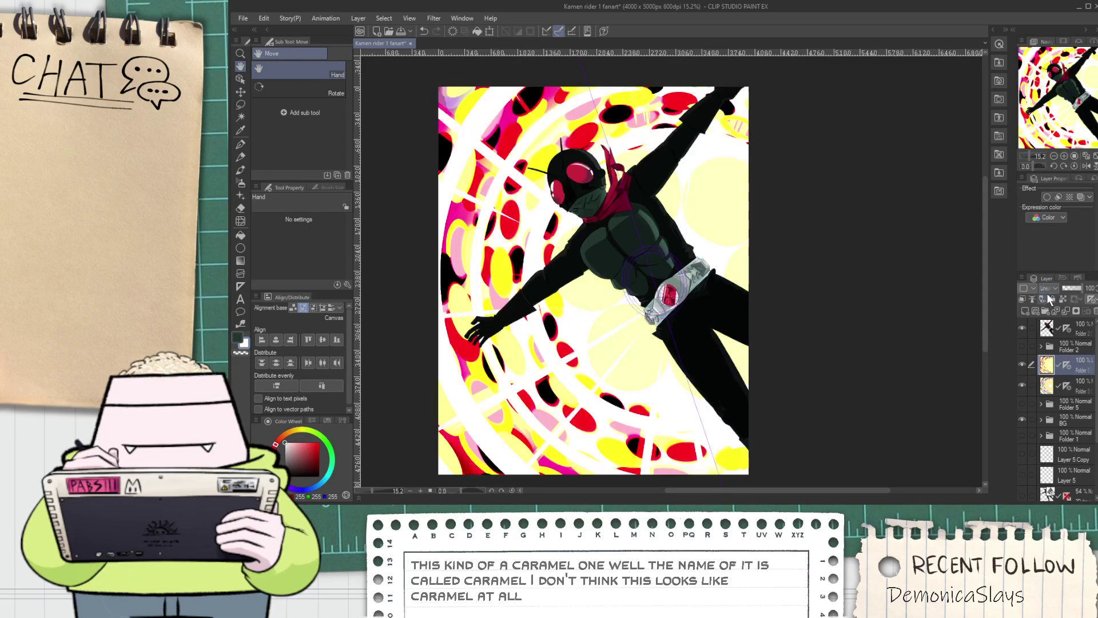
scroll(1050, 291, down, 7)
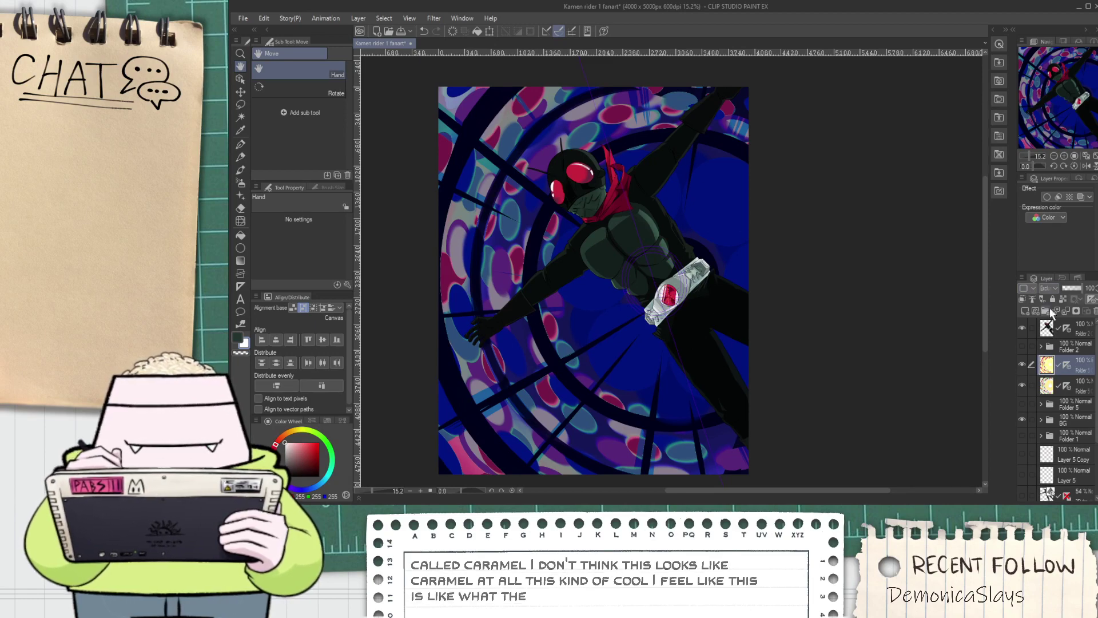
scroll(1046, 290, up, 8)
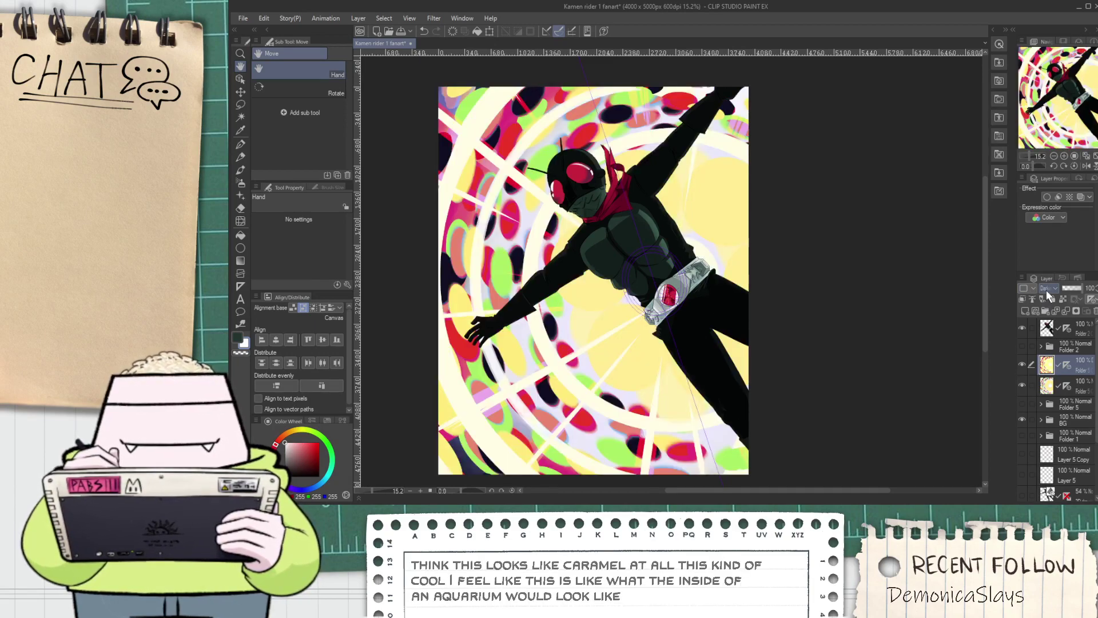
Set the gradient-mapped background layer to Screen blending and lower its opacity to about 59%
scroll(1045, 290, down, 5)
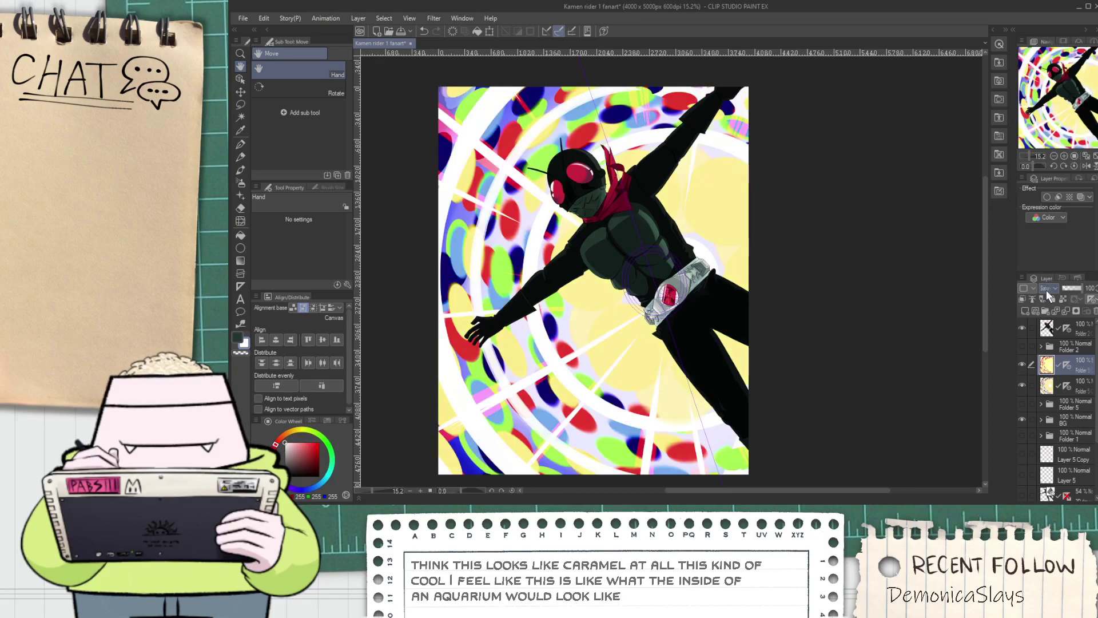
scroll(1046, 290, up, 1)
scroll(1046, 290, down, 2)
scroll(1046, 290, up, 3)
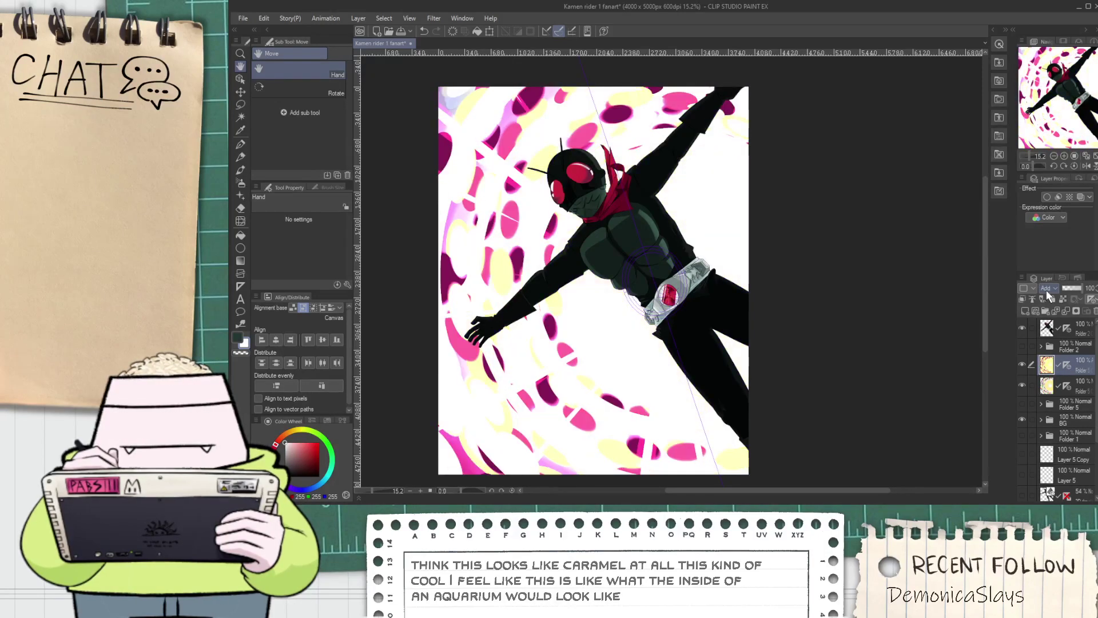
scroll(1046, 290, up, 2)
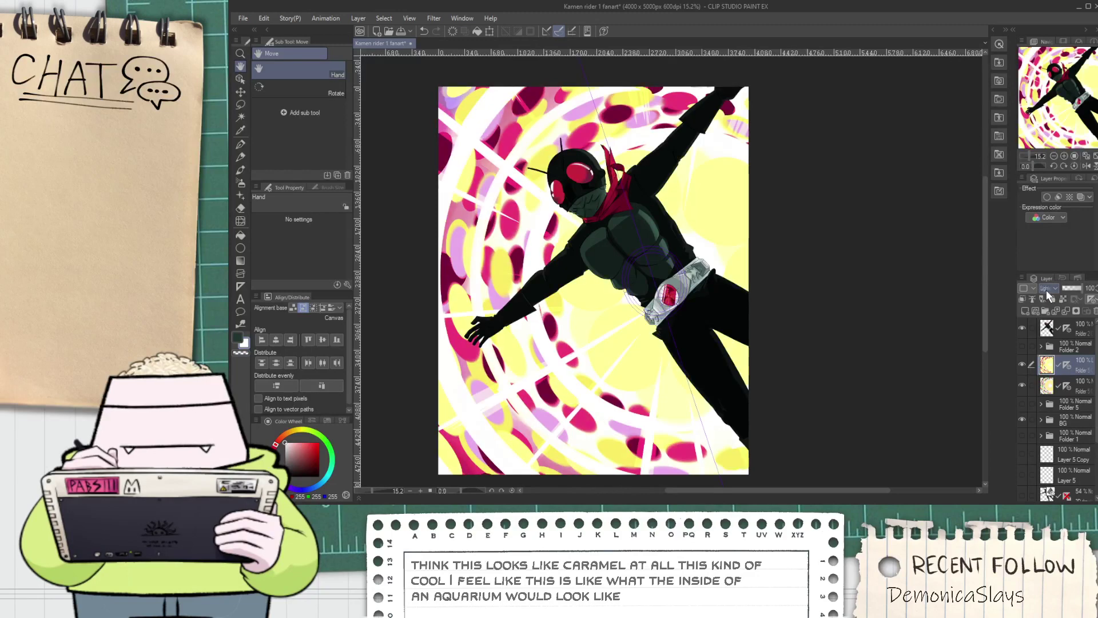
scroll(1046, 290, down, 1)
scroll(1046, 290, down, 1)
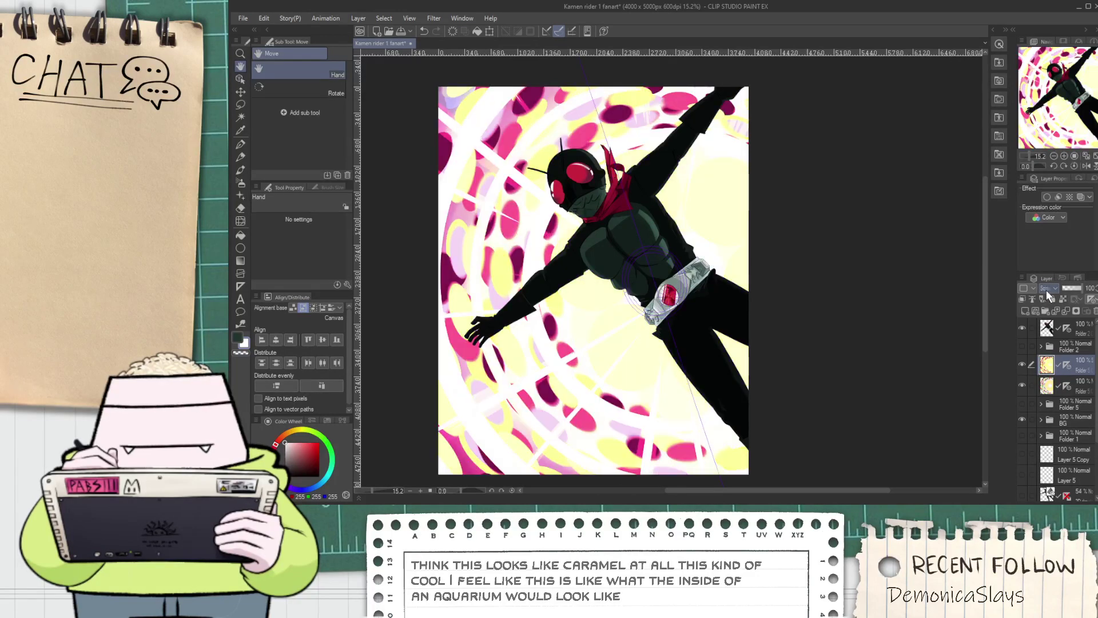
drag(1080, 289, 1077, 293)
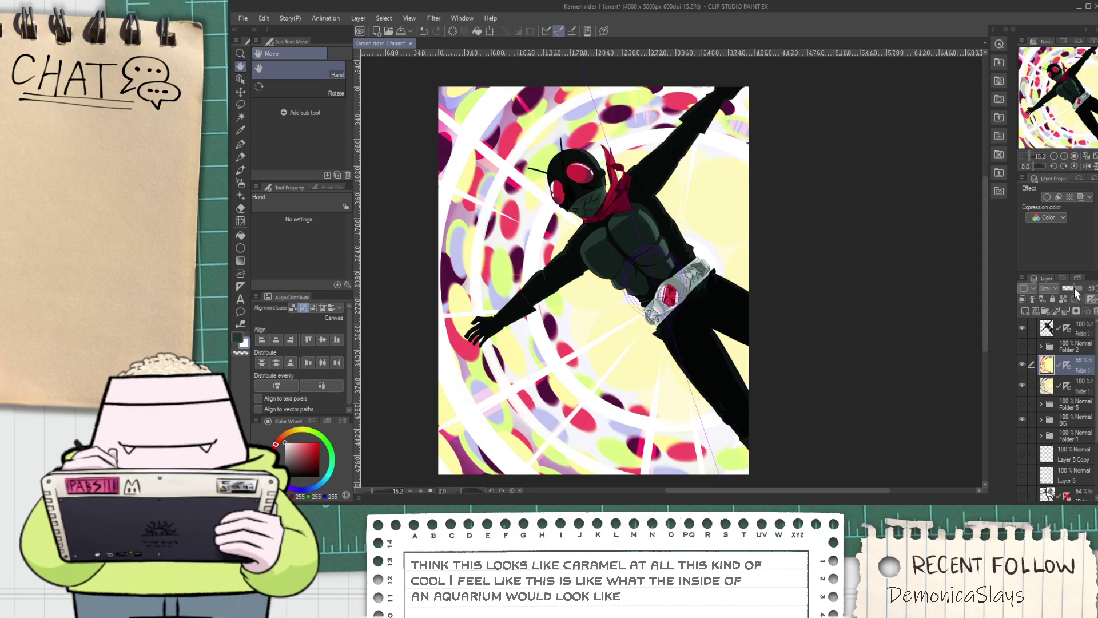
Duplicate the merged figure layer above the original in the layer stack
click(1080, 345)
click(1083, 331)
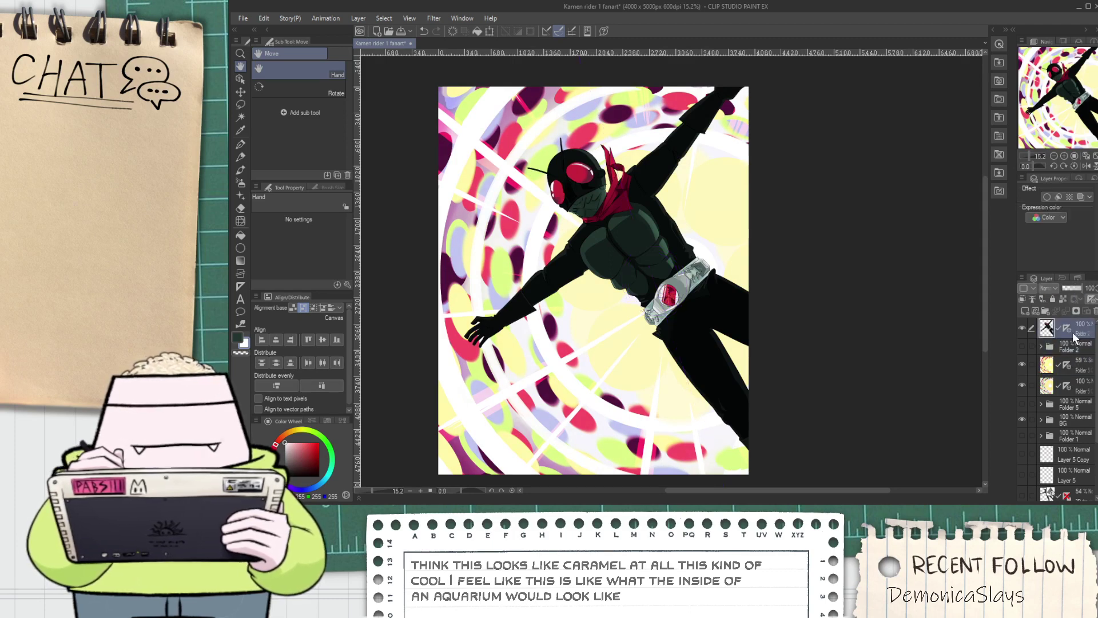
key(ctrl+c)
key(ctrl+v)
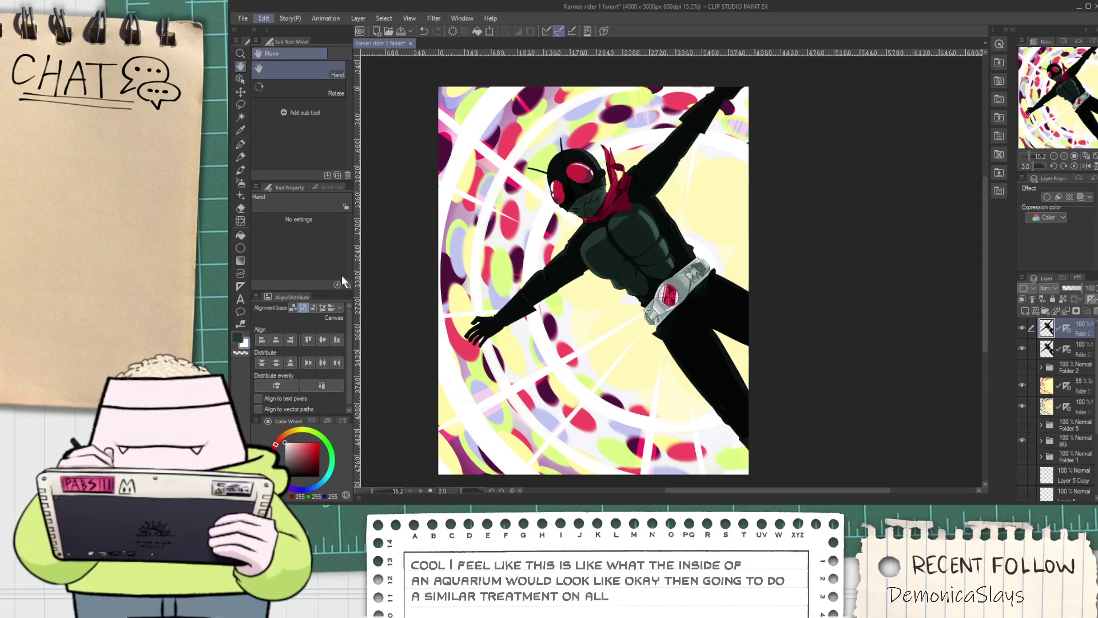
Start a gradient map on the duplicated figure and preview purple-and-orange, magenta-and-yellow, and vivid blue presets
click(462, 381)
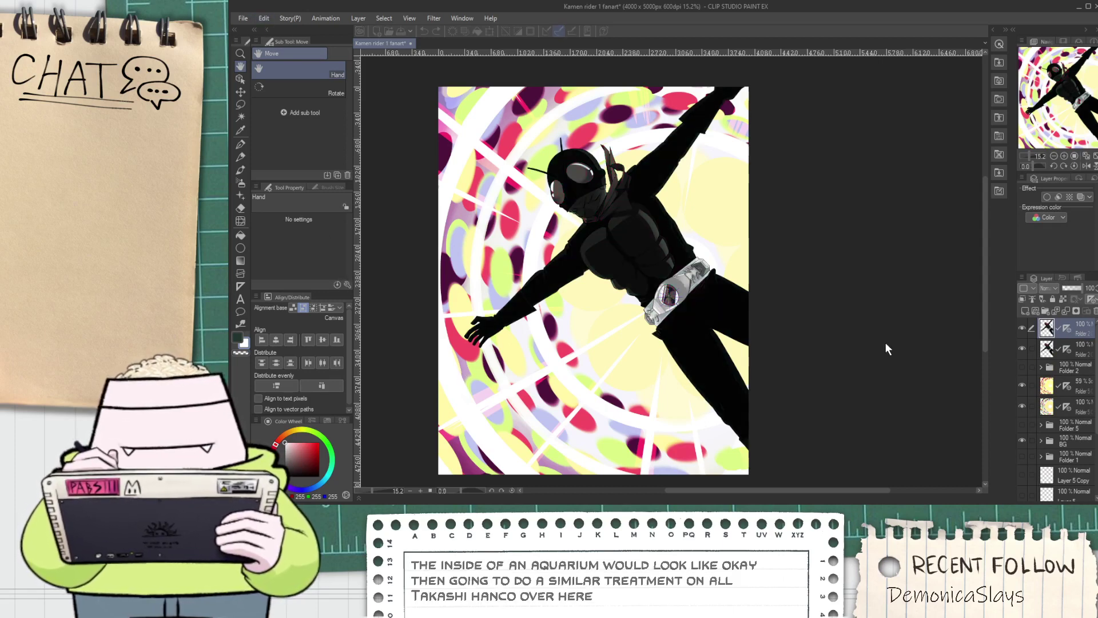
double_click(891, 384)
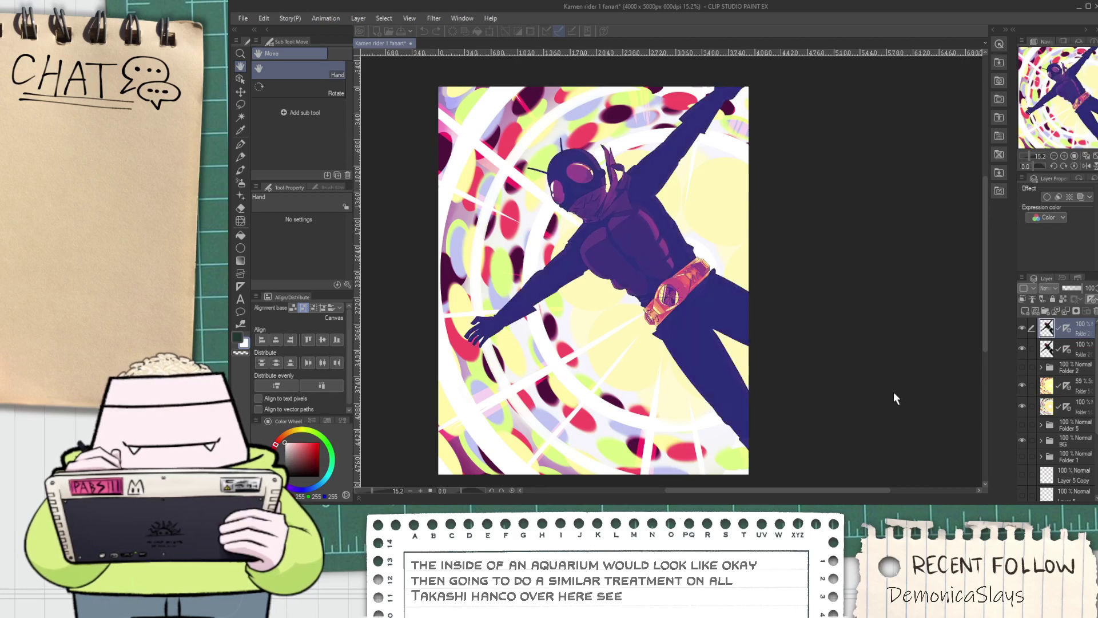
double_click(895, 393)
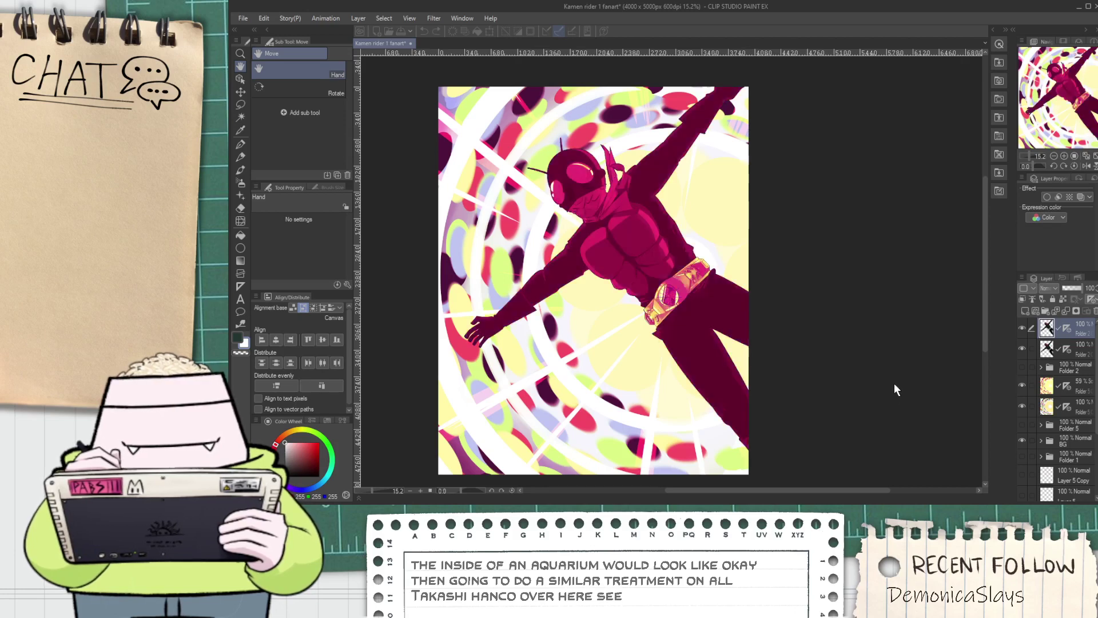
double_click(892, 381)
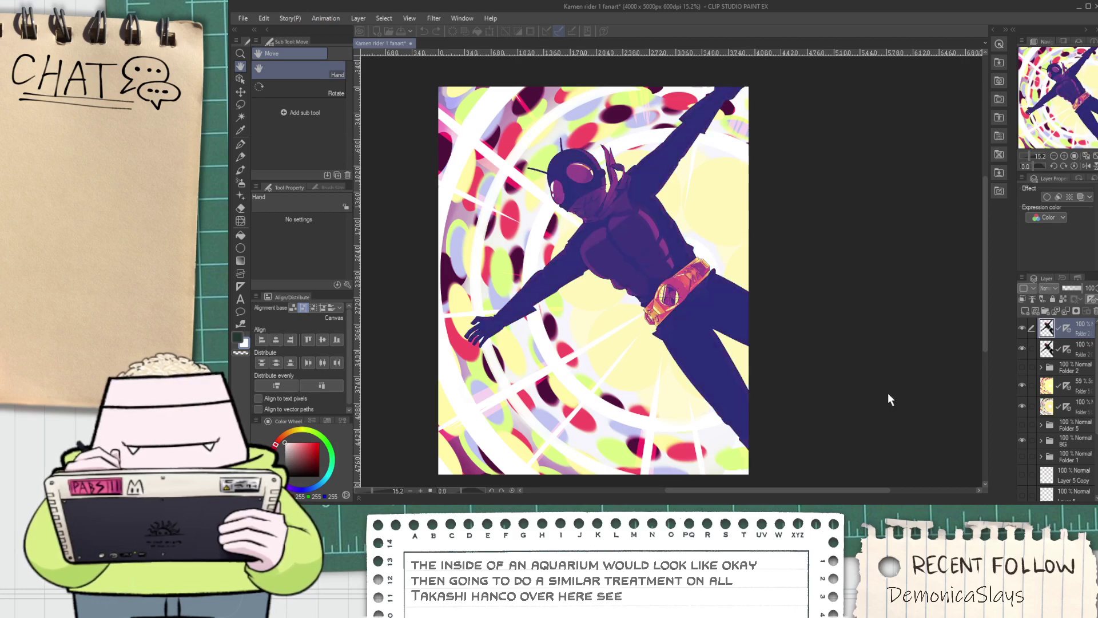
double_click(889, 394)
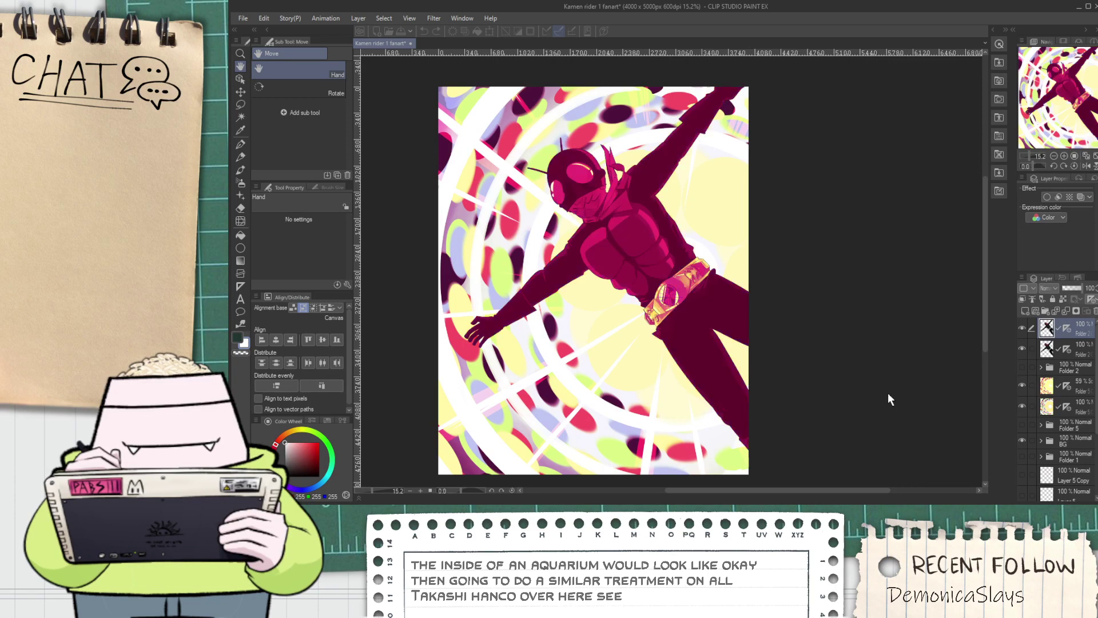
double_click(883, 312)
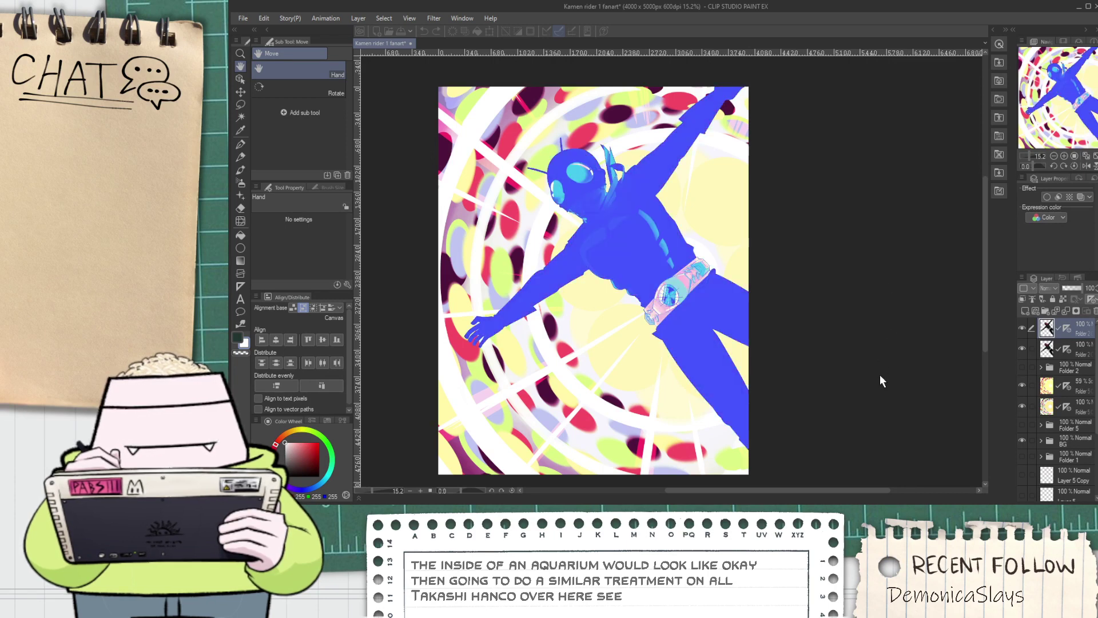
Compare yellow, mint green, vivid blue, pale green and indigo gradient presets on the duplicated figure
key(ctrl+y)
key(ctrl+y)
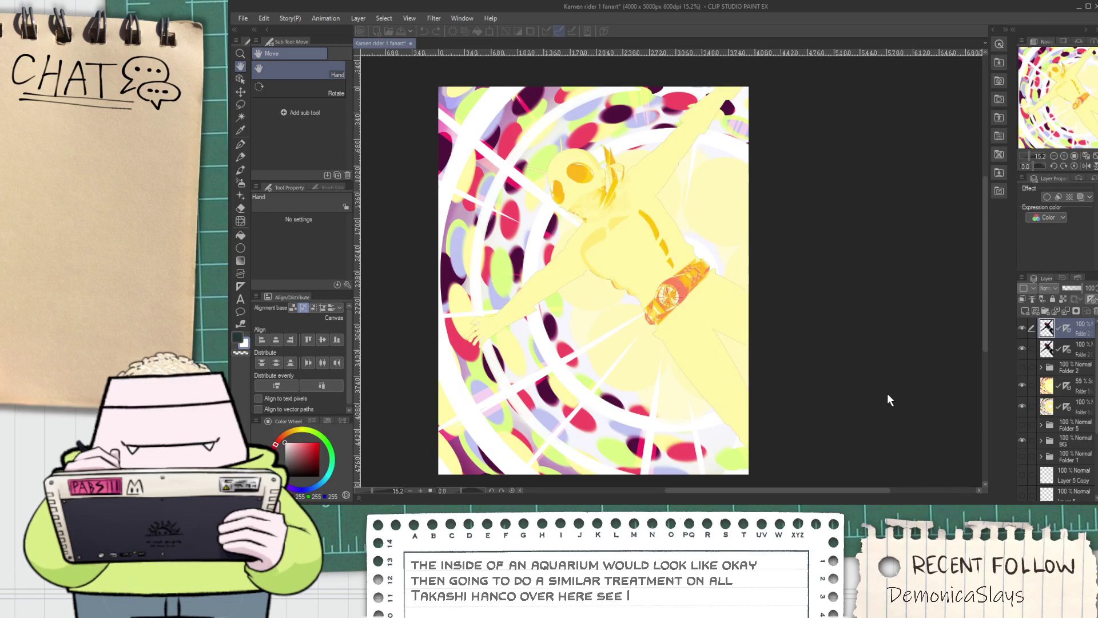
double_click(890, 381)
double_click(889, 365)
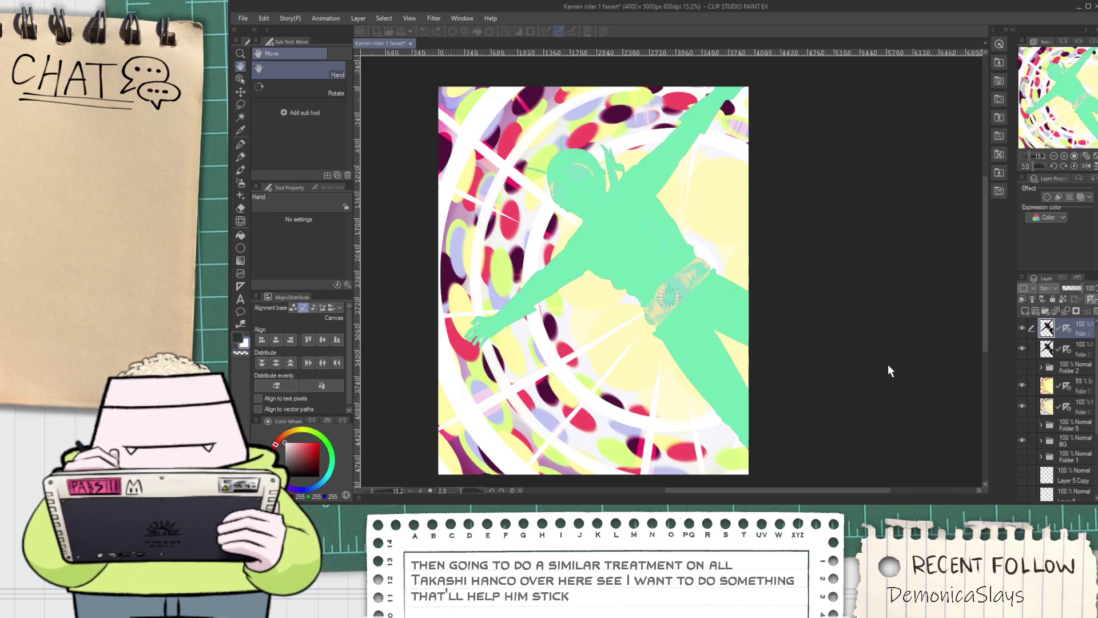
key(ctrl+y)
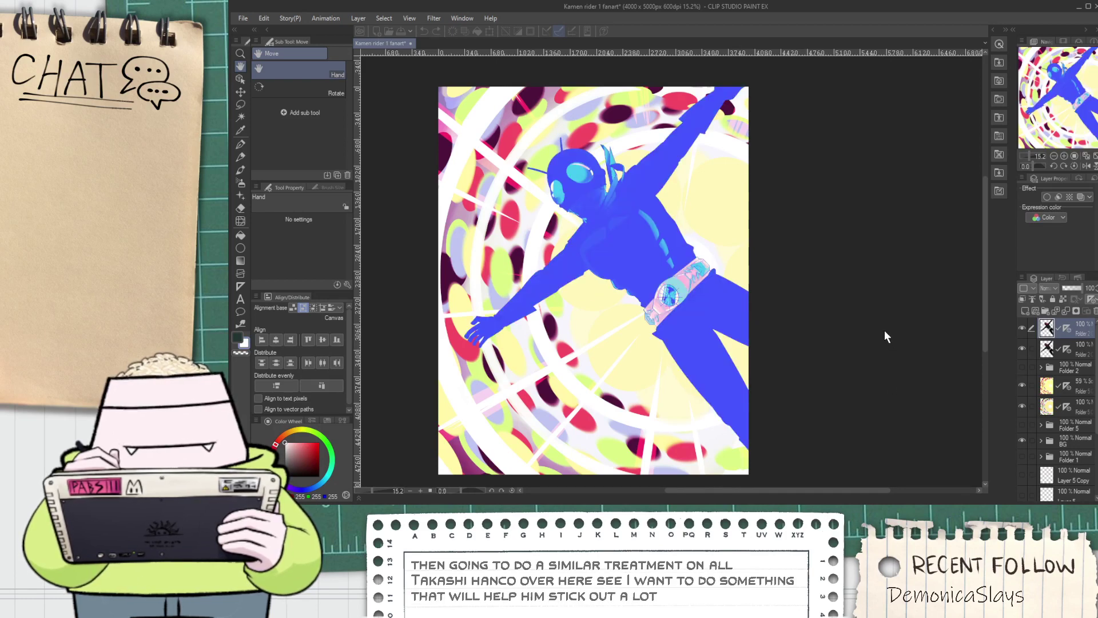
key(ctrl+y)
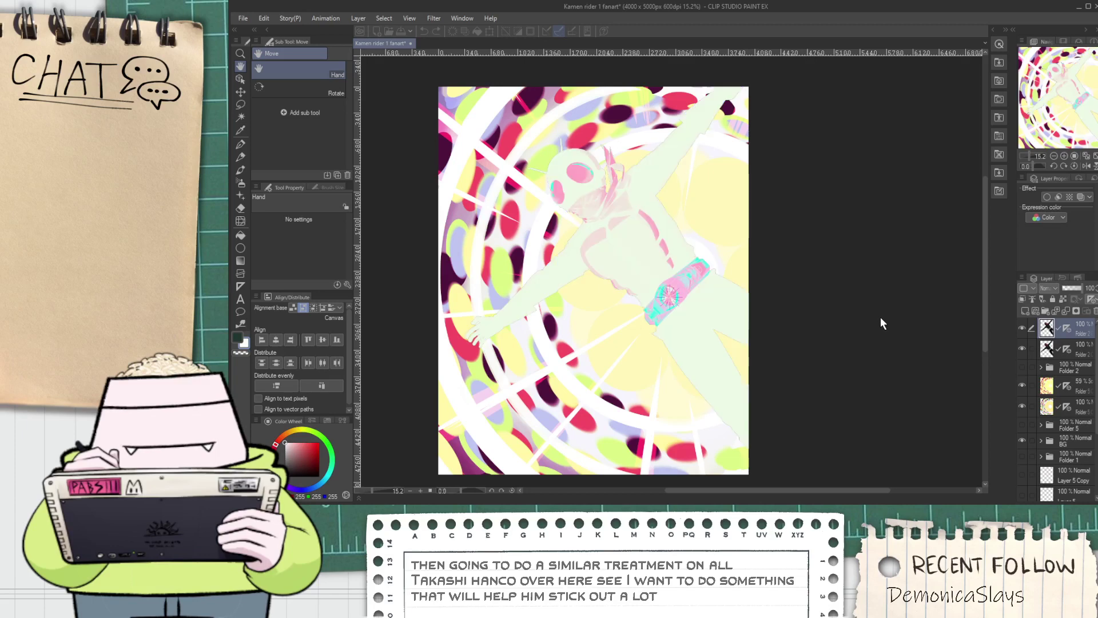
key(ctrl+y)
key(ctrl+y)
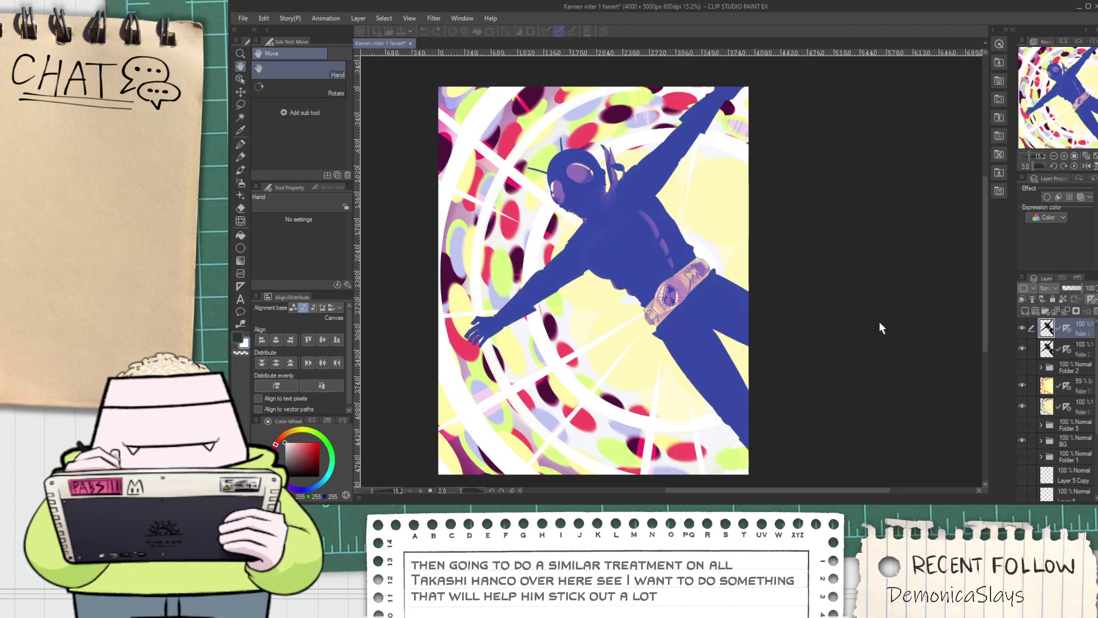
Preview navy-and-teal, near-black blue and deep magenta gradient presets on the figure, judging them against the whole composition
scroll(707, 267, up, 2)
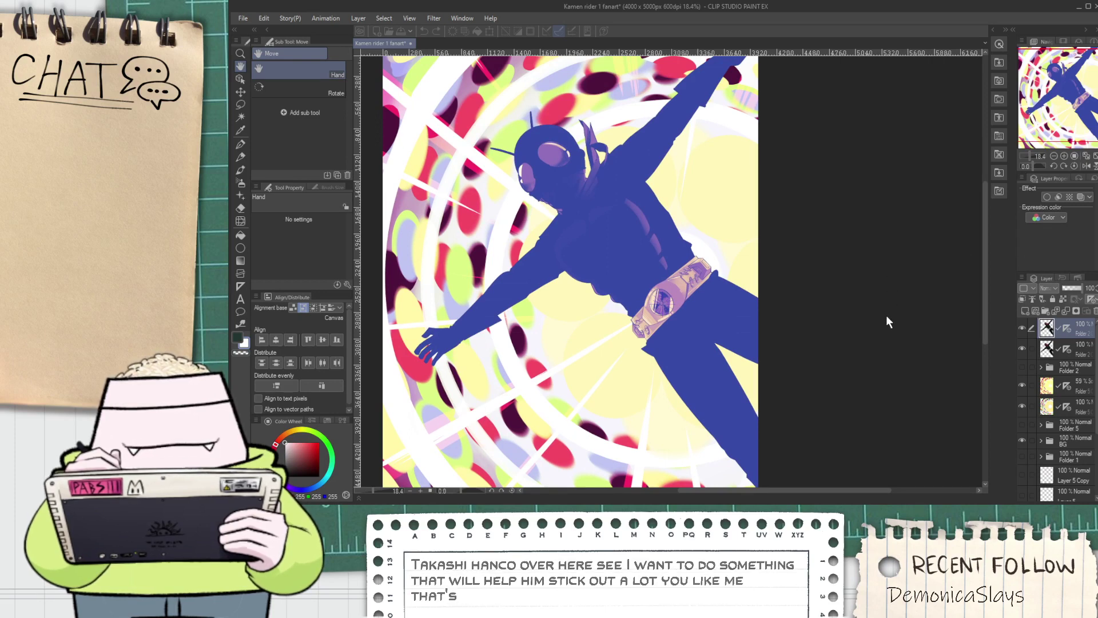
key(ctrl+y)
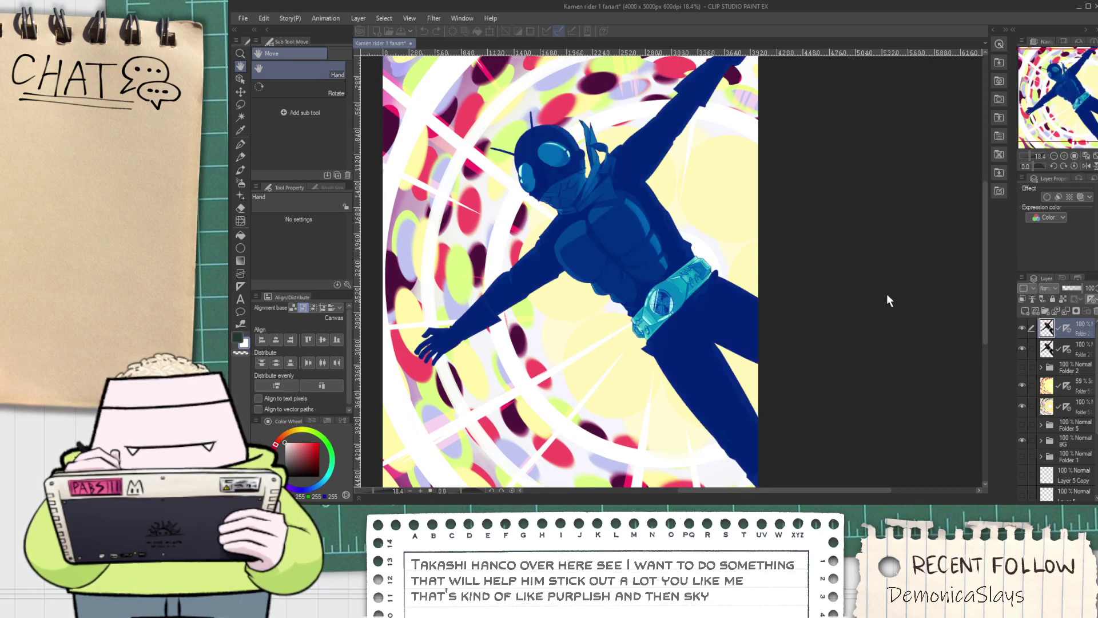
key(ctrl+z)
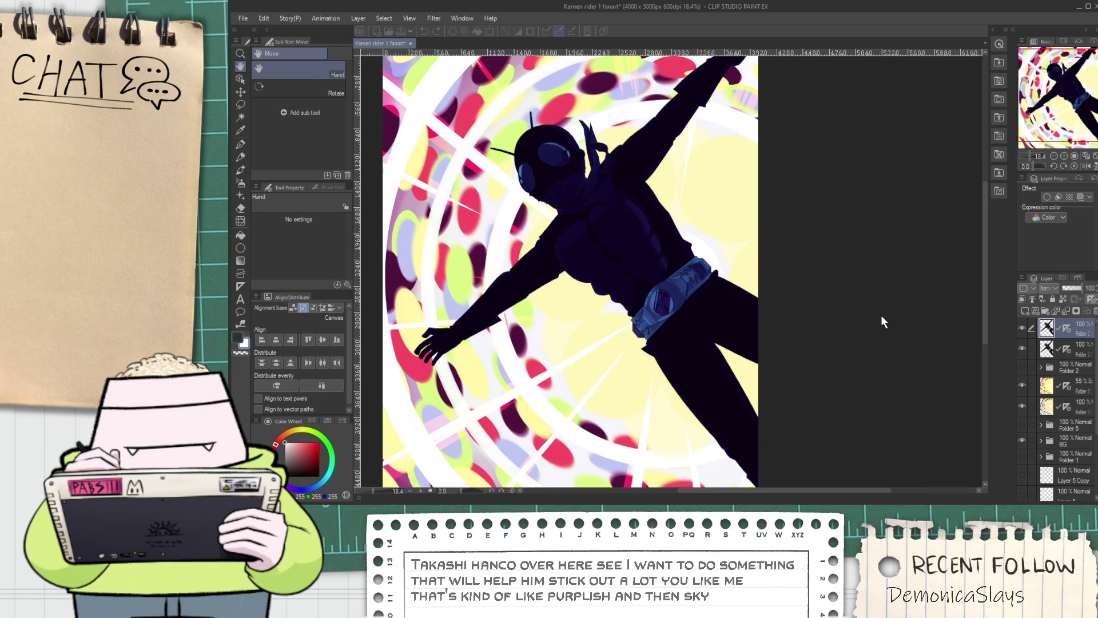
double_click(886, 381)
double_click(886, 390)
scroll(684, 369, down, 3)
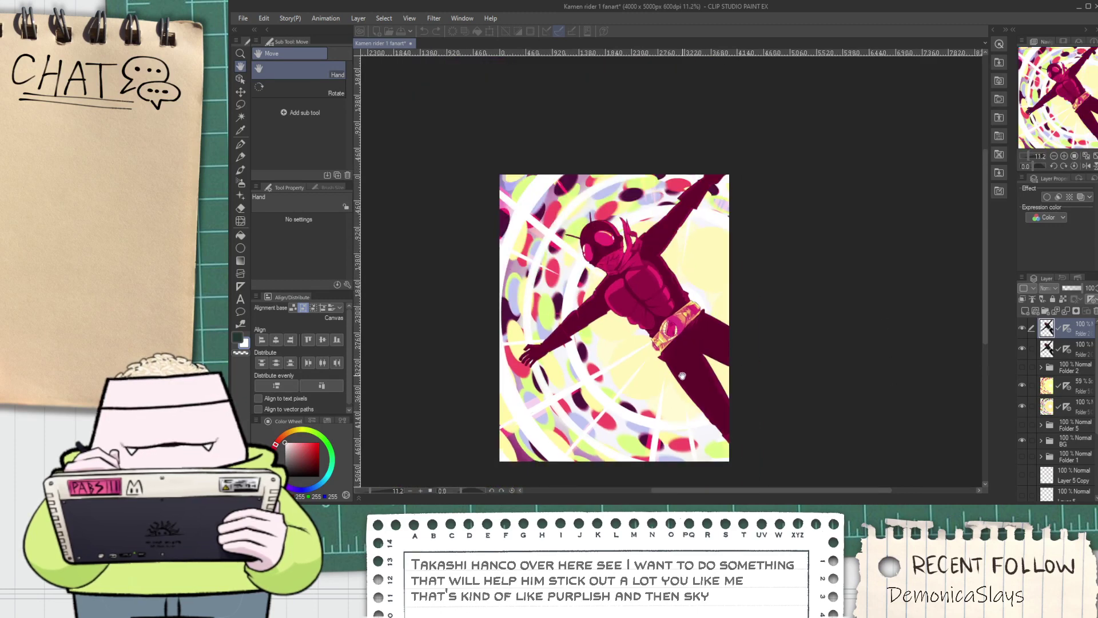
scroll(684, 364, down, 3)
scroll(684, 363, up, 3)
scroll(684, 363, up, 1)
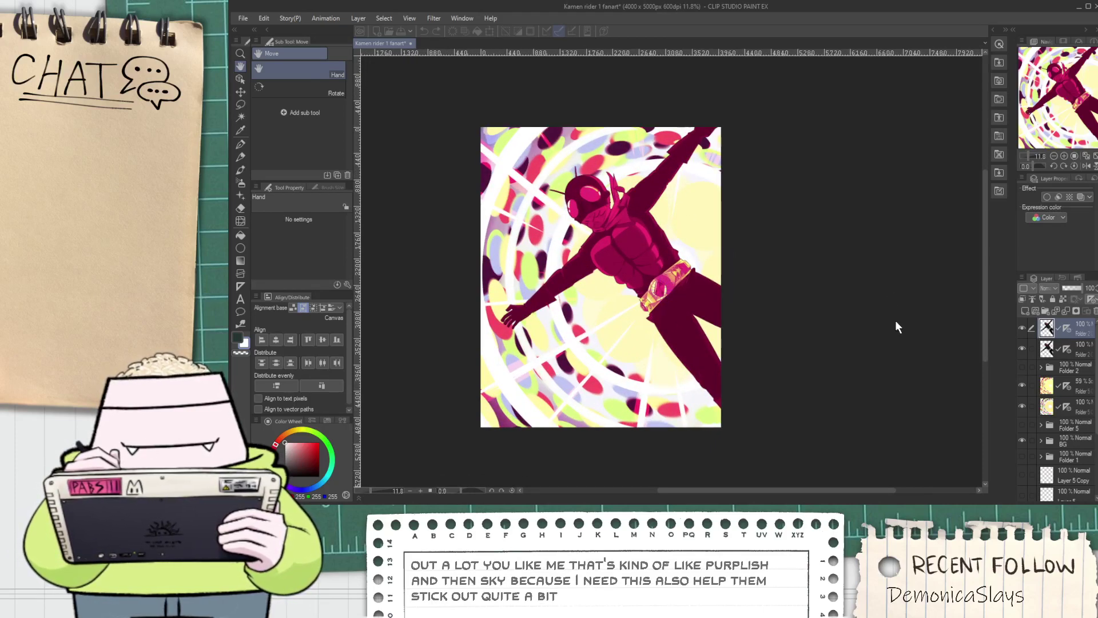
Preview sky blue, vivid blue, dark navy, and red-and-yellow gradient presets on the duplicated figure
double_click(885, 340)
double_click(885, 333)
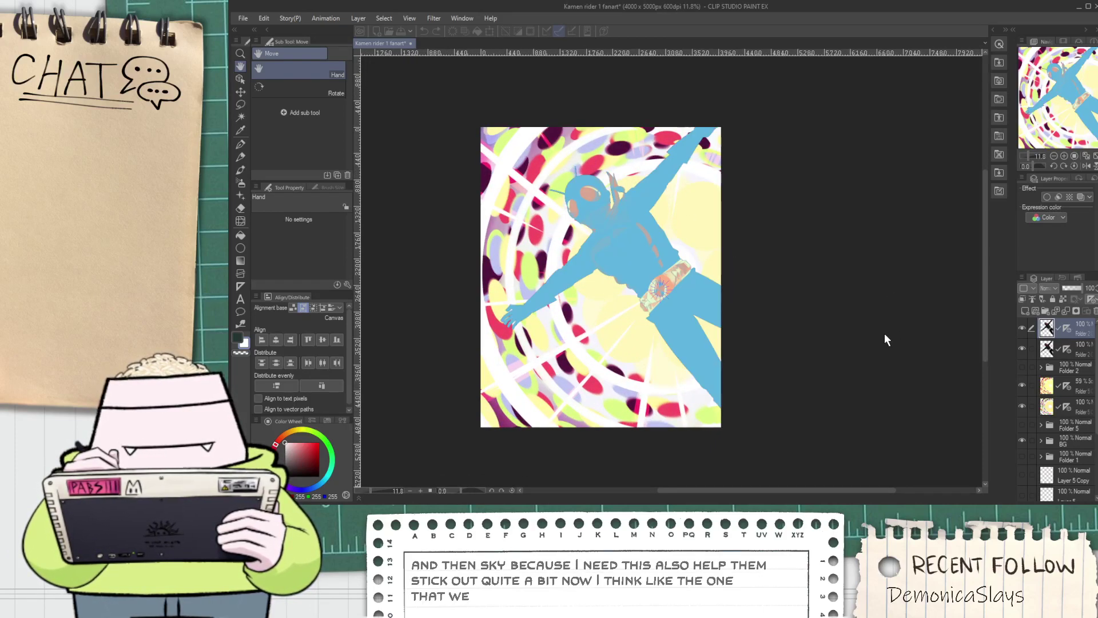
double_click(882, 313)
double_click(881, 321)
scroll(701, 327, up, 6)
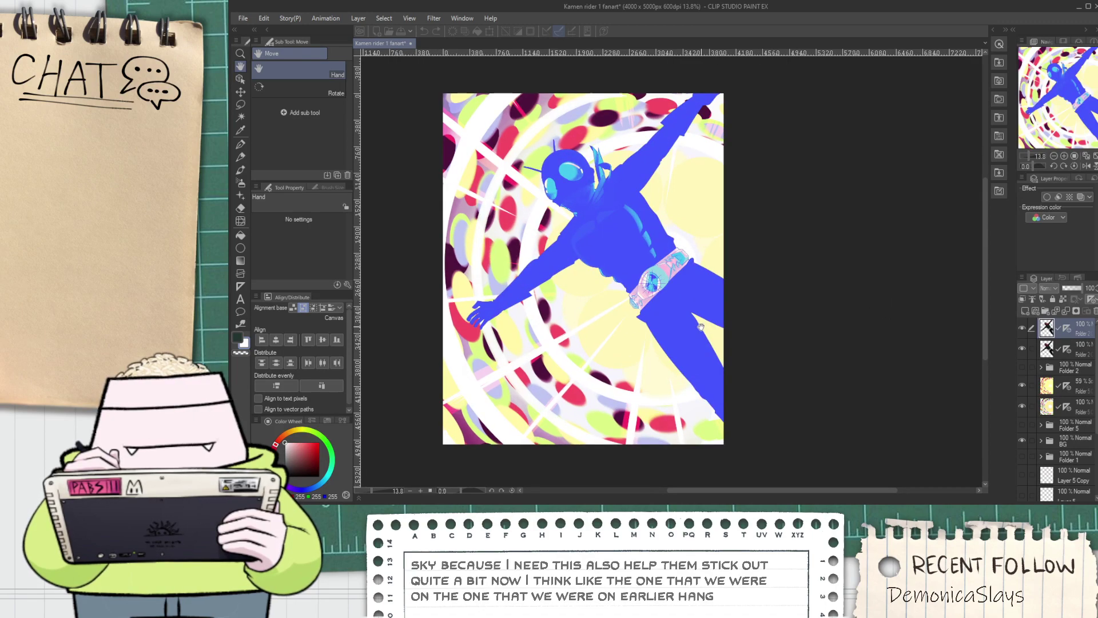
double_click(869, 350)
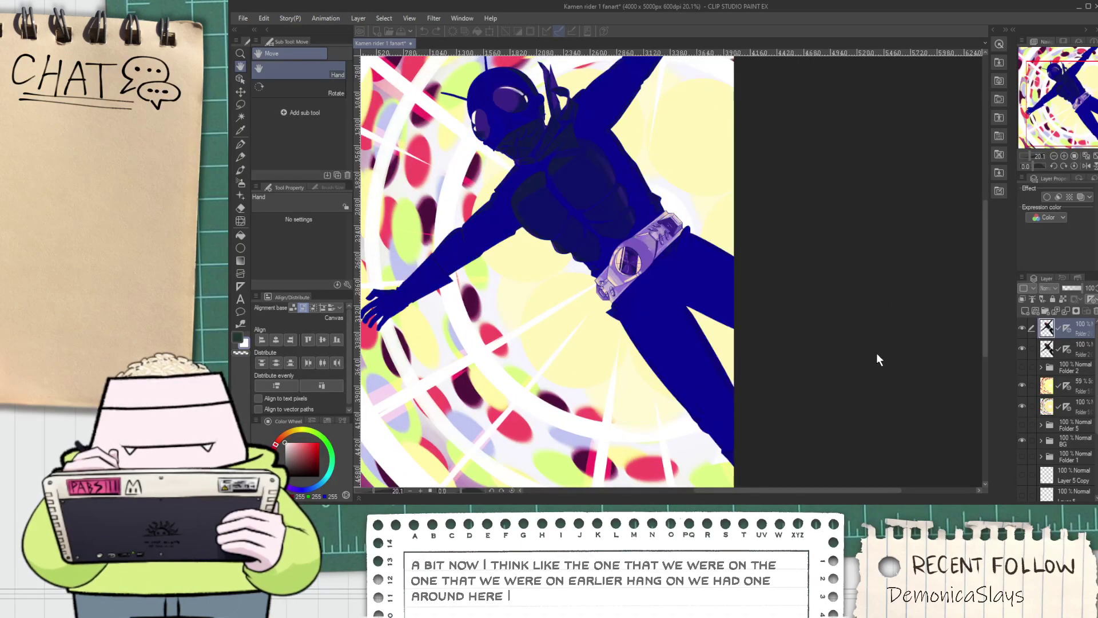
double_click(876, 365)
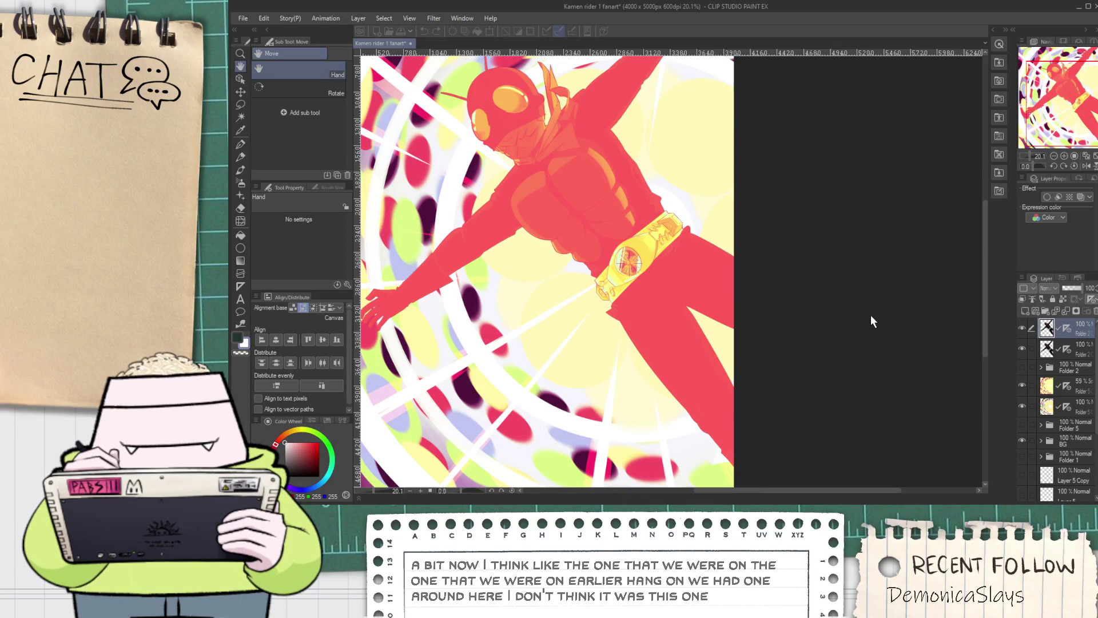
Apply the indigo gradient map with mauve and peach highlights to the duplicated figure
key(ctrl+y)
key(ctrl+y)
scroll(872, 317, down, 1)
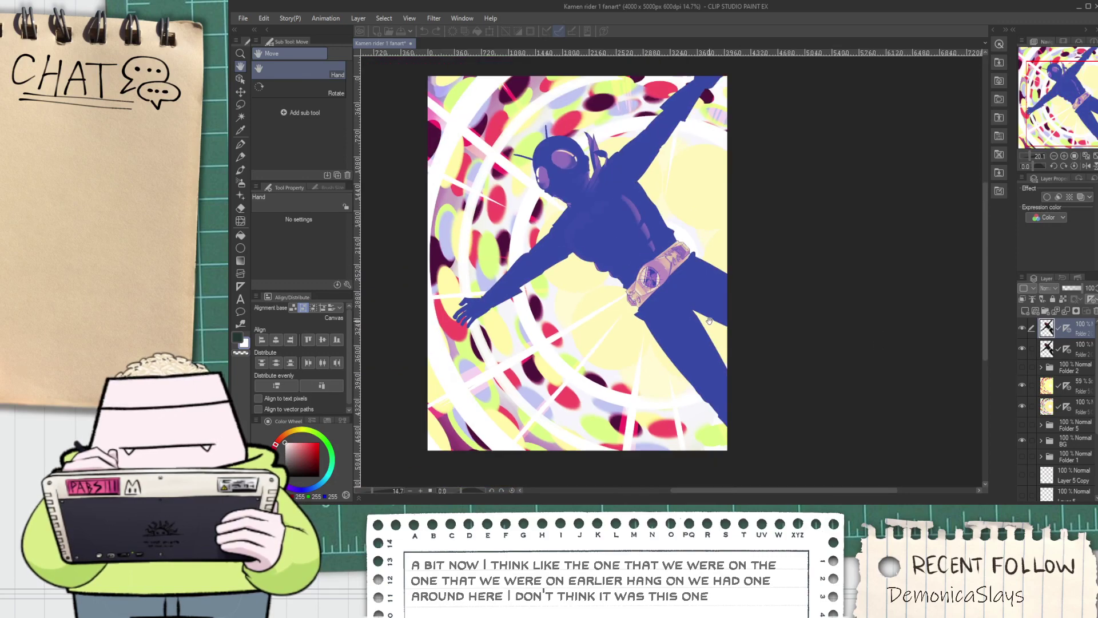
scroll(709, 321, up, 1)
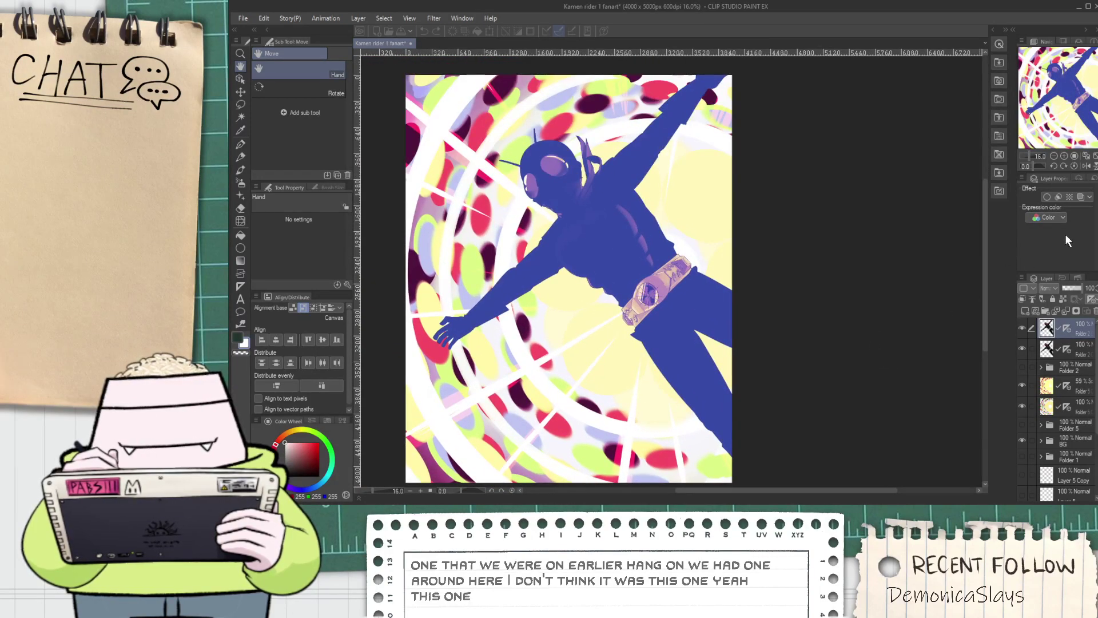
Try darkening blending modes on the gradient-mapped figure copy and lower its opacity to about 38%
scroll(1054, 286, down, 1)
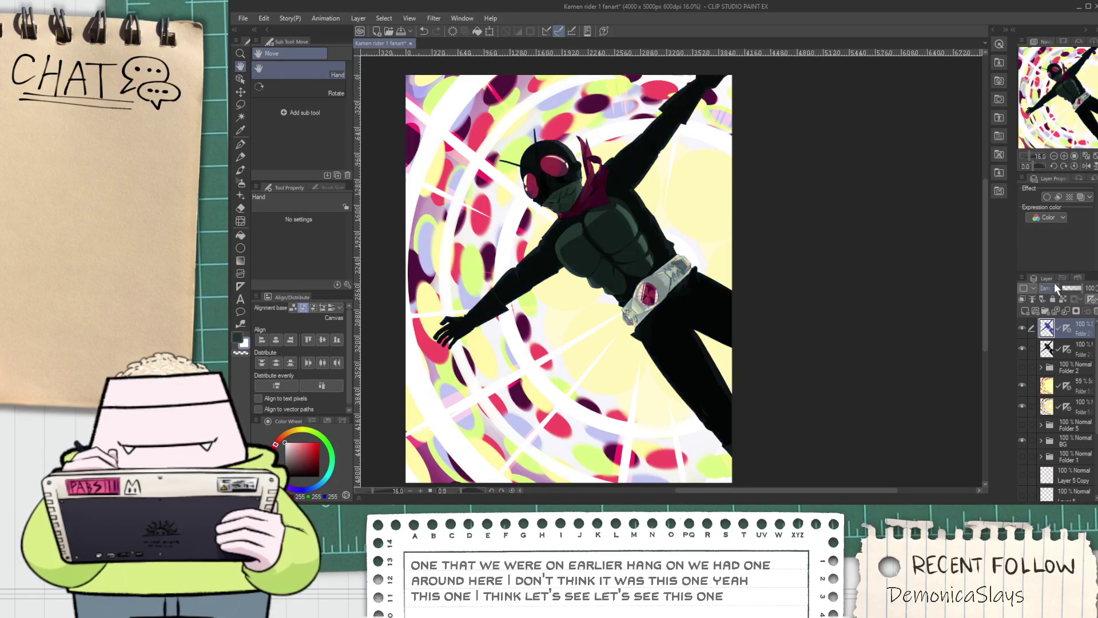
scroll(1055, 284, down, 1)
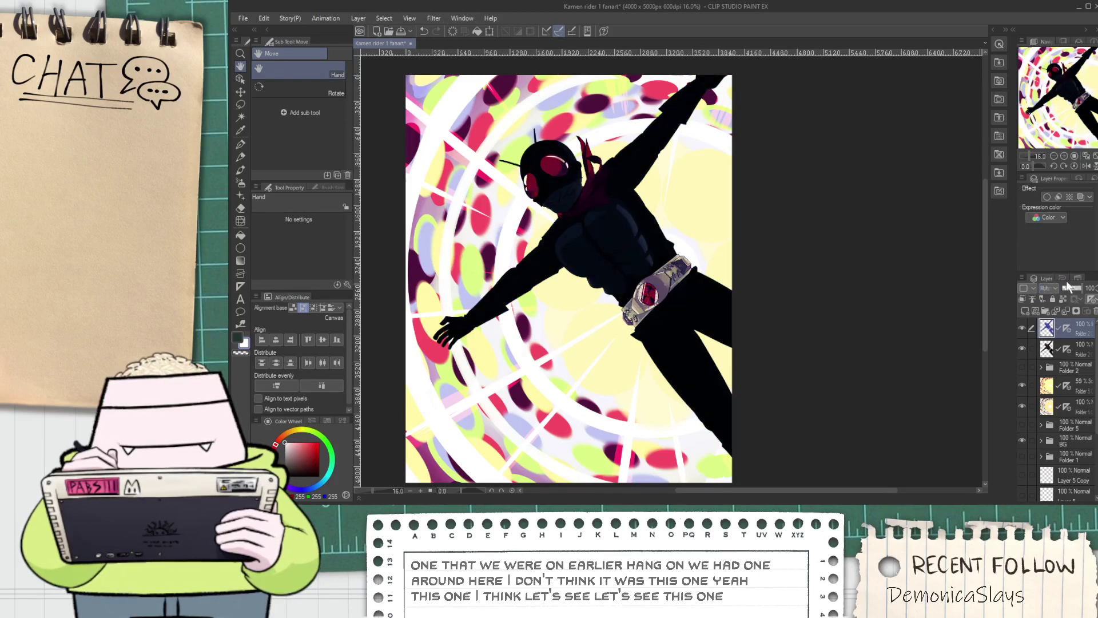
click(1069, 288)
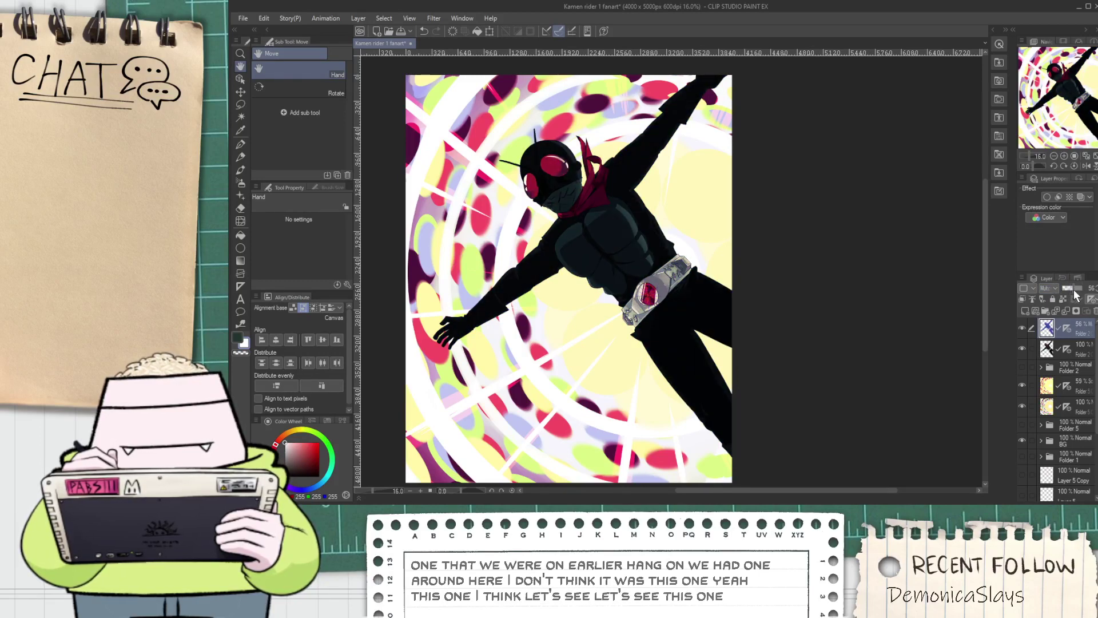
Compare Screen, Add and other brightening and contrast blending modes on the gradient-mapped figure copy
scroll(1055, 290, down, 6)
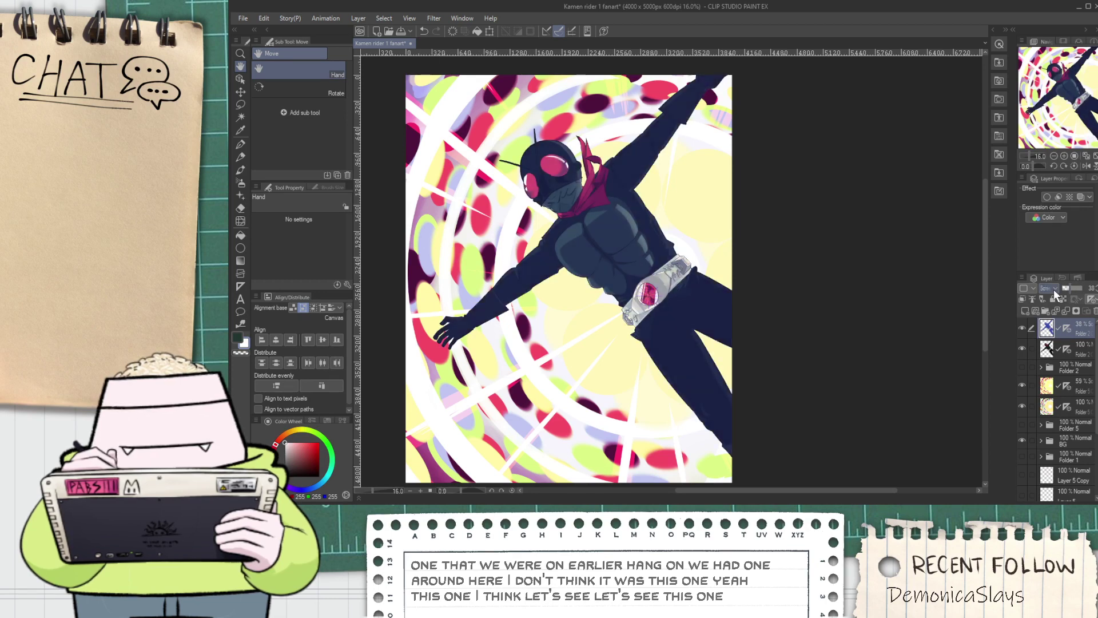
scroll(1054, 290, down, 1)
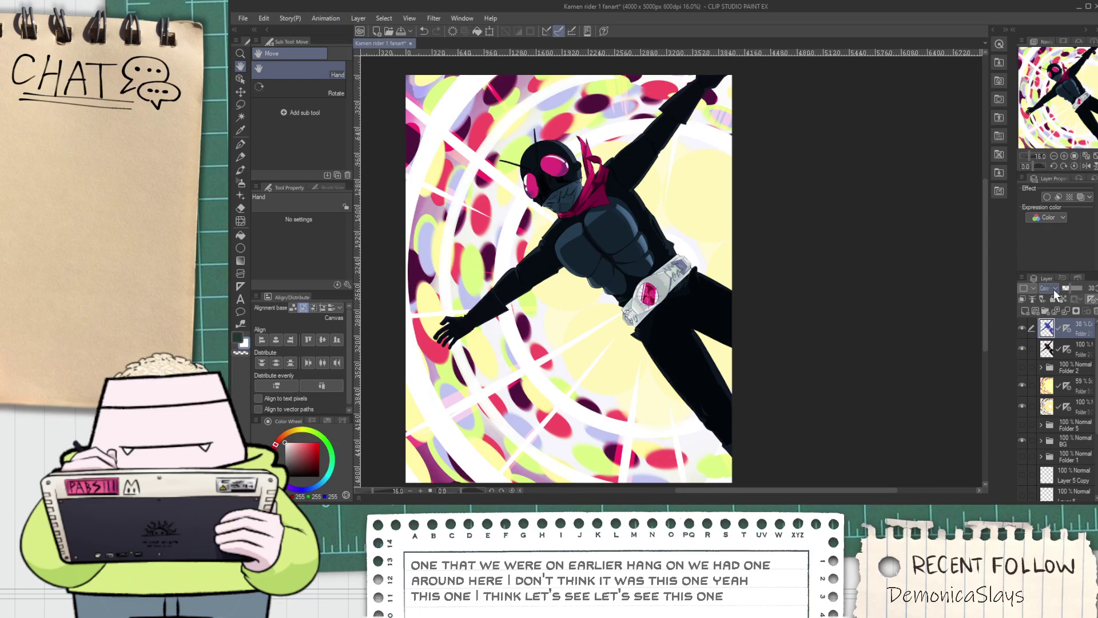
scroll(1054, 289, down, 5)
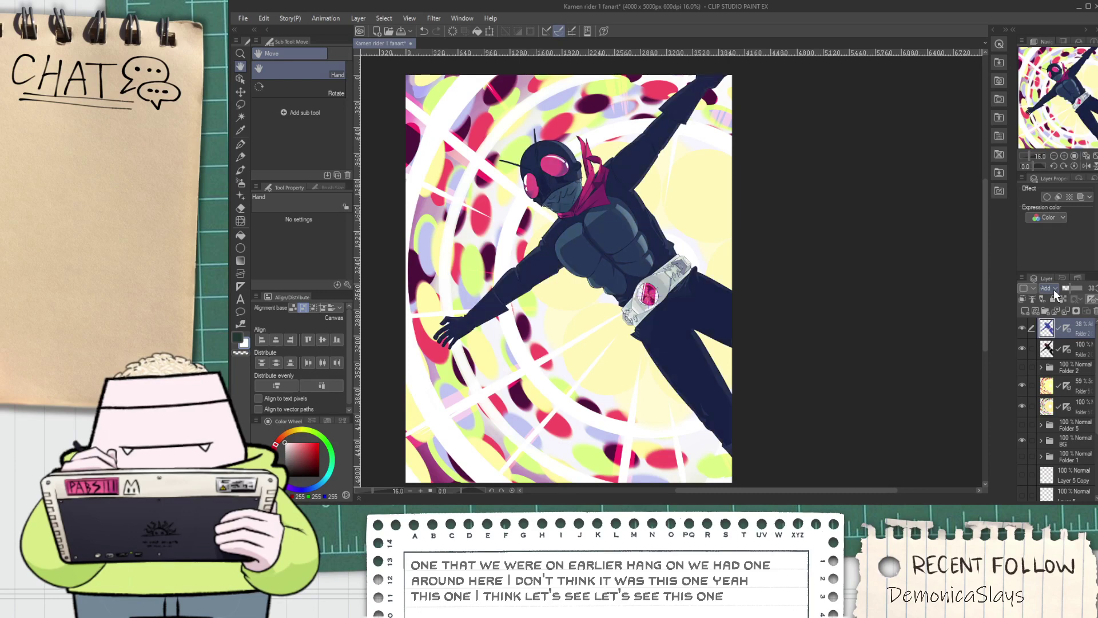
scroll(1053, 289, down, 3)
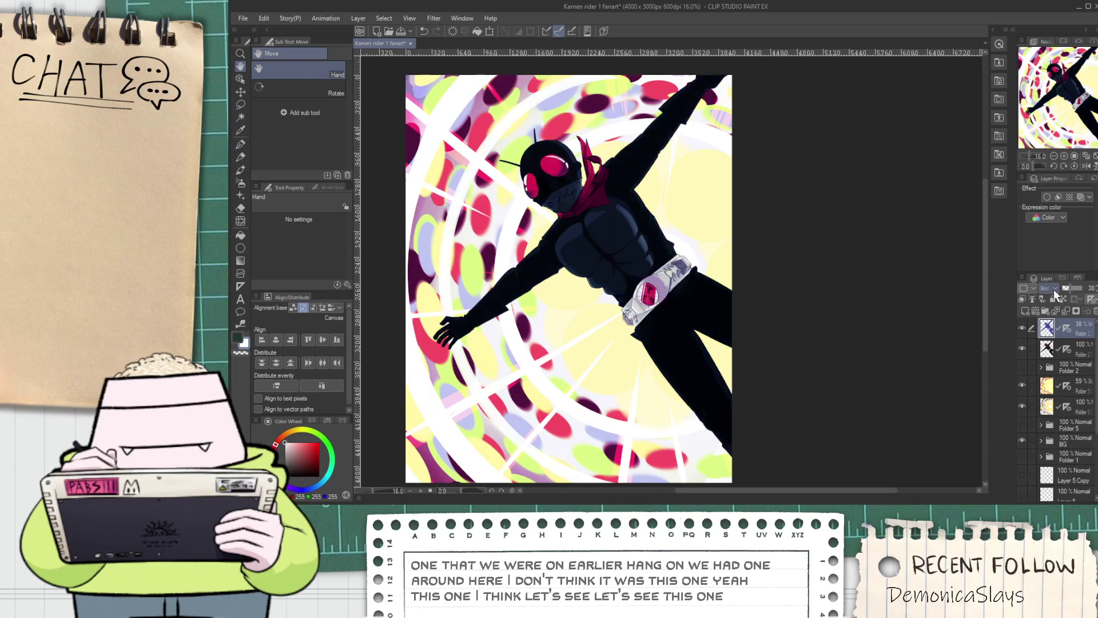
scroll(1054, 289, up, 2)
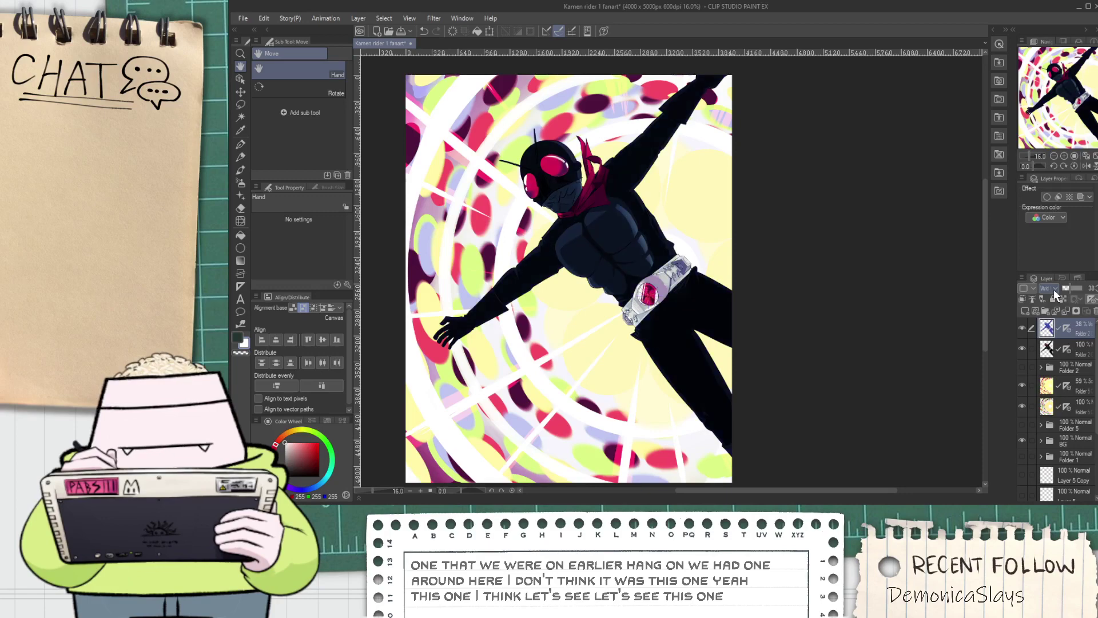
scroll(846, 318, down, 3)
Compare darkening, lightening and Divide blending modes on the gradient-mapped figure copy, inspecting the figure's chest and head up close
scroll(780, 336, up, 6)
scroll(589, 275, up, 2)
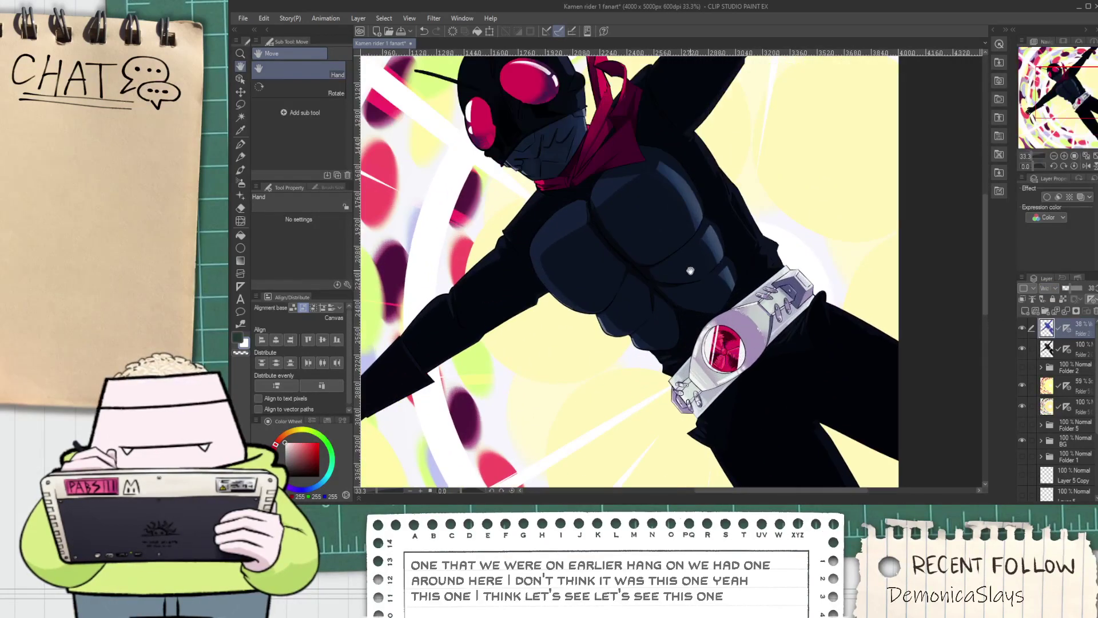
scroll(754, 285, down, 2)
drag(754, 310, 773, 354)
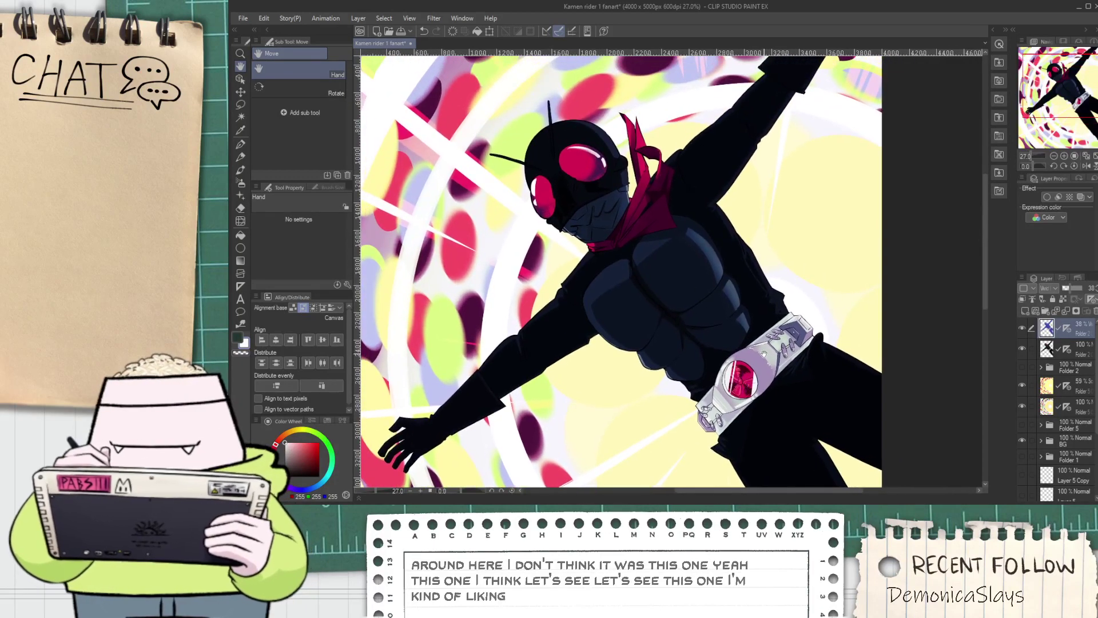
scroll(755, 349, down, 2)
scroll(1057, 291, down, 1)
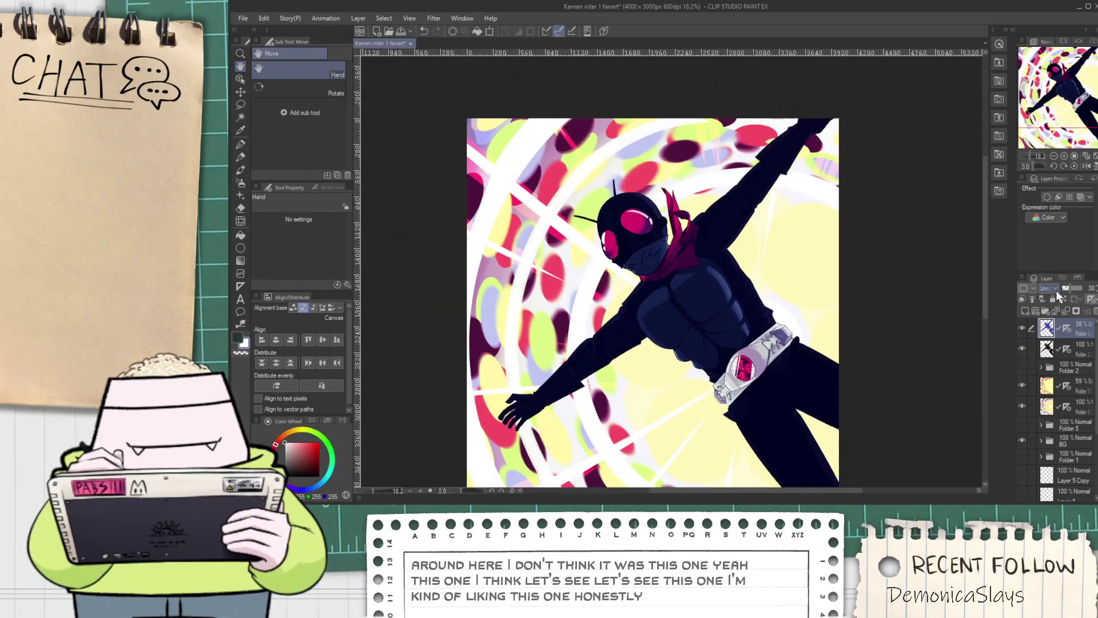
scroll(1057, 290, up, 3)
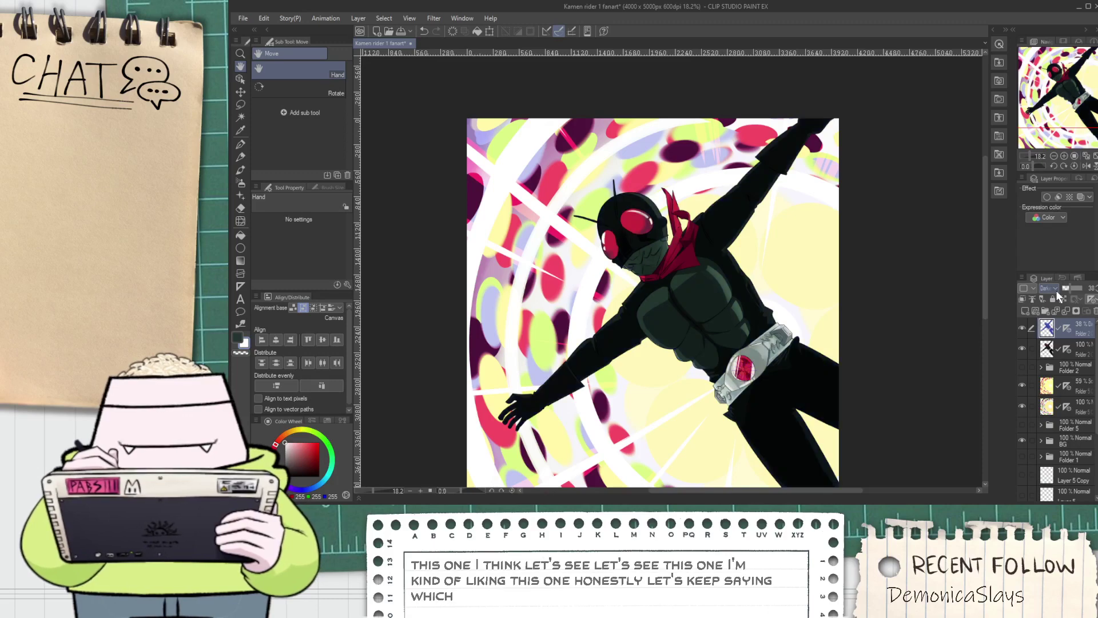
scroll(1056, 290, down, 5)
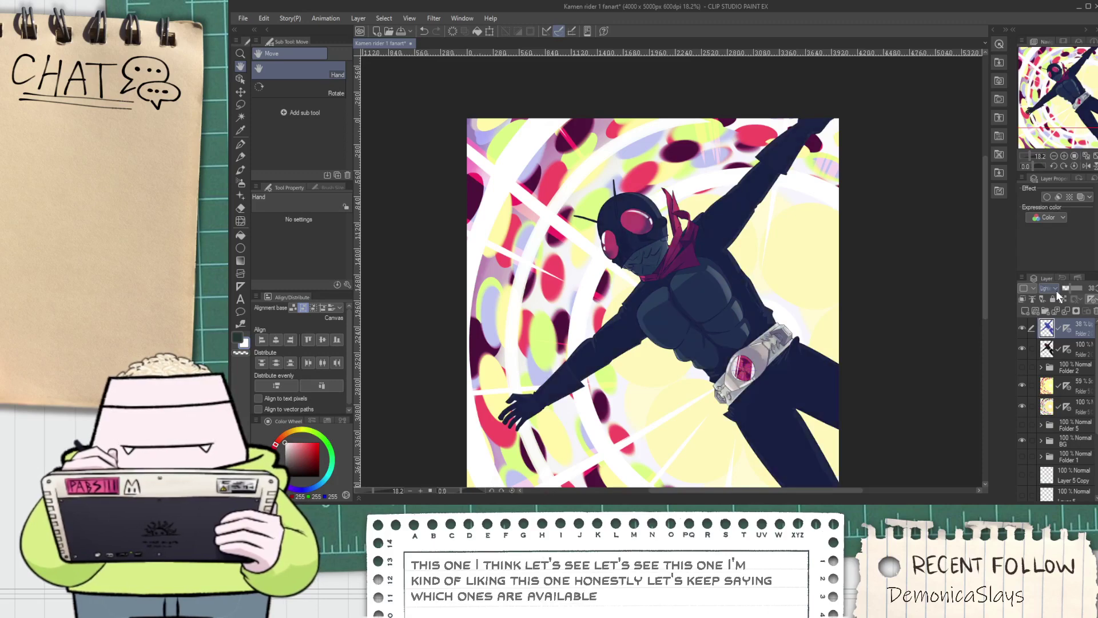
scroll(1057, 290, down, 3)
scroll(725, 349, down, 3)
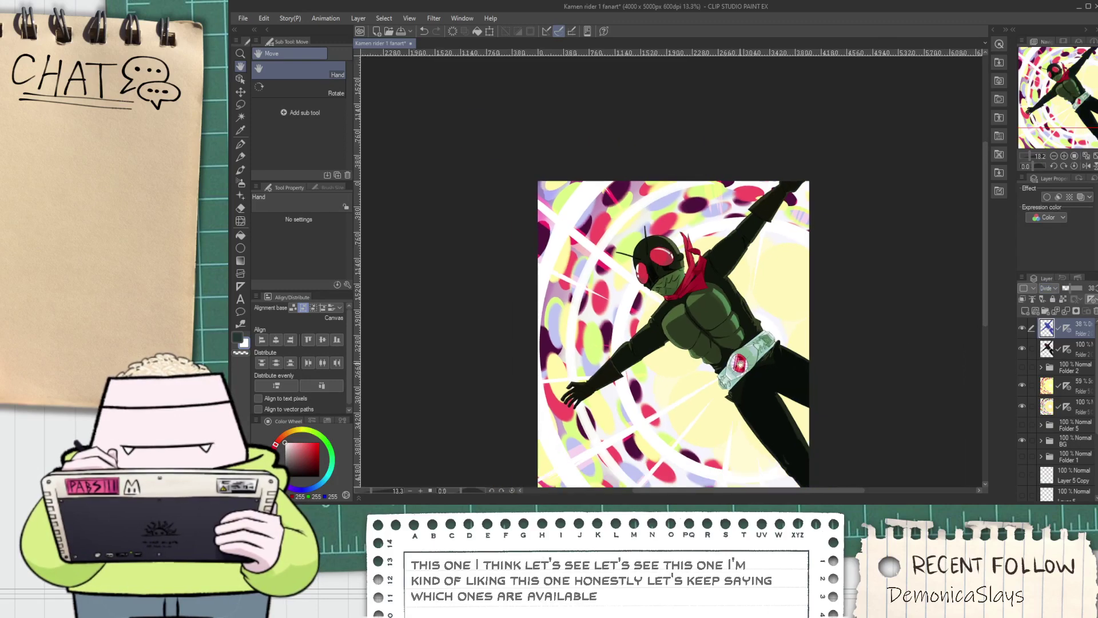
Inspect the figure with Divide blending and compare the artwork with the 59% background gradient layer hidden and shown
drag(726, 349, 600, 321)
scroll(513, 275, up, 6)
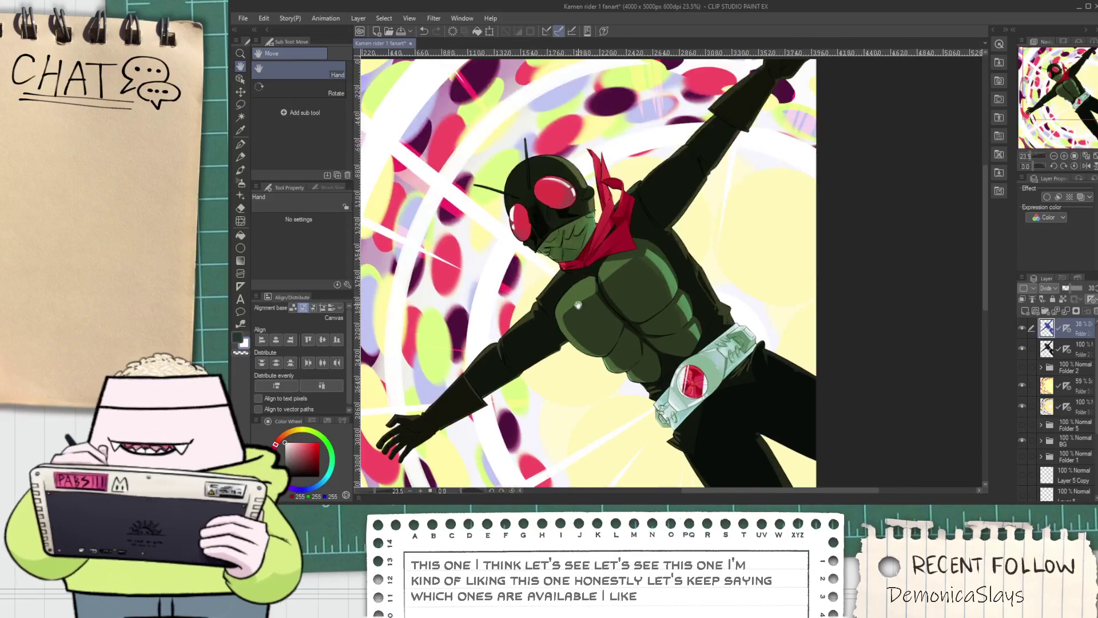
drag(713, 280, 694, 300)
scroll(694, 300, down, 3)
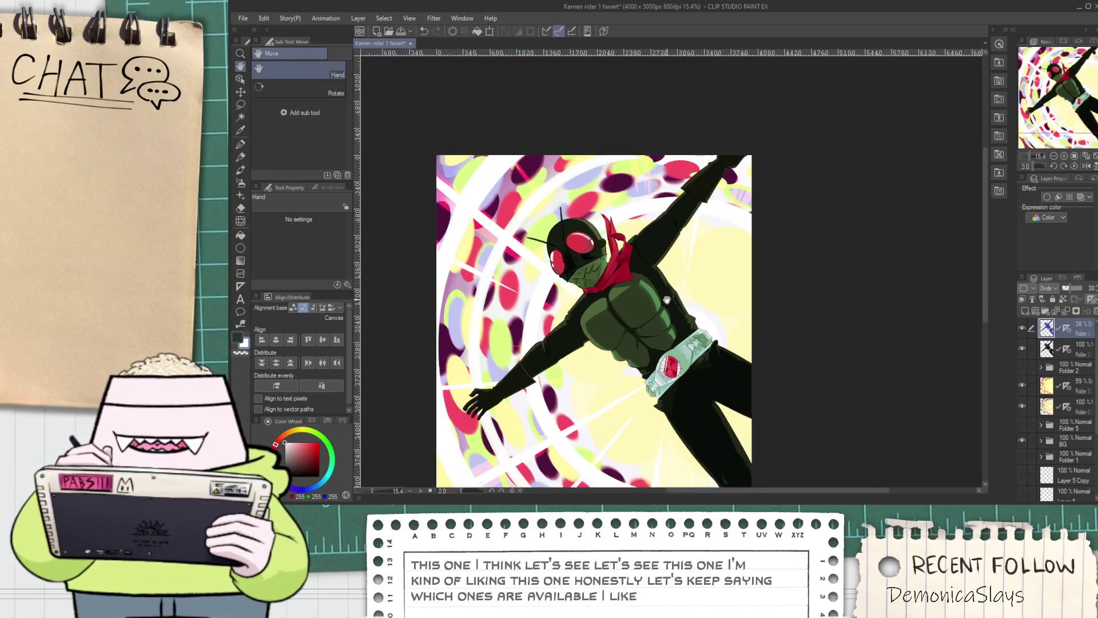
click(1023, 390)
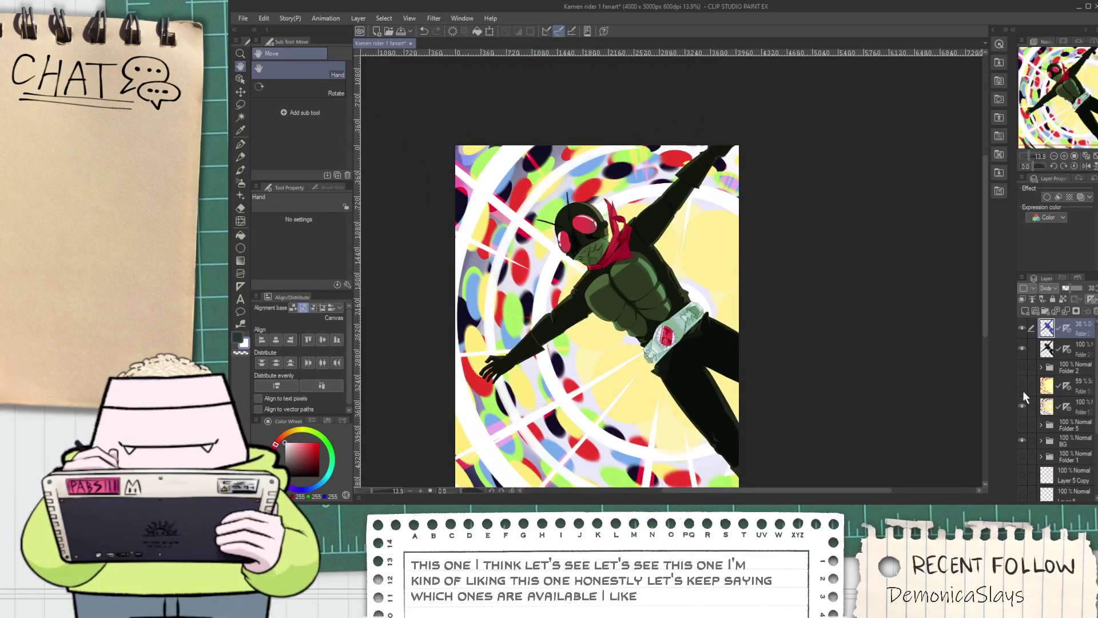
click(1023, 390)
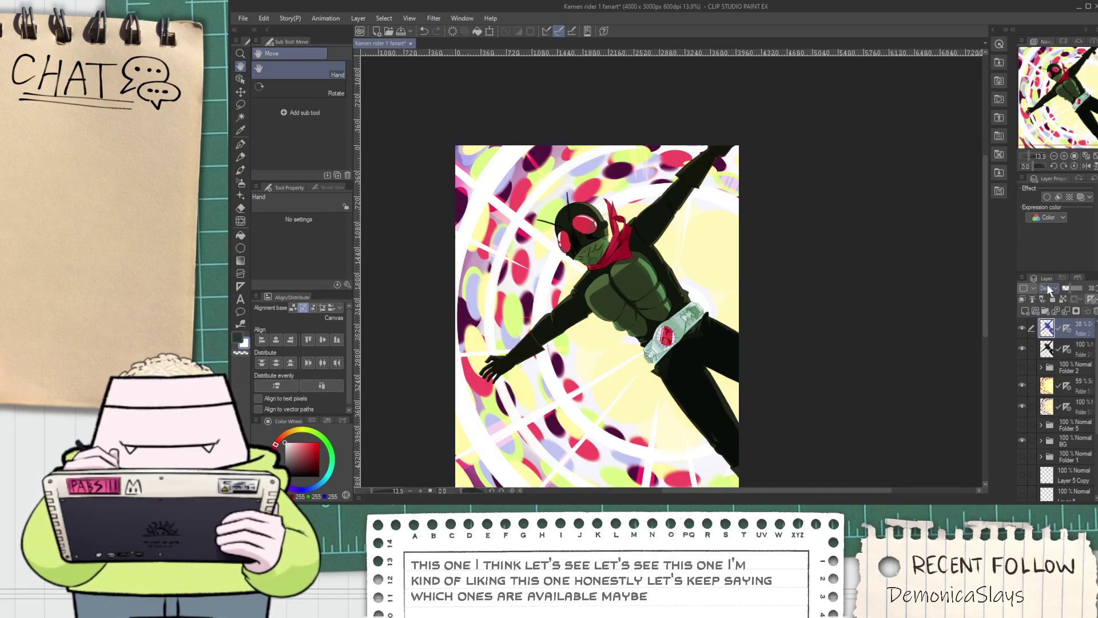
Set the gradient-mapped figure copy to Color blending and raise its opacity to 44%
scroll(1047, 287, down, 1)
scroll(1049, 289, down, 1)
scroll(1048, 289, up, 1)
scroll(713, 353, up, 2)
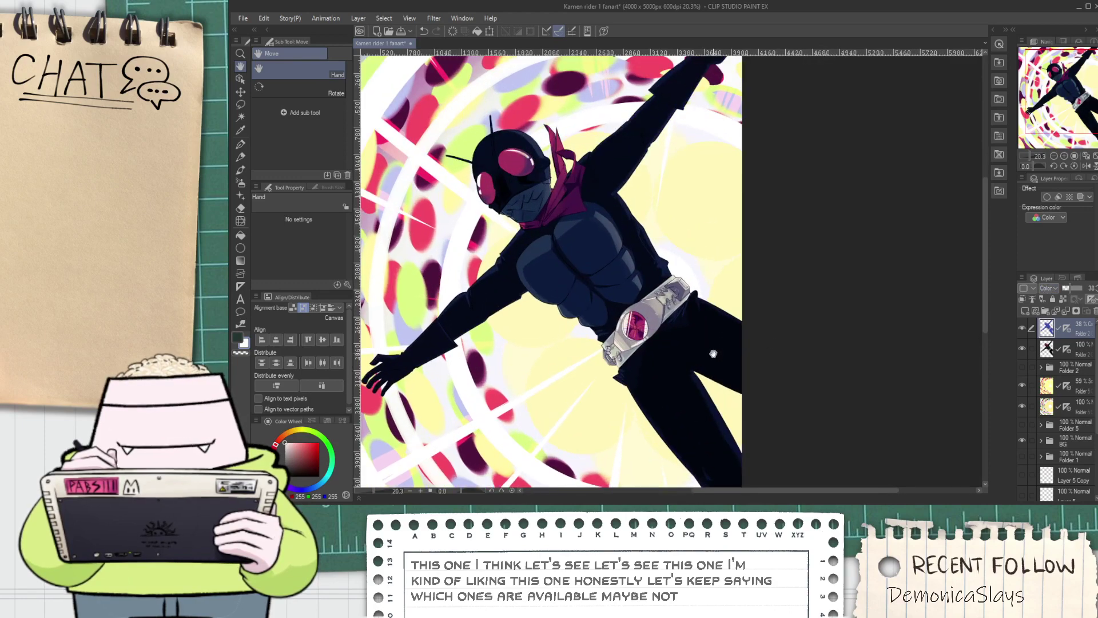
drag(714, 353, 777, 329)
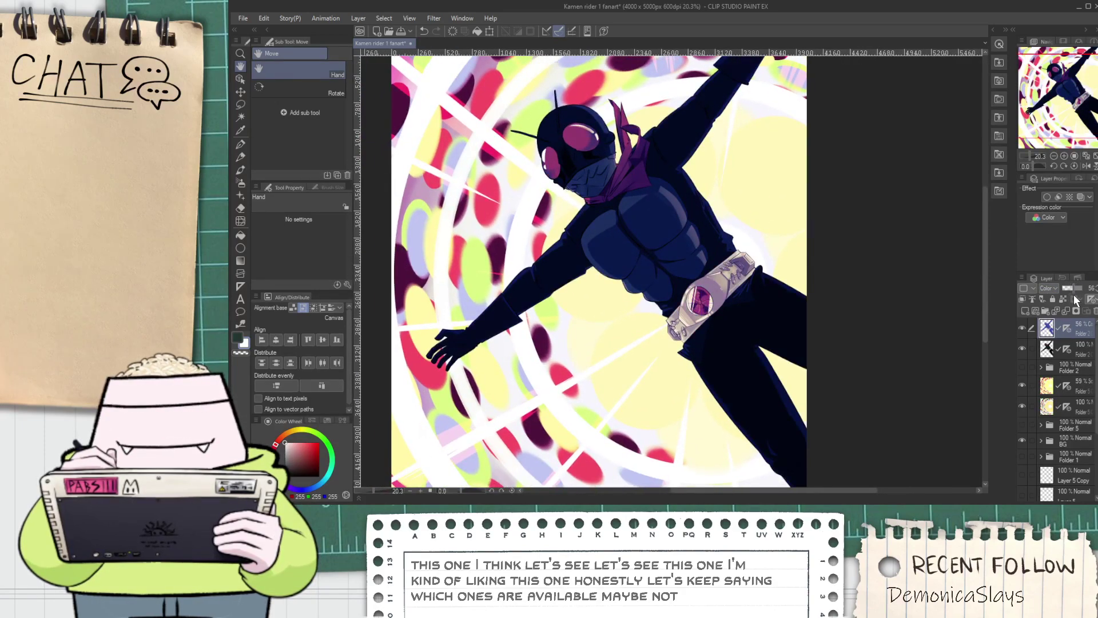
scroll(836, 314, down, 3)
scroll(753, 326, up, 5)
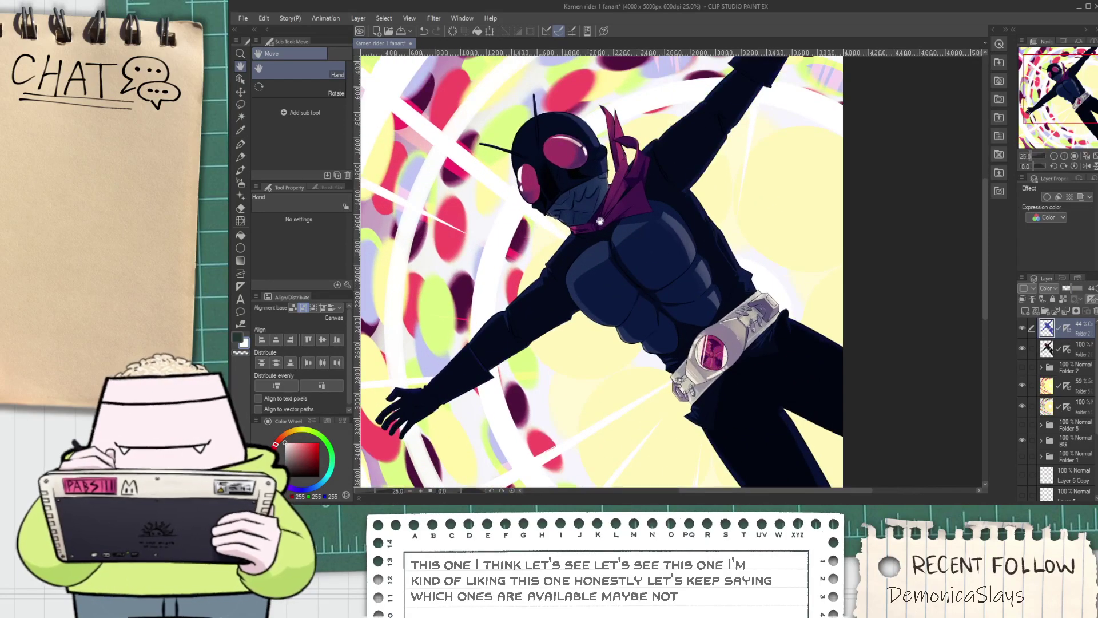
Lightly erase the eyes and the belt's round red turbine on the figure copy with the Soft eraser
drag(620, 170, 637, 228)
scroll(566, 231, up, 3)
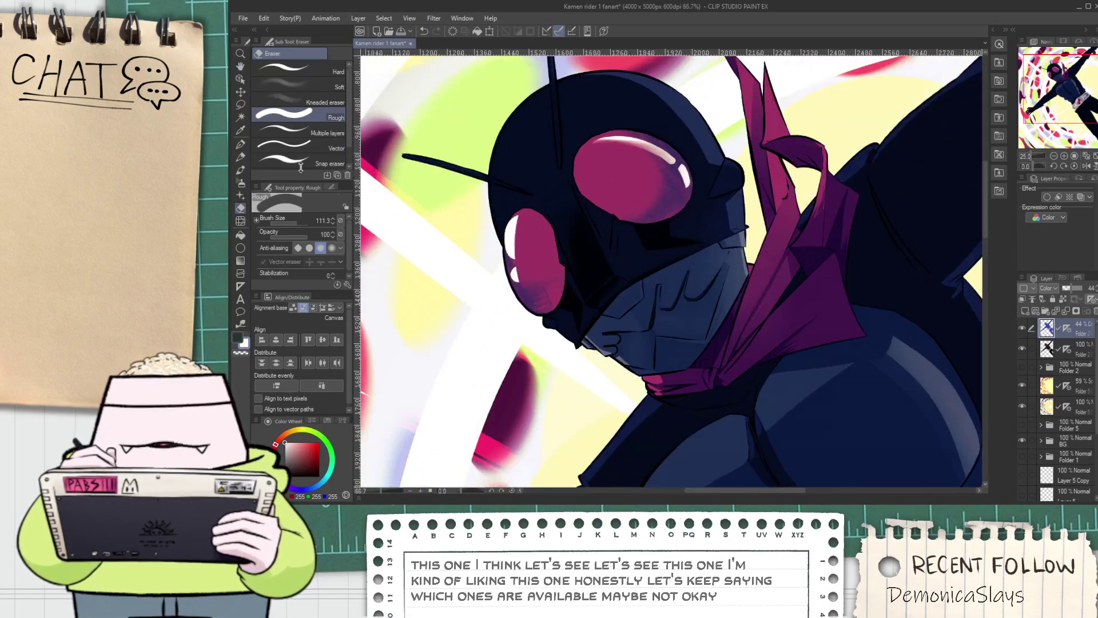
click(318, 85)
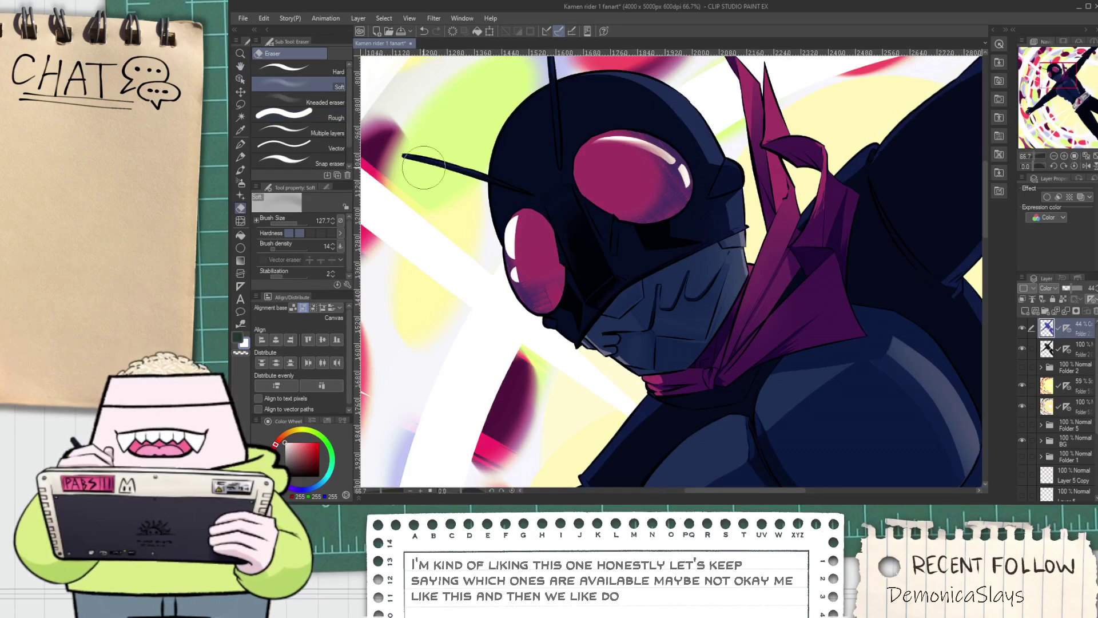
mouse_move(527, 235)
mouse_down()
mouse_move(531, 264)
mouse_move(528, 233)
mouse_move(546, 237)
mouse_move(536, 290)
mouse_up()
mouse_move(583, 177)
mouse_down()
mouse_move(587, 167)
mouse_move(670, 207)
mouse_move(630, 169)
mouse_move(642, 179)
mouse_up()
scroll(621, 195, down, 3)
scroll(770, 389, up, 2)
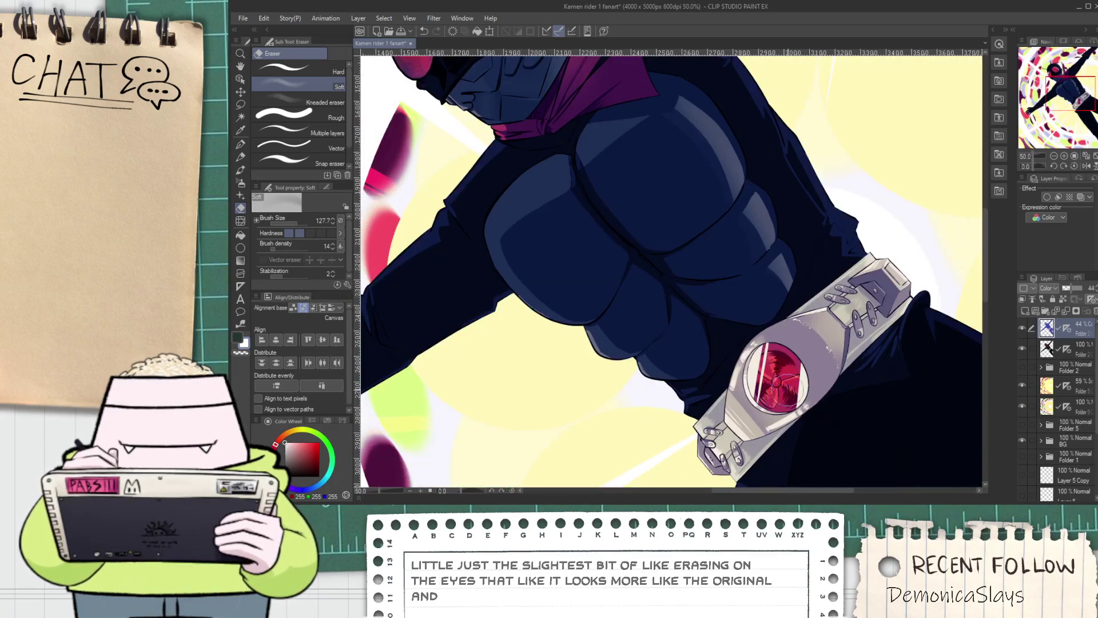
Compare Hue, lightening and darkening blending modes on the erased figure copy, and view the artwork with that layer hidden and shown
scroll(787, 386, down, 6)
key(space)
drag(790, 393, 660, 391)
scroll(638, 380, up, 4)
scroll(1050, 289, up, 1)
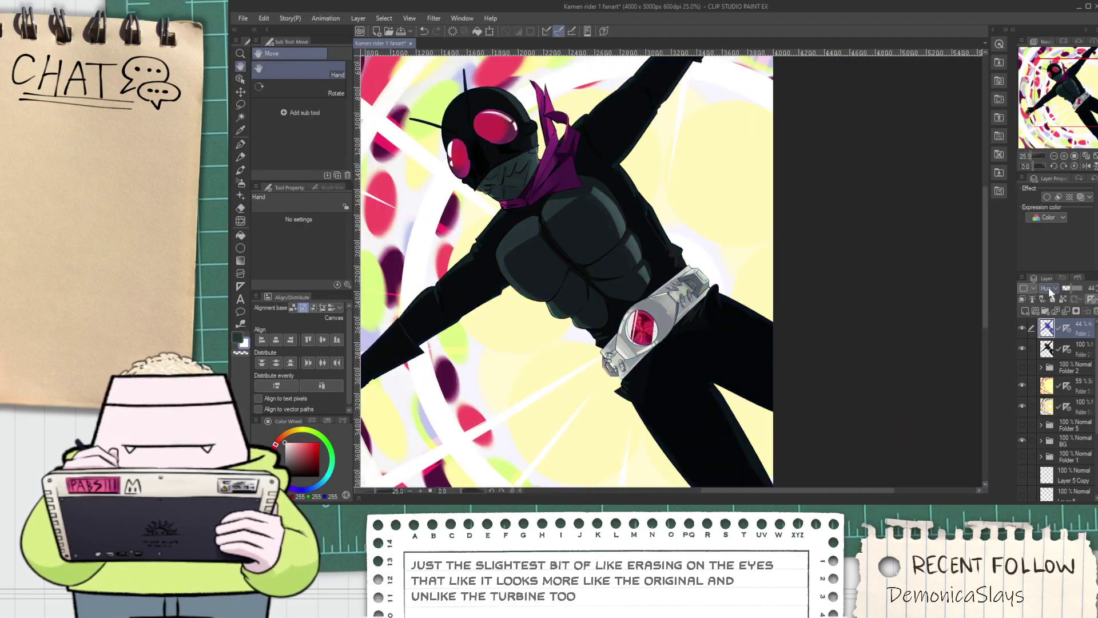
key(ctrl+minus)
key(ctrl+minus)
key(ctrl+minus)
key(ctrl+minus)
scroll(1049, 288, up, 3)
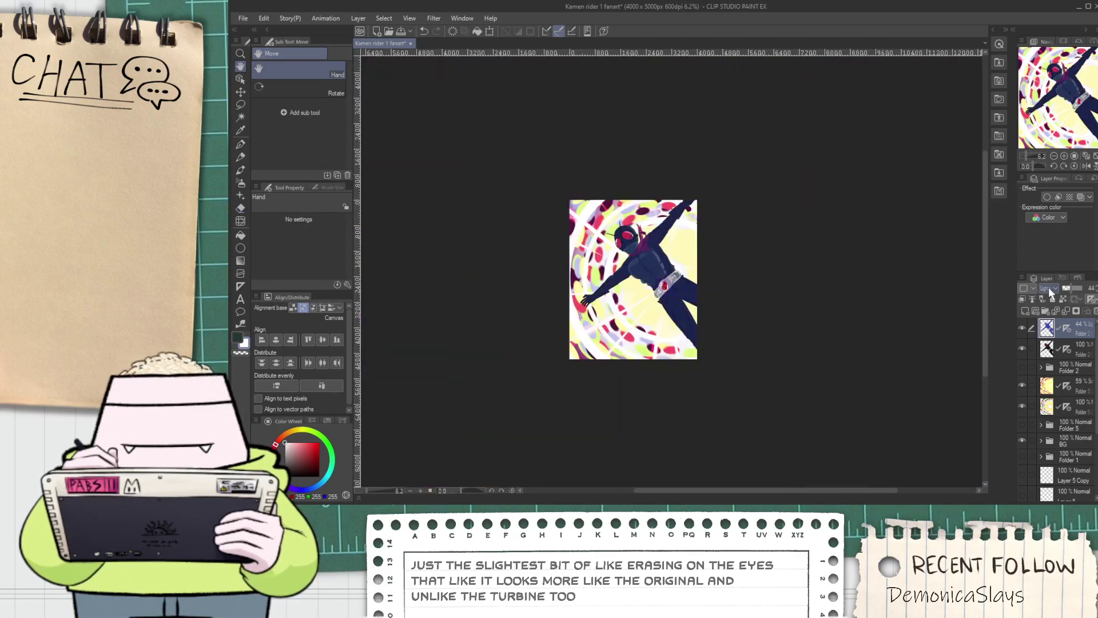
scroll(1046, 289, up, 2)
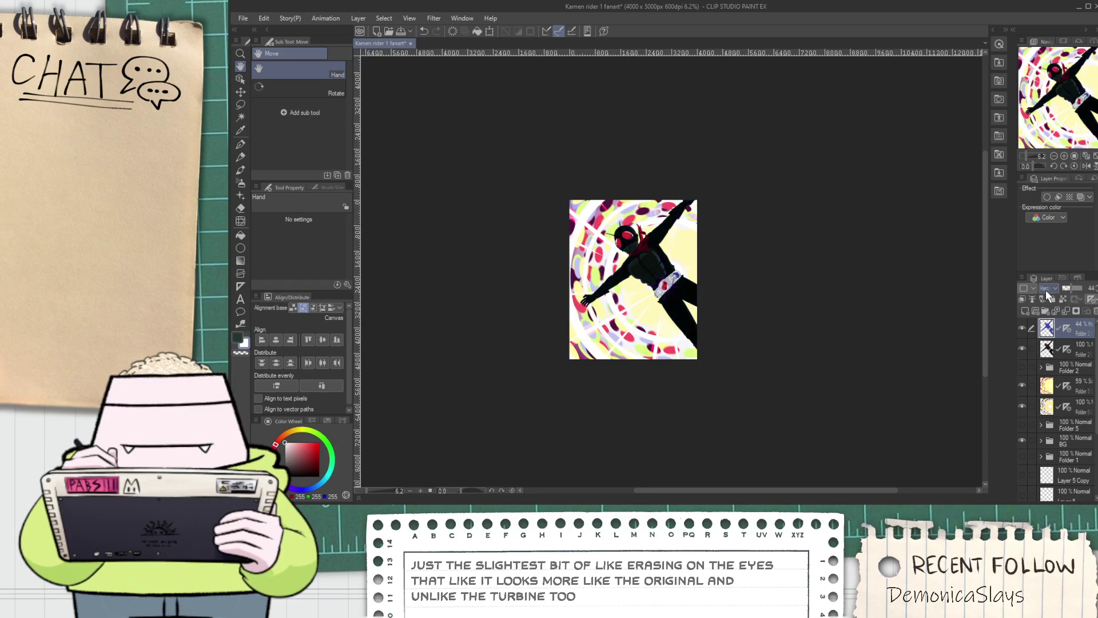
scroll(1046, 290, up, 6)
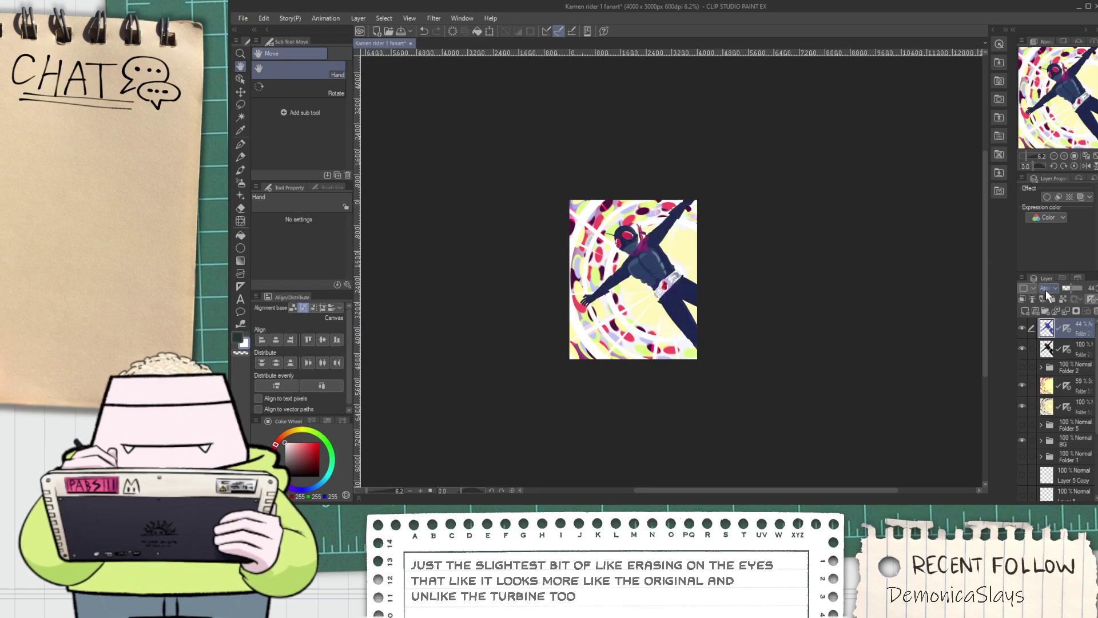
scroll(1046, 290, up, 6)
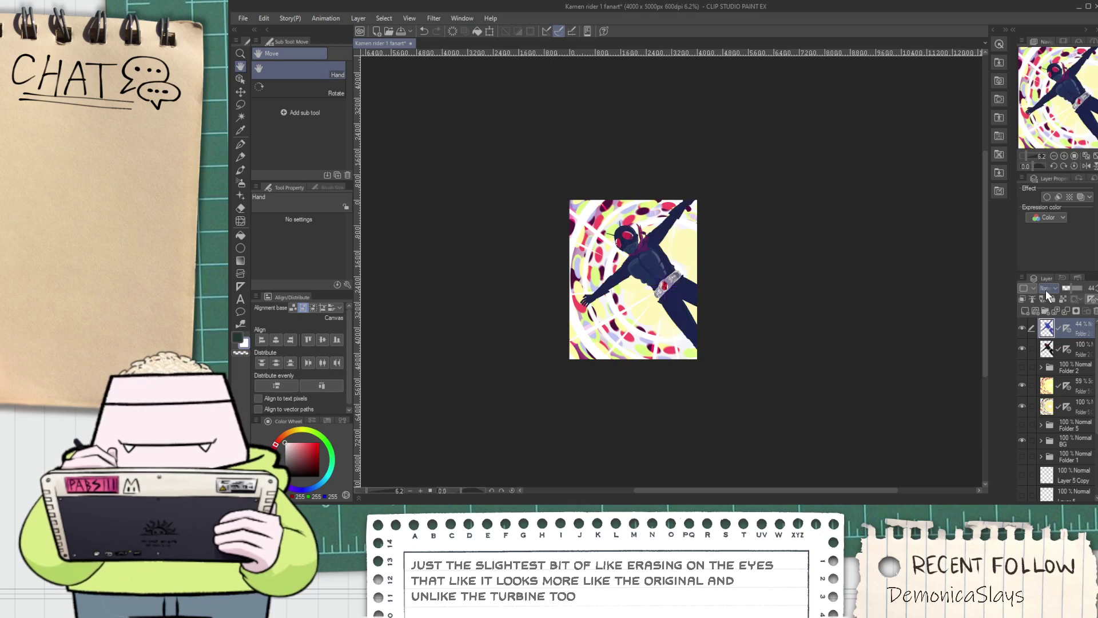
click(1022, 328)
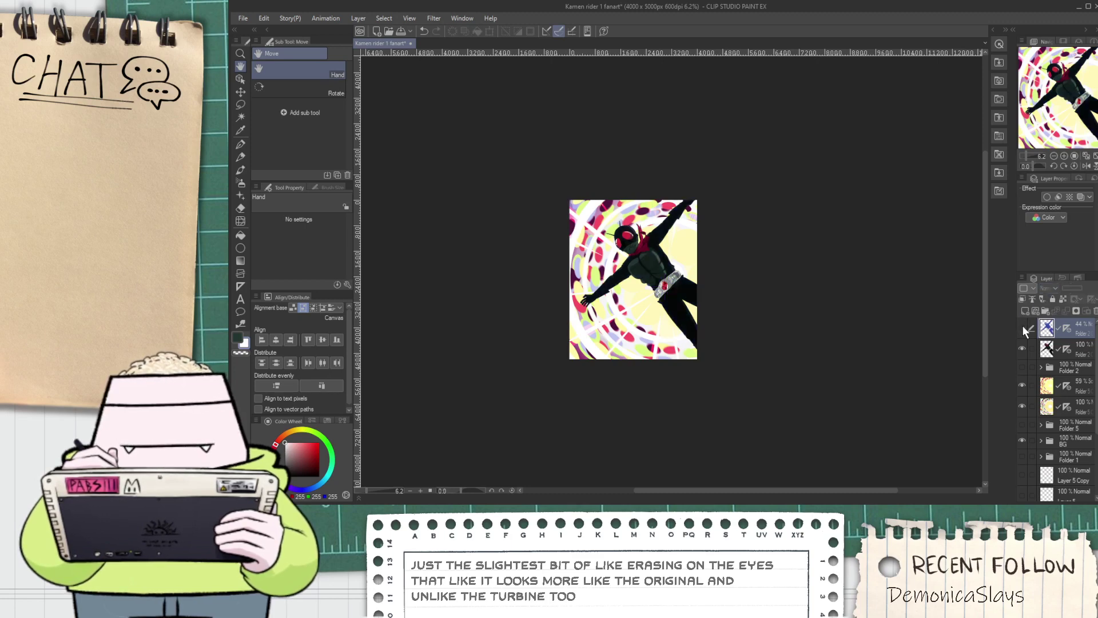
click(1023, 327)
Go through the remaining blending modes including Divide, return the figure copy to Color, and check the whole artwork
scroll(1053, 290, down, 7)
scroll(1050, 291, down, 3)
key(ctrl+plus)
scroll(1049, 291, down, 1)
scroll(1049, 291, down, 4)
scroll(1050, 291, down, 6)
scroll(1050, 291, down, 3)
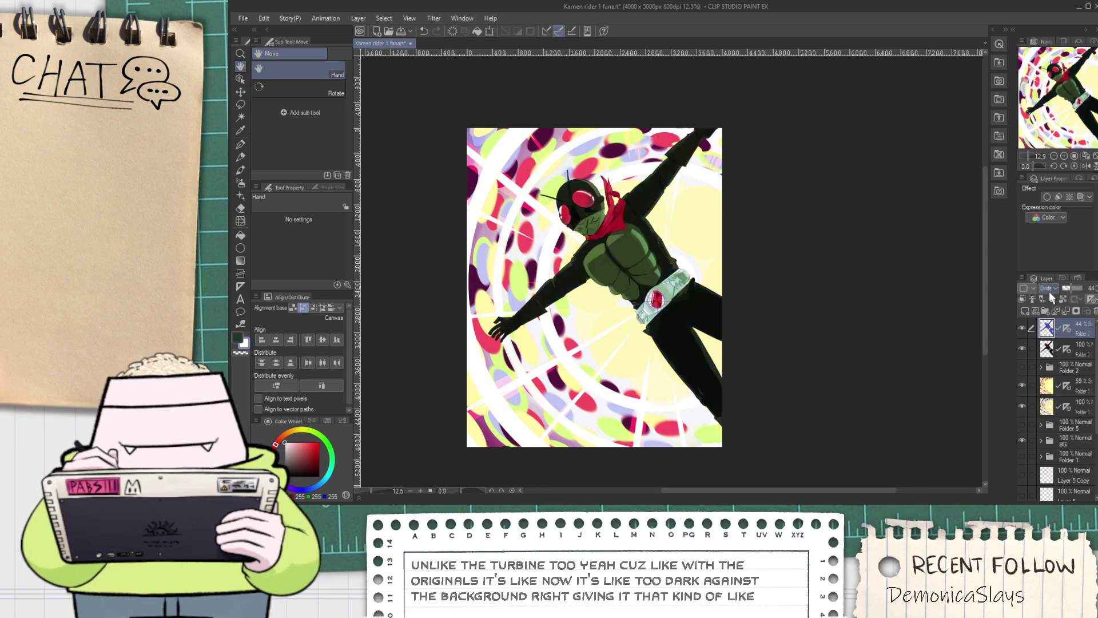
scroll(1050, 291, up, 3)
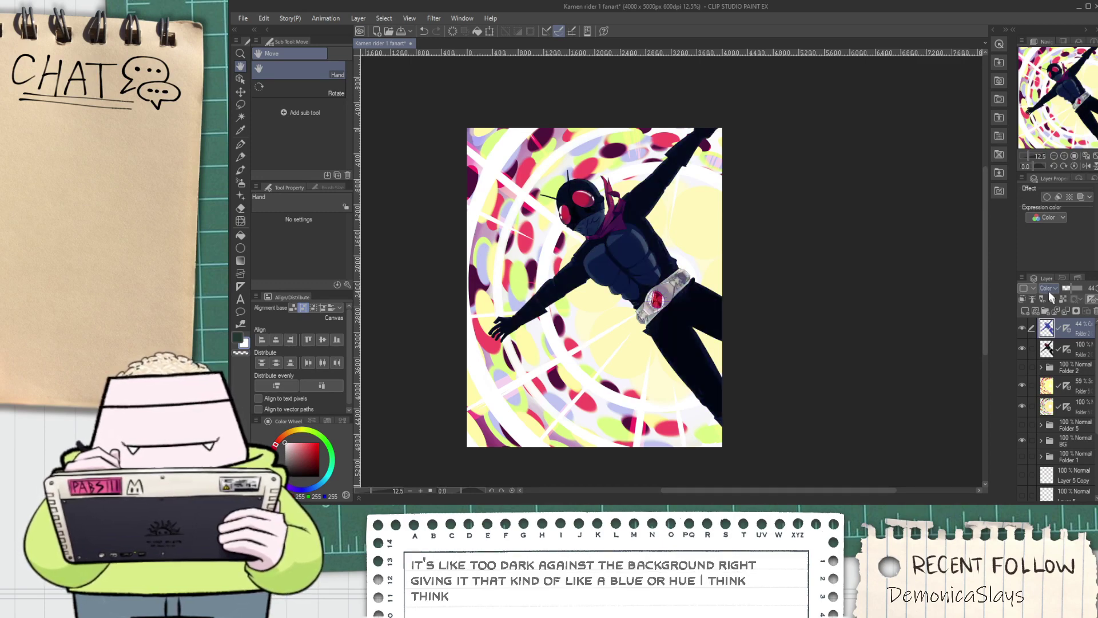
scroll(637, 265, up, 2)
scroll(637, 264, down, 4)
drag(657, 310, 637, 388)
scroll(649, 334, up, 3)
scroll(649, 334, down, 3)
scroll(643, 354, up, 2)
scroll(616, 338, up, 1)
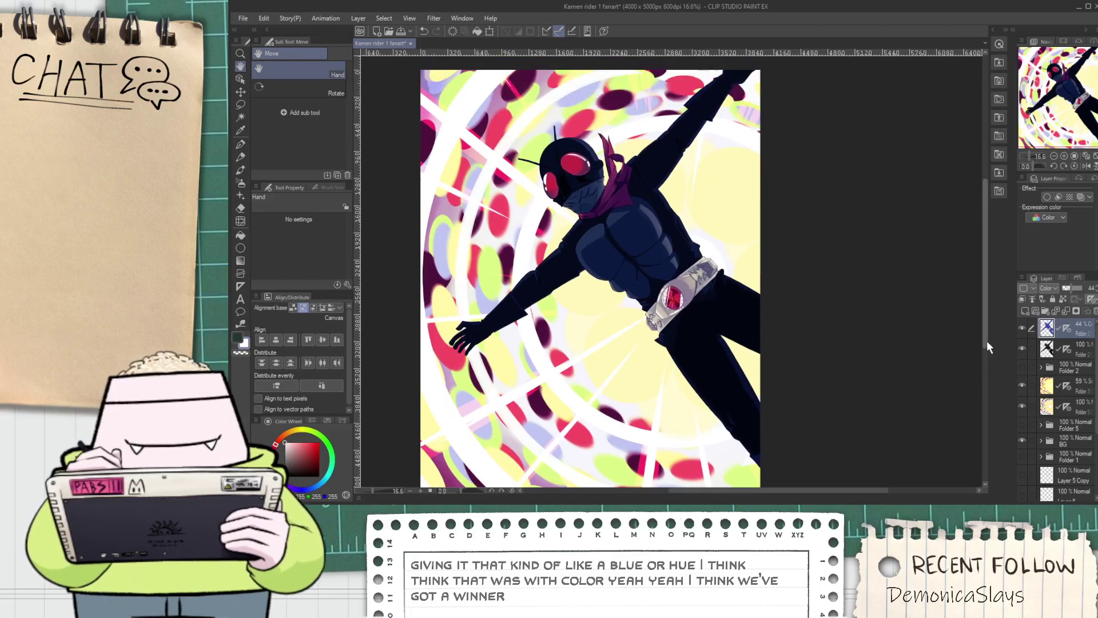
Shift the hue of the figure copy from blue towards purple with the Hue/Saturation/Luminosity correction
key(ctrl+u)
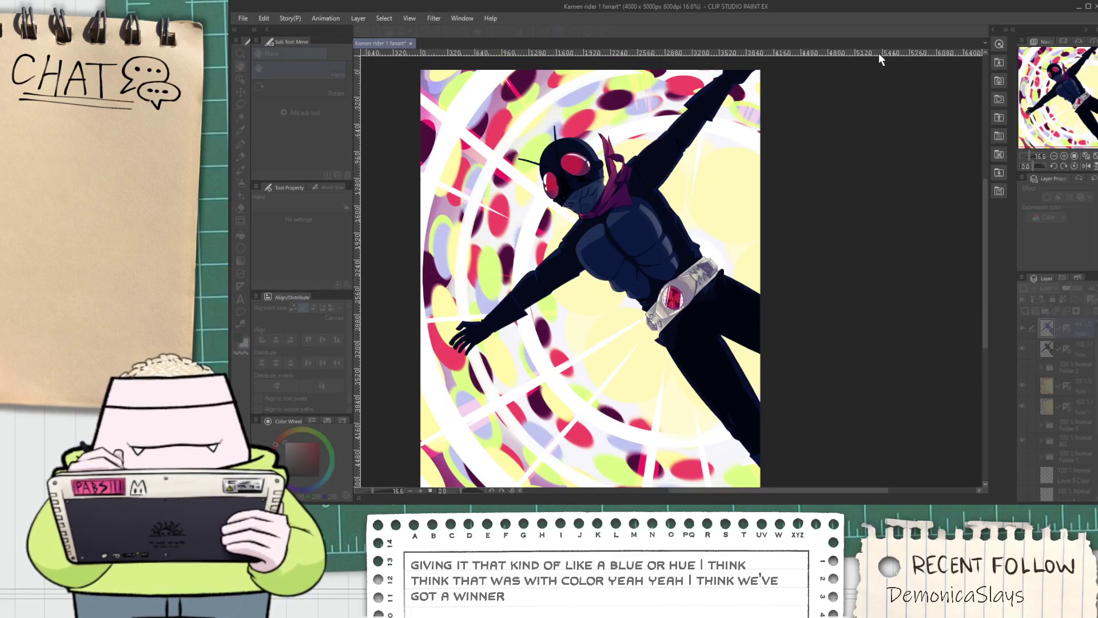
drag(867, 64, 893, 63)
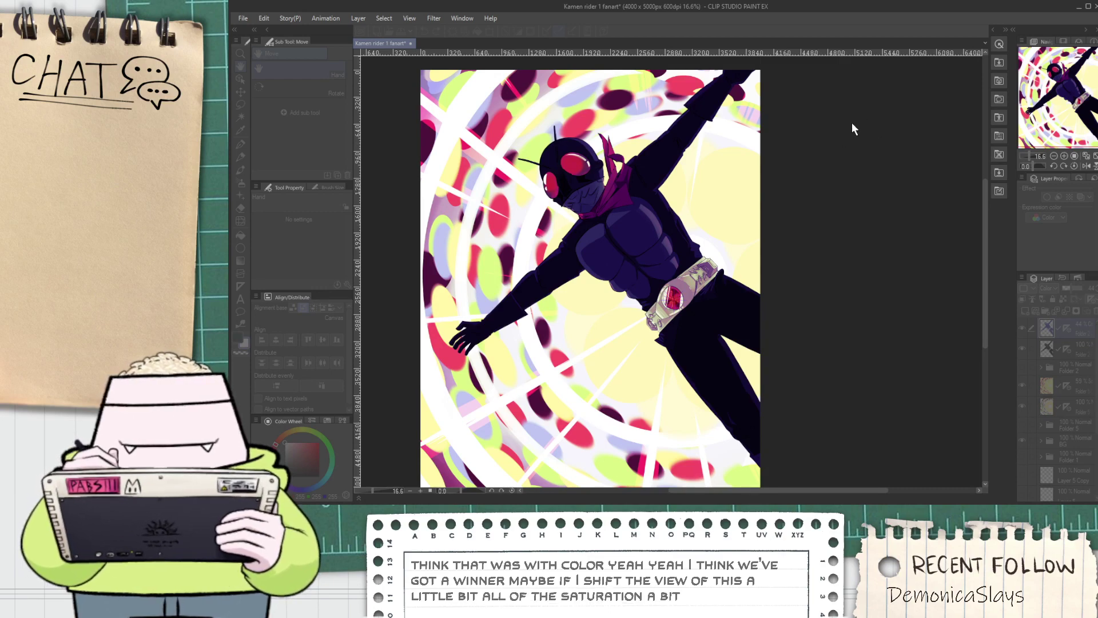
click(994, 49)
Compare Hue and other blending modes on the purple-shifted figure copy, ending back on Color
scroll(759, 191, down, 2)
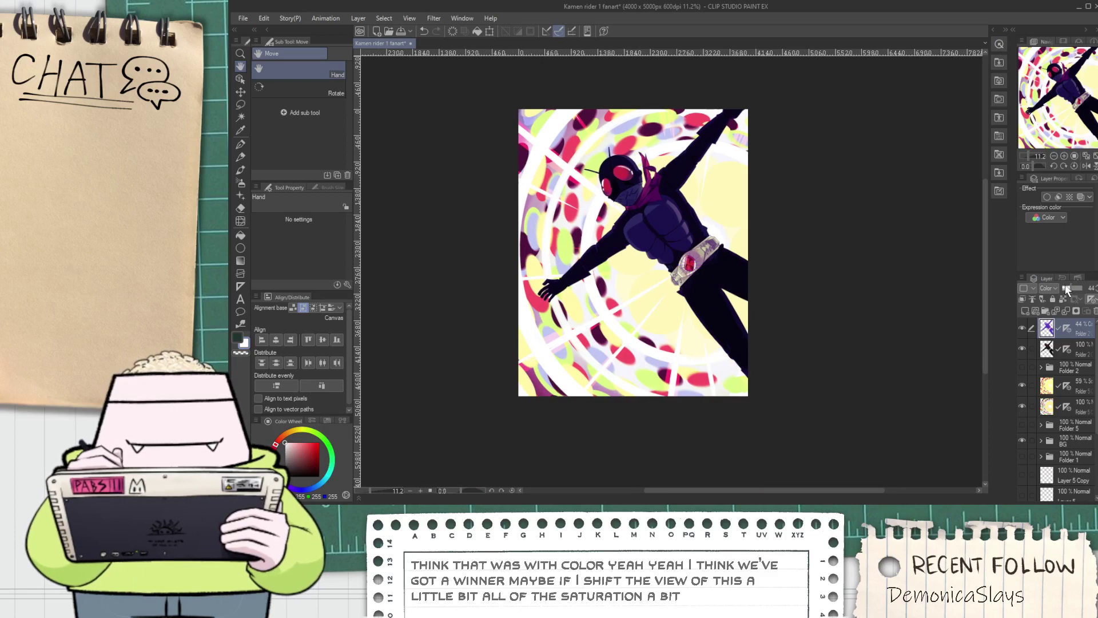
scroll(1055, 290, up, 10)
scroll(1055, 289, down, 1)
scroll(1052, 289, up, 1)
scroll(1052, 290, down, 1)
scroll(1050, 290, up, 1)
scroll(1050, 290, down, 7)
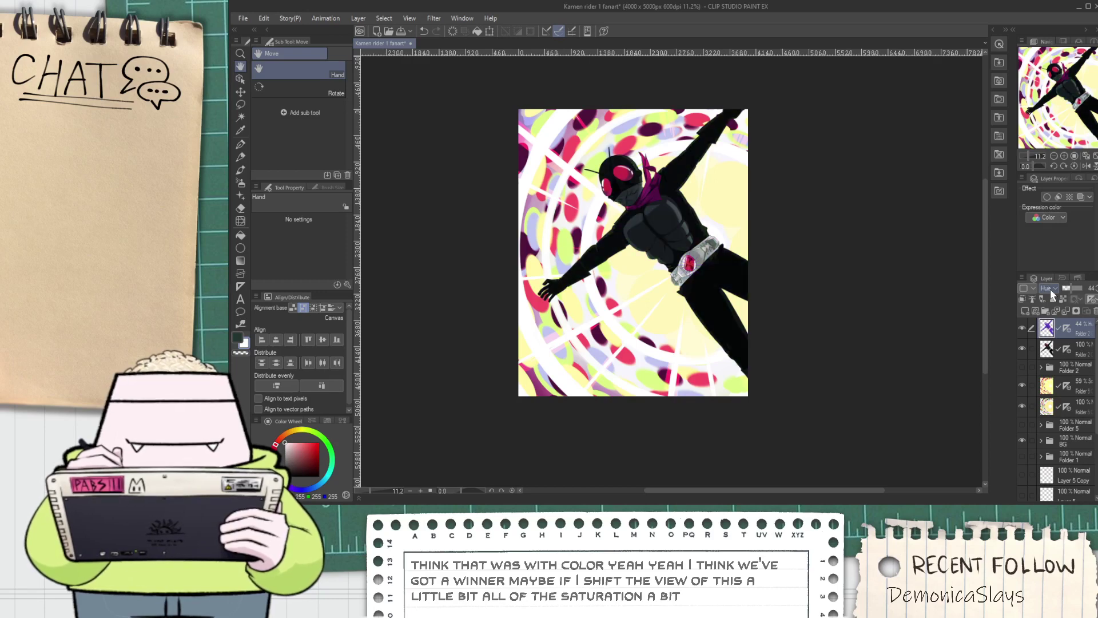
scroll(750, 293, up, 1)
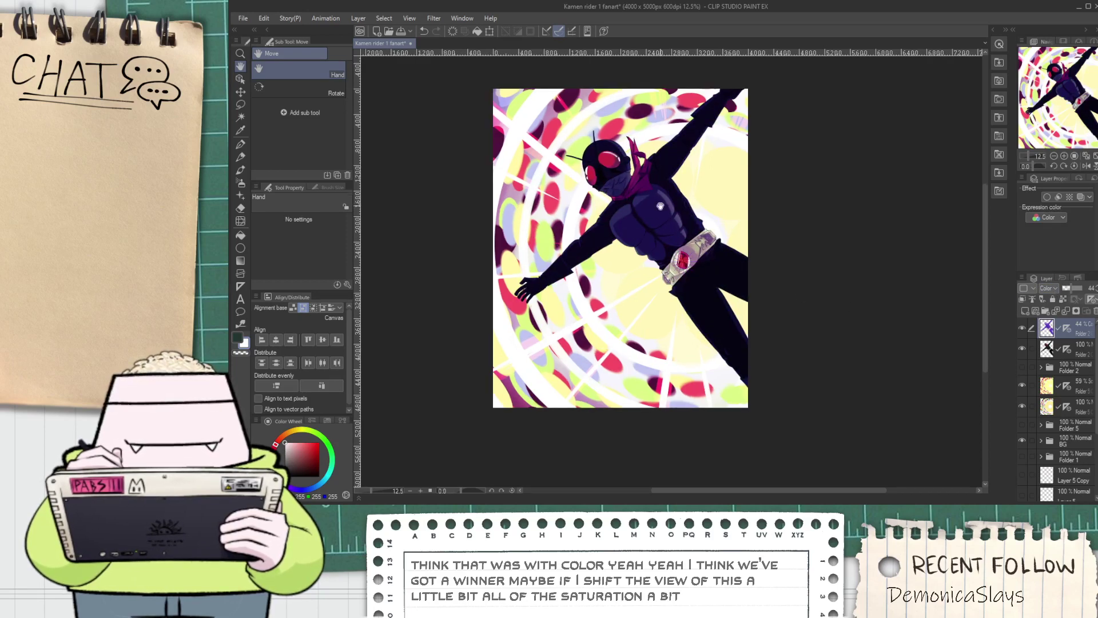
Lower the purple-shifted figure copy's opacity to 26% and check the figure against the background
click(1076, 288)
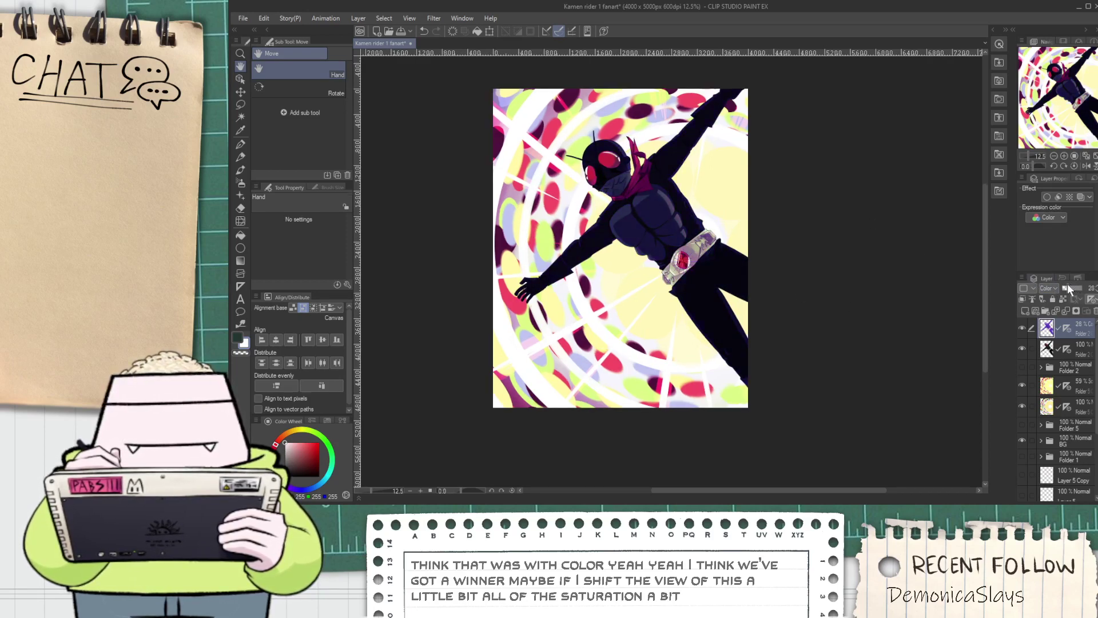
scroll(711, 204, up, 3)
drag(620, 197, 709, 228)
scroll(708, 275, down, 2)
scroll(708, 293, down, 1)
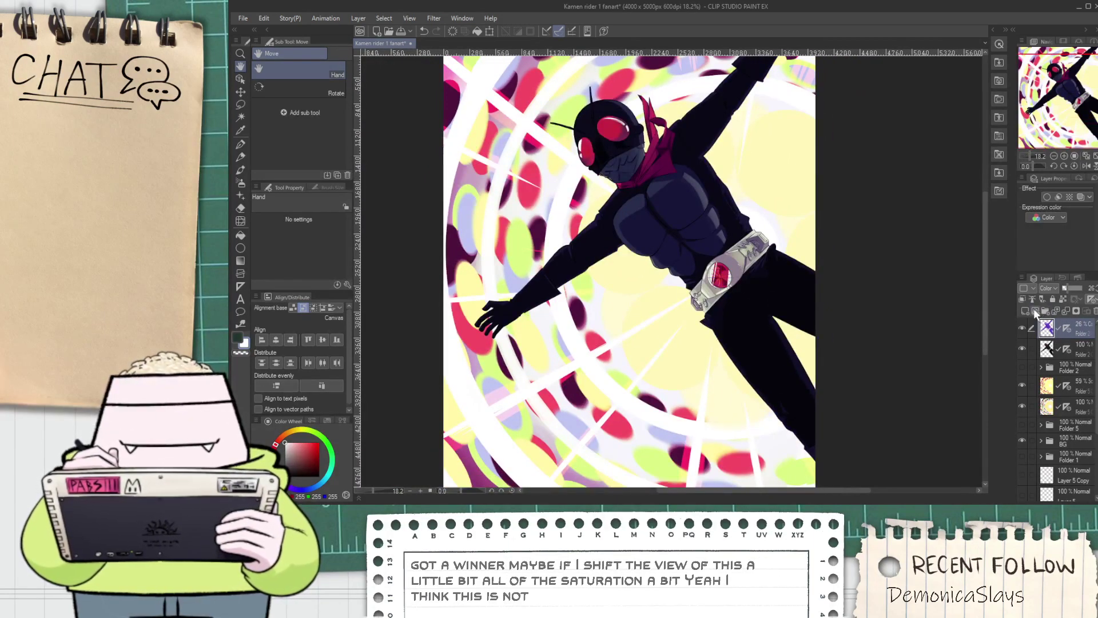
Add a new top raster layer, sample dark purple from a background oval, and set the G-pen's brush size to 18.6 near the lower-left artwork corner
click(1025, 311)
scroll(568, 389, up, 3)
alt+click(575, 389)
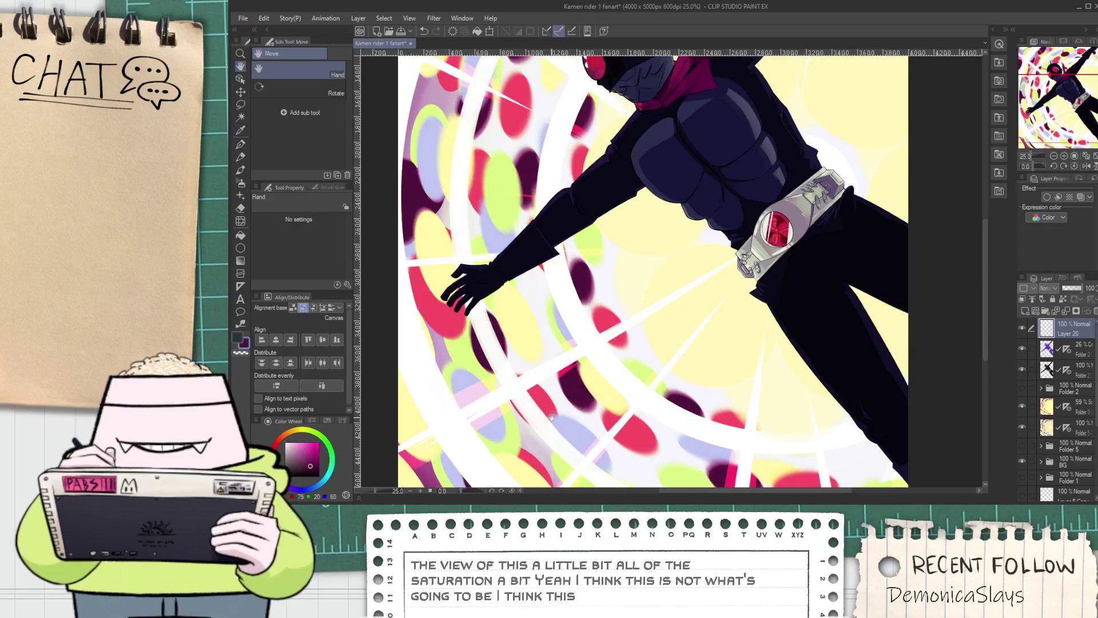
drag(518, 458, 575, 283)
scroll(531, 330, up, 2)
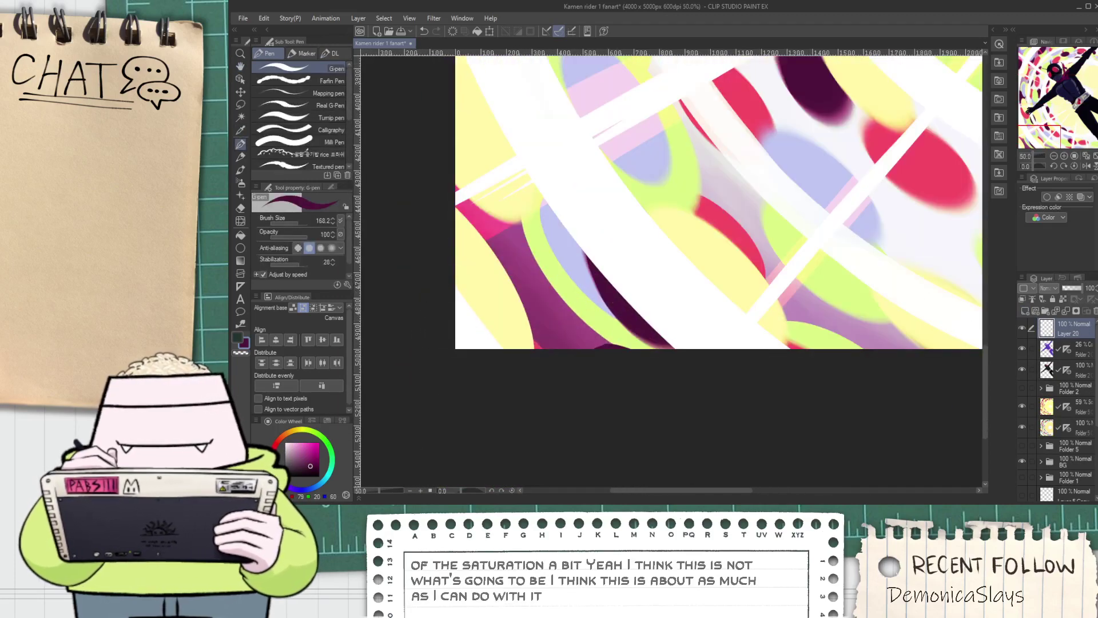
drag(294, 224, 290, 222)
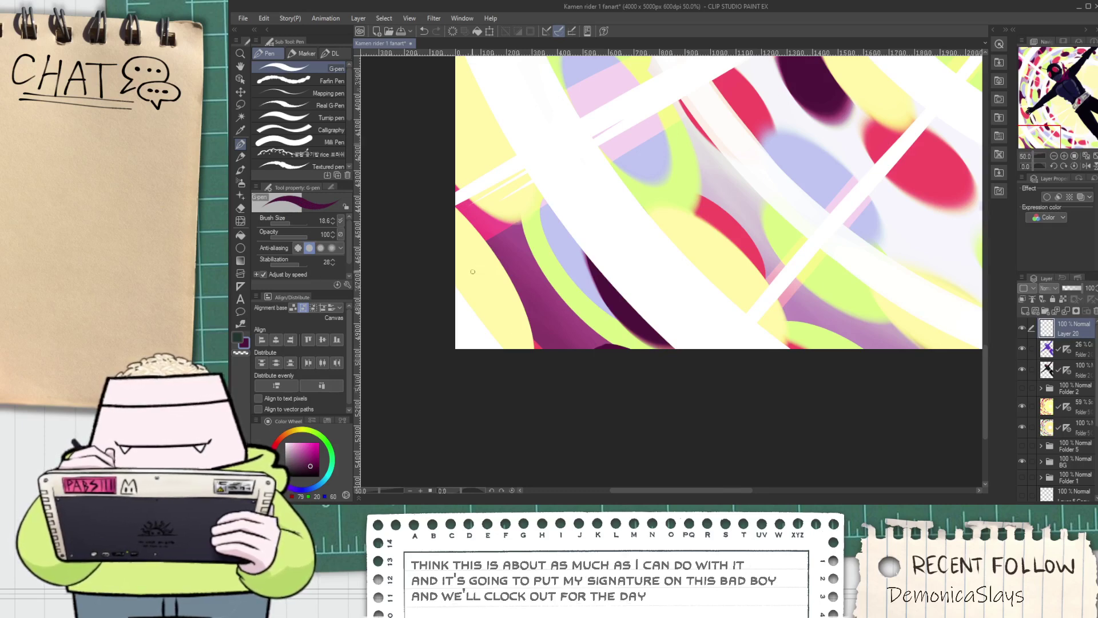
Draw the top and both sides of a rectangular signature frame in dark purple at the artwork's lower-left corner
scroll(472, 270, up, 2)
mouse_move(458, 268)
mouse_down()
mouse_move(461, 386)
mouse_move(503, 265)
mouse_move(666, 394)
mouse_up()
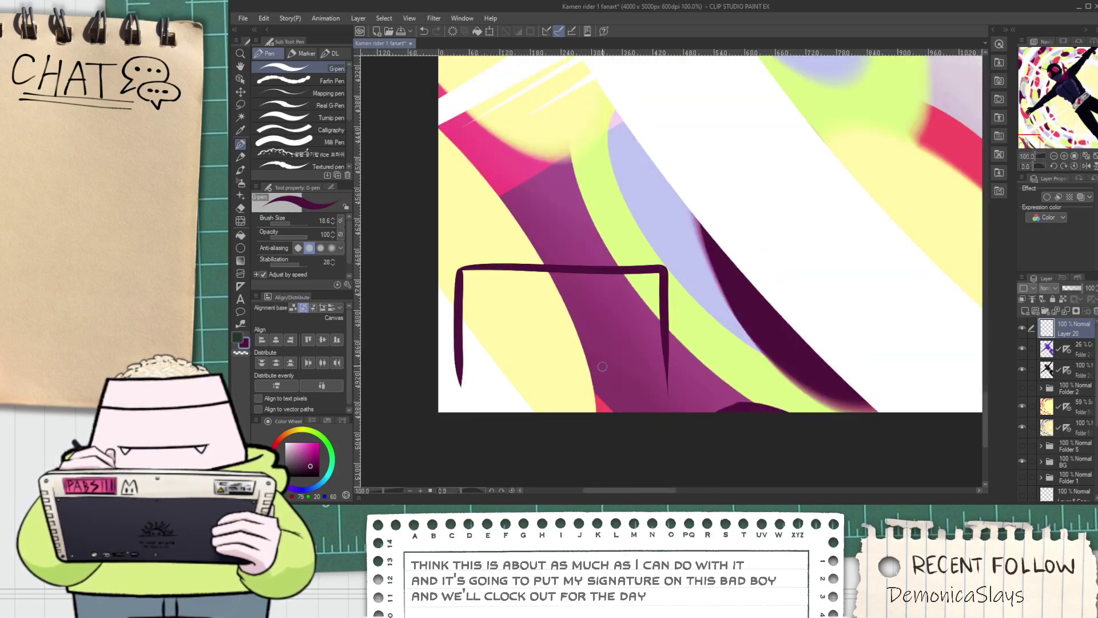
Hand-letter the artist's signature inside the frame in tall capitals, ending with three vertical strokes
scroll(493, 311, up, 1)
drag(467, 251, 472, 394)
mouse_move(461, 267)
mouse_down()
mouse_move(488, 265)
mouse_move(473, 332)
mouse_up()
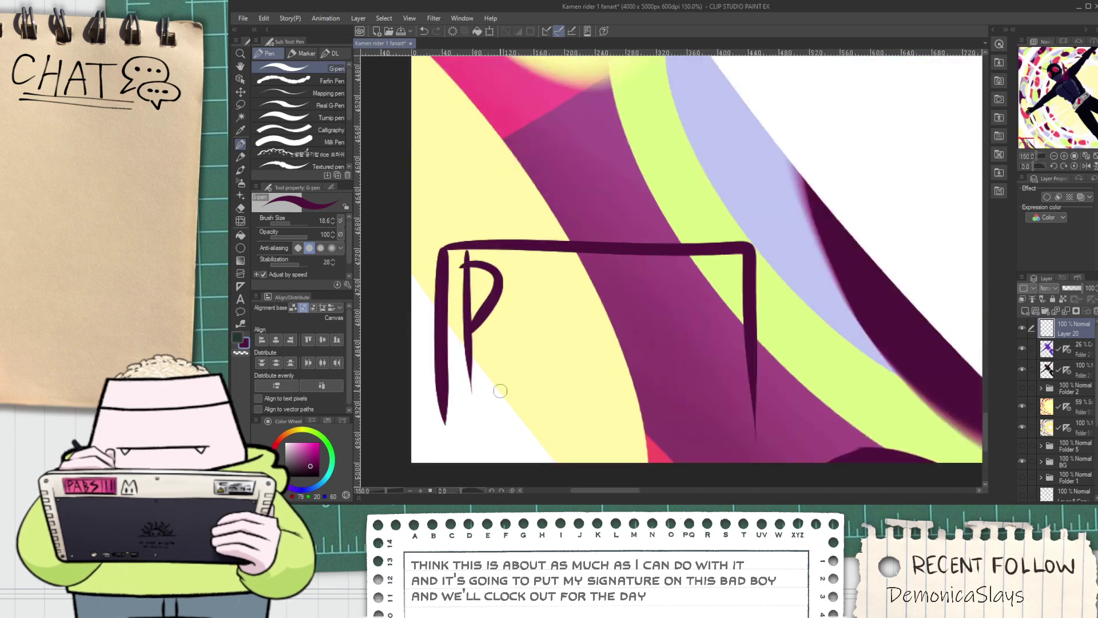
drag(499, 393, 552, 395)
drag(503, 352, 550, 333)
drag(568, 263, 581, 420)
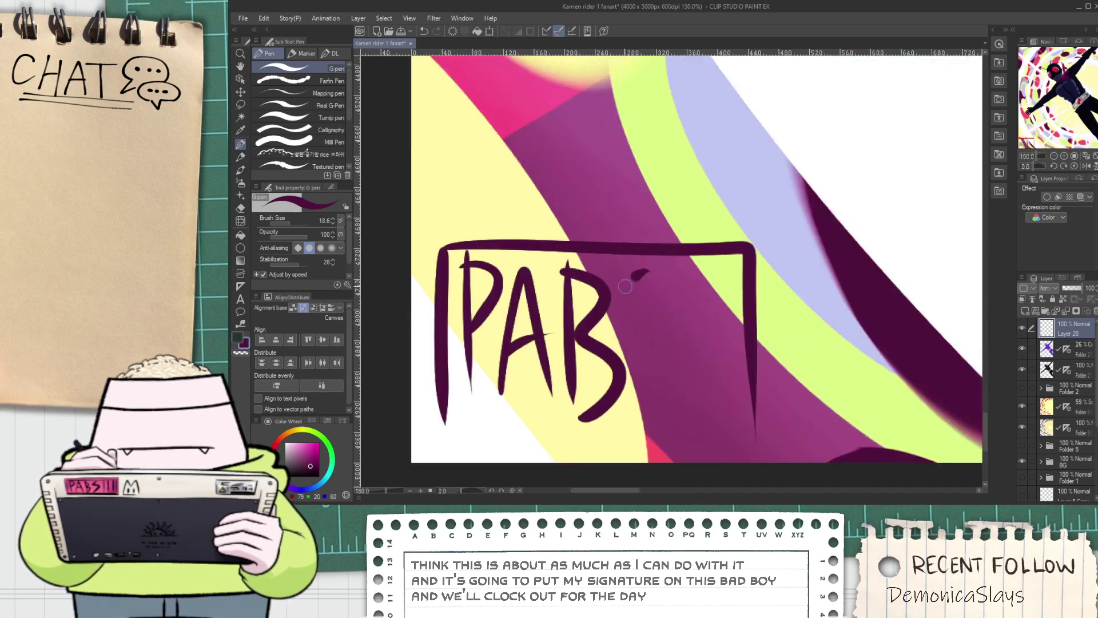
drag(643, 272, 618, 389)
drag(669, 258, 675, 412)
drag(695, 258, 699, 412)
drag(729, 249, 732, 429)
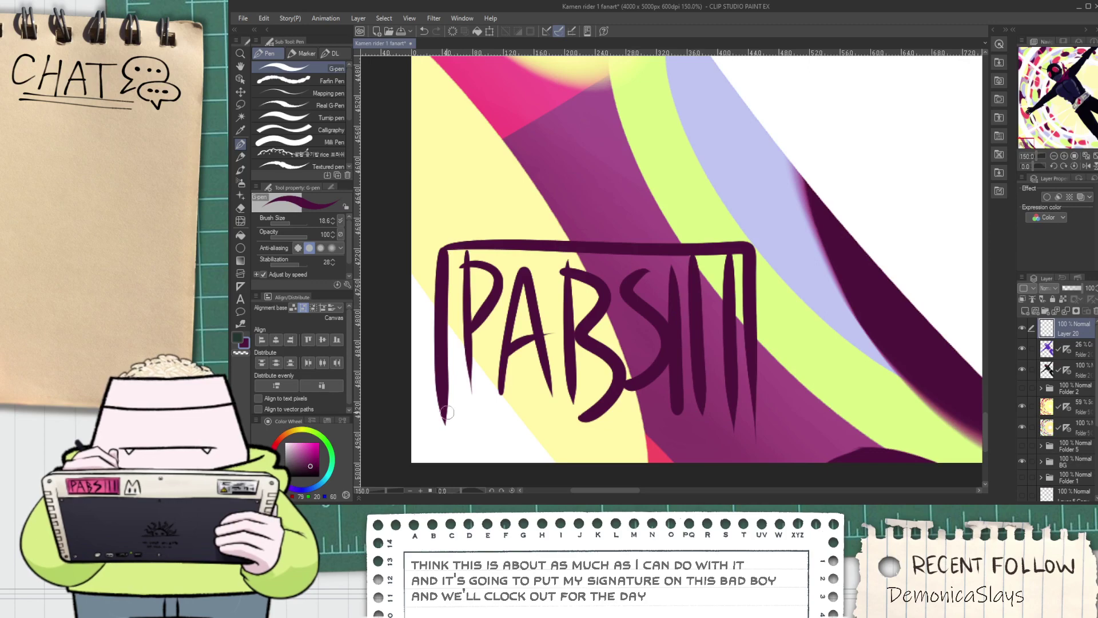
Close the signature frame with a bottom edge beneath the lettering and check the signed artwork as a whole
drag(444, 410, 762, 399)
scroll(725, 389, down, 9)
key(space)
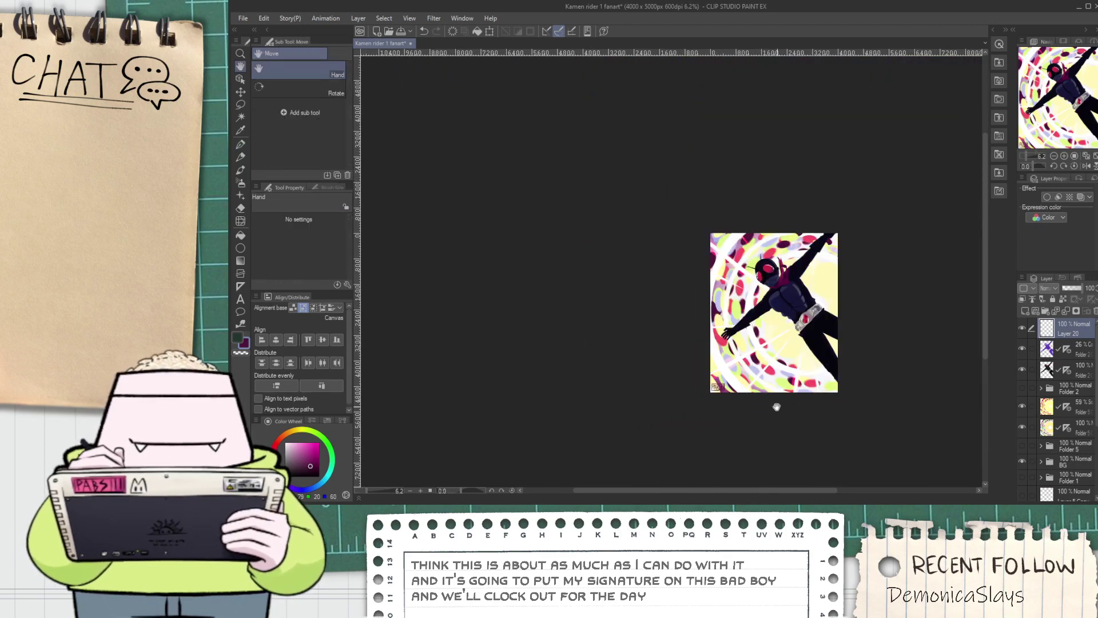
scroll(780, 404, up, 3)
drag(628, 346, 644, 384)
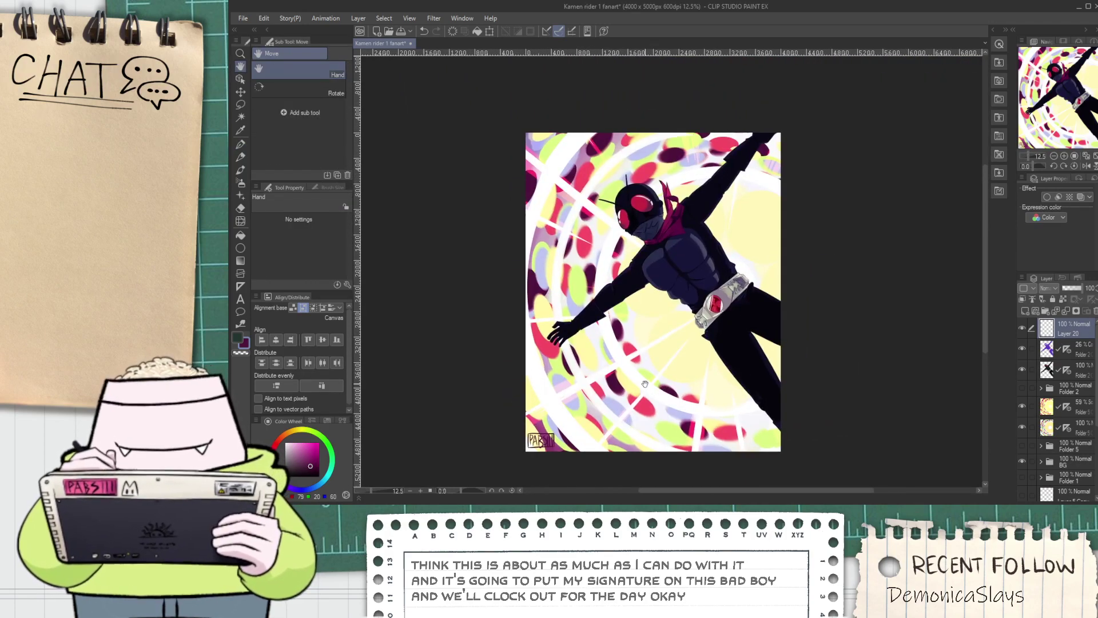